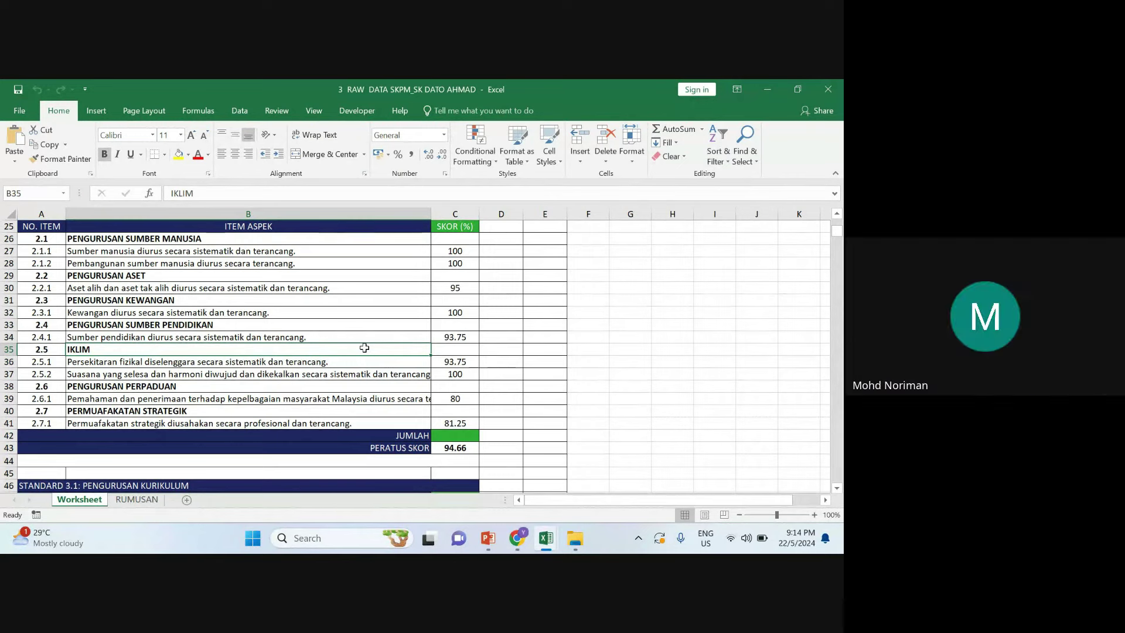
Review the item aspects and percentage scores from Standard 1 through Standard 4 on the Worksheet sheet
left_click(331, 324)
scroll(330, 324, "up", 1)
scroll(337, 320, "up", 8)
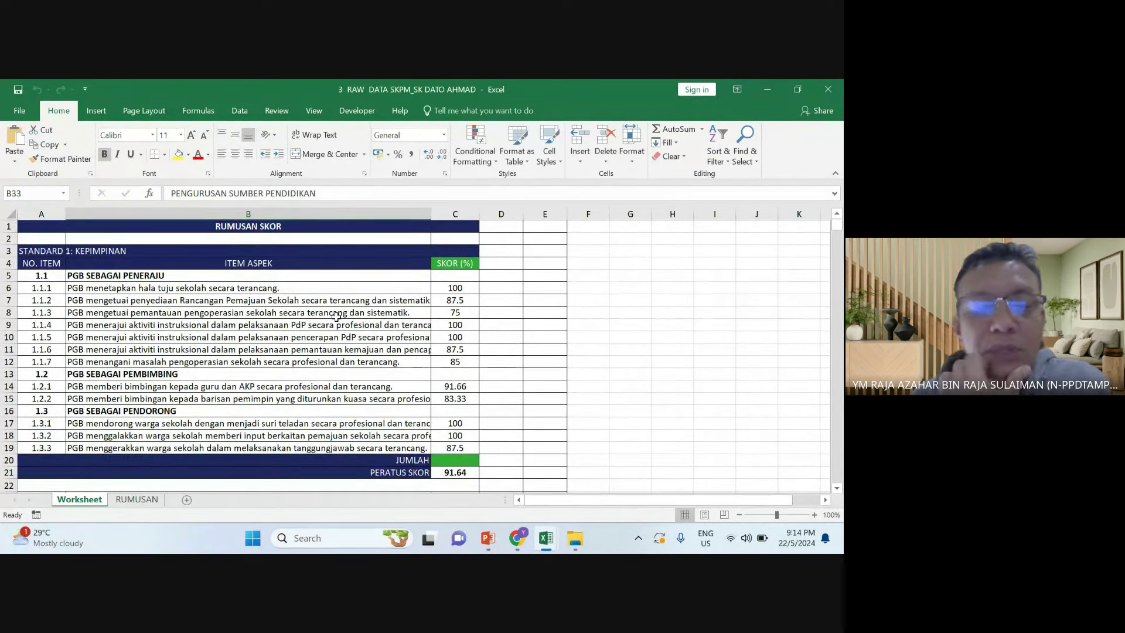
left_click(341, 324)
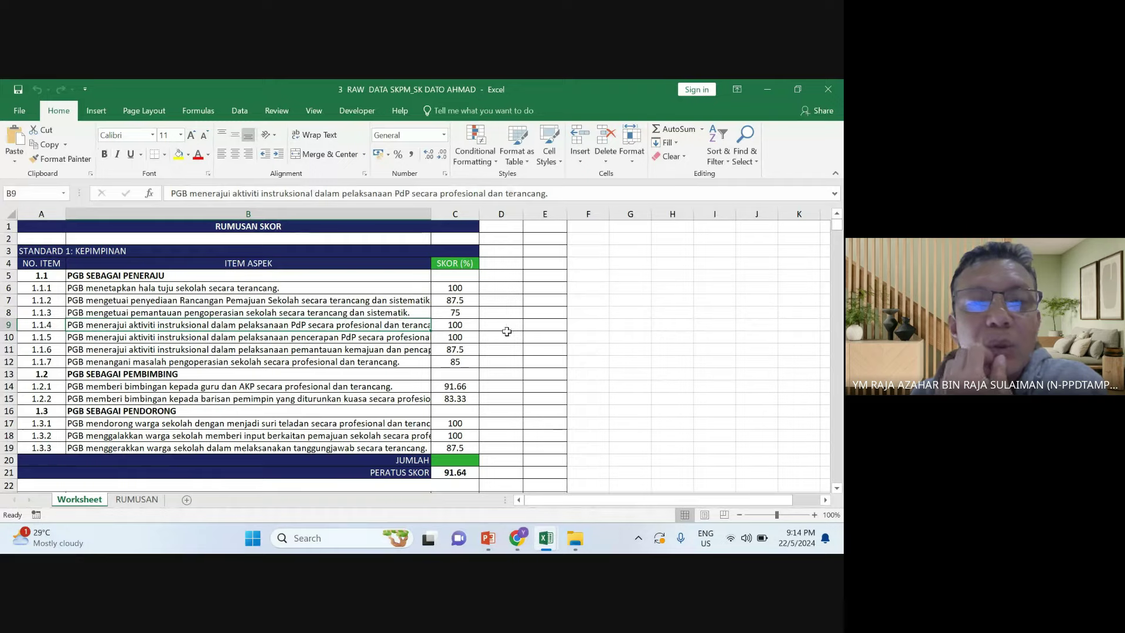
scroll(161, 334, "down", 13)
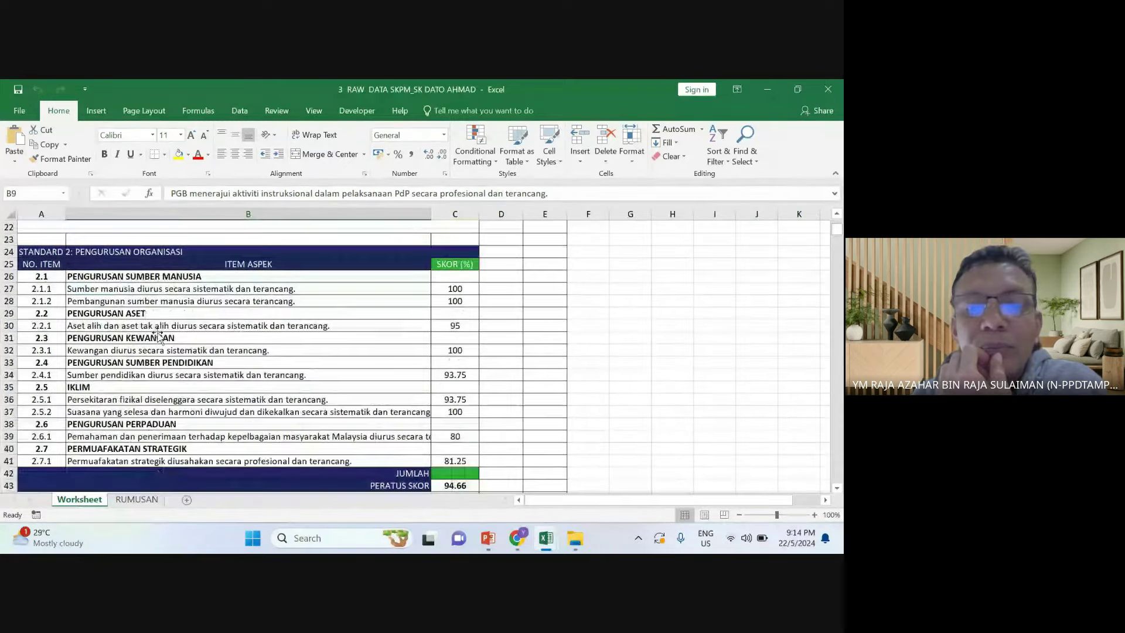
scroll(158, 335, "down", 20)
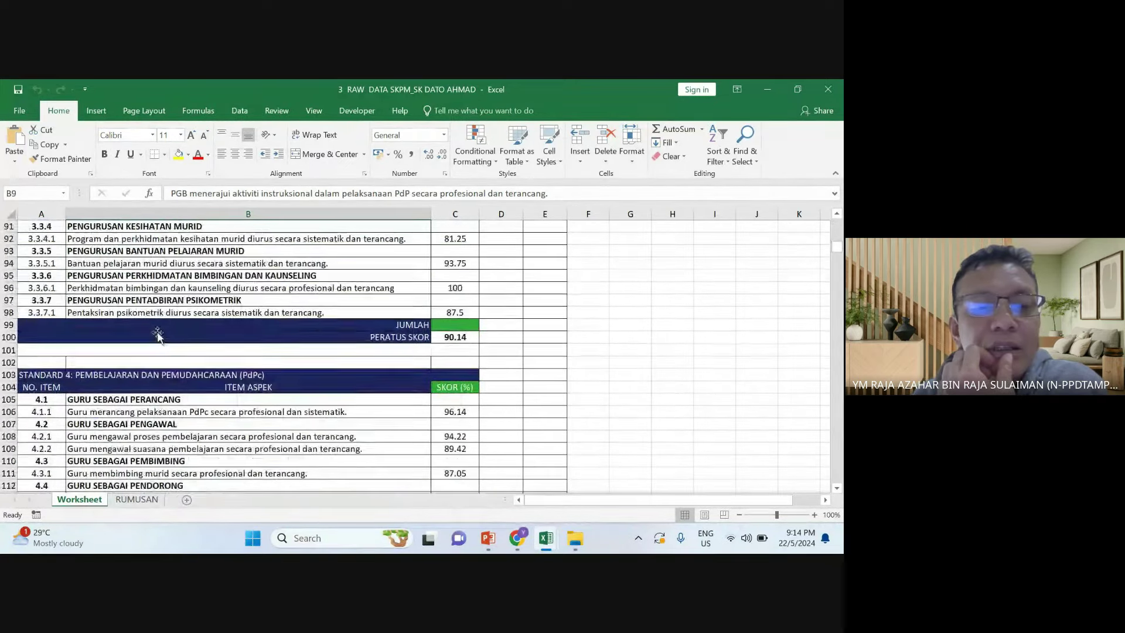
scroll(243, 395, "up", 14)
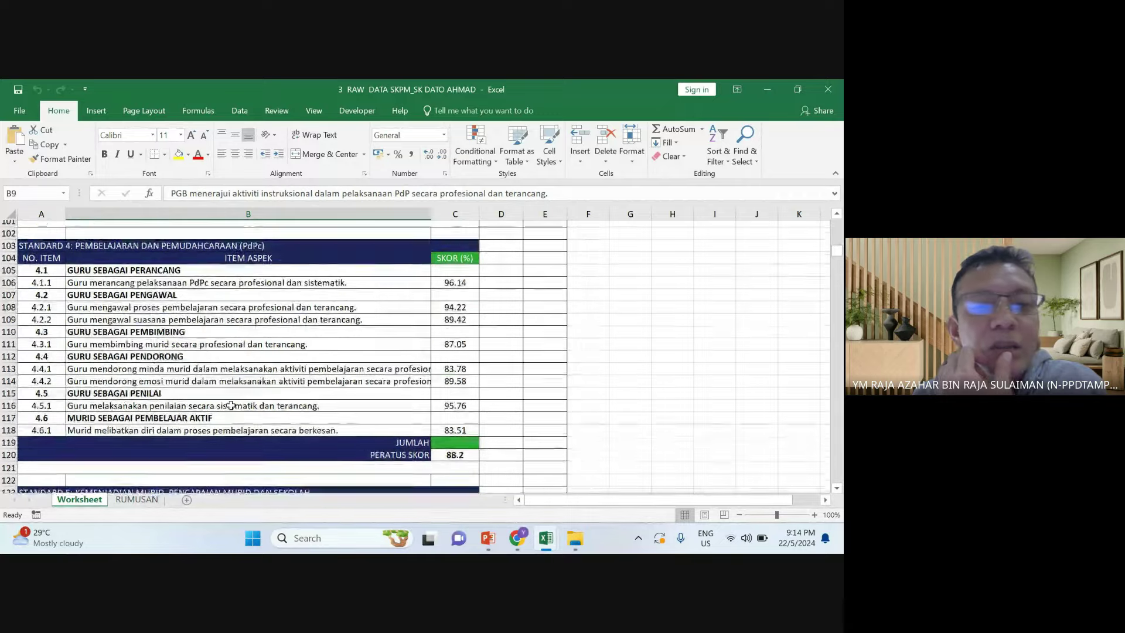
scroll(240, 402, "up", 20)
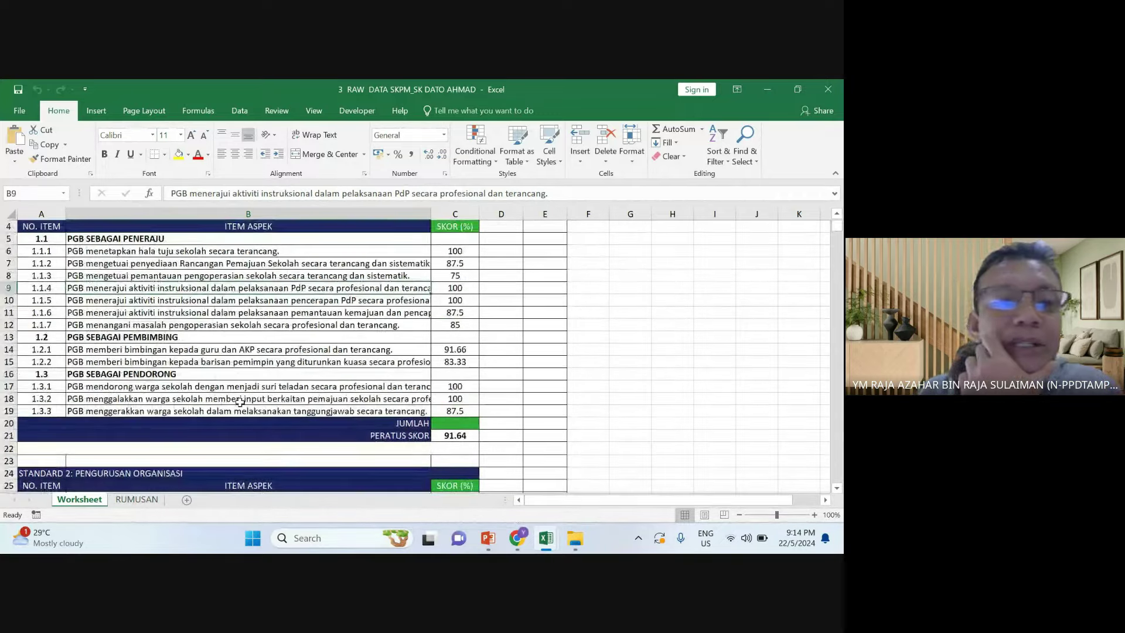
scroll(329, 357, "down", 17)
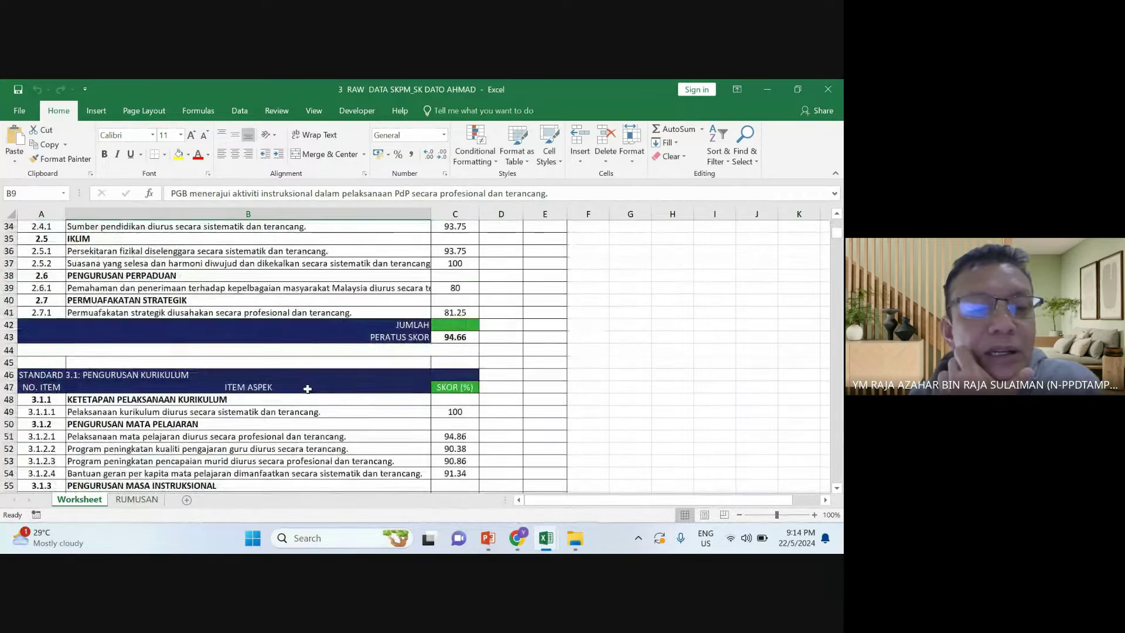
scroll(308, 389, "down", 20)
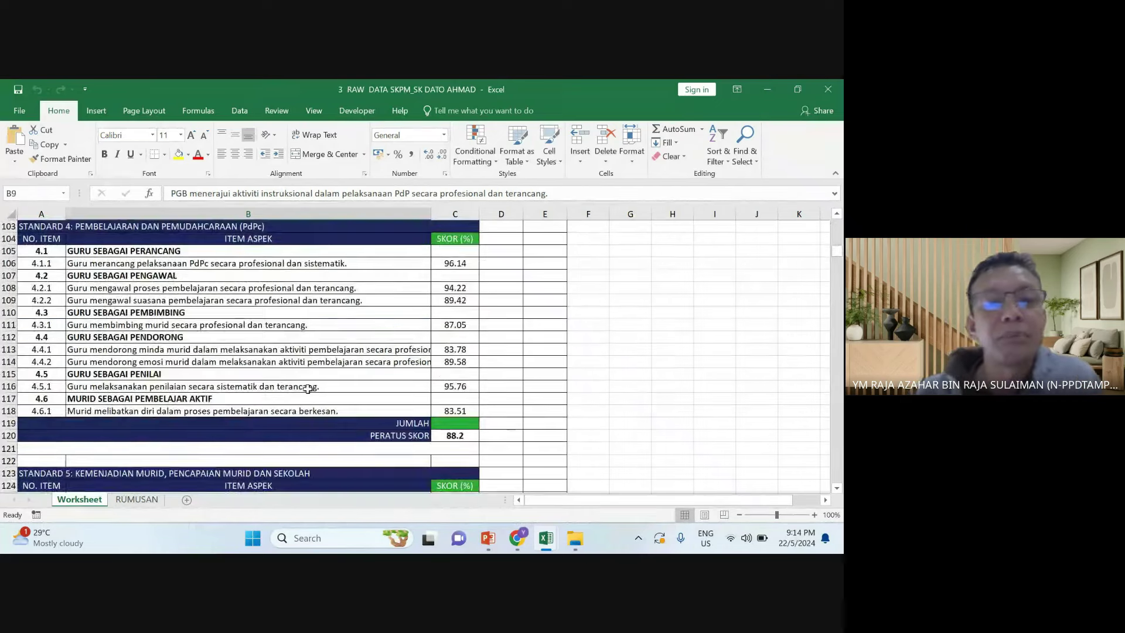
Examine the Standard 5 item scores for student development and for teacher and school achievement, including item 5.1
scroll(308, 388, "down", 3)
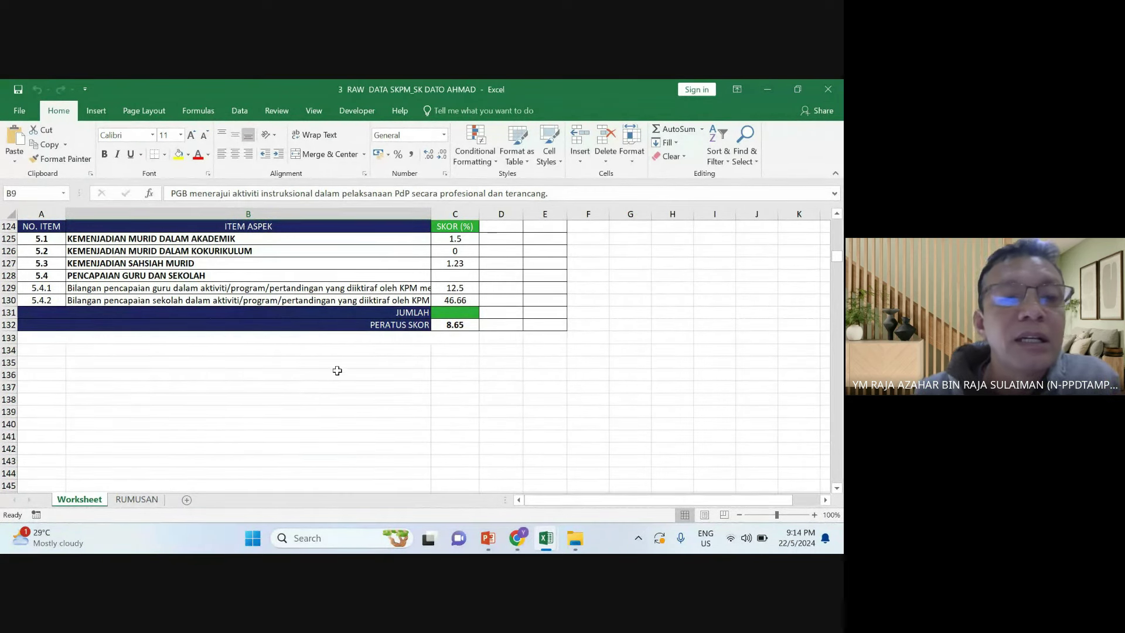
left_click(334, 253)
left_click(446, 237)
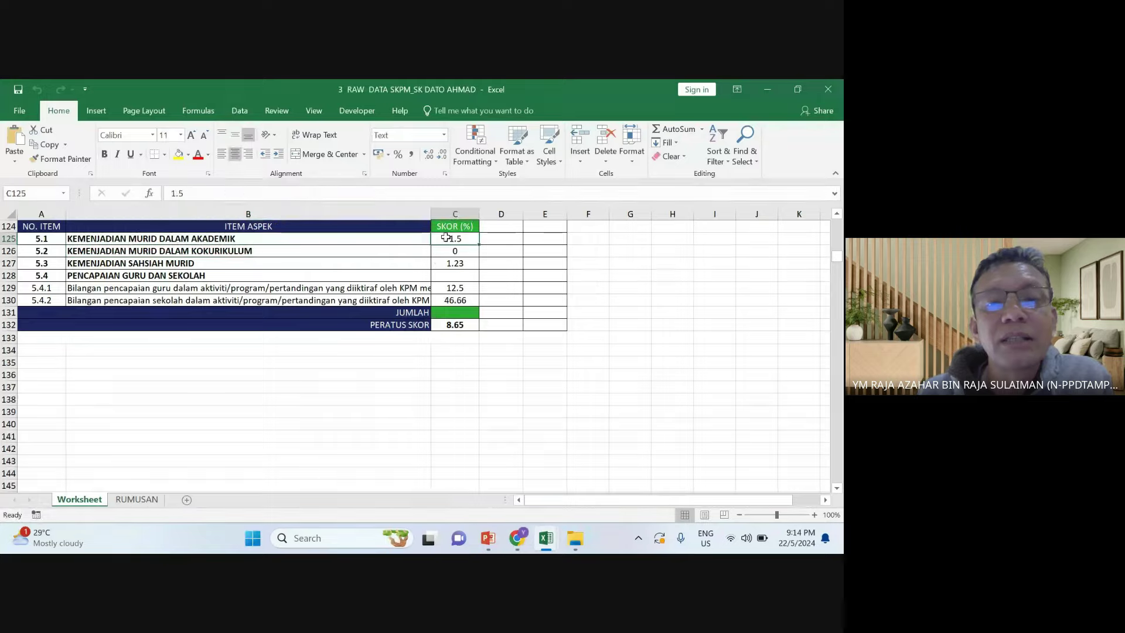
scroll(436, 249, "up", 2)
left_click(382, 343)
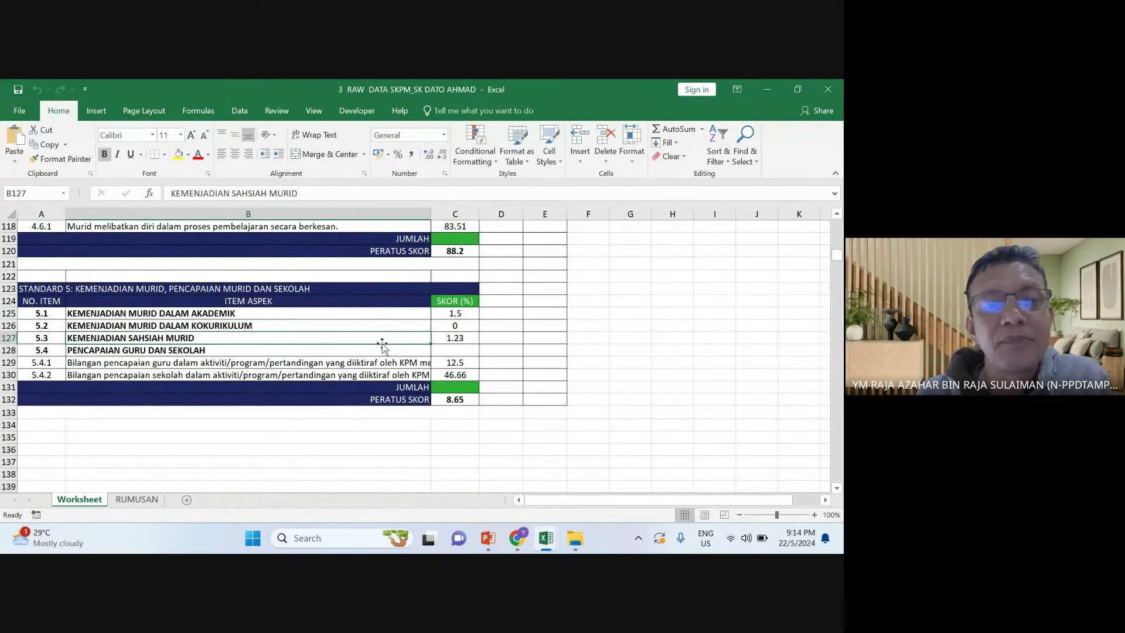
scroll(378, 346, "up", 6)
scroll(376, 349, "up", 8)
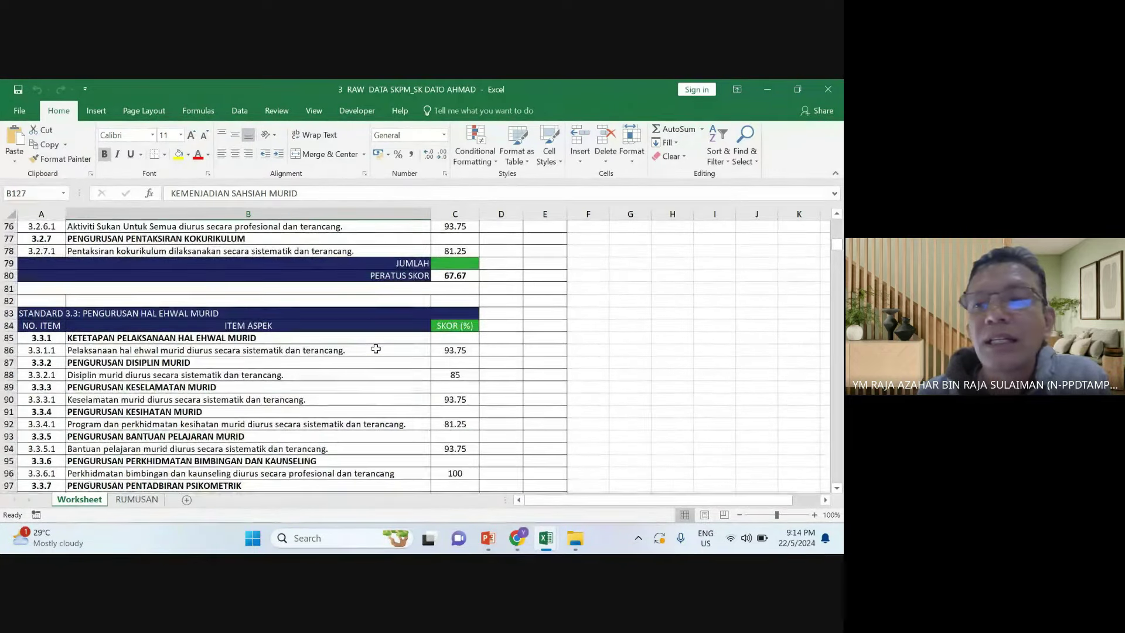
Widen column B slightly so that more of the ITEM ASPEK descriptions in Standard 1 can be read
scroll(375, 348, "up", 20)
left_click(391, 327)
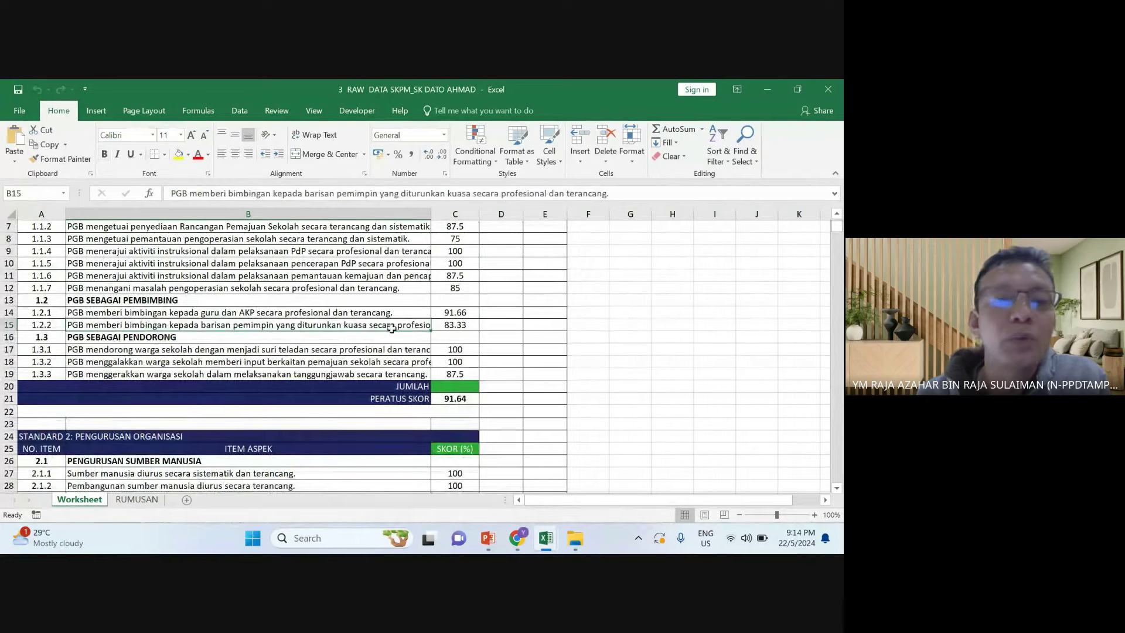
left_click_drag(431, 212, 458, 212)
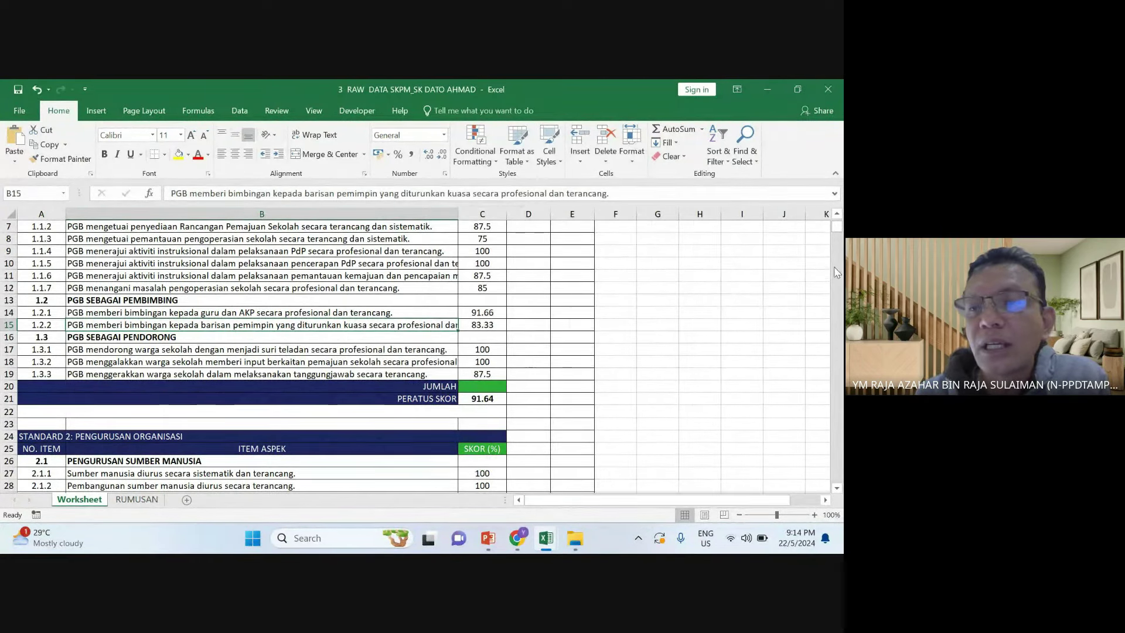
scroll(837, 225, "up", 2)
left_click(392, 333)
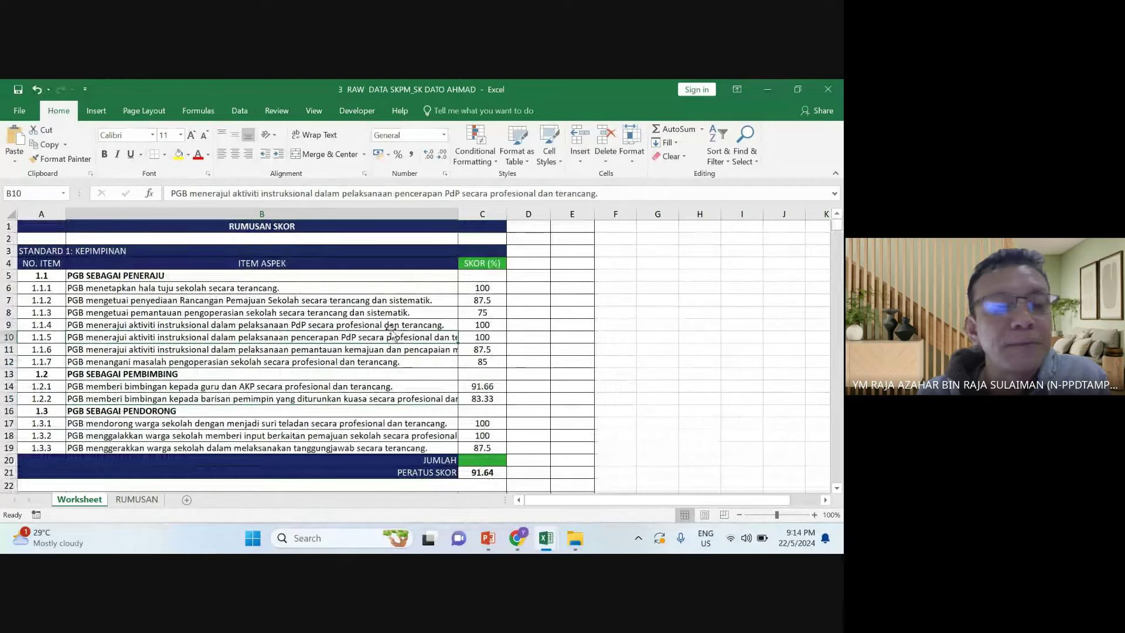
Read through the item aspects and scores from Standard 1 to Standard 3.2
scroll(391, 333, "down", 1)
scroll(392, 333, "up", 2)
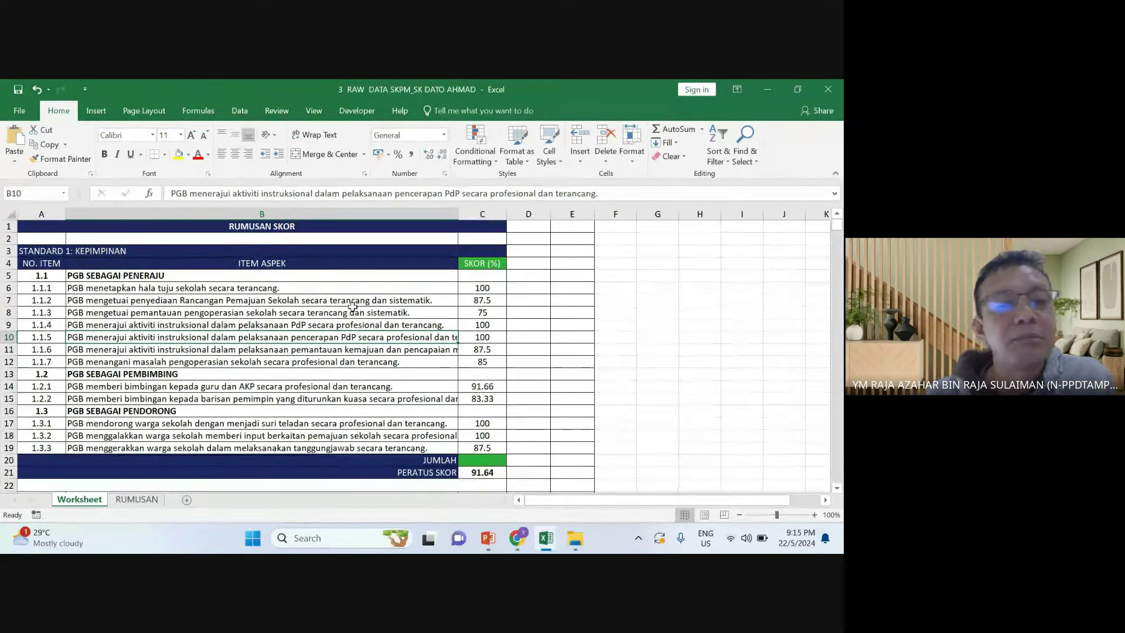
key("Down")
key("Down")
left_click(374, 341)
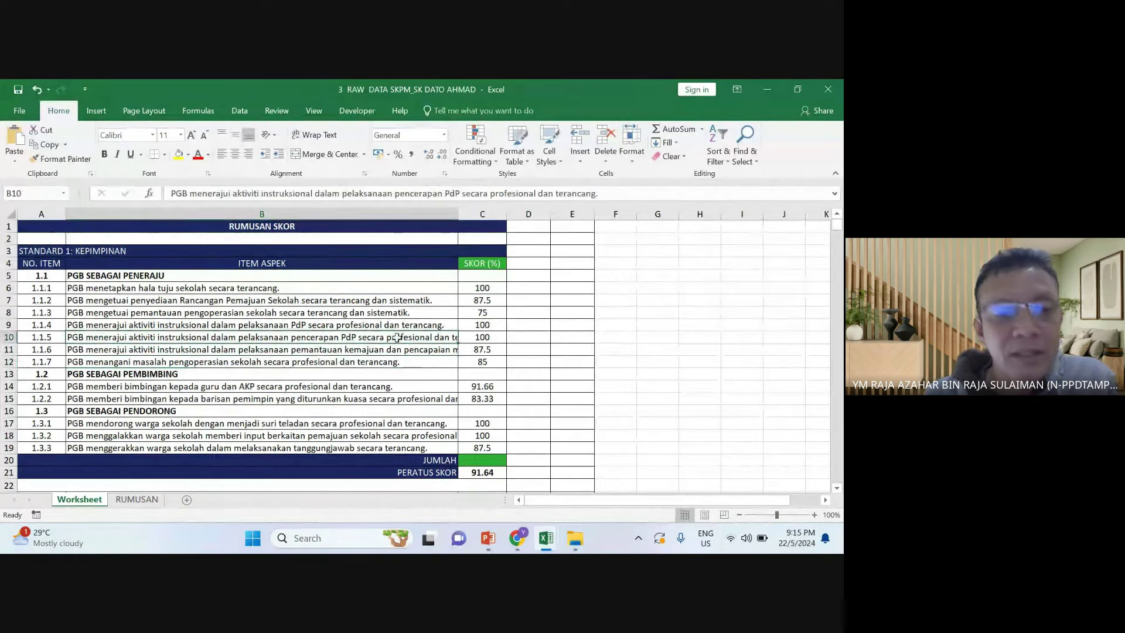
scroll(398, 340, "down", 4)
scroll(397, 340, "up", 4)
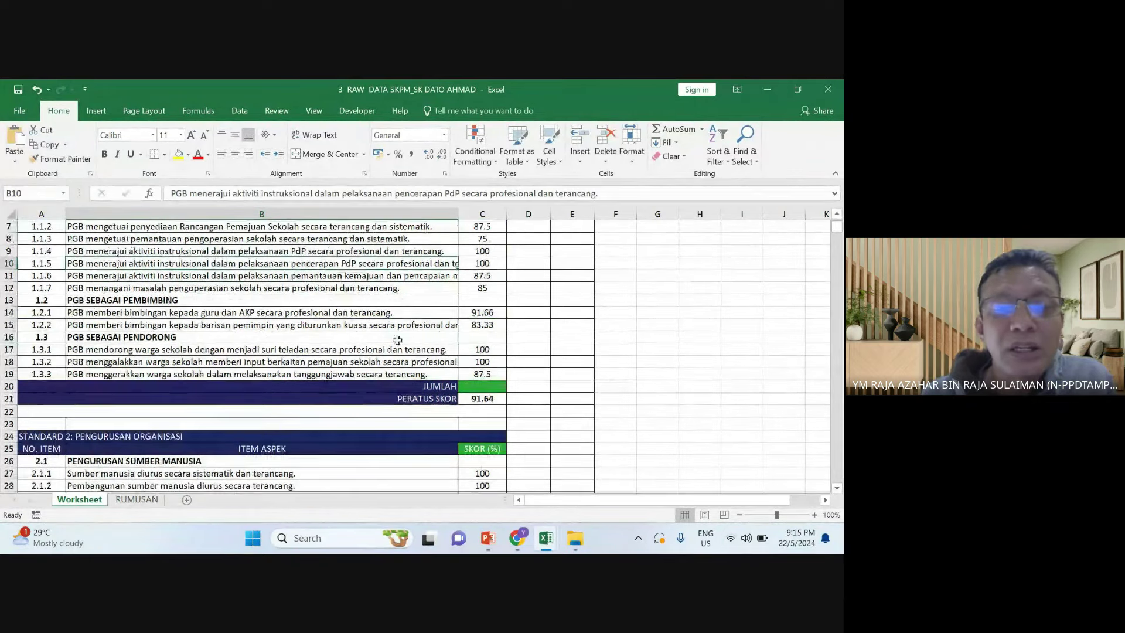
scroll(95, 278, "down", 13)
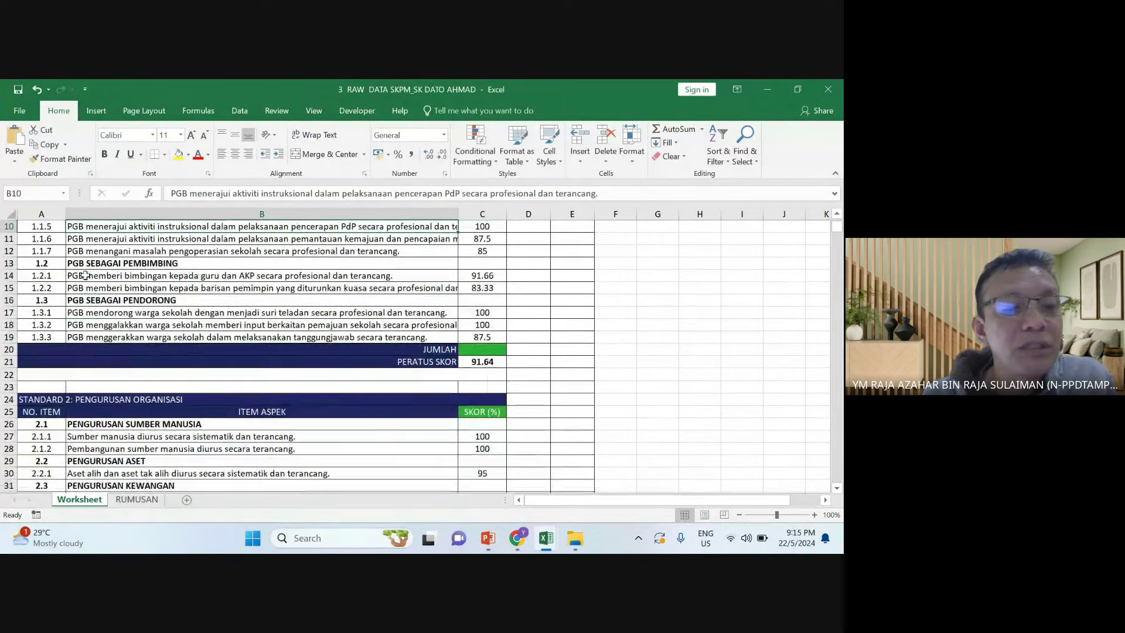
scroll(234, 340, "down", 4)
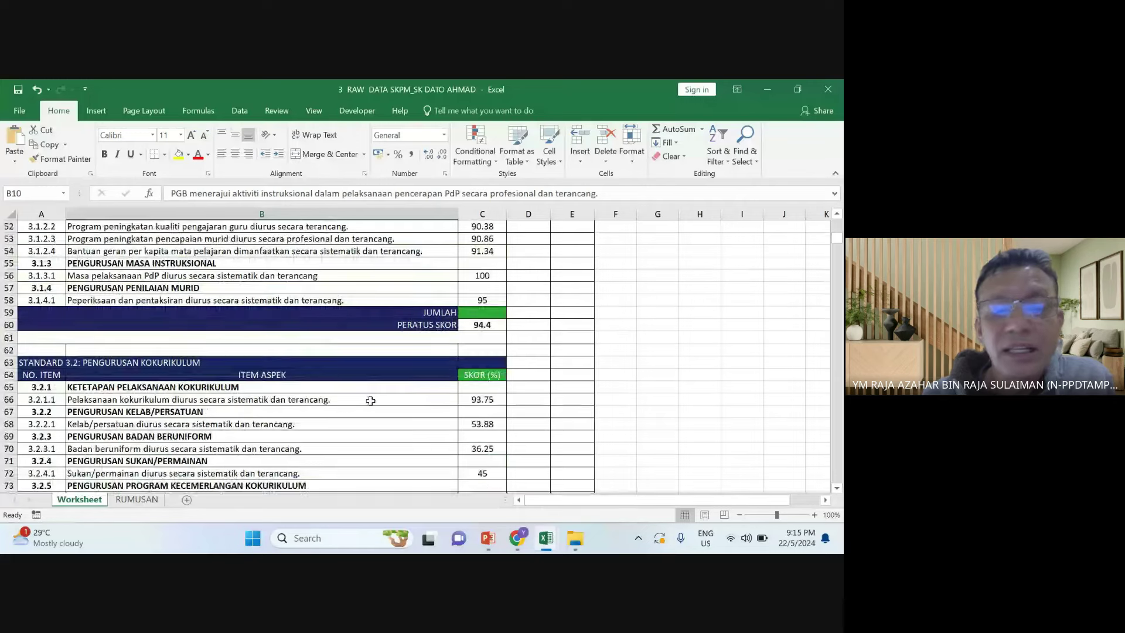
scroll(332, 393, "up", 9)
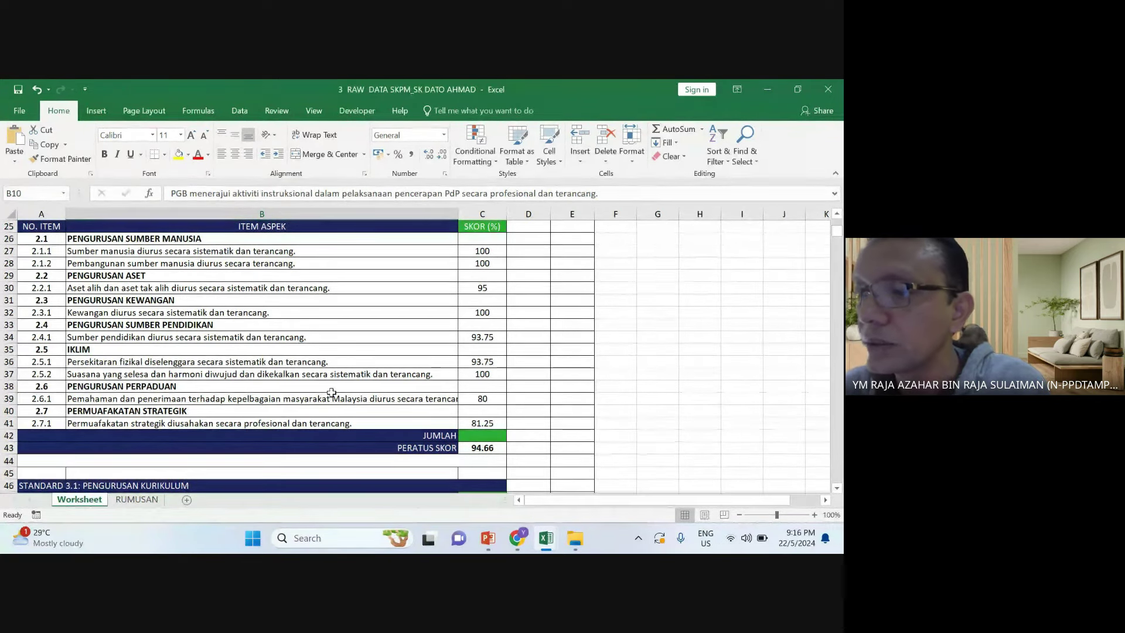
Examine the Standard 1 PGB items and their scores and compare the layout with the Standard 3.1 and 3.2 tables
left_click(321, 324)
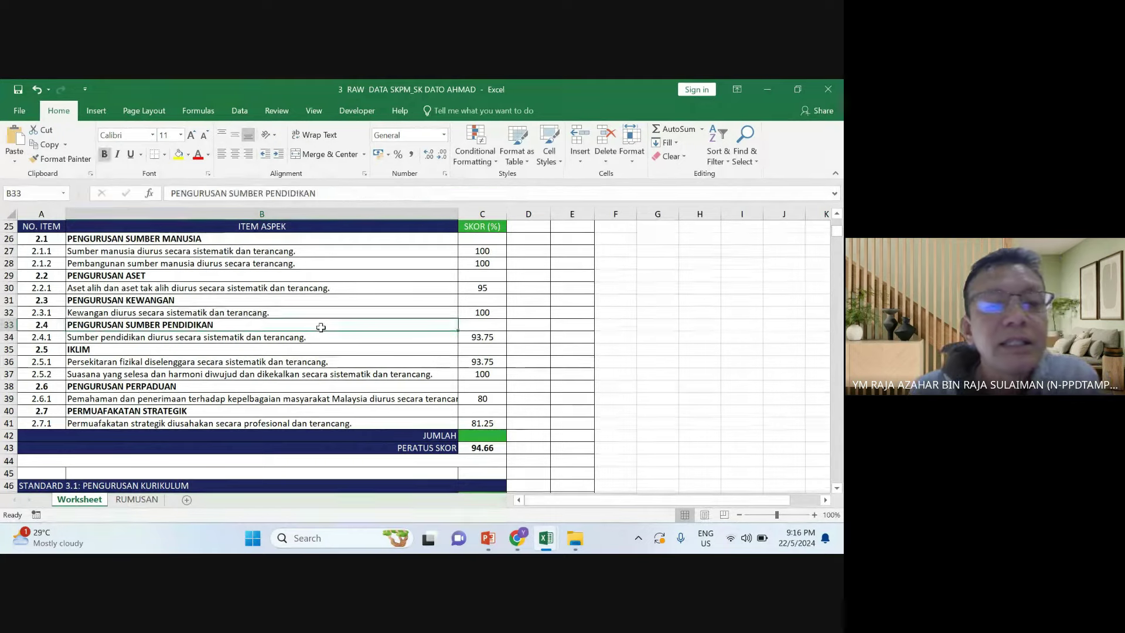
scroll(320, 327, "up", 4)
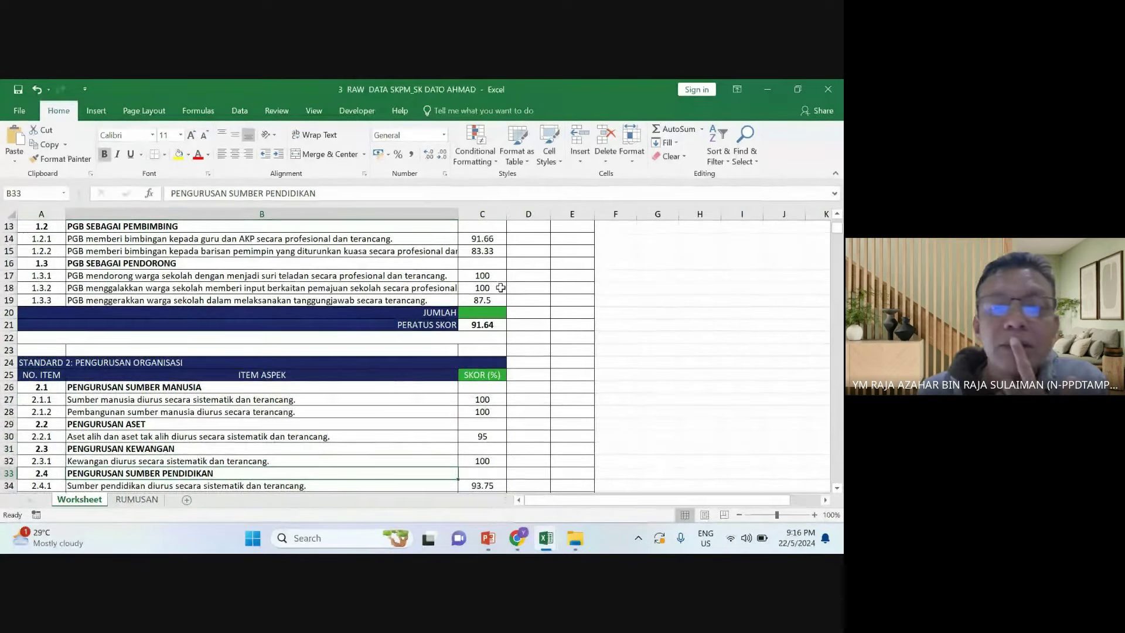
scroll(498, 287, "up", 4)
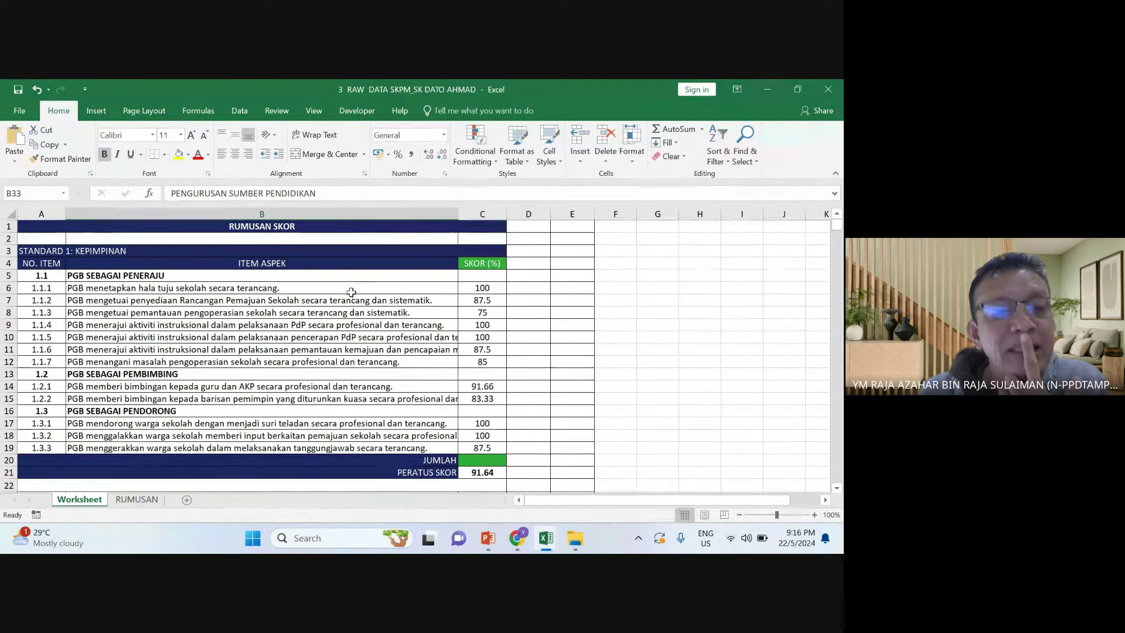
scroll(215, 379, "down", 1)
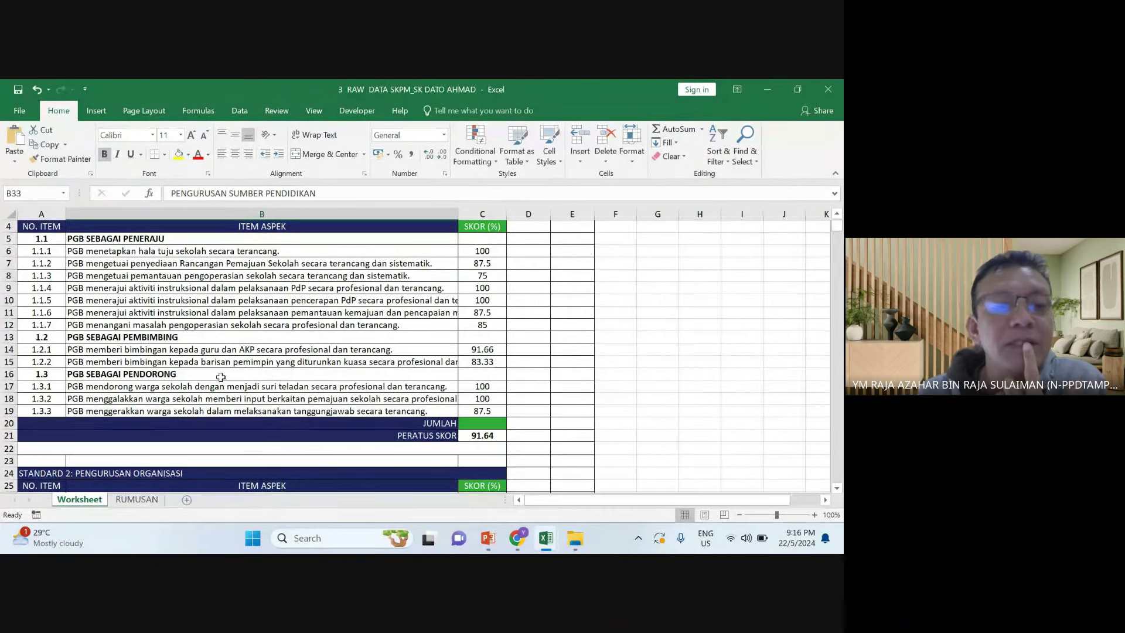
left_click(390, 275)
left_click(414, 290)
left_click(445, 325)
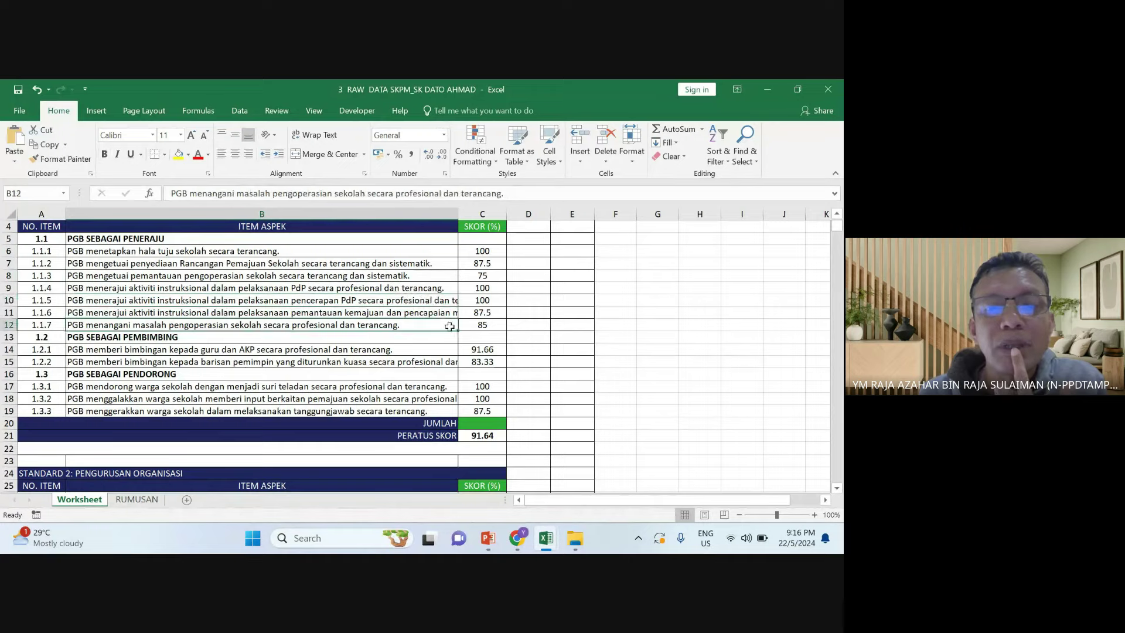
left_click(480, 287)
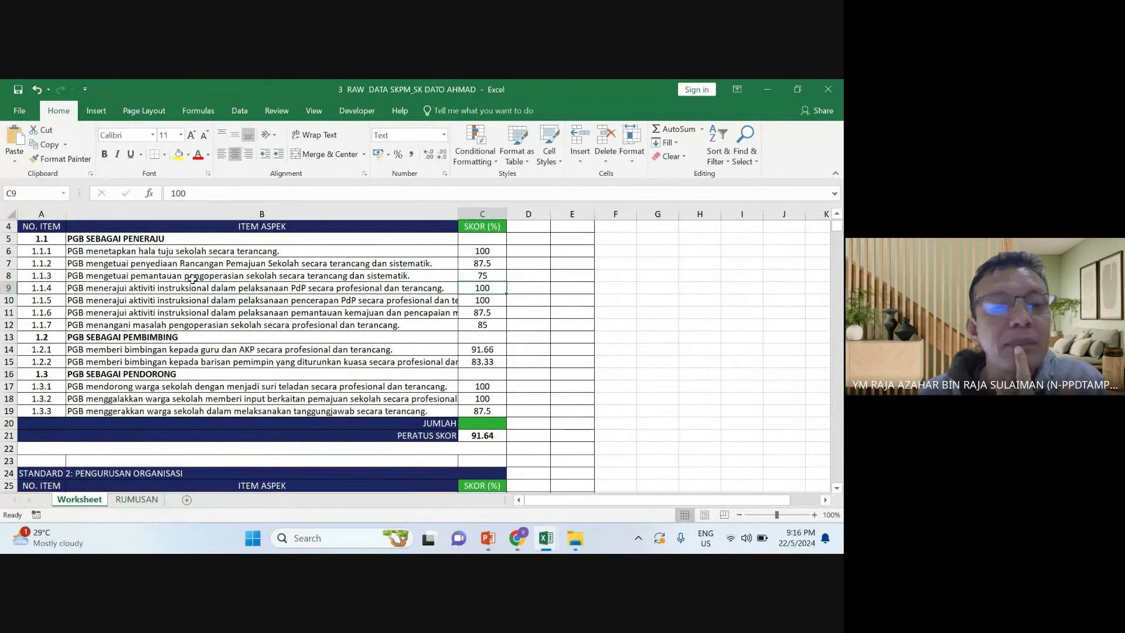
left_click_drag(263, 263, 268, 300)
scroll(207, 306, "down", 20)
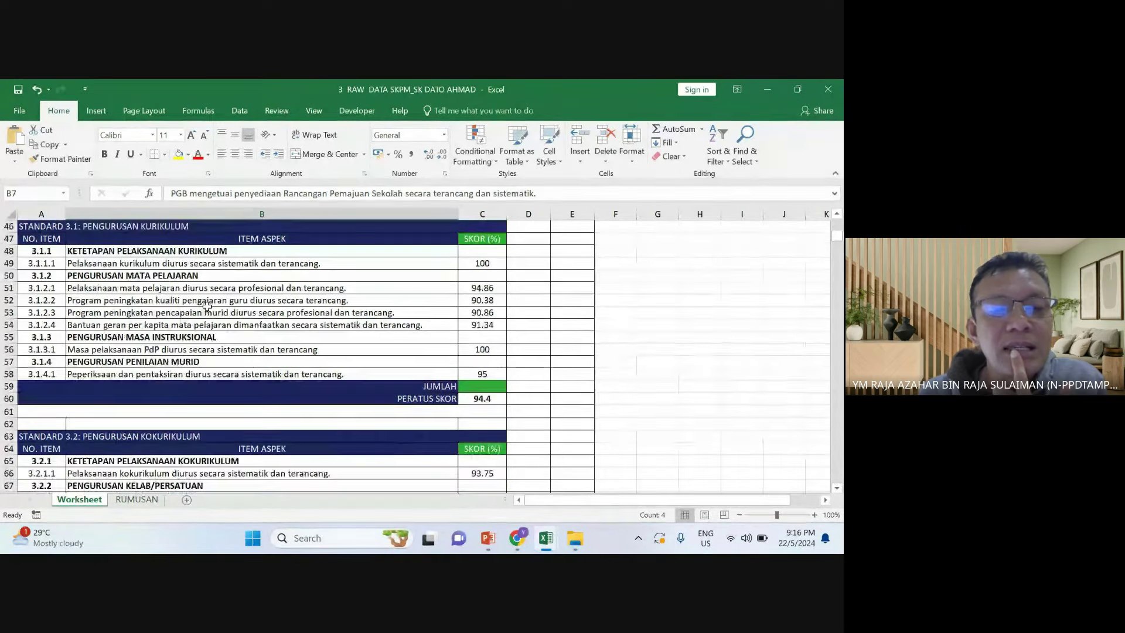
scroll(206, 306, "down", 6)
scroll(206, 305, "up", 19)
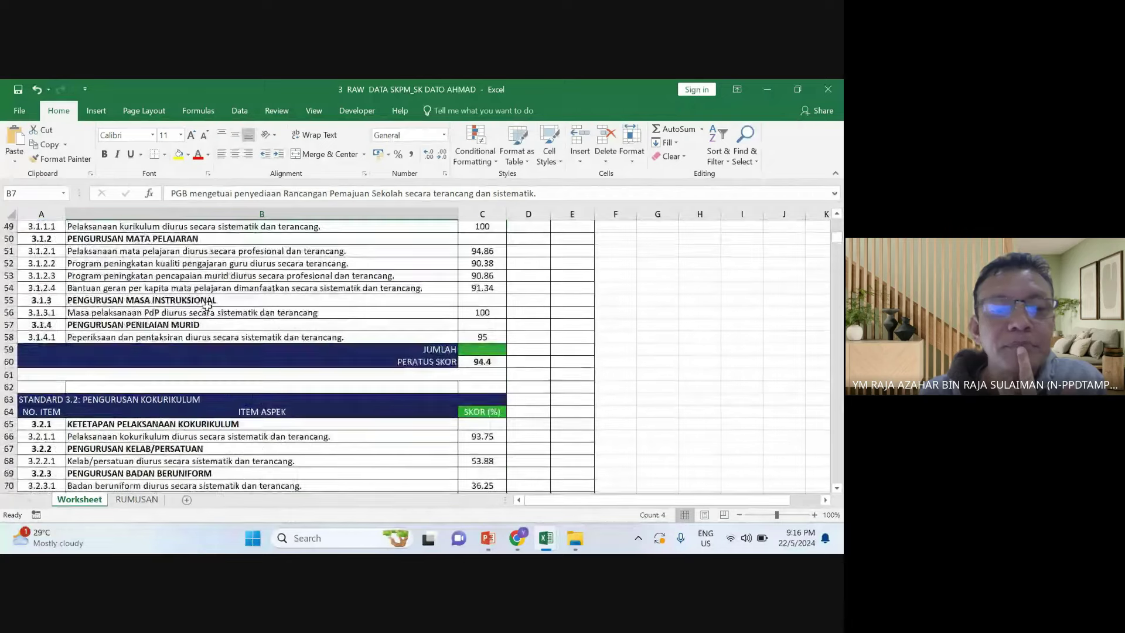
scroll(207, 305, "up", 9)
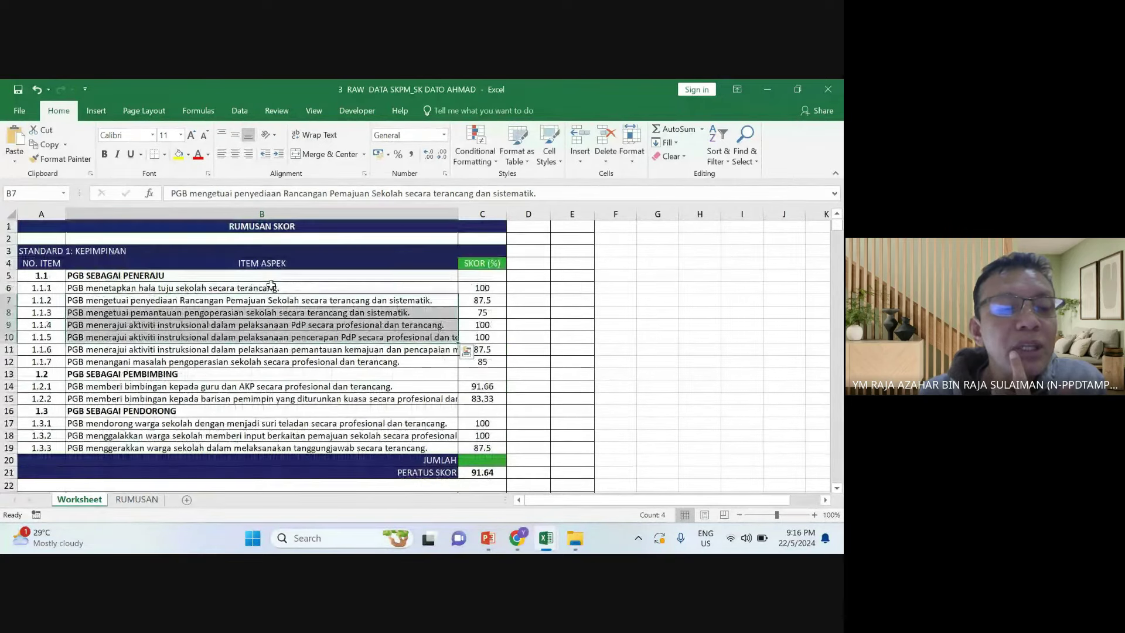
Examine the PGB SEBAGAI PENERAJU heading row 1.1 and the item descriptions beneath it
left_click(253, 287)
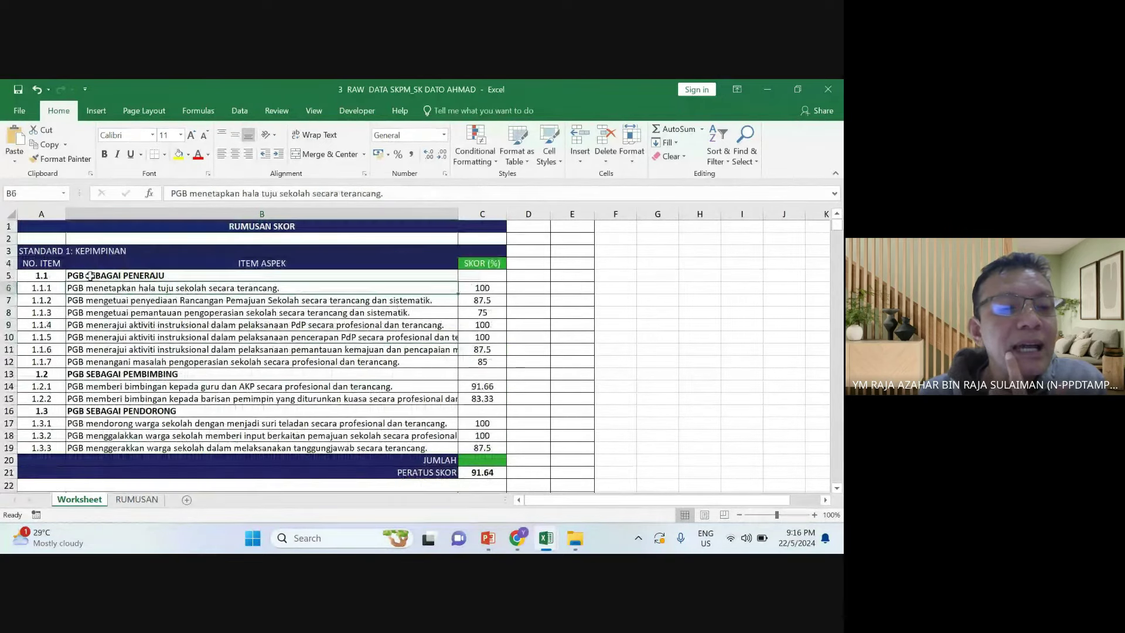
left_click(126, 277)
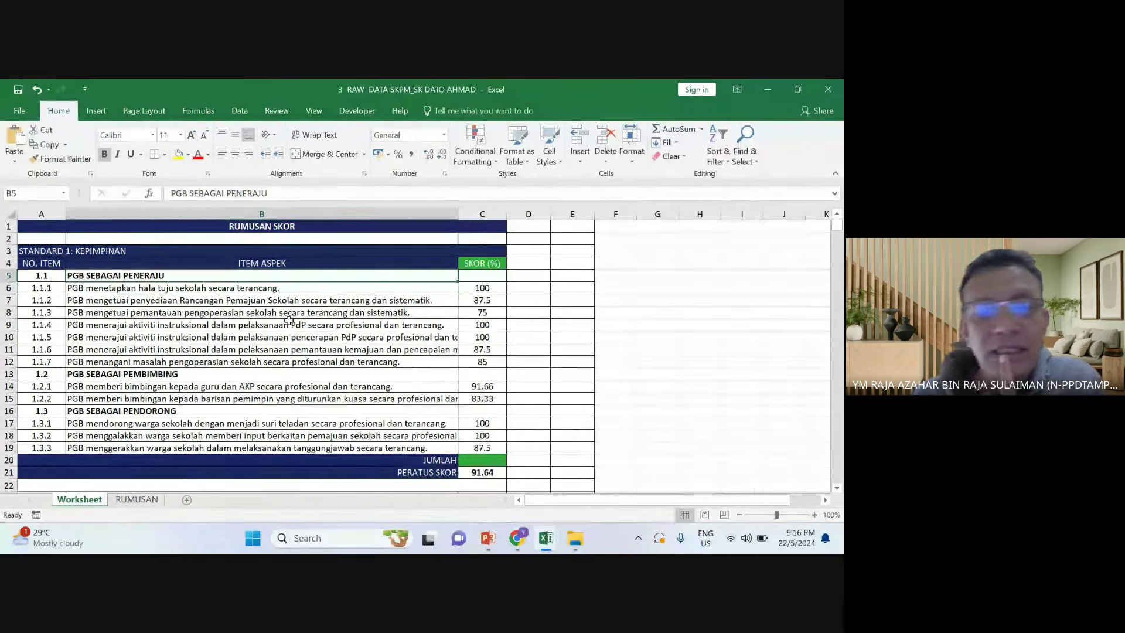
left_click(141, 325)
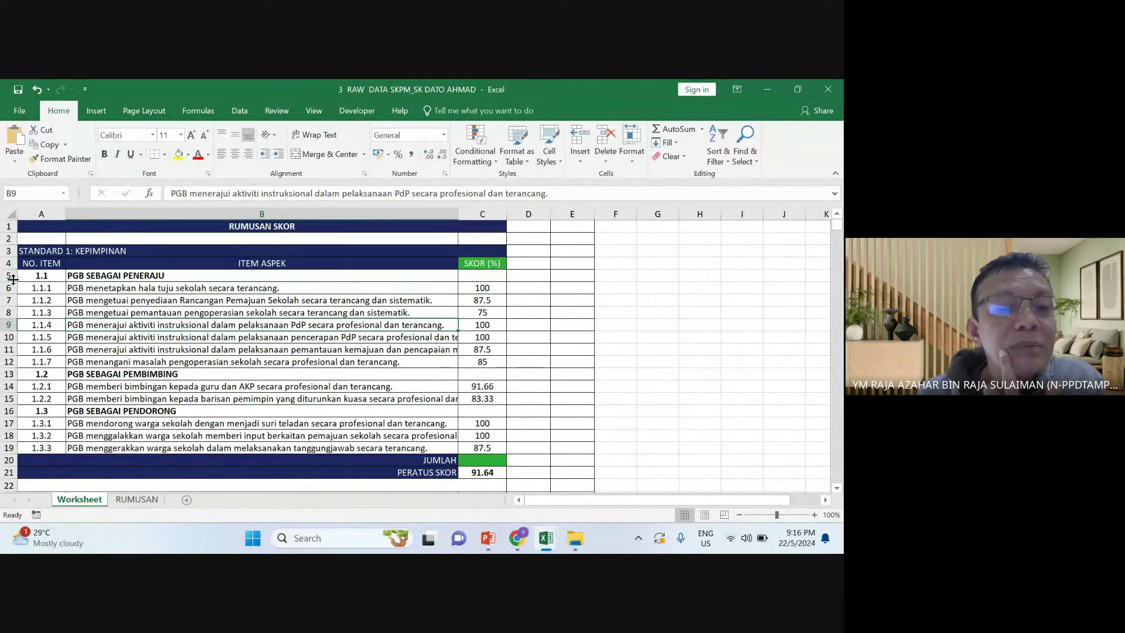
left_click(159, 288)
left_click(11, 275)
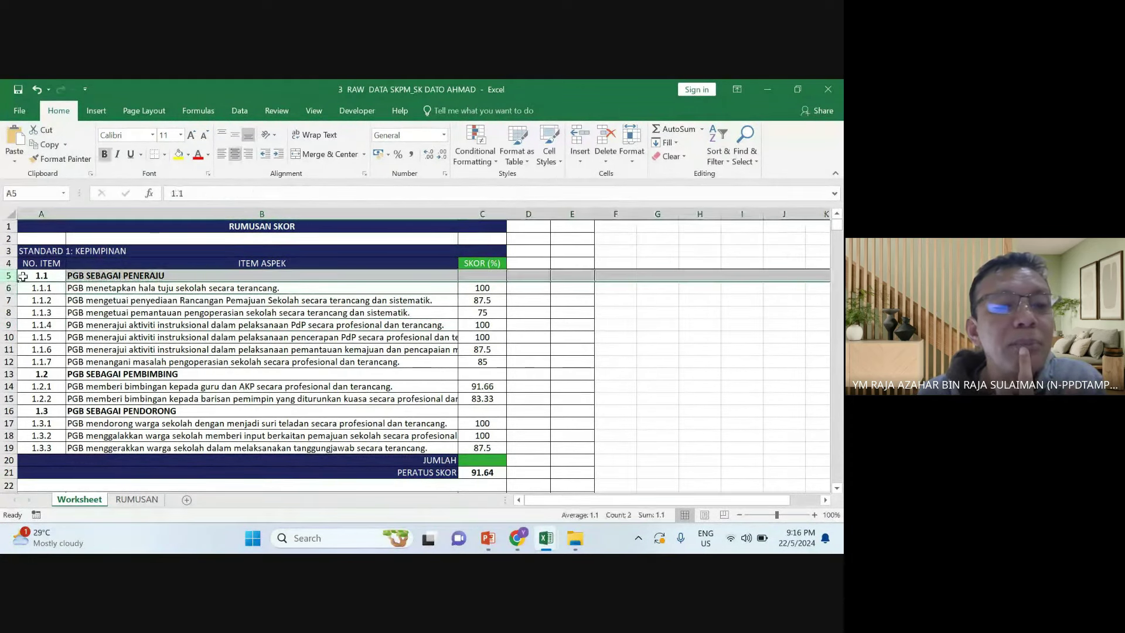
left_click(22, 276)
left_click(7, 274)
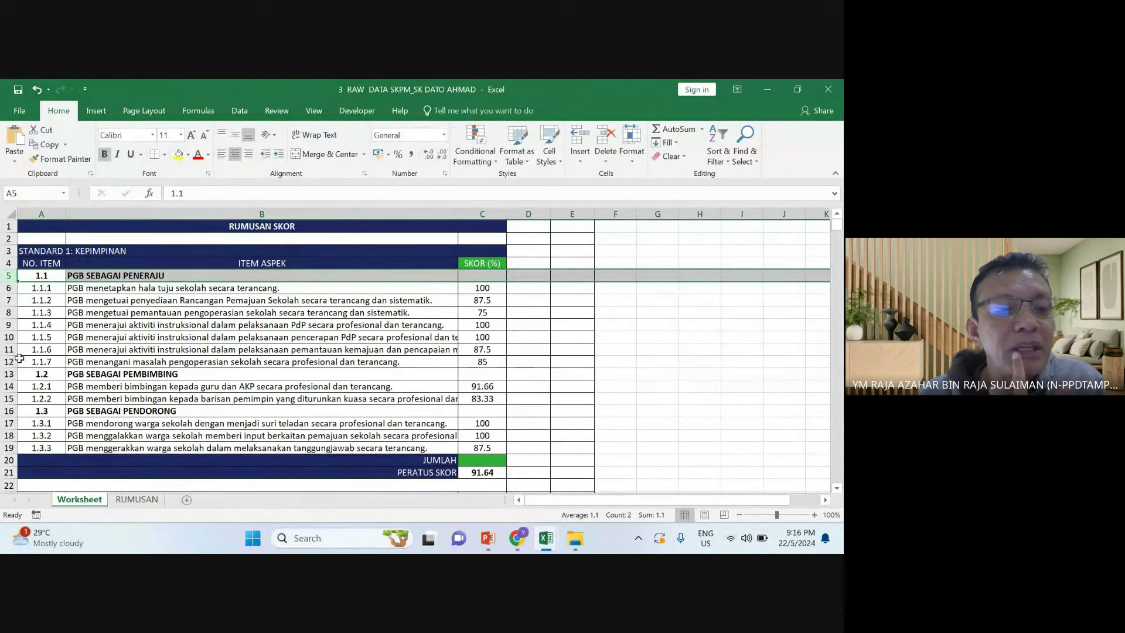
Examine heading rows 1.2, 1.3 and 2.1 as whole rows, including the score cell beside PGB SEBAGAI PEMBIMBING
left_click(9, 373)
scroll(17, 370, "down", 2)
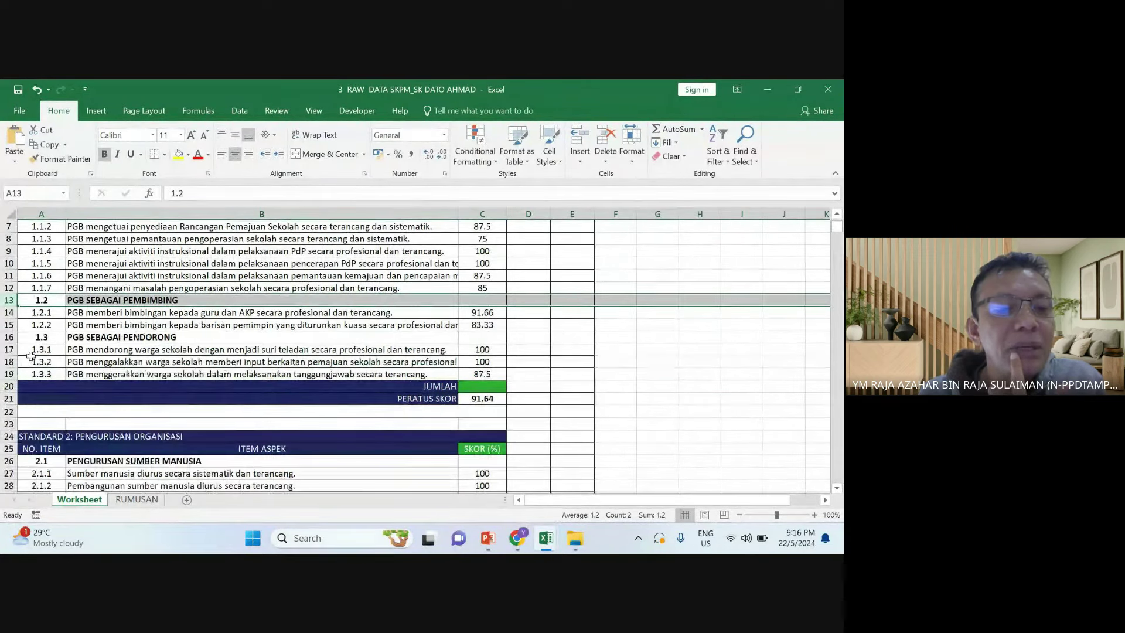
left_click(9, 337)
scroll(9, 337, "down", 3)
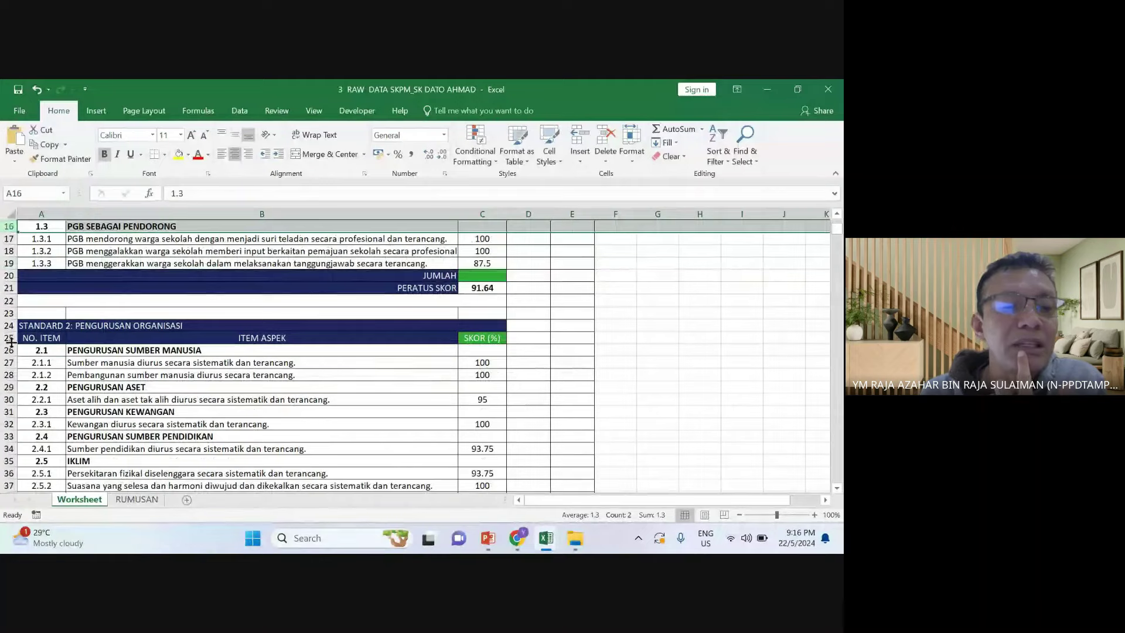
left_click(10, 350)
scroll(12, 351, "down", 2)
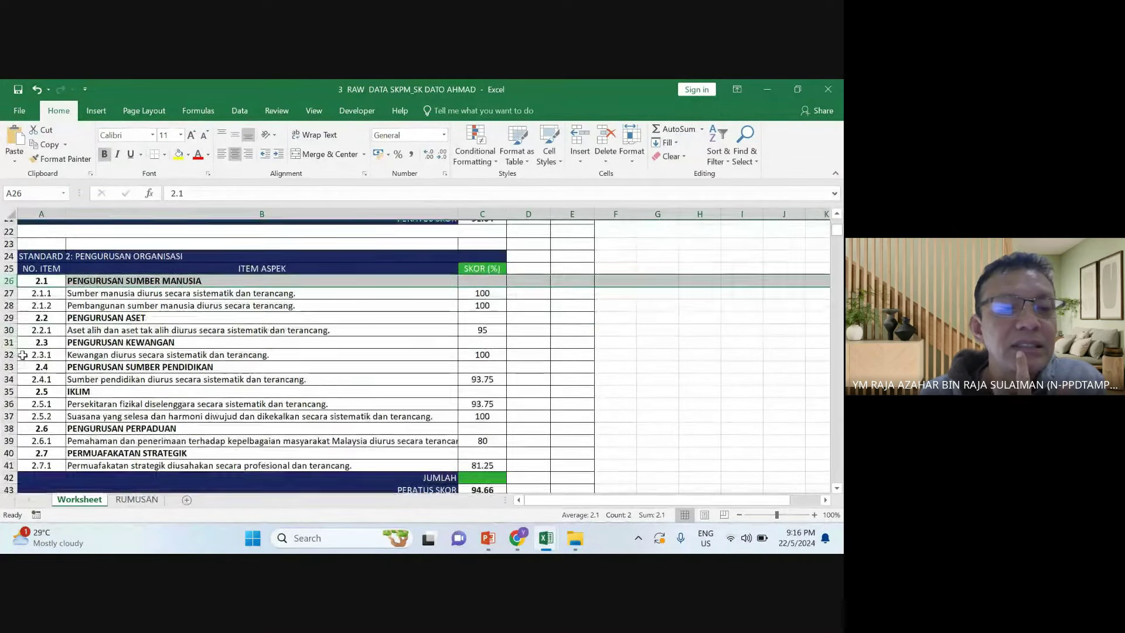
scroll(22, 355, "up", 7)
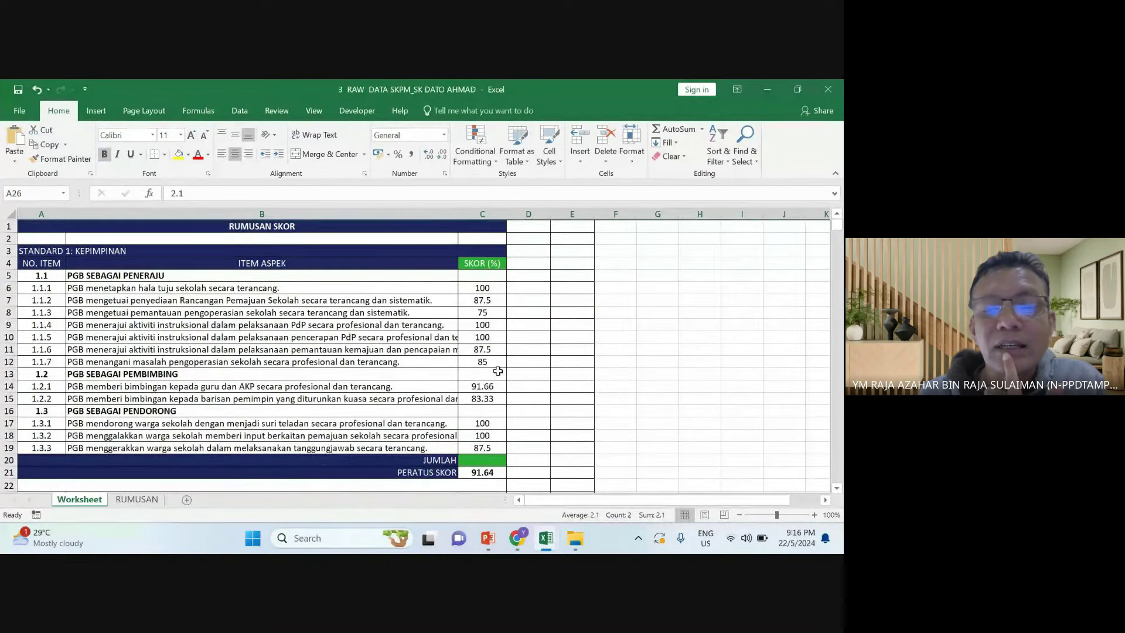
left_click(497, 372)
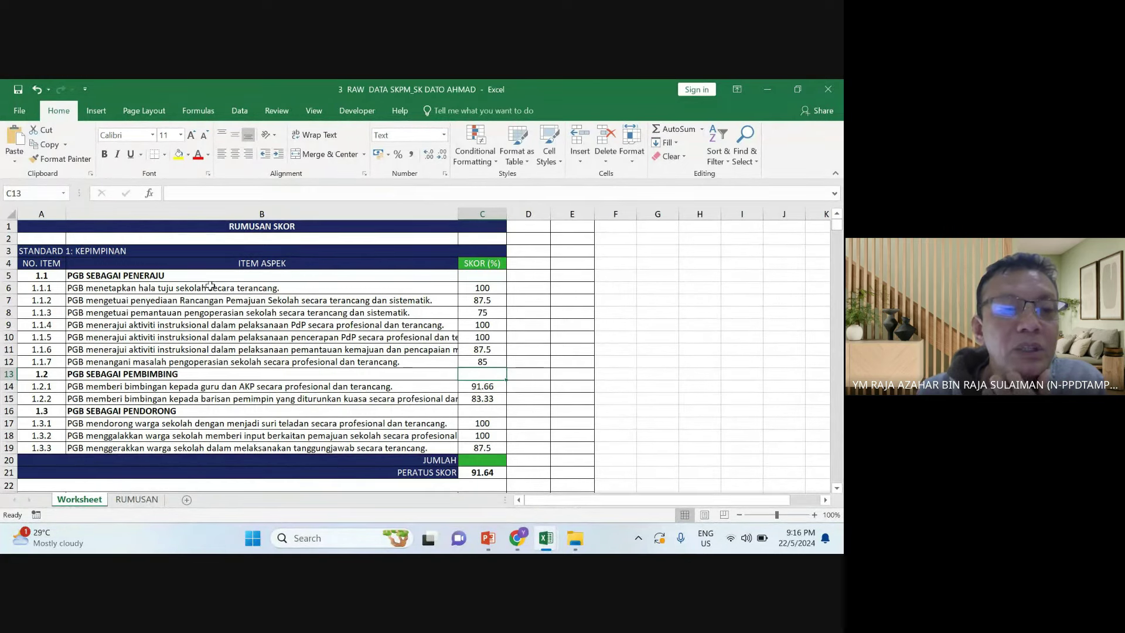
left_click(604, 316)
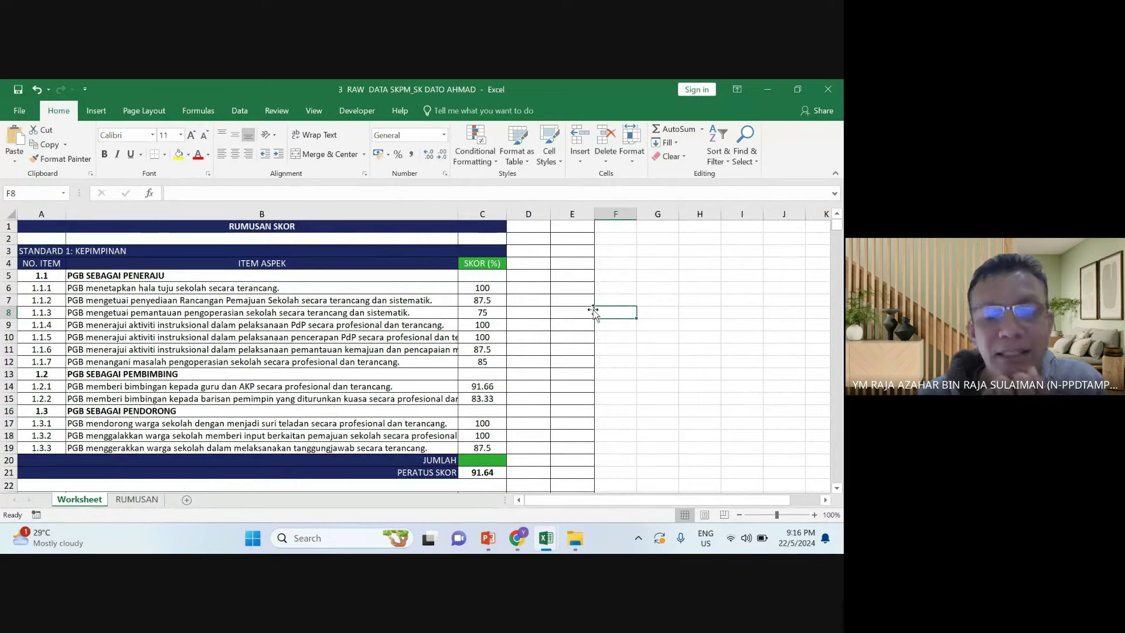
Fill the empty score cells beside headings 1.1 and 1.2 (C5 and C13) with red
left_click(489, 276)
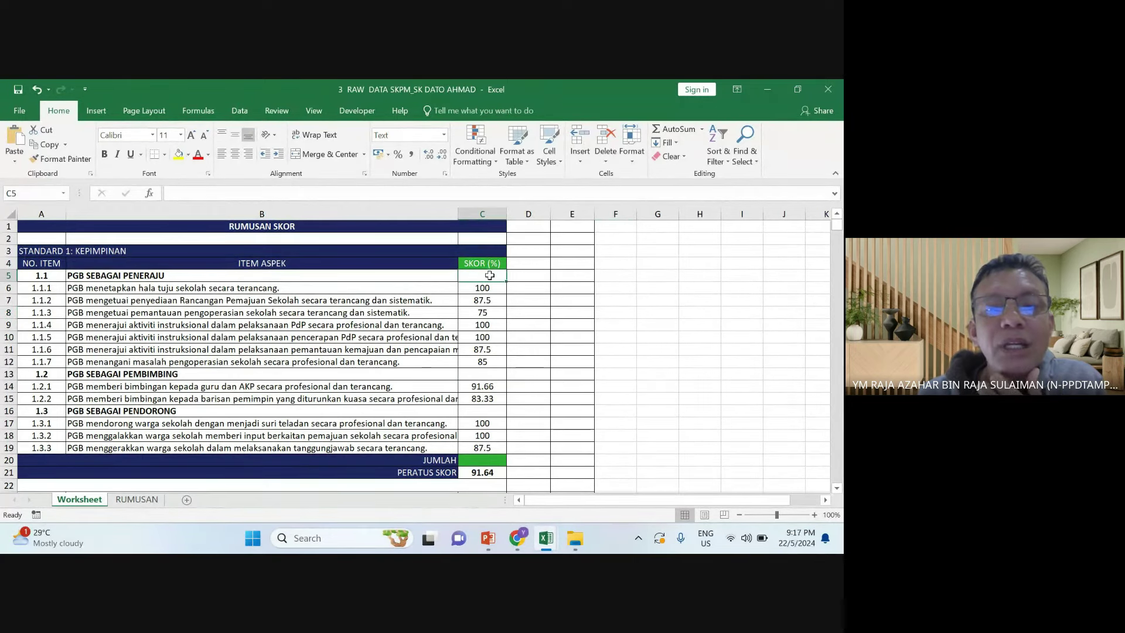
left_click(188, 154)
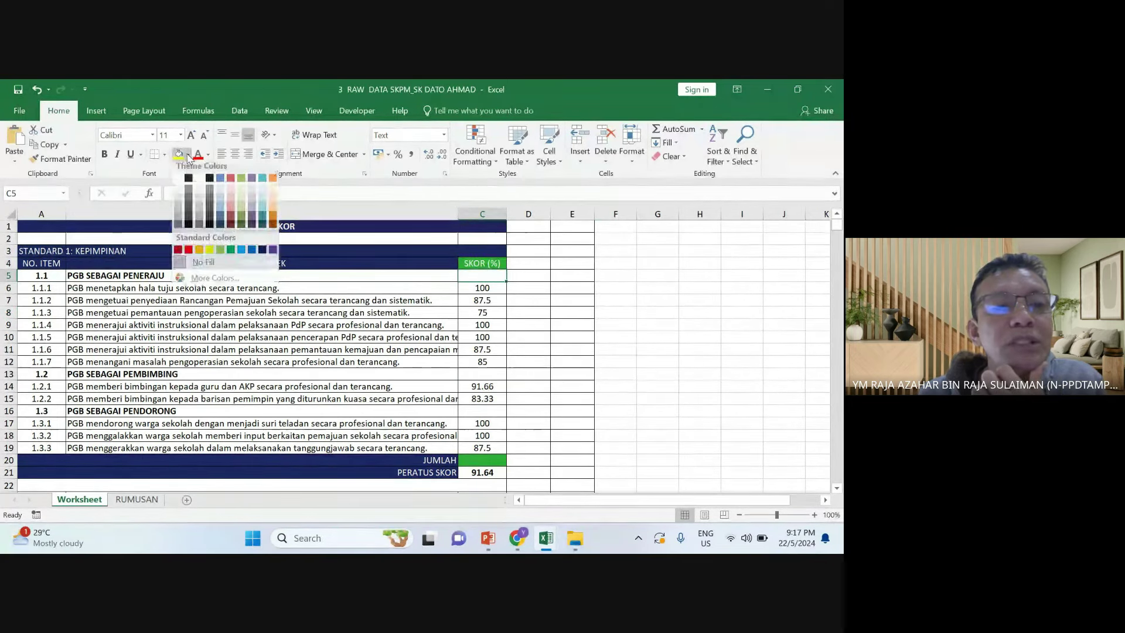
left_click(188, 253)
left_click(472, 371)
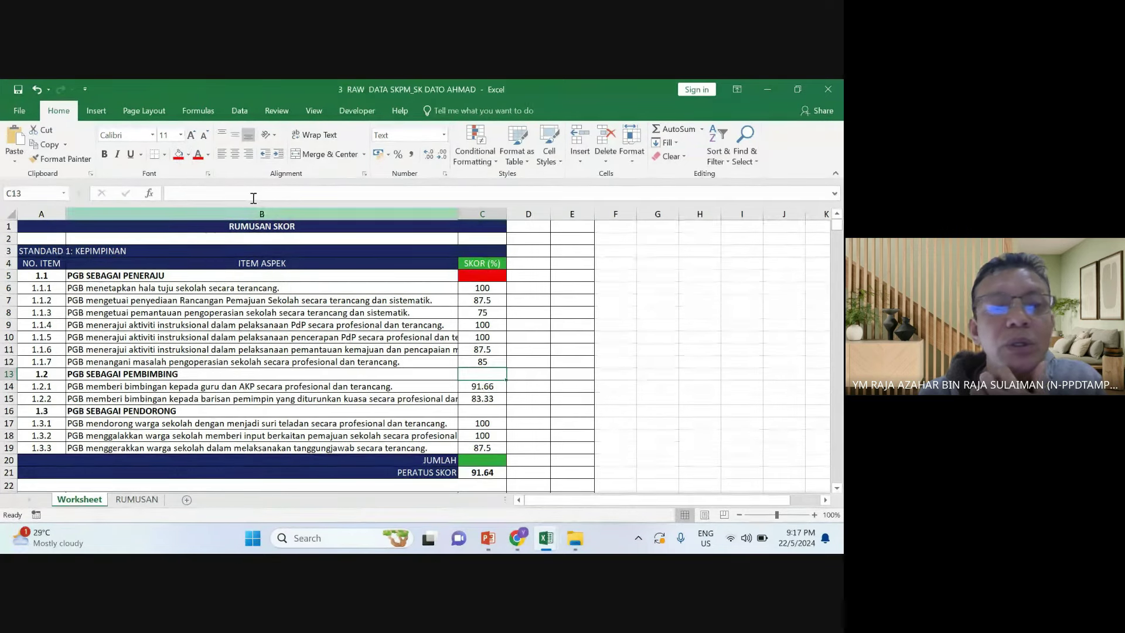
left_click(179, 154)
Fill the blank row 2 across columns A to C with red
left_click_drag(35, 239, 496, 241)
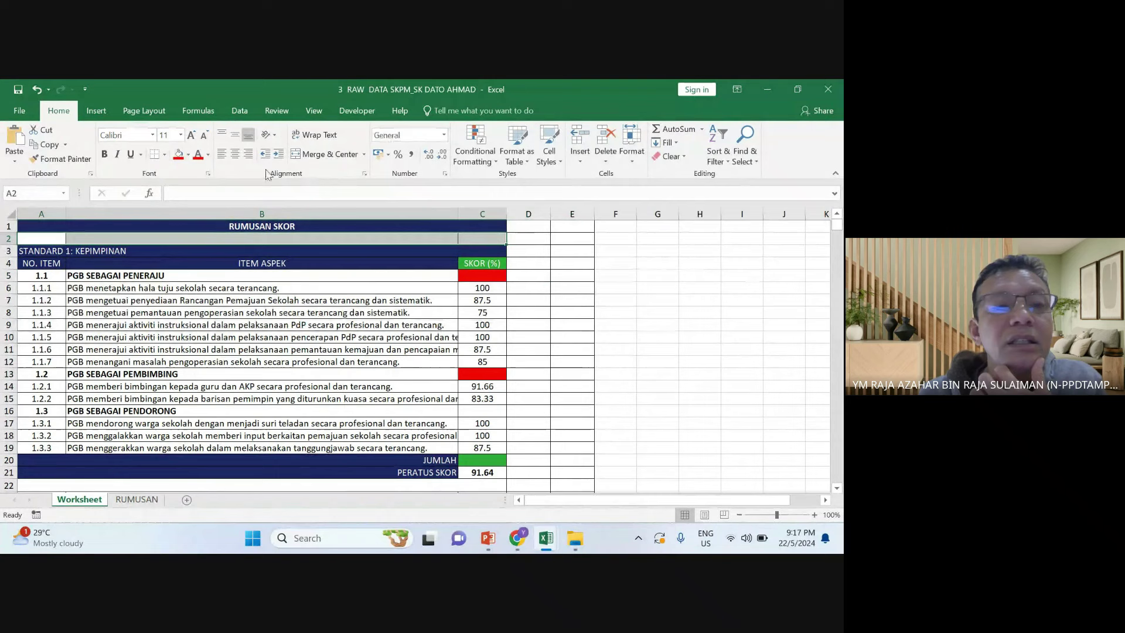
left_click(179, 154)
left_click(256, 262)
Examine the RUMUSAN SKOR title, the STANDARD 1: KEPIMPINAN row and the ITEM ASPEK header above the first items
left_click(166, 230)
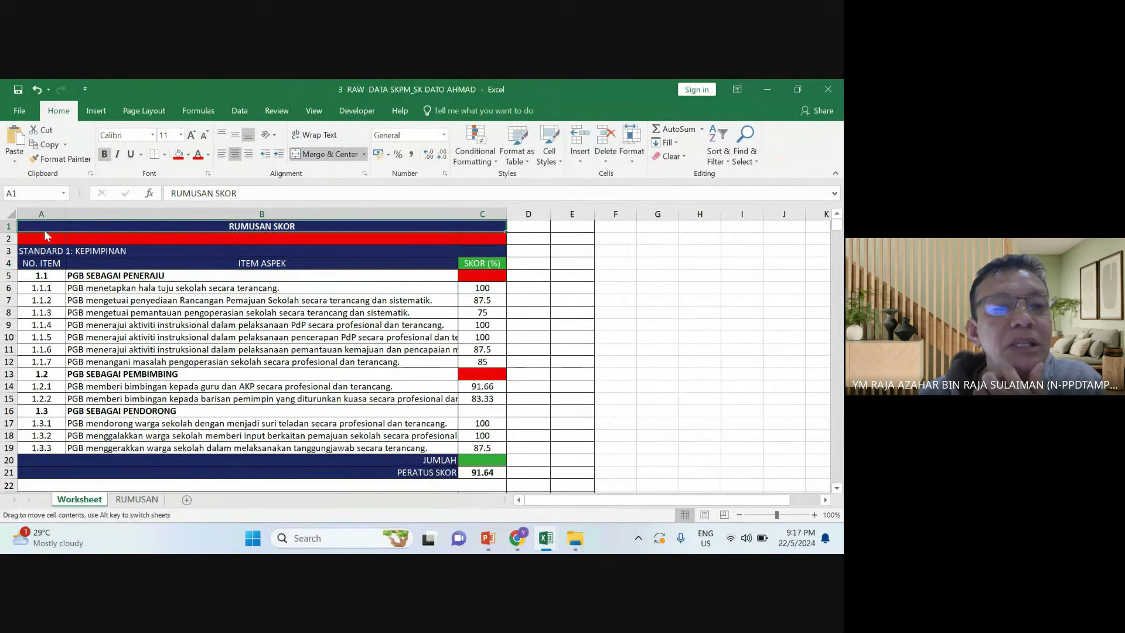
left_click(194, 252)
left_click(227, 225)
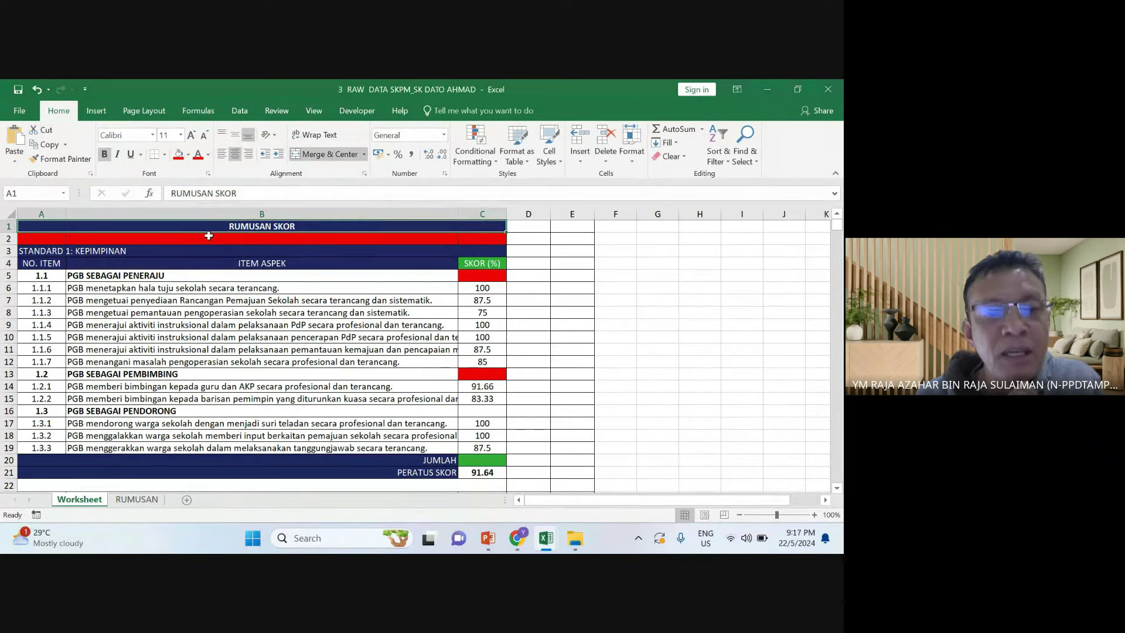
left_click(176, 275)
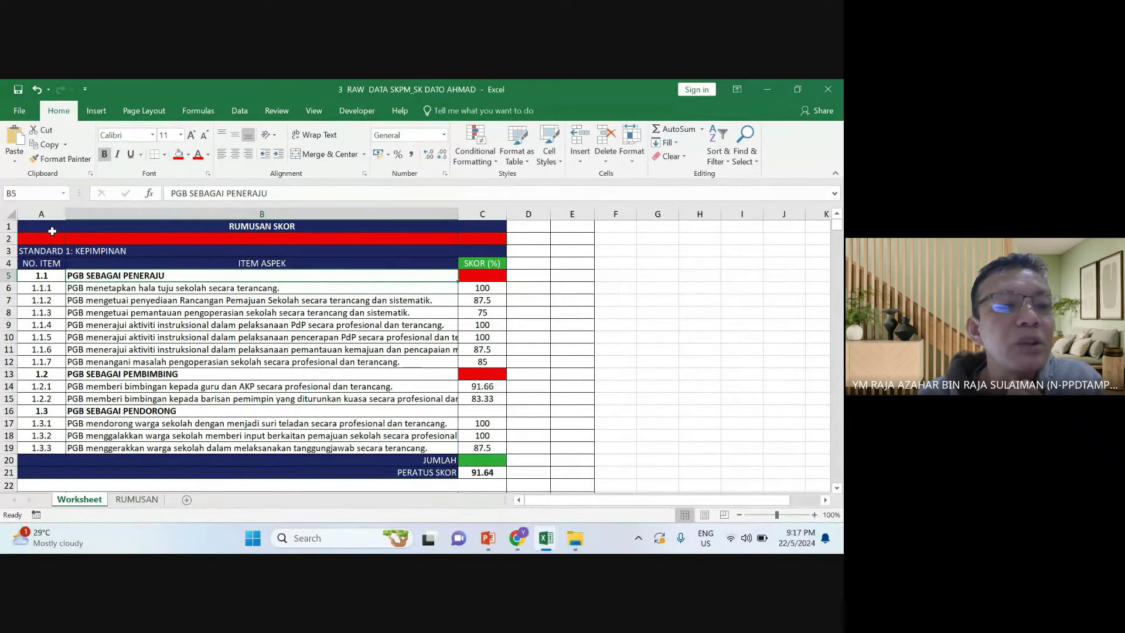
left_click(223, 225)
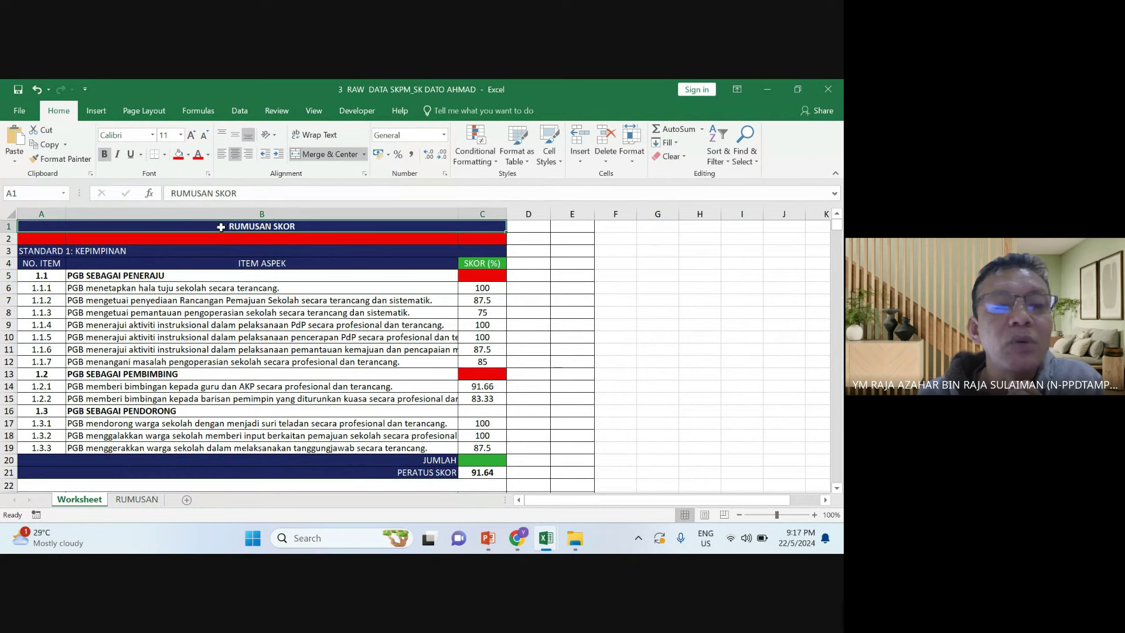
left_click(227, 262)
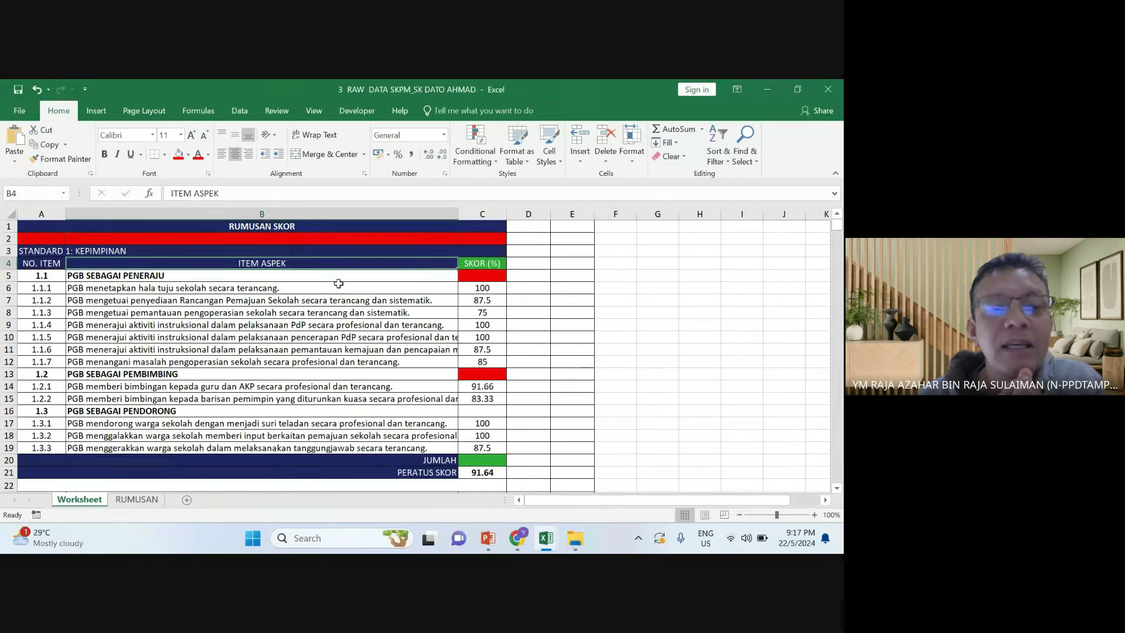
left_click(582, 286)
left_click(618, 286)
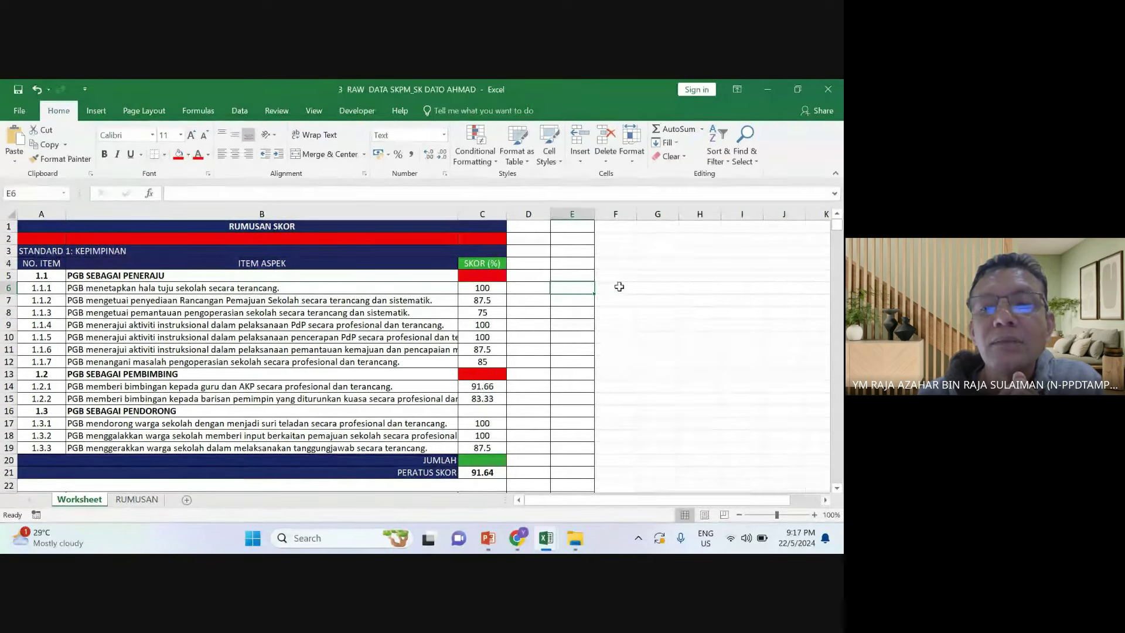
left_click(574, 287)
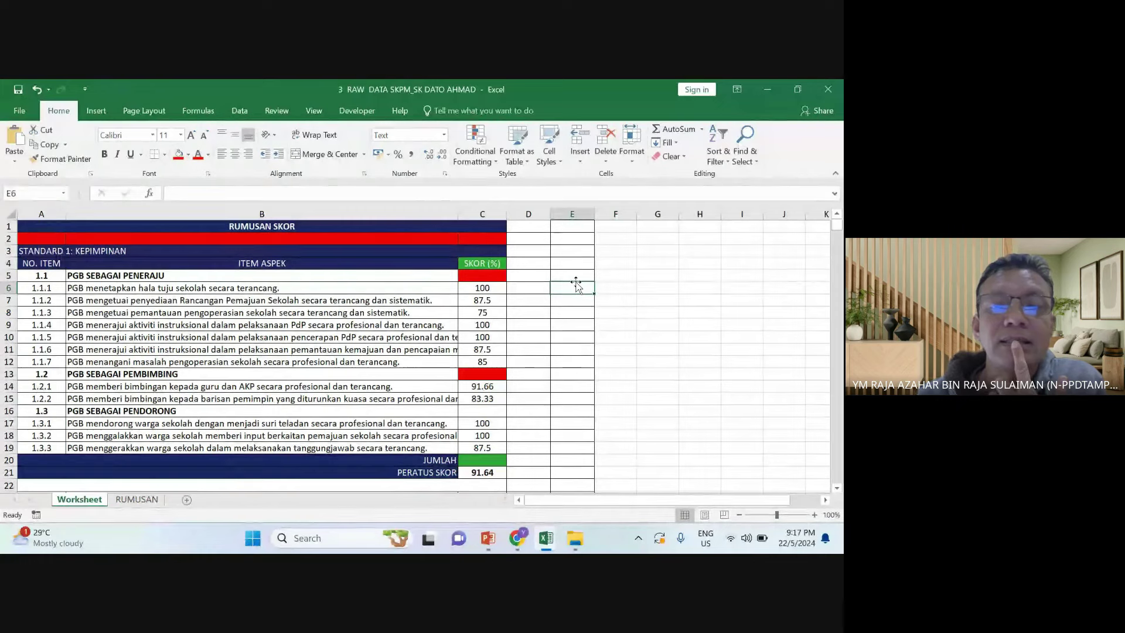
left_click(497, 285)
Fill the empty score cell beside heading 1.3 (C16) with red and check the blank row above Standard 2
left_click(488, 410)
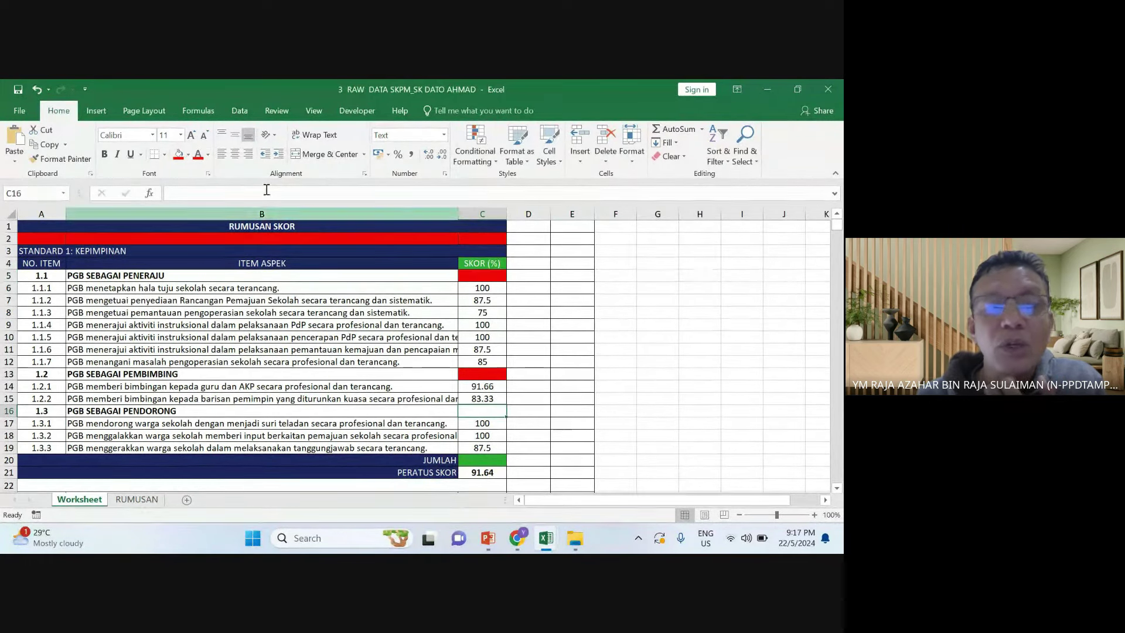
left_click(178, 154)
scroll(480, 363, "down", 3)
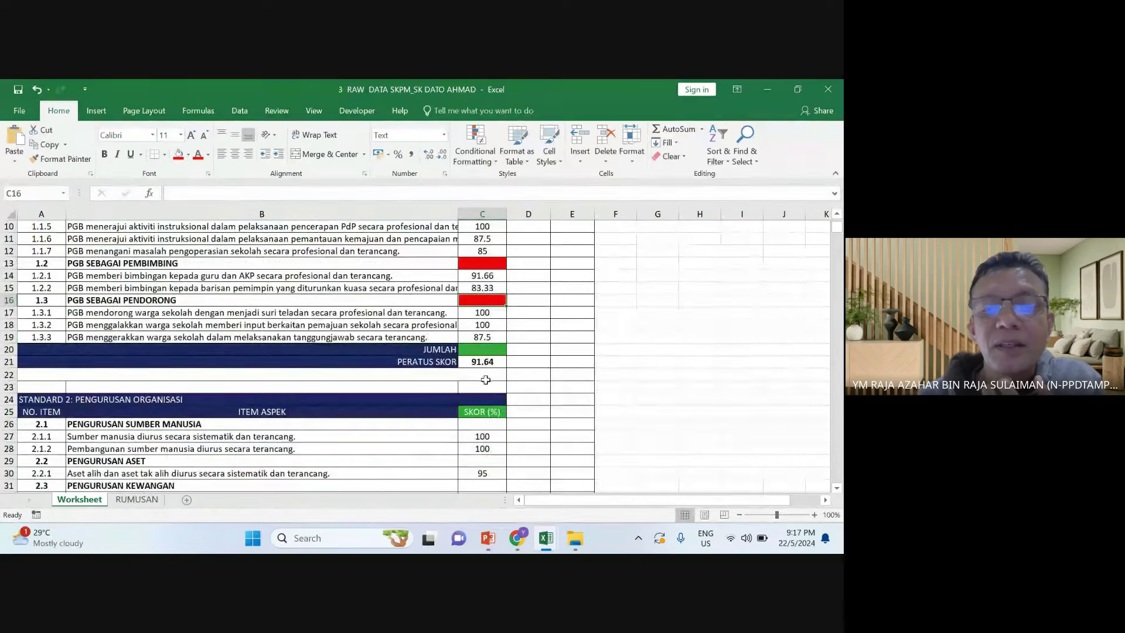
left_click(480, 387)
scroll(417, 339, "up", 3)
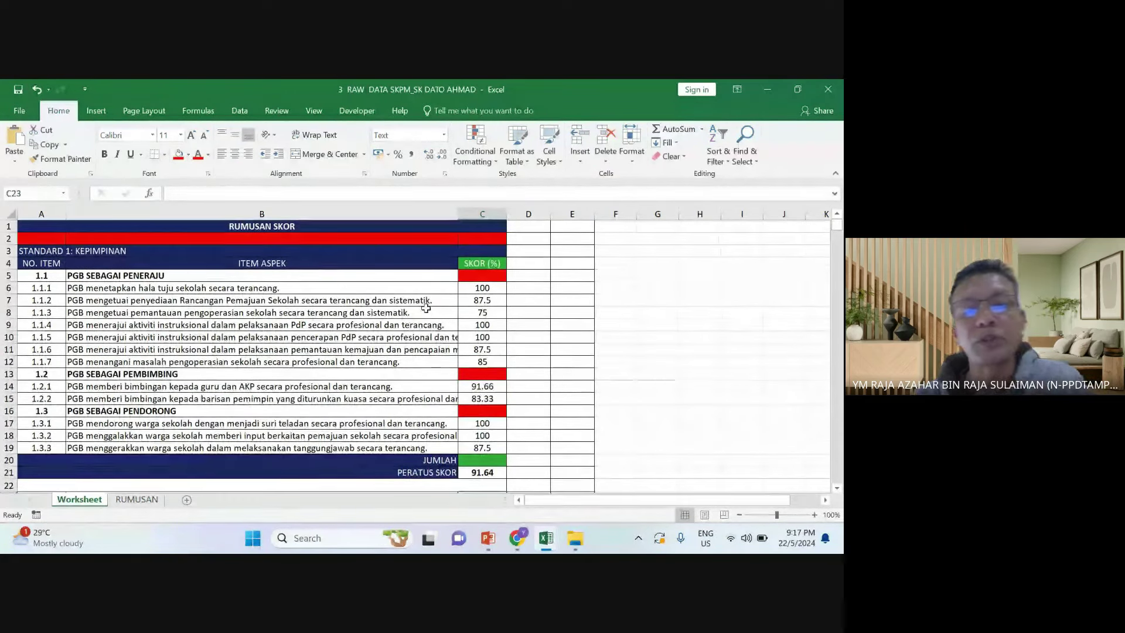
Undo all the red fills in the Standard 1 score cells and in row 2
left_click(629, 299)
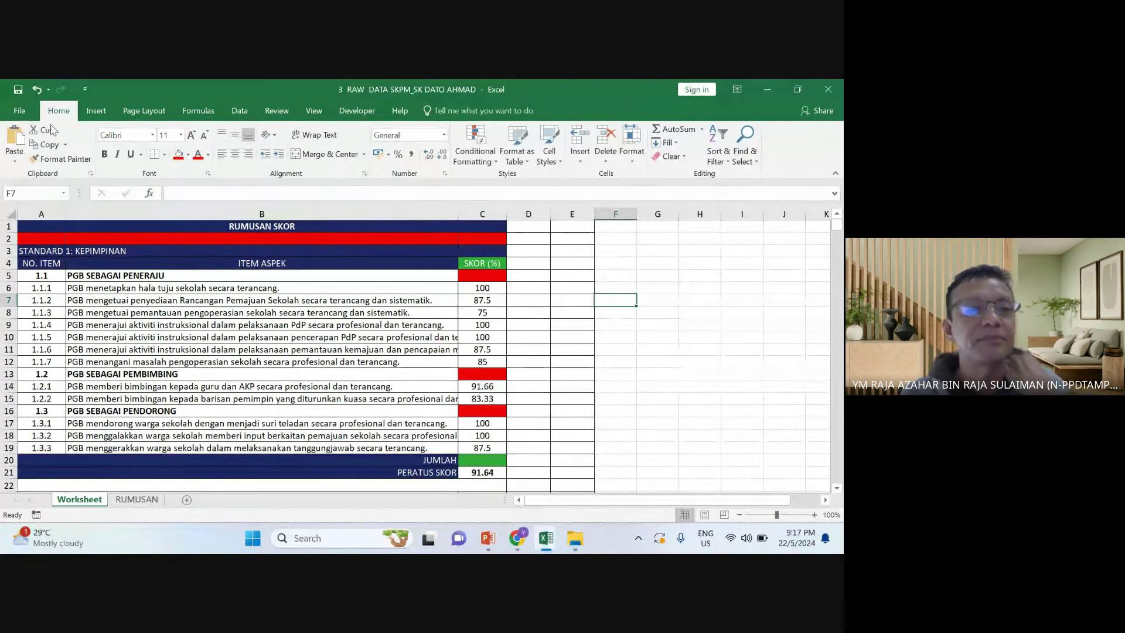
left_click(36, 90)
left_click(36, 90)
left_click(36, 89)
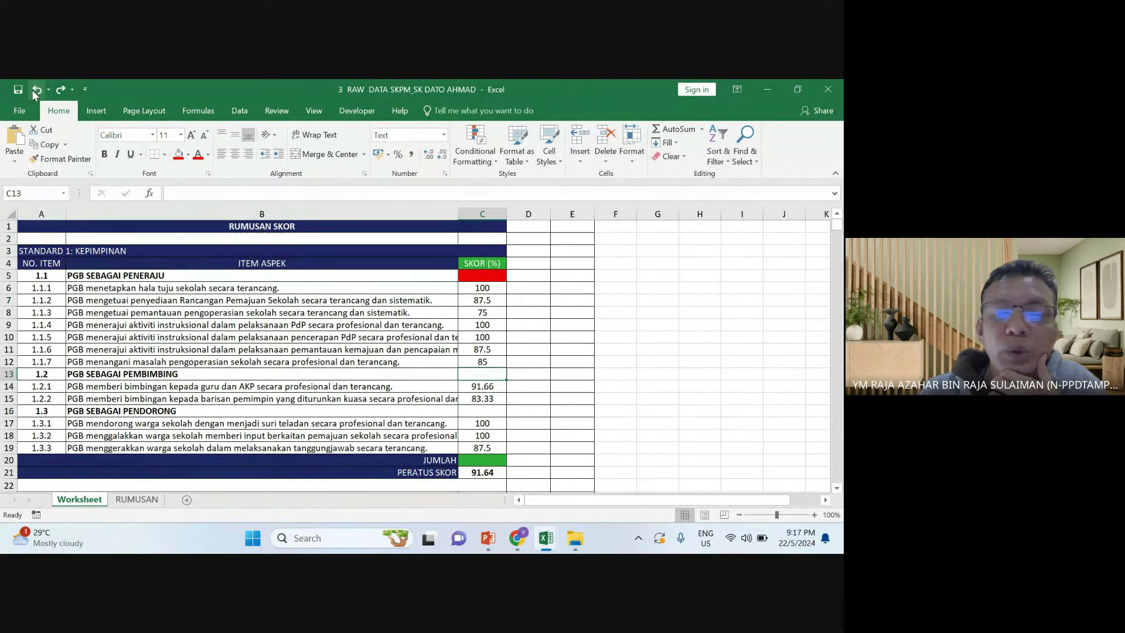
left_click(37, 89)
left_click(683, 344)
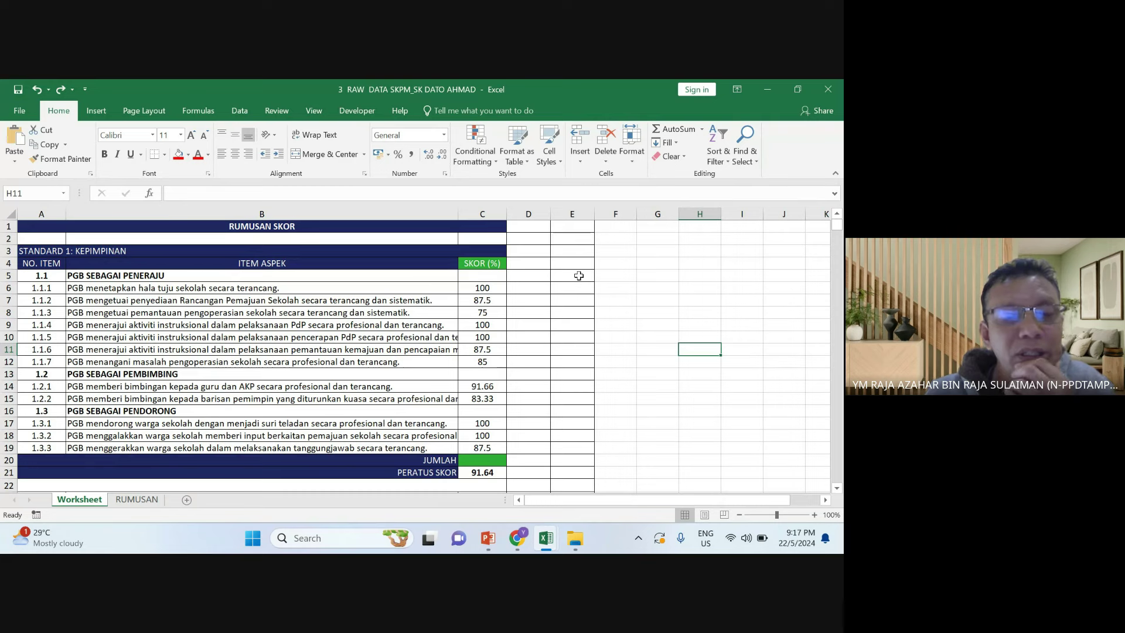
left_click(649, 286)
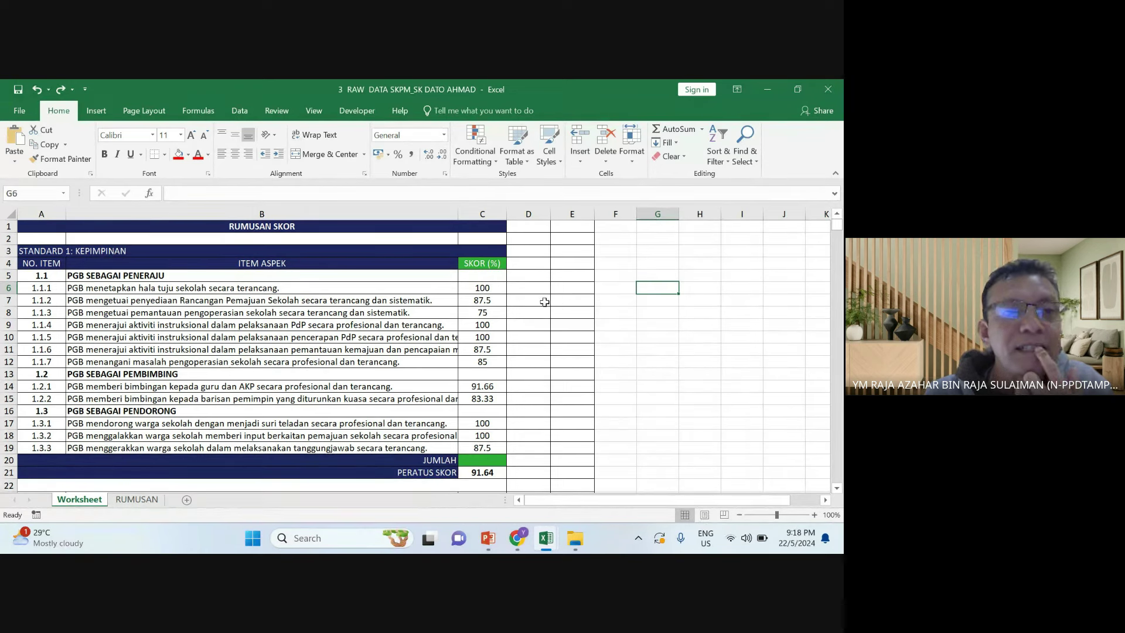
left_click(618, 335)
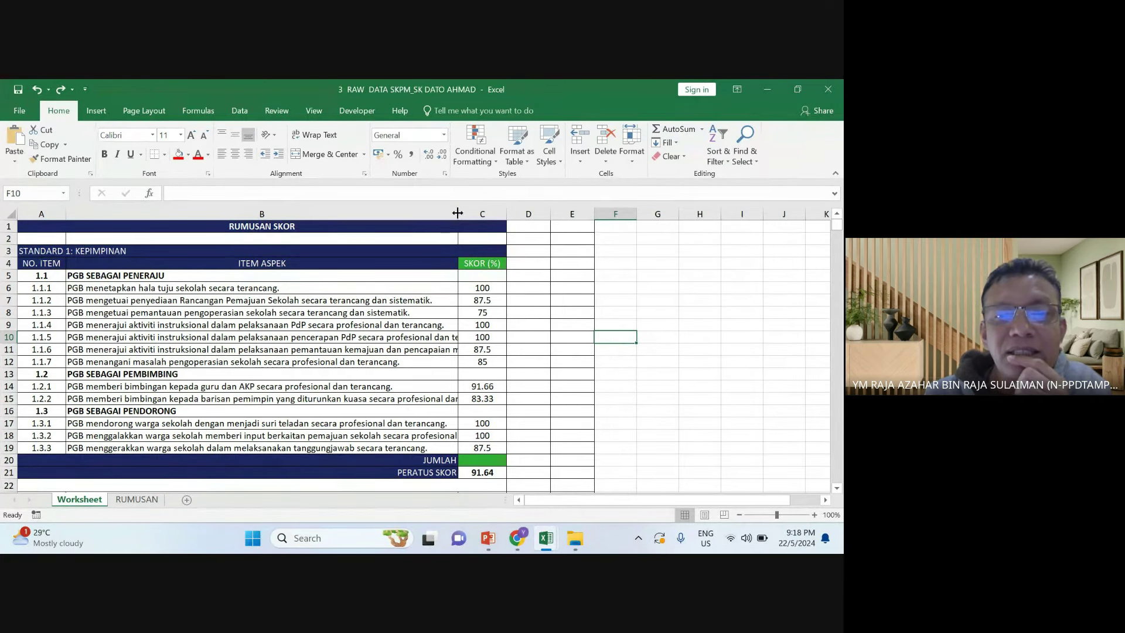
Widen column B a little more to show more of the longer Standard 1 item descriptions
left_click_drag(457, 213, 478, 243)
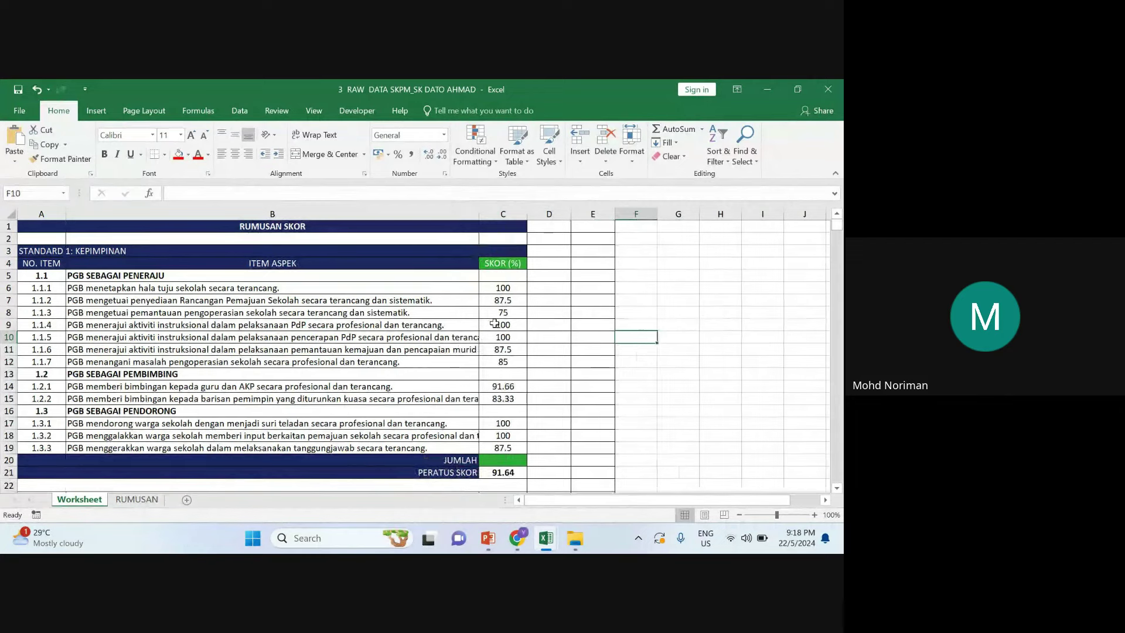
left_click(601, 326)
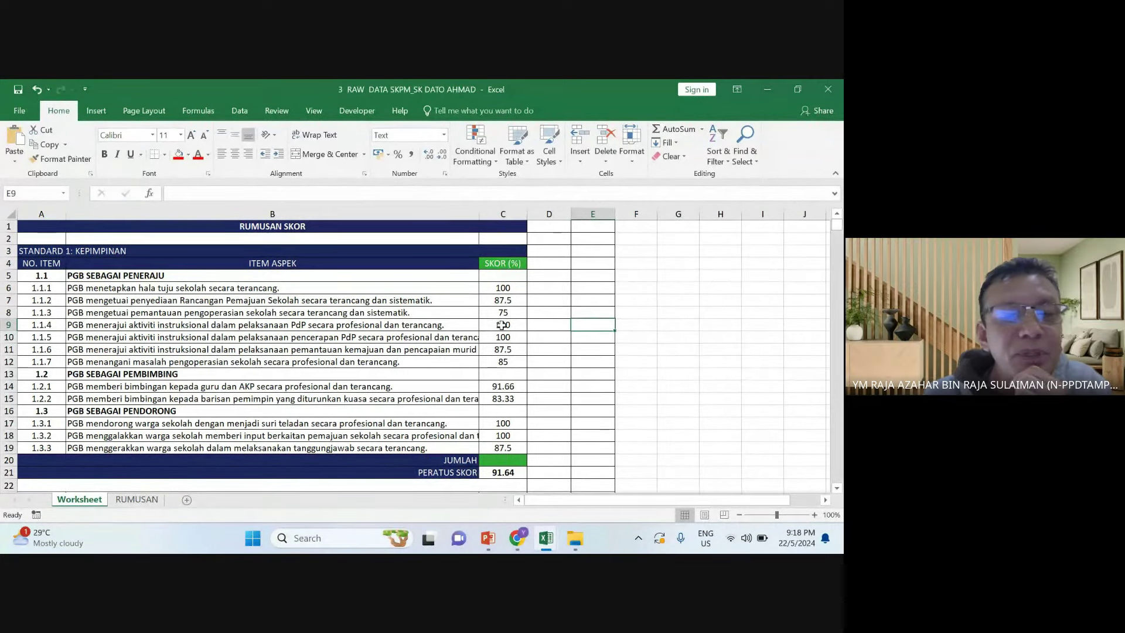
Review the three Standard 1 section headings PGB SEBAGAI PENERAJU, PEMBIMBING and PENDORONG
left_click(118, 275)
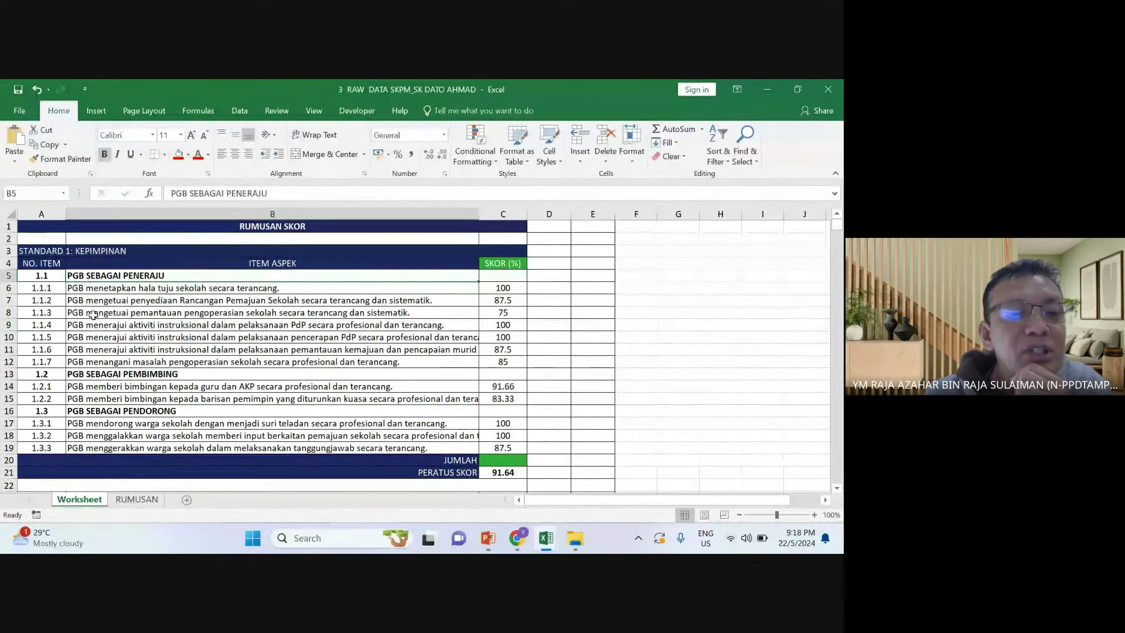
left_click(130, 375)
left_click(136, 410)
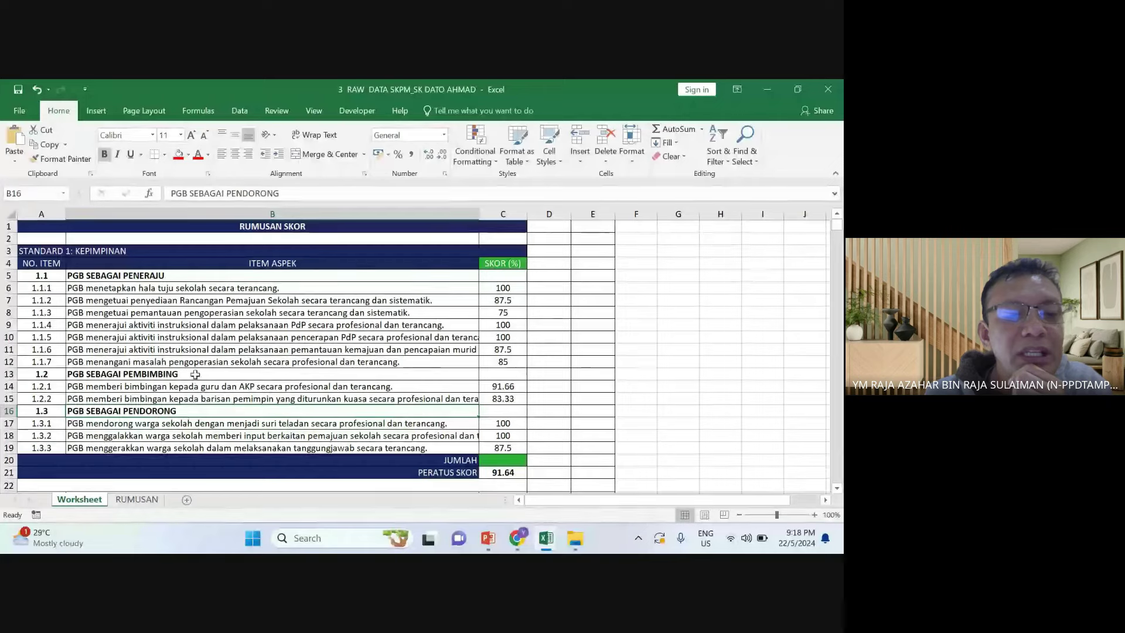
scroll(195, 374, "down", 2)
scroll(195, 374, "up", 2)
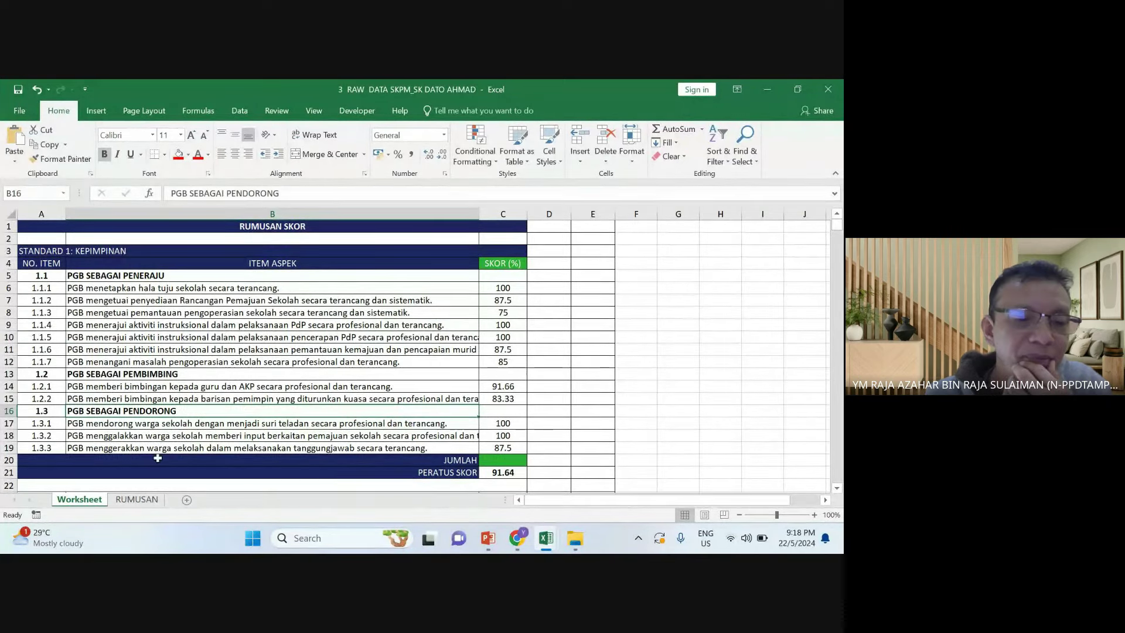
Review the section headings and scores listed under each standard on the RUMUSAN sheet
left_click(137, 499)
scroll(202, 382, "up", 10)
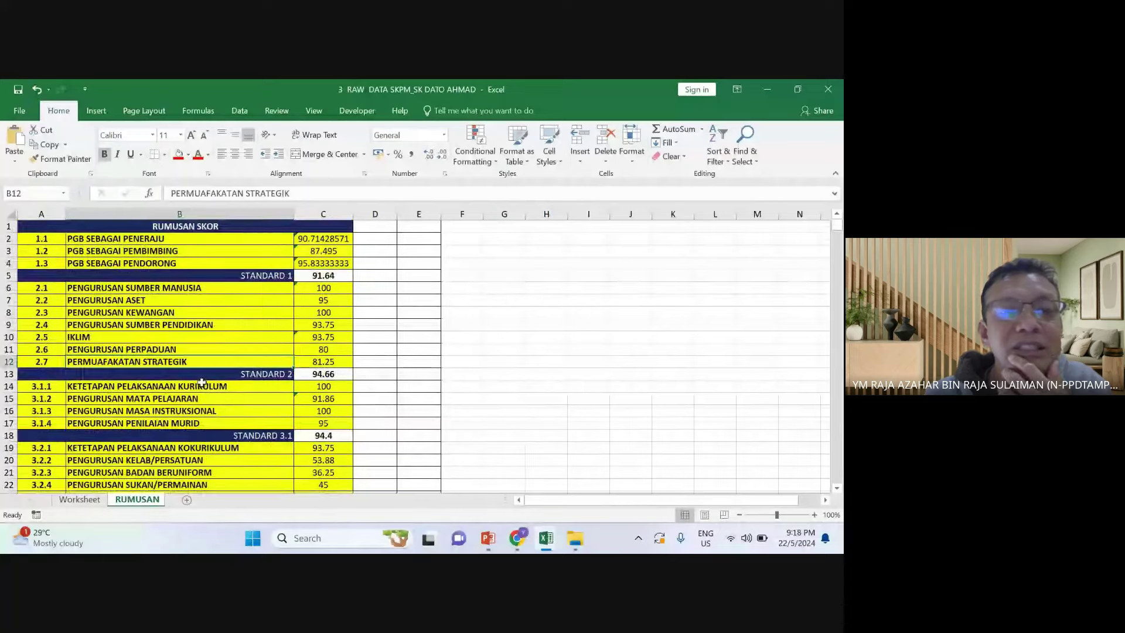
scroll(202, 382, "down", 2)
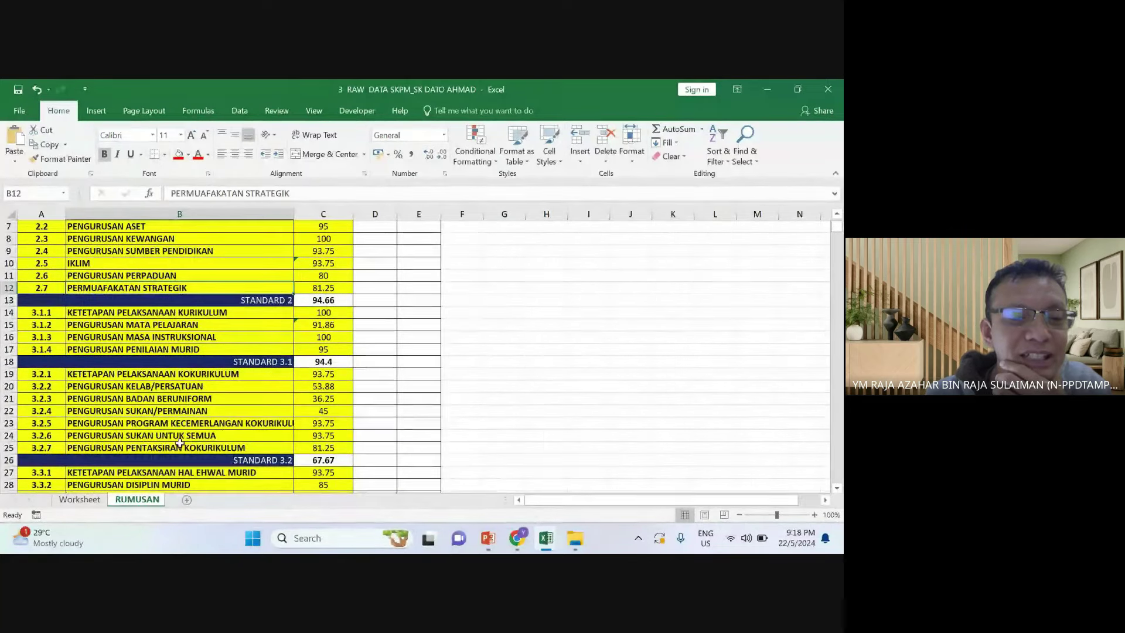
scroll(189, 417, "down", 2)
scroll(189, 417, "down", 1)
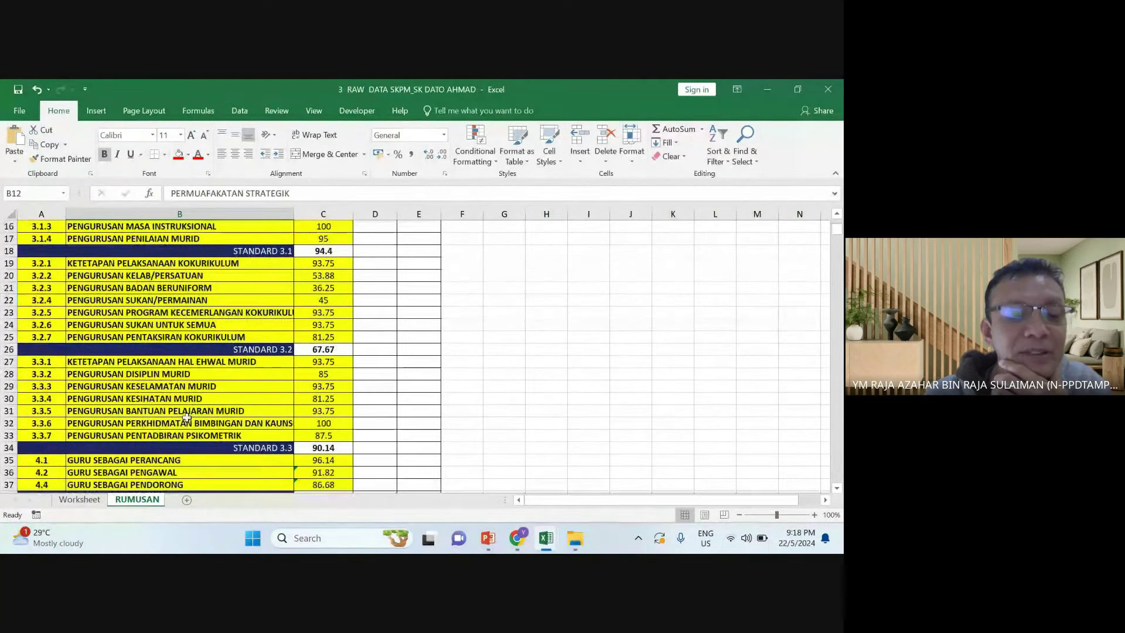
Return to the Worksheet sheet and check heading 1.2 and the empty score cell beside heading 1.1
left_click(79, 499)
left_click(206, 375)
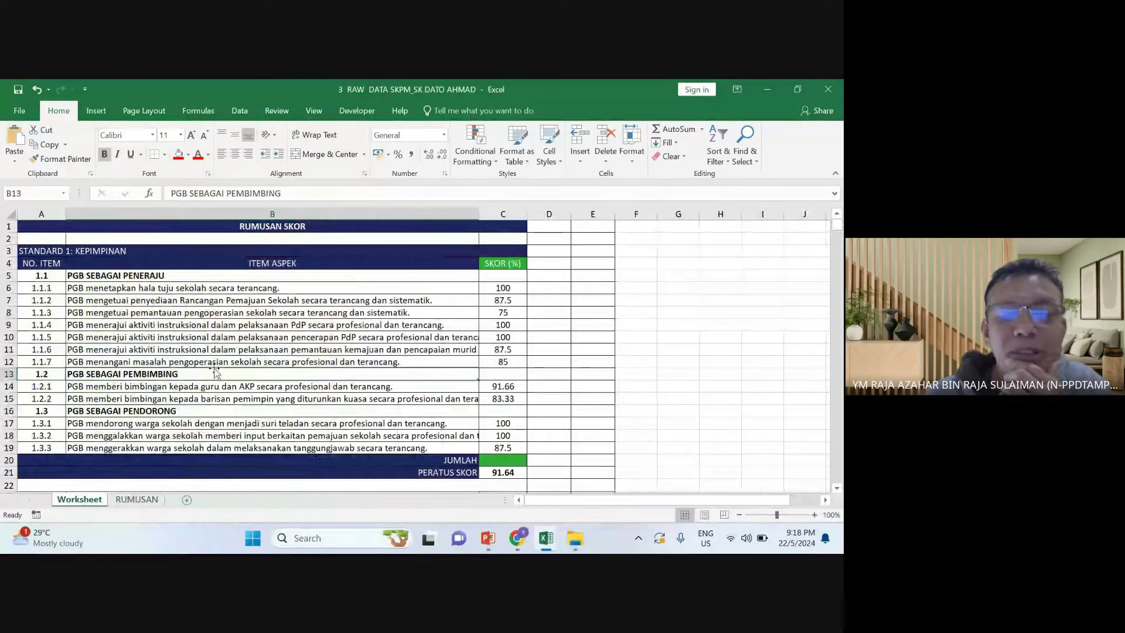
left_click(510, 280)
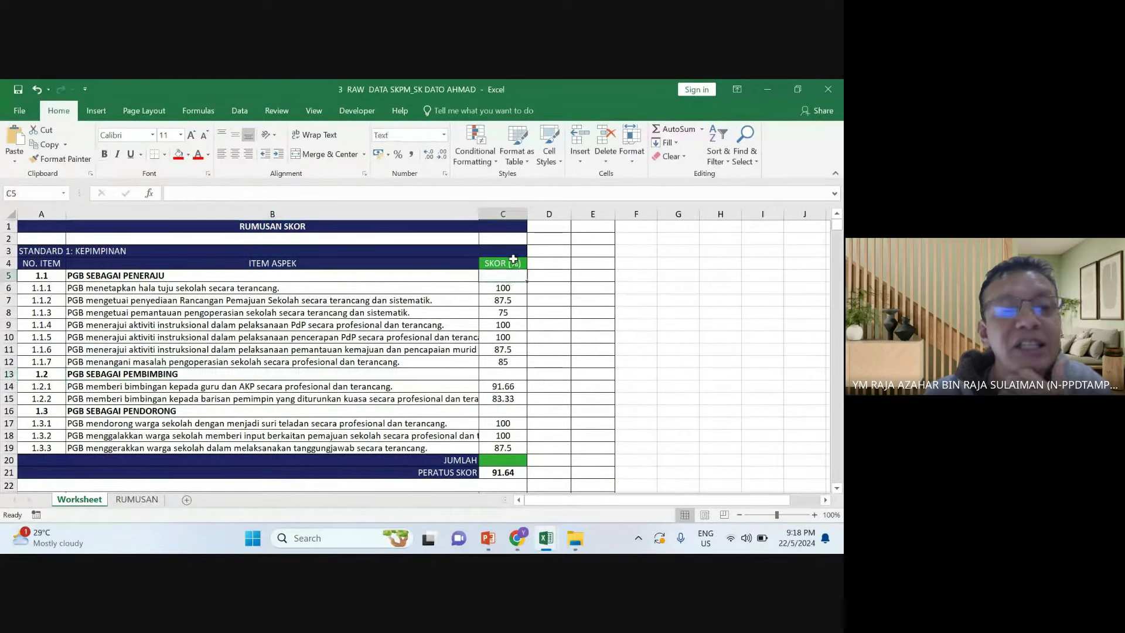
left_click(549, 337)
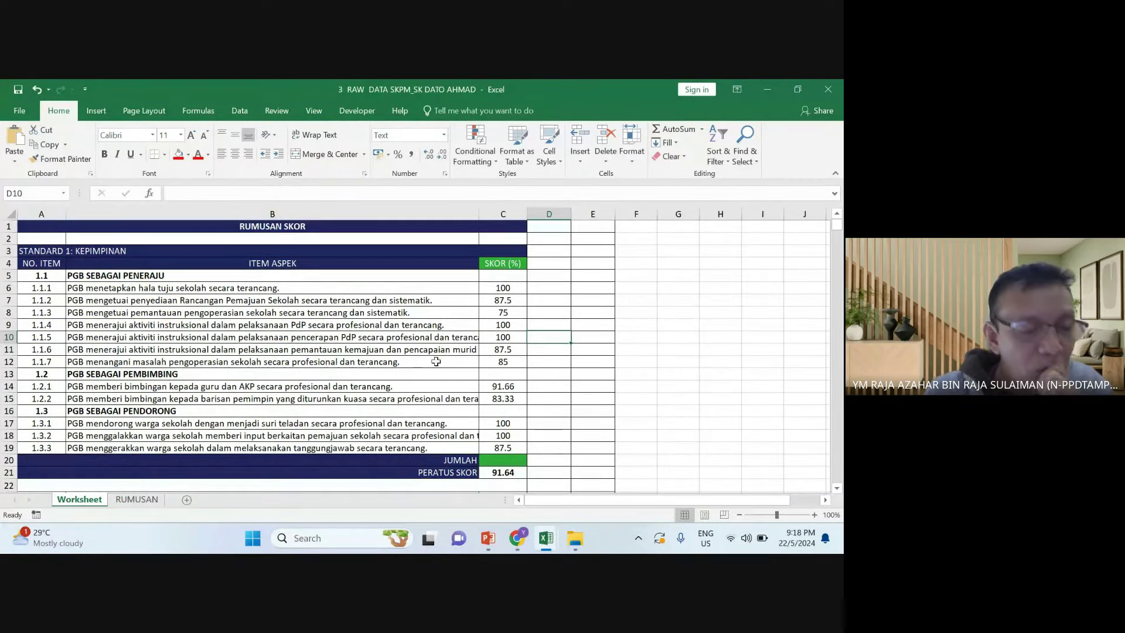
left_click(528, 361)
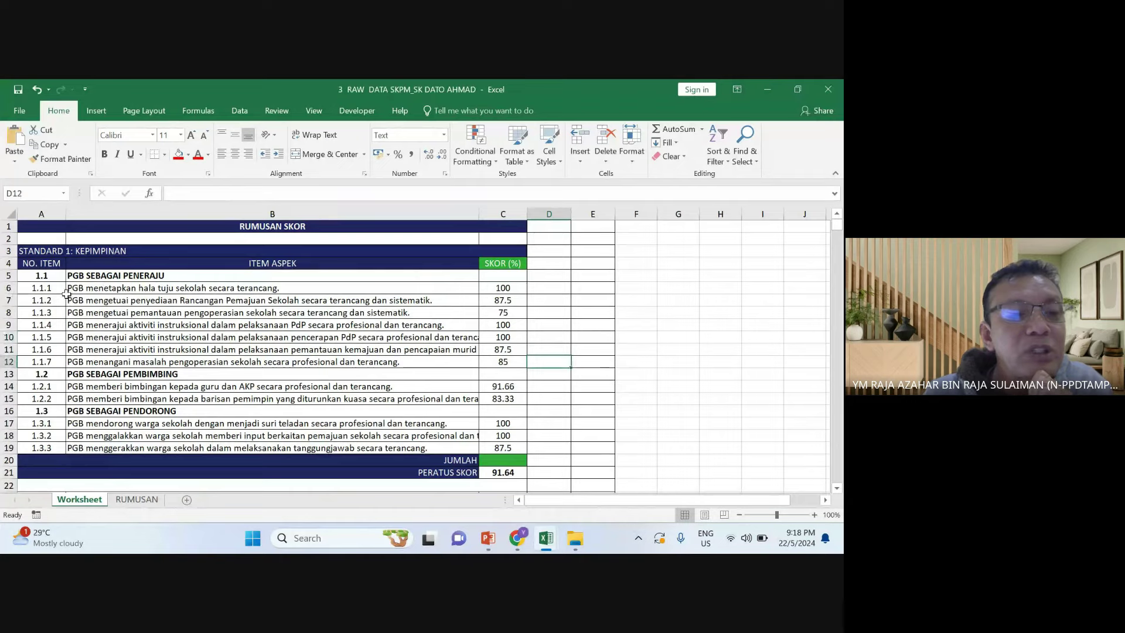
Fill the whole row of heading 1.1 PGB SEBAGAI PENERAJU (row 5) with yellow
left_click(7, 276)
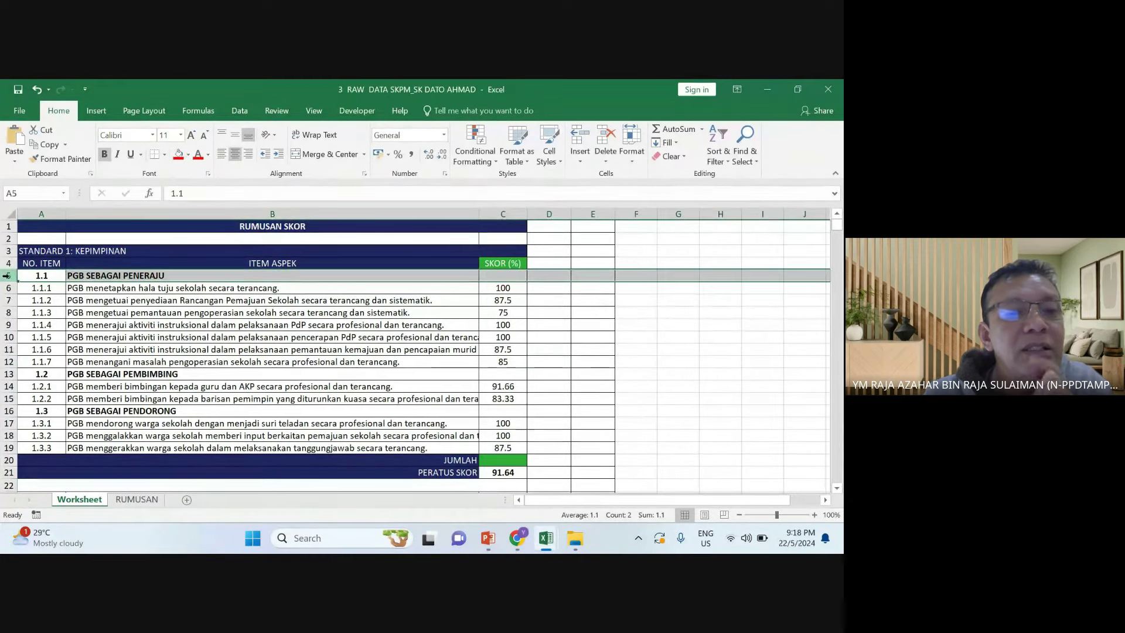
left_click(188, 156)
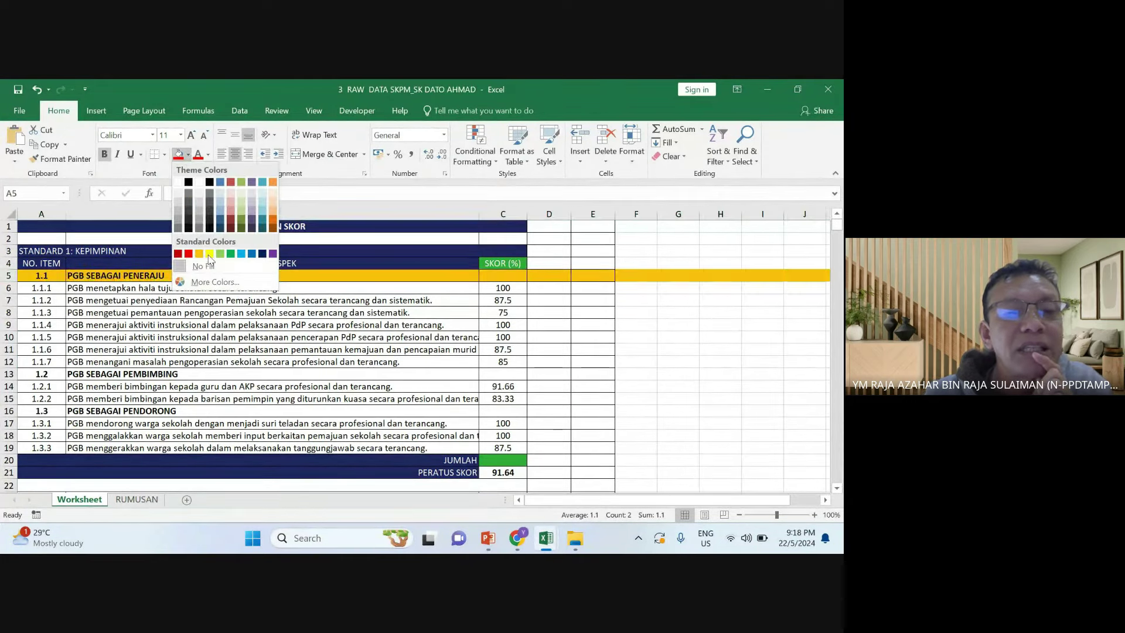
left_click(222, 268)
left_click(227, 327)
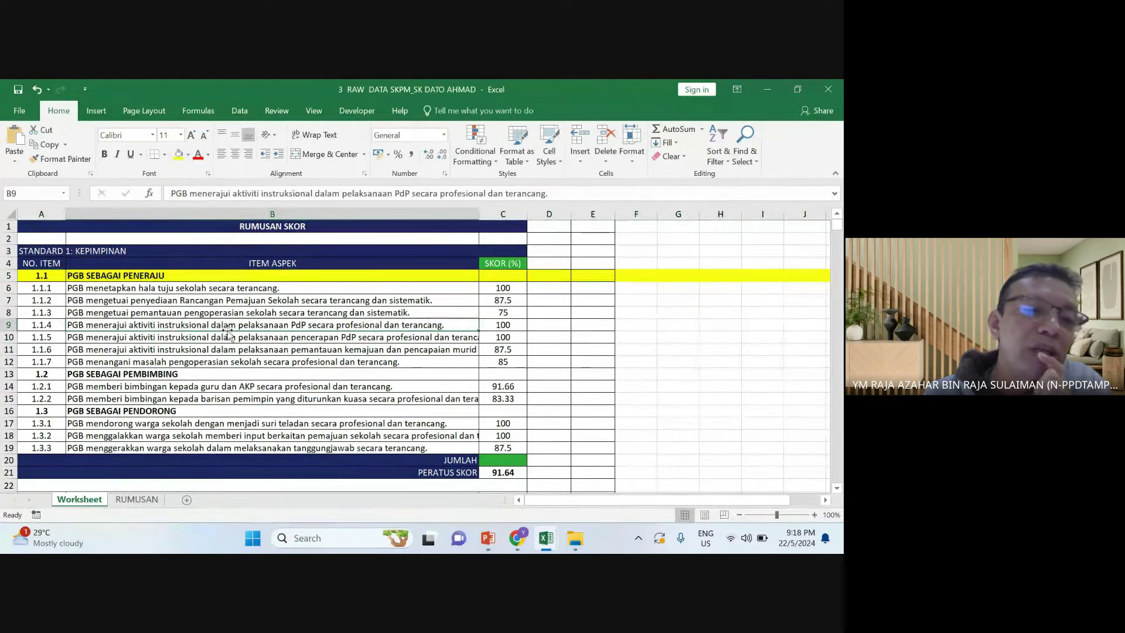
Try a light green fill on the heading 1.1 row and undo it
left_click(7, 275)
left_click(188, 156)
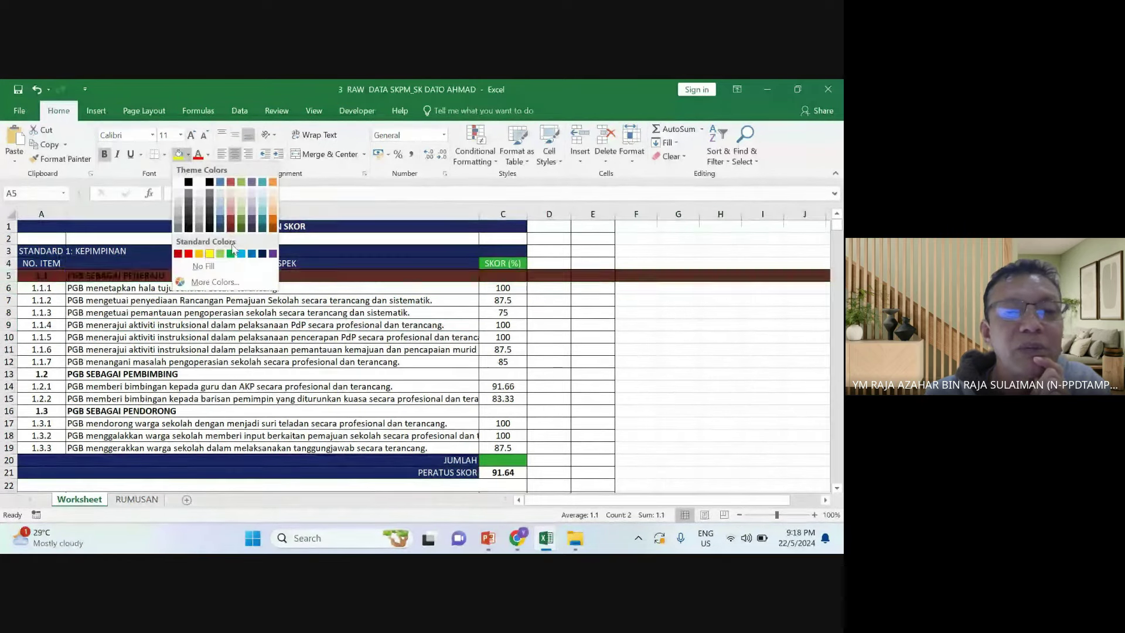
left_click(271, 186)
left_click(233, 332)
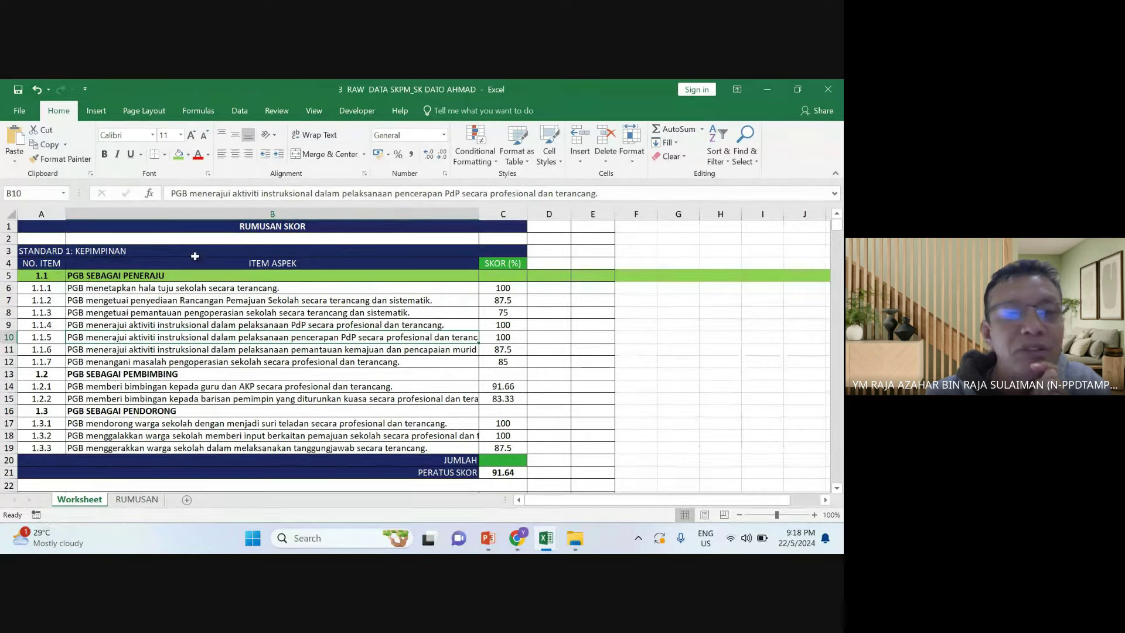
key("ctrl+z")
key("ctrl+z")
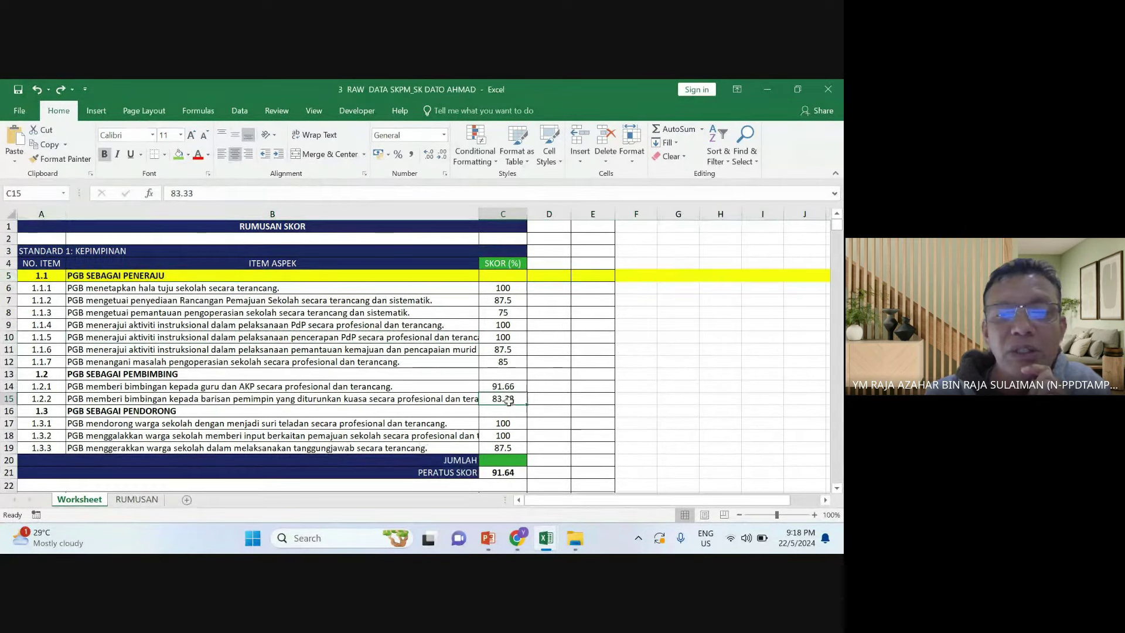
key("ctrl+y")
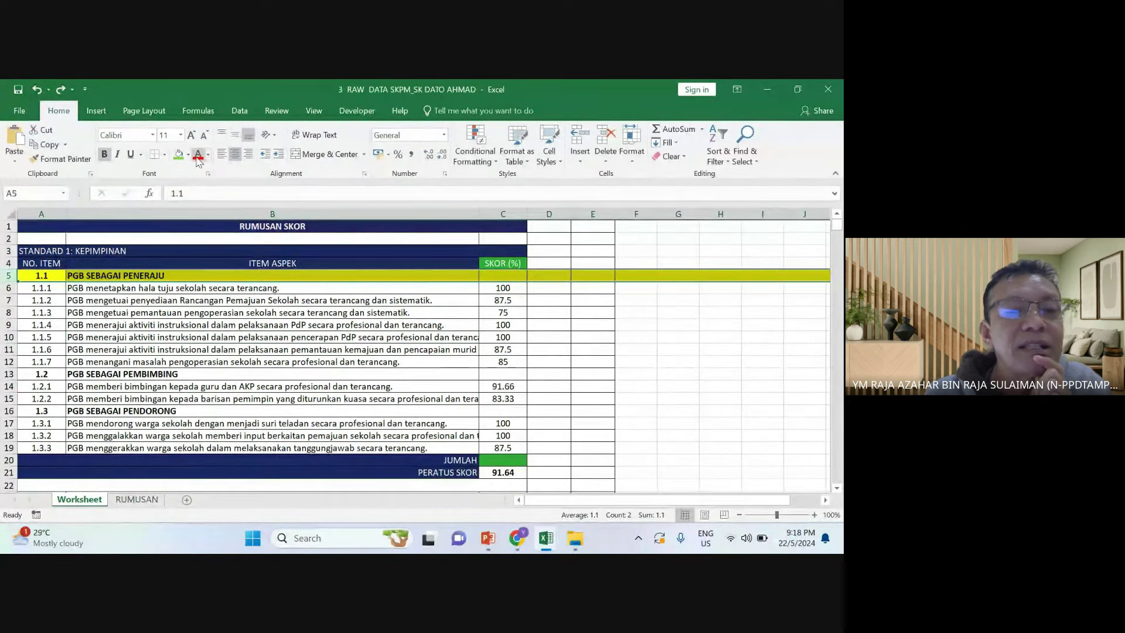
Reapply yellow as the fill colour of the heading 1.1 row
left_click(189, 155)
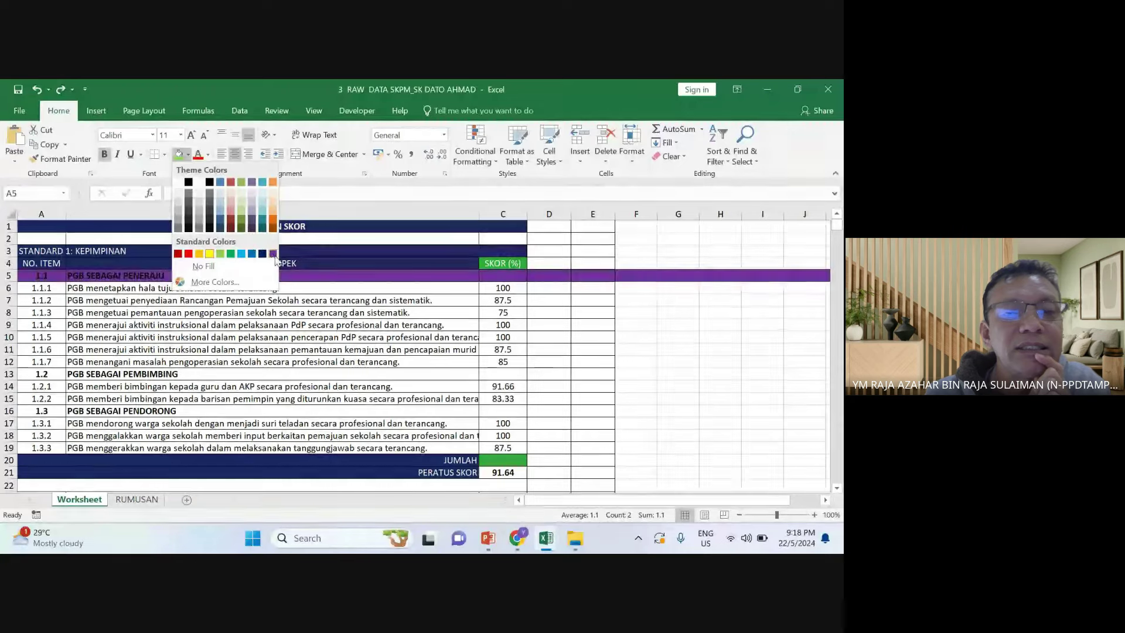
left_click(209, 253)
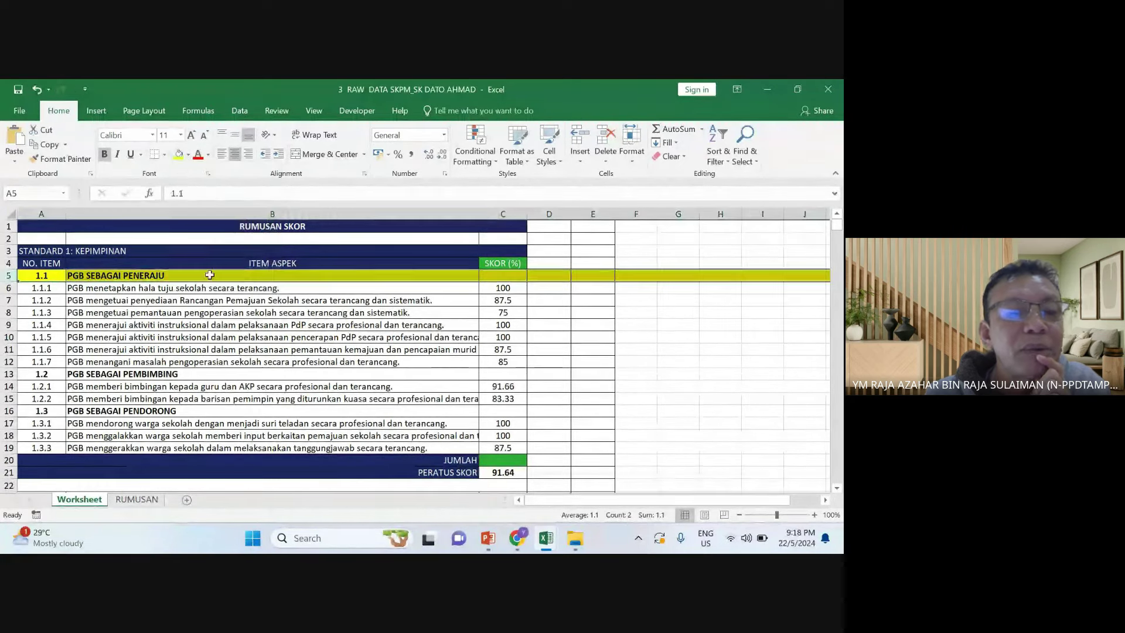
left_click(219, 338)
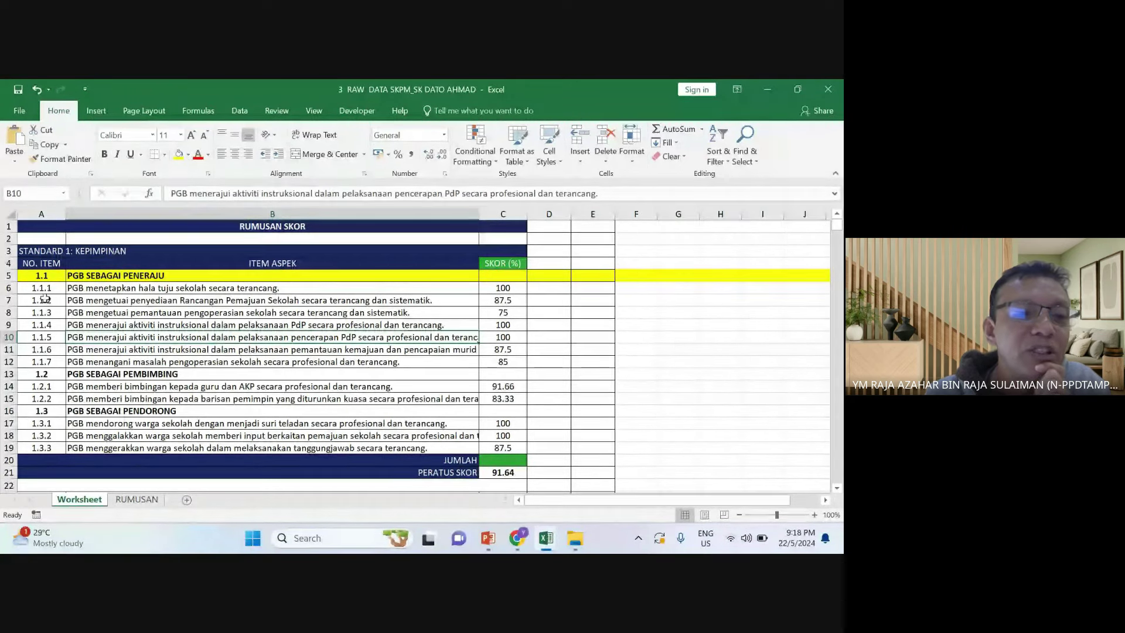
Fill the rows of headings 1.2 PGB SEBAGAI PEMBIMBING and 1.3 PGB SEBAGAI PENDORONG (rows 13 and 16) with yellow
left_click(8, 374)
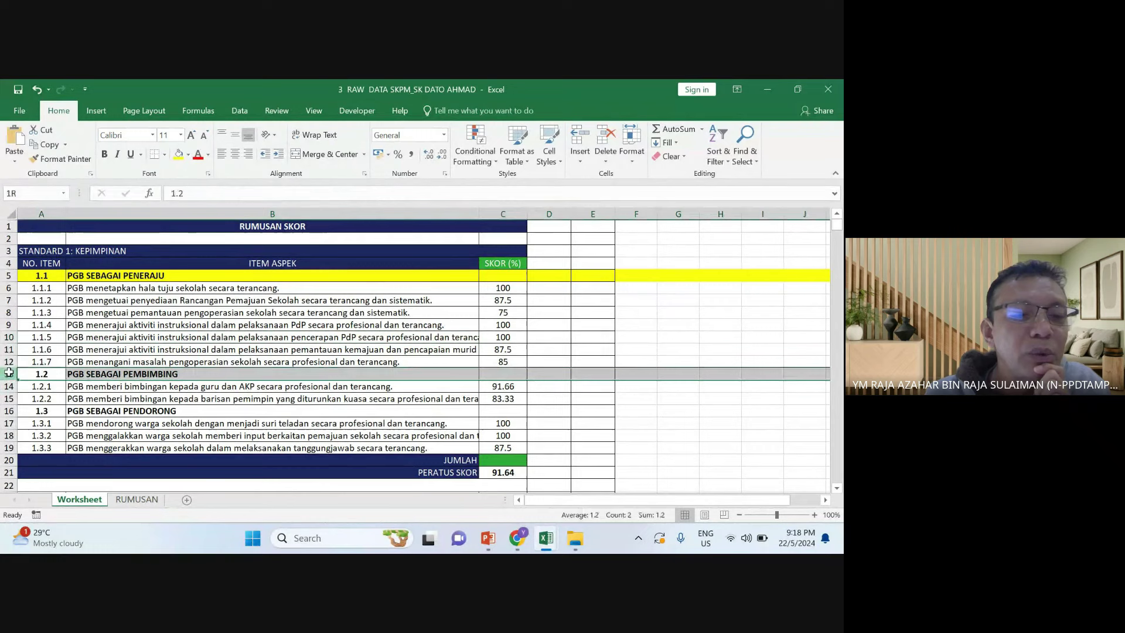
left_click(179, 154)
left_click(187, 288)
left_click(43, 386)
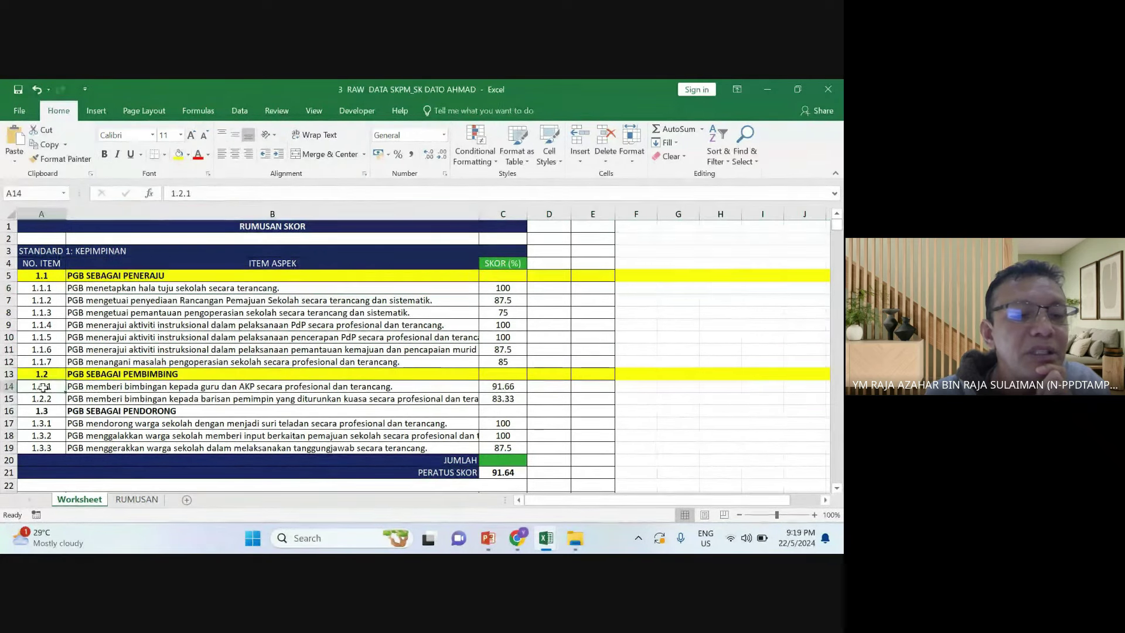
left_click(101, 396)
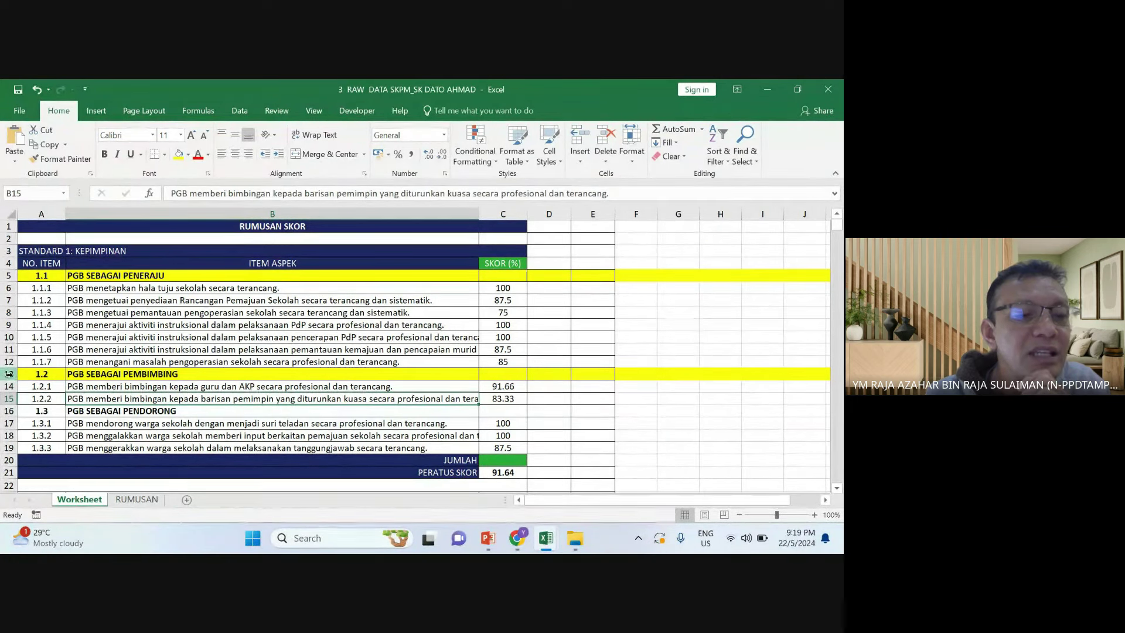
left_click_drag(9, 361, 4, 386)
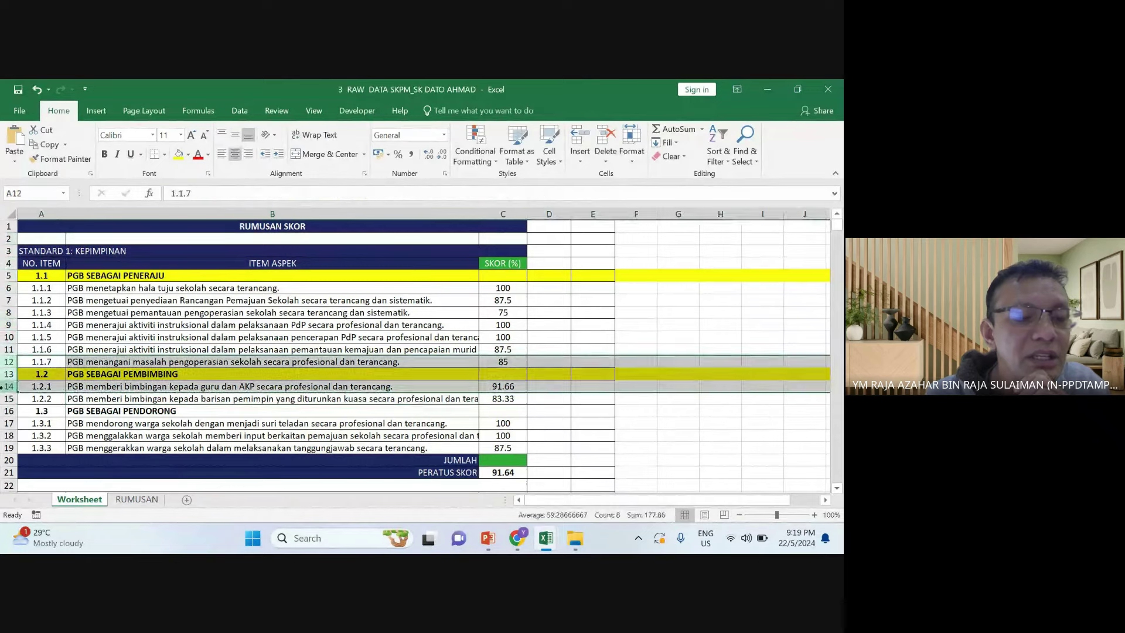
left_click(8, 373)
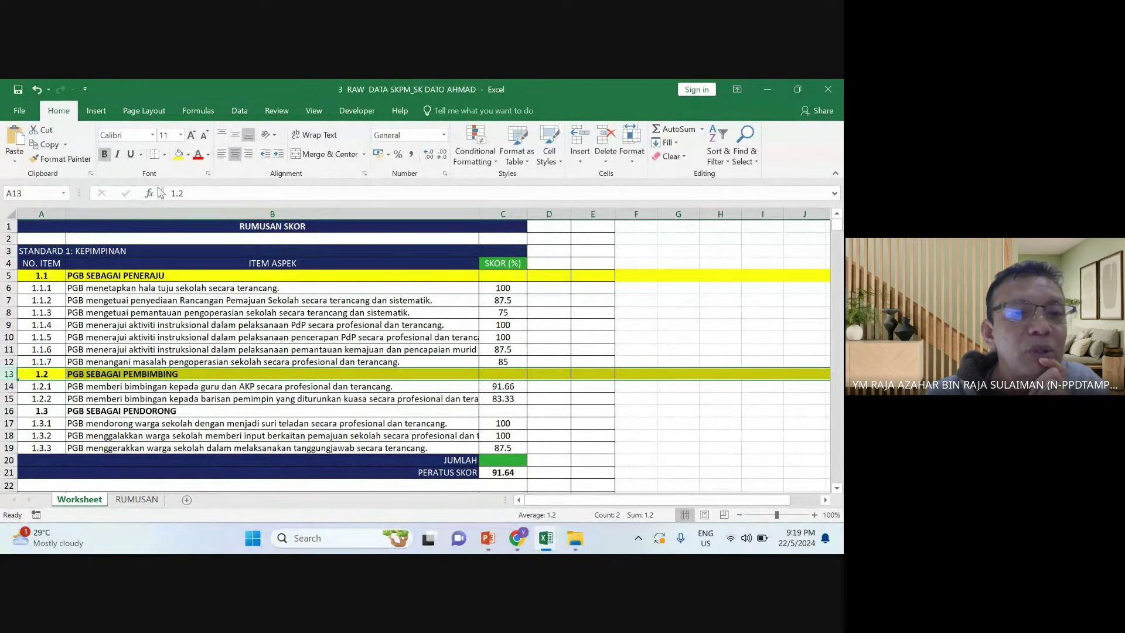
left_click(264, 325)
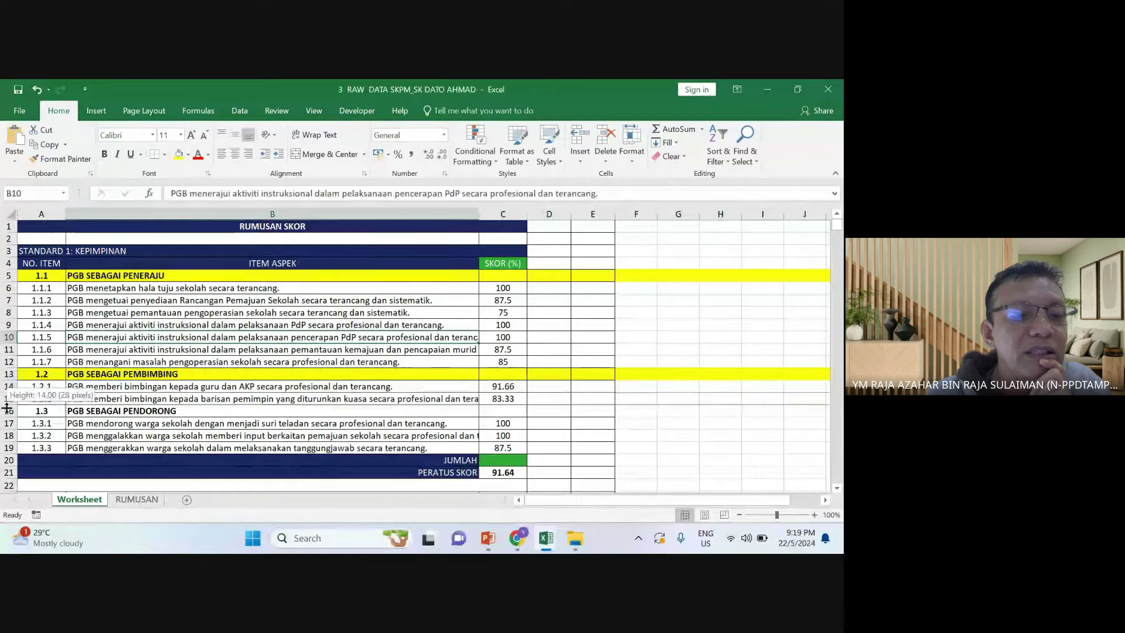
left_click(5, 410)
left_click(178, 154)
Fill the Standard 2 heading rows 2.1, 2.2, 2.3 and 2.4 (rows 26, 29, 31 and 33) with yellow
scroll(207, 398, "down", 3)
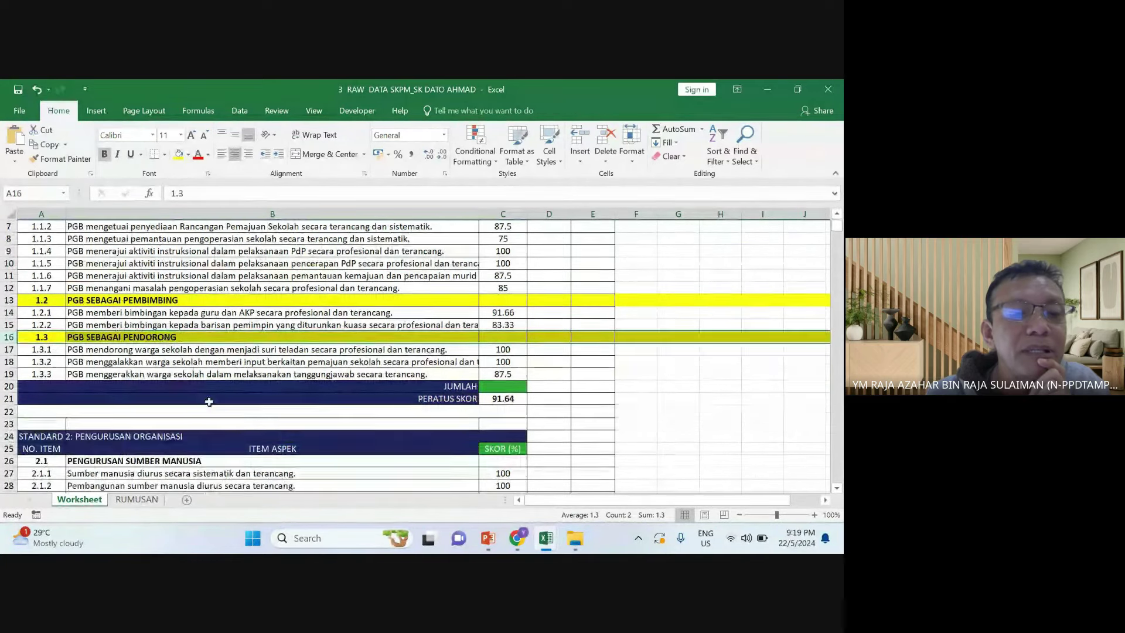
left_click(9, 423)
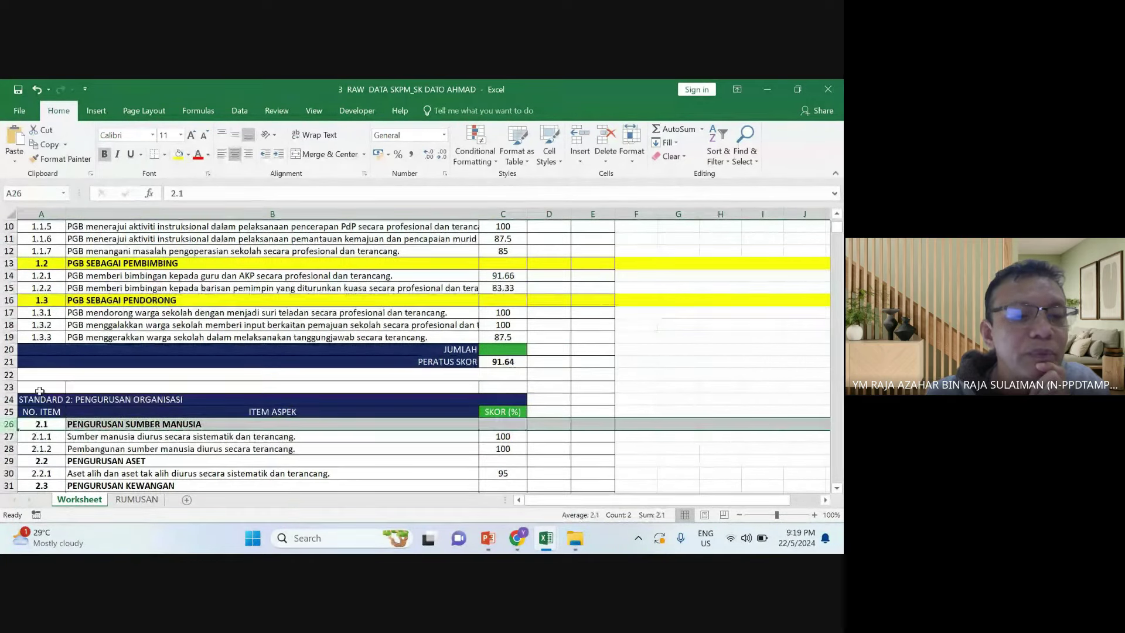
left_click(178, 154)
scroll(120, 334, "down", 2)
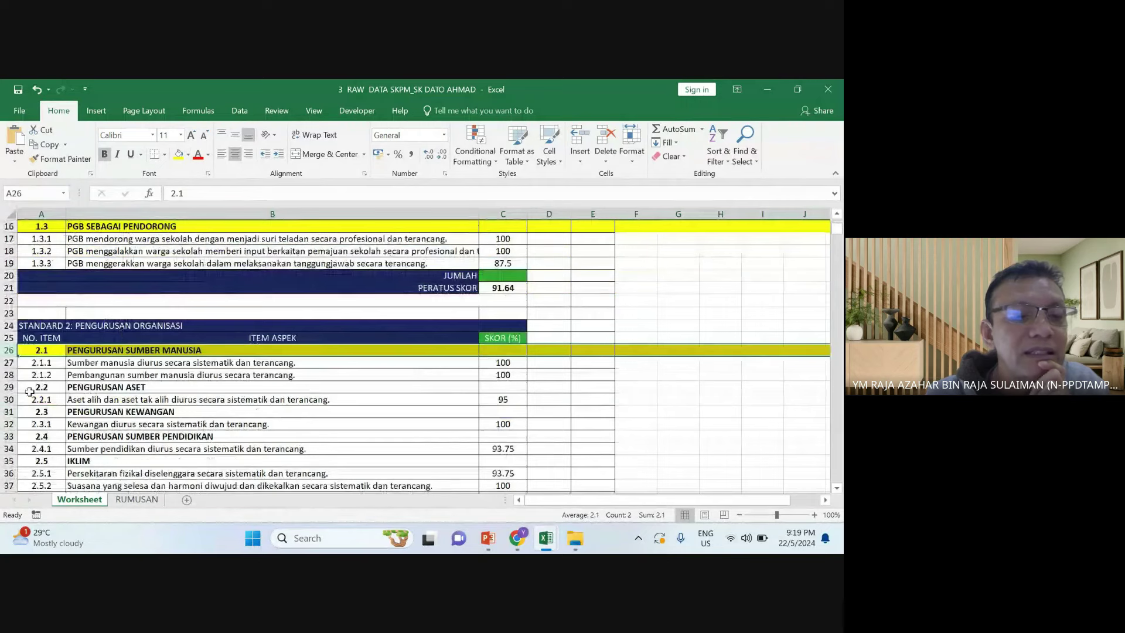
left_click(9, 387)
left_click(178, 154)
scroll(103, 348, "down", 1)
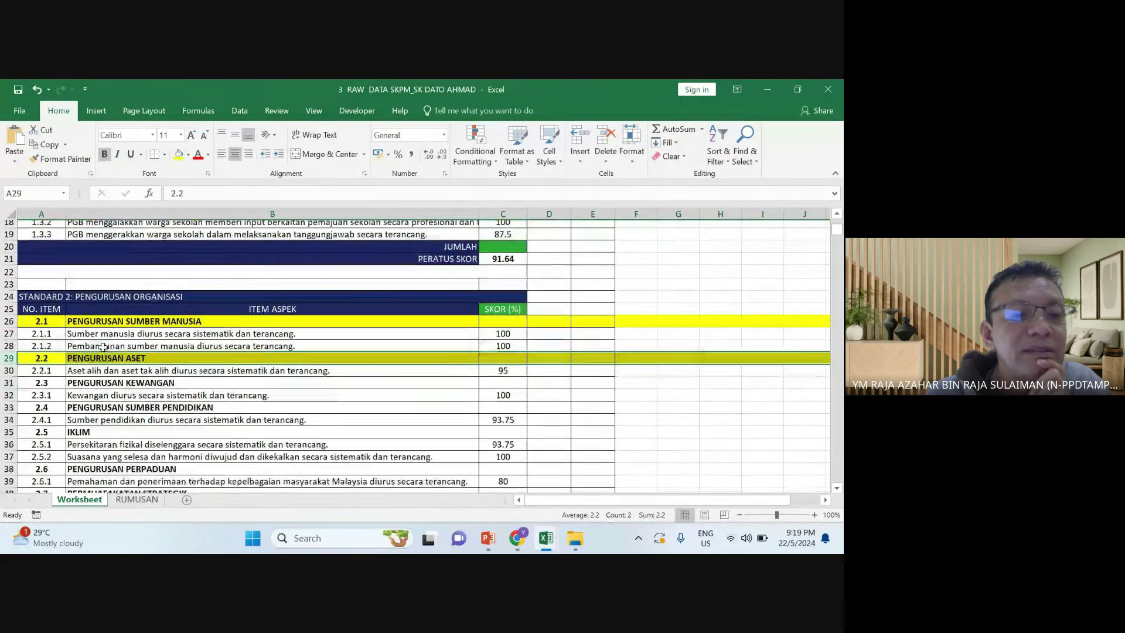
left_click(8, 375)
left_click(178, 154)
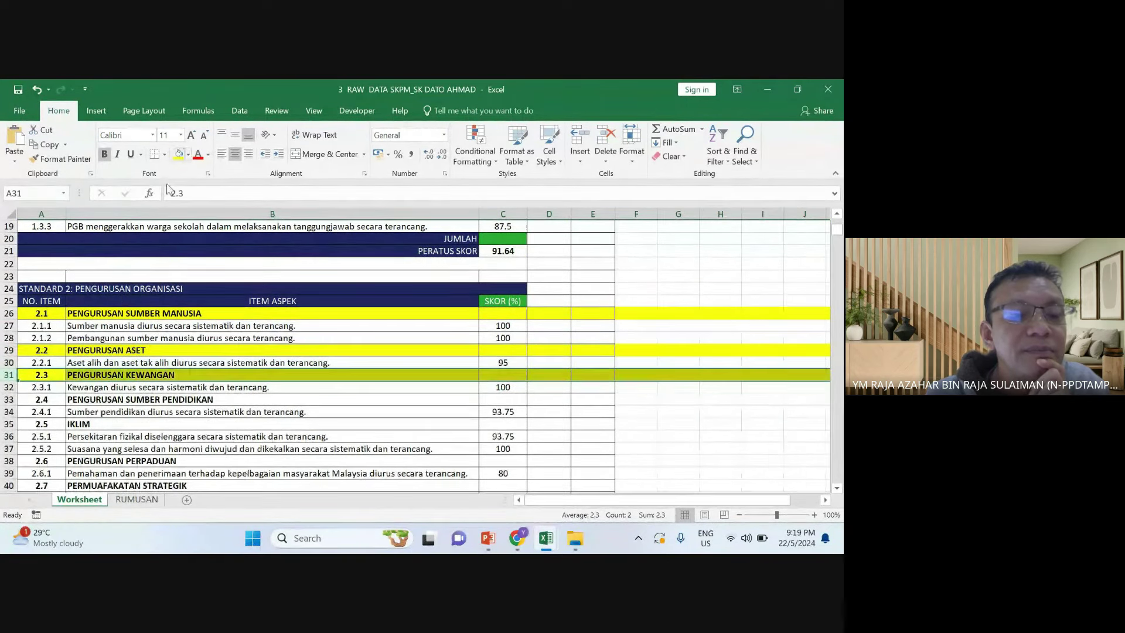
left_click(9, 399)
left_click(178, 154)
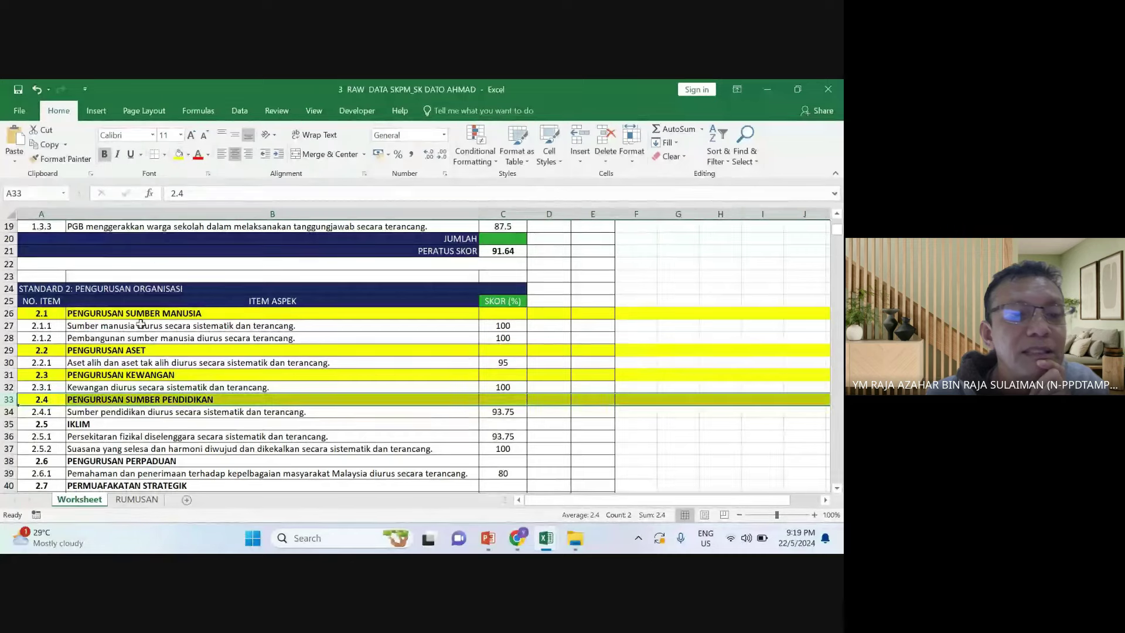
Fill the remaining Standard 2 heading rows 2.5, 2.6 and 2.7 (rows 35, 38 and 40) with yellow
scroll(133, 328, "down", 2)
left_click(9, 349)
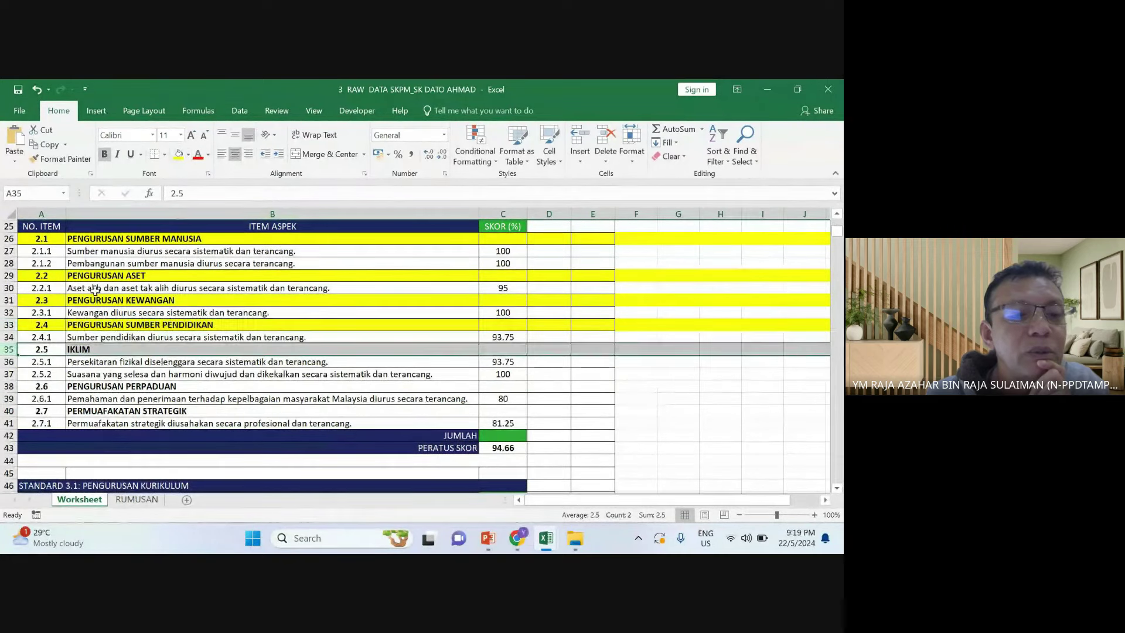
left_click(178, 154)
left_click(9, 386)
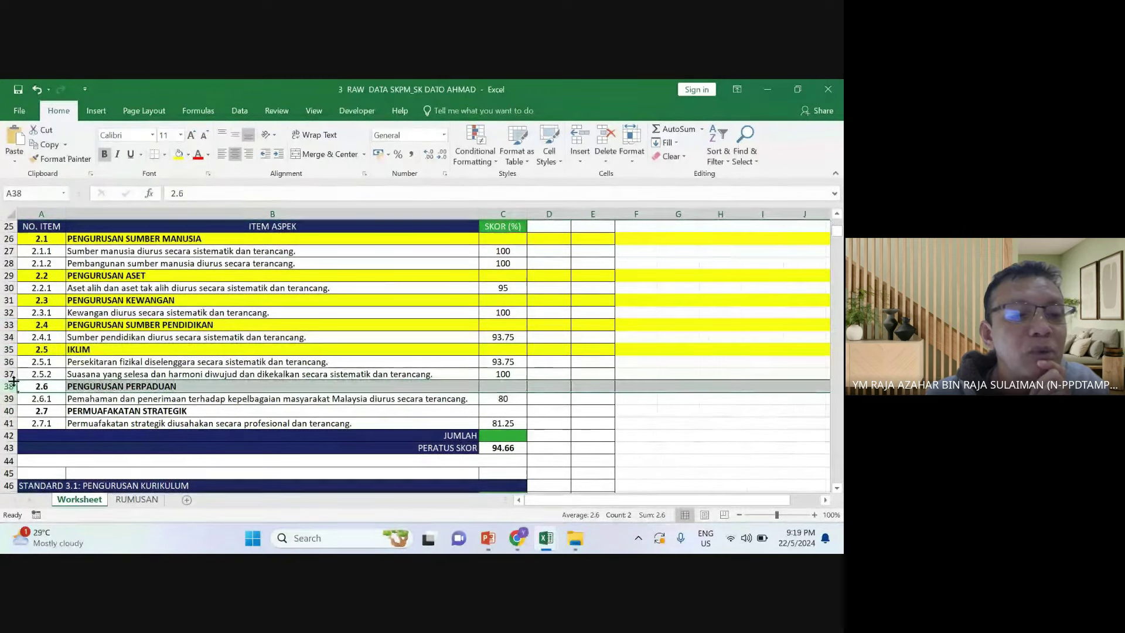
left_click(178, 154)
left_click(11, 416)
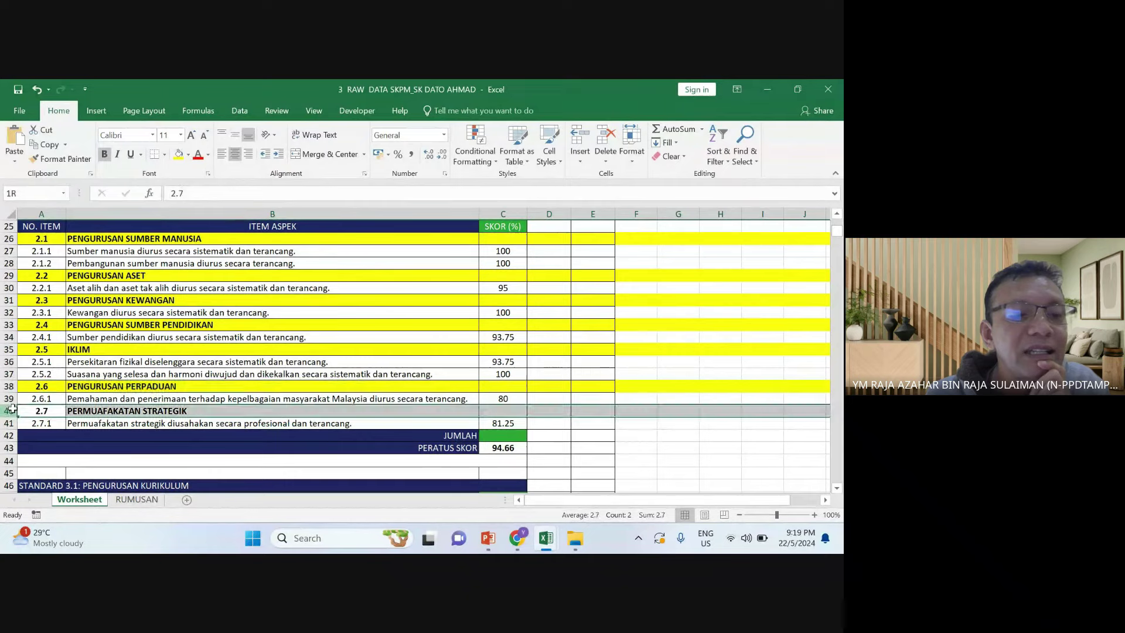
left_click(178, 158)
Fill the Standard 3.1 heading rows 3.1.1, 3.1.2, 3.1.3 and 3.1.4 (rows 48, 50, 55 and 57) with yellow
scroll(185, 357, "down", 4)
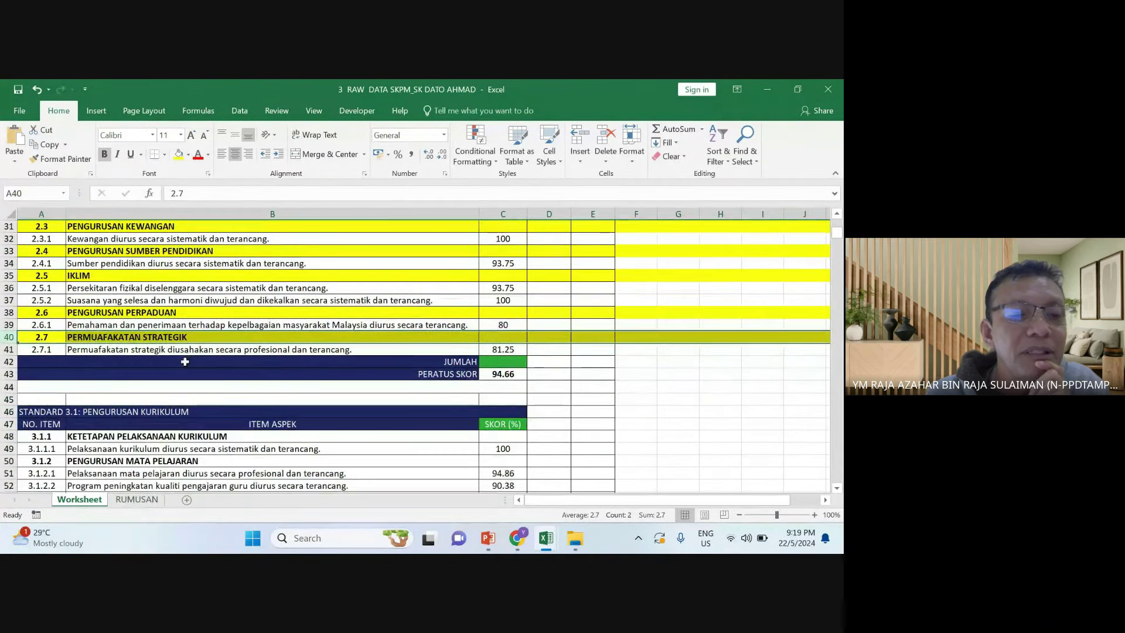
left_click(9, 363)
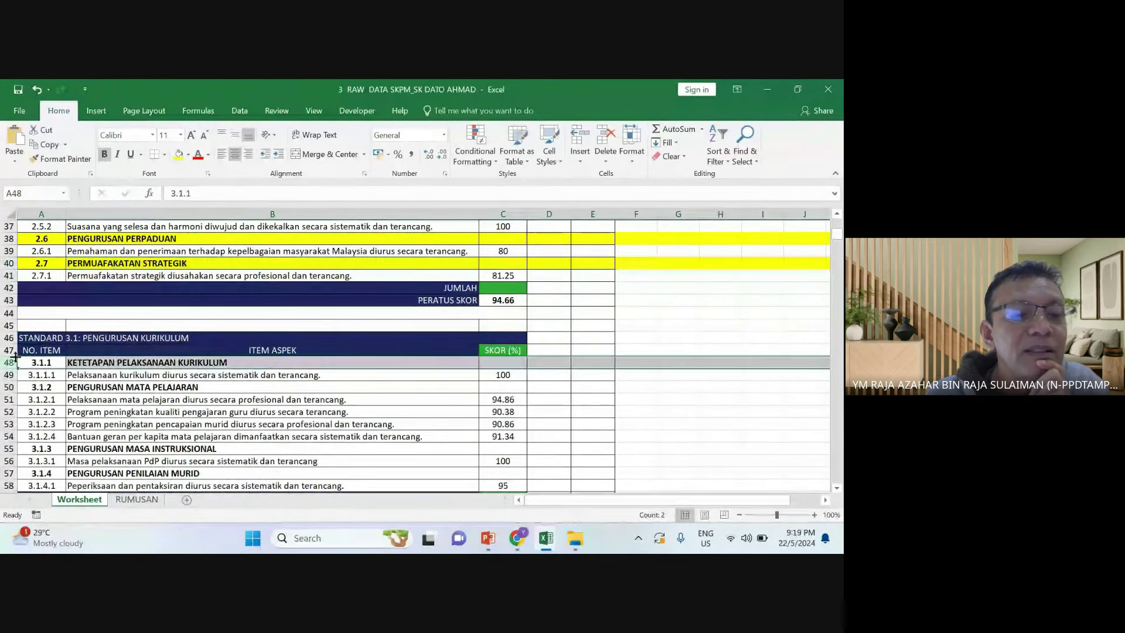
left_click(180, 155)
left_click(11, 387)
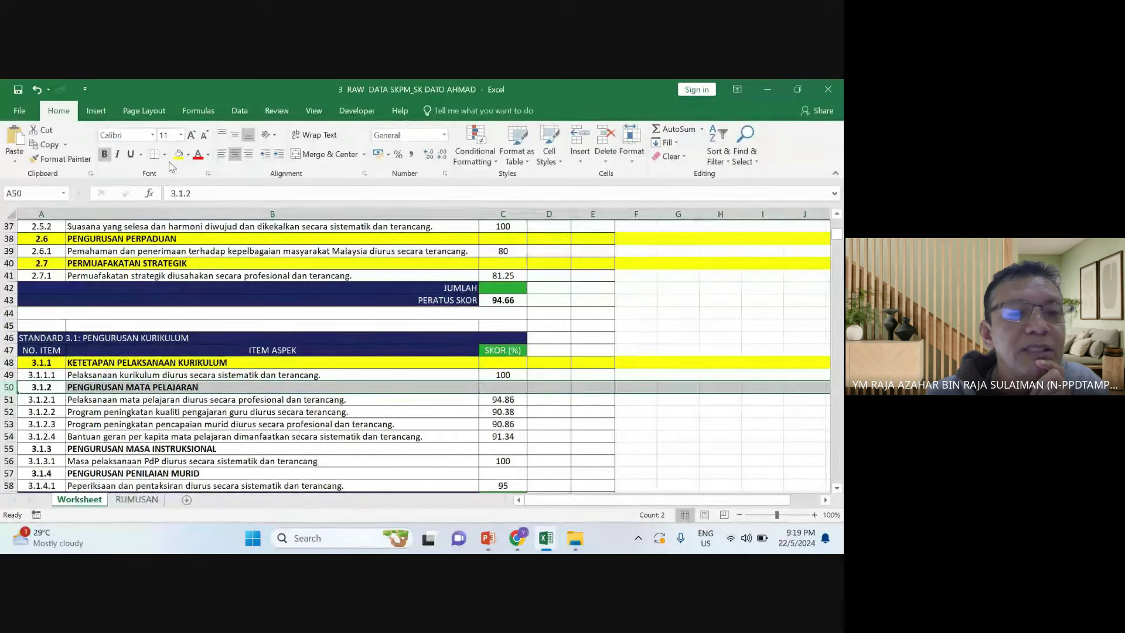
left_click(11, 449)
left_click(183, 157)
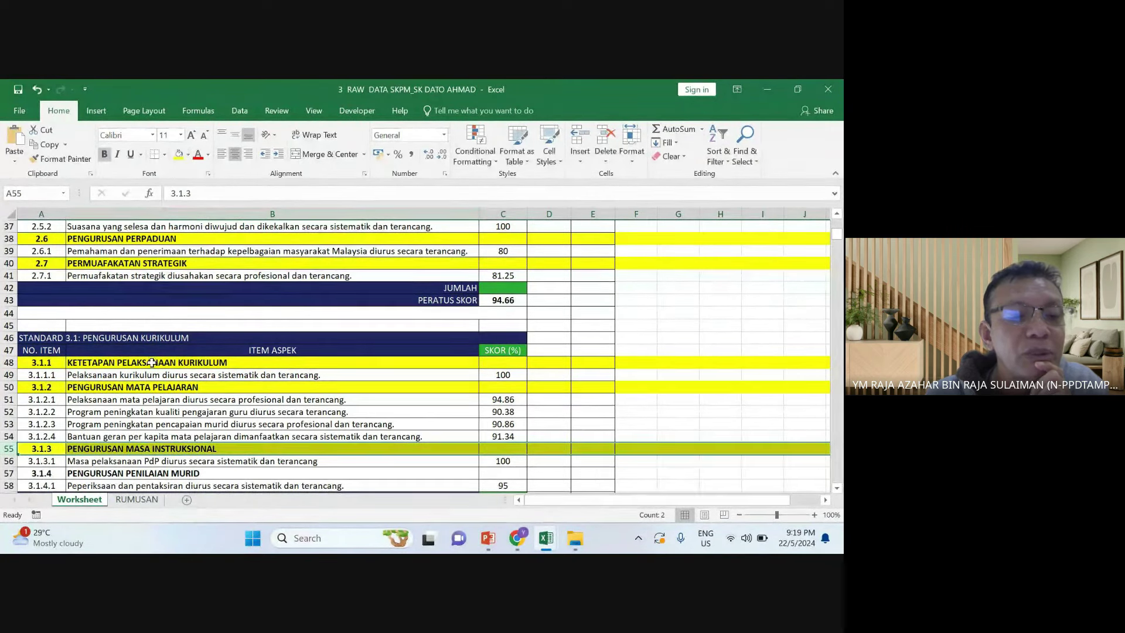
scroll(151, 369, "down", 2)
left_click(7, 399)
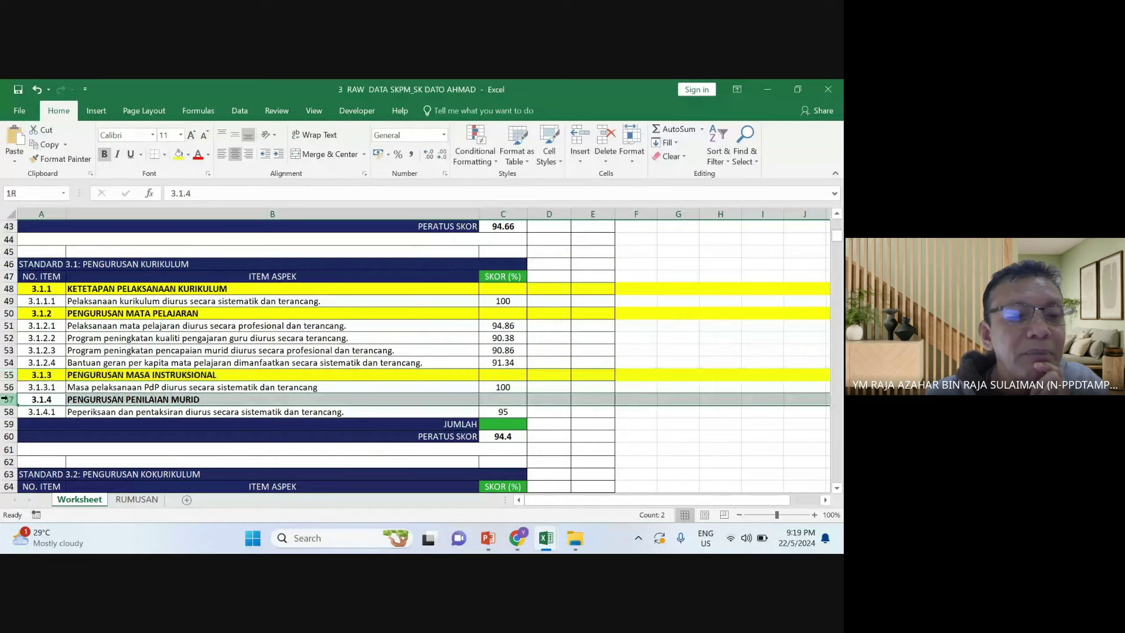
left_click(179, 155)
left_click(197, 301)
Fill the Standard 3.2 heading rows 3.2.1, 3.2.2, 3.2.3 and 3.2.4 (rows 65, 67, 69 and 71) with yellow
scroll(187, 317, "down", 4)
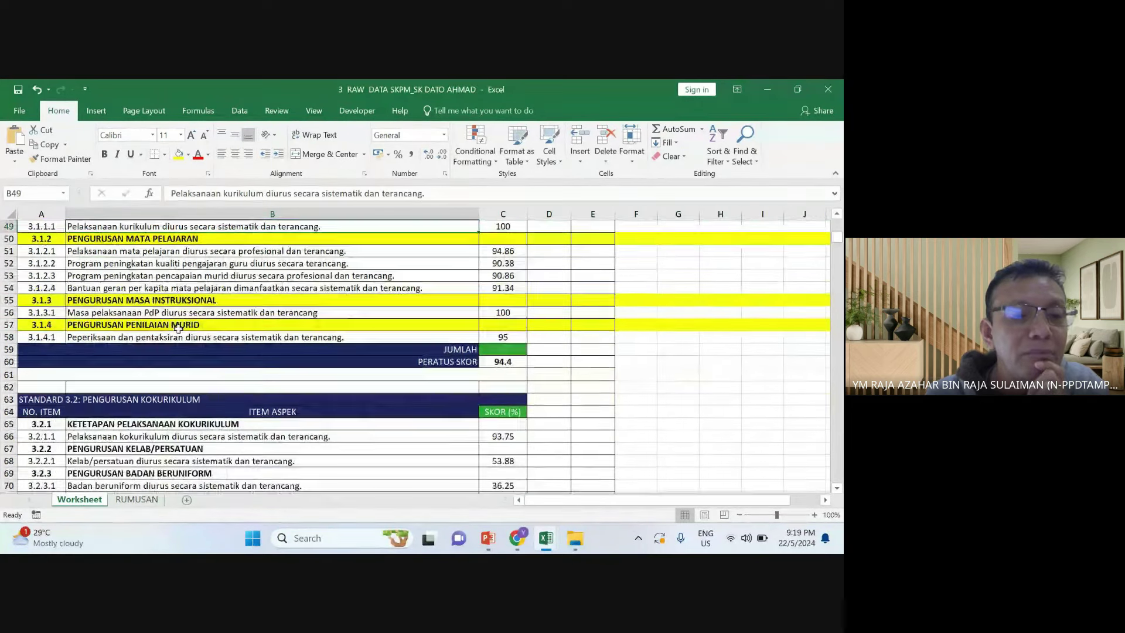
scroll(151, 347, "down", 1)
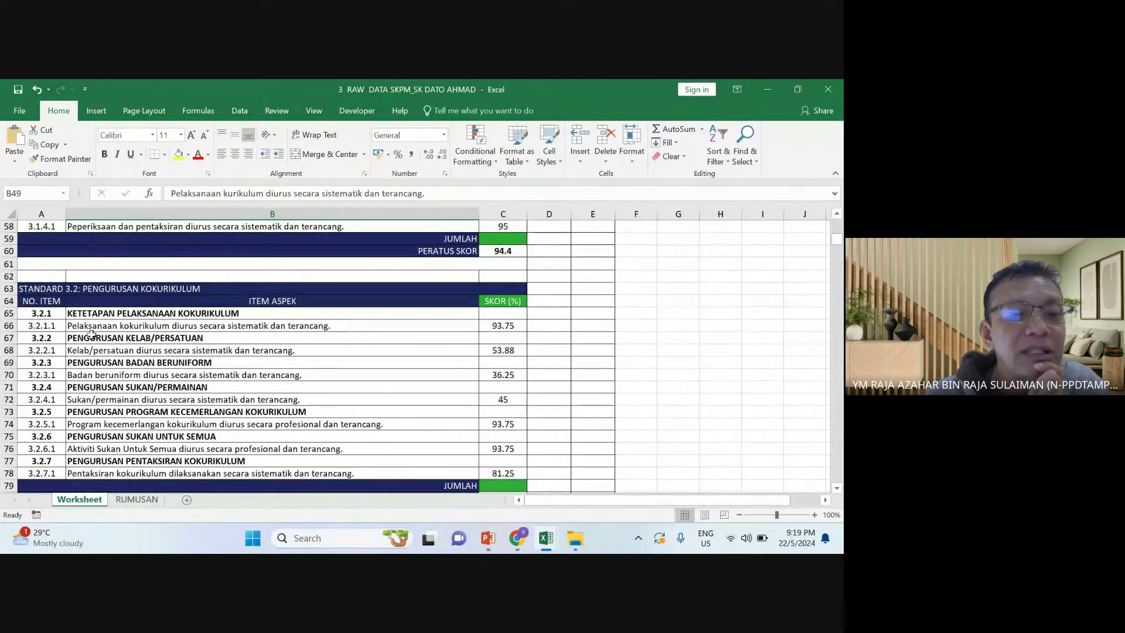
left_click(11, 314)
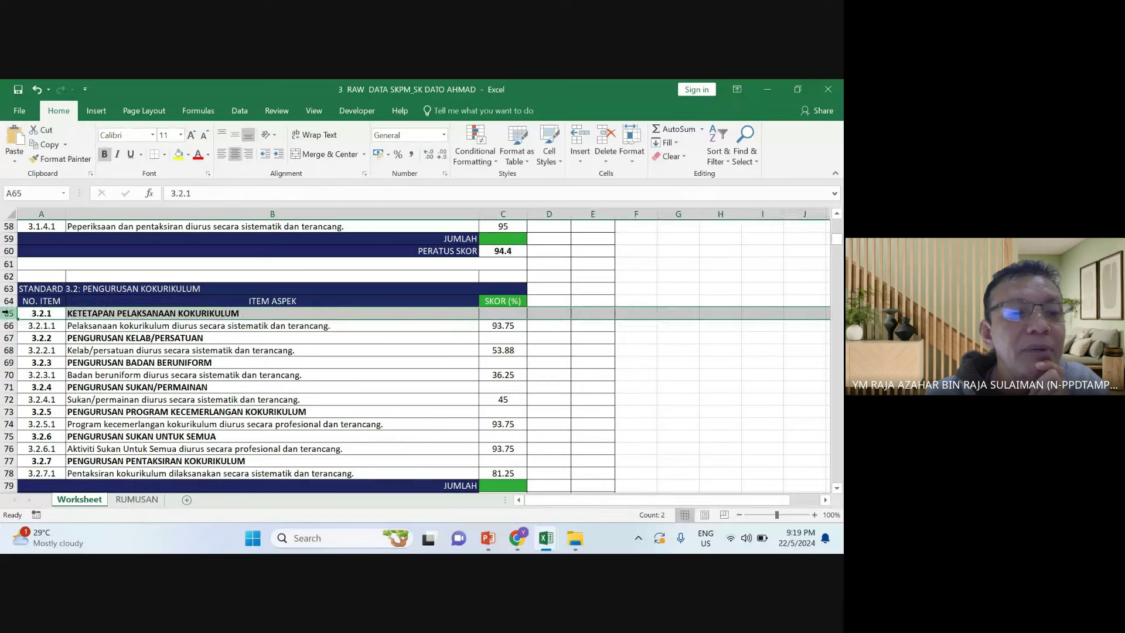
left_click(178, 154)
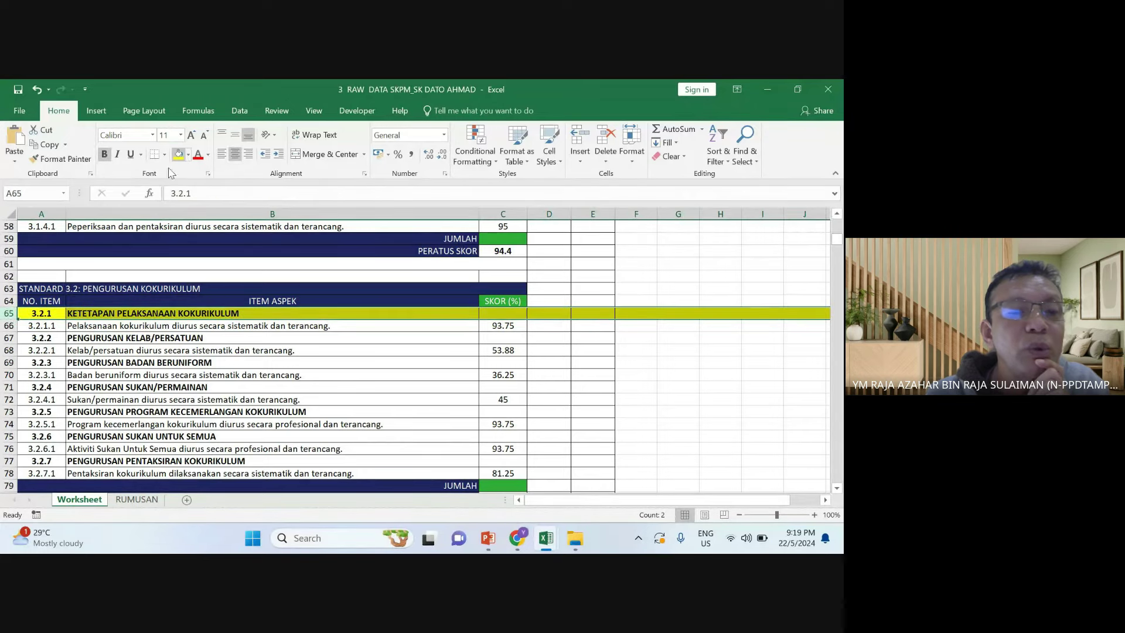
left_click(9, 338)
left_click(178, 155)
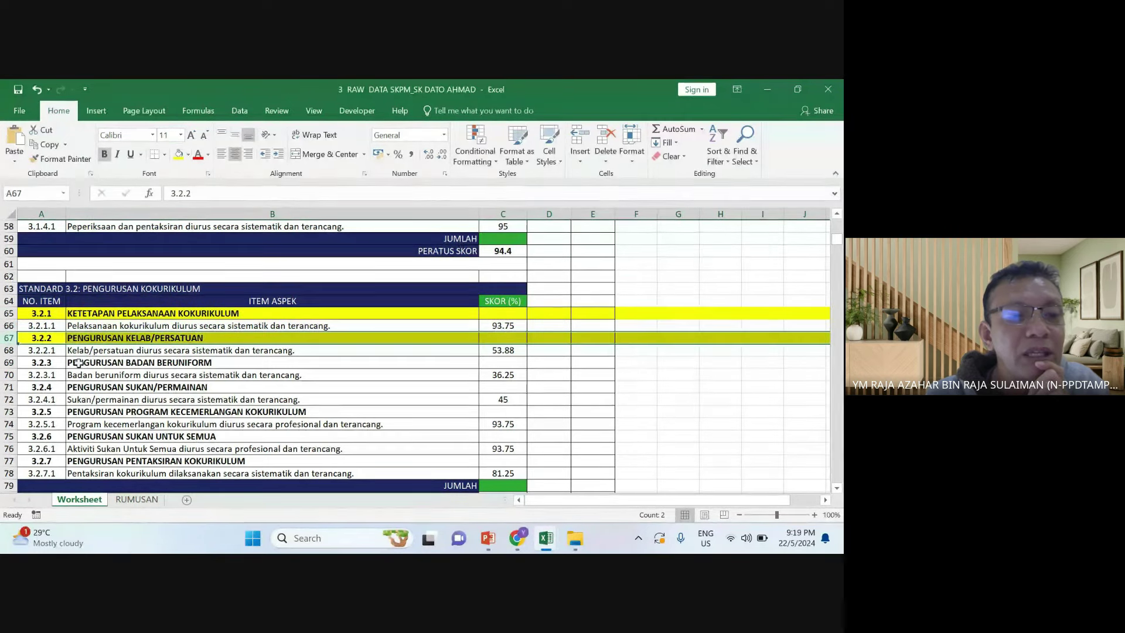
left_click(7, 362)
left_click(178, 154)
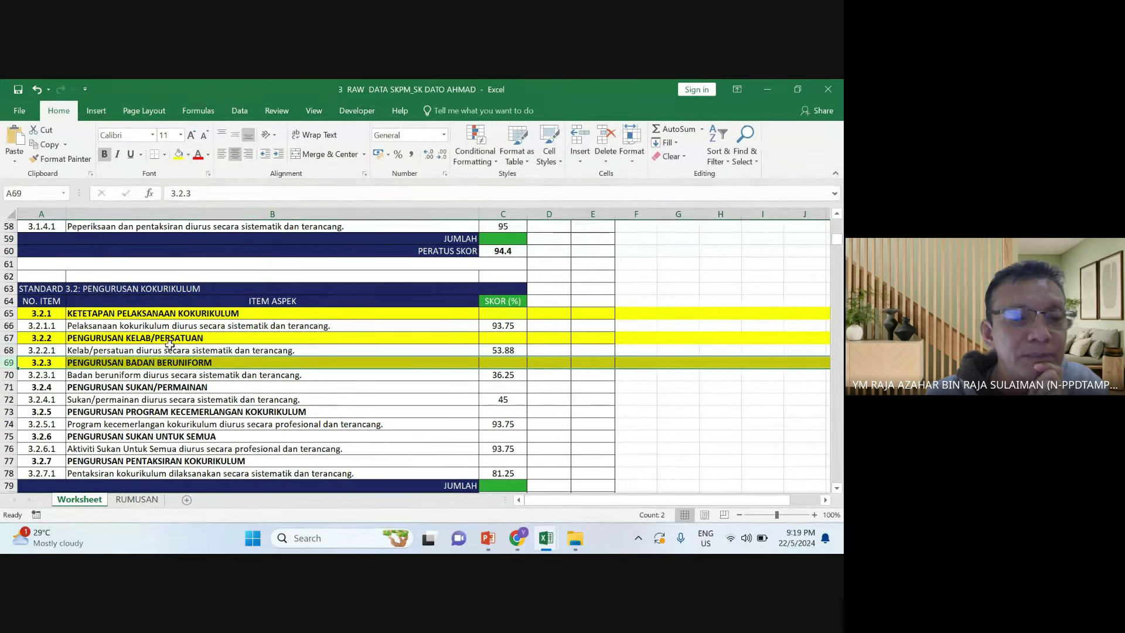
left_click(9, 386)
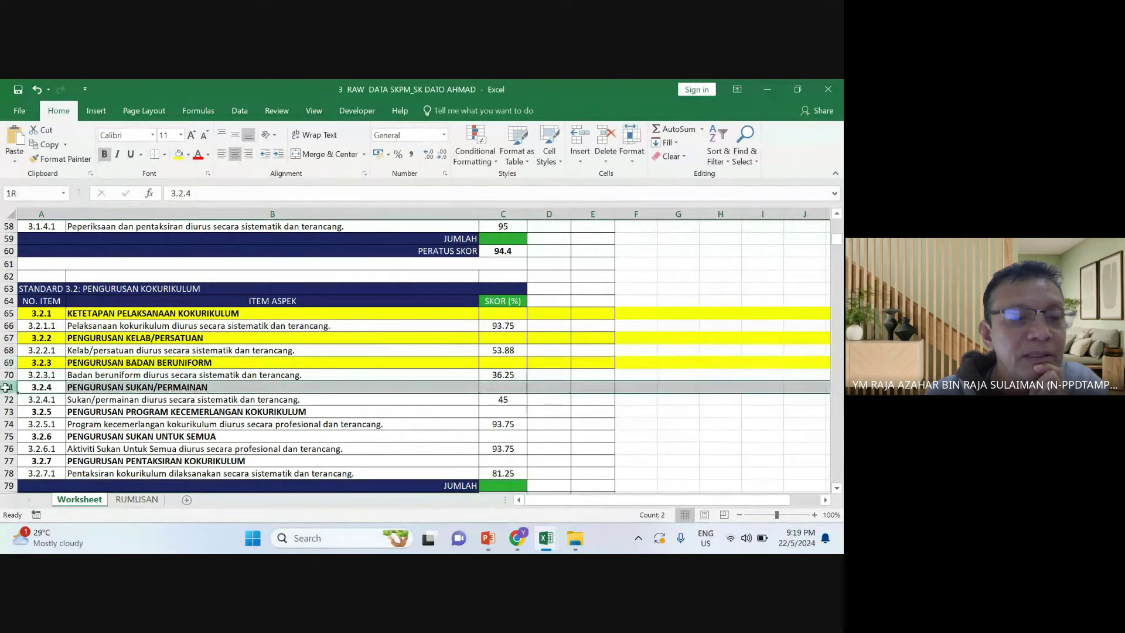
left_click(178, 154)
left_click(88, 338)
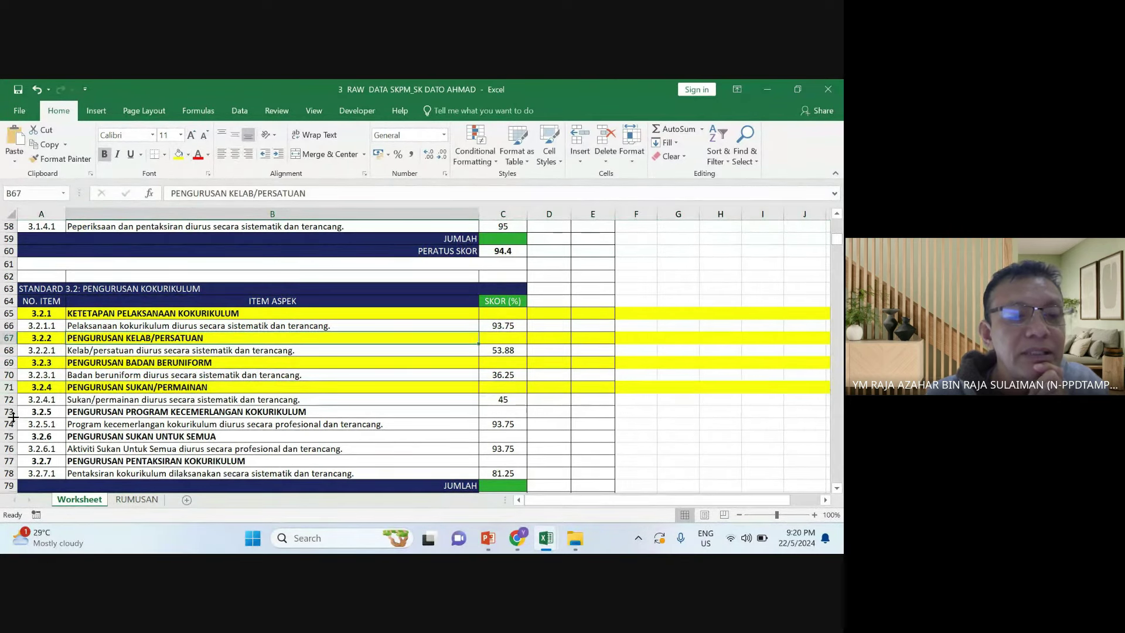
Fill the remaining Standard 3.2 heading rows 3.2.5, 3.2.6 and 3.2.7 (rows 73, 75 and 77) with yellow
left_click(14, 435)
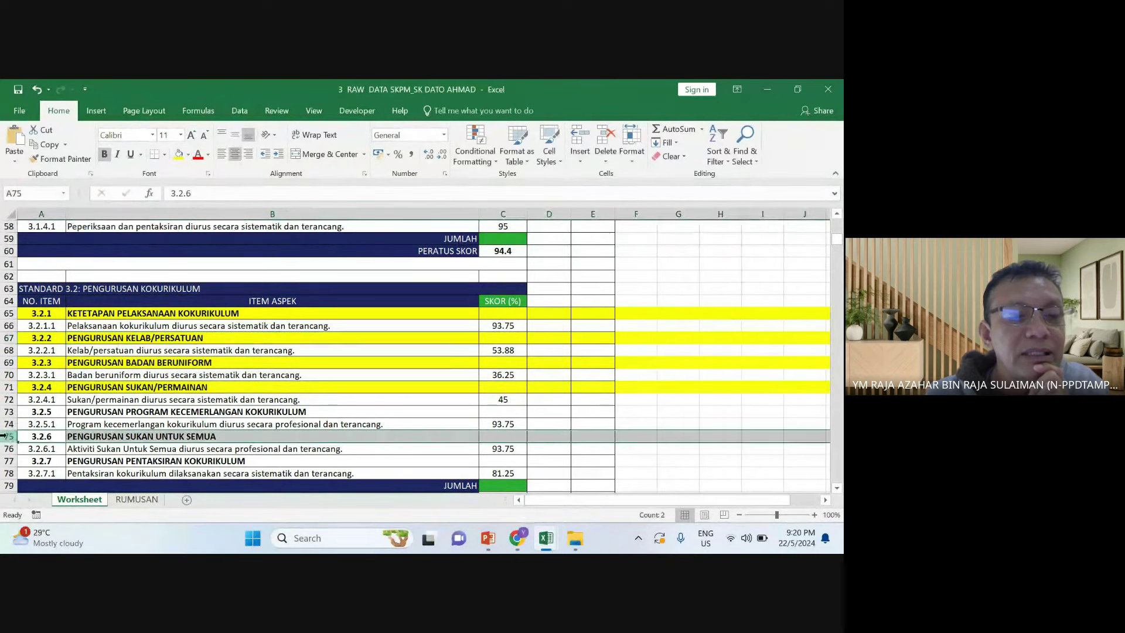
left_click(179, 154)
left_click(3, 411)
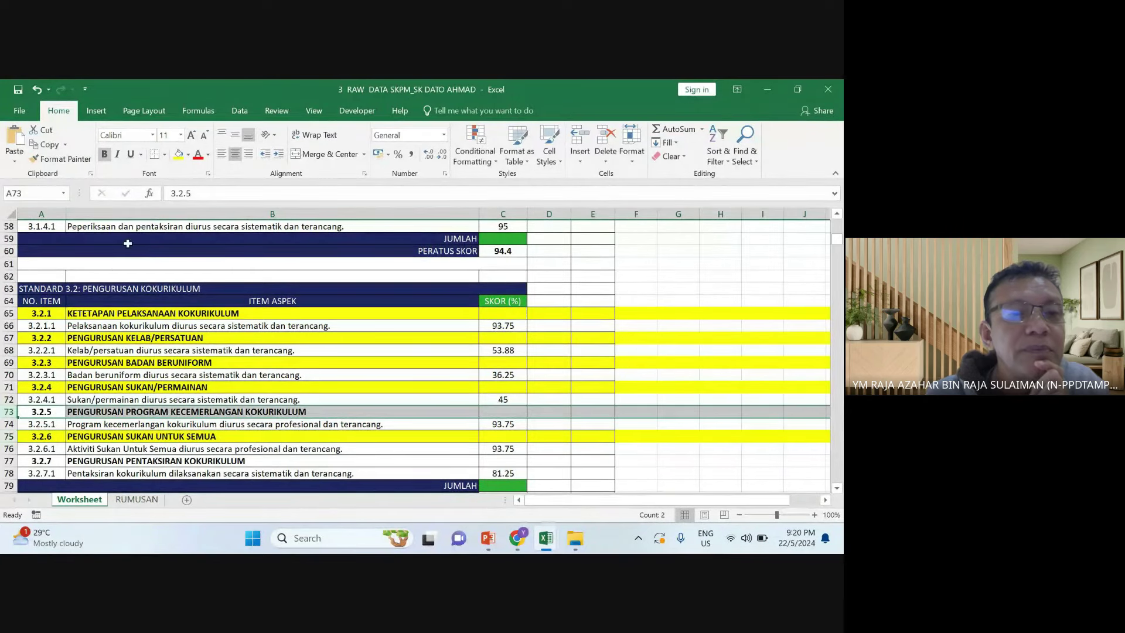
left_click(177, 159)
left_click(77, 325)
scroll(59, 388, "down", 2)
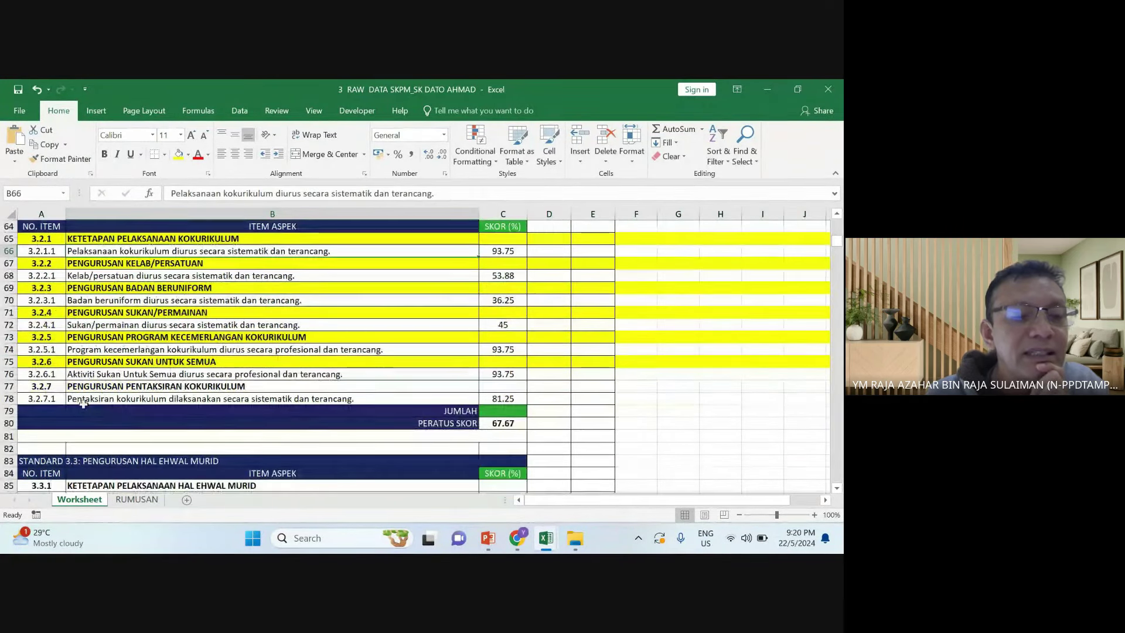
left_click(60, 389)
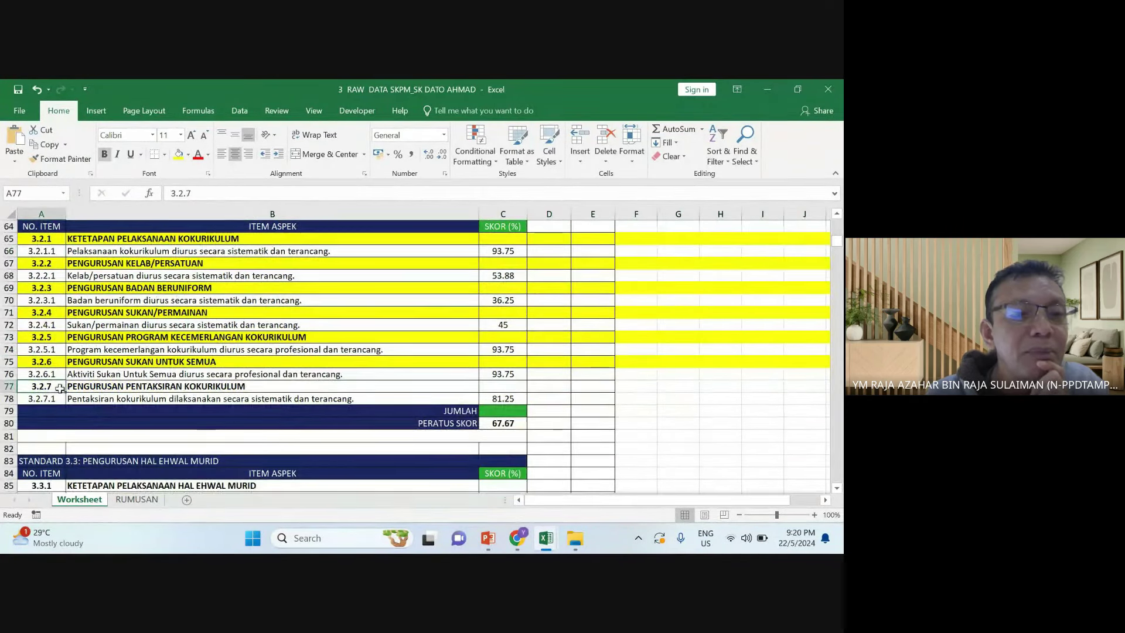
left_click(7, 386)
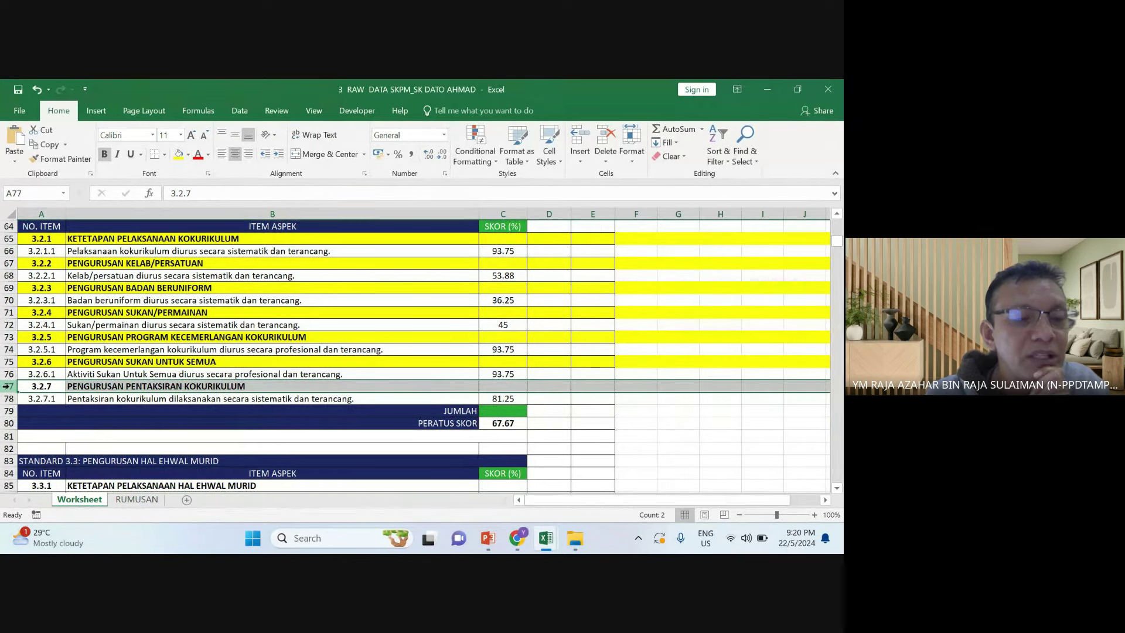
left_click(179, 154)
left_click(97, 362)
Fill the Standard 3.3 heading rows 3.3.1, 3.3.2 and 3.3.3 (rows 85, 87 and 89) with yellow
scroll(93, 398, "down", 2)
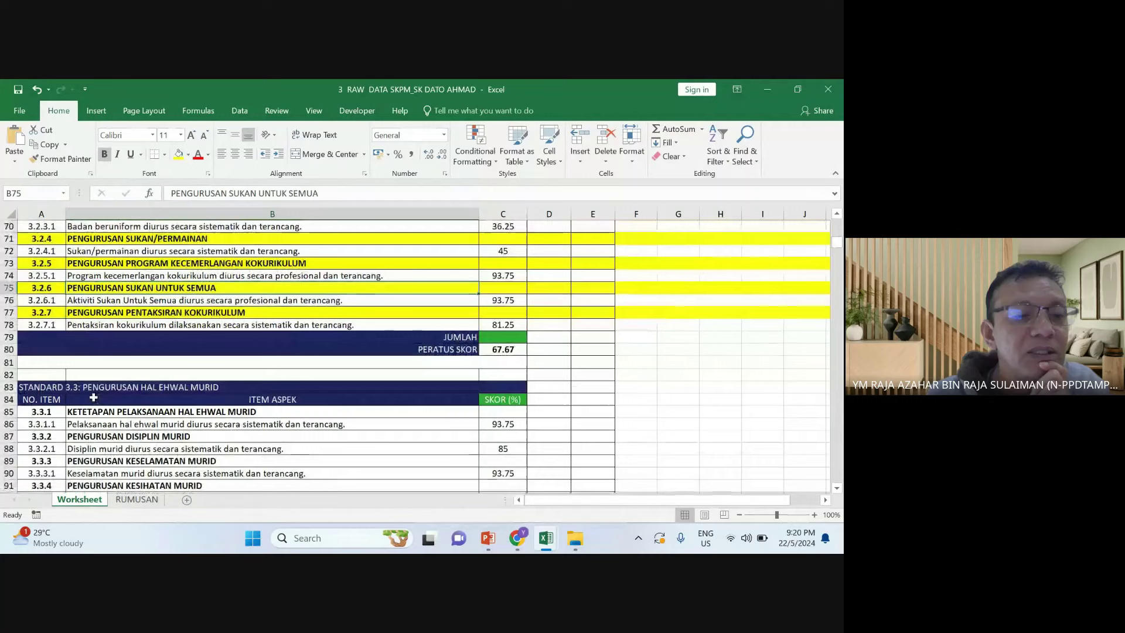
left_click(8, 412)
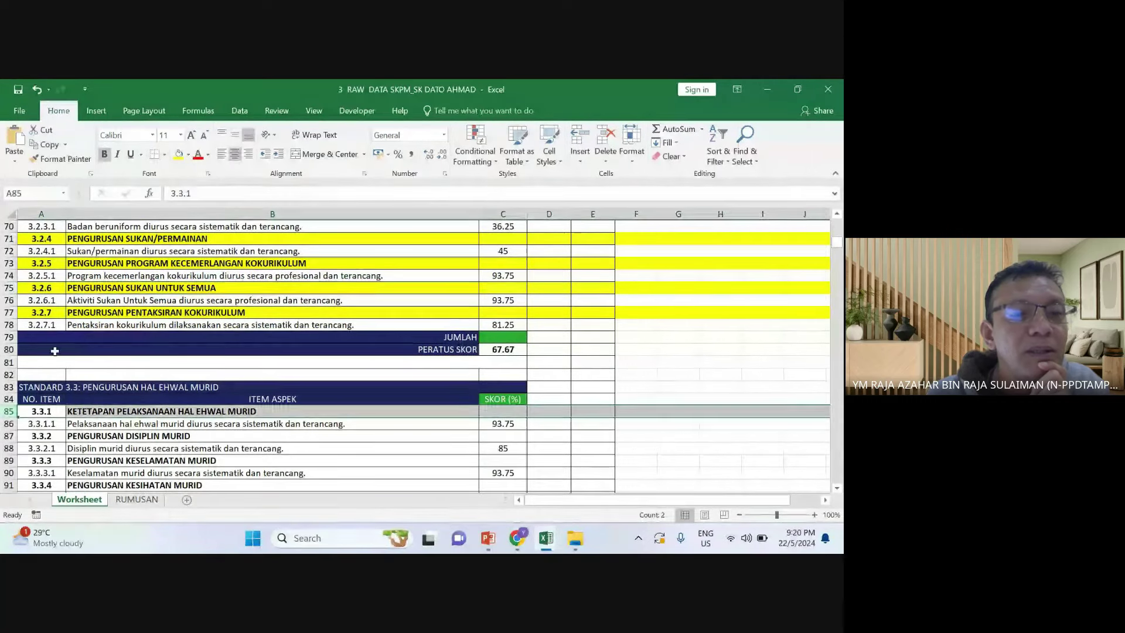
left_click(179, 154)
left_click(8, 436)
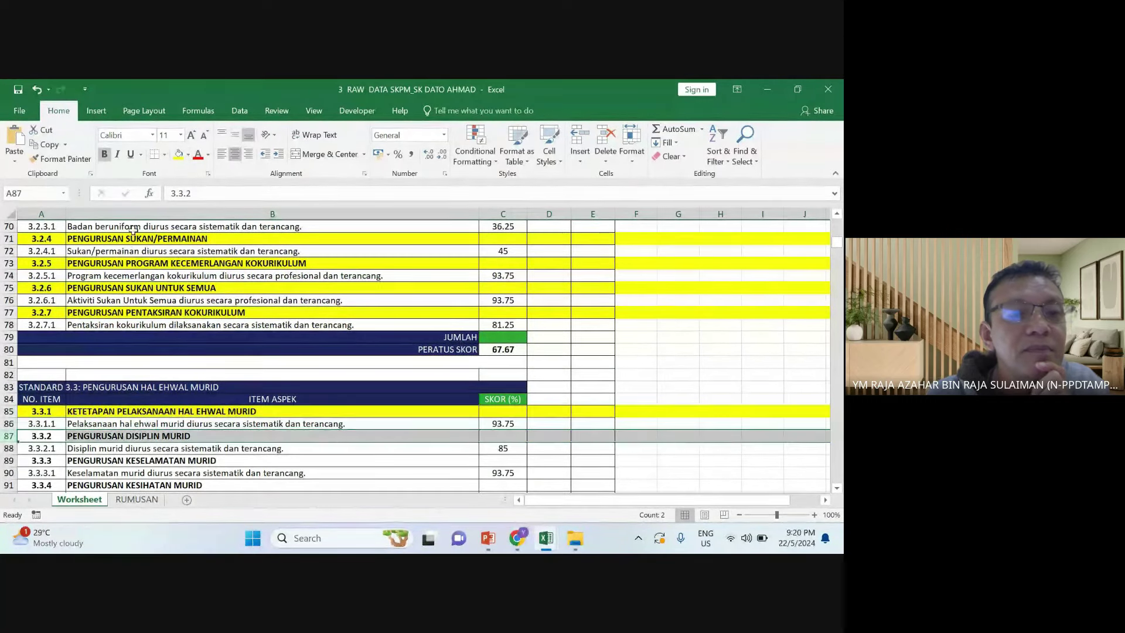
left_click(179, 154)
scroll(108, 419, "down", 2)
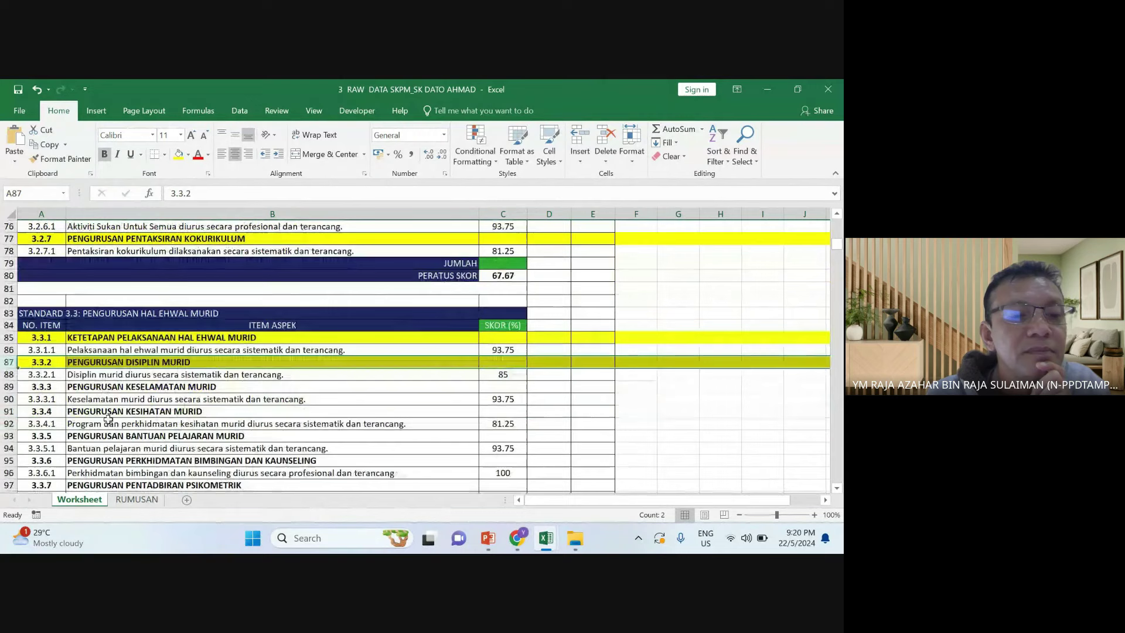
left_click(7, 386)
left_click(179, 154)
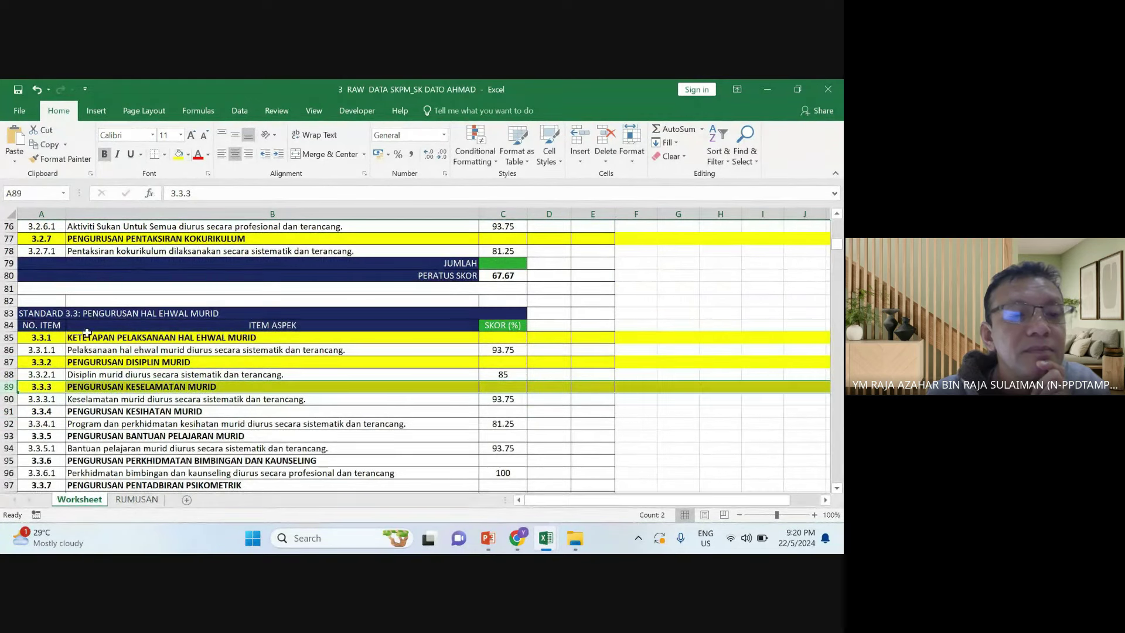
Fill the remaining Standard 3.3 heading rows 3.3.4, 3.3.5, 3.3.6 and 3.3.7 (rows 91, 93, 95 and 97) with yellow
scroll(87, 333, "down", 2)
left_click(9, 337)
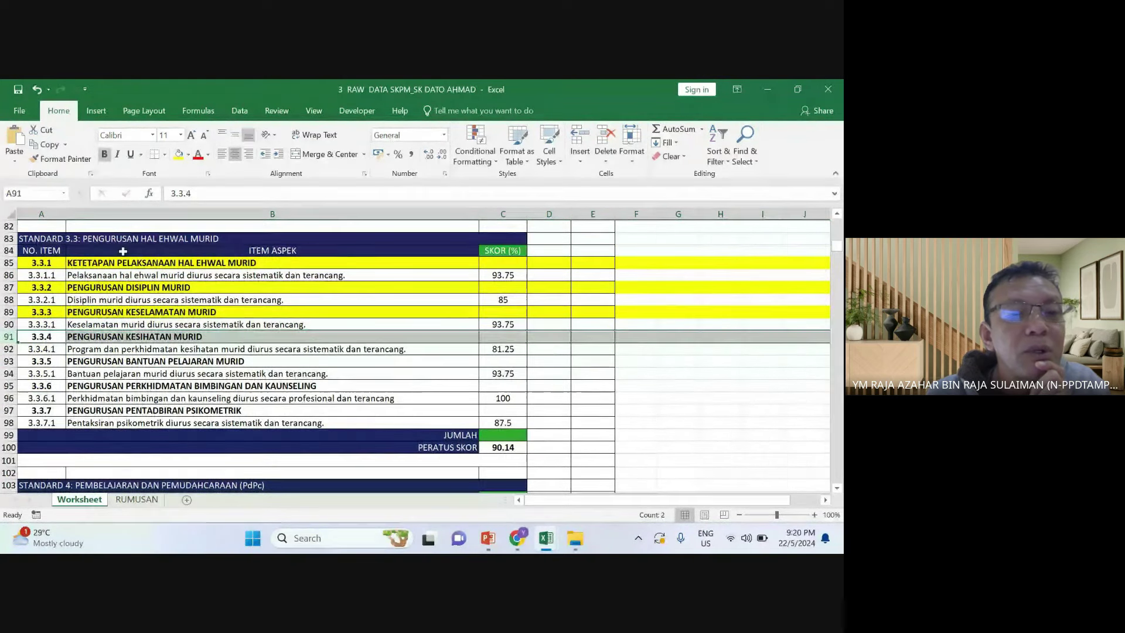
left_click(179, 154)
left_click(9, 360)
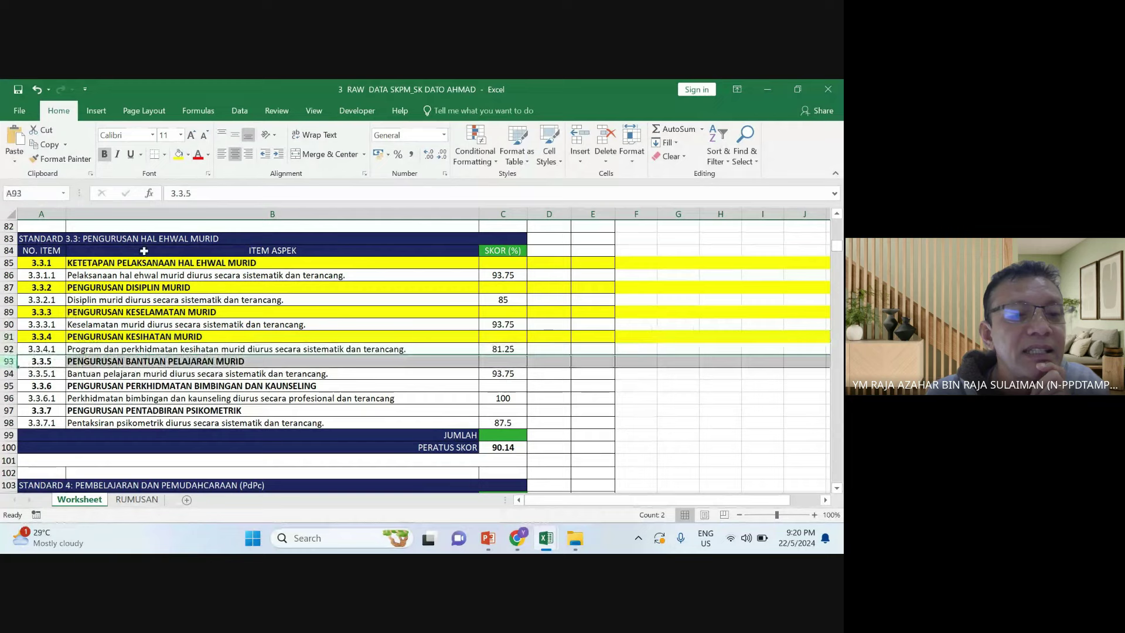
left_click(179, 154)
left_click(4, 386)
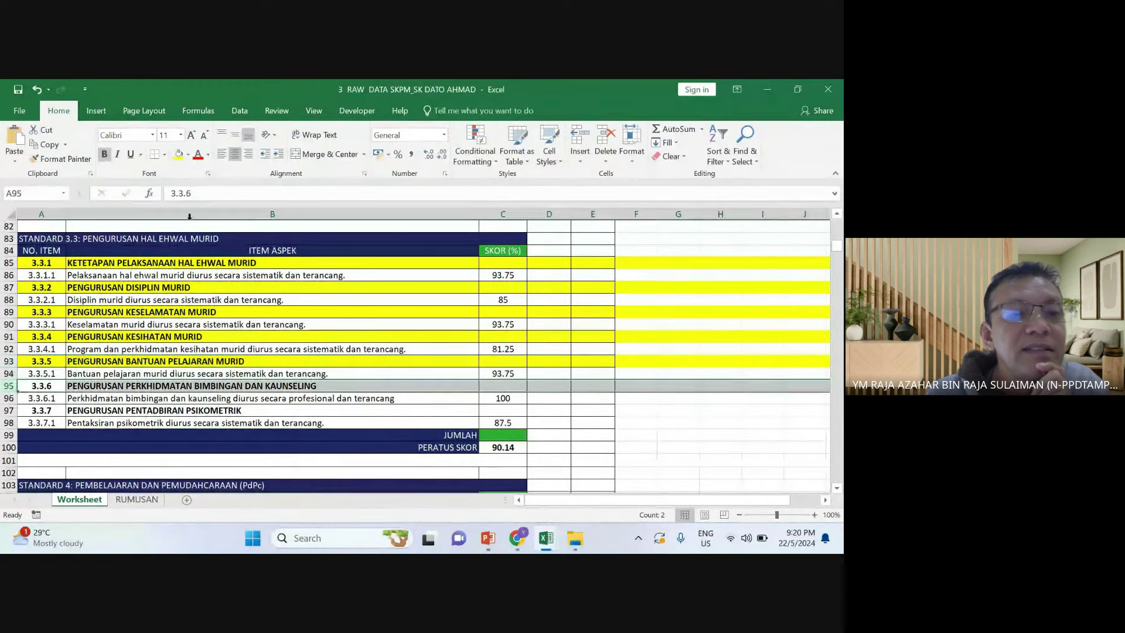
left_click(178, 154)
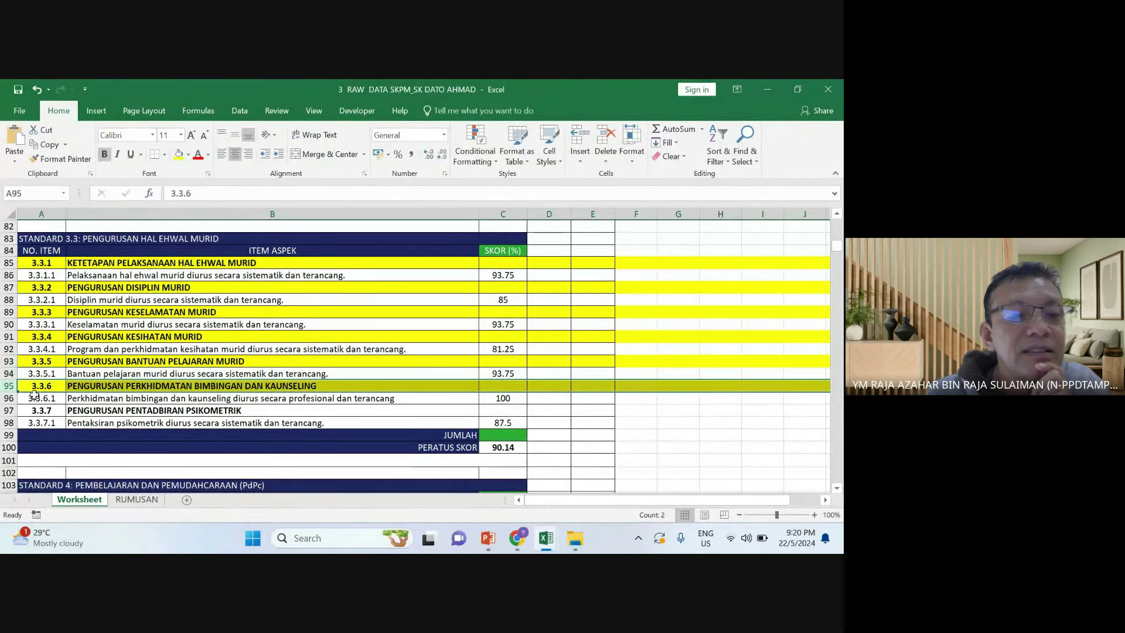
left_click(8, 410)
left_click(179, 154)
left_click(271, 311)
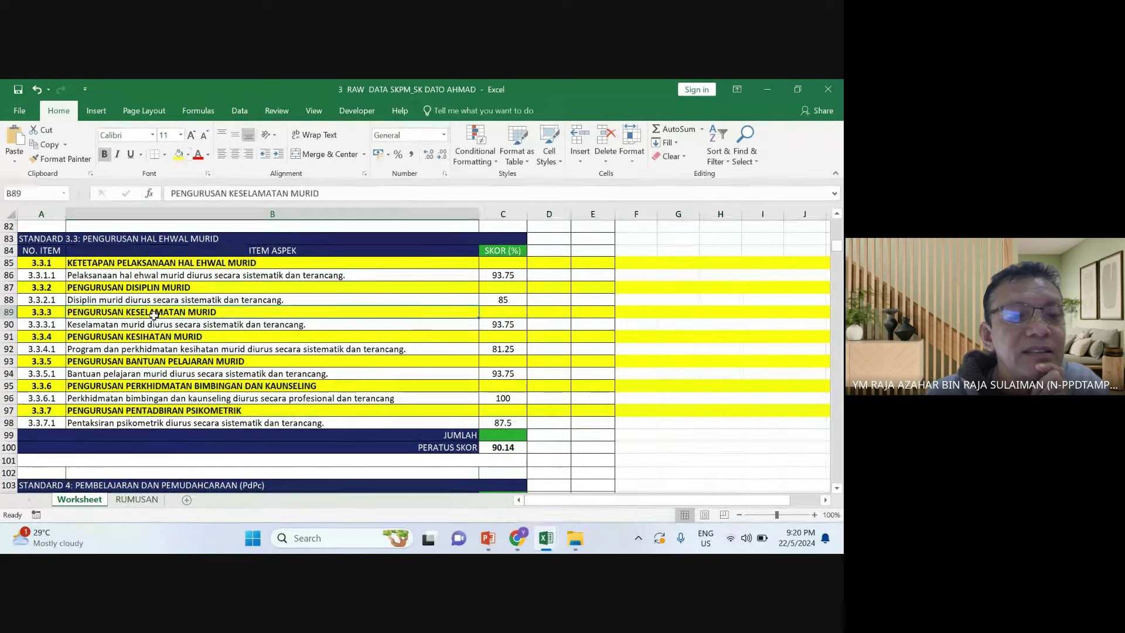
Fill the Standard 4 heading rows 4.1 GURU SEBAGAI PERANCANG and 4.2 GURU SEBAGAI PENGAWAL (rows 105 and 107) with yellow
scroll(38, 389, "down", 2)
scroll(39, 389, "down", 1)
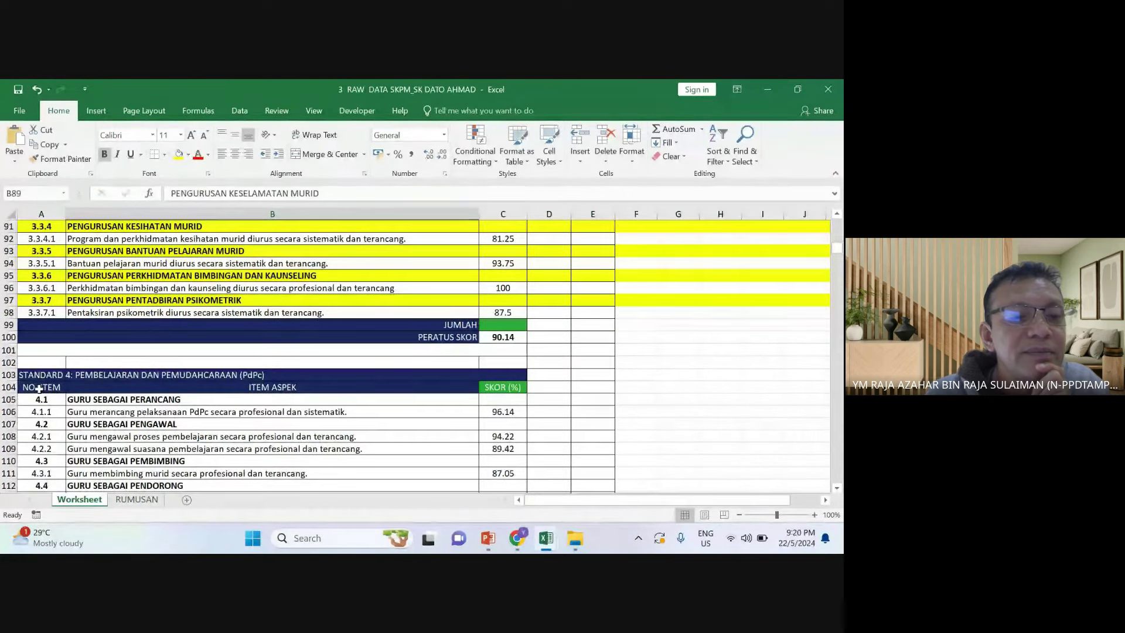
left_click(9, 399)
left_click(179, 154)
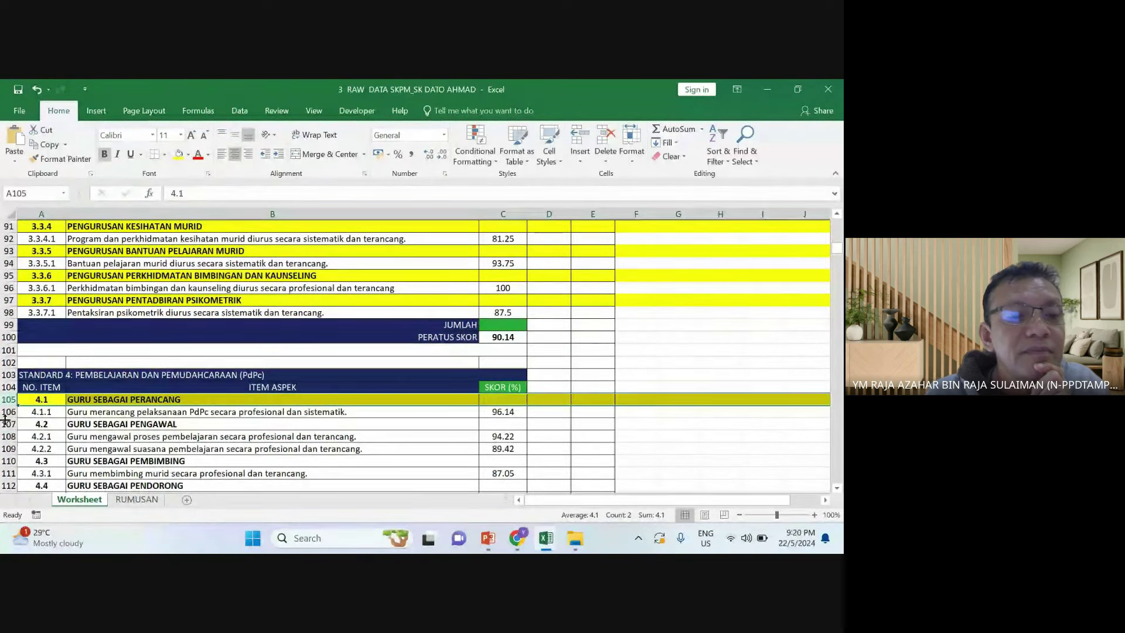
left_click(9, 424)
left_click(178, 154)
left_click(76, 362)
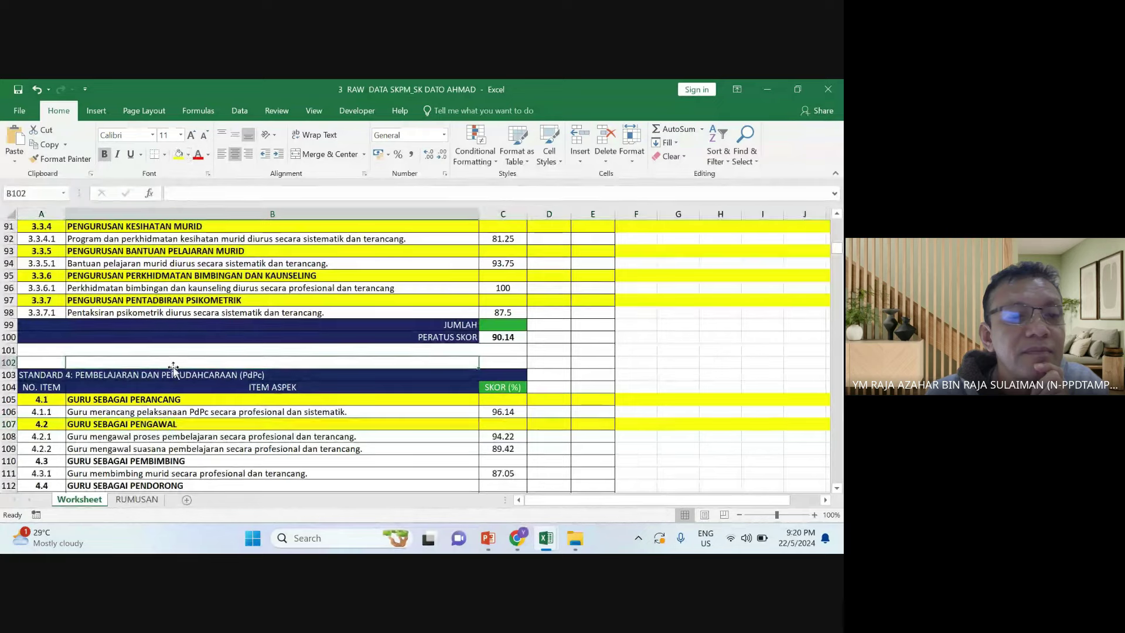
Fill the Standard 4 heading rows 4.3, 4.4 and 4.5 (rows 110, 112 and 115) with yellow
scroll(44, 388, "down", 2)
left_click(8, 387)
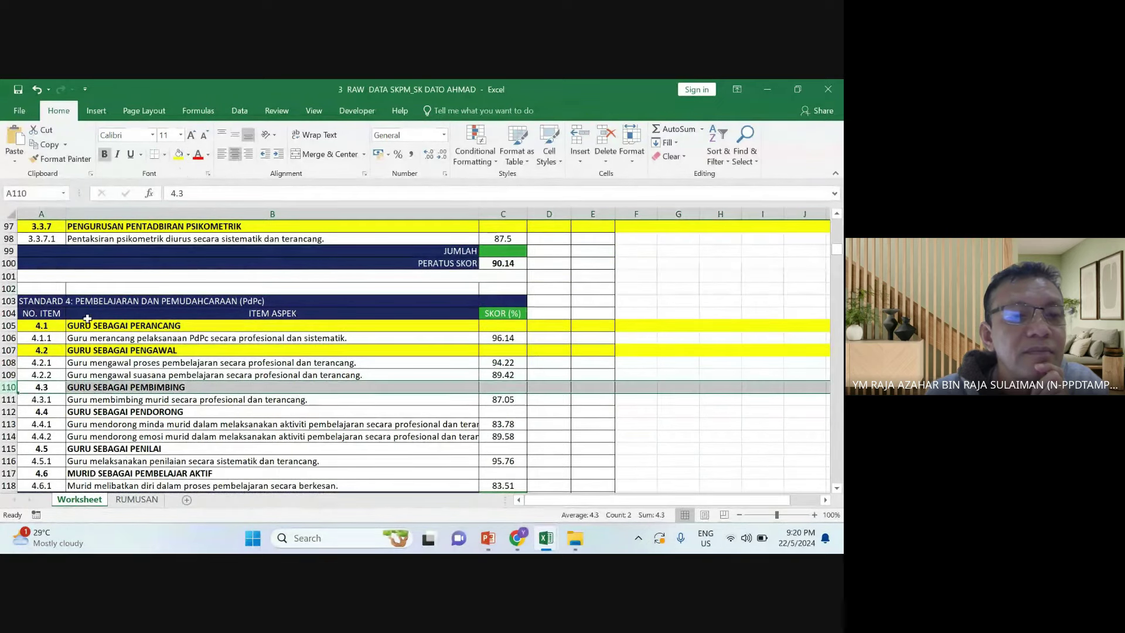
left_click(179, 154)
left_click(9, 411)
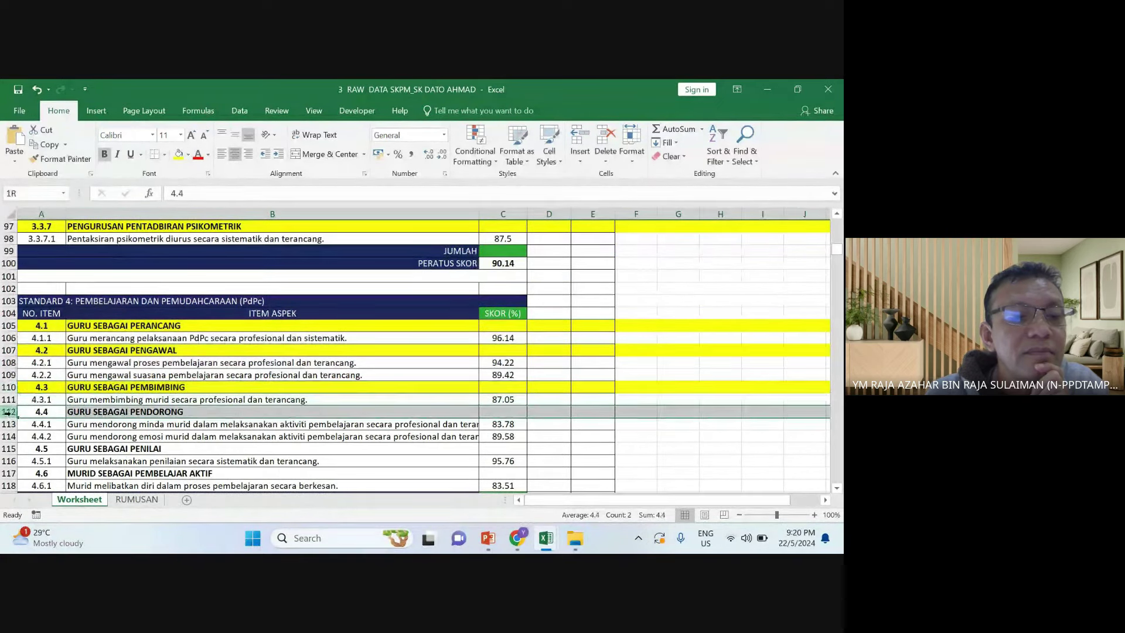
left_click(179, 154)
scroll(44, 380, "down", 1)
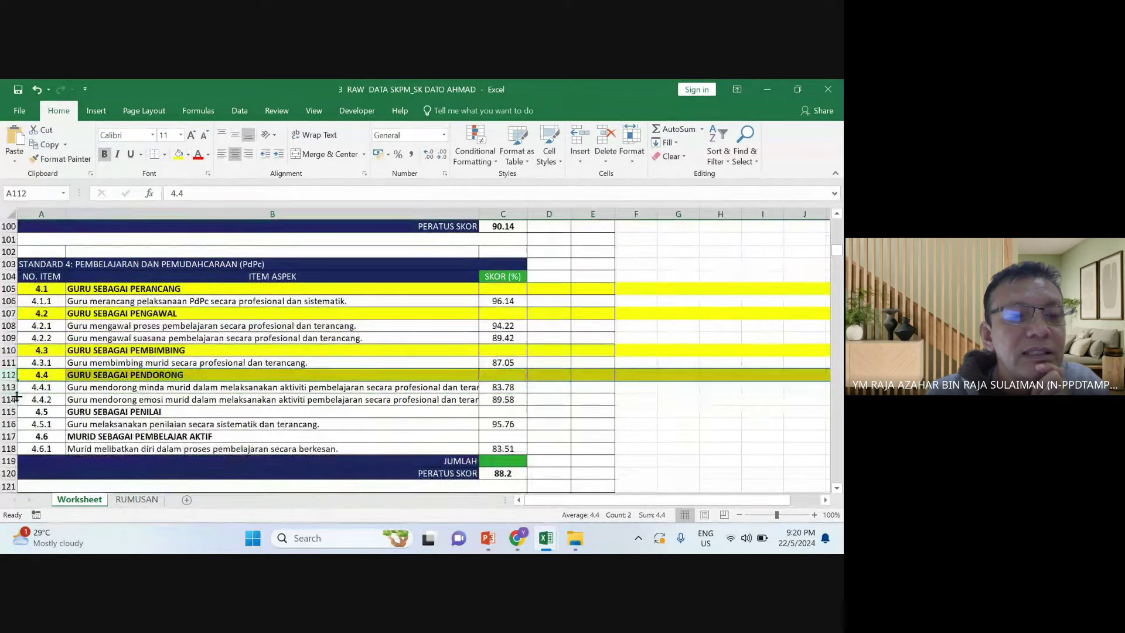
left_click(9, 412)
key("F4")
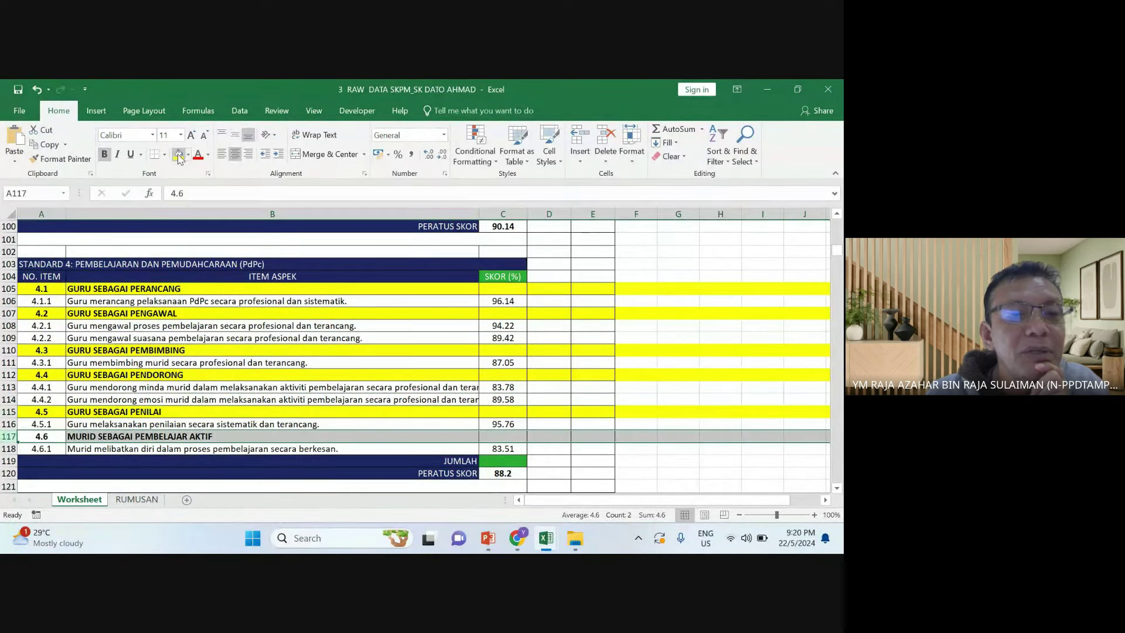
Fill the last Standard 4 heading row, 4.6 MURID SEBAGAI PEMBELAJAR AKTIF (row 117), with yellow
left_click(239, 351)
scroll(242, 369, "down", 2)
scroll(244, 387, "down", 2)
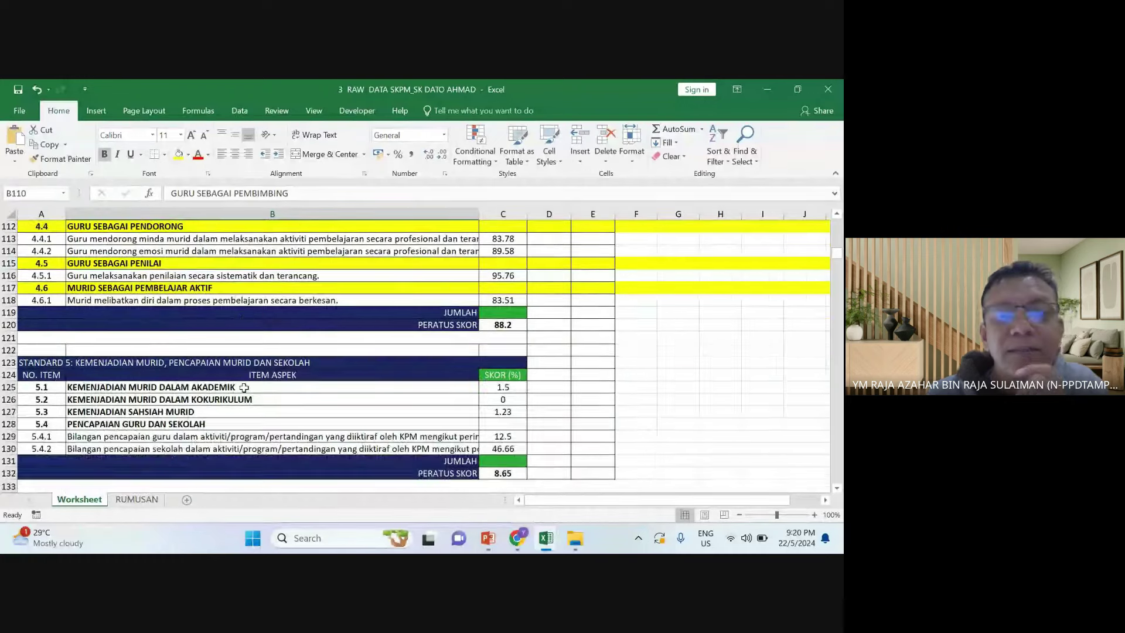
scroll(244, 388, "down", 1)
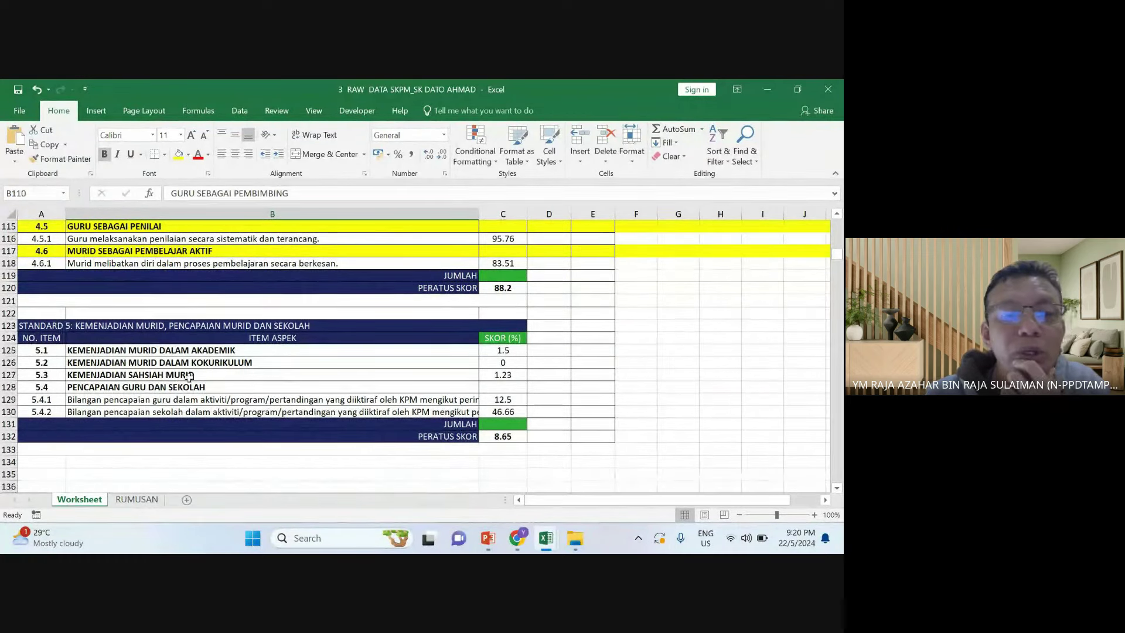
Delete the whole Standard 5 table below Standard 4, from row 122 through row 137
left_click_drag(10, 314, 166, 483)
left_click(334, 374)
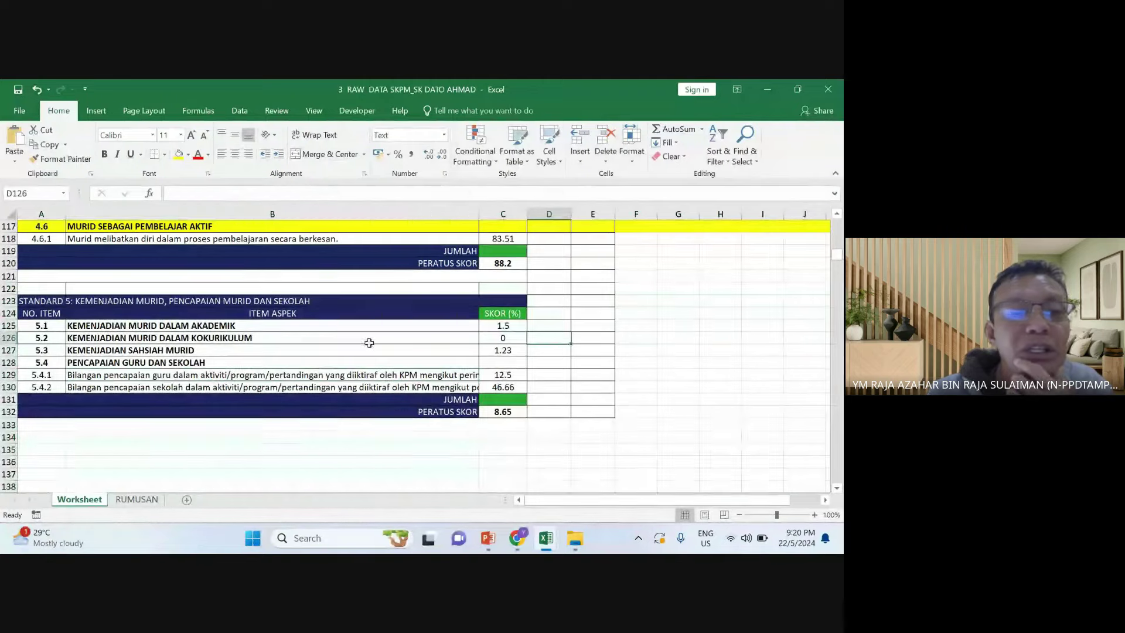
left_click(263, 350)
left_click_drag(10, 288, 117, 475)
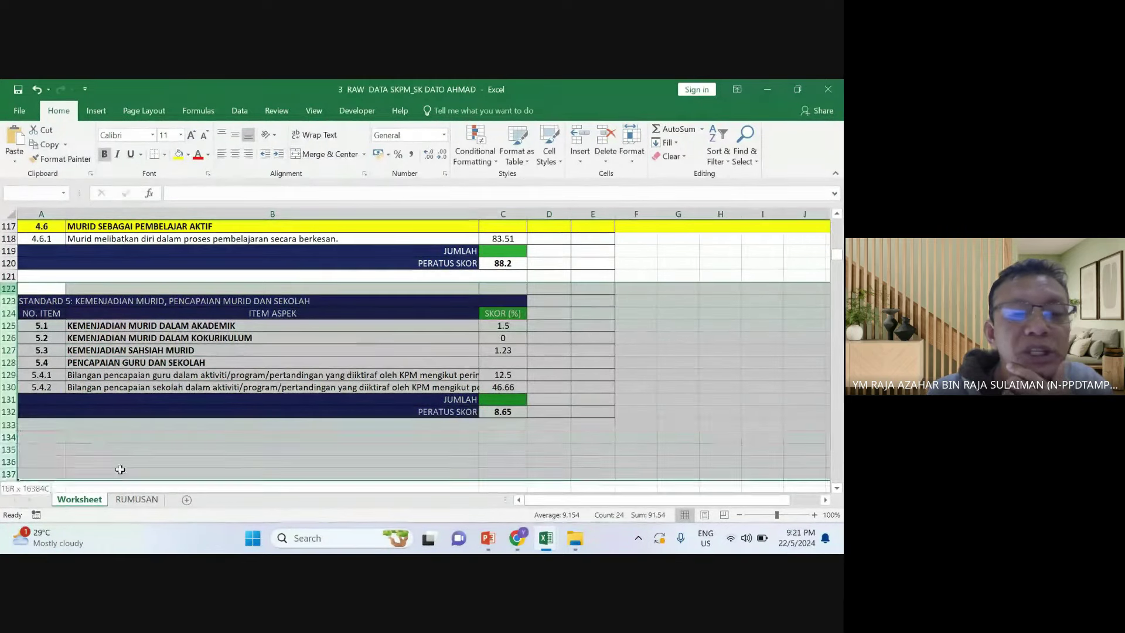
left_click(280, 307)
left_click(310, 317)
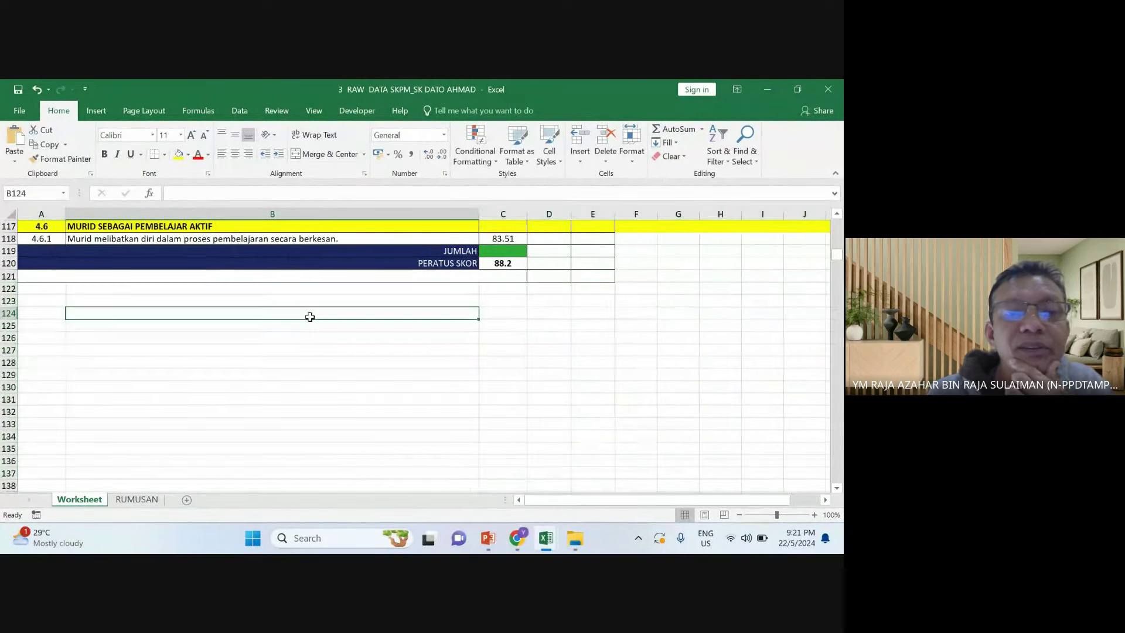
Examine the Standard 1 table, comparing the scores of items 1.1.1 to 1.1.7 with the blank score cell of heading 1.1
scroll(338, 314, "up", 20)
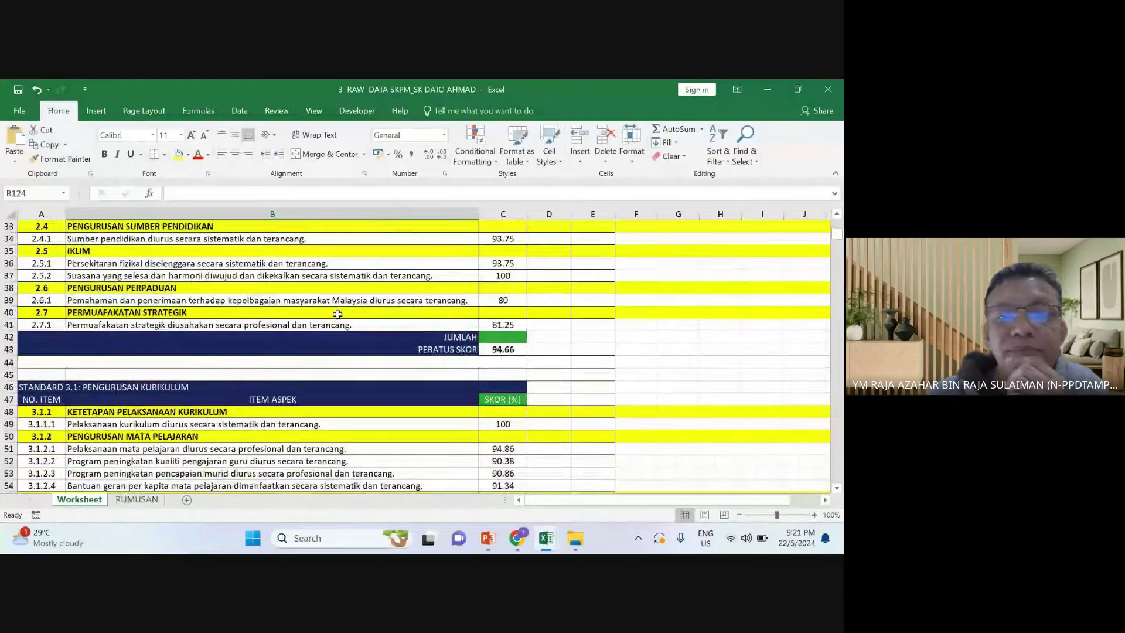
left_click(616, 316)
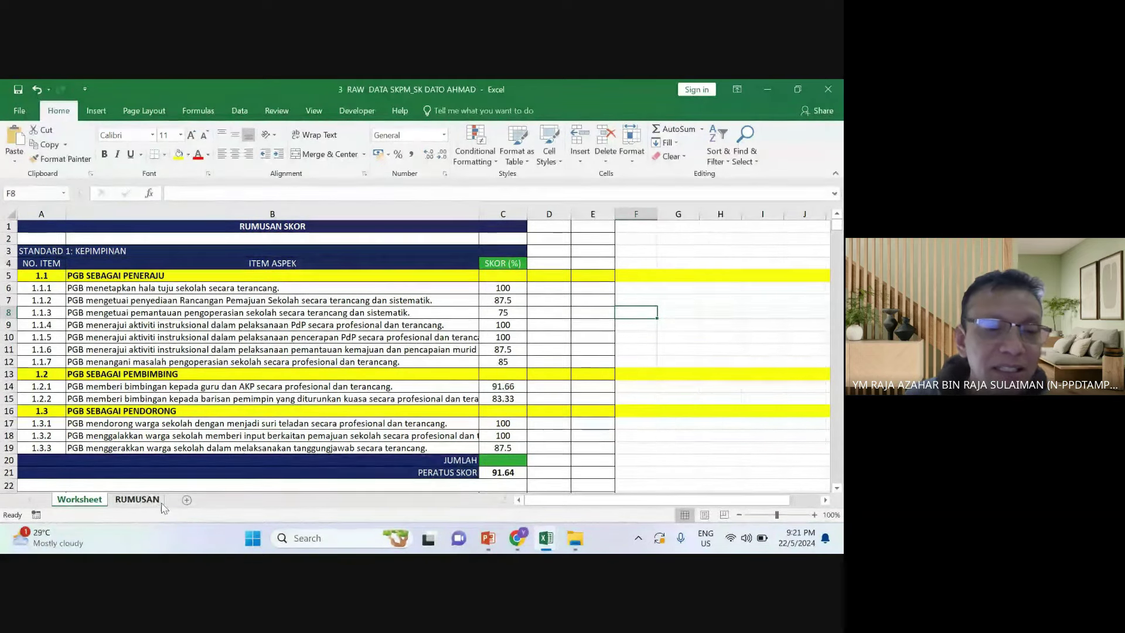
left_click(137, 500)
left_click(79, 499)
left_click(229, 437)
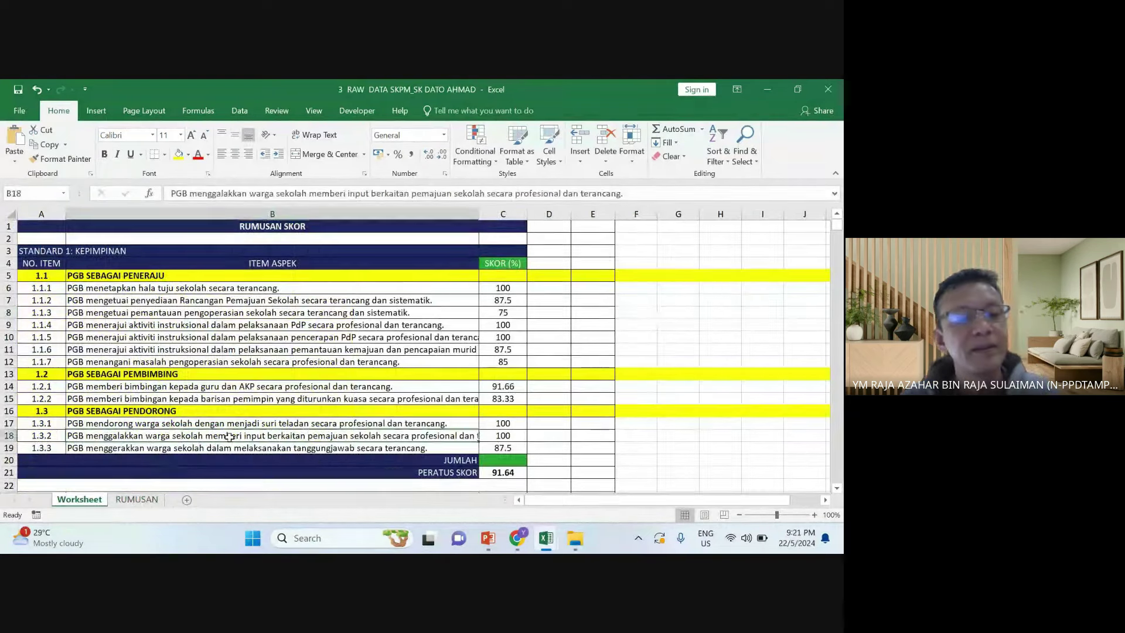
left_click(593, 323)
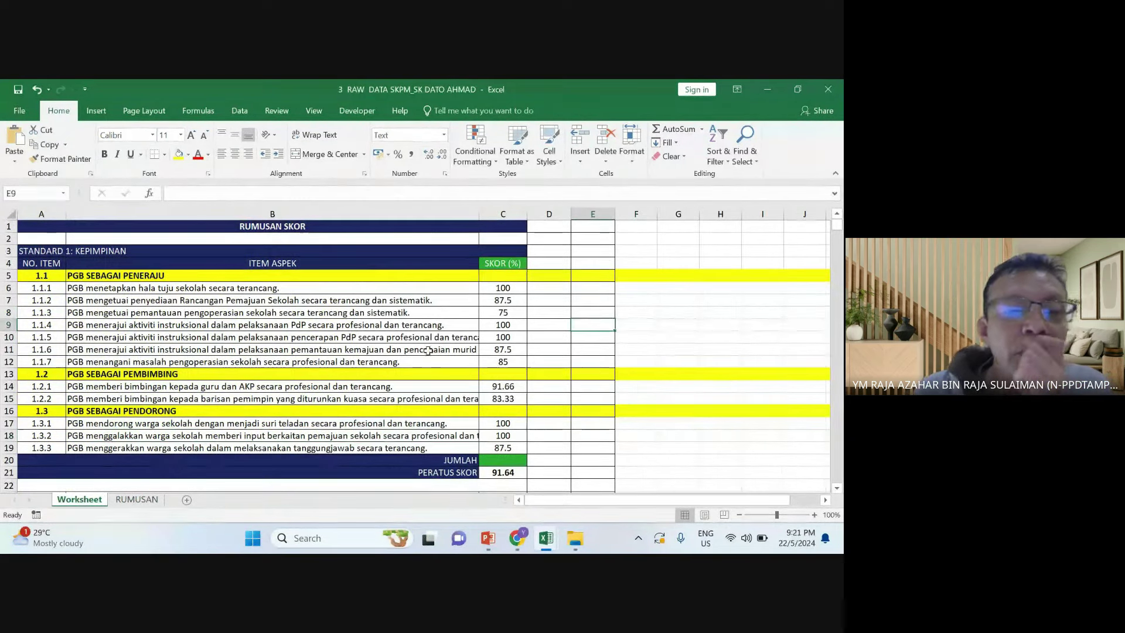
left_click(523, 364)
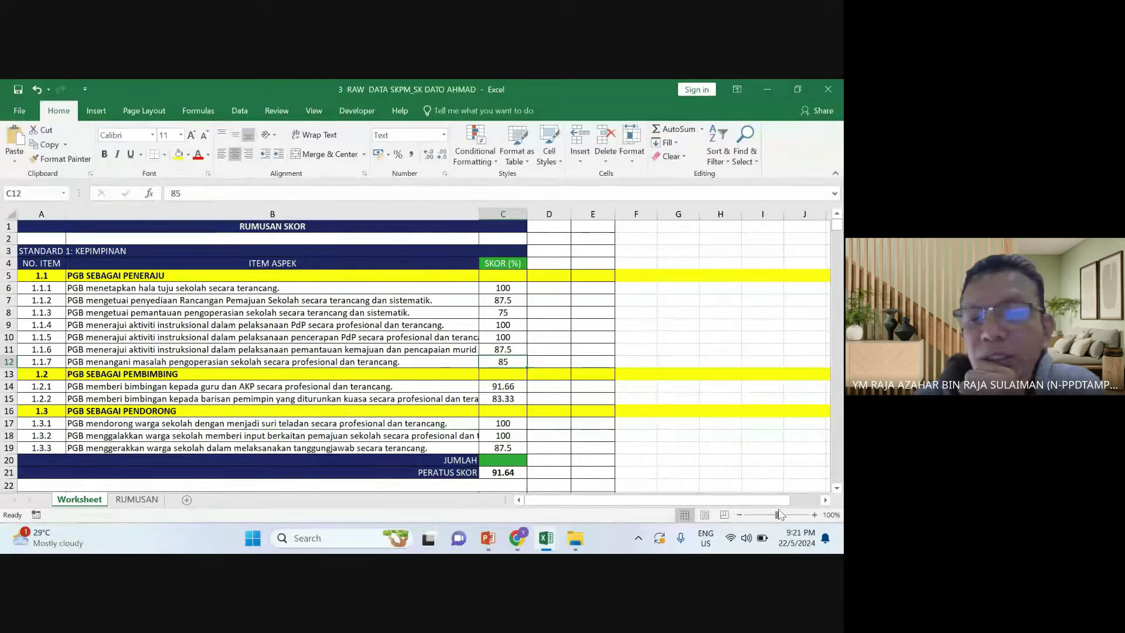
left_click(55, 278)
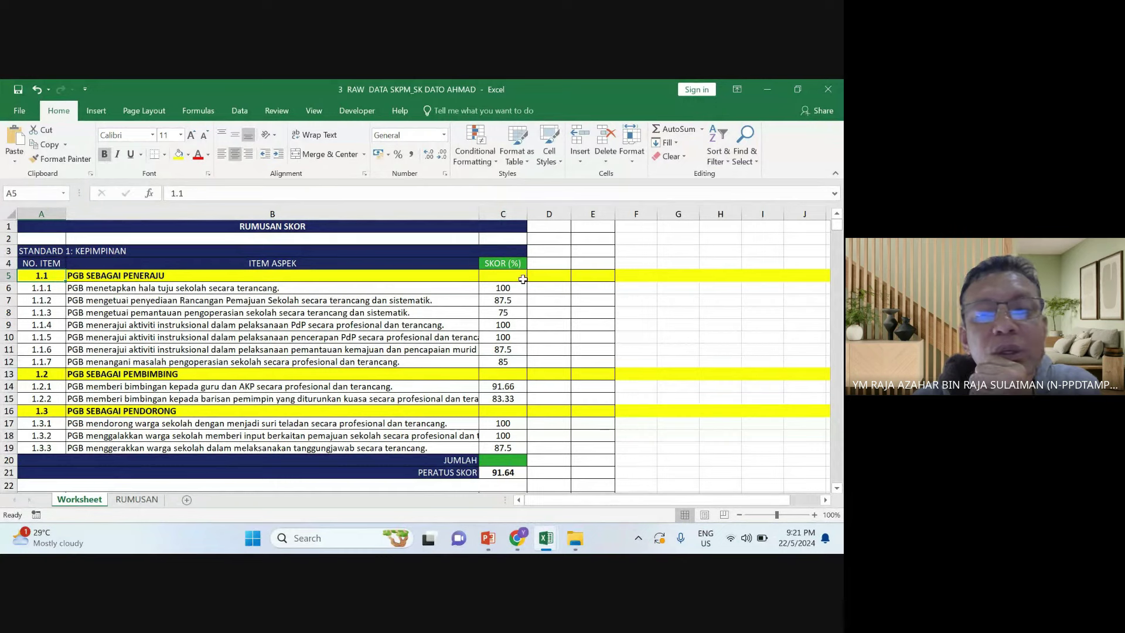
left_click(503, 288)
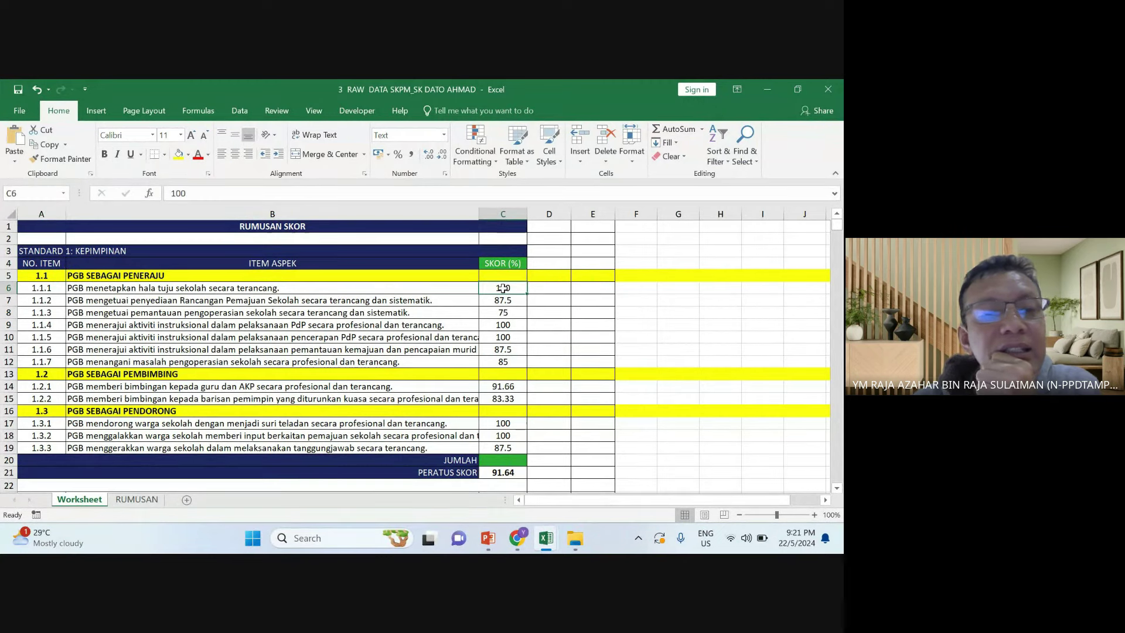
left_click(507, 275)
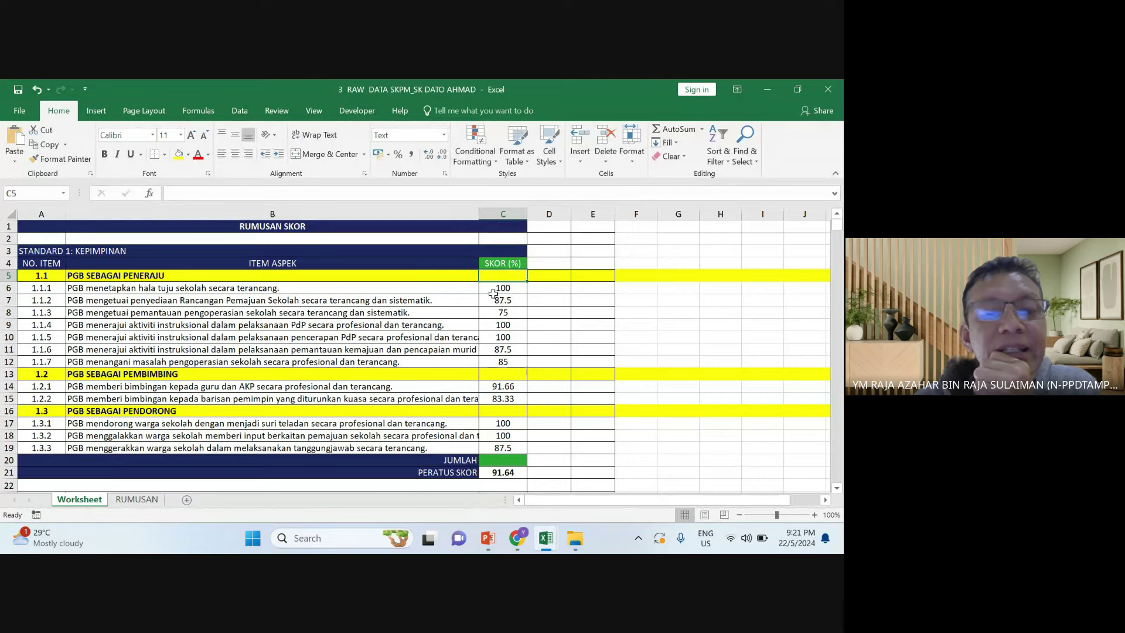
left_click(502, 337)
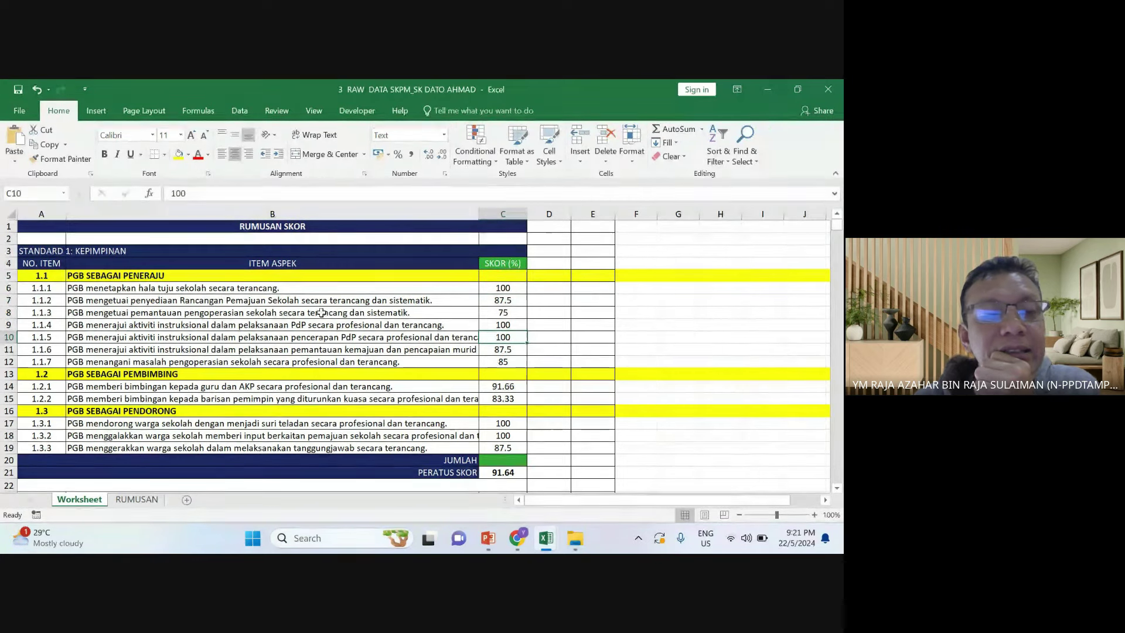
left_click(496, 311)
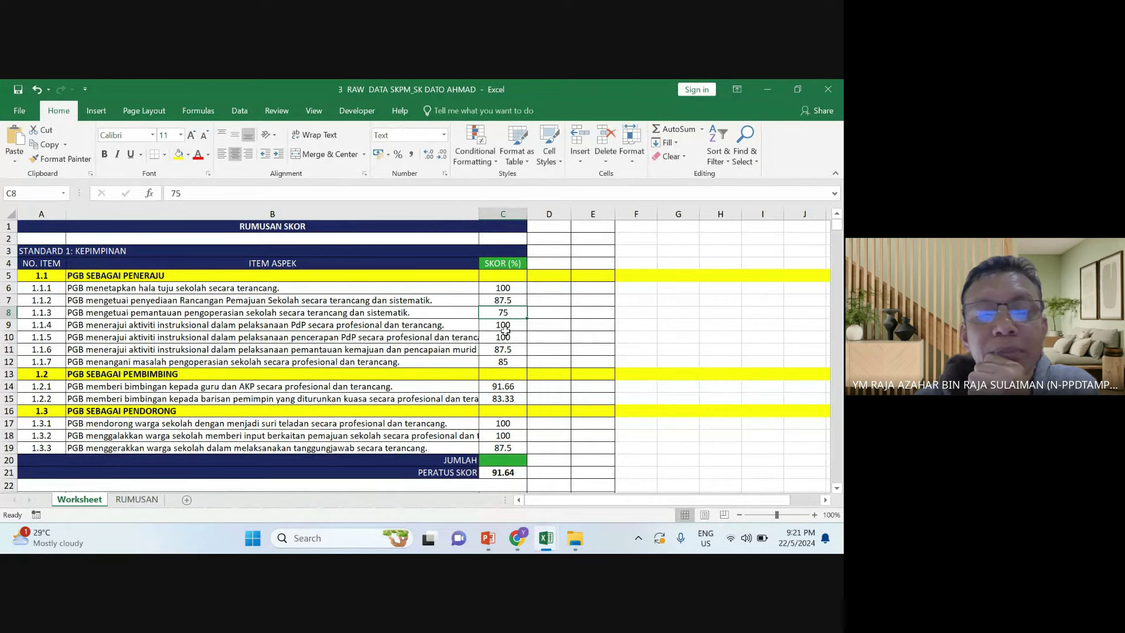
left_click(510, 361)
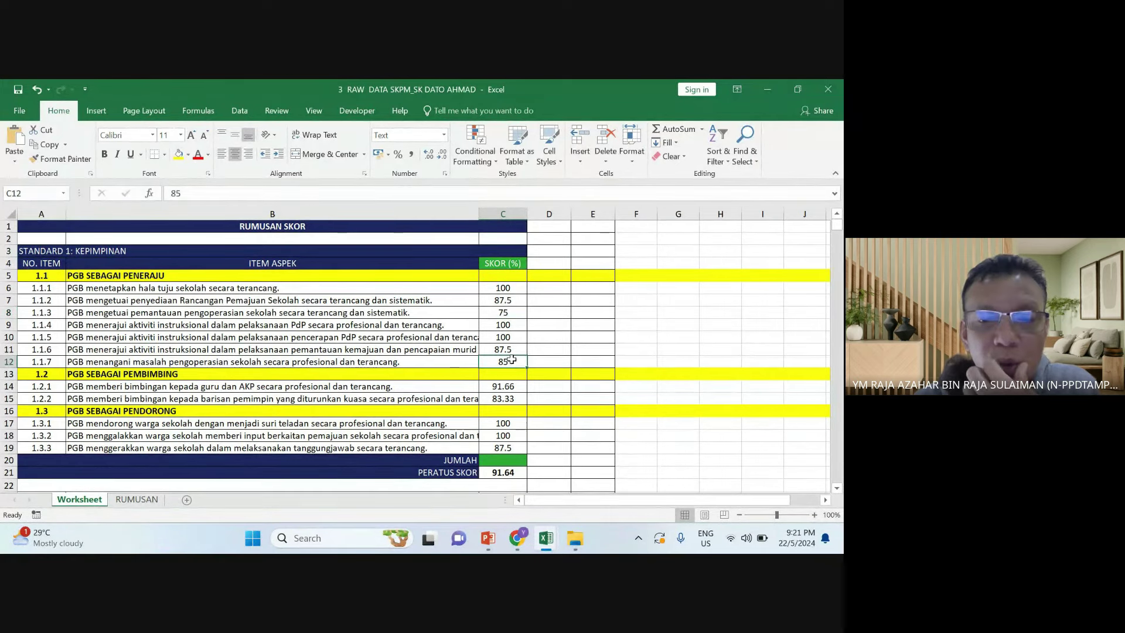
Fill the blank score cell C5 of heading 1.1 PGB SEBAGAI PENERAJU with red
left_click(512, 277)
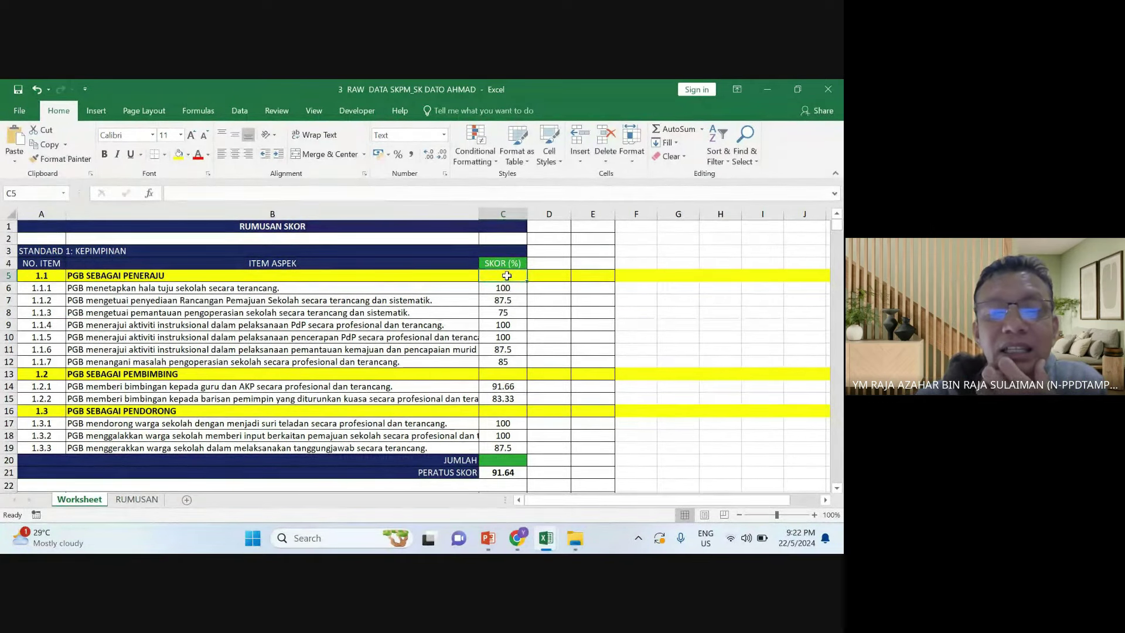
scroll(501, 287, "down", 2)
scroll(495, 301, "down", 3)
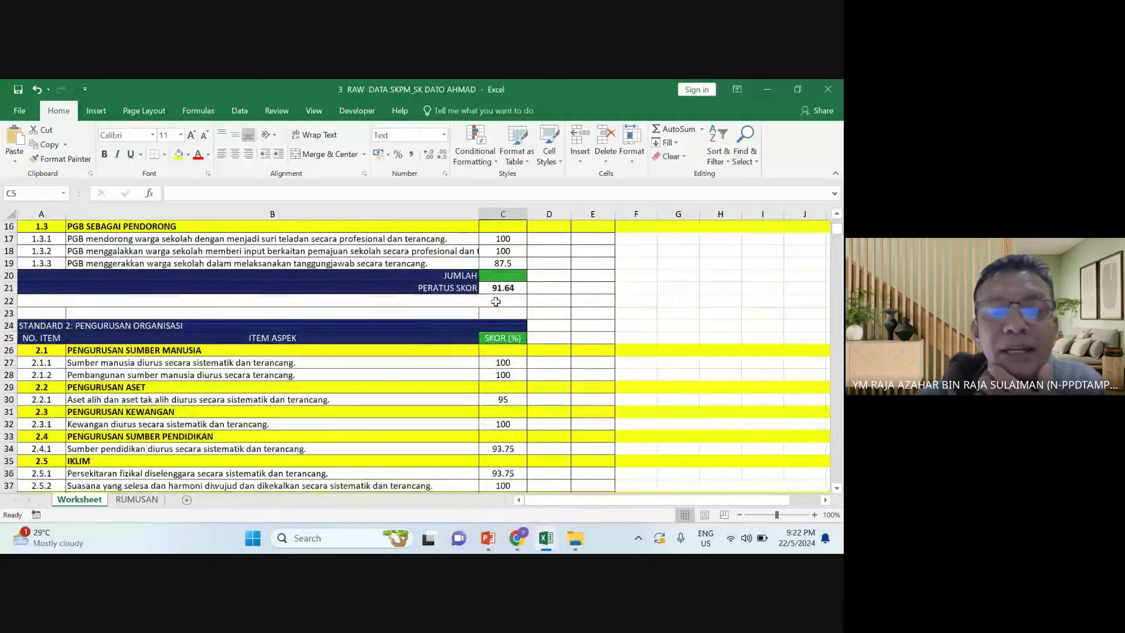
scroll(496, 302, "up", 5)
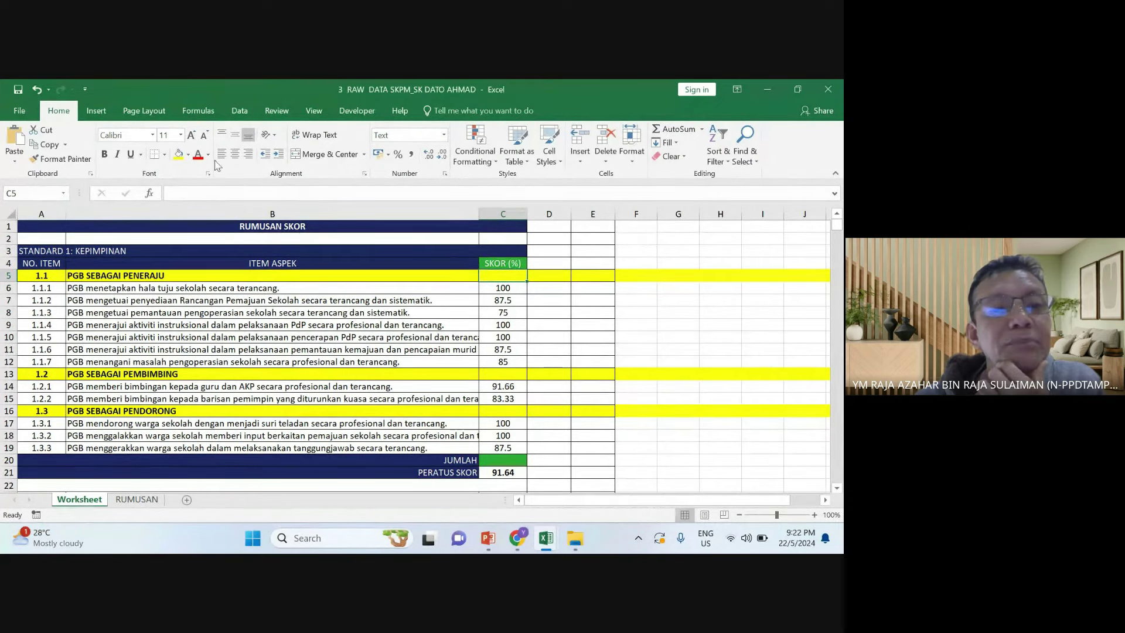
left_click(188, 154)
left_click(192, 259)
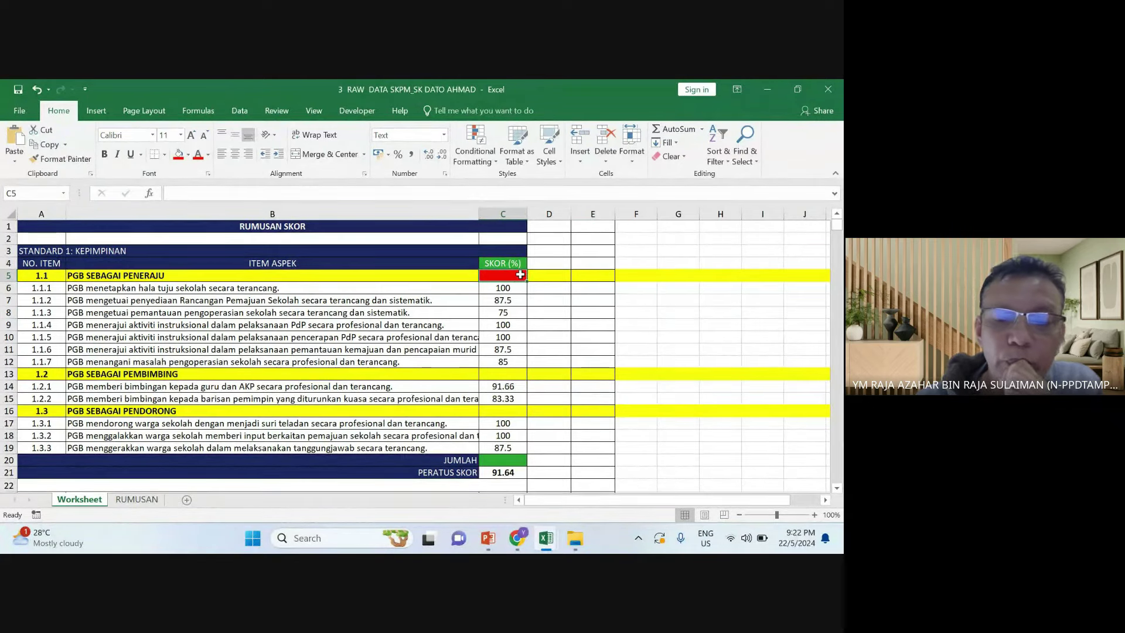
Review the item rows 1.1.1 to 1.1.7 and their scores in relation to heading 1.1 and its red score cell
left_click(517, 537)
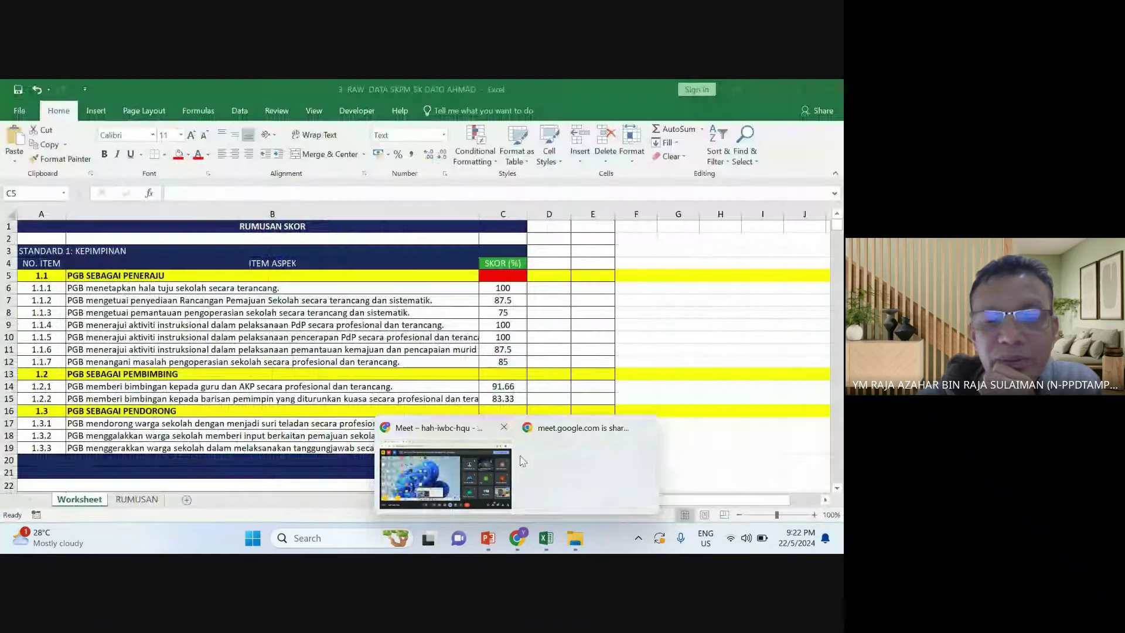
mouse_move(539, 538)
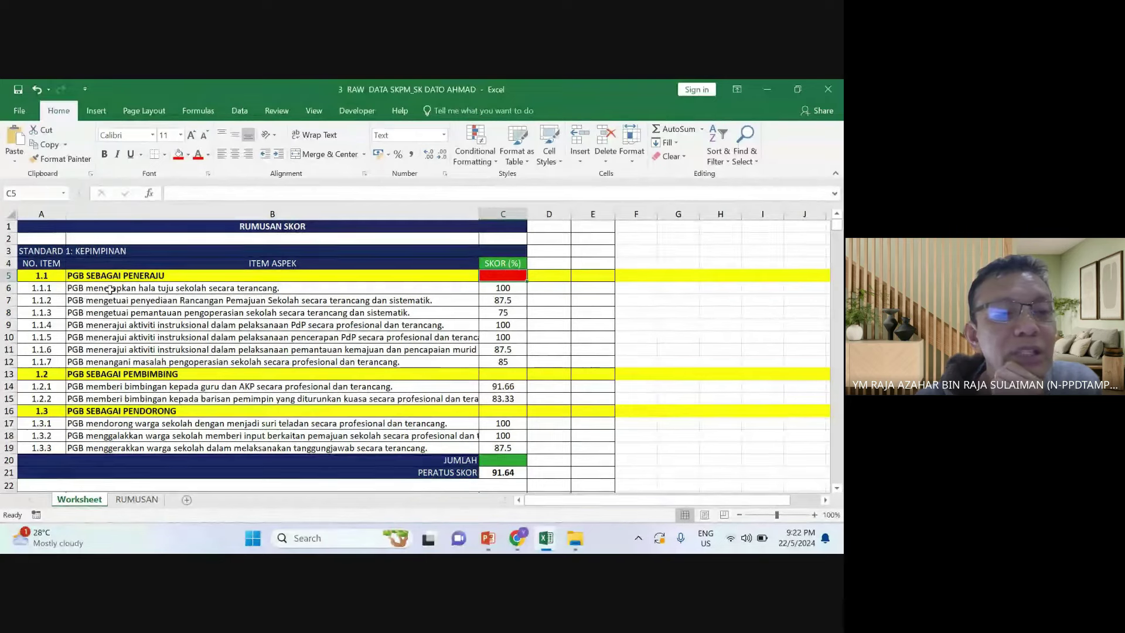
left_click_drag(54, 287, 491, 362)
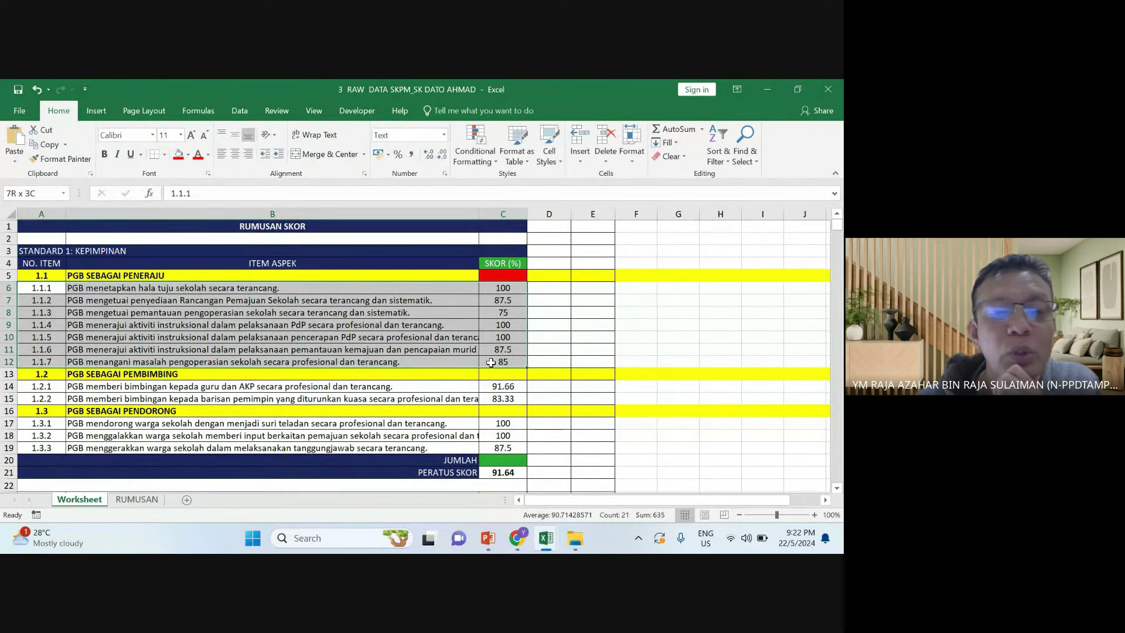
left_click(477, 324)
left_click(488, 315)
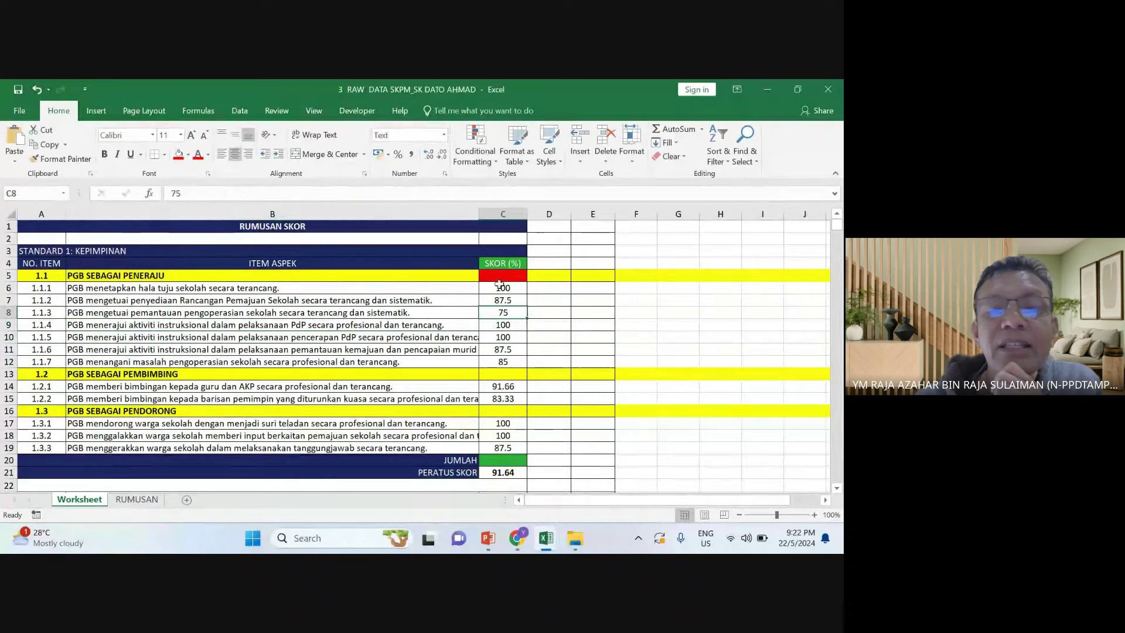
left_click(29, 270)
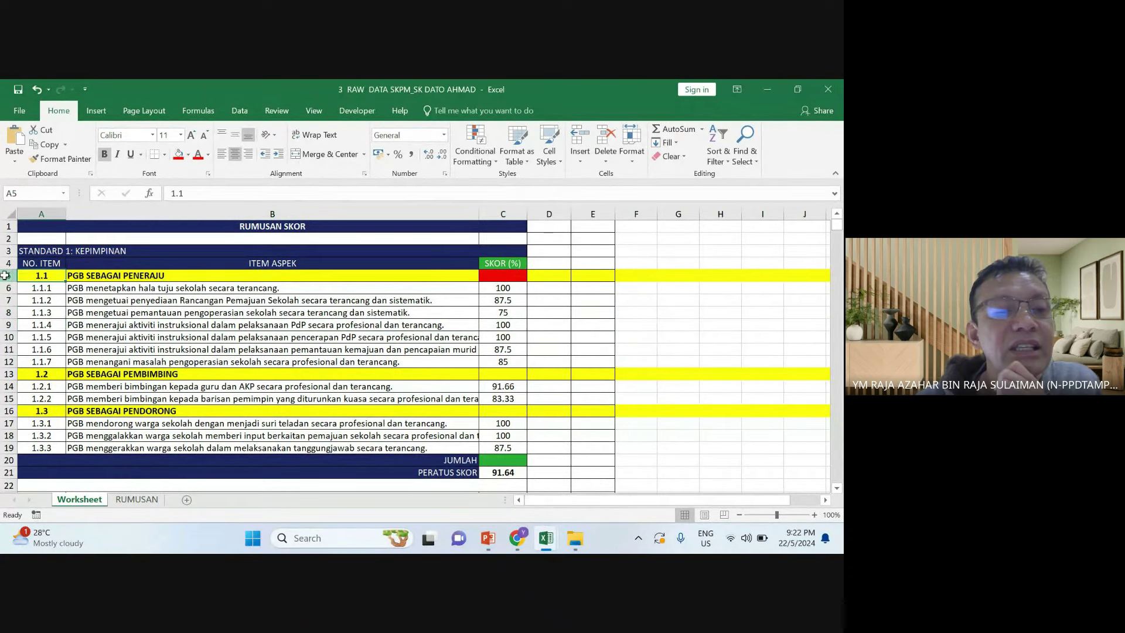
left_click(8, 275)
left_click(559, 361)
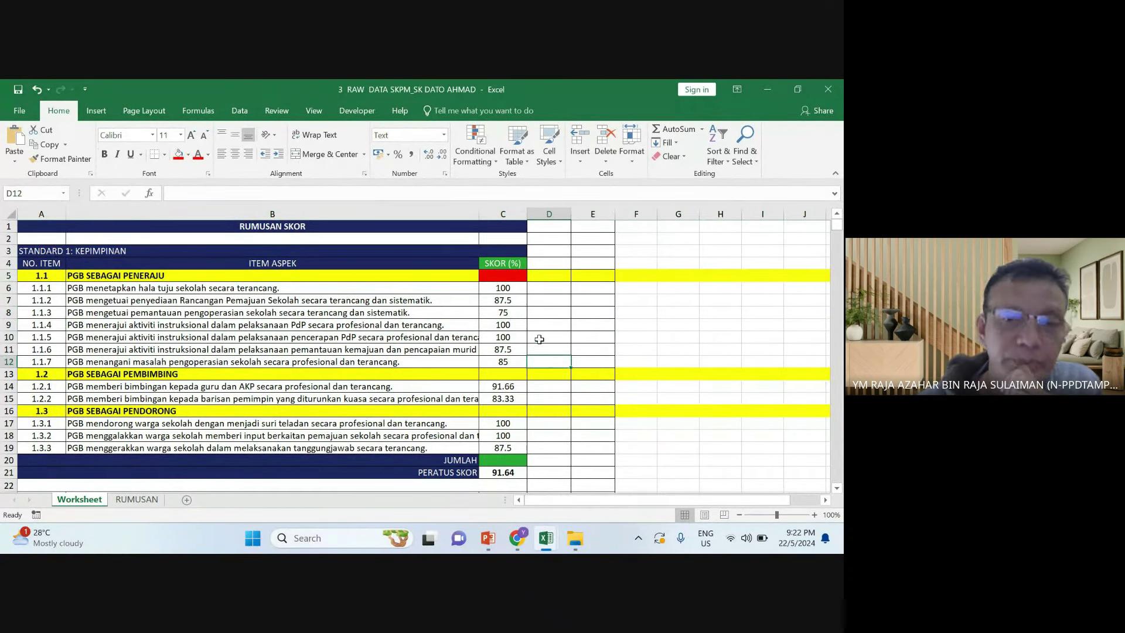
left_click(502, 274)
left_click(618, 326)
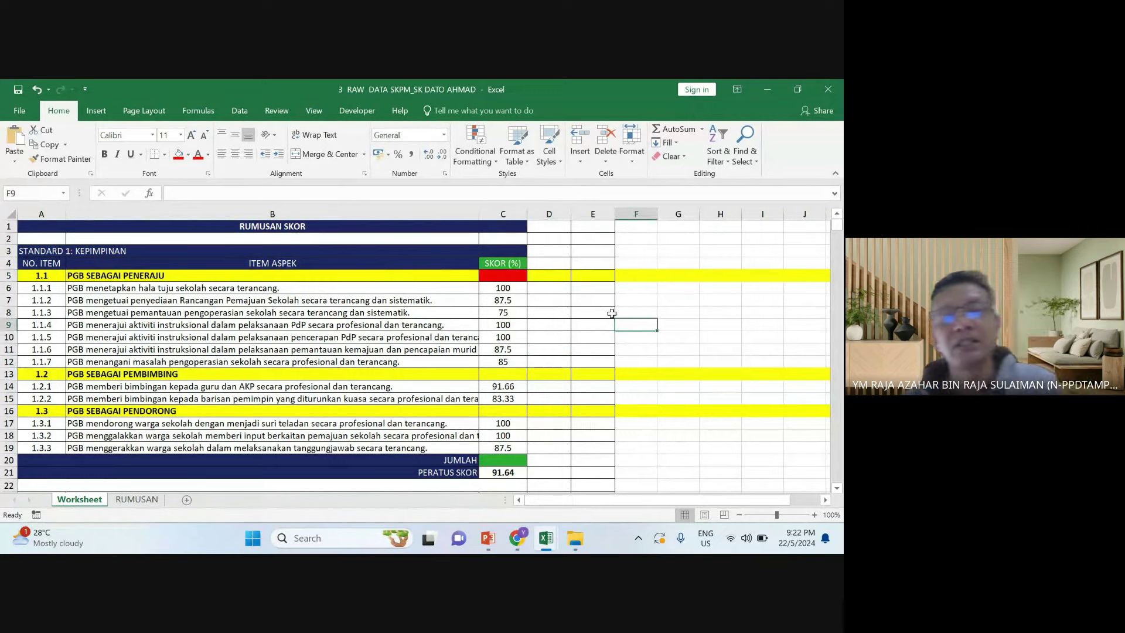
Try the formula =sum(C6:C12)/7 in cell C5 to average the scores of items 1.1.1 to 1.1.7
left_click(502, 277)
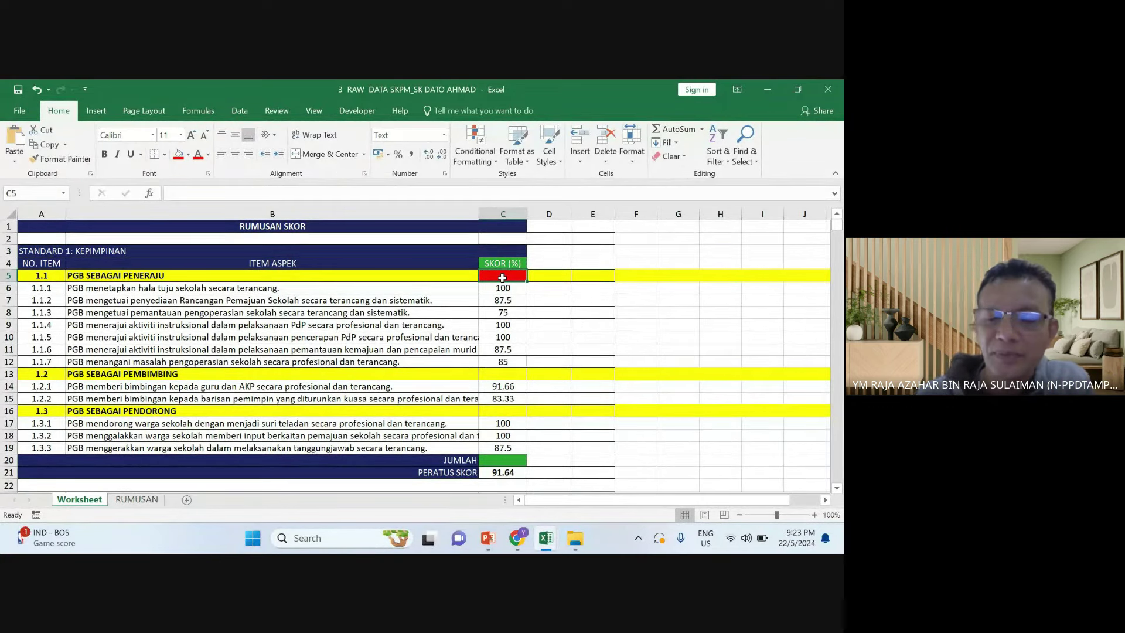
type("=")
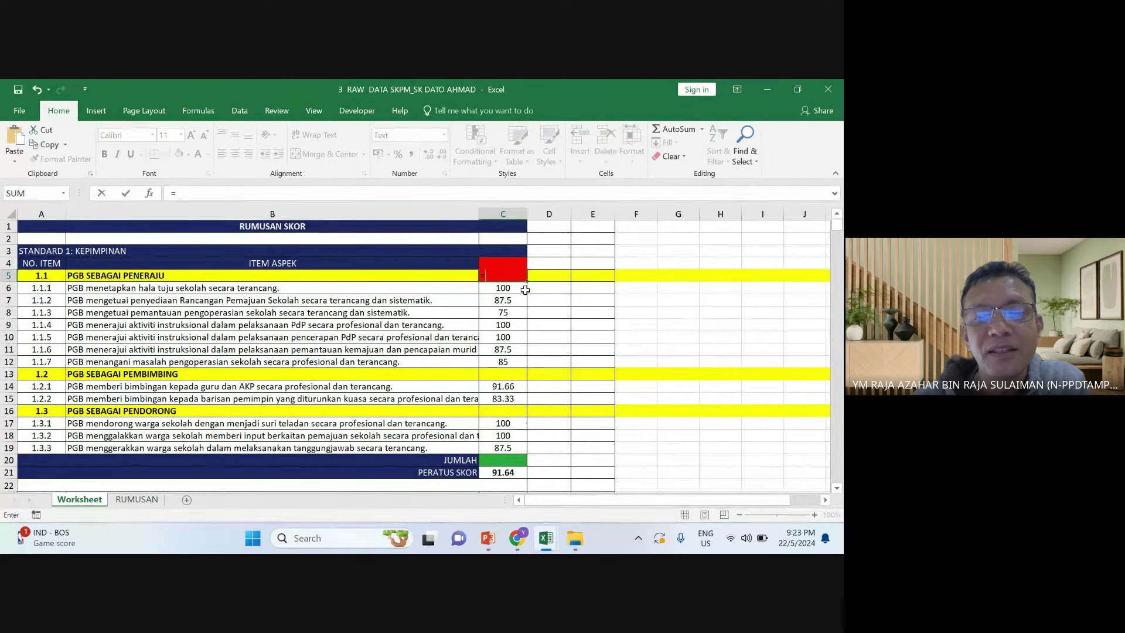
type("sum(")
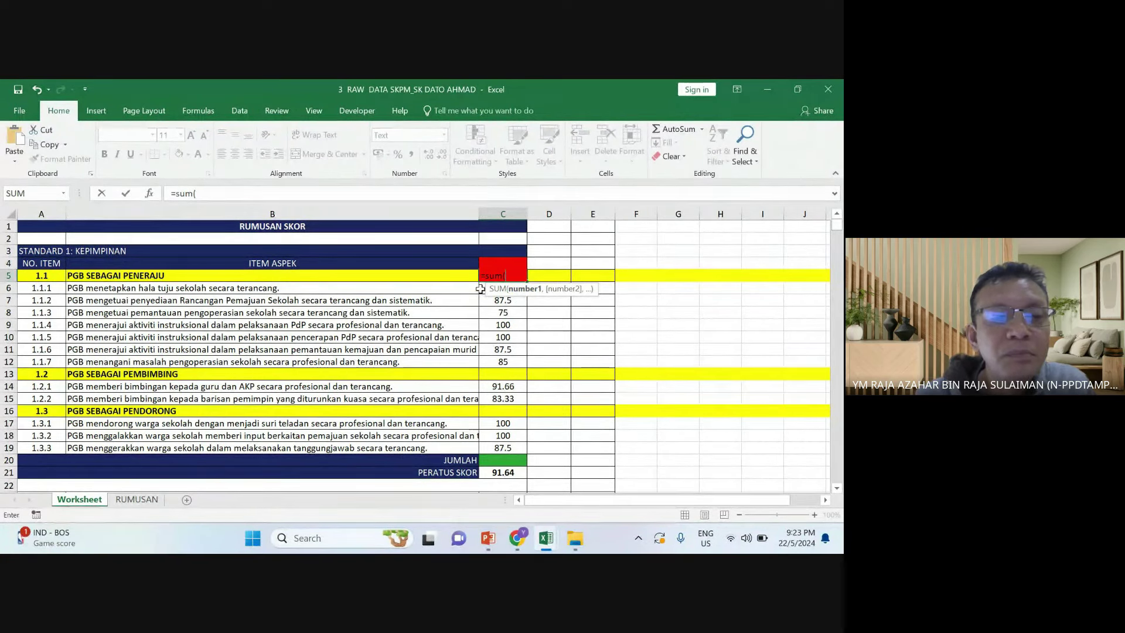
left_click_drag(479, 288, 490, 361)
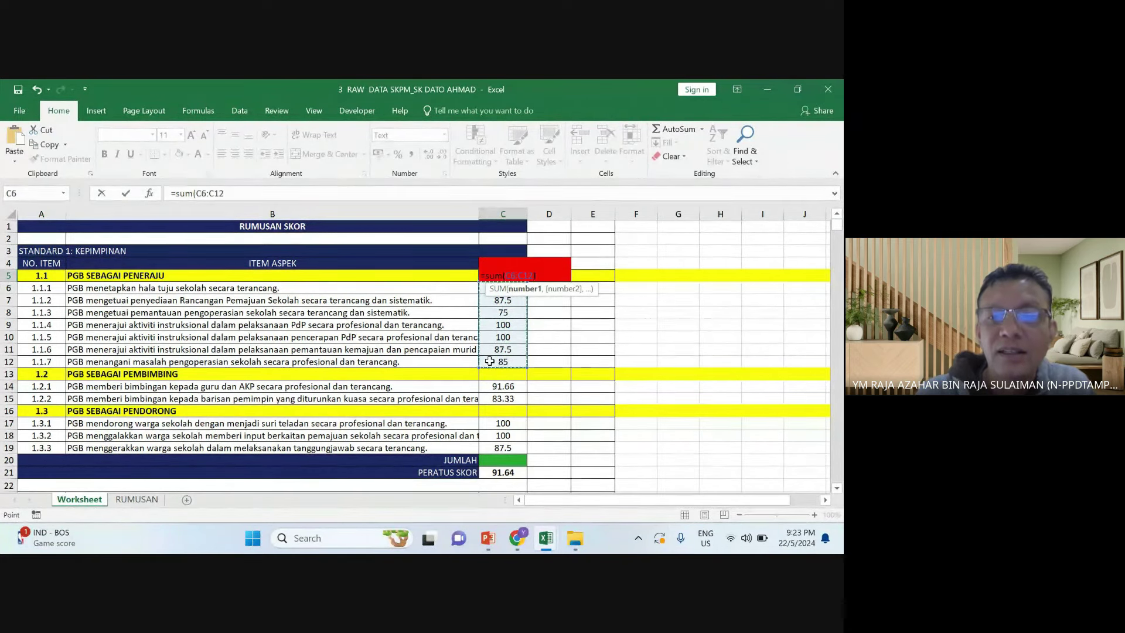
type(")")
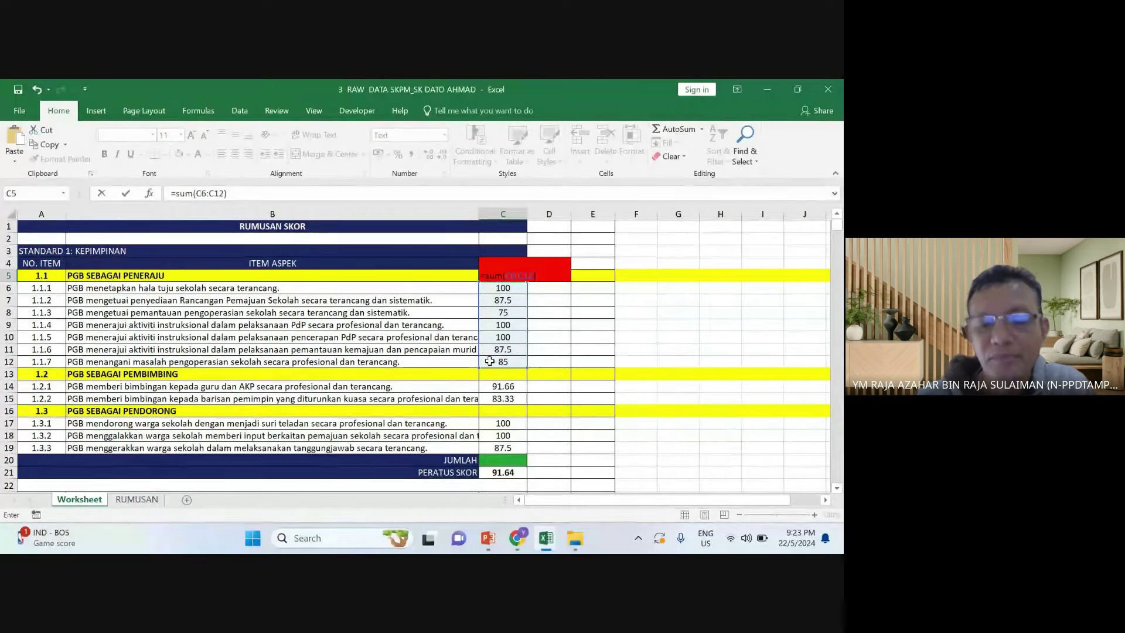
type("/7")
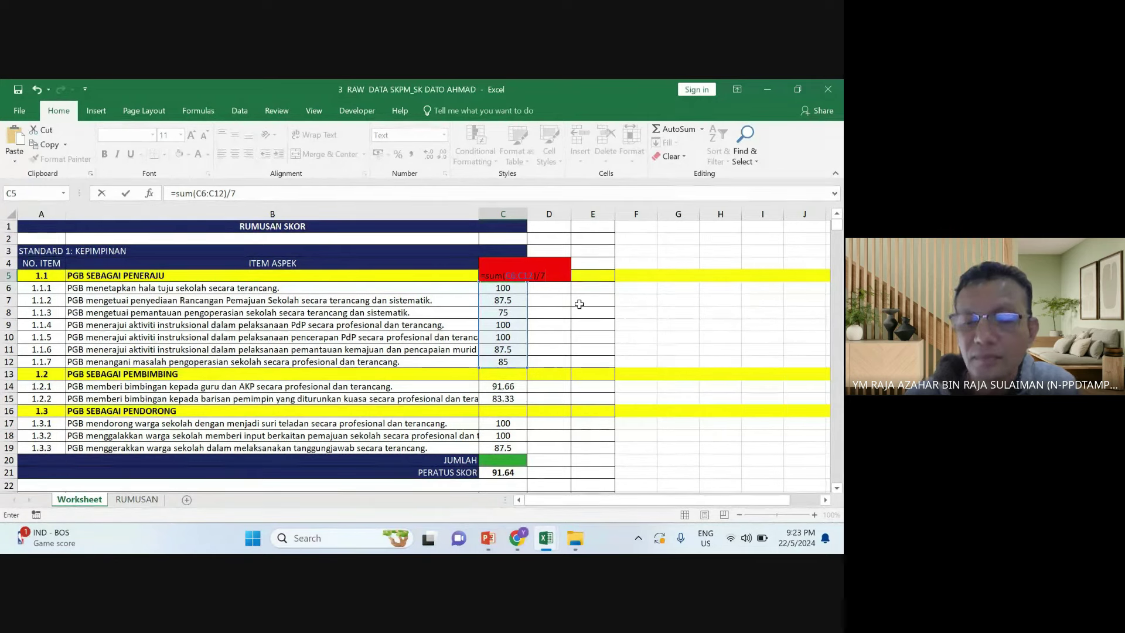
Rebuild the formula =sum(C6:C12)/7 in the red cell C5, using the scores of items 1.1.1 to 1.1.7
triple_click(525, 276)
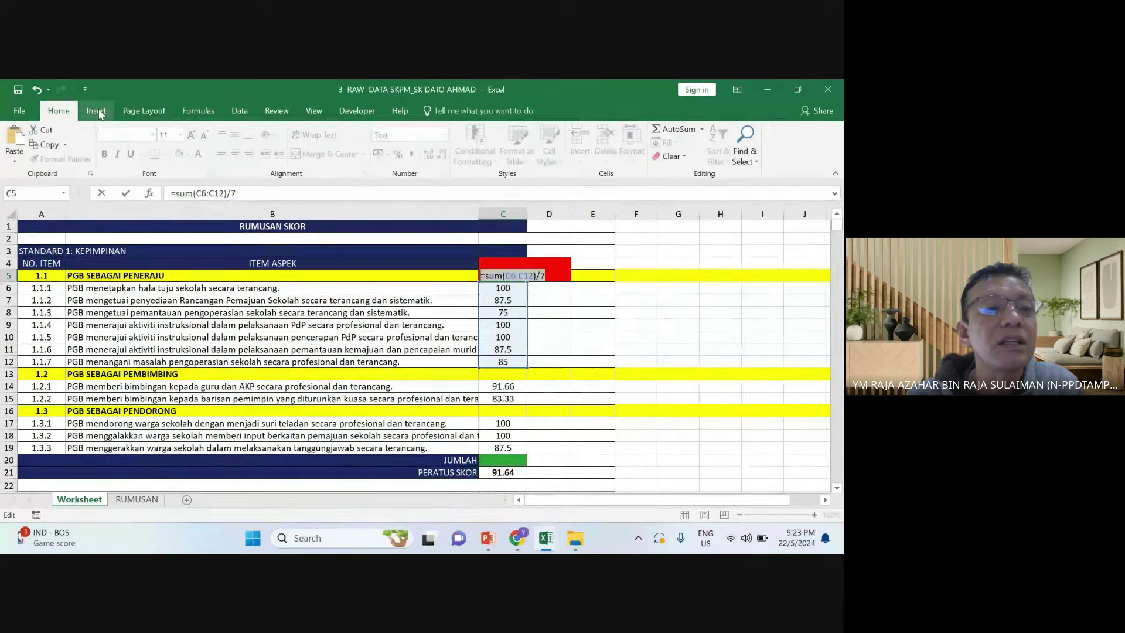
type("=")
left_click(621, 351)
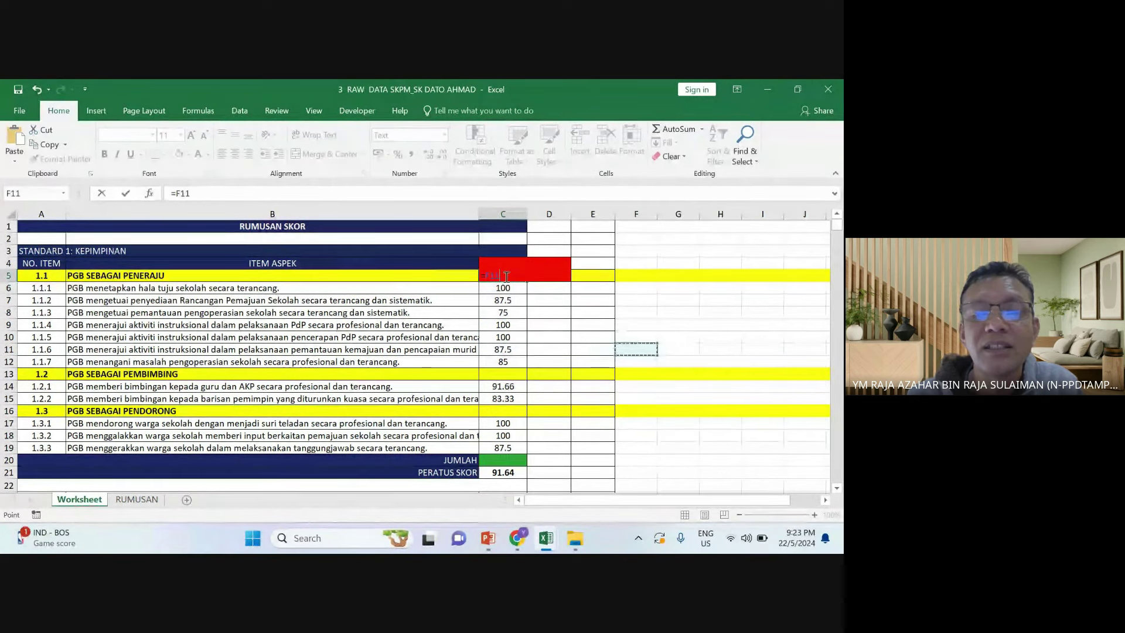
key("BackSpace")
key("BackSpace")
key("BackSpace")
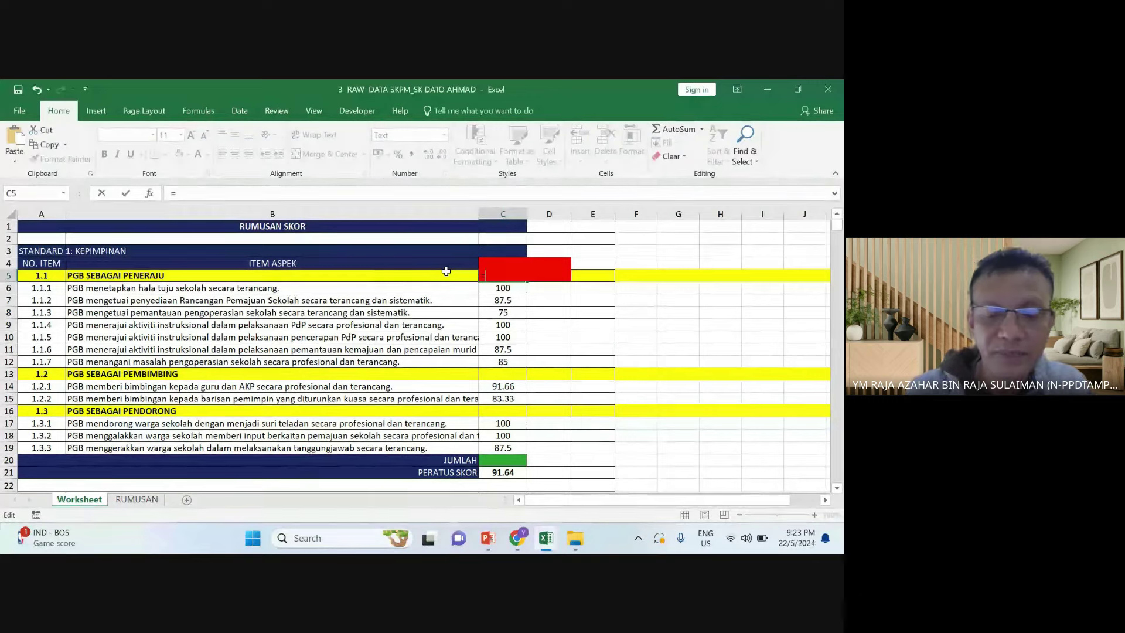
type("sum(")
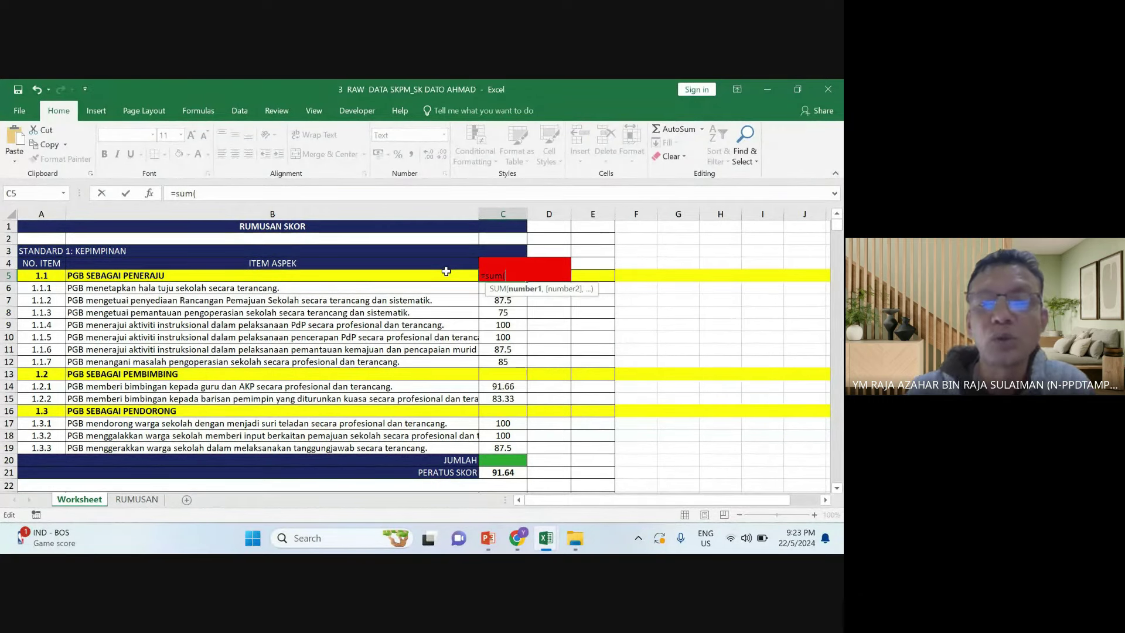
left_click_drag(497, 363, 500, 291)
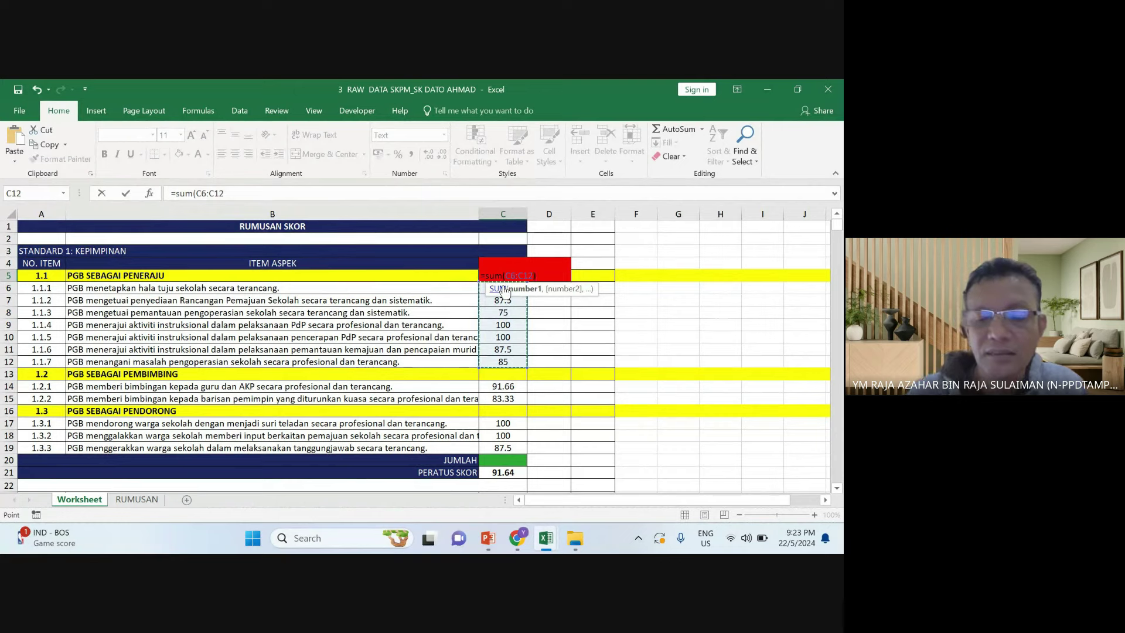
type(")/7")
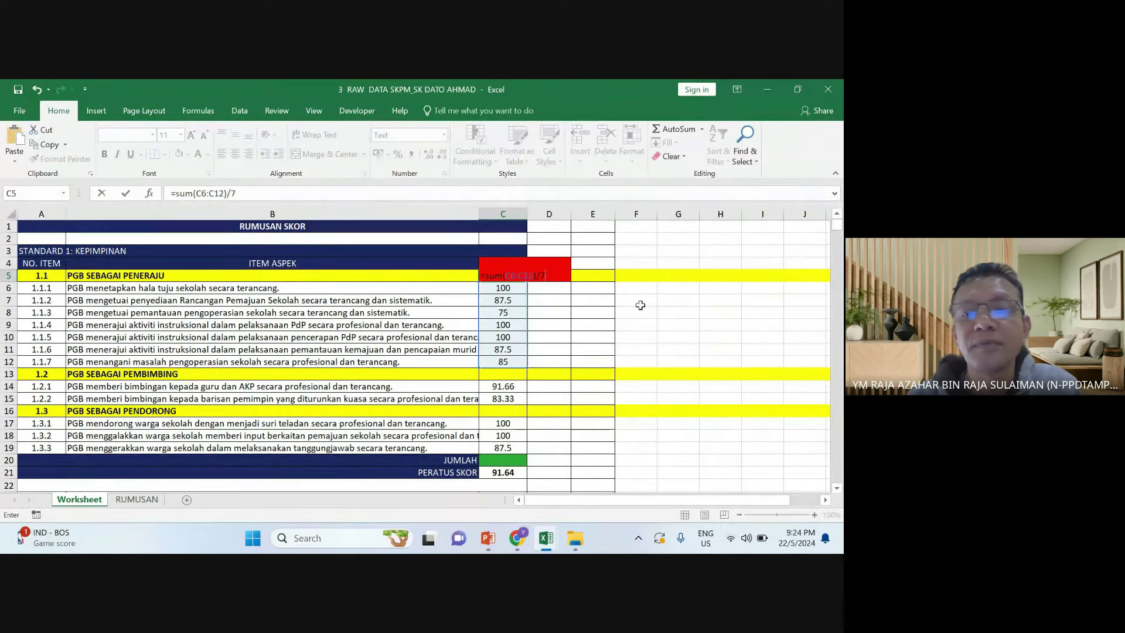
Copy the formula text out of cell C5, cancel the edit there and paste the formula into cell F3
left_click_drag(546, 275, 479, 275)
right_click(489, 274)
left_click(505, 282)
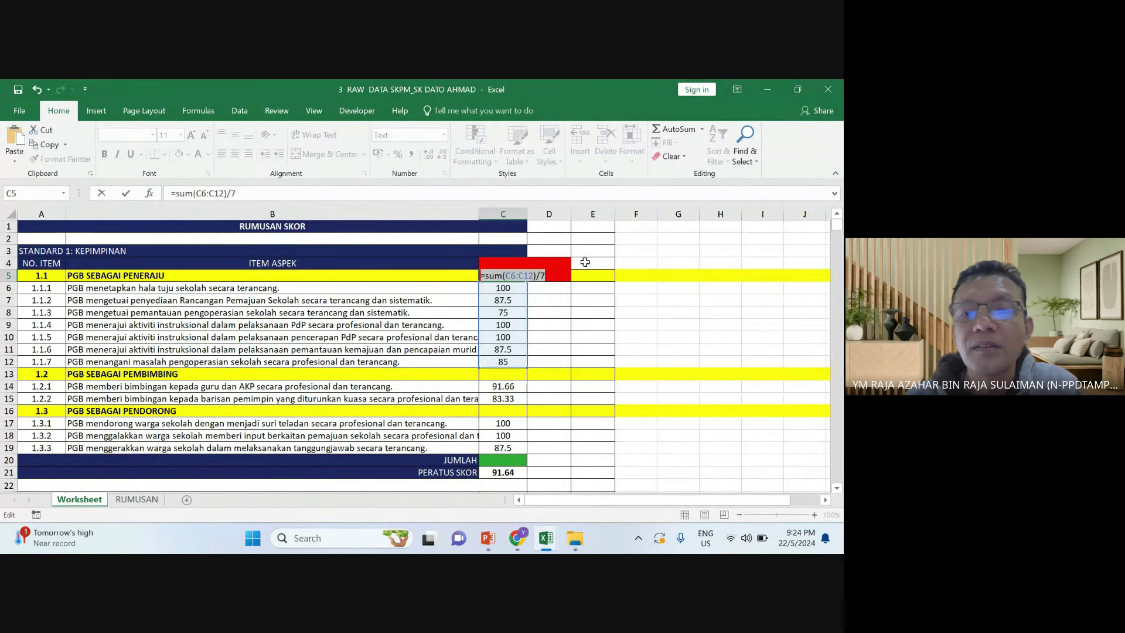
type("=")
left_click(635, 251)
key("Escape")
left_click(642, 251)
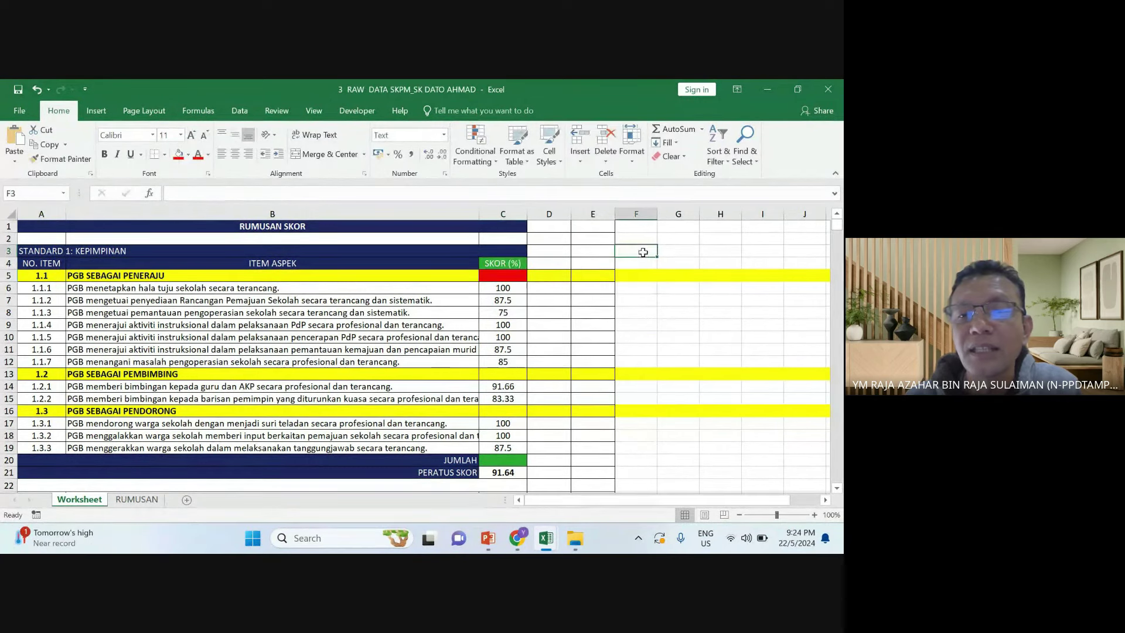
right_click(644, 249)
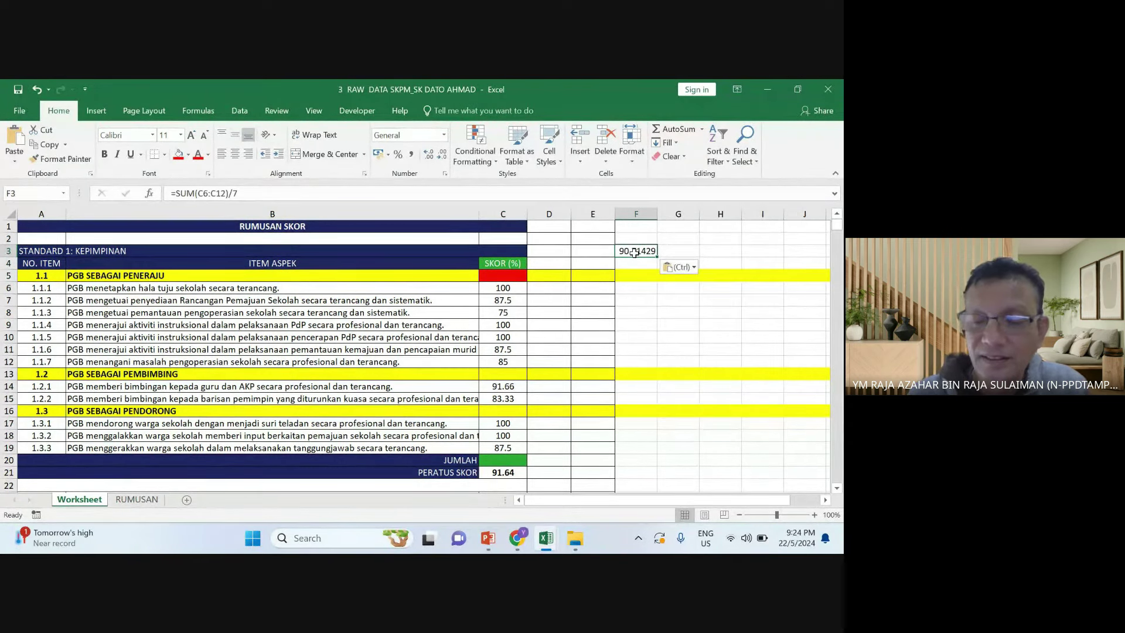
Clear cell F3 and try to write the sum formula there as plain text, entering '=sum( and c5
key("Delete")
type("'=sum(")
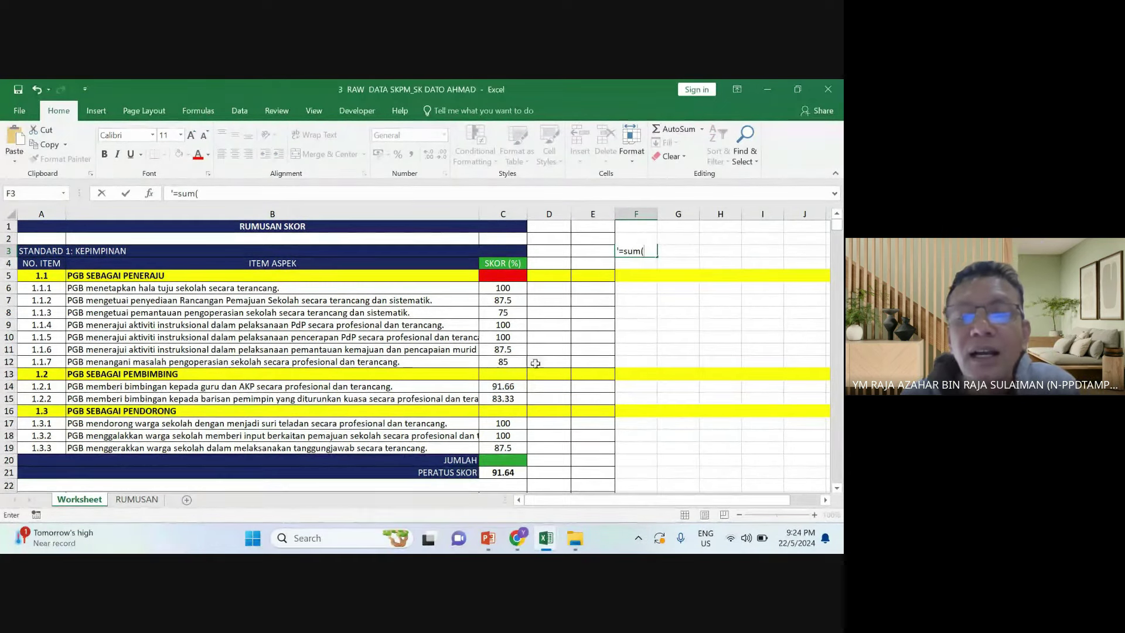
left_click_drag(503, 361, 502, 288)
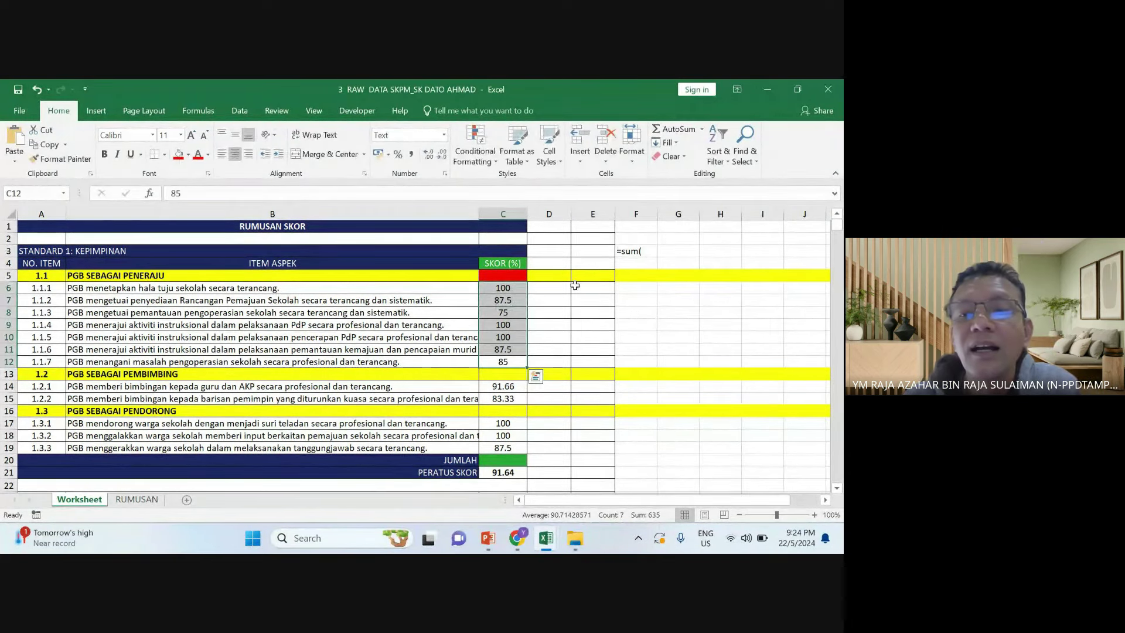
left_click(650, 312)
left_click(638, 252)
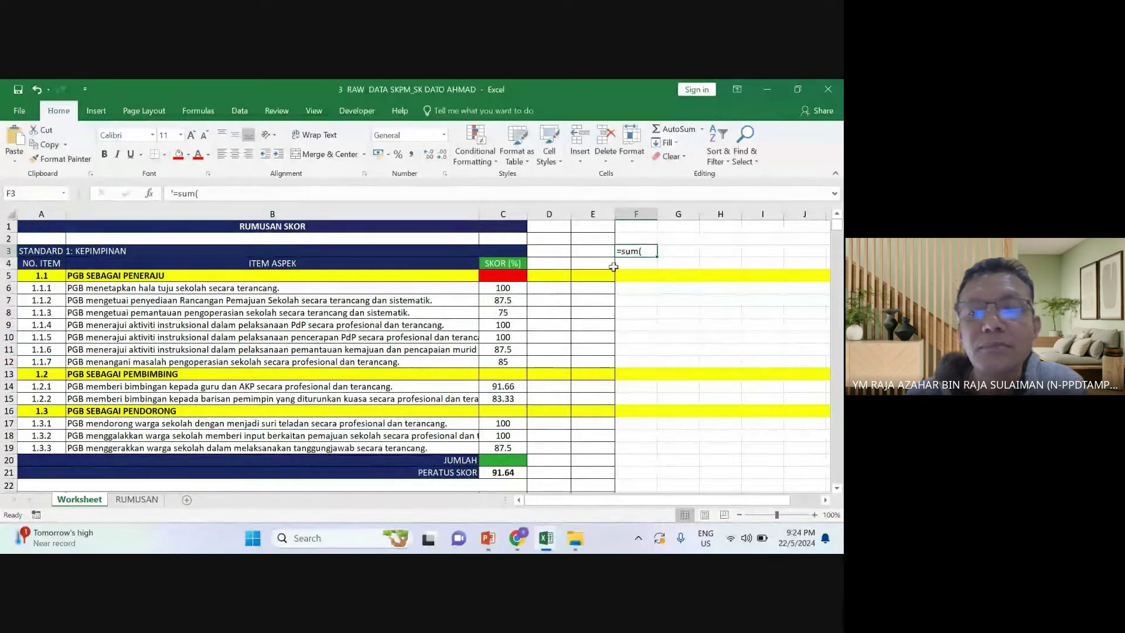
left_click(513, 362)
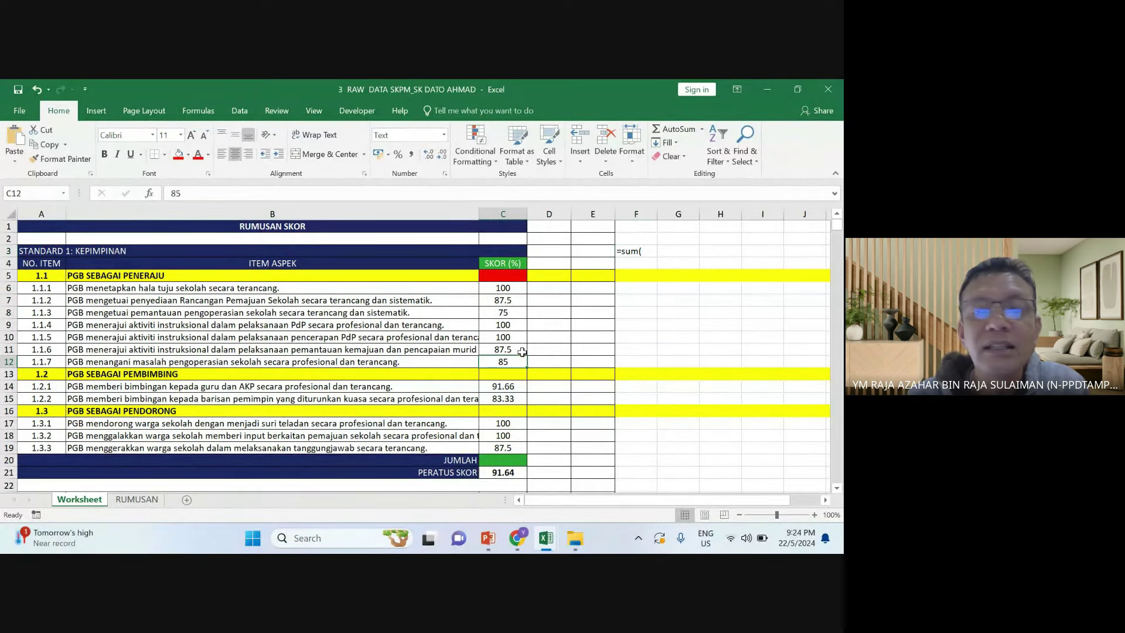
left_click(643, 250)
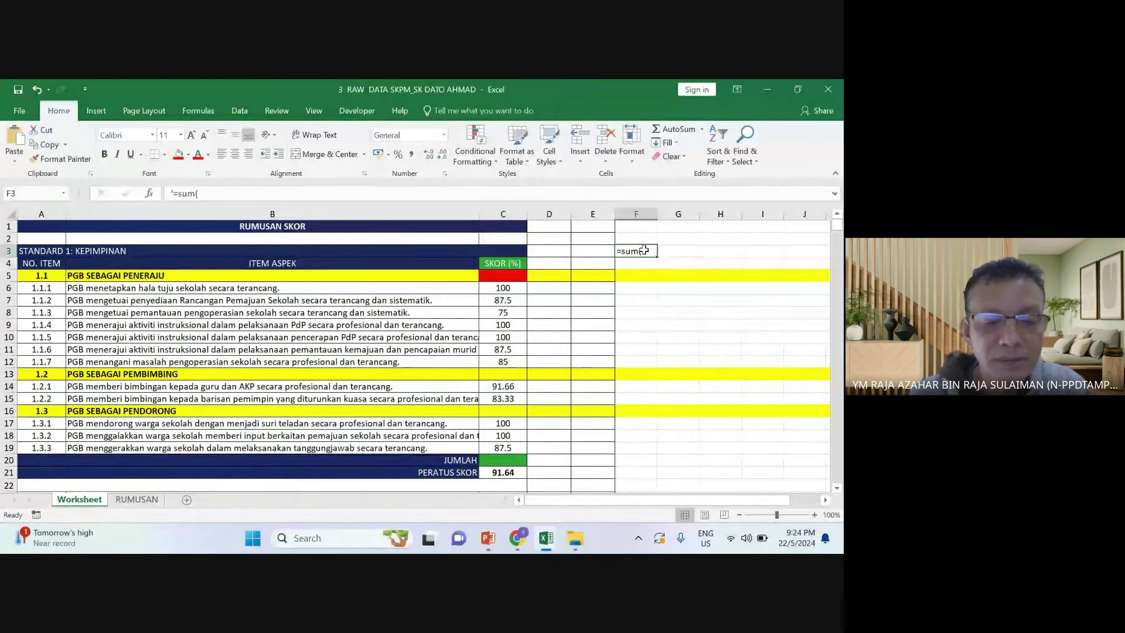
type("c5")
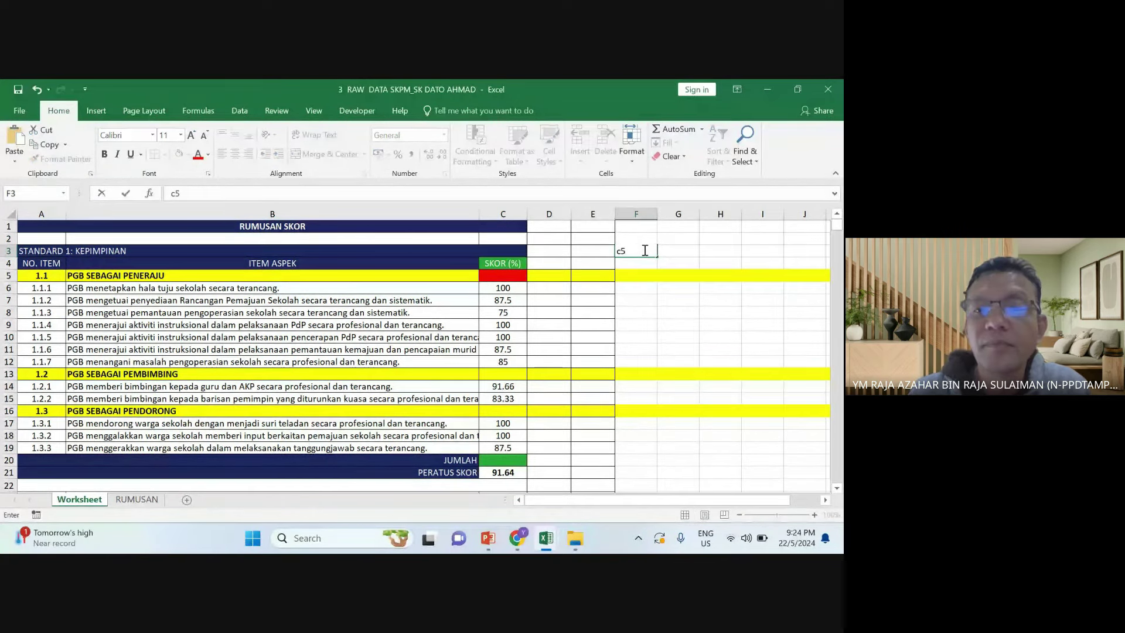
key("Return")
Write the sample formula '=sum(c5:c12)/7 as plain text in cell F3 and clear the cell again
left_click(646, 250)
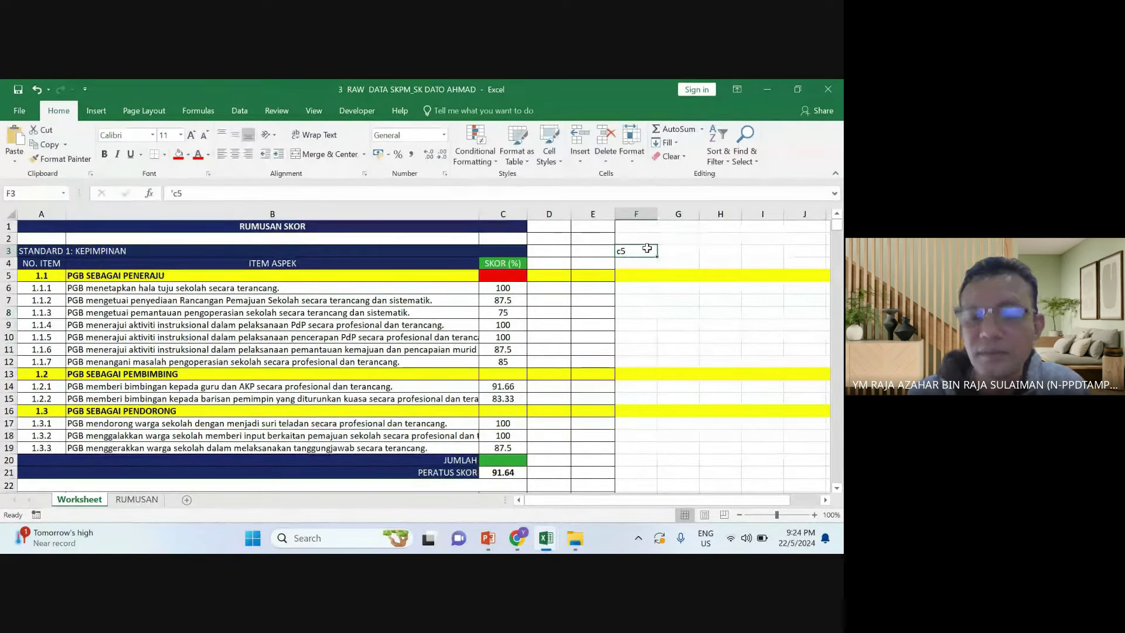
type("'sum")
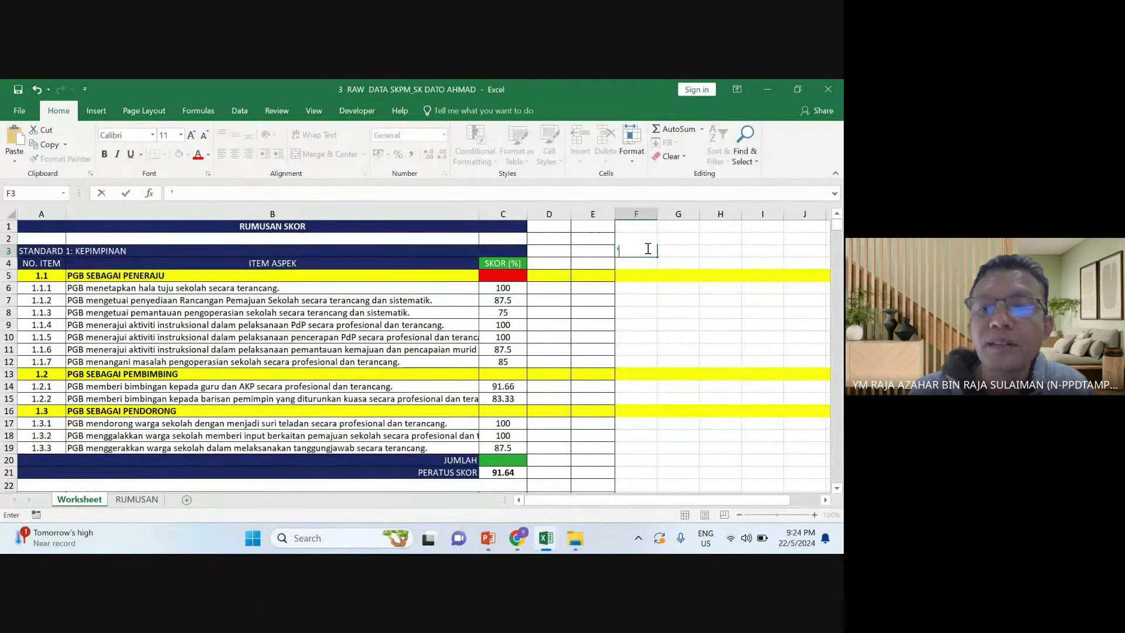
key("BackSpace")
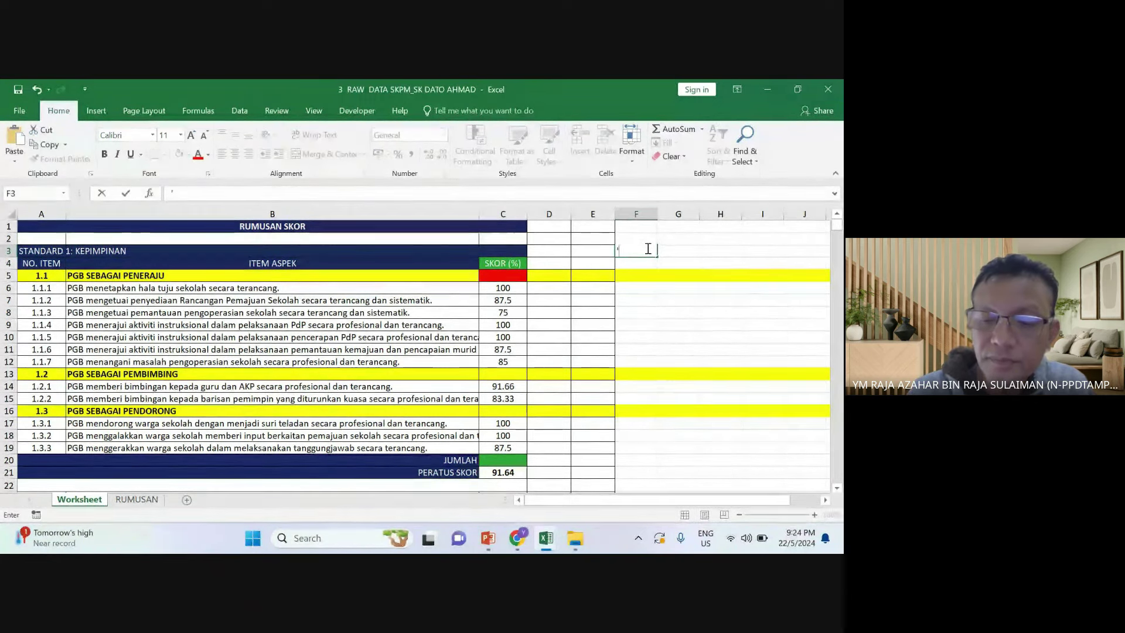
type("=sum(c5")
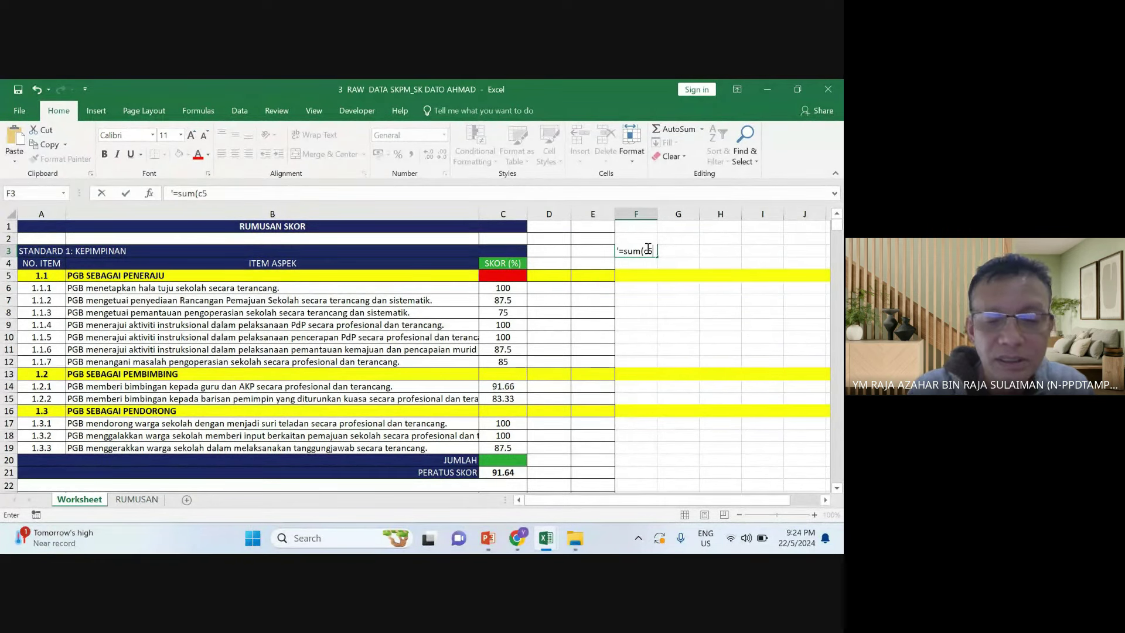
type(":")
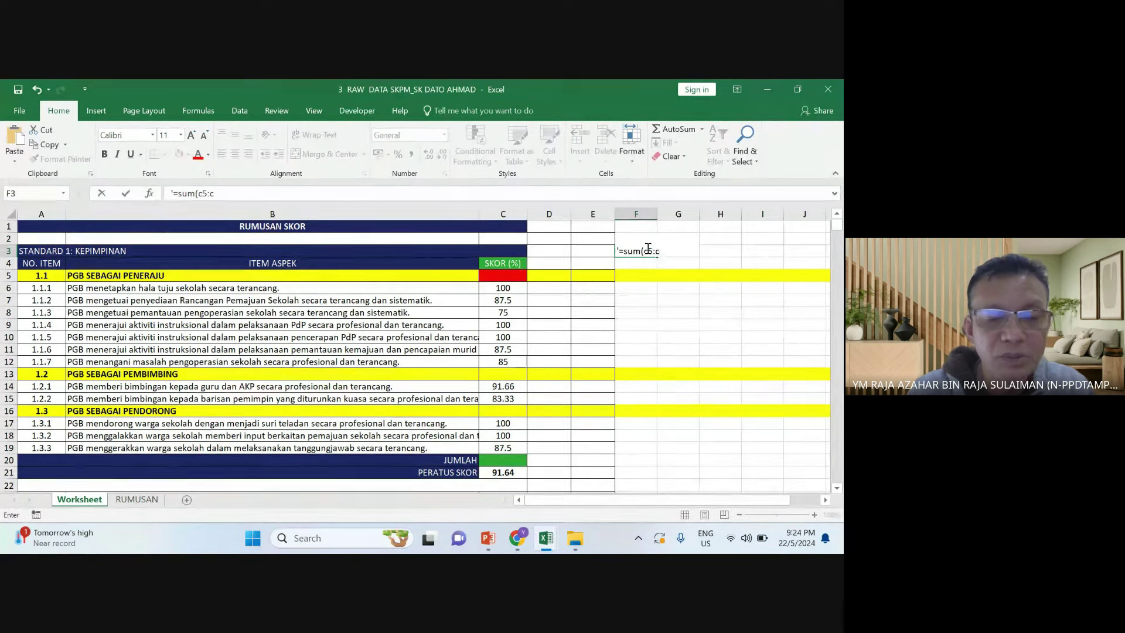
type("c12")
key("BackSpace")
type("12)")
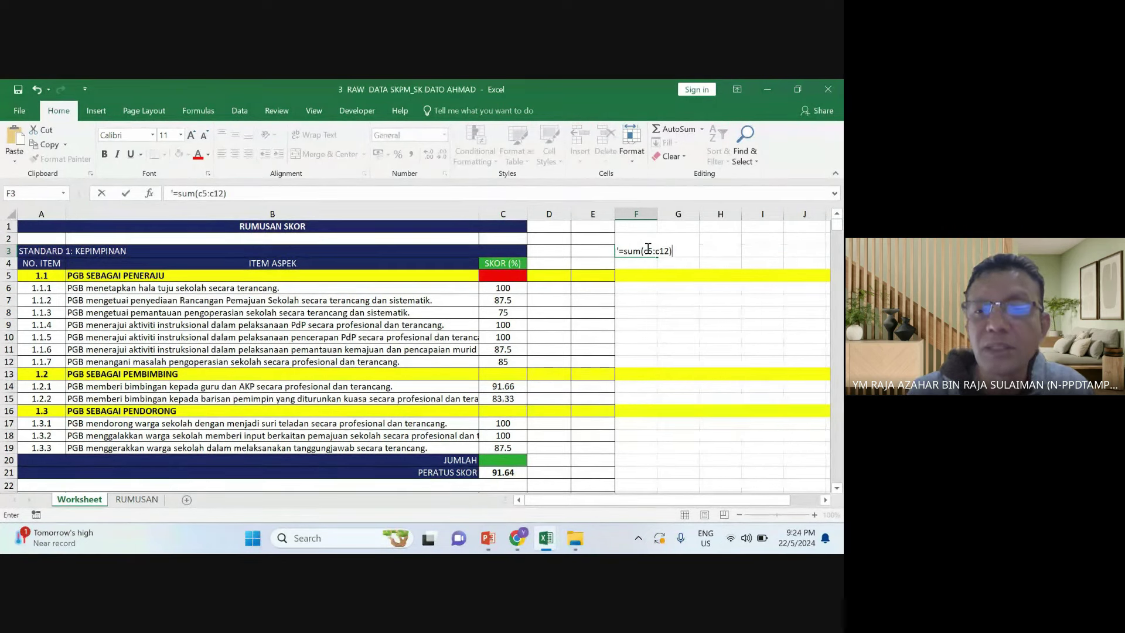
type("/7")
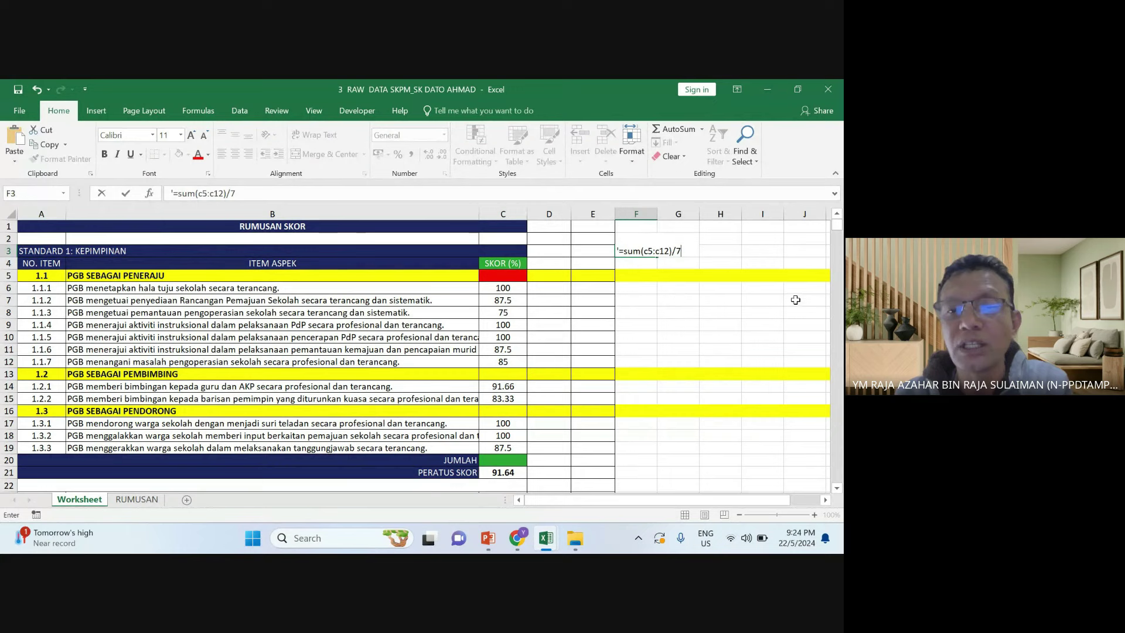
left_click(761, 324)
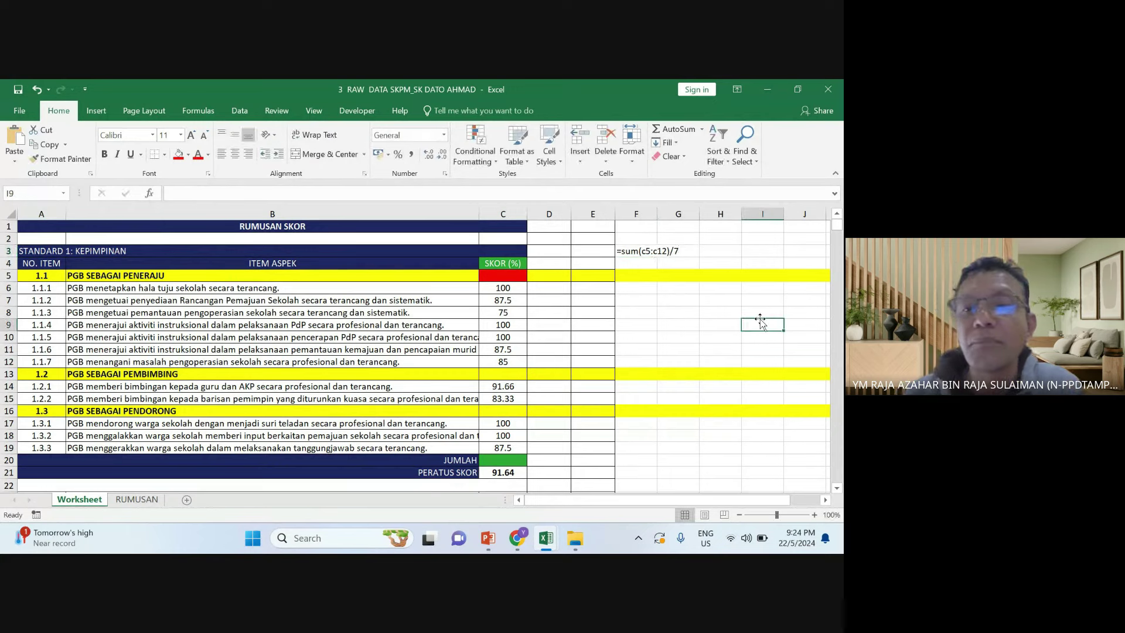
left_click(657, 252)
key("Delete")
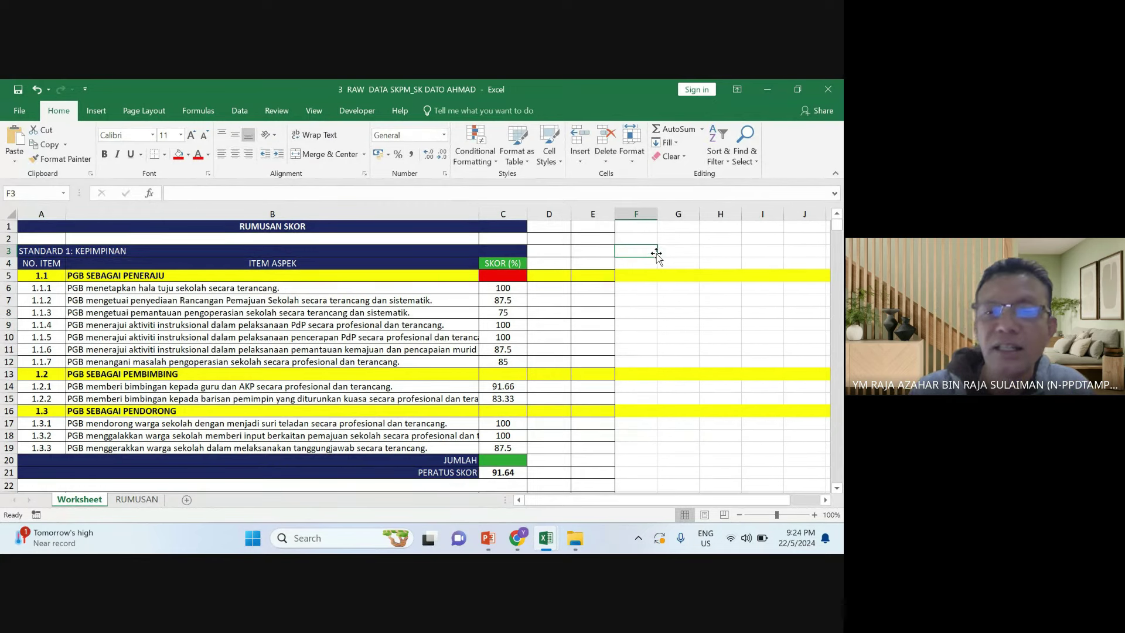
Enter the formula =sum(C6:C12)/7 in the red score cell C5 of heading 1.1 PGB SEBAGAI PENERAJU
left_click(631, 308)
left_click(514, 273)
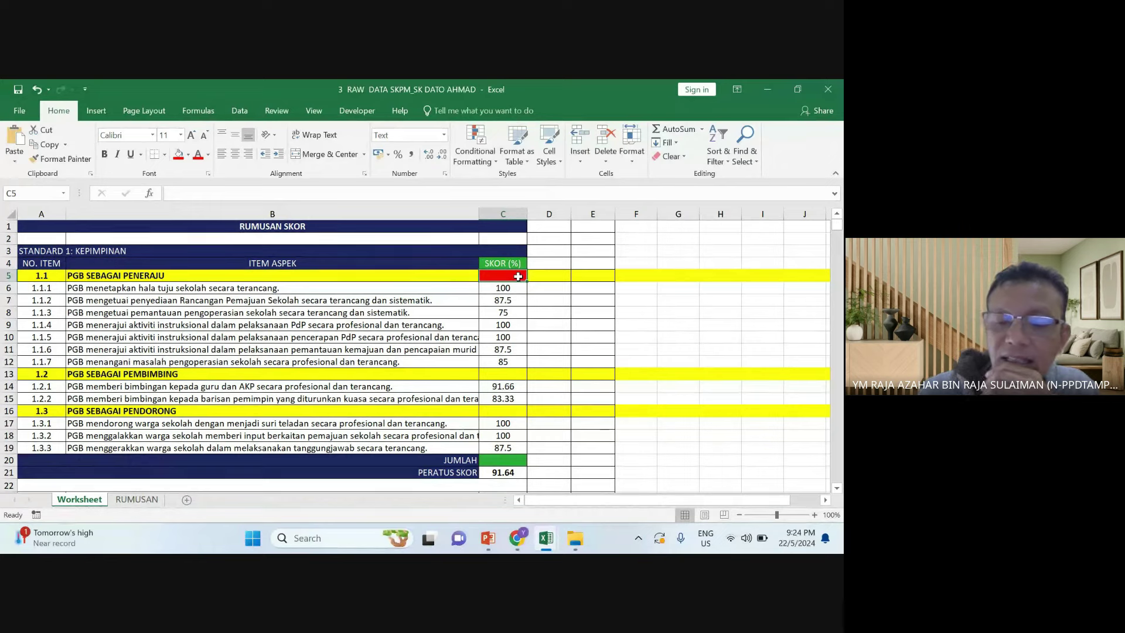
type("=")
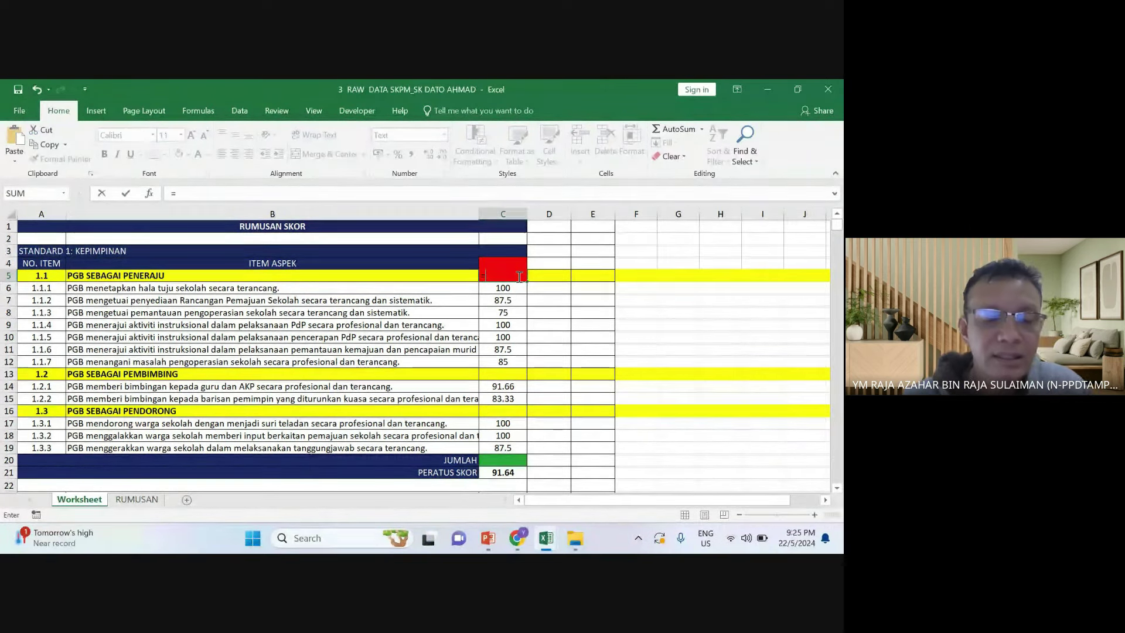
type("sum")
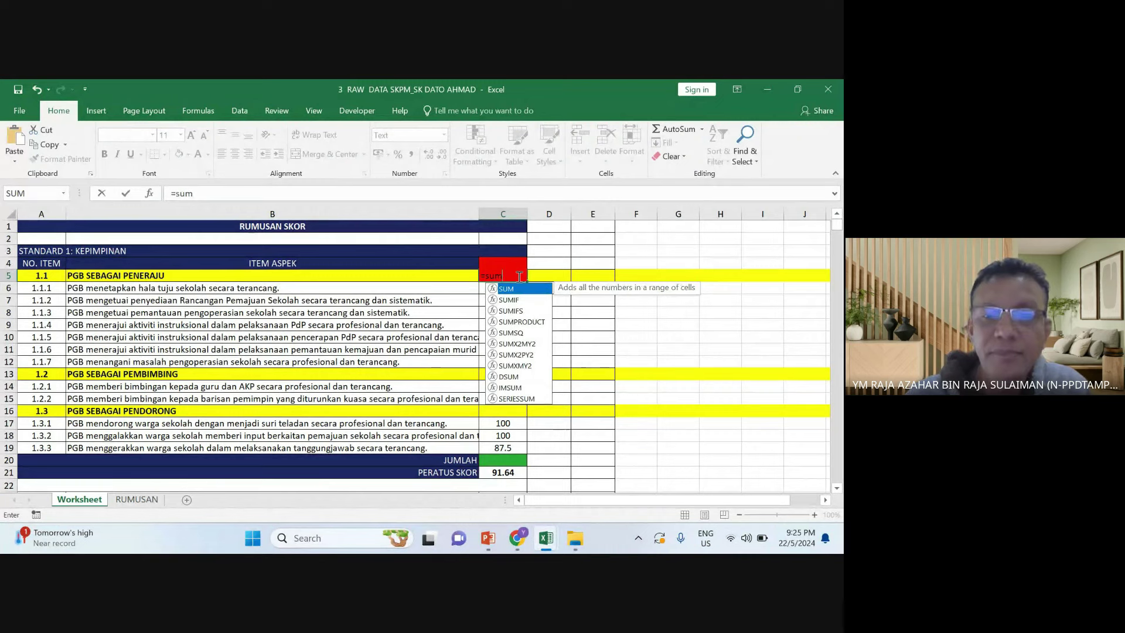
type("(")
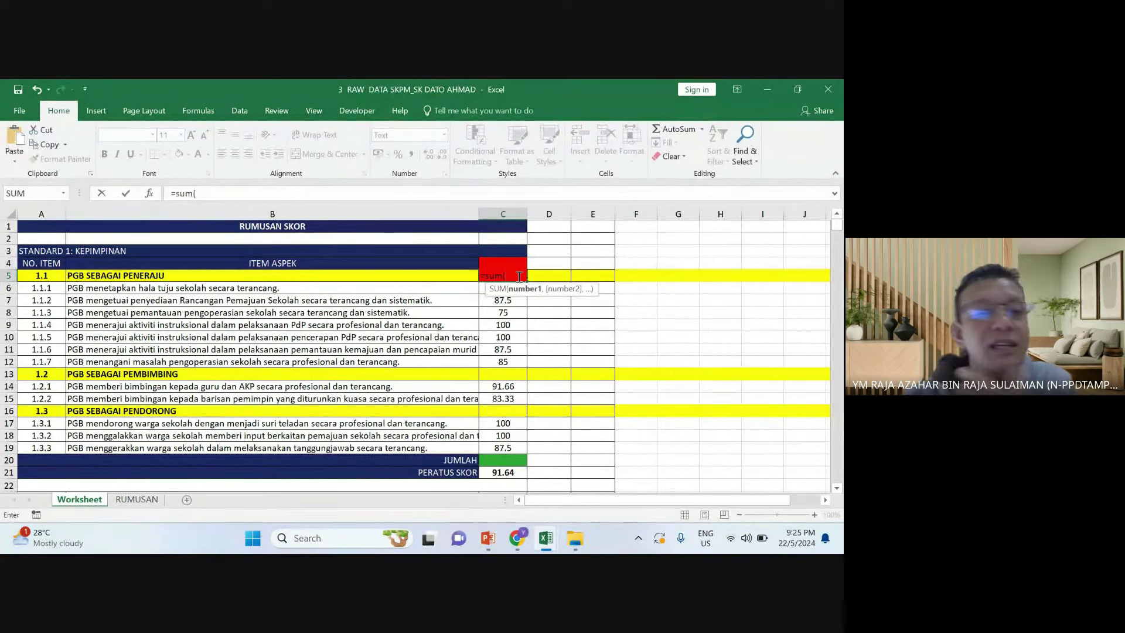
left_click(480, 291)
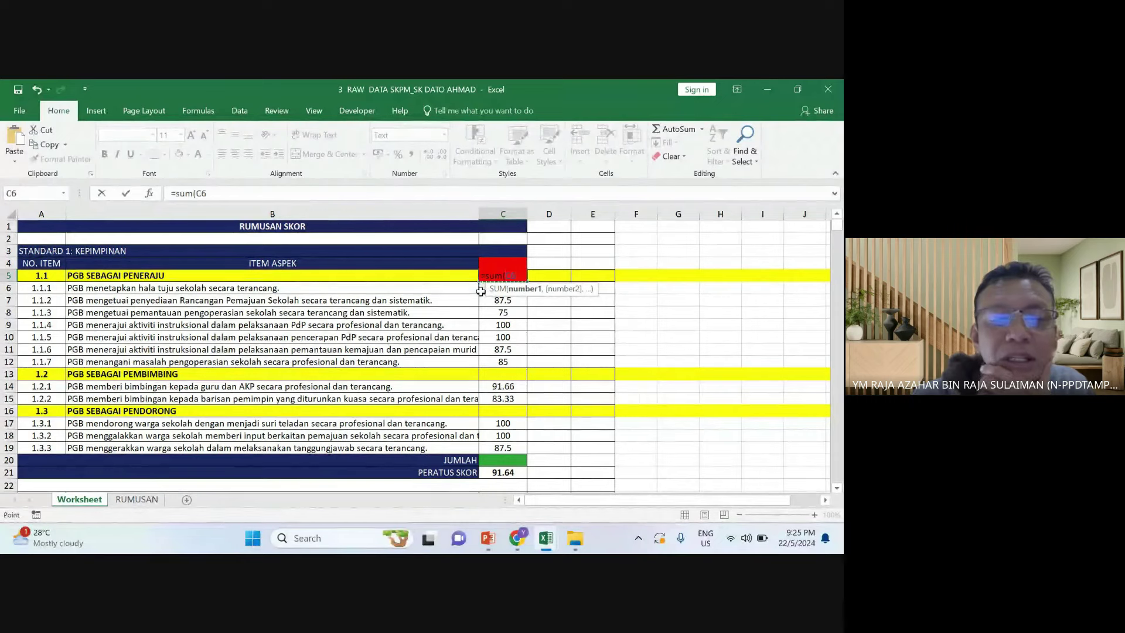
left_click_drag(480, 291, 484, 361)
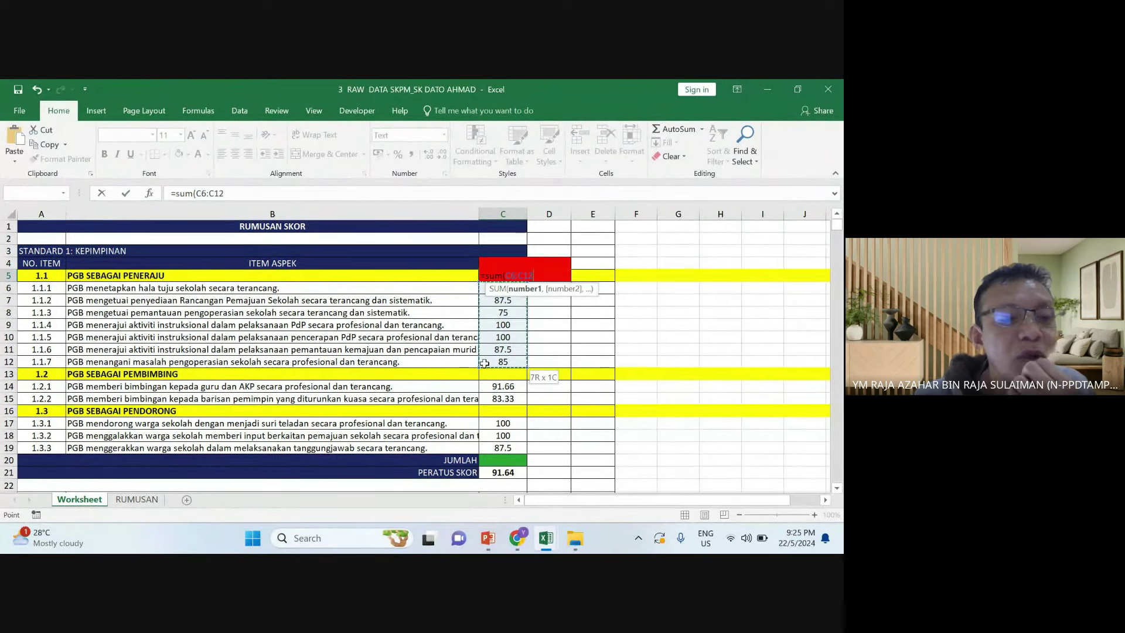
left_click_drag(484, 363, 484, 364)
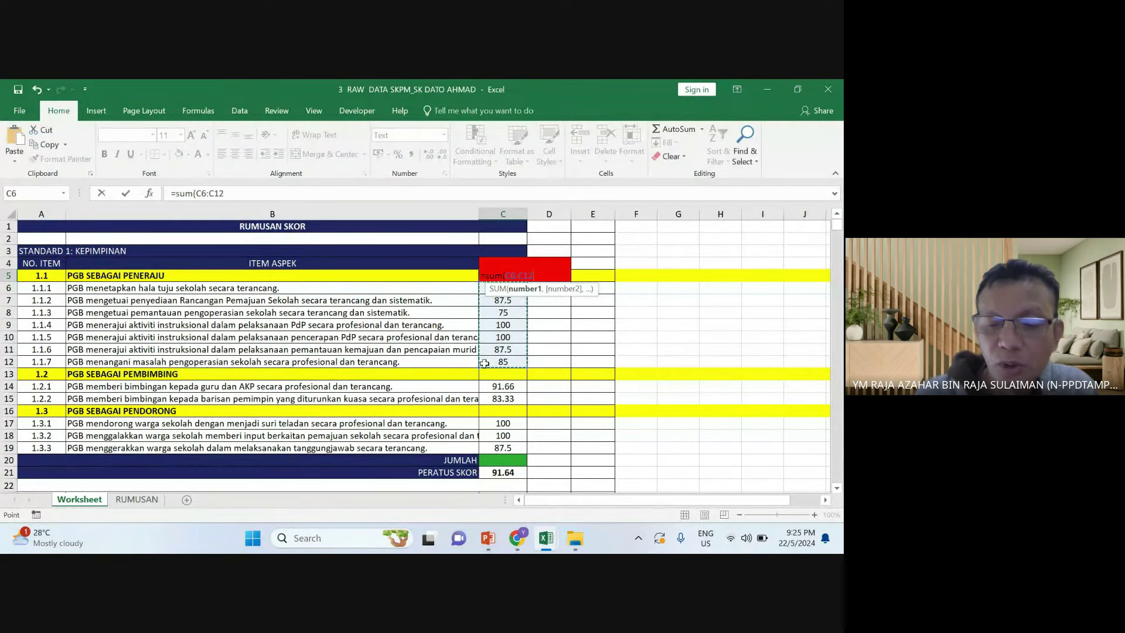
type(")")
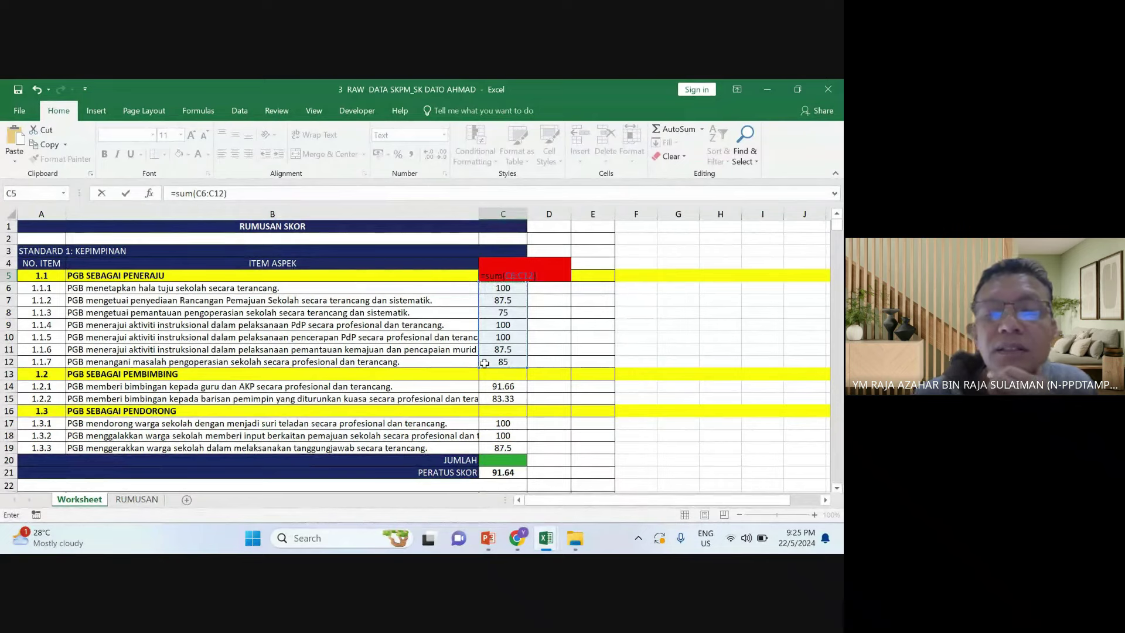
type("/7")
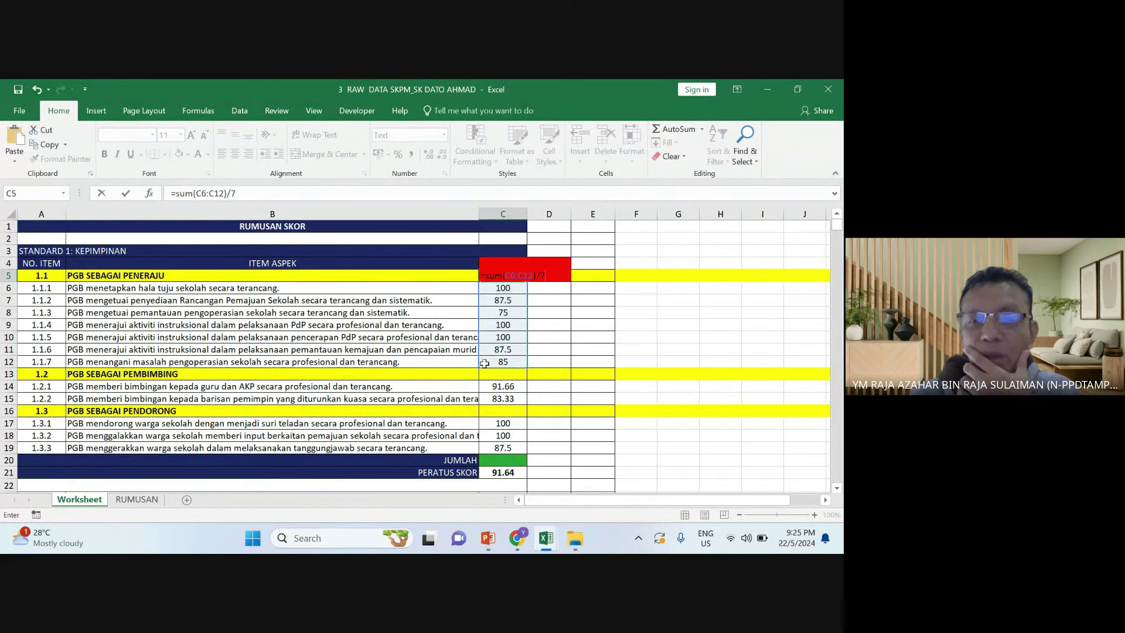
key("Return")
key("Down")
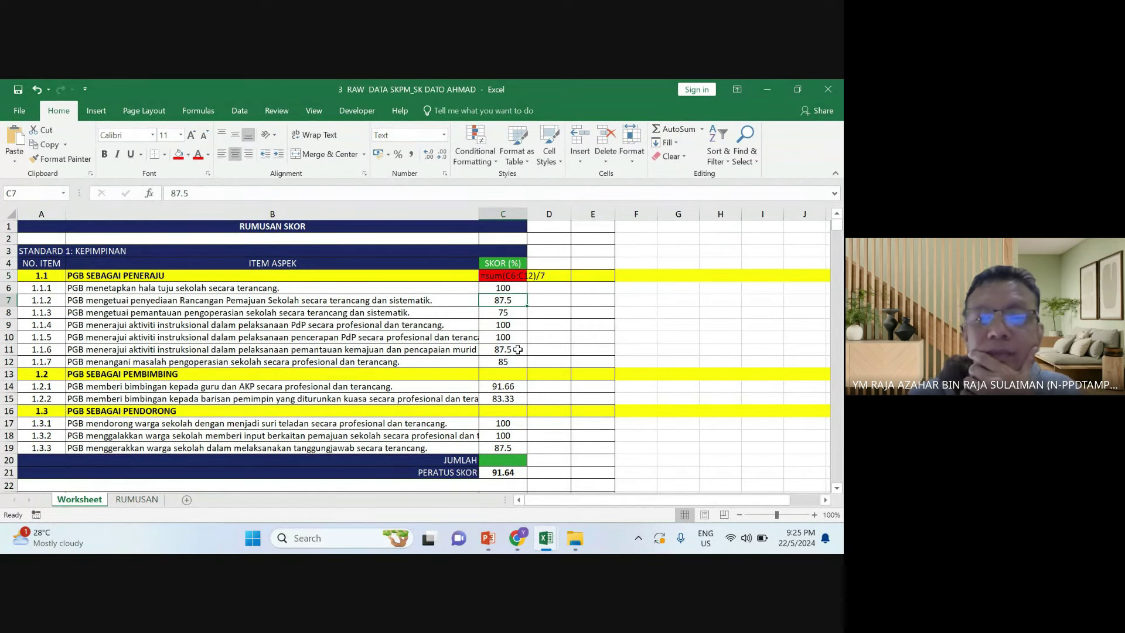
left_click(583, 338)
left_click(595, 288)
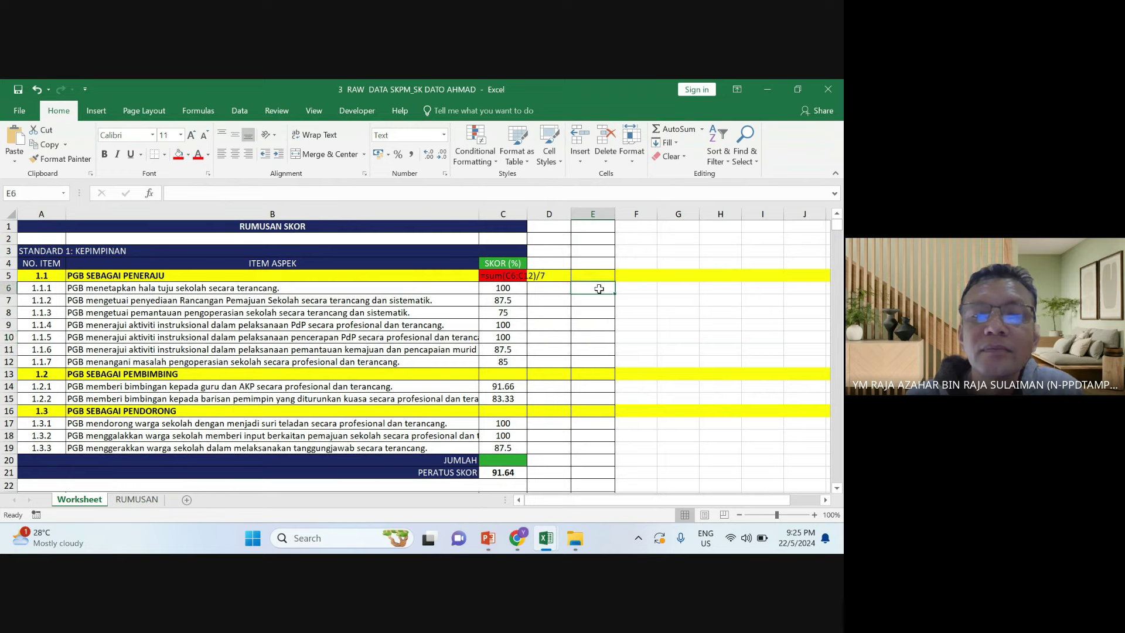
left_click(633, 361)
left_click(621, 398)
left_click(533, 386)
left_click(503, 265)
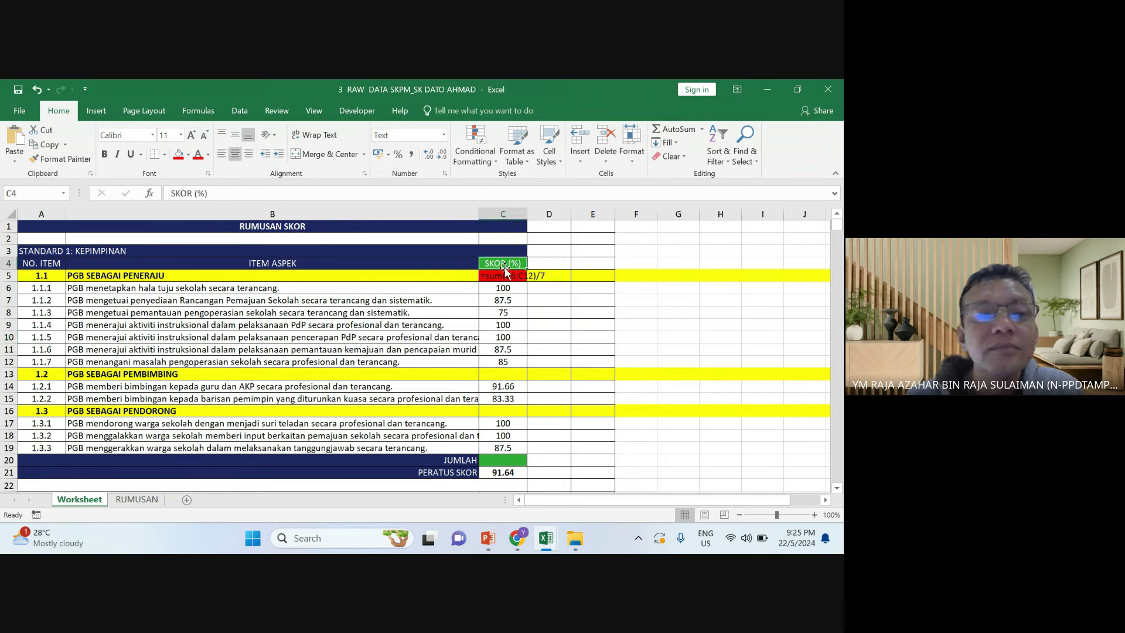
triple_click(256, 194)
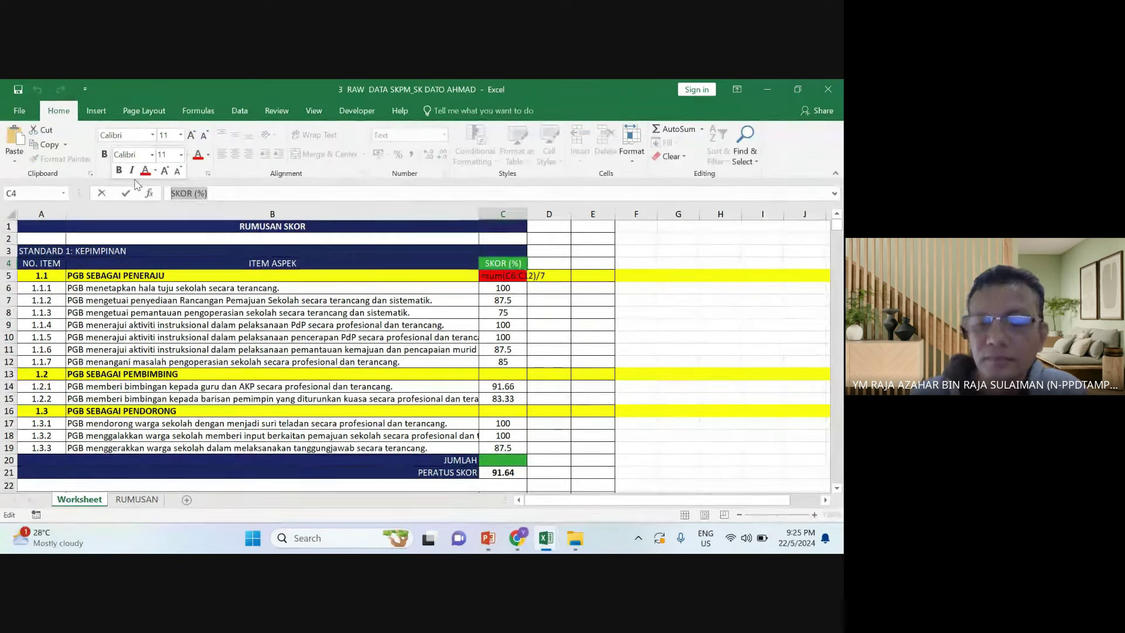
key("BackSpace")
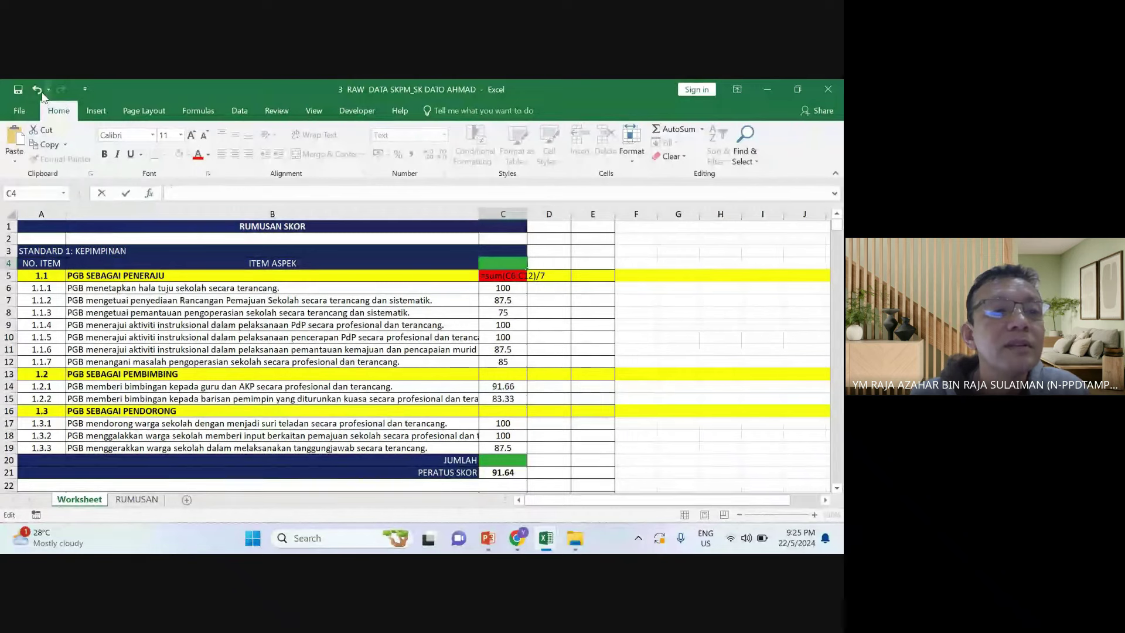
left_click(37, 89)
key("Return")
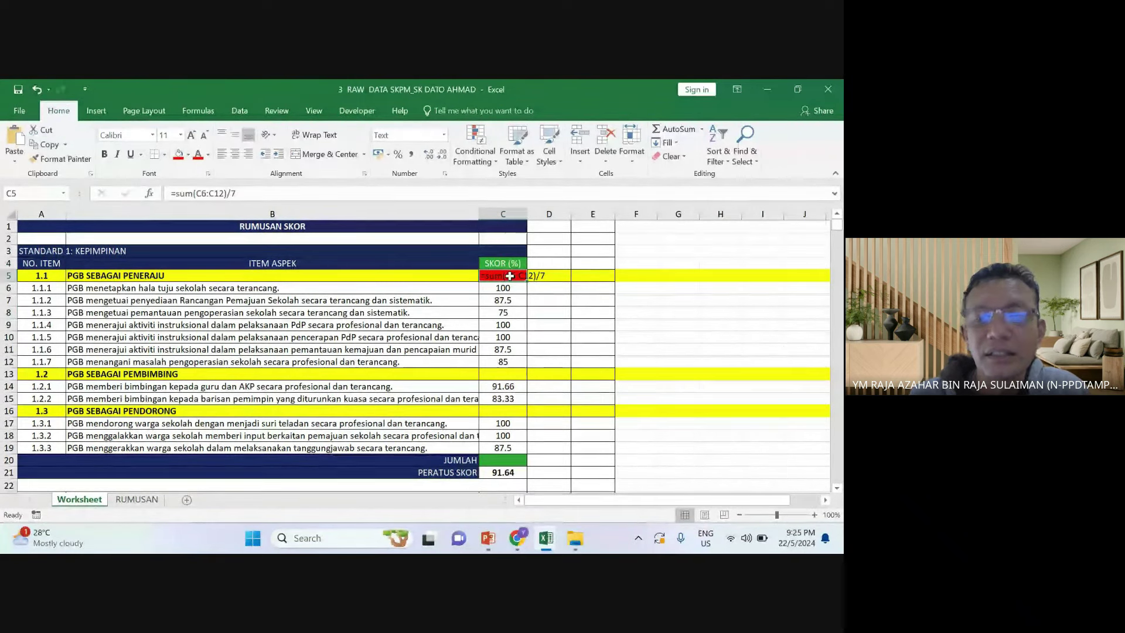
Clear cell C5 and enter the formula =sum(C6:C12)/7 there again
key("Delete")
type("=sum(")
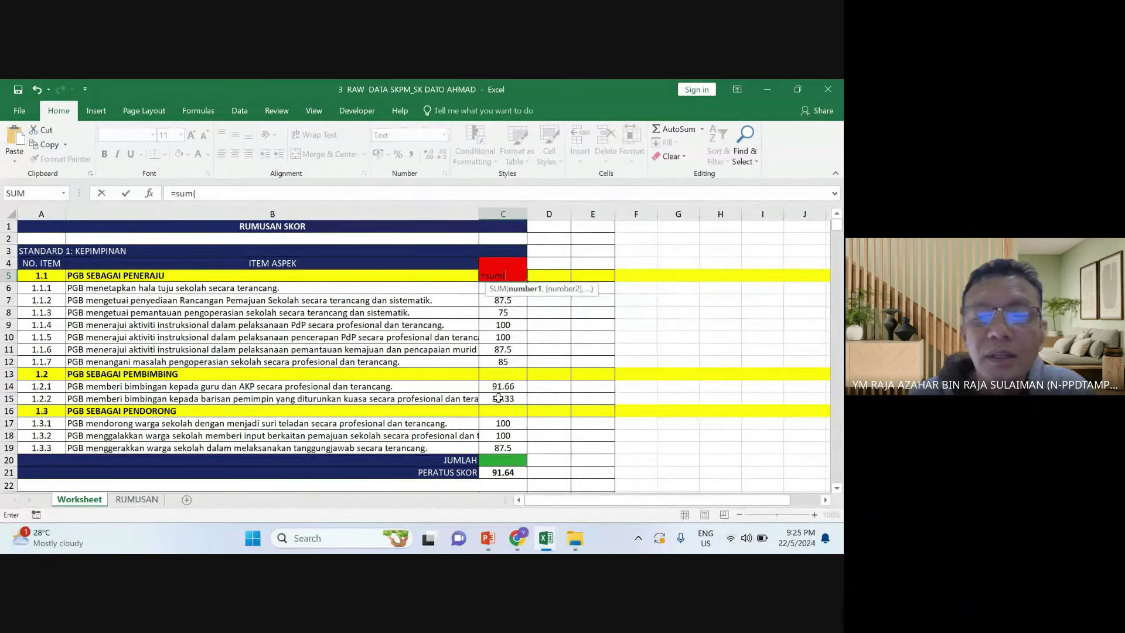
mouse_move(488, 288)
left_mouse_down()
mouse_move(490, 357)
mouse_move(499, 287)
left_mouse_up()
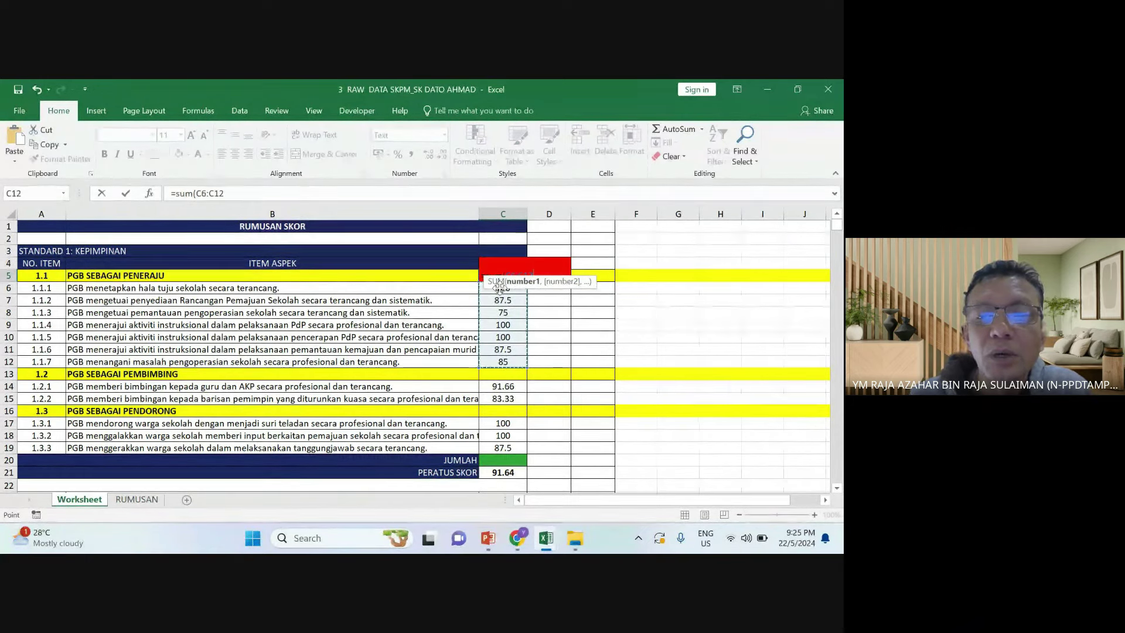
type(")/7")
key("Return")
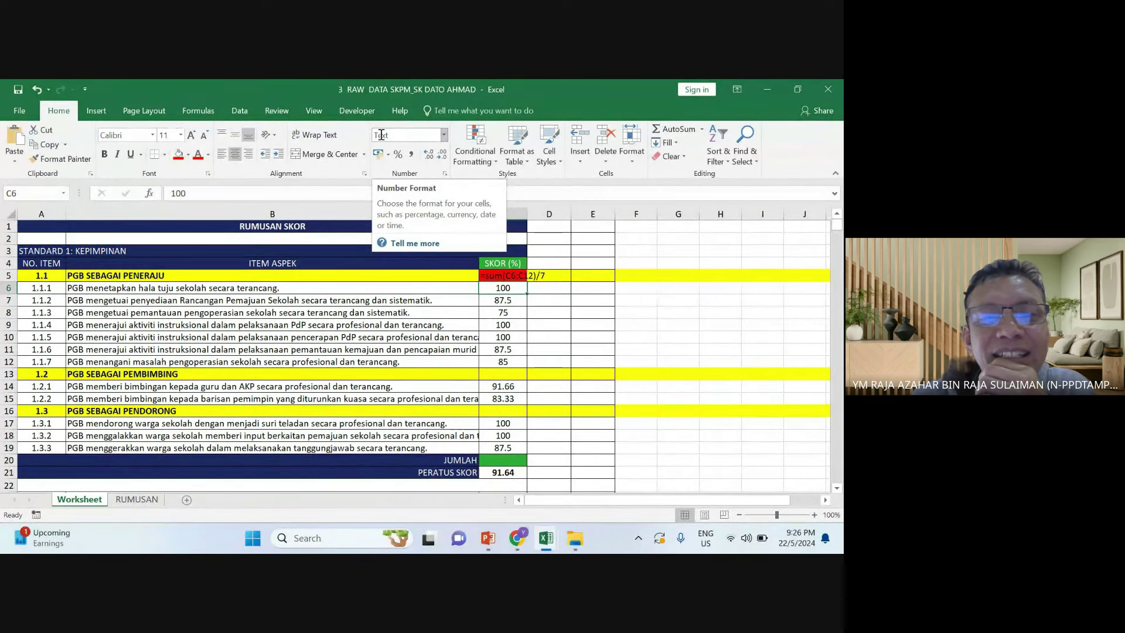
Change the number format of score cell C6, item 1.1.1, to Number
left_click(444, 136)
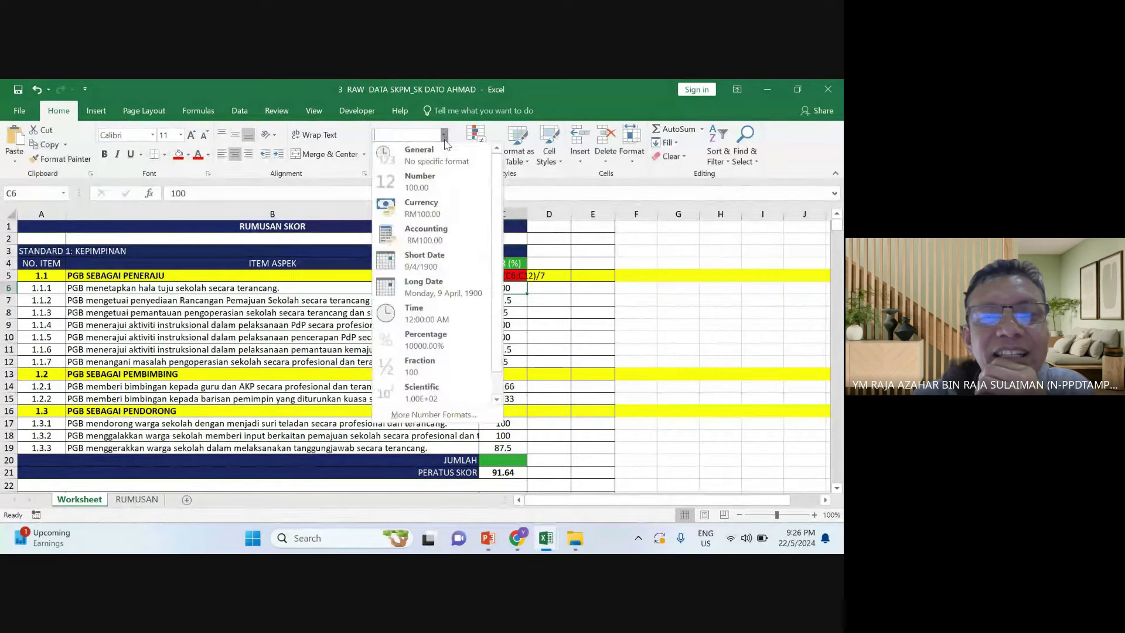
left_click(421, 184)
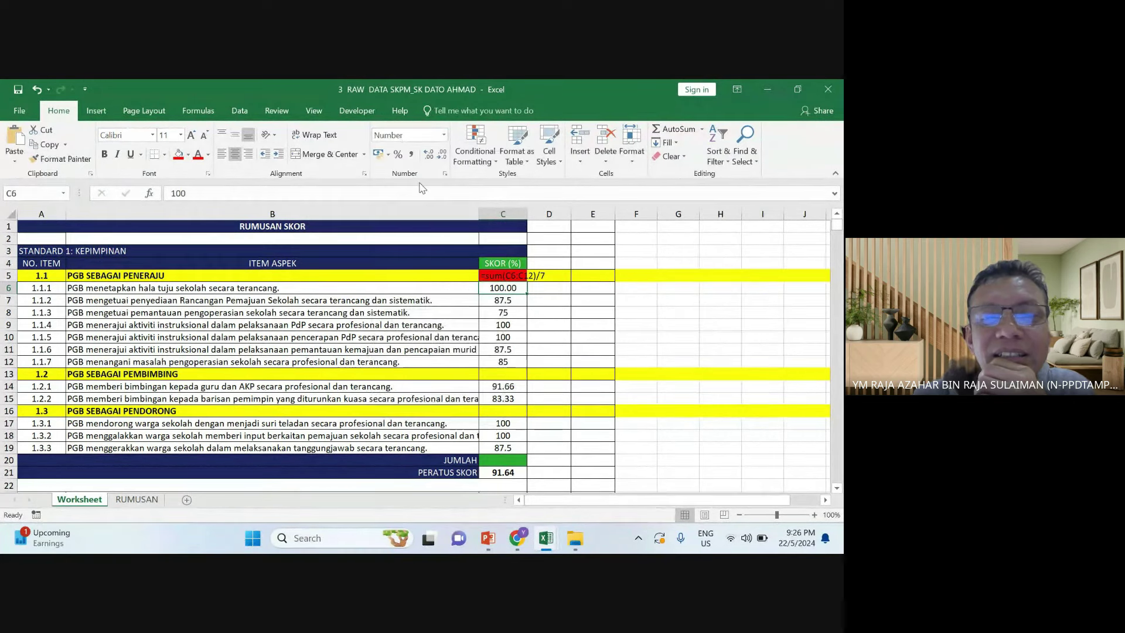
key("Down")
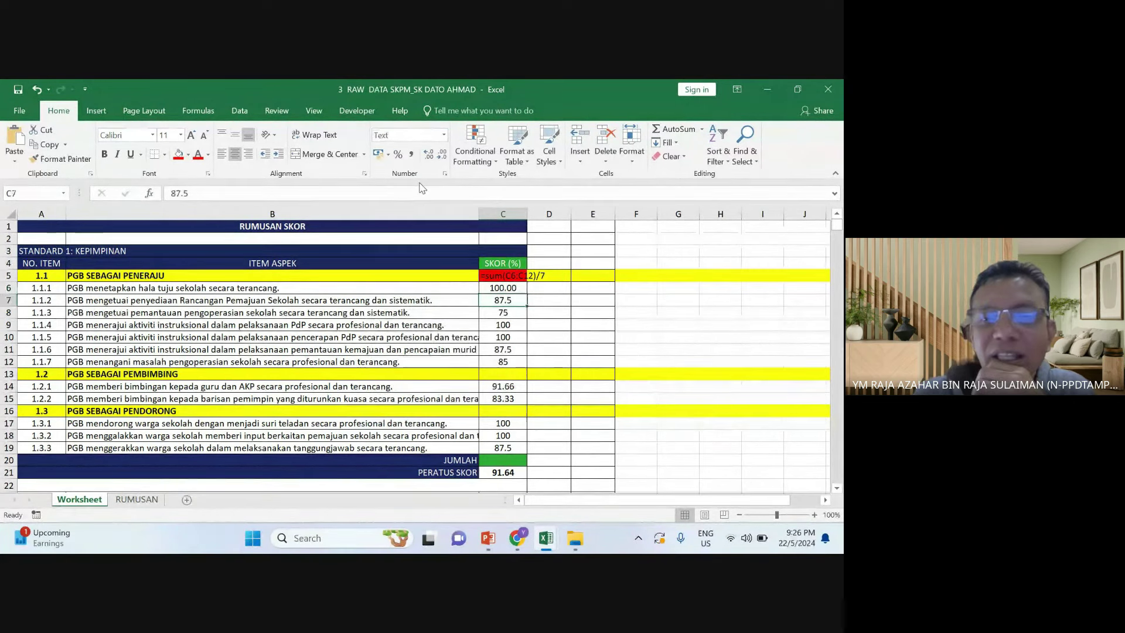
Change the number format of the red score cell C5 to Number and clear the cell's contents
left_click(517, 274)
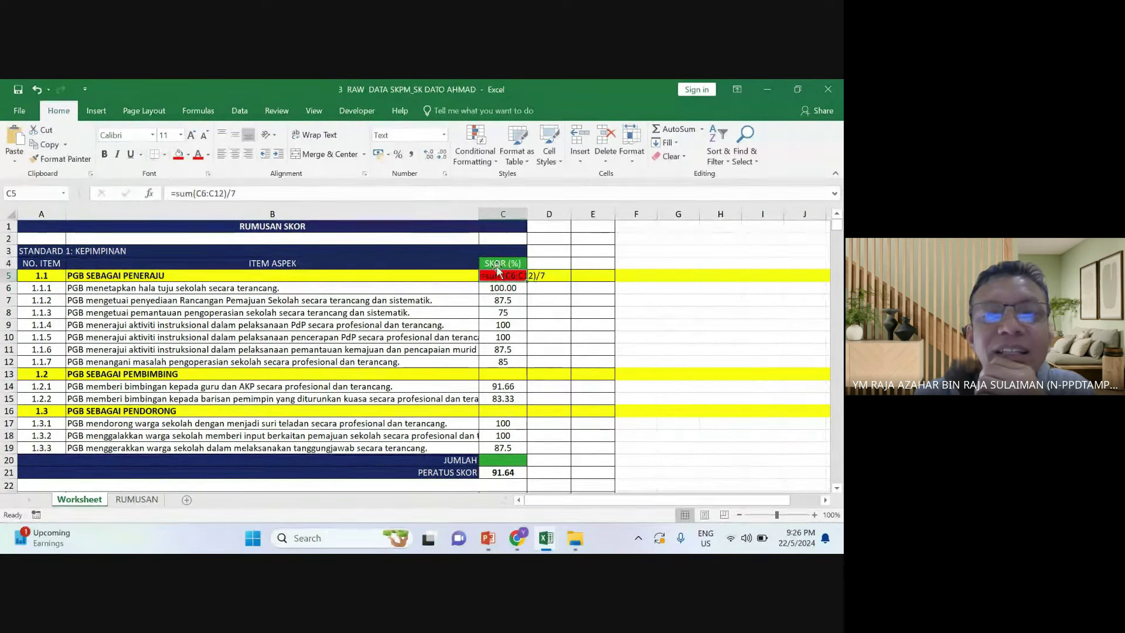
left_click(444, 135)
left_click(428, 182)
type("\\")
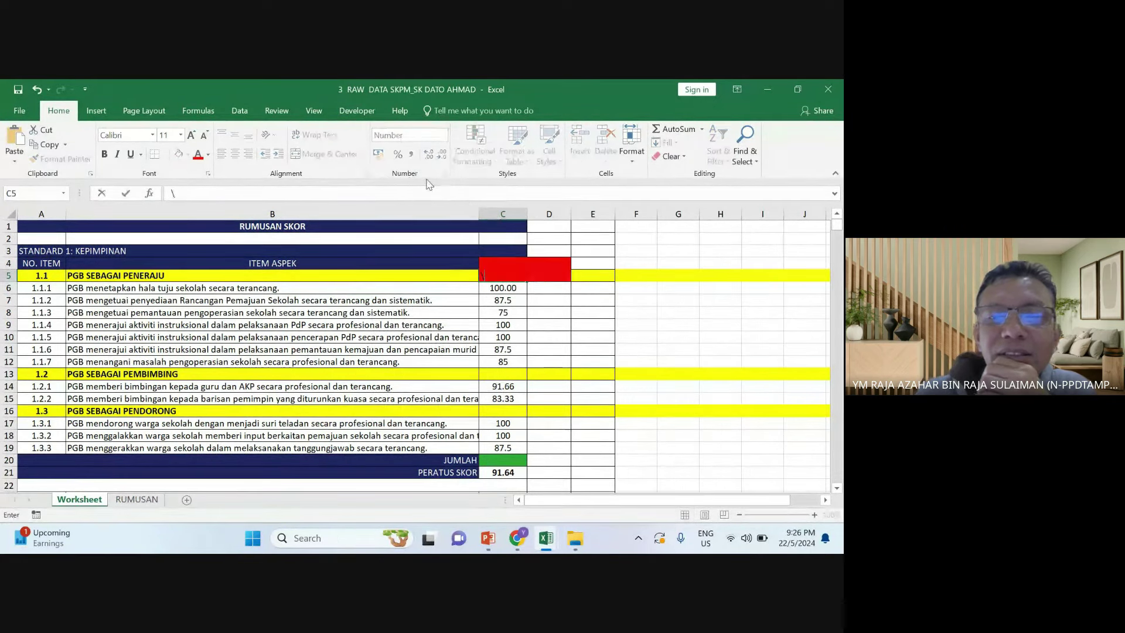
key("BackSpace")
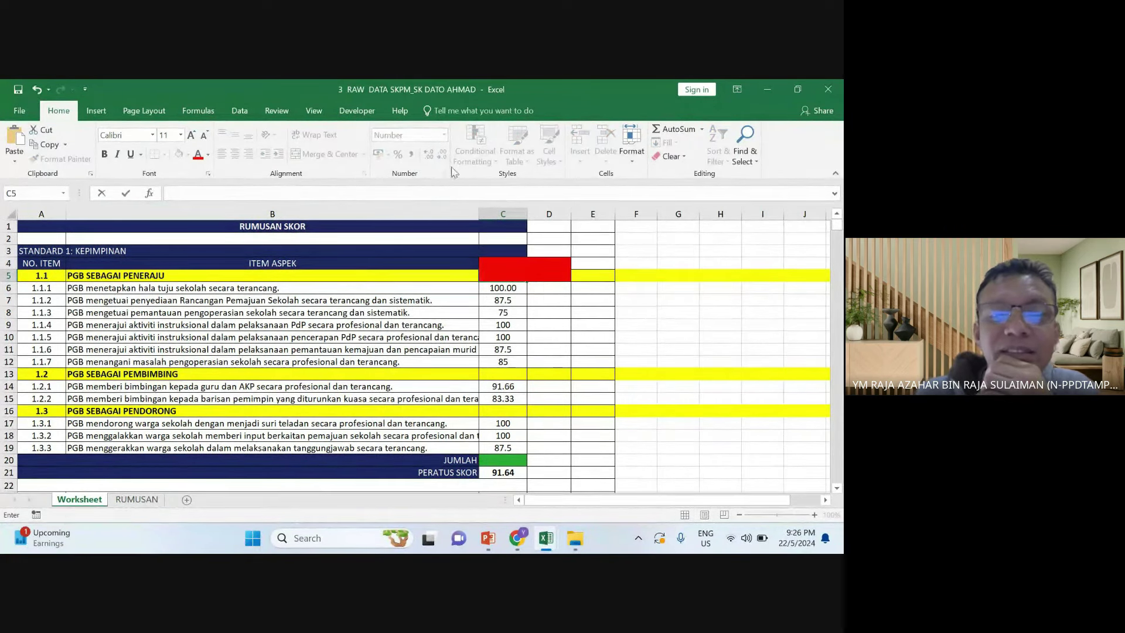
key("Return")
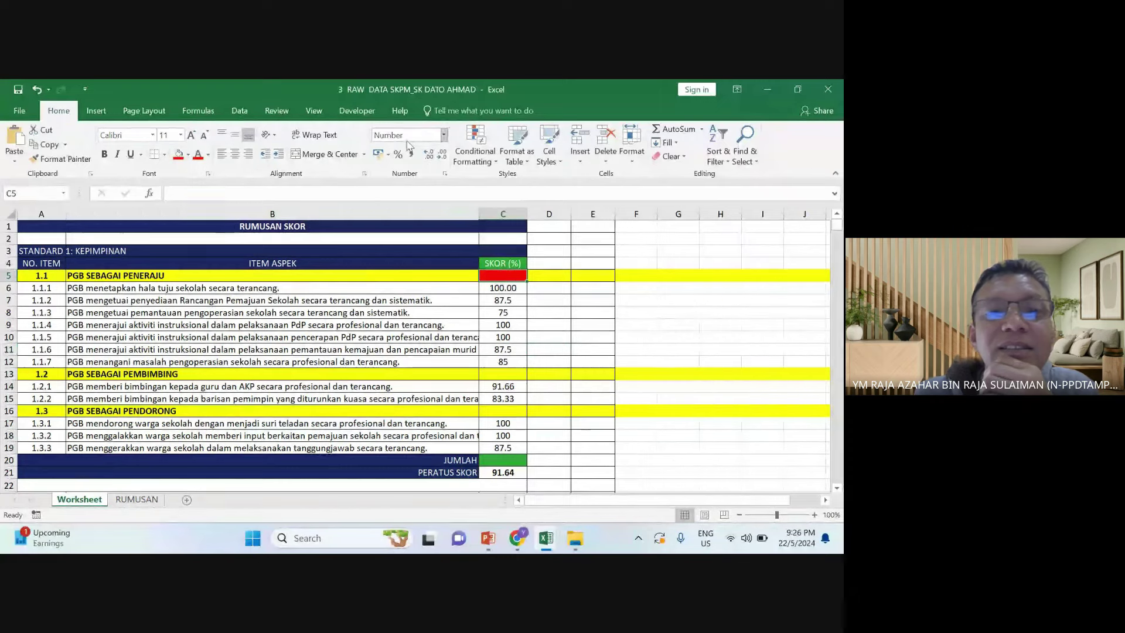
Try the formula =sum(C5:C12)/7 in cell C5 and dismiss the message
type("=")
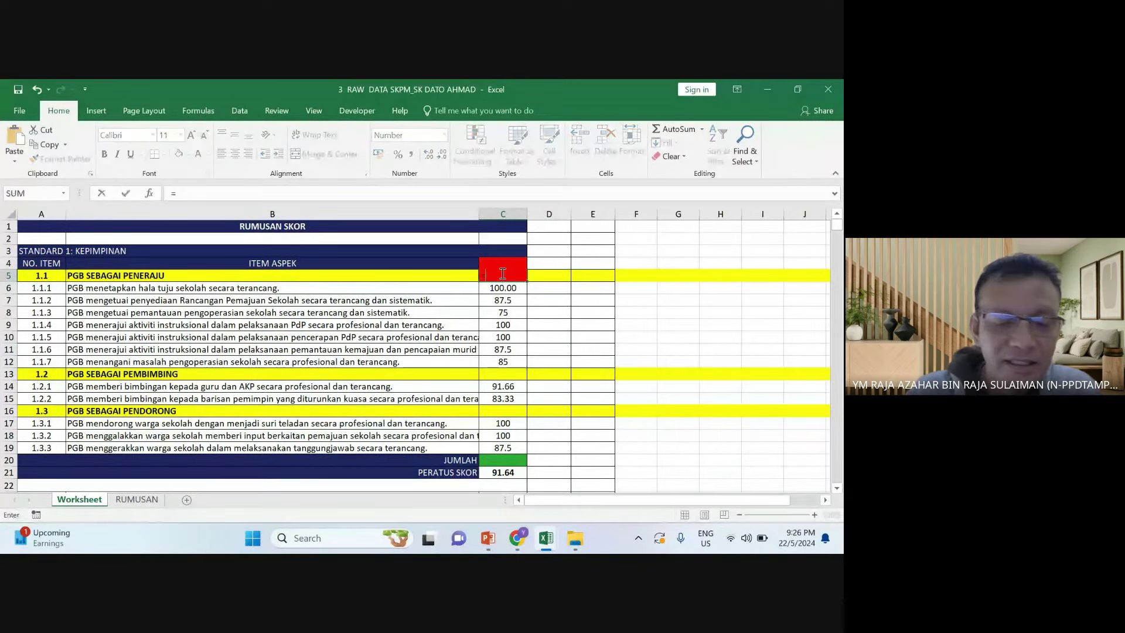
type("sum(")
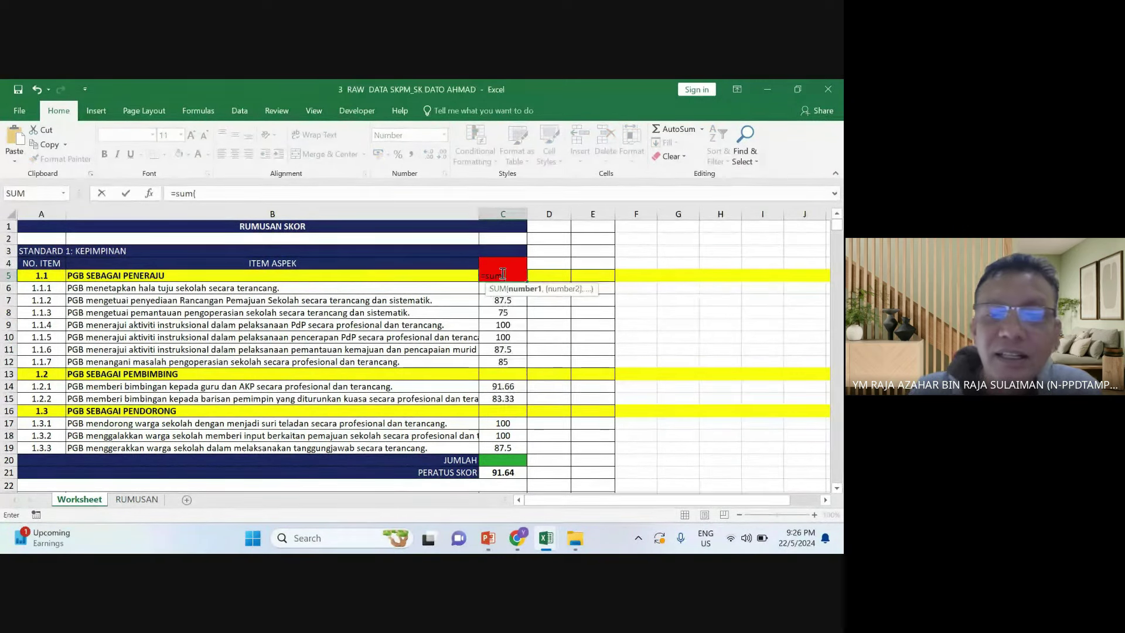
left_click_drag(495, 362, 510, 282)
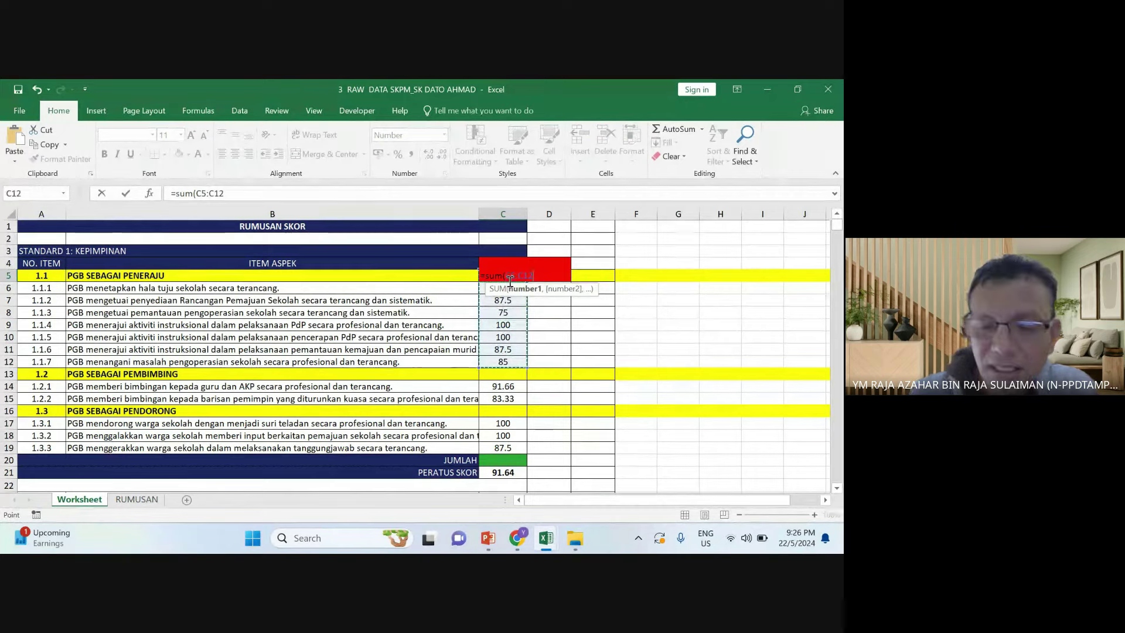
type(")/")
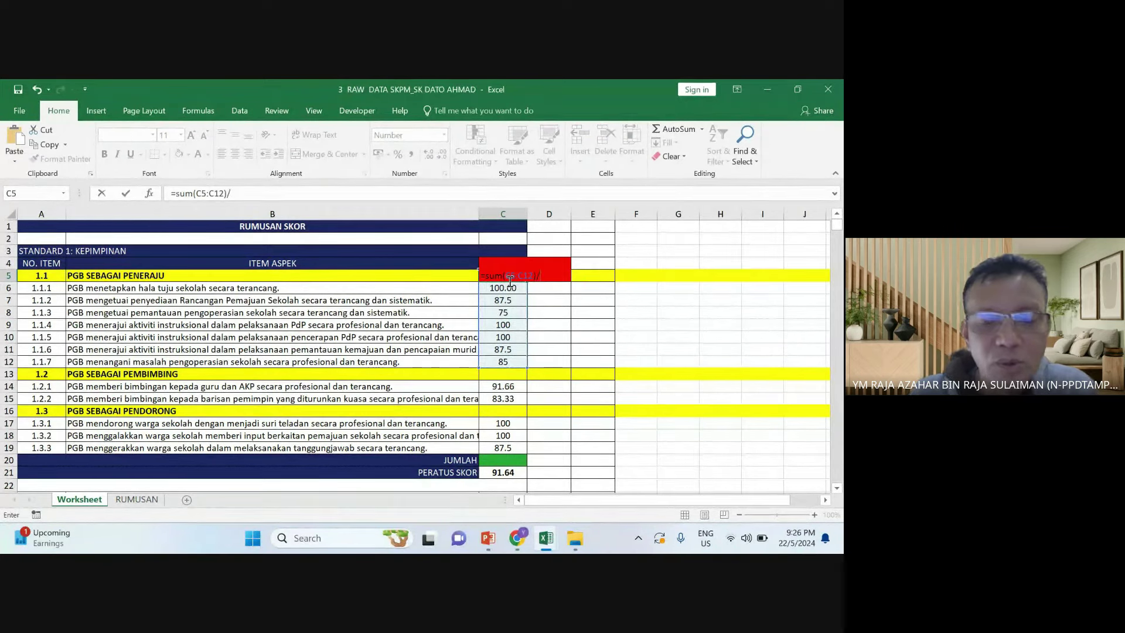
type("7")
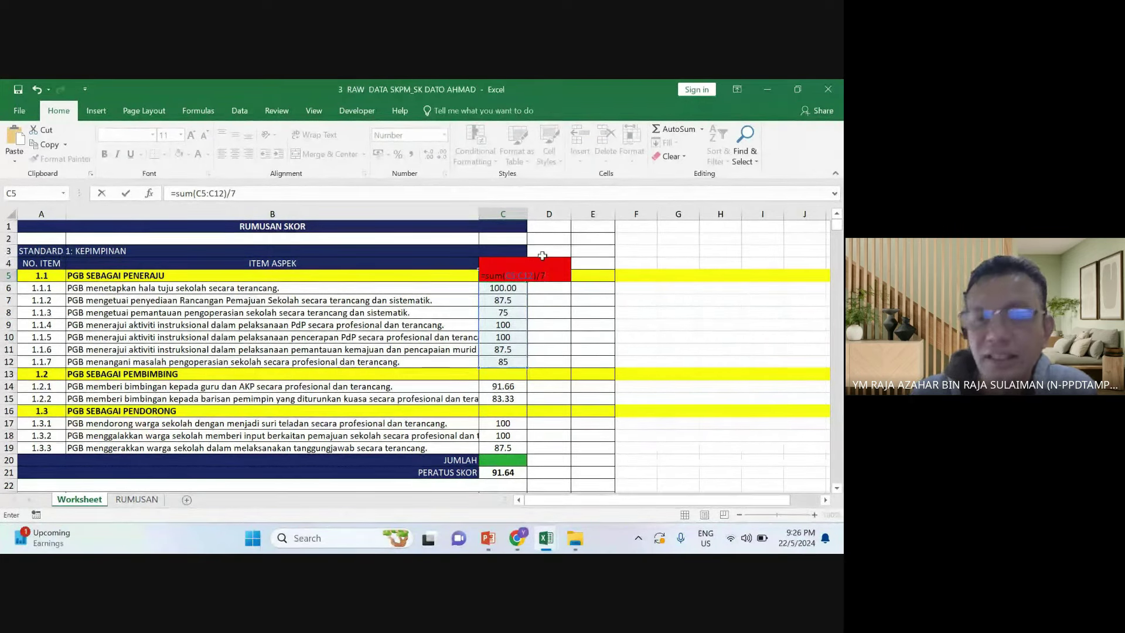
key("Return")
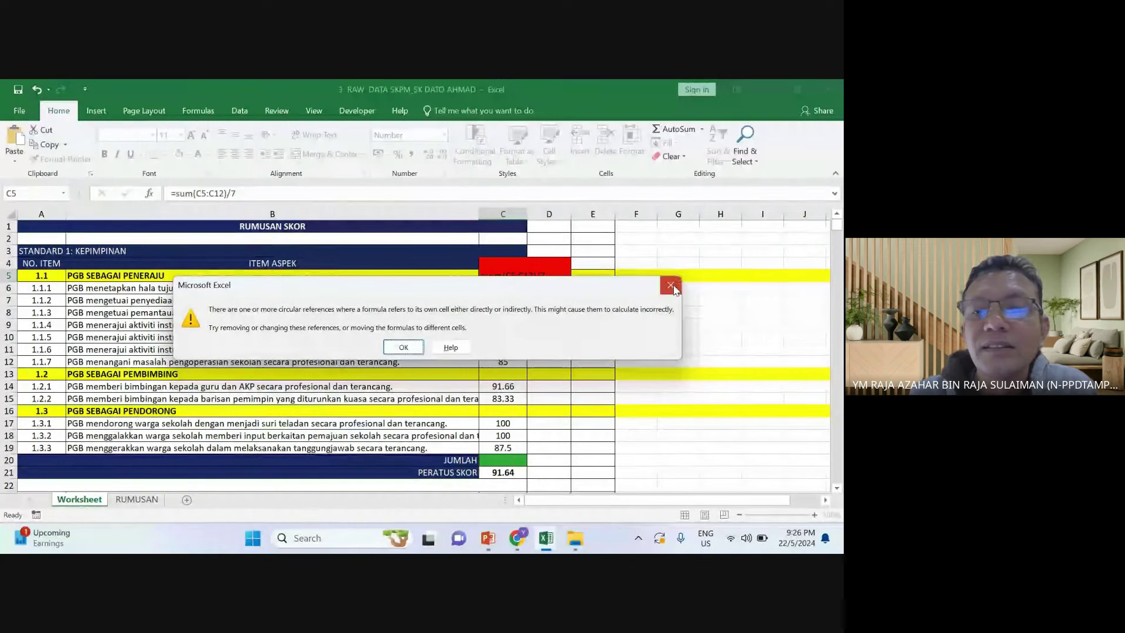
left_click(671, 286)
left_click(678, 286)
Replace the formula in cell C5 with =sum(C6:C12)/7 to average the seven item scores of heading 1.1
left_click(507, 278)
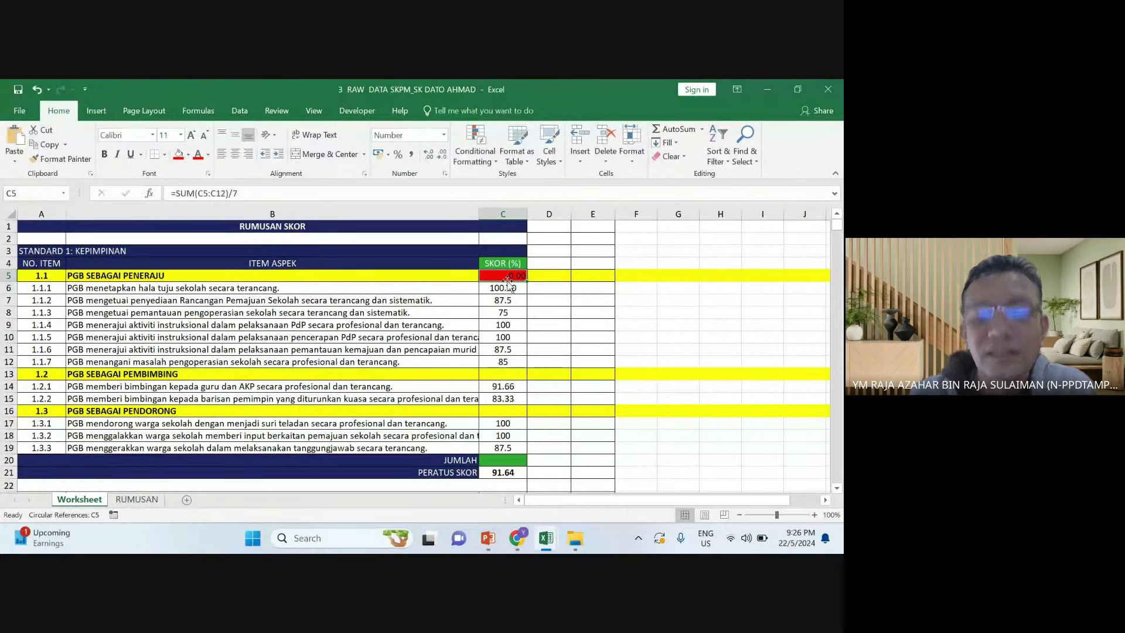
type("=sum(")
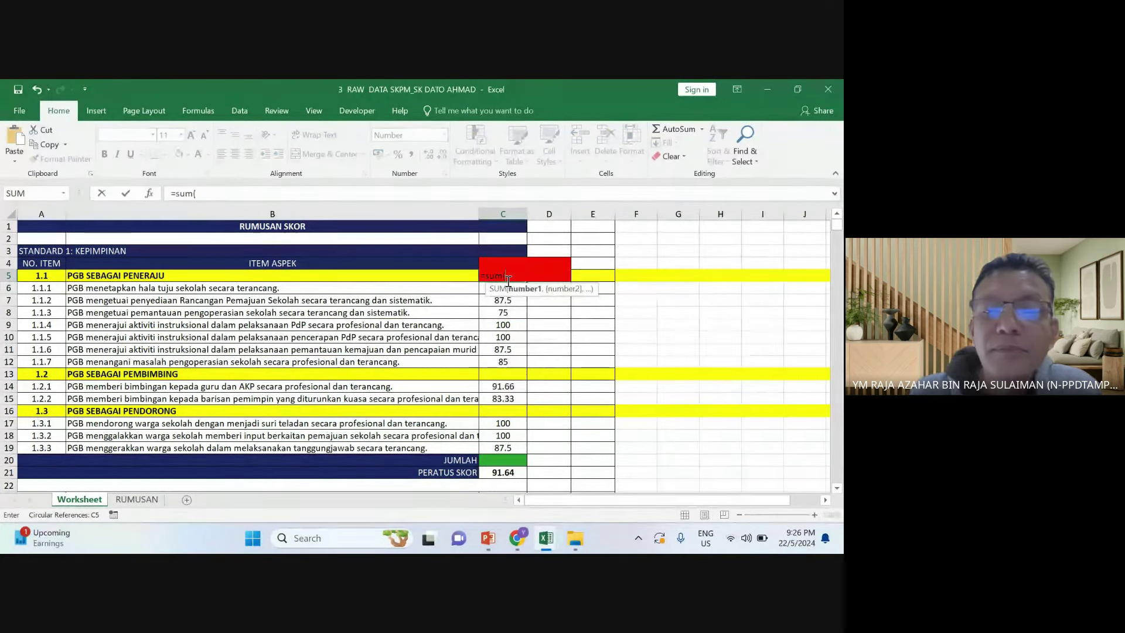
left_click_drag(503, 361, 515, 291)
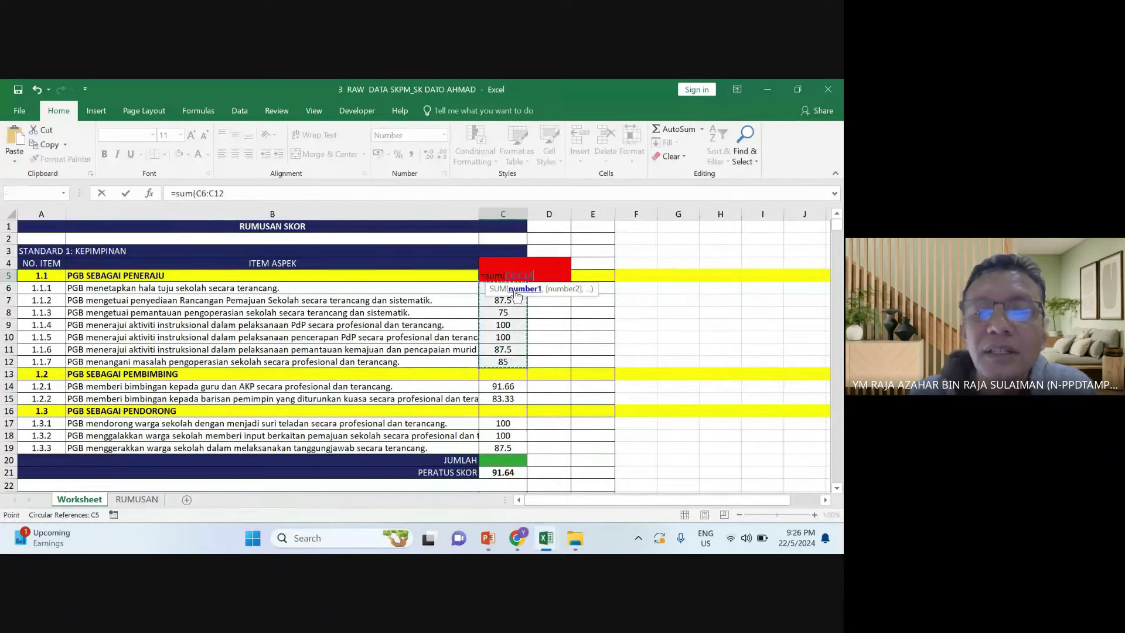
type(")/7")
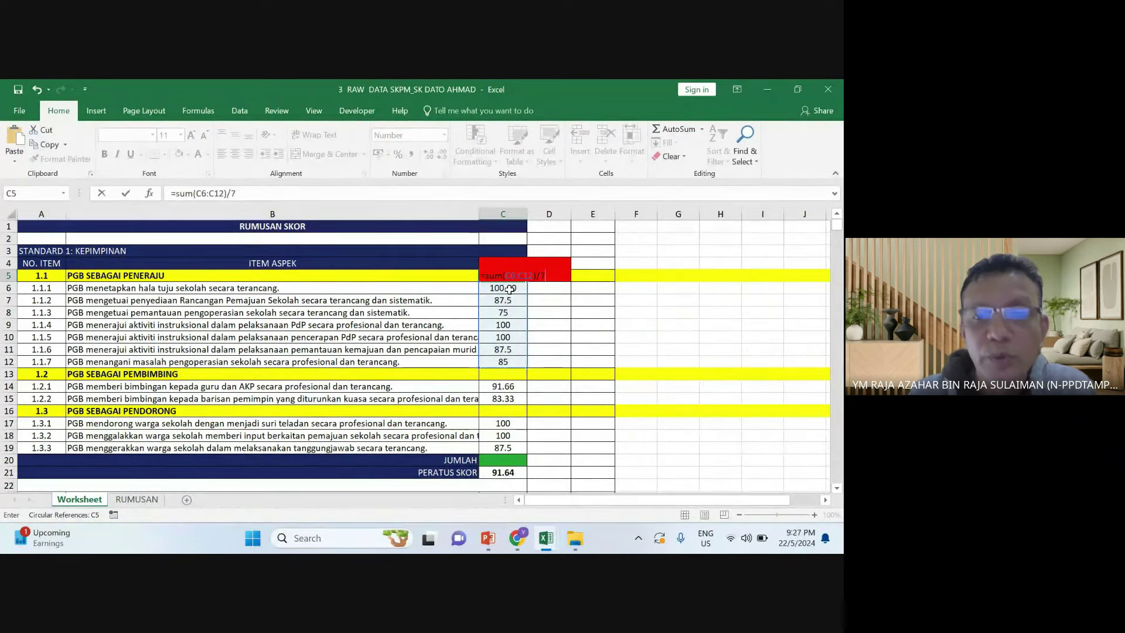
key("Return")
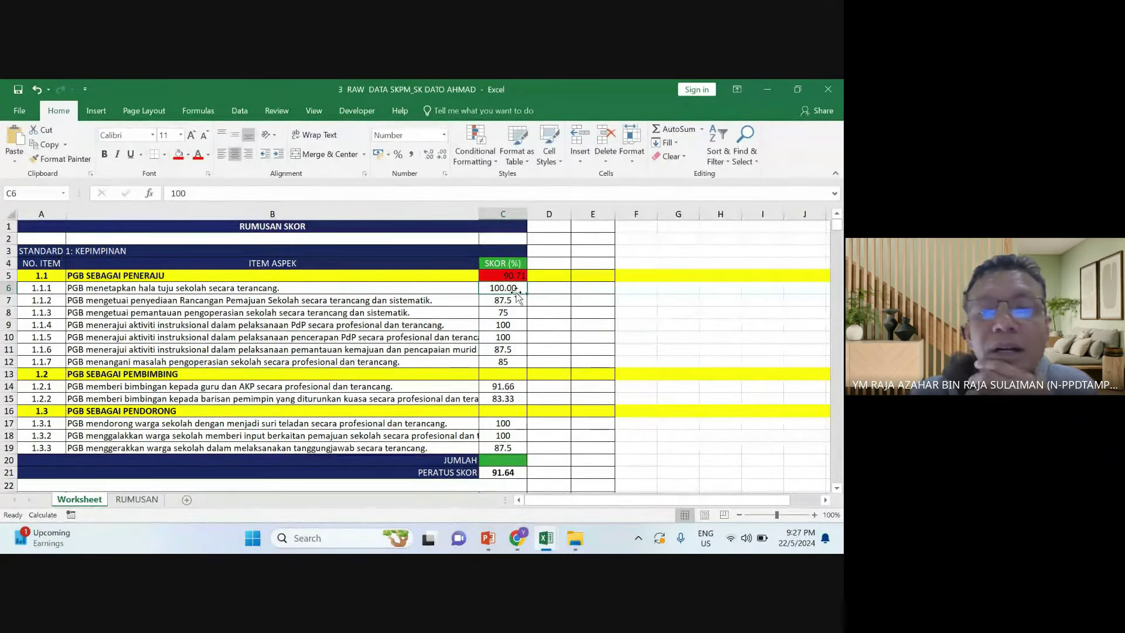
Demonstrate the number formats on cell C5 by applying General and returning it to Number
key("Up")
left_click(444, 135)
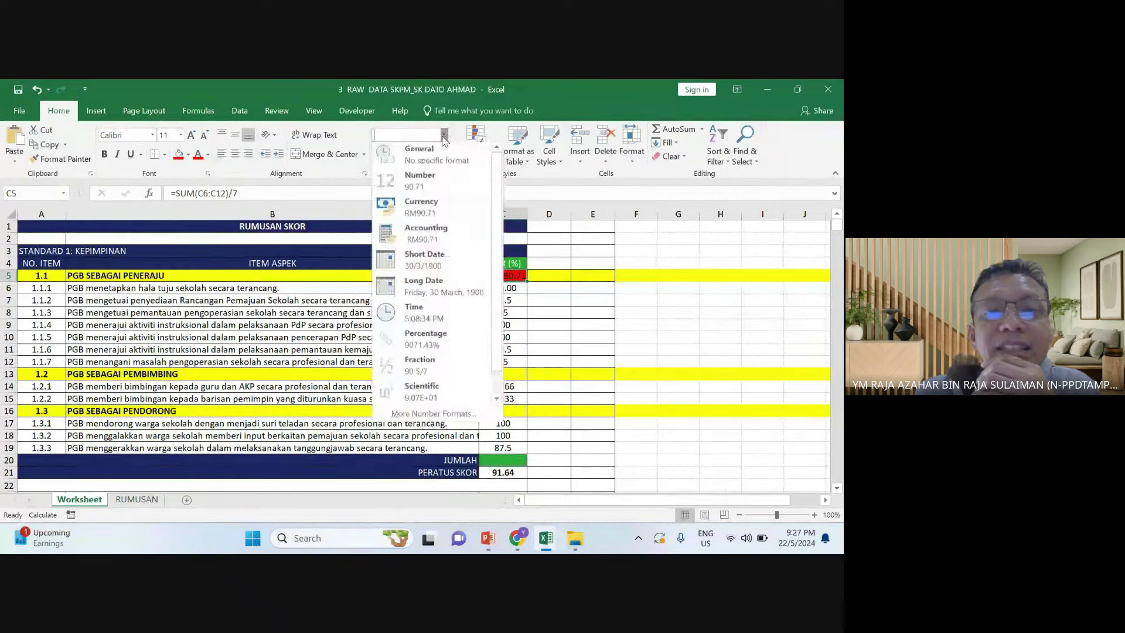
left_click(444, 135)
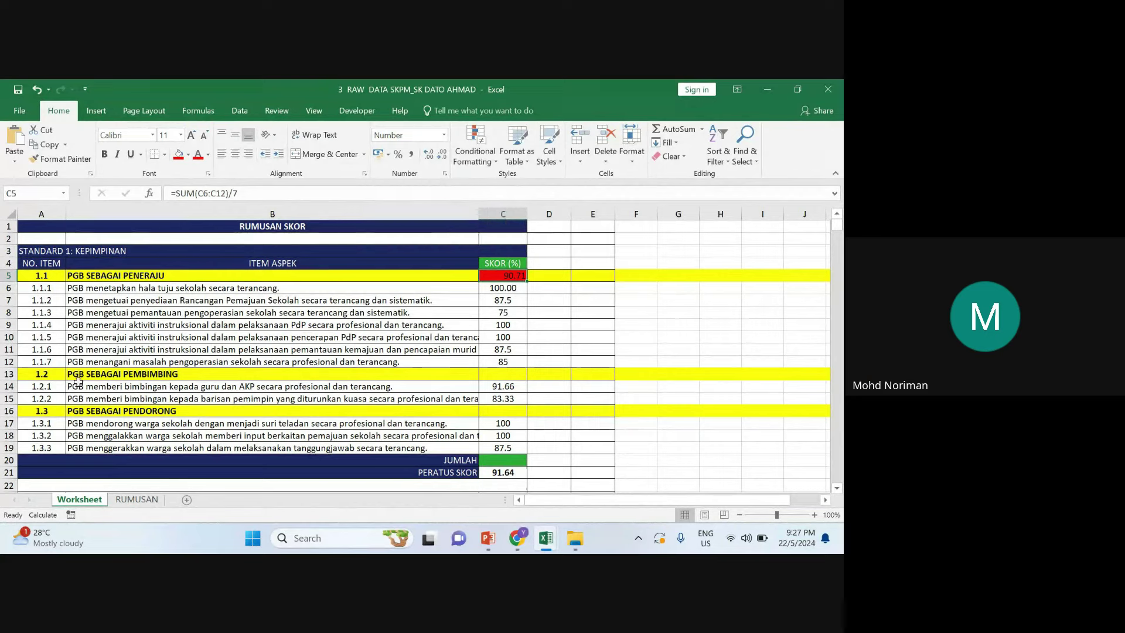
left_click(445, 135)
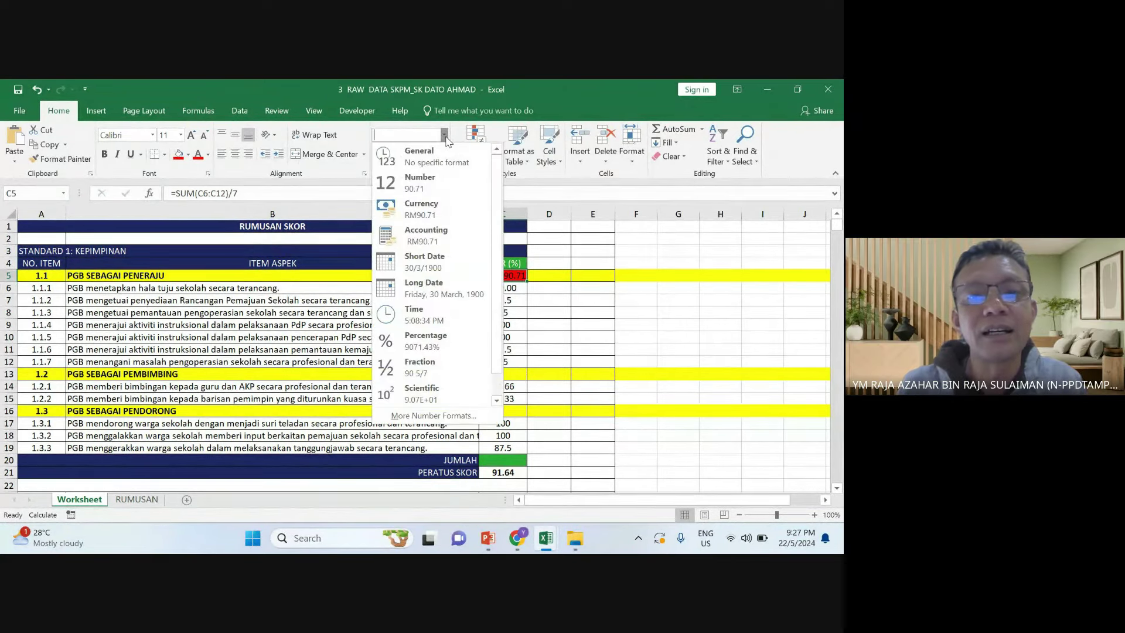
left_click(441, 167)
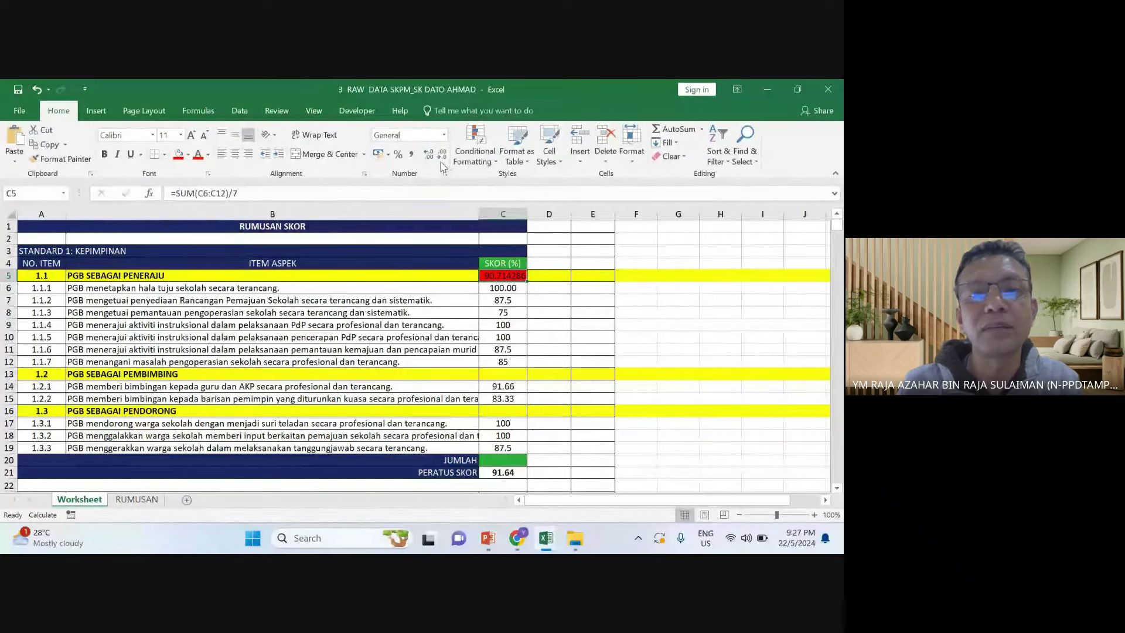
left_click(444, 135)
left_click(434, 179)
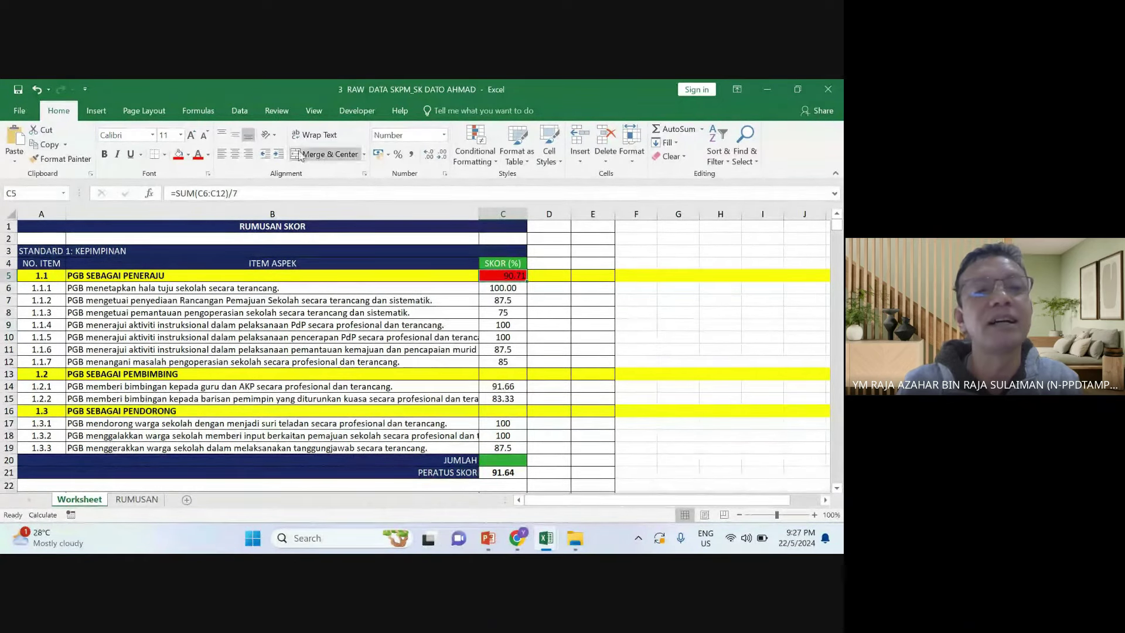
Centre the average score horizontally in cell C5
left_click(235, 154)
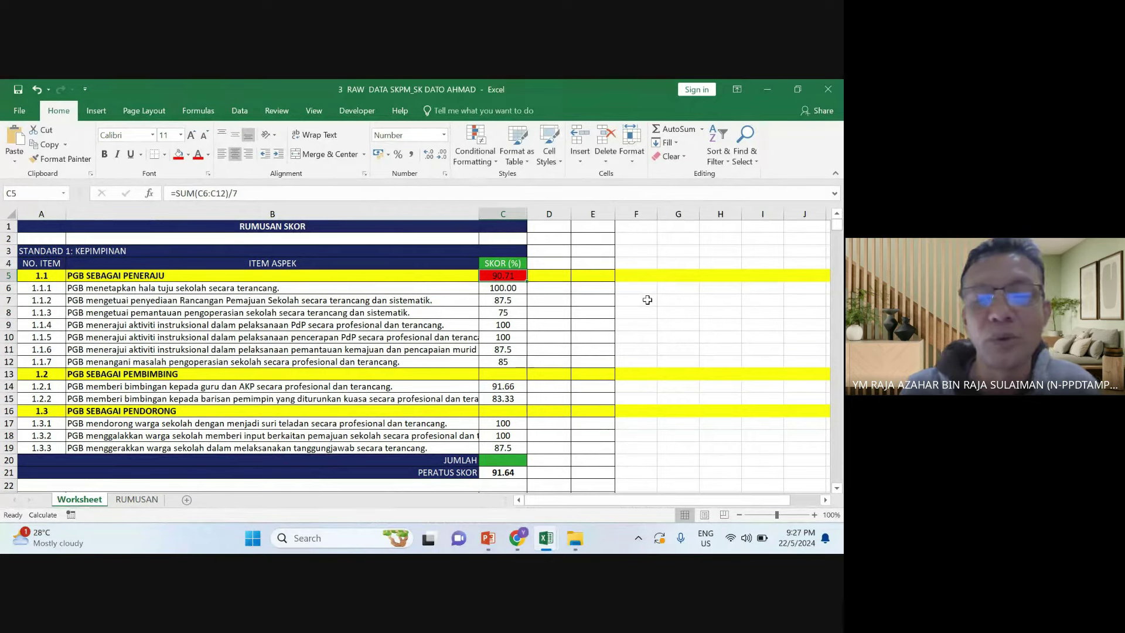
left_click(592, 316)
left_click(507, 276)
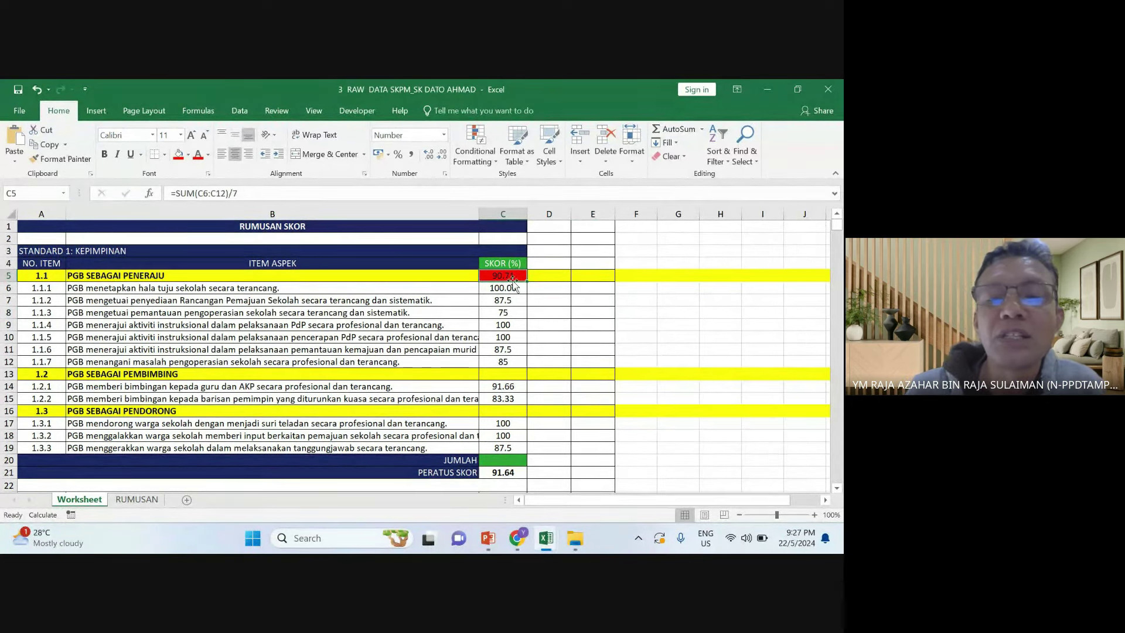
Try a light font colour on the score in cell C5 and return the text to black
left_click(208, 154)
left_click(218, 199)
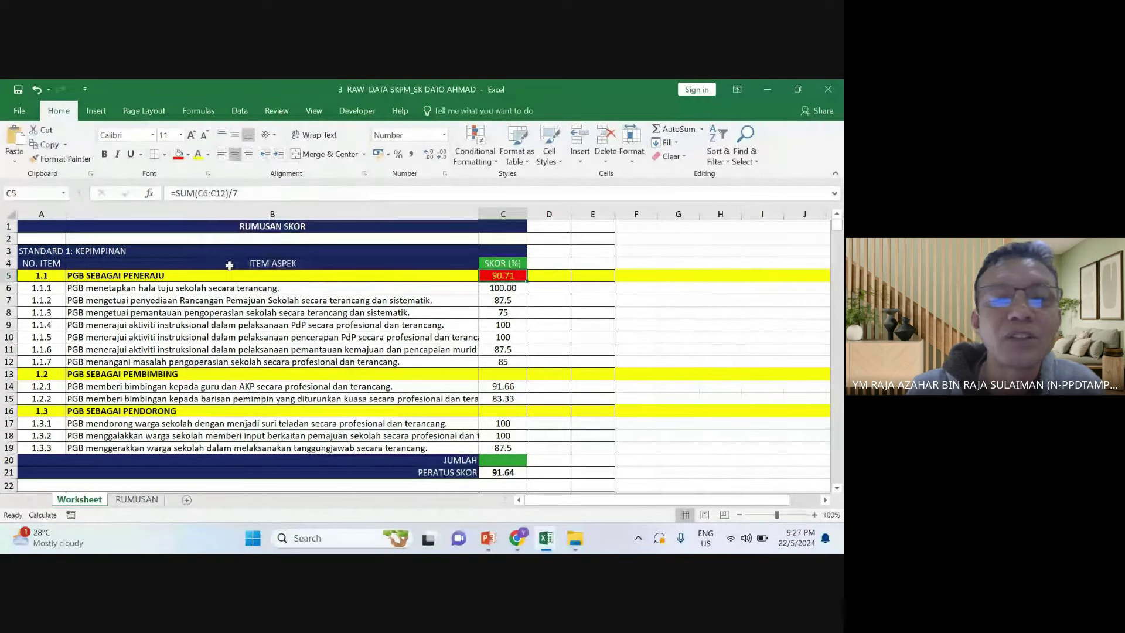
left_click(208, 154)
left_click(228, 187)
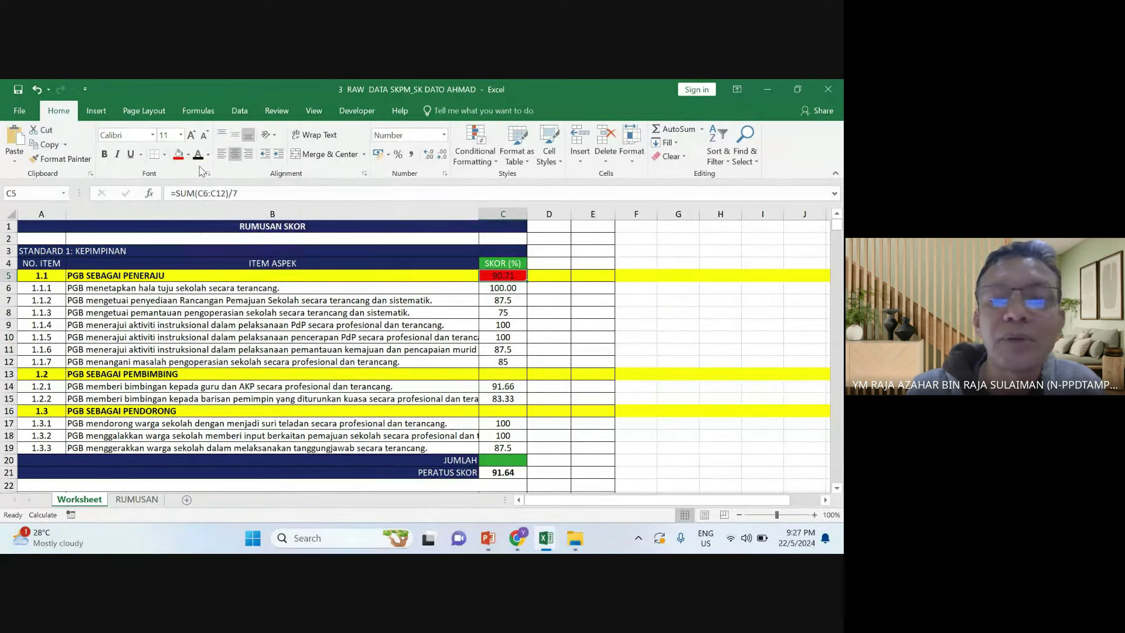
Fill cell C5 with yellow to match the rest of the heading 1.1 row
left_click(189, 155)
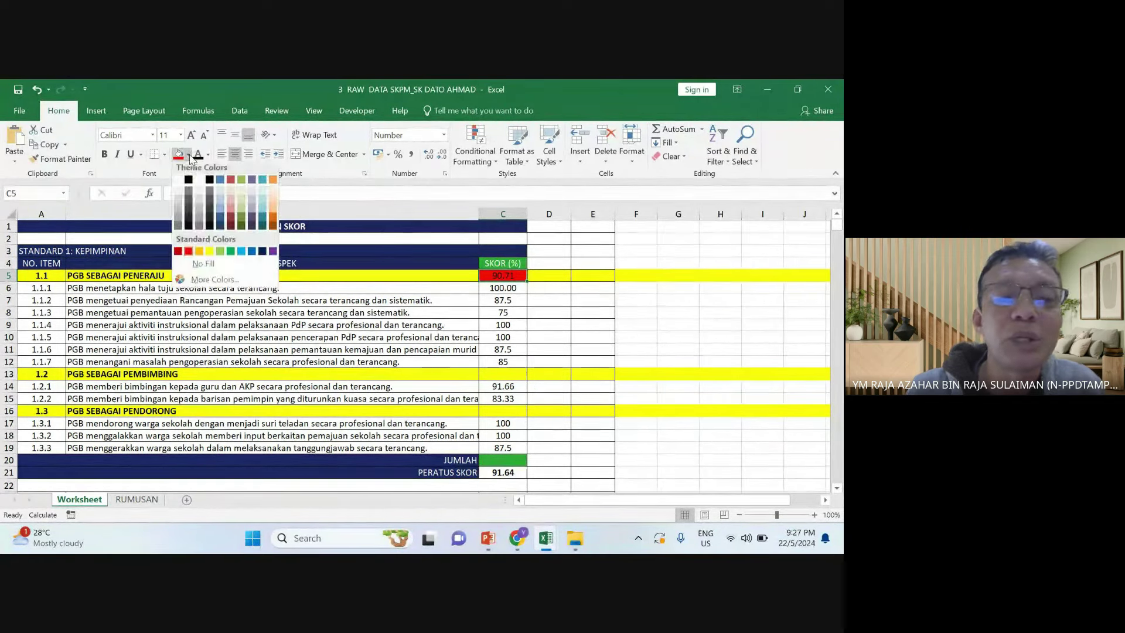
left_click(207, 258)
left_click(707, 399)
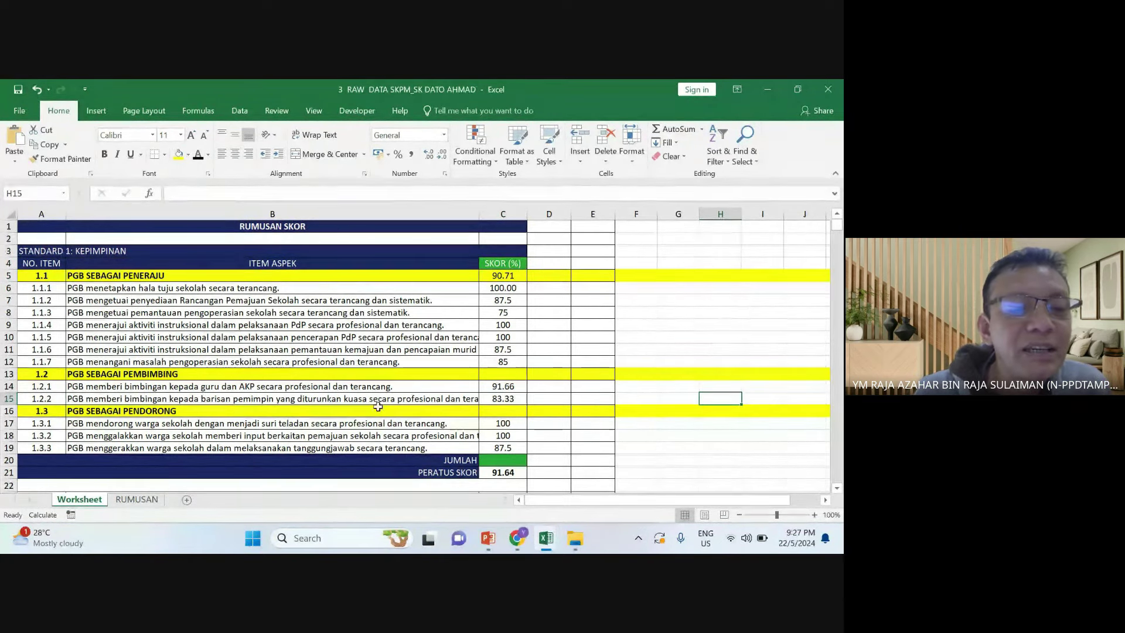
Try to average the two item scores of heading 1.2 in cell C13 with =sum(C14:C15)/2
left_click(504, 387)
left_click_drag(504, 388, 503, 400)
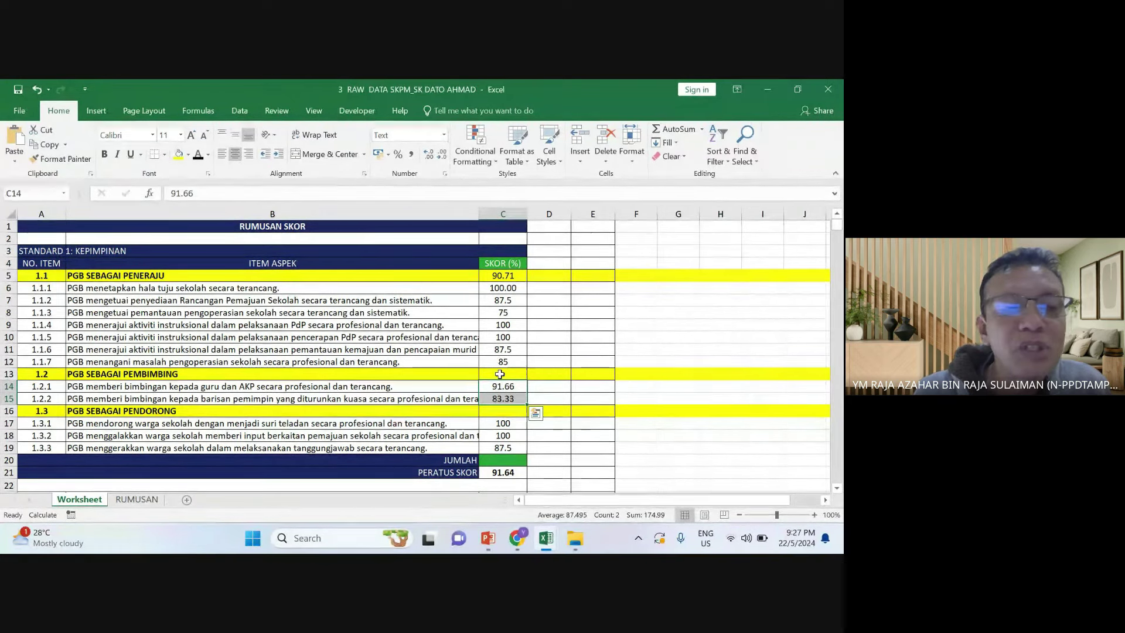
left_click(498, 374)
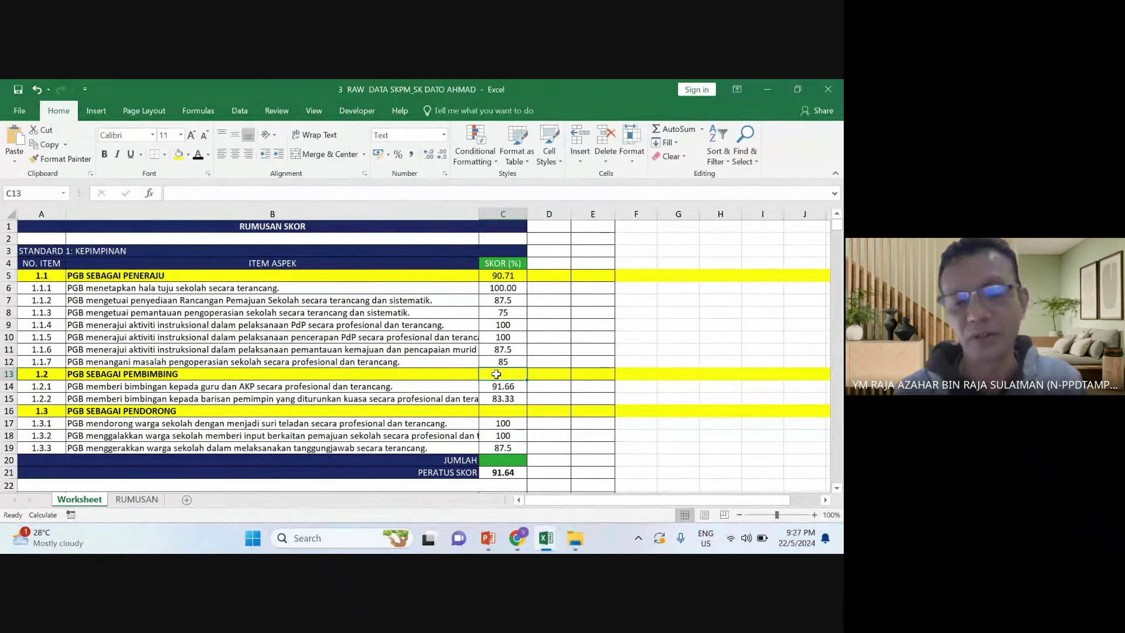
type("=")
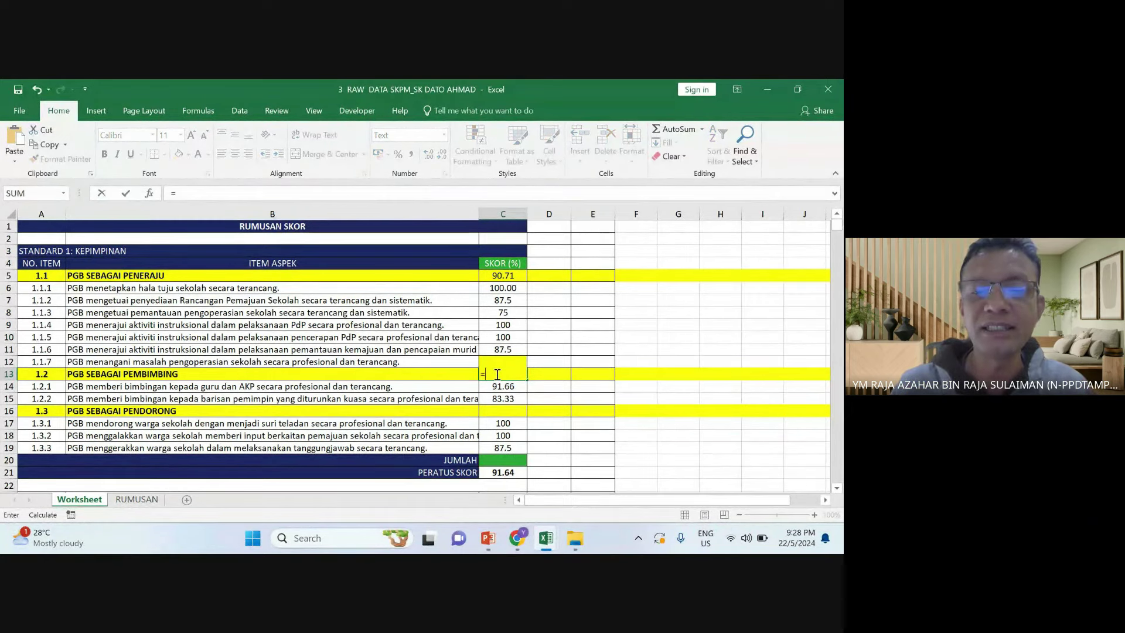
type("sum")
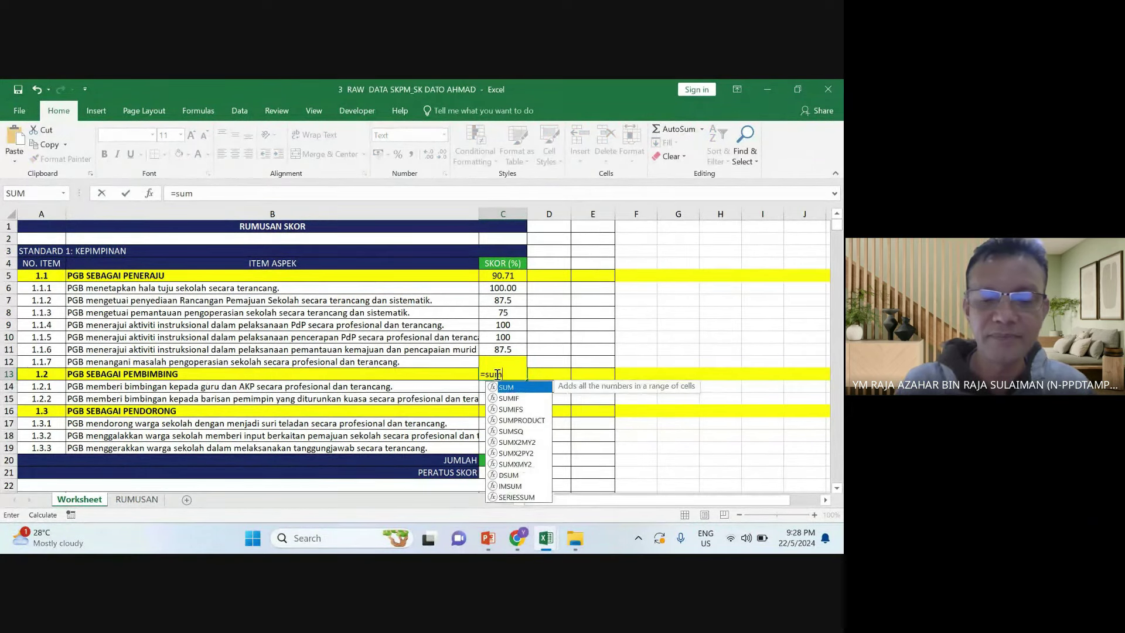
type("(")
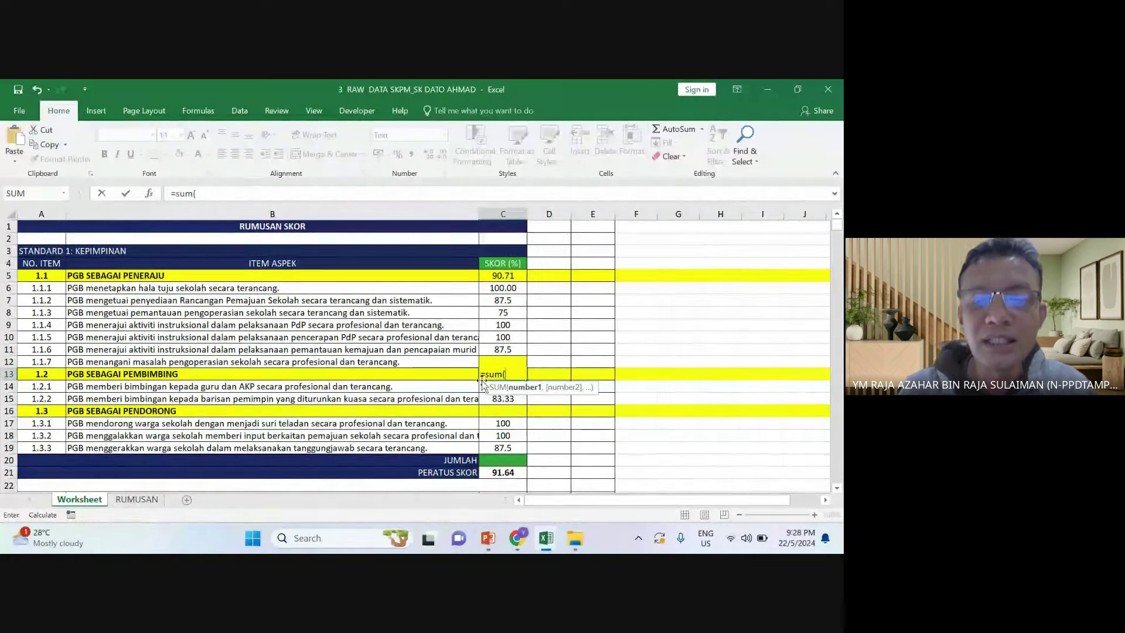
left_click_drag(483, 386, 492, 400)
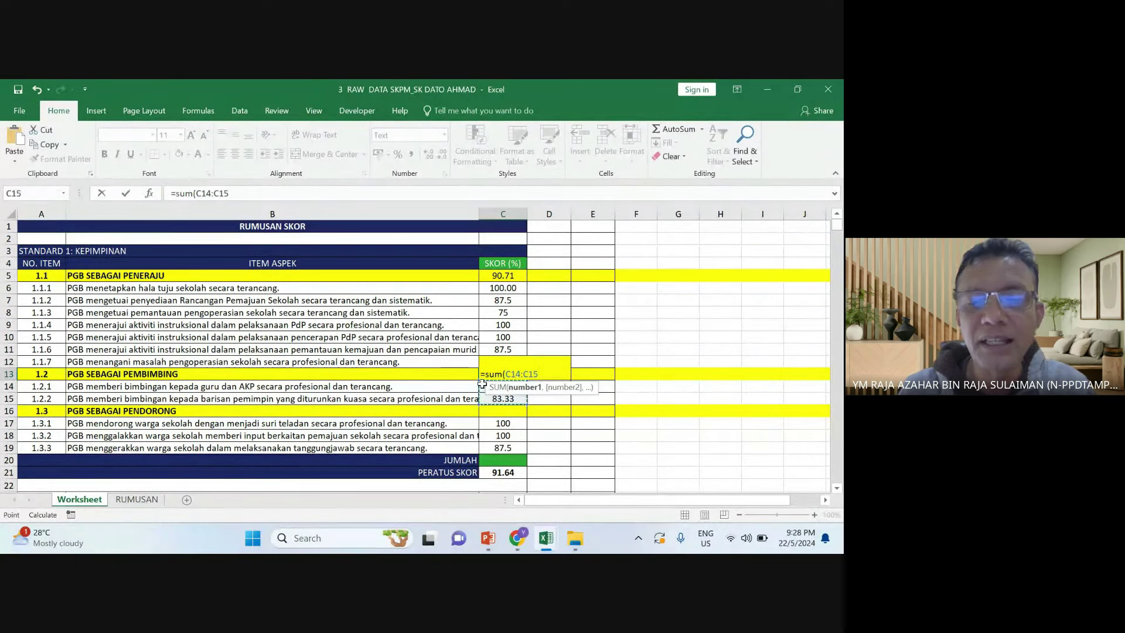
type(")/")
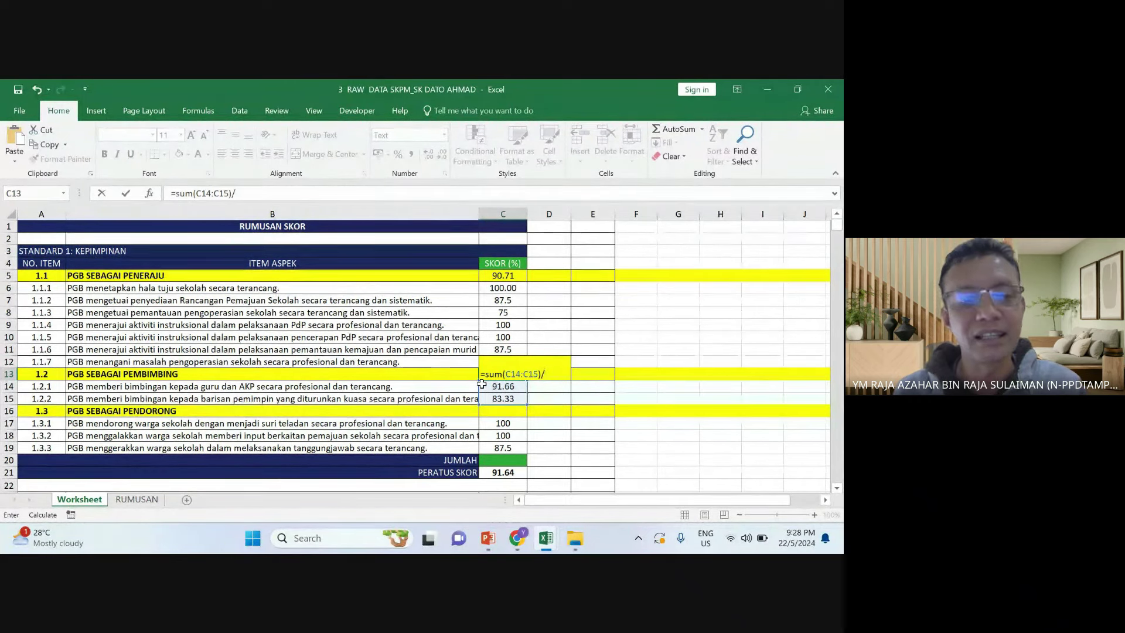
type("2")
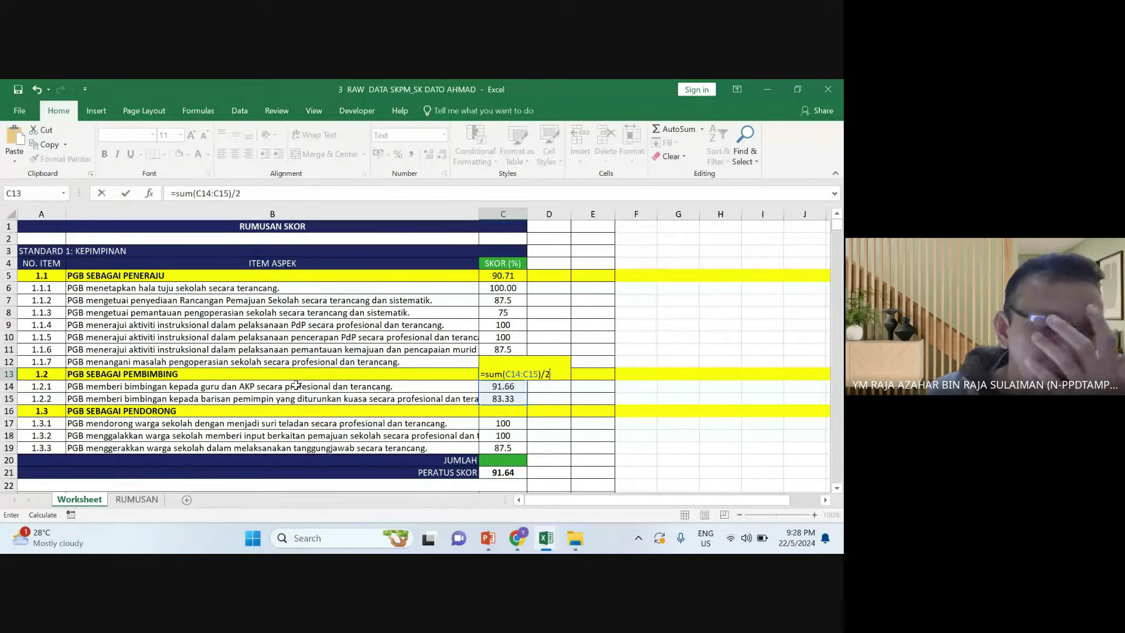
key("Return")
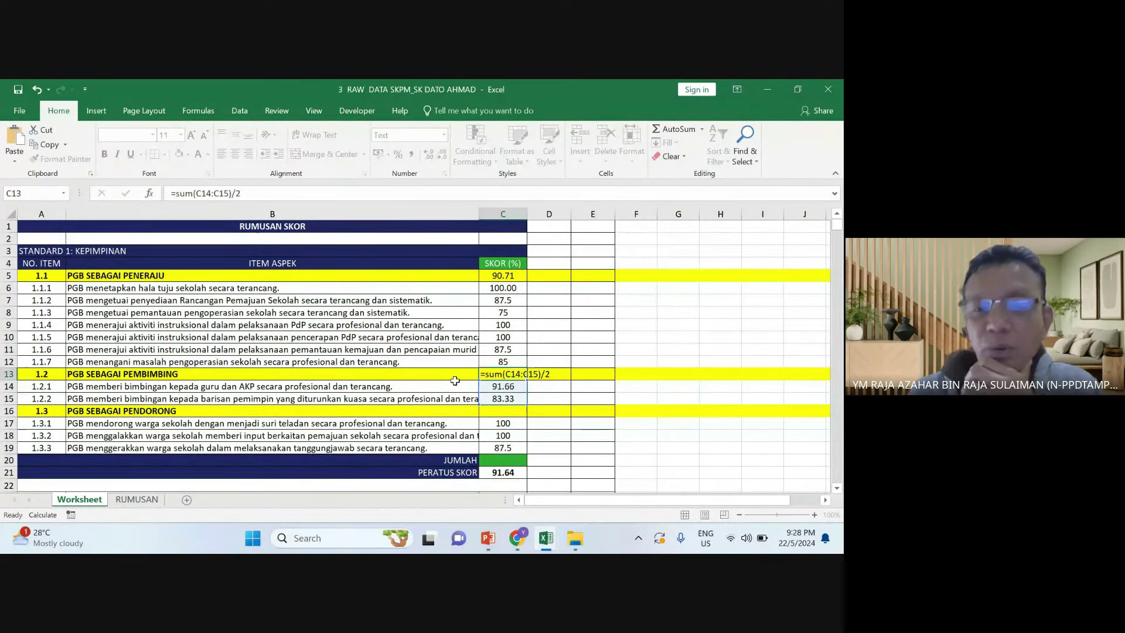
Change the number format of cell C13 to Number
left_click(508, 372)
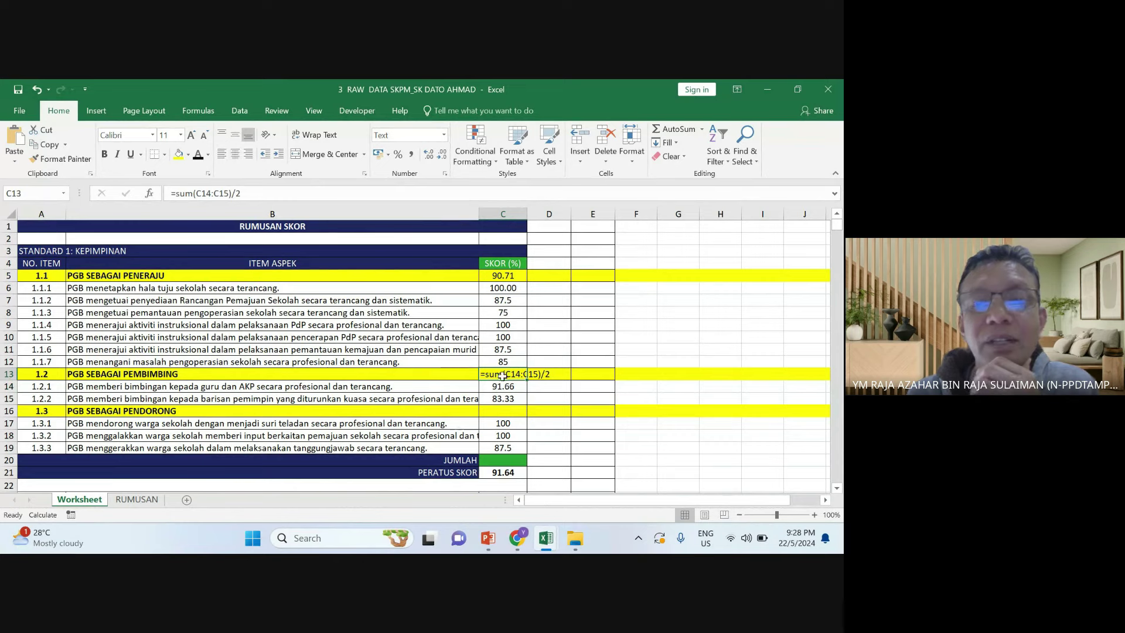
left_click(444, 136)
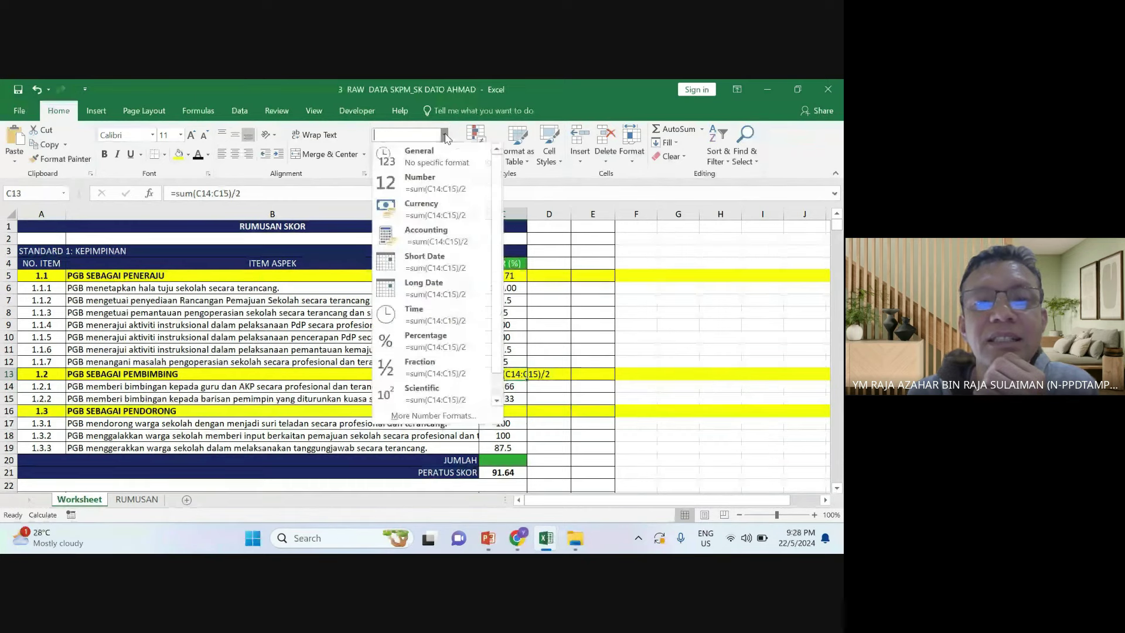
left_click(444, 136)
key("Return")
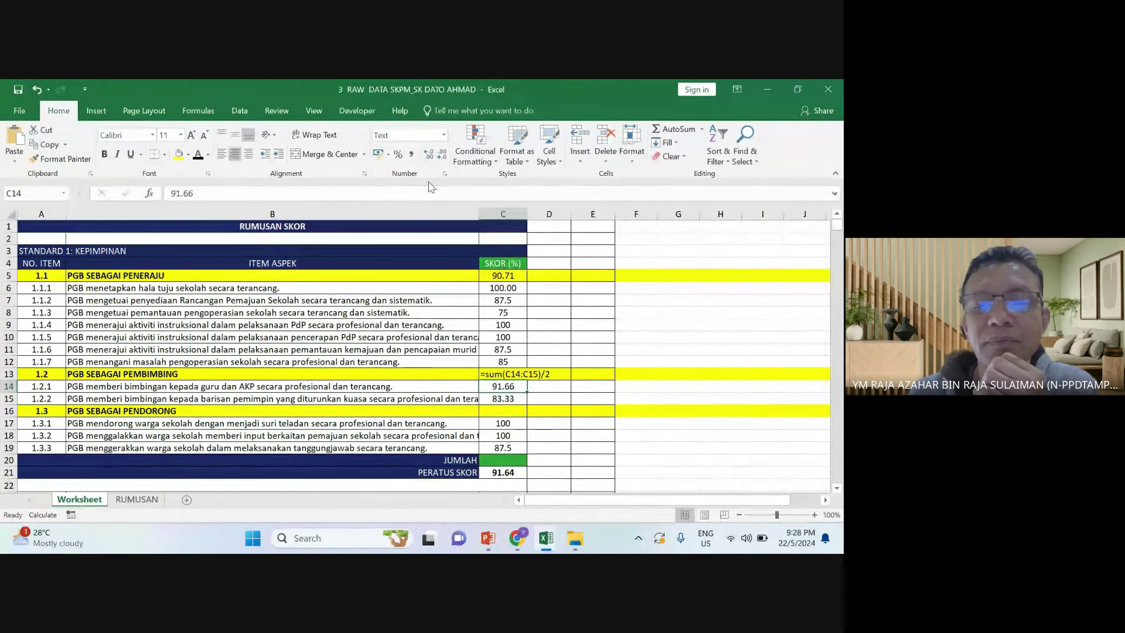
left_click(518, 375)
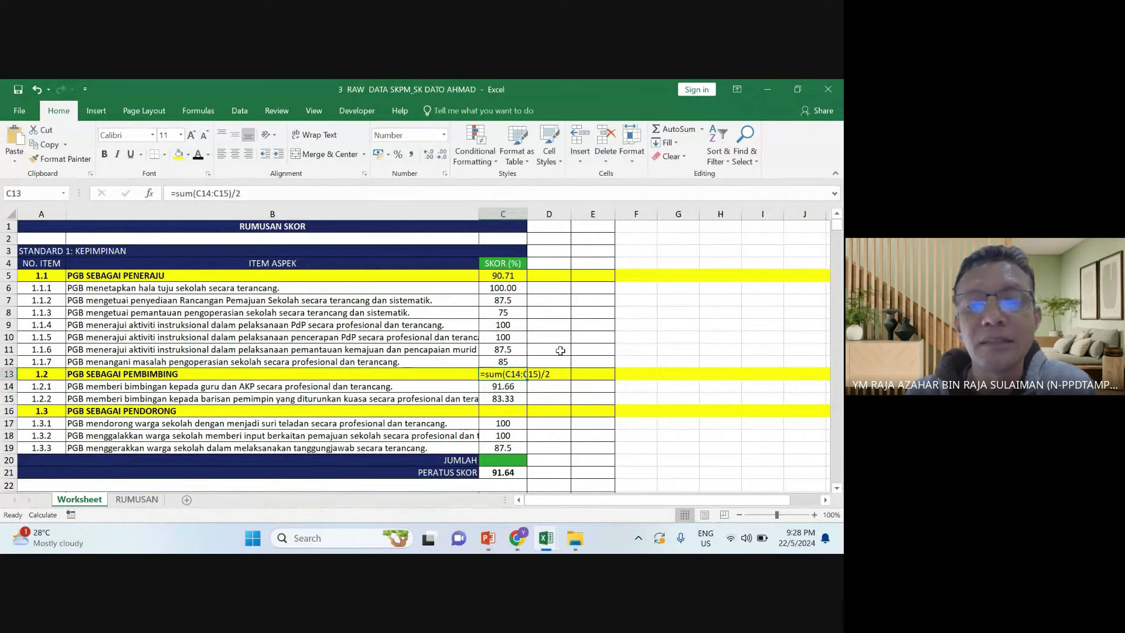
Re-enter the formula =sum(C14:C15)/2 in cell C13 to average the item scores of heading 1.2
type("=su")
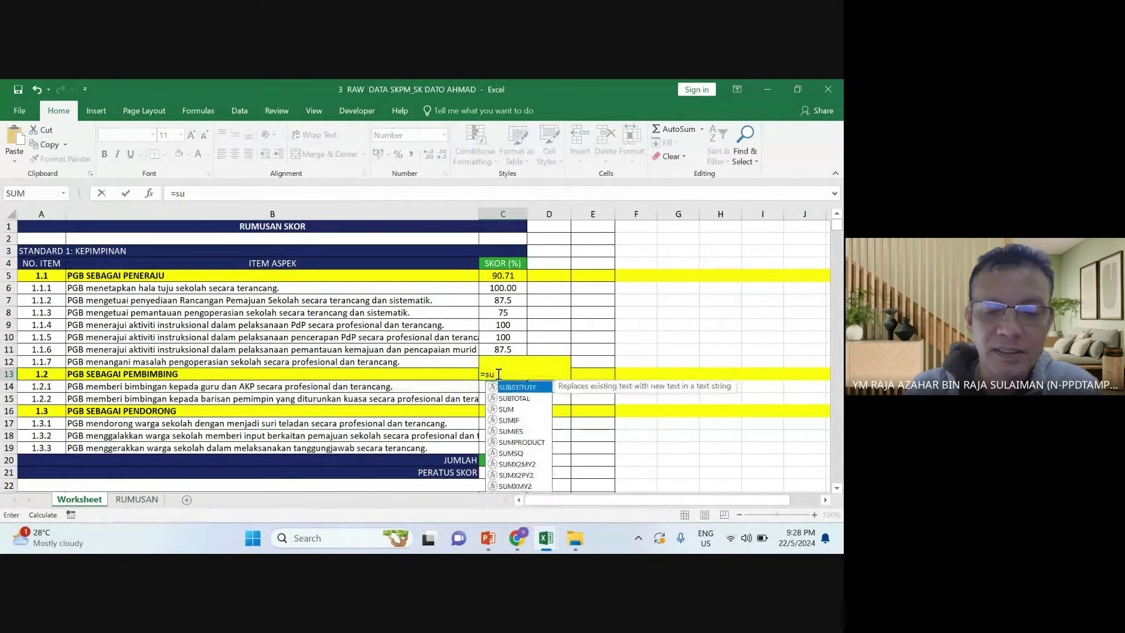
type("m(")
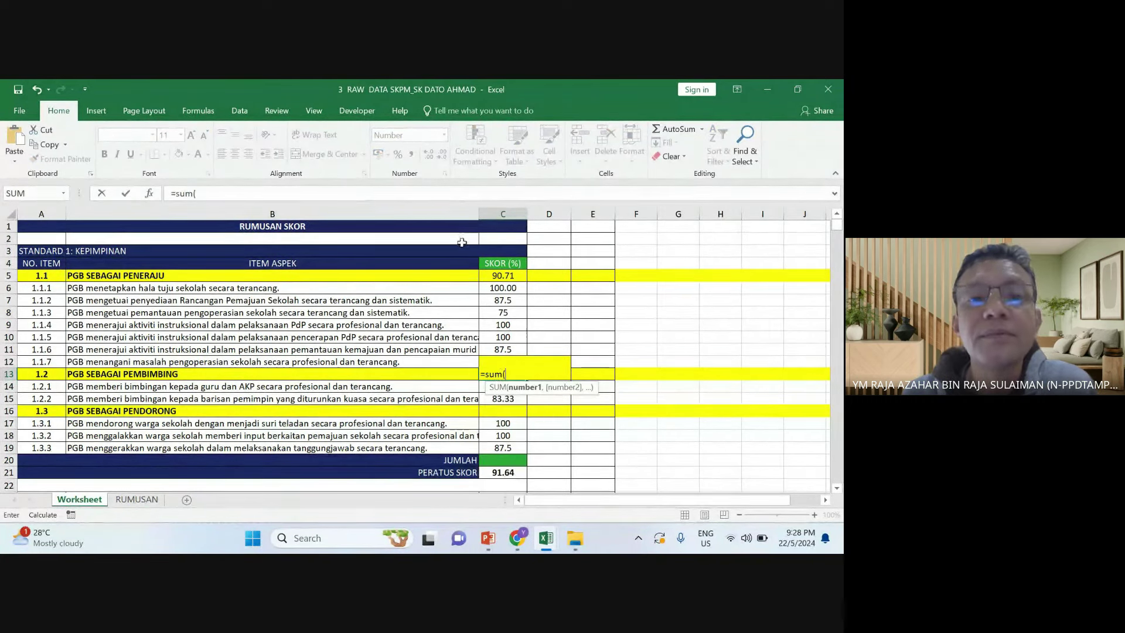
left_click_drag(496, 399, 497, 387)
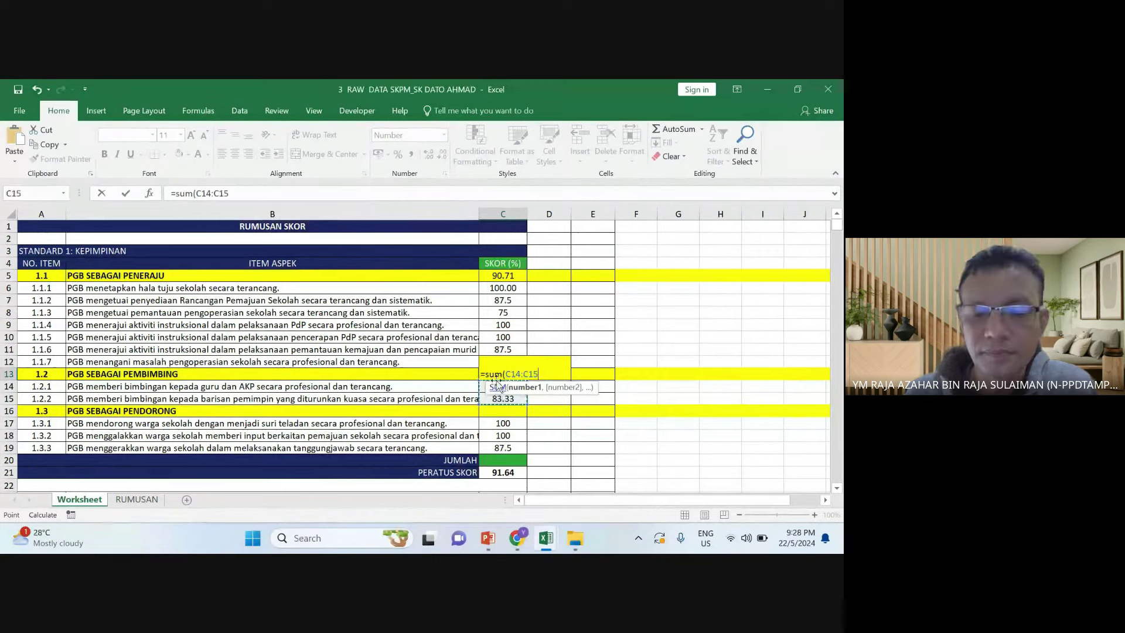
key("Return")
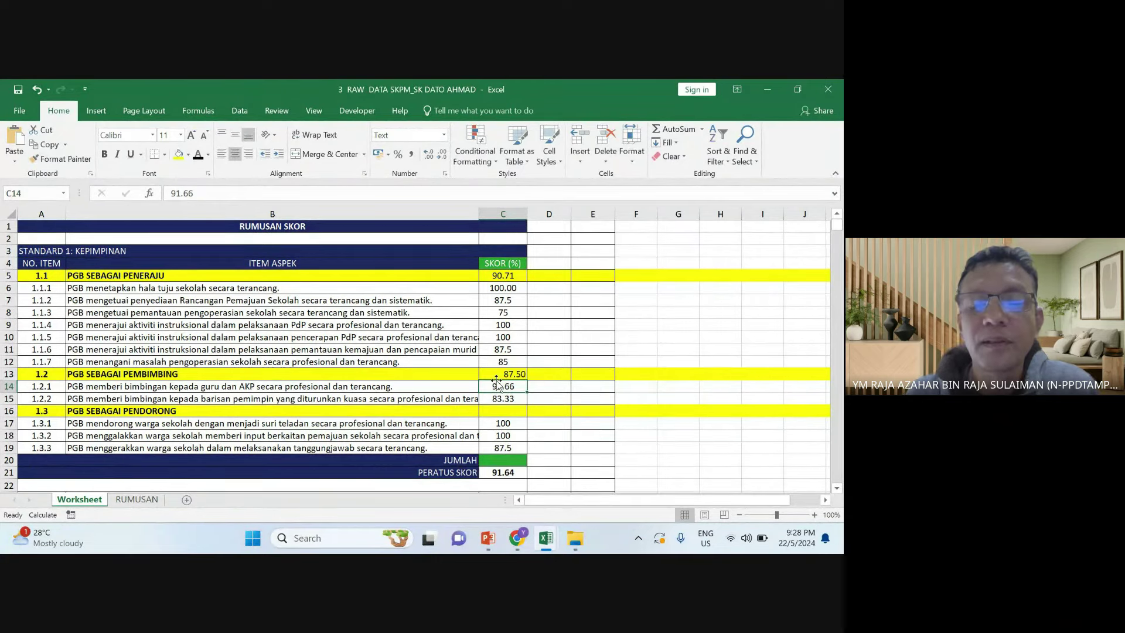
left_click(522, 377)
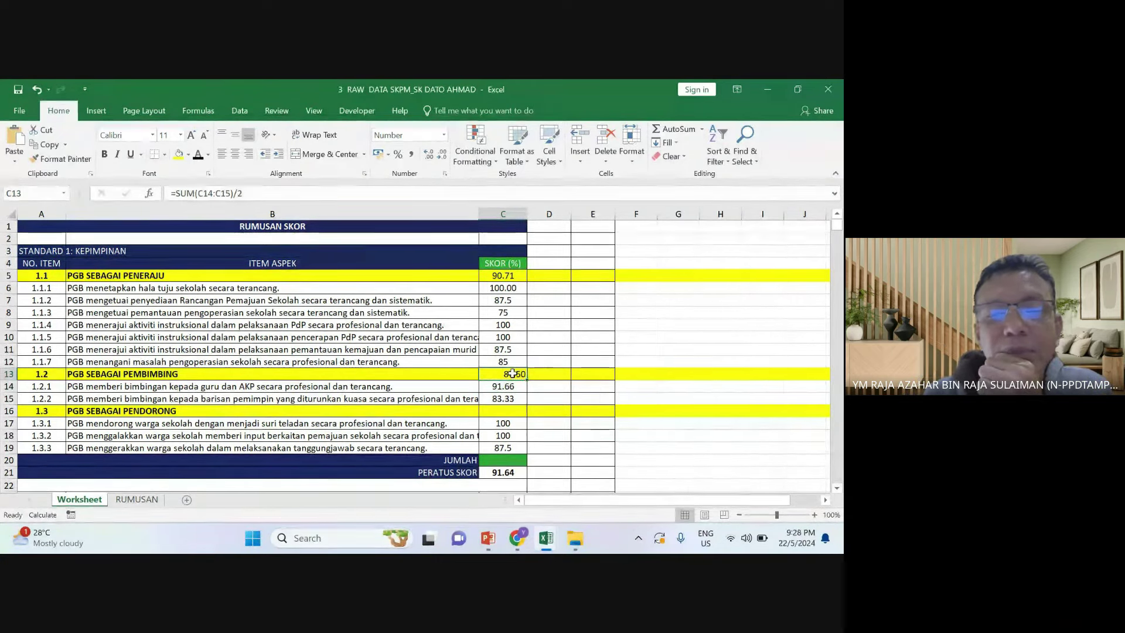
Try to average the three item scores of heading 1.3 in cell C16 with =sum(C17:C19)/3
scroll(504, 384, "down", 1)
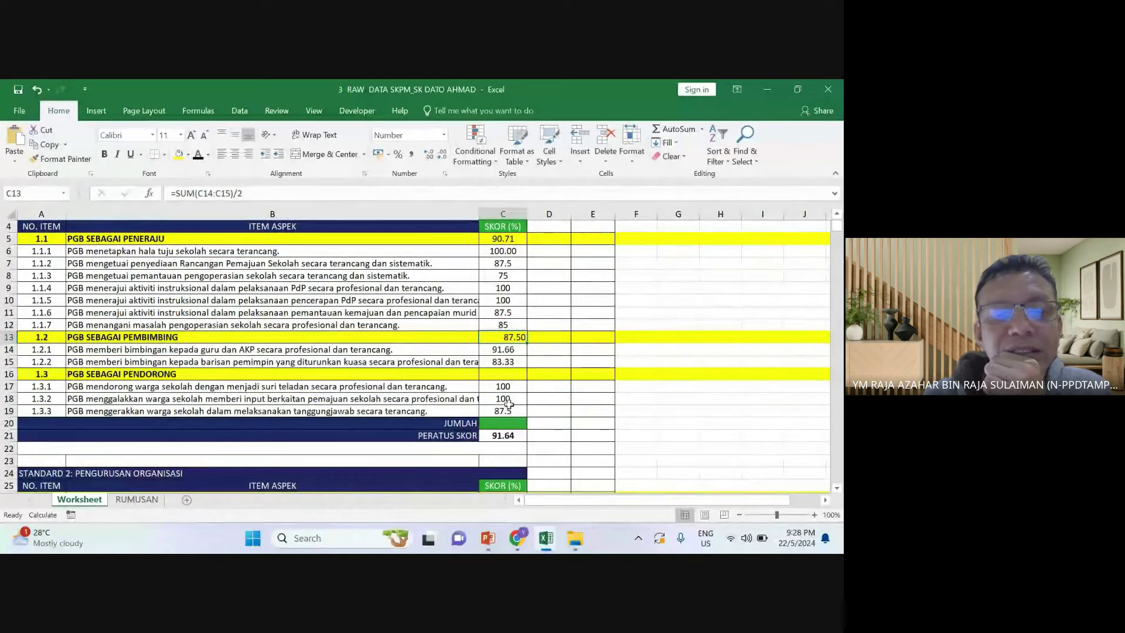
left_click(519, 374)
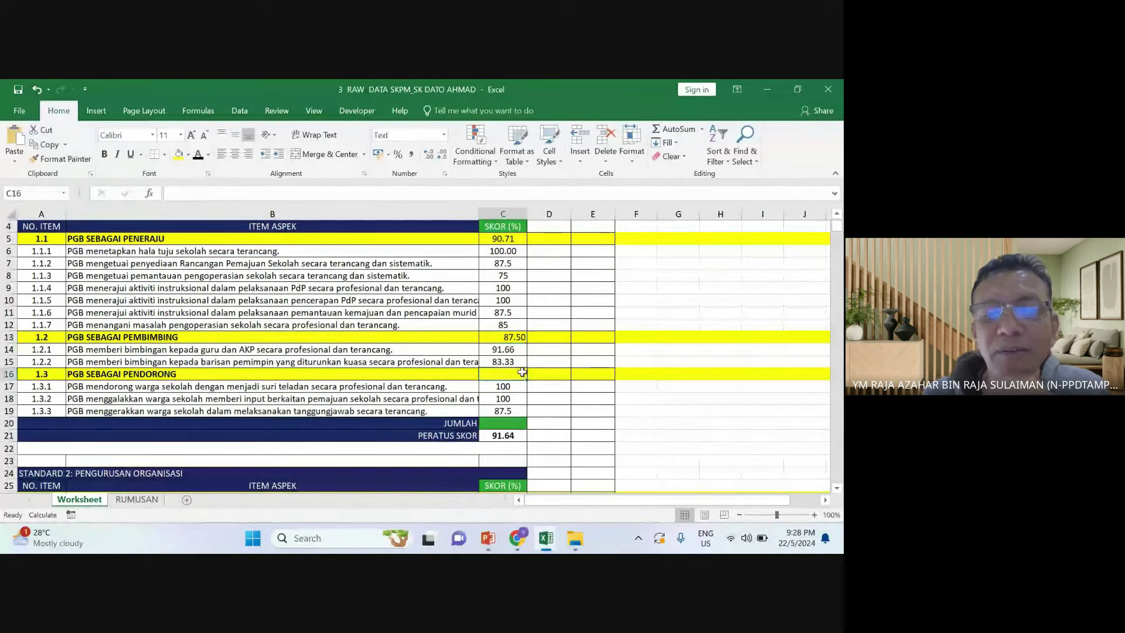
type("=sum")
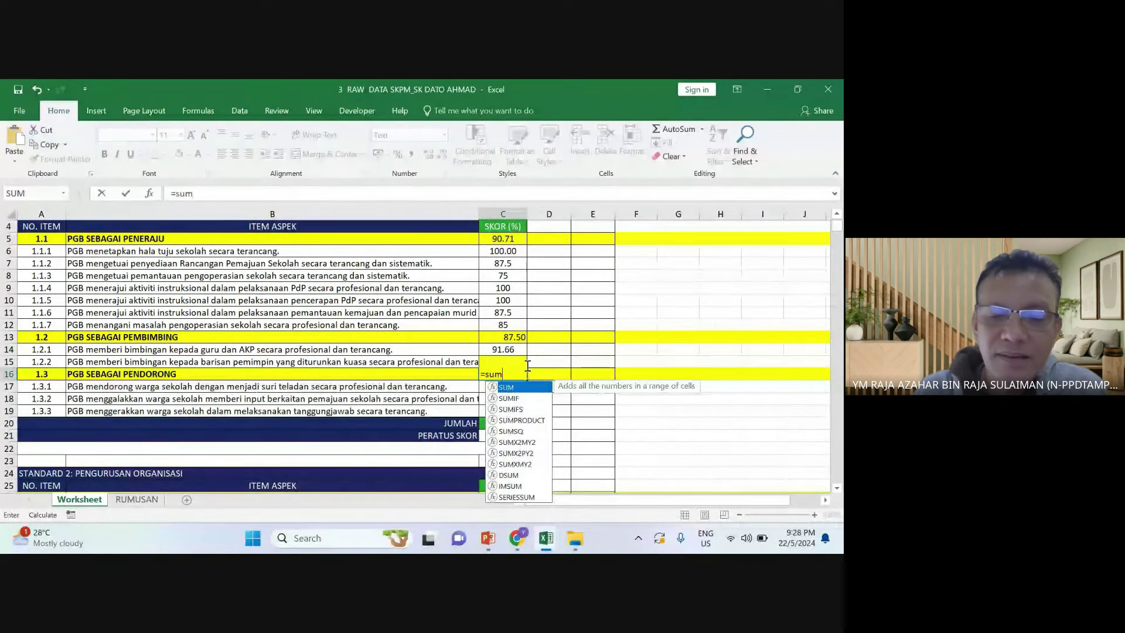
type("(")
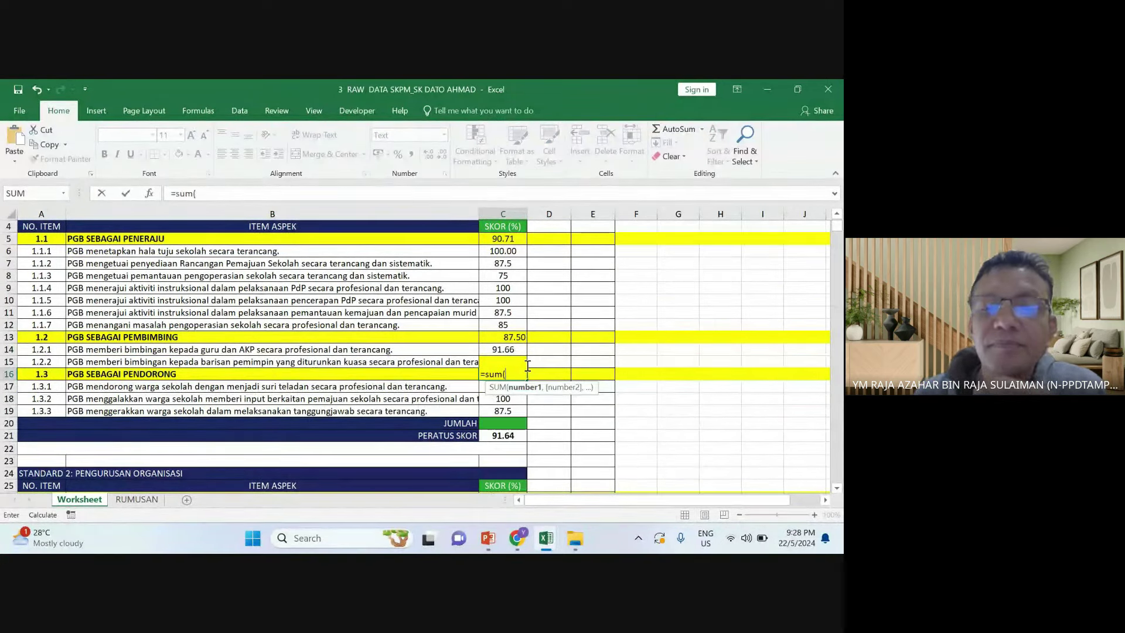
left_click(511, 410)
left_click_drag(512, 411, 514, 376)
type(")/")
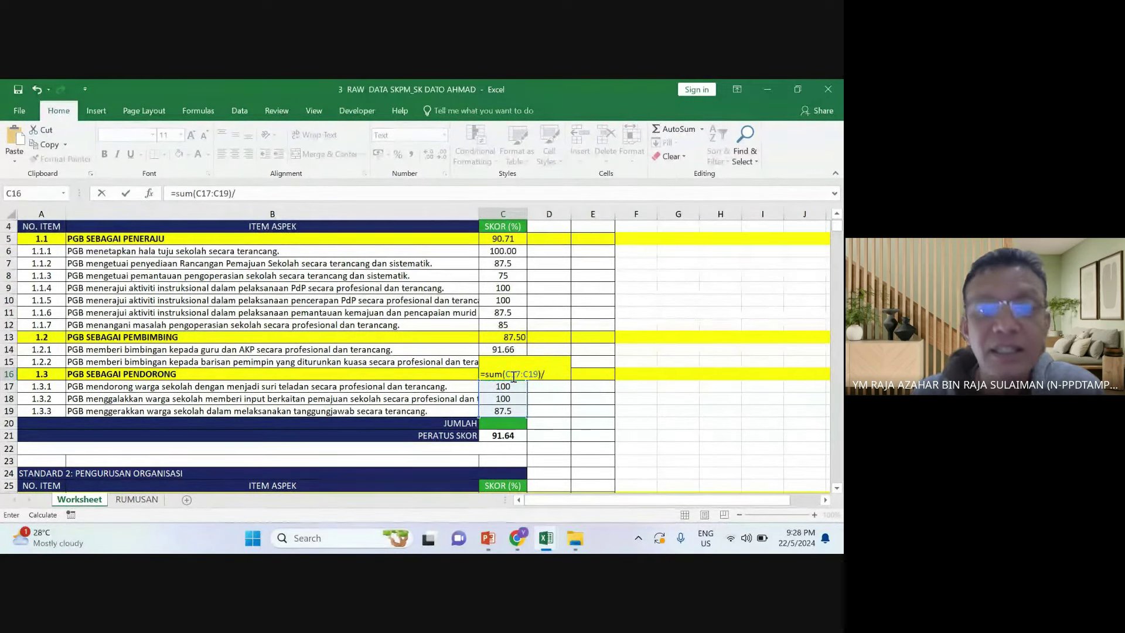
type("3")
key("Return")
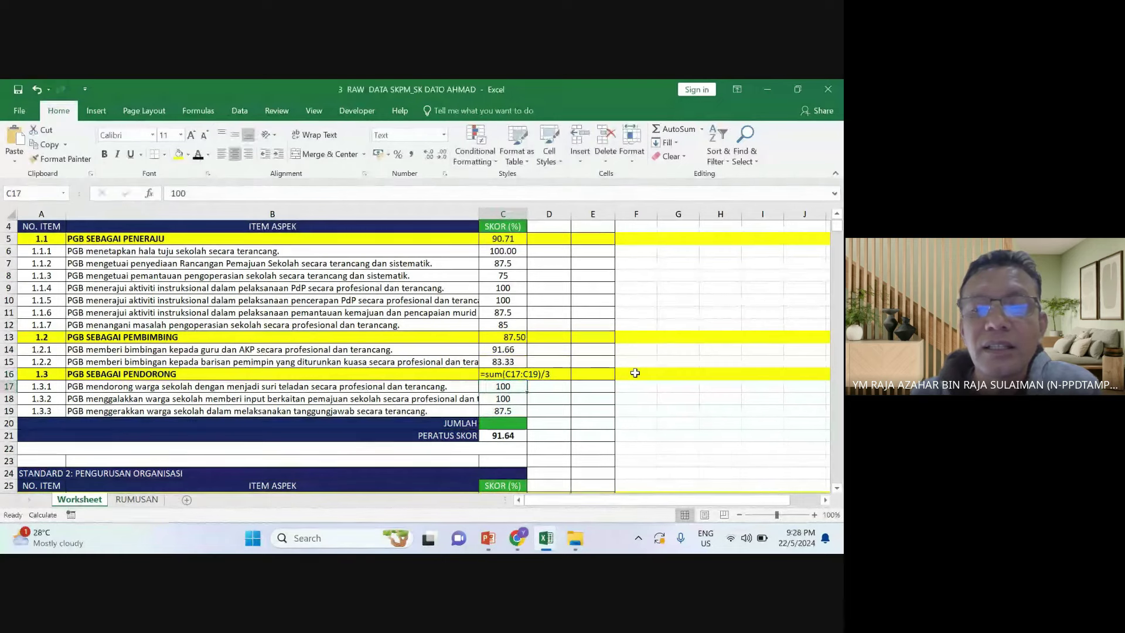
Change the number format of cell C16 to Number and clear the cell's contents
left_click(509, 373)
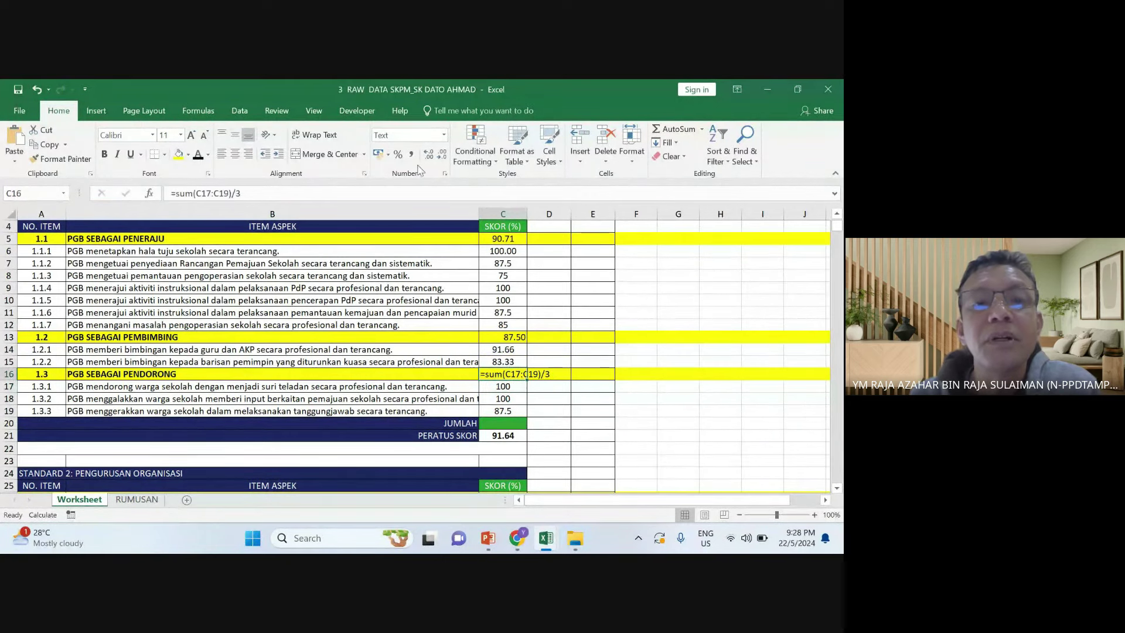
left_click(444, 135)
left_click(436, 180)
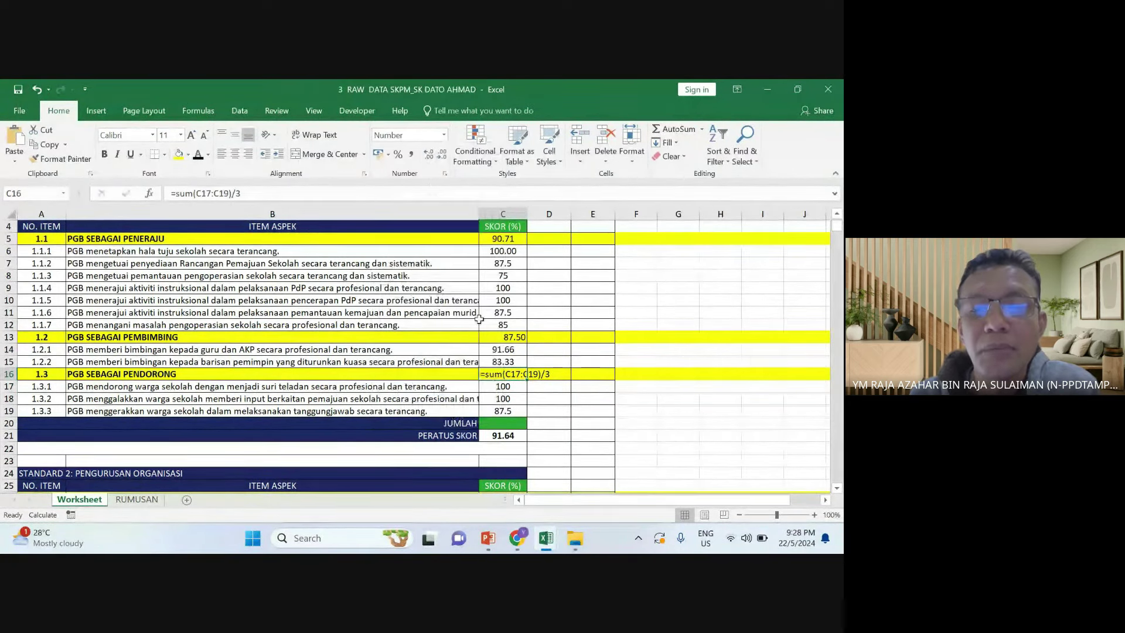
key("Delete")
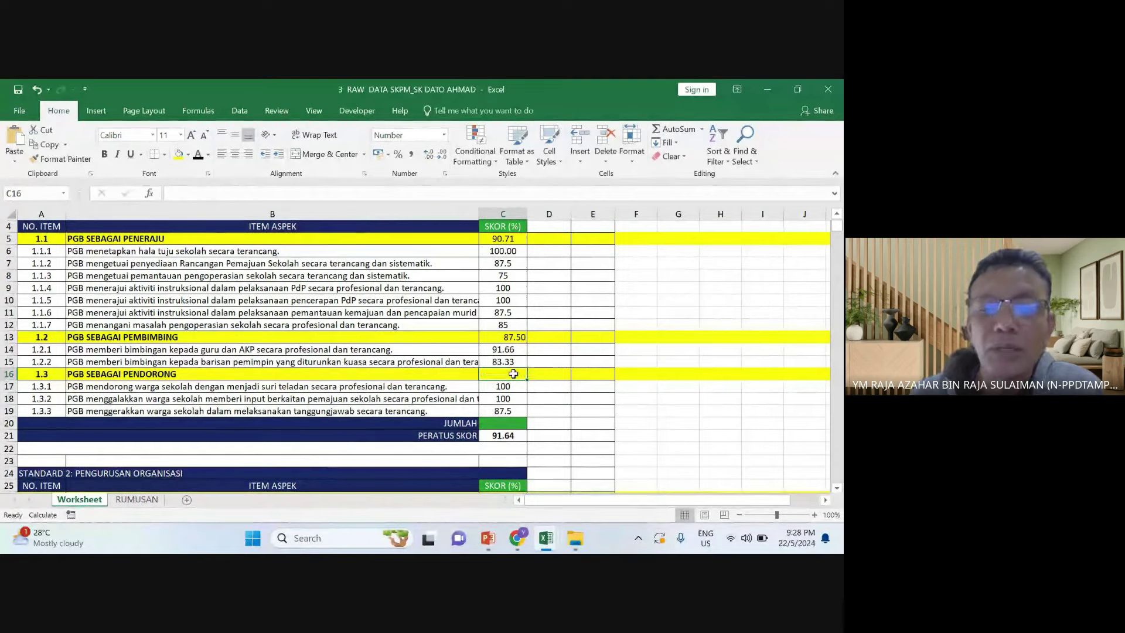
Enter the formula =sum(C17:C19)/3 in the cleared cell C16 to average the item scores of heading 1.3
type("=sum(")
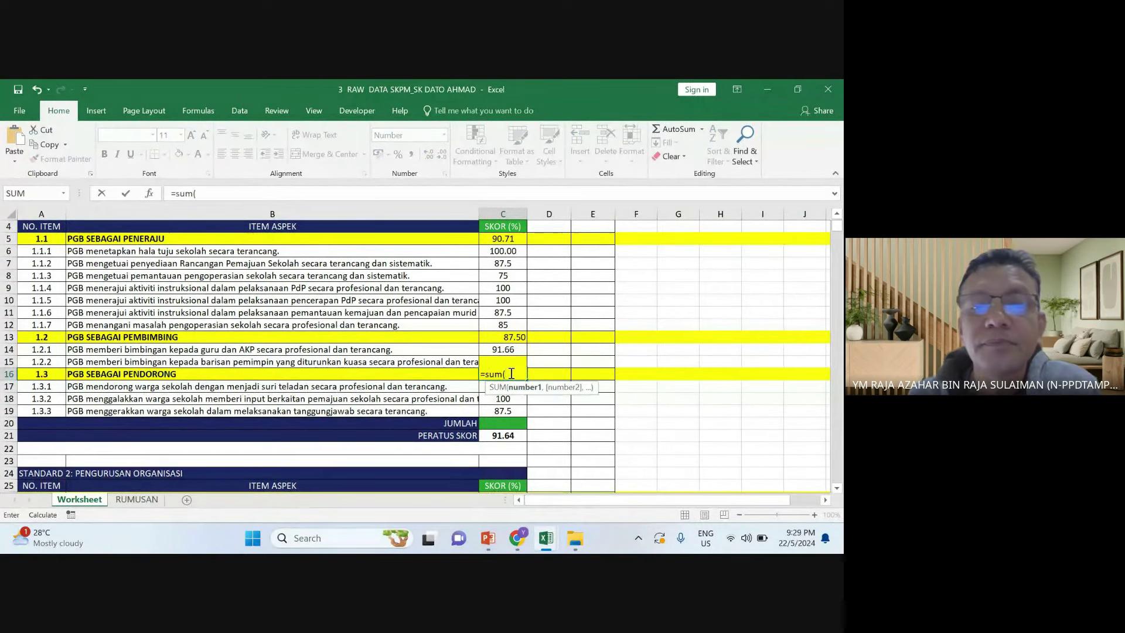
left_click_drag(503, 388, 502, 412)
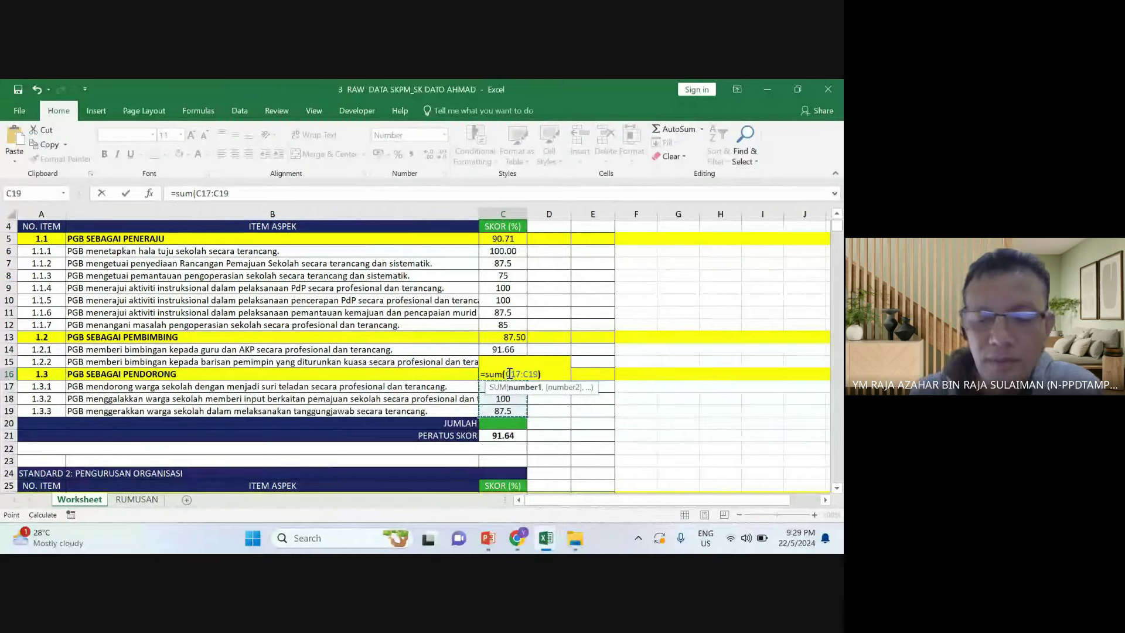
type(")/3")
key("Return")
left_click(615, 383)
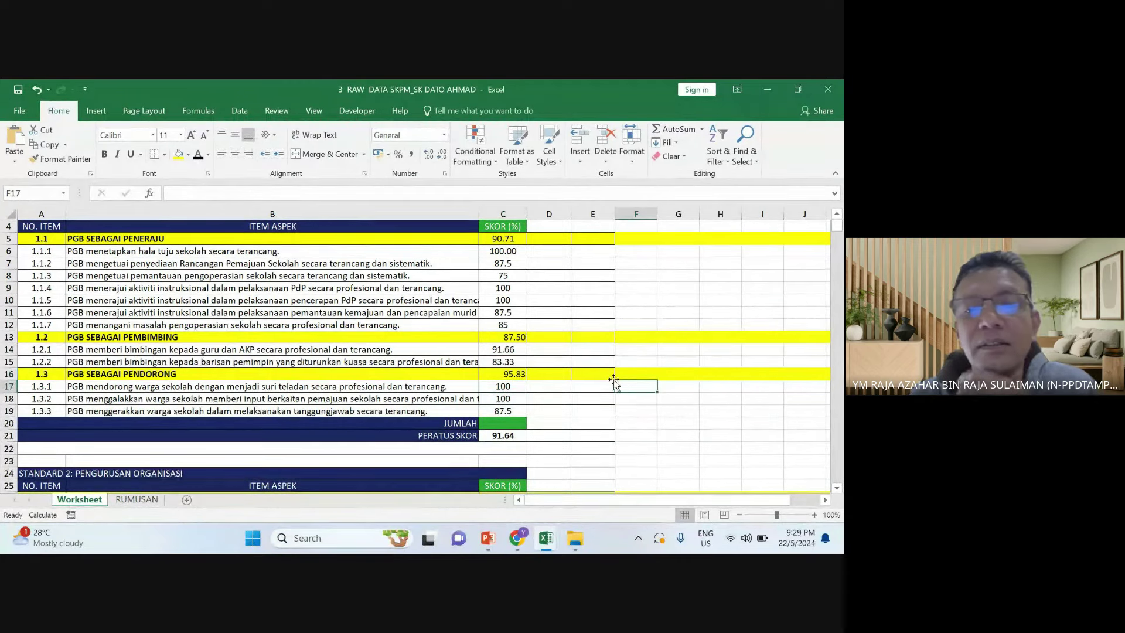
left_click(631, 303)
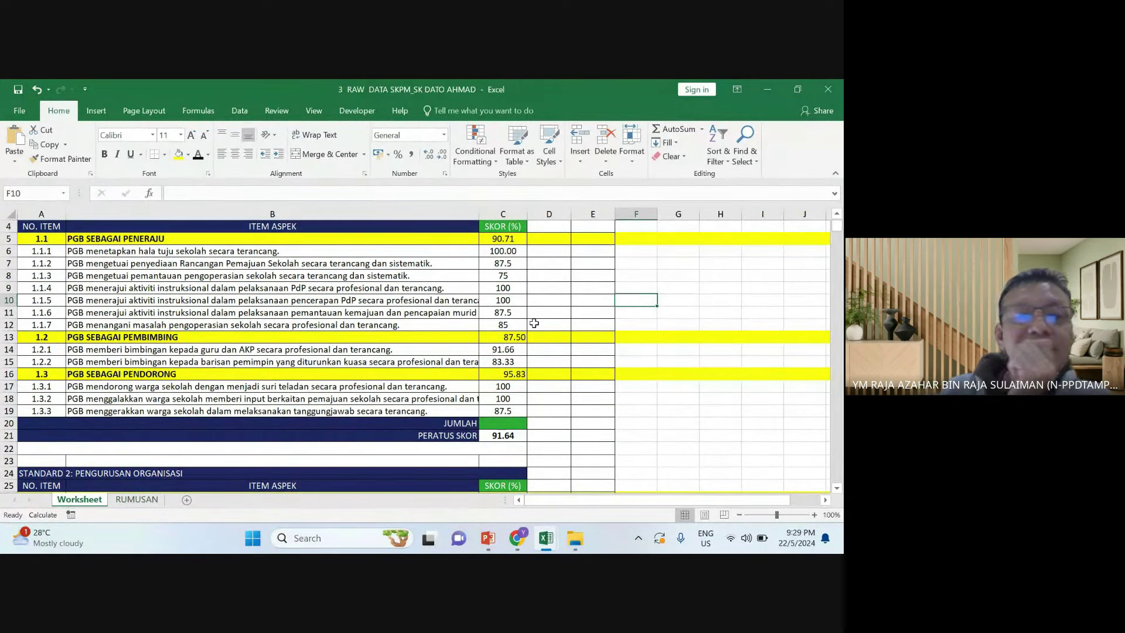
Widen column B slightly so that more of the item descriptions fits
scroll(534, 323, "down", 1)
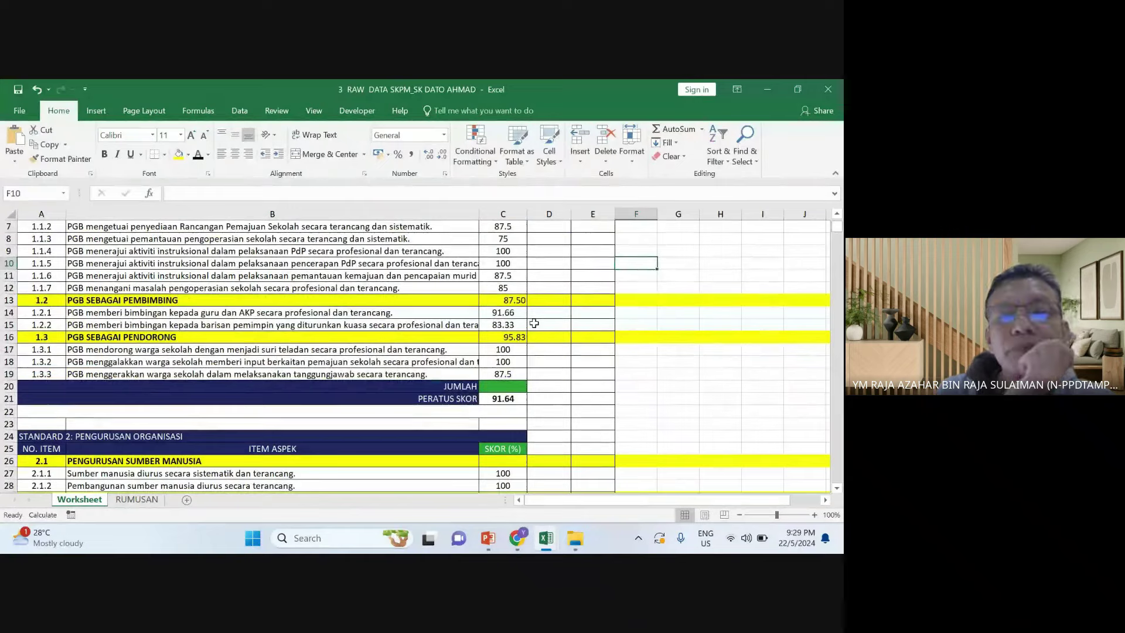
left_click_drag(479, 214, 486, 213)
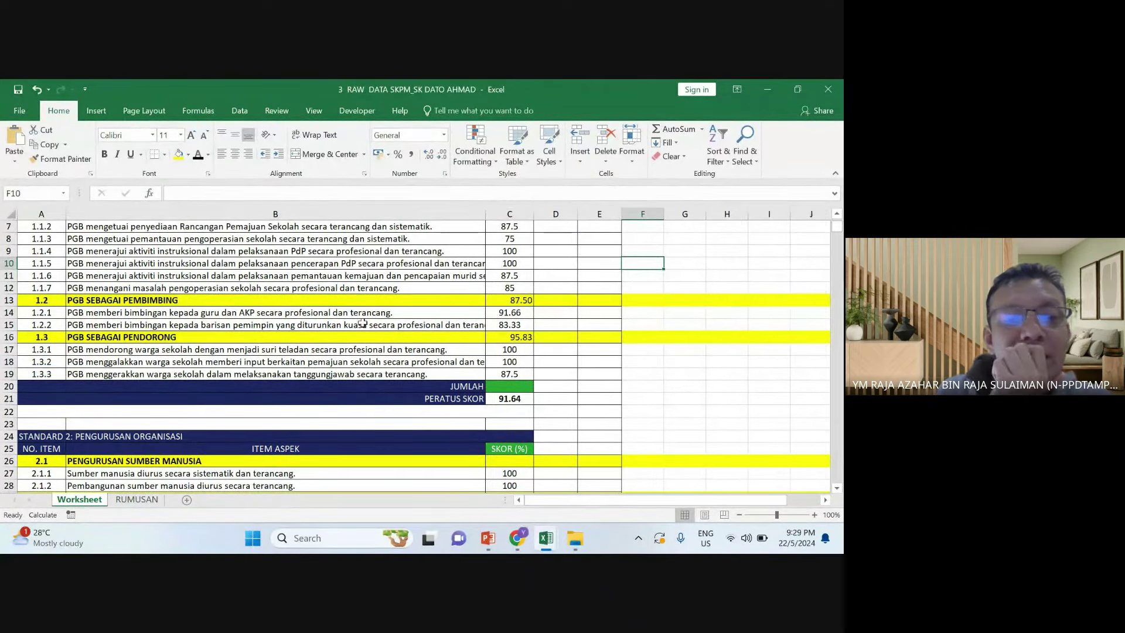
Try to average the two item scores of heading 2.1 in cell C26 with =sum(C27:C28)/2
scroll(363, 323, "down", 2)
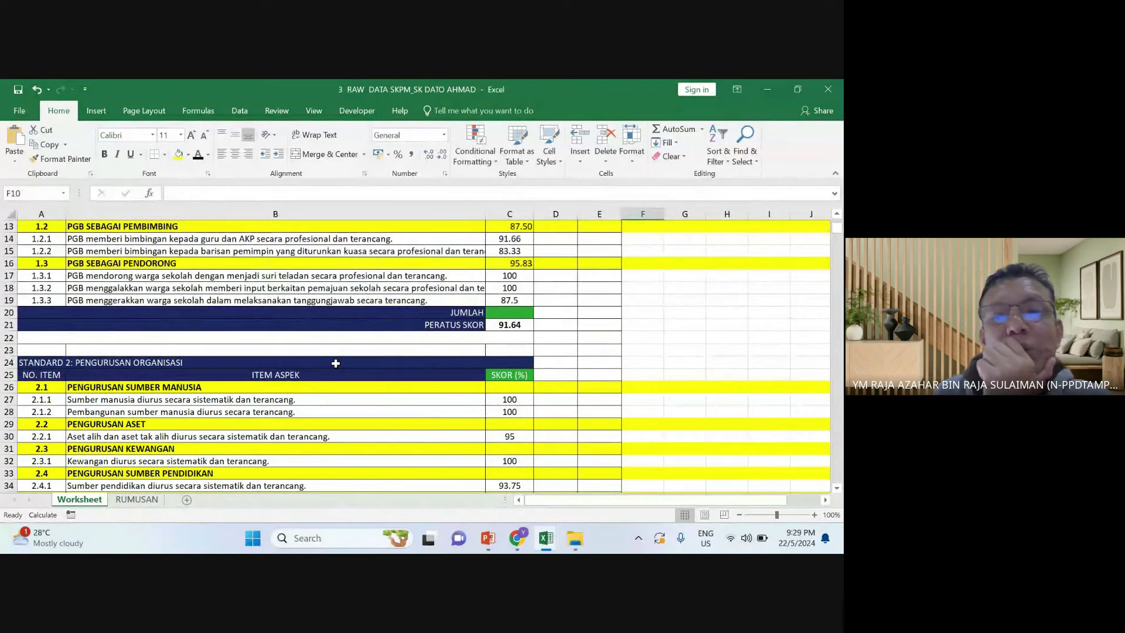
scroll(346, 362, "down", 1)
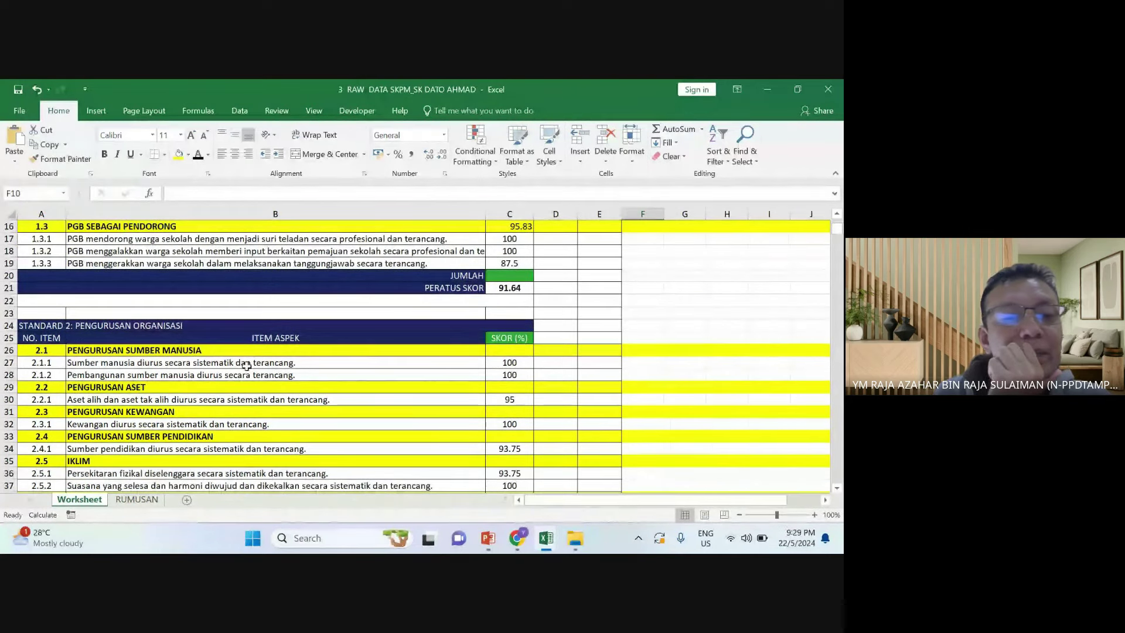
left_click(175, 351)
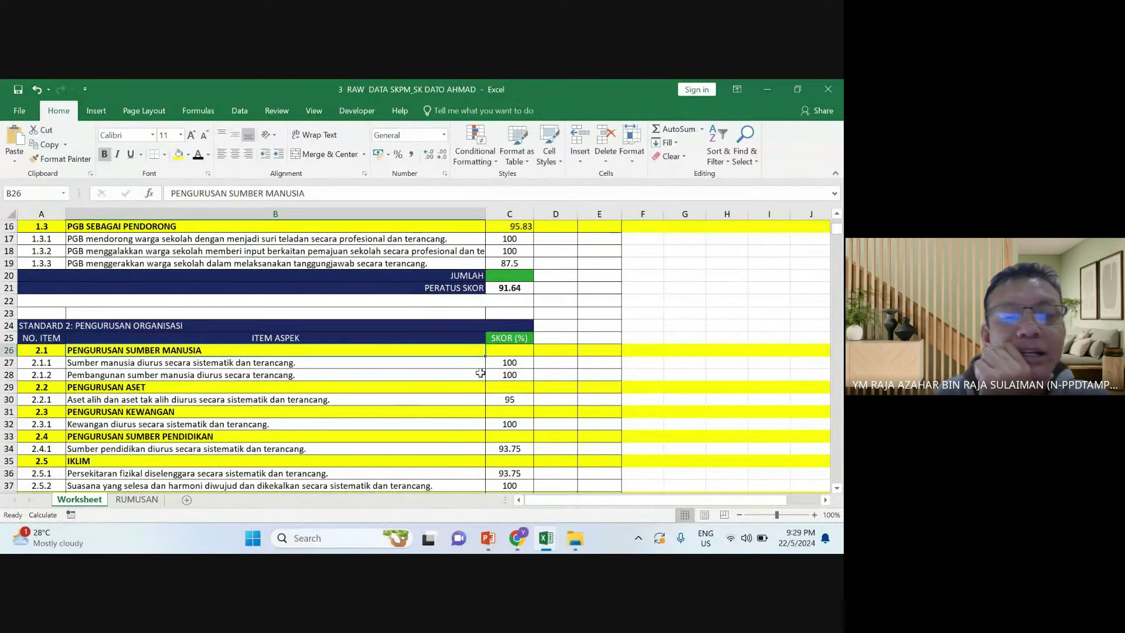
left_click(518, 350)
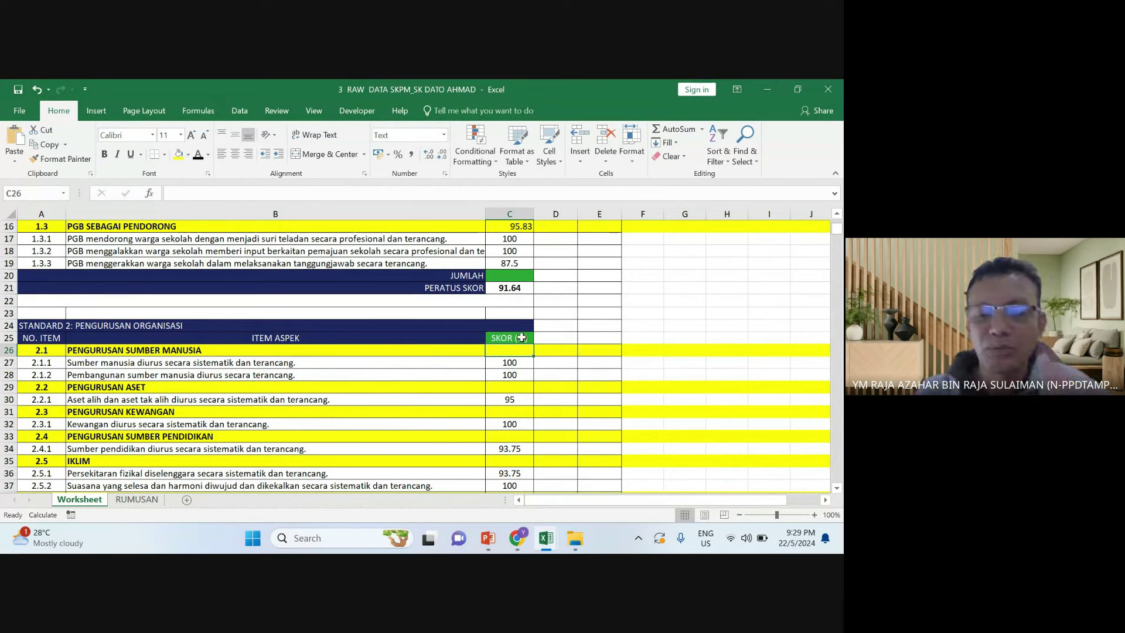
type("=sum")
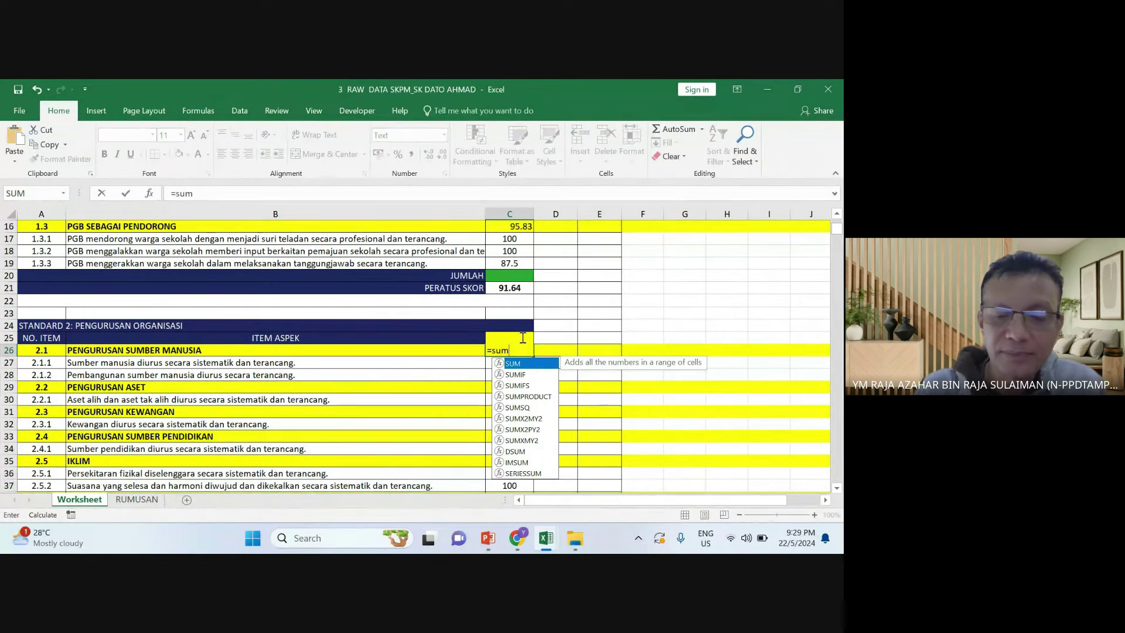
type("(")
left_click_drag(514, 375, 511, 362)
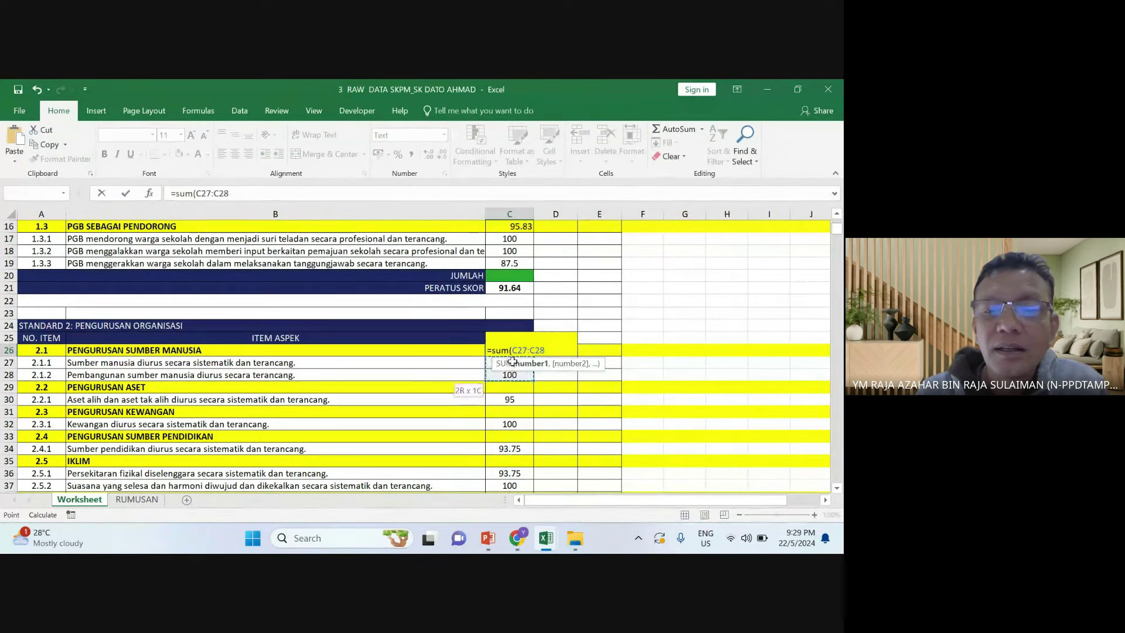
type(")/2")
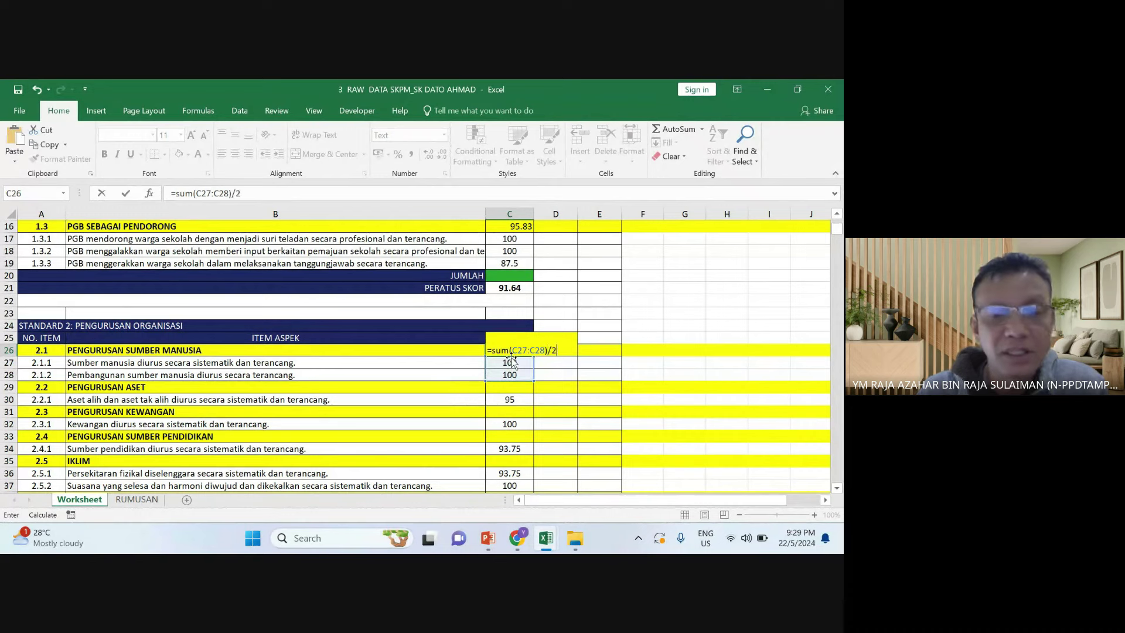
key("Return")
Clear the contents of cell C26 and change its number format to Number
left_click(499, 351)
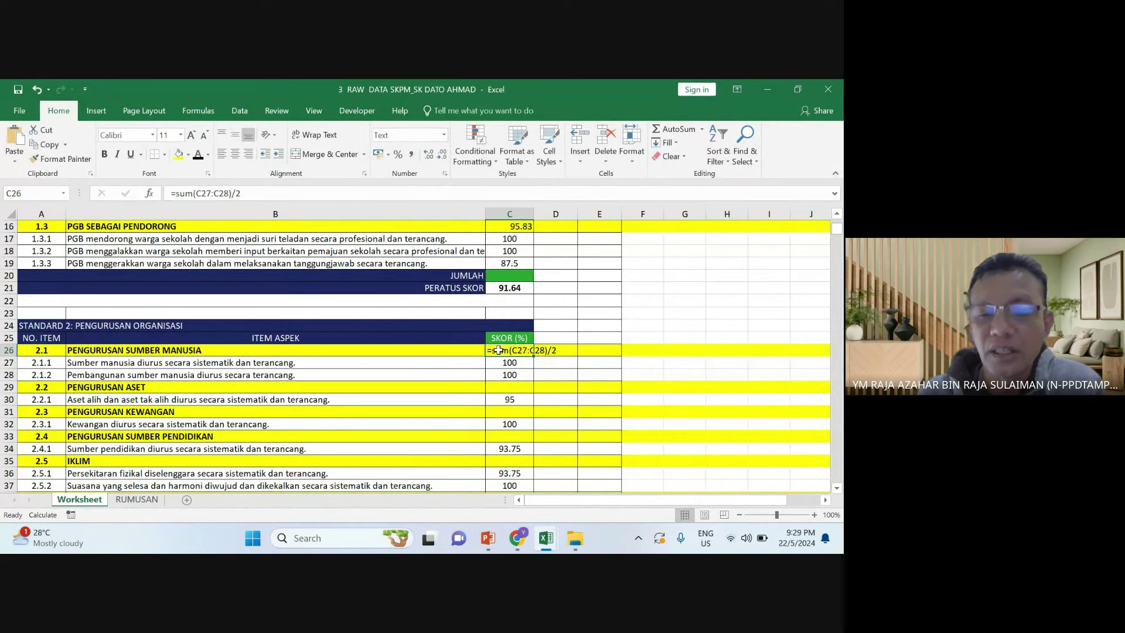
key("Delete")
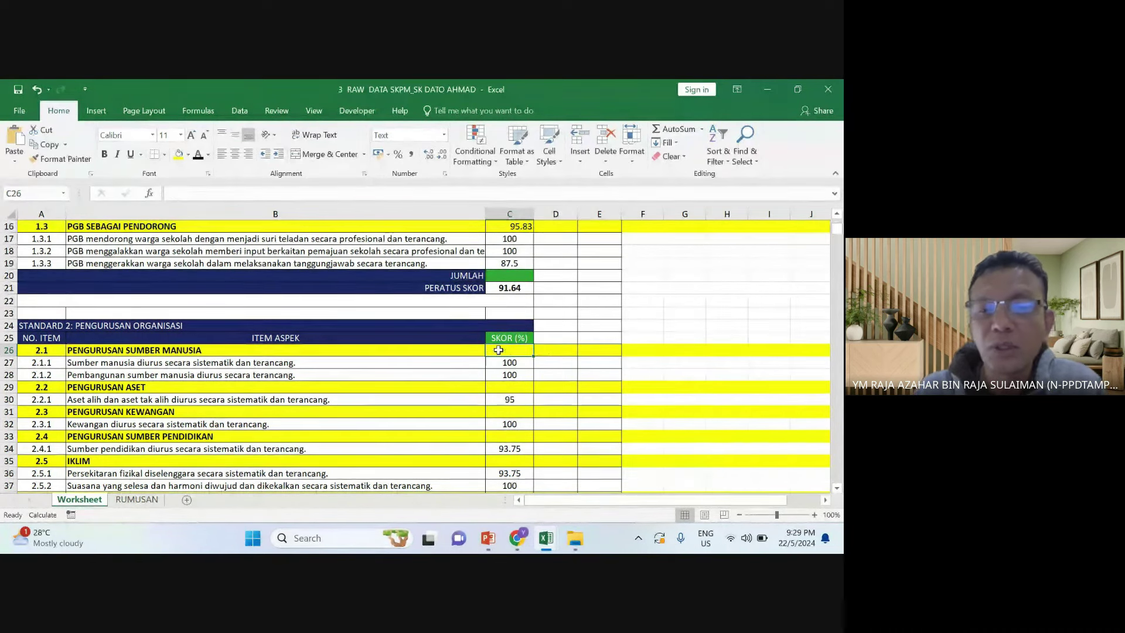
left_click(443, 134)
left_click(413, 176)
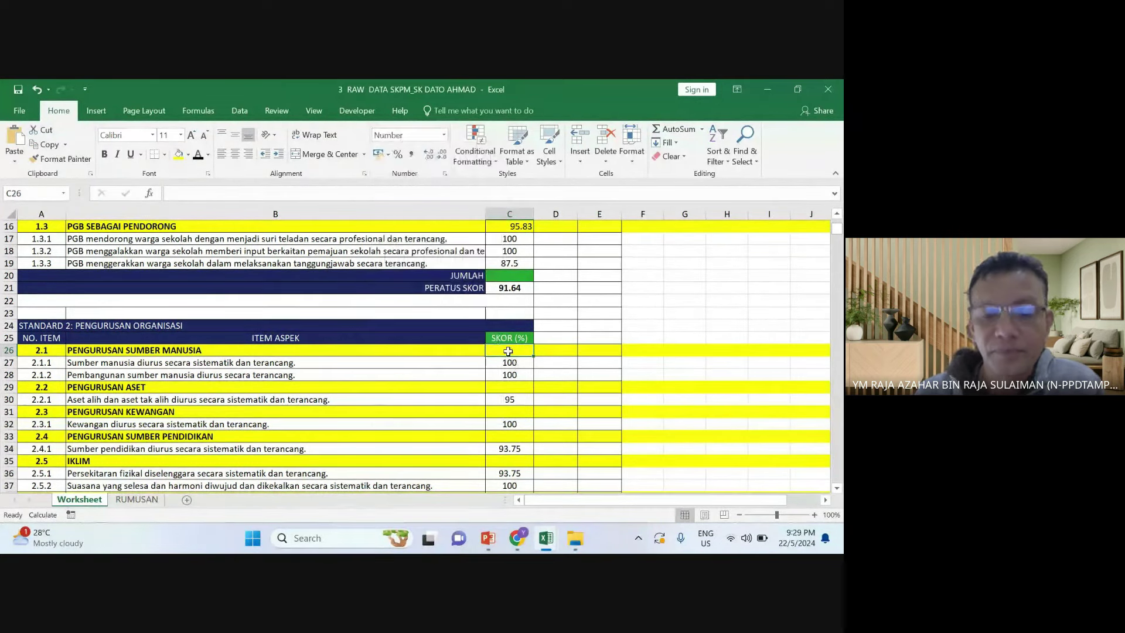
Enter the formula =sum(C27:C28)/2 in the cleared cell C26 to average heading 2.1's item scores, and centre the cell
type("=sum")
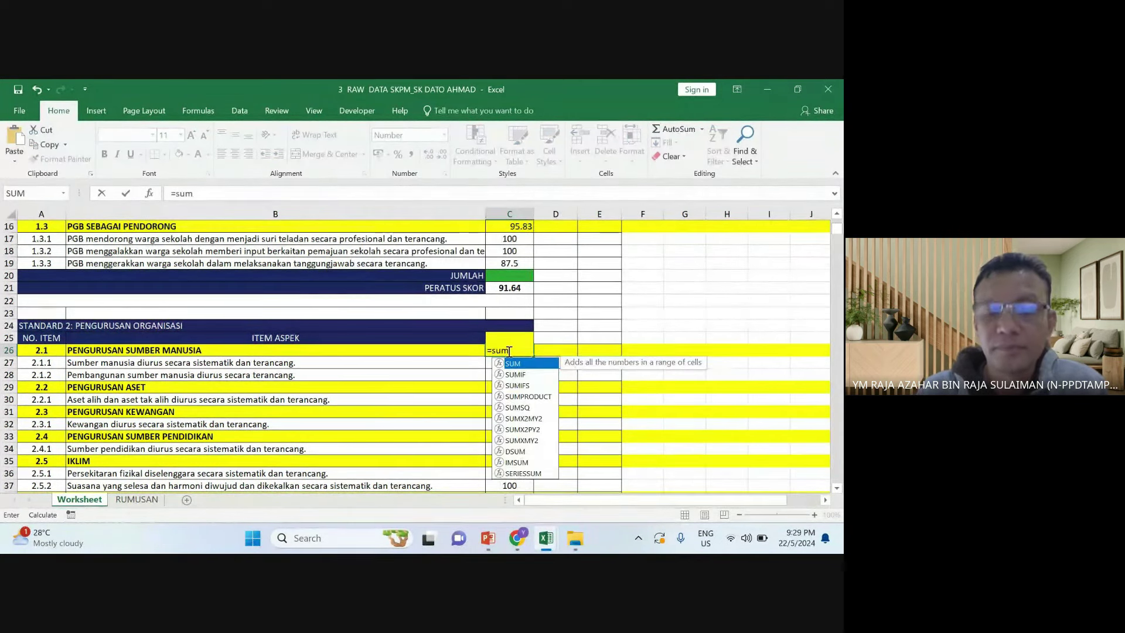
type("(")
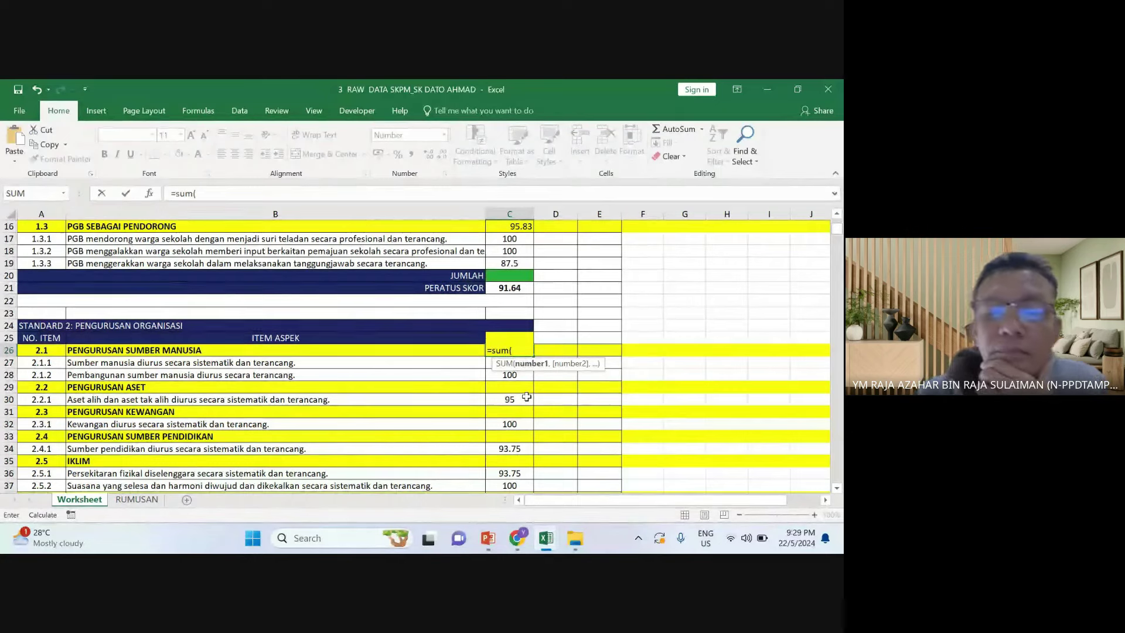
left_click_drag(504, 377, 504, 367)
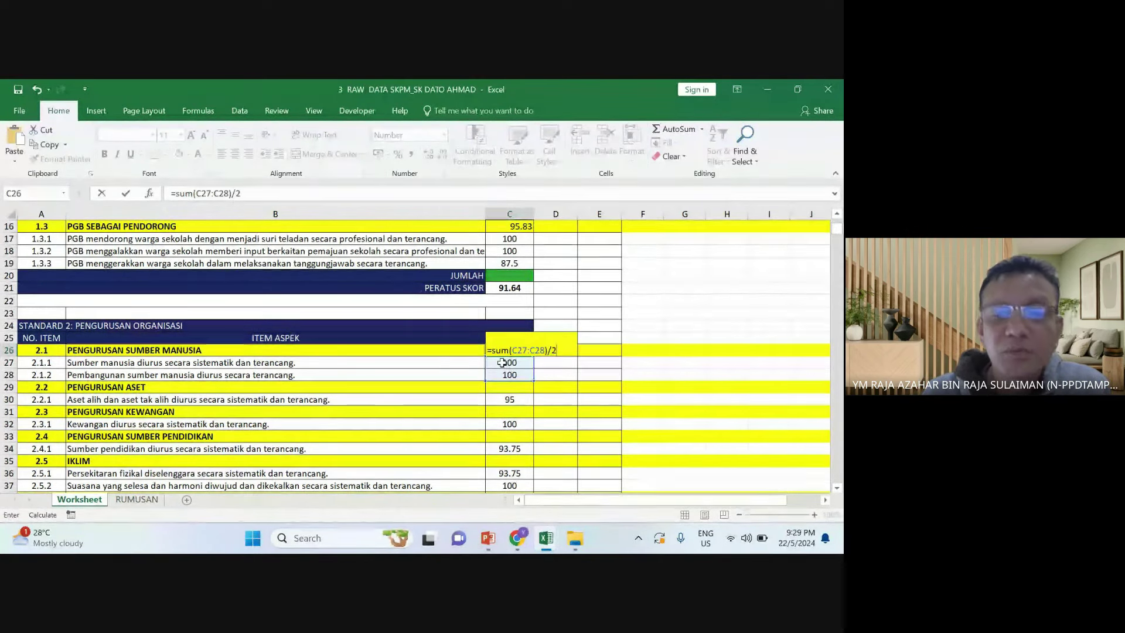
key("Return")
left_click(510, 351)
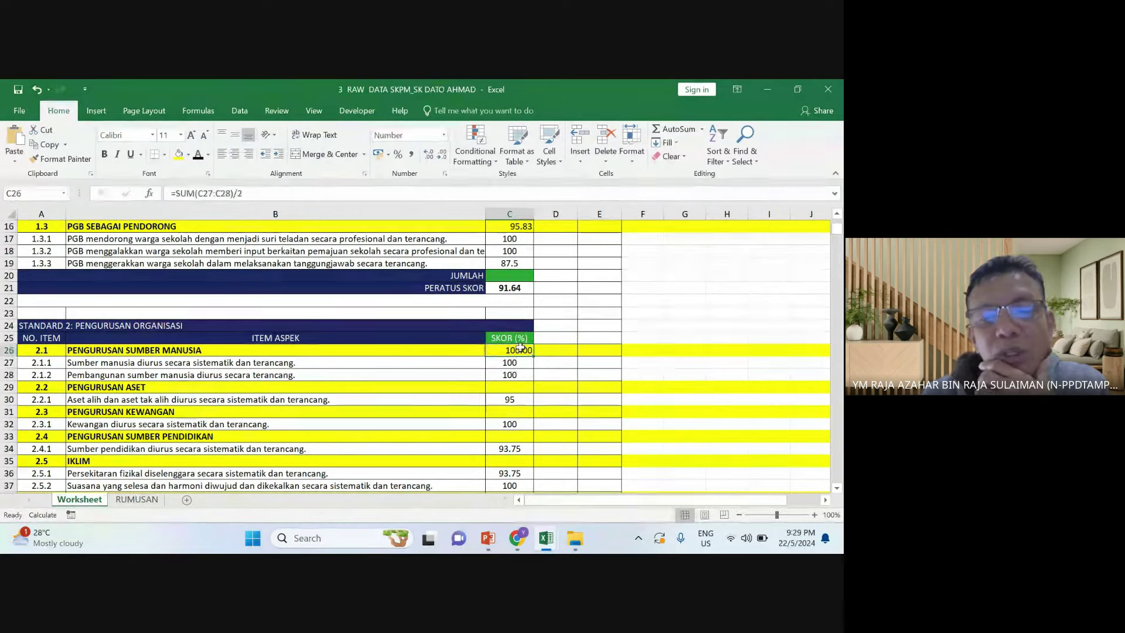
left_click(627, 389)
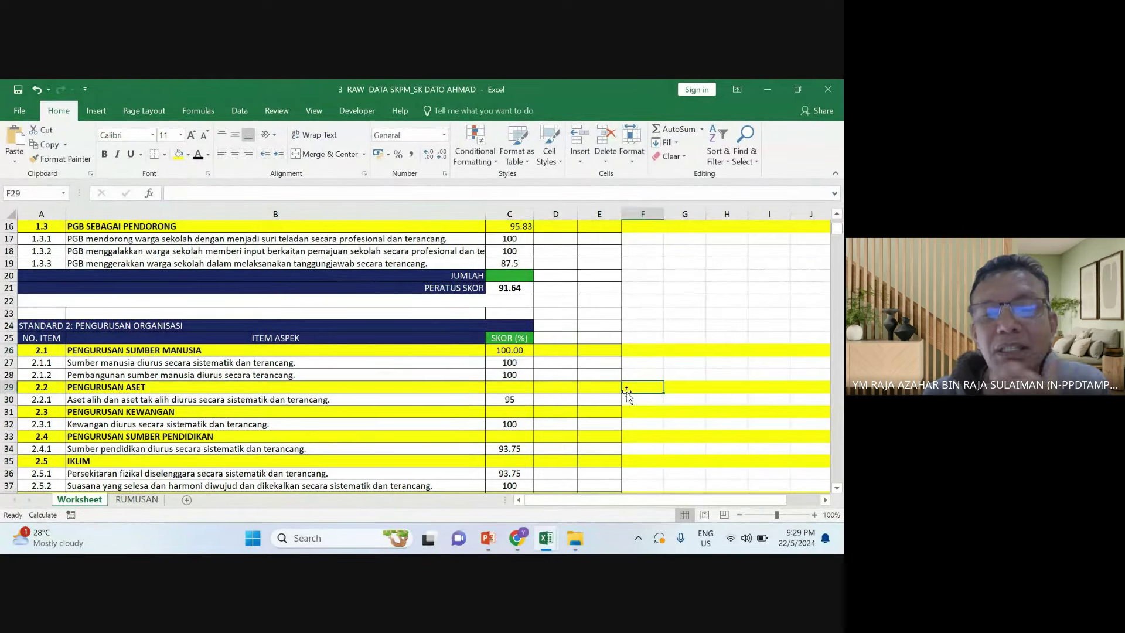
Copy the single item scores in C30, C32 and C34 up into the score cells of headings 2.2, 2.3 and 2.4
scroll(518, 364, "down", 6)
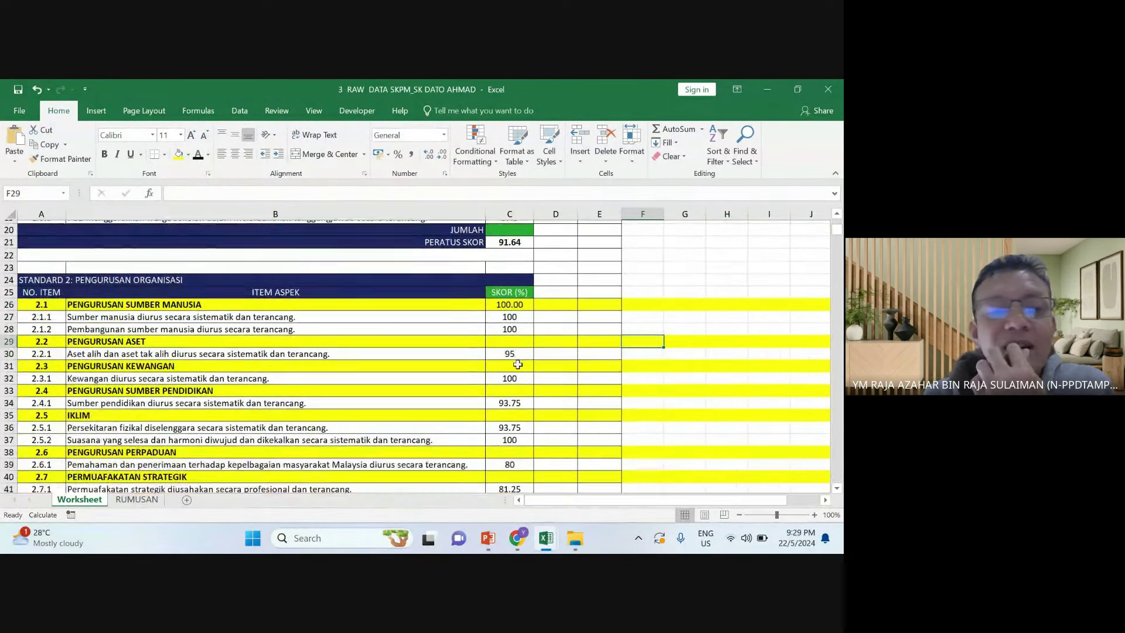
scroll(509, 367, "down", 1)
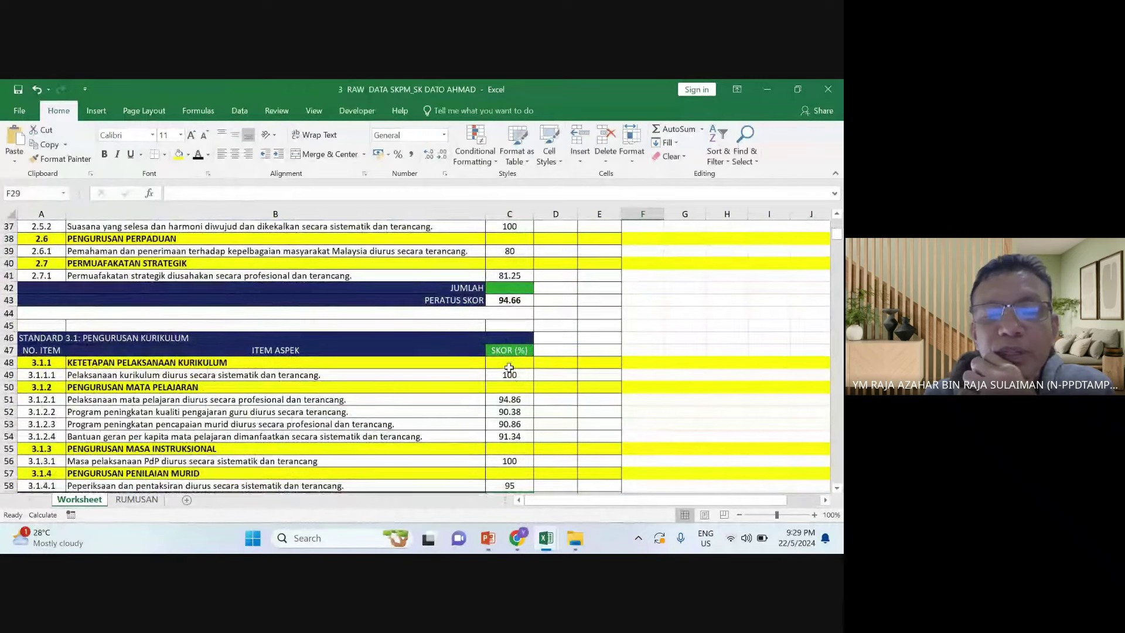
scroll(509, 367, "up", 4)
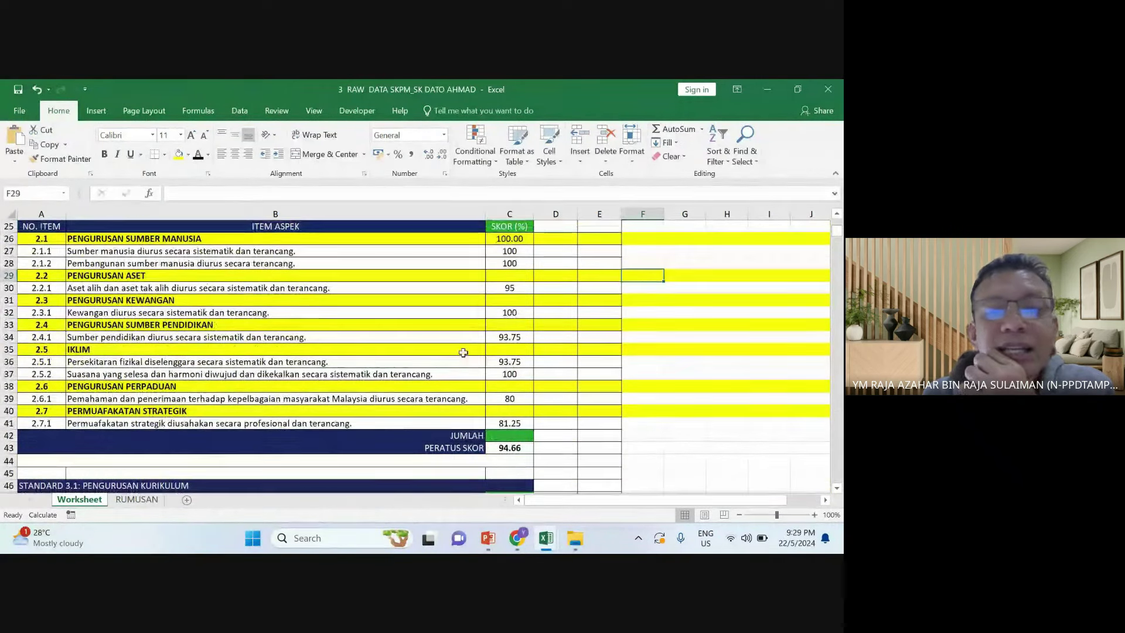
left_click(236, 300)
scroll(235, 300, "up", 3)
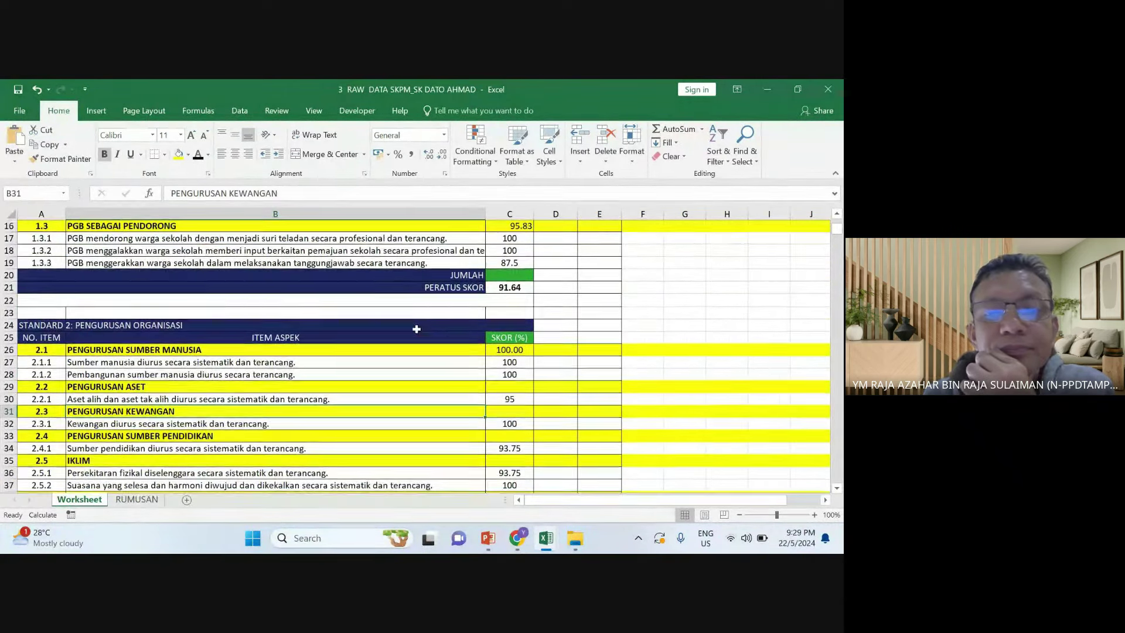
left_click(8, 387)
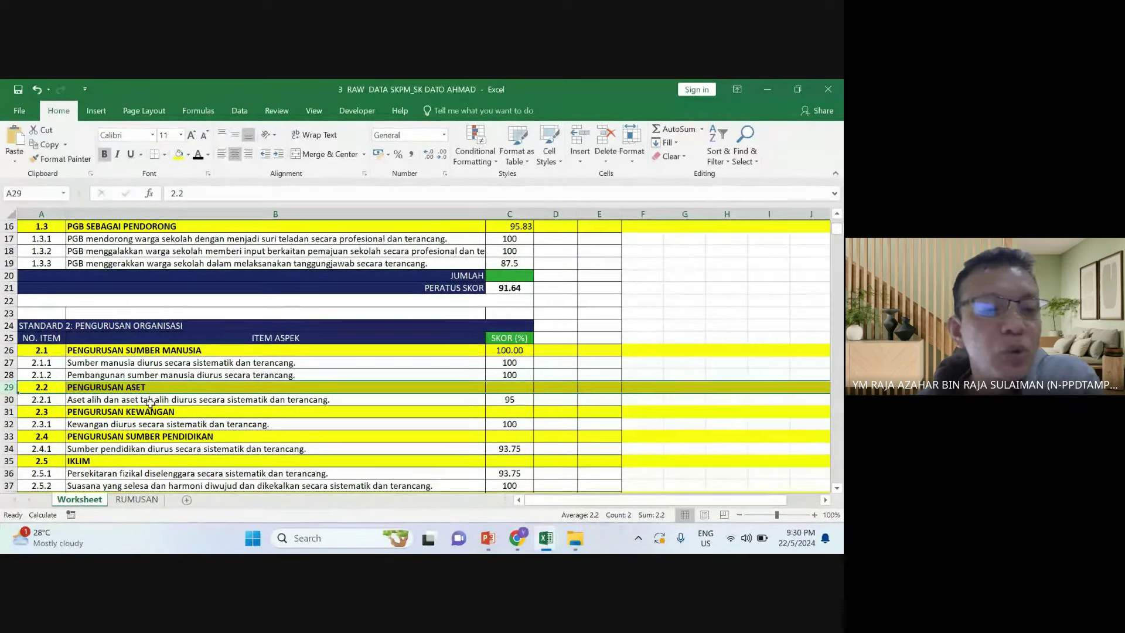
left_click(519, 399)
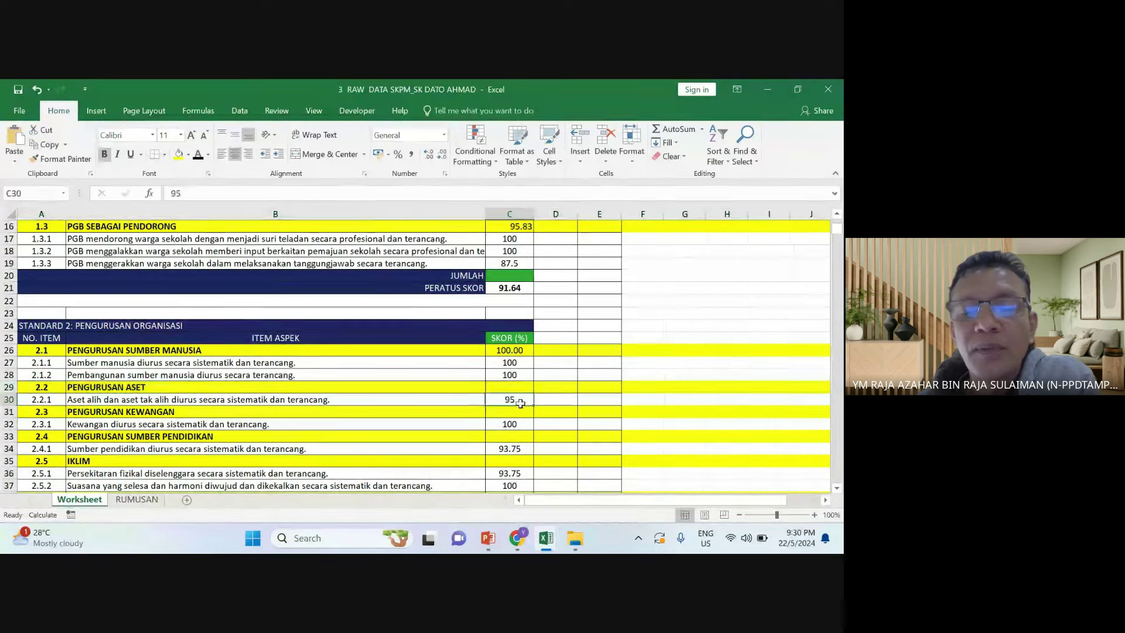
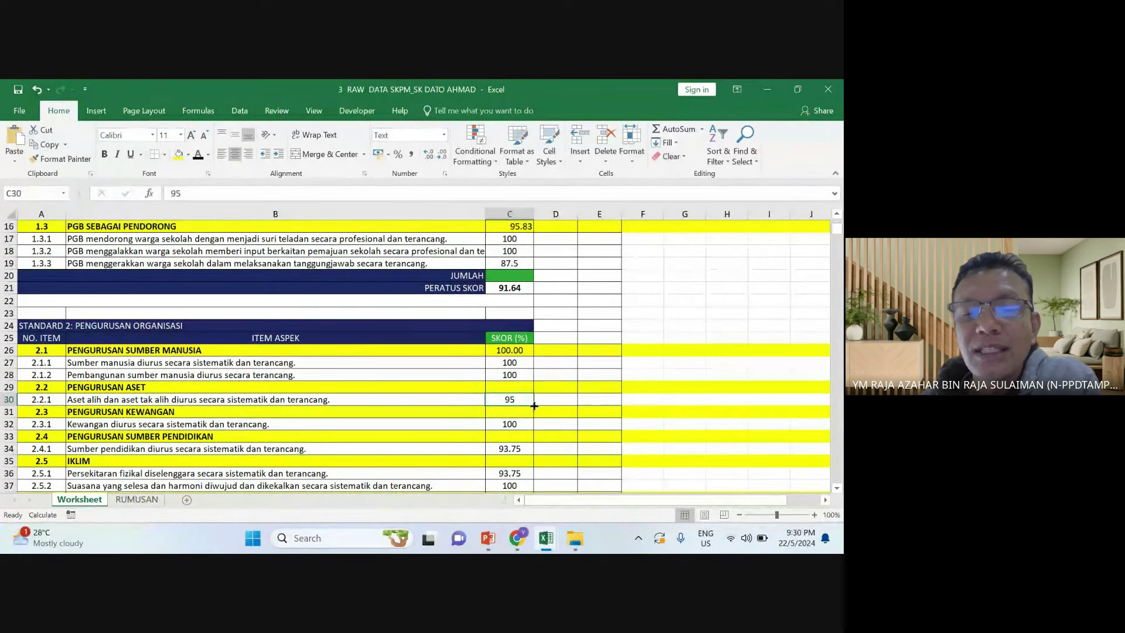
left_click_drag(534, 405, 535, 386)
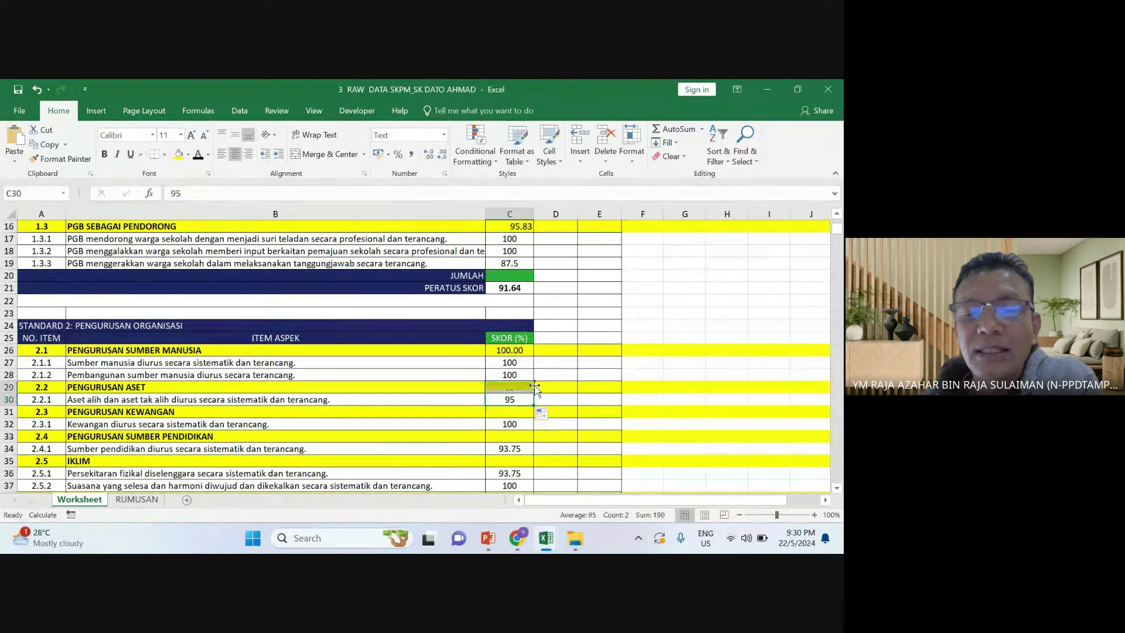
left_click(523, 424)
left_click_drag(534, 430, 533, 409)
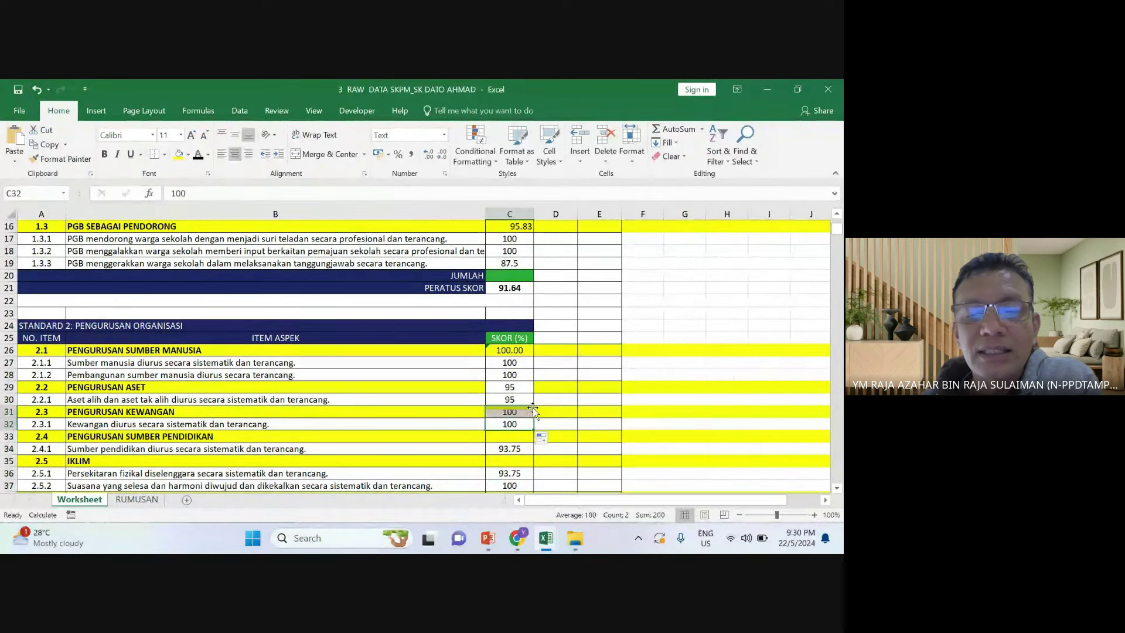
left_click(520, 449)
left_click_drag(534, 461, 534, 433)
Quit the Telegram app running in the background and return to the worksheet
left_click(815, 389)
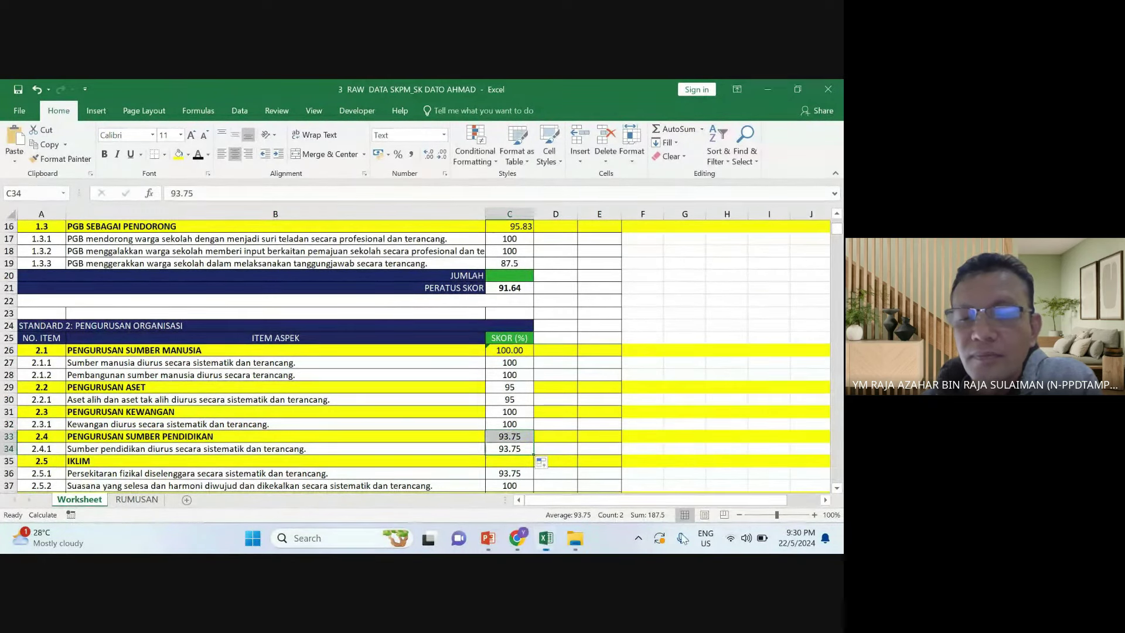
left_click(639, 538)
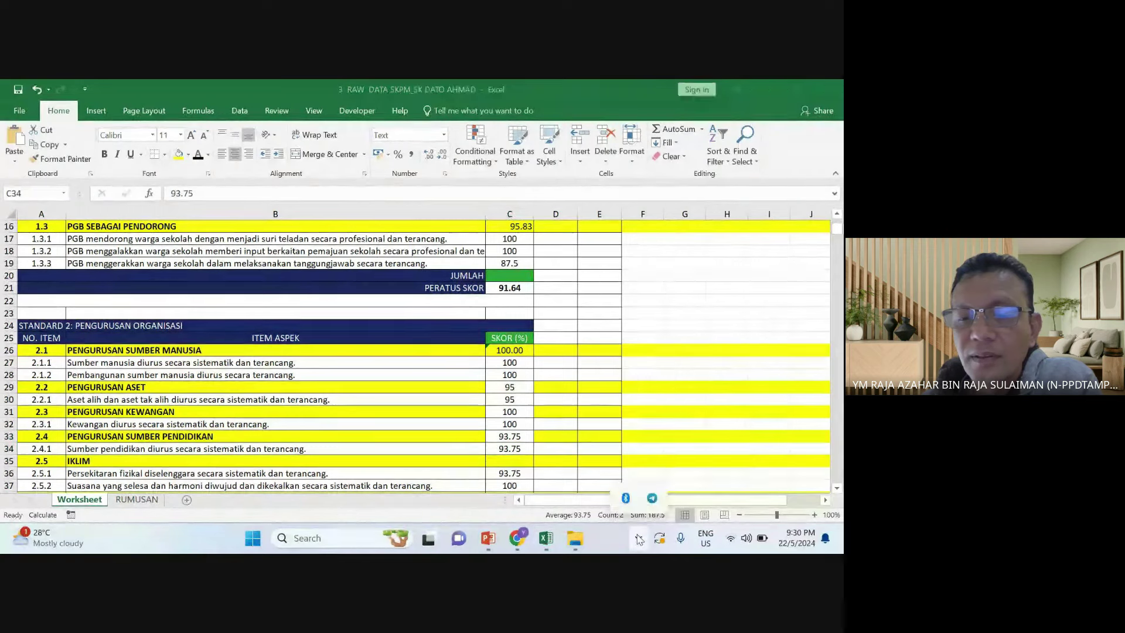
right_click(650, 498)
left_click(674, 491)
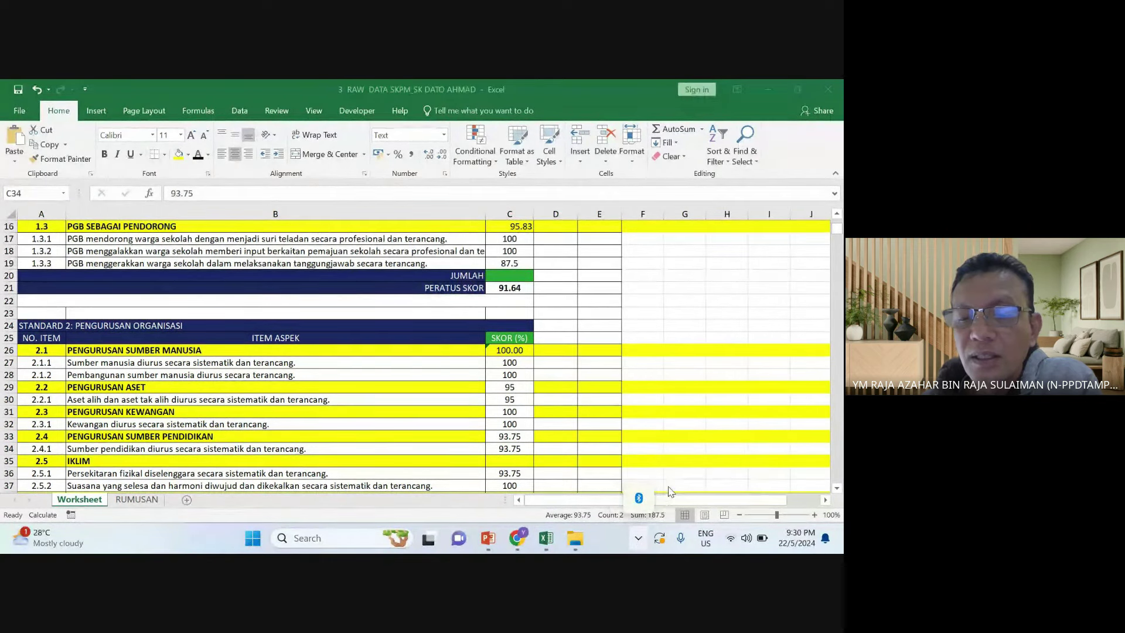
left_click(590, 413)
Copy the single item scores in C39 and C41 up into the score cells of headings 2.6 and 2.7
scroll(590, 412, "down", 2)
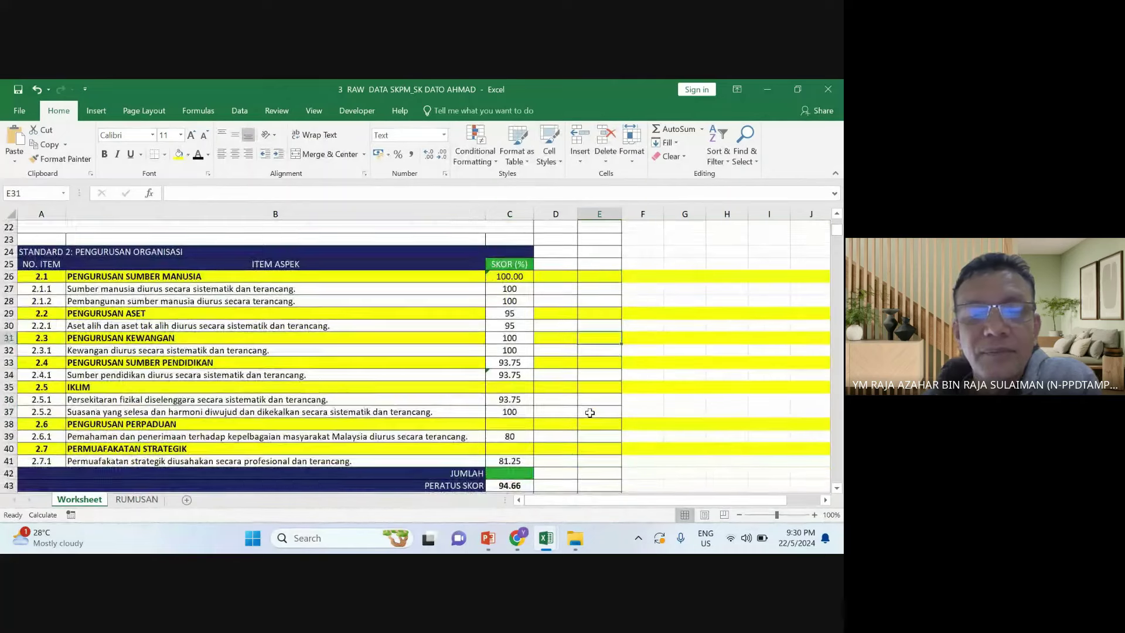
left_click(512, 459)
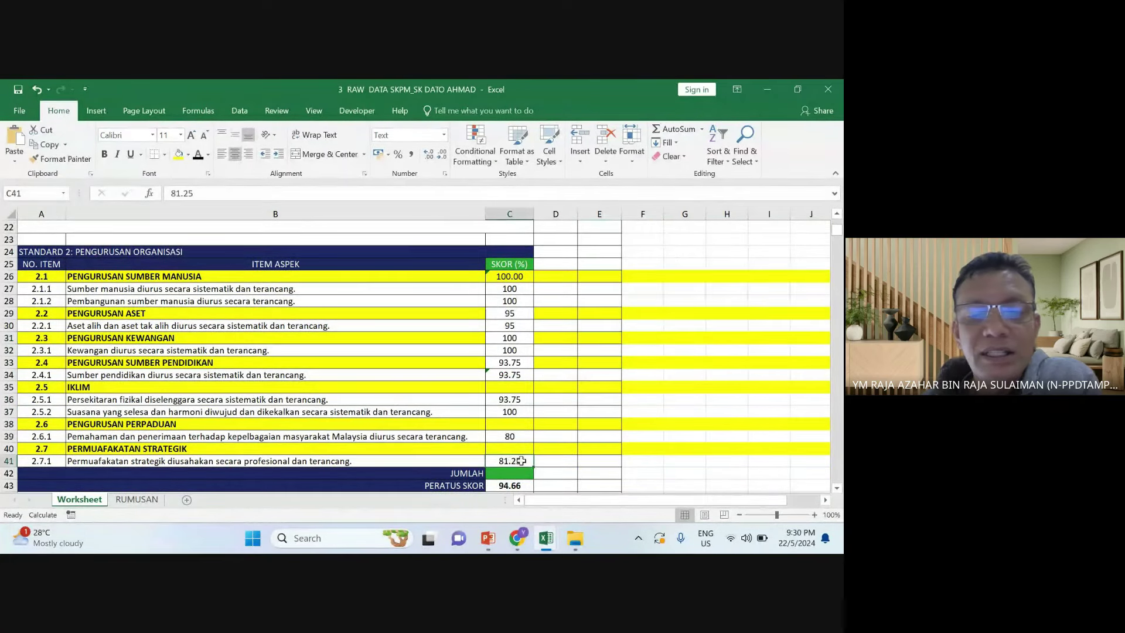
left_click(523, 434)
left_click_drag(533, 440, 532, 428)
left_click(523, 461)
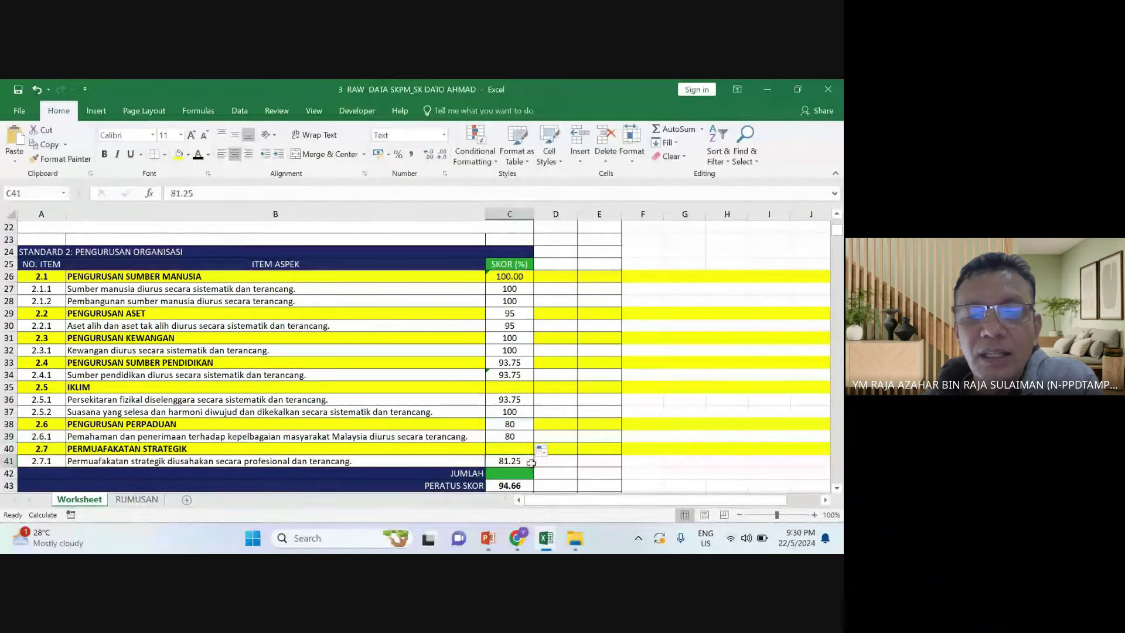
left_click_drag(533, 467, 532, 451)
left_click(584, 431)
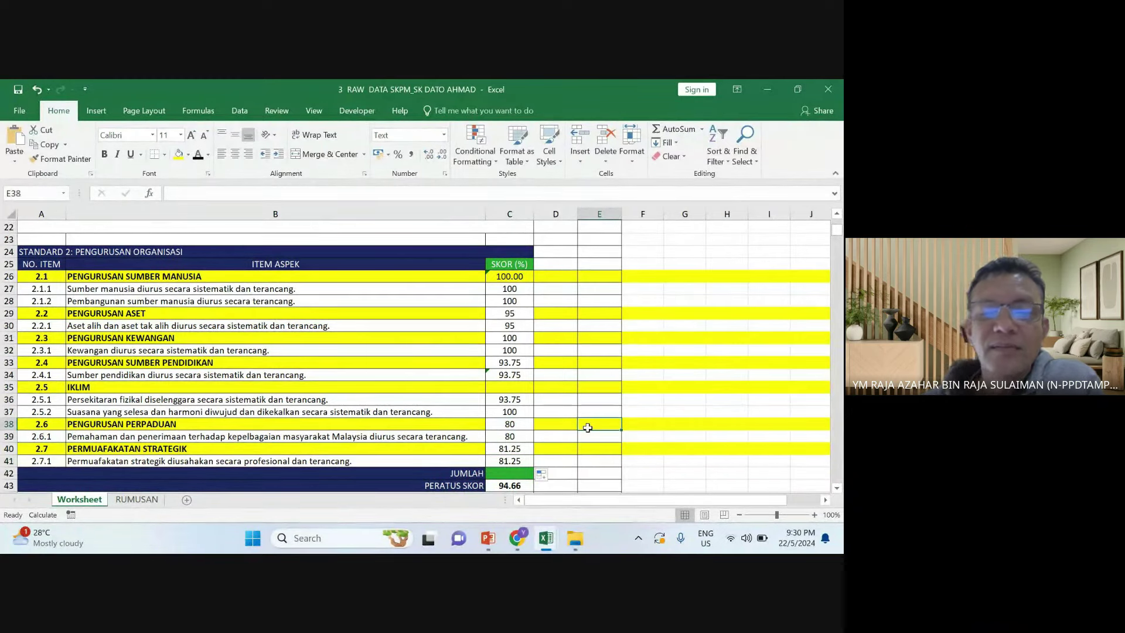
Copy the single item score in C49 up into the score cell of heading 3.1.1
scroll(587, 428, "down", 1)
scroll(588, 428, "down", 3)
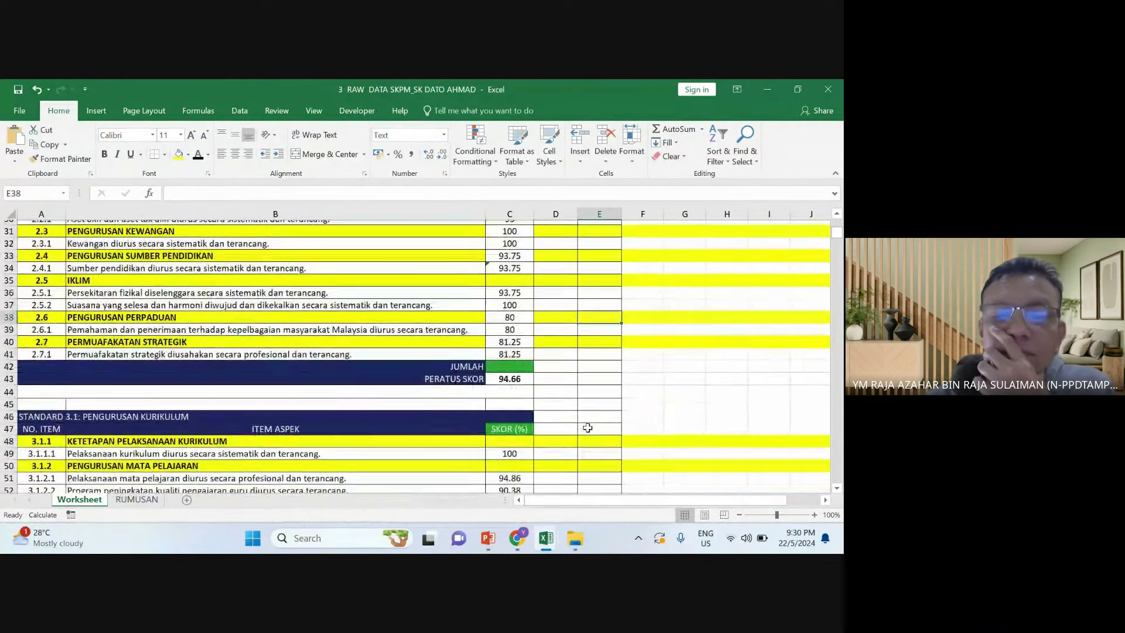
scroll(587, 428, "down", 1)
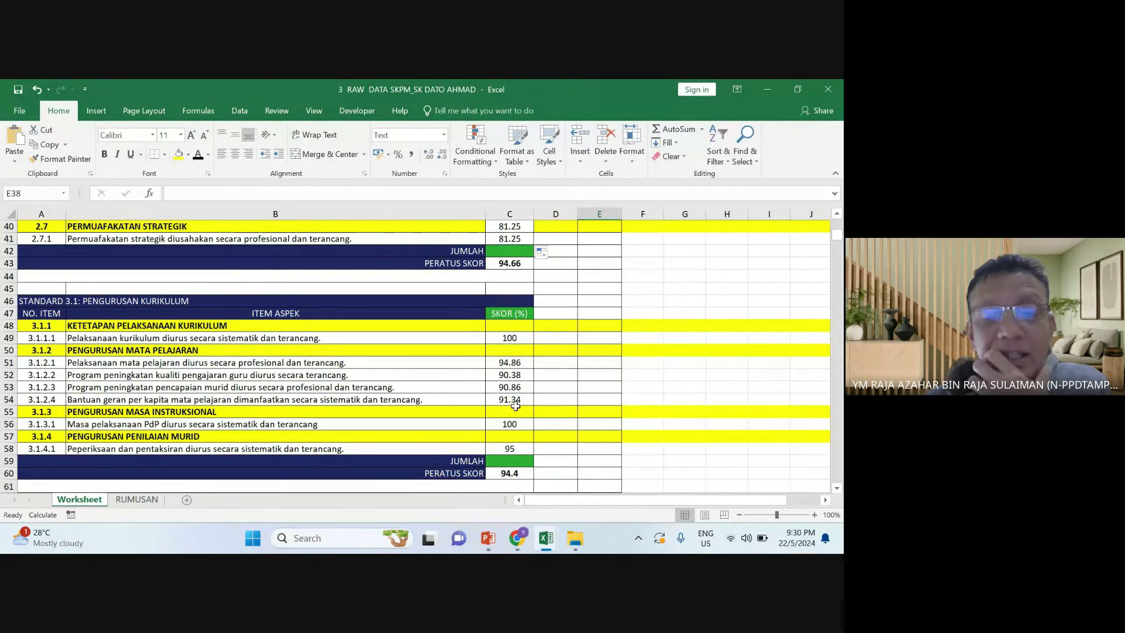
left_click(515, 383)
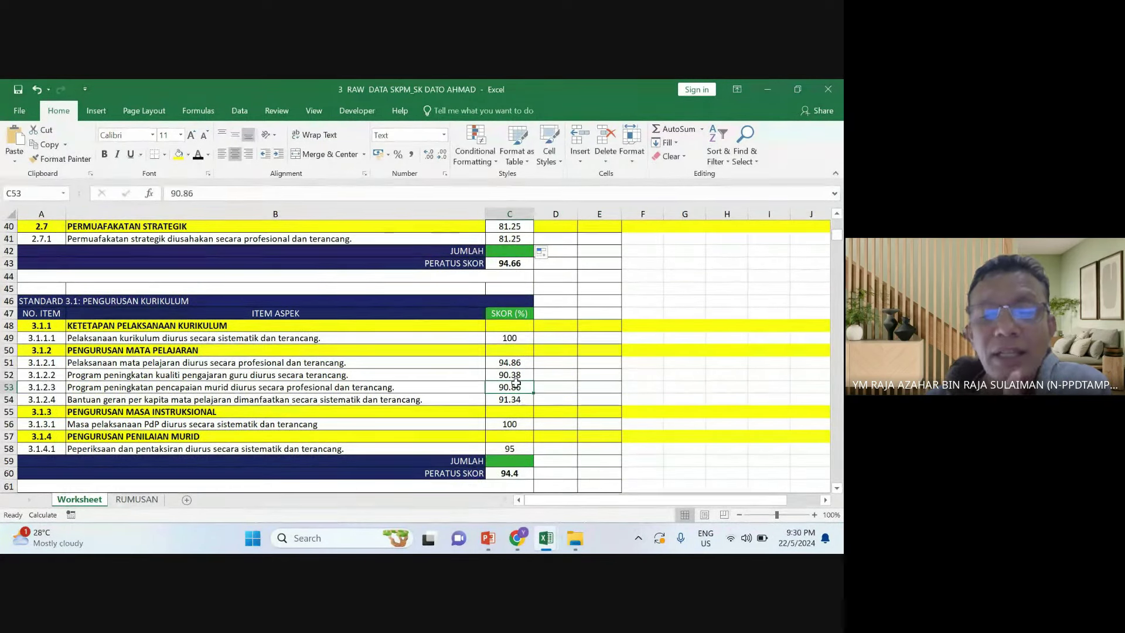
left_click(511, 349)
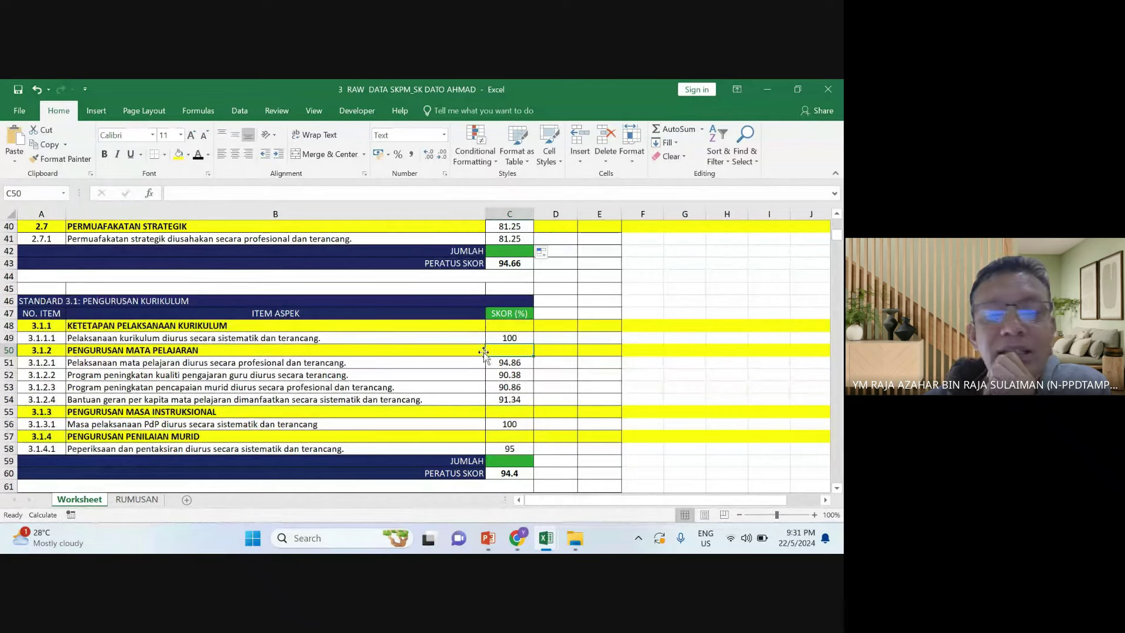
left_click(505, 341)
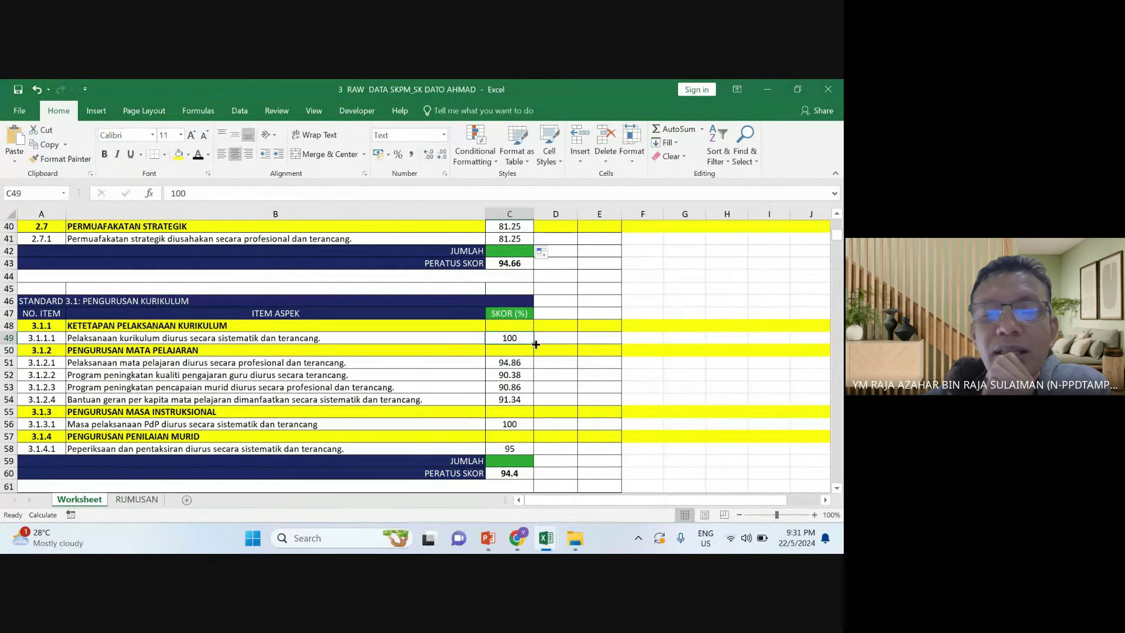
left_click_drag(532, 344, 530, 322)
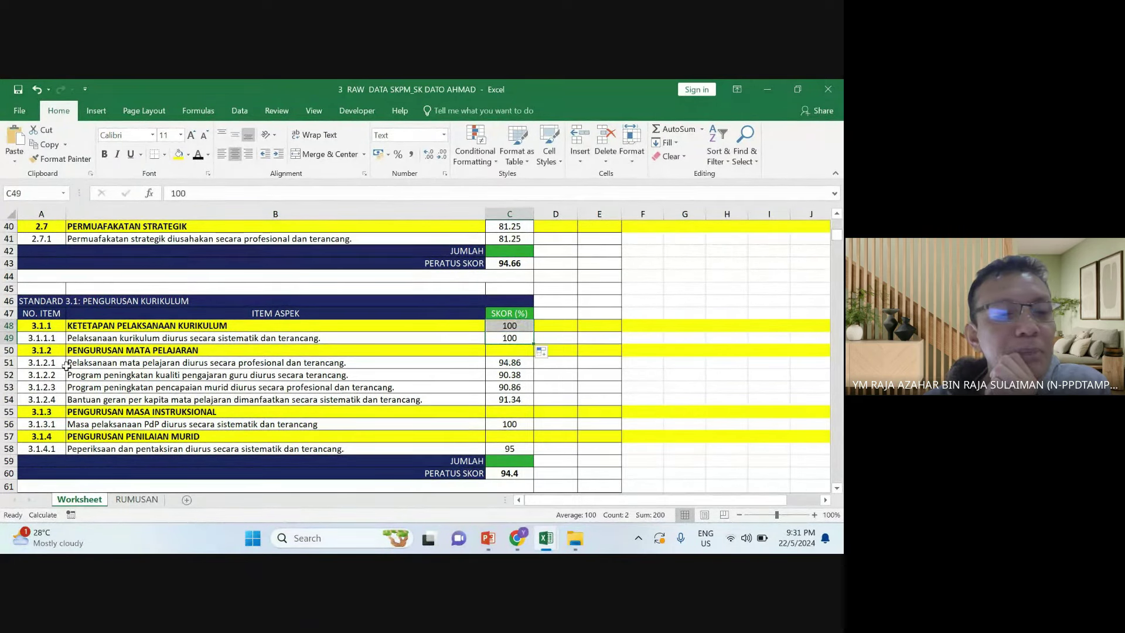
Try to average heading 3.1.2's item scores by entering the formula =sum(C52:C54)/4 in cell C50
left_click_drag(9, 362, 40, 399)
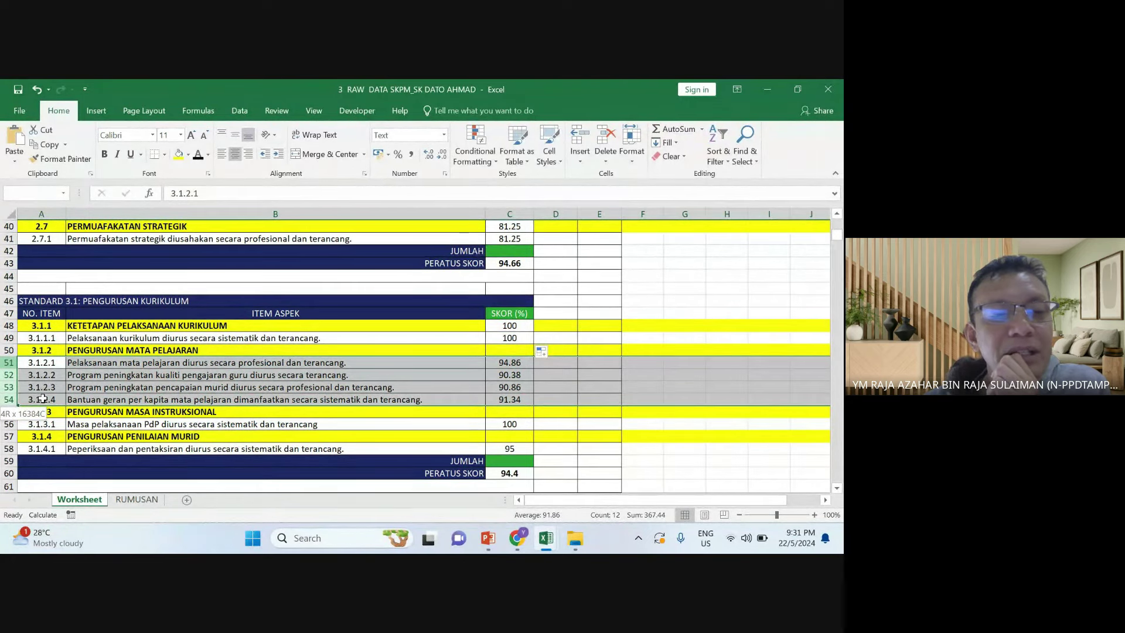
left_click_drag(43, 399, 43, 398)
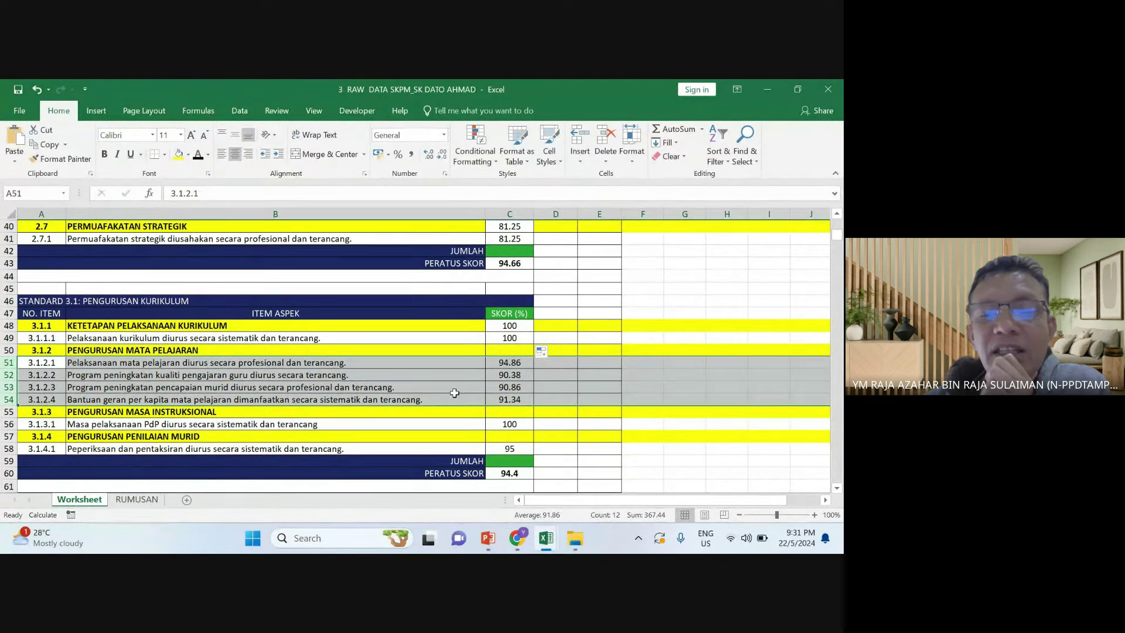
left_click(511, 397)
left_click(514, 349)
type("=s")
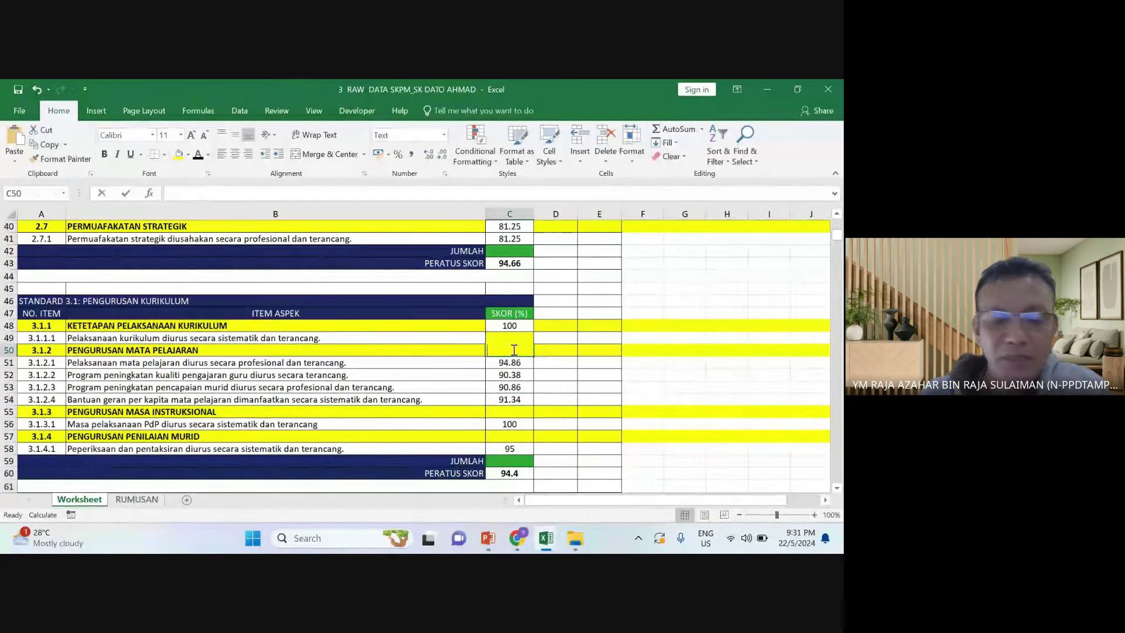
type("um(")
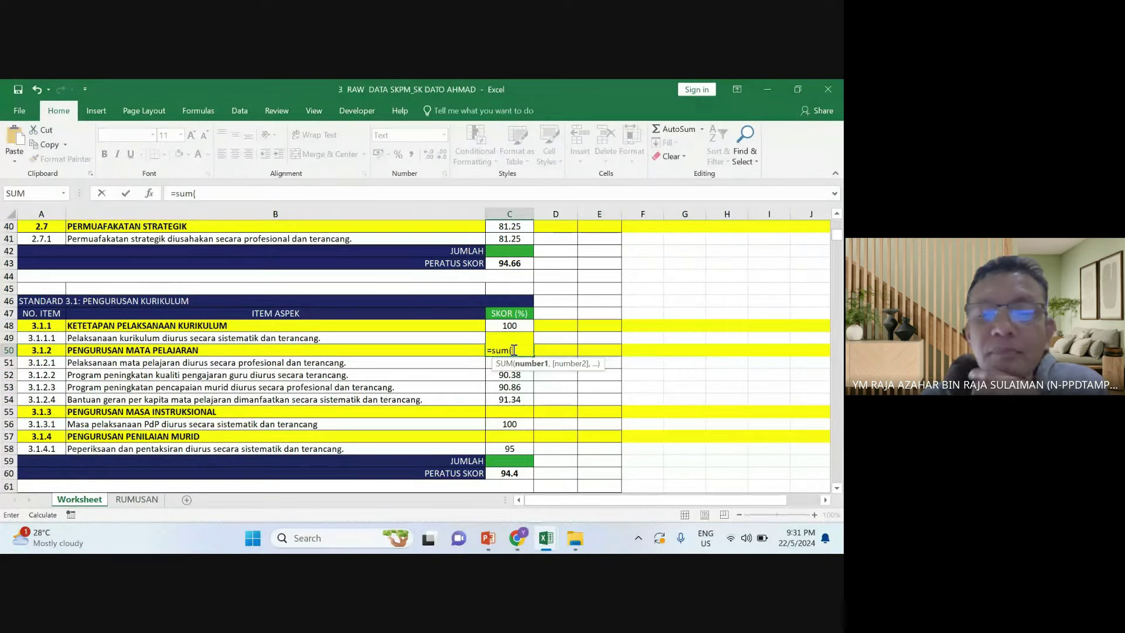
left_click_drag(493, 401, 495, 374)
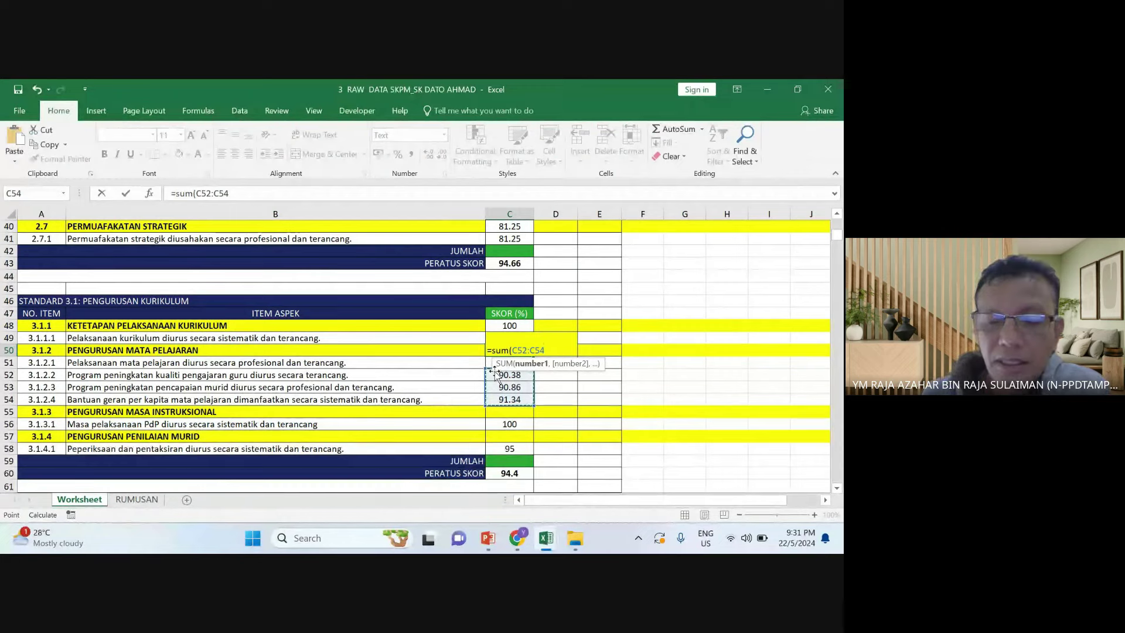
type(")/4")
key("Return")
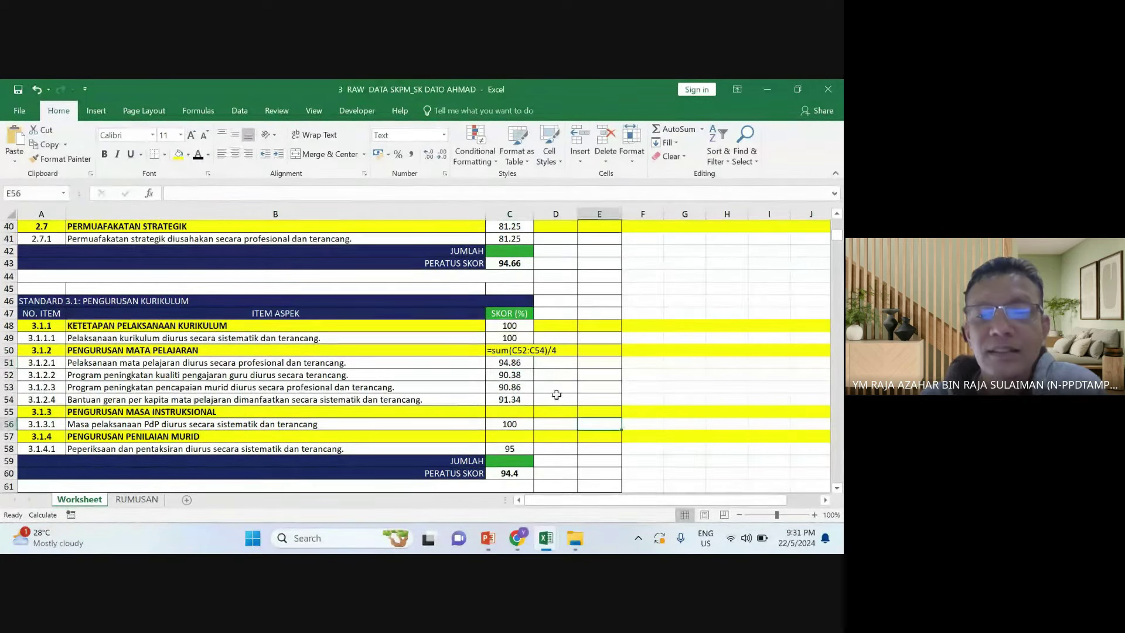
Clear the formula text from cell C50 and set the cell's format to Number
left_click(520, 350)
key("Delete")
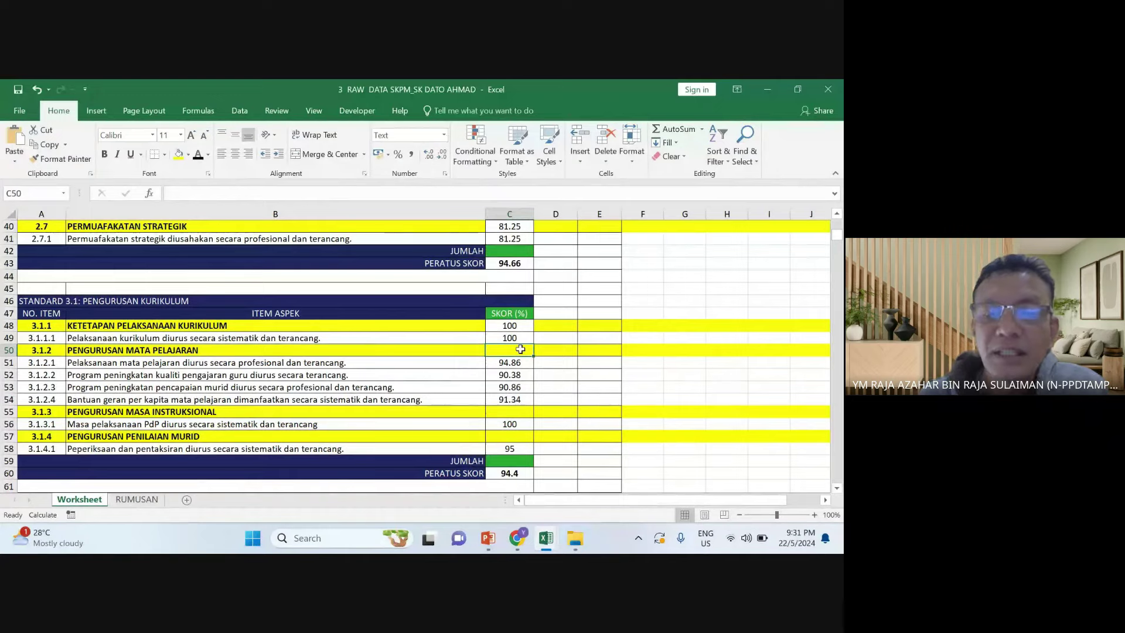
left_click(443, 138)
left_click(431, 179)
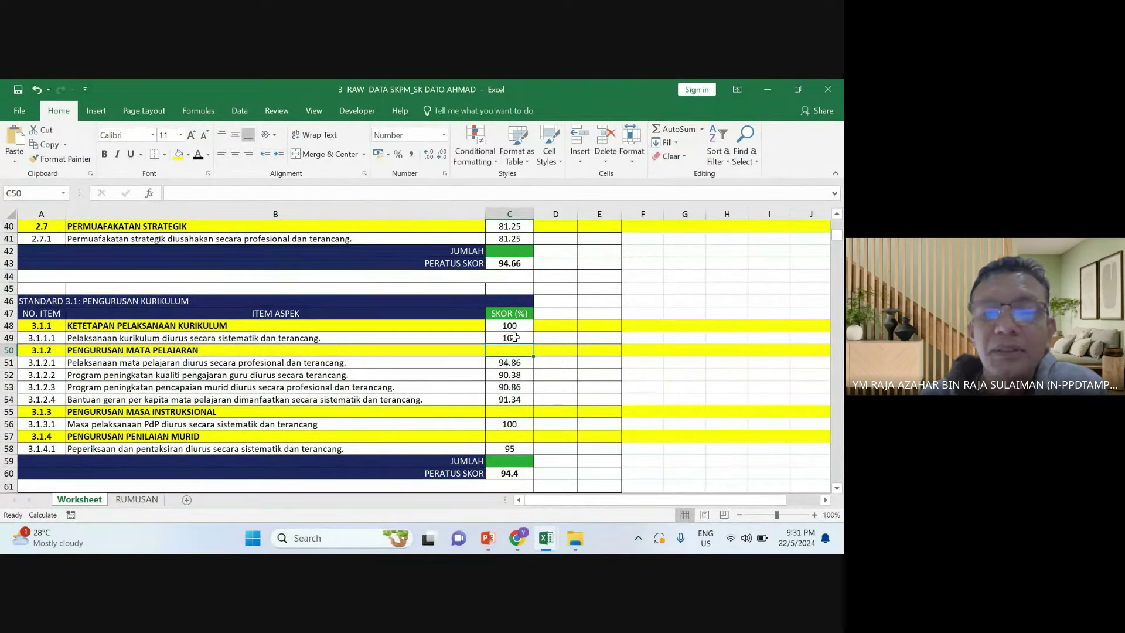
Enter the formula =sum(C51:C54)/4 in C50 to average heading 3.1.2's item scores, and centre the cell
type("=sum")
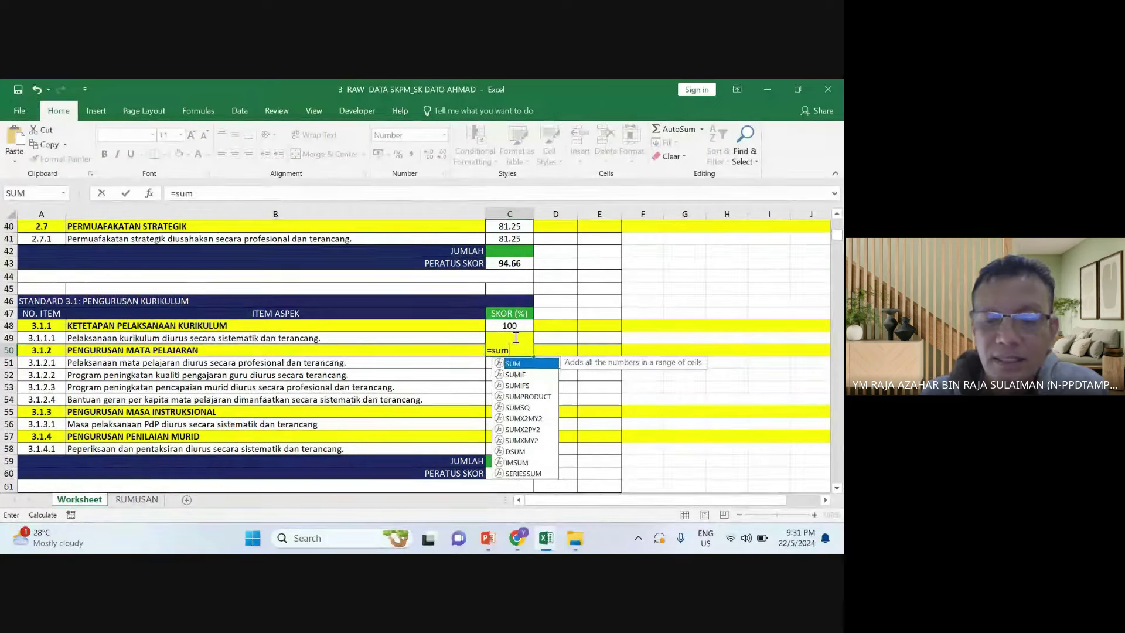
type("(")
left_click_drag(506, 393, 514, 368)
type(")")
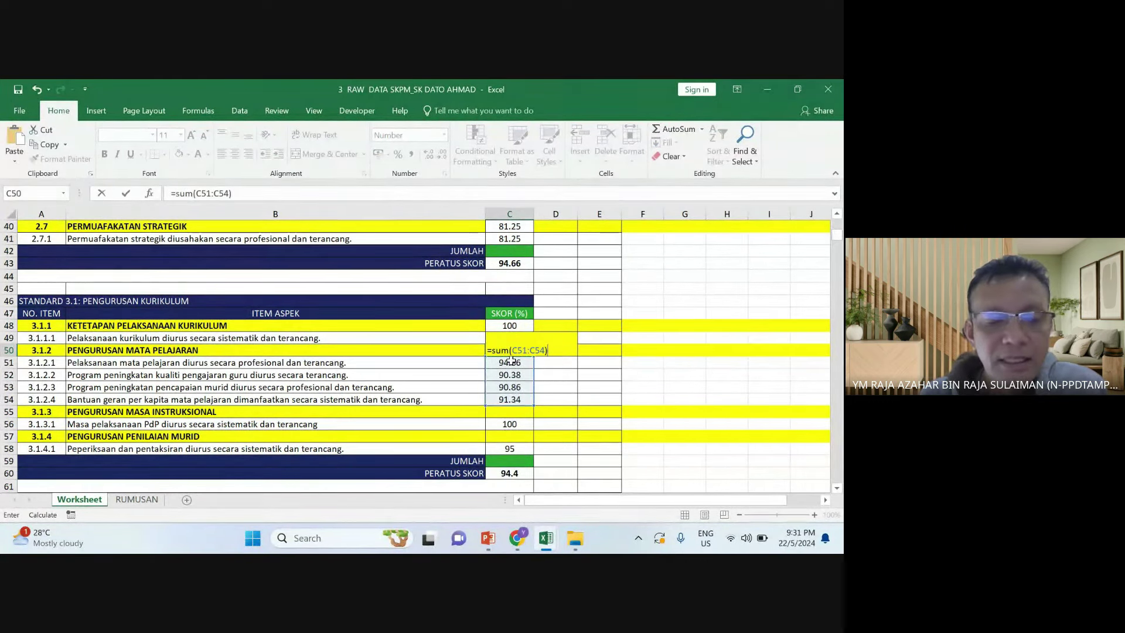
type("/")
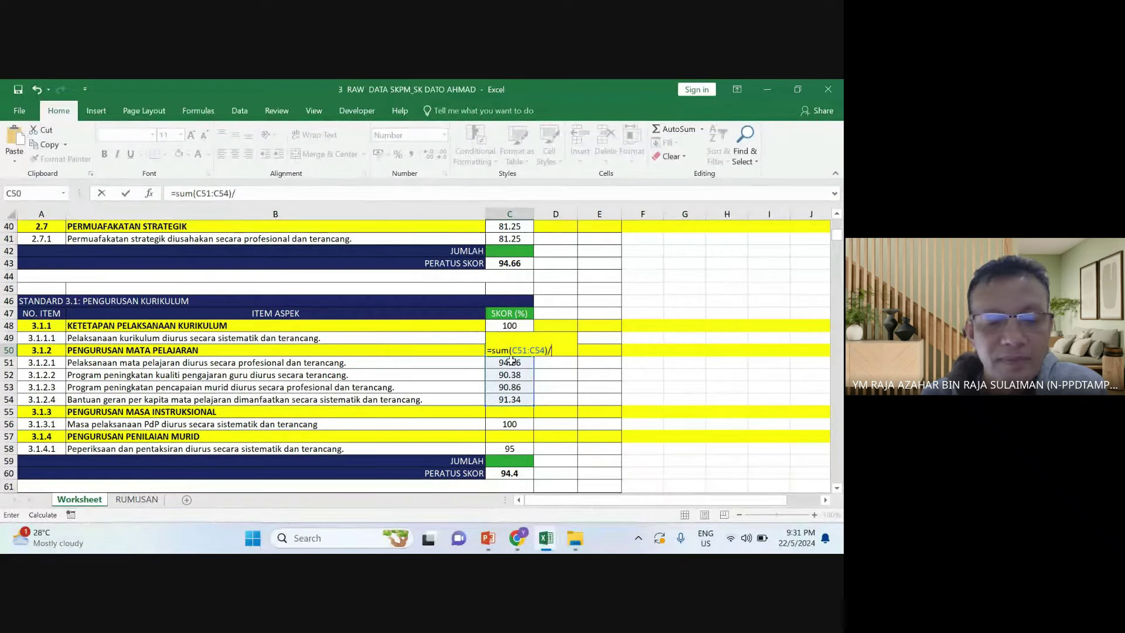
type("4")
key("Return")
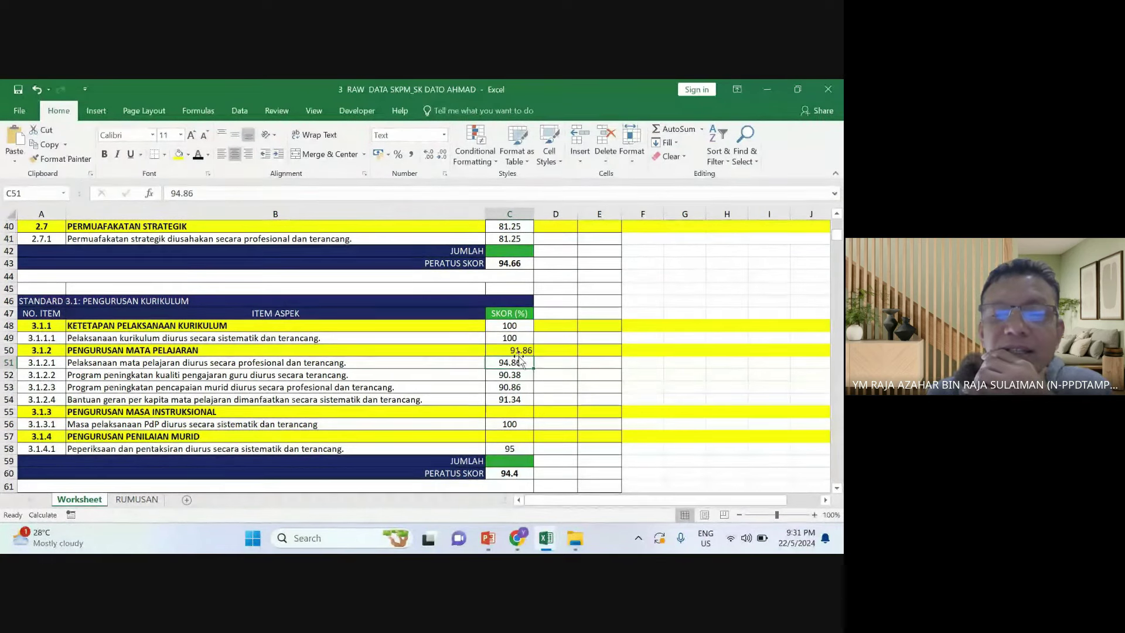
left_click(681, 401)
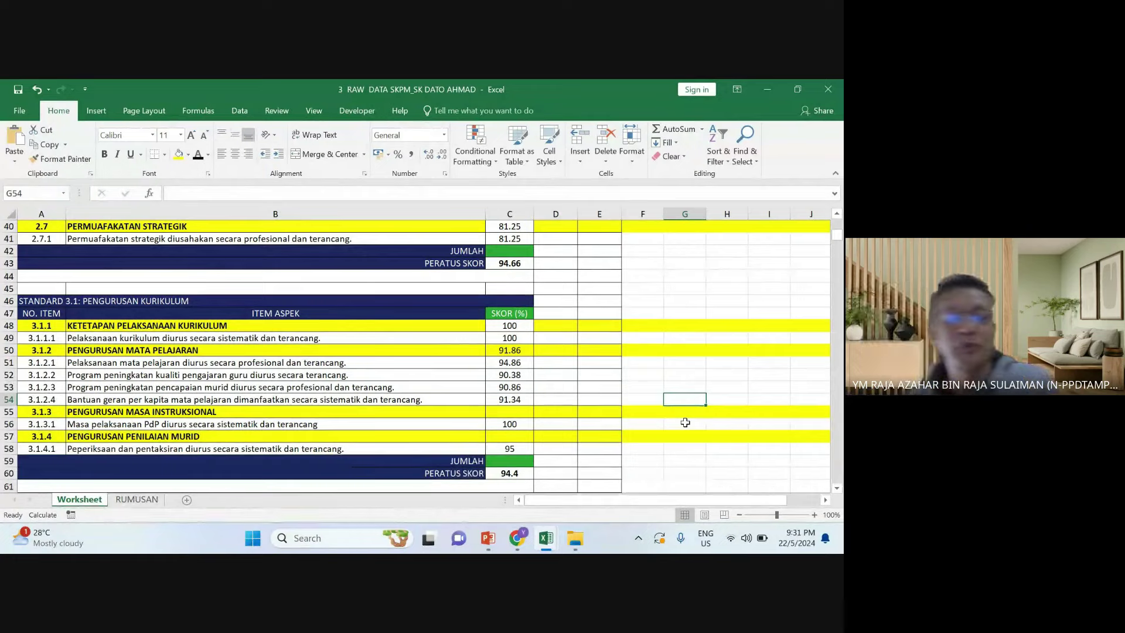
Copy the single item scores in C58 and C56 up into the score cells of headings 3.1.4 and 3.1.3
scroll(612, 396, "up", 13)
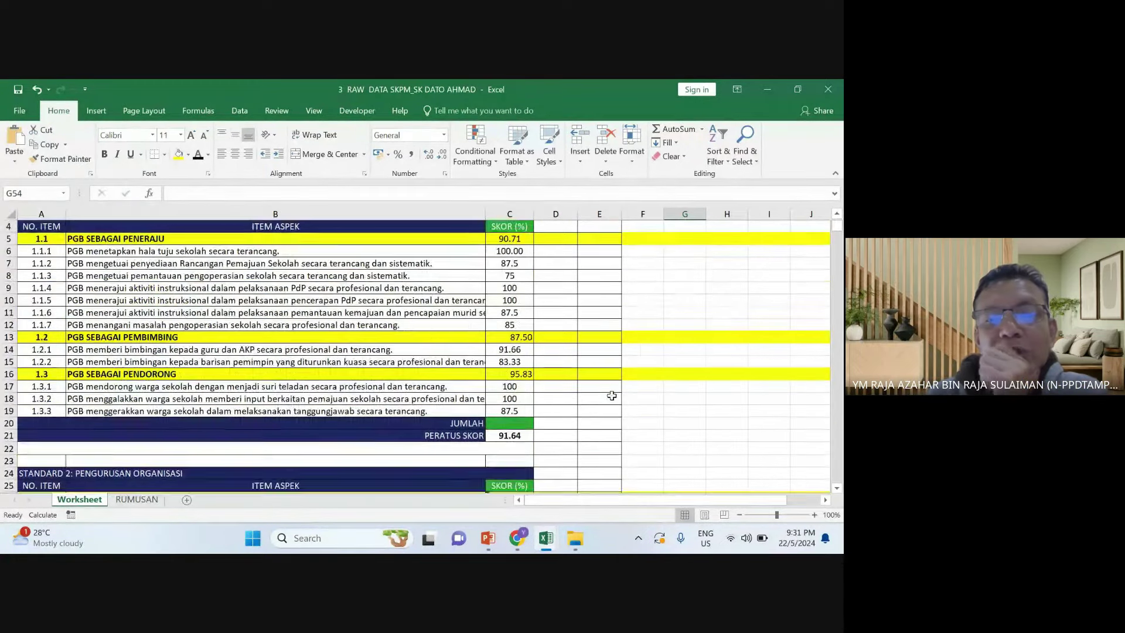
left_click(642, 349)
scroll(522, 359, "down", 10)
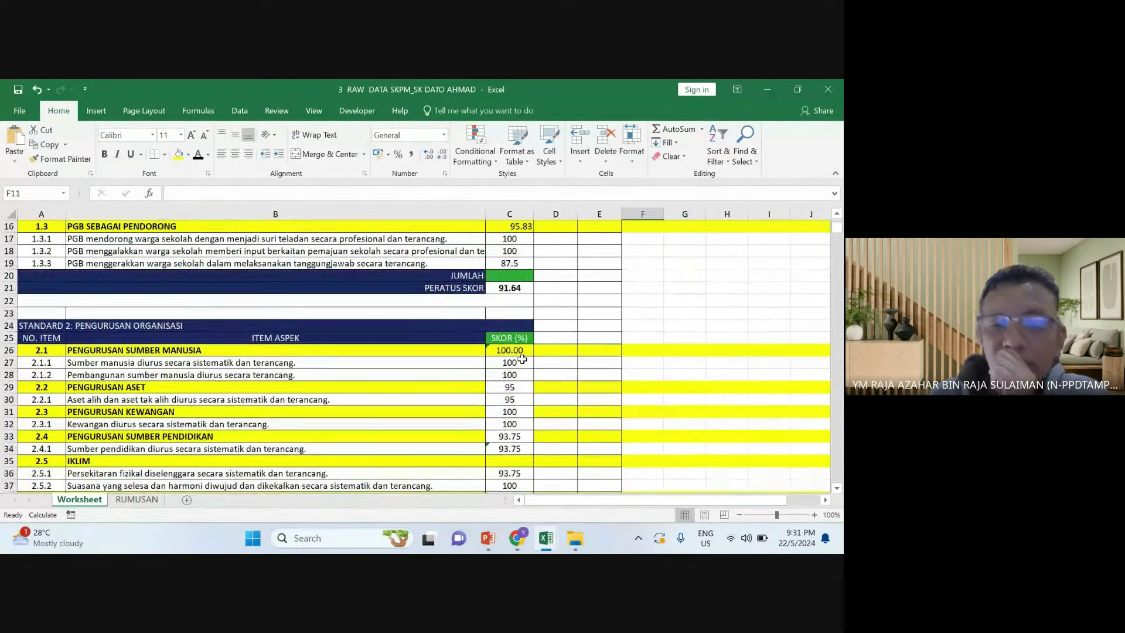
scroll(522, 359, "down", 5)
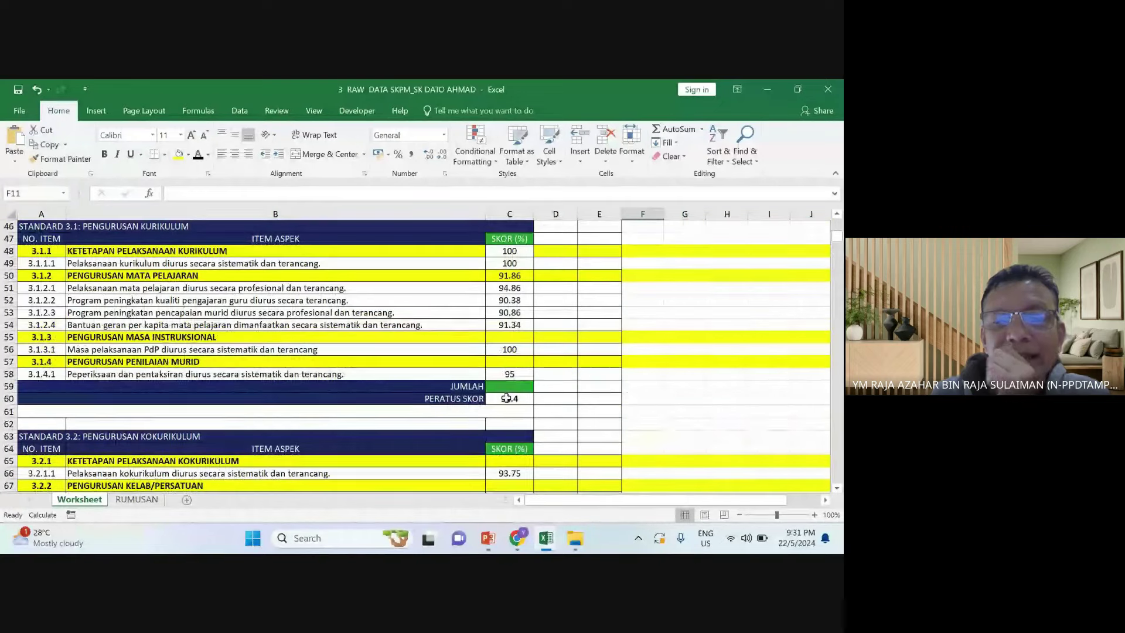
left_click(526, 375)
left_click_drag(533, 380, 530, 338)
left_click(525, 352)
left_click(527, 351)
scroll(527, 352, "down", 3)
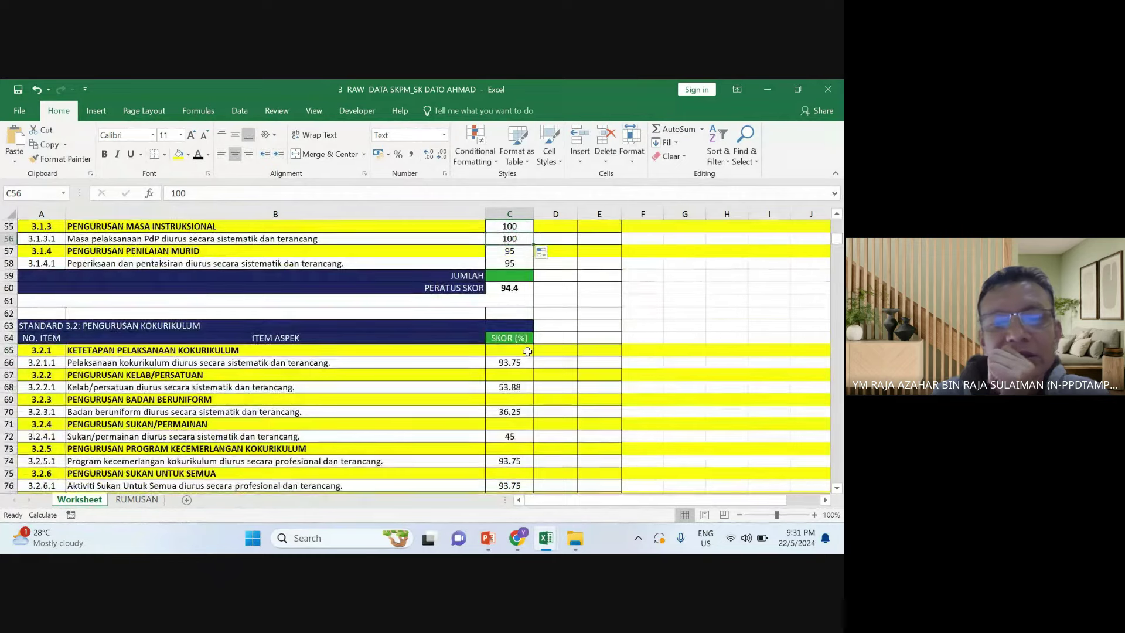
scroll(528, 352, "up", 15)
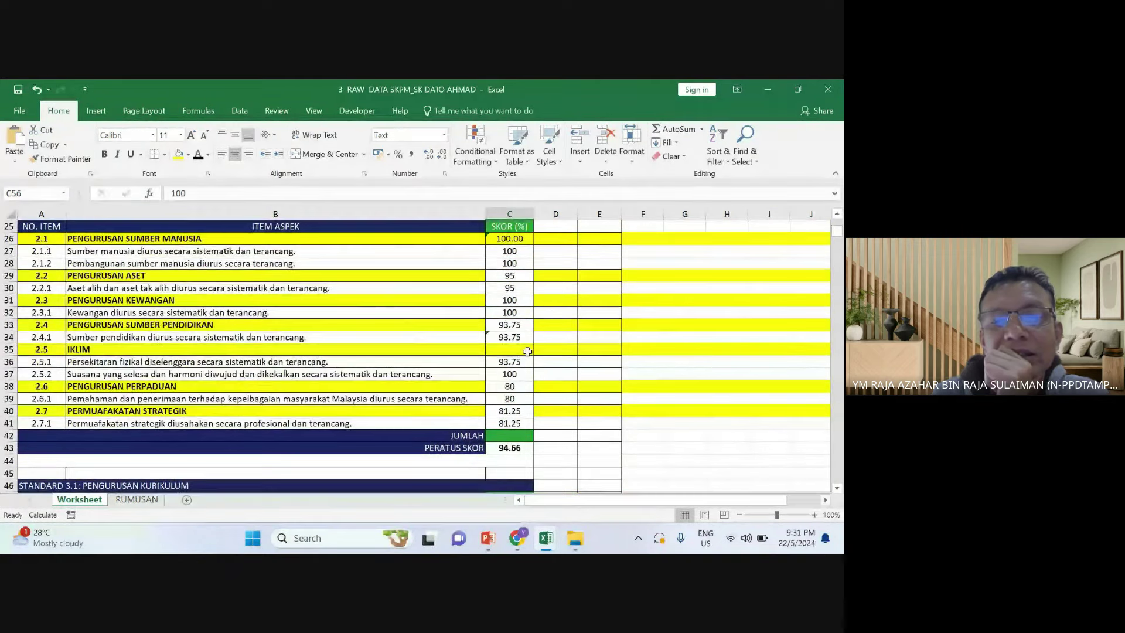
scroll(527, 351, "up", 3)
left_click(599, 349)
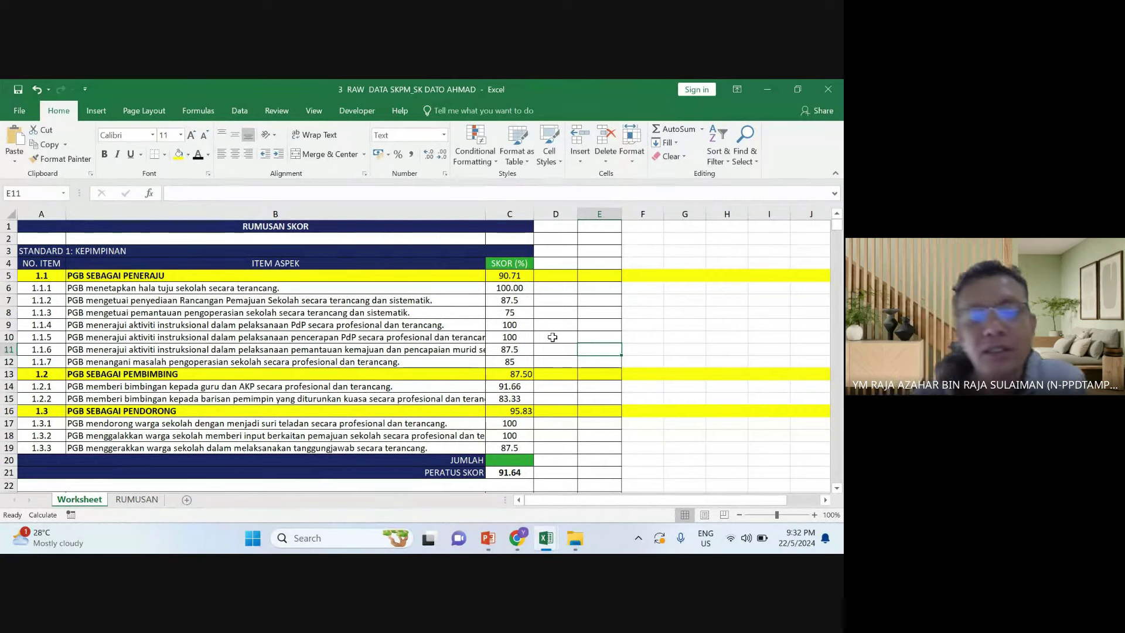
Try deleting the rows of items 1.1.1 to 1.1.7 under PGB SEBAGAI PENERAJU, and undo the deletion
left_click(498, 278)
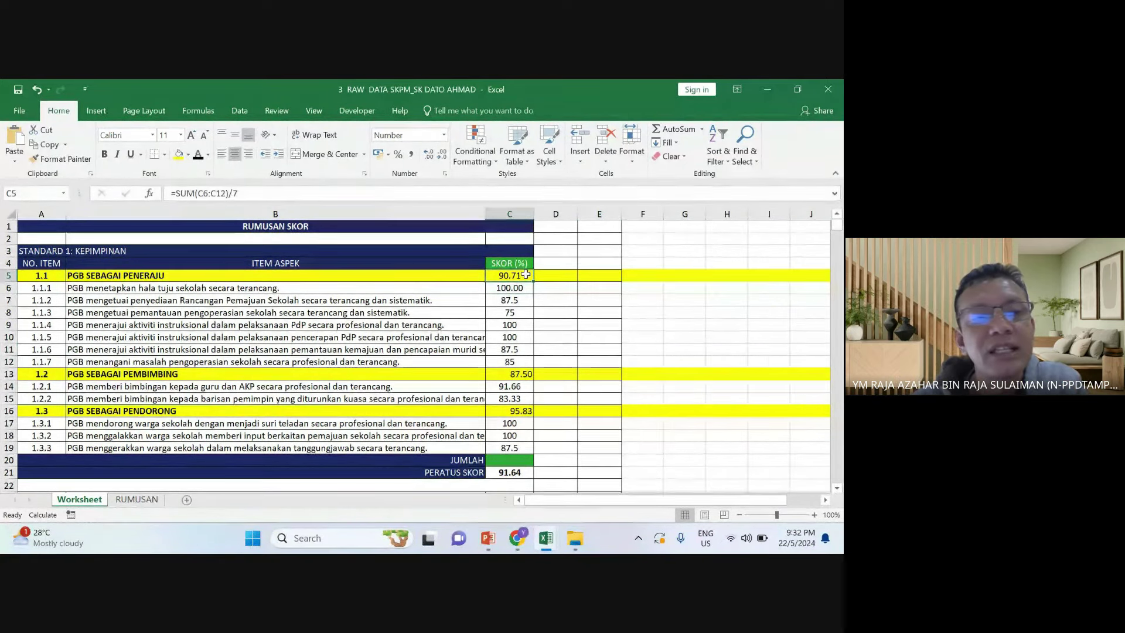
key("Down")
key("Up")
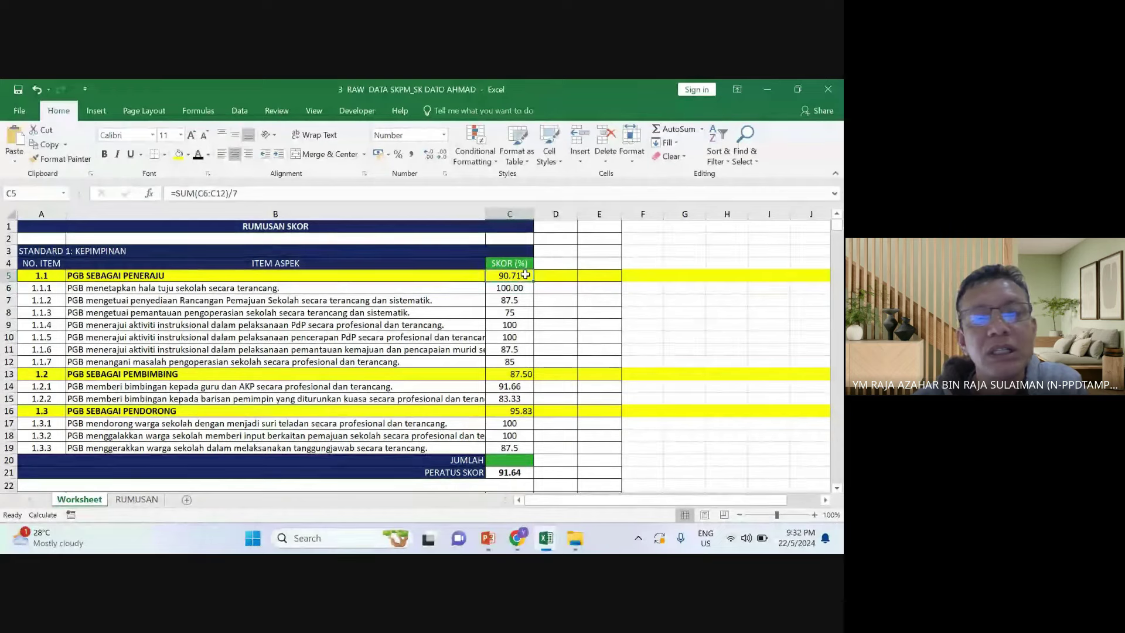
left_click_drag(9, 288, 10, 361)
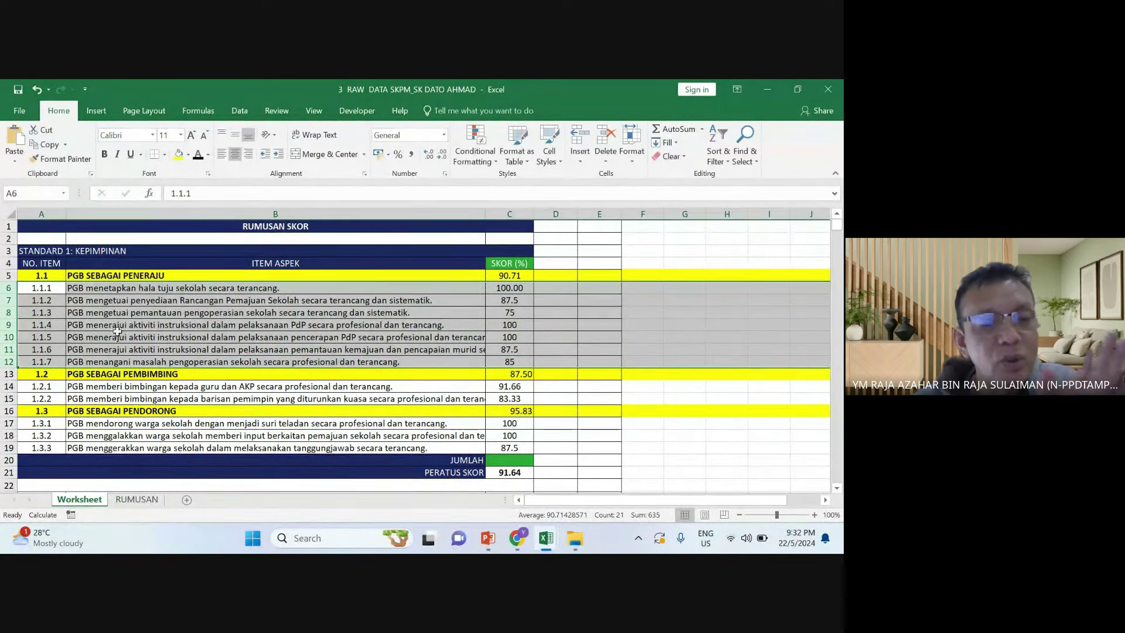
right_click(121, 334)
left_click(153, 241)
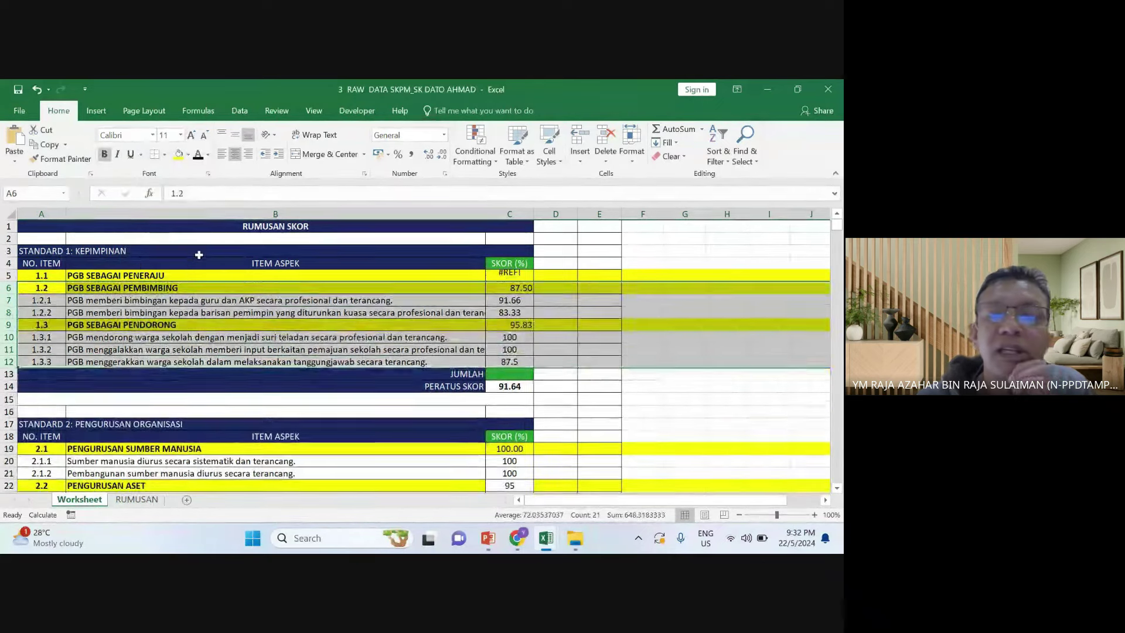
left_click(509, 251)
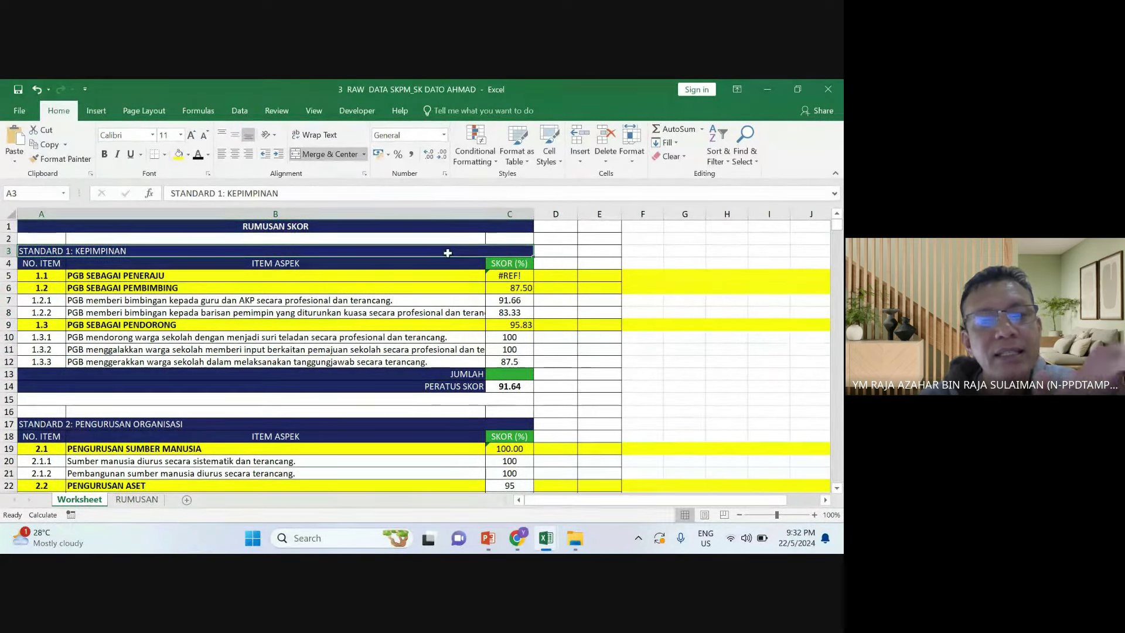
left_click(37, 89)
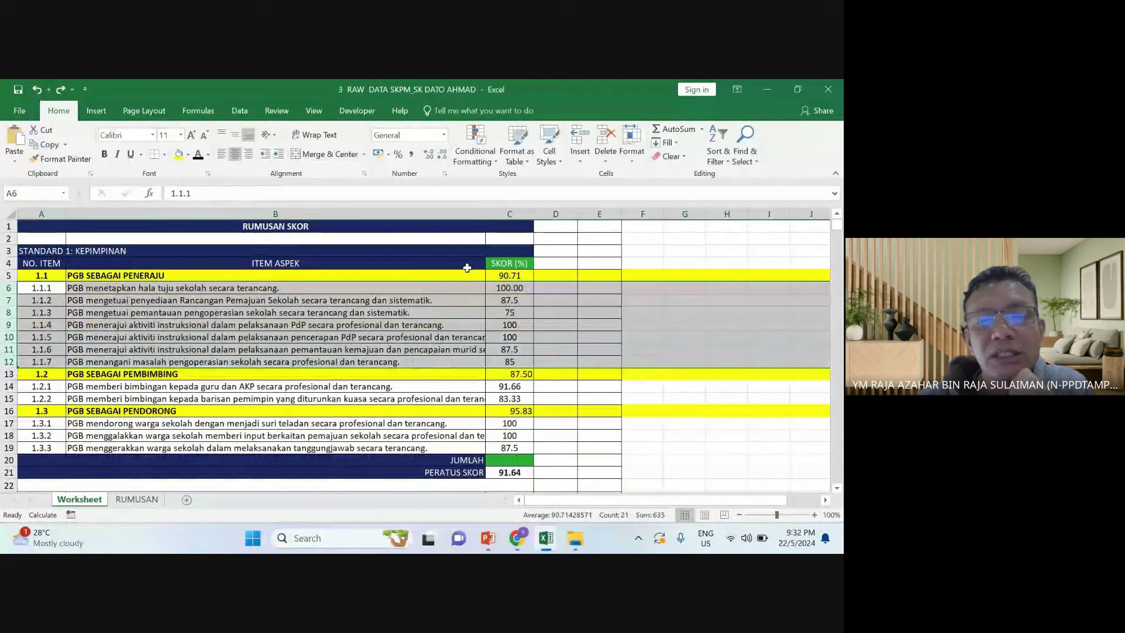
left_click(522, 276)
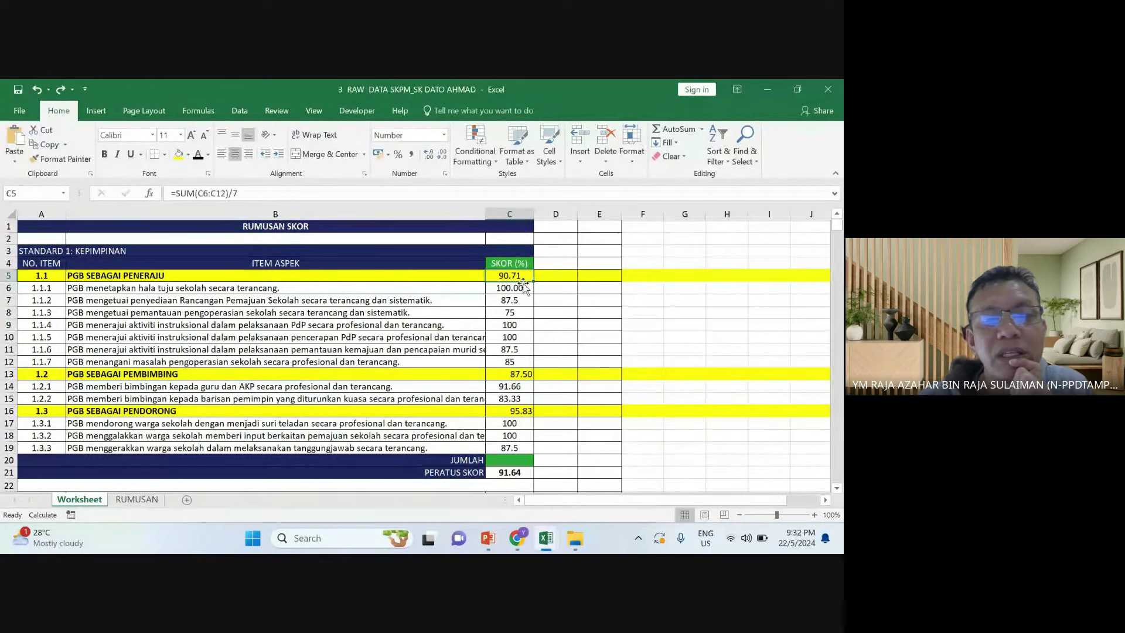
left_click_drag(240, 193, 160, 183)
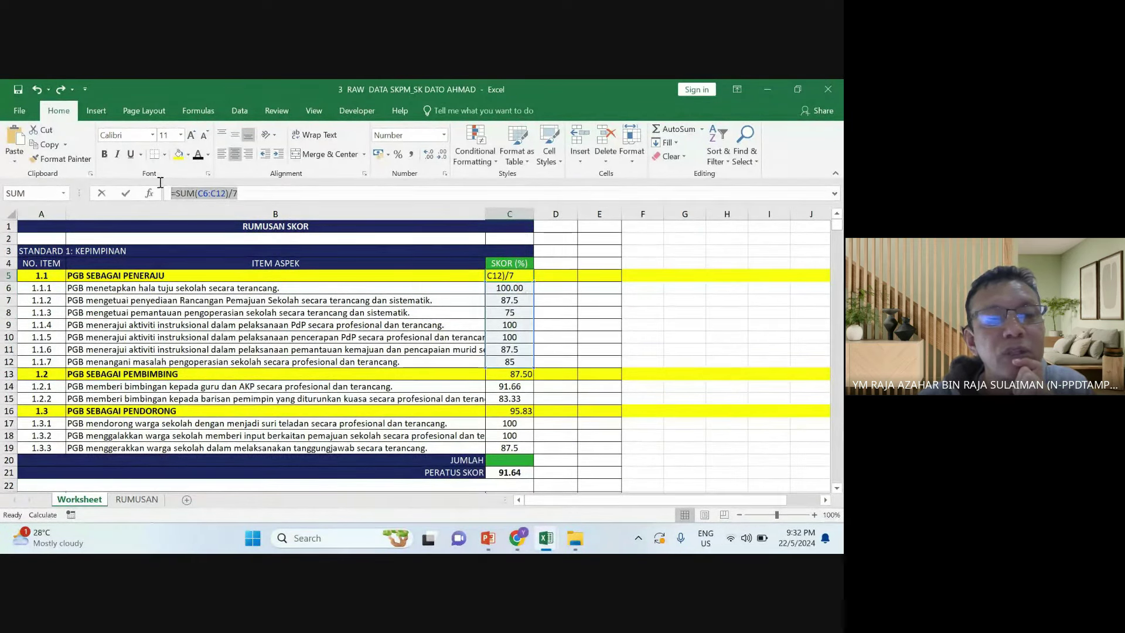
type("=")
left_click_drag(643, 324, 685, 325)
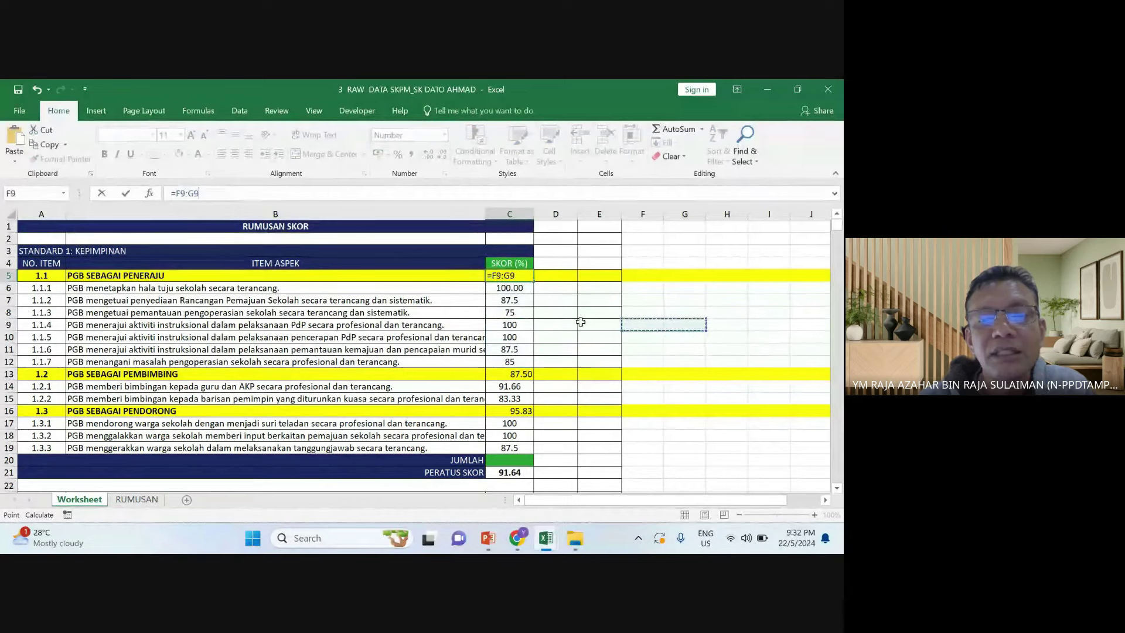
key("Return")
key("ctrl+z")
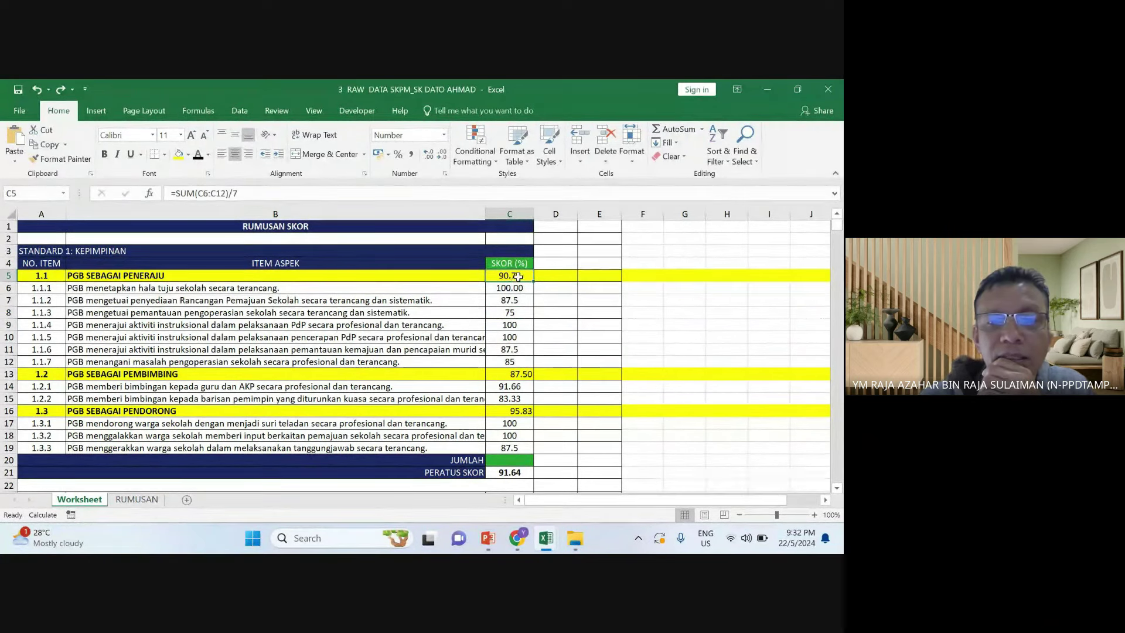
Replace the formulas in the Standard 1 scores, C5:C19, with their plain values by copying and pasting values in place
left_click_drag(518, 277, 510, 457)
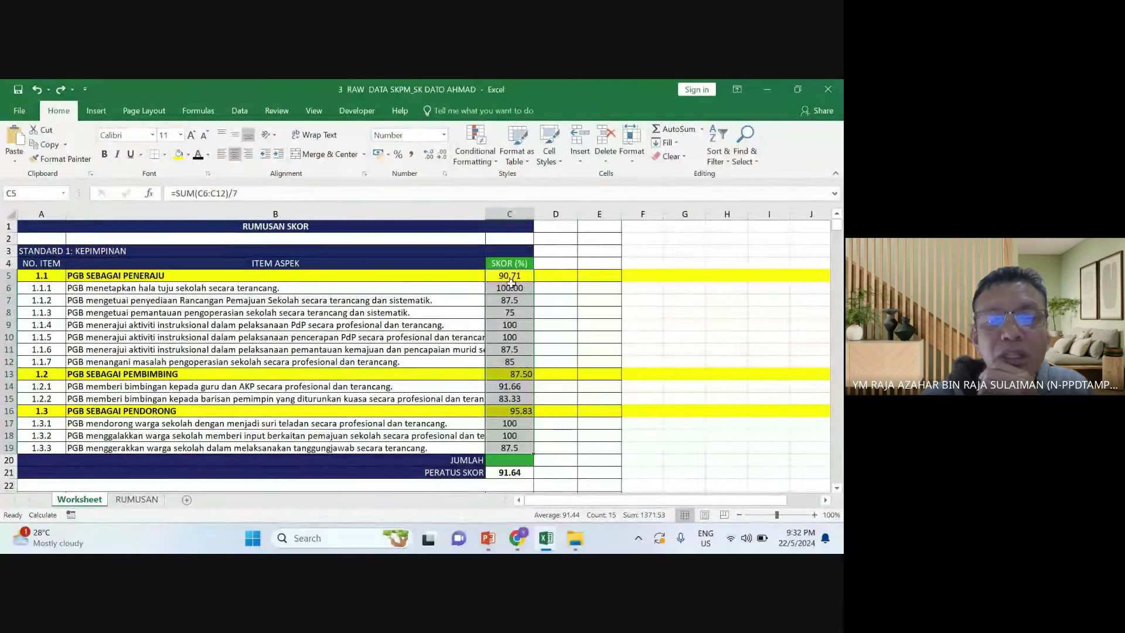
left_click(614, 293)
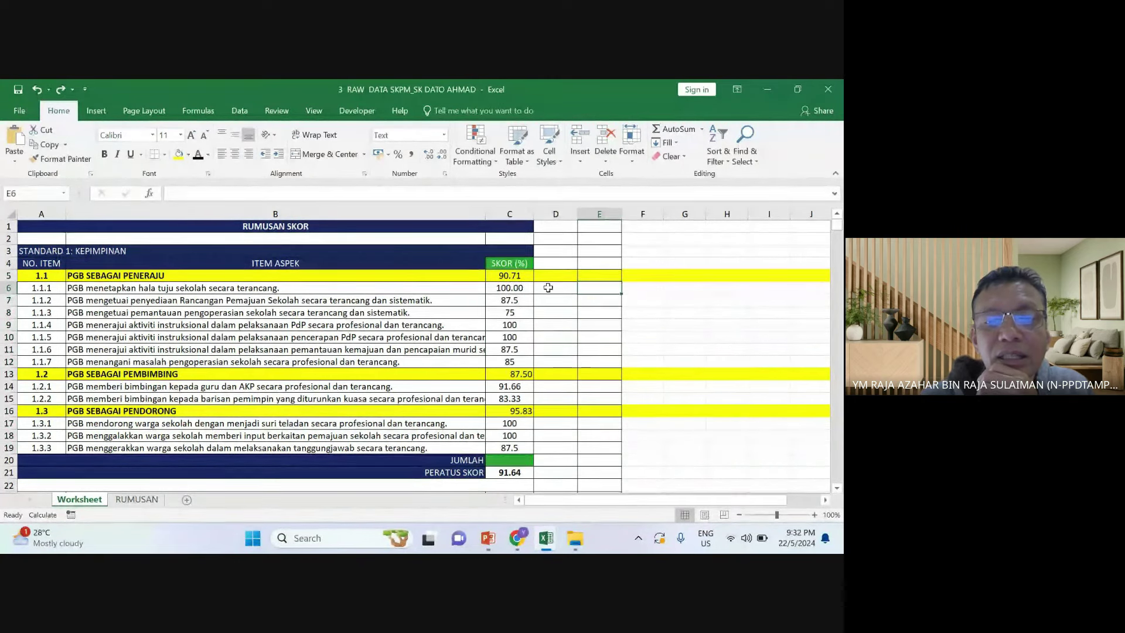
left_click_drag(509, 276, 511, 448)
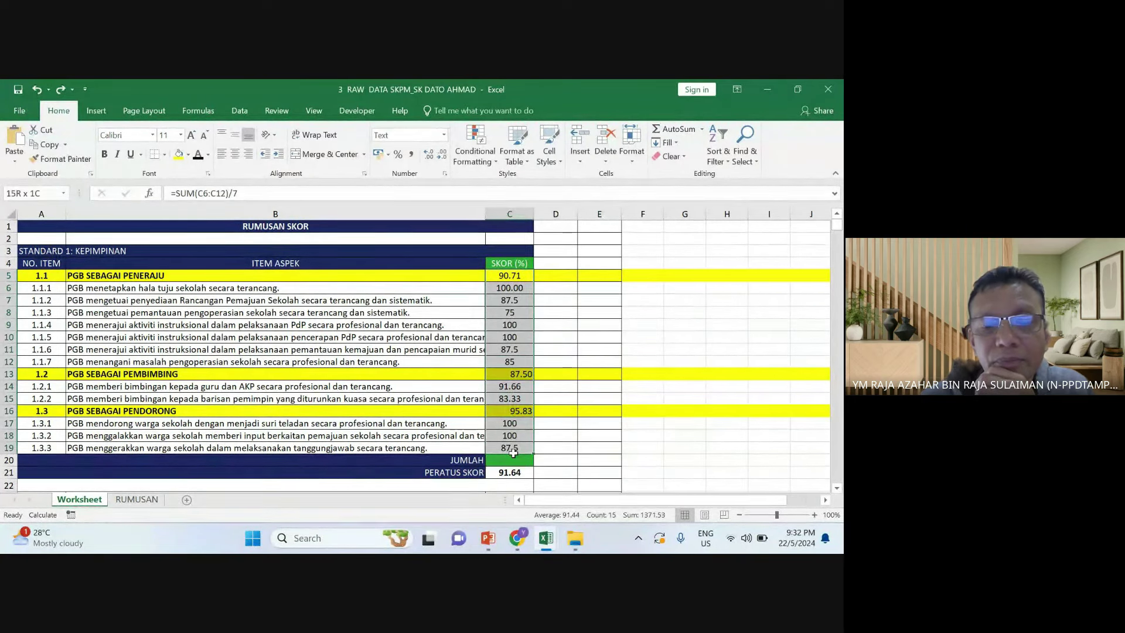
right_click(522, 331)
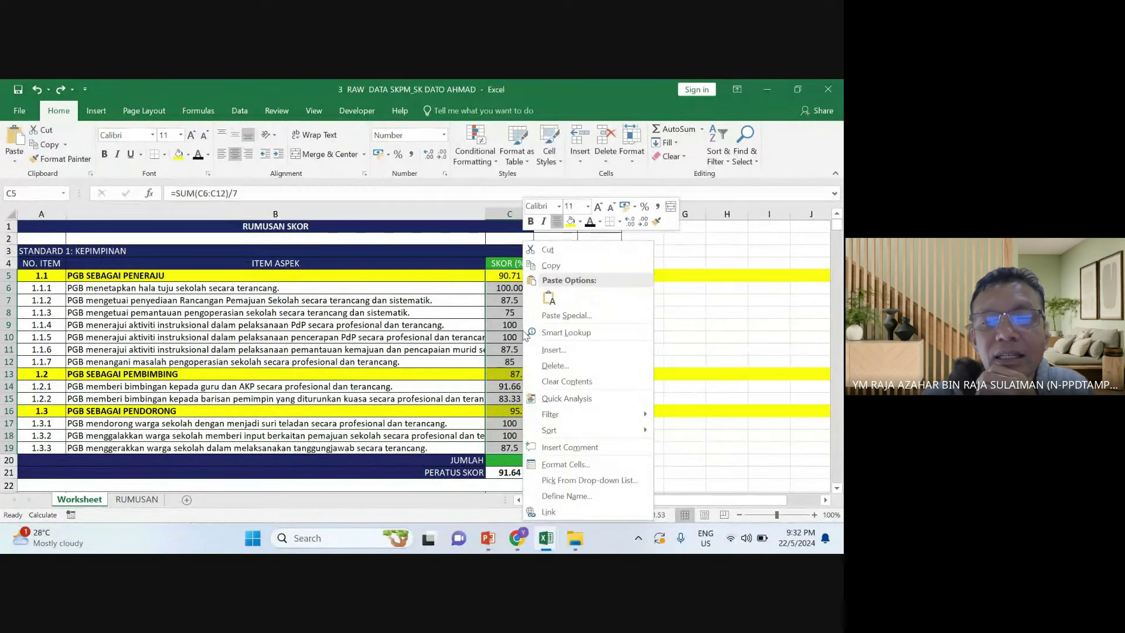
left_click(553, 265)
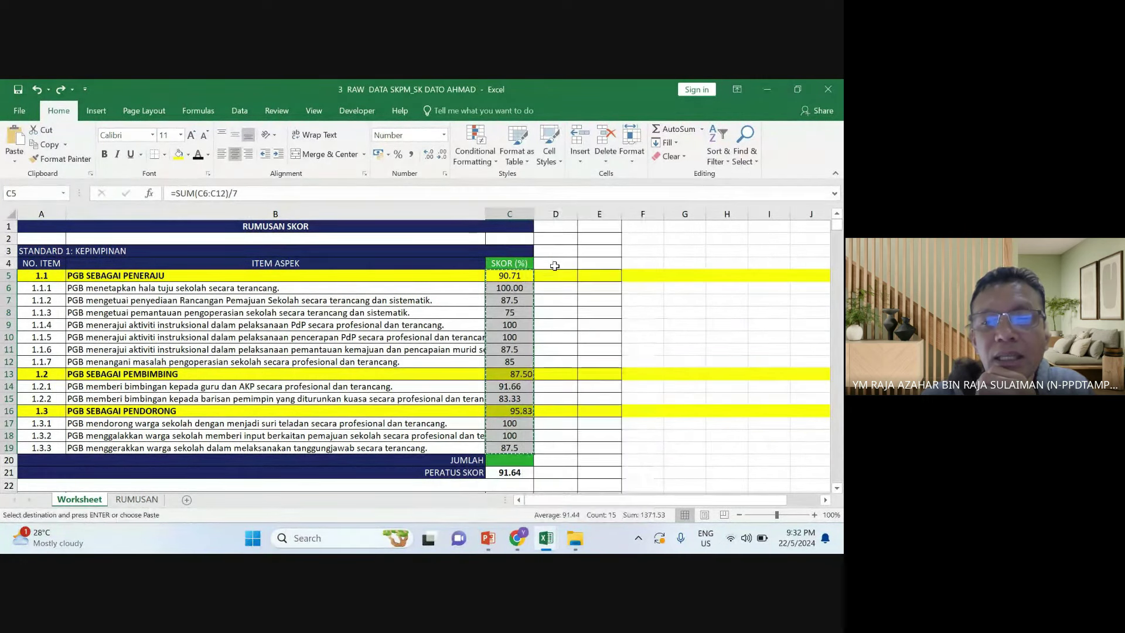
right_click(523, 282)
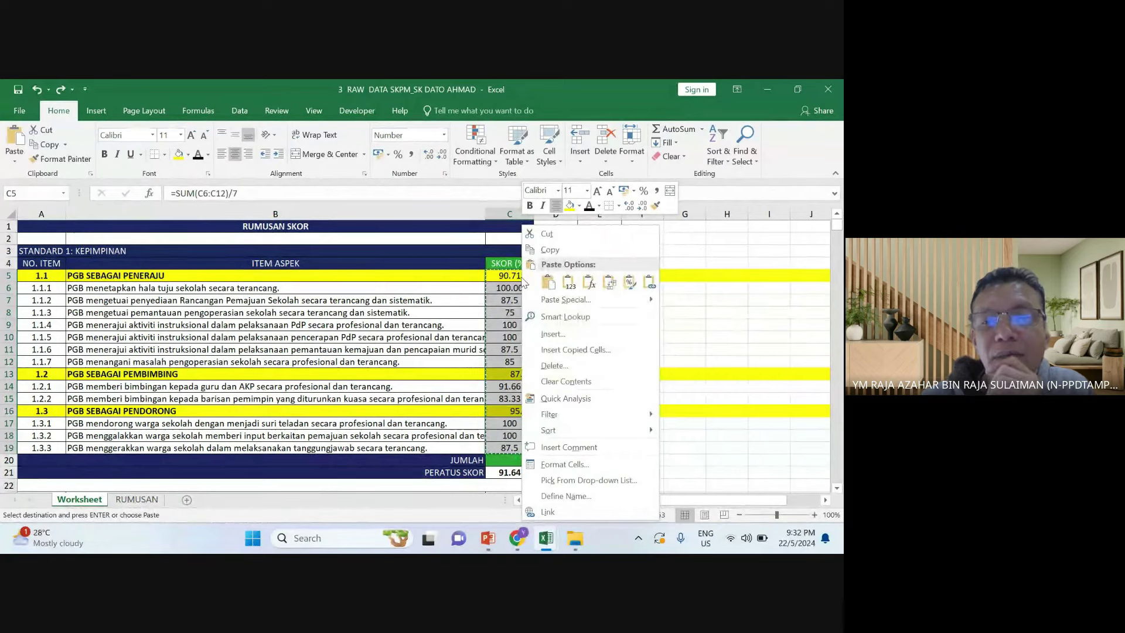
left_click(569, 282)
left_click(556, 300)
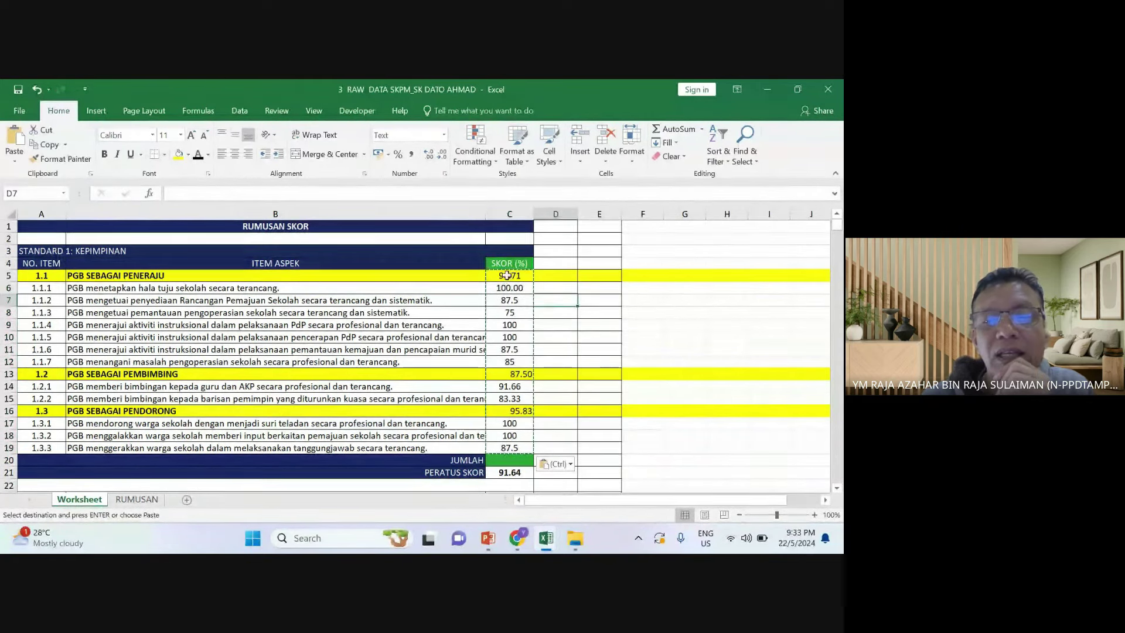
Test removing rows 6 to 12, check the PGB SEBAGAI PENERAJU score in C5, and restore the rows
left_click_drag(8, 288, 8, 361)
right_click(9, 362)
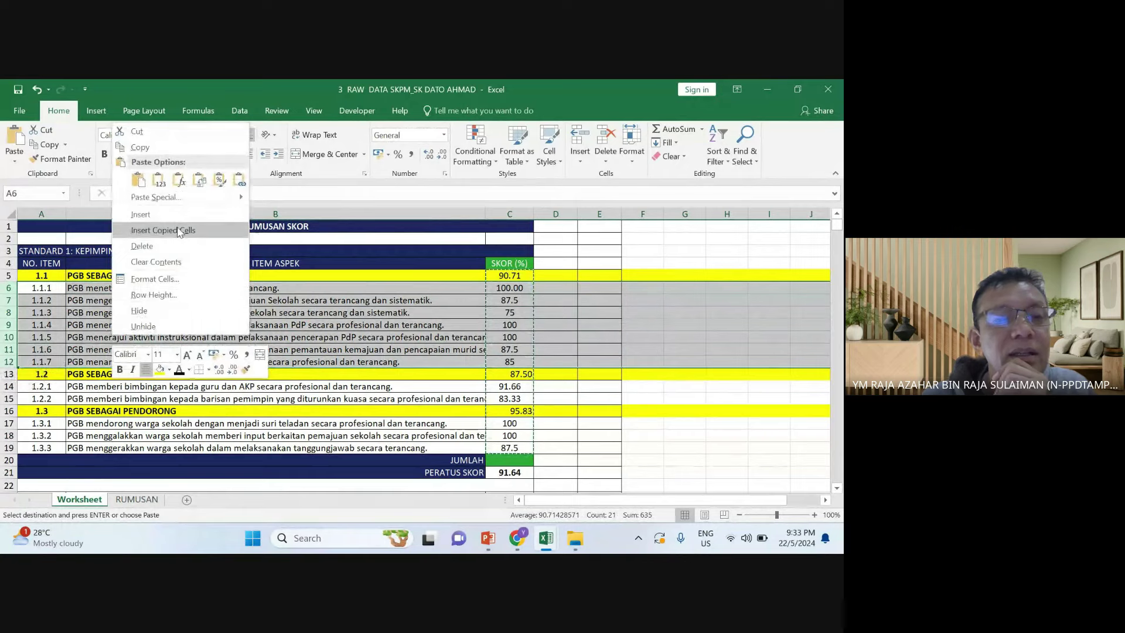
left_click(142, 246)
left_click(146, 251)
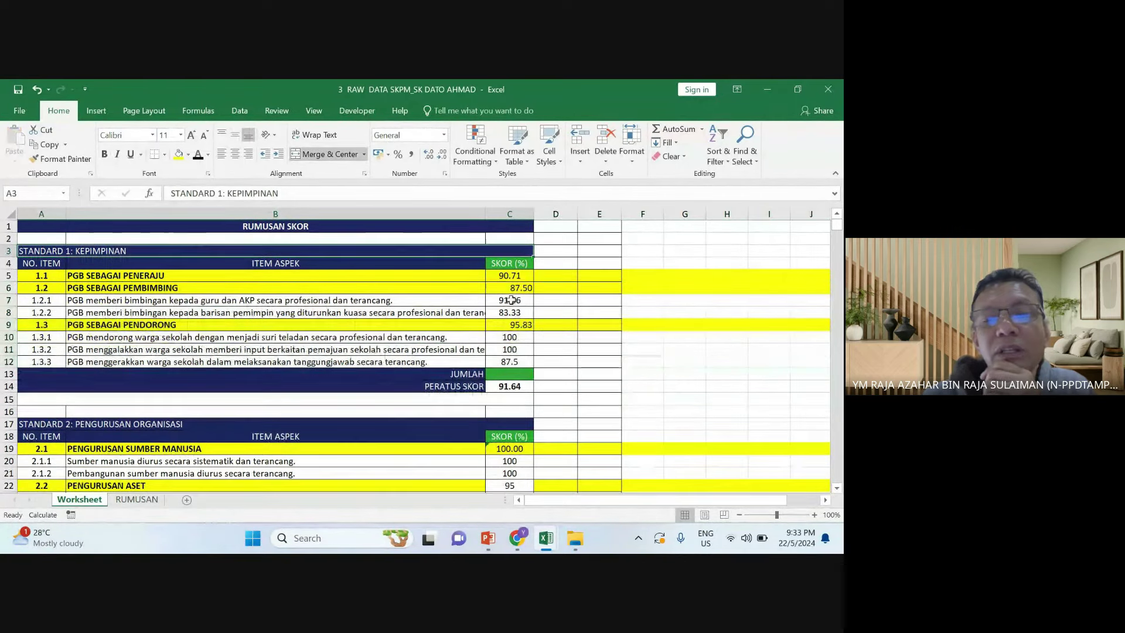
left_click(507, 279)
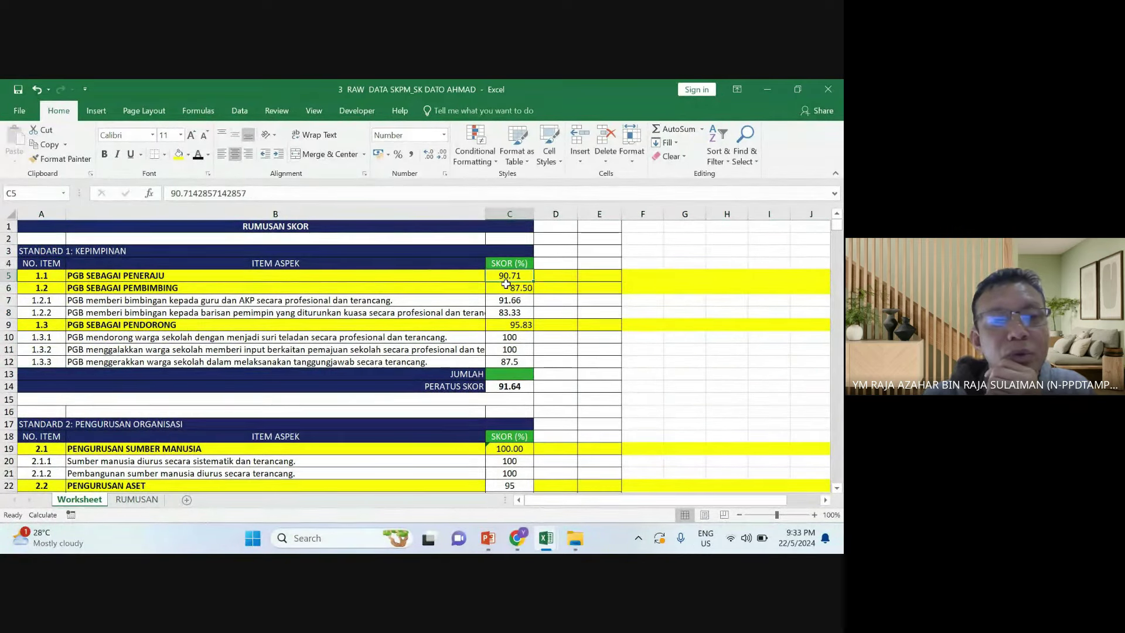
left_click(37, 89)
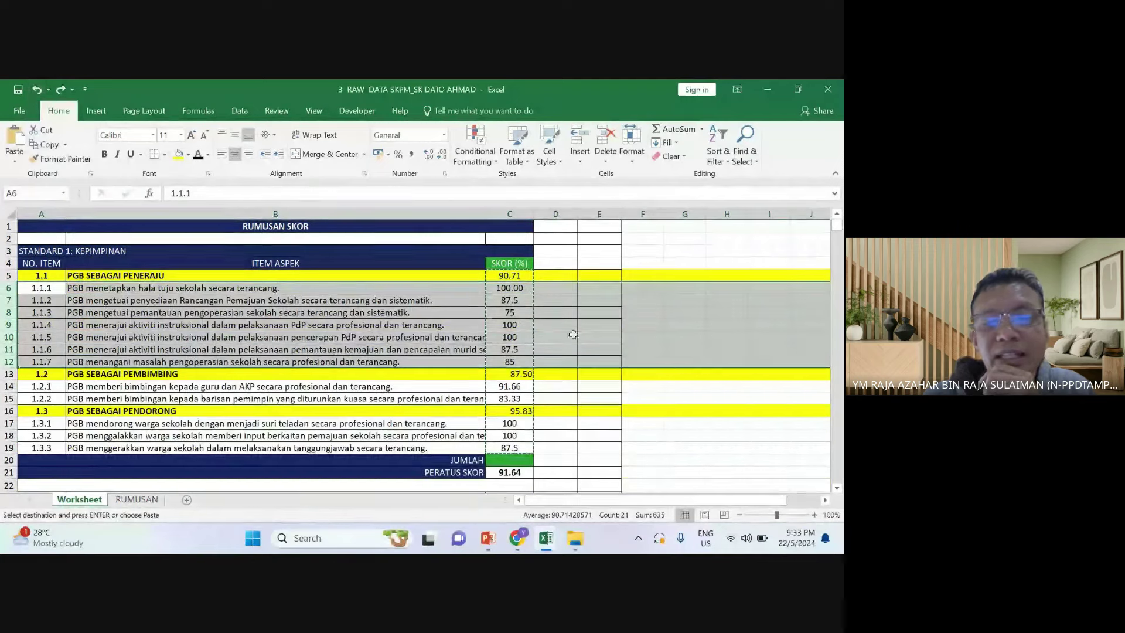
left_click(623, 336)
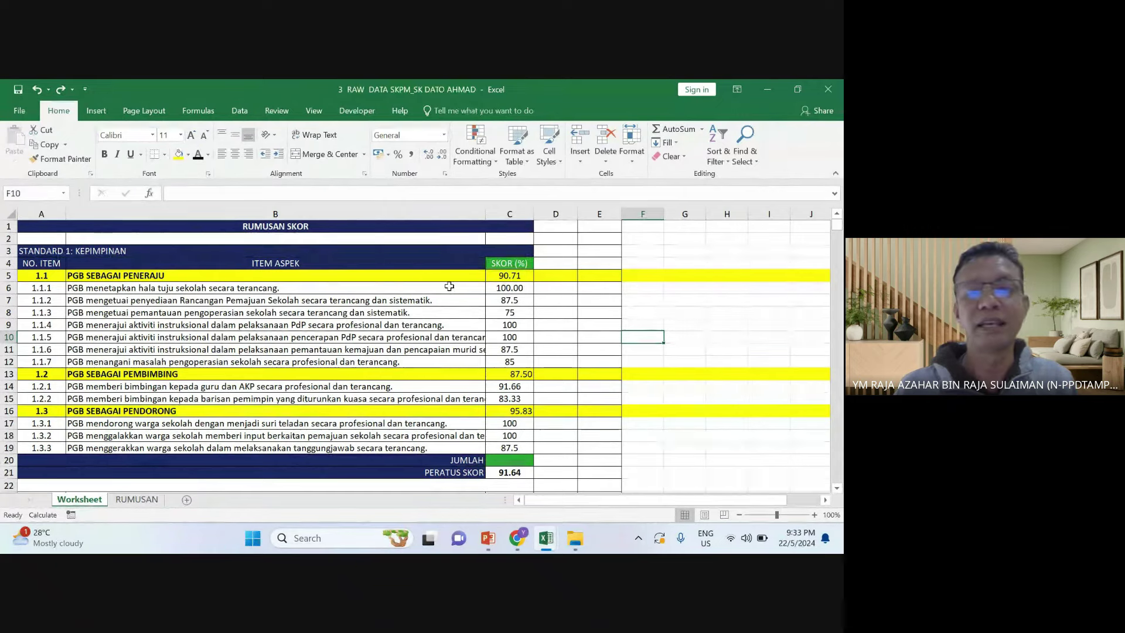
Examine whether the PGB SEBAGAI PENERAJU score and the Standard 2 scores hold formulas or plain values
left_click(514, 278)
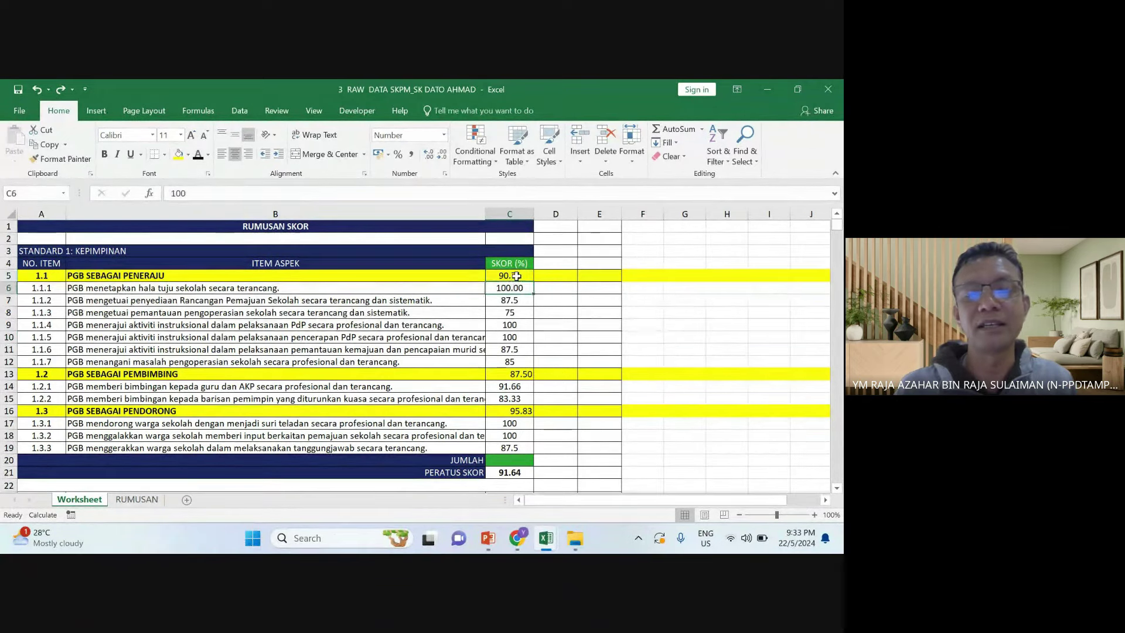
scroll(516, 284, "down", 1)
scroll(518, 275, "down", 5)
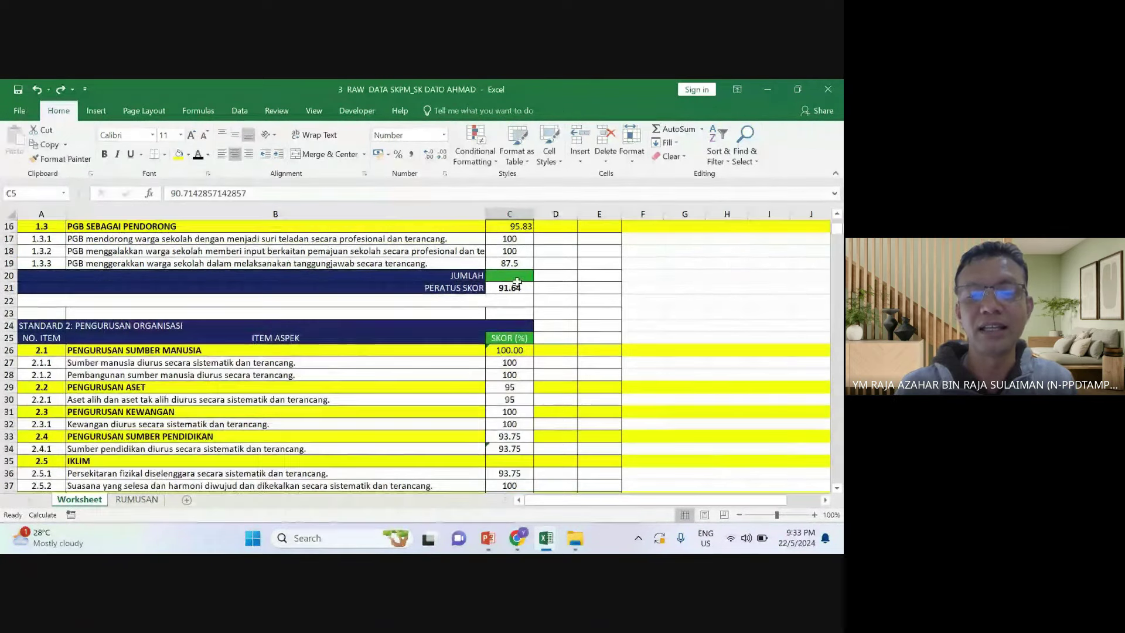
left_click(520, 313)
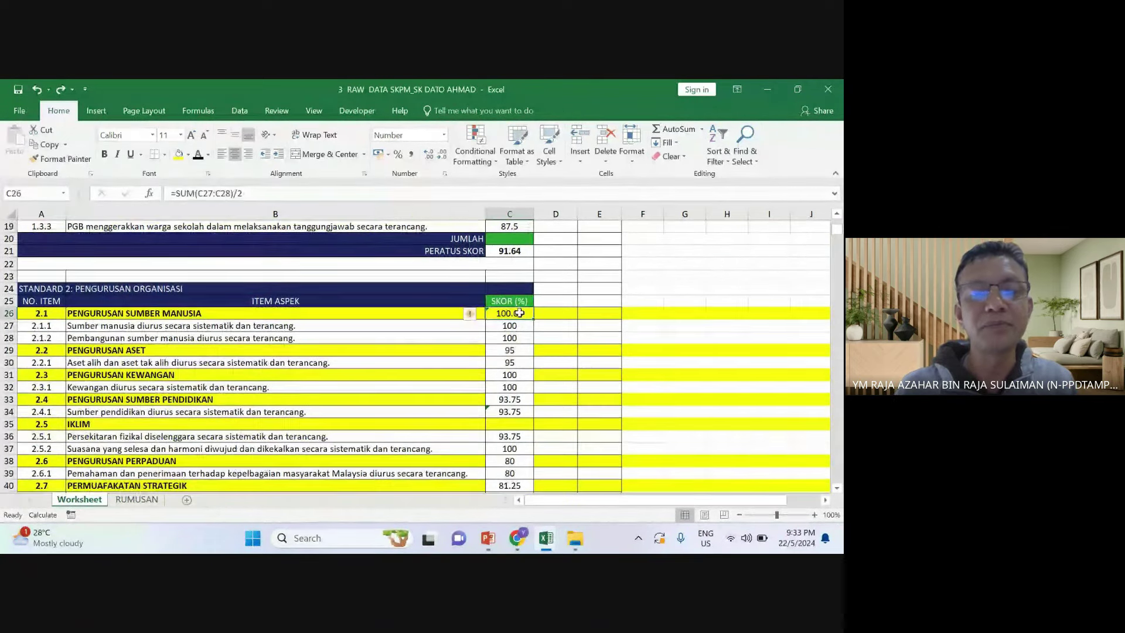
left_click(517, 350)
left_click(514, 313)
left_click(517, 338)
left_click(518, 318)
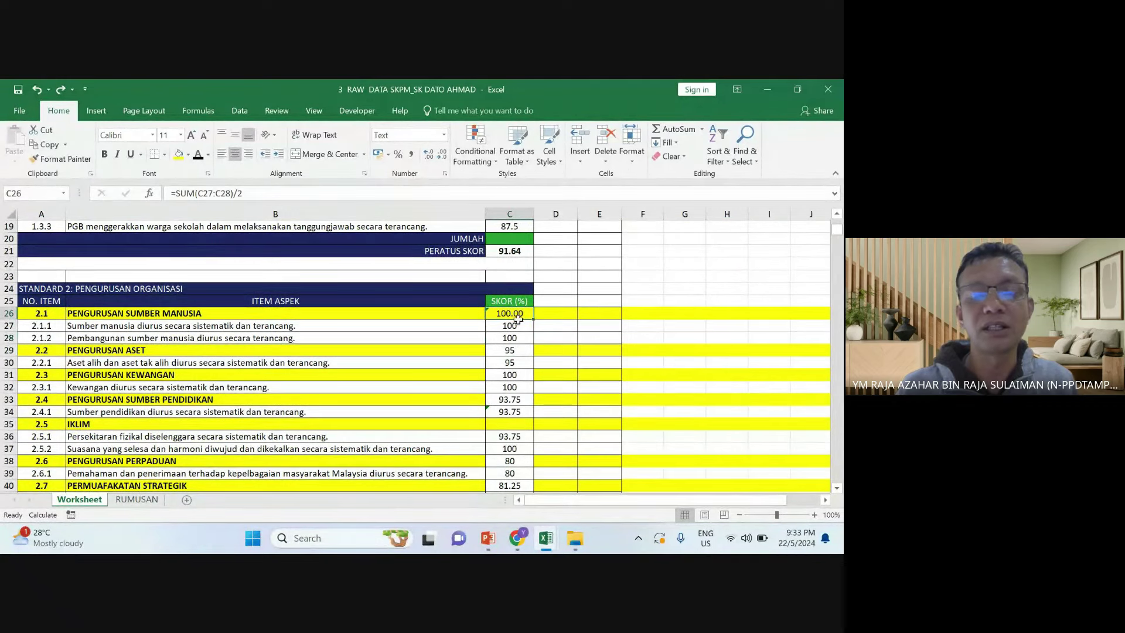
Convert the Standard 2 scores in C26:C41 to plain values by copying and pasting values in place
left_click_drag(518, 318, 512, 448)
right_click(511, 413)
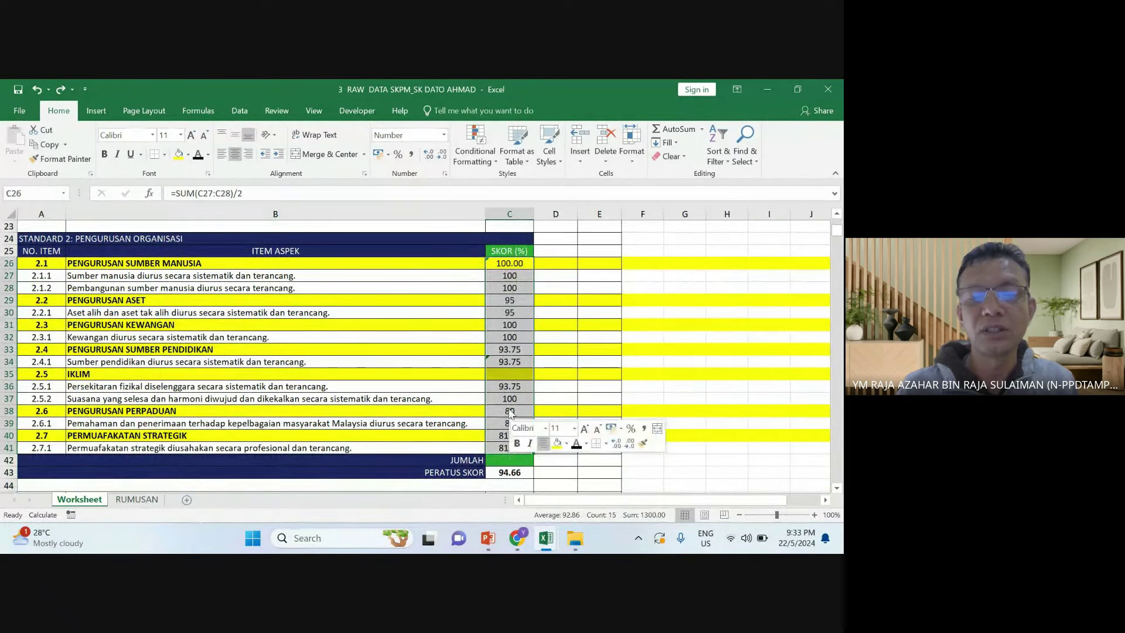
left_click(540, 136)
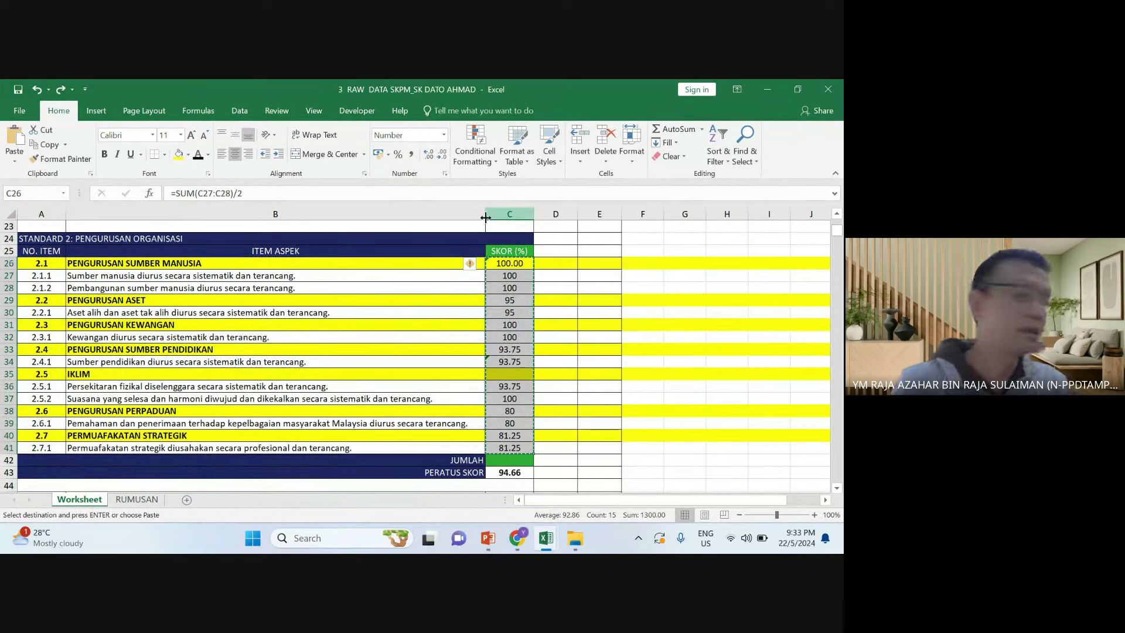
right_click(500, 267)
left_click(545, 267)
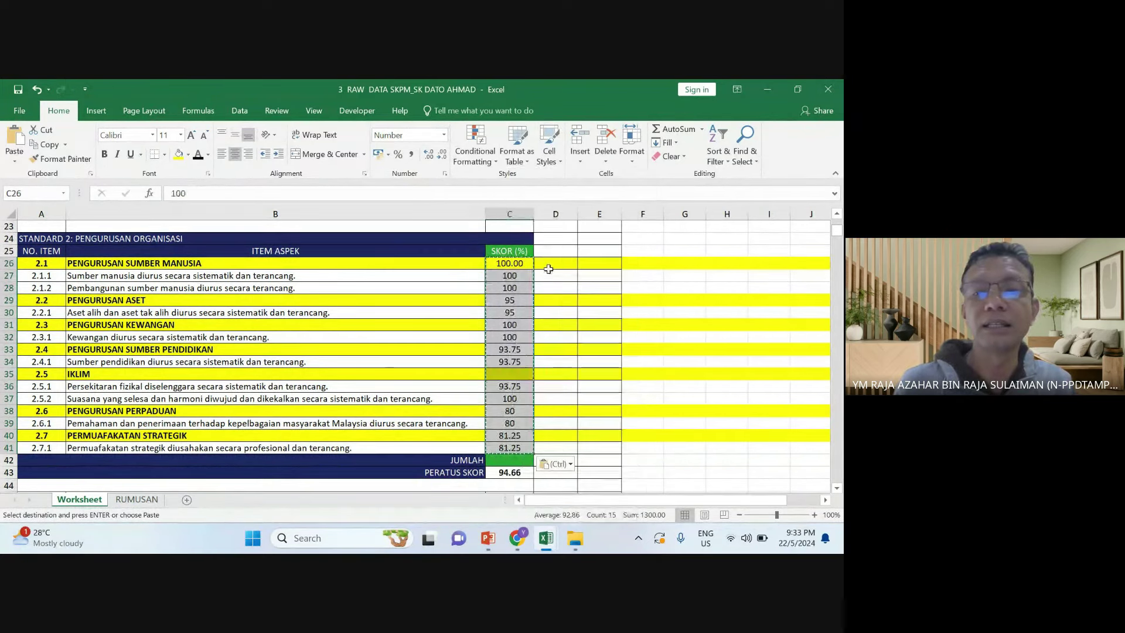
Delete the rows of items 2.1.1 and 2.1.2 under PENGURUSAN SUMBER MANUSIA
left_click_drag(8, 274, 9, 288)
right_click(8, 288)
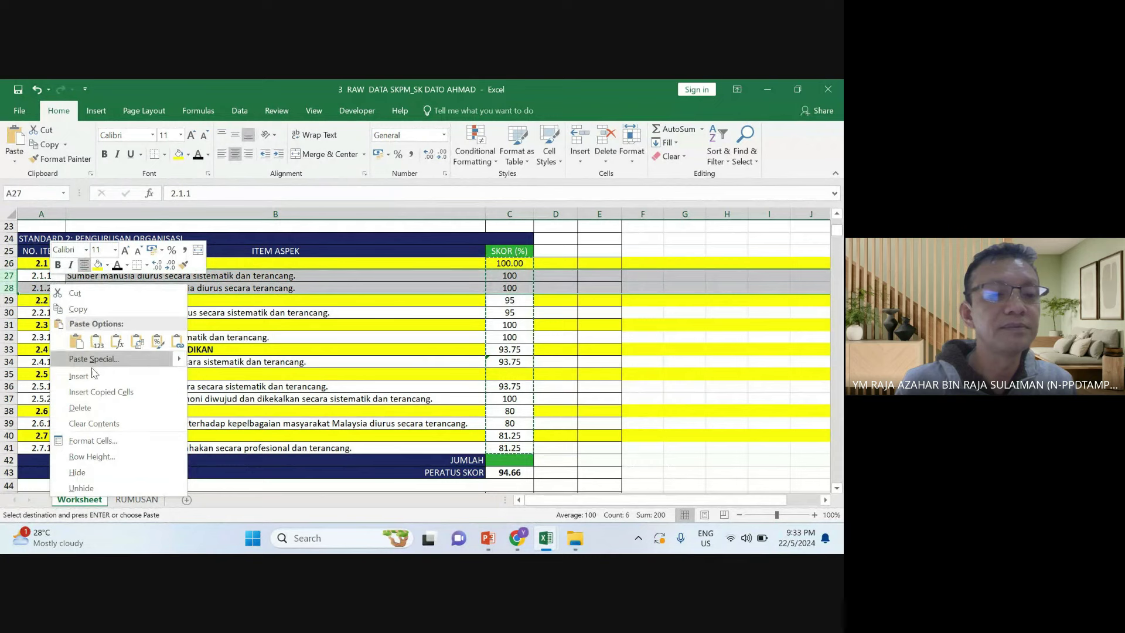
left_click(79, 407)
left_click(176, 386)
left_click(253, 326)
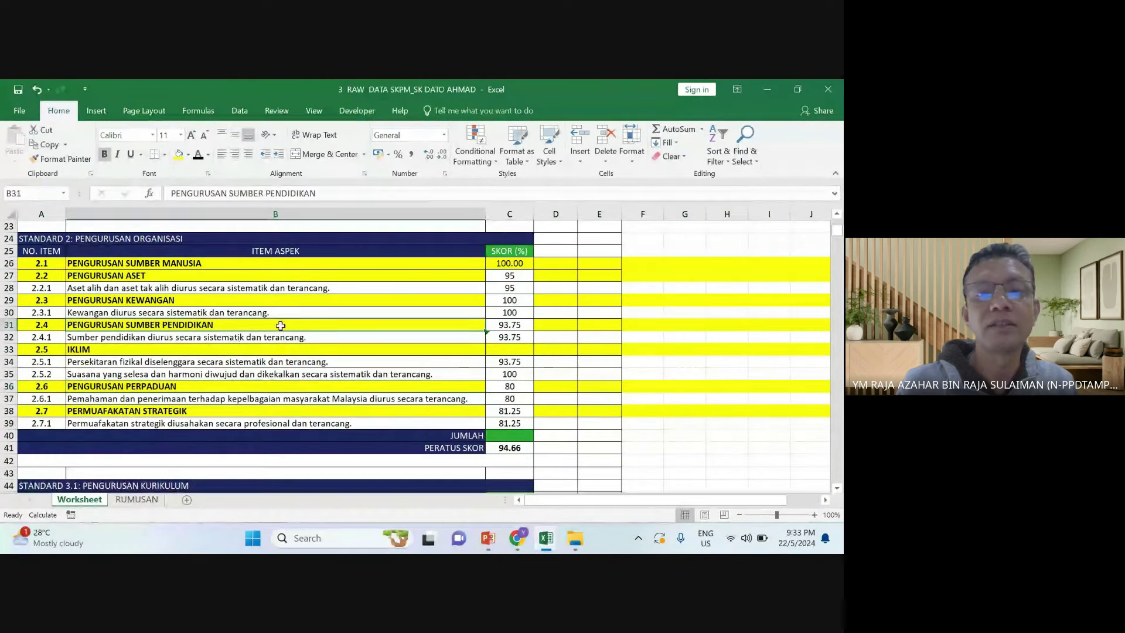
Delete the rows of item 2.2.1 under PENGURUSAN ASET and item 2.3.1 under PENGURUSAN KEWANGAN
left_click(8, 288)
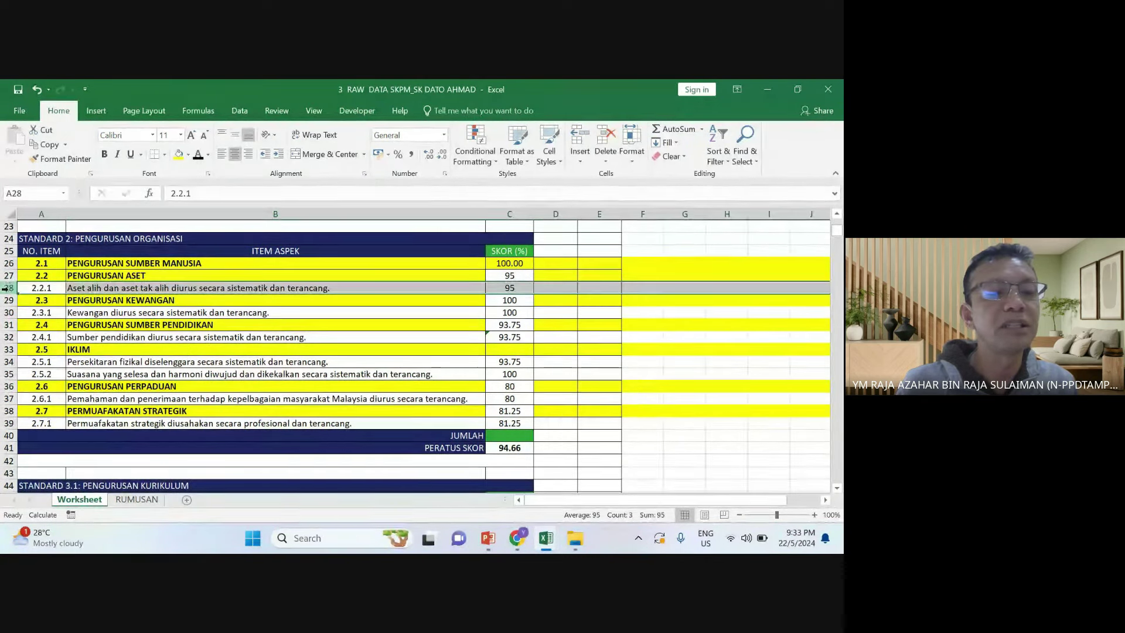
right_click(9, 289)
left_click(41, 397)
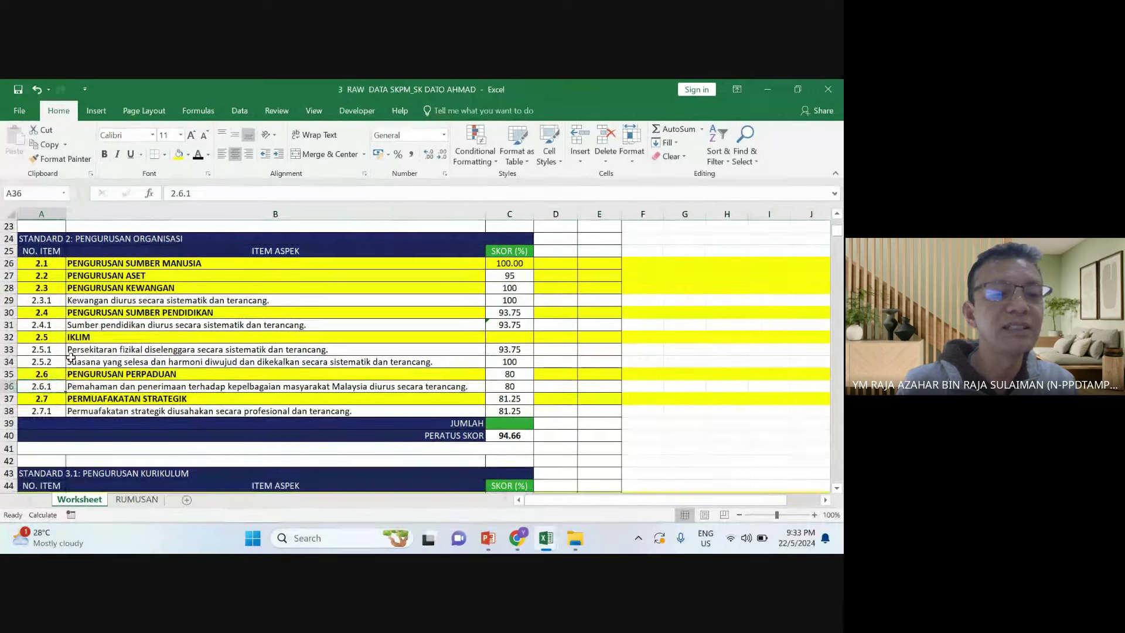
left_click(117, 362)
left_click(10, 300)
right_click(10, 300)
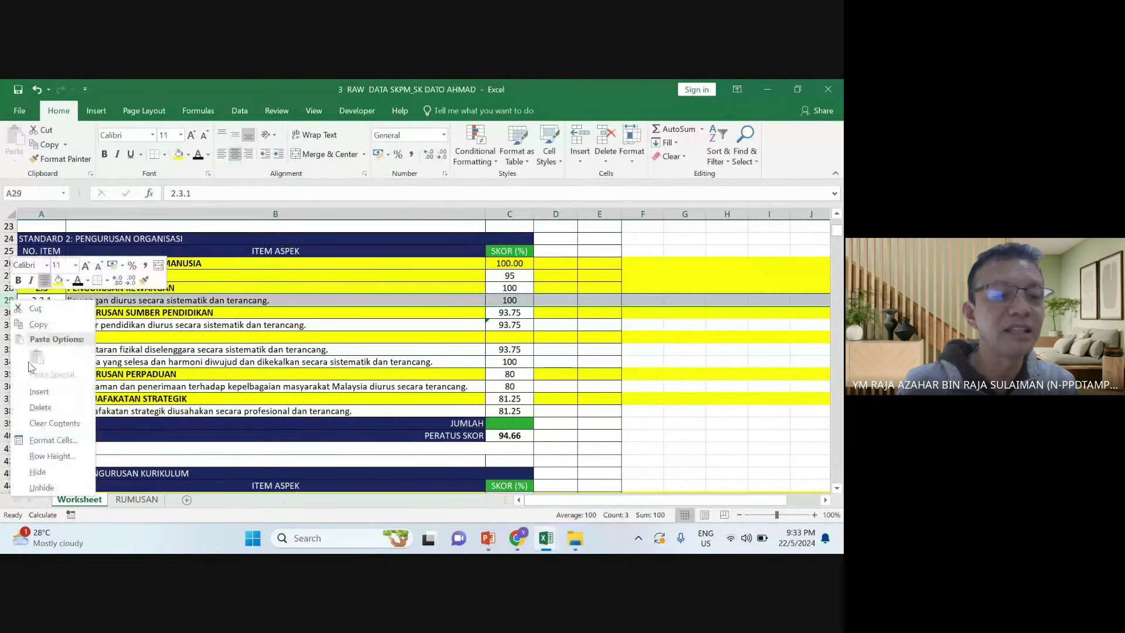
left_click(41, 409)
Try to delete the row of item 2.4.1 under PENGURUSAN SUMBER PENDIDIKAN
left_click(9, 312)
right_click(9, 313)
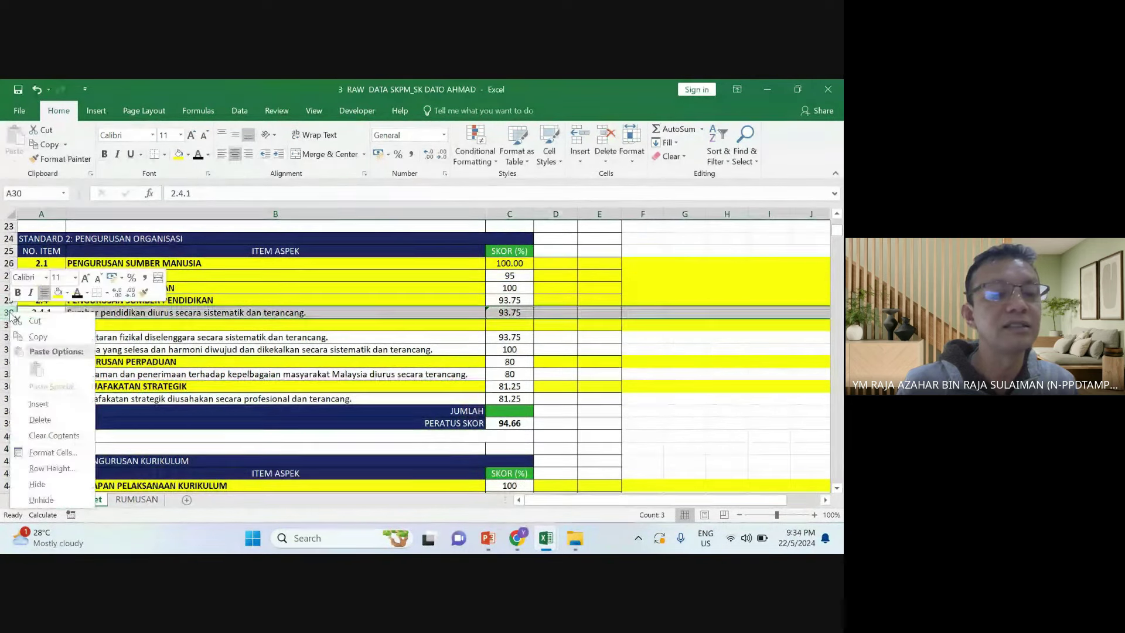
left_click(41, 420)
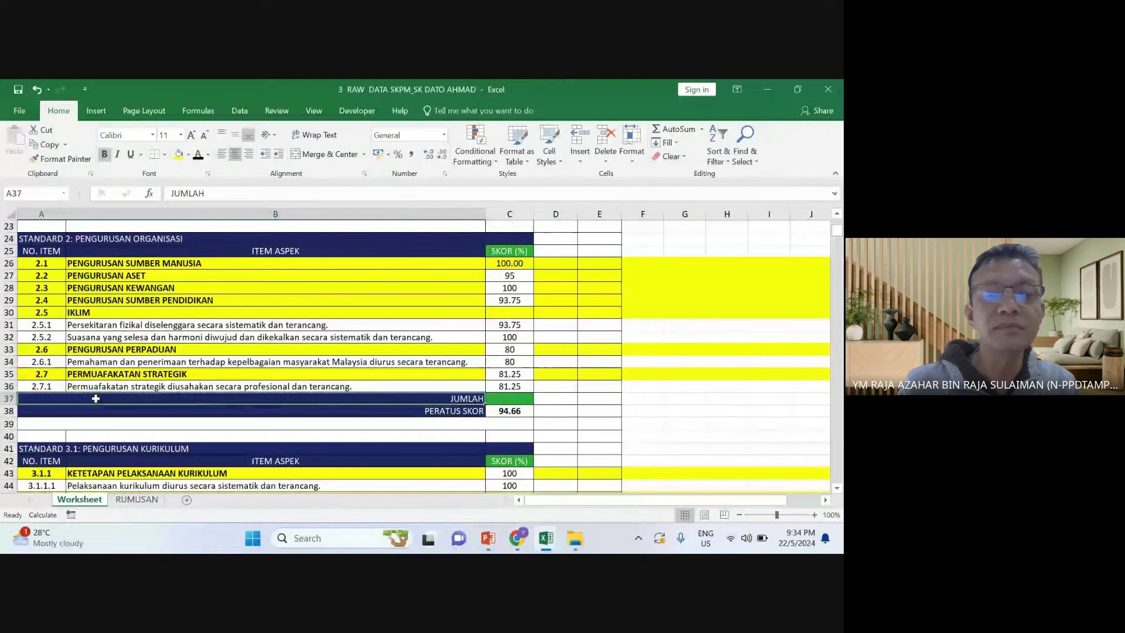
left_click(7, 325)
left_click(76, 349)
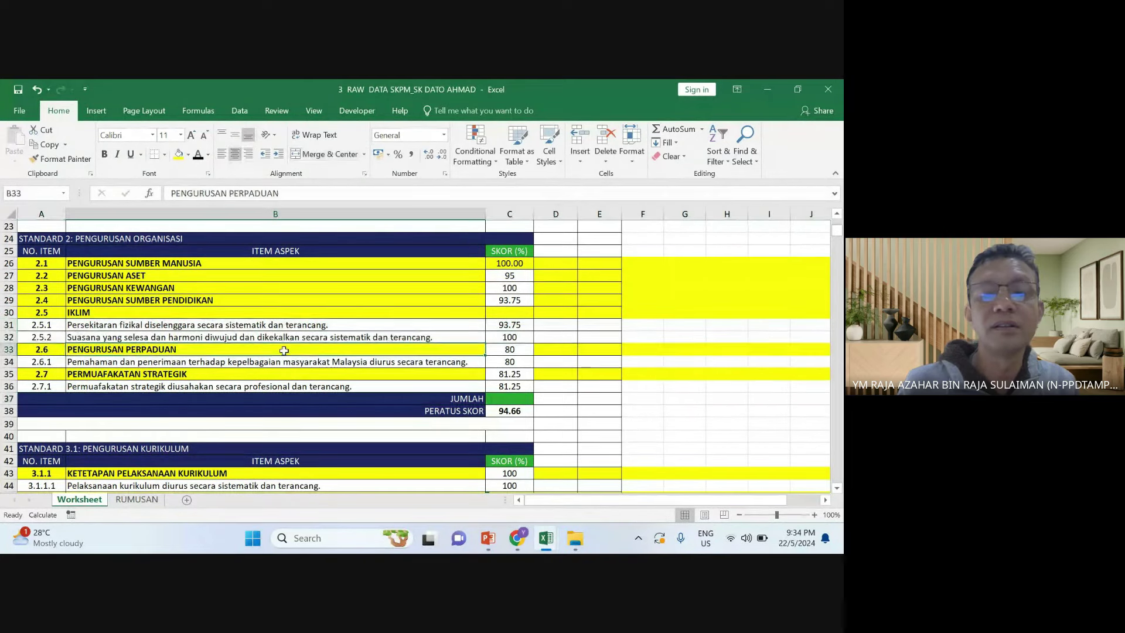
left_click(36, 89)
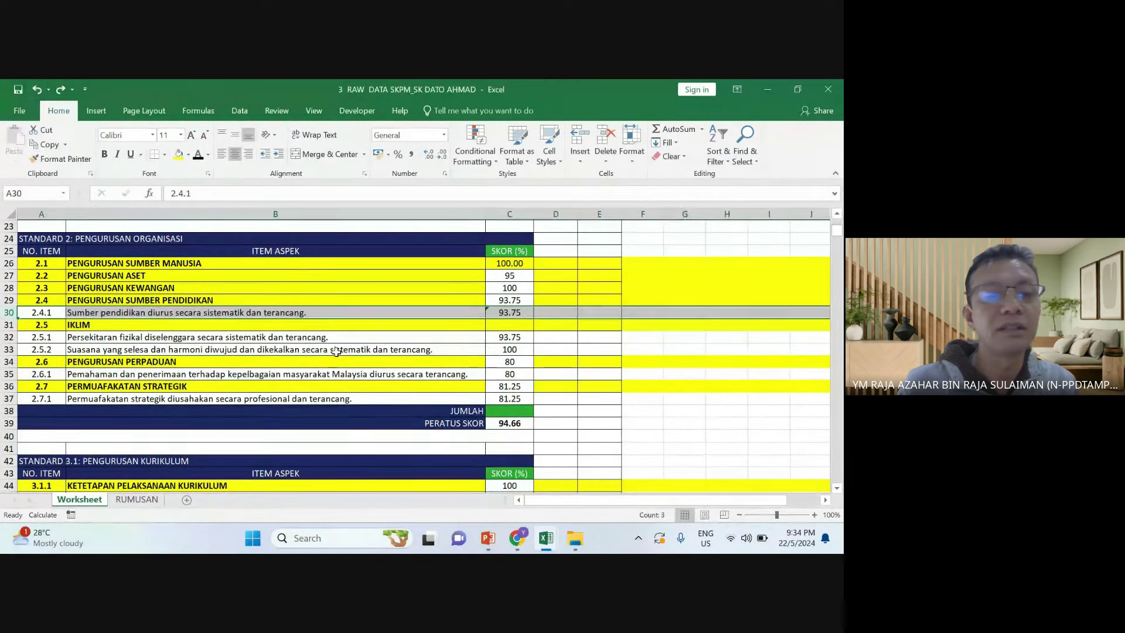
Try to enter the formula =sum(C32:C33)/2 as the IKLIM score in C31, and clear the cell
left_click(500, 340)
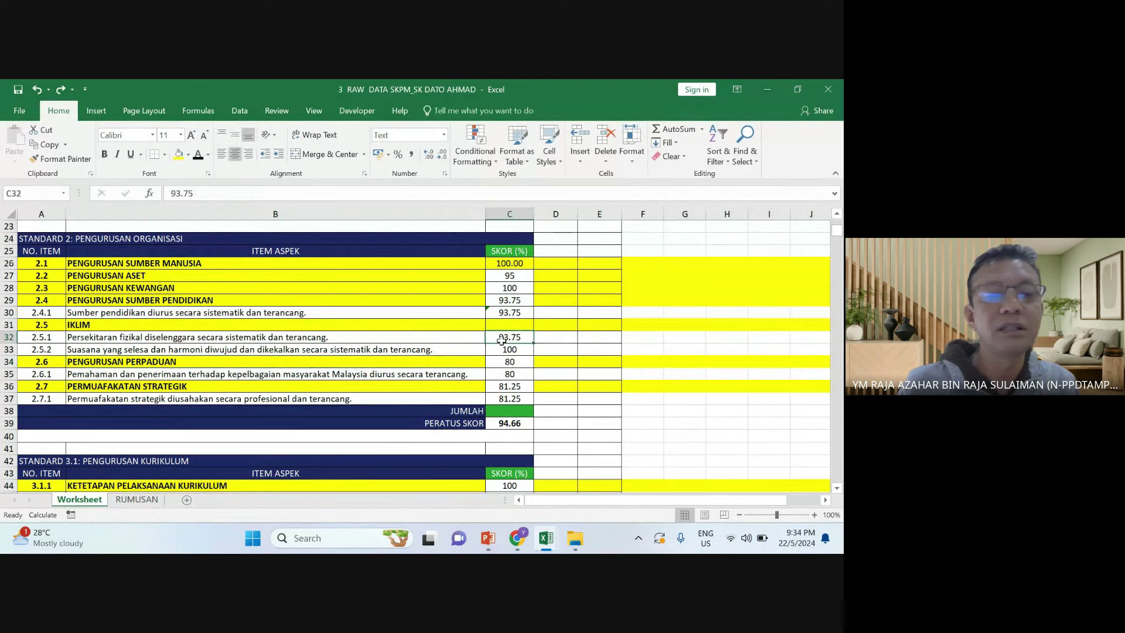
left_click(511, 327)
type("=s")
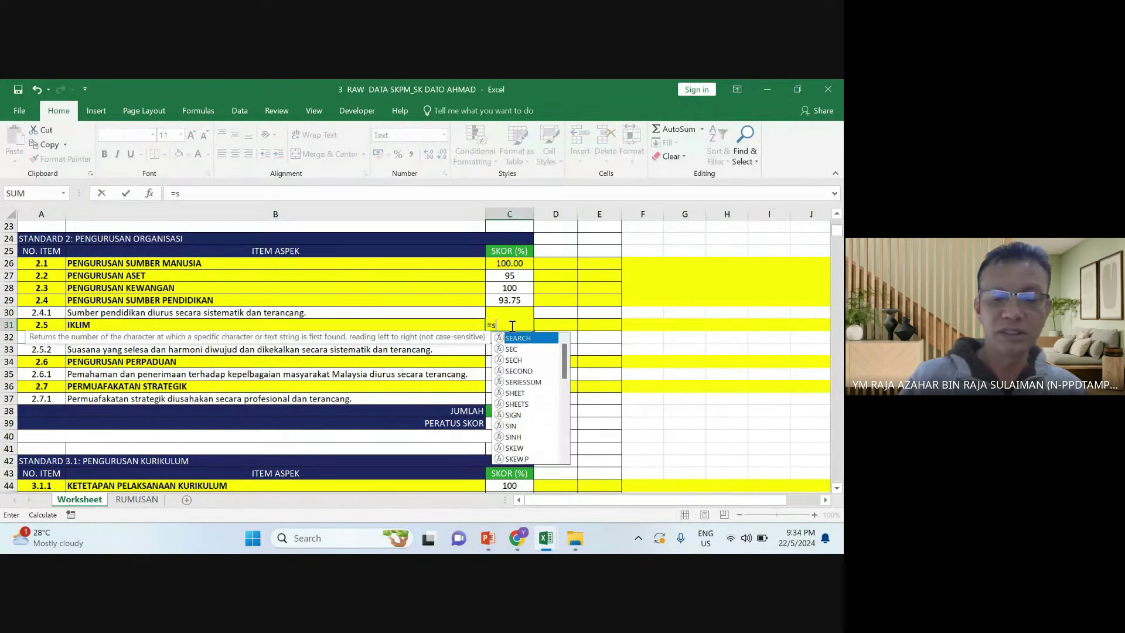
type("um(")
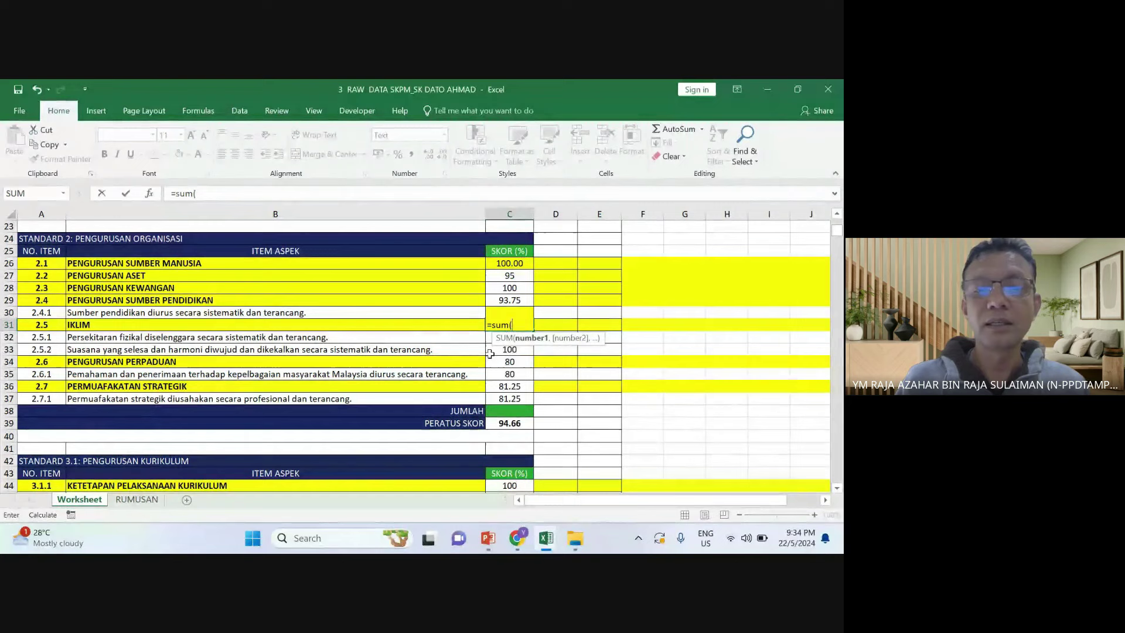
left_click_drag(501, 337, 504, 349)
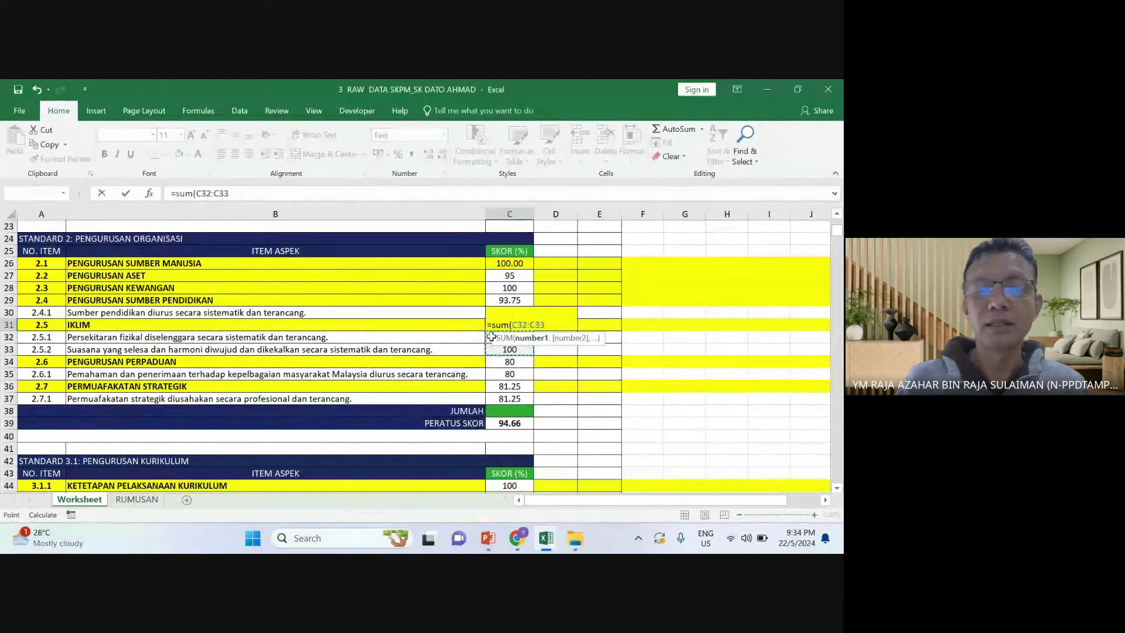
type(")/")
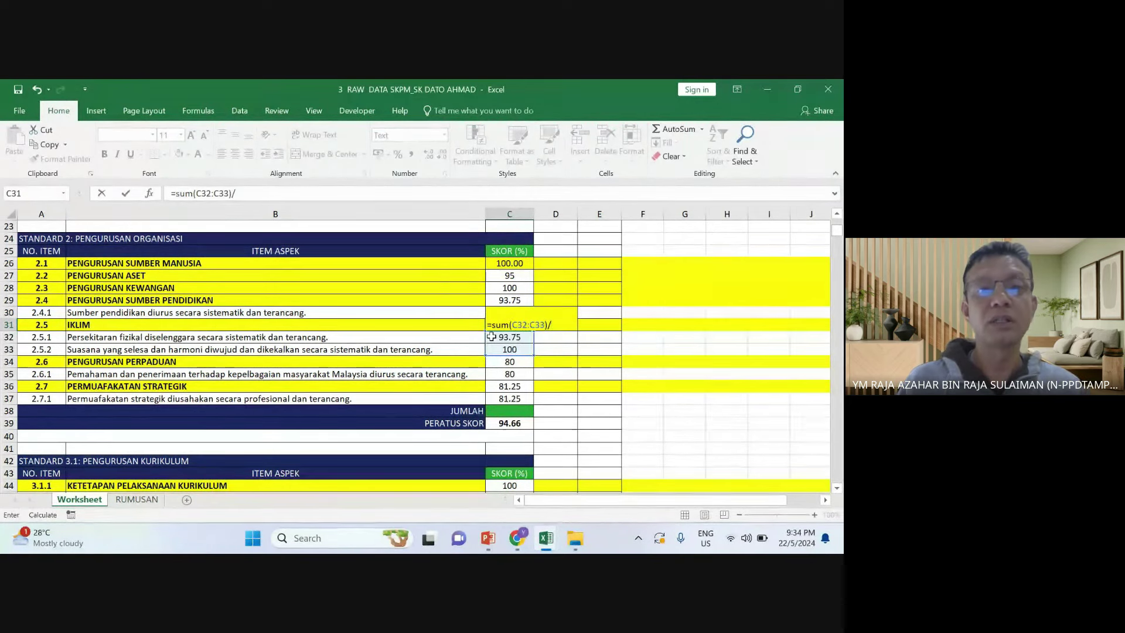
type("2")
key("Return")
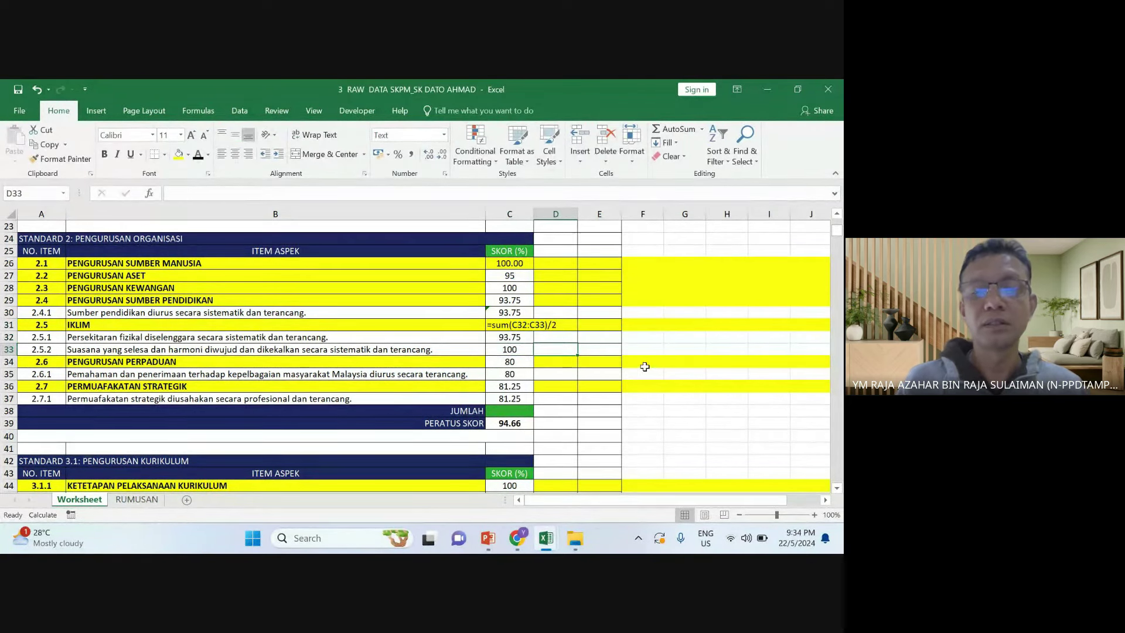
left_click(519, 327)
key("Delete")
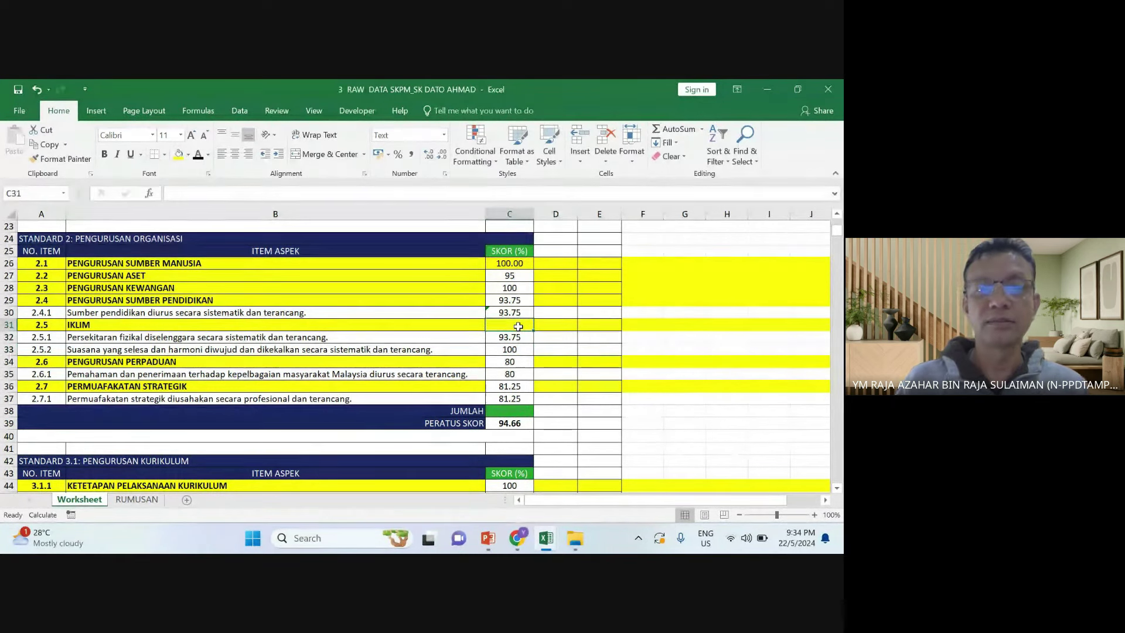
Format the IKLIM score cell C31 as Number and enter the formula =sum(C32:C33)/2
left_click(445, 136)
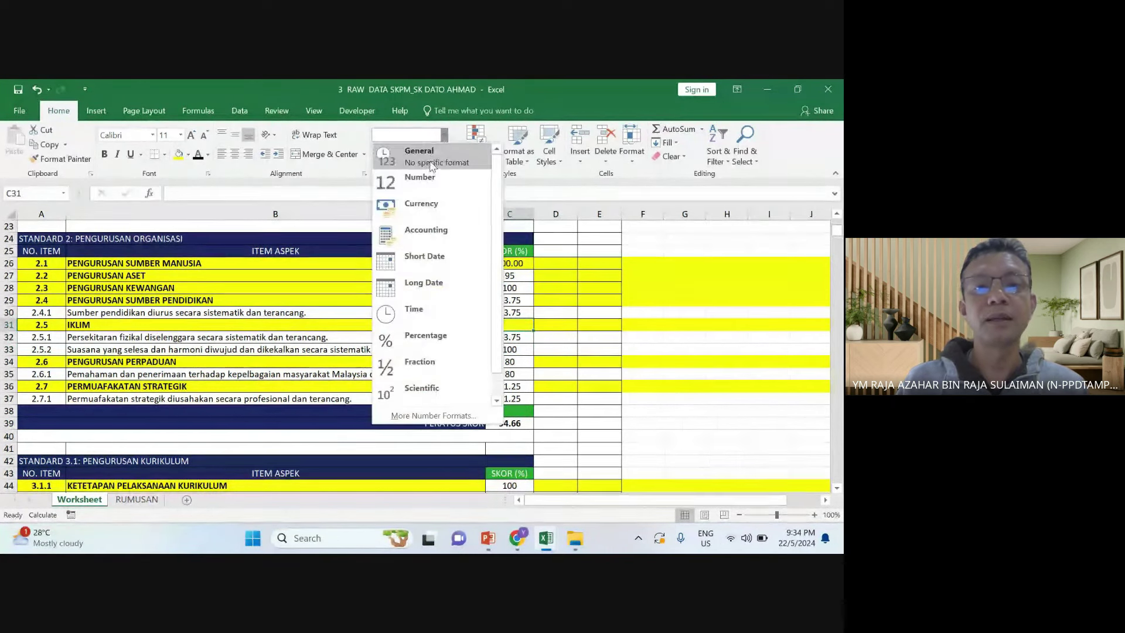
left_click(431, 186)
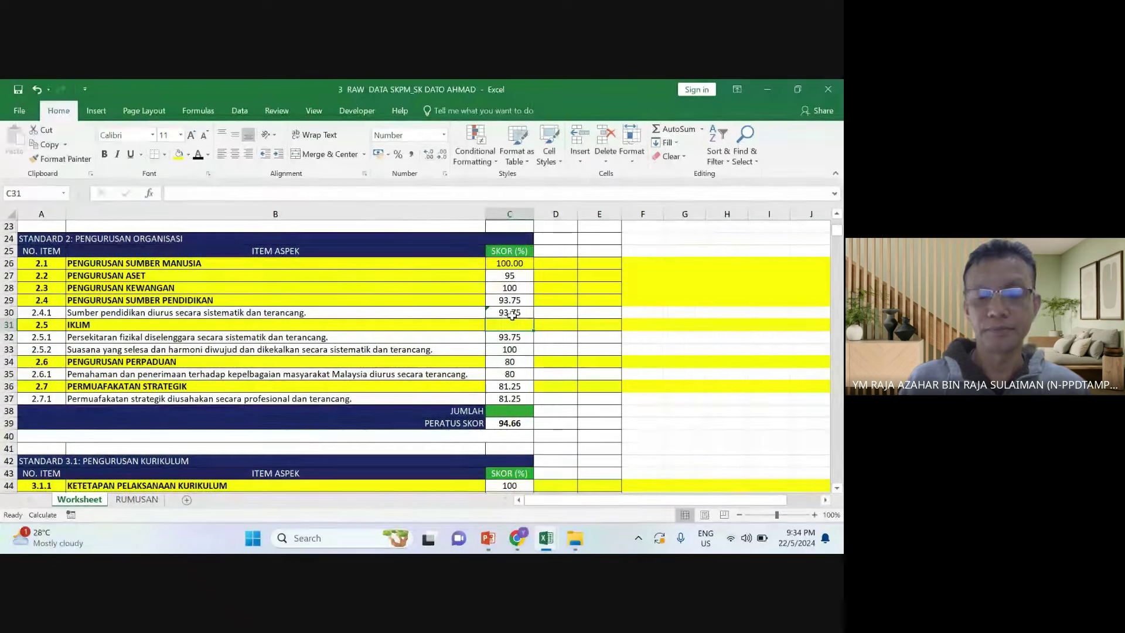
type("=sum(")
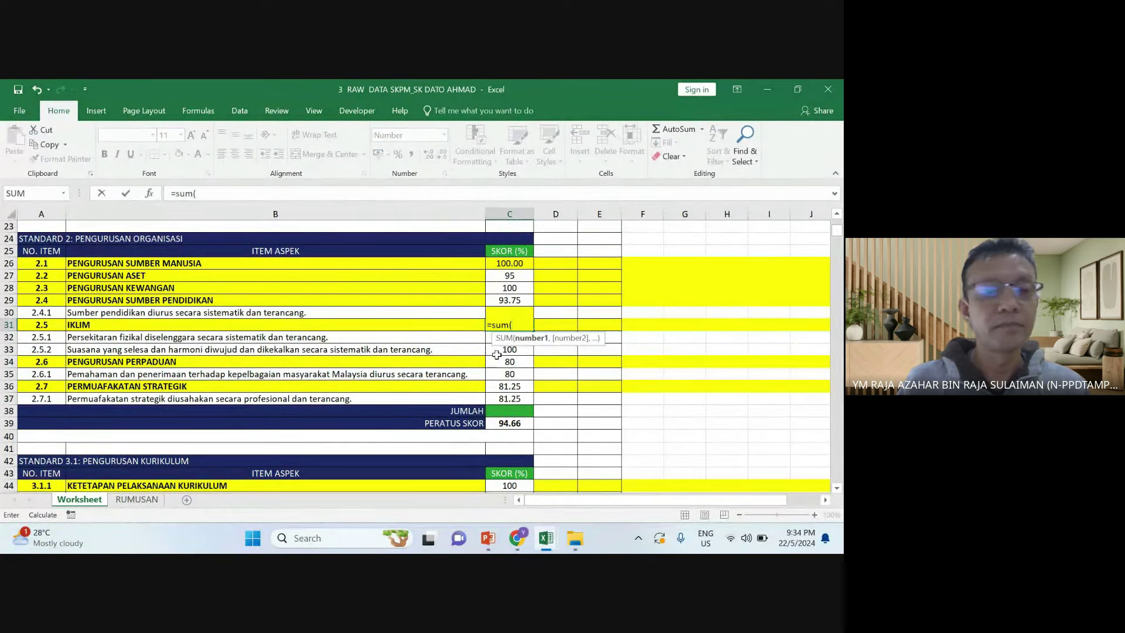
left_click_drag(496, 355, 492, 338)
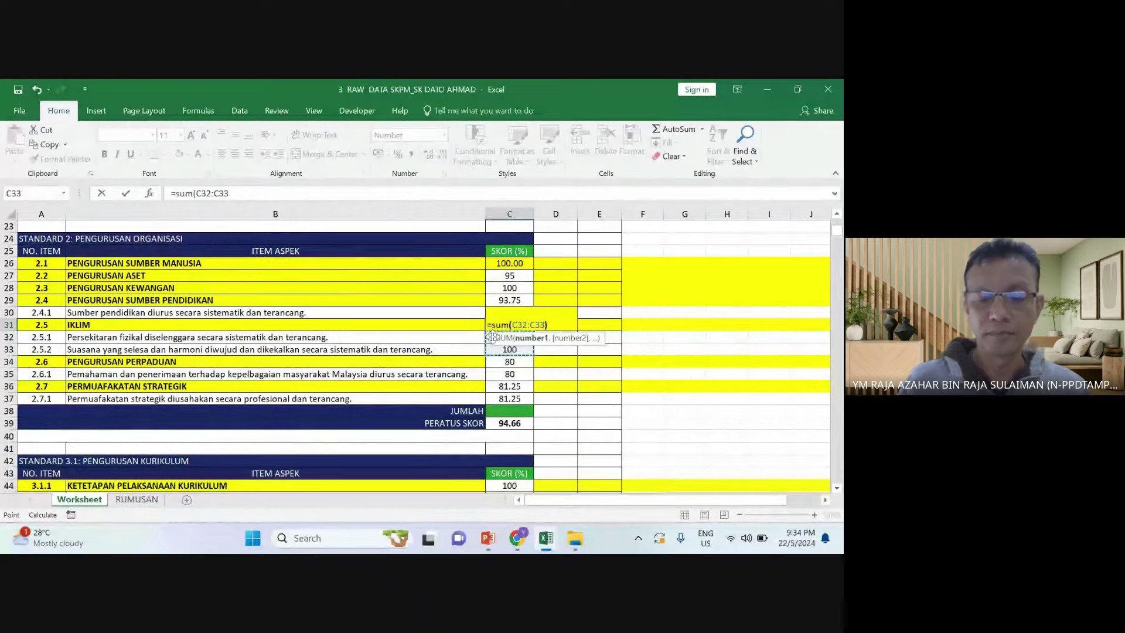
type(")/2")
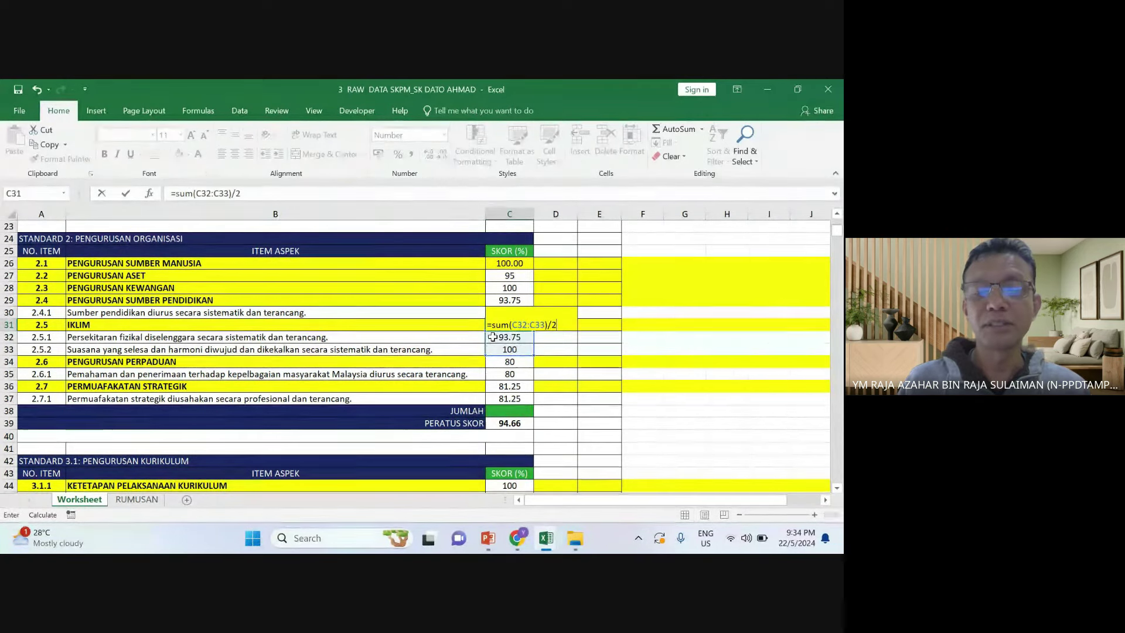
key("Return")
left_click(592, 373)
Make the ITEM ASPEK column slightly narrower
left_click(509, 213)
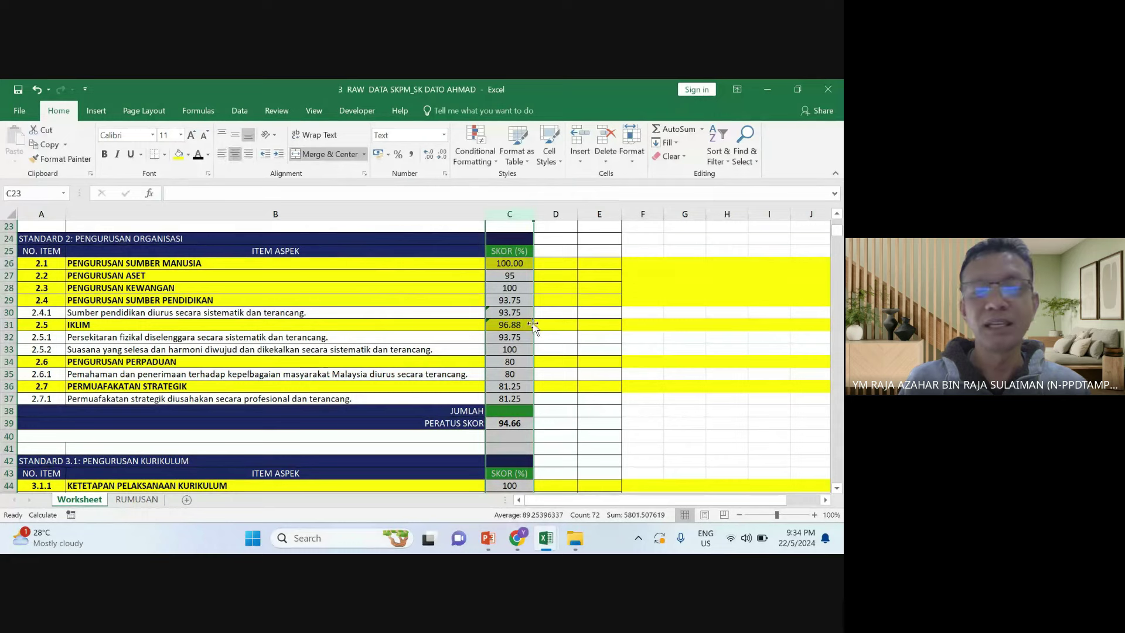
left_click(592, 340)
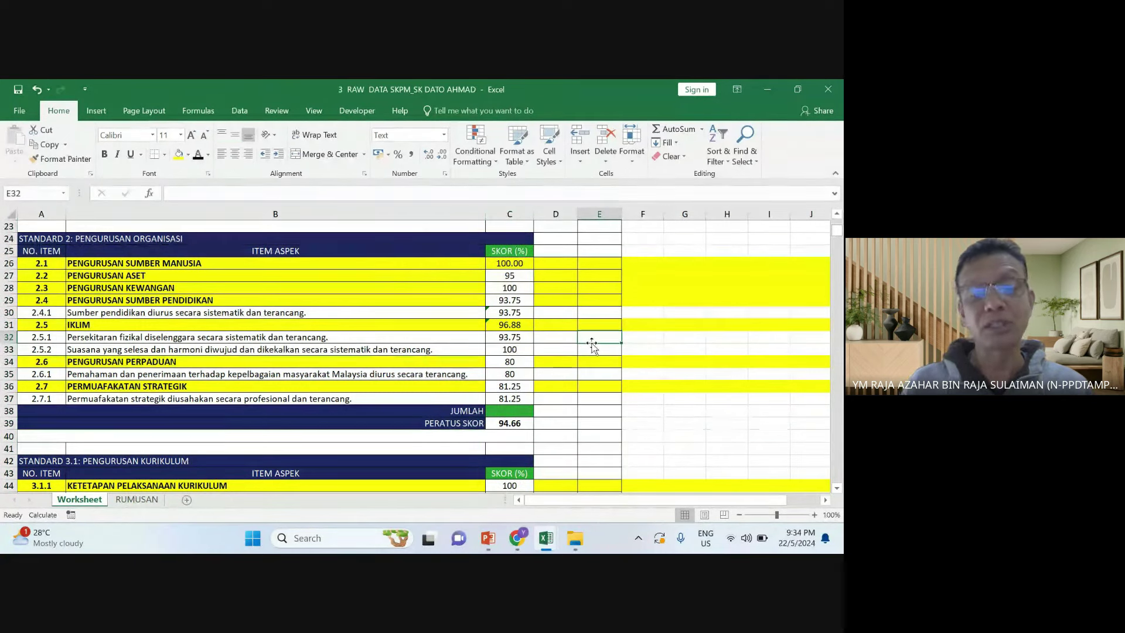
left_click(598, 275)
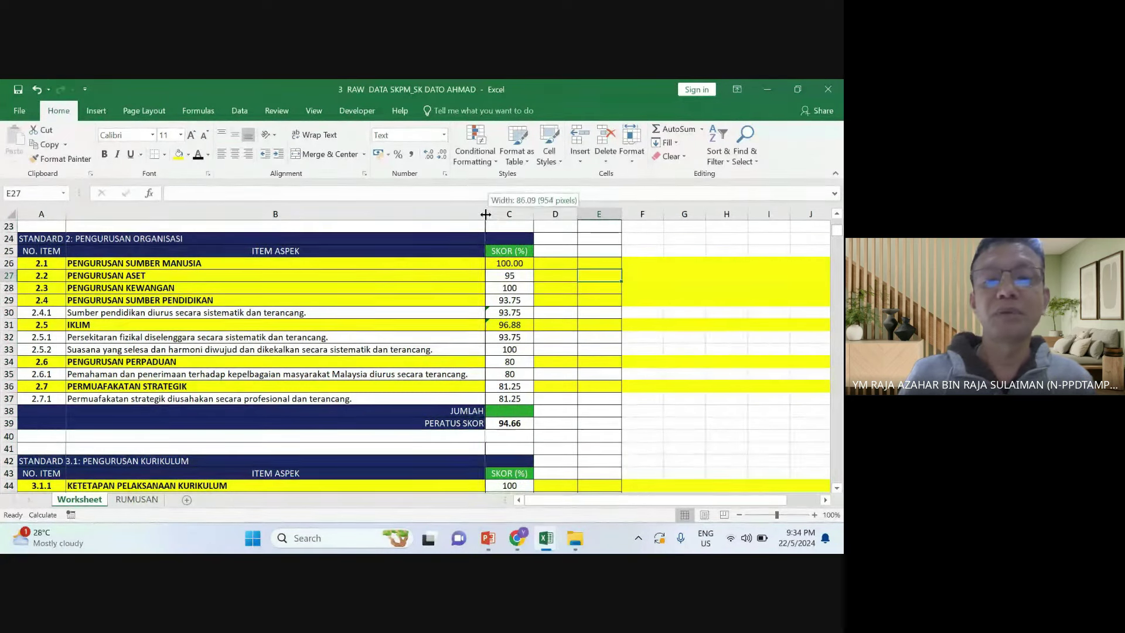
left_click_drag(485, 214, 478, 214)
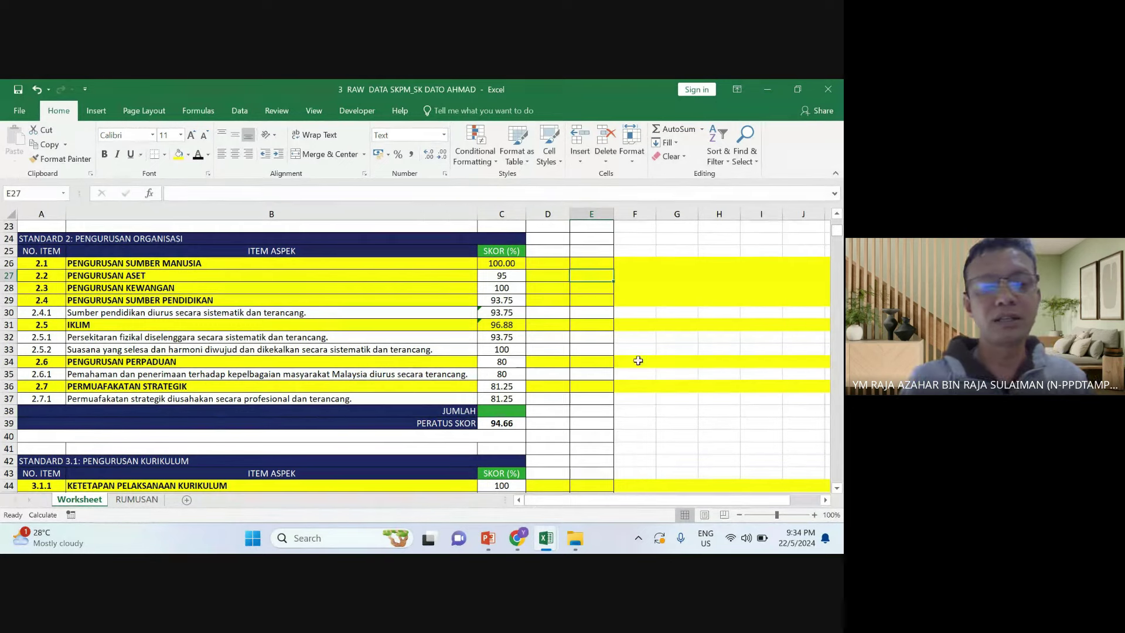
left_click_drag(477, 214, 481, 236)
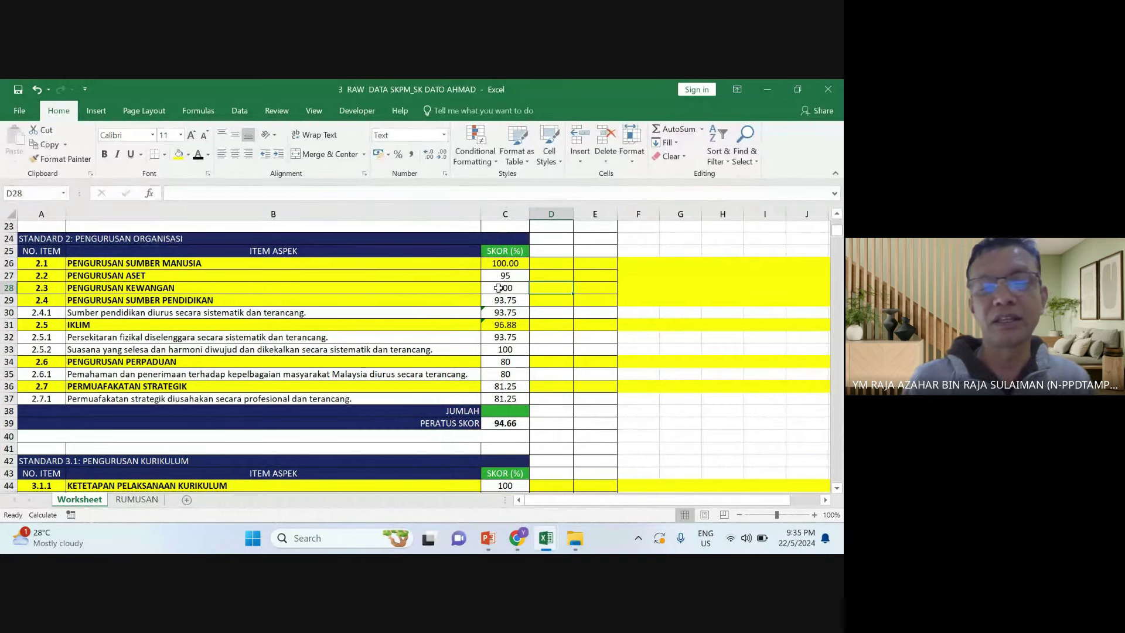
Delete the row of item 2.4.1 under PENGURUSAN SUMBER PENDIDIKAN
scroll(498, 288, "up", 1)
left_click(410, 350)
left_click(504, 352)
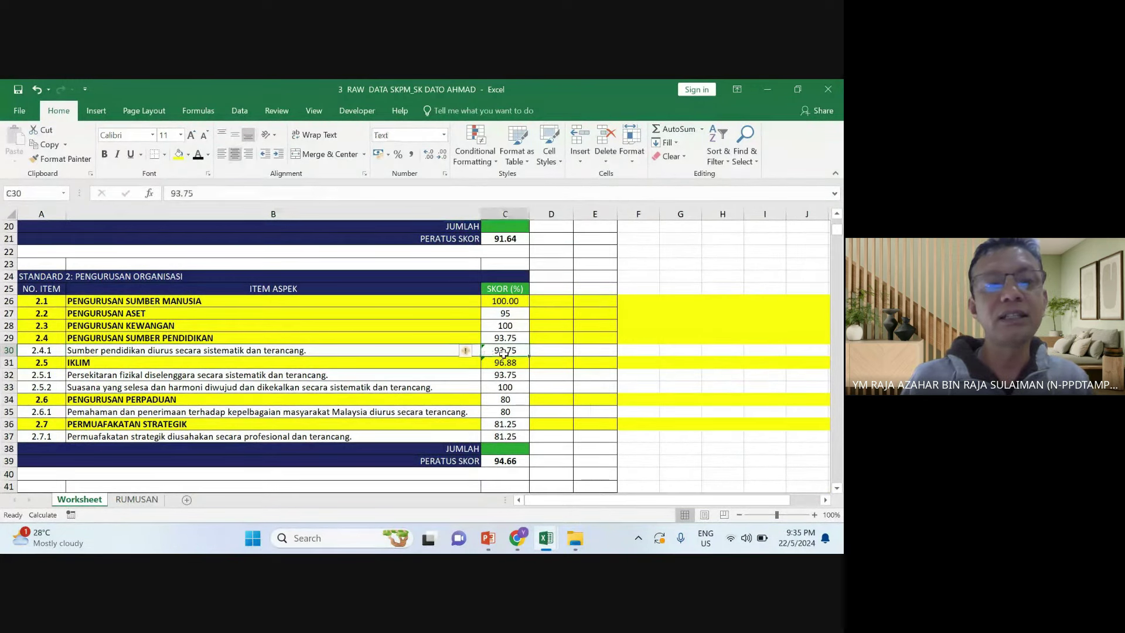
right_click(10, 350)
left_click(41, 263)
left_click(121, 280)
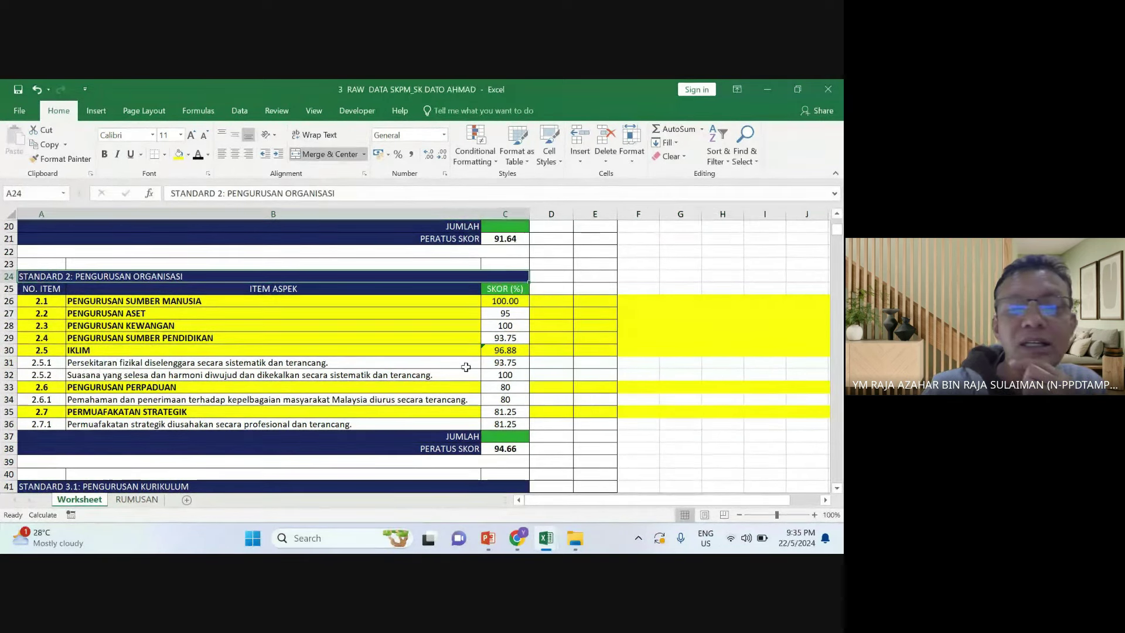
Try to delete the rows of items 2.5.1 and 2.5.2 while the IKLIM score still depends on them
left_click_drag(9, 362, 9, 376)
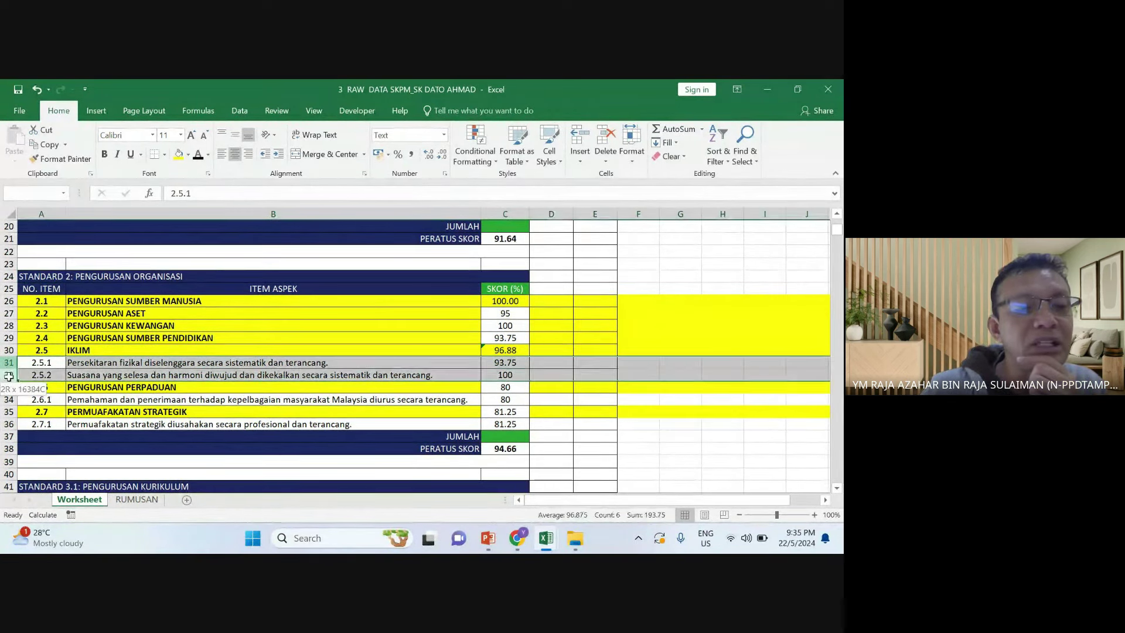
right_click(9, 376)
left_click(125, 286)
left_click(126, 290)
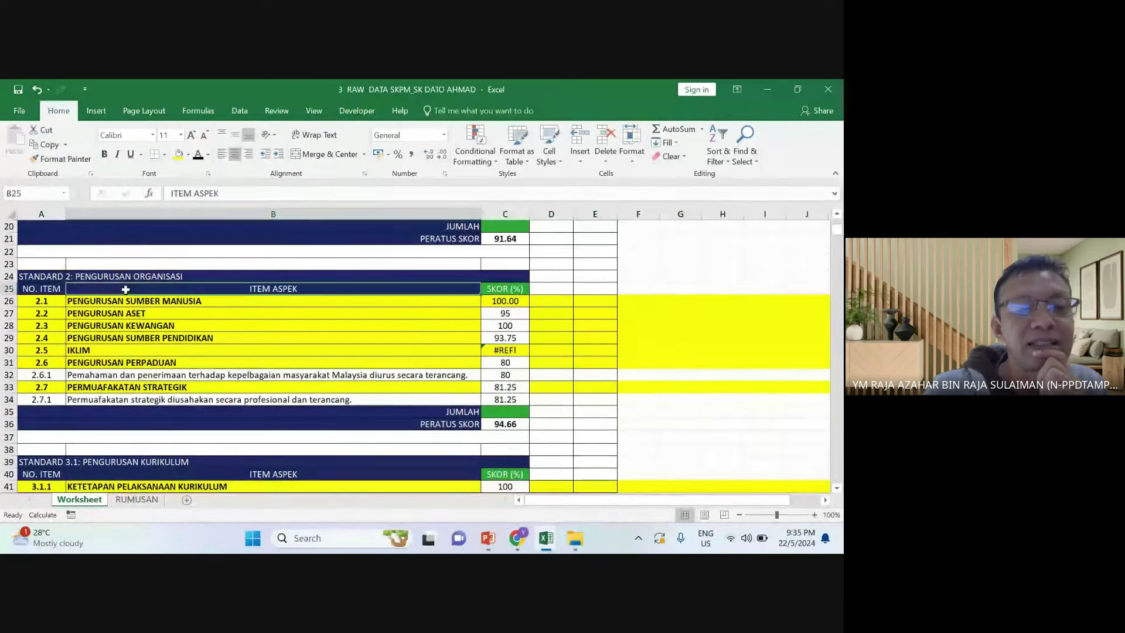
left_click(36, 90)
Convert the scores in C30:C36, including the IKLIM formula, to plain values by copying and pasting values in place
left_click_drag(505, 350, 505, 424)
right_click(503, 426)
left_click(528, 166)
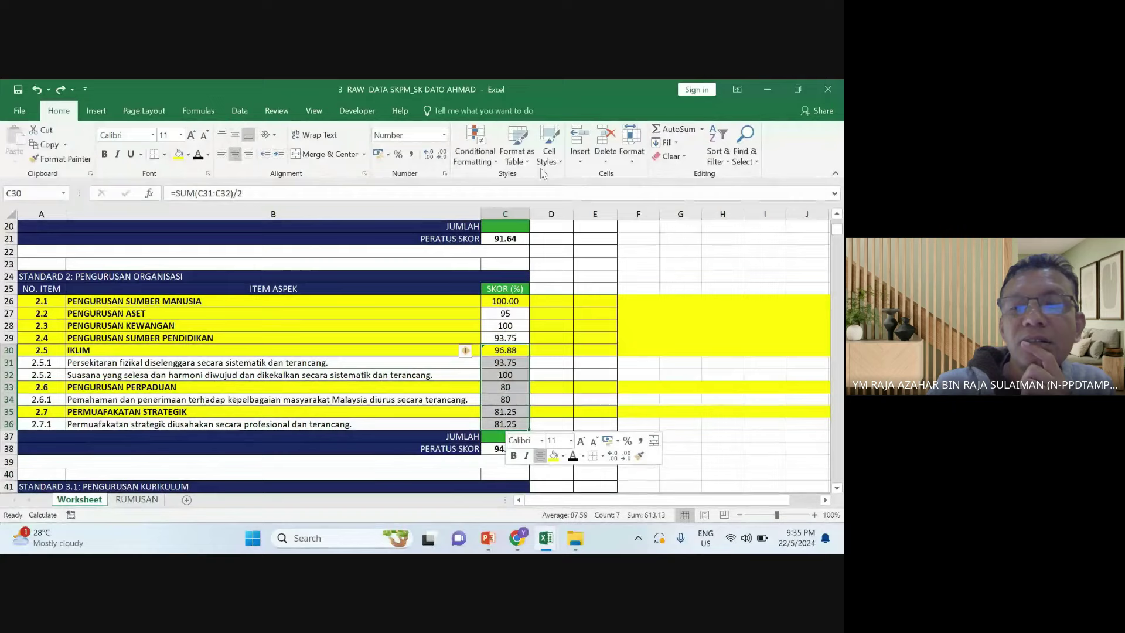
right_click(505, 350)
left_click(548, 281)
left_click(555, 329)
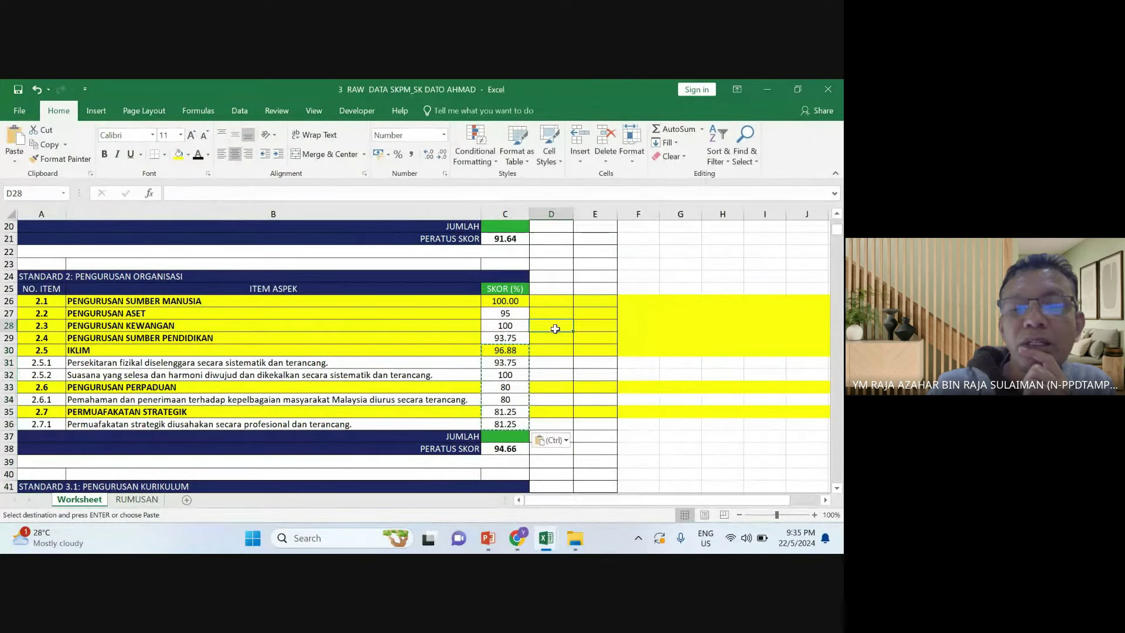
Delete the rows of items 2.5.1 and 2.5.2 under IKLIM
left_click_drag(9, 362, 22, 374)
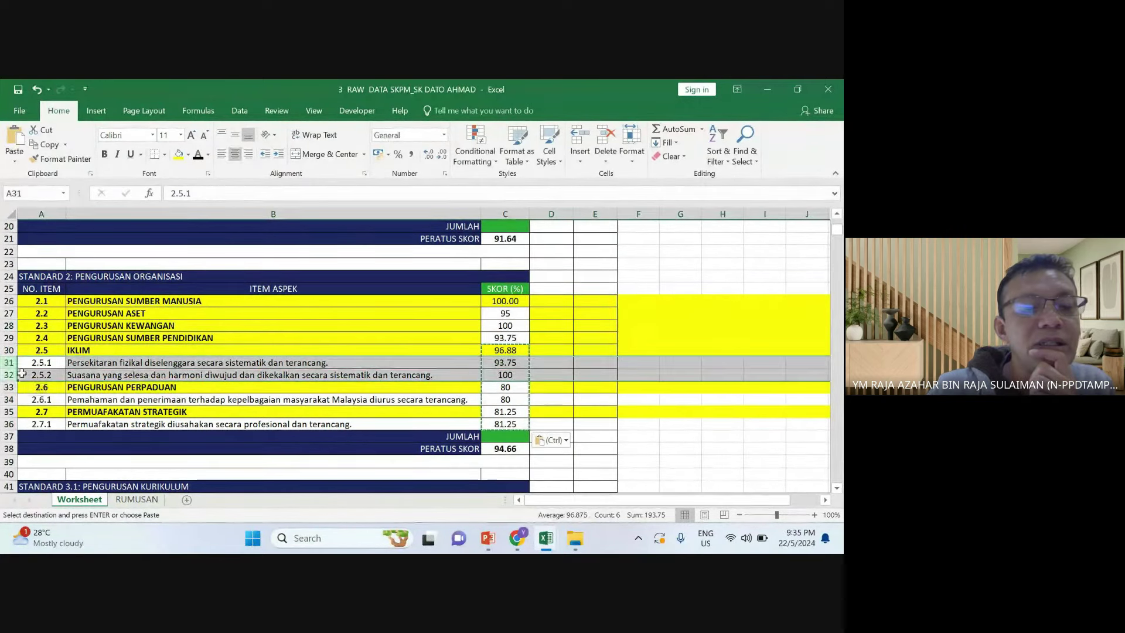
right_click(22, 374)
left_click(59, 287)
left_click(292, 338)
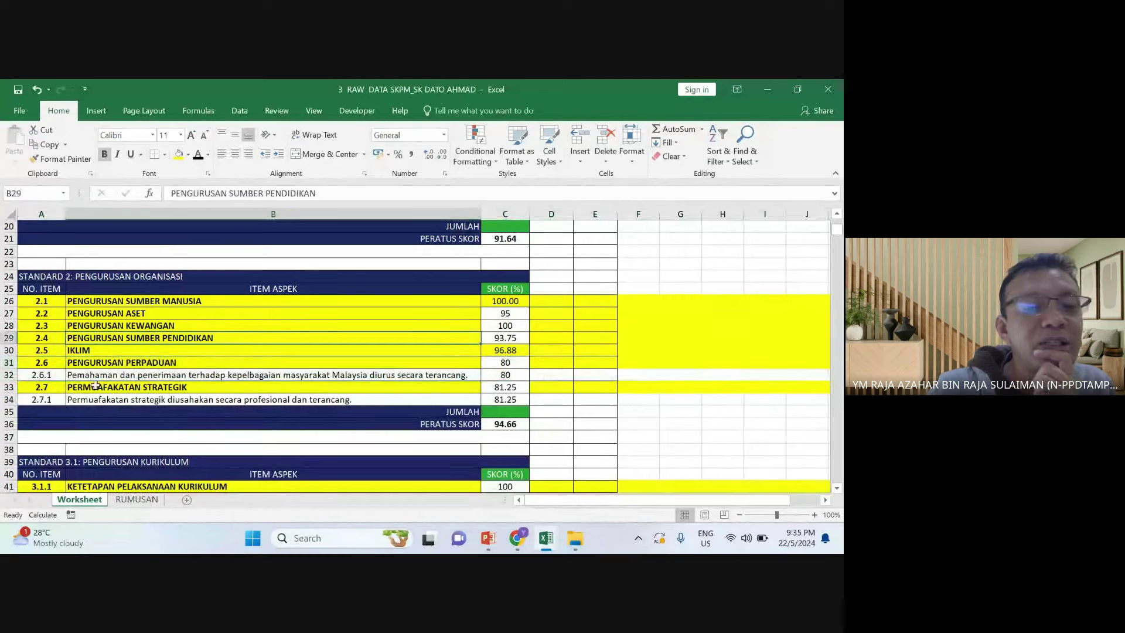
Delete the rows of item 2.6.1 under PENGURUSAN PERPADUAN and item 2.7.1 under PERMUAFAKATAN STRATEGIK
left_click(7, 374)
right_click(7, 374)
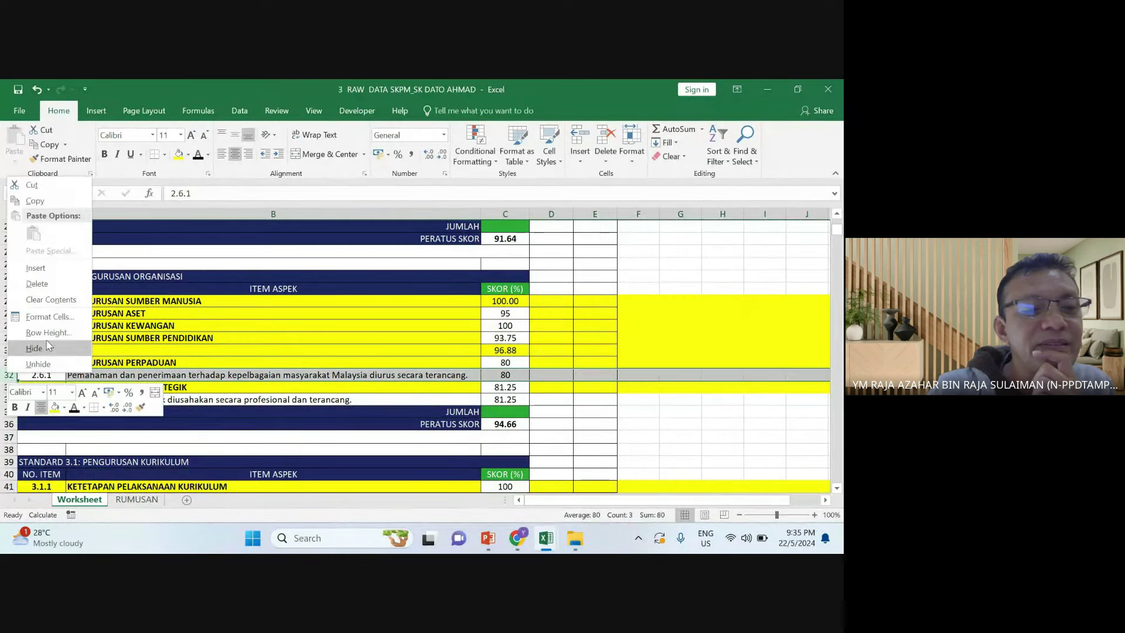
left_click(59, 296)
left_click(12, 387)
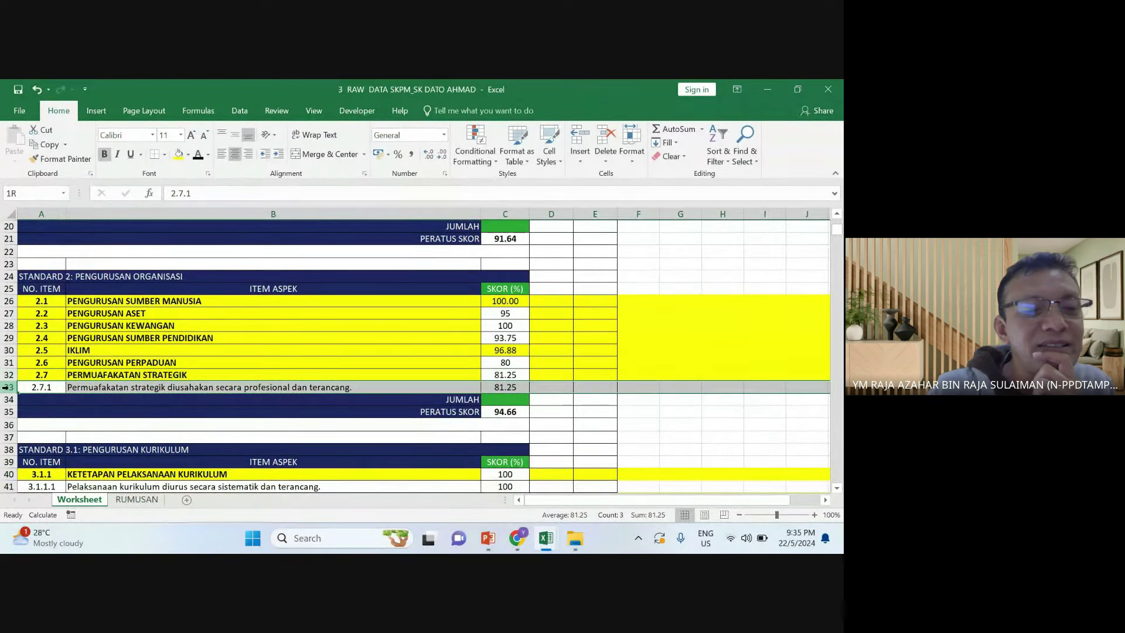
right_click(11, 387)
left_click(40, 299)
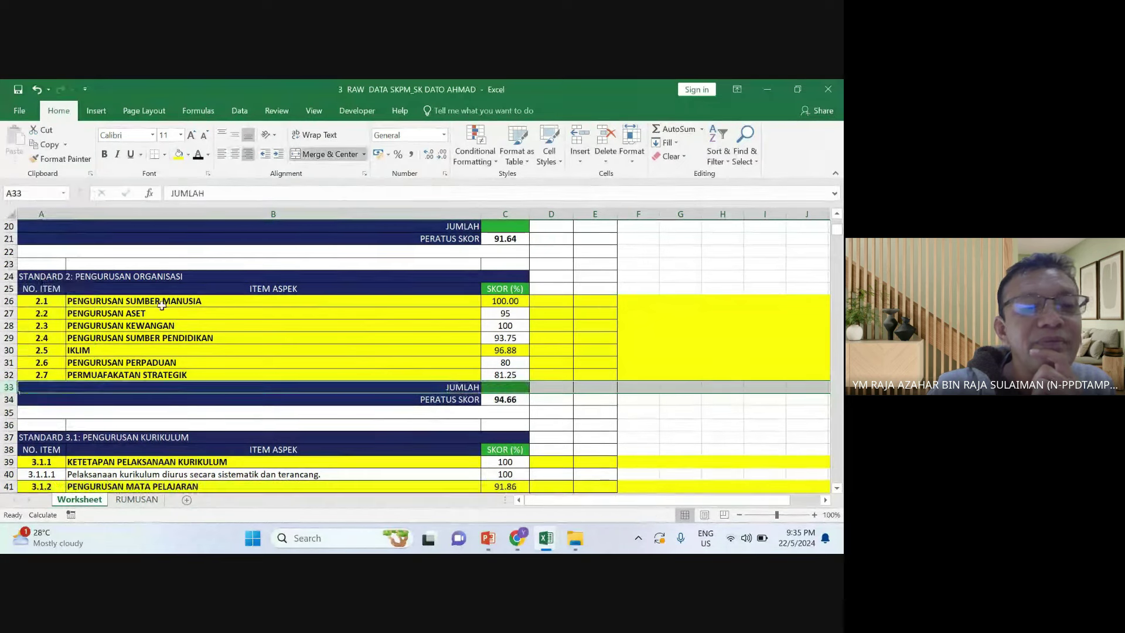
Narrow the ITEM ASPEK column so it sits closer to the length of the main aspect names
left_click(176, 301)
left_click_drag(480, 214, 383, 245)
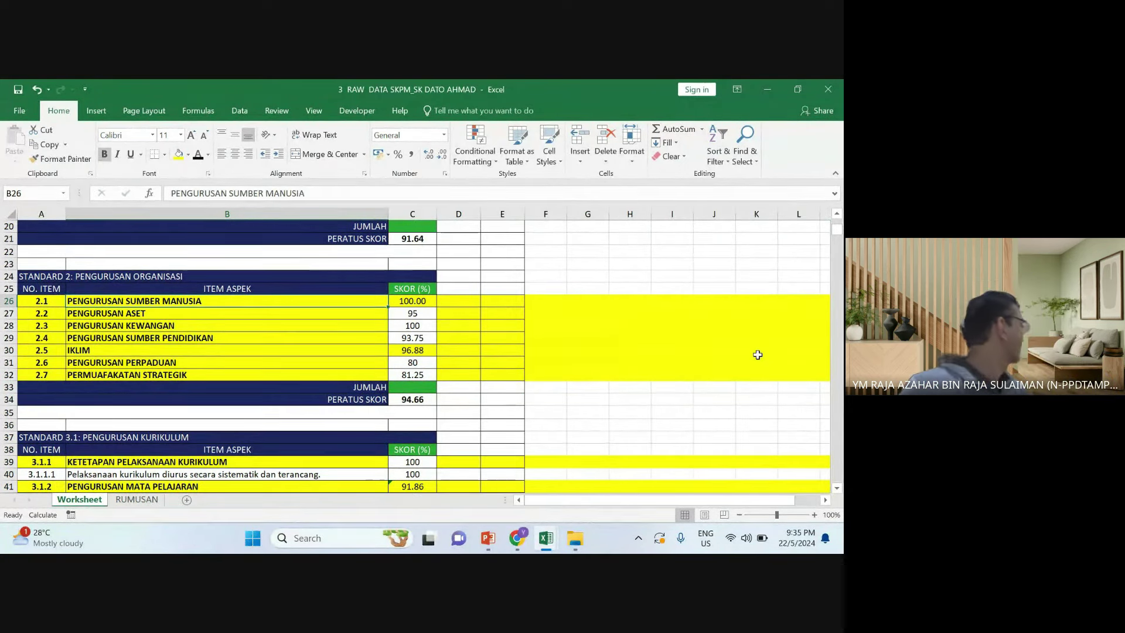
left_click(617, 388)
Delete the rows of items 1.1.1 to 1.1.7 under PGB SEBAGAI PENERAJU
scroll(613, 416, "up", 4)
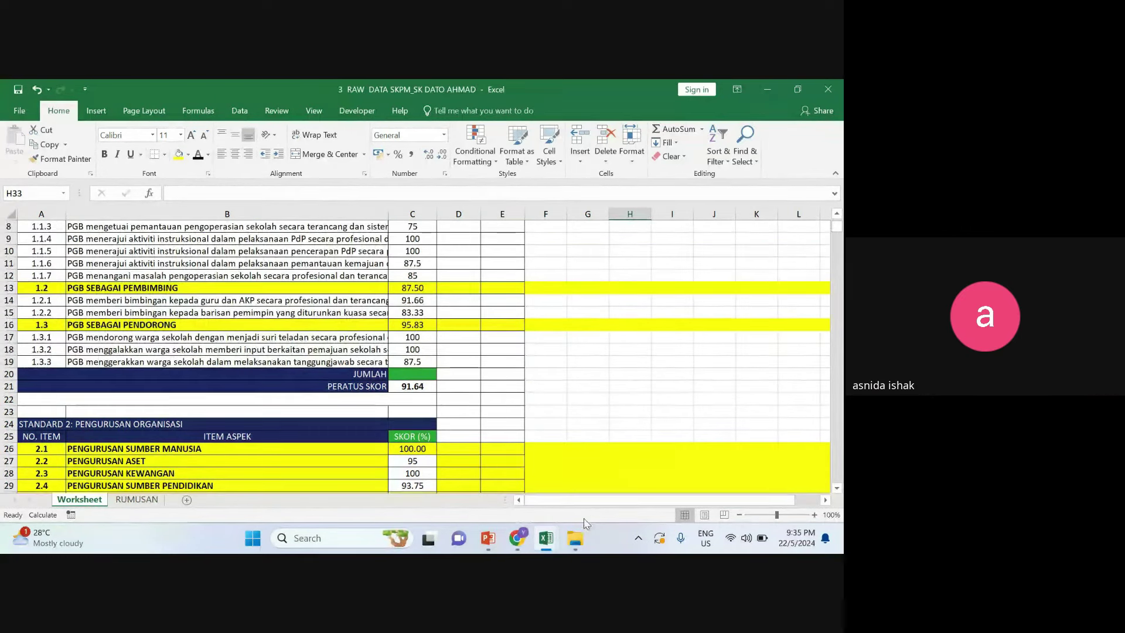
scroll(459, 389, "up", 3)
scroll(452, 389, "down", 1)
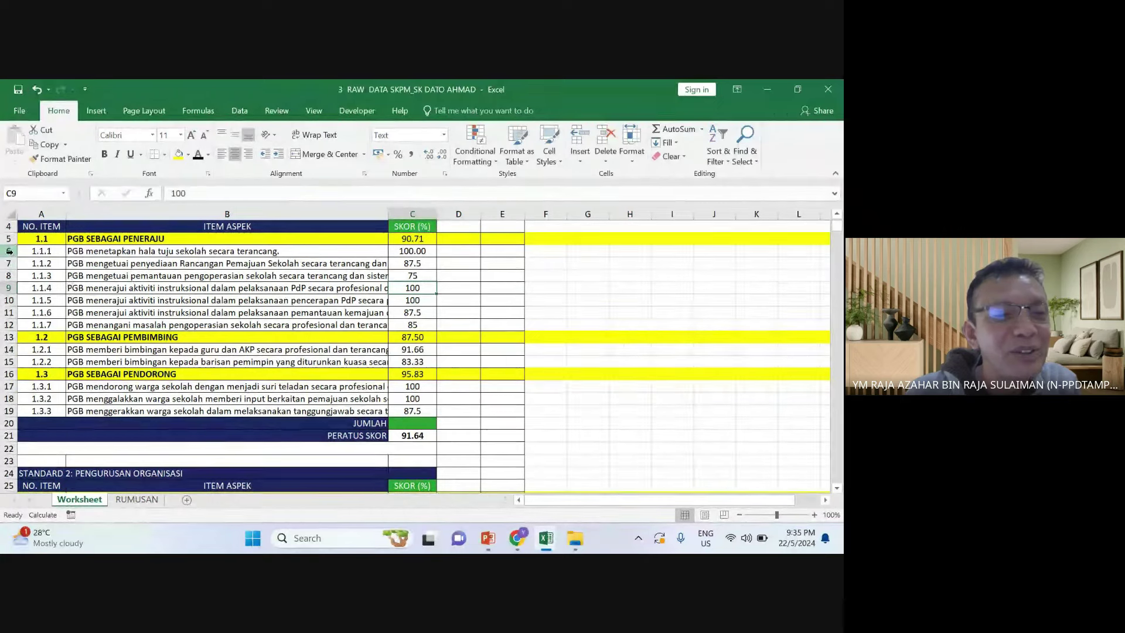
left_click_drag(9, 251, 17, 326)
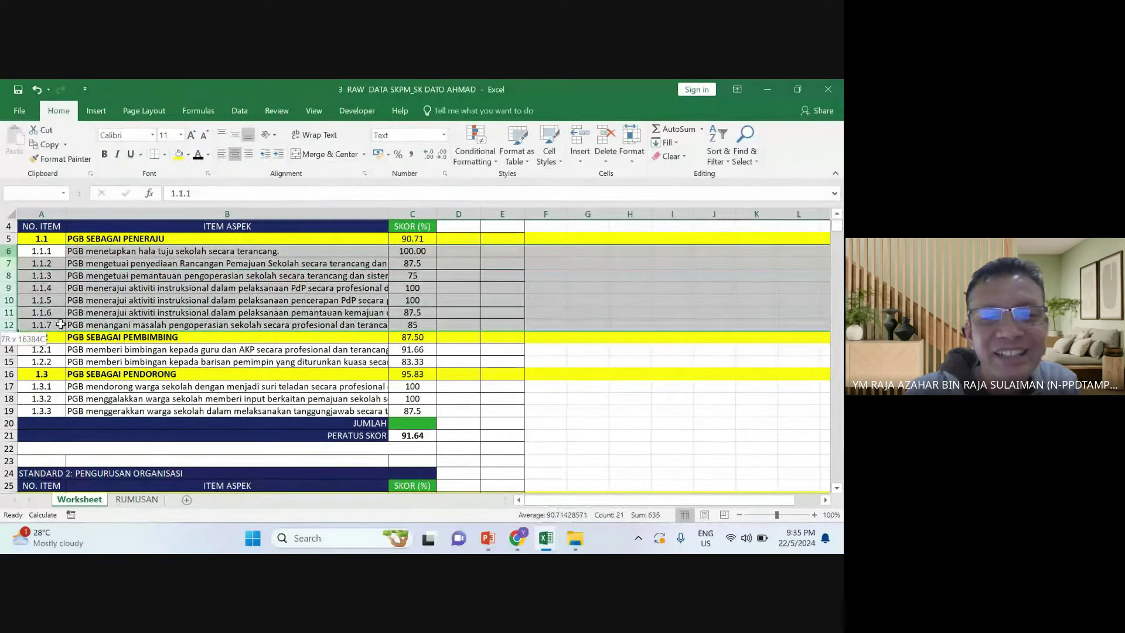
right_click(96, 311)
left_click(138, 410)
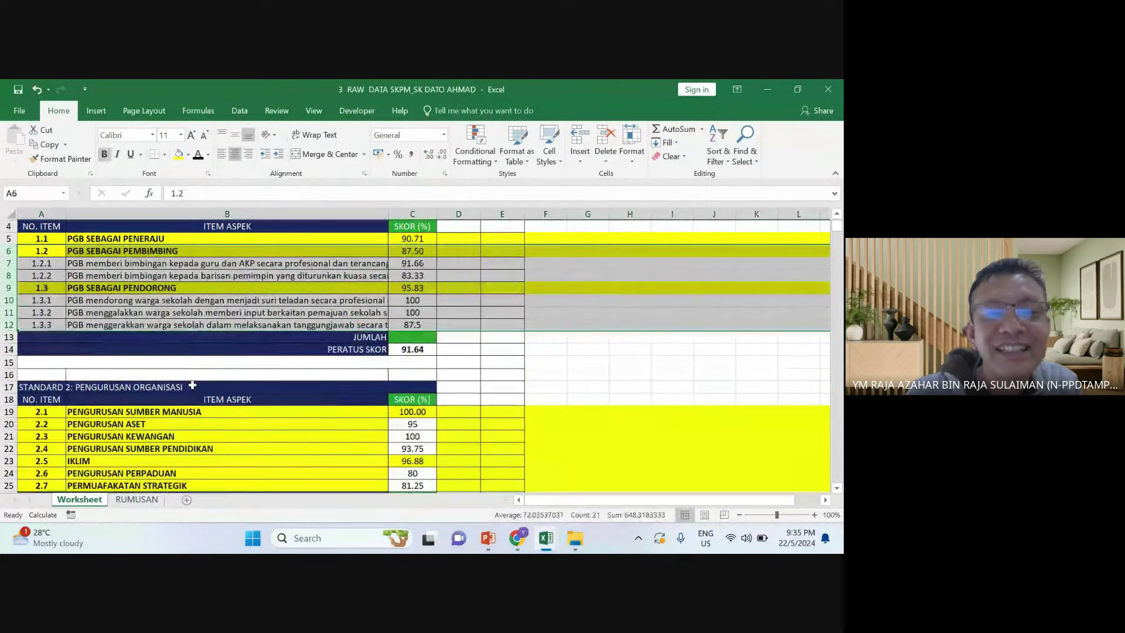
left_click_drag(9, 263, 9, 275)
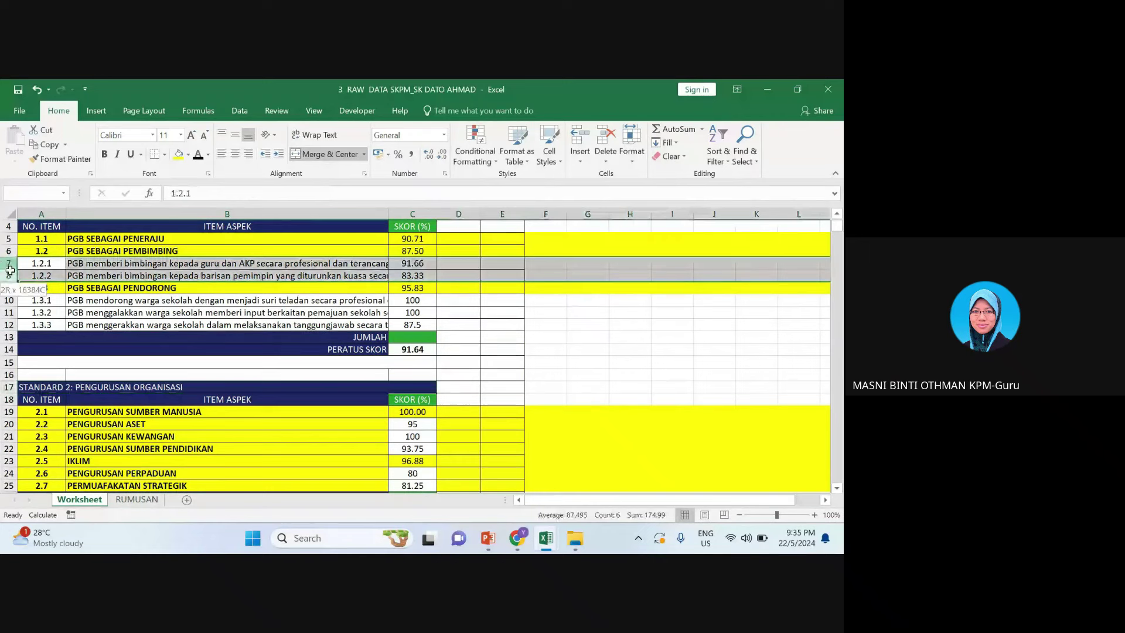
right_click(85, 269)
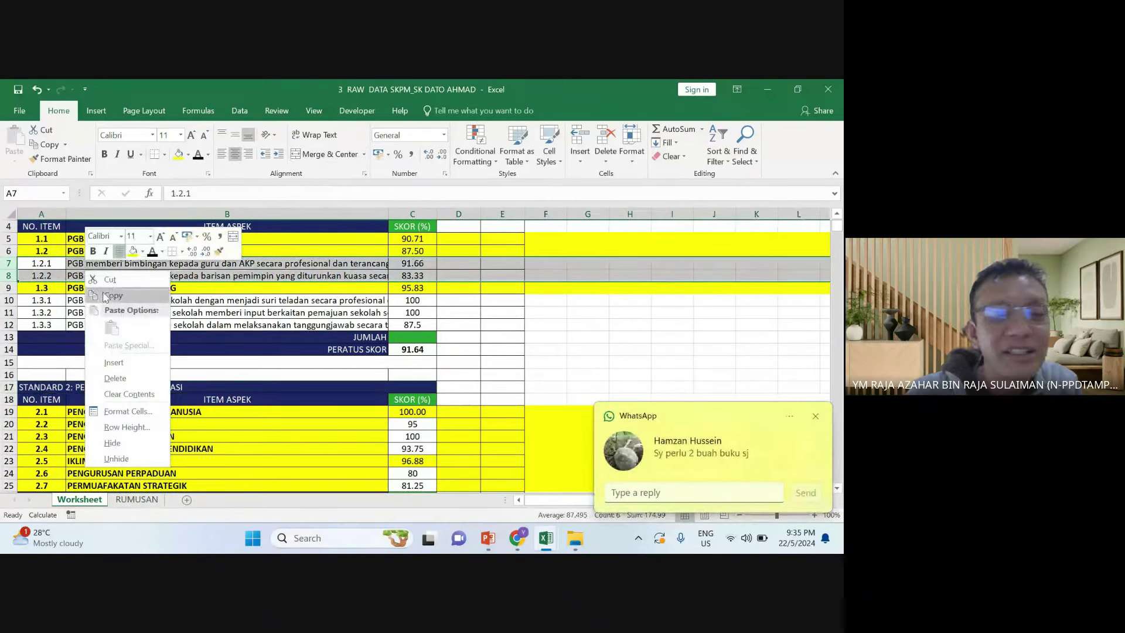
left_click(816, 417)
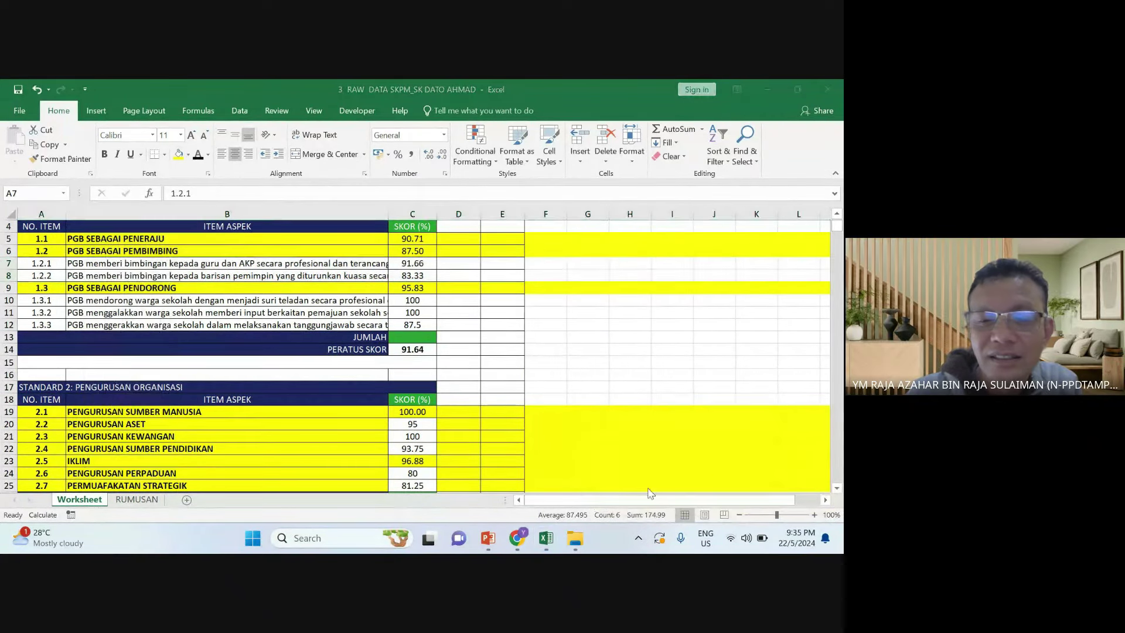
left_click(638, 541)
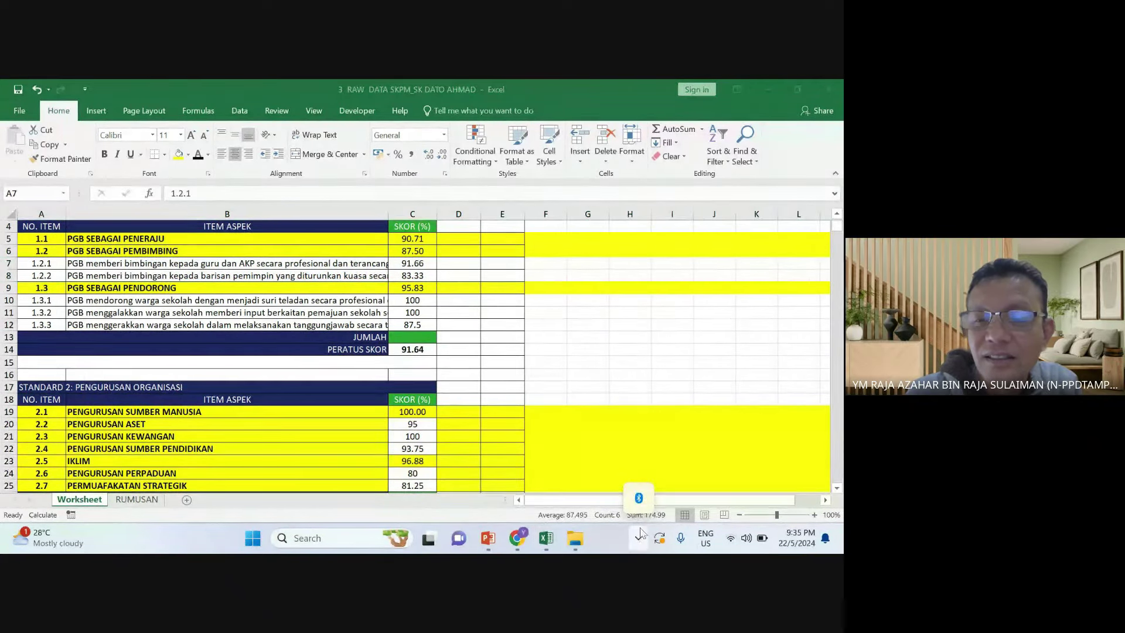
left_click(626, 414)
left_click(457, 335)
scroll(457, 334, "up", 1)
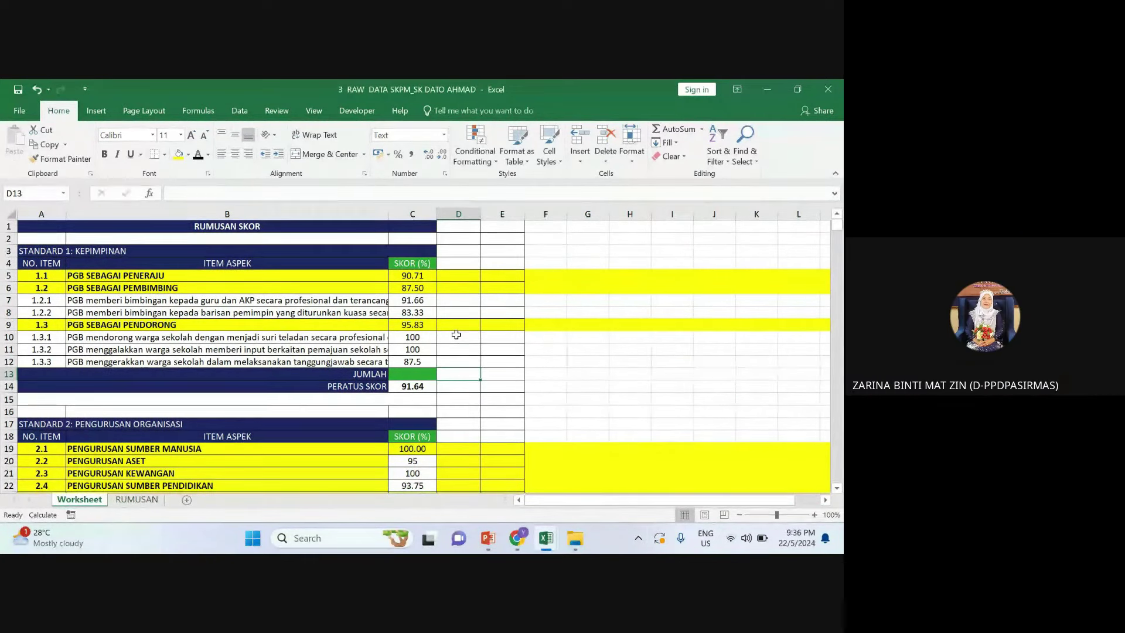
left_click(638, 540)
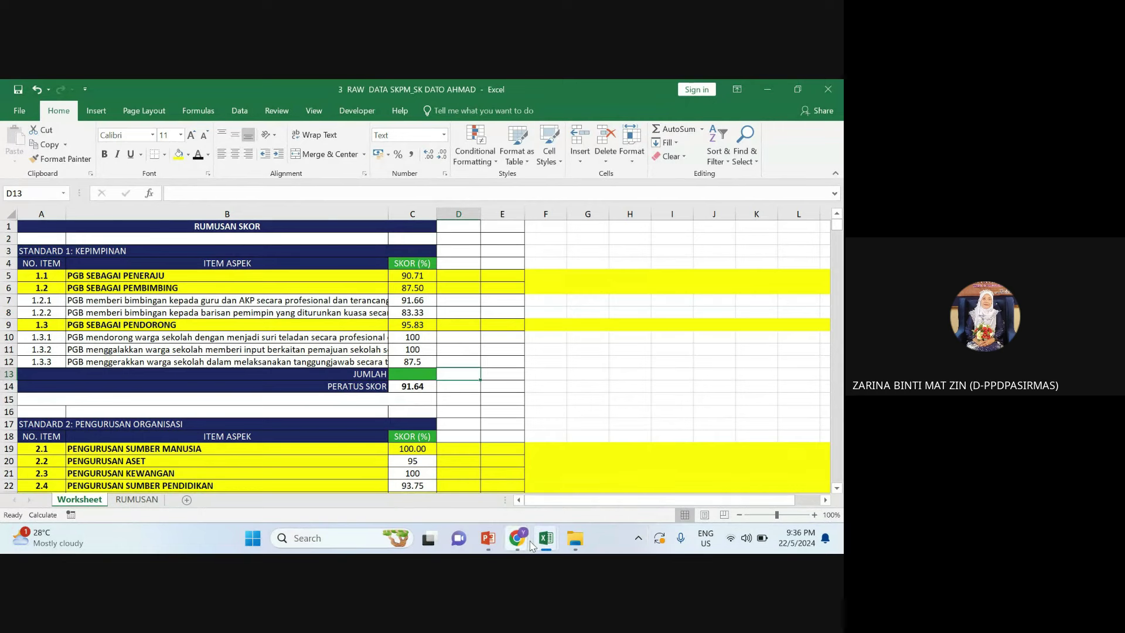
left_click(586, 383)
left_click(653, 365)
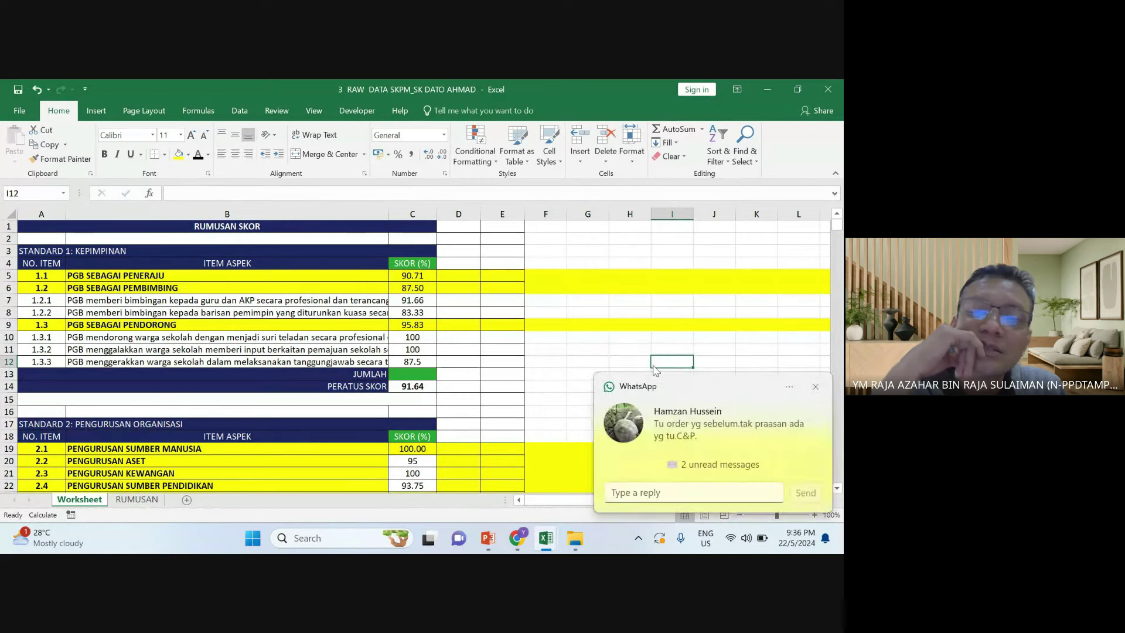
left_click(815, 387)
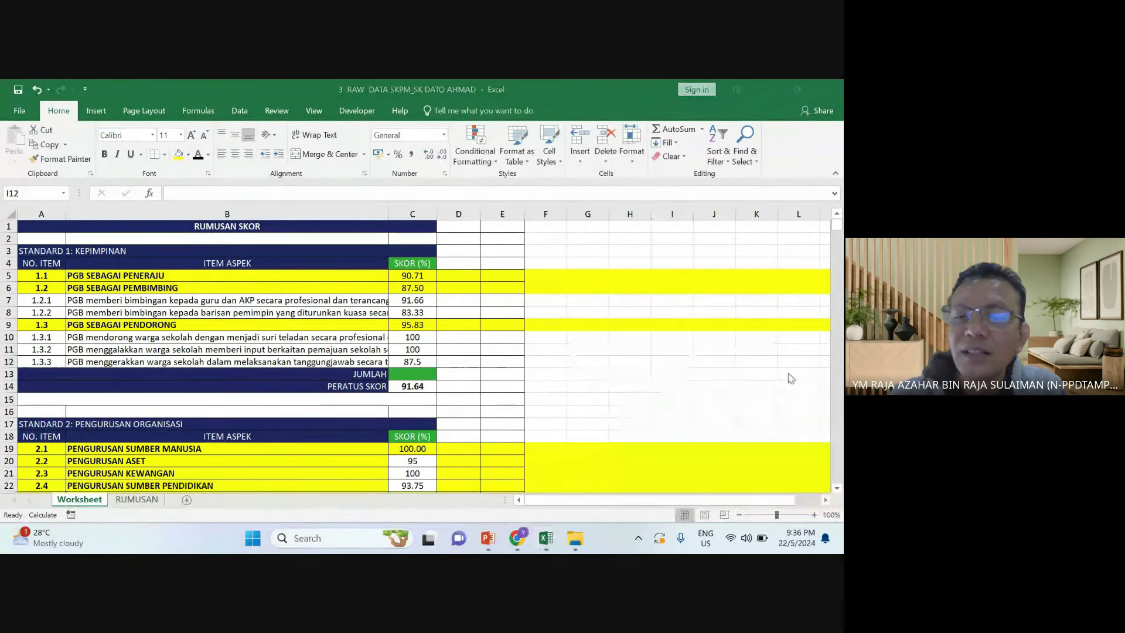
Widen the ITEM ASPEK column slightly
left_click(464, 312)
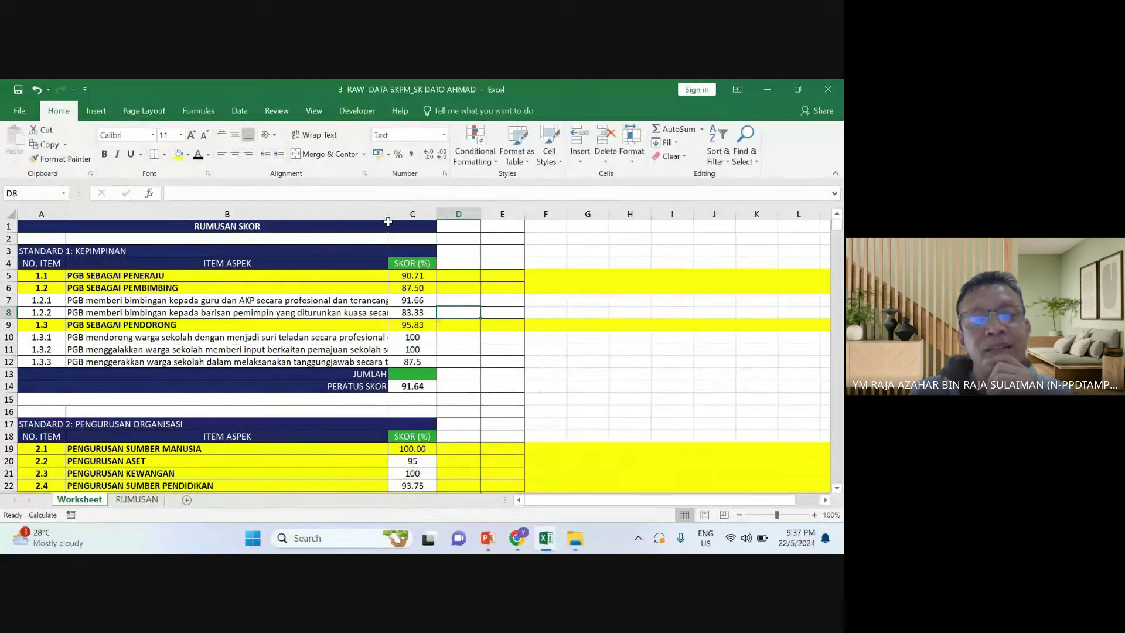
left_click_drag(389, 217, 391, 218)
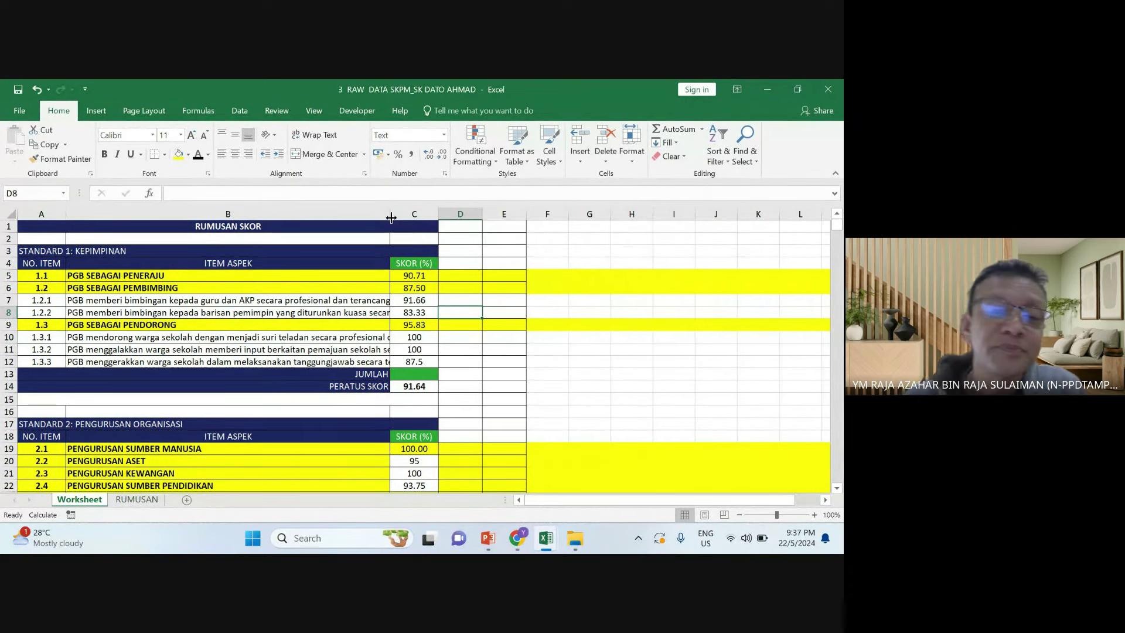
left_click(337, 310)
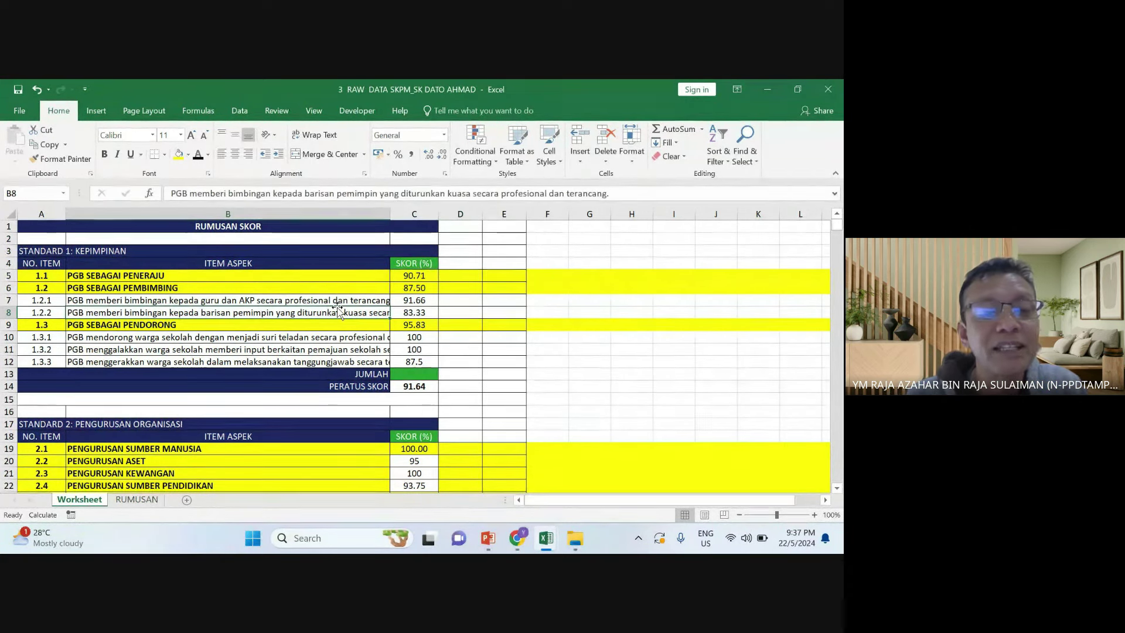
Compare the RUMUSAN score summary with the standard sections on the Worksheet sheet
scroll(304, 322, "down", 3)
left_click(149, 501)
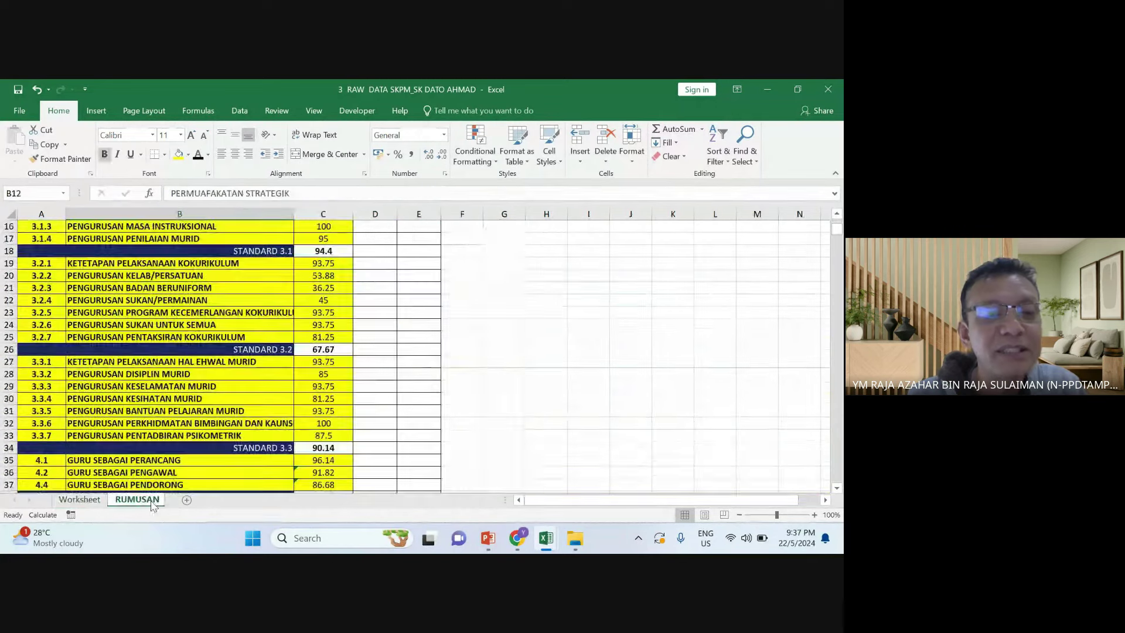
scroll(297, 329, "up", 5)
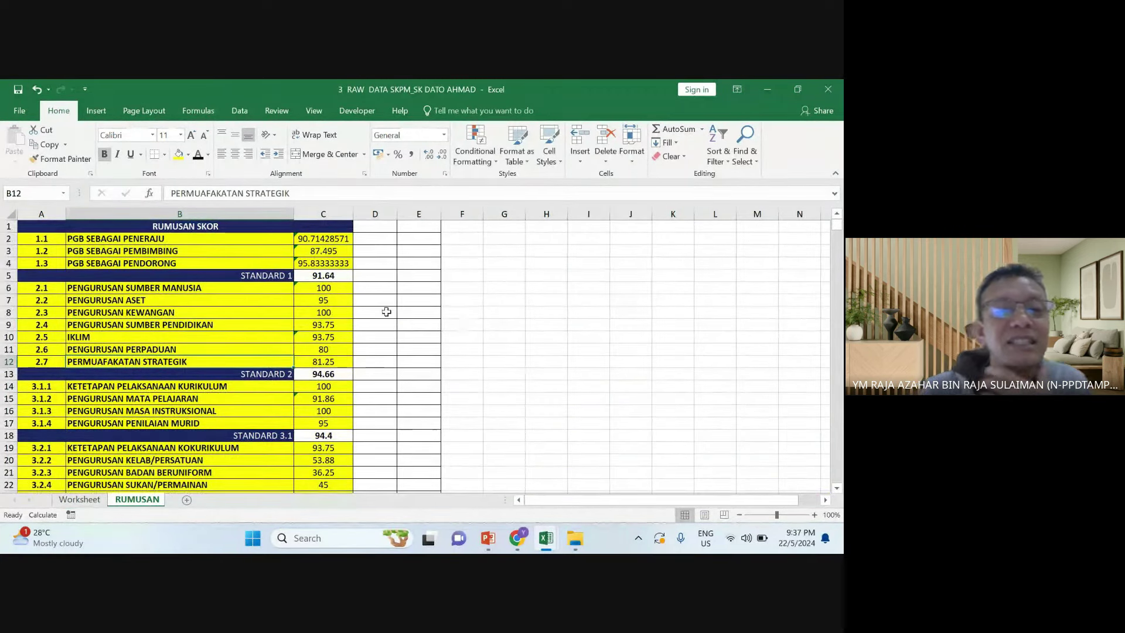
scroll(193, 403, "down", 10)
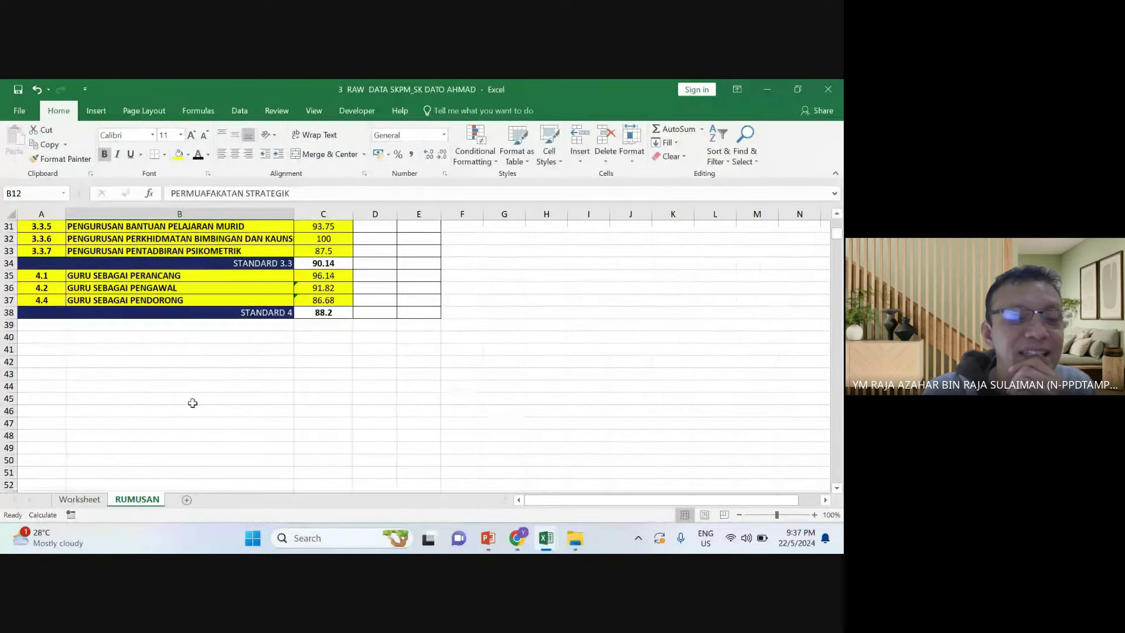
left_click(79, 499)
scroll(195, 374, "down", 2)
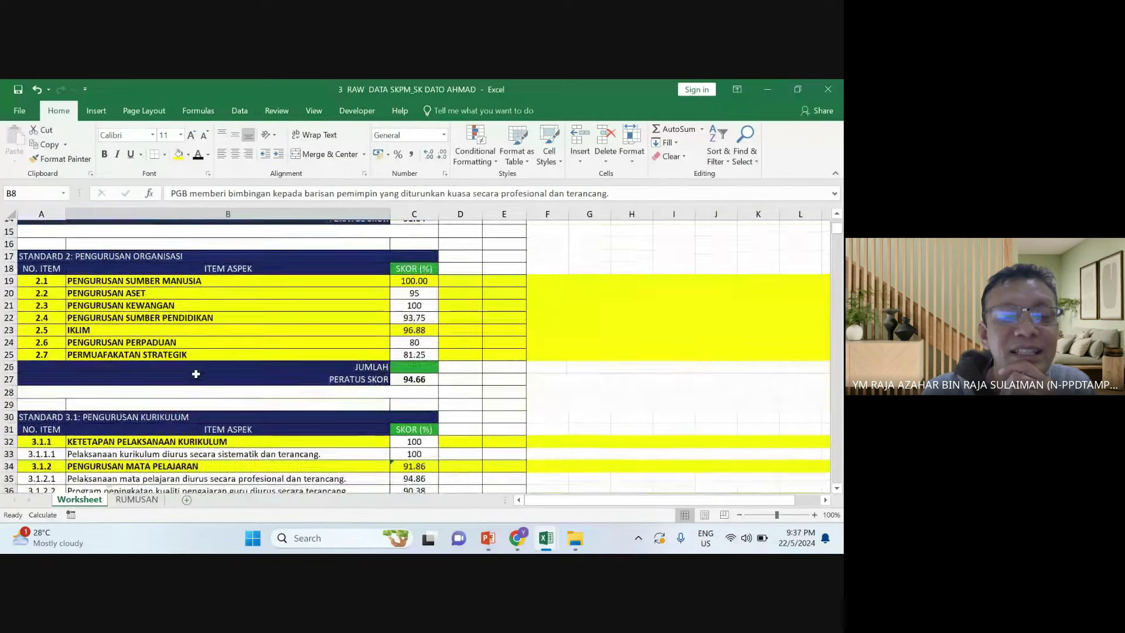
scroll(195, 373, "down", 2)
scroll(331, 381, "up", 10)
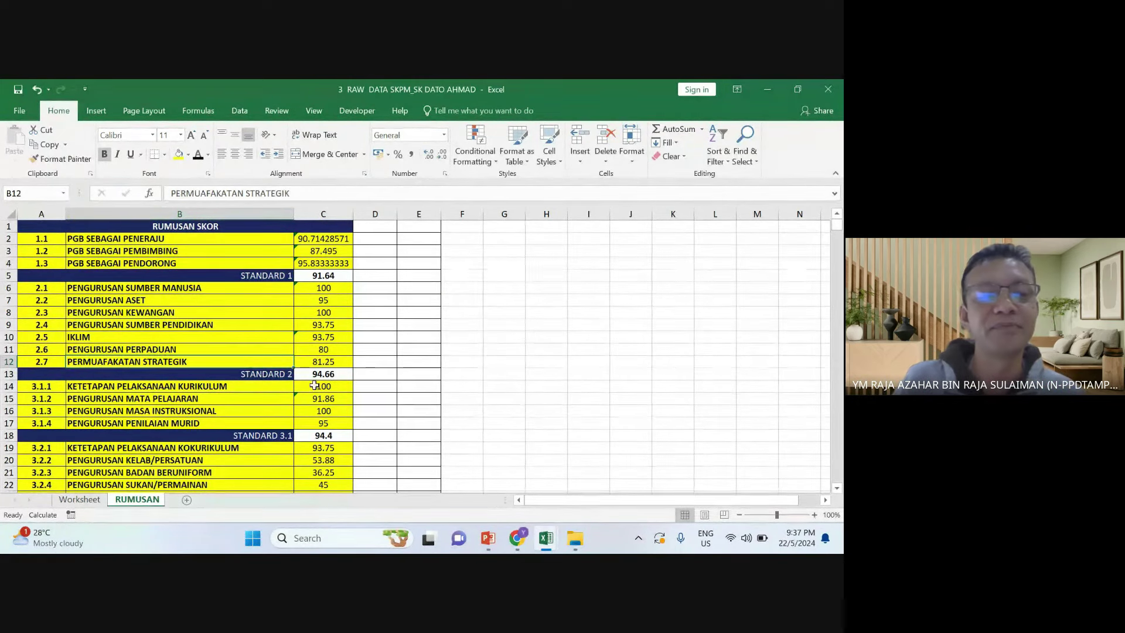
left_click(412, 287)
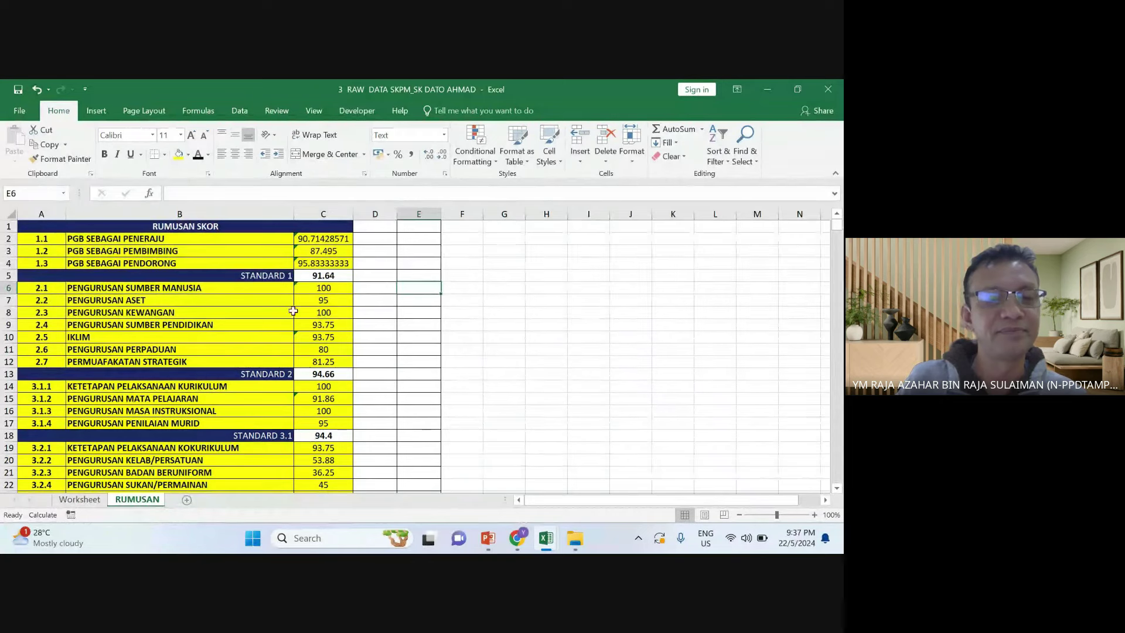
left_click(317, 300)
left_click(441, 346)
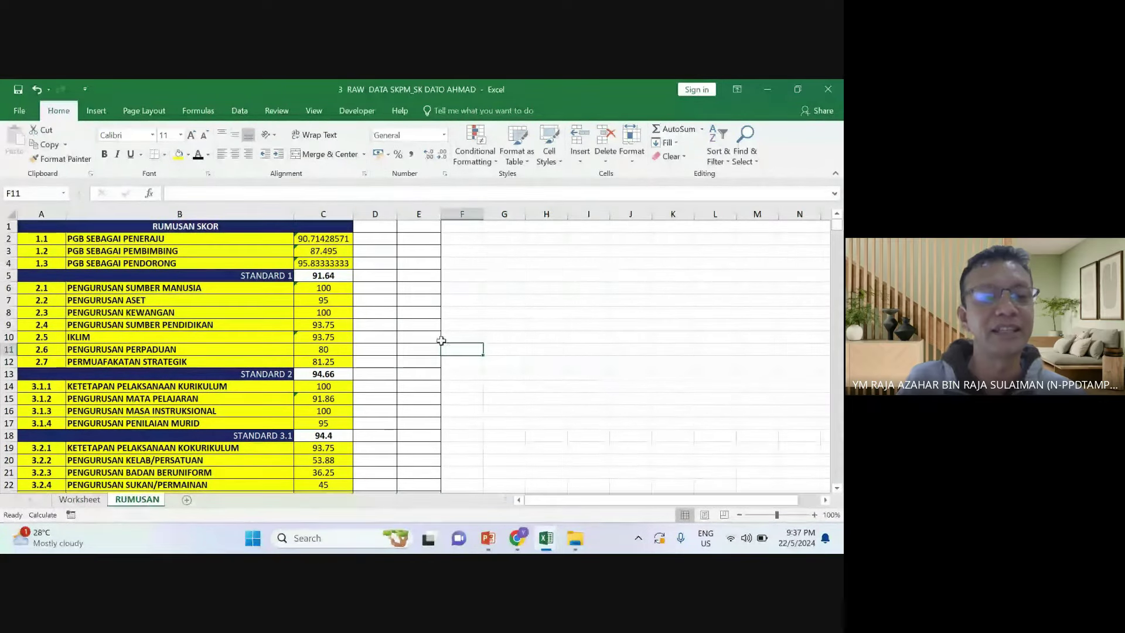
Examine the items and sub-items of STANDARD 3.1: PENGURUSAN KURIKULUM on the Worksheet sheet
left_click(79, 499)
left_click(279, 400)
scroll(284, 399, "down", 2)
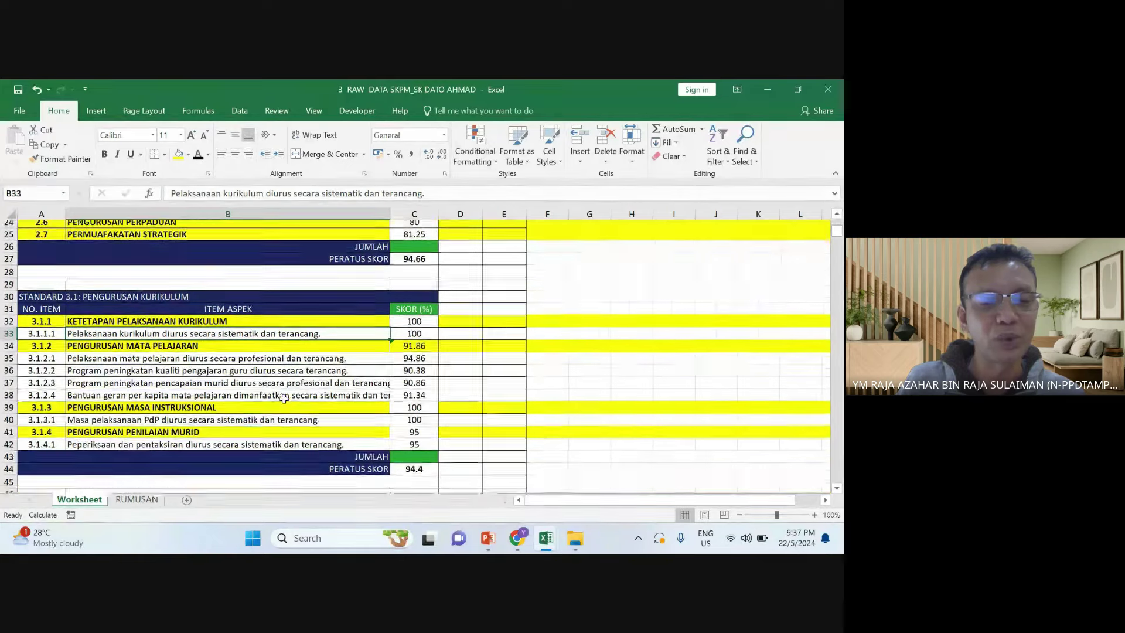
scroll(283, 399, "up", 1)
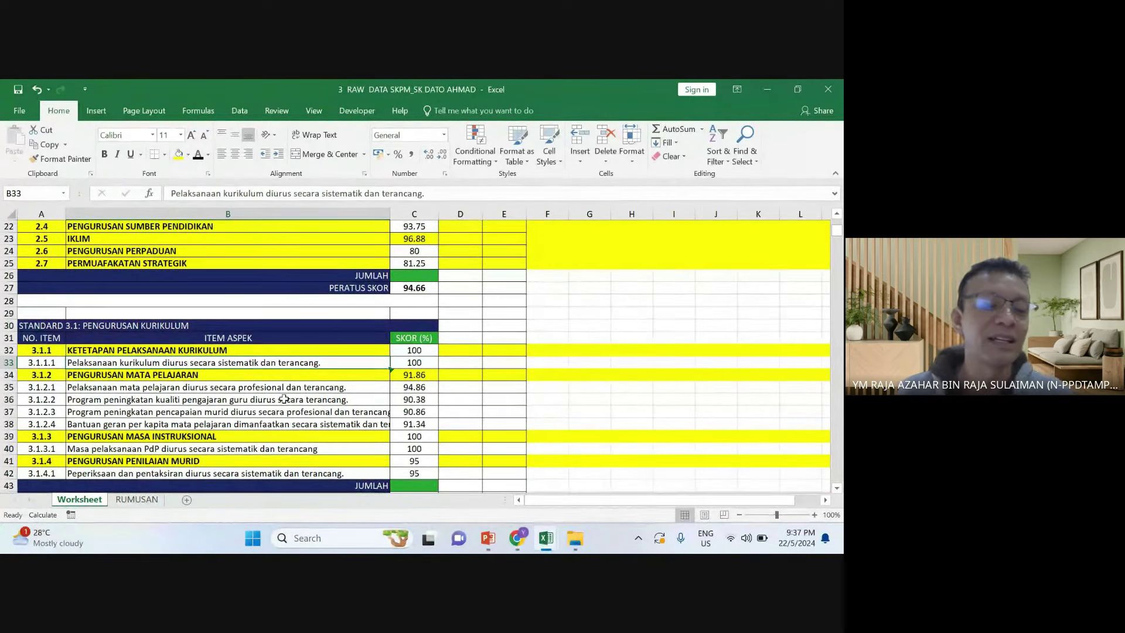
Go through the Standard 1 and Standard 2 aspects and their scores on the RUMUSAN sheet
left_click(136, 499)
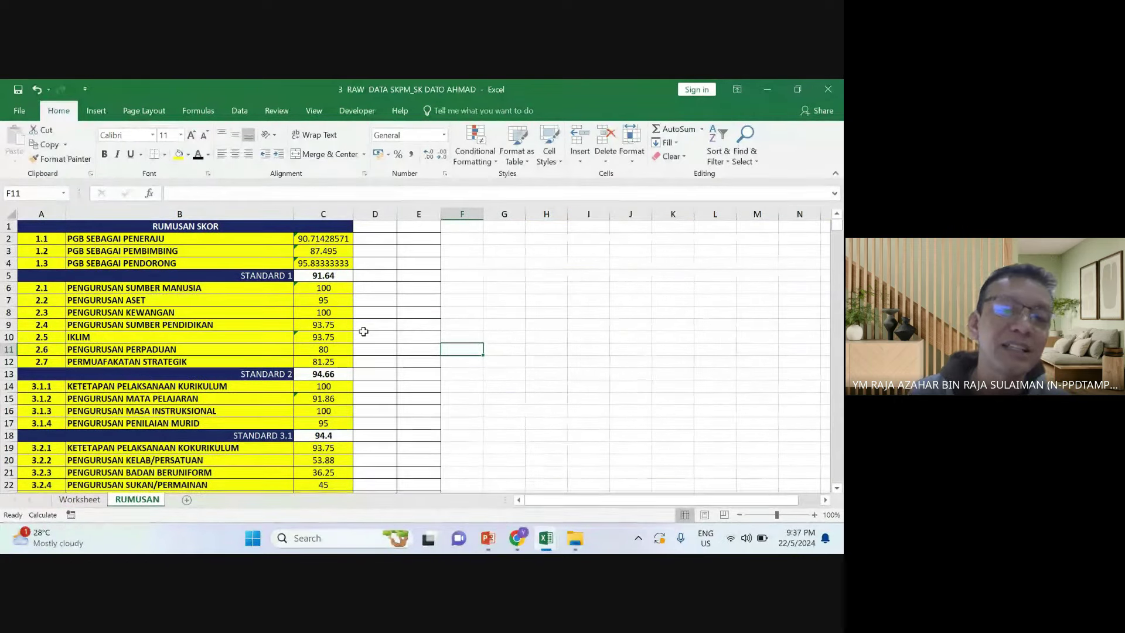
scroll(363, 332, "down", 1)
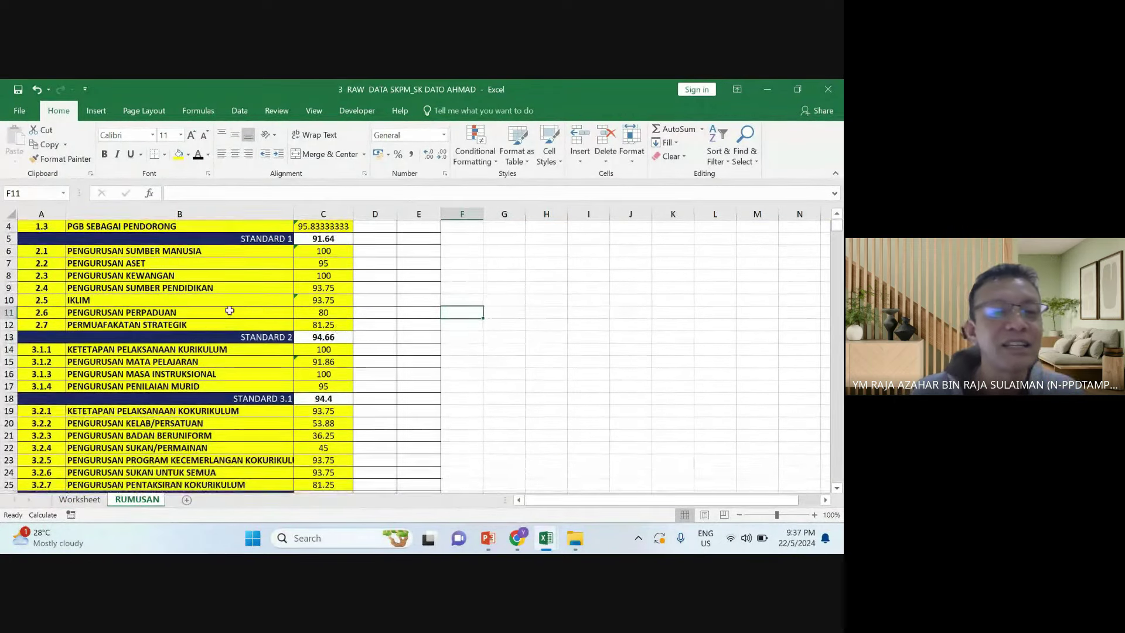
scroll(229, 310, "up", 1)
left_click(229, 311)
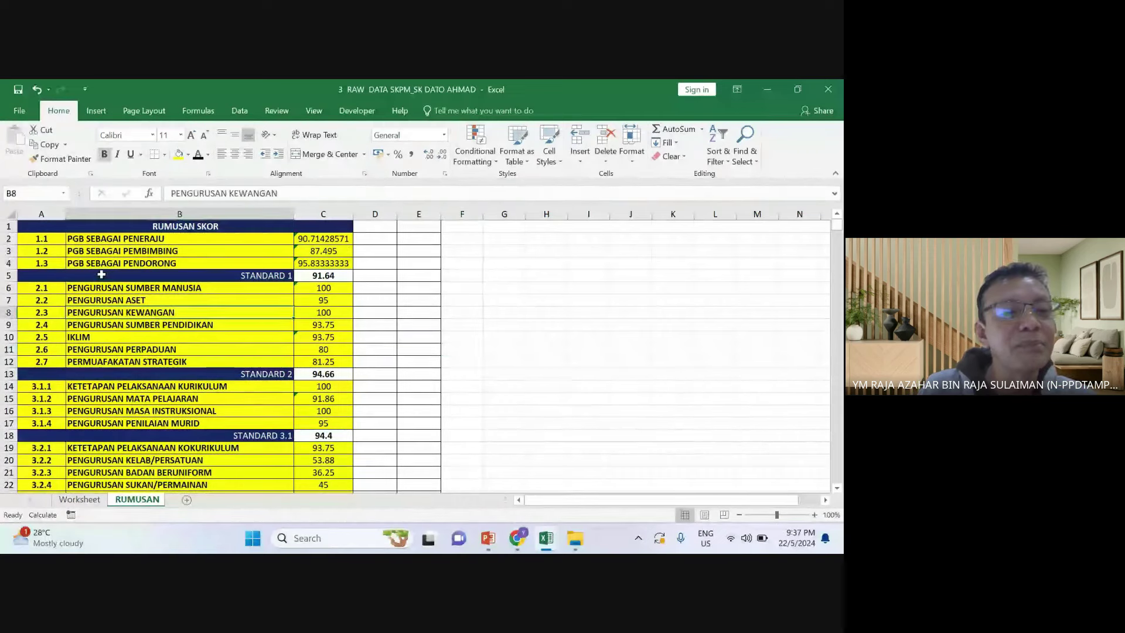
left_click(102, 274)
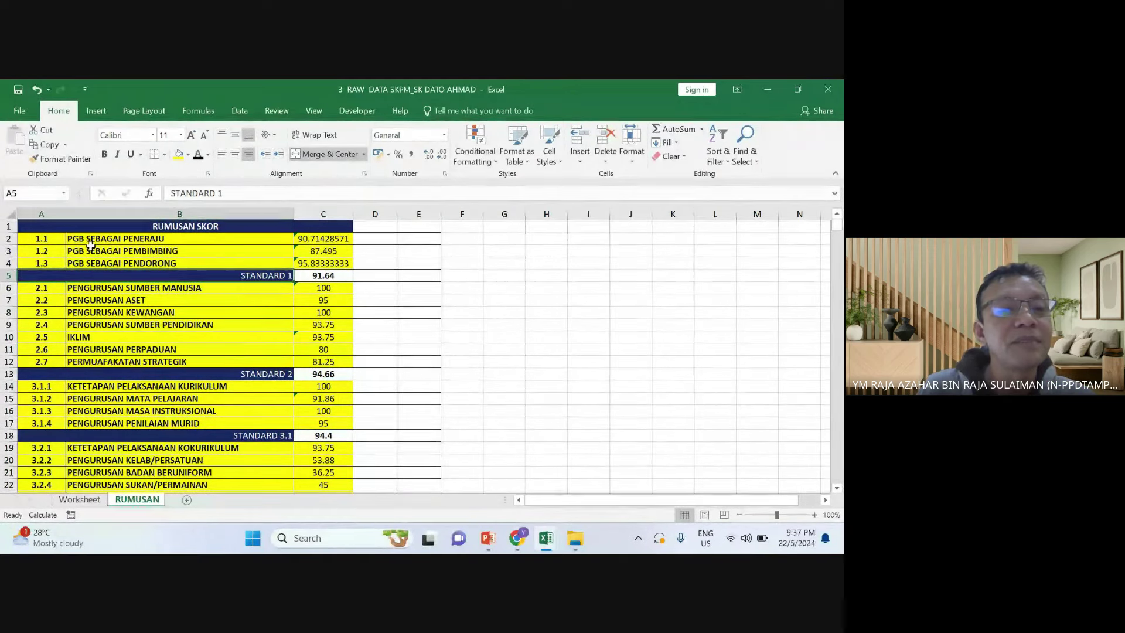
left_click(138, 241)
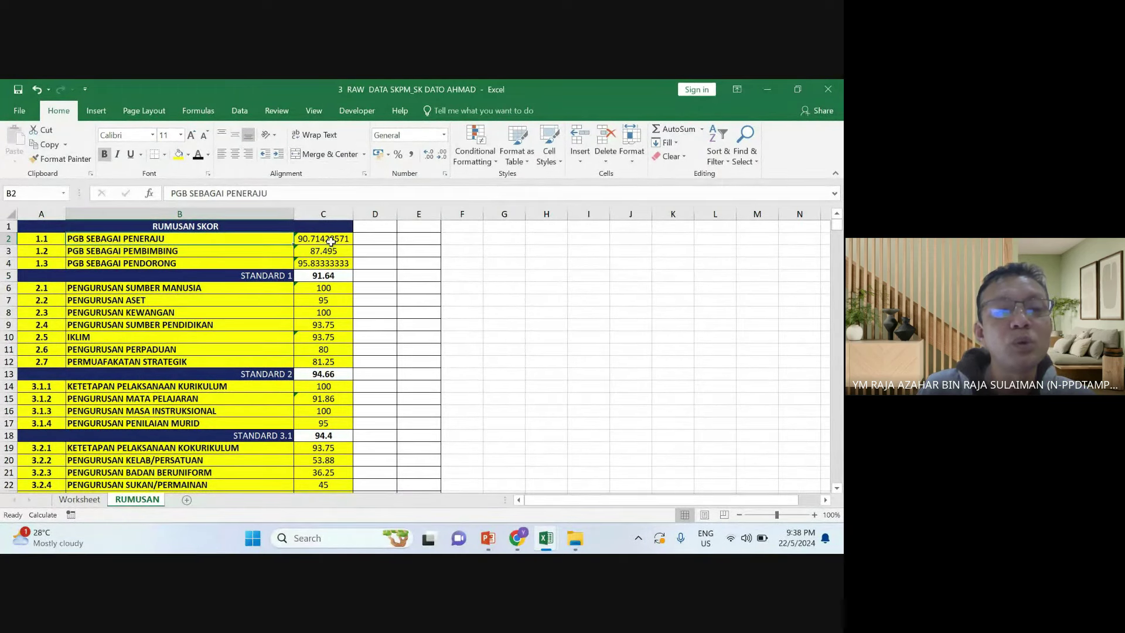
left_click(331, 238)
left_click(331, 251)
left_click(331, 263)
left_click(331, 275)
left_click(332, 287)
left_click(332, 300)
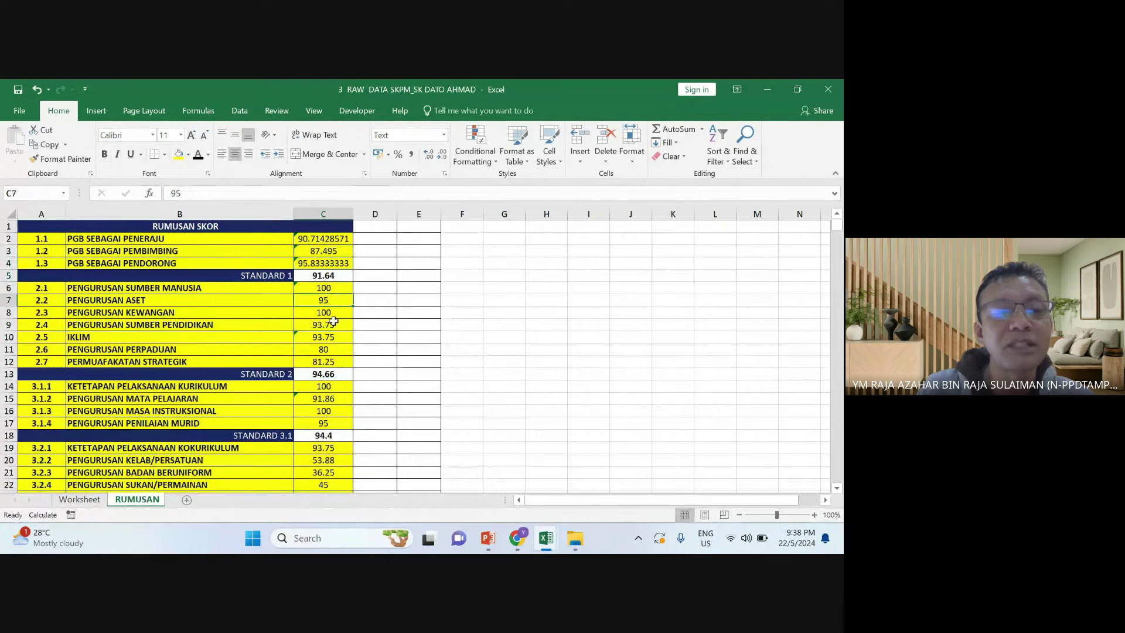
left_click(333, 324)
left_click(331, 337)
left_click(328, 350)
left_click(325, 362)
left_click(324, 374)
Go through the Standard 3.1, 3.2 and 3.3 aspects and their scores on the RUMUSAN sheet
left_click(323, 386)
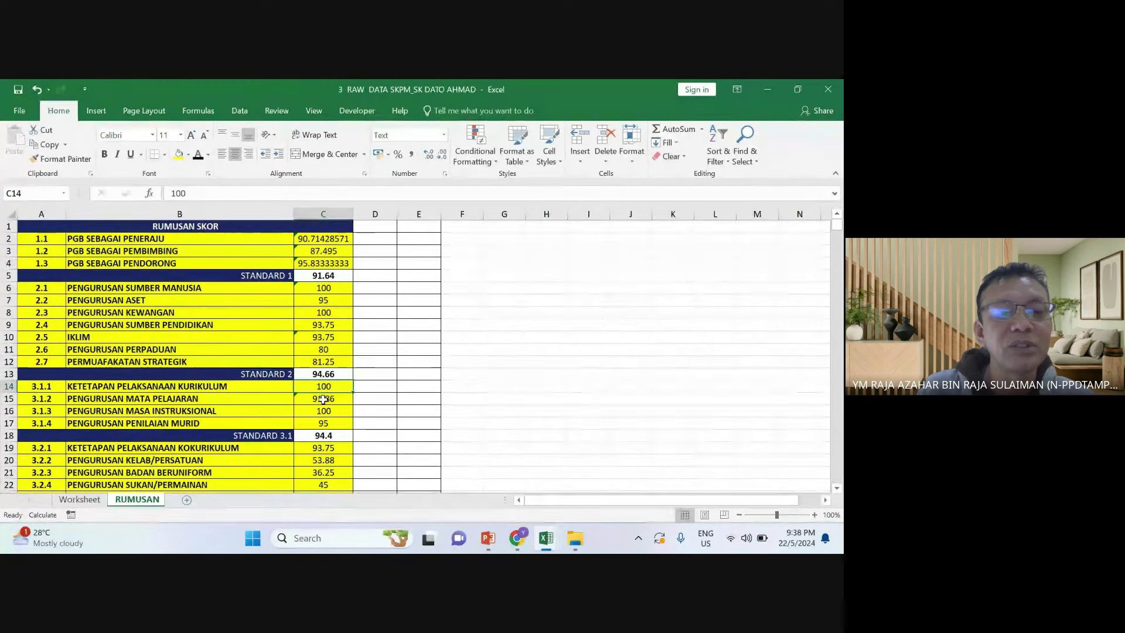
left_click(323, 398)
left_click(325, 410)
left_click(327, 423)
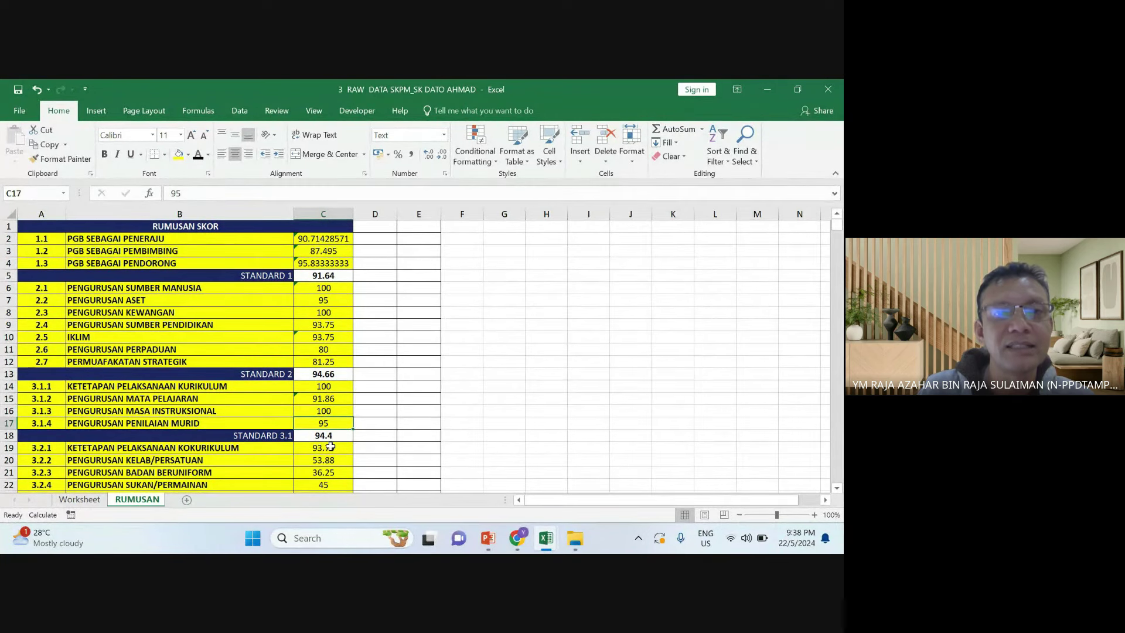
left_click(331, 447)
left_click(333, 460)
left_click(334, 472)
scroll(335, 470, "down", 1)
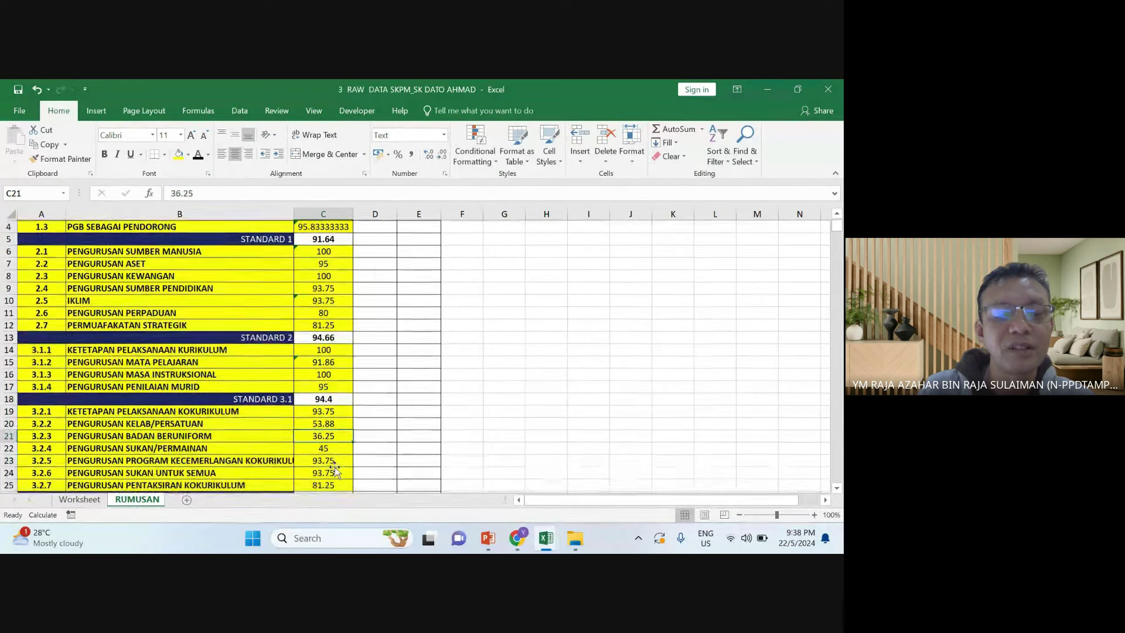
left_click(331, 447)
left_click(331, 461)
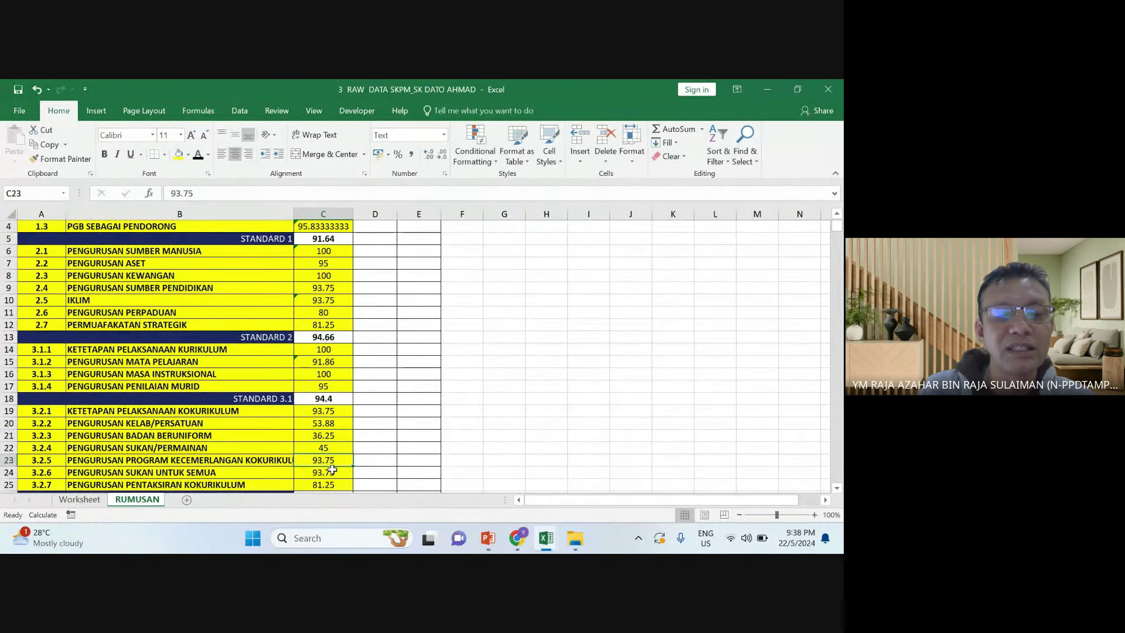
left_click(332, 472)
scroll(332, 469, "down", 2)
left_click(338, 438)
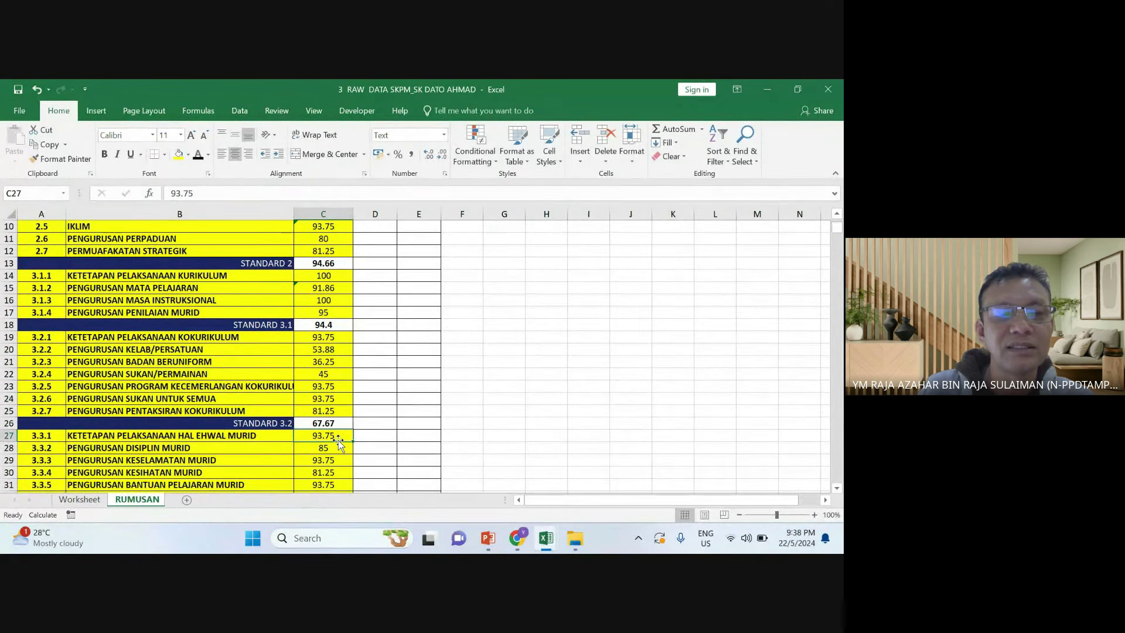
left_click(308, 329)
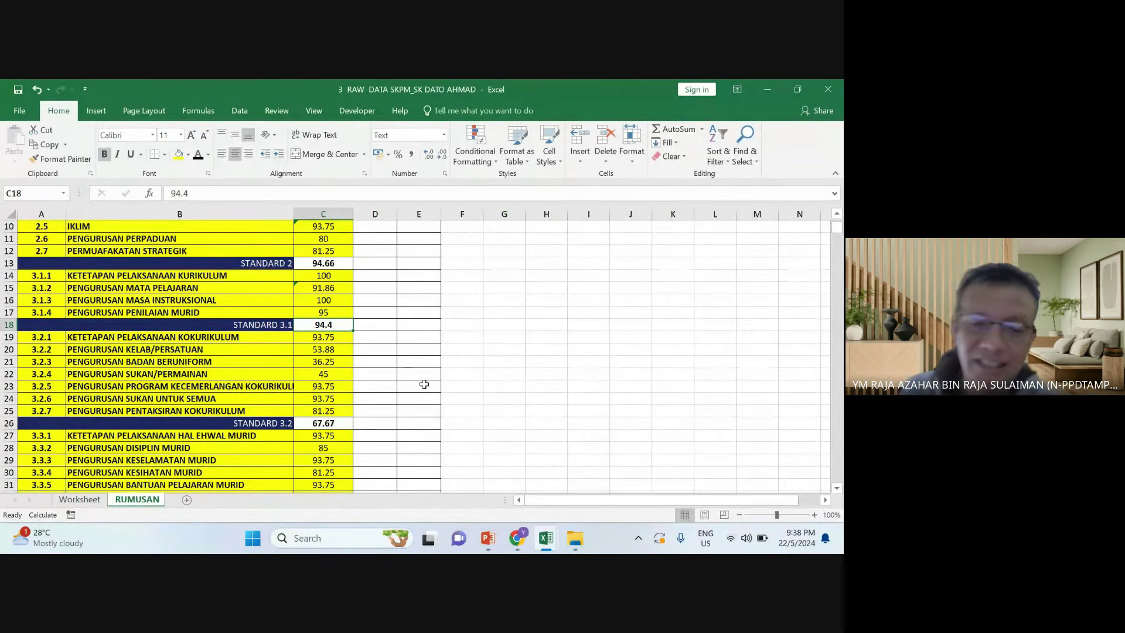
Open the workbook "2 template DASHBOARD PELAPORAN SKPM" from File Explorer, view its DASHBOARD sheet and close it
left_click(574, 539)
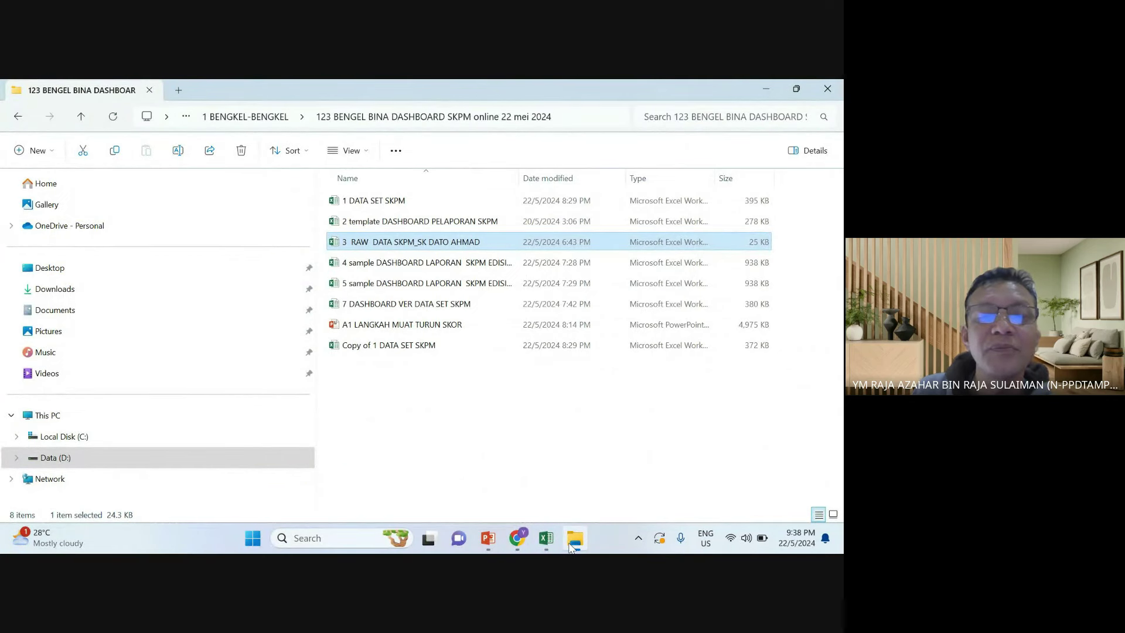
left_click(429, 223)
key("alt+Tab")
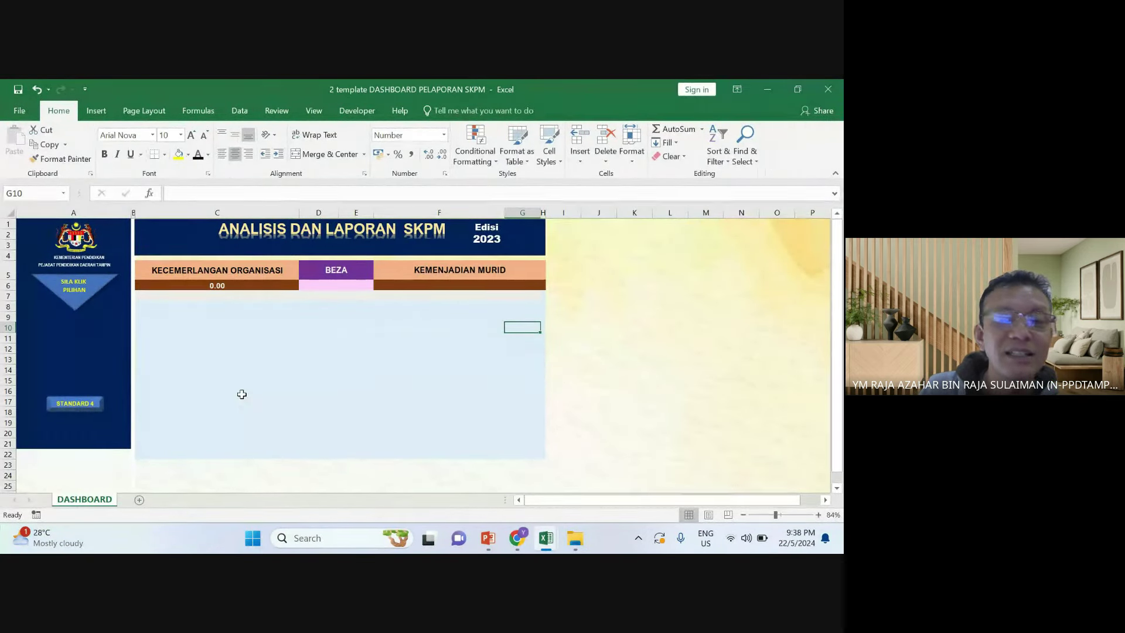
left_click(828, 89)
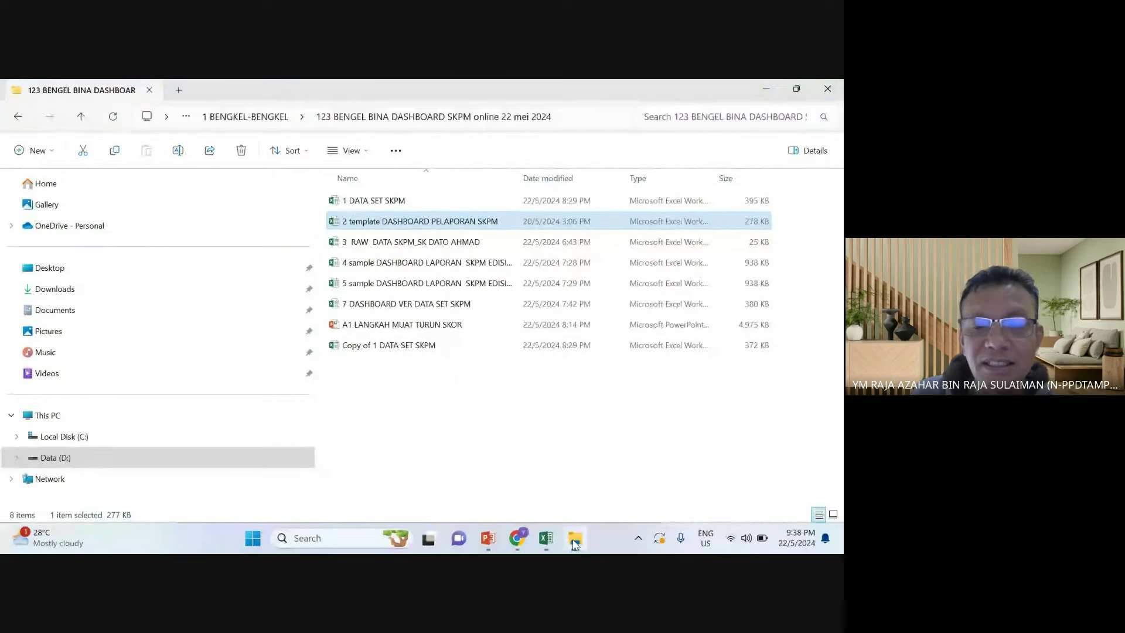
Return to the workbook "3 RAW DATA SKPM_SK DATO AHMAD" and close it with its changes saved
left_click(575, 538)
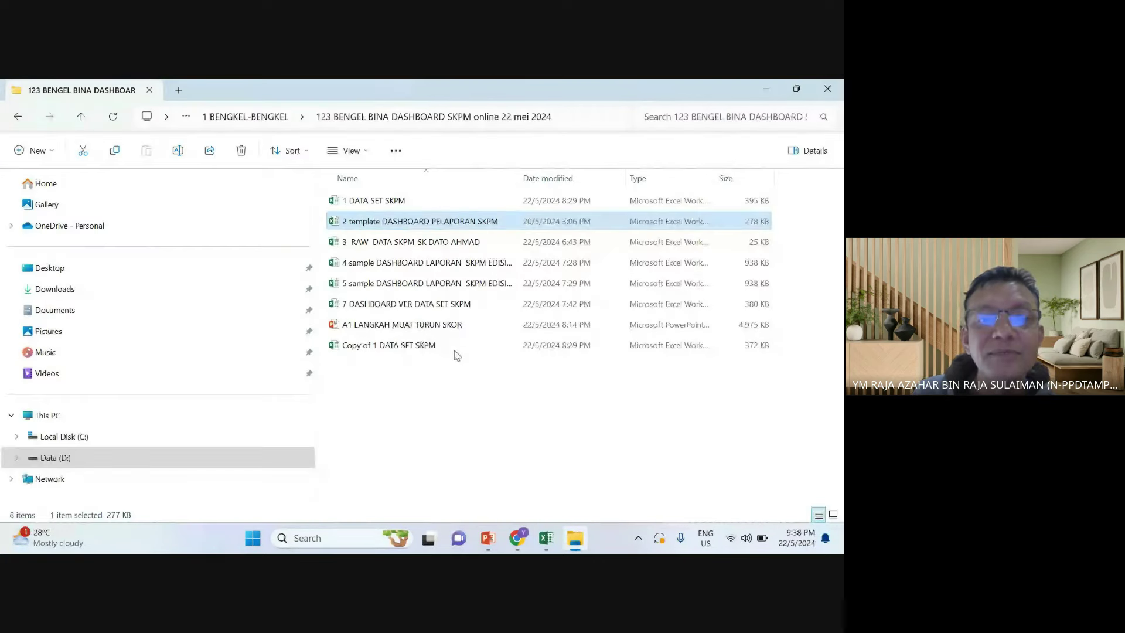
double_click(444, 241)
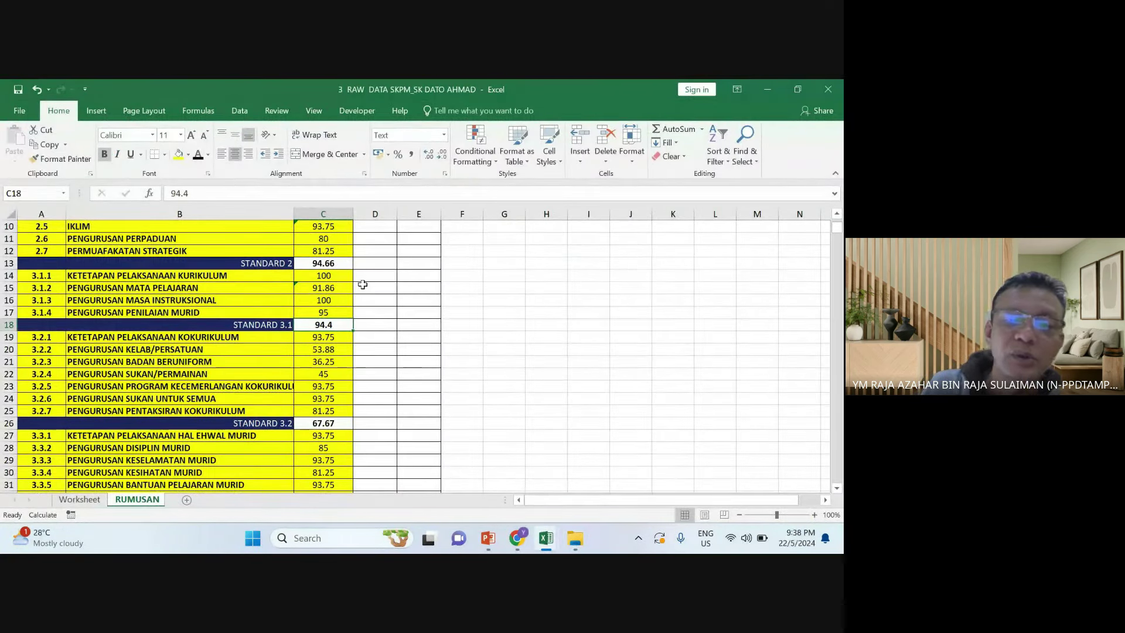
left_click(828, 91)
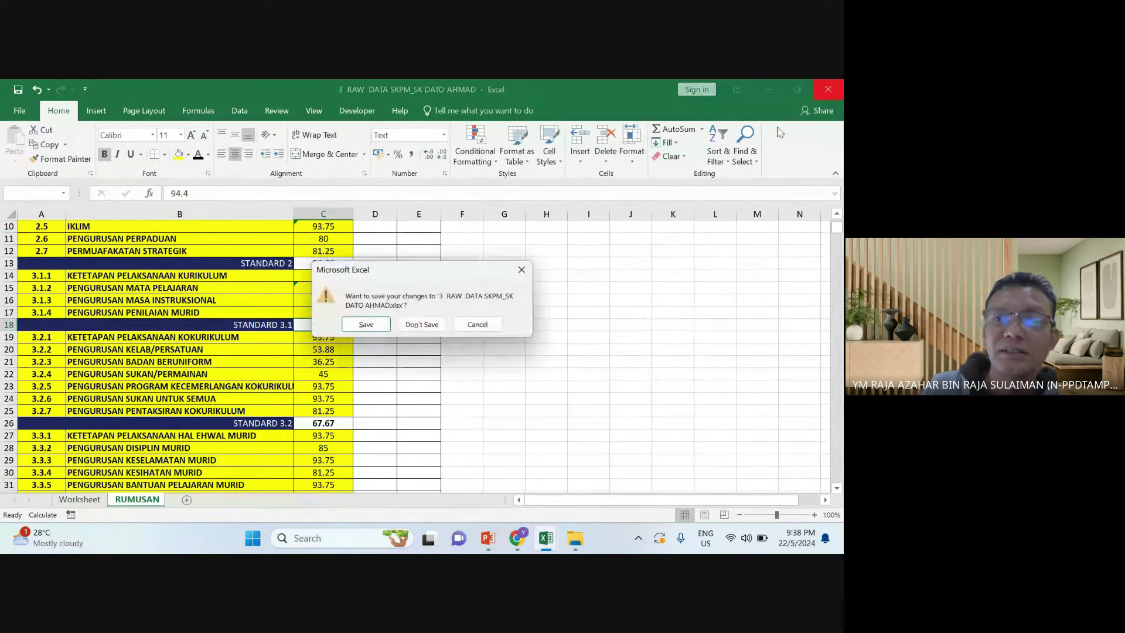
left_click(366, 324)
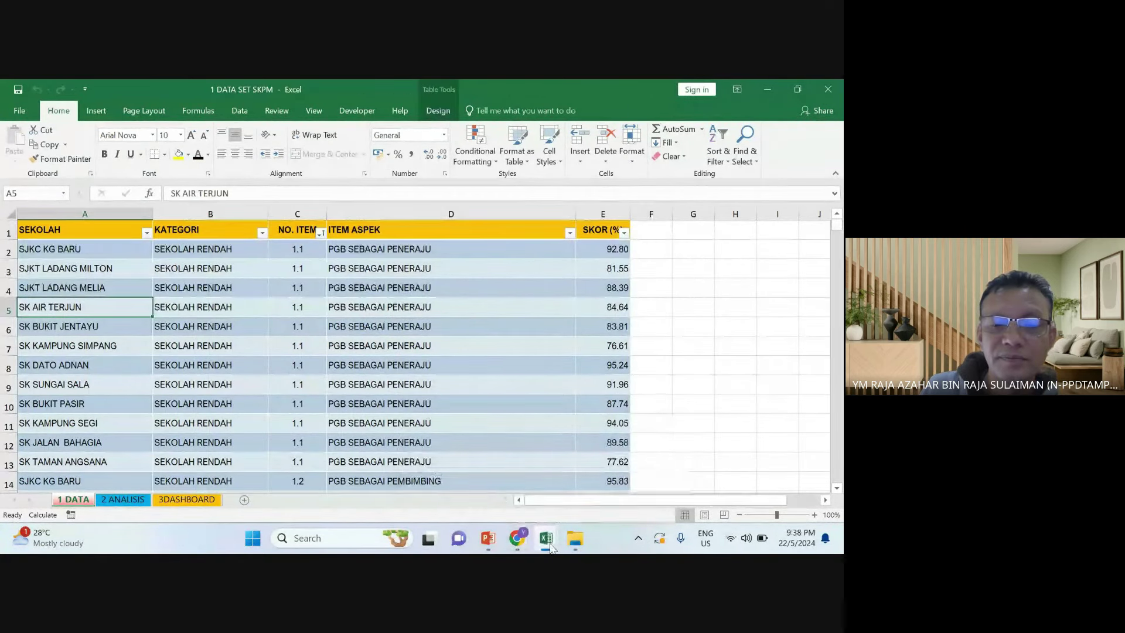
View the sample workbooks 4 and 5, DASHBOARD LAPORAN SKPM EDISI 2023, one after the other, closing each
left_click(575, 538)
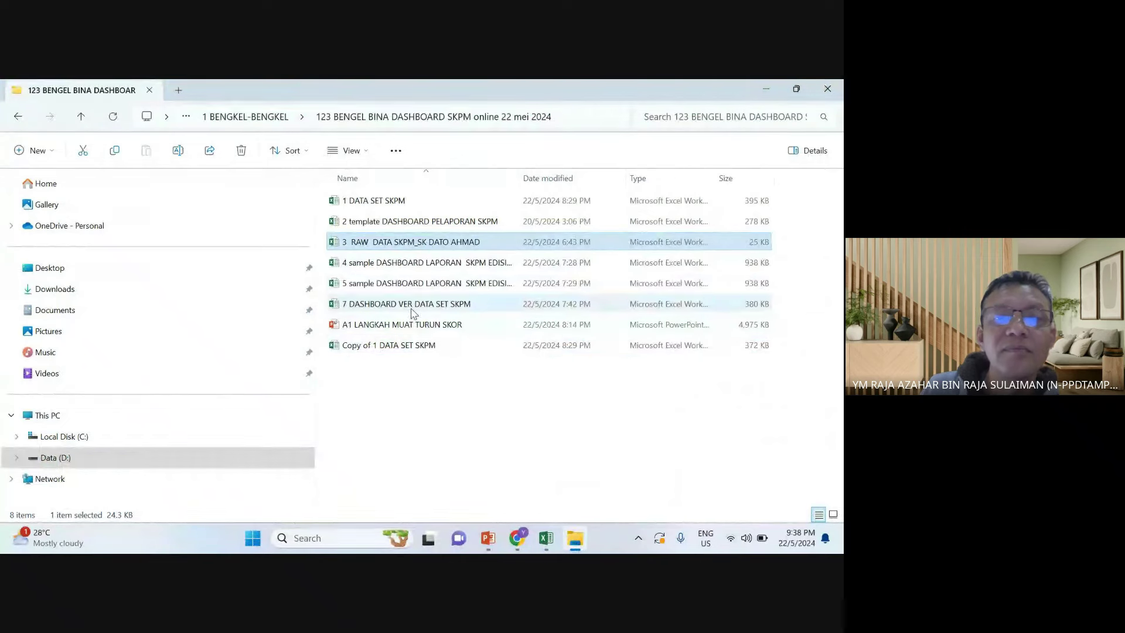
double_click(419, 262)
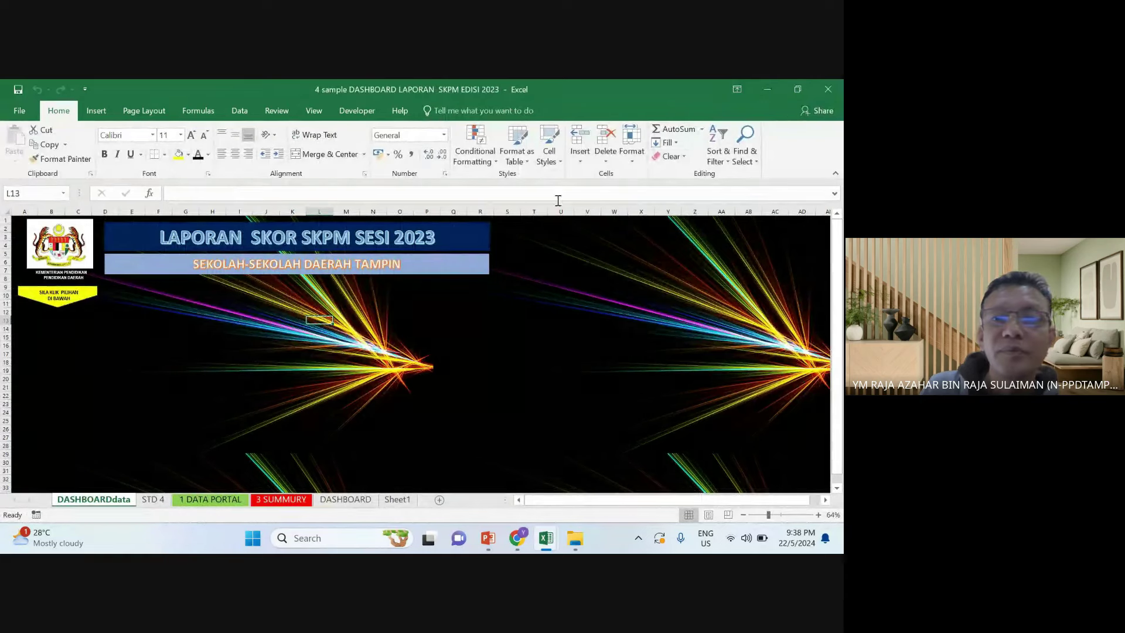
left_click(828, 89)
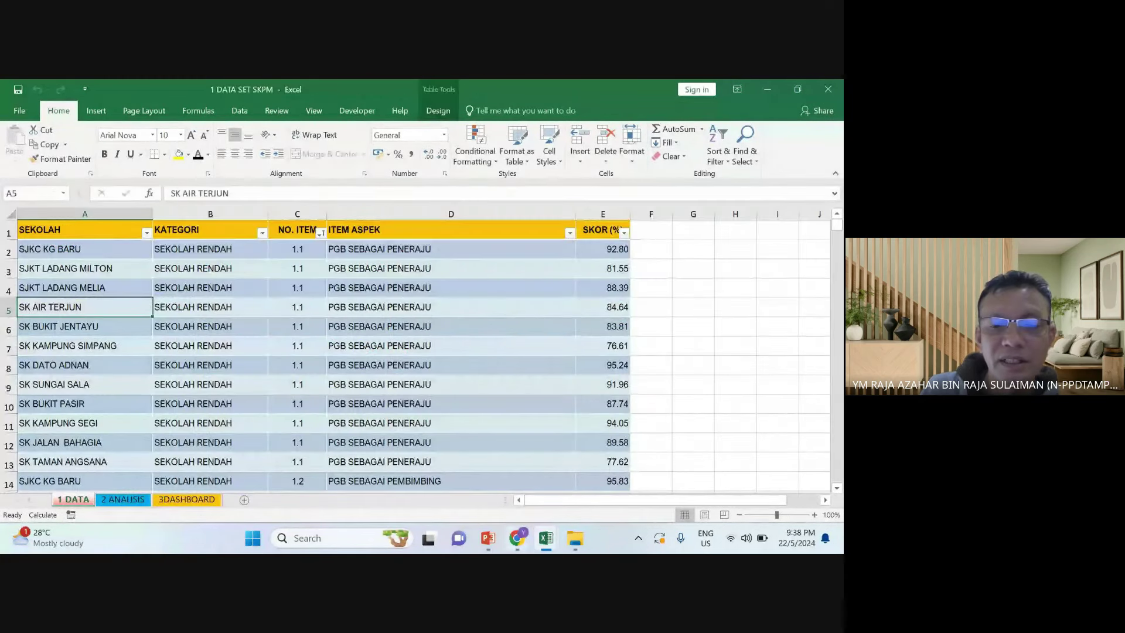
left_click(575, 539)
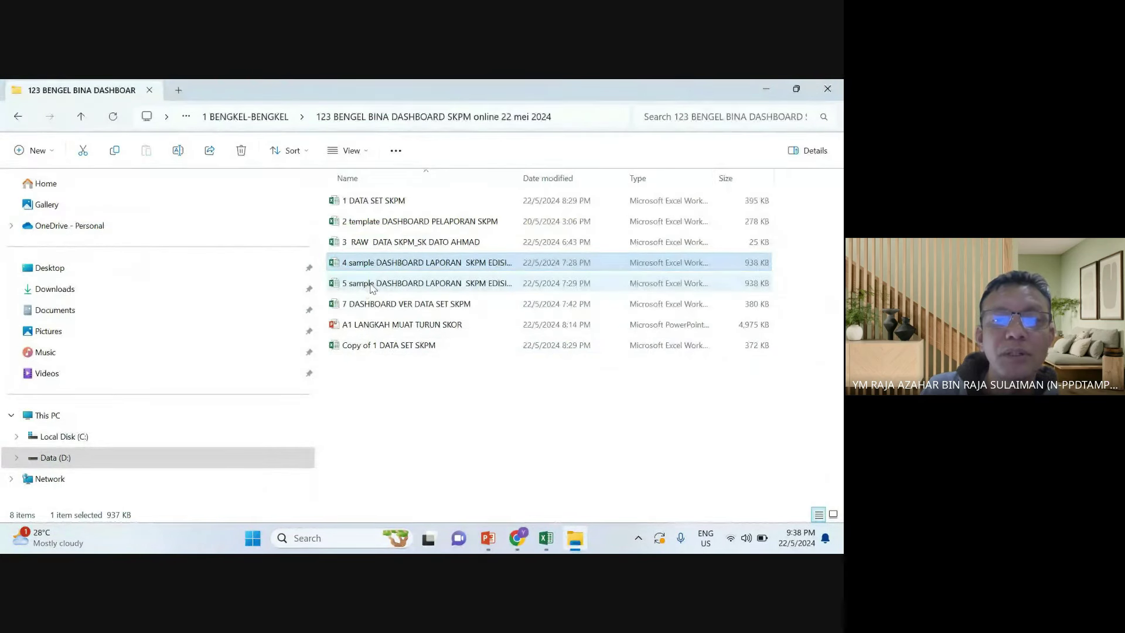
left_click(400, 289)
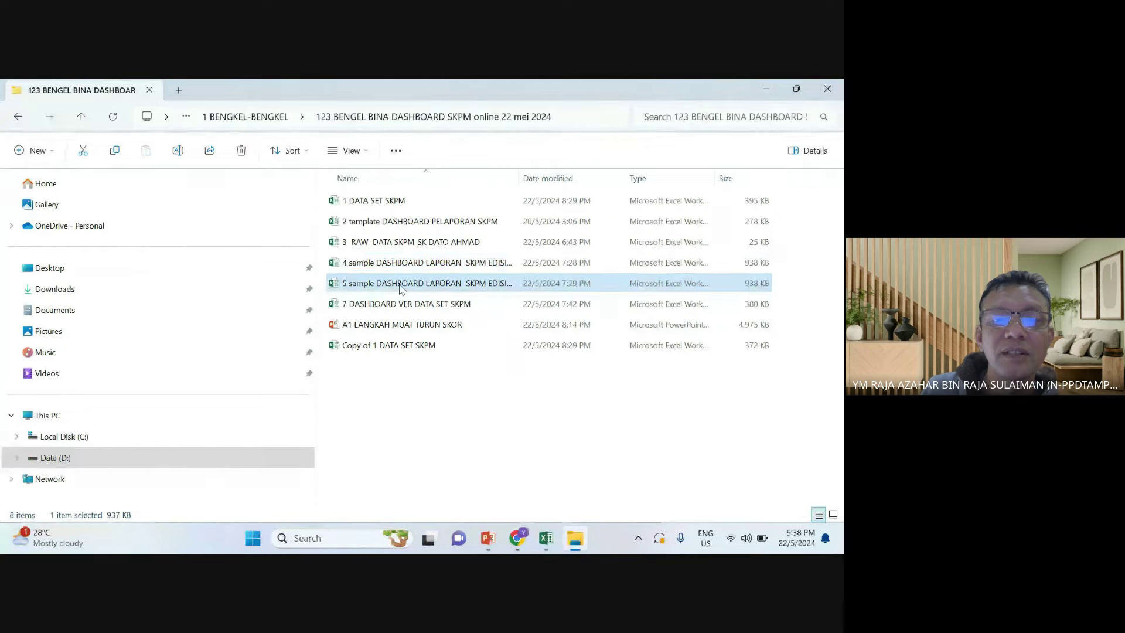
double_click(400, 288)
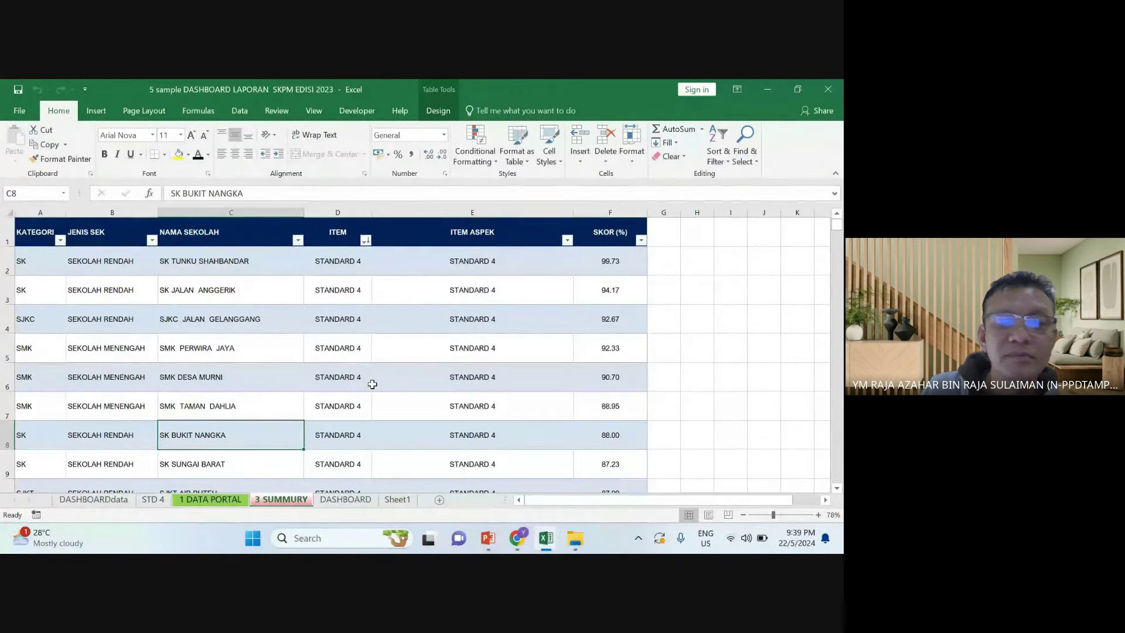
left_click(828, 89)
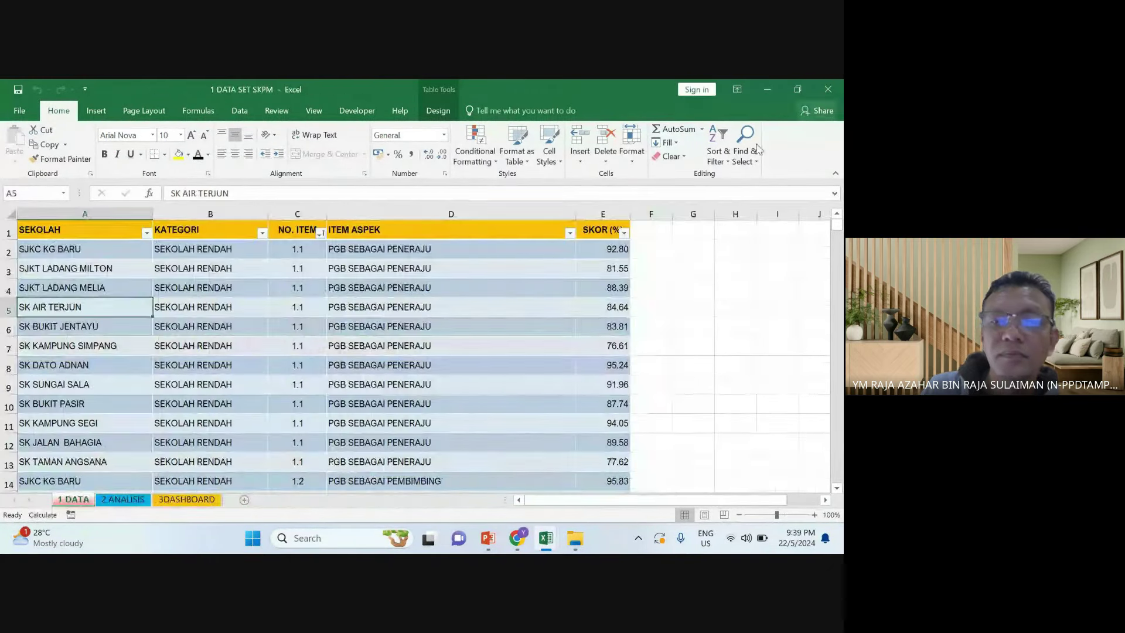
Open the workbook "7 DASHBOARD VER DATA SET SKPM" and look through its 3DASHBOARD, Sheet1 and 1 DATA sheets
left_click(575, 537)
left_click(380, 305)
double_click(381, 310)
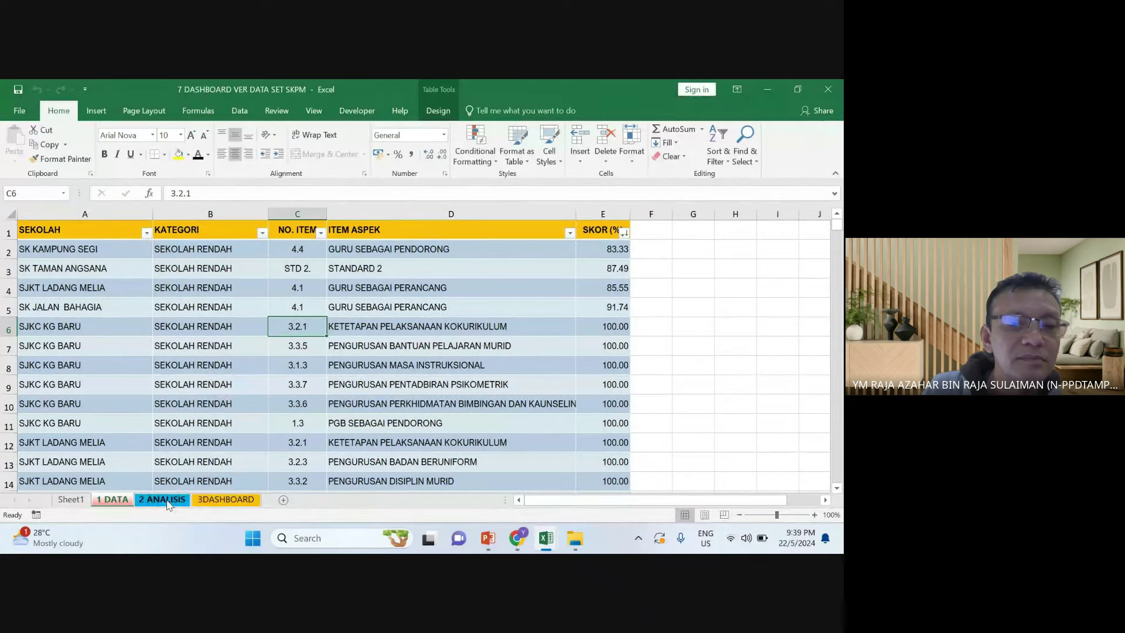
left_click(213, 500)
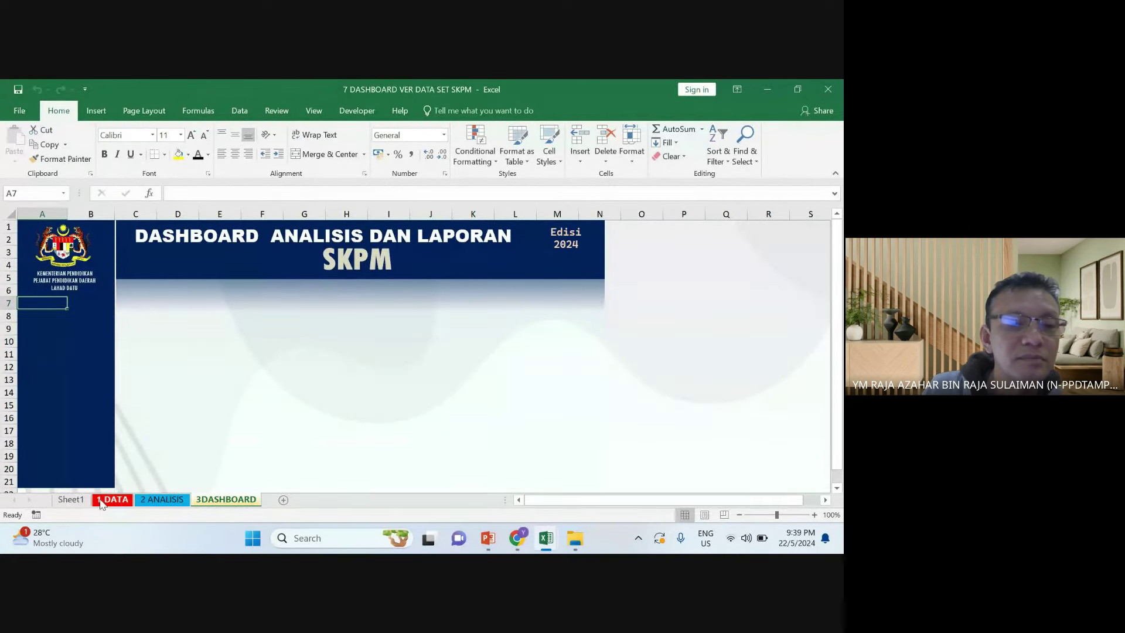
left_click(71, 499)
left_click(113, 500)
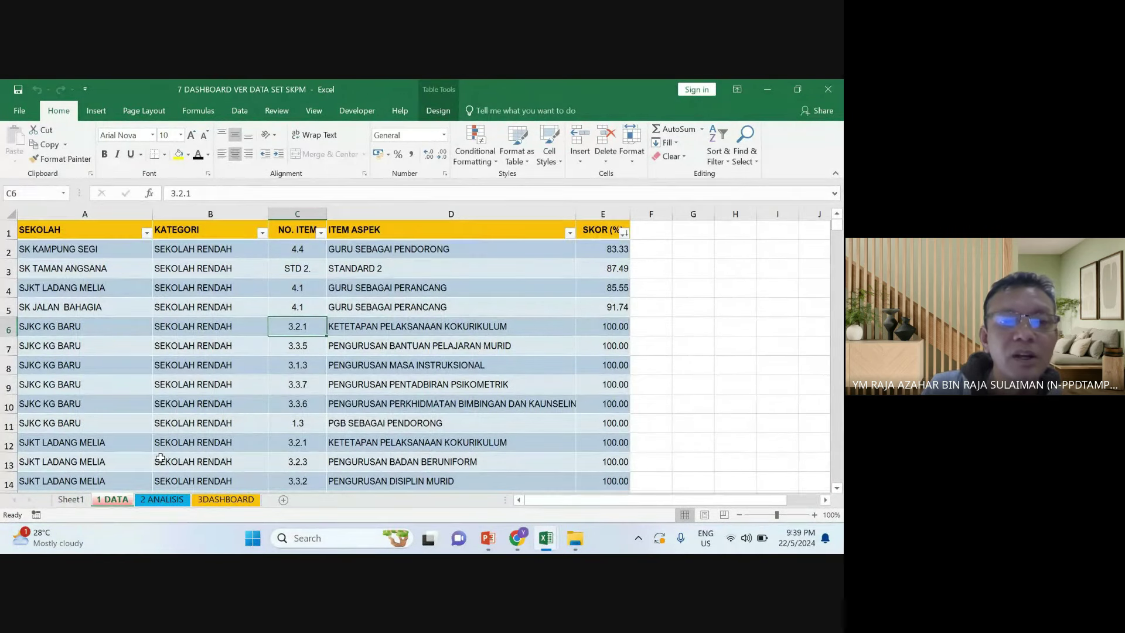
Sort the table on the 1 DATA sheet by SEKOLAH from Z to A
left_click(226, 419)
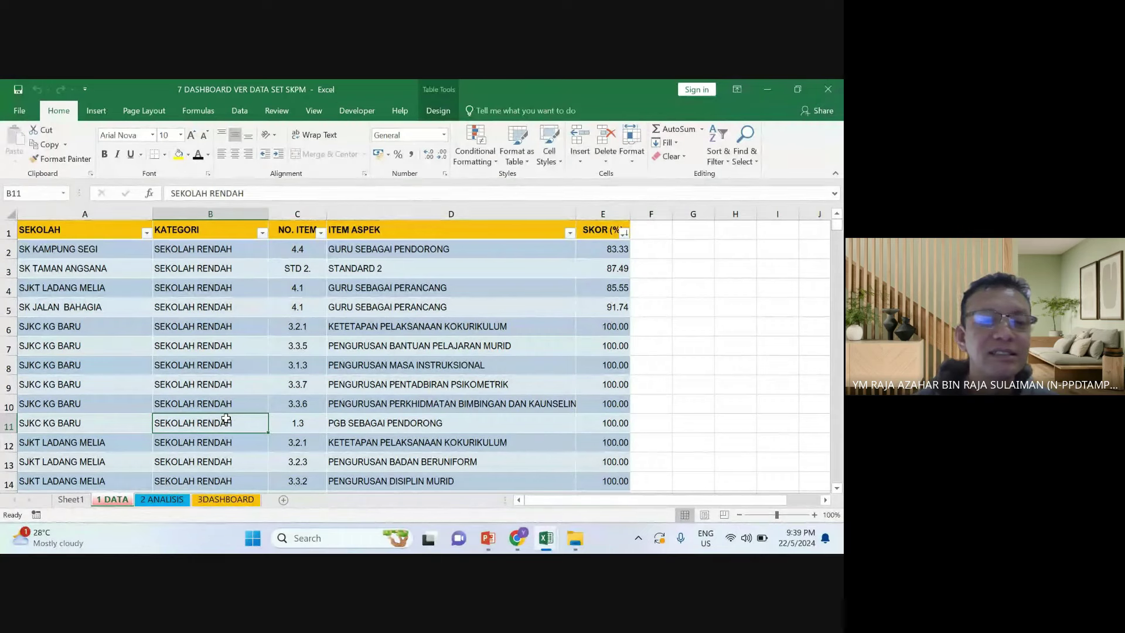
left_click(65, 307)
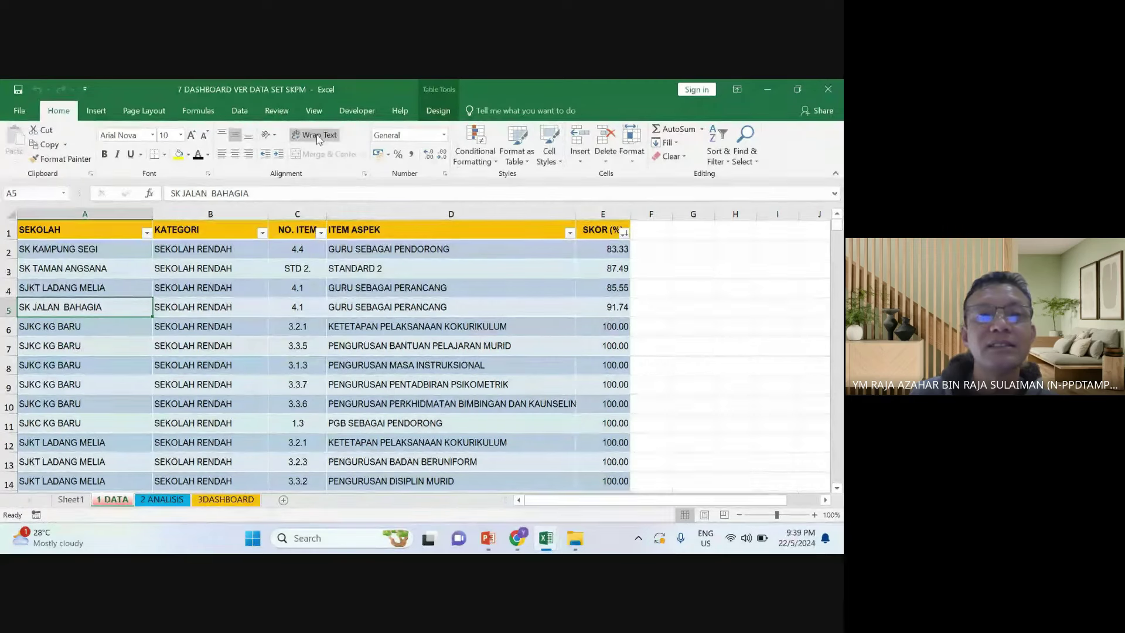
left_click(241, 112)
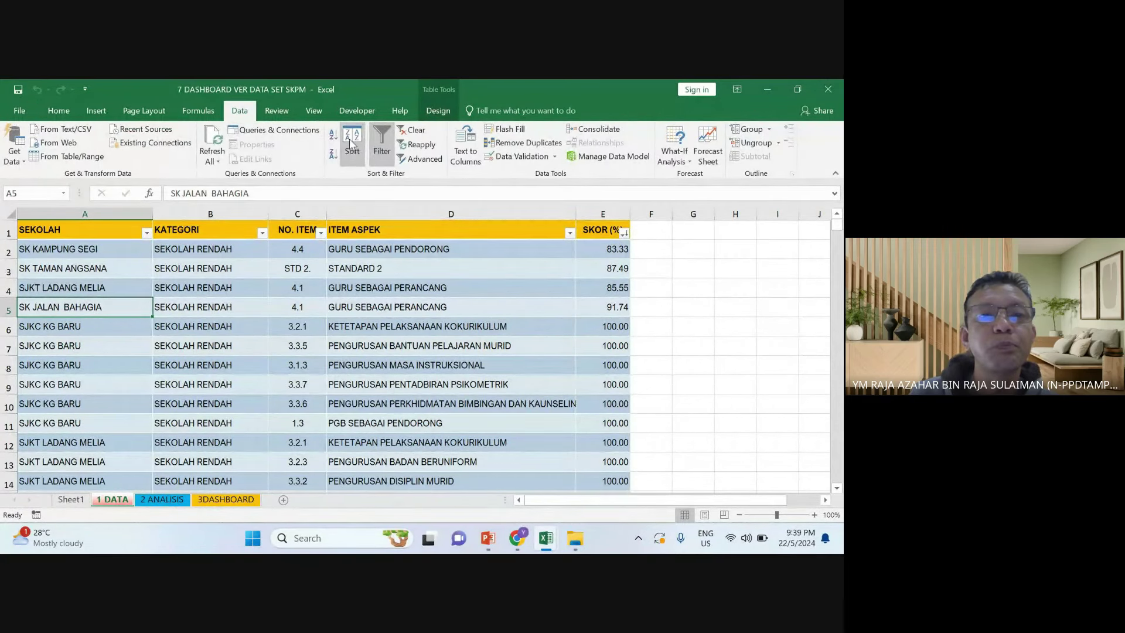
left_click(352, 154)
left_click(376, 333)
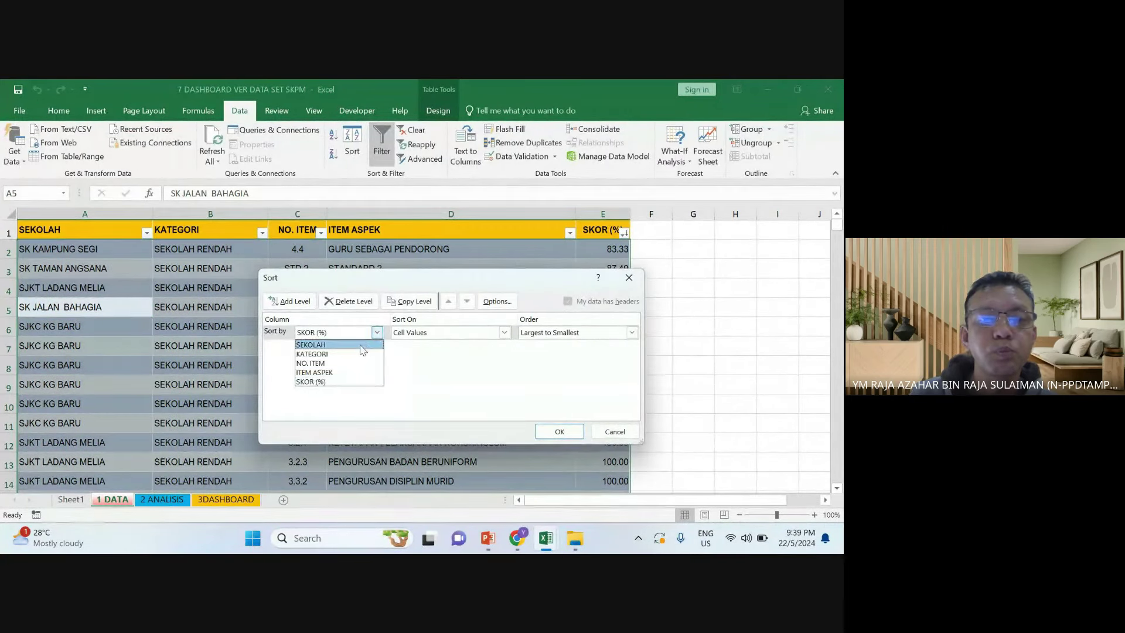
left_click(328, 341)
left_click(552, 431)
left_click(328, 339)
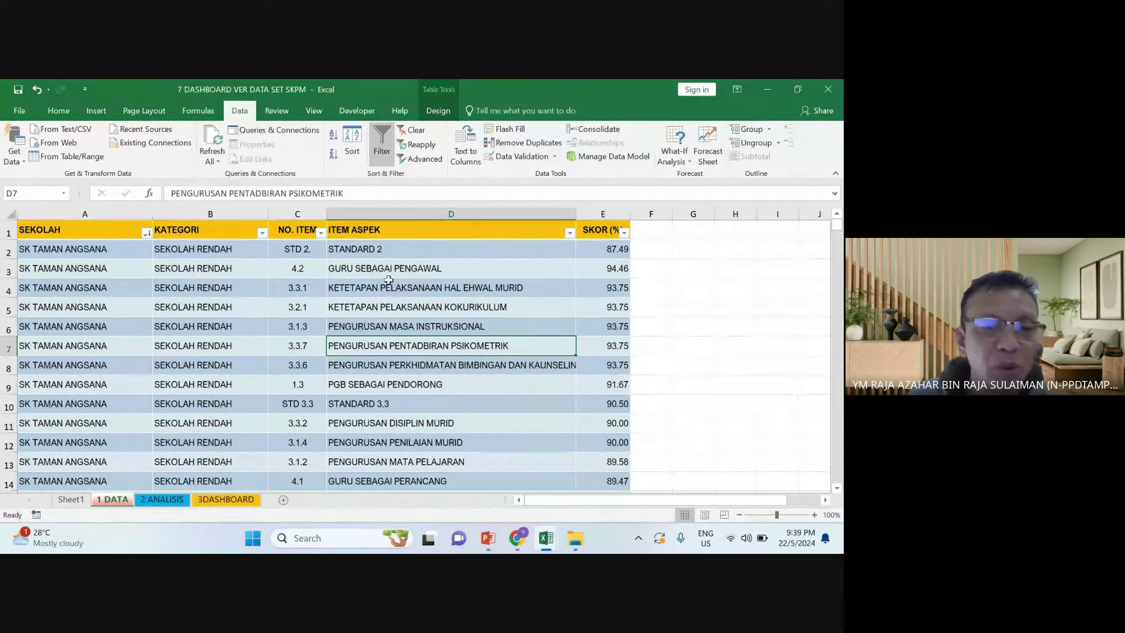
Look through the 3DASHBOARD, Sheet1 and 2 ANALISIS sheets, and examine the SK TAMAN ANGSANA rows on 1 DATA
left_click(396, 307)
left_click(240, 503)
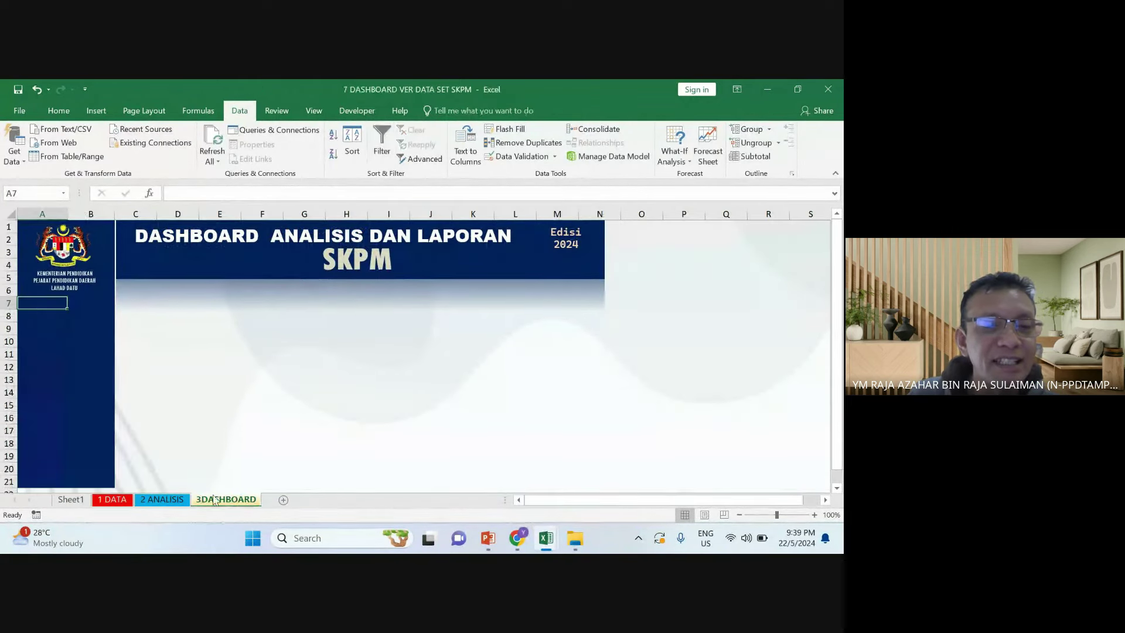
left_click(144, 499)
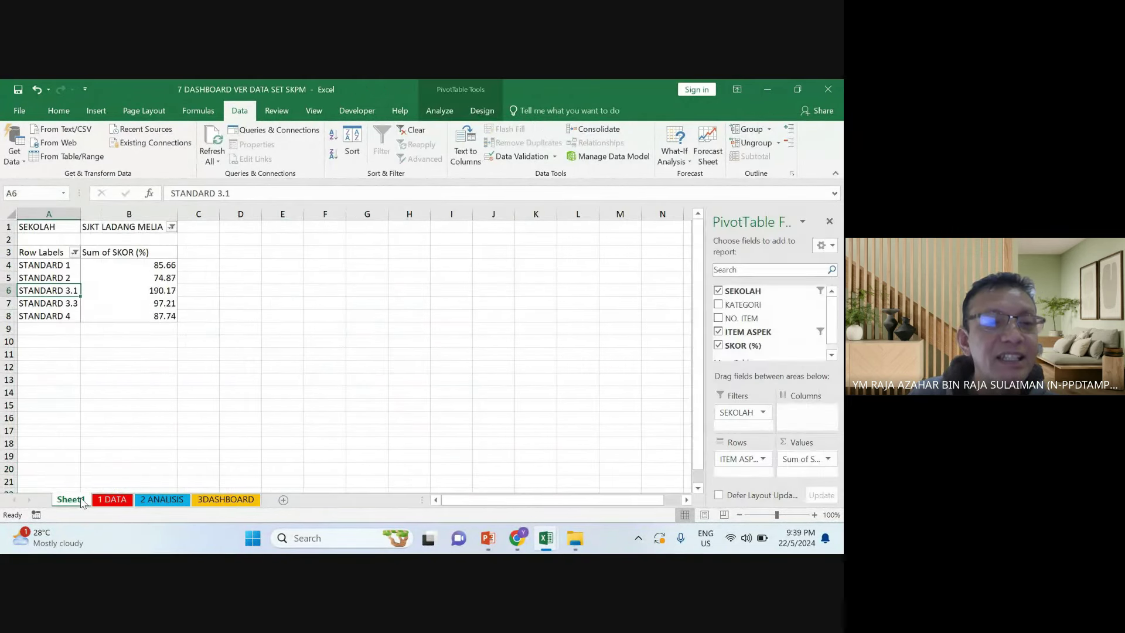
left_click(112, 499)
left_click(161, 499)
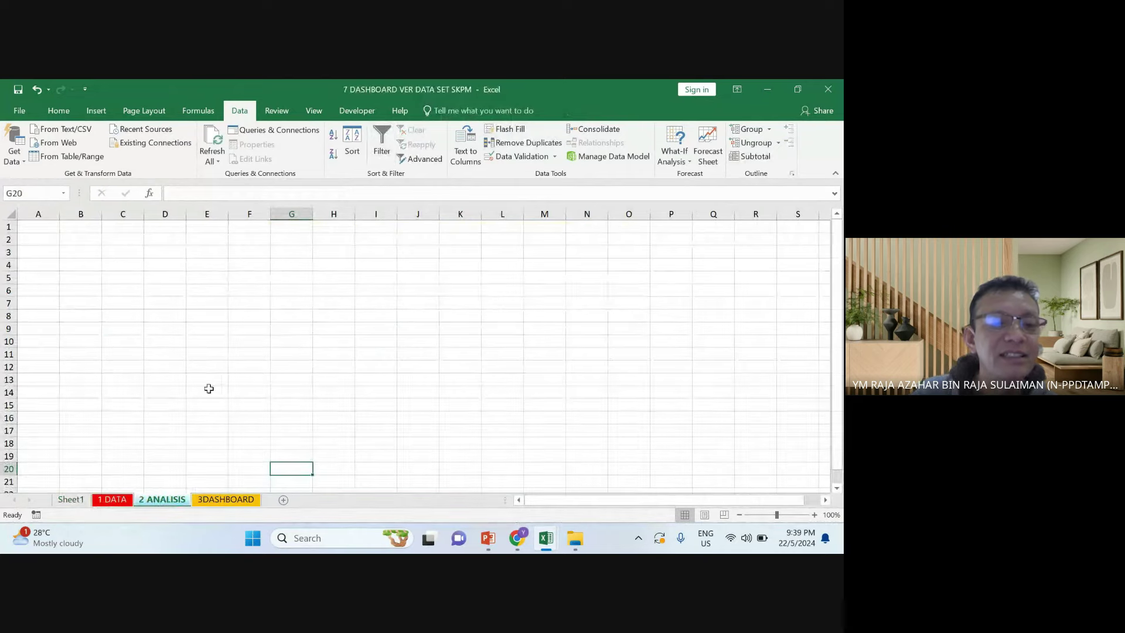
left_click(112, 499)
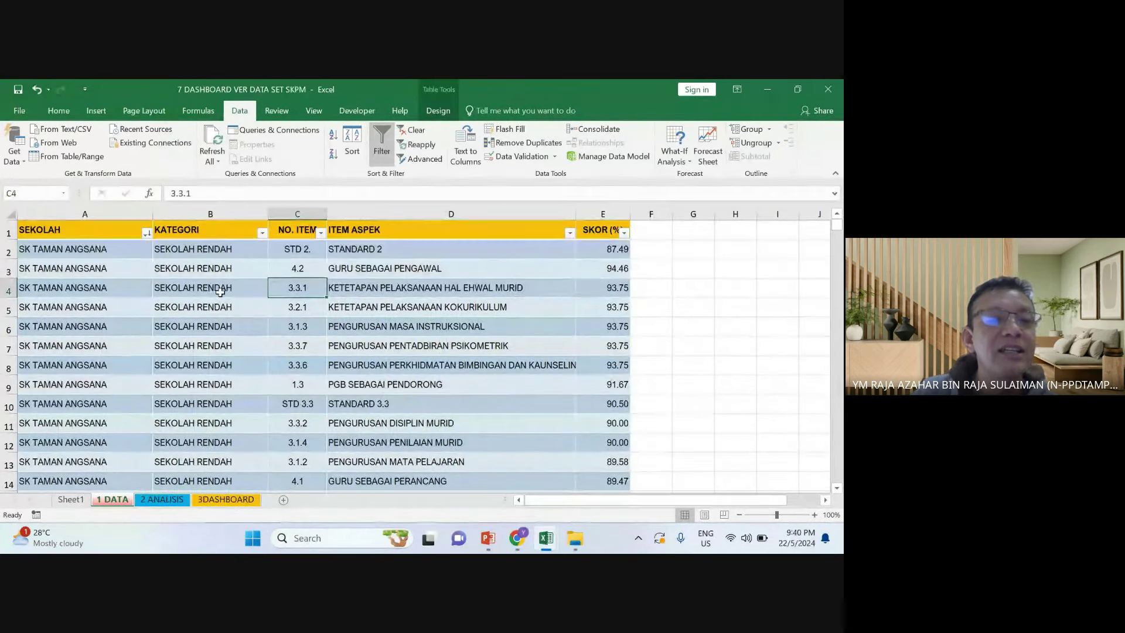
left_click_drag(138, 259, 176, 492)
left_click(51, 357)
scroll(157, 319, "up", 1)
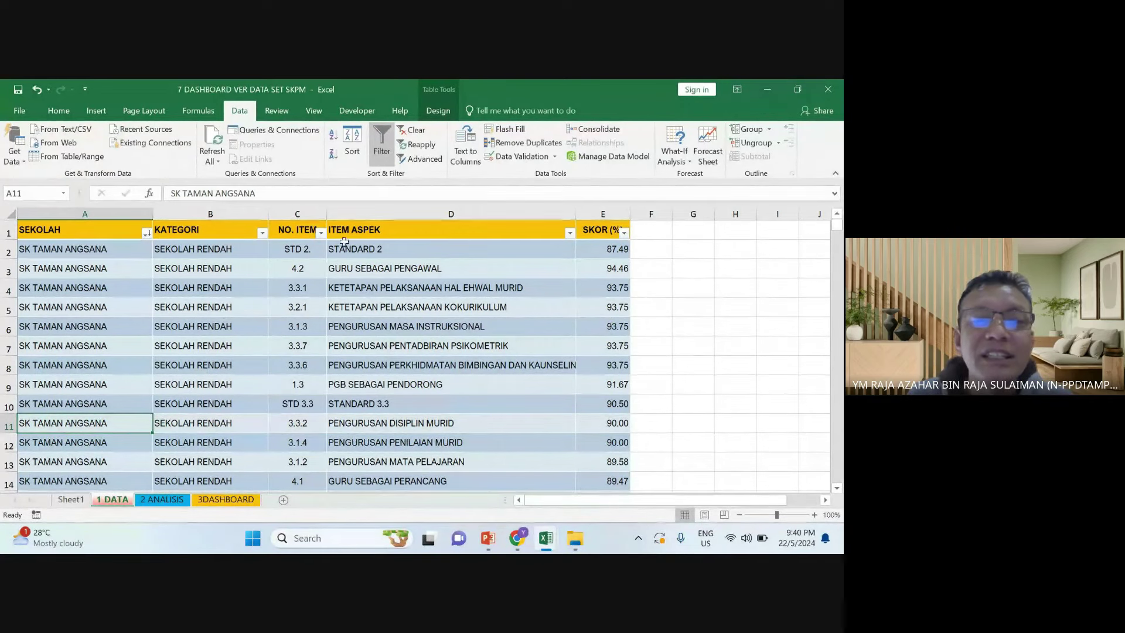
left_click_drag(297, 214, 614, 259)
Sort the table on the 1 DATA sheet by NO. ITEM from Z to A and look through the reordered rows
left_click(379, 267)
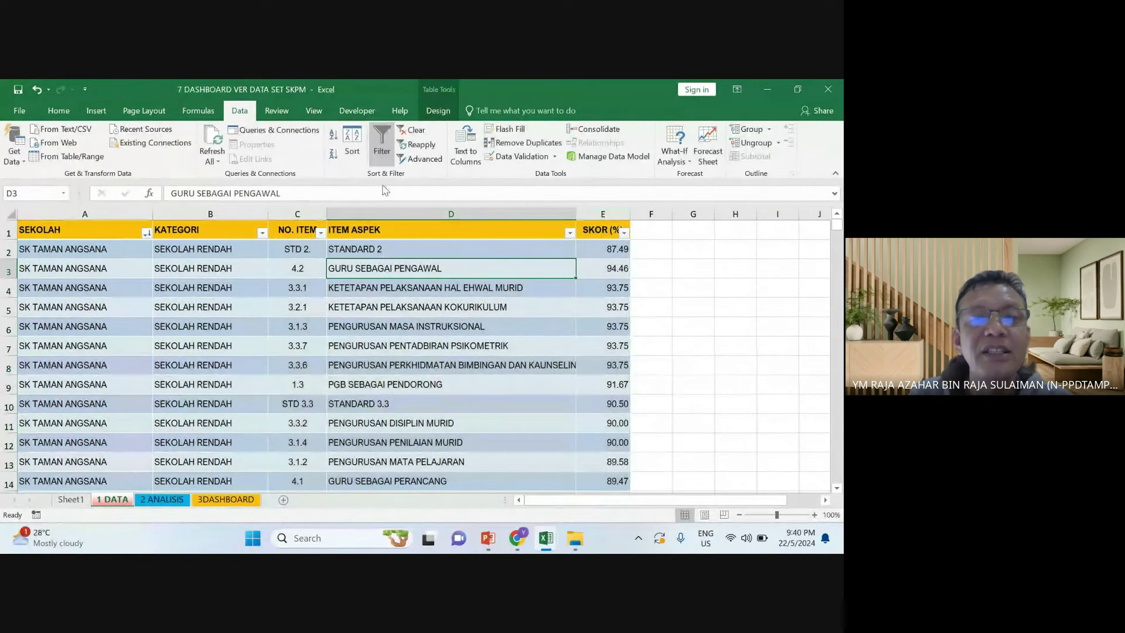
left_click(352, 144)
left_click(376, 333)
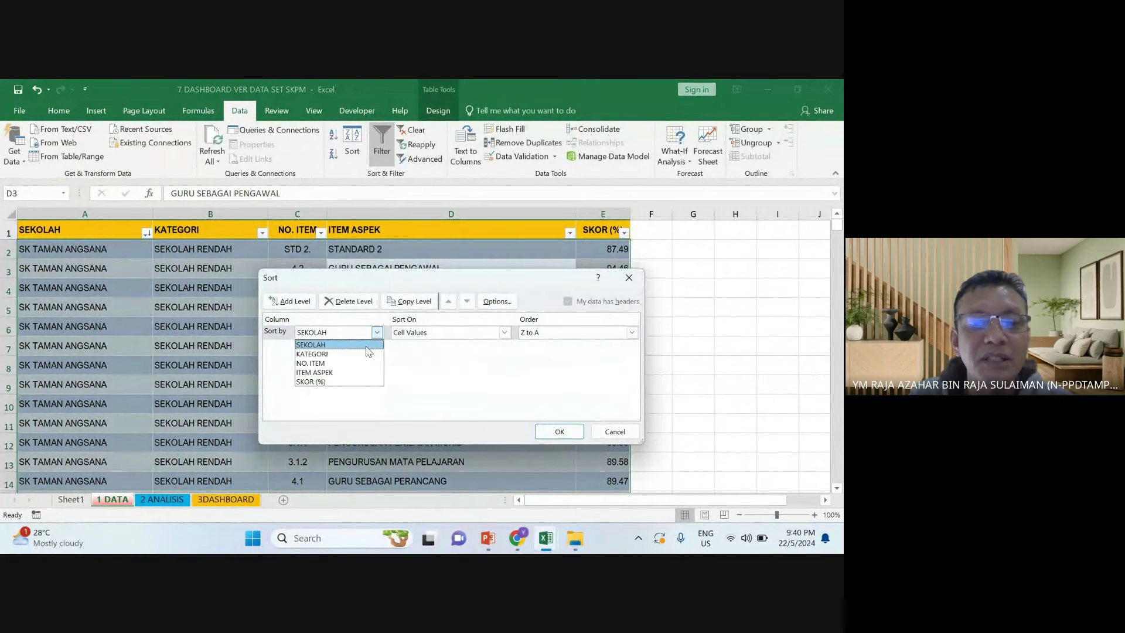
left_click(347, 376)
left_click(559, 431)
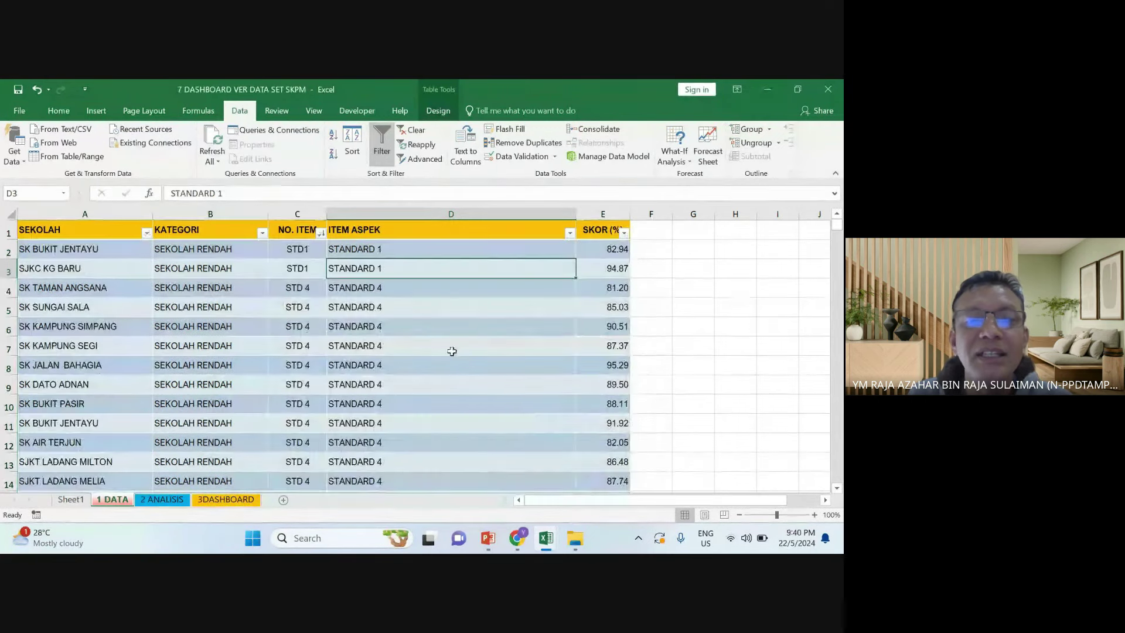
scroll(387, 318, "down", 17)
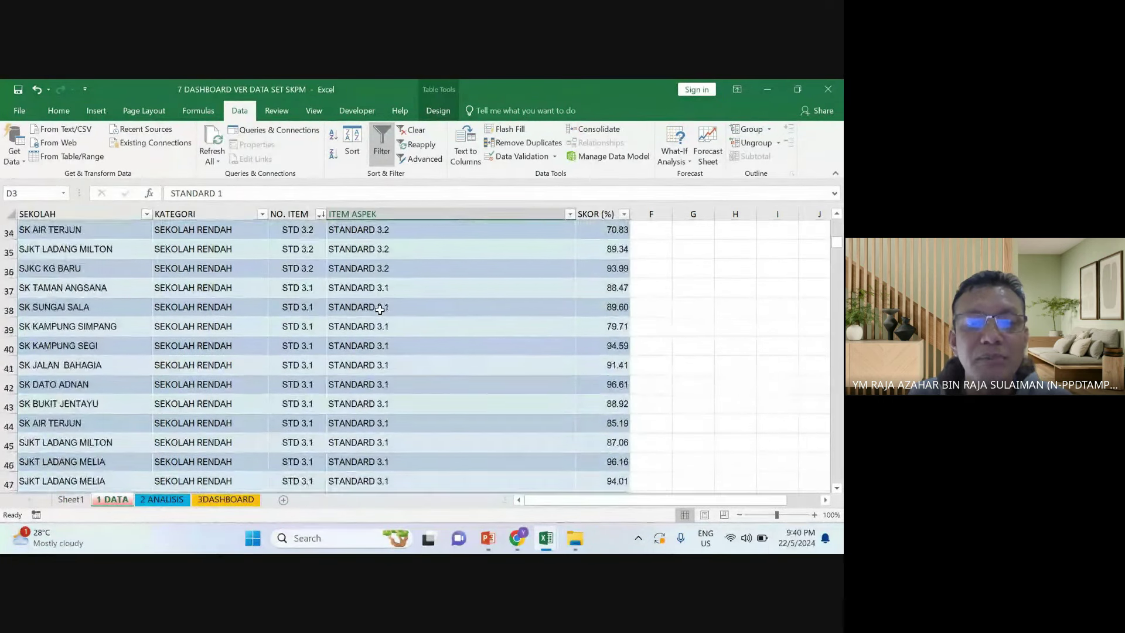
scroll(384, 335, "down", 17)
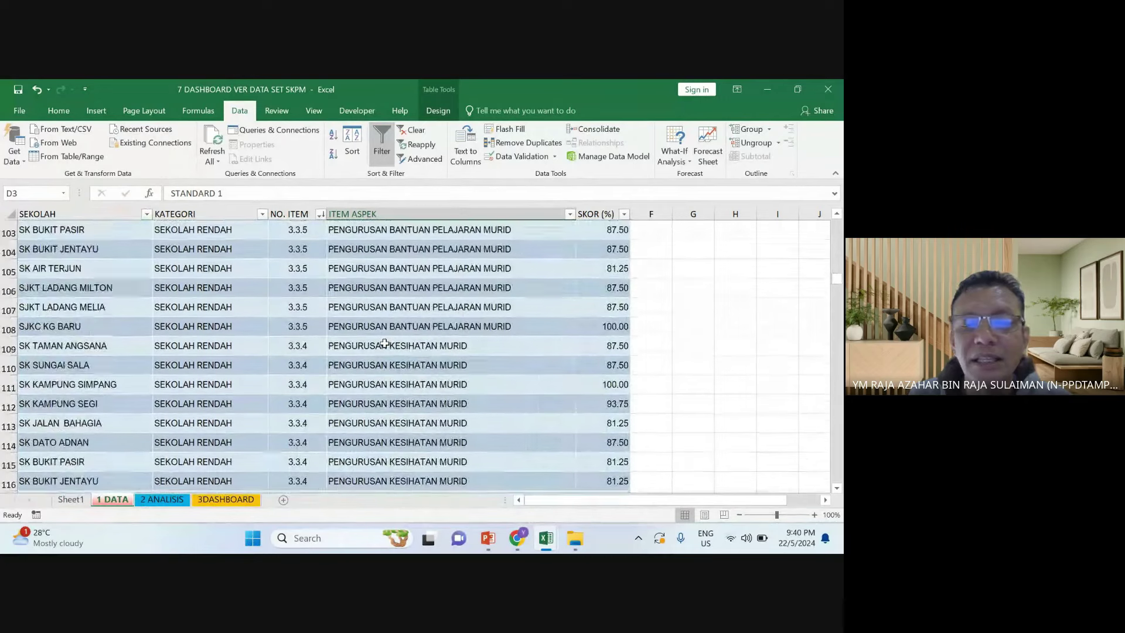
scroll(384, 344, "down", 20)
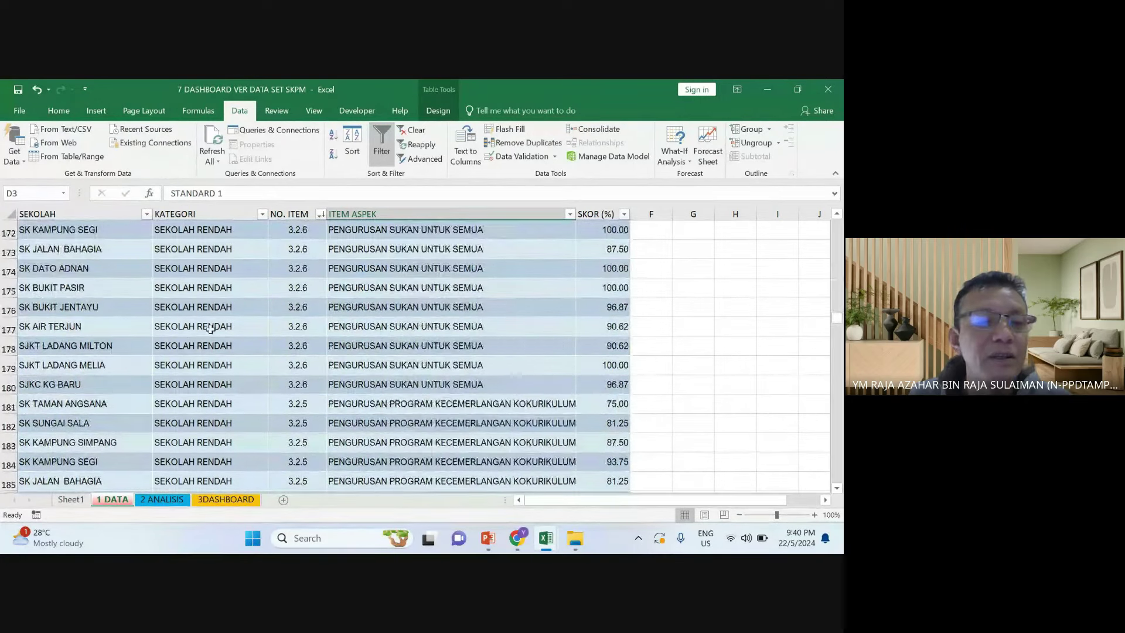
scroll(185, 334, "down", 20)
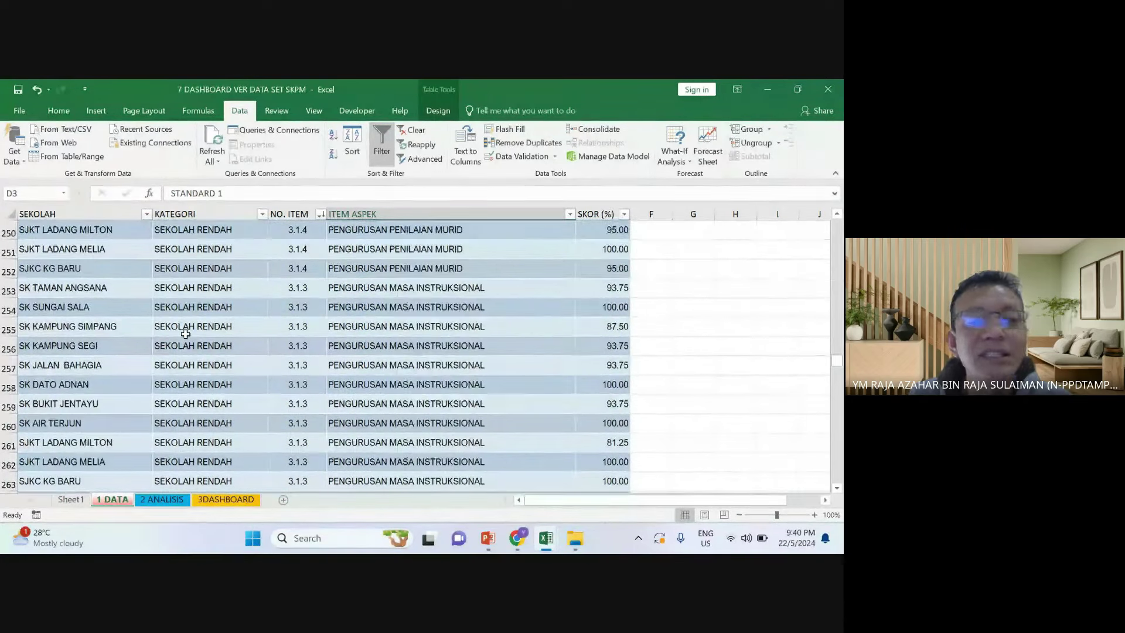
left_click_drag(837, 362, 836, 226)
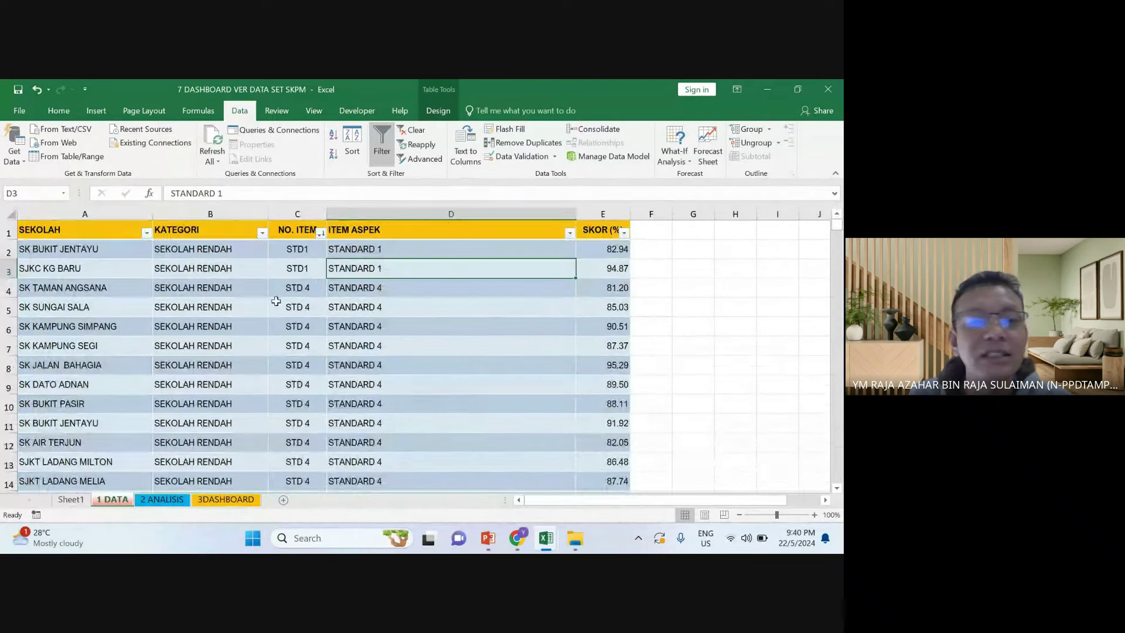
Sort the 1 DATA table again by SEKOLAH from Z to A, so each school's rows are grouped together
left_click(173, 288)
left_click(351, 143)
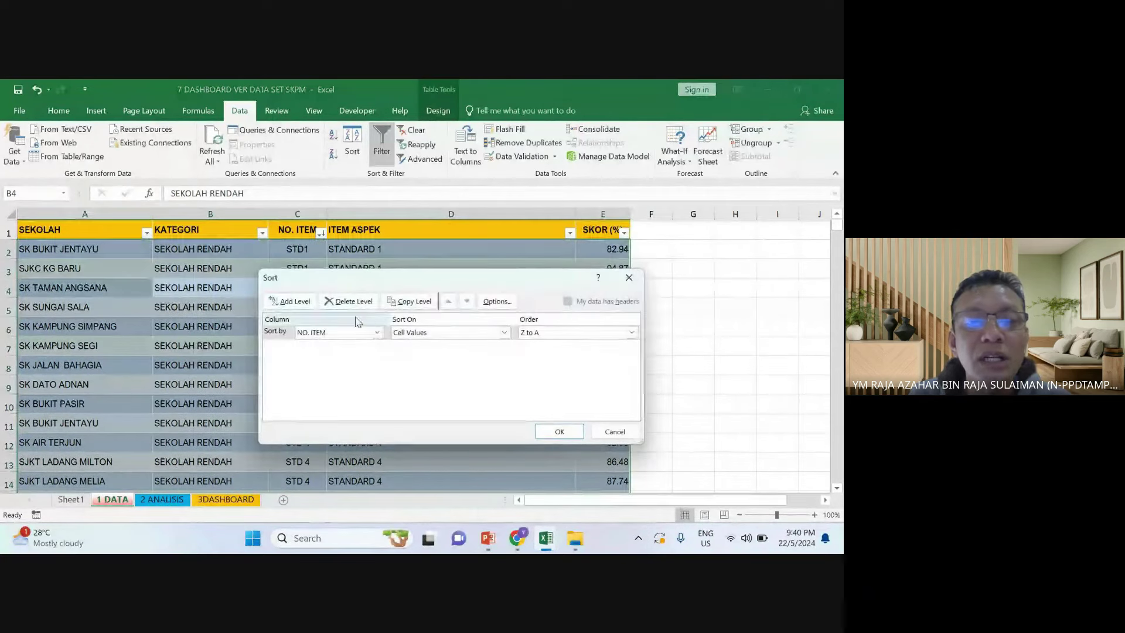
left_click(377, 332)
left_click(311, 344)
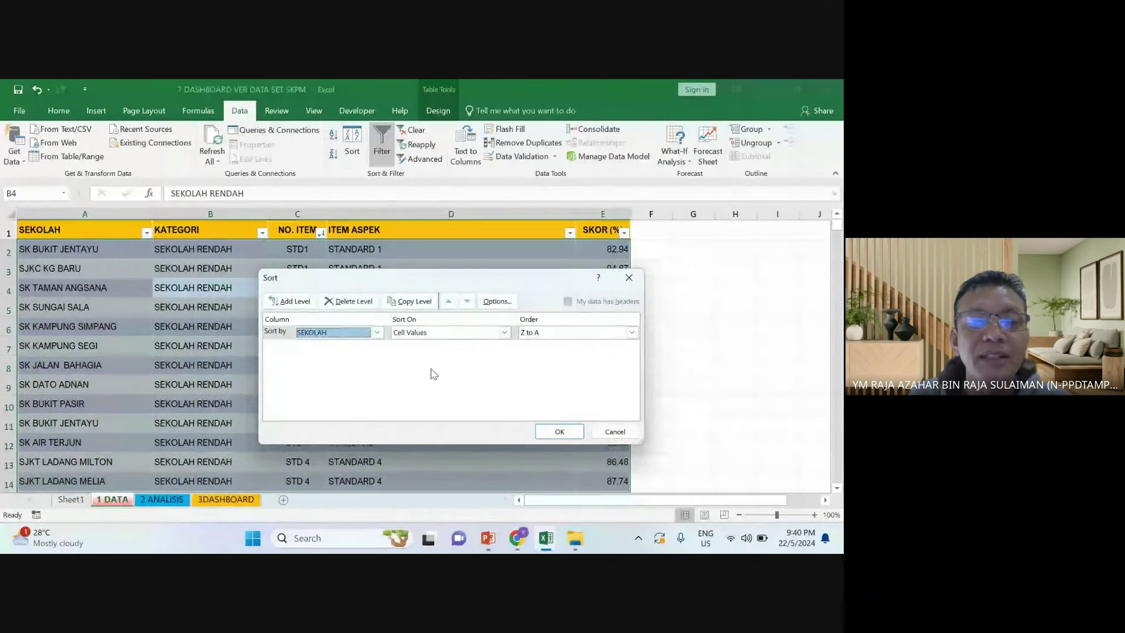
left_click(559, 431)
Fit the ITEM ASPEK column's width to its contents and look through the SK TAMAN ANGSANA rows
left_click(297, 326)
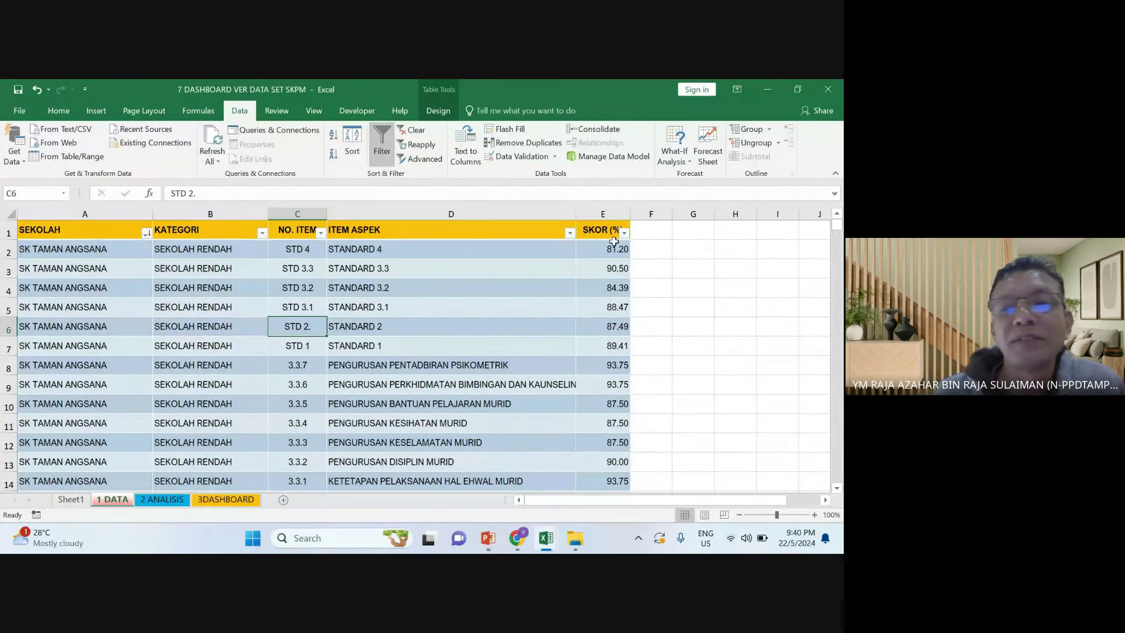
double_click(576, 214)
left_click(543, 304)
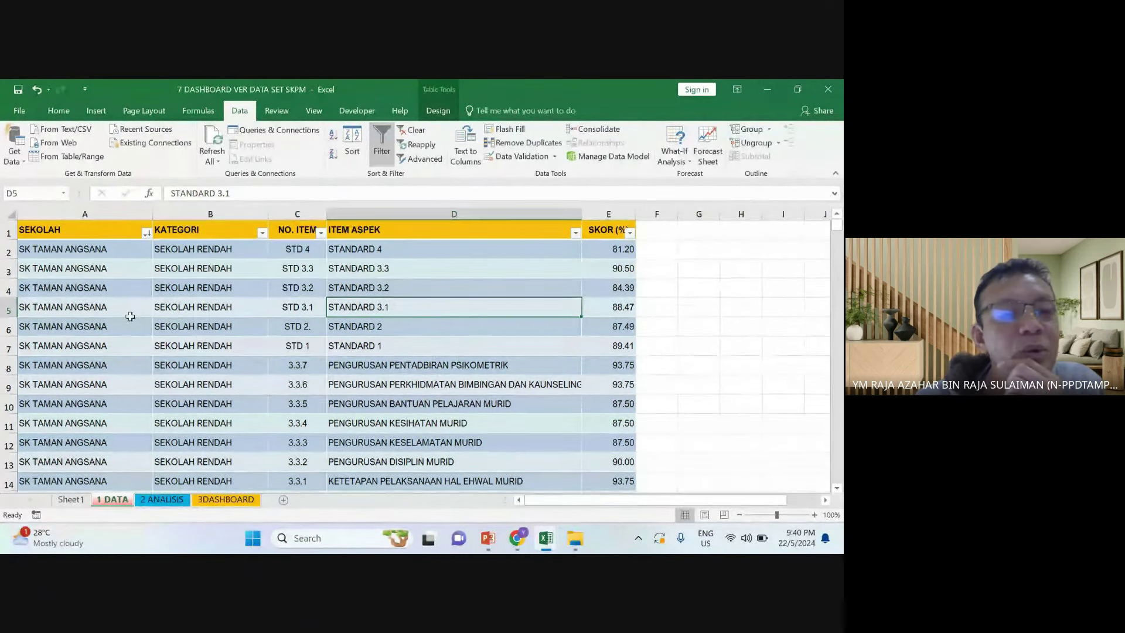
scroll(131, 314, "down", 7)
scroll(162, 305, "down", 1)
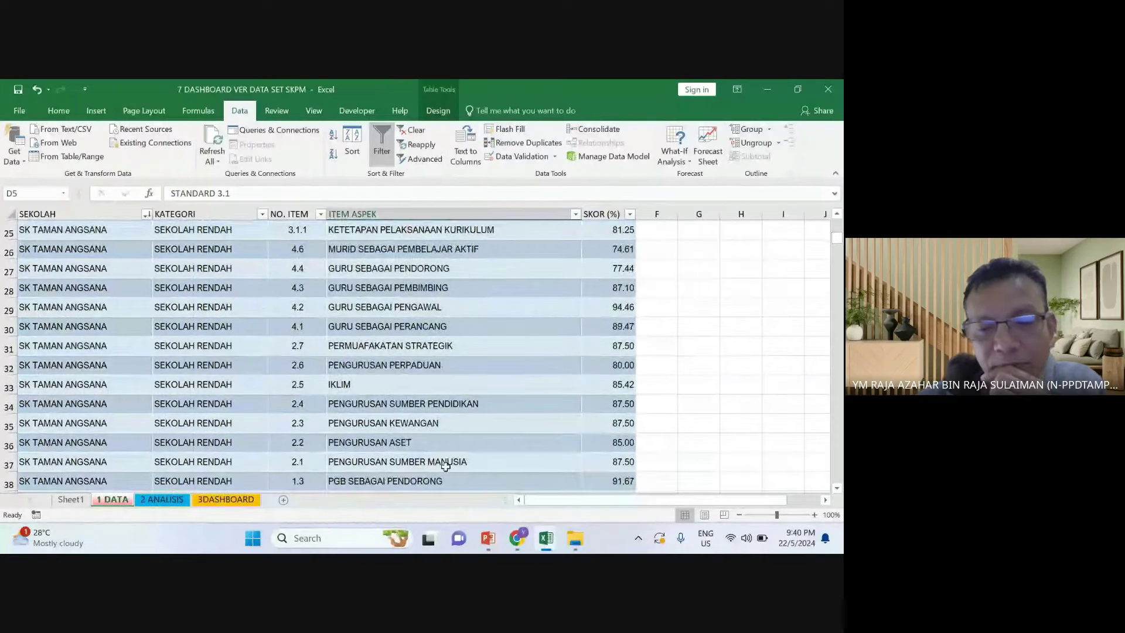
Close the "1 DATA SET SKPM" workbook without saving and return to the start of the 1 DATA table in the dashboard workbook
mouse_move(543, 546)
mouse_move(407, 491)
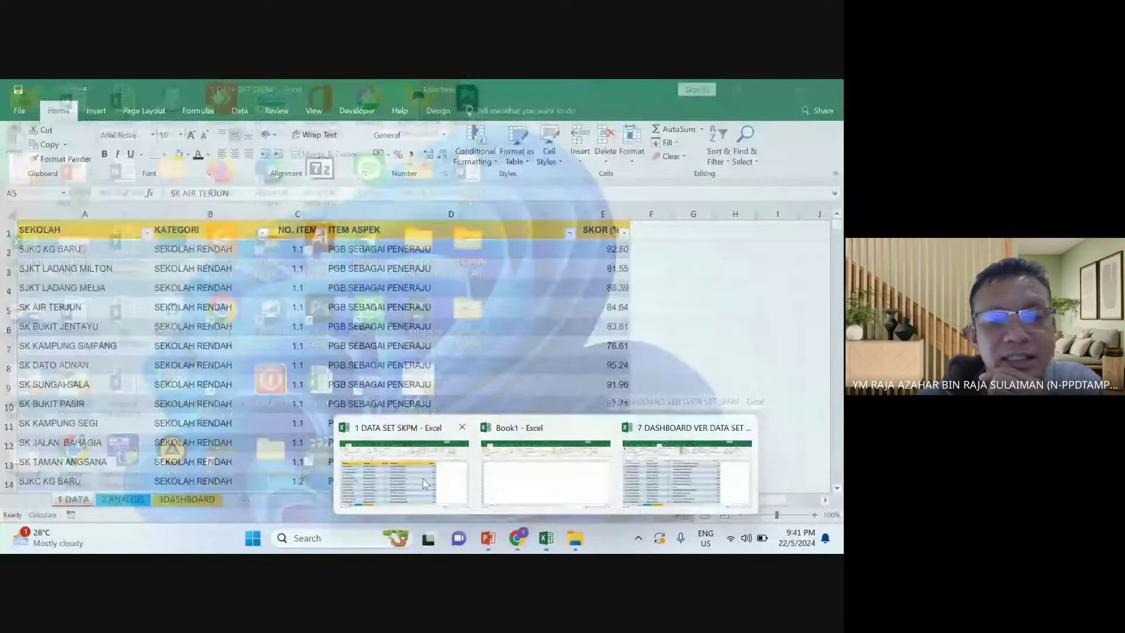
left_click(425, 484)
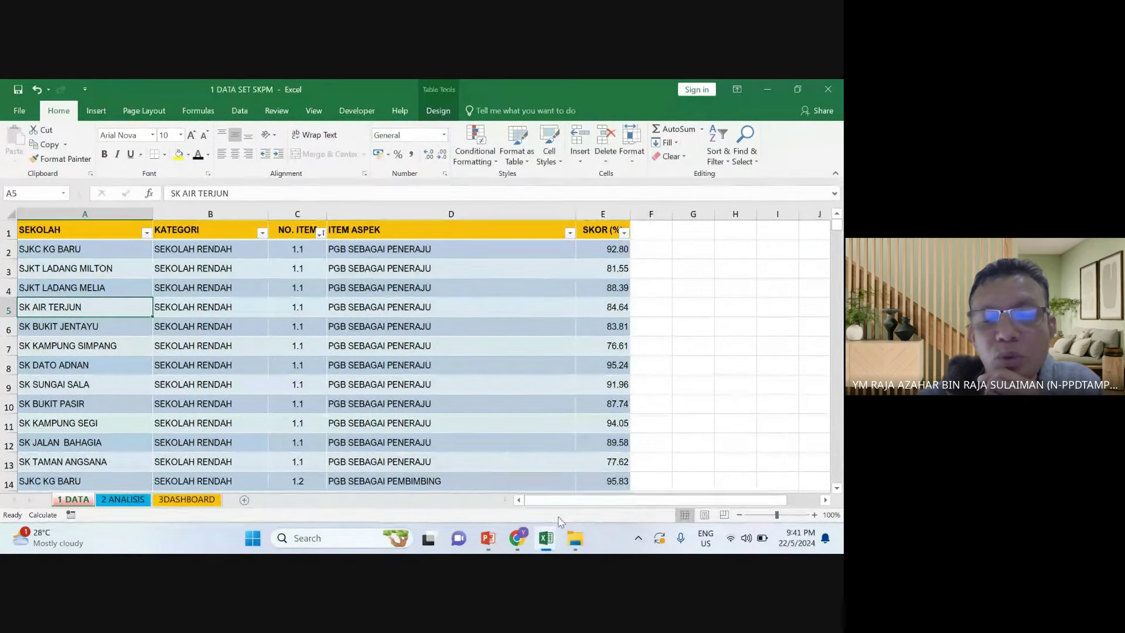
left_click(828, 89)
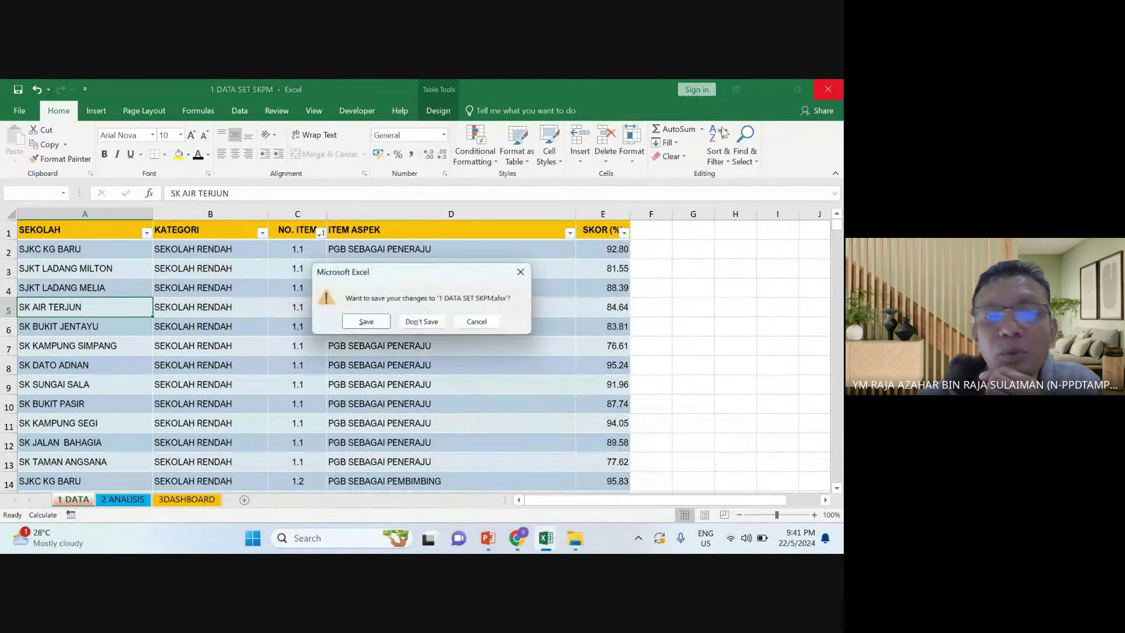
left_click(422, 319)
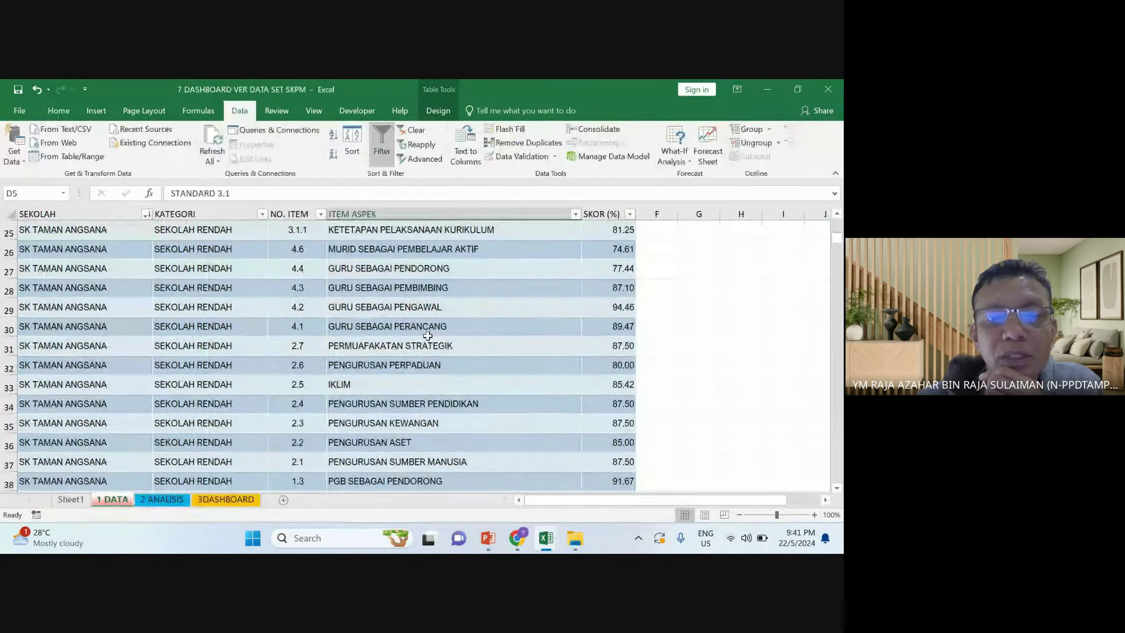
left_click(352, 361)
left_click(254, 350)
scroll(199, 366, "up", 8)
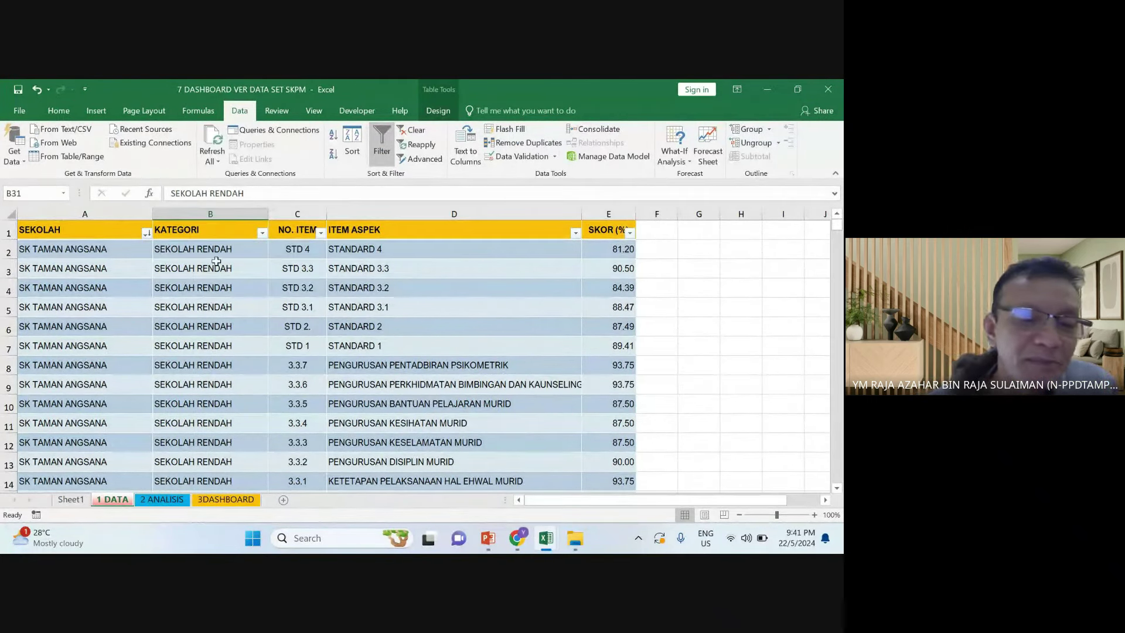
Open the 3DASHBOARD sheet and inspect the office-name text box under the crest and the title banner
left_click(226, 501)
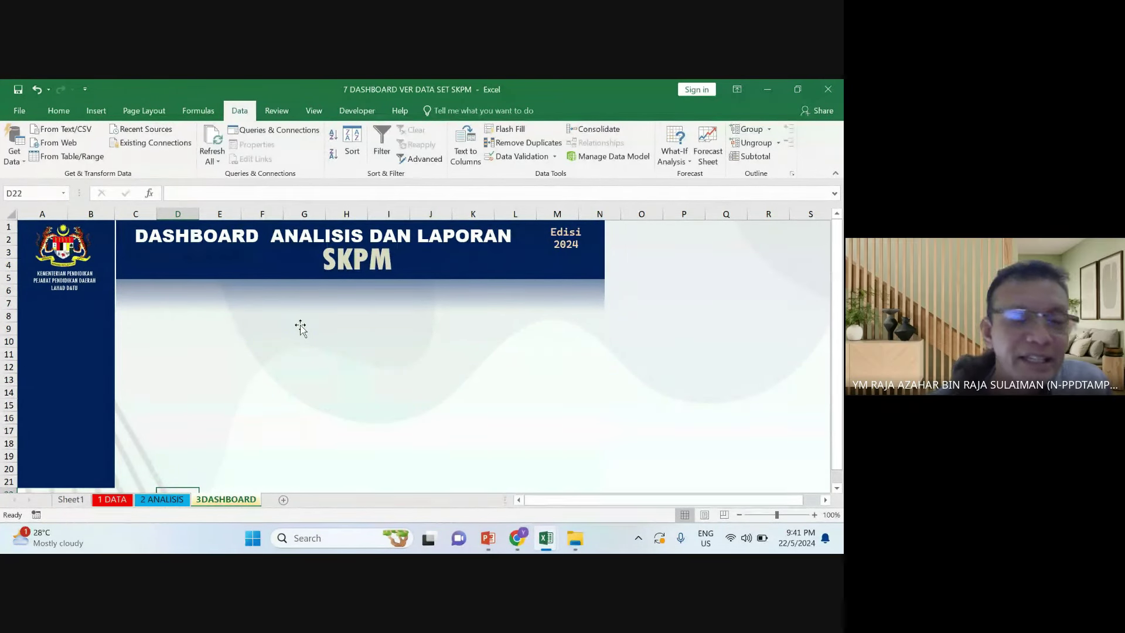
left_click(66, 286)
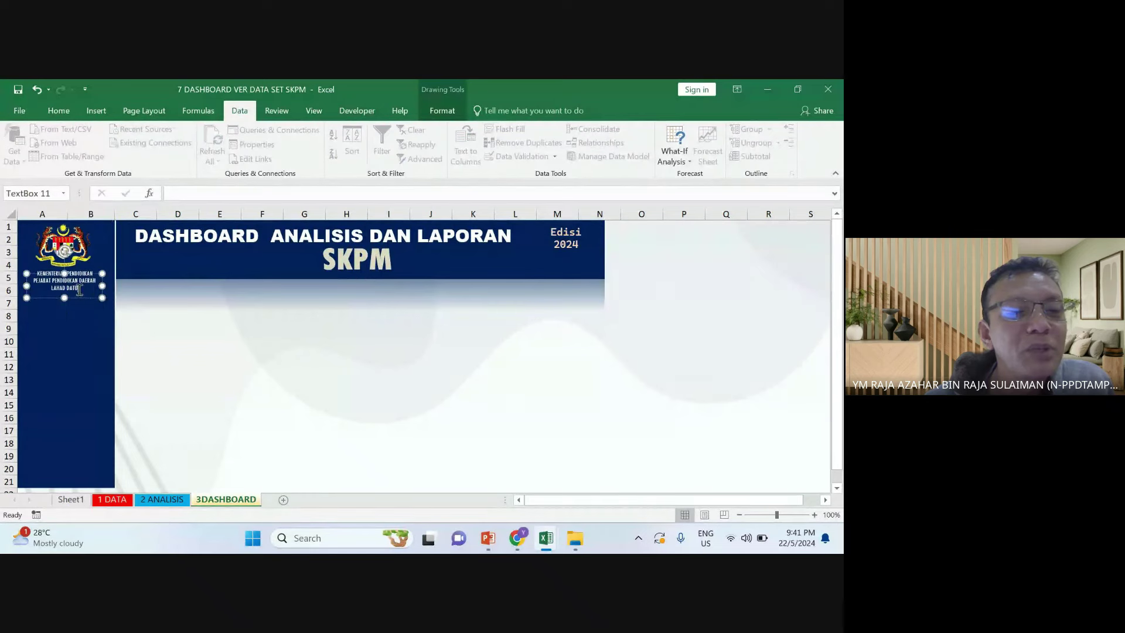
key("Tab")
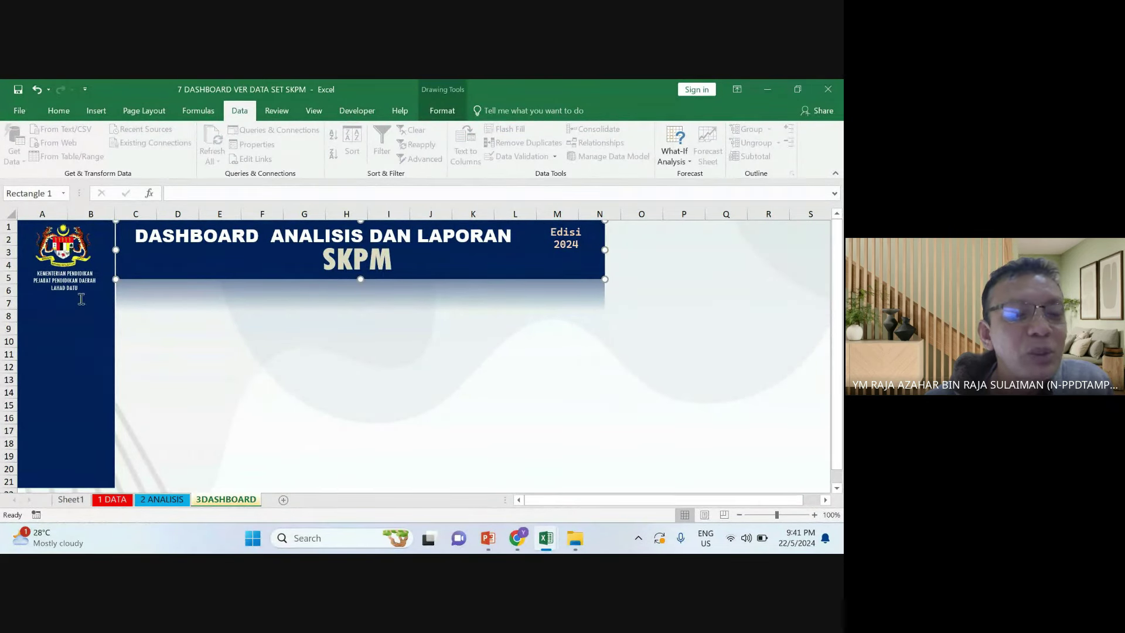
left_click(73, 317)
left_click(170, 342)
Insert the SK Belipat school badge at cell B9 from the LENCANA SEKOLAH folder inside GRAFIK GRAFIK 3 on drive D
left_click(69, 328)
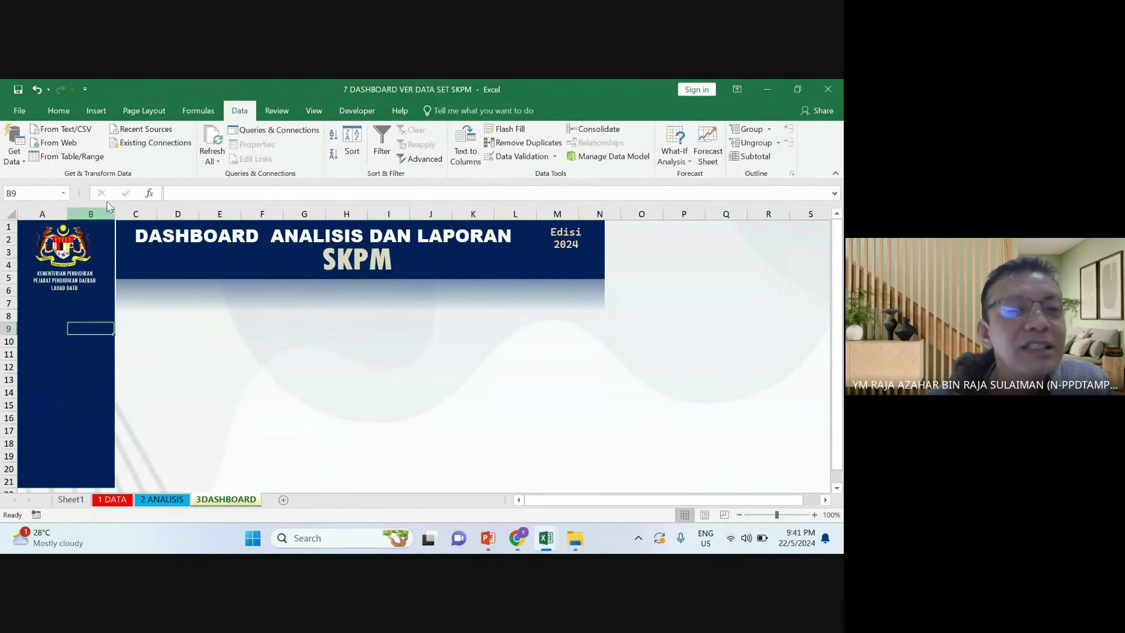
left_click(94, 110)
left_click(139, 143)
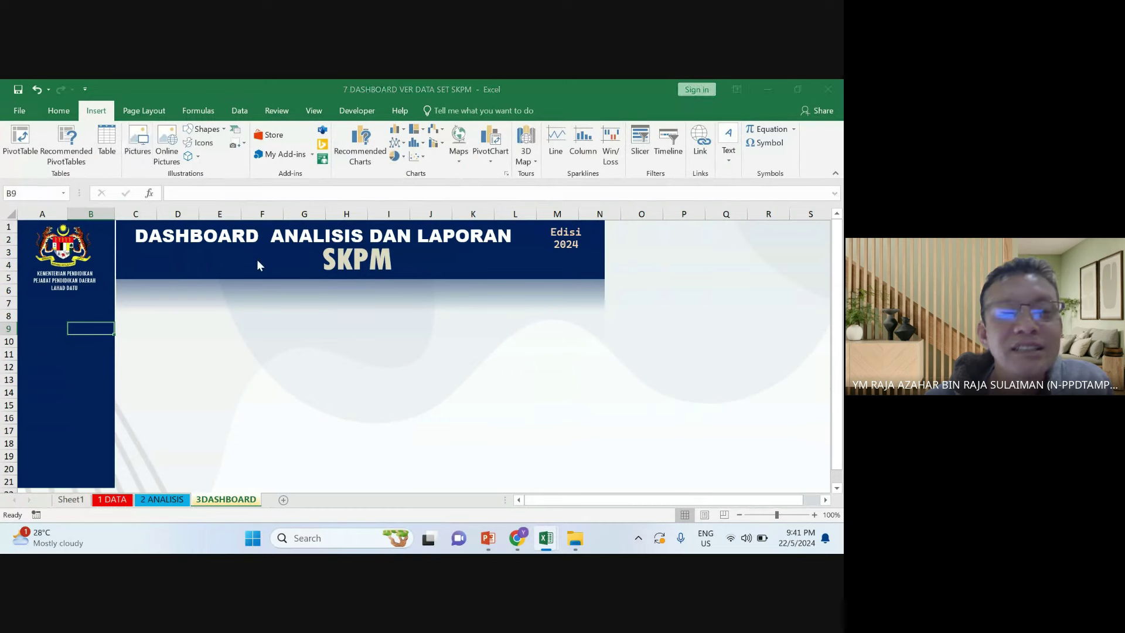
scroll(94, 281, "down", 3)
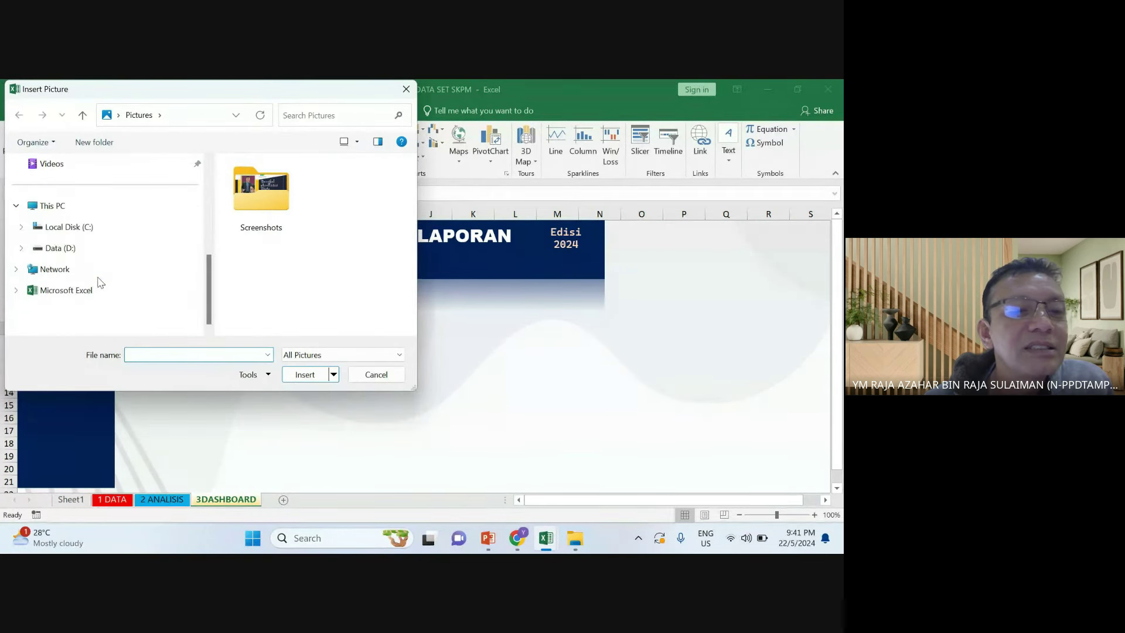
left_click(104, 250)
scroll(253, 260, "down", 3)
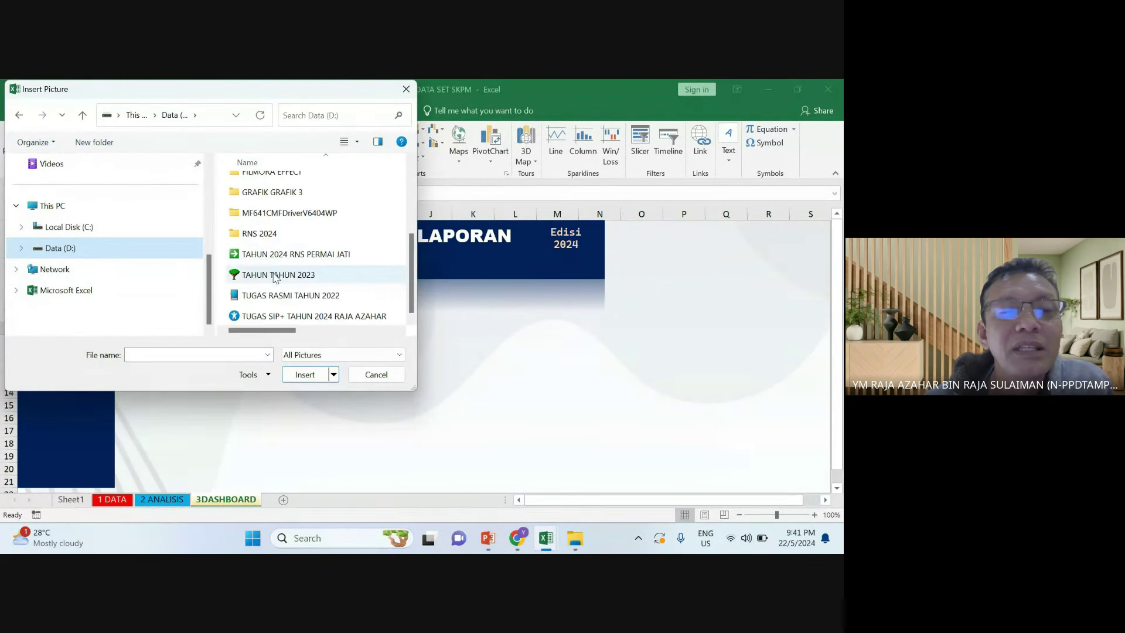
double_click(293, 193)
scroll(312, 219, "down", 1)
scroll(313, 219, "up", 1)
scroll(313, 219, "down", 2)
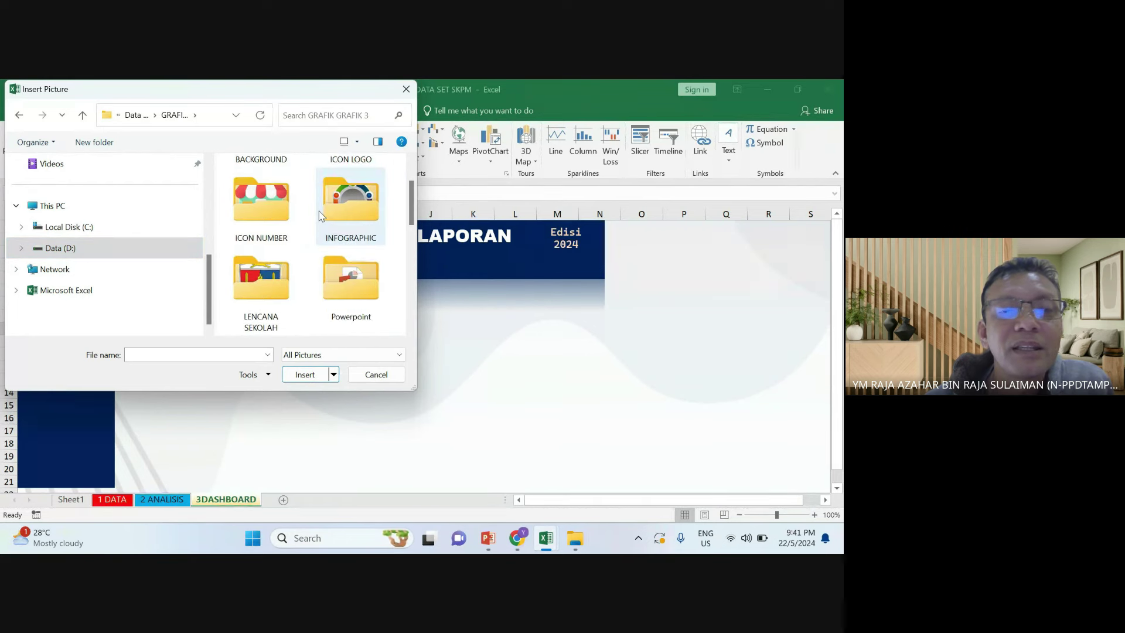
double_click(267, 212)
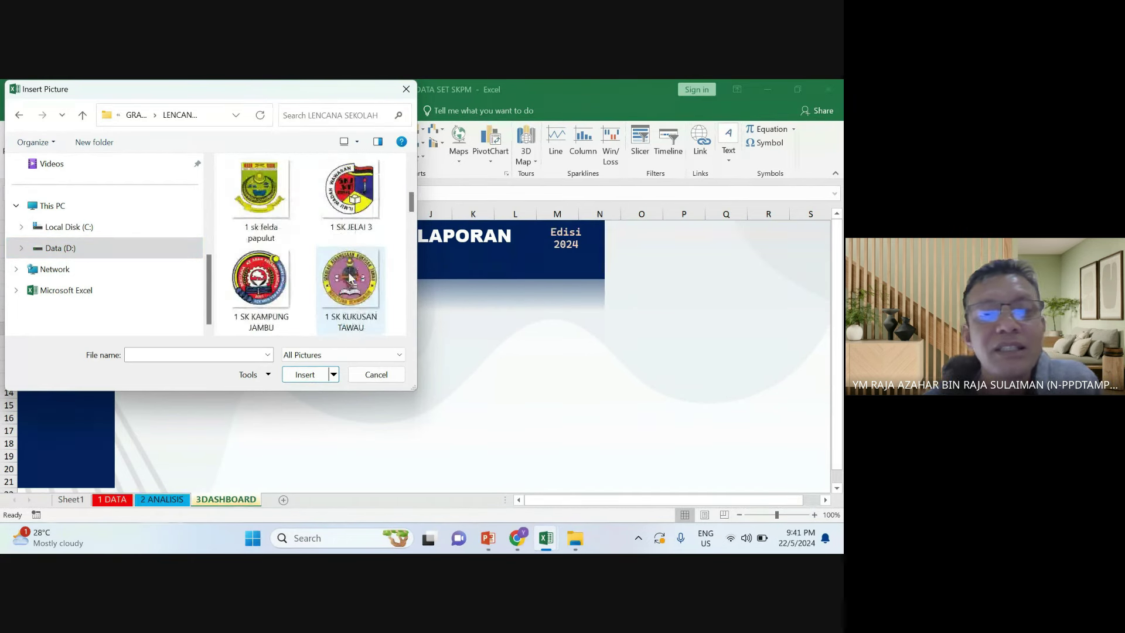
scroll(378, 235, "up", 2)
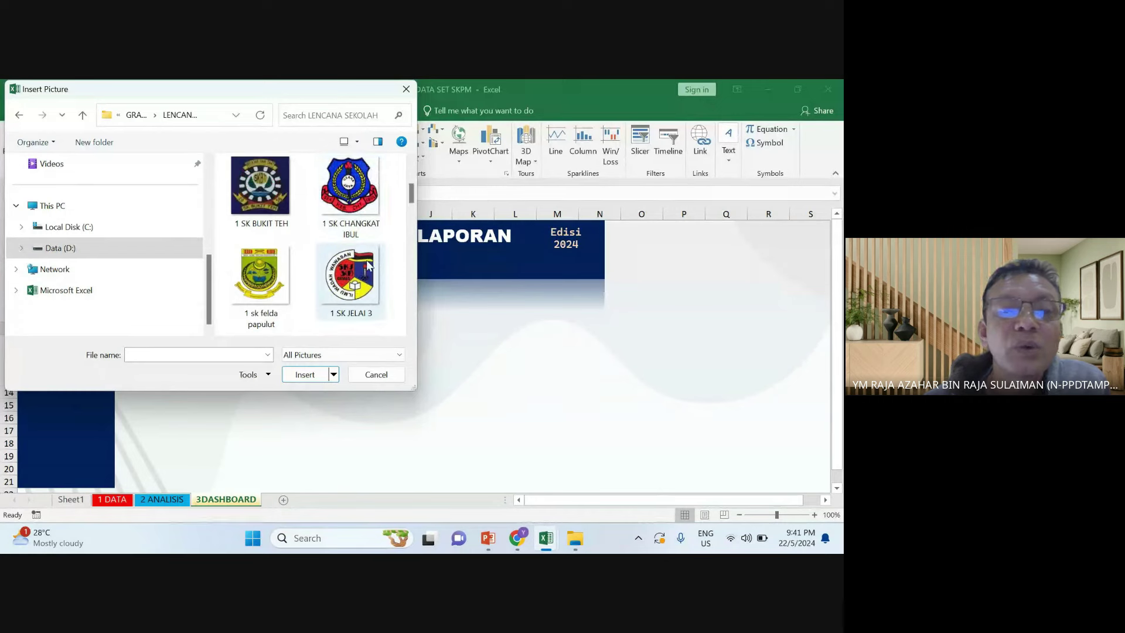
scroll(369, 217, "up", 1)
double_click(368, 212)
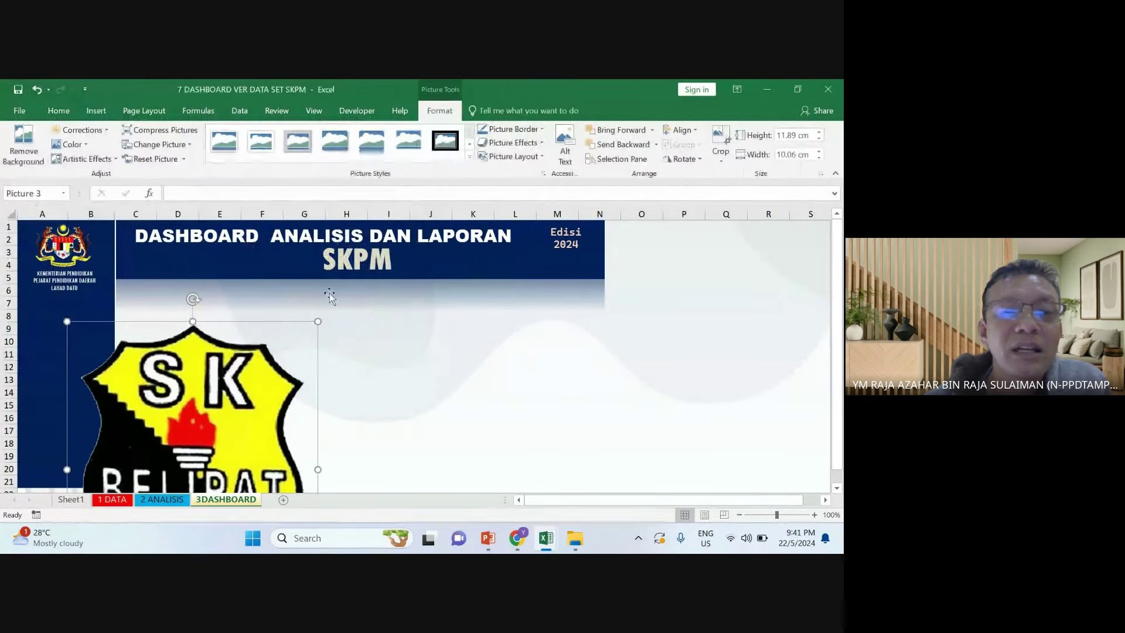
Try the school badge at a smaller size below the office name in the blue sidebar, and remove it
left_click_drag(286, 338, 118, 326)
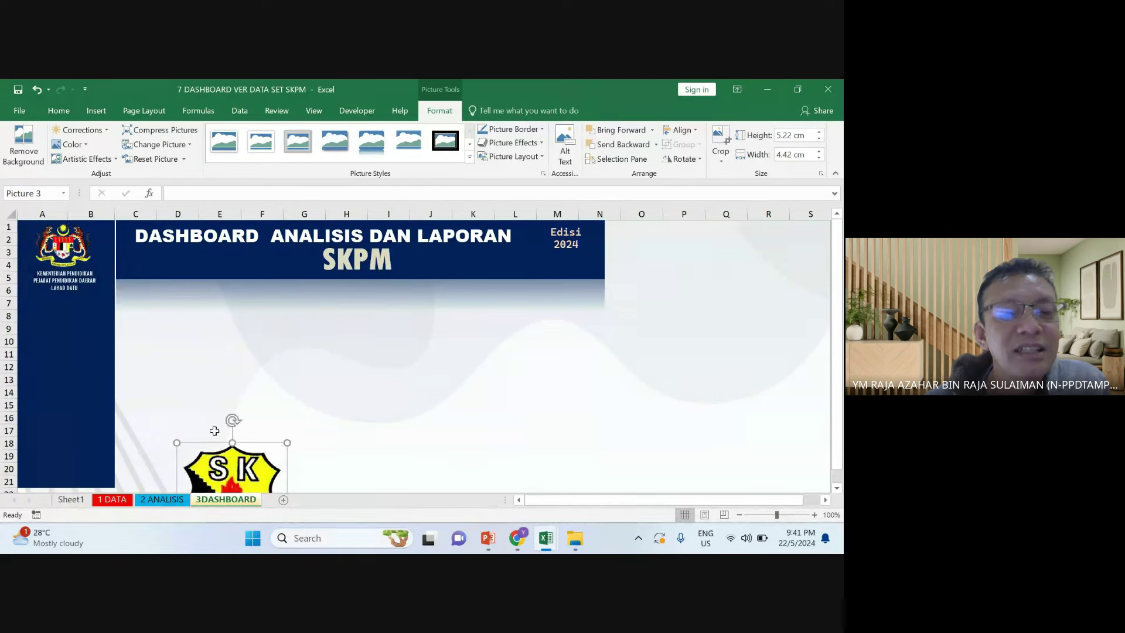
left_click_drag(234, 463, 96, 306)
left_click_drag(148, 407, 213, 339)
key("Delete")
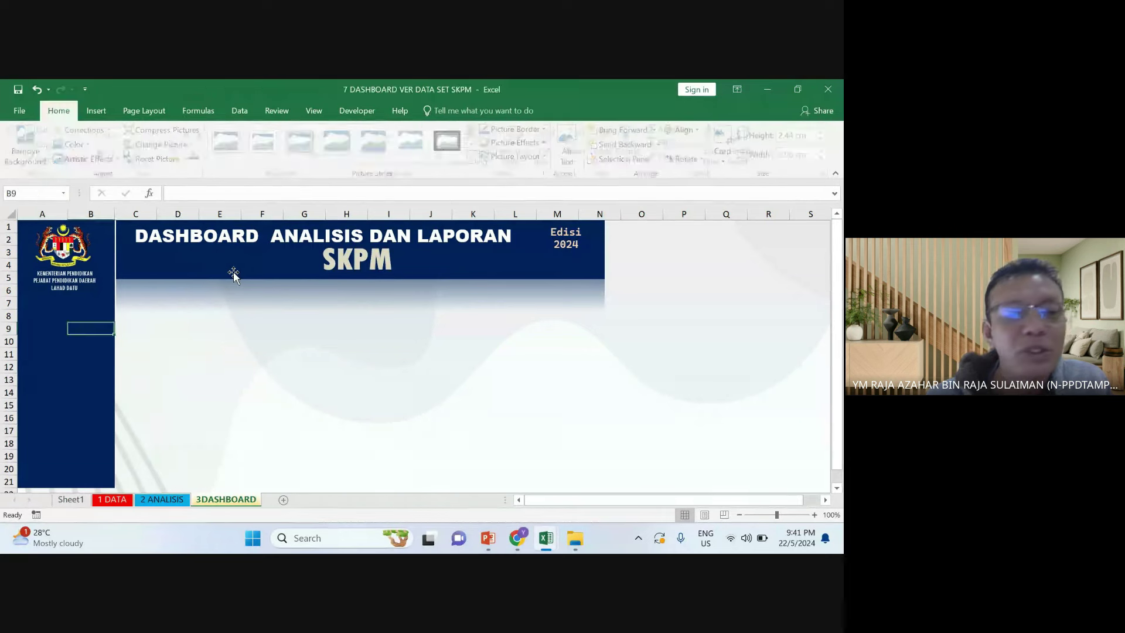
Replace the district name LAHAD DATU with PASIR MAS in the office-name text box under the crest
left_click_drag(41, 289, 98, 287)
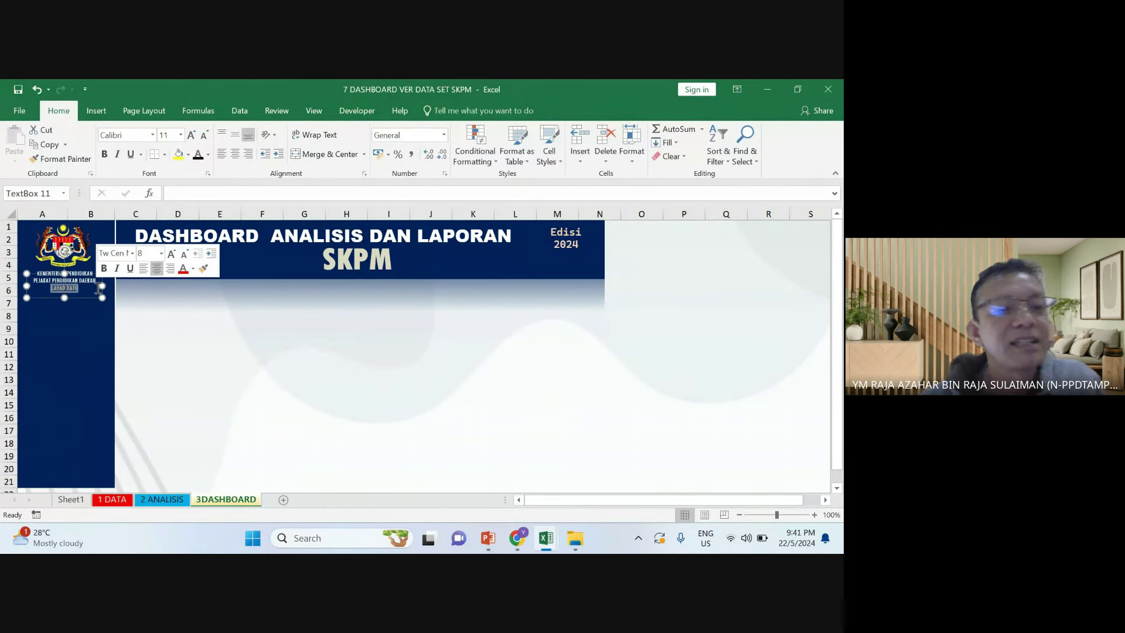
type("pd")
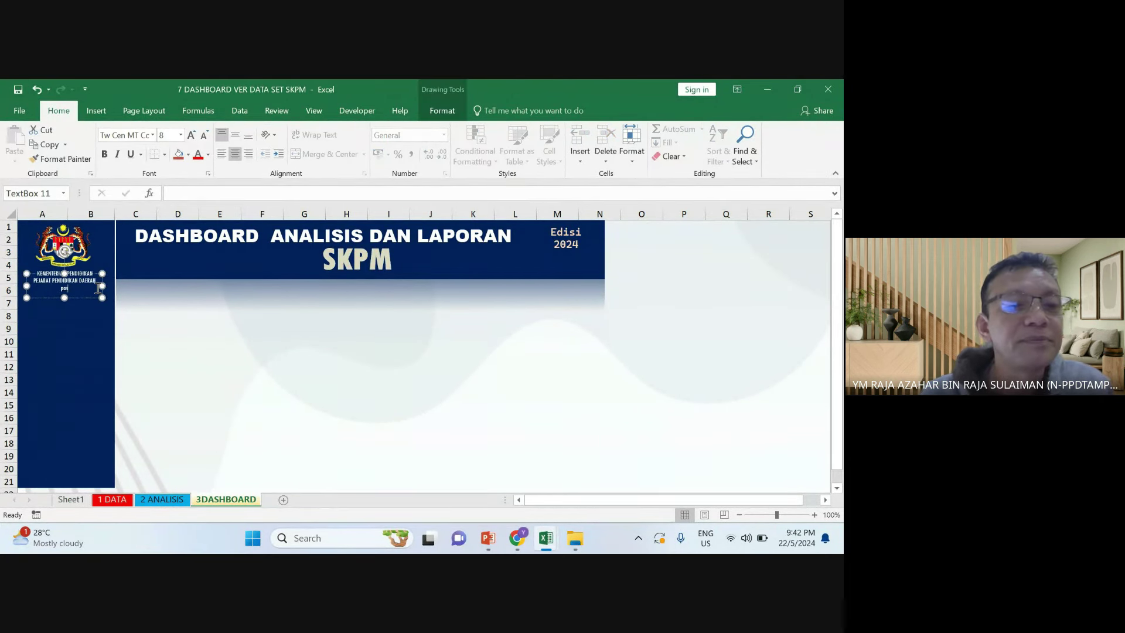
key("BackSpace")
key("BackSpace")
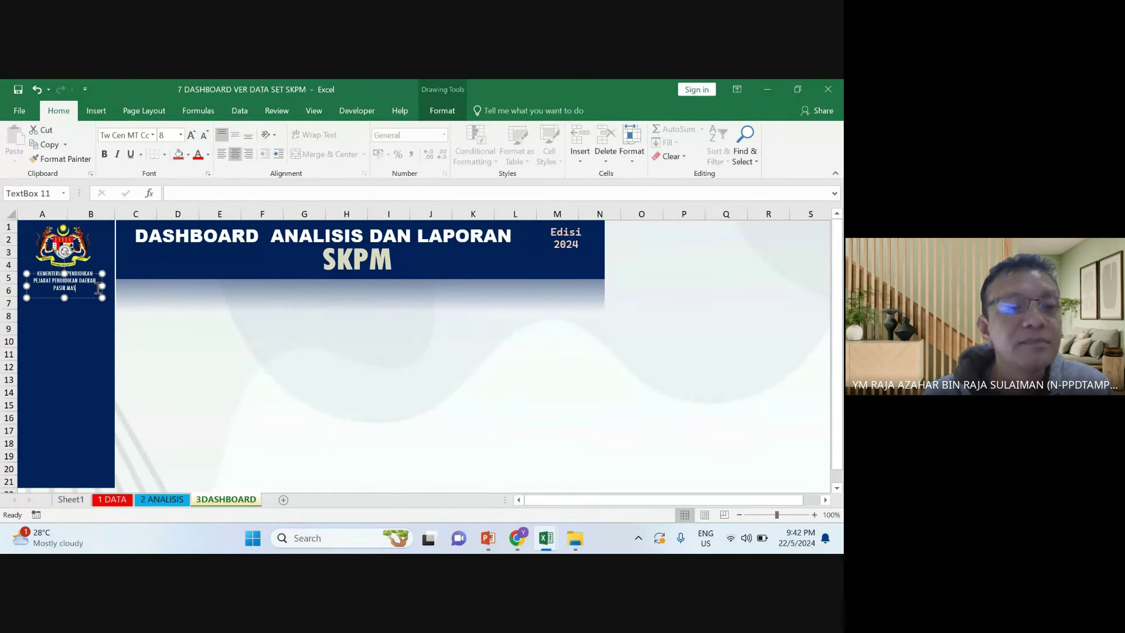
left_click(389, 405)
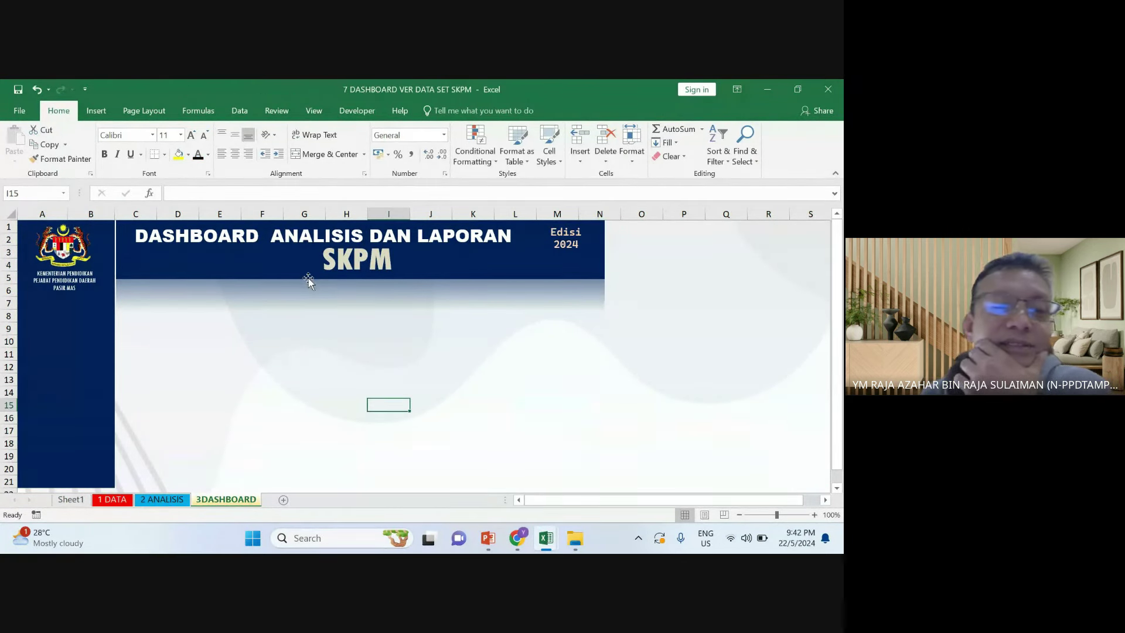
Try red and green fills on the title banner rectangle and restore its dark blue fill
left_click(301, 353)
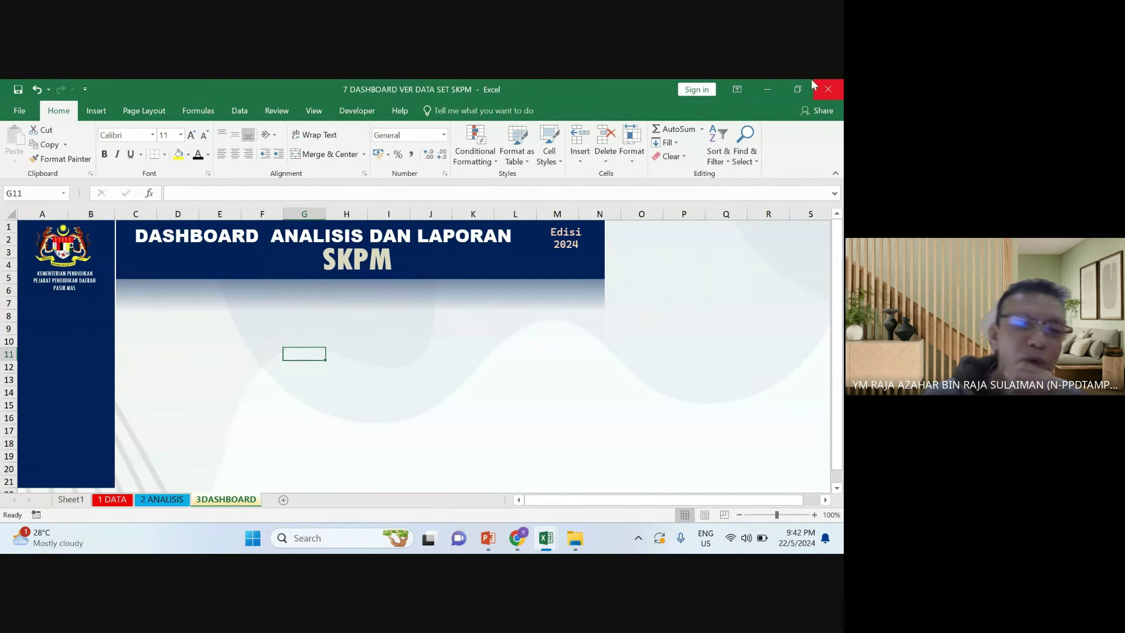
left_click(483, 268)
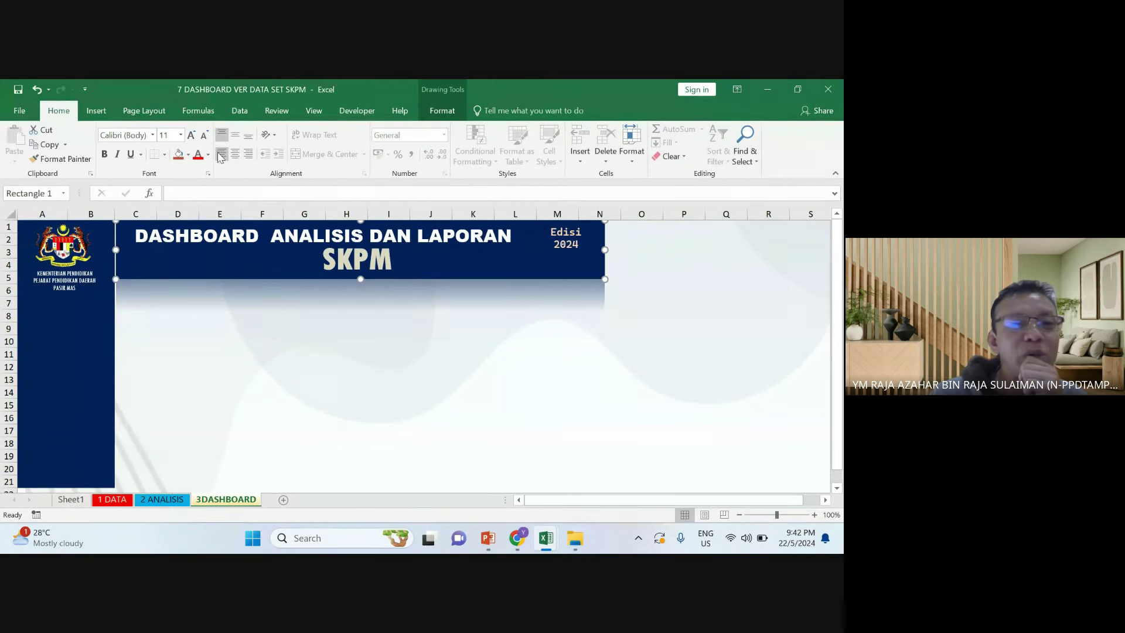
left_click(179, 154)
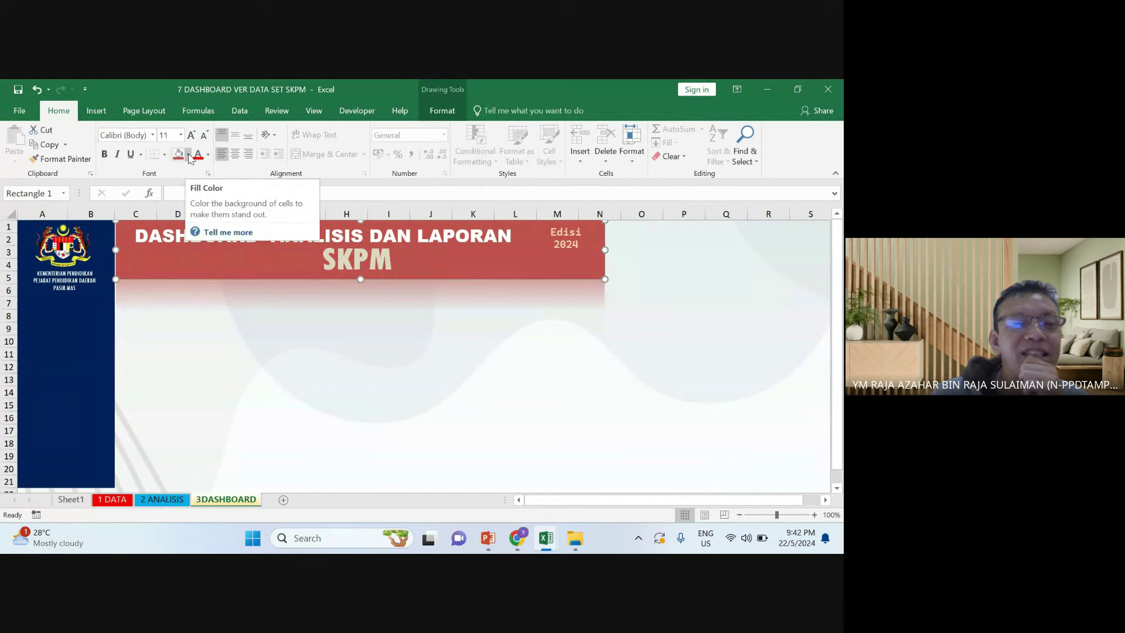
left_click(189, 156)
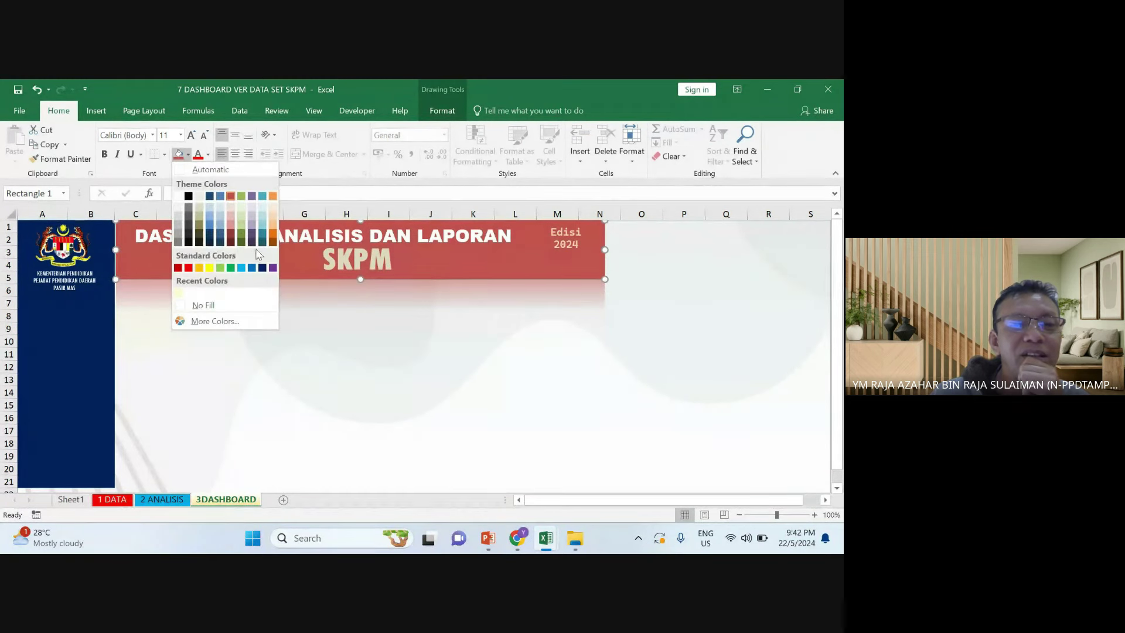
left_click(232, 268)
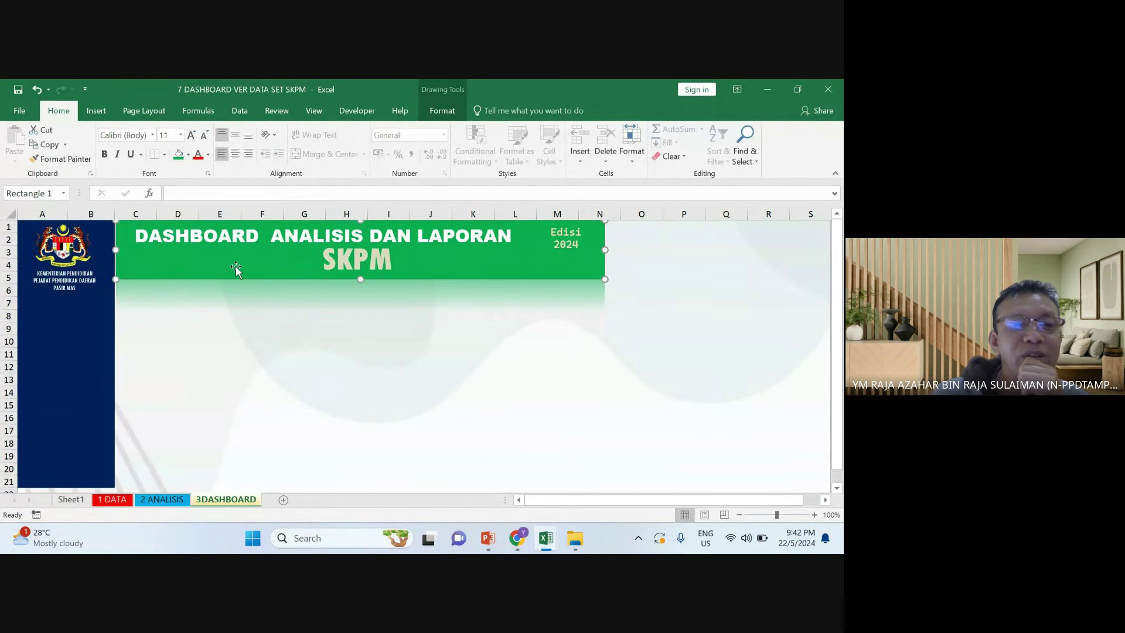
left_click(189, 154)
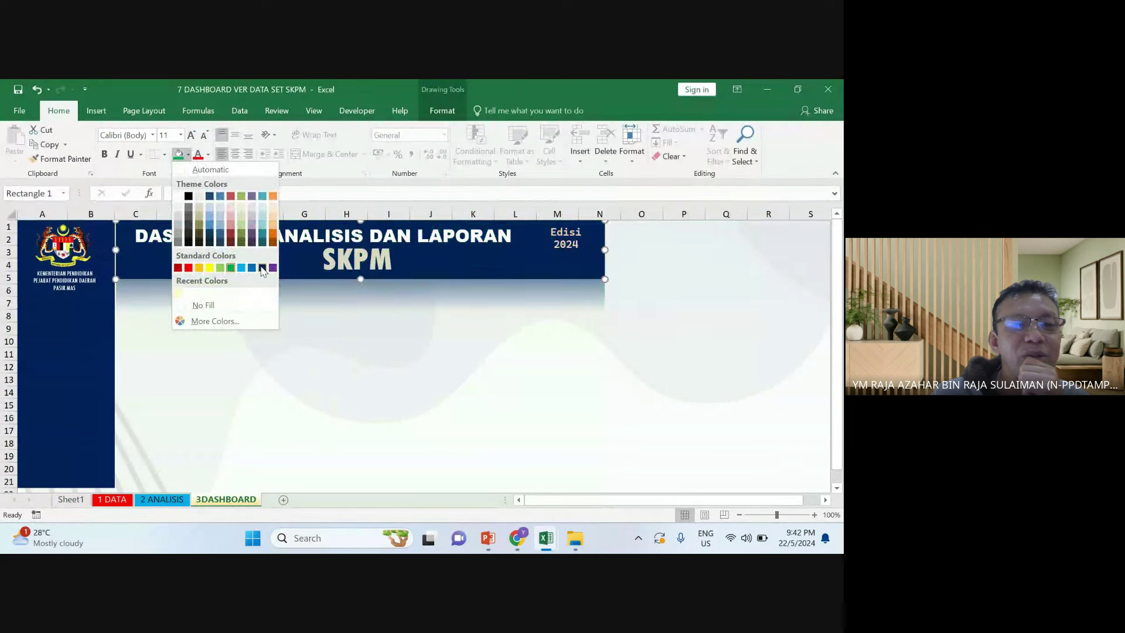
left_click(263, 268)
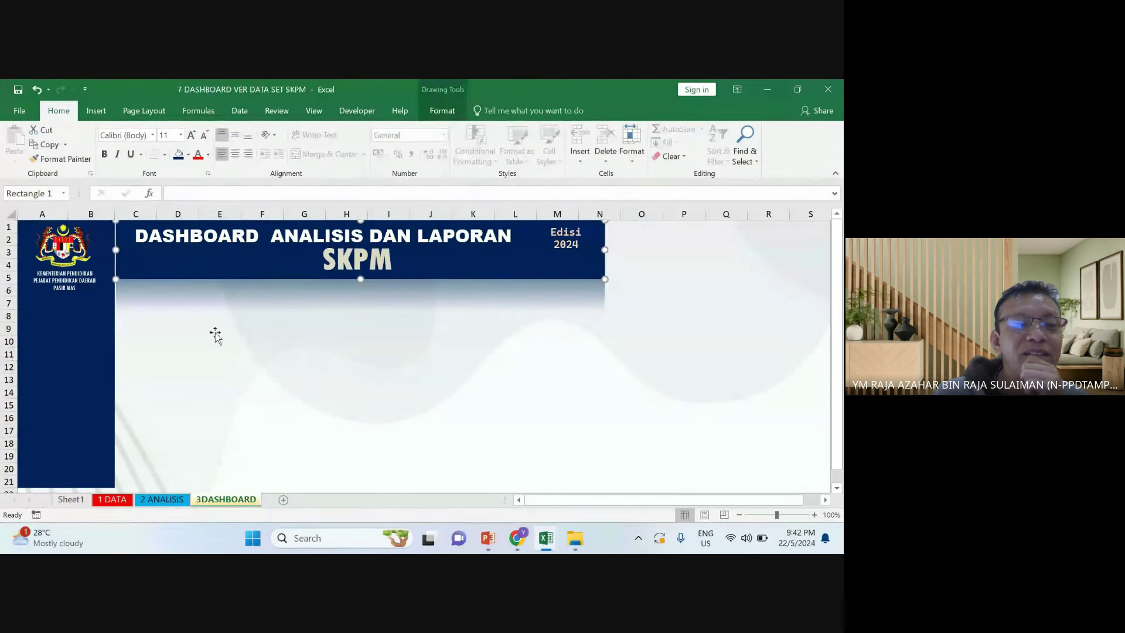
left_click(76, 288)
left_click(264, 314)
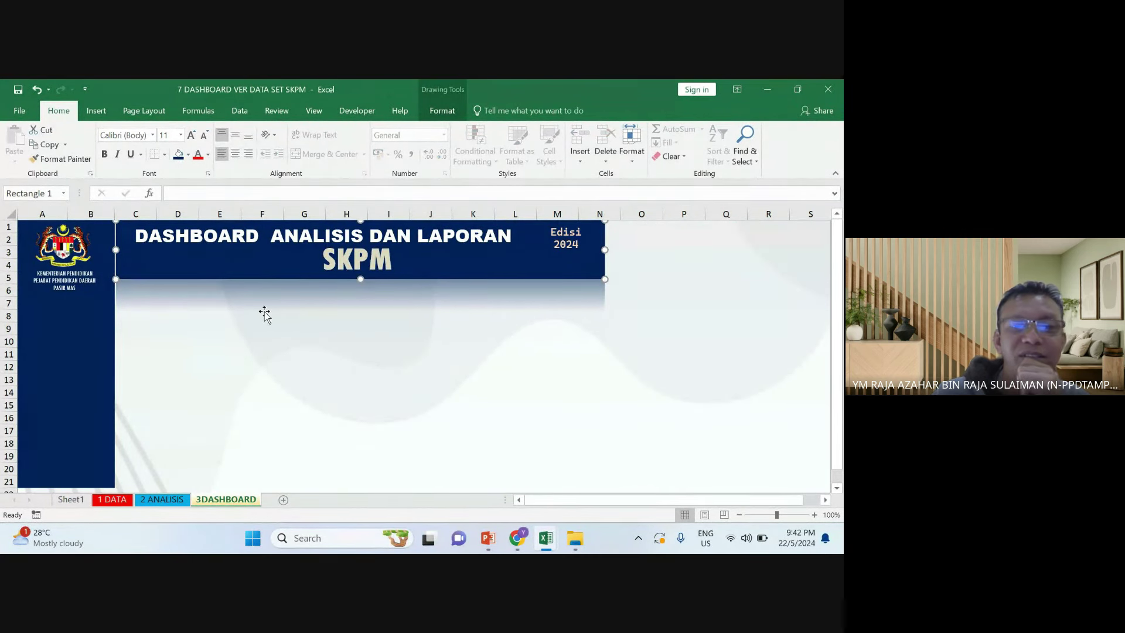
left_click(621, 353)
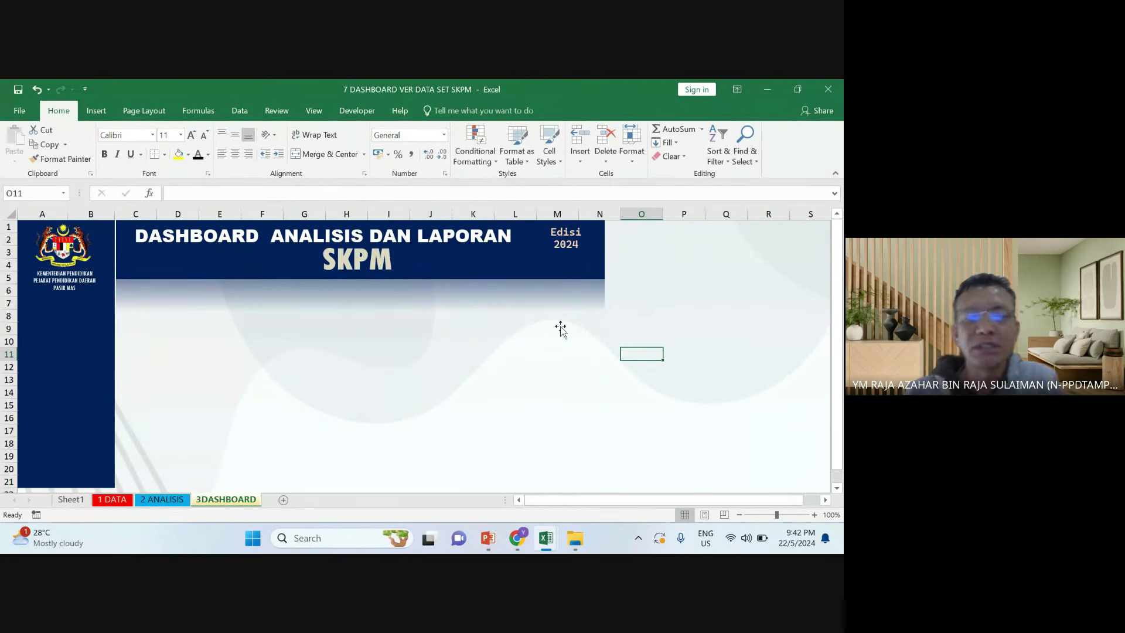
left_click(518, 275)
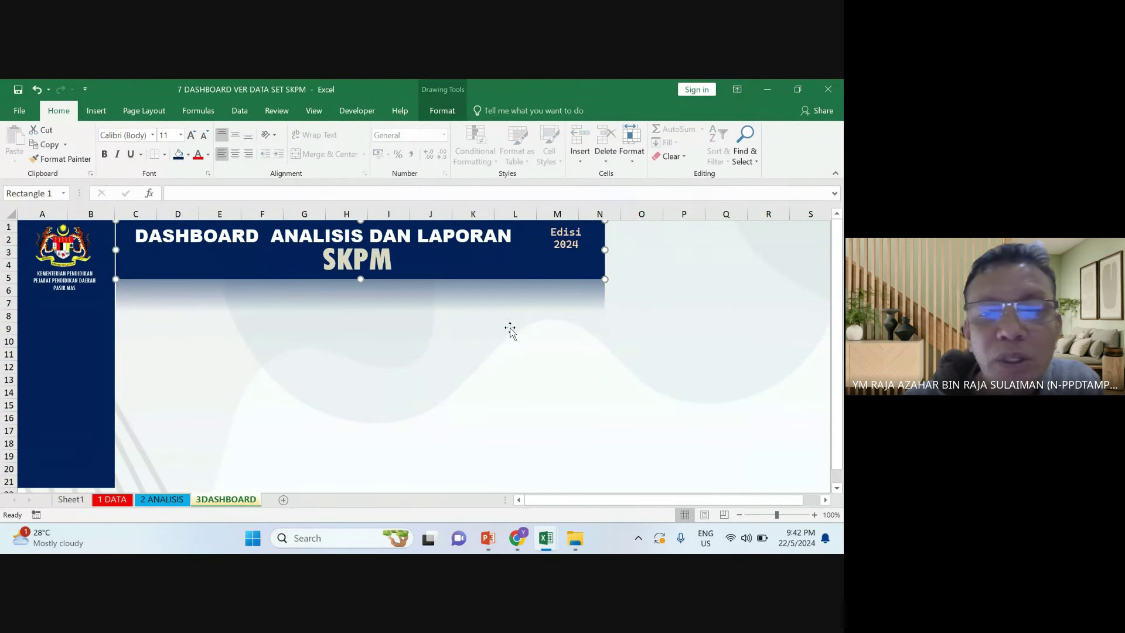
key("Escape")
Try adding the letter X as text in the title banner rectangle and remove it
left_click(557, 273)
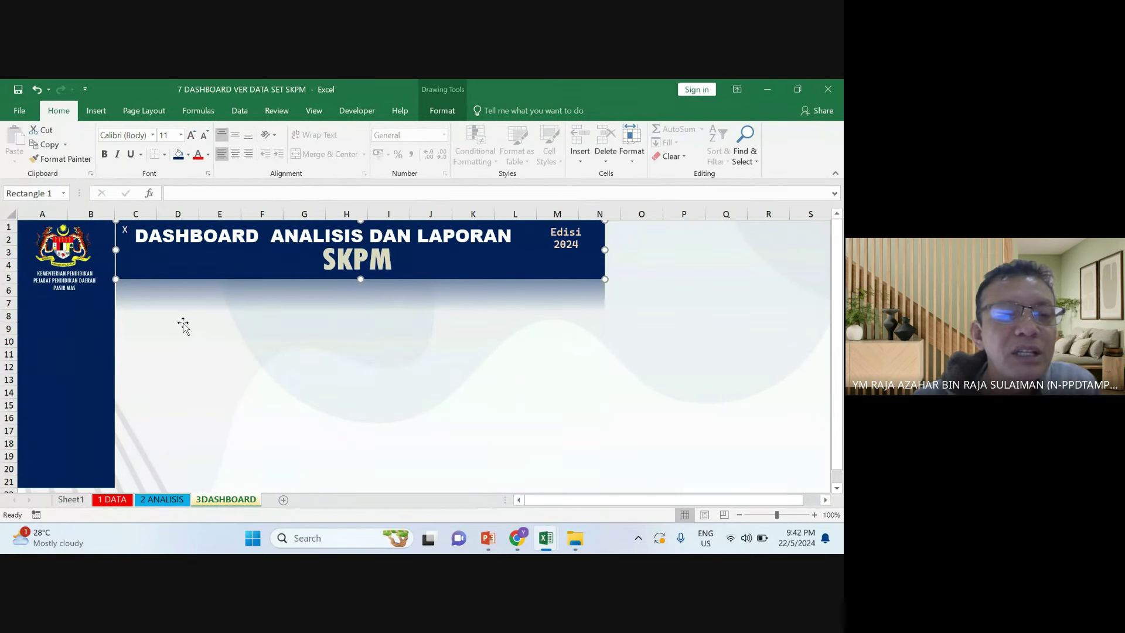
left_click(176, 352)
left_click(176, 389)
left_click(187, 311)
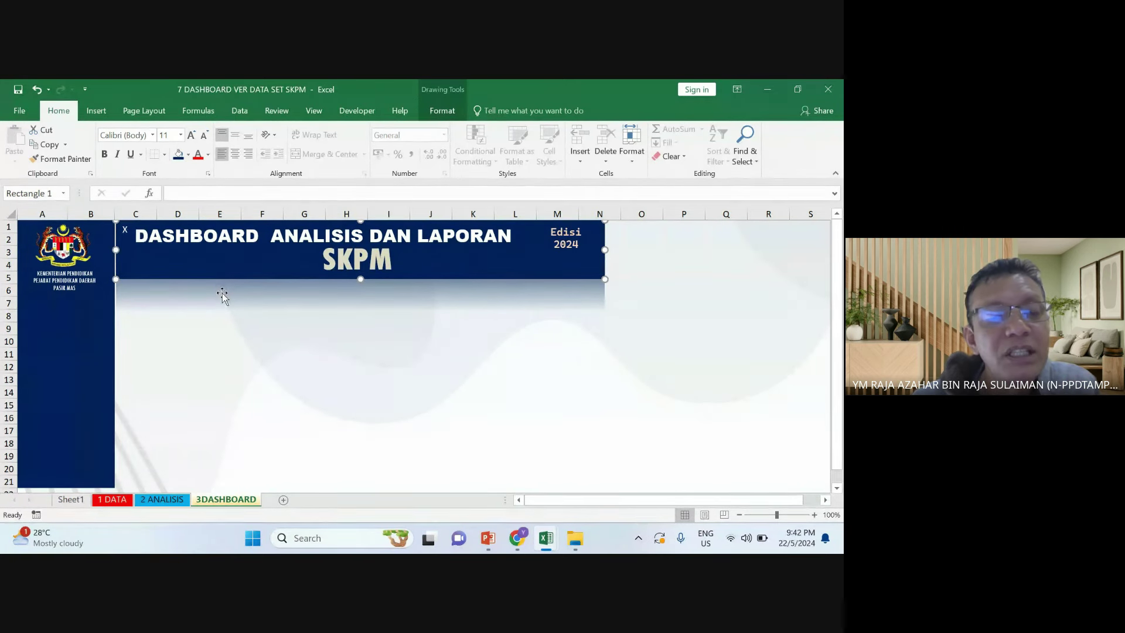
type("X")
key("BackSpace")
key("BackSpace")
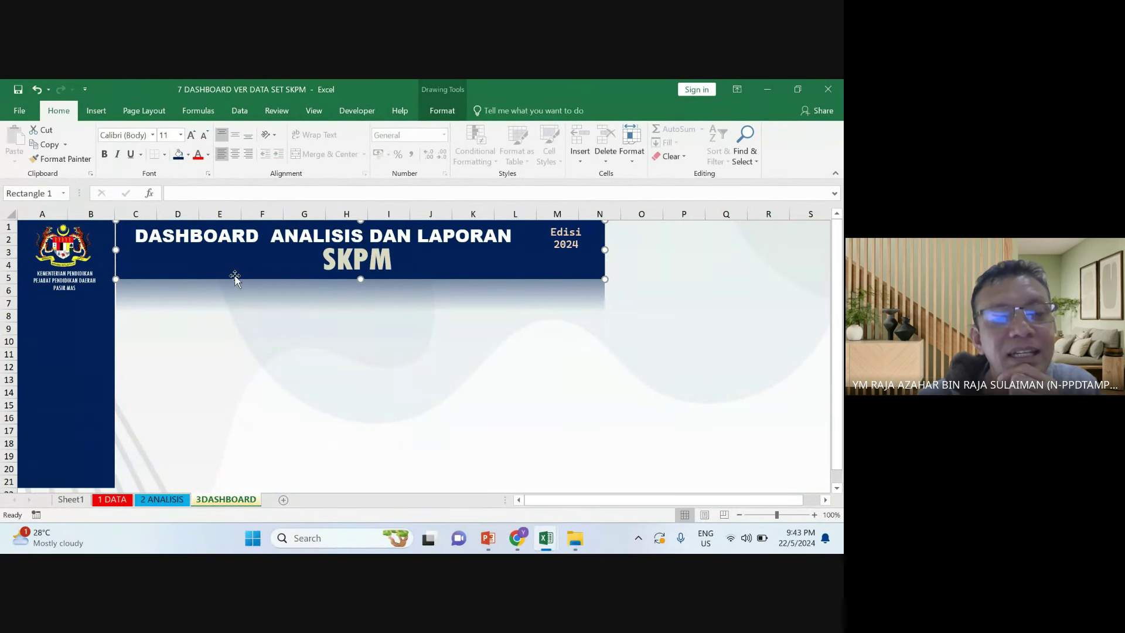
Delete the title banner's background rectangle and draw a replacement about 2.54 cm high and 20.23 cm wide beside the blue sidebar
left_click_drag(234, 275, 269, 327)
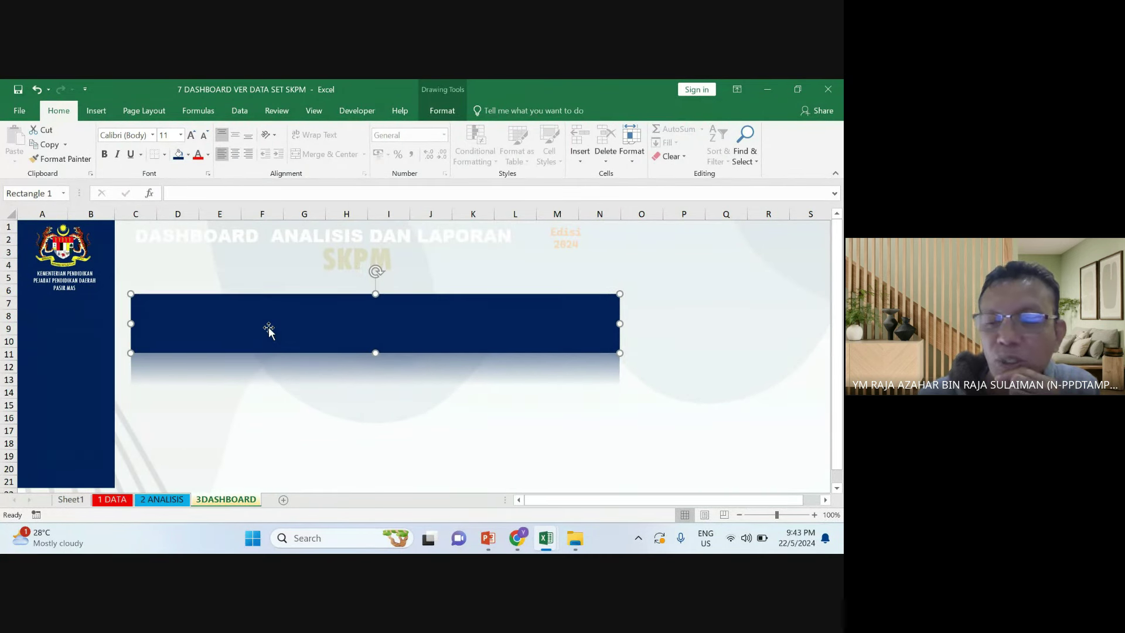
key("Delete")
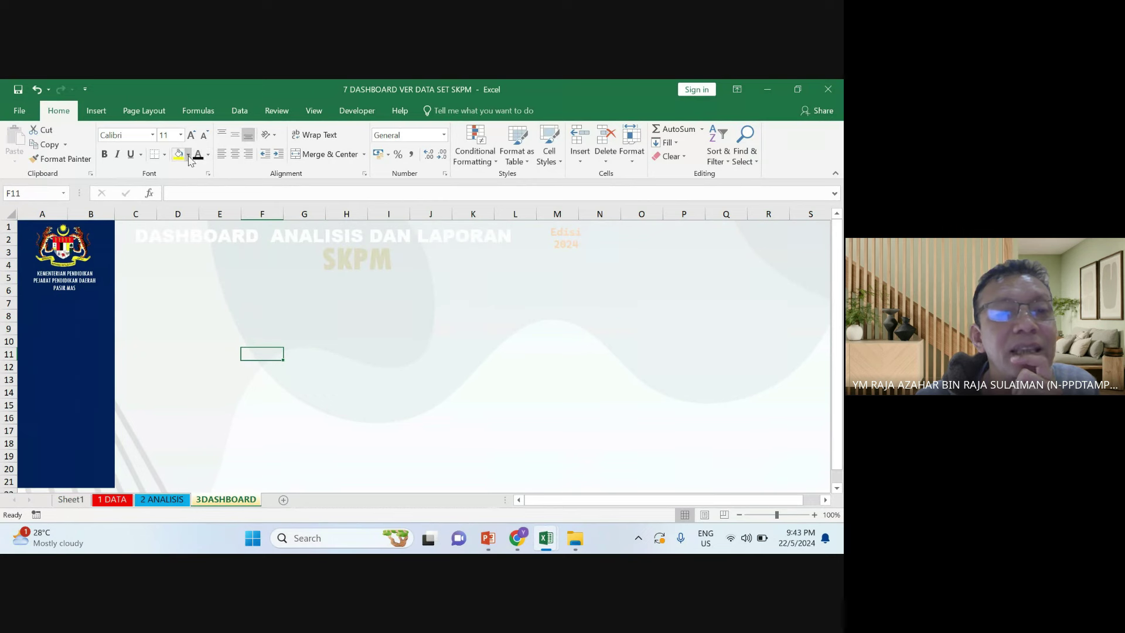
left_click(106, 113)
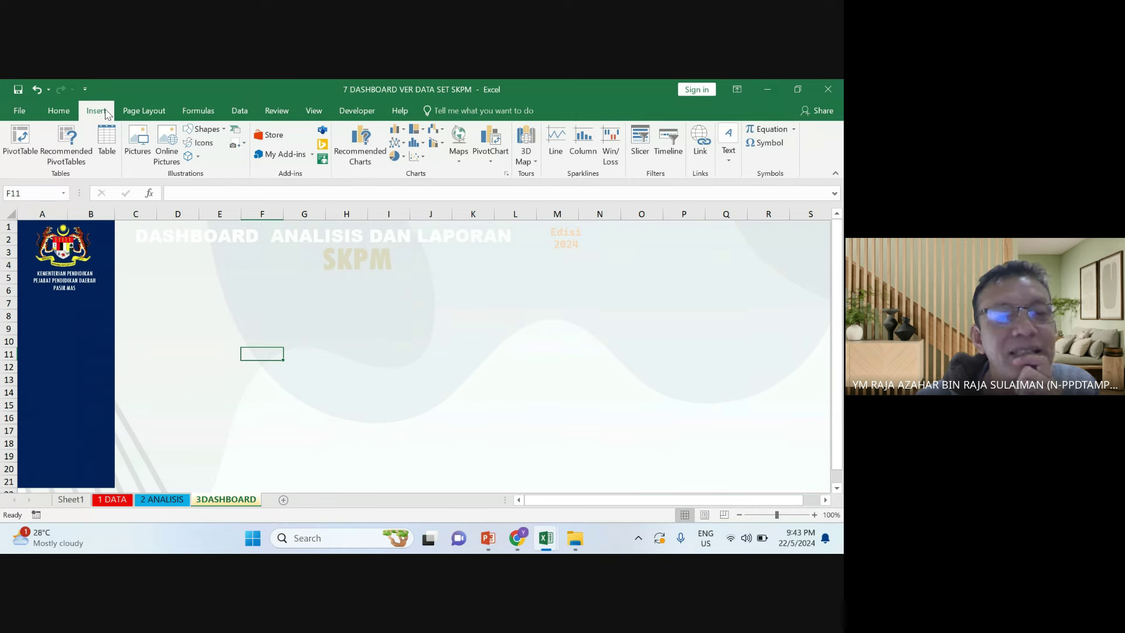
left_click(227, 134)
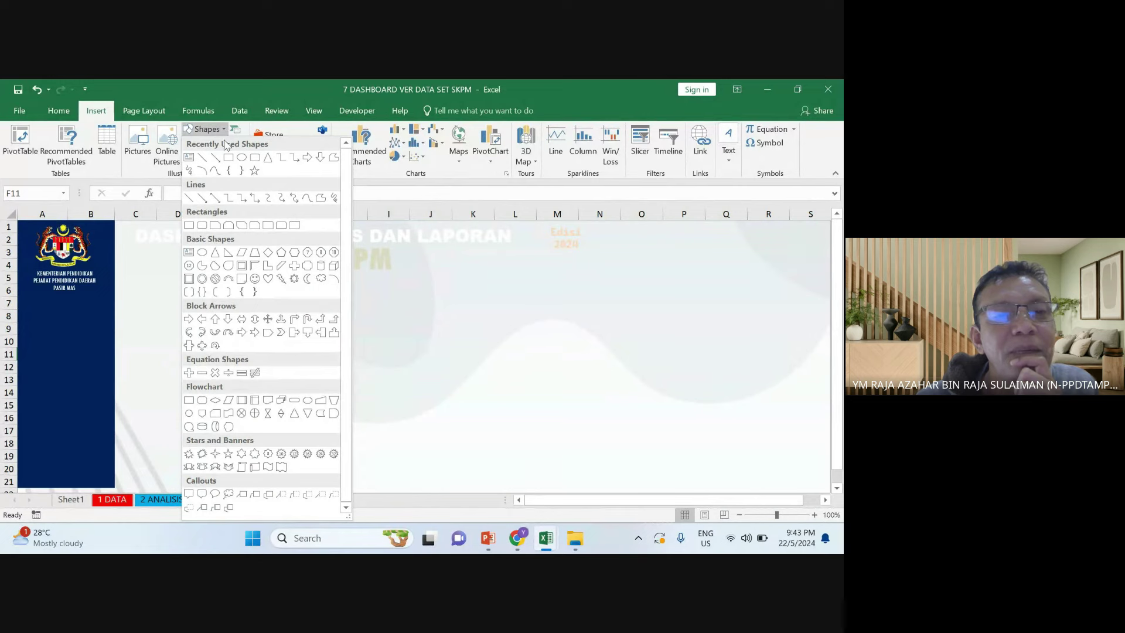
left_click(229, 158)
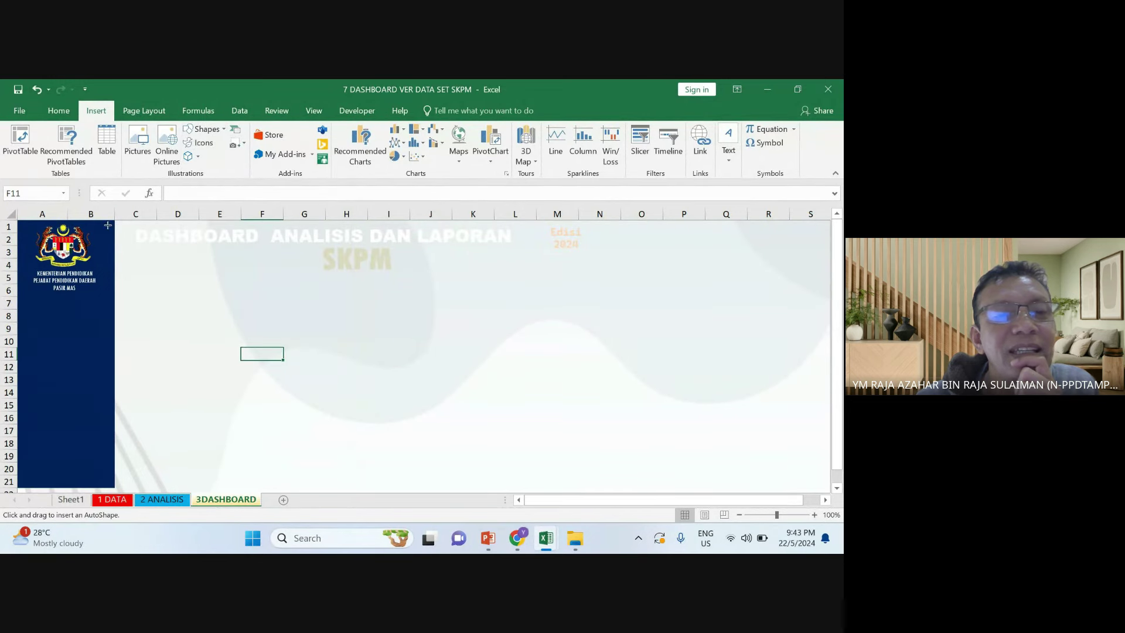
left_click_drag(120, 223, 626, 286)
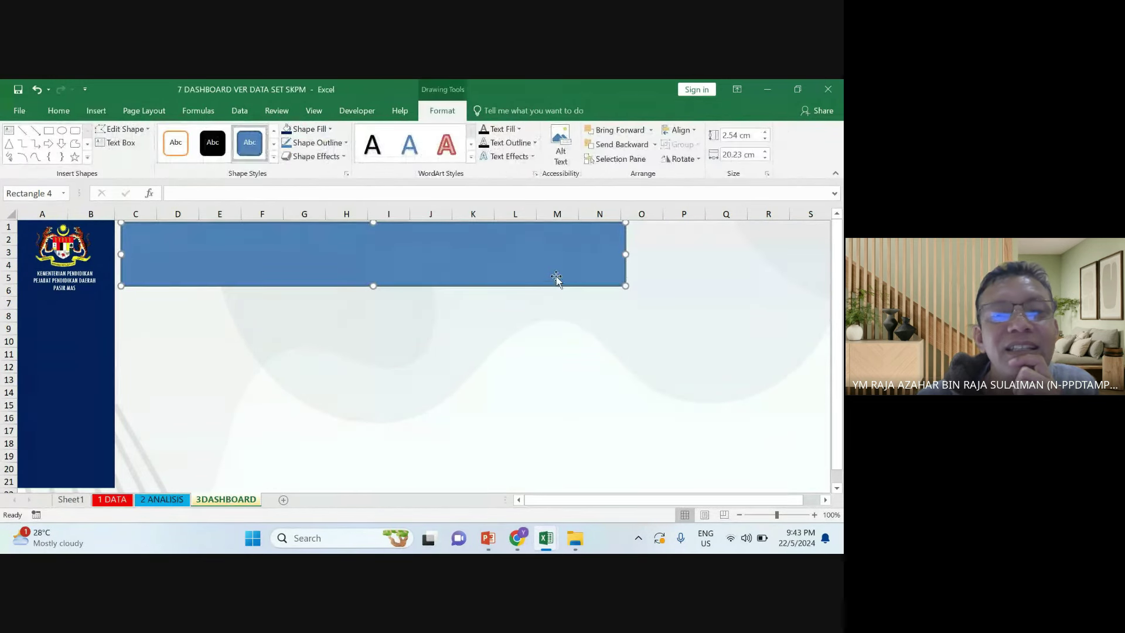
Fill the new banner rectangle with dark blue and adjust its position next to the sidebar
left_click(328, 130)
left_click(371, 242)
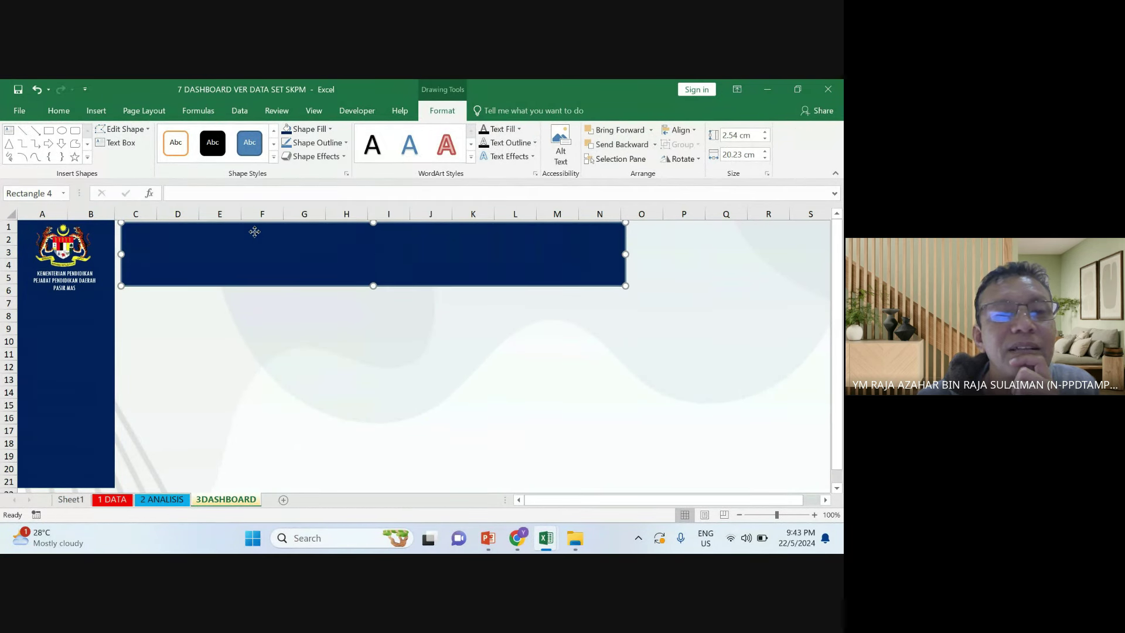
left_click_drag(255, 231, 252, 231)
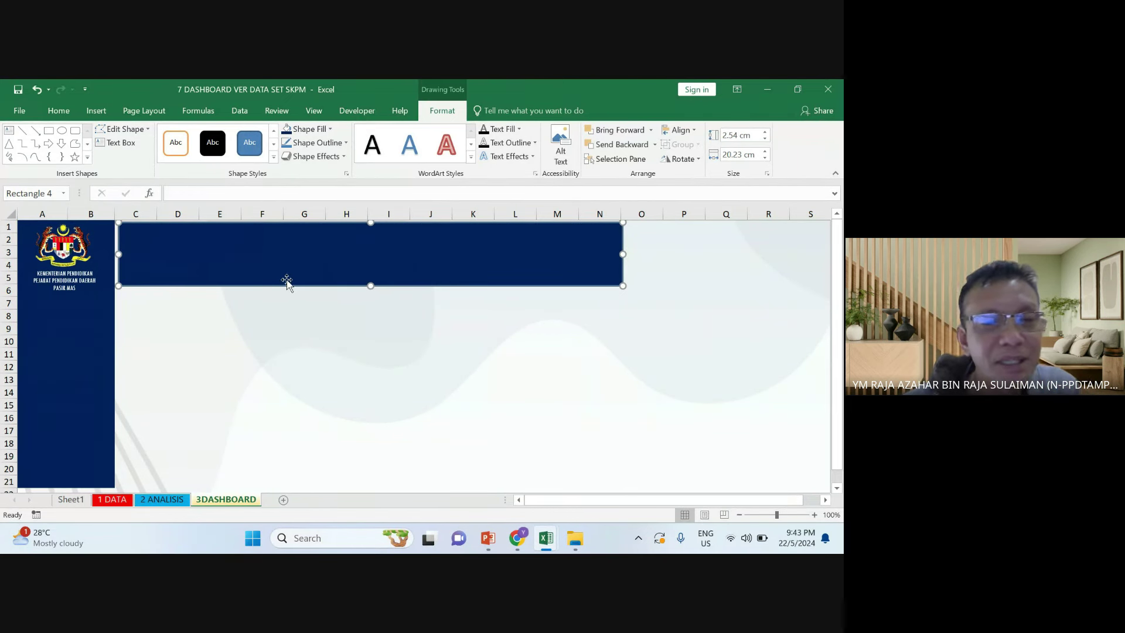
left_click_drag(291, 273, 284, 247)
left_click(297, 240)
left_click(359, 346)
left_click(355, 258)
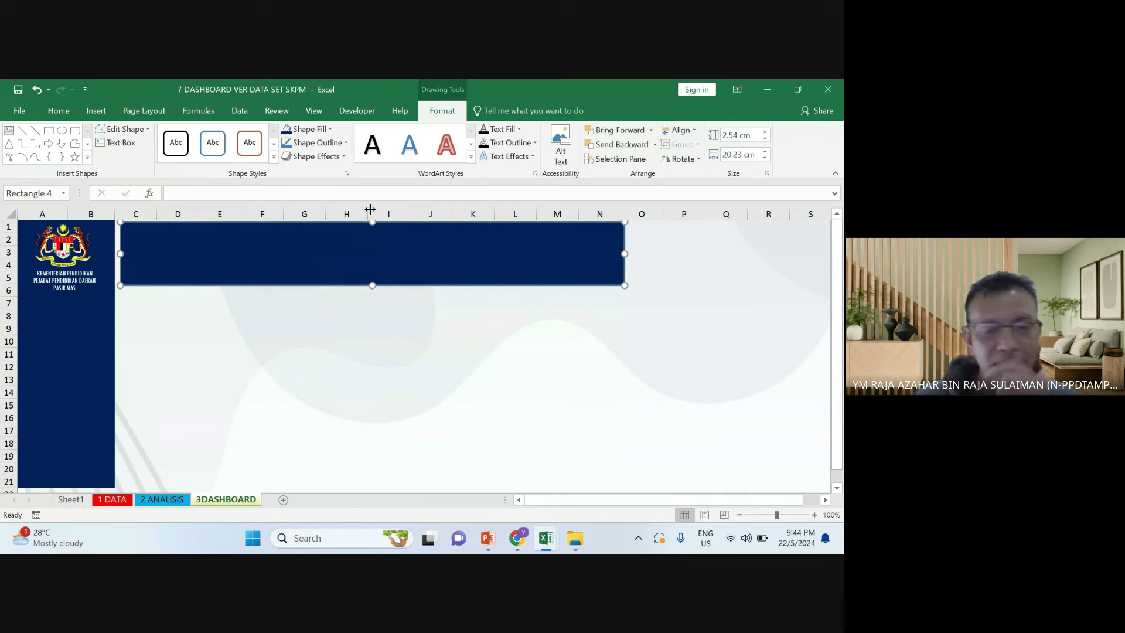
Send the new banner rectangle to the back, behind the dashboard title, SKPM and edition text boxes
right_click(382, 259)
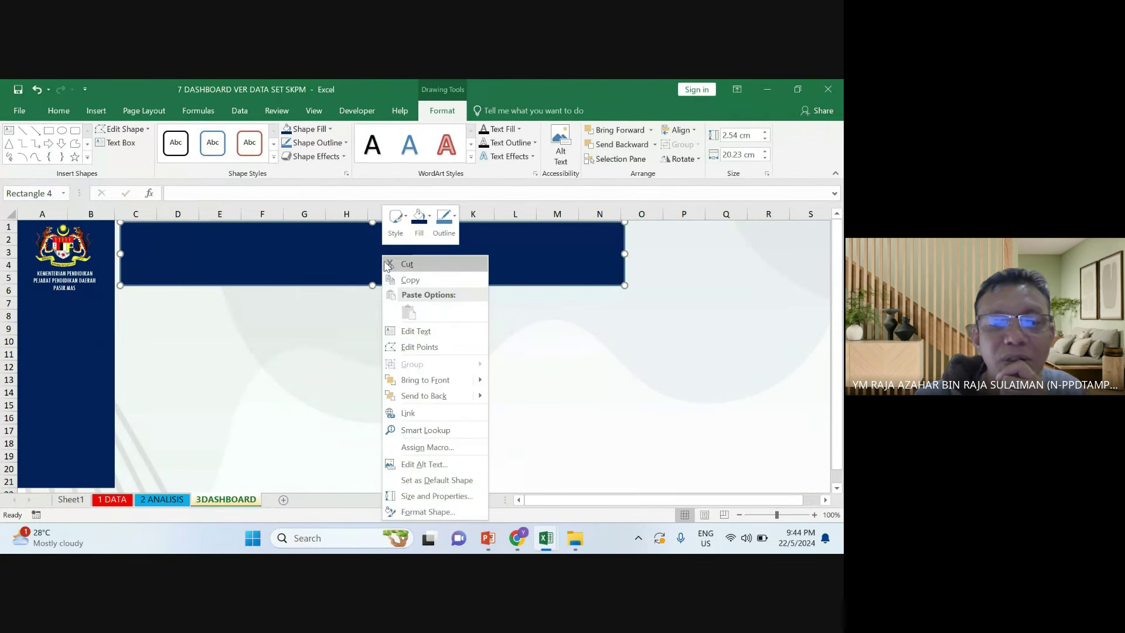
mouse_move(482, 398)
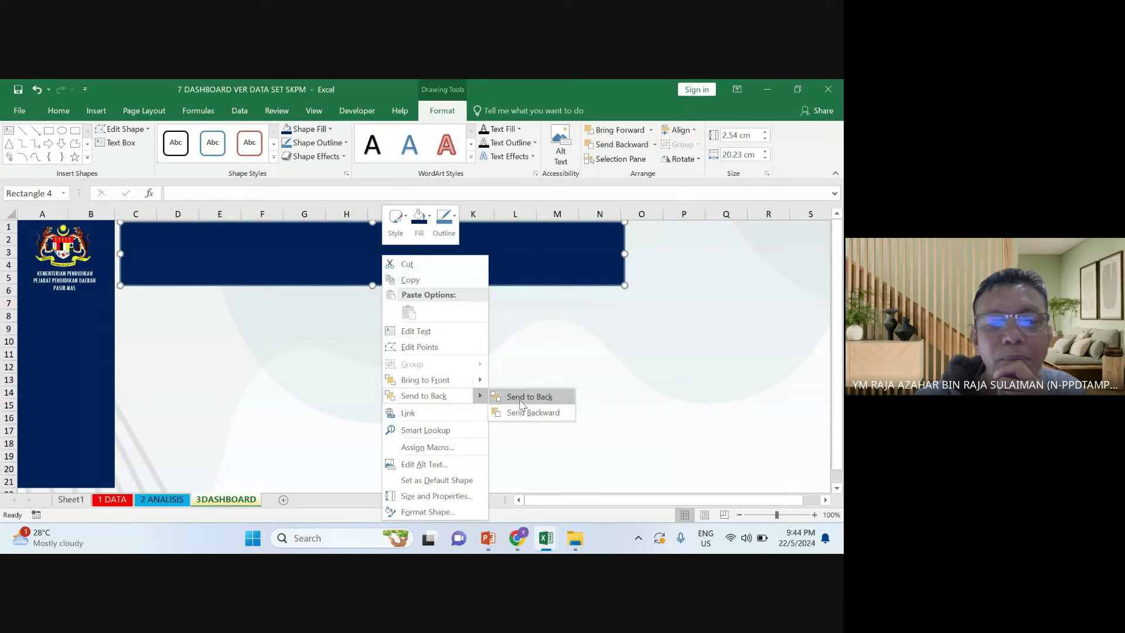
left_click(519, 397)
left_click(502, 389)
left_click(312, 250)
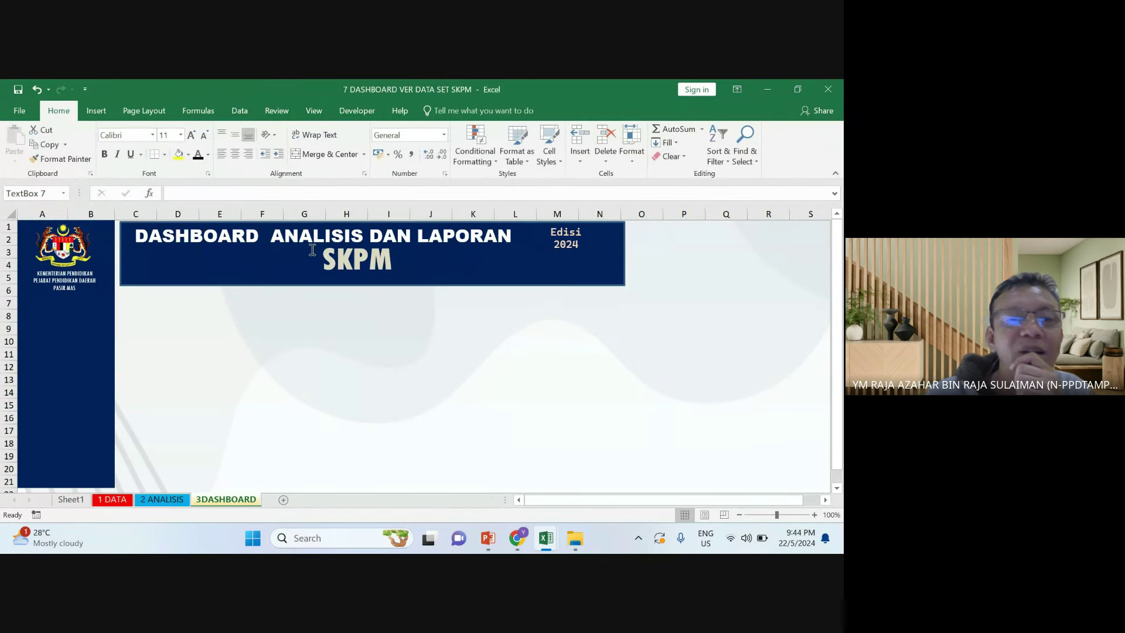
left_click(310, 341)
left_click(138, 291)
left_click(139, 304)
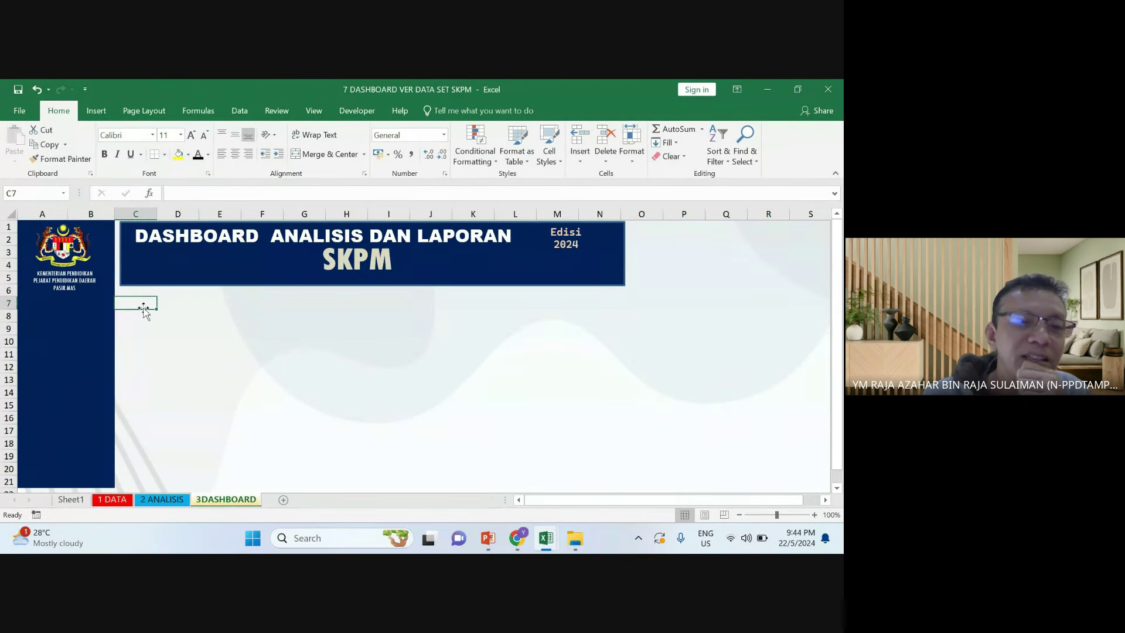
left_click(174, 312)
left_click(157, 305)
left_click(153, 291)
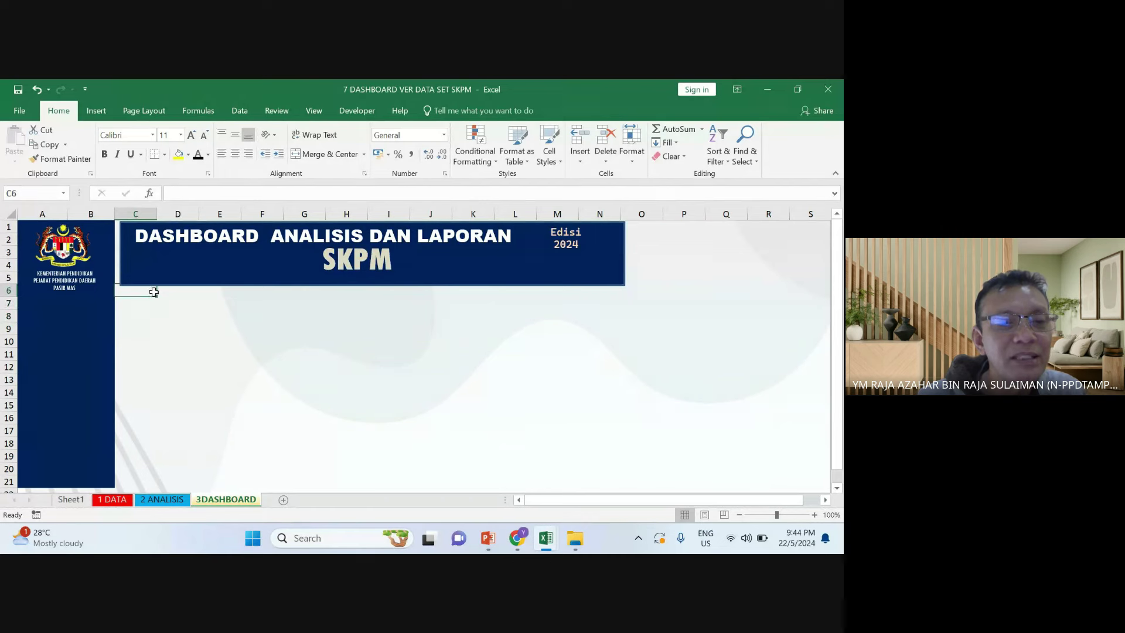
left_click(160, 312)
left_click(153, 316)
left_click(165, 284)
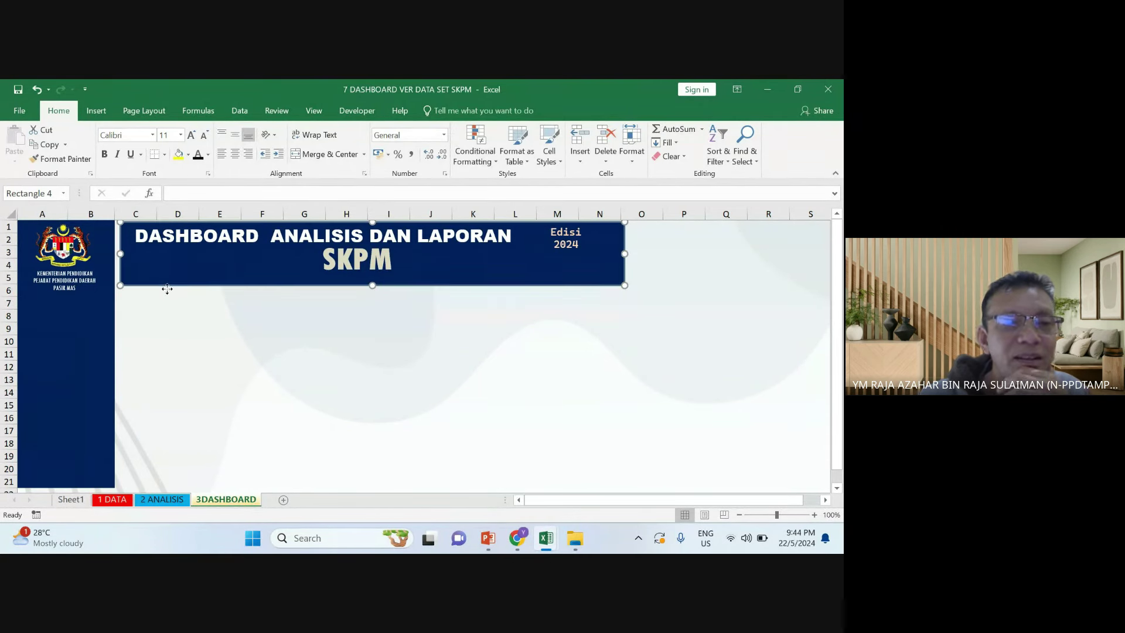
left_click(304, 367)
left_click(278, 266)
left_click(276, 300)
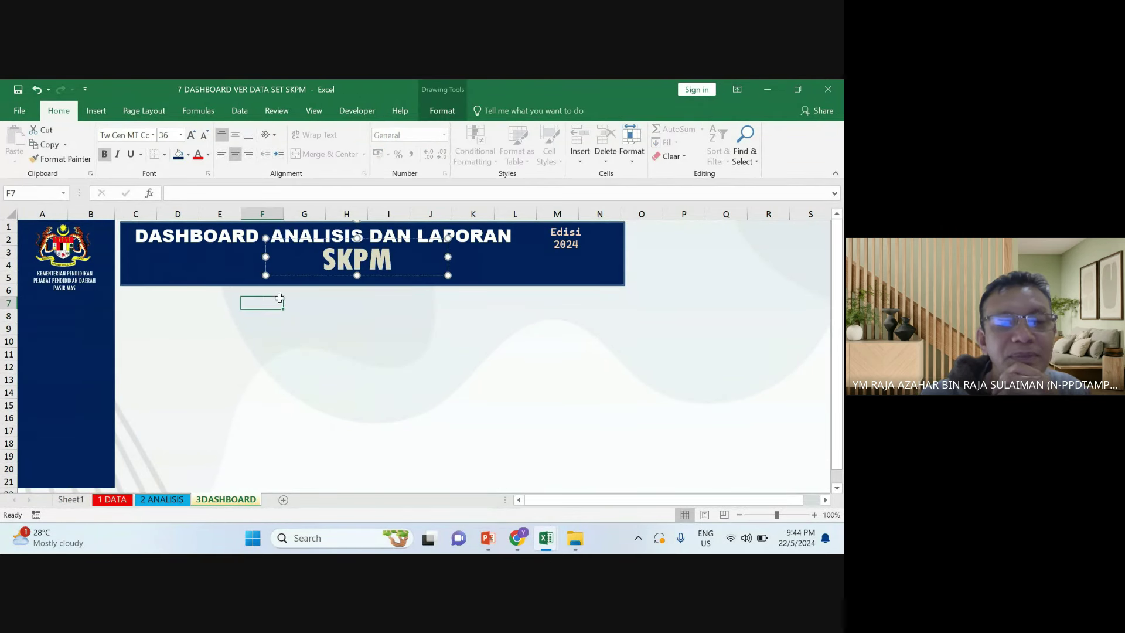
left_click(256, 272)
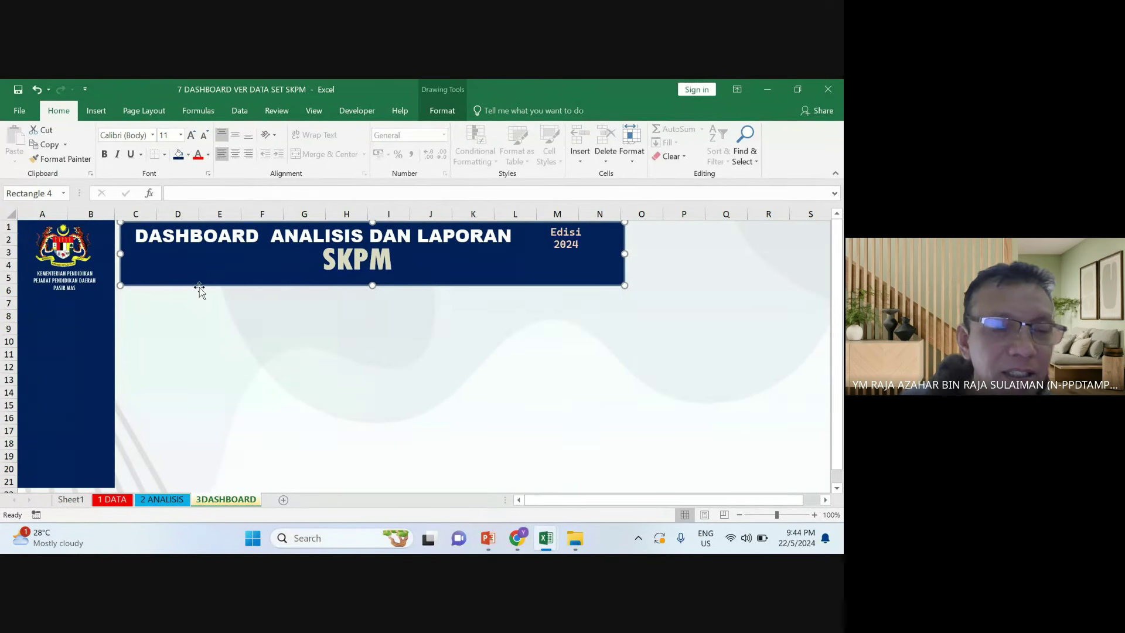
left_click(79, 327)
left_click(188, 273)
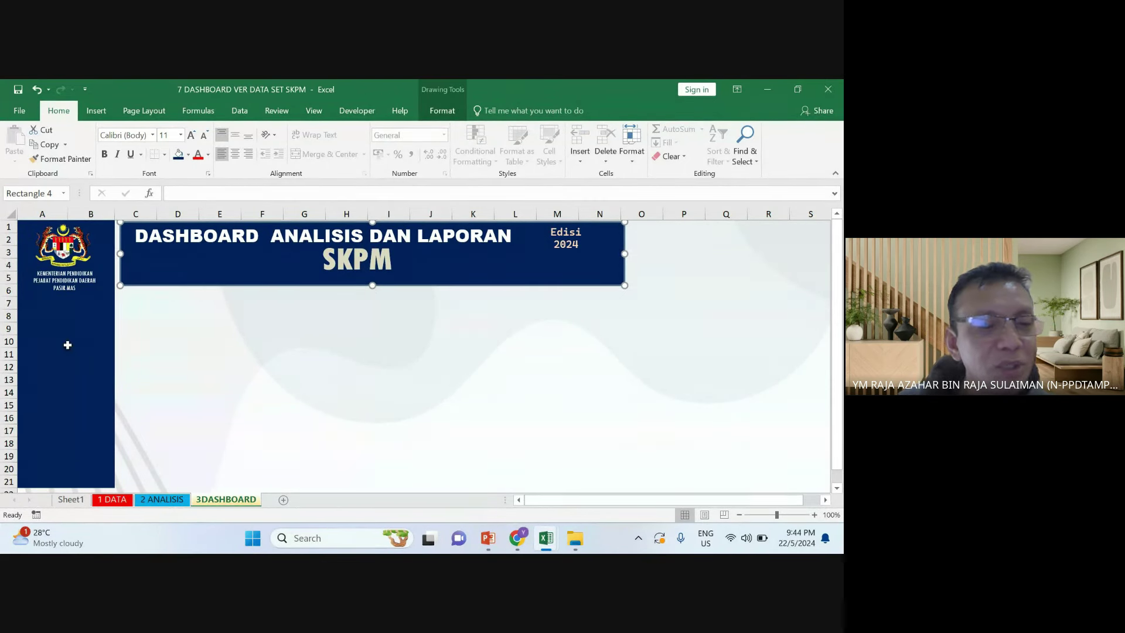
left_click(67, 345)
left_click(188, 264)
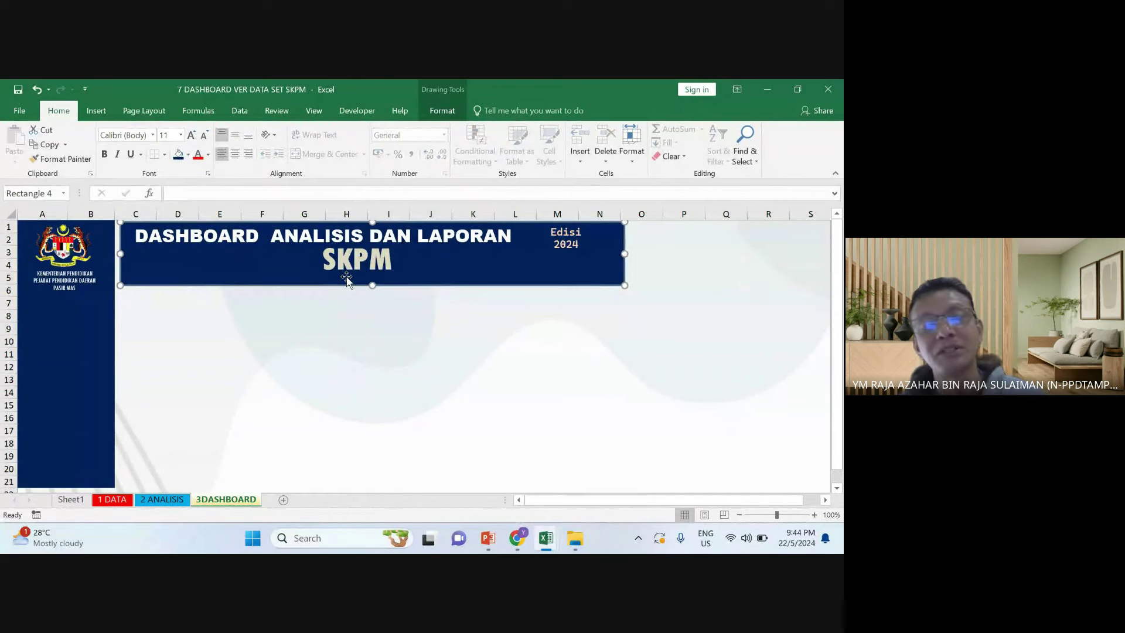
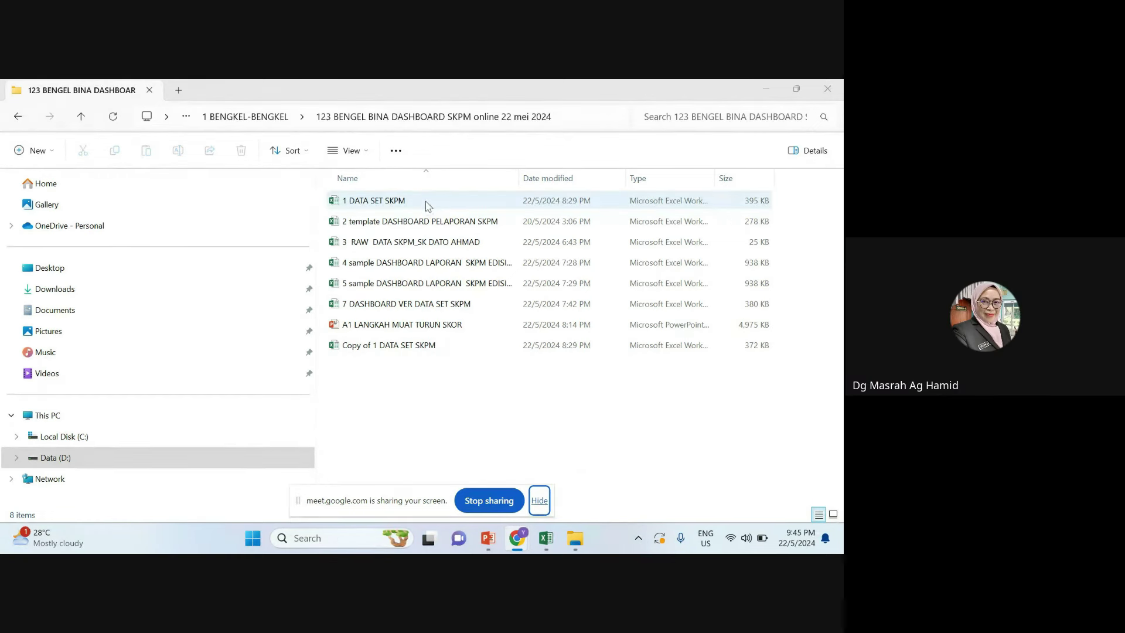
left_click(631, 412)
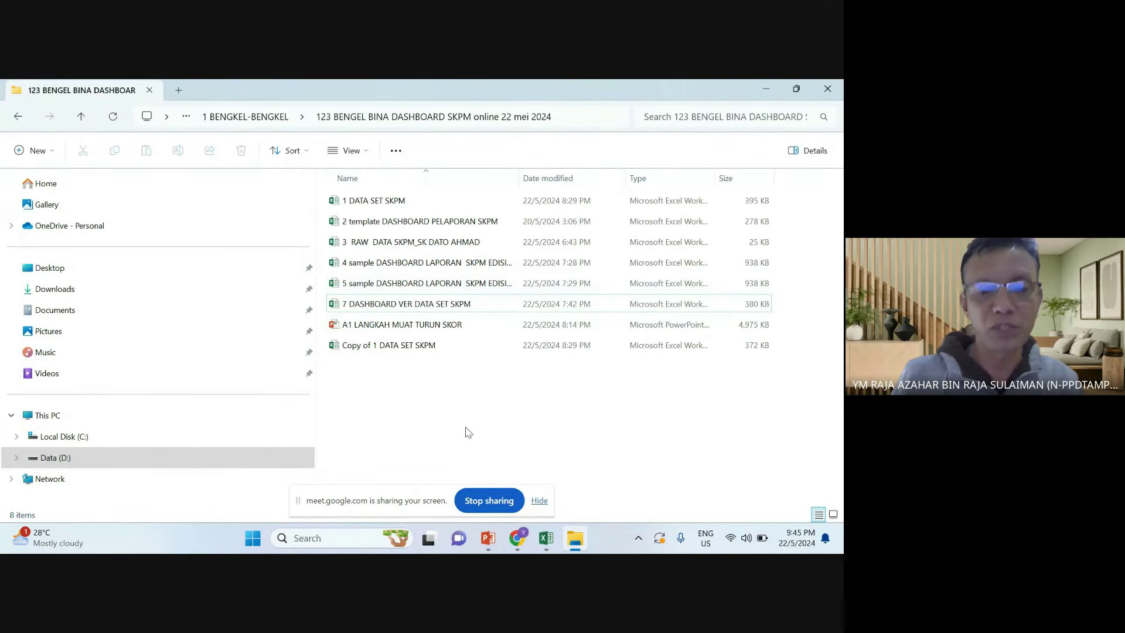
left_click(573, 540)
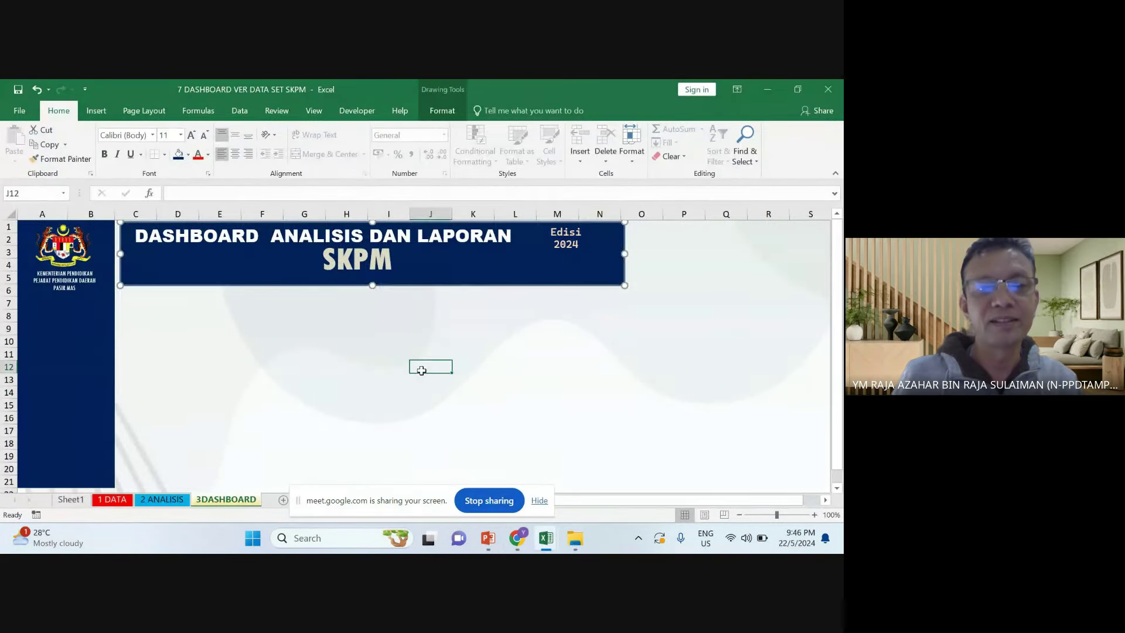
left_click(430, 367)
left_click(397, 271)
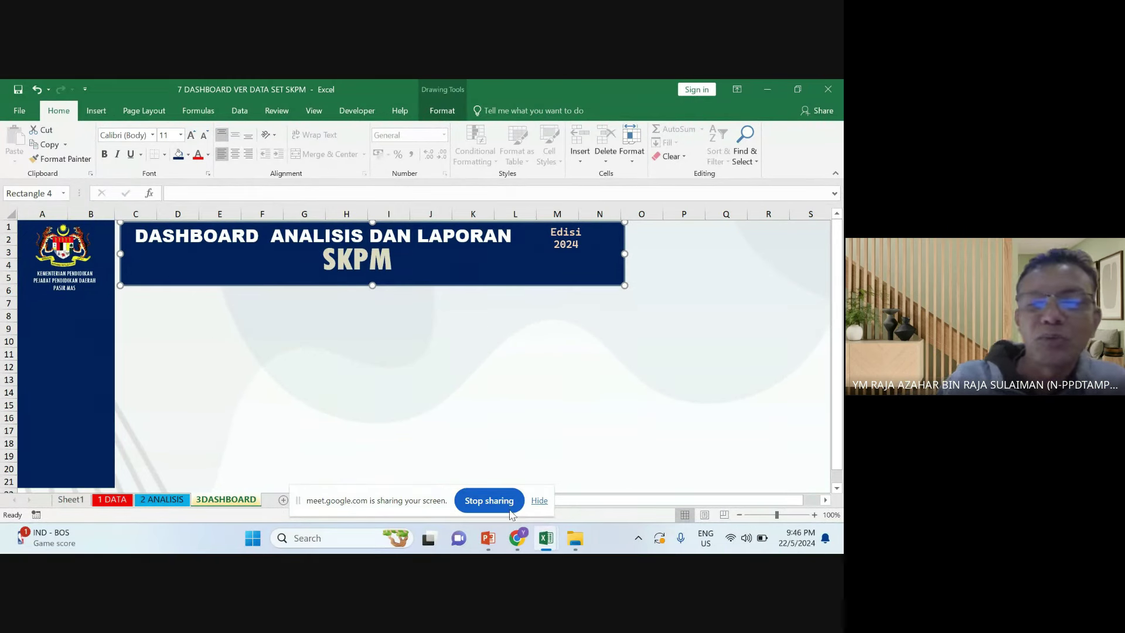
left_click(538, 500)
left_click(389, 328)
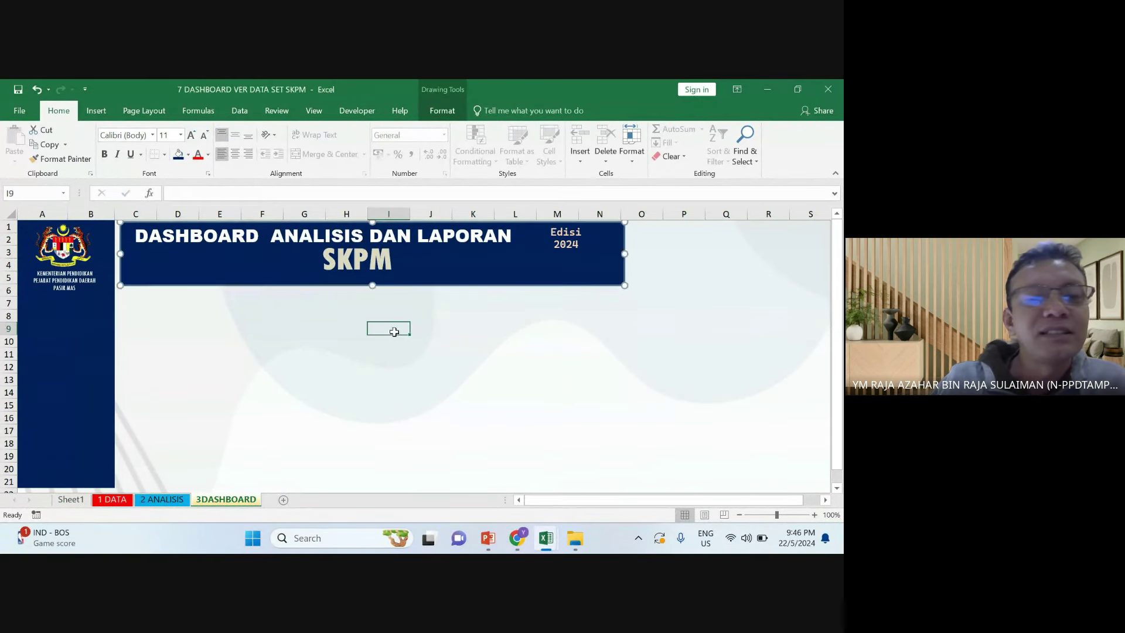
left_click(249, 251)
left_click(347, 276)
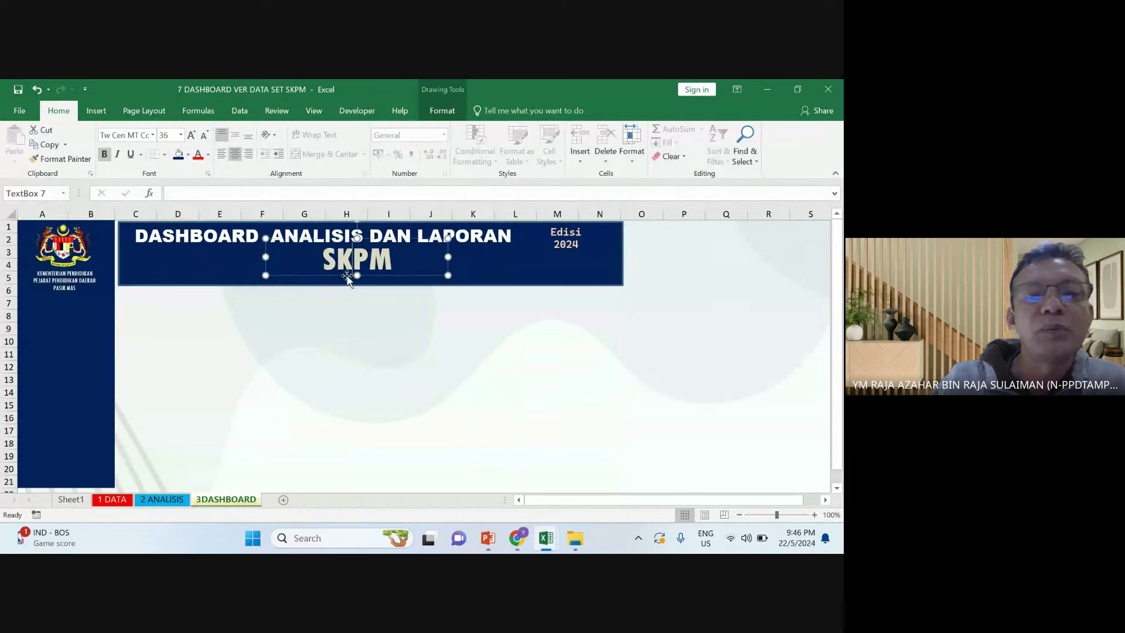
left_click(445, 283)
left_click(341, 332)
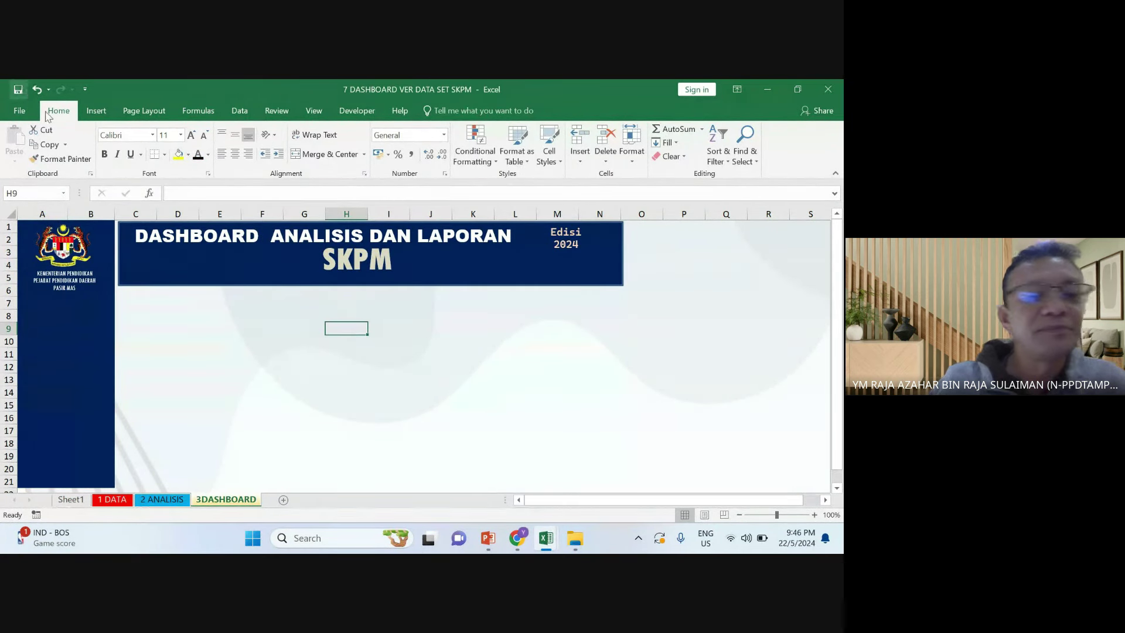
key("Left")
key("Left")
key("Left")
key("Left")
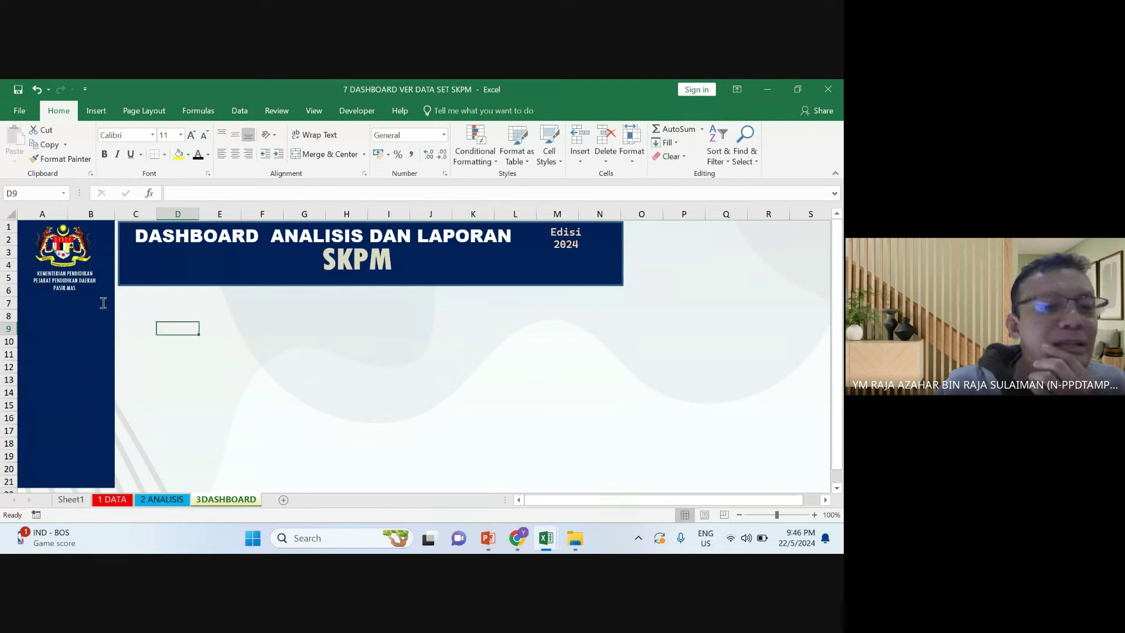
Insert the picture imaje 2 from the ICON LOGO folder inside GRAFIK GRAFIK 3 on drive D
left_click(96, 111)
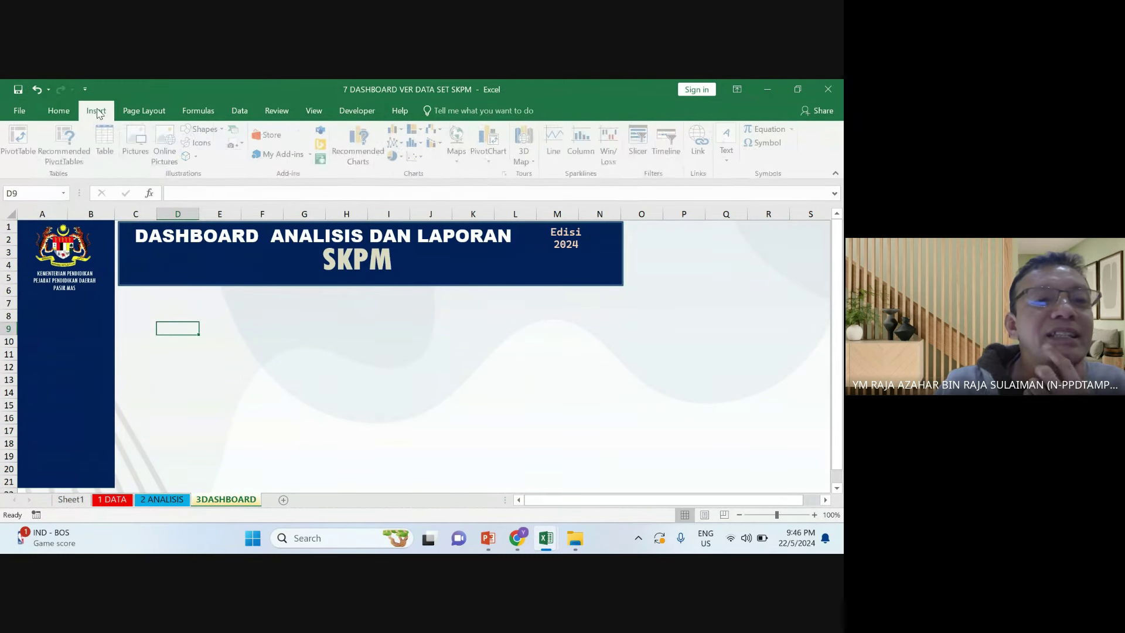
left_click(131, 145)
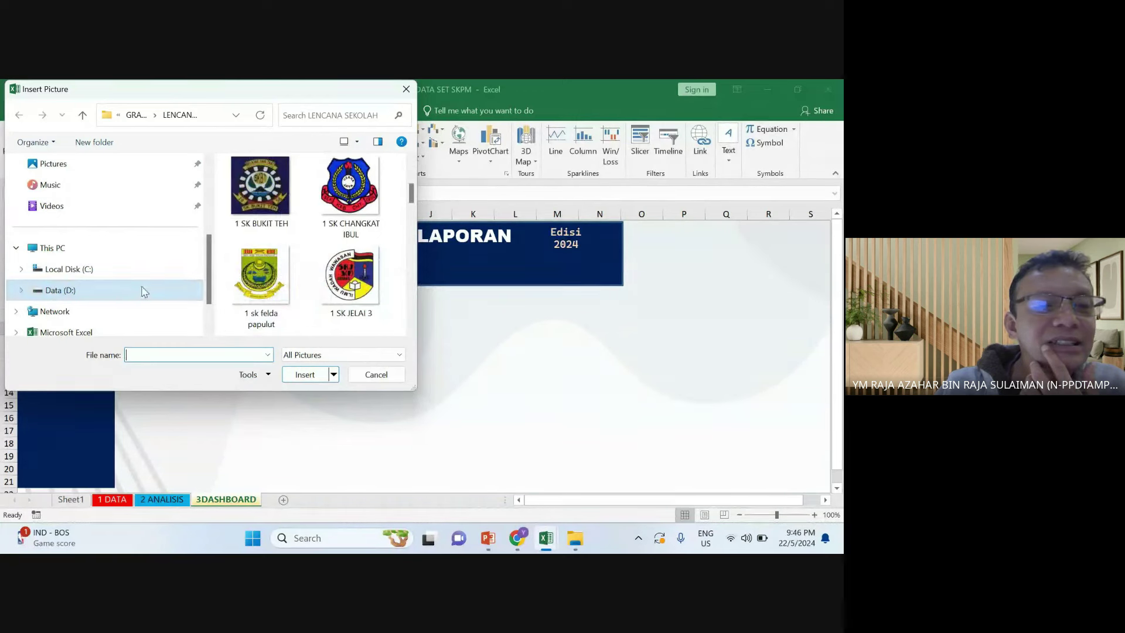
left_click(164, 290)
scroll(293, 300, "down", 2)
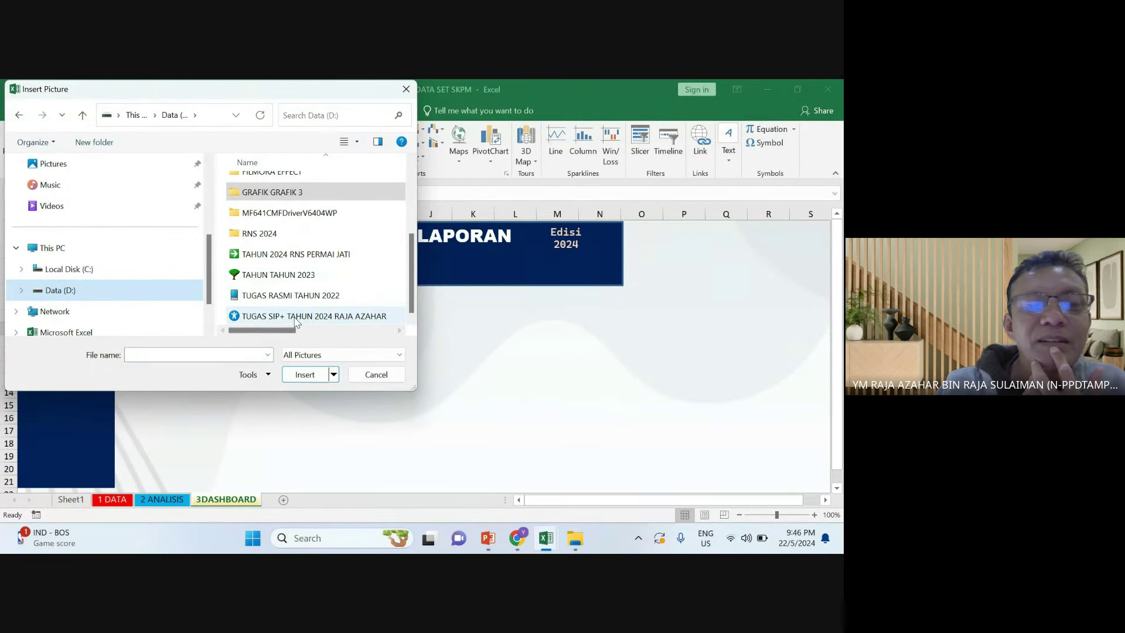
double_click(319, 193)
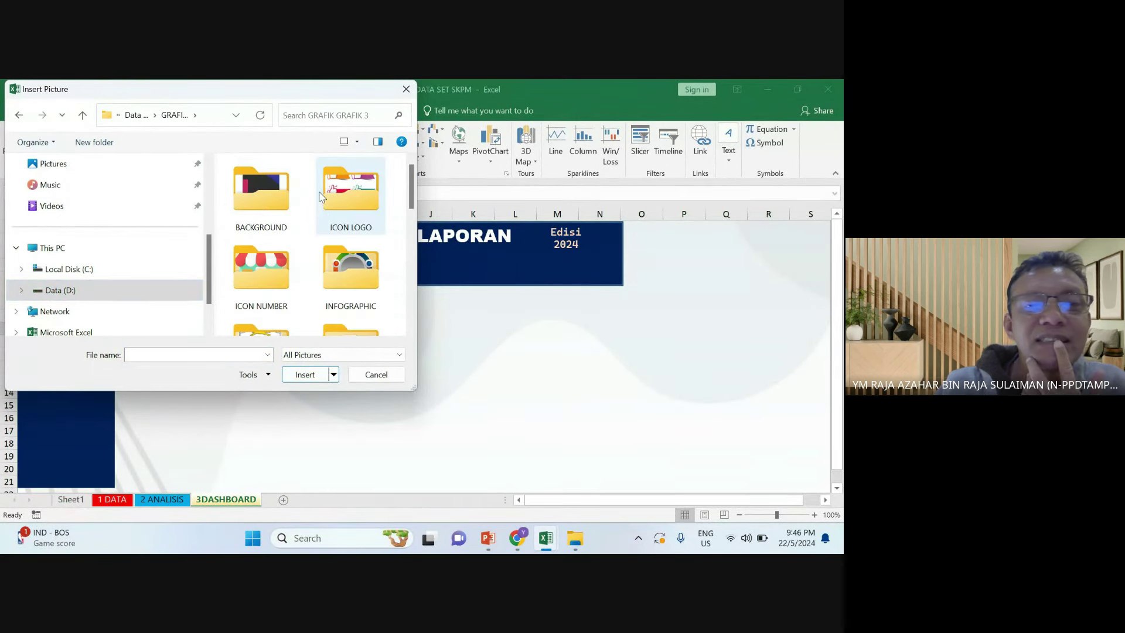
scroll(326, 226, "down", 3)
scroll(350, 250, "down", 4)
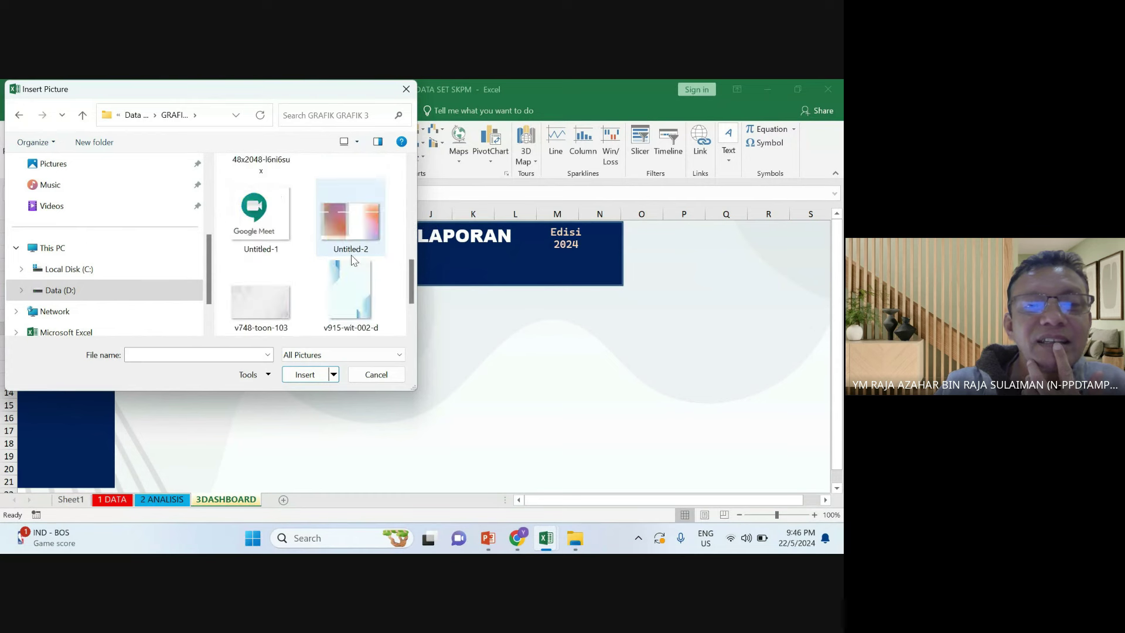
scroll(296, 235, "up", 10)
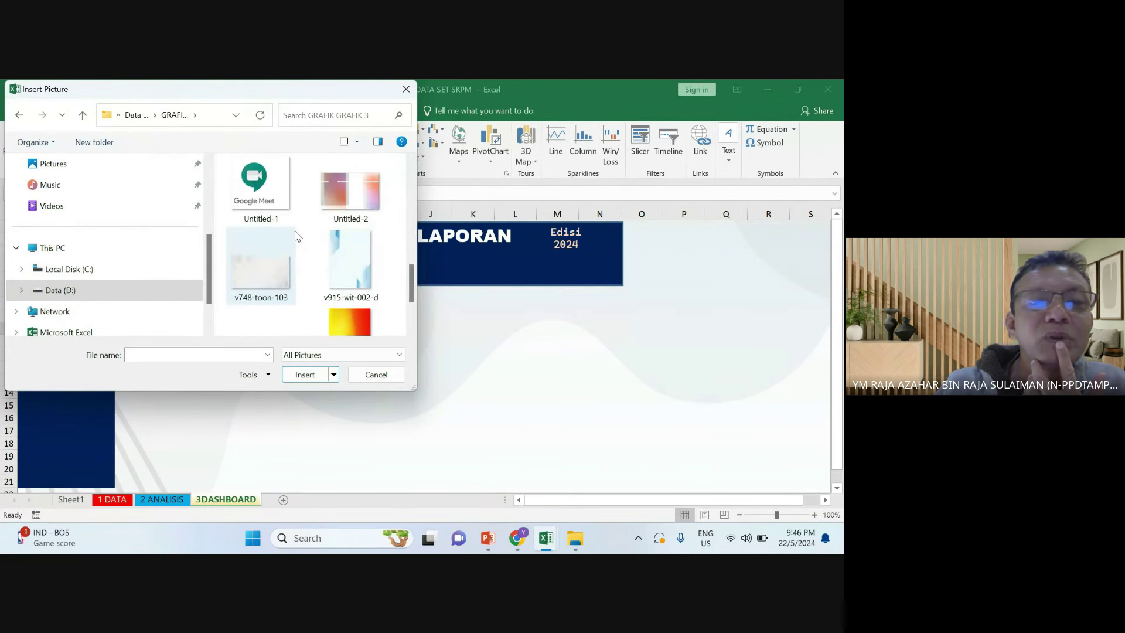
scroll(296, 234, "up", 1)
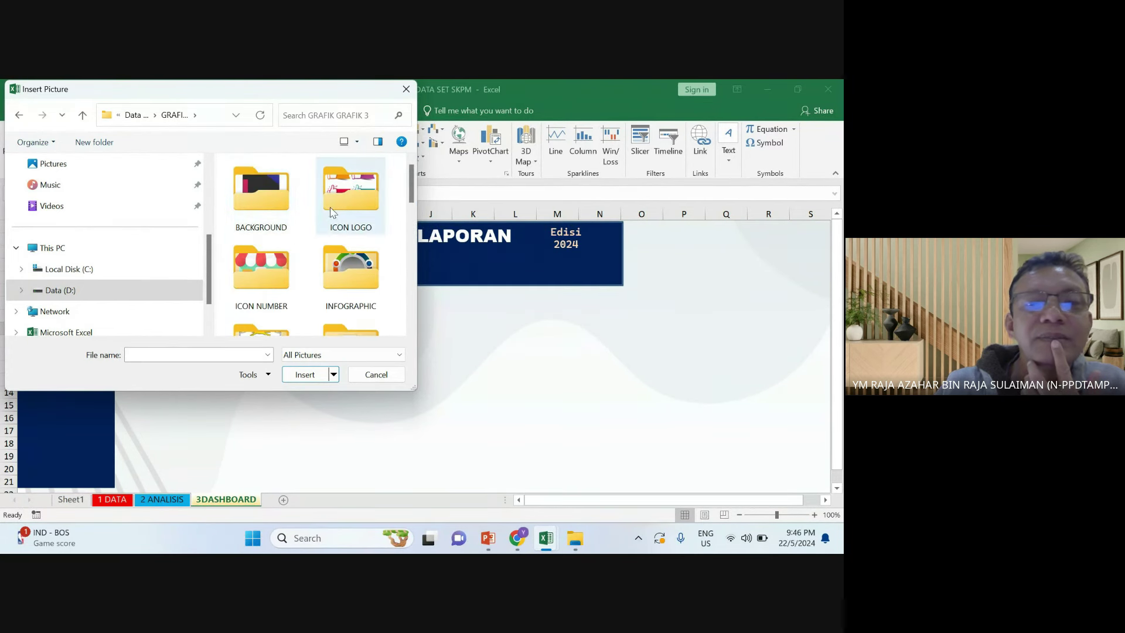
double_click(346, 195)
scroll(345, 221, "down", 2)
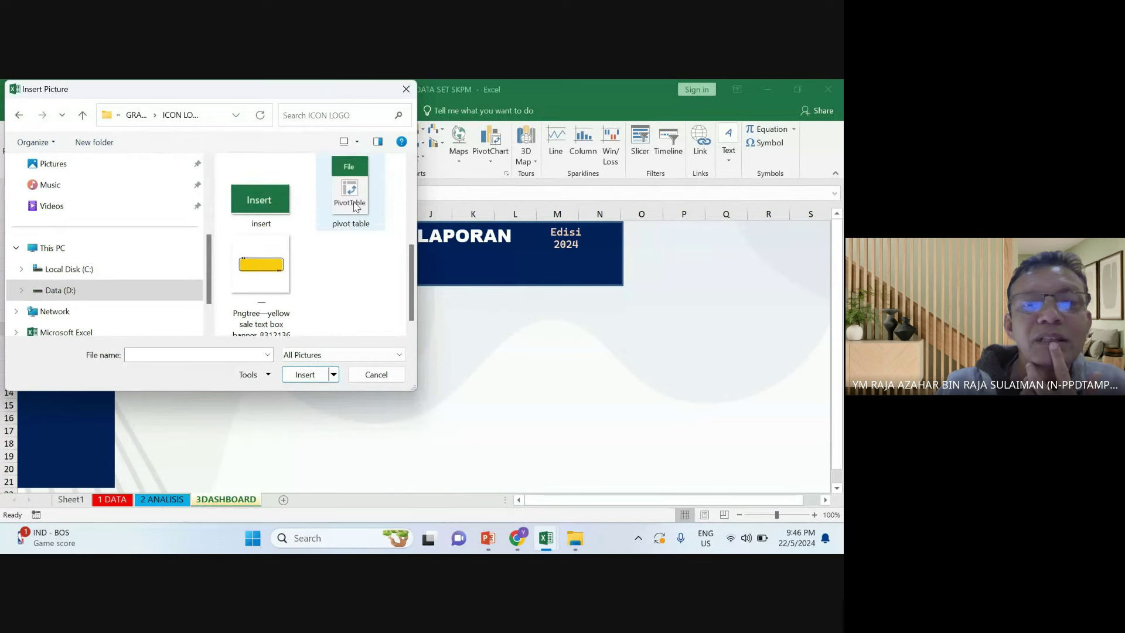
scroll(345, 221, "up", 2)
double_click(358, 265)
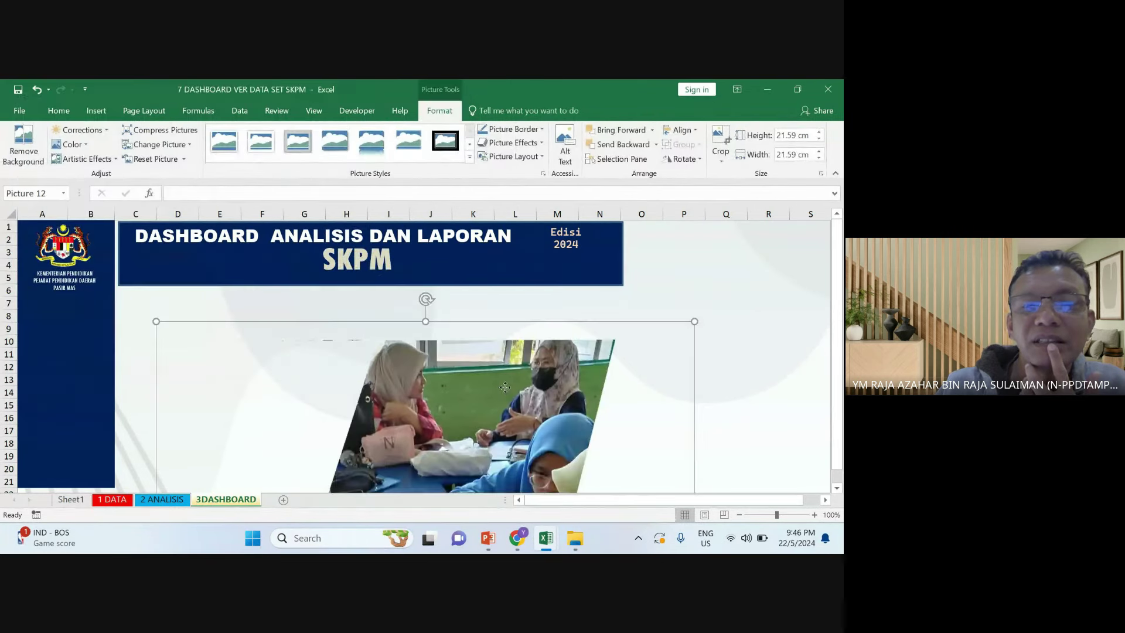
Shrink the inserted classroom picture to the title banner's height and place it at the banner's right end
left_click_drag(731, 272, 562, 413)
left_click_drag(496, 435, 718, 258)
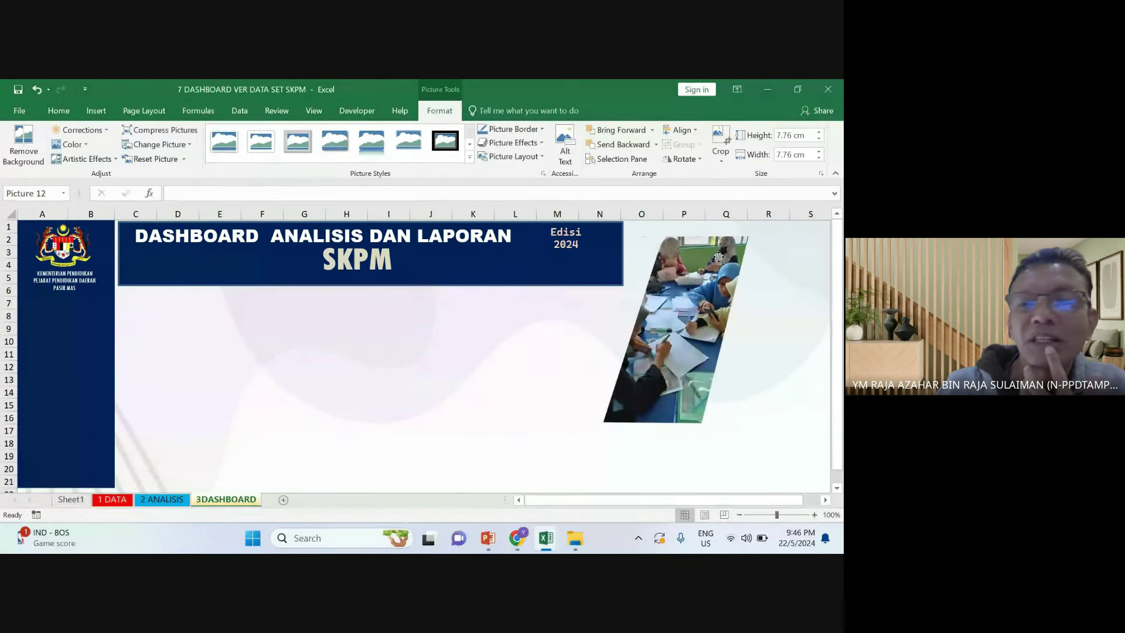
left_click_drag(699, 337, 655, 328)
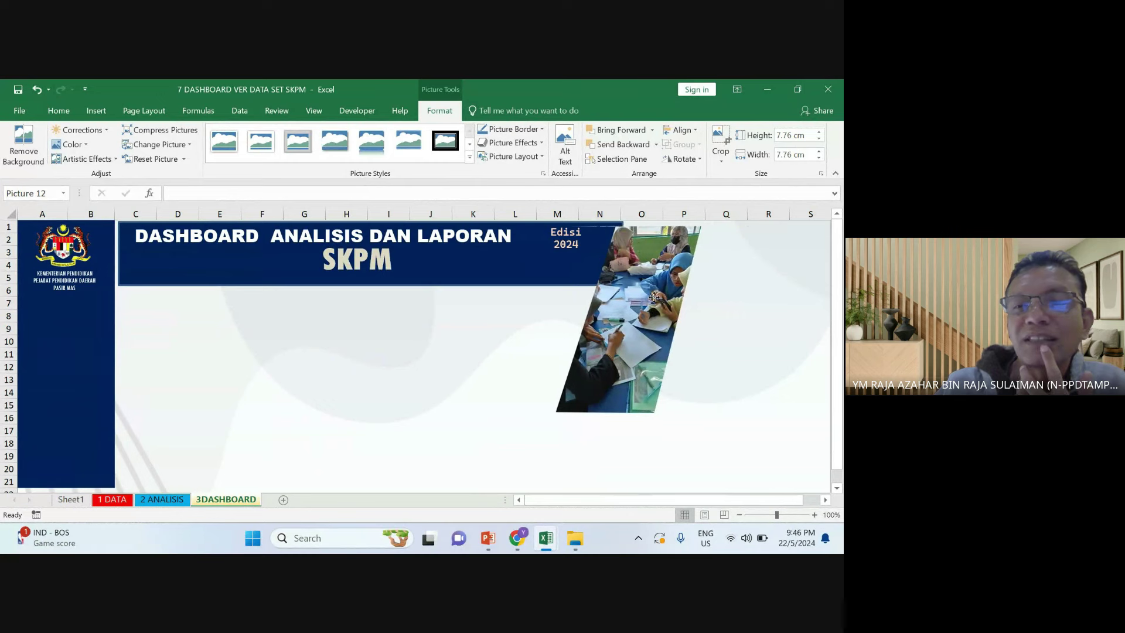
left_click_drag(542, 415, 567, 282)
left_click(726, 290)
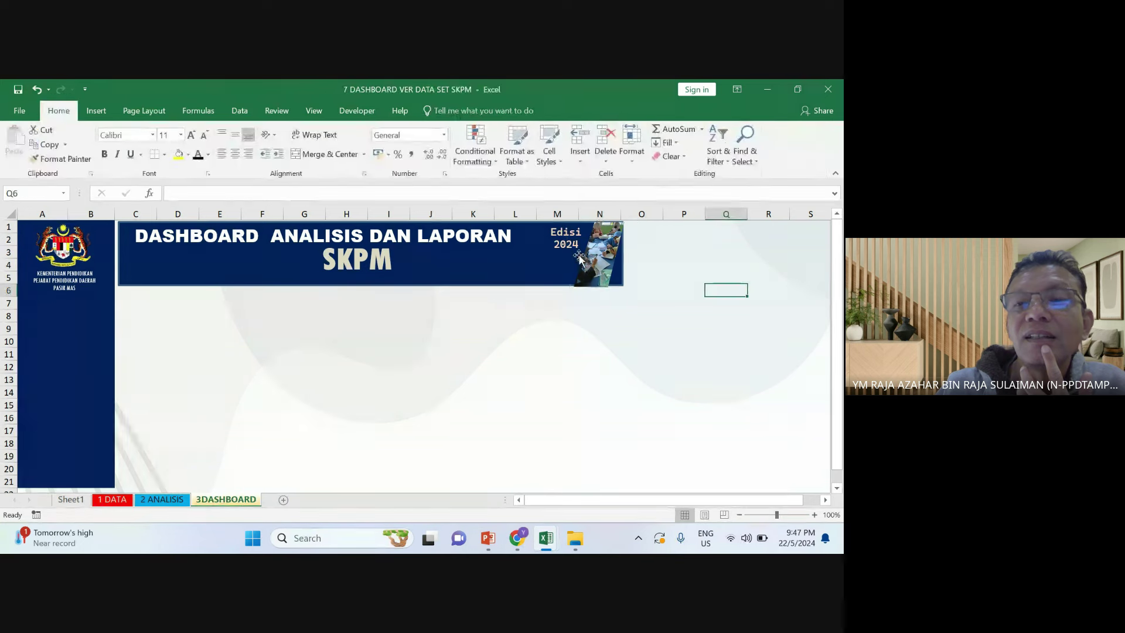
Move the Edisi 2024 text box slightly left, clear of the picture in the title banner
left_click(579, 257)
left_click_drag(554, 255, 540, 254)
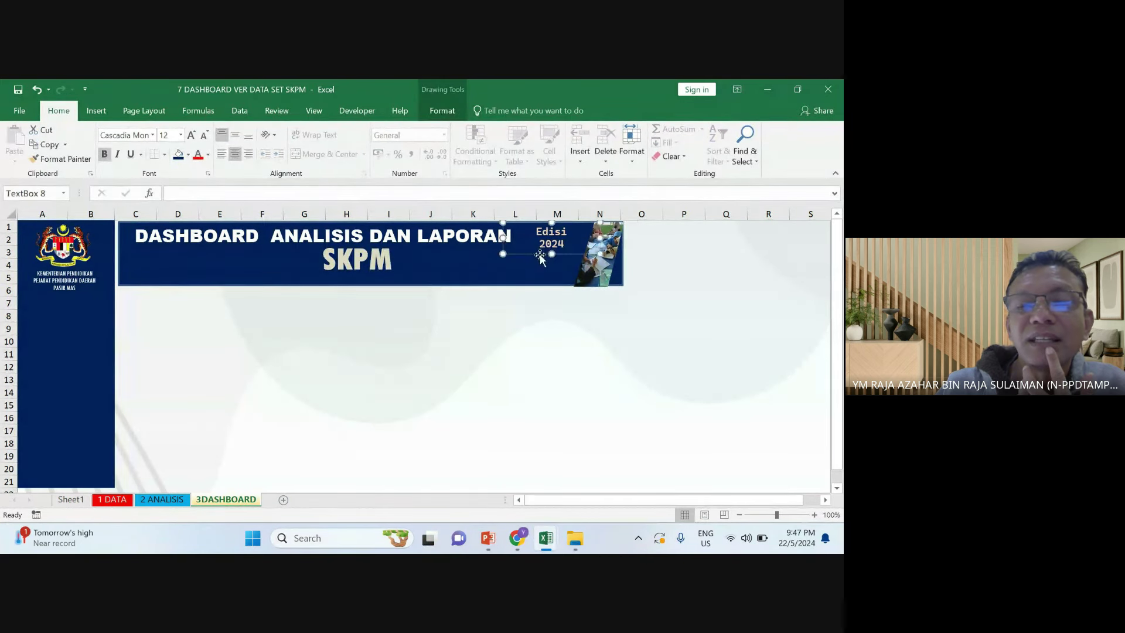
left_click(642, 315)
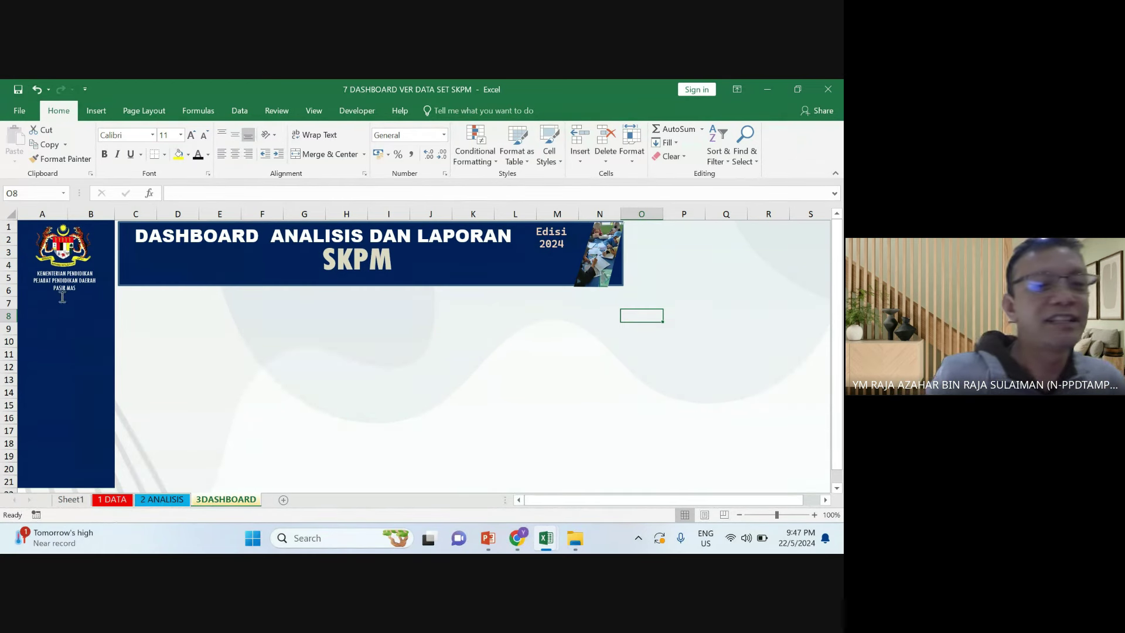
left_click(74, 289)
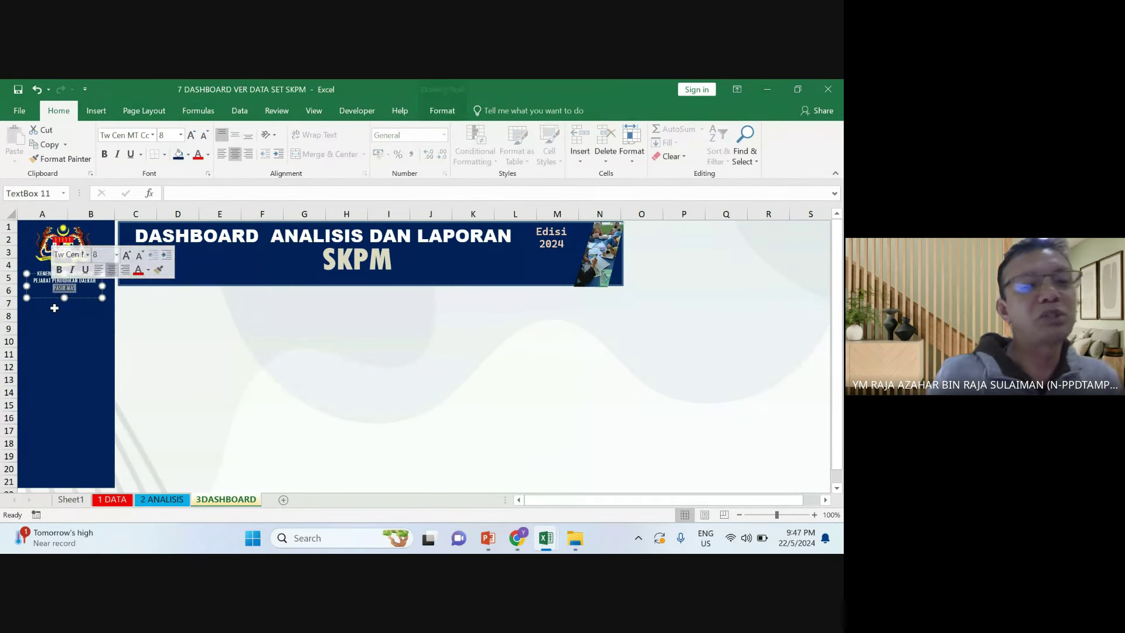
left_click(82, 353)
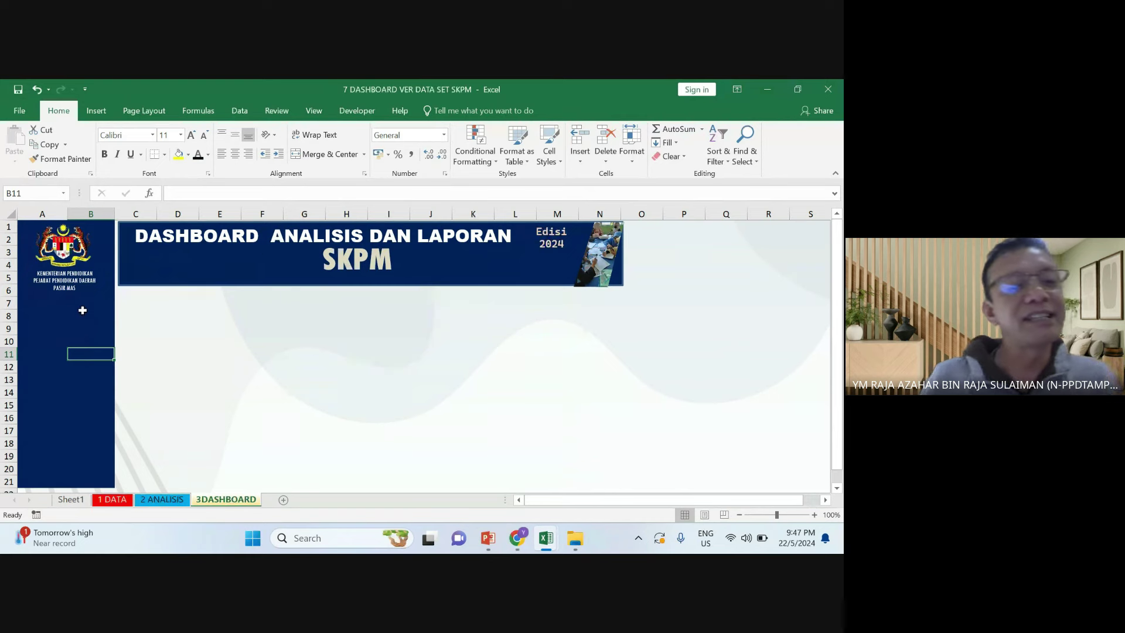
left_click(55, 289)
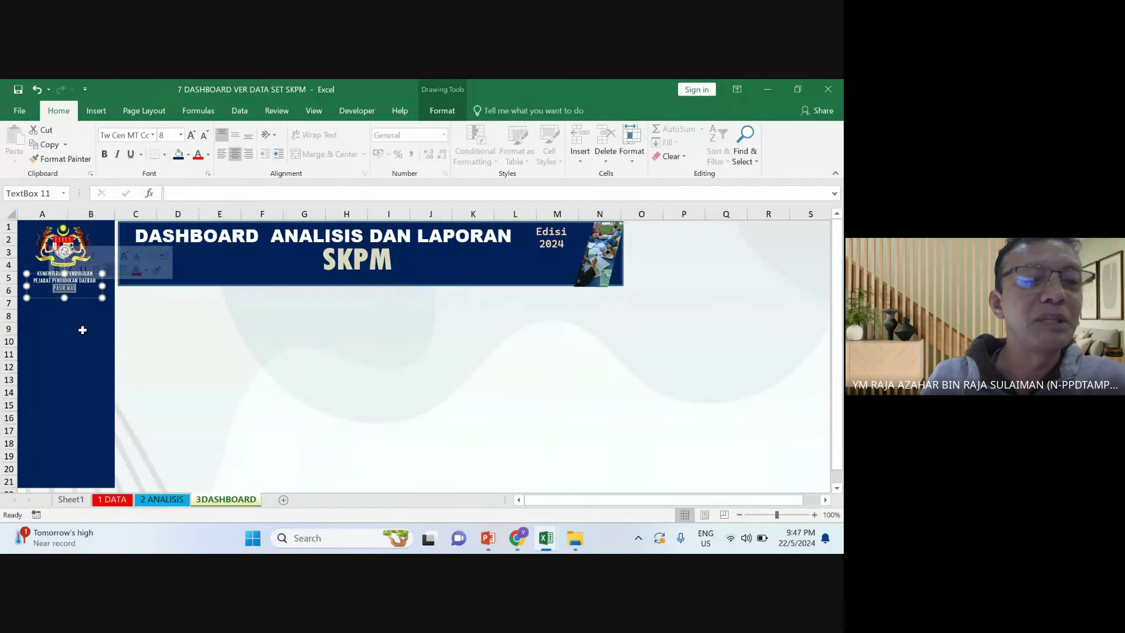
left_click(89, 339)
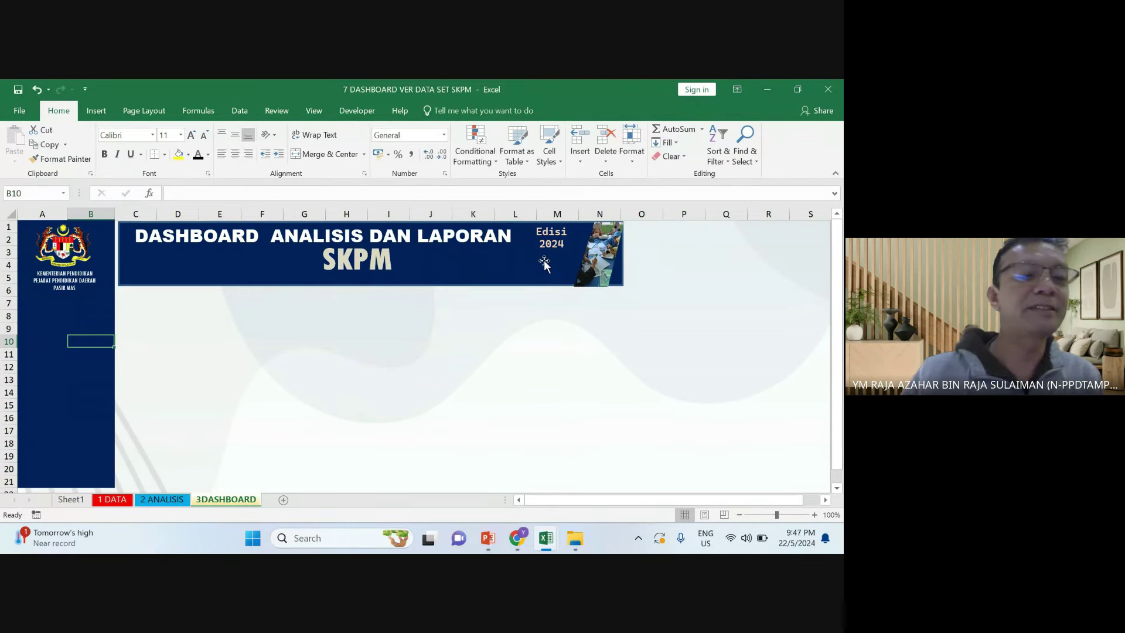
left_click(67, 241)
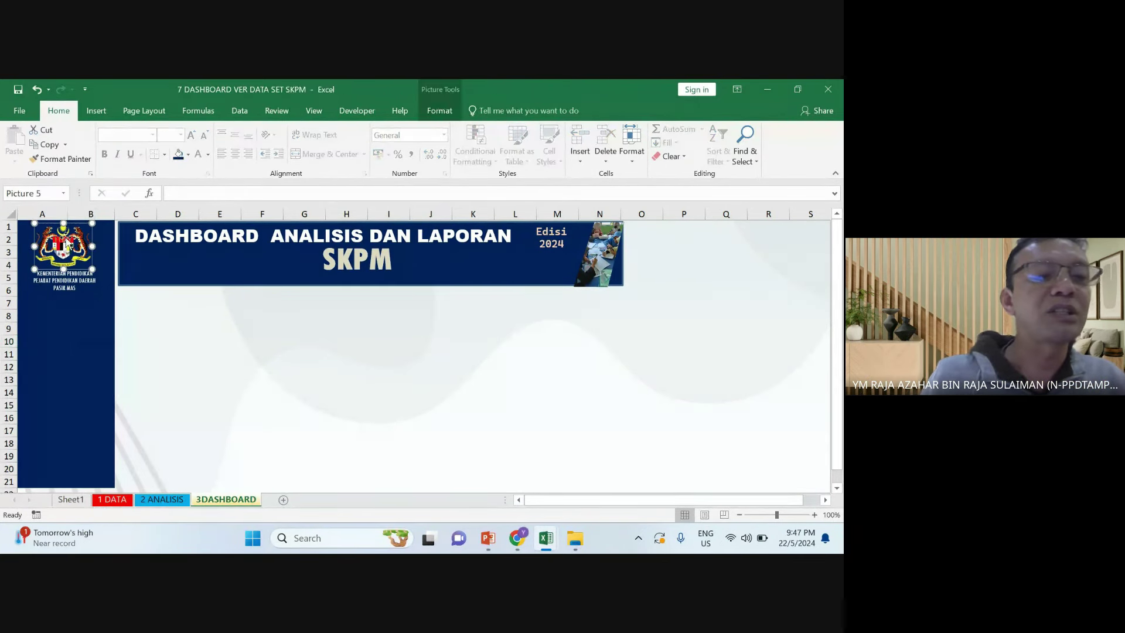
key("Escape")
left_click(70, 252)
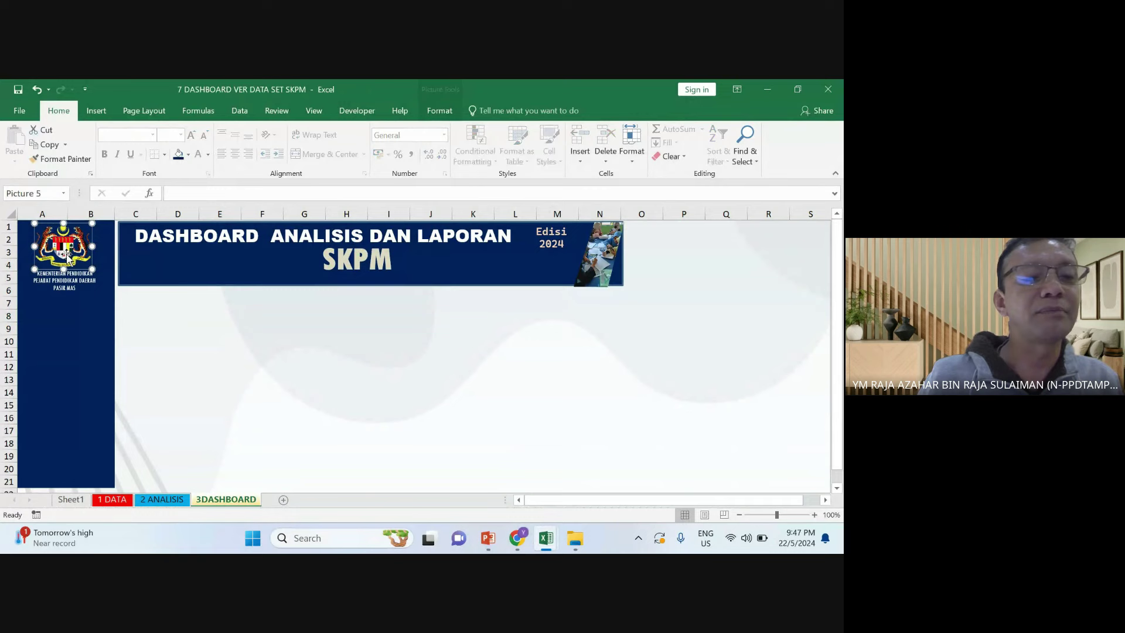
Start inserting a picture from file and open the LENCANA SEKOLAH folder inside GRAFIK GRAFIK 3 on drive D
left_click(96, 111)
left_click(101, 131)
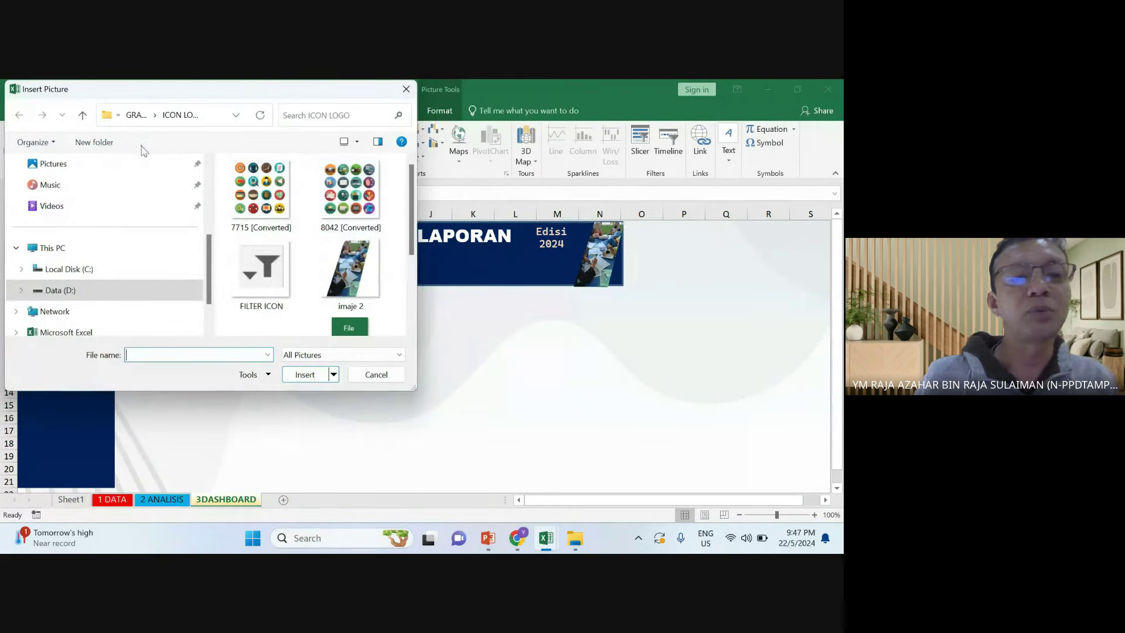
left_click(118, 115)
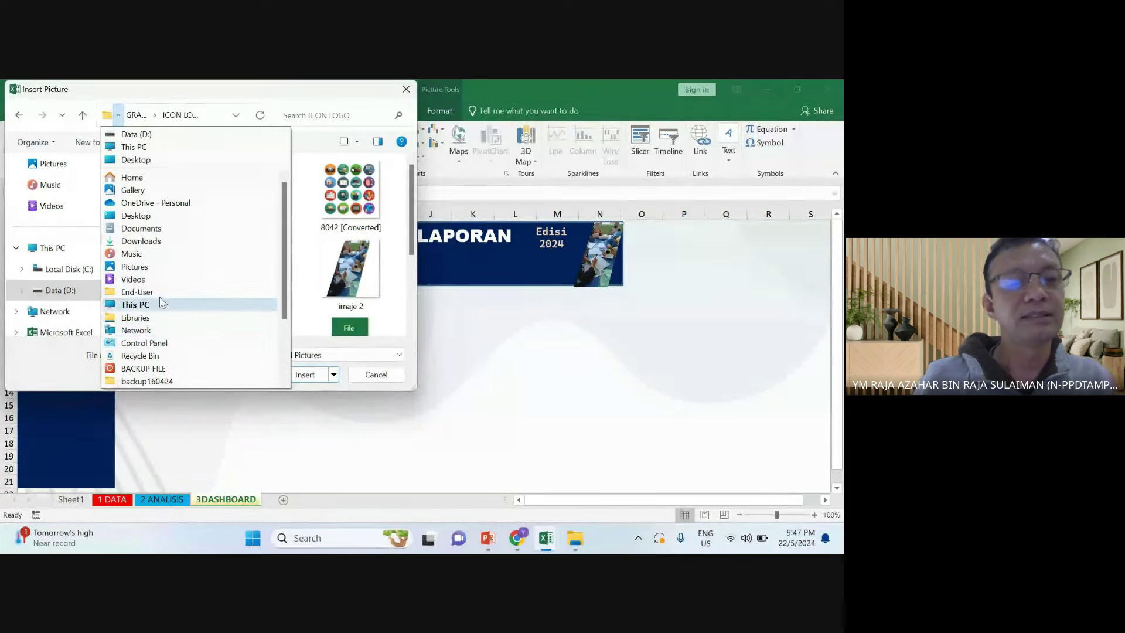
scroll(170, 269, "down", 3)
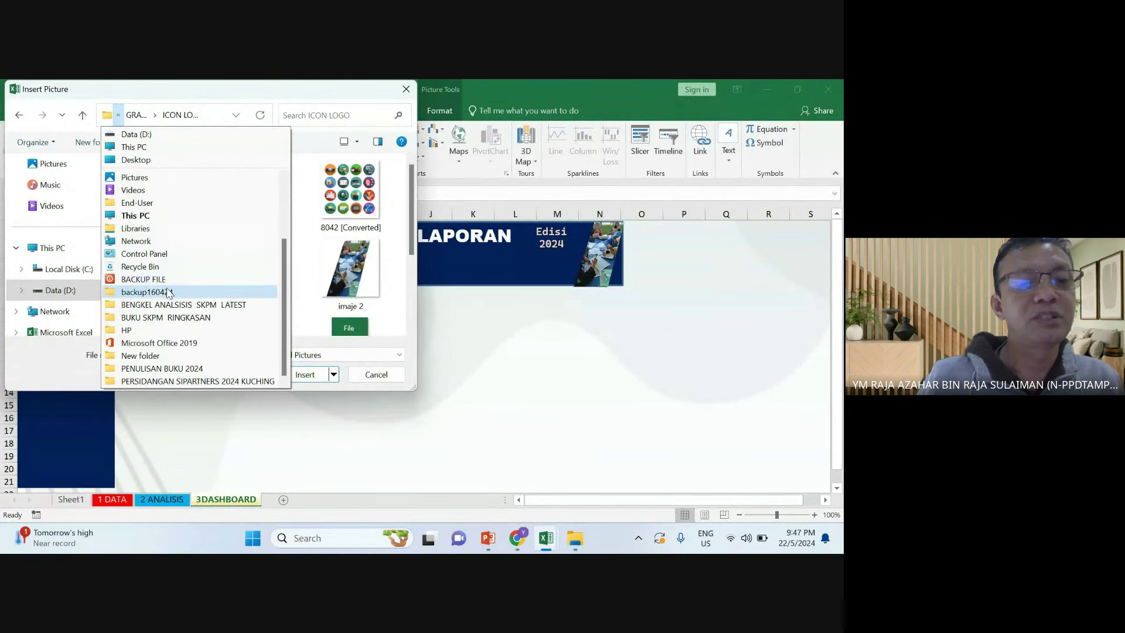
scroll(170, 279, "up", 2)
scroll(170, 279, "up", 2)
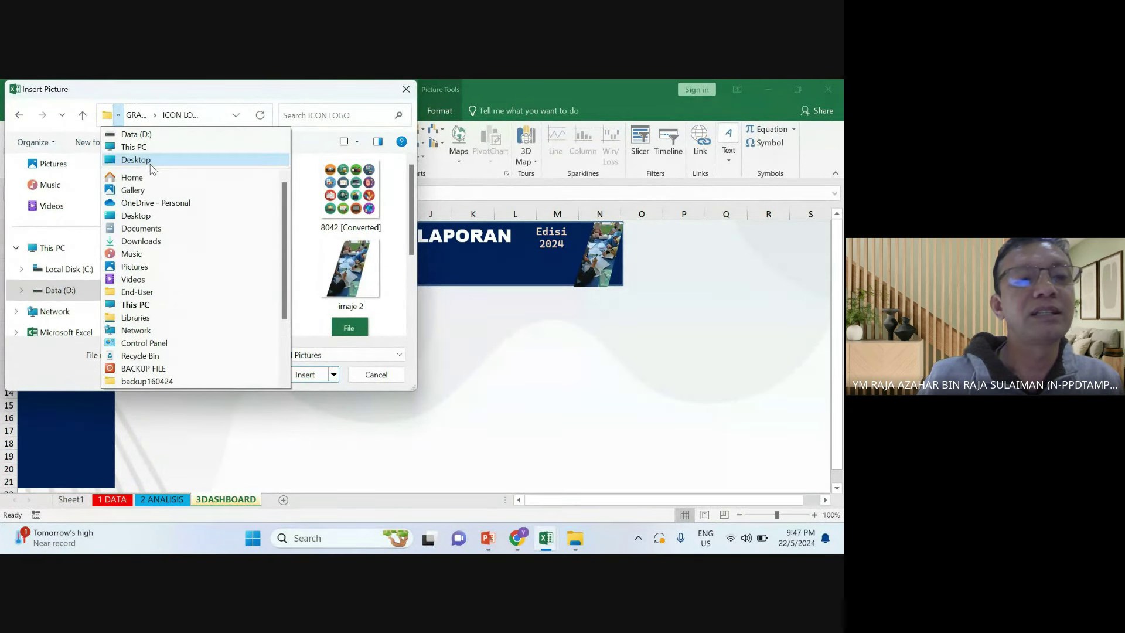
left_click(138, 134)
scroll(311, 208, "down", 2)
left_click(298, 196)
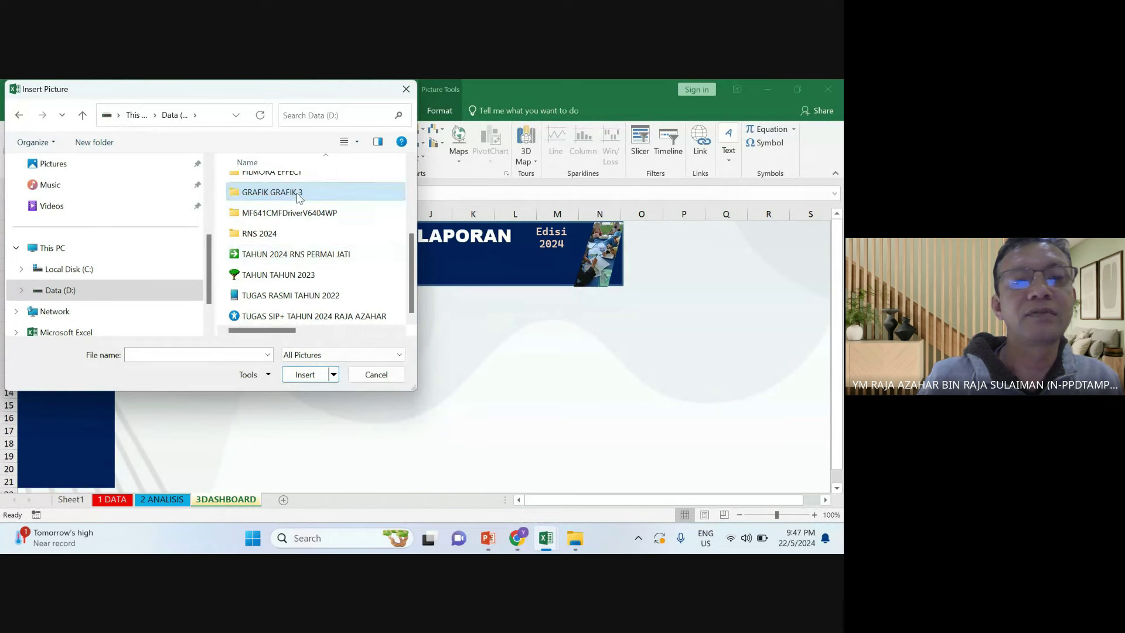
double_click(299, 196)
scroll(308, 206, "down", 1)
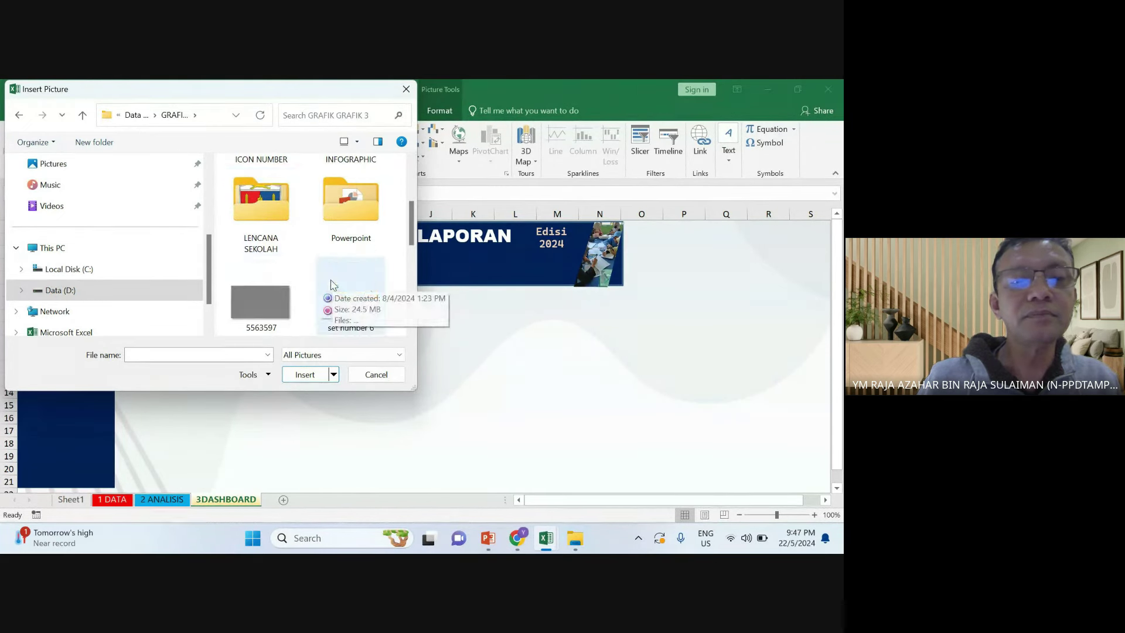
double_click(256, 203)
Insert the 1 SMK BALUNG school badge picture from the LENCANA SEKOLAH folder
scroll(351, 258, "down", 1)
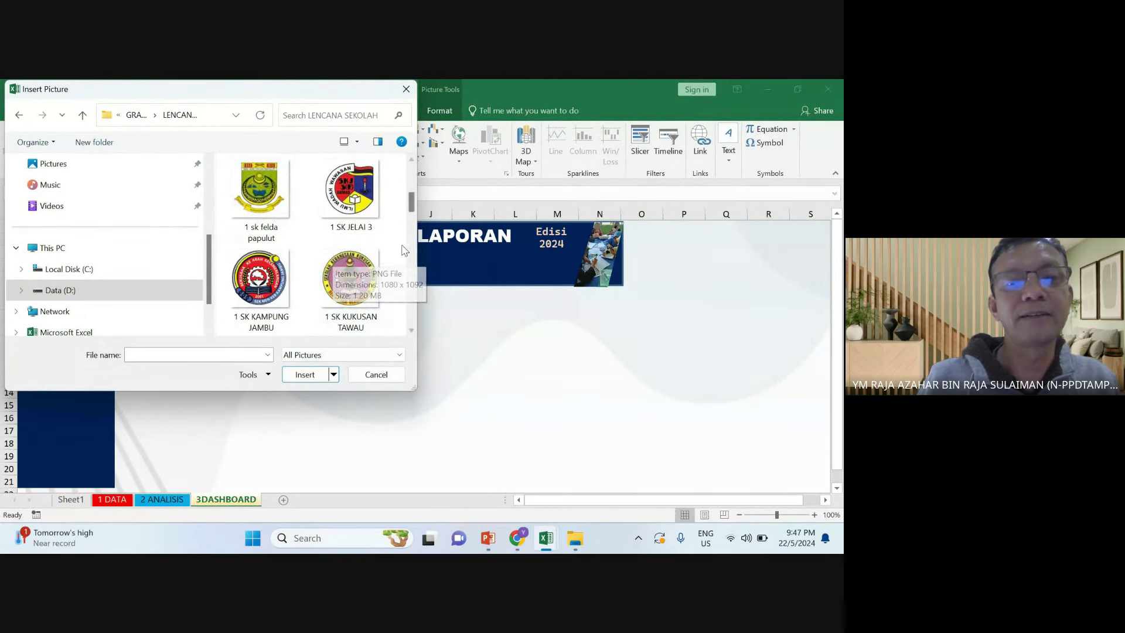
scroll(400, 244, "down", 3)
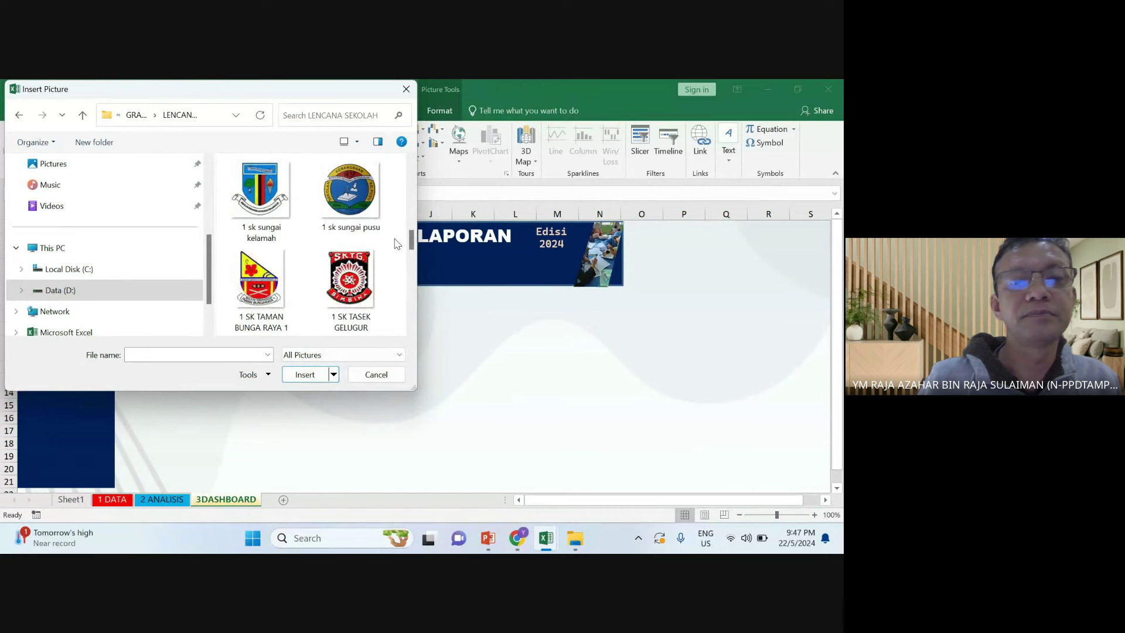
scroll(390, 235, "up", 2)
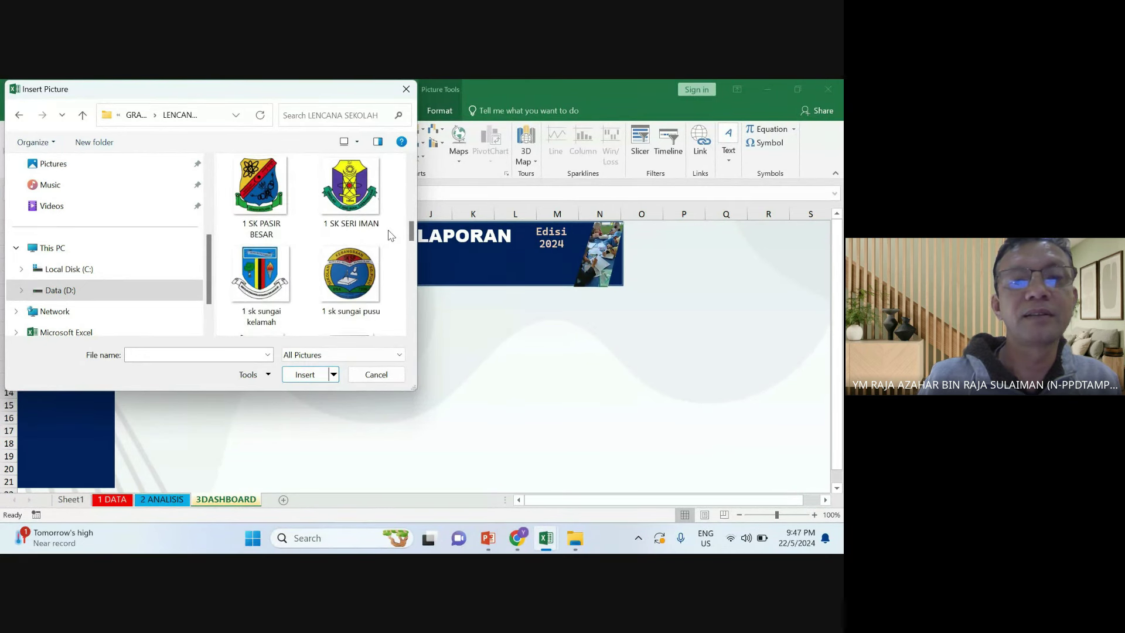
scroll(389, 234, "down", 2)
scroll(363, 226, "down", 1)
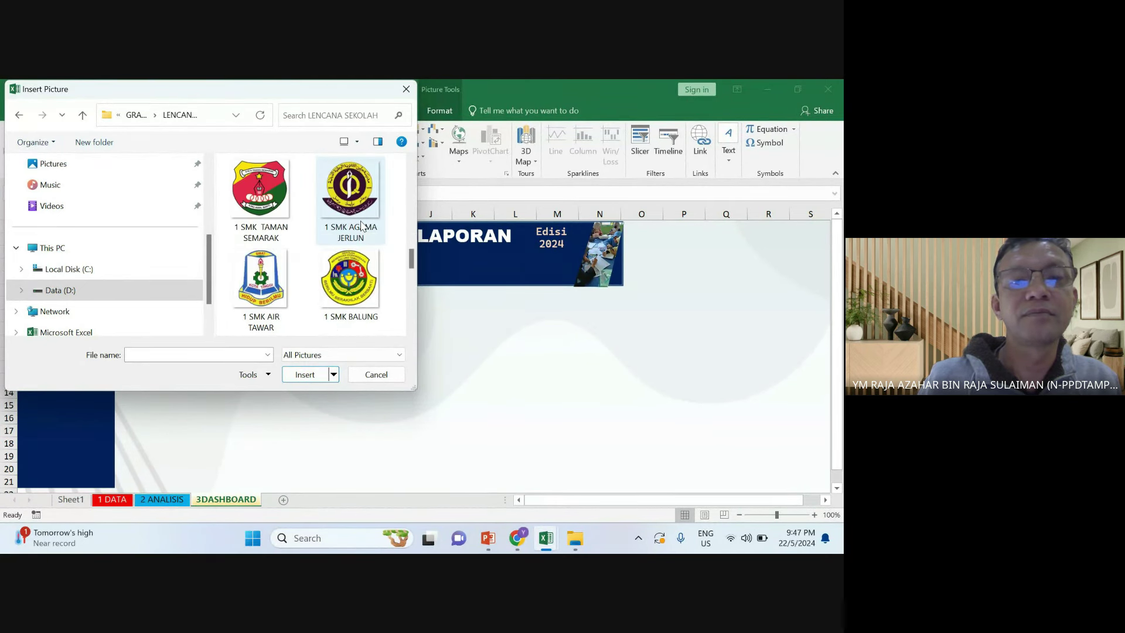
double_click(342, 269)
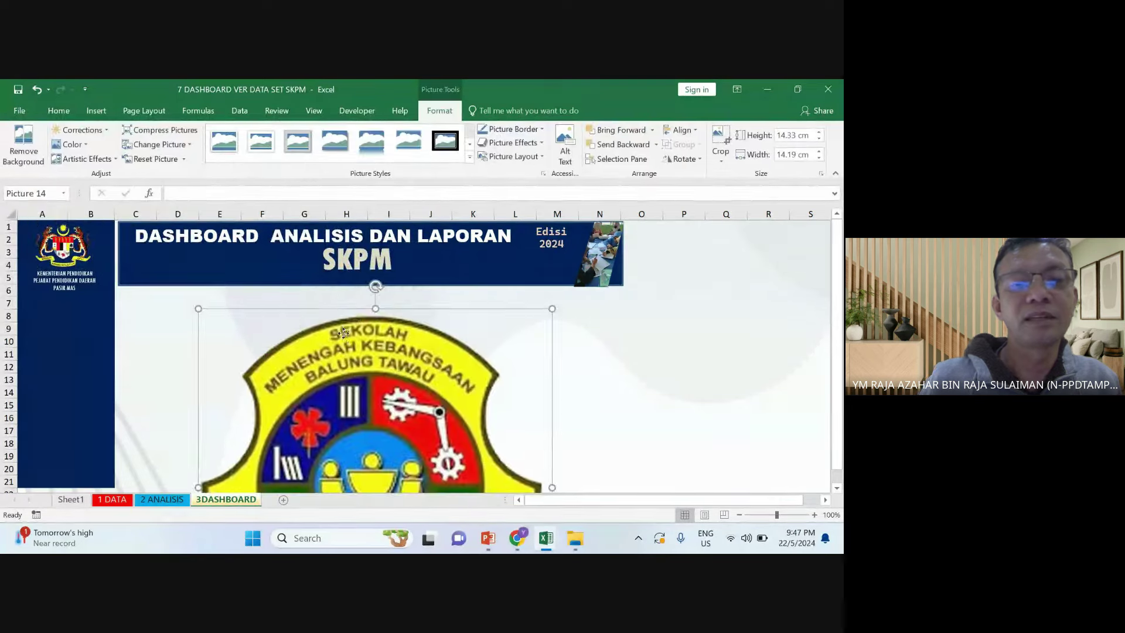
Replace the crest logo at the top of the navy sidebar with the school badge, shrunk to fit the sidebar's width
left_click_drag(622, 217, 451, 372)
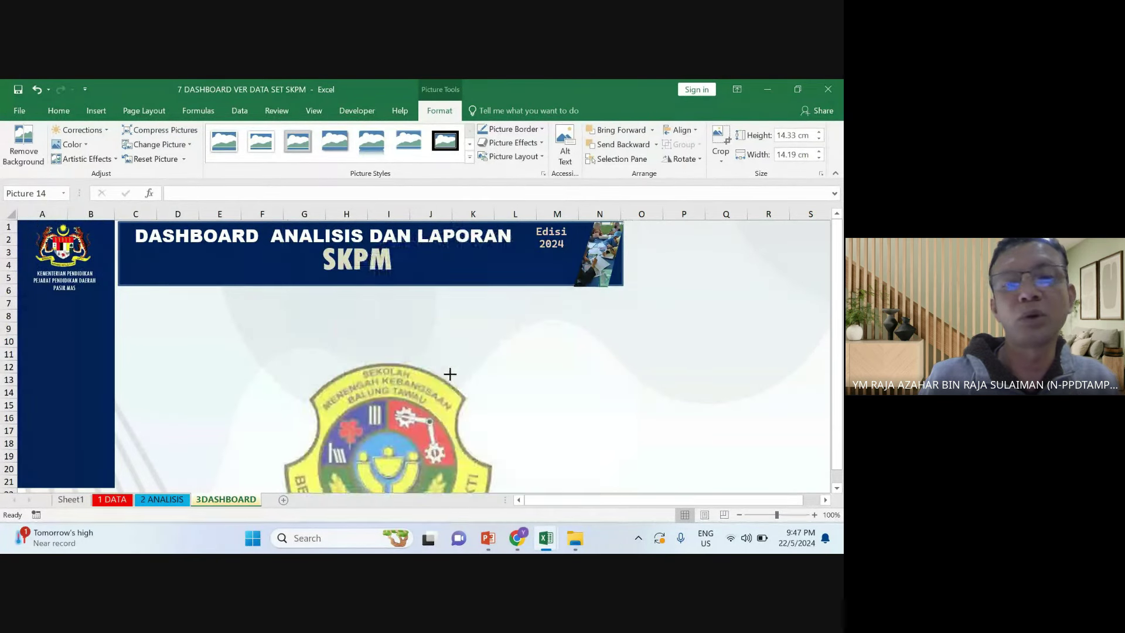
left_click_drag(361, 401, 100, 265)
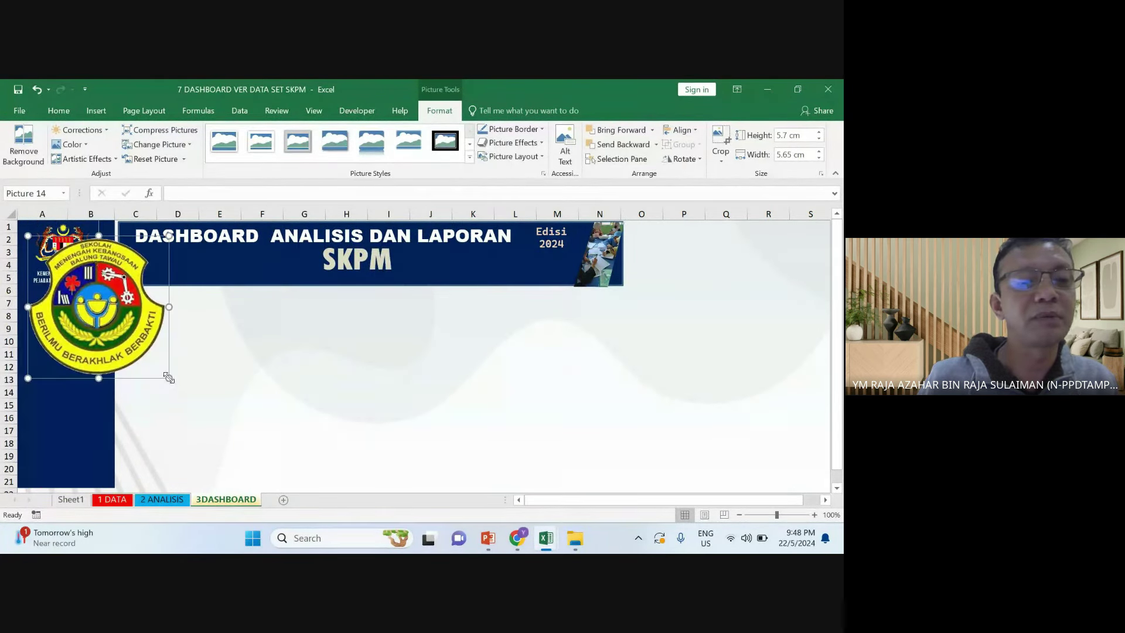
left_click_drag(169, 378, 92, 301)
mouse_move(59, 267)
left_mouse_down()
mouse_move(109, 284)
mouse_move(85, 257)
left_mouse_up()
left_click(47, 249)
key("Delete")
Move the KEMENTERIAN PENDIDIKAN and PEJABAT PENDIDIKAN DAERAH PASIR MAS captions slightly down and fit the school badge, a little smaller, above them
left_click(60, 287)
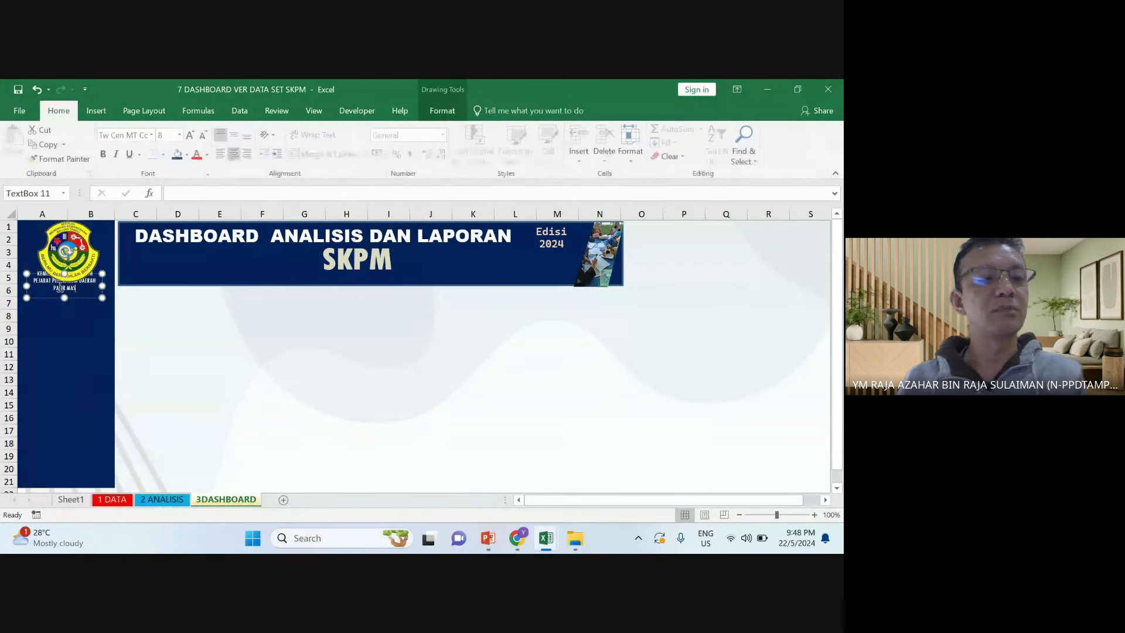
left_click_drag(57, 300, 58, 310)
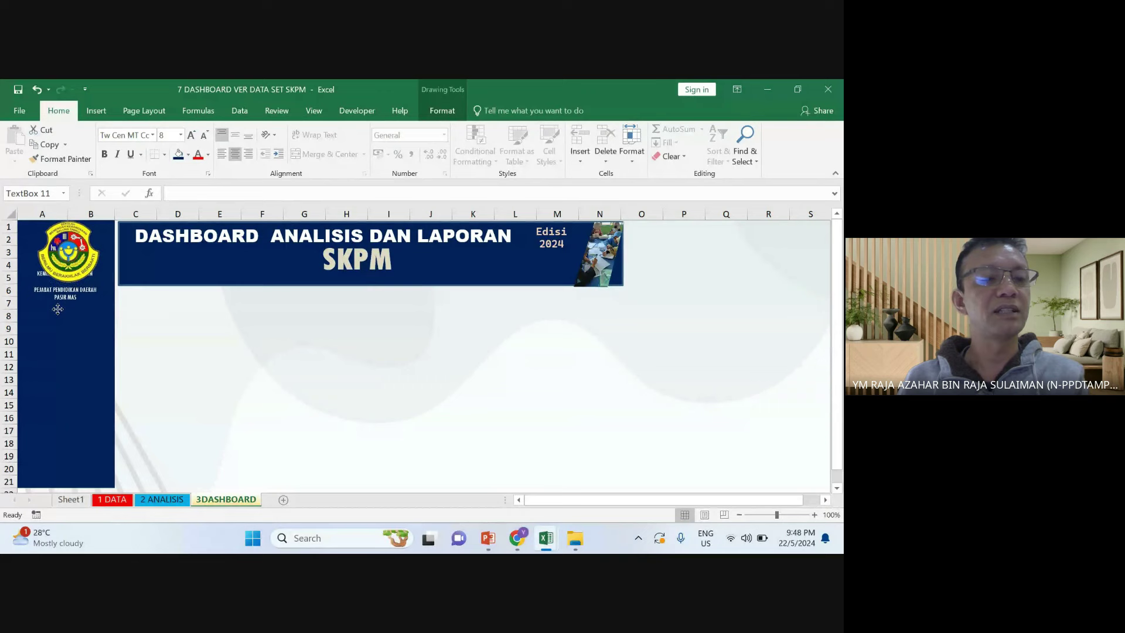
left_click(39, 280)
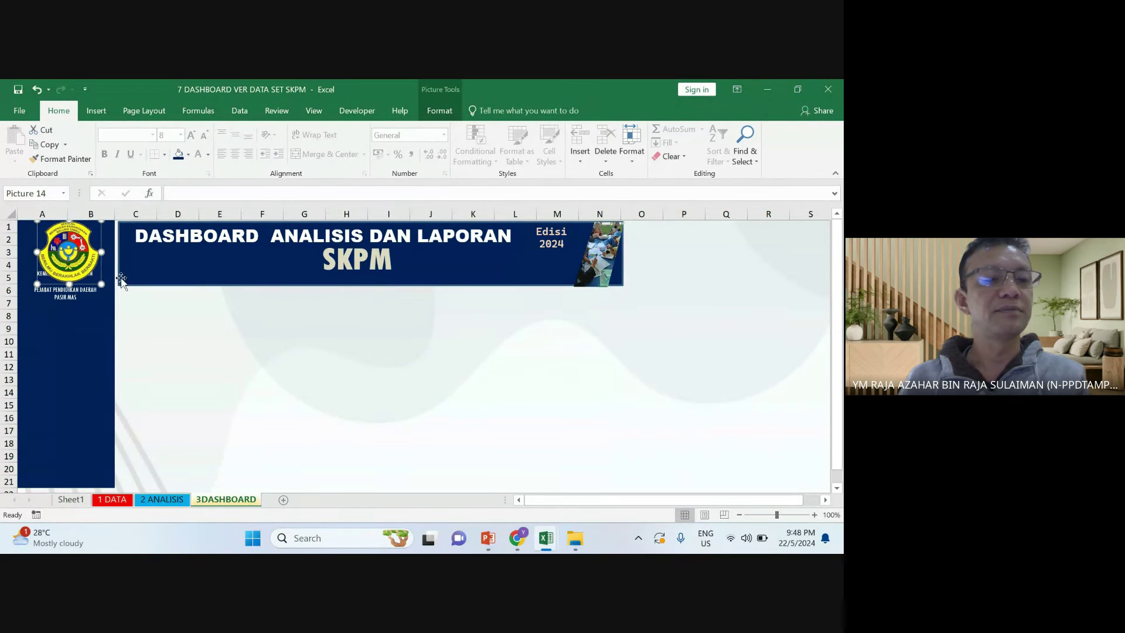
left_click(122, 282)
left_click(40, 276)
mouse_move(45, 287)
left_mouse_down()
mouse_move(109, 287)
mouse_move(53, 272)
left_mouse_up()
left_click(73, 272)
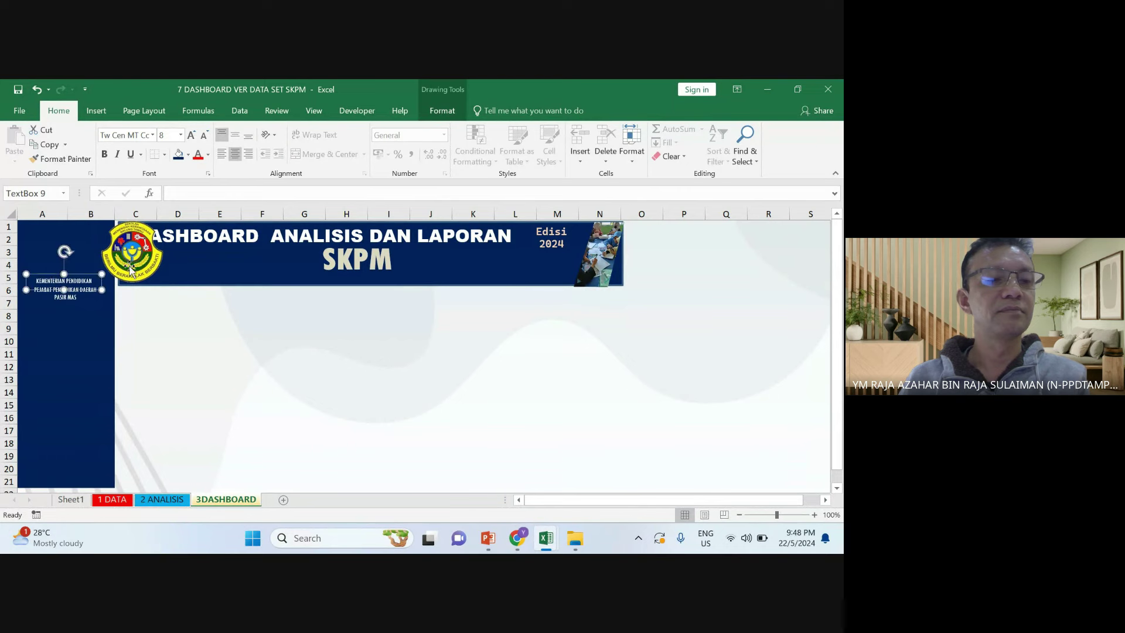
left_click_drag(130, 271, 82, 274)
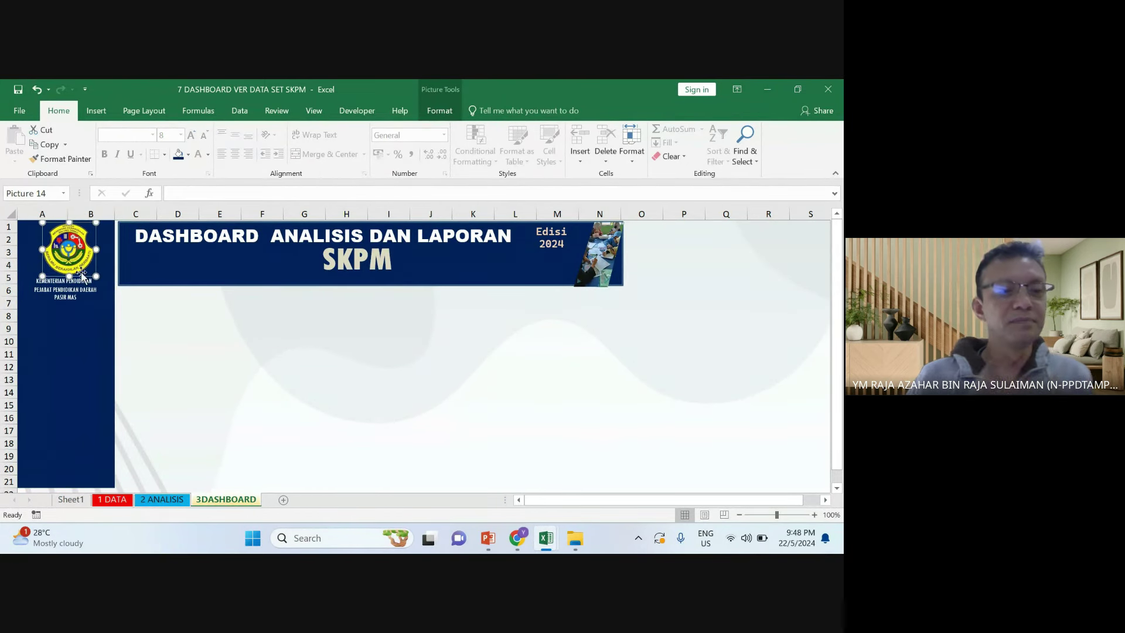
left_click(182, 351)
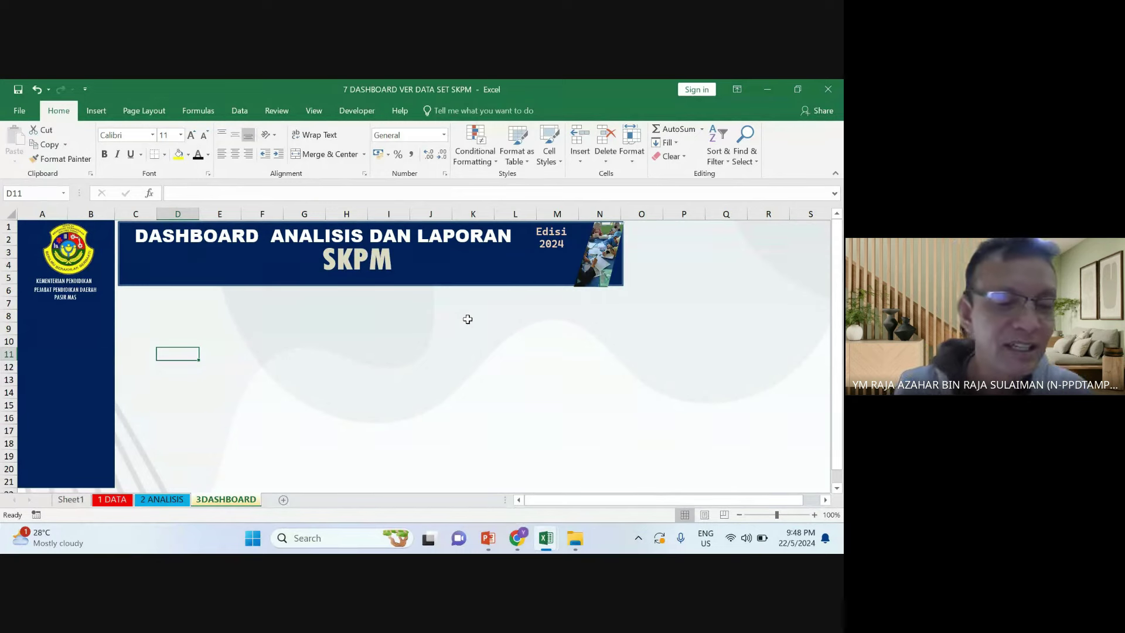
Look through the workbook's sheets and review the school records in the 1 DATA sheet
left_click(167, 501)
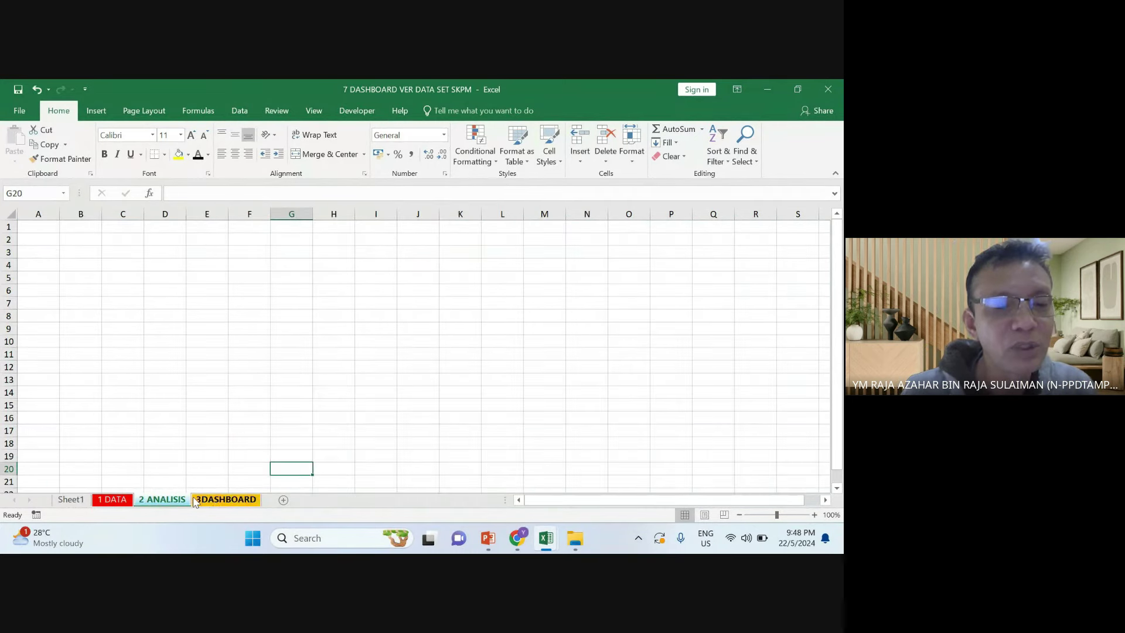
left_click(211, 501)
left_click(71, 500)
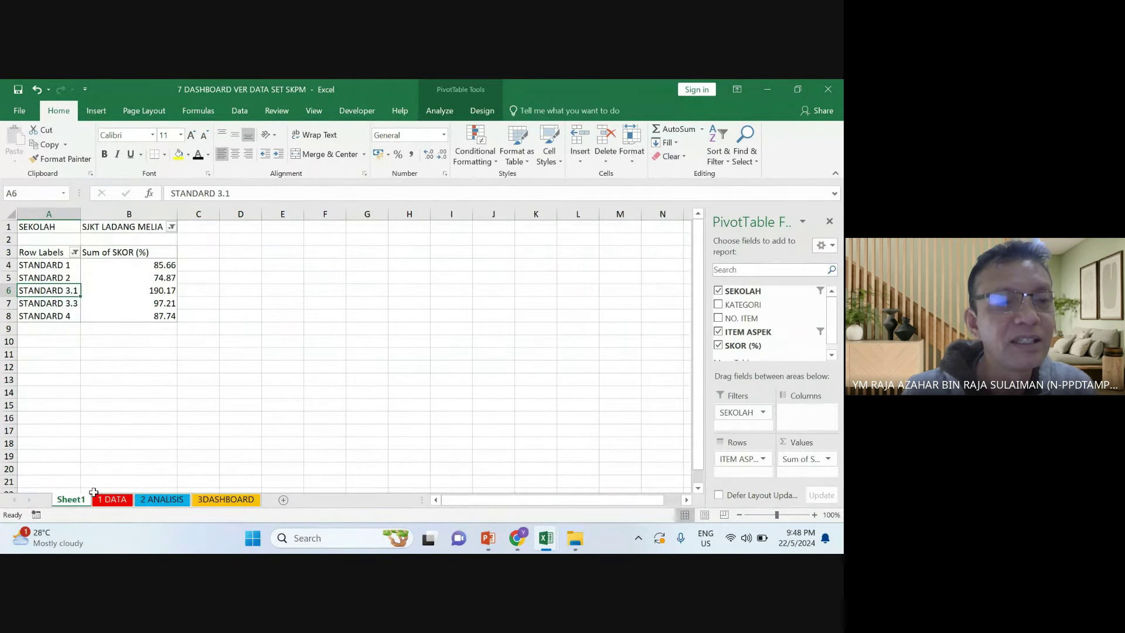
left_click(113, 500)
left_click(163, 500)
left_click(114, 501)
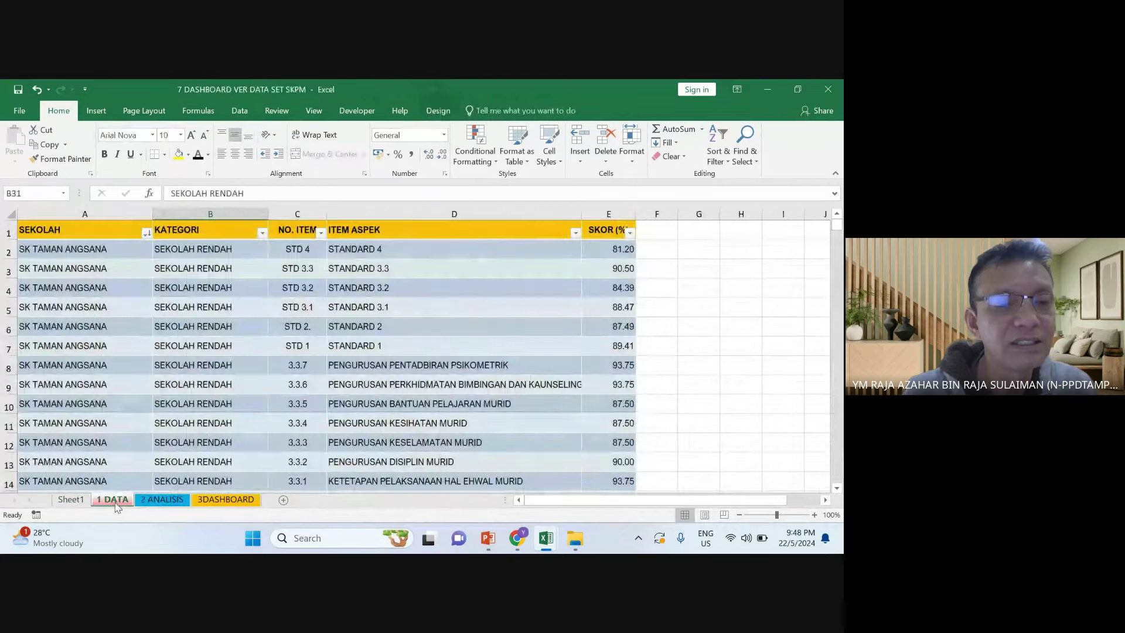
left_click(88, 384)
scroll(232, 387, "down", 6)
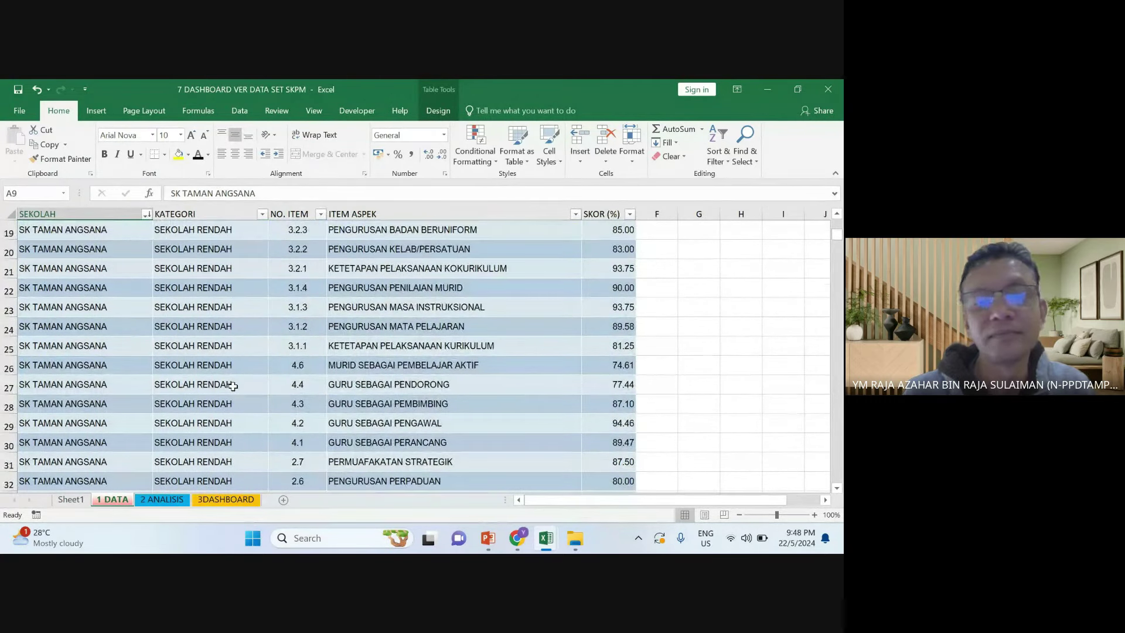
scroll(233, 386, "up", 6)
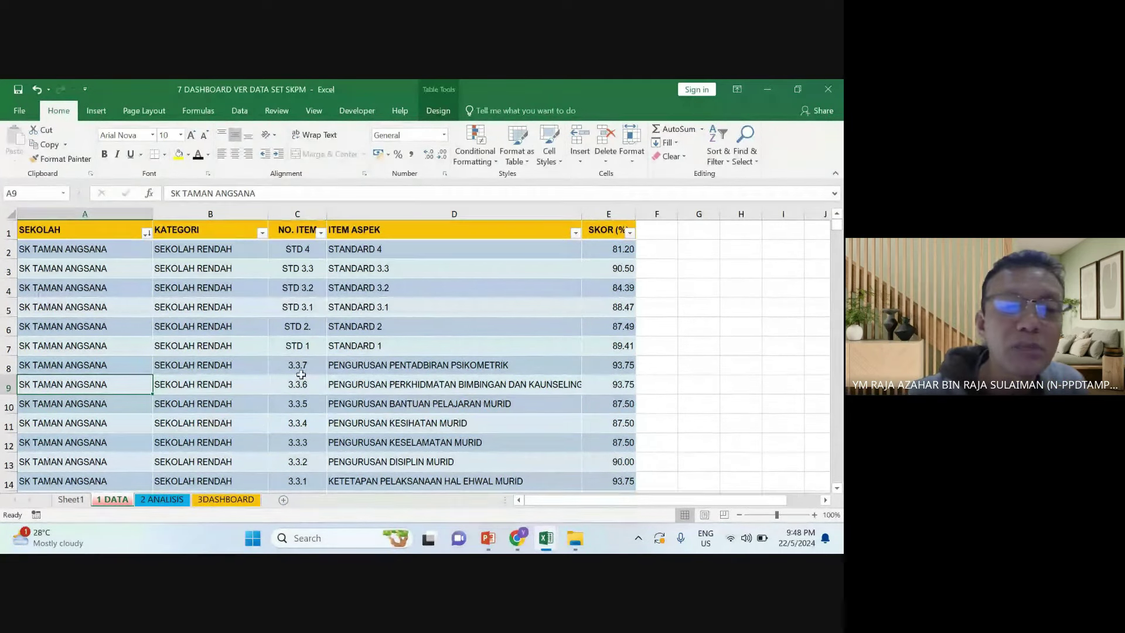
scroll(300, 373, "down", 2)
scroll(294, 373, "up", 2)
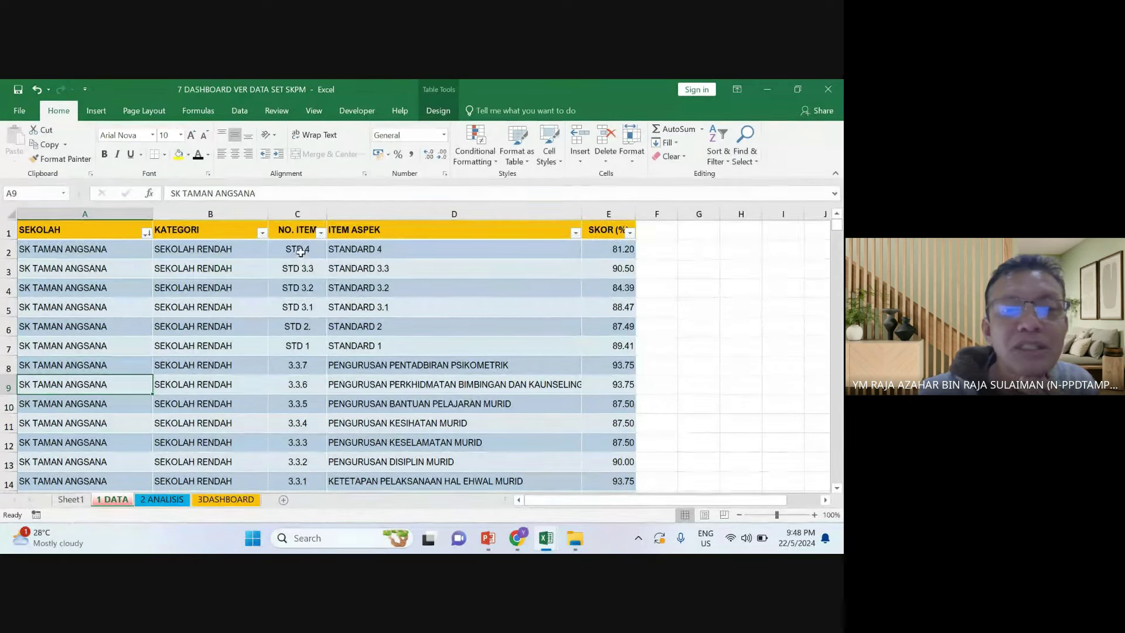
Examine the NO. ITEM and ITEM ASPEK entries, both standards and sub-items, listed for SK TAMAN ANGSANA in the data table
left_click_drag(298, 249, 411, 404)
left_click(410, 287)
left_click_drag(299, 256, 375, 405)
left_click(387, 287)
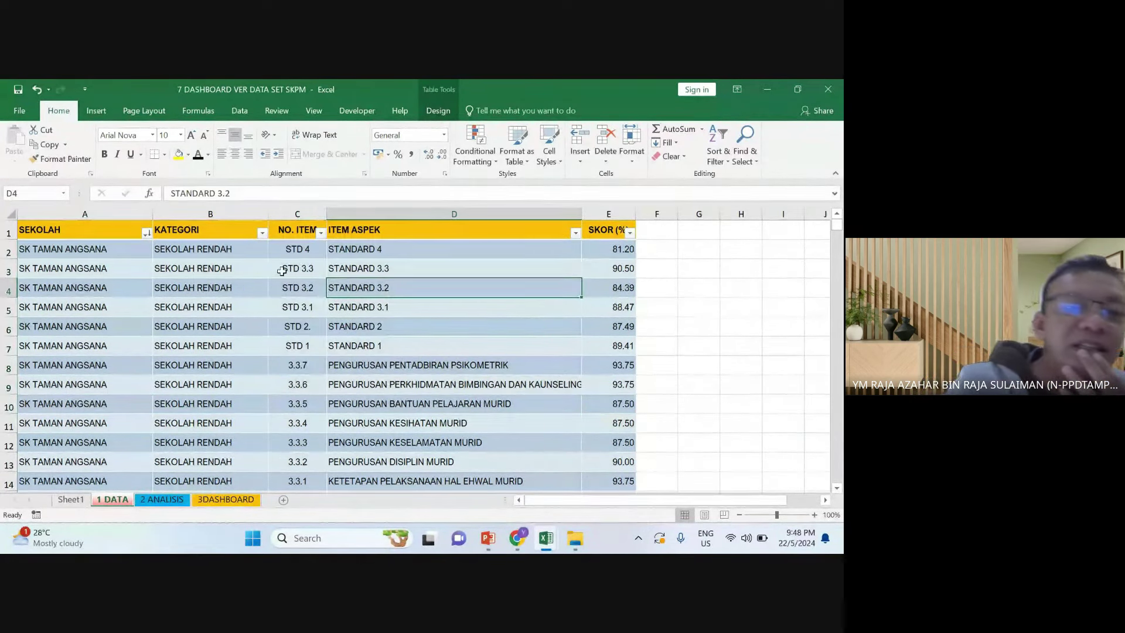
scroll(91, 293, "down", 5)
scroll(91, 293, "down", 9)
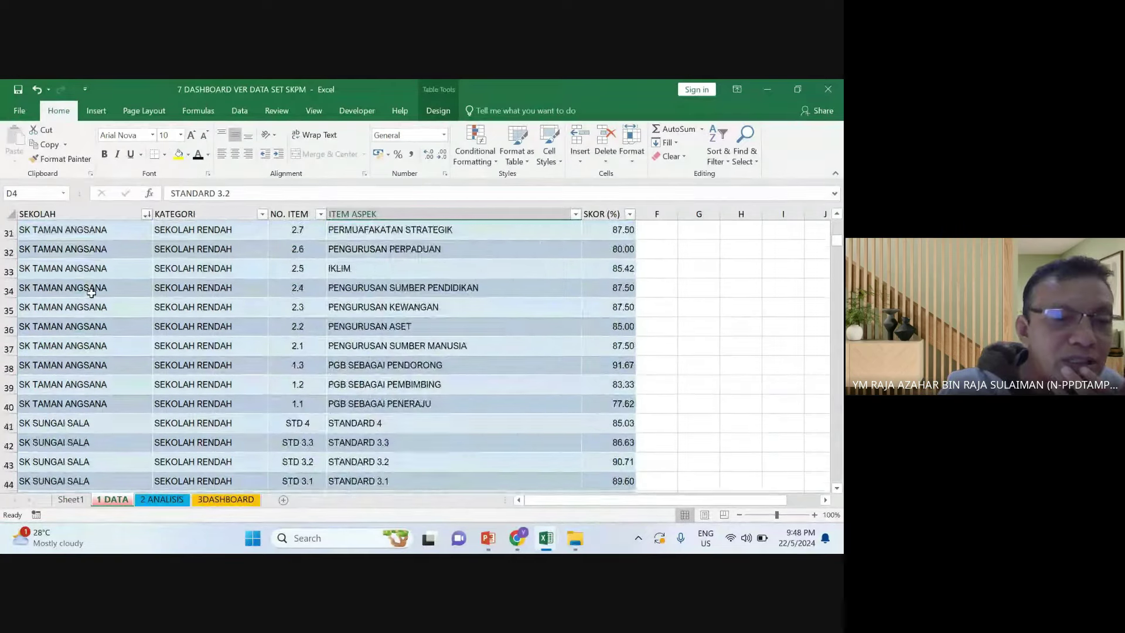
scroll(299, 292, "up", 4)
scroll(299, 291, "up", 6)
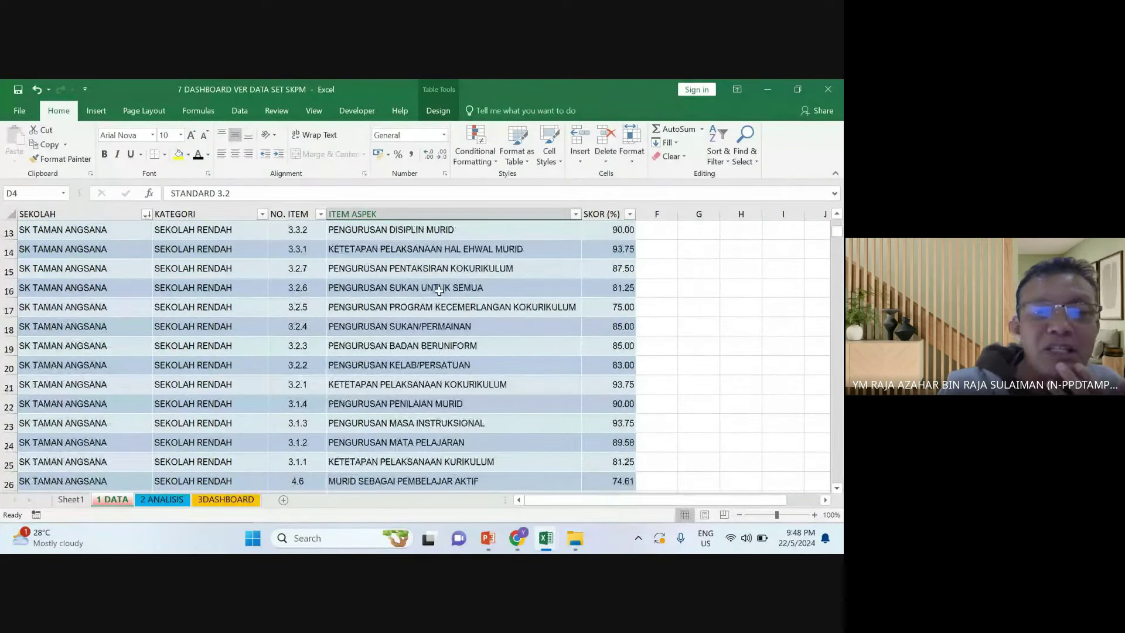
left_click(337, 288)
left_click(290, 296)
scroll(276, 299, "up", 4)
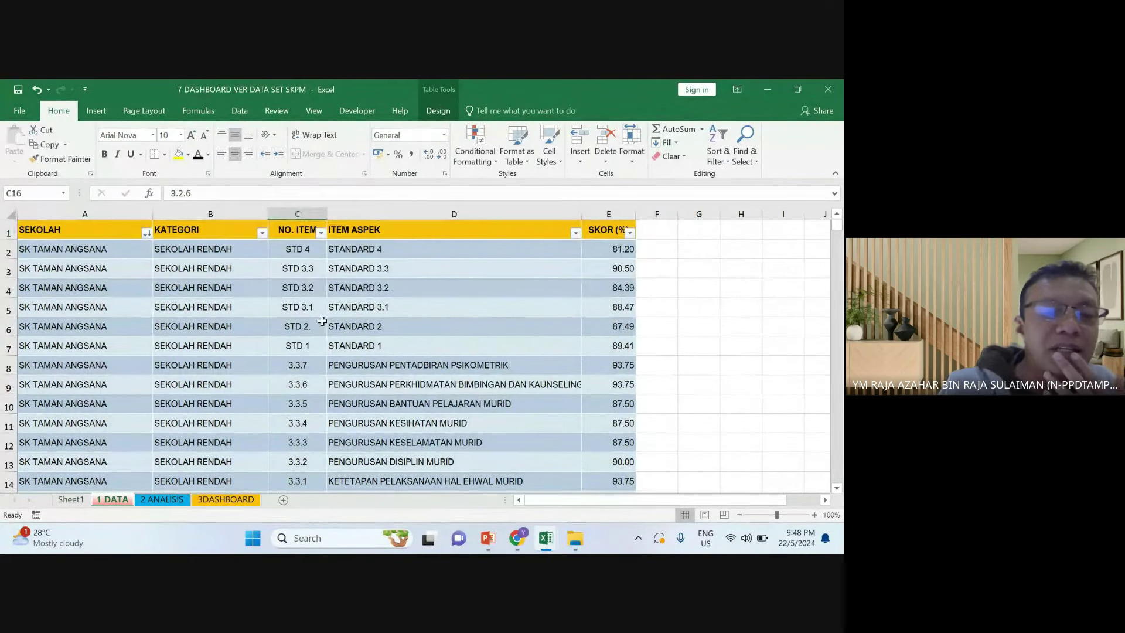
scroll(343, 318, "down", 2)
scroll(343, 318, "up", 2)
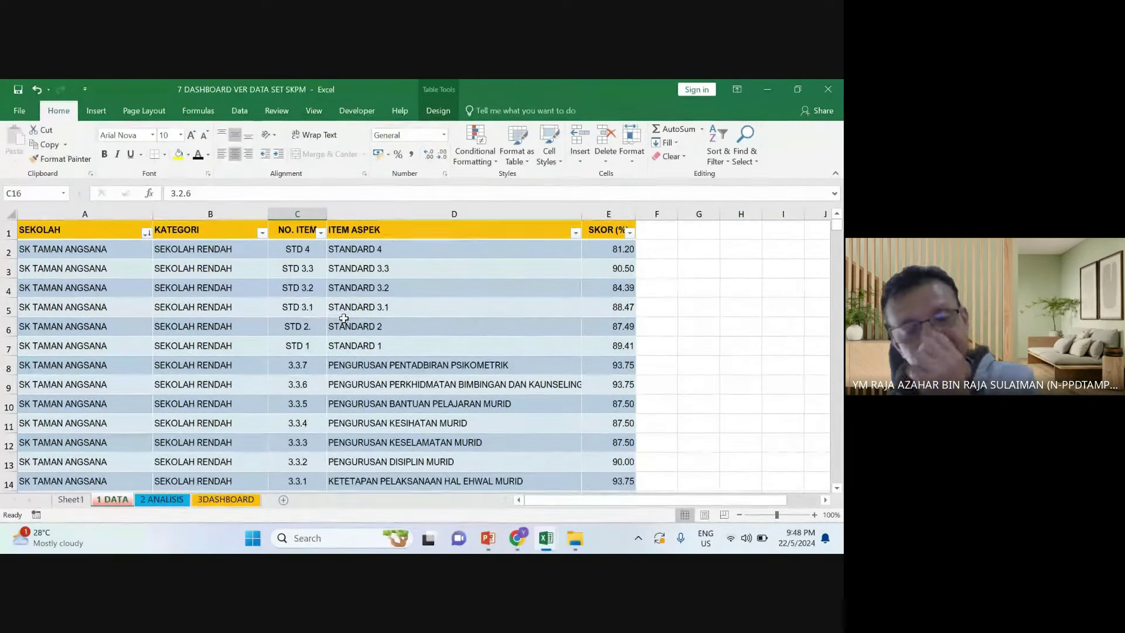
left_click(334, 306)
scroll(98, 378, "down", 6)
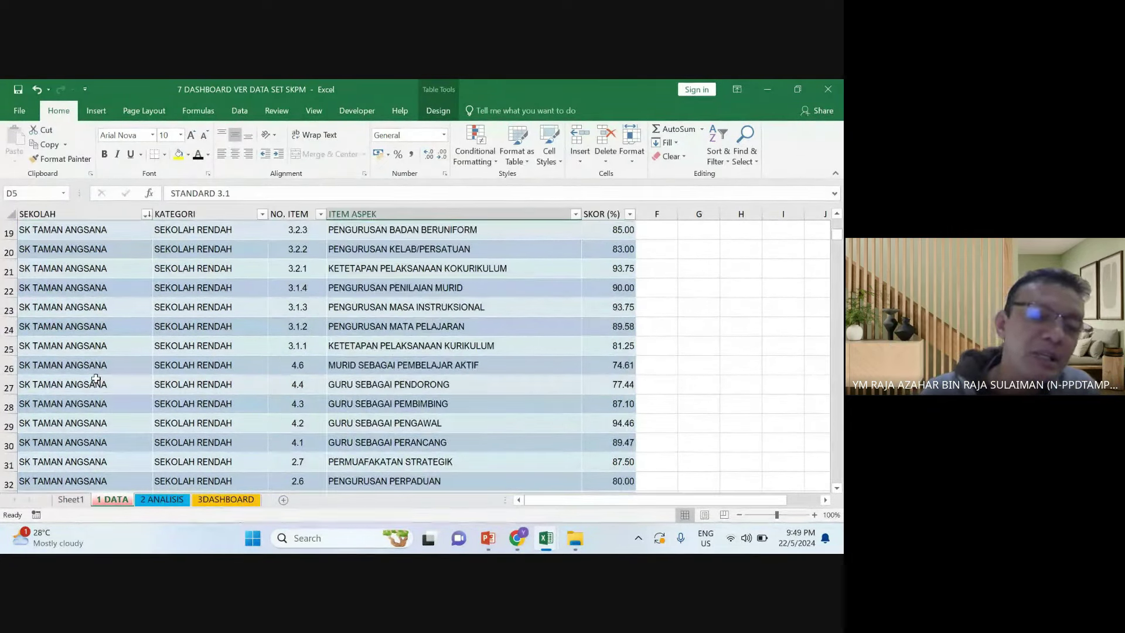
left_click(240, 332)
scroll(246, 319, "up", 6)
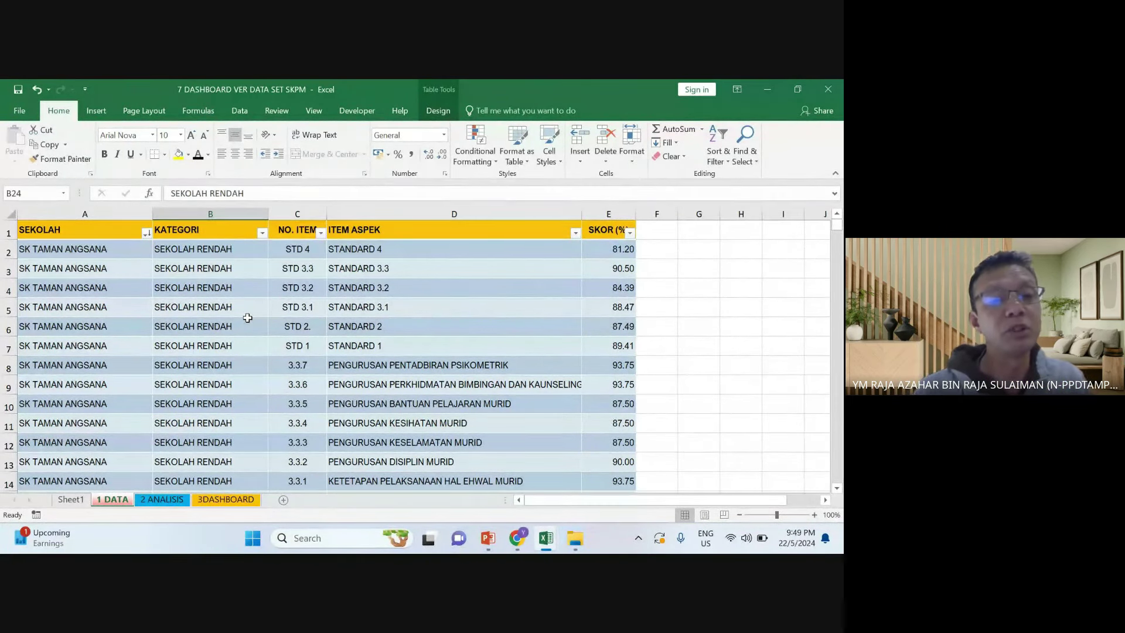
left_click(329, 346)
left_click(305, 273)
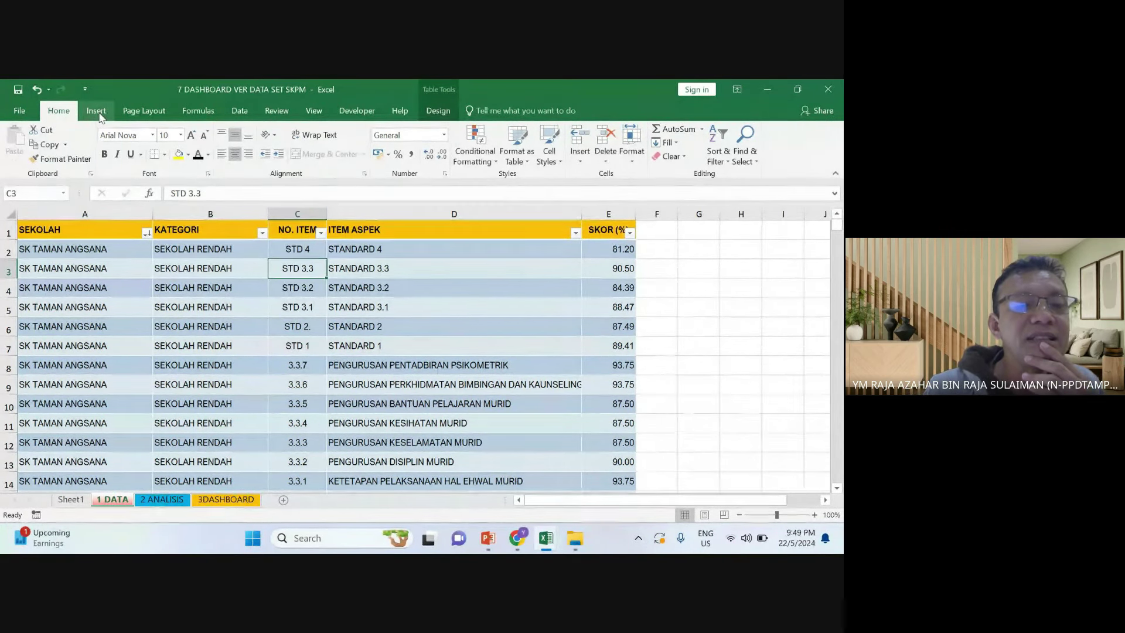
left_click(150, 274)
left_click(381, 307)
left_click(468, 346)
left_click(454, 384)
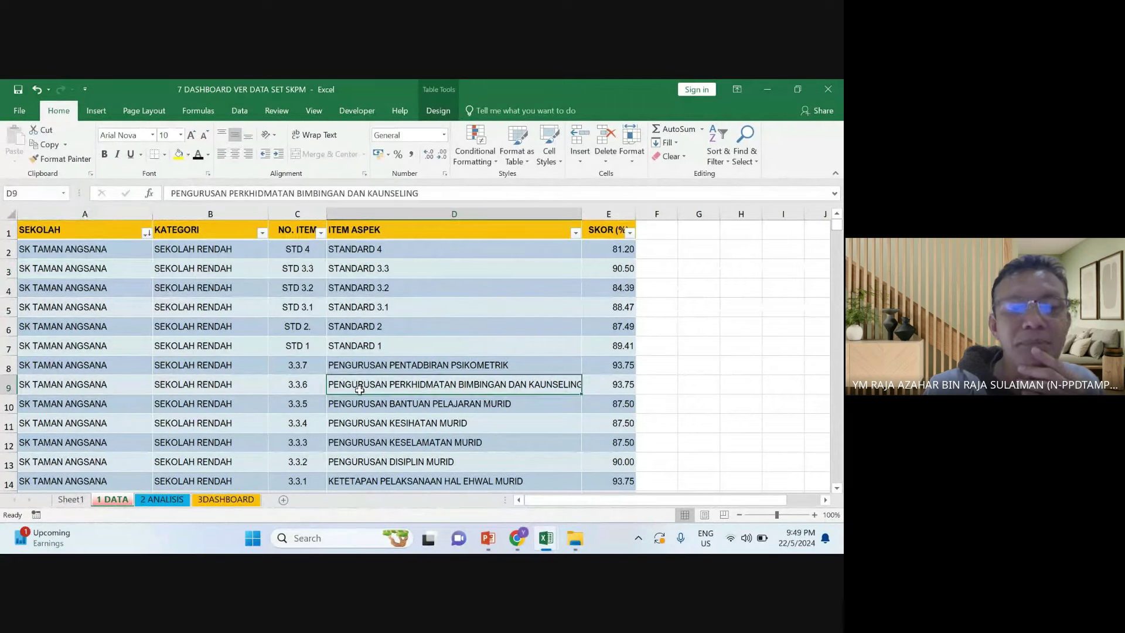
left_click(194, 385)
left_click(61, 367)
left_click(143, 346)
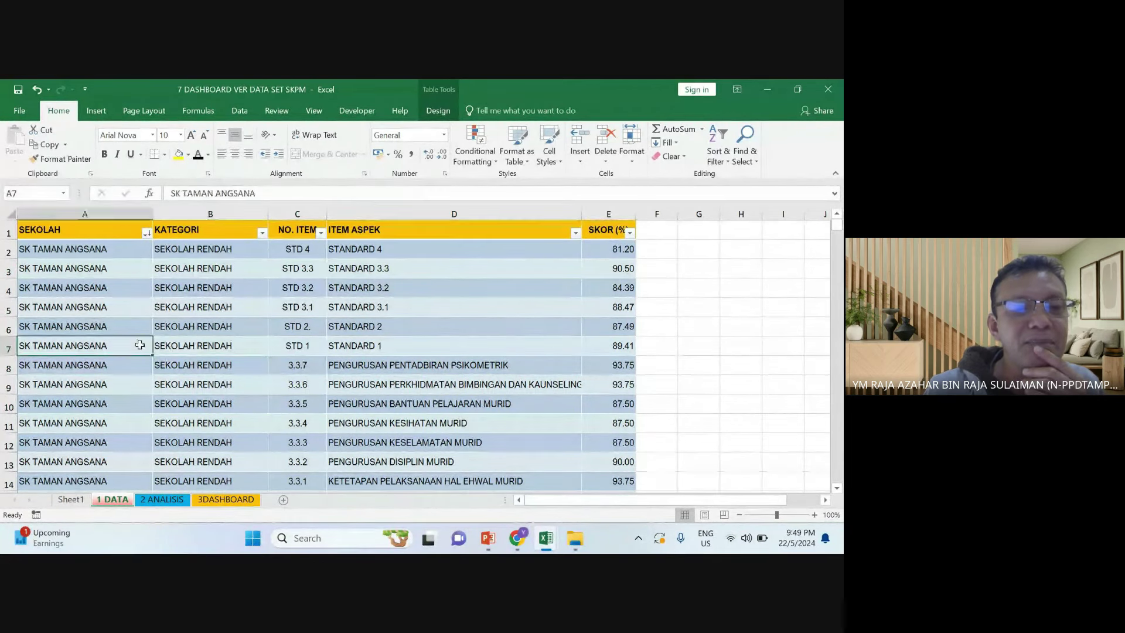
Insert a PivotTable based on the whole Table2 data on a new worksheet and widen its field list
left_click(238, 306)
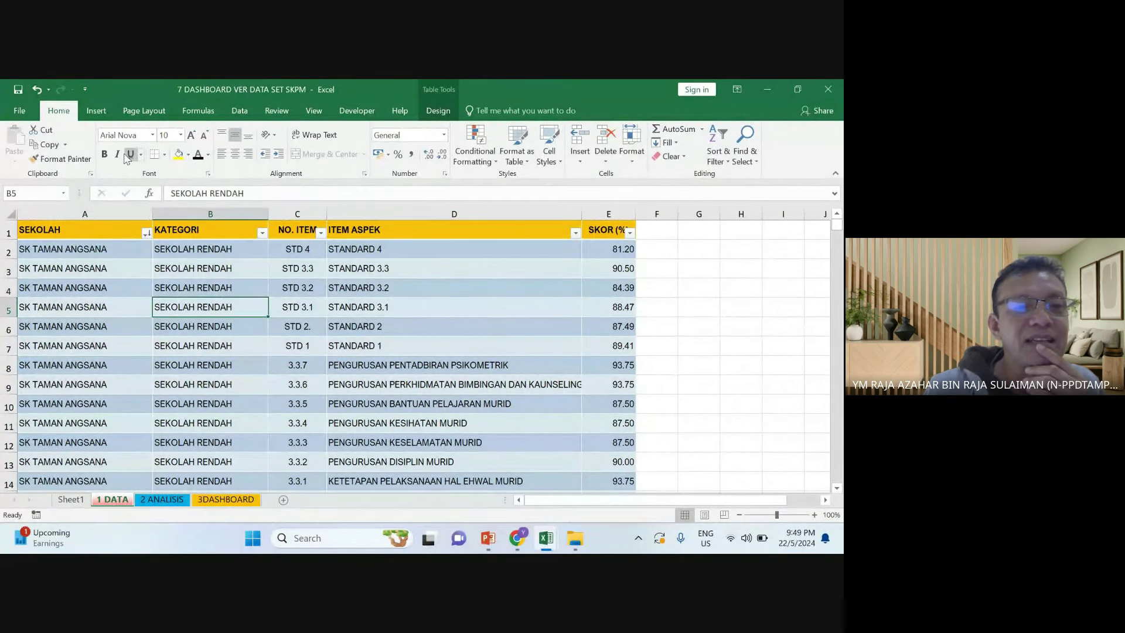
left_click(99, 111)
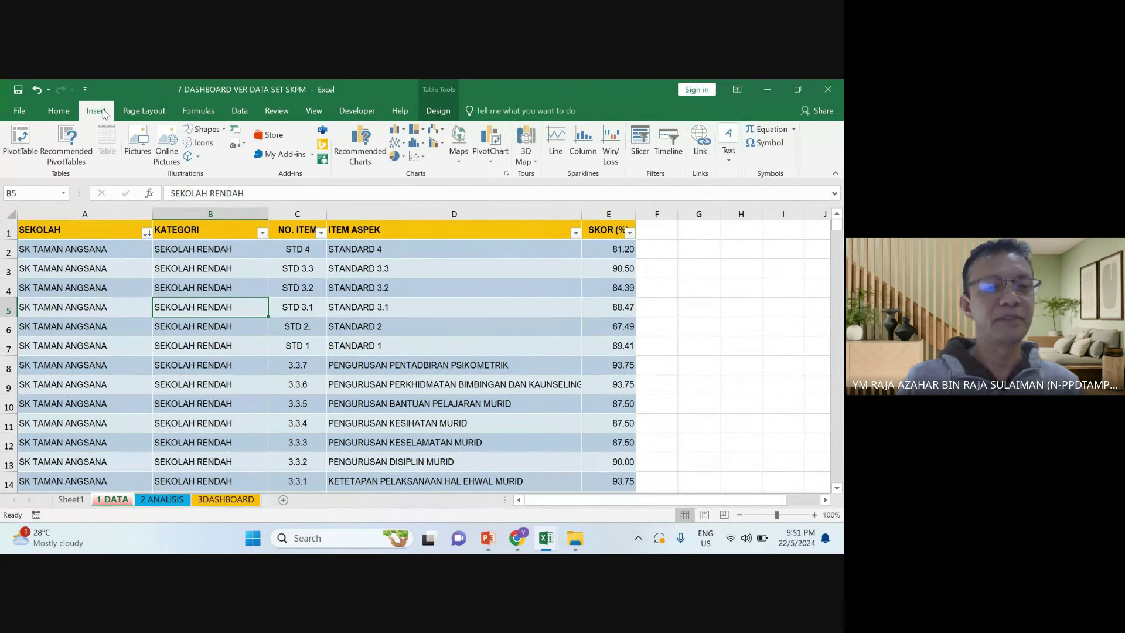
left_click(24, 141)
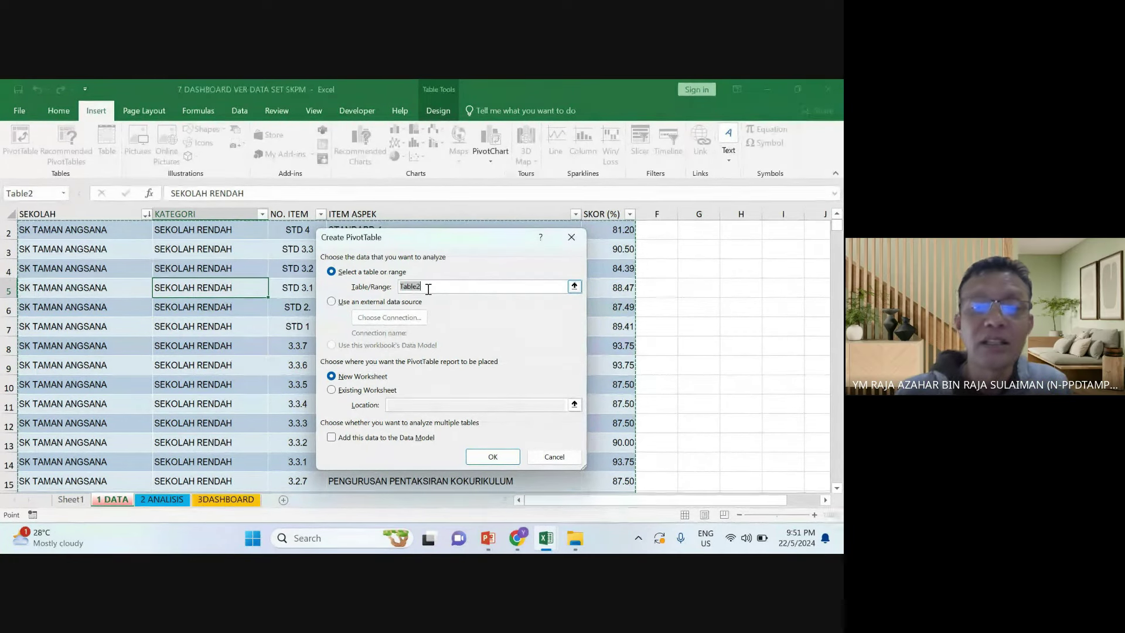
key("BackSpace")
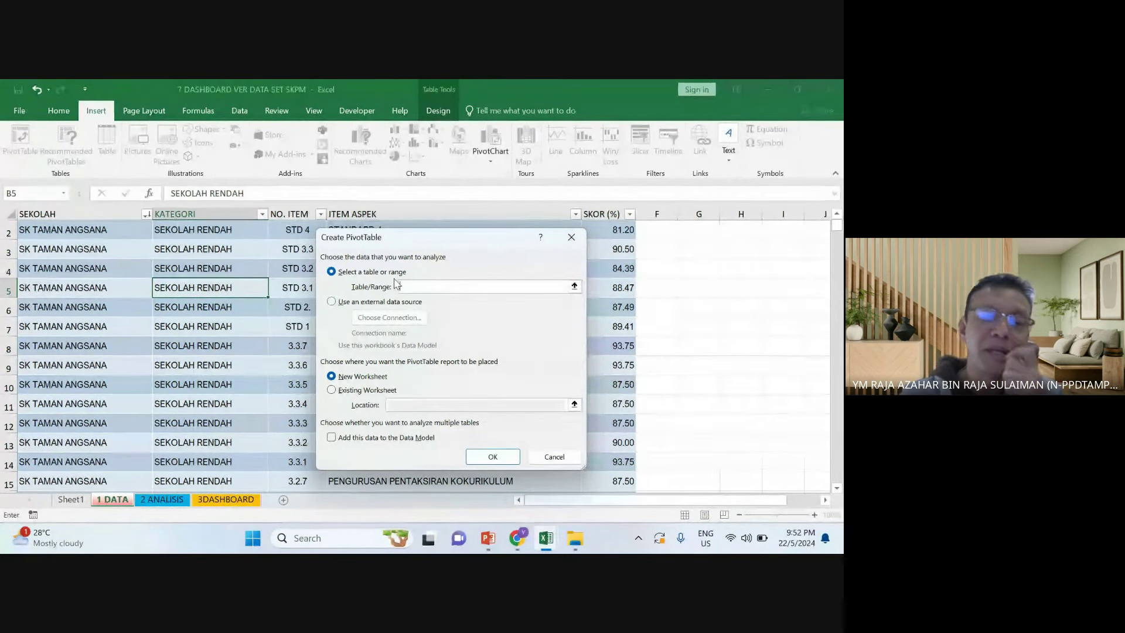
scroll(91, 321, "up", 1)
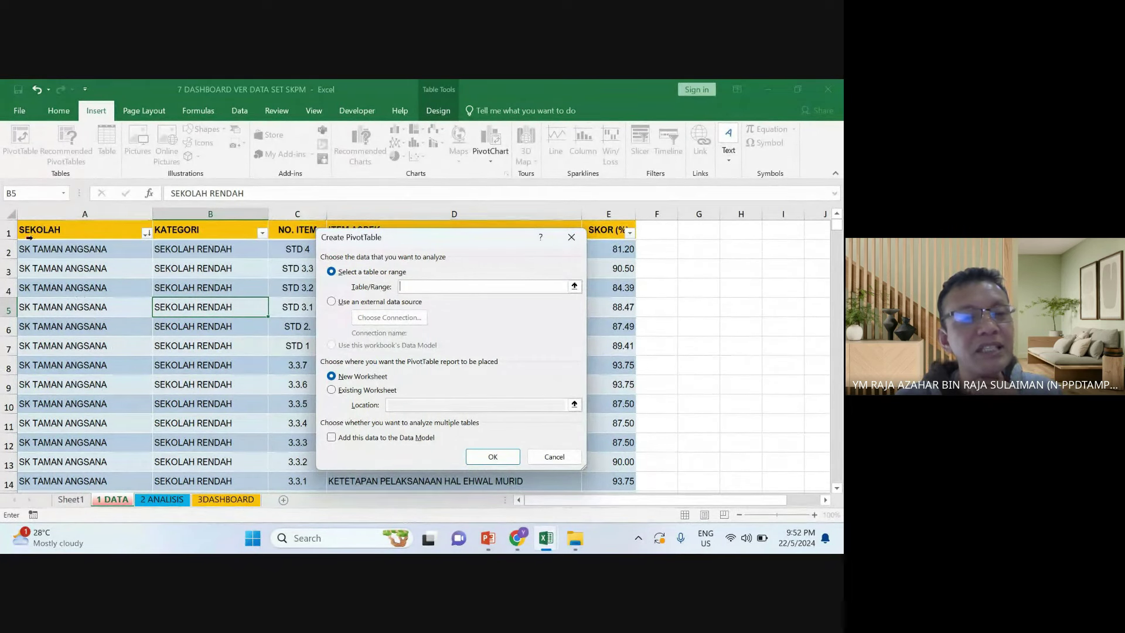
left_click(142, 238)
left_click_drag(142, 239, 594, 395)
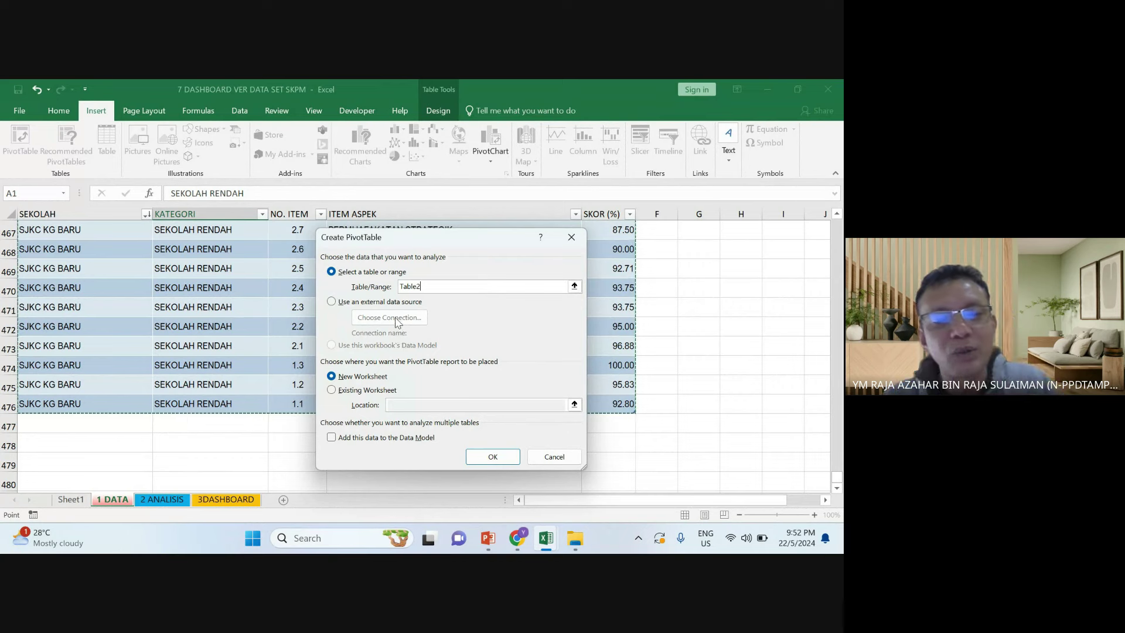
left_click(492, 457)
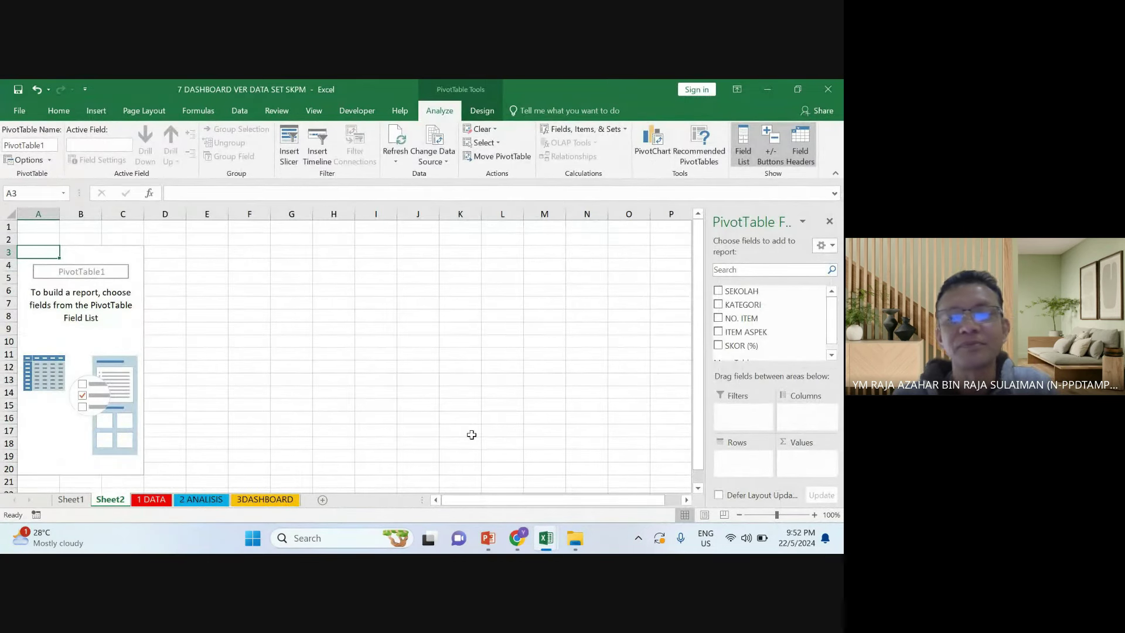
left_click_drag(706, 320, 645, 323)
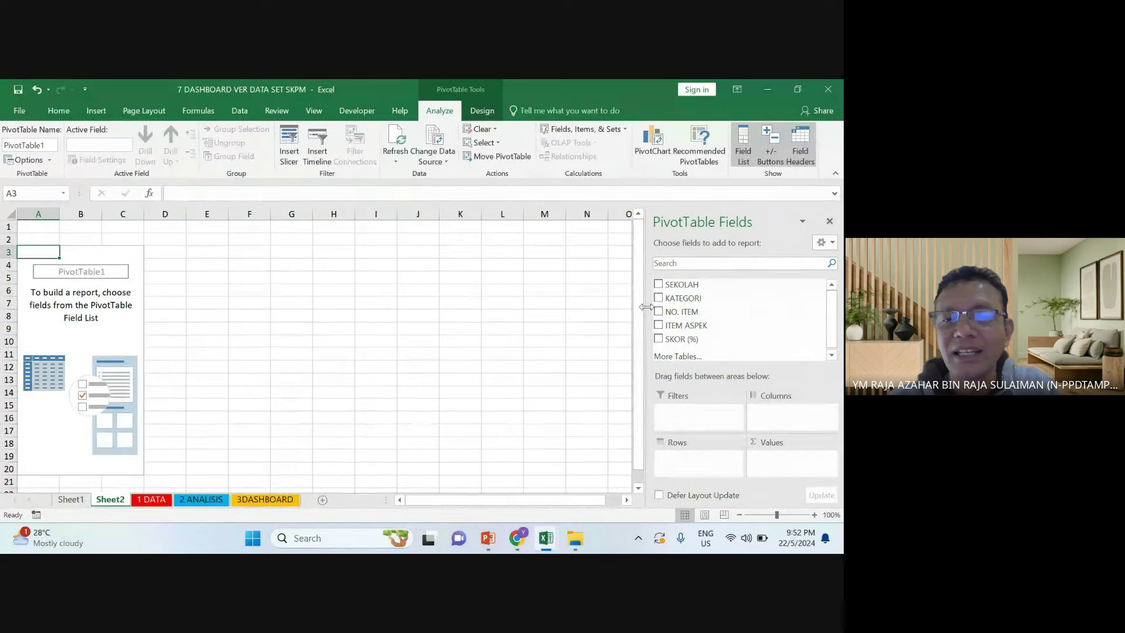
left_click_drag(649, 305, 610, 303)
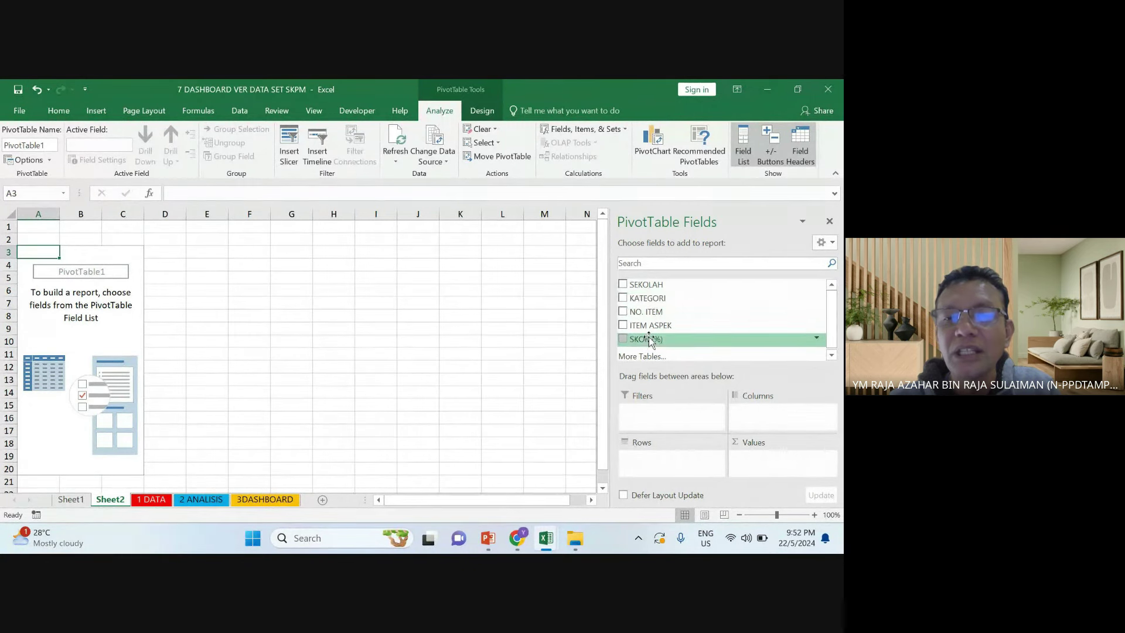
Look through the dashboard, the existing PivotTable on Sheet1 and the 1 DATA records, returning to the empty PivotTable on Sheet2
left_click(197, 502)
left_click(237, 501)
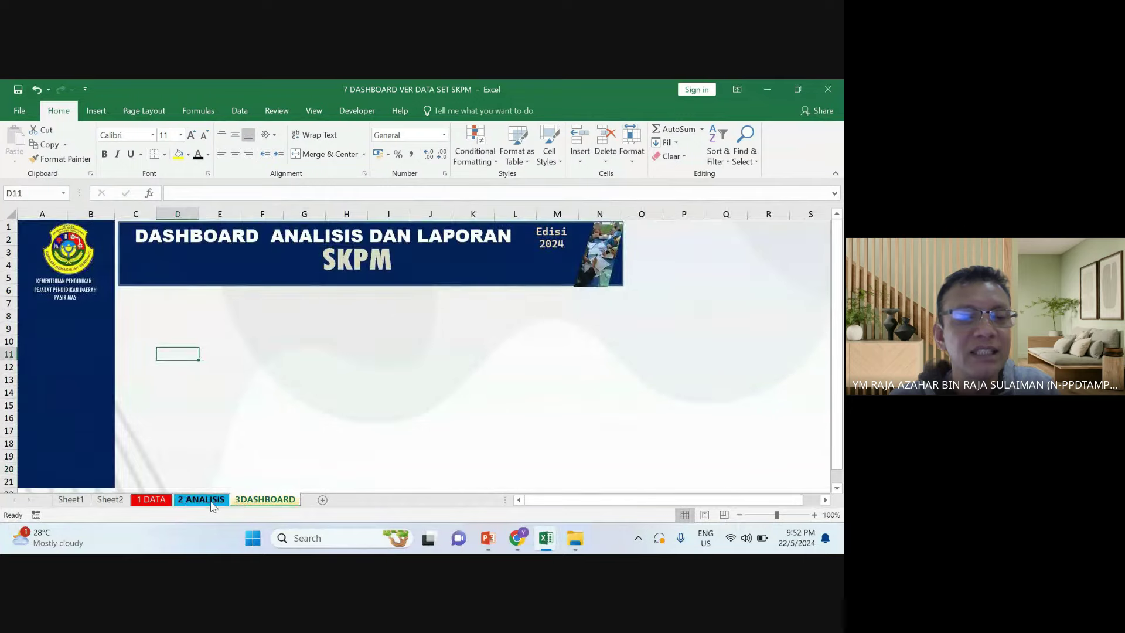
left_click(110, 499)
left_click(71, 499)
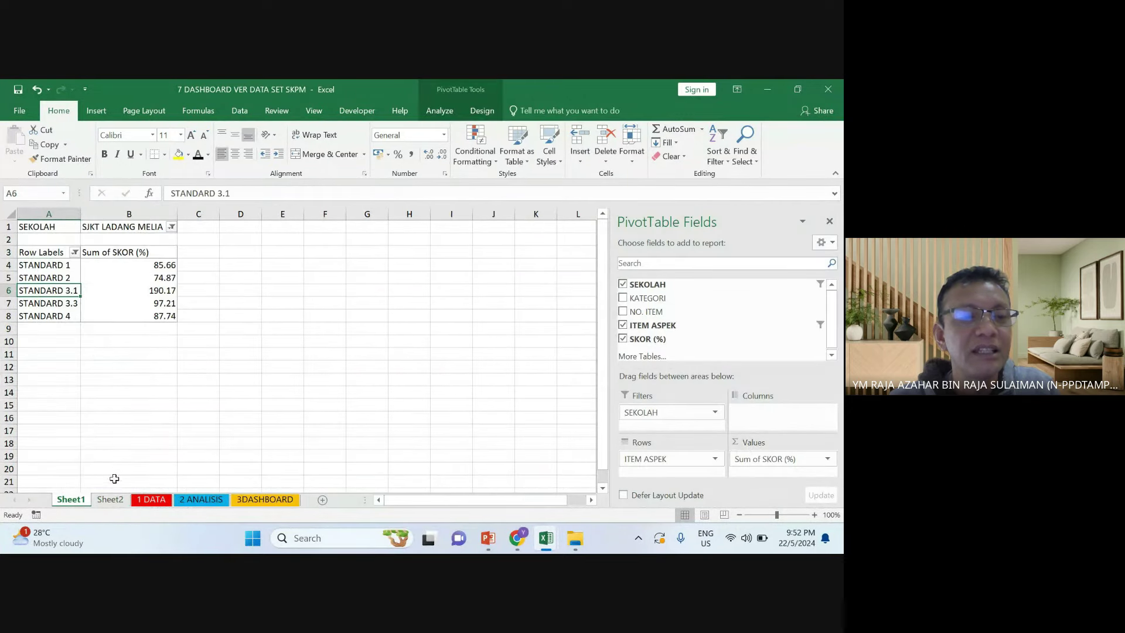
left_click(110, 499)
left_click(151, 499)
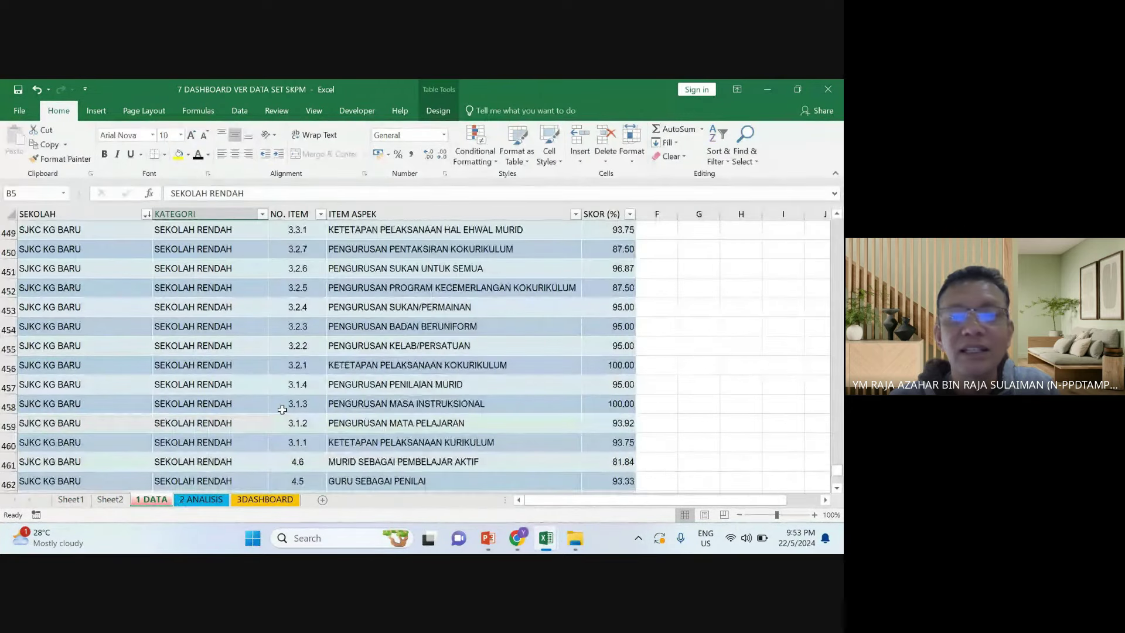
scroll(282, 410, "up", 20)
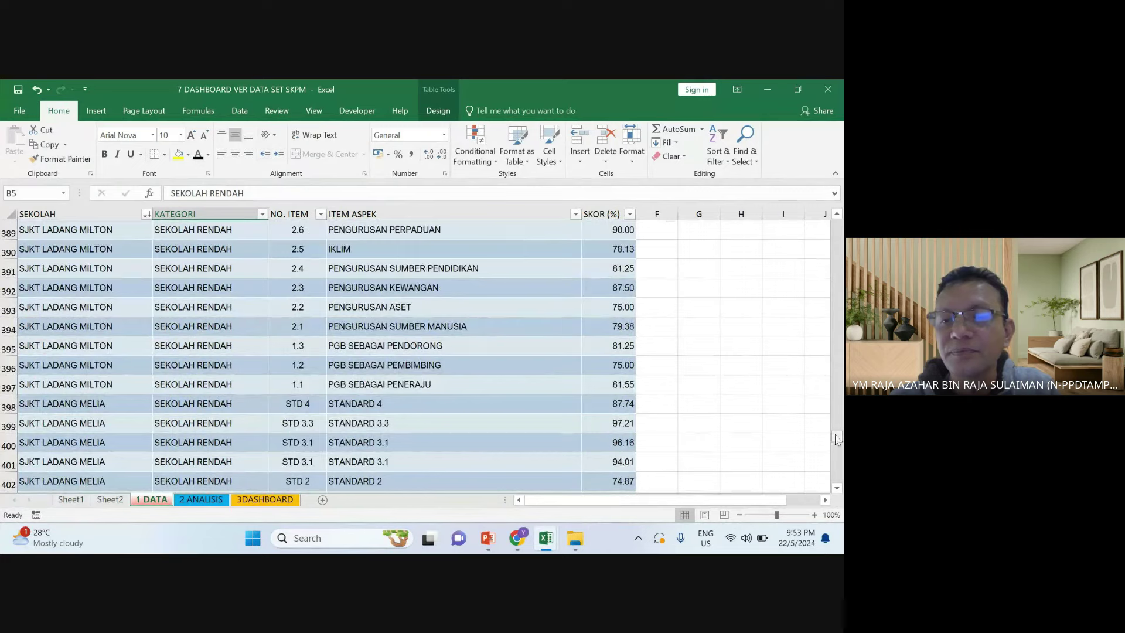
left_click_drag(836, 439, 837, 225)
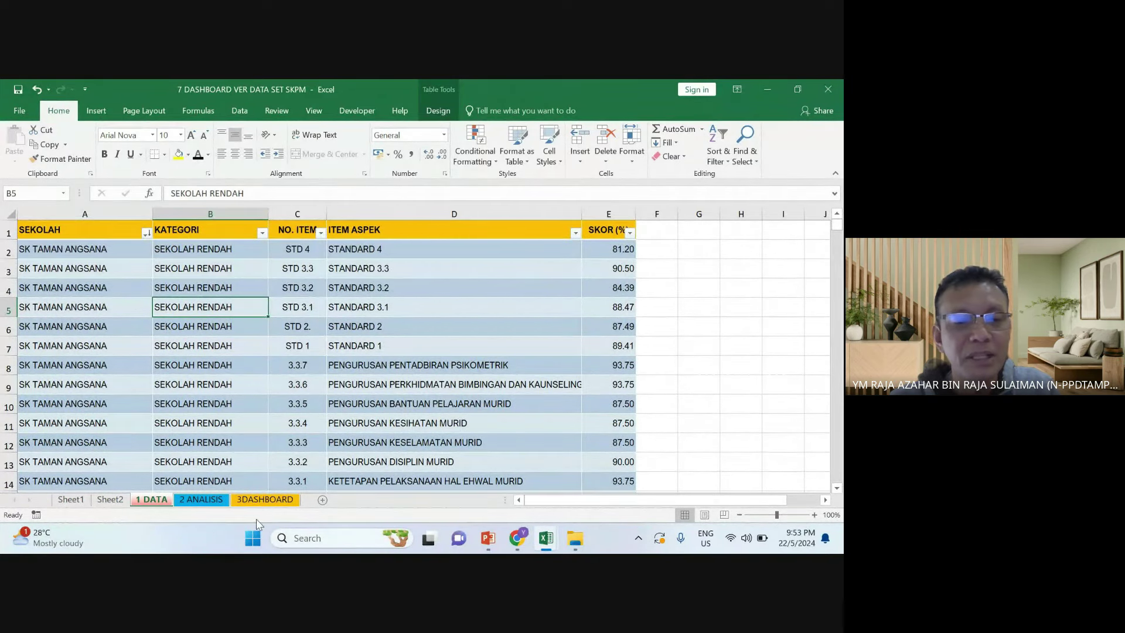
left_click(201, 499)
left_click(151, 499)
left_click(109, 499)
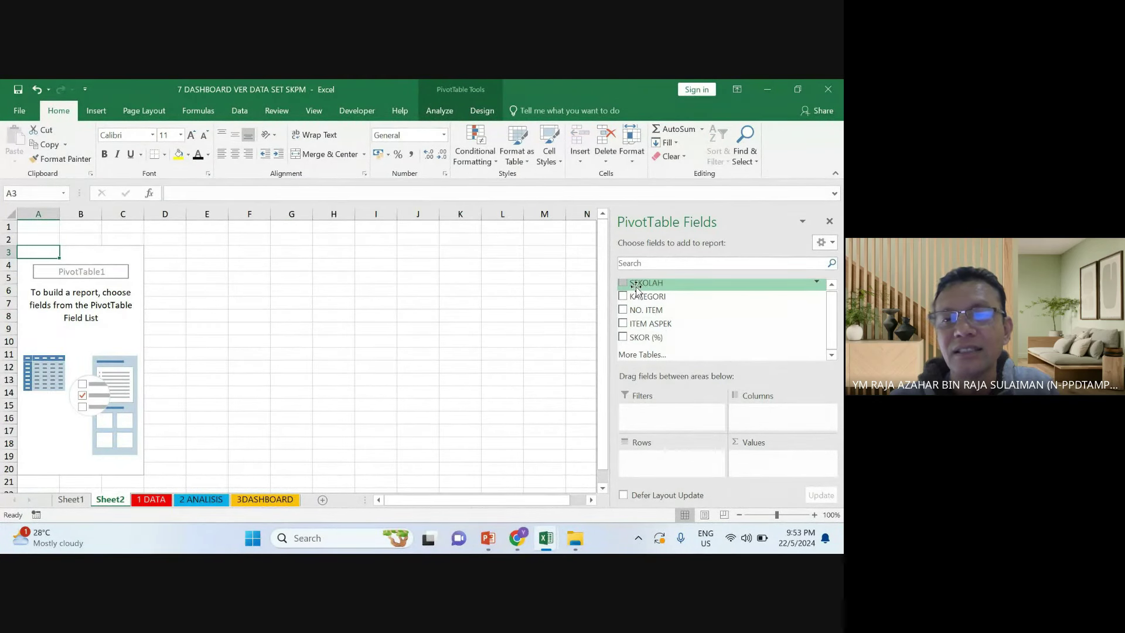
Try the side-by-side, 2 by 2 and 1 by 4 layouts of the PivotTable field list, ending on the stacked layout
scroll(637, 310, "down", 1)
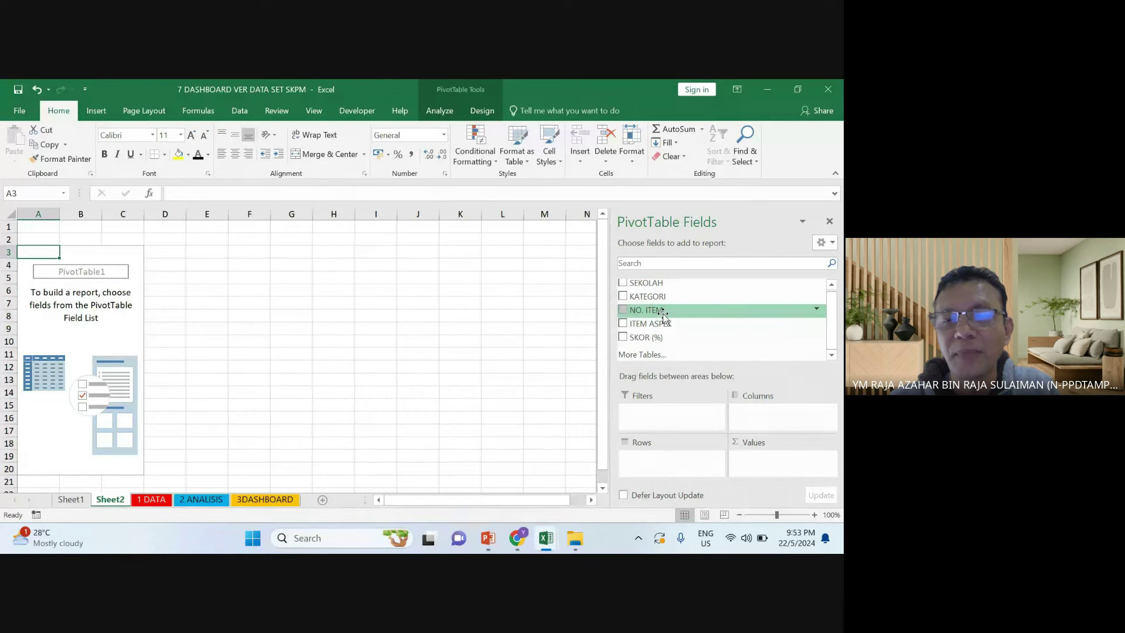
left_click(833, 244)
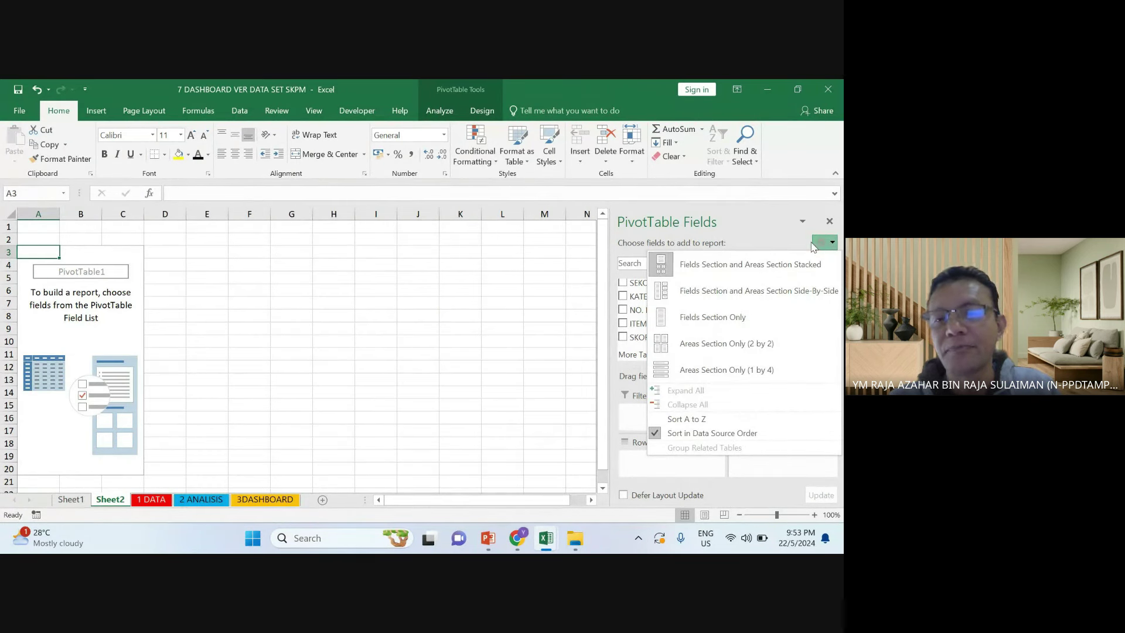
left_click(506, 308)
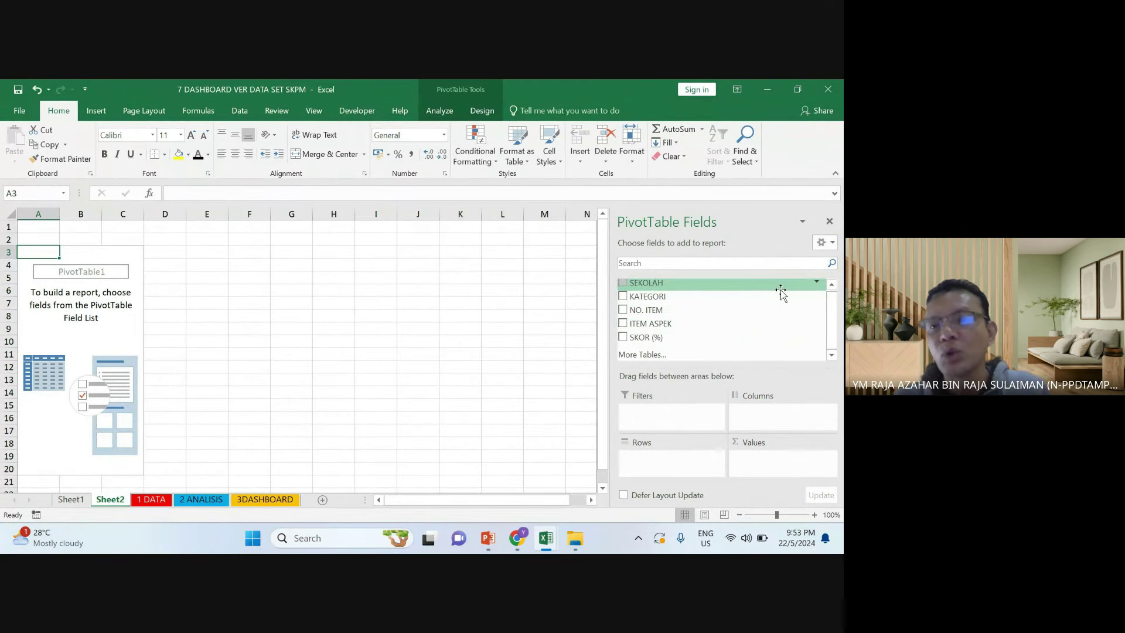
left_click(825, 242)
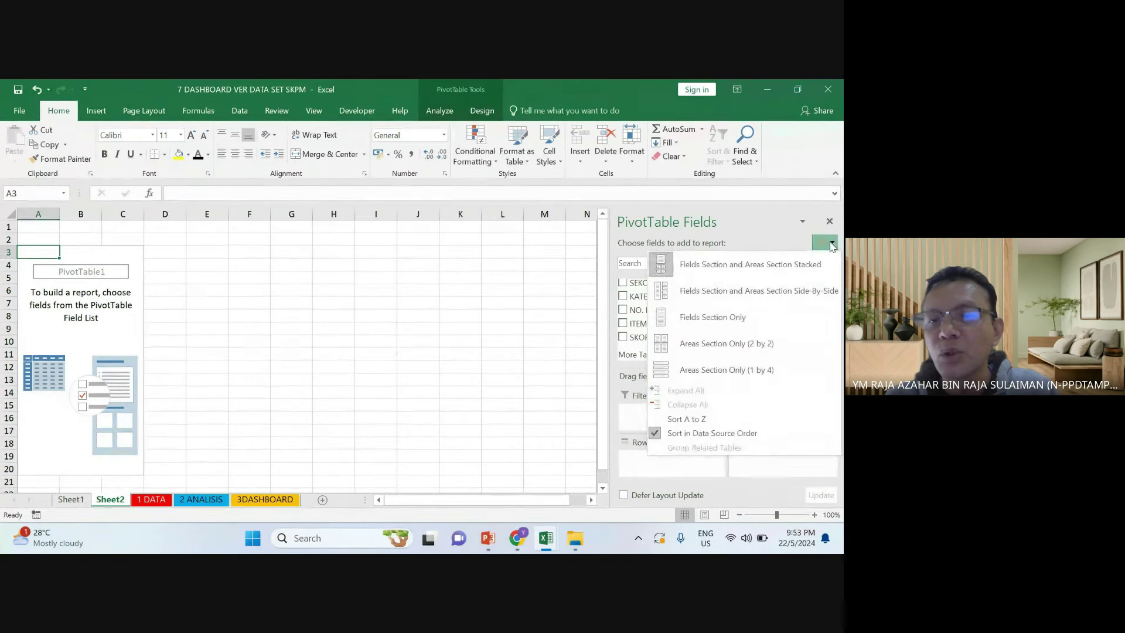
left_click(703, 293)
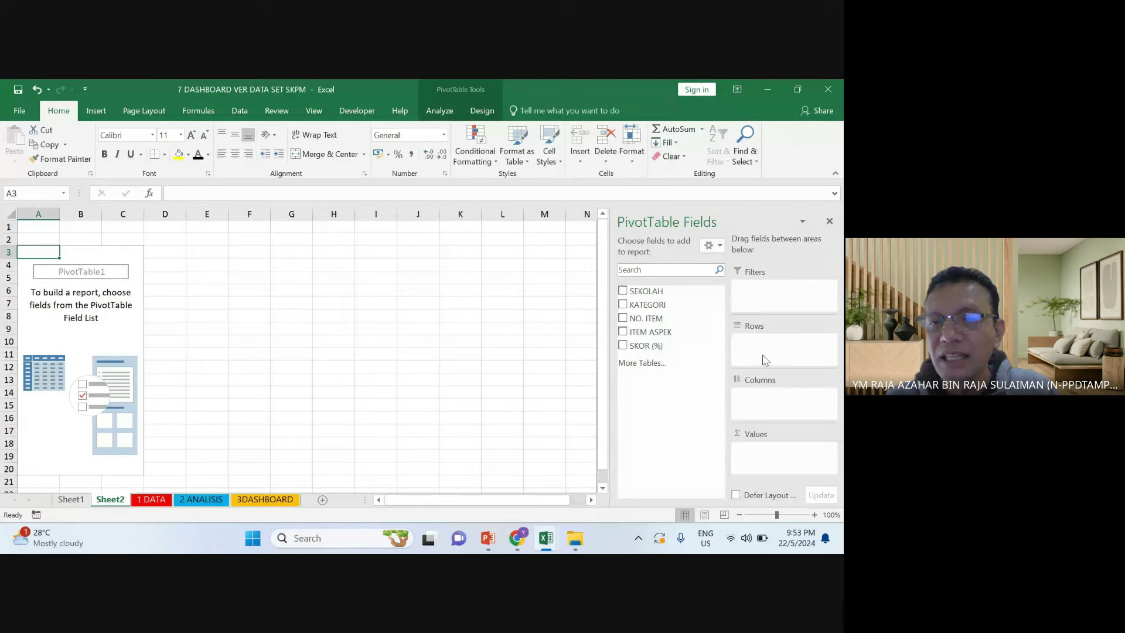
left_click(712, 245)
left_click(700, 344)
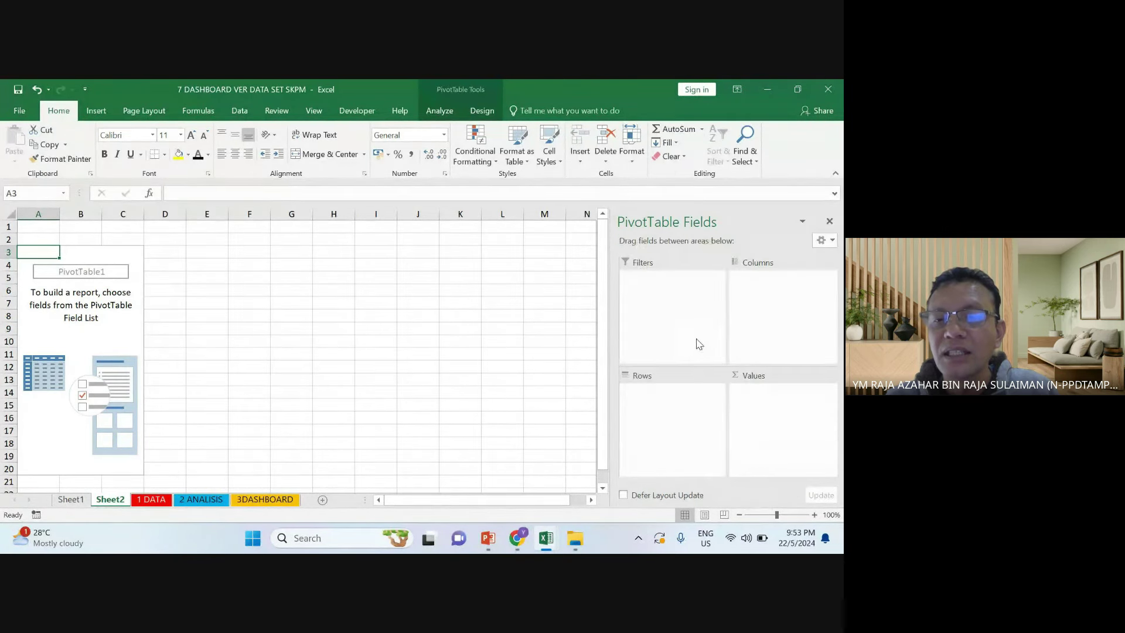
left_click(826, 240)
left_click(742, 367)
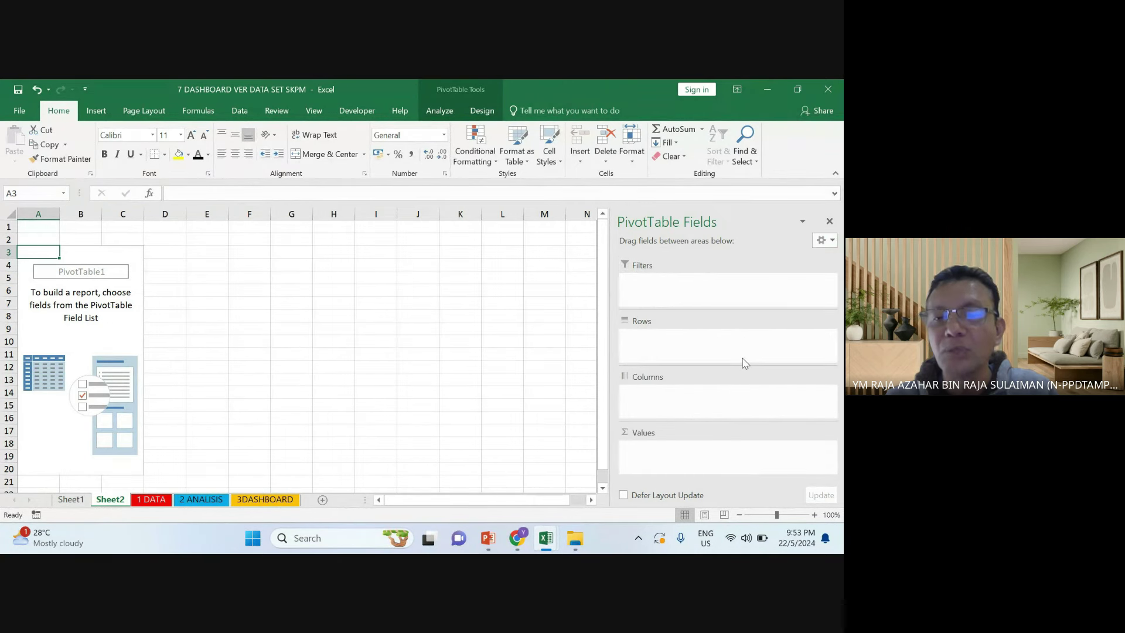
left_click(830, 248)
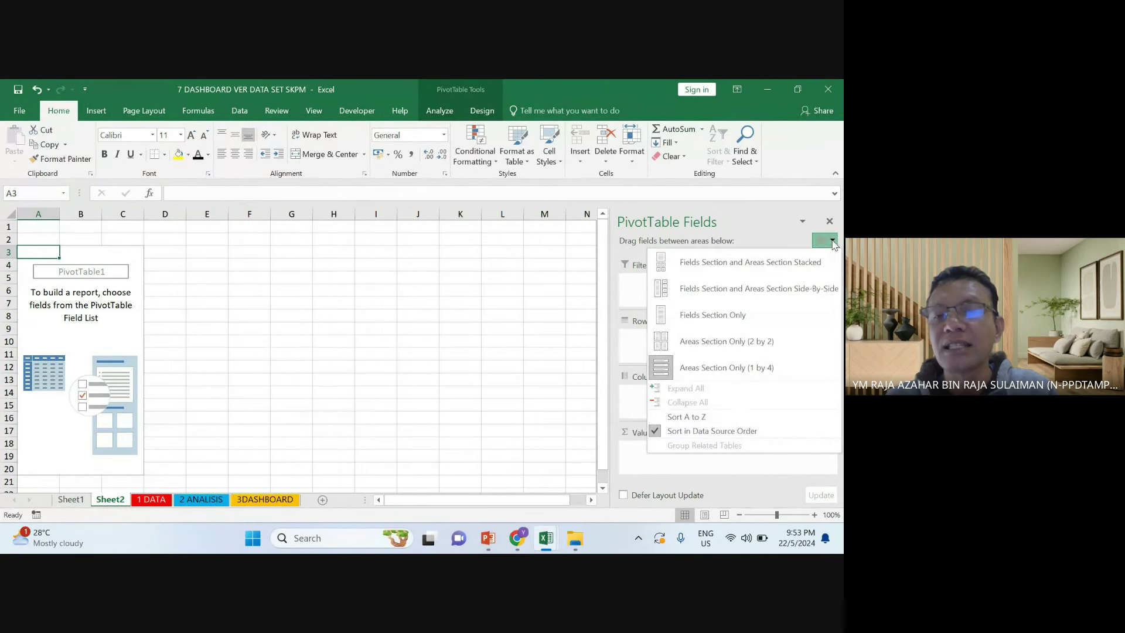
left_click(724, 261)
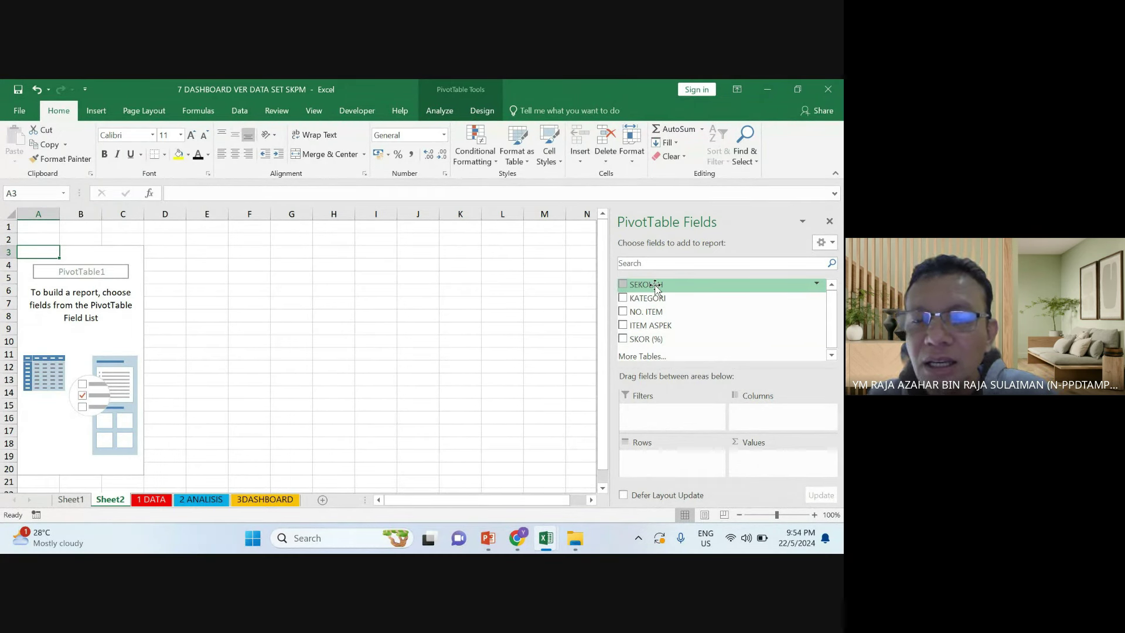
Try the SEKOLAH field as PivotTable rows, columns and values in turn, and remove it from the report
left_click_drag(655, 286, 653, 464)
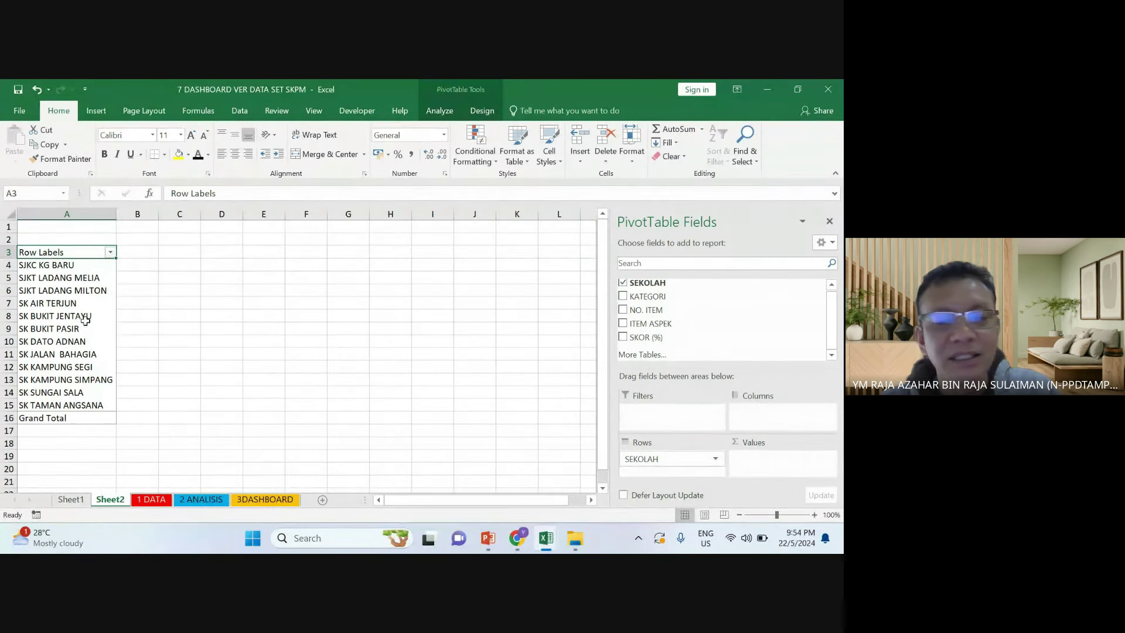
left_click_drag(630, 461, 762, 419)
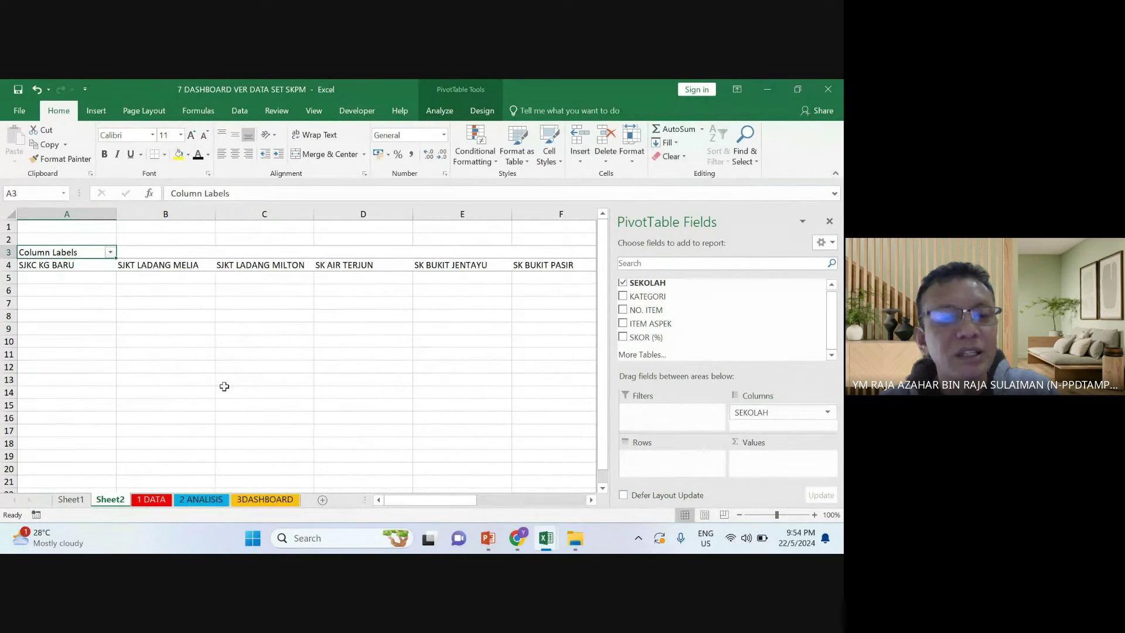
left_click_drag(423, 501, 331, 474)
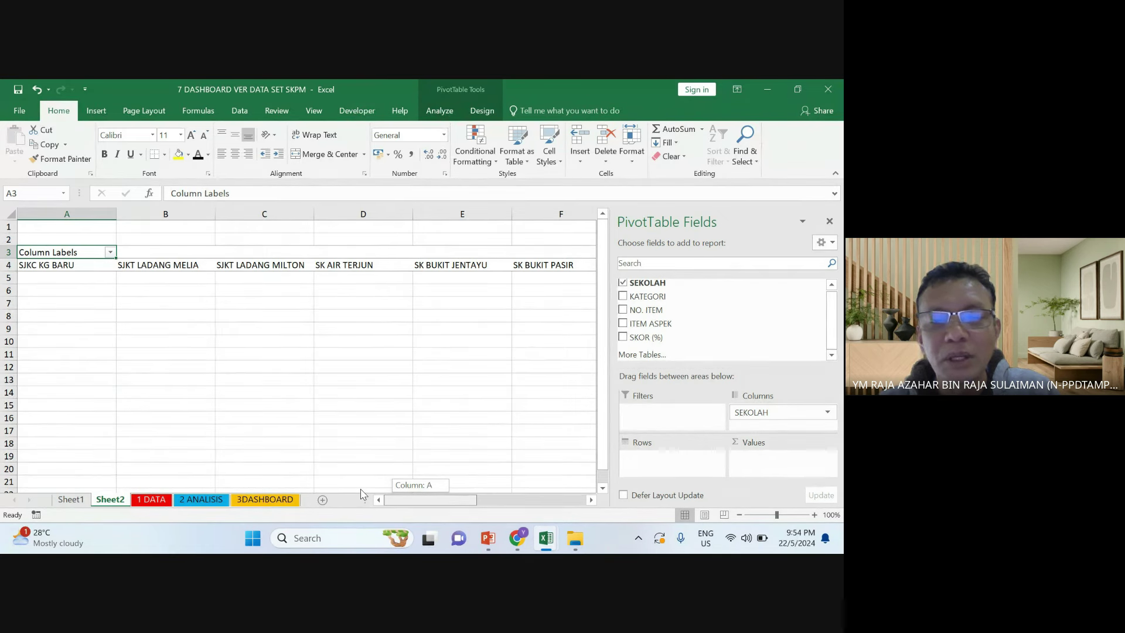
left_click_drag(361, 494, 359, 489)
left_click_drag(746, 412, 761, 458)
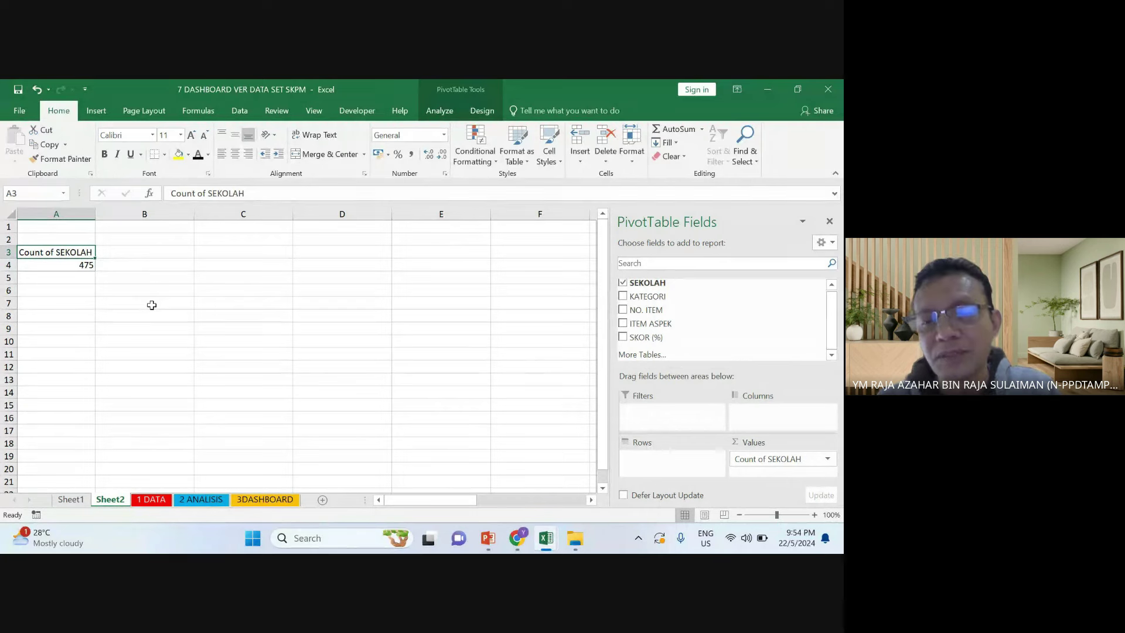
left_click_drag(761, 459, 741, 301)
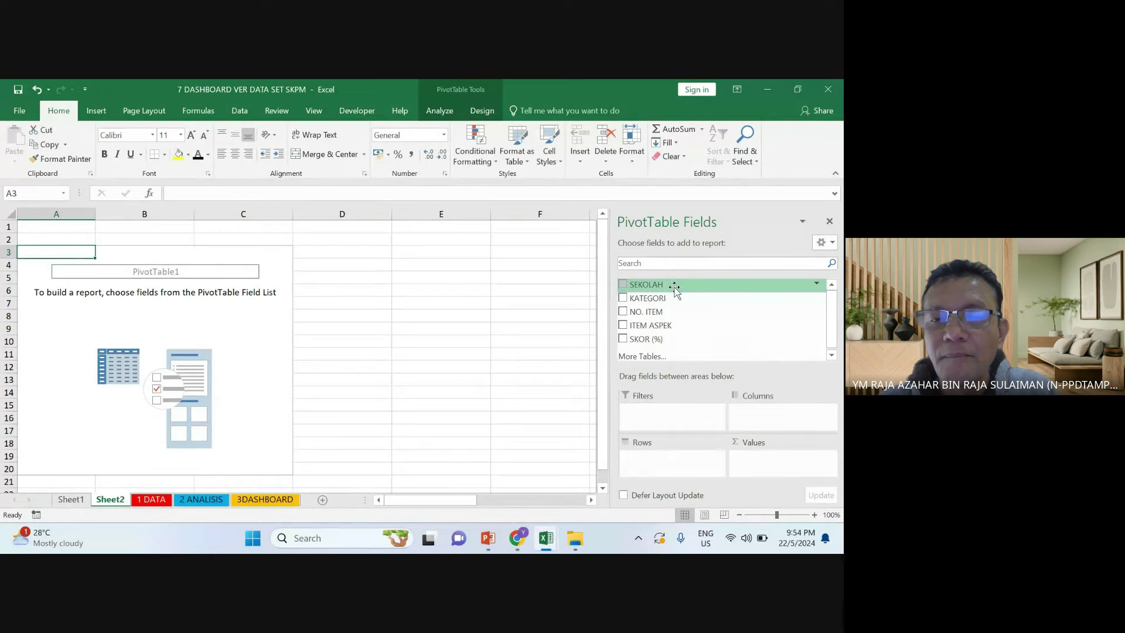
Build the Sheet2 PivotTable with SEKOLAH as the filter, ITEM ASPEK as rows and the sum of SKOR (%) as values
left_click_drag(675, 287, 650, 415)
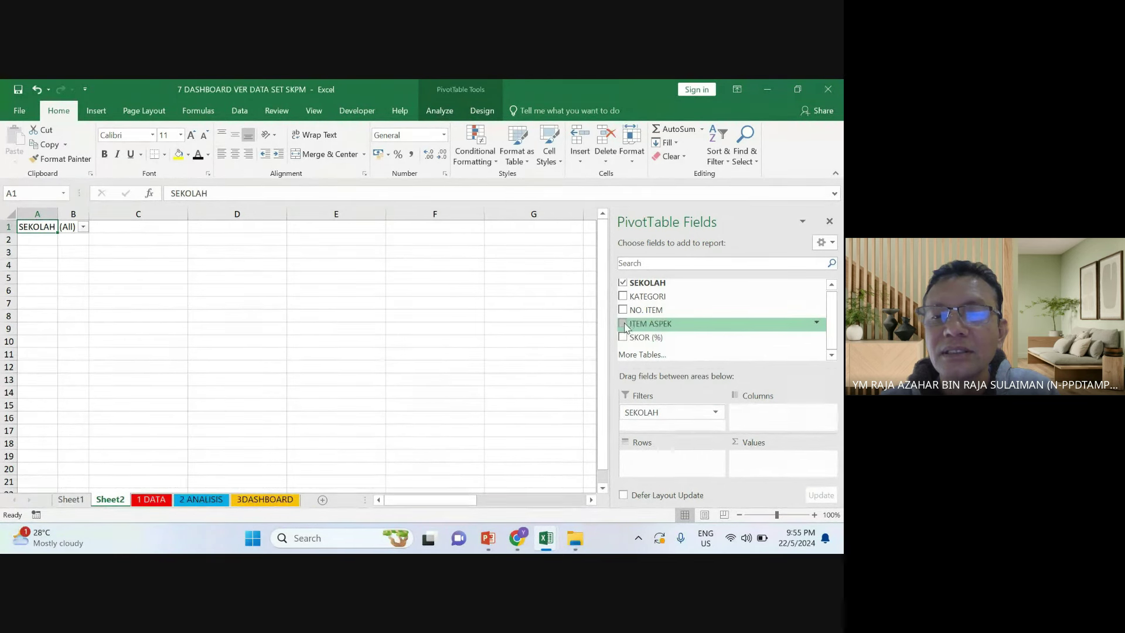
left_click_drag(660, 326, 659, 462)
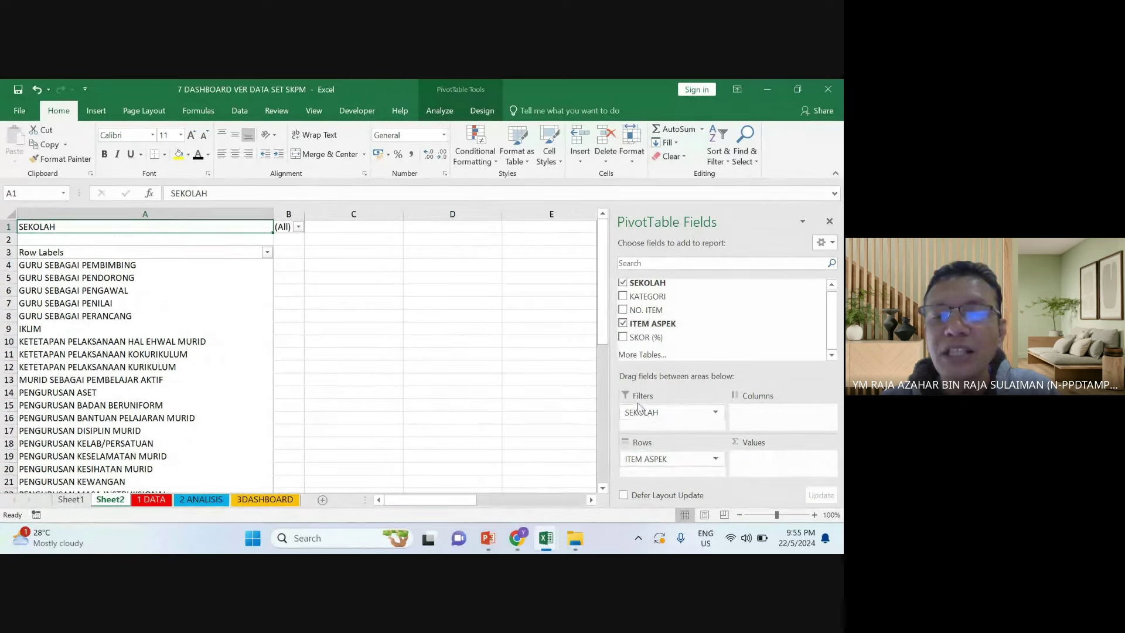
left_click(623, 338)
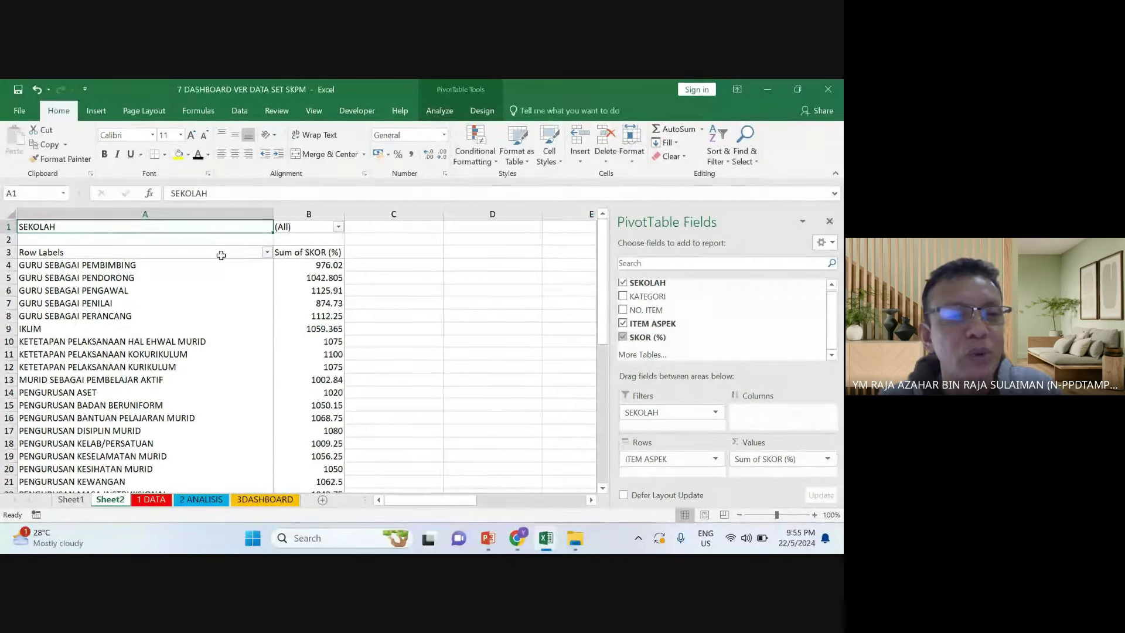
View the list of schools offered by the SEKOLAH report filter
left_click(338, 227)
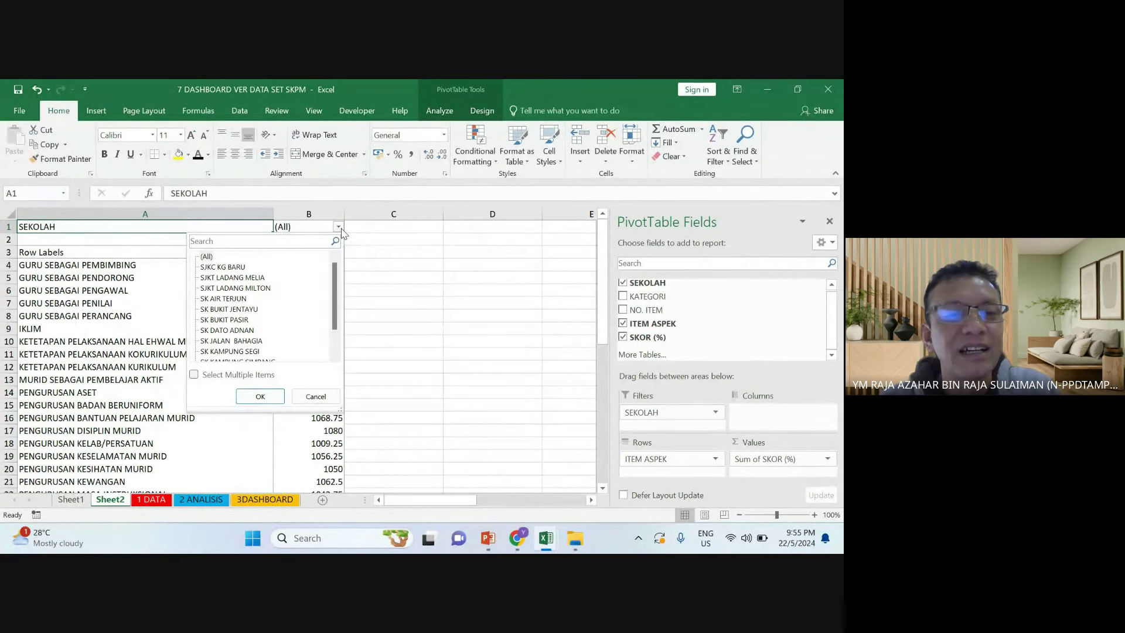
scroll(335, 315, "down", 1)
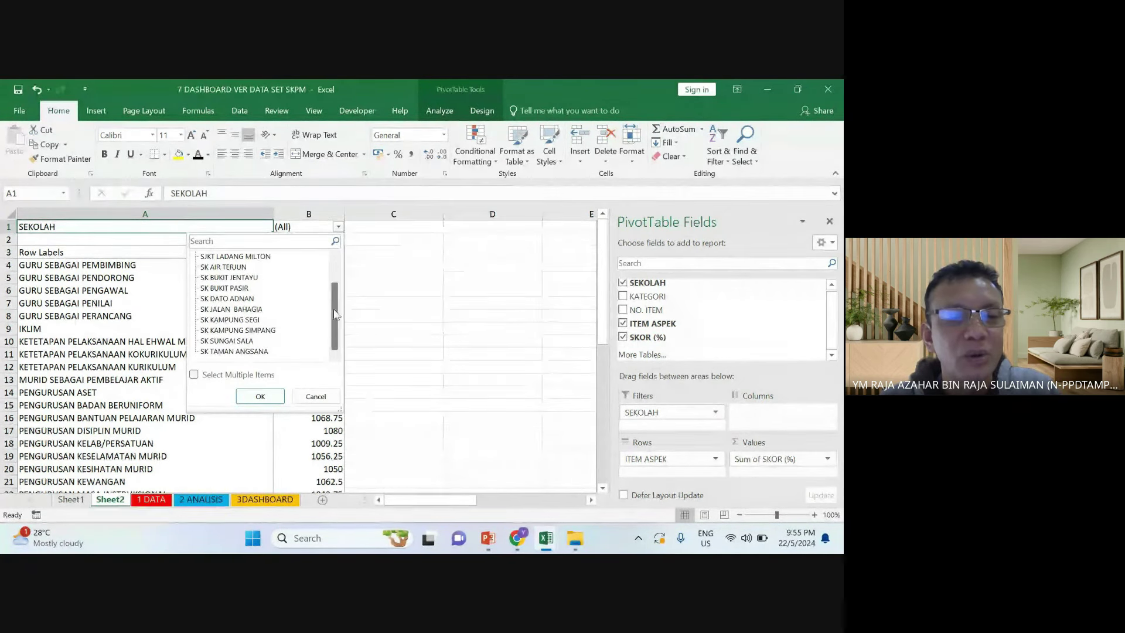
key("Escape")
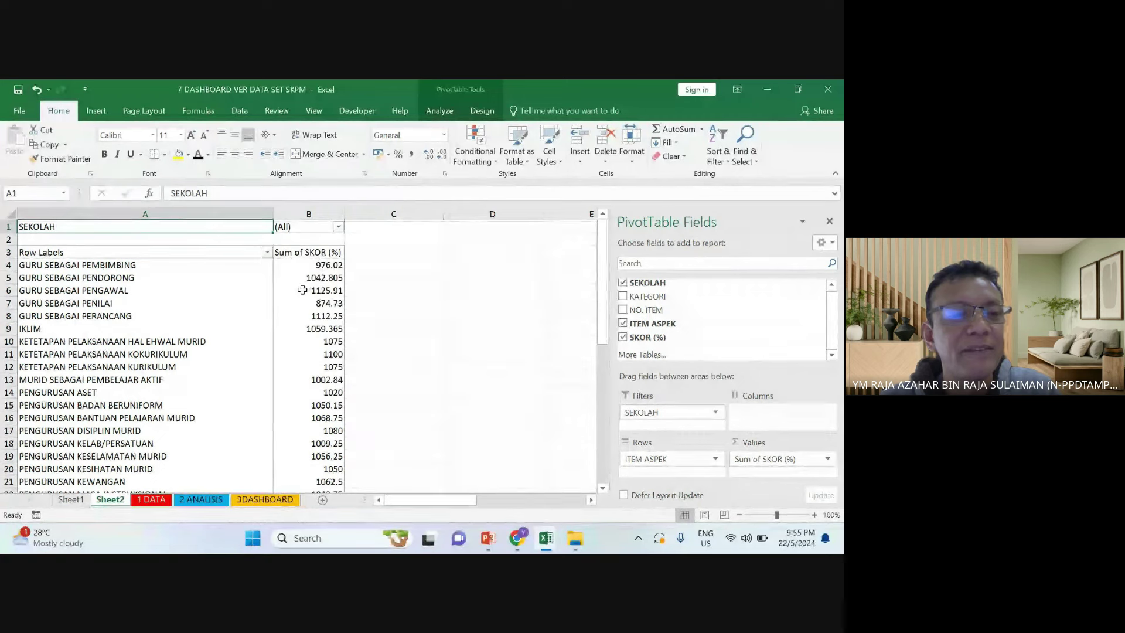
Review the ITEM ASPEK row labels and their summed scores down to the grand total, and view the row label filter options
left_click(231, 291)
left_click(343, 302)
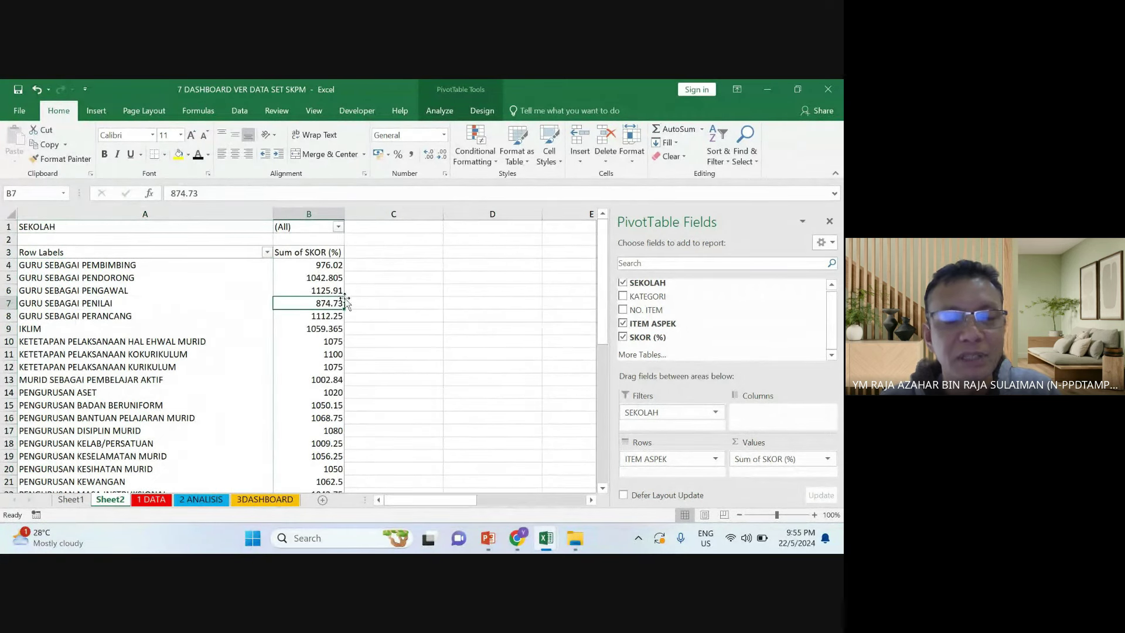
left_click(207, 279)
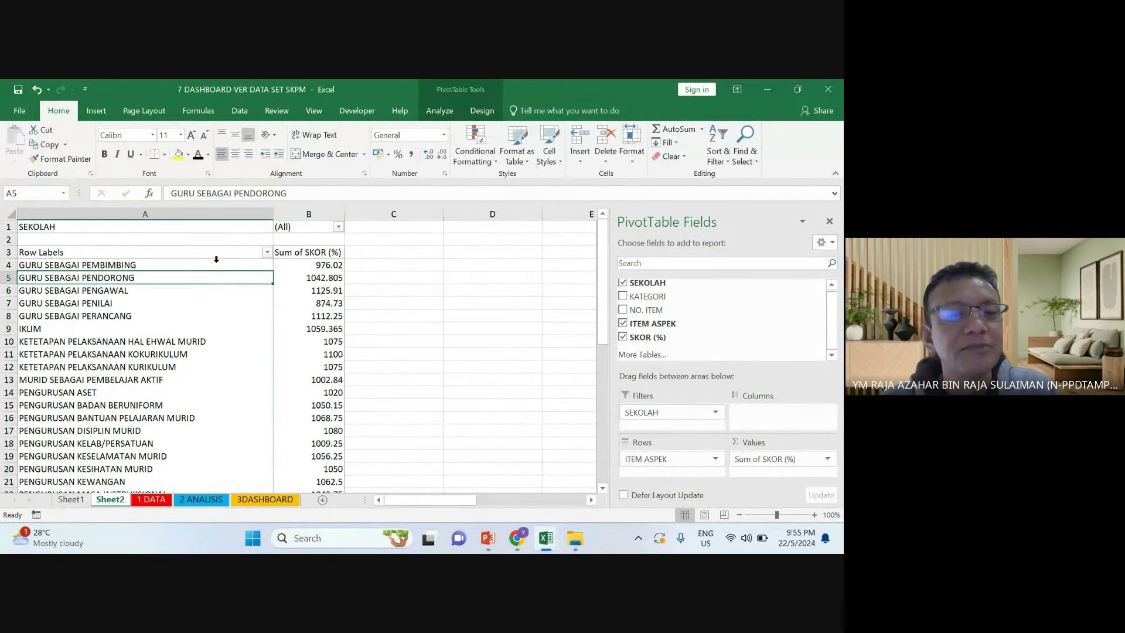
left_click(216, 259)
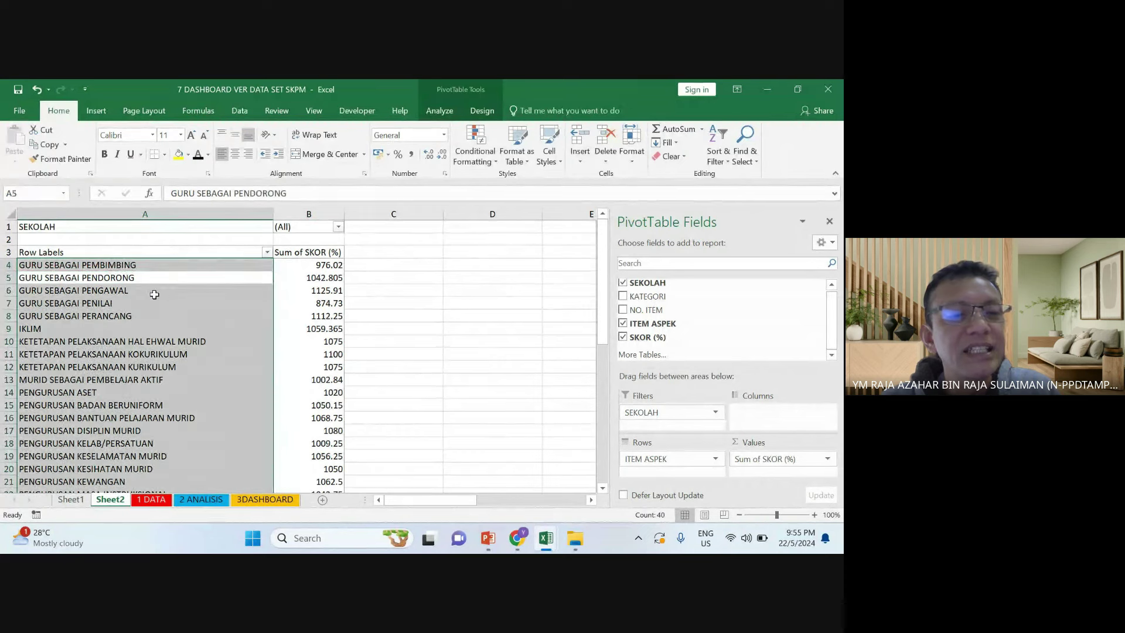
left_click_drag(149, 316, 129, 262)
left_click(128, 259)
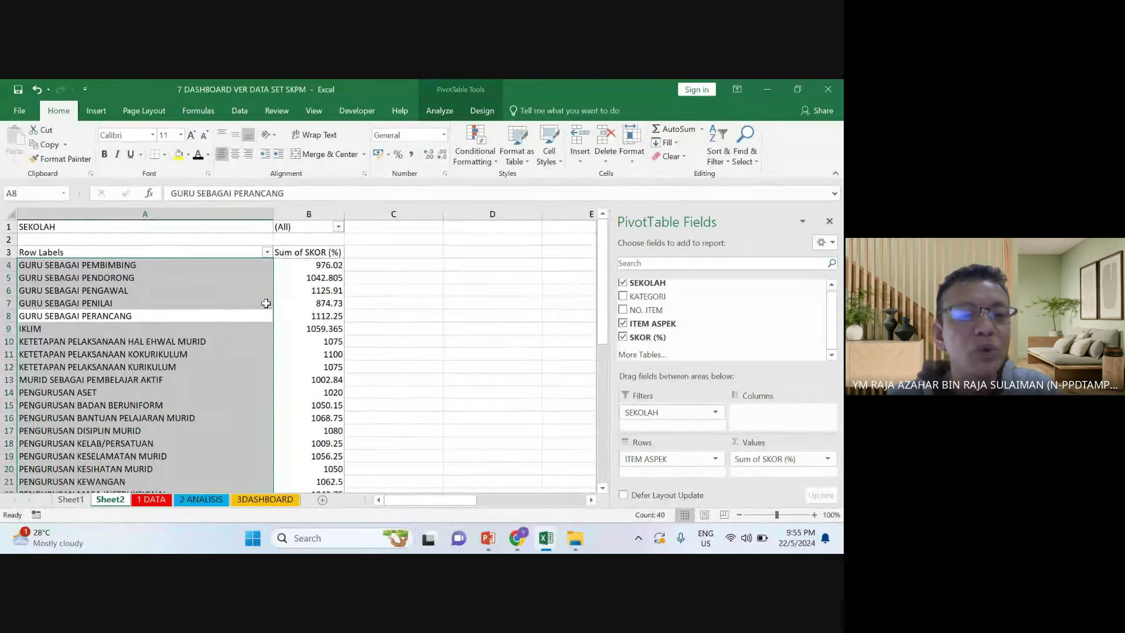
scroll(261, 311, "down", 10)
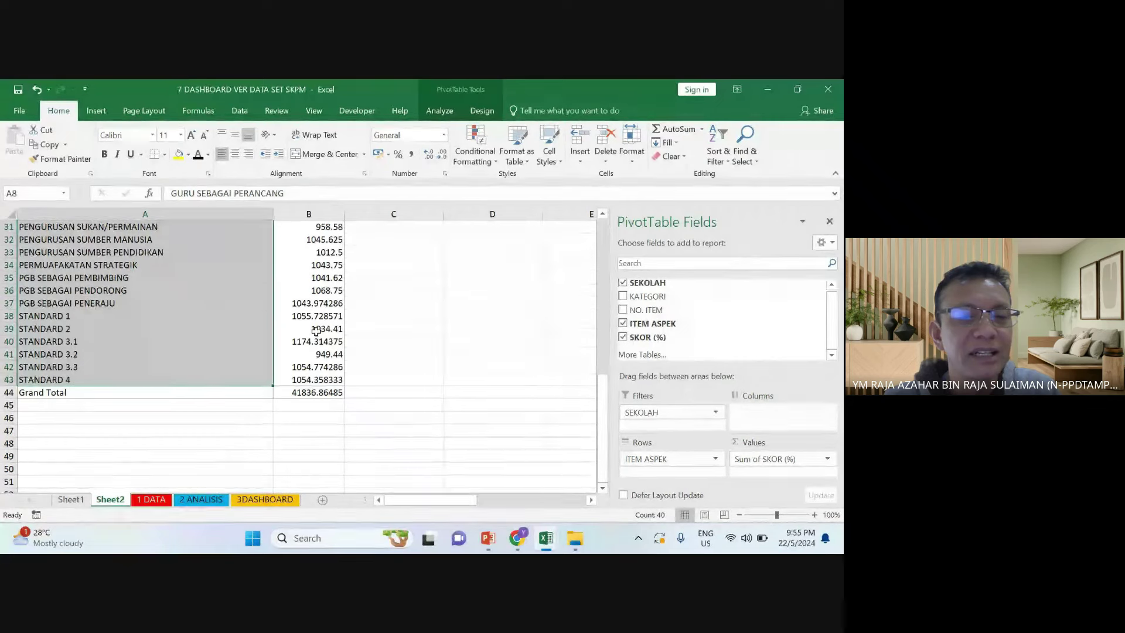
scroll(181, 339, "up", 10)
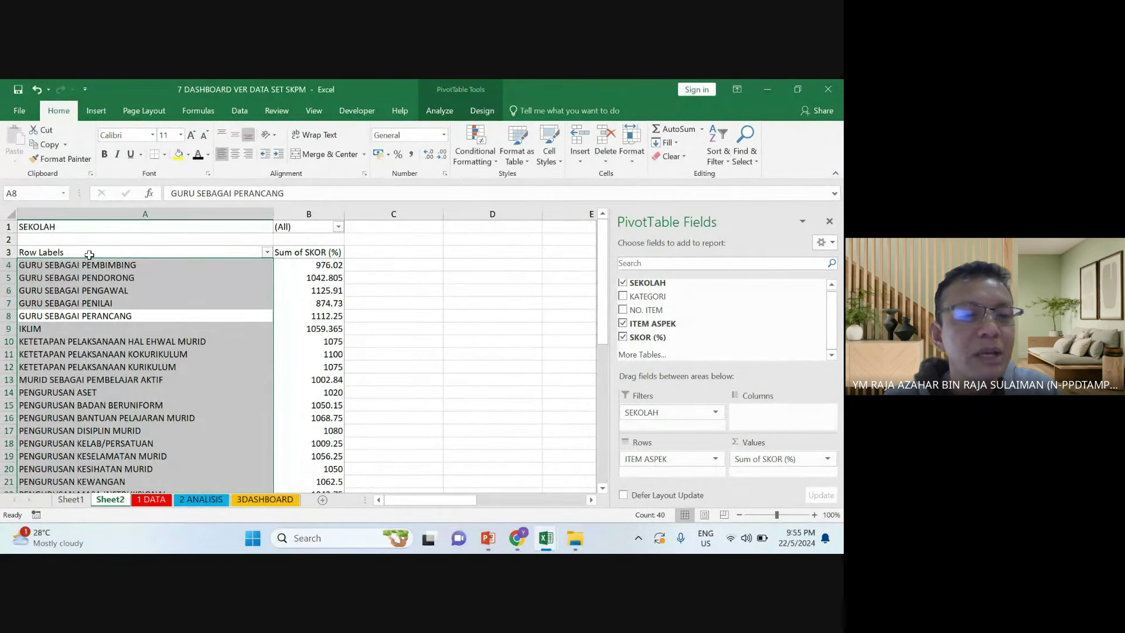
left_click(267, 253)
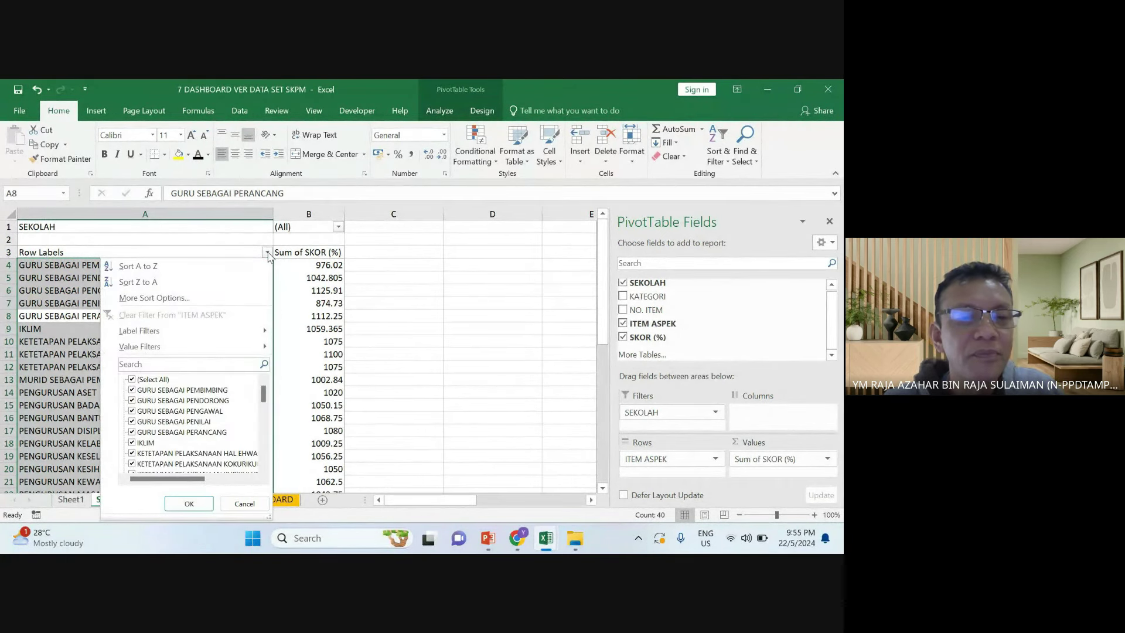
left_click(397, 282)
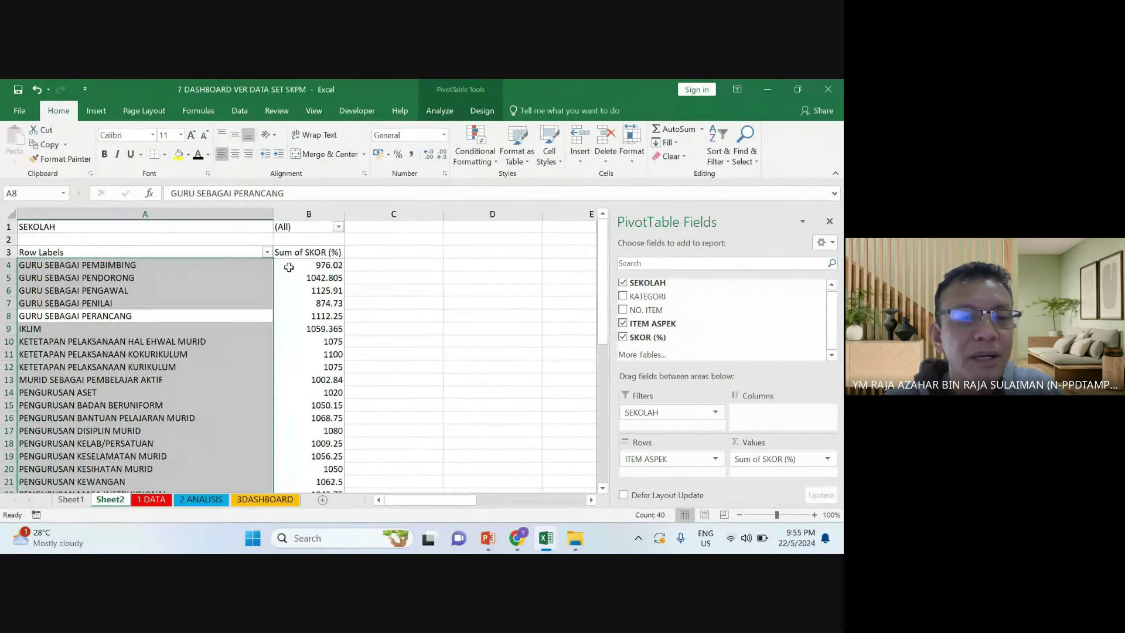
Examine the STANDARD 1 to STANDARD 4 rows and the PGB rows near the end of the PivotTable
left_click(116, 274)
key("Return")
key("Return")
key("Return")
key("Return")
scroll(117, 328, "down", 9)
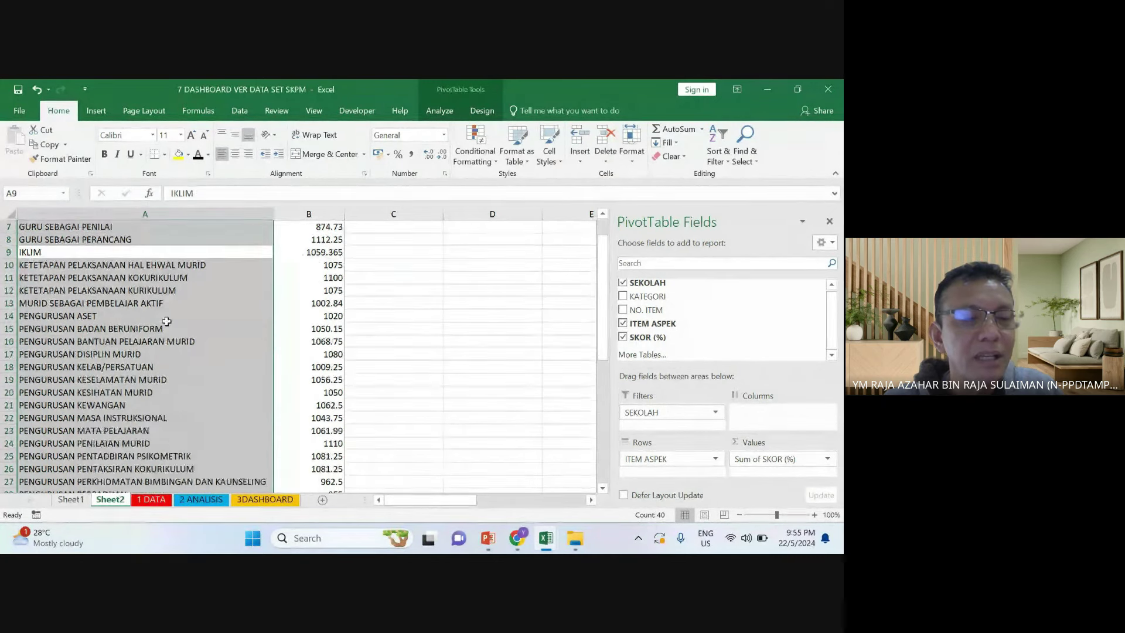
scroll(122, 375, "down", 1)
left_click_drag(75, 278, 138, 339)
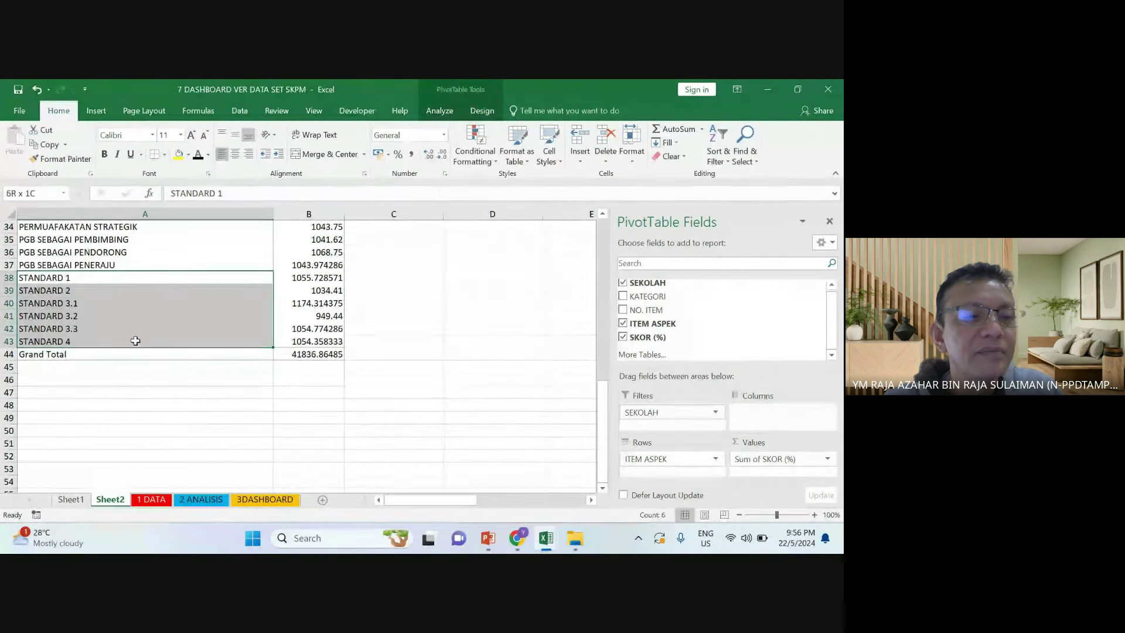
left_click_drag(100, 252, 335, 244)
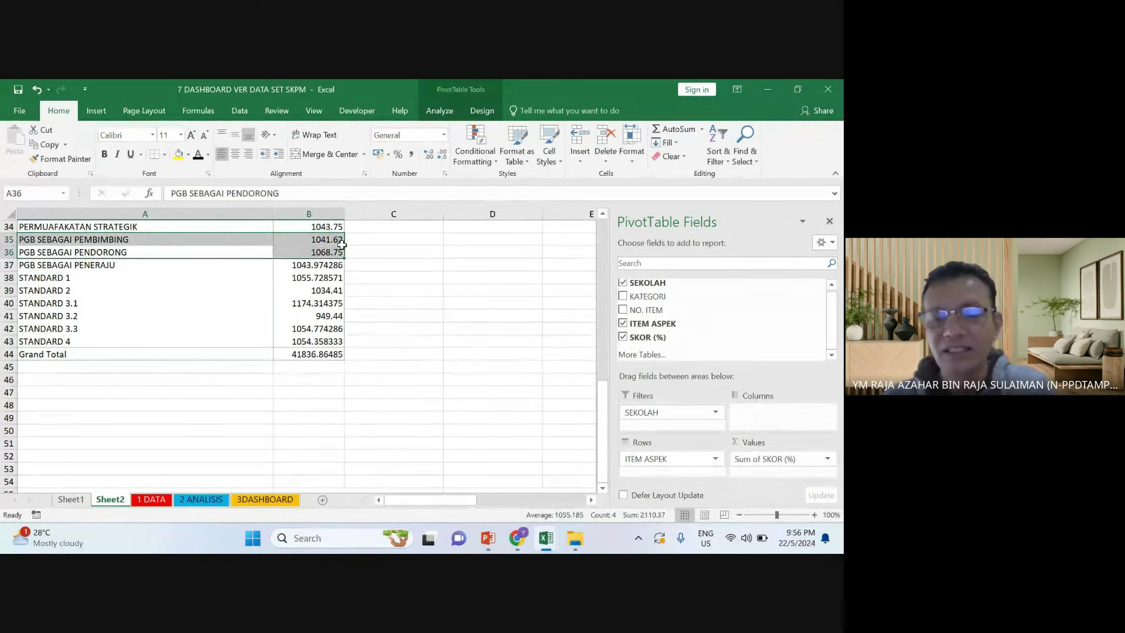
left_click(406, 269)
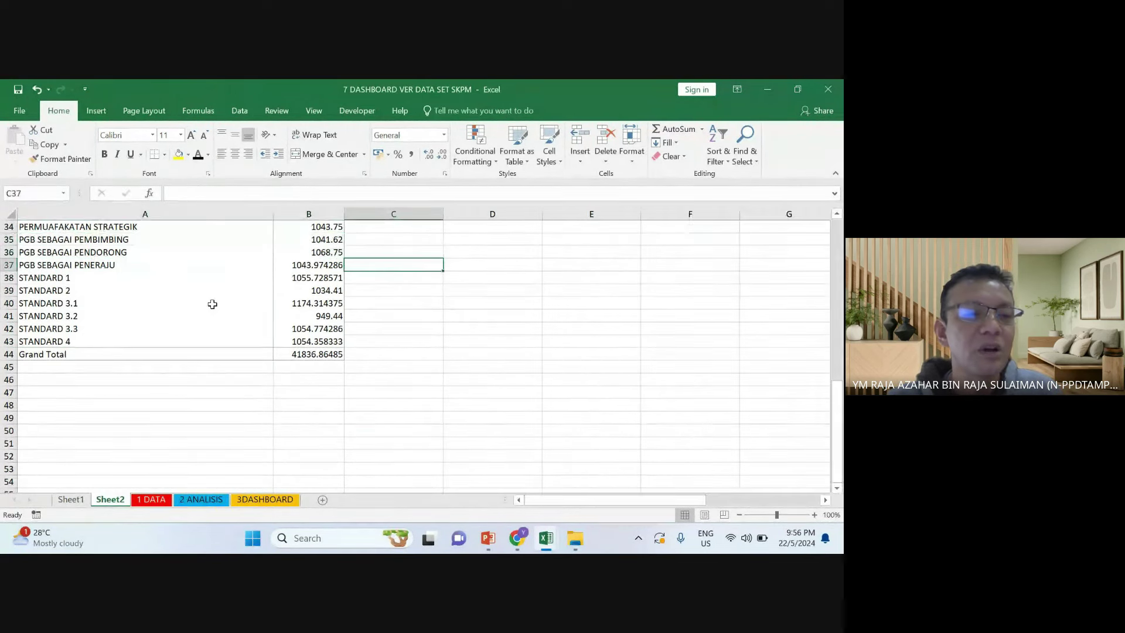
scroll(176, 325, "up", 4)
scroll(140, 322, "down", 4)
scroll(140, 321, "up", 11)
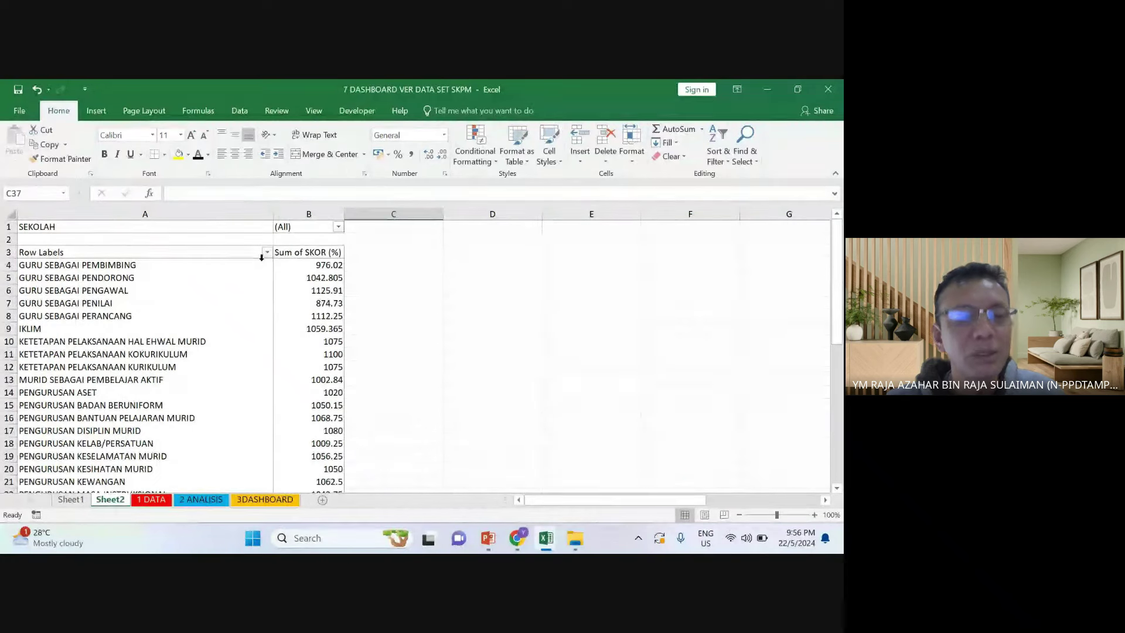
left_click(354, 269)
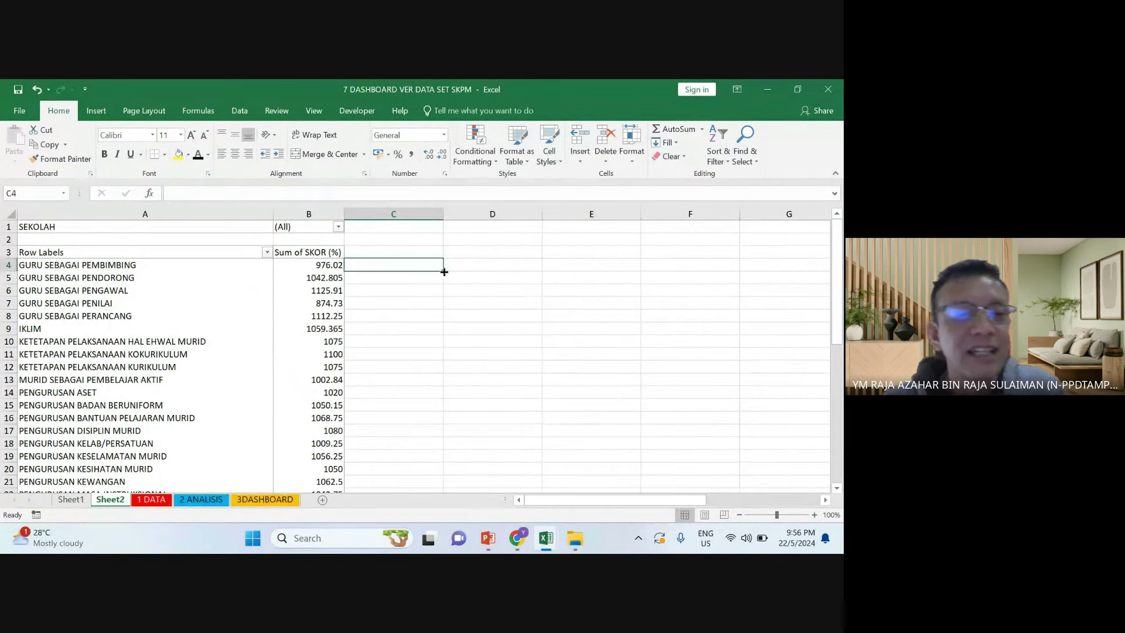
Filter the PivotTable's row labels to only STANDARD 1, STANDARD 2, STANDARD 3.1, STANDARD 3.2, STANDARD 3.3 and STANDARD 4
left_click(267, 253)
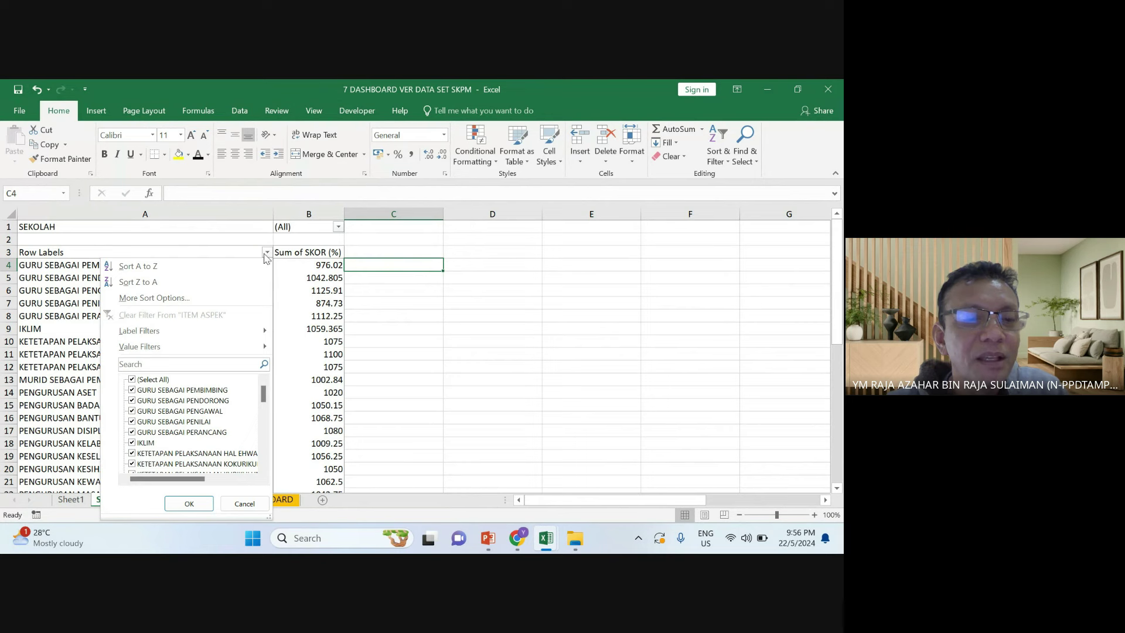
left_click(132, 380)
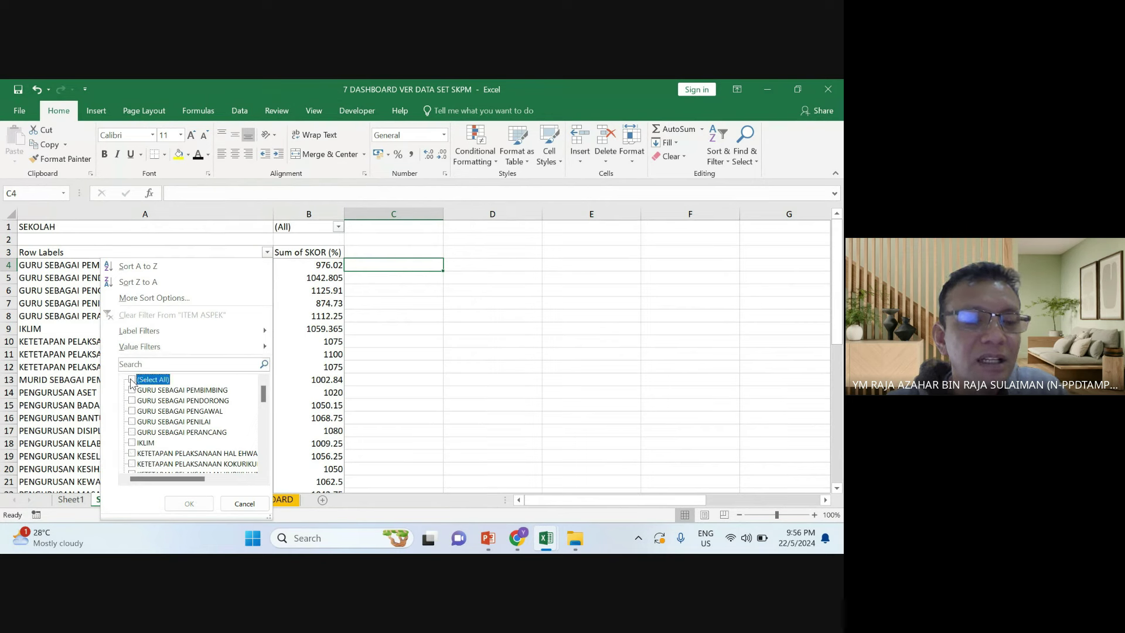
left_click(132, 381)
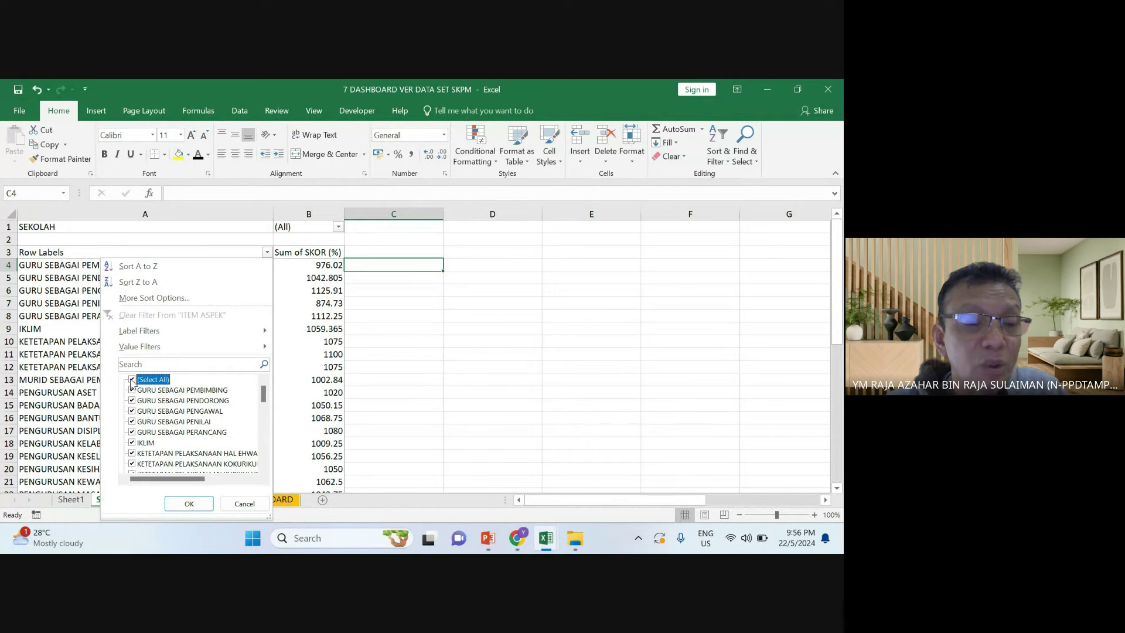
left_click(131, 380)
left_click(132, 381)
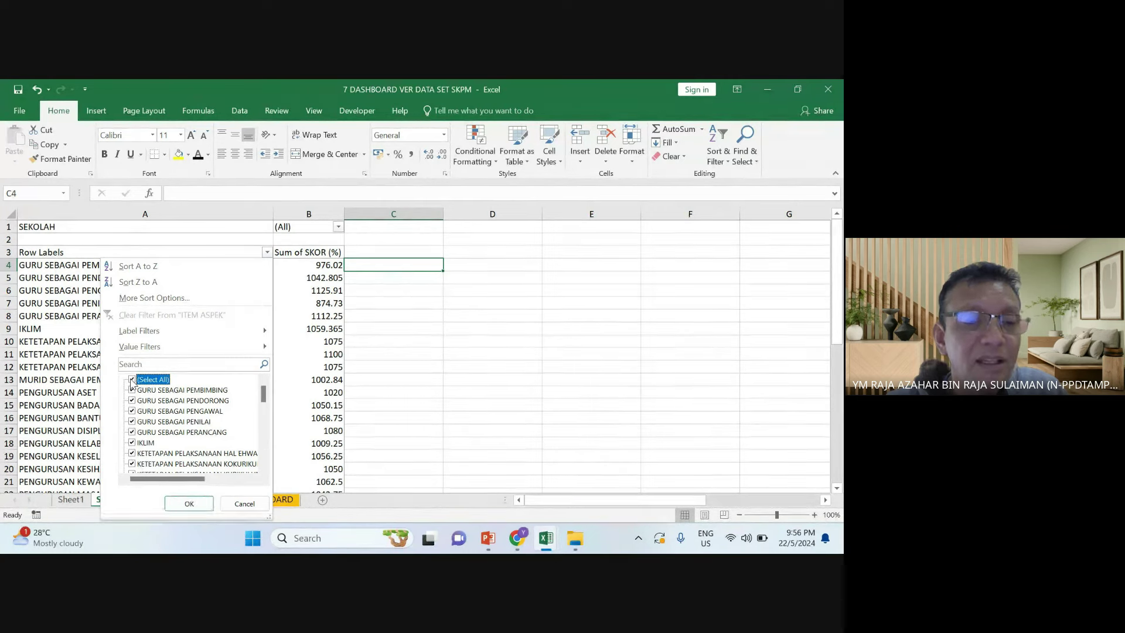
left_click(132, 380)
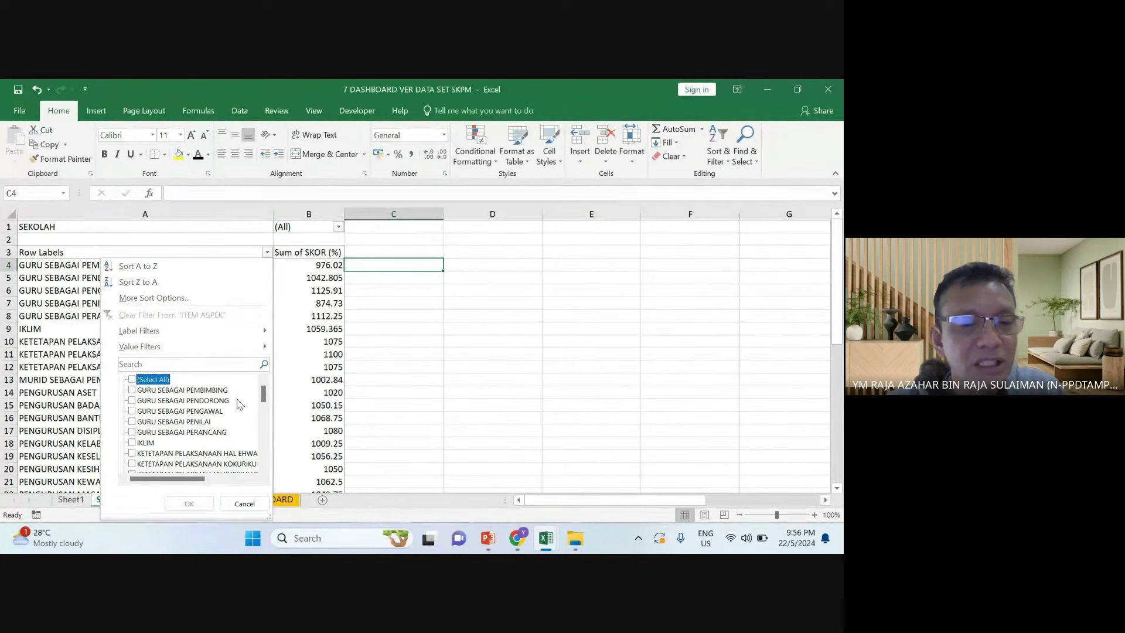
left_click_drag(264, 396, 263, 453)
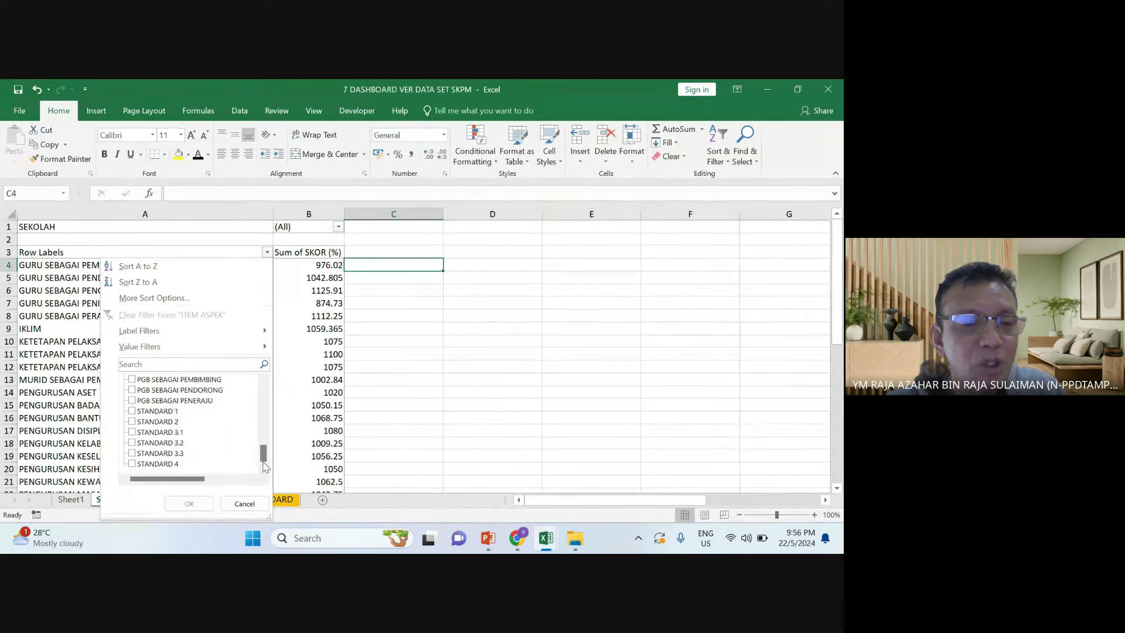
left_click(132, 410)
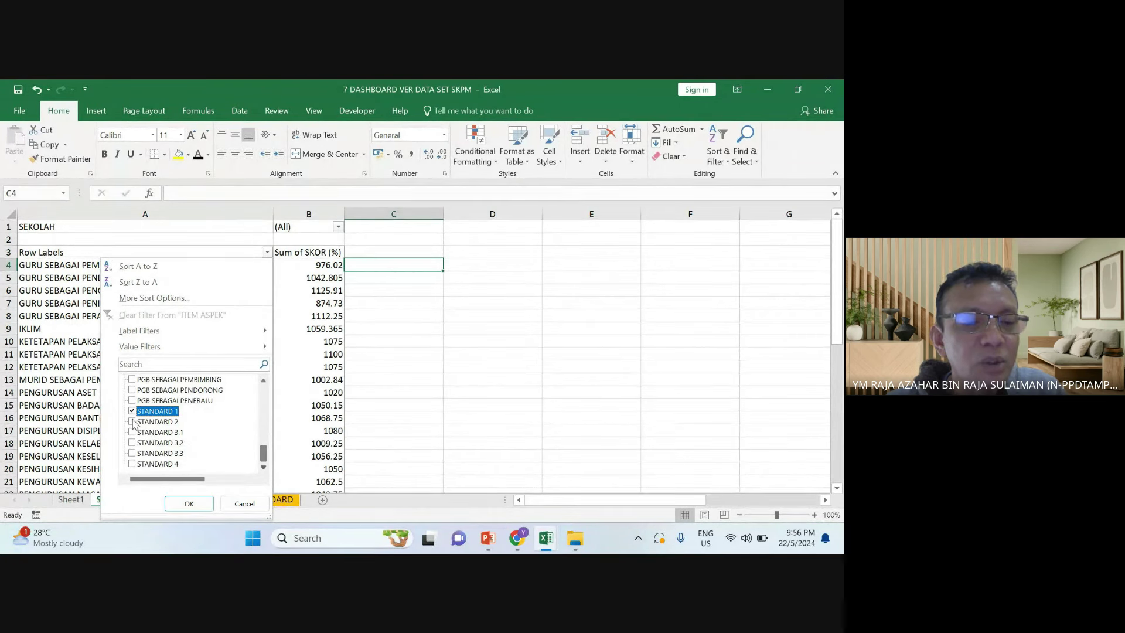
left_click(132, 421)
left_click(132, 432)
left_click(132, 442)
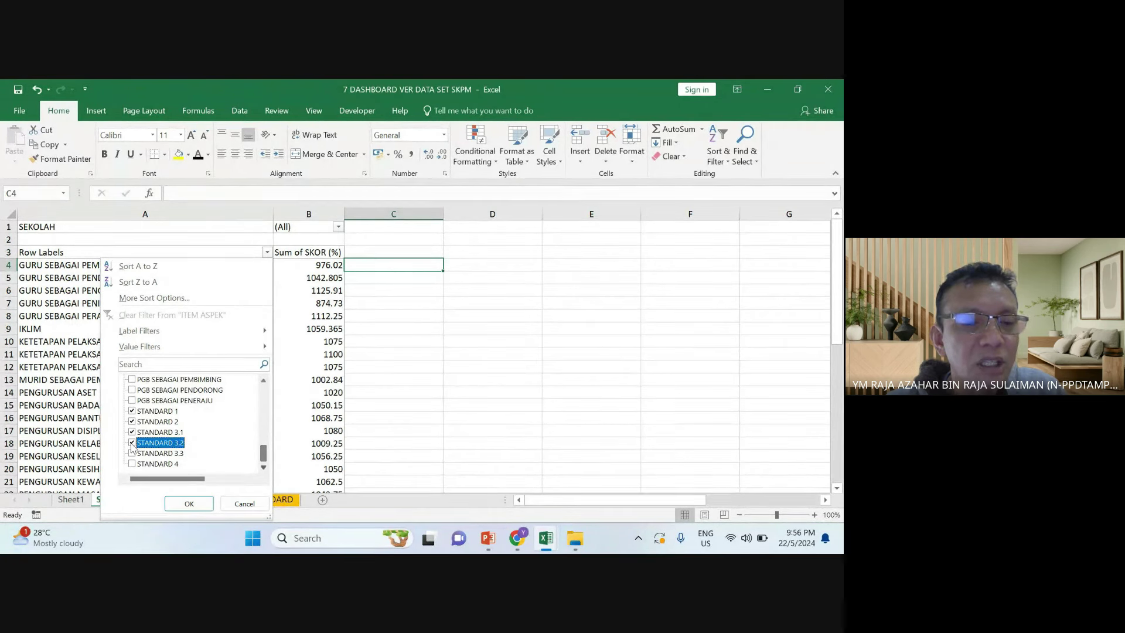
left_click(132, 453)
left_click(132, 463)
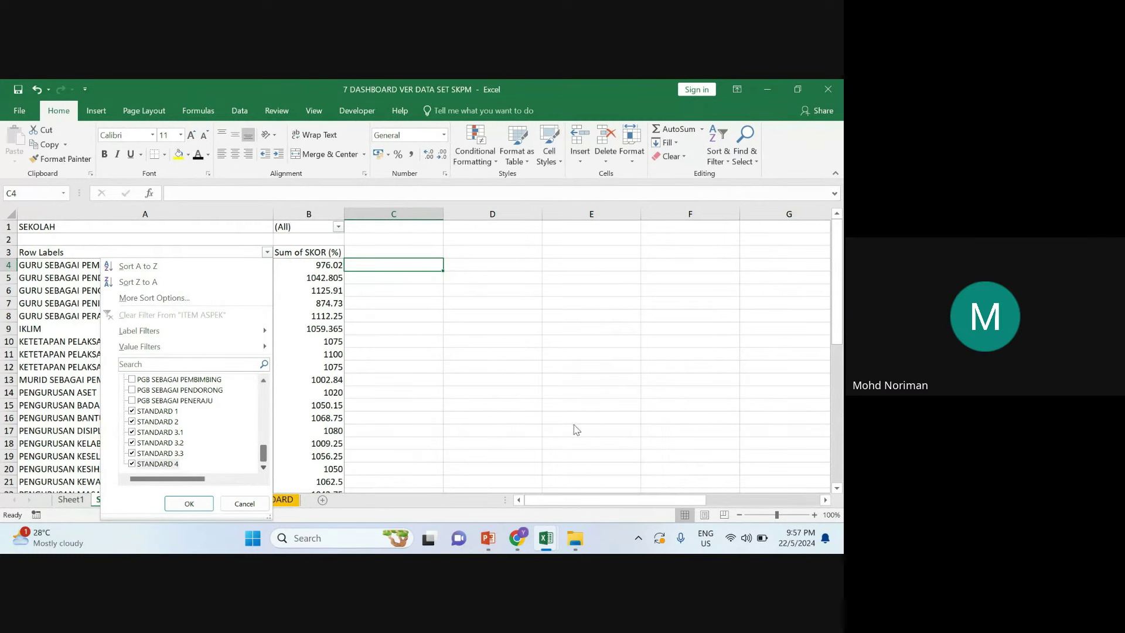
left_click(189, 504)
Look at the 2 ANALISIS and 1 DATA sheets and return to the filtered PivotTable on Sheet2
left_click(201, 500)
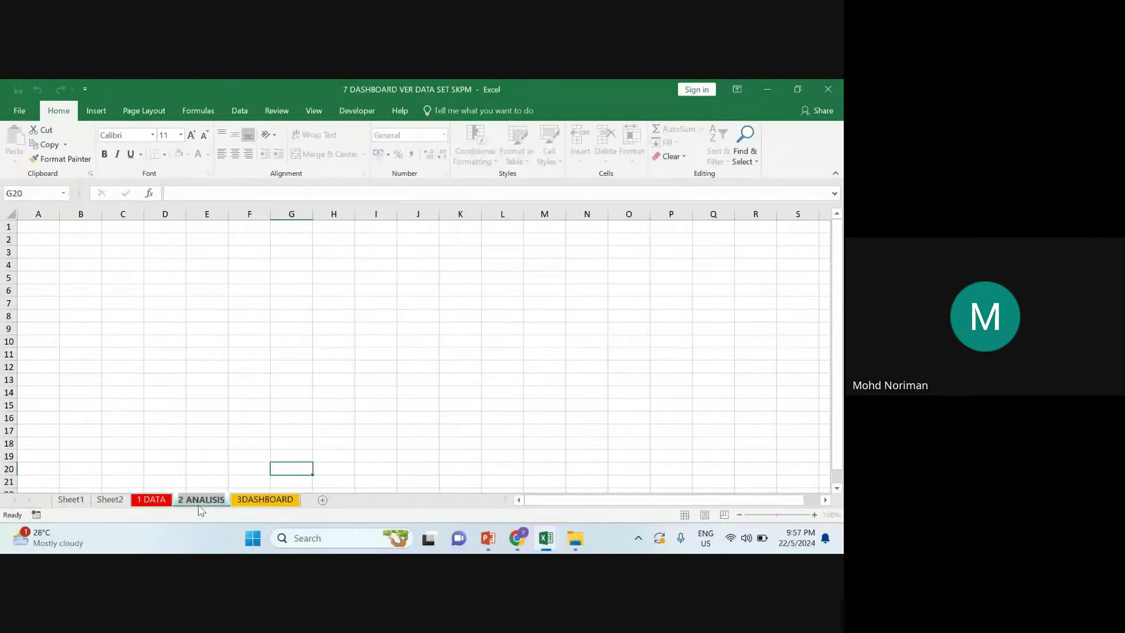
left_click(152, 500)
left_click(201, 500)
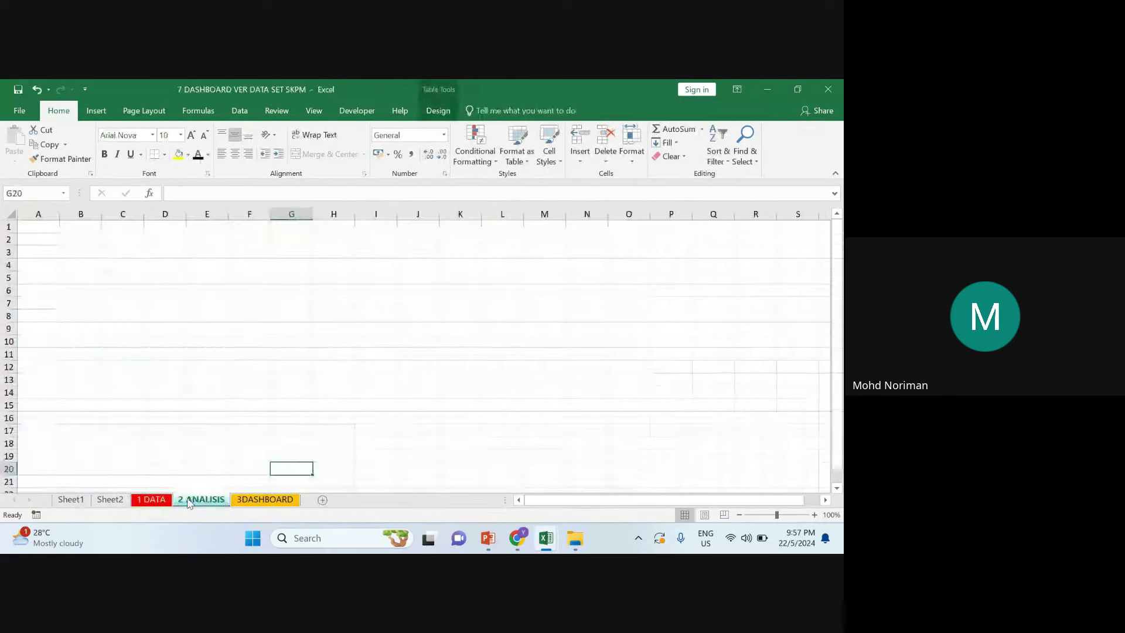
left_click(230, 501)
left_click(227, 502)
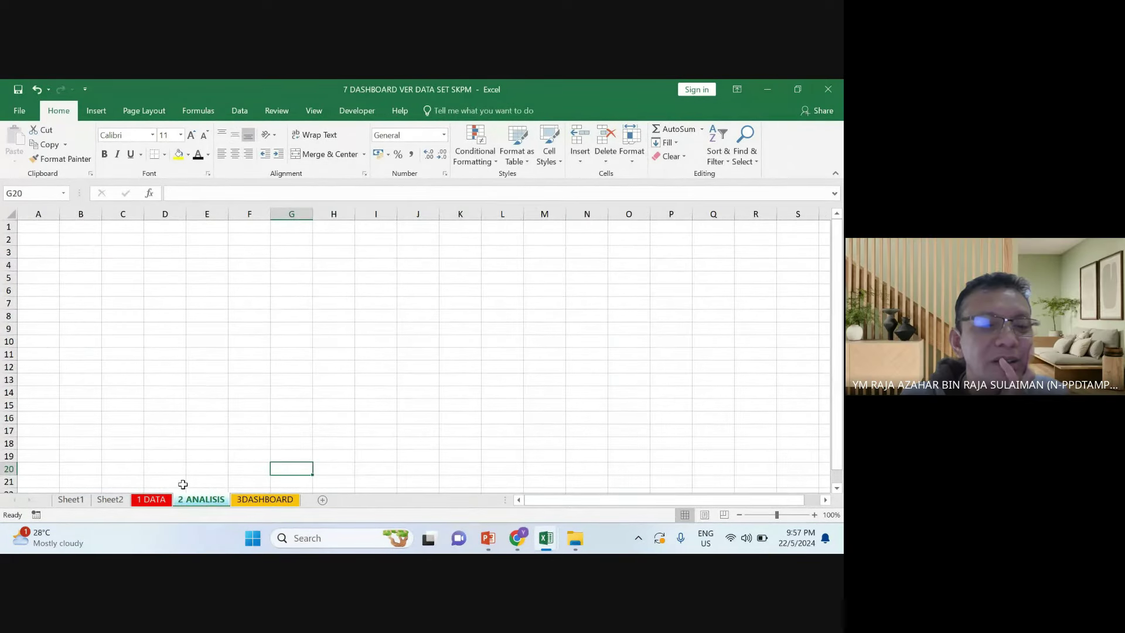
left_click(235, 501)
left_click(110, 499)
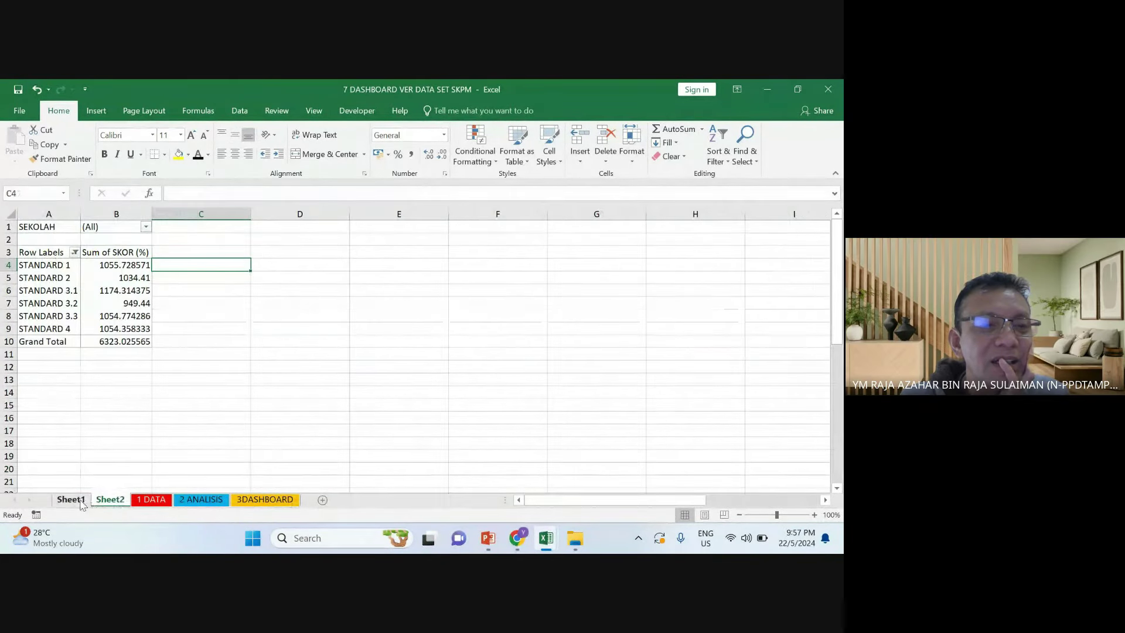
left_click(146, 355)
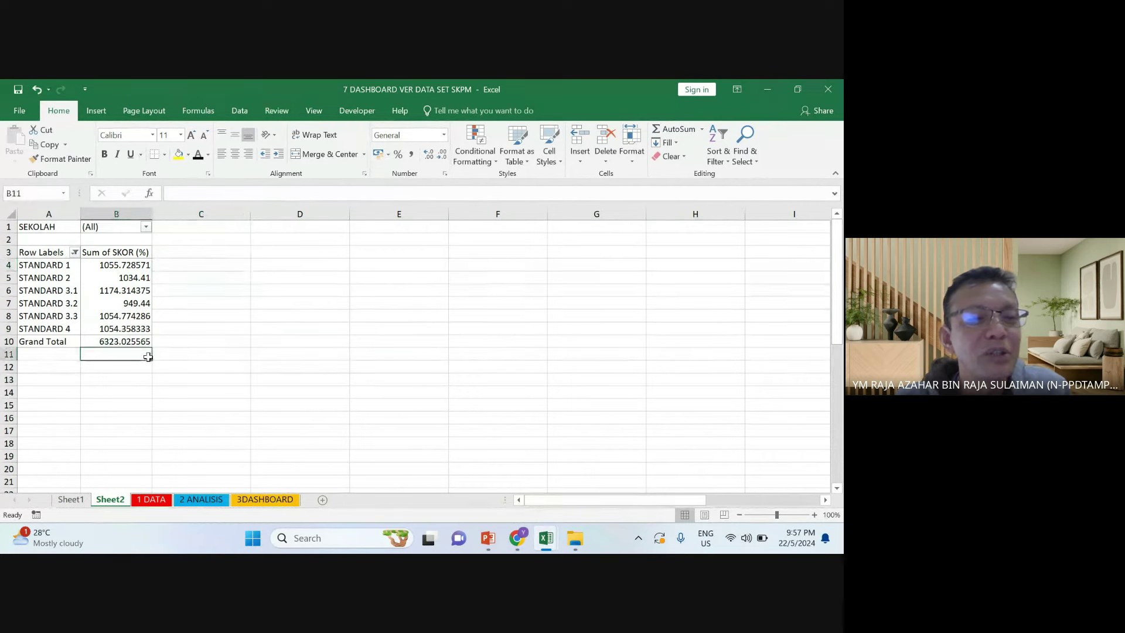
left_click(113, 319)
left_click(85, 351)
left_click(99, 315)
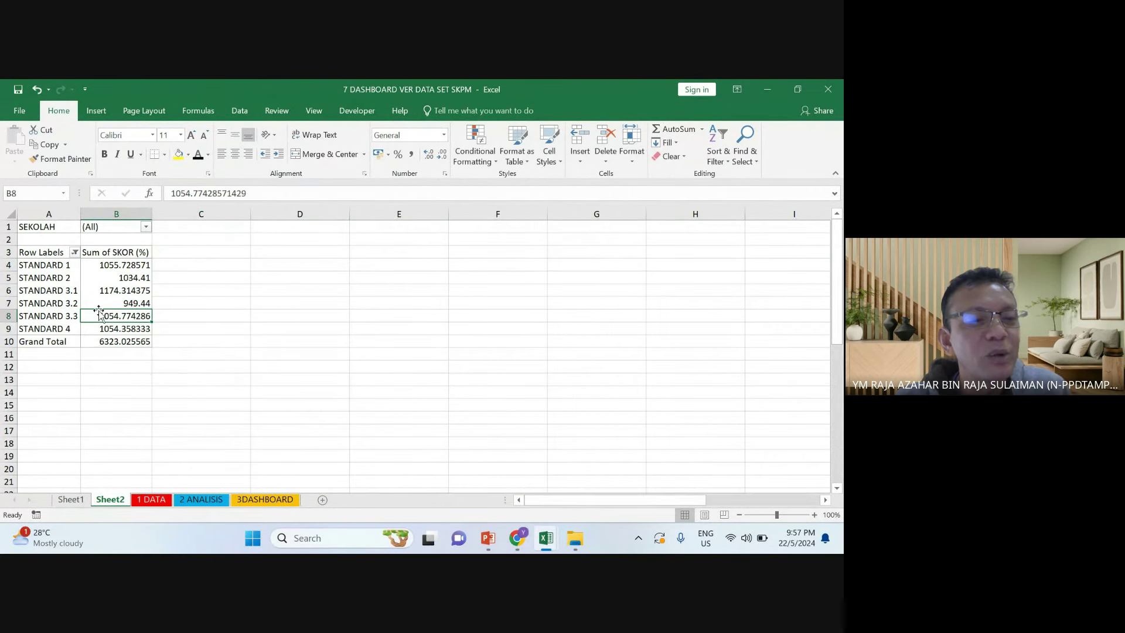
Turn off the pivot table's grand totals for rows and columns
left_click(149, 380)
left_click(137, 343)
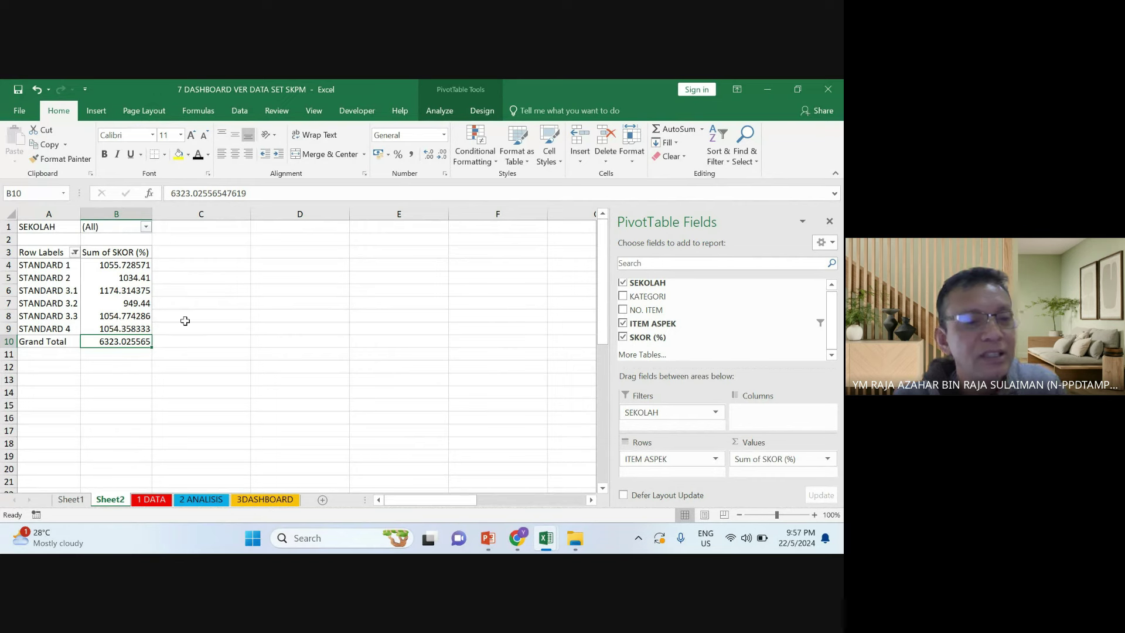
left_click_drag(48, 347, 112, 340)
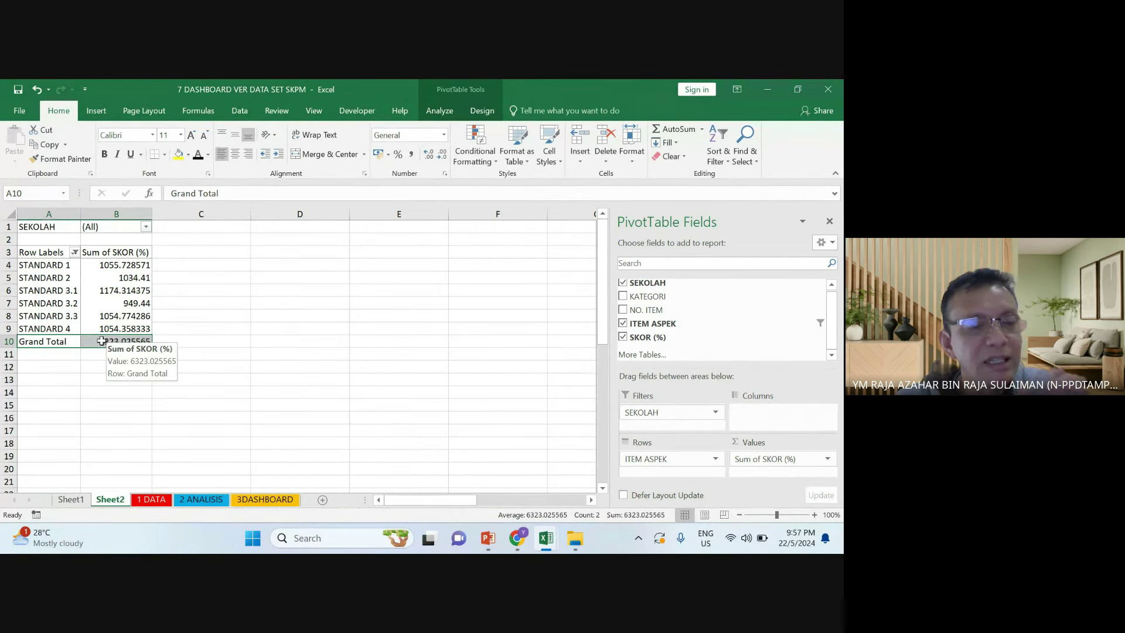
left_click_drag(59, 344, 121, 340)
left_click(241, 404)
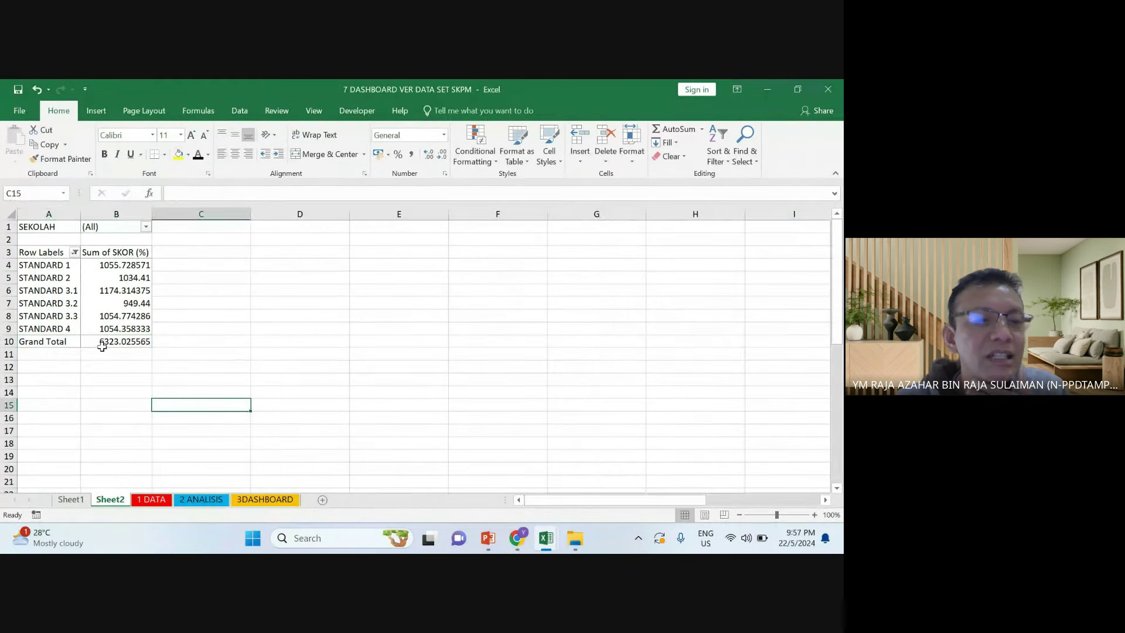
left_click(65, 344)
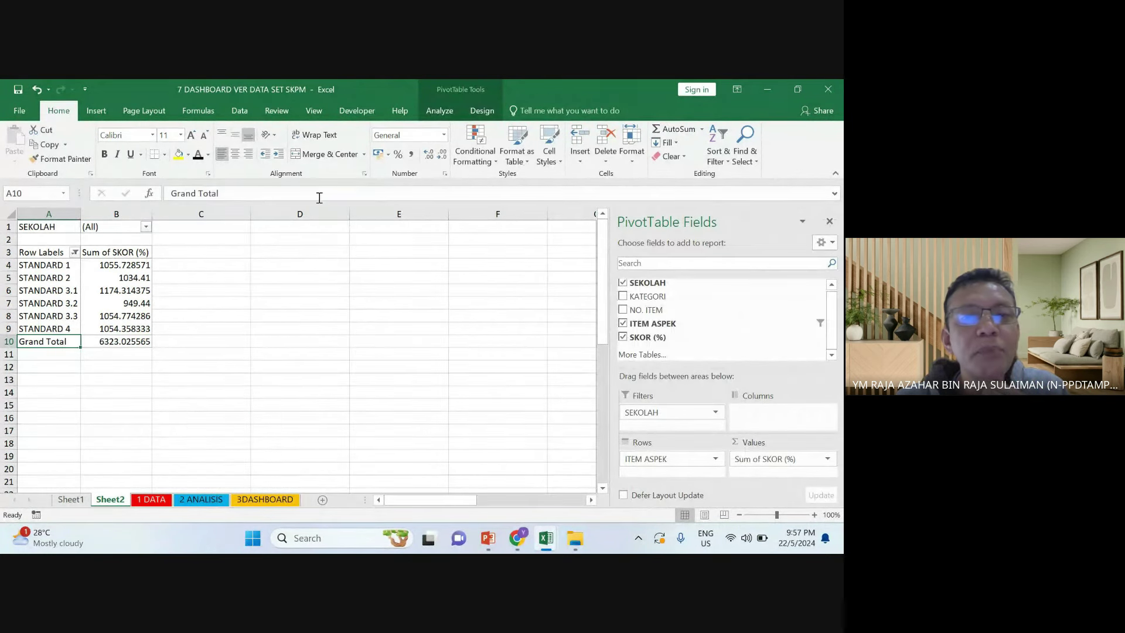
left_click(490, 112)
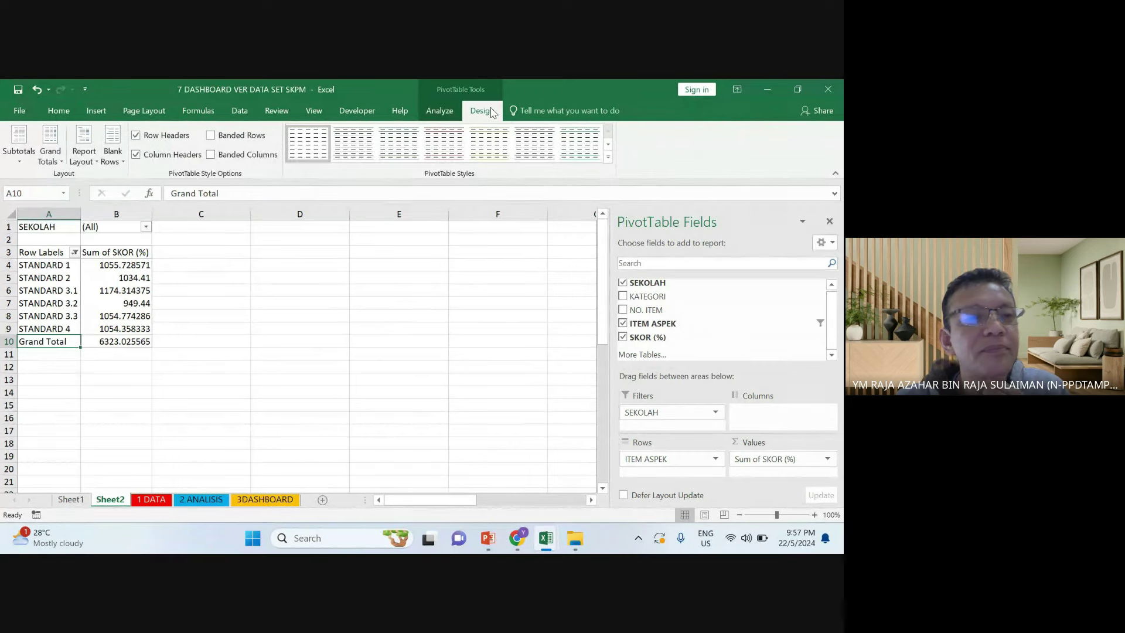
left_click(53, 160)
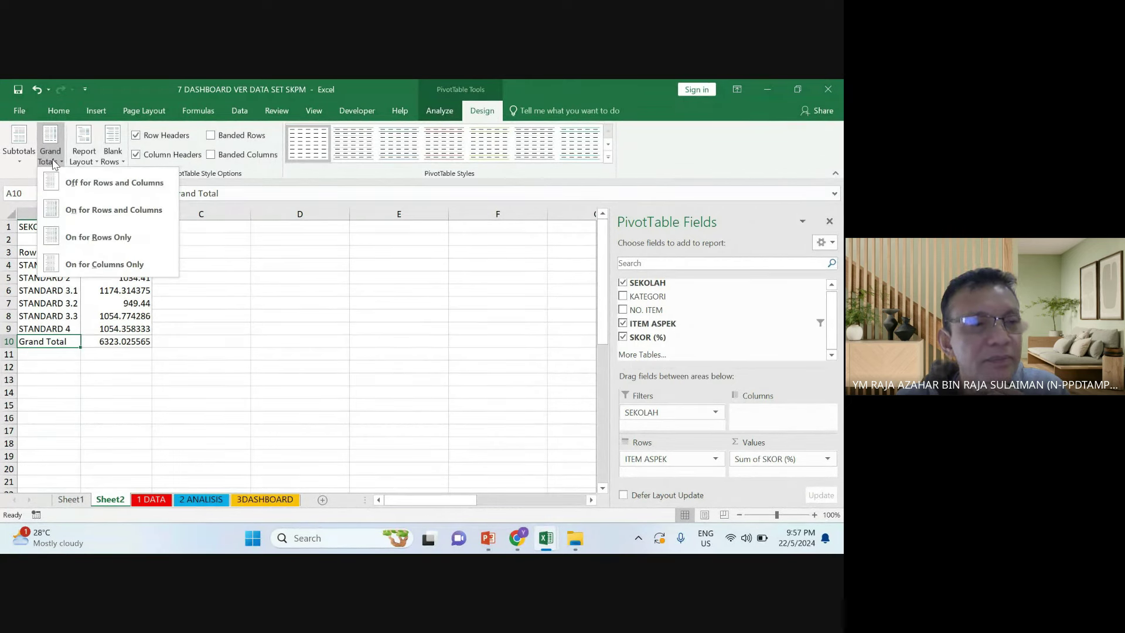
left_click(71, 183)
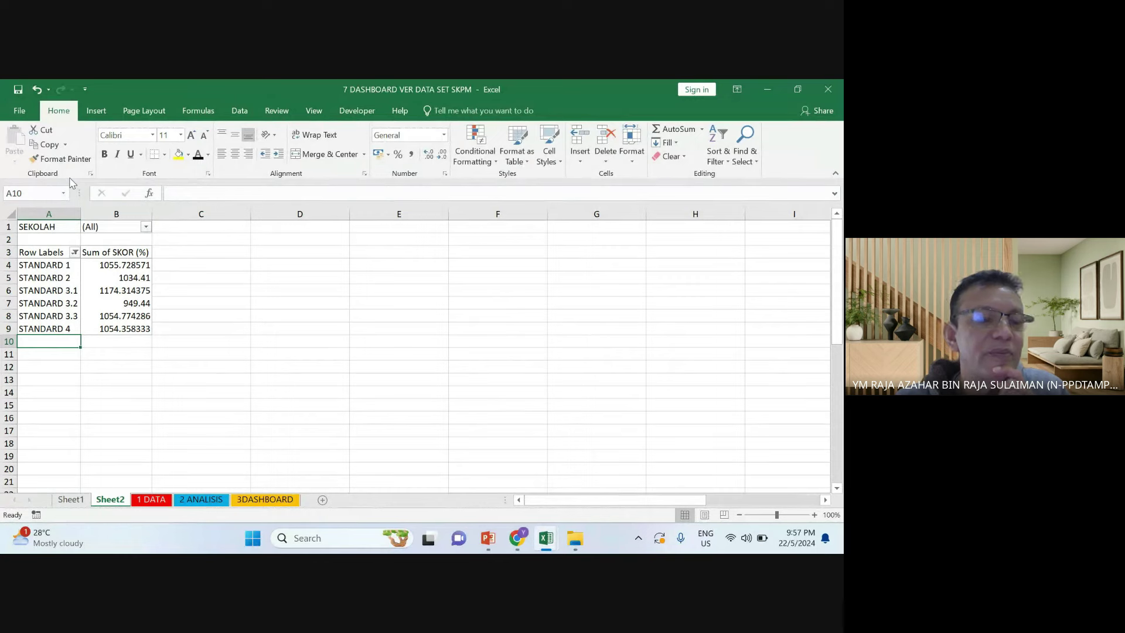
Undo the removal of the pivot table's grand totals
left_click(37, 89)
mouse_move(114, 341)
left_mouse_down()
mouse_move(47, 341)
mouse_move(114, 341)
left_mouse_up()
left_click(45, 367)
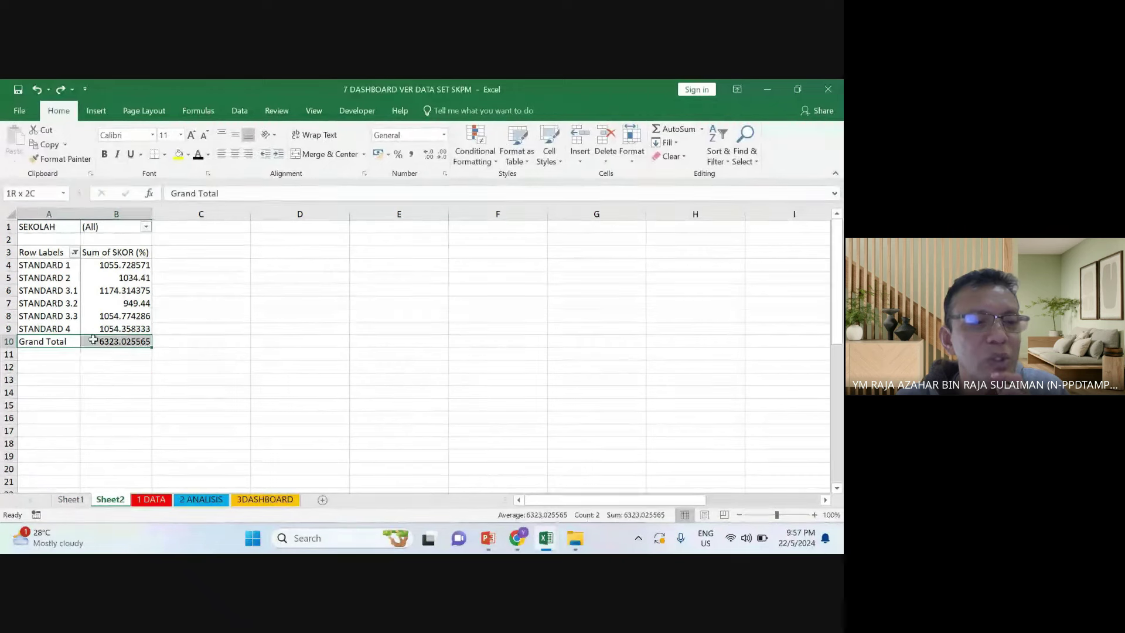
left_click(217, 290)
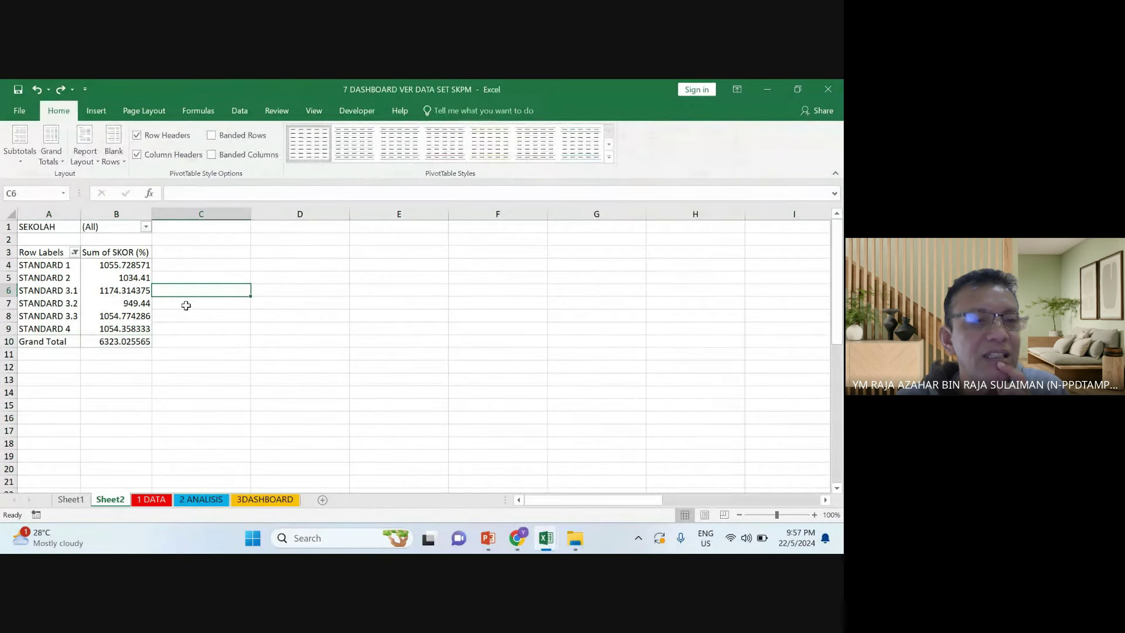
left_click(66, 341)
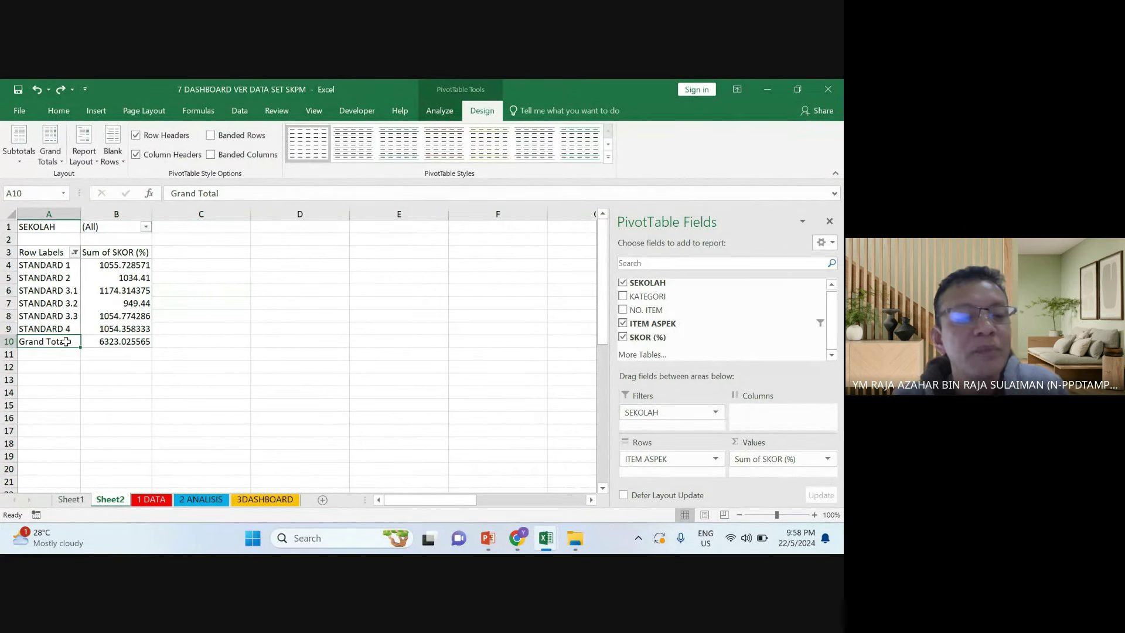
left_click(174, 330)
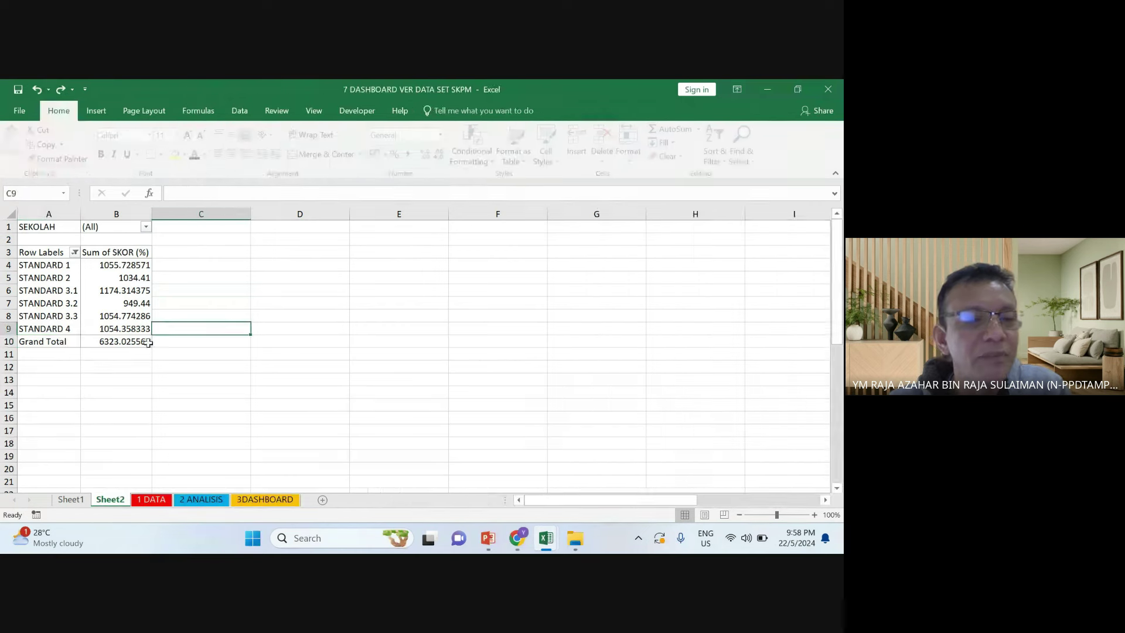
Try to delete the Grand Total cells A10:B10 directly from the pivot table
left_click(46, 345)
left_click(128, 341)
key("shift+Left")
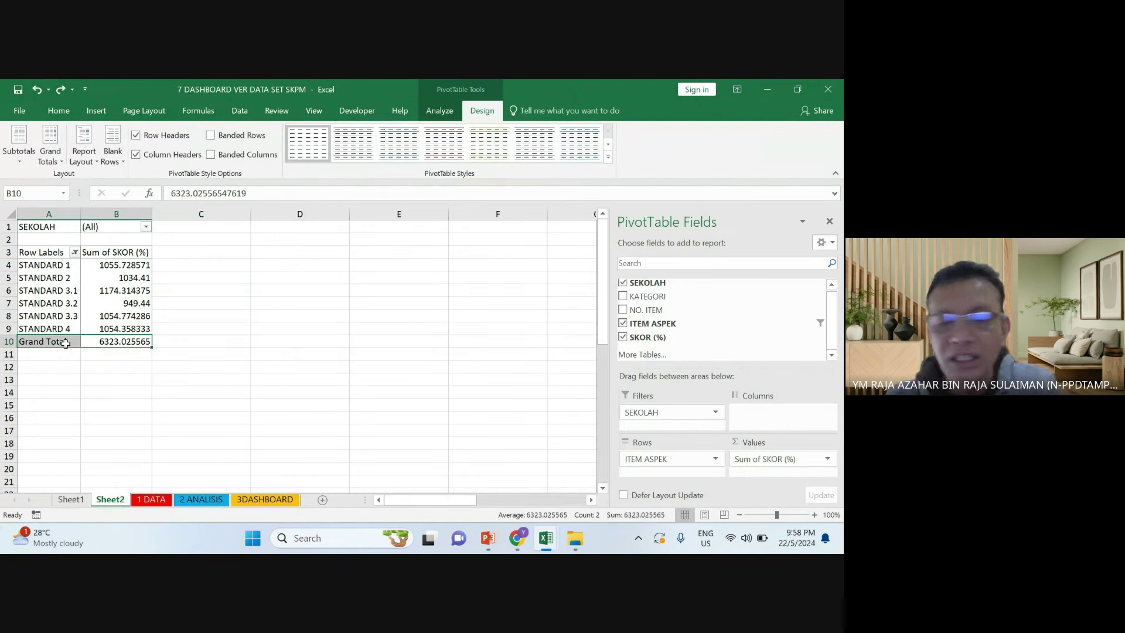
key("ctrl+minus")
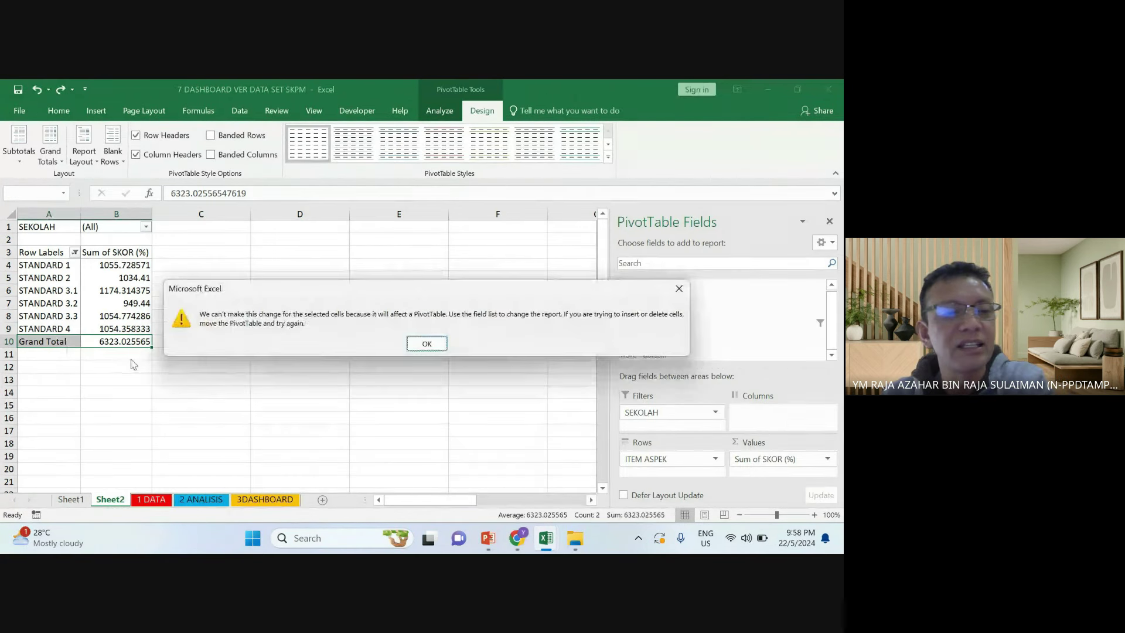
left_click(427, 344)
left_click(317, 353)
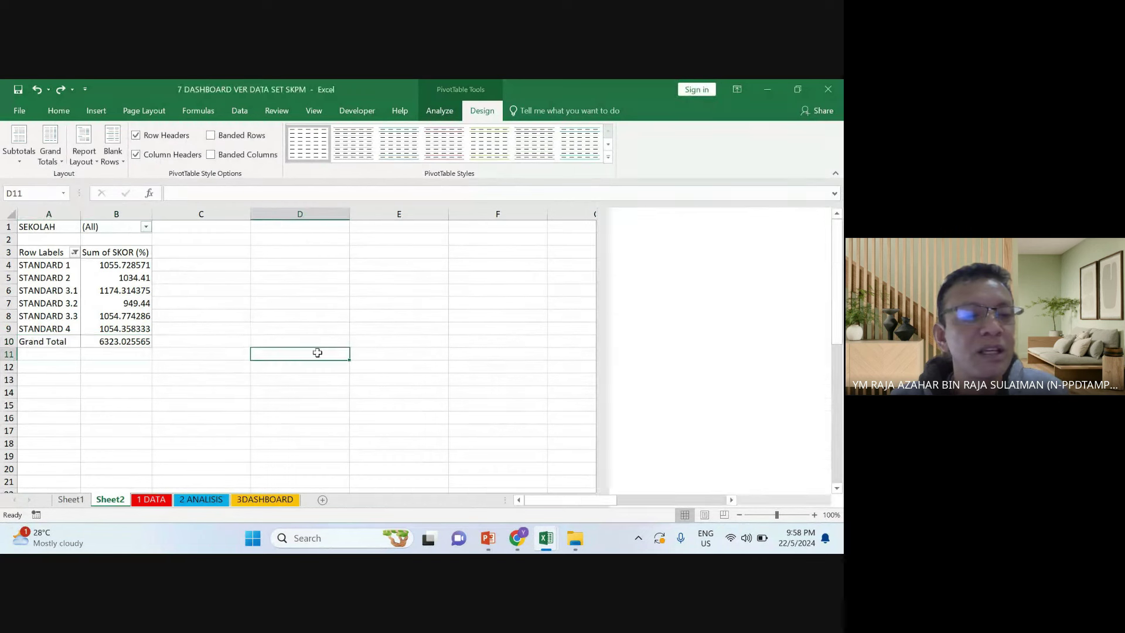
Remove the Grand Total row by switching the pivot table's grand totals off for rows and columns
left_click(59, 345)
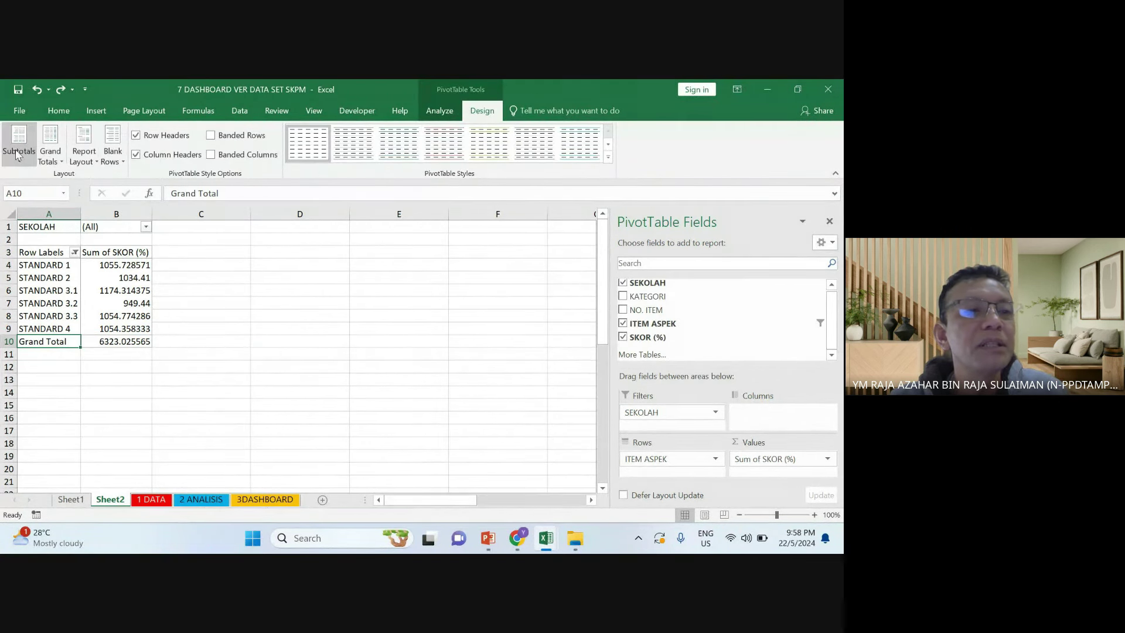
left_click(49, 151)
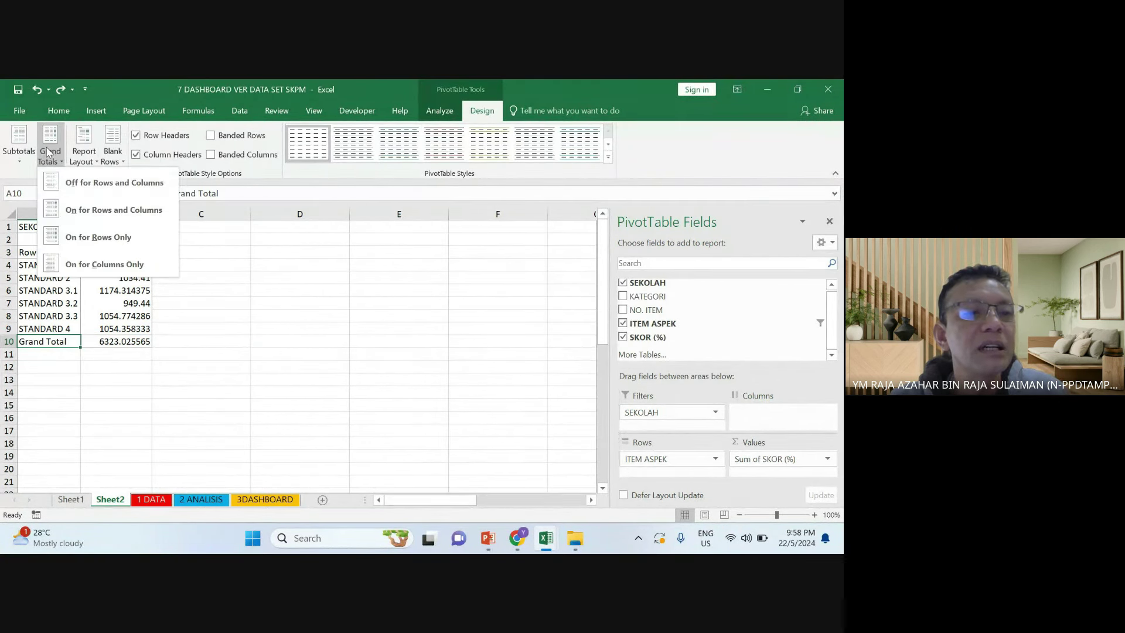
left_click(67, 184)
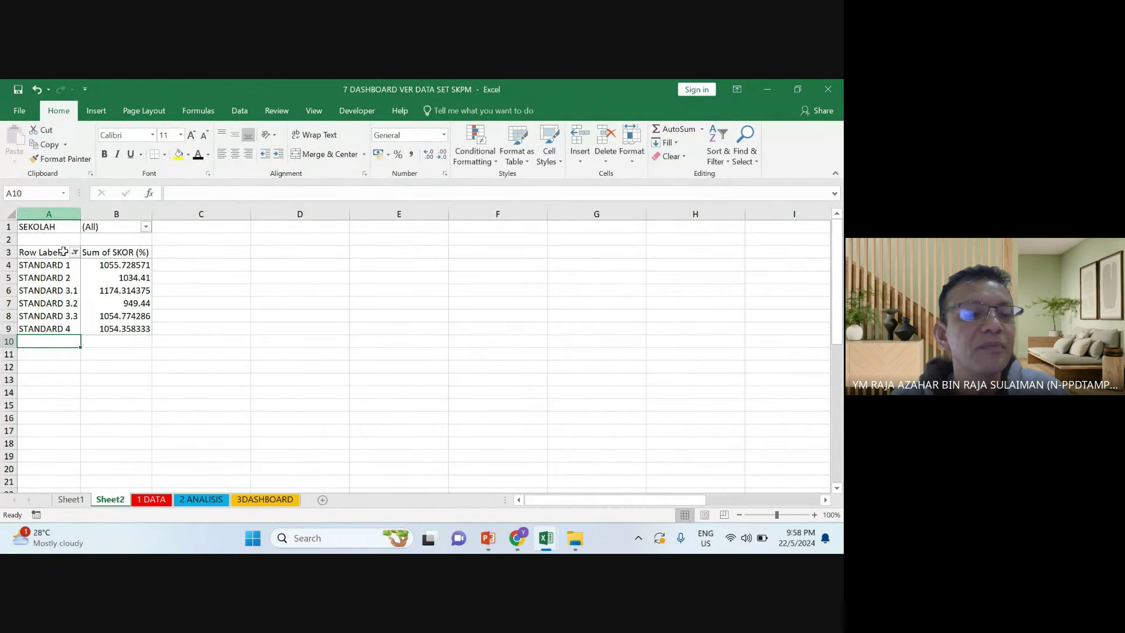
left_click(248, 367)
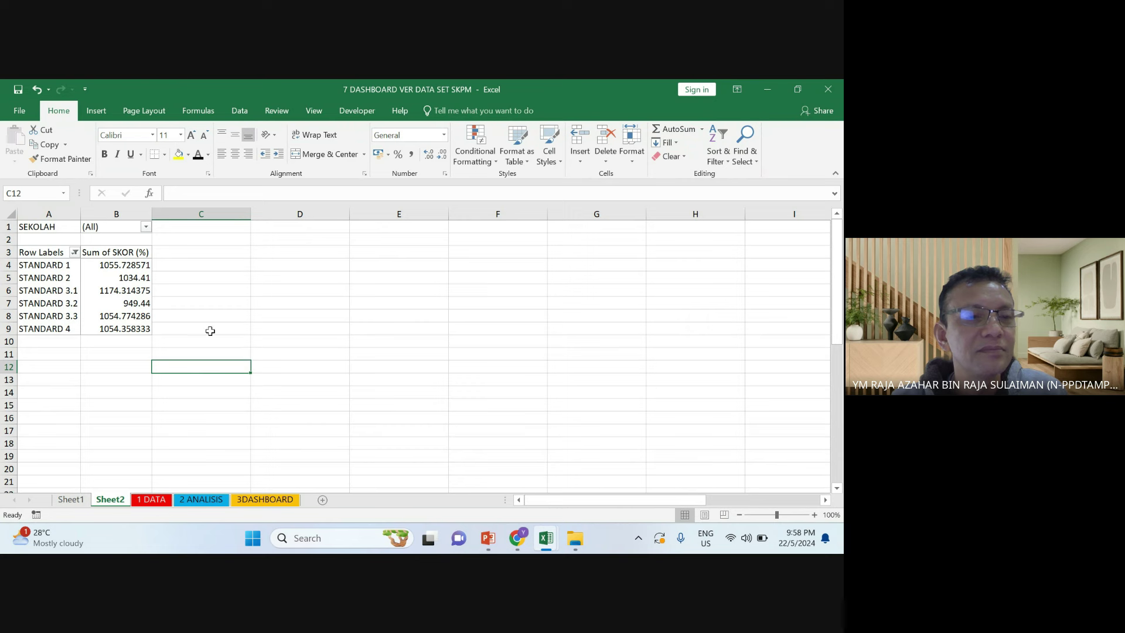
Widen column A slightly so the row labels have more room
left_click_drag(80, 214, 89, 214)
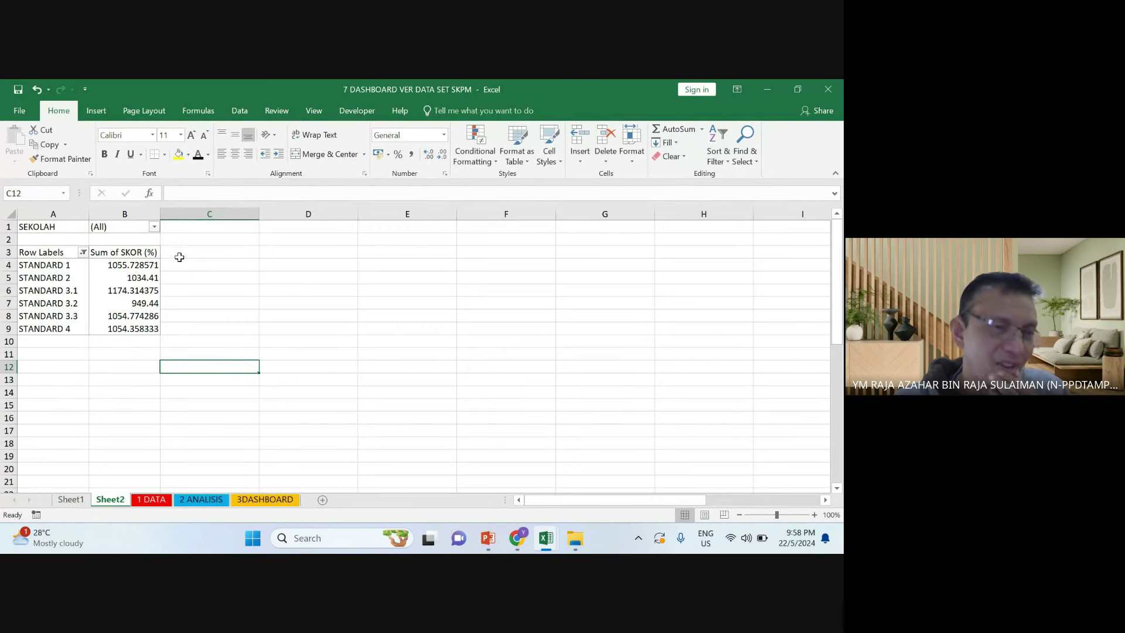
left_click_drag(90, 218, 95, 218)
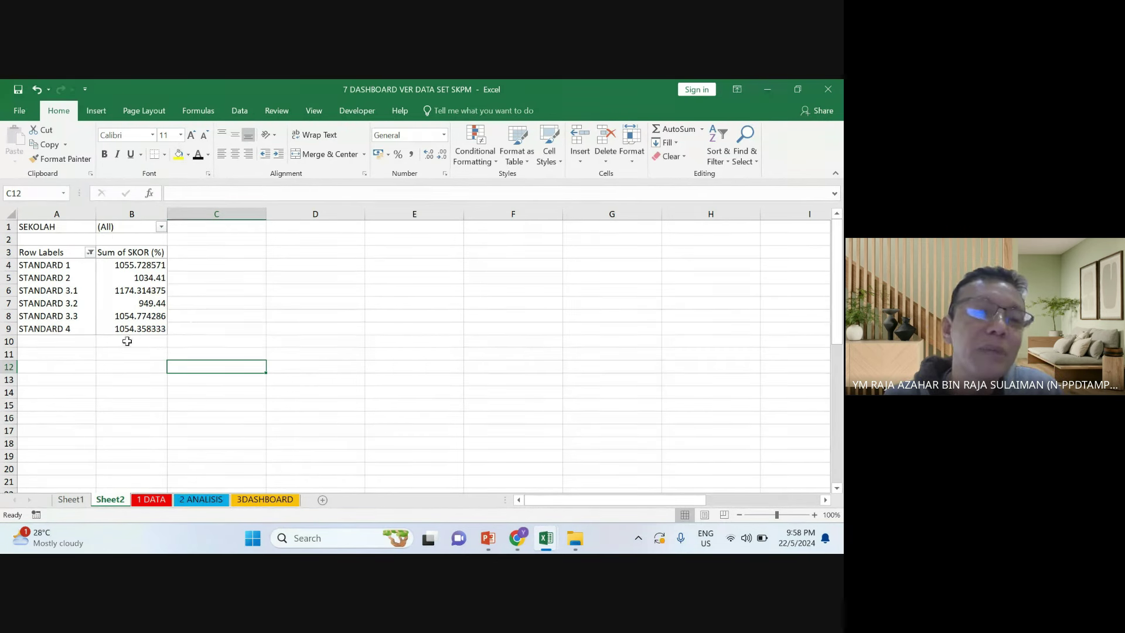
mouse_move(152, 330)
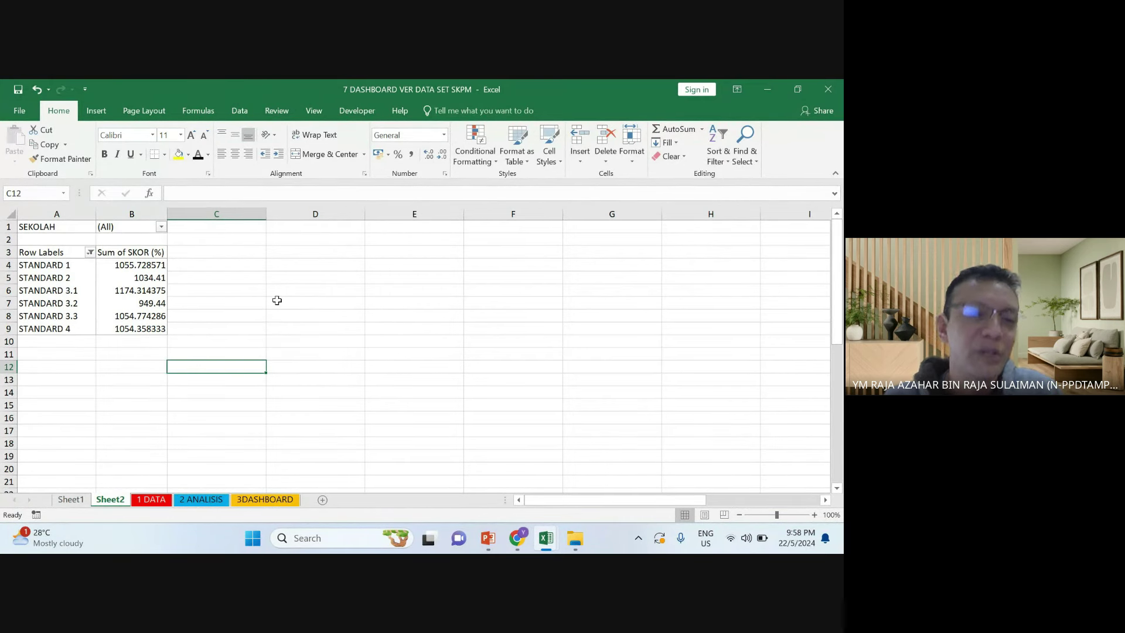
left_click(307, 298)
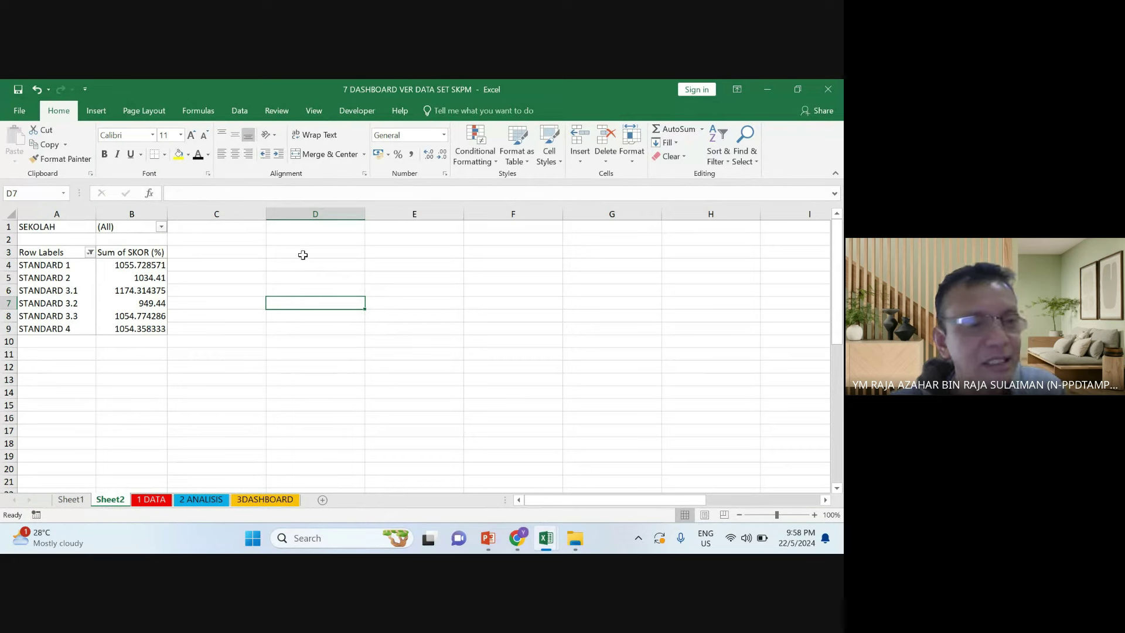
left_click(46, 225)
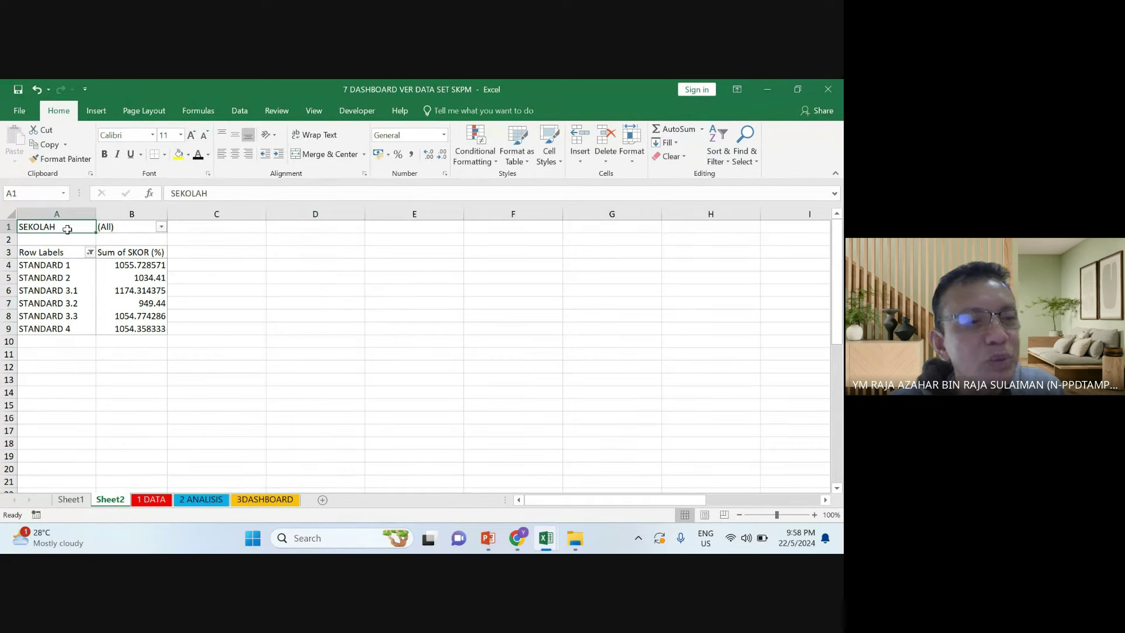
left_click_drag(67, 229, 125, 323)
left_click_drag(52, 227, 133, 326)
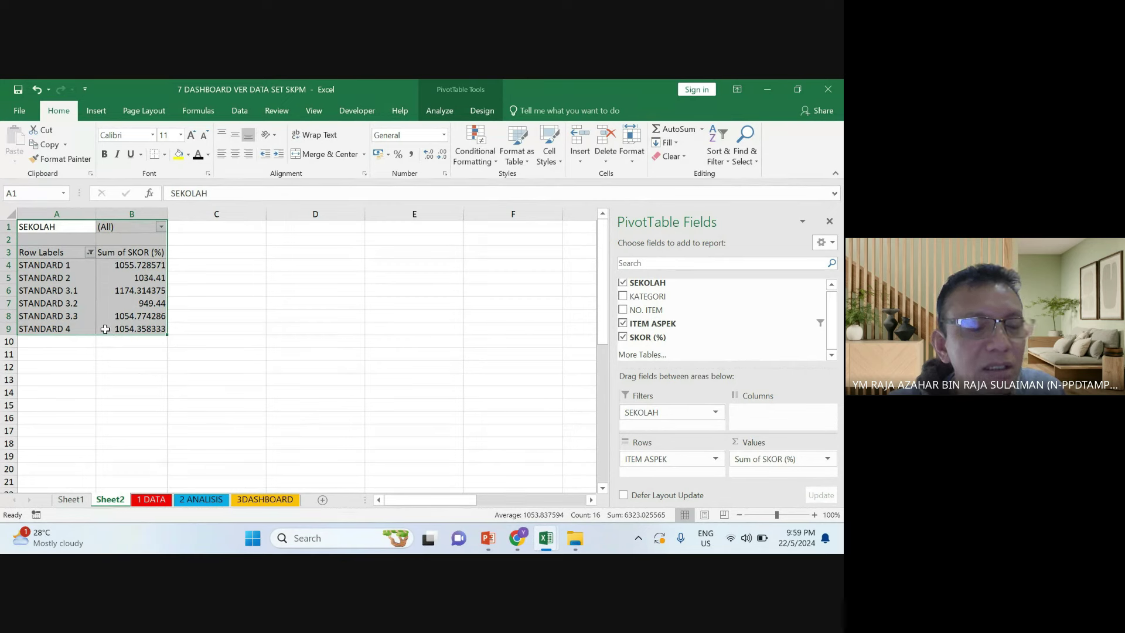
mouse_move(104, 329)
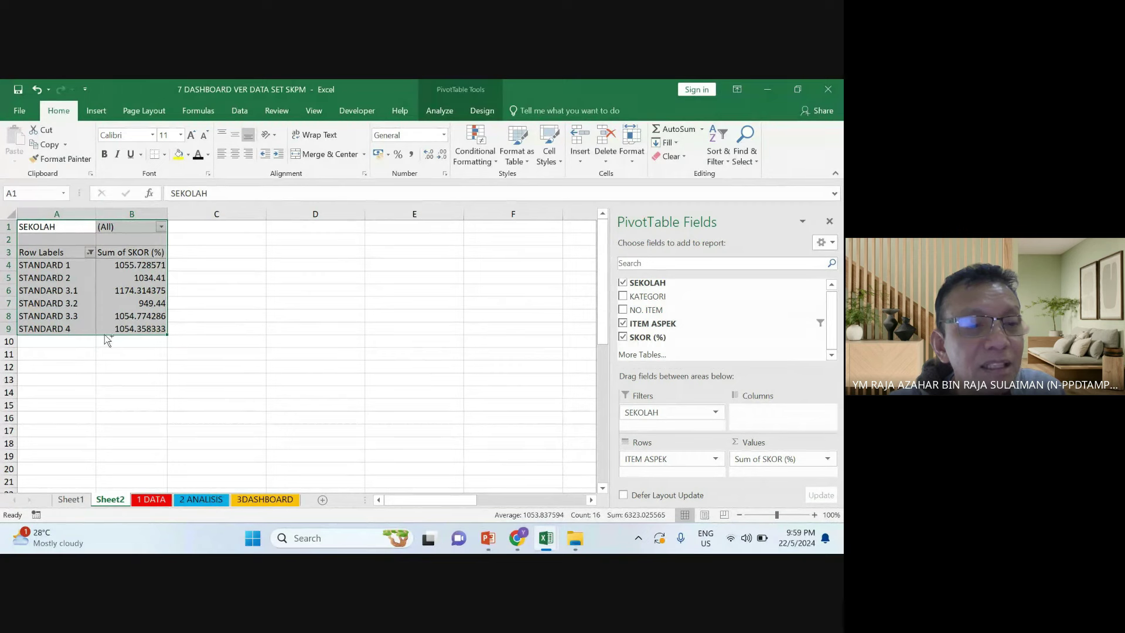
left_click_drag(104, 335, 57, 269)
left_click(183, 328)
key("Return")
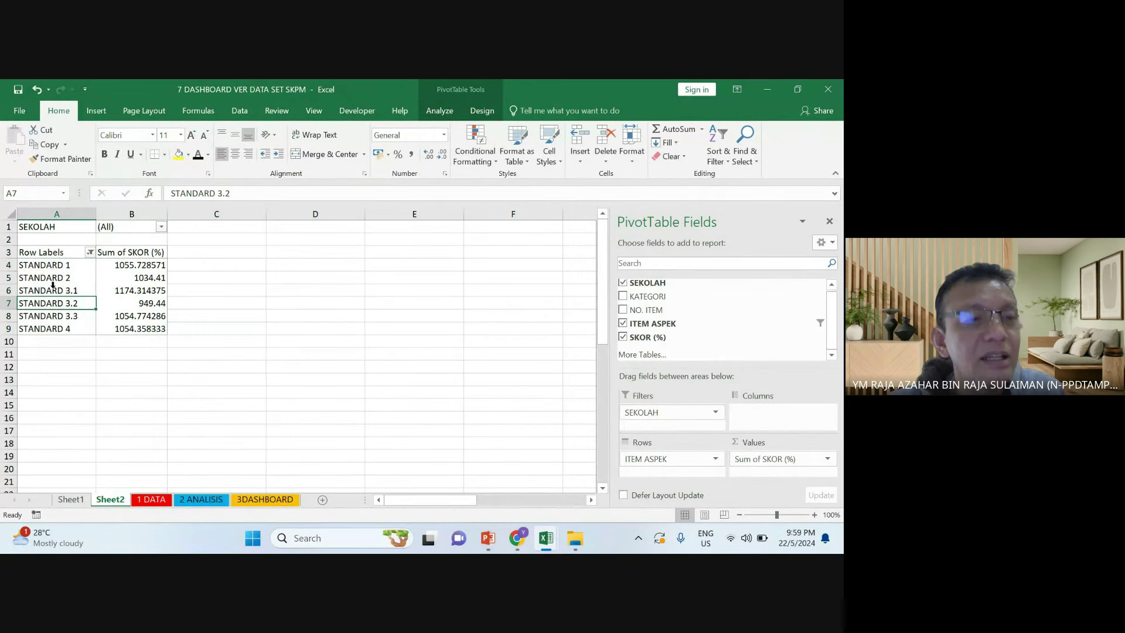
Copy the whole pivot table in A1:B9, including its SEKOLAH filter, to cell A12
left_click_drag(58, 227, 97, 326)
mouse_move(97, 325)
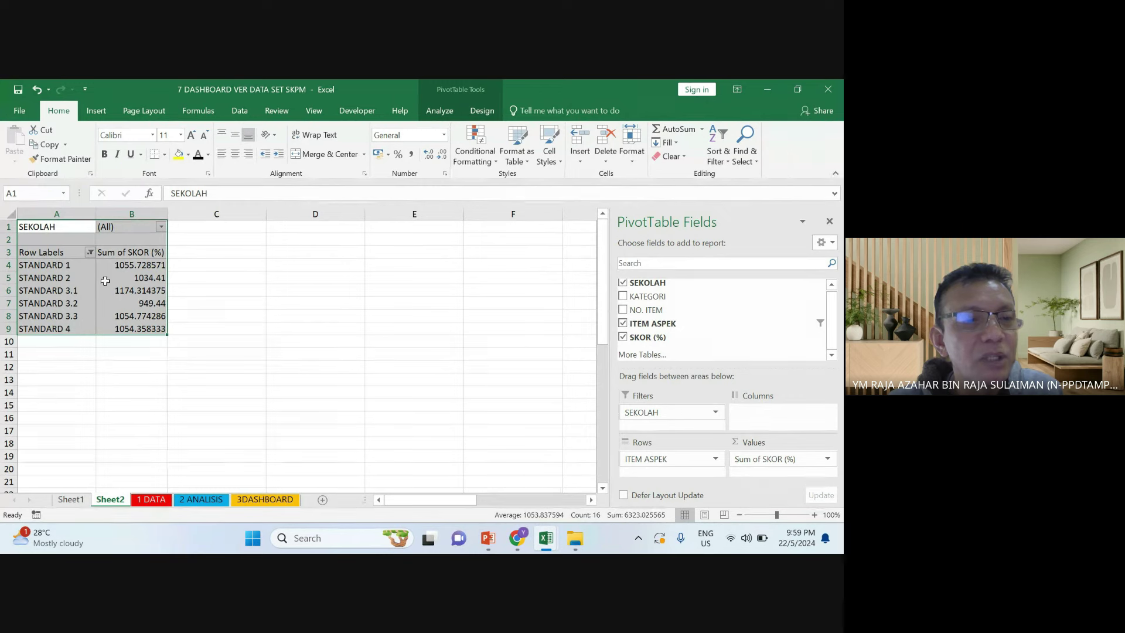
left_click_drag(78, 335, 79, 369)
left_click(225, 342)
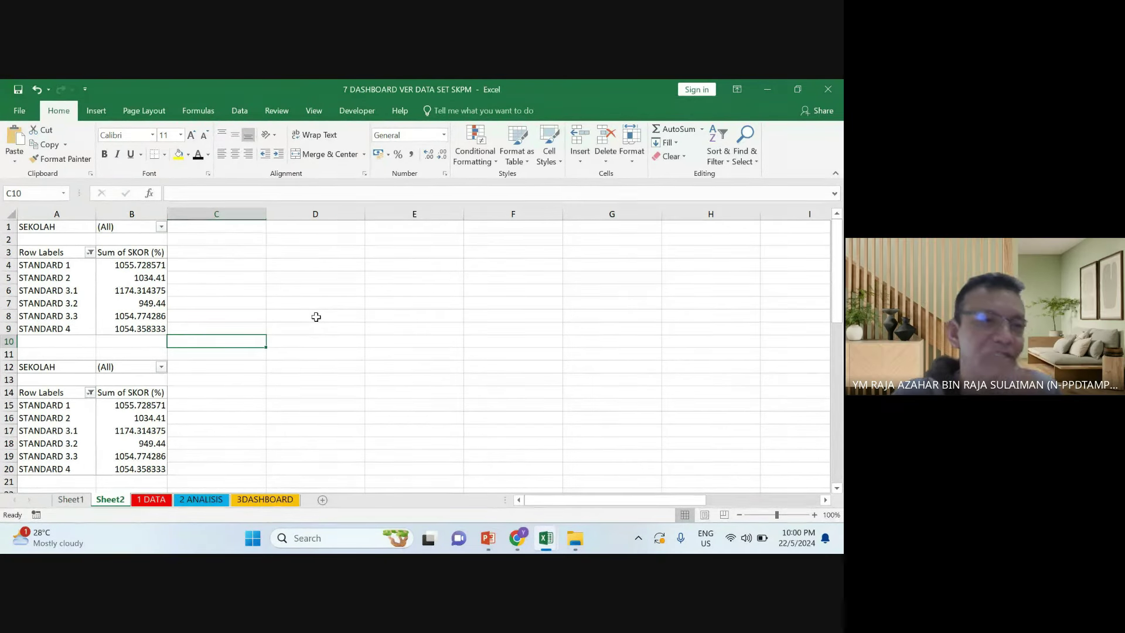
Undo the pasting of the second pivot table
left_click(34, 91)
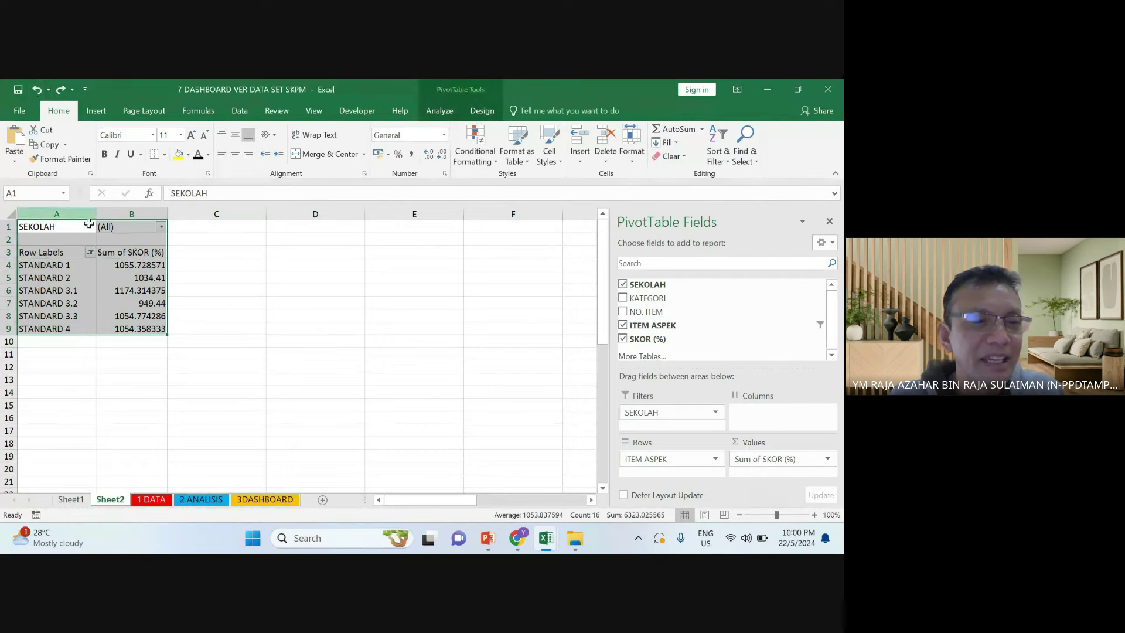
left_click(250, 289)
left_click_drag(52, 227, 133, 336)
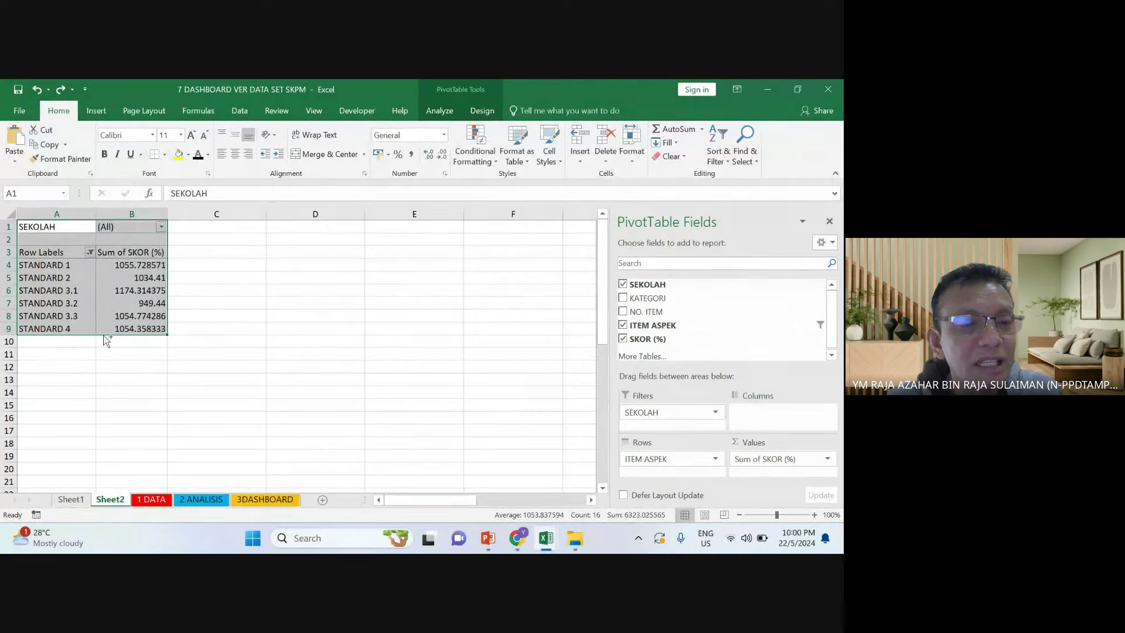
mouse_move(104, 336)
left_mouse_down()
mouse_move(105, 396)
mouse_move(114, 339)
left_mouse_up()
left_click(214, 314)
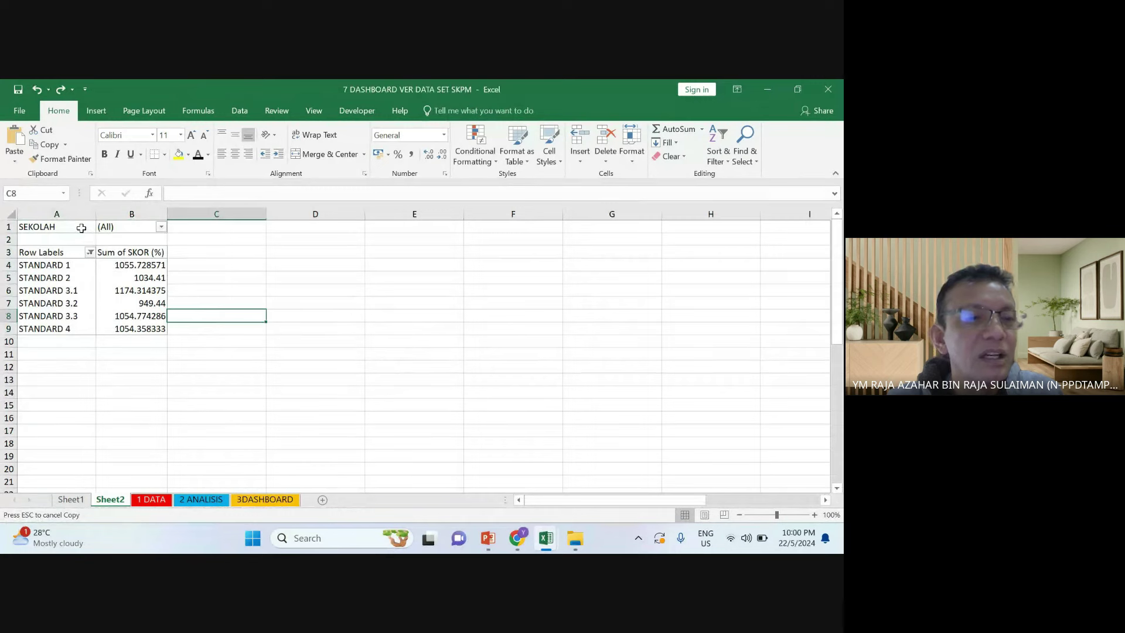
left_click_drag(79, 227, 88, 346)
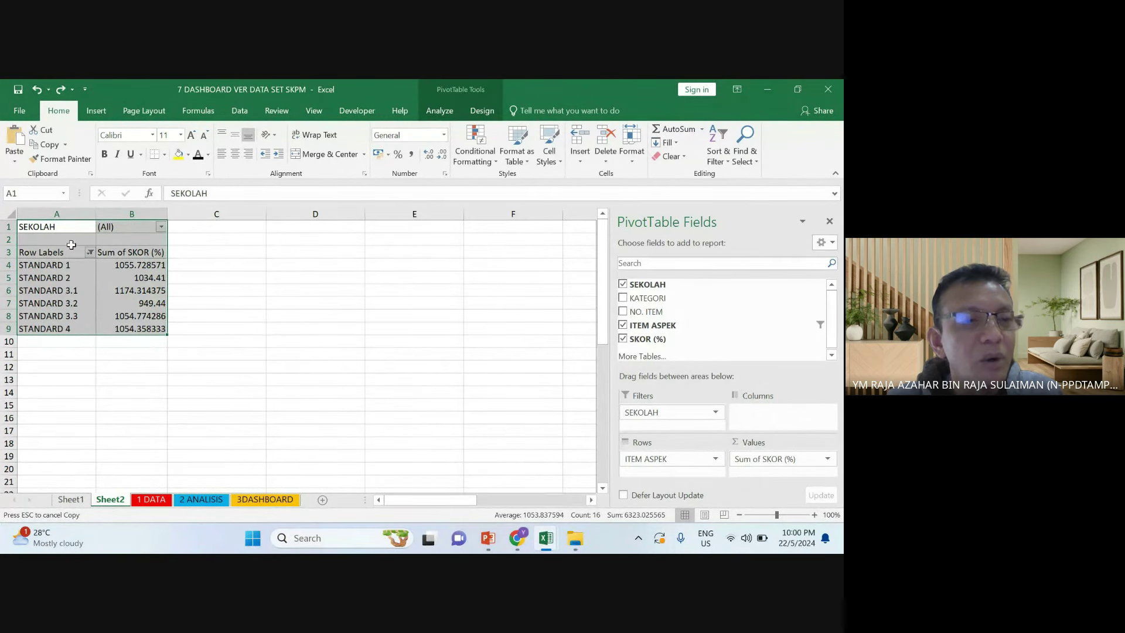
left_click_drag(77, 227, 125, 341)
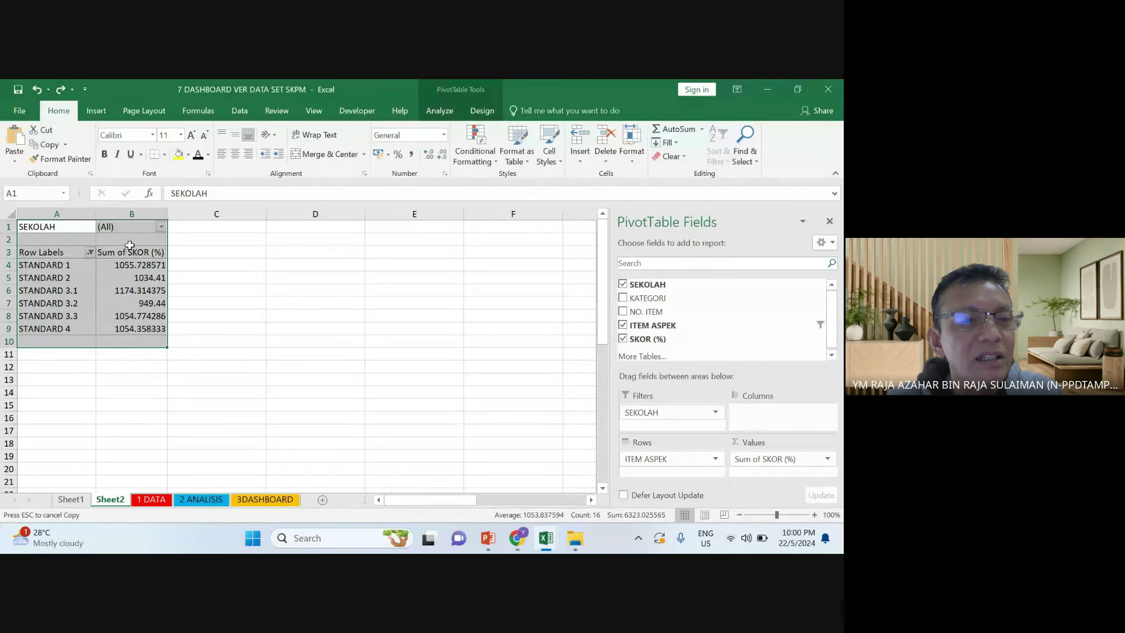
left_click(80, 342, "ctrl")
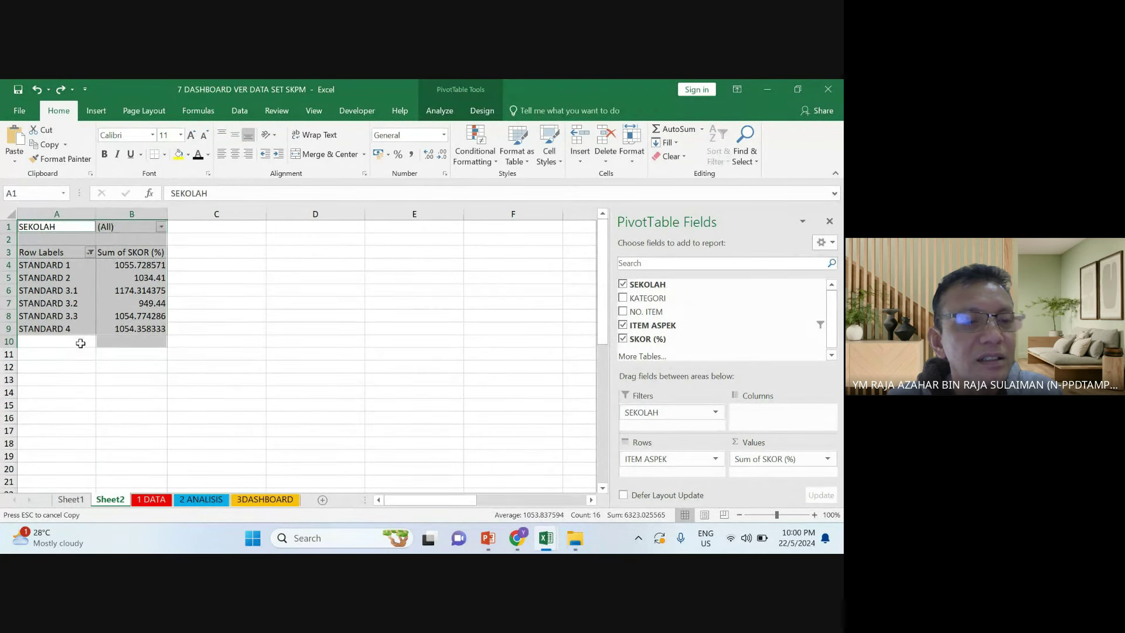
left_click(132, 343)
Duplicate the pivot table range A1:B9 below the original, starting at cell A12
left_click_drag(132, 329, 59, 228)
left_click_drag(68, 335, 75, 365)
left_click(179, 353)
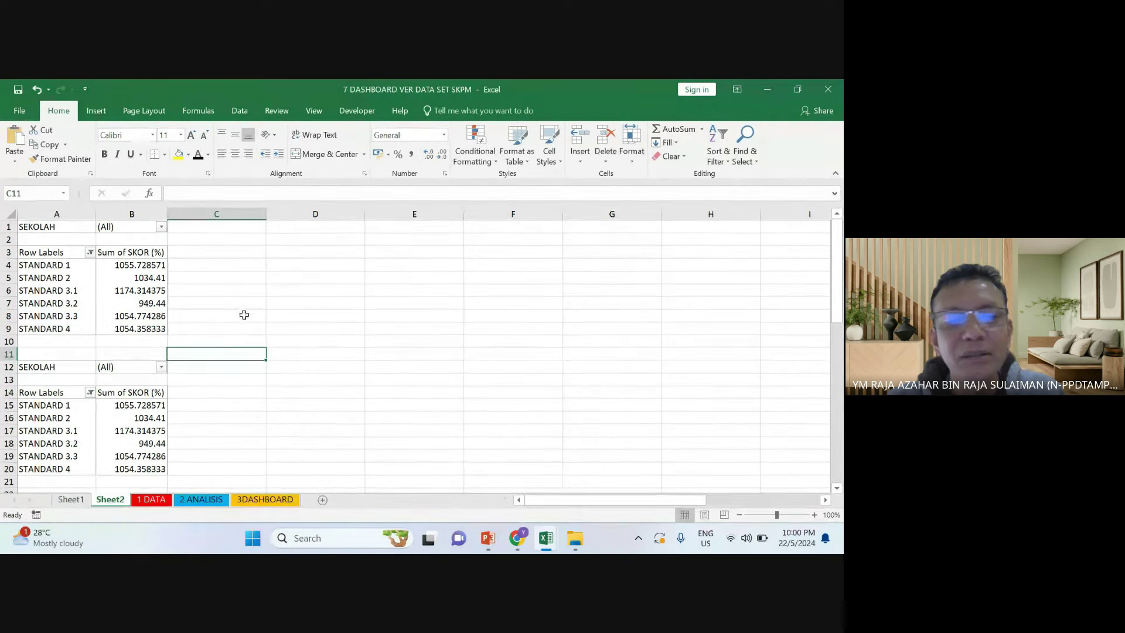
left_click(155, 316)
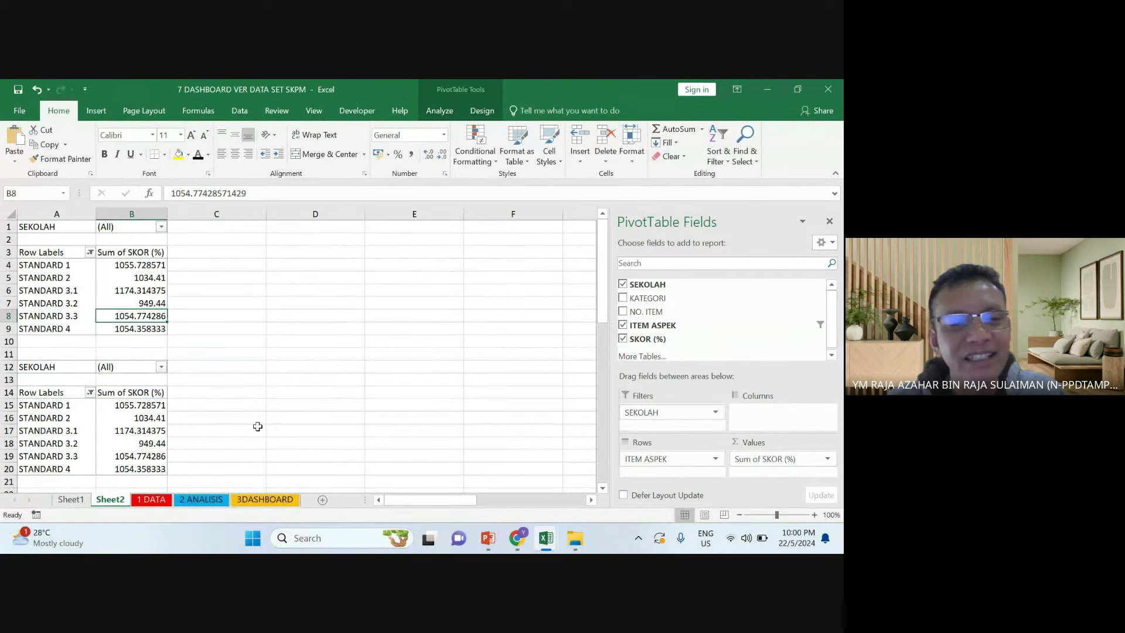
left_click(161, 430)
left_click(140, 417)
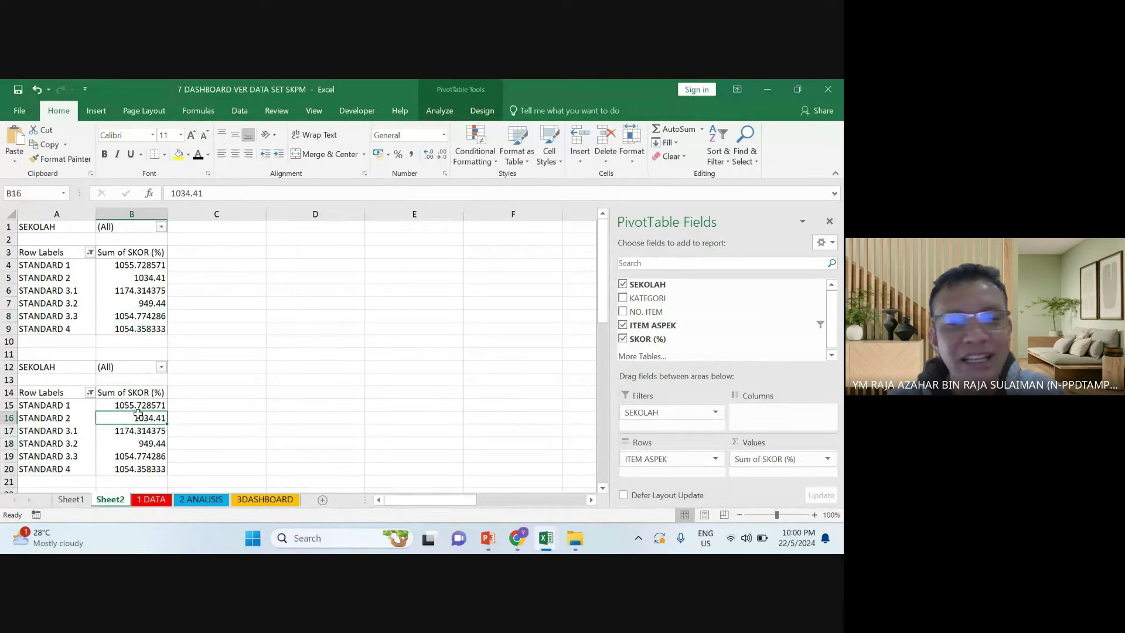
scroll(191, 379, "down", 1)
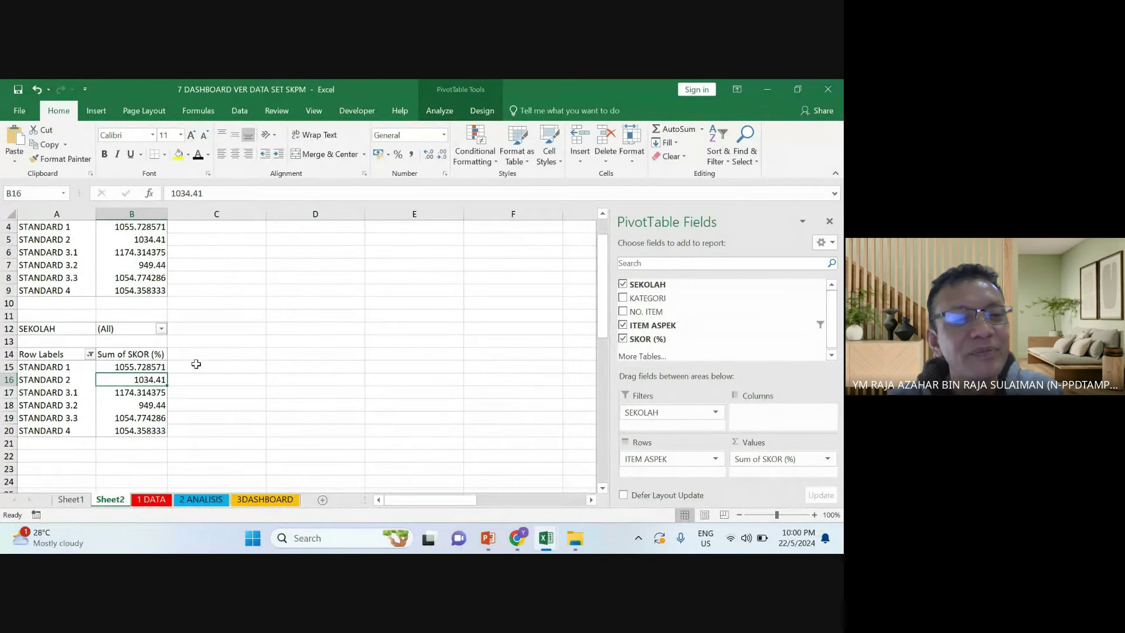
left_click(232, 353)
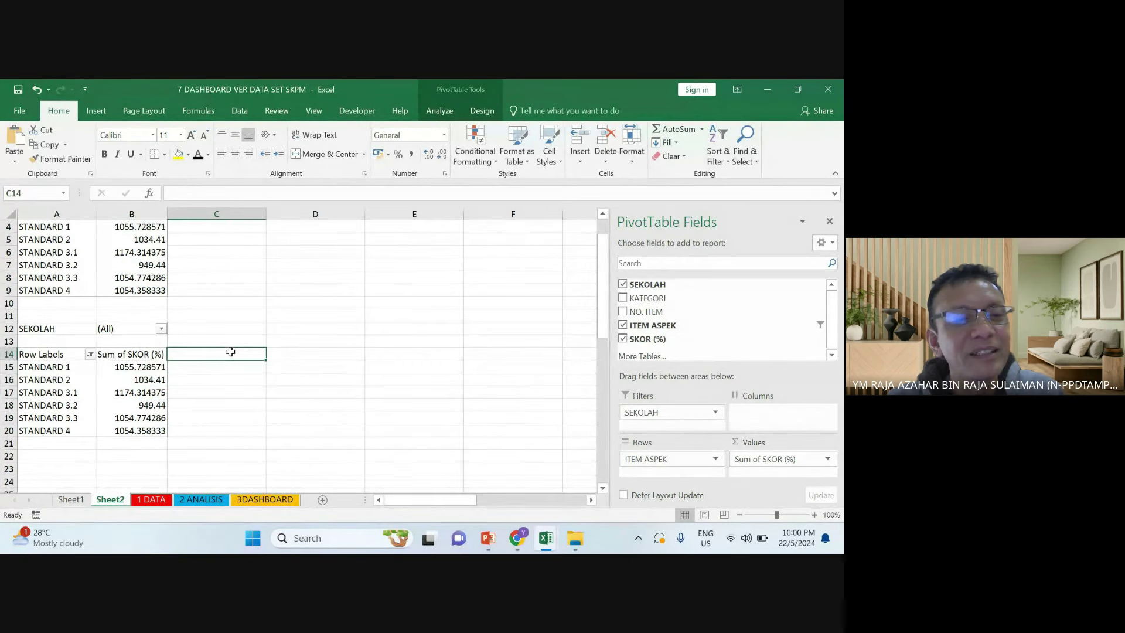
Undo the duplication of the pivot table below the original
left_click(37, 89)
left_click(322, 366)
scroll(188, 345, "up", 1)
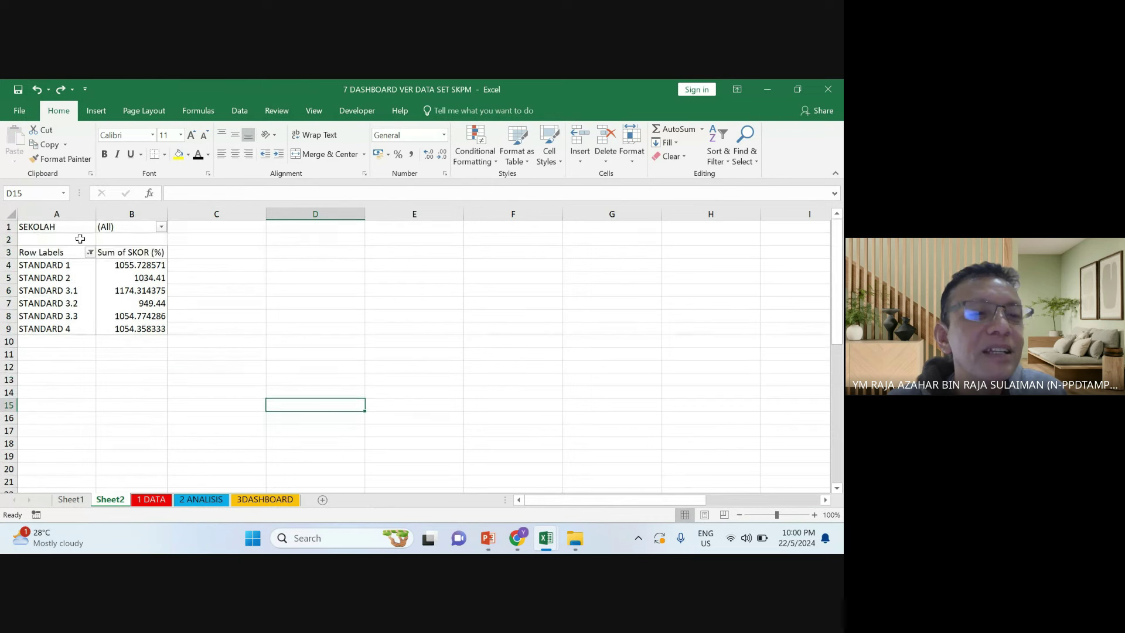
Duplicate the pivot table in A1:B9 at cell A12, leaving two empty rows between the tables
left_click_drag(68, 227, 123, 329)
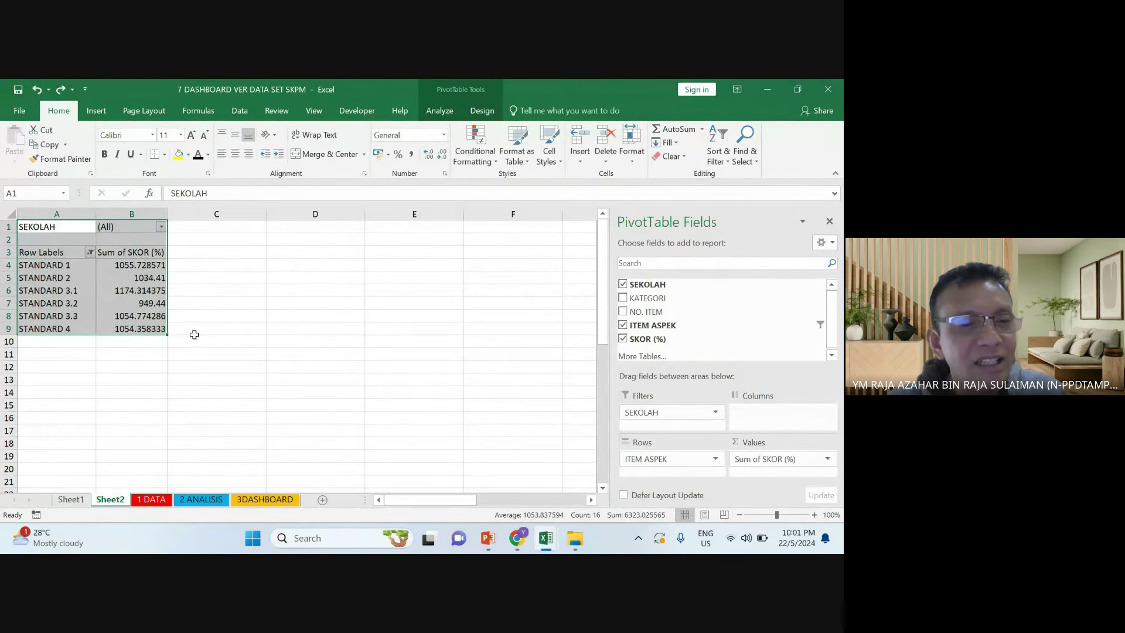
left_click_drag(153, 341, 150, 367)
left_click(238, 364)
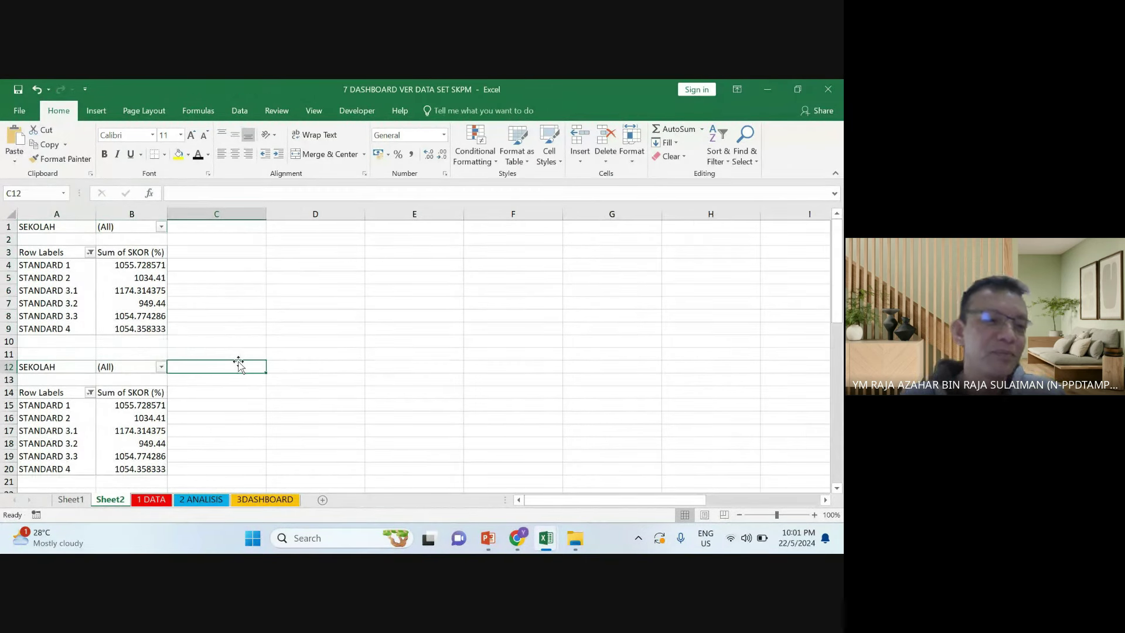
Fill the empty rows 10 and 11 between the two pivot tables with yellow
left_click_drag(8, 342, 9, 354)
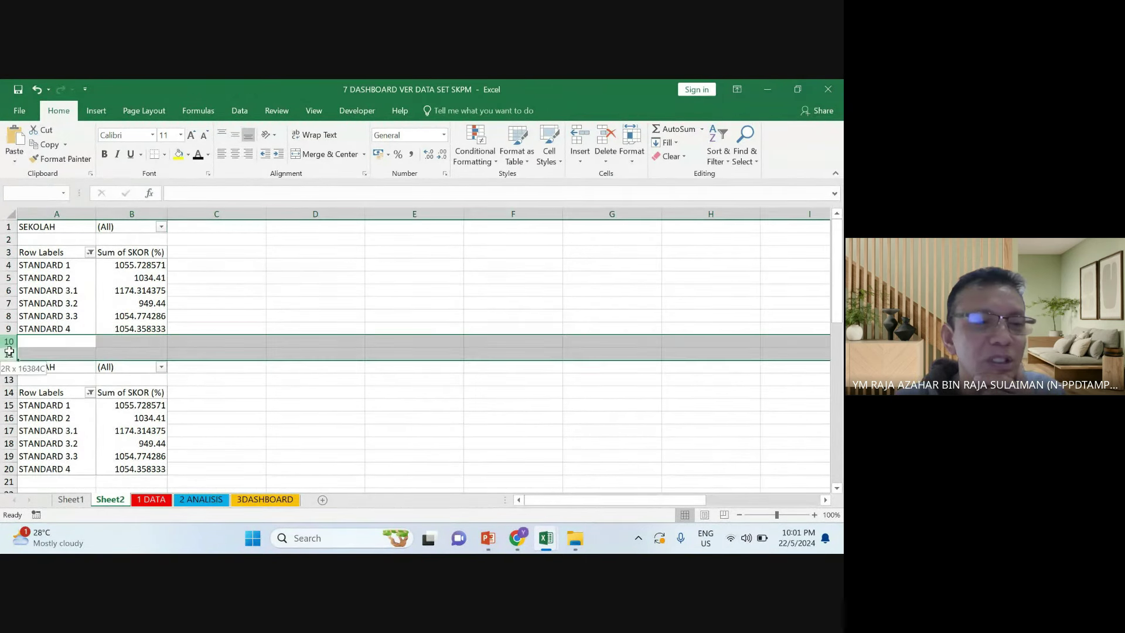
left_click(178, 154)
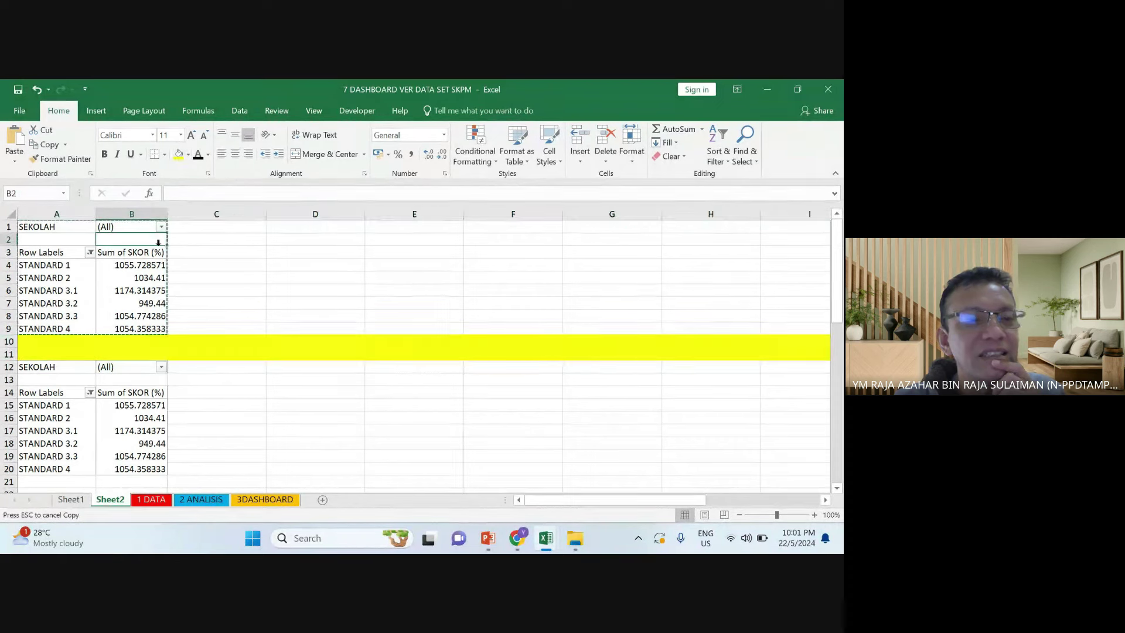
left_click(116, 355)
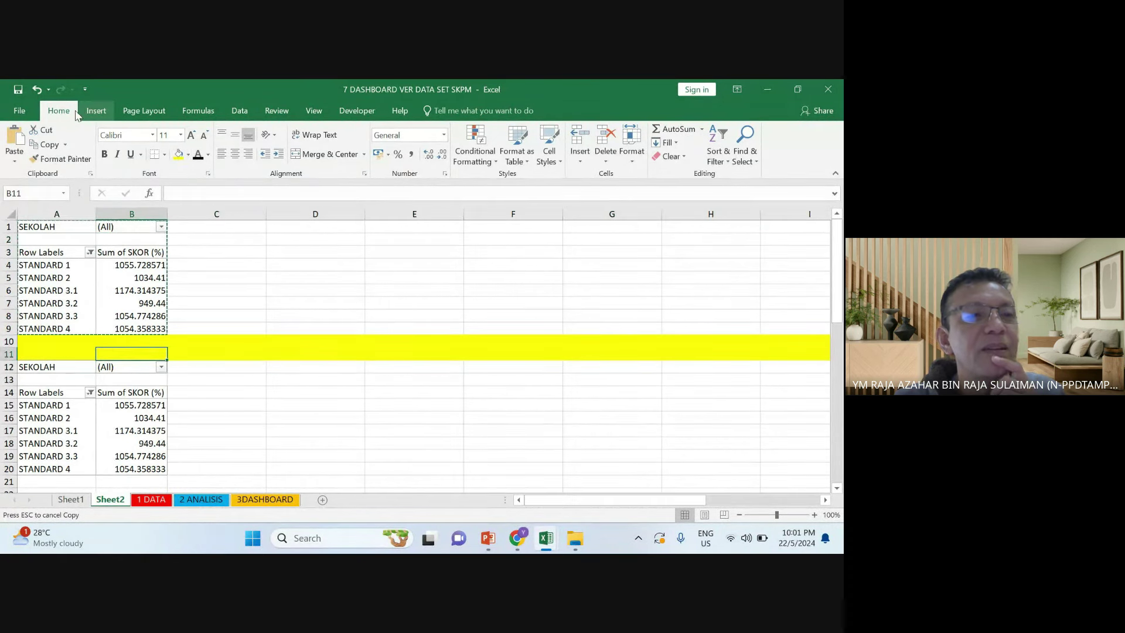
Undo the yellow fill on rows 10 and 11
left_click(37, 89)
left_click(243, 249)
left_click(246, 316)
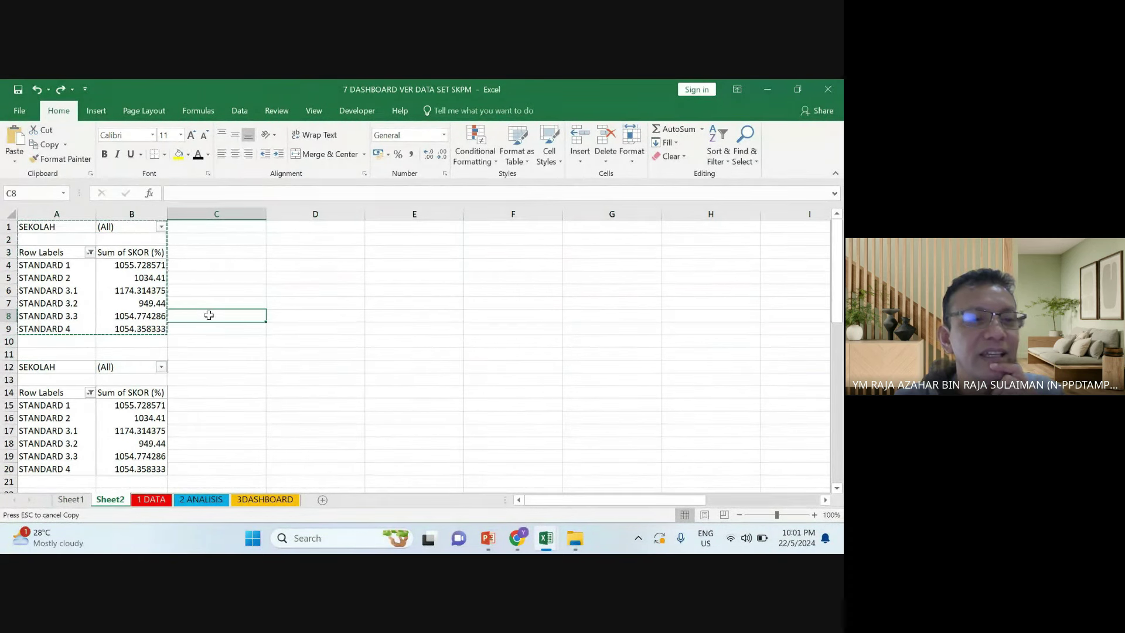
Filter the second pivot table's row labels to only PGB SEBAGAI PEMBIMBING, PGB SEBAGAI PENDORONG and PGB SEBAGAI PENERAJU
left_click(59, 270)
left_click_drag(59, 272, 59, 329)
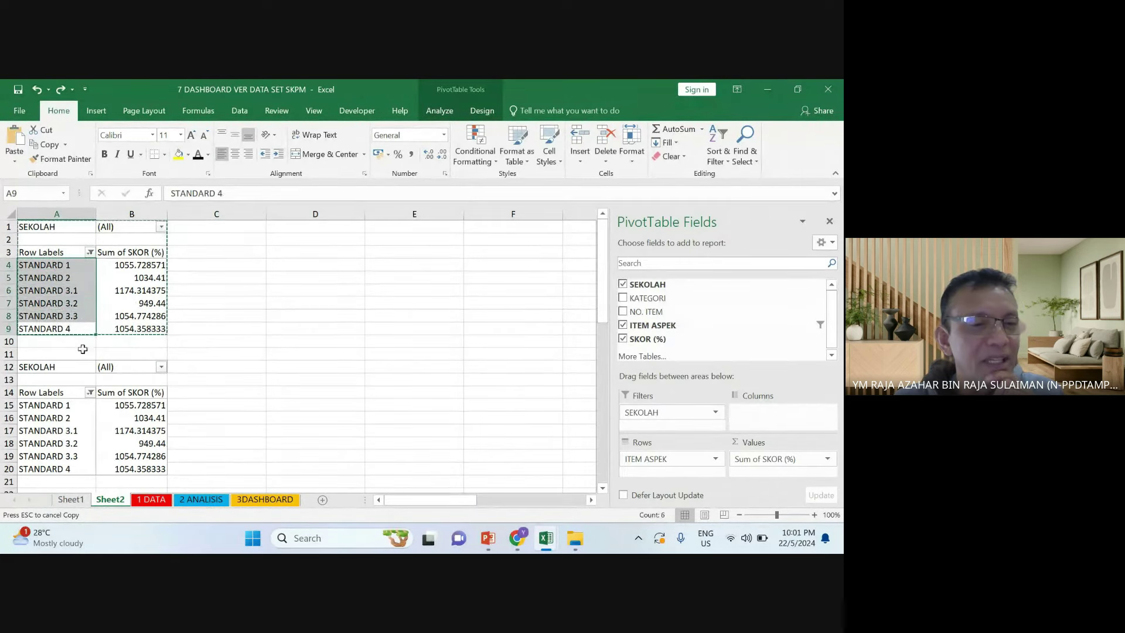
left_click(90, 394)
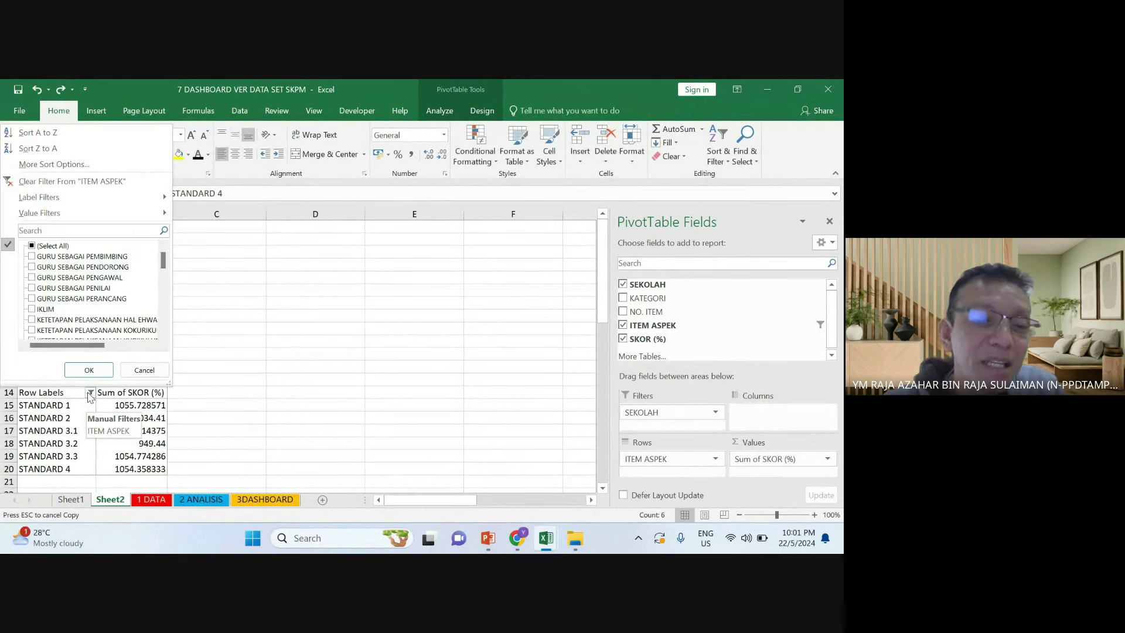
left_click(32, 247)
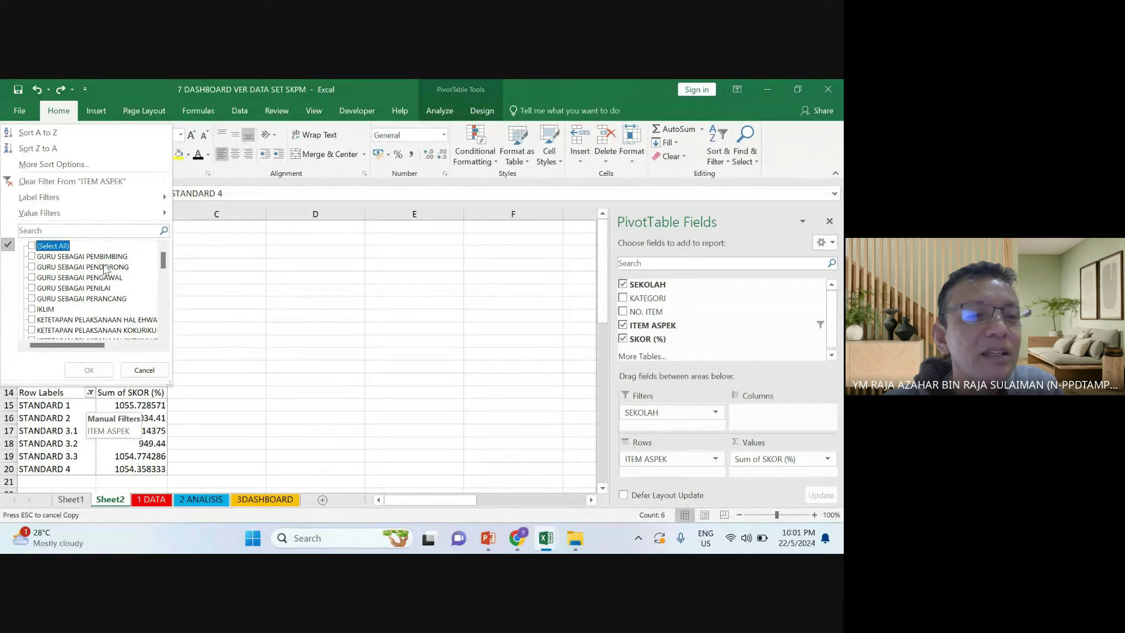
left_click_drag(164, 260, 162, 312)
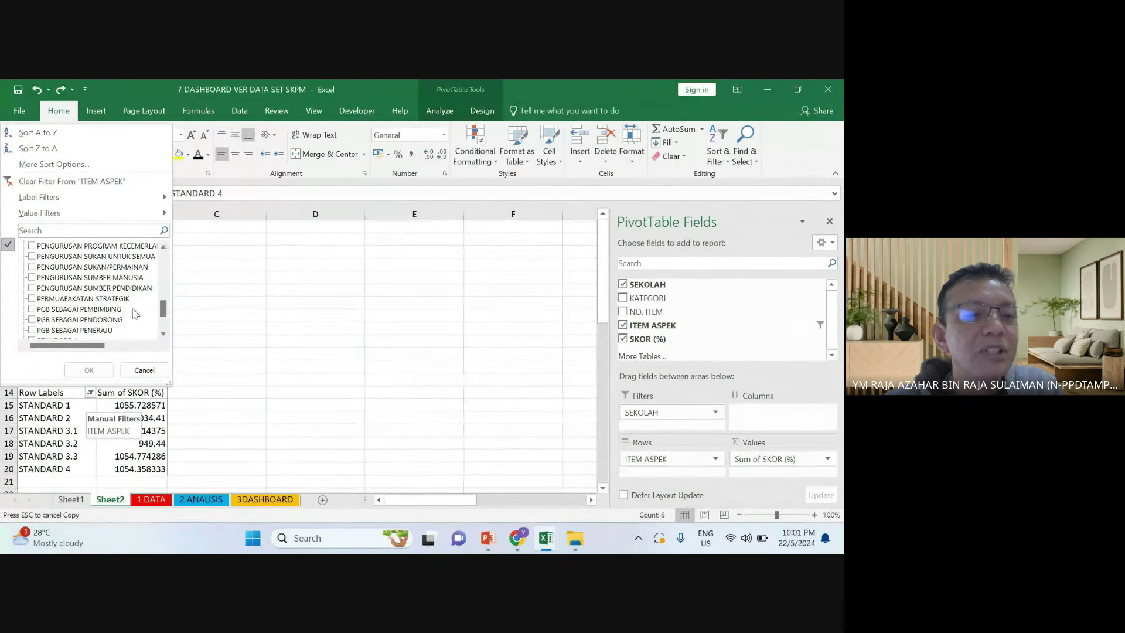
left_click(32, 309)
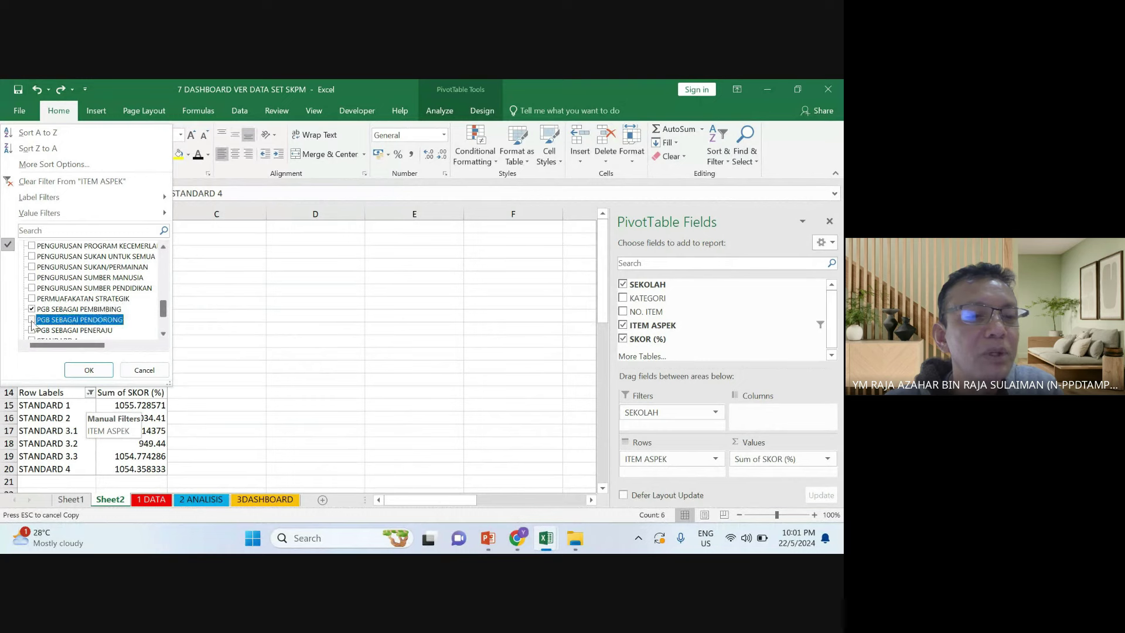
left_click(89, 369)
left_click(262, 367)
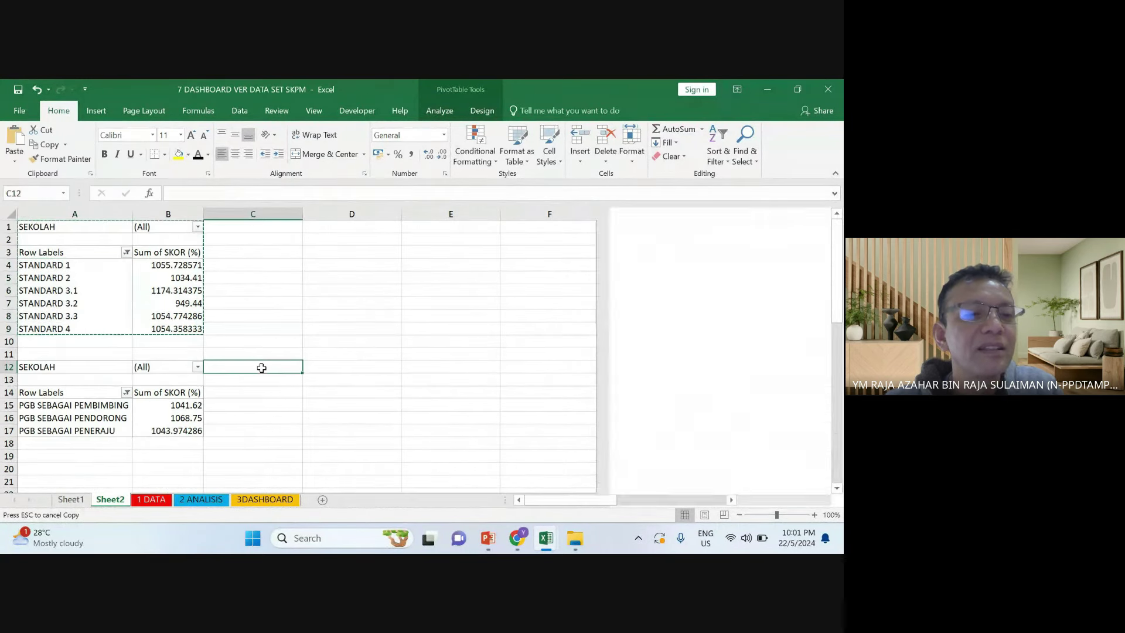
left_click(76, 406)
left_click(290, 339)
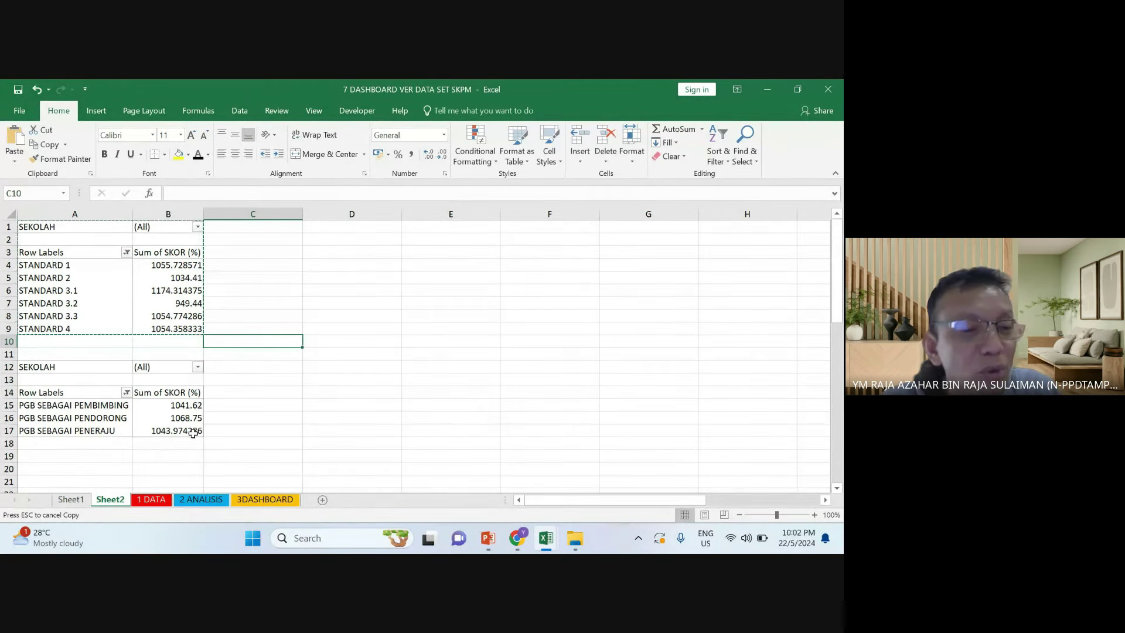
Duplicate the PGB pivot table in A12:B17 at cell A20
scroll(191, 433, "down", 2)
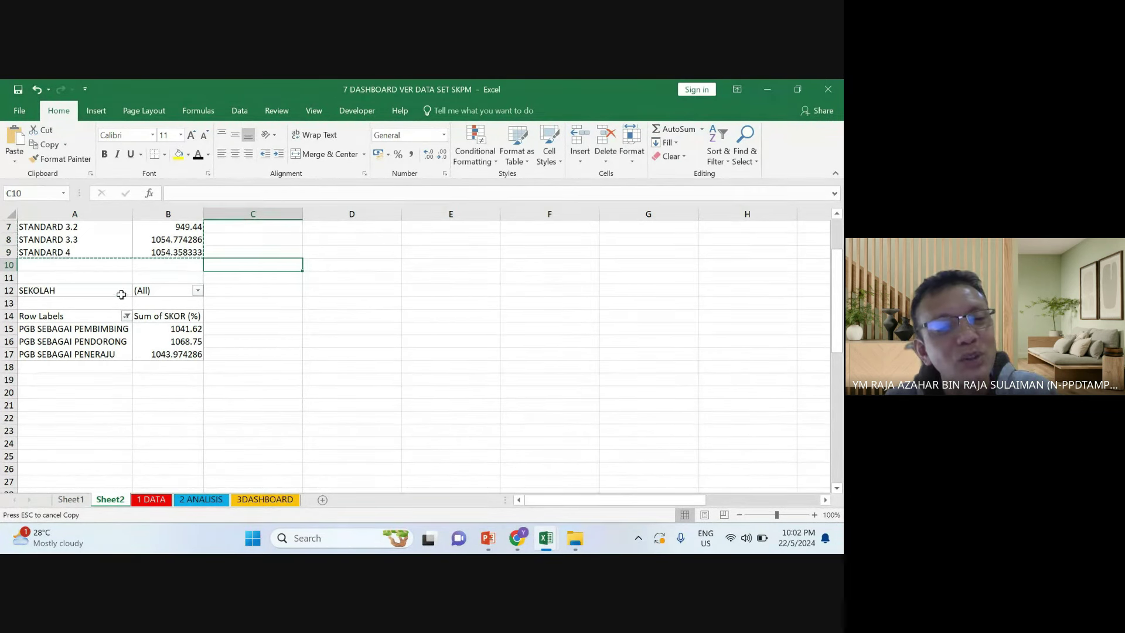
left_click_drag(122, 294, 170, 355)
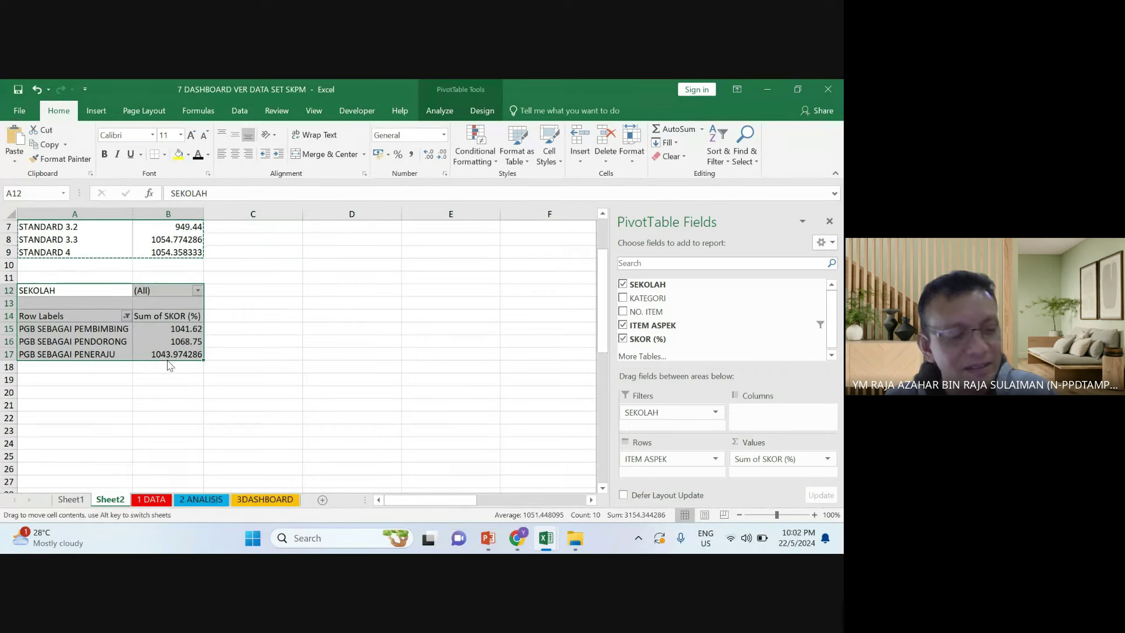
left_click_drag(168, 286, 164, 388)
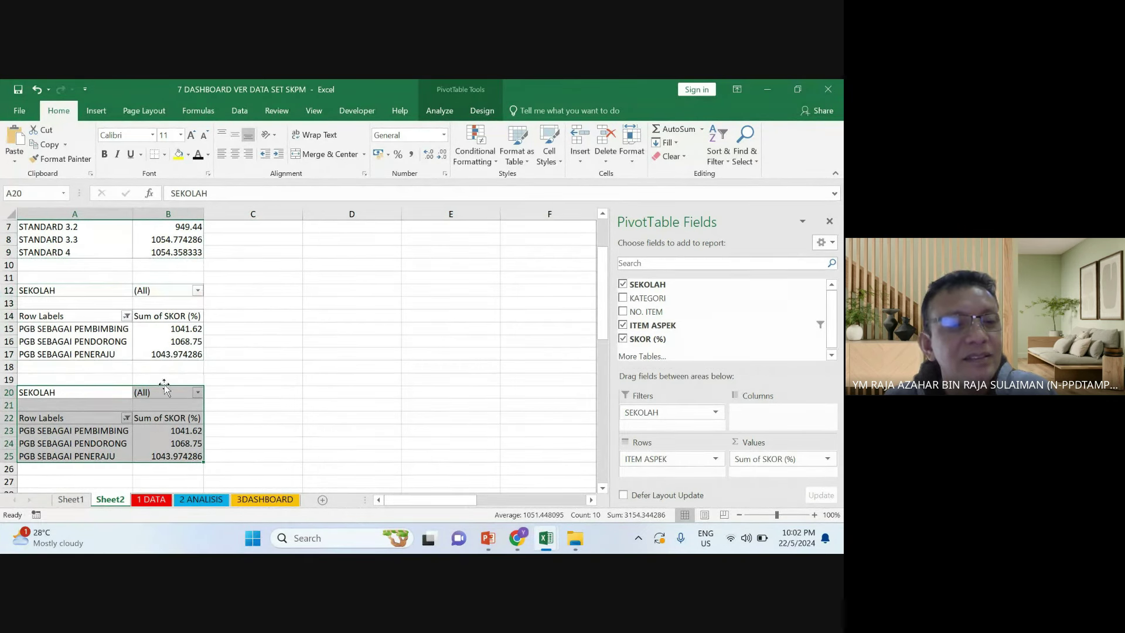
Deselect all items in the third pivot table's row label filter and enlarge the filter list to show full item names
left_click(126, 418)
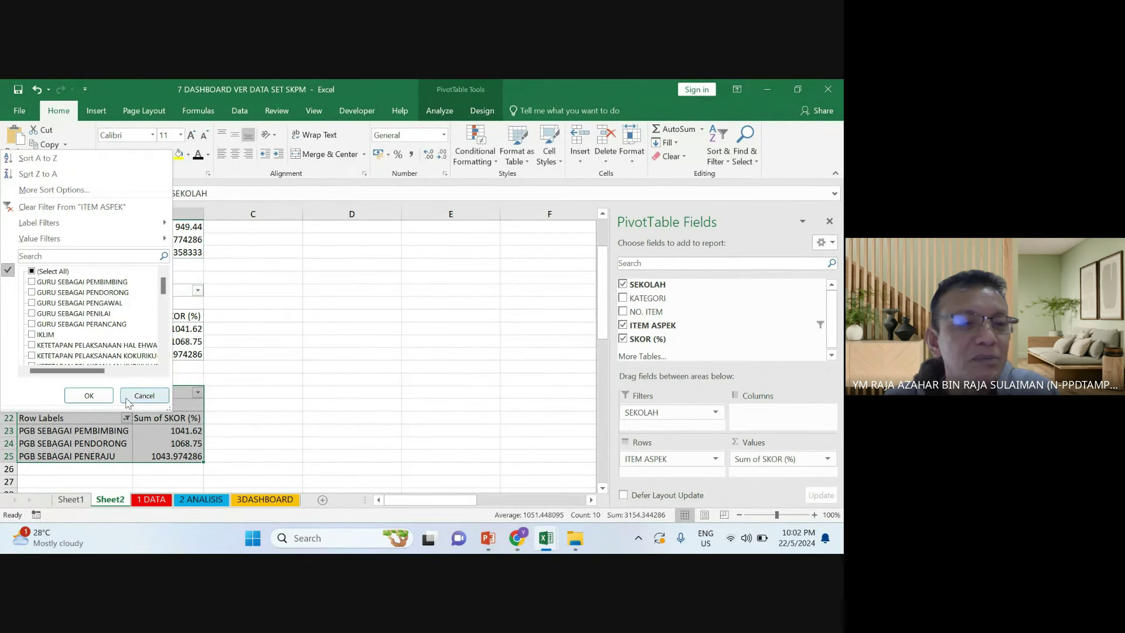
left_click(31, 271)
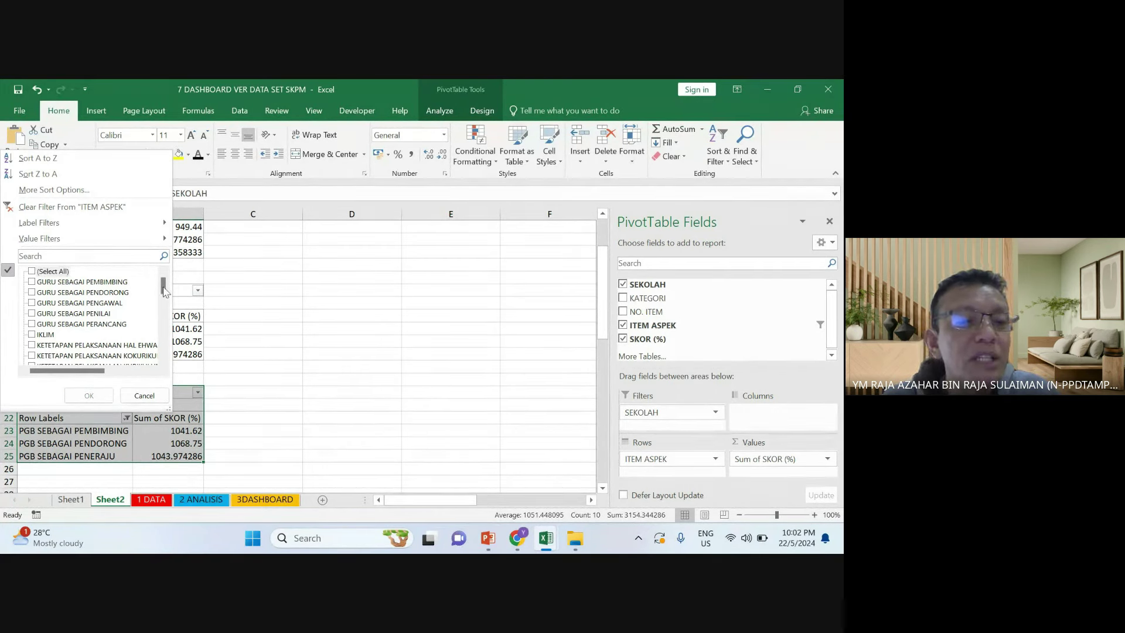
left_click_drag(163, 293, 163, 302)
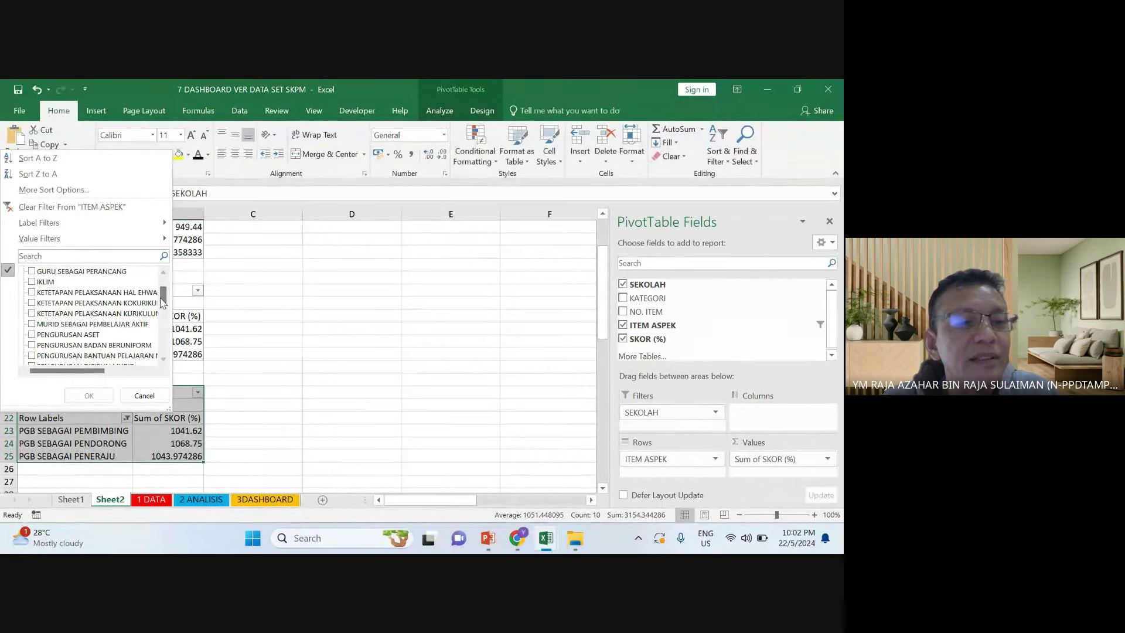
left_click_drag(168, 408, 321, 444)
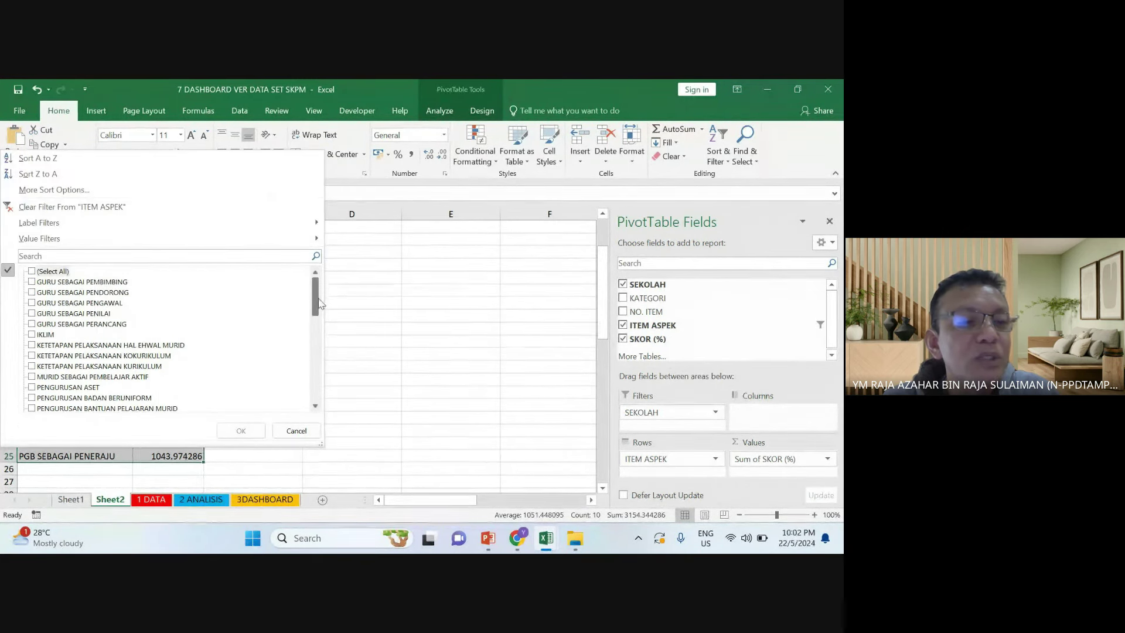
left_click_drag(316, 300, 317, 328)
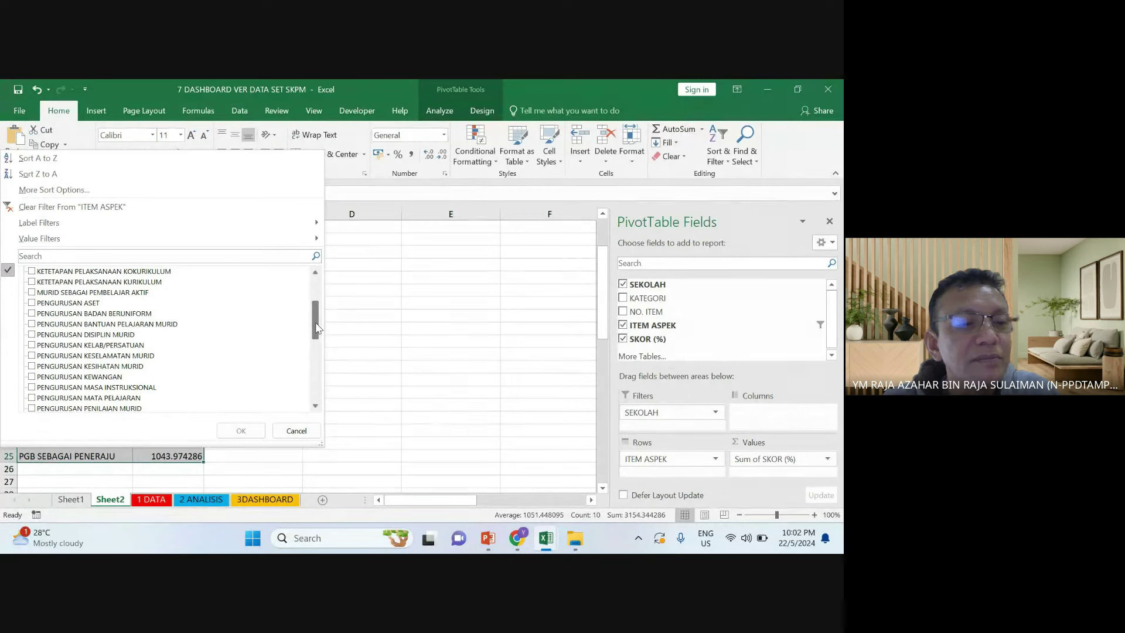
left_click_drag(316, 328, 318, 358)
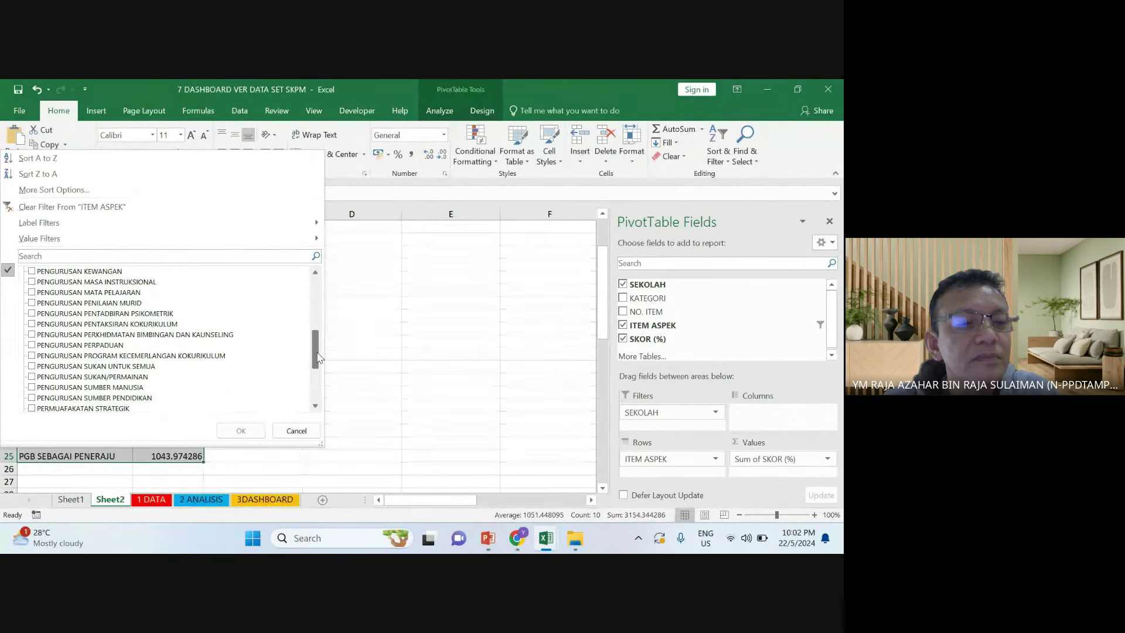
Include PENGURUSAN SUMBER MANUSIA, PENGURUSAN ASET, PENGURUSAN KEWANGAN and PENGURUSAN SUMBER PENDIDIKAN in the third pivot table's row label filter
left_click(31, 388)
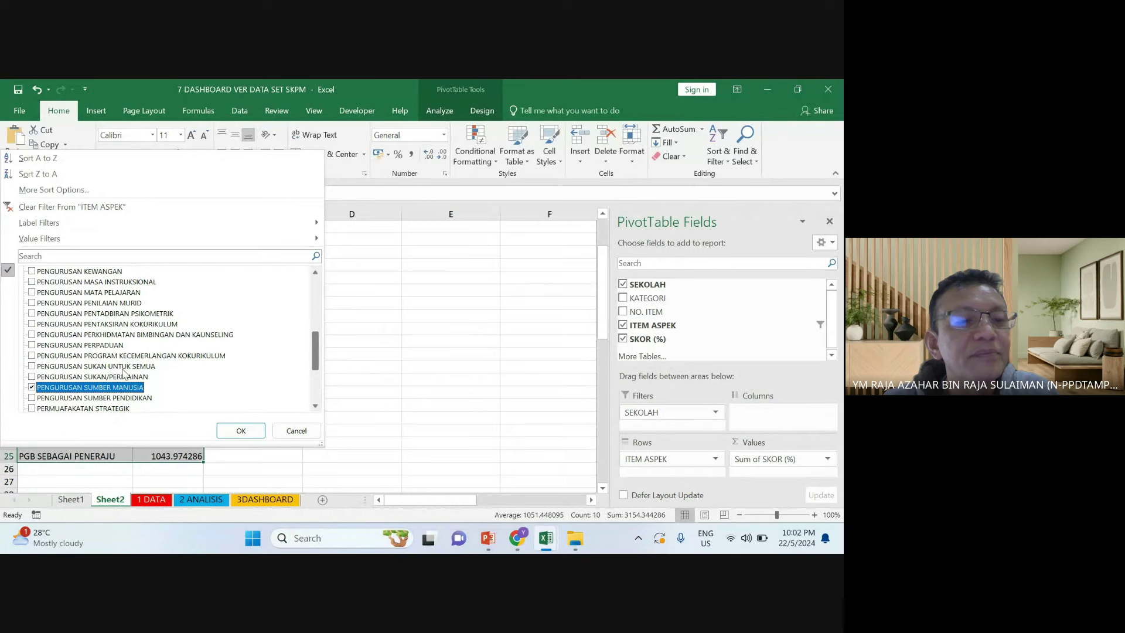
scroll(120, 369, "up", 1)
scroll(115, 363, "up", 3)
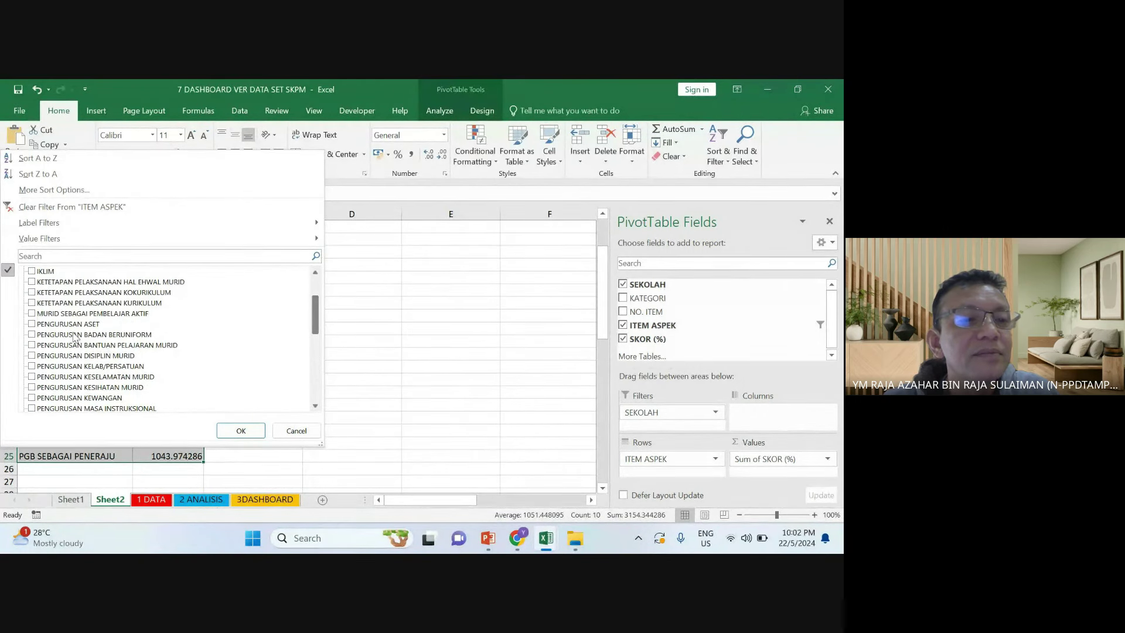
left_click(32, 326)
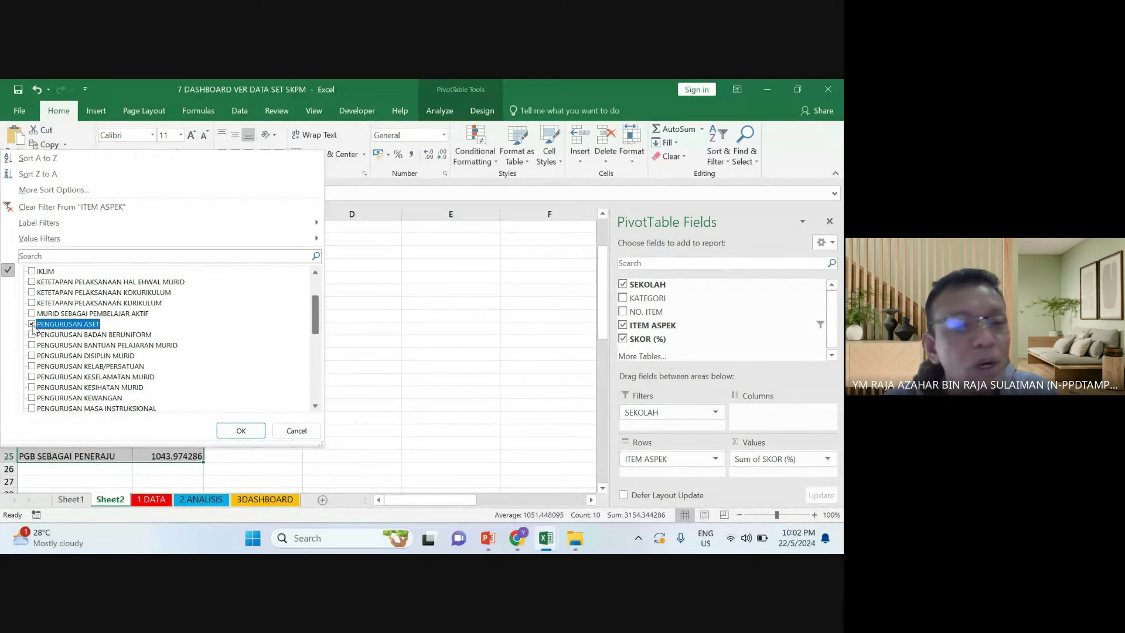
scroll(73, 352, "down", 1)
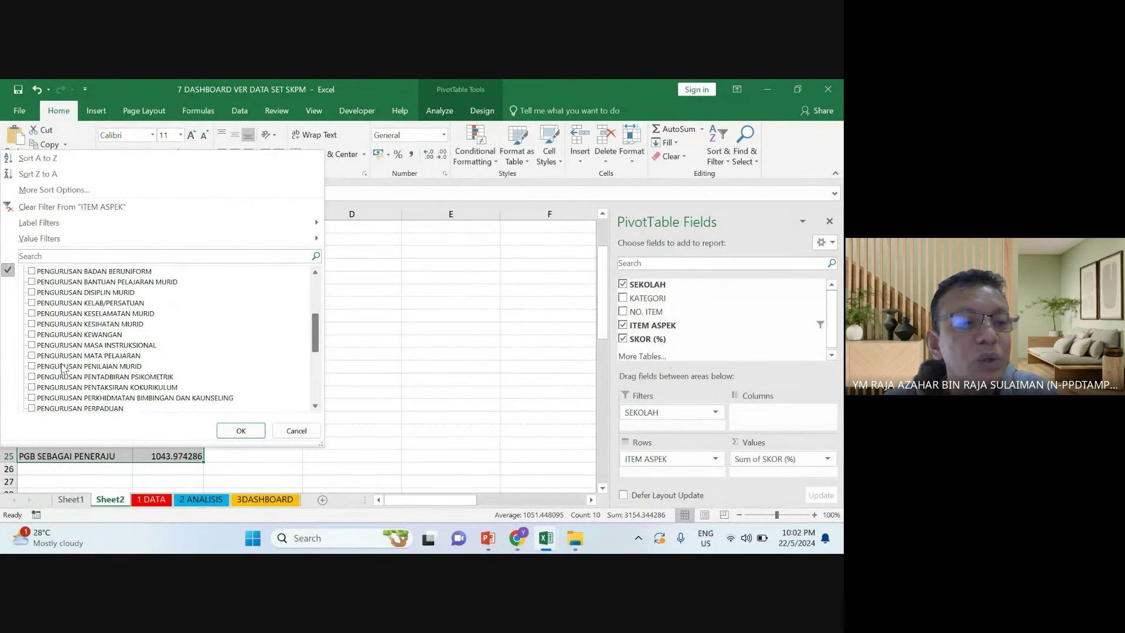
scroll(59, 371, "down", 2)
scroll(59, 370, "down", 2)
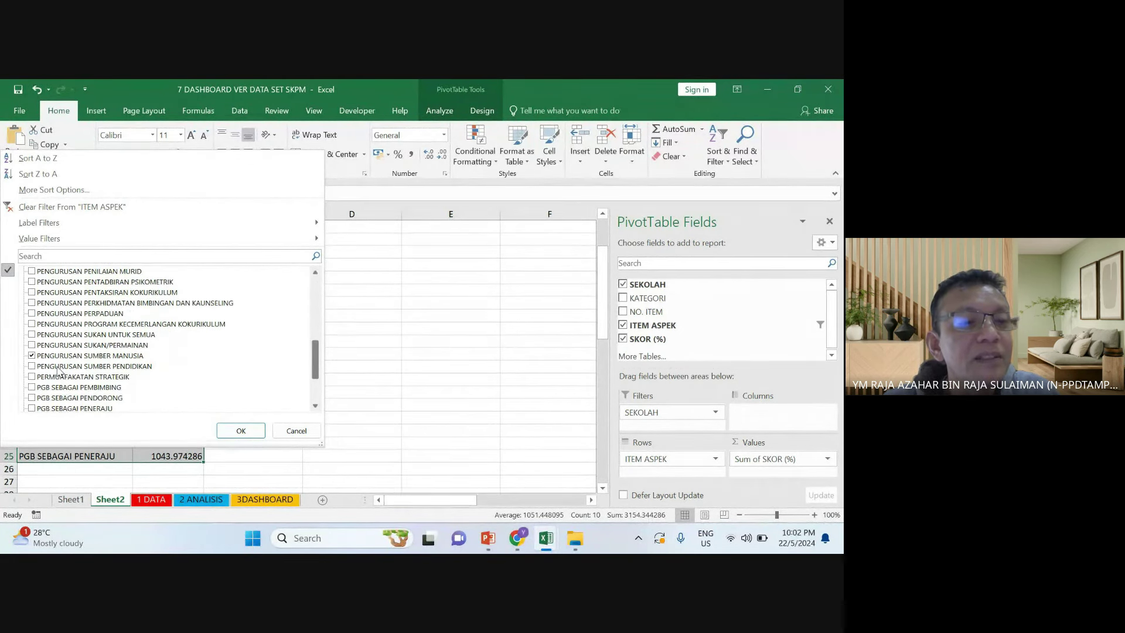
scroll(58, 371, "up", 1)
left_click(32, 272)
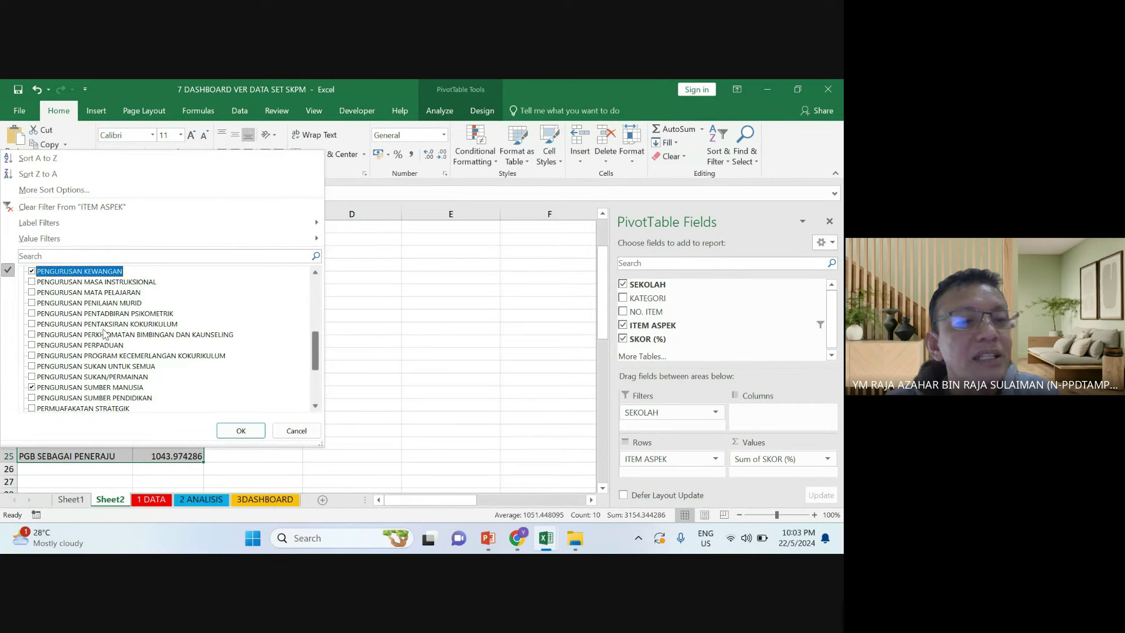
left_click(32, 399)
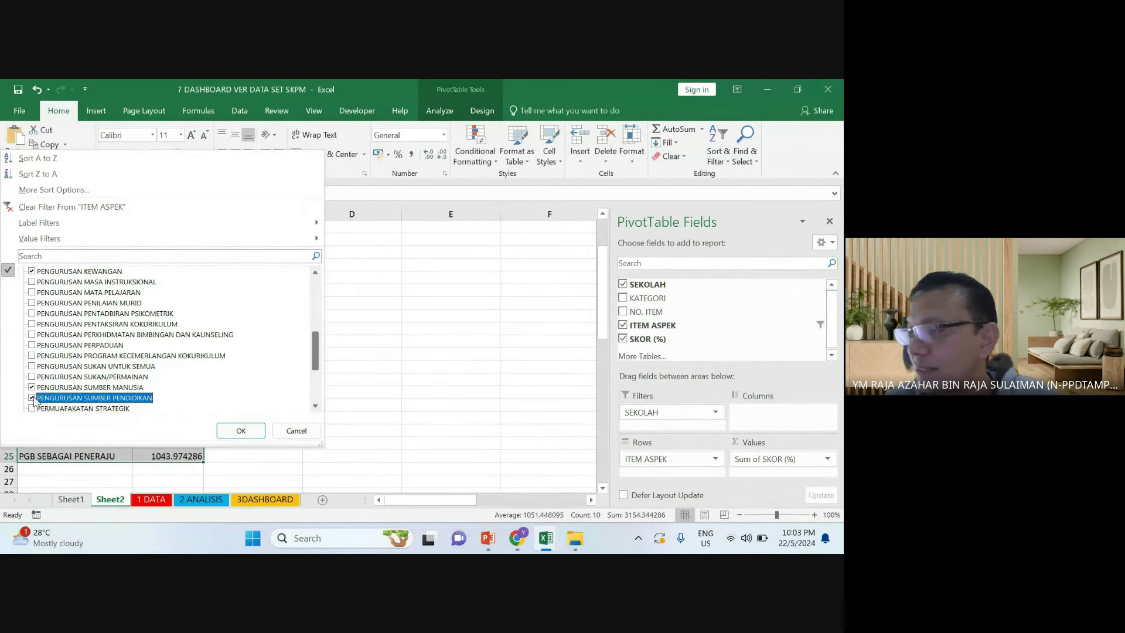
scroll(40, 398, "down", 3)
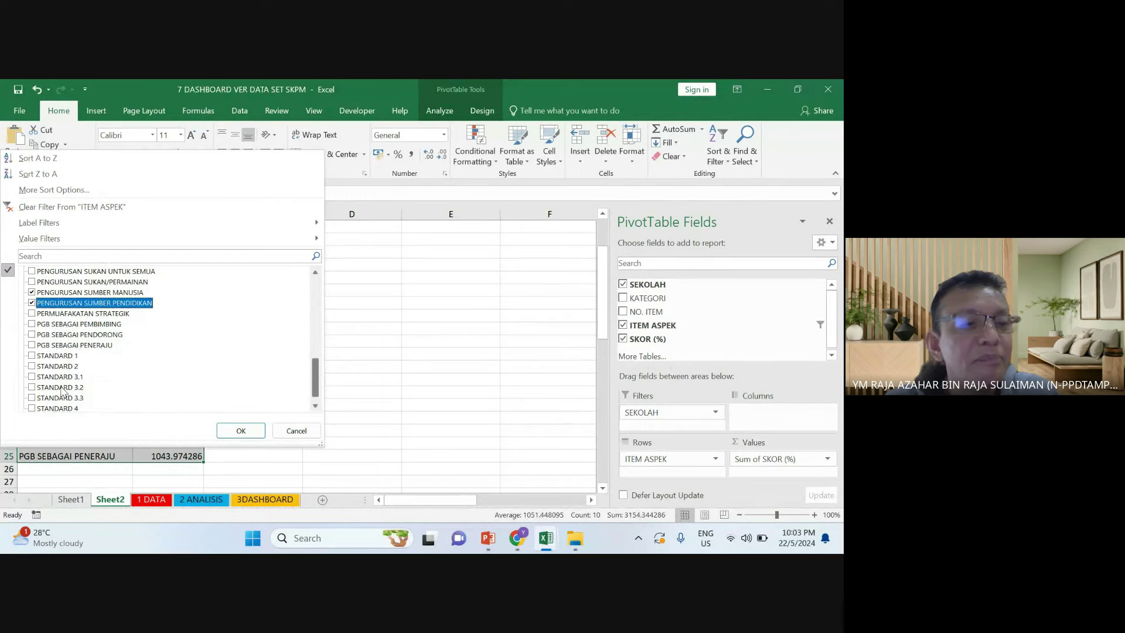
Add IKLIM, PENGURUSAN PERPADUAN and PERMUAFAKATAN STRATEGIK to the third pivot table's row label filter and apply it
scroll(47, 375, "up", 5)
scroll(49, 358, "up", 4)
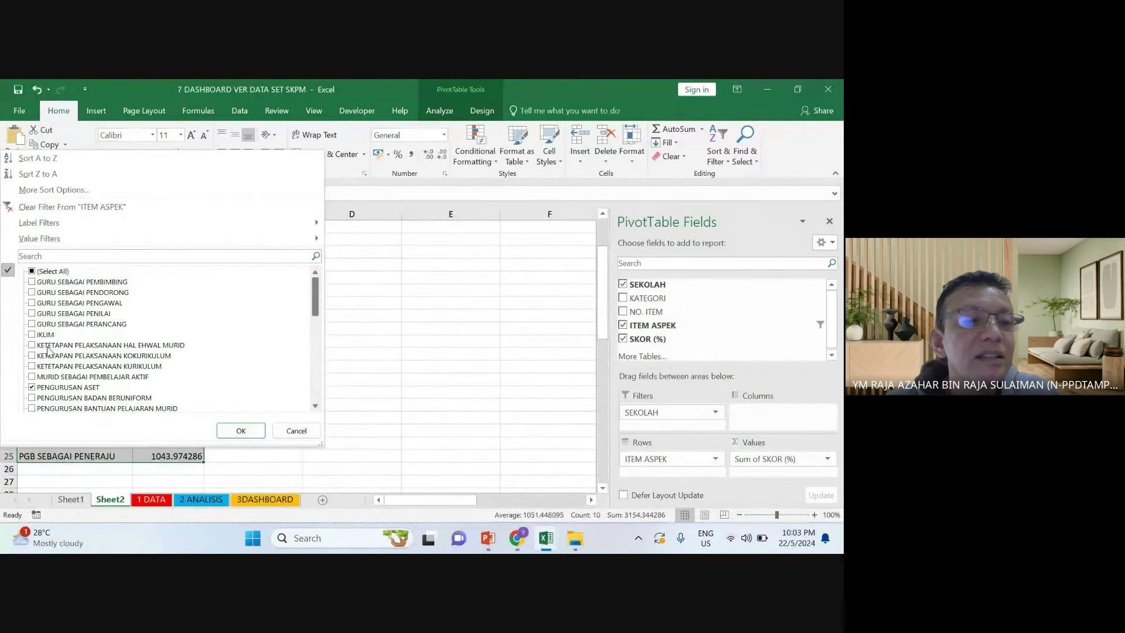
left_click(34, 335)
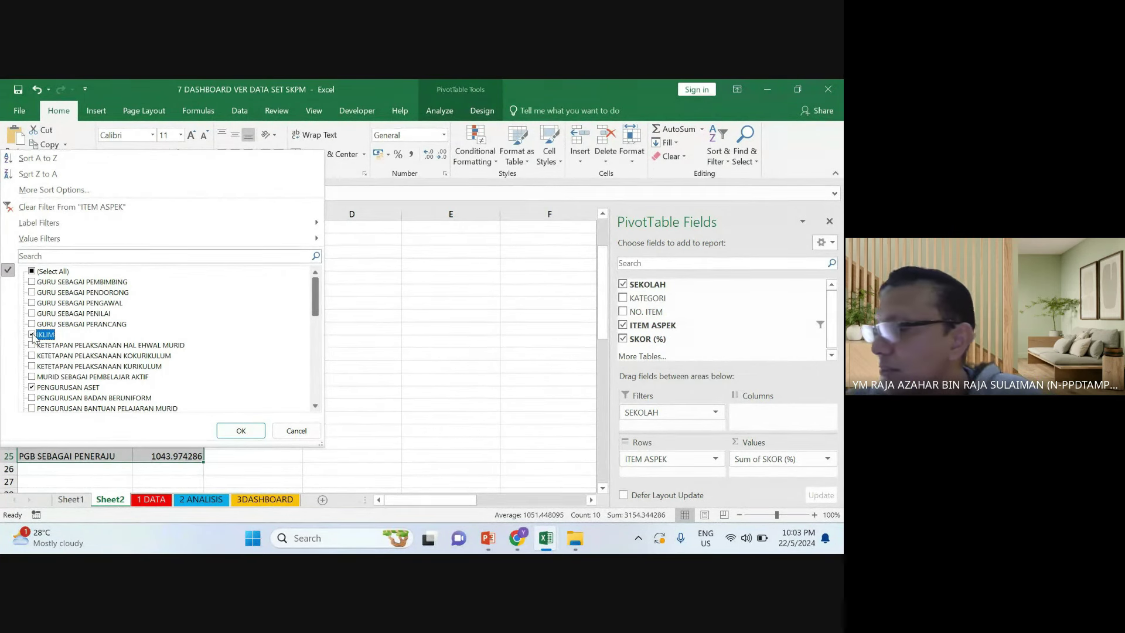
scroll(78, 357, "down", 1)
scroll(78, 358, "down", 4)
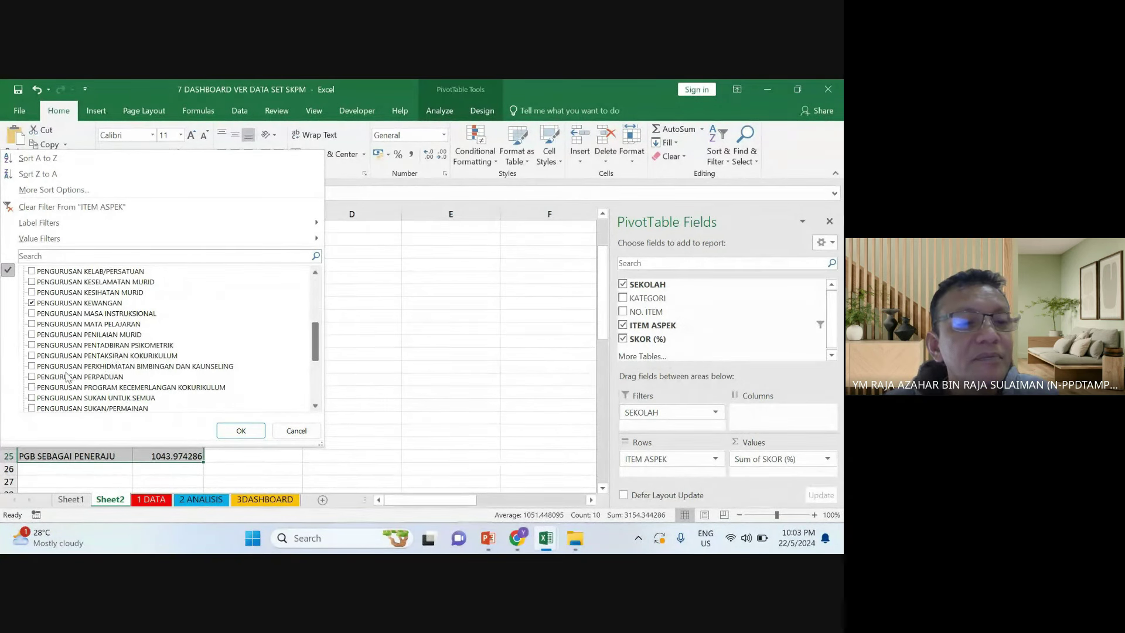
left_click(32, 377)
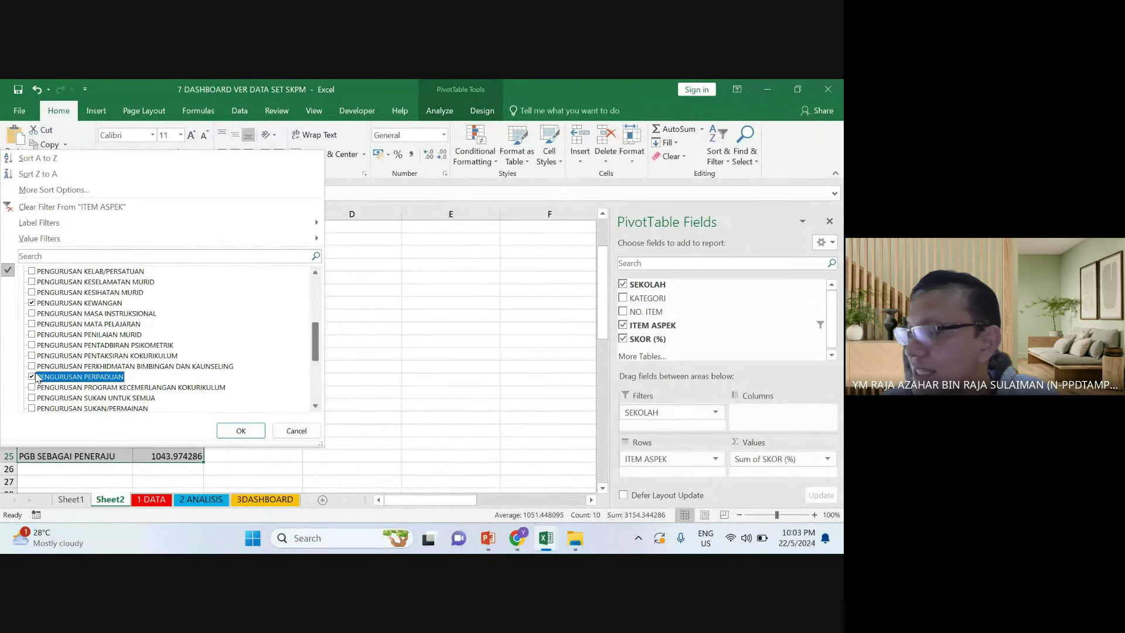
scroll(36, 378, "down", 2)
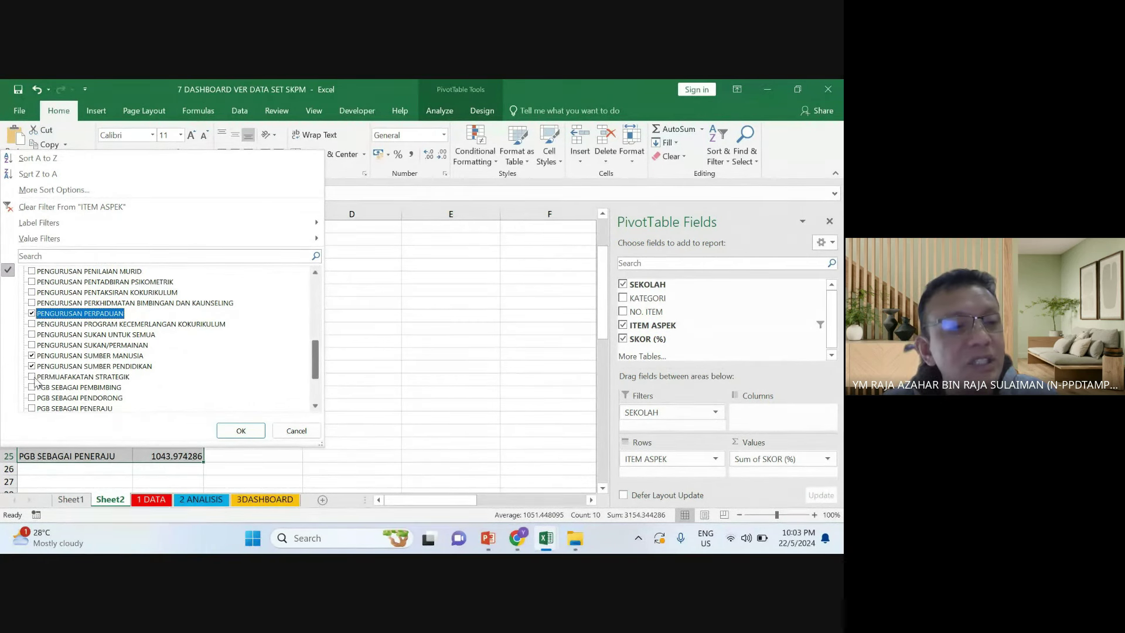
left_click(33, 377)
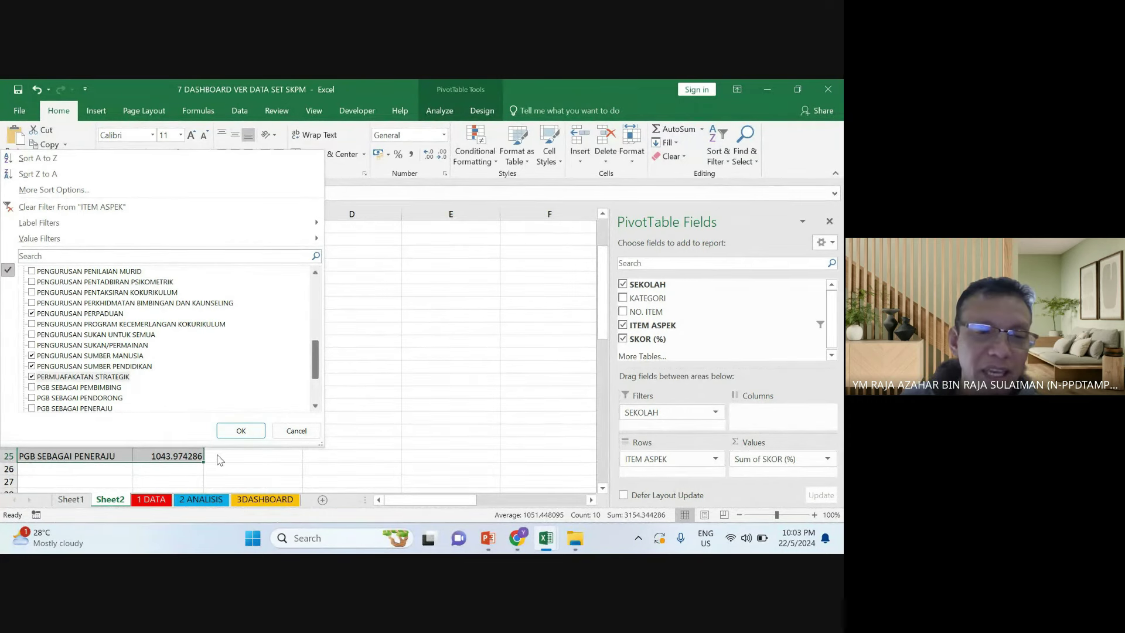
left_click(241, 431)
left_click(297, 417)
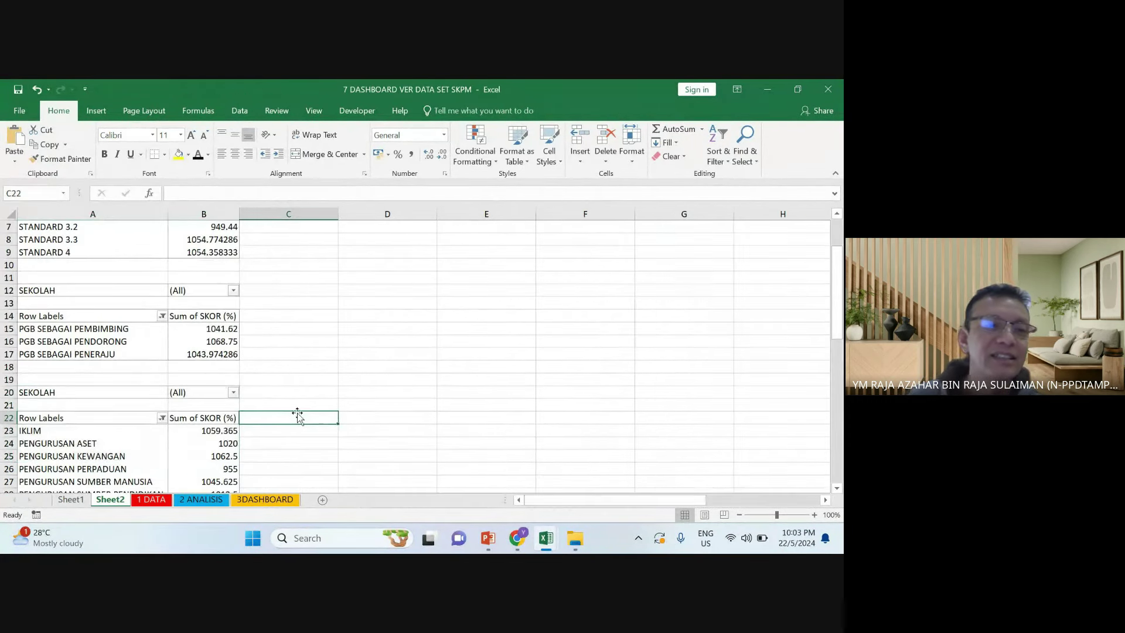
Review the row labels of the three stacked pivot tables, from the STANDARD items down to the IKLIM and PENGURUSAN group
scroll(297, 417, "up", 2)
left_click(93, 278)
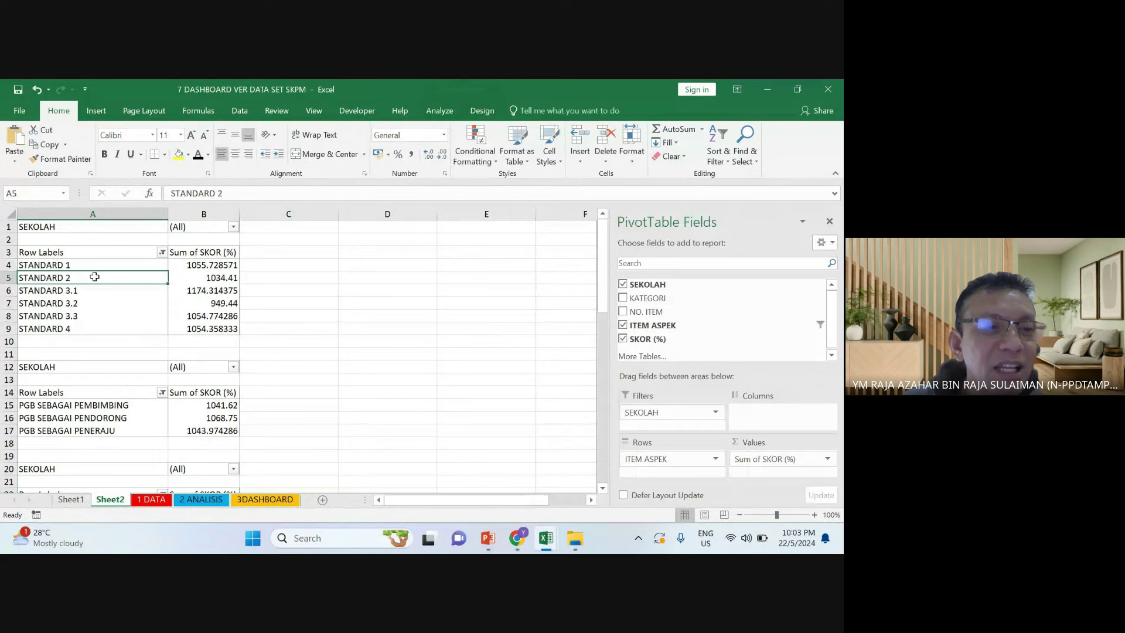
left_click(79, 405)
scroll(81, 401, "down", 2)
left_click(80, 425)
key("ctrl+shift+Down")
scroll(85, 422, "down", 2)
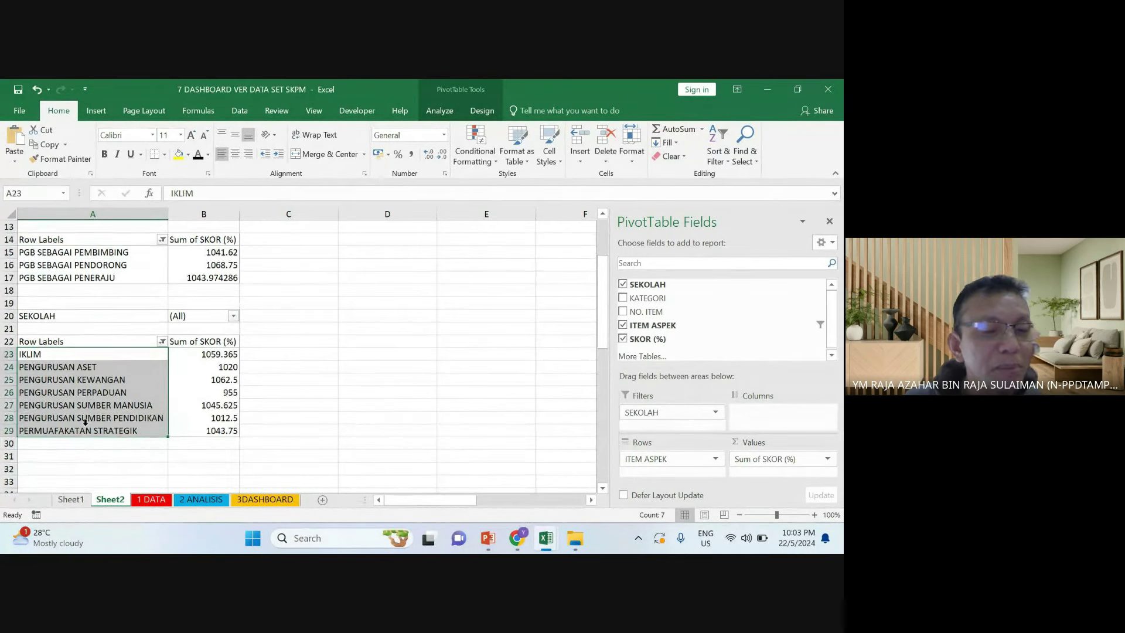
scroll(87, 420, "down", 1)
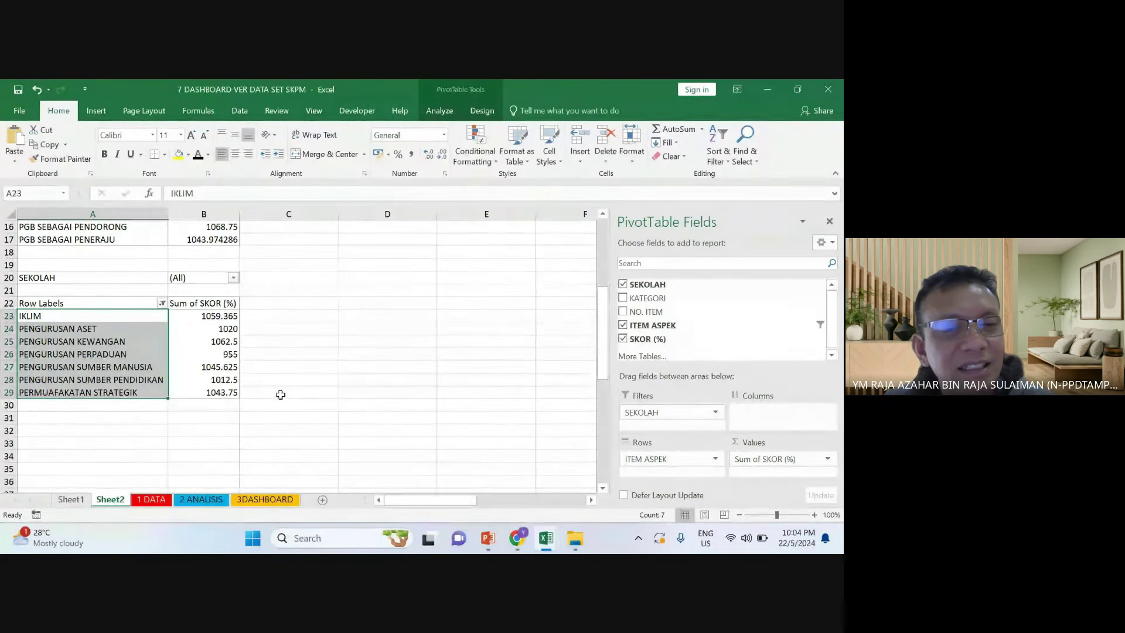
left_click(348, 322)
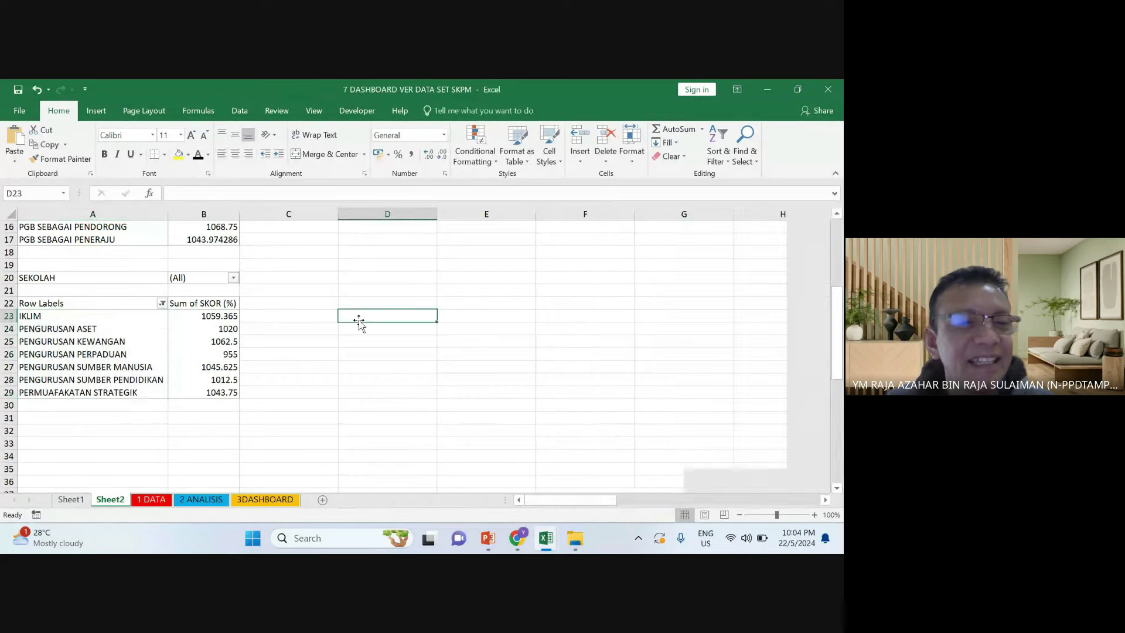
left_click_drag(123, 304, 209, 394)
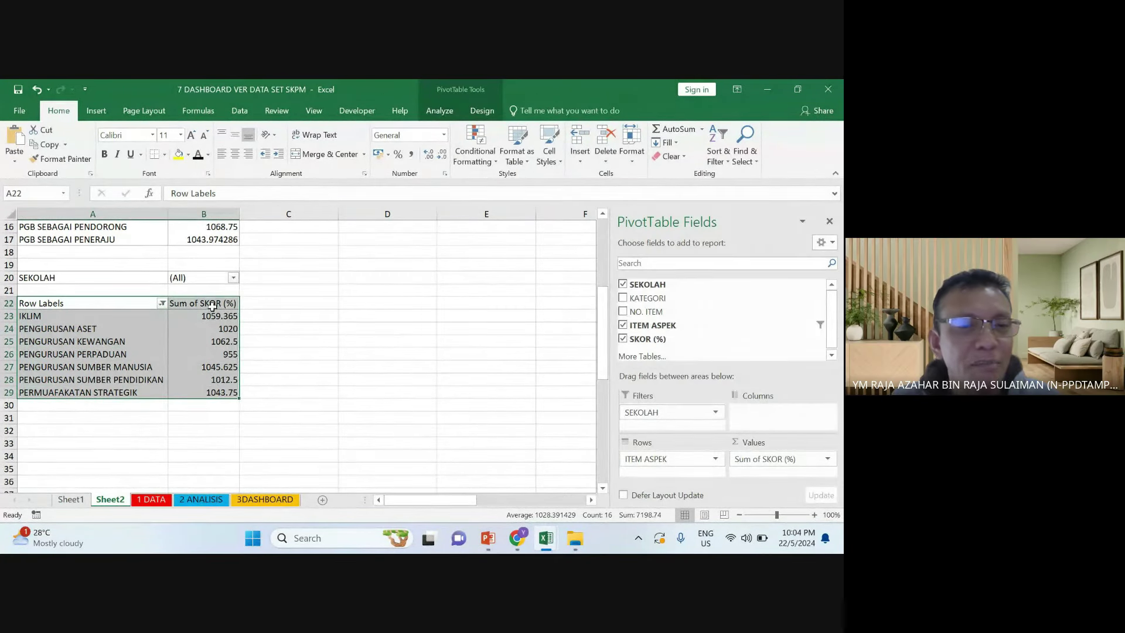
left_click_drag(208, 305, 195, 448)
key("Escape")
left_click(120, 315)
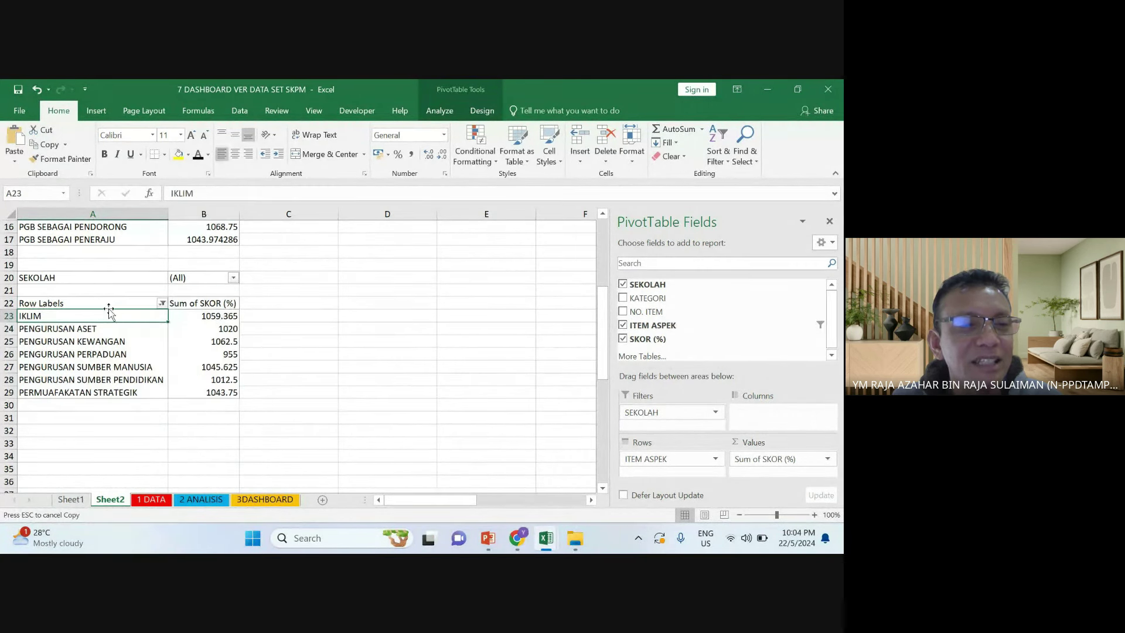
Duplicate the third pivot table, including its SEKOLAH filter, from A20:B29 to cell A32
left_click_drag(108, 278, 195, 395)
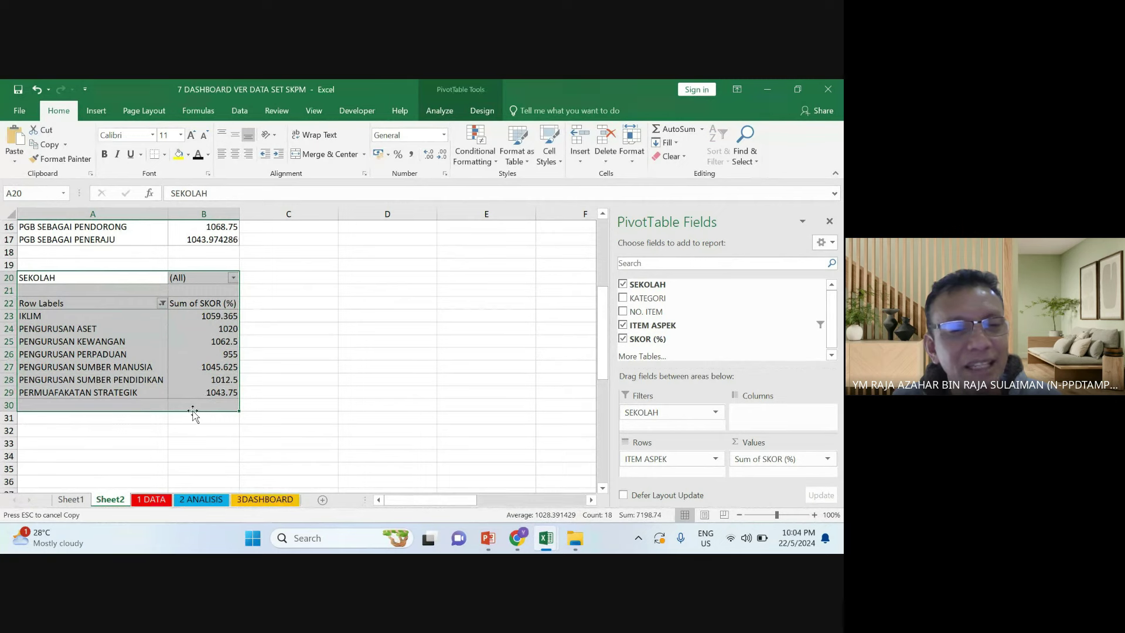
left_click_drag(130, 275, 188, 394)
left_click_drag(92, 277, 191, 397)
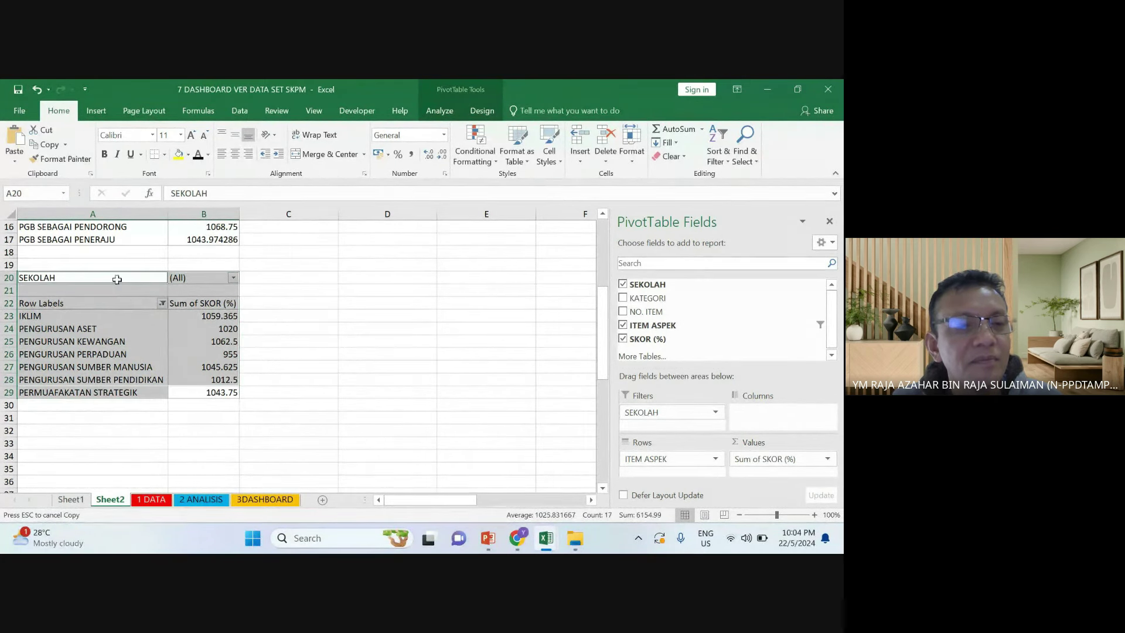
left_click_drag(117, 279, 164, 432)
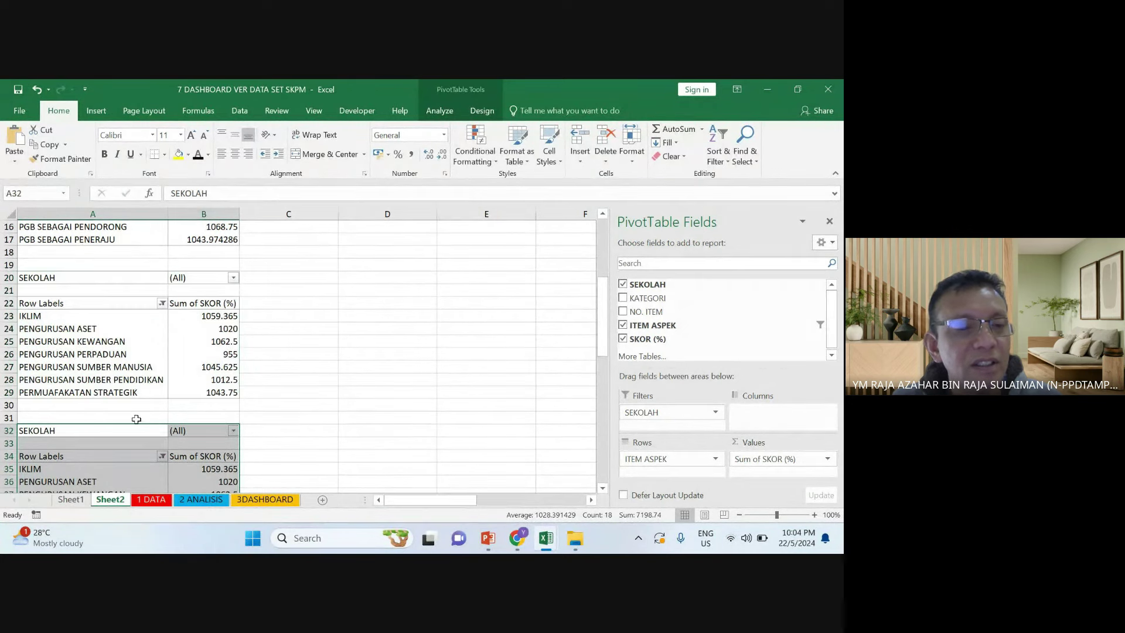
scroll(144, 410, "down", 3)
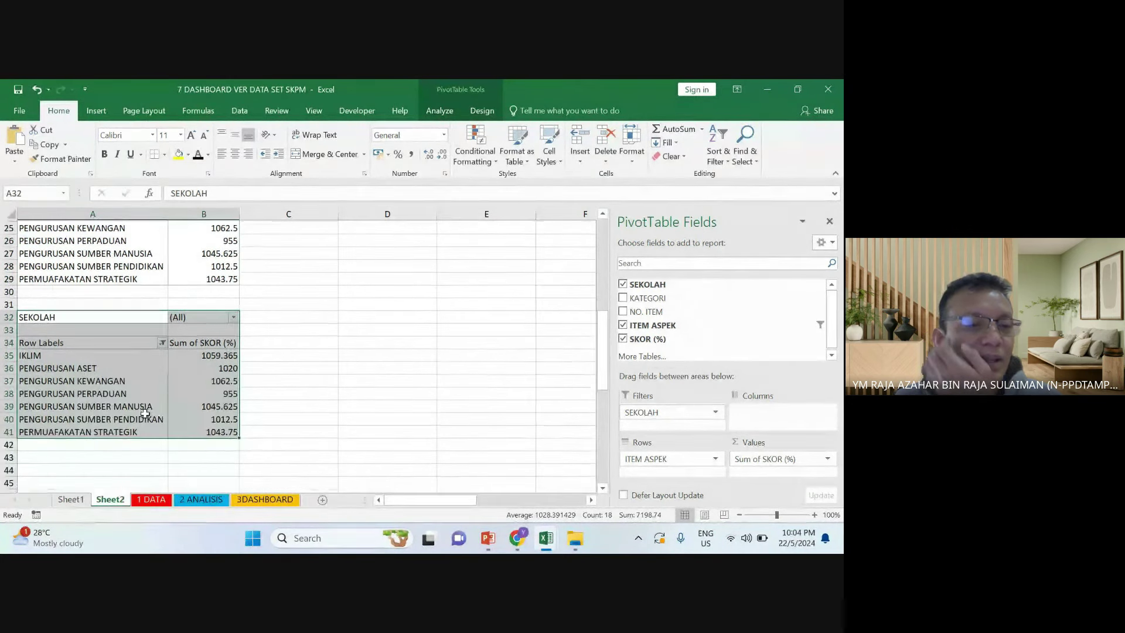
Filter the fourth pivot table's row labels to only GURU SEBAGAI PEMBIMBING, PENDORONG, PENGAWAL, PENILAI, PERANCANG and MURID SEBAGAI PEMBELAJAR AKTIF
left_click(162, 342)
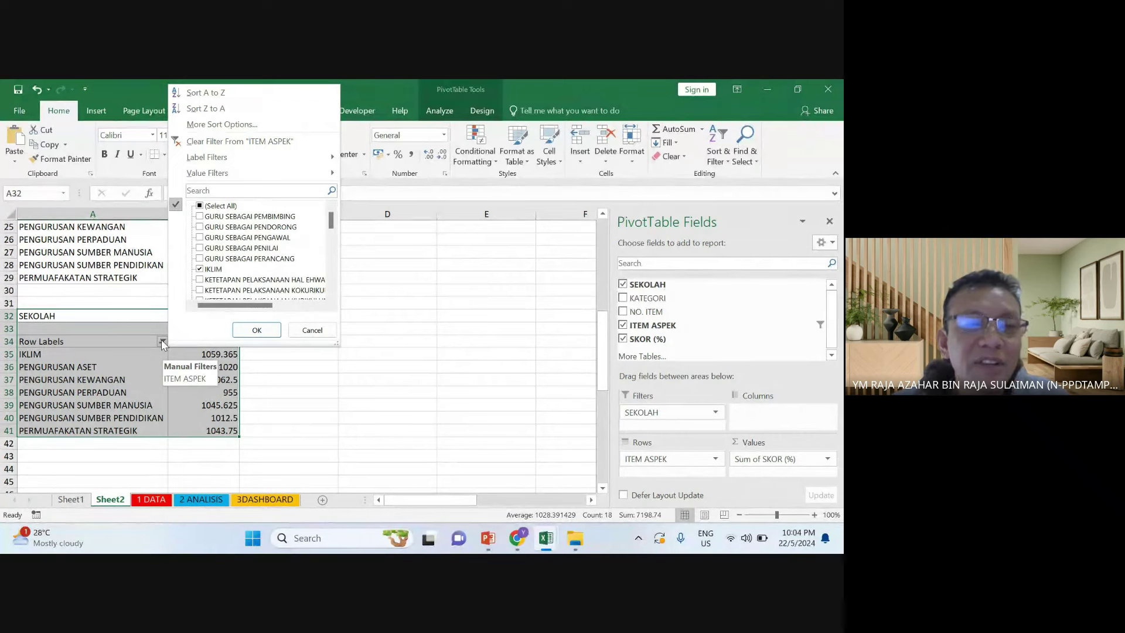
left_click(200, 205)
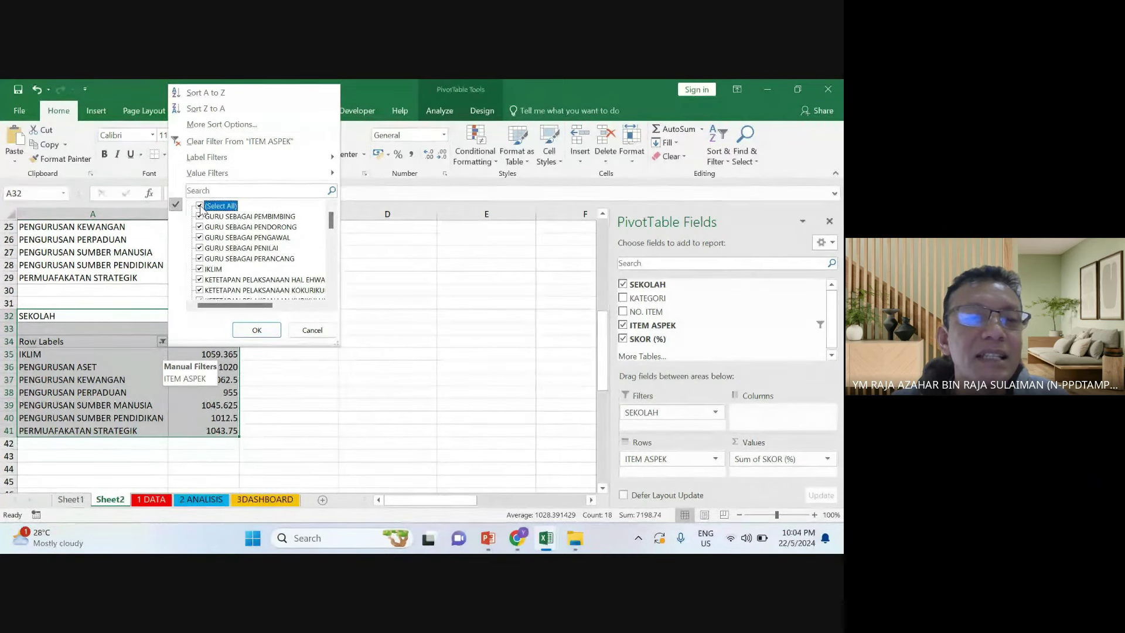
left_click(199, 206)
left_click(331, 224)
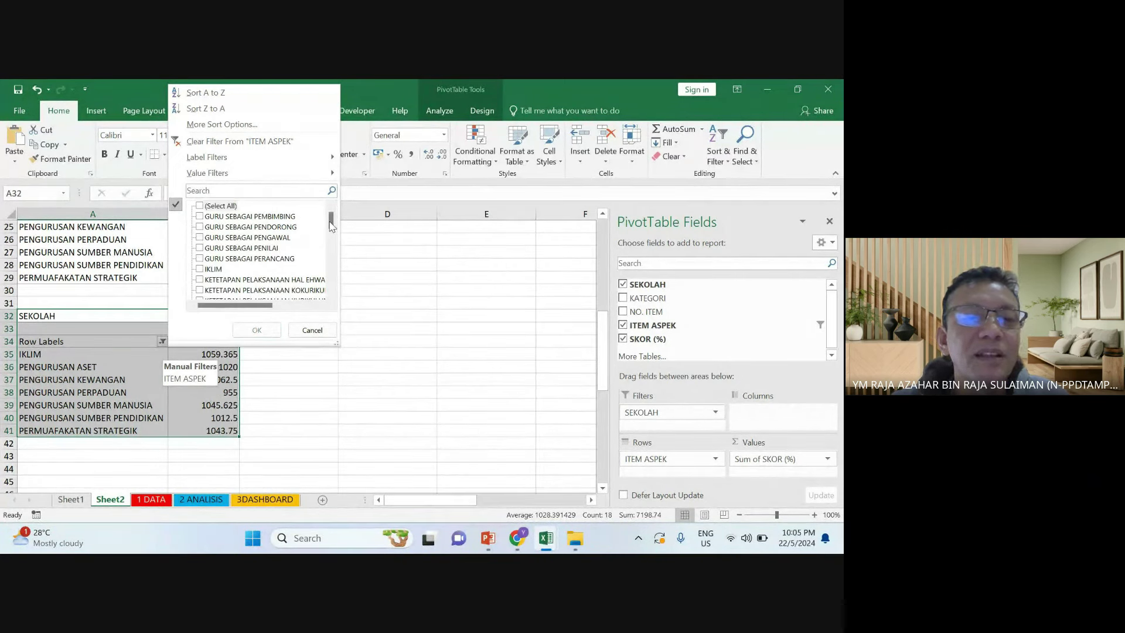
left_click(200, 216)
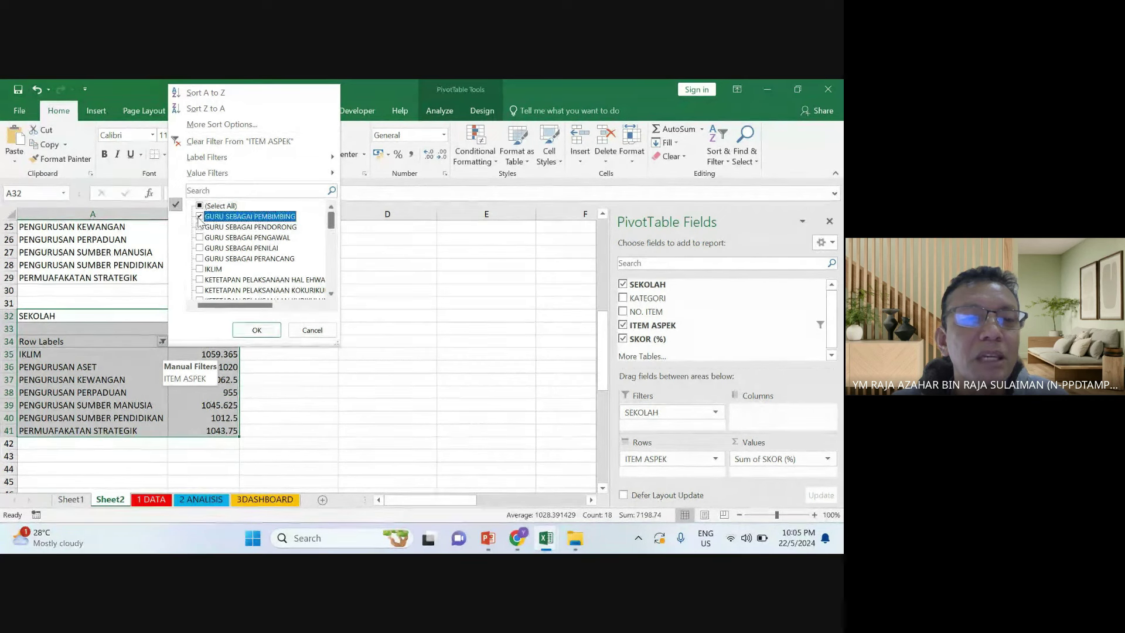
left_click(200, 228)
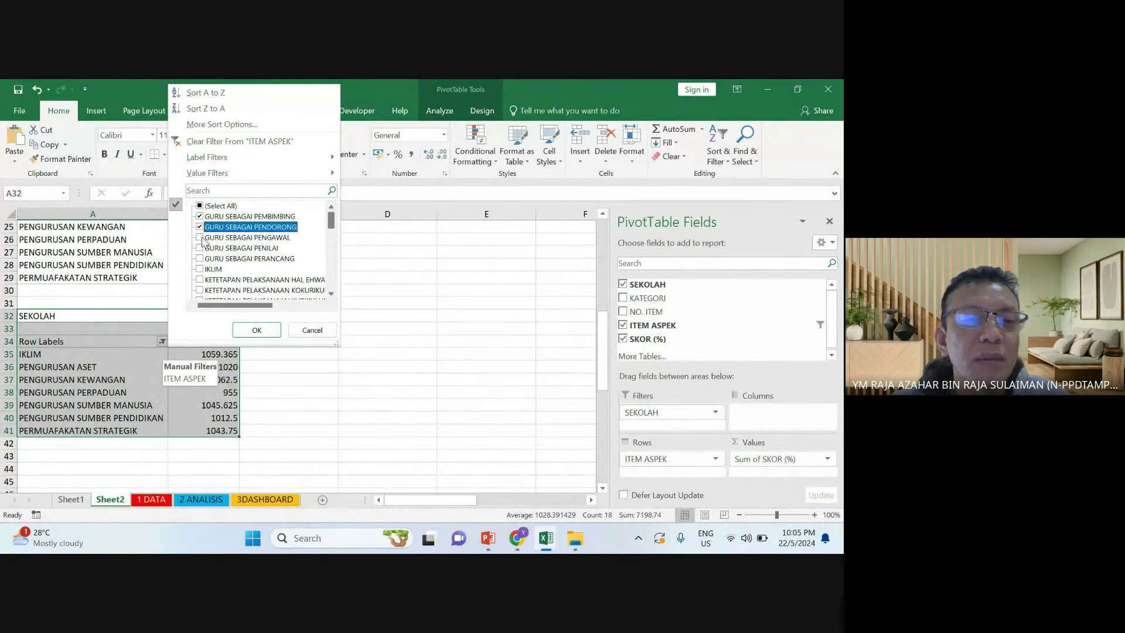
left_click(200, 238)
left_click(199, 249)
left_click(201, 259)
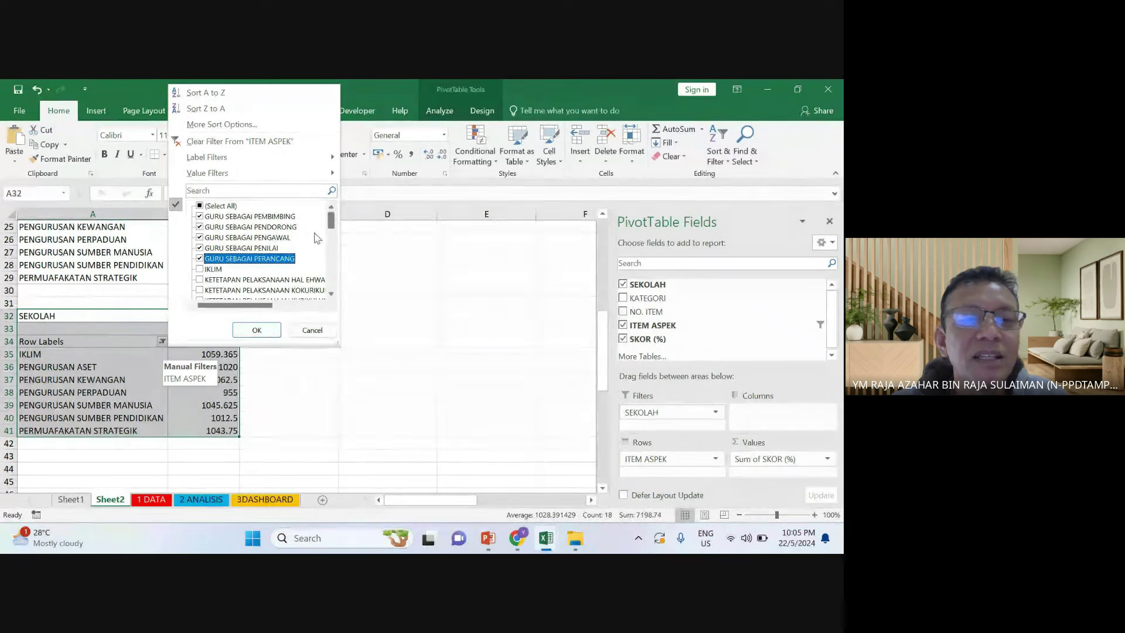
left_click_drag(332, 220, 332, 226)
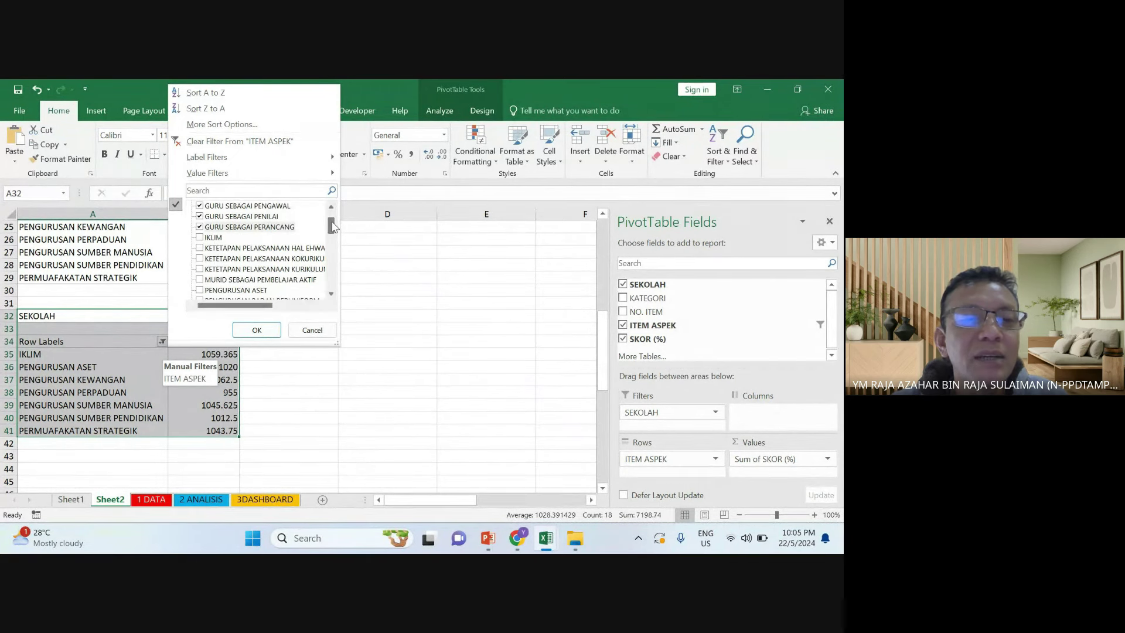
left_click(200, 279)
left_click(252, 328)
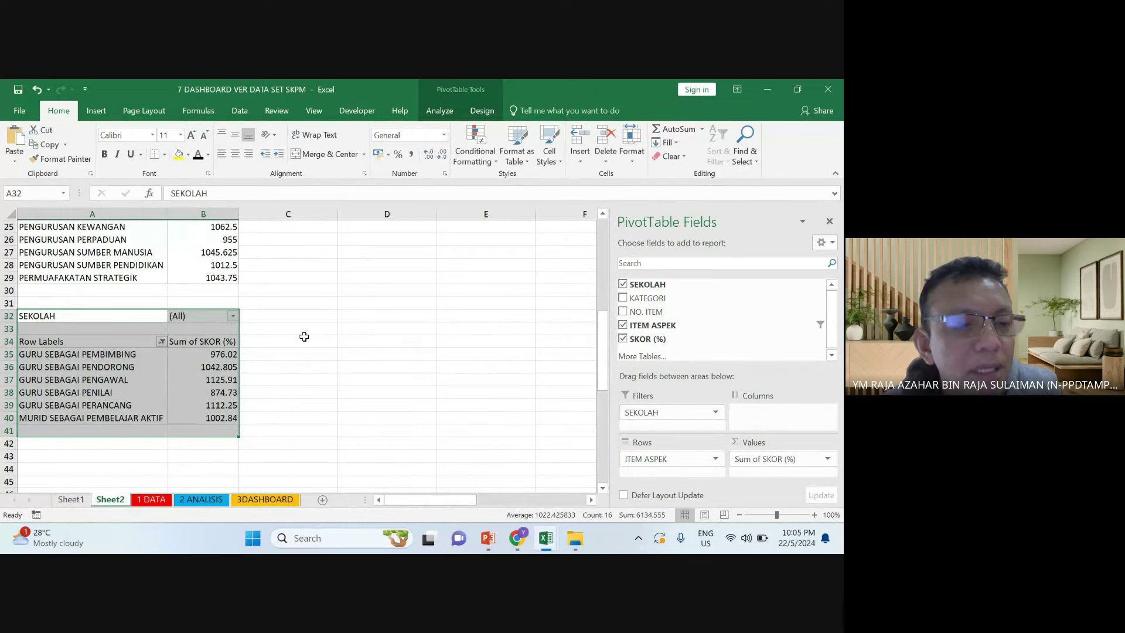
scroll(222, 354, "up", 8)
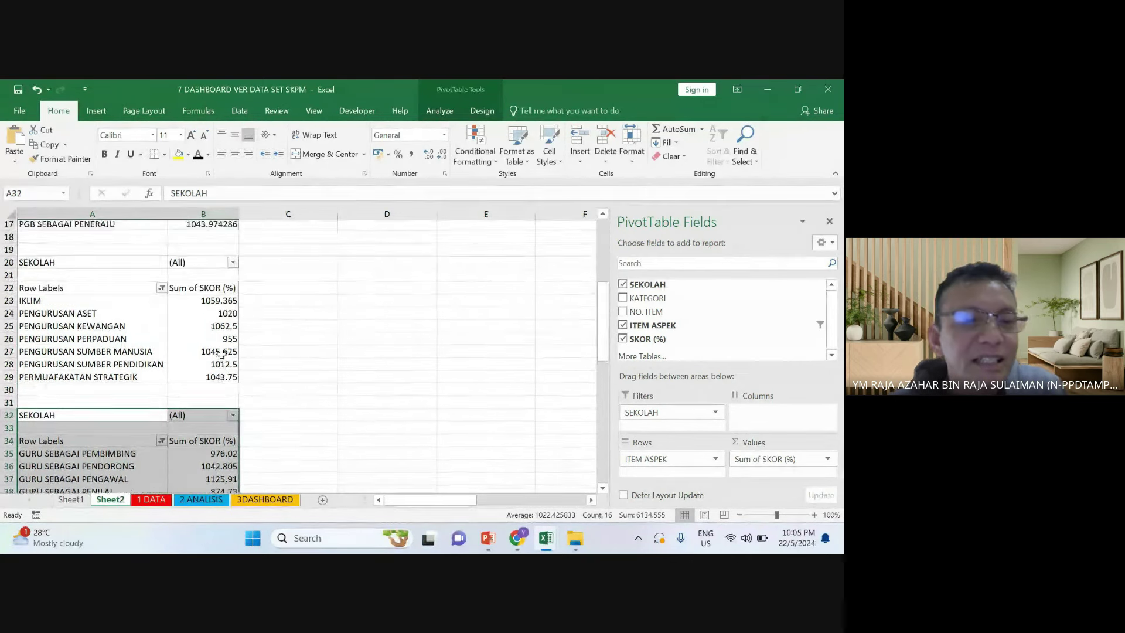
scroll(222, 354, "down", 6)
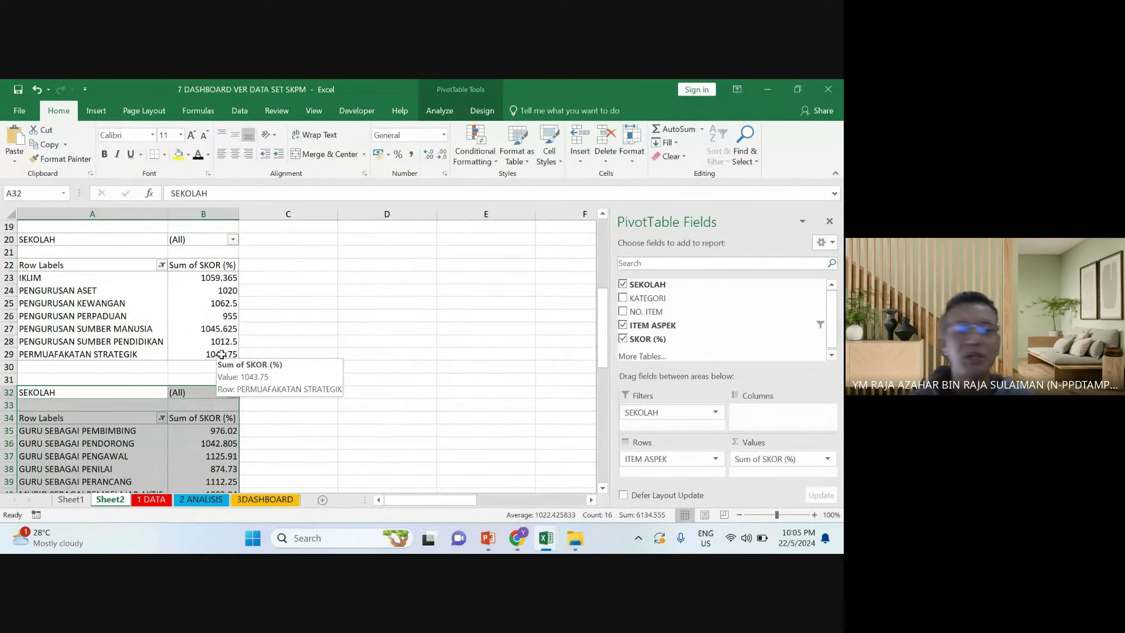
Review the four stacked pivot tables, from the GURU SEBAGAI group back up to the STANDARD items
scroll(89, 292, "down", 2)
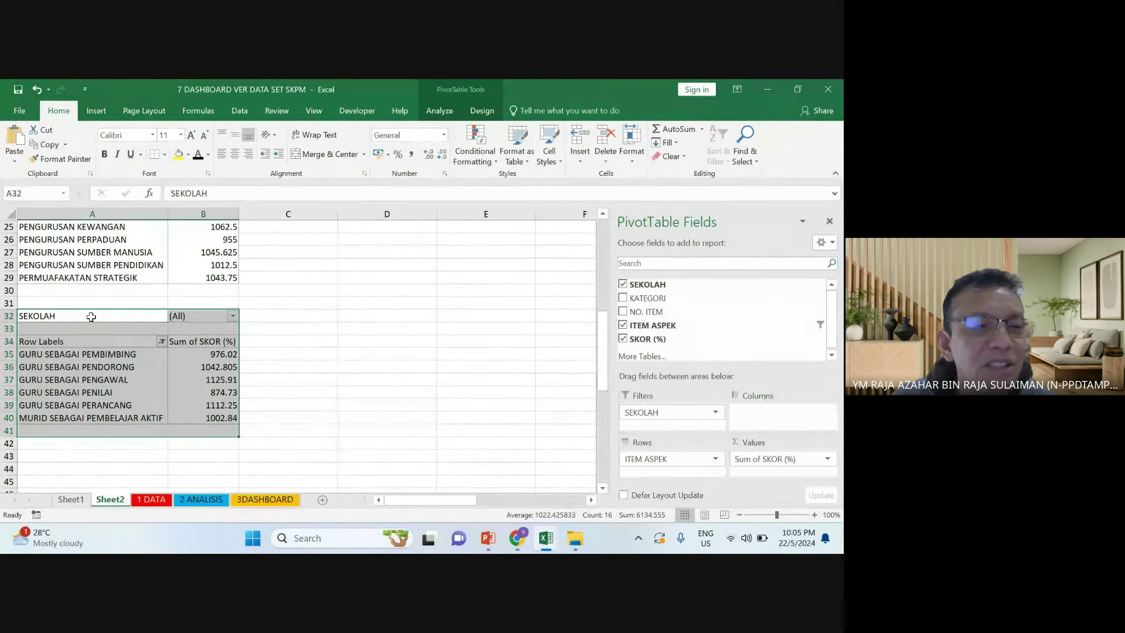
left_click_drag(88, 317, 208, 419)
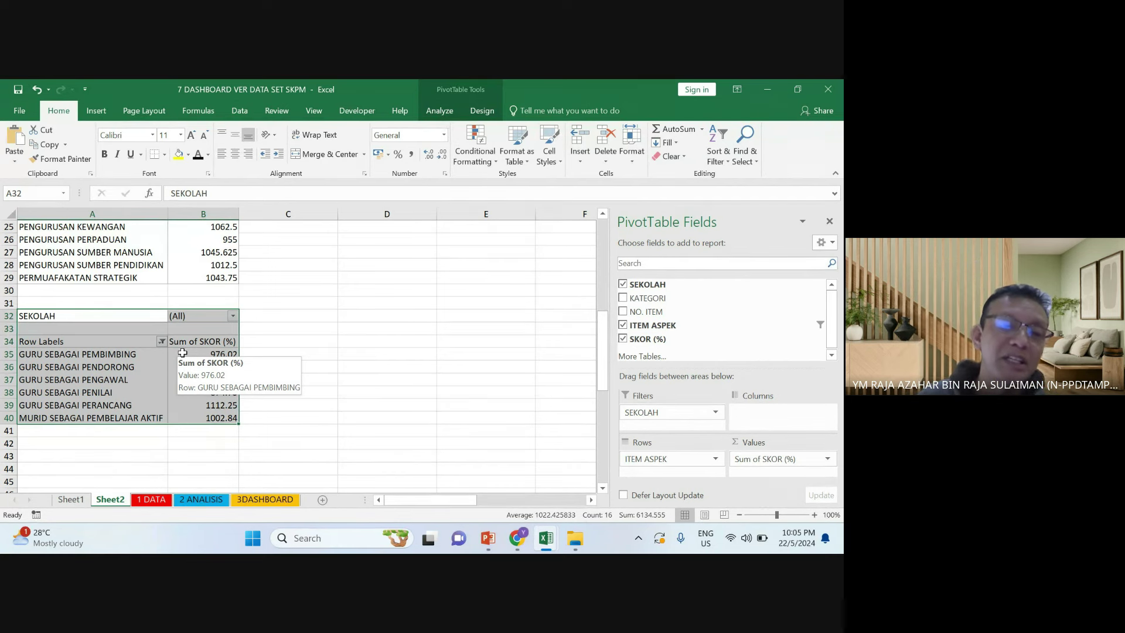
left_click(290, 339)
scroll(290, 339, "up", 7)
scroll(186, 334, "down", 5)
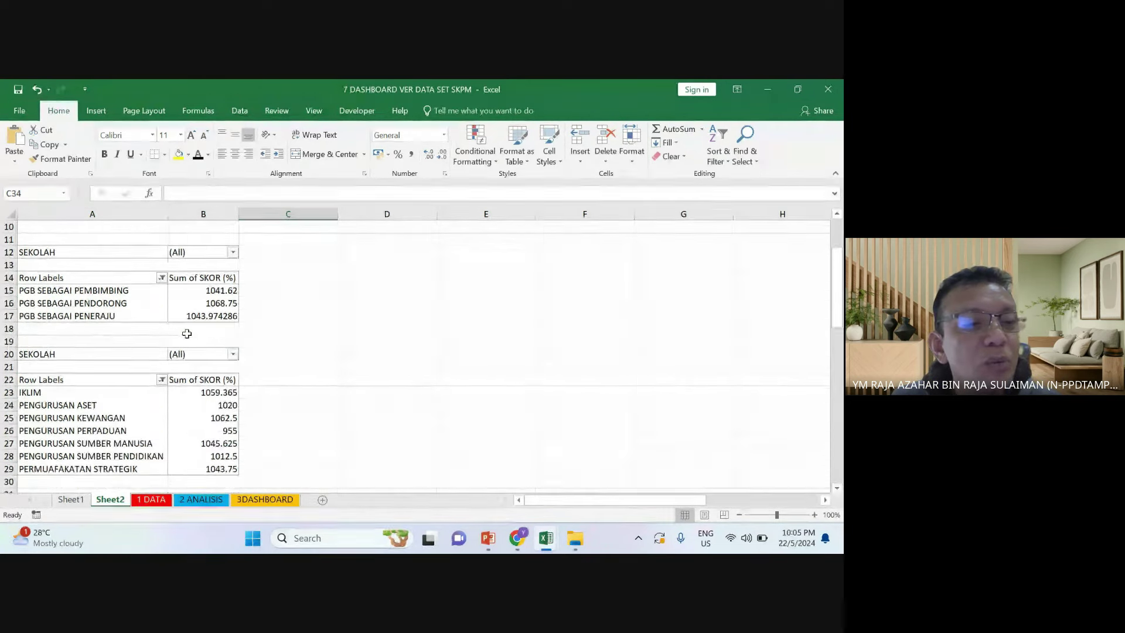
scroll(186, 331, "up", 7)
left_click(196, 278)
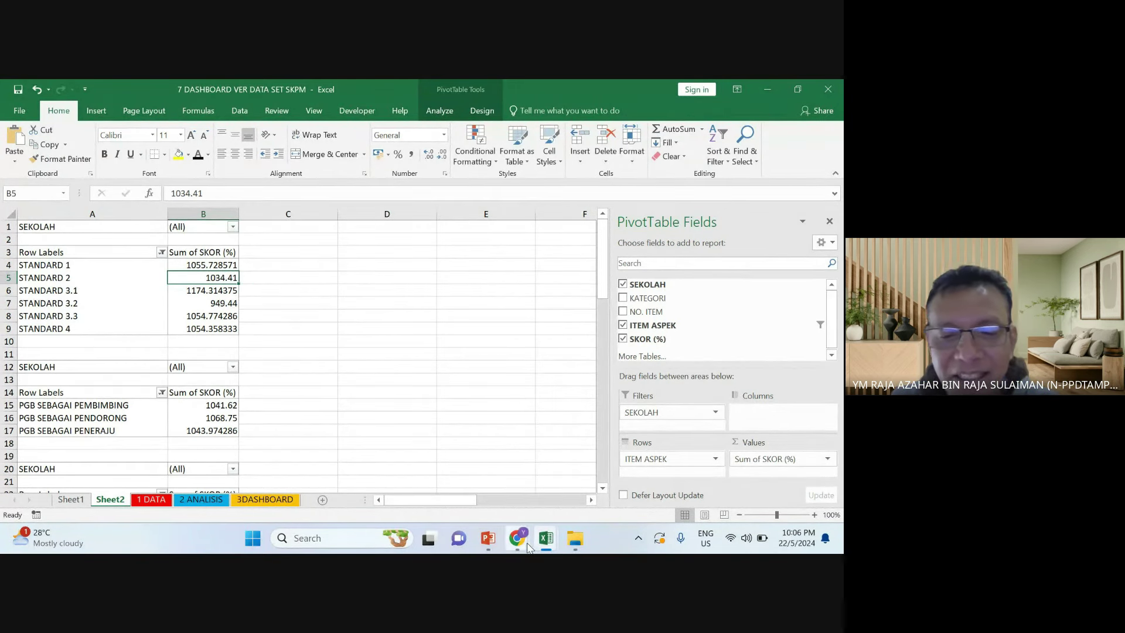
Check the Google Meet window in Chrome and return to the SKPM dashboard workbook in Excel
mouse_move(516, 546)
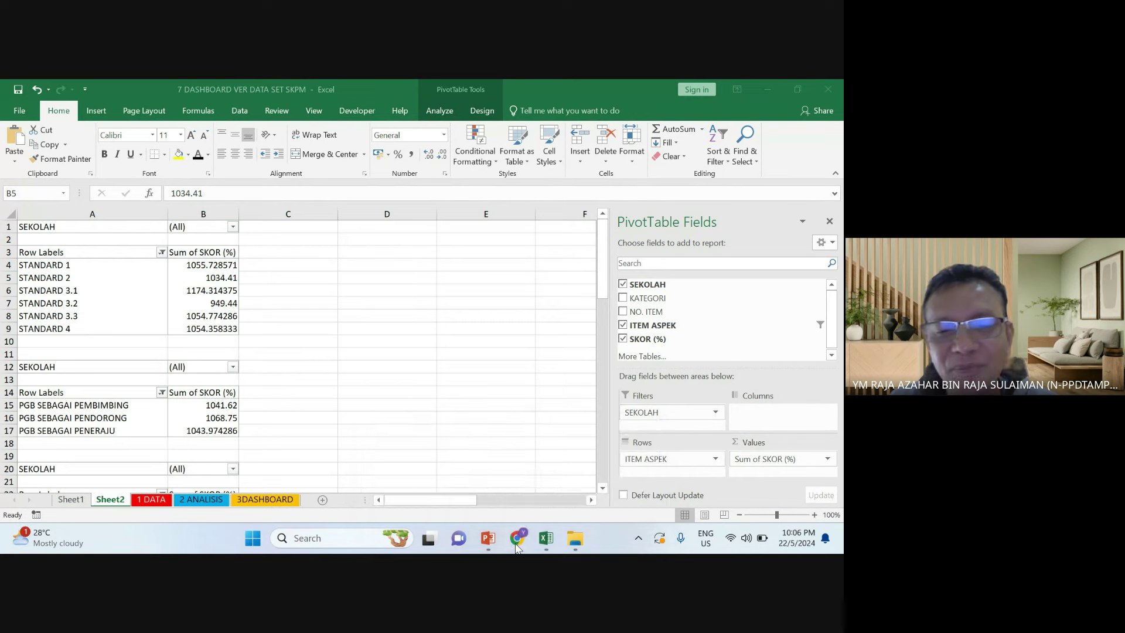
left_click(189, 314)
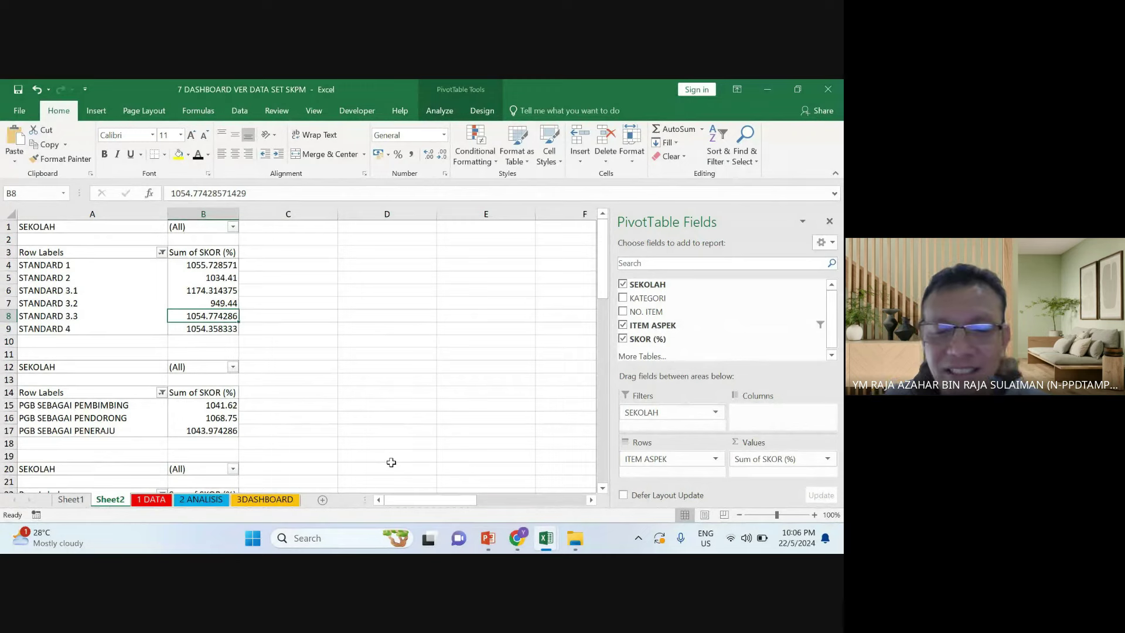
mouse_move(516, 538)
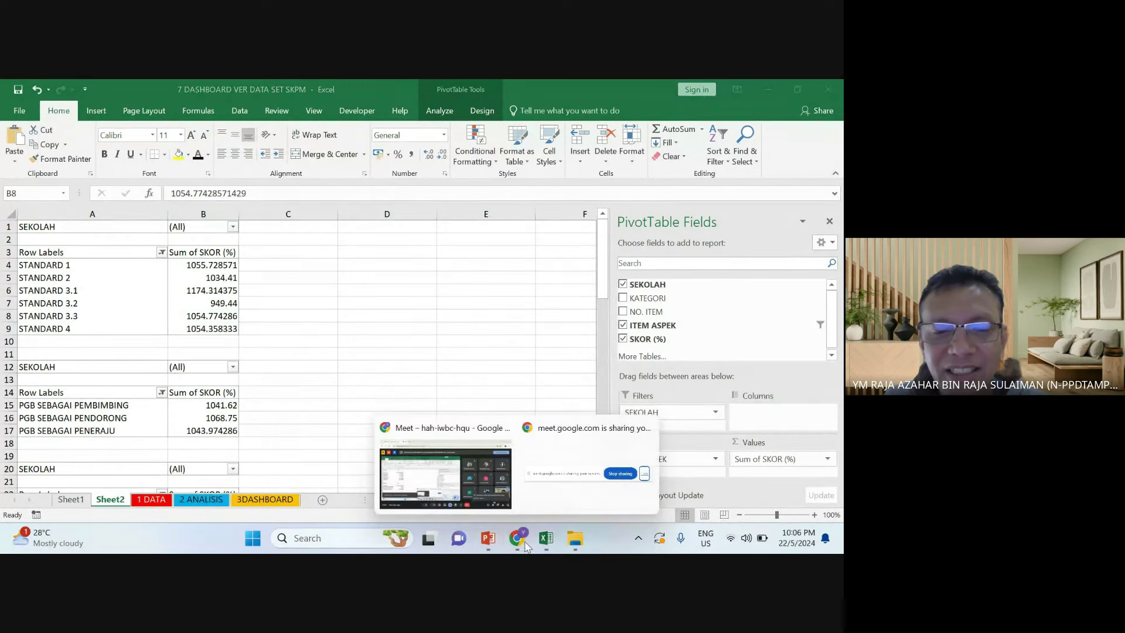
left_click(467, 497)
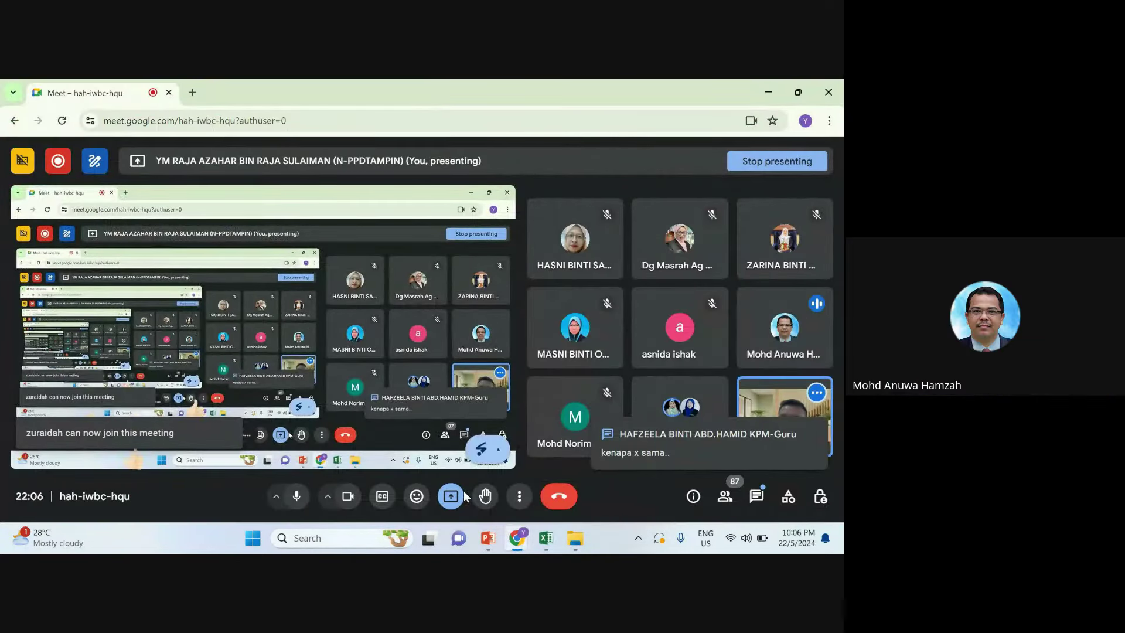
mouse_move(546, 538)
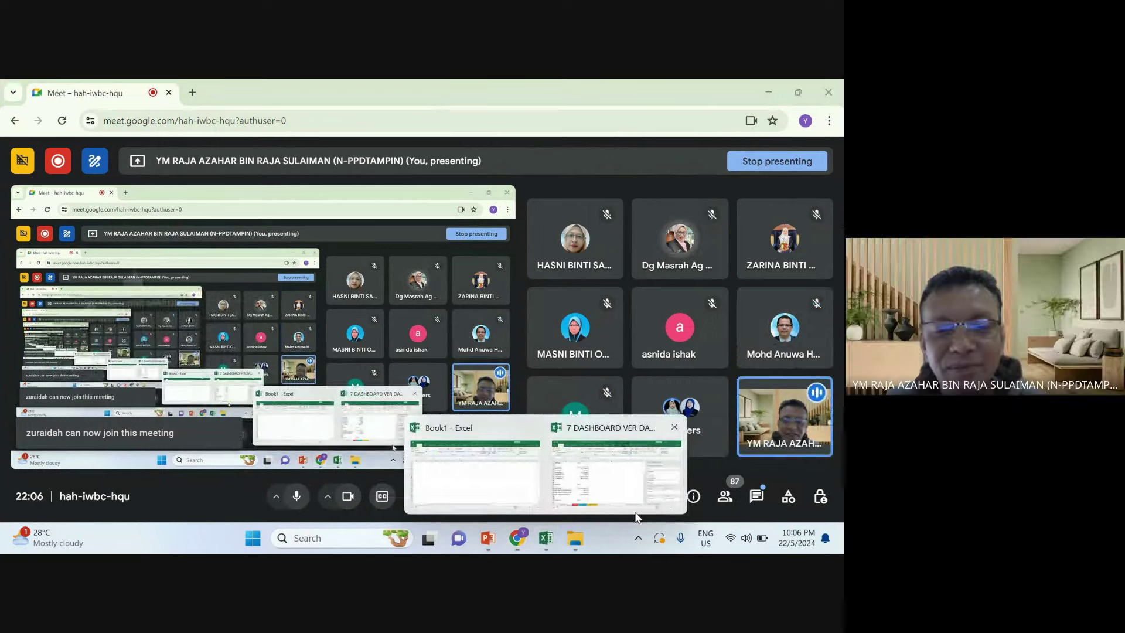
left_click(610, 492)
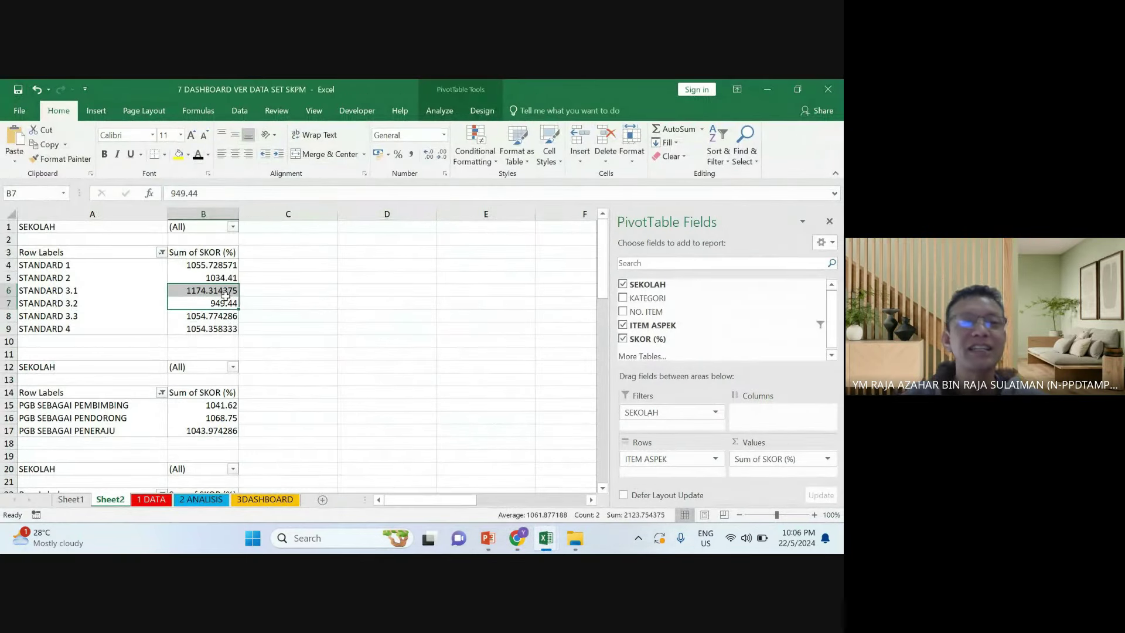
mouse_move(225, 296)
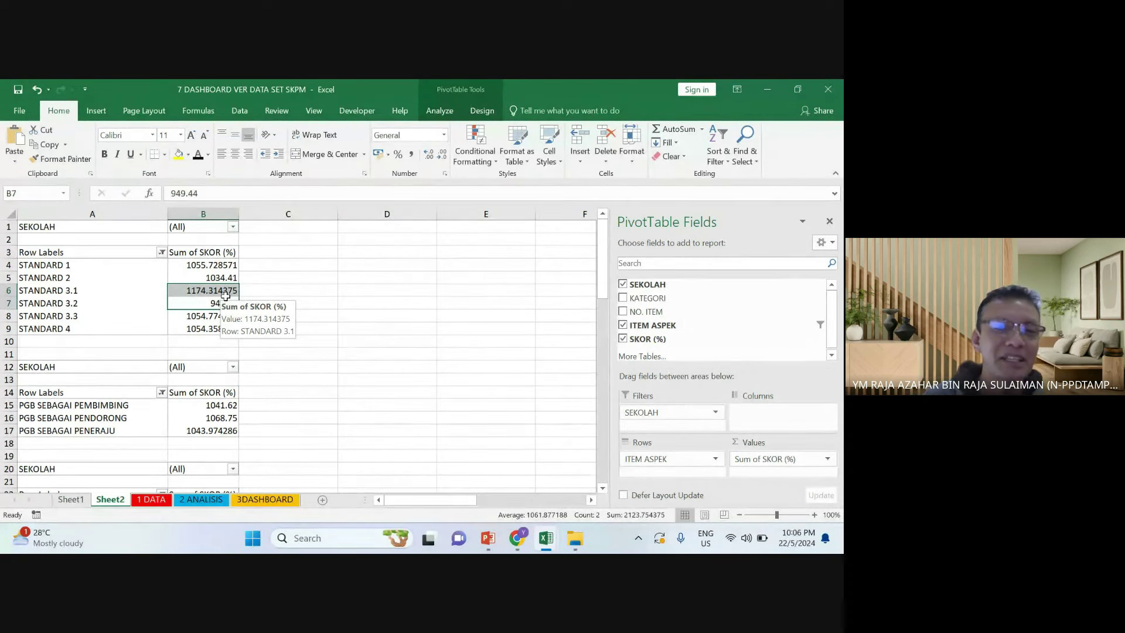
left_click(346, 276)
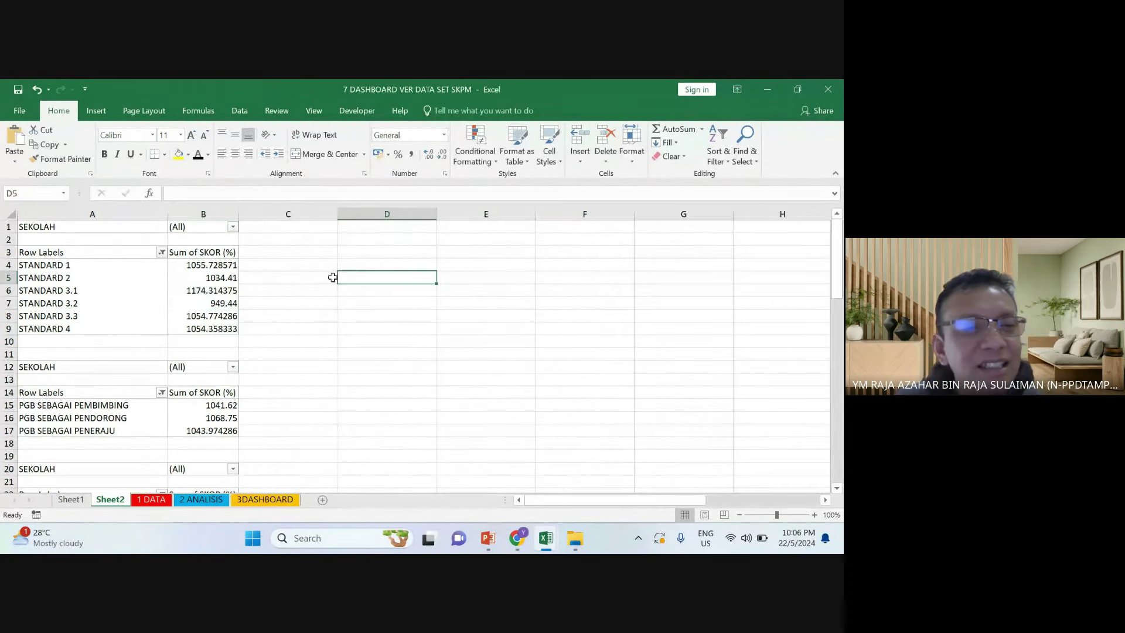
left_click(154, 277)
left_click(146, 317)
left_click(183, 279)
left_click(176, 291)
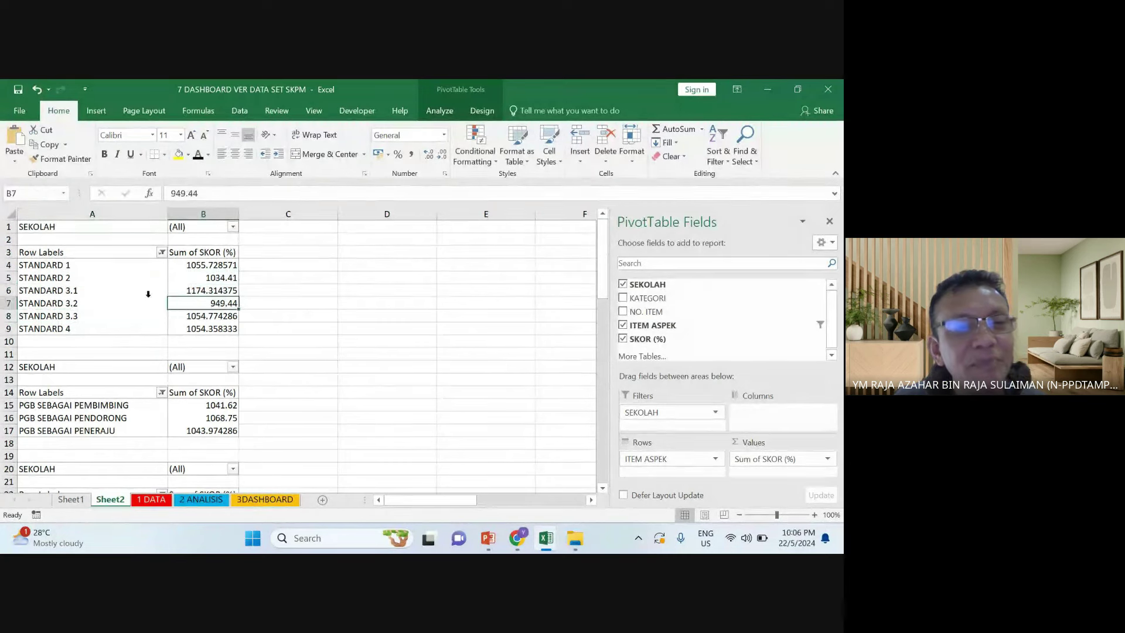
Insert slicers for SEKOLAH, ITEM ASPEK and SKOR (%) on the STANDARD pivot table
left_click(128, 291)
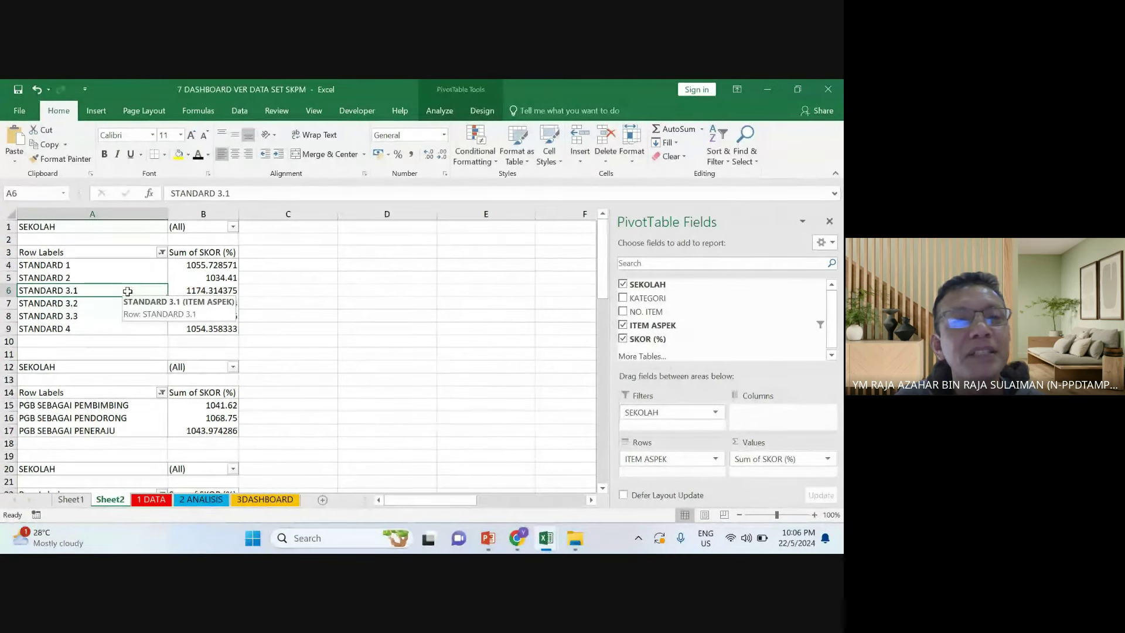
left_click(440, 113)
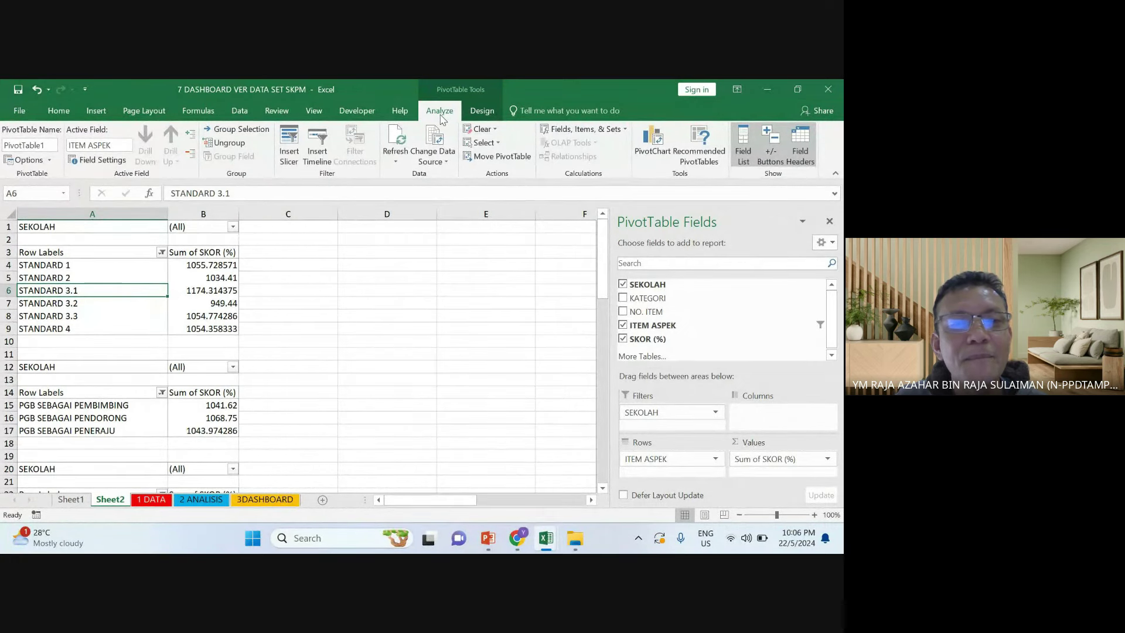
left_click(289, 145)
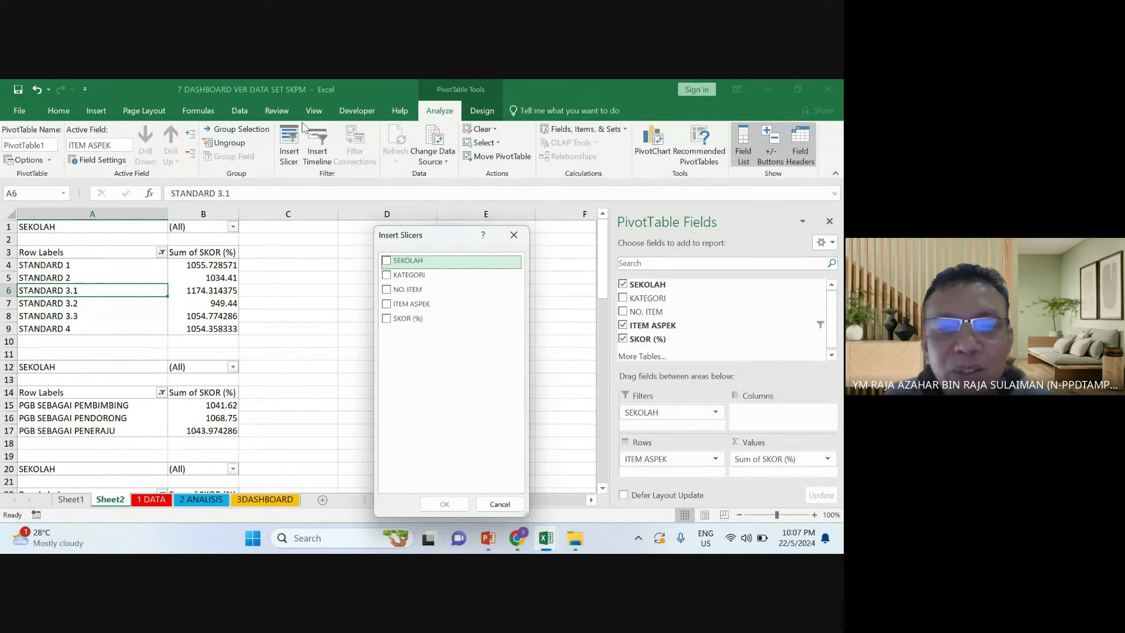
left_click(386, 262)
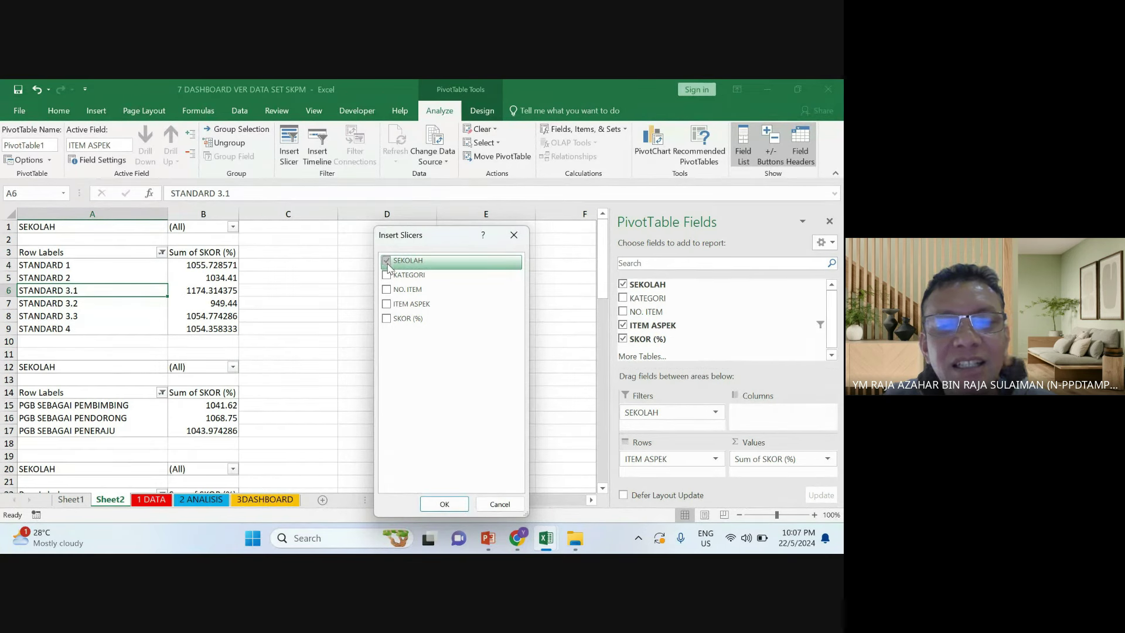
left_click(386, 304)
left_click(458, 314)
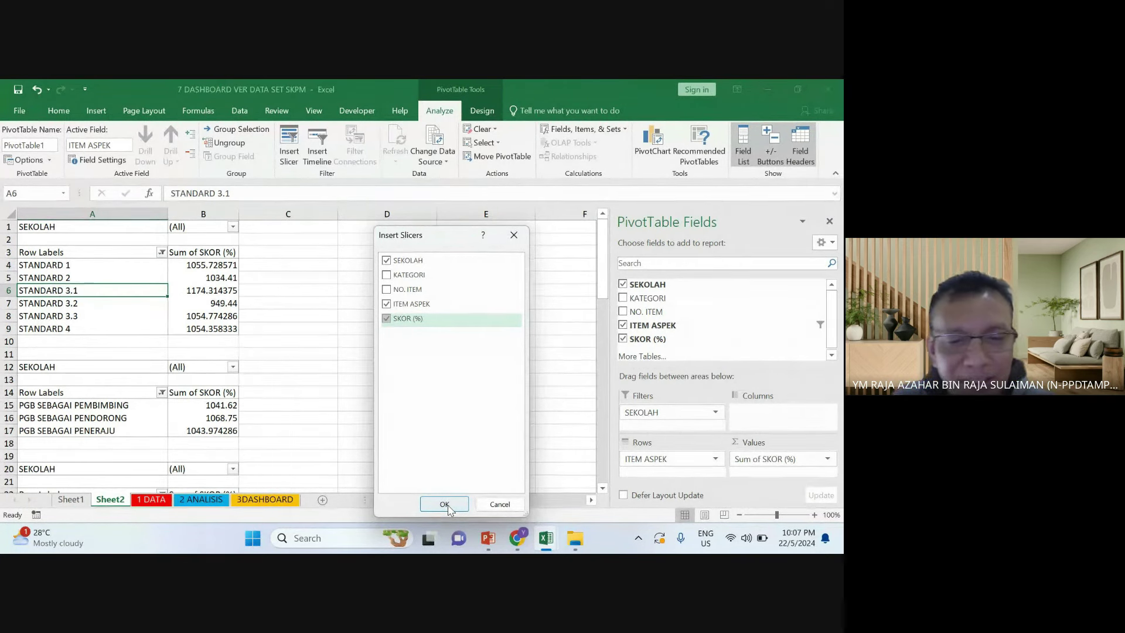
left_click(447, 506)
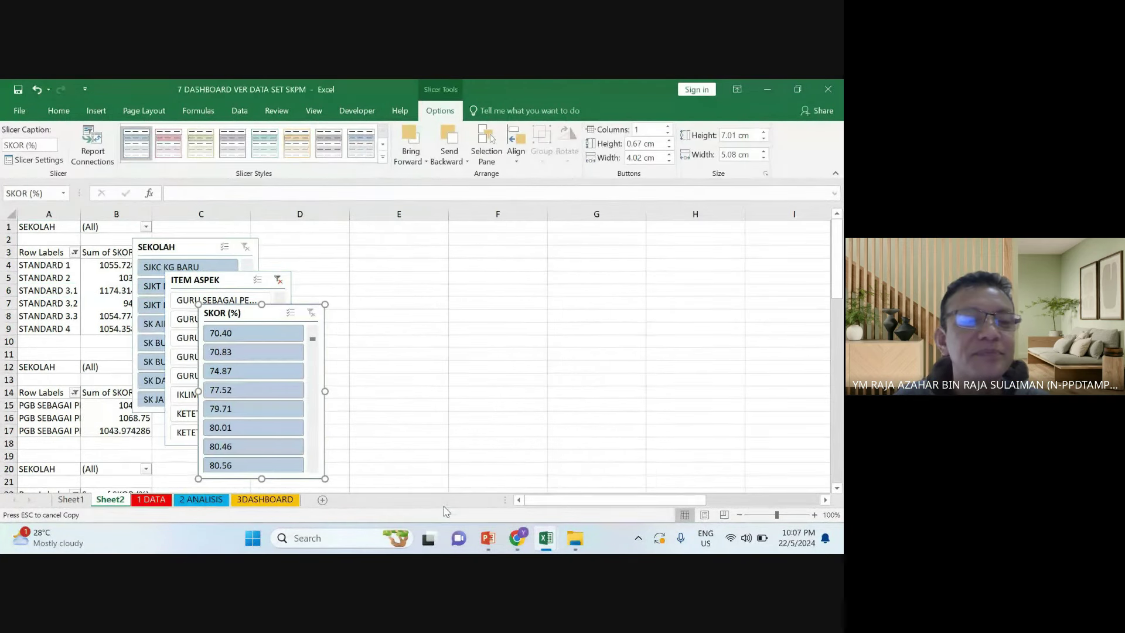
Arrange the SEKOLAH, SKOR (%) and ITEM ASPEK slicers side by side, clear of the pivot tables
left_click_drag(305, 304, 384, 241)
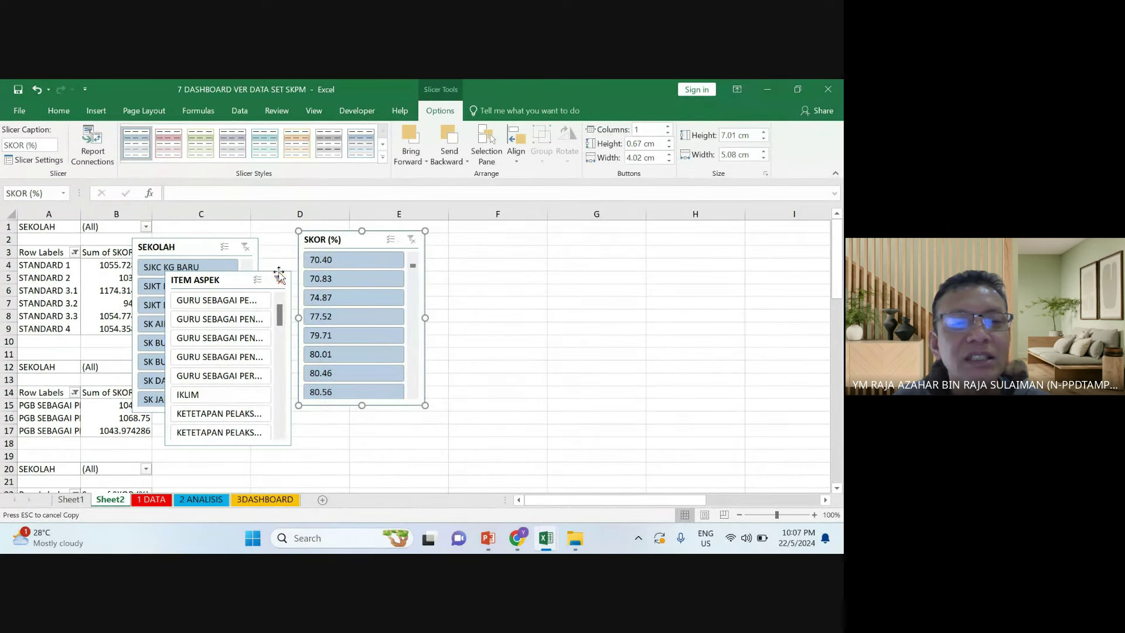
left_click_drag(279, 275, 592, 247)
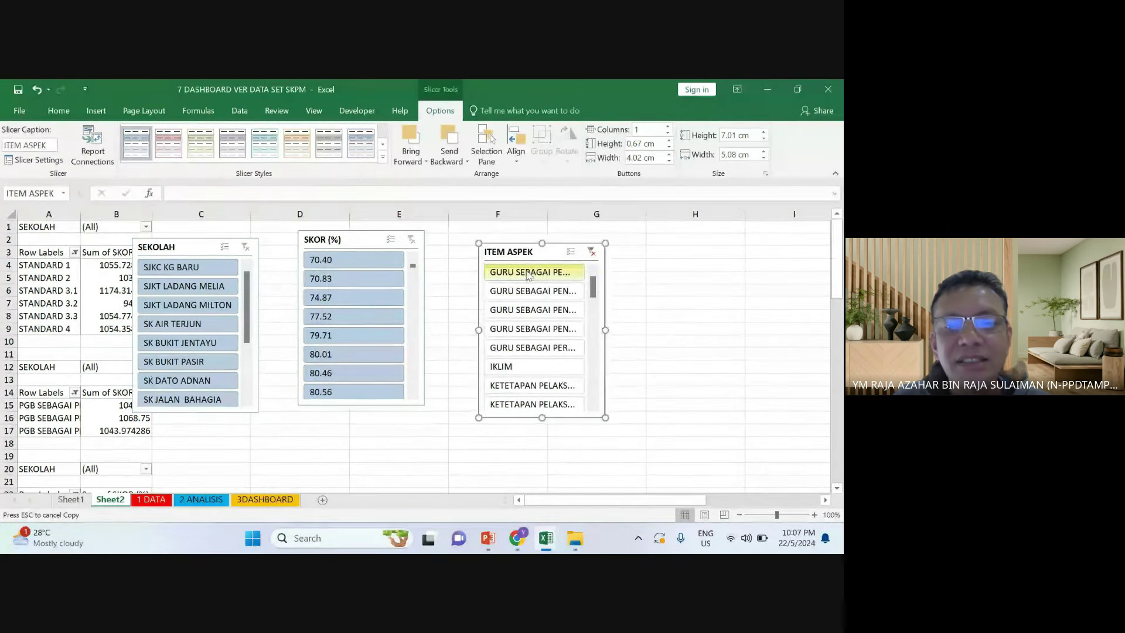
left_click(396, 434)
left_click_drag(243, 243, 285, 227)
left_click_drag(513, 246, 473, 237)
Filter the first pivot table with the slicers to GURU SEBAGAI PENDORONG and school SJKT LADANG MELIA
left_click(494, 282)
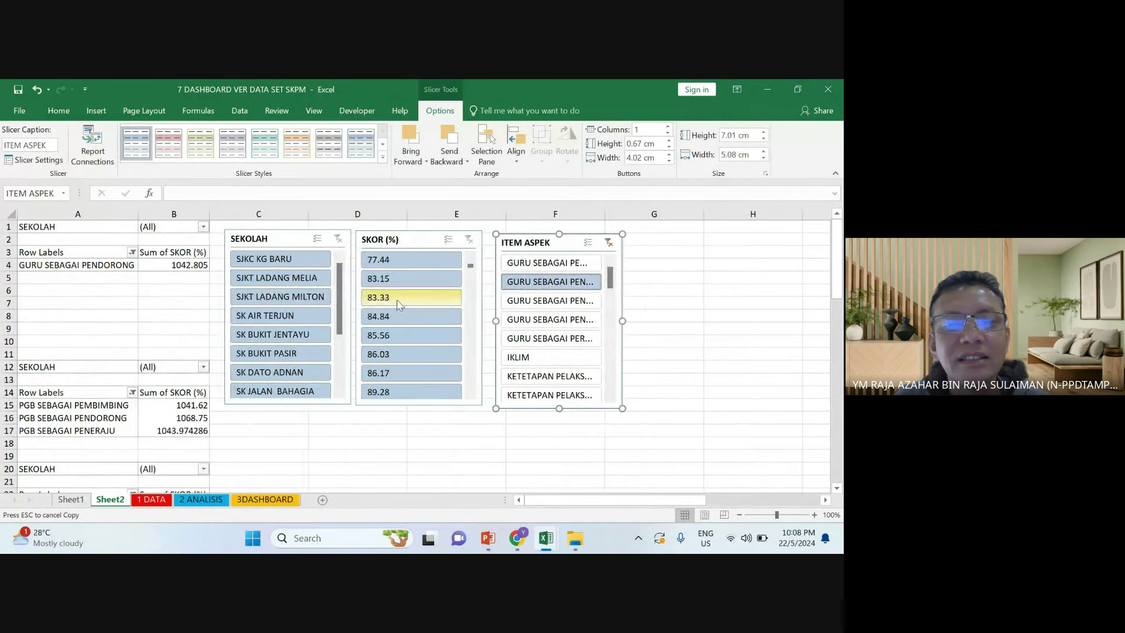
left_click(280, 278)
left_click(387, 431)
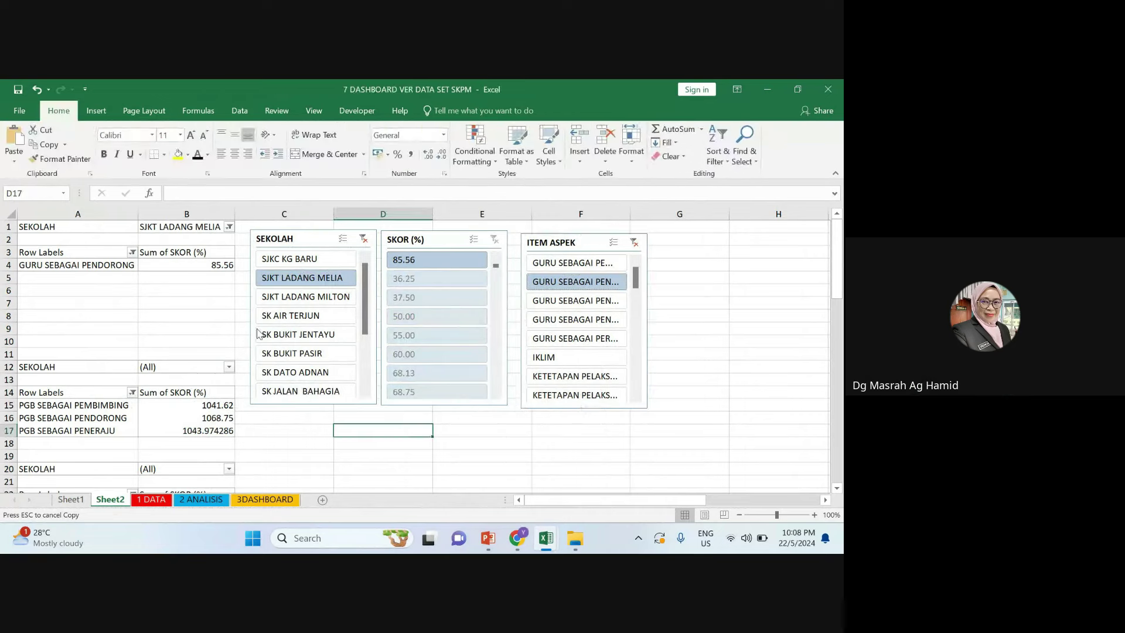
Undo the slicer filters, the slicer moves and the insertion of the three slicers
left_click(41, 95)
left_click(41, 95)
left_click(41, 94)
left_click(41, 94)
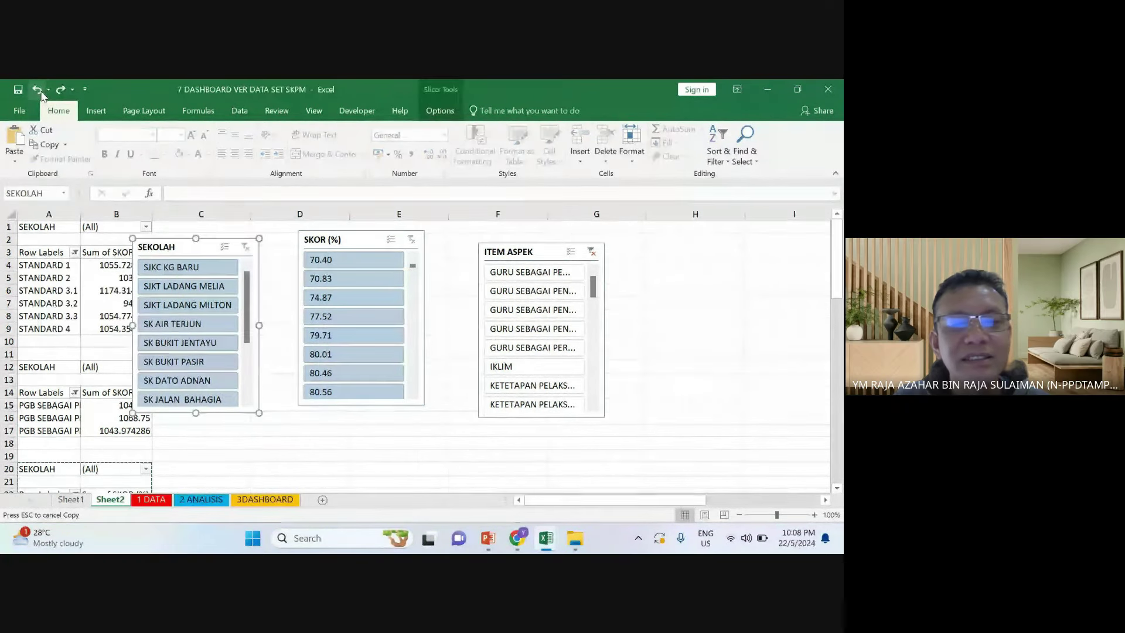
left_click(41, 95)
left_click(41, 95)
left_click(41, 95)
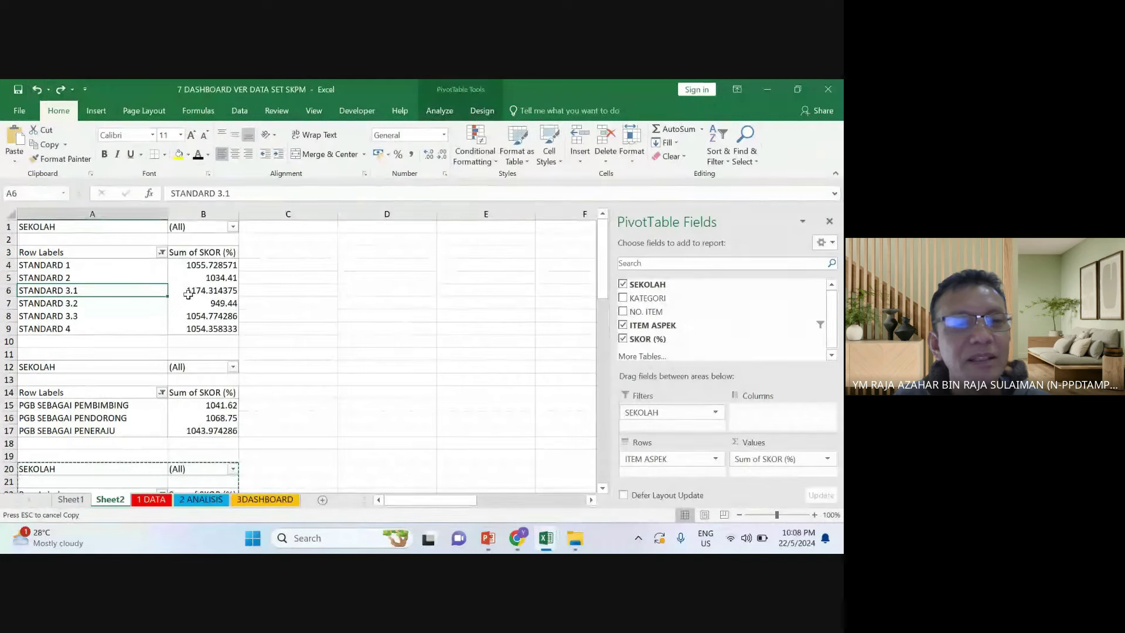
left_click(210, 303)
scroll(207, 311, "down", 4)
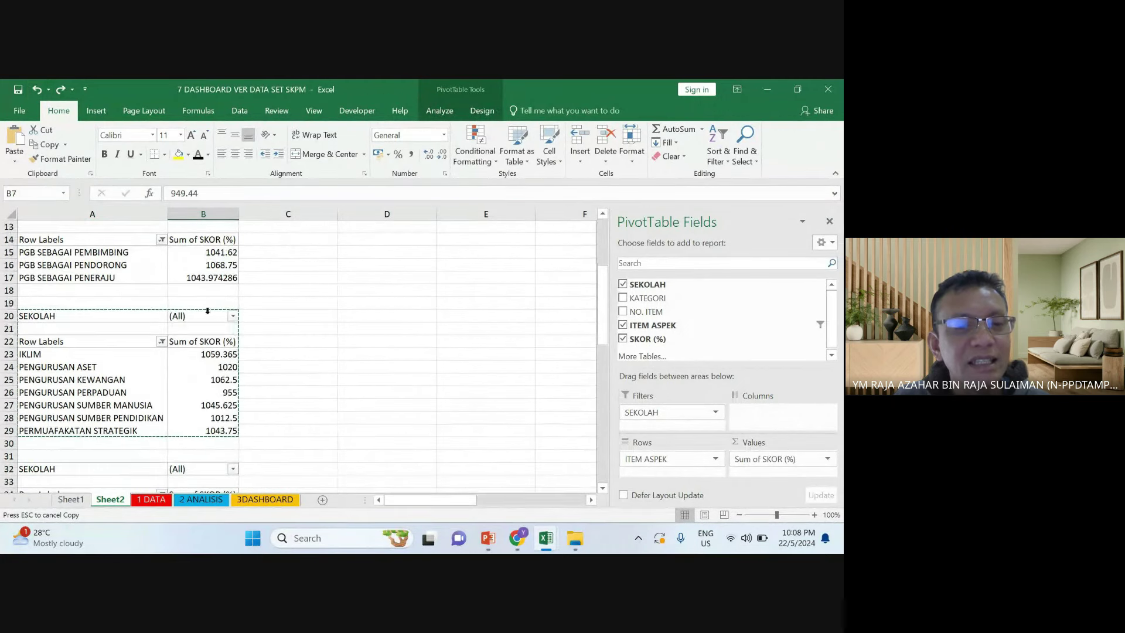
left_click(198, 328)
scroll(181, 354, "down", 3)
scroll(181, 358, "up", 7)
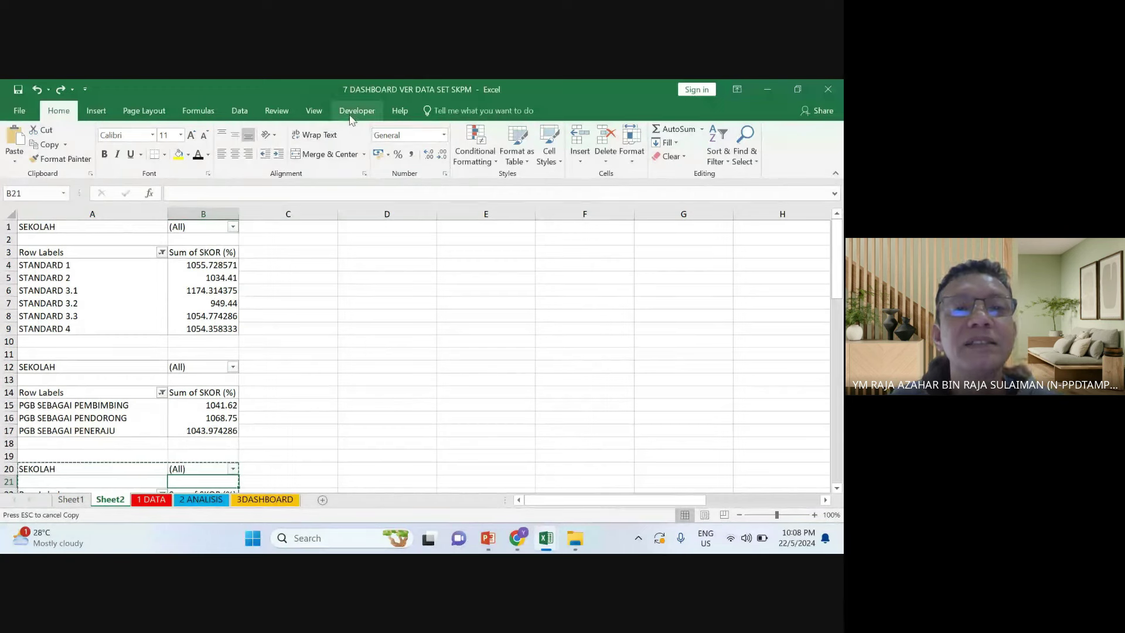
Add SEKOLAH, ITEM ASPEK and SKOR (%) slicers again to the first pivot table with the STANDARD items
left_click(208, 278)
left_click(208, 303)
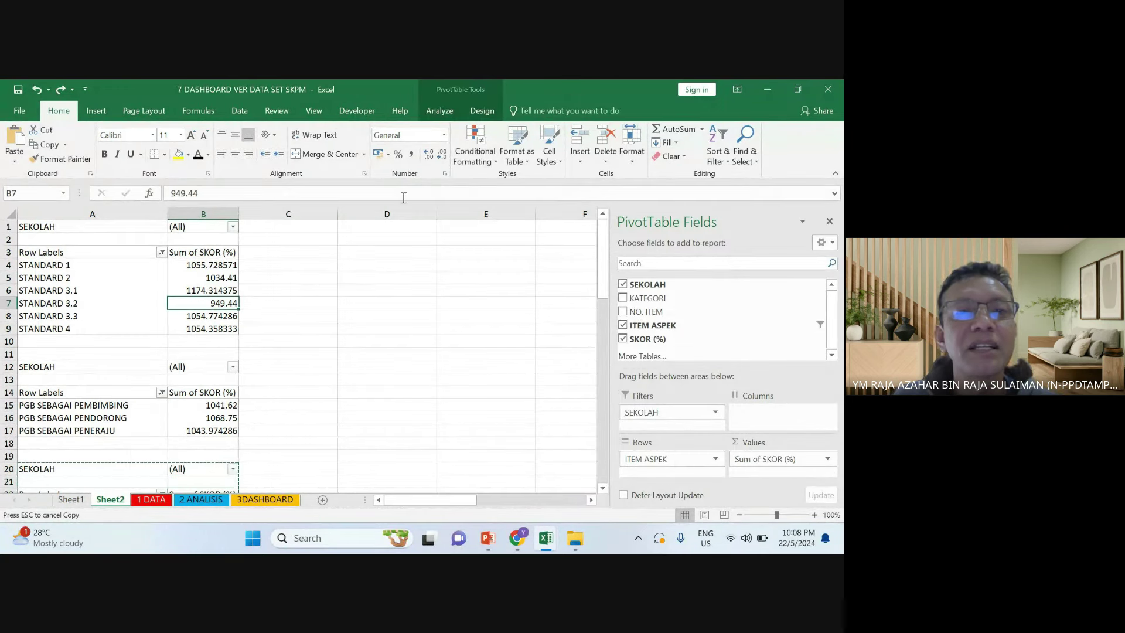
left_click(444, 114)
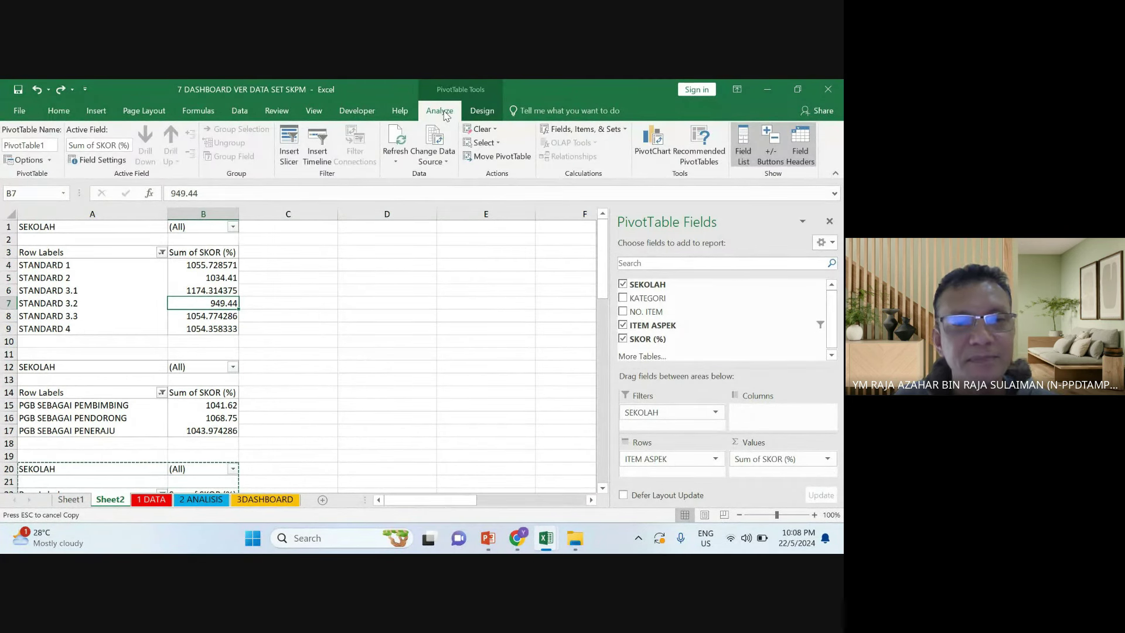
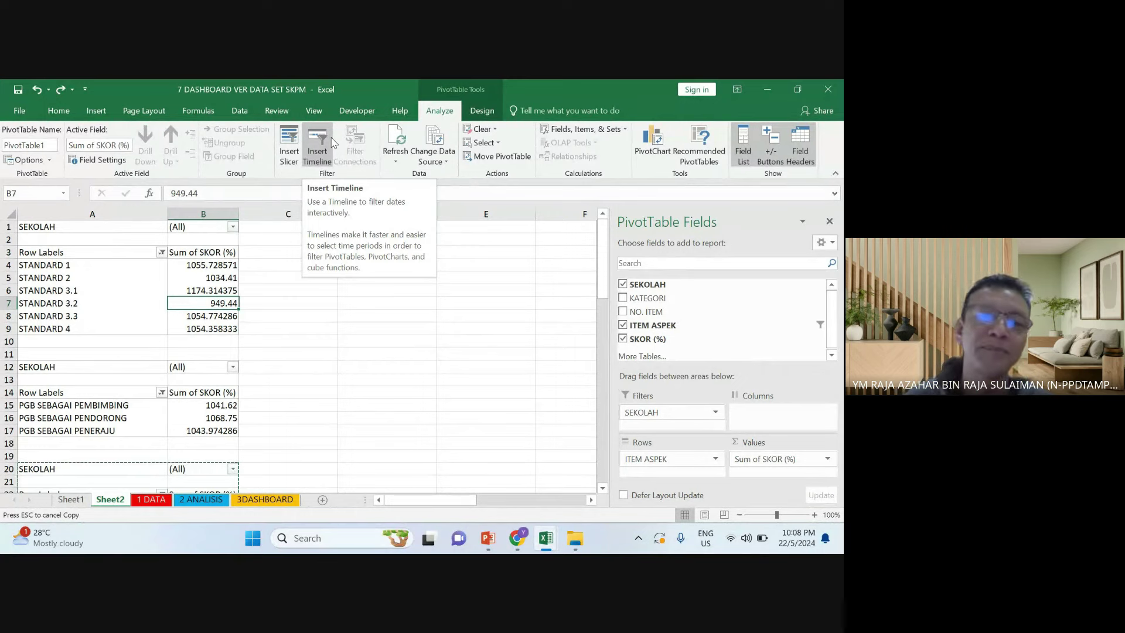
left_click(287, 141)
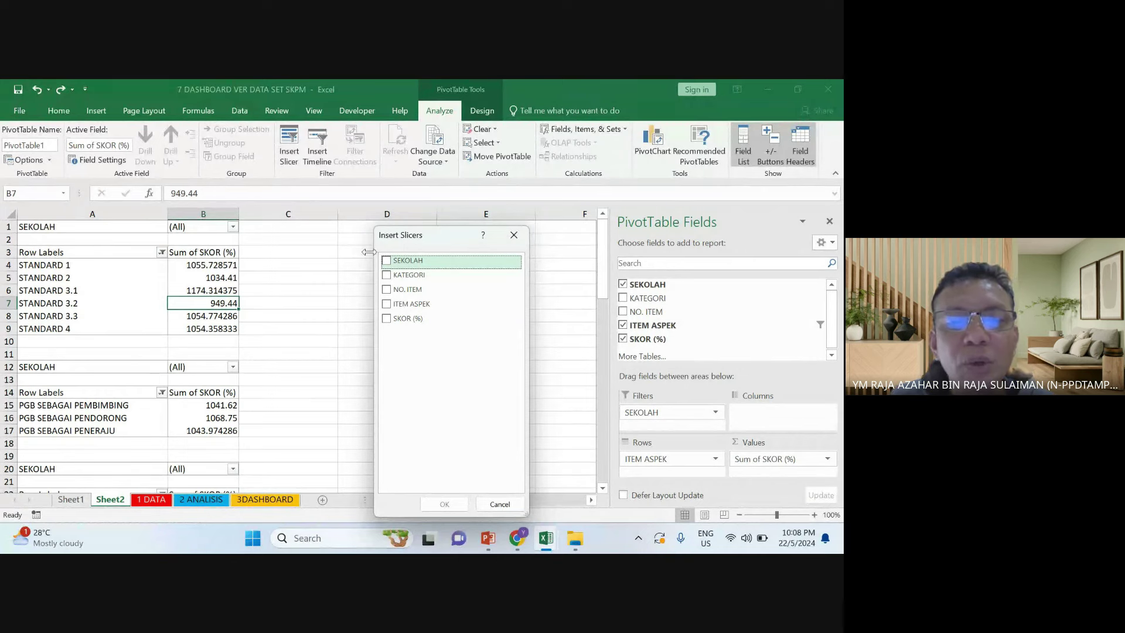
left_click(388, 262)
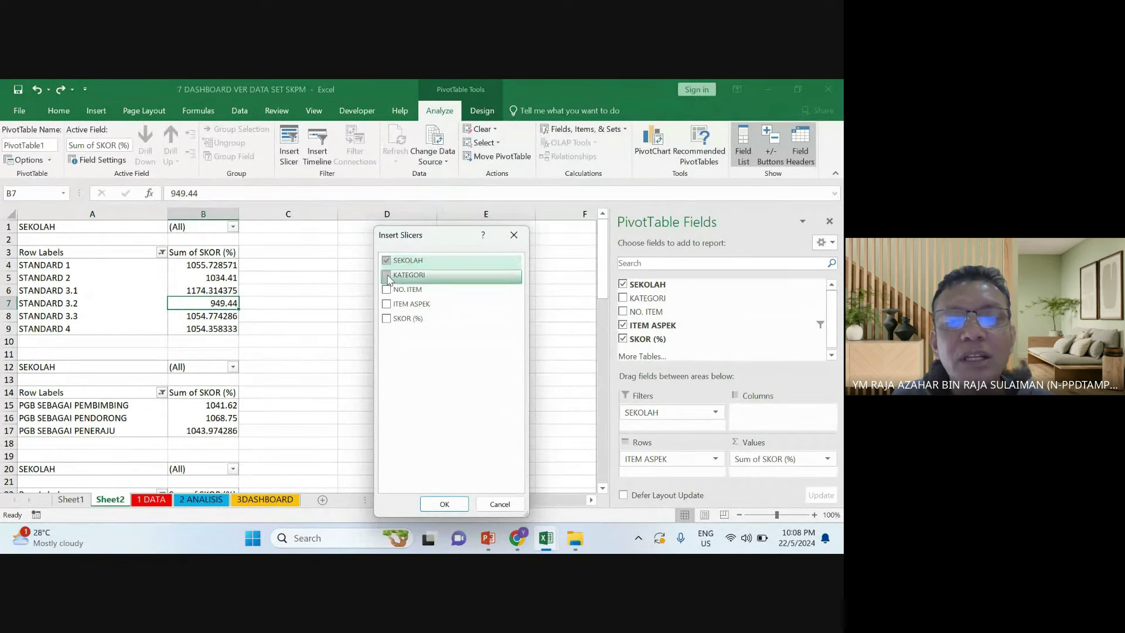
left_click(388, 305)
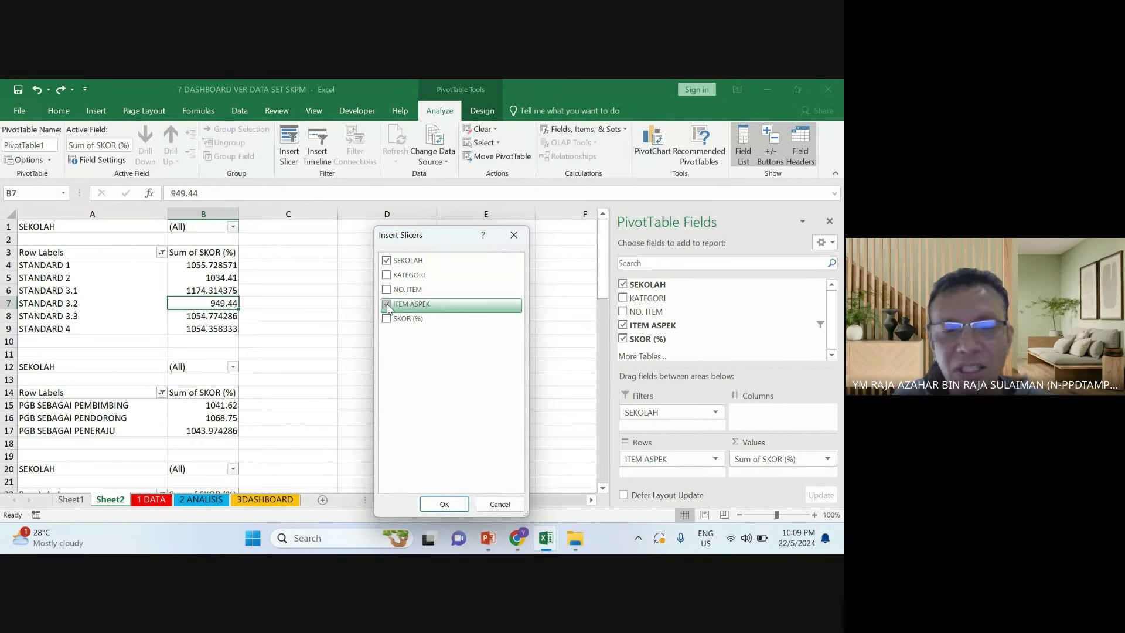
left_click(386, 318)
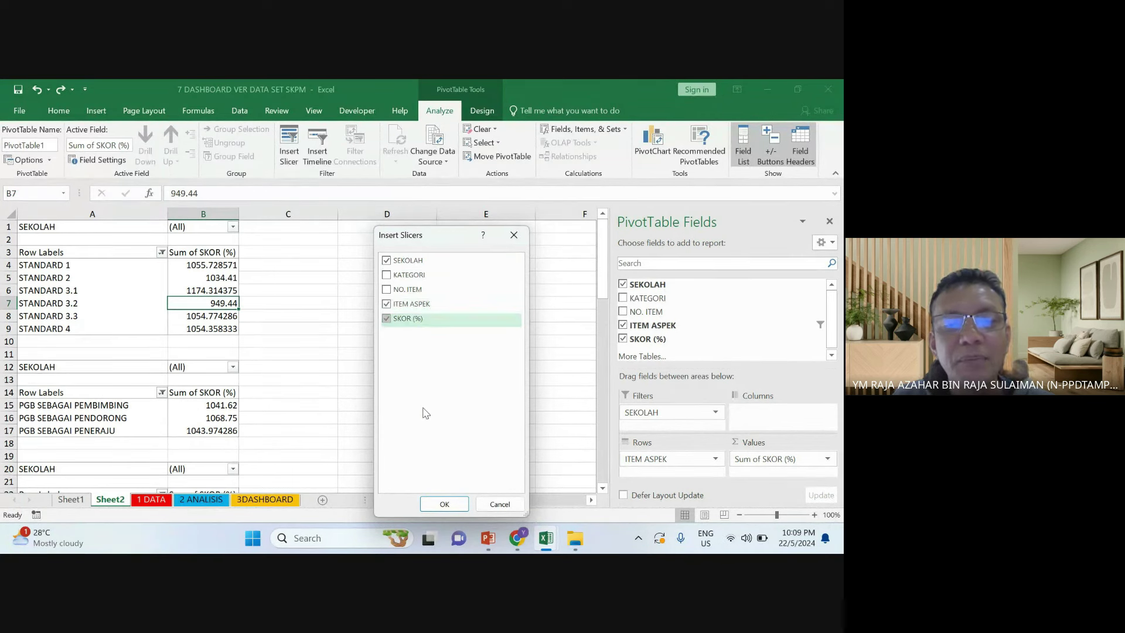
left_click(445, 505)
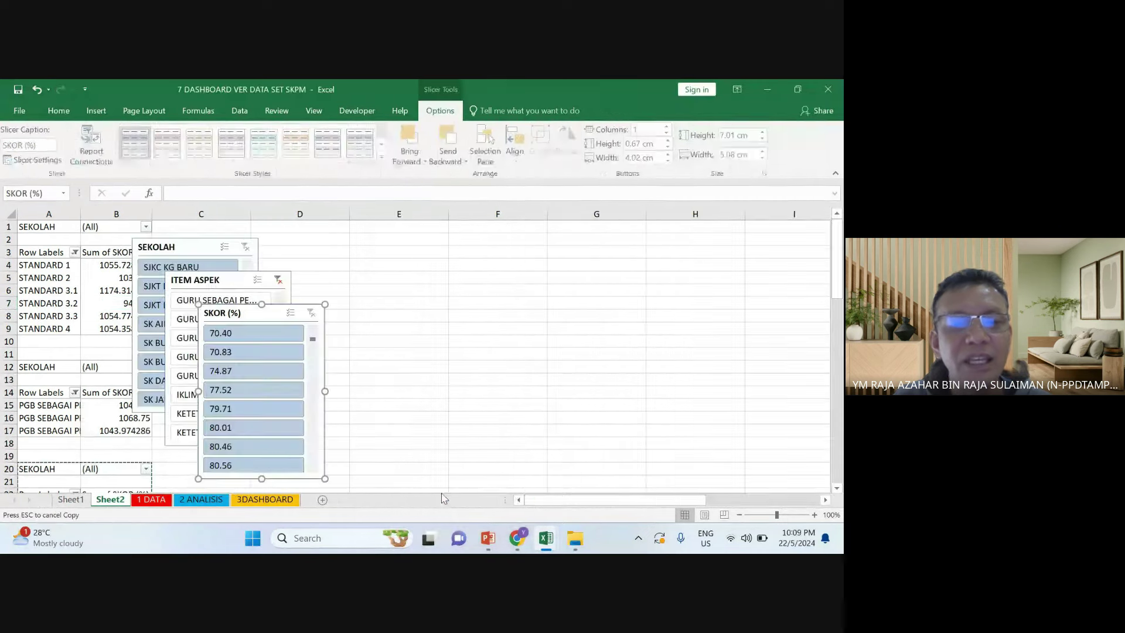
Arrange the SEKOLAH, SKOR (%) and ITEM ASPEK slicers side by side in that order, clear of the pivot tables
left_click_drag(284, 303, 411, 232)
left_click(283, 271)
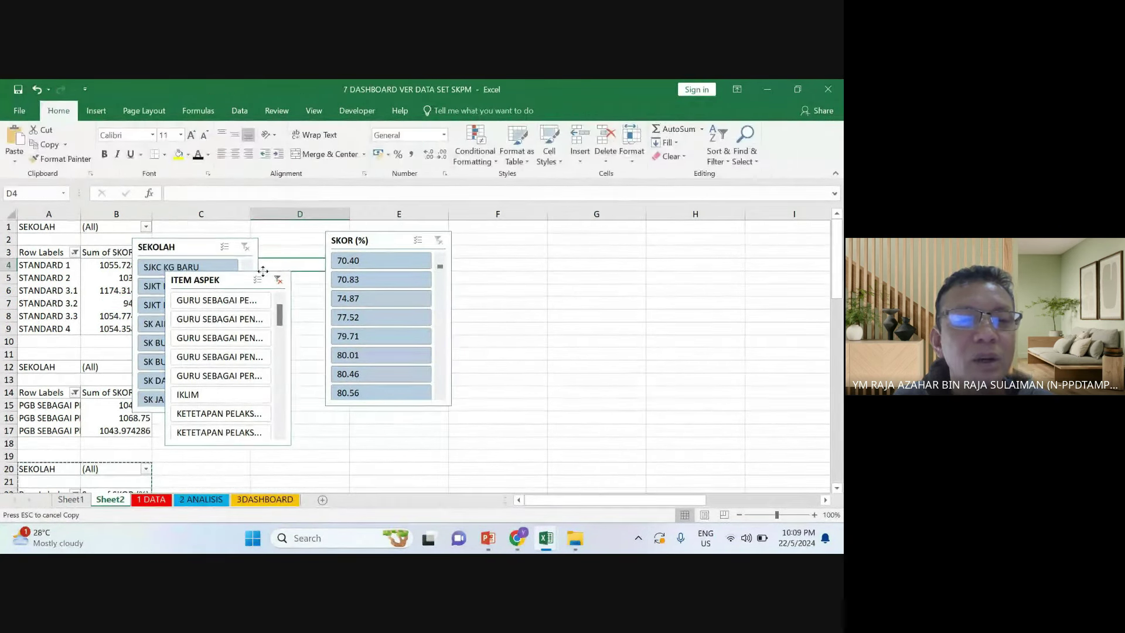
left_click_drag(249, 270, 553, 226)
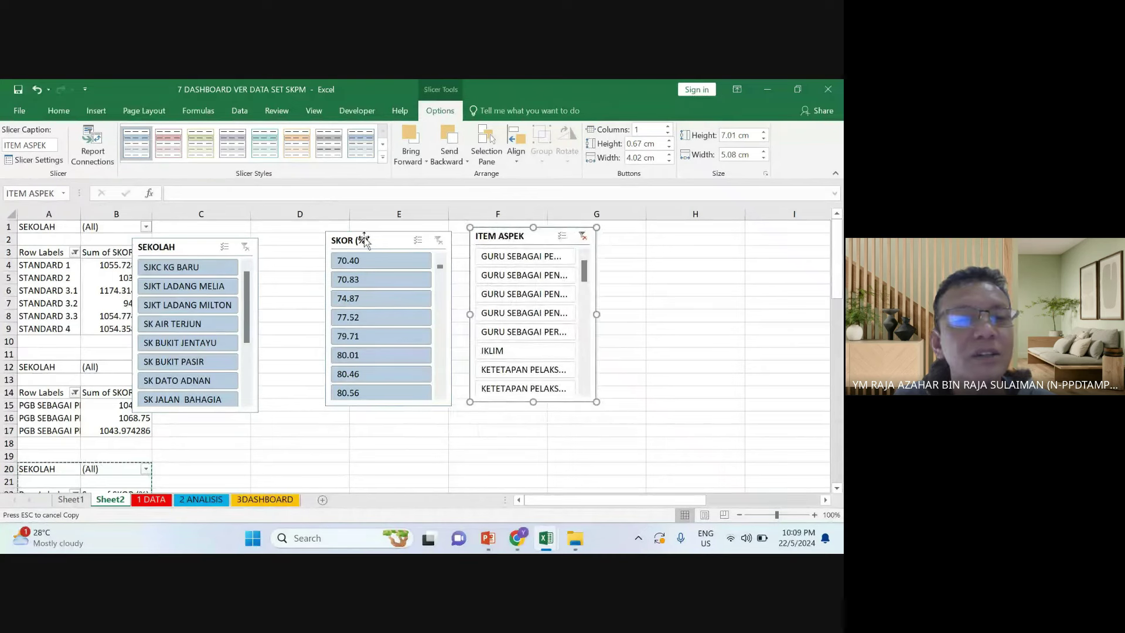
left_click_drag(205, 238, 253, 230)
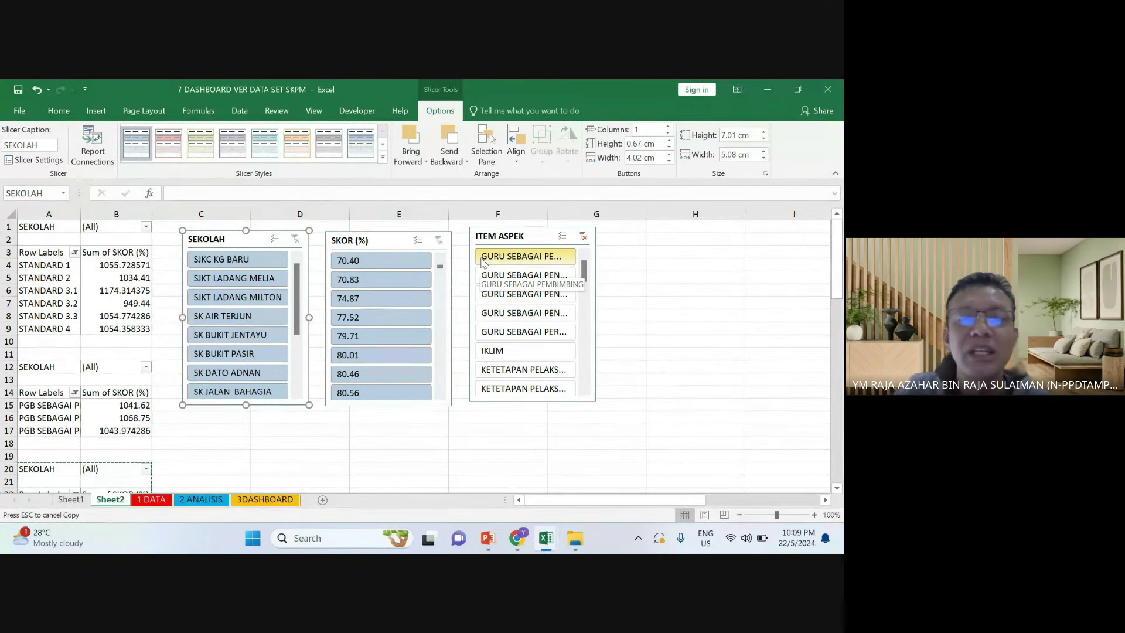
left_click_drag(497, 229, 487, 233)
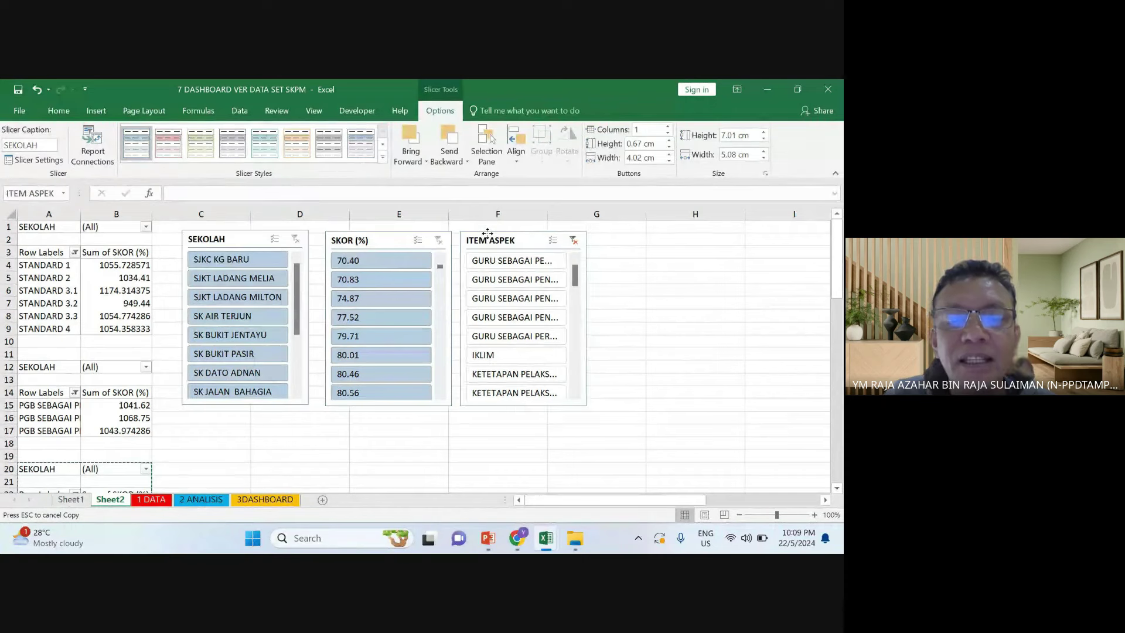
Filter the first pivot table to school SJKT LADANG MELIA with the SEKOLAH slicer
left_click(244, 260)
left_click(253, 279)
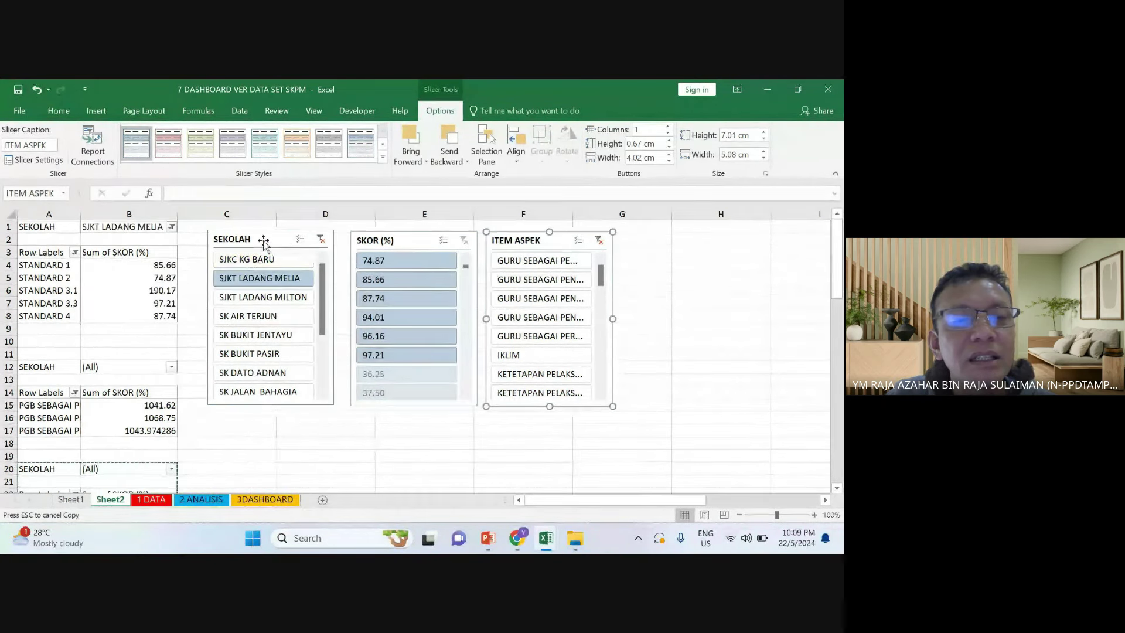
left_click(265, 239)
left_click(645, 344)
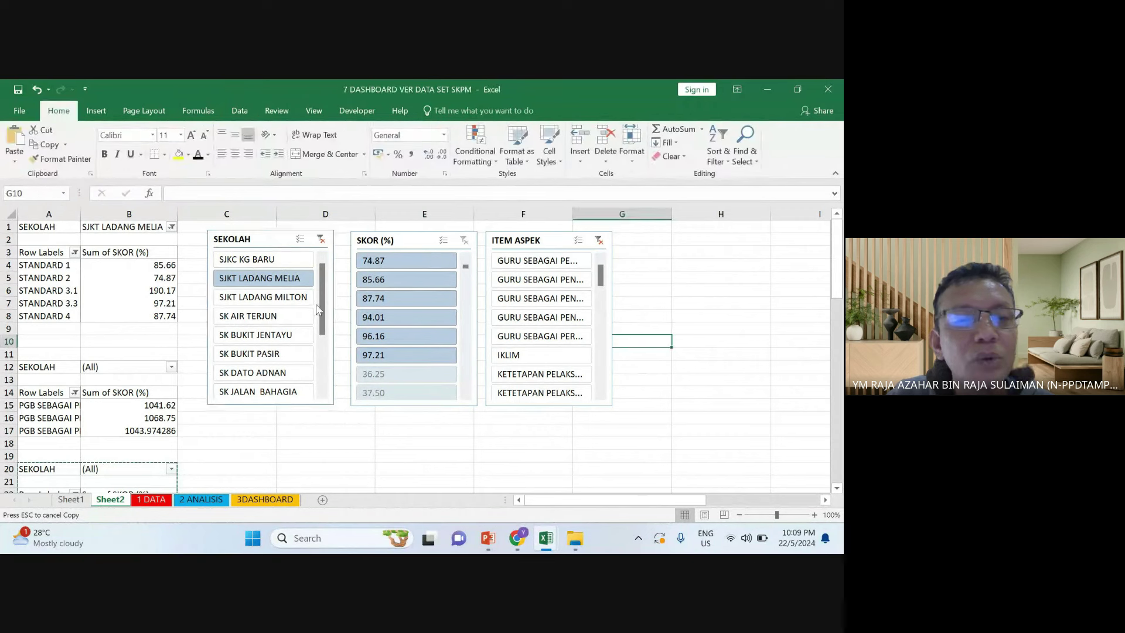
left_click(300, 417)
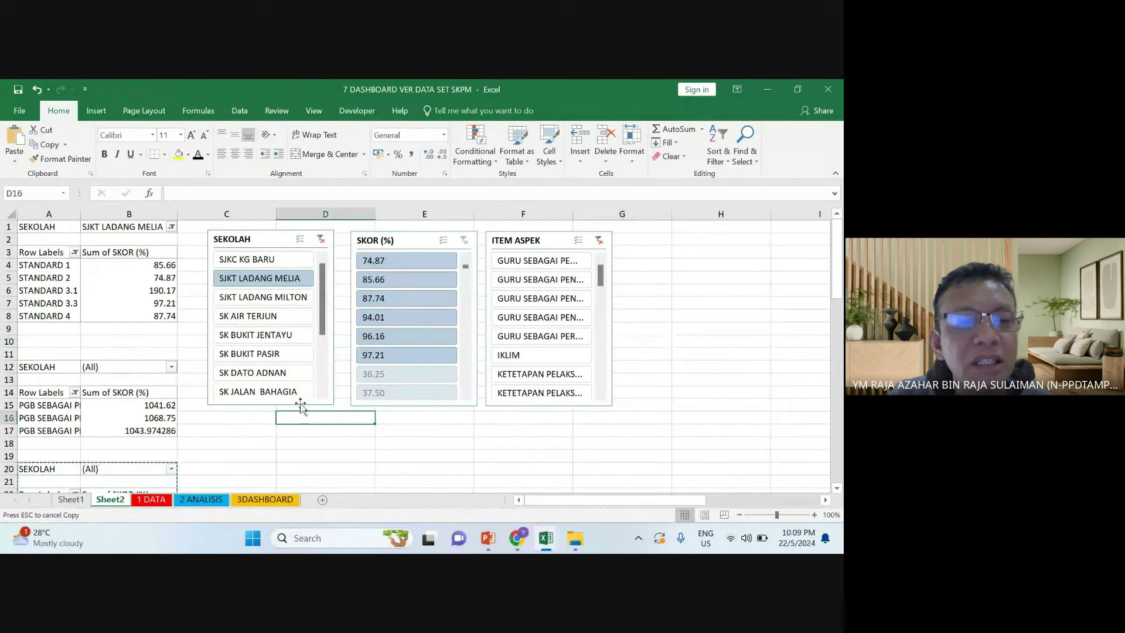
Connect the SEKOLAH slicer to PivotTable4, PivotTable5 and PivotTable6 on Sheet2 through its report connections
left_click(255, 231)
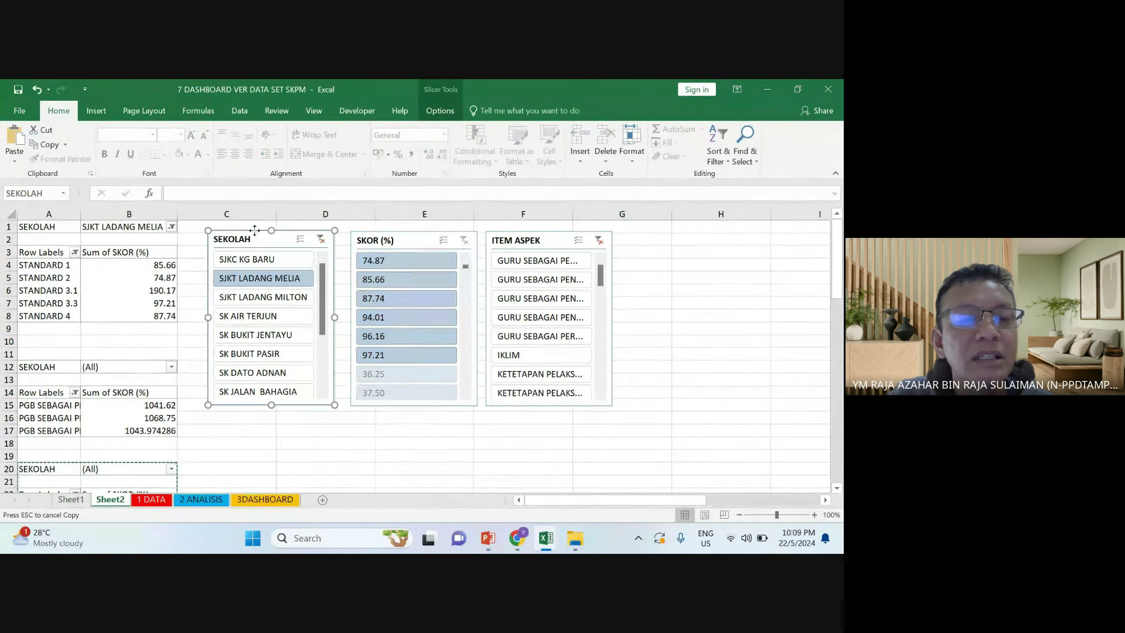
right_click(255, 231)
key("Escape")
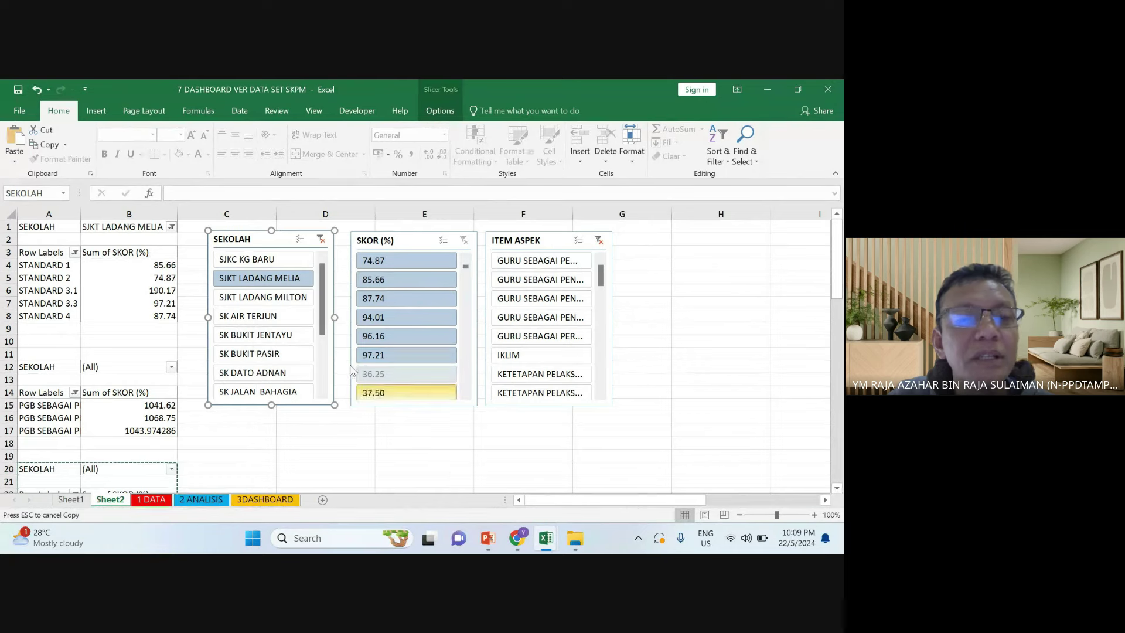
right_click(247, 231)
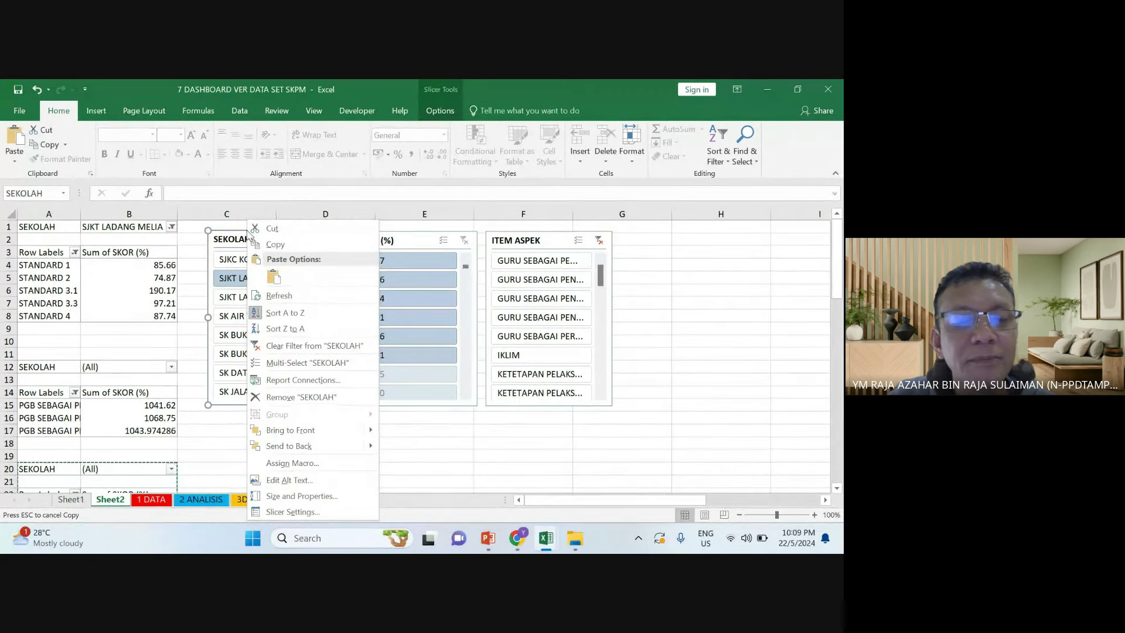
left_click(297, 381)
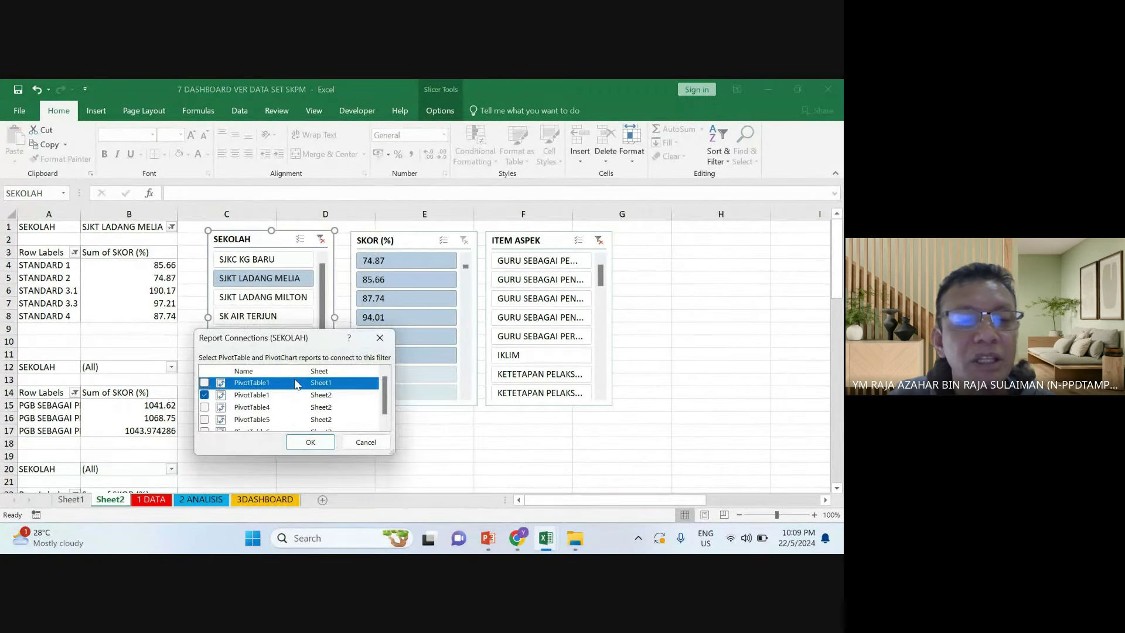
left_click_drag(381, 412, 384, 418)
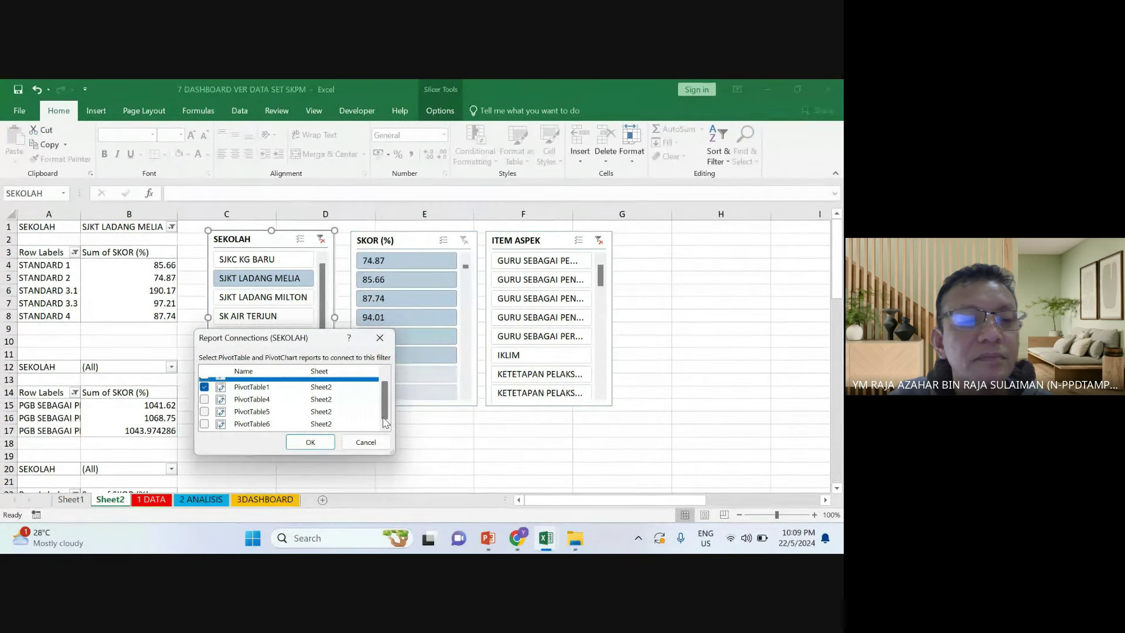
mouse_move(385, 419)
left_mouse_down()
mouse_move(388, 398)
mouse_move(386, 415)
left_mouse_up()
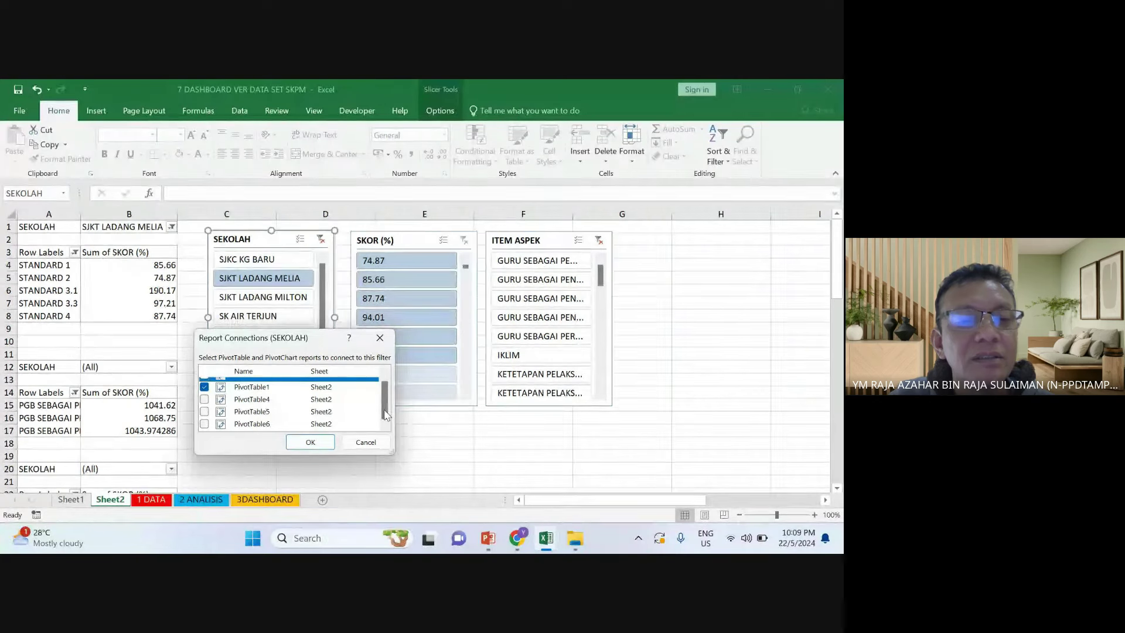
left_click(204, 399)
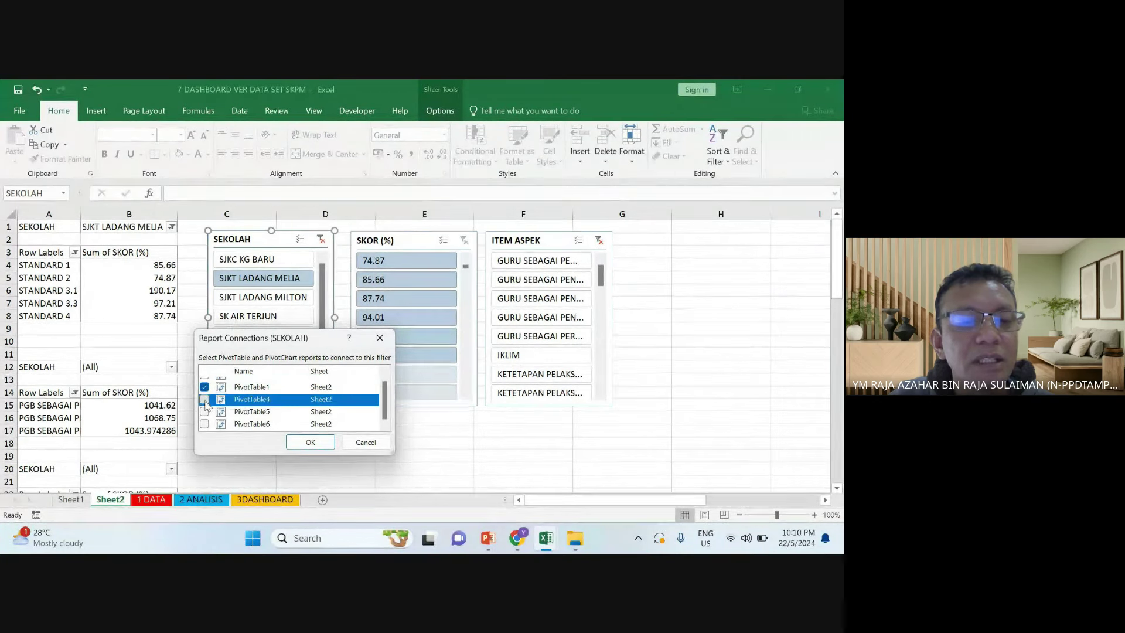
left_click(203, 411)
left_click(204, 424)
scroll(328, 410, "up", 1)
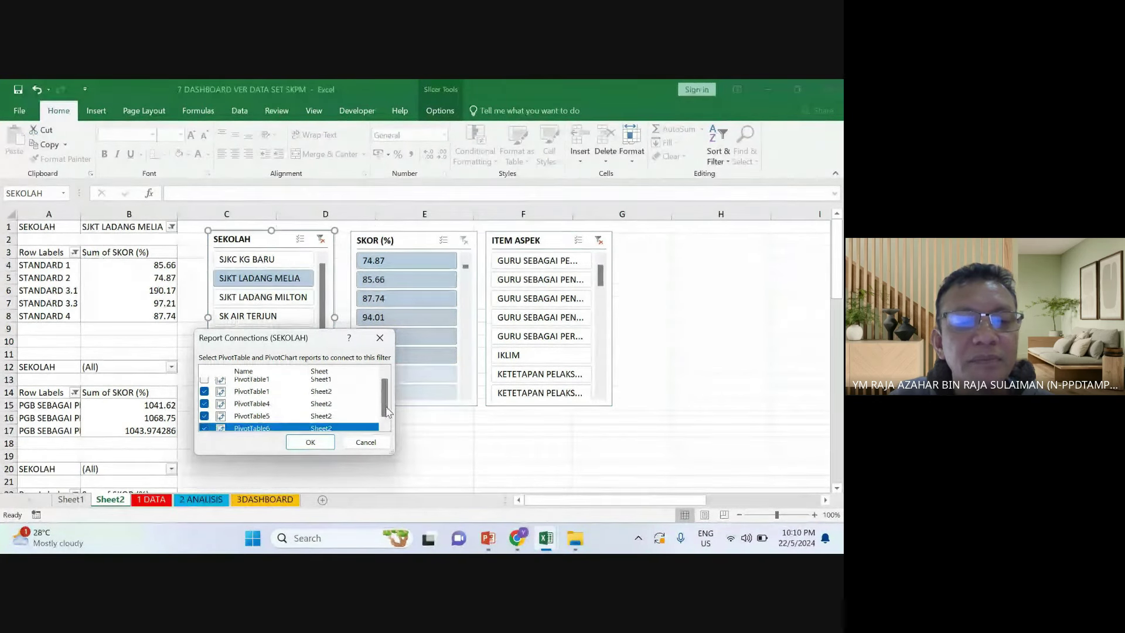
left_click(284, 383)
left_click(309, 442)
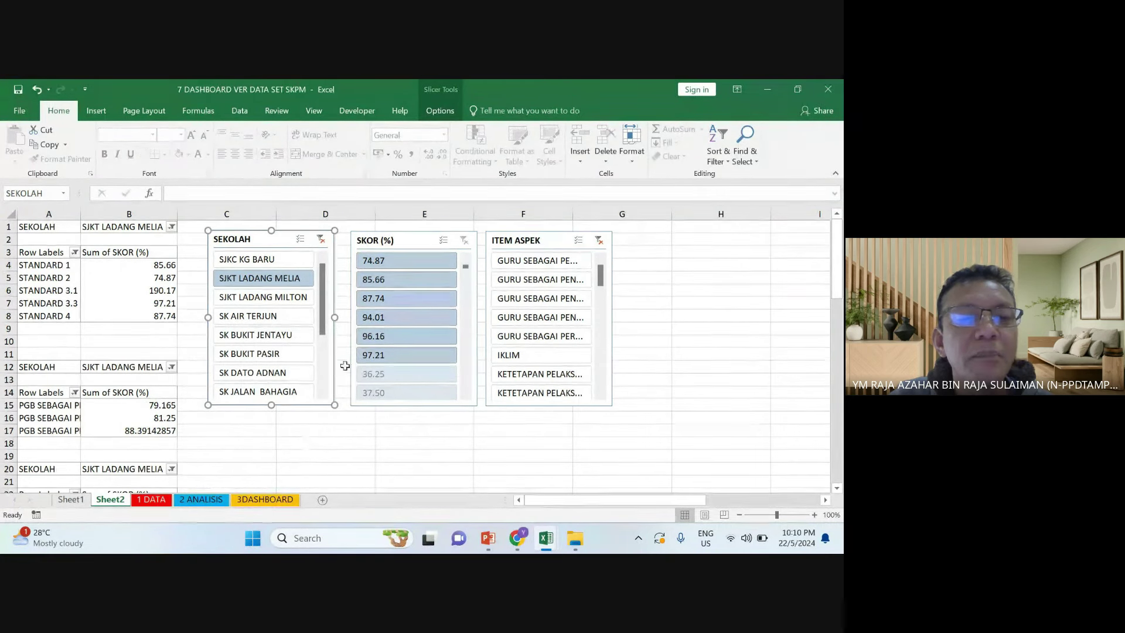
Undo the last change to the SEKOLAH slicer's report connections
left_click(397, 232)
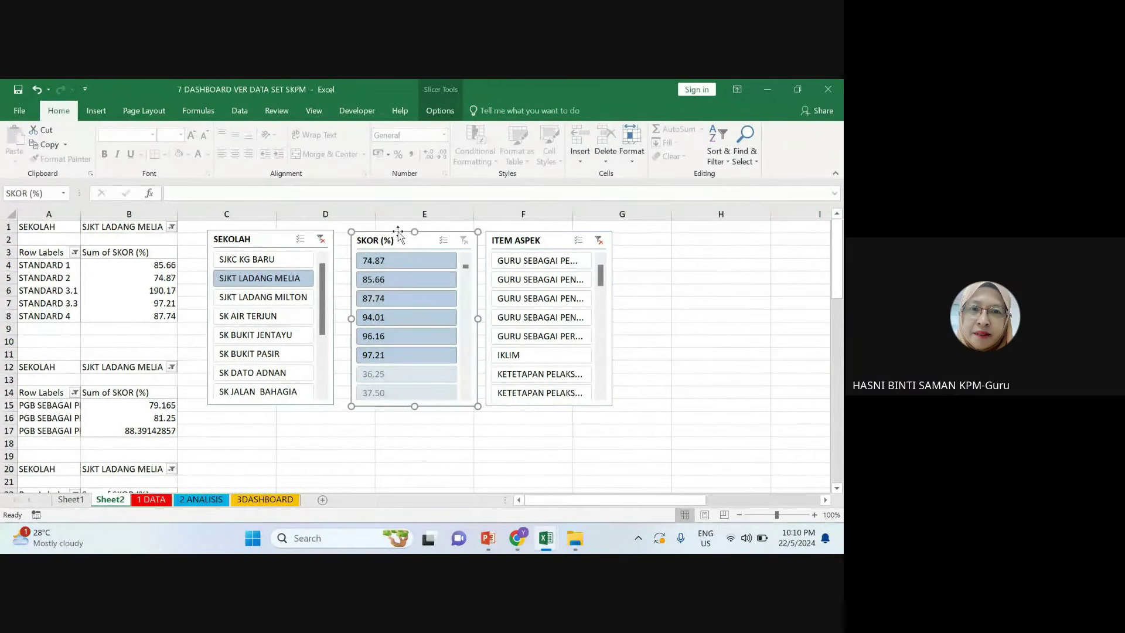
left_click(37, 89)
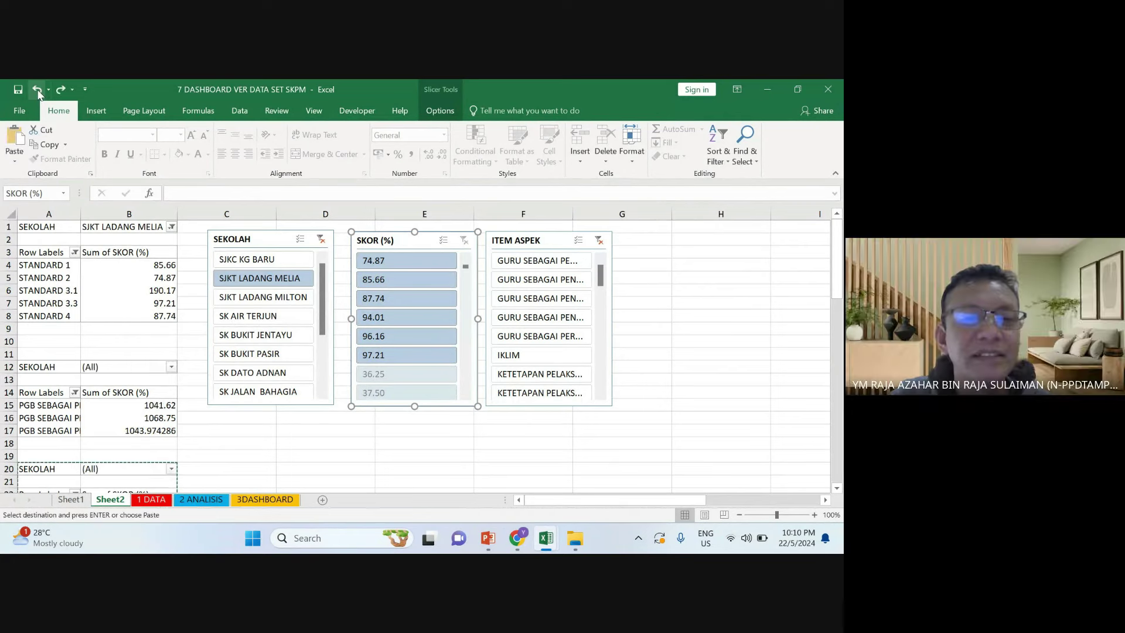
Nudge the SEKOLAH slicer slightly toward the pivot tables and filter it to school SK BUKIT JENTAYU
left_click(268, 229)
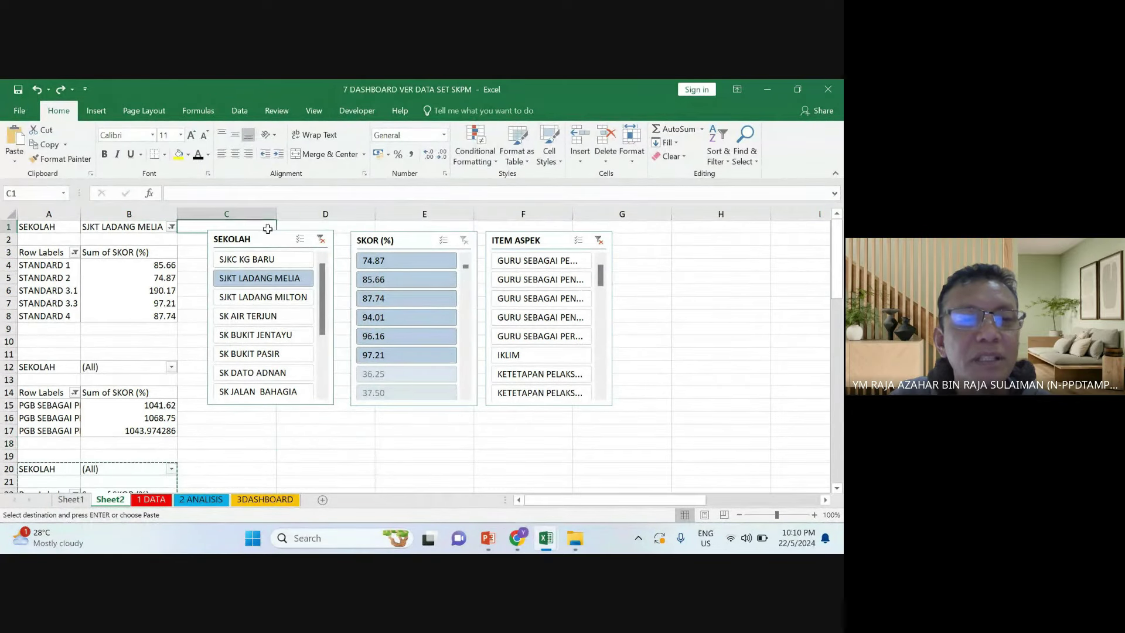
left_click(281, 235)
left_click_drag(286, 230, 283, 230)
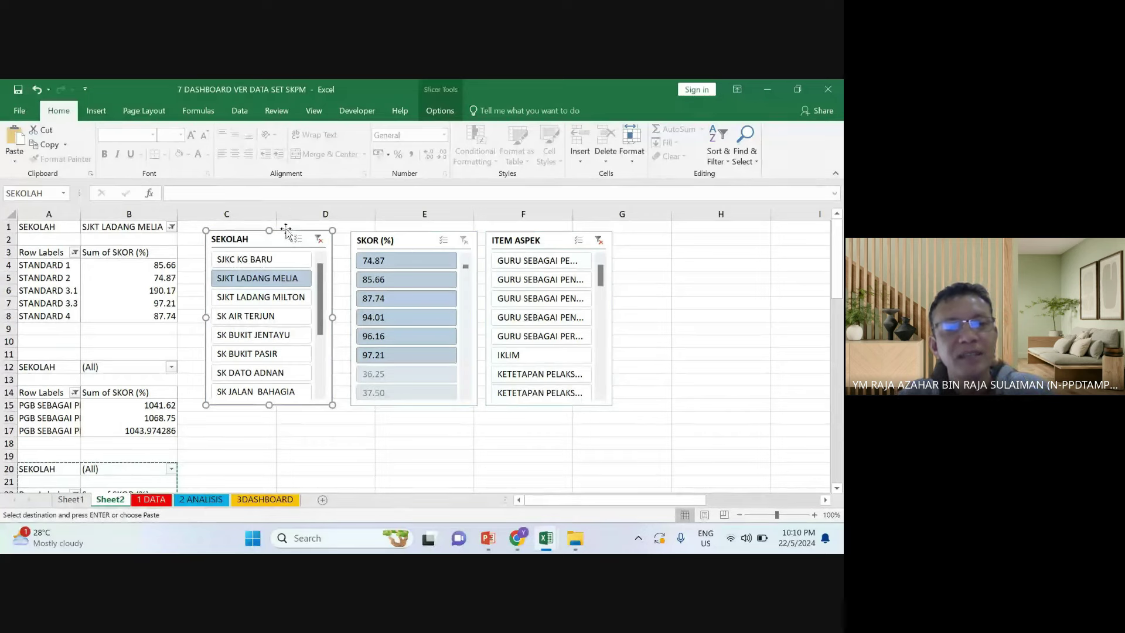
left_click(261, 335)
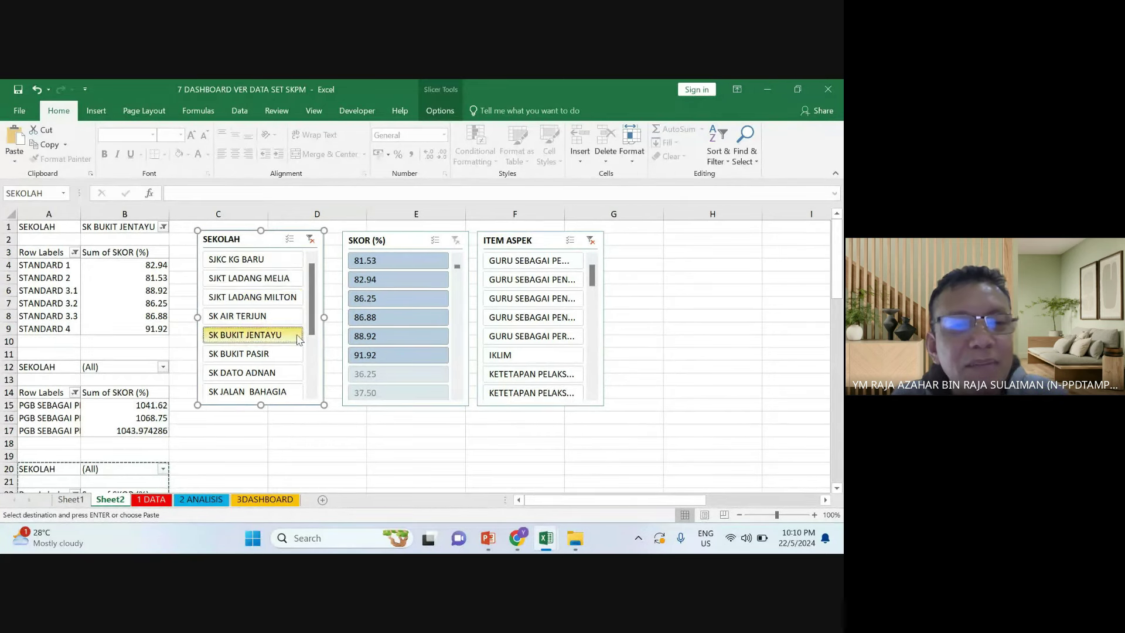
Connect the SEKOLAH slicer to all pivot tables on Sheet1 and Sheet2, including PivotTable4, PivotTable5 and PivotTable6
right_click(273, 232)
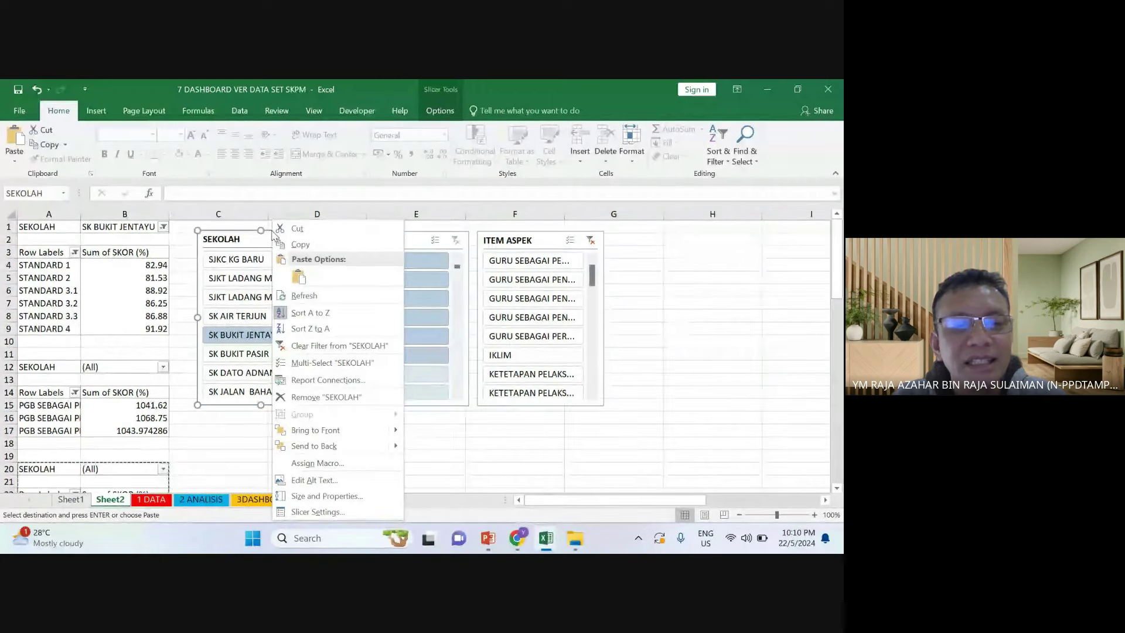
left_click(322, 380)
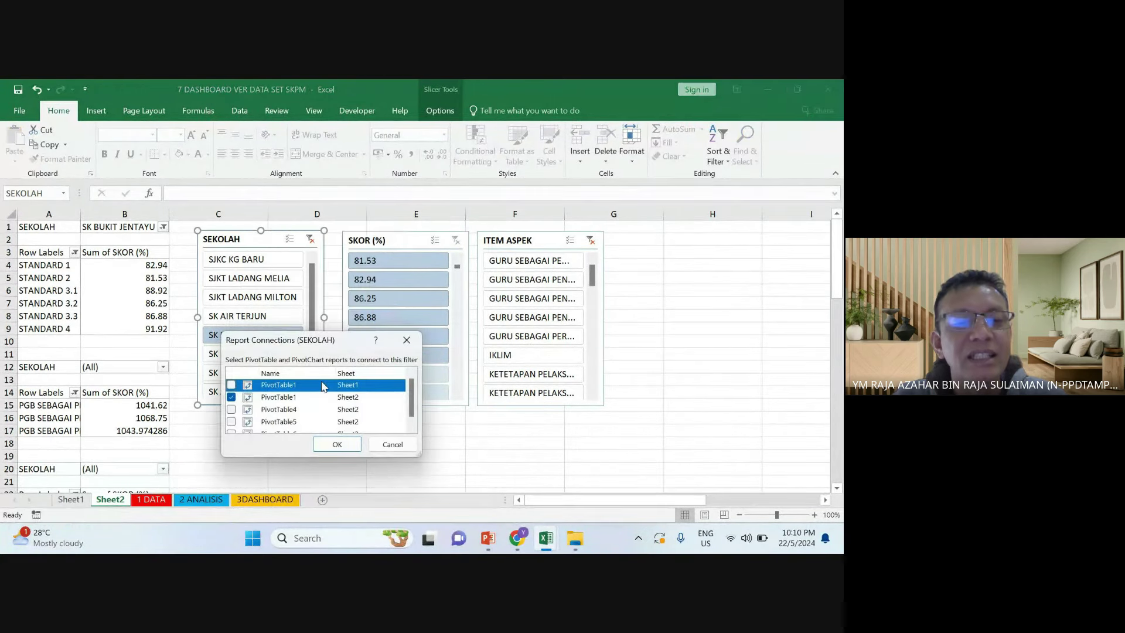
left_click(232, 410)
left_click(233, 422)
scroll(411, 413, "down", 1)
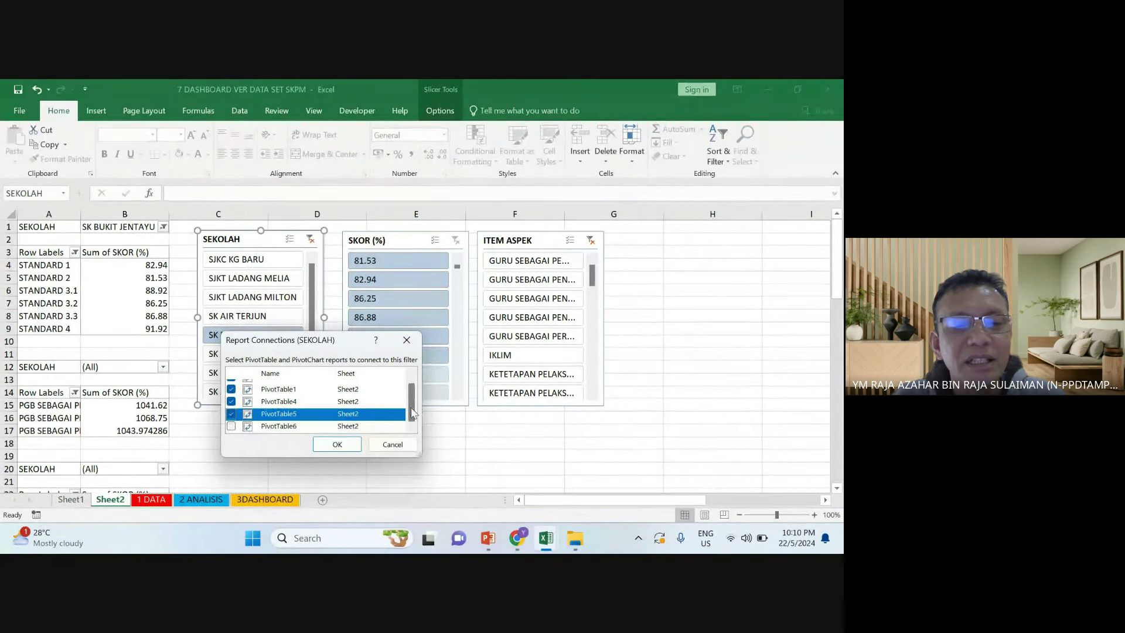
left_click(231, 426)
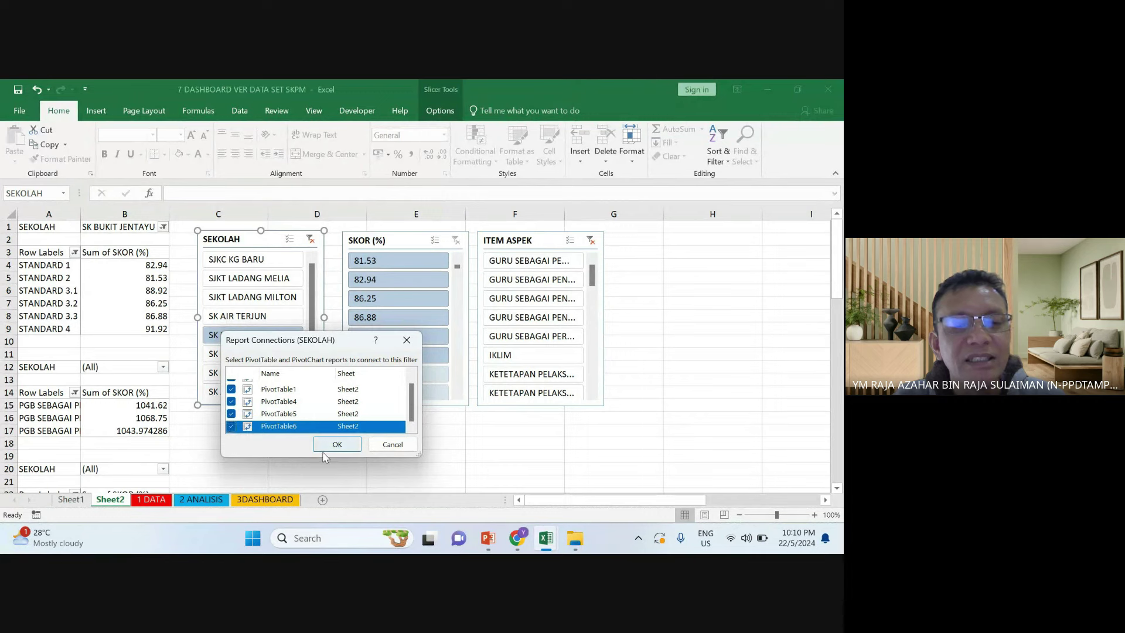
left_click(340, 444)
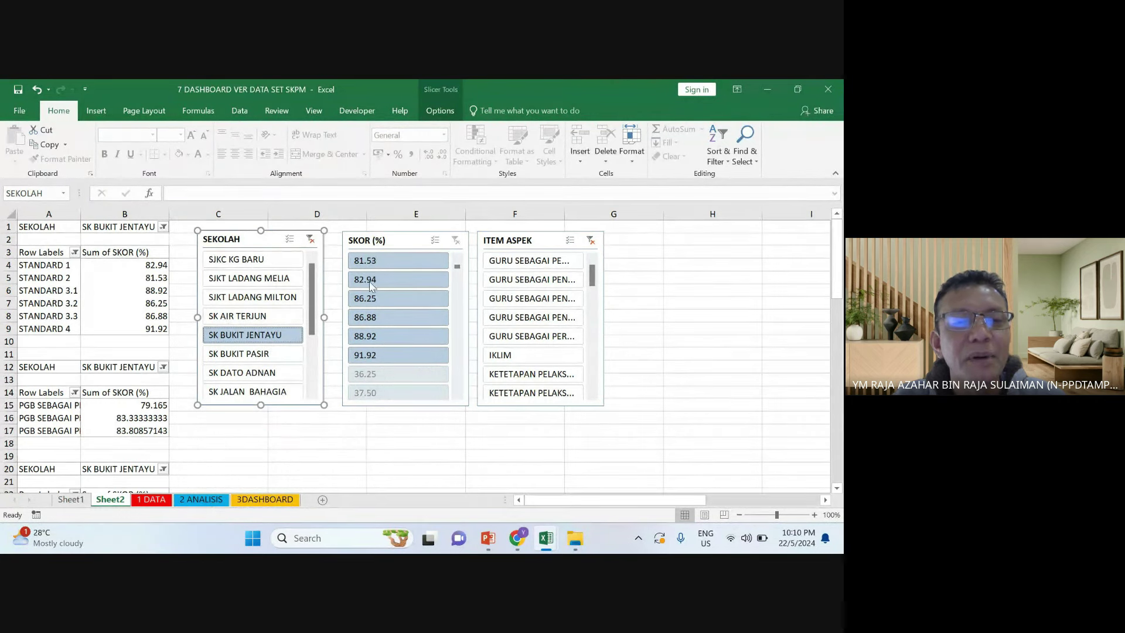
Connect the SKOR (%) slicer to all pivot tables on Sheet1 and Sheet2 through its report connections
left_click(376, 237)
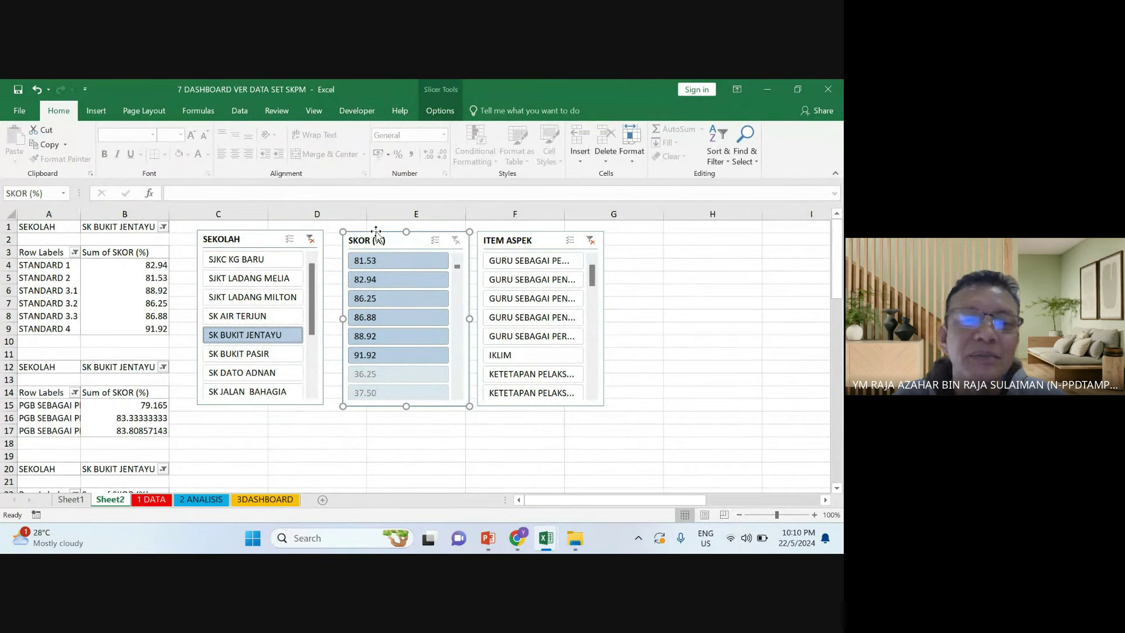
right_click(376, 231)
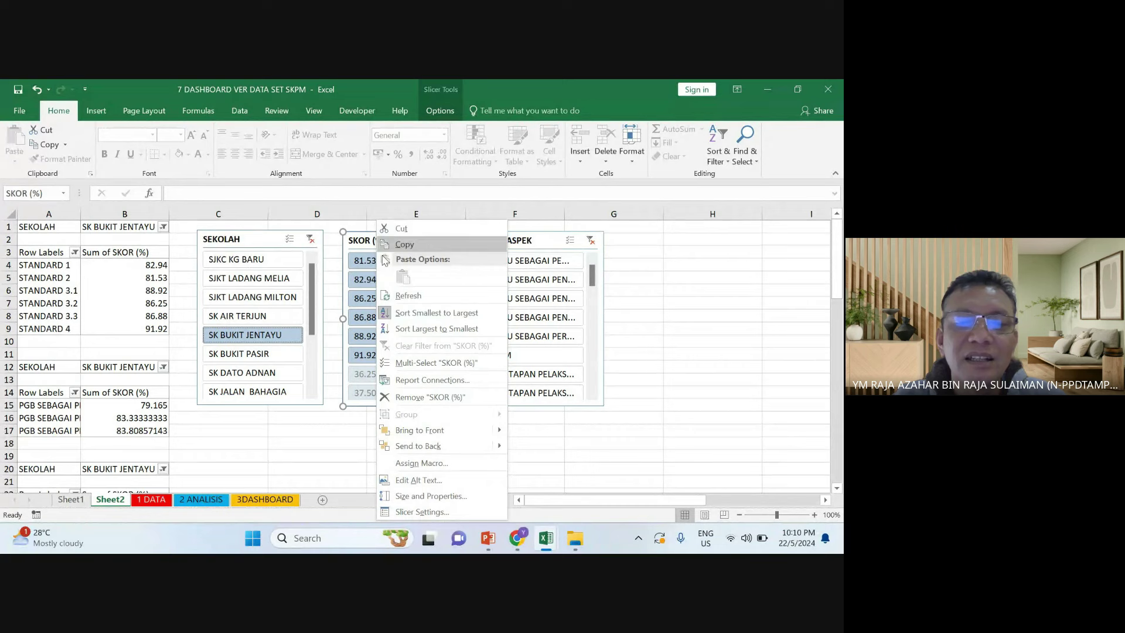
left_click(427, 380)
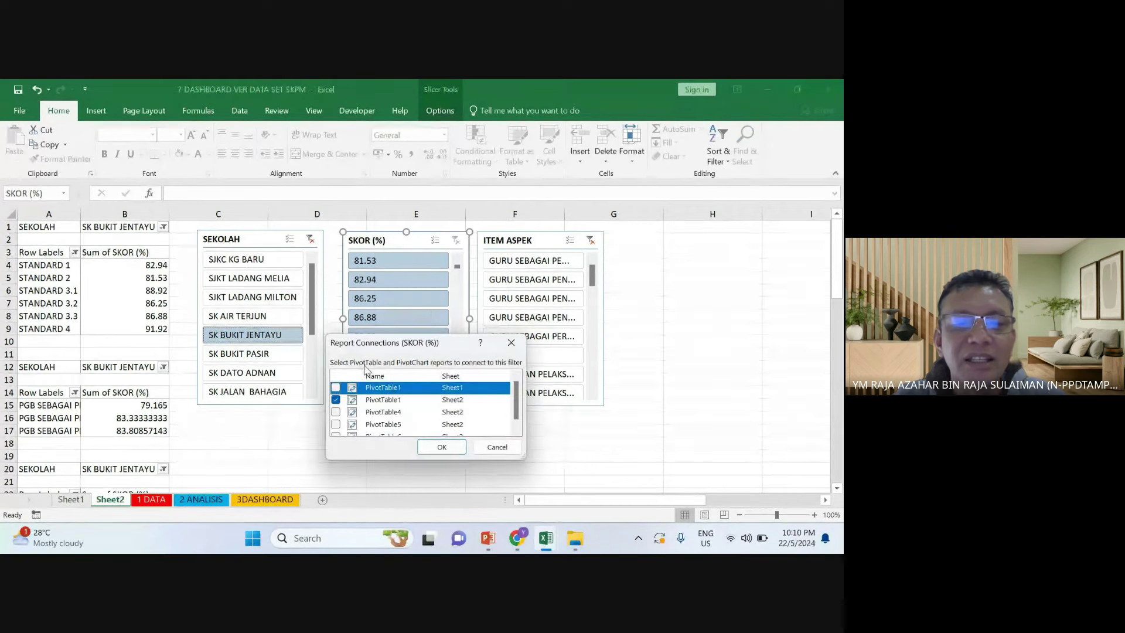
left_click(335, 412)
left_click(336, 425)
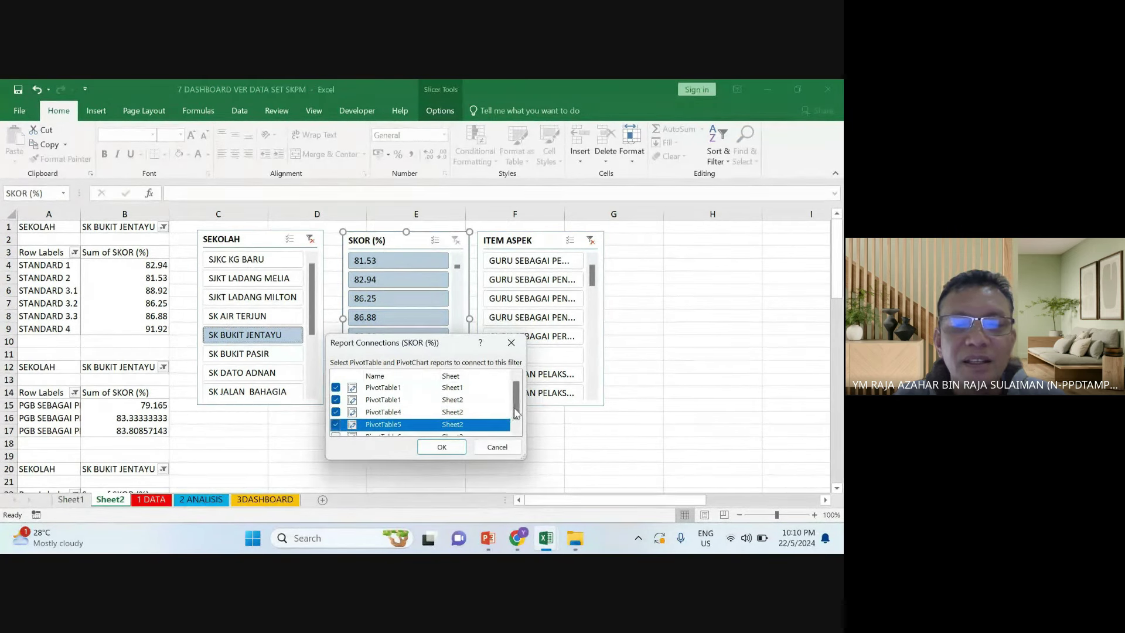
scroll(516, 413, "down", 1)
left_click(336, 428)
left_click(441, 447)
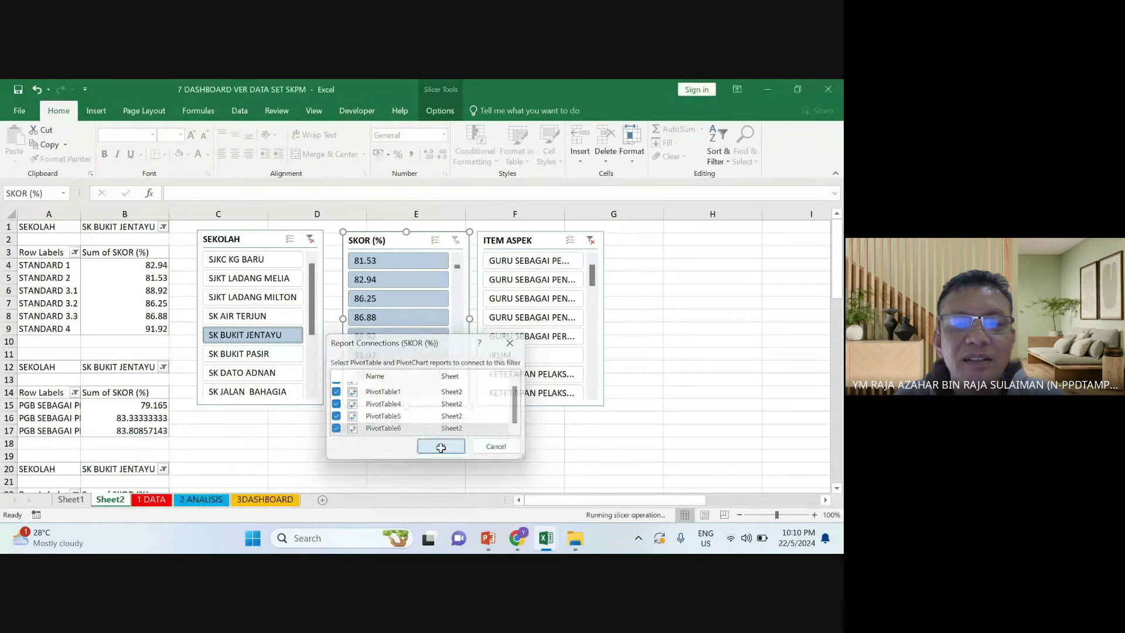
Try to connect the ITEM ASPEK slicer to all pivot tables on Sheet1 and Sheet2 through its report connections
left_click(494, 232)
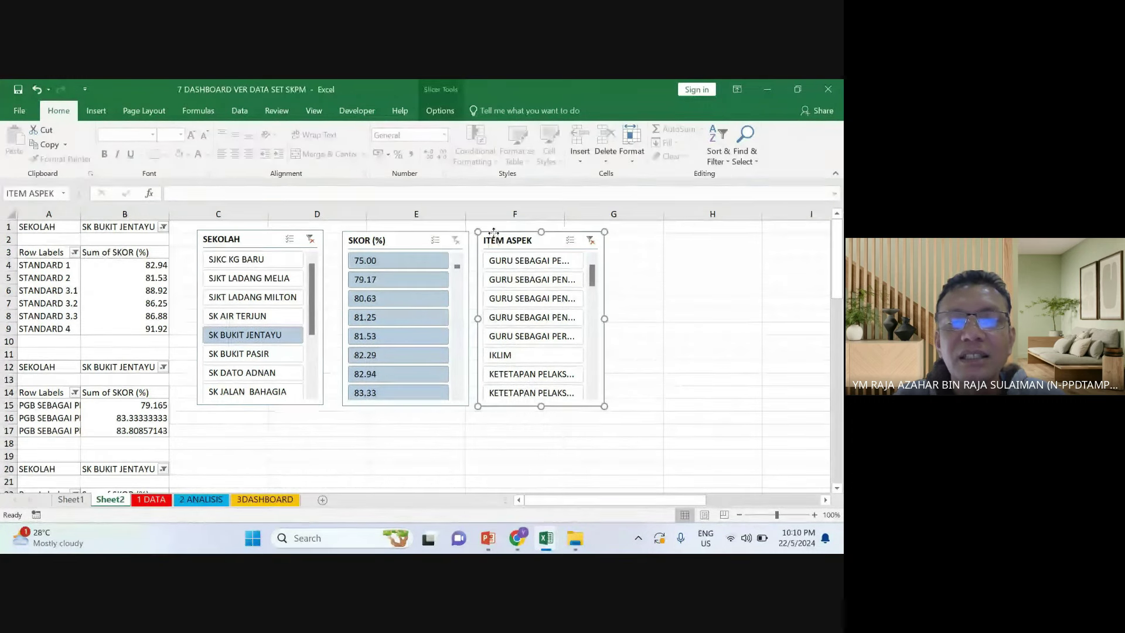
right_click(494, 231)
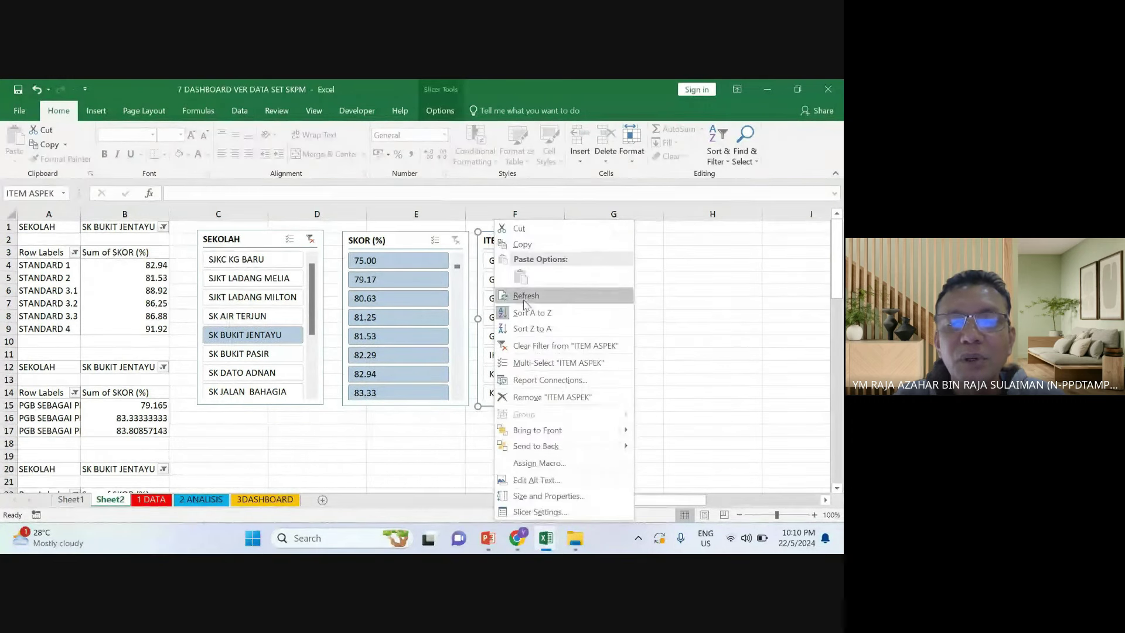
left_click(550, 381)
left_click(462, 398)
left_click(463, 410)
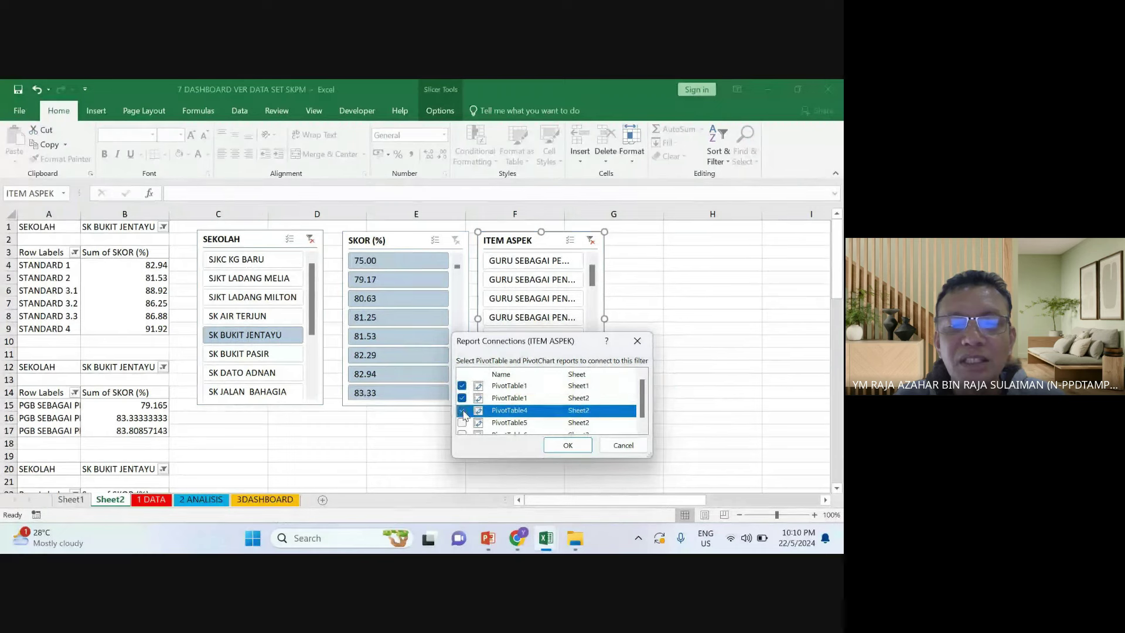
left_click(463, 423)
left_click_drag(640, 409, 644, 416)
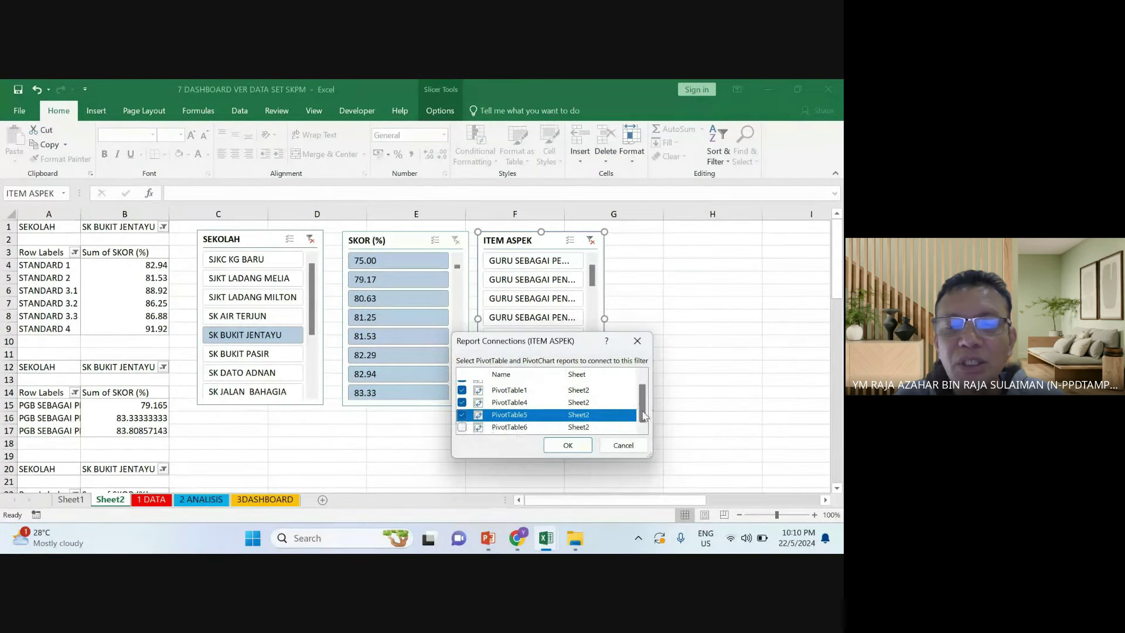
left_click(463, 427)
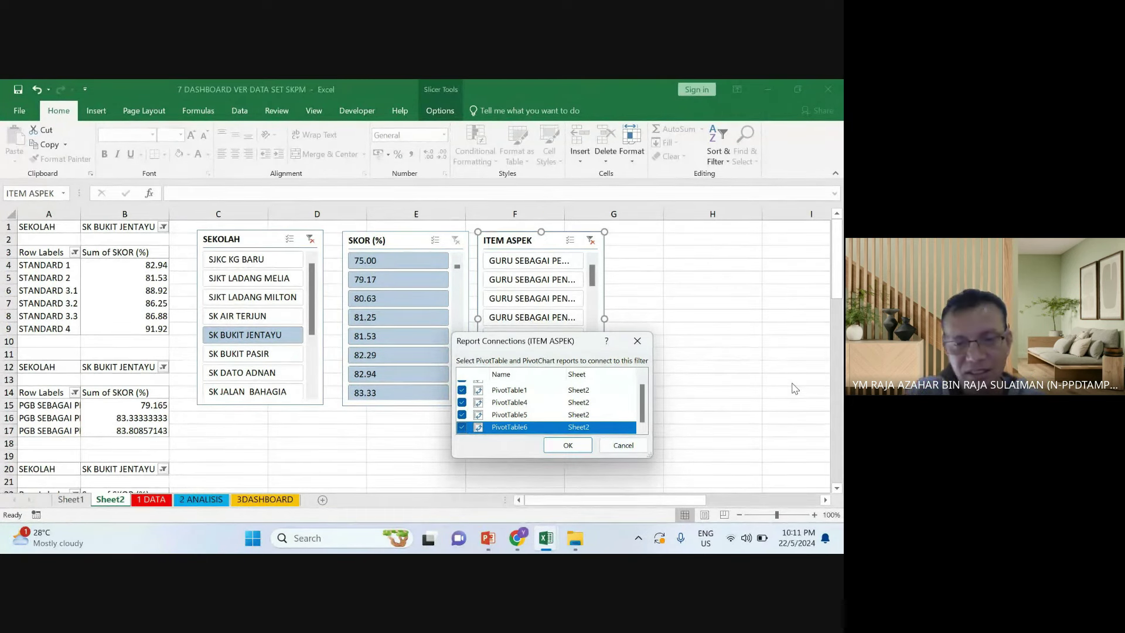
left_click(567, 445)
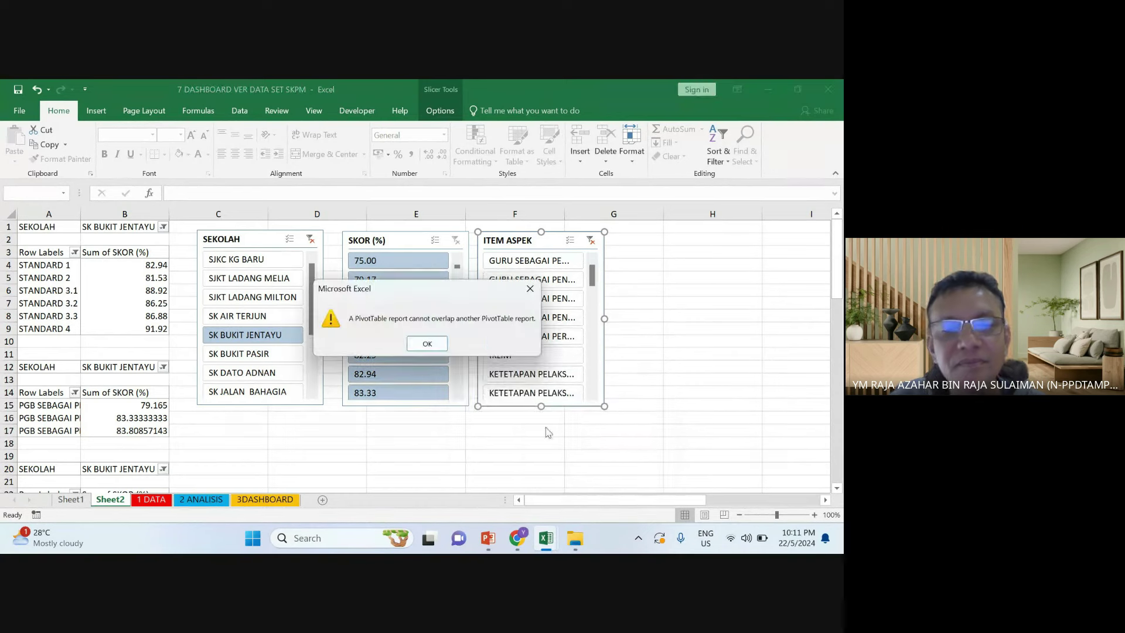
left_click(440, 349)
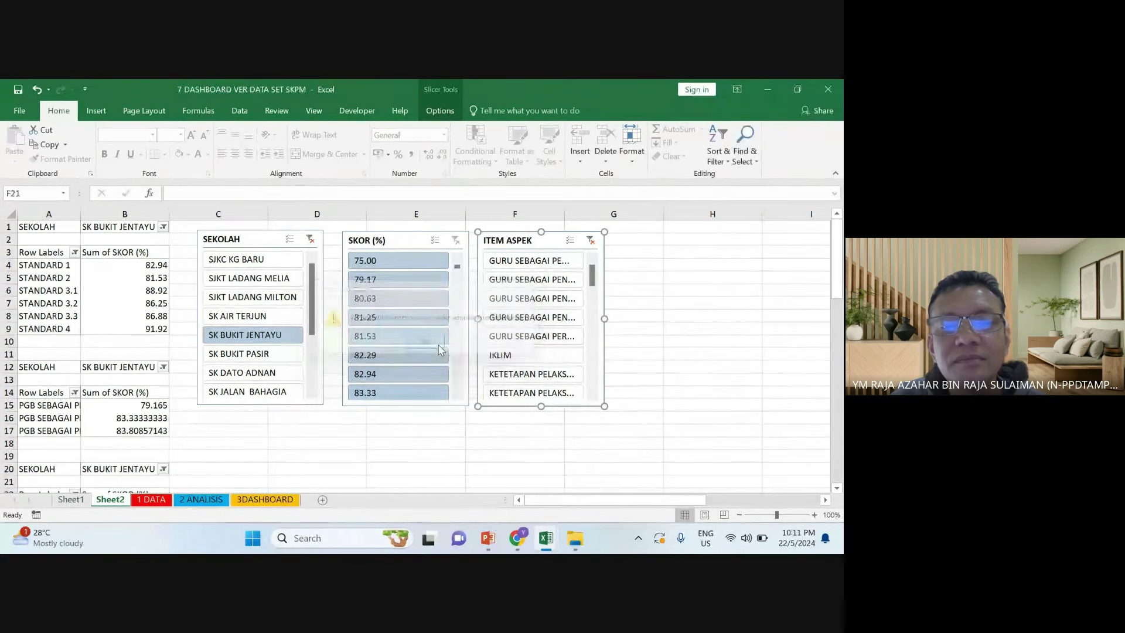
Filter the ITEM ASPEK slicer to GURU SEBAGAI PENGAWAL and check the effect on the stacked pivot tables
left_click(620, 344)
left_click(535, 296)
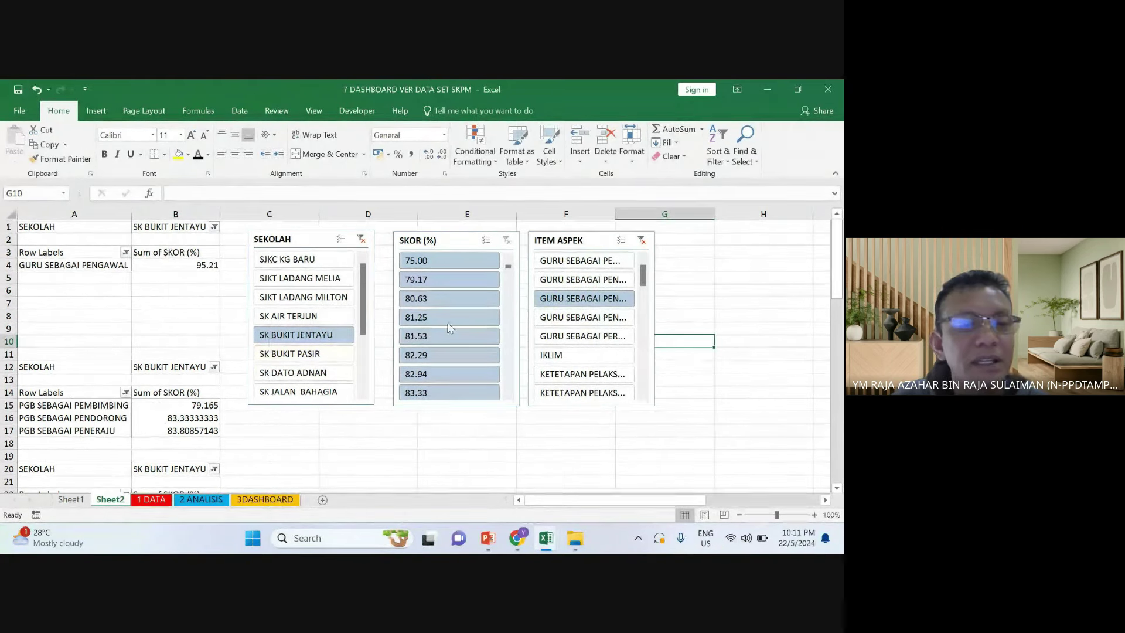
scroll(173, 331, "down", 5)
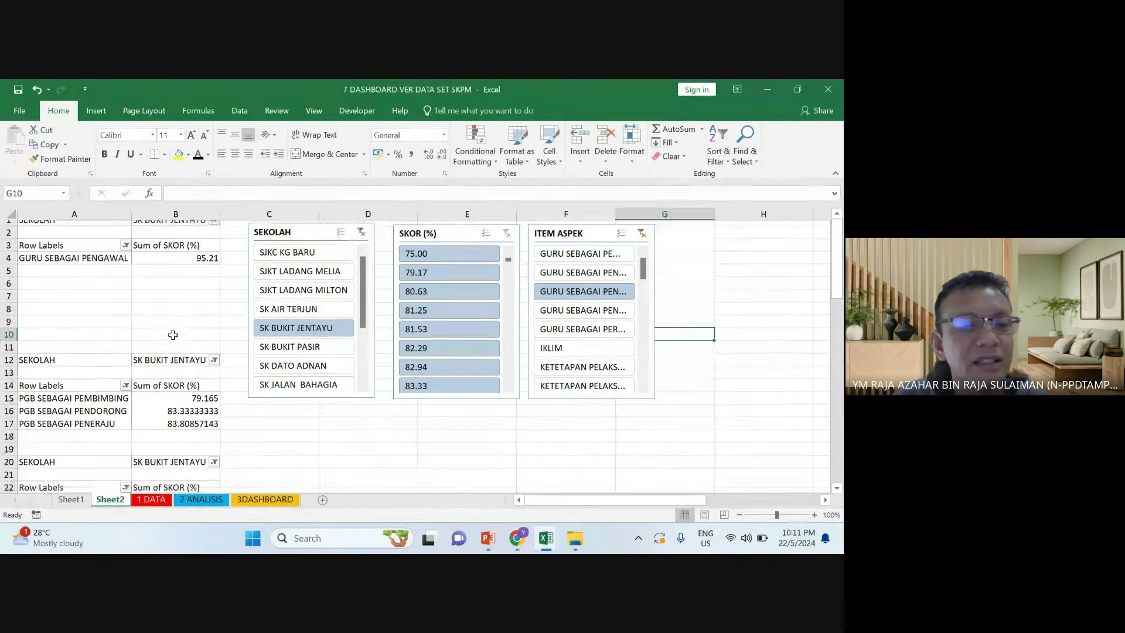
scroll(172, 331, "up", 5)
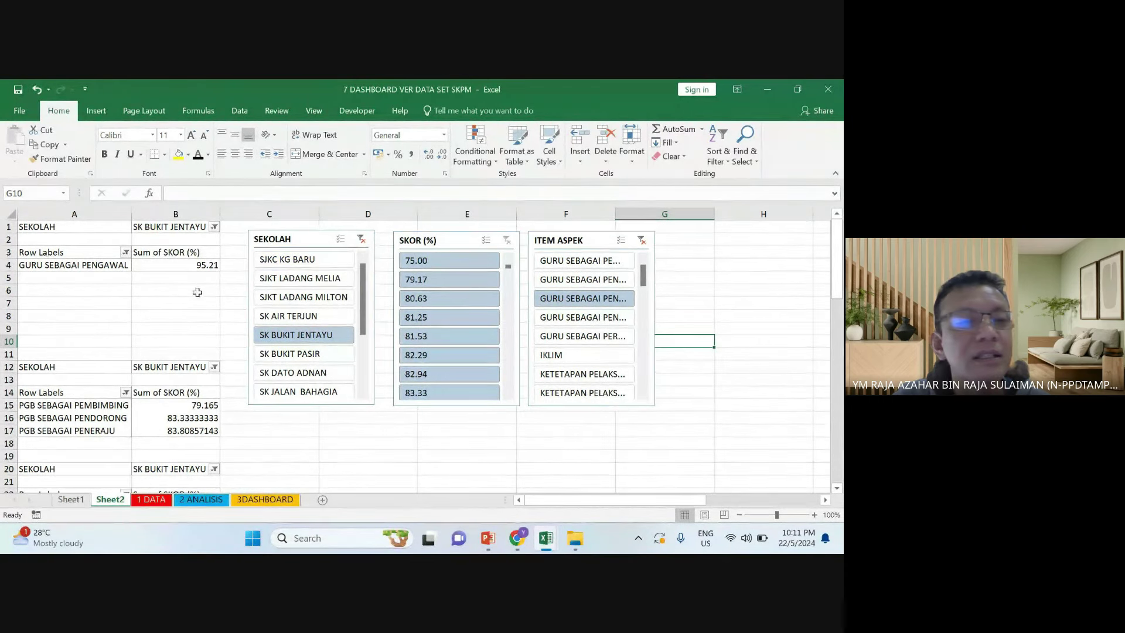
scroll(170, 350, "down", 2)
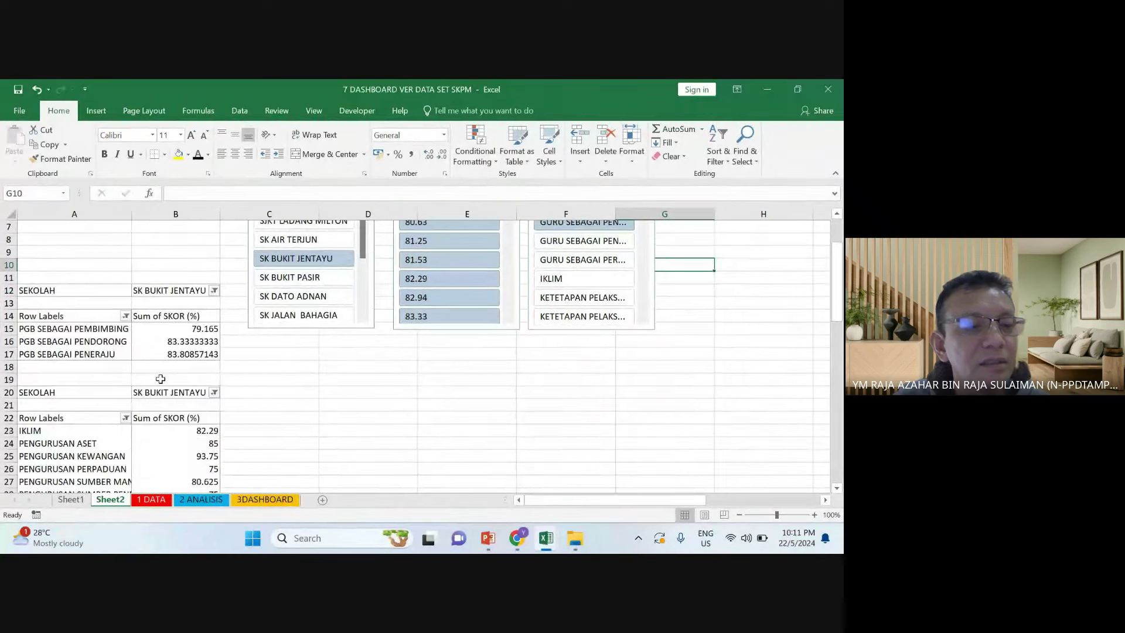
scroll(160, 379, "up", 2)
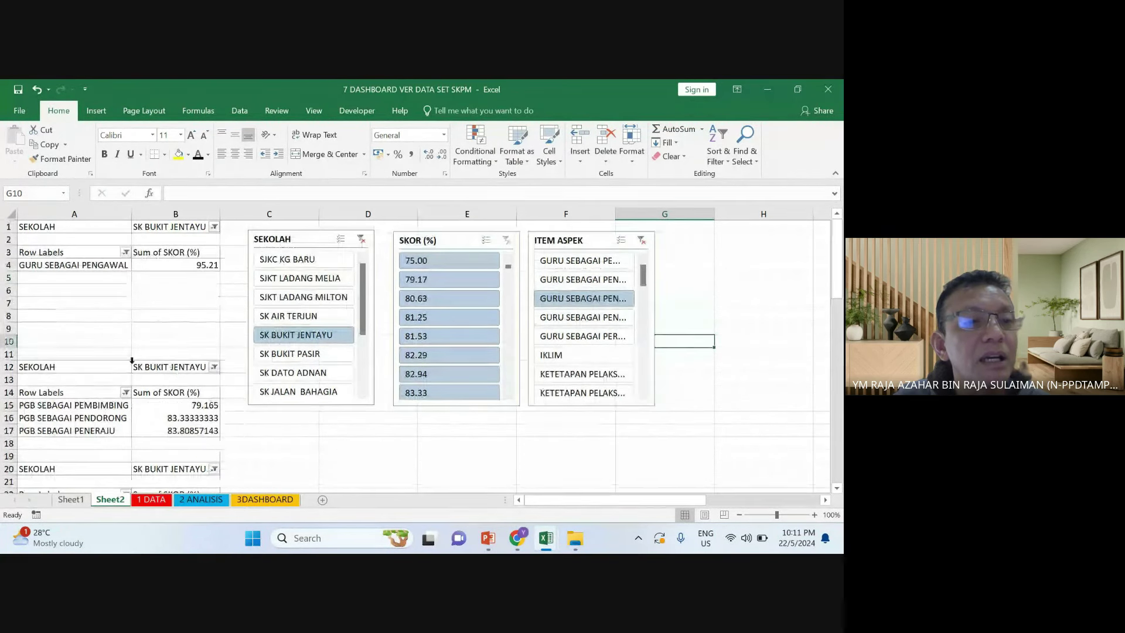
Add the GURU SEBAGAI PEMBIMBING, PENDORONG, PENILAI and PERANCANG items and MURID SEBAGAI PEMBELAJAR AKTIF to the first pivot table's row label filter
left_click(125, 253)
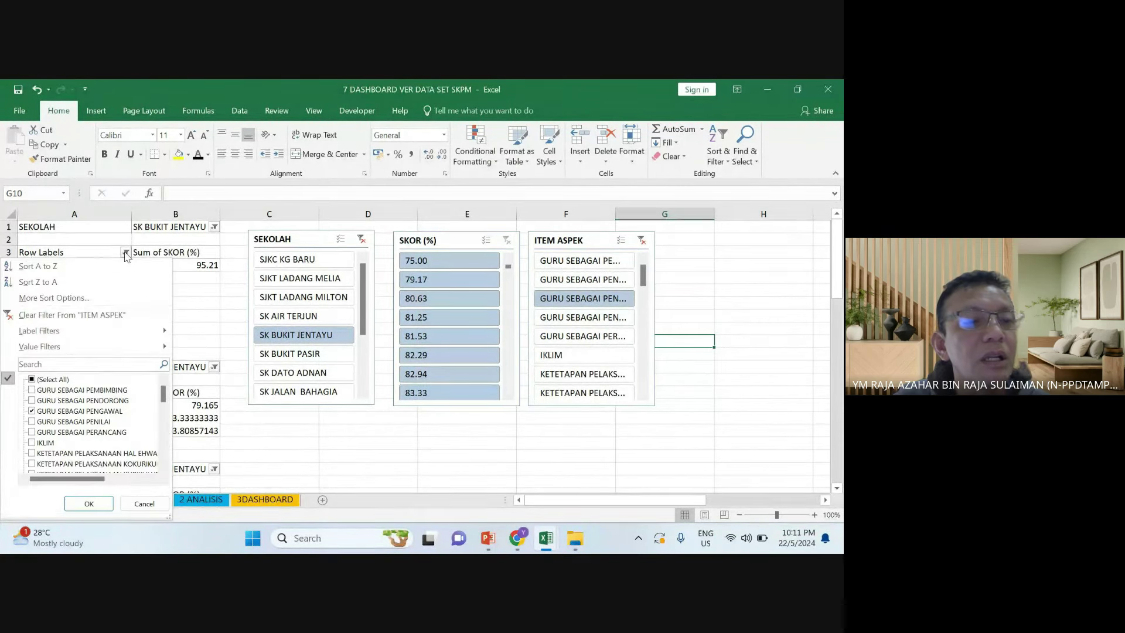
left_click(34, 423)
left_click(32, 432)
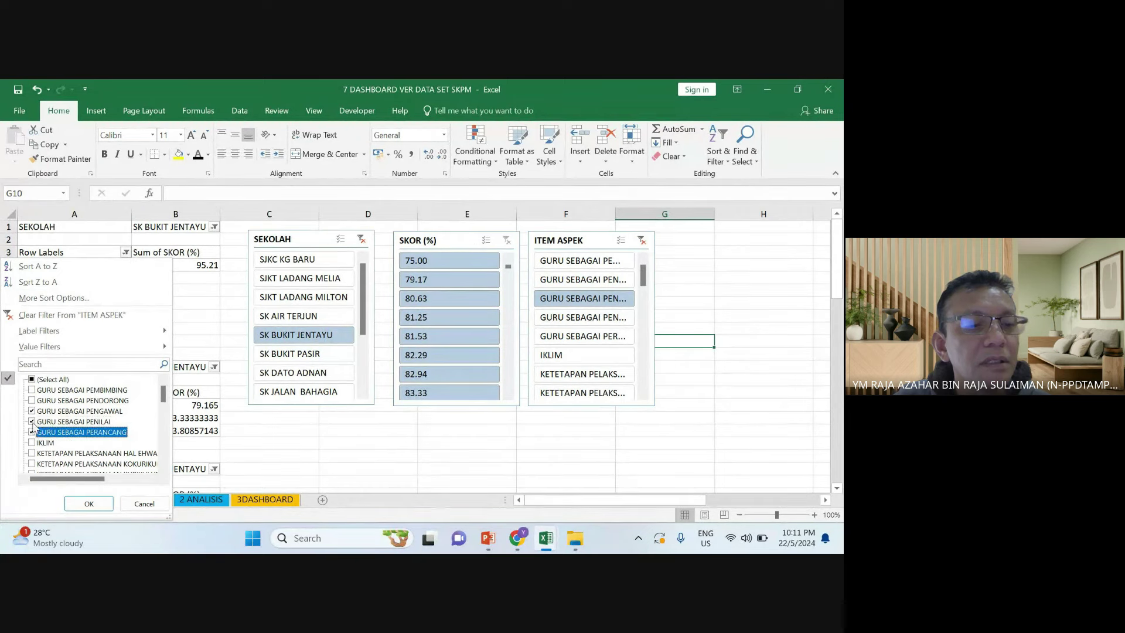
left_click(32, 401)
left_click(32, 390)
scroll(38, 425, "down", 1)
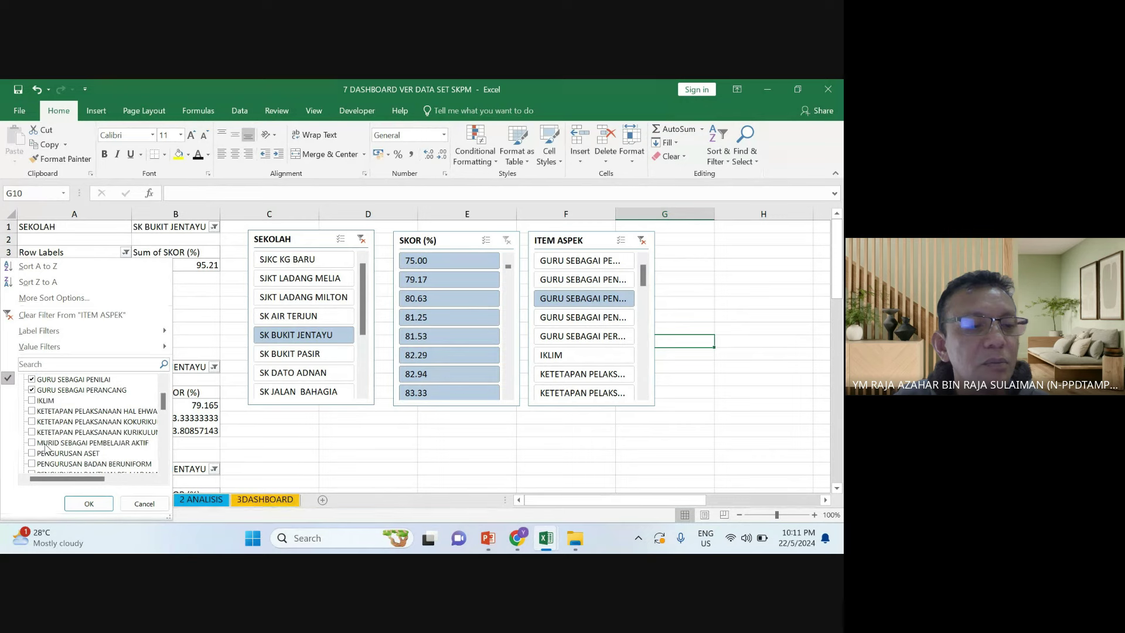
left_click(88, 503)
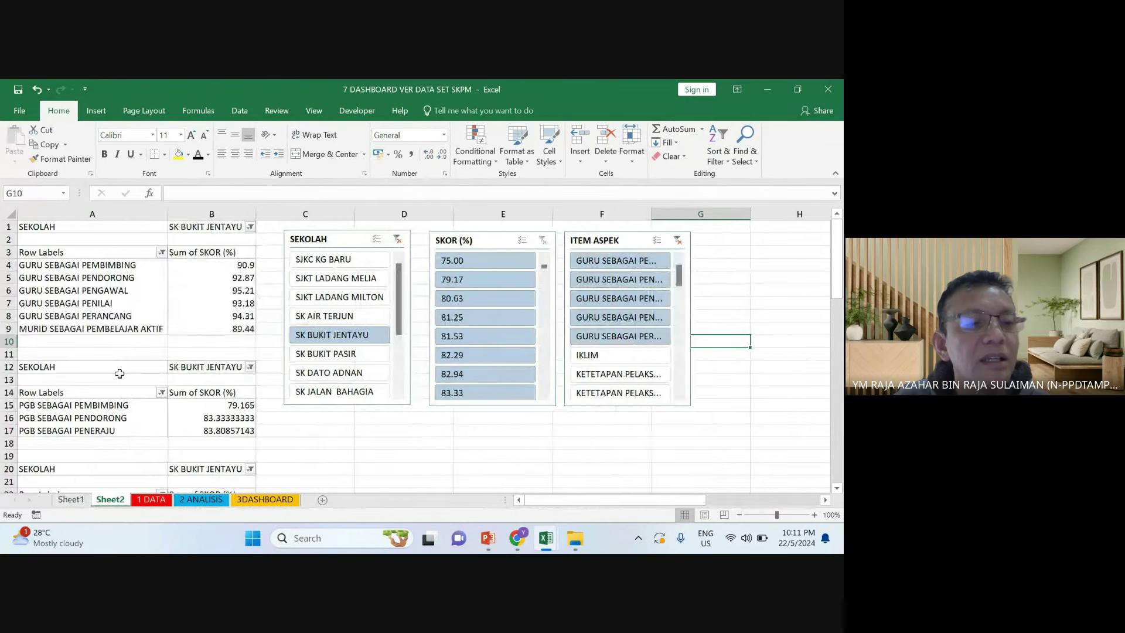
scroll(116, 372, "down", 1)
scroll(327, 375, "up", 1)
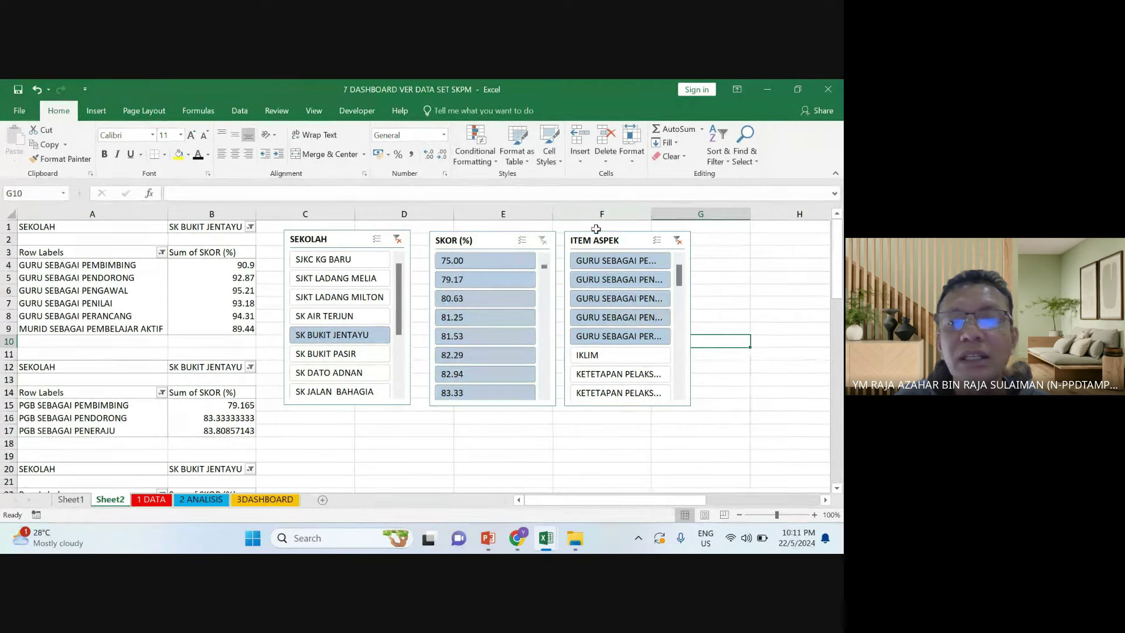
Try again to connect the ITEM ASPEK slicer to Sheet1's PivotTable1 and Sheet2's PivotTable4, PivotTable5 and PivotTable6
right_click(596, 228)
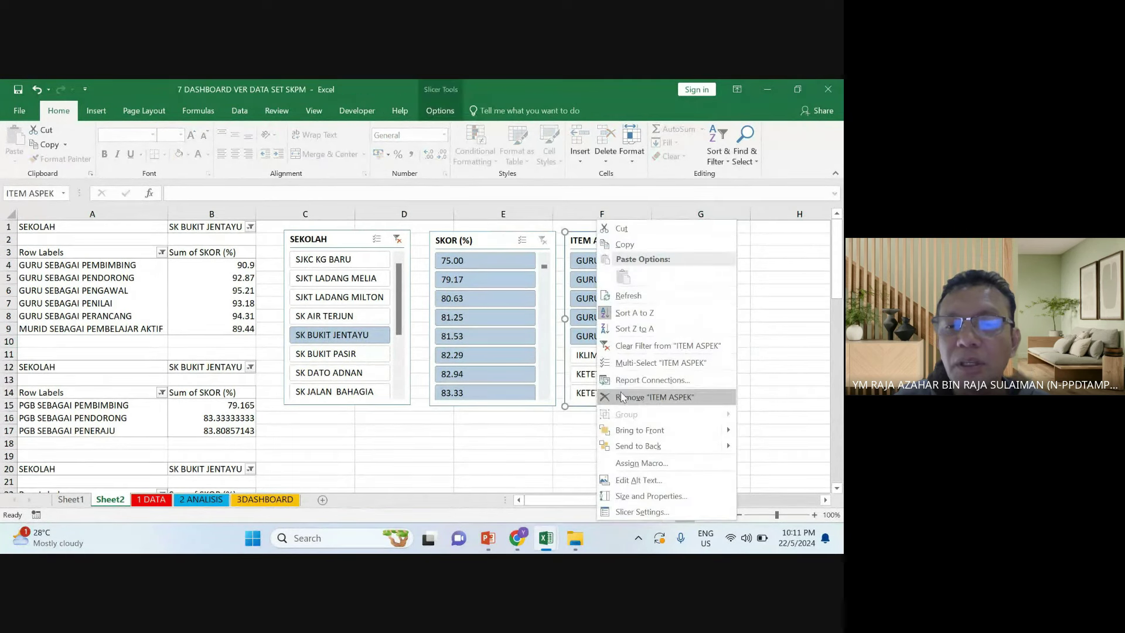
left_click(644, 379)
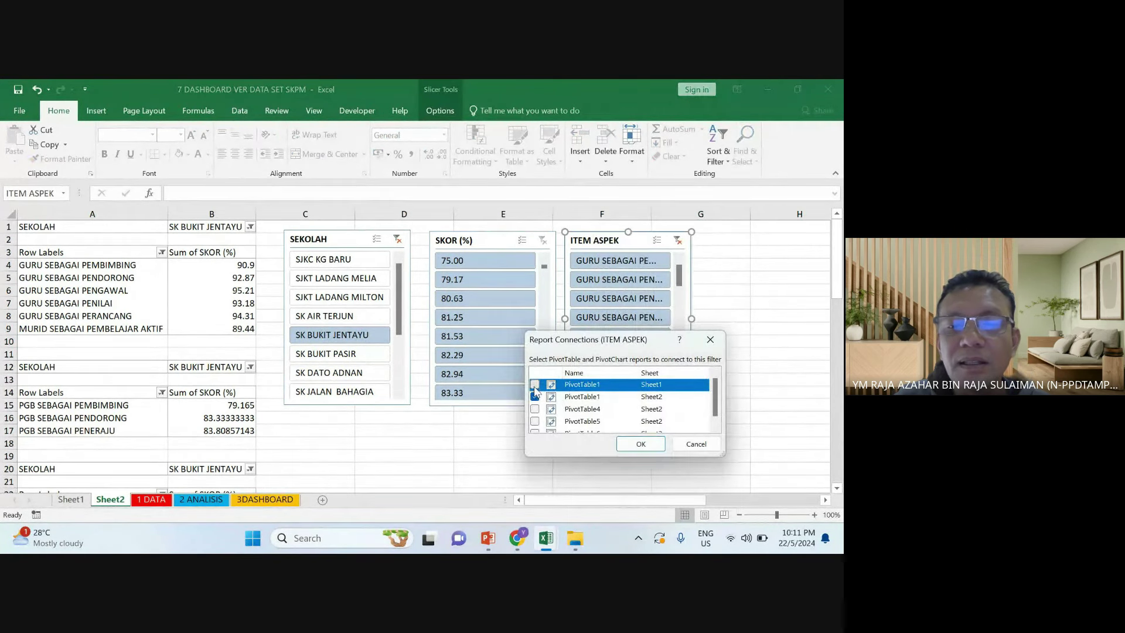
left_click(534, 385)
left_click(537, 410)
left_click(535, 422)
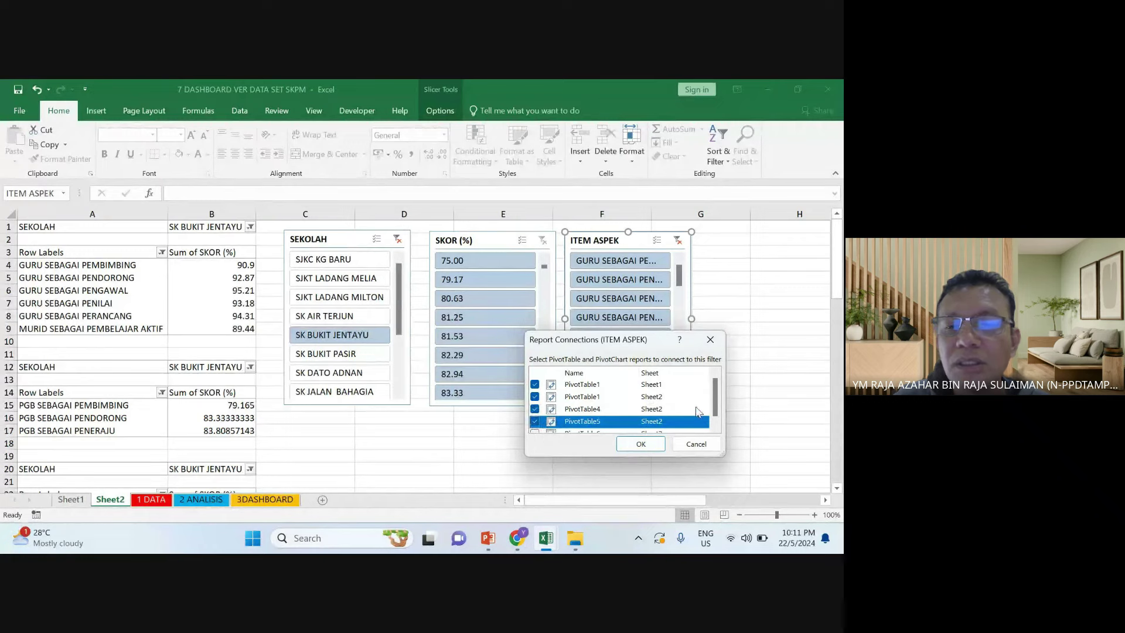
scroll(716, 410, "down", 1)
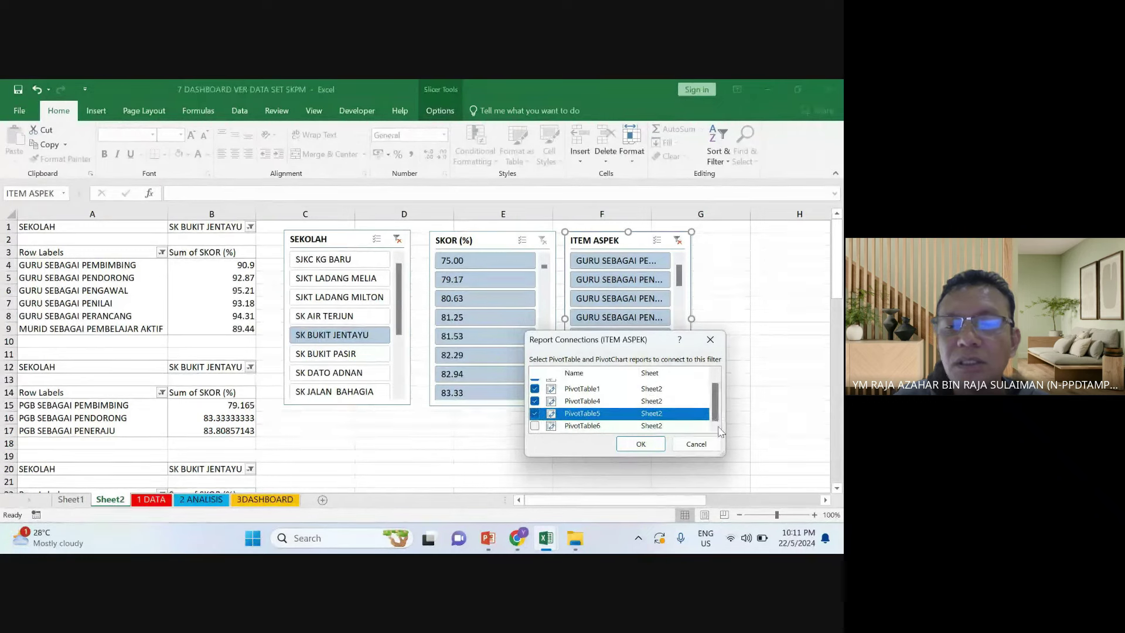
left_click(535, 426)
left_click(624, 442)
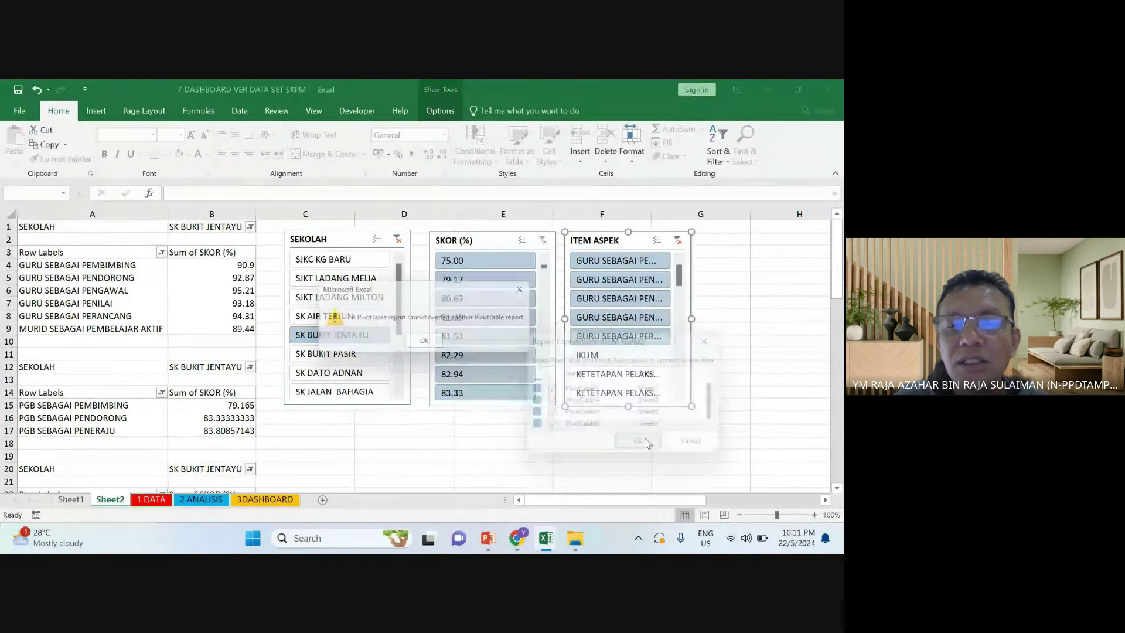
left_click(436, 347)
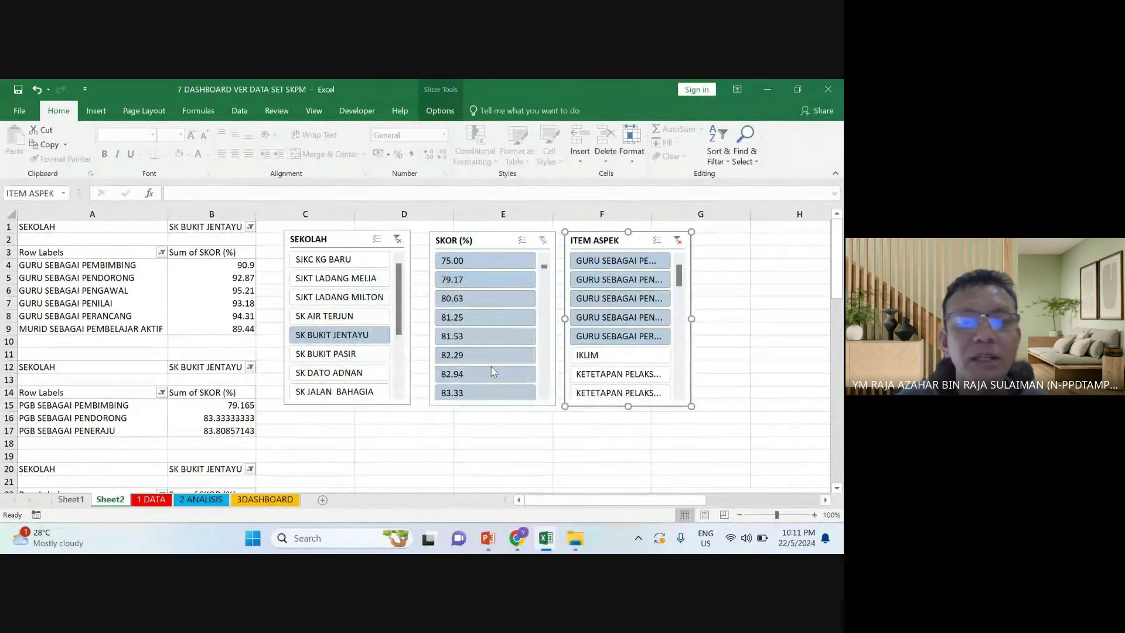
Shift the SEKOLAH and SKOR (%) slicers slightly closer together and look through the SKOR (%) slicer's values
left_click_drag(415, 232, 439, 239)
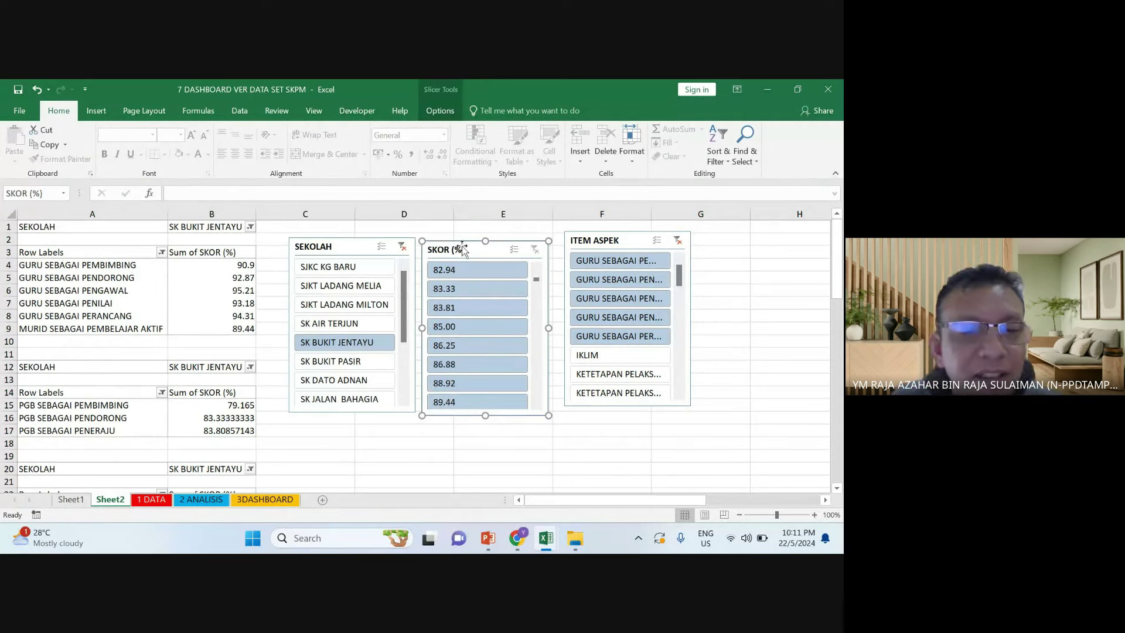
scroll(463, 252, "down", 5)
left_click(277, 430)
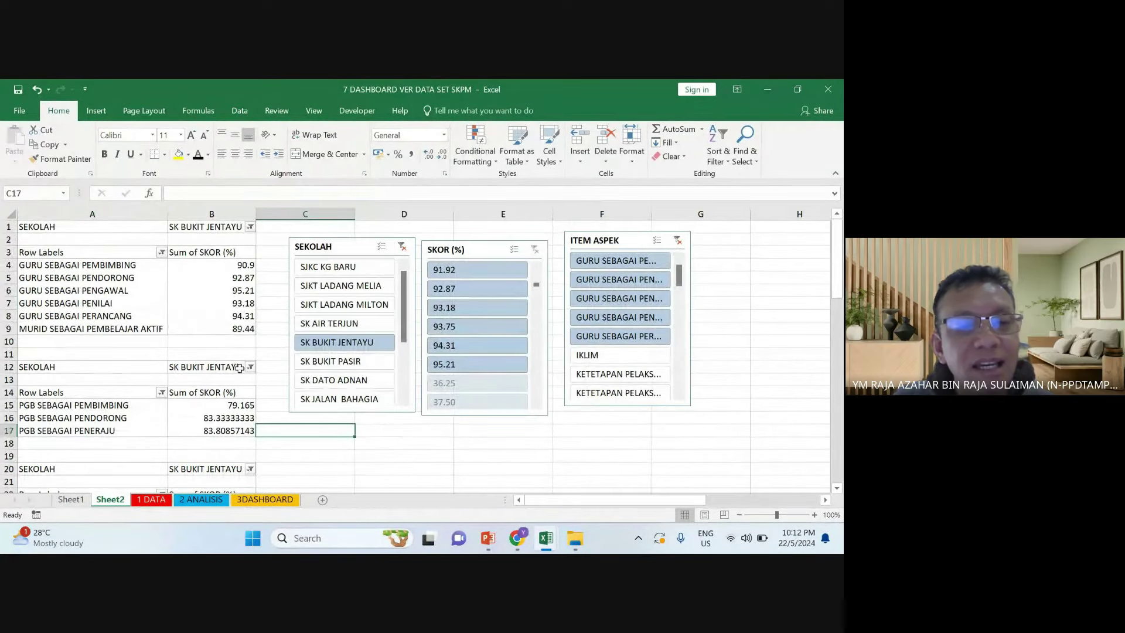
Format the first pivot table's SKOR (%) values in B4:B9 as Number with 2 decimal places
left_click_drag(238, 267, 248, 330)
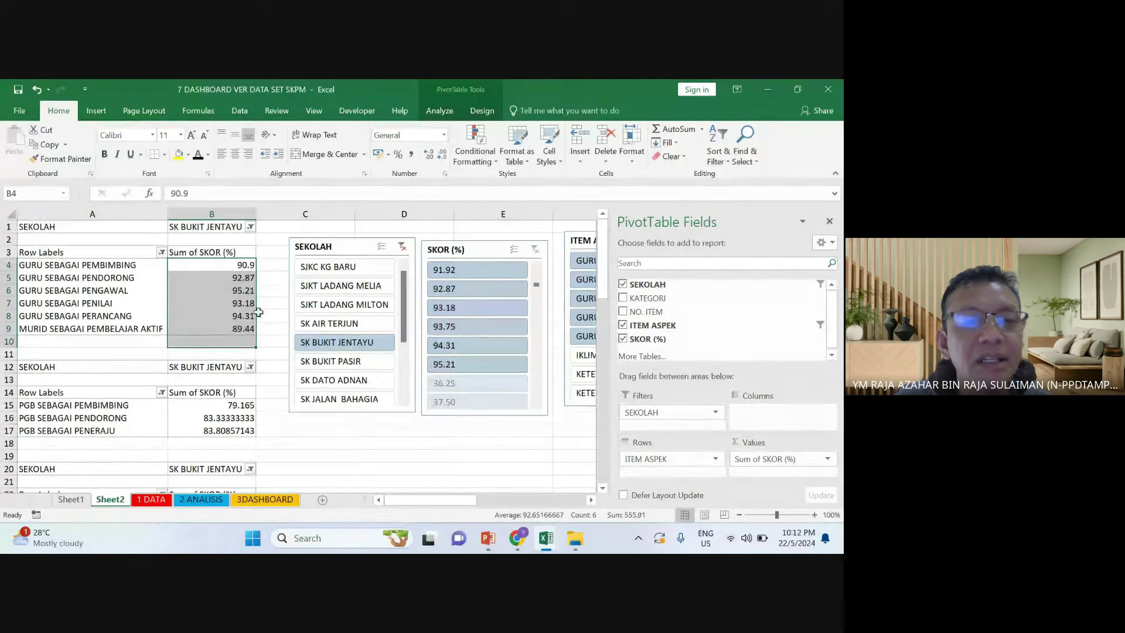
left_click_drag(244, 265, 243, 326)
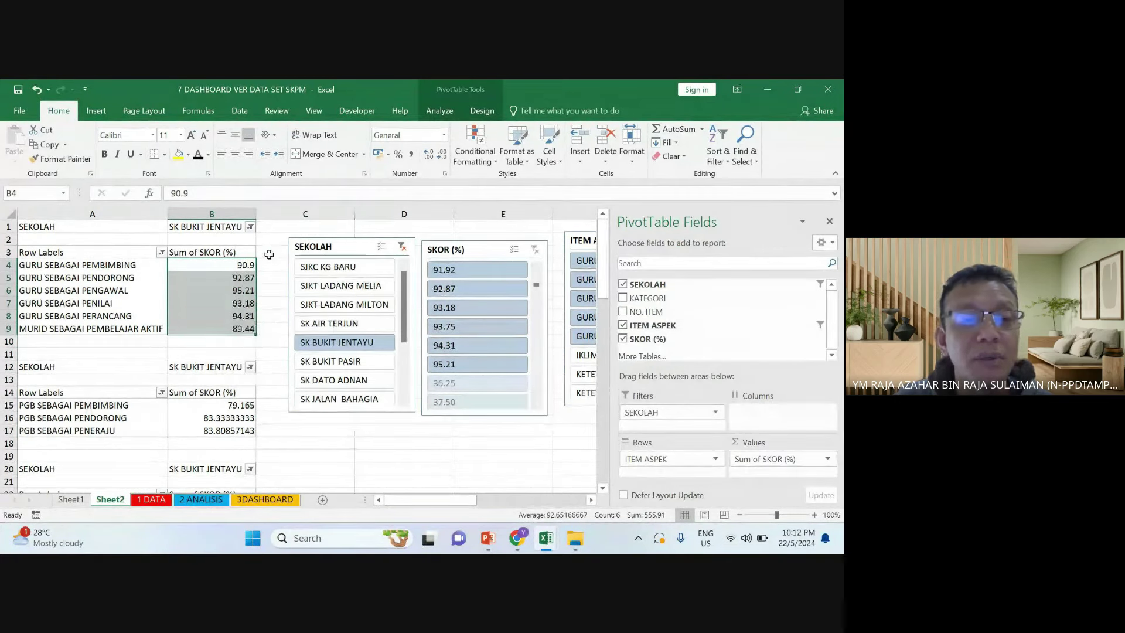
left_click_drag(249, 265, 243, 327)
left_click_drag(246, 265, 233, 325)
right_click(239, 305)
left_click(253, 329)
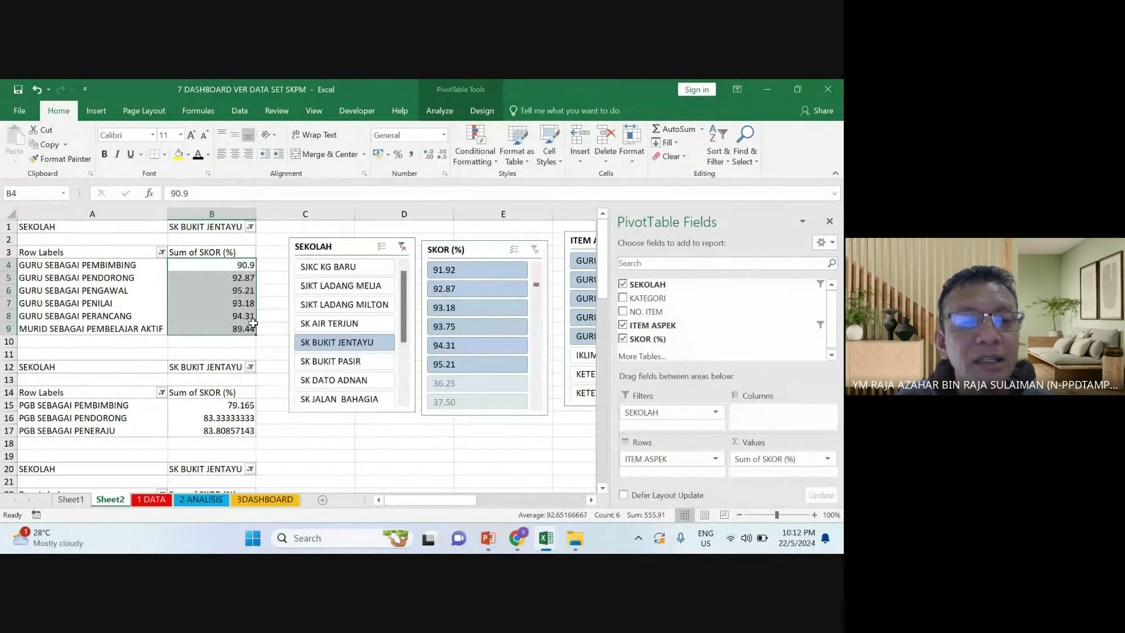
left_click(407, 159)
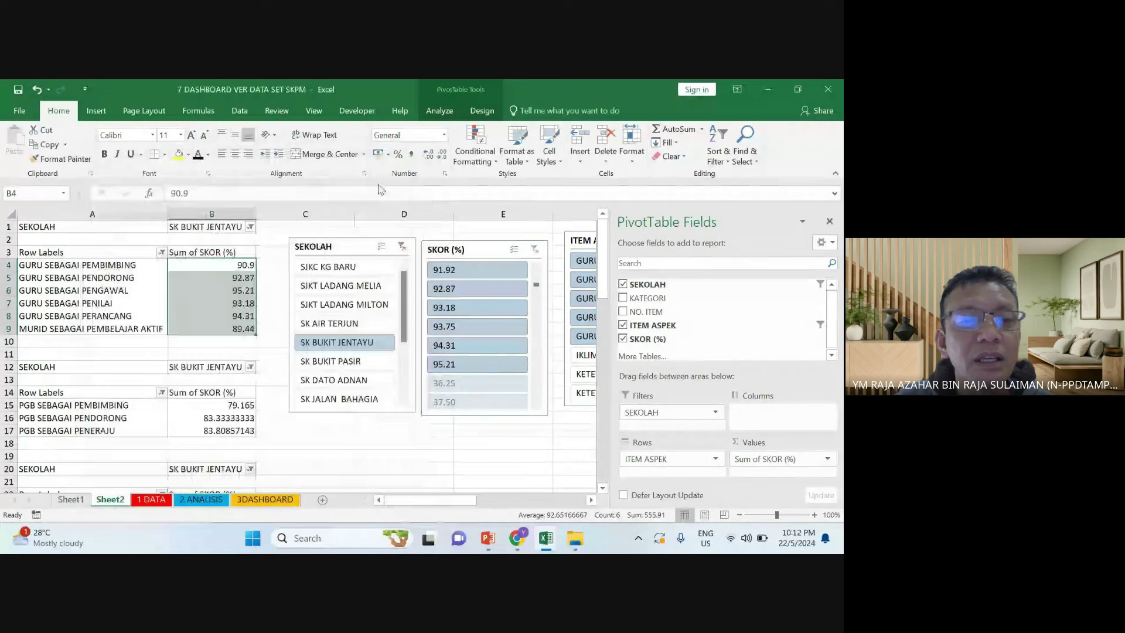
right_click(240, 267)
left_click(261, 291)
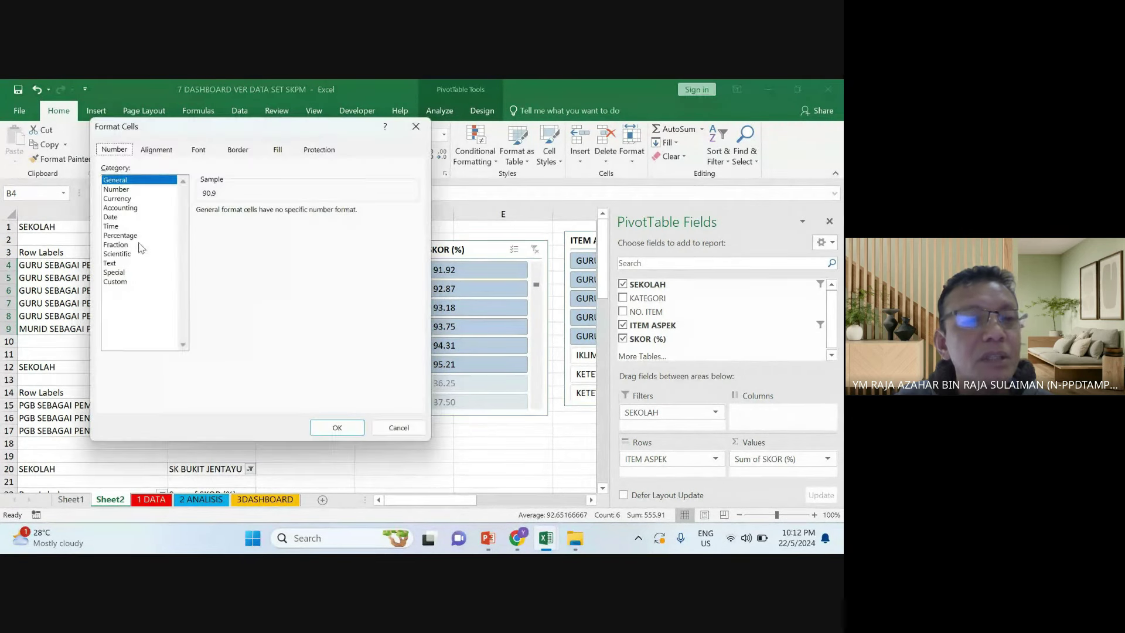
left_click(123, 189)
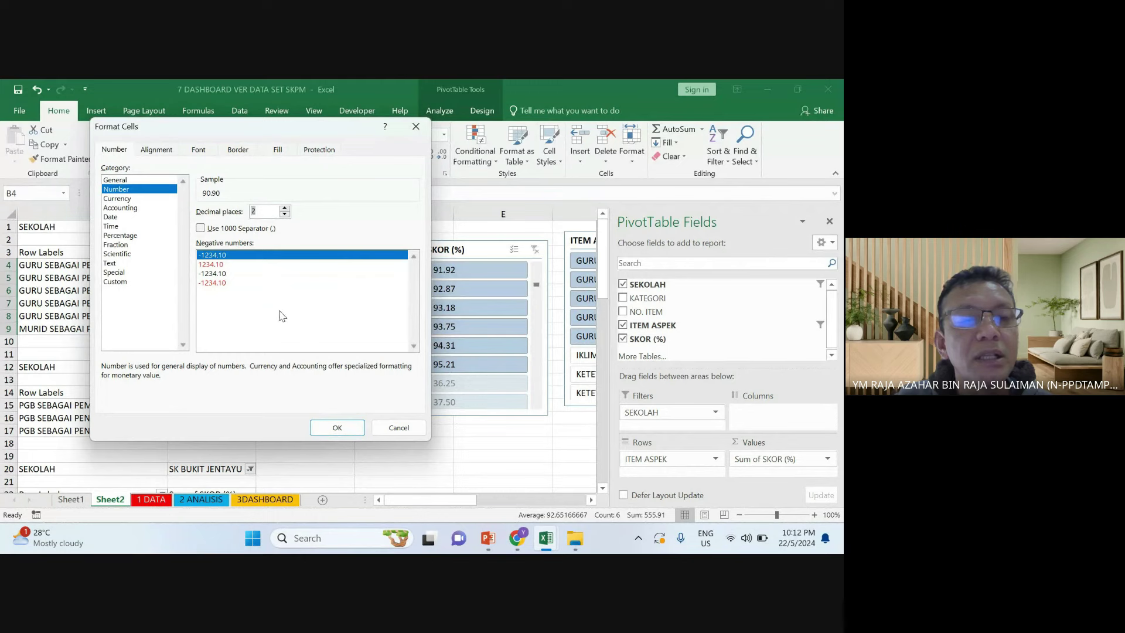
left_click(337, 427)
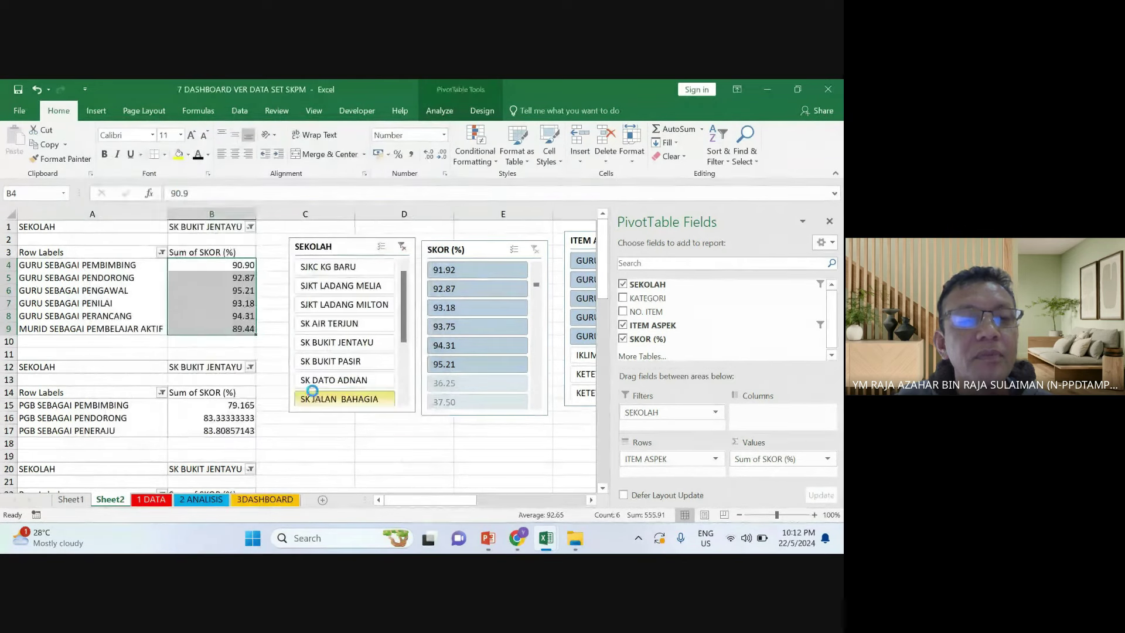
Format the PGB pivot table's SKOR (%) values in B15:B17 as Number with 2 decimal places
left_click(246, 407)
right_click(244, 428)
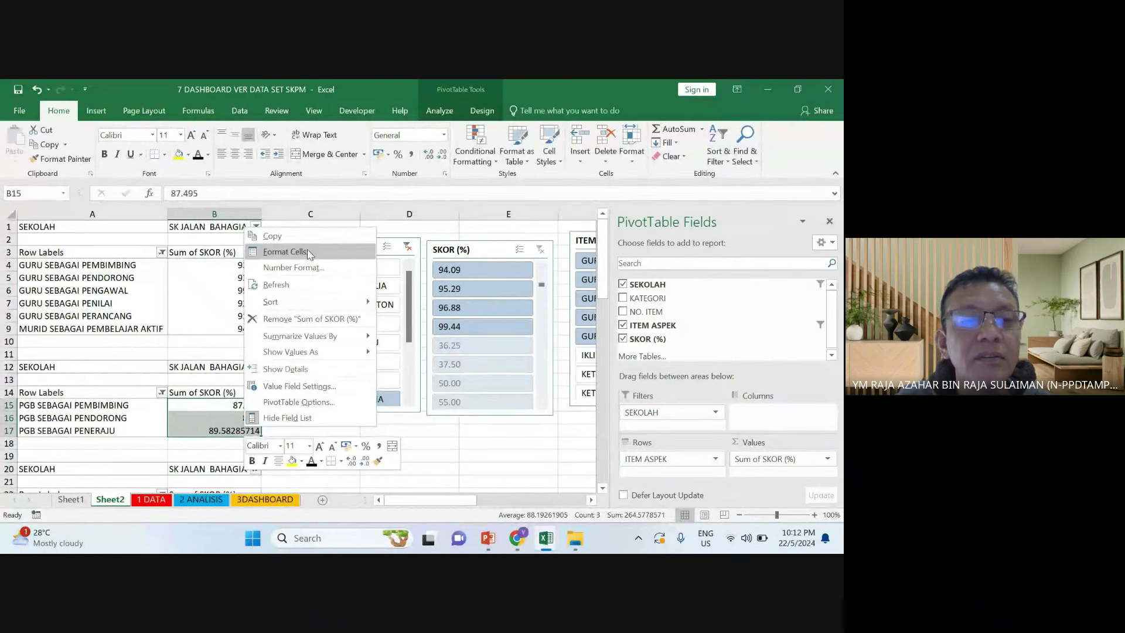
left_click(287, 251)
left_click(163, 152)
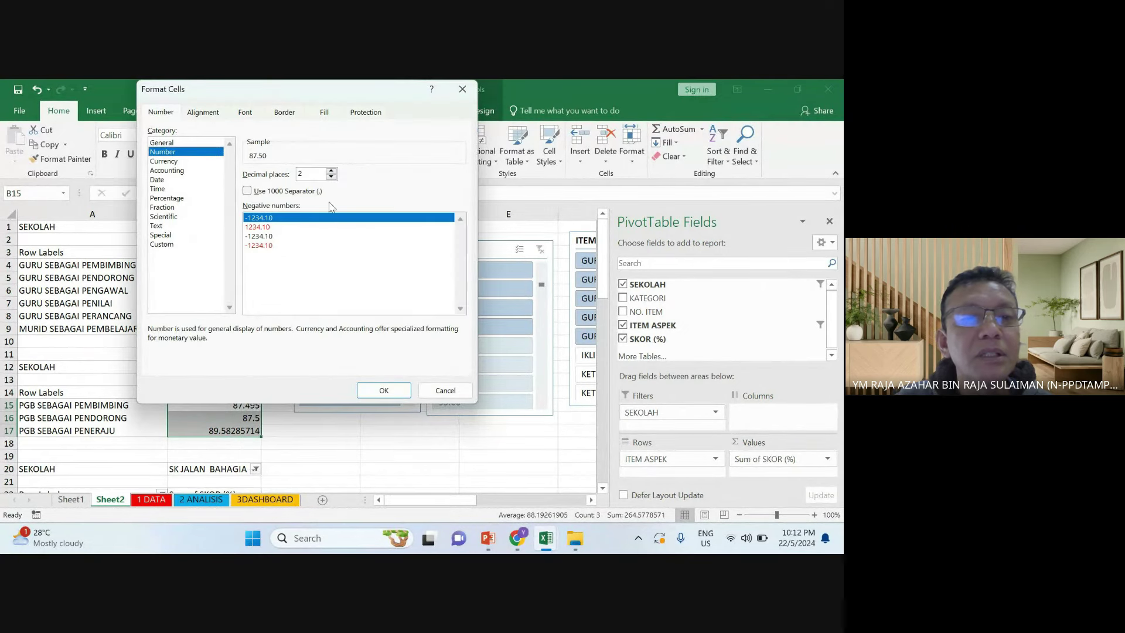
left_click(384, 390)
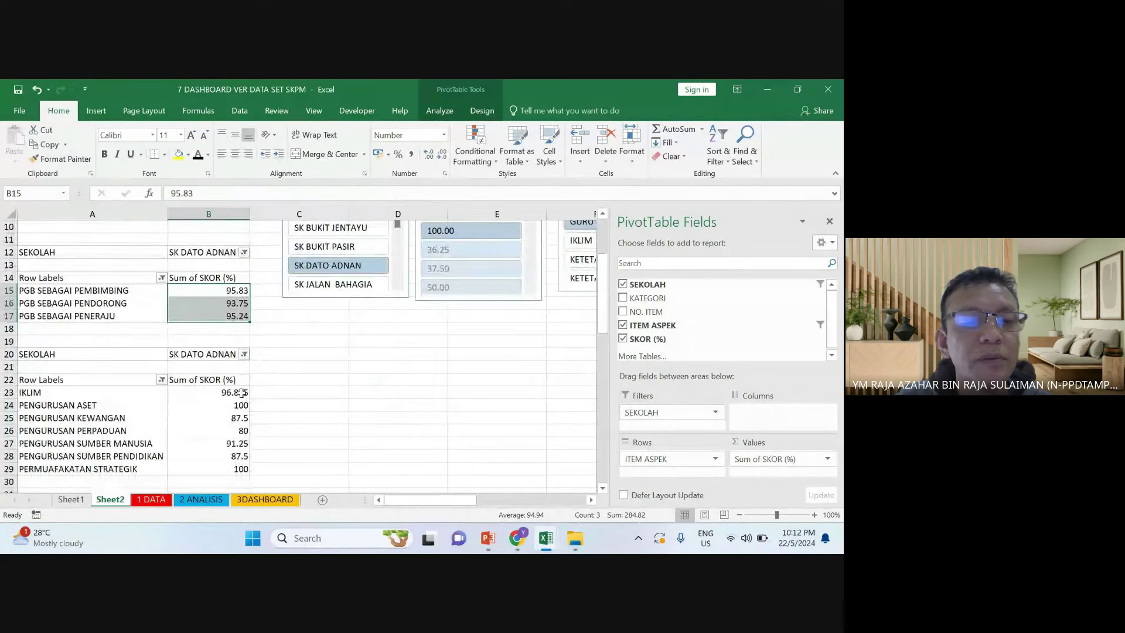
Format the third pivot table's SKOR (%) values in B23:B29 as Number with 2 decimal places
left_click_drag(242, 393, 238, 468)
right_click(235, 439)
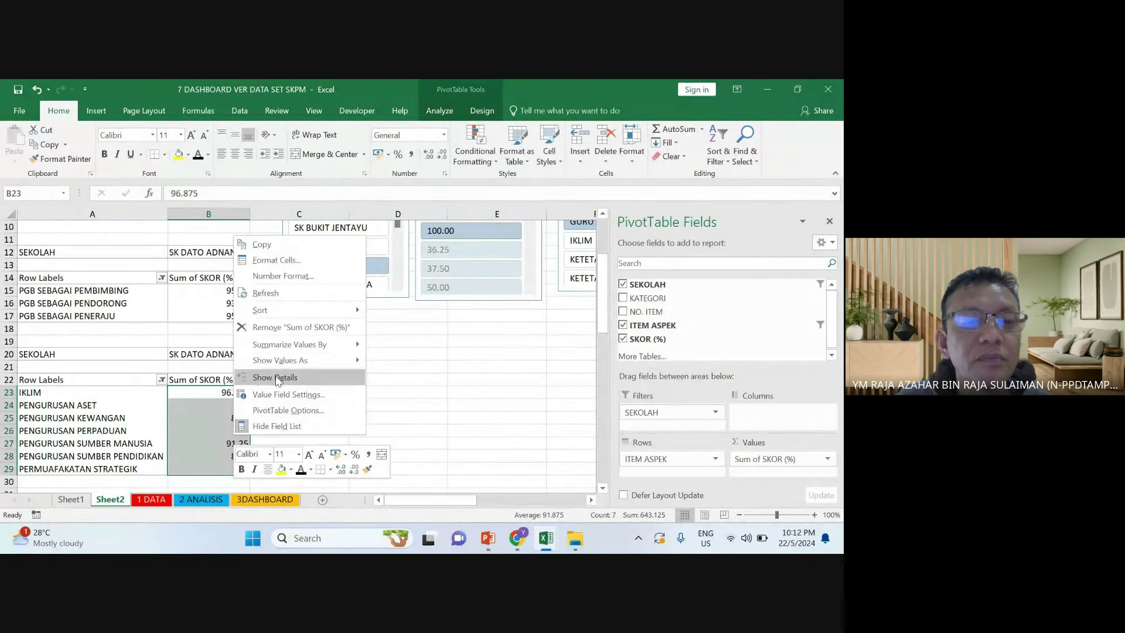
left_click(282, 261)
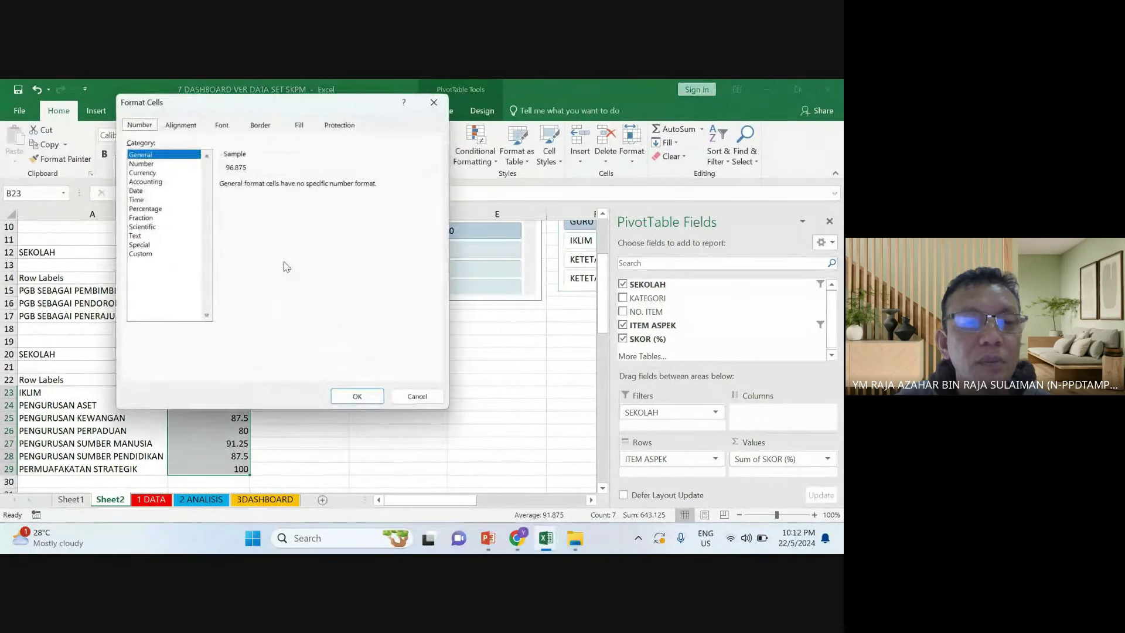
left_click(140, 161)
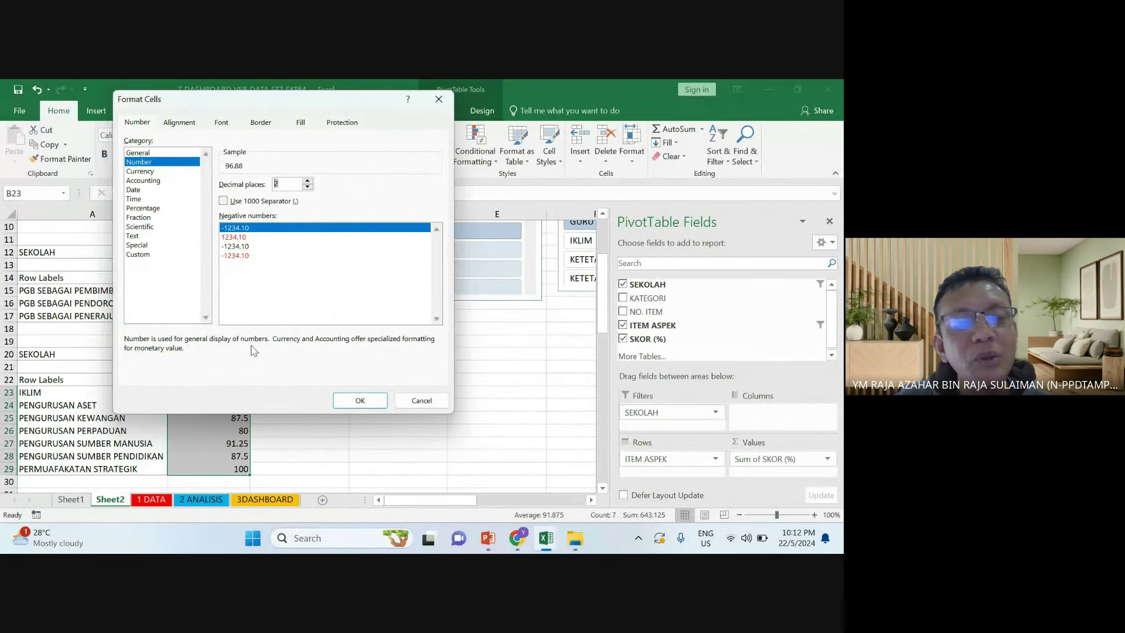
left_click(360, 401)
left_click(325, 389)
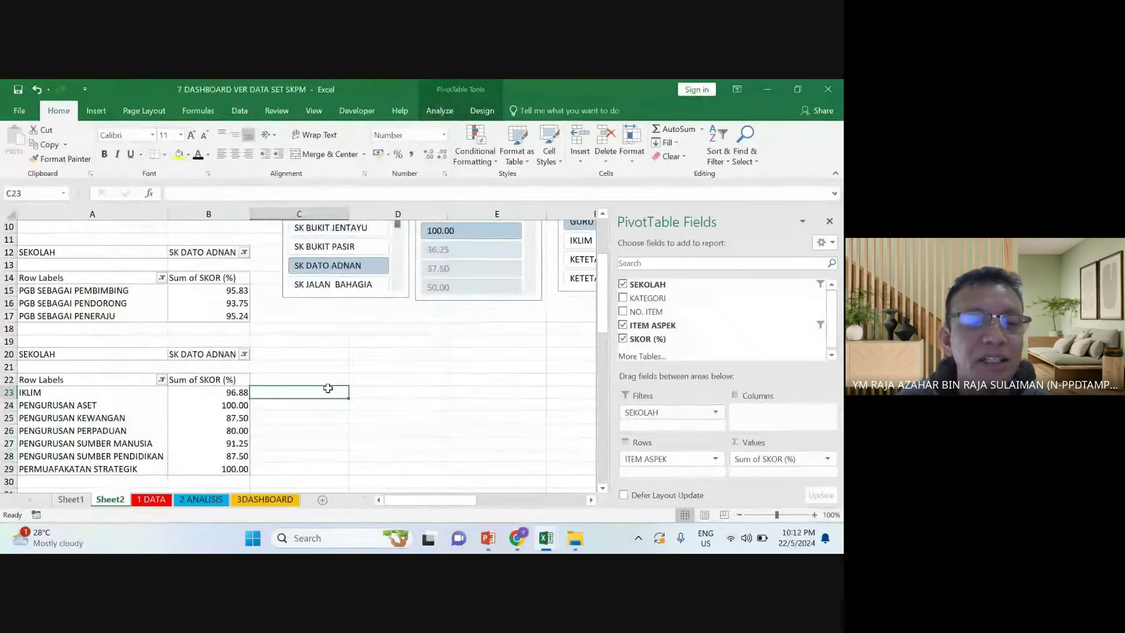
Select the last pivot table's SKOR (%) values in B35:B40
scroll(266, 376, "down", 3)
scroll(236, 399, "down", 2)
left_click_drag(228, 354, 226, 422)
right_click(225, 421)
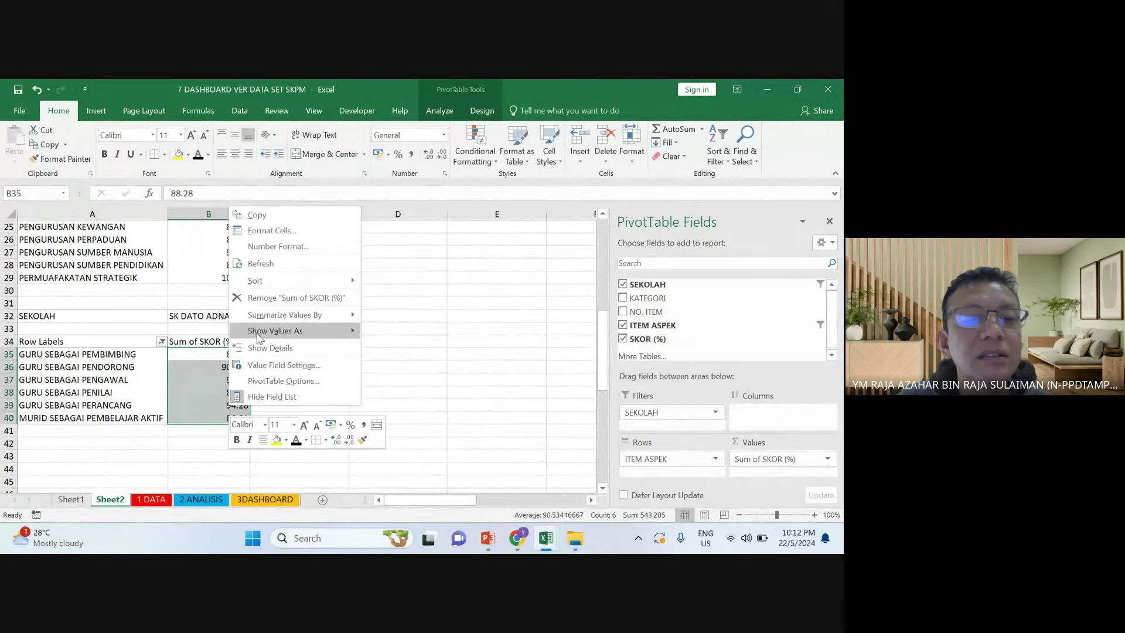
left_click(262, 365)
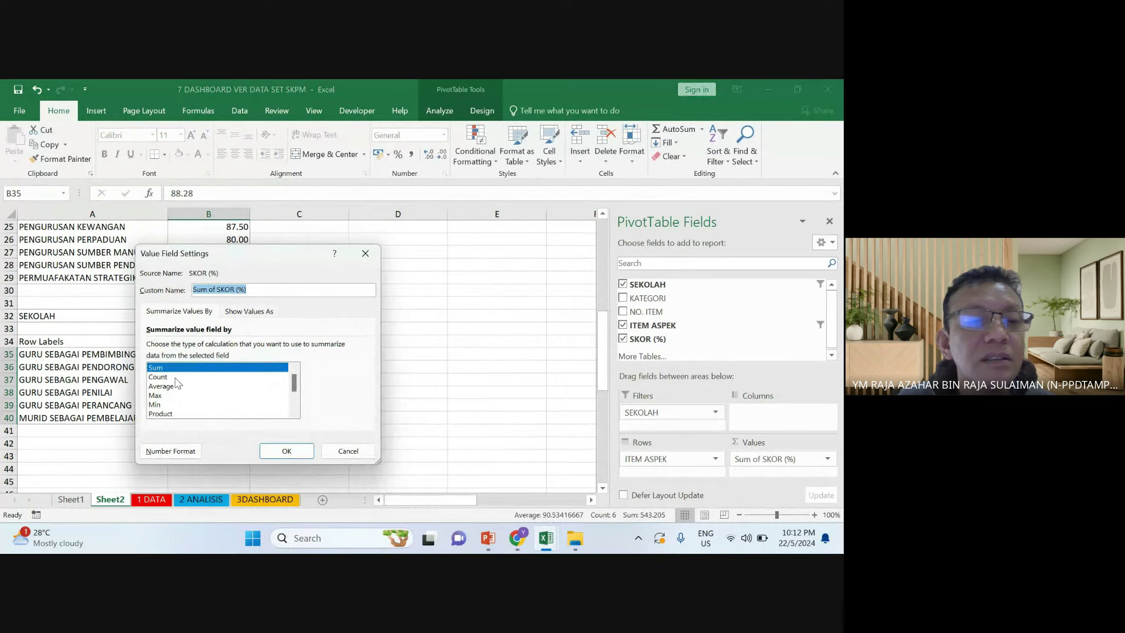
left_click(358, 256)
right_click(243, 375)
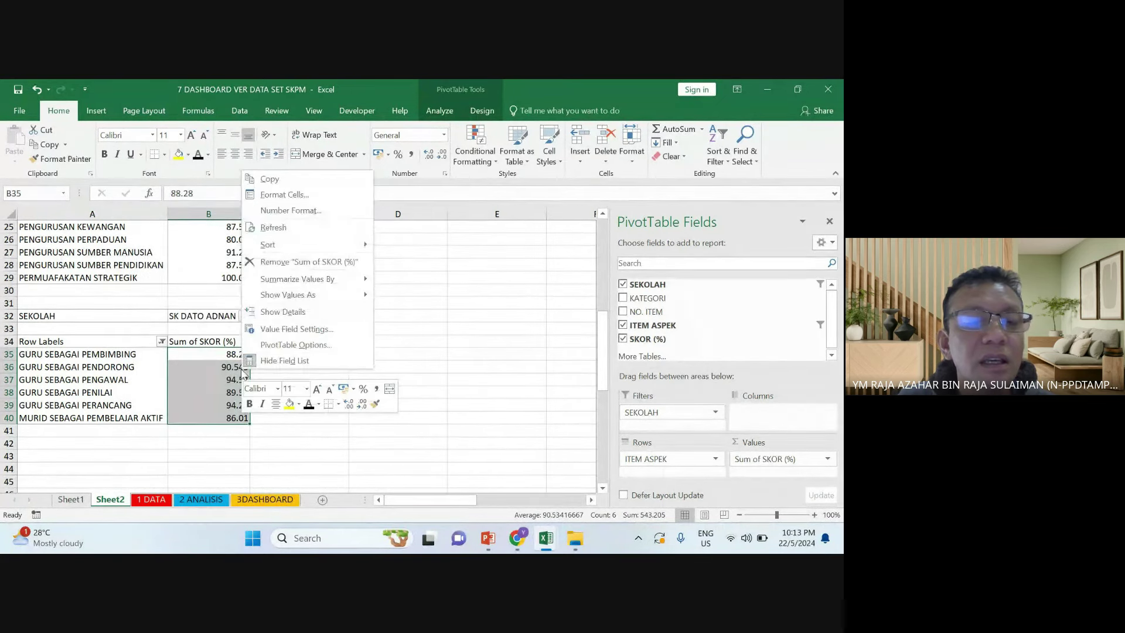
left_click(269, 328)
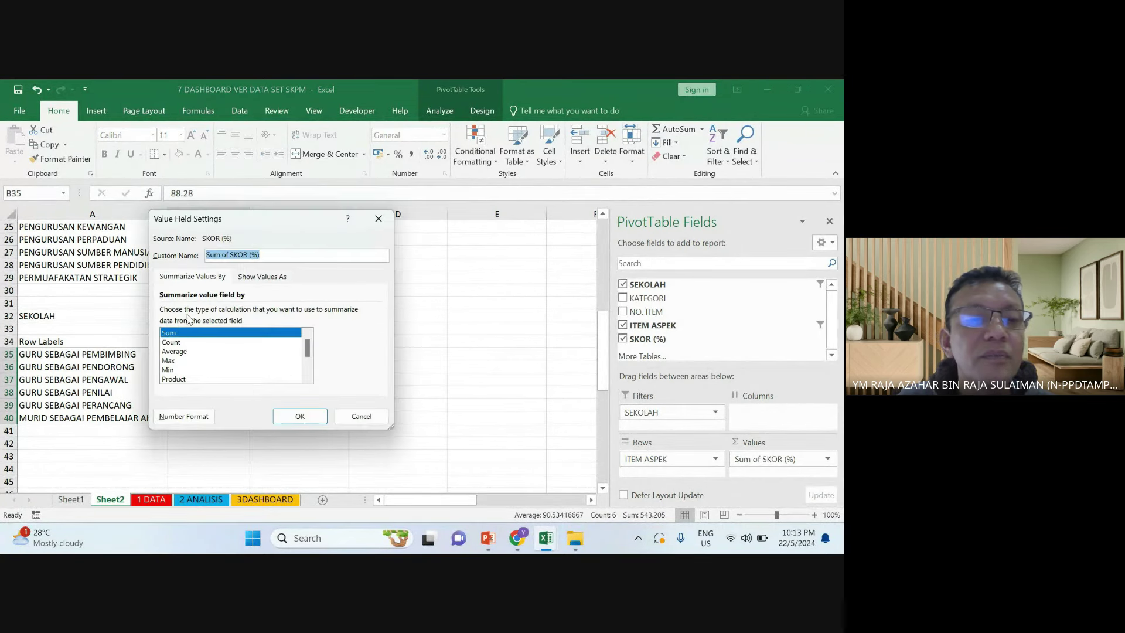
left_click(361, 416)
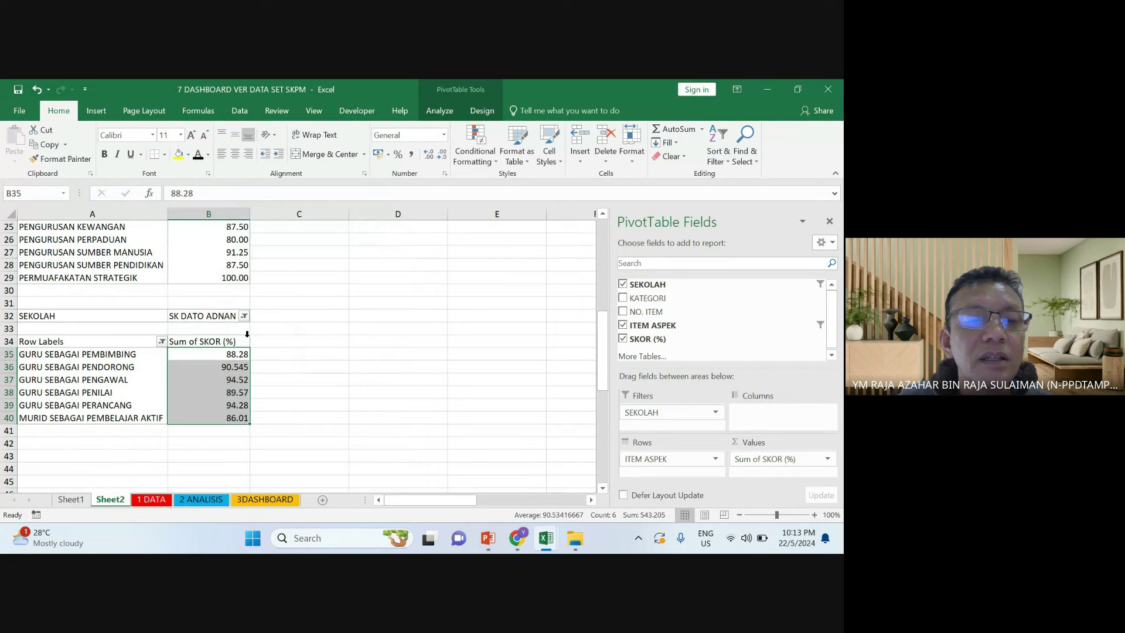
Format the selected SKOR (%) values in B35:B40 as Number with 2 decimal places
right_click(216, 351)
left_click(252, 185)
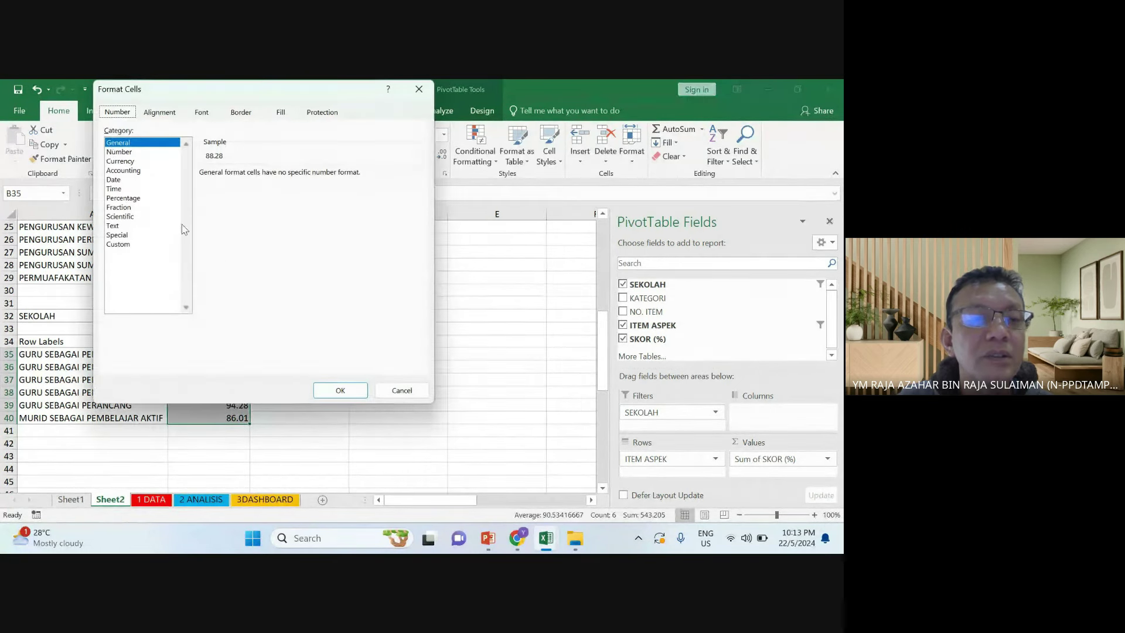
left_click(111, 151)
left_click(340, 390)
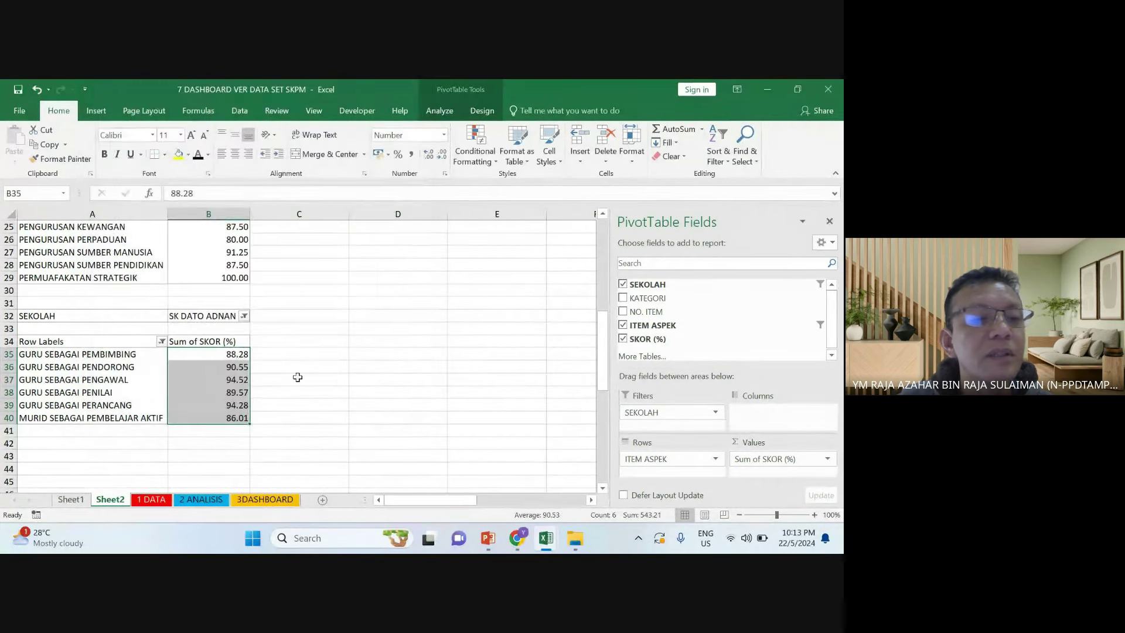
Review the stacked pivot tables on Sheet2, comparing their row labels and SKOR (%) values
scroll(192, 354, "up", 8)
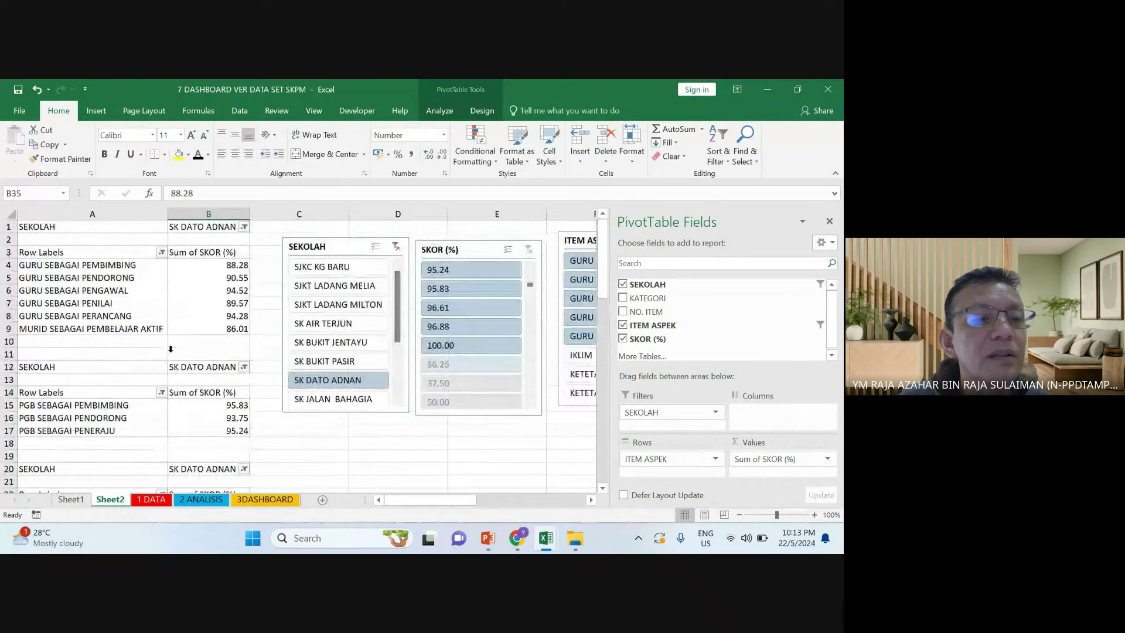
scroll(170, 349, "down", 2)
scroll(171, 350, "up", 2)
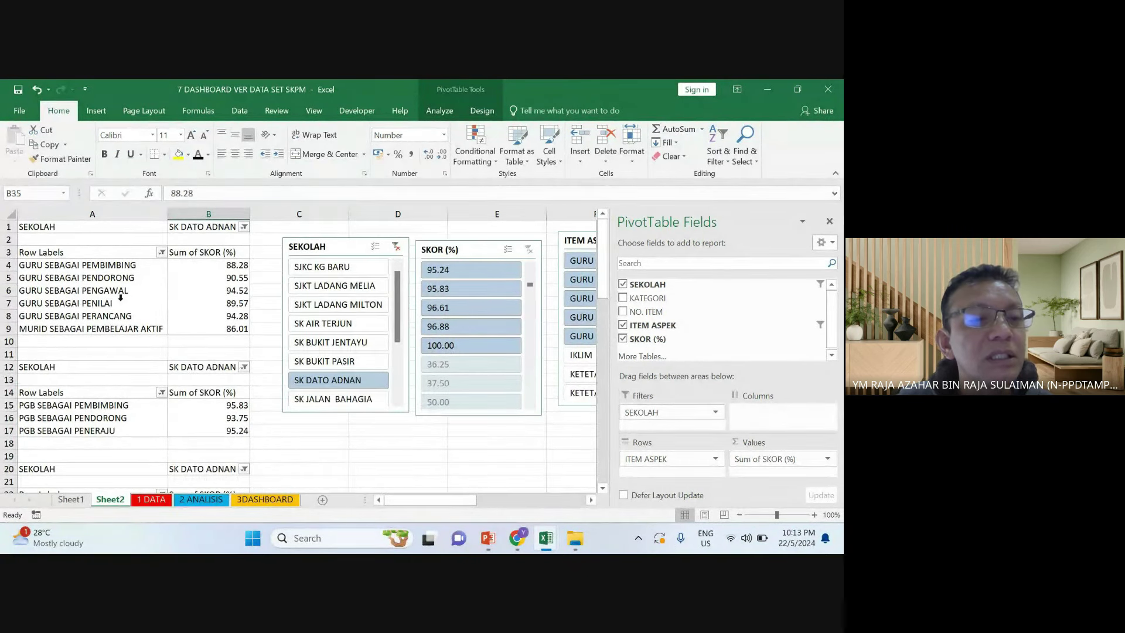
scroll(120, 297, "down", 1)
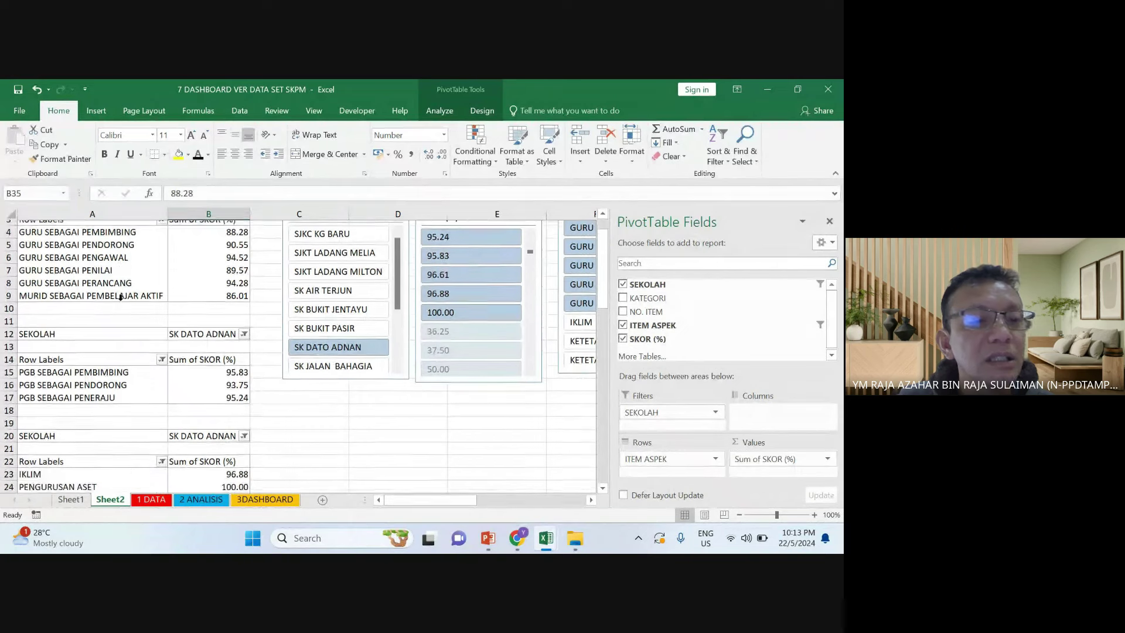
scroll(120, 297, "up", 1)
scroll(120, 297, "down", 2)
scroll(120, 297, "up", 1)
scroll(121, 297, "down", 6)
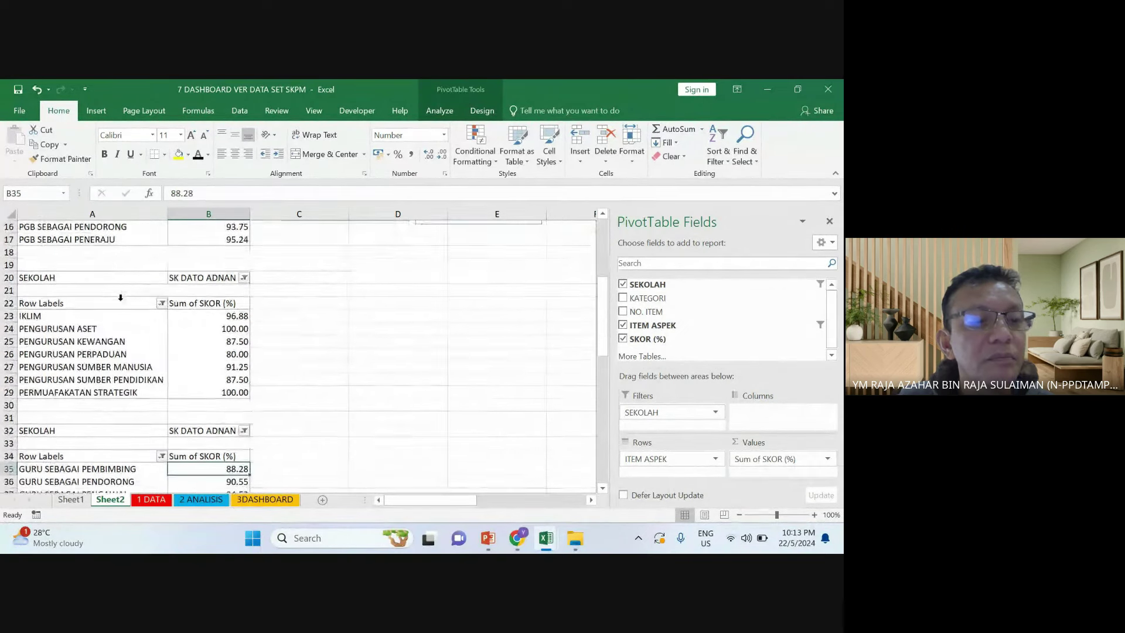
scroll(135, 280, "up", 5)
scroll(135, 281, "up", 2)
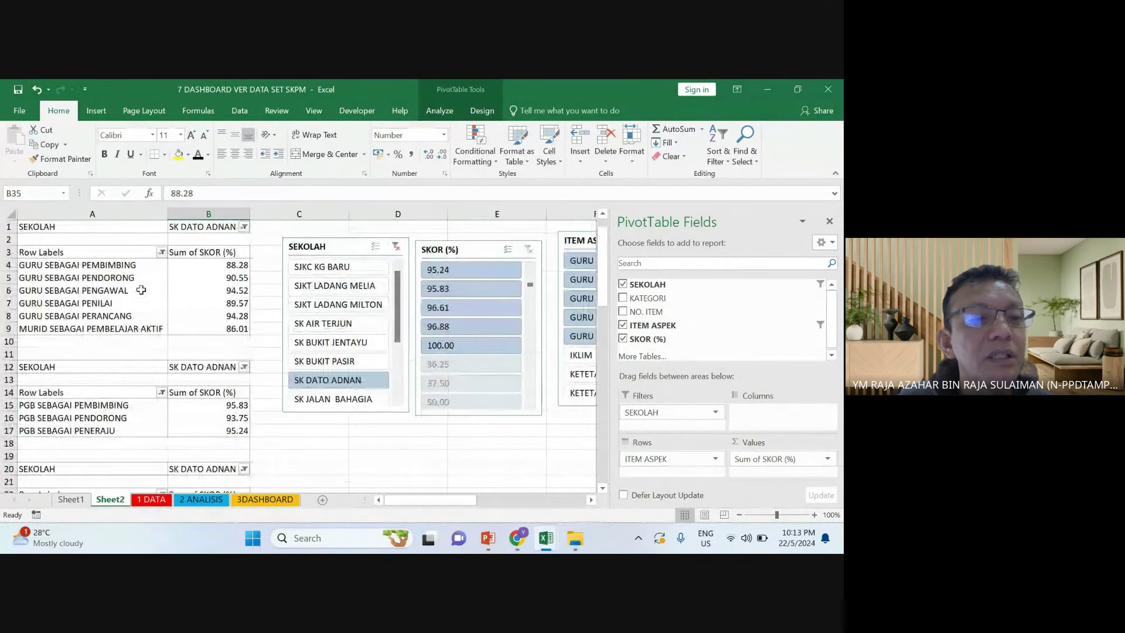
Filter the first pivot table's row labels to only STANDARD 1, STANDARD 2, STANDARD 3.1, STANDARD 3.2, STANDARD 3.3 and STANDARD 4
left_click(161, 253)
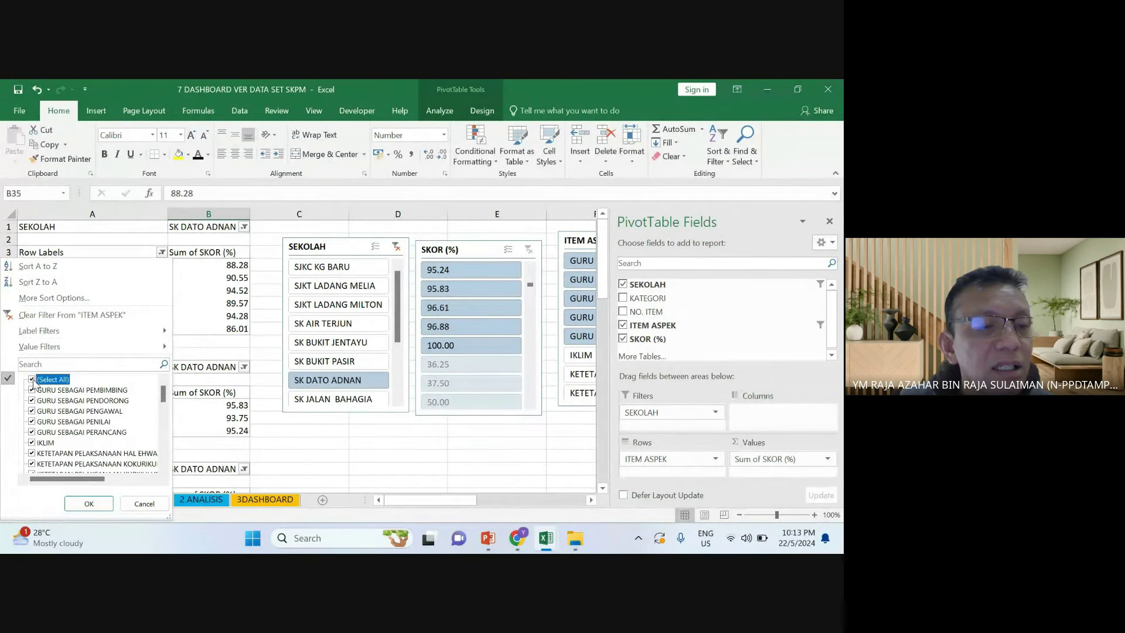
left_click_drag(163, 390, 163, 455)
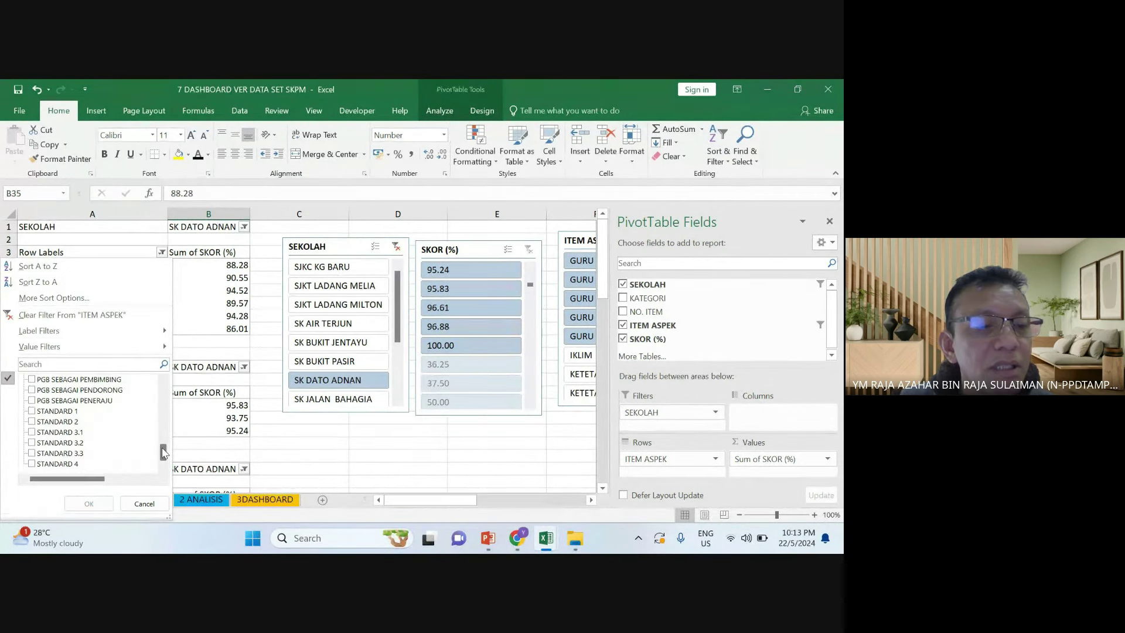
left_click(32, 411)
left_click(31, 422)
left_click(32, 432)
left_click(32, 442)
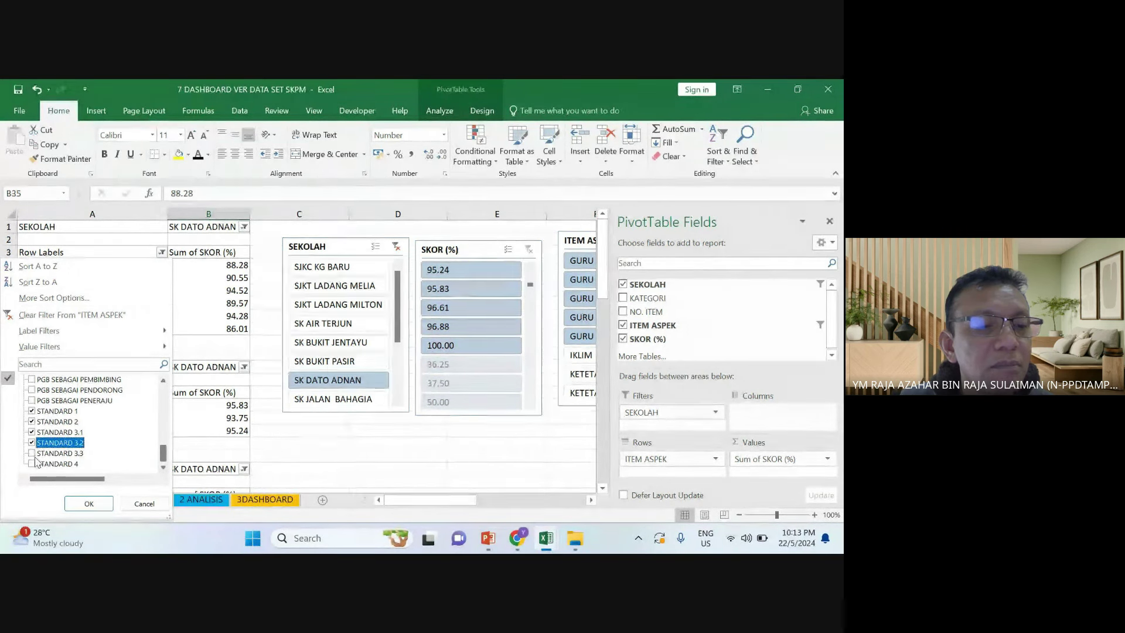
left_click(32, 453)
left_click(32, 463)
left_click(87, 504)
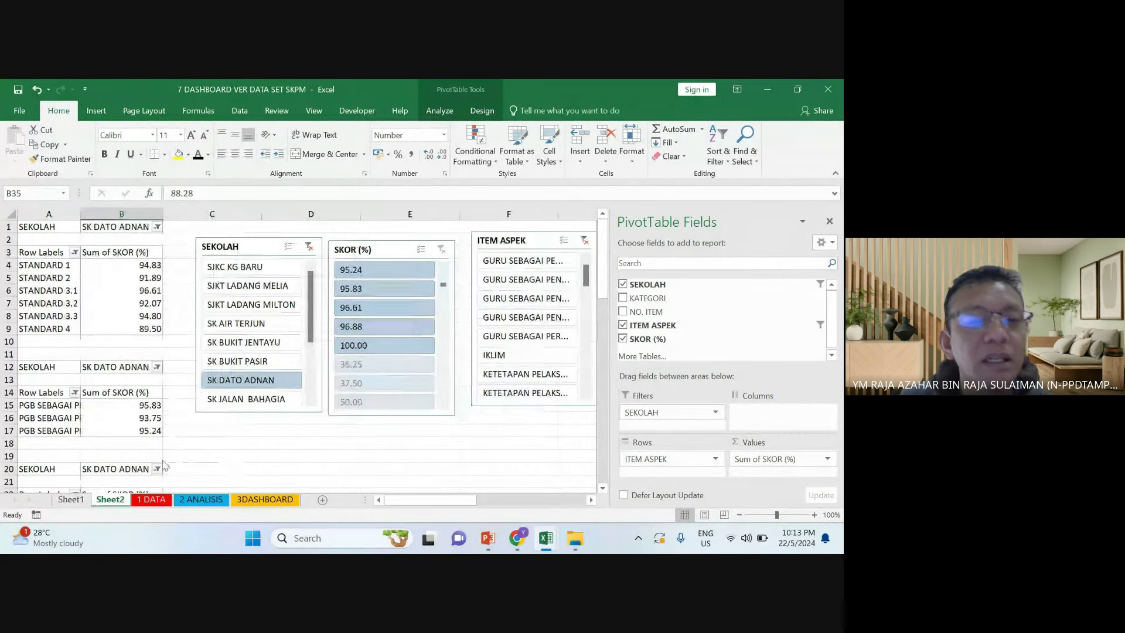
Check which pivot tables the SEKOLAH and SKOR (%) slicers are connected to
right_click(251, 243)
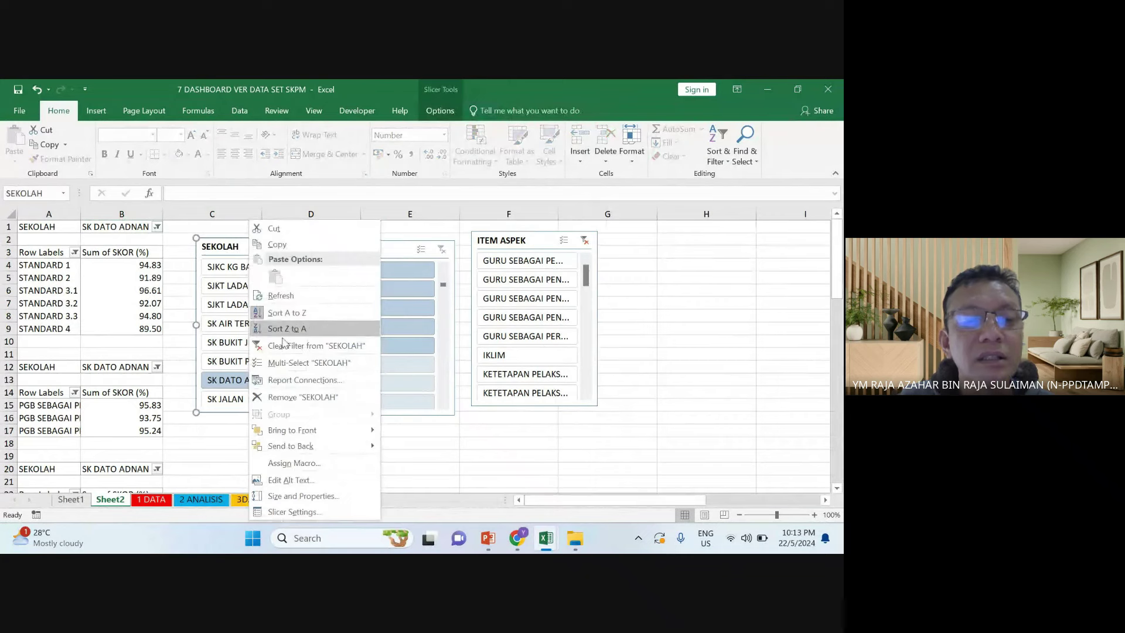
left_click(275, 380)
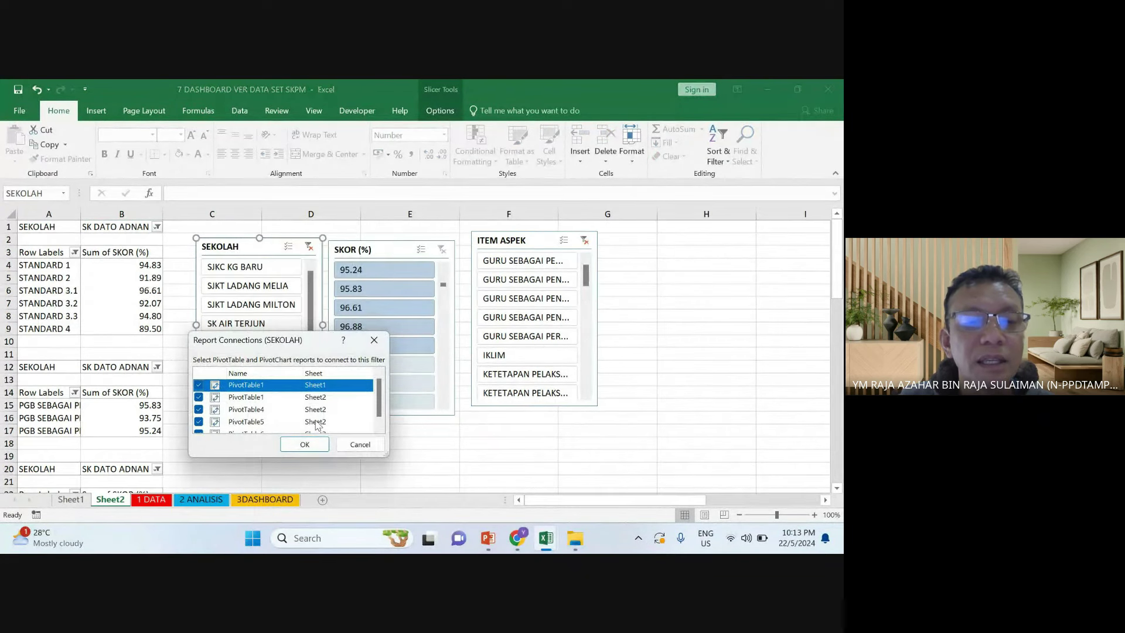
left_click(305, 444)
right_click(375, 244)
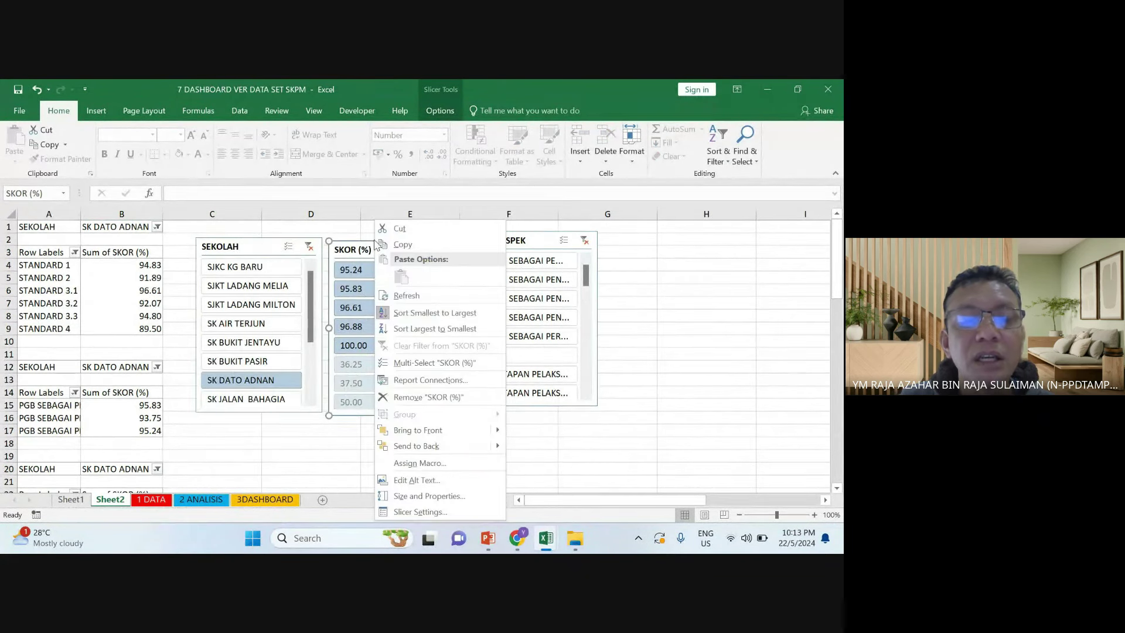
left_click(404, 381)
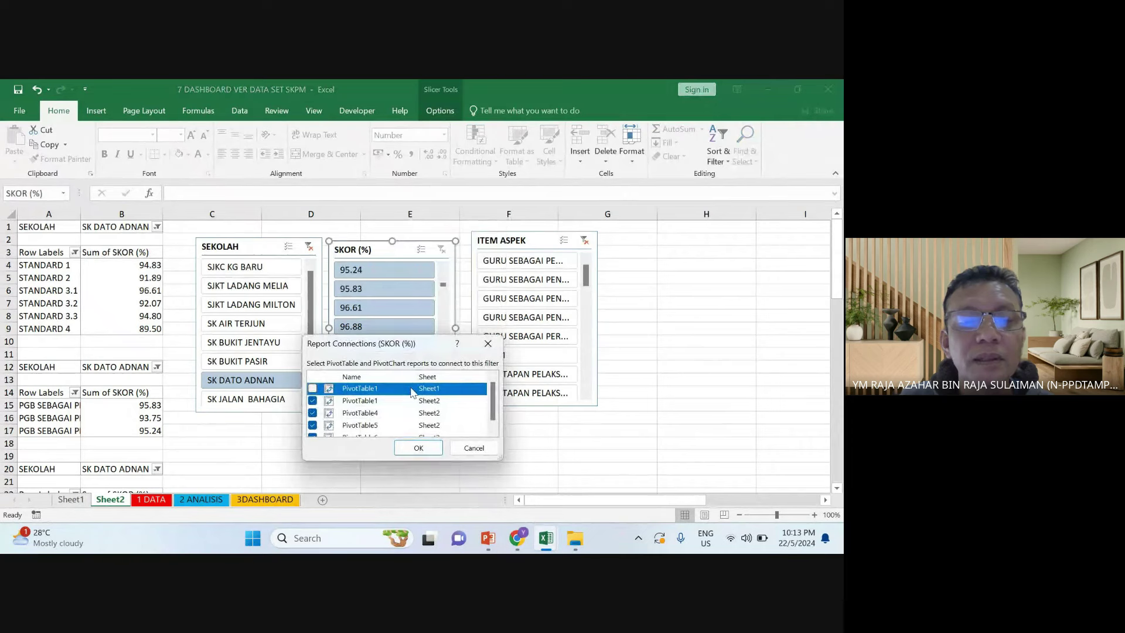
left_click(418, 447)
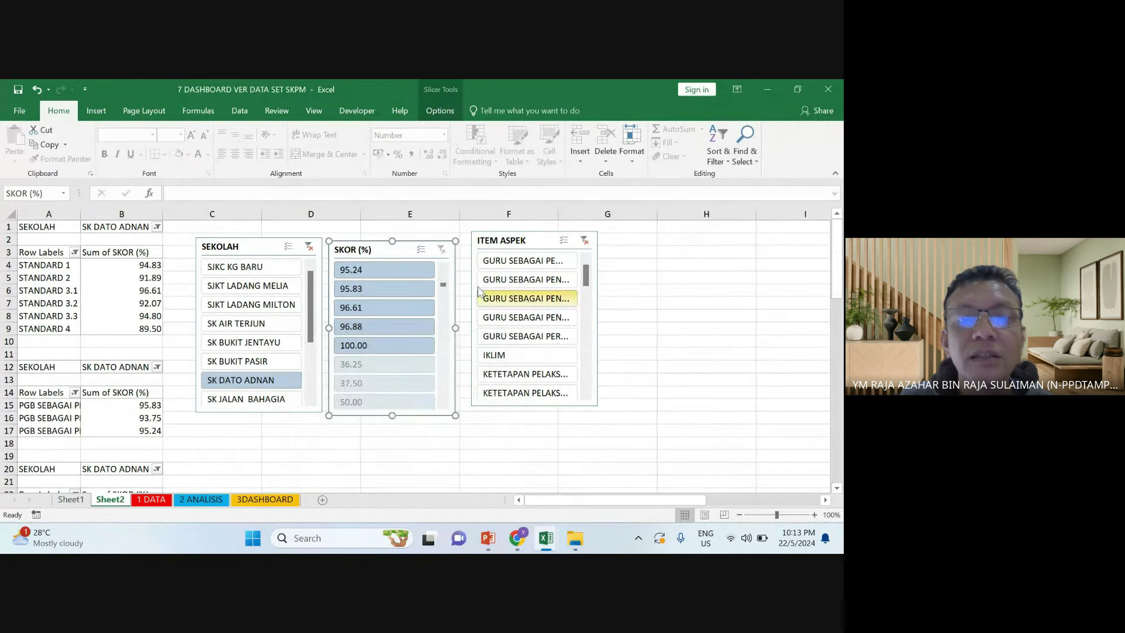
Try once more to connect the ITEM ASPEK slicer to PivotTable4, PivotTable5 and PivotTable6 on Sheet2 and PivotTable1 on Sheet1
left_click(502, 232)
right_click(503, 231)
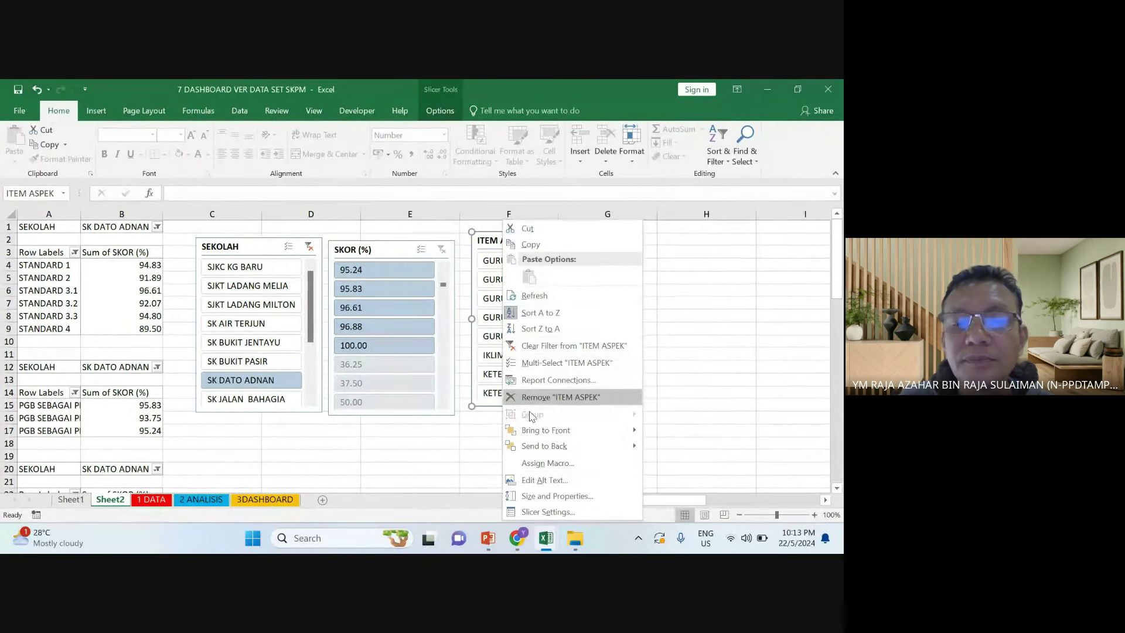
left_click(544, 388)
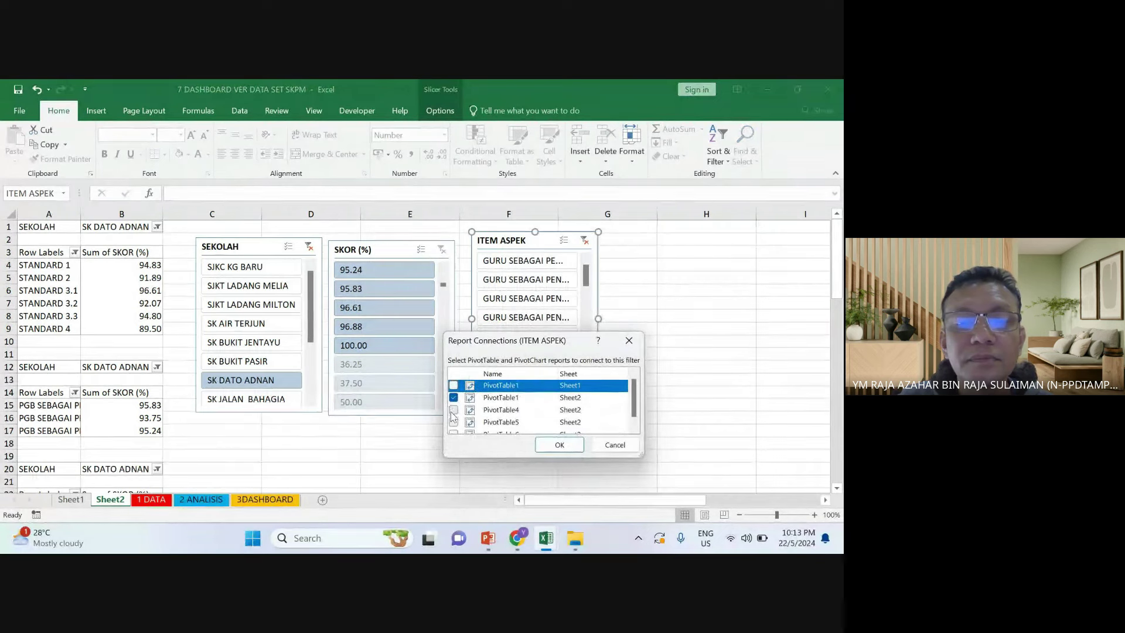
left_click(453, 422)
left_click_drag(635, 412, 633, 422)
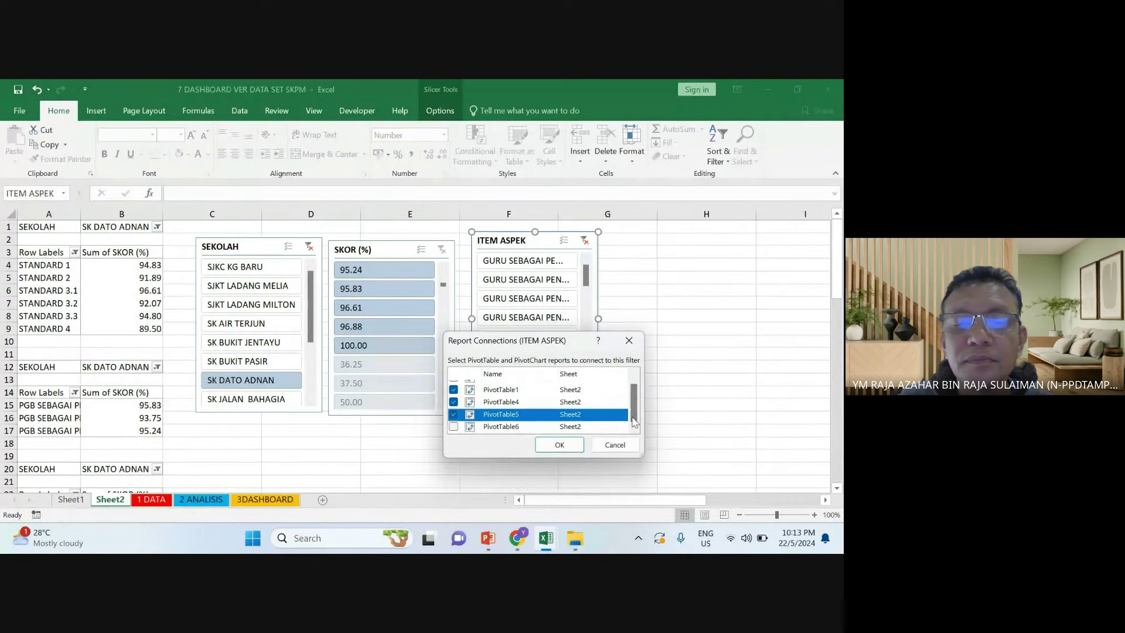
left_click(453, 427)
left_click(454, 389)
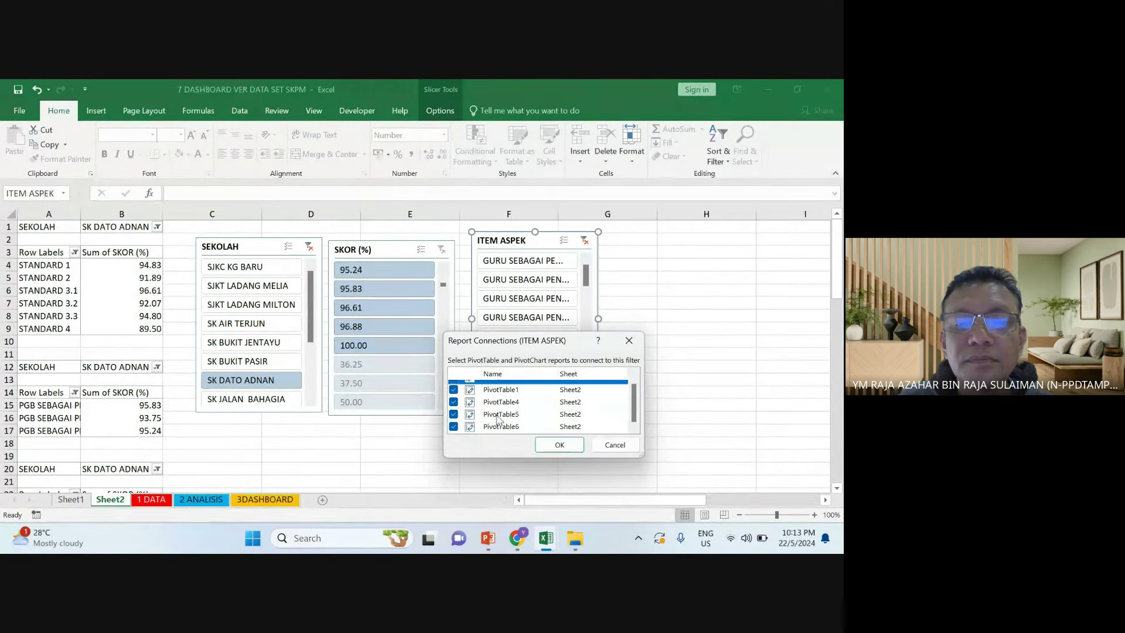
left_click(560, 444)
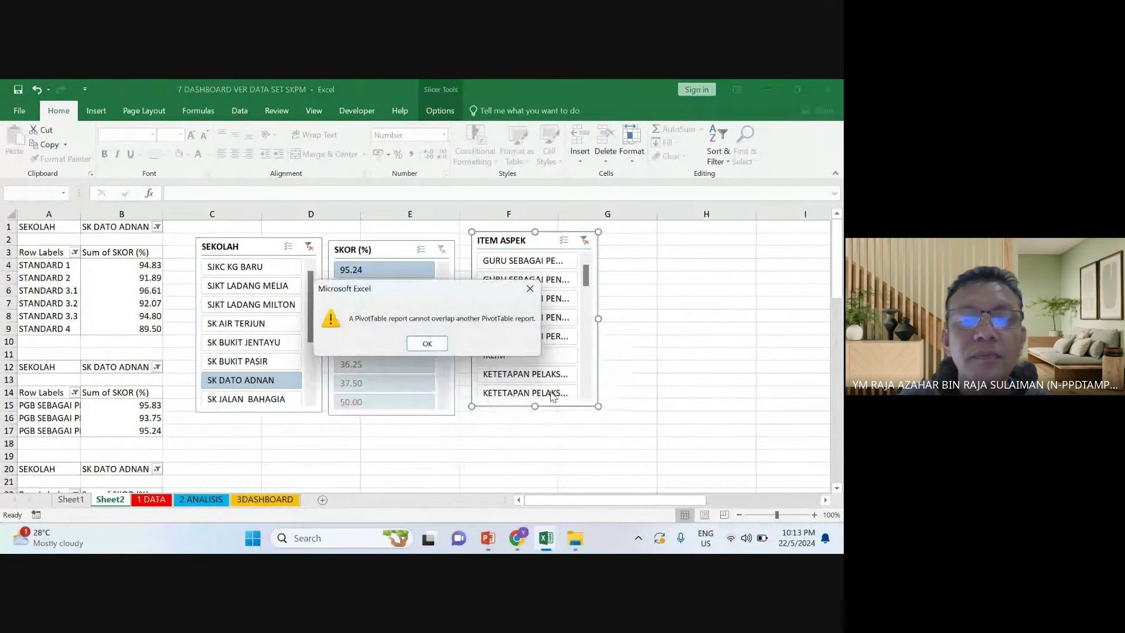
left_click(531, 290)
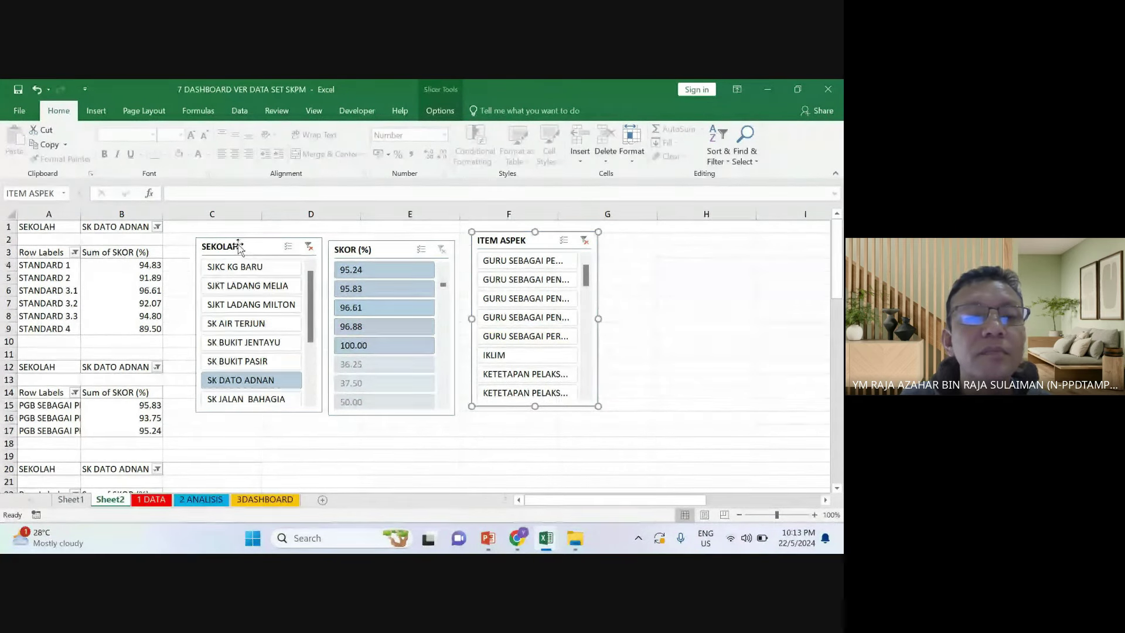
Autofit column A on Sheet2 to its row labels and open the 3DASHBOARD sheet
left_click_drag(238, 246, 240, 247)
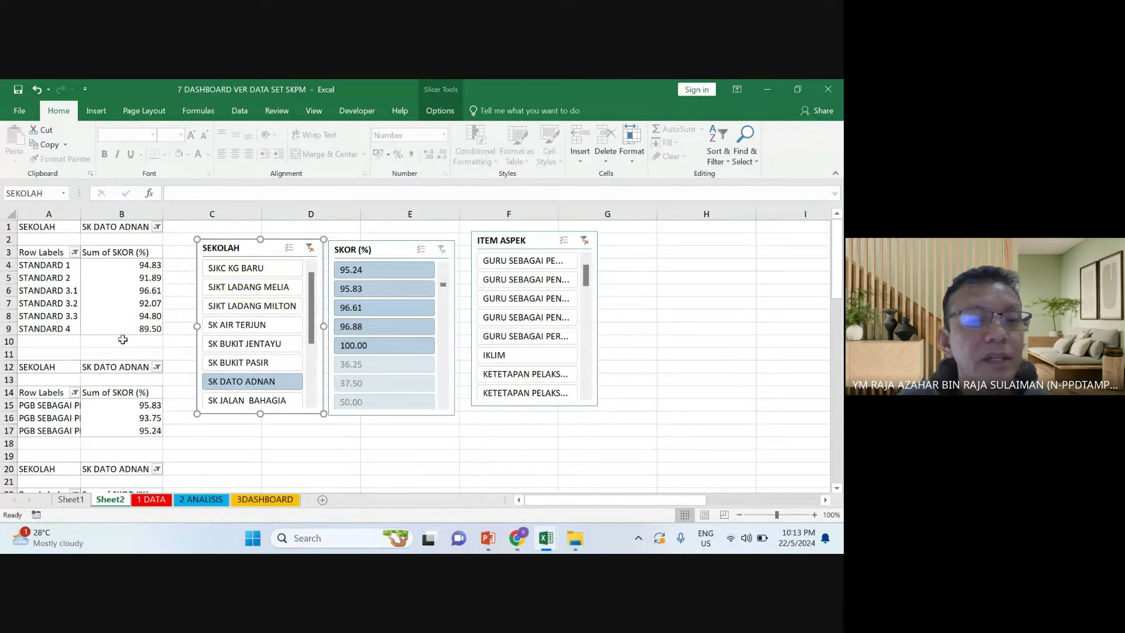
left_click(122, 332)
scroll(97, 330, "down", 3)
scroll(96, 330, "down", 8)
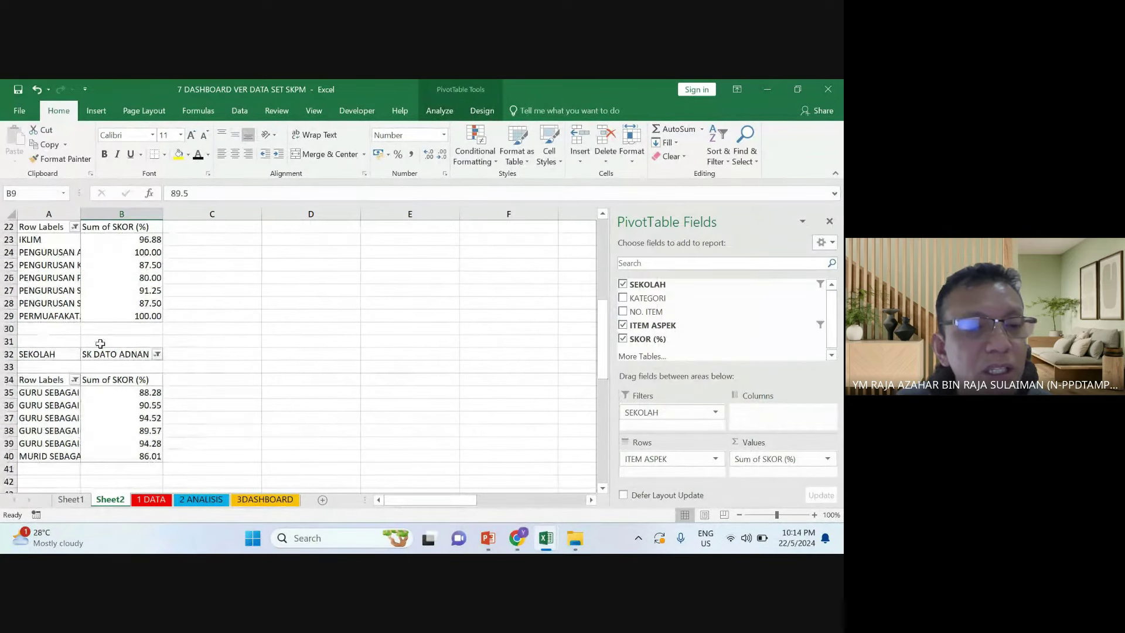
scroll(192, 371, "up", 11)
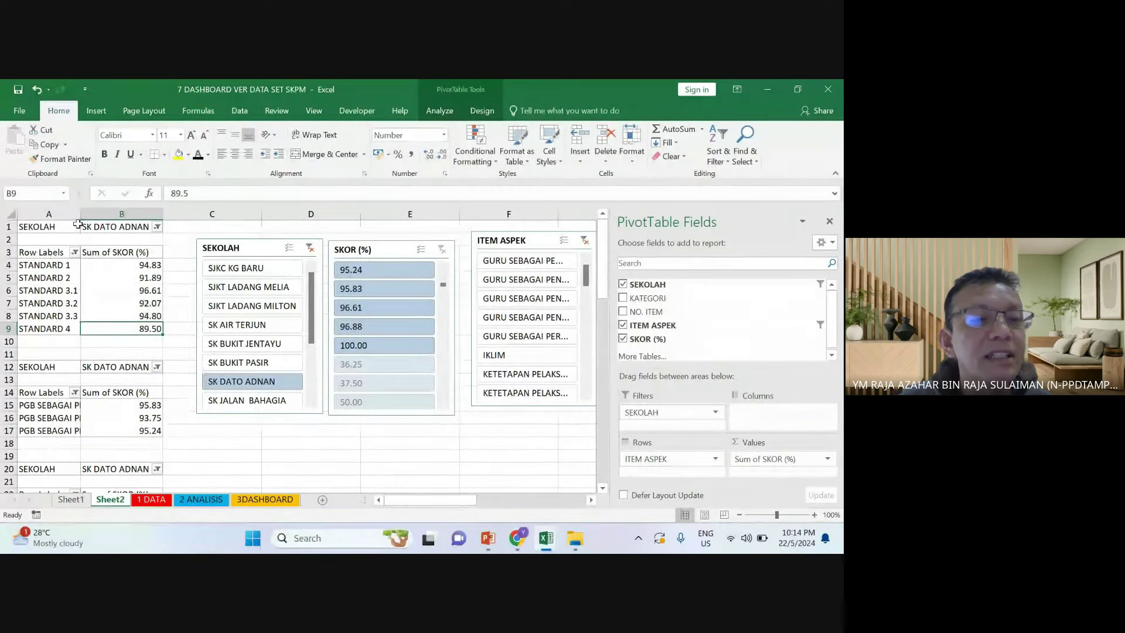
double_click(81, 214)
left_click(265, 499)
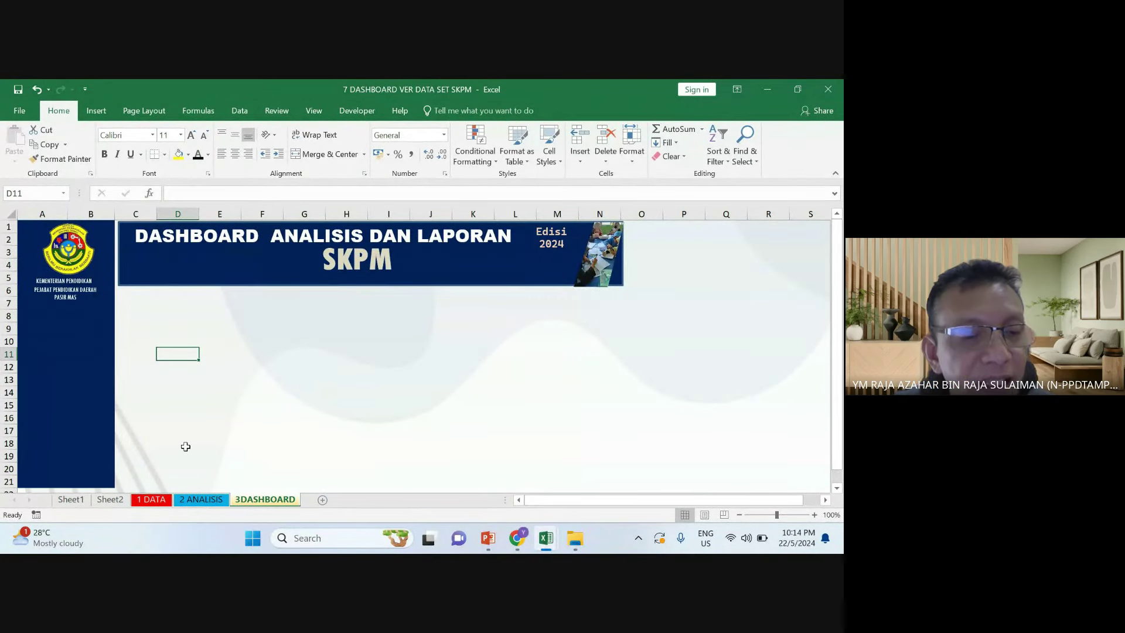
Fill the STANDARD row labels and scores (A4:B9) of the first pivot table on Sheet2 with yellow
left_click(201, 499)
left_click(110, 499)
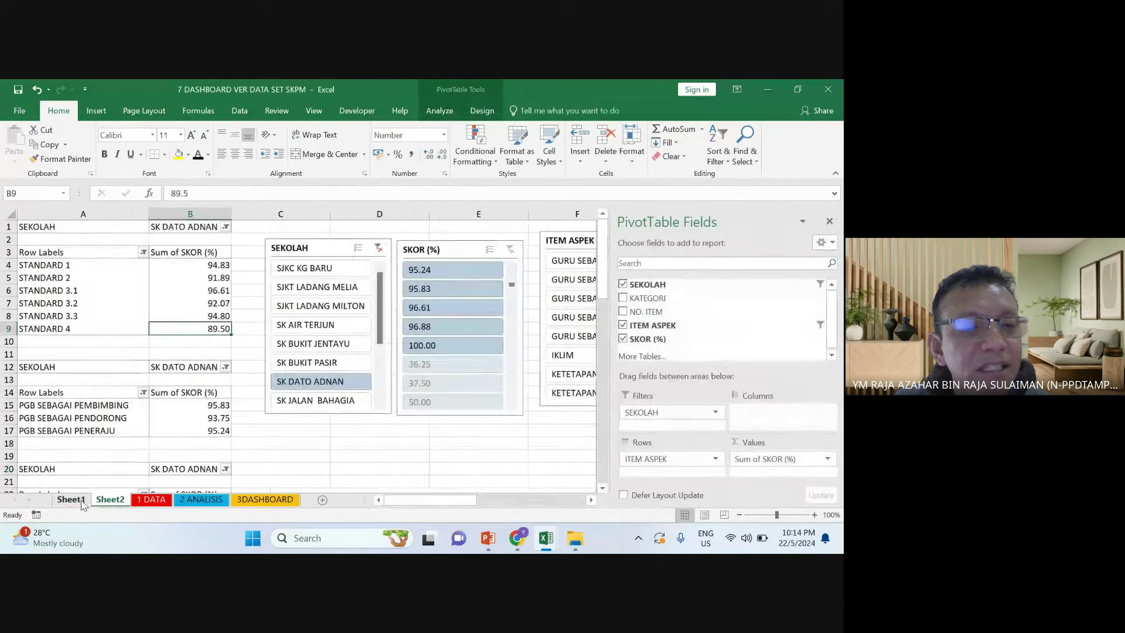
left_click(184, 360)
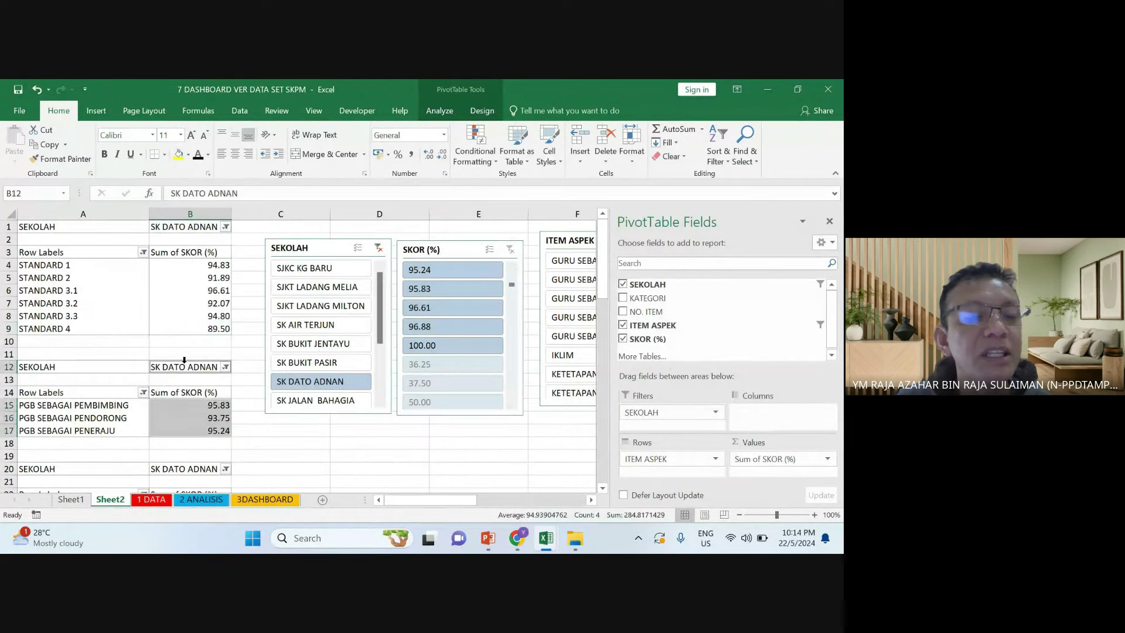
left_click(69, 265)
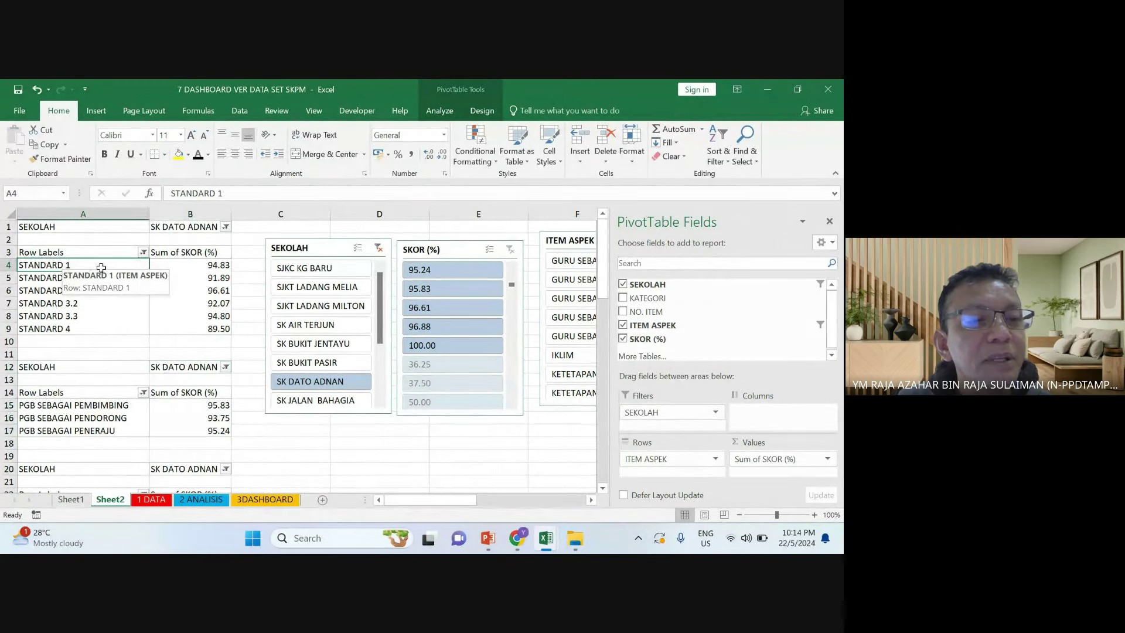
left_click_drag(102, 268, 188, 327)
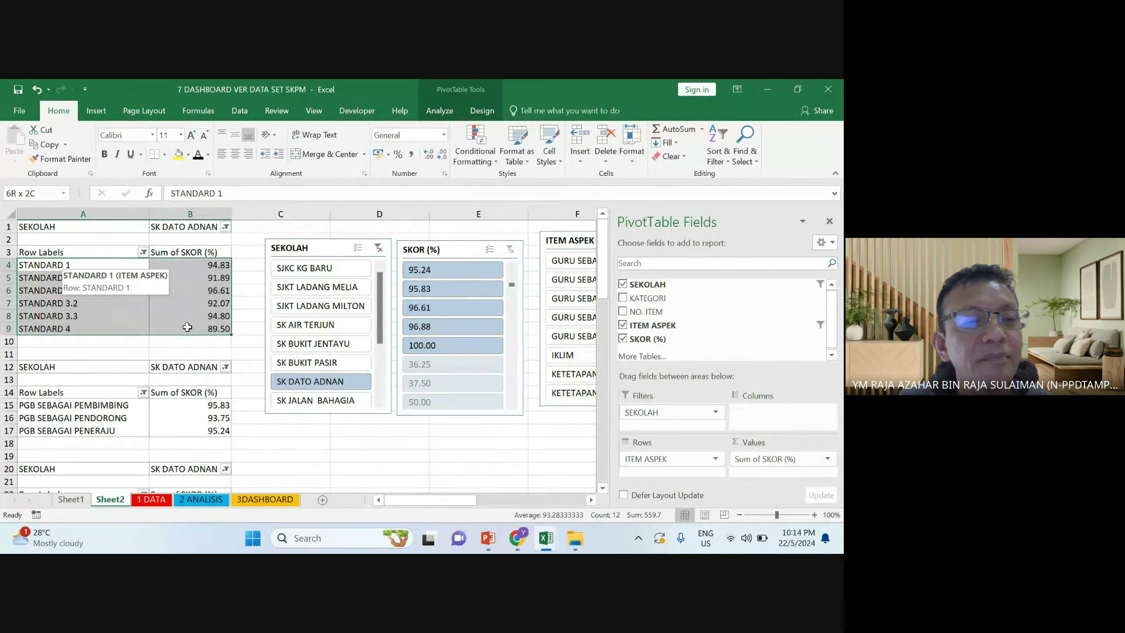
left_click(50, 253)
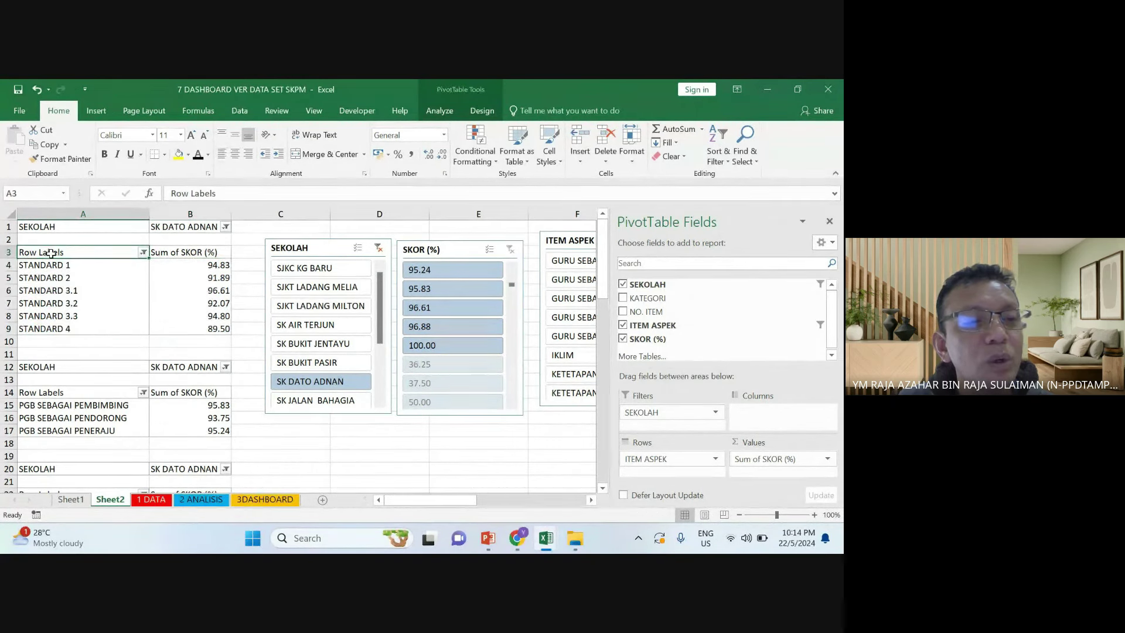
left_click_drag(68, 266, 188, 328)
left_click(178, 154)
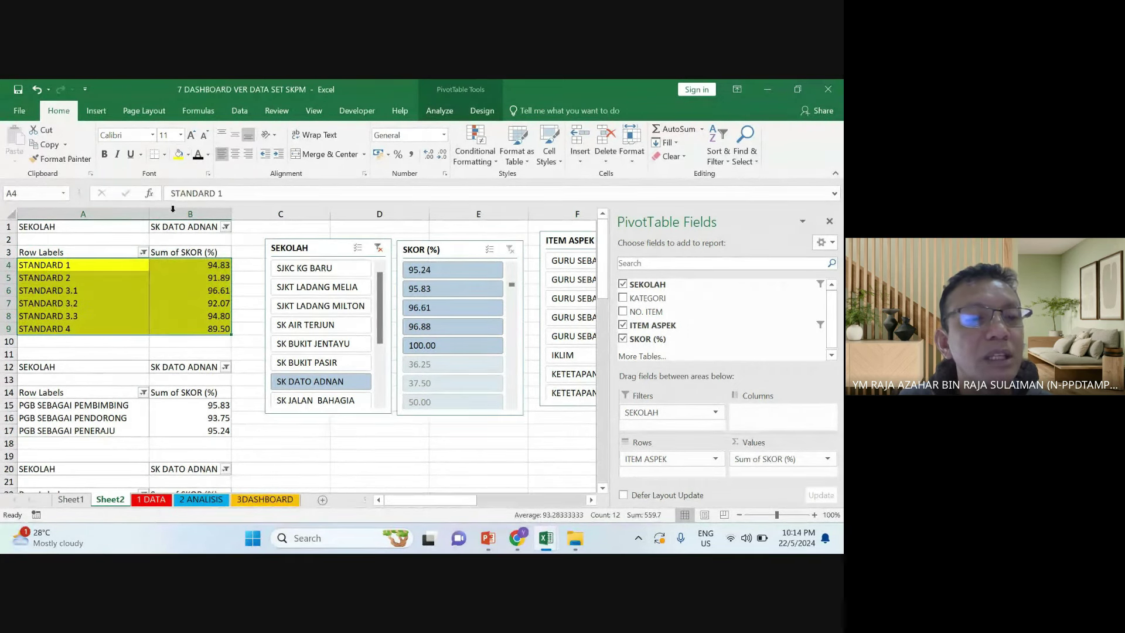
Try pasting the yellow STANDARD cells A4:B9 as links at cell D8 on the 3DASHBOARD sheet
left_click_drag(89, 269, 187, 332)
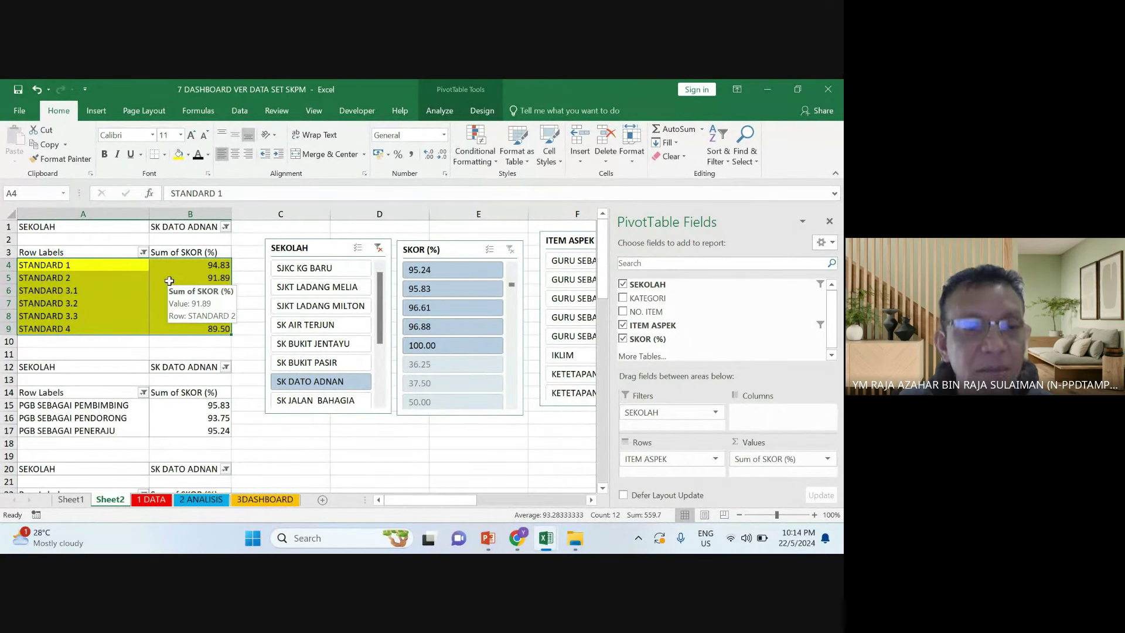
right_click(170, 277)
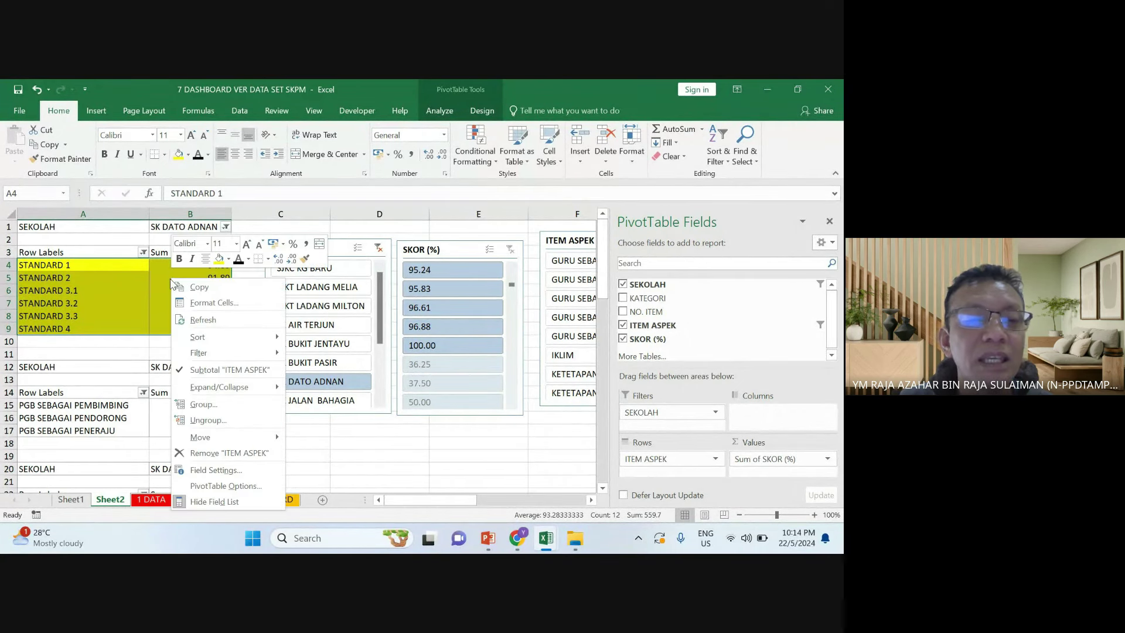
left_click(198, 287)
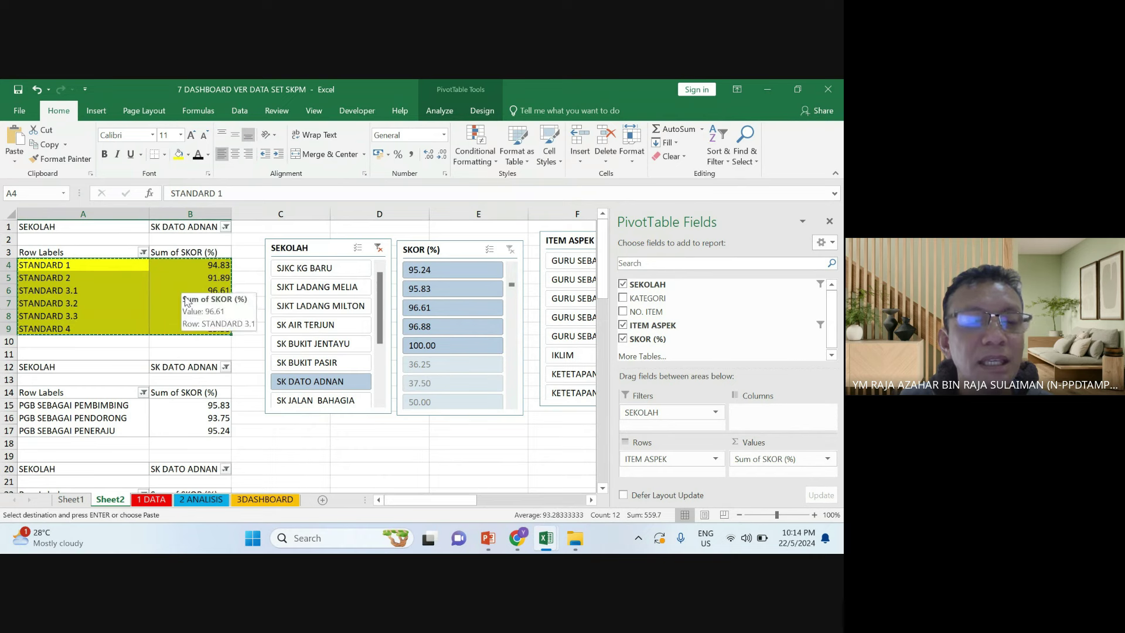
left_click(266, 500)
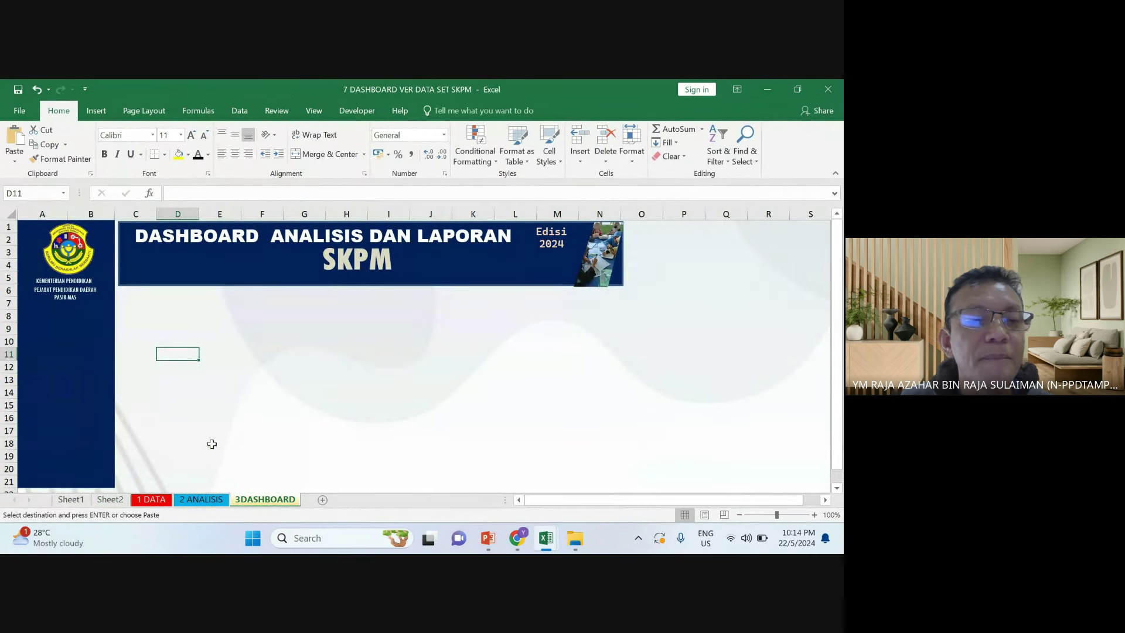
left_click(160, 315)
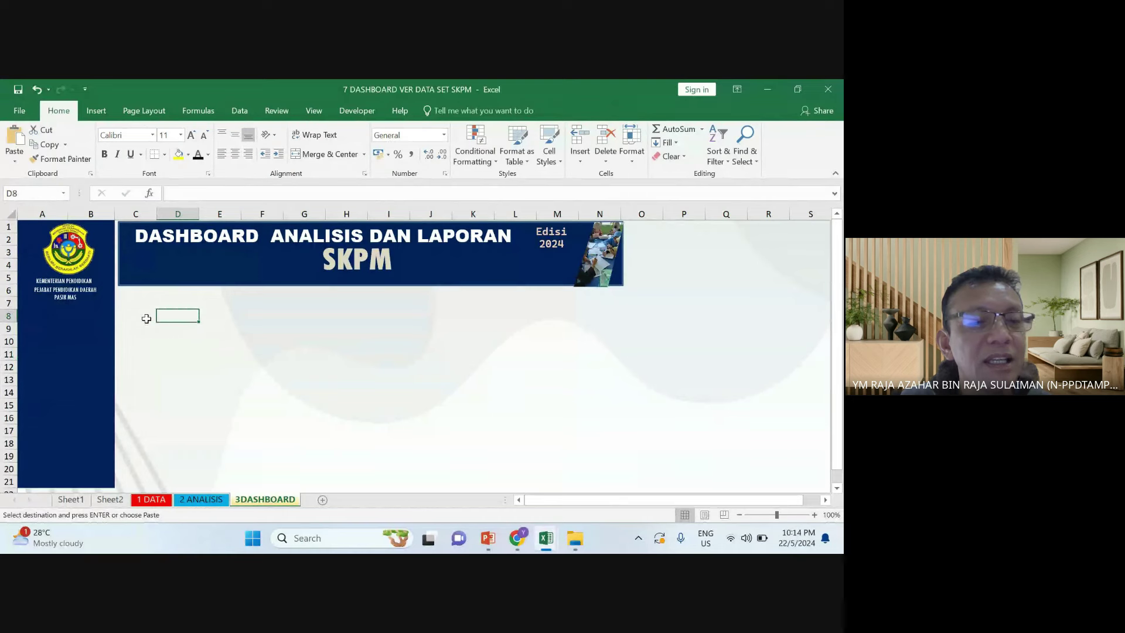
right_click(175, 313)
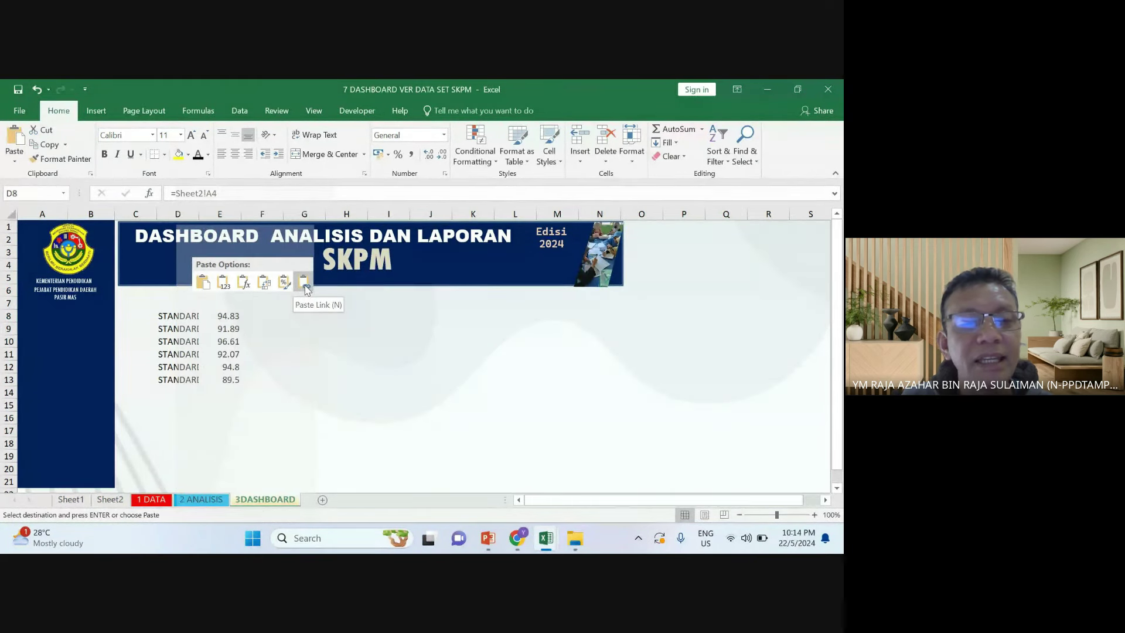
left_click(303, 283)
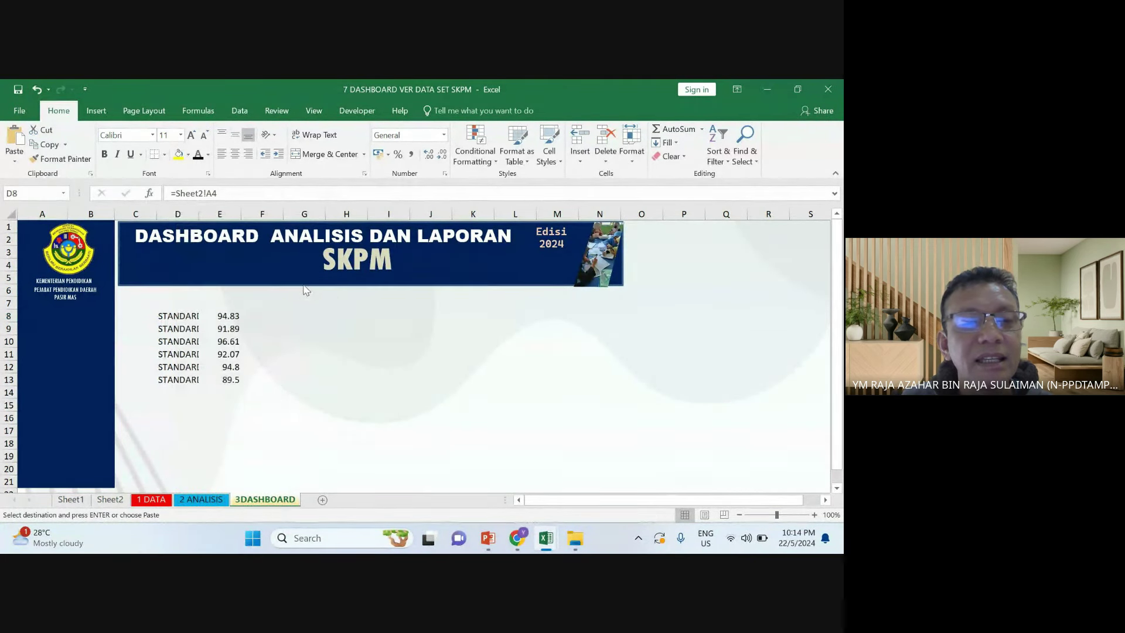
Try widening column D to fit the linked labels, and undo both the widening and the linked paste
left_click(297, 319)
left_click_drag(199, 214, 236, 241)
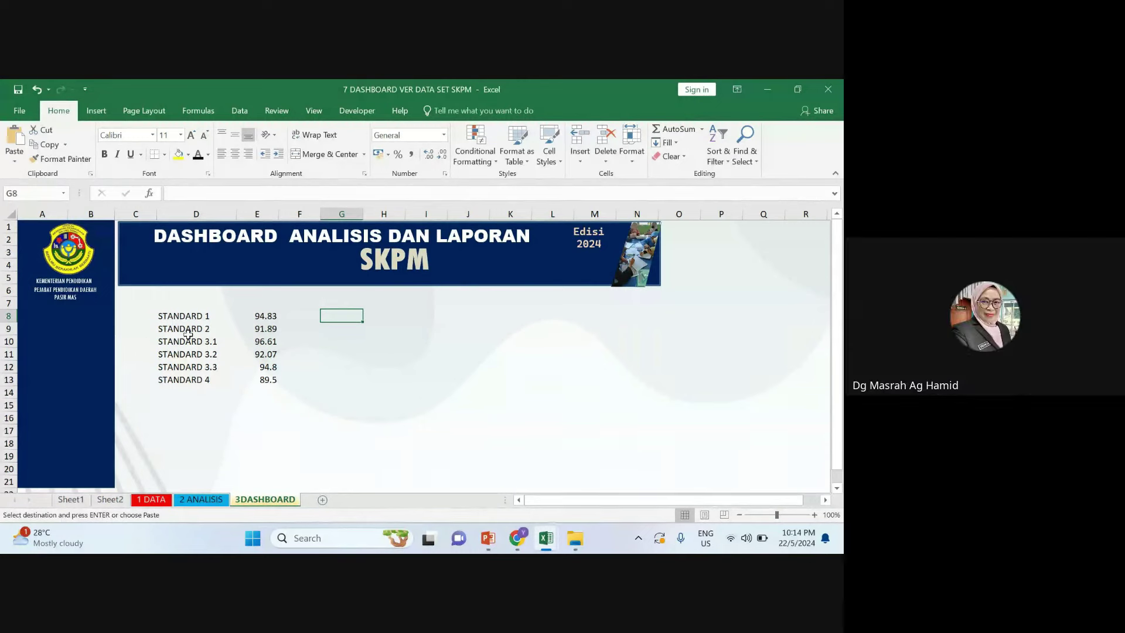
left_click(37, 91)
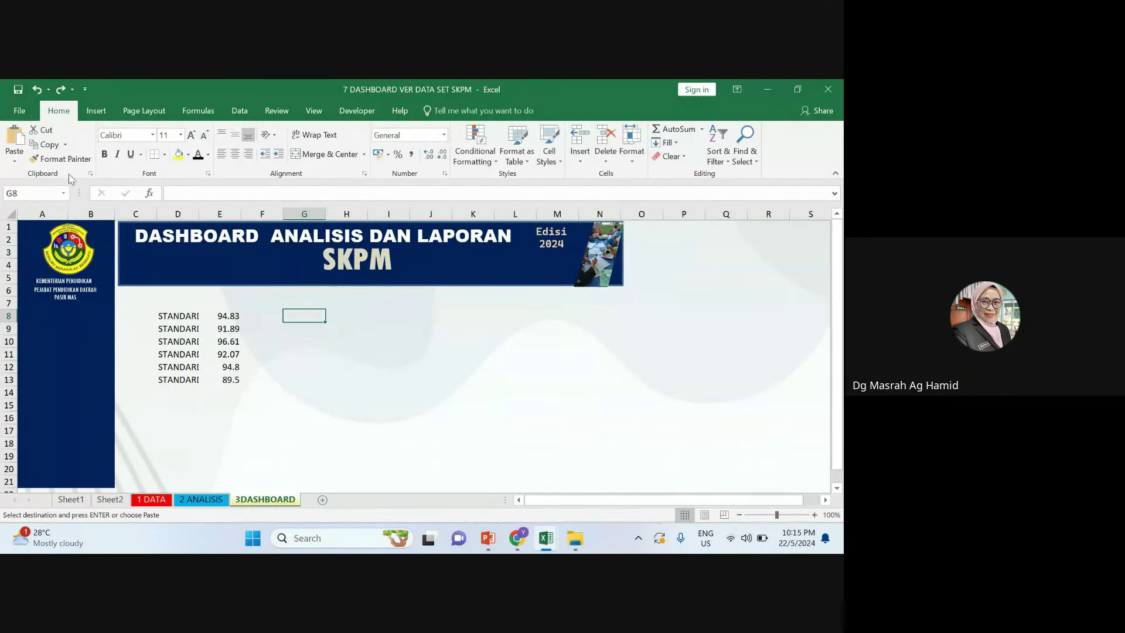
left_click(38, 91)
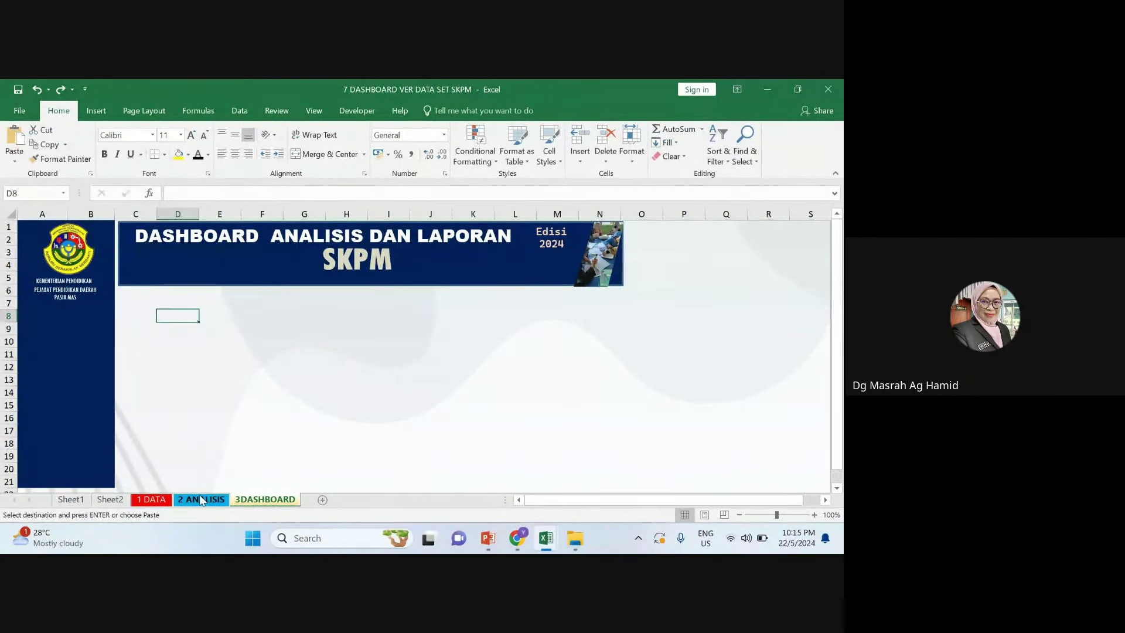
Return to Sheet2 and cancel the pending copy of the STANDARD cells
left_click(151, 499)
left_click(200, 500)
left_click(151, 499)
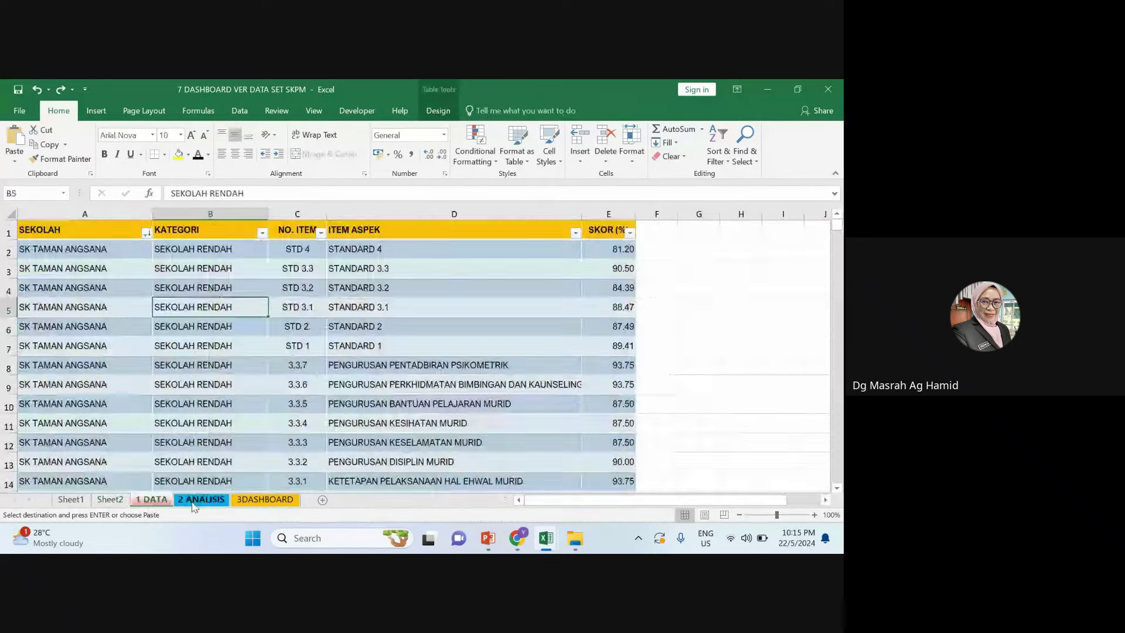
left_click(194, 500)
left_click(265, 499)
left_click(200, 500)
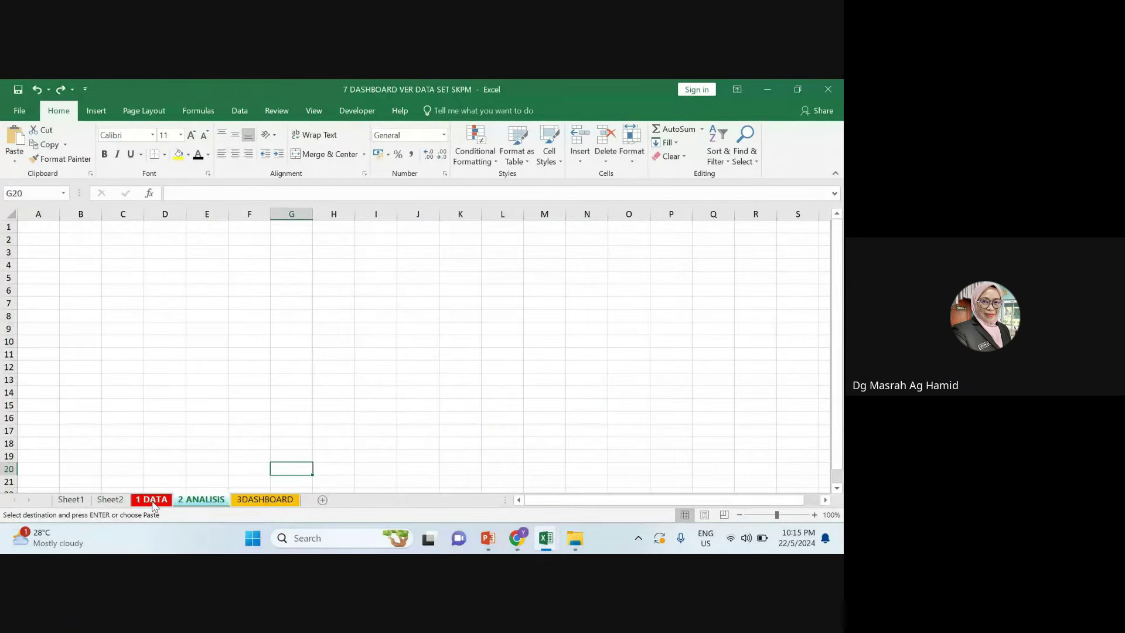
left_click(152, 499)
left_click(115, 499)
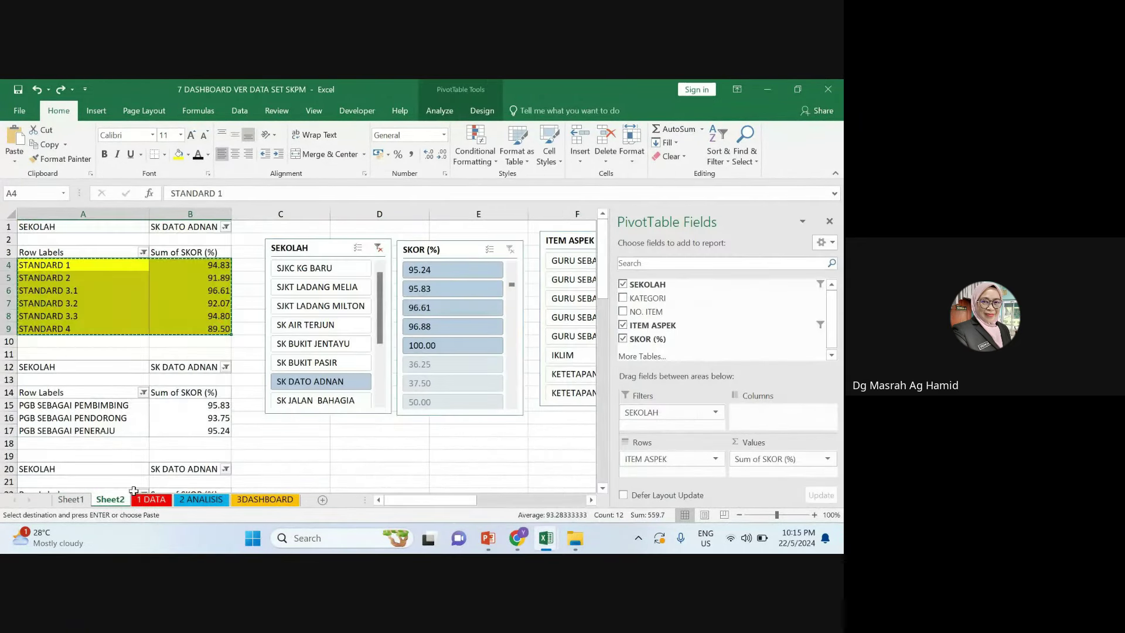
left_click(127, 406)
left_click(304, 431)
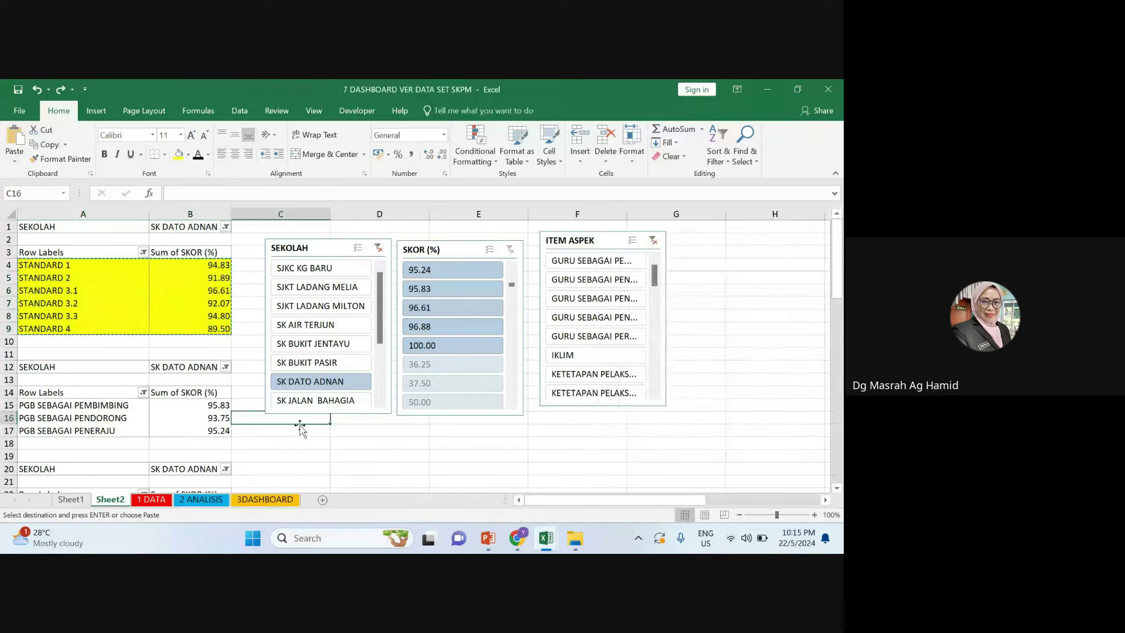
key("Escape")
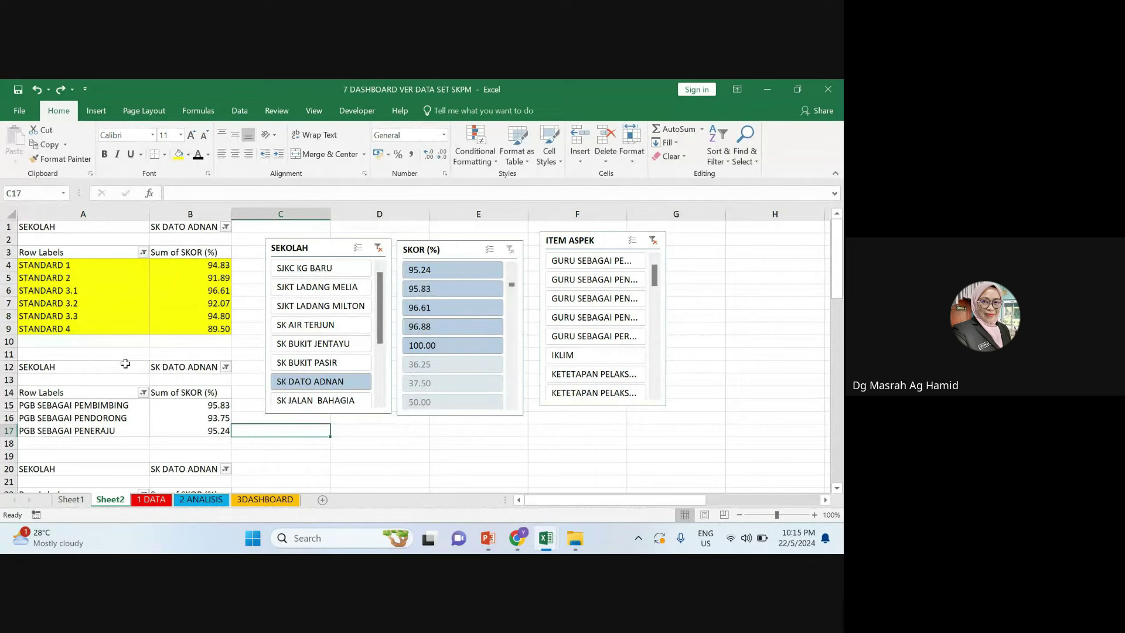
Fill the three PGB rows and their scores (A15:B17) in the second pivot table with light red
scroll(125, 364, "down", 3)
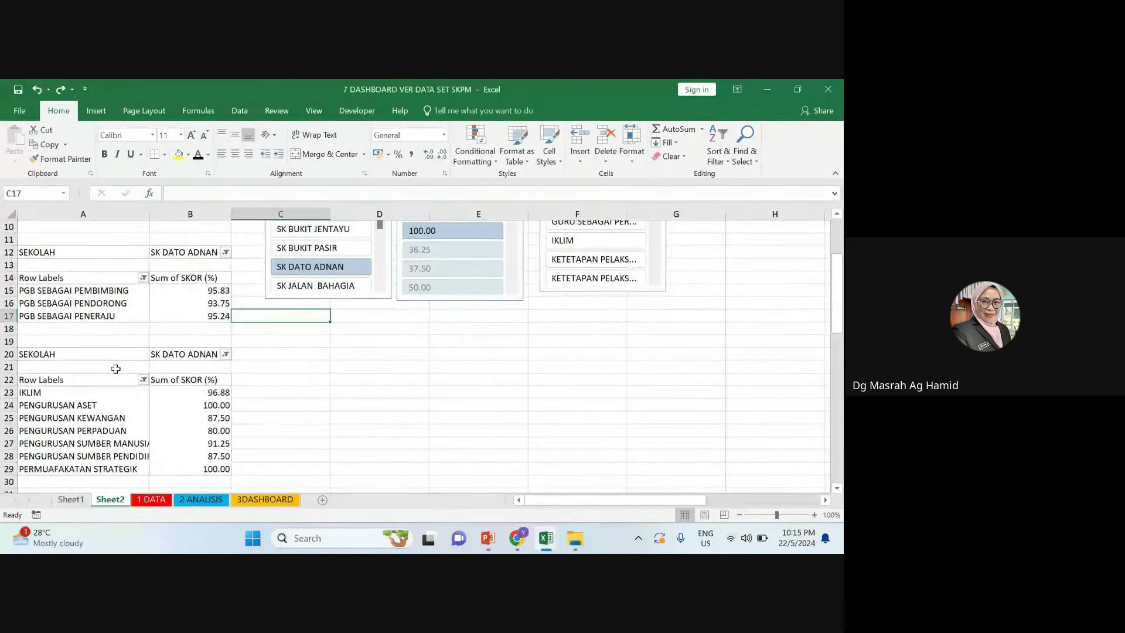
scroll(115, 368, "up", 3)
left_click(120, 305)
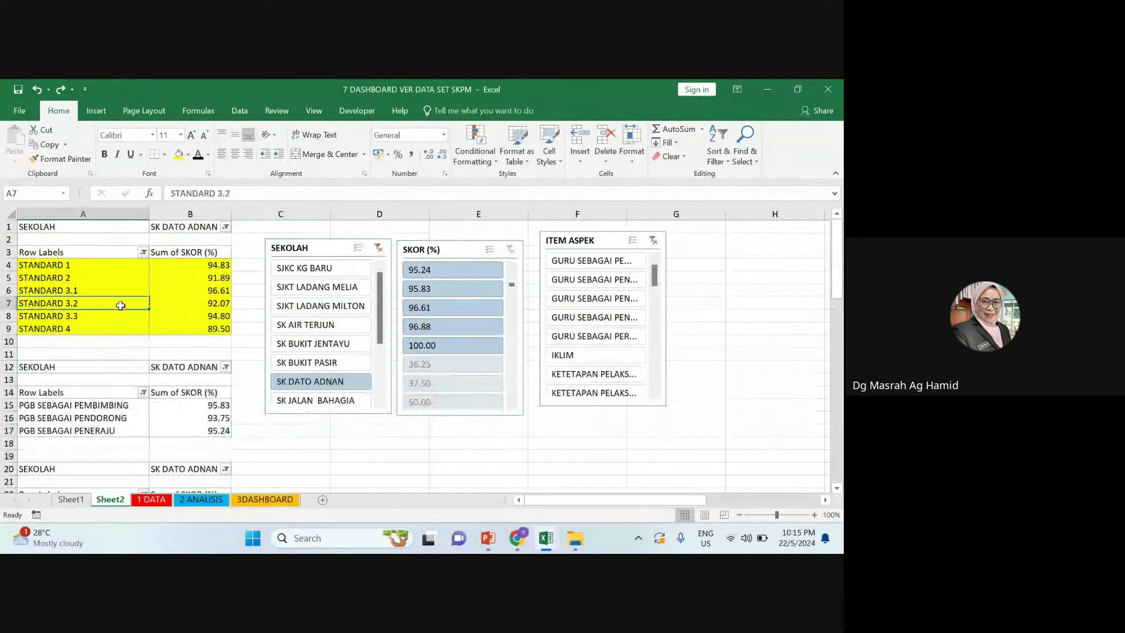
scroll(117, 302, "down", 1)
scroll(116, 296, "up", 1)
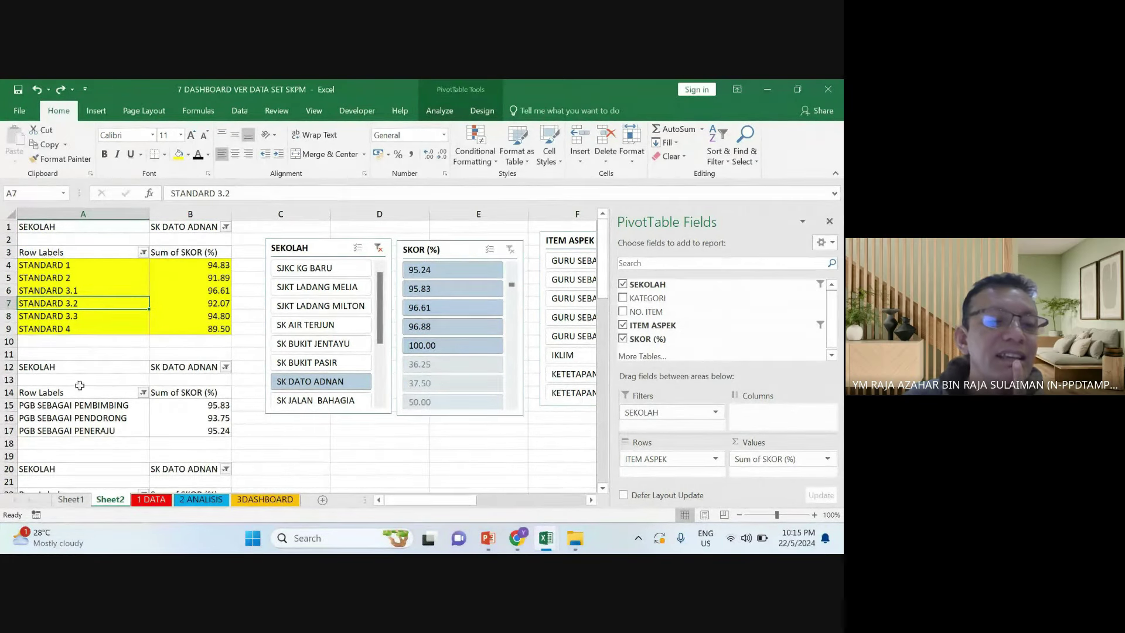
left_click_drag(62, 404, 179, 430)
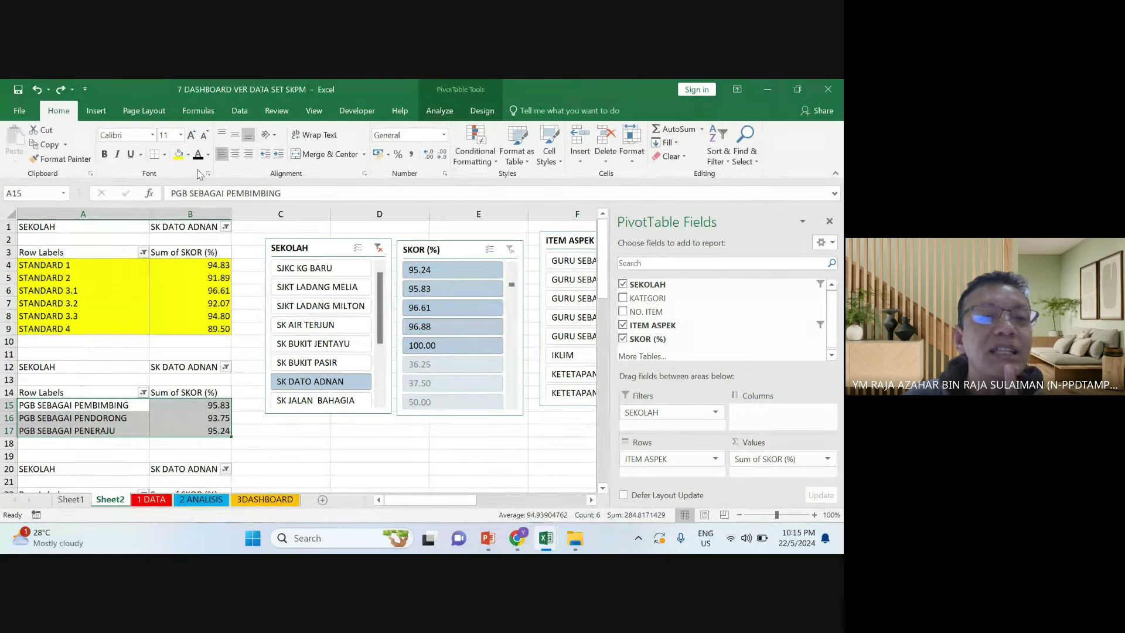
left_click(188, 155)
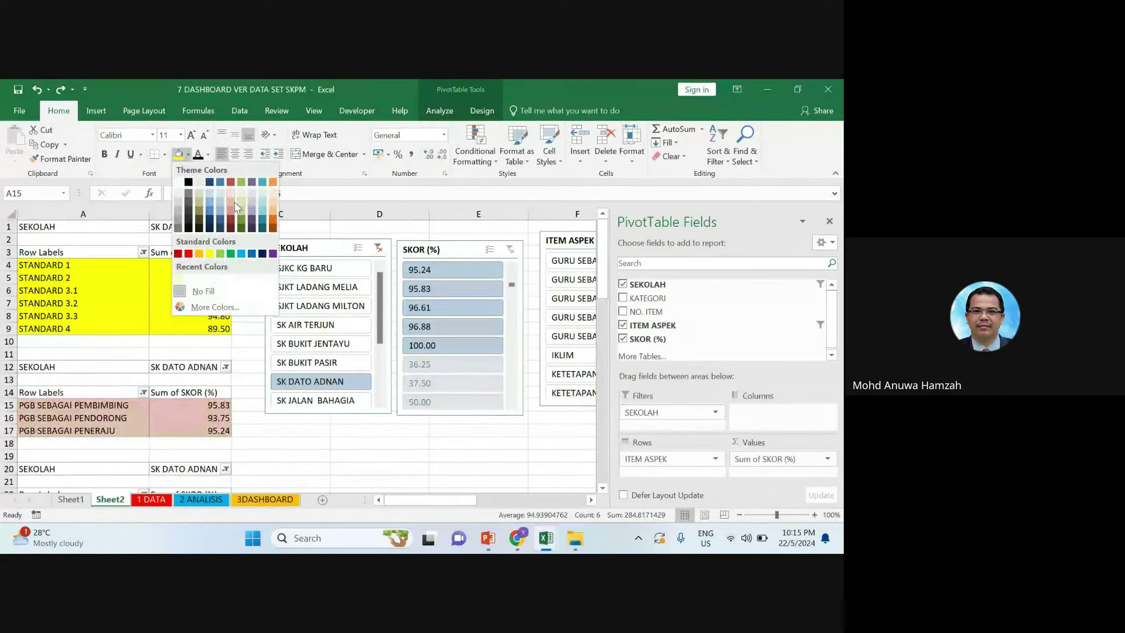
left_click(209, 229)
left_click_drag(117, 329, 82, 265)
Fill the rows from IKLIM to PERMUAFAKATAN STRATEGIK (A23:B29) in the third pivot table with light orange
scroll(114, 352, "down", 2)
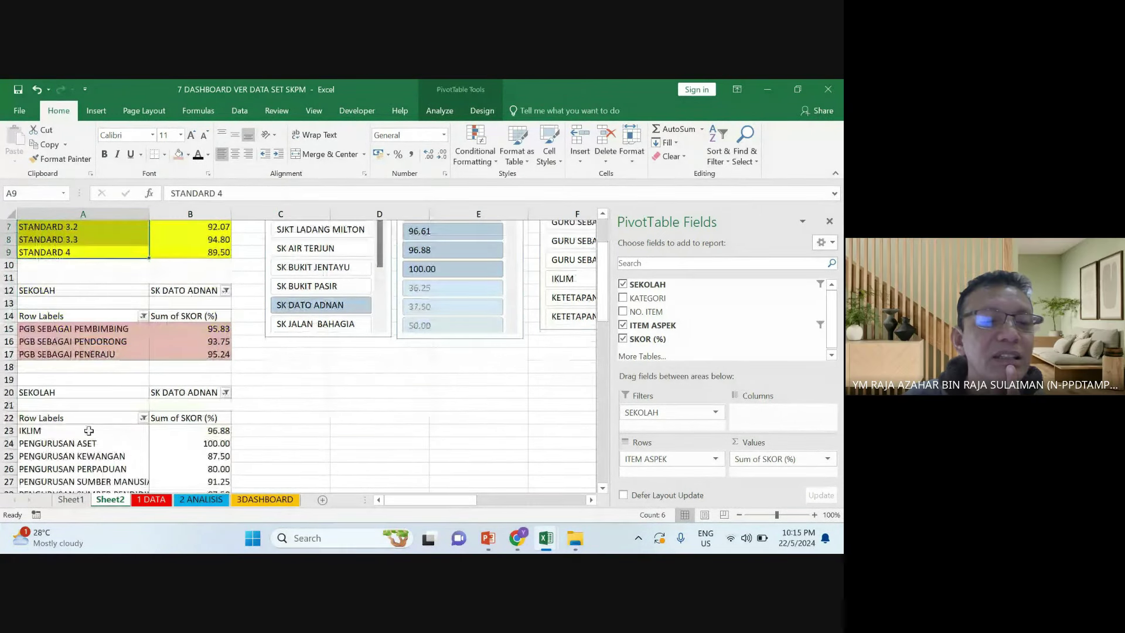
left_click_drag(89, 430, 202, 474)
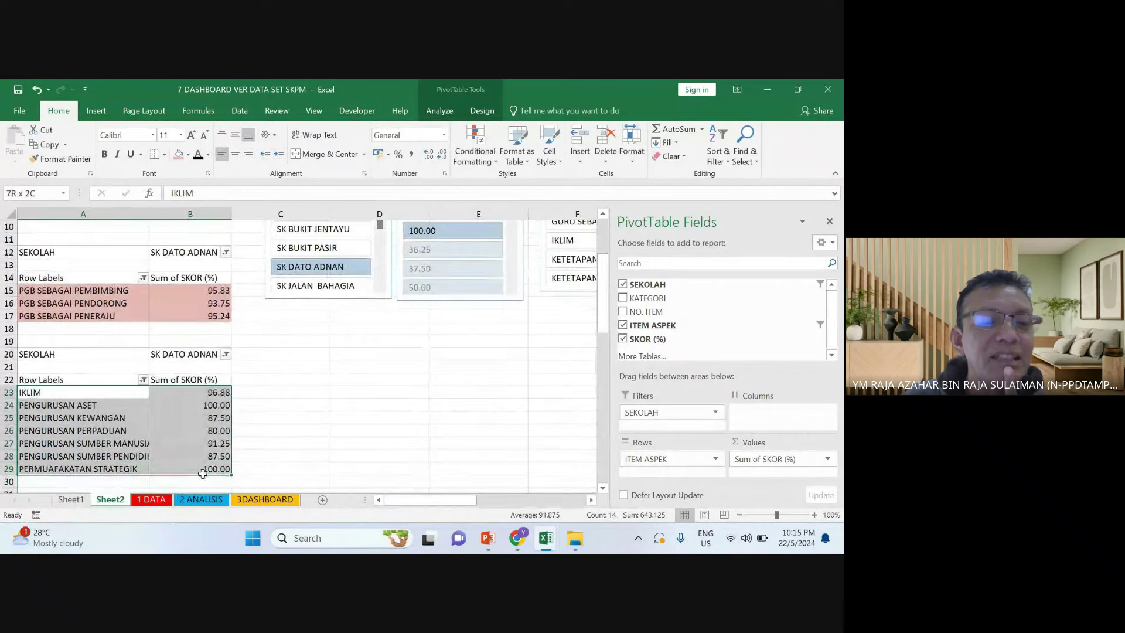
left_click(188, 154)
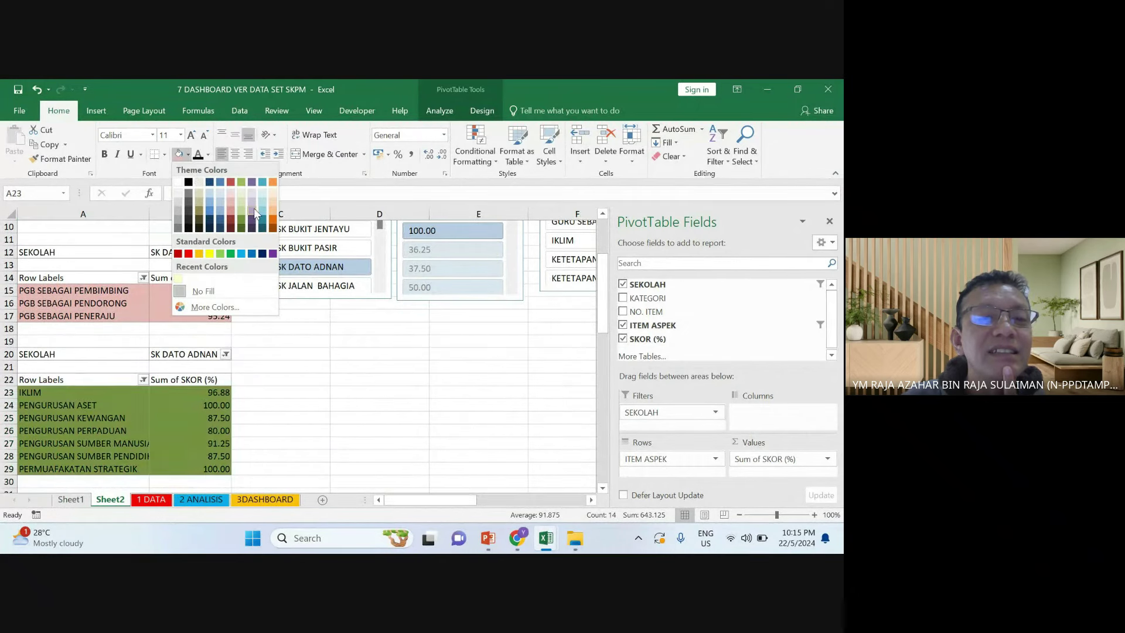
left_click(269, 203)
left_click(216, 287)
Fill the GURU and MURID rows with their scores (A35:B40) in the fourth pivot table with a light theme colour
scroll(150, 319, "down", 4)
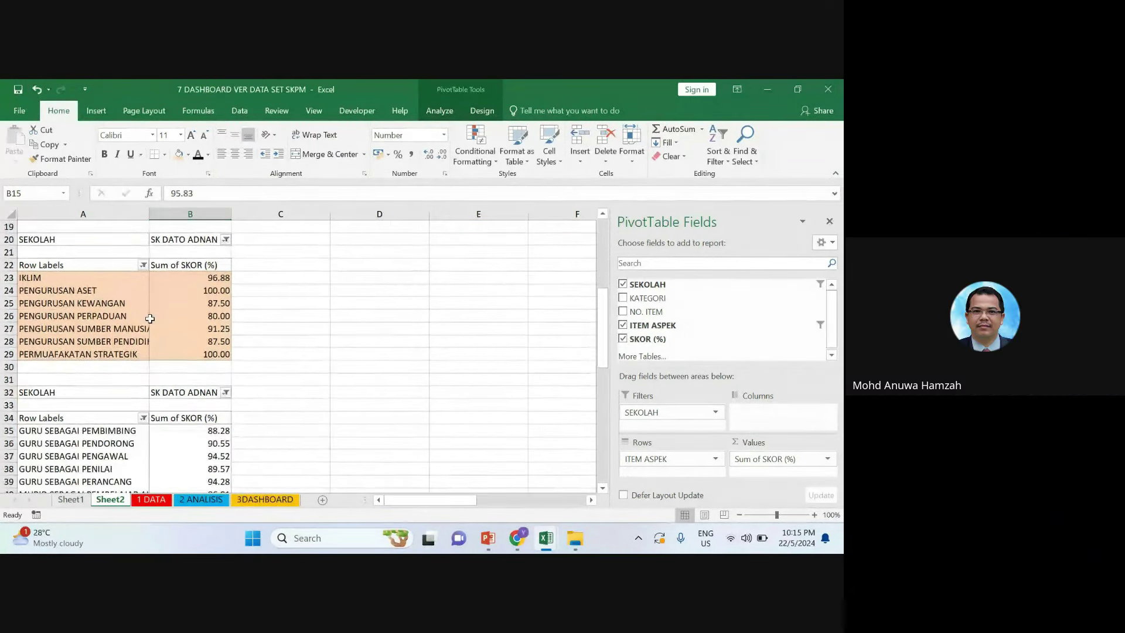
left_click_drag(76, 392, 200, 456)
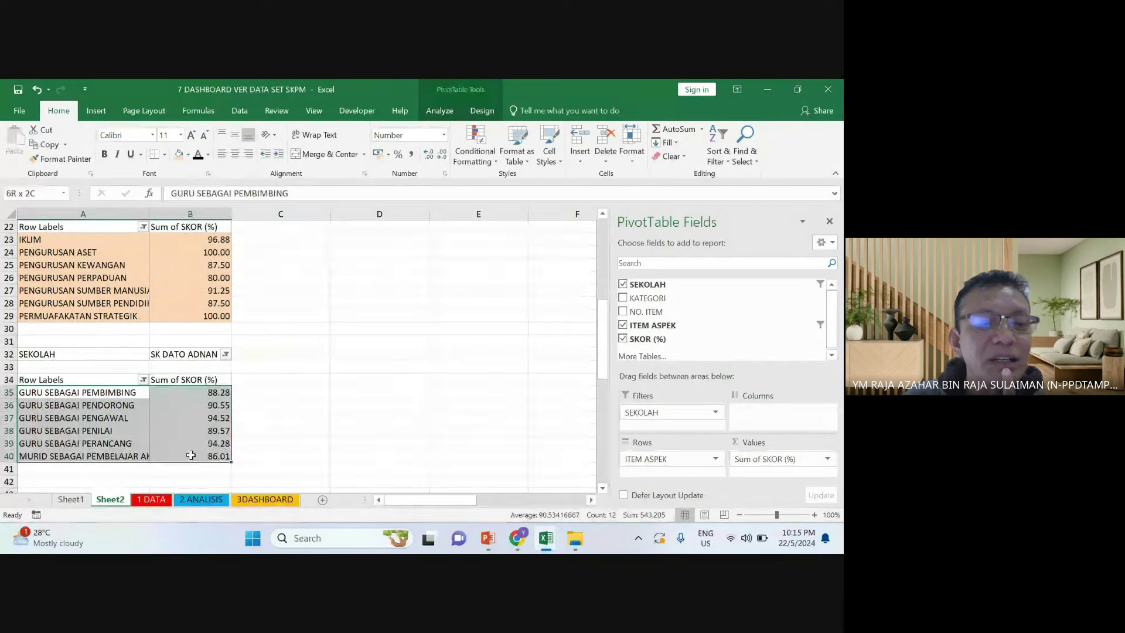
left_click(188, 155)
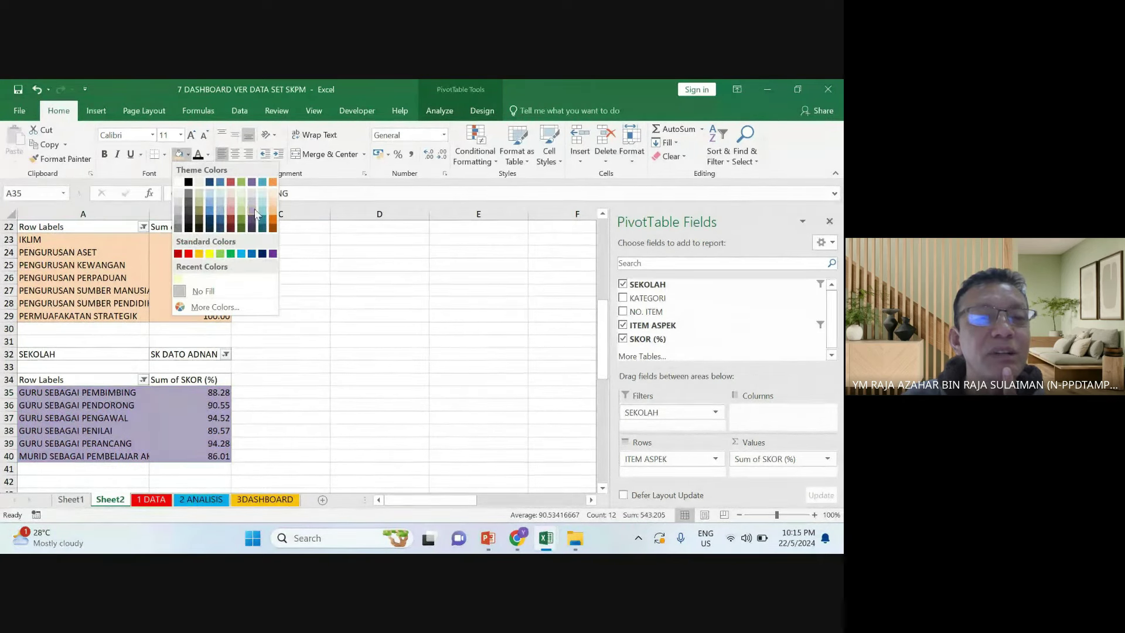
left_click(262, 202)
left_click(236, 253)
Delete the SEKOLAH, SKOR (%) and ITEM ASPEK slicers from Sheet2
scroll(176, 281, "up", 7)
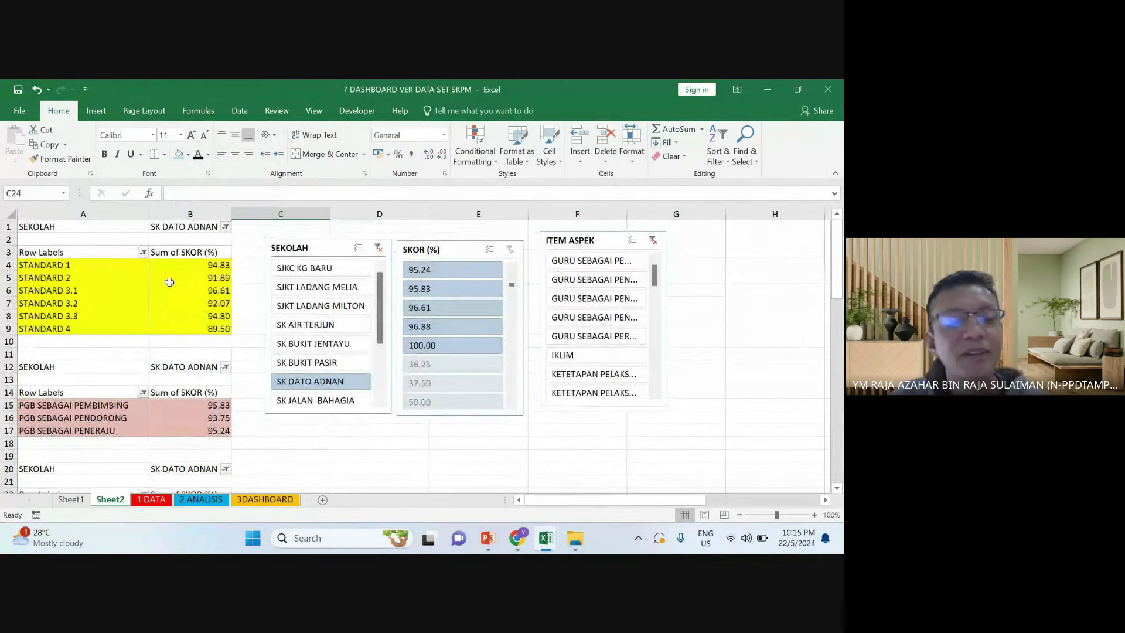
left_click(281, 237)
key("Delete")
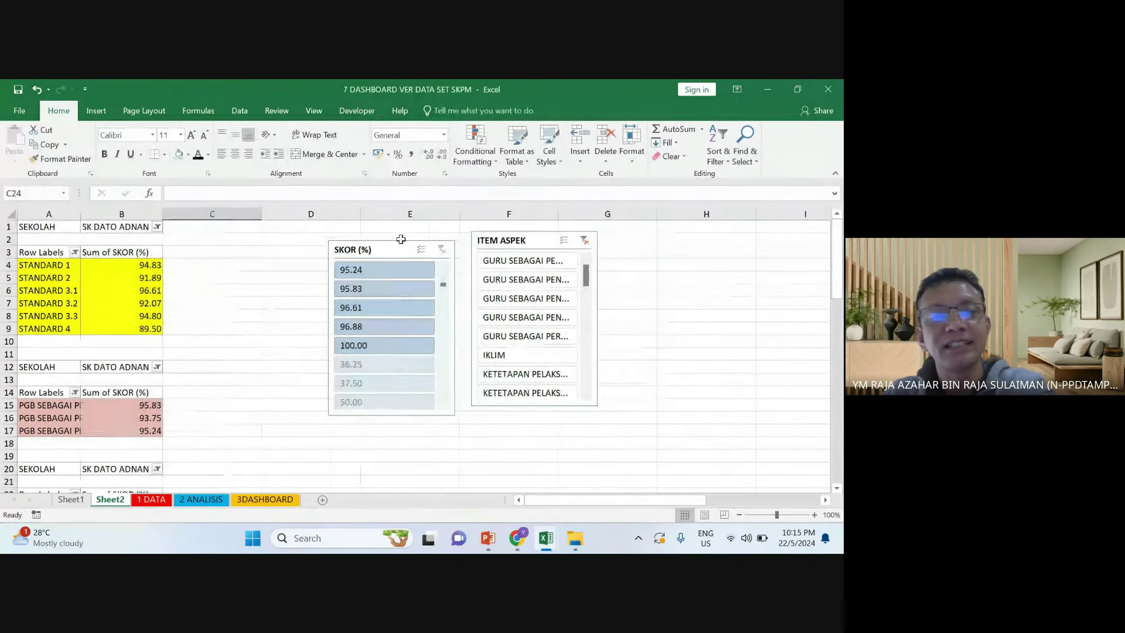
left_click(401, 239)
key("Delete")
left_click(495, 236)
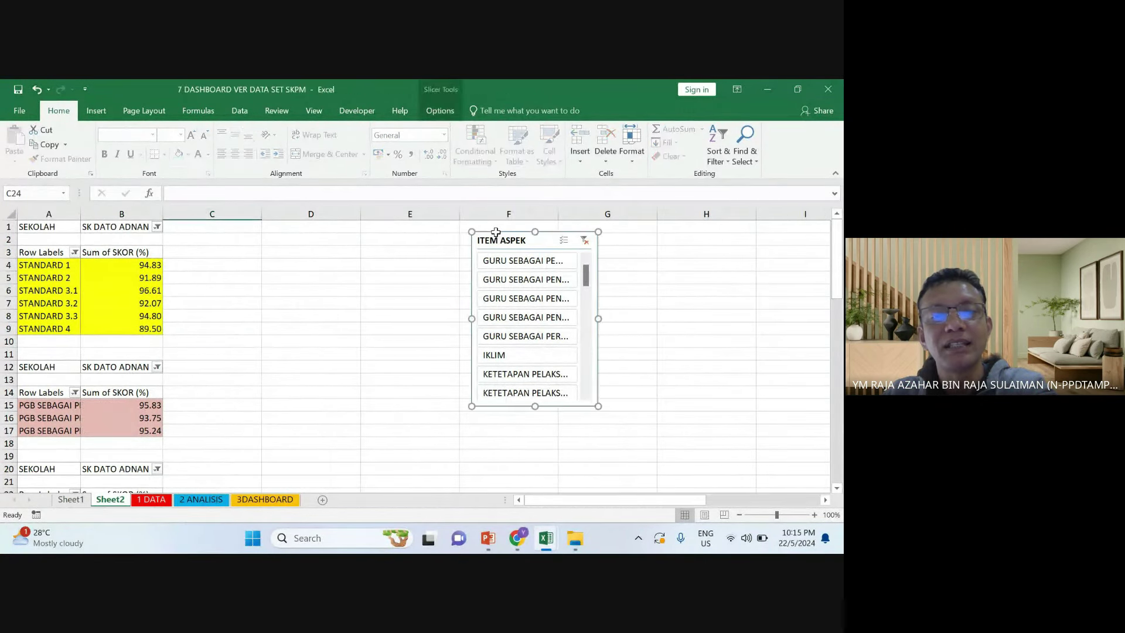
key("Delete")
Delete the rows from row 10 downward, removing every pivot table below the STANDARD one
left_click_drag(7, 341, 143, 477)
right_click(164, 380)
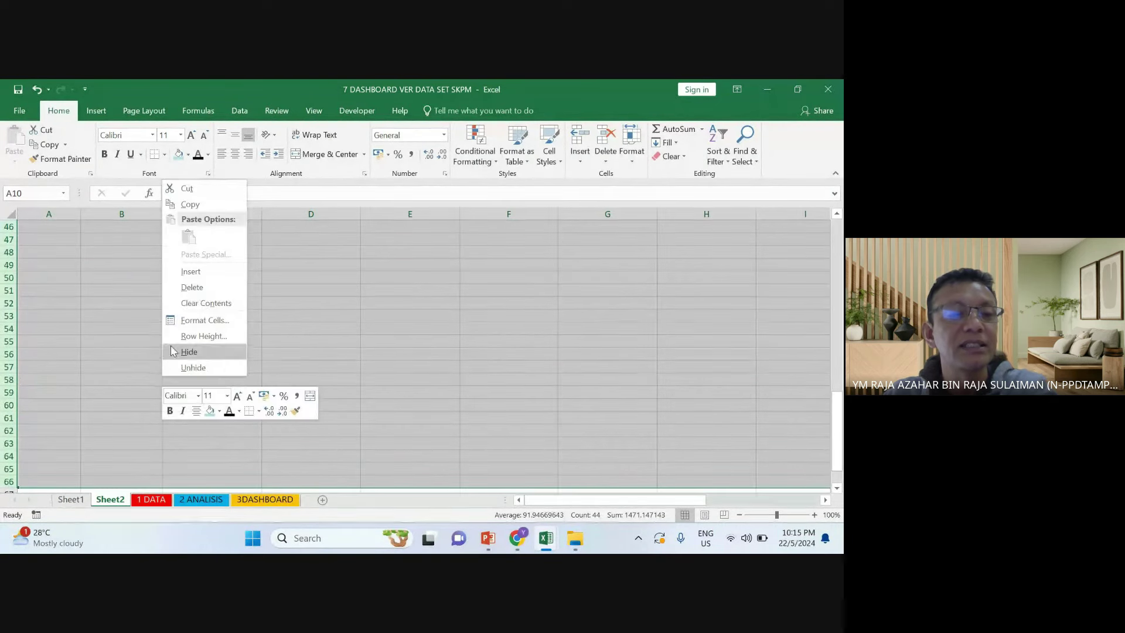
left_click(192, 287)
left_click(199, 292)
left_click(75, 290)
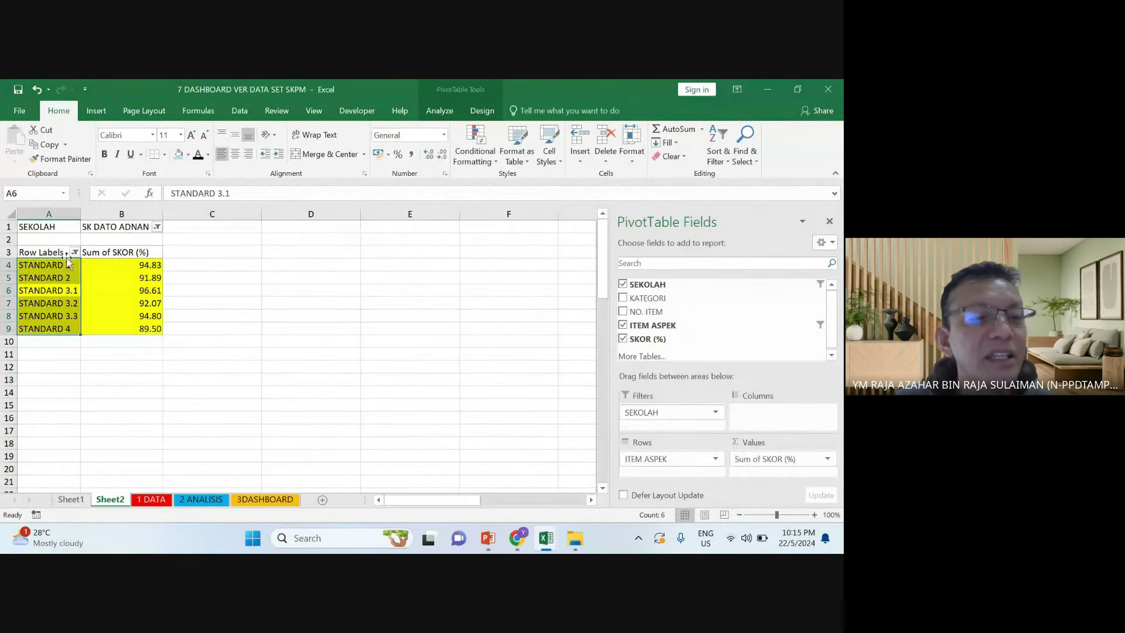
left_click(103, 301)
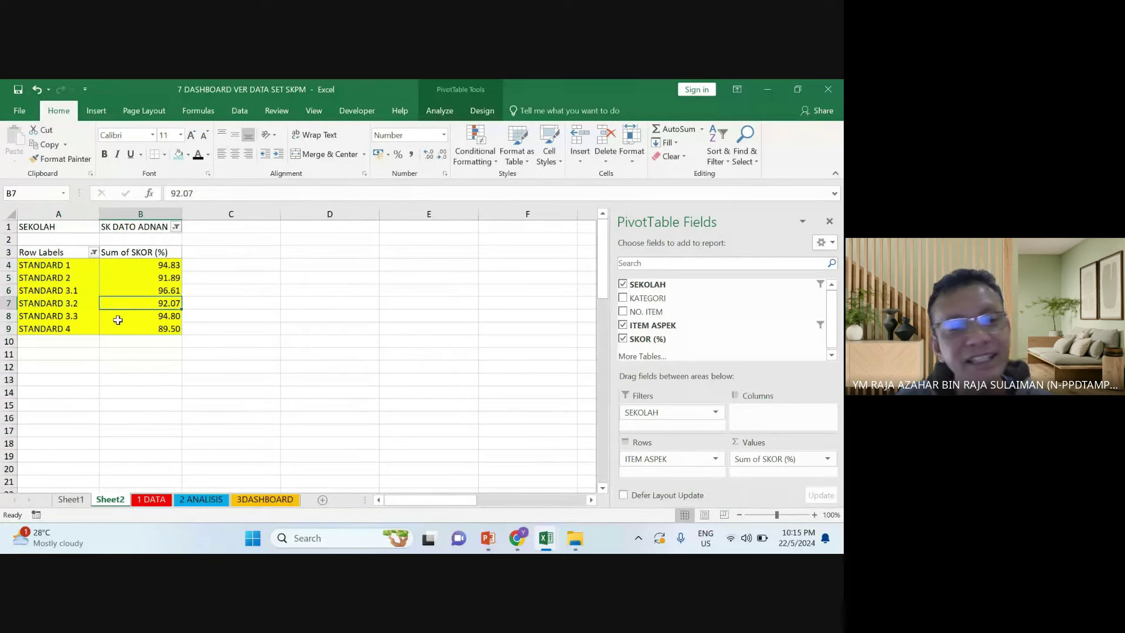
left_click(121, 319)
left_click(57, 266)
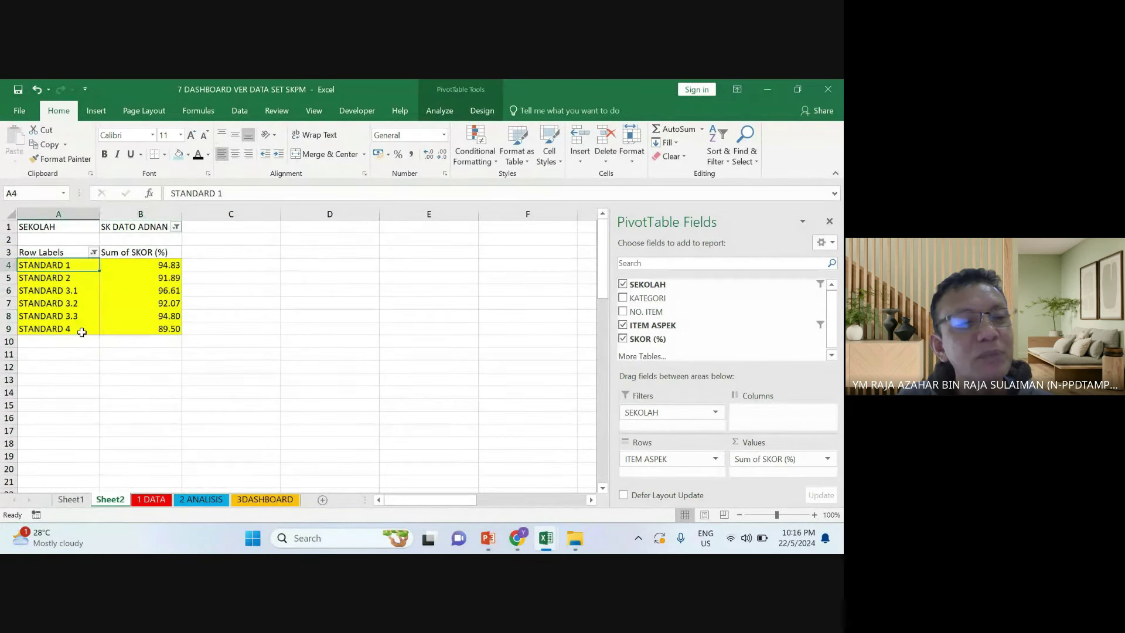
left_click(82, 367)
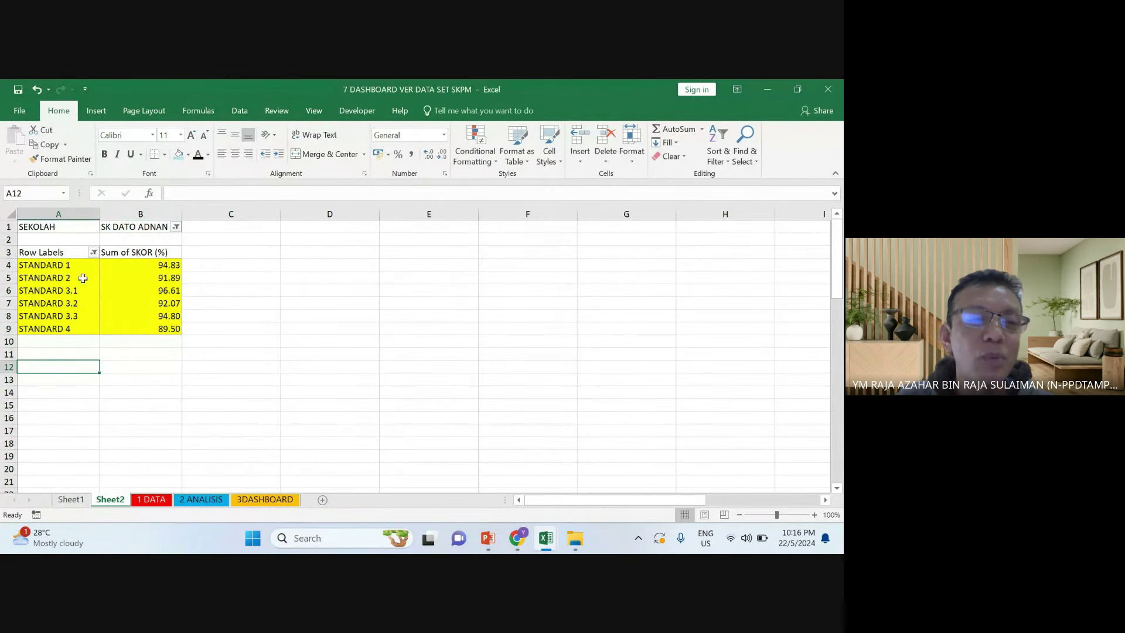
left_click(103, 326)
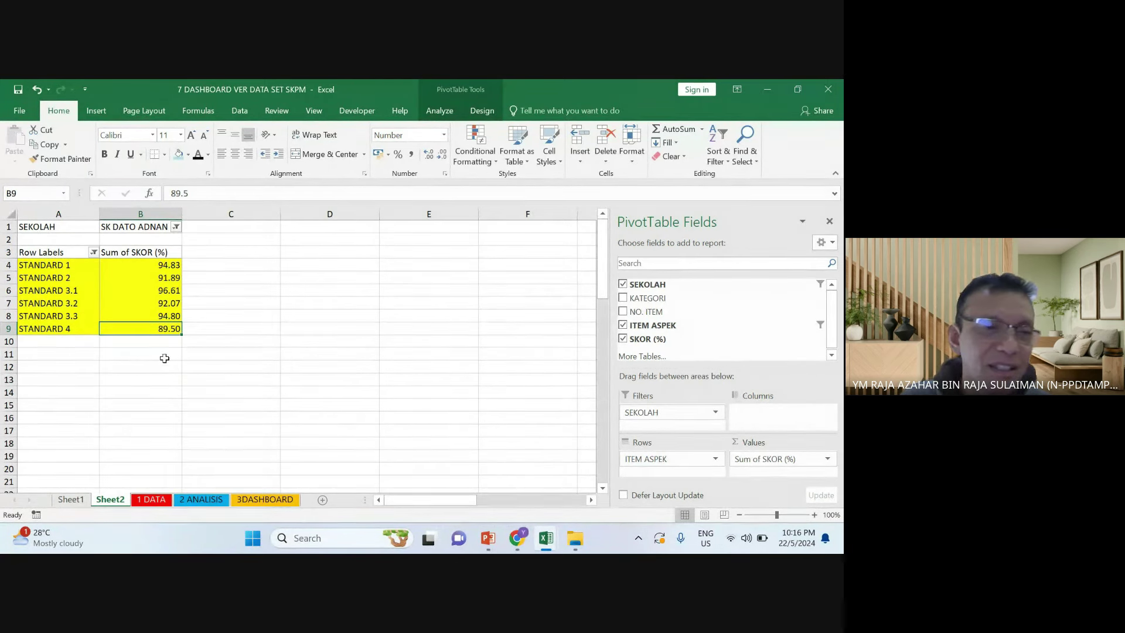
left_click(235, 340)
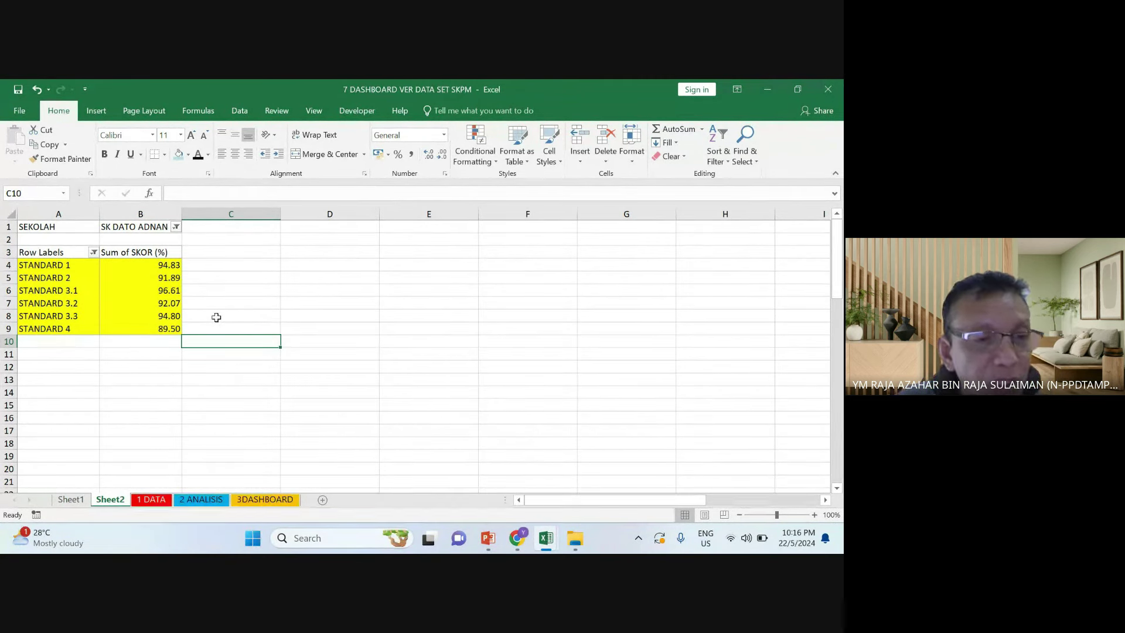
left_click(166, 291)
left_click(70, 291)
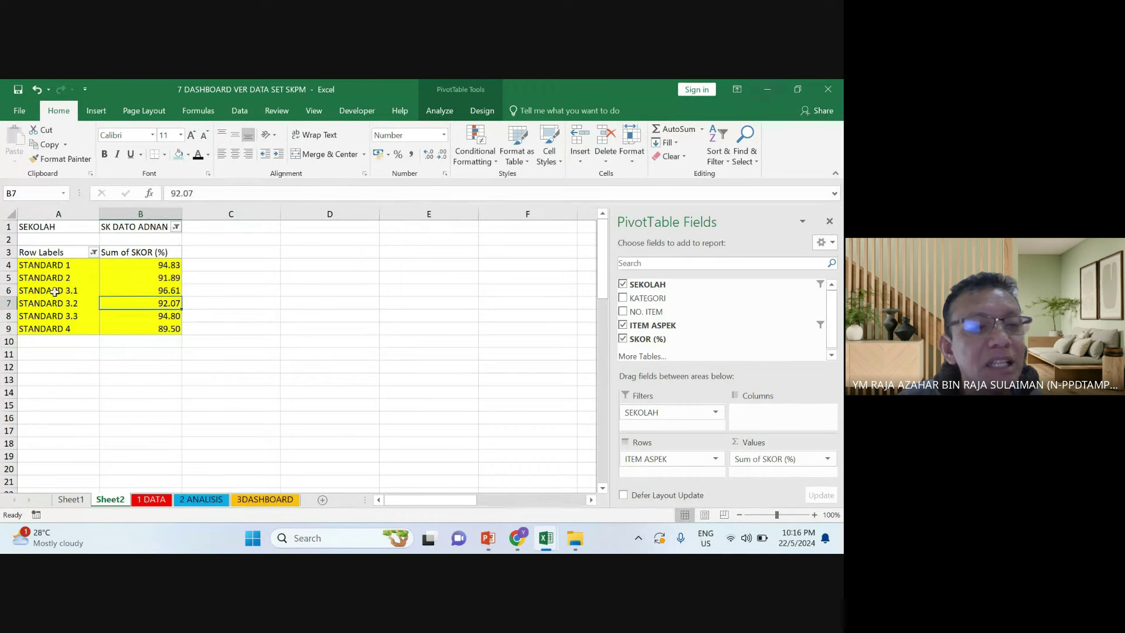
left_click(67, 281)
left_click(67, 282)
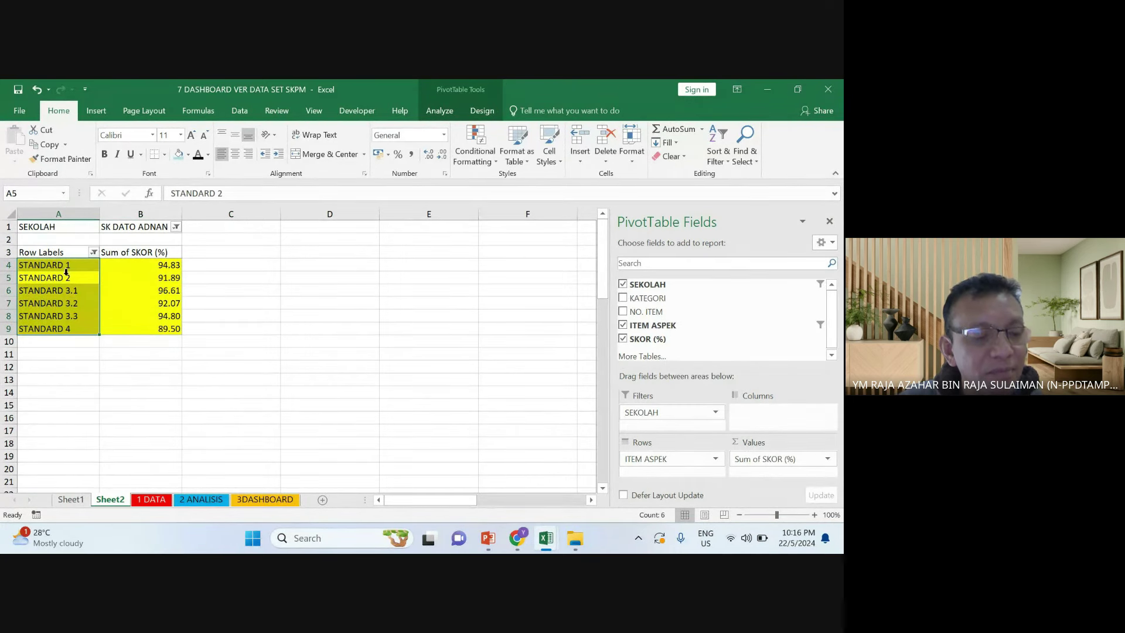
Fill the whole STANDARD pivot table (A1:B9), including its school filter and header rows, with yellow
left_click_drag(59, 227, 130, 327)
left_click(193, 304)
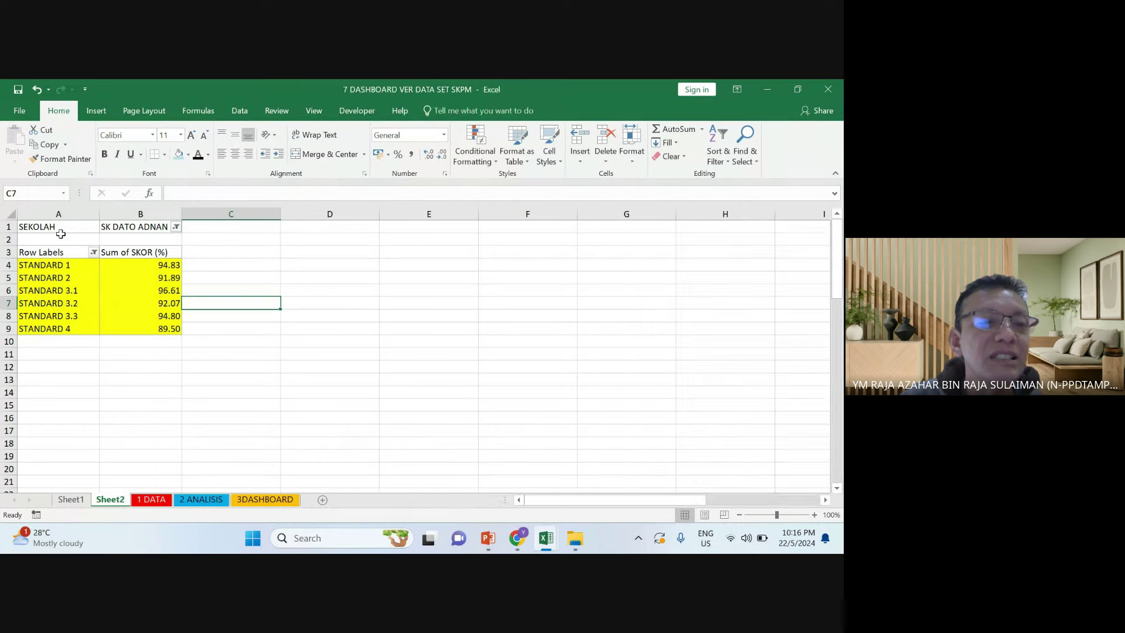
left_click_drag(61, 234, 132, 328)
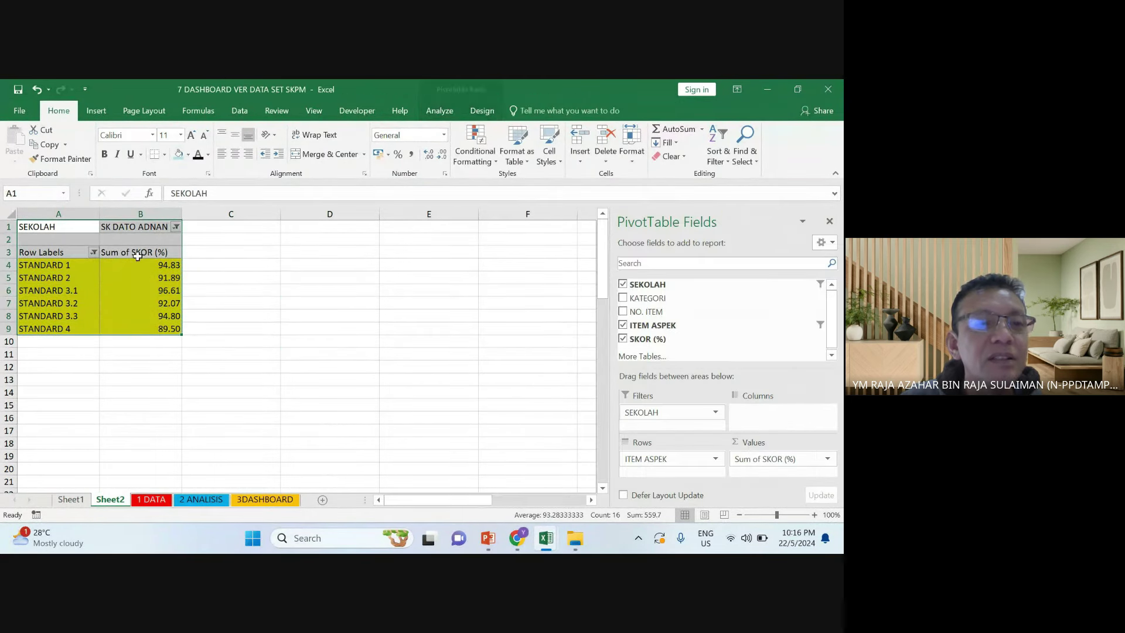
left_click(188, 154)
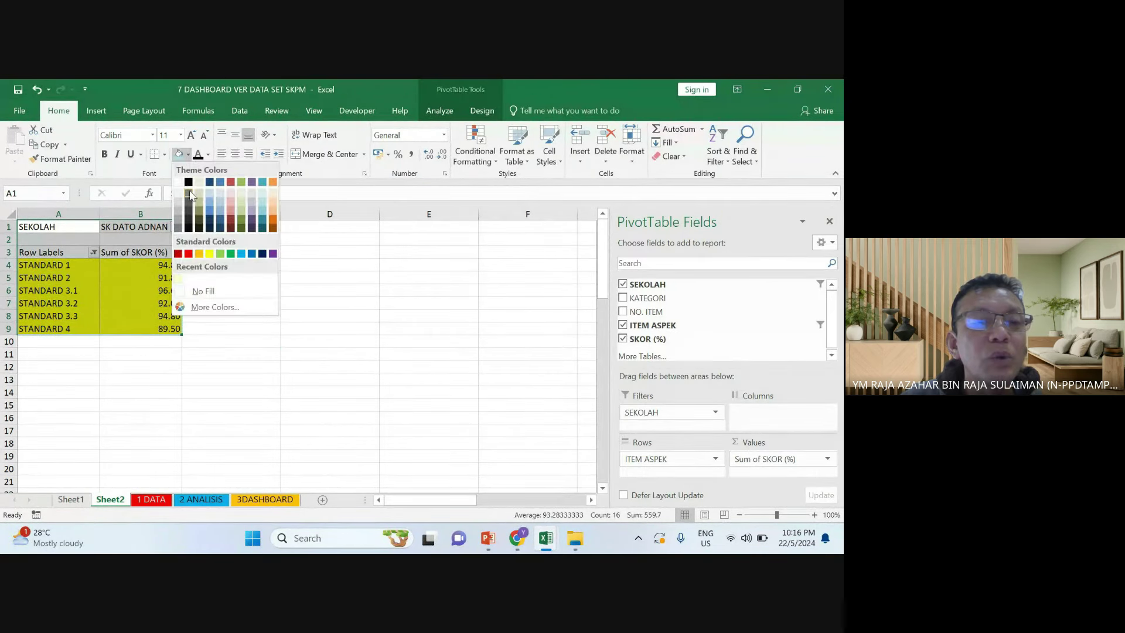
left_click(200, 254)
left_click(231, 277)
Duplicate the yellow STANDARD pivot table (A1:B9) below the original, starting at cell A12
left_click_drag(88, 229, 154, 326)
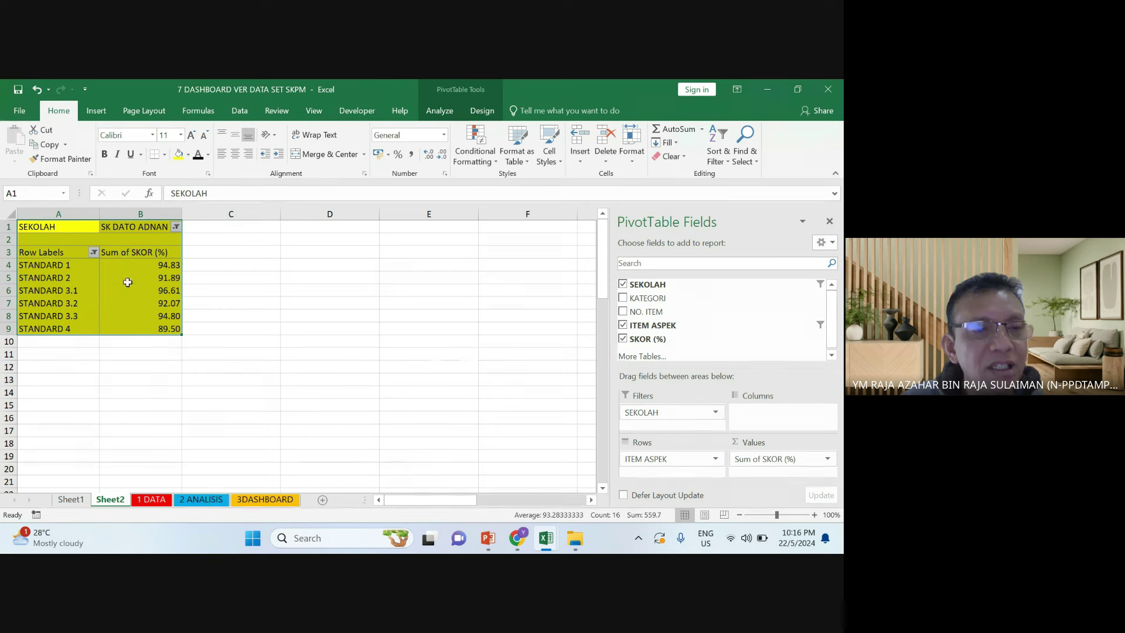
left_click_drag(136, 341, 129, 366)
left_click(232, 352)
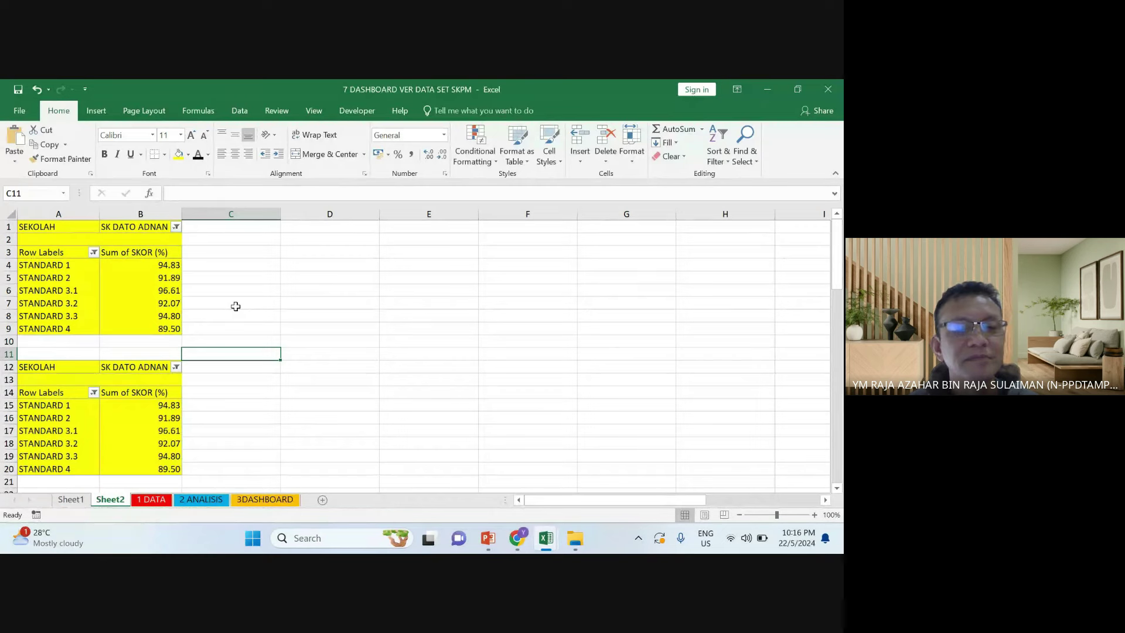
Exclude STANDARD 1, 2, 3.1, 3.2, 3.3 and 4 in the second pivot table's ITEM ASPEK filter
left_click(94, 391)
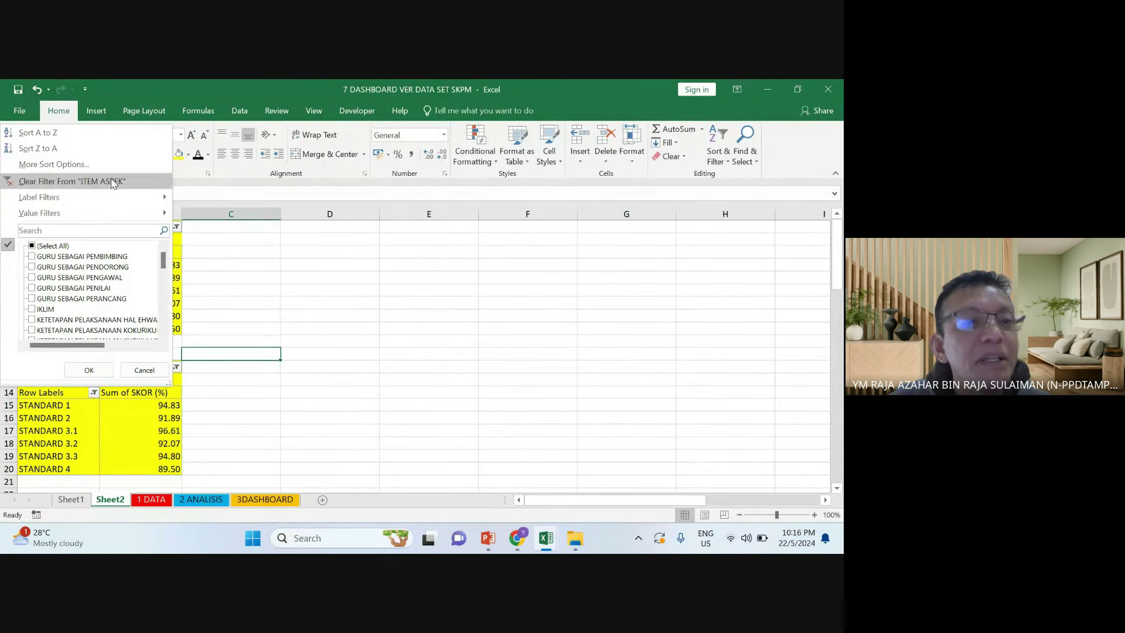
left_click(293, 330)
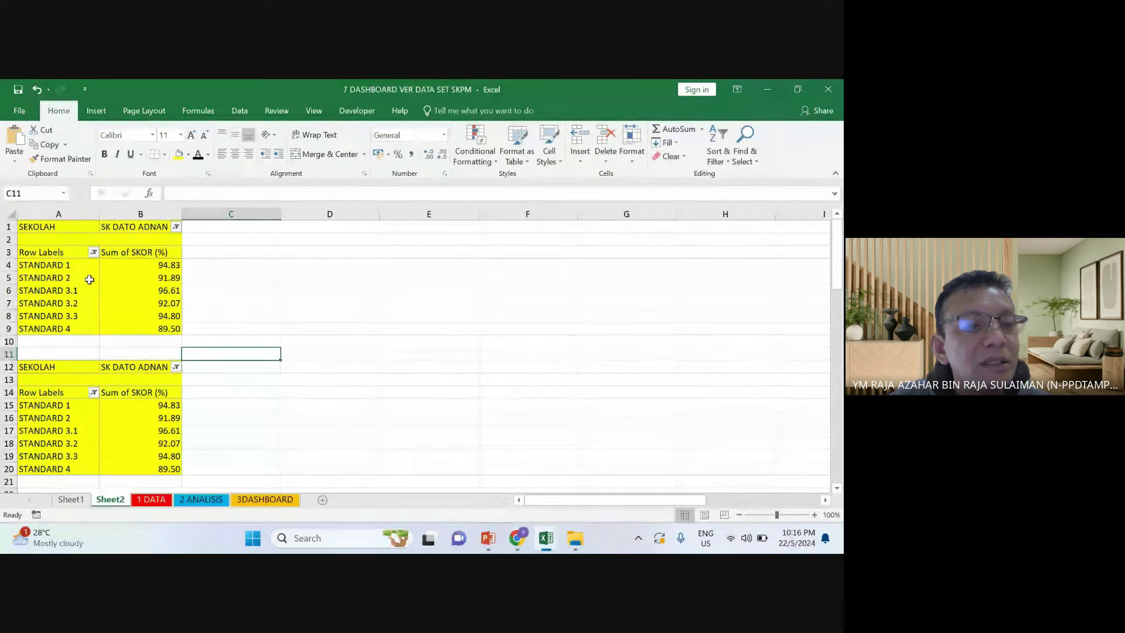
left_click(93, 391)
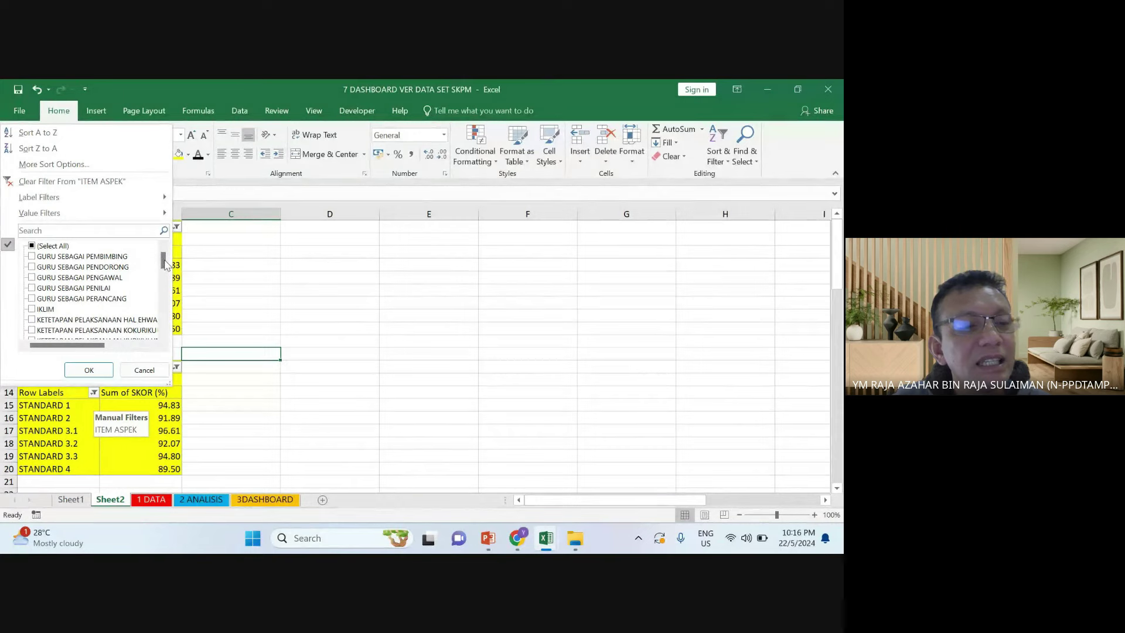
left_click_drag(164, 263, 158, 324)
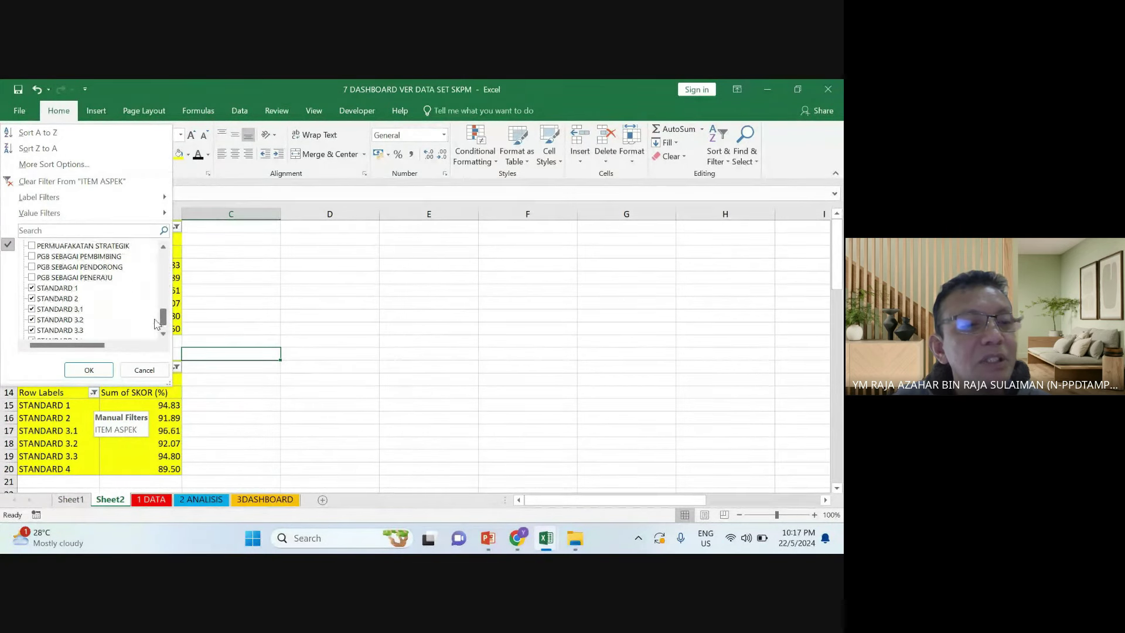
left_click(32, 287)
left_click(31, 298)
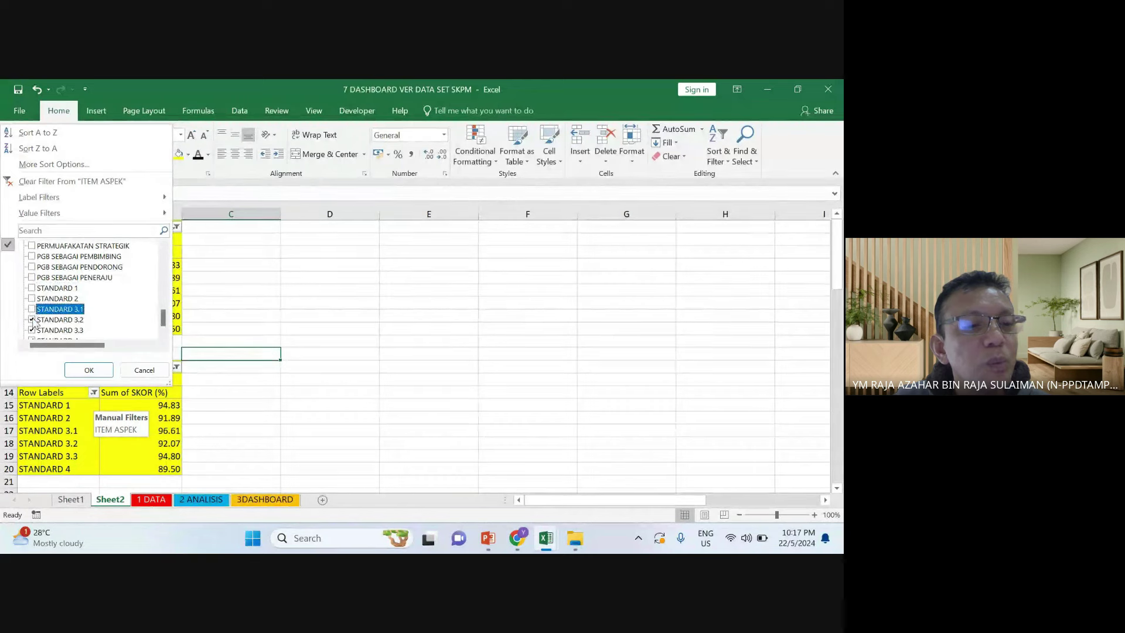
left_click(32, 309)
left_click(31, 319)
scroll(117, 328, "down", 1)
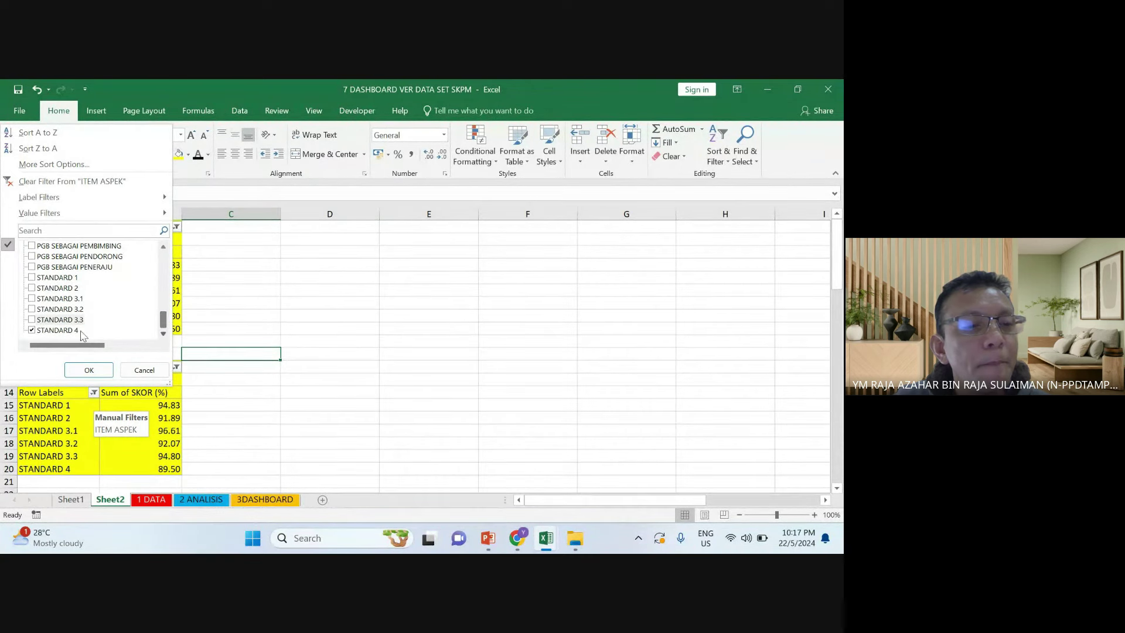
left_click(32, 329)
Include PGB SEBAGAI PEMBIMBING, PENDORONG and PENERAJU in the second pivot table's ITEM ASPEK filter and apply it
mouse_move(164, 321)
left_mouse_down()
mouse_move(169, 257)
mouse_move(171, 315)
left_mouse_up()
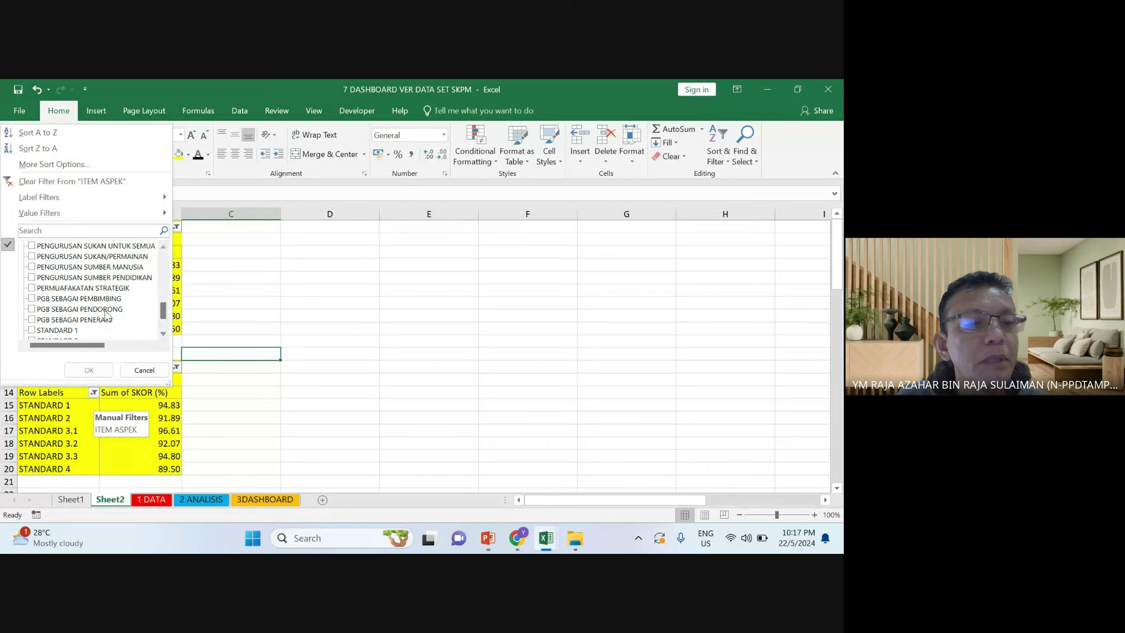
left_click(32, 298)
left_click(32, 309)
left_click(32, 320)
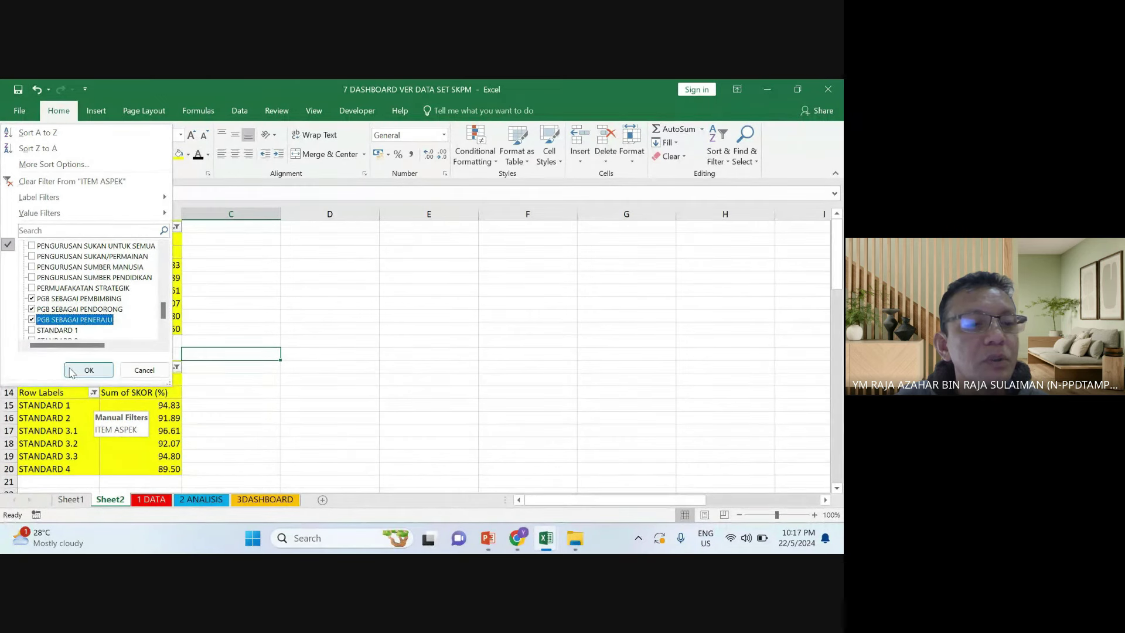
left_click(76, 369)
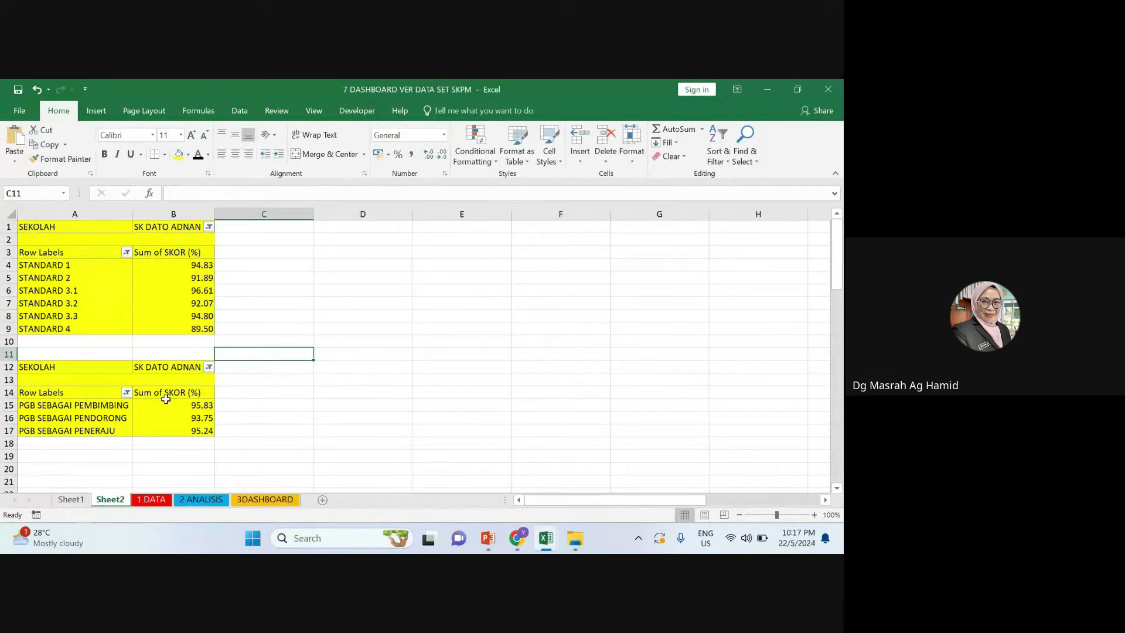
Duplicate the PGB pivot table (A12:B17) below itself, starting at cell A20
left_click_drag(93, 369, 177, 433)
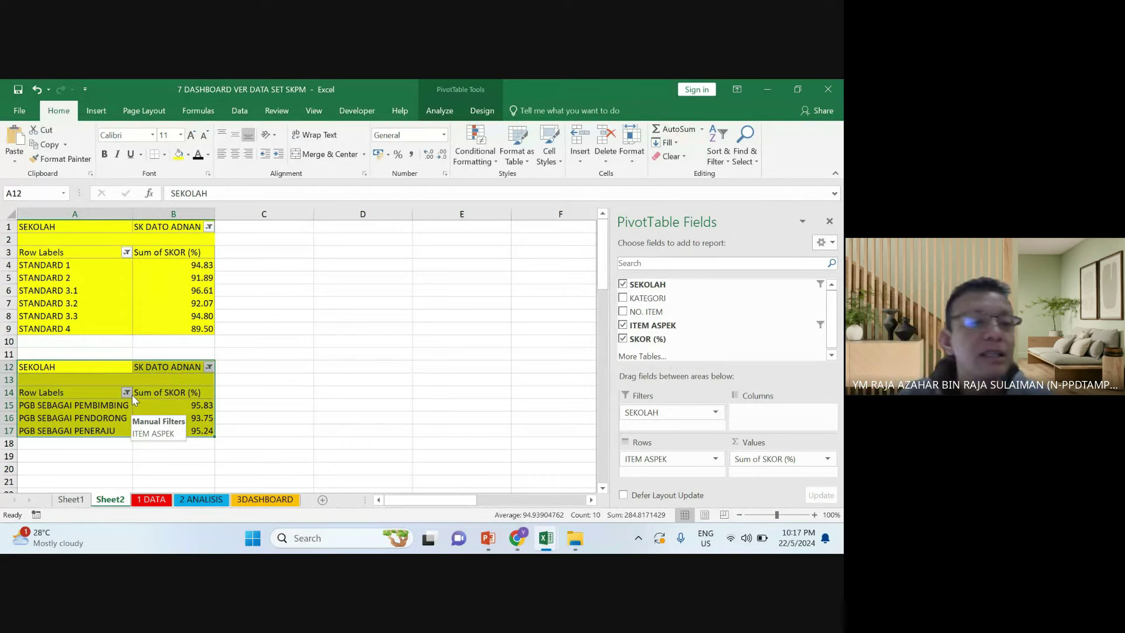
left_click(252, 366)
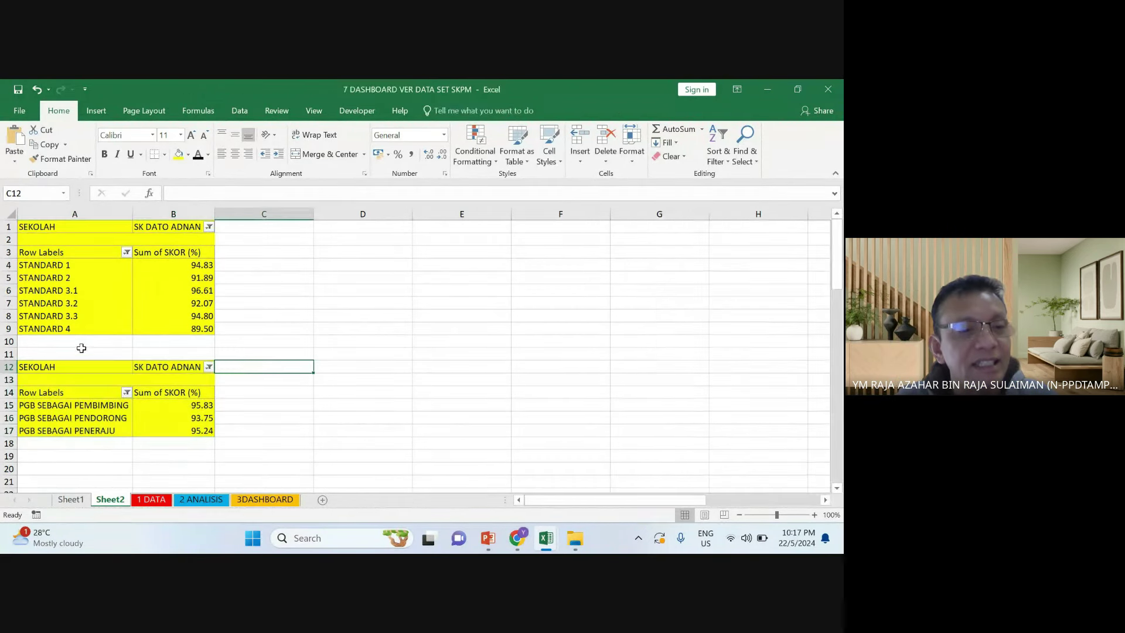
left_click_drag(83, 370, 180, 426)
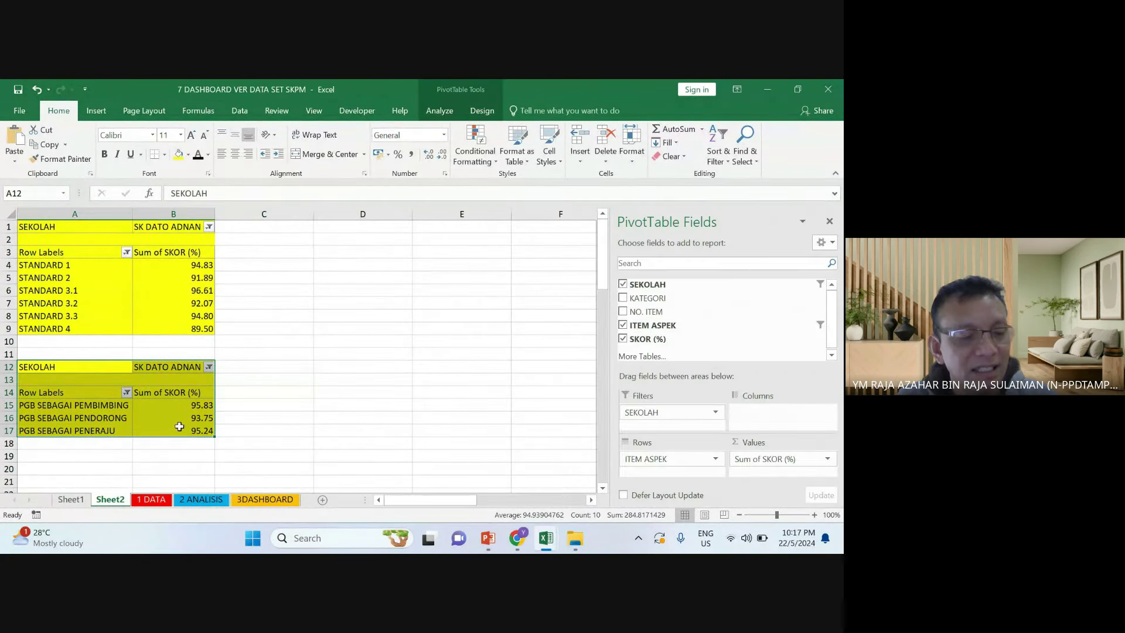
mouse_move(157, 423)
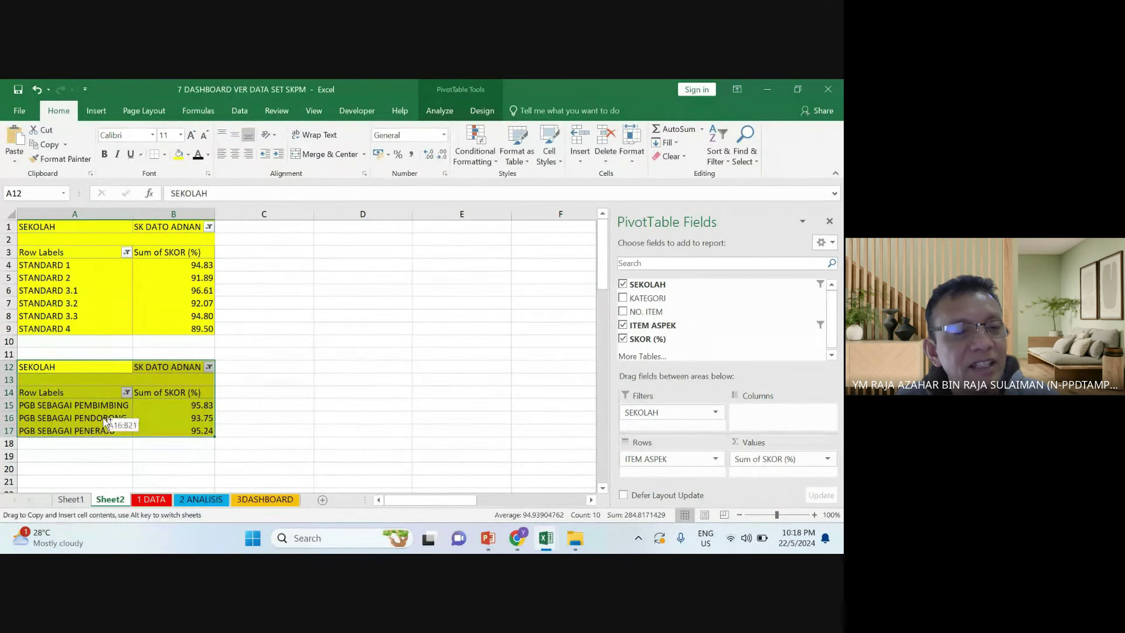
left_click_drag(114, 437, 99, 453)
scroll(117, 390, "down", 1)
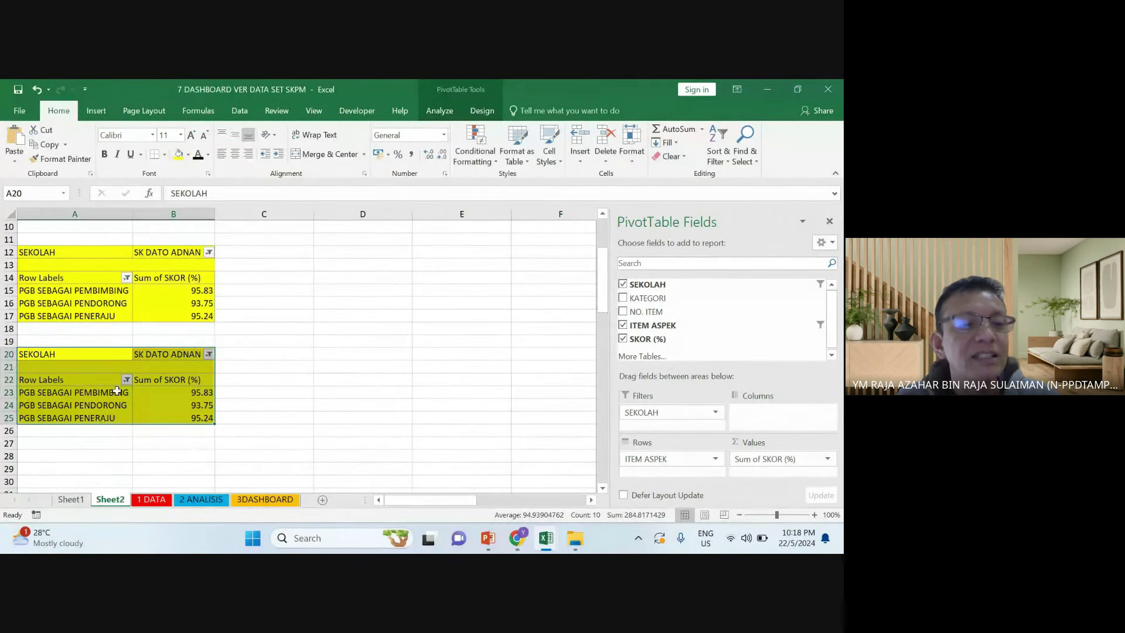
Clear the third pivot table's ITEM ASPEK filter selection and include PENGURUSAN ASET, PENGURUSAN KEWANGAN and PENGURUSAN PERPADUAN
left_click(127, 381)
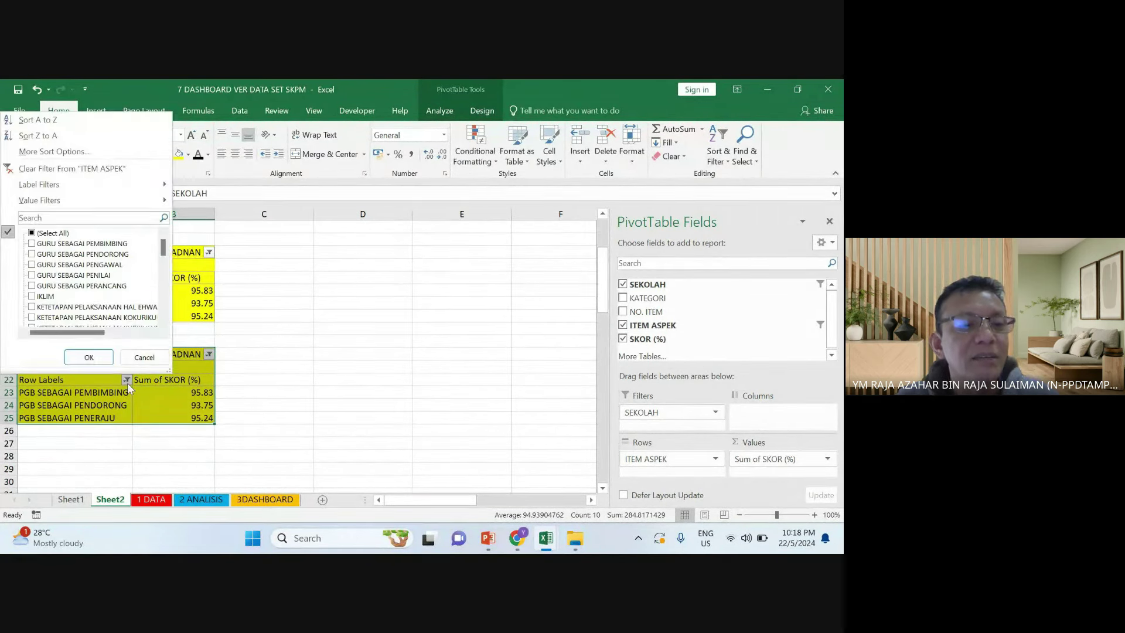
left_click(32, 233)
left_click(32, 233)
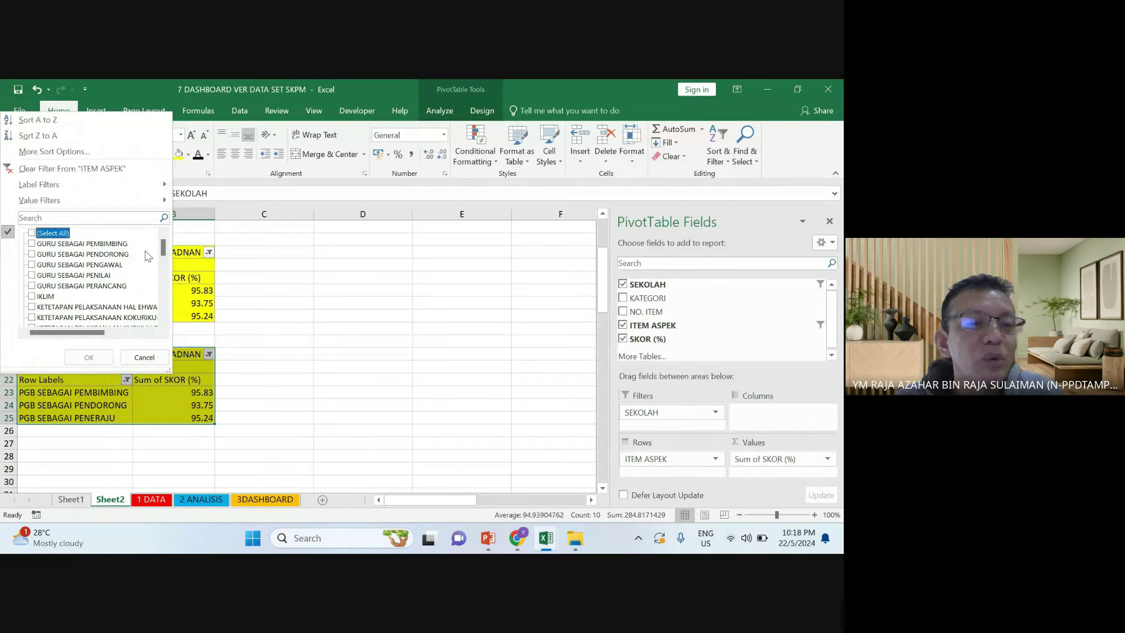
mouse_move(163, 252)
left_mouse_down()
mouse_move(163, 280)
mouse_move(174, 246)
left_mouse_up()
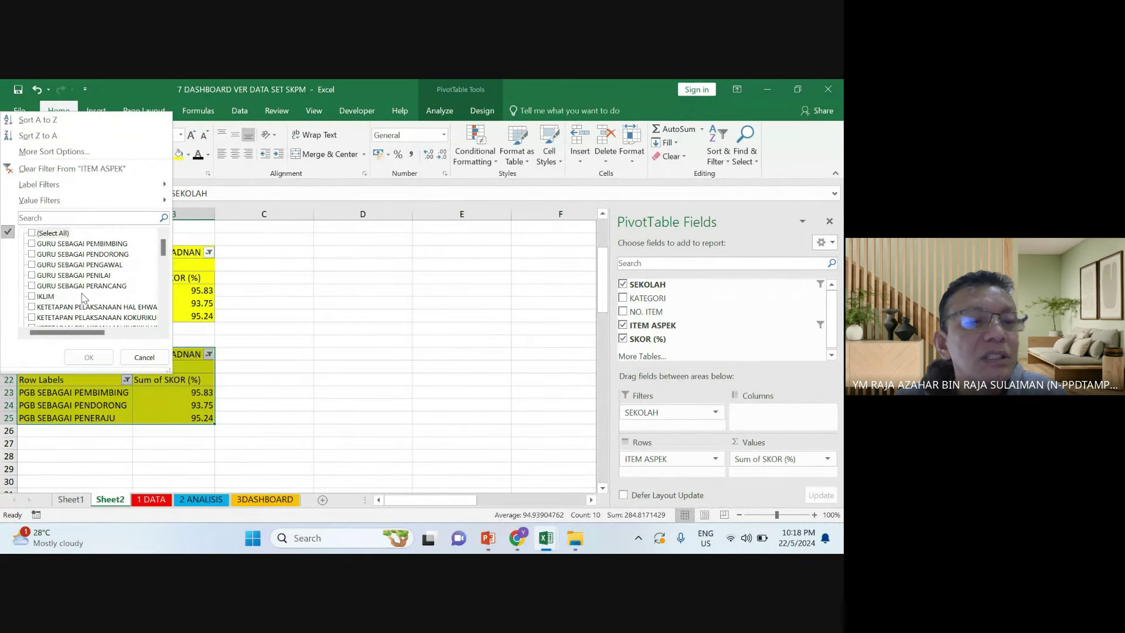
scroll(84, 298, "down", 1)
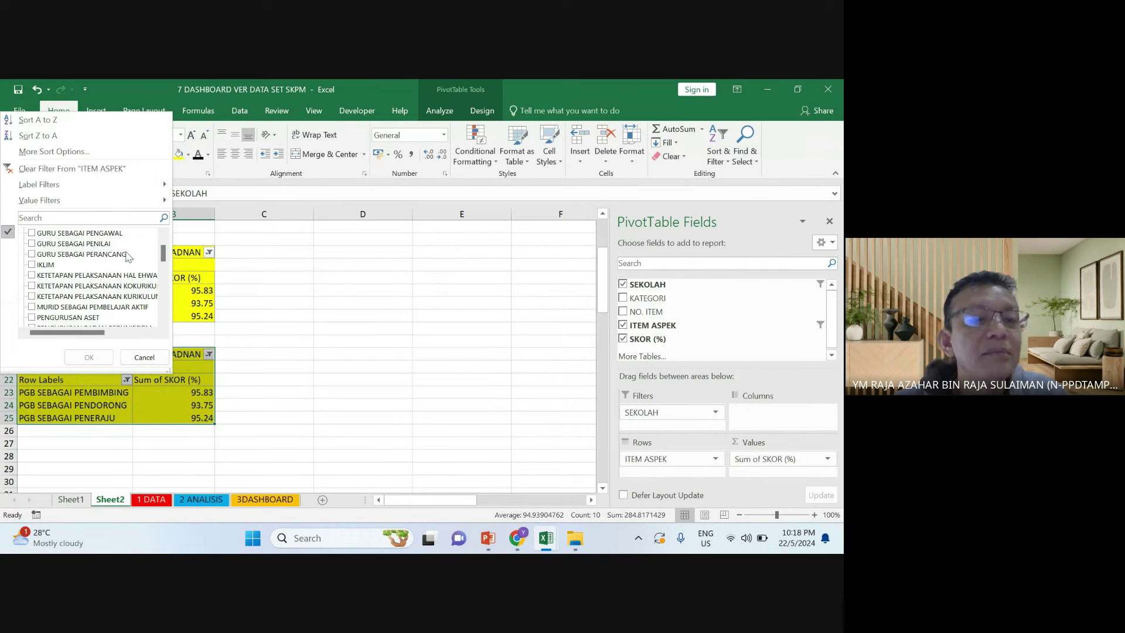
left_click_drag(162, 258, 164, 267)
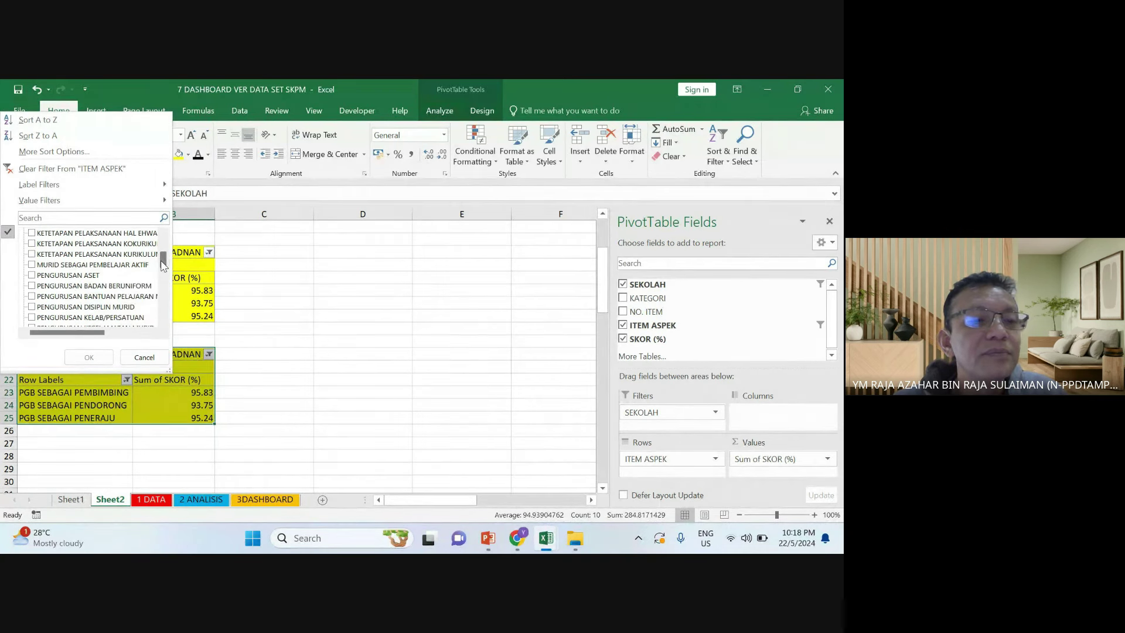
left_click(33, 275)
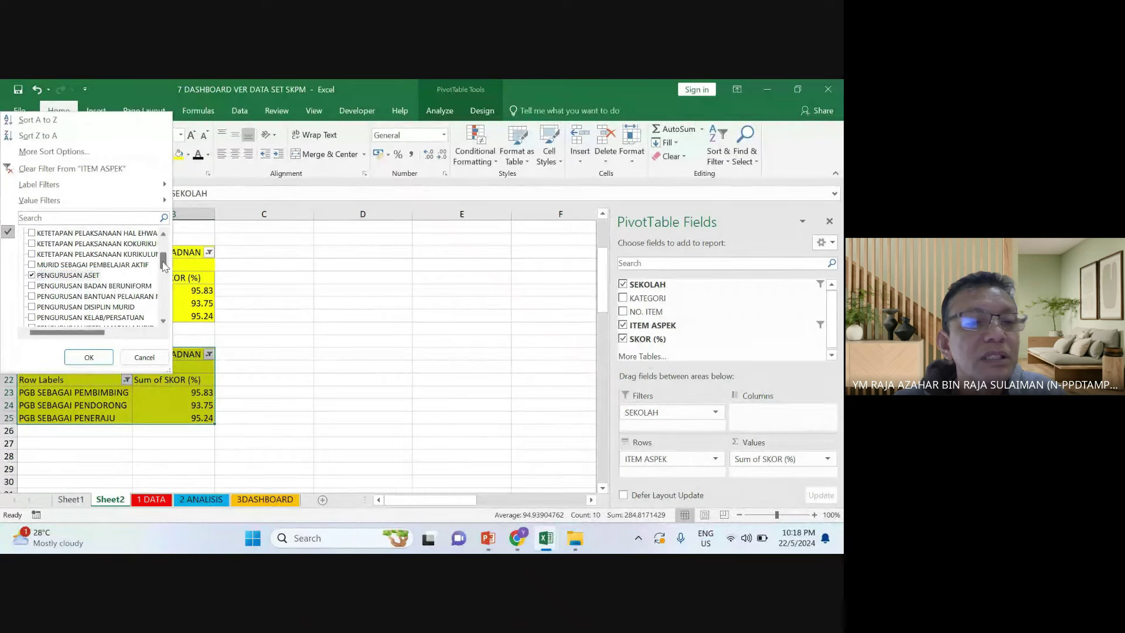
left_click_drag(164, 266, 166, 274)
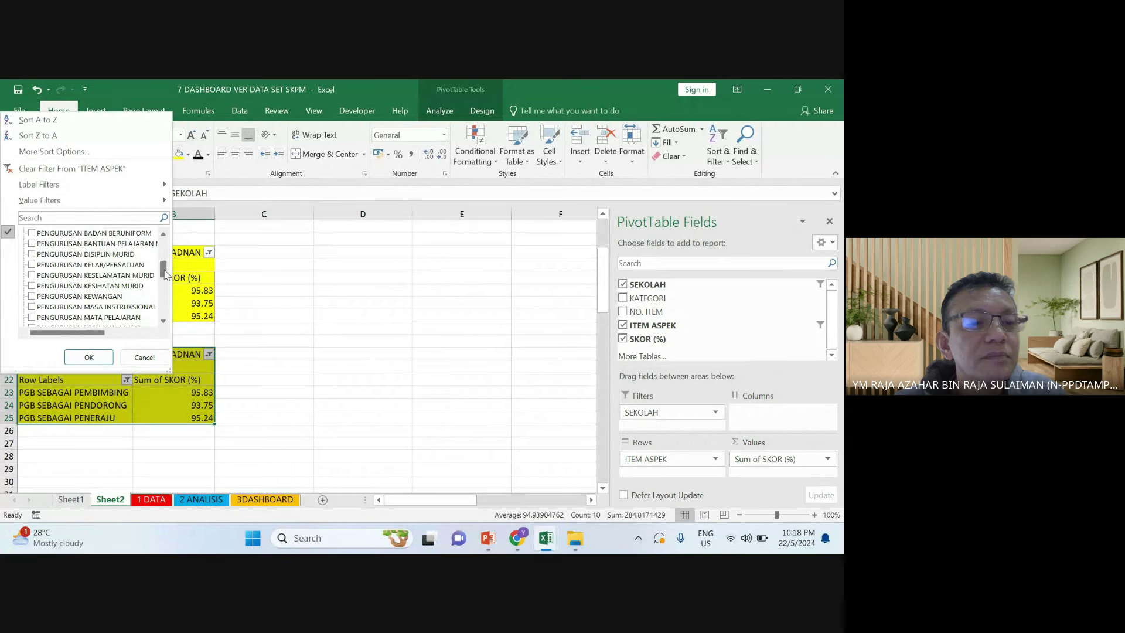
left_click(32, 297)
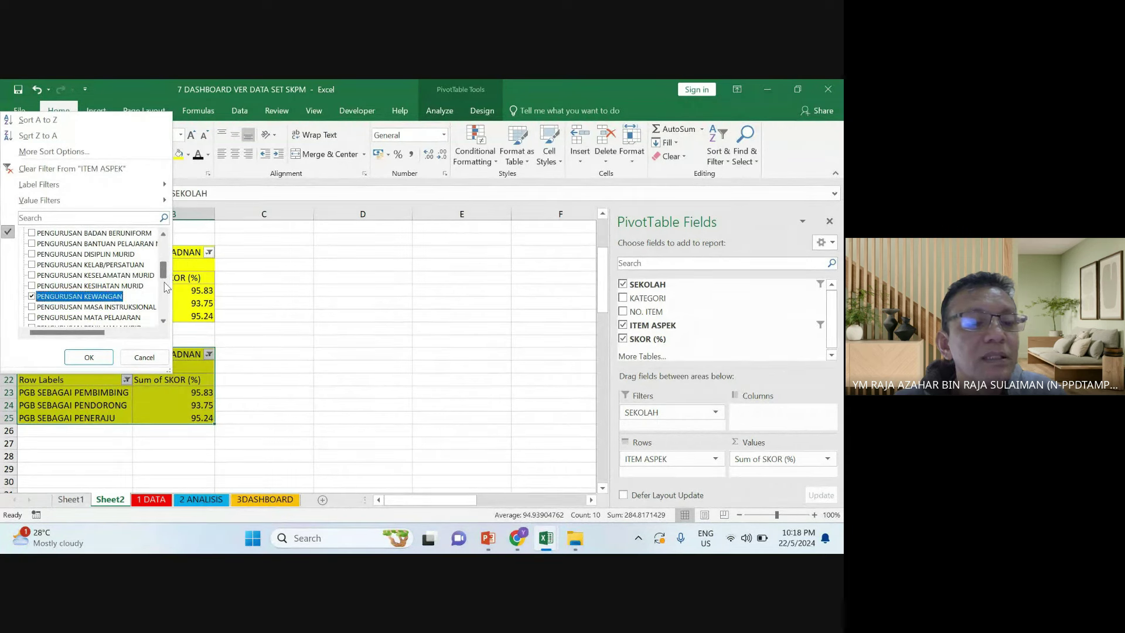
left_click_drag(170, 273, 167, 285)
left_click(32, 307)
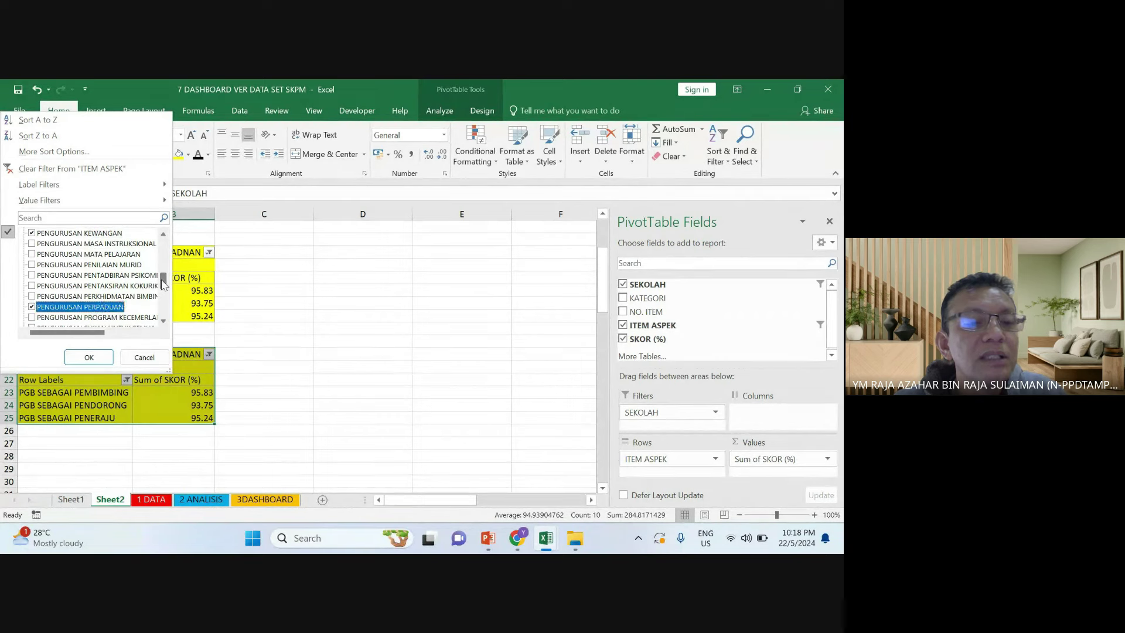
Include PENGURUSAN SUMBER MANUSIA, PENGURUSAN SUMBER PENDIDIKAN and PERMUAFAKATAN STRATEGIK in the third pivot table's ITEM ASPEK filter and apply it
left_click_drag(164, 284, 165, 292)
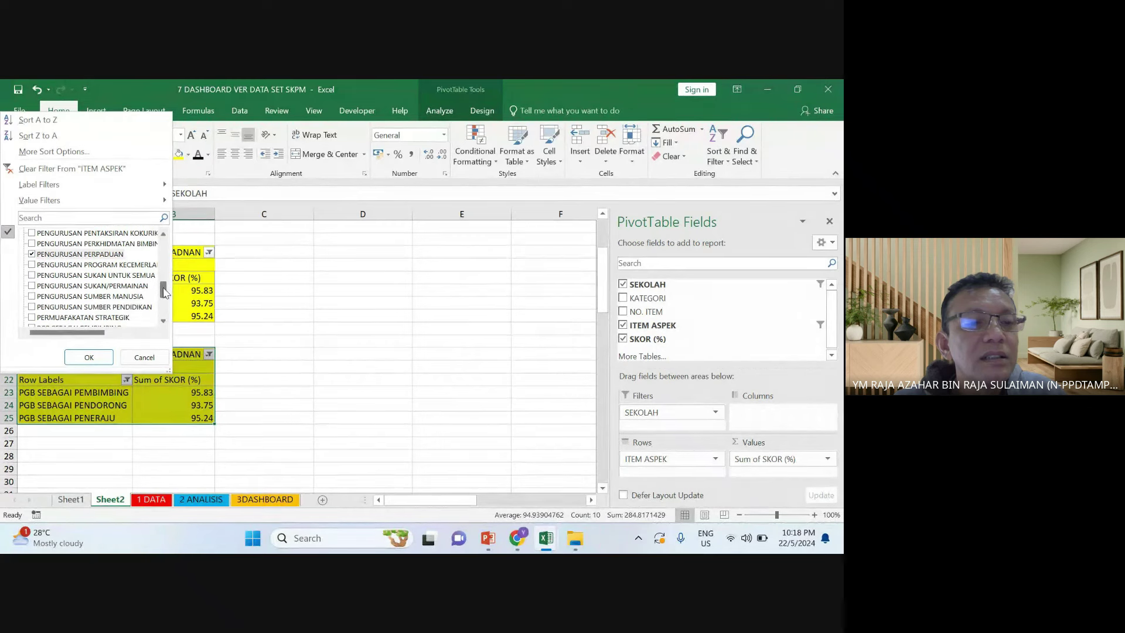
left_click(32, 296)
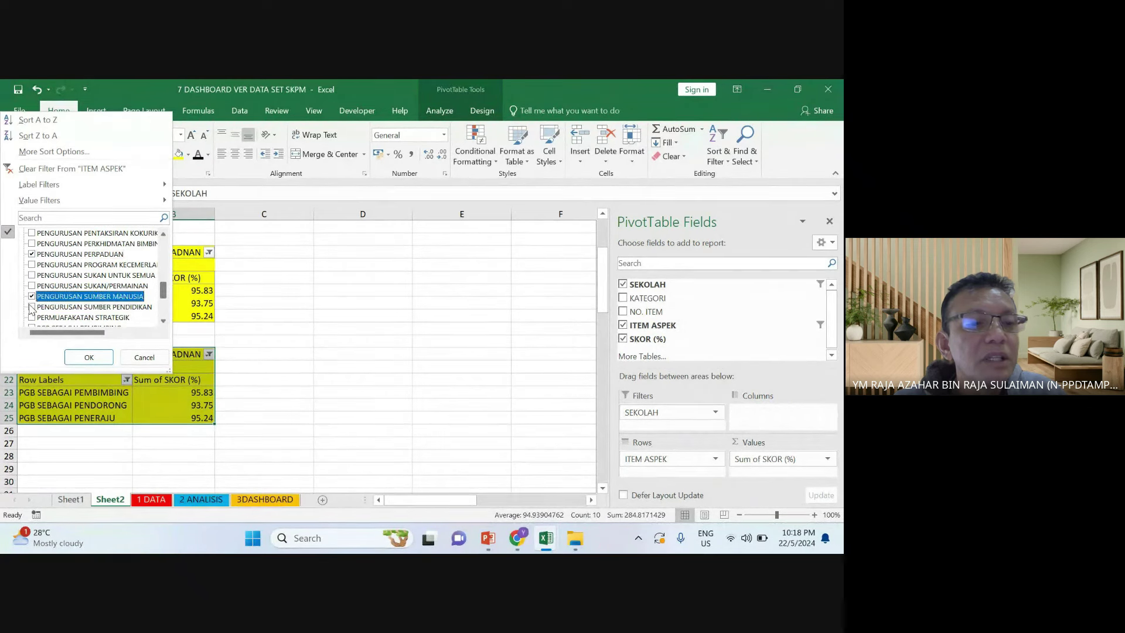
left_click(32, 306)
left_click(32, 317)
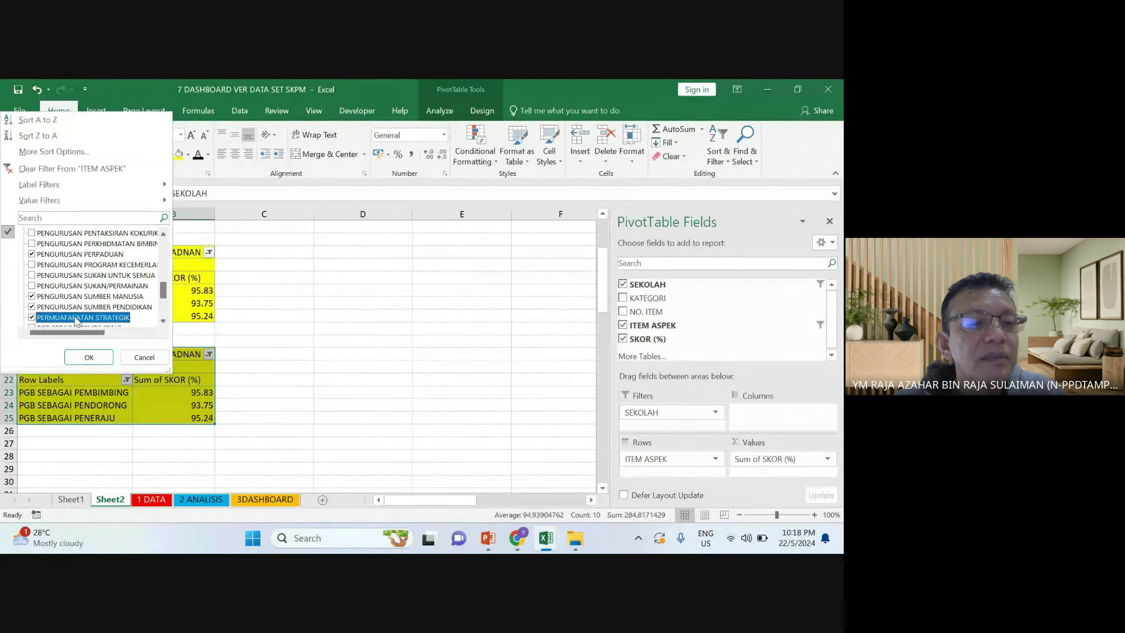
left_click_drag(165, 301, 162, 278)
left_click(88, 357)
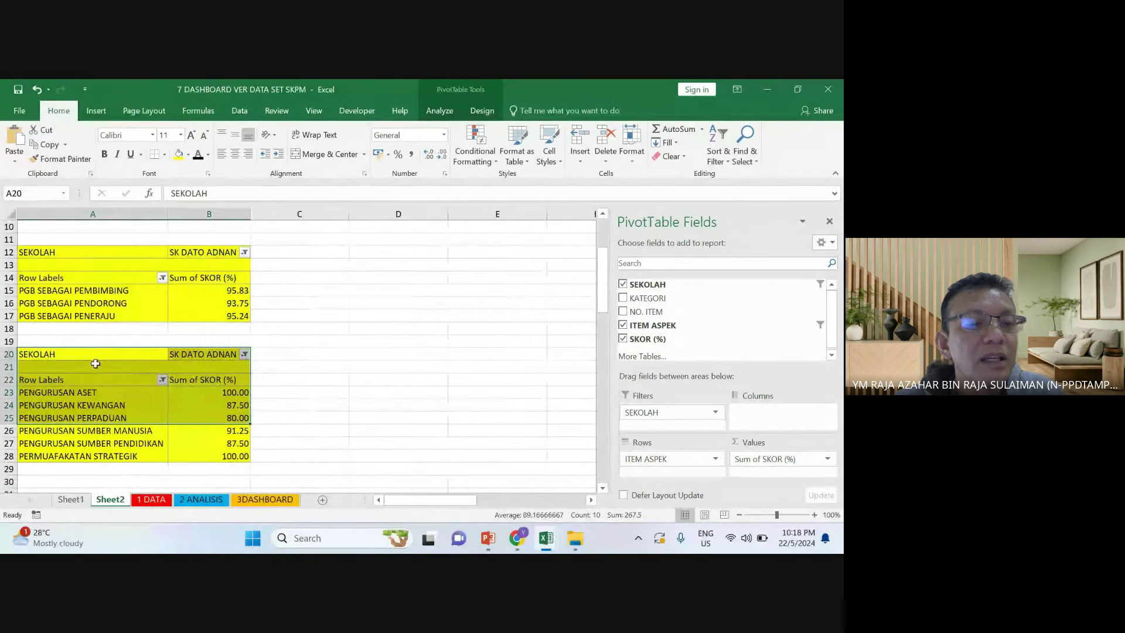
Fill the PGB pivot table (A12:B17) with light purple
left_click(93, 366)
scroll(92, 319, "up", 3)
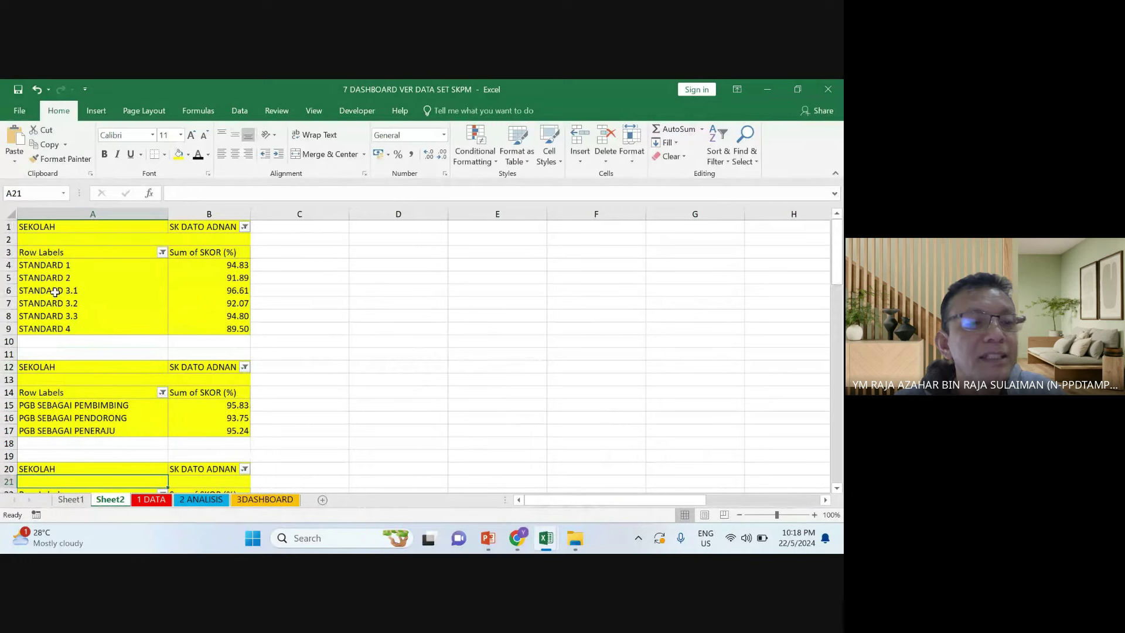
double_click(59, 270)
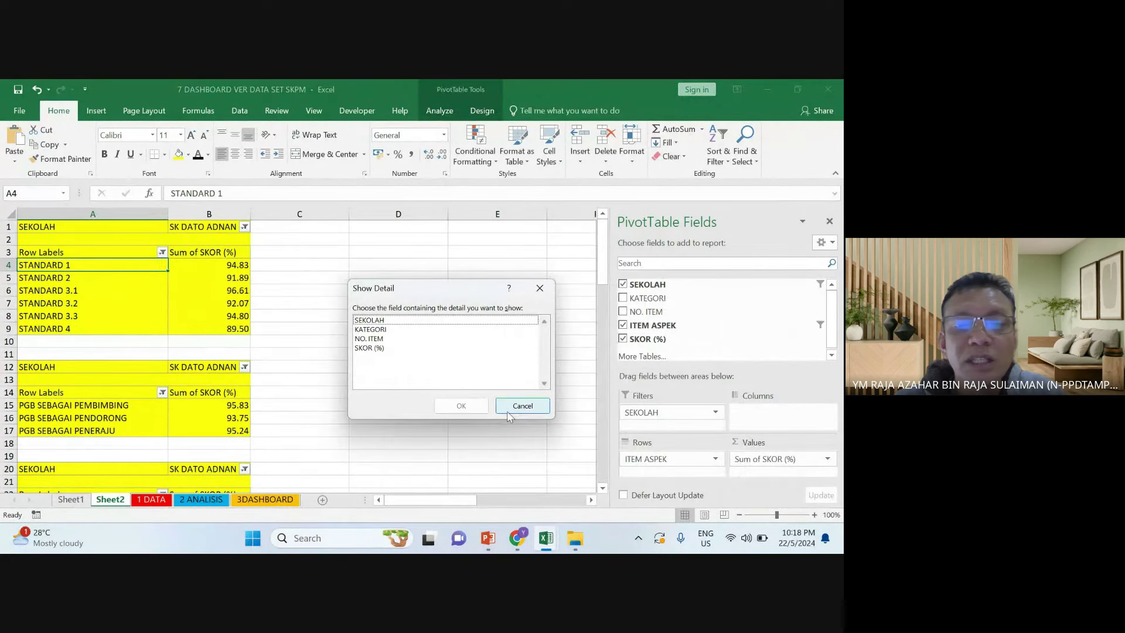
left_click(523, 407)
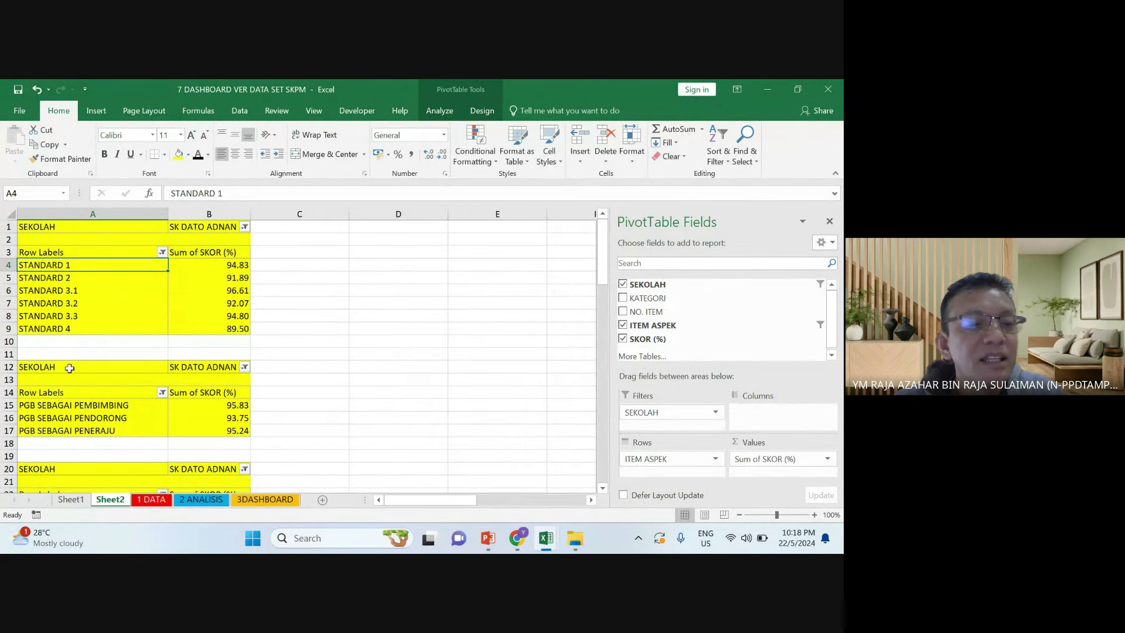
left_click_drag(71, 368, 225, 433)
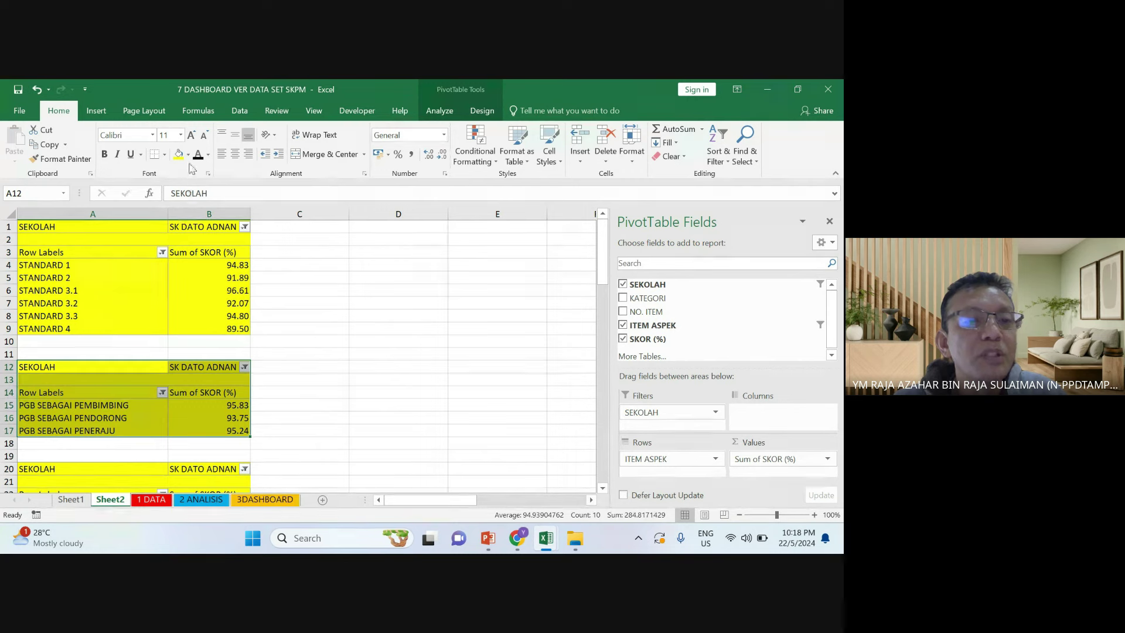
left_click(188, 154)
left_click(251, 211)
left_click(208, 277)
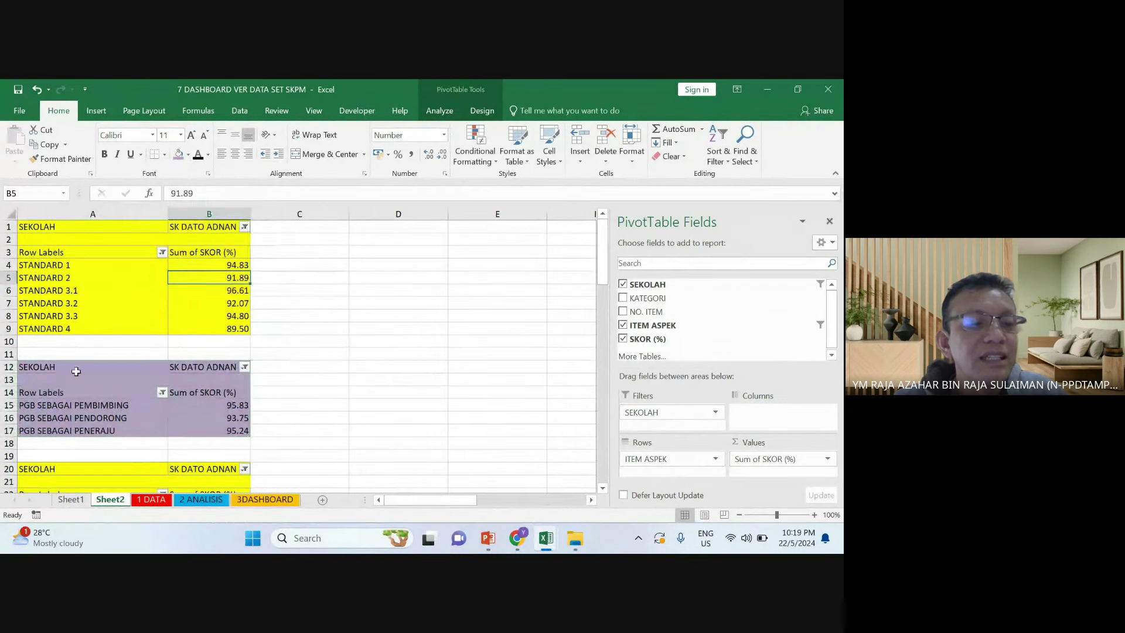
Fill the PENGURUSAN pivot table (A20:B28) with light orange
scroll(76, 371, "down", 3)
left_click_drag(70, 355, 212, 458)
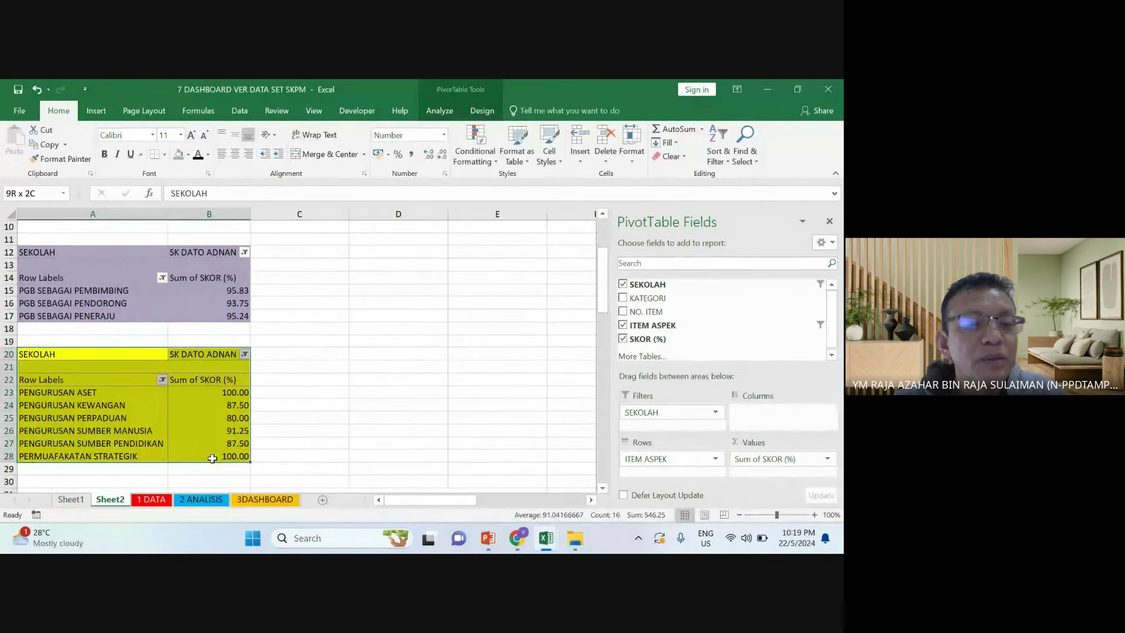
left_click(188, 154)
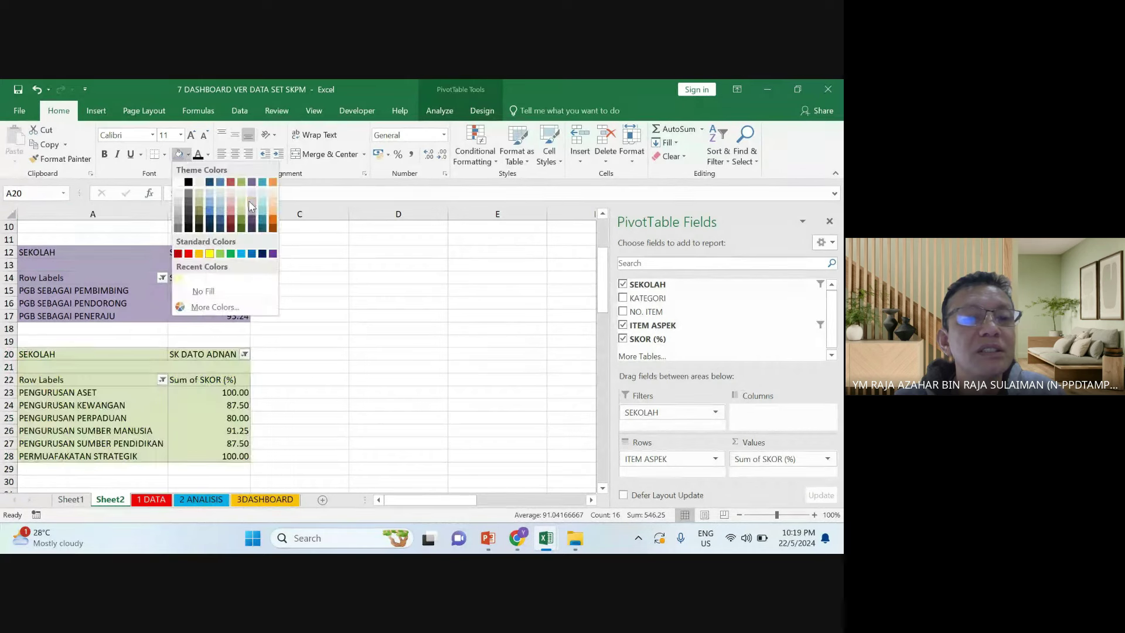
left_click(273, 203)
left_click(208, 277)
Duplicate the orange PENGURUSAN pivot table (A20:B28) below itself, starting at cell A31
scroll(124, 313, "down", 1)
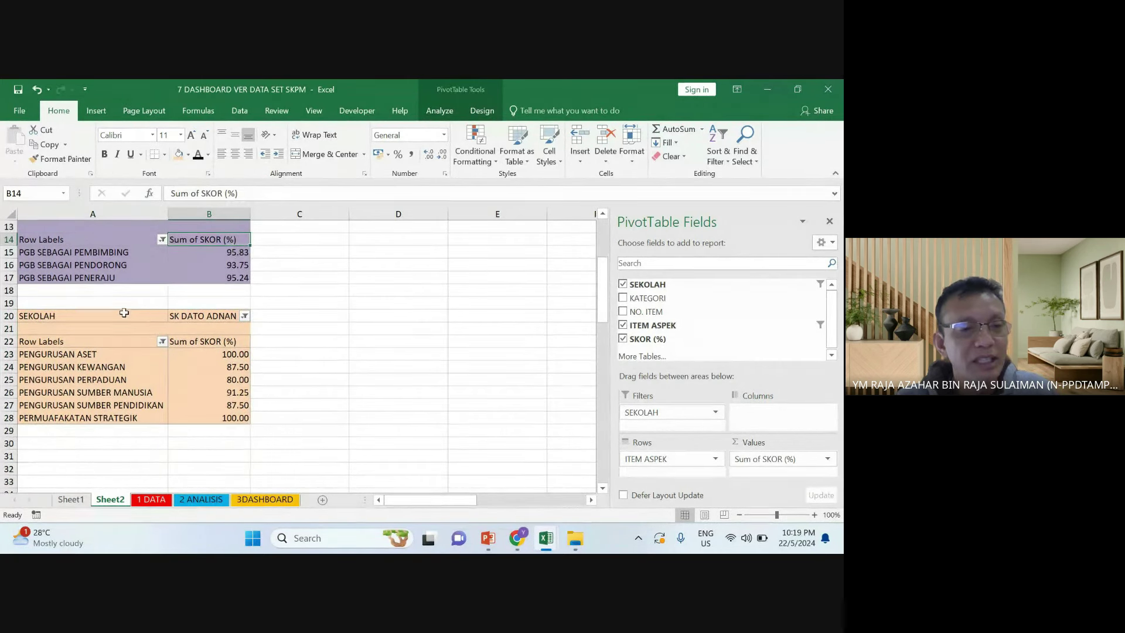
left_click_drag(124, 312, 234, 419)
left_click(245, 407)
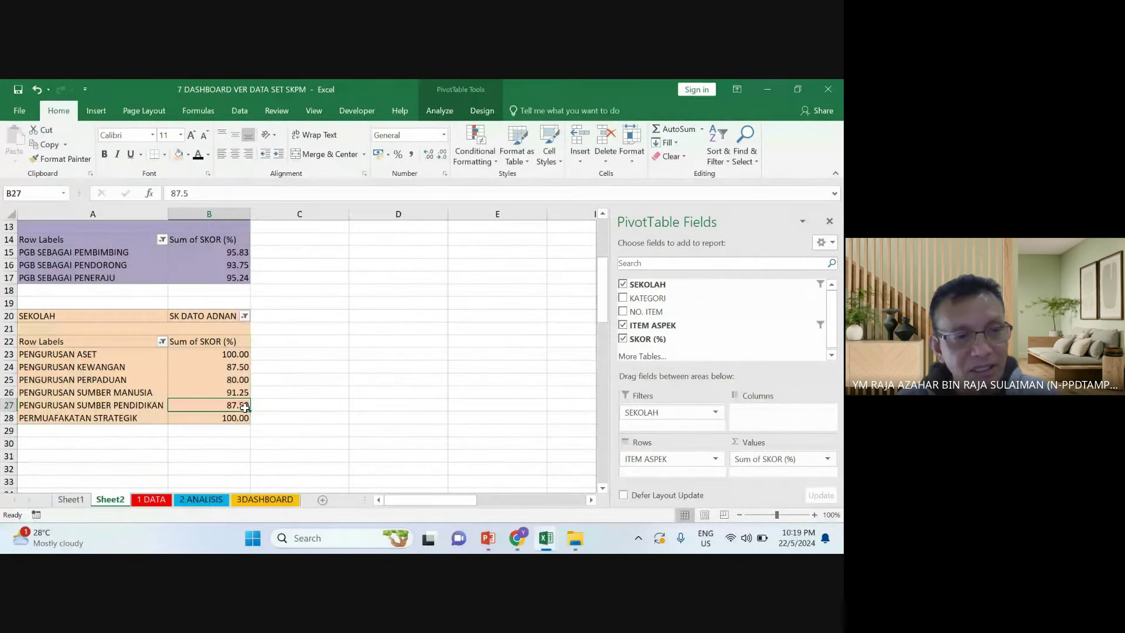
left_click_drag(83, 315, 188, 416)
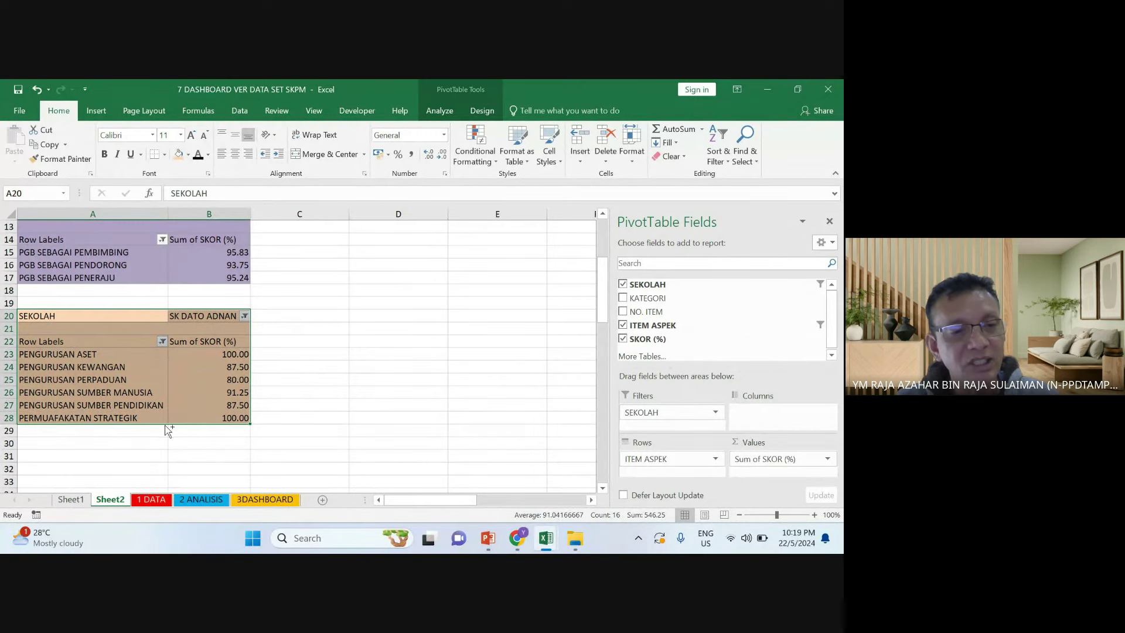
left_click_drag(169, 426, 168, 440)
scroll(168, 440, "down", 2)
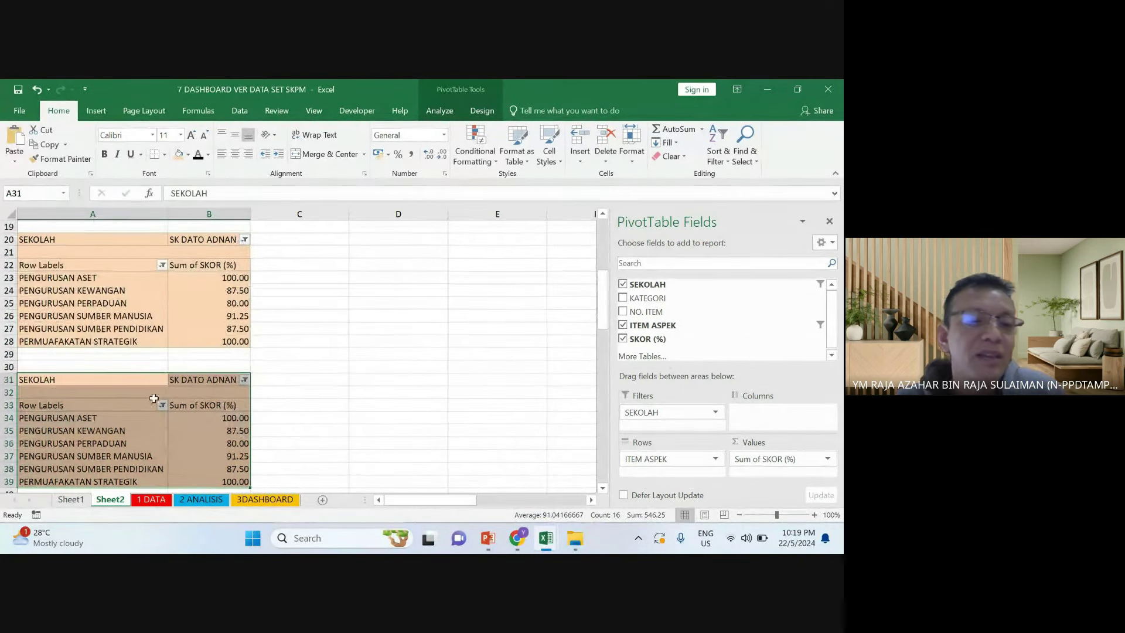
Replace the fourth pivot table's ITEM ASPEK filter selection with GURU SEBAGAI PEMBIMBING, PENDORONG, PENGAWAL, PENILAI and PERANCANG
left_click(163, 405)
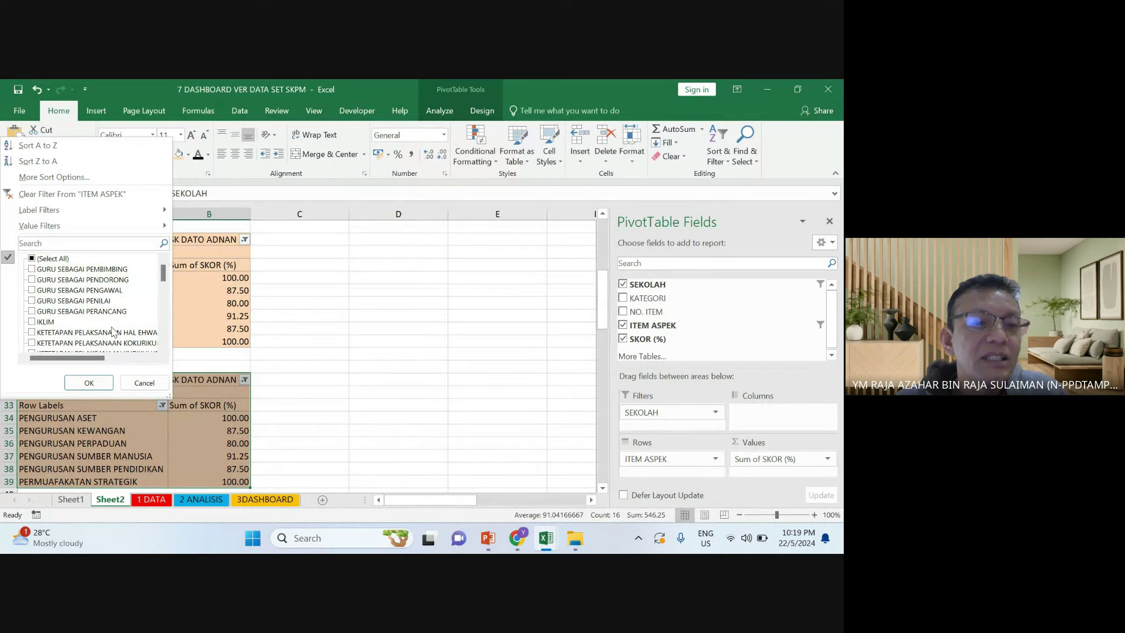
left_click(32, 258)
left_click(32, 259)
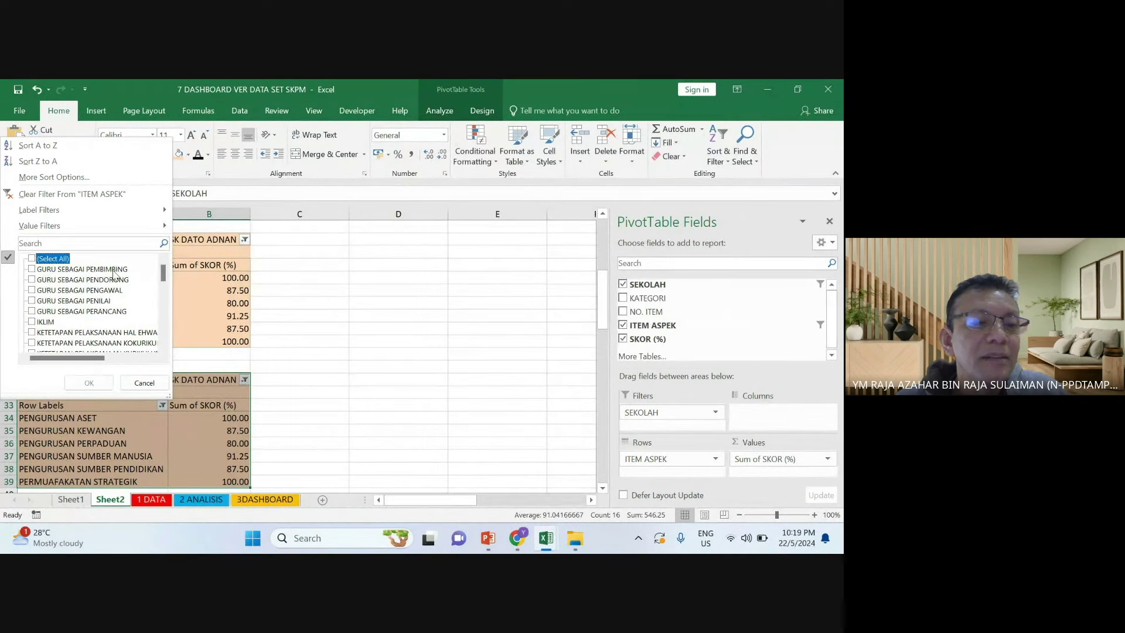
mouse_move(163, 274)
left_mouse_down()
mouse_move(168, 325)
mouse_move(162, 275)
left_mouse_up()
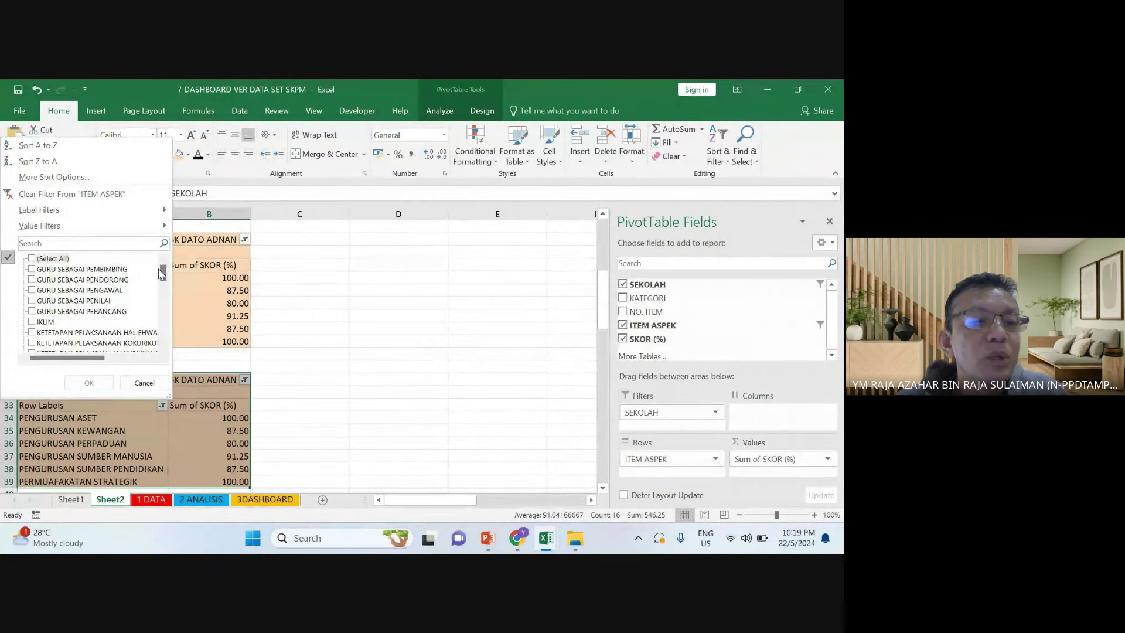
left_click(32, 269)
left_click(32, 280)
left_click(32, 290)
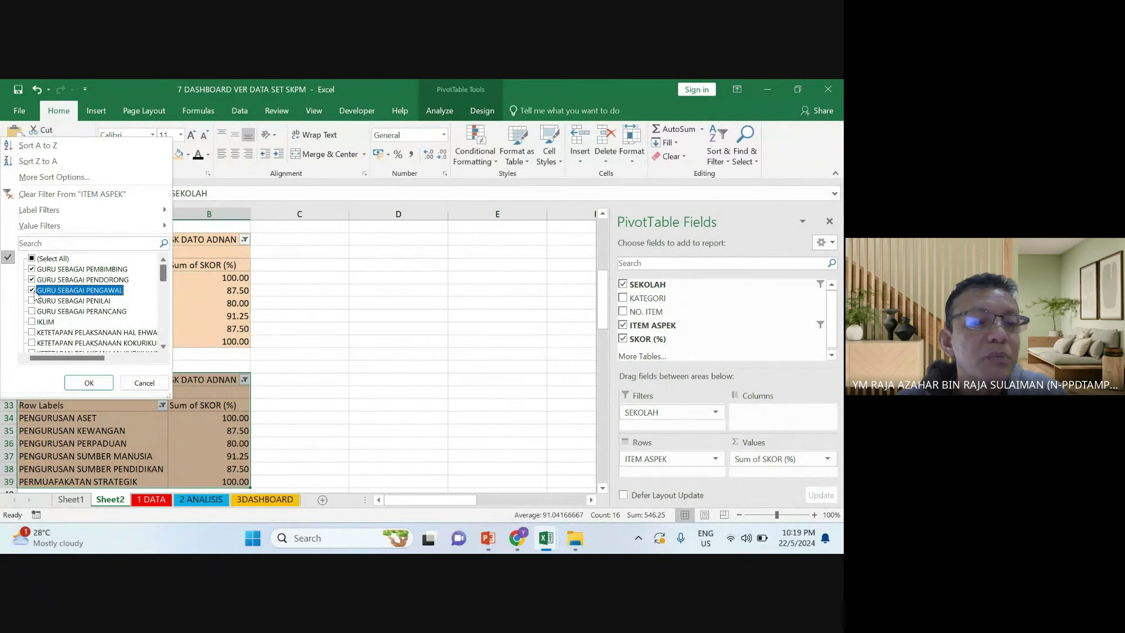
left_click(32, 302)
left_click(32, 312)
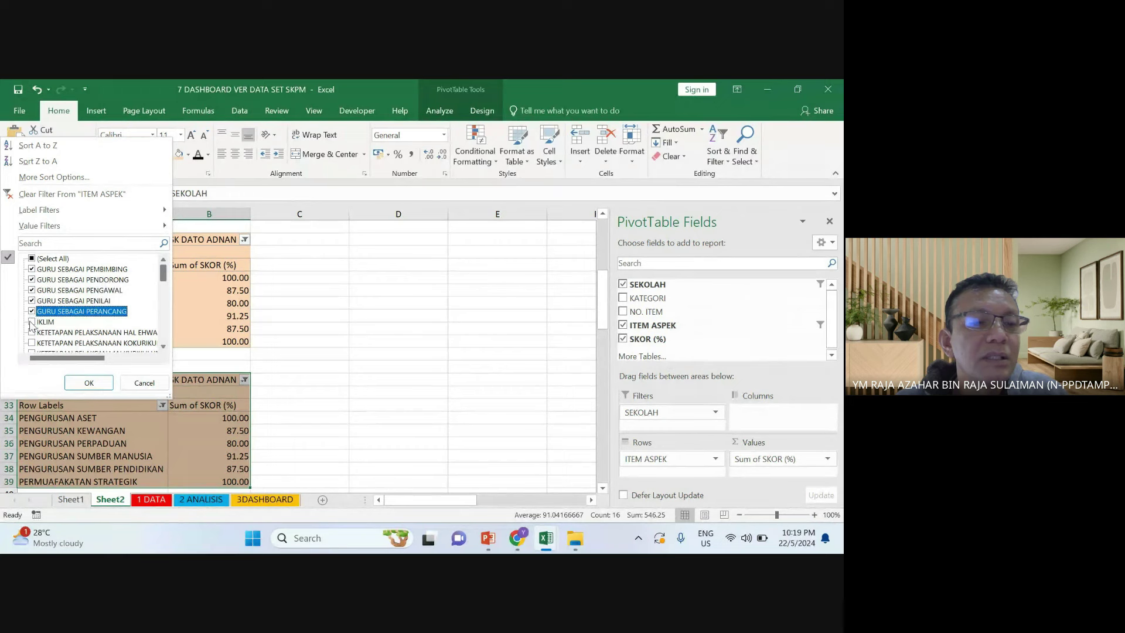
Leave IKLIM out and add MURID SEBAGAI PEMBELAJAR AKTIF to the ticked GURU SEBAGAI items in the lowest pivot table's row filter, and apply it
left_click(32, 322)
scroll(34, 352, "down", 3)
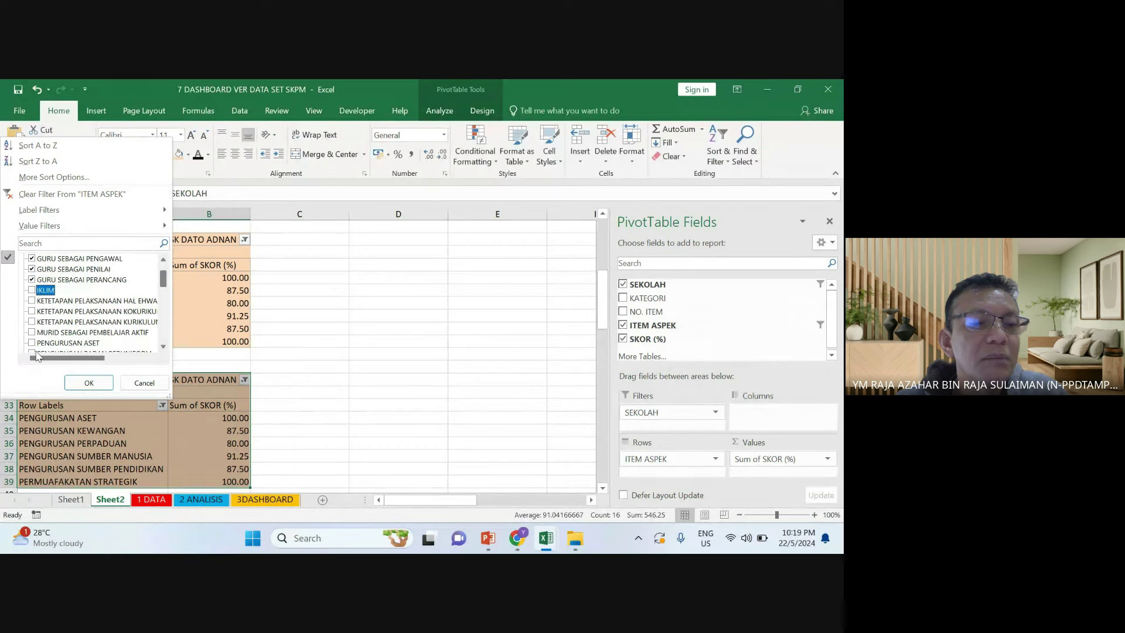
scroll(37, 355, "down", 2)
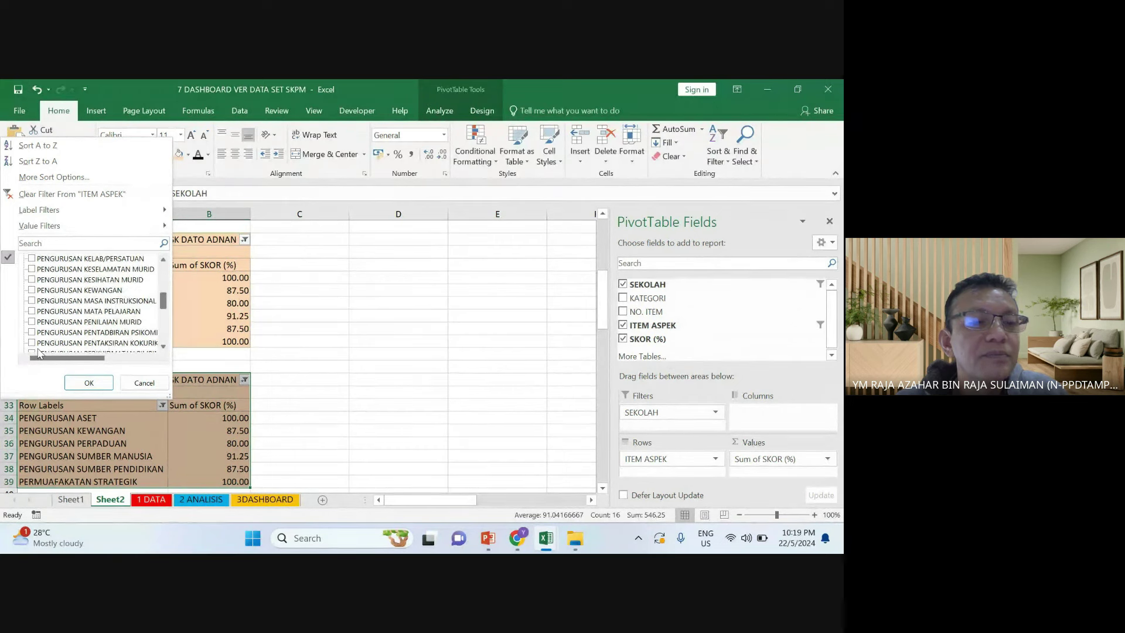
scroll(39, 351, "up", 2)
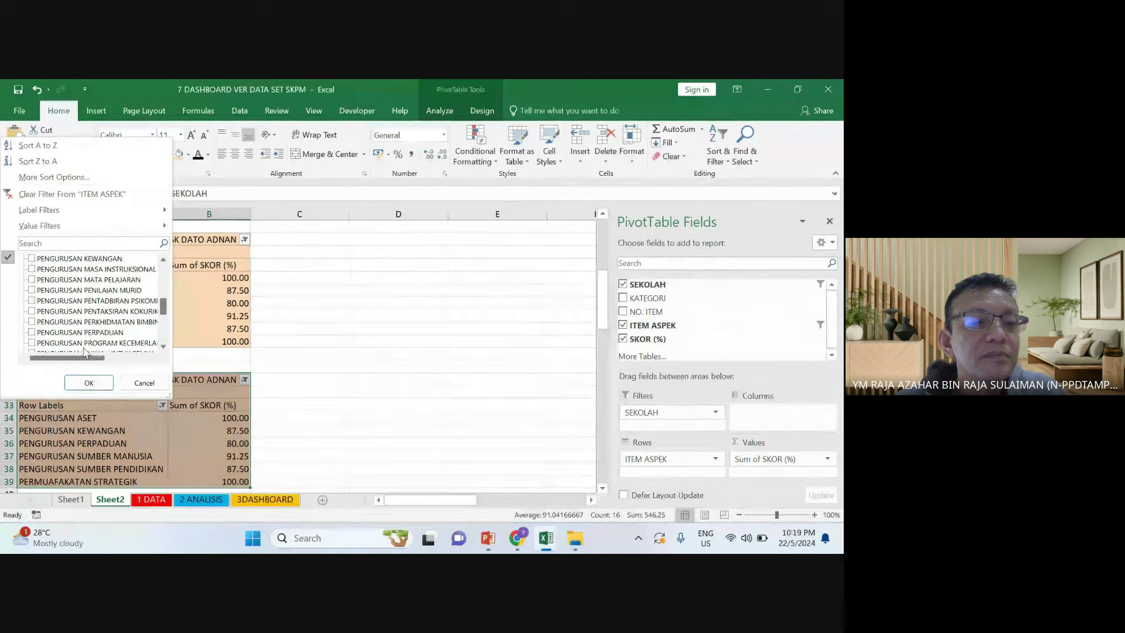
scroll(100, 350, "up", 3)
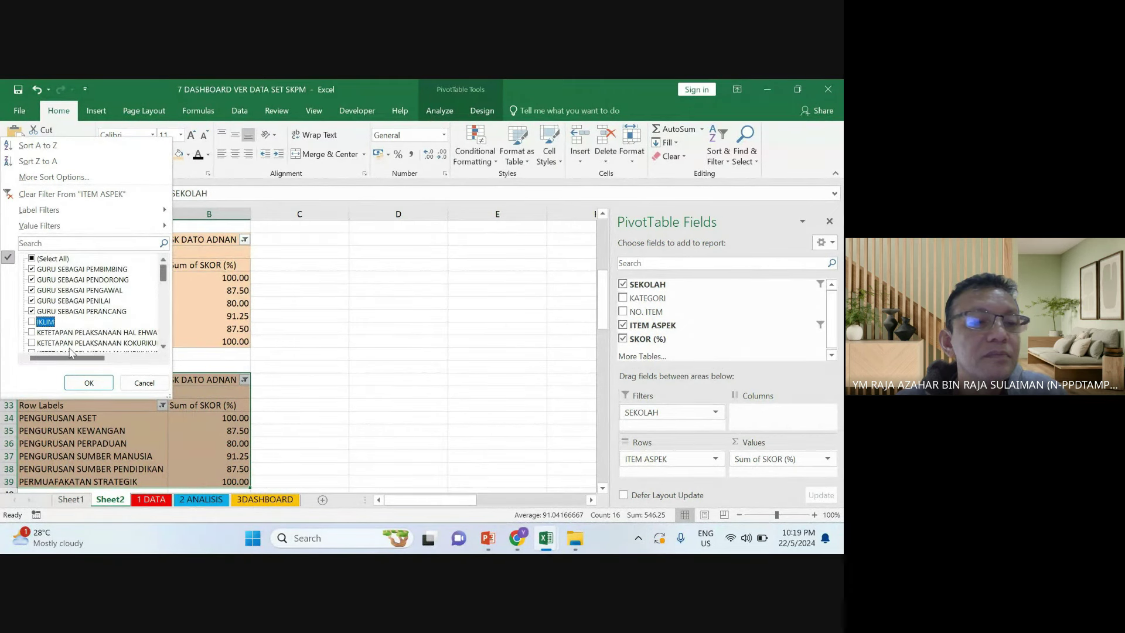
scroll(70, 352, "down", 1)
left_click(32, 332)
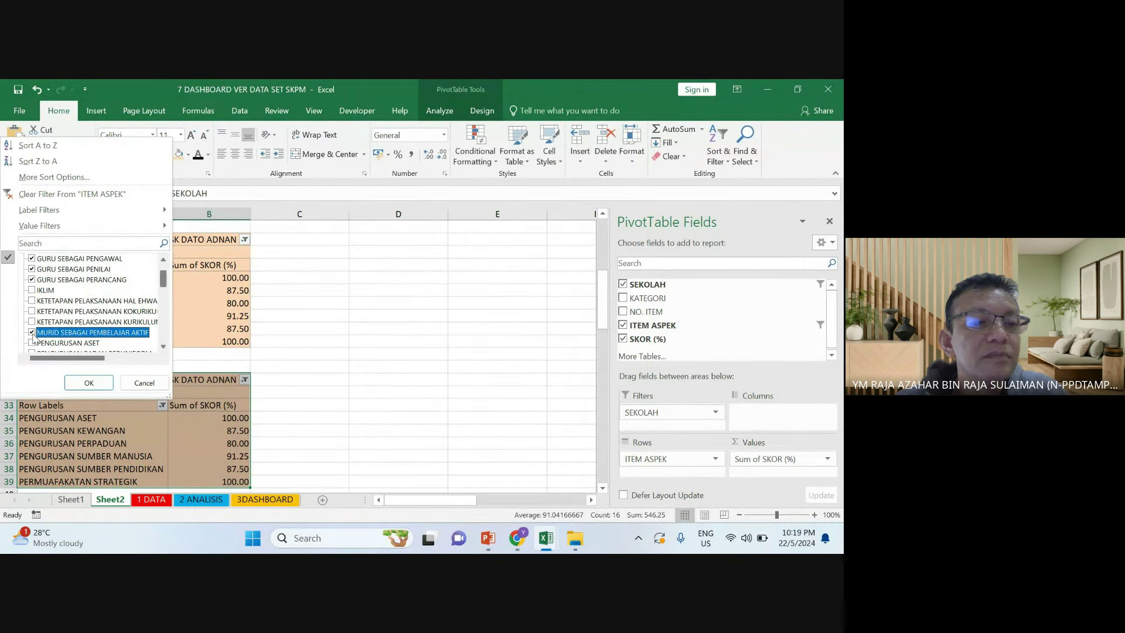
left_click(88, 382)
scroll(270, 422, "down", 1)
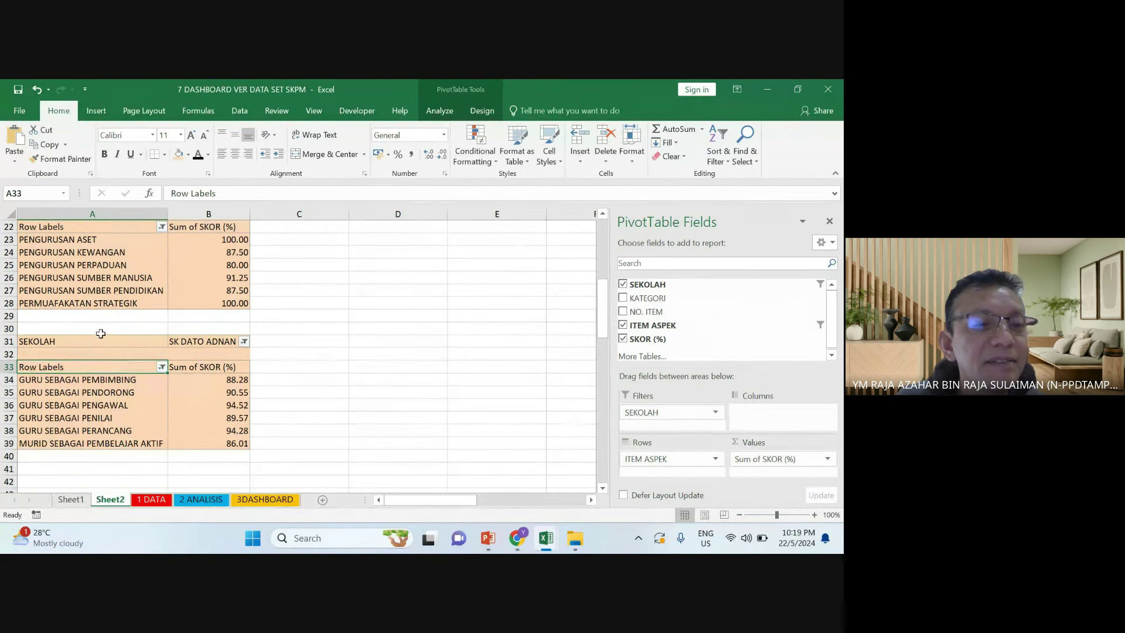
Fill the pivot table range A31:B39 with the standard yellow colour
left_click_drag(100, 336, 218, 438)
key("ctrl+c")
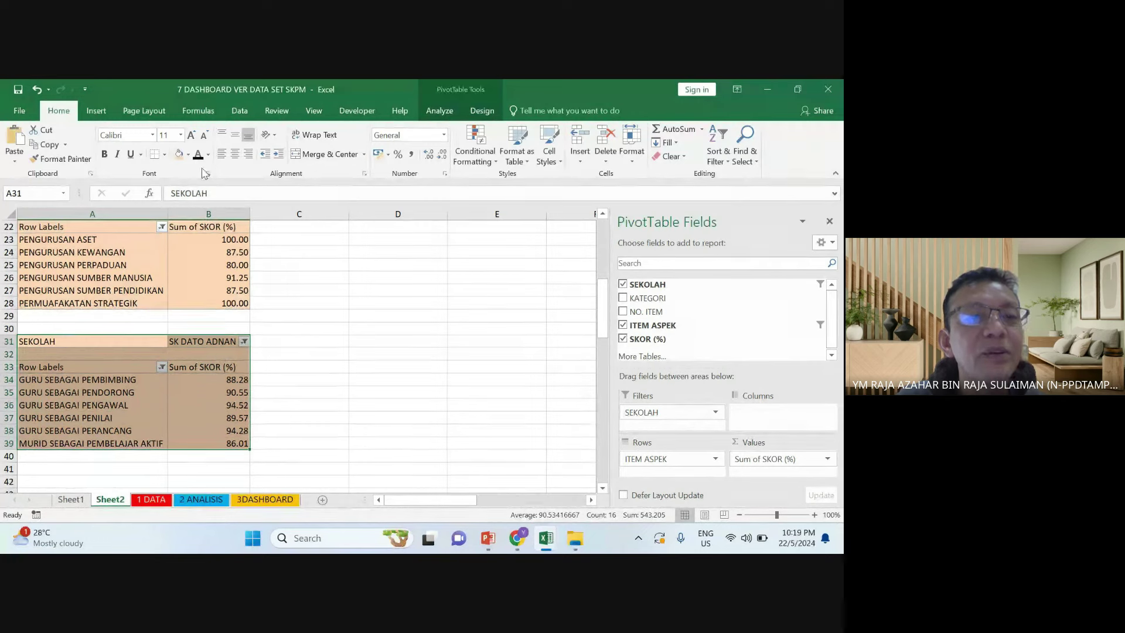
left_click(188, 154)
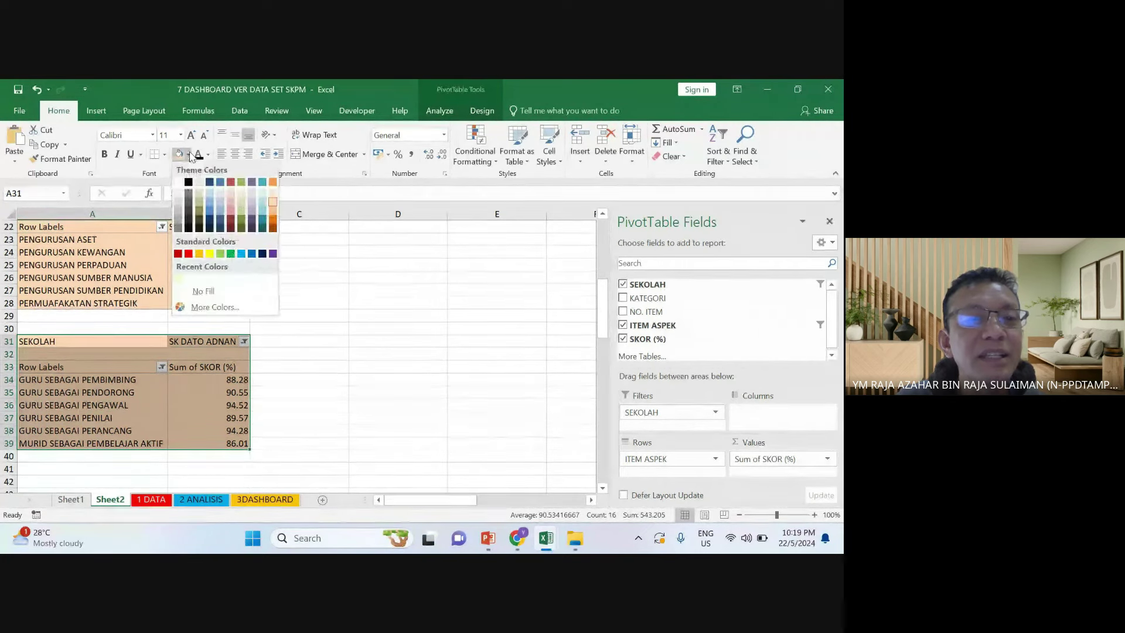
left_click(209, 254)
left_click(337, 343)
Change the fill of the STANDARD pivot table, range A1:B9, to light aqua
scroll(340, 346, "up", 7)
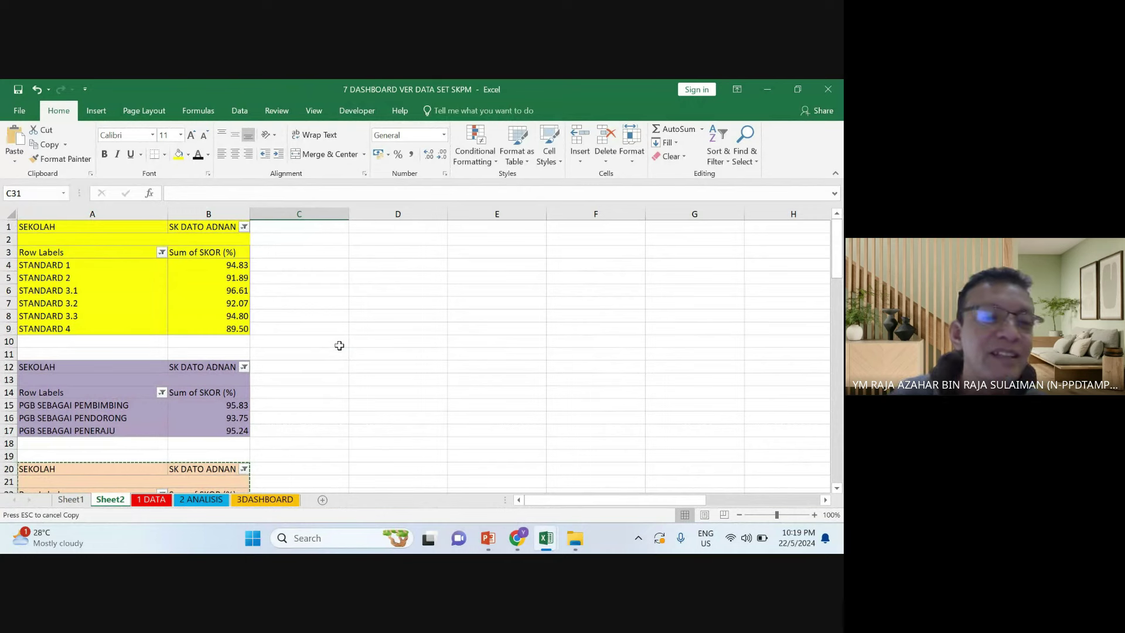
scroll(319, 346, "down", 2)
scroll(318, 346, "up", 2)
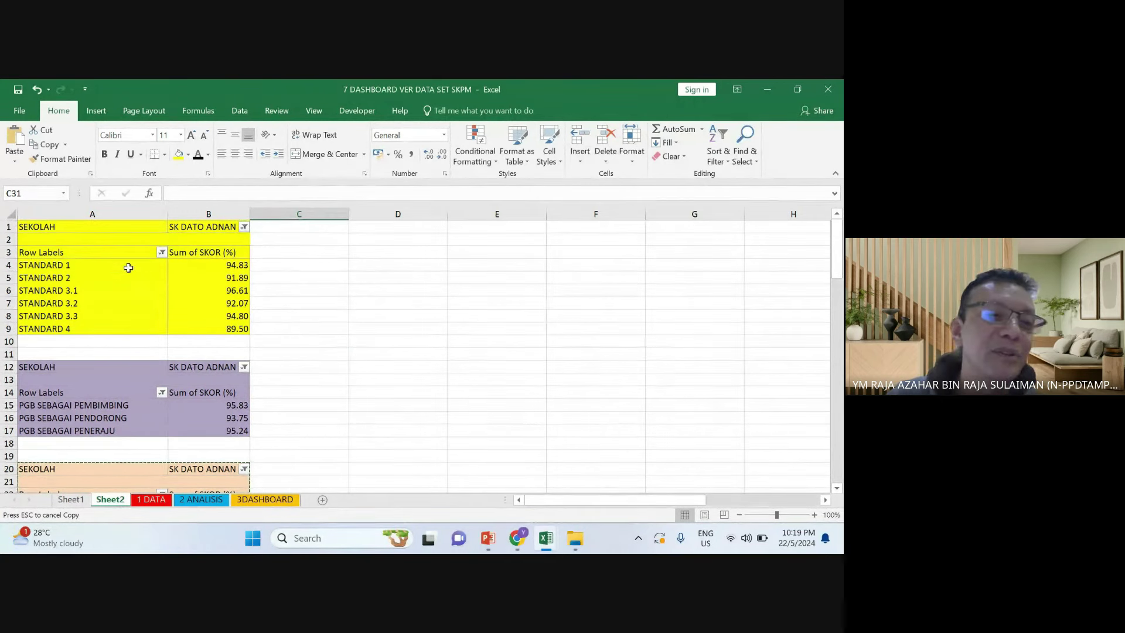
left_click_drag(102, 227, 215, 327)
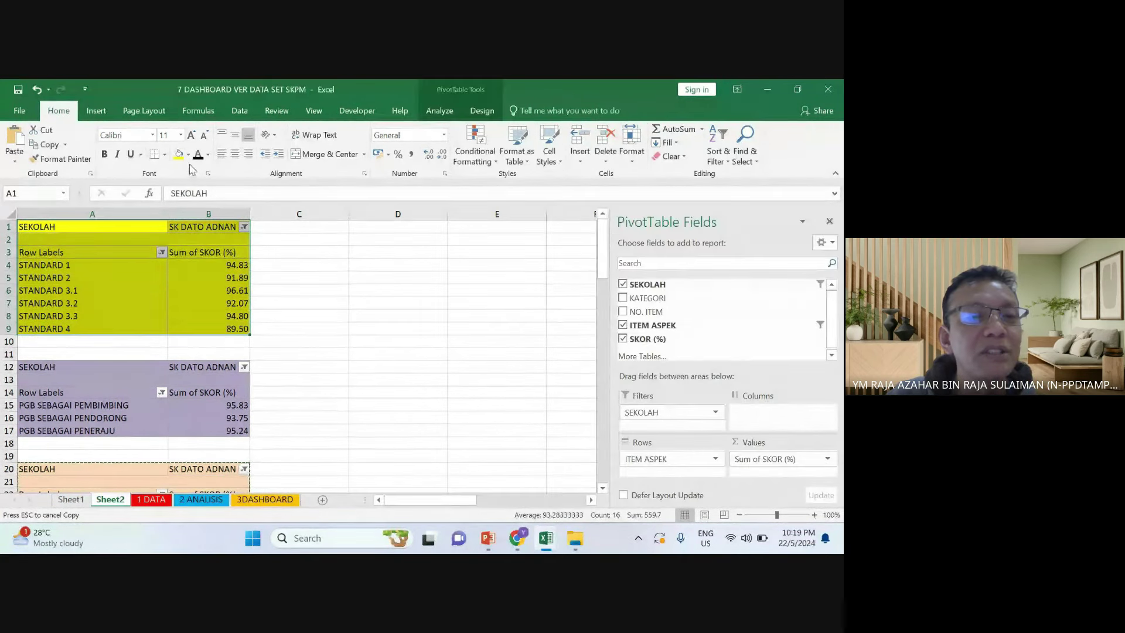
left_click(189, 155)
left_click(262, 193)
left_click(328, 290)
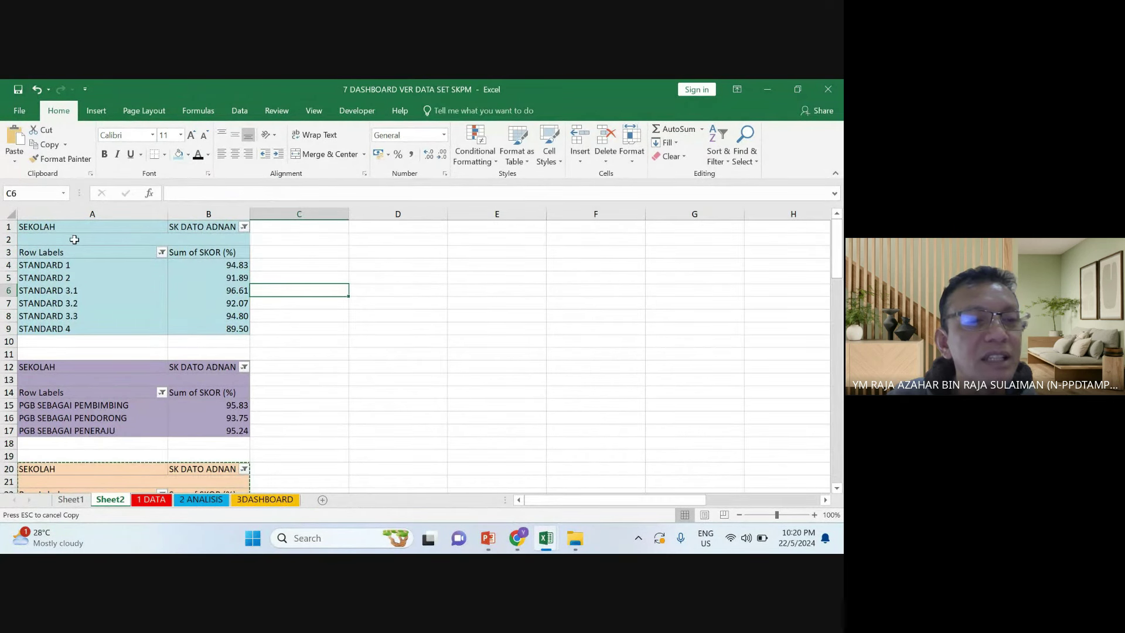
left_click_drag(80, 231, 214, 328)
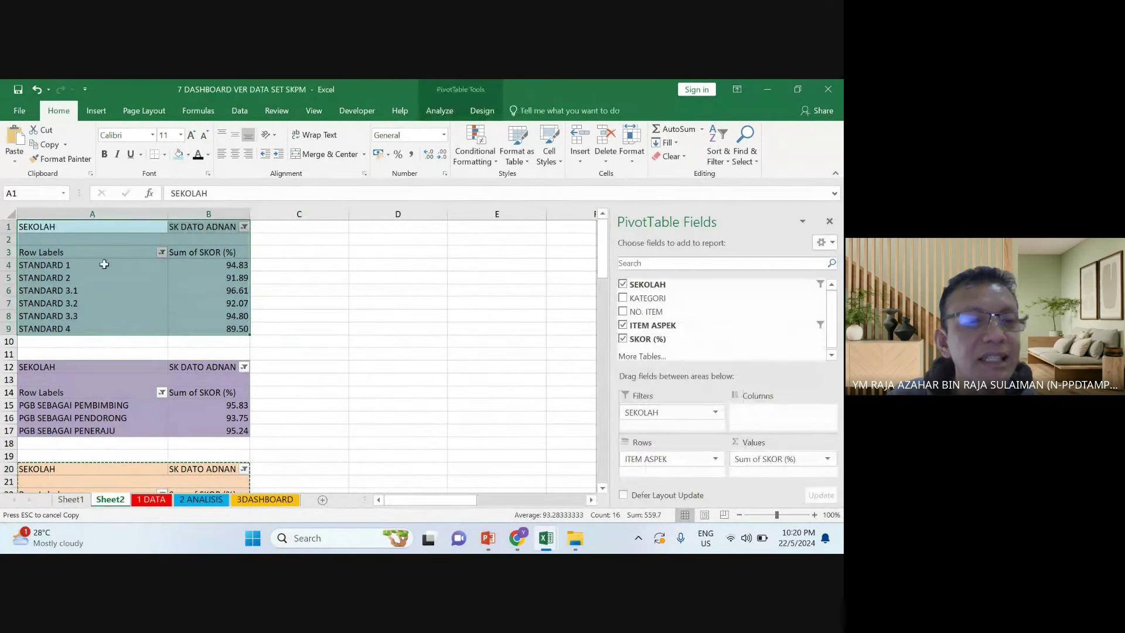
left_click_drag(92, 265, 215, 326)
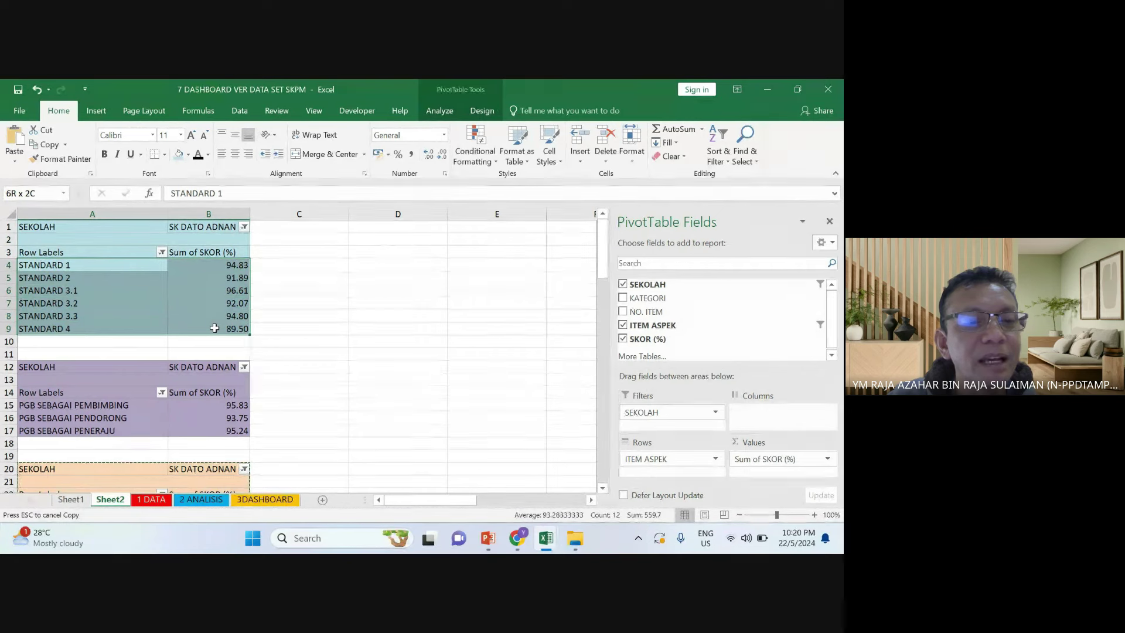
left_click_drag(120, 269, 196, 325)
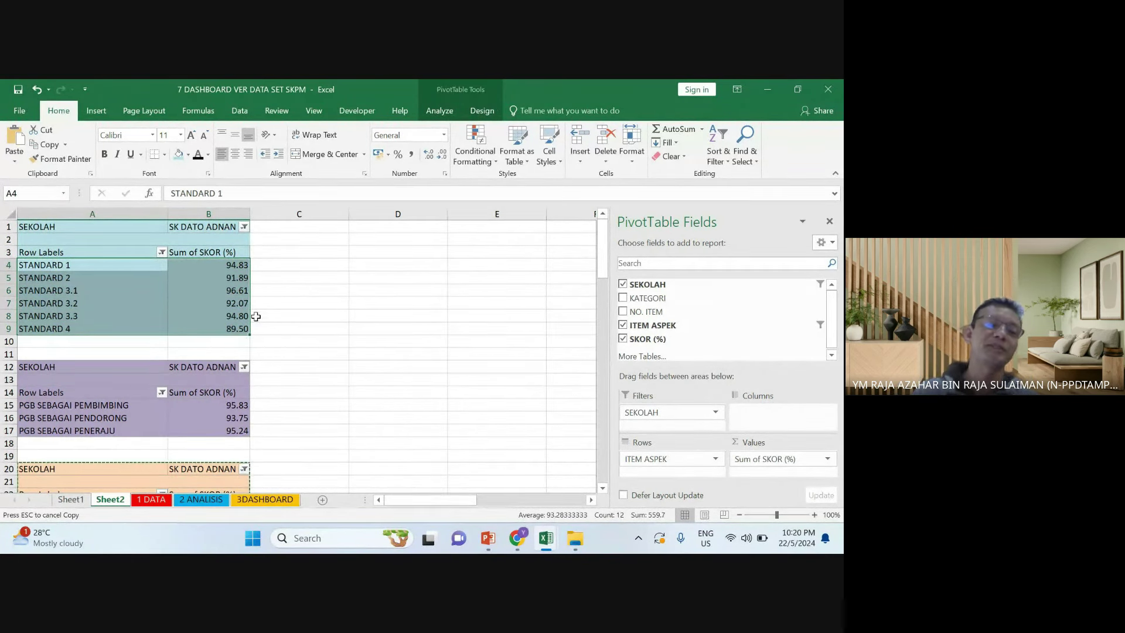
left_click(317, 355)
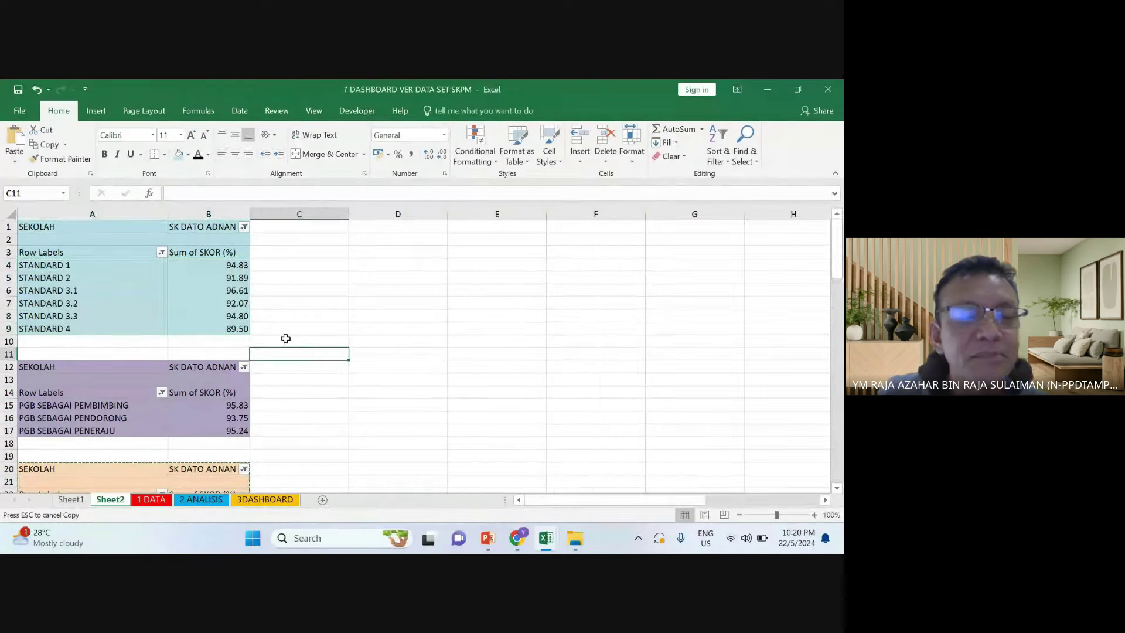
left_click(134, 258)
left_click(202, 290)
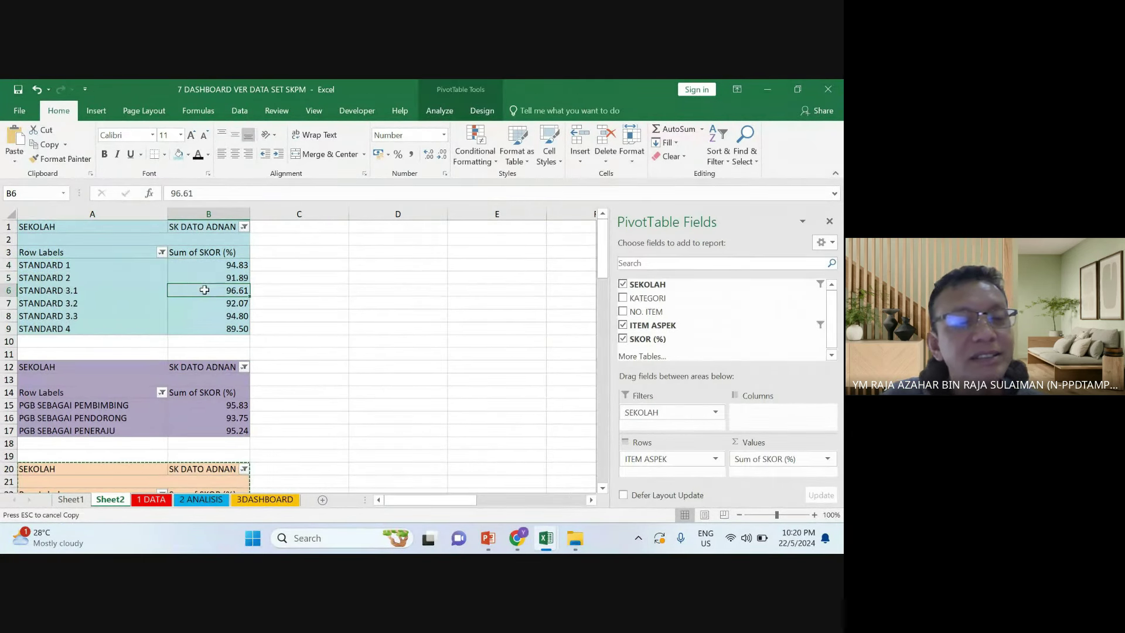
left_click(320, 303)
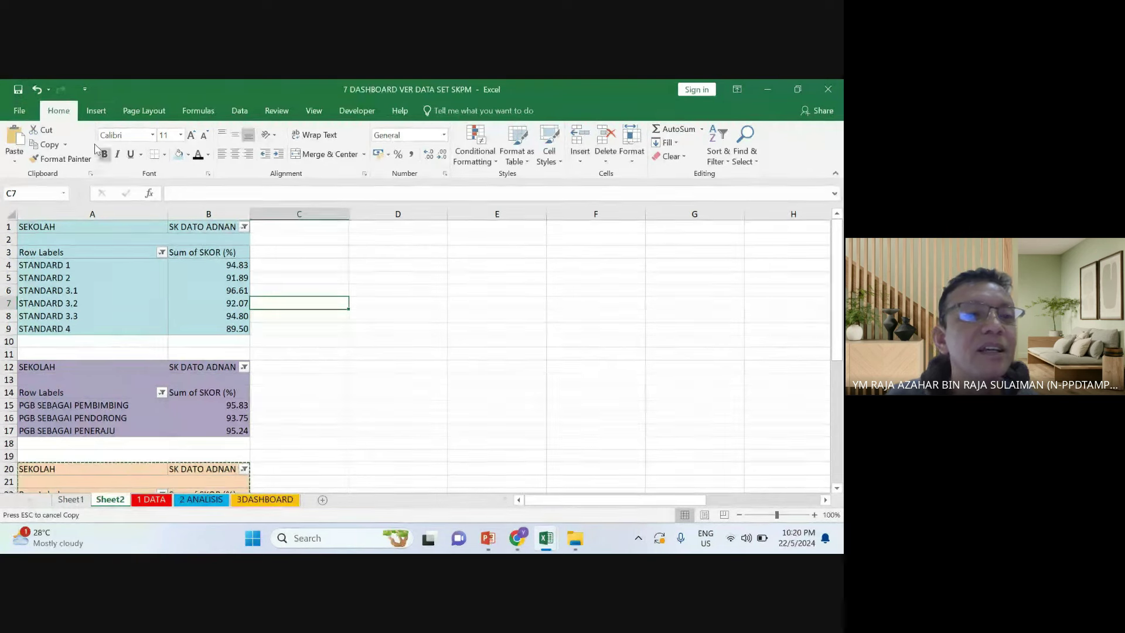
Insert slicers for SEKOLAH, ITEM ASPEK and SKOR (%) from the STANDARD pivot table
left_click(96, 110)
key("Left")
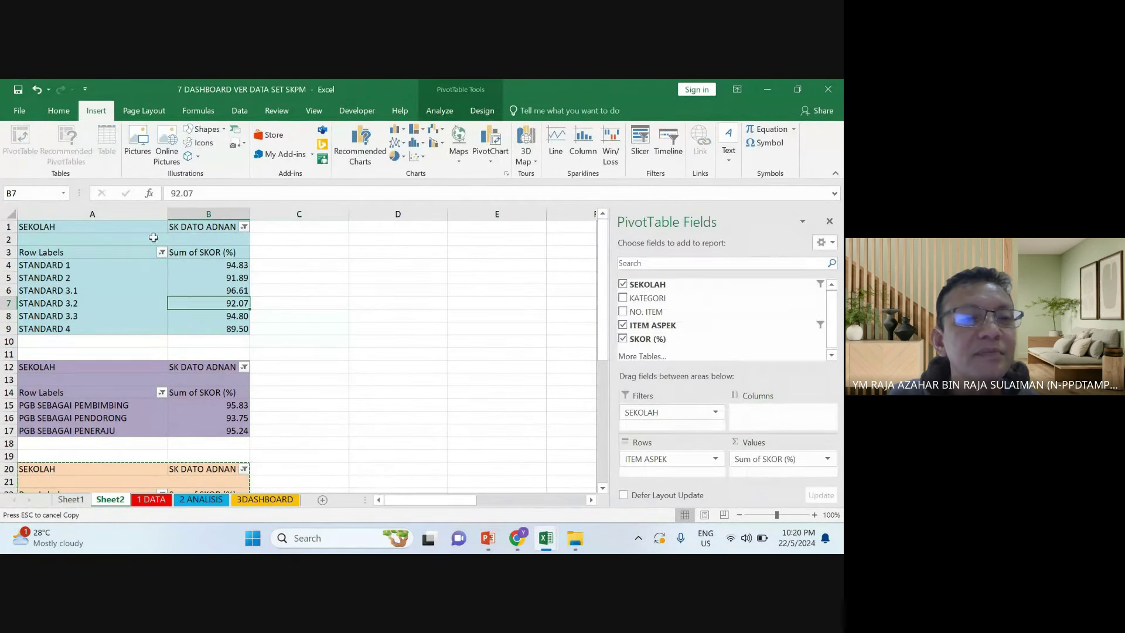
left_click(217, 277)
left_click(201, 299)
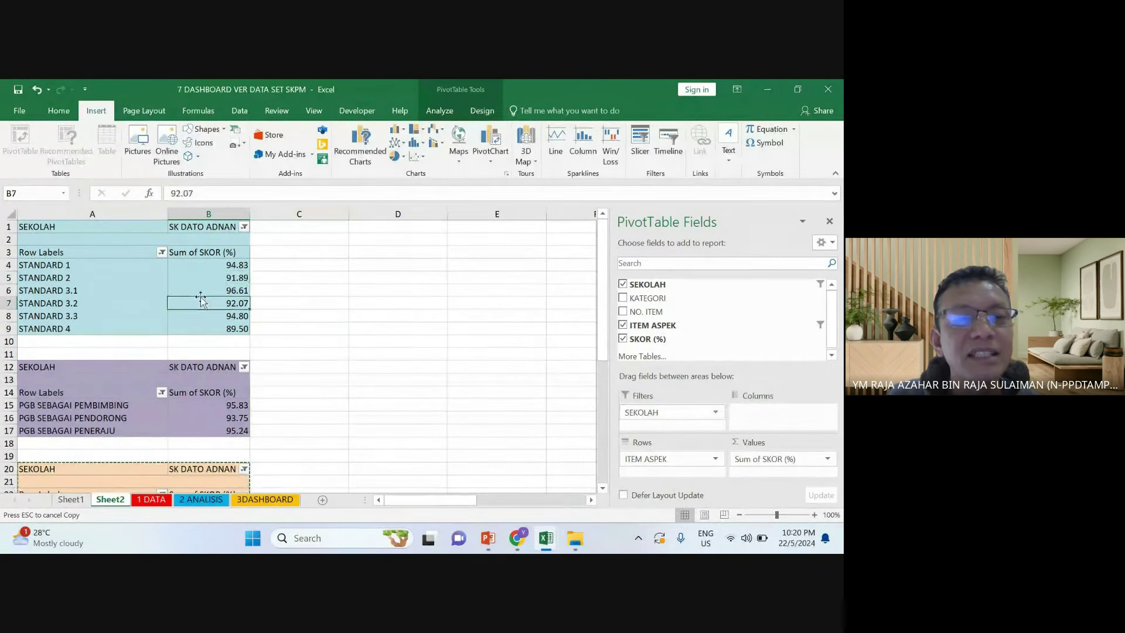
left_click(439, 111)
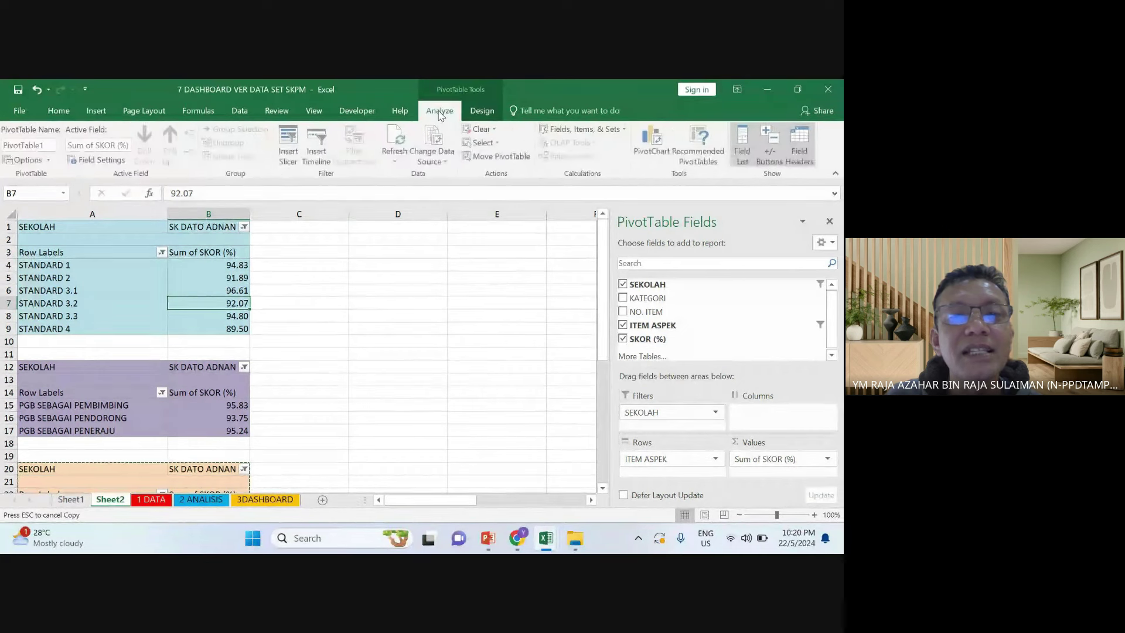
left_click(289, 146)
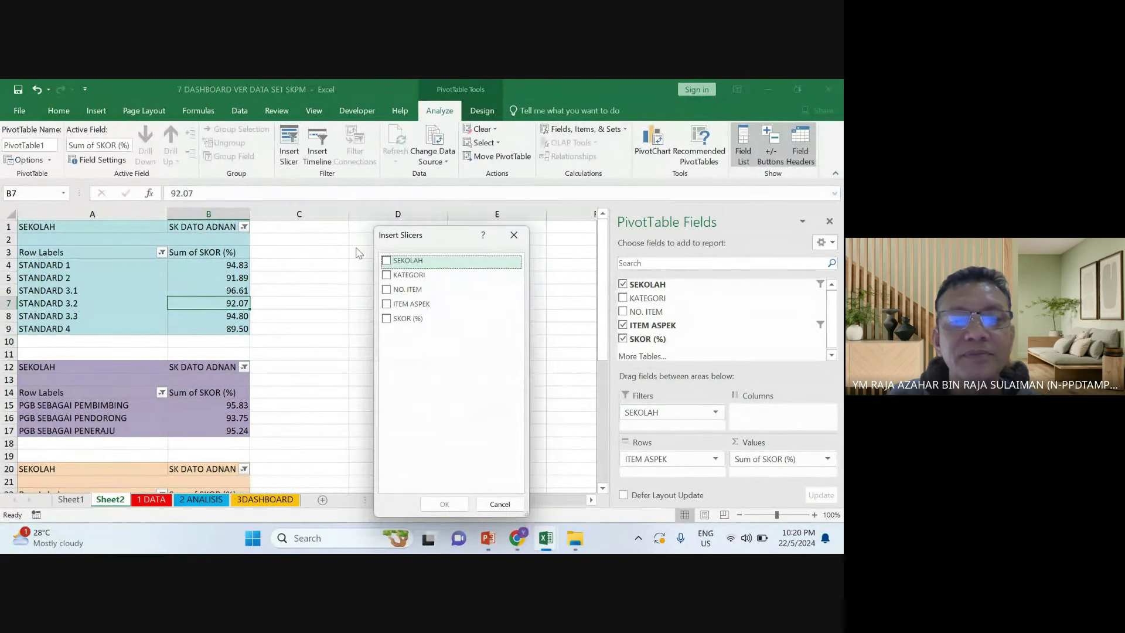
left_click(386, 261)
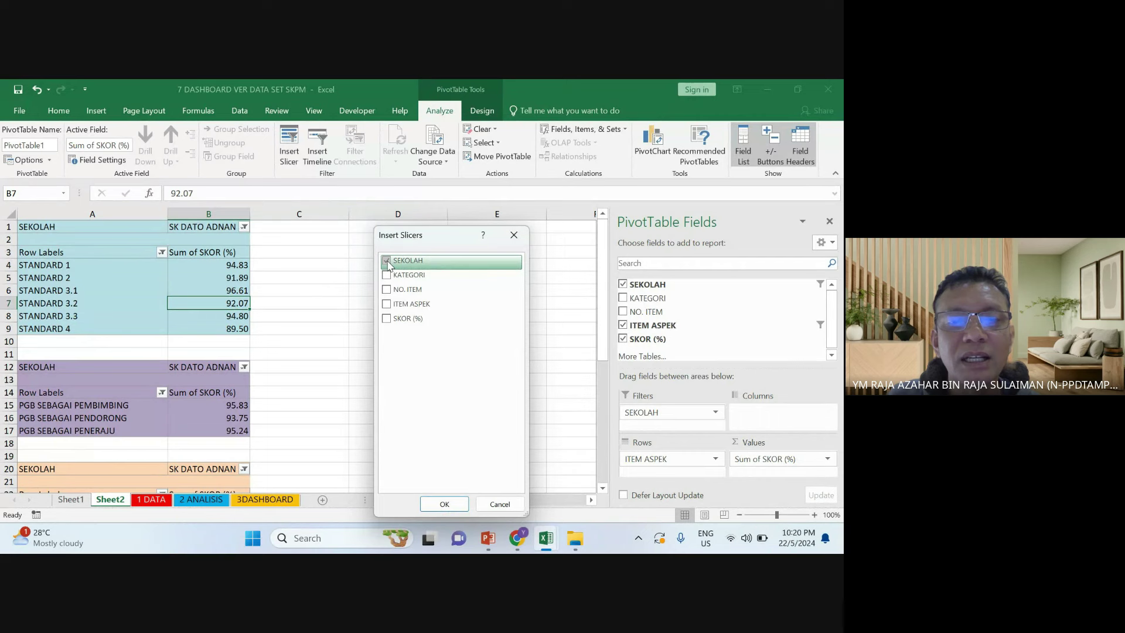
left_click(387, 304)
left_click(387, 319)
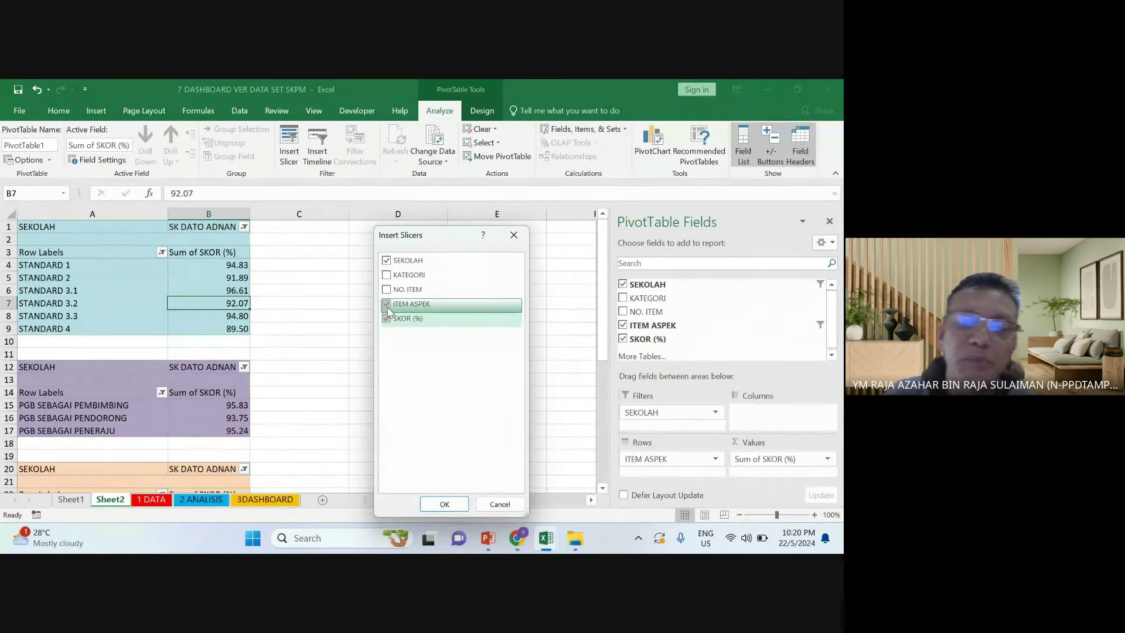
left_click(446, 508)
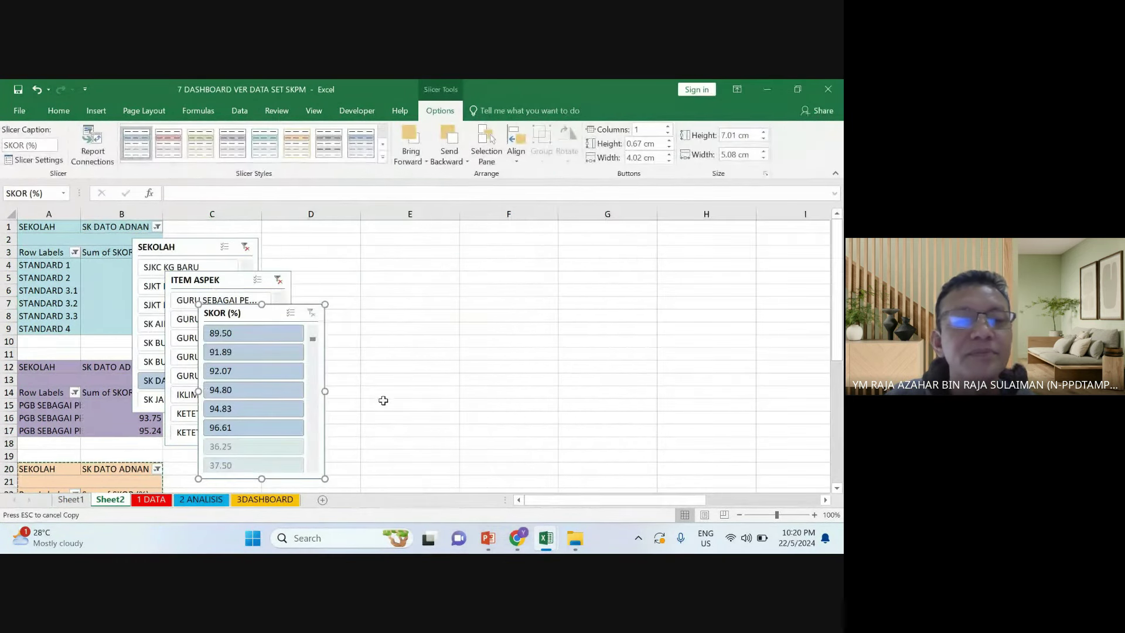
Arrange the SEKOLAH, ITEM ASPEK and SKOR (%) slicers side by side in one row without overlap
left_click_drag(296, 302, 502, 253)
left_click_drag(265, 274, 372, 238)
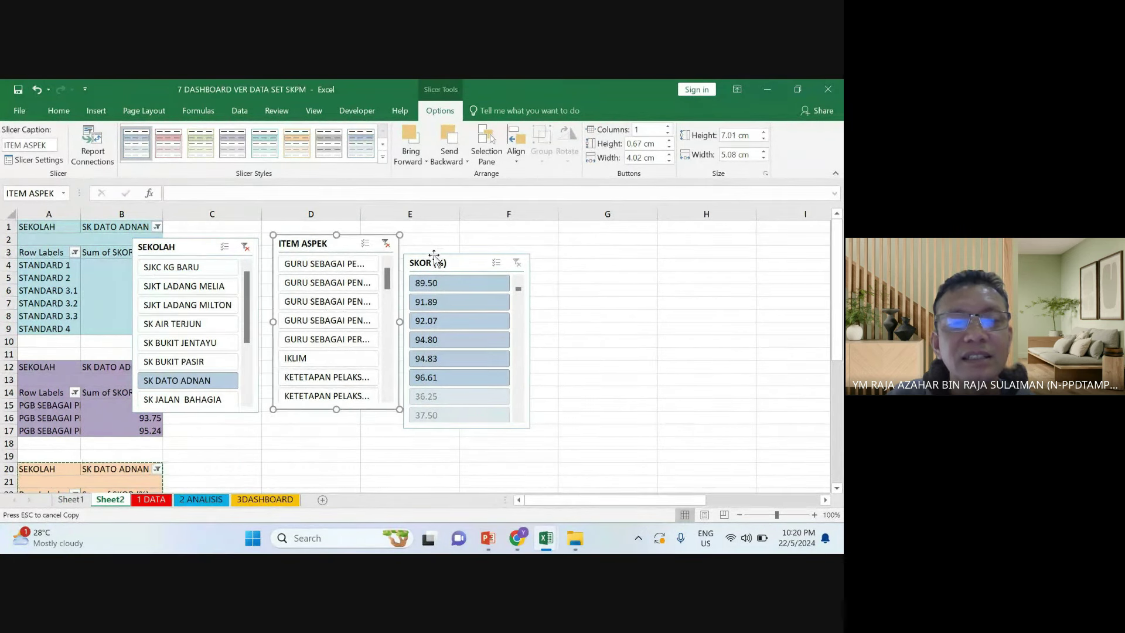
mouse_move(434, 255)
left_mouse_down()
mouse_move(445, 245)
mouse_move(437, 241)
left_mouse_up()
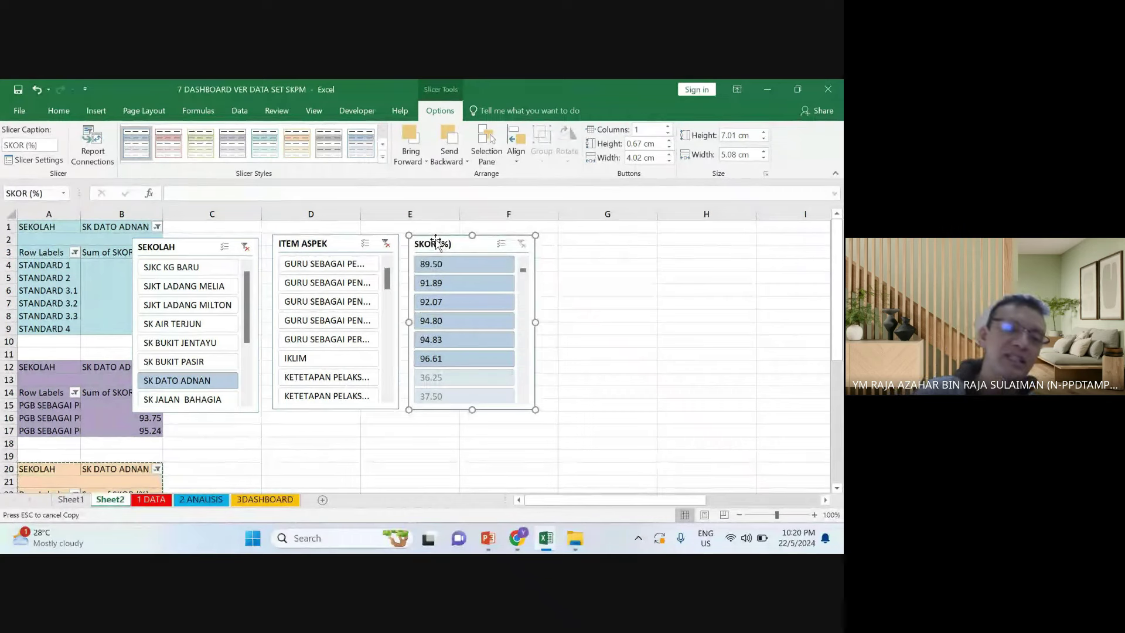
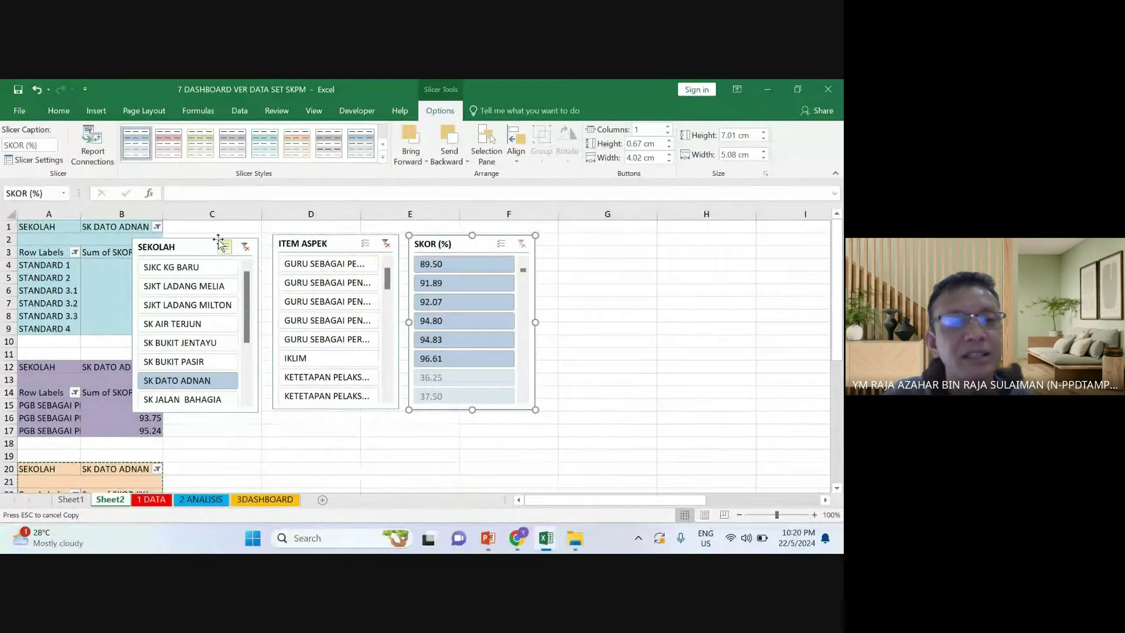
left_click_drag(220, 236, 225, 237)
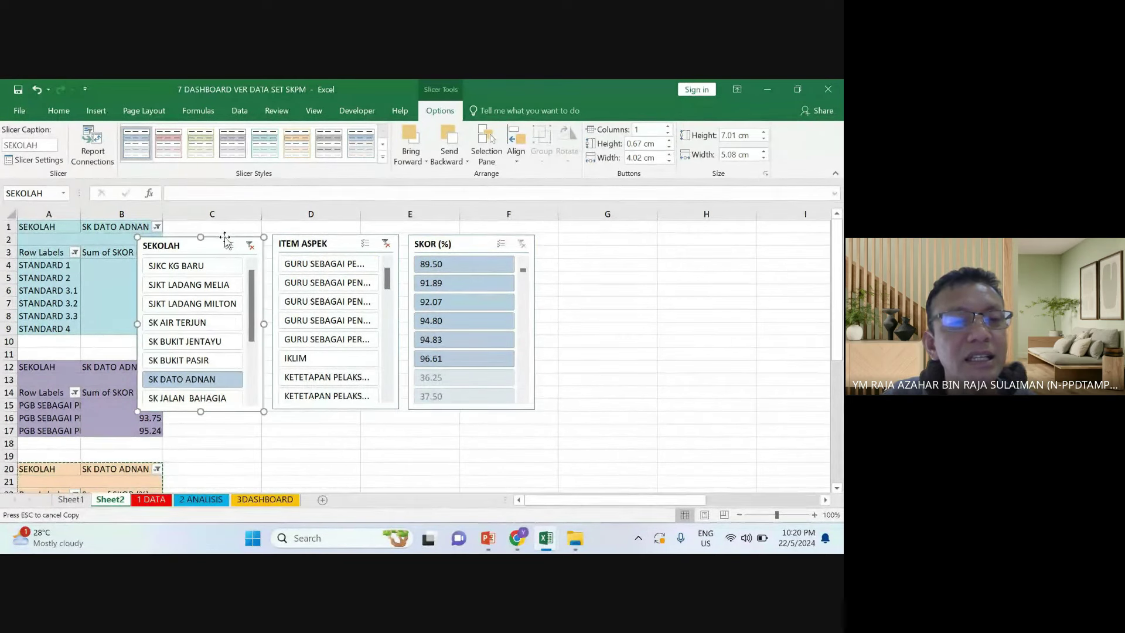
Connect the SEKOLAH slicer to PivotTable7, PivotTable8 and PivotTable9 on Sheet2 as well, leaving the Sheet1 pivot table unconnected
right_click(225, 238)
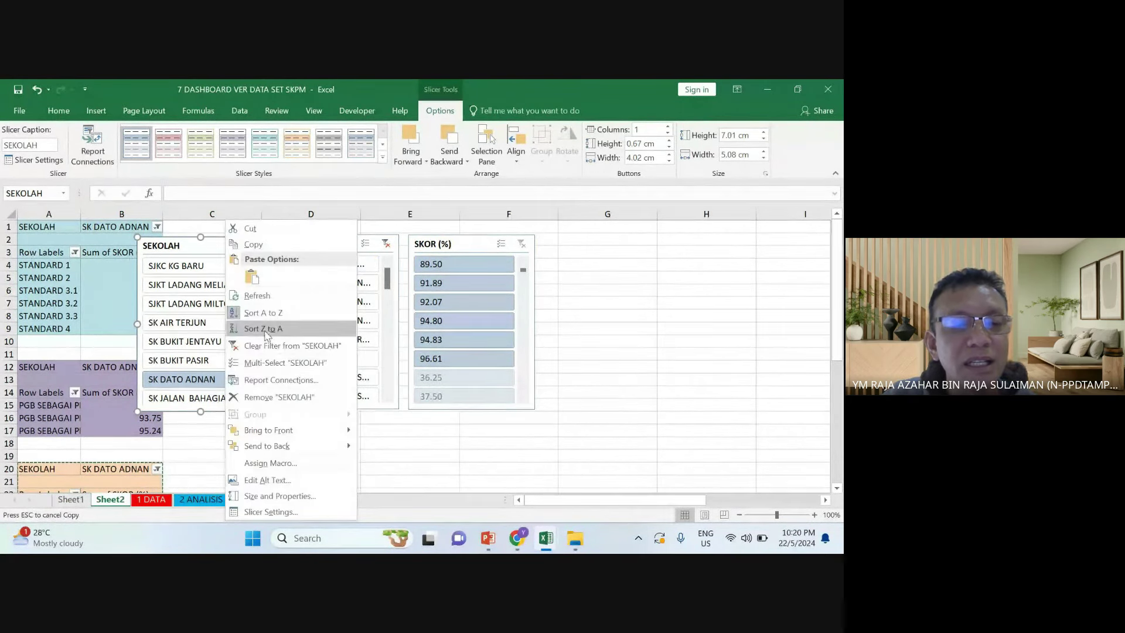
left_click(297, 386)
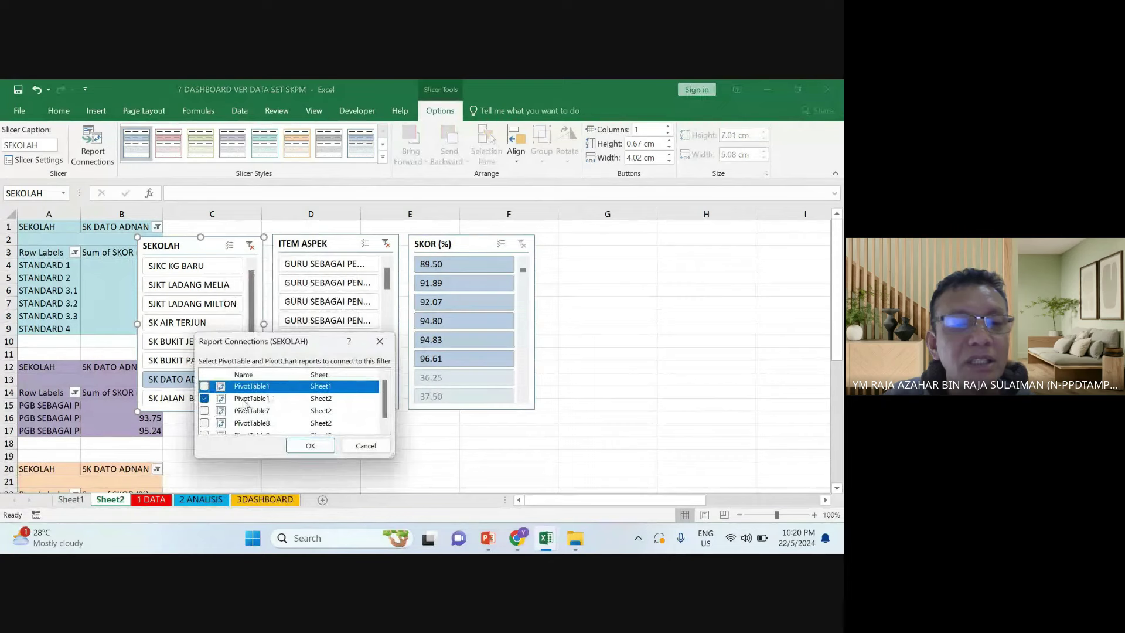
left_click(204, 411)
left_click(204, 423)
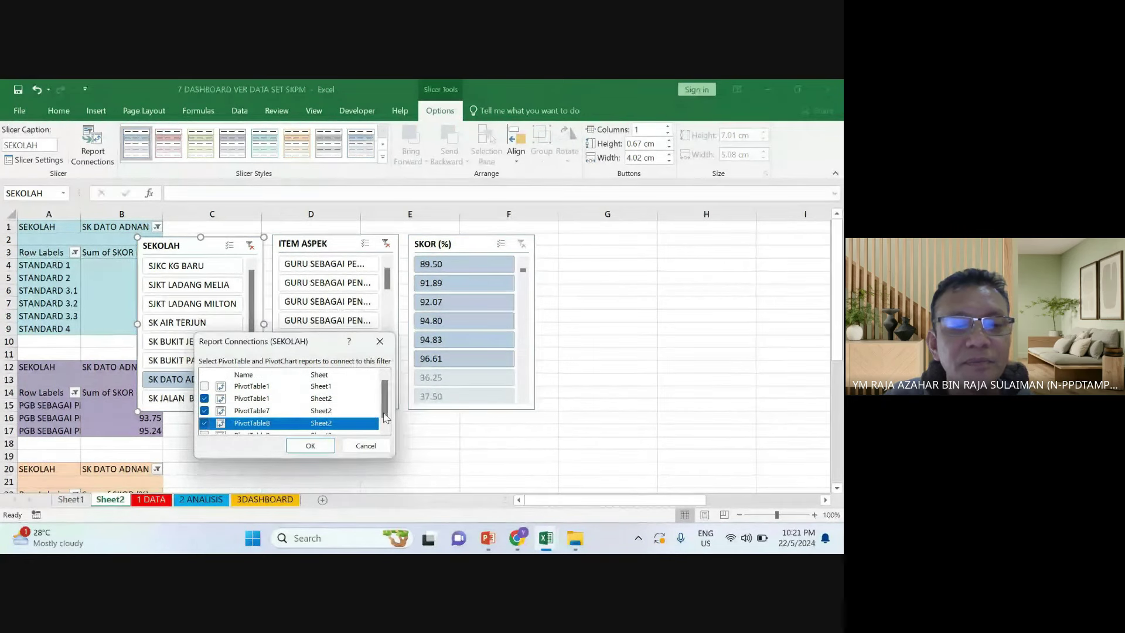
left_click(384, 430)
left_click(204, 428)
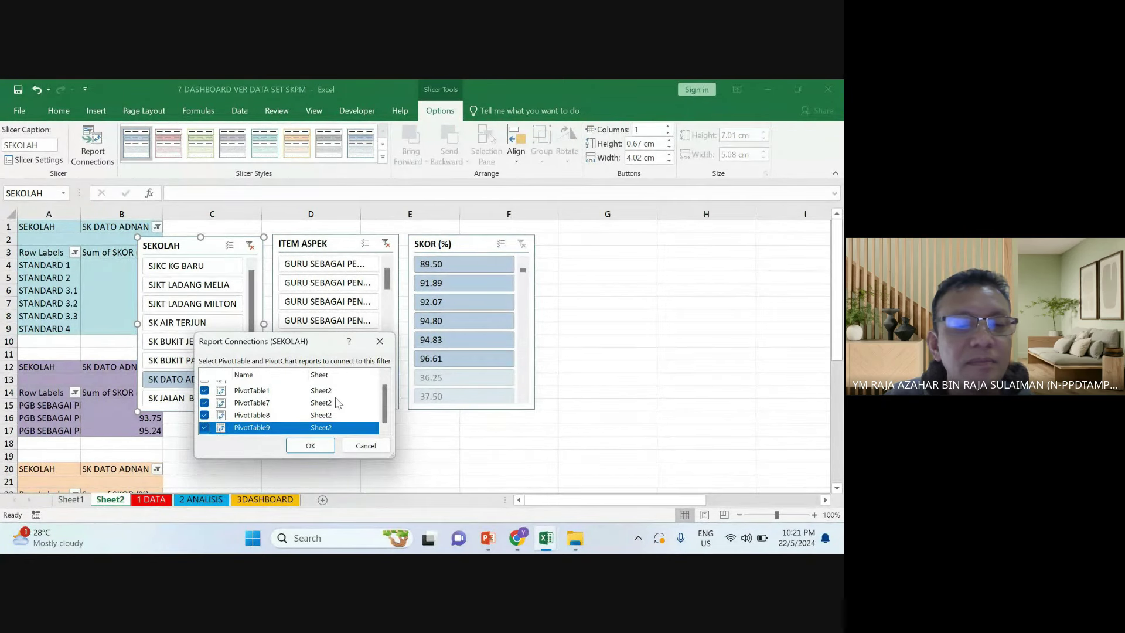
scroll(260, 392, "up", 1)
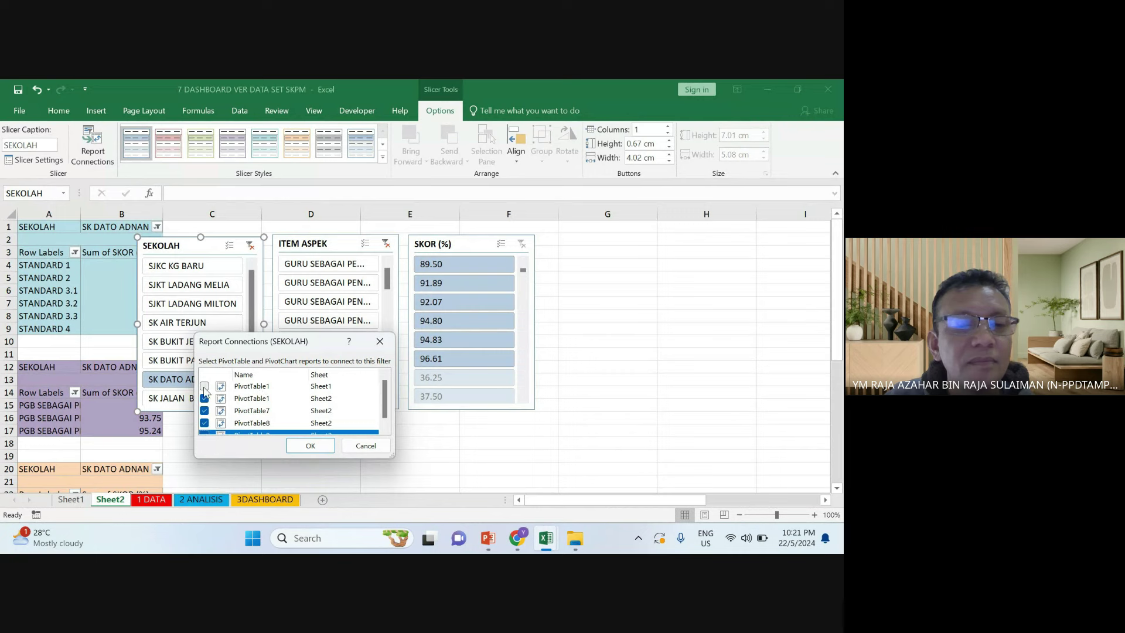
scroll(204, 391, "down", 1)
left_click(300, 444)
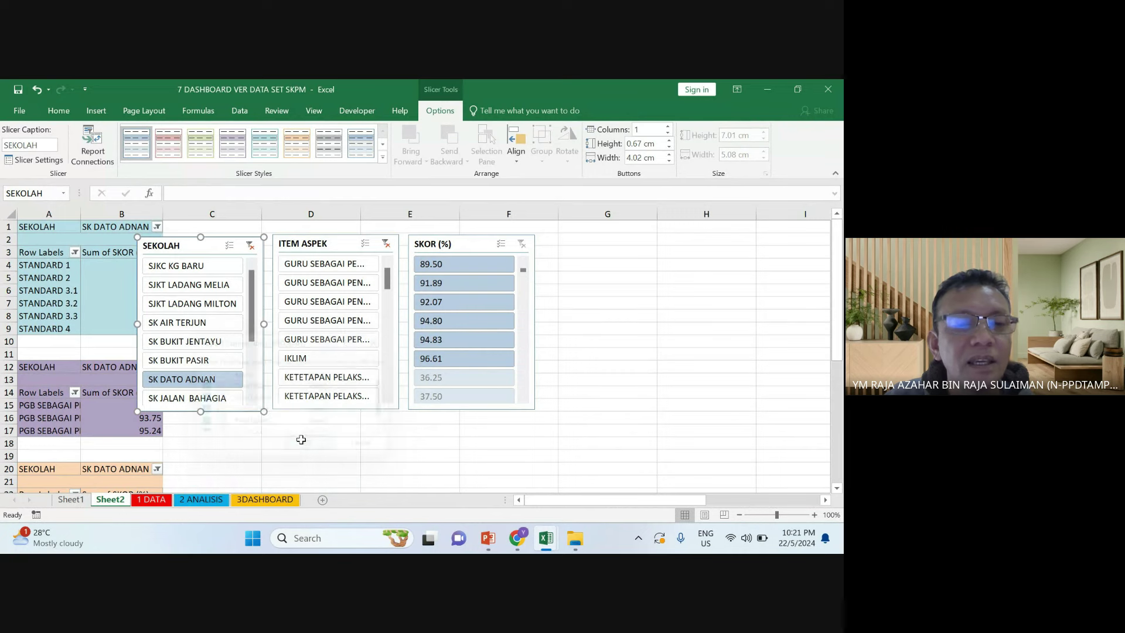
Connect the ITEM ASPEK slicer to PivotTable7, PivotTable8 and PivotTable9 on Sheet2 and to PivotTable1 on Sheet1
left_click(337, 237)
right_click(336, 238)
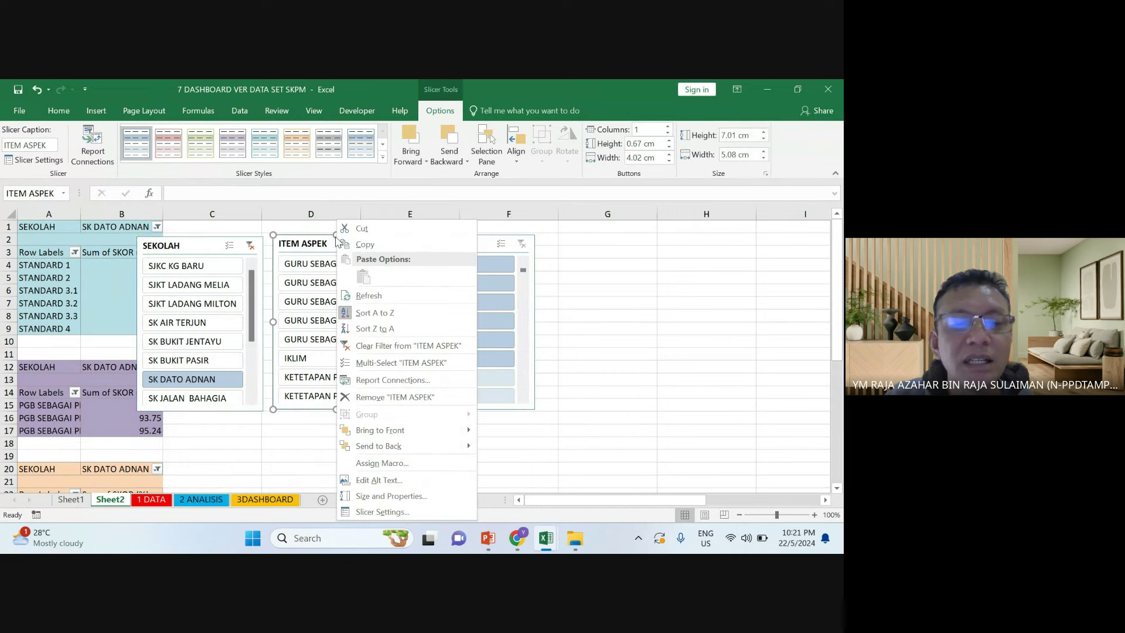
left_click(391, 380)
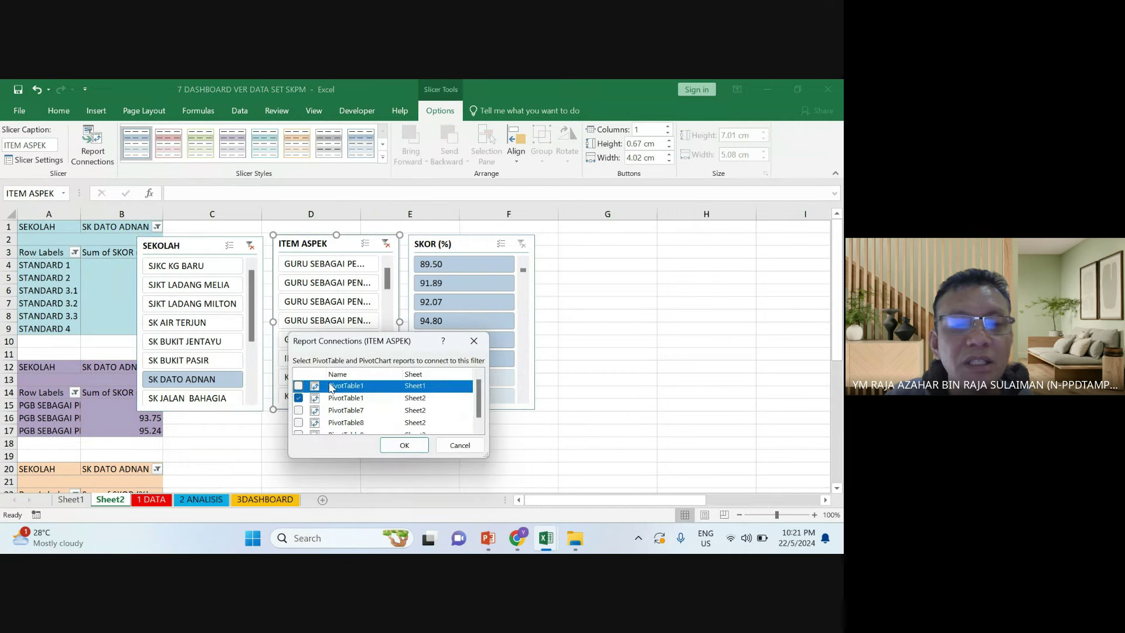
left_click(298, 411)
left_click(298, 423)
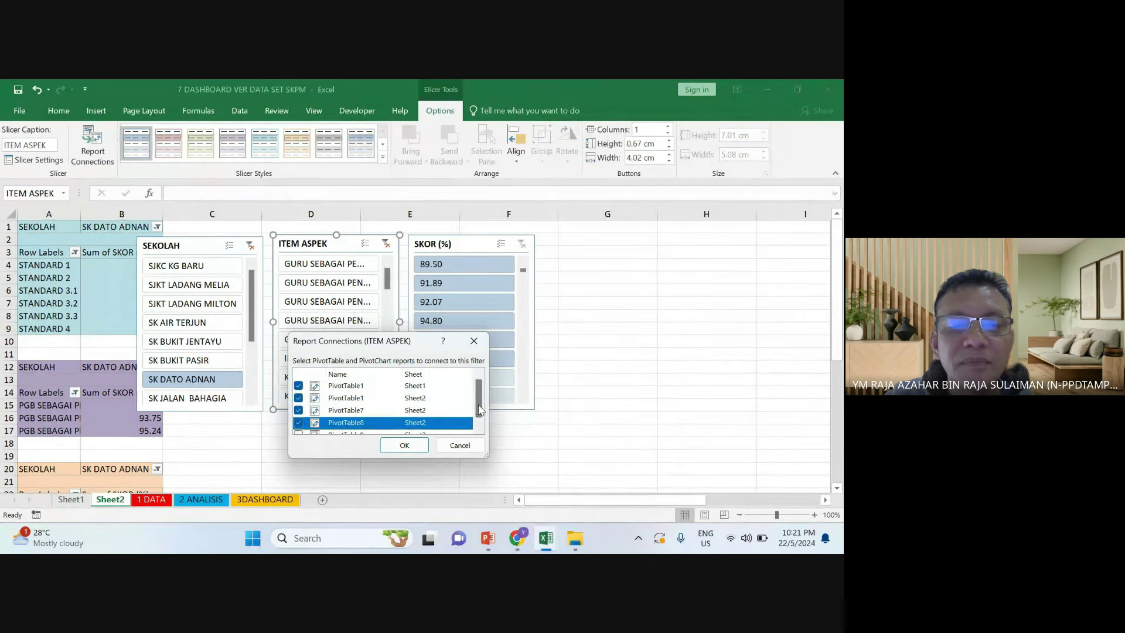
scroll(479, 409, "down", 1)
left_click(298, 427)
left_click(405, 445)
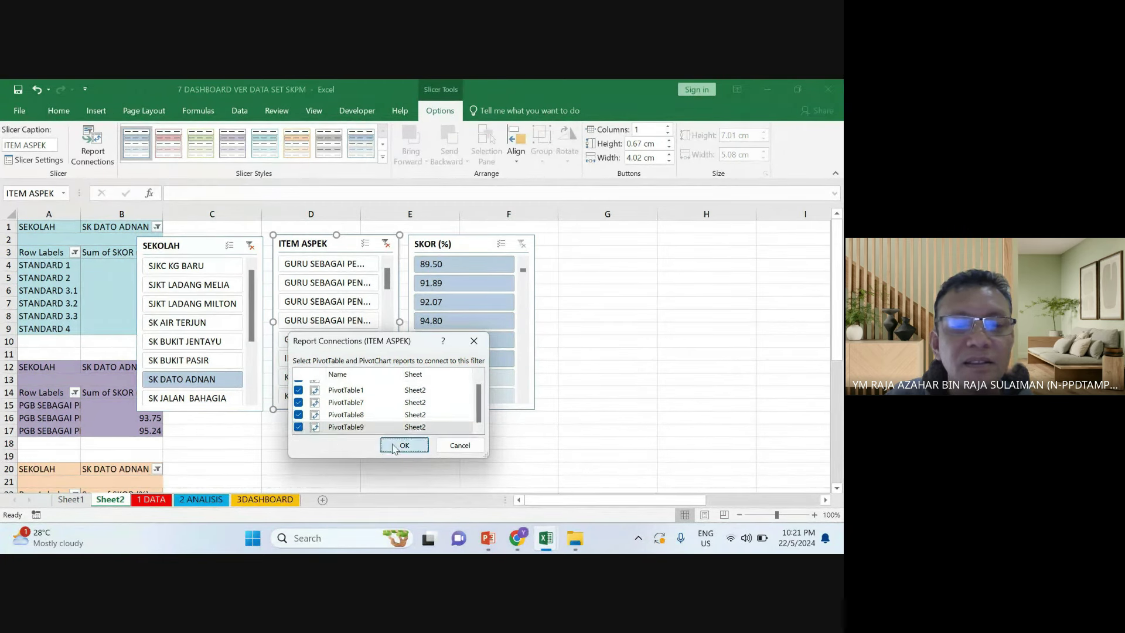
left_click(426, 344)
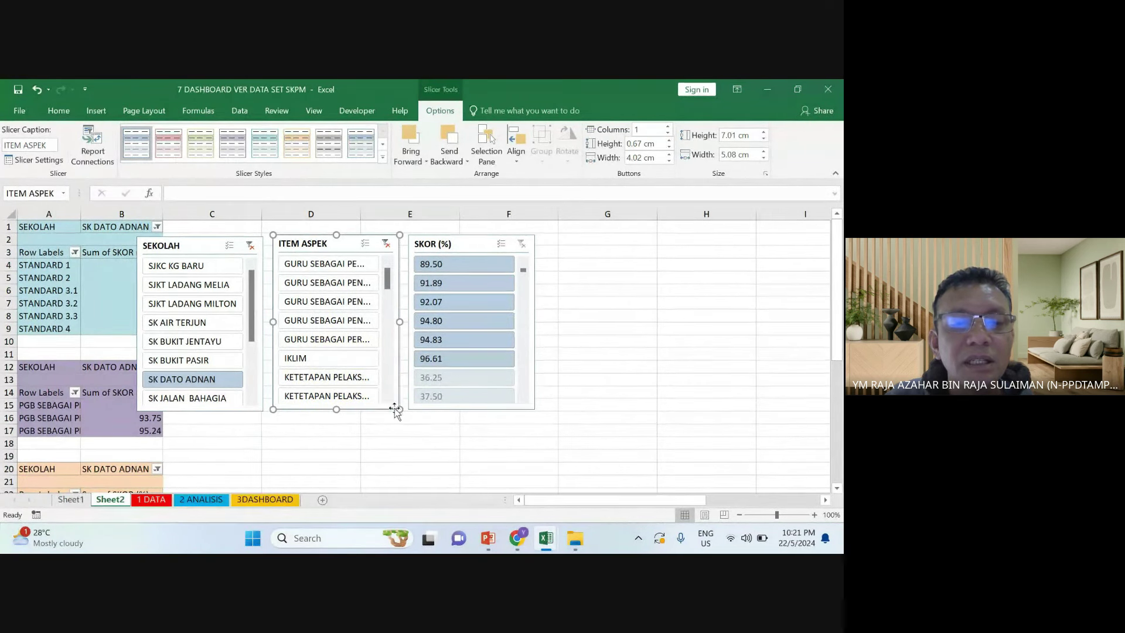
Enlarge the ITEM ASPEK slicer so longer item names fit, moving the SKOR (%) slicer aside to make room
left_click_drag(395, 410, 439, 427)
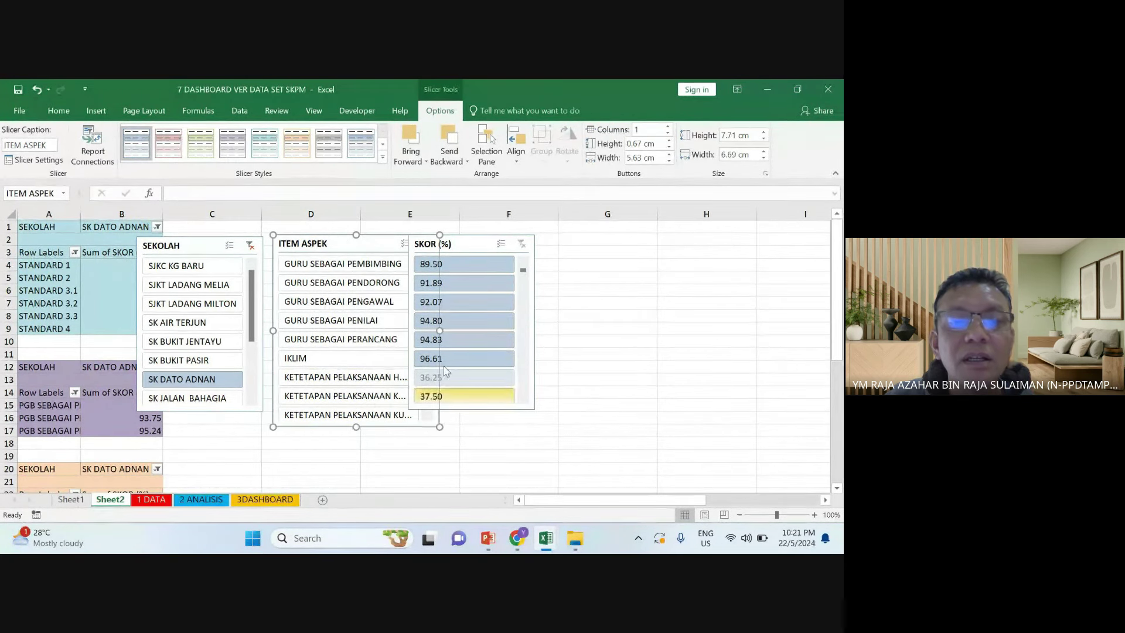
left_click(495, 235)
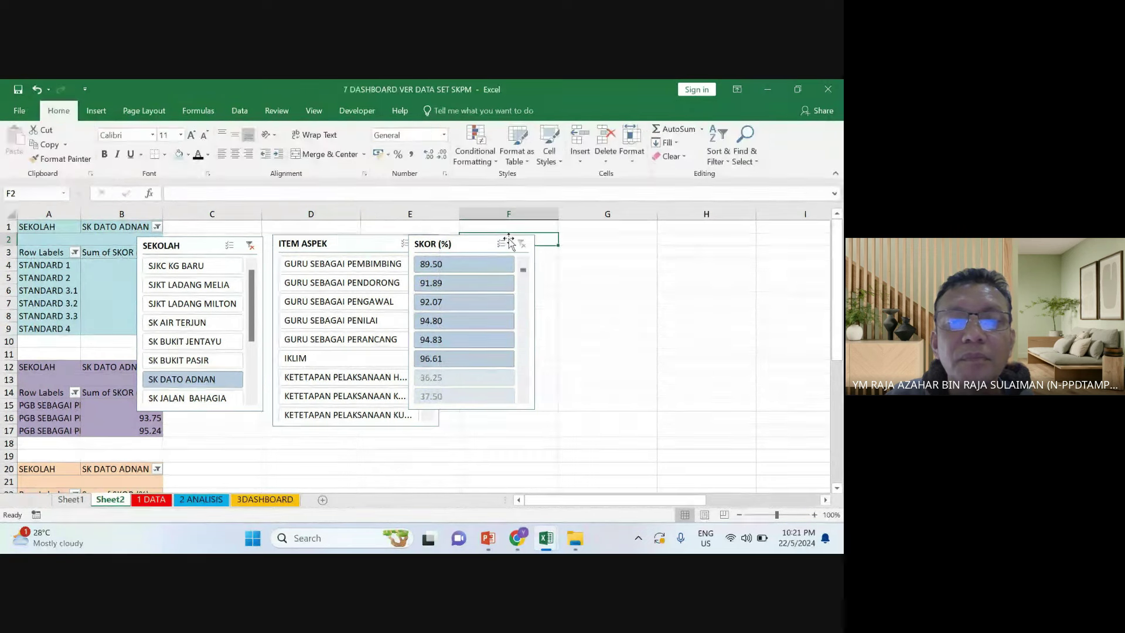
left_click_drag(529, 408, 591, 410)
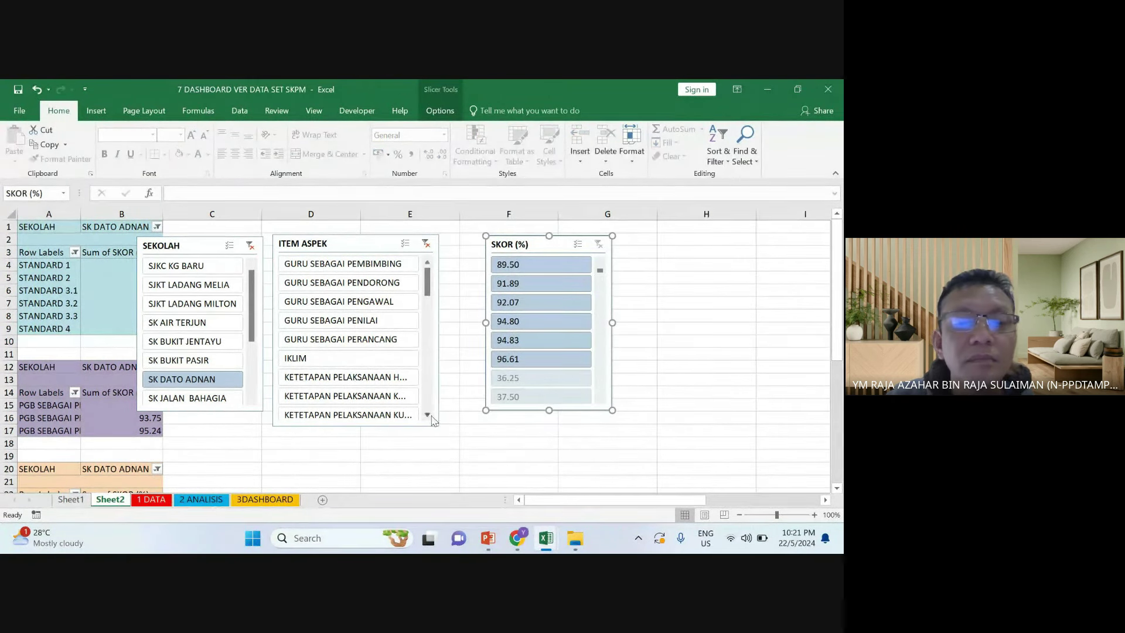
left_click(435, 428)
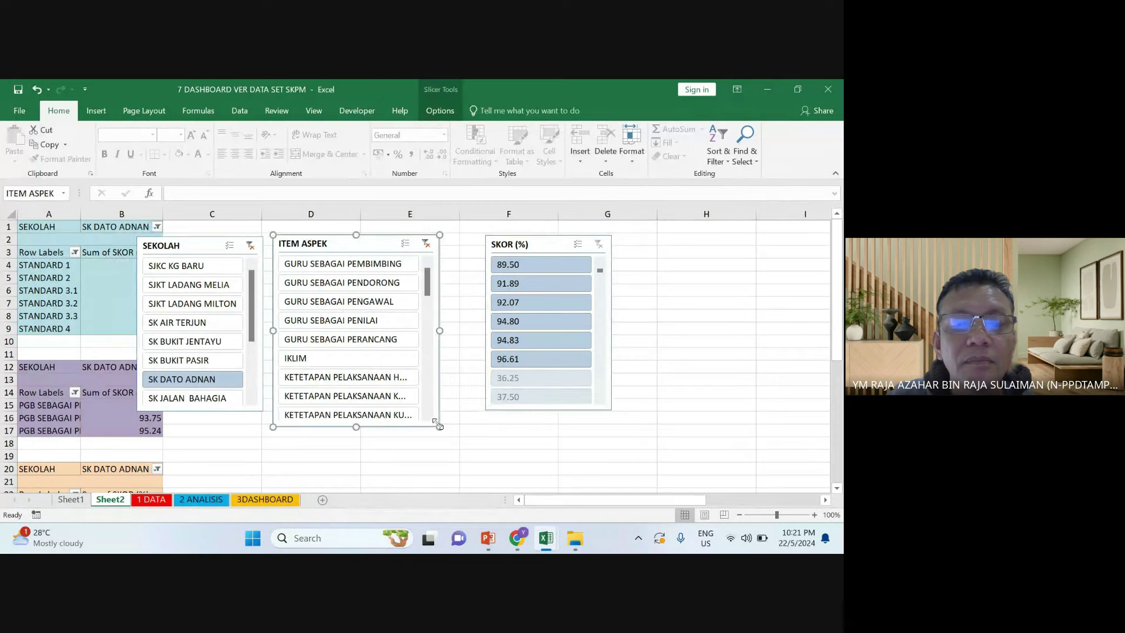
left_click_drag(438, 426, 471, 455)
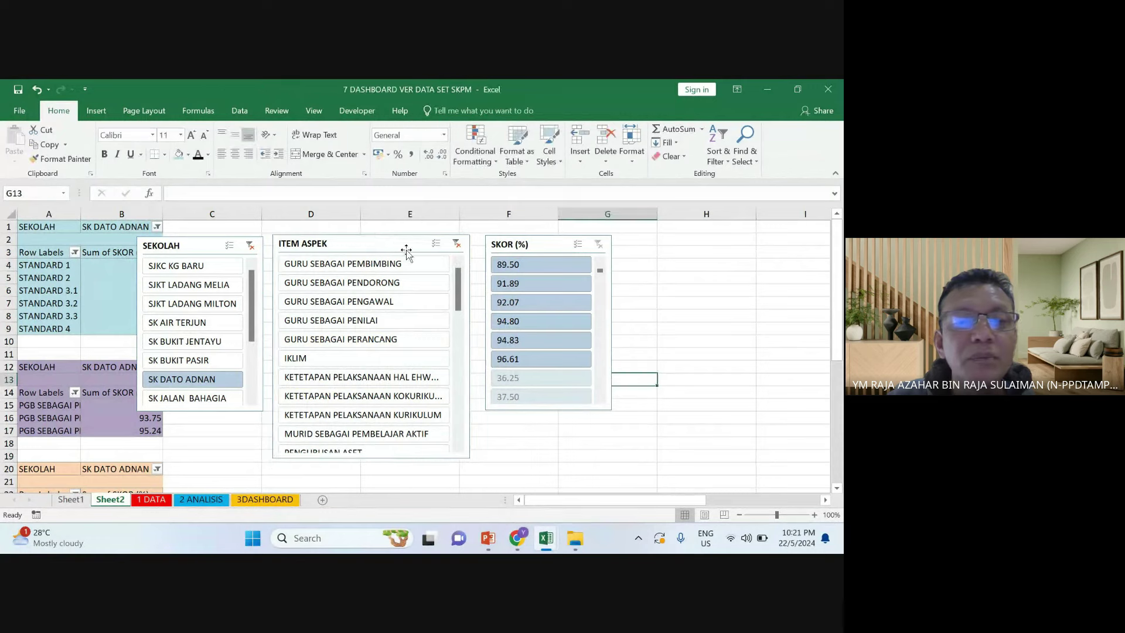
left_click_drag(402, 243, 396, 246)
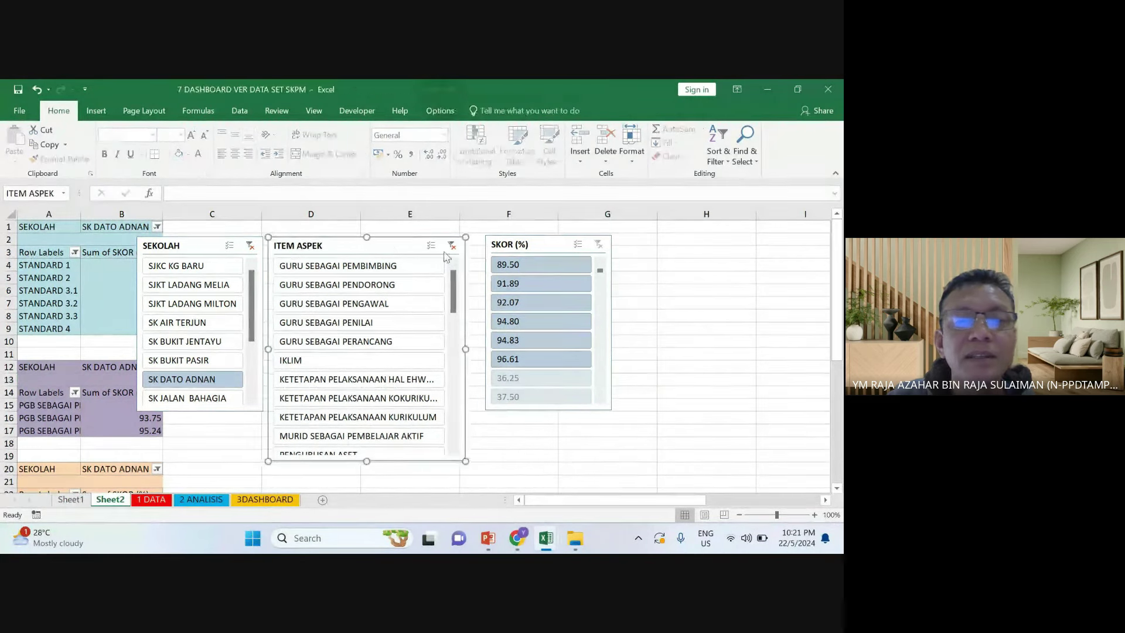
Connect the SKOR (%) slicer to PivotTable7, PivotTable8 and PivotTable9 on Sheet2 and to PivotTable1 on Sheet1
left_click(504, 244)
right_click(505, 240)
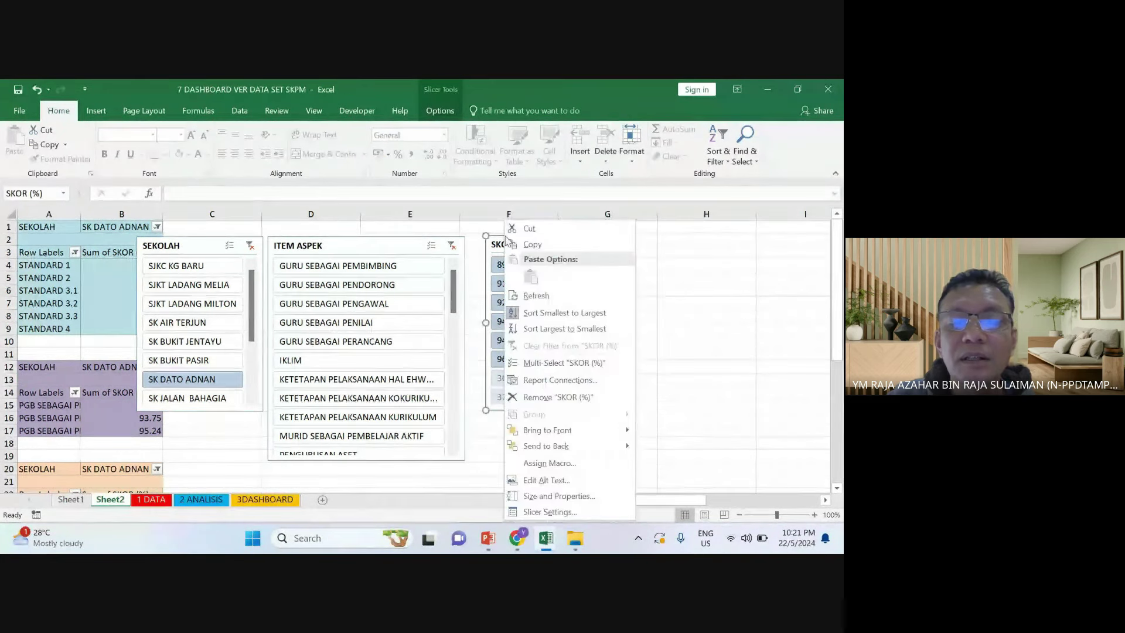
left_click(548, 380)
left_click(459, 409)
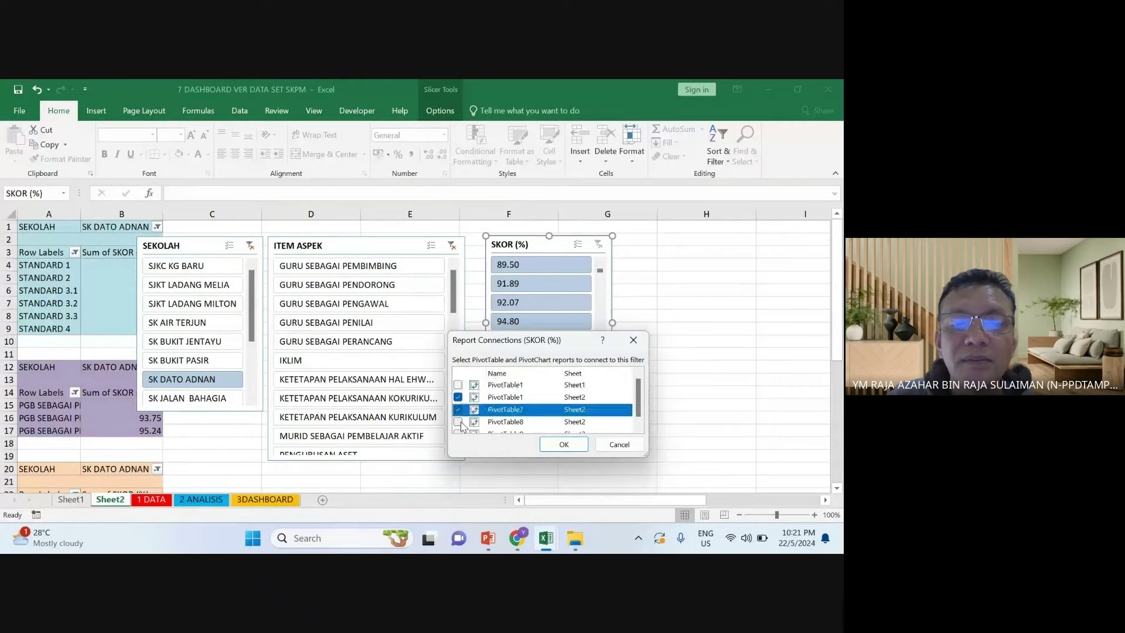
left_click(458, 421)
scroll(460, 422, "down", 1)
left_click(458, 427)
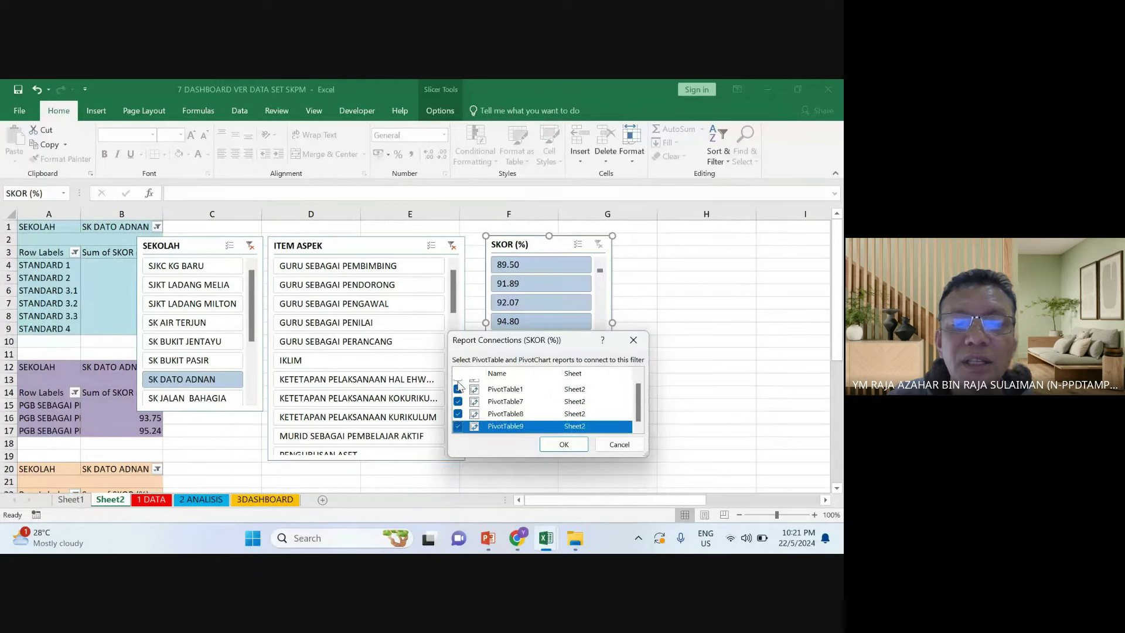
left_click(461, 385)
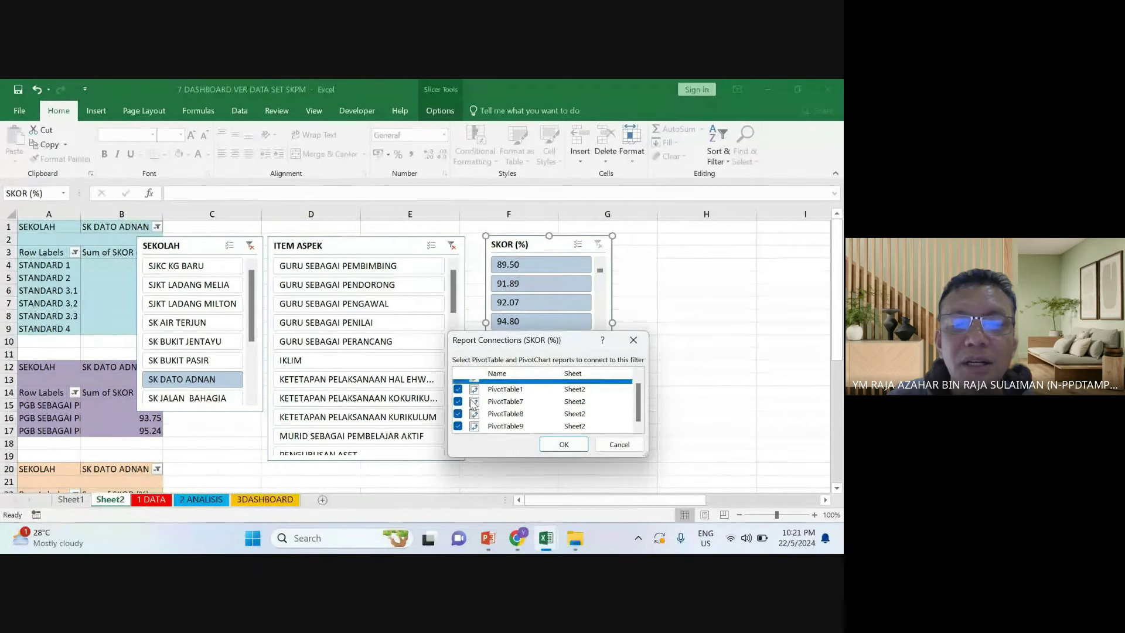
left_click(562, 445)
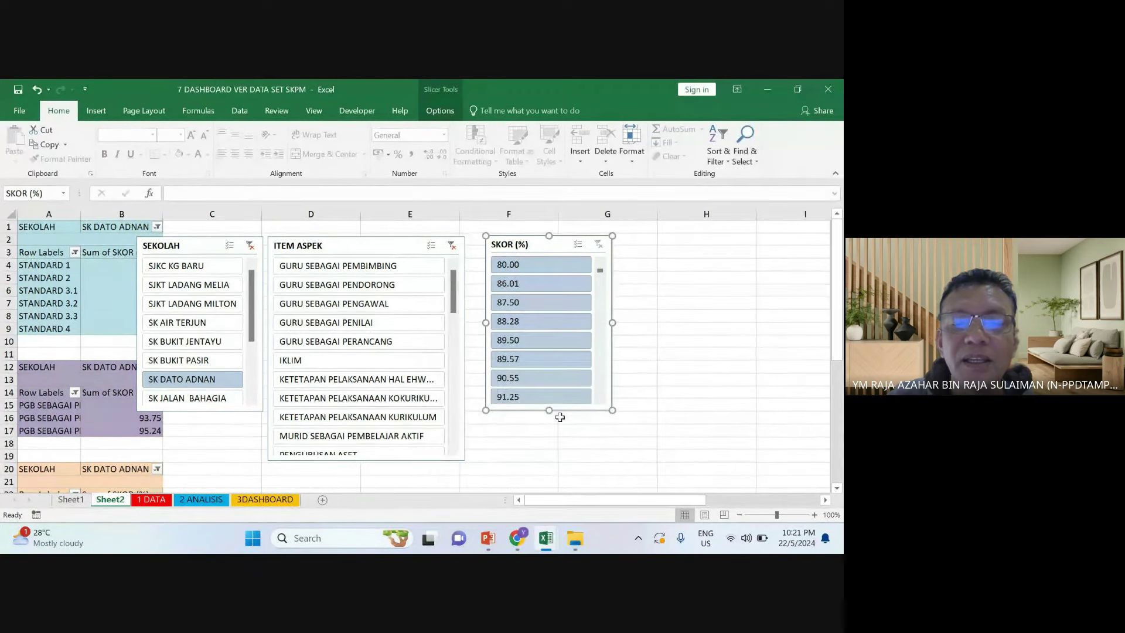
Shift the SEKOLAH, ITEM ASPEK and SKOR (%) slicers clear of columns A and B, side by side without overlap
left_click(667, 373)
left_click_drag(368, 240, 376, 237)
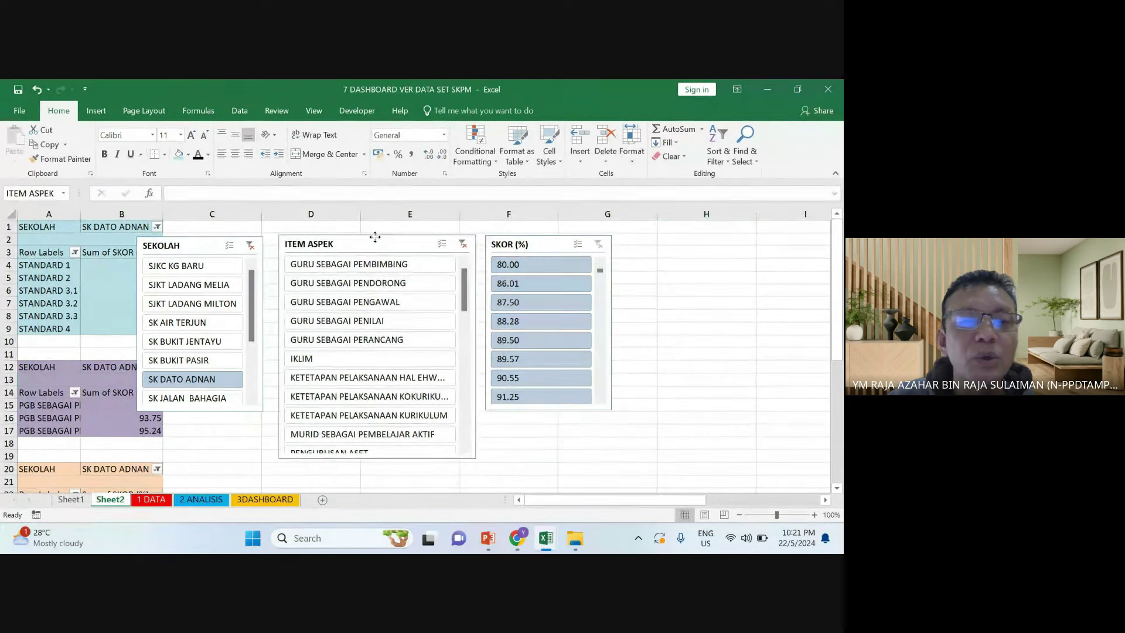
left_click_drag(522, 238, 515, 239)
left_click(516, 239)
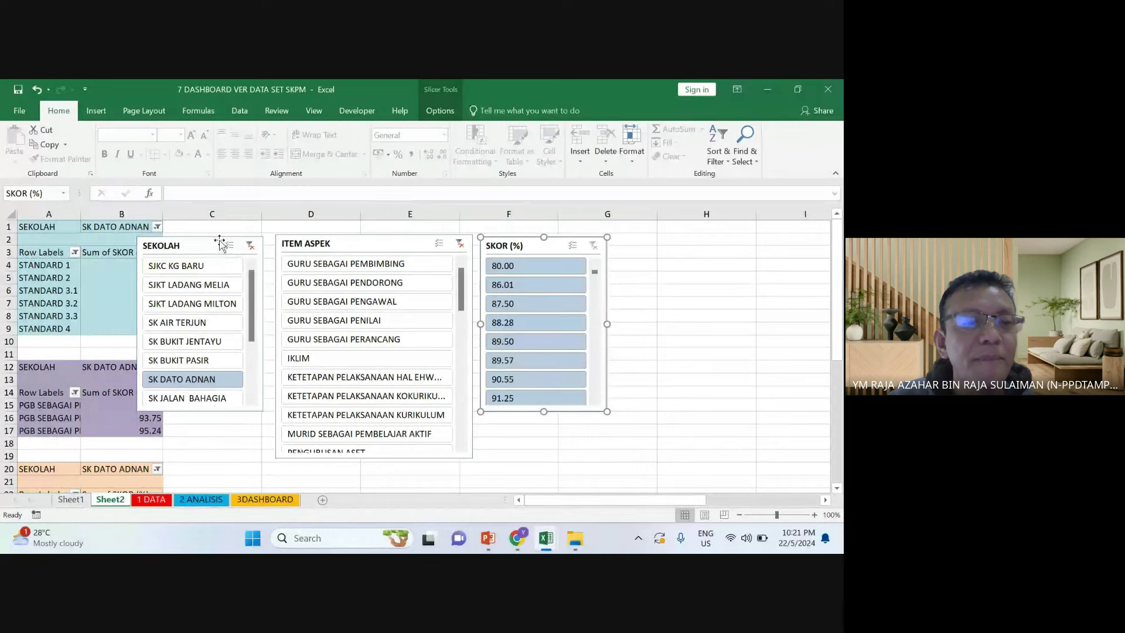
left_click_drag(218, 239, 267, 237)
left_click_drag(353, 239, 397, 239)
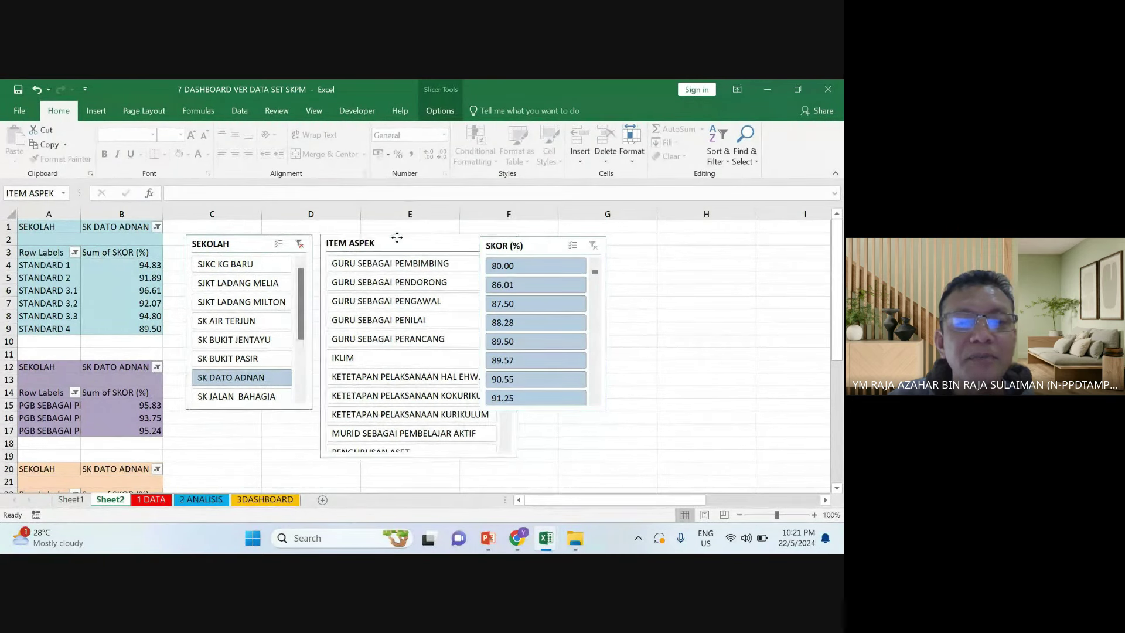
left_click_drag(552, 241, 597, 232)
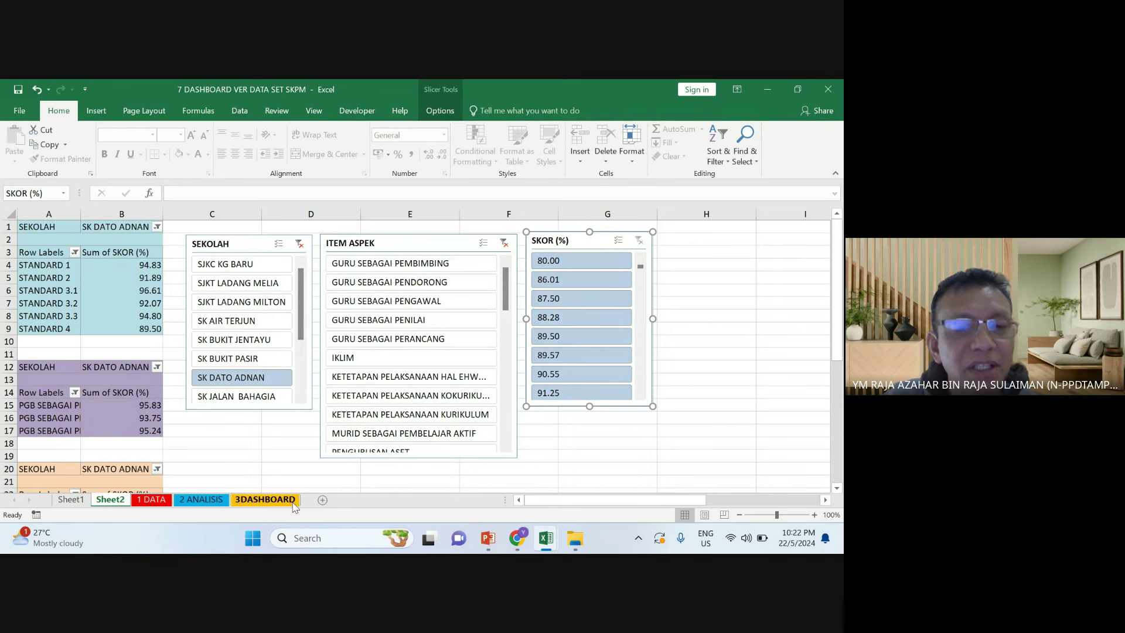
Look through the 3DASHBOARD, 2 ANALISIS and 1 DATA sheets and return to Sheet2
left_click(269, 500)
left_click(243, 398)
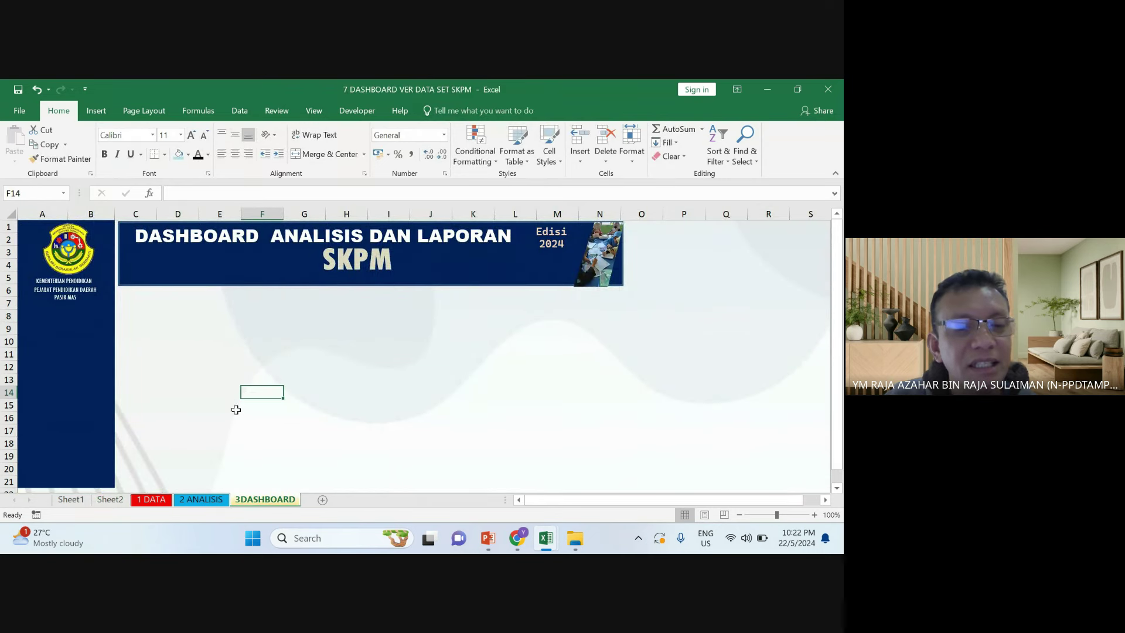
left_click(201, 500)
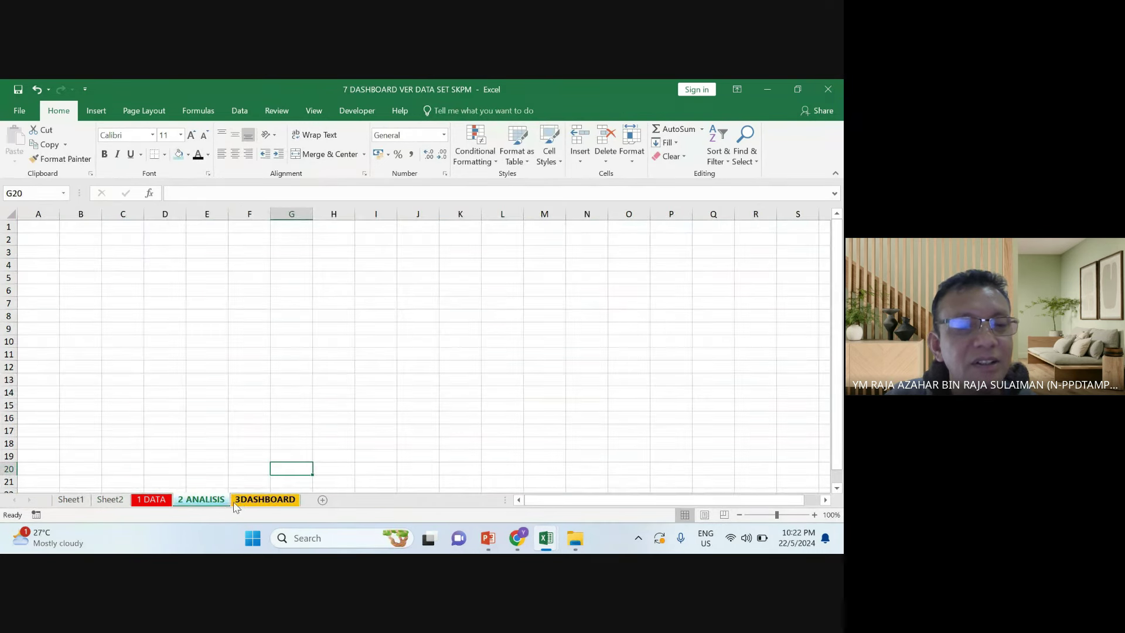
left_click(261, 502)
left_click(153, 500)
left_click(198, 502)
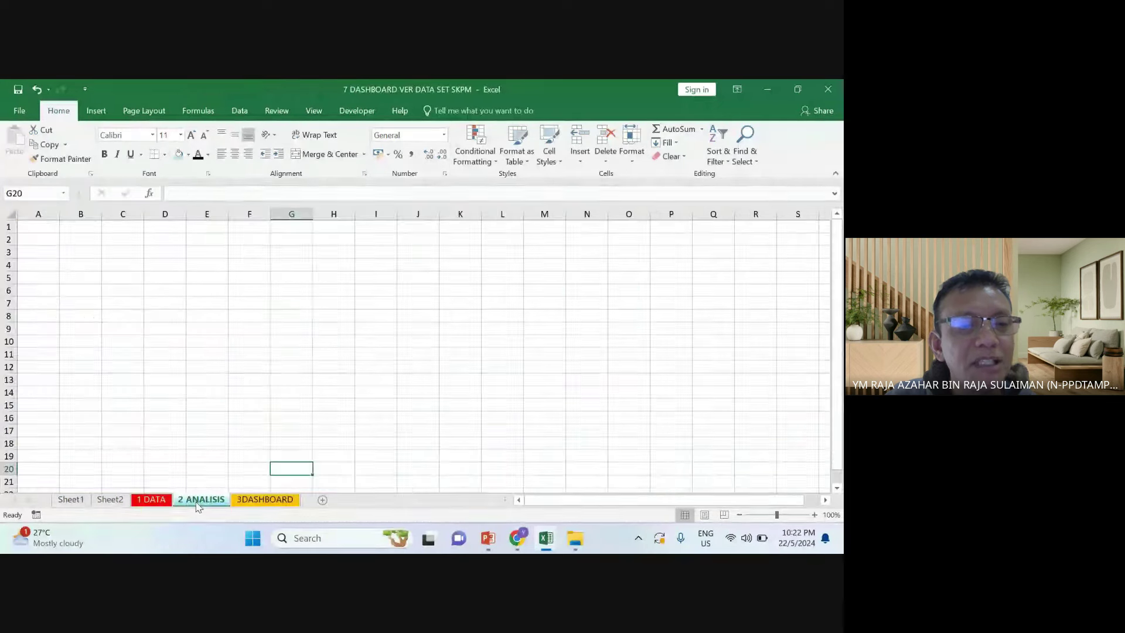
left_click(99, 499)
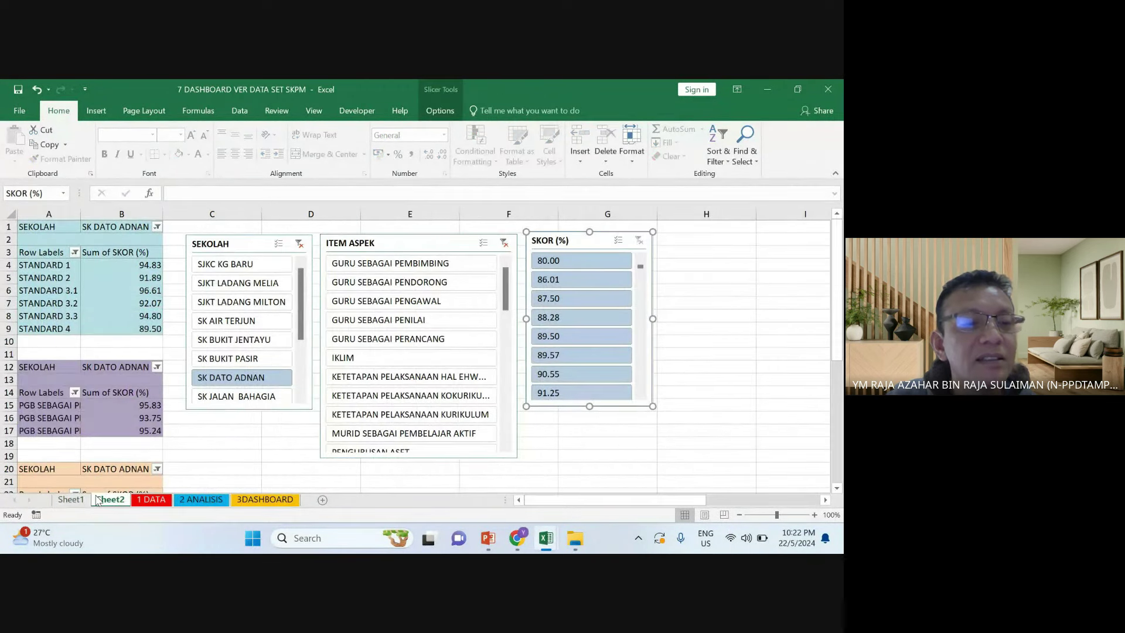
Delete the Sheet1 worksheet from the workbook
left_click(79, 501)
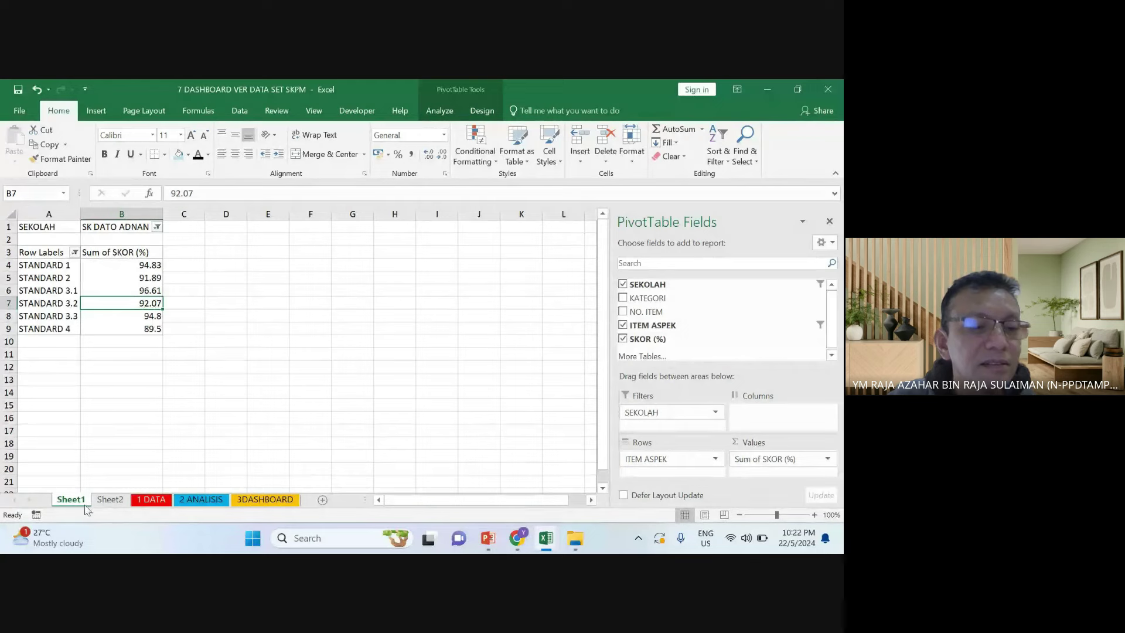
right_click(85, 505)
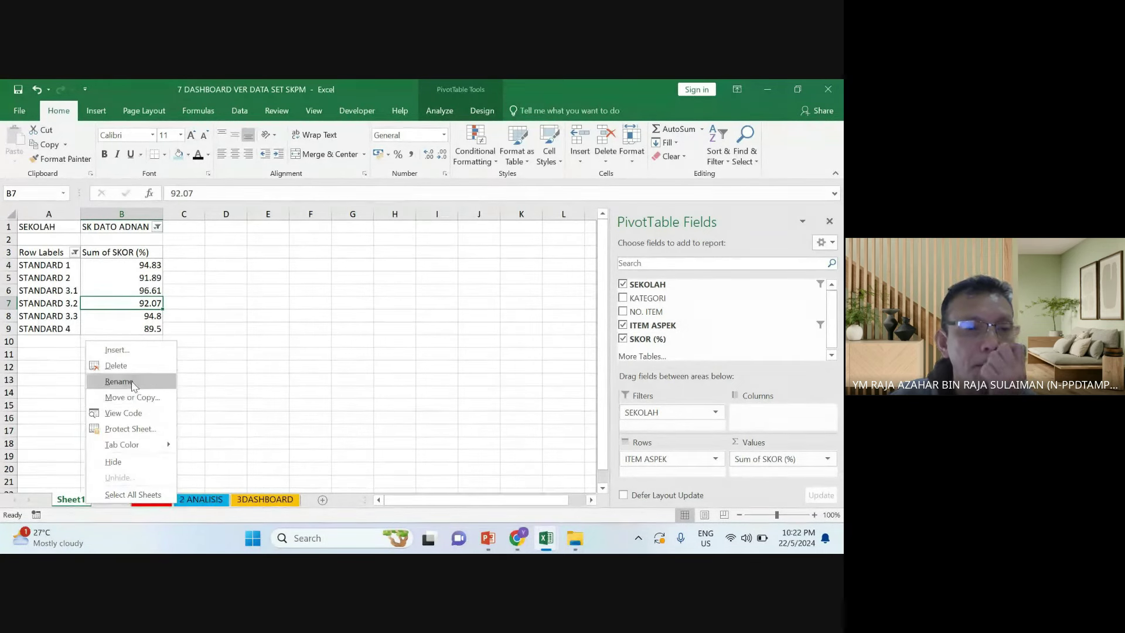
left_click(116, 365)
left_click(402, 344)
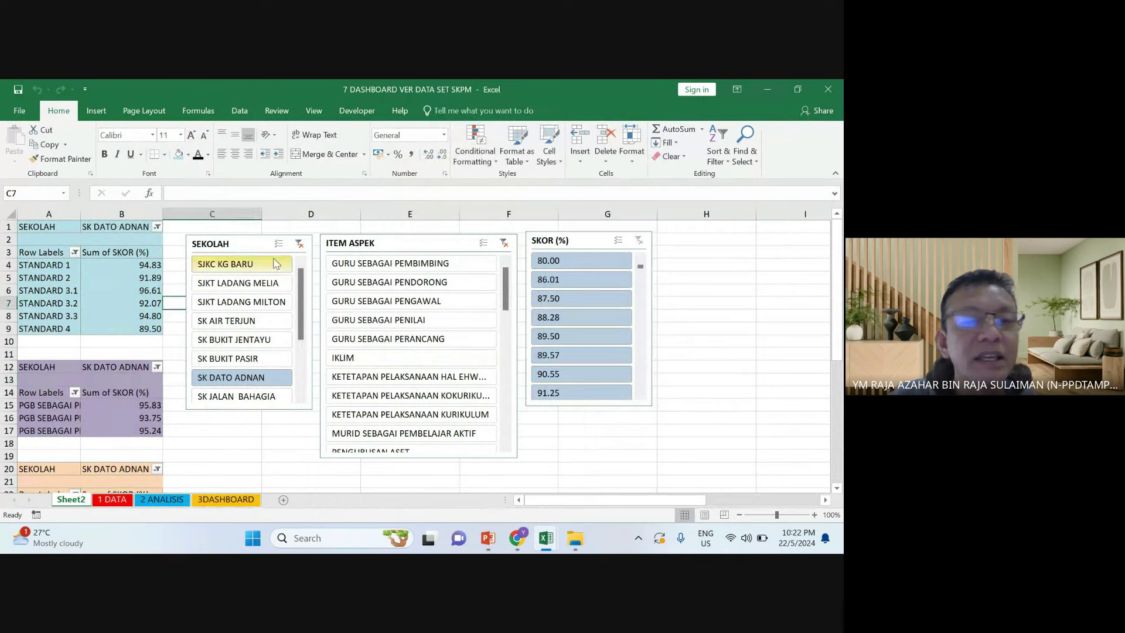
Move the SEKOLAH slicer farther from the STANDARD pivot table and fill the table's data rows A4:B9 with light green
left_click_drag(290, 235, 323, 233)
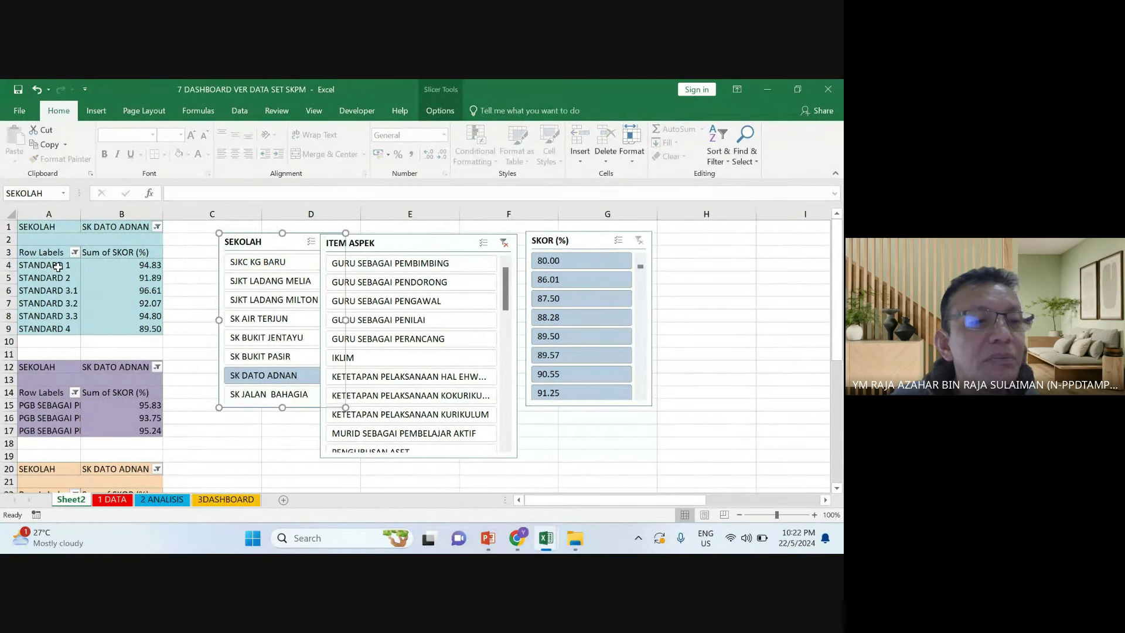
left_click_drag(58, 266, 132, 329)
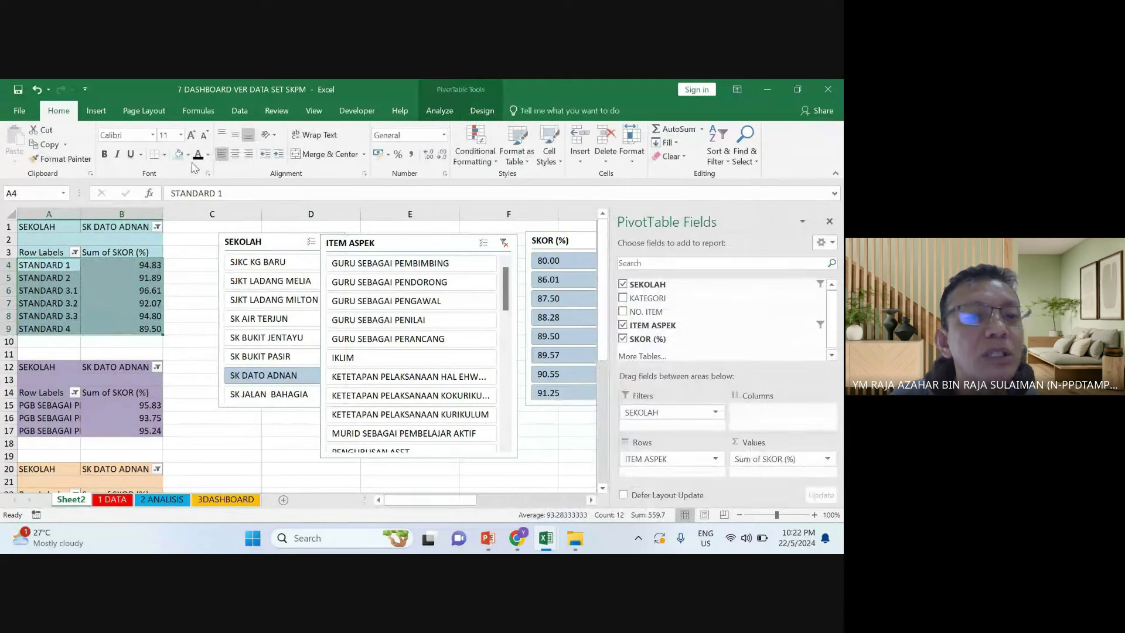
left_click(188, 154)
left_click(222, 255)
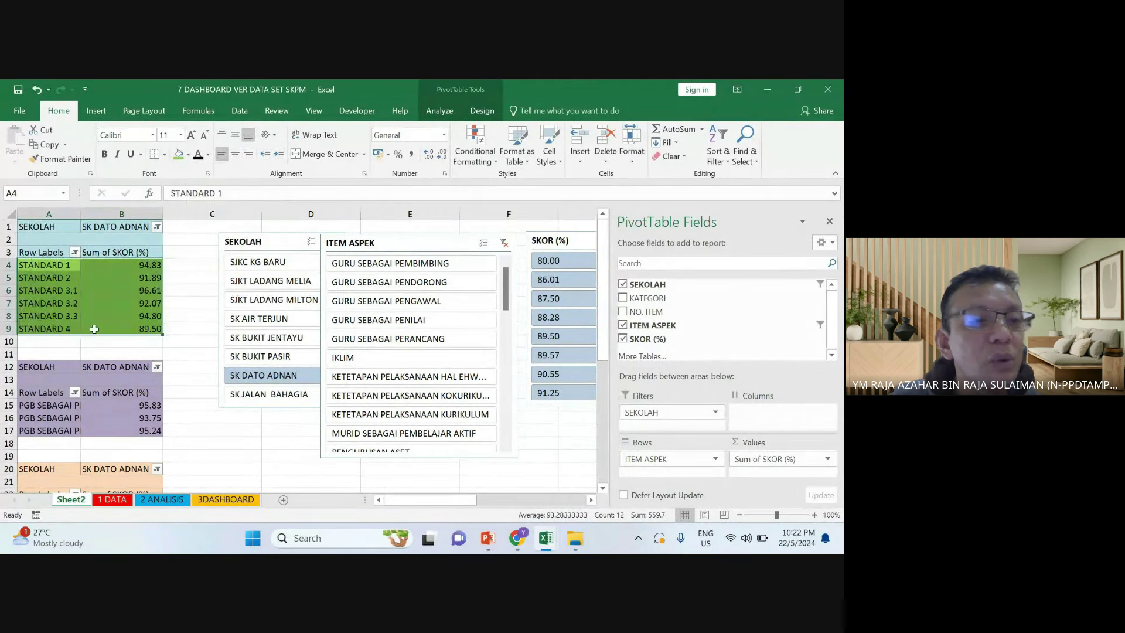
left_click(93, 329)
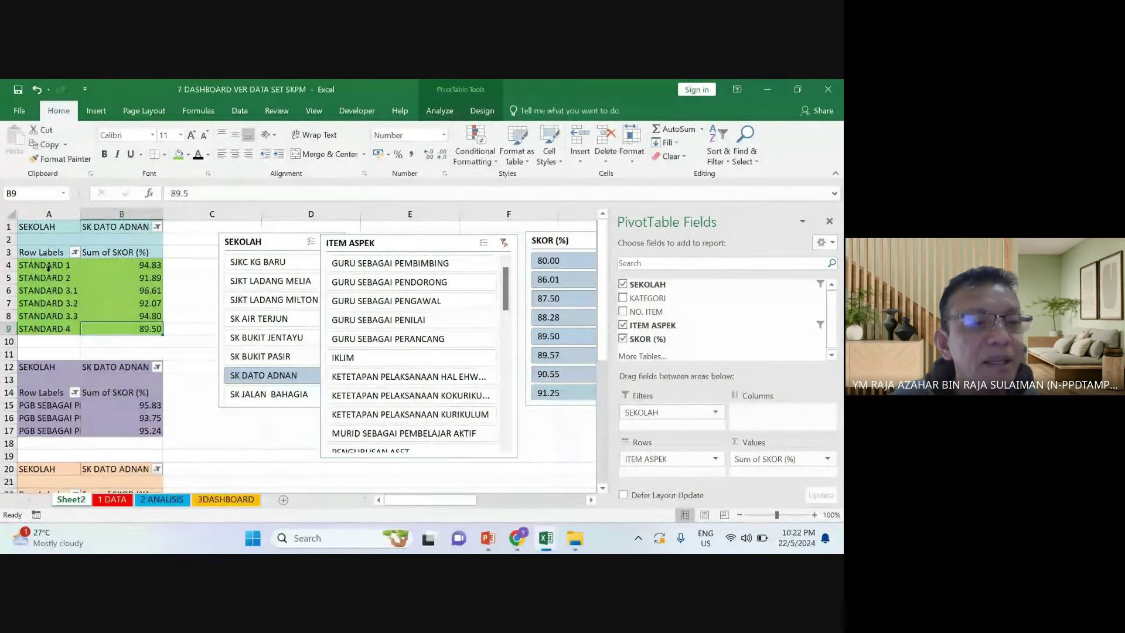
Copy the STANDARD rows A4:B9 from Sheet2 into 3DASHBOARD as linked cells starting at D8, and widen column D to fit the labels
left_click_drag(53, 267, 113, 327)
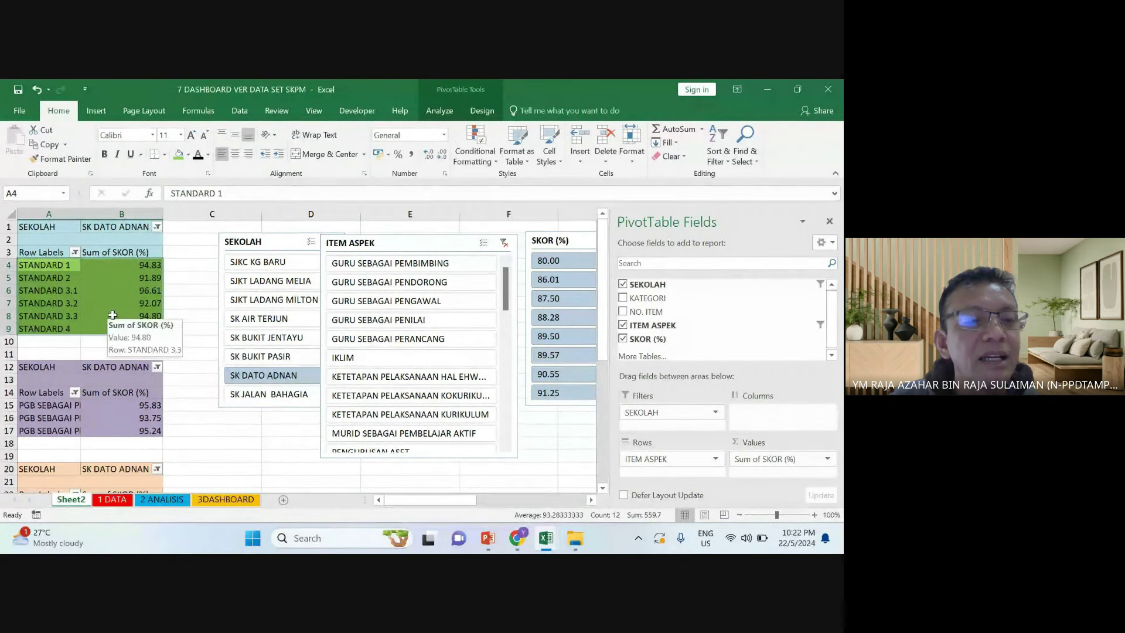
left_click_drag(35, 265, 135, 334)
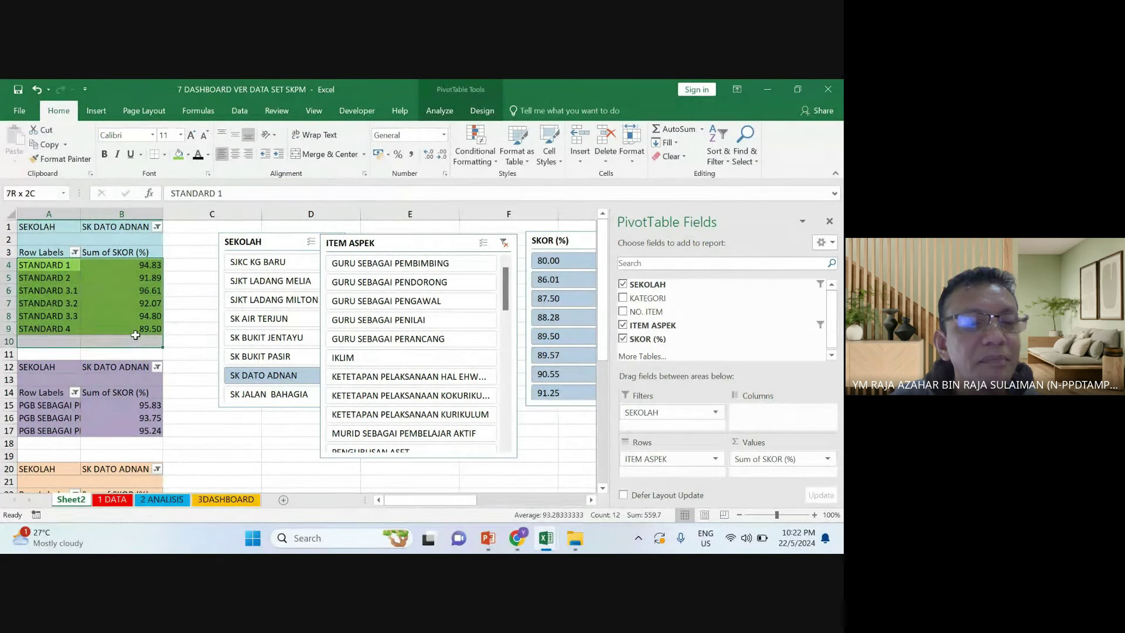
right_click(117, 291)
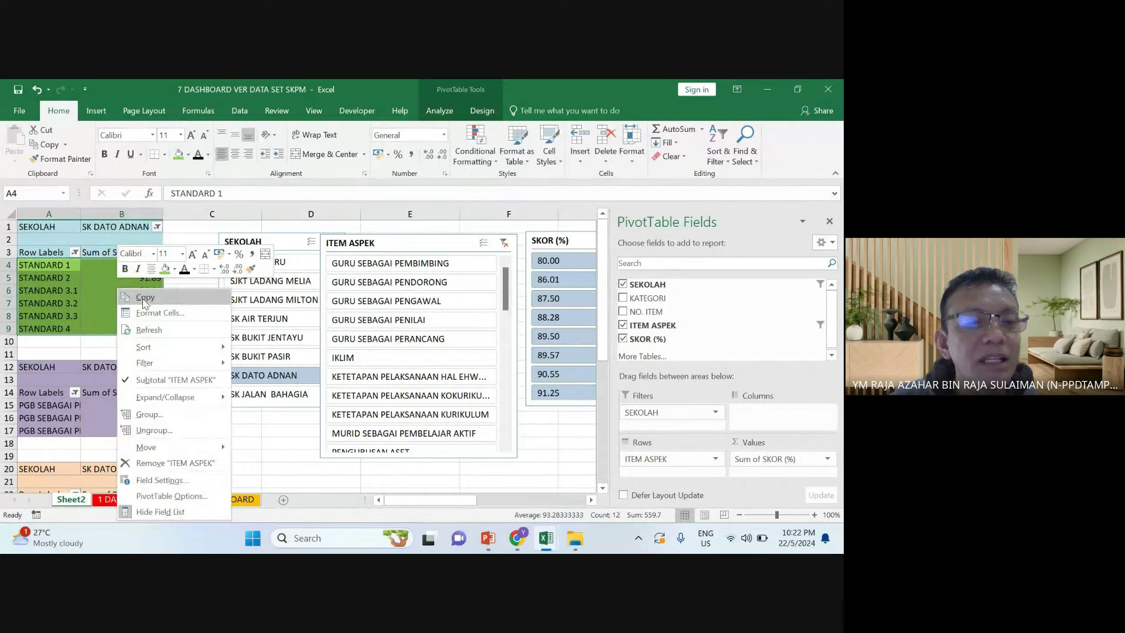
left_click(141, 297)
left_click(237, 498)
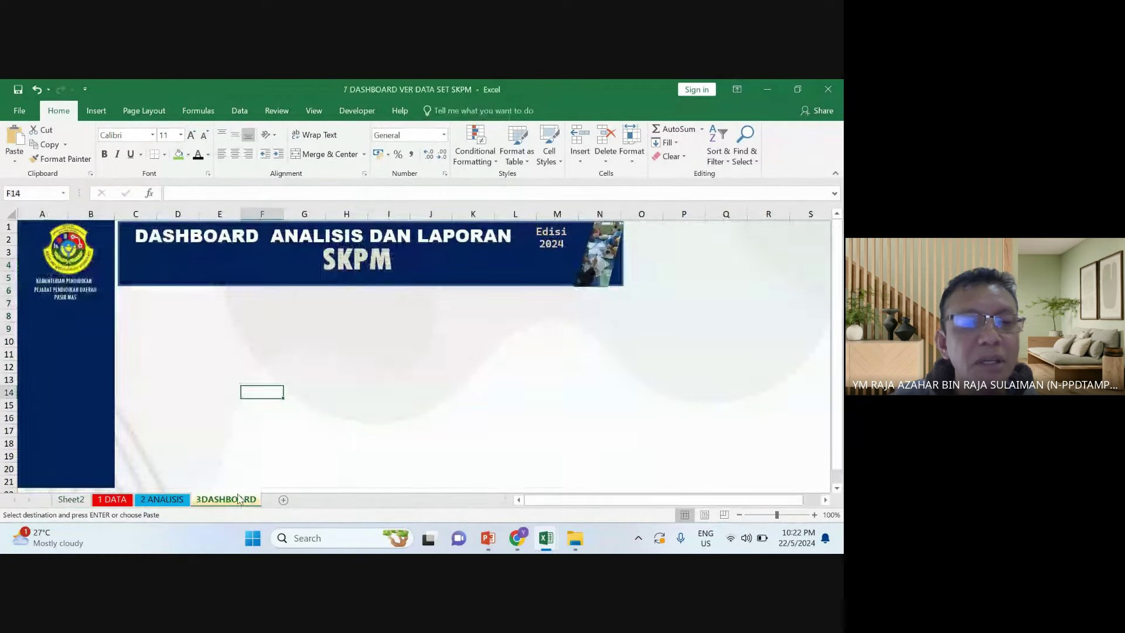
left_click(175, 316)
right_click(182, 316)
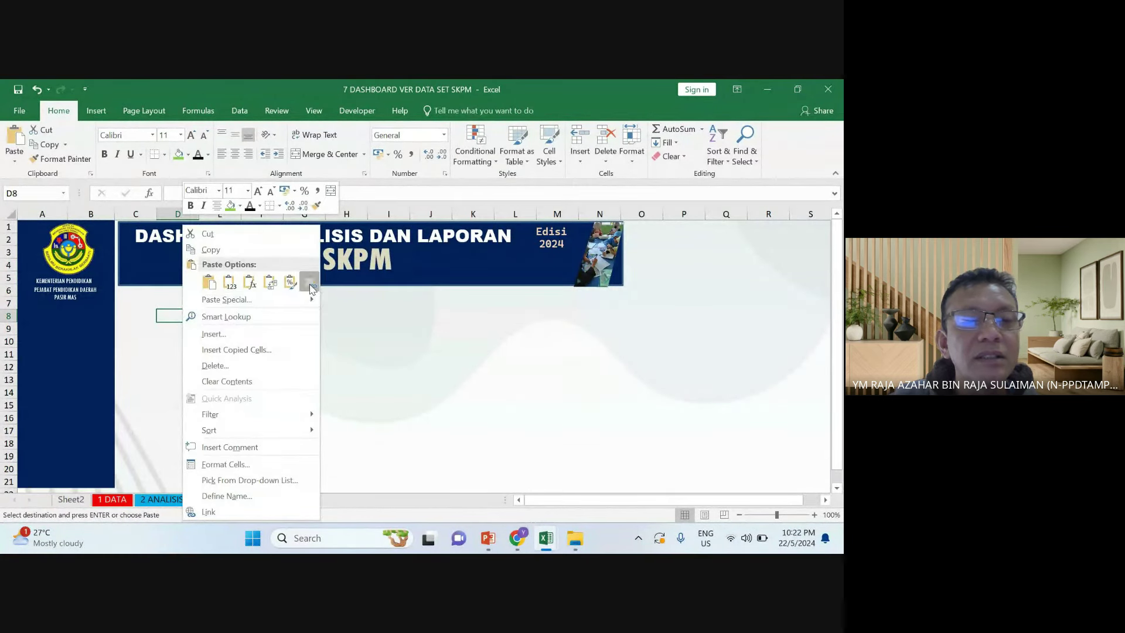
left_click(310, 282)
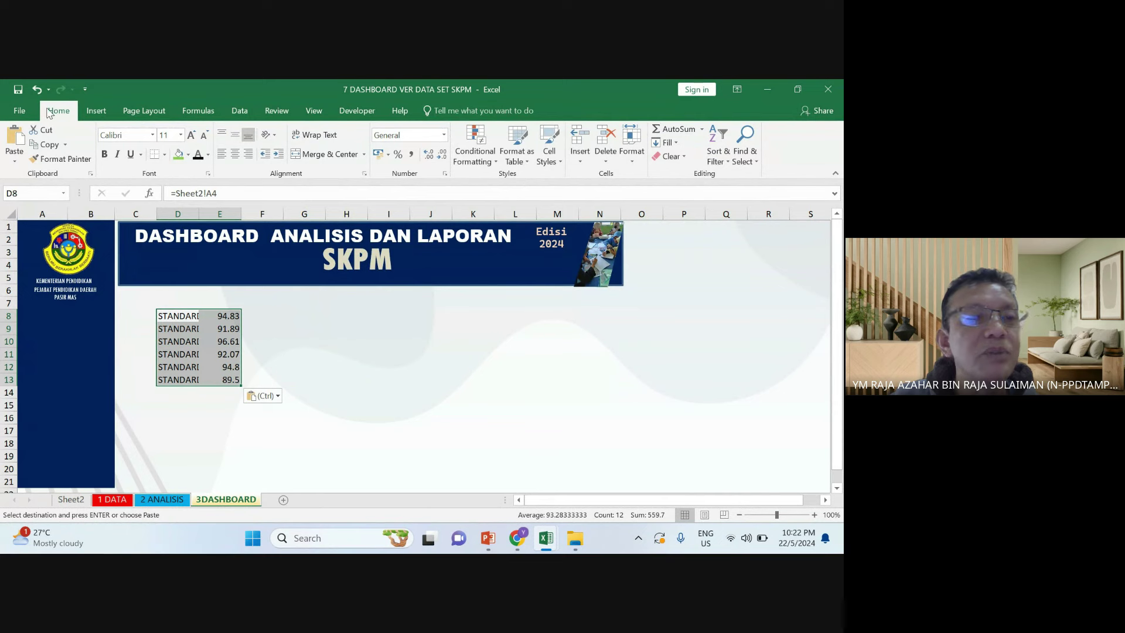
left_click(37, 89)
right_click(182, 316)
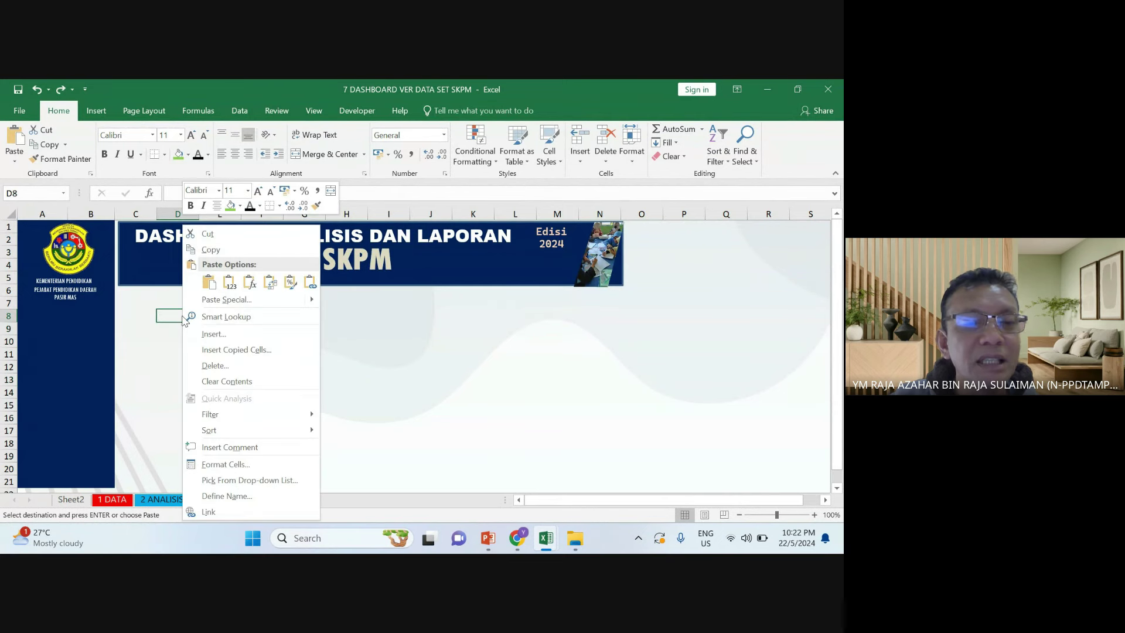
left_click(307, 283)
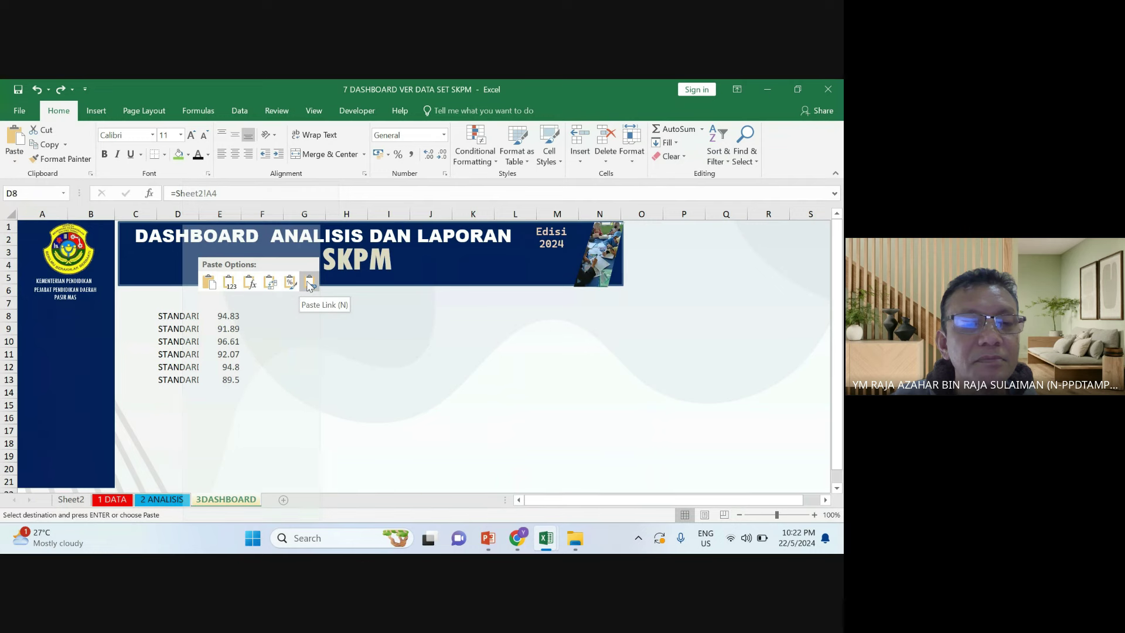
left_click(206, 318)
left_click_drag(194, 213, 230, 213)
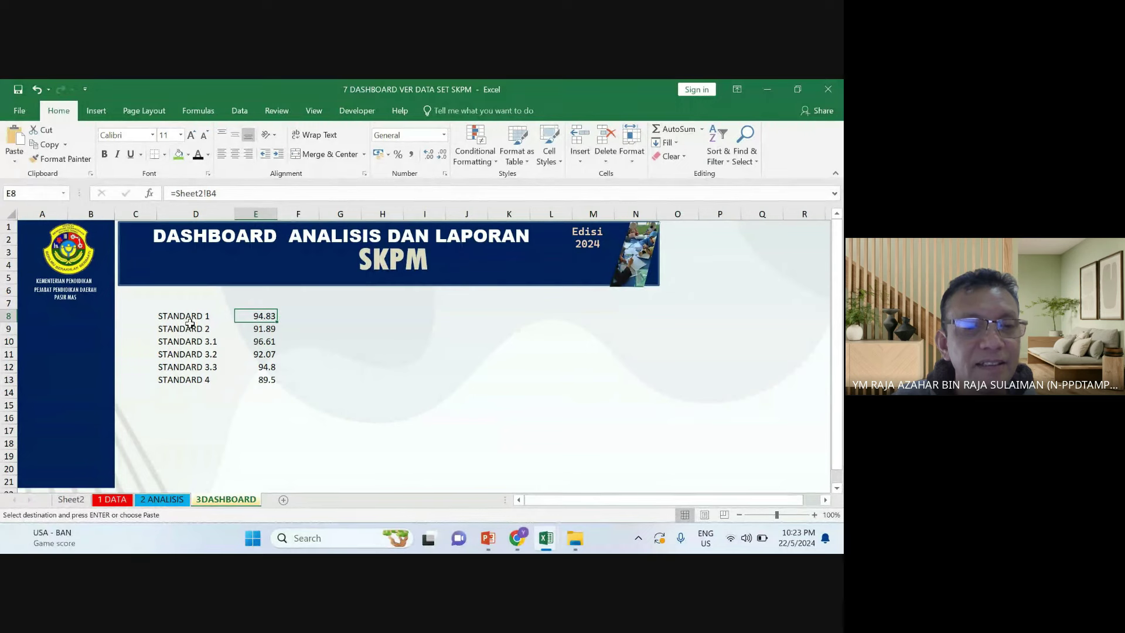
Enter the heading KESELURUHAN SKPM in cell D7 above the linked STANDARD scores
left_click(175, 301)
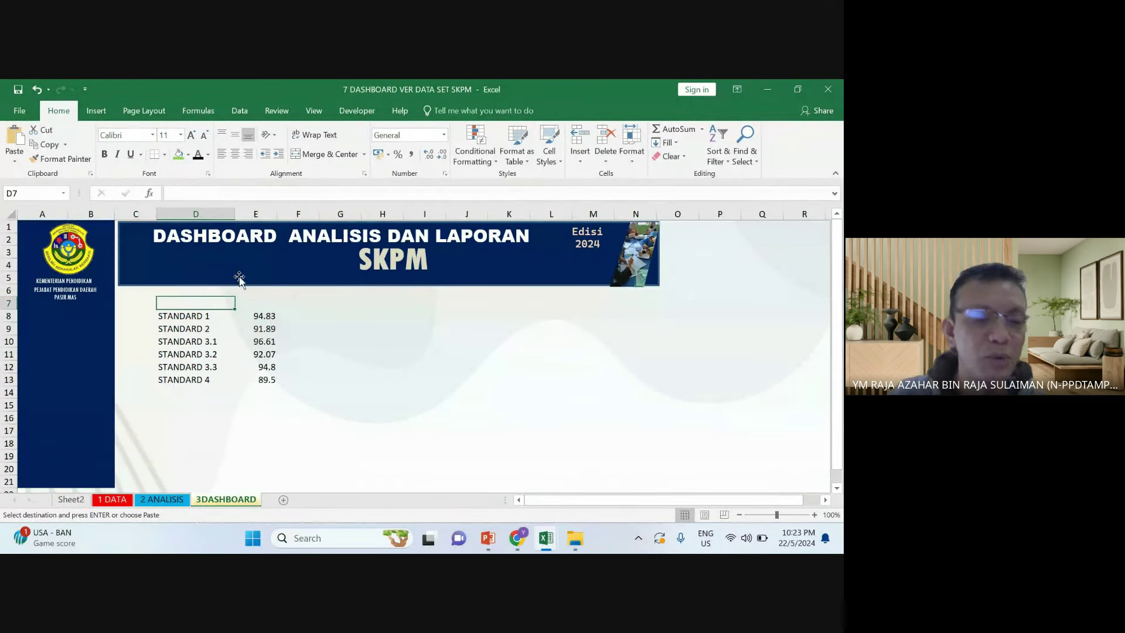
type("SATAN")
key("BackSpace")
key("BackSpace")
key("BackSpace")
key("BackSpace")
key("BackSpace")
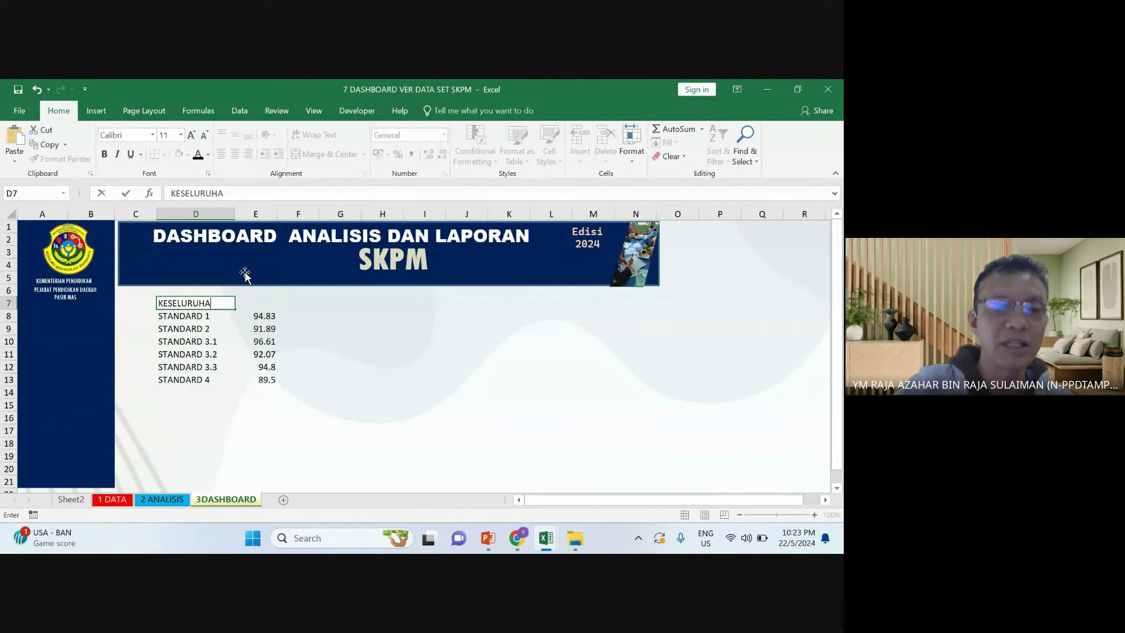
type("KESELURUHAN SKPM")
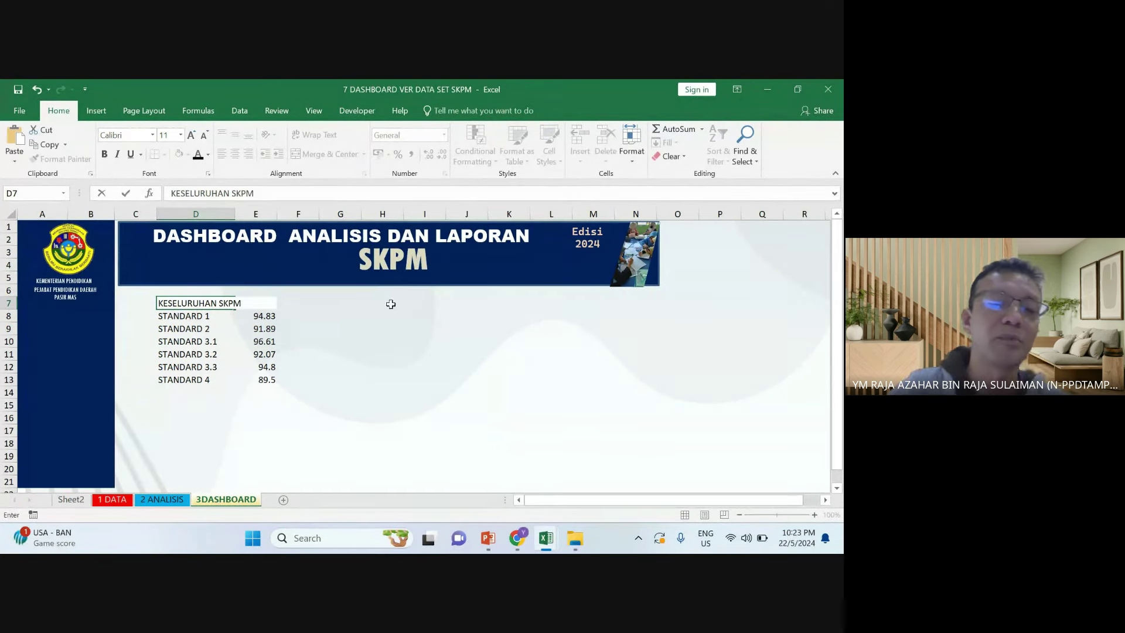
left_click(469, 405)
key("ctrl+c")
Fill the heading cells D7:E7 with light green and merge and center them
left_click_drag(179, 307, 256, 304)
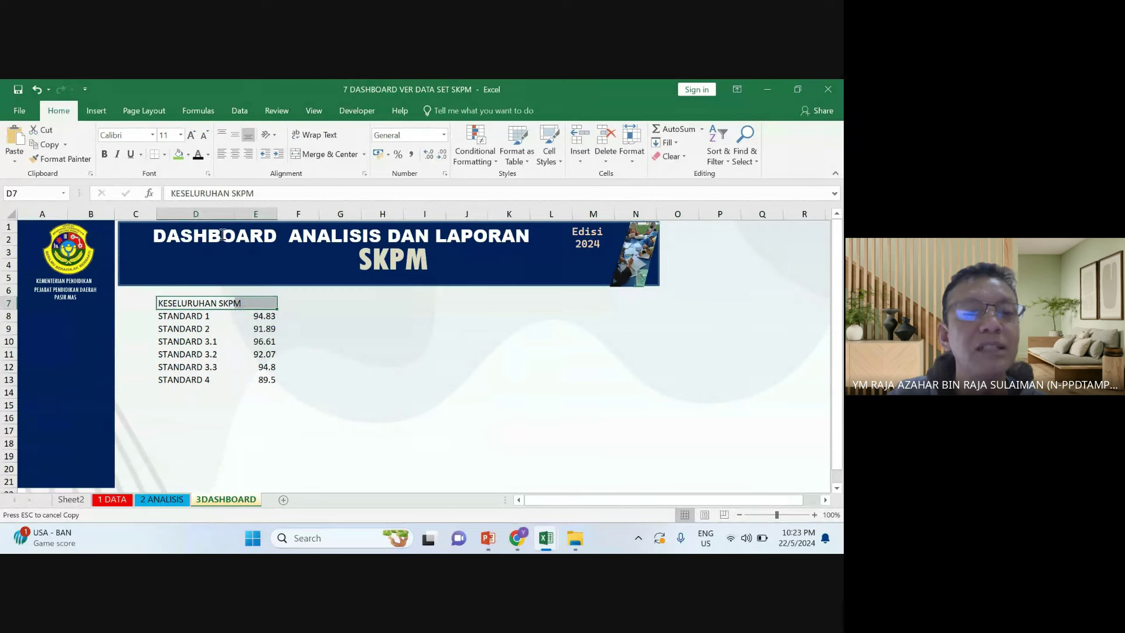
left_click(179, 154)
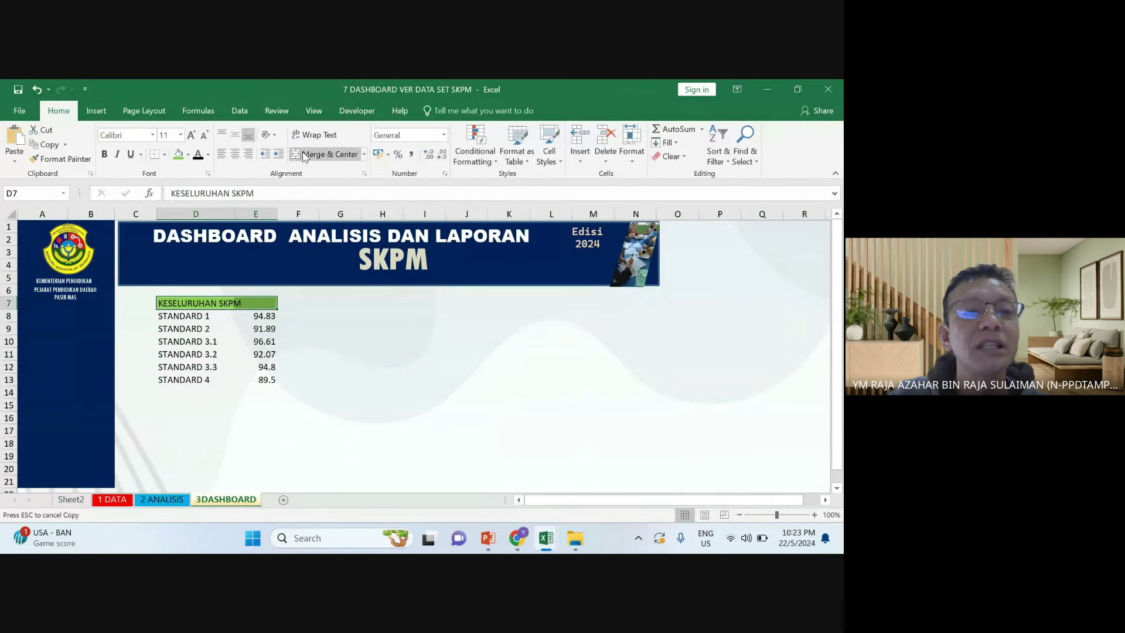
left_click(322, 154)
left_click(340, 341)
left_click(191, 317)
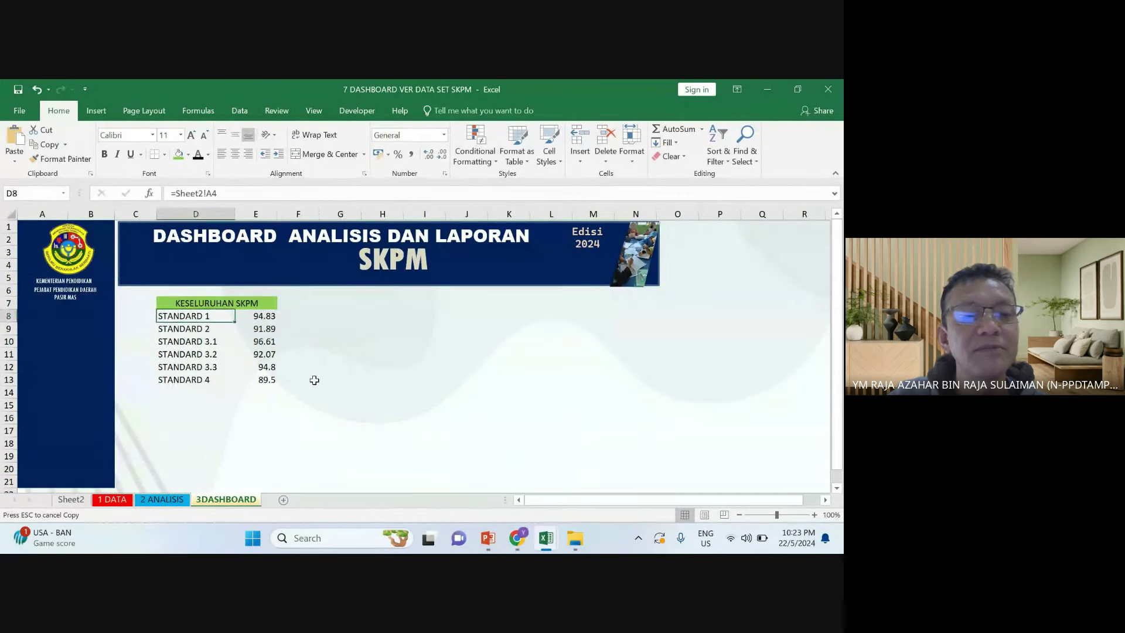
left_click(300, 376)
left_click(218, 325)
left_click(457, 328)
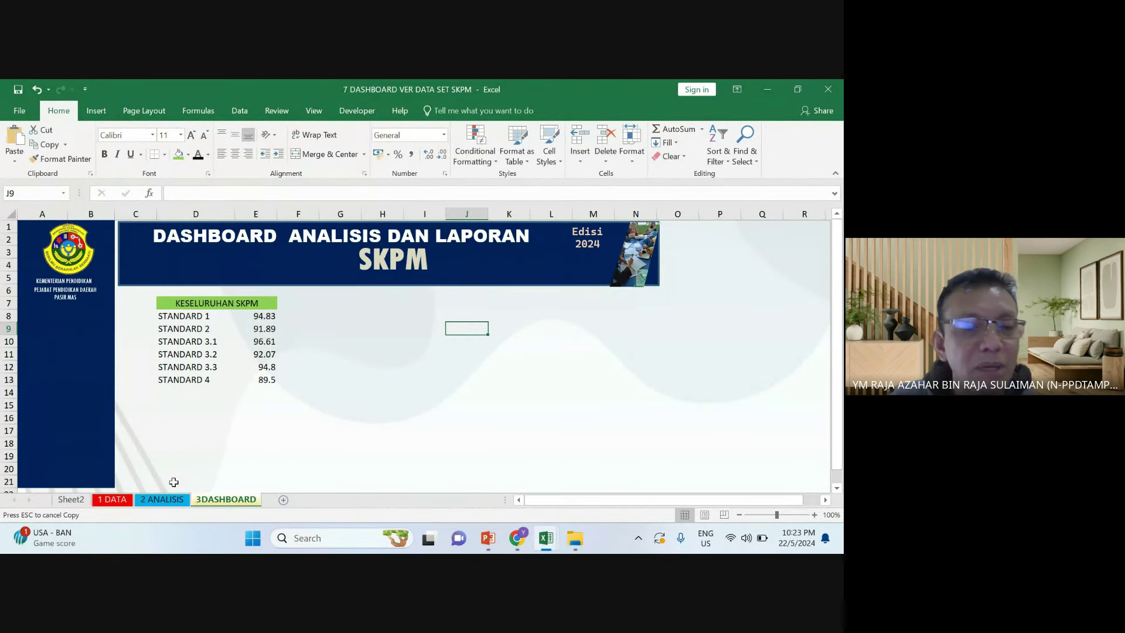
Copy the PGB rows A15:B17 from Sheet2 into 3DASHBOARD as linked cells starting at D16
left_click(162, 500)
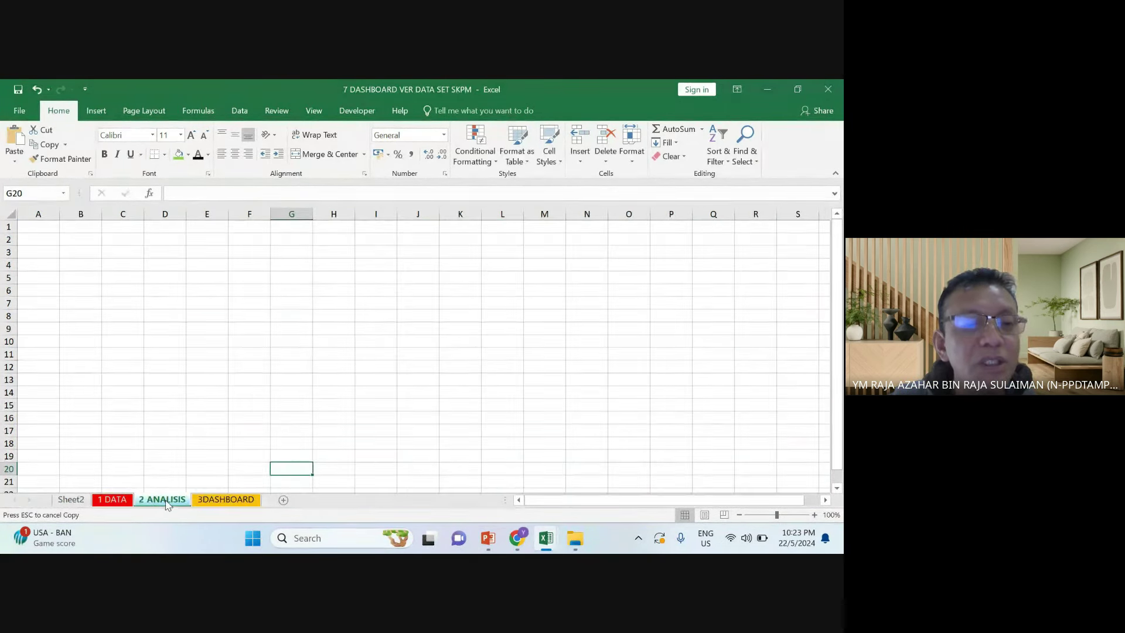
left_click(109, 502)
left_click(75, 501)
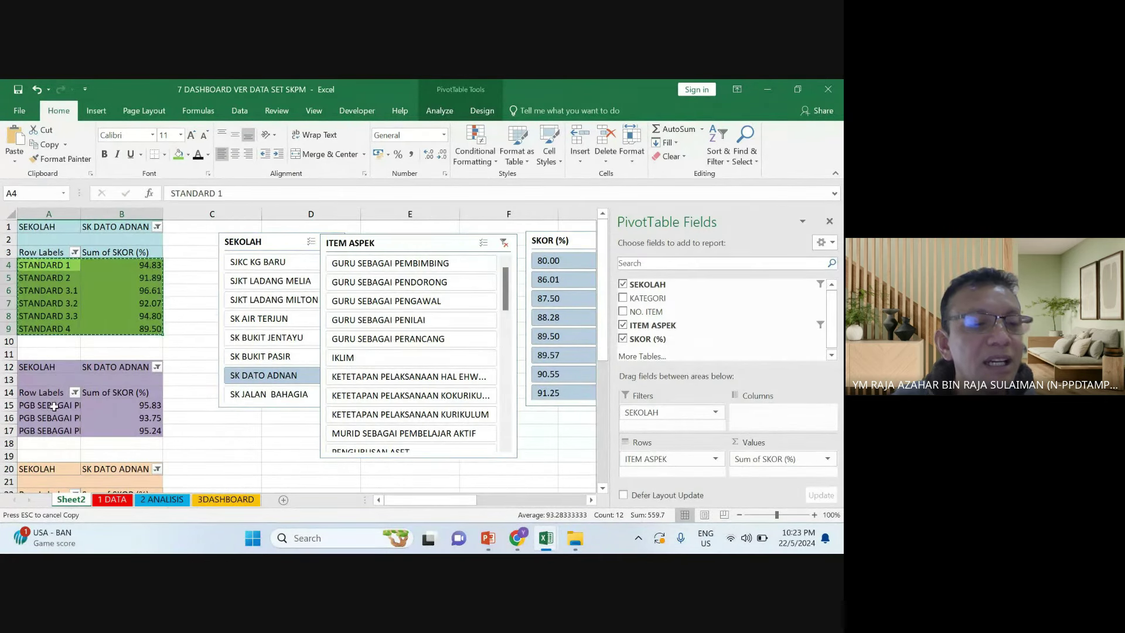
left_click_drag(53, 406, 126, 430)
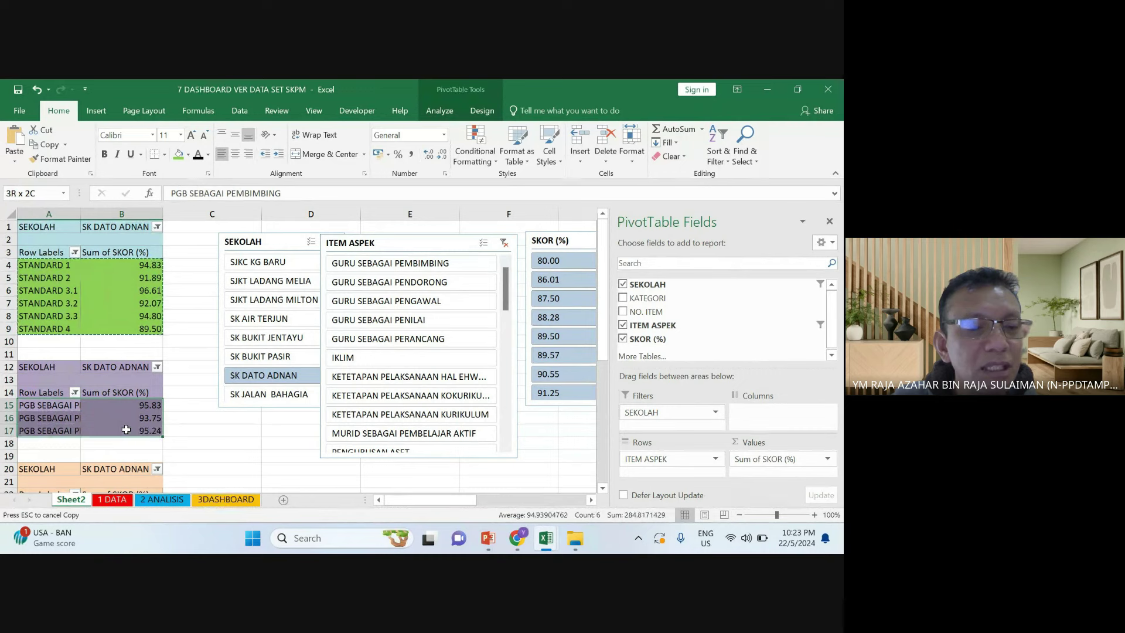
right_click(127, 427)
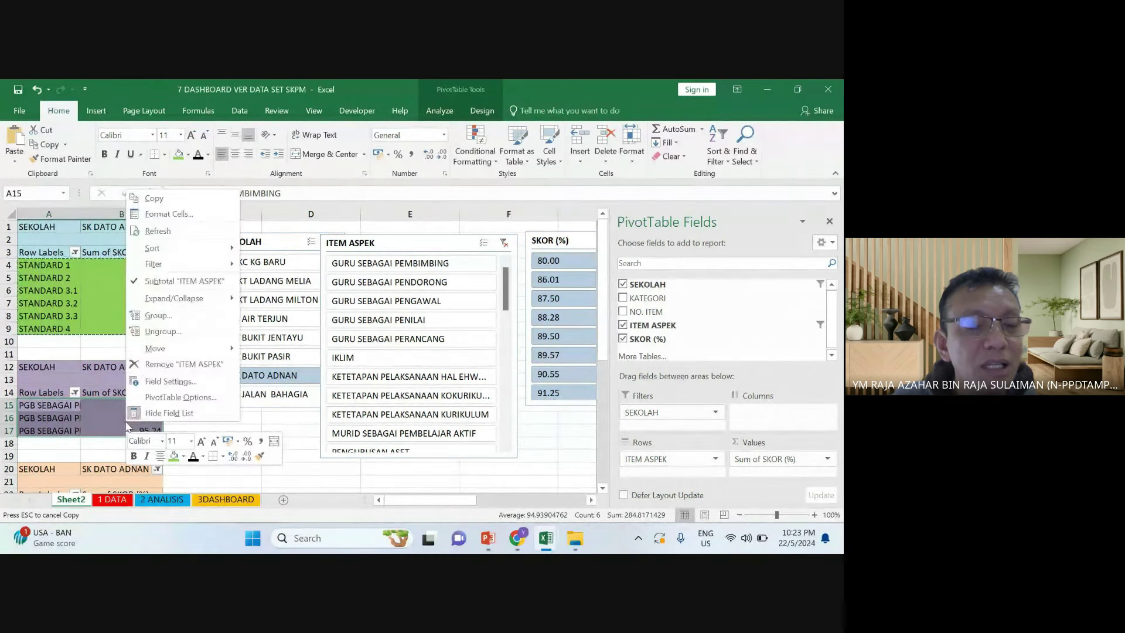
left_click(151, 198)
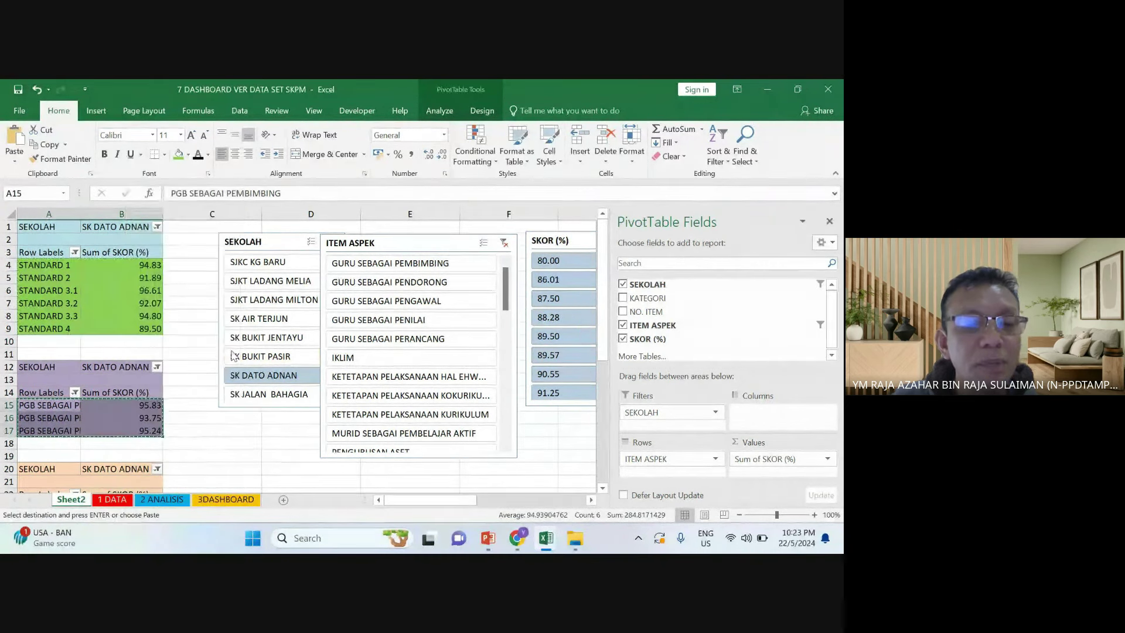
left_click(230, 499)
left_click(176, 417)
right_click(170, 417)
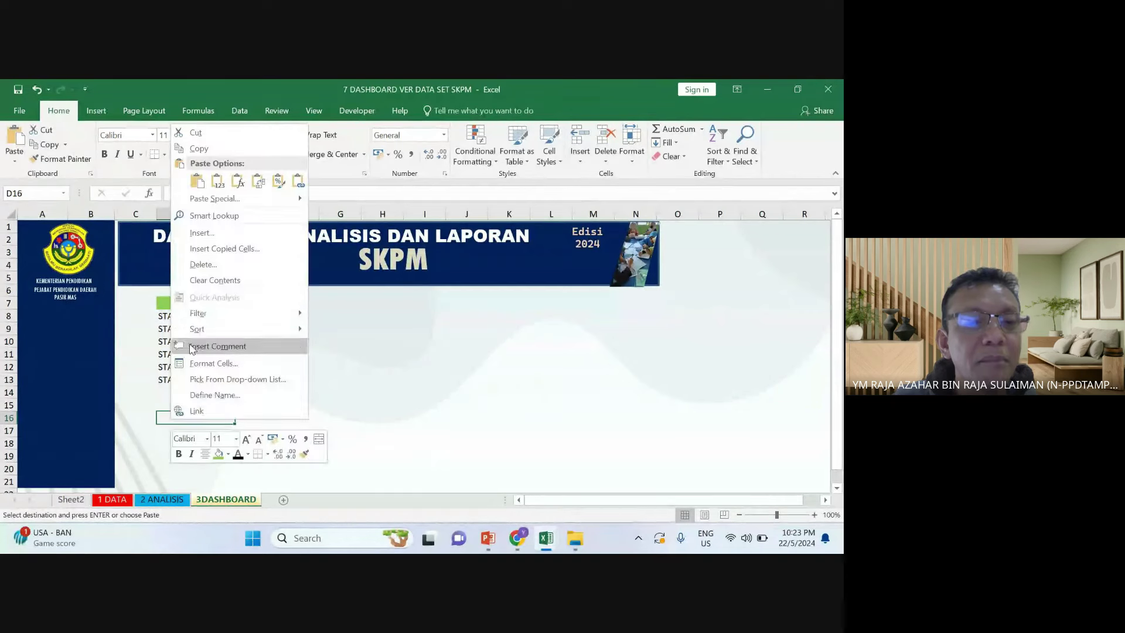
left_click(297, 181)
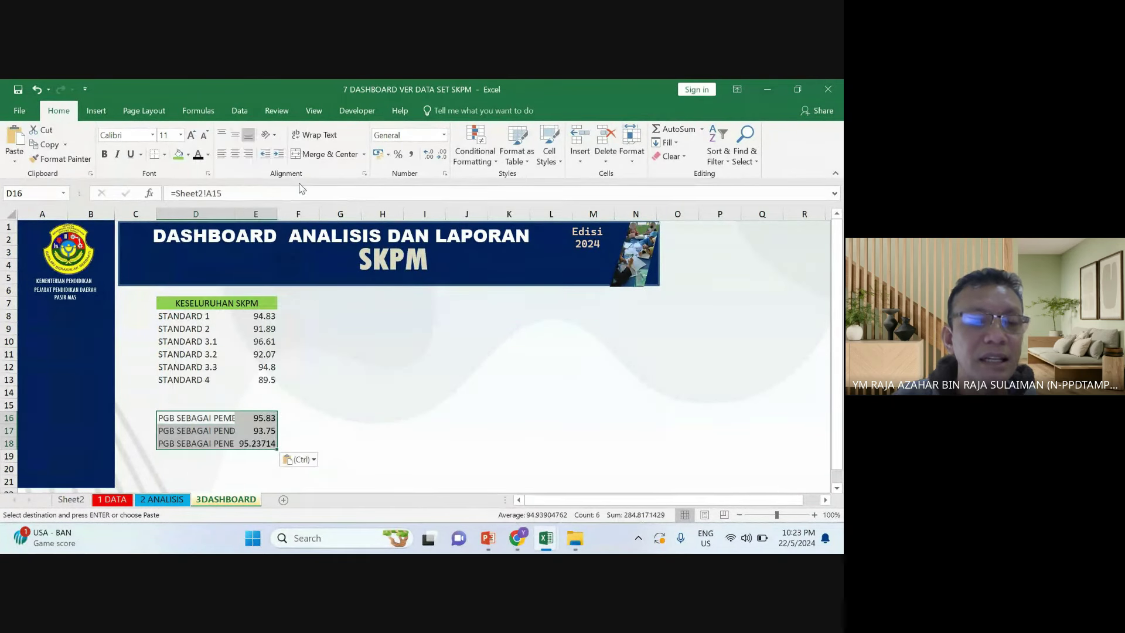
Widen column D on 3DASHBOARD until the full PGB labels fit
left_click(340, 376)
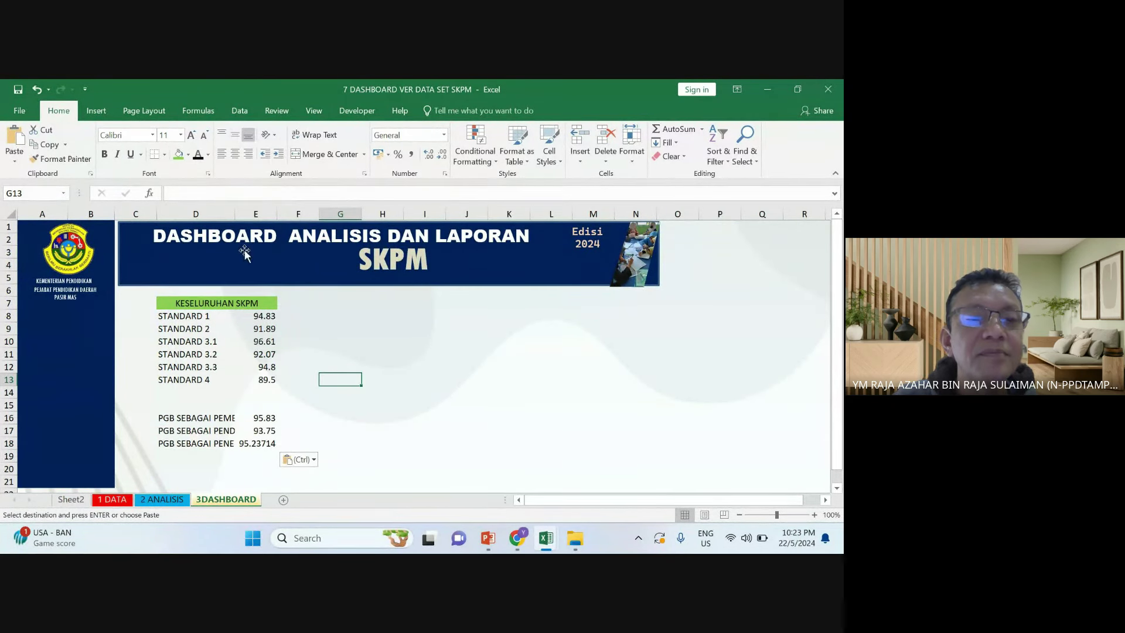
left_click_drag(235, 214, 280, 210)
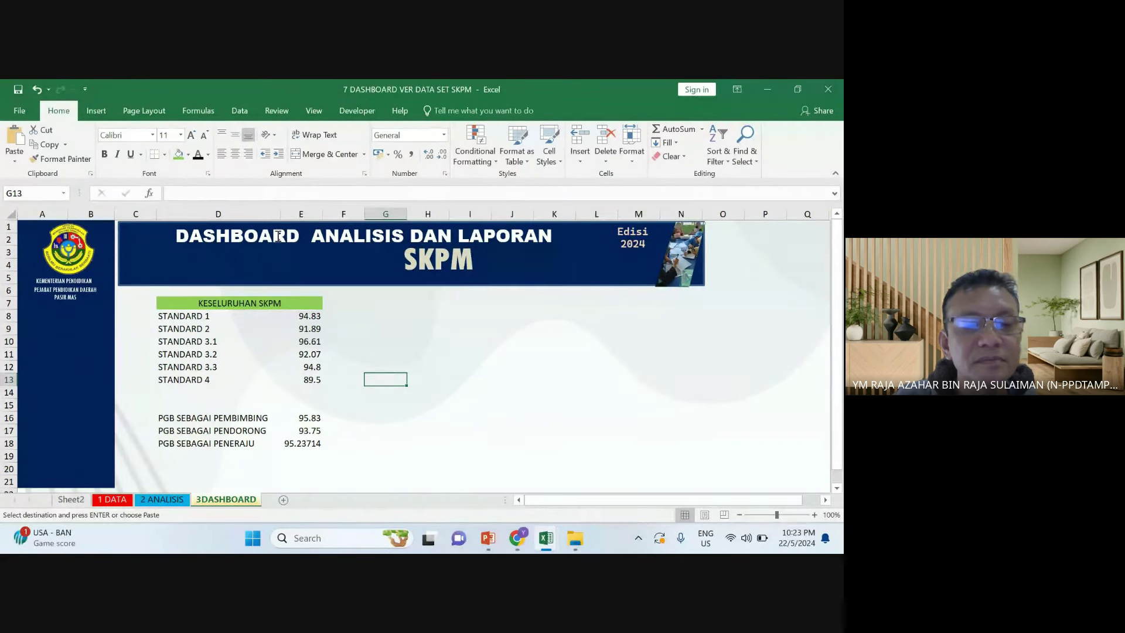
left_click(283, 443)
left_click(280, 467)
left_click(276, 467)
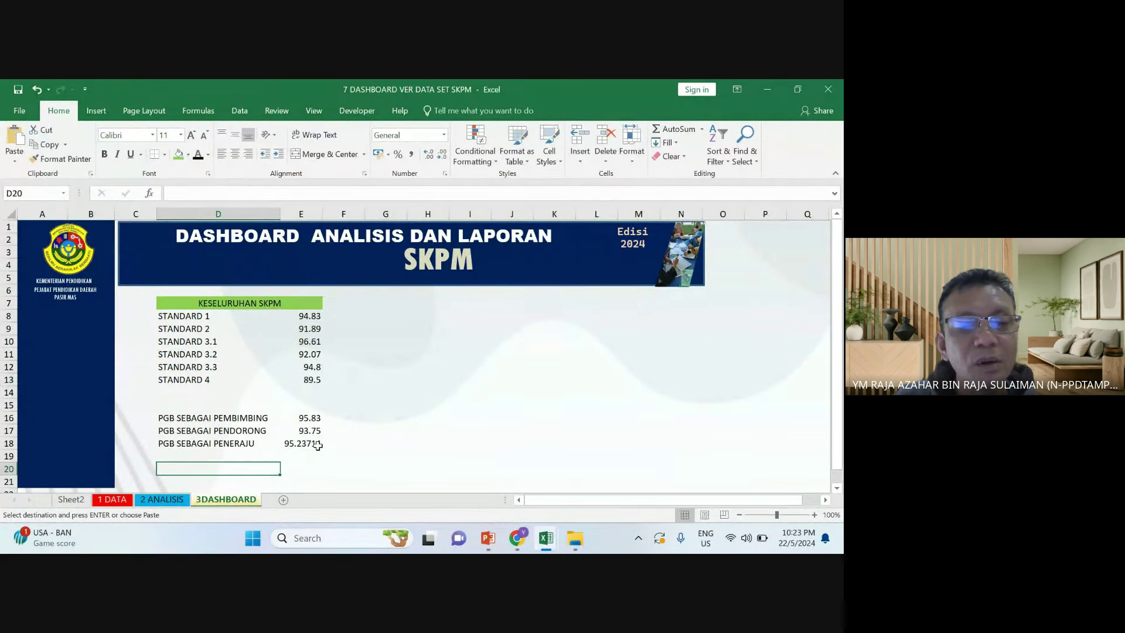
Format the PGB scores in E16:E18 with the Number category
left_click(305, 416)
left_click_drag(309, 423, 311, 438)
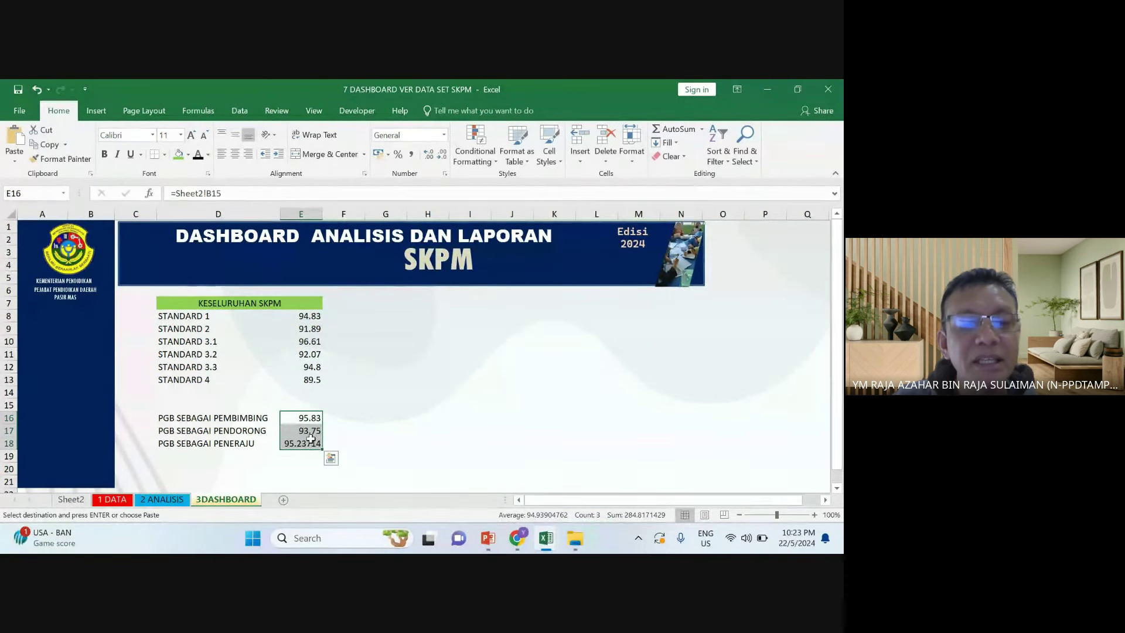
right_click(311, 438)
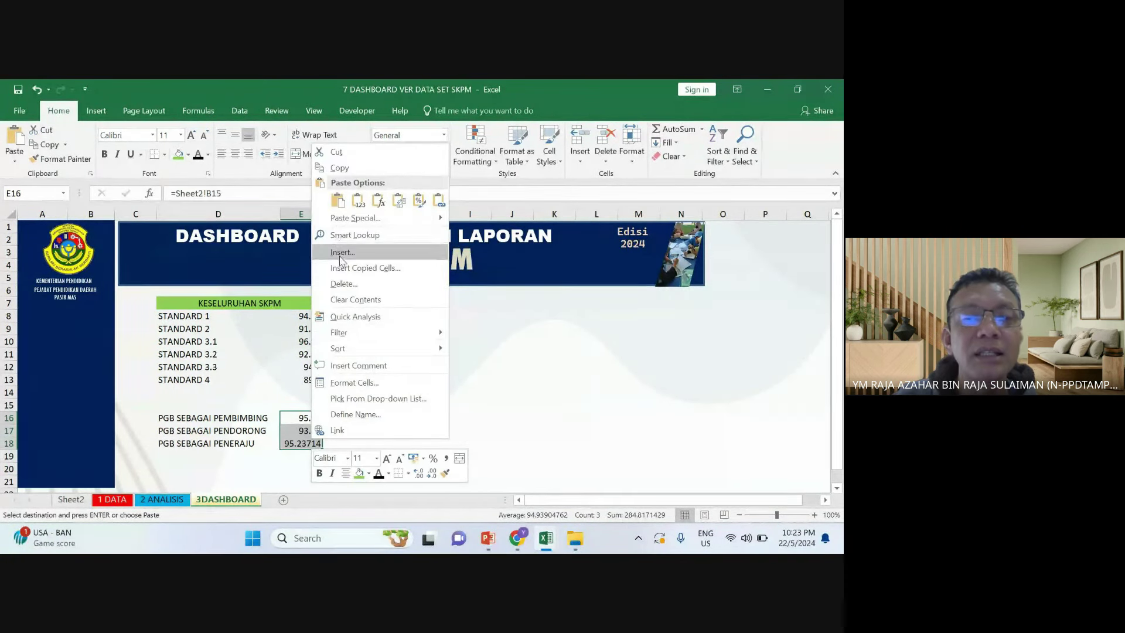
left_click(351, 382)
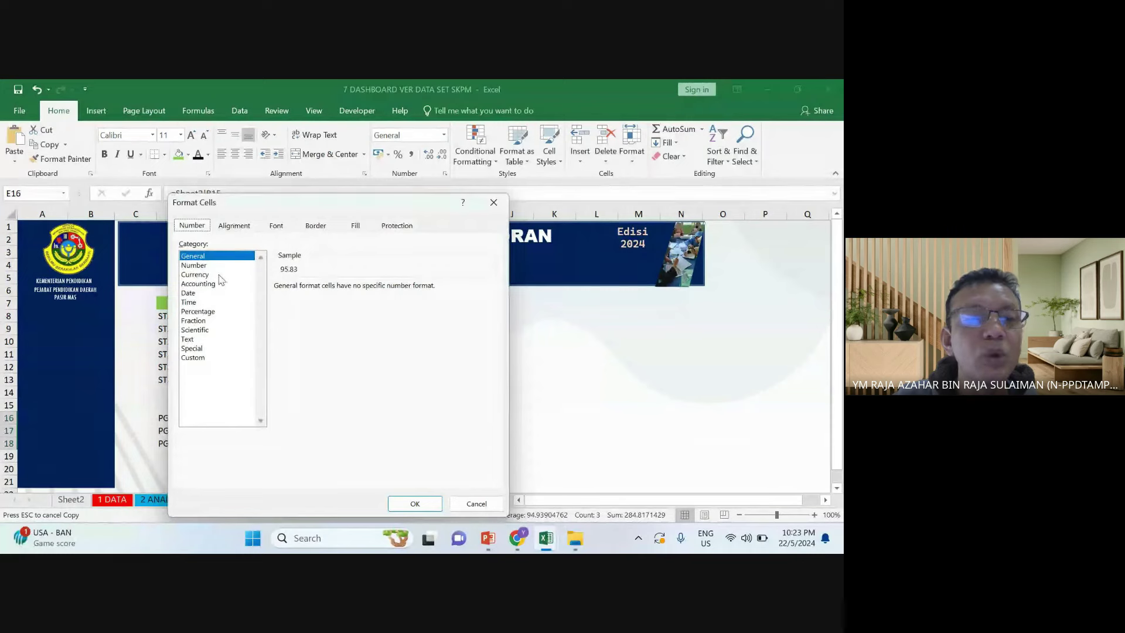
left_click(194, 265)
left_click(415, 504)
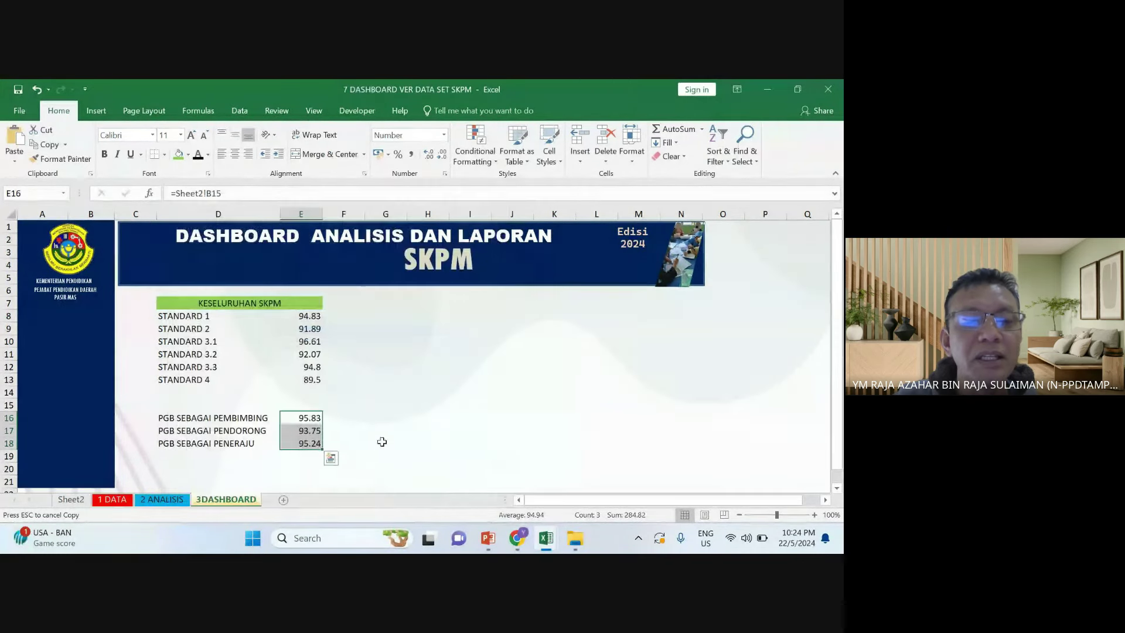
left_click(385, 432)
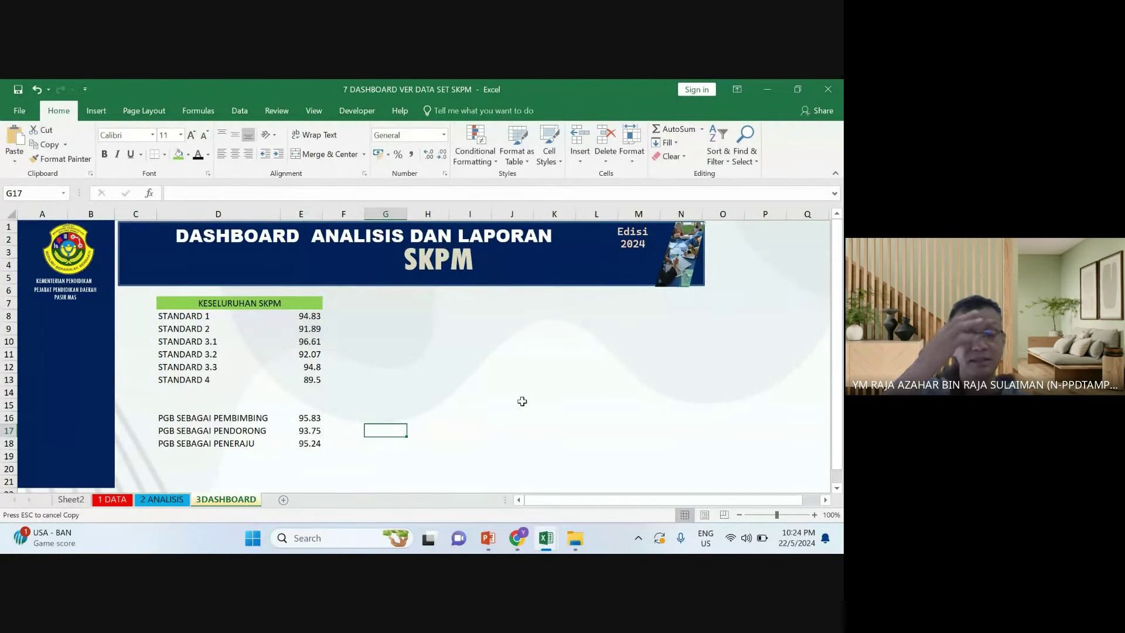
Enter the heading "STANDARD 1 : PENGURUSAN" in D15 above the PGB rows and fill D15:E15 with light orange
left_click(189, 405)
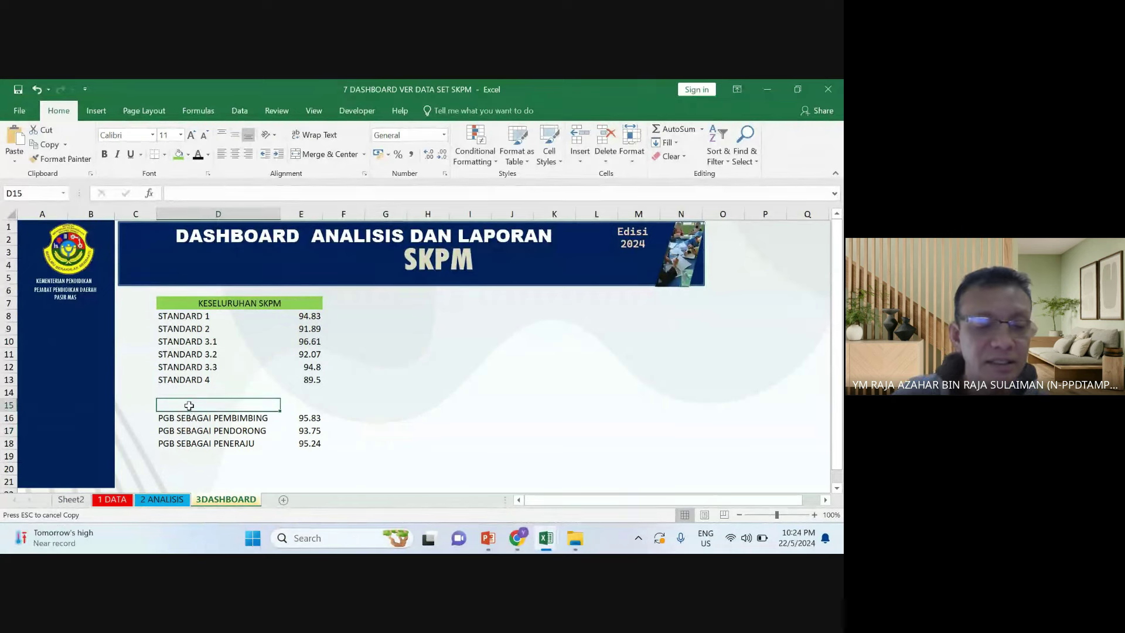
type("STANDARD 1 : PENGURUSAN")
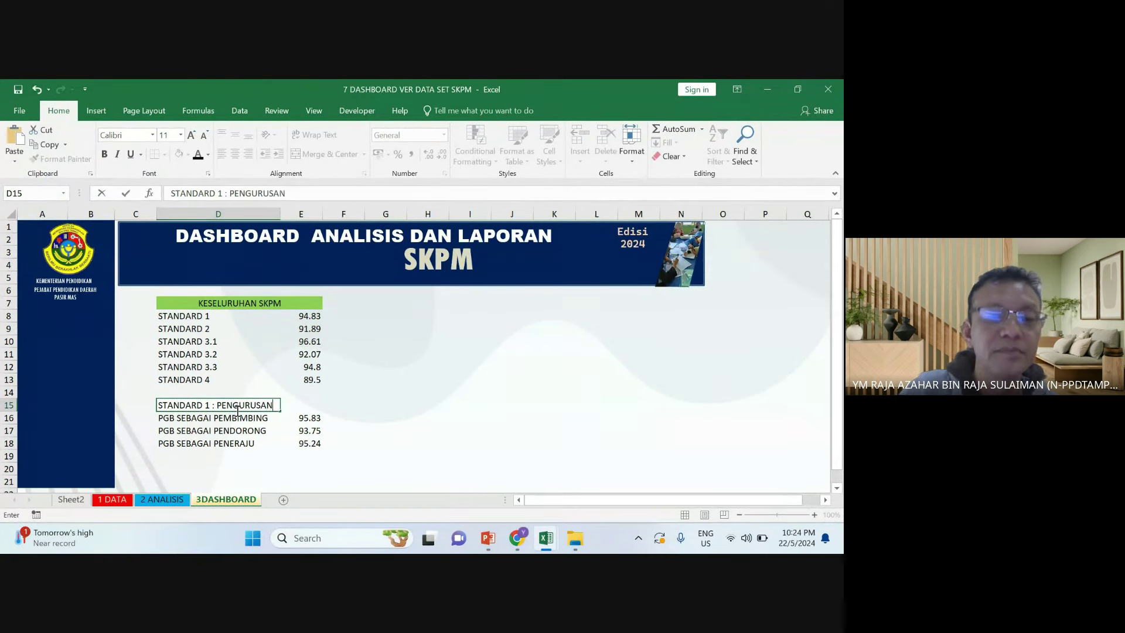
left_click(355, 417)
left_click_drag(187, 404, 302, 404)
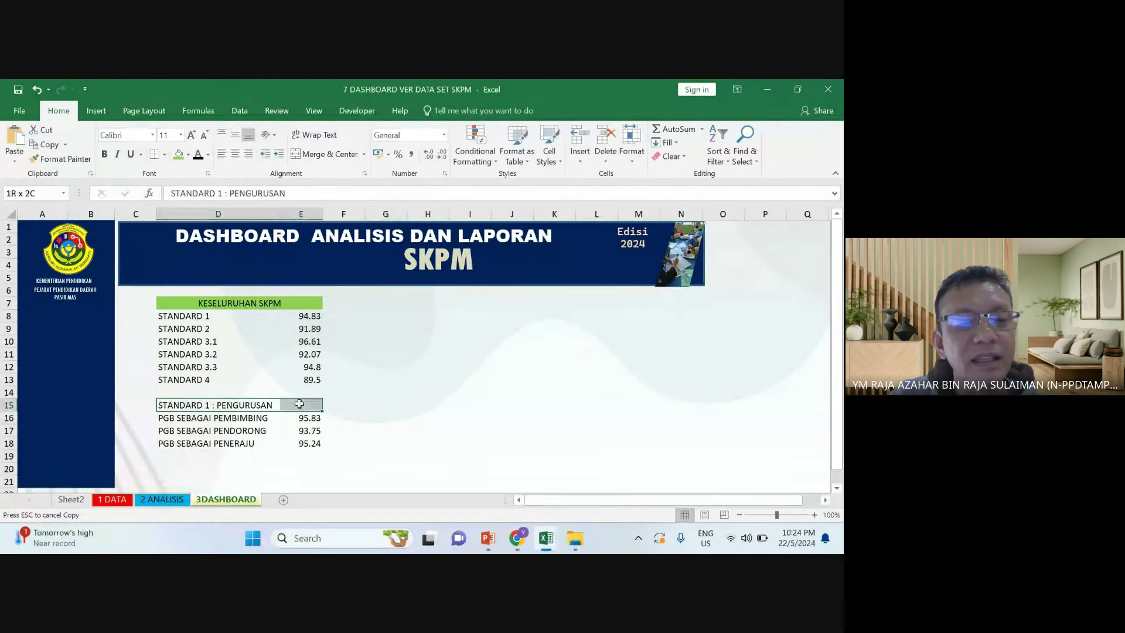
key("ctrl+c")
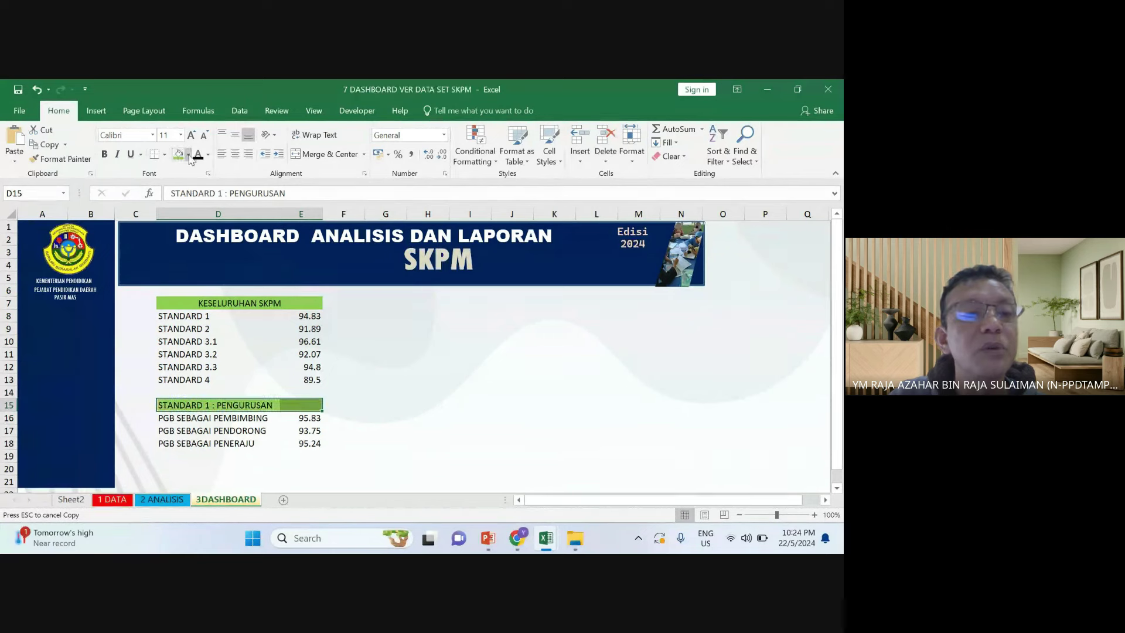
left_click(188, 155)
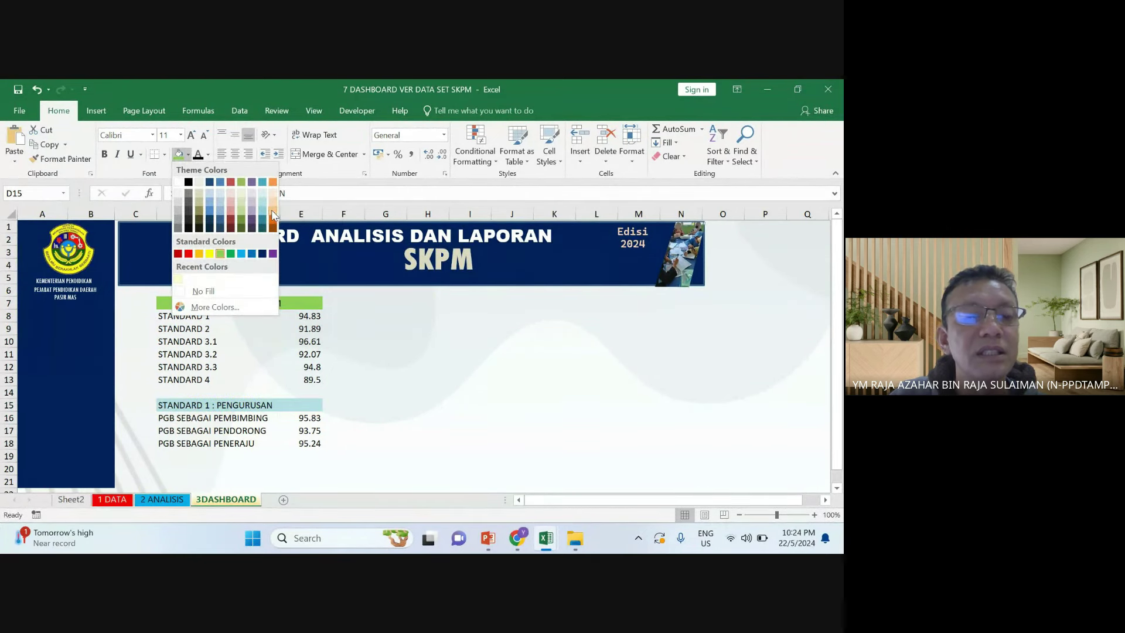
left_click(271, 210)
left_click(428, 353)
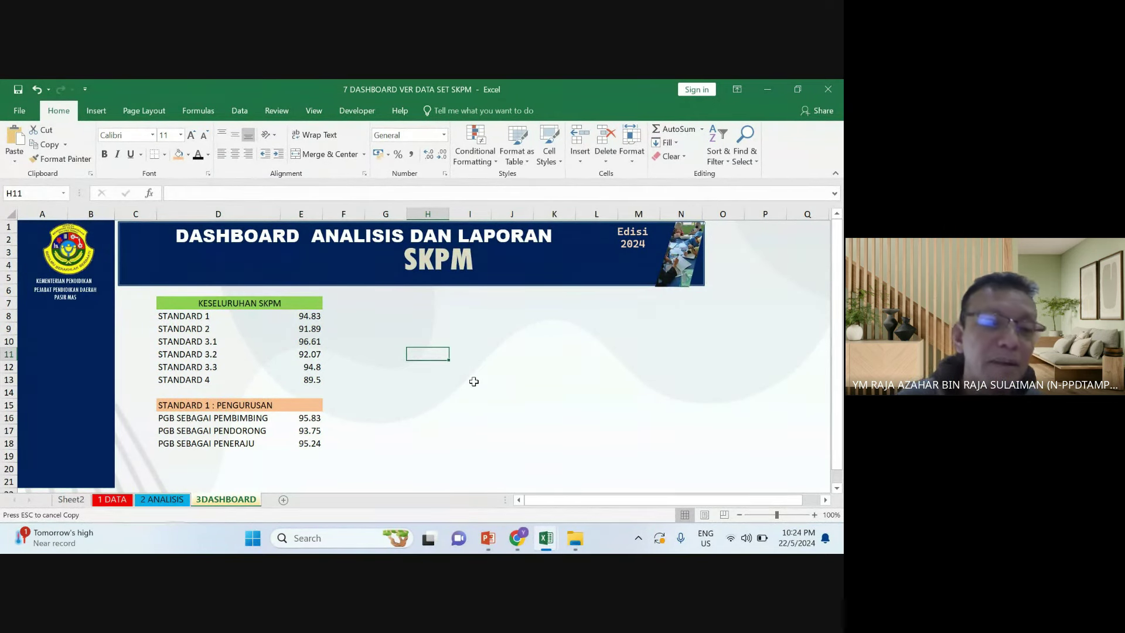
Copy the PENGURUSAN rows A23:B28 from Sheet2 into 3DASHBOARD as linked cells starting at G8
left_click(162, 499)
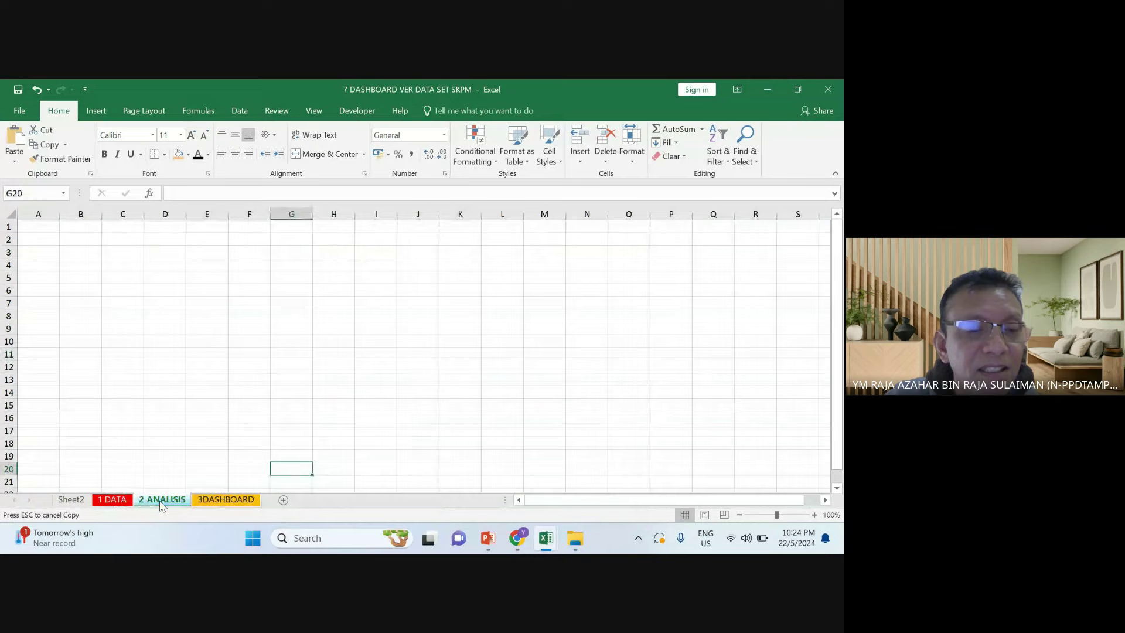
left_click(115, 502)
left_click(73, 502)
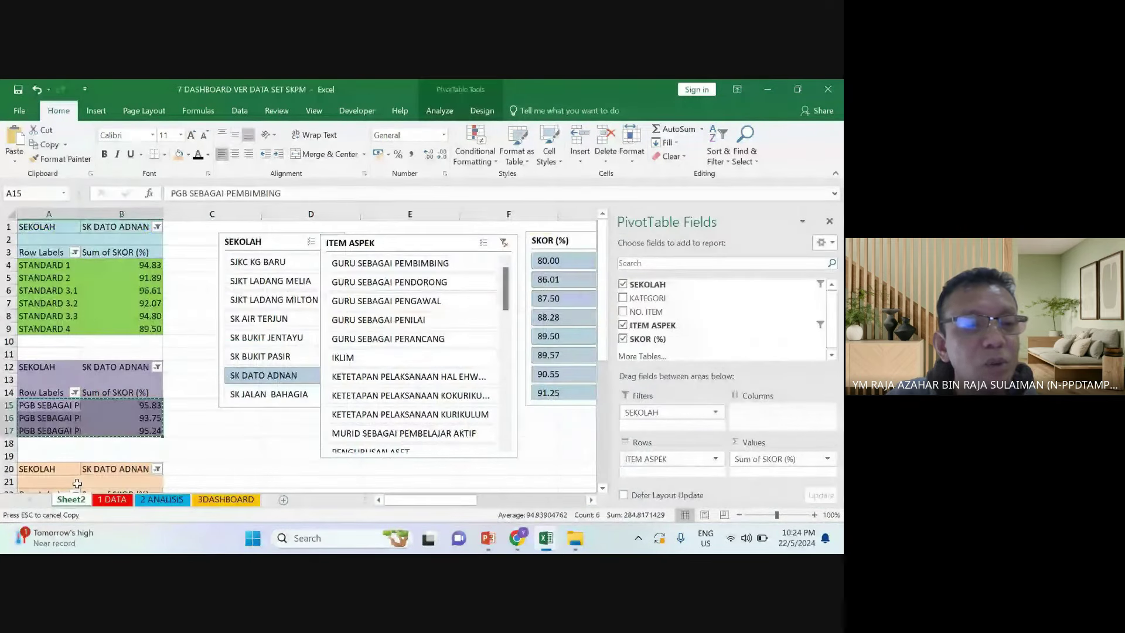
scroll(77, 484, "down", 4)
left_click_drag(49, 354, 107, 422)
right_click(101, 387)
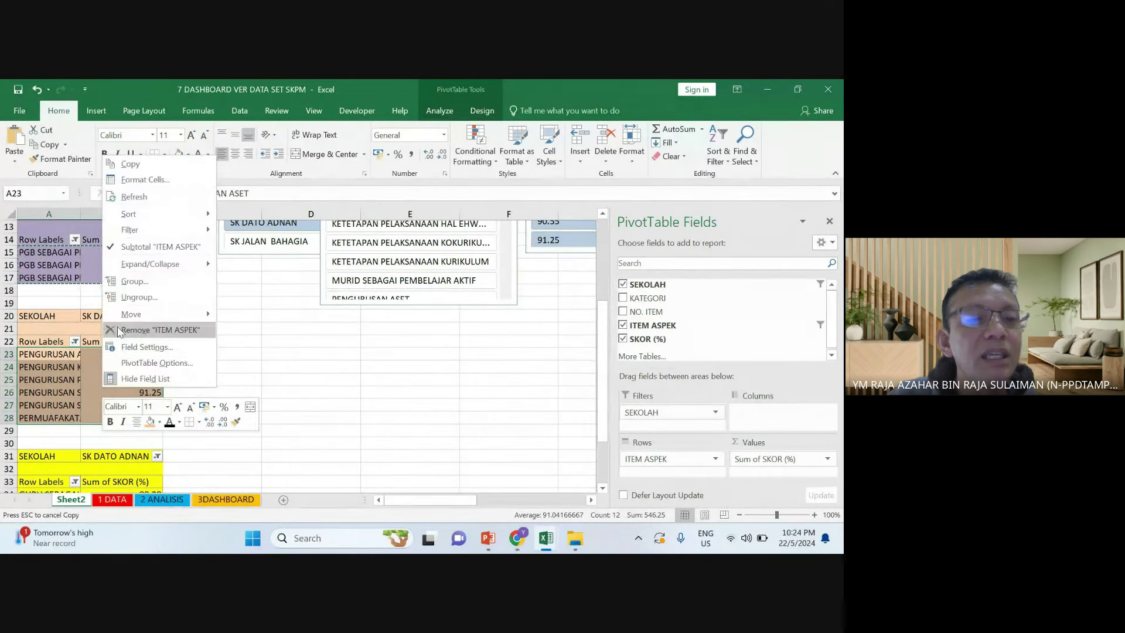
left_click(126, 162)
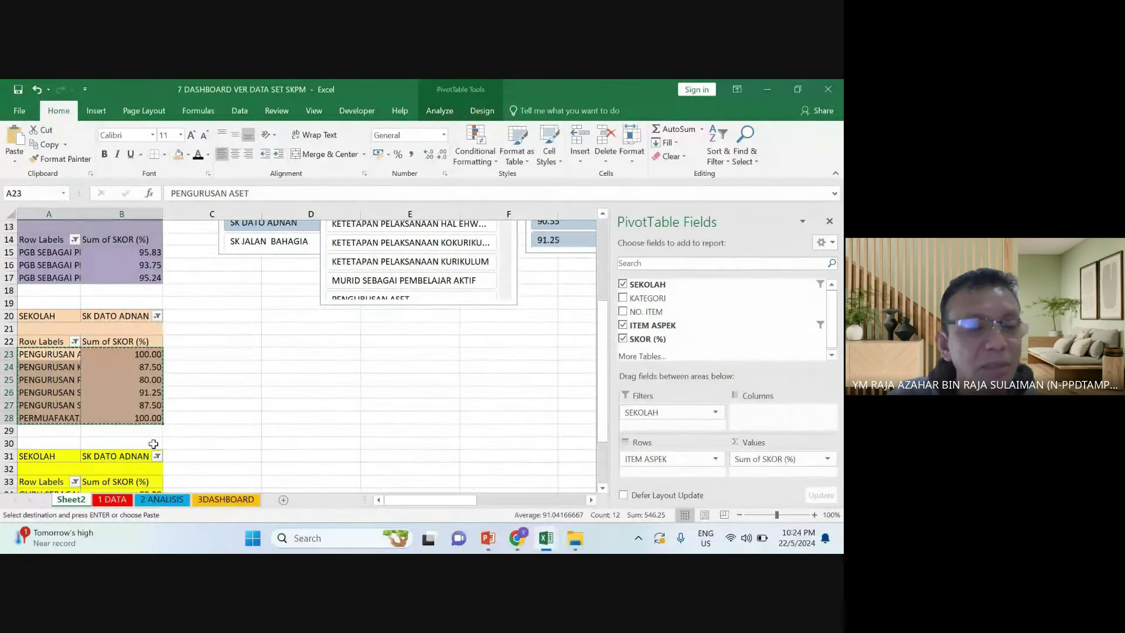
left_click(226, 499)
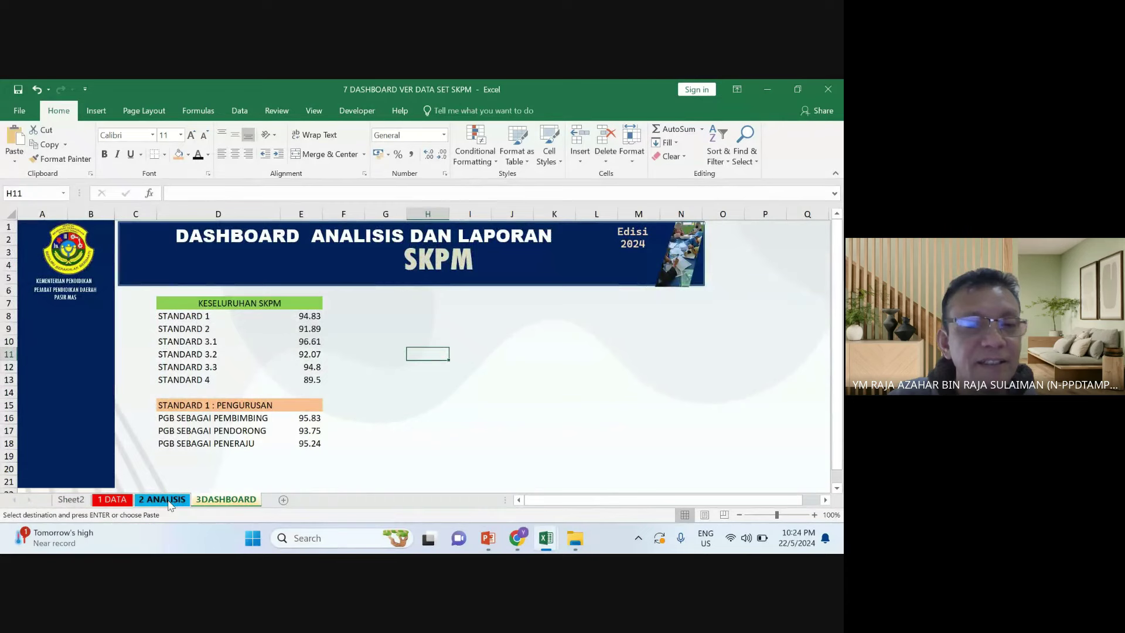
left_click(382, 314)
right_click(399, 320)
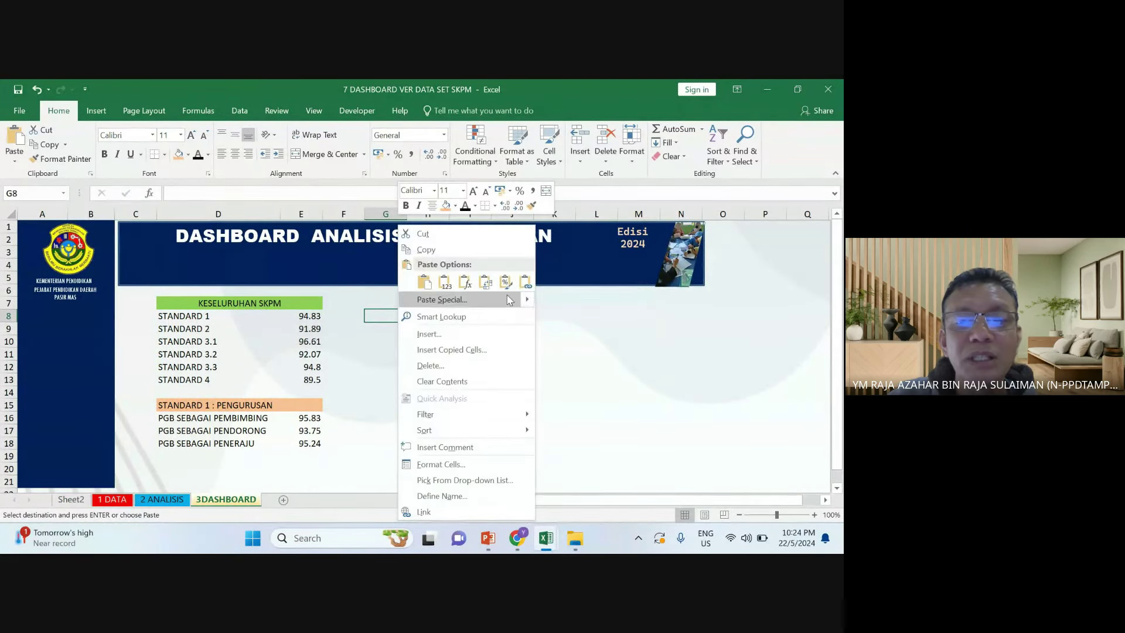
left_click(445, 282)
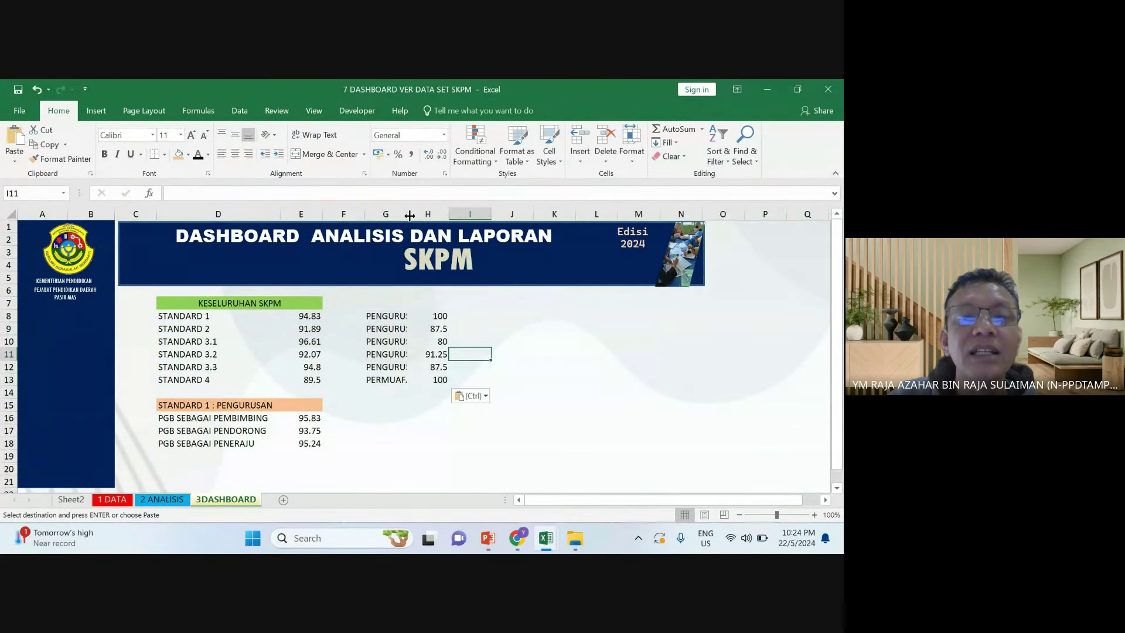
Widen column G for the PENGURUSAN labels and format the scores in H8:H13 with the Number category
left_click_drag(410, 215, 486, 212)
left_click(492, 378)
left_click_drag(497, 322, 520, 373)
right_click(521, 371)
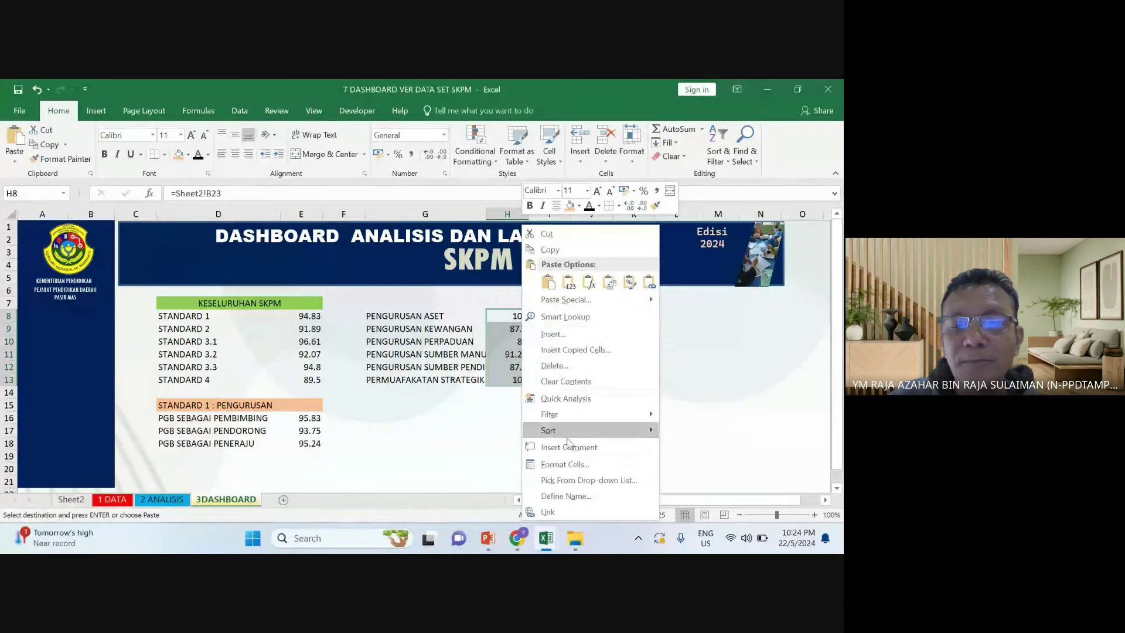
left_click(545, 463)
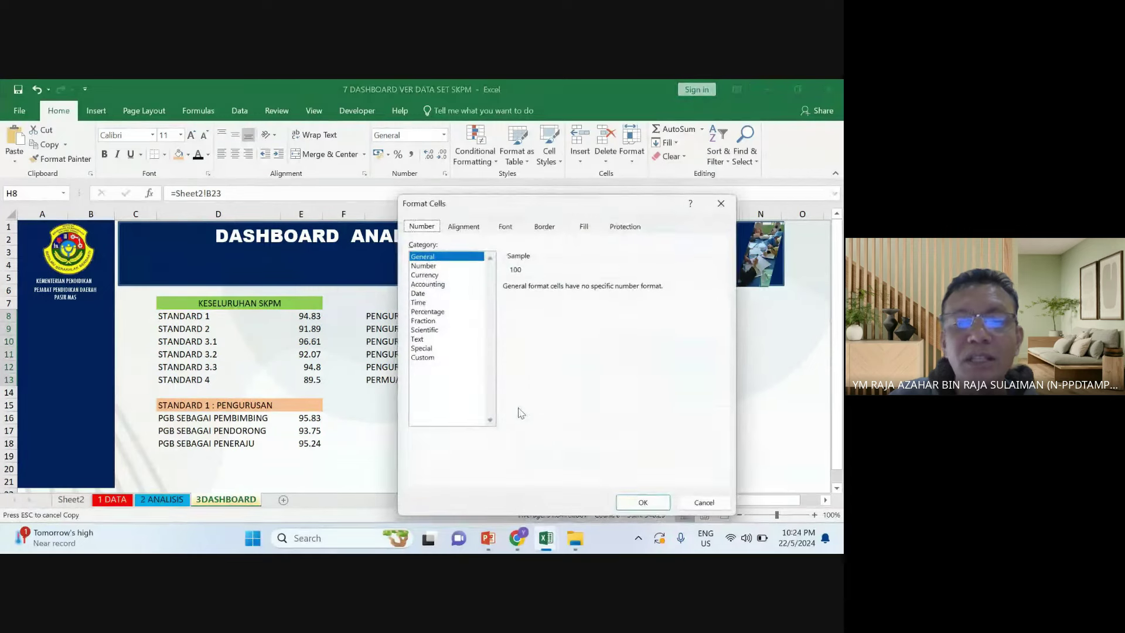
left_click(434, 267)
left_click(644, 504)
left_click(604, 431)
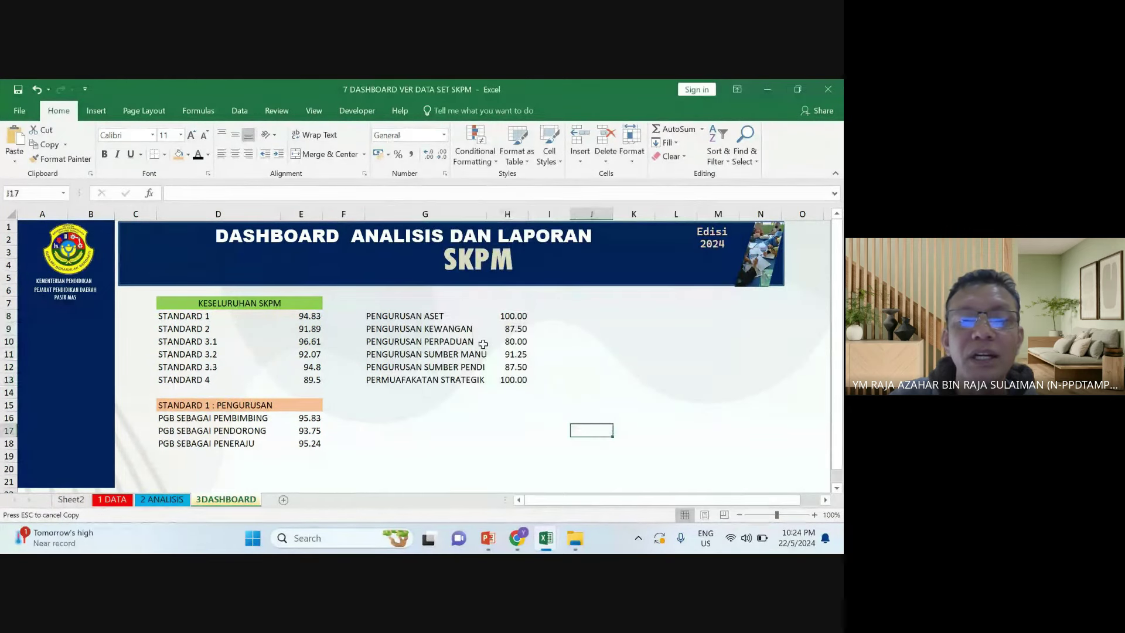
Start the heading above the PENGURUSAN rows by entering "STANDARARD 2 :" in G7
left_click(422, 302)
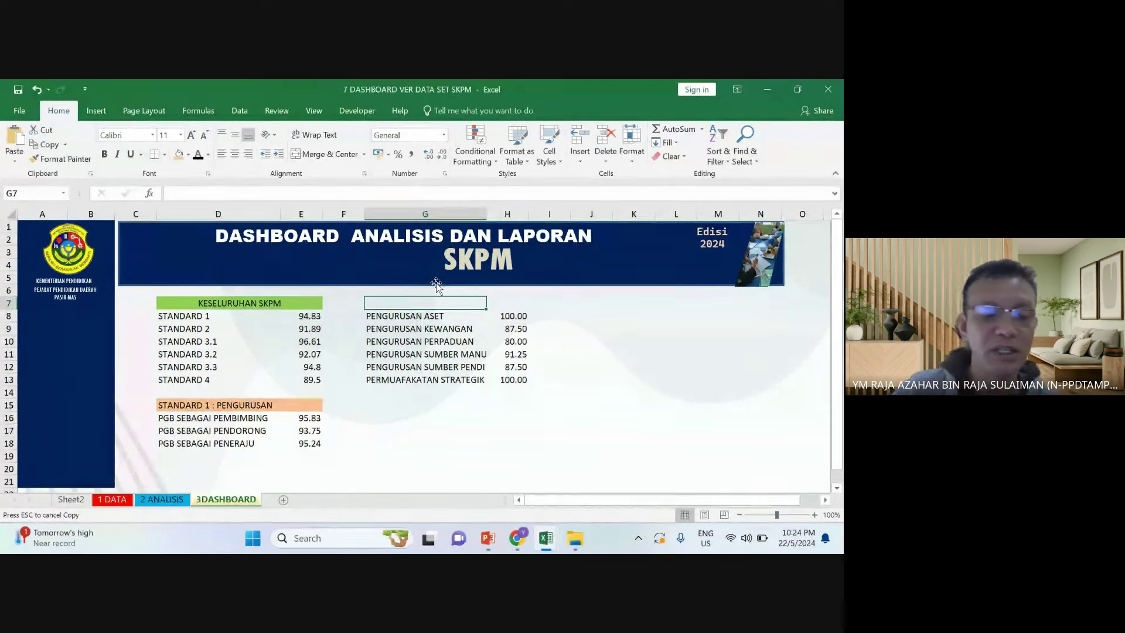
type("STAND")
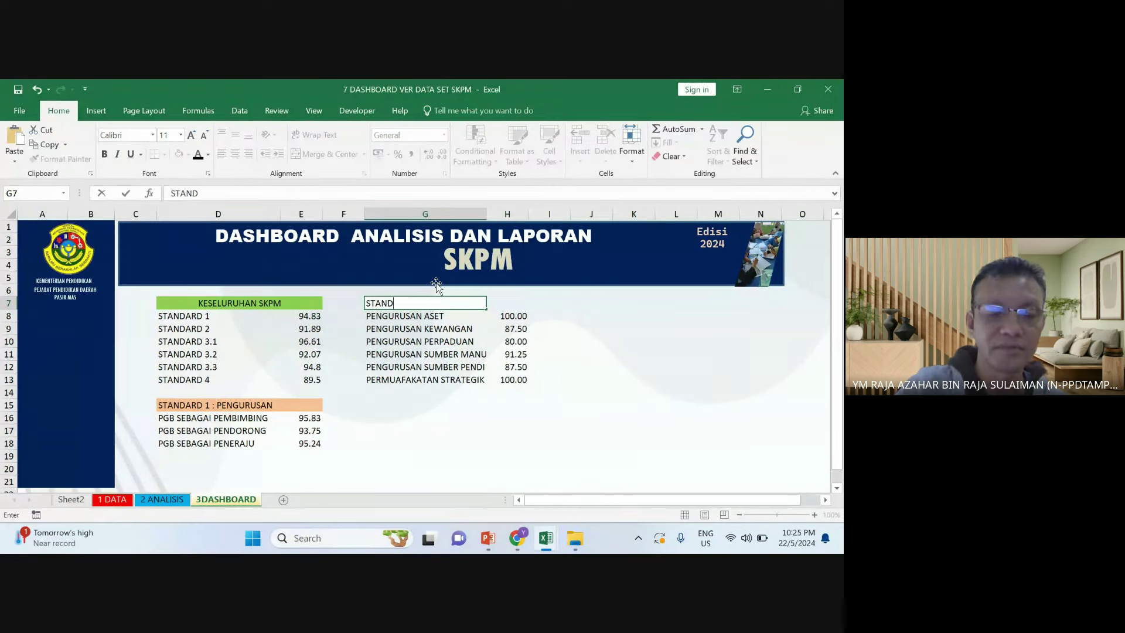
type("ARA")
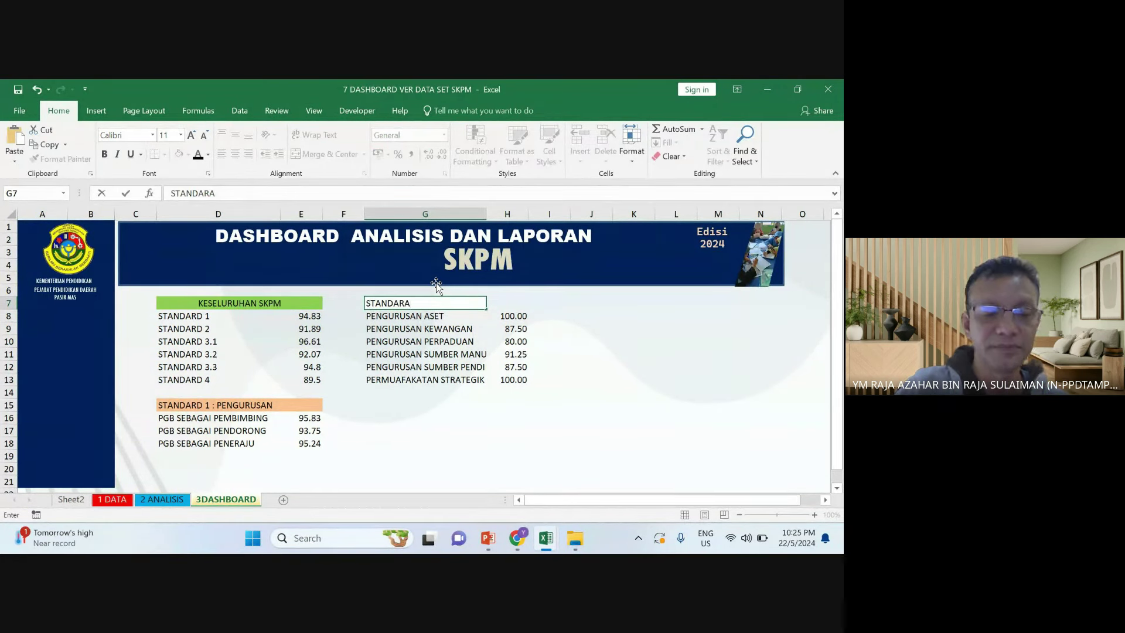
type("AD2 :")
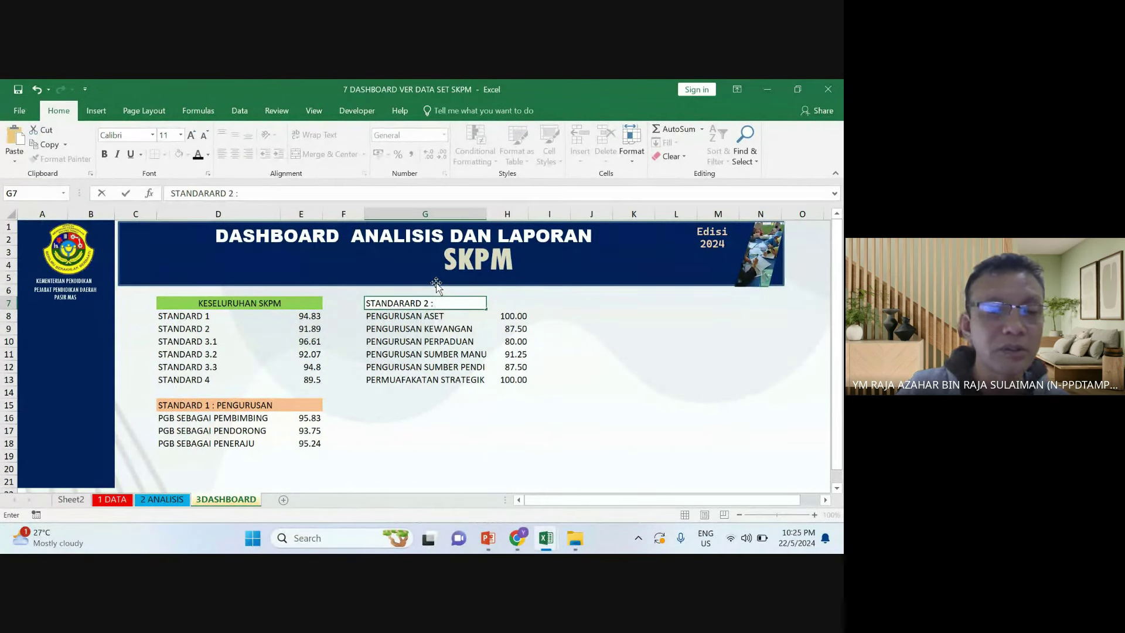
Replace PENGURUSAN in the D15 heading so it reads "STANDARD 1 : KEPIMPINAN"
left_click(168, 410)
key("ctrl+c")
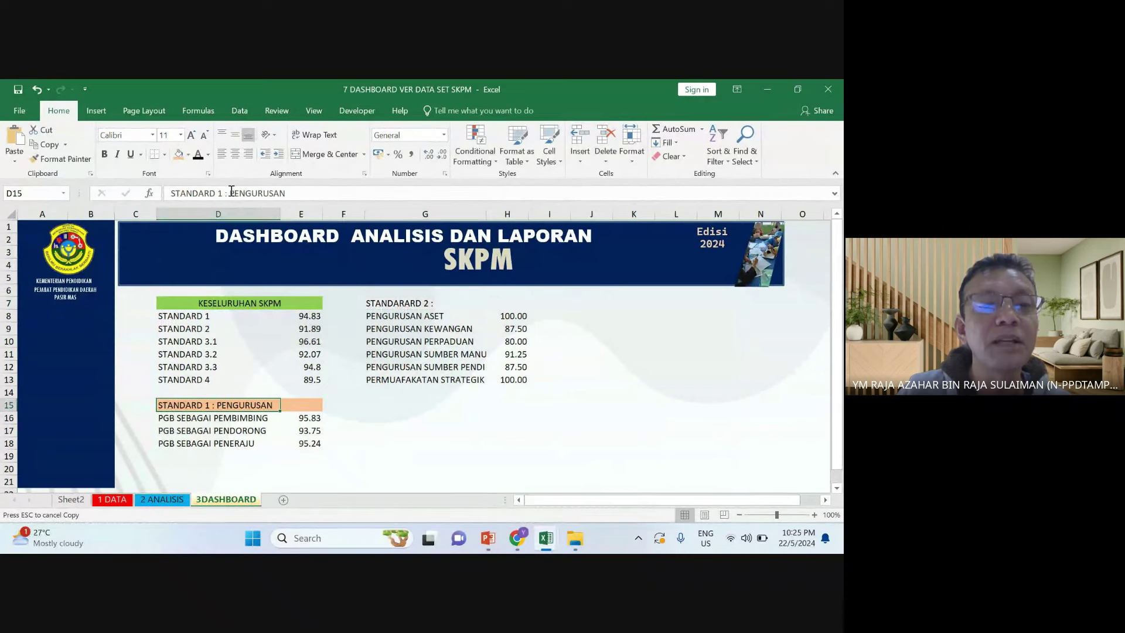
left_click_drag(232, 191, 302, 191)
type("KEPIM")
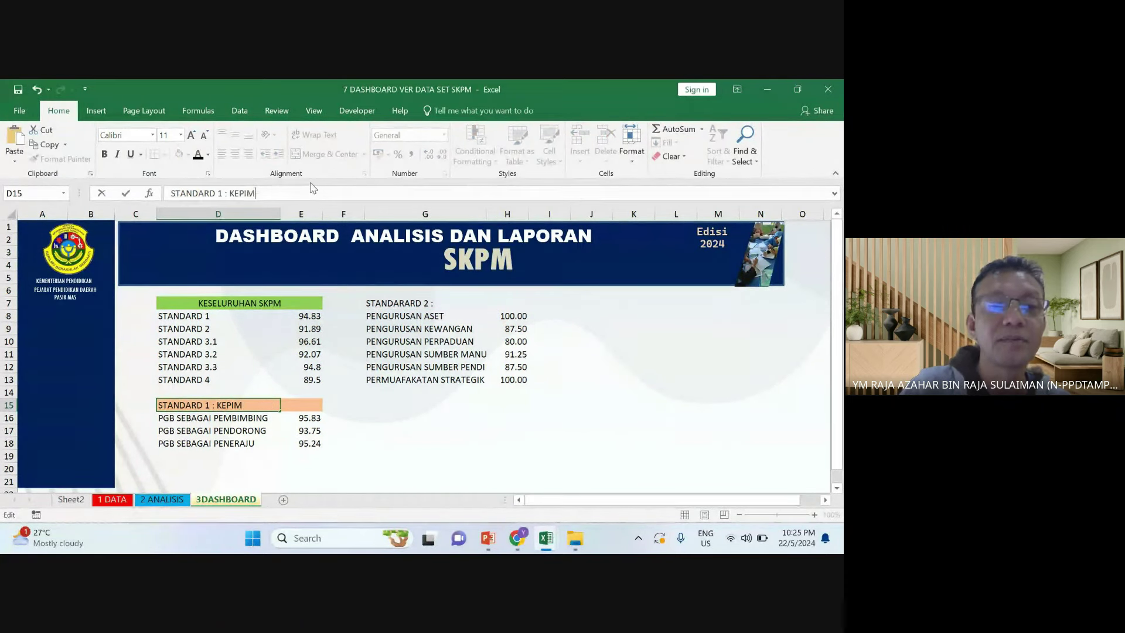
type("PINAN")
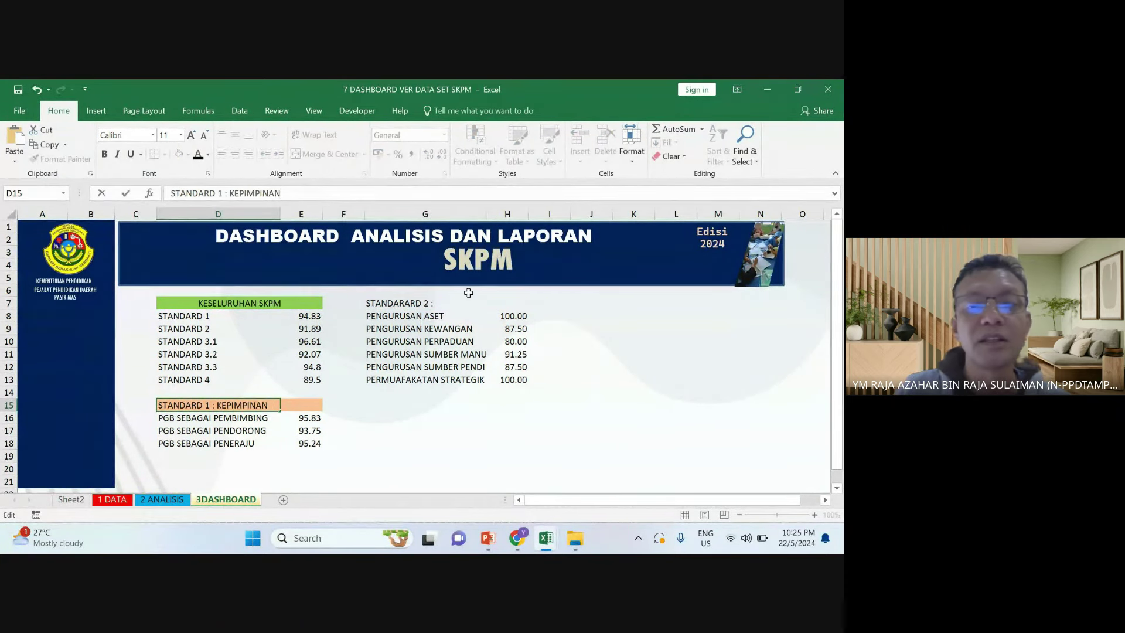
Complete the G7 heading by adding PENGURUSAN after "STANDARARD 2 :"
left_click(398, 302)
left_click(286, 192)
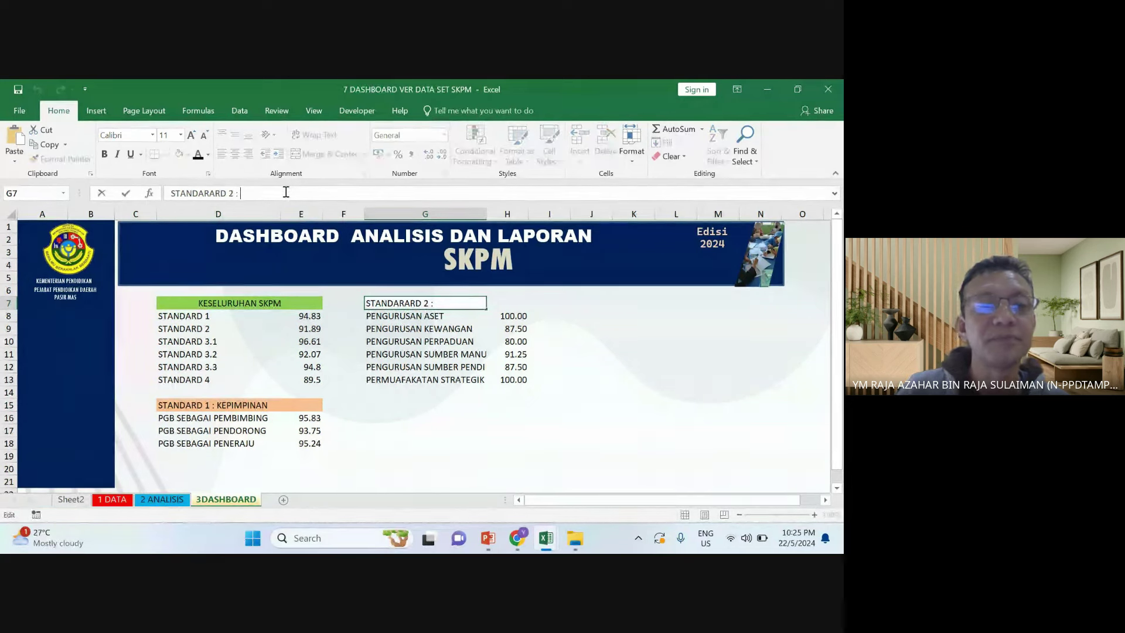
type("PENGURUSA")
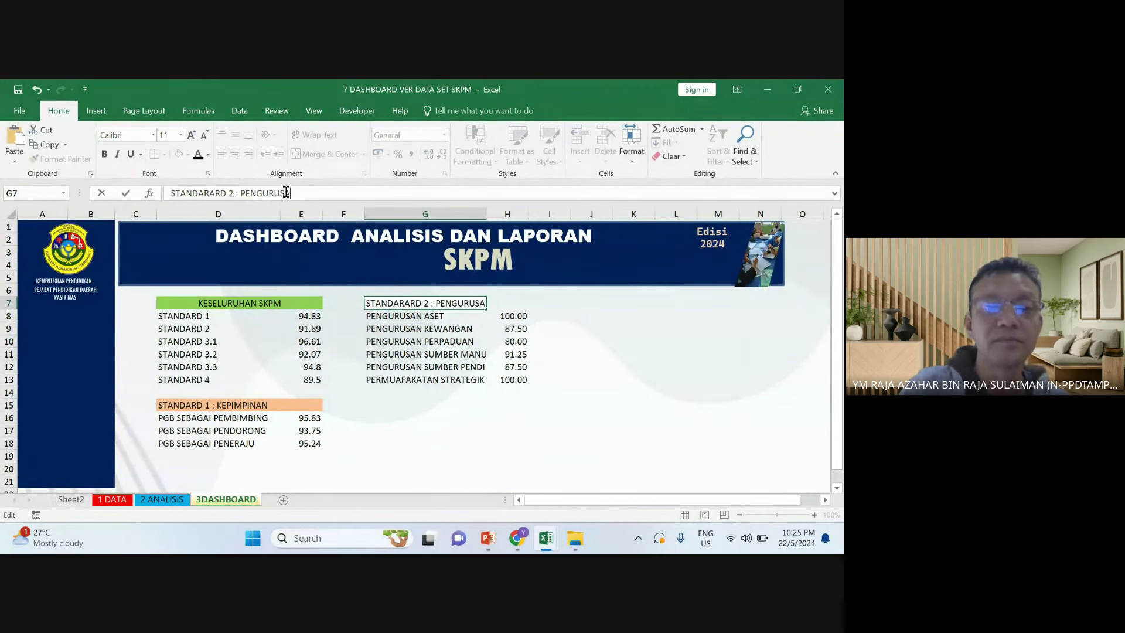
type("N")
left_click(515, 369)
Fill the heading cells G7:H7 with the standard blue and make their text bold
left_click_drag(398, 302, 510, 303)
key("ctrl+c")
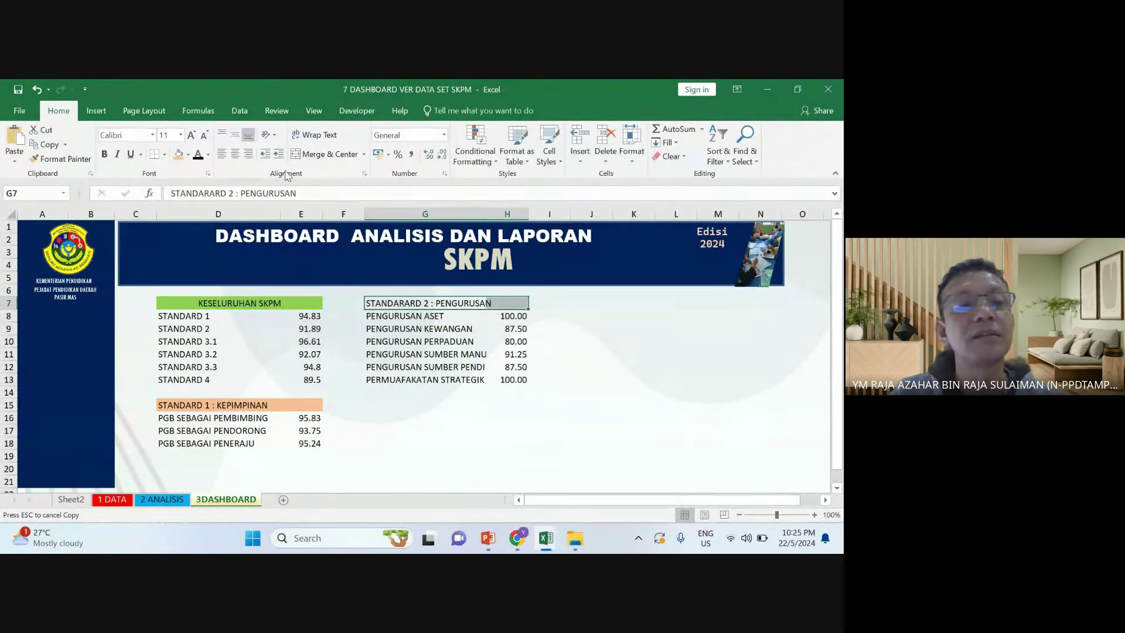
left_click(188, 154)
left_click(252, 254)
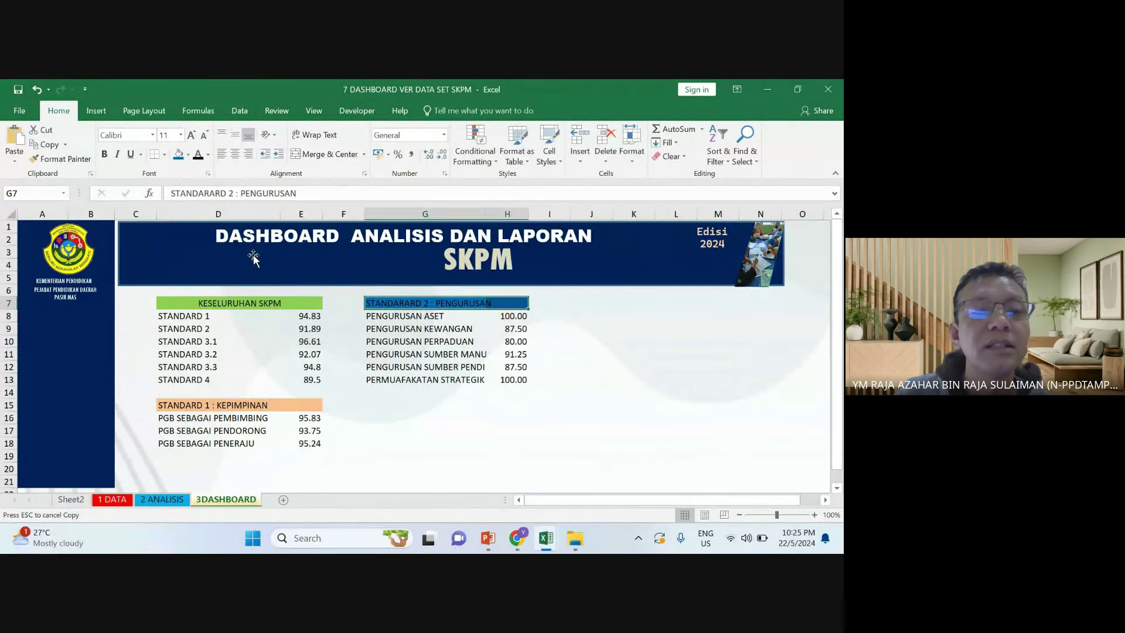
left_click(105, 155)
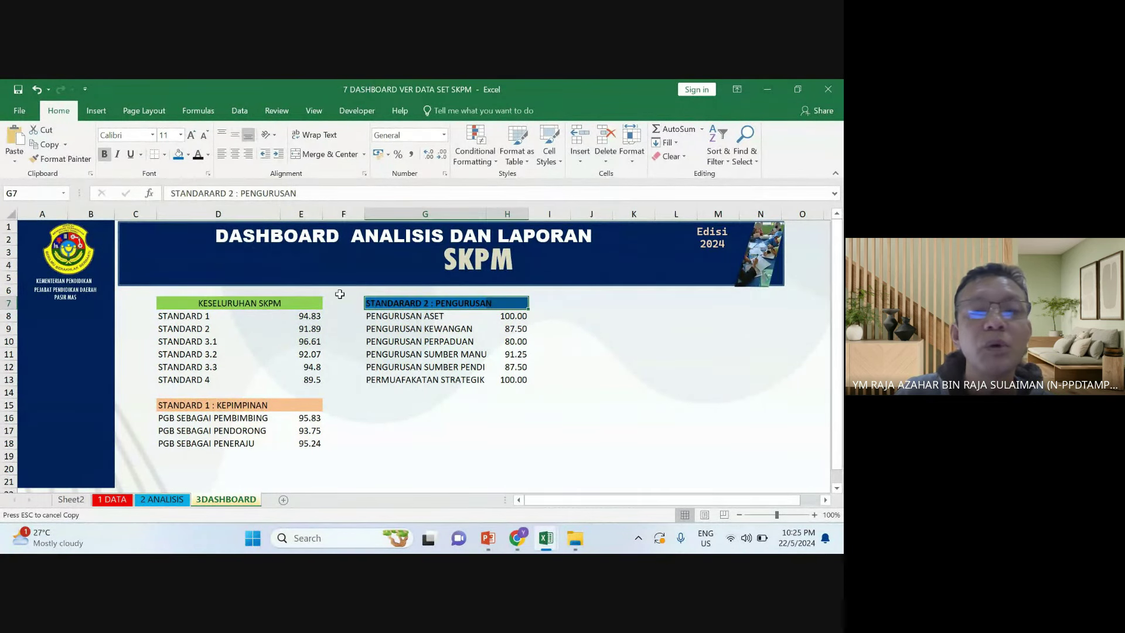
left_click(620, 369)
Change the fill of the heading cells G7:H7 to light purple and merge and center them
left_click_drag(375, 303, 510, 303)
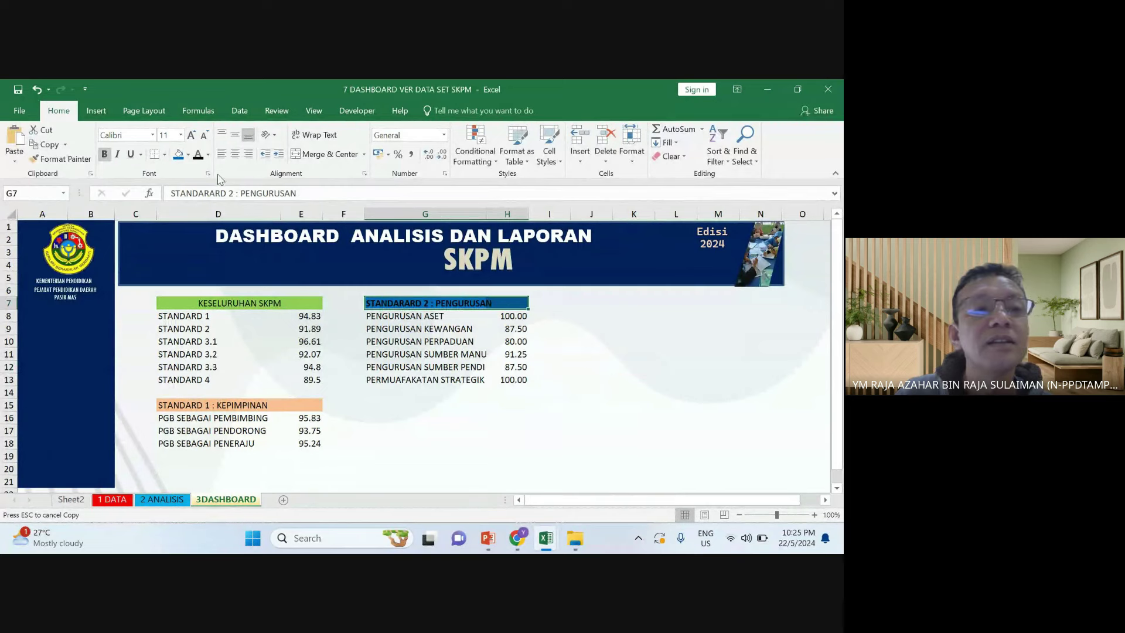
left_click(188, 154)
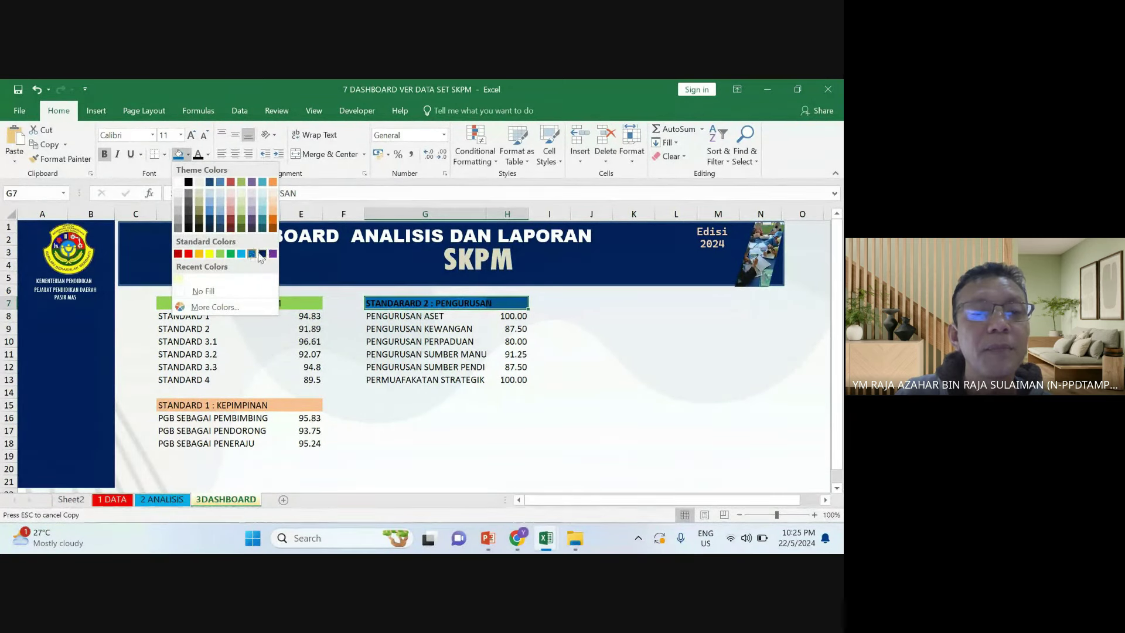
left_click(252, 210)
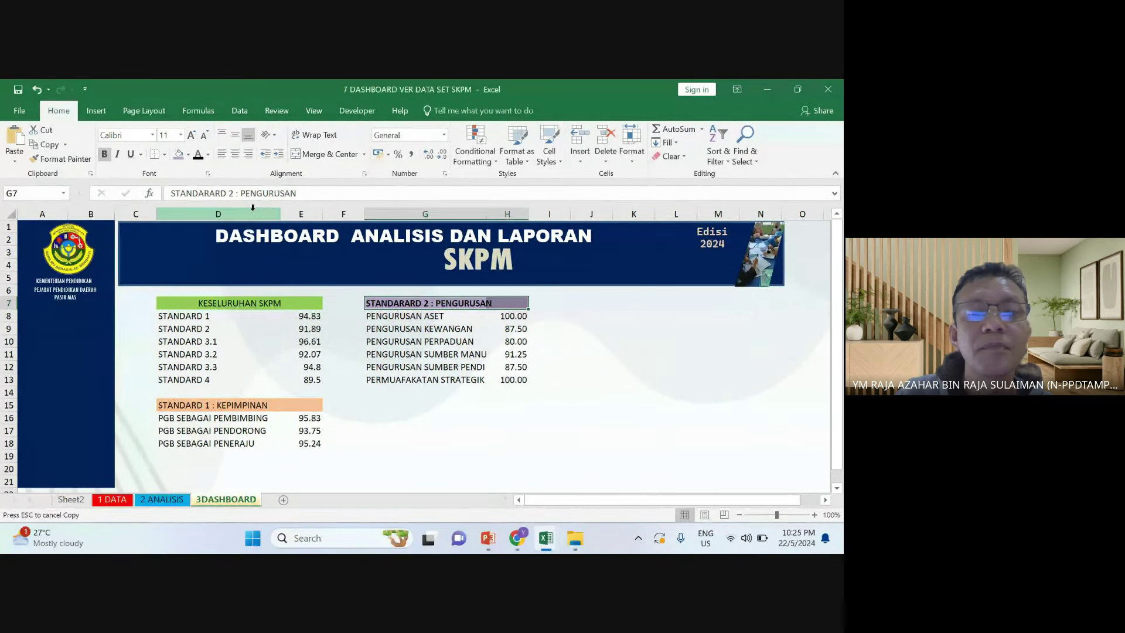
left_click(686, 405)
left_click_drag(375, 303, 509, 303)
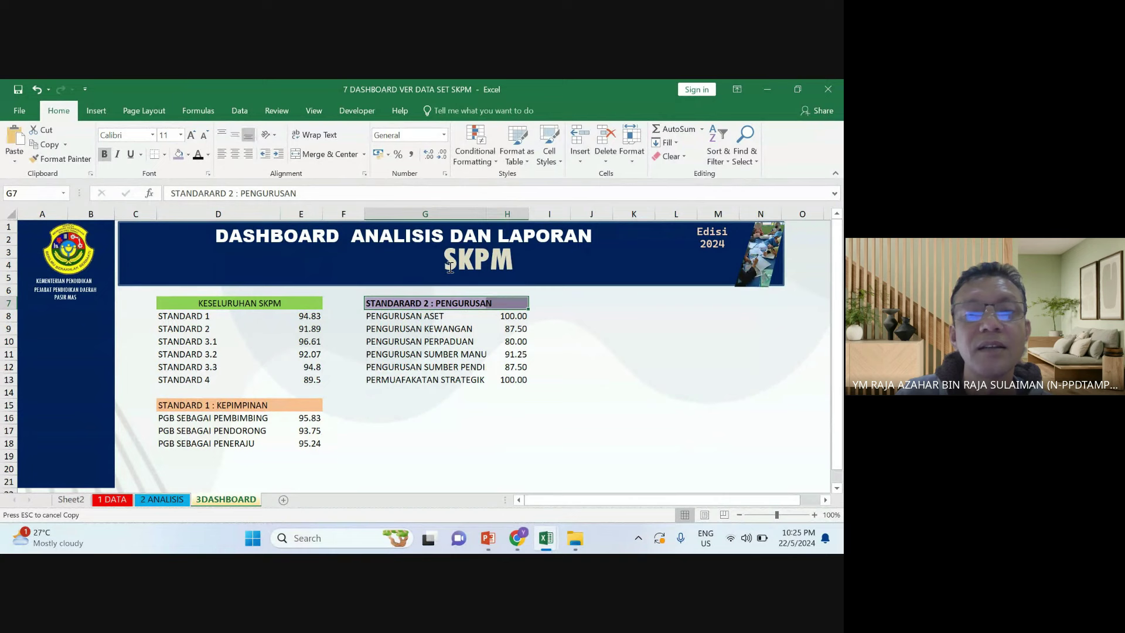
left_click(329, 155)
left_click(636, 367)
Make the KESELURUHAN SKPM heading in D7 and the STANDARD 1 : KEPIMPINAN heading in D15 bold
left_click(188, 303)
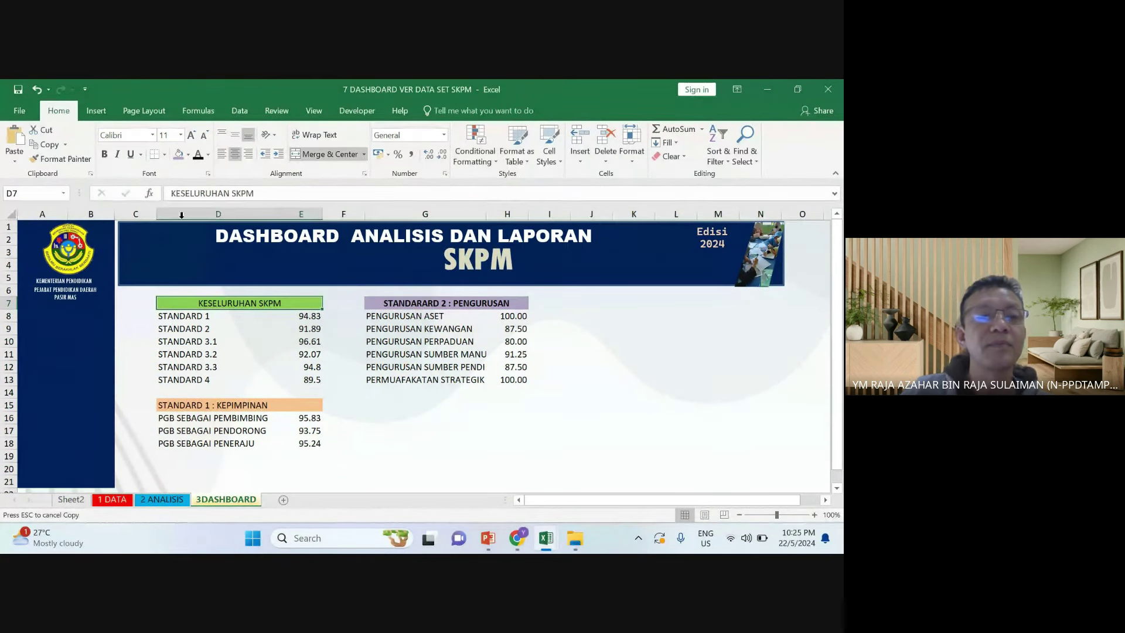
left_click(104, 154)
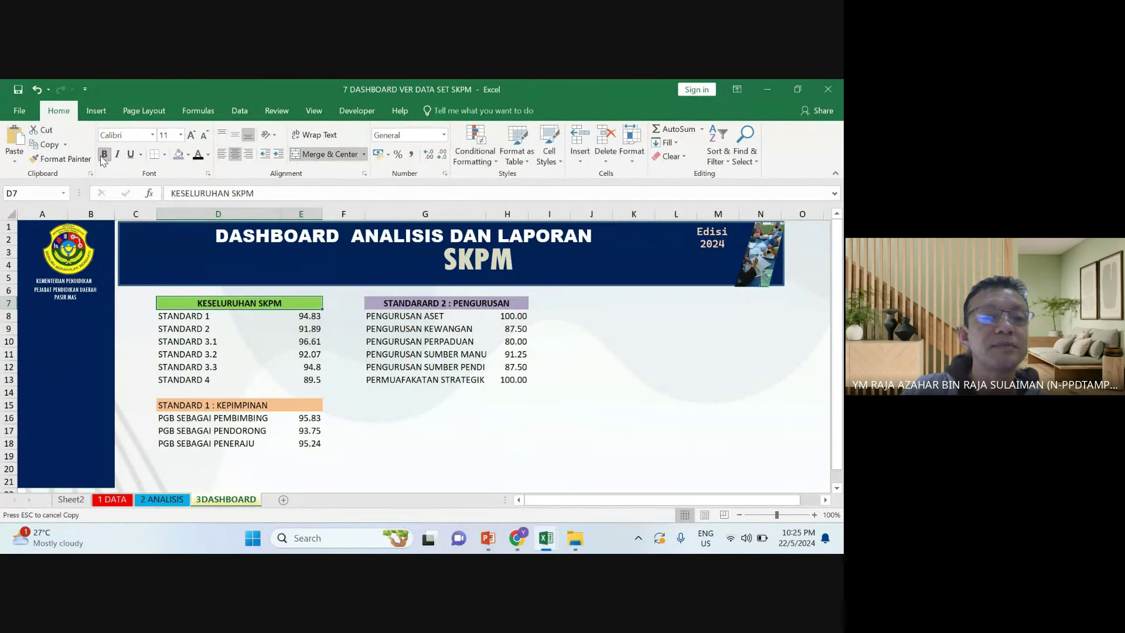
left_click(232, 408)
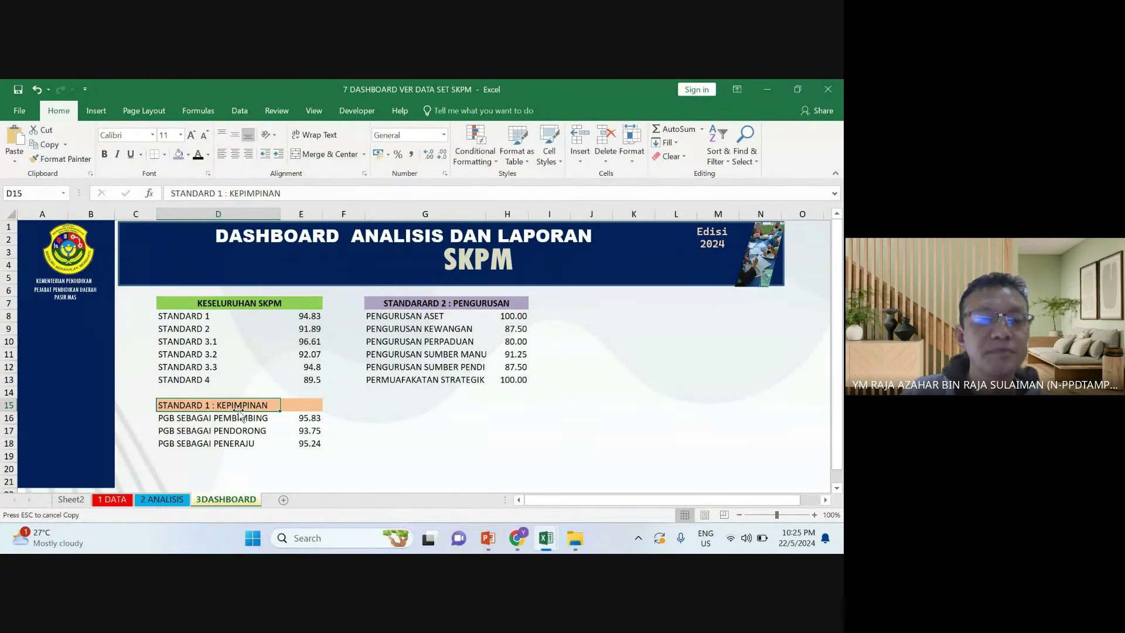
left_click(104, 154)
left_click(425, 430)
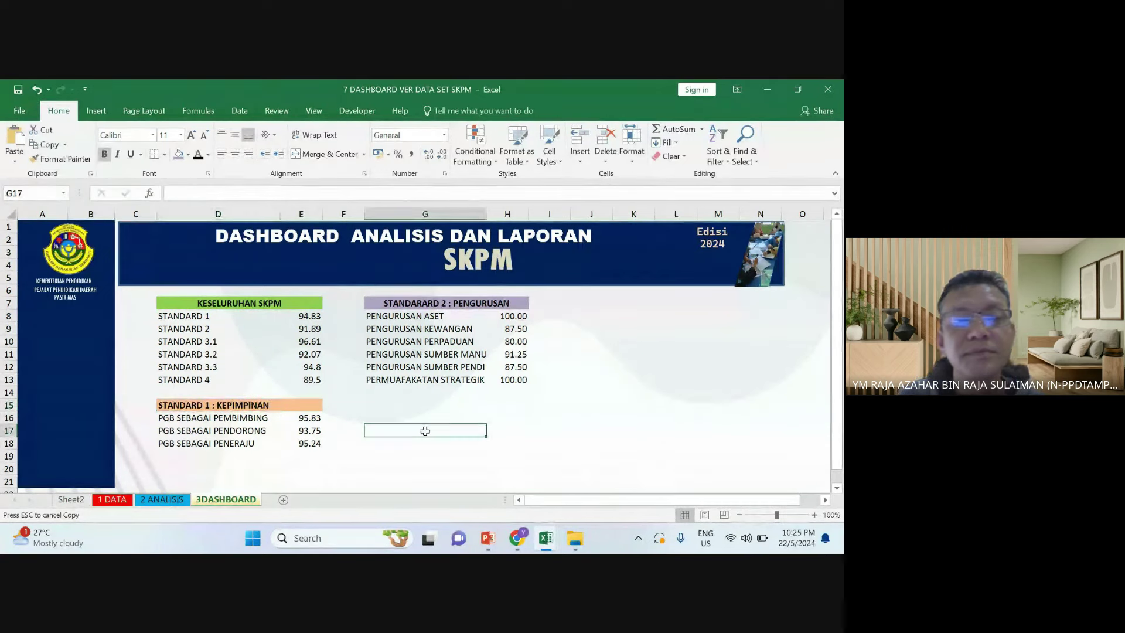
Copy the labels and scores in A34:B39 of the yellow pivot table on Sheet2
left_click(442, 379)
left_click(423, 417)
left_click(425, 405)
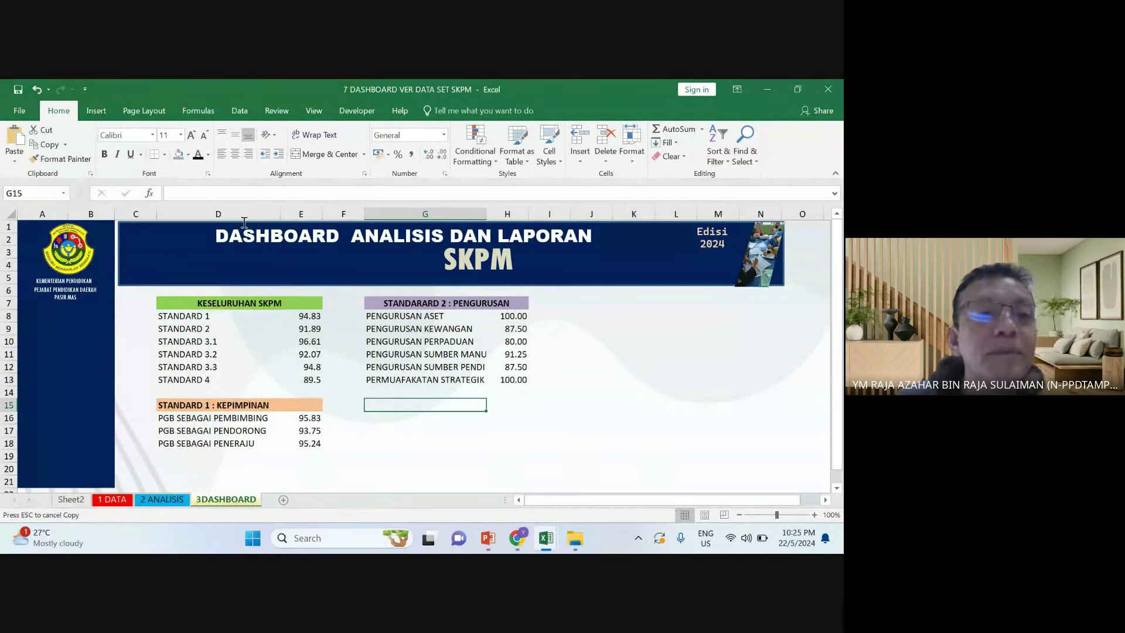
left_click(71, 499)
scroll(105, 440, "down", 3)
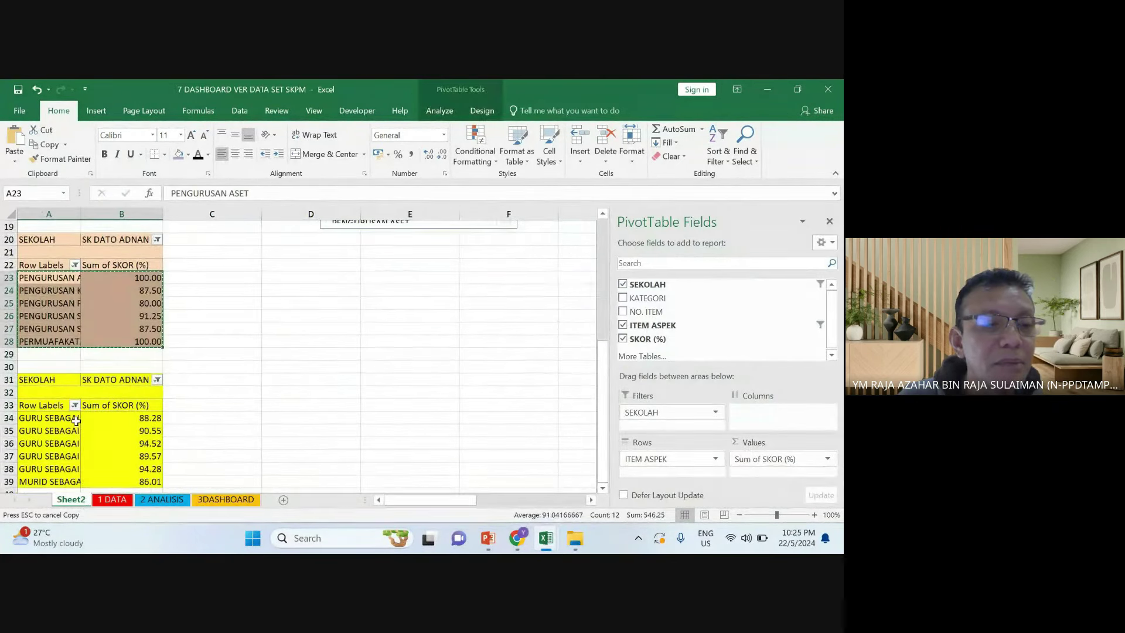
left_click_drag(76, 417, 110, 460)
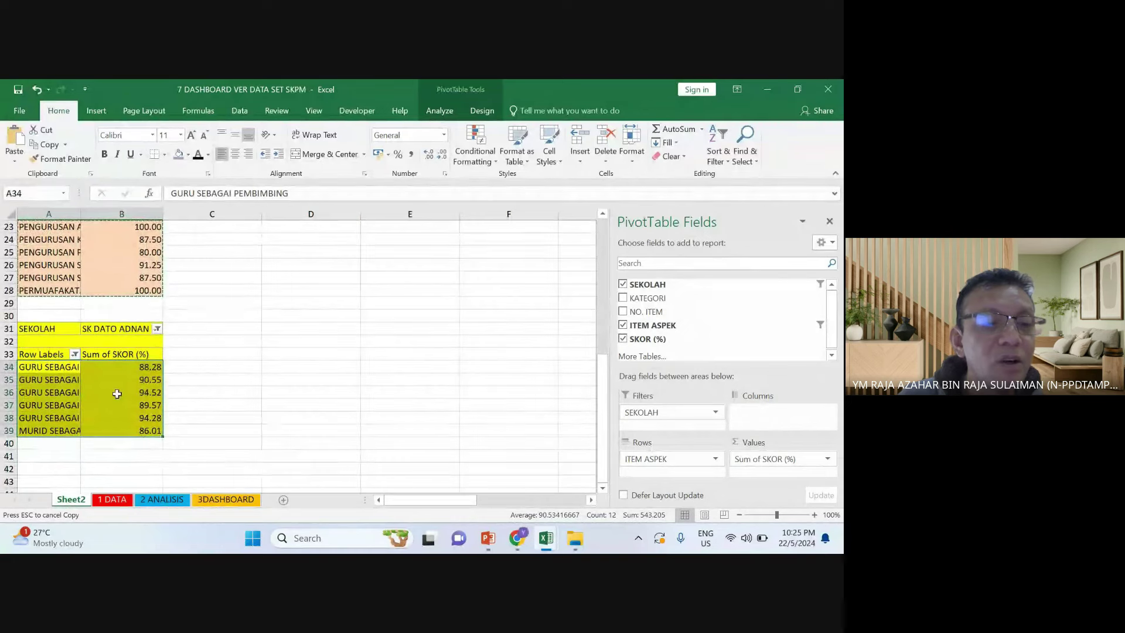
right_click(118, 433)
left_click(141, 167)
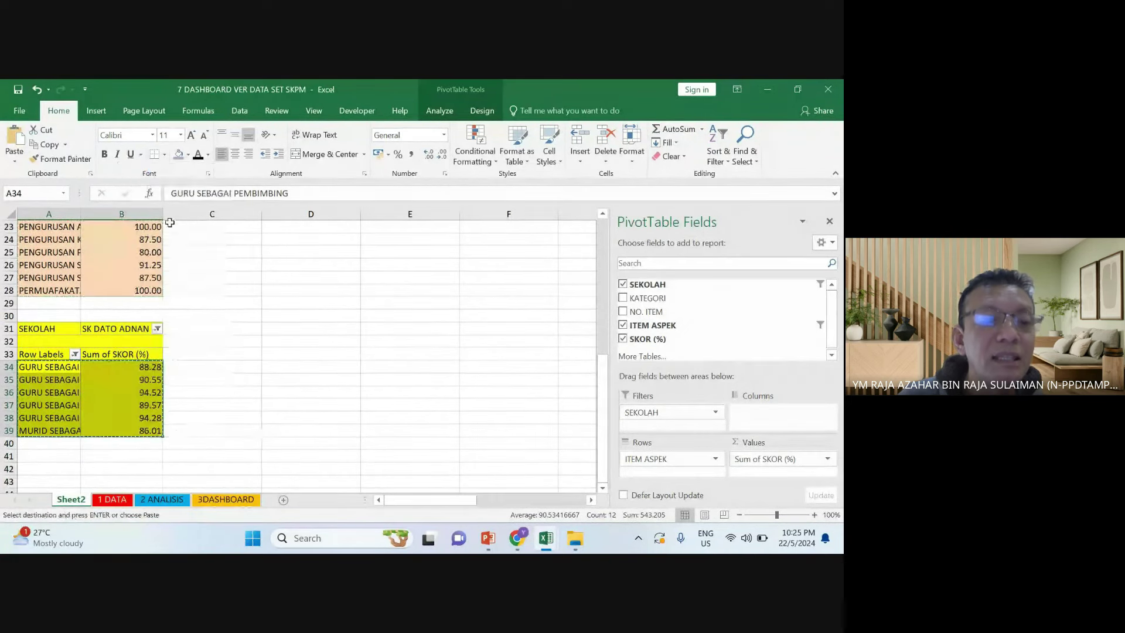
Paste the copied scores as links on the 3DASHBOARD sheet, starting at G16
left_click(226, 500)
left_click(376, 419)
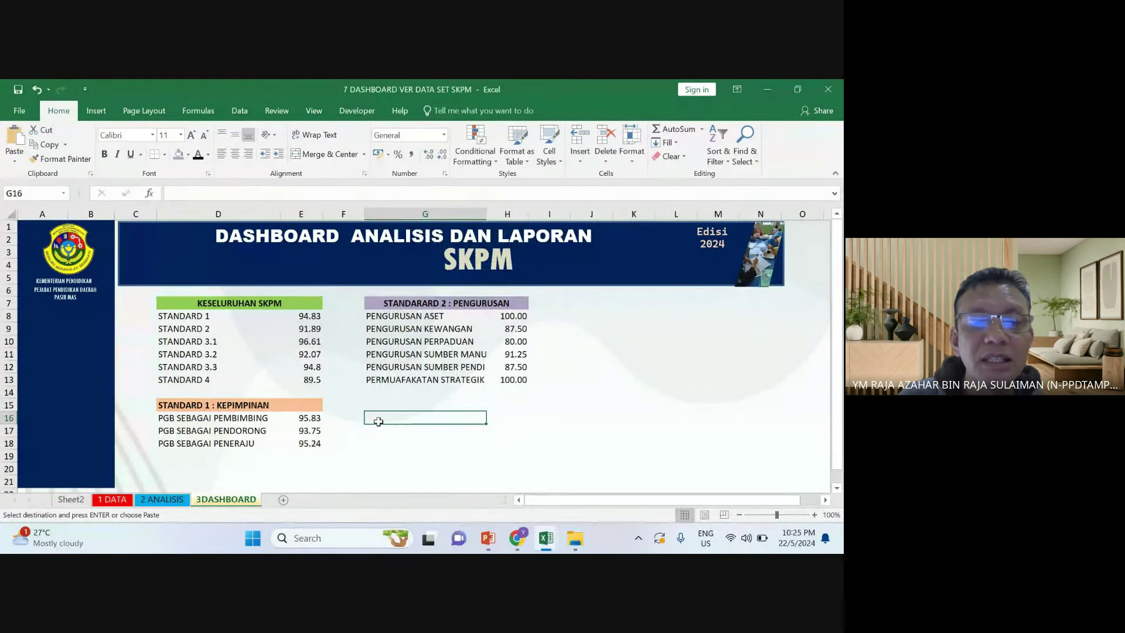
right_click(377, 419)
left_click(507, 186)
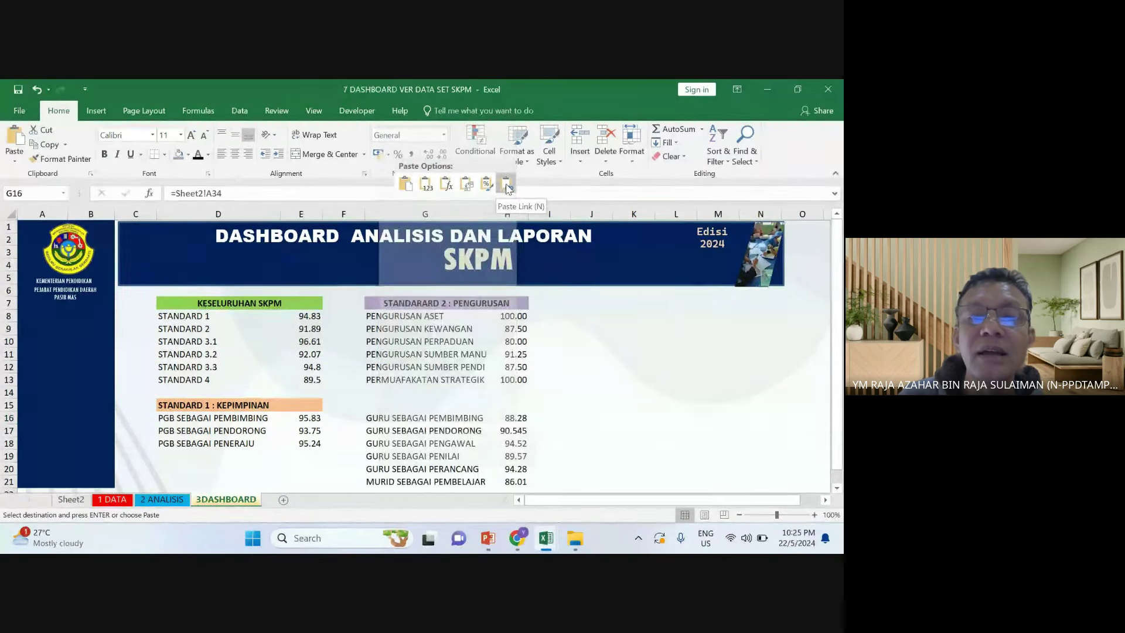
left_click(507, 186)
Enter the heading "STANDARD 4 : PDPC" in G15 above the linked GURU scores
left_click(415, 402)
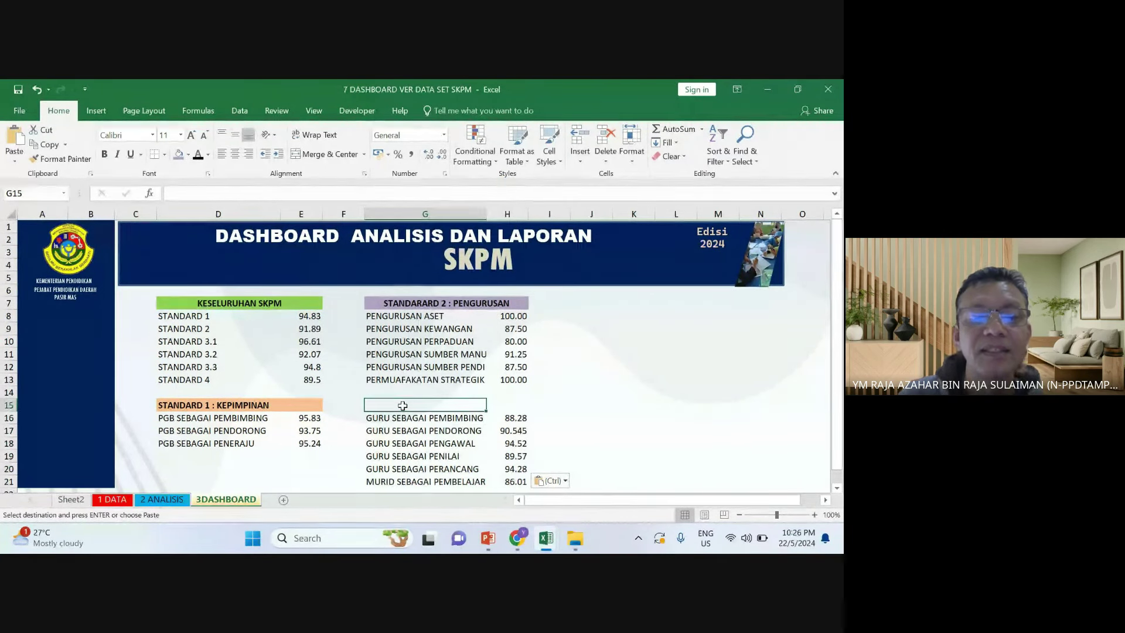
type("STANDA")
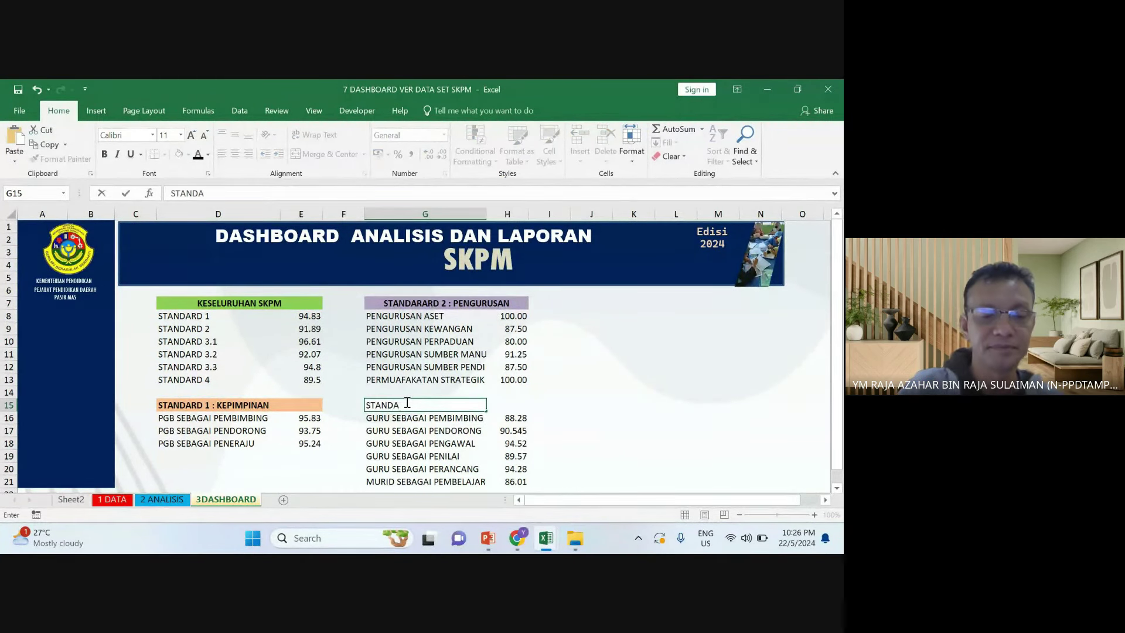
type("RD 4 : ")
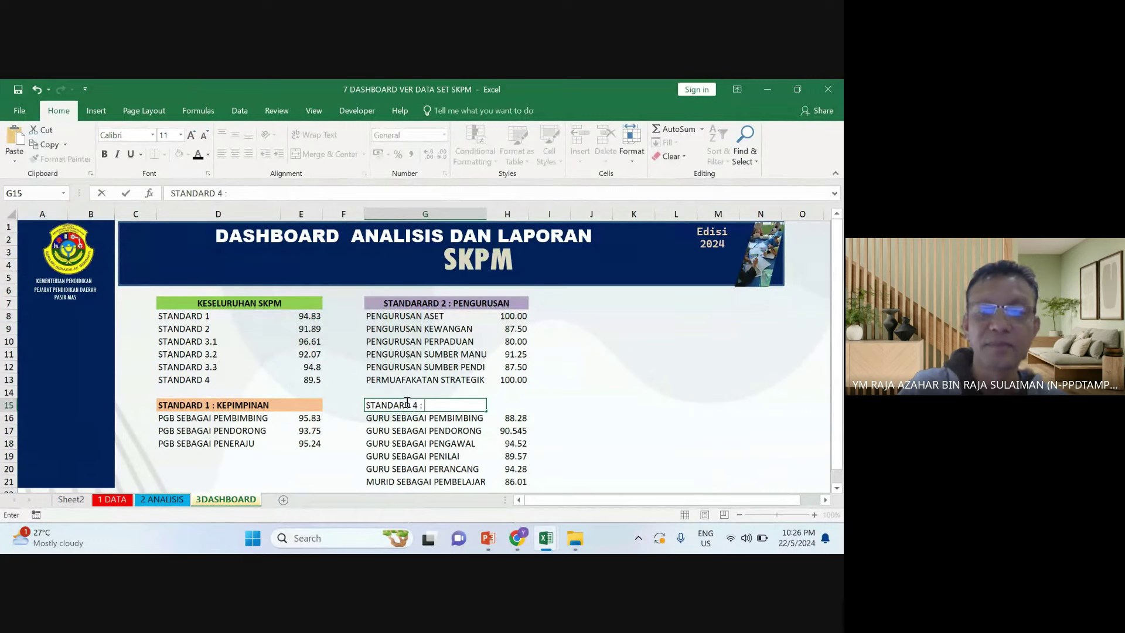
type("PDPC")
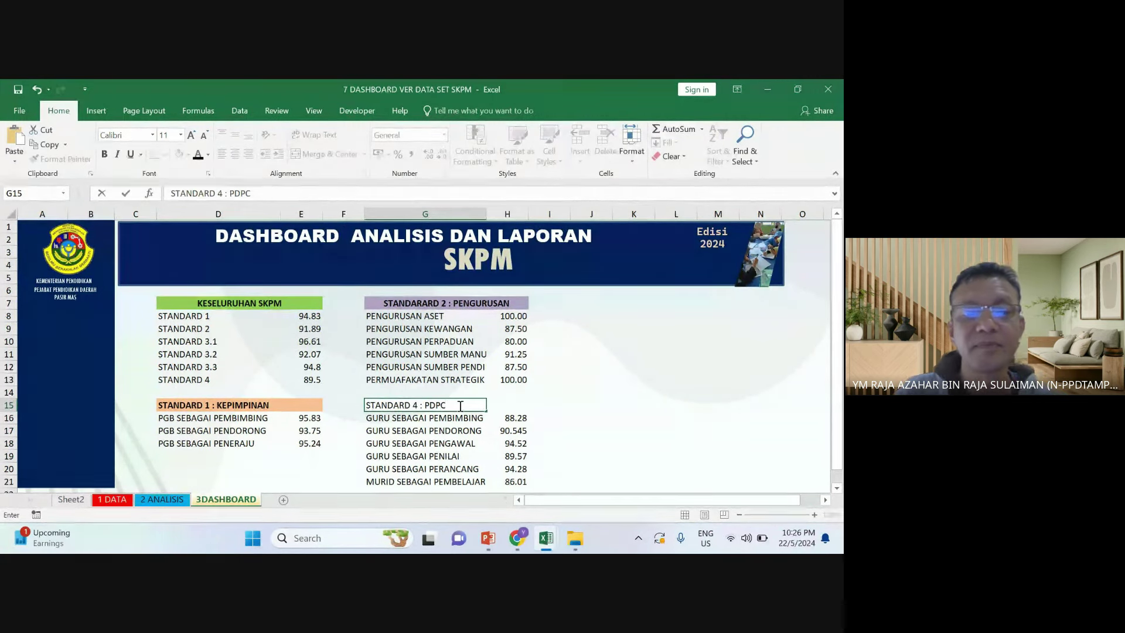
left_click(592, 404)
Fill the heading cells G15:H15 with light teal
left_click_drag(410, 404, 514, 408)
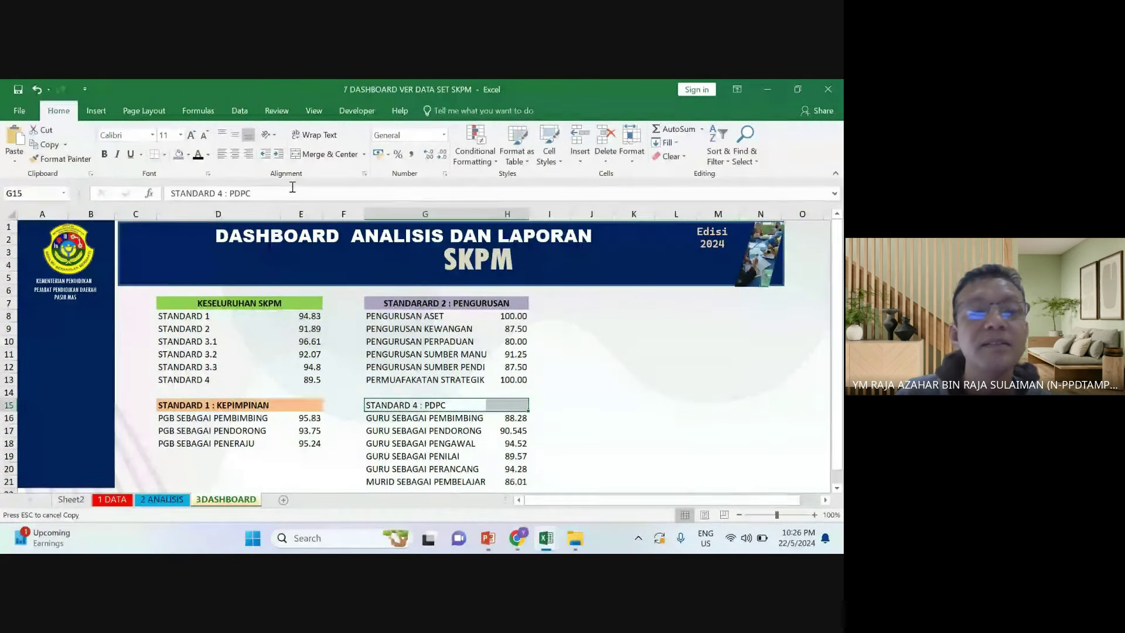
left_click(188, 154)
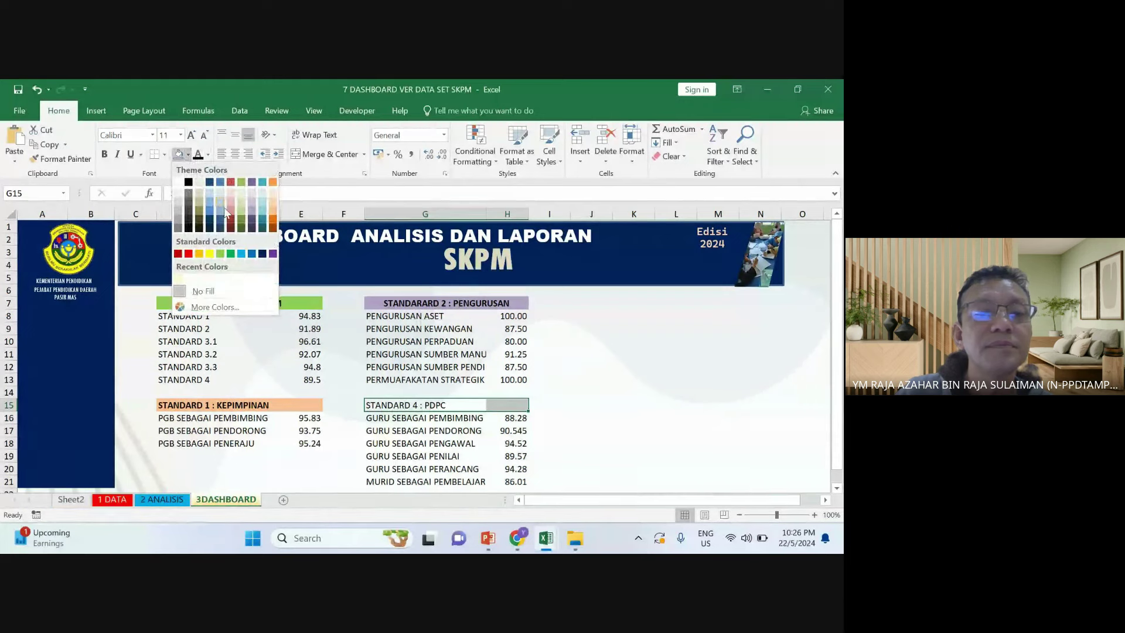
left_click(262, 212)
left_click(580, 434)
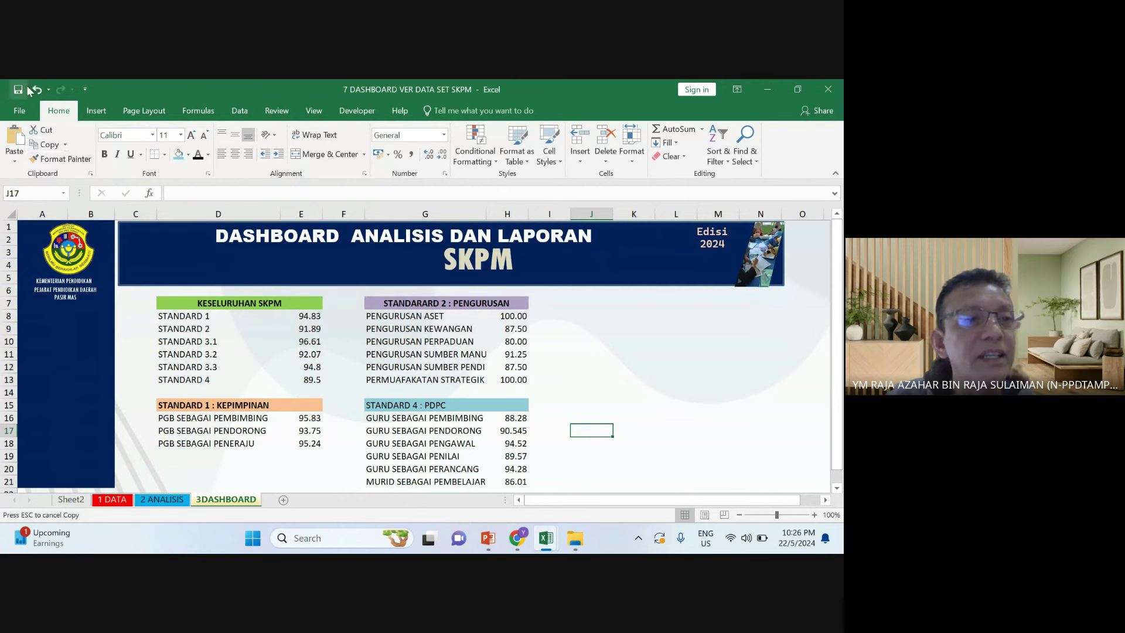
left_click(163, 502)
left_click(121, 502)
left_click(226, 499)
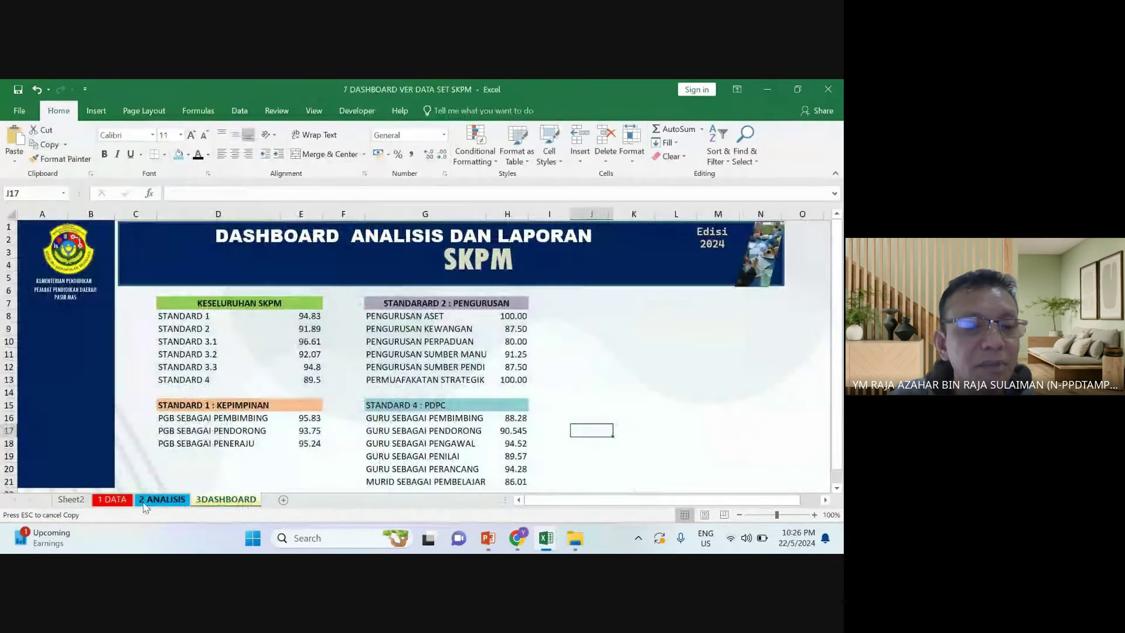
left_click(112, 500)
left_click(158, 500)
left_click(108, 501)
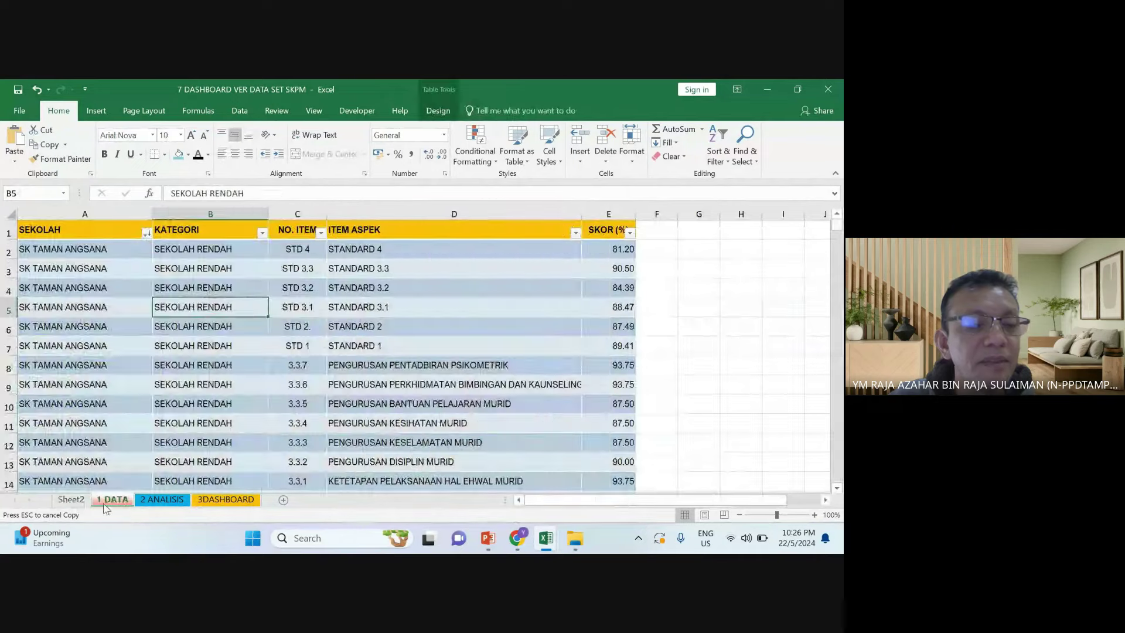
left_click(88, 503)
left_click(120, 501)
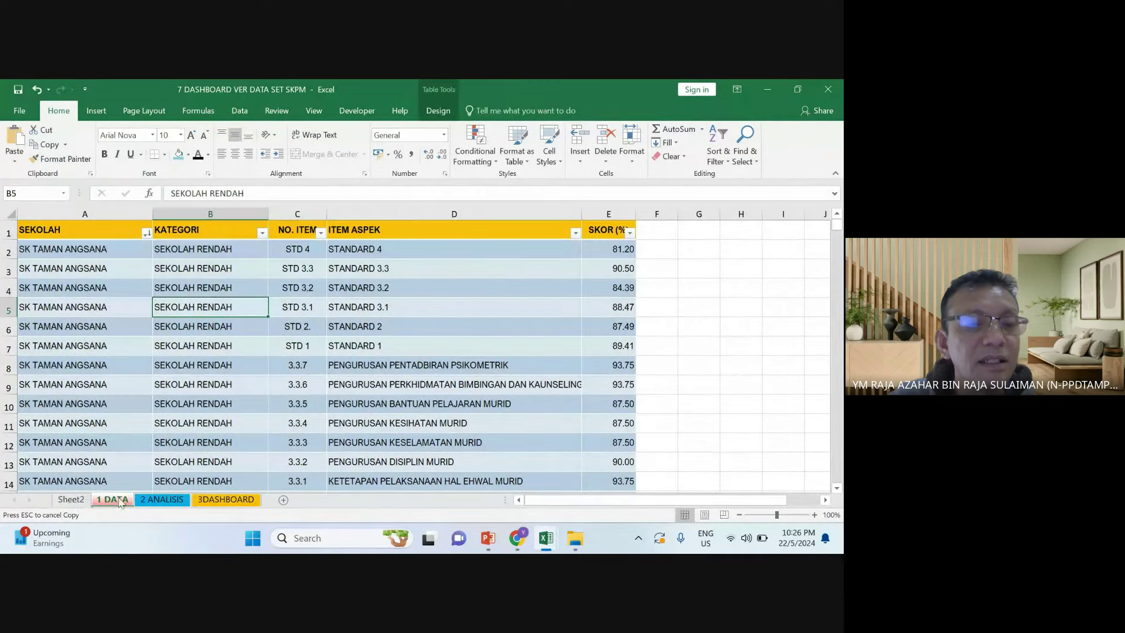
Move the SEKOLAH slicer on Sheet2 clear of the ITEM ASPEK slicer, over columns C and D, and copy it
left_click(71, 500)
scroll(271, 419, "up", 8)
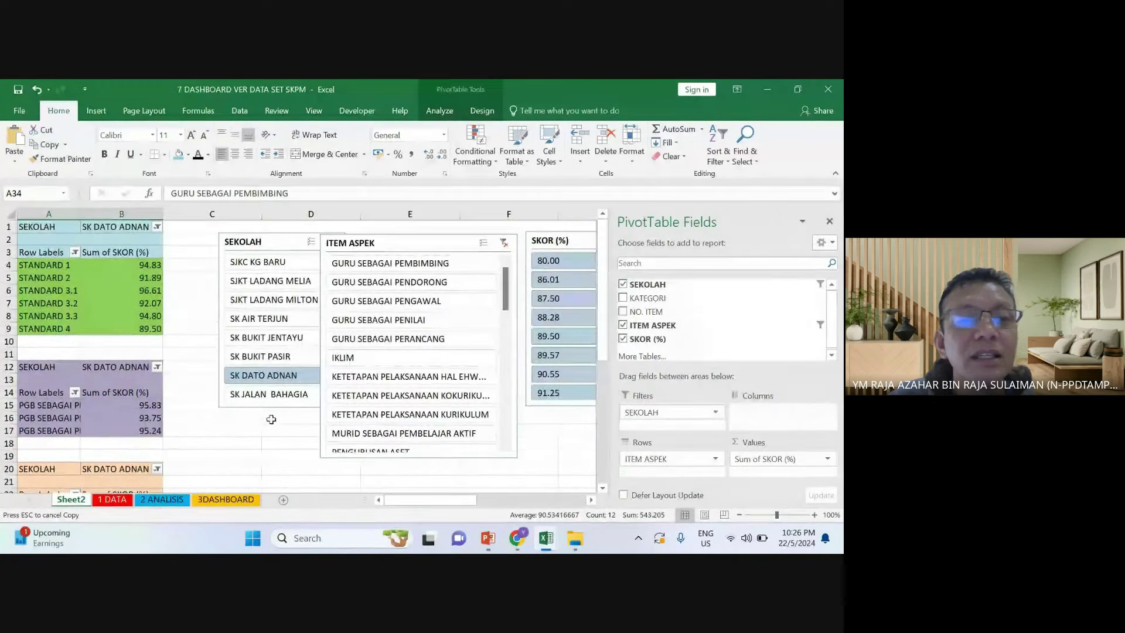
left_click_drag(267, 230, 232, 255)
right_click(230, 263)
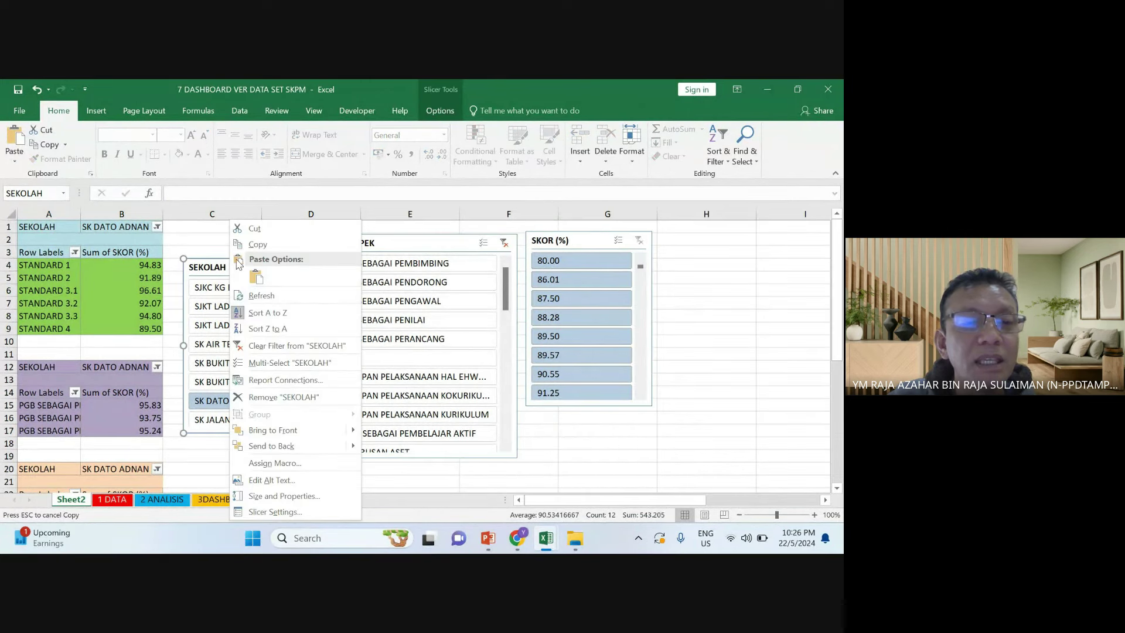
left_click(255, 245)
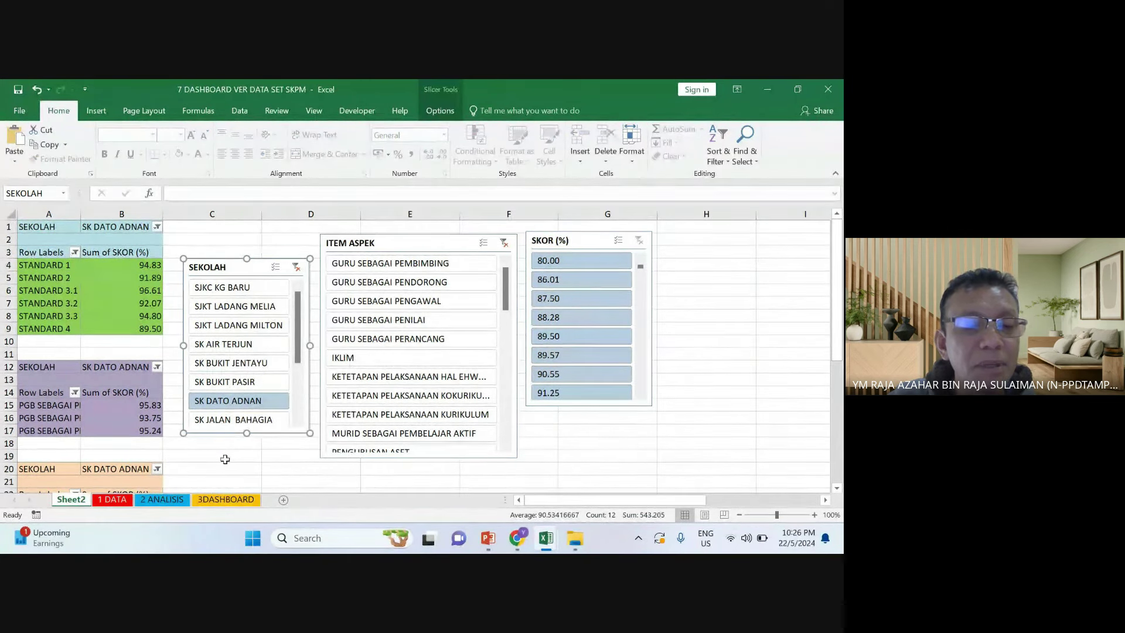
Try pasting the SEKOLAH slicer at A10 on the 3DASHBOARD sheet, and undo the paste
left_click(227, 500)
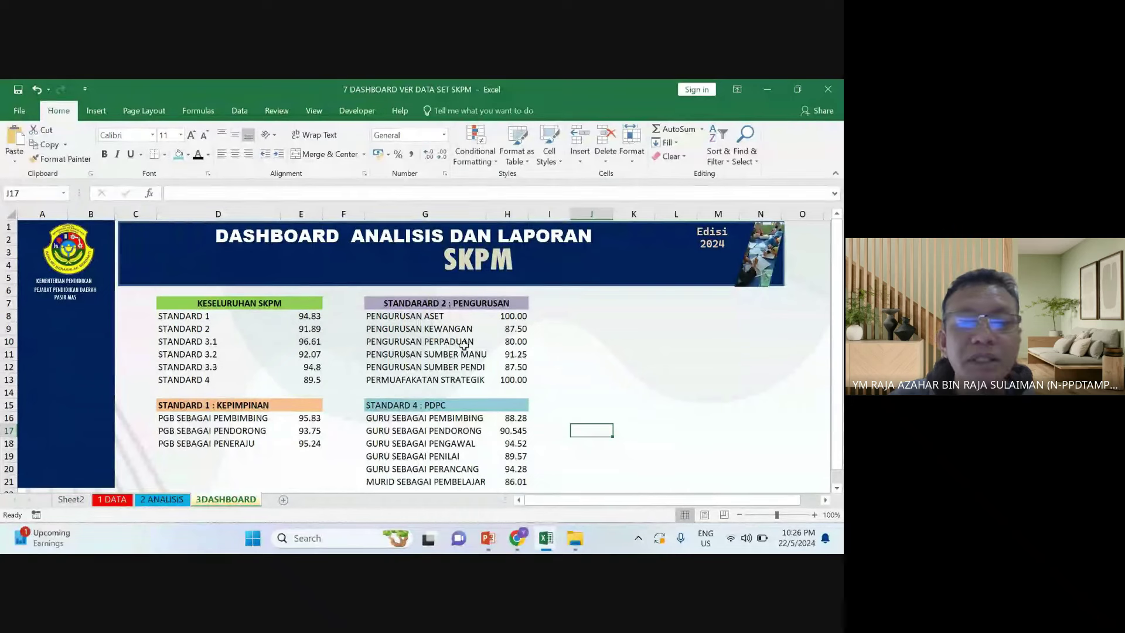
right_click(50, 341)
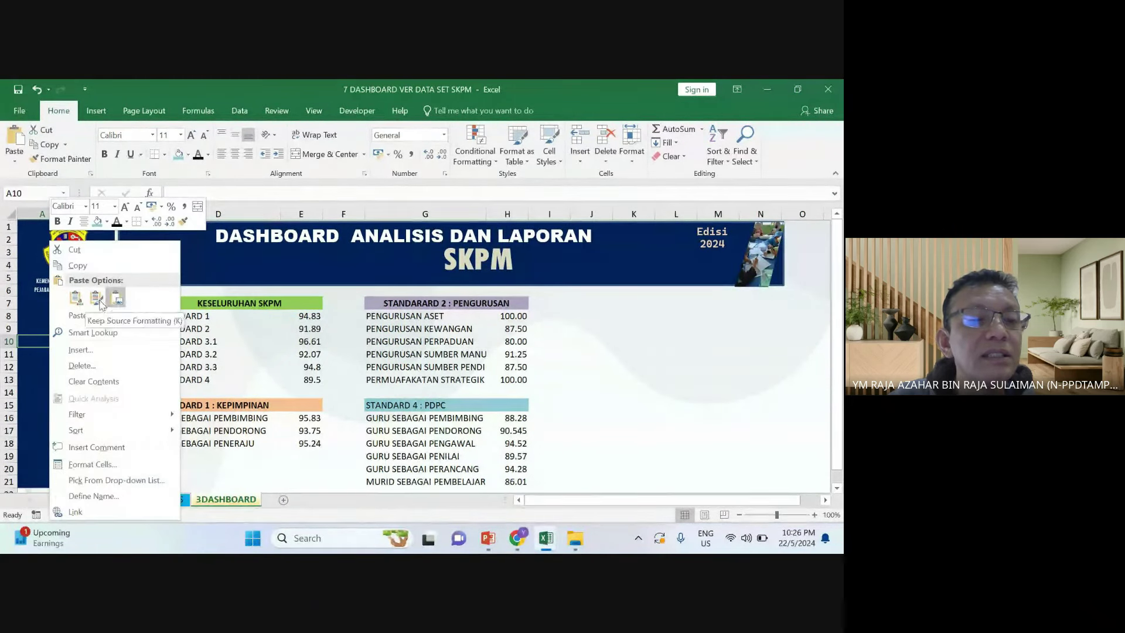
left_click(76, 298)
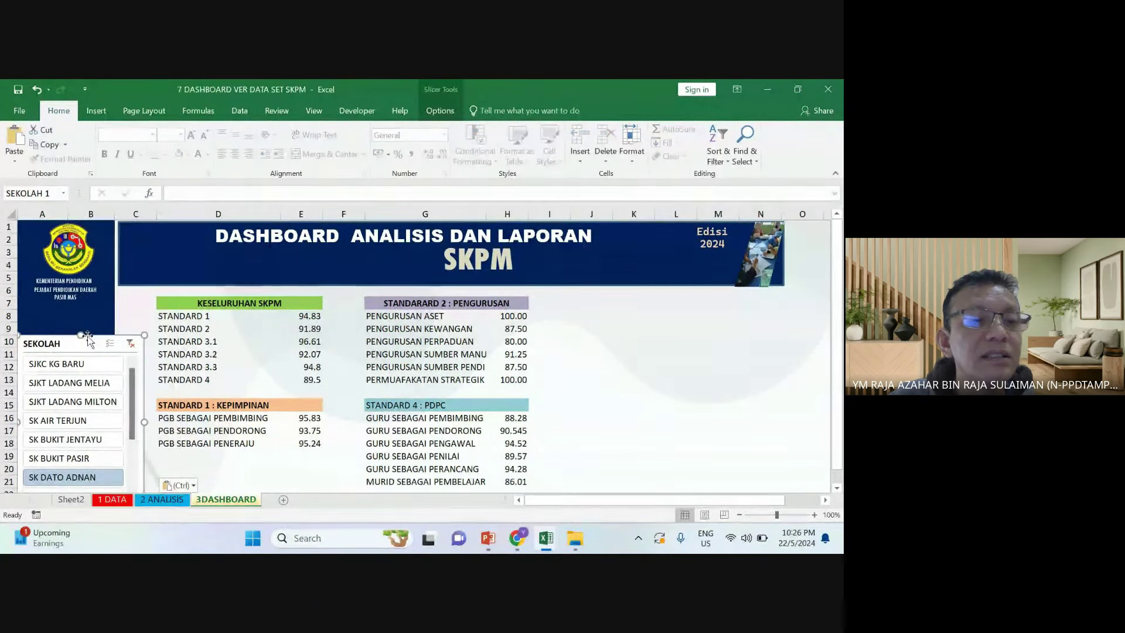
left_click(37, 89)
Move the ITEM ASPEK slicer on Sheet2 farther from the SEKOLAH slicer, shift SEKOLAH slightly up, and copy the SEKOLAH slicer
left_click(112, 500)
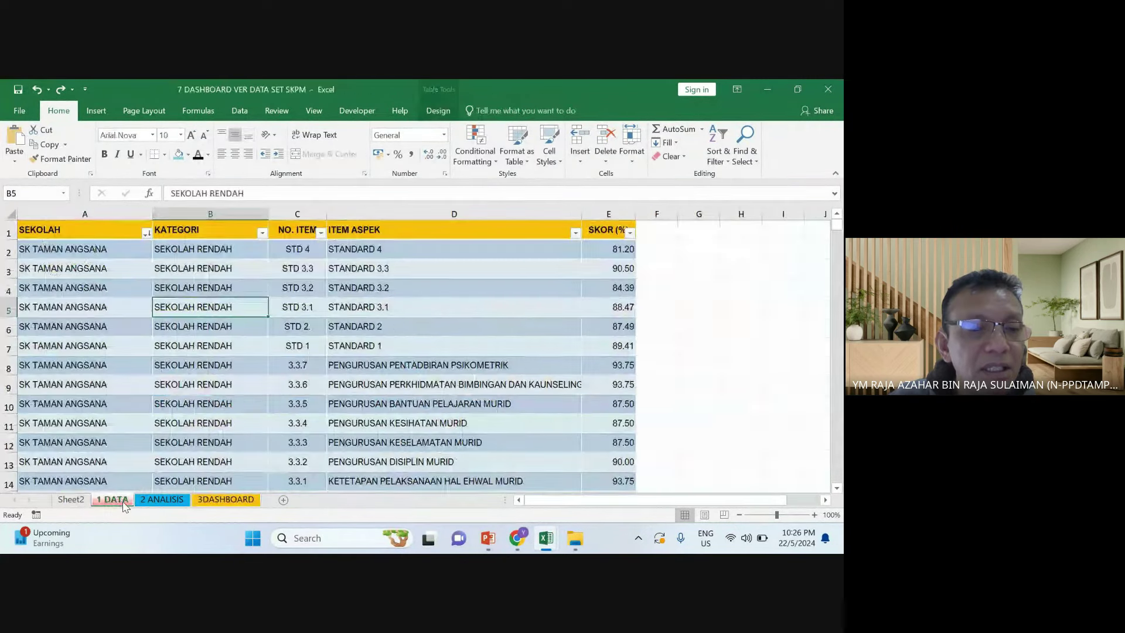
left_click(153, 499)
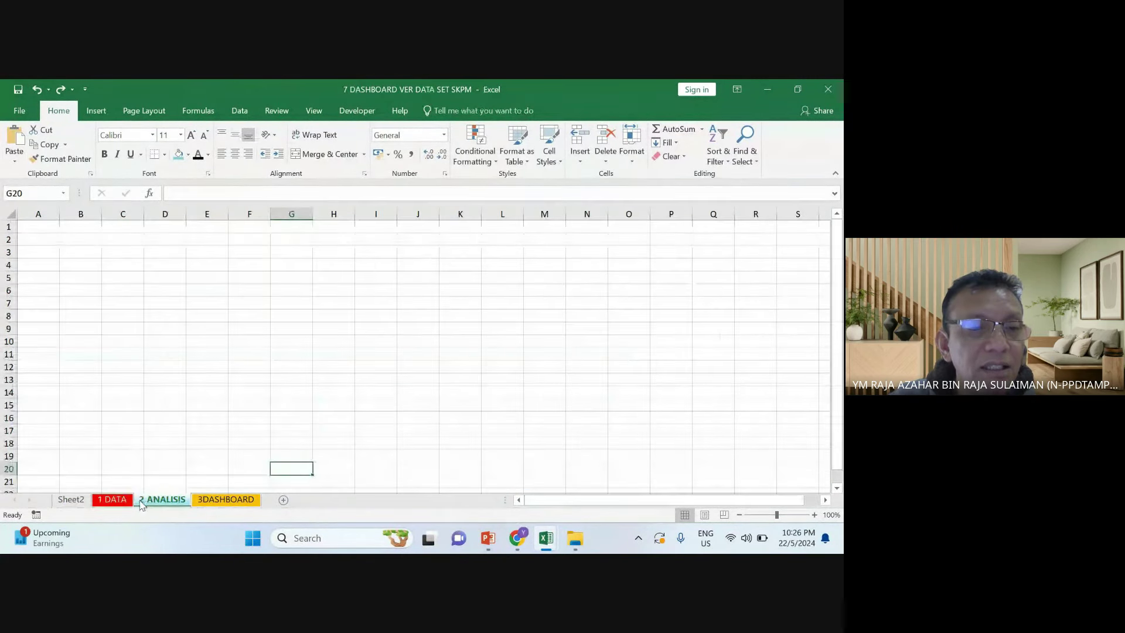
left_click(69, 498)
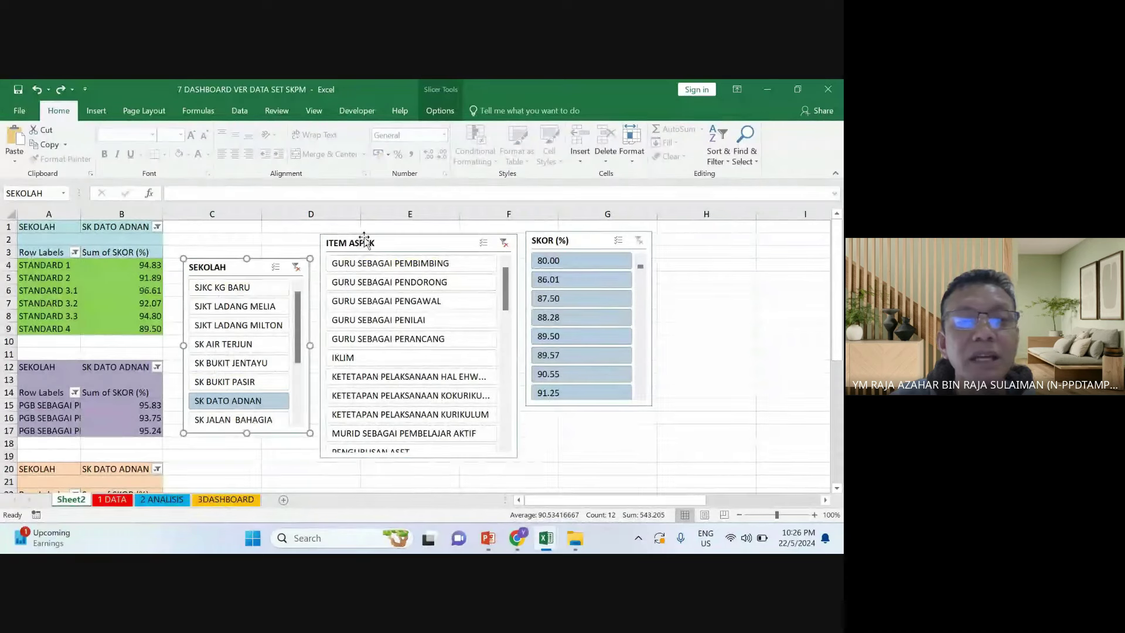
left_click_drag(364, 239, 391, 245)
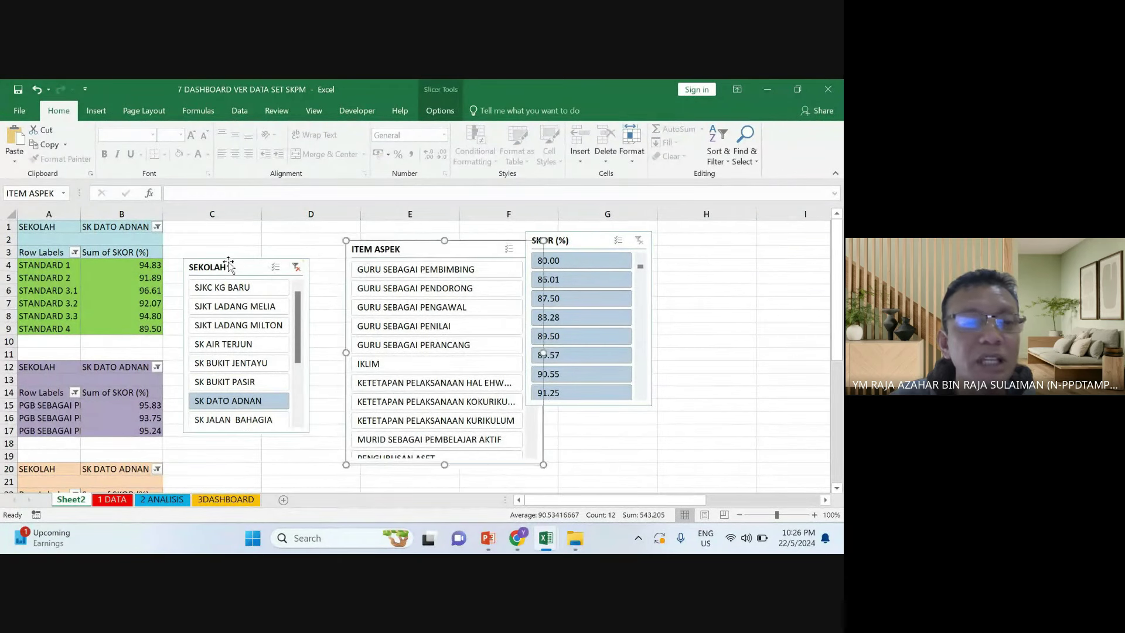
left_click_drag(229, 264, 229, 248)
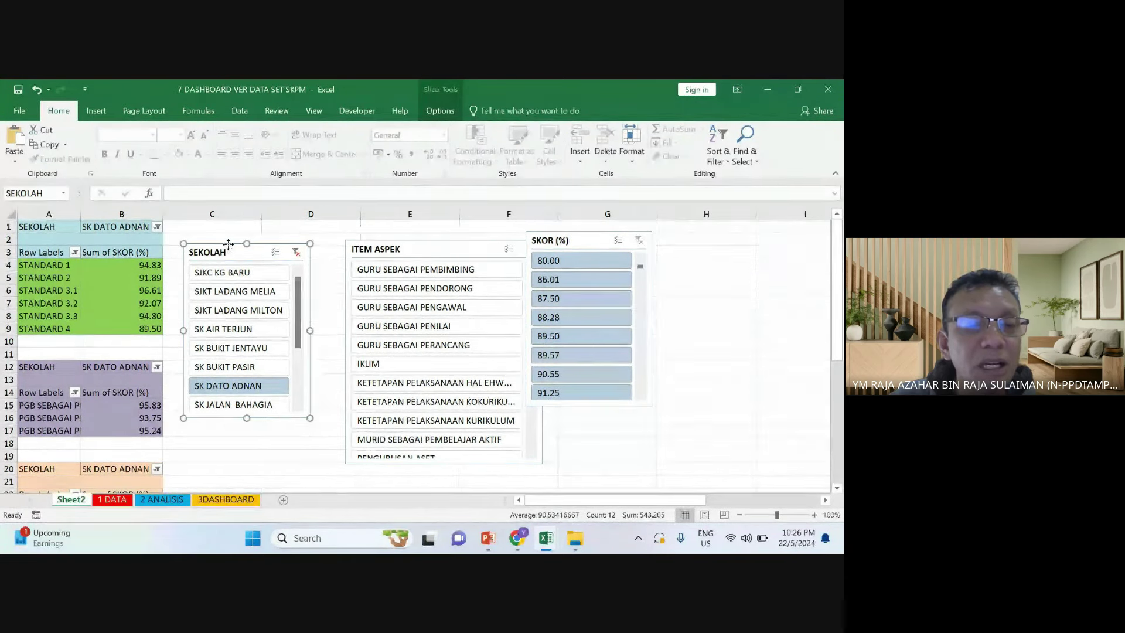
right_click(228, 246)
left_click(246, 252)
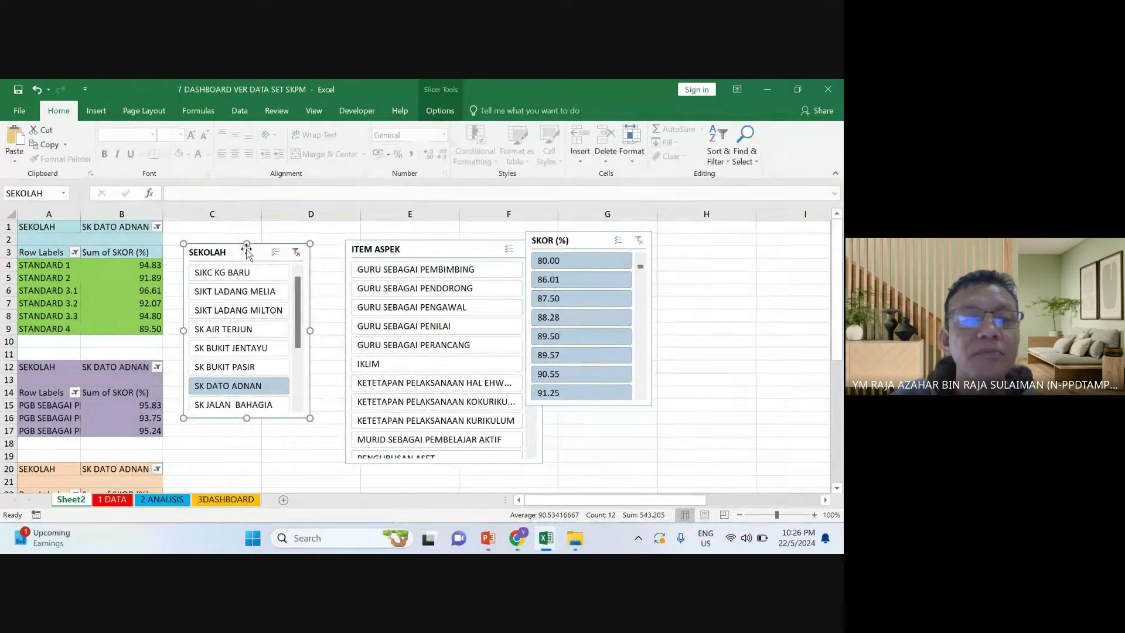
Paste the SEKOLAH slicer at A9 on the 3DASHBOARD sheet, below the logo in the dark blue side band
left_click(226, 499)
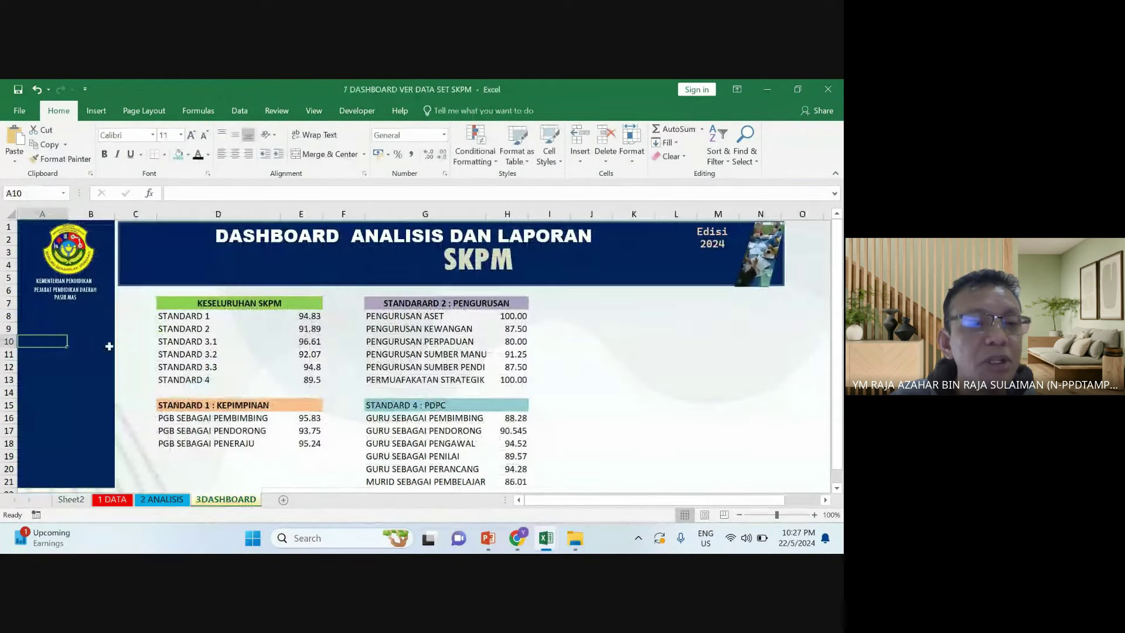
right_click(65, 321)
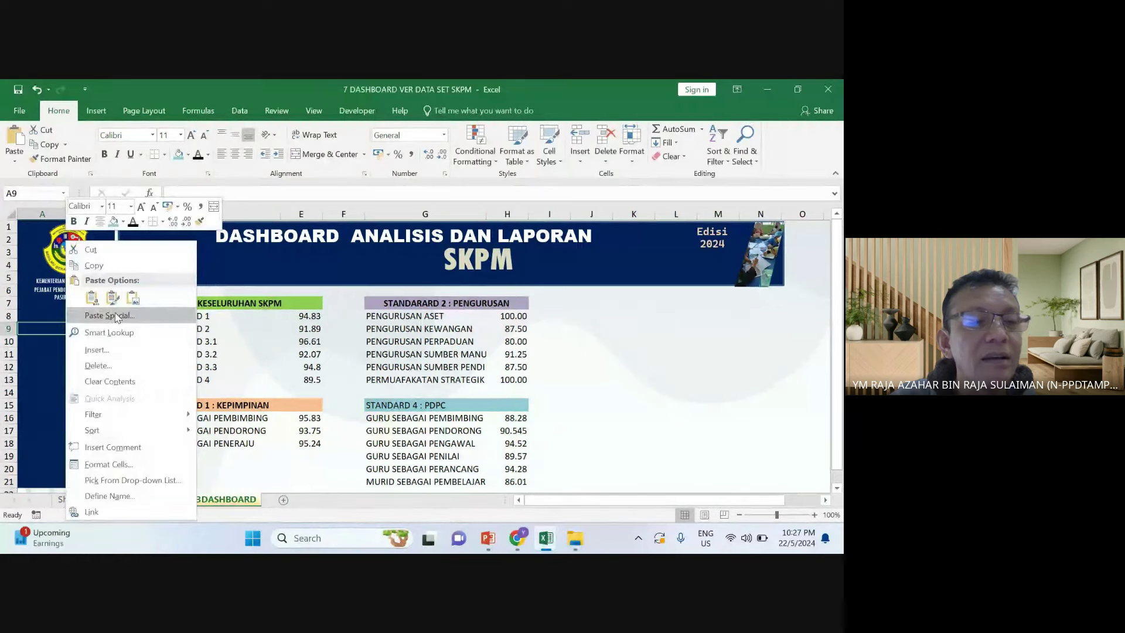
left_click(90, 297)
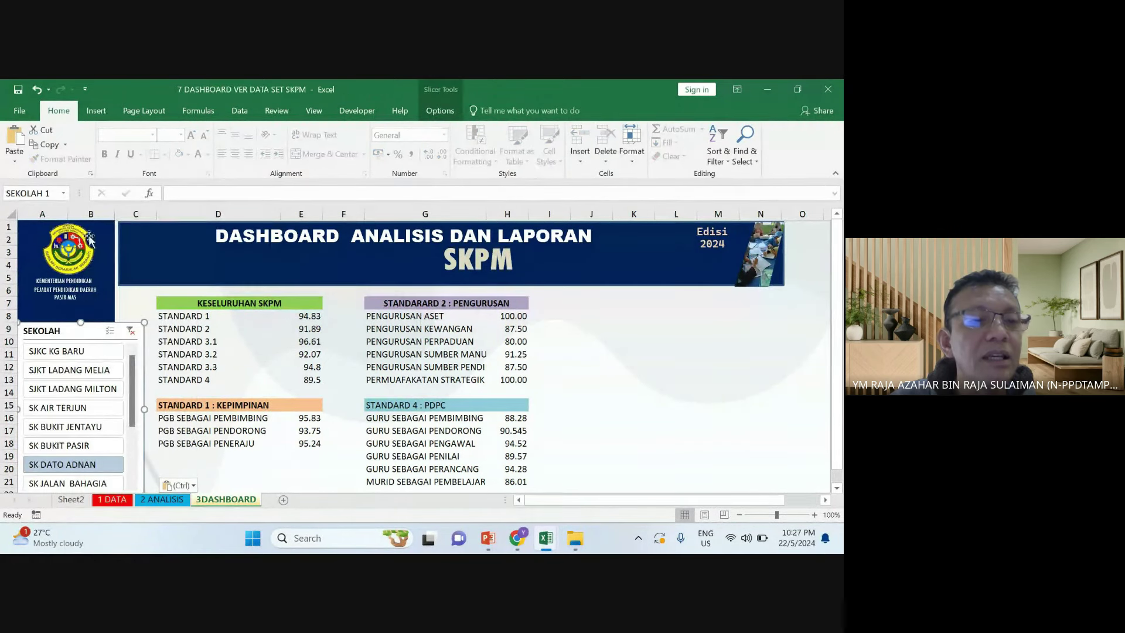
Widen column B, move the SEKOLAH slicer up just below the logo caption, and narrow it to fit inside the dark blue side band
left_click_drag(111, 215, 145, 215)
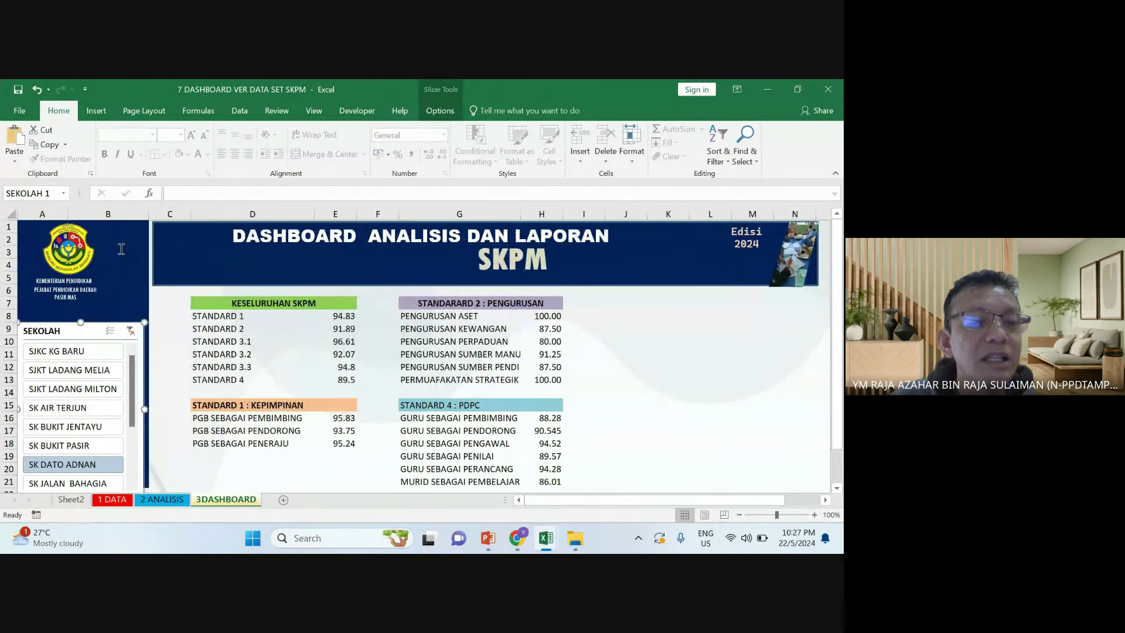
left_click(104, 321)
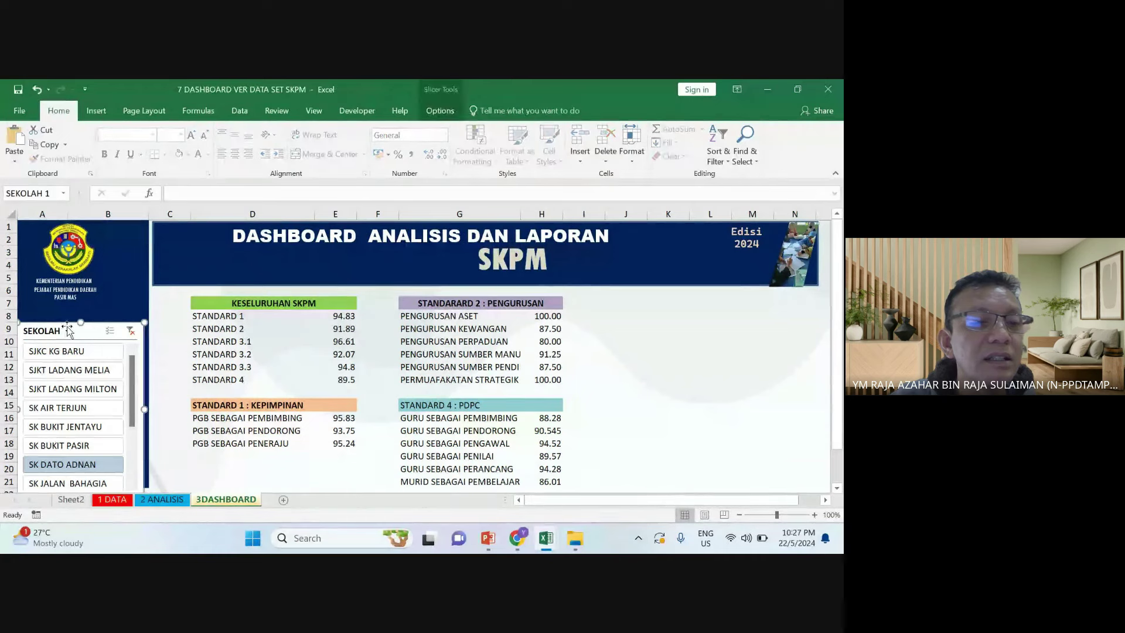
left_click_drag(104, 321, 112, 303)
left_click_drag(152, 478, 132, 485)
Test the SEKOLAH slicer by filtering to SJKT LADANG MELIA, SJKT LADANG MILTON, SK AIR TERJUN, SK BUKIT JENTAYU and SK BUKIT PASIR in turn
left_click(76, 351)
left_click(76, 370)
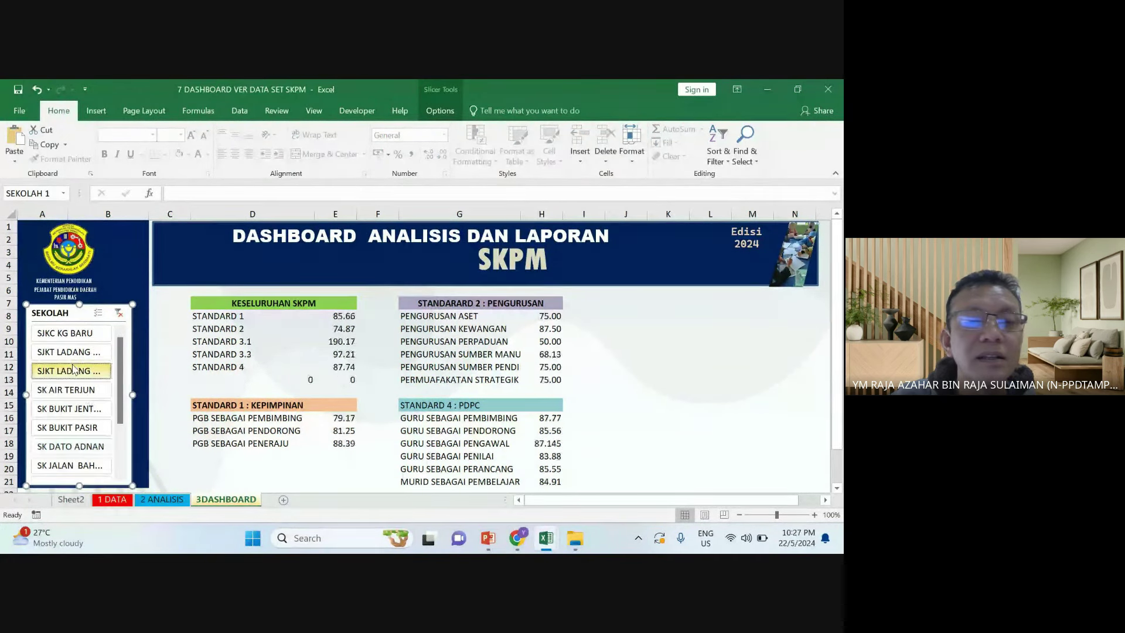
left_click(76, 390)
left_click(79, 409)
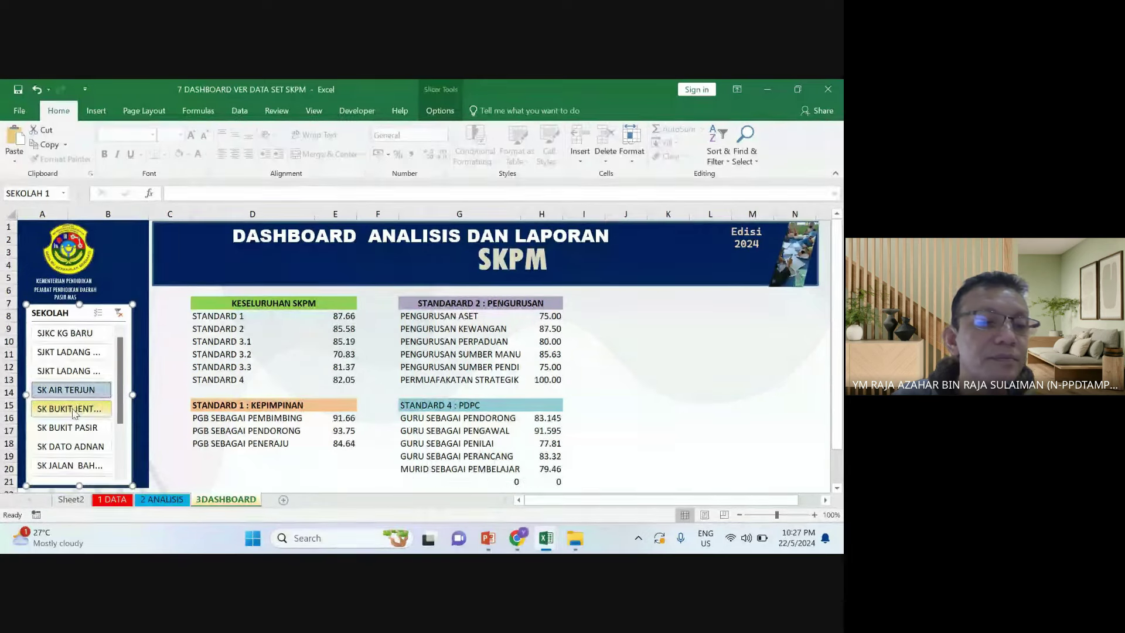
left_click(69, 427)
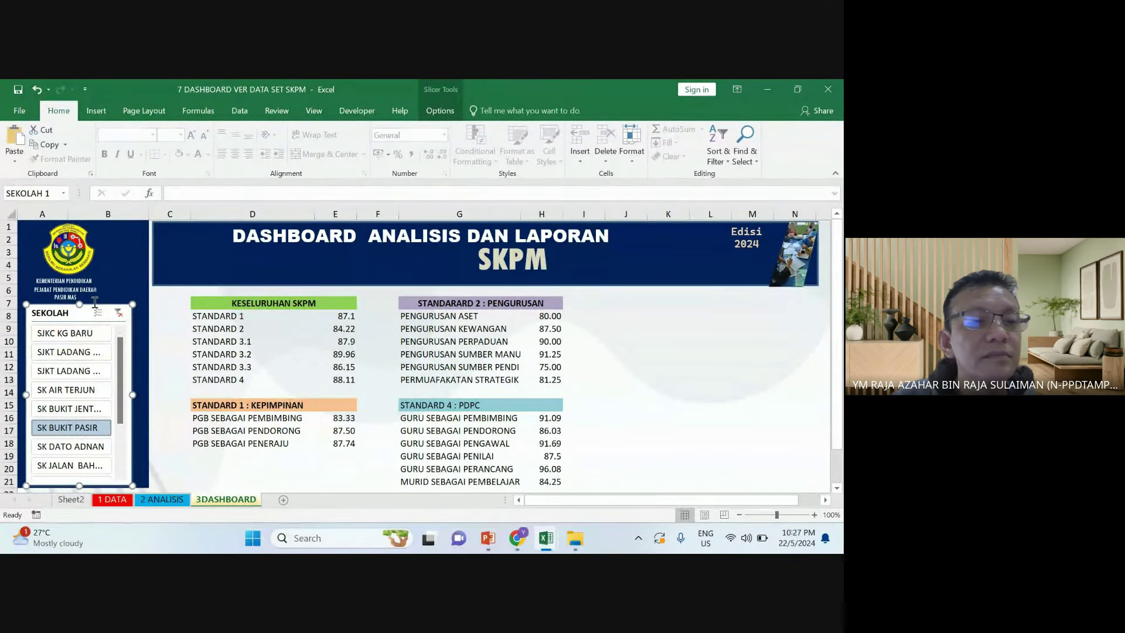
Nudge the SEKOLAH slicer slightly down within the side band and shift the logo toward the band's centre
left_click_drag(91, 305, 86, 308)
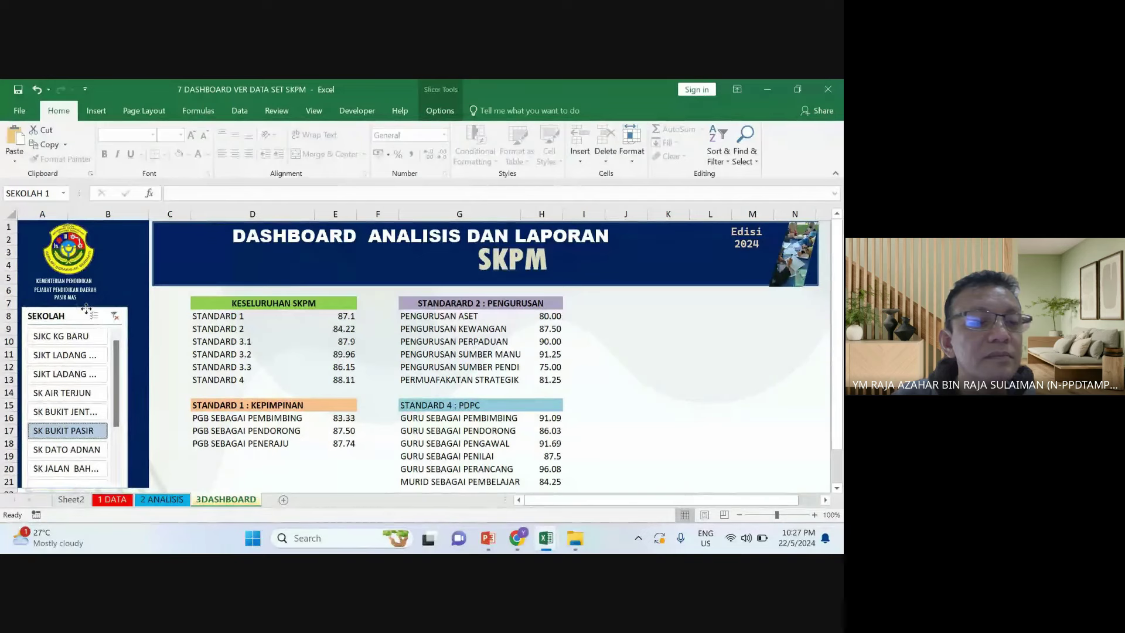
left_click(81, 273)
left_click(50, 287)
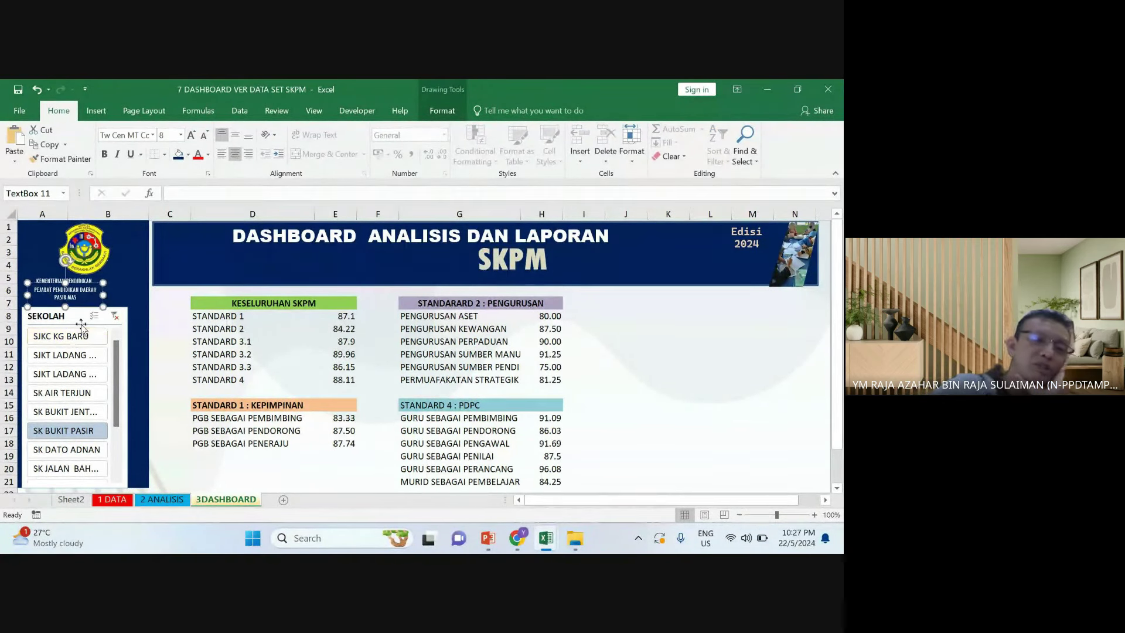
Compare the dashboard scores by filtering through SJKC KG BARU, SK AIR TERJUN, SK BUKIT JENTAYU and SK BUKIT PASIR, ending on SJKT LADANG MELIA
left_click(94, 337)
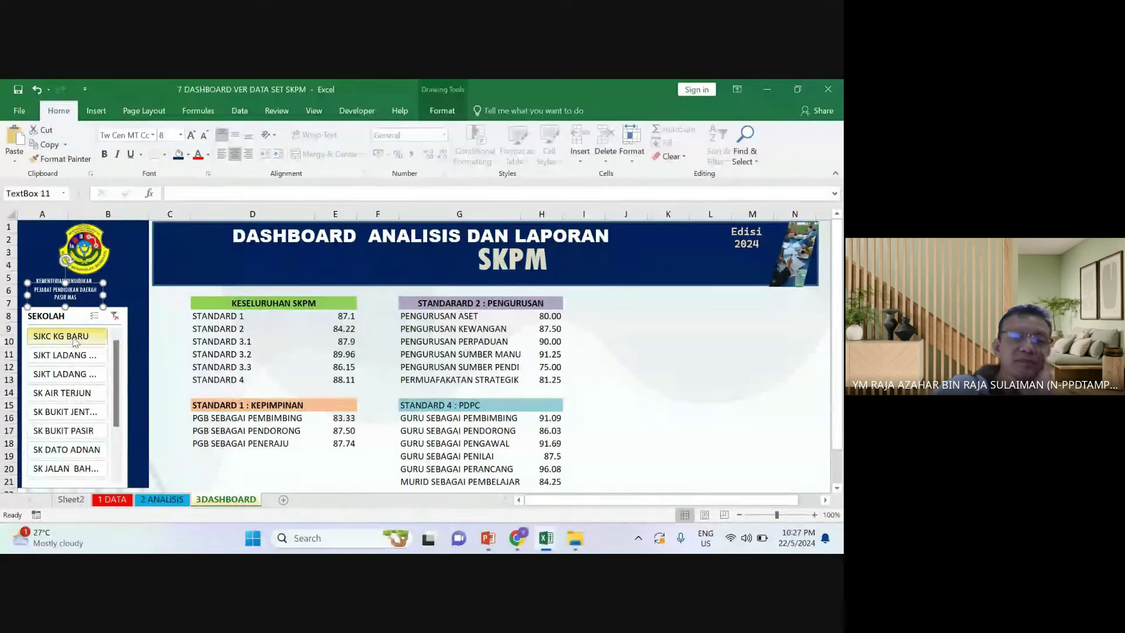
left_click(76, 359)
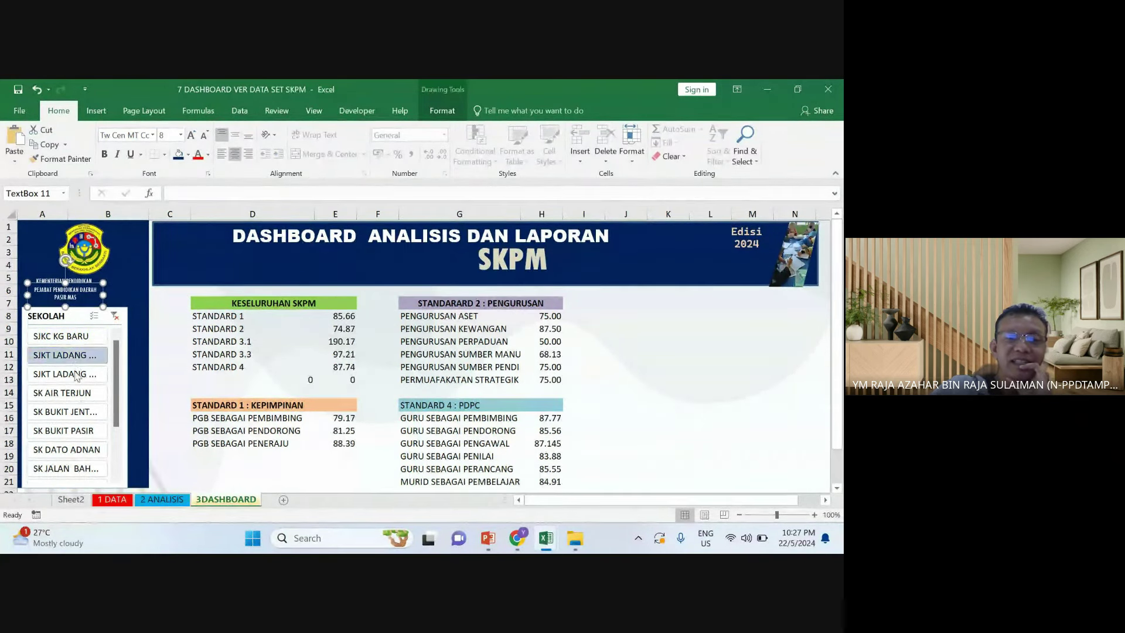
left_click(77, 391)
left_click(76, 410)
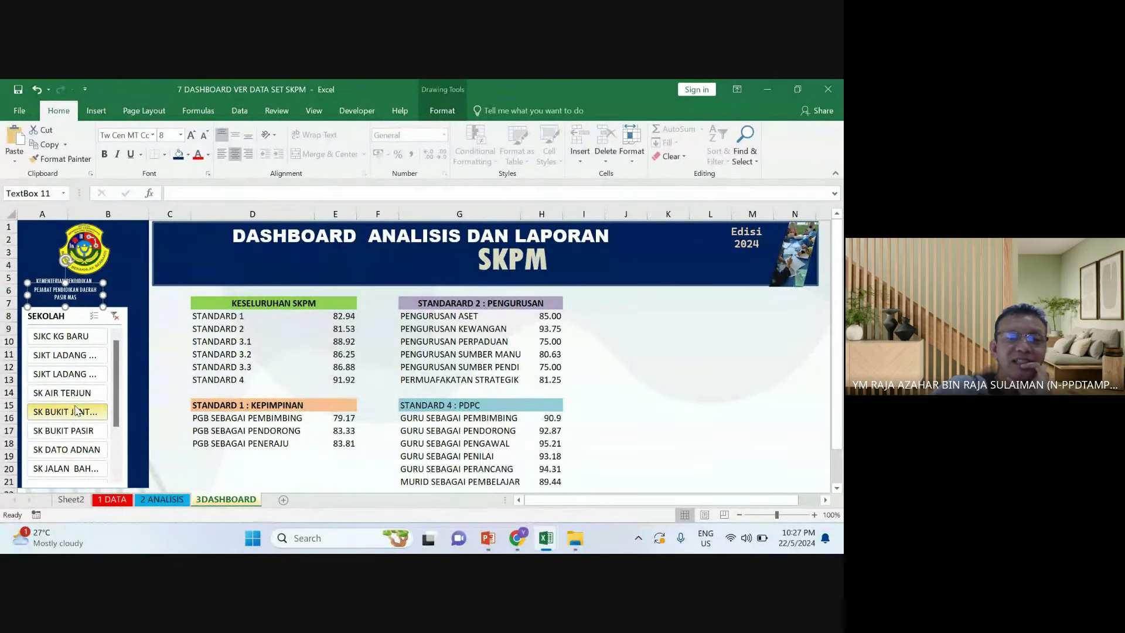
left_click(75, 430)
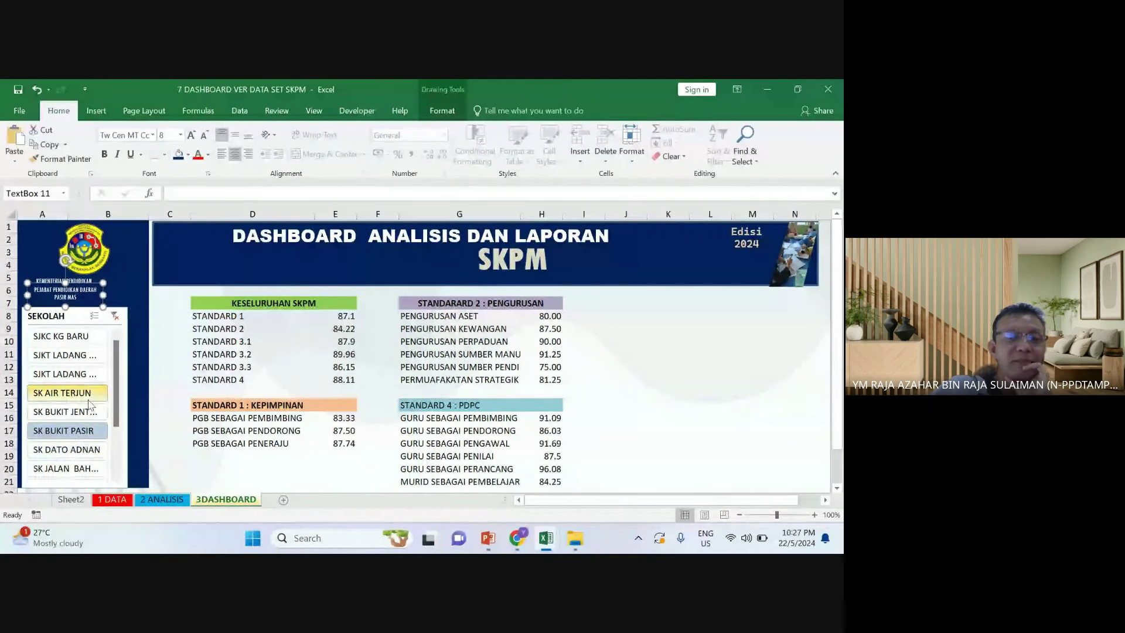
left_click(78, 355)
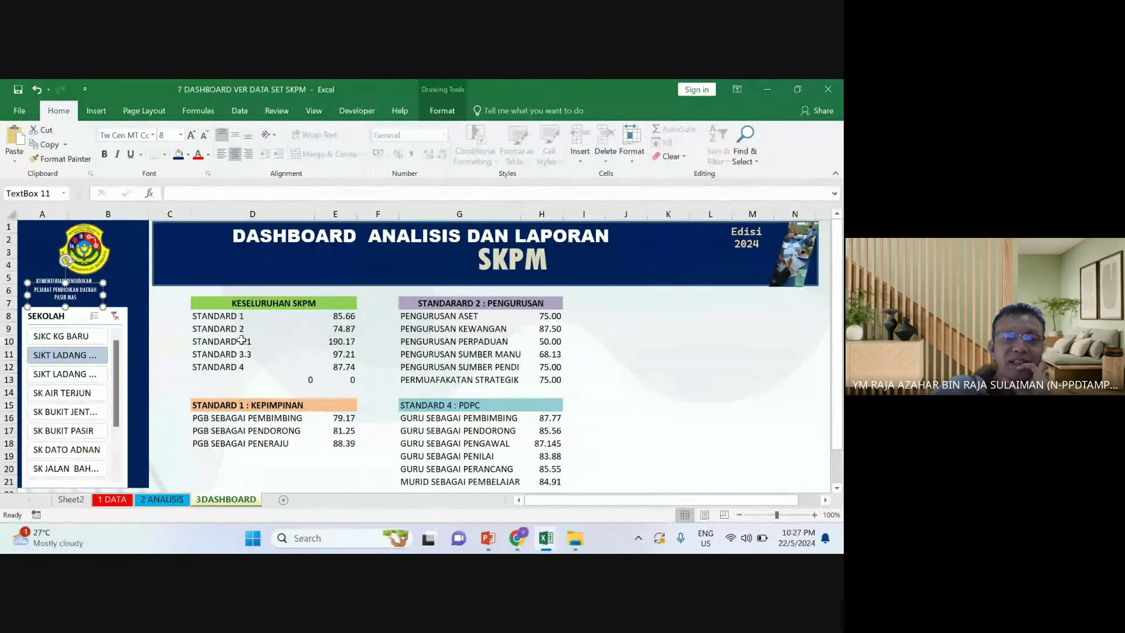
Select the STANDARD 3.1 row D10:E10 and check it for SK BUKIT PASIR, SK DATO ADNAN, SK AIR TERJUN and SJKT LADANG MILTON
left_click_drag(241, 340, 340, 341)
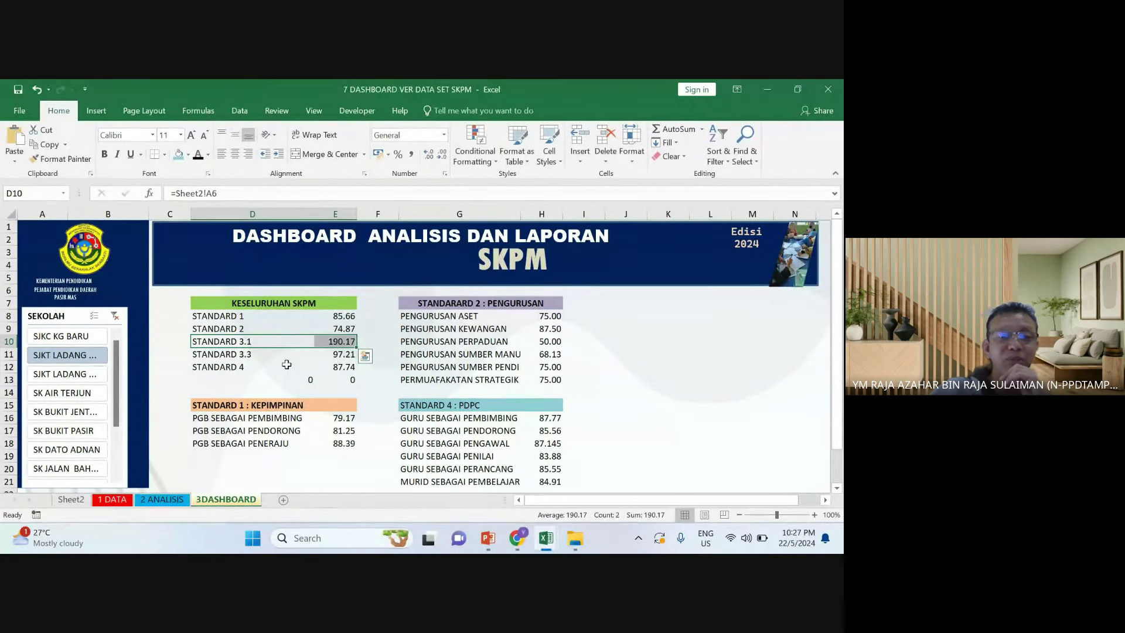
left_click(82, 430)
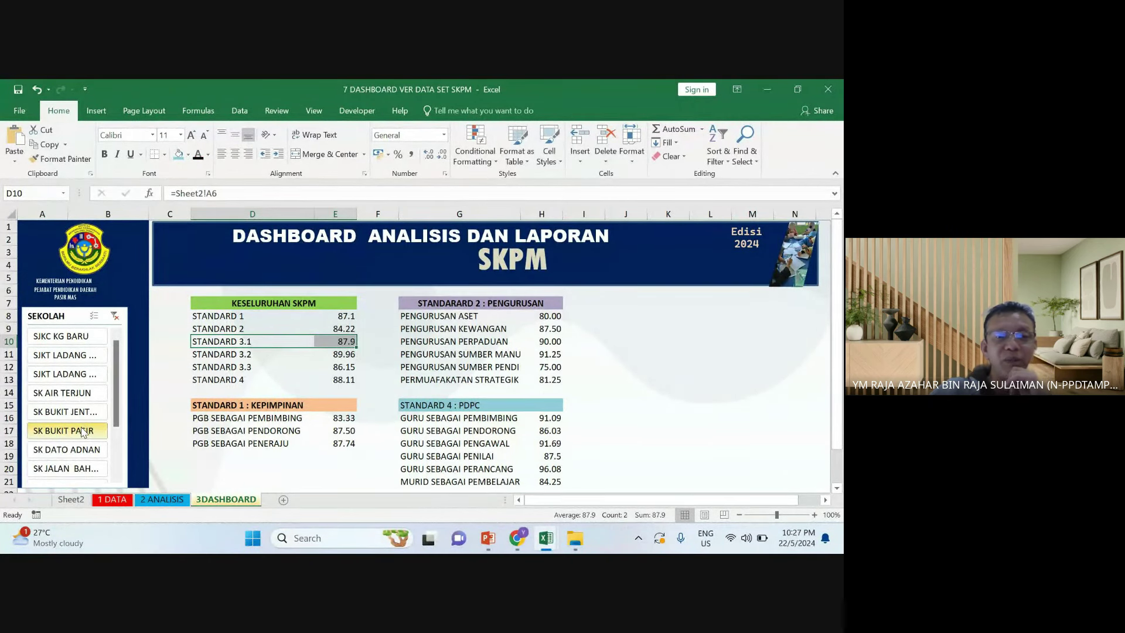
left_click(84, 449)
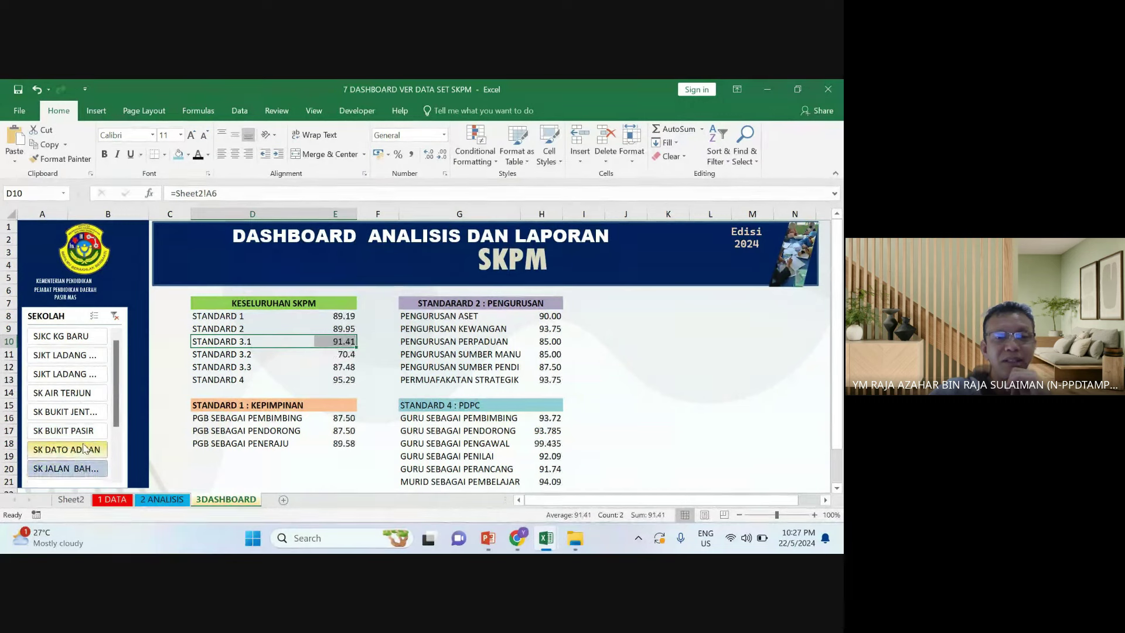
left_click(82, 392)
left_click(82, 373)
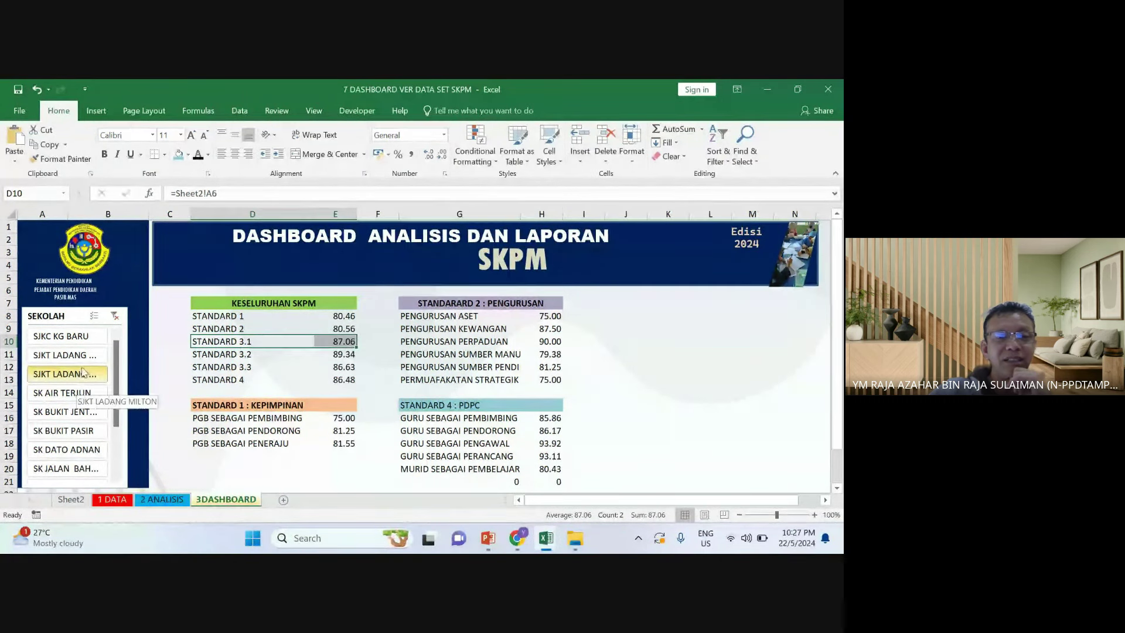
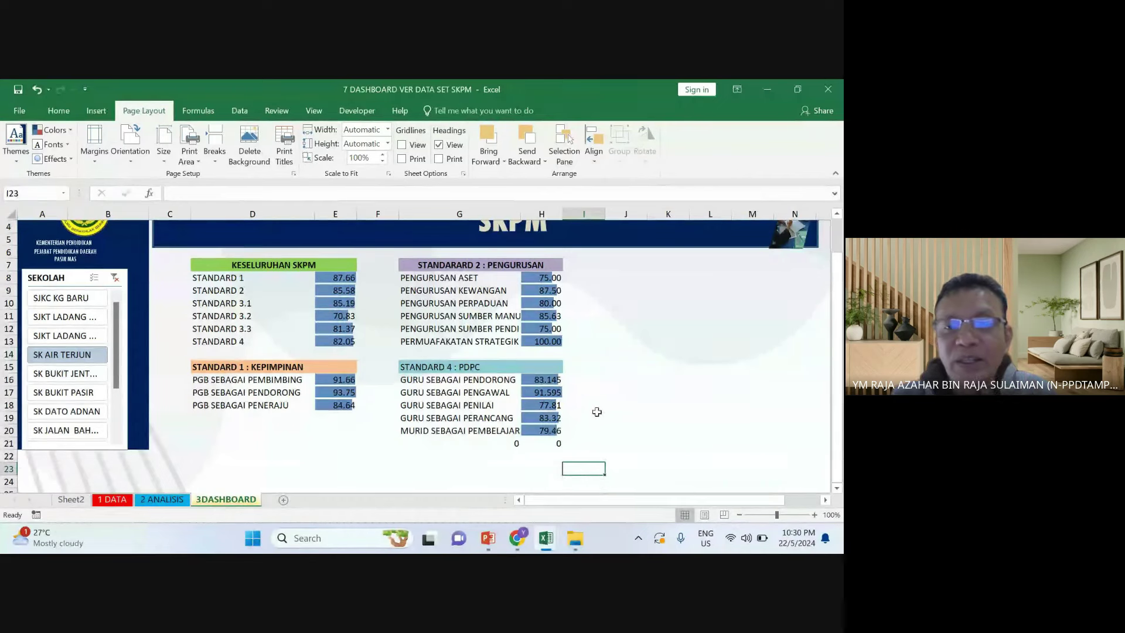
Widen column H with the PENGURUSAN and PDPC scores, and slightly widen the spacer column F between the tables
left_click_drag(561, 211, 570, 211)
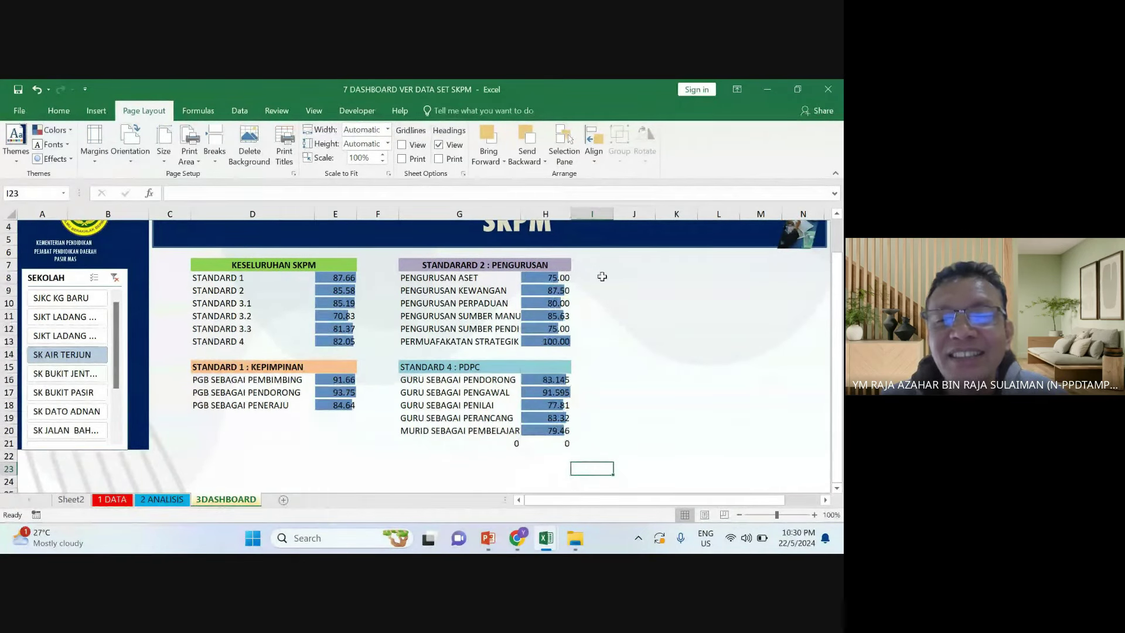
left_click(591, 277)
left_click_drag(399, 212, 402, 212)
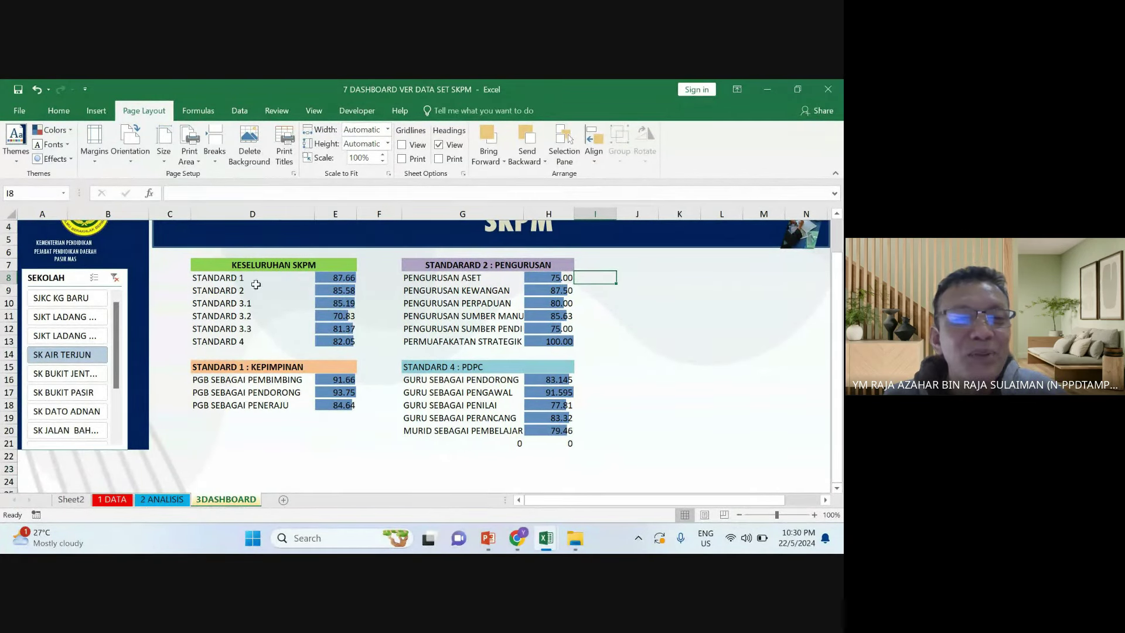
Shift the logo slightly back so it sits above its caption in the dark blue side band
scroll(498, 280, "up", 1)
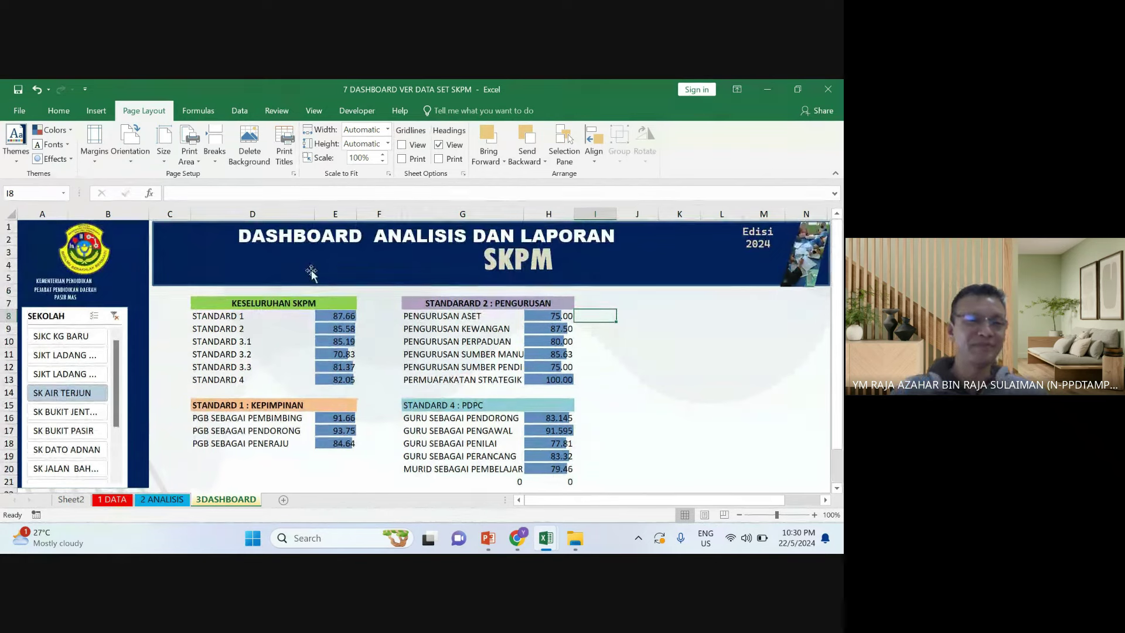
left_click(97, 252)
left_click_drag(97, 252, 85, 251)
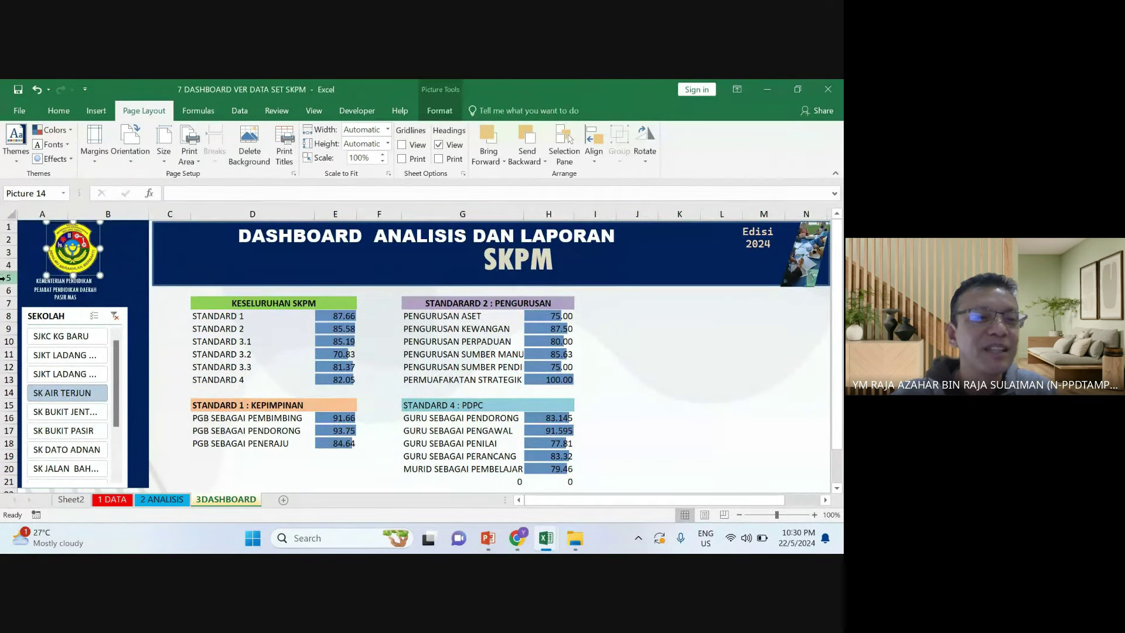
left_click(8, 278)
left_click(8, 290)
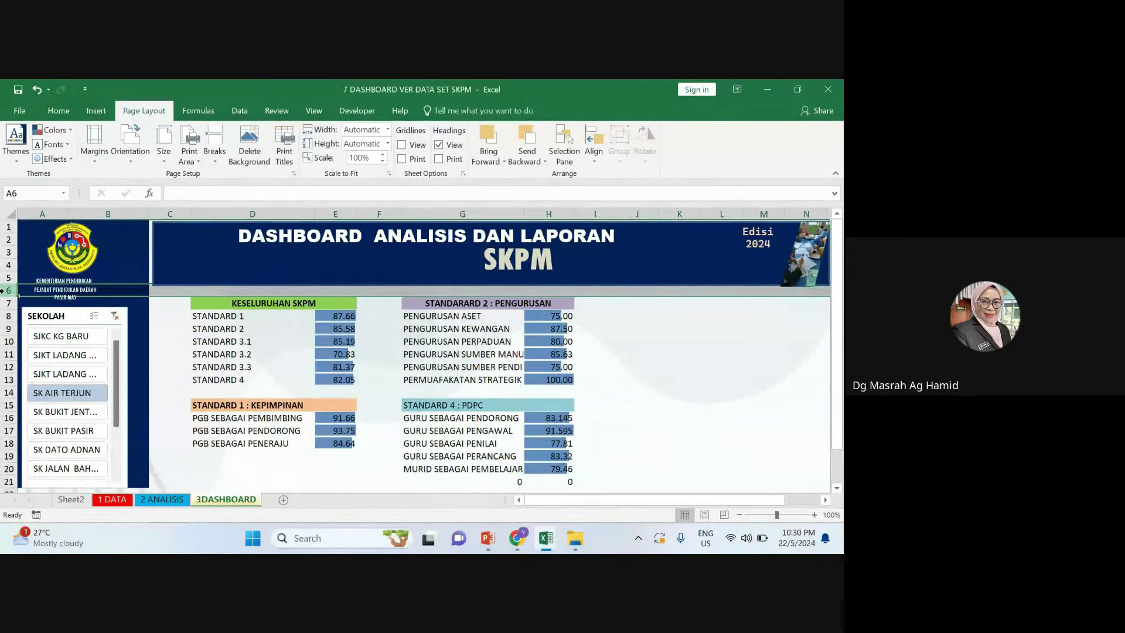
left_click(501, 345)
left_click(659, 358)
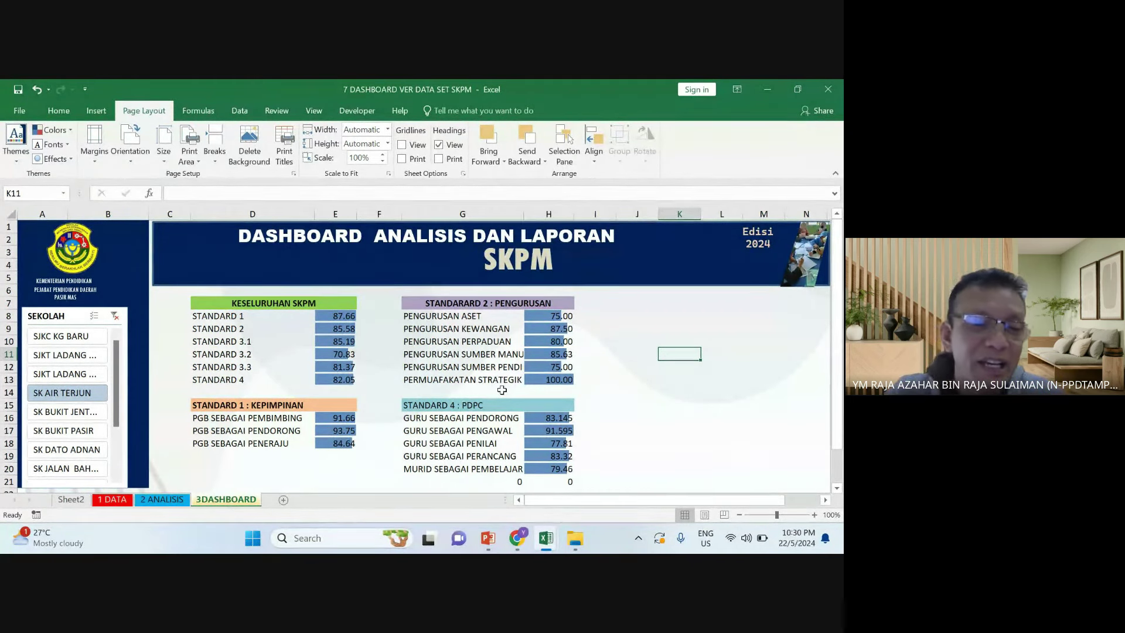
Clear the STANDARD 4 : PDPC title and its linked score rows from G15:H21 on the 3DASHBOARD sheet
left_click_drag(459, 407, 557, 479)
key("Delete")
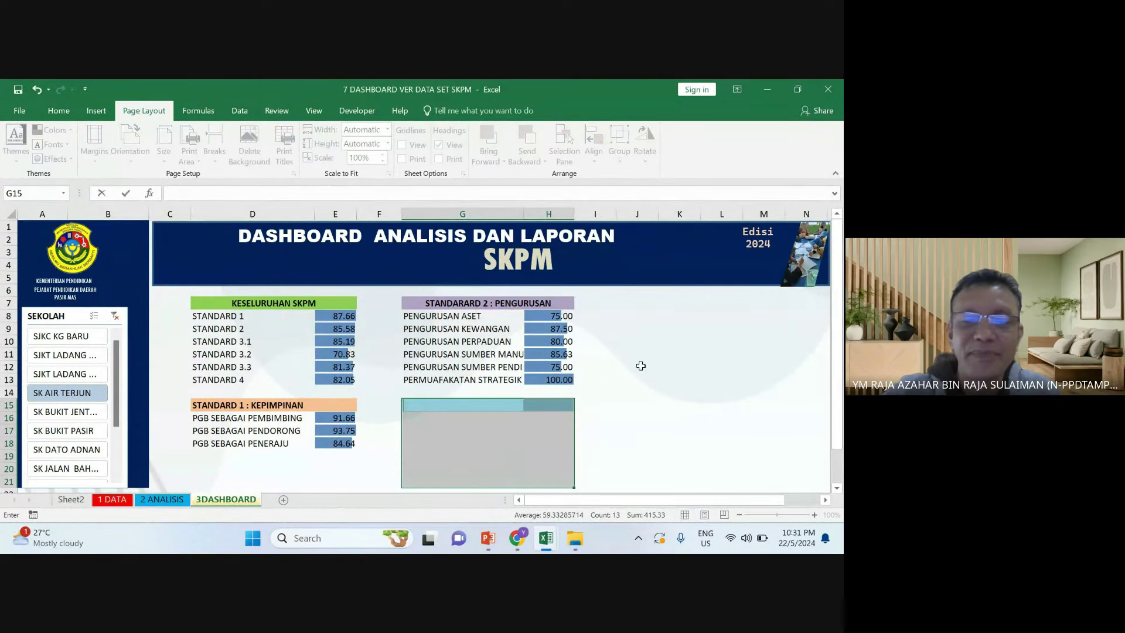
left_click(680, 392)
Examine the yellow pivot table with the GURU SEBAGAI items on Sheet2, including its SEKOLAH filter, header rows and score rows
left_click(162, 499)
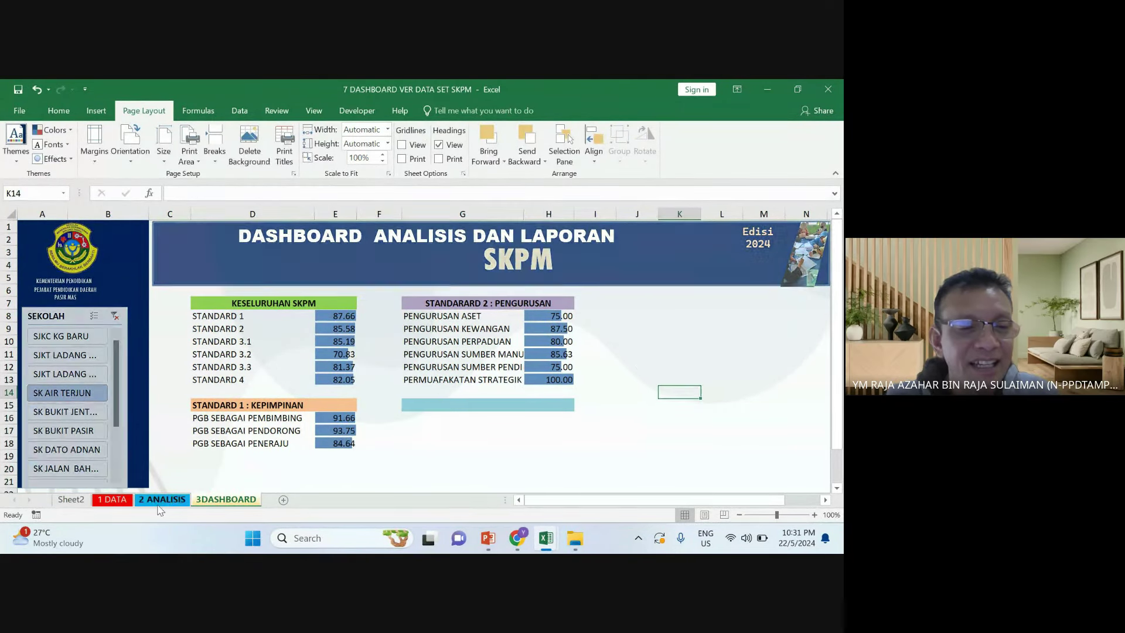
left_click(125, 501)
left_click(71, 500)
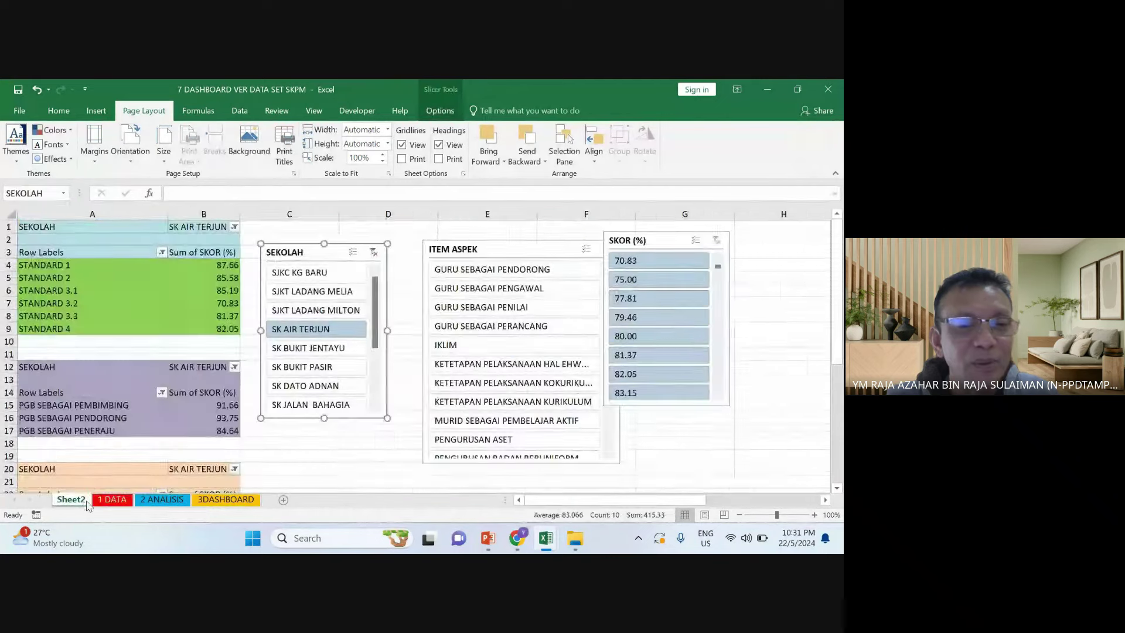
scroll(324, 416, "down", 2)
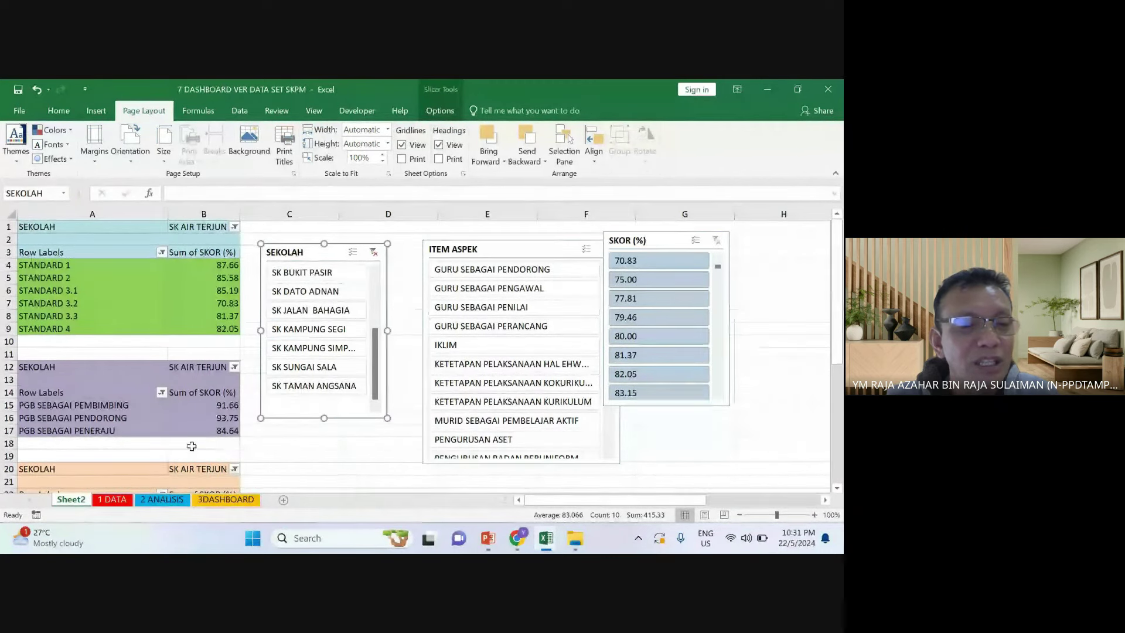
left_click(256, 445)
scroll(201, 447, "down", 7)
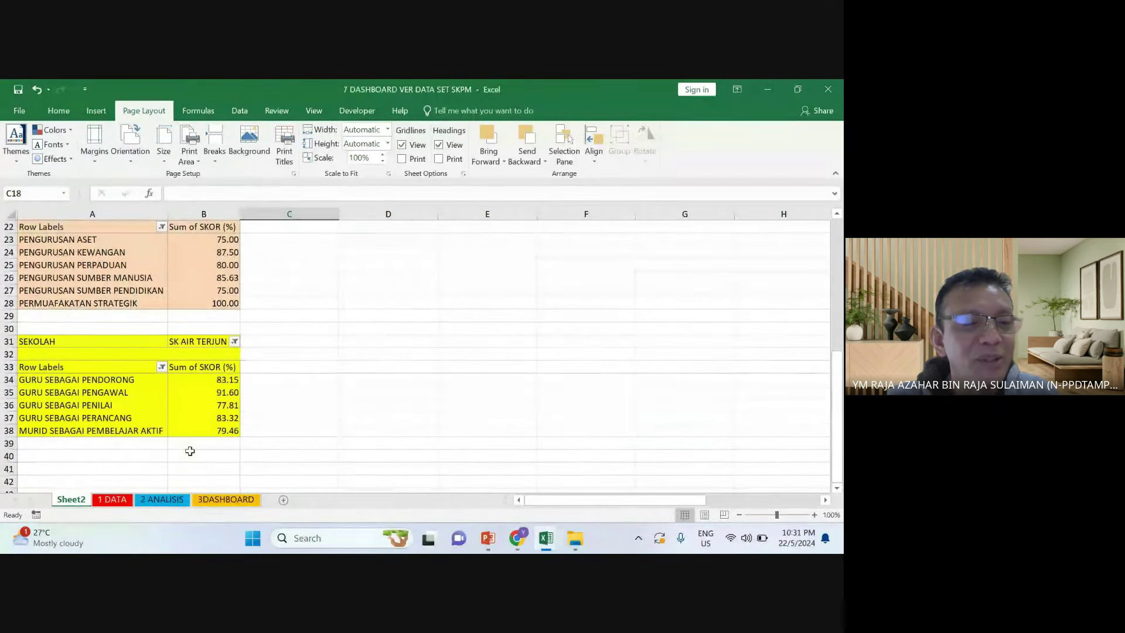
left_click(366, 392)
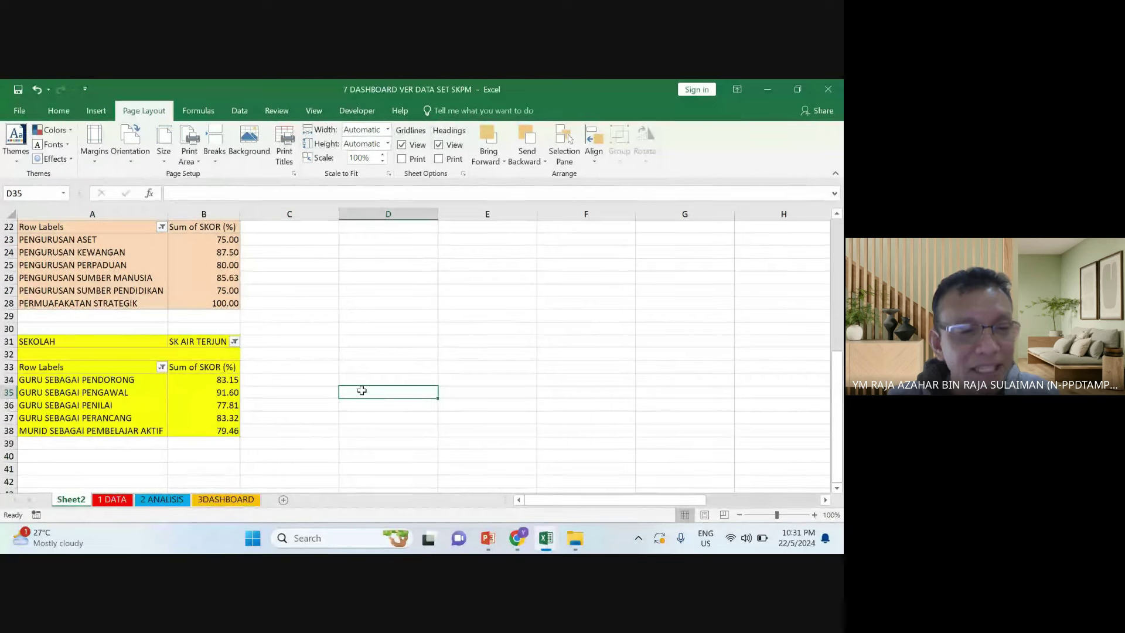
left_click_drag(143, 381, 185, 427)
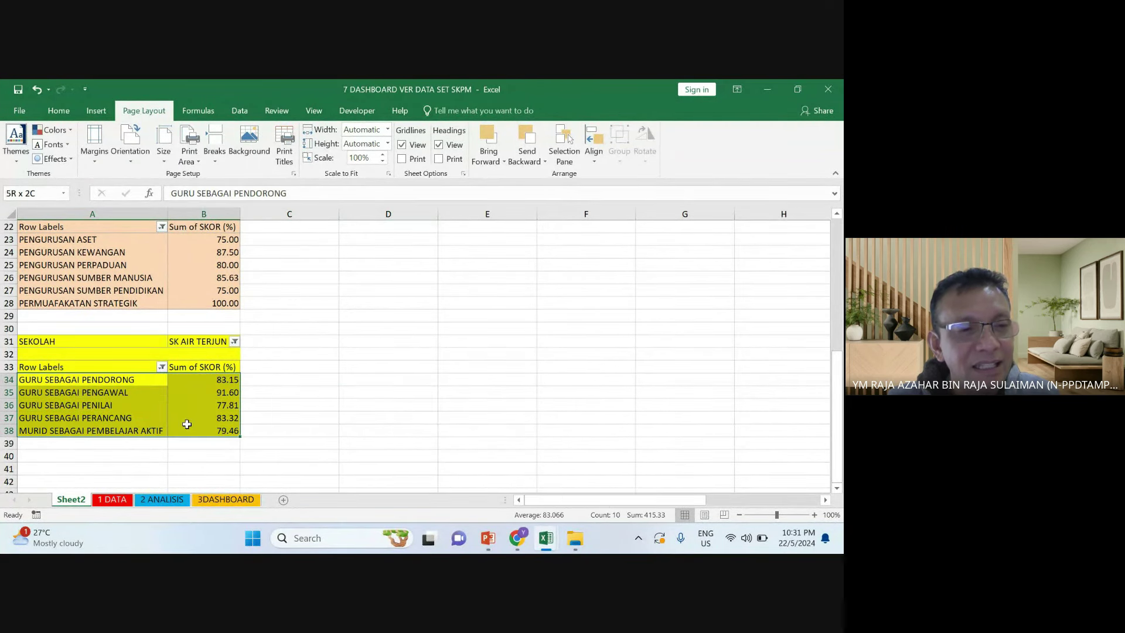
left_click(126, 343)
left_click_drag(149, 349, 198, 367)
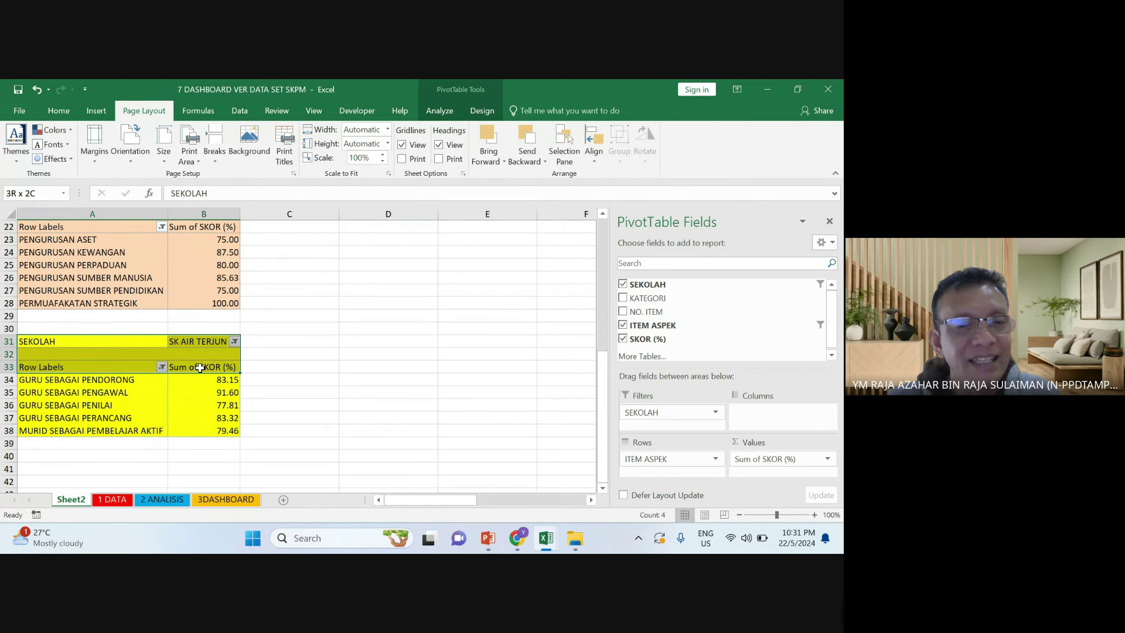
Fill the GURU SEBAGAI and MURID SEBAGAI score rows A34:B38 of the yellow pivot table with light green
left_click_drag(108, 379, 197, 428)
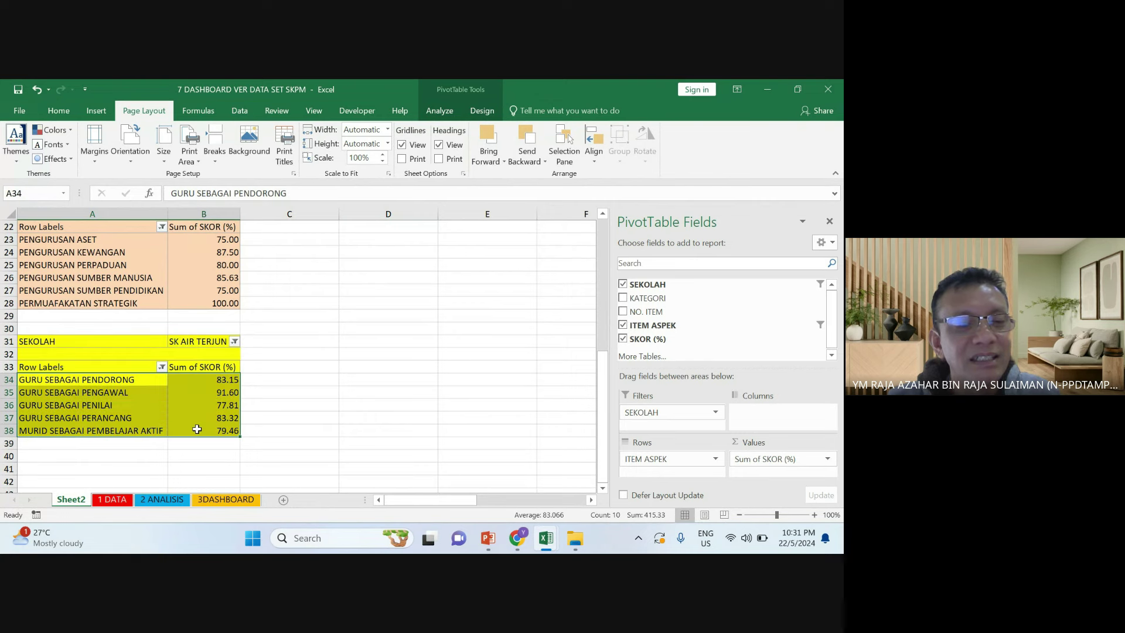
left_click(58, 110)
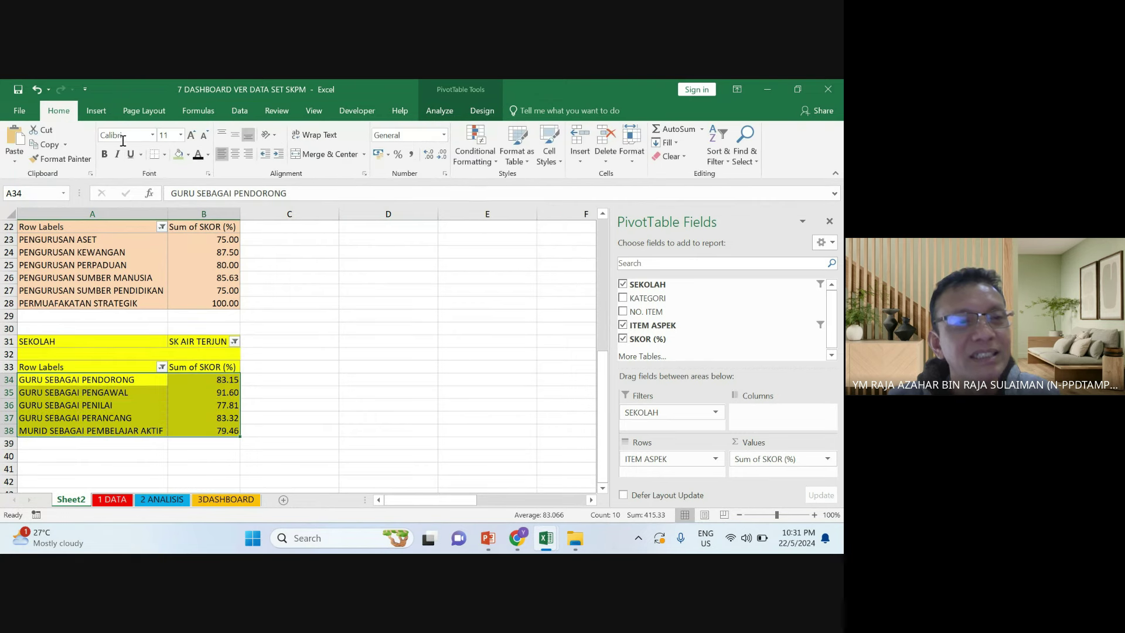
left_click(179, 154)
left_click(282, 291)
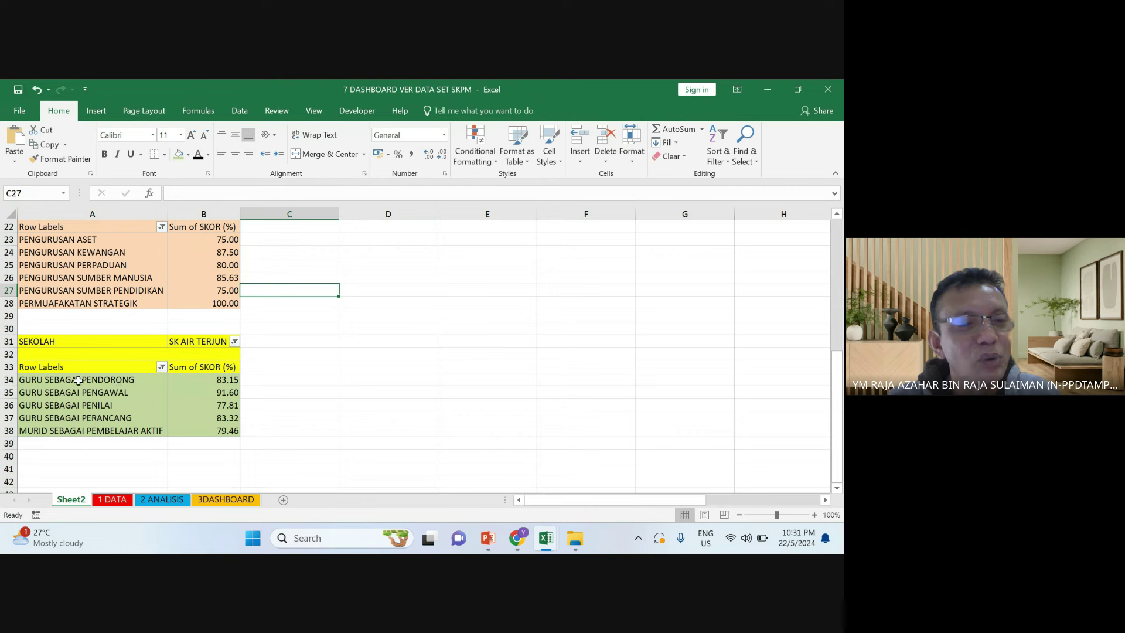
left_click_drag(78, 381, 113, 396)
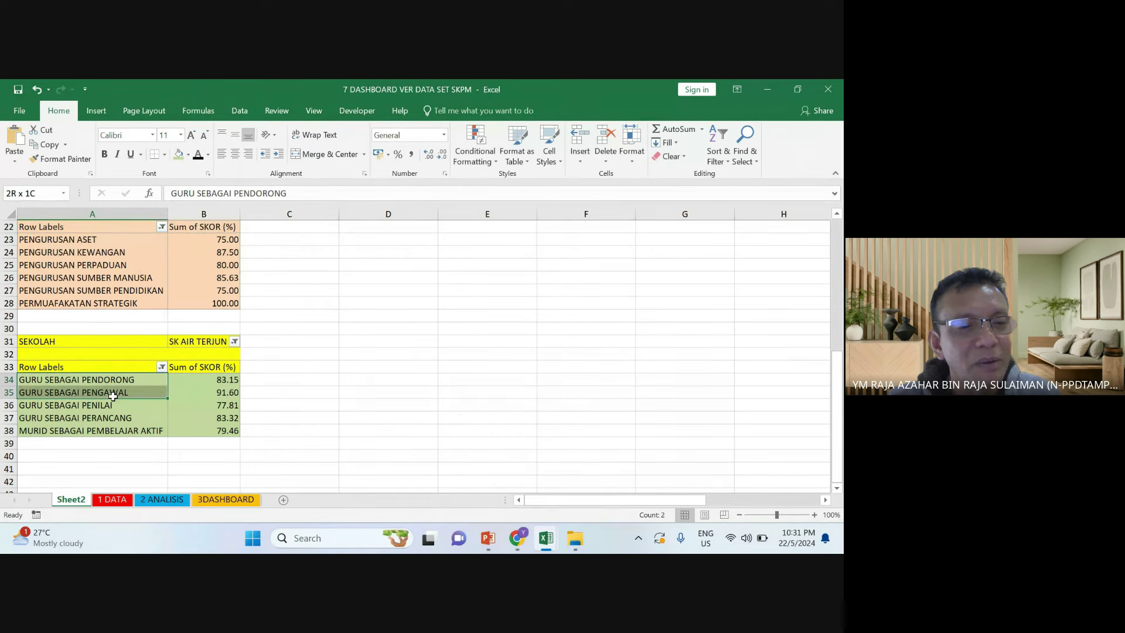
Examine the SEKOLAH filter list and the checked ITEM ASPEK items in the Row Labels filter of Sheet2's yellow pivot table
left_click(151, 431)
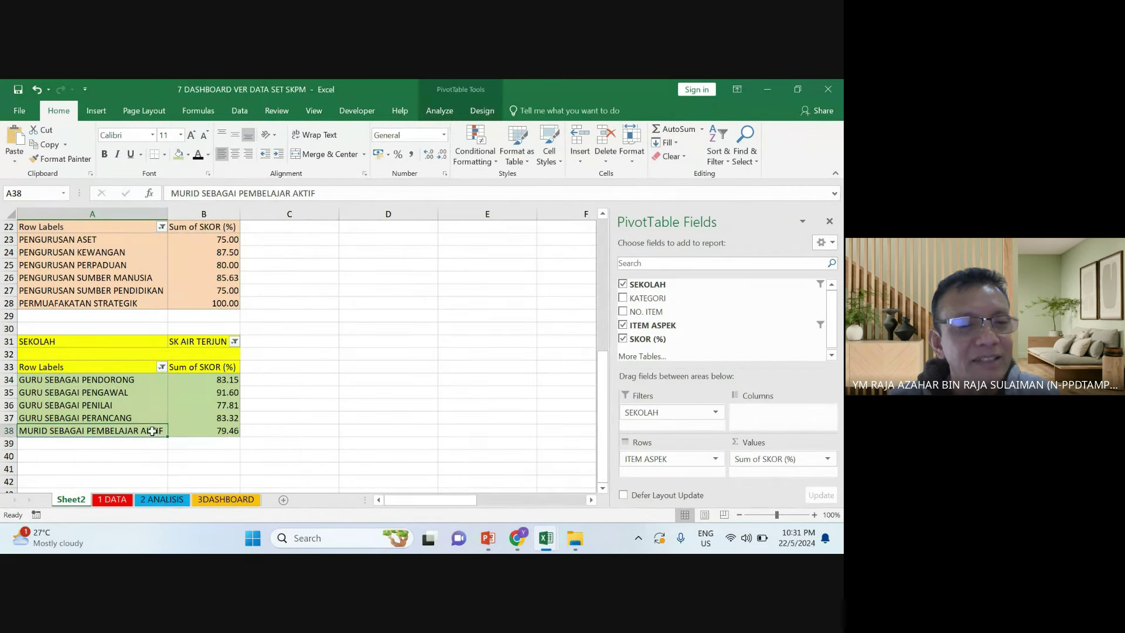
left_click(235, 342)
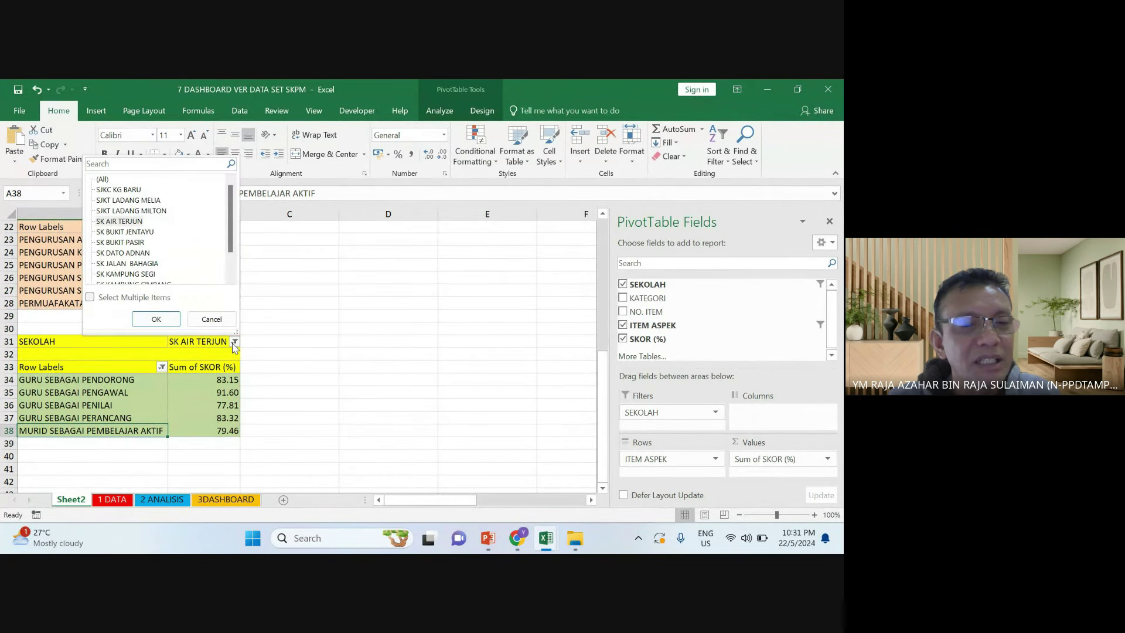
left_click(233, 342)
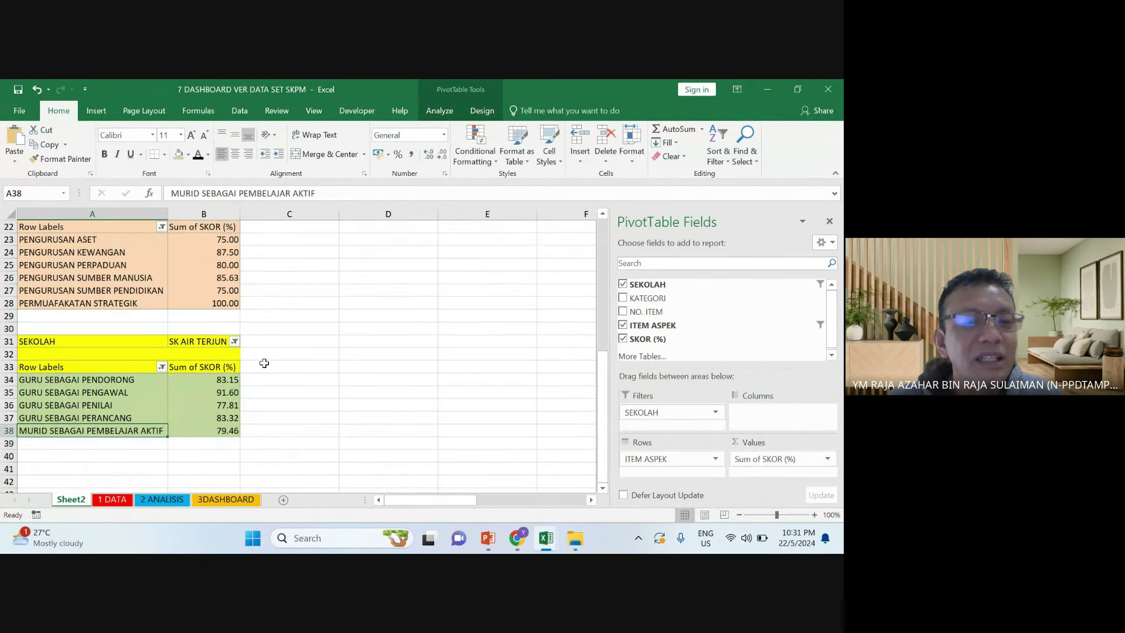
left_click(162, 367)
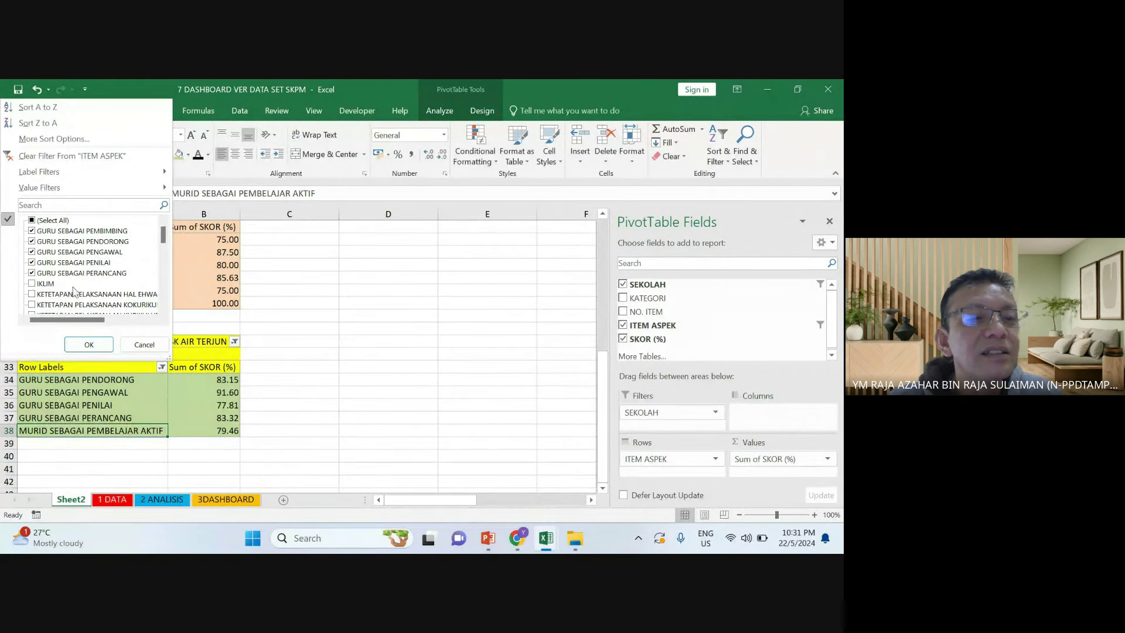
scroll(55, 303, "down", 5)
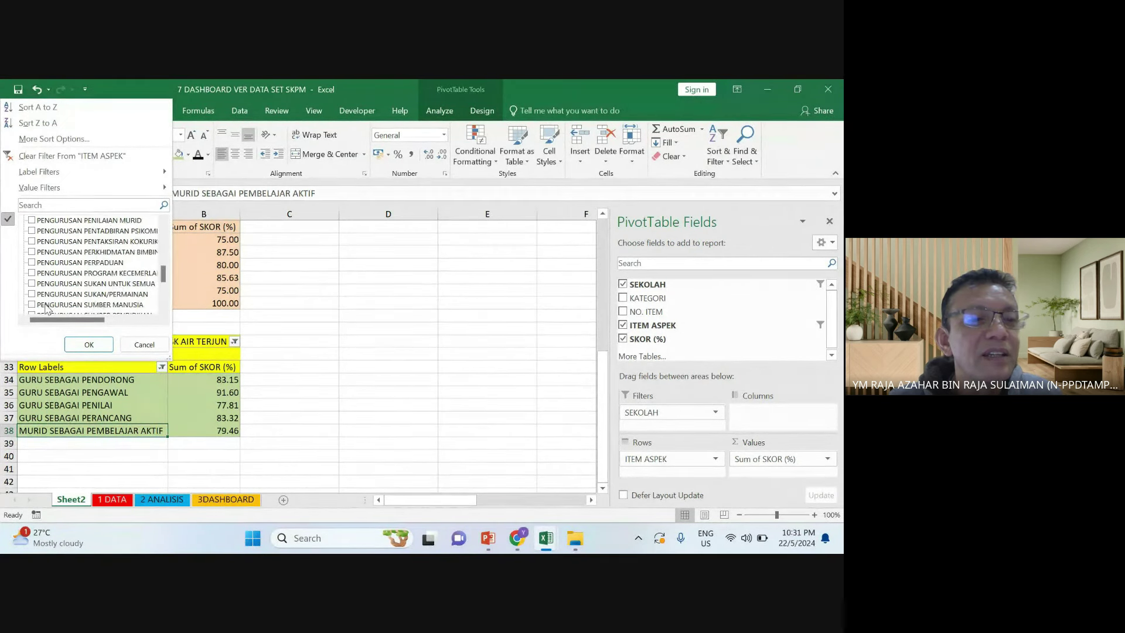
scroll(47, 304, "up", 5)
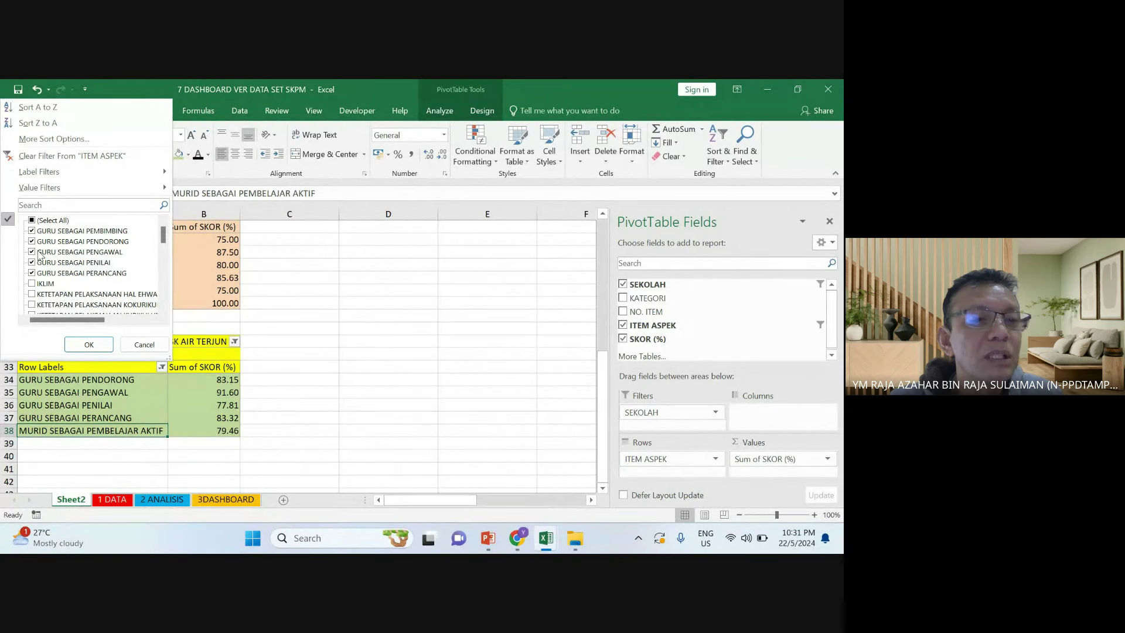
left_click_drag(168, 242, 167, 253)
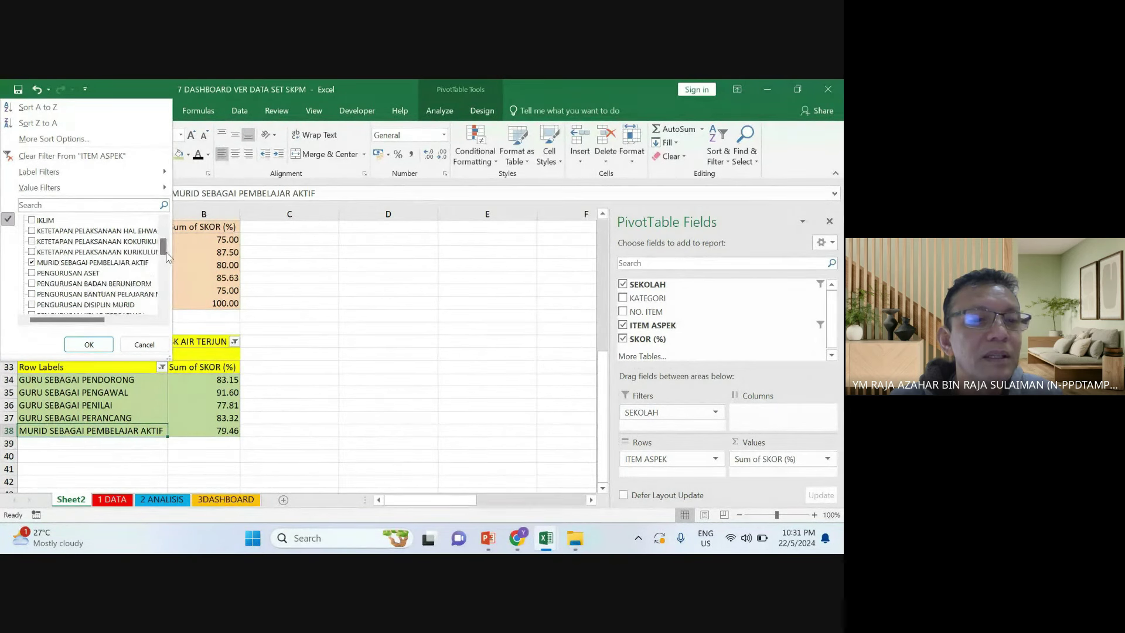
left_click(304, 360)
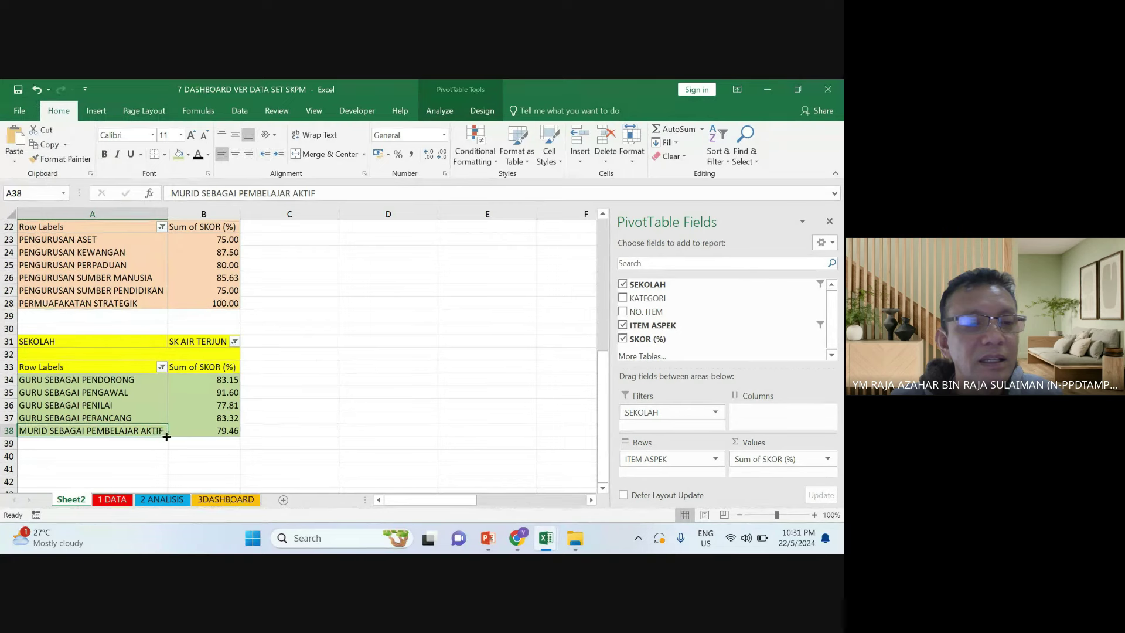
Try to extend the MURID SEBAGAI PEMBELAJAR AKTIF cell A38 down to A39, and undo the fill
left_click_drag(167, 437, 168, 448)
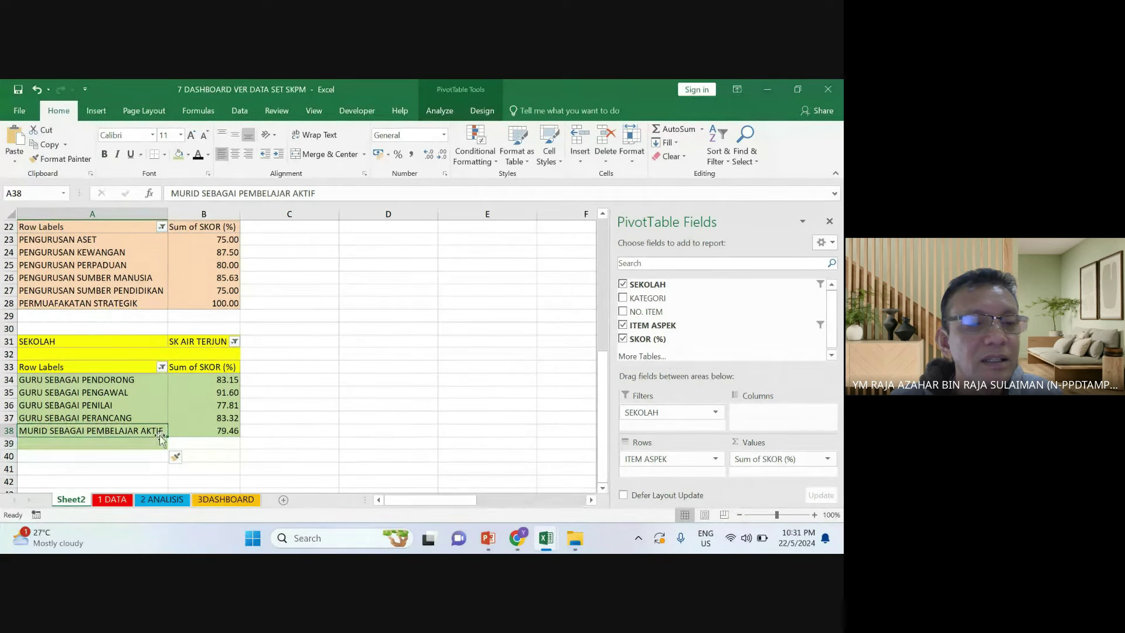
left_click(255, 395)
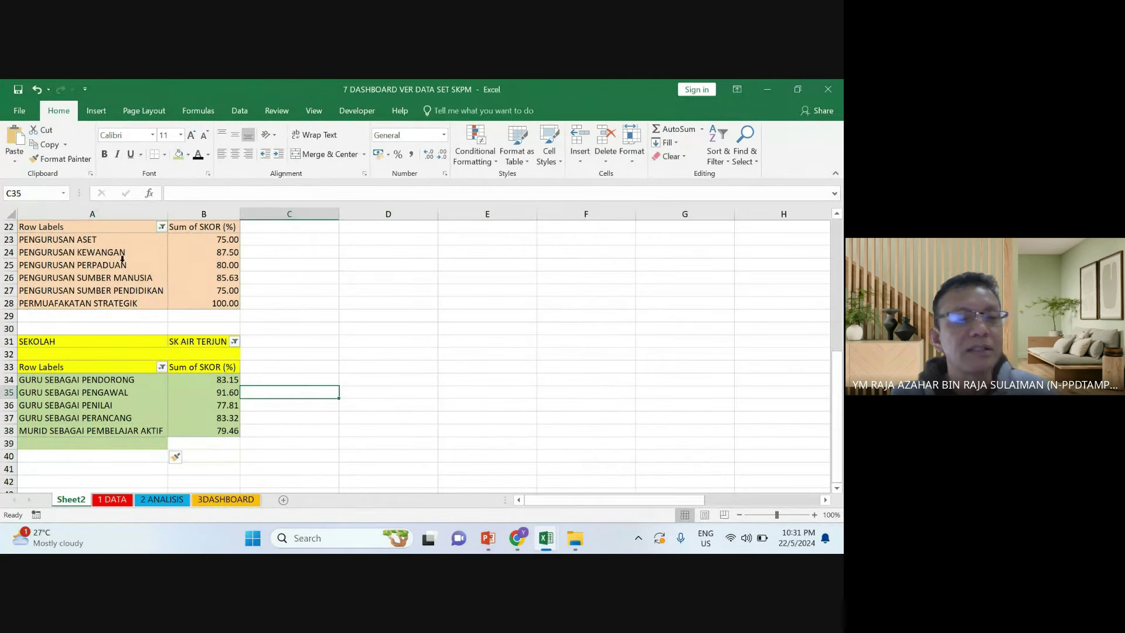
left_click(37, 90)
left_click(364, 382)
Copy the score rows A34:B38 of Sheet2's yellow pivot table and paste them as links at G16 on the 3DASHBOARD sheet
left_click(135, 378)
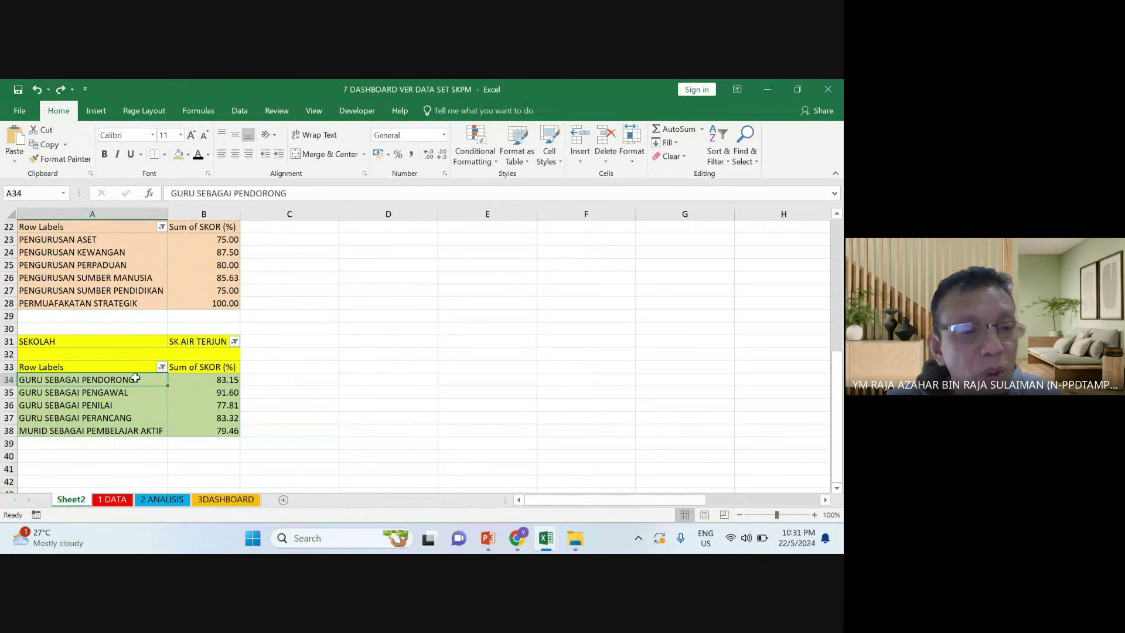
left_click_drag(134, 378, 182, 428)
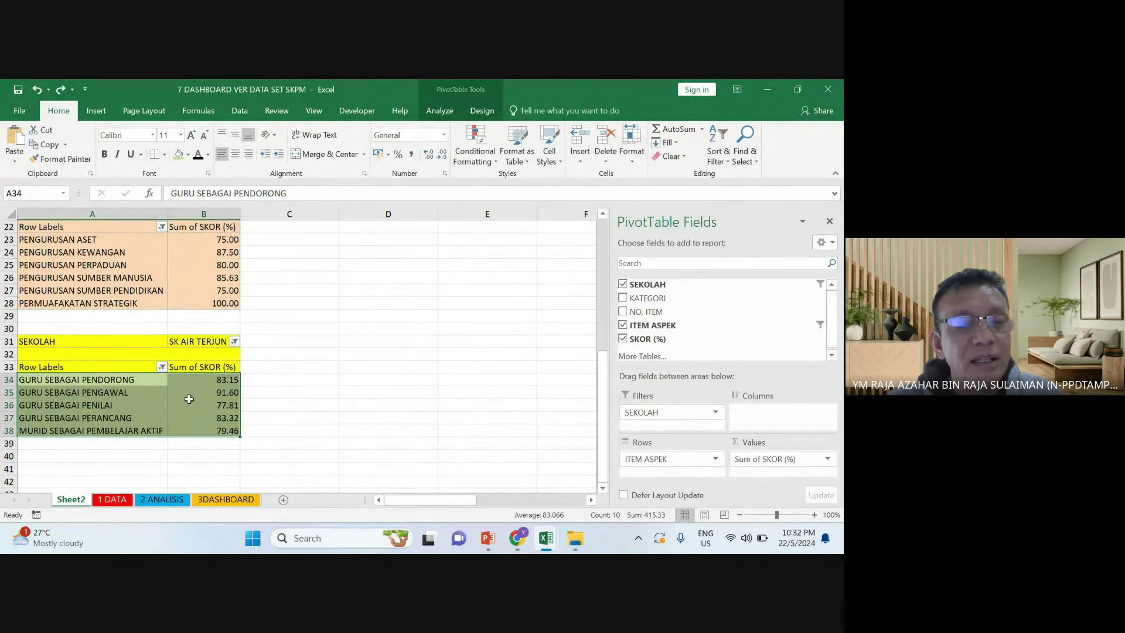
mouse_move(189, 399)
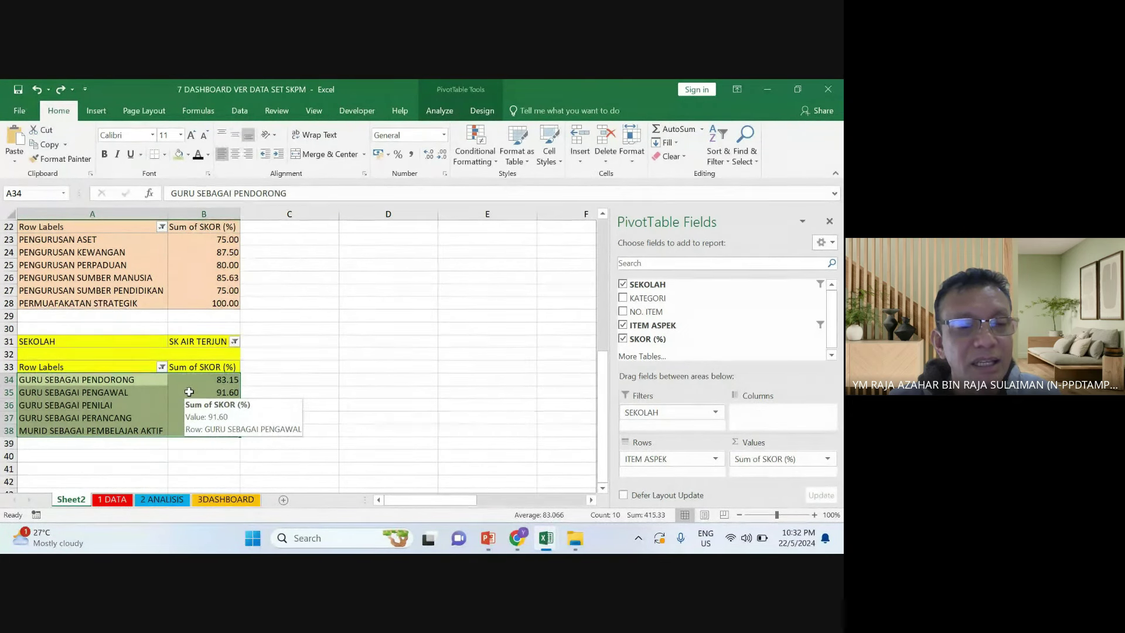
right_click(190, 395)
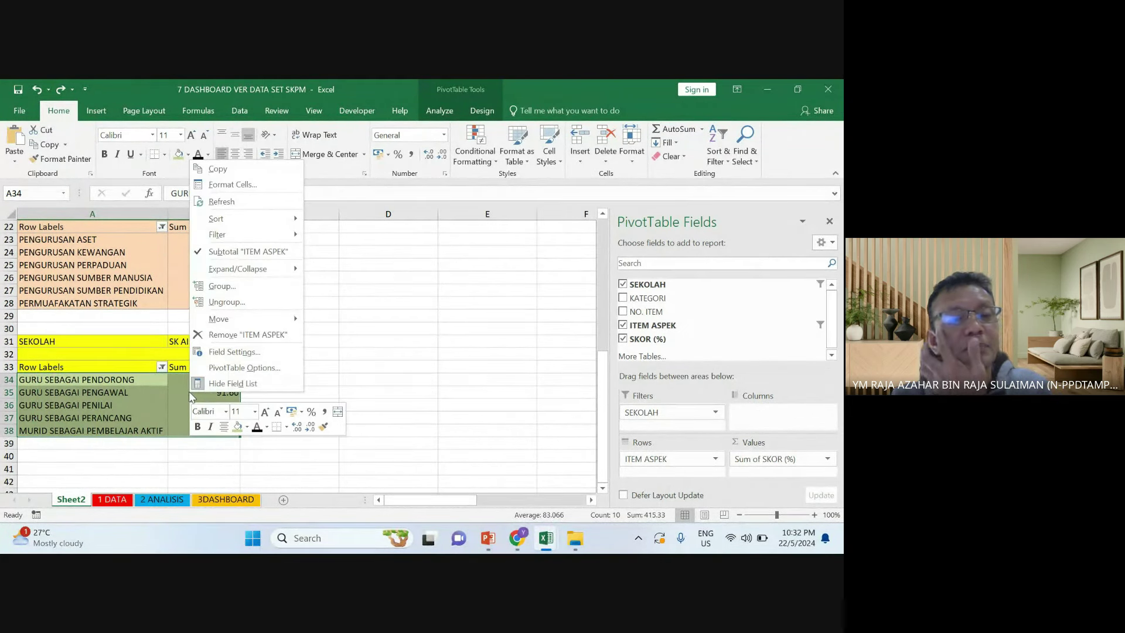
left_click(211, 170)
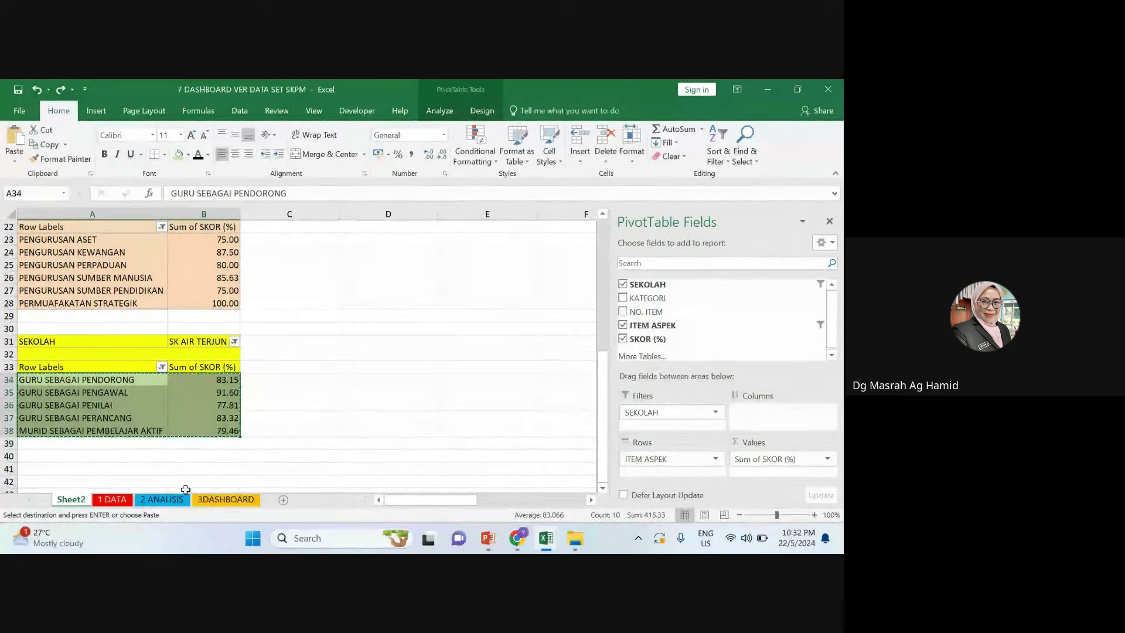
left_click(226, 500)
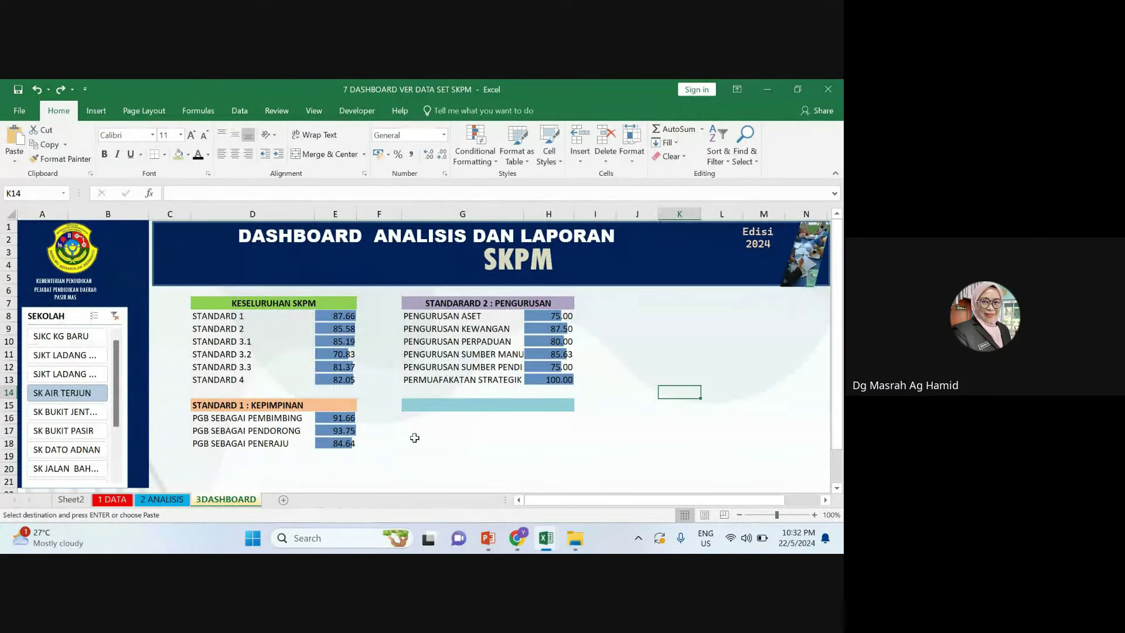
left_click(426, 417)
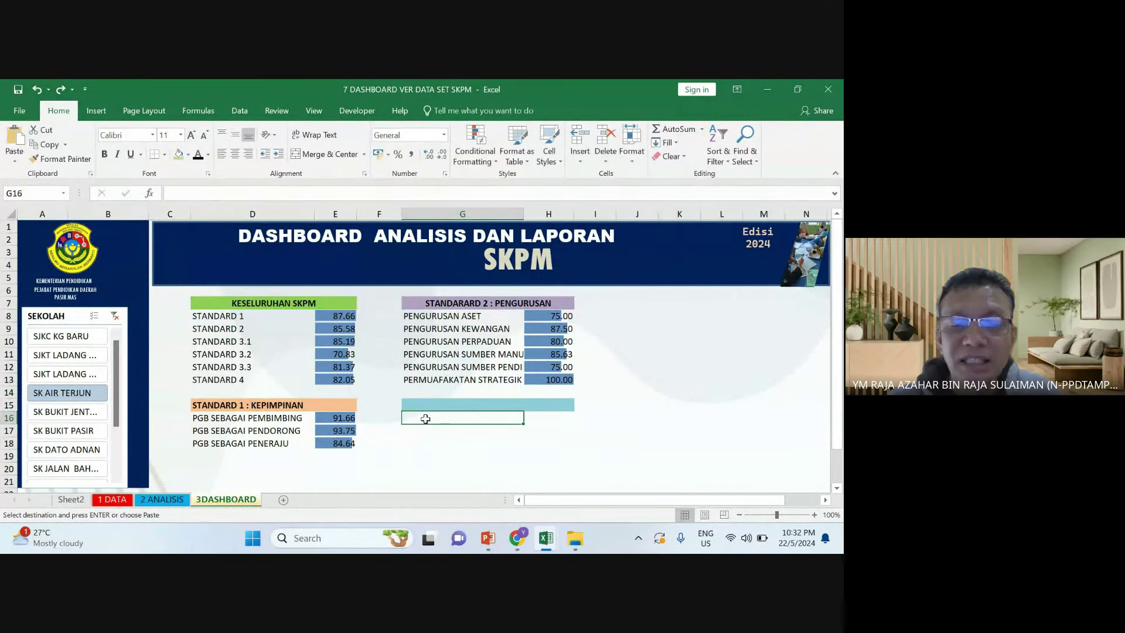
right_click(426, 419)
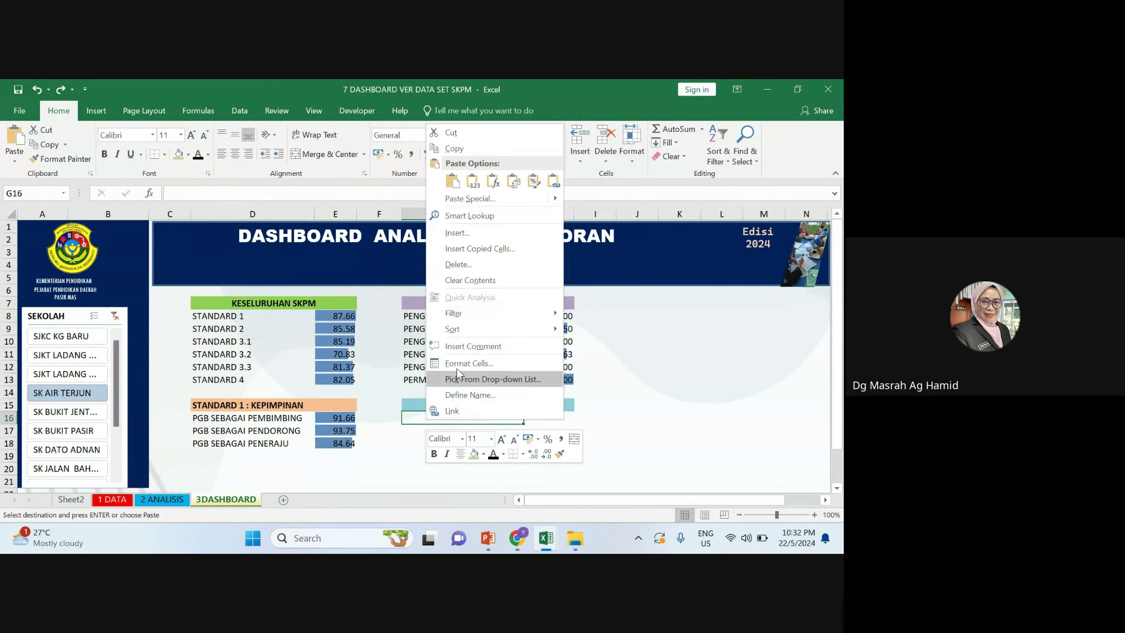
left_click(553, 181)
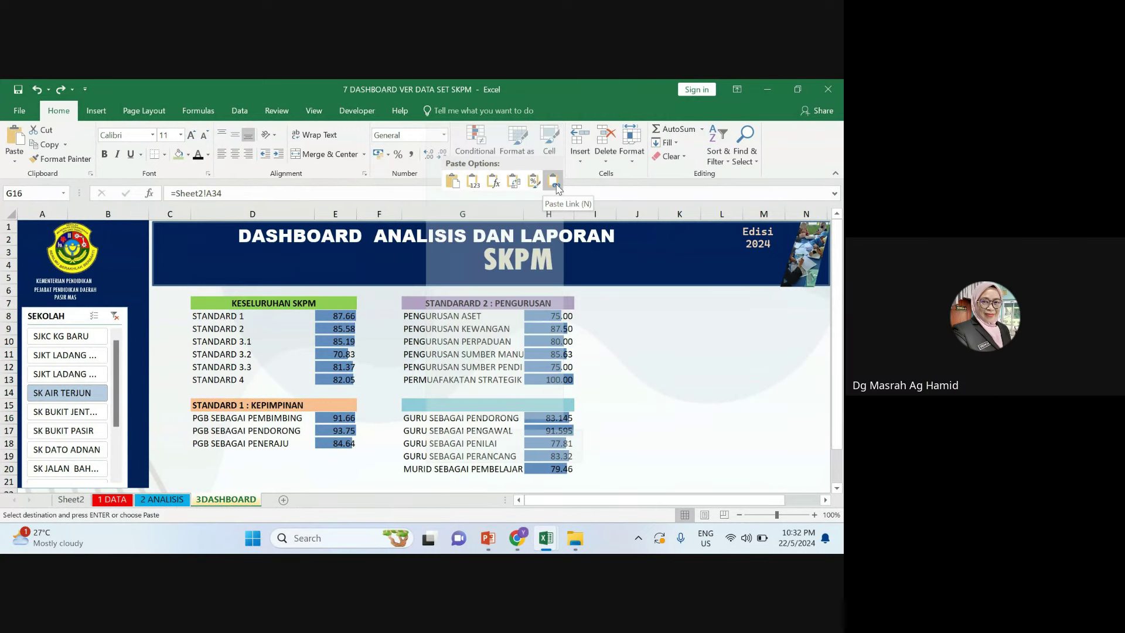
left_click(625, 382)
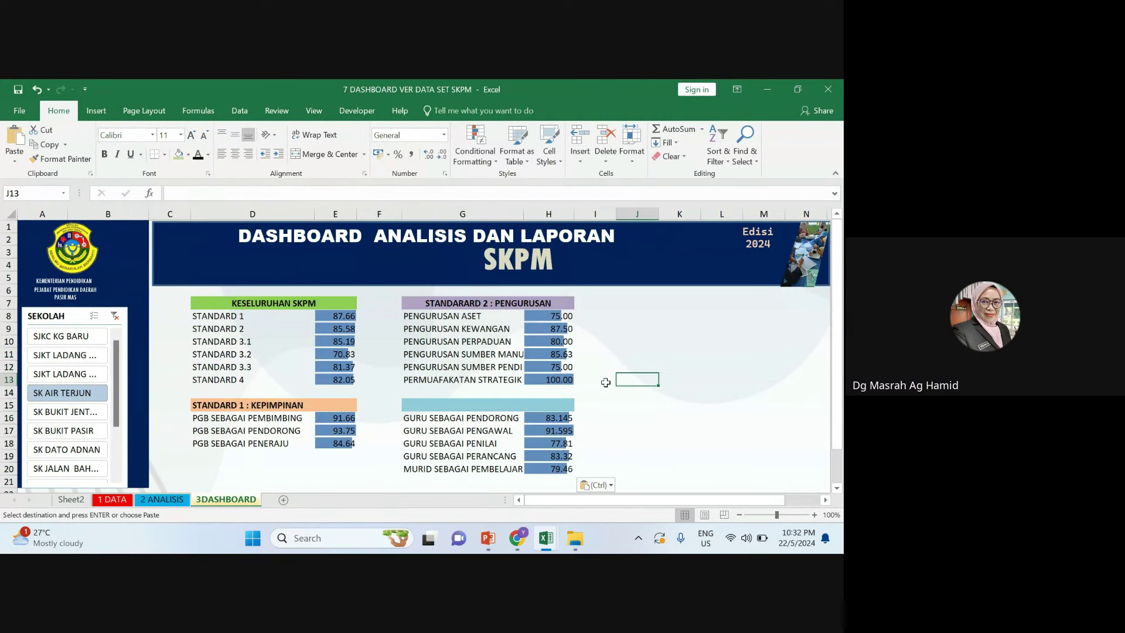
Test the linked tables by filtering the SEKOLAH slicer through several schools, finishing with SJKC KG BARU
left_click(65, 354)
left_click(65, 374)
left_click(67, 412)
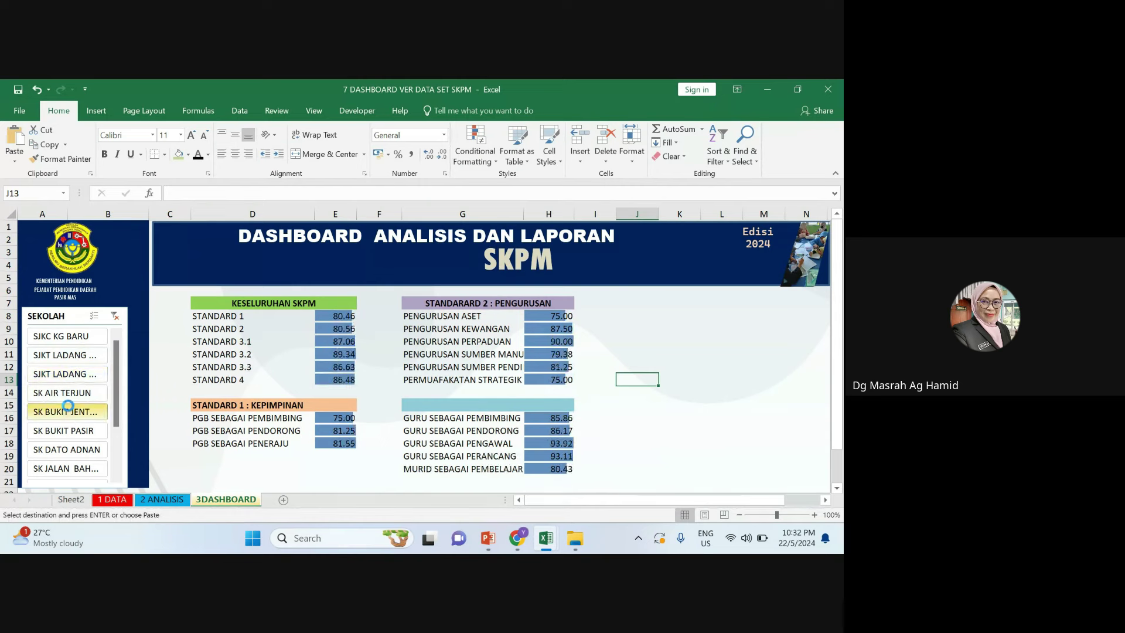
left_click(67, 468)
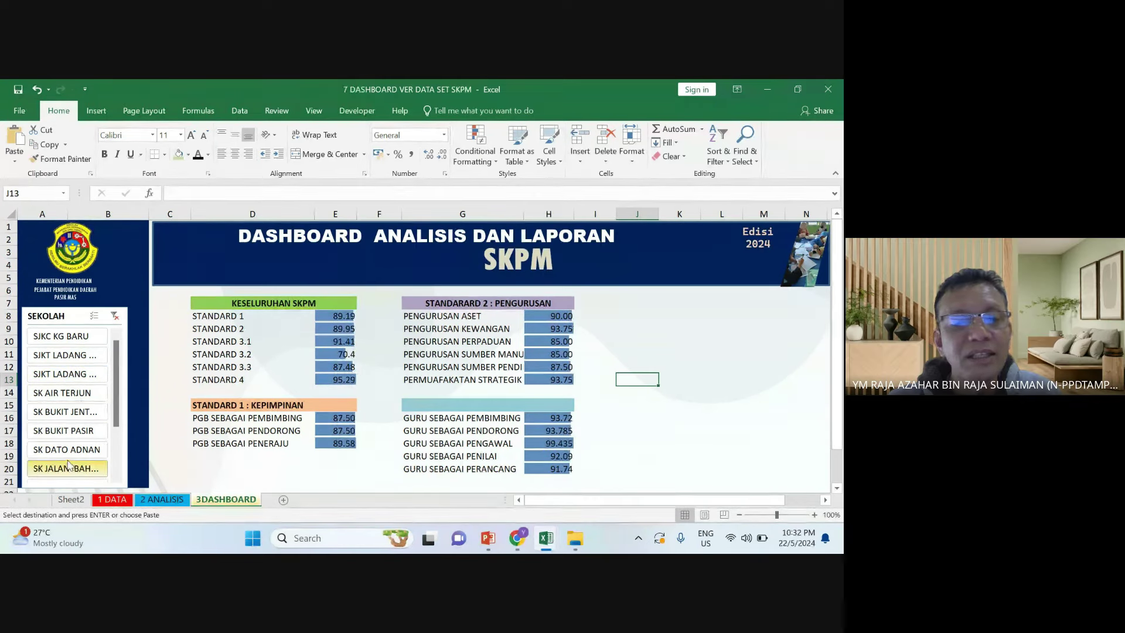
left_click(61, 336)
left_click(64, 354)
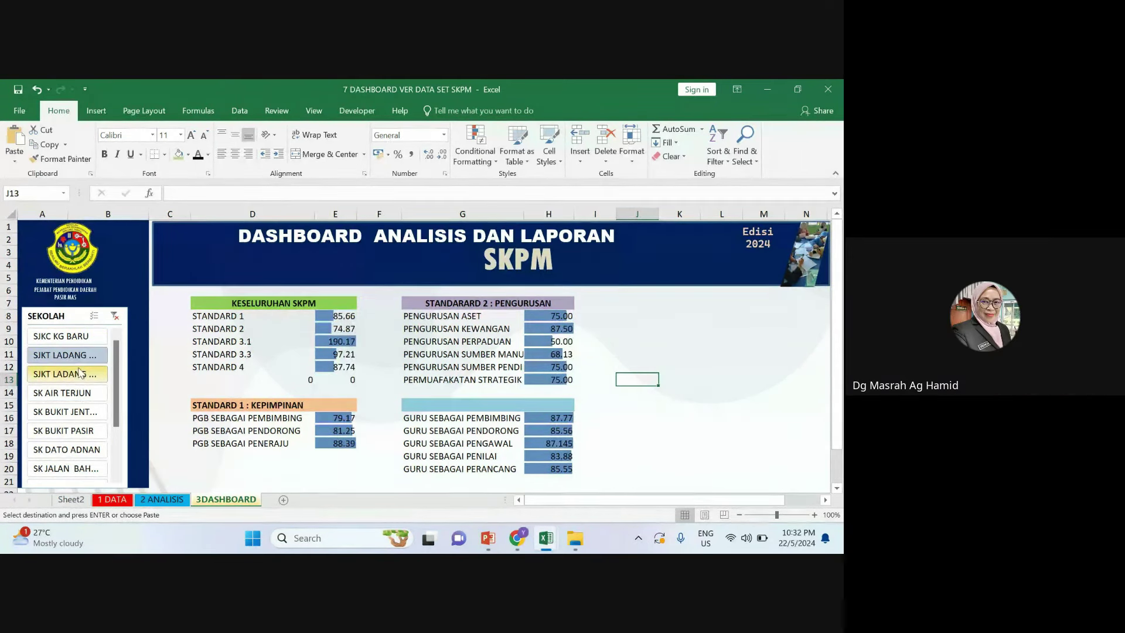
left_click(62, 336)
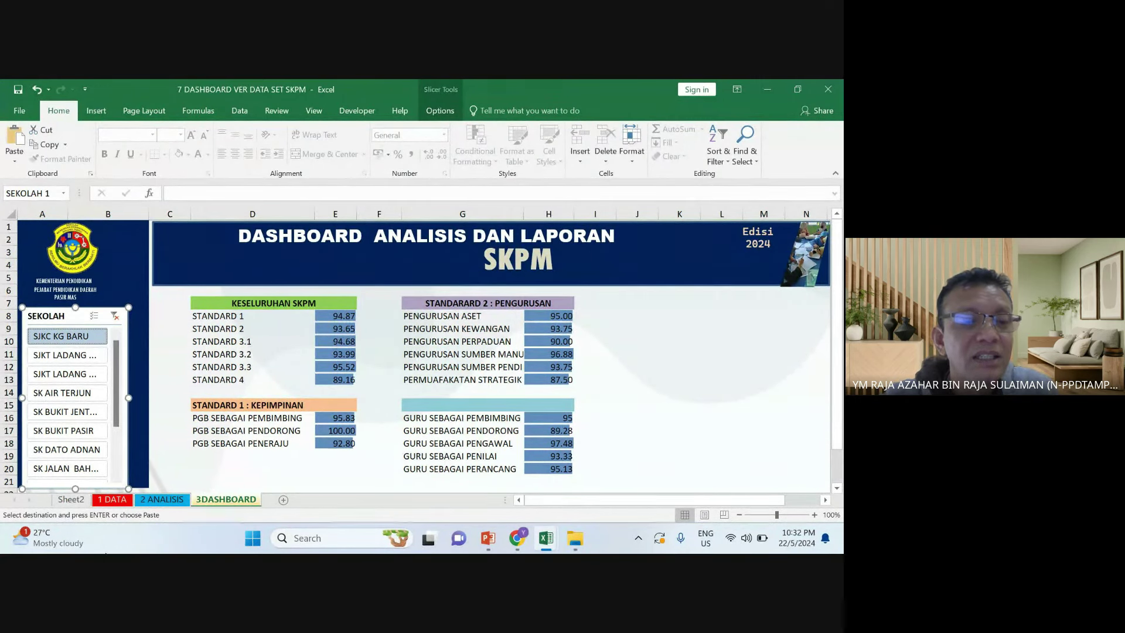
Copy all GURU SEBAGAI and MURID SEBAGAI score rows A34:B39 from the yellow pivot table on Sheet2
left_click(71, 500)
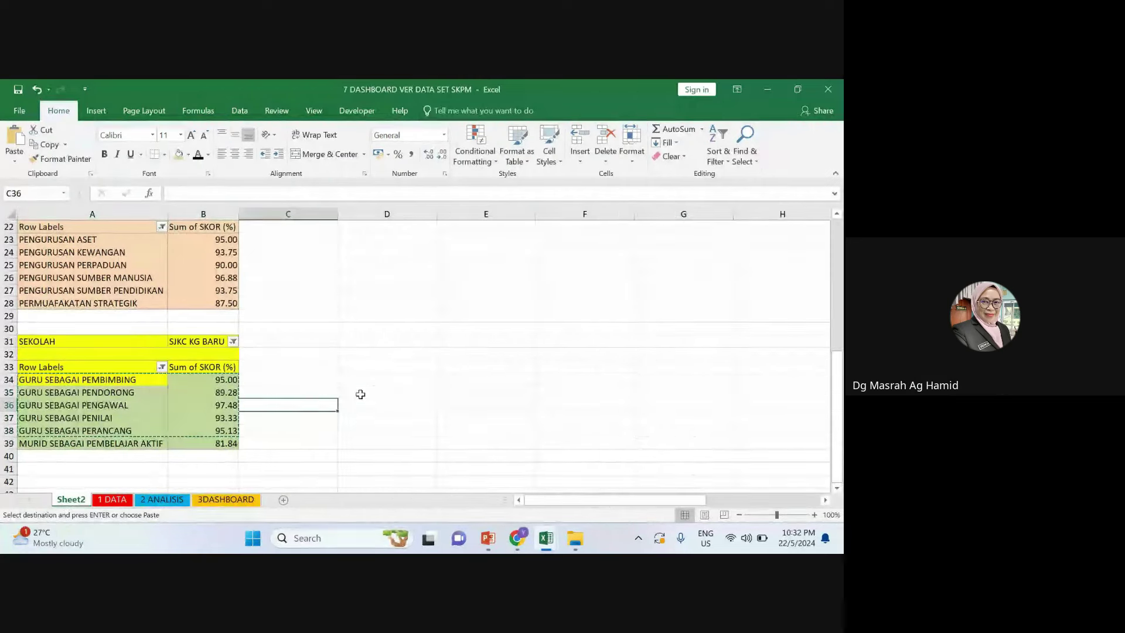
left_click(291, 379)
scroll(220, 356, "up", 6)
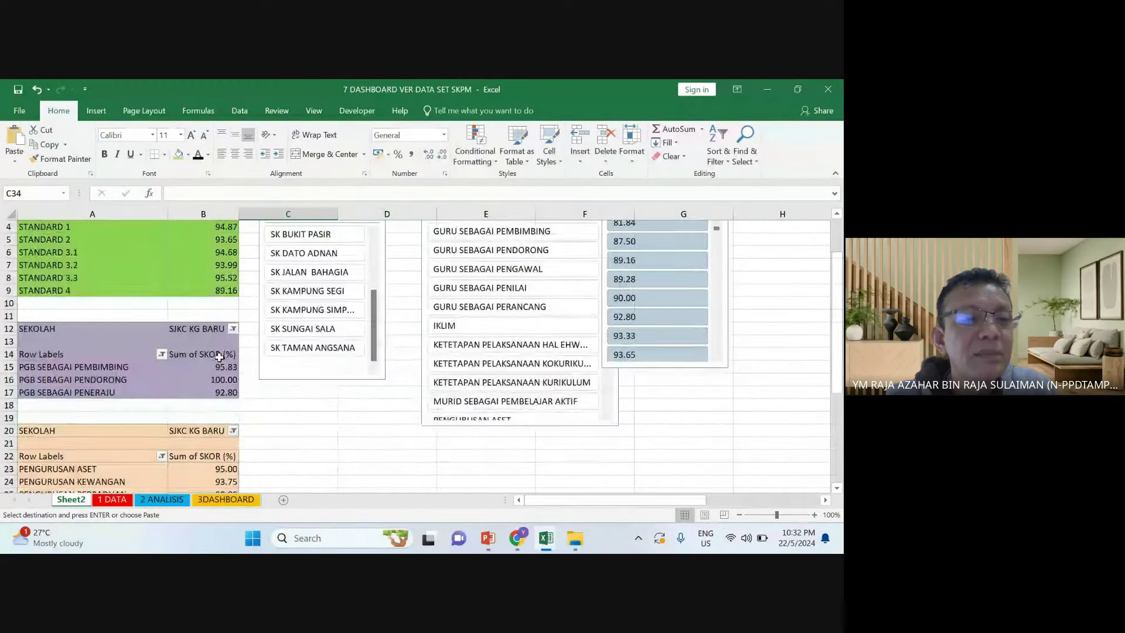
scroll(220, 356, "up", 1)
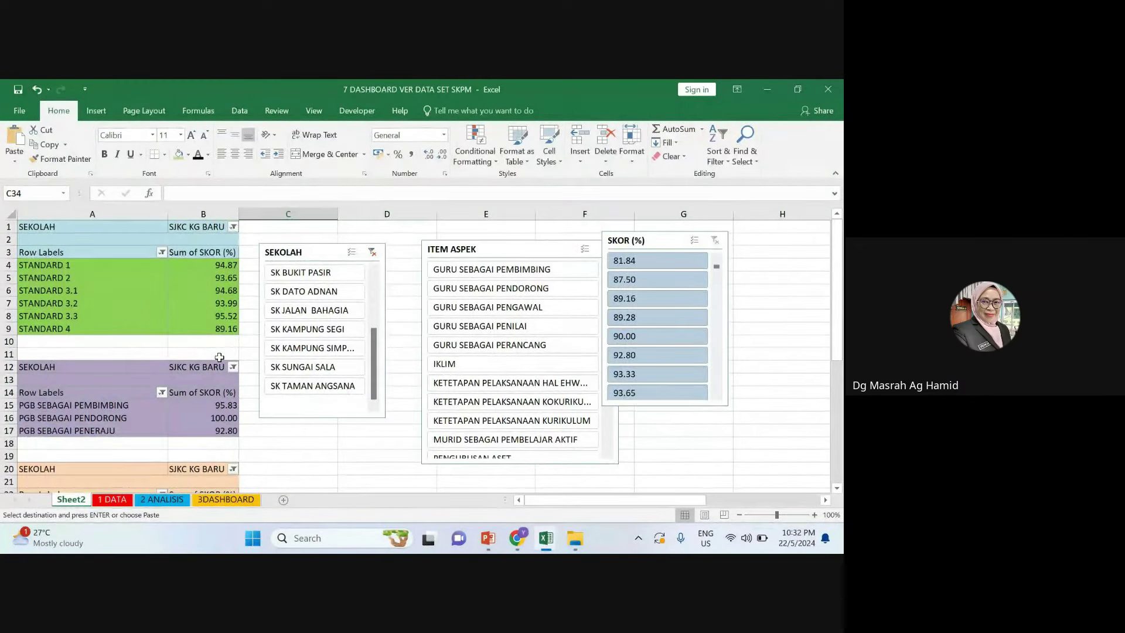
scroll(220, 357, "down", 4)
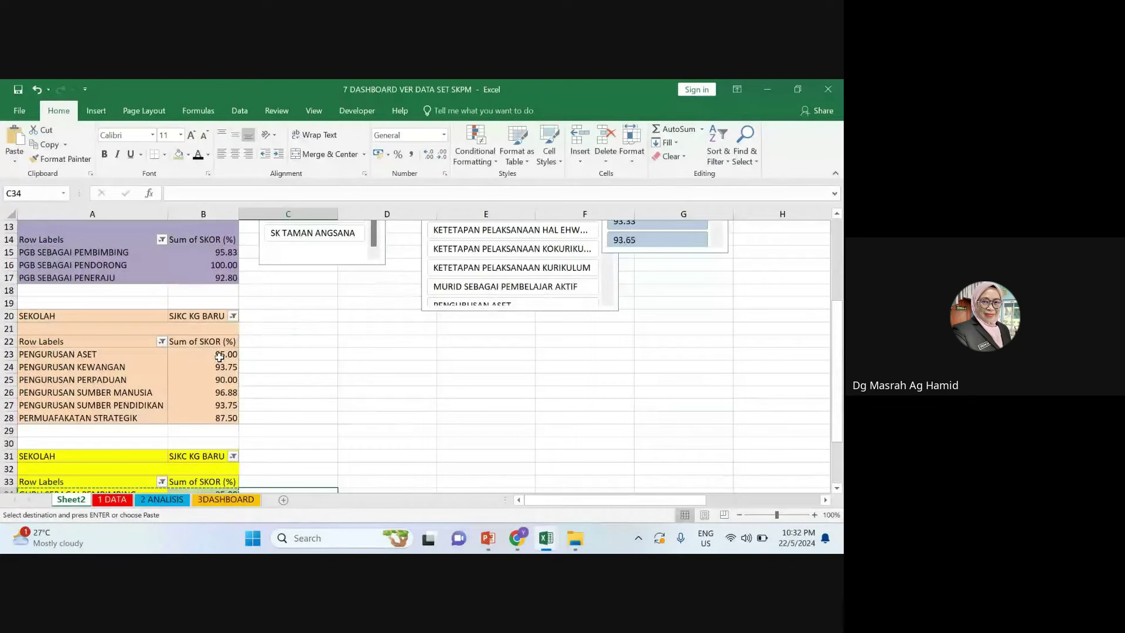
scroll(220, 357, "down", 4)
left_click_drag(70, 341, 209, 403)
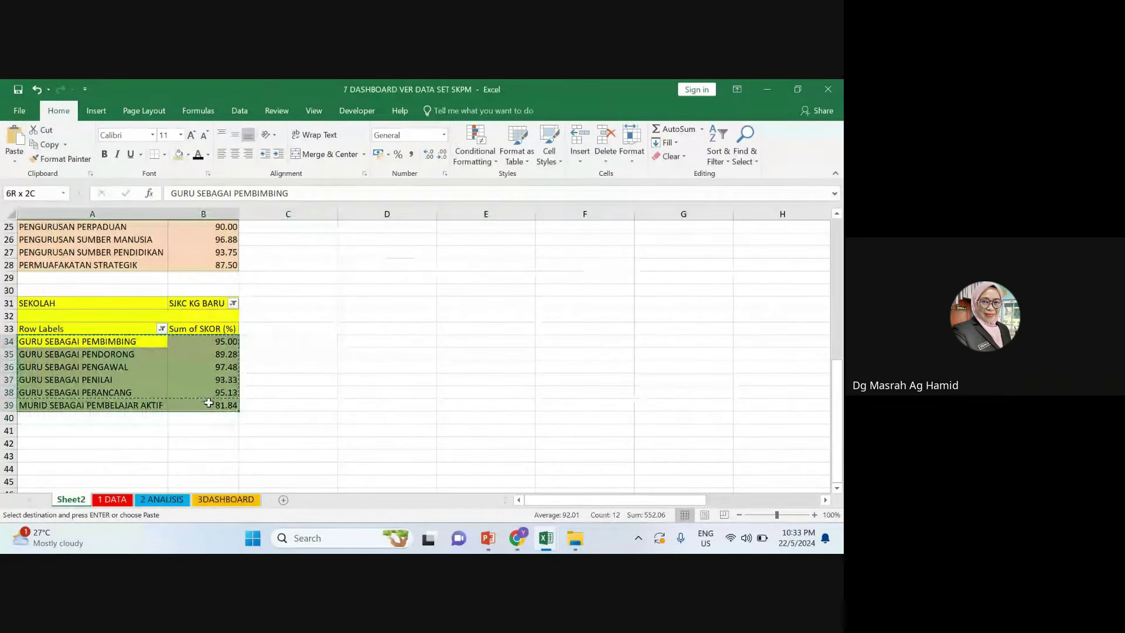
right_click(212, 383)
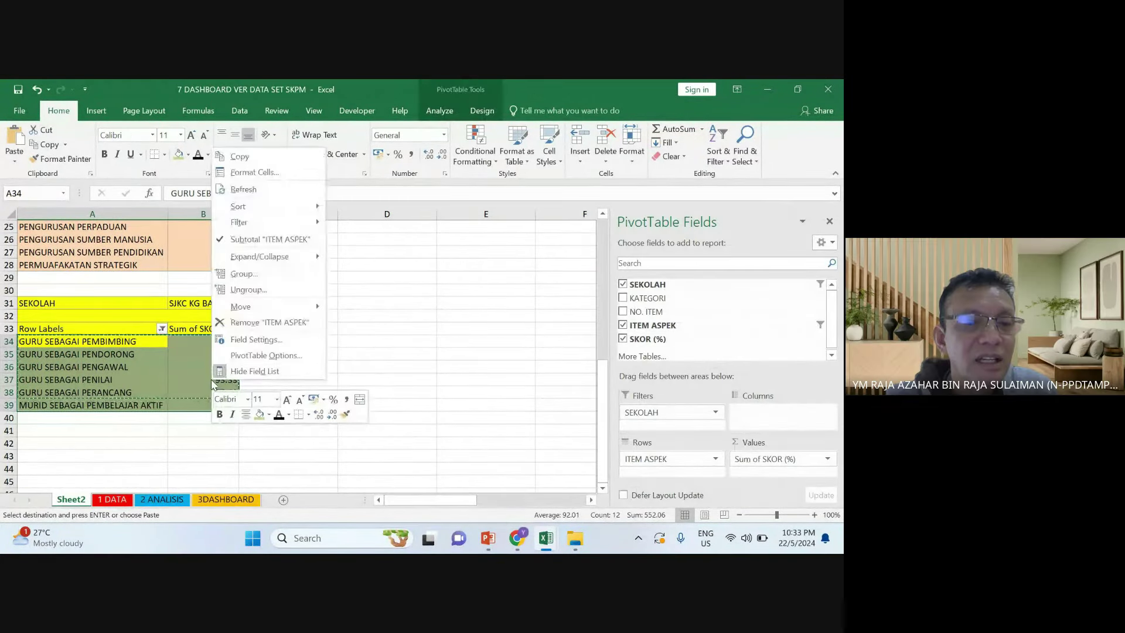
left_click(244, 157)
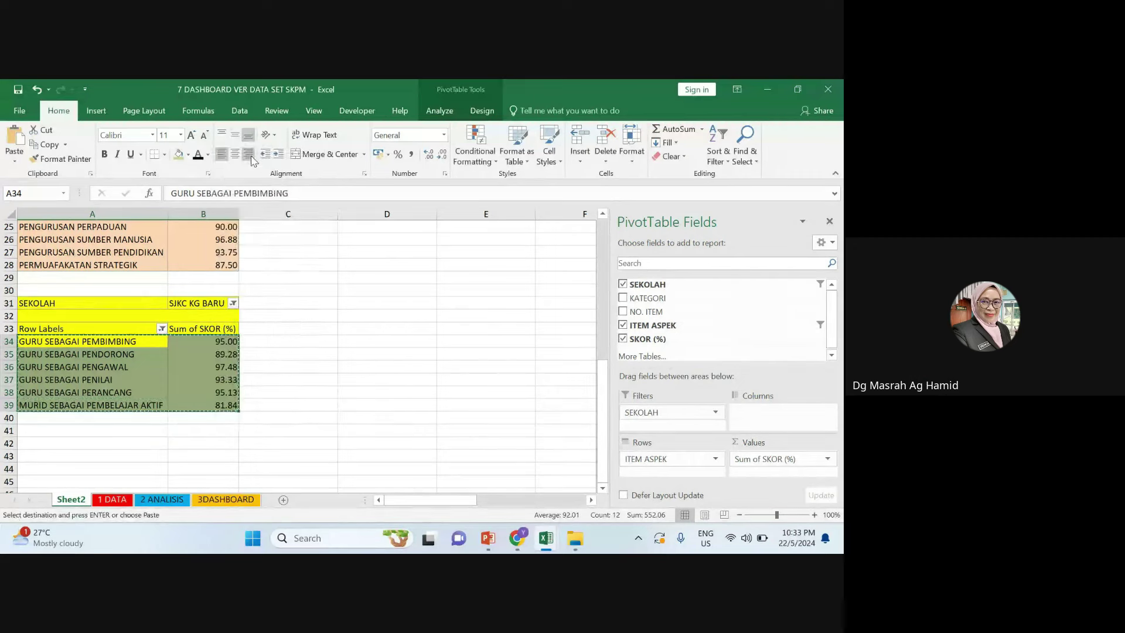
Paste the copied score rows as links starting at D21 on the 3DASHBOARD sheet, below the STANDARD 1 : KEPIMPINAN table
left_click(224, 499)
scroll(223, 499, "down", 2)
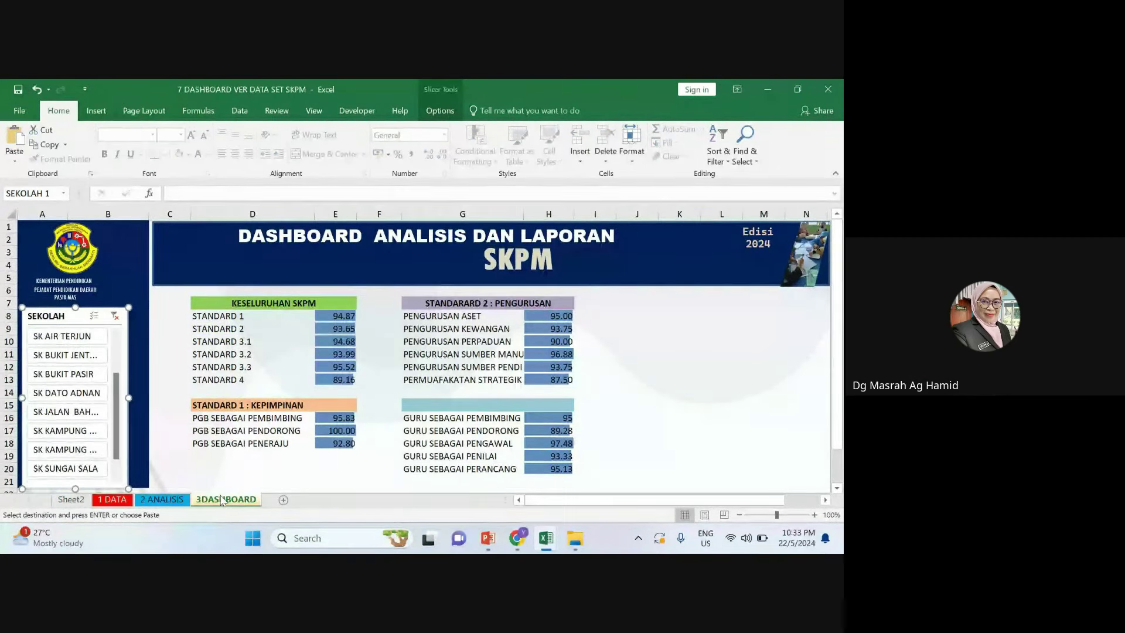
left_click(214, 481)
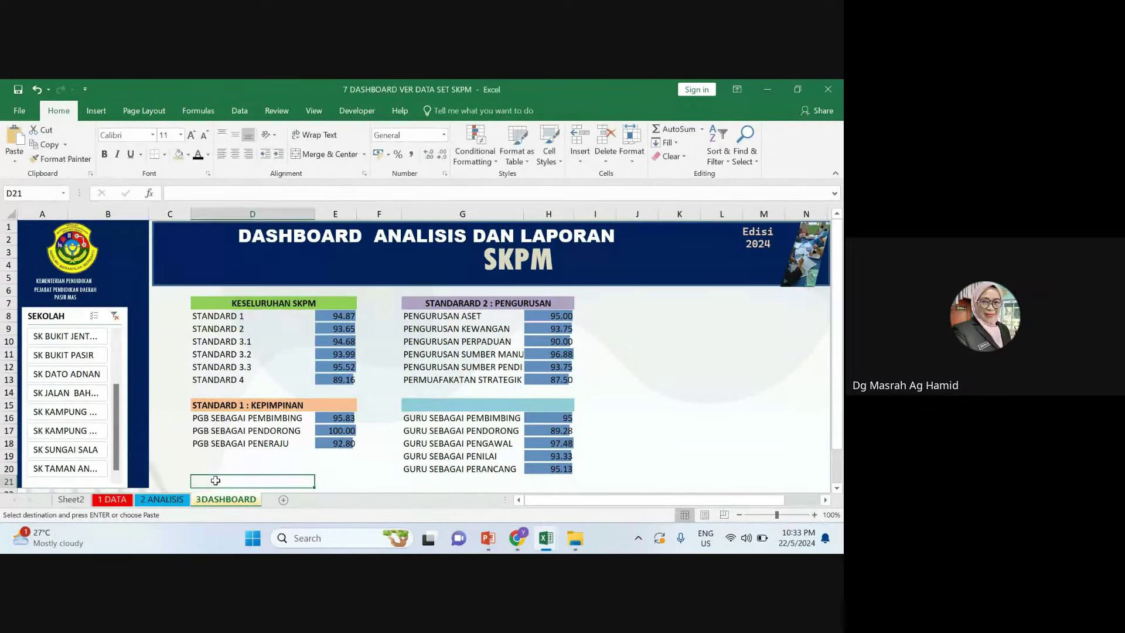
right_click(216, 481)
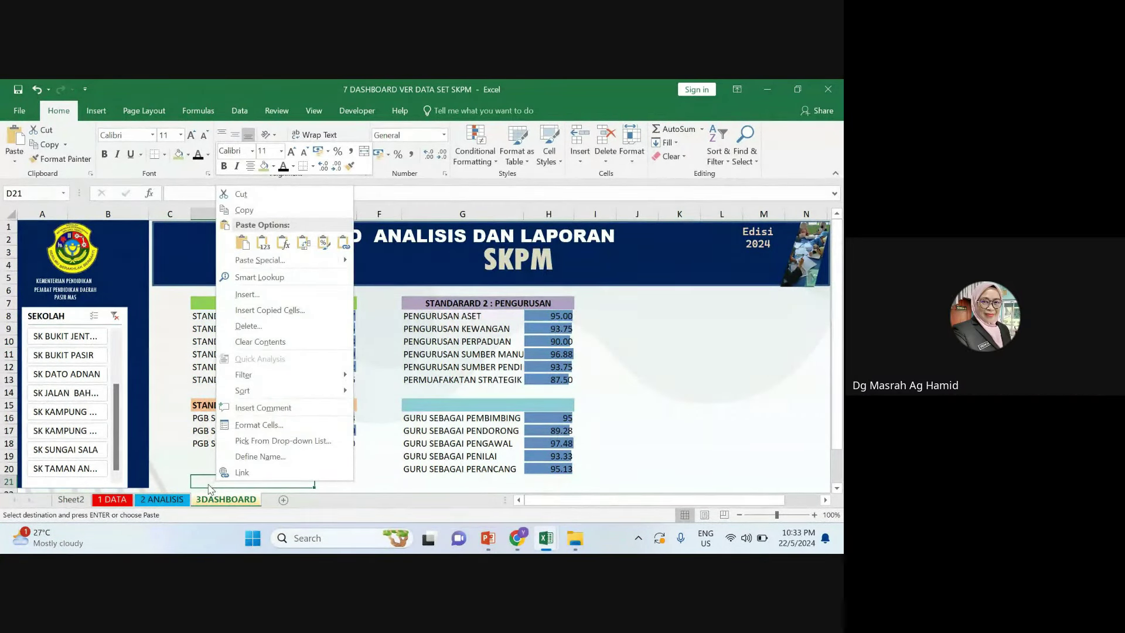
left_click(345, 245)
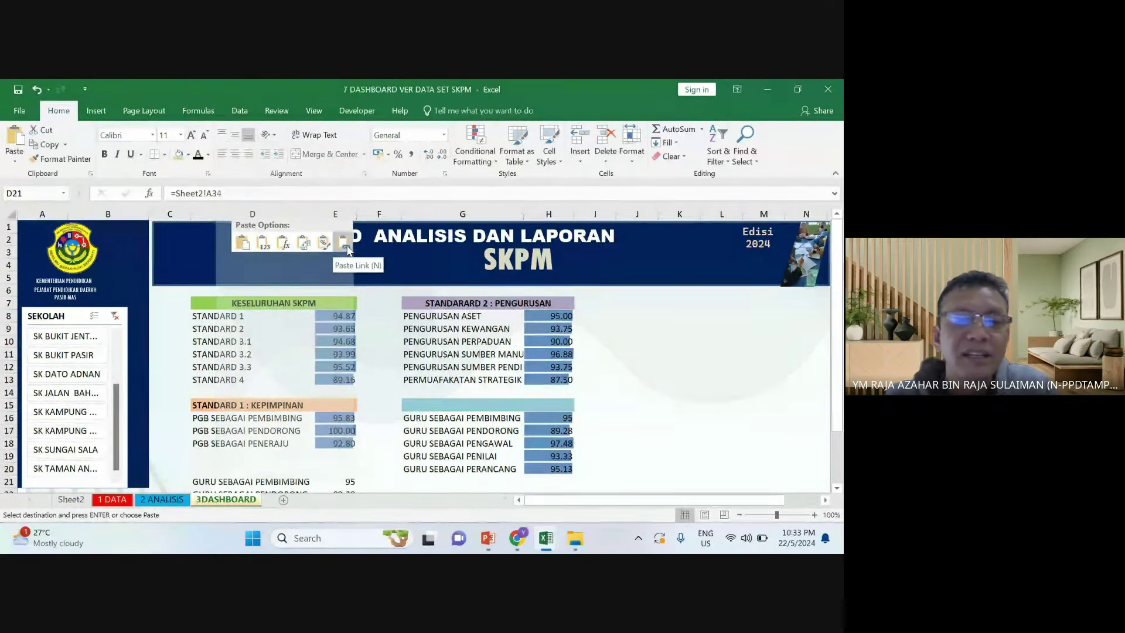
Discard the pending pasted rows at D21 and apply the dark teal slicer style to the SEKOLAH slicer
key("Escape")
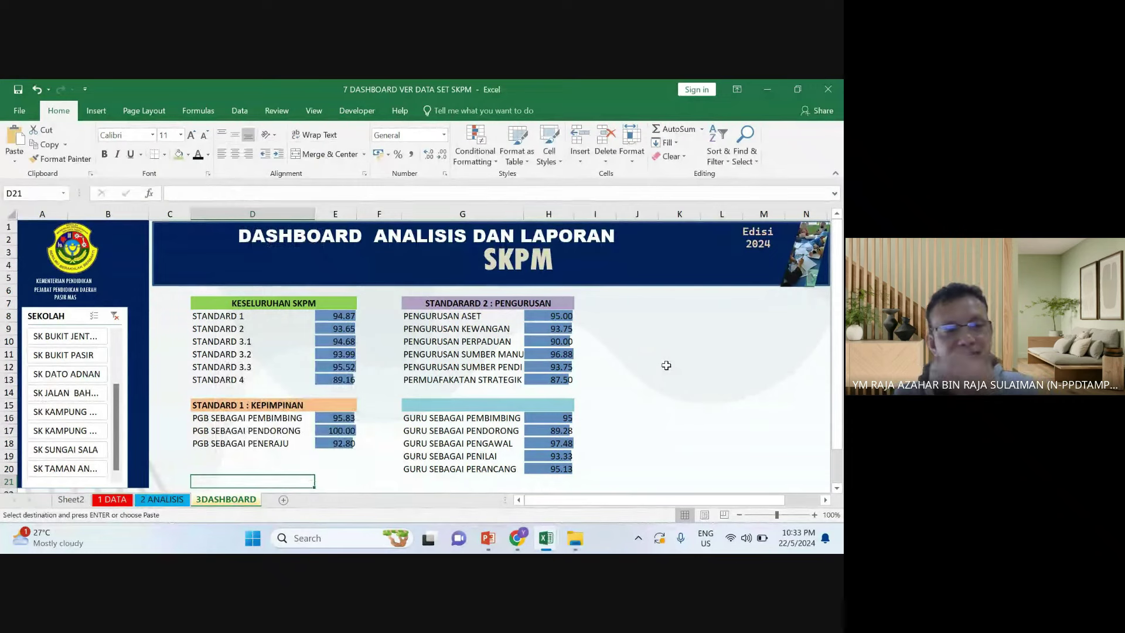
left_click_drag(86, 310, 93, 310)
left_click(440, 110)
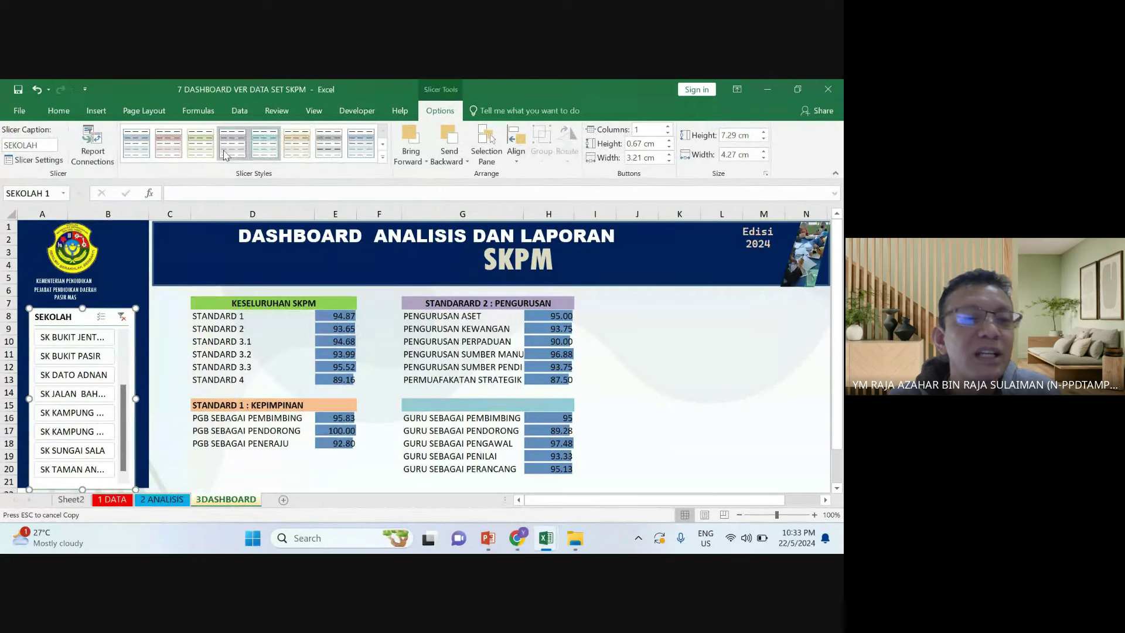
left_click(382, 145)
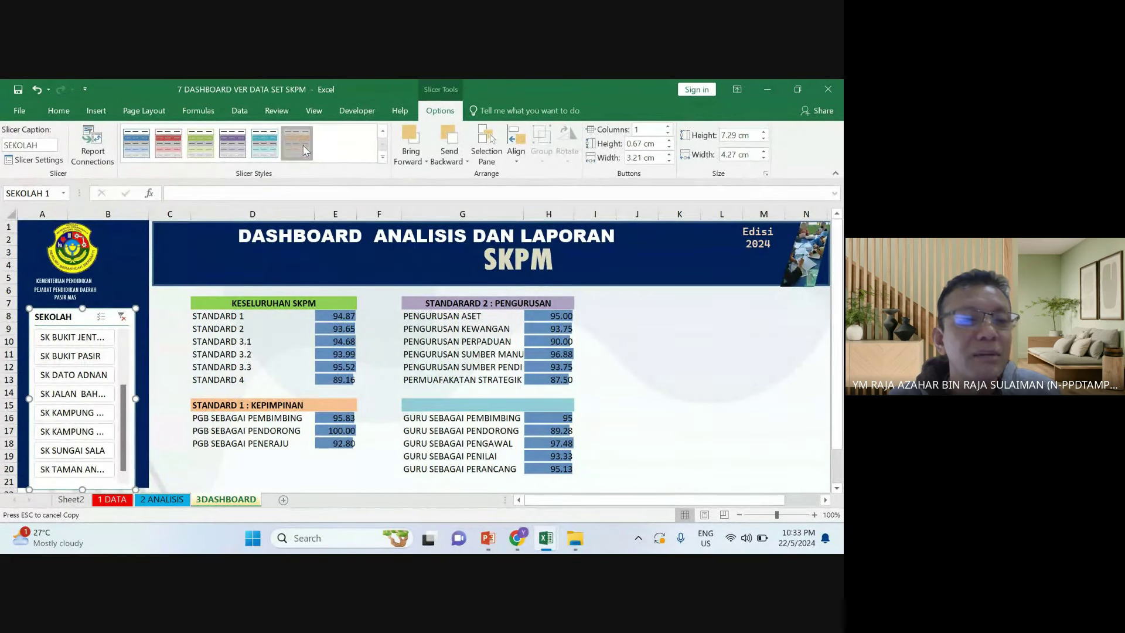
left_click(264, 147)
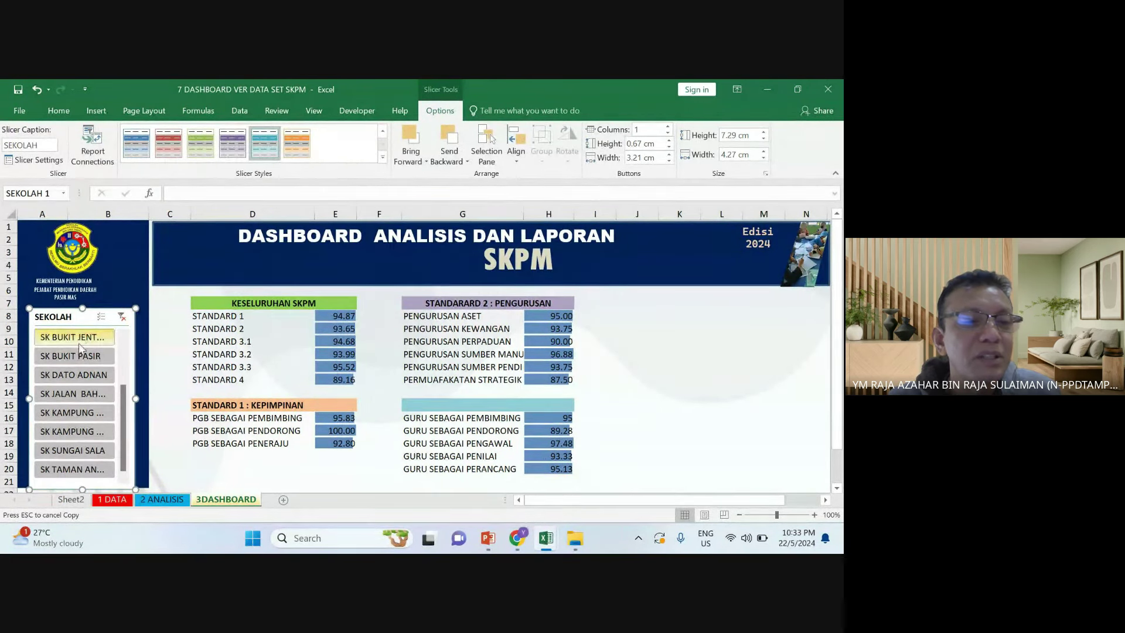
Test the restyled SEKOLAH slicer by filtering the dashboard through several schools, finishing with SK KAMPUNG SEGI
left_click(73, 389)
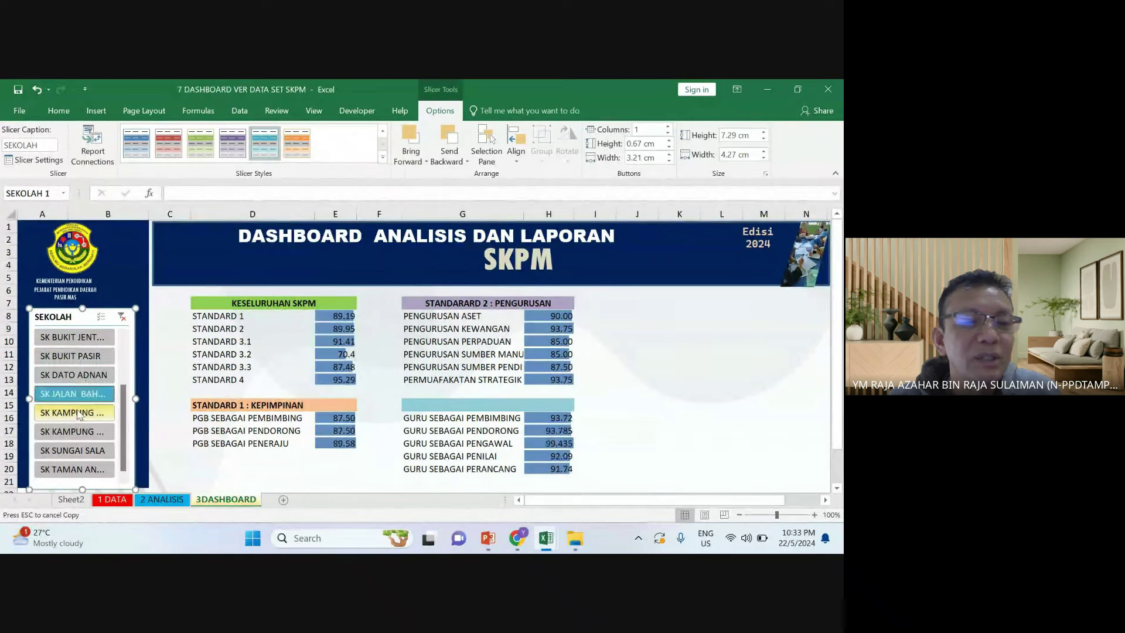
left_click(74, 355)
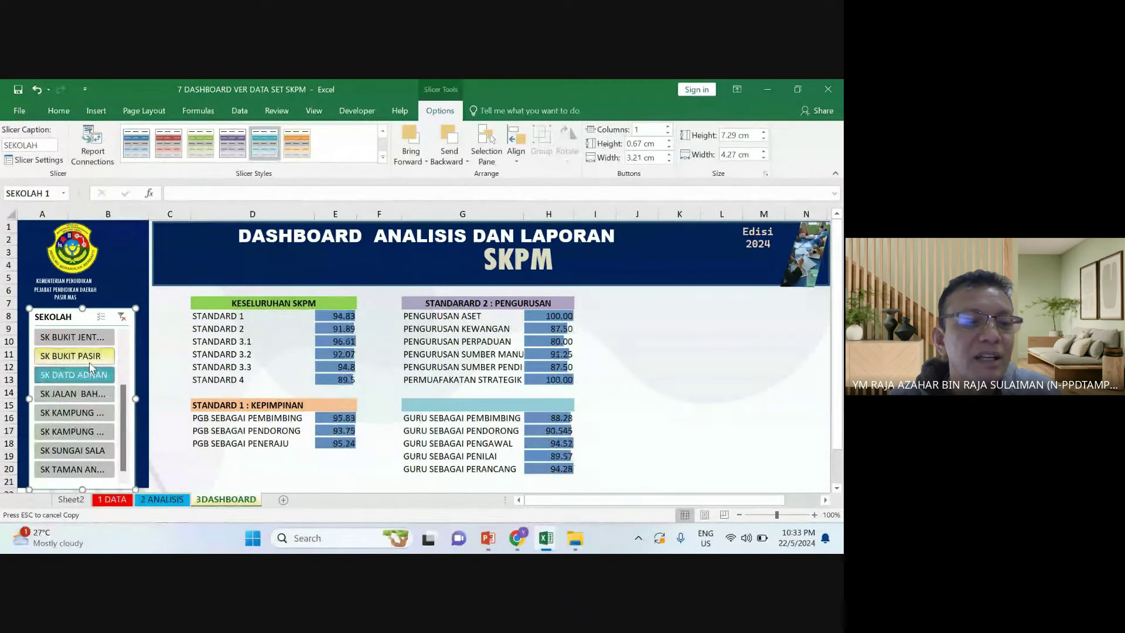
left_click(88, 338)
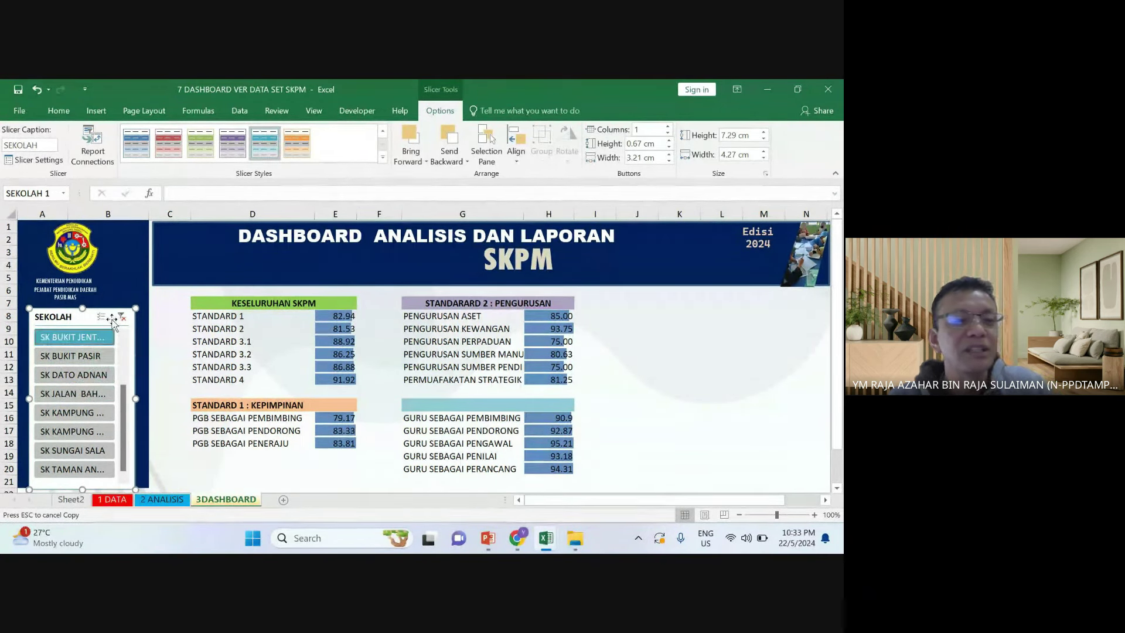
left_click(82, 356)
left_click(76, 379)
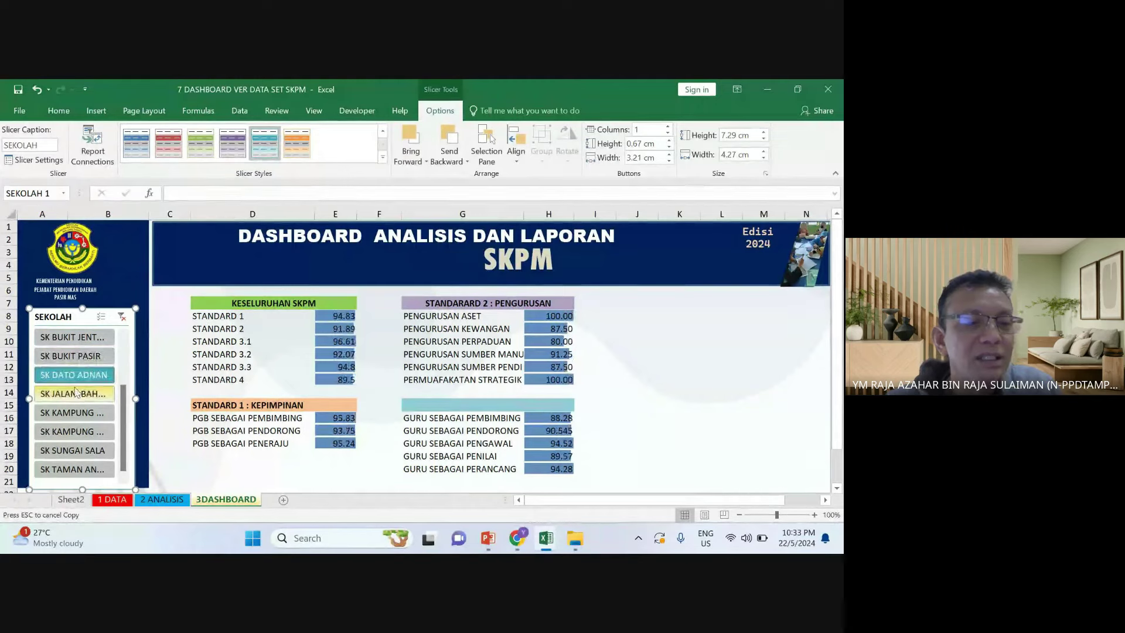
left_click(74, 394)
left_click(70, 413)
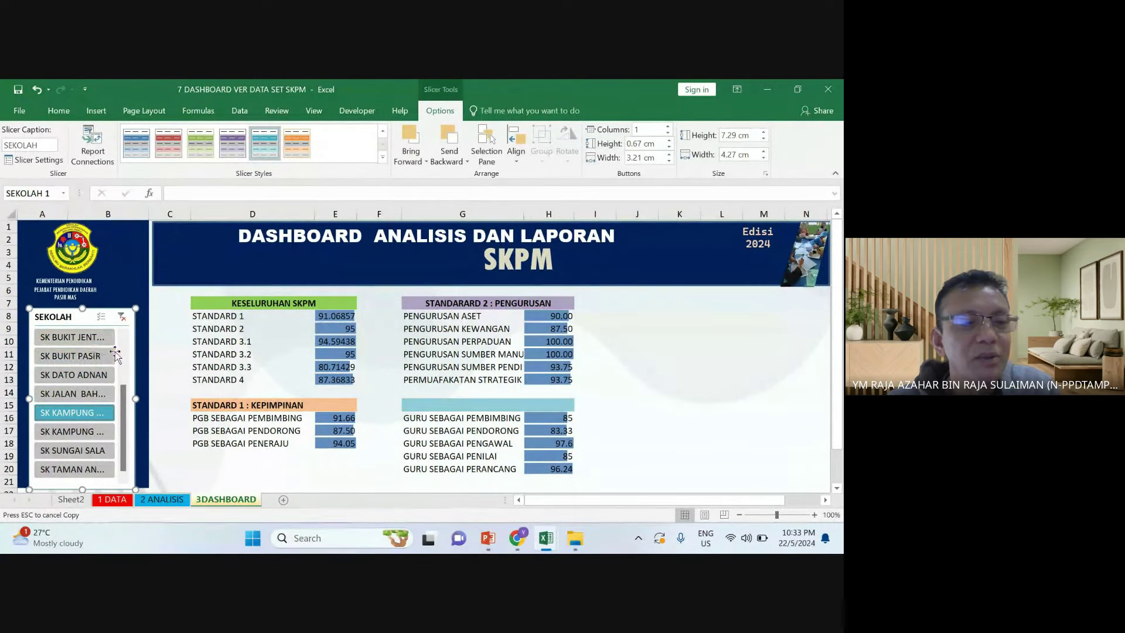
Resize the SEKOLAH slicer to 7.16 cm high and 4.45 cm wide, and centre the logo and ministry captions above it
left_click_drag(133, 306, 140, 311)
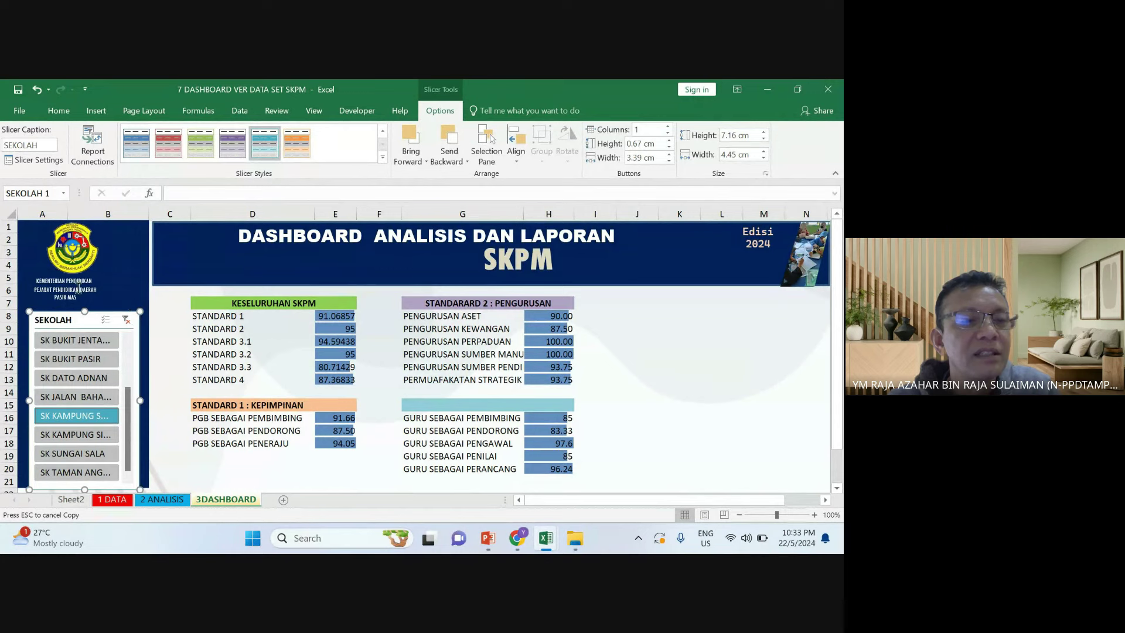
left_click(79, 288)
left_click(65, 287)
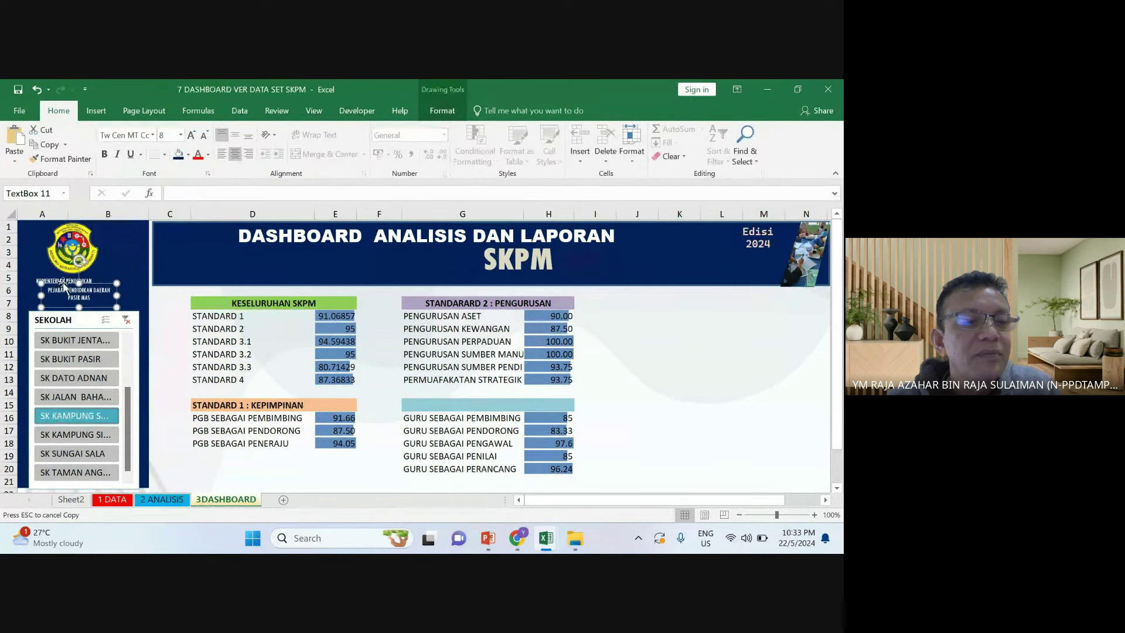
left_click(54, 274)
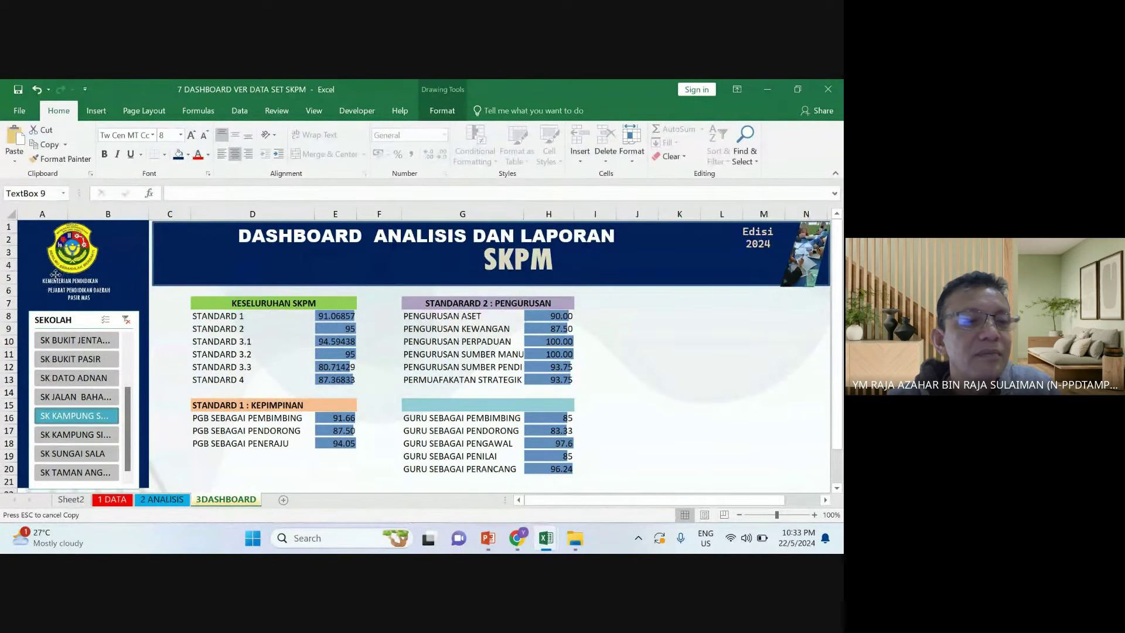
left_click_drag(69, 255, 85, 258)
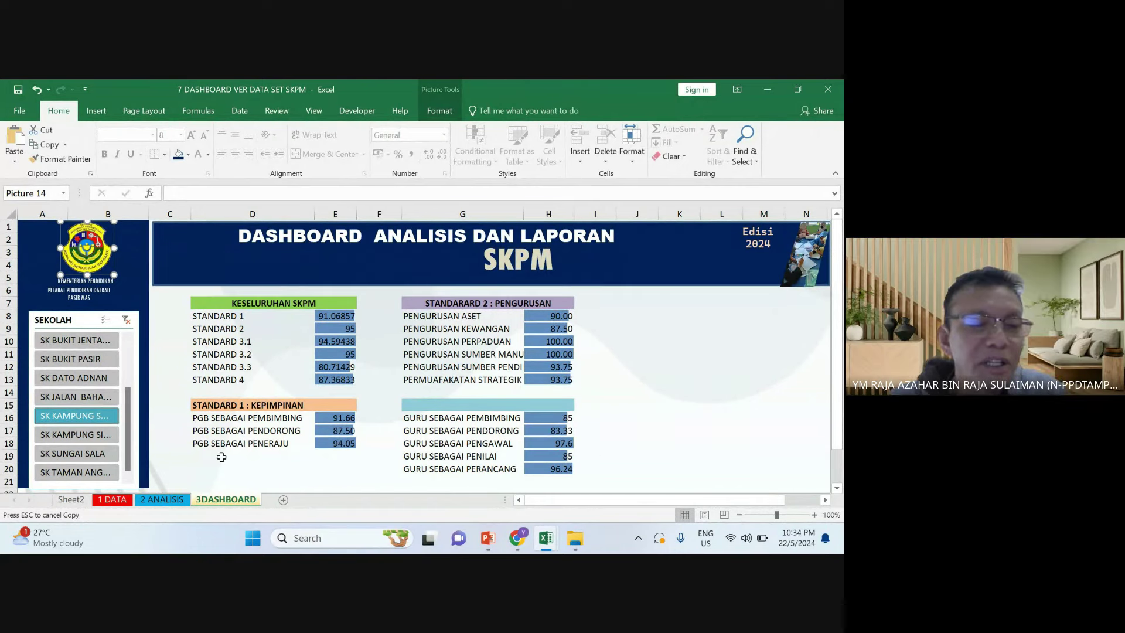
Filter the dashboard to SK BUKIT JENTAYU with the SEKOLAH slicer
left_click(76, 358)
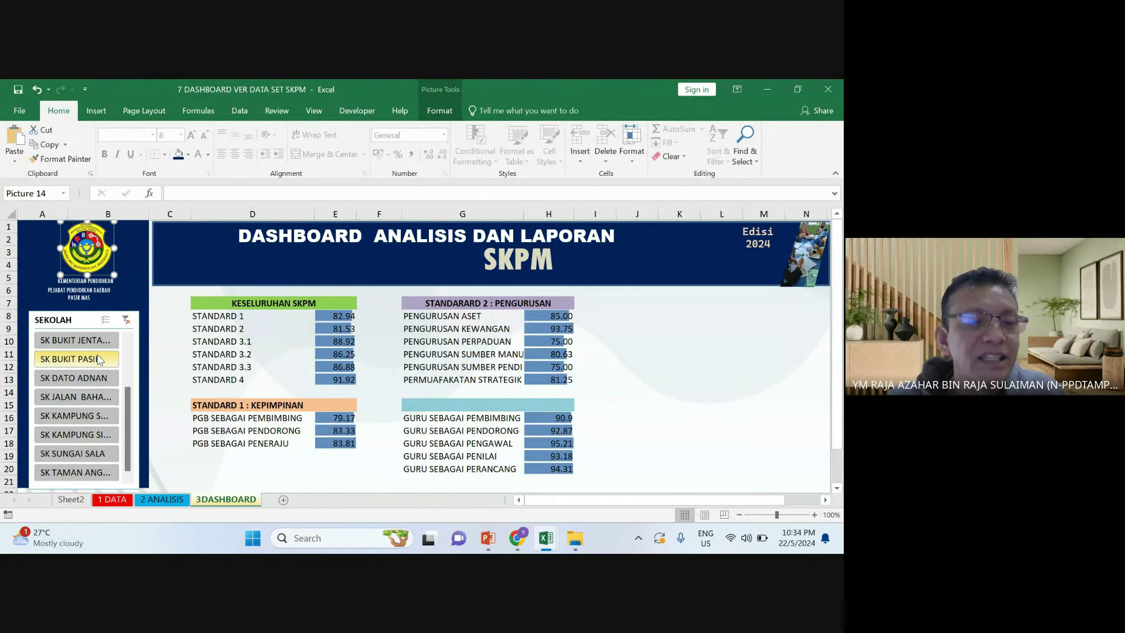
left_click(101, 345)
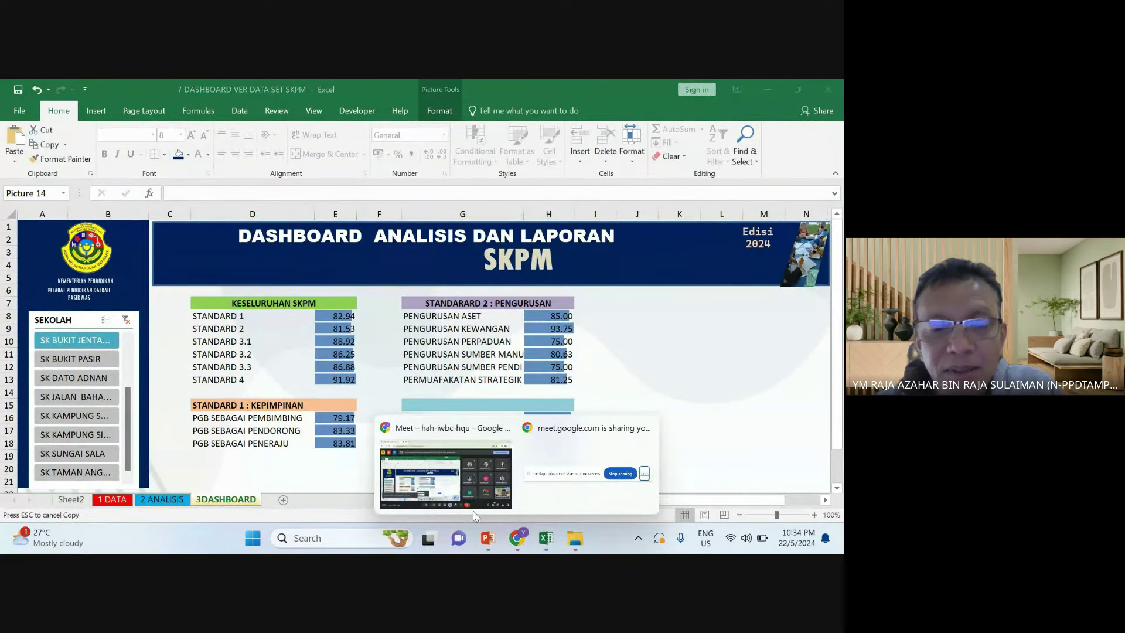
Switch to the Google Meet window to check the meeting and return to the Excel dashboard
left_click(470, 498)
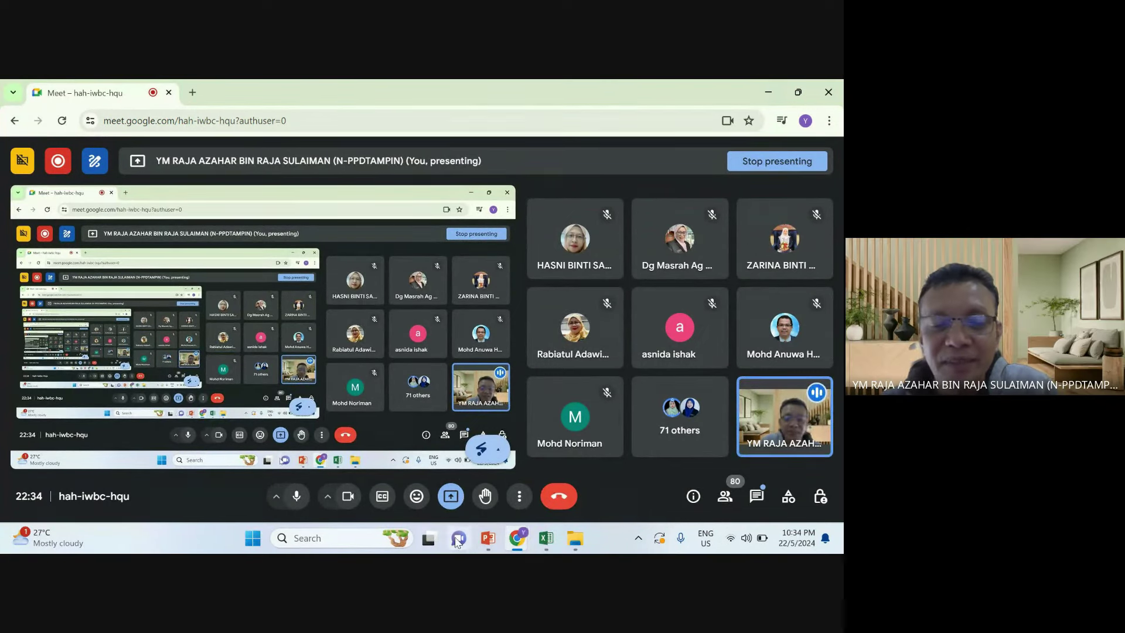
mouse_move(546, 538)
left_click(619, 465)
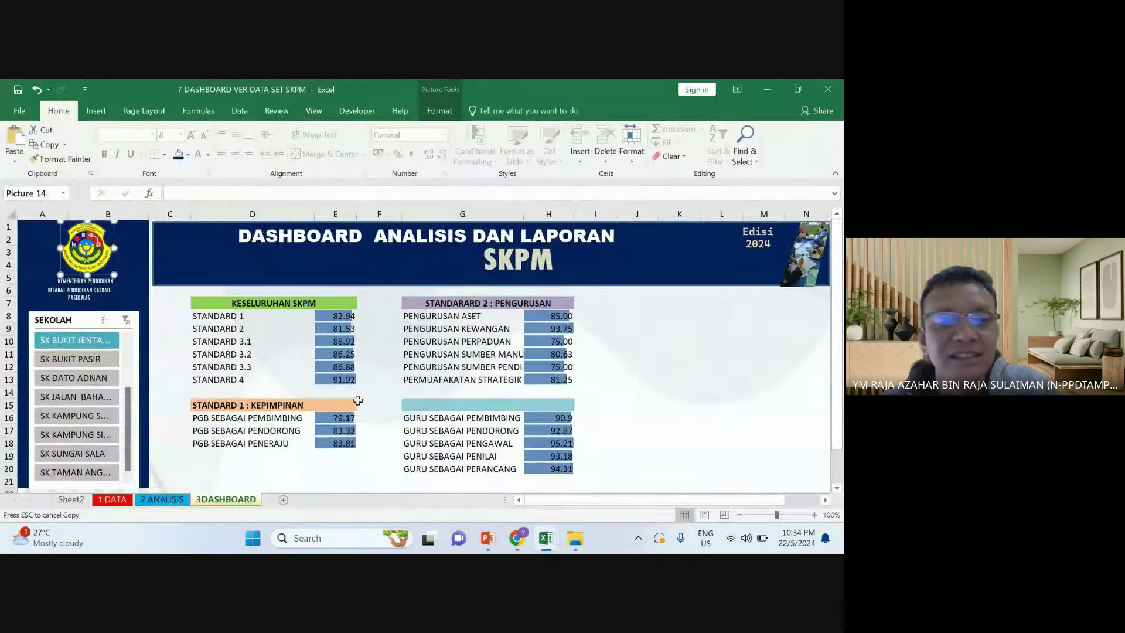
Filter the dashboard to SK DATO ADNAN with the SEKOLAH slicer
left_click(357, 401)
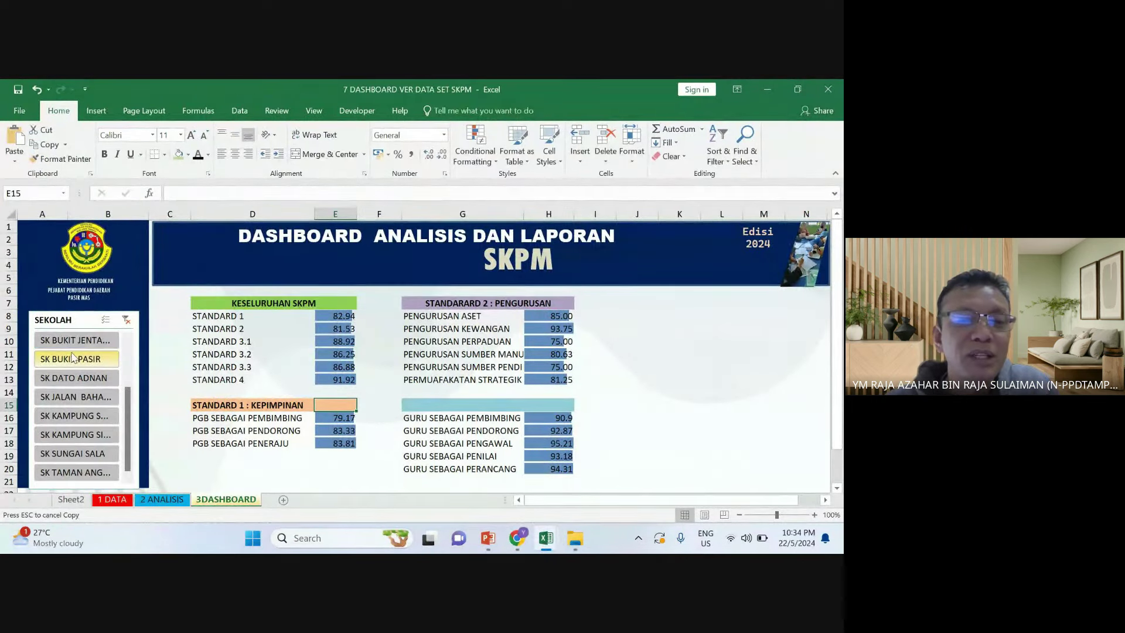
left_click(74, 378)
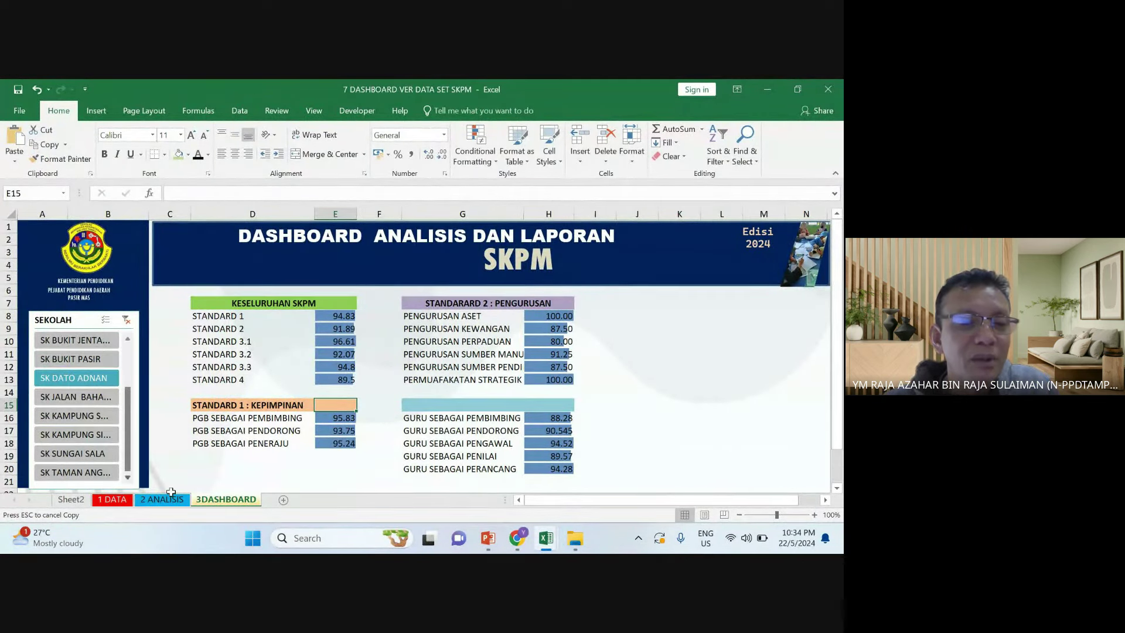
Review the school score records in the source table on the 1 DATA sheet
left_click(88, 499)
left_click(114, 499)
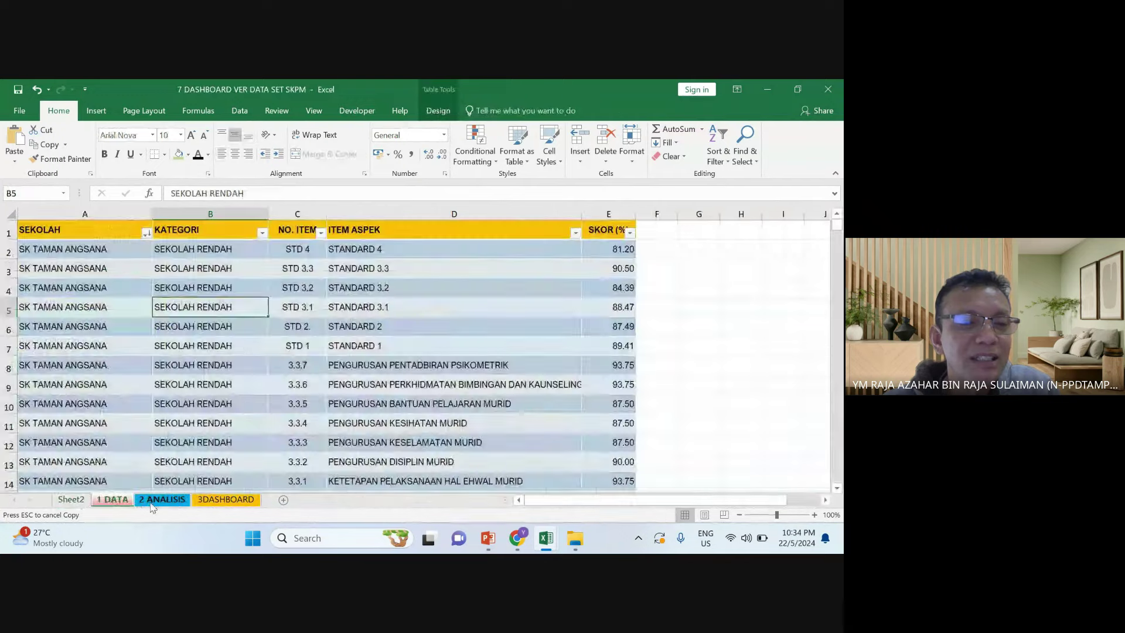
left_click(149, 502)
left_click(112, 499)
scroll(336, 427, "down", 11)
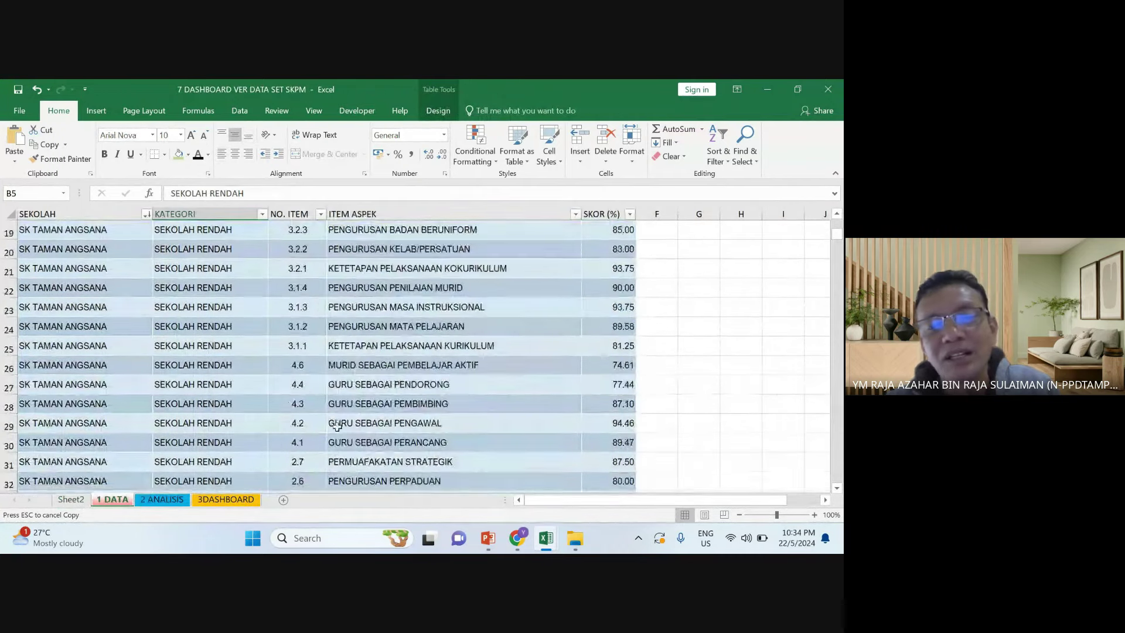
scroll(465, 425, "down", 10)
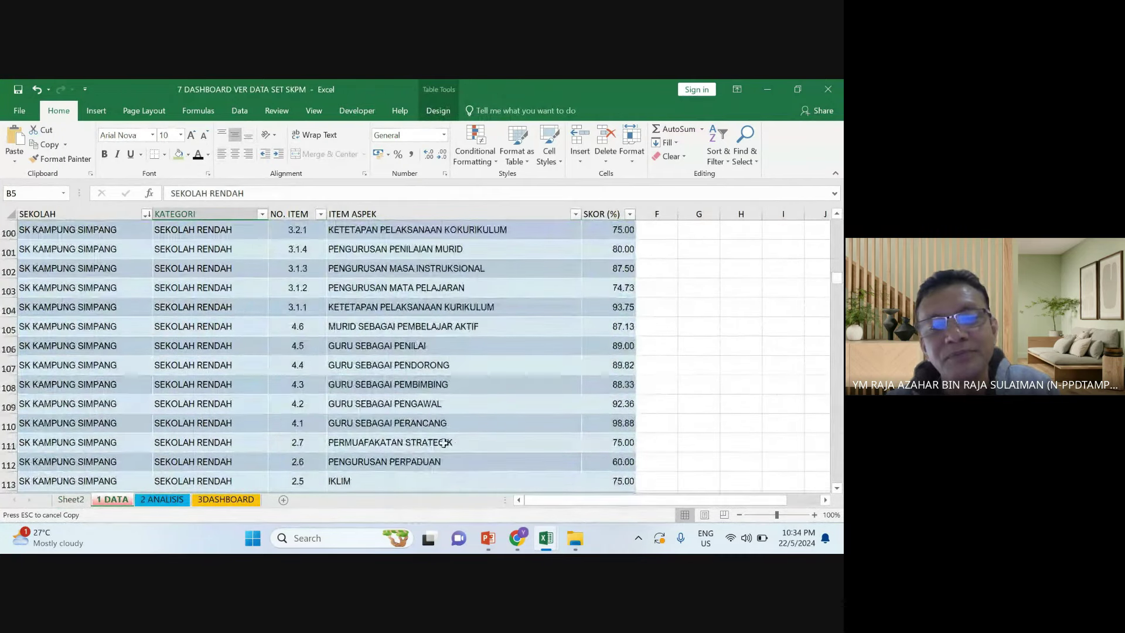
Return to the 3DASHBOARD sheet and filter the SEKOLAH slicer through several schools, finishing with SK BUKIT JENTAYU
left_click(226, 499)
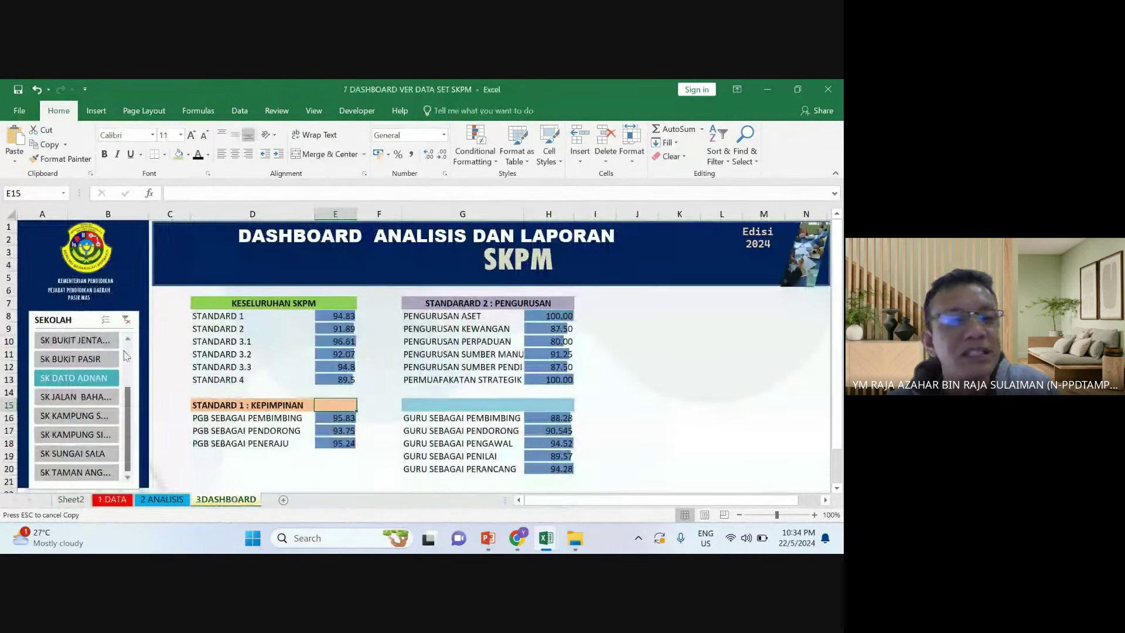
left_click(93, 363)
left_click(95, 385)
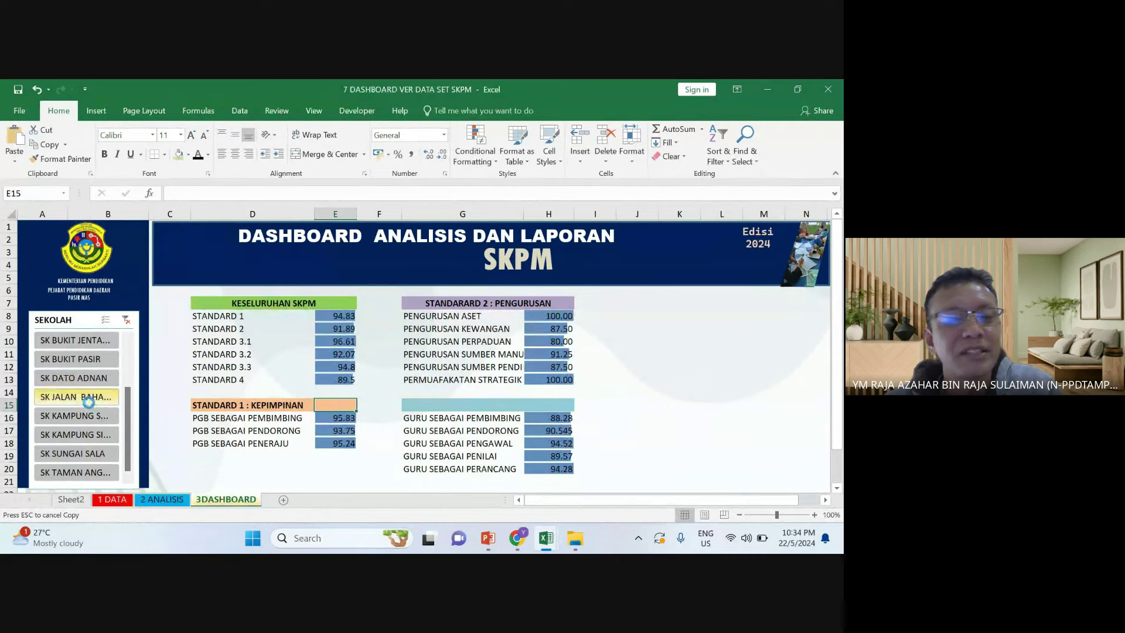
scroll(141, 400, "down", 1)
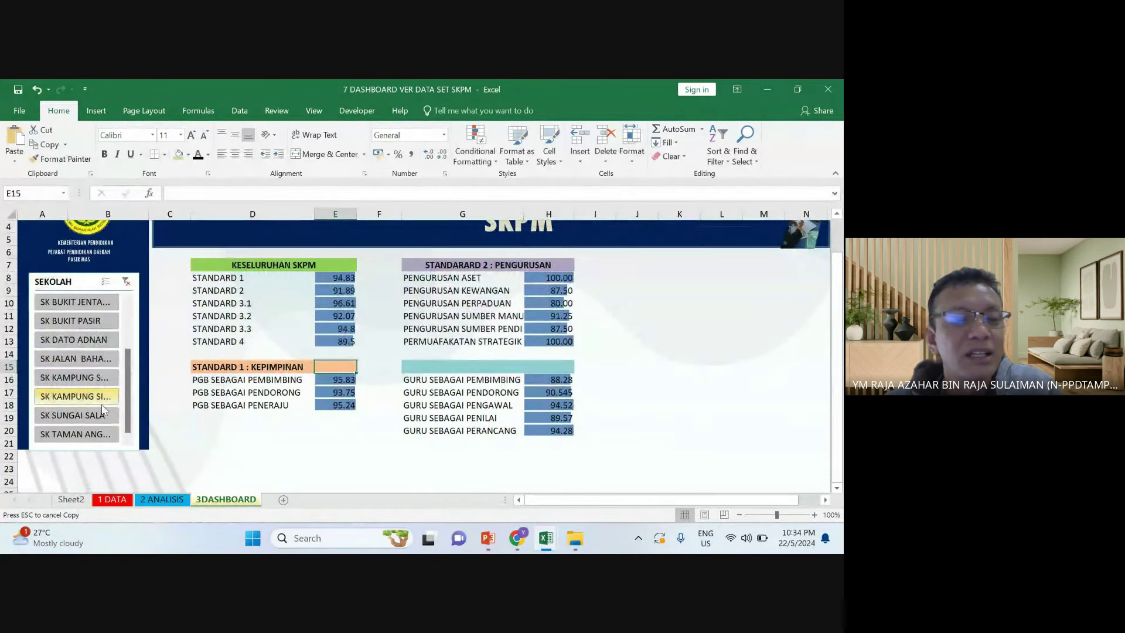
left_click(88, 358)
left_click(99, 306)
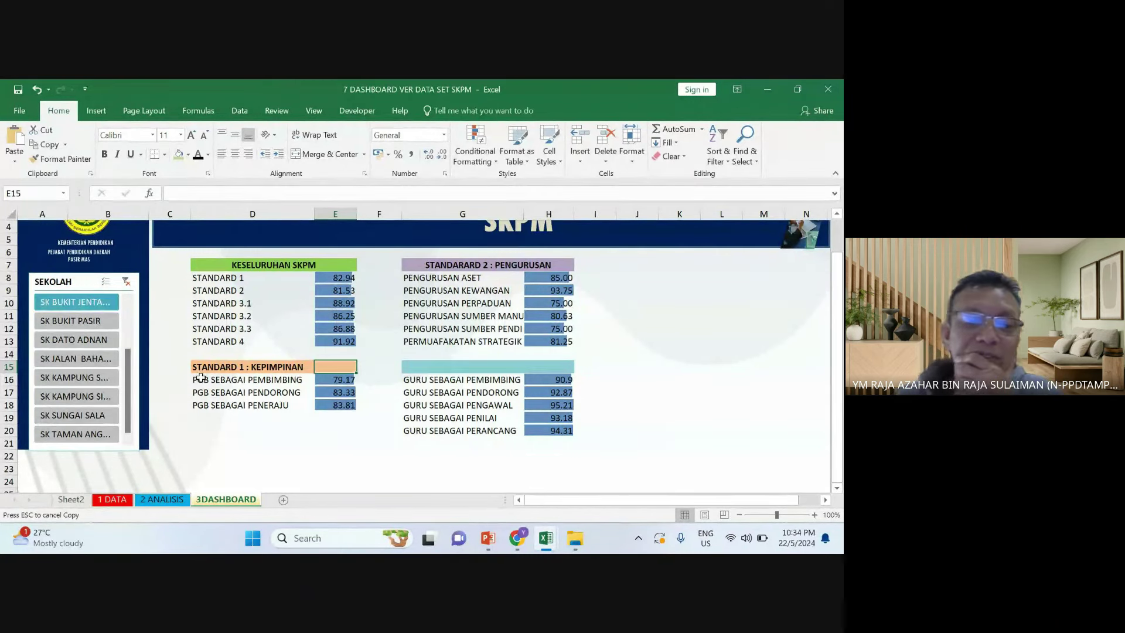
scroll(201, 377, "down", 2)
left_click(308, 390)
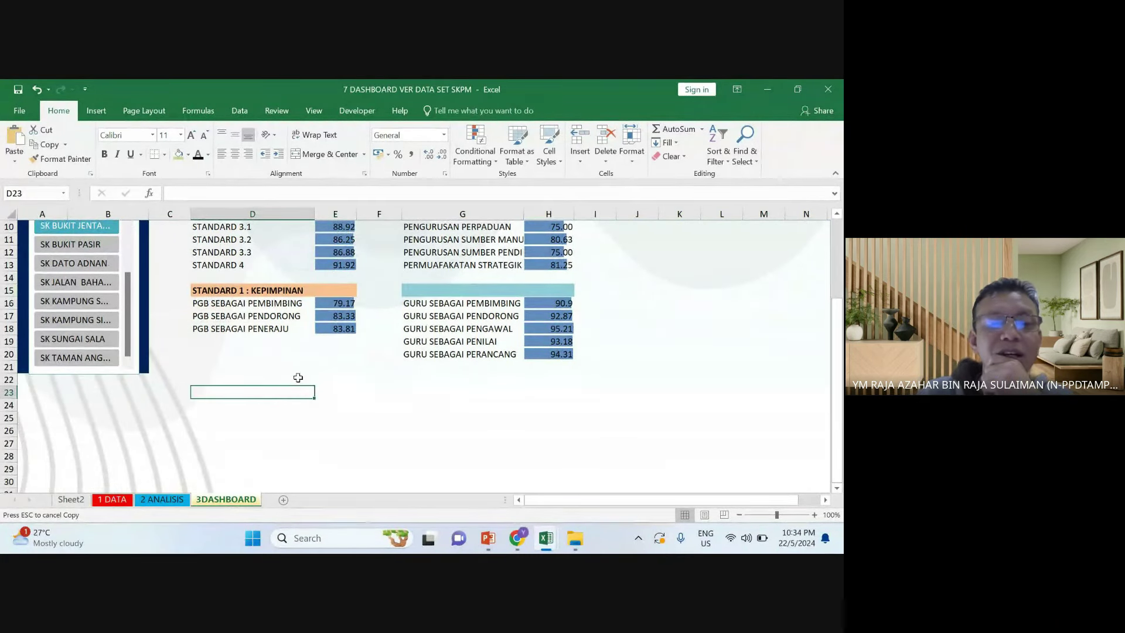
left_click(295, 370)
left_click(302, 389)
left_click(290, 367)
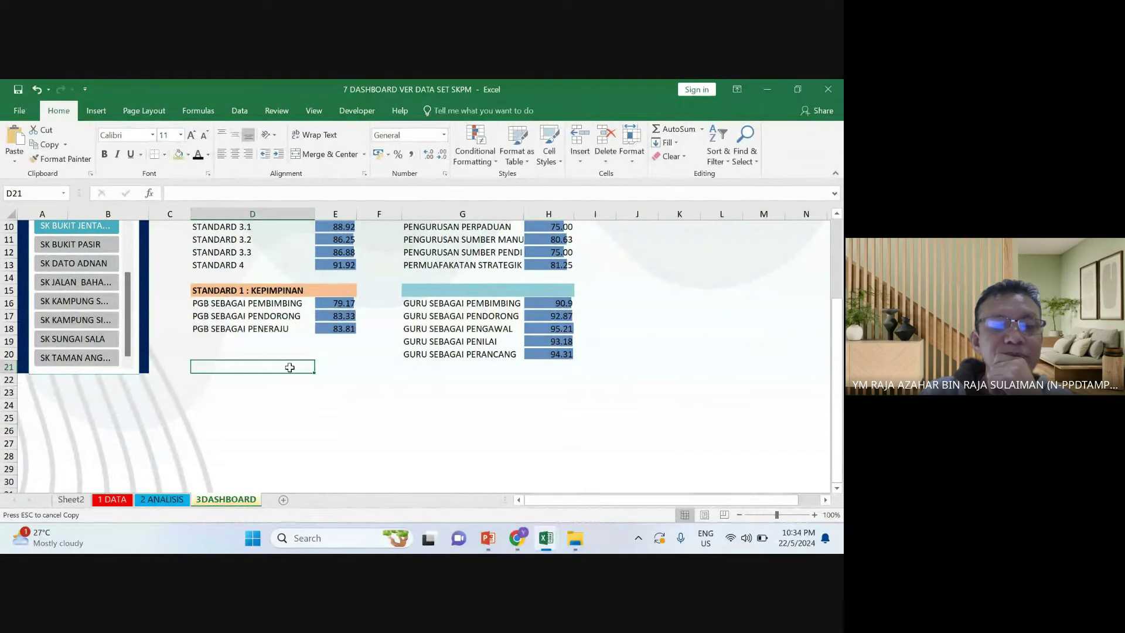
left_click(275, 403)
scroll(254, 324, "up", 3)
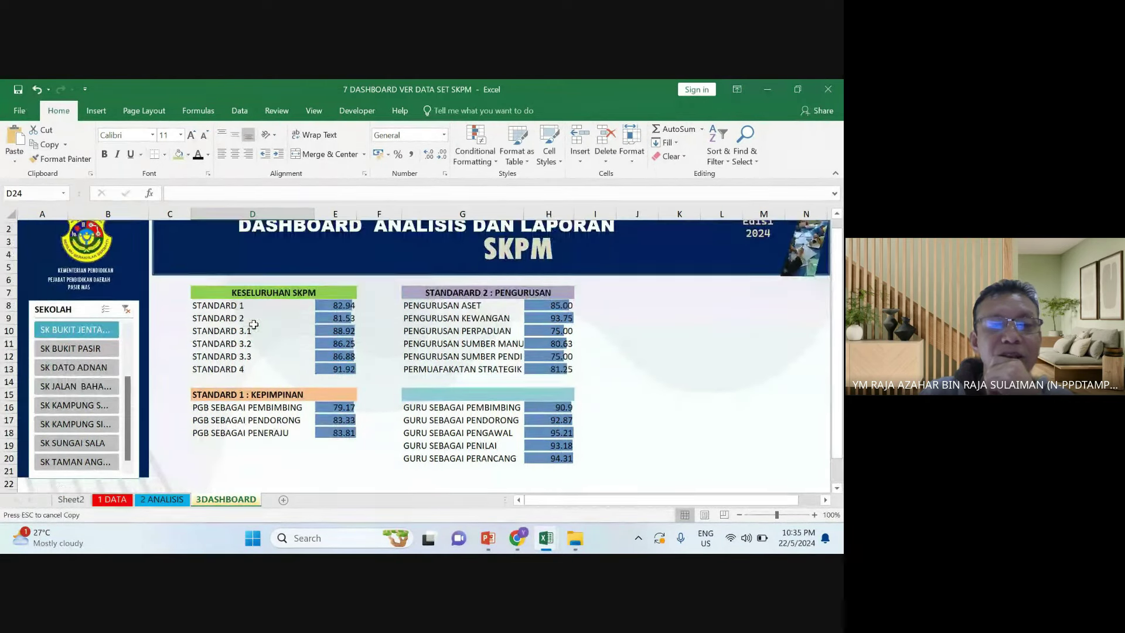
scroll(254, 324, "down", 1)
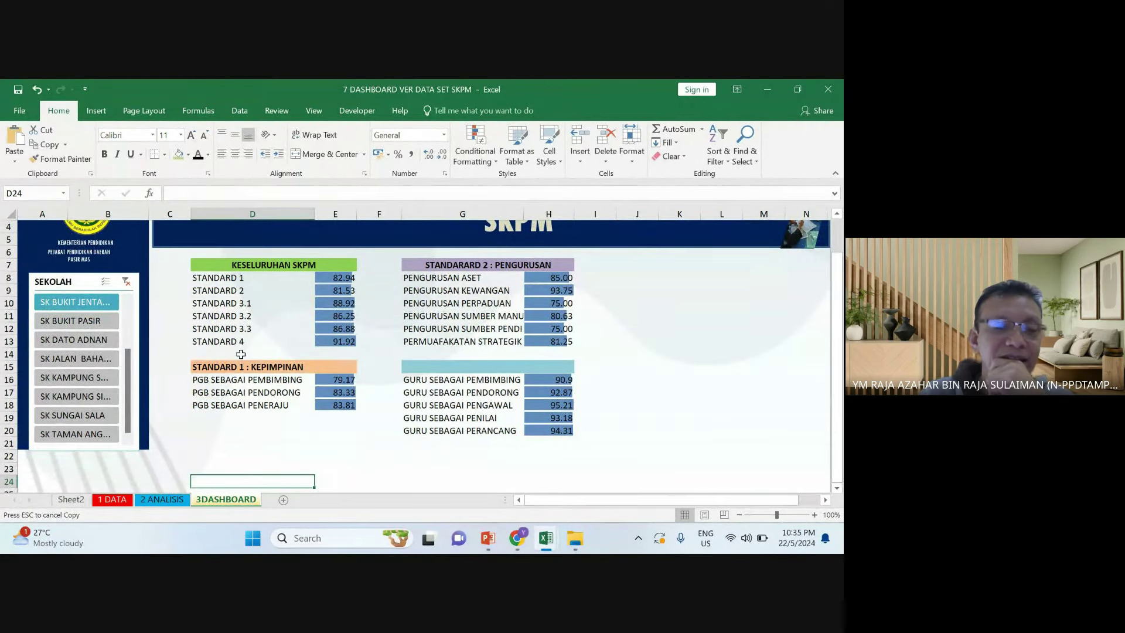
left_click(113, 499)
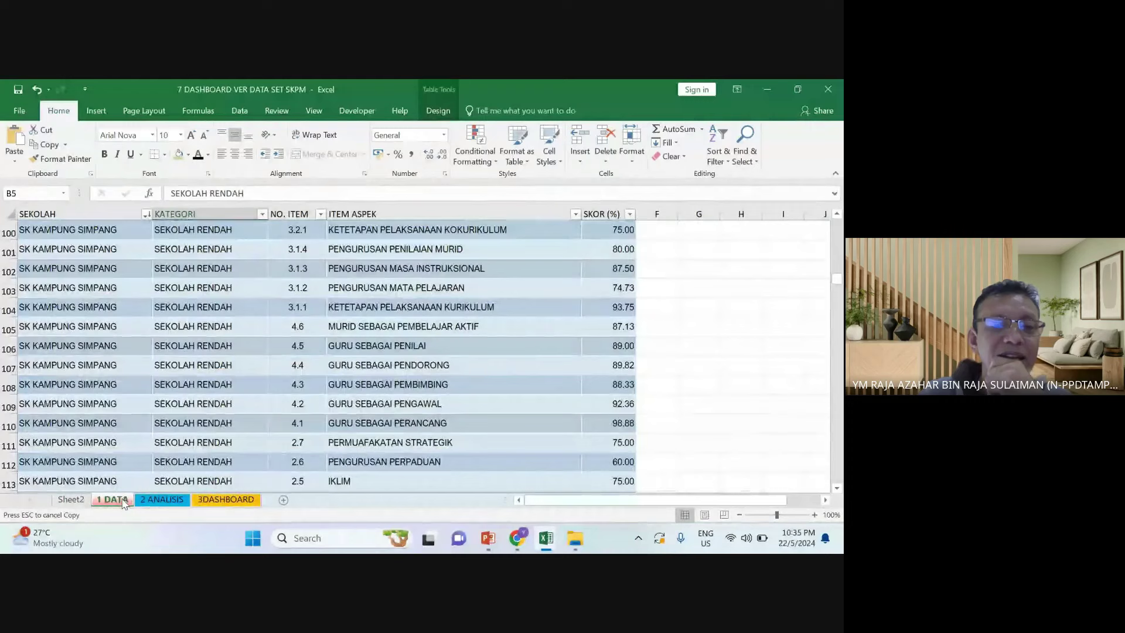
left_click(154, 499)
left_click(226, 499)
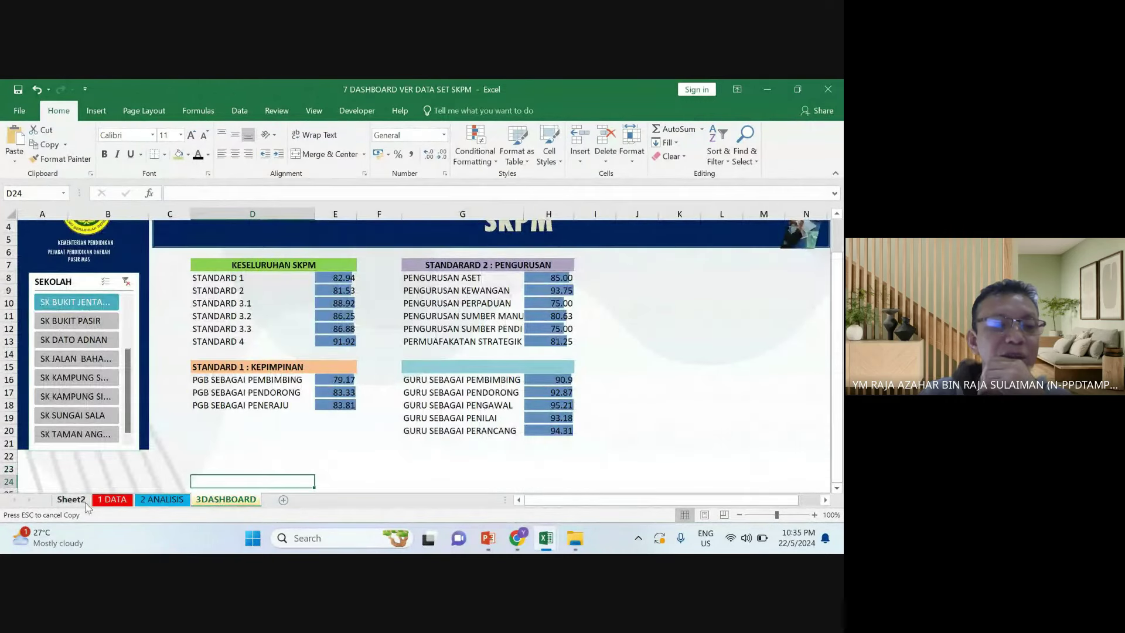
Insert a Clustered Column PivotChart from the STANDARD 1 to STANDARD 4 pivot table on Sheet2
left_click(82, 501)
scroll(109, 451, "up", 6)
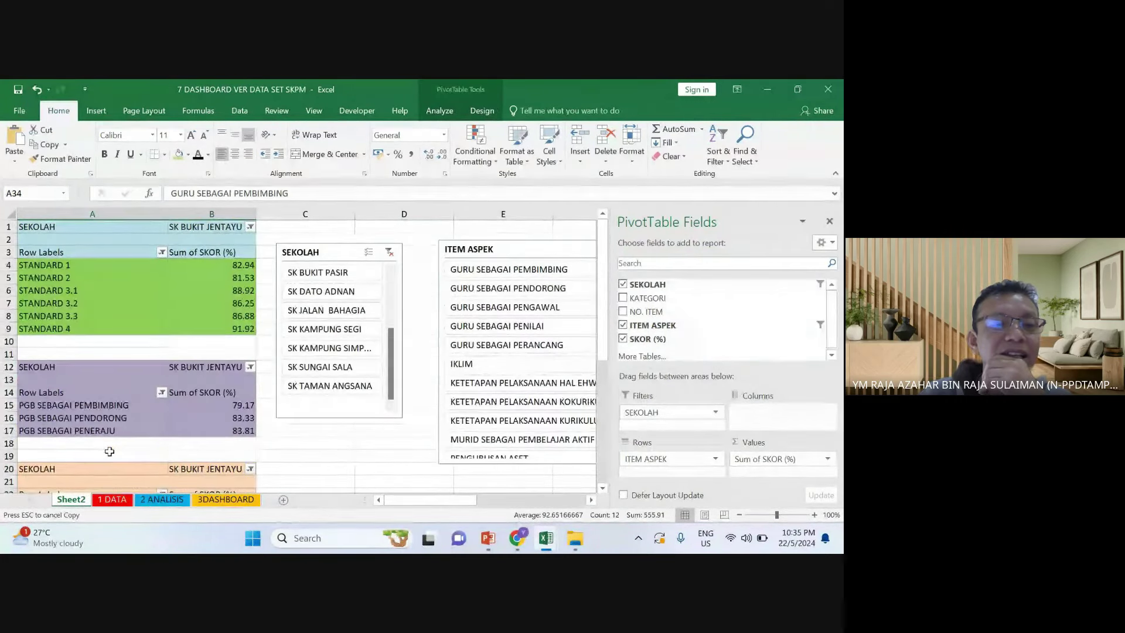
left_click(118, 283)
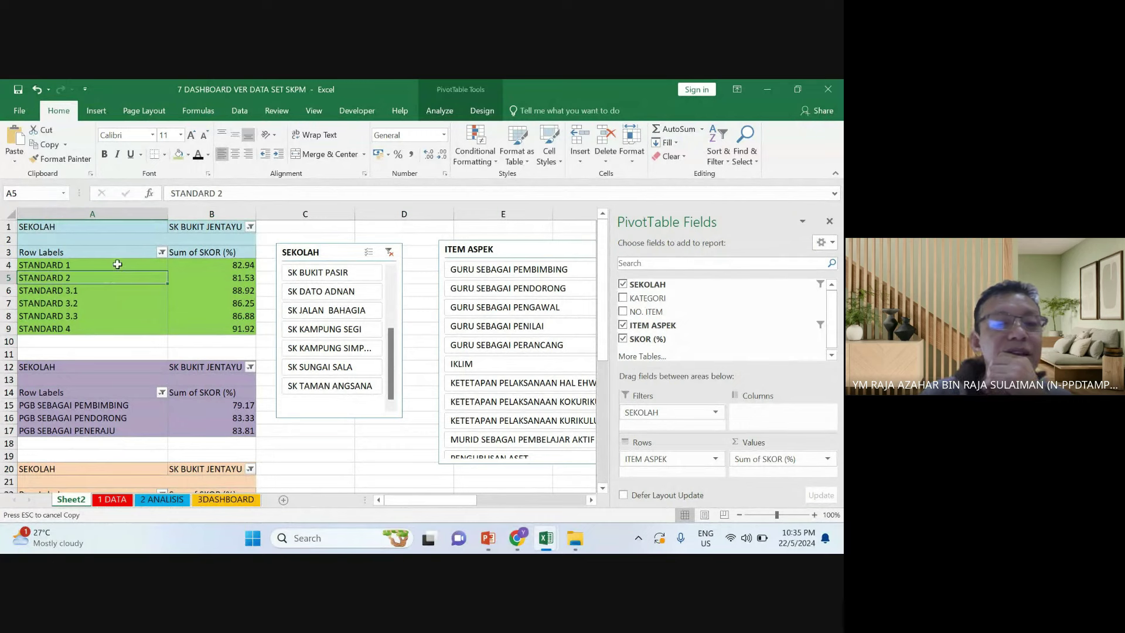
left_click(102, 265)
left_click_drag(102, 265, 204, 331)
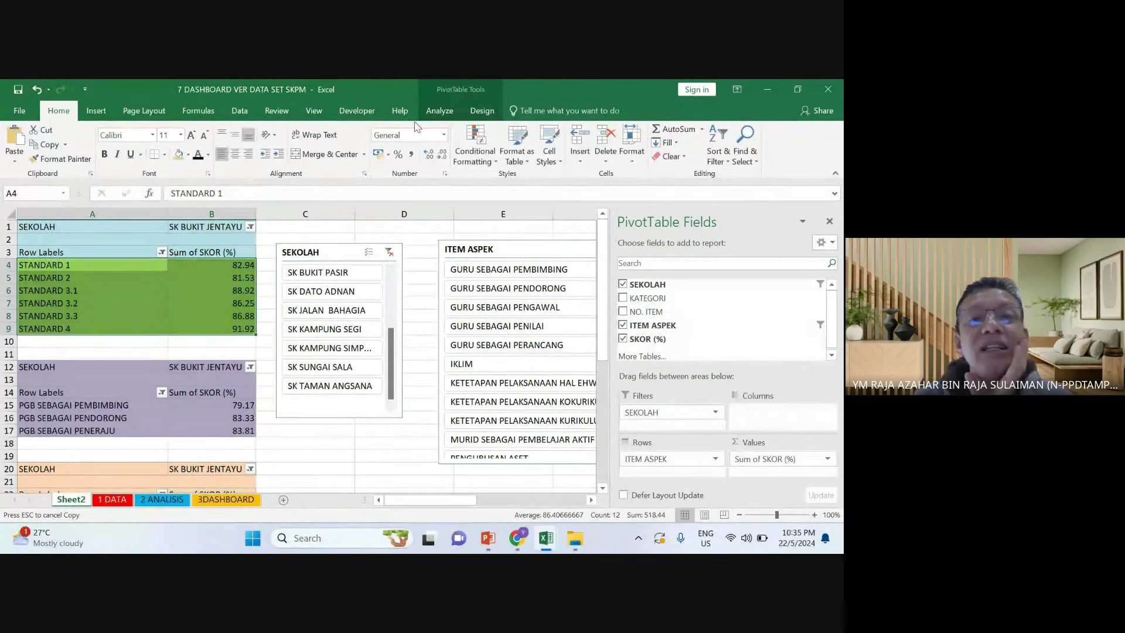
left_click(440, 111)
left_click(644, 151)
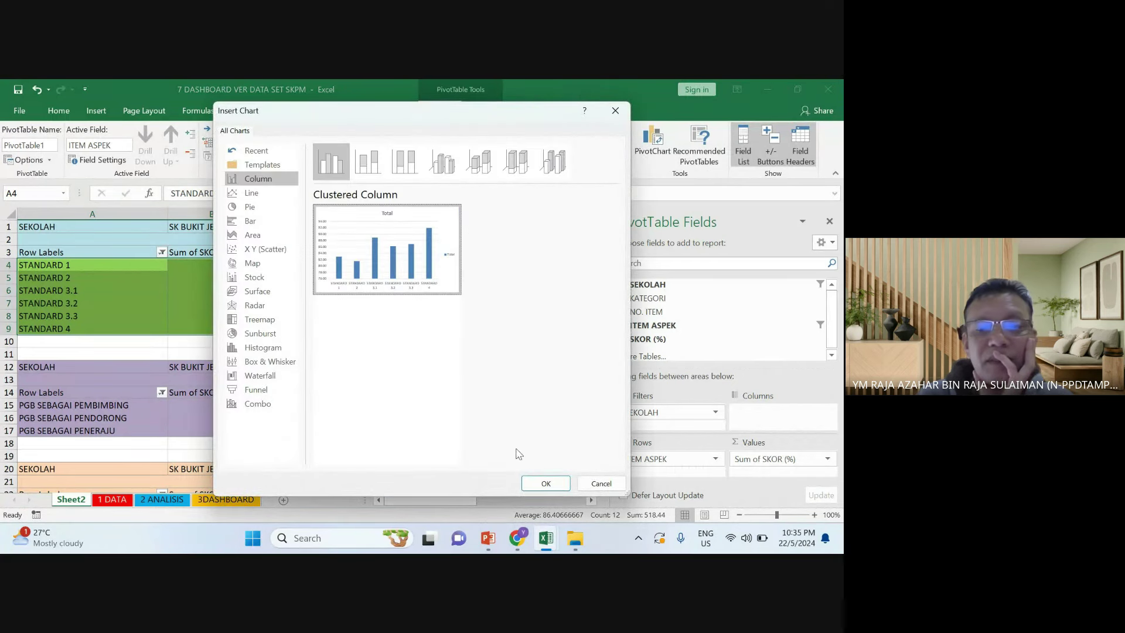
left_click(545, 483)
Add data labels to the new chart's columns and move the chart slightly down on Sheet2
right_click(238, 391)
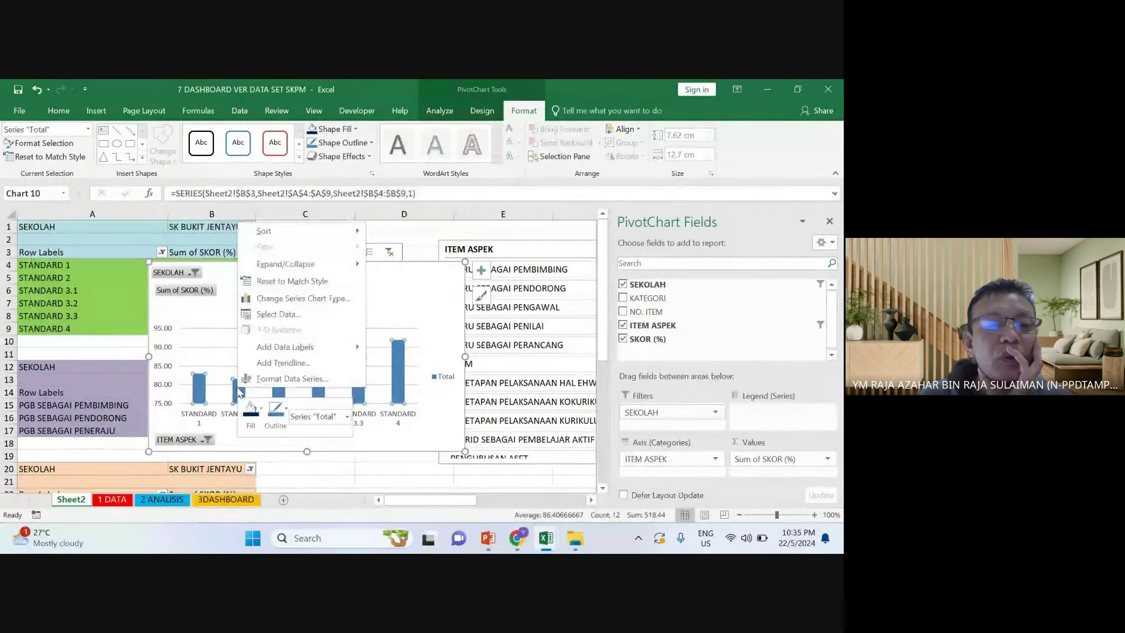
mouse_move(328, 346)
left_click(397, 349)
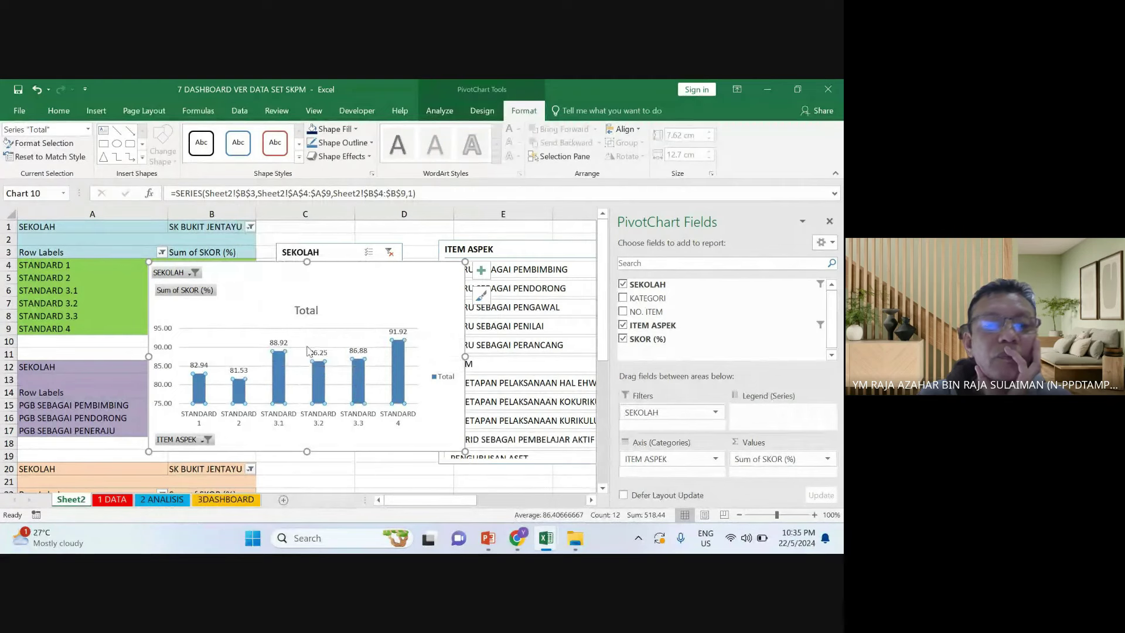
left_click_drag(265, 271, 273, 300)
Copy the chart with its field buttons to the 3DASHBOARD sheet, placing and flattening it beneath the STANDARD 1 : KEPIMPINAN table
right_click(266, 298)
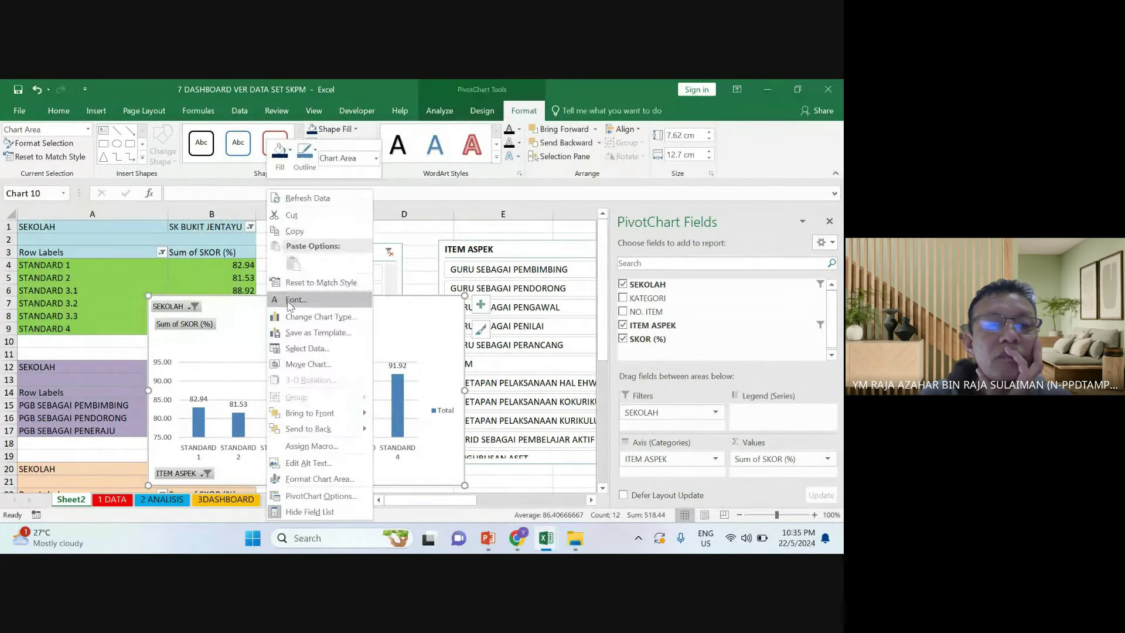
left_click(299, 232)
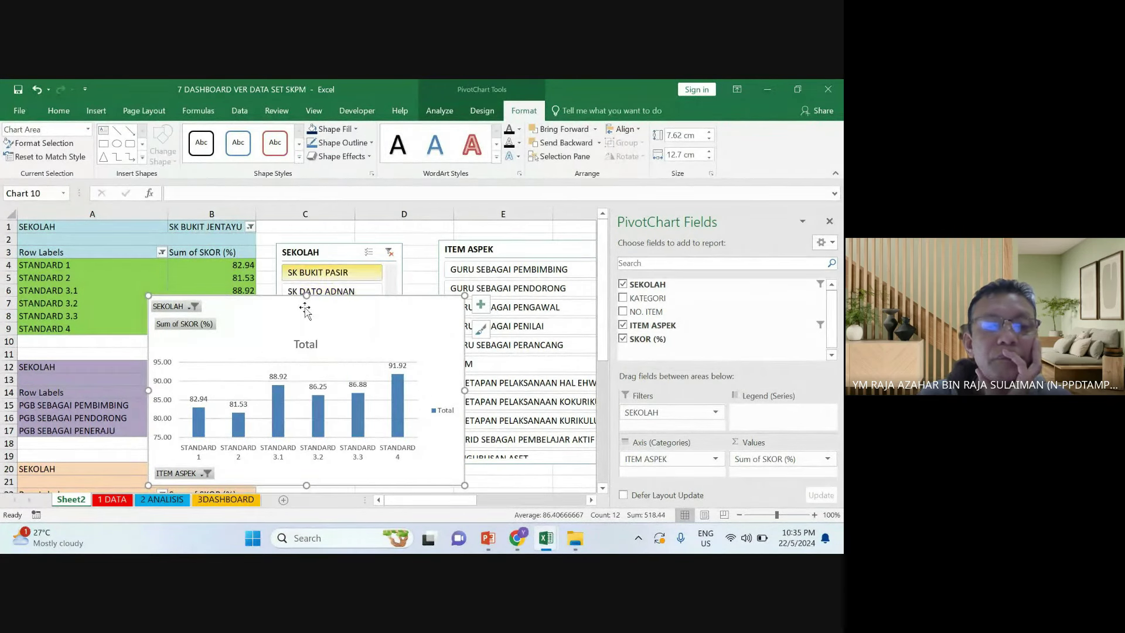
left_click(224, 498)
scroll(610, 327, "down", 1)
right_click(610, 327)
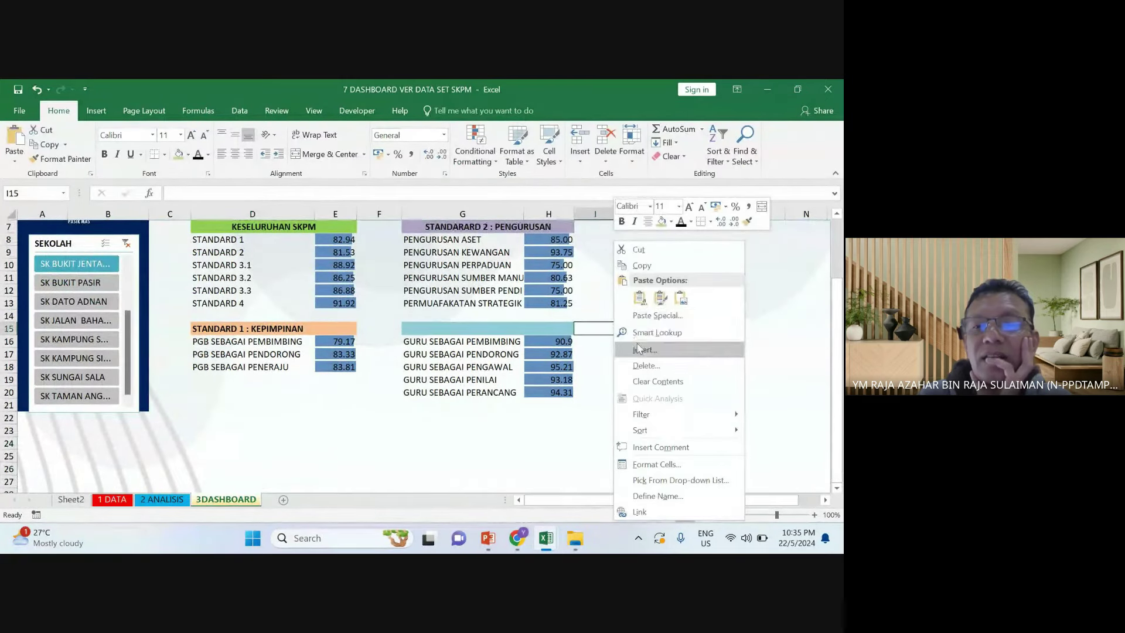
left_click(661, 299)
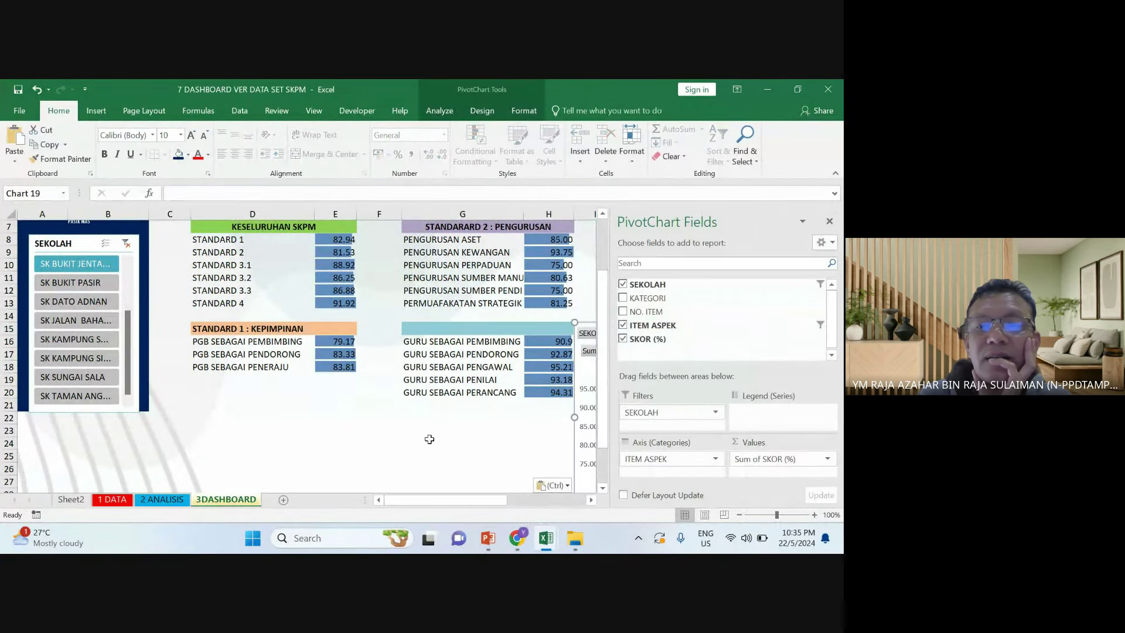
left_click(428, 456)
left_click_drag(640, 326, 244, 402)
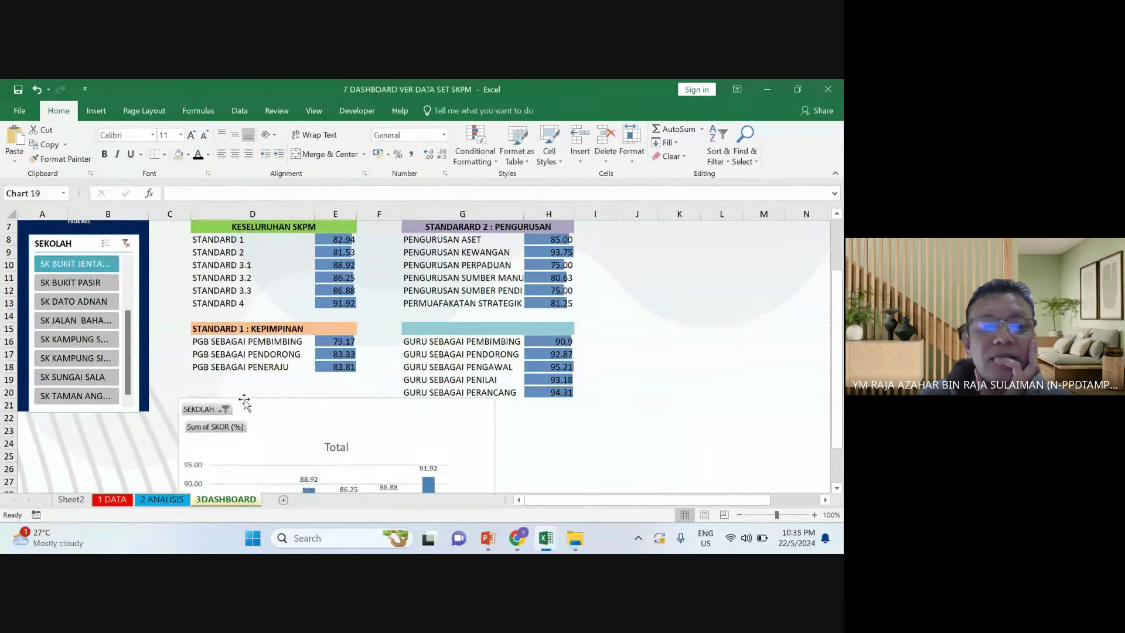
left_click_drag(335, 407, 324, 374)
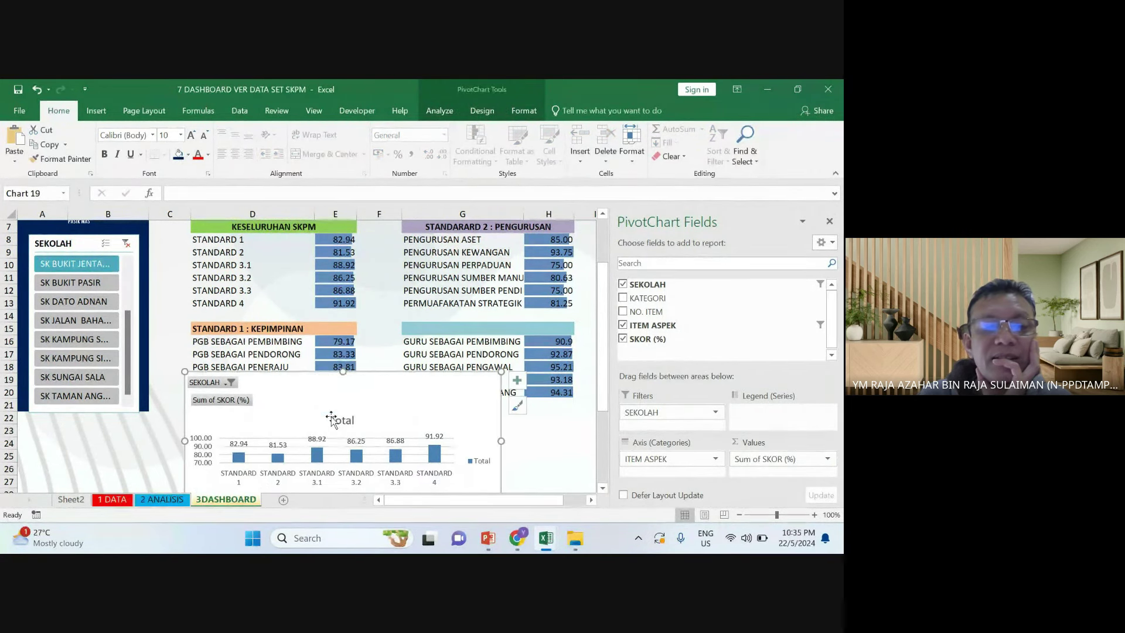
Try removing the ITEM ASPEK field from the dashboard chart and undo the removal
scroll(223, 460, "down", 2)
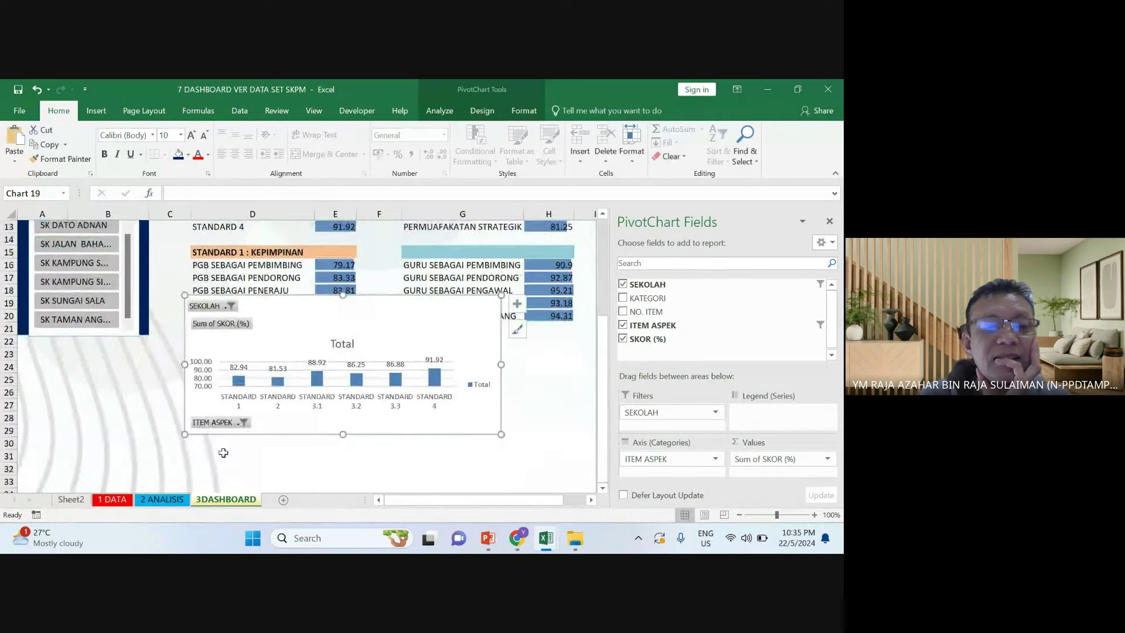
right_click(231, 426)
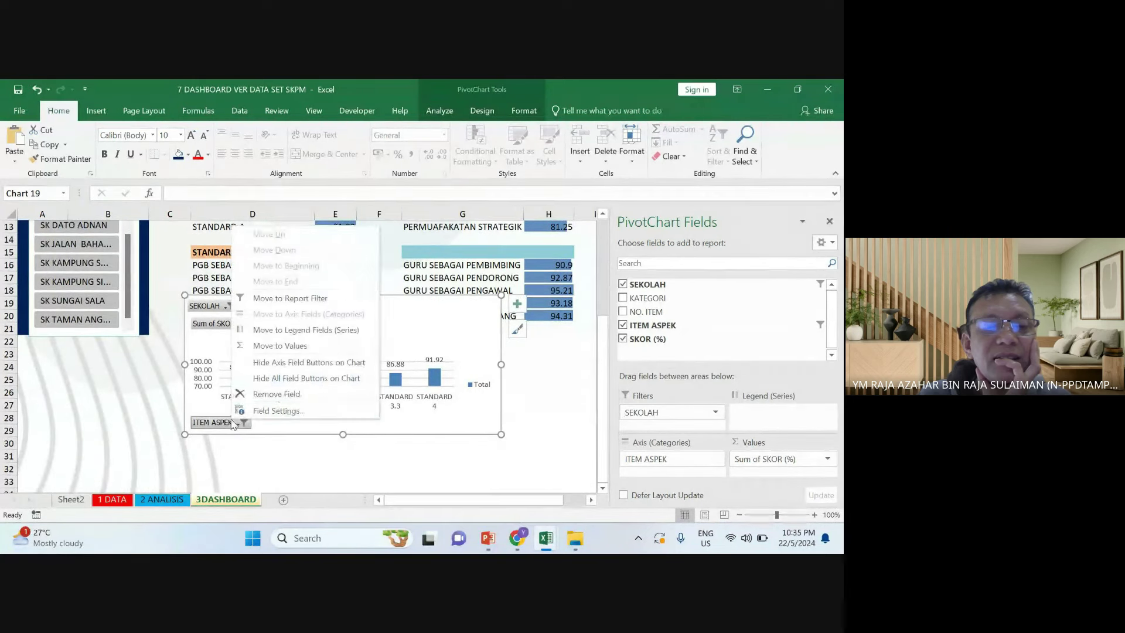
left_click(268, 401)
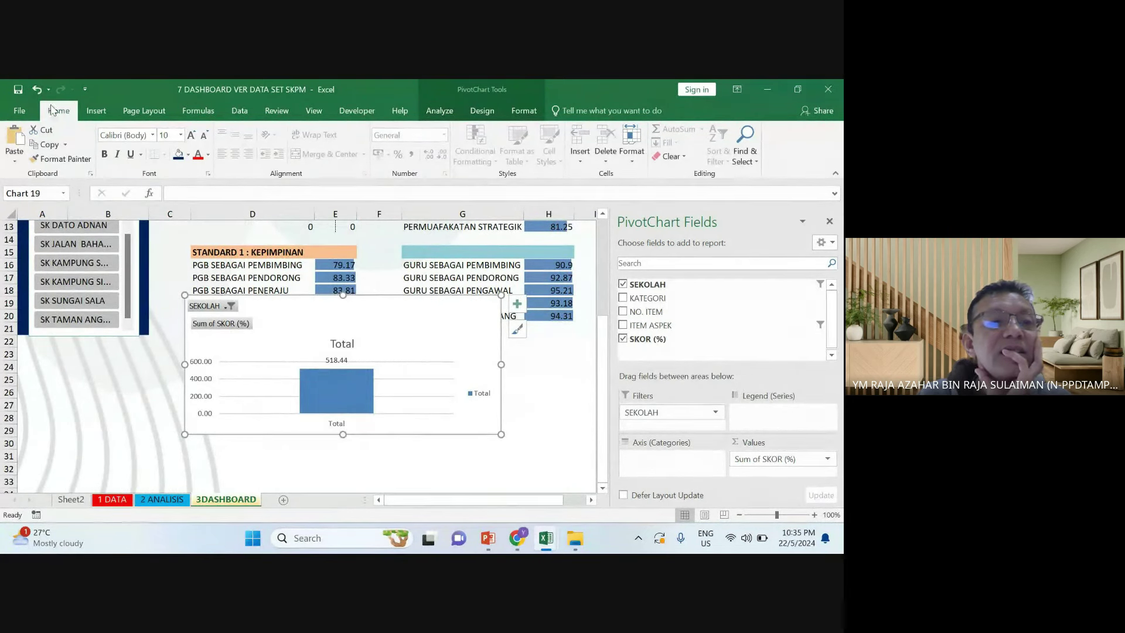
left_click(36, 89)
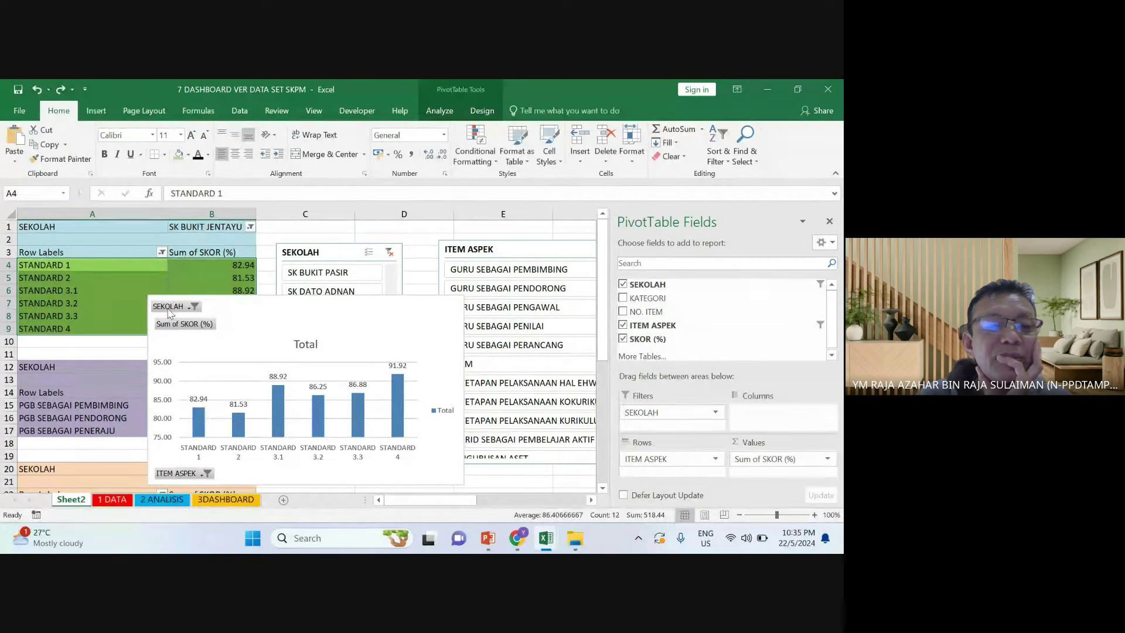
Hide all field buttons on the Sheet2 chart and reshape it wider and flatter
right_click(169, 313)
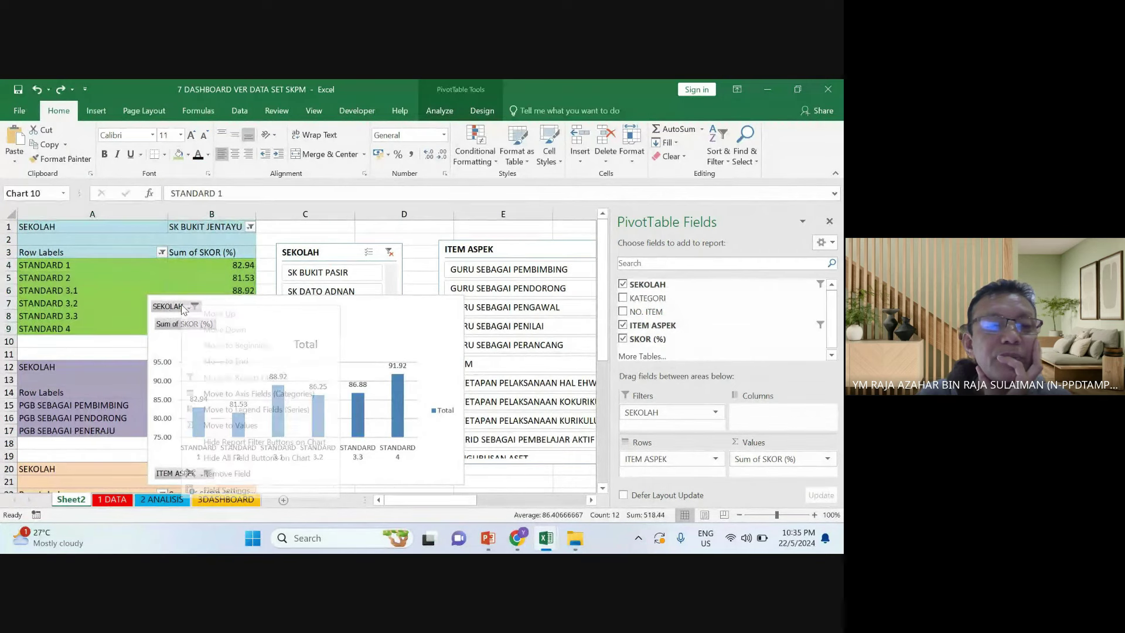
left_click(255, 458)
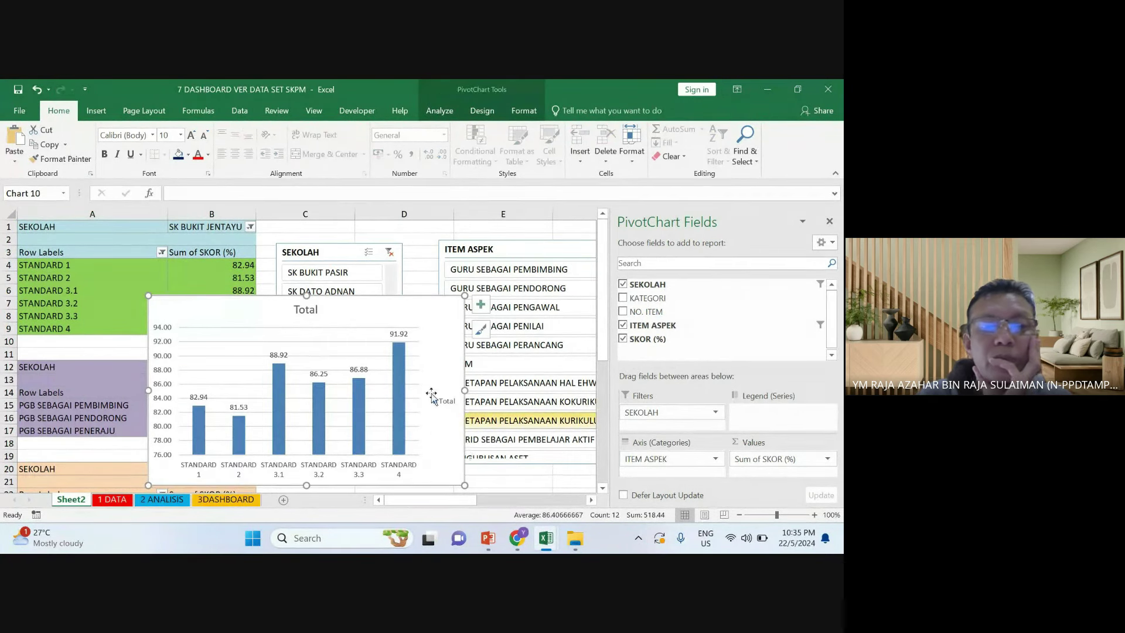
left_click_drag(465, 296, 534, 369)
scroll(350, 319, "down", 2)
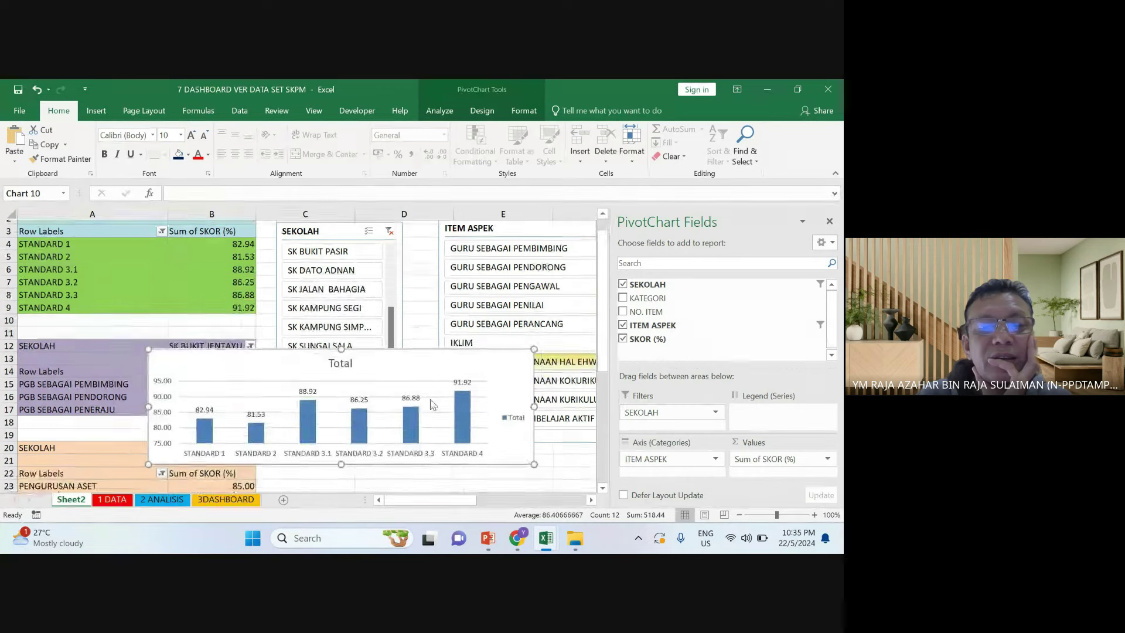
left_click_drag(350, 320, 363, 342)
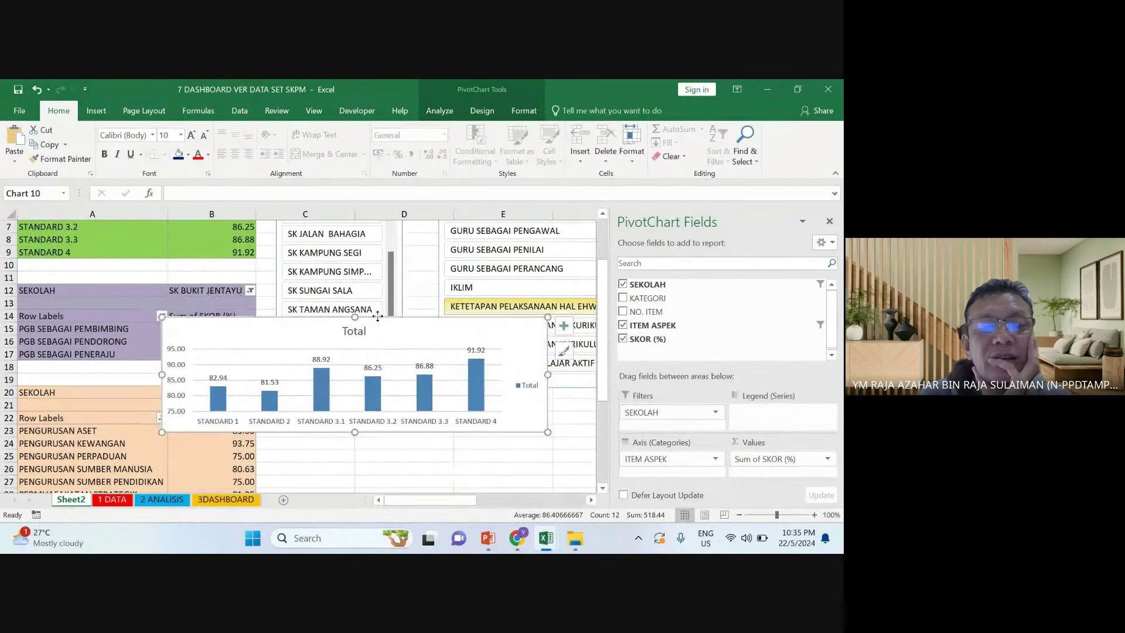
Copy the reshaped Sheet2 chart onto the 3DASHBOARD sheet, below the chart already there
right_click(378, 317)
left_click(406, 230)
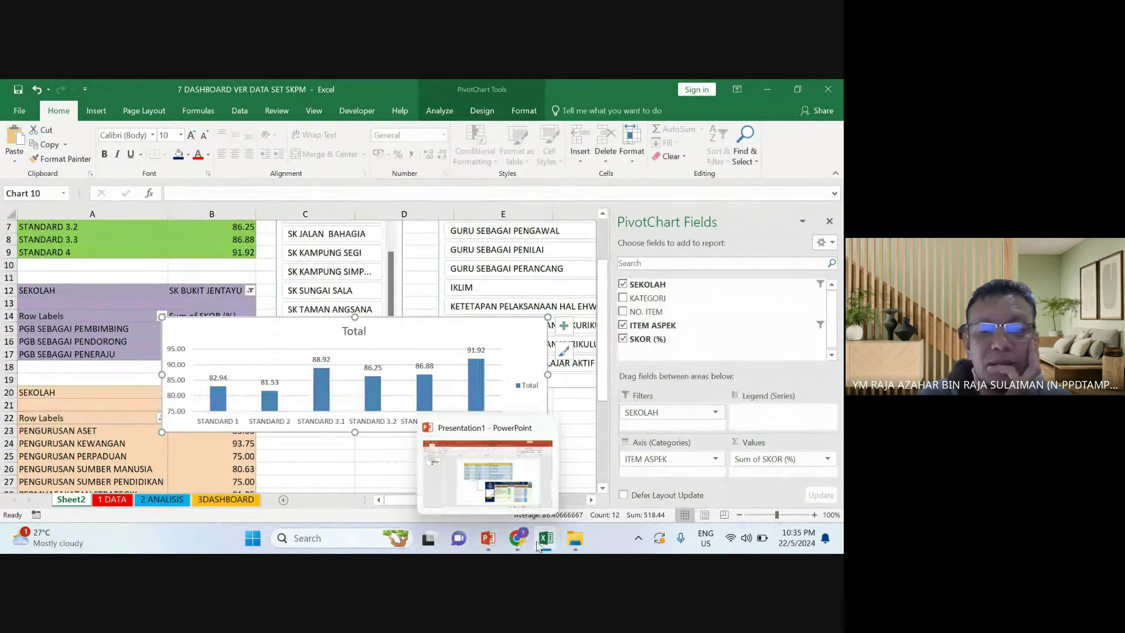
left_click(225, 499)
right_click(286, 458)
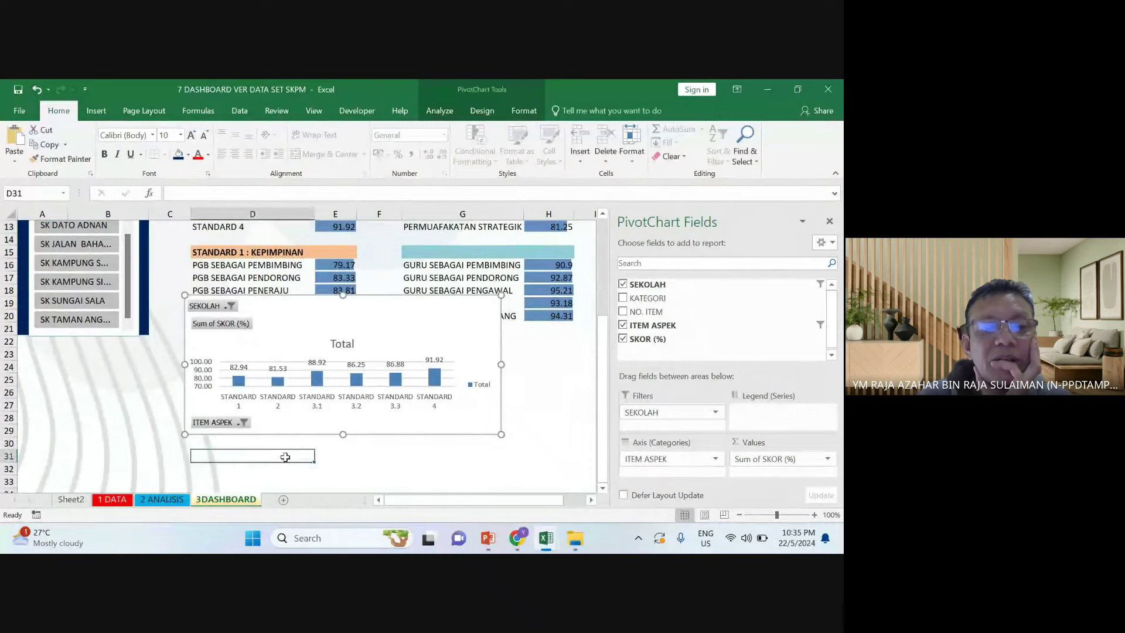
left_click(313, 235)
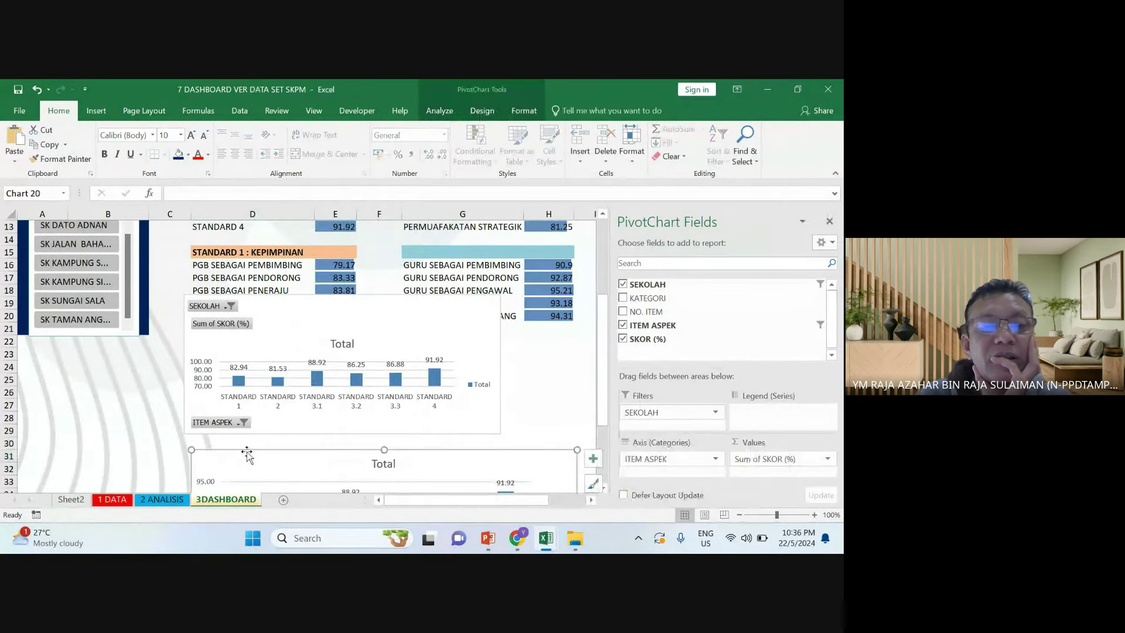
left_click_drag(247, 452, 263, 429)
Delete the older dashboard chart with field buttons and move the new chart up beneath the score tables
left_click(257, 314)
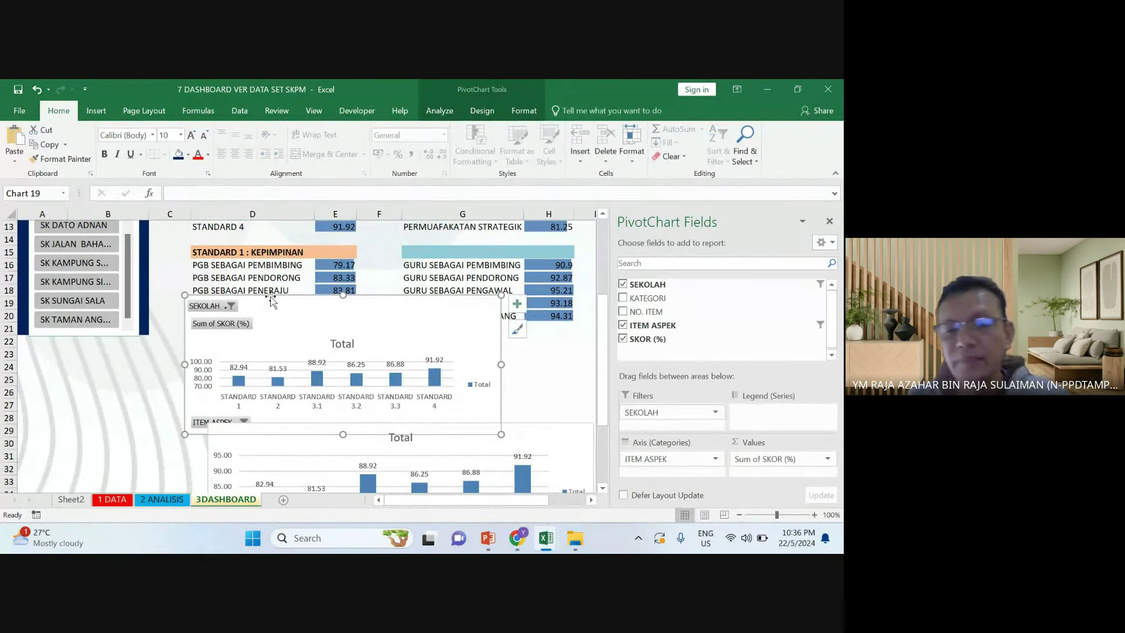
key("Delete")
left_click_drag(308, 426, 289, 346)
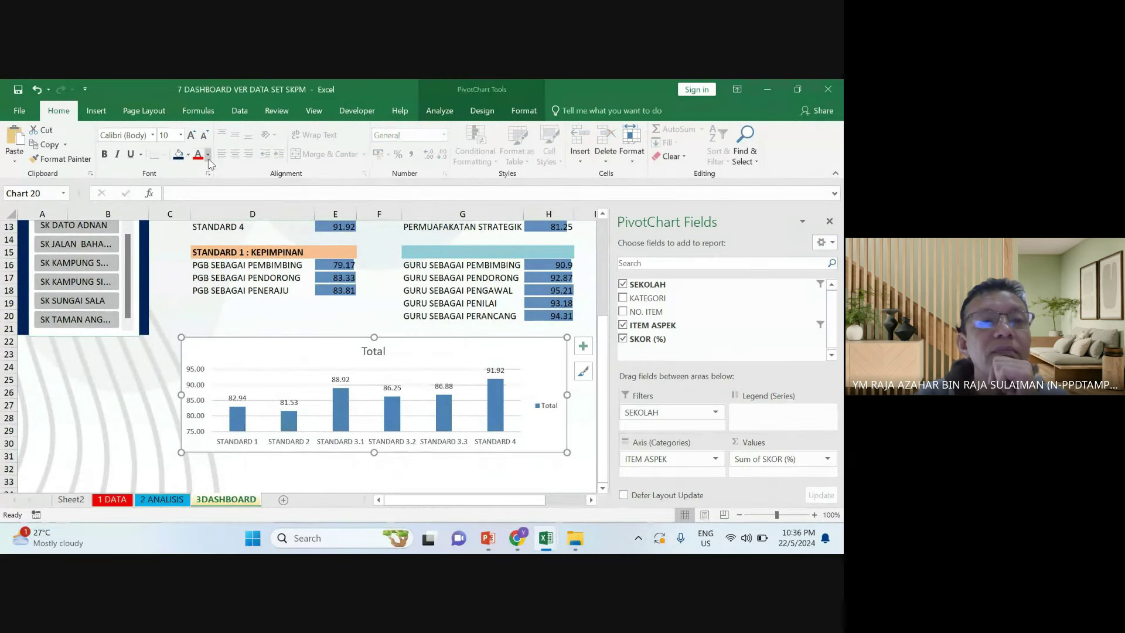
Fill the dashboard chart's background with light red and filter the SEKOLAH slicer to SK KAMPUNG SIMPANG
left_click(188, 154)
left_click(228, 223)
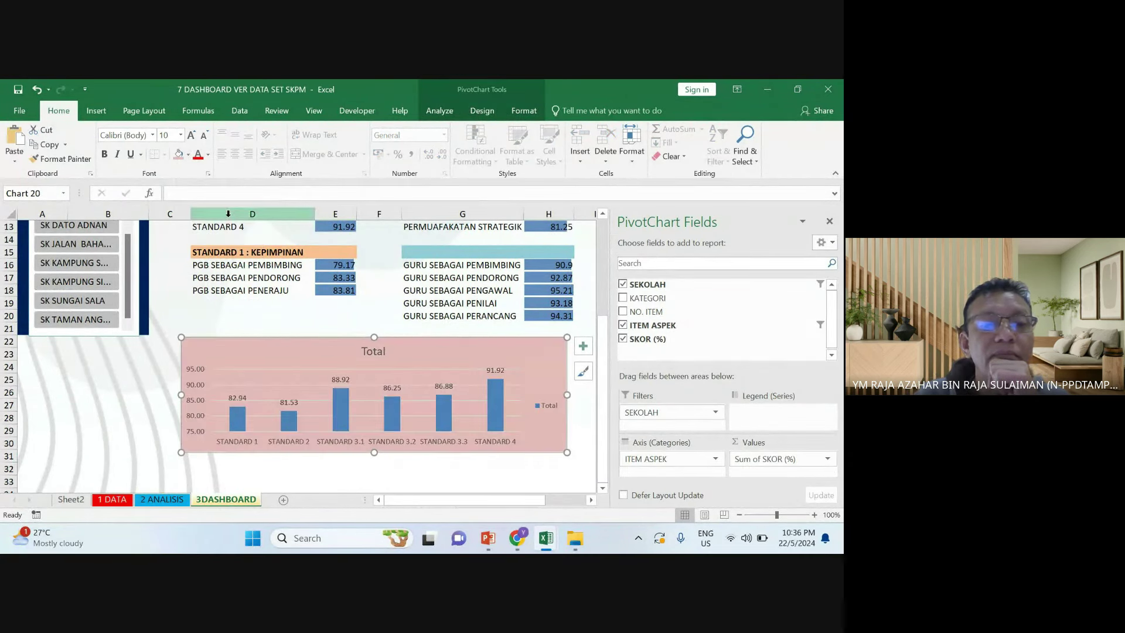
left_click(82, 284)
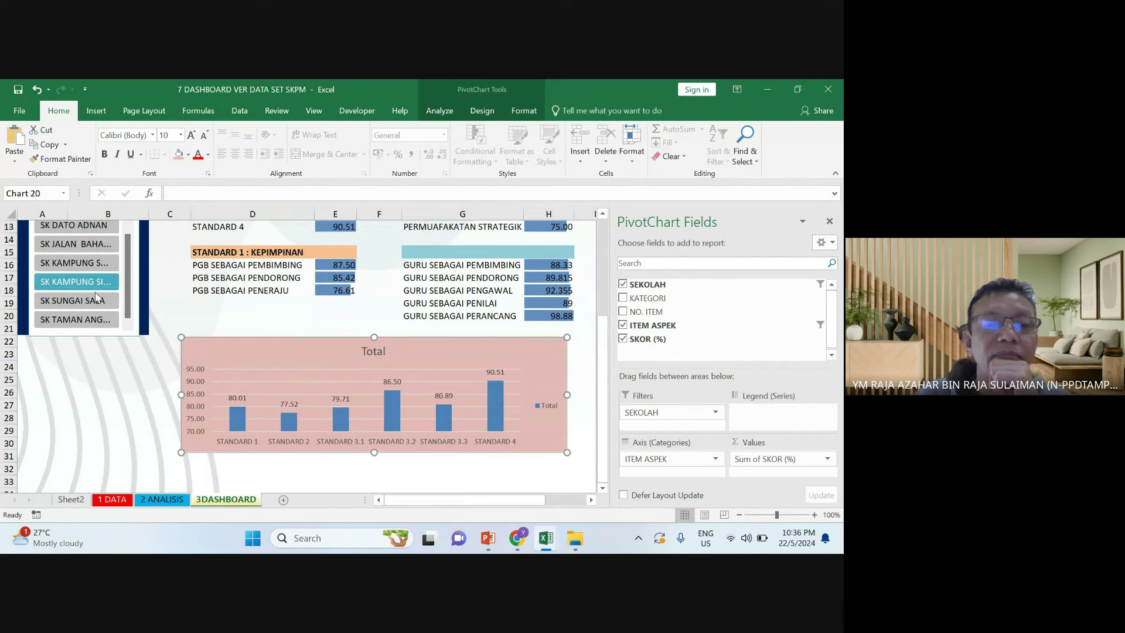
Reposition and flatten the dashboard chart so it spans columns D to H directly below the score tables
scroll(208, 371, "up", 2)
left_click_drag(423, 419, 431, 405)
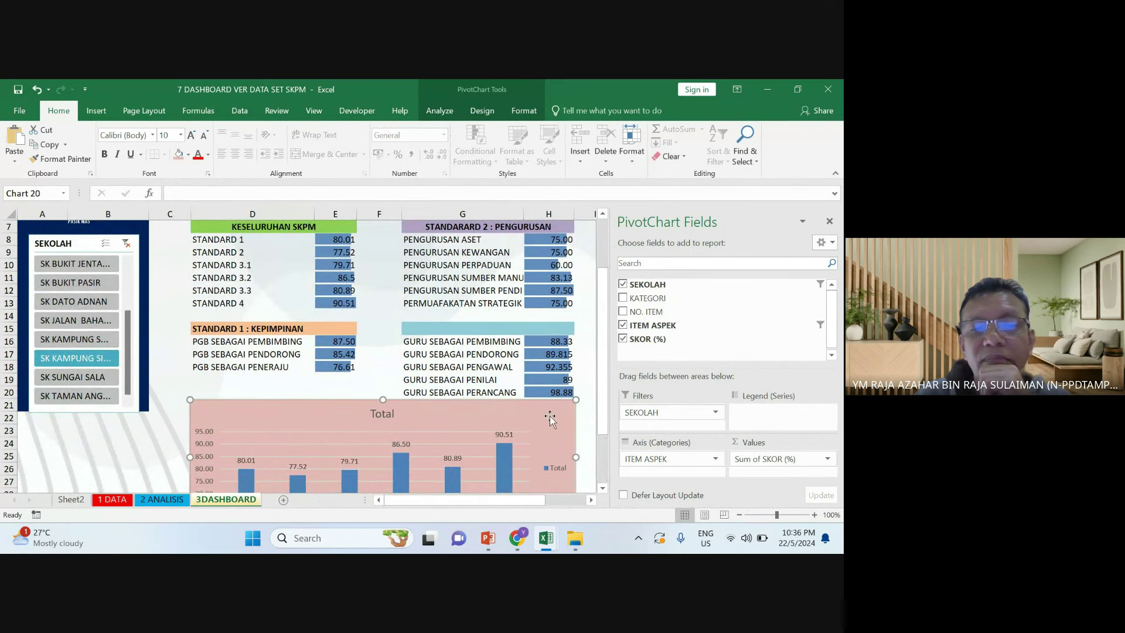
left_click_drag(576, 398, 579, 444)
left_click_drag(199, 406, 188, 401)
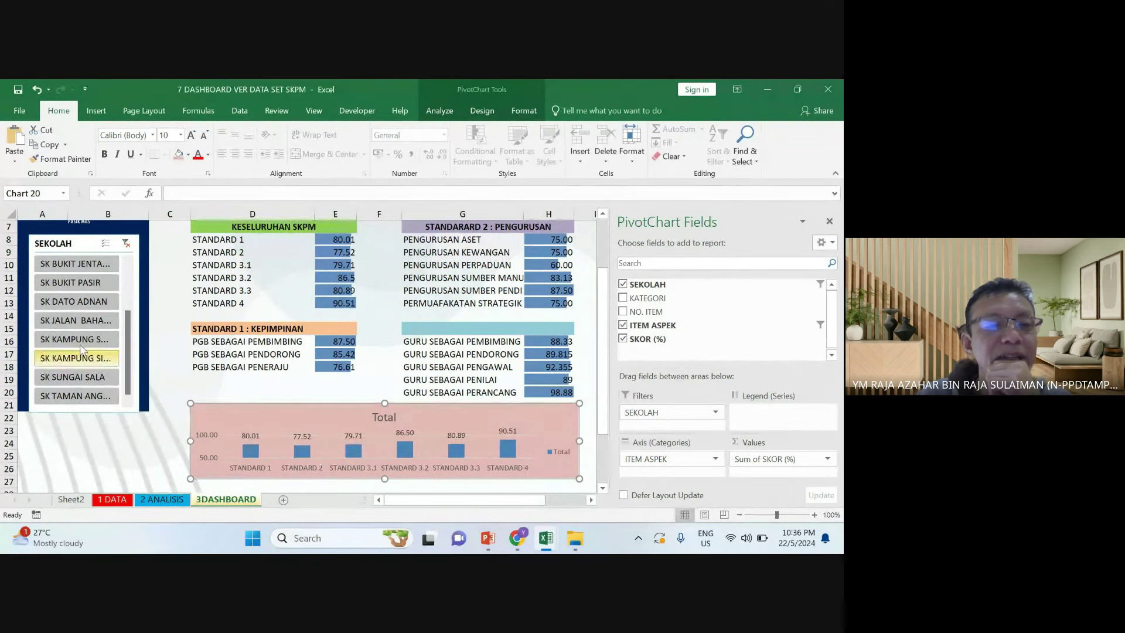
Zoom the dashboard to 89% and filter the SEKOLAH slicer to SK BUKIT JENTAYU, followed by SK DATO ADNAN
scroll(158, 393, "up", 1)
scroll(158, 394, "down", 1)
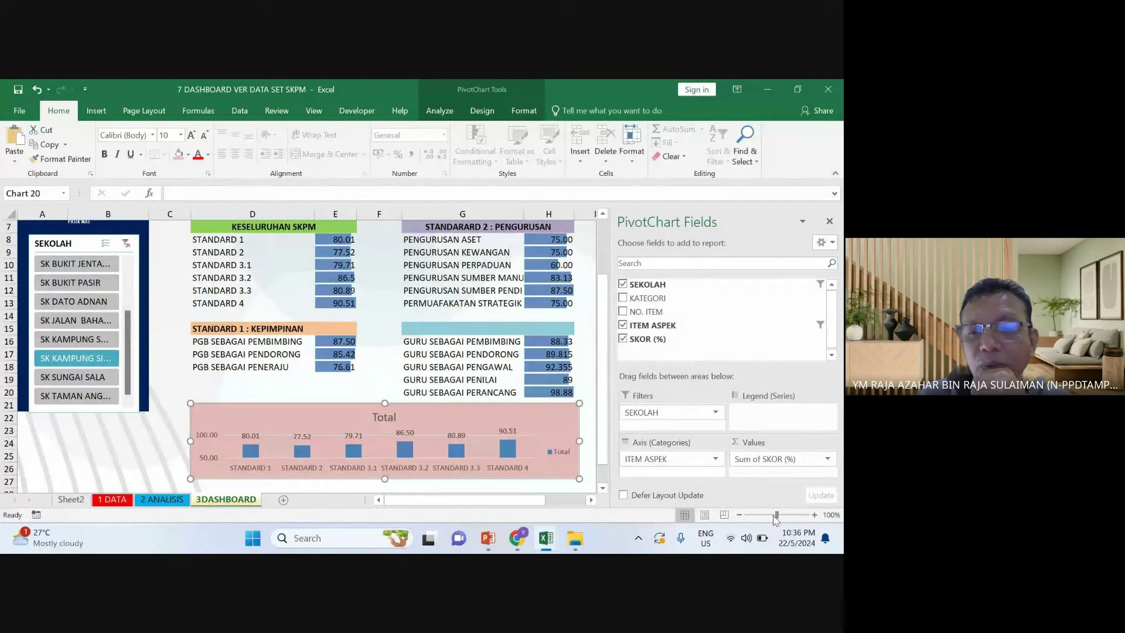
left_click_drag(776, 515, 773, 516)
left_click_drag(483, 479, 486, 479)
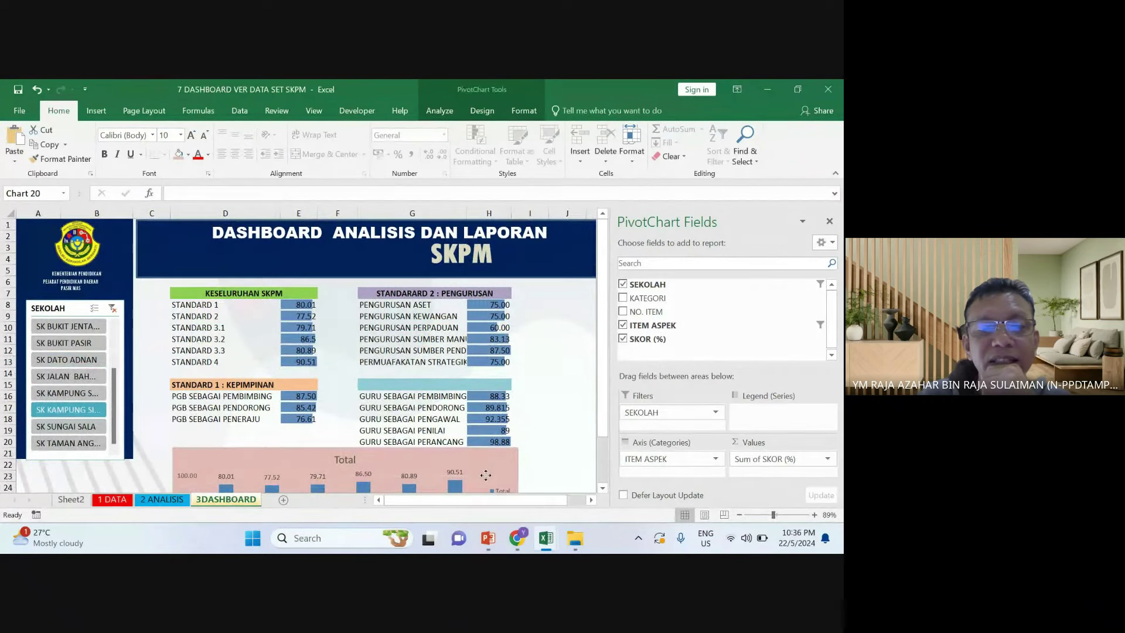
scroll(177, 384, "down", 1)
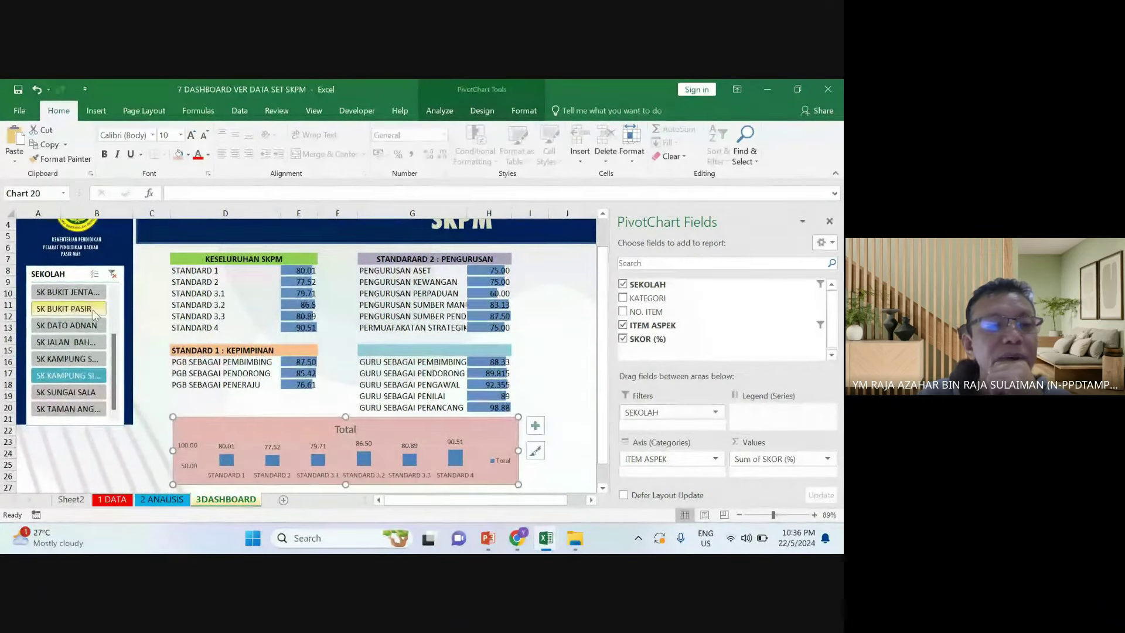
left_click(68, 292)
left_click(78, 326)
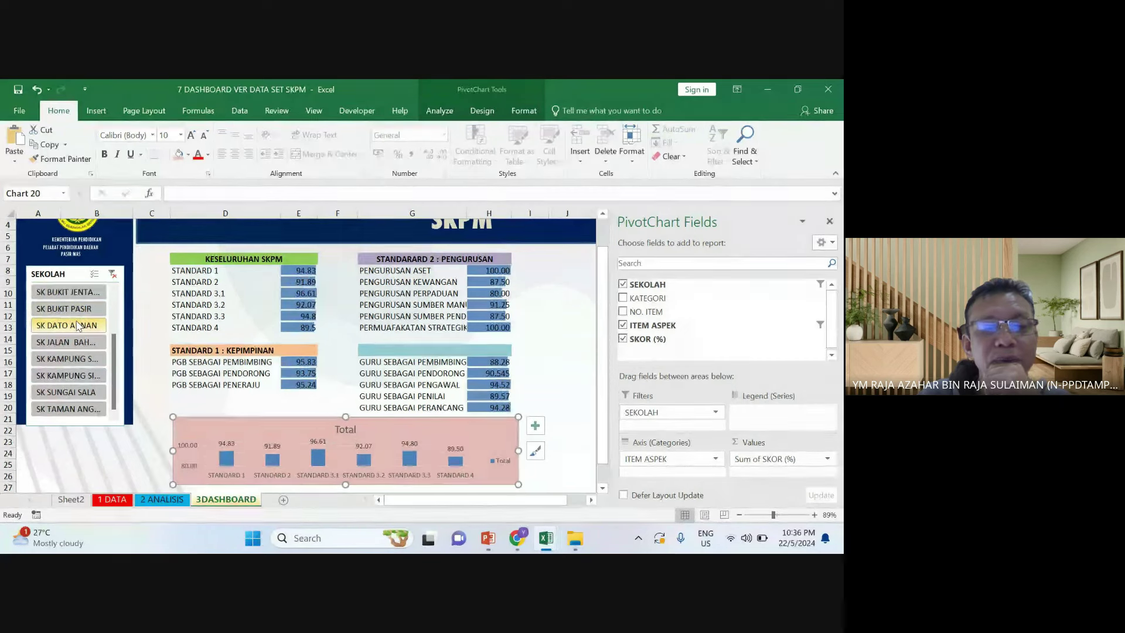
Filter the SEKOLAH slicer to SK JALAN BAHAGIA and back to SK DATO ADNAN, and delete the dashboard chart beneath the score tables
left_click(81, 345)
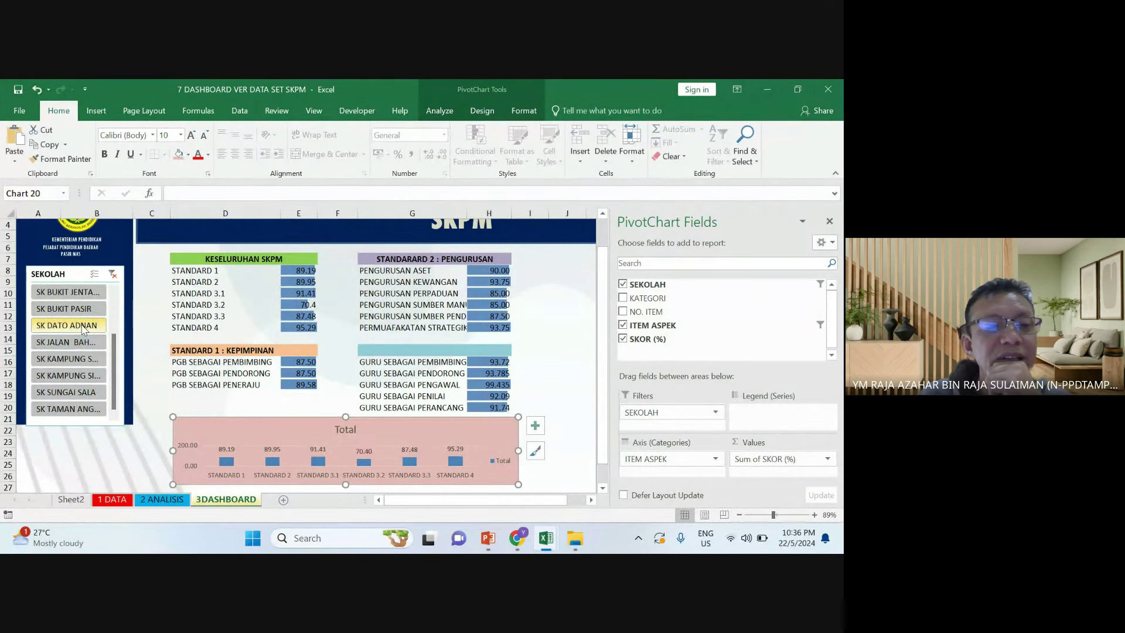
left_click(70, 326)
left_click_drag(271, 419, 302, 420)
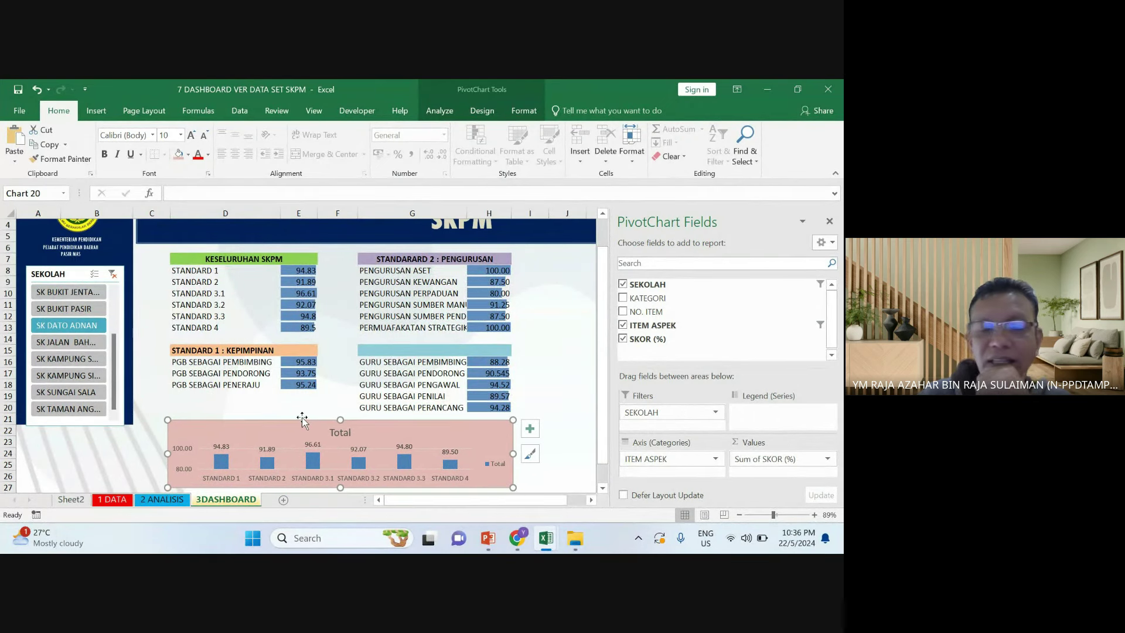
key("Delete")
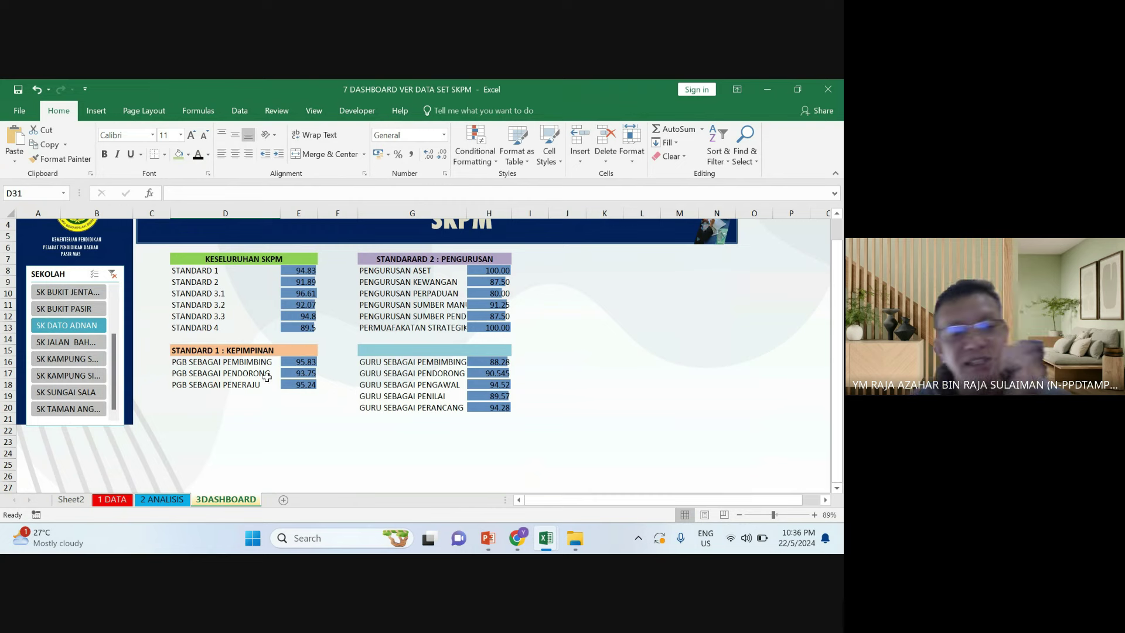
Delete the column PivotChart of the STANDARD scores from Sheet2
left_click(146, 498)
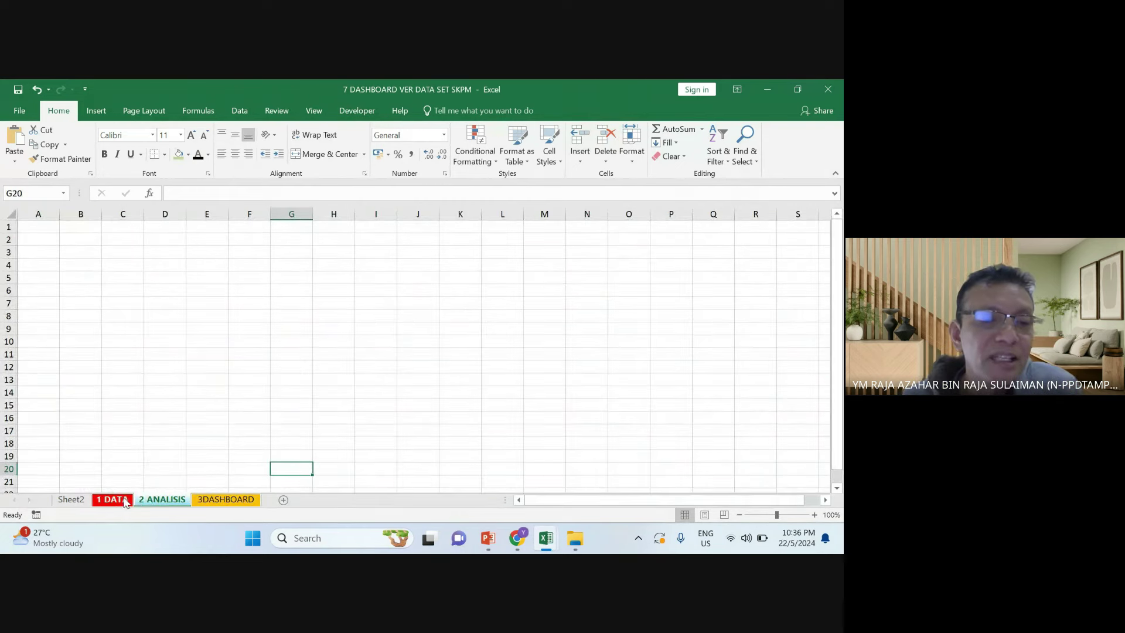
left_click(120, 499)
left_click(158, 499)
left_click(227, 499)
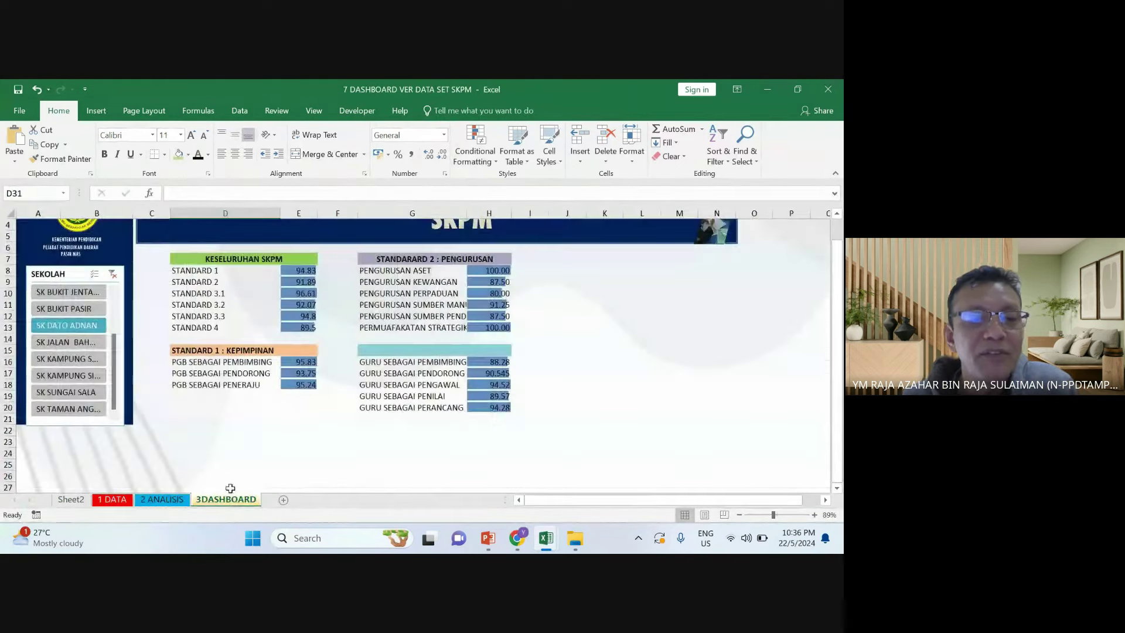
scroll(229, 481, "up", 1)
left_click(160, 499)
left_click(79, 500)
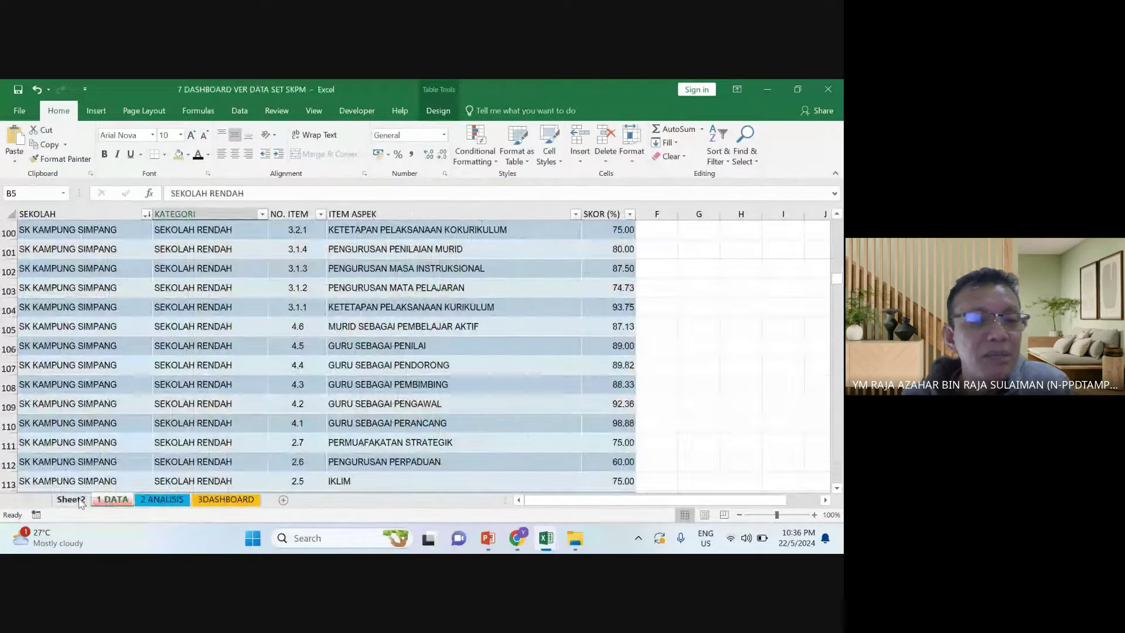
left_click_drag(236, 316, 237, 357)
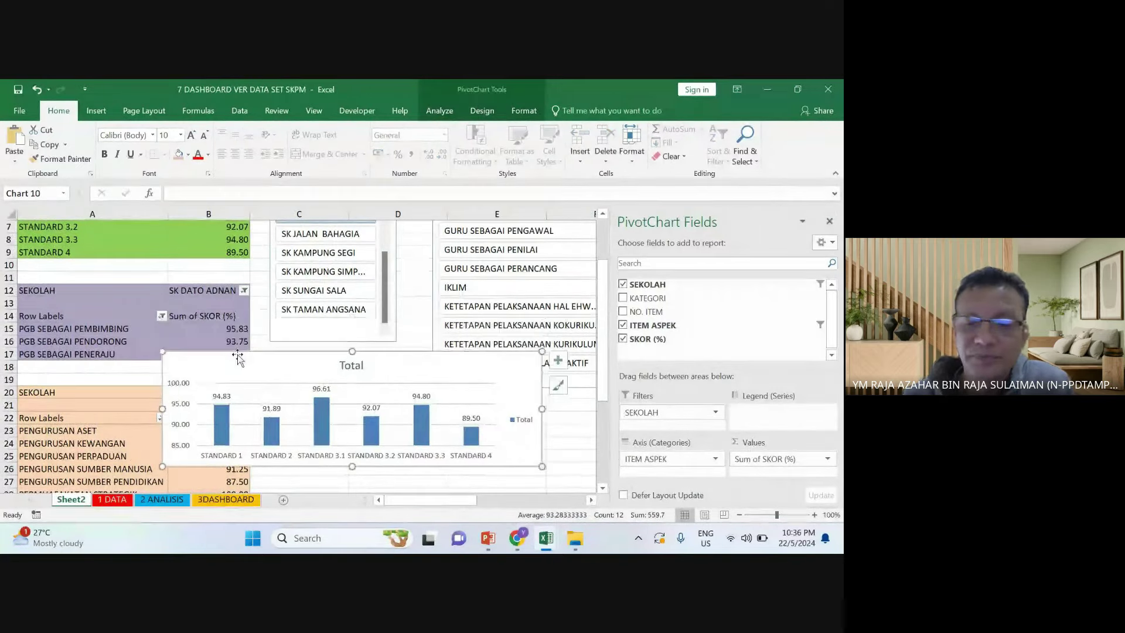
key("Delete")
Begin inserting a PivotChart from the purple PGB SEBAGAI PivotTable on Sheet2, with cell A15 selected
scroll(264, 442, "up", 2)
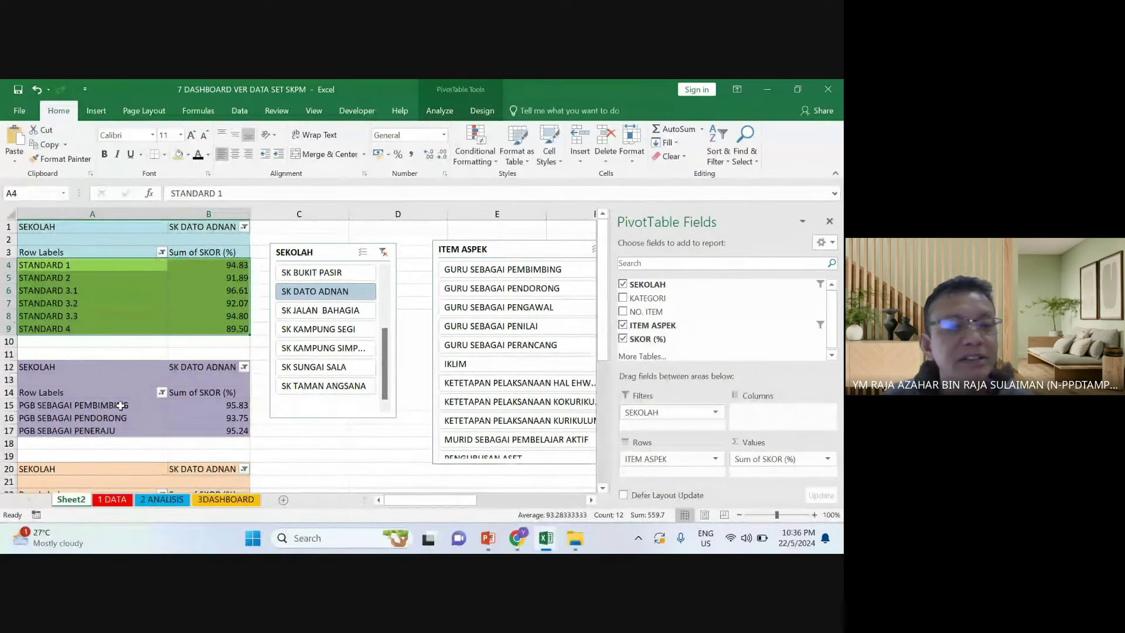
left_click(294, 444)
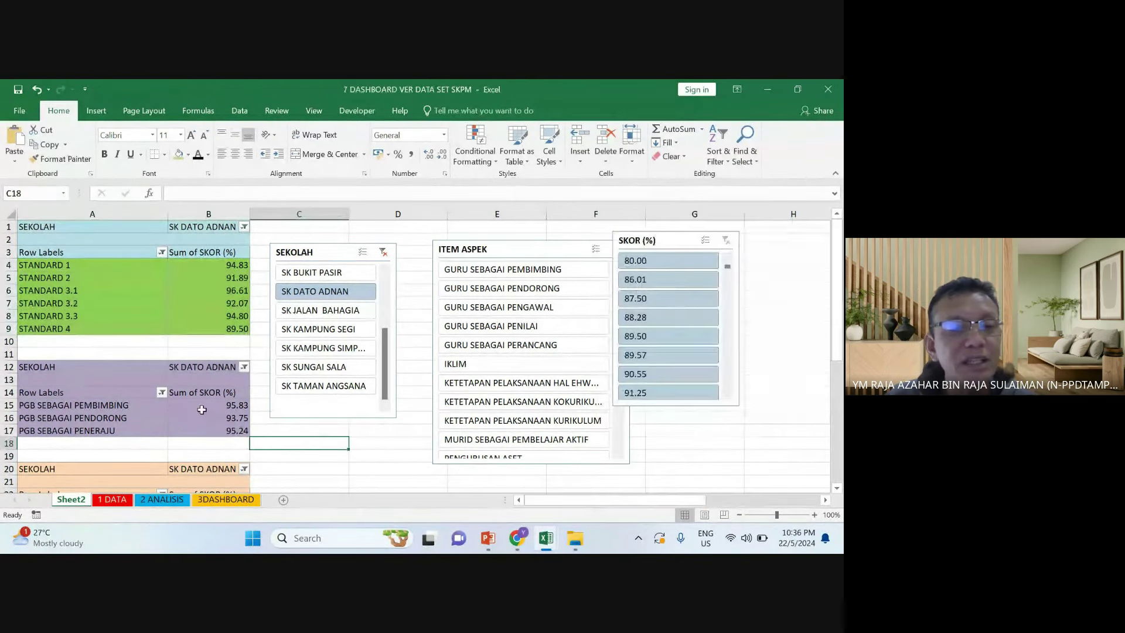
left_click(104, 415)
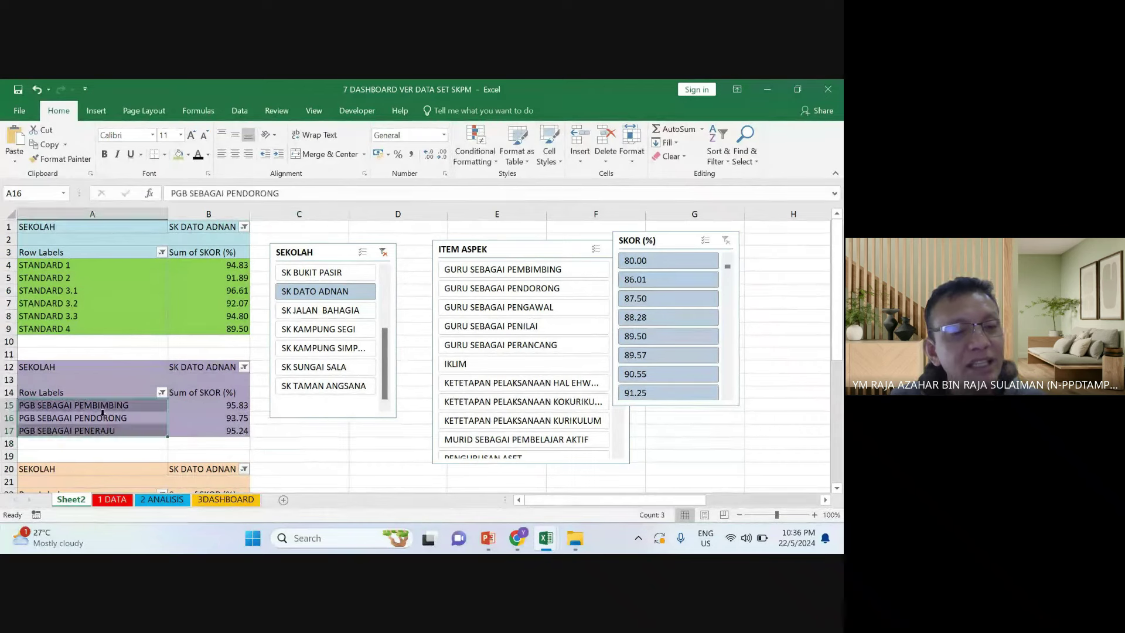
left_click(112, 409)
key("Down")
key("Right")
left_click(118, 412)
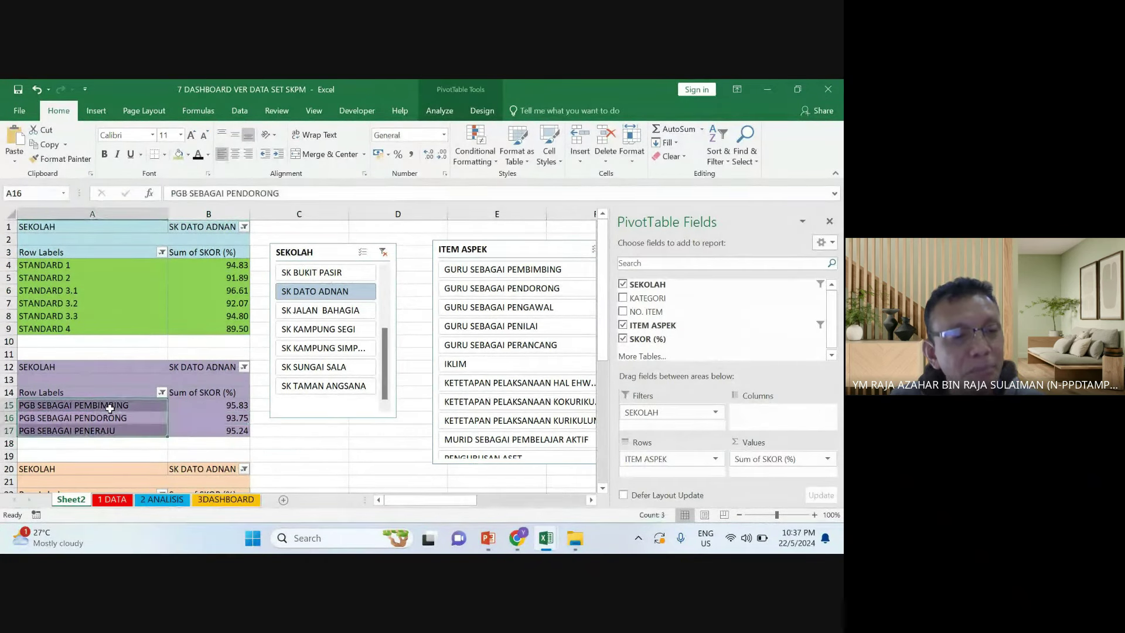
left_click(111, 406)
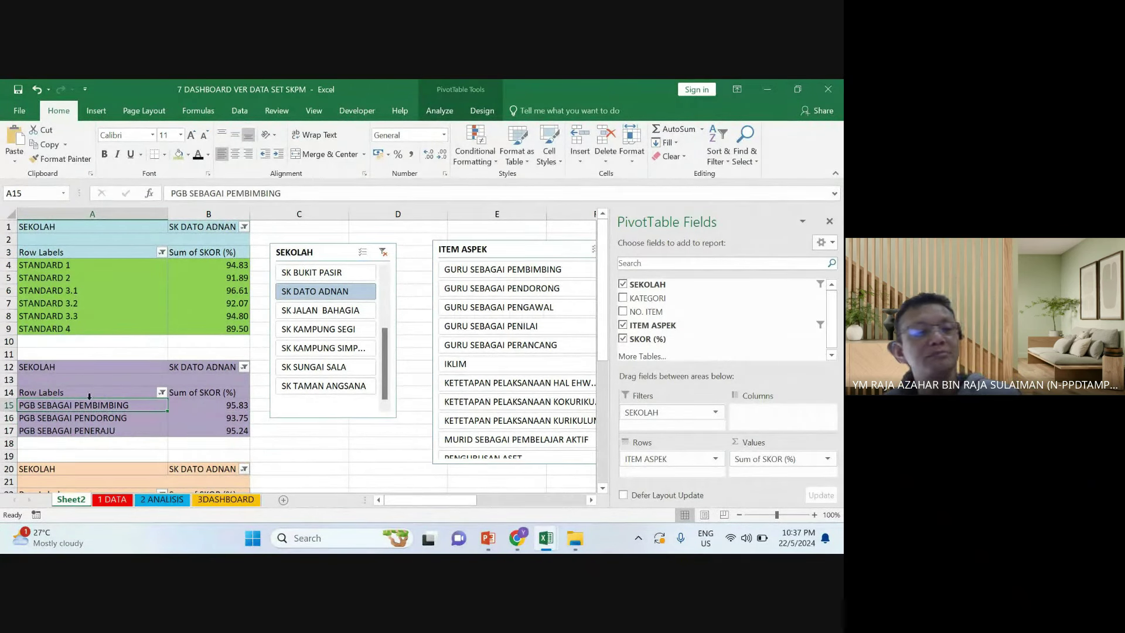
left_click(94, 409)
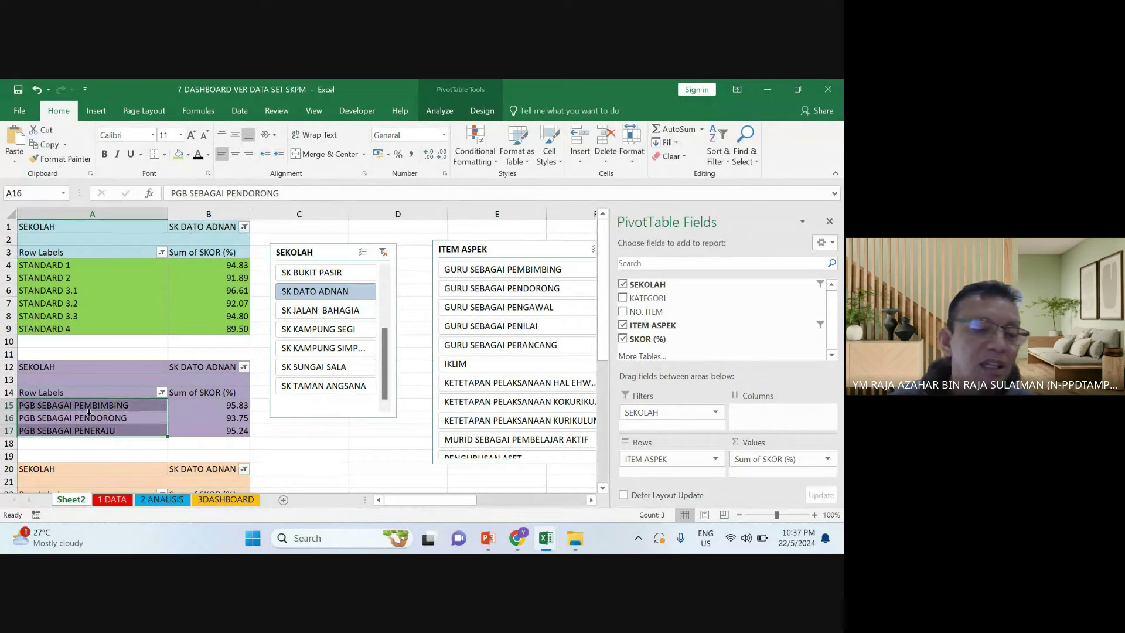
left_click(112, 408)
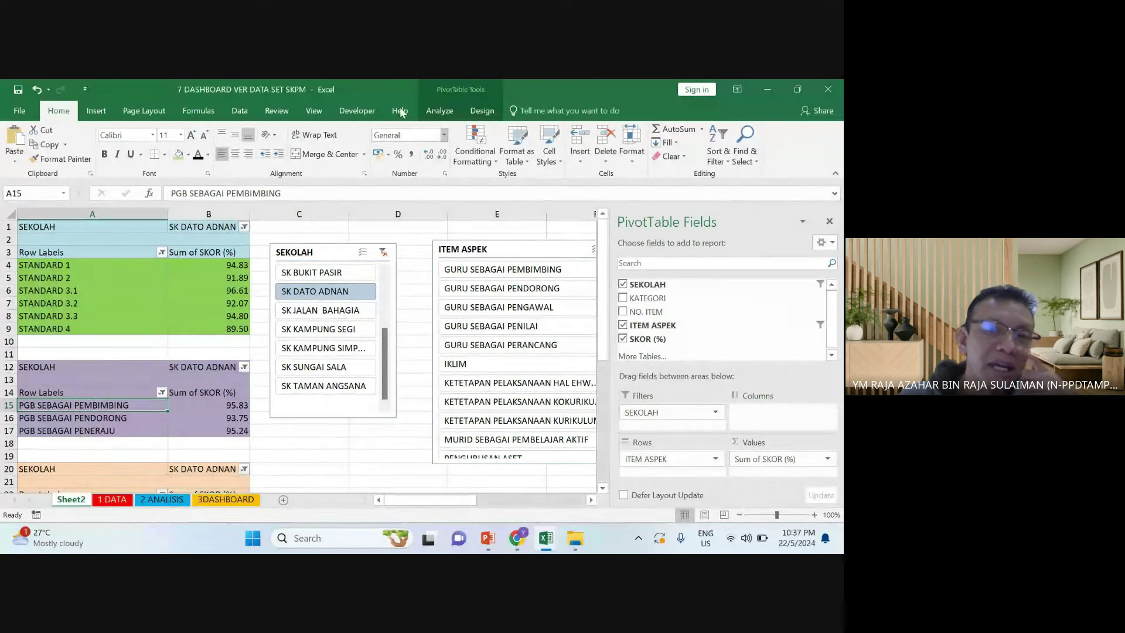
left_click(439, 111)
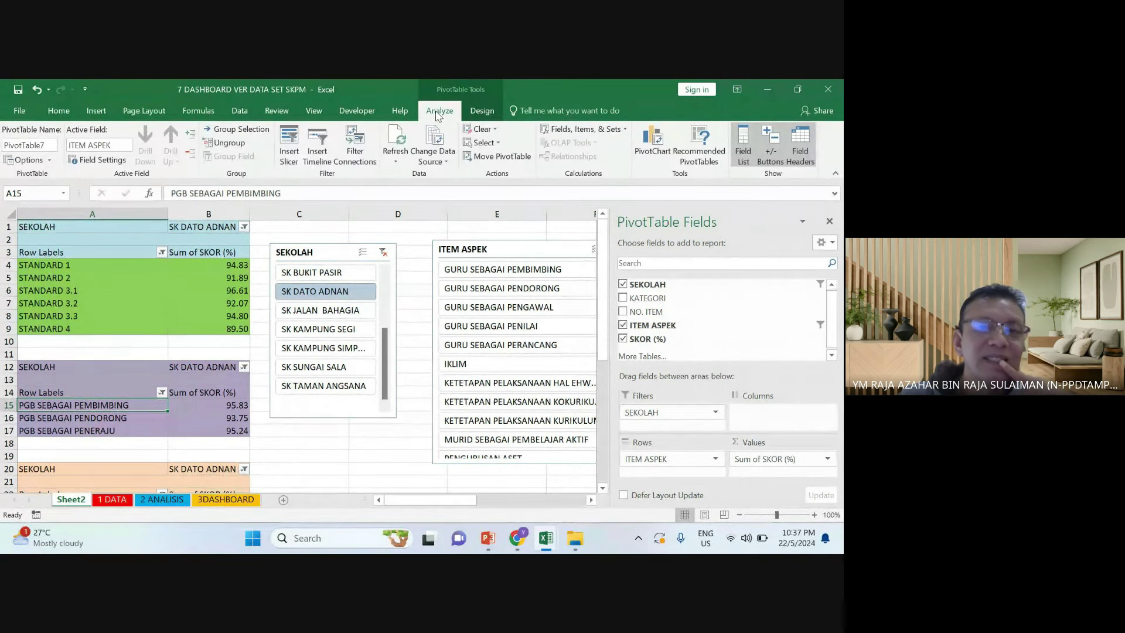
left_click(651, 145)
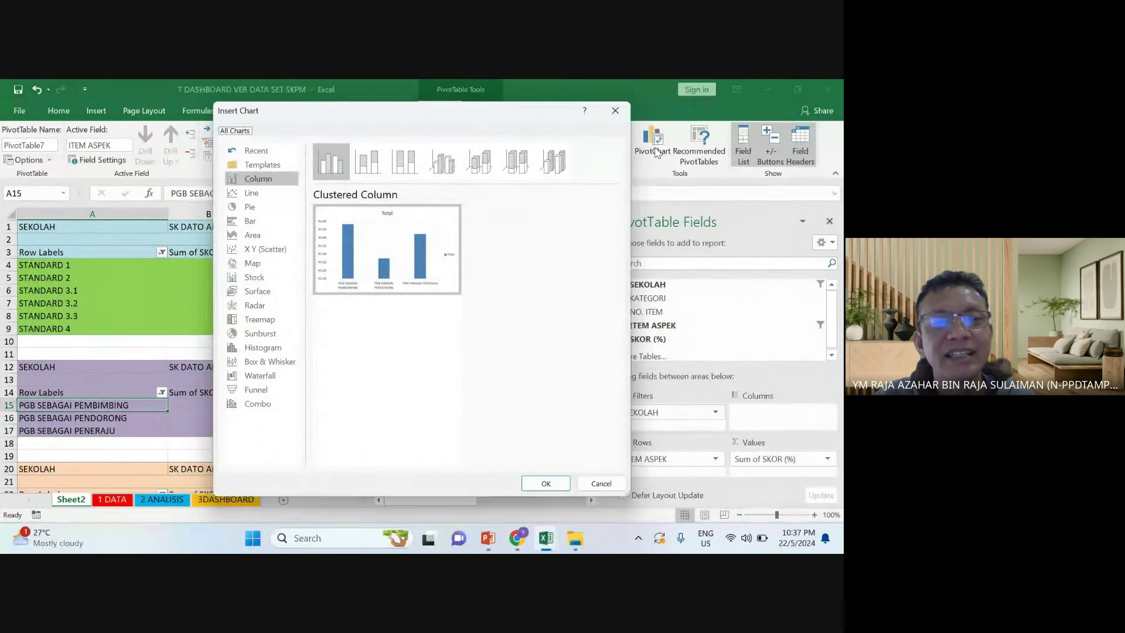
Preview the Line, Pie, Bar, Area, Scatter, Stock, Column and Radar chart types for the PGB SEBAGAI scores
left_click(249, 194)
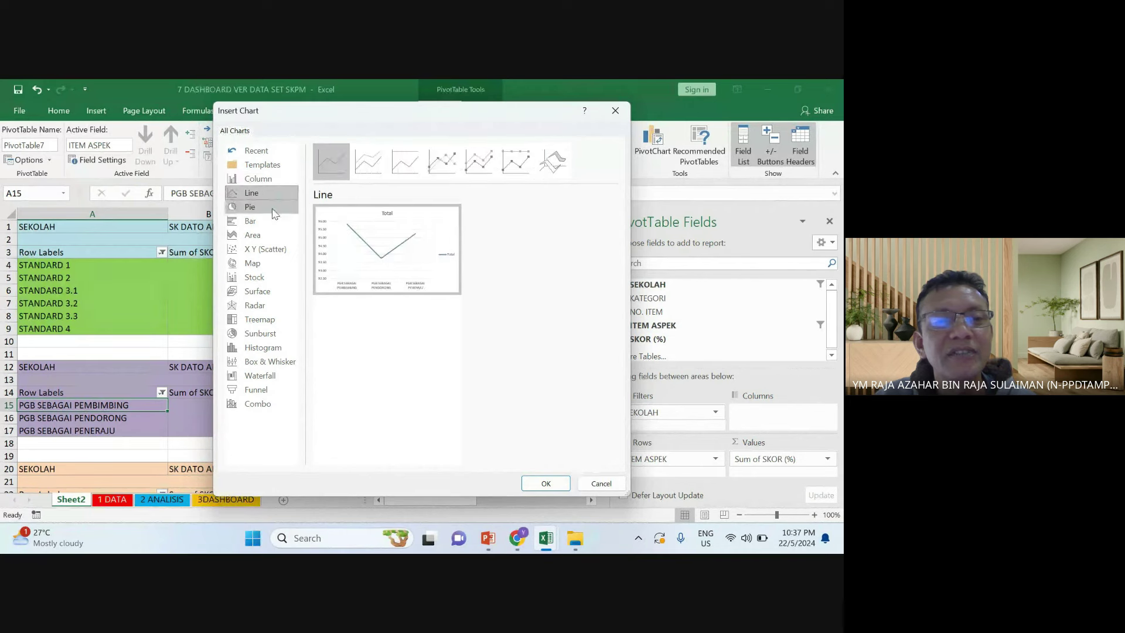
left_click(272, 209)
left_click(272, 222)
left_click(271, 235)
left_click(271, 249)
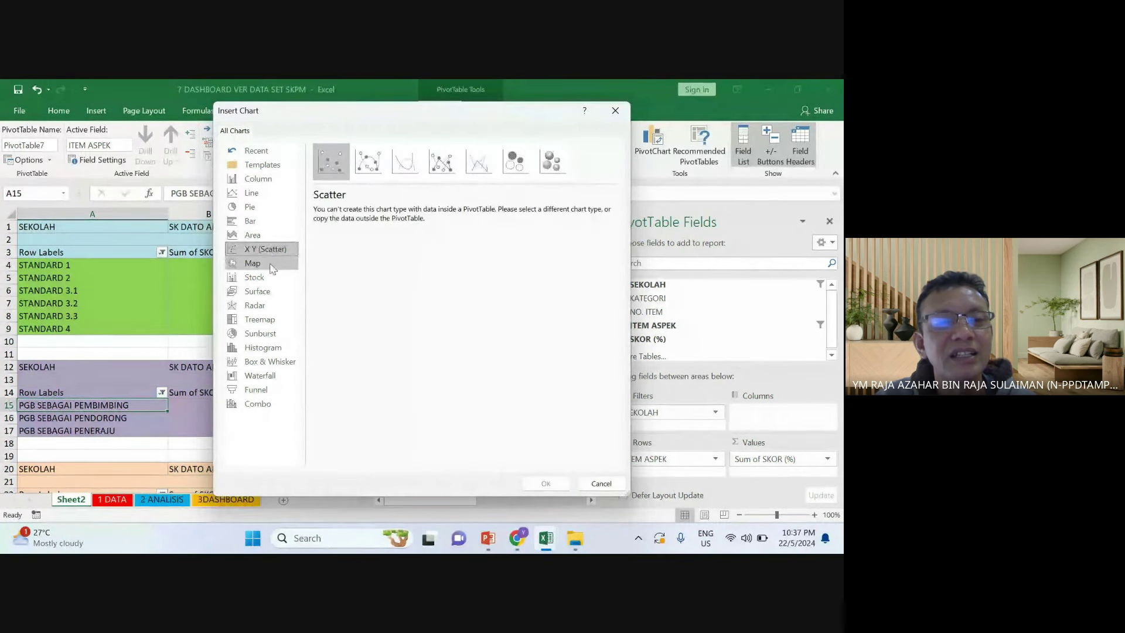
left_click(271, 276)
left_click(268, 250)
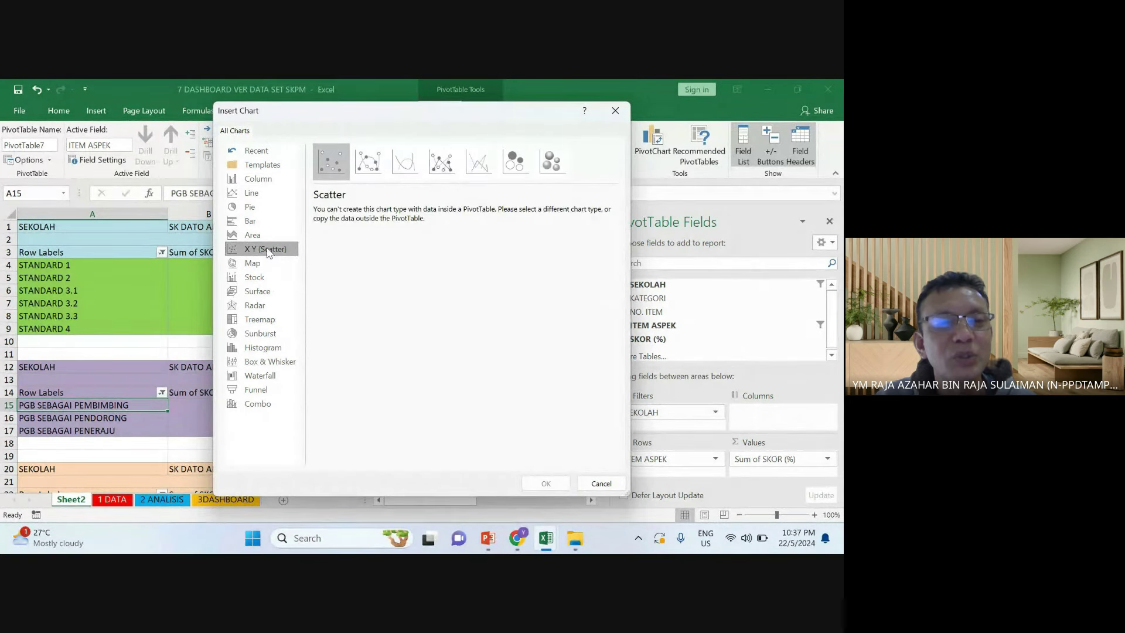
left_click(276, 213)
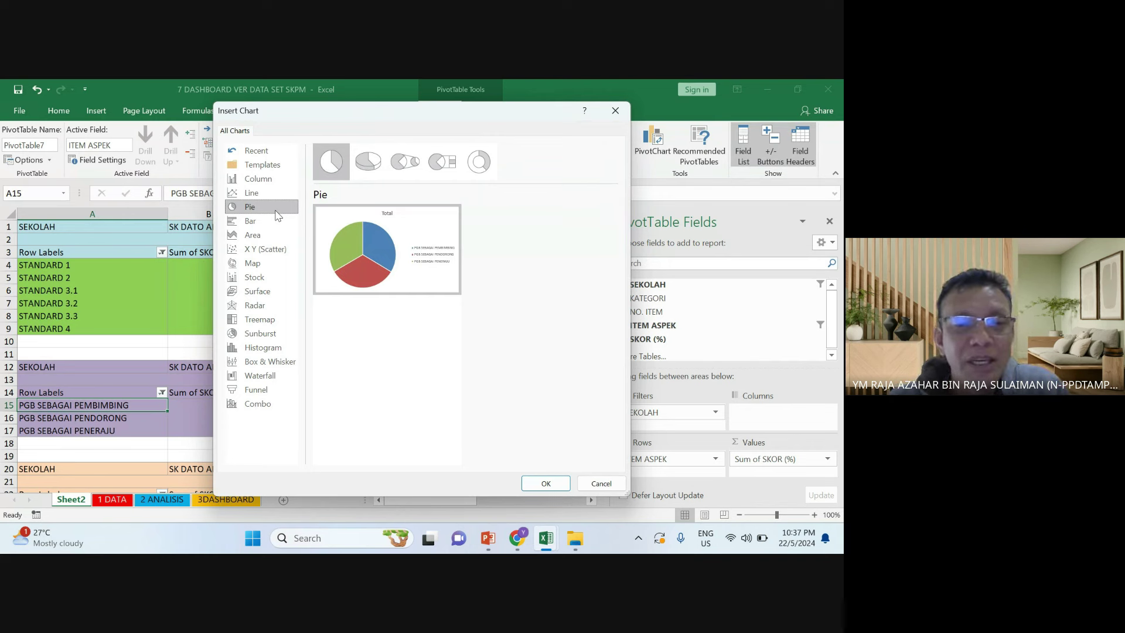
left_click(274, 221)
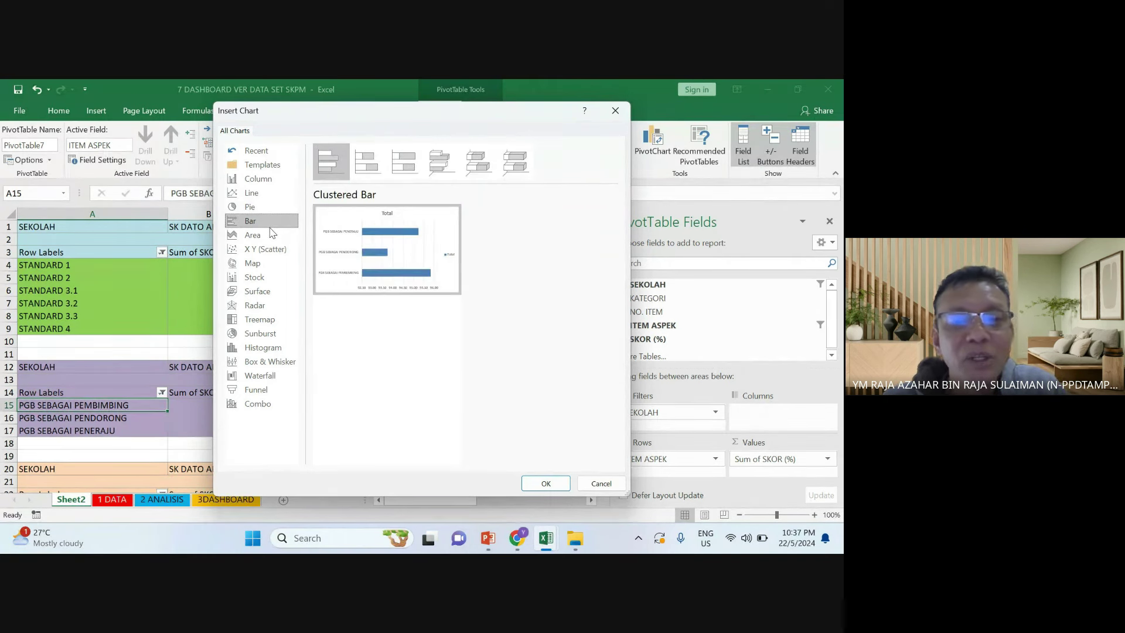
left_click(270, 184)
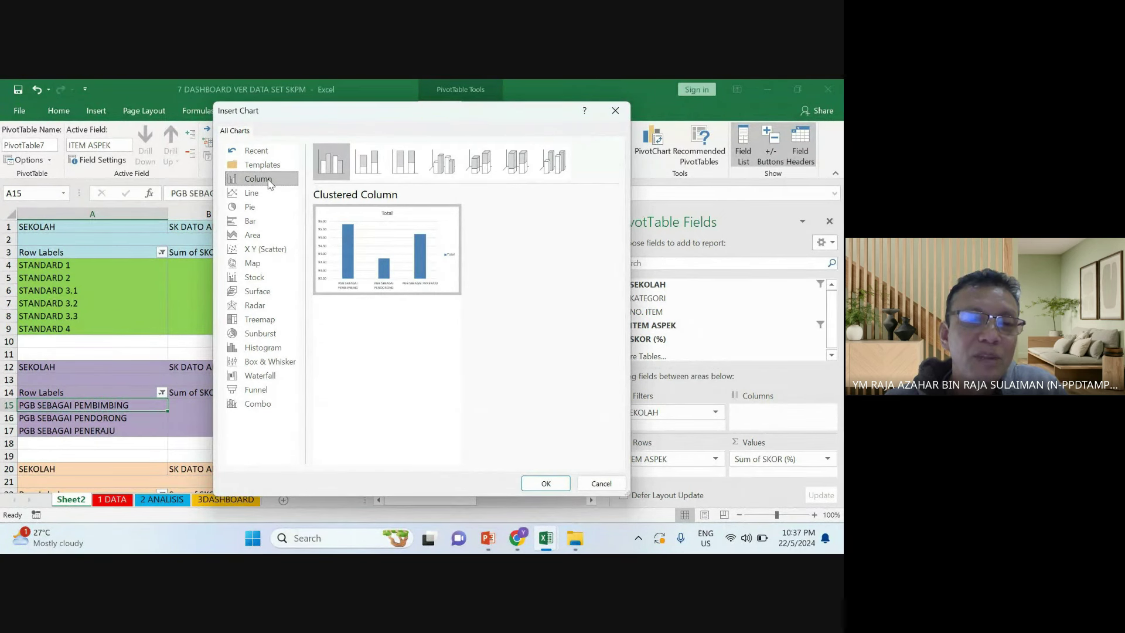
left_click(262, 305)
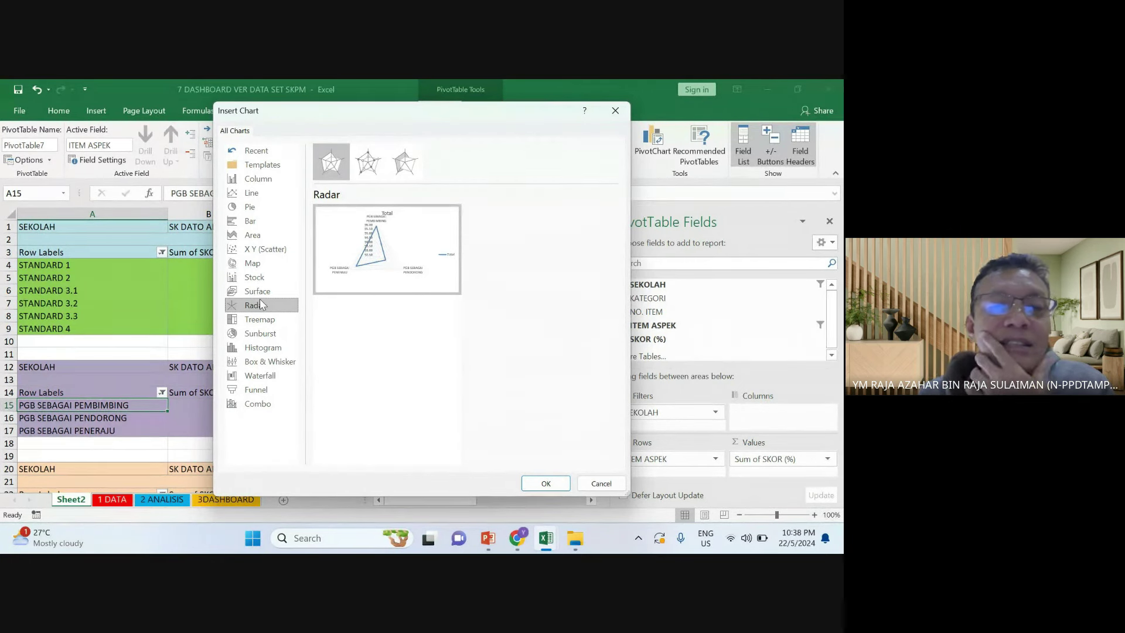
Choose the Column chart type for the new PivotChart, trying 3-D Clustered Column and selecting 3-D Stacked Column
left_click(247, 182)
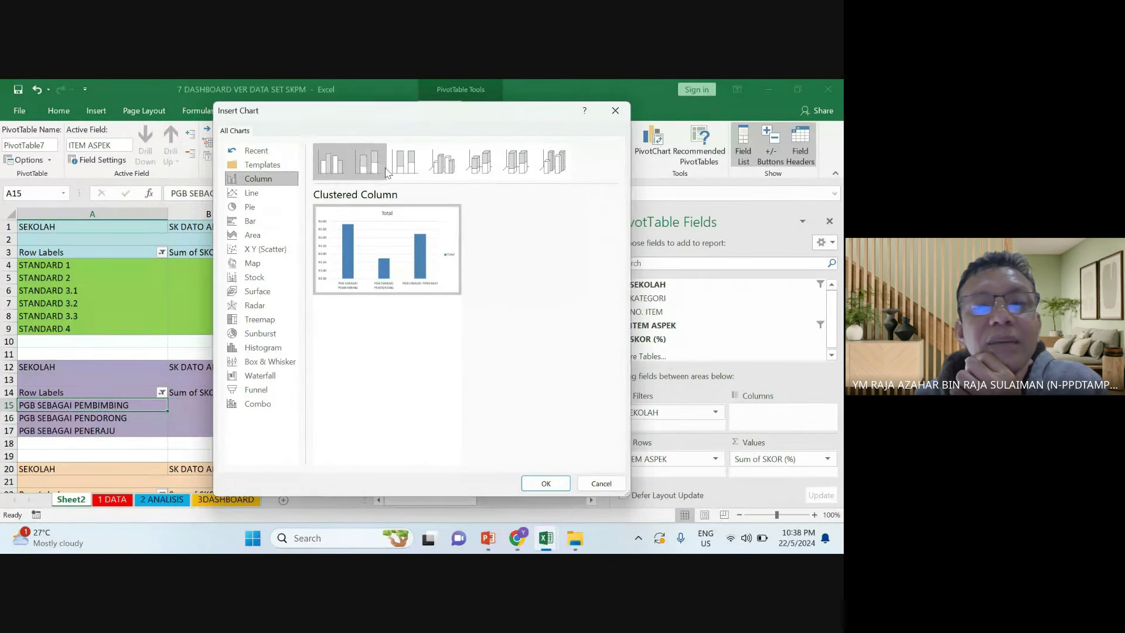
left_click(442, 165)
left_click(480, 167)
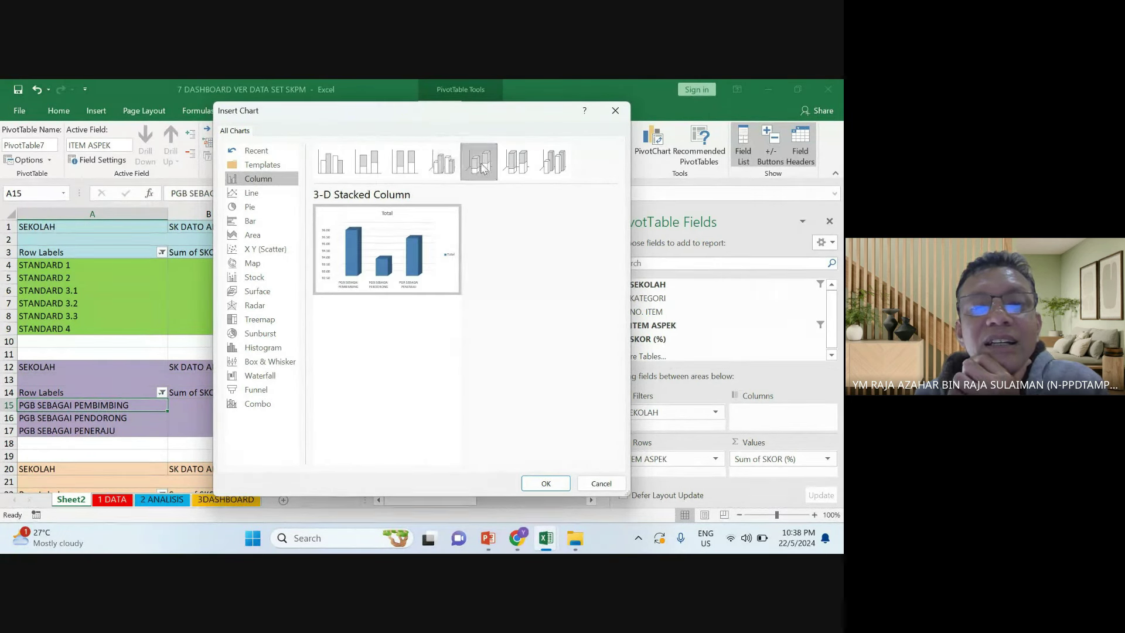
Insert a clustered column PivotChart from the purple PGB pivot table on Sheet2
left_click(442, 164)
left_click(404, 164)
left_click(339, 166)
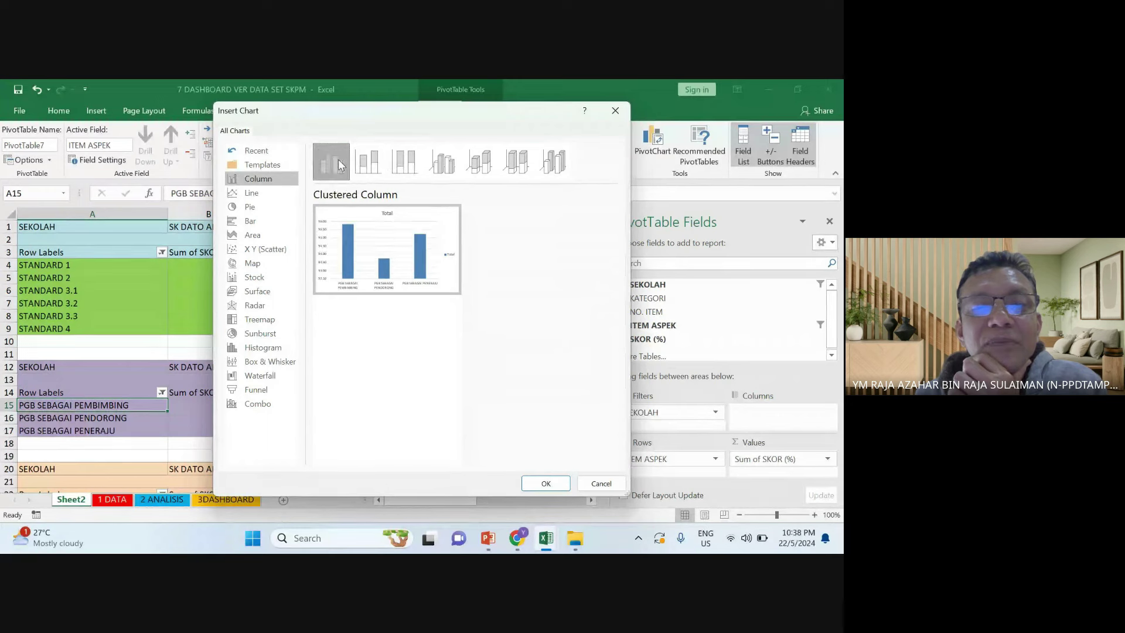
left_click(368, 163)
left_click(337, 164)
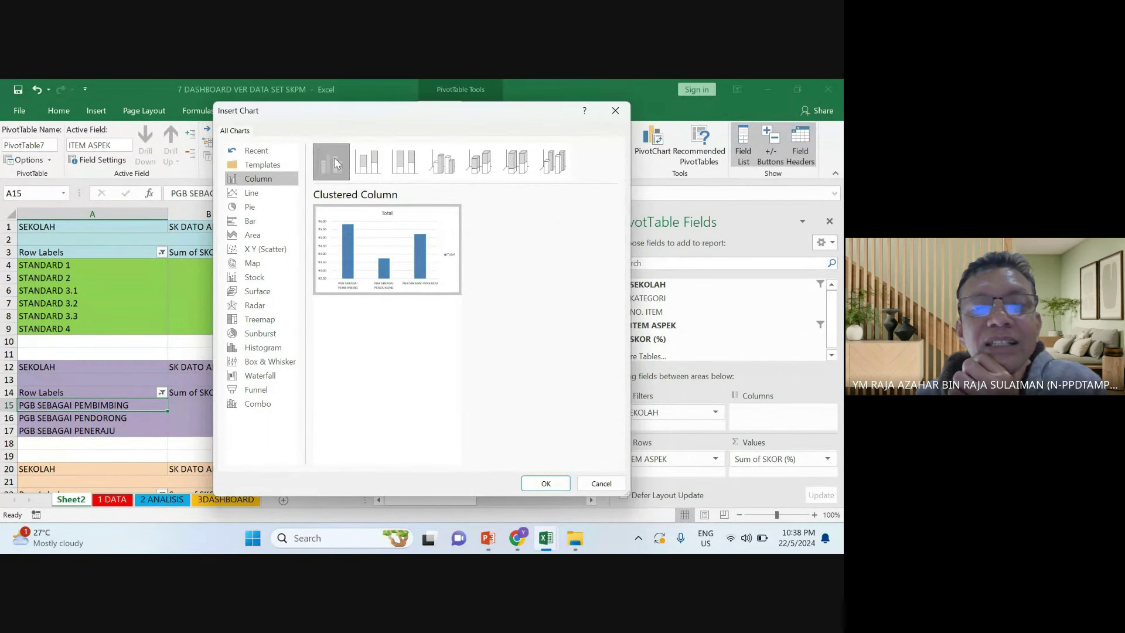
left_click(379, 164)
left_click(337, 164)
mouse_move(418, 253)
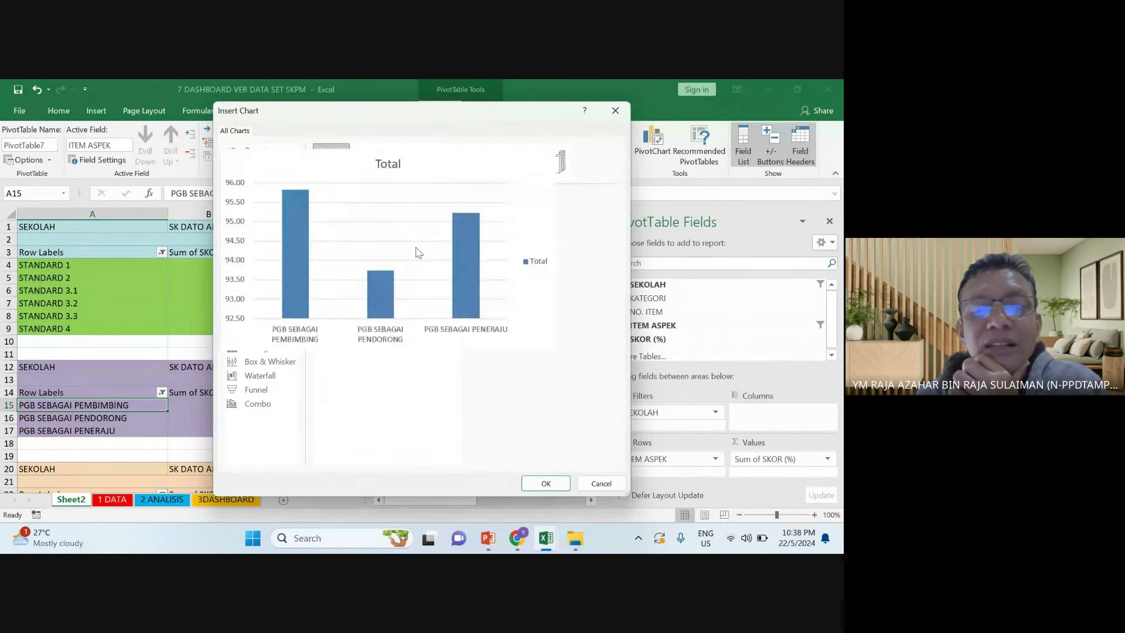
left_click(544, 483)
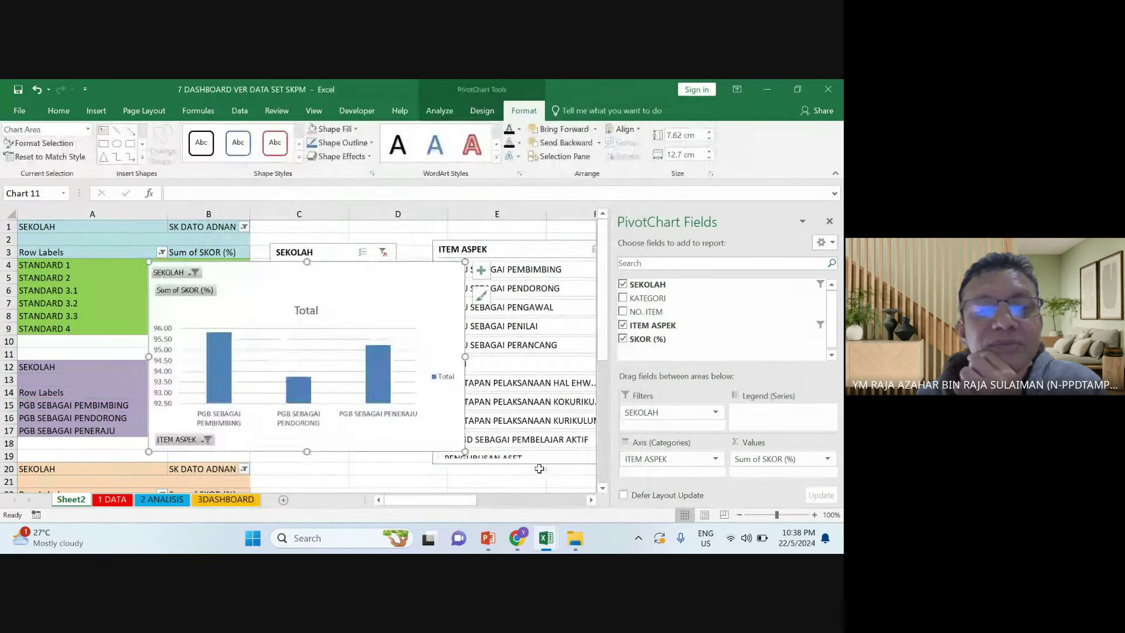
Add data labels to the PivotChart by applying the second chart style and switching back to the first
left_click(483, 111)
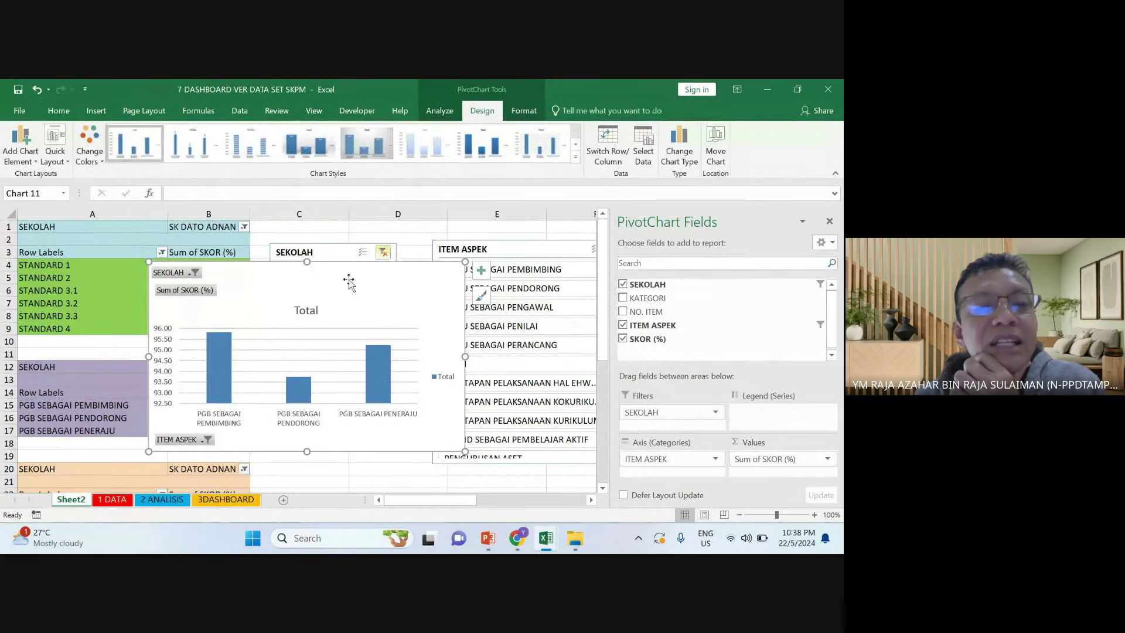
left_click(201, 155)
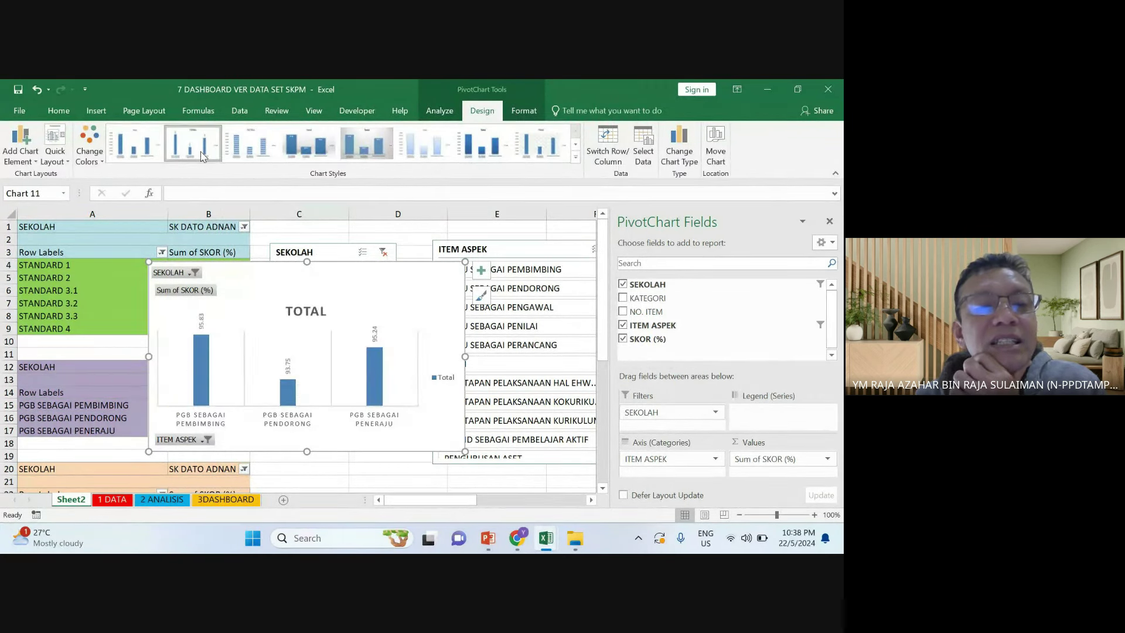
left_click(150, 151)
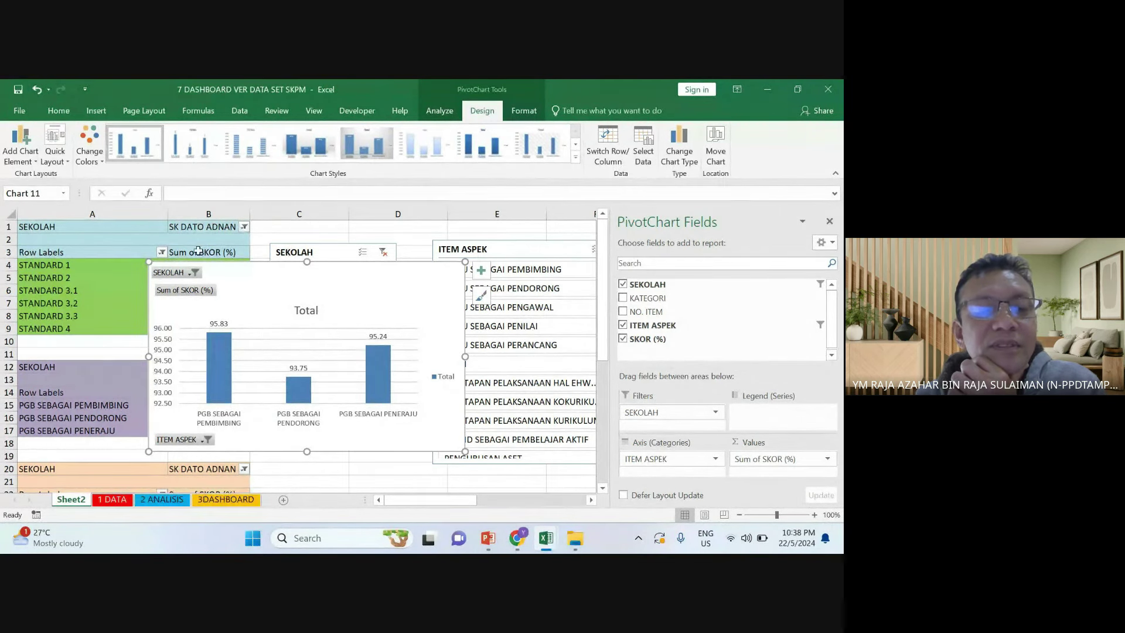
left_click(331, 471)
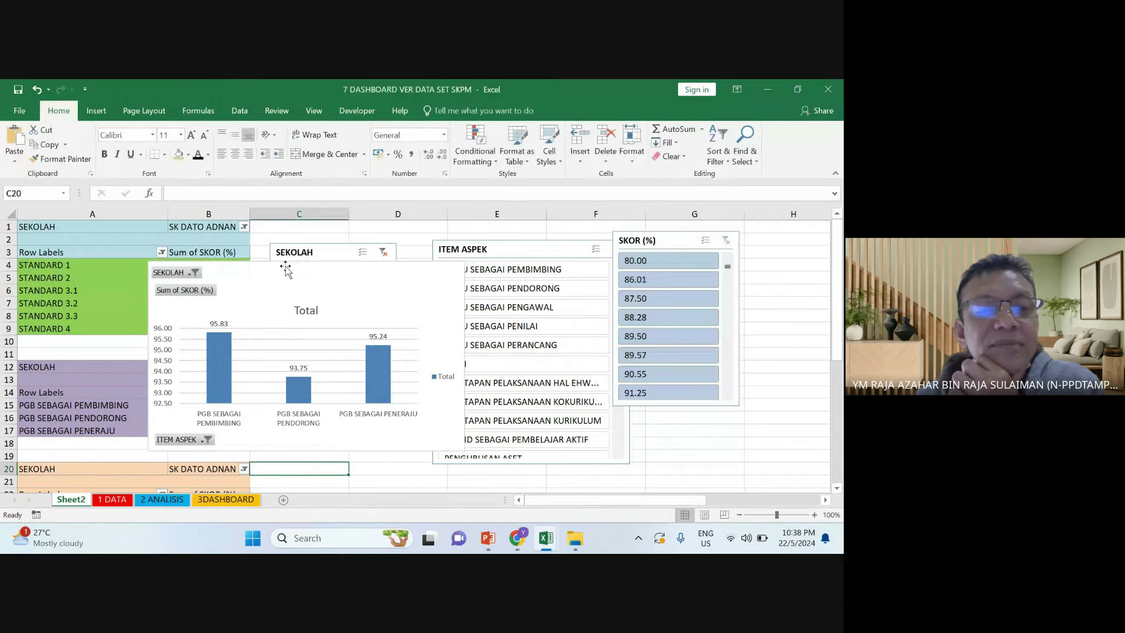
Copy the PivotChart from Sheet2 and paste it at cell J11 of the 3DASHBOARD sheet
left_click_drag(290, 261, 266, 256)
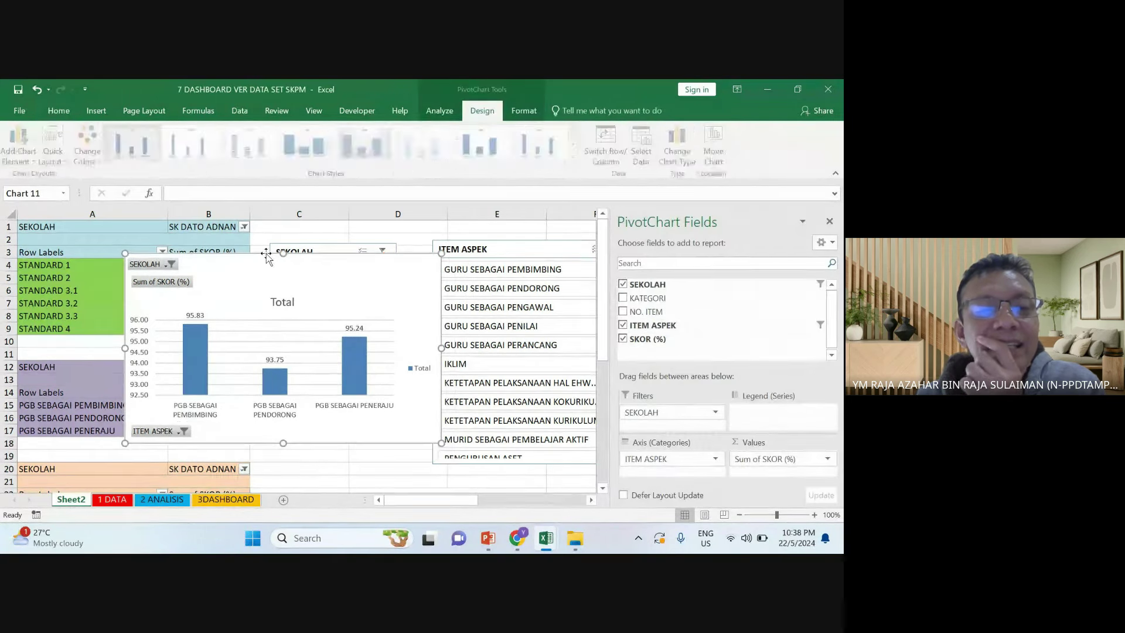
right_click(266, 254)
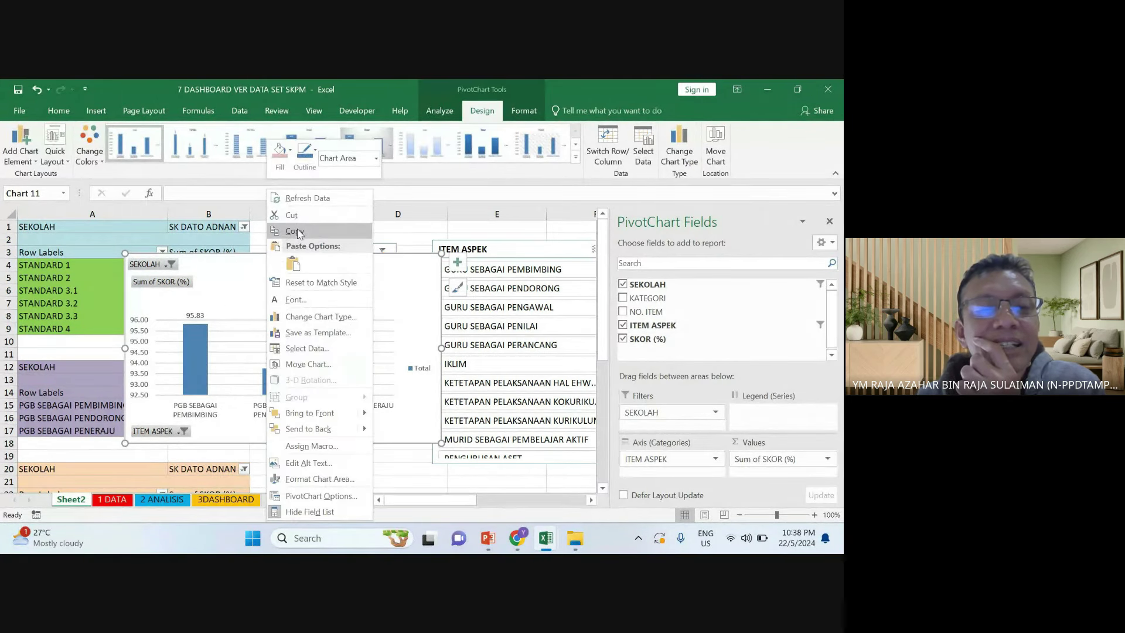
key("Escape")
left_click(226, 499)
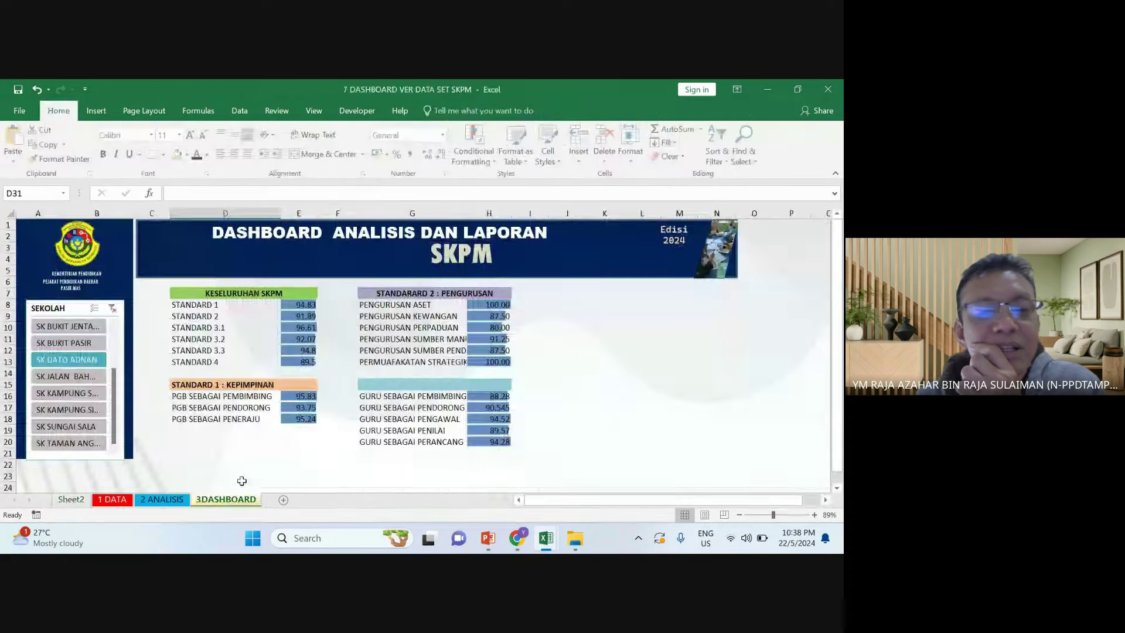
right_click(578, 342)
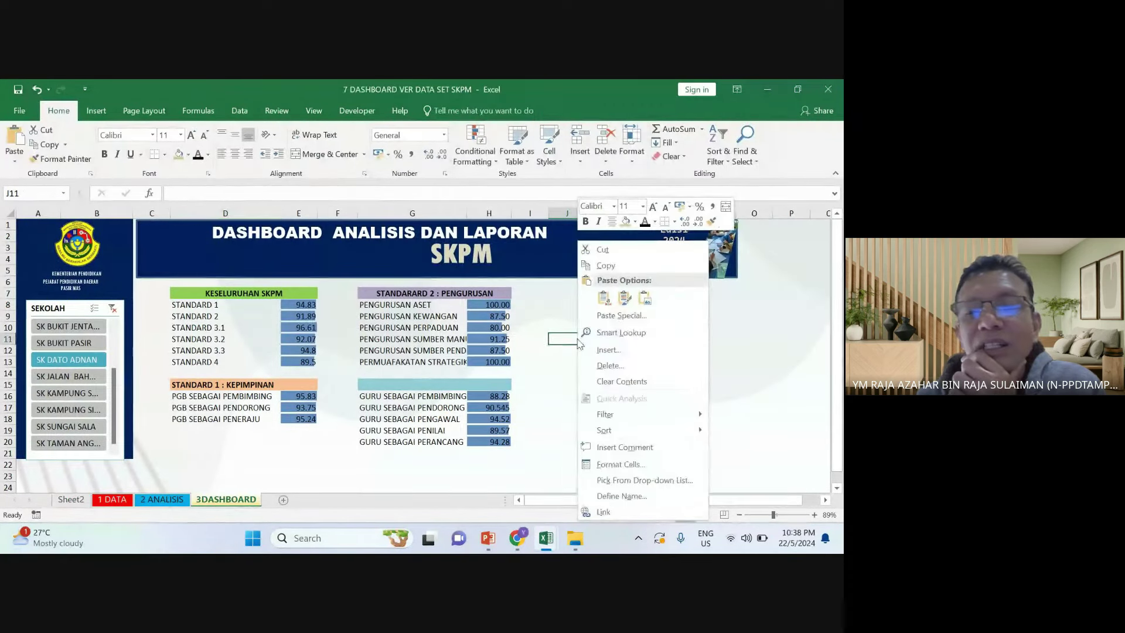
left_click(603, 300)
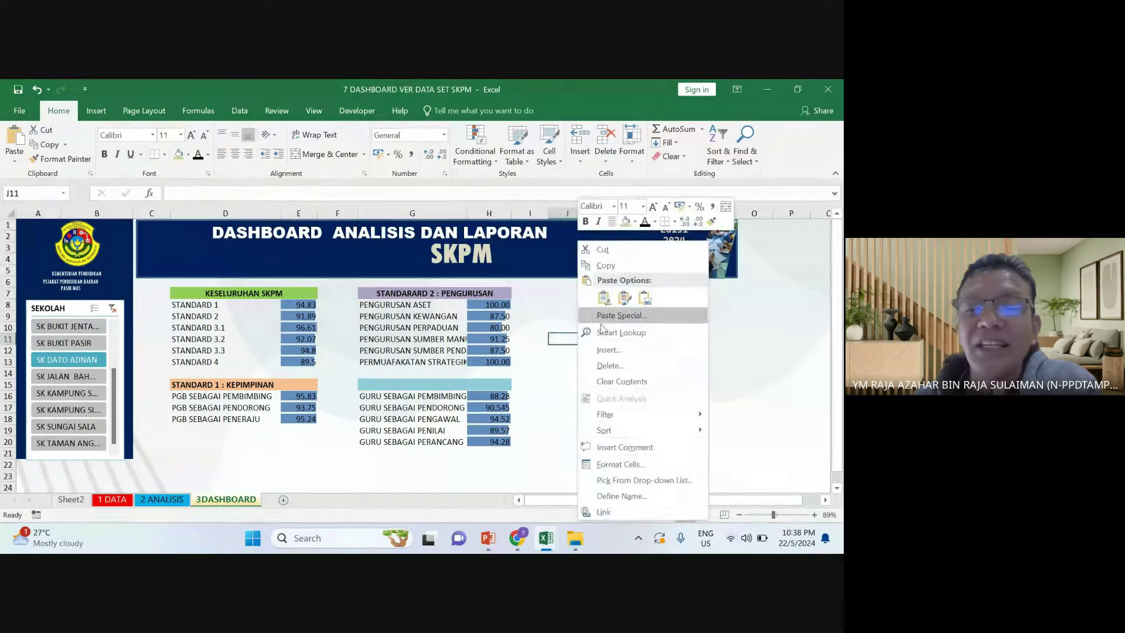
left_click(571, 337)
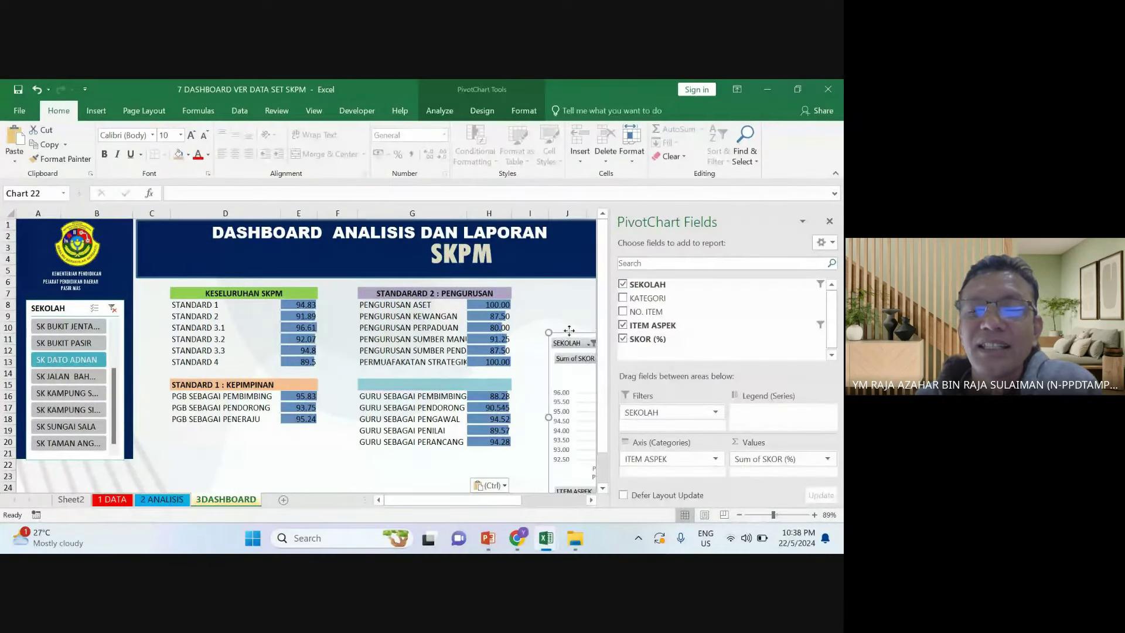
Shrink the pasted PivotChart to about 7.02 cm high by 8.7 cm wide and place it beside the STANDARD 2 table, below the banner
left_click_drag(569, 330, 366, 301)
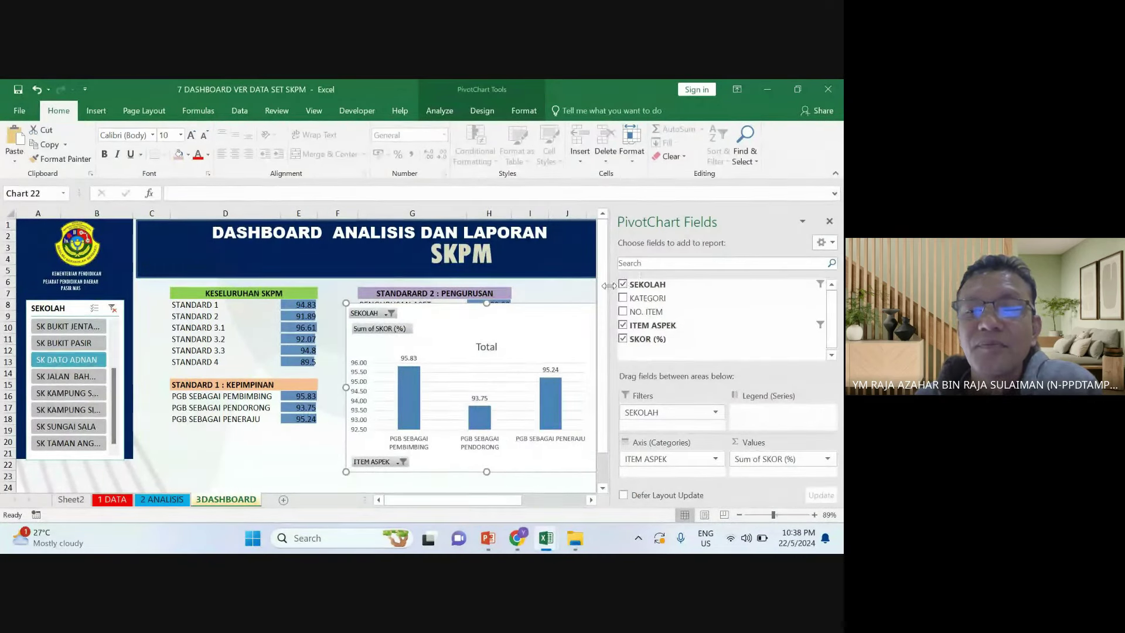
left_click_drag(608, 285, 717, 286)
left_click_drag(586, 299, 668, 298)
left_click_drag(431, 466, 518, 453)
left_click_drag(551, 298, 550, 286)
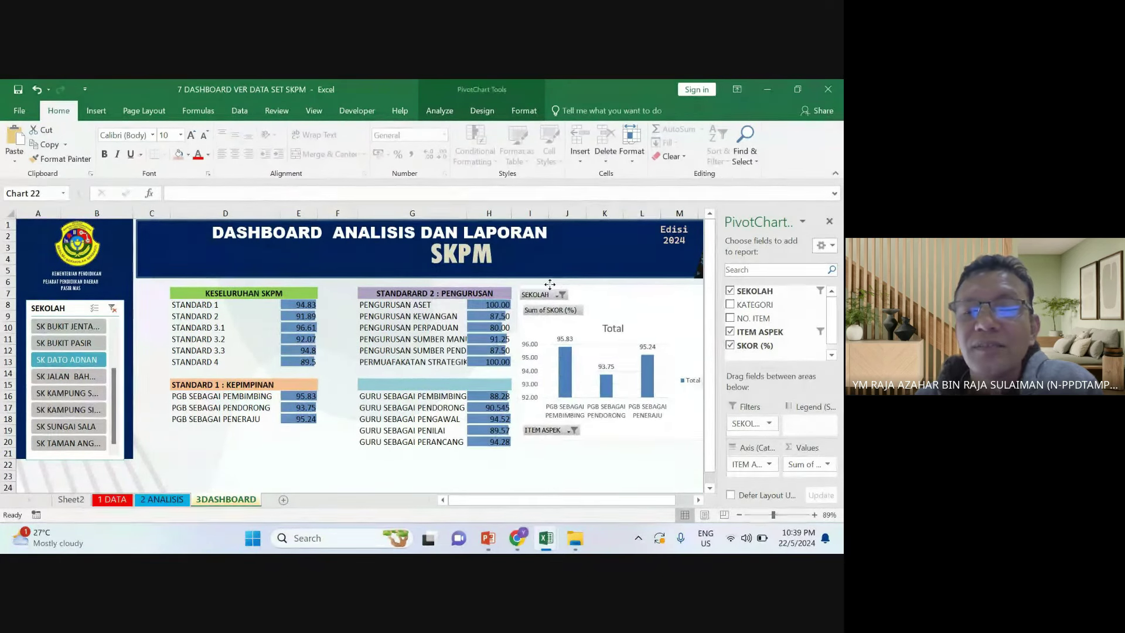
scroll(551, 501, "right", 1)
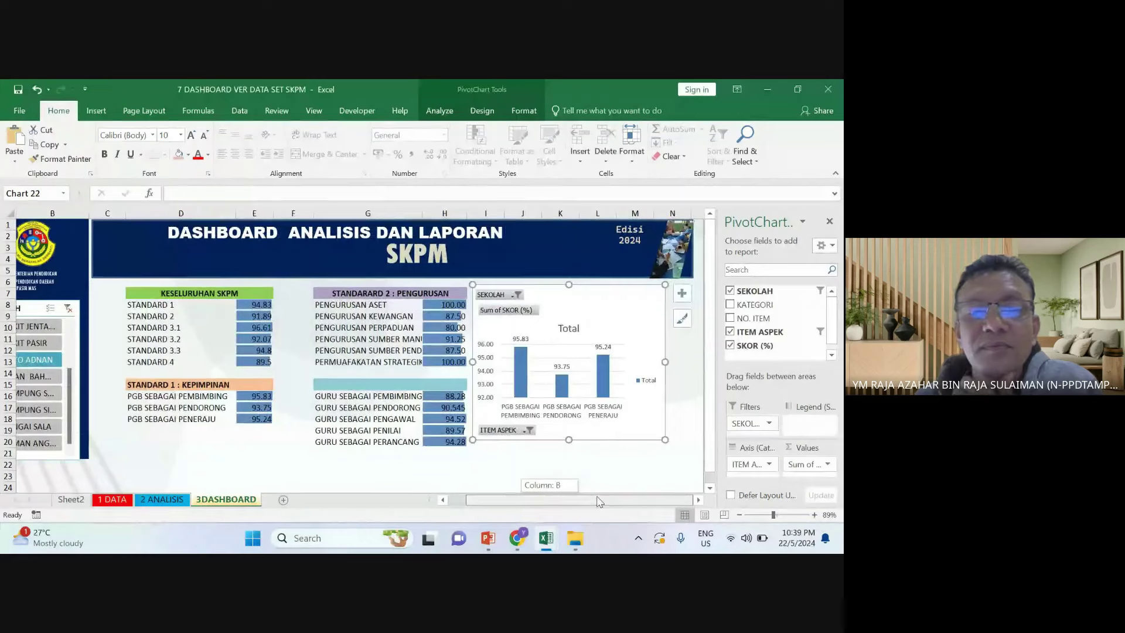
Try a light orange fill on the dashboard chart area and replace it with light green
left_click(524, 111)
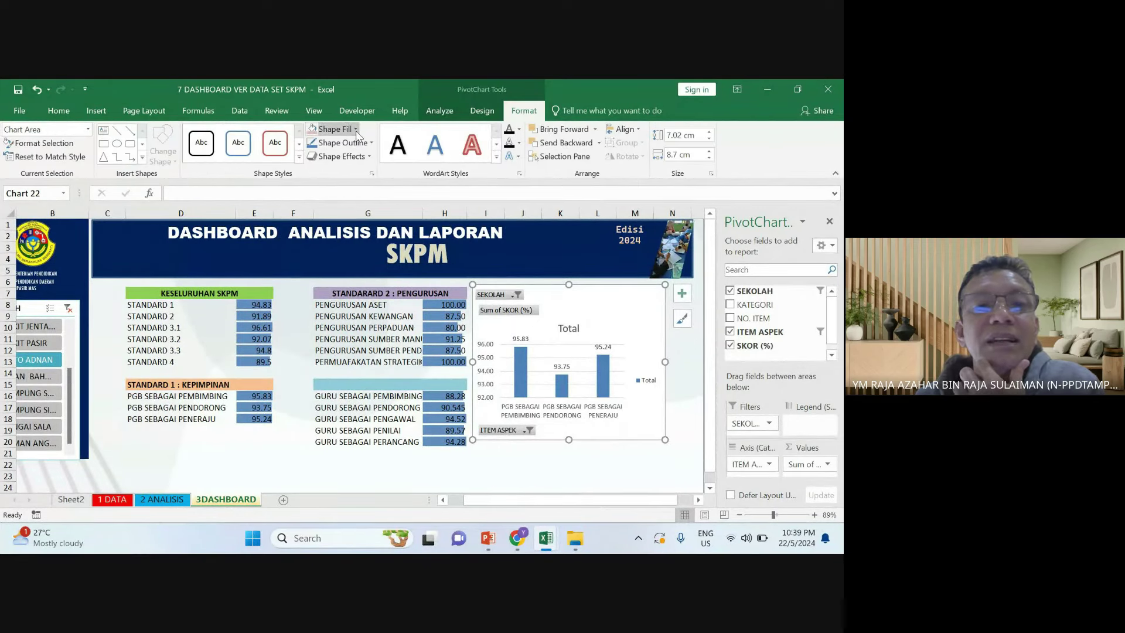
left_click(332, 129)
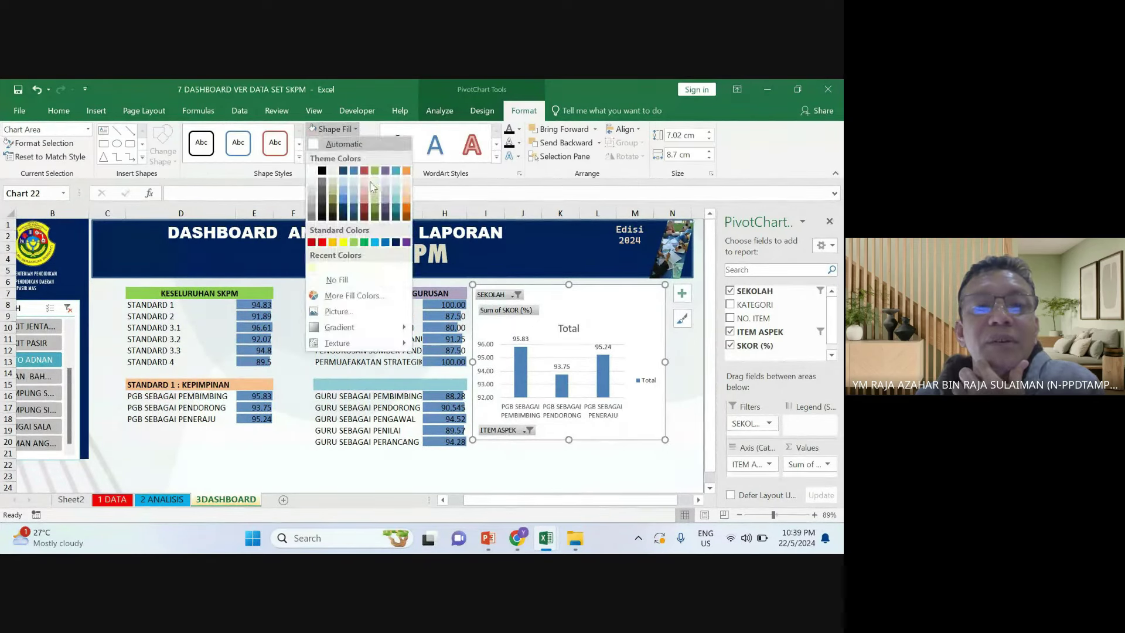
left_click(405, 195)
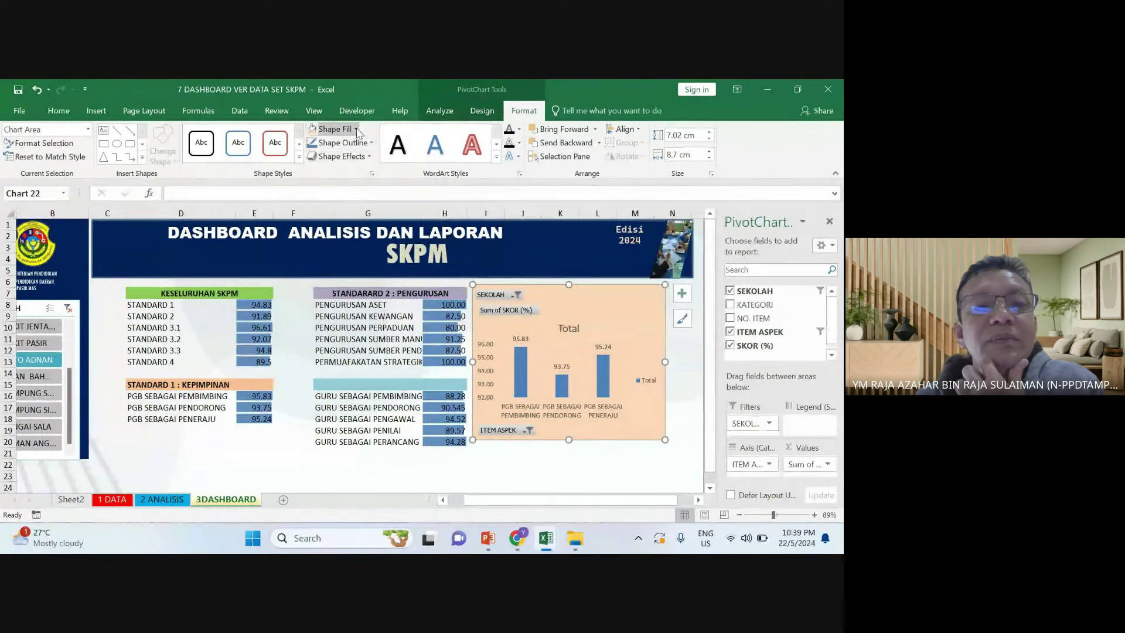
left_click(337, 129)
left_click(374, 187)
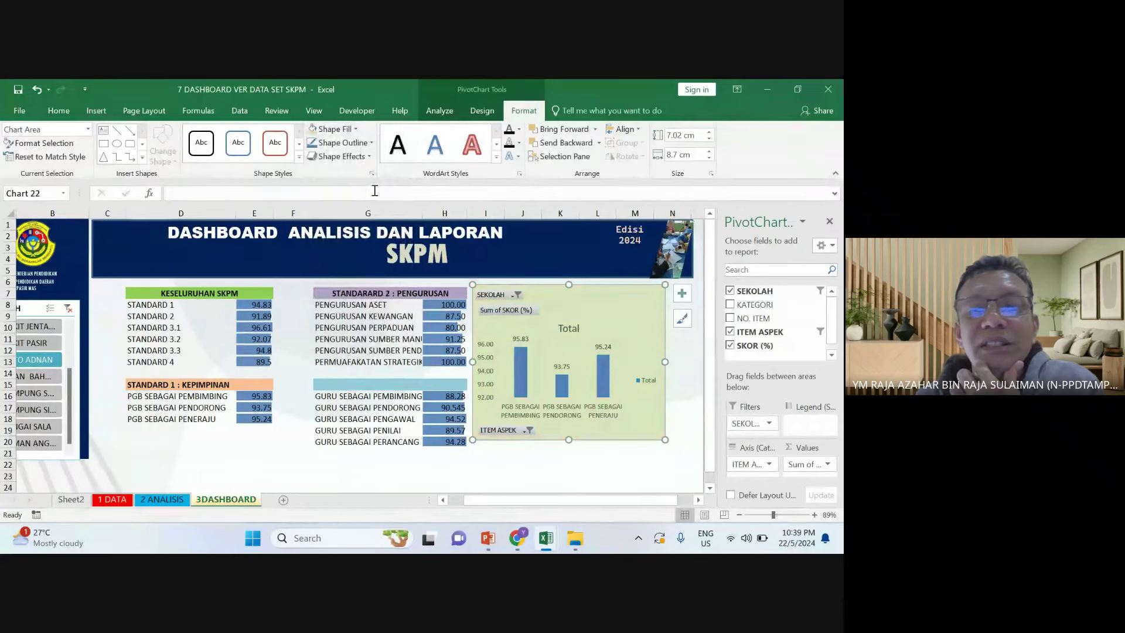
left_click(556, 466)
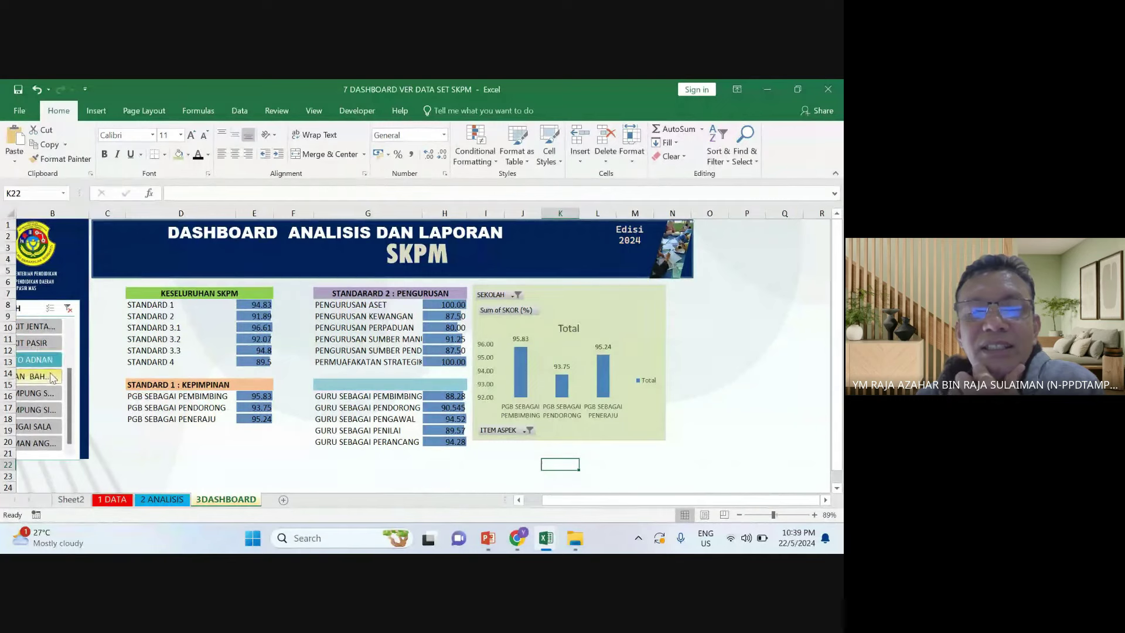
Filter the dashboard to SK KAMPUNG SEGI and nudge the green PivotChart slightly away from the tables
left_click(53, 393)
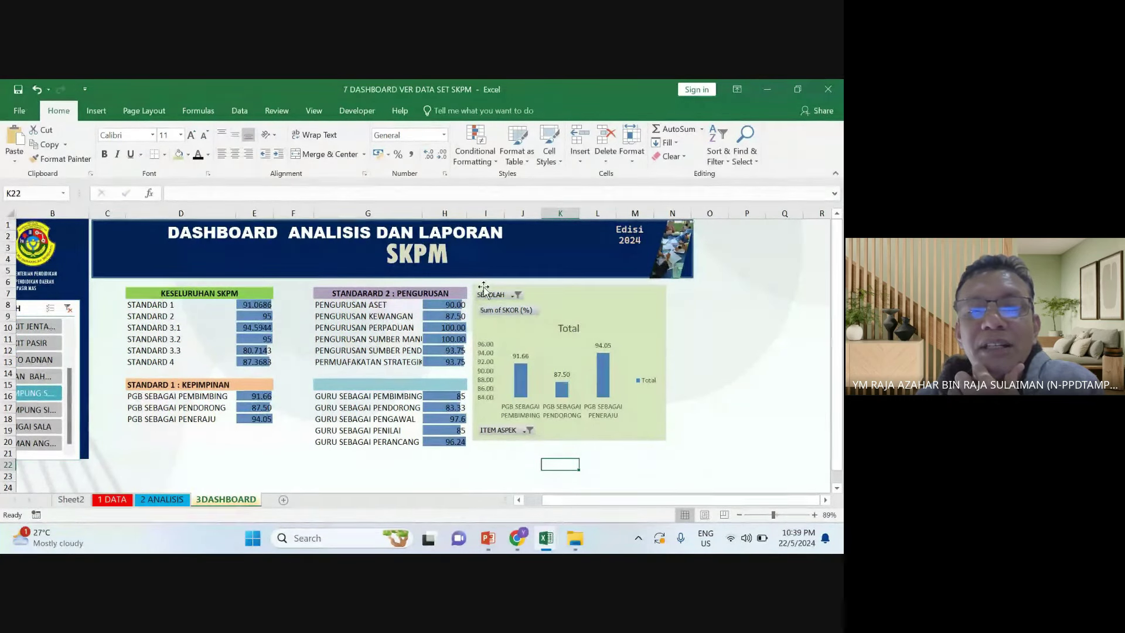
left_click_drag(490, 292, 495, 296)
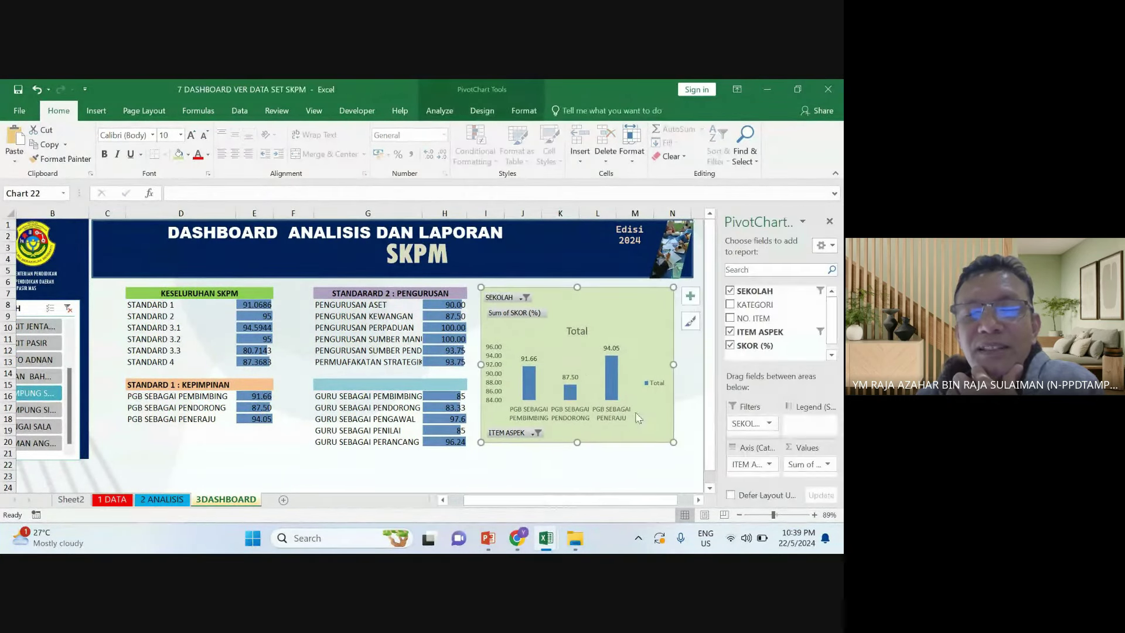
left_click(677, 444)
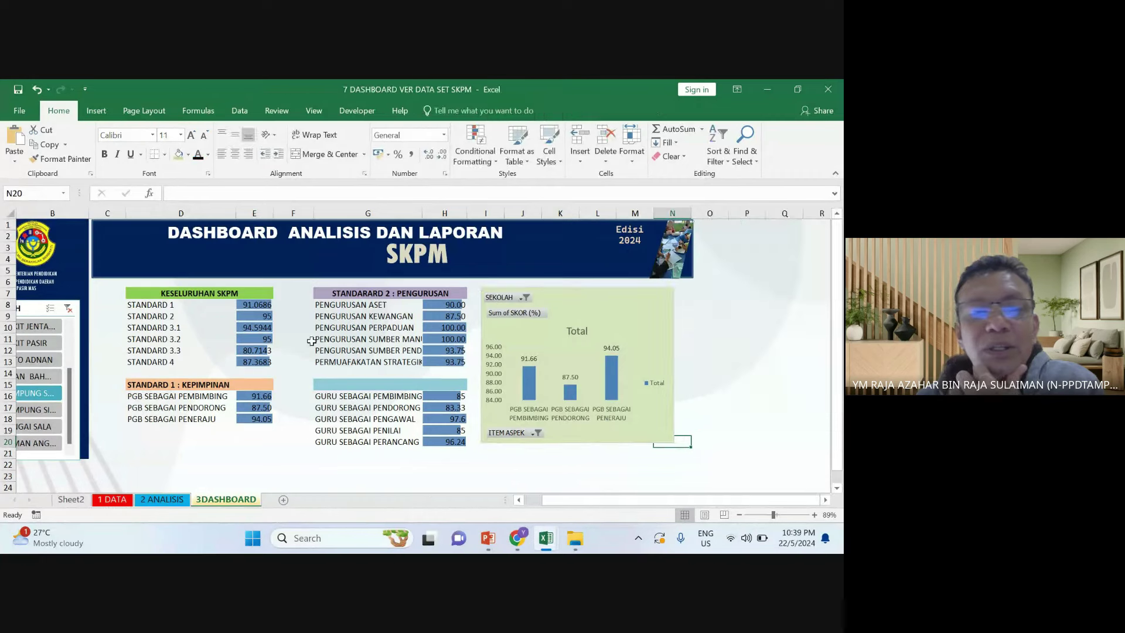
left_click(183, 311)
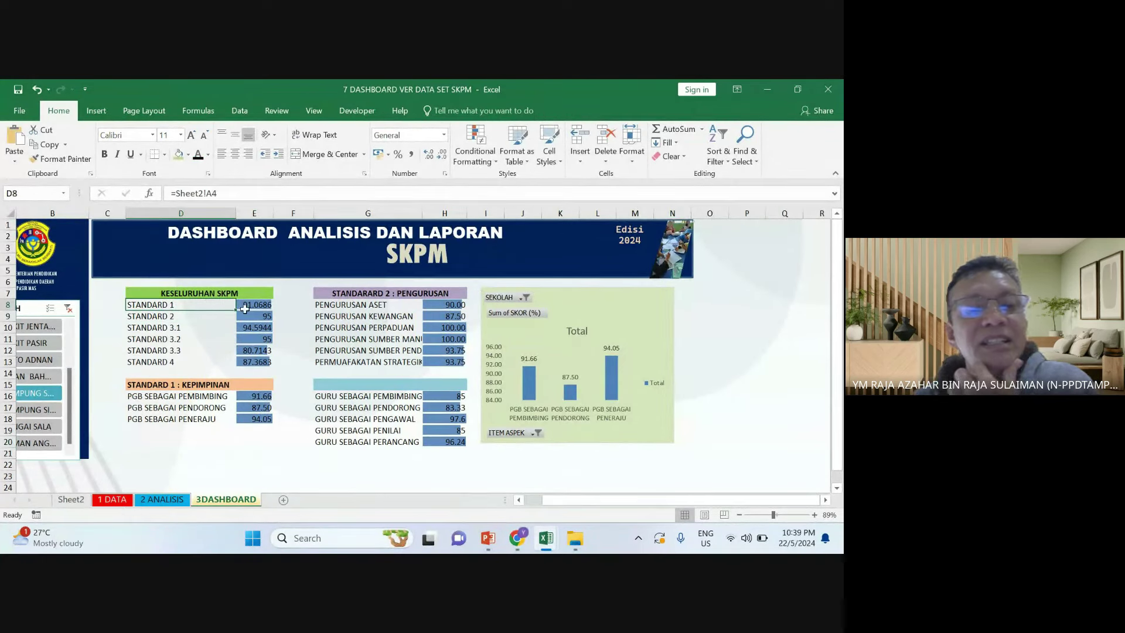
left_click(513, 289)
left_click_drag(512, 289, 511, 290)
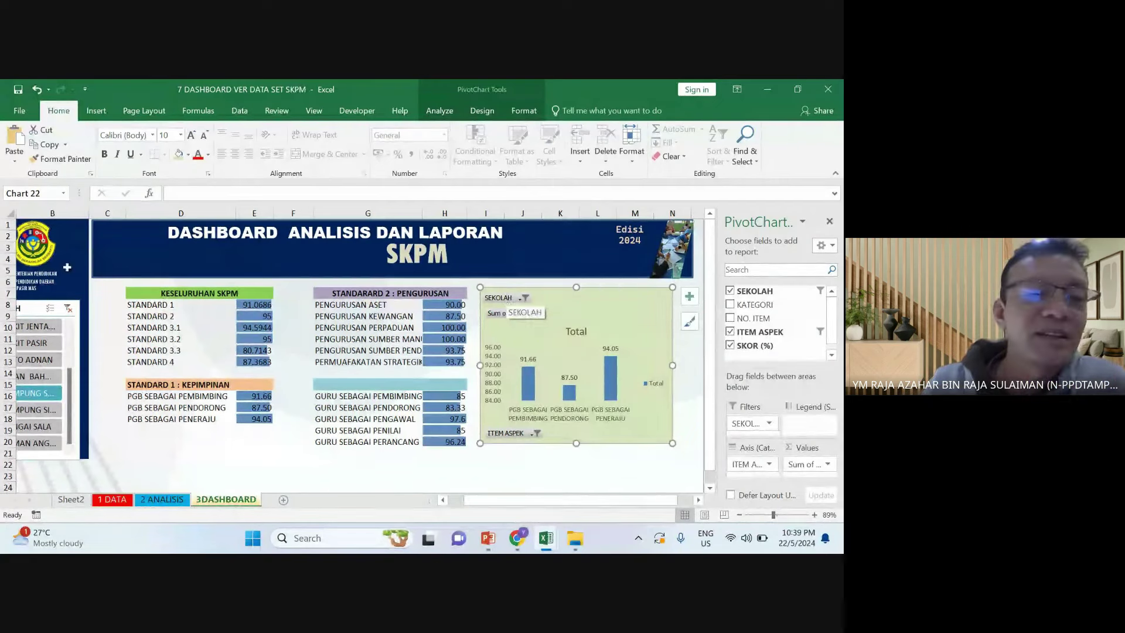
Test the SEKOLAH slicer with the remaining schools, ending on SK TAMAN ANGSANA
left_click(46, 410)
left_click(38, 427)
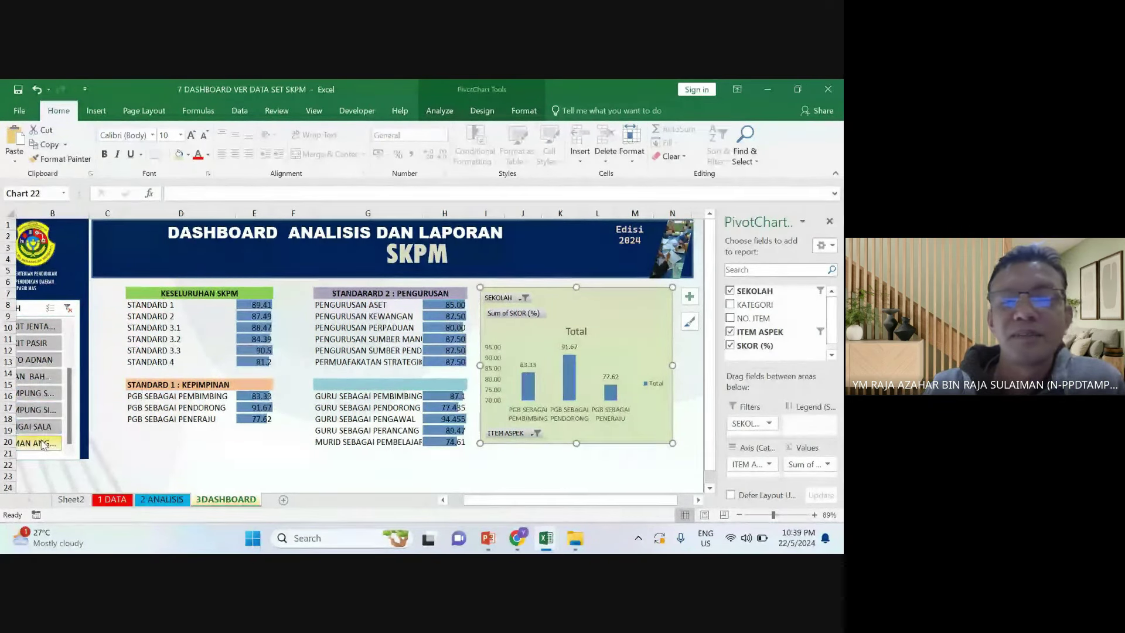
left_click(38, 443)
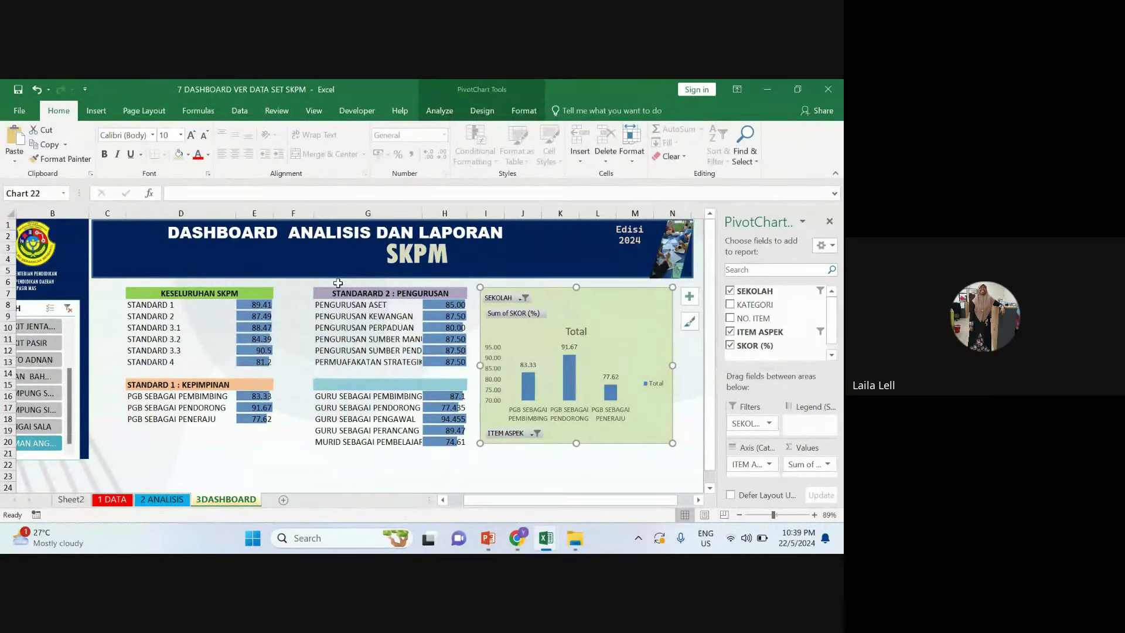
Remove the green PivotChart from the 3DASHBOARD sheet and the original PivotChart from Sheet2
right_click(529, 284)
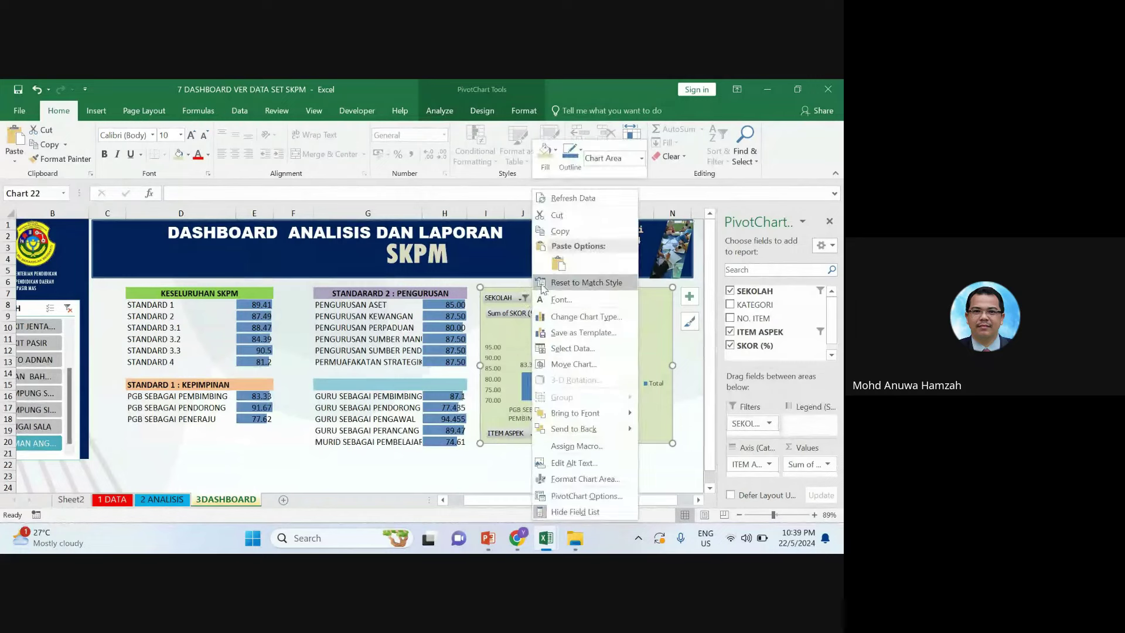
left_click(553, 230)
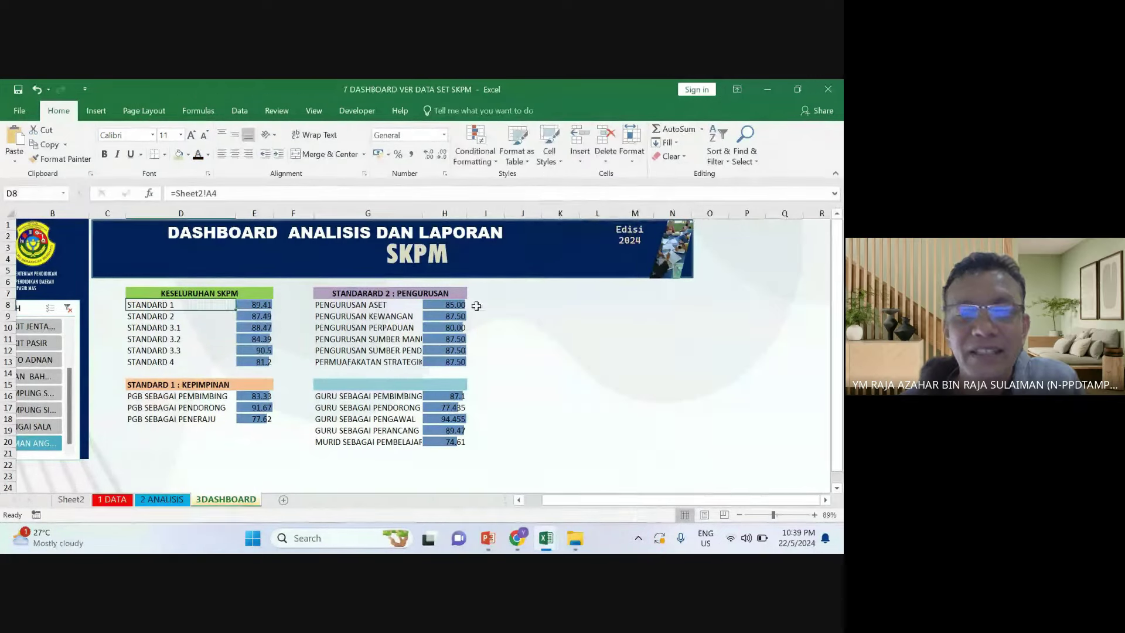
left_click(162, 499)
left_click(116, 499)
left_click(71, 499)
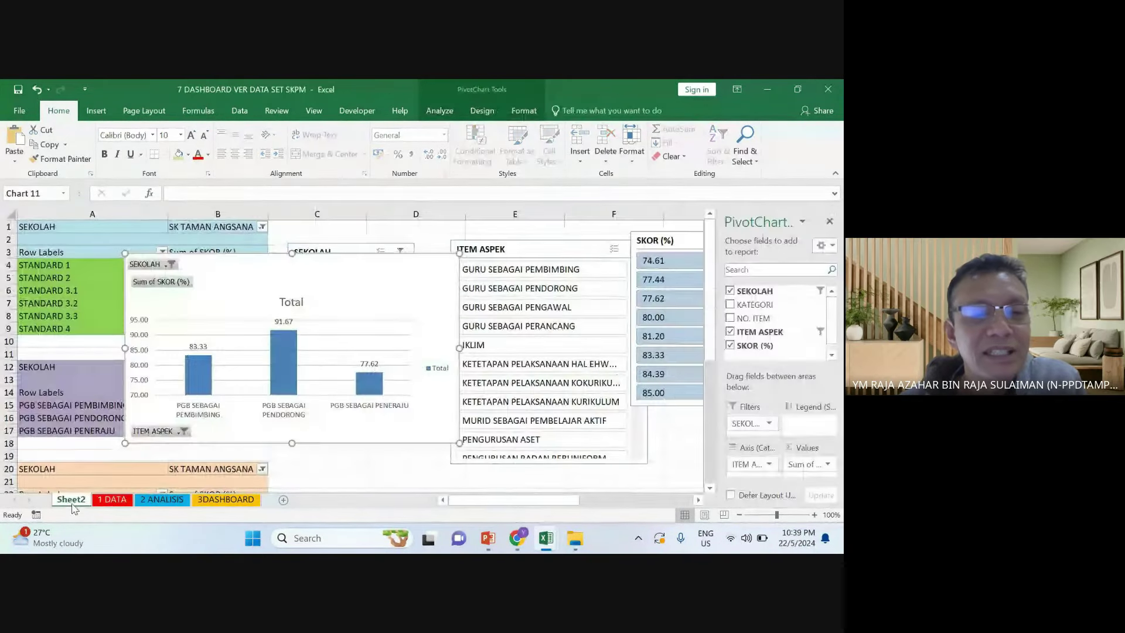
left_click_drag(276, 253, 270, 300)
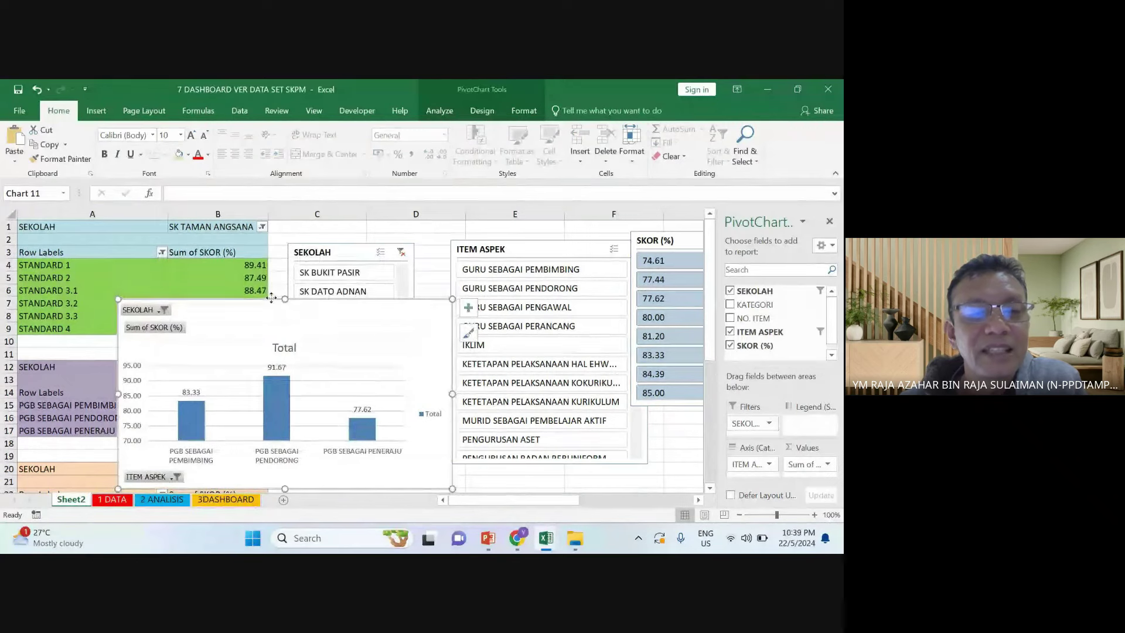
right_click(271, 298)
left_click(308, 216)
left_click(225, 302)
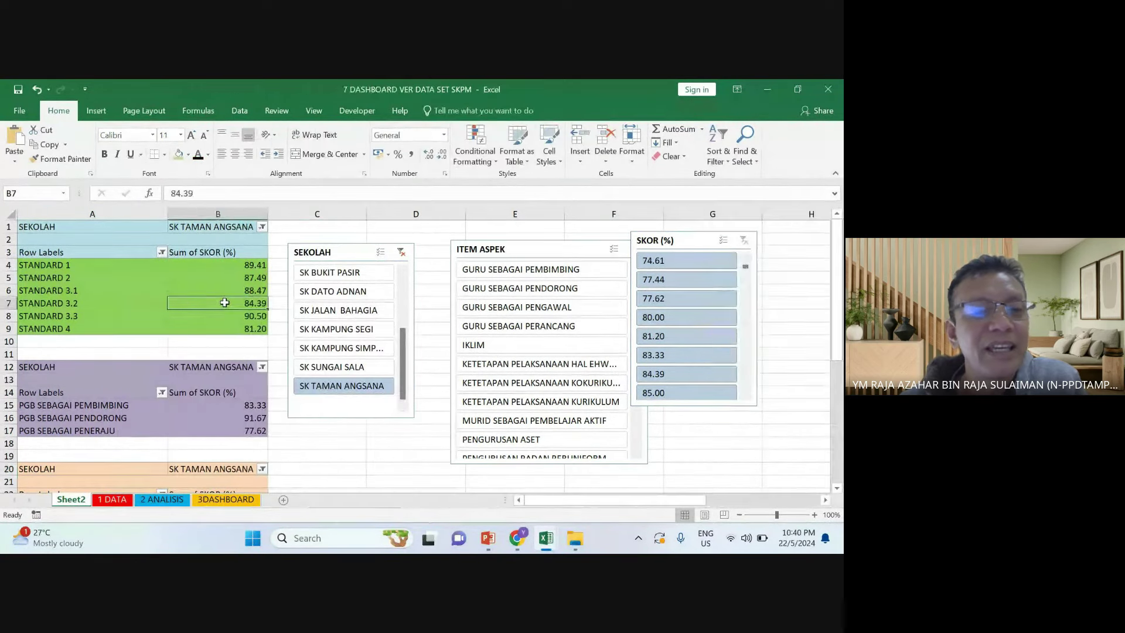
left_click(134, 288)
scroll(134, 286, "down", 2)
scroll(134, 285, "up", 2)
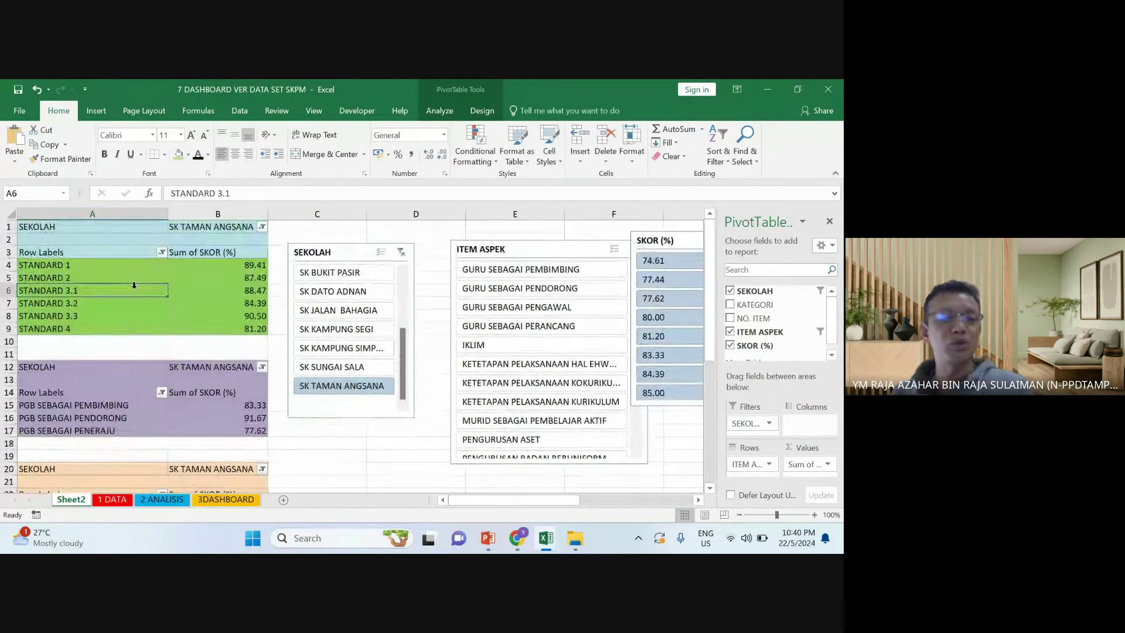
scroll(135, 285, "down", 3)
scroll(134, 285, "up", 3)
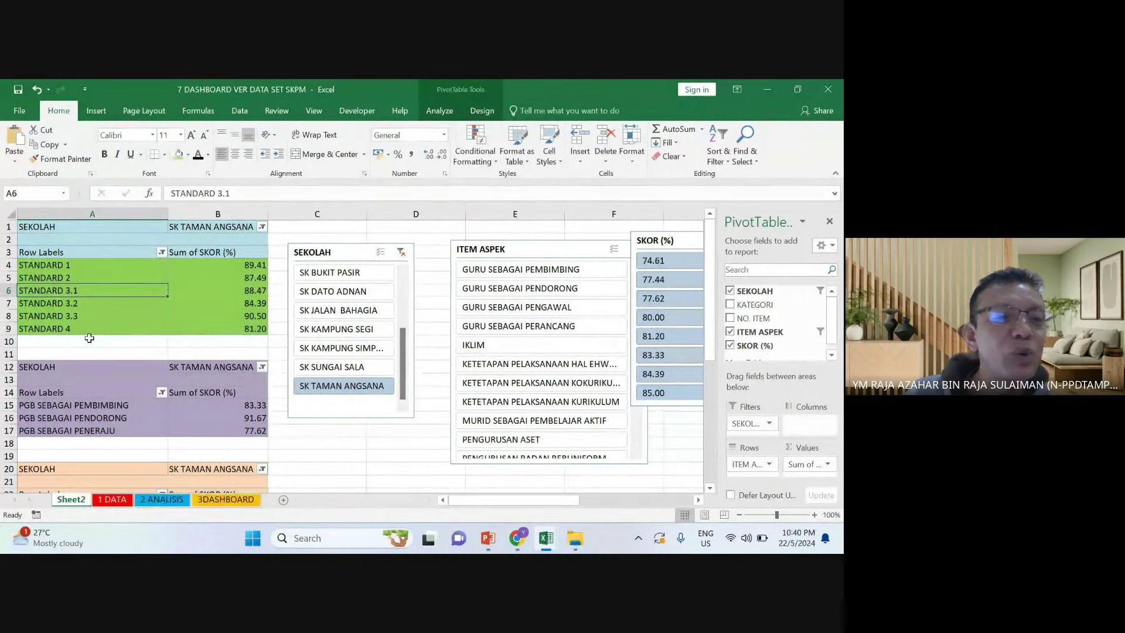
left_click(100, 260)
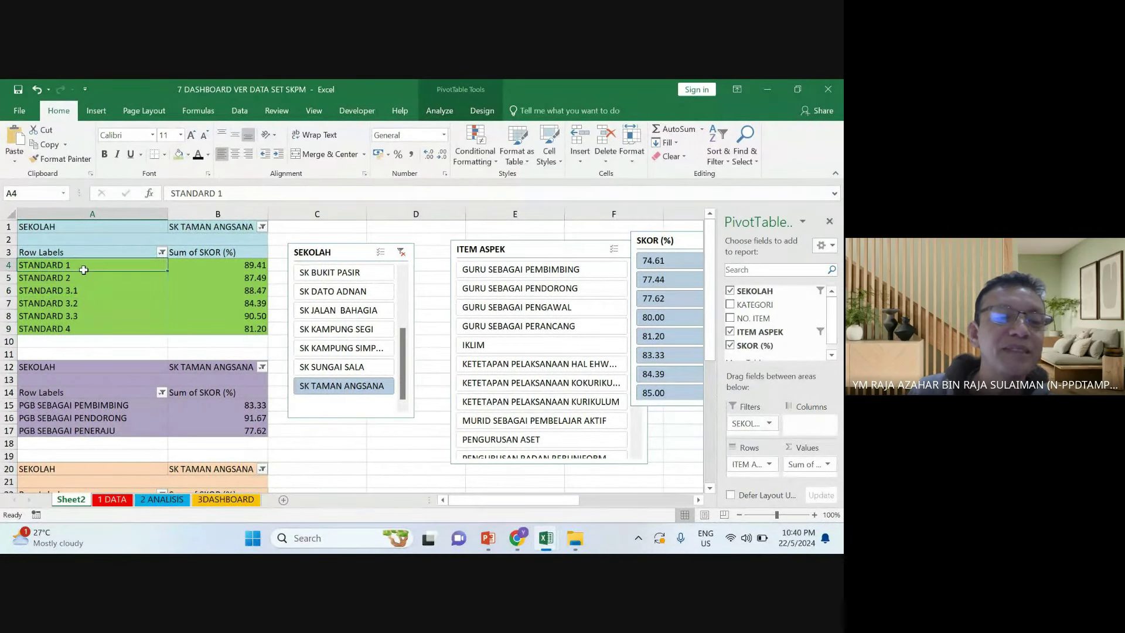
left_click(90, 279)
key("Down")
key("Down")
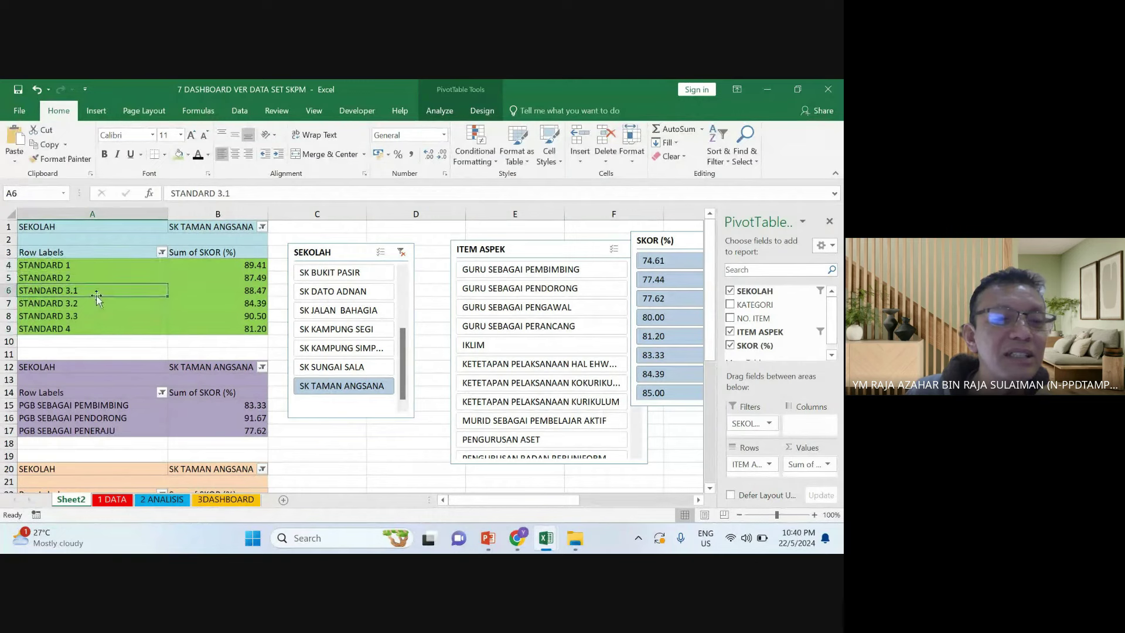
key("Right")
left_click(91, 292)
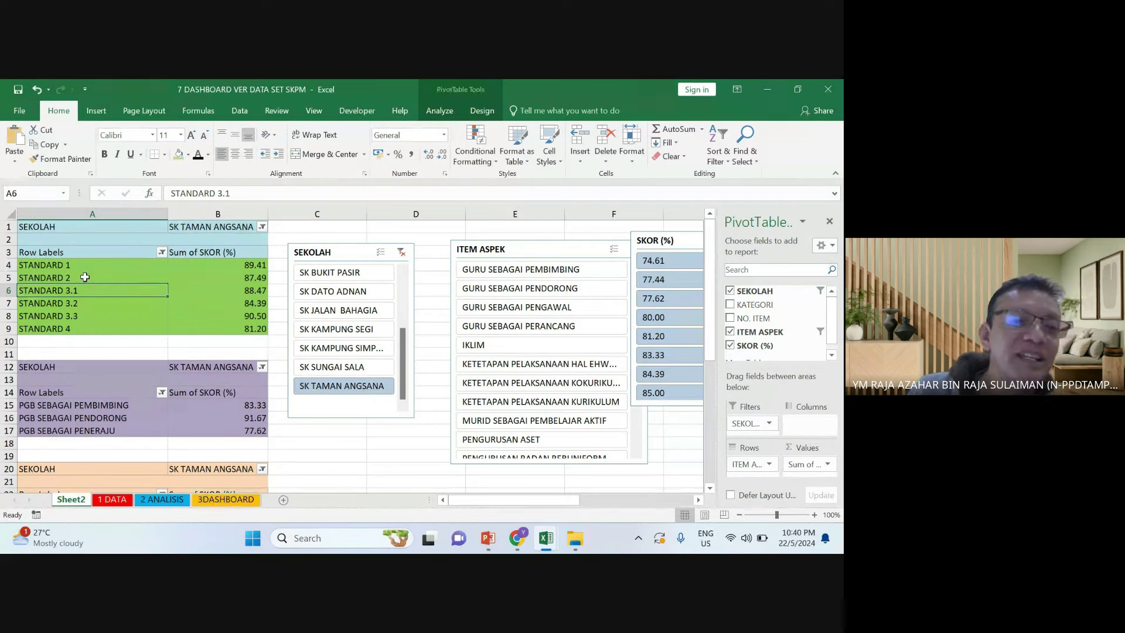
Insert a clustered column PivotChart from the STANDARD 1–4 PivotTable on Sheet2, comparing a few other chart types first
left_click(96, 284)
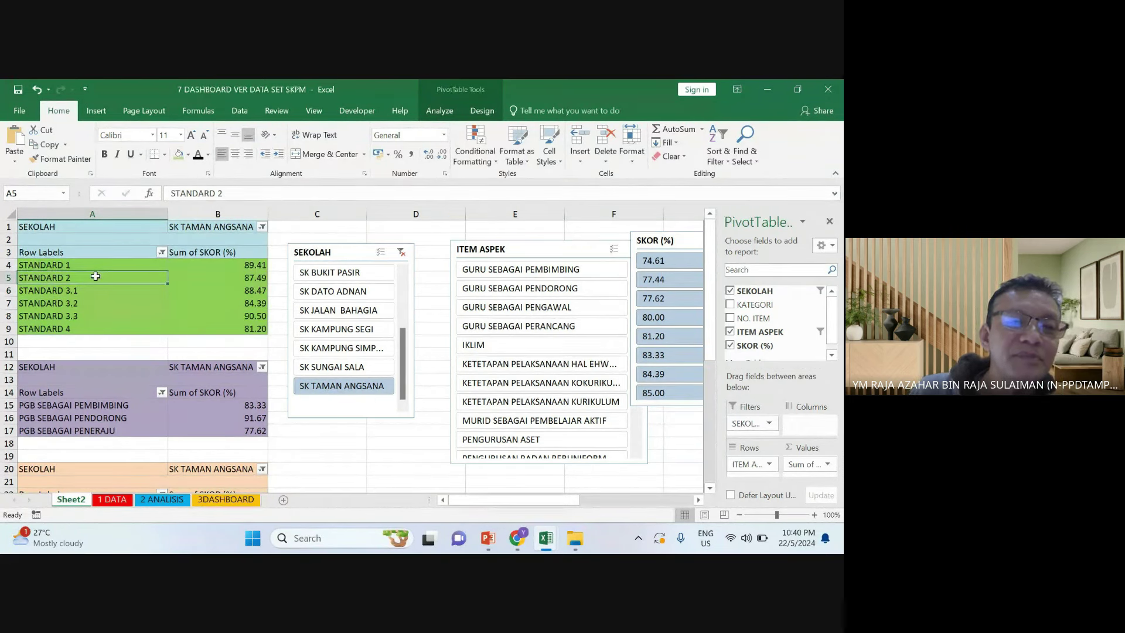
left_click(95, 274)
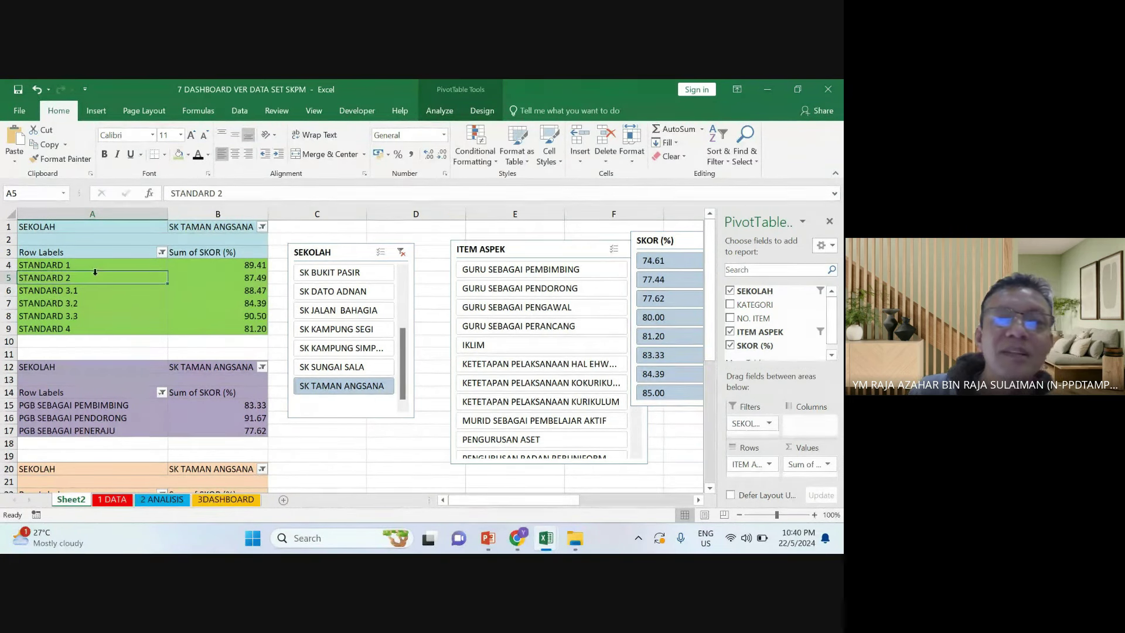
left_click(439, 110)
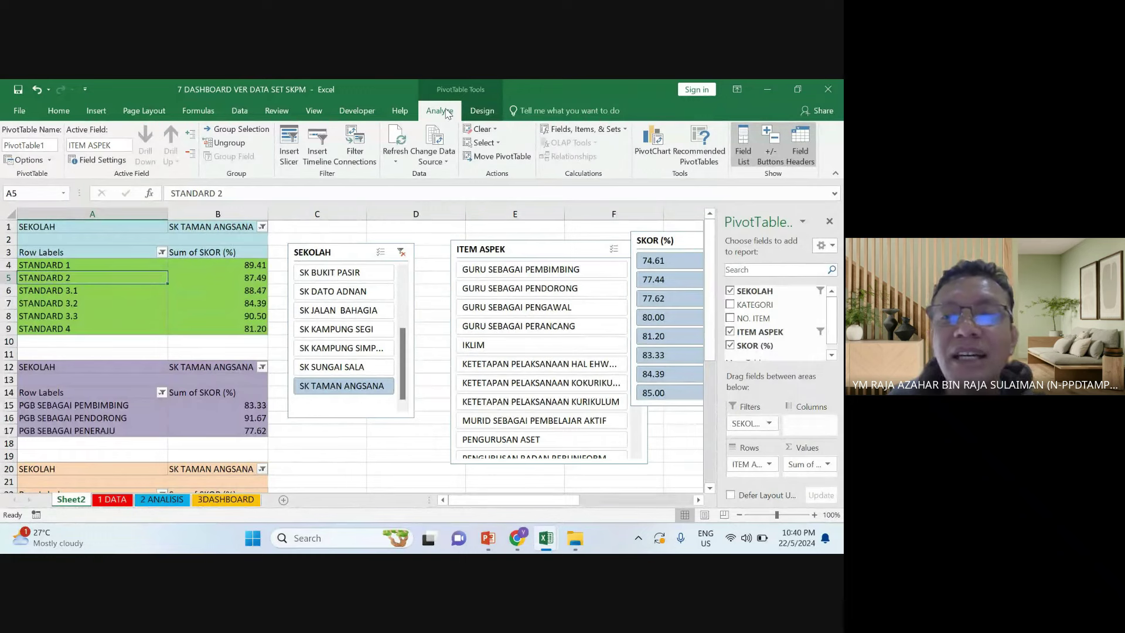
left_click(657, 153)
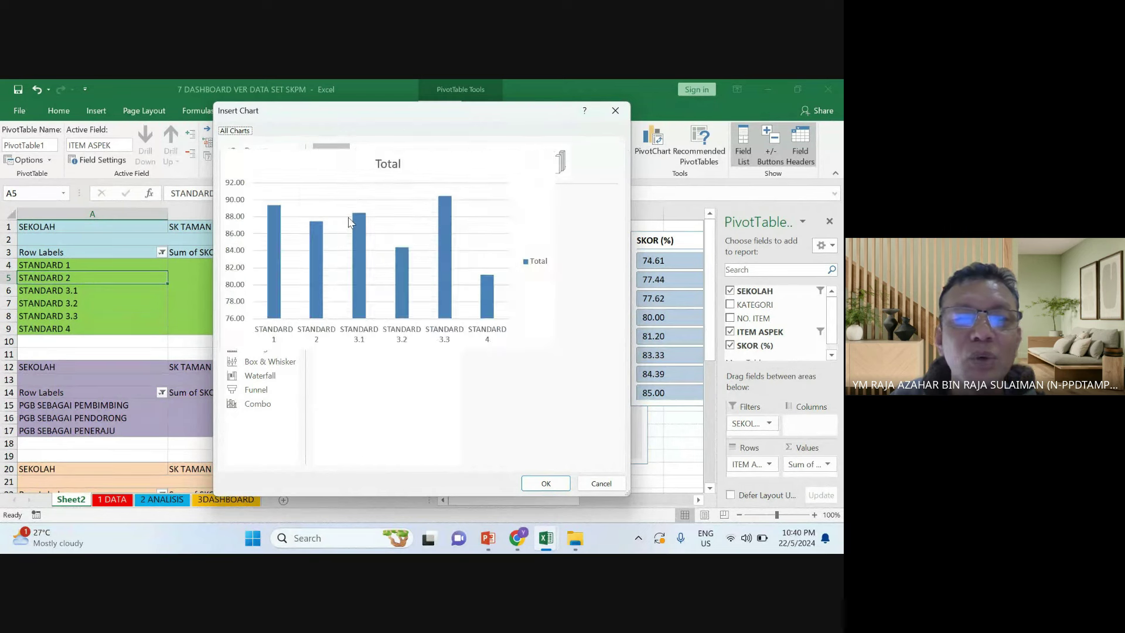
left_click(249, 207)
left_click(249, 221)
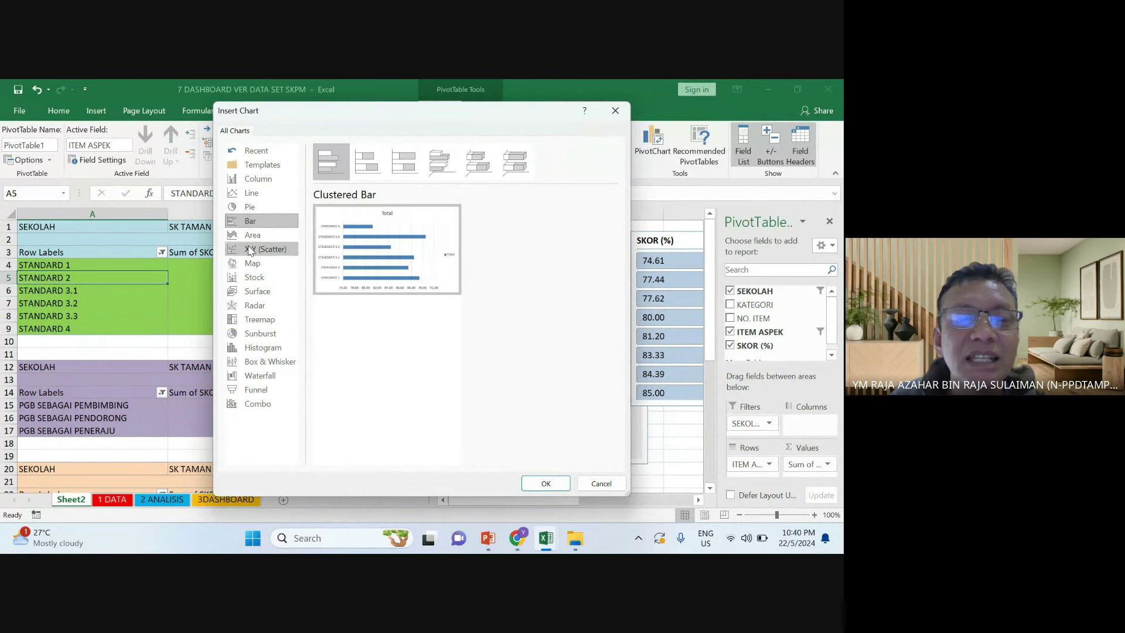
left_click(252, 251)
left_click(250, 193)
left_click(265, 179)
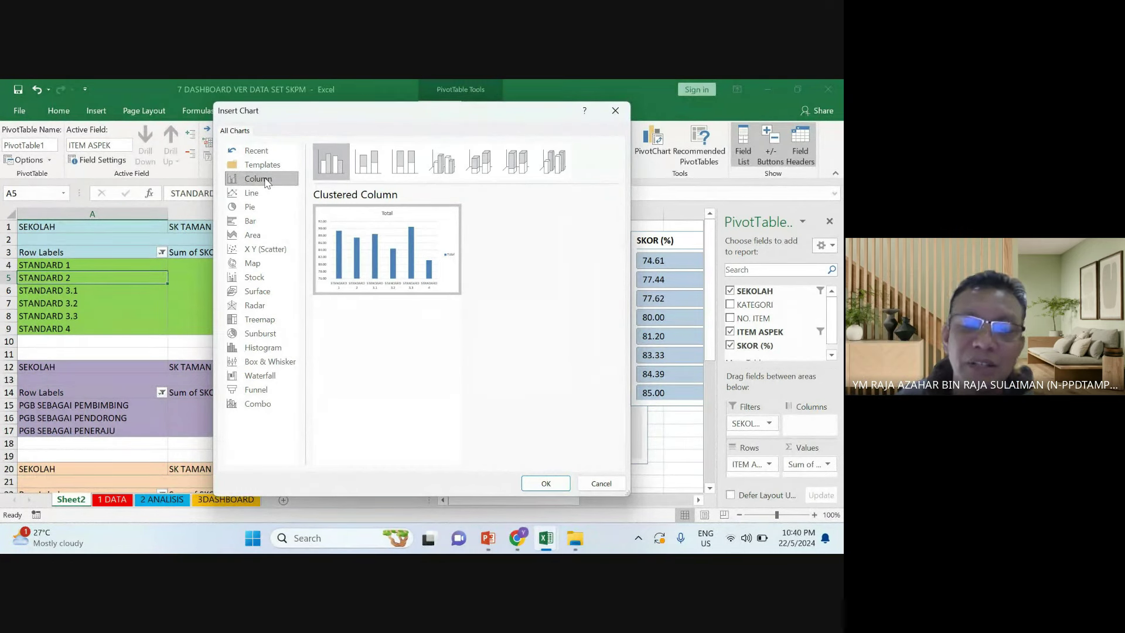
left_click(544, 483)
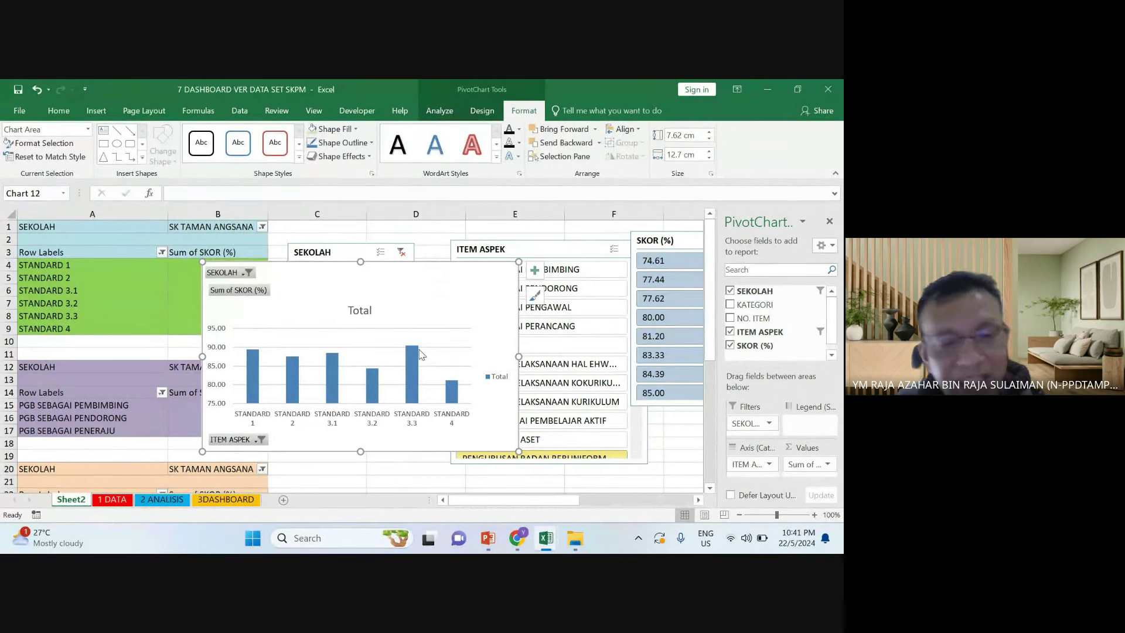
mouse_move(419, 354)
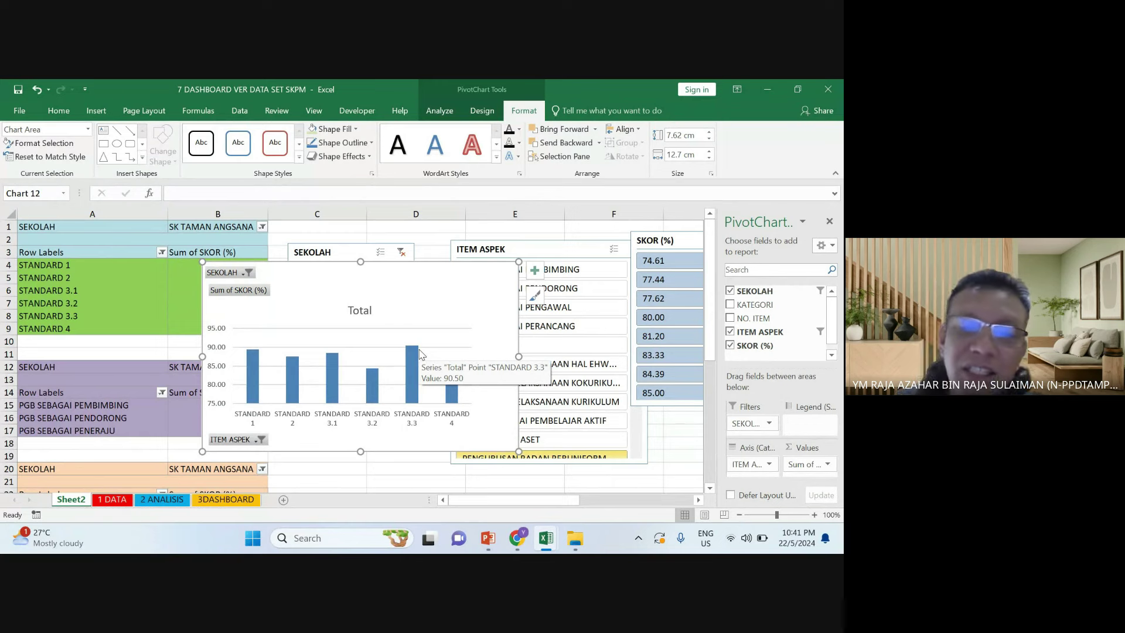
right_click(410, 369)
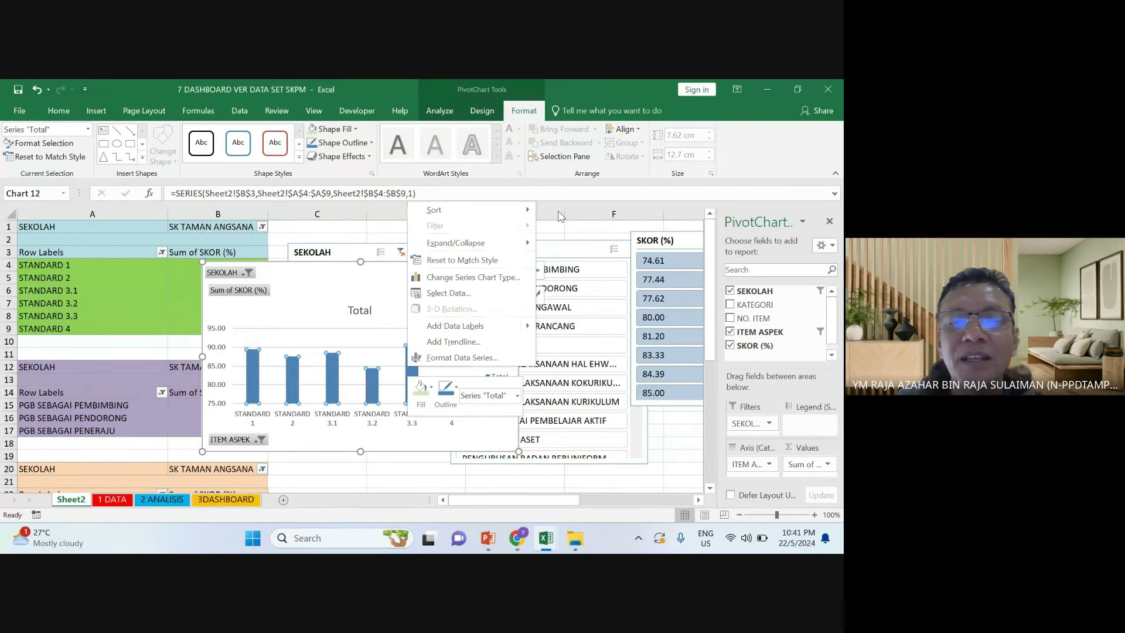
key("Escape")
left_click(171, 353)
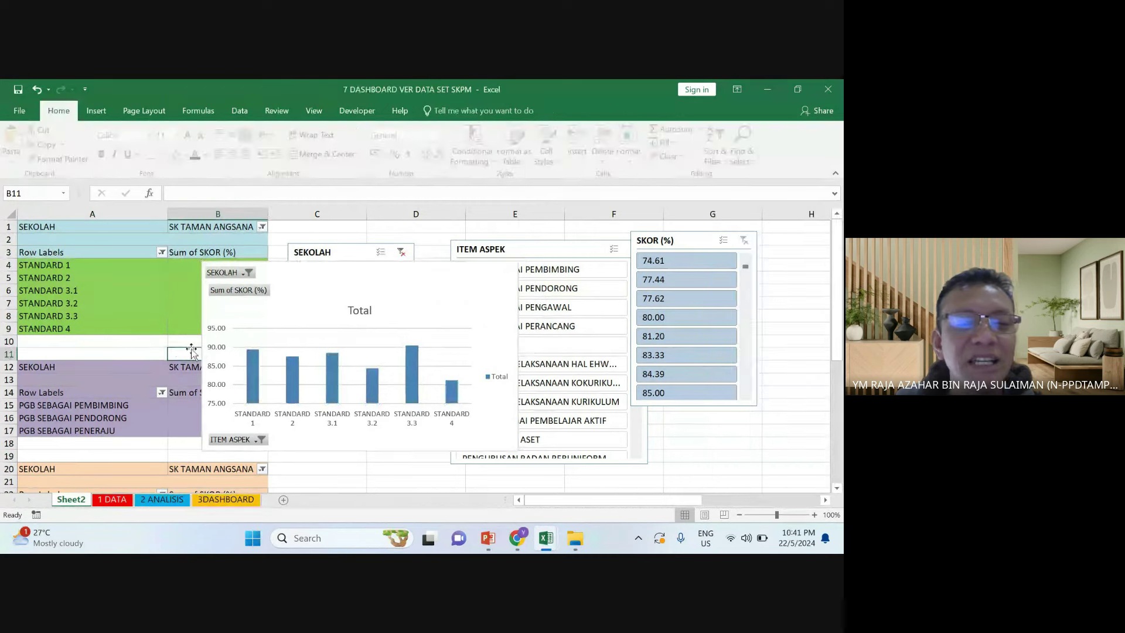
Try different chart styles on the new PivotChart and apply the first one, with value labels above the columns
left_click(373, 304)
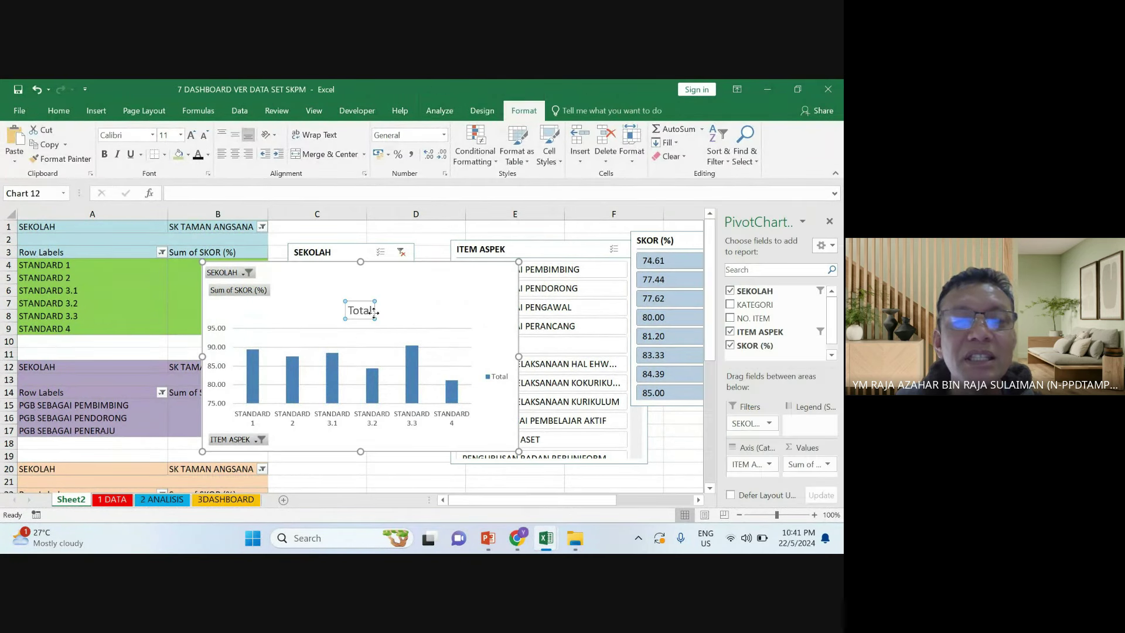
left_click(482, 111)
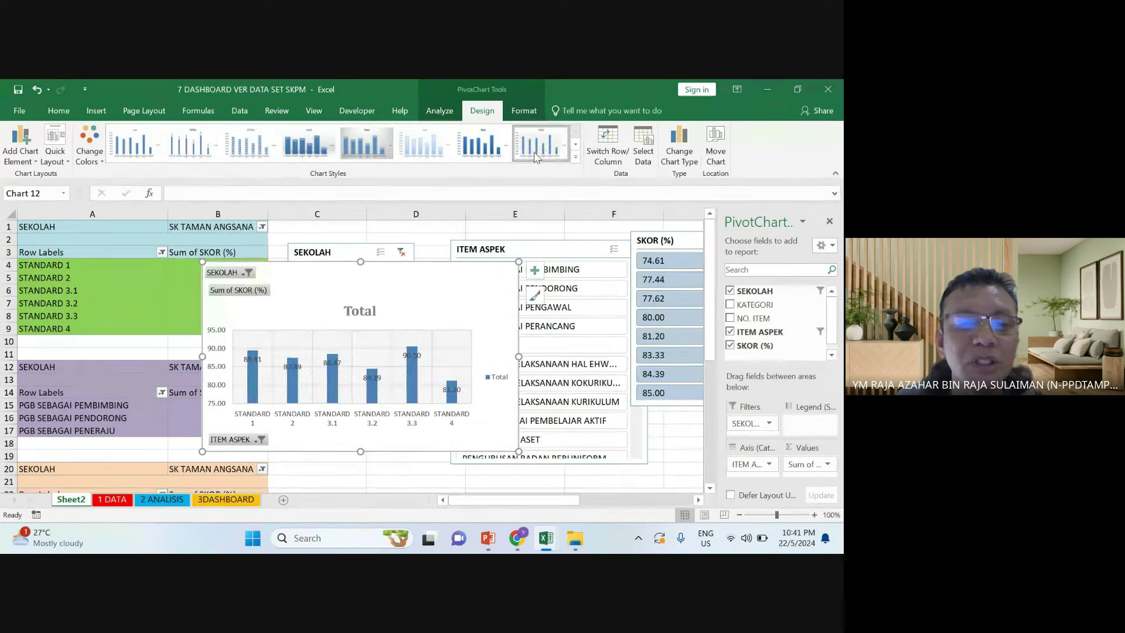
left_click(185, 147)
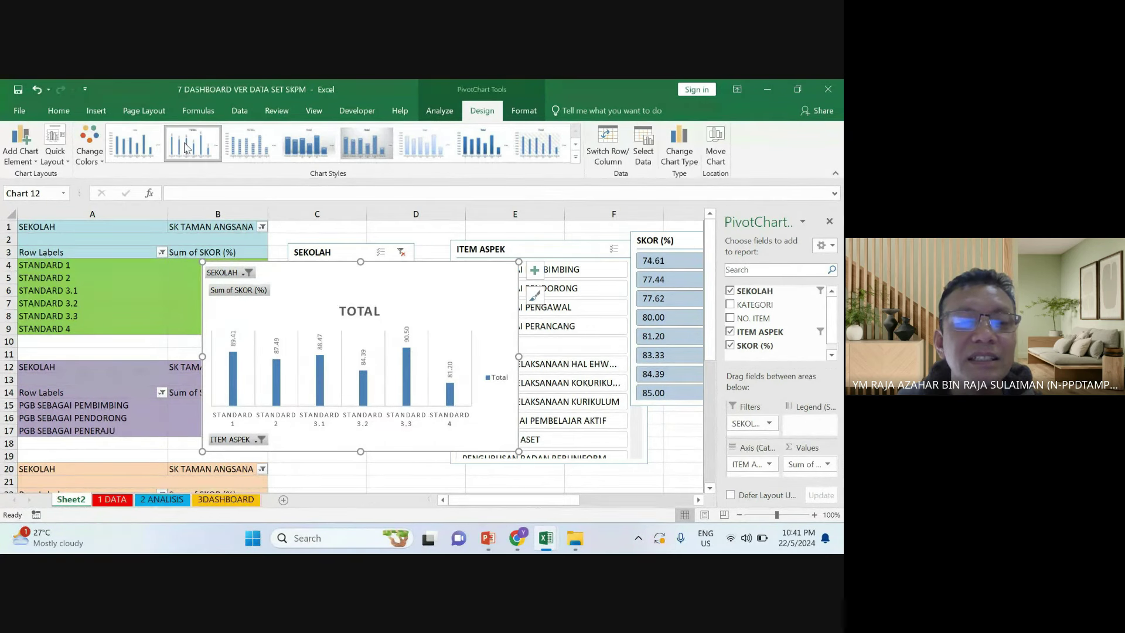
left_click(146, 152)
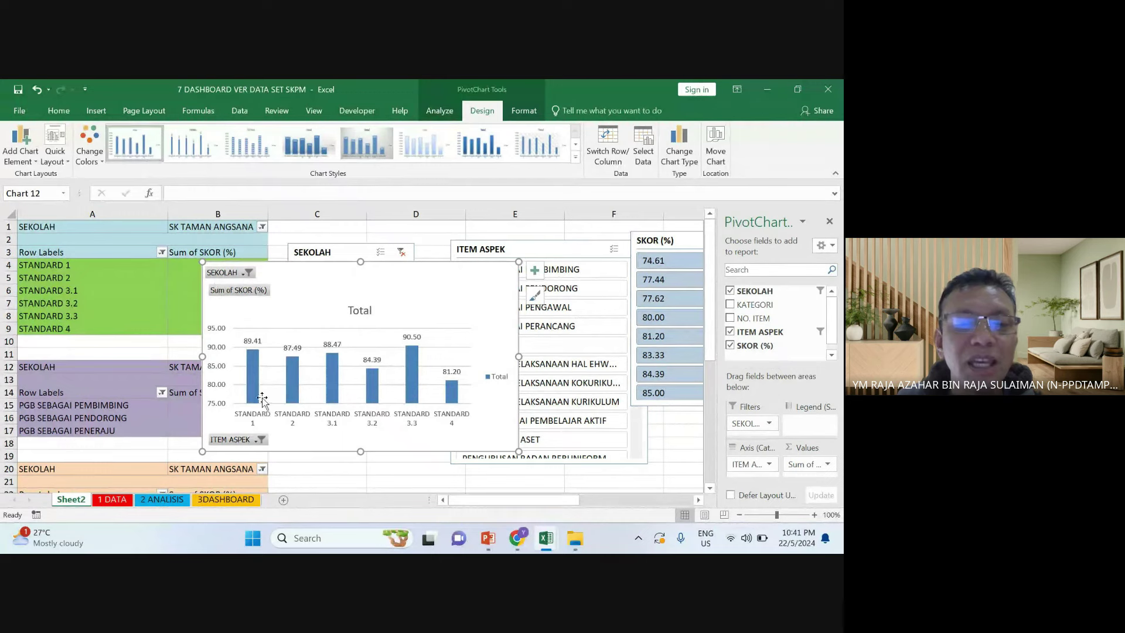
Copy the styled PivotChart from Sheet2, paste it onto the 3DASHBOARD sheet and shift it slightly
mouse_move(337, 263)
left_mouse_down()
mouse_move(342, 246)
mouse_move(321, 281)
mouse_move(337, 271)
left_mouse_up()
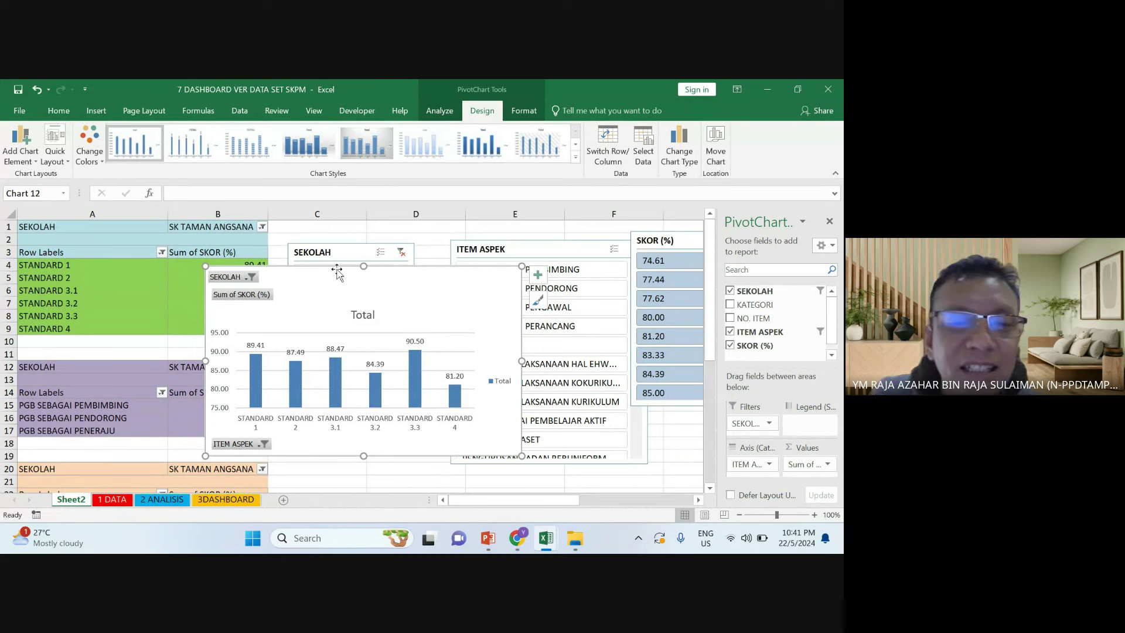
right_click(303, 269)
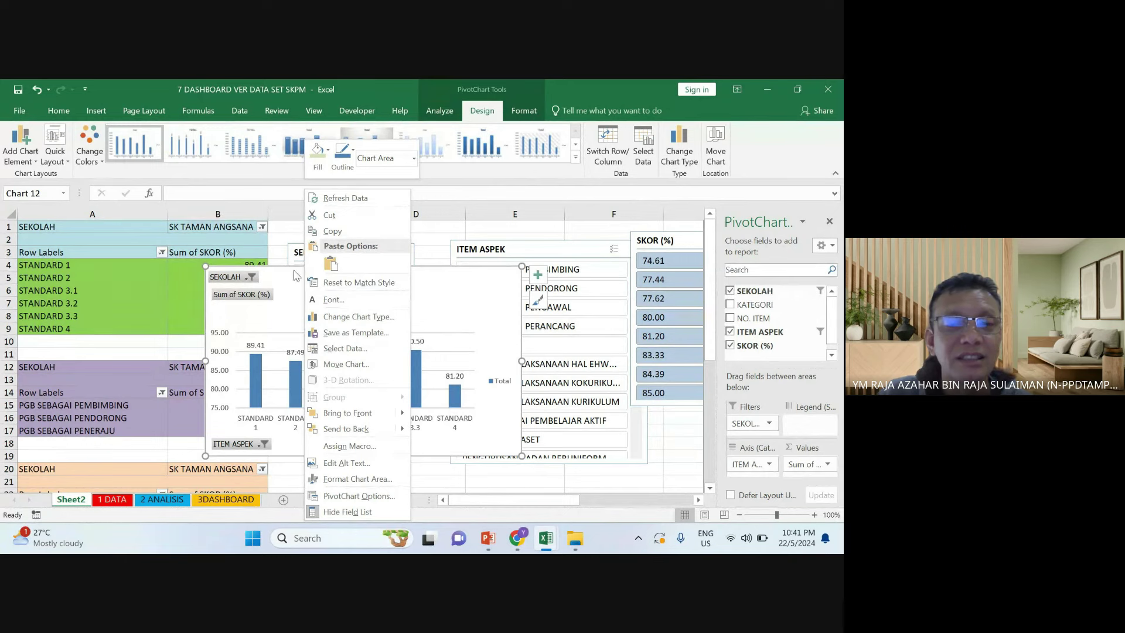
left_click(295, 273)
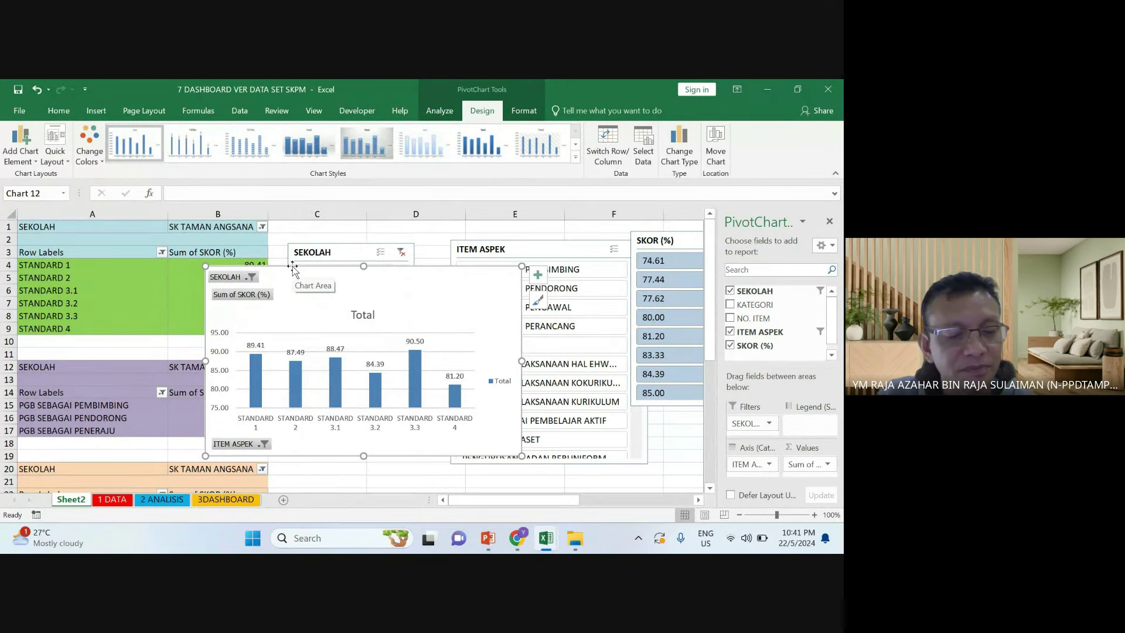
left_click(234, 499)
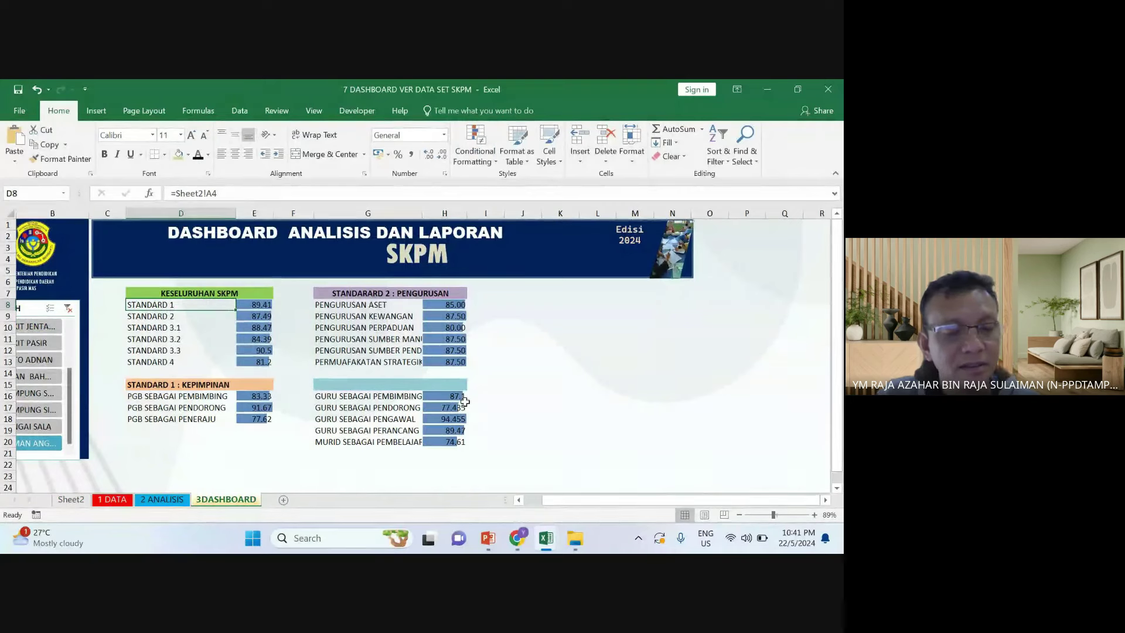
key("ctrl+v")
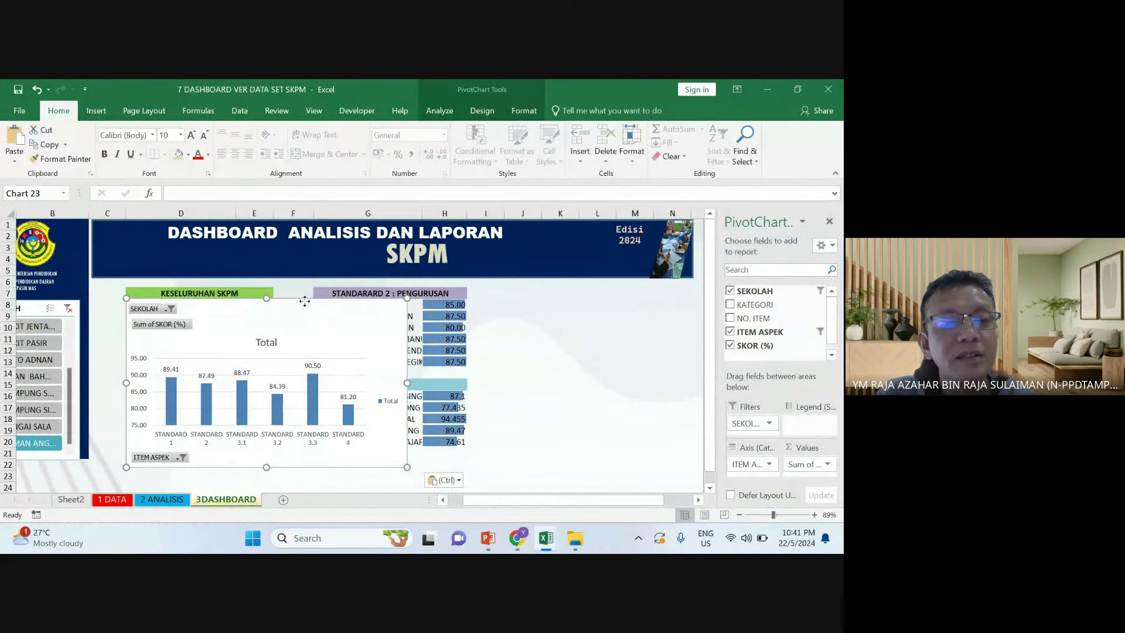
left_click_drag(306, 307, 310, 317)
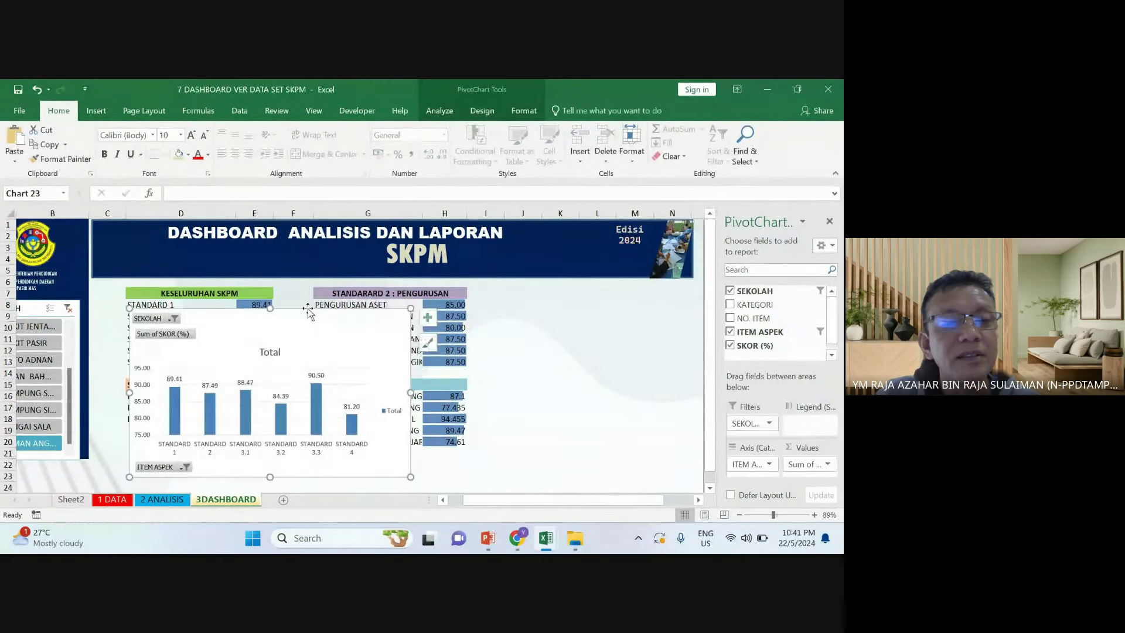
Undo the chart's move and paste on the 3DASHBOARD sheet, and return to Sheet2
left_click(36, 89)
left_click(35, 89)
left_click(174, 500)
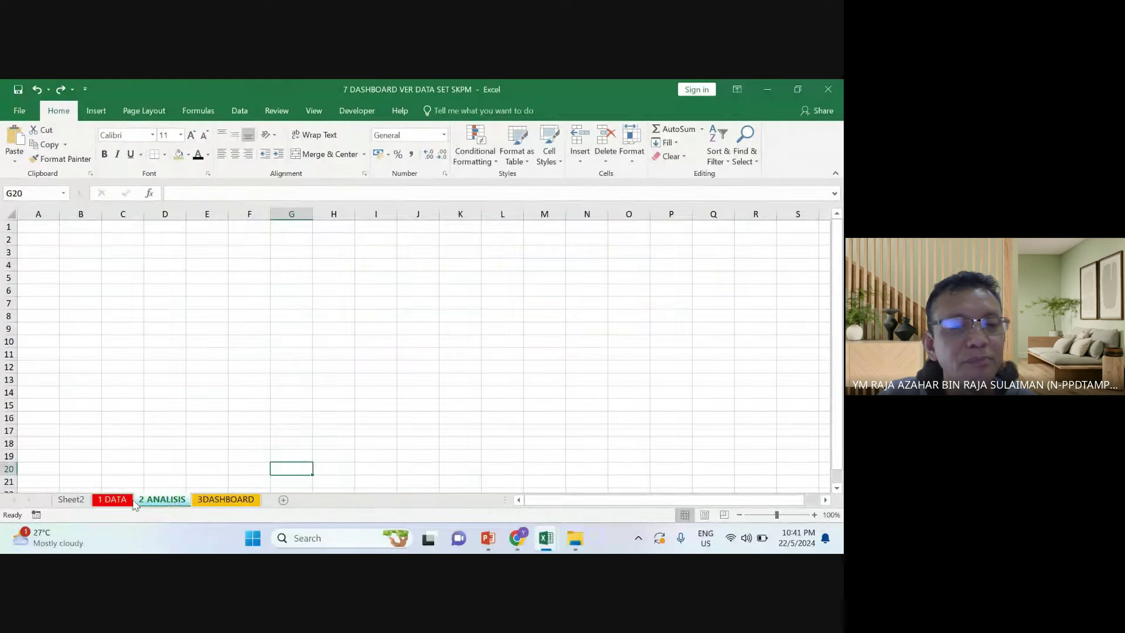
left_click(112, 500)
left_click(71, 499)
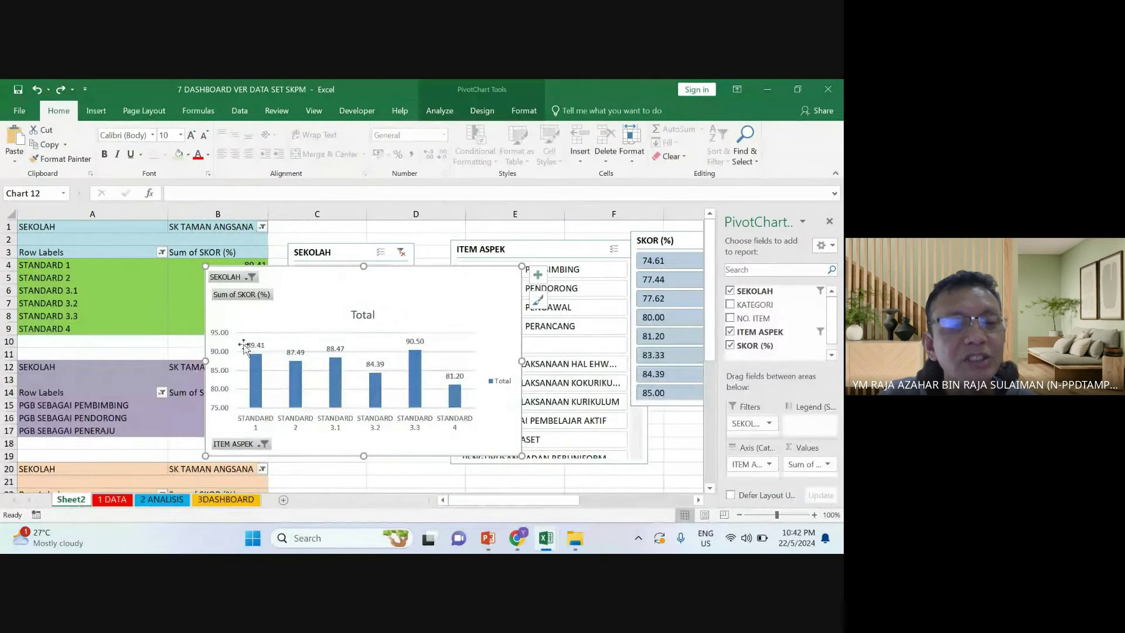
Copy the Sheet2 PivotChart again, paste it onto the 3DASHBOARD sheet and move it beside the KESELURUHAN SKPM table
left_click_drag(289, 270, 278, 281)
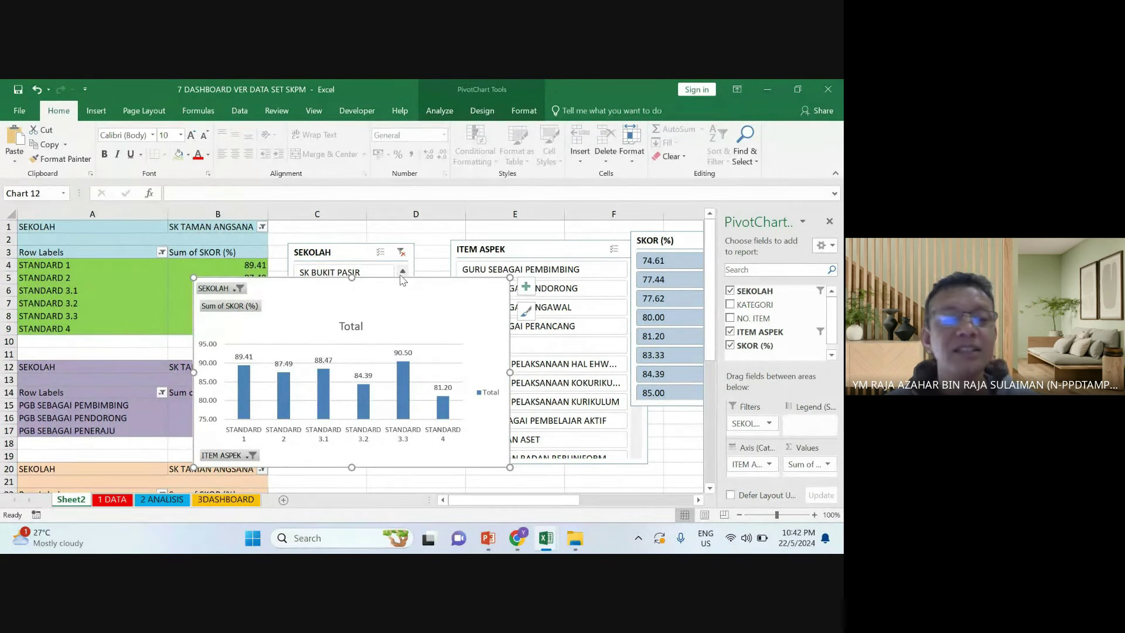
left_click(226, 499)
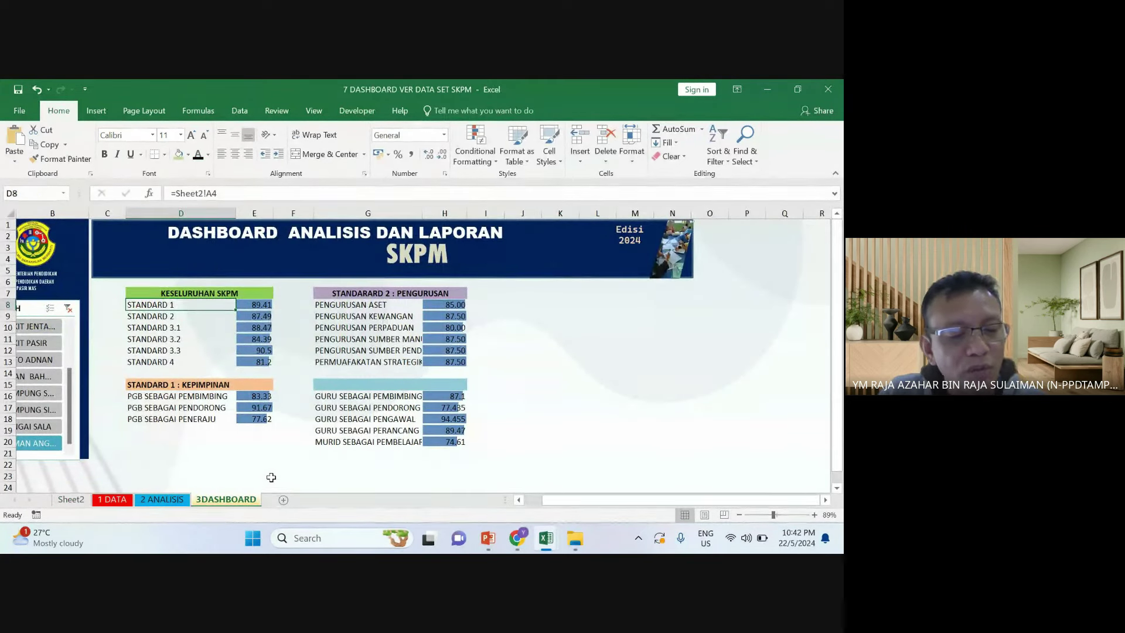
key("ctrl+v")
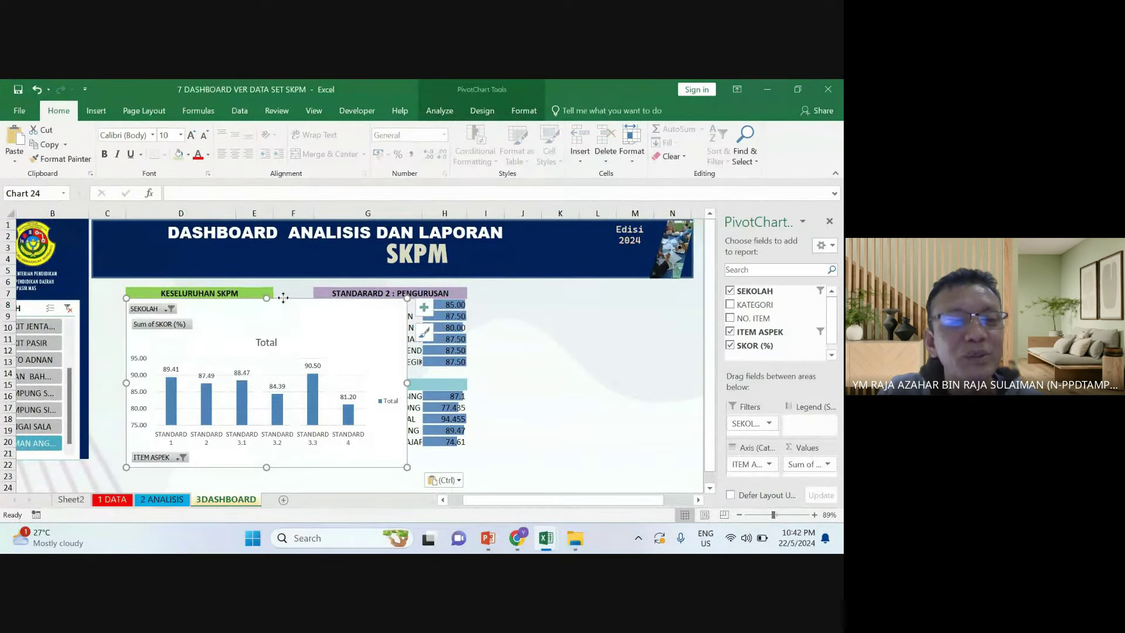
left_click_drag(277, 305, 505, 299)
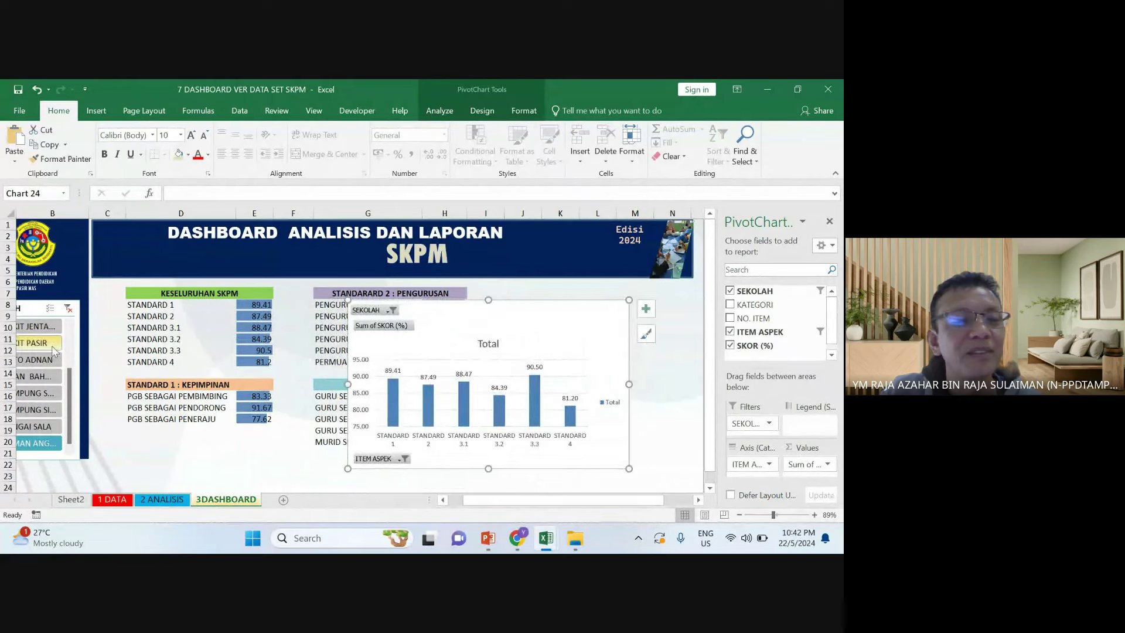
Filter the dashboard to SK DATO ADNAN with the school slicer and shift the PivotChart further from the KESELURUHAN SKPM table
left_click(35, 360)
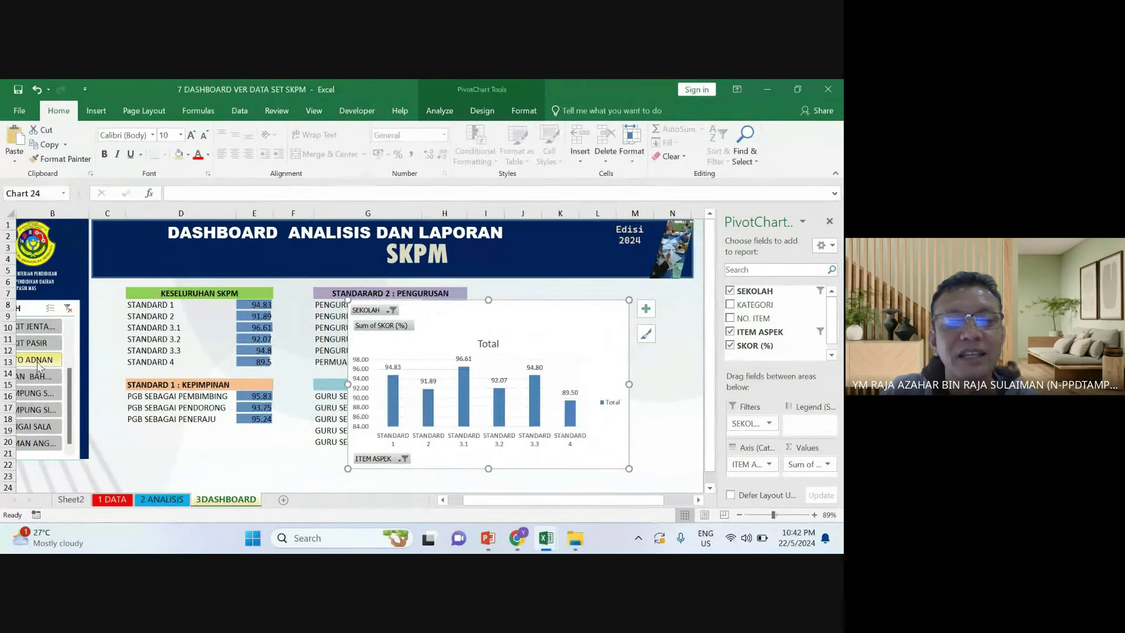
left_click_drag(470, 302, 491, 306)
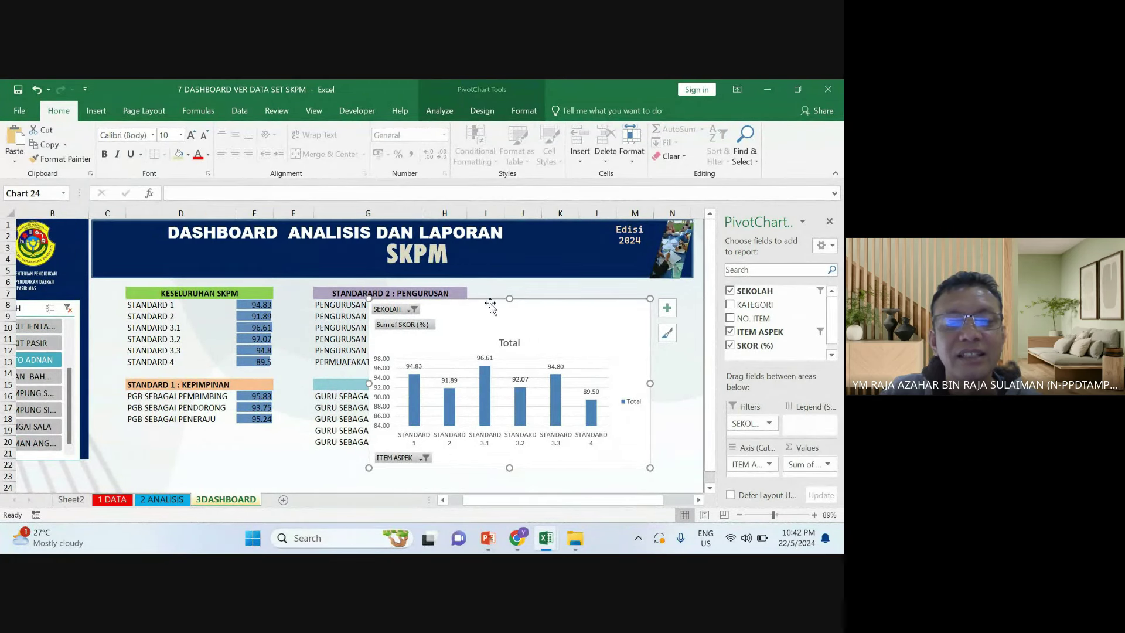
Fill the dashboard PivotChart's chart area with light green and move the chart slightly closer to the header banner
left_click(179, 153)
mouse_move(464, 299)
left_mouse_down()
mouse_move(510, 290)
mouse_move(484, 290)
left_mouse_up()
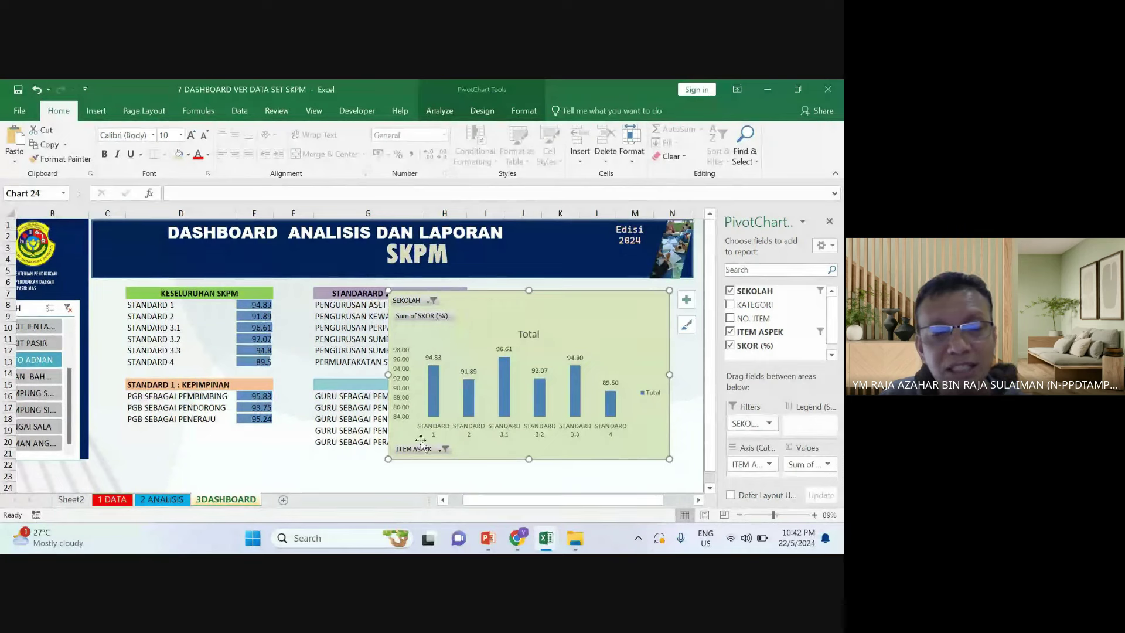
left_click(432, 301)
left_click(432, 301)
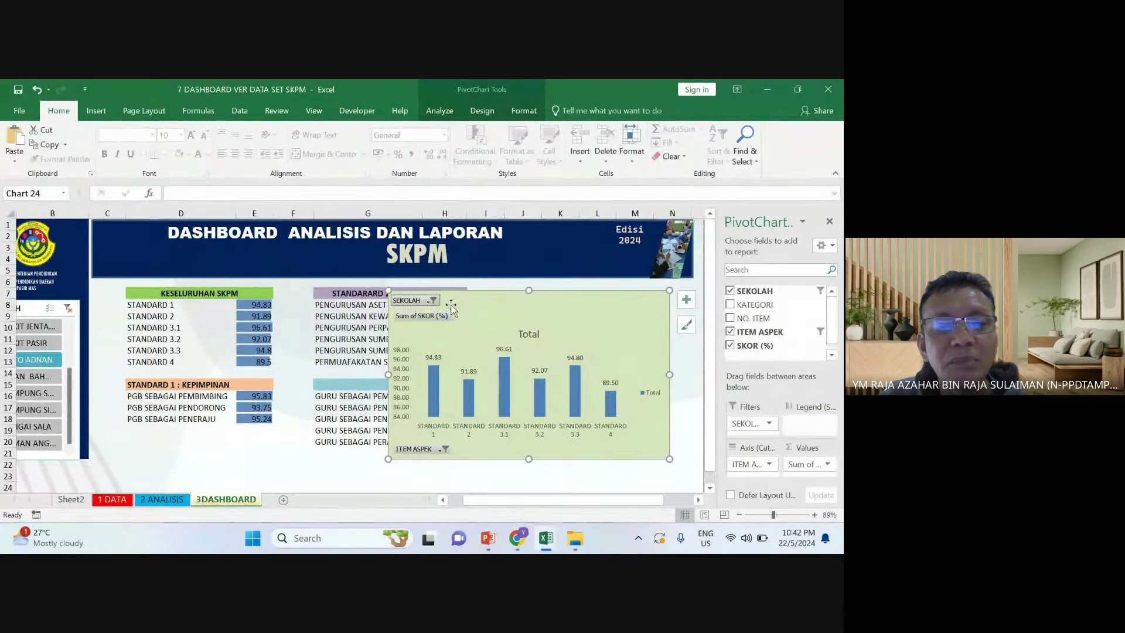
Hide all field buttons on the dashboard PivotChart
right_click(421, 303)
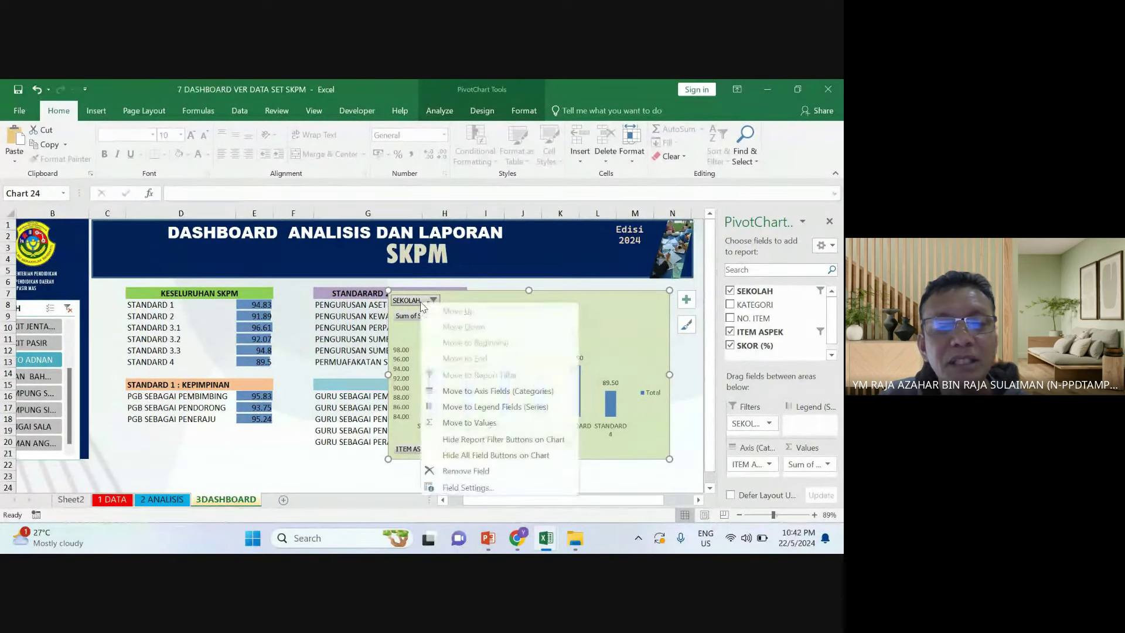
left_click(470, 296)
right_click(423, 303)
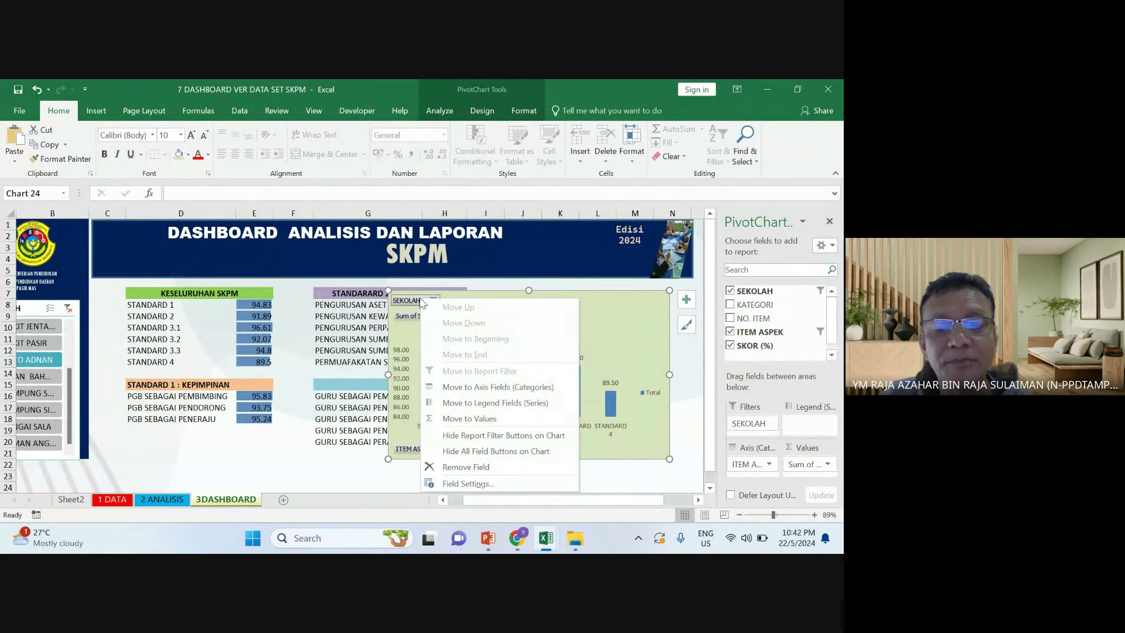
left_click(476, 453)
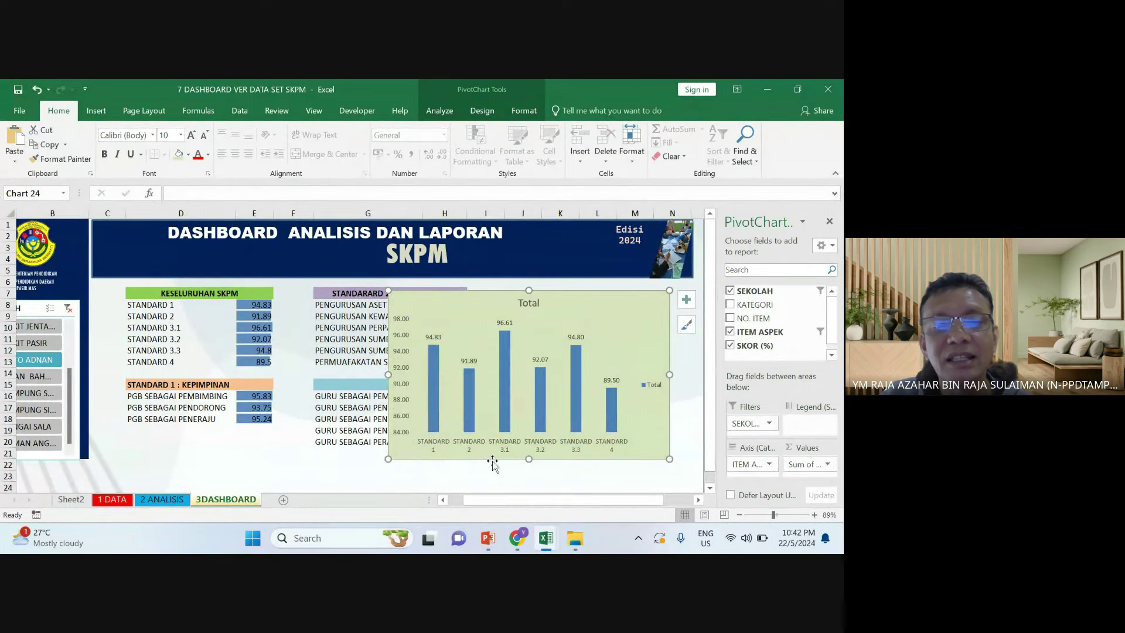
Move the PivotChart clear of the dashboard tables and shrink it to fit beside the PENGURUSAN table
left_click_drag(492, 462, 489, 473)
left_click(520, 316)
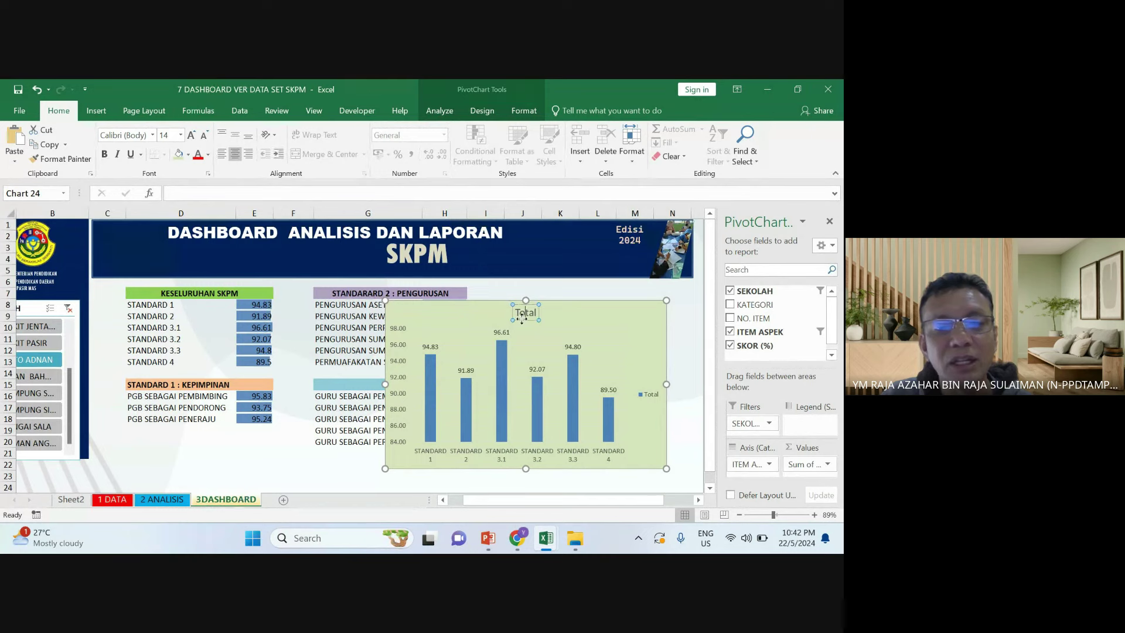
left_click_drag(434, 474, 469, 473)
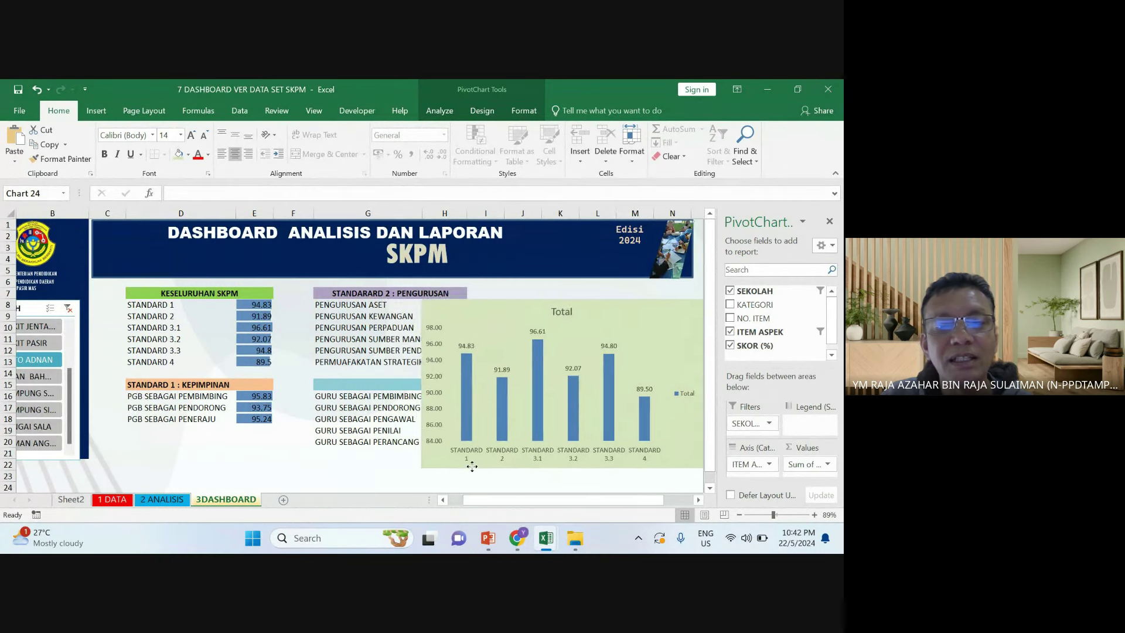
left_click_drag(420, 300, 492, 292)
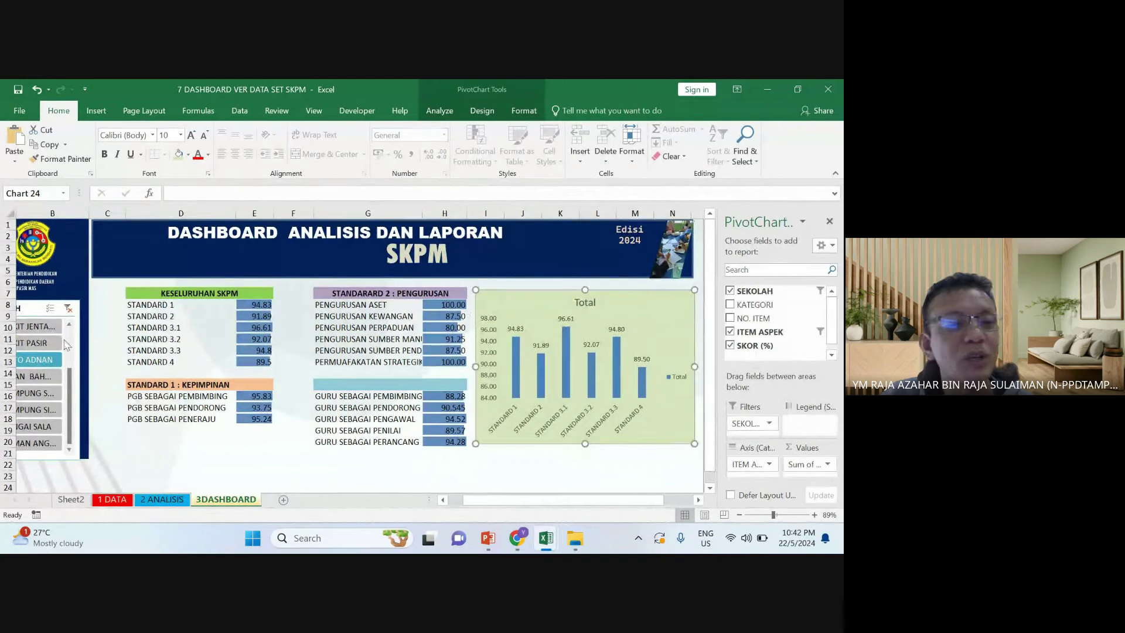
Filter the dashboard by several schools in turn with the school slicer to check how the tables and PivotChart respond
left_click(36, 327)
left_click(44, 360)
left_click(48, 377)
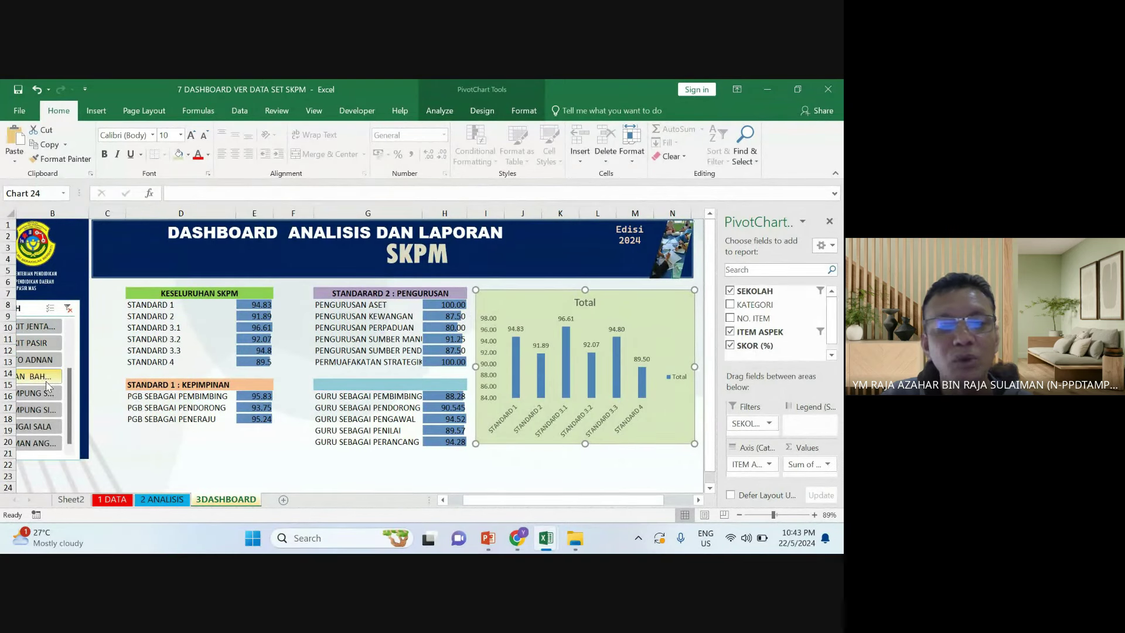
left_click(52, 393)
left_click(47, 410)
left_click(46, 426)
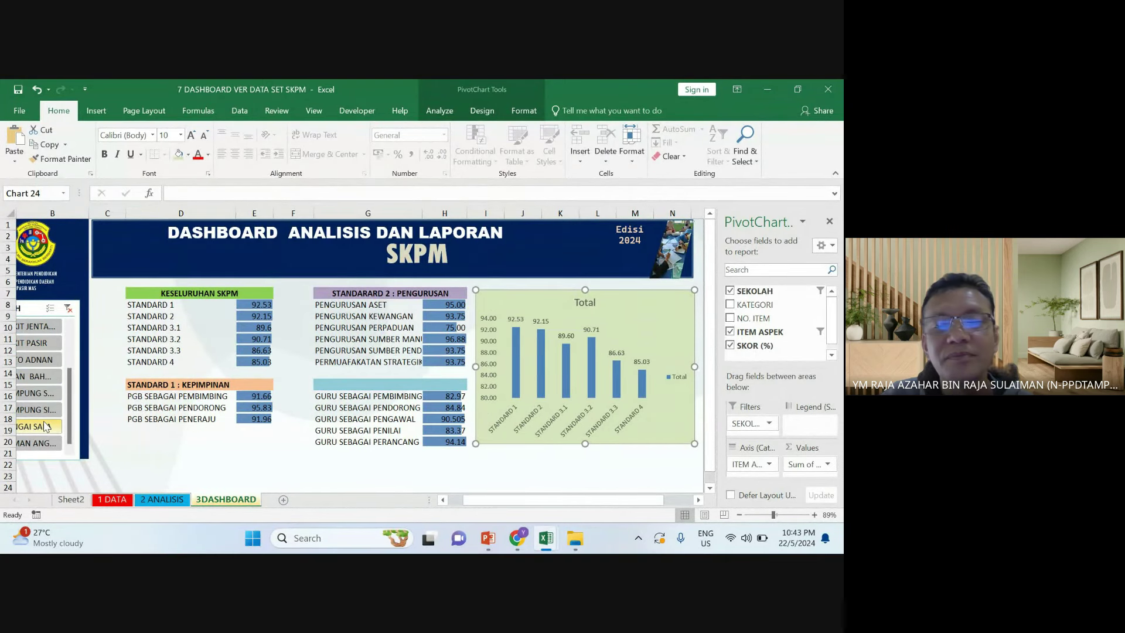
Try the PivotChart over the KESELURUHAN SKPM table, filter back to SK DATO ADNAN and return the chart beside the PENGURUSAN table
left_click_drag(527, 293, 174, 302)
left_click(35, 326)
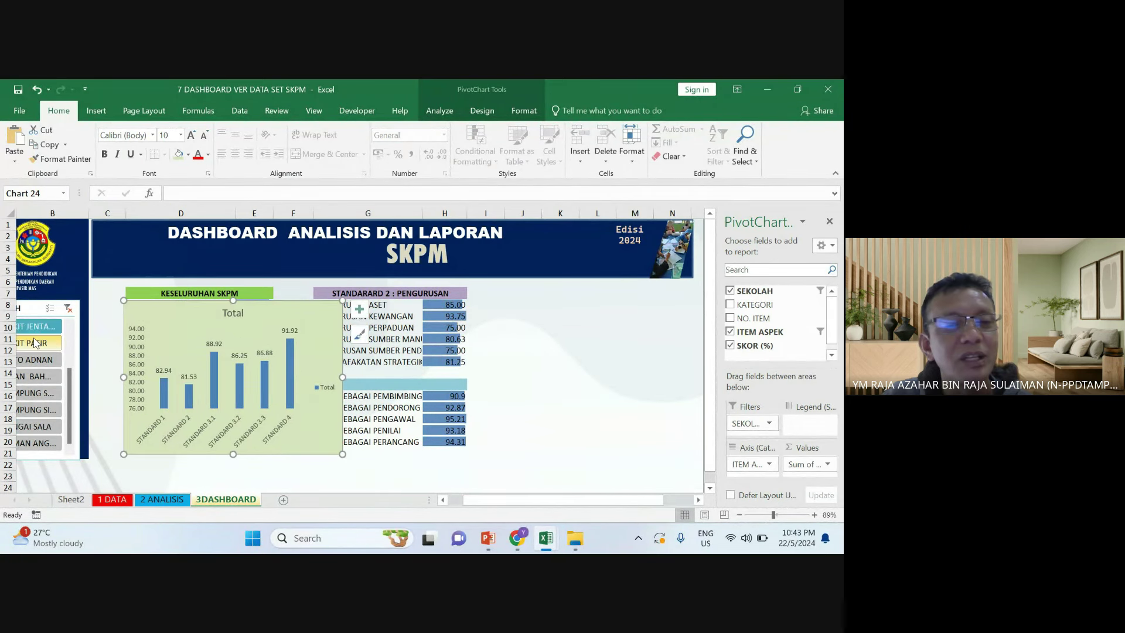
left_click(35, 343)
left_click(36, 359)
left_click_drag(285, 311, 643, 298)
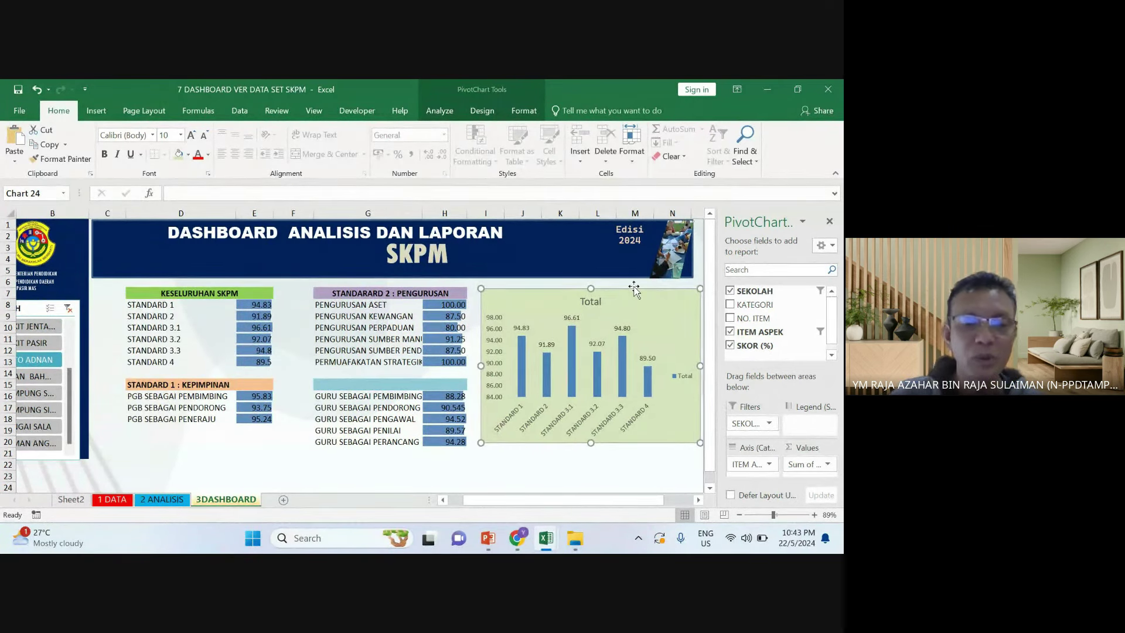
scroll(634, 293, "down", 1)
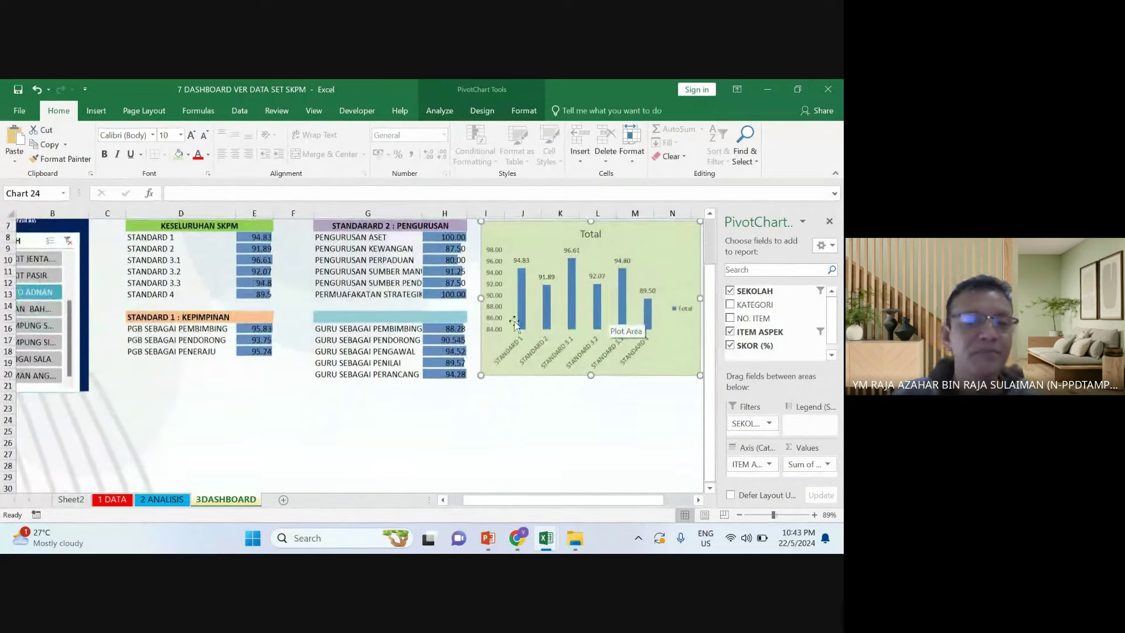
scroll(347, 339, "up", 1)
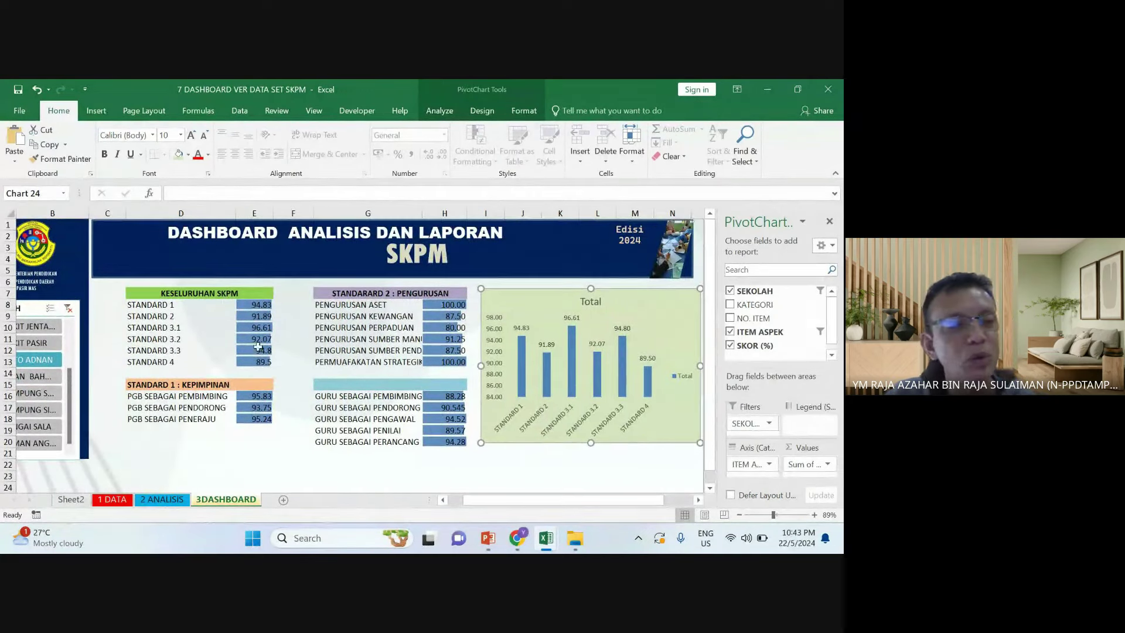
On Sheet2, move the PivotChart off the pivot tables in columns A and B
left_click(120, 501)
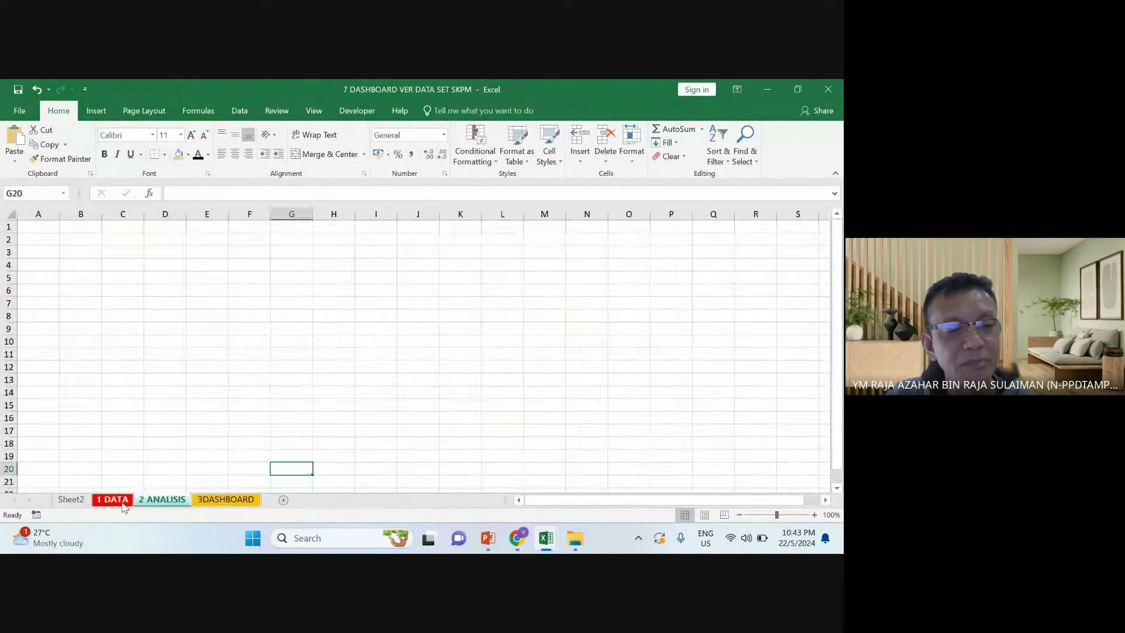
left_click(71, 499)
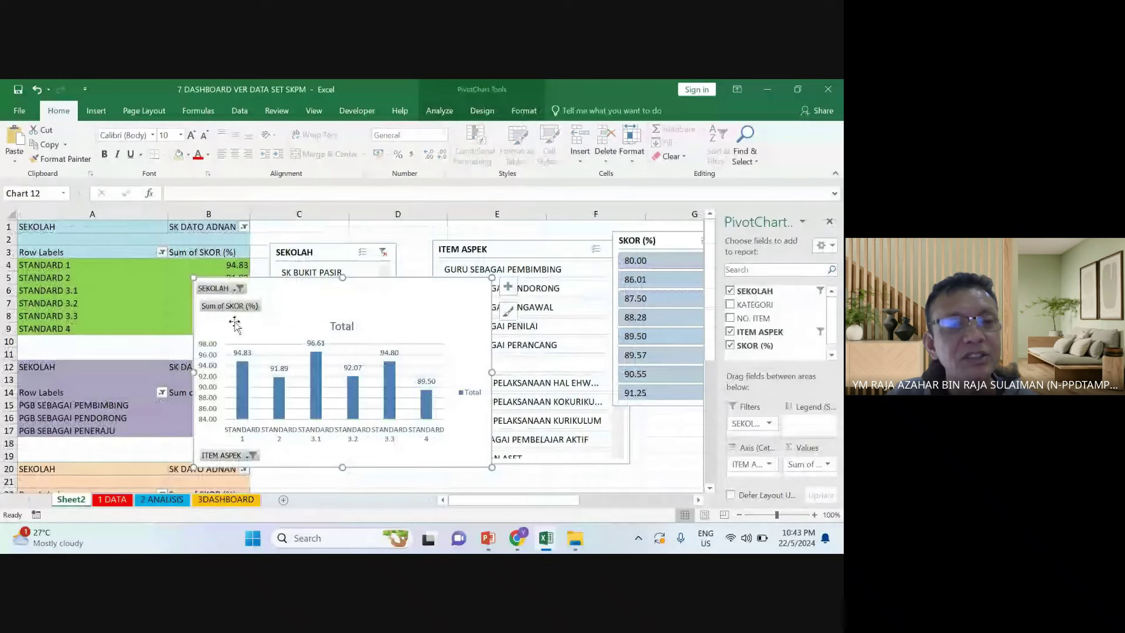
left_click_drag(235, 322, 301, 306)
scroll(191, 375, "down", 2)
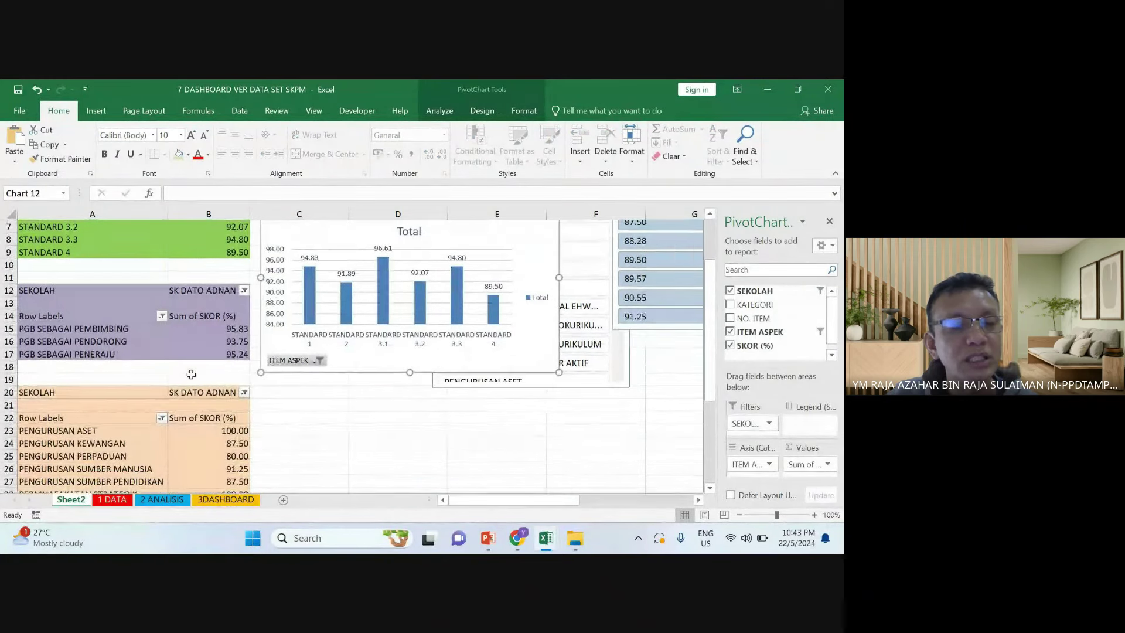
scroll(191, 375, "down", 1)
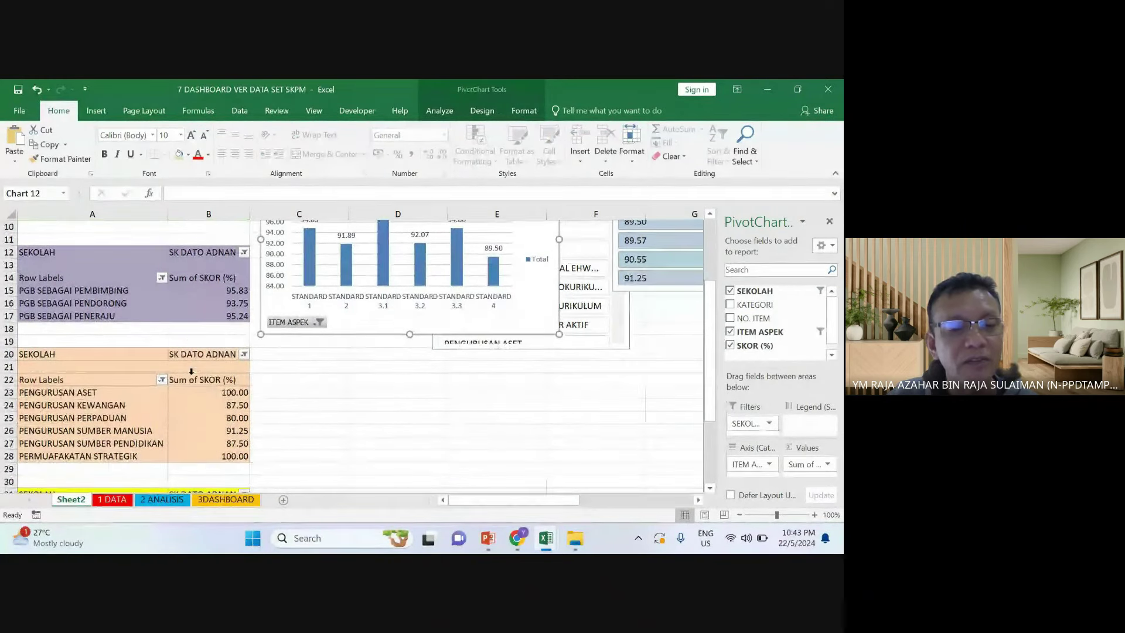
Return to the 3DASHBOARD sheet and delete the PivotChart's Total title
left_click(238, 502)
scroll(235, 469, "down", 1)
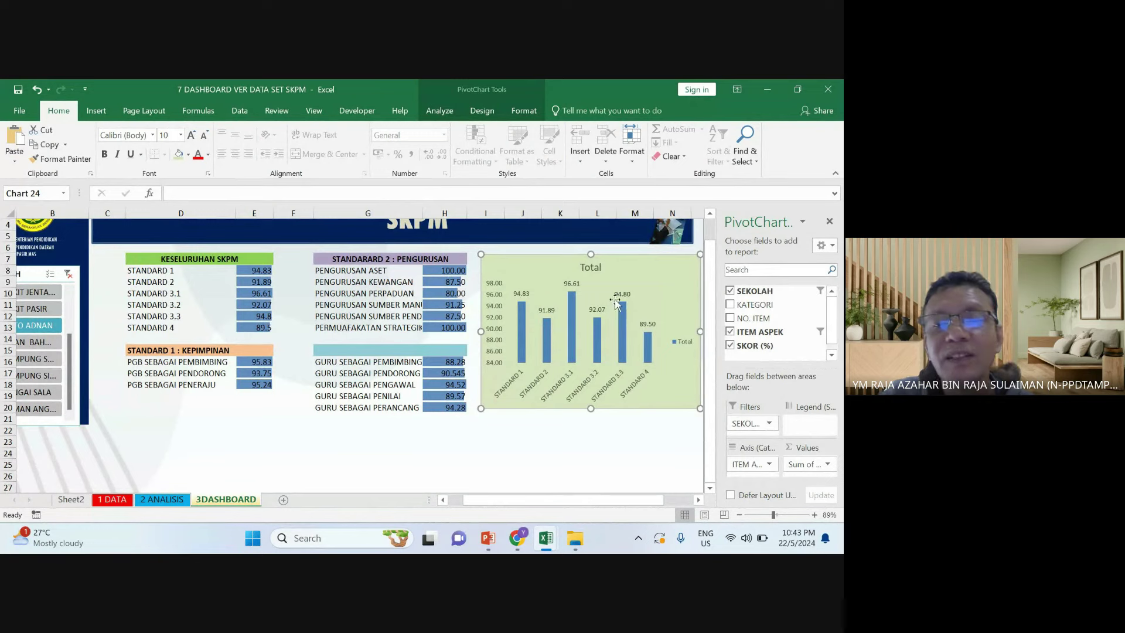
left_click(601, 271)
right_click(602, 272)
key("Escape")
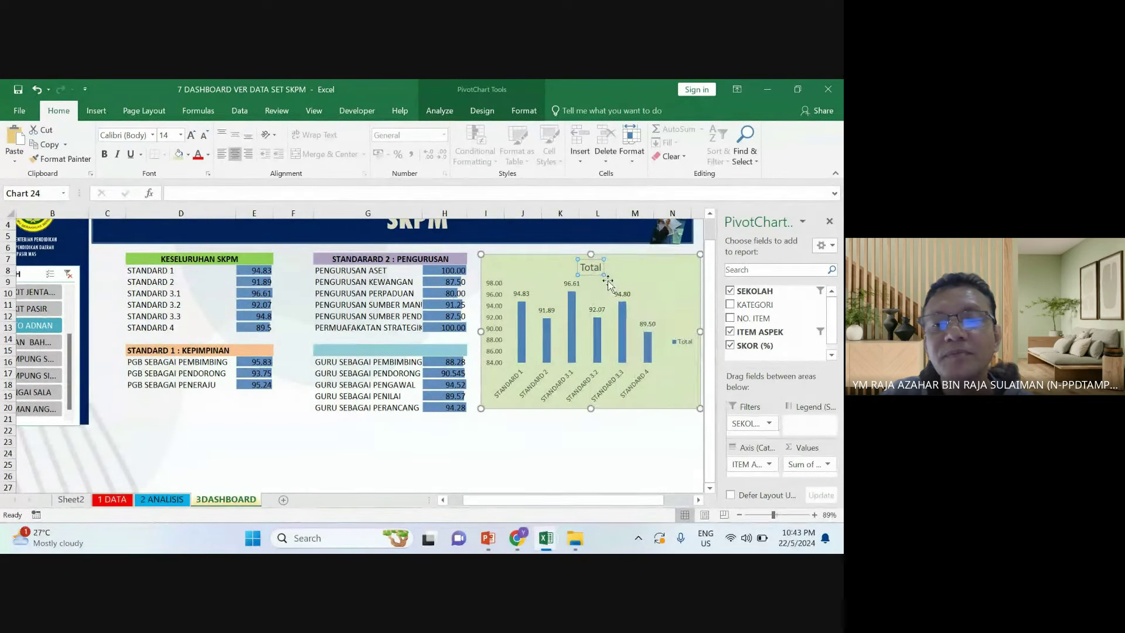
key("Delete")
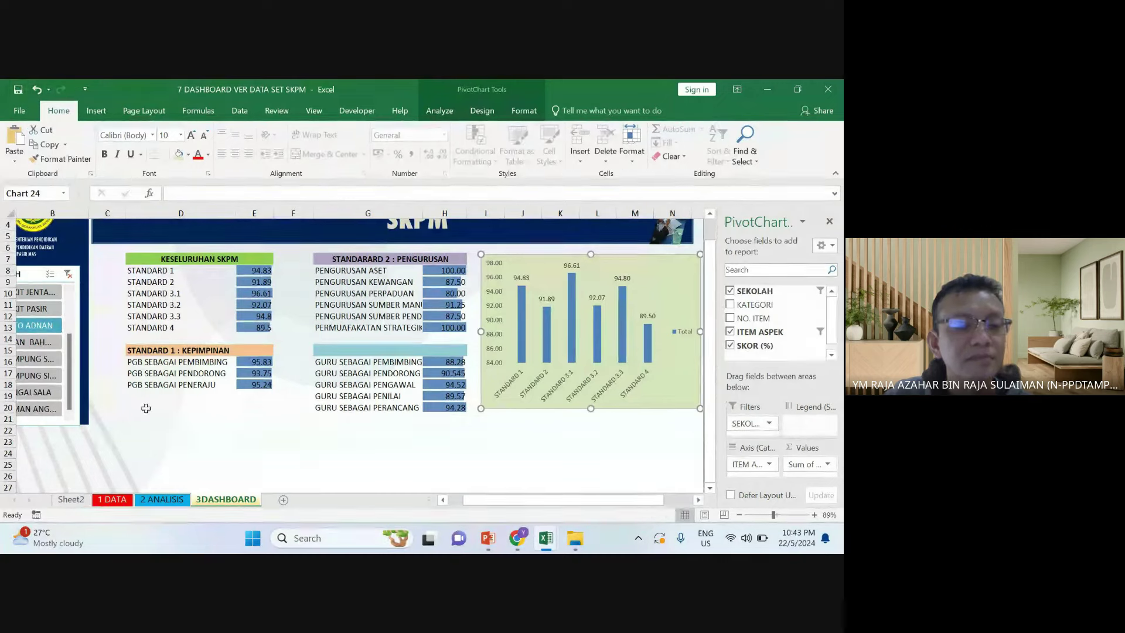
Go back to Sheet2 with the source pivot tables
left_click(165, 501)
left_click(113, 500)
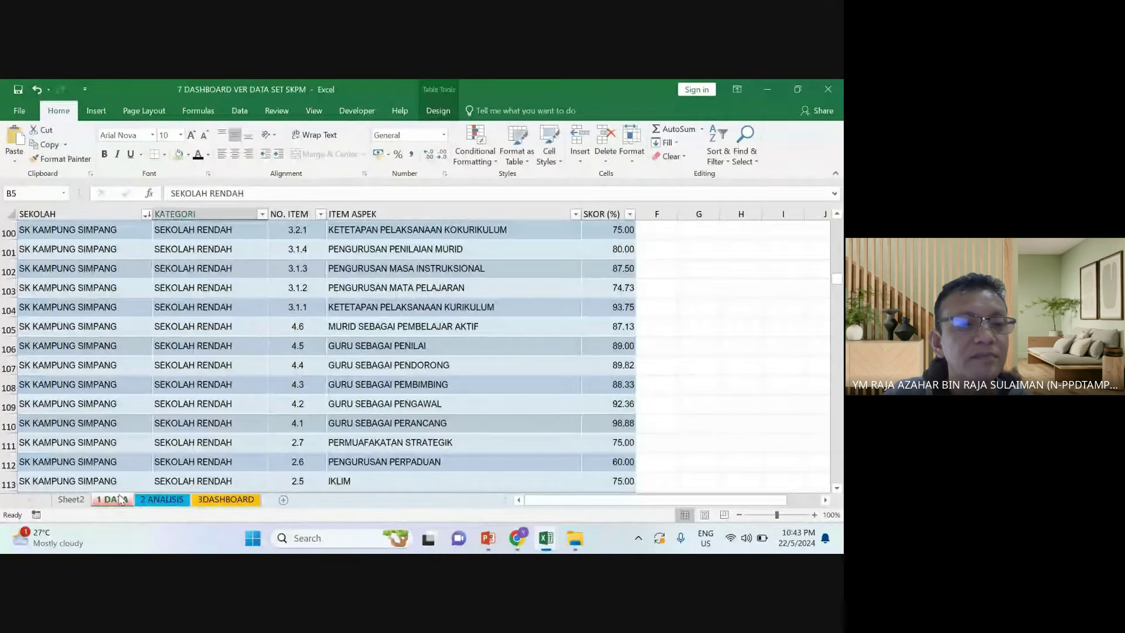
left_click(69, 501)
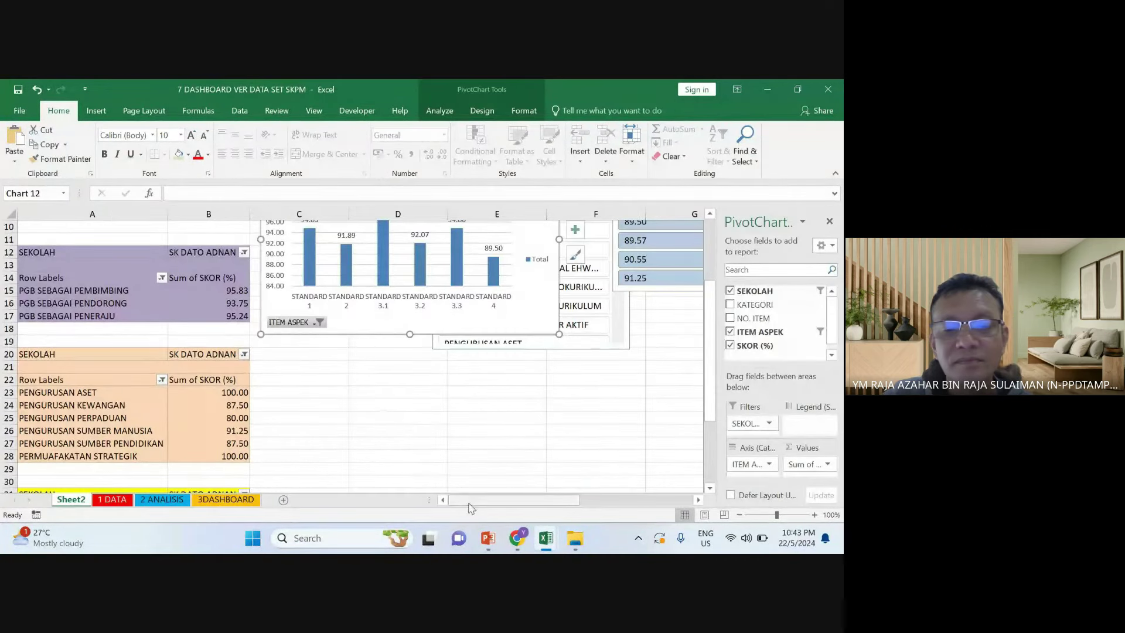
Switch to the Google Meet window in Chrome, capture the whole screen and paste the screenshot onto the PowerPoint slide
left_click(515, 538)
left_click(477, 493)
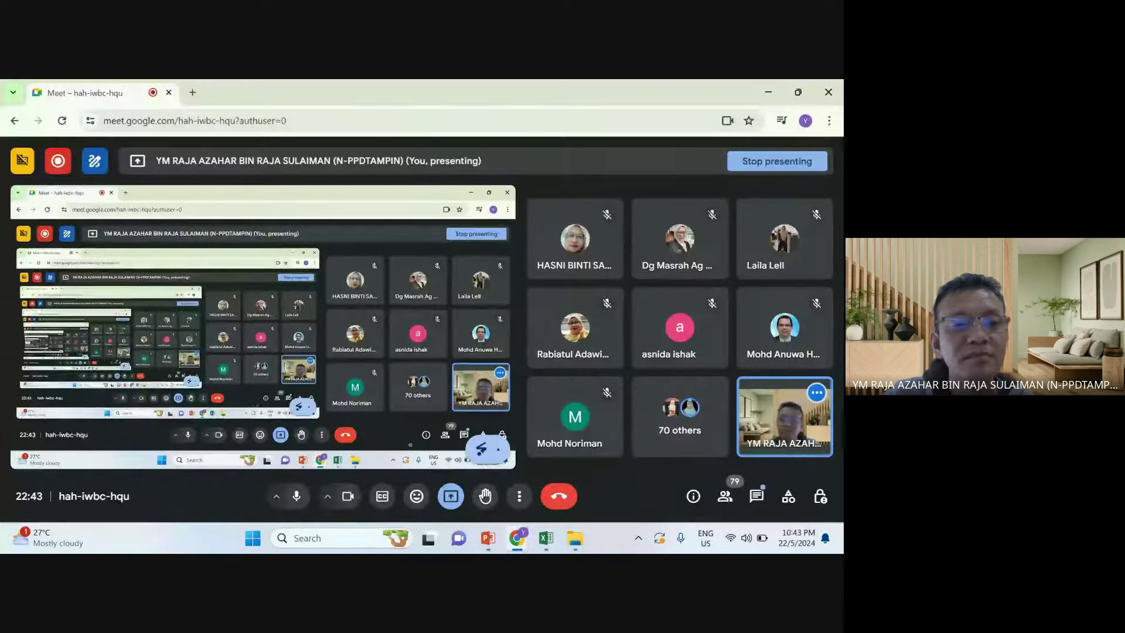
right_click(408, 444)
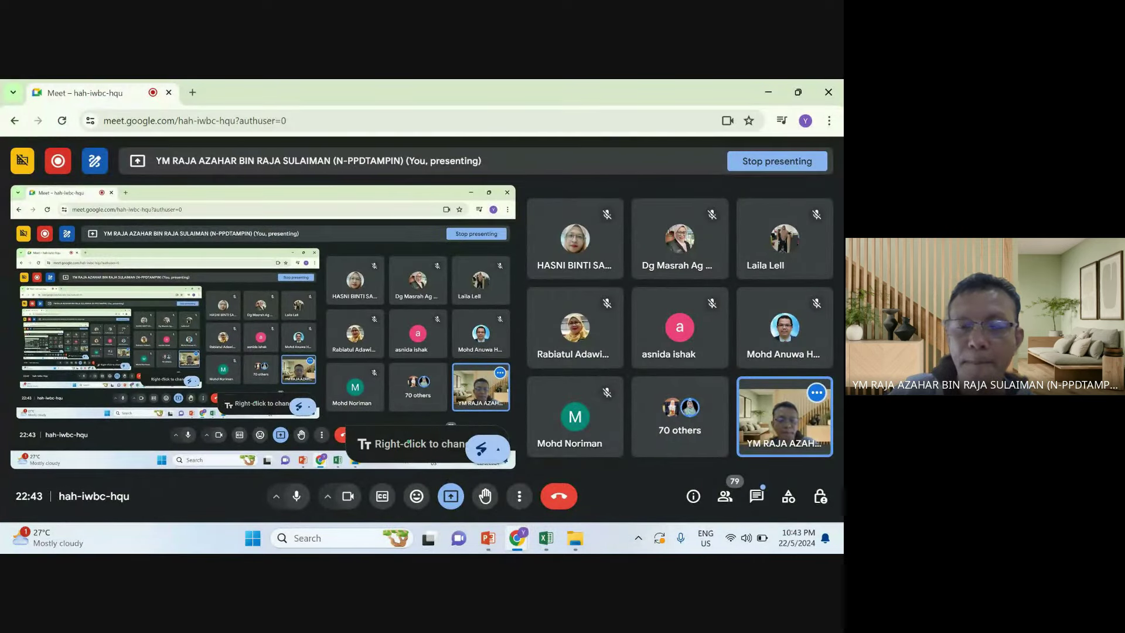
key("super+shift+s")
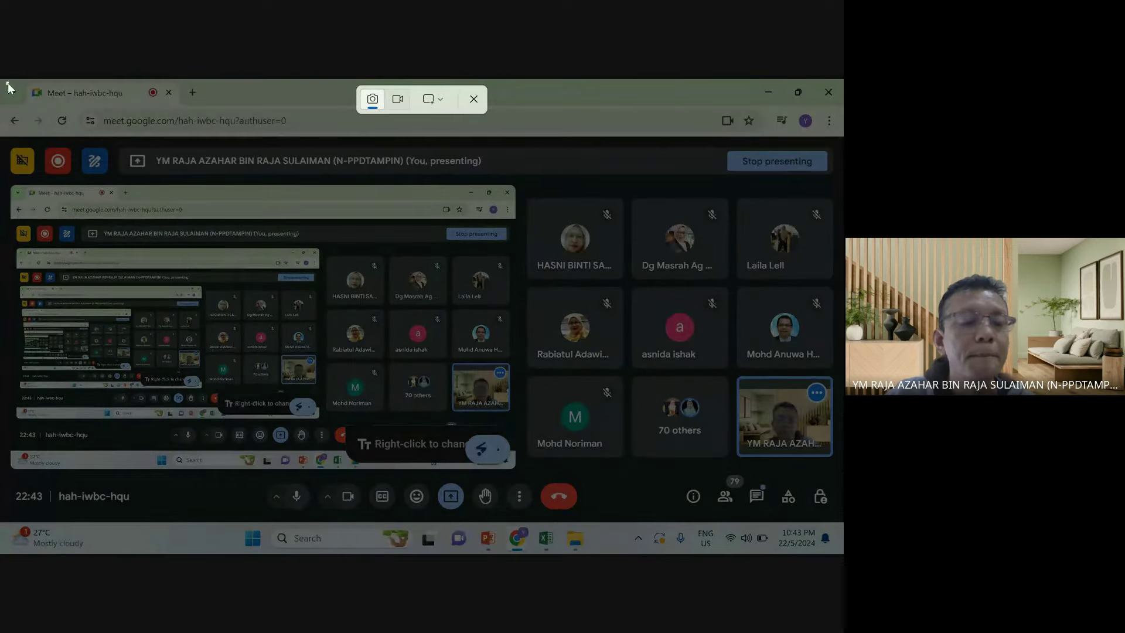
left_click_drag(7, 83, 842, 544)
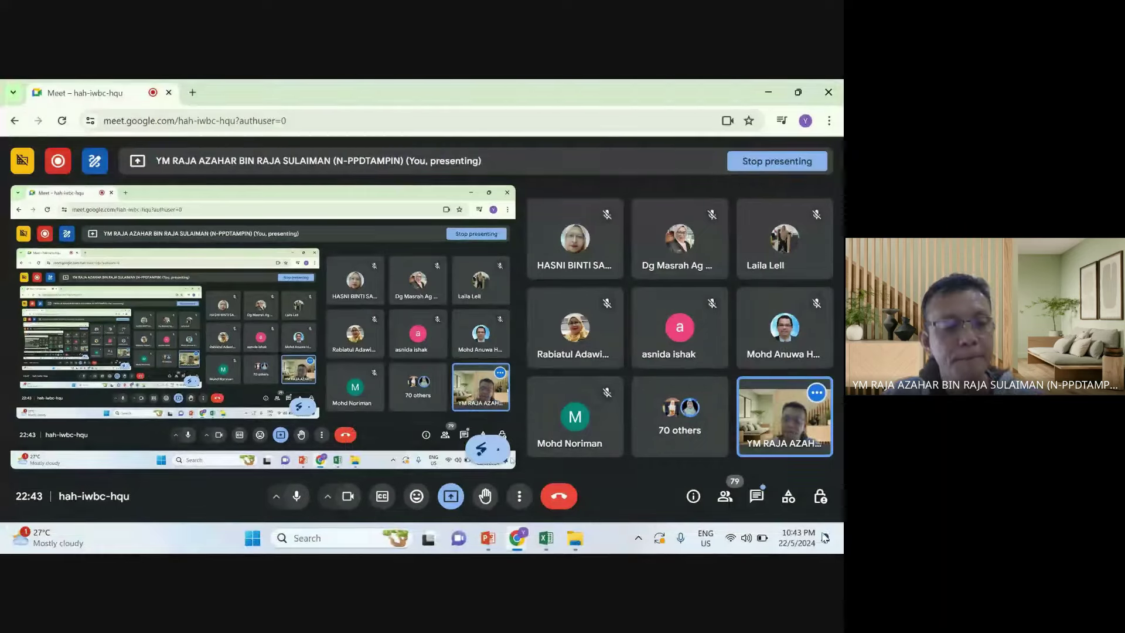
left_click(487, 537)
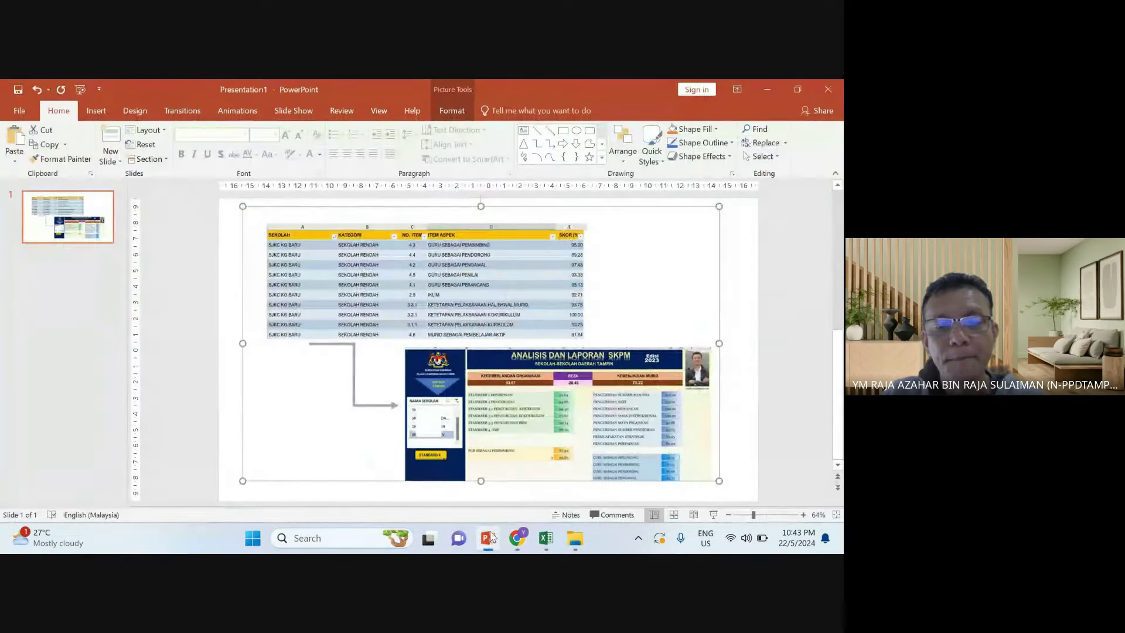
right_click(249, 303)
left_click(254, 320)
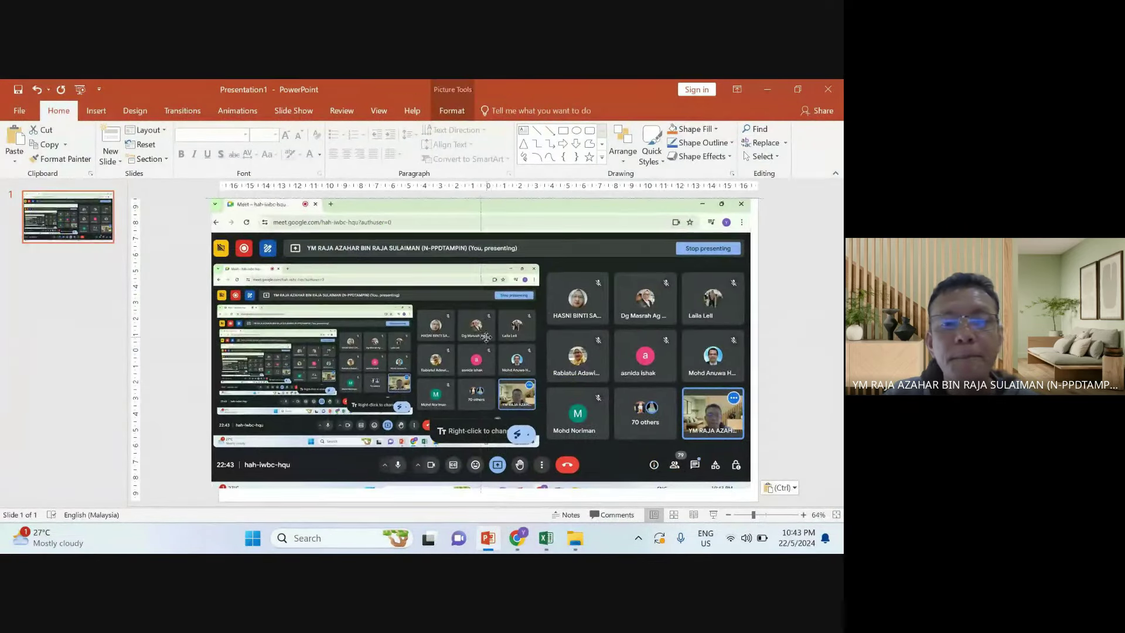
Switch back to the 7 DASHBOARD VER DATA SET SKPM workbook in Excel and shift Sheet2's PivotChart further from the pivot tables
left_click(546, 538)
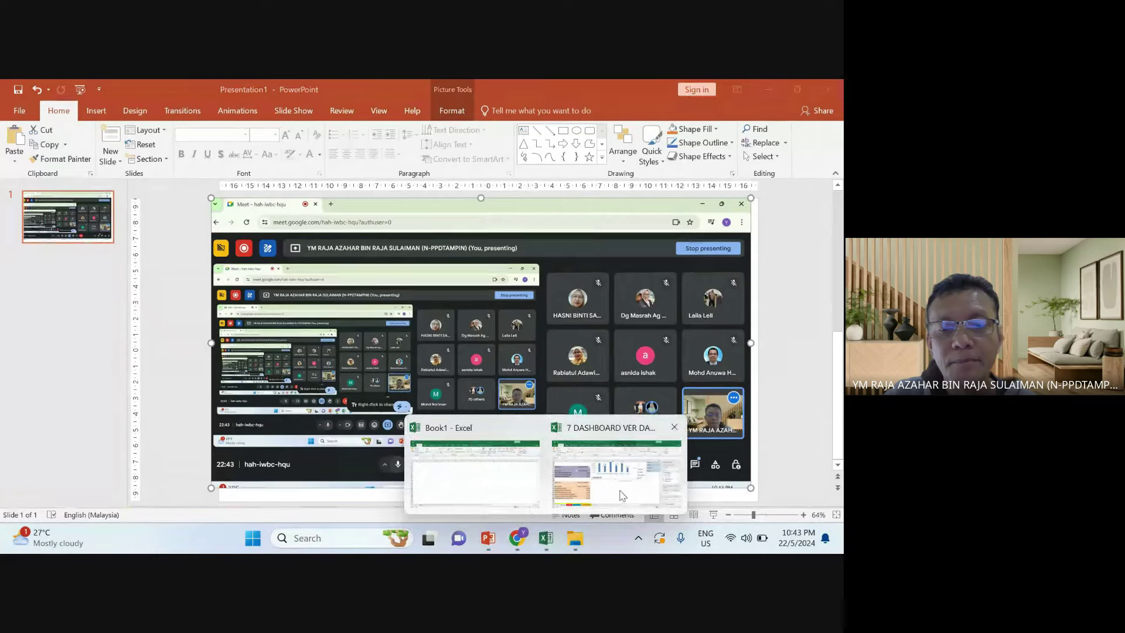
left_click(622, 495)
left_click_drag(387, 329, 424, 334)
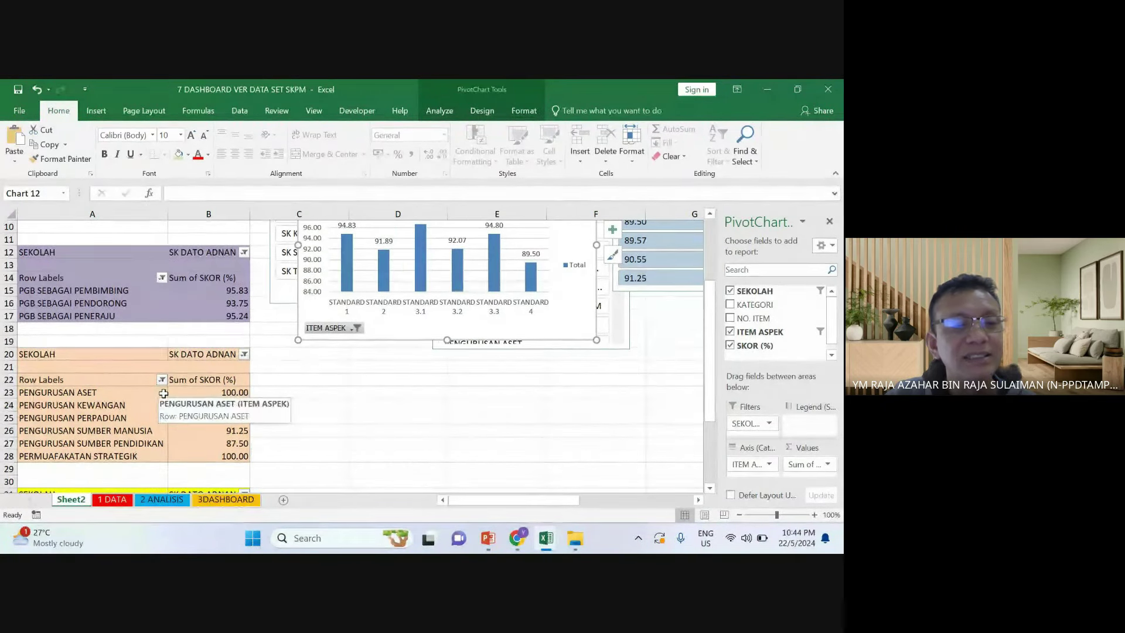
Insert a Clustered Column PivotChart from the PENGURUSAN pivot table on Sheet2
left_click(166, 401)
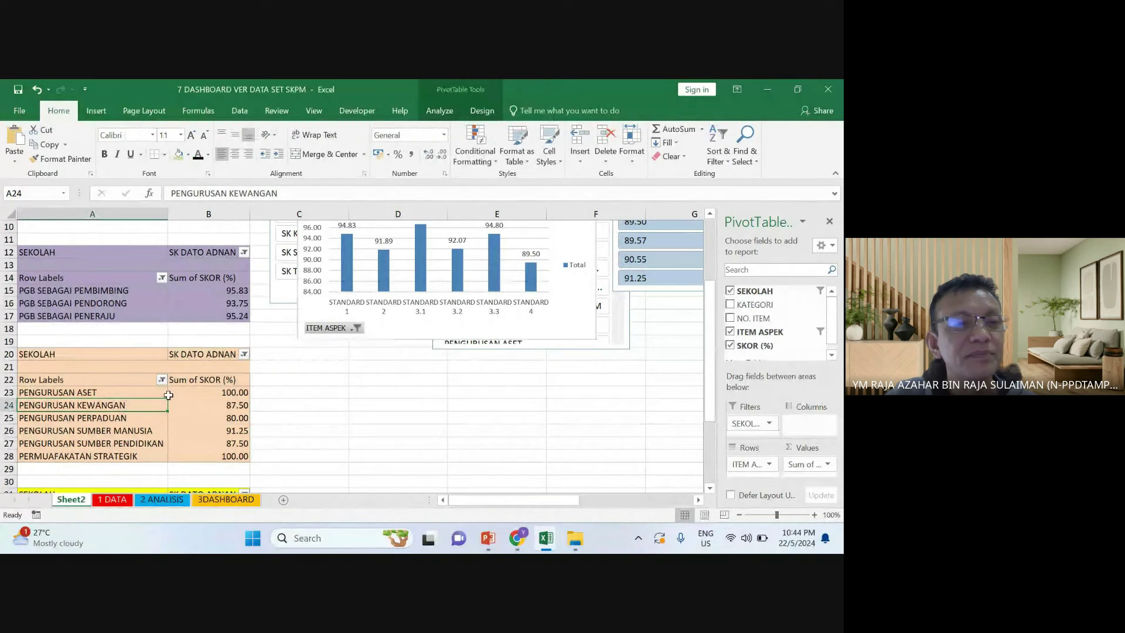
left_click(102, 111)
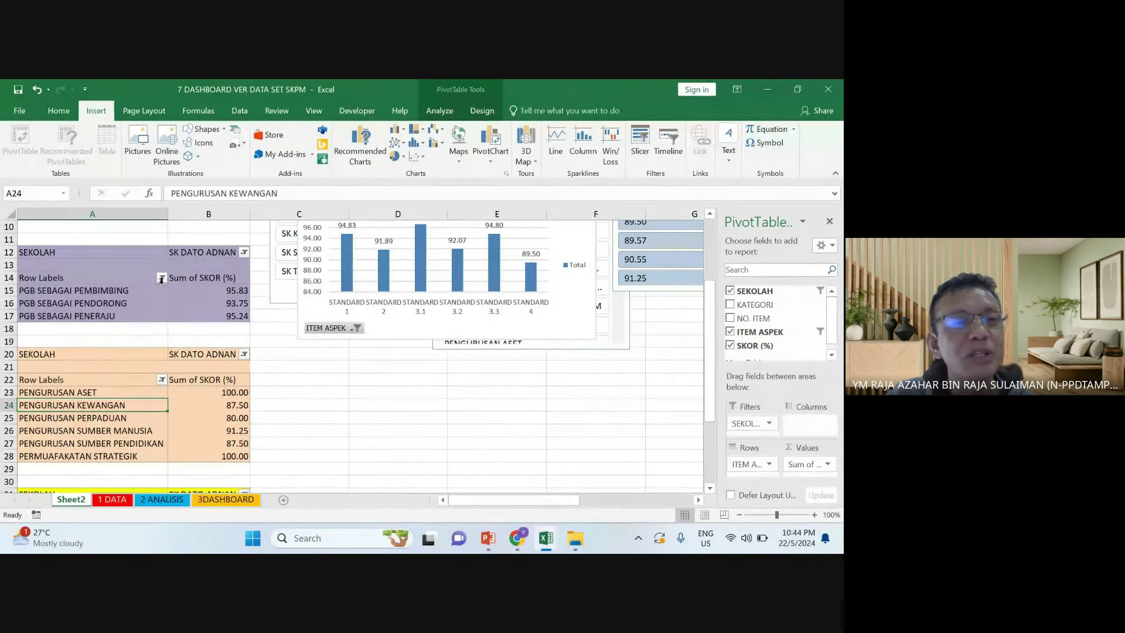
left_click(152, 388)
left_click(151, 402)
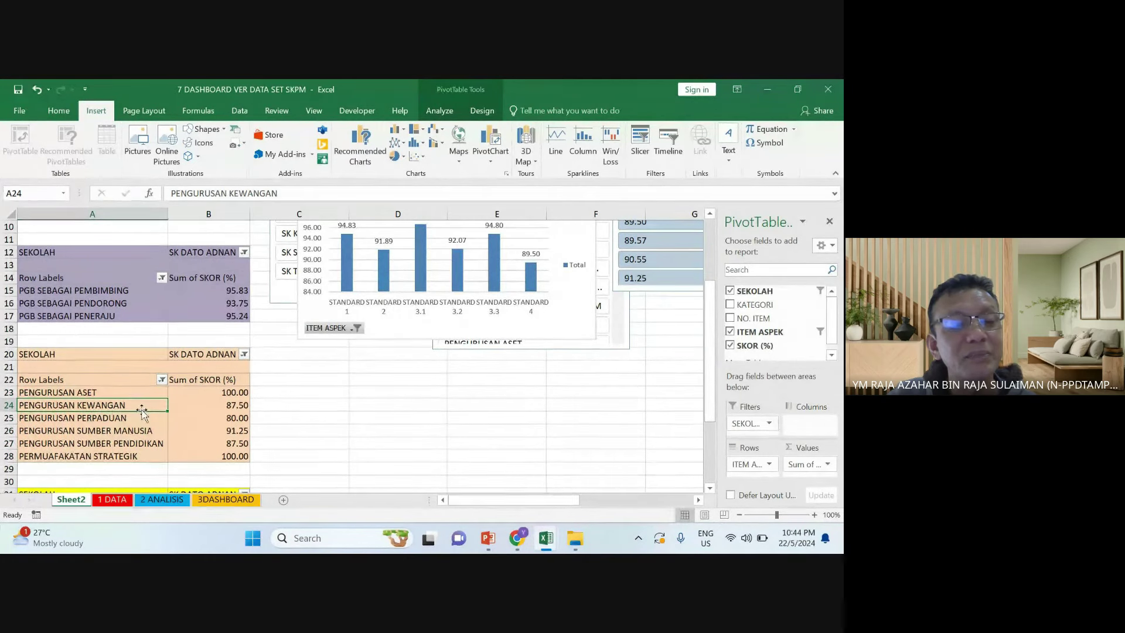
left_click(142, 413)
left_click(142, 404)
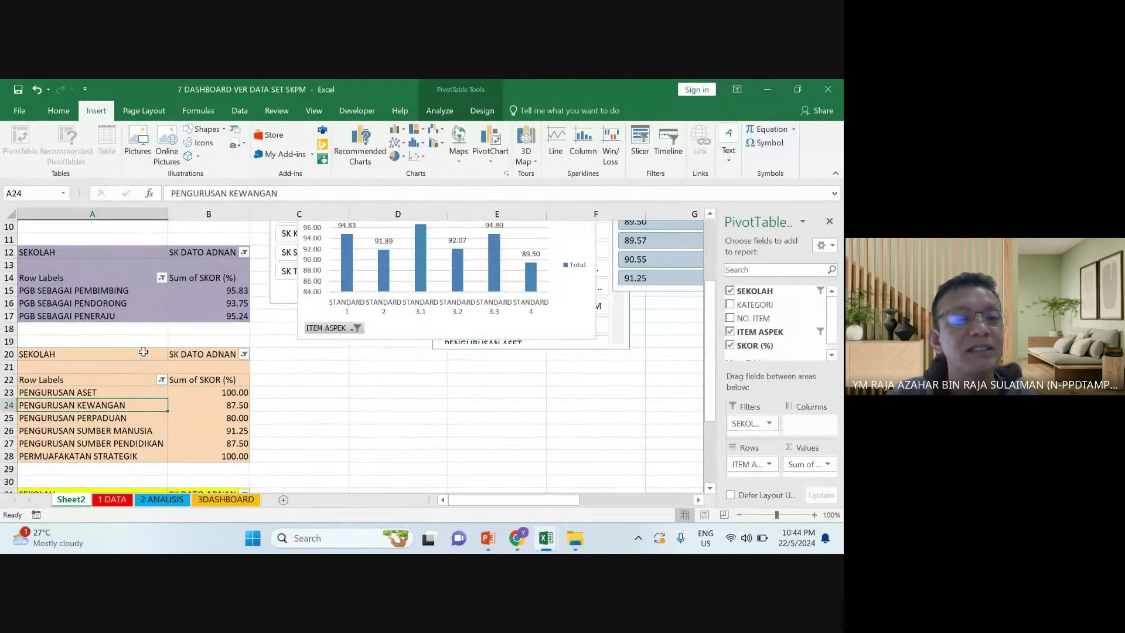
left_click(139, 399)
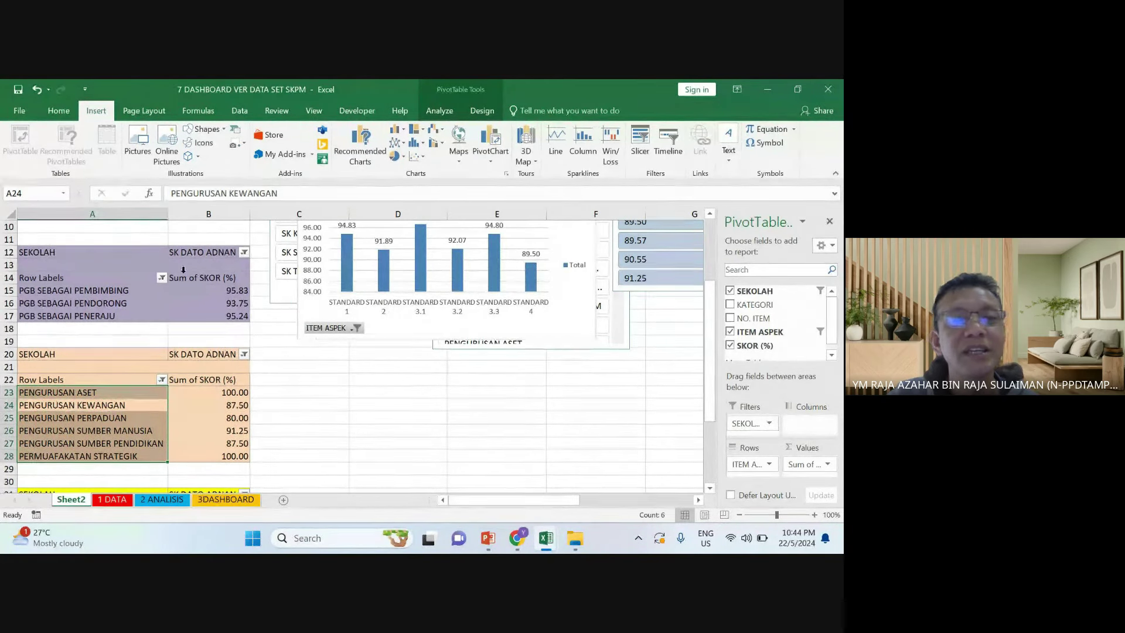
left_click(440, 111)
left_click(656, 141)
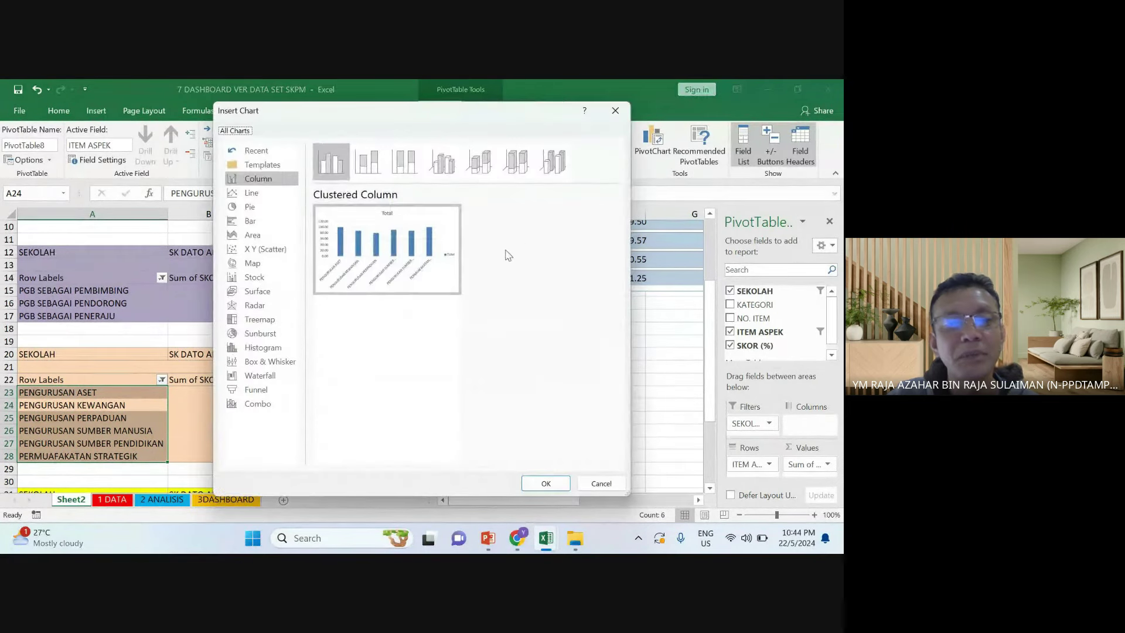
left_click(543, 483)
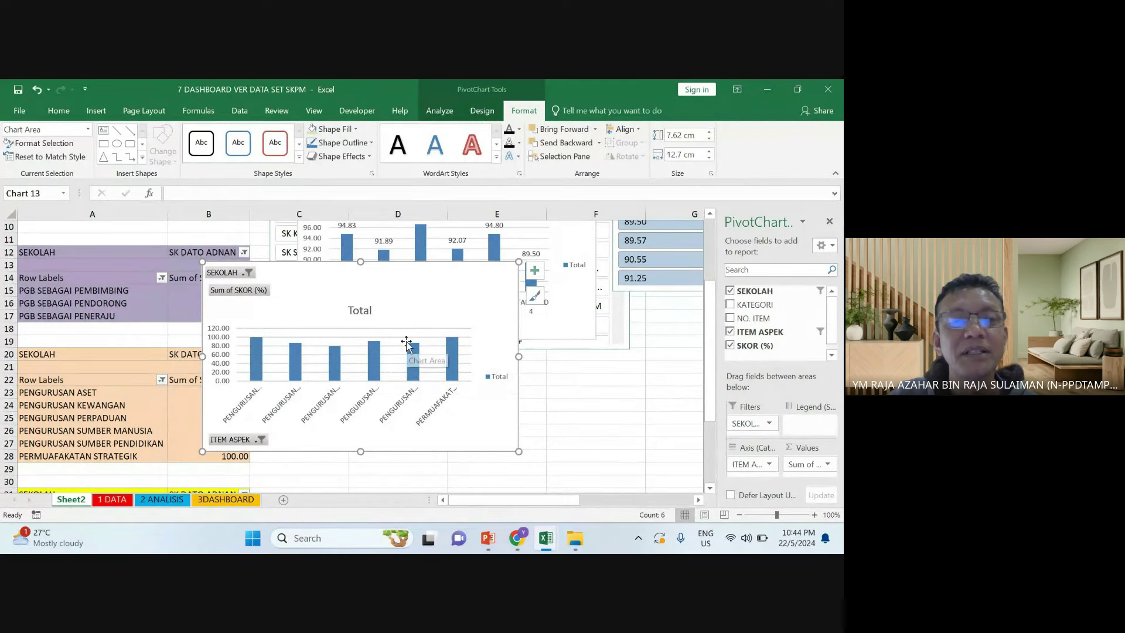
Restyle the new PivotChart so its columns carry data labels, and shift it clear of the purple pivot table
left_click(483, 110)
left_click(200, 146)
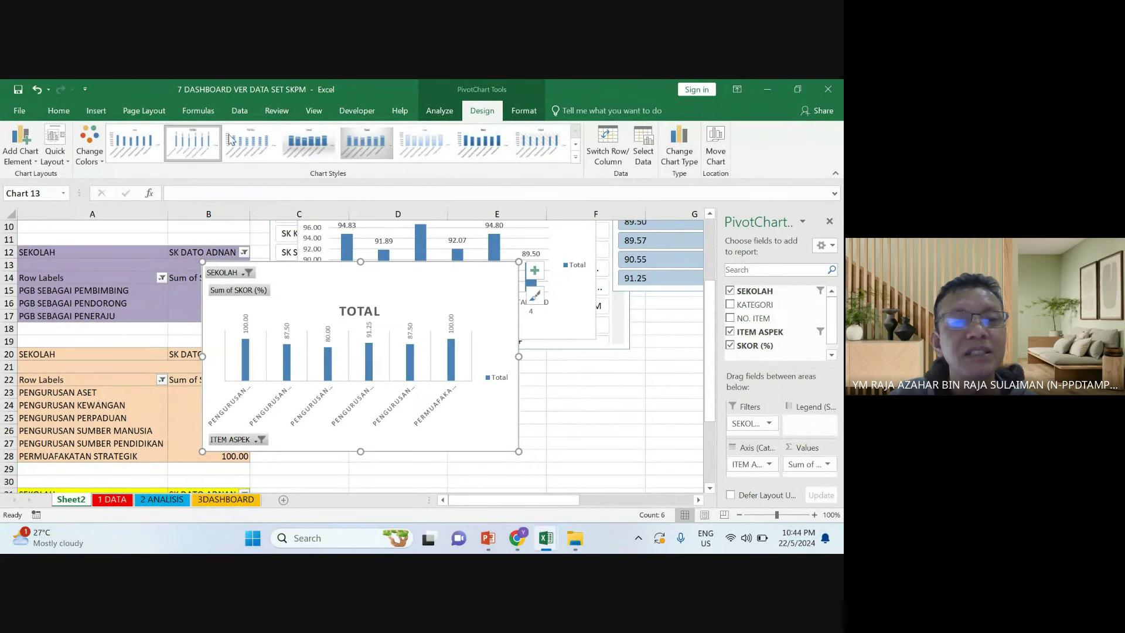
left_click(366, 142)
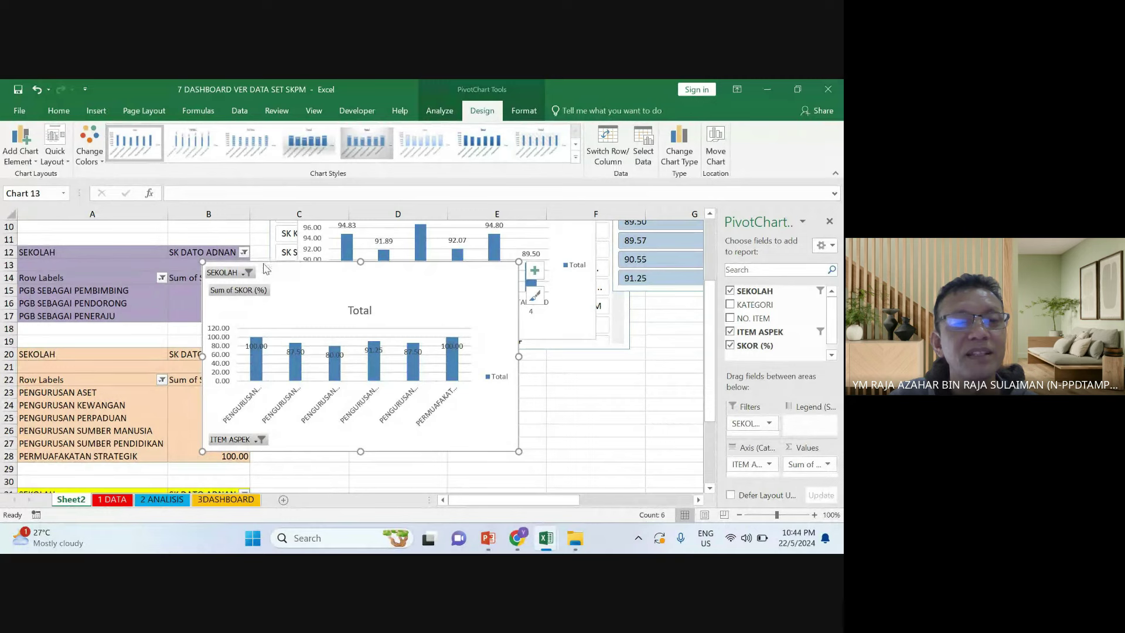
left_click_drag(265, 265, 313, 306)
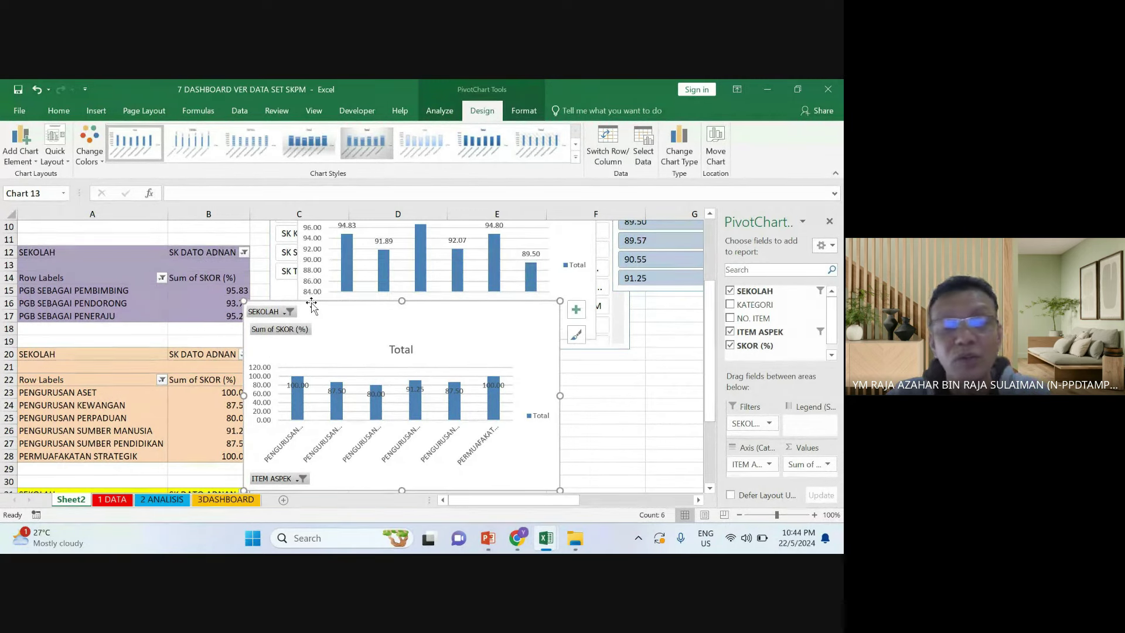
Copy the PENGURUSAN PivotChart and paste it at cell G24 of the 3DASHBOARD sheet
left_click(460, 297)
left_click(466, 303)
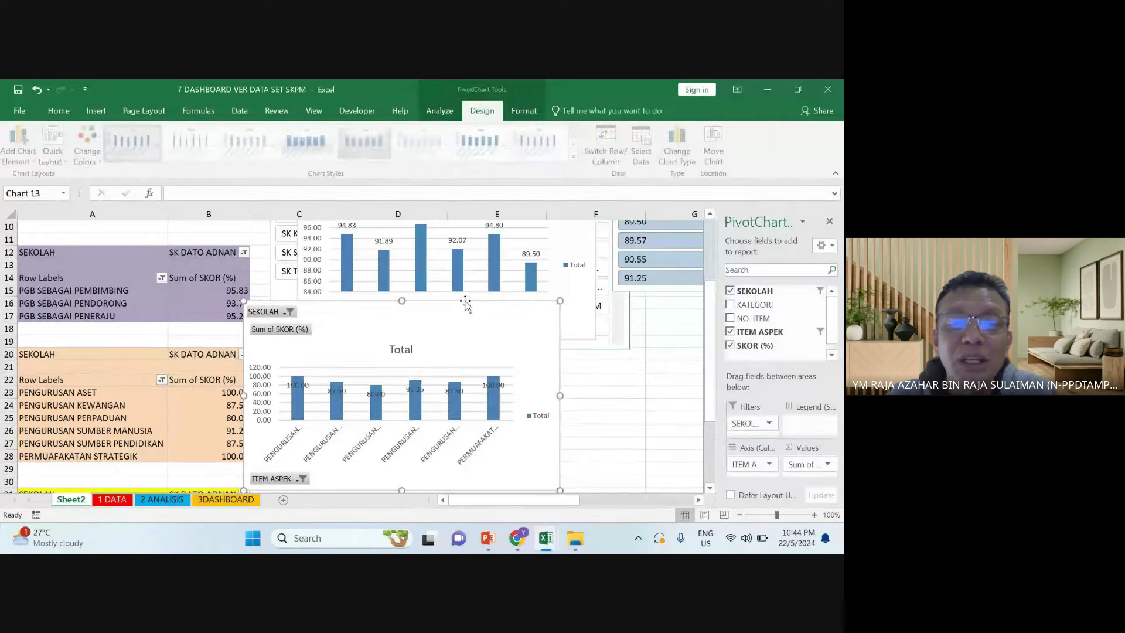
right_click(465, 303)
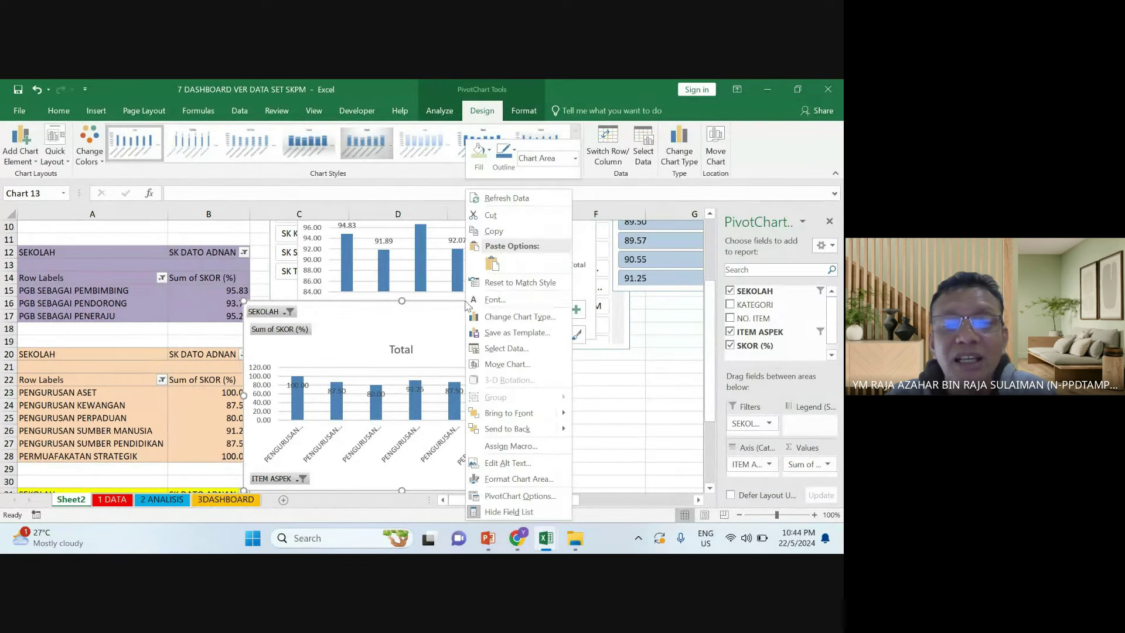
left_click(487, 232)
left_click(226, 499)
right_click(321, 454)
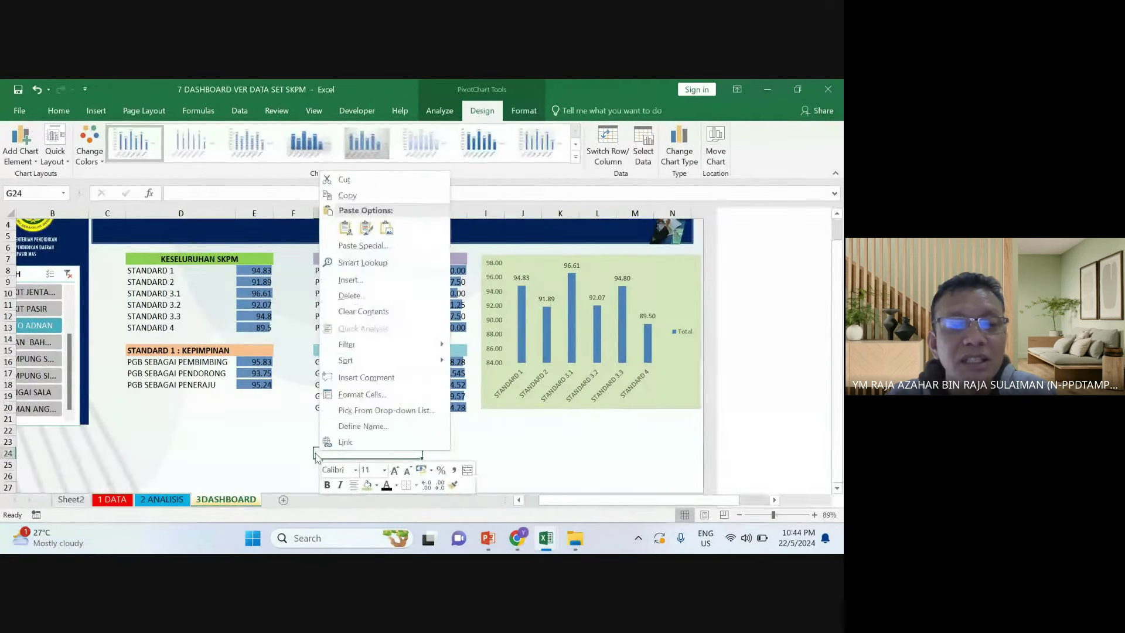
left_click(346, 228)
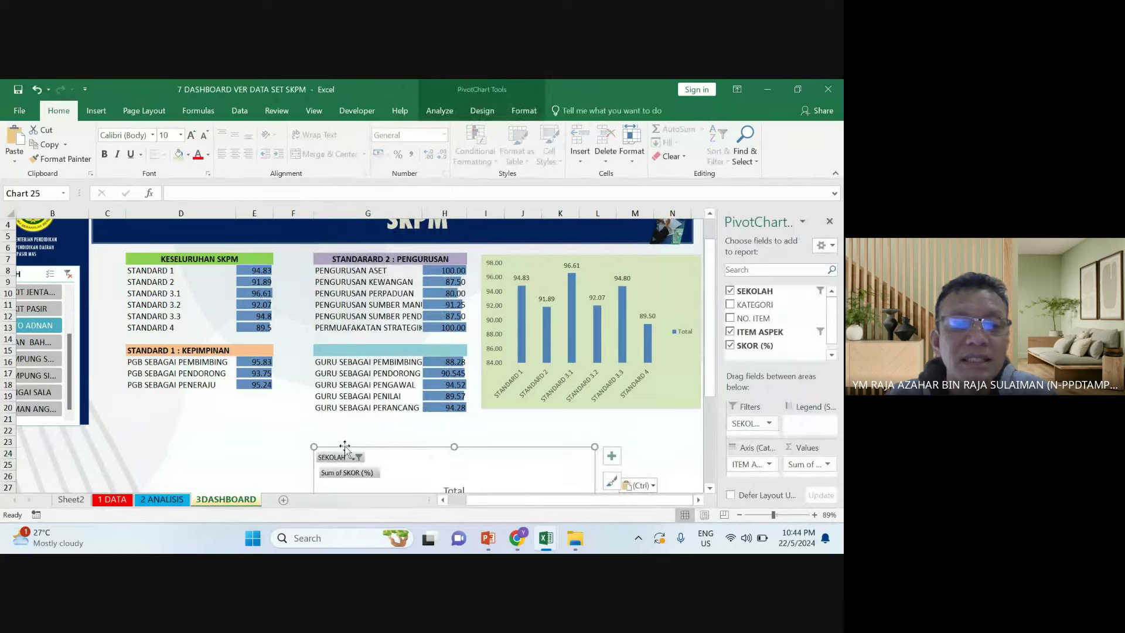
Place the pasted chart beneath the dashboard tables and resize it to about 22.53 cm wide and 5.29 cm high
left_click_drag(261, 417, 148, 399)
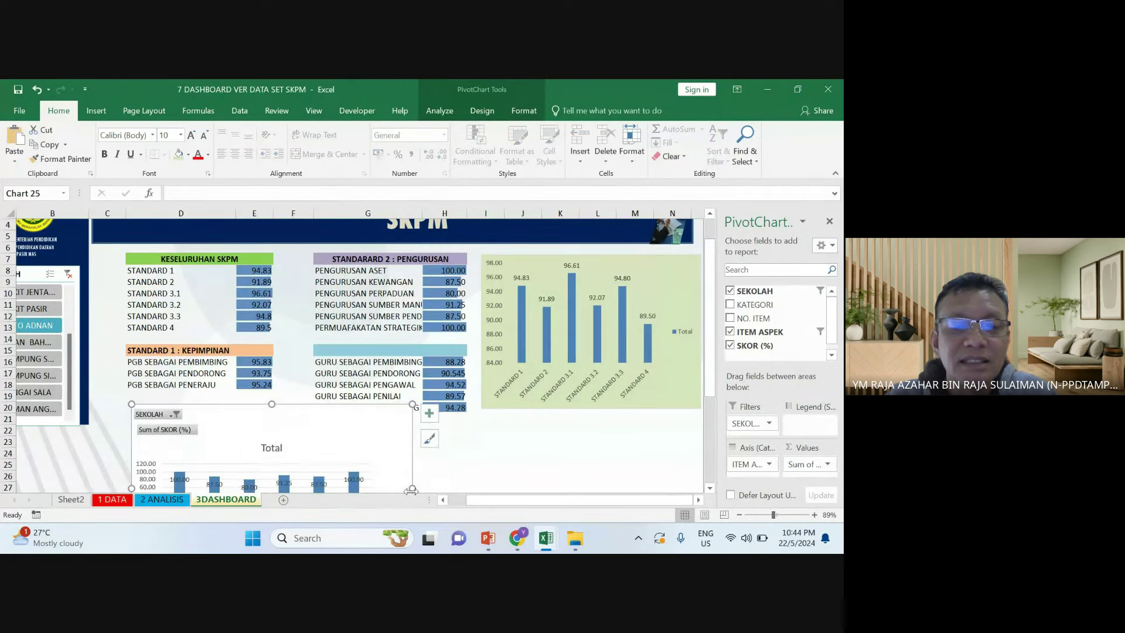
left_click_drag(412, 489, 610, 480)
scroll(360, 362, "up", 3)
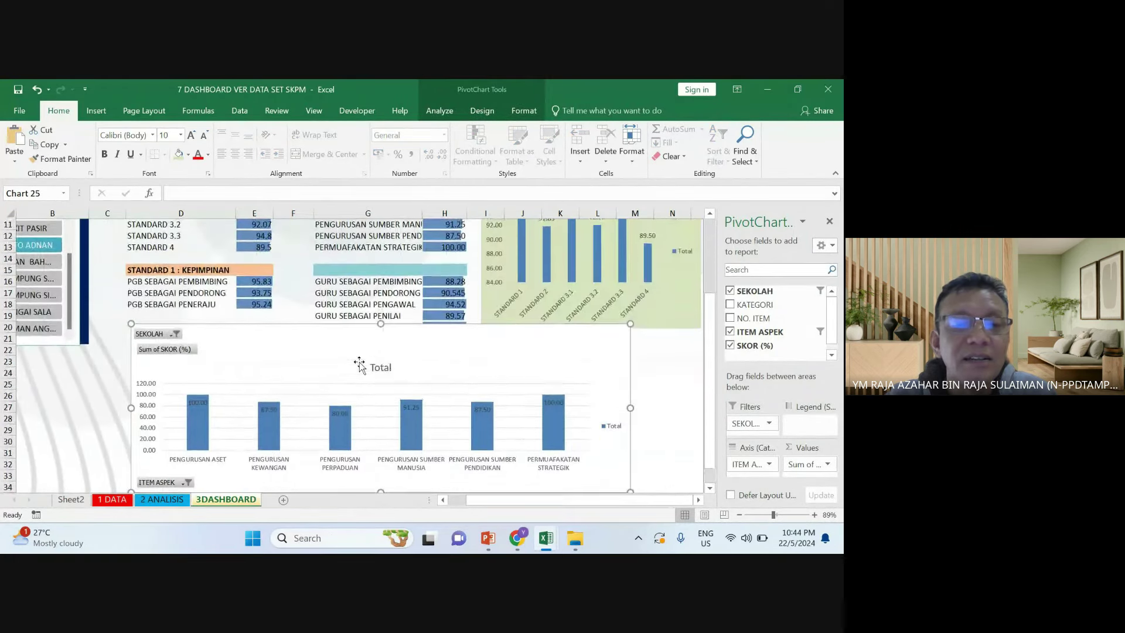
left_click_drag(380, 491, 381, 430)
left_click_drag(243, 321, 241, 331)
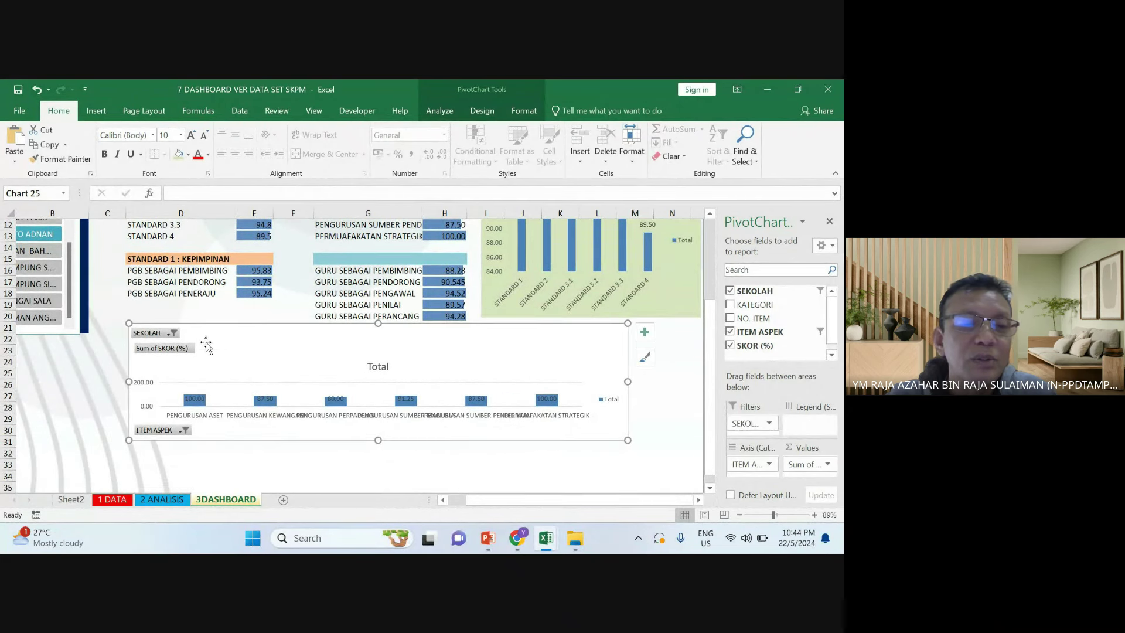
Hide all field buttons on the PENGURUSAN chart and fill its data labels with light green
right_click(170, 338)
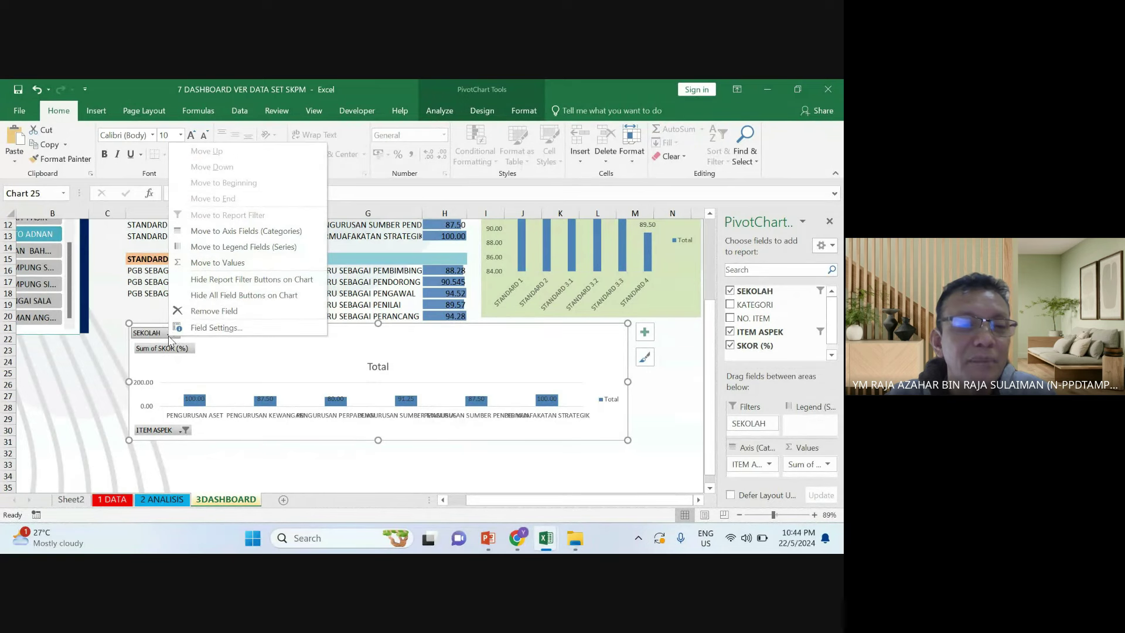
left_click(235, 296)
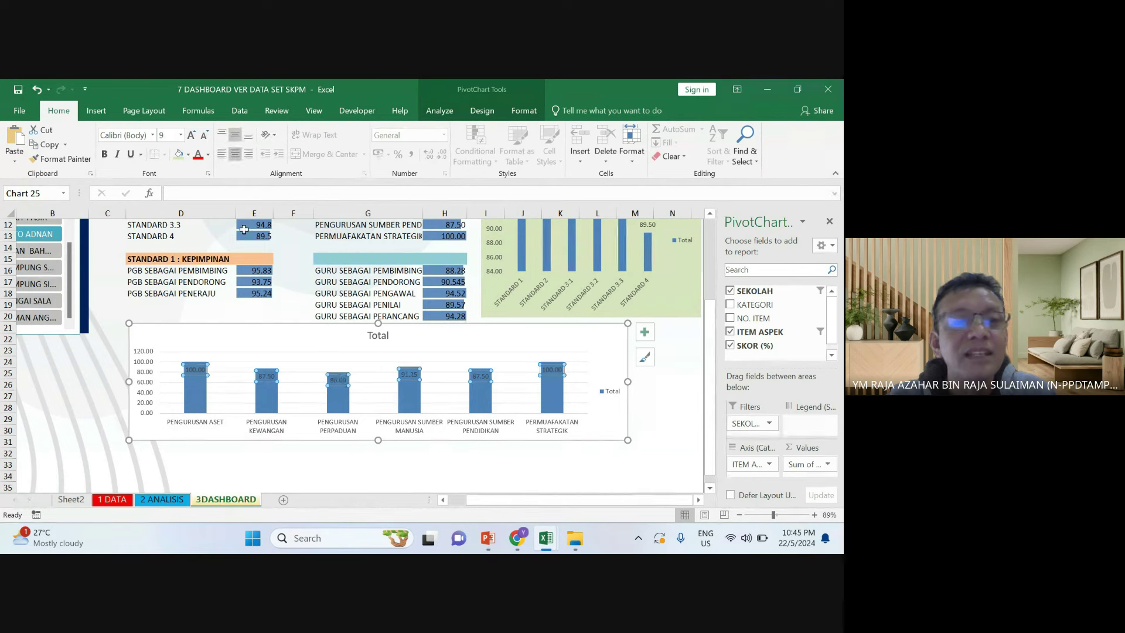
left_click(179, 156)
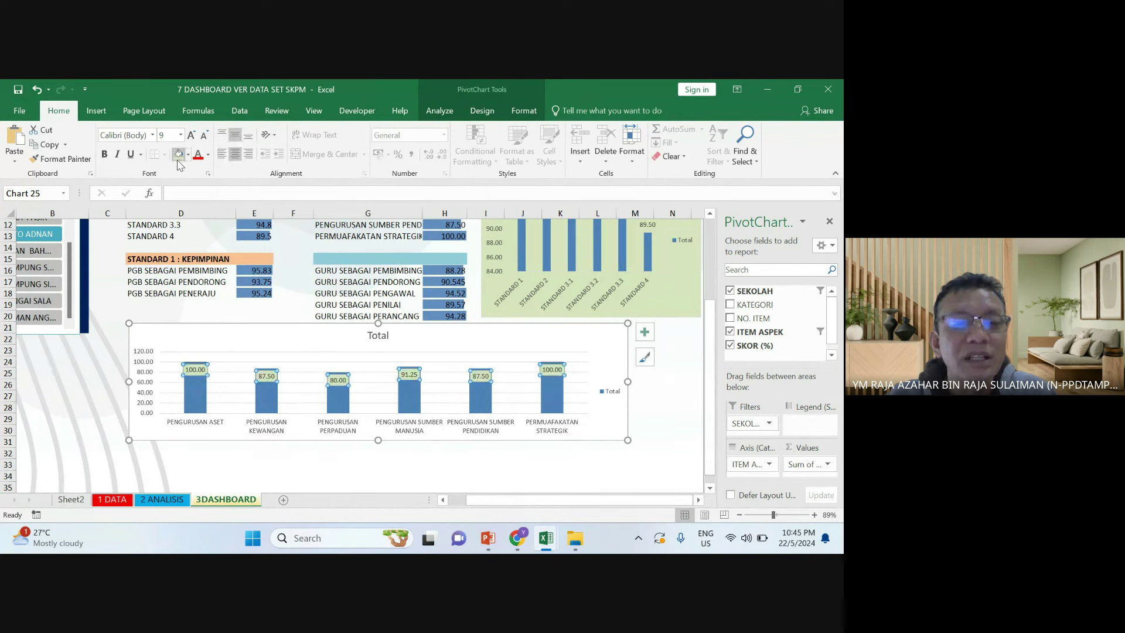
left_click(446, 480)
Fill the PENGURUSAN chart's plot area with light orange
left_click(377, 370)
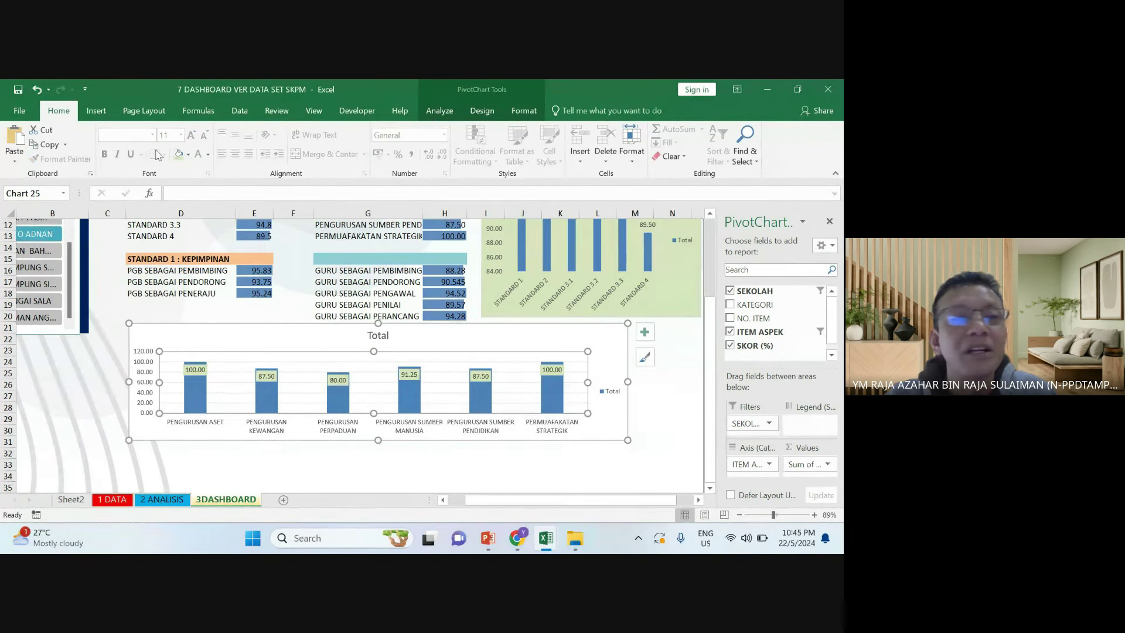
left_click(524, 110)
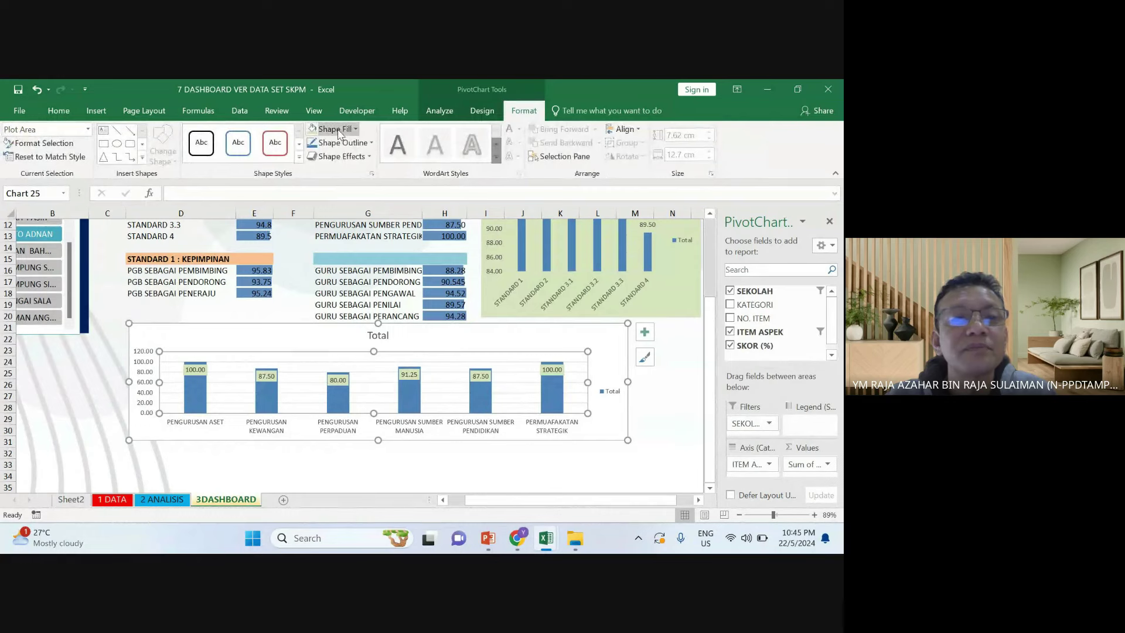
left_click(356, 130)
left_click(410, 184)
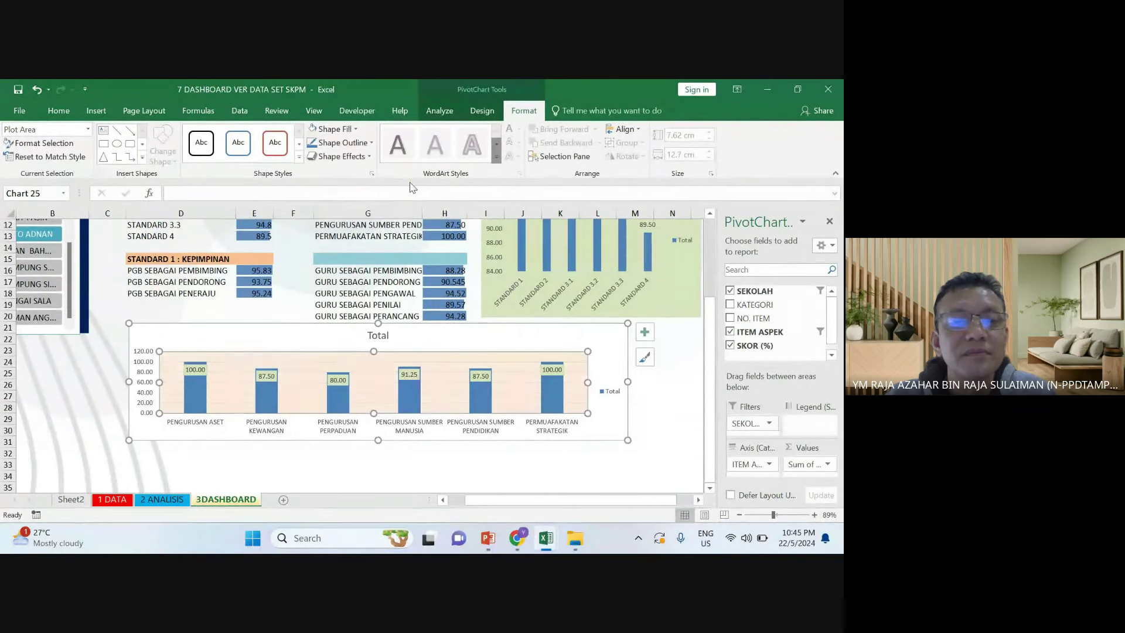
left_click(309, 331)
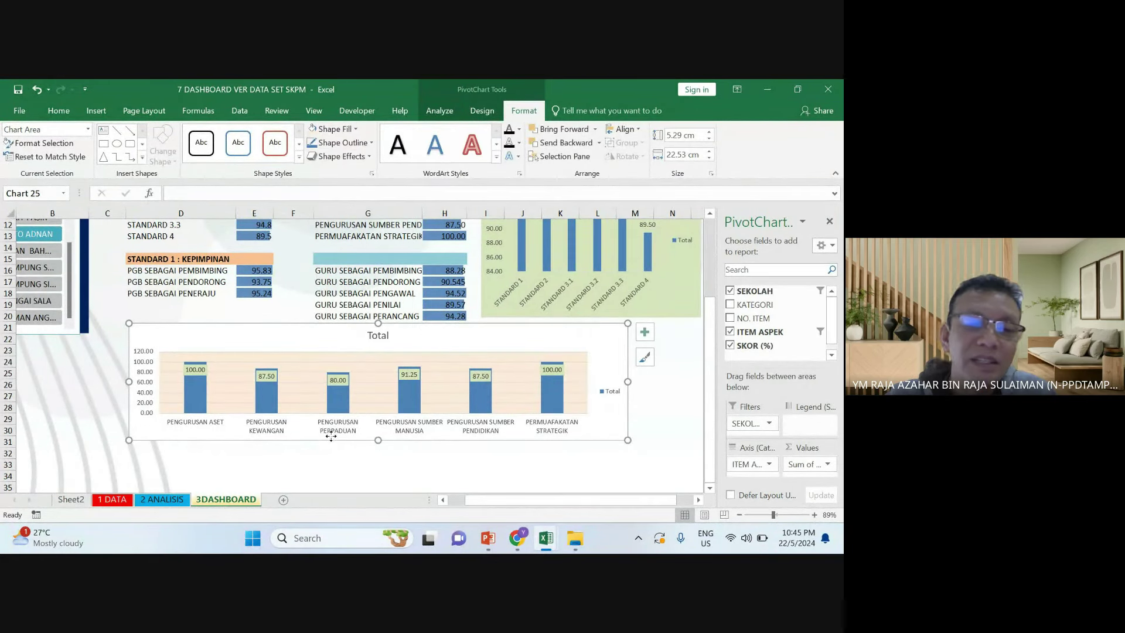
Test the school slicer by switching between several schools, and finish with SK DATO ADNAN selected
left_click(39, 267)
left_click(39, 300)
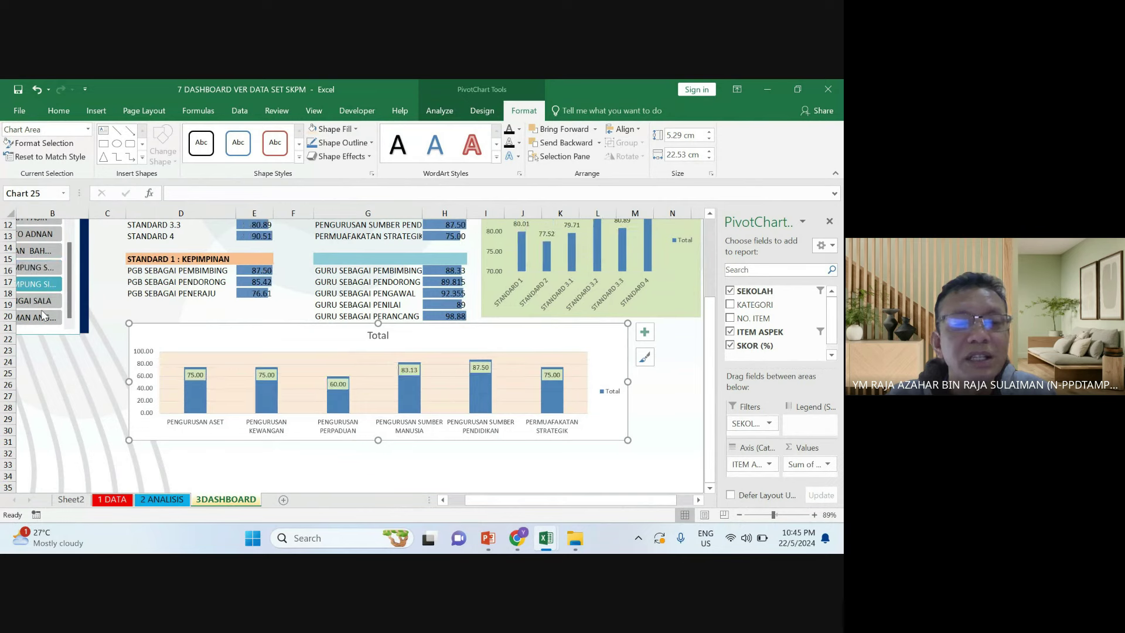
left_click(44, 314)
left_click(40, 267)
scroll(205, 337, "up", 3)
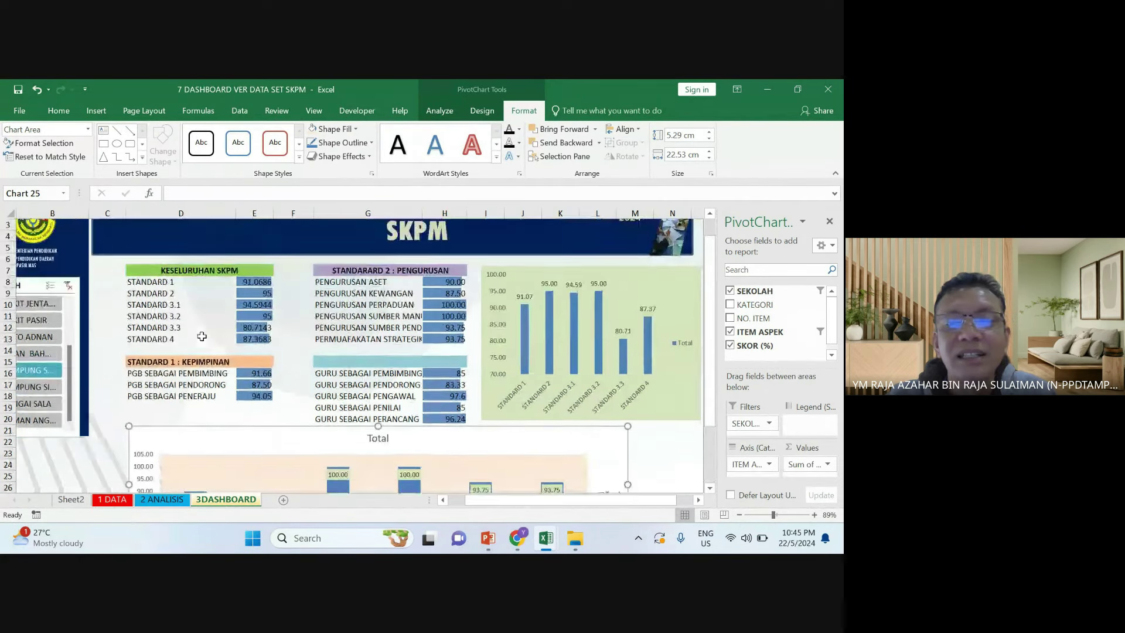
scroll(254, 413, "down", 1)
left_click_drag(261, 395, 262, 405)
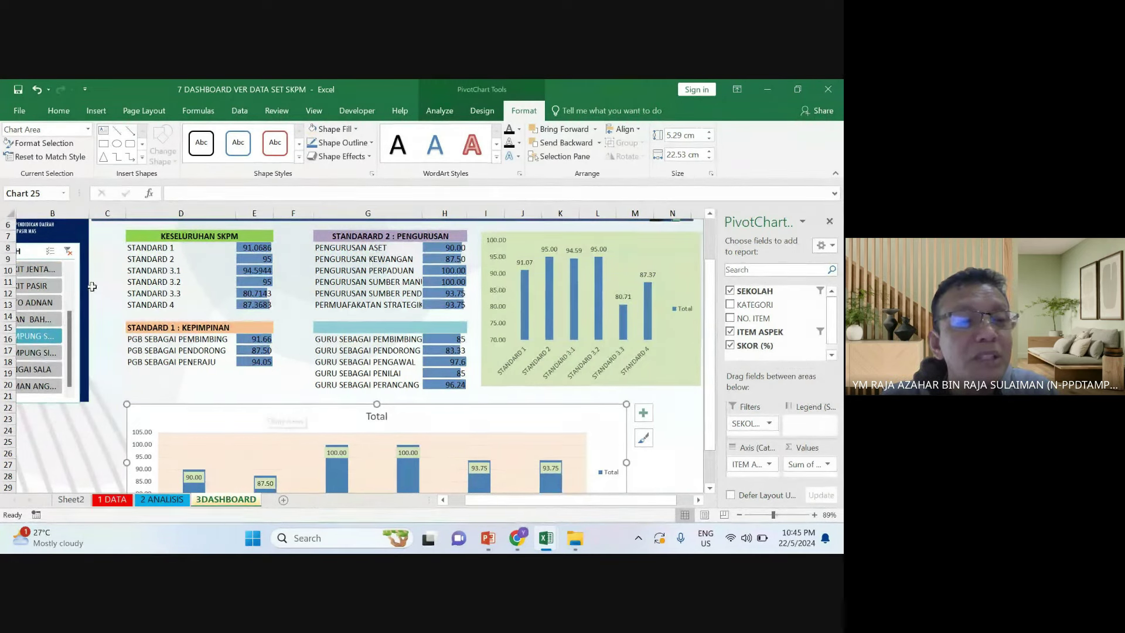
left_click(39, 269)
left_click(38, 285)
left_click(39, 302)
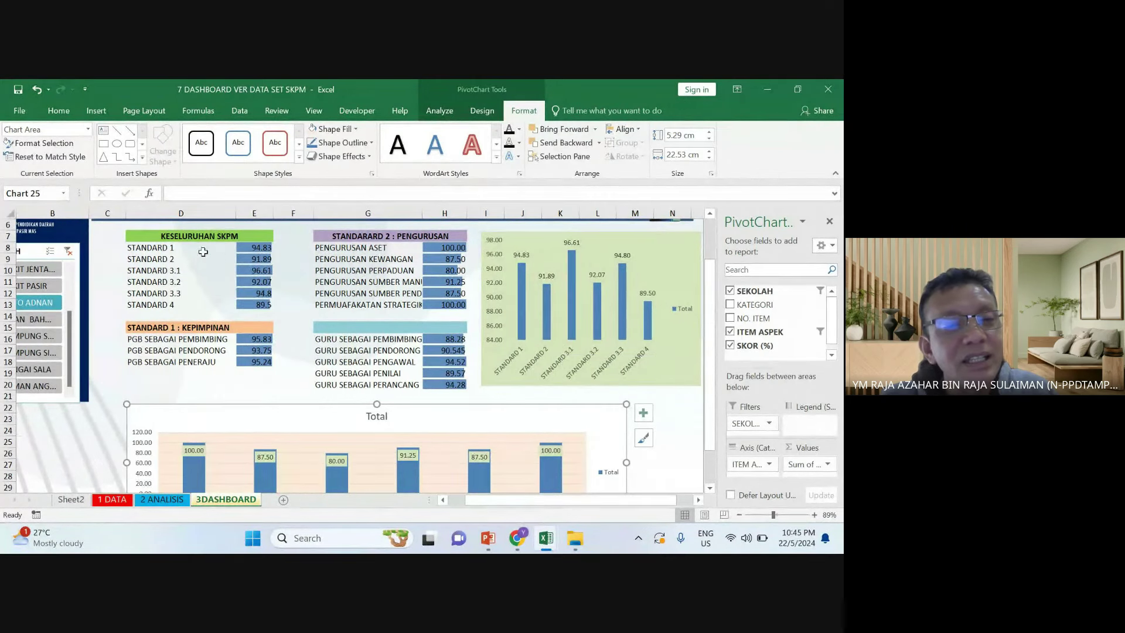
Try placing the green STANDARD chart over the KESELURUHAN SKPM table, and return it beside the PENGURUSAN table
left_click_drag(203, 252, 258, 316)
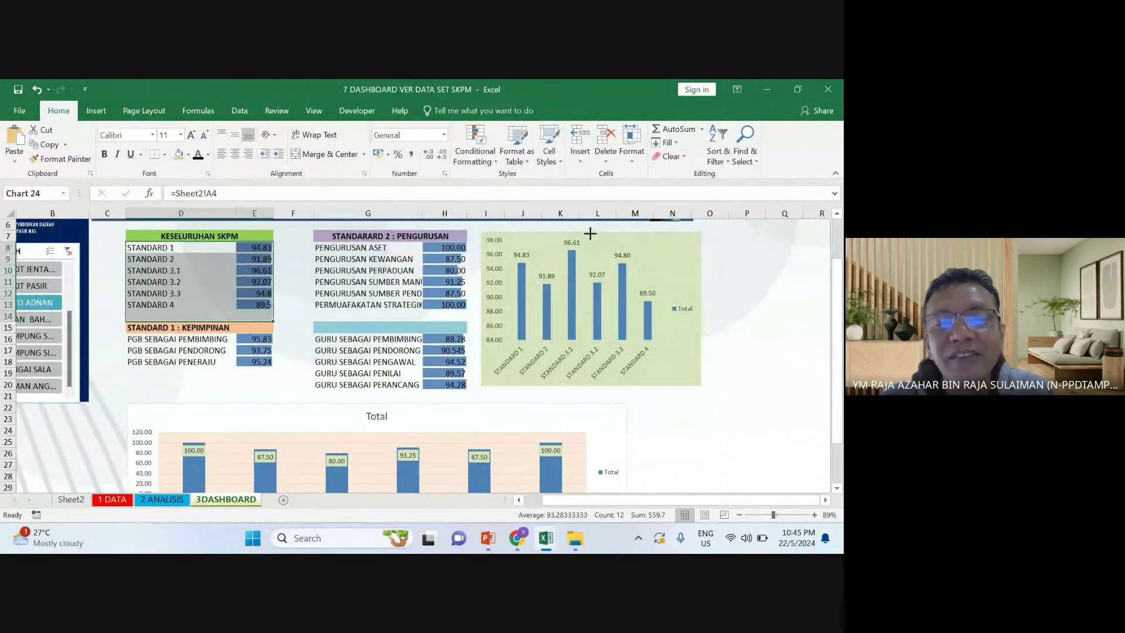
left_click(542, 230)
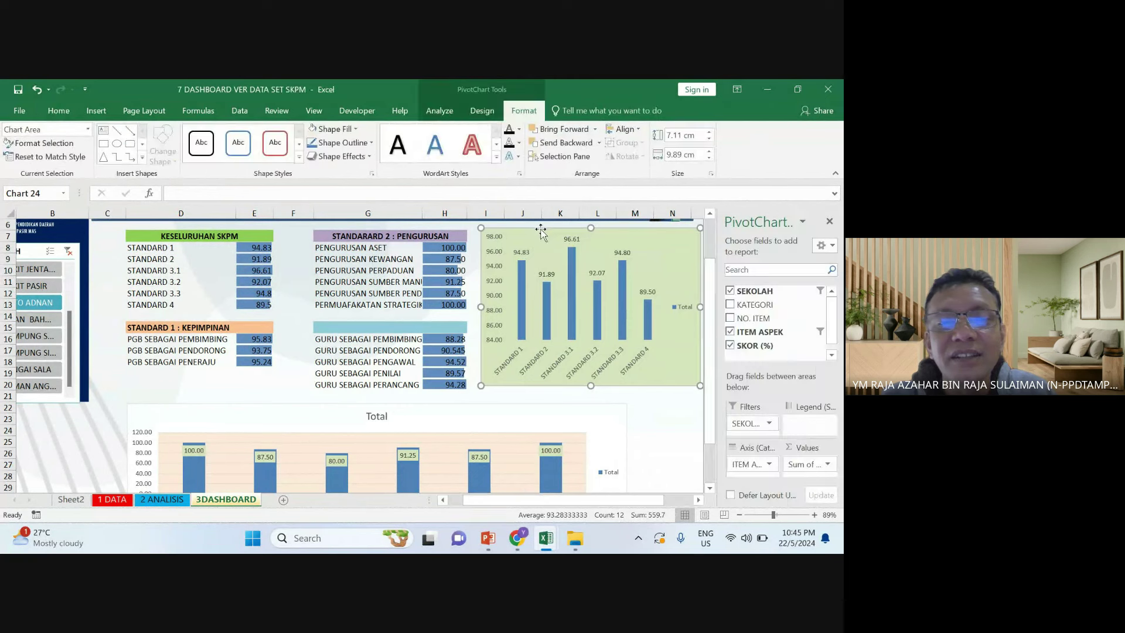
mouse_move(540, 231)
left_mouse_down()
mouse_move(141, 258)
mouse_move(184, 245)
left_mouse_up()
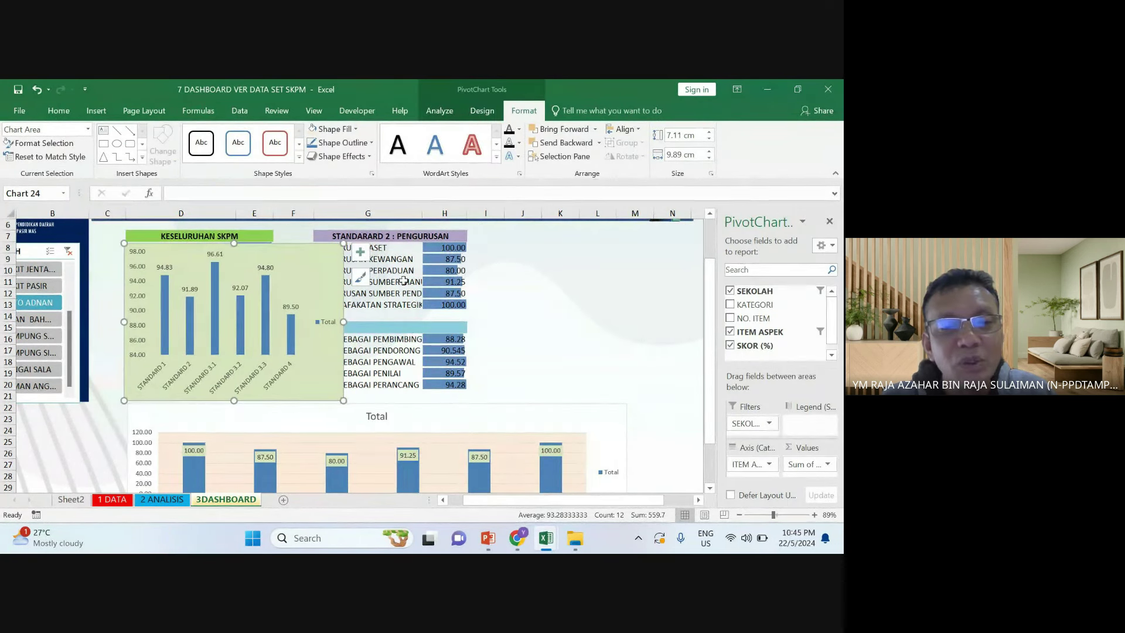
left_click_drag(273, 432, 260, 441)
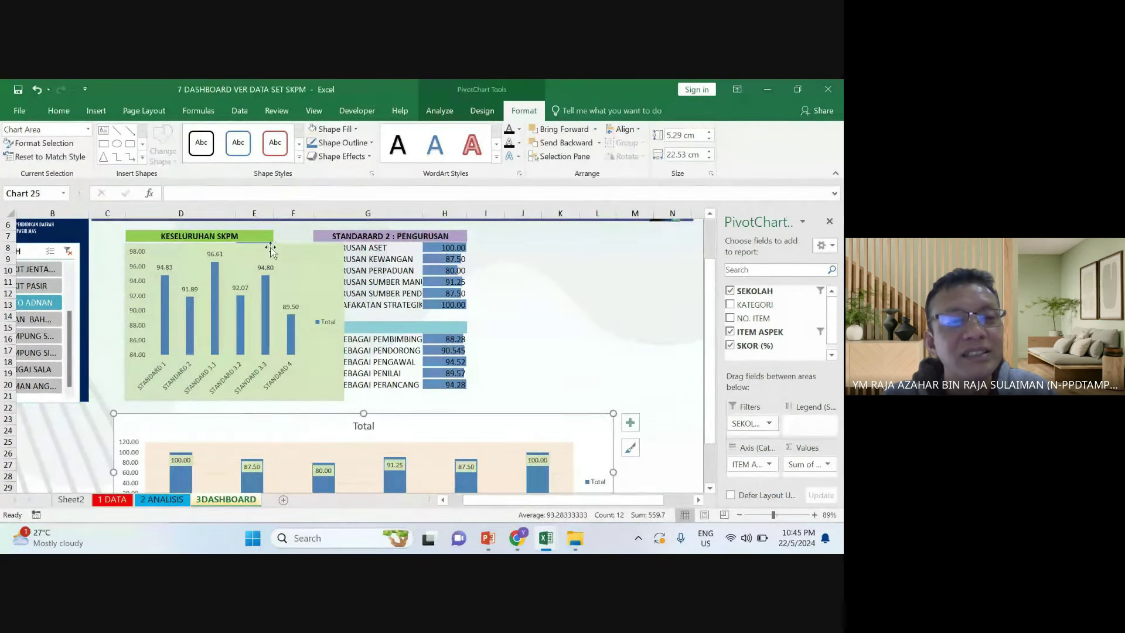
left_click_drag(271, 250, 622, 233)
Shift the PENGURUSAN chart up close beneath the dashboard tables and deselect it
left_click_drag(421, 420, 408, 403)
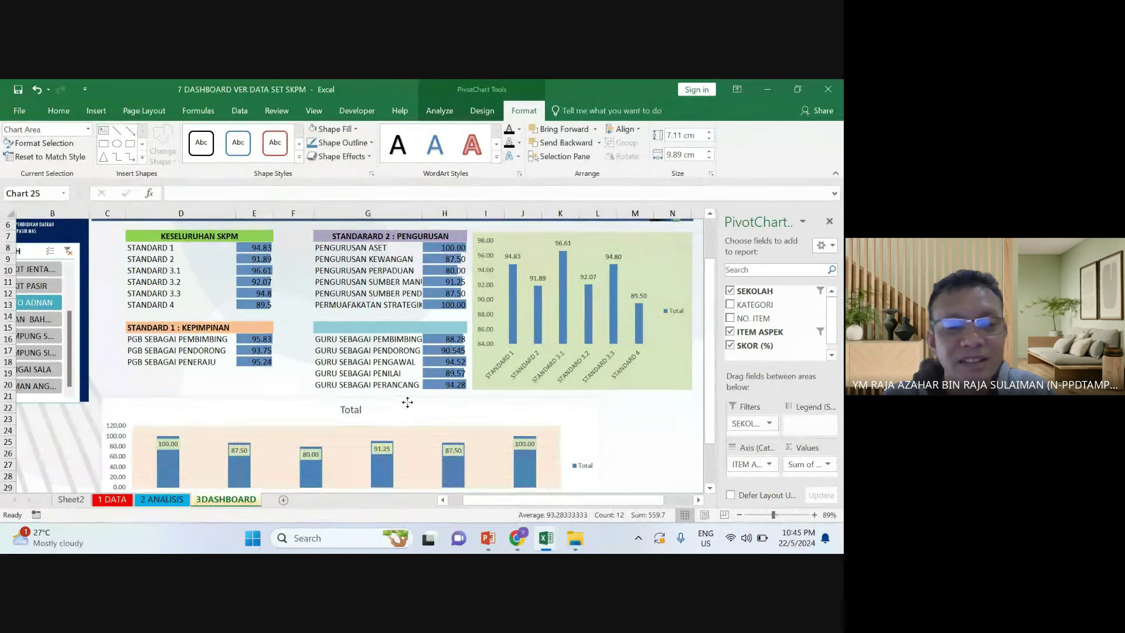
left_click(625, 464)
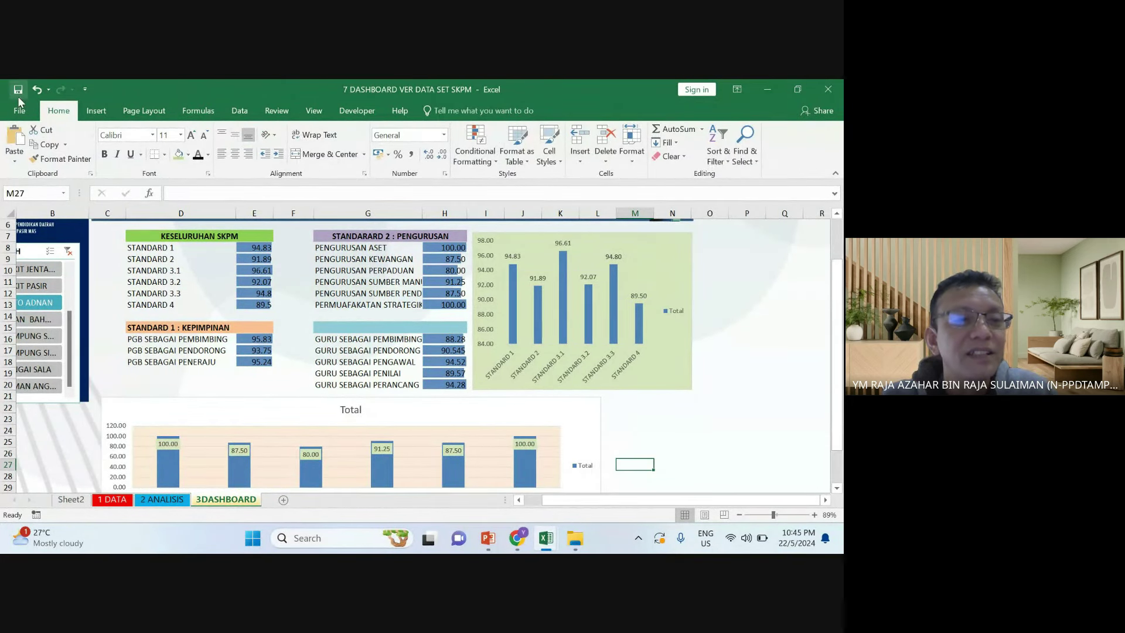
left_click_drag(839, 395, 839, 356)
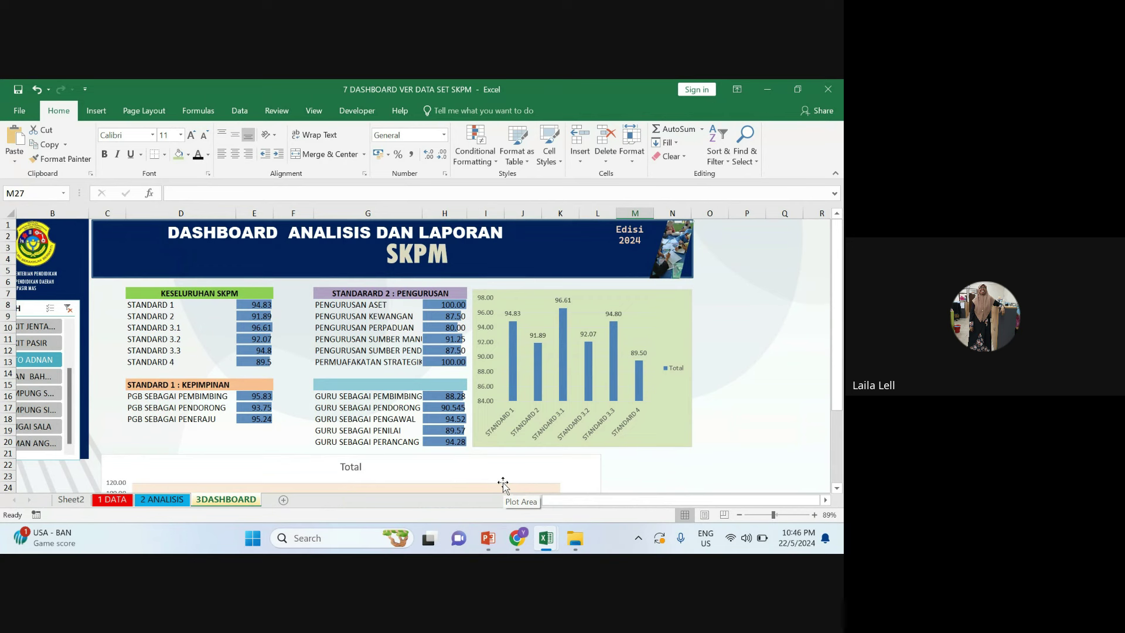
Recheck SK DATO ADNAN in the dashboard's school slicer and go to the pivot tables on Sheet2
left_click(39, 343)
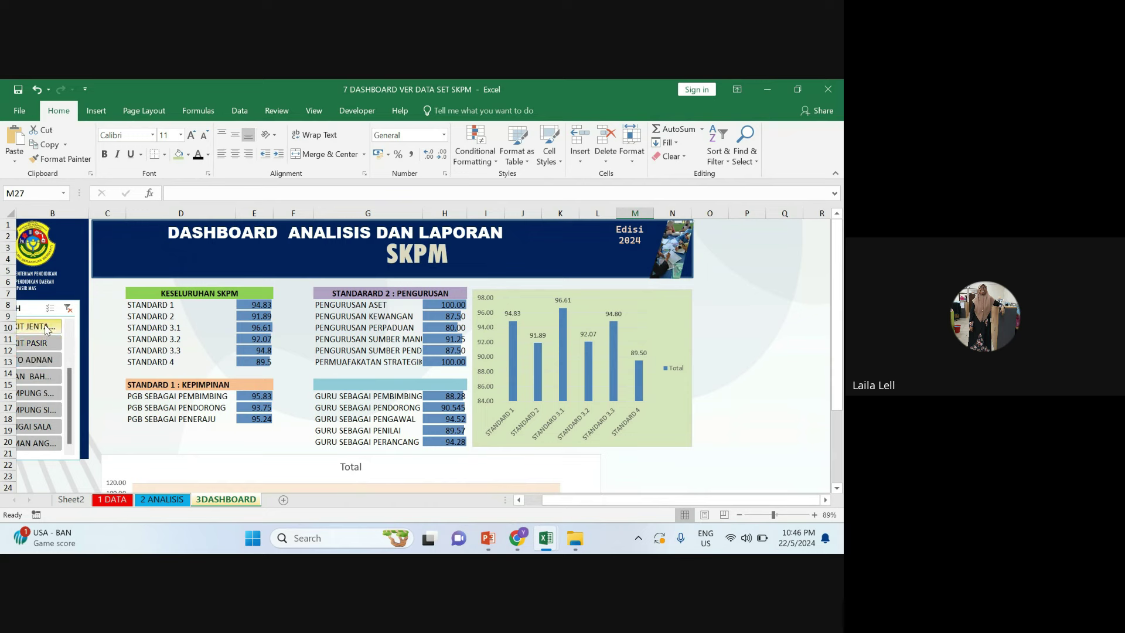
left_click(39, 355)
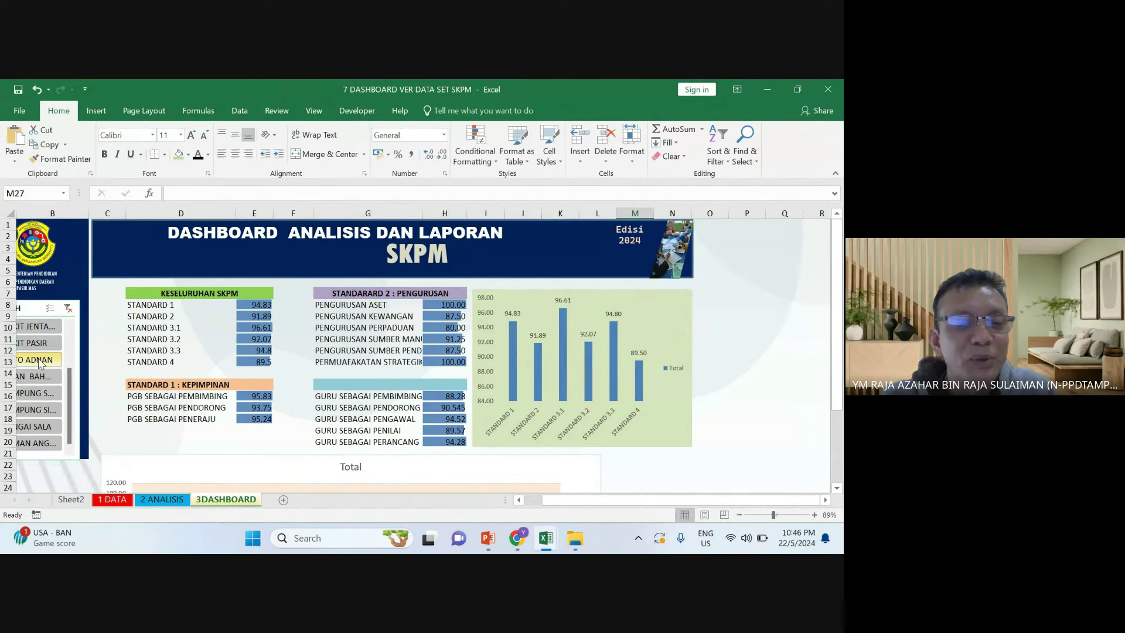
left_click(115, 499)
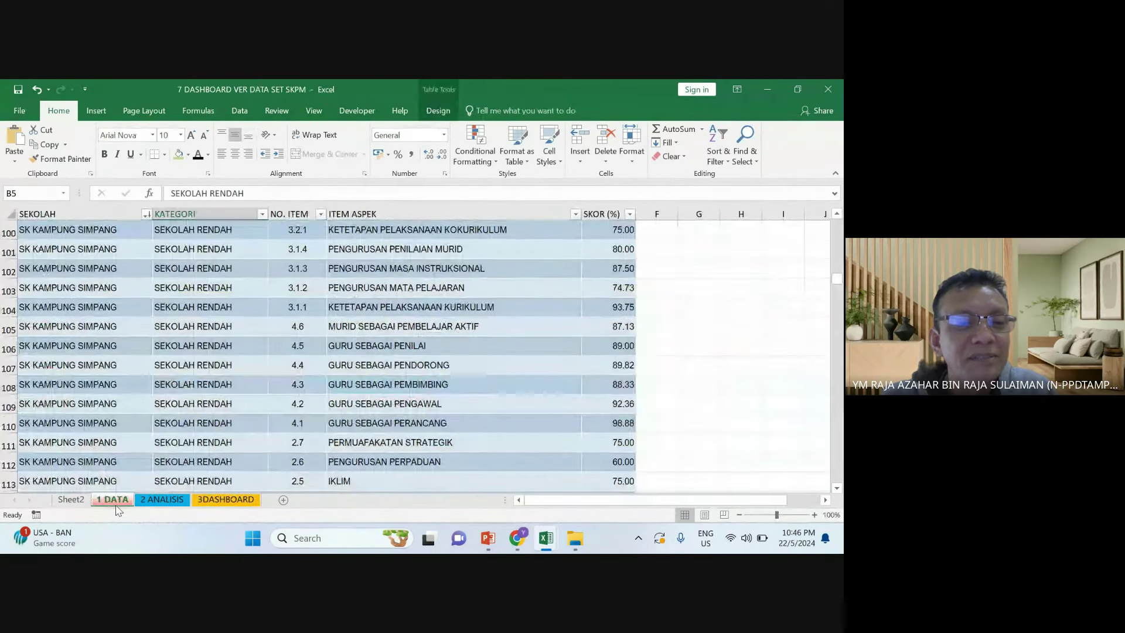
left_click(143, 500)
left_click(71, 499)
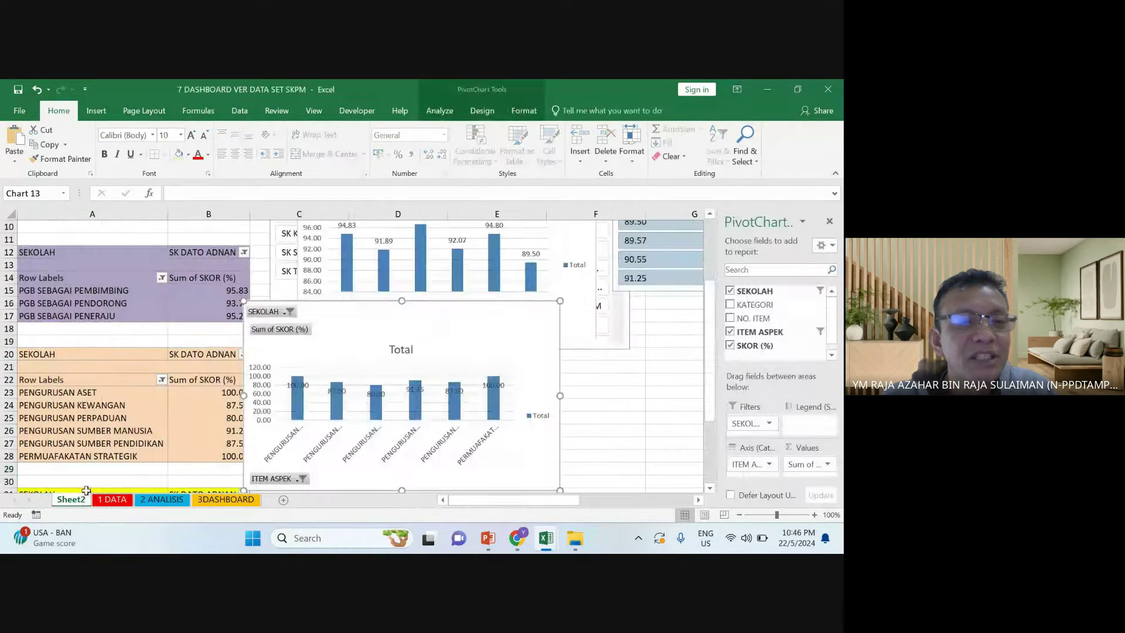
Move both PivotCharts on Sheet2 down off the slicers, and shift the SEKOLAH and ITEM ASPEK slicers up side by side
left_click_drag(343, 301, 366, 364)
scroll(366, 364, "up", 3)
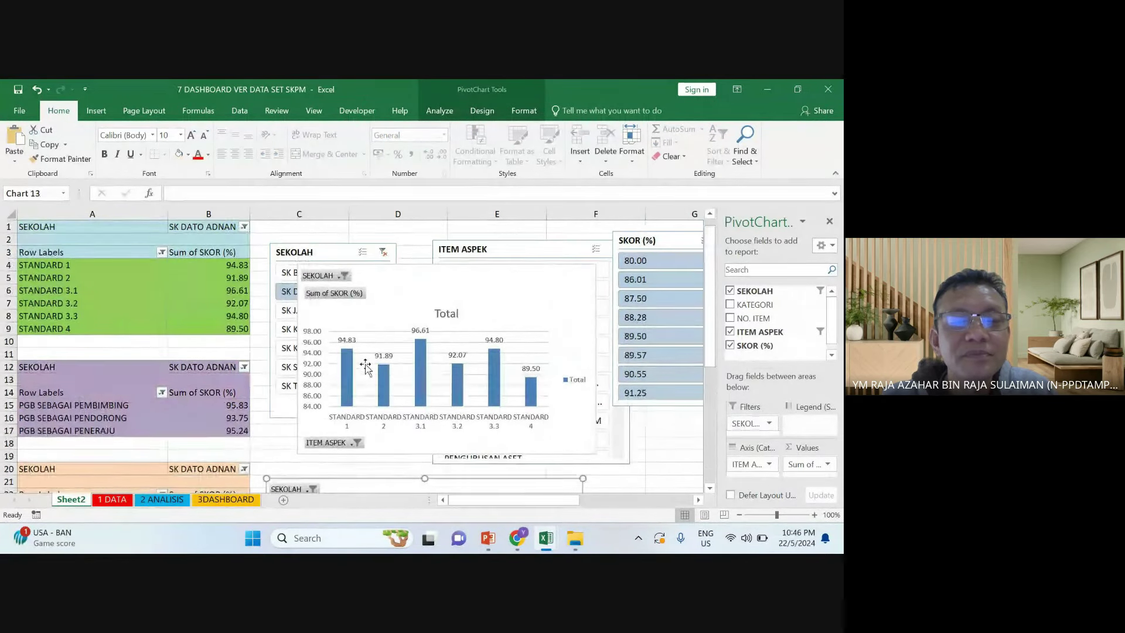
left_click_drag(426, 274, 545, 461)
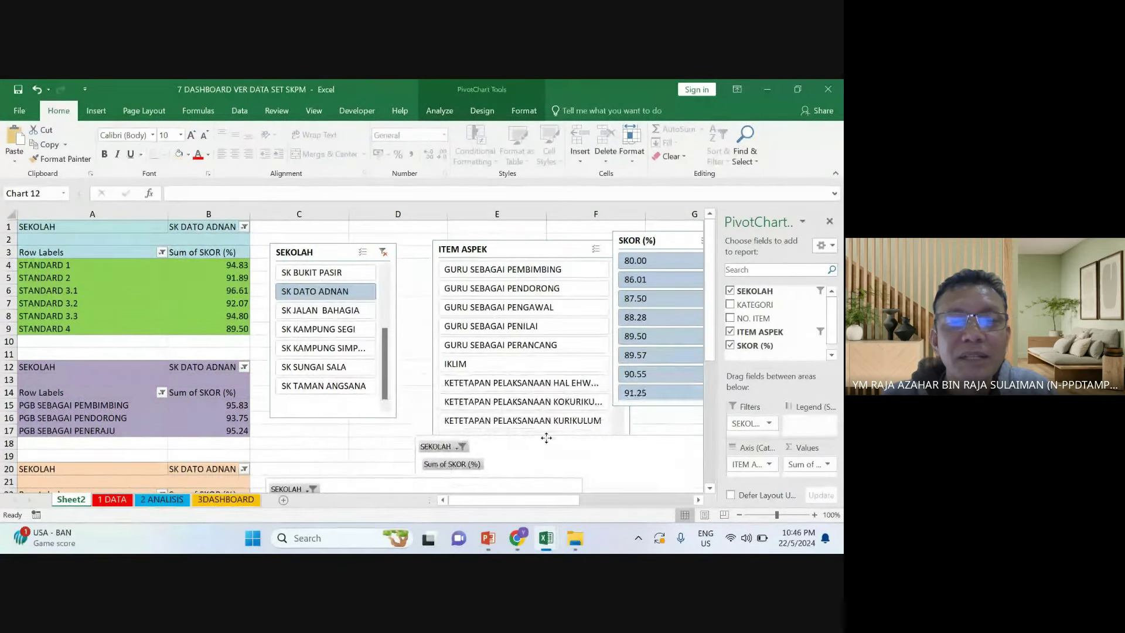
left_click_drag(348, 245, 358, 235)
left_click_drag(458, 243, 441, 231)
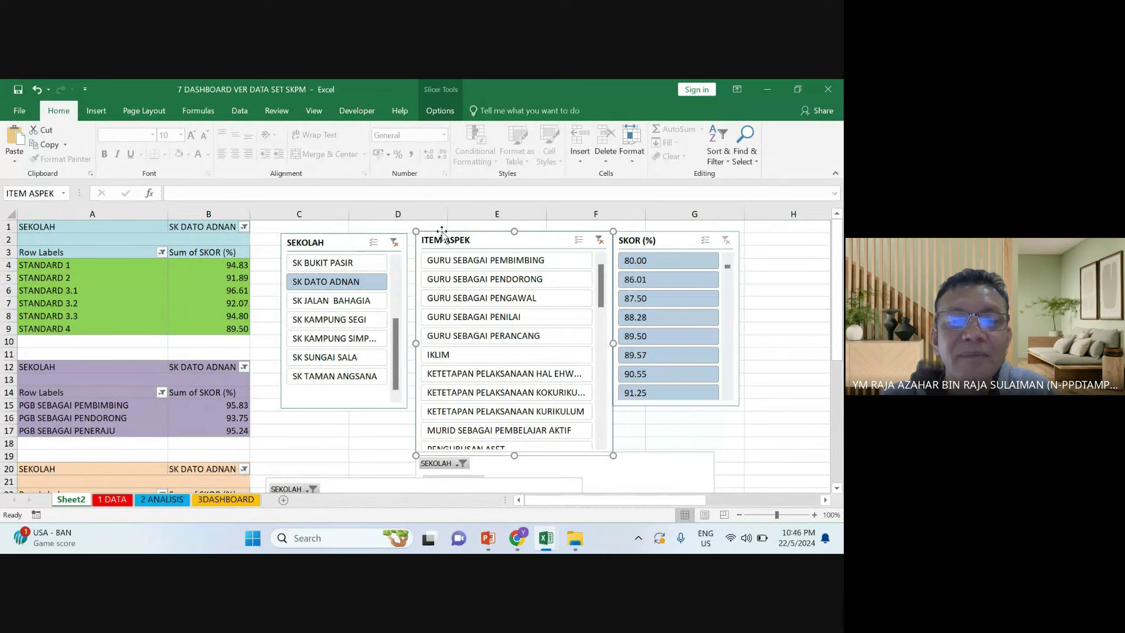
Connect the ITEM ASPEK slicer to PivotTable7, PivotTable8 and PivotTable9 in addition to PivotTable1
right_click(443, 233)
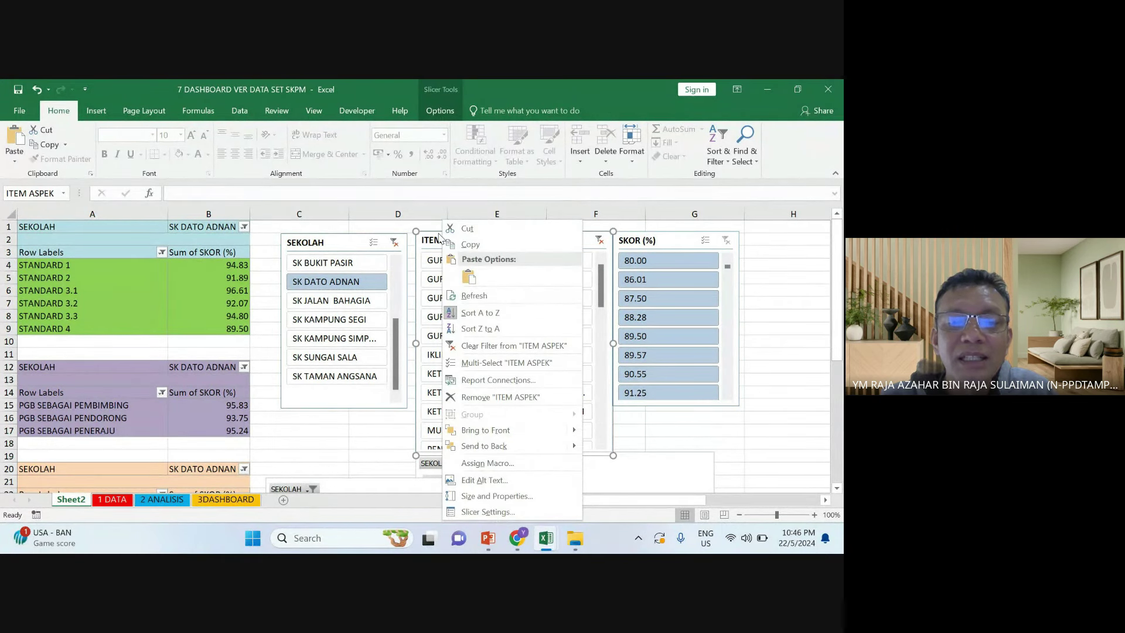
left_click(476, 380)
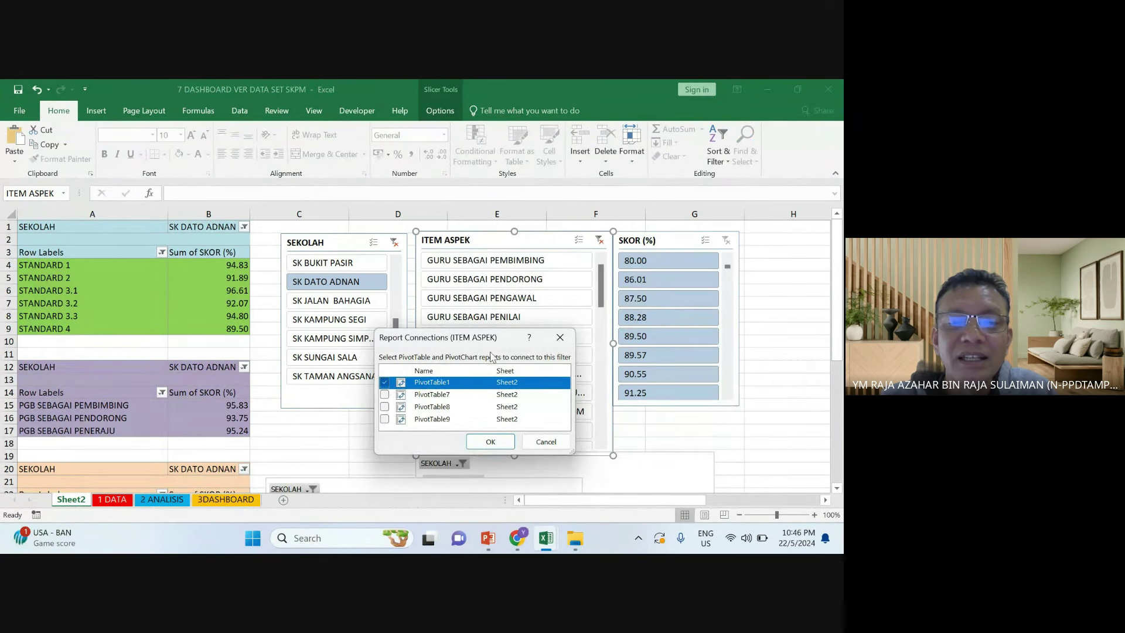
mouse_move(480, 337)
left_mouse_down()
mouse_move(500, 301)
mouse_move(503, 336)
left_mouse_up()
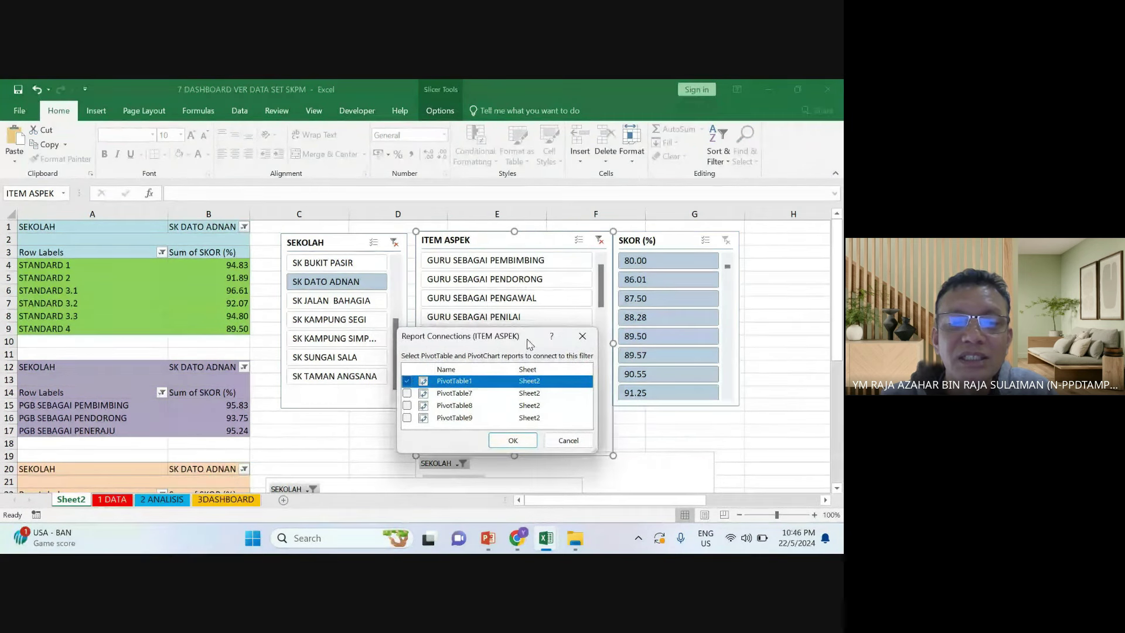
left_click(407, 394)
left_click(408, 405)
left_click(408, 417)
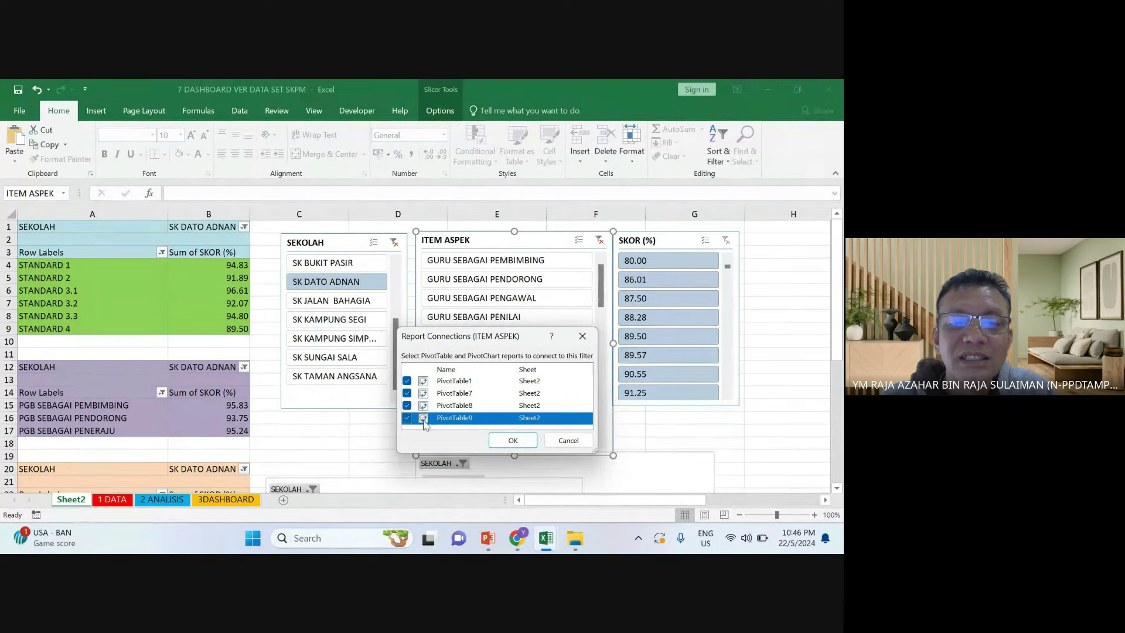
left_click(512, 440)
left_click(431, 344)
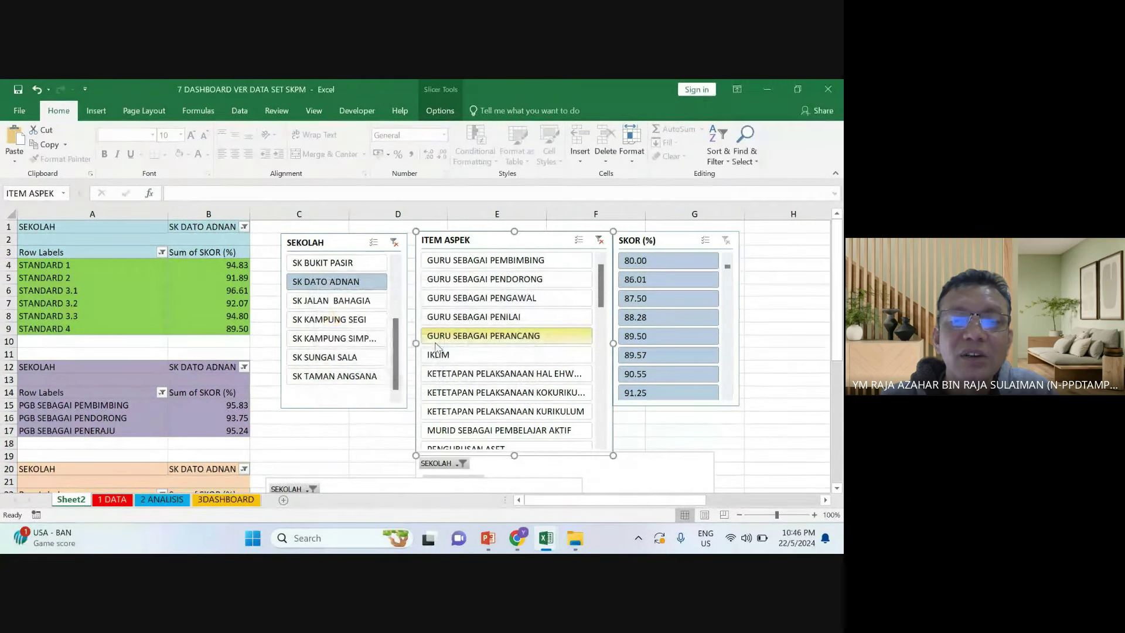
Check the SEKOLAH slicer's report connections, keep all four pivot tables connected, and shorten the slicer slightly
right_click(332, 235)
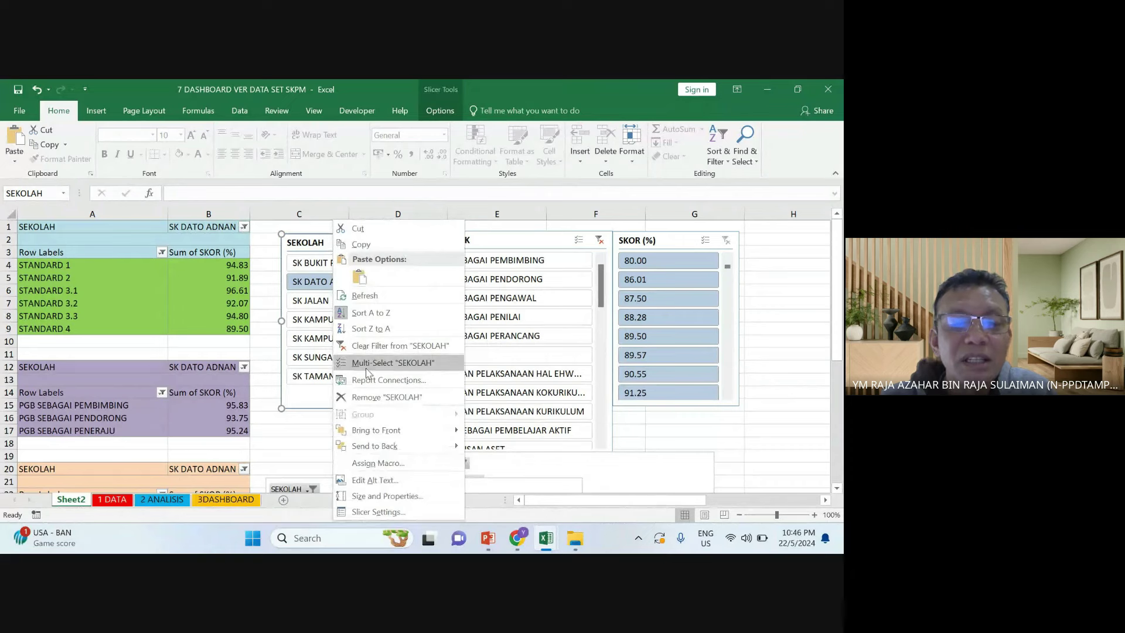
left_click(371, 381)
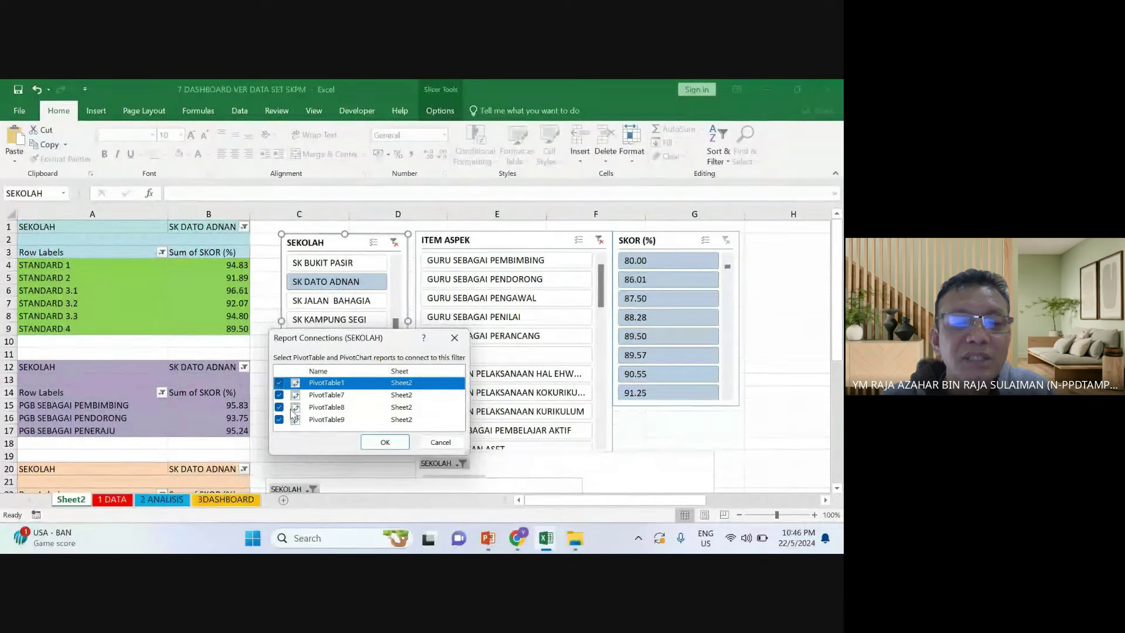
left_click(378, 442)
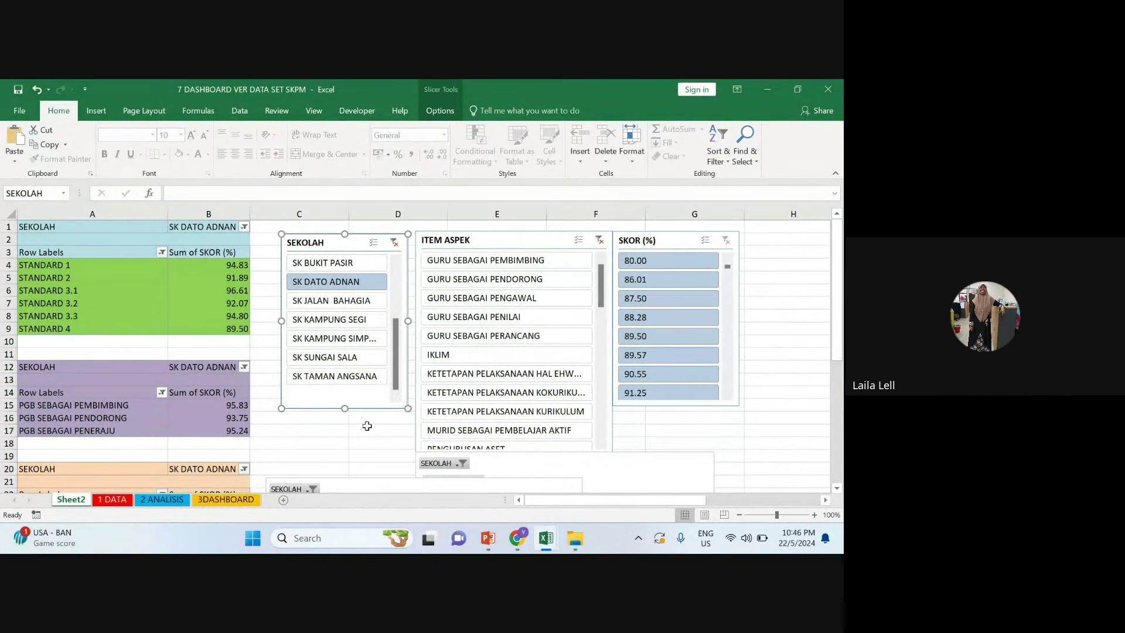
left_click_drag(343, 410, 343, 399)
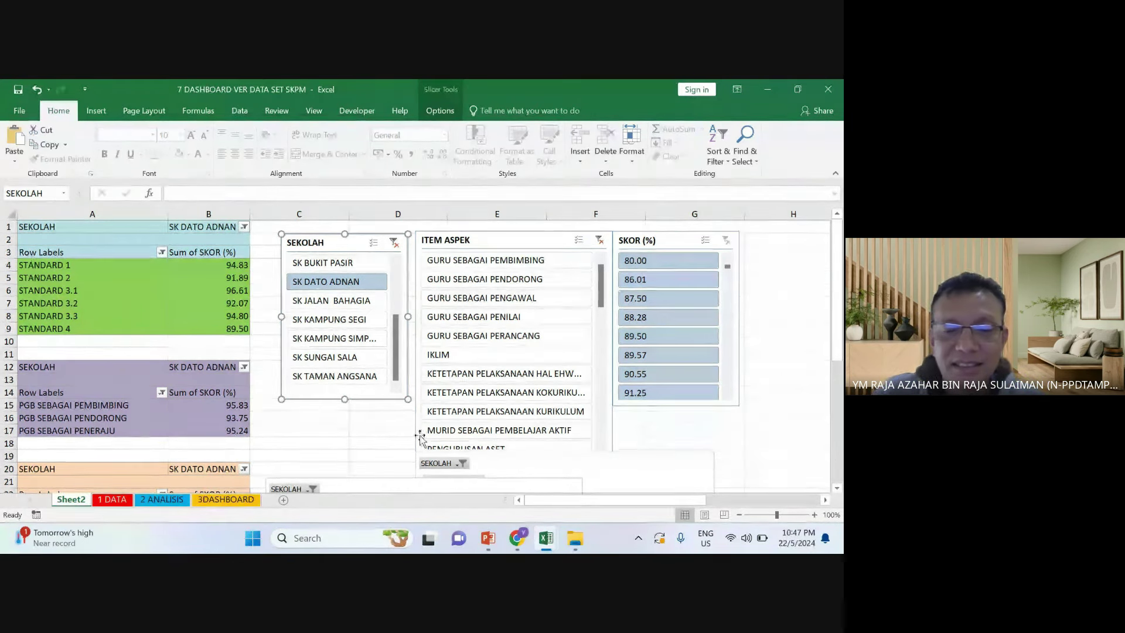
mouse_move(488, 538)
mouse_move(489, 512)
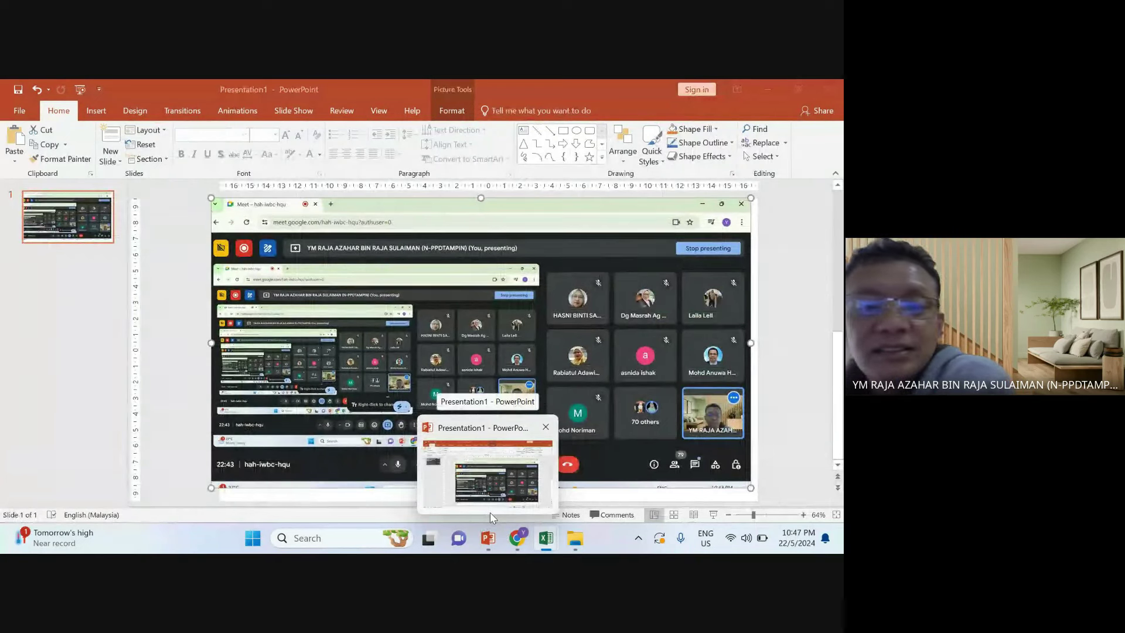
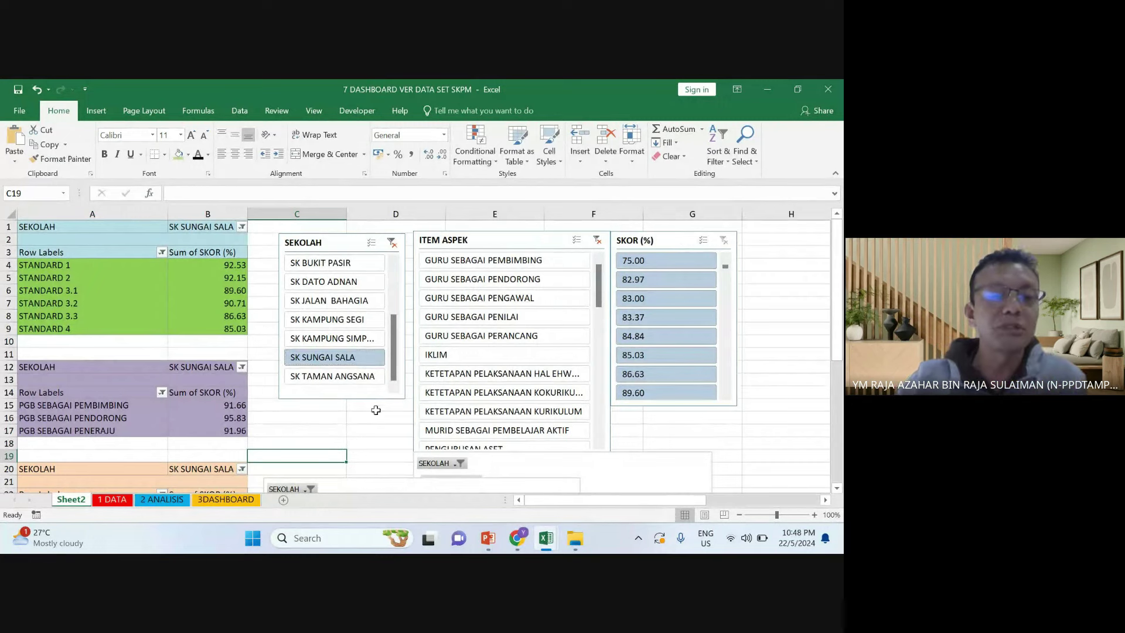
Reposition the SEKOLAH slicer beside the STANDARD pivot table, roughly level with the top of the ITEM ASPEK slicer
left_click(368, 430)
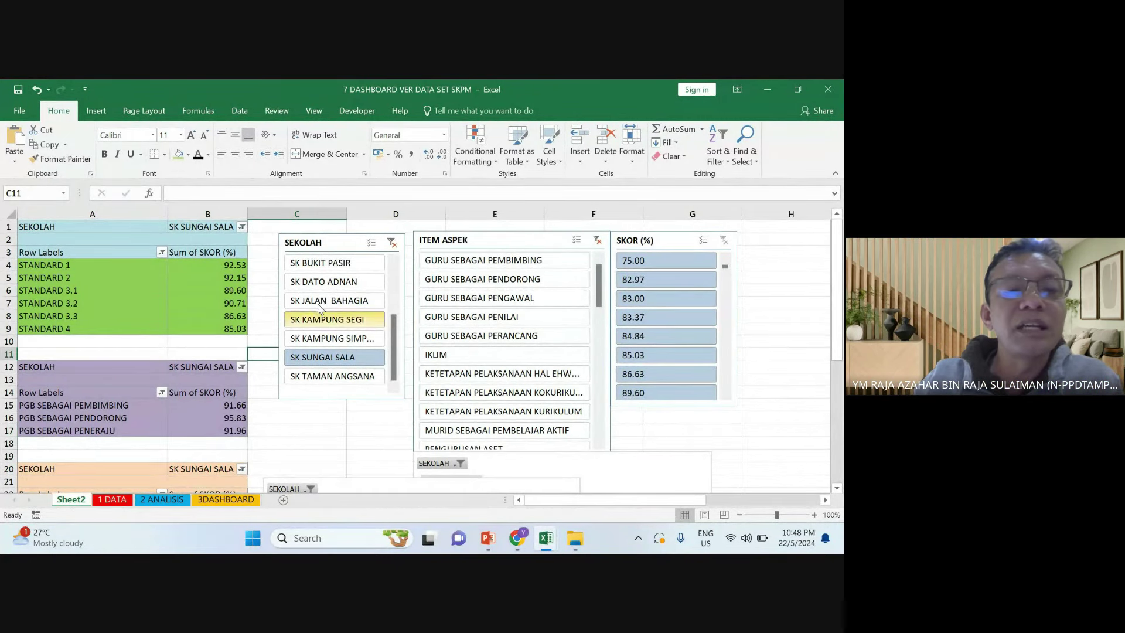
left_click_drag(341, 240, 346, 264)
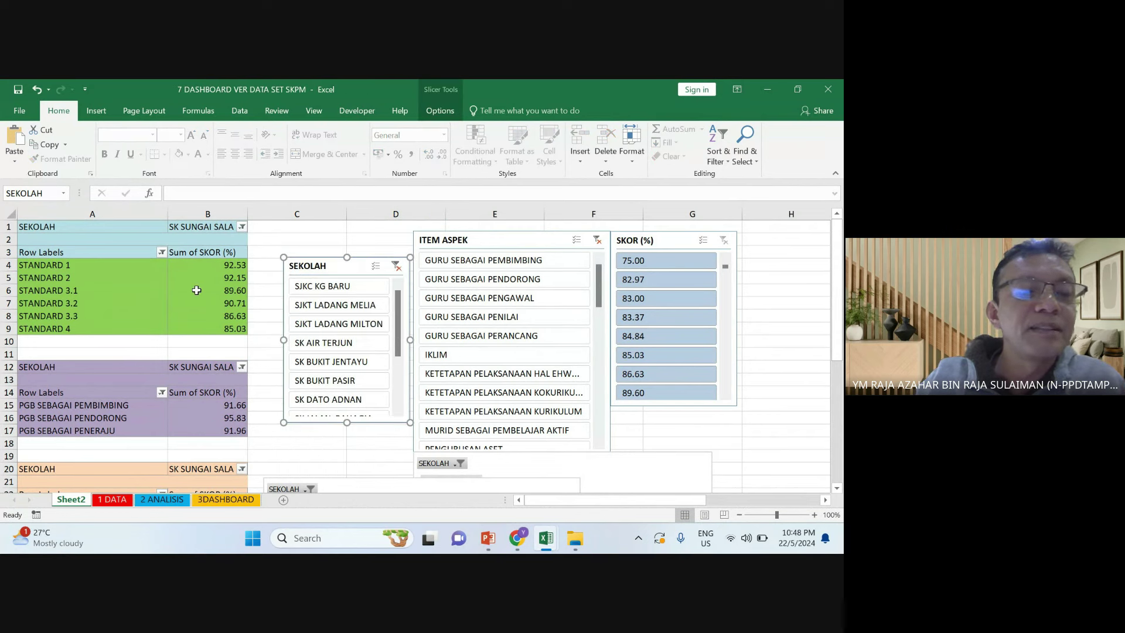
mouse_move(197, 290)
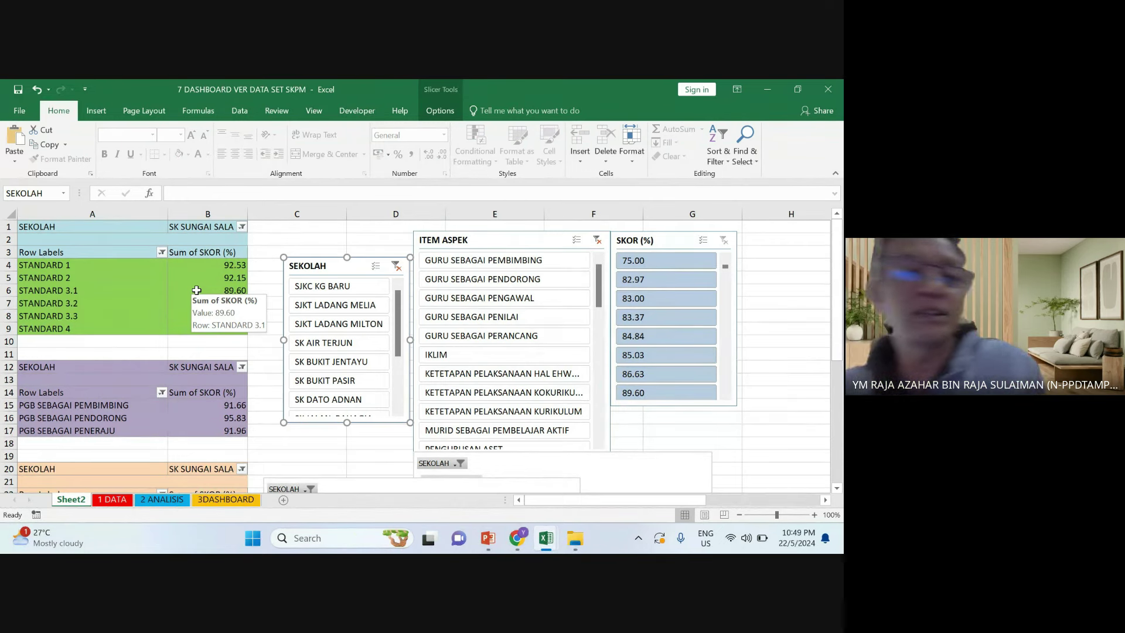
left_click(81, 304)
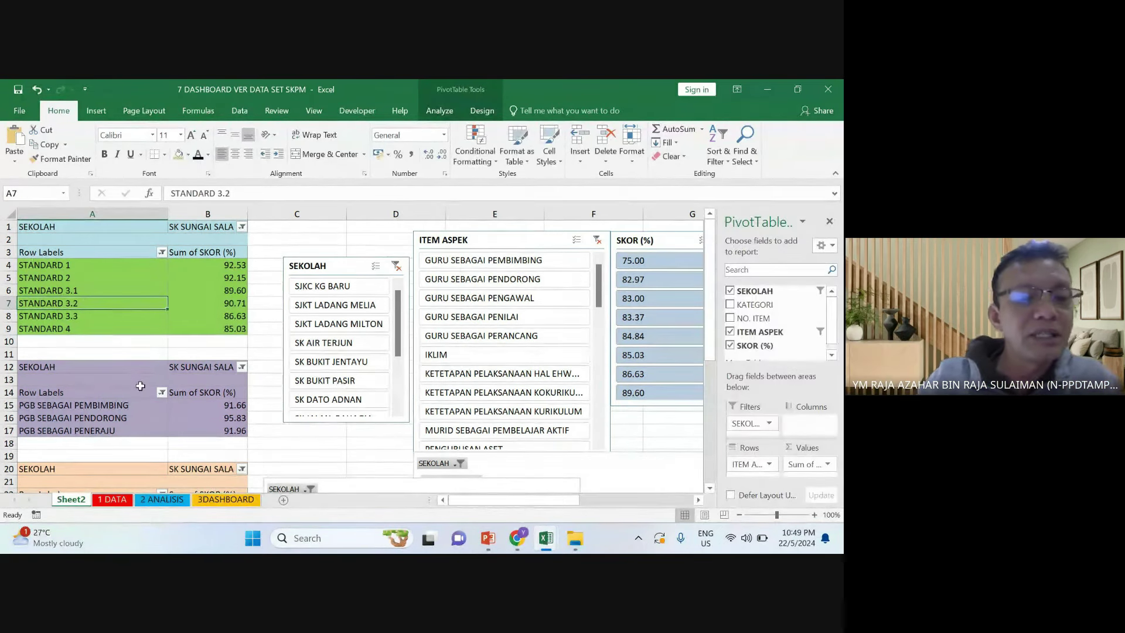
left_click(147, 265)
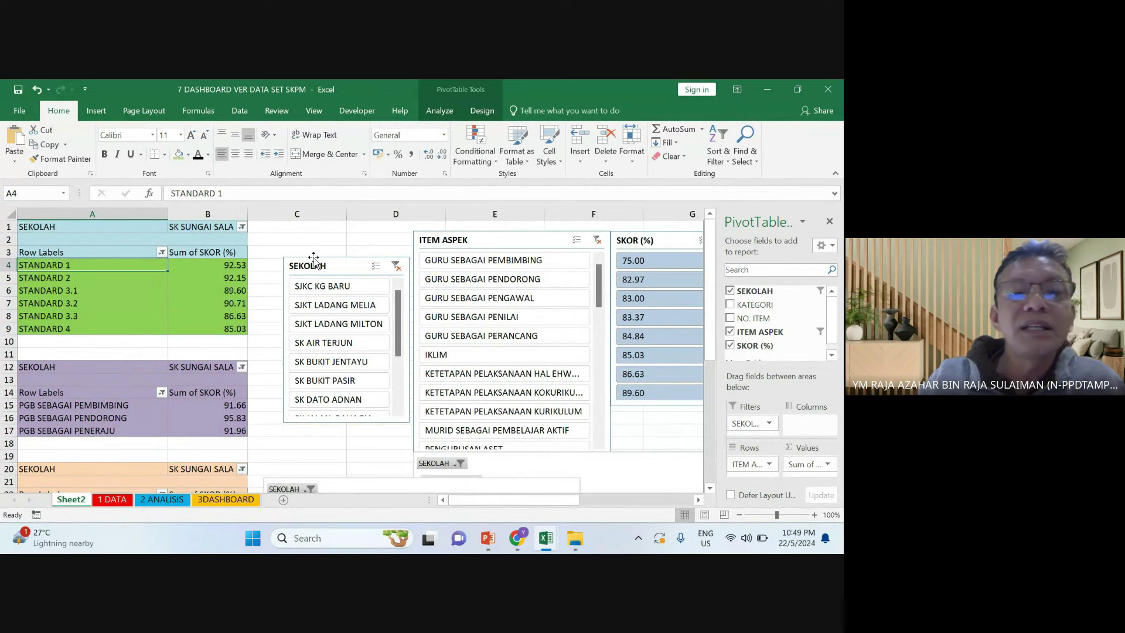
left_click_drag(313, 261, 311, 233)
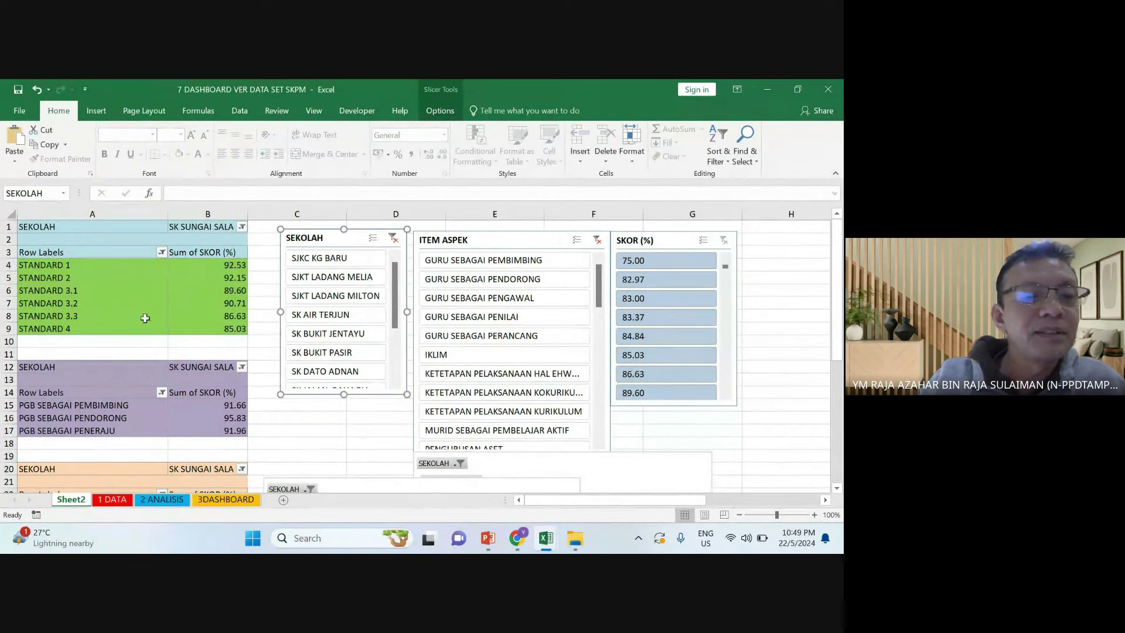
Examine the STANDARD 1 to STANDARD 4 rows of the green pivot table on Sheet2
left_click(138, 295)
scroll(139, 295, "down", 1)
scroll(139, 295, "up", 1)
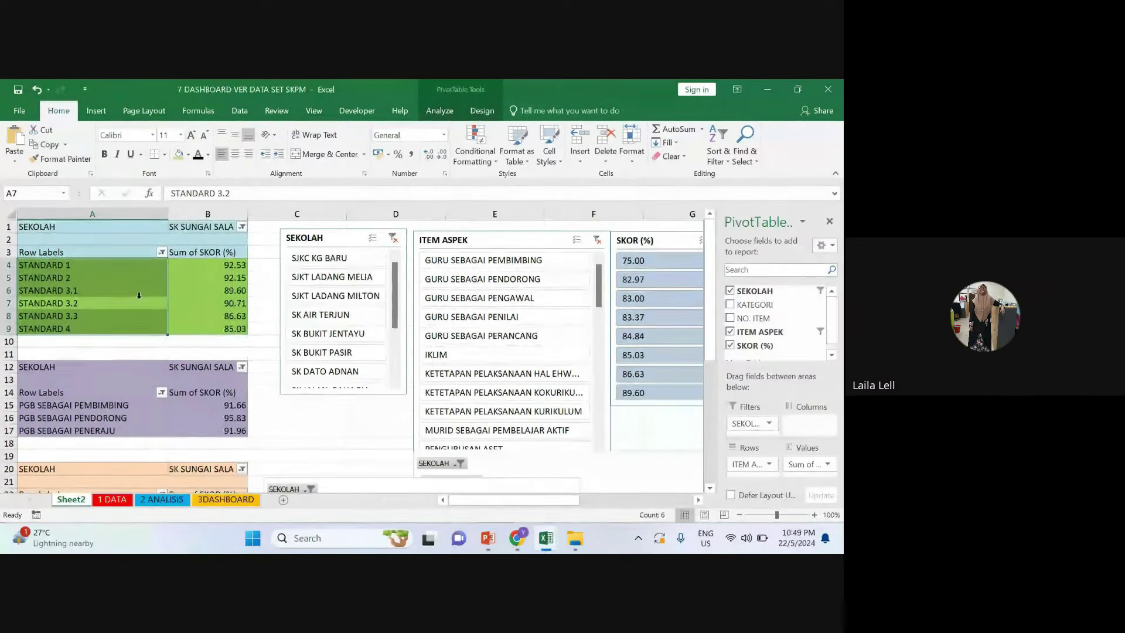
left_click(128, 268)
scroll(129, 269, "down", 1)
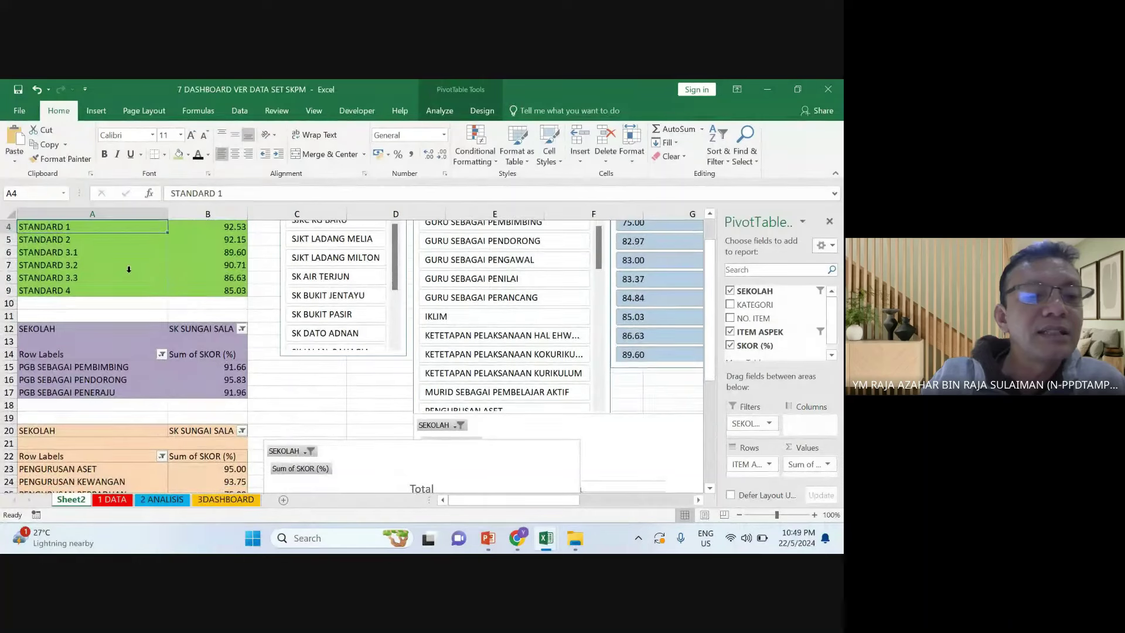
left_click(128, 269)
scroll(99, 242, "up", 1)
left_click(135, 296)
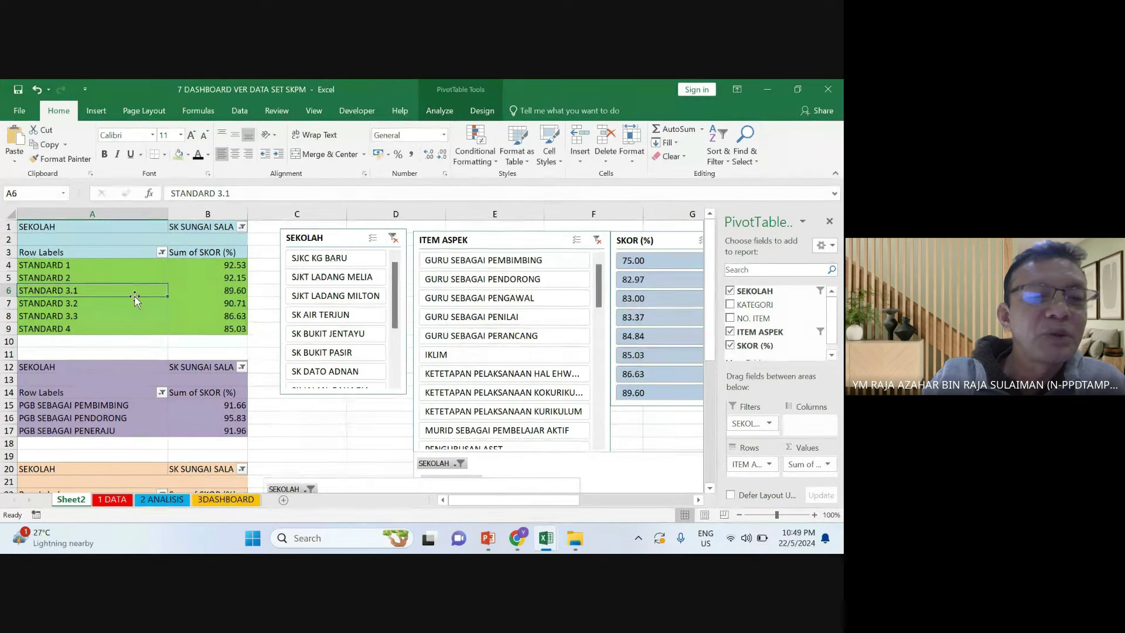
left_click(151, 268)
left_click_drag(151, 269, 149, 323)
Examine the PGB, PENGURUSAN and GURU pivot tables further down Sheet2 and their item rows
scroll(149, 321, "down", 2)
left_click(119, 330)
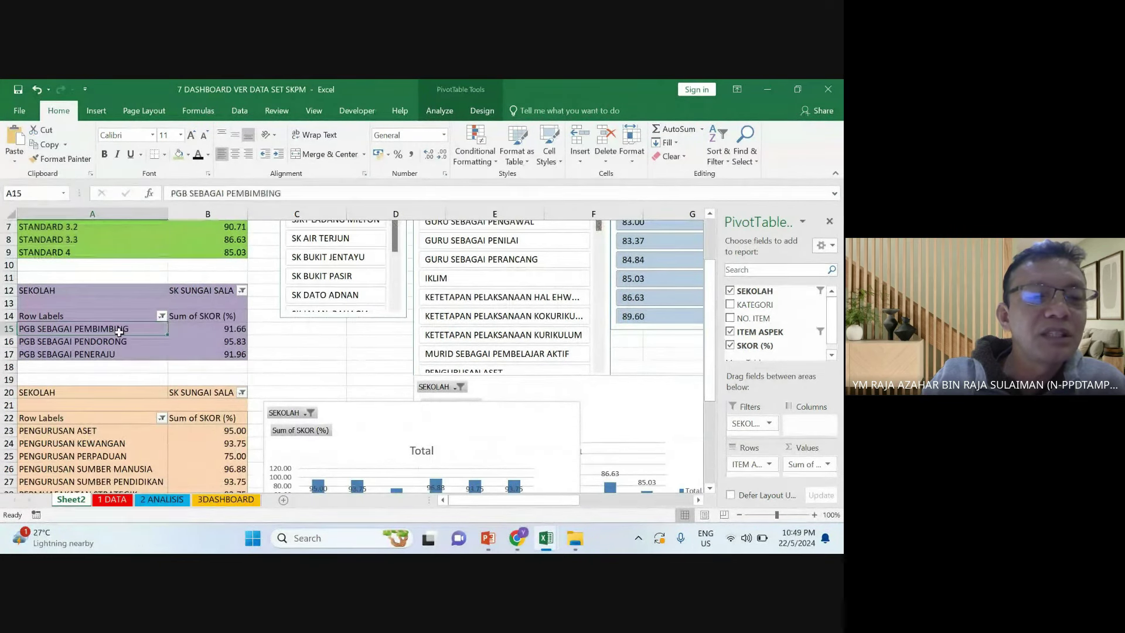
scroll(119, 339, "down", 1)
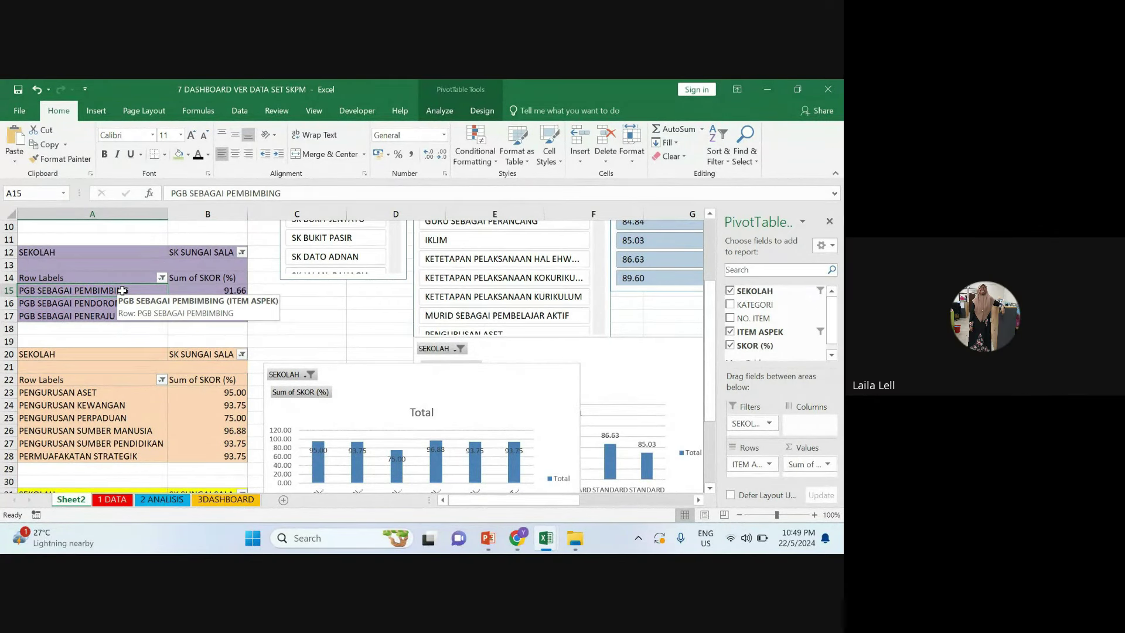
scroll(121, 290, "down", 1)
left_click(112, 361)
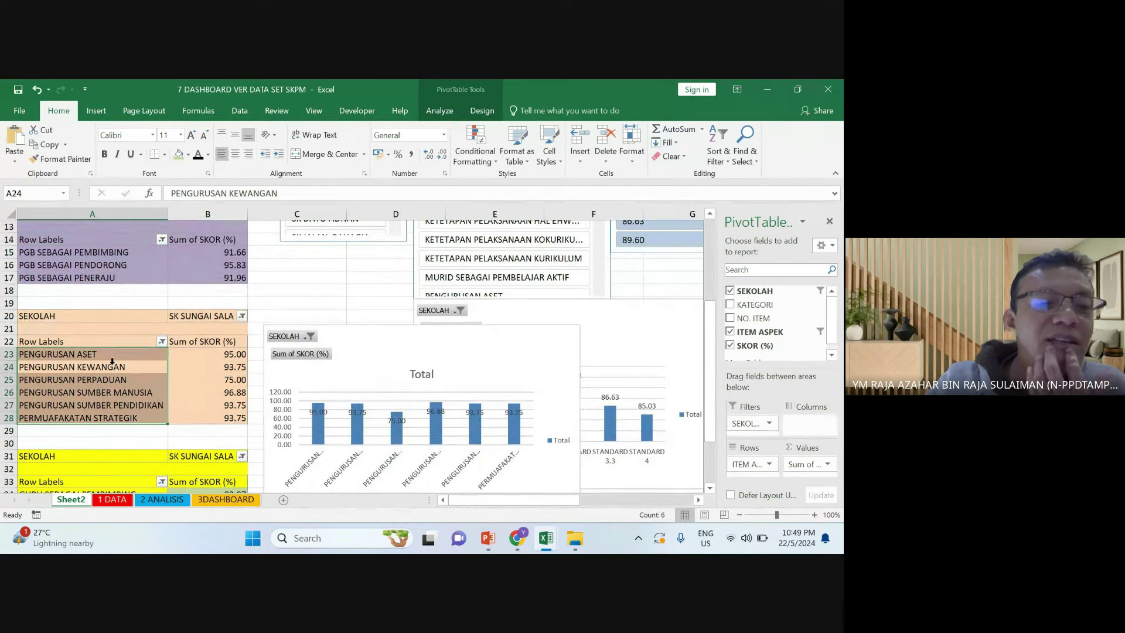
left_click(112, 359)
scroll(115, 362, "down", 1)
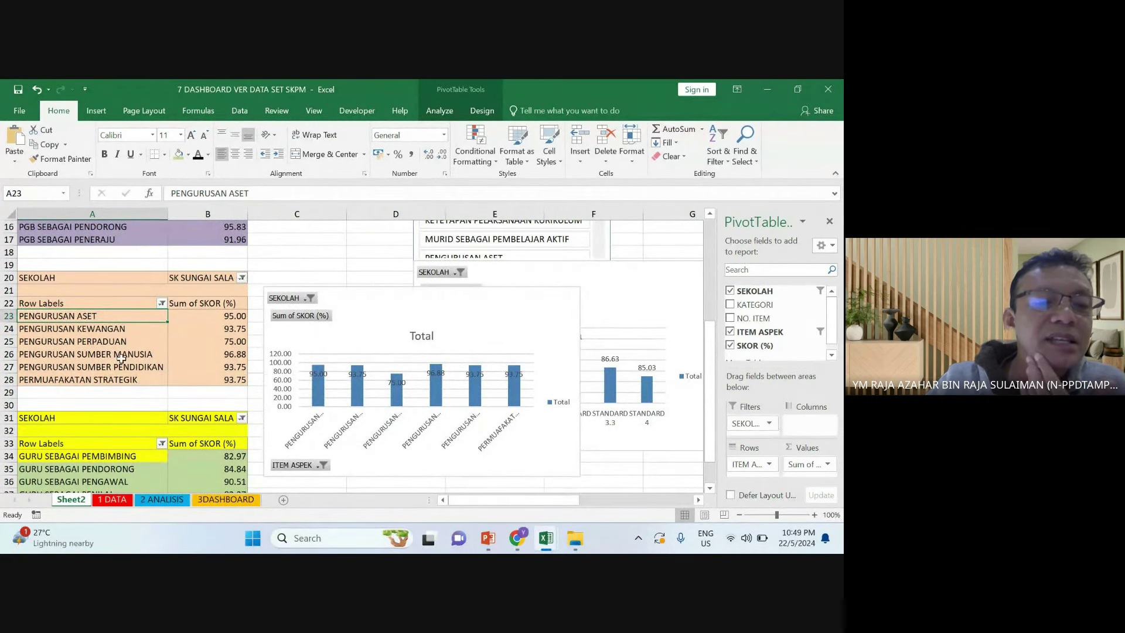
scroll(134, 368, "down", 1)
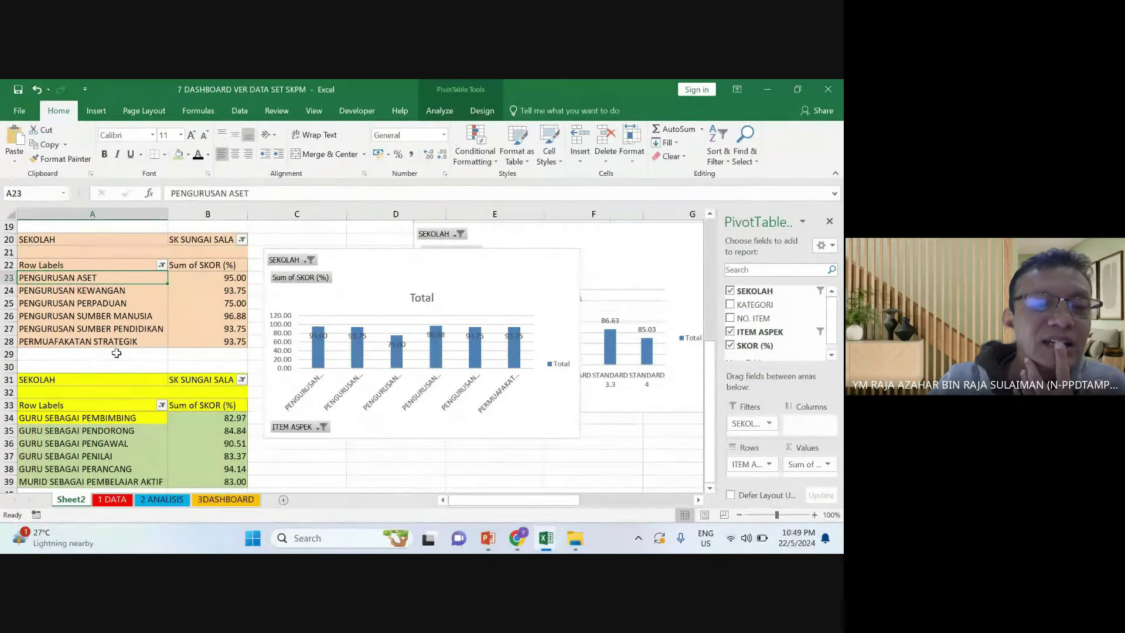
scroll(117, 354, "up", 1)
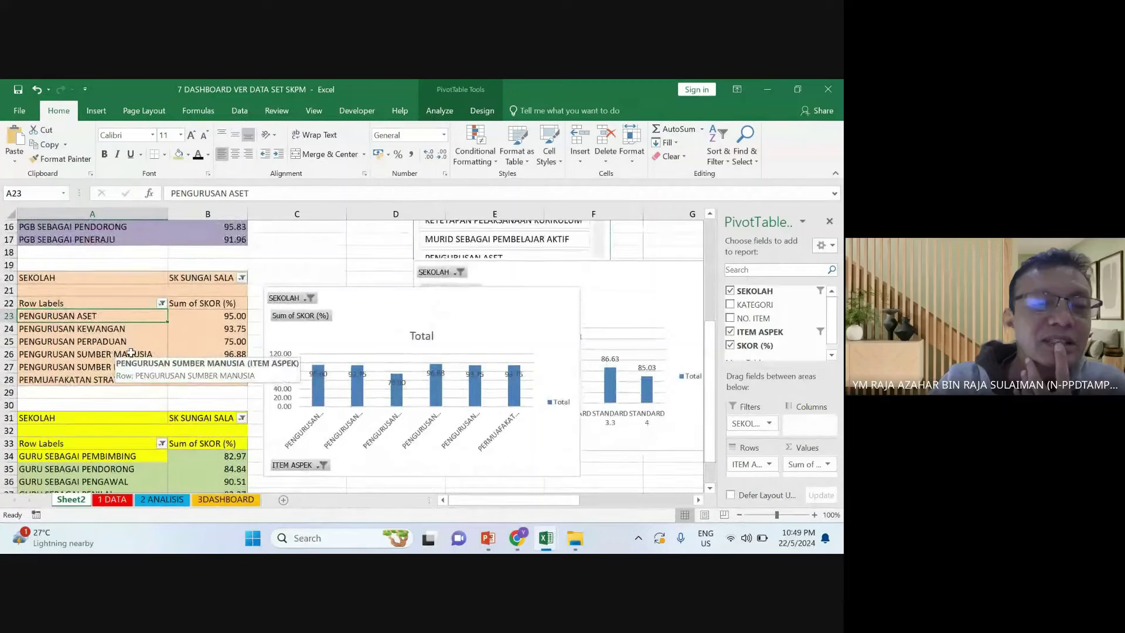
scroll(131, 352, "down", 1)
scroll(134, 299, "up", 1)
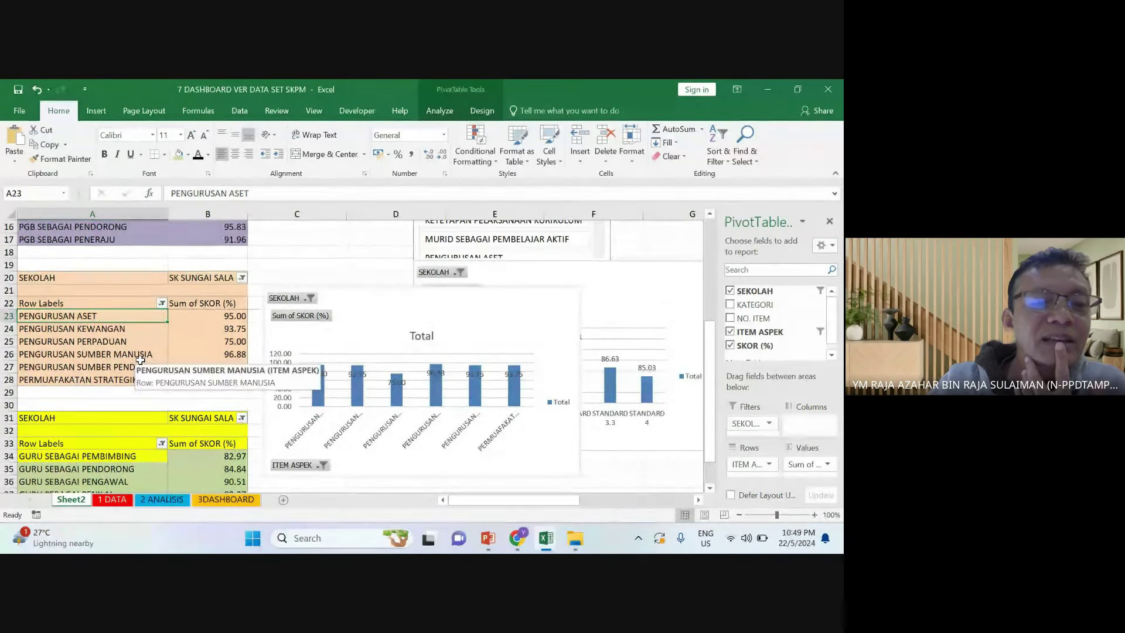
scroll(140, 360, "up", 2)
scroll(140, 359, "down", 1)
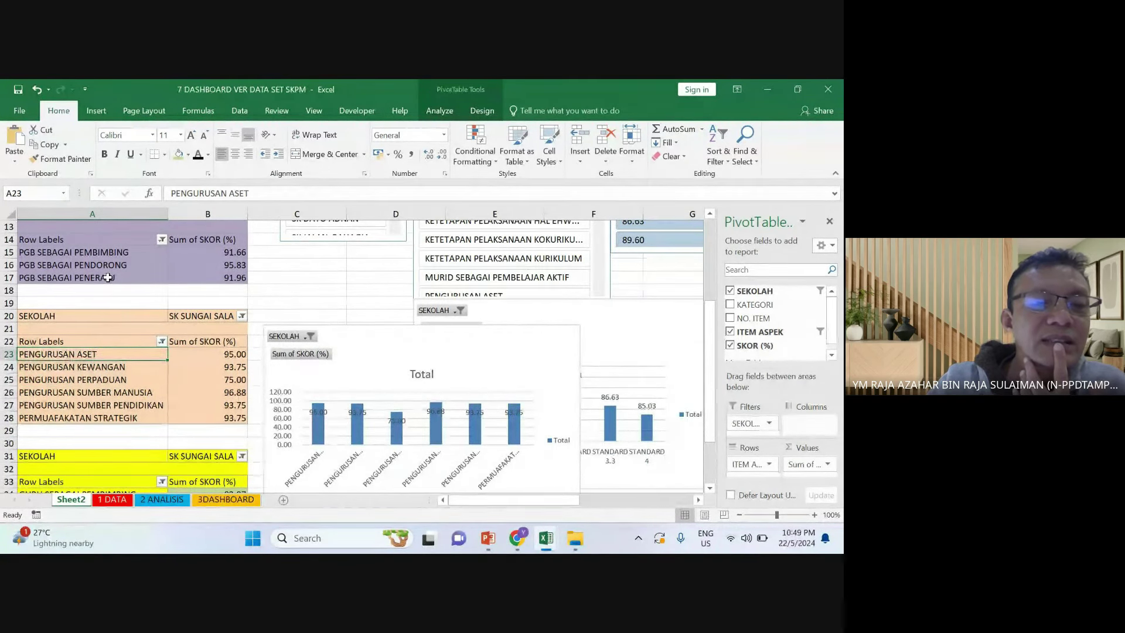
Examine the item rows of the PENGURUSAN and GURU pivot tables down to the last row on Sheet2
left_click(85, 391)
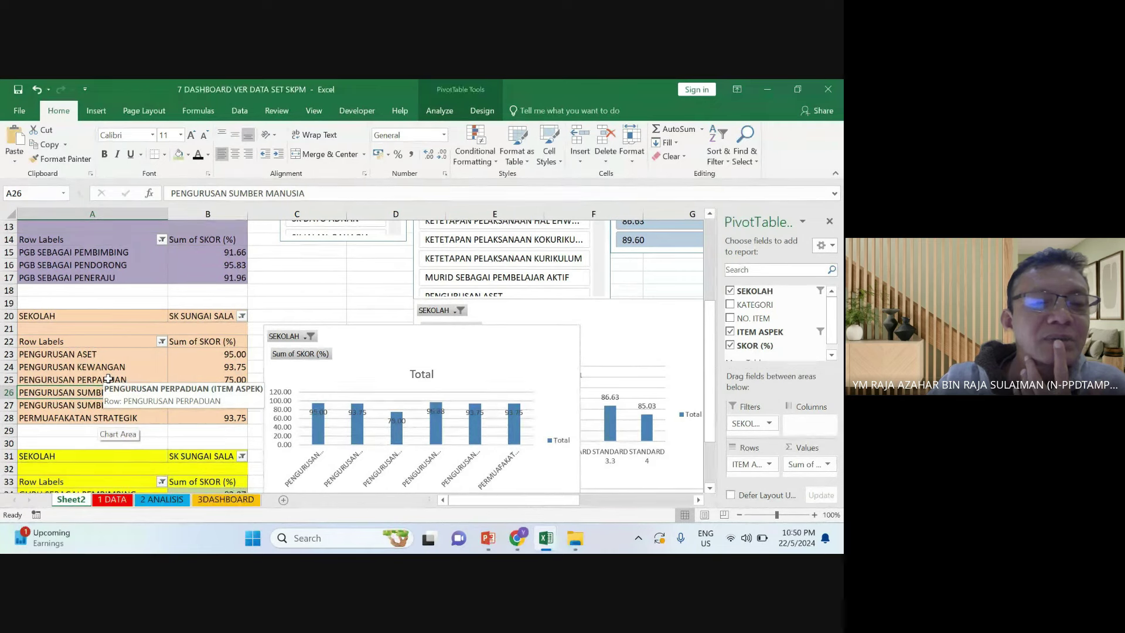
scroll(109, 378, "up", 2)
left_click(88, 315)
left_click(135, 430)
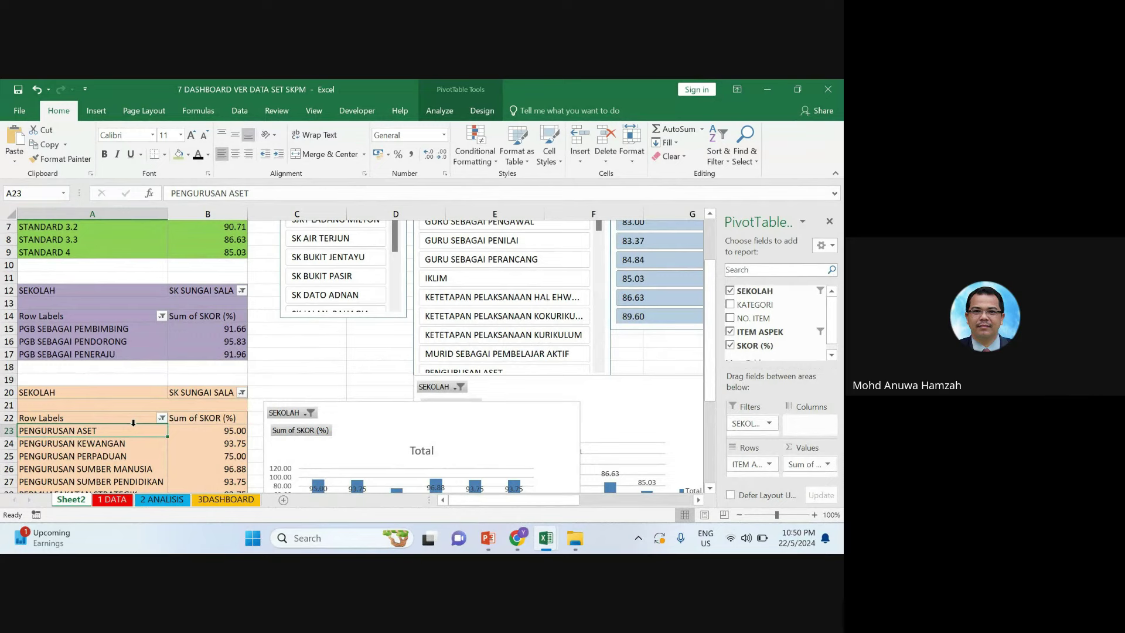
scroll(134, 422, "down", 4)
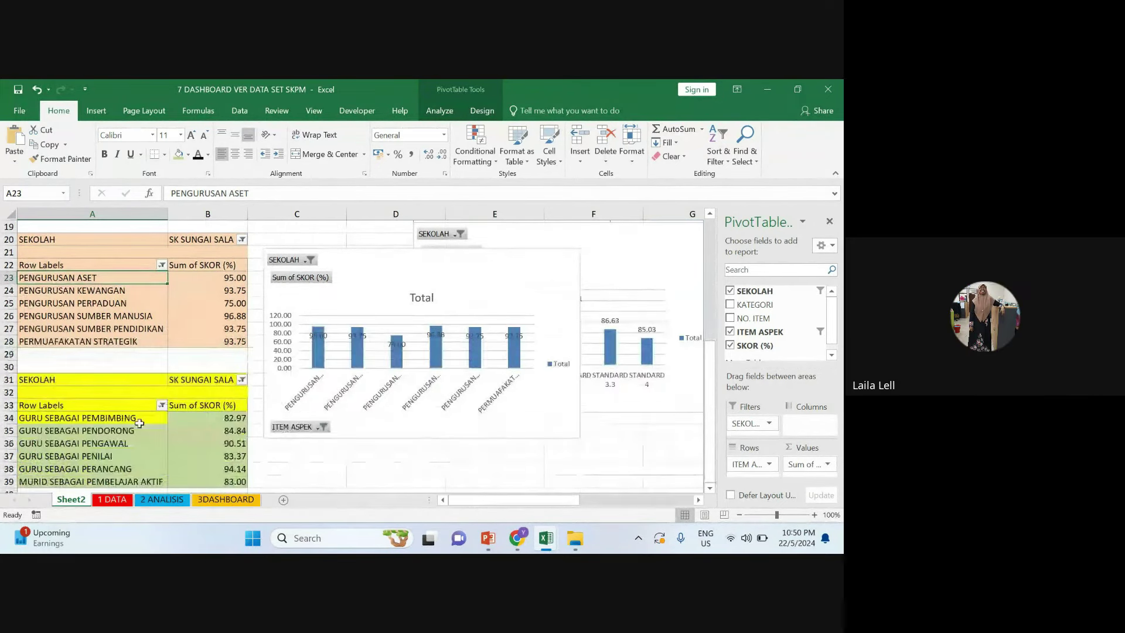
left_click(142, 432)
scroll(142, 433, "down", 1)
scroll(141, 432, "down", 1)
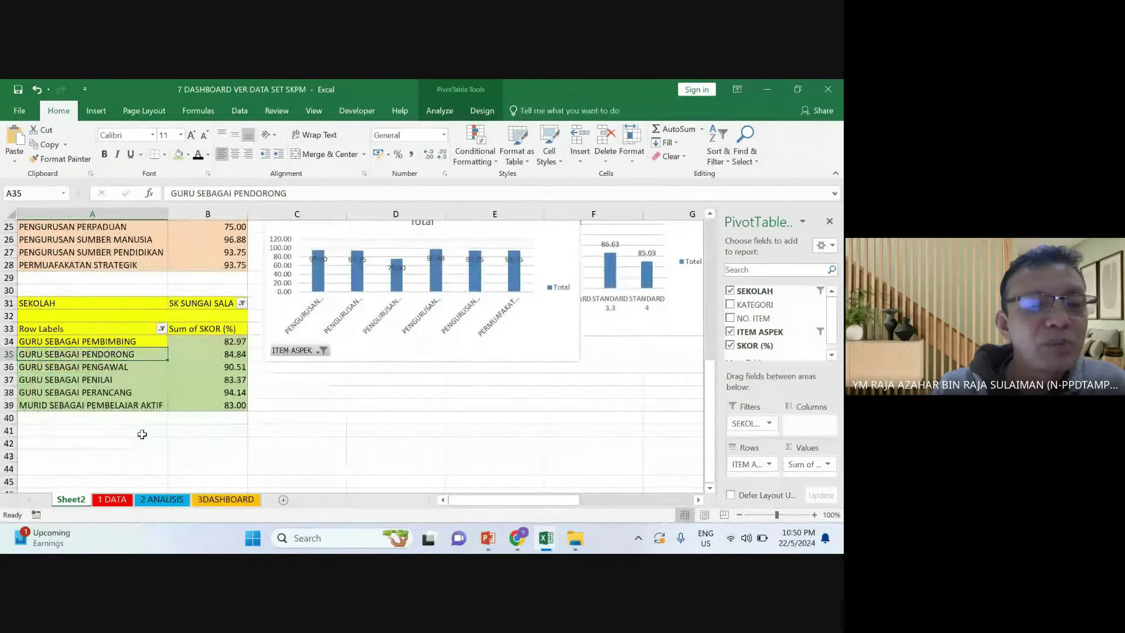
scroll(140, 429, "up", 1)
scroll(141, 430, "up", 2)
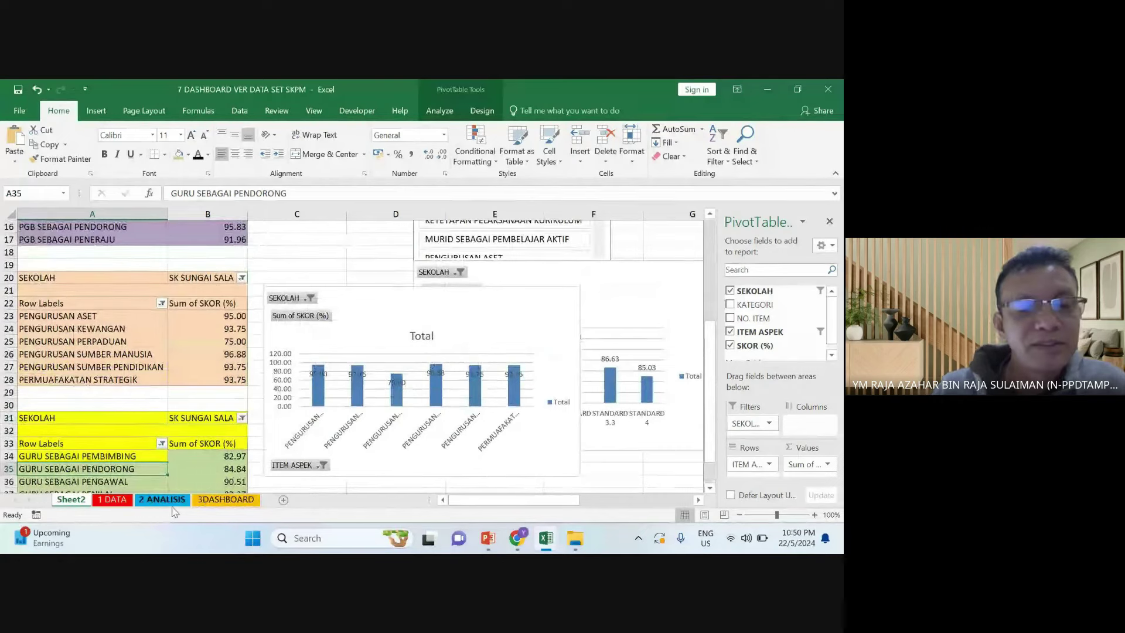
Open the 3DASHBOARD sheet and shift the lower PENGURUSAN chart slightly so its edge lines up with the STANDARD tables
left_click(113, 500)
left_click(162, 500)
left_click(224, 501)
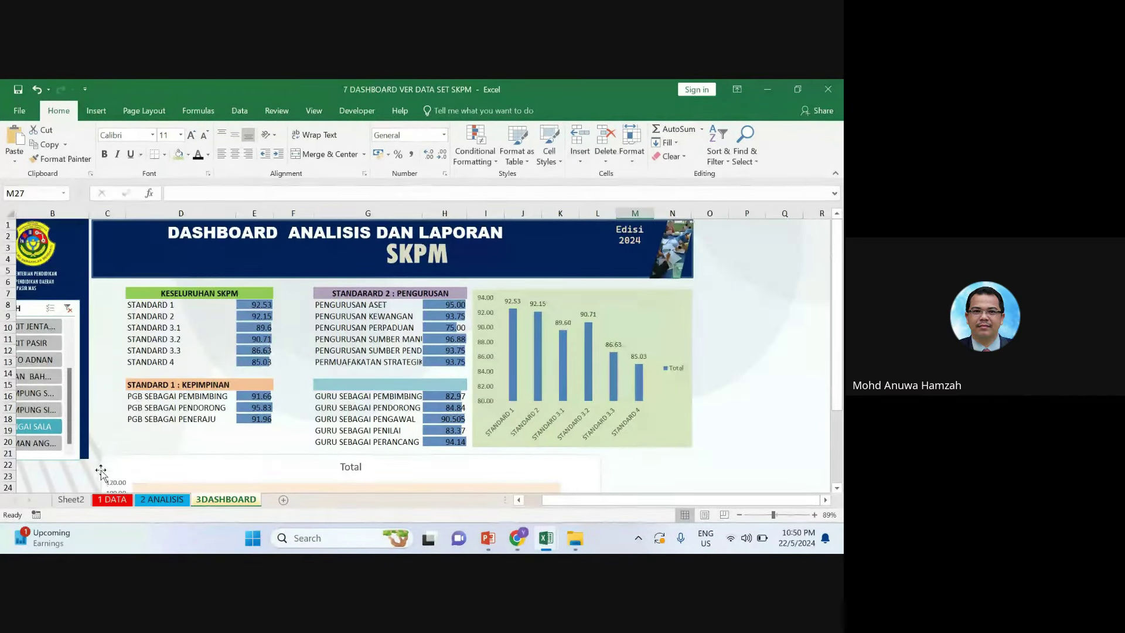
left_click(188, 475)
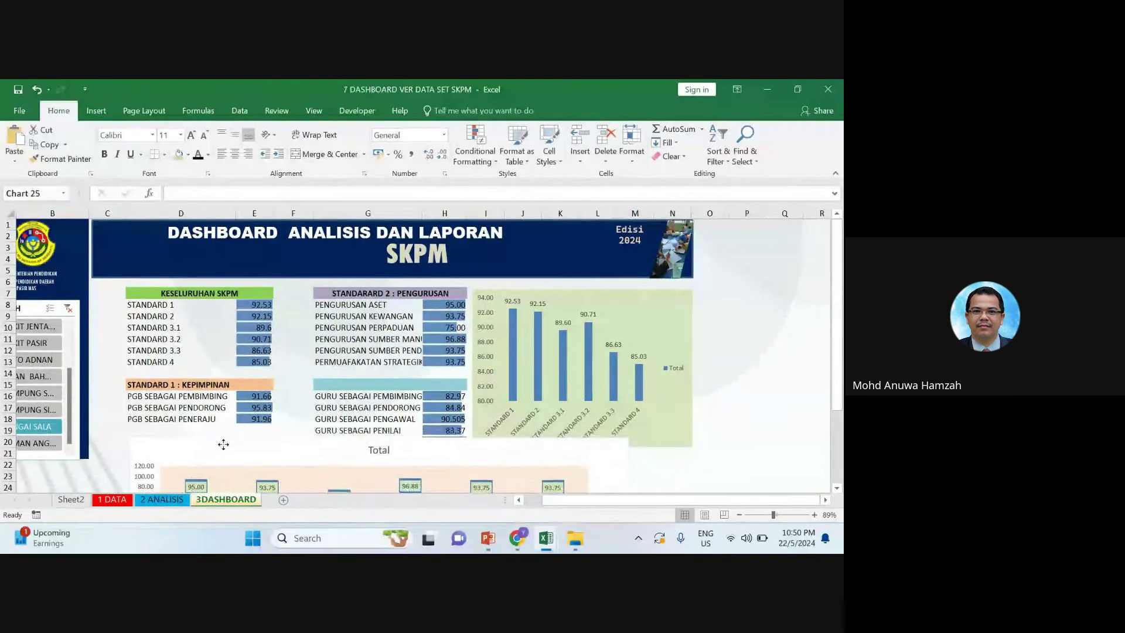
Filter the dashboard by each school from SK BUKIT PASIR onward in the SEKOLAH slicer, ending on SK TAMAN ANGSANA
left_click(37, 343)
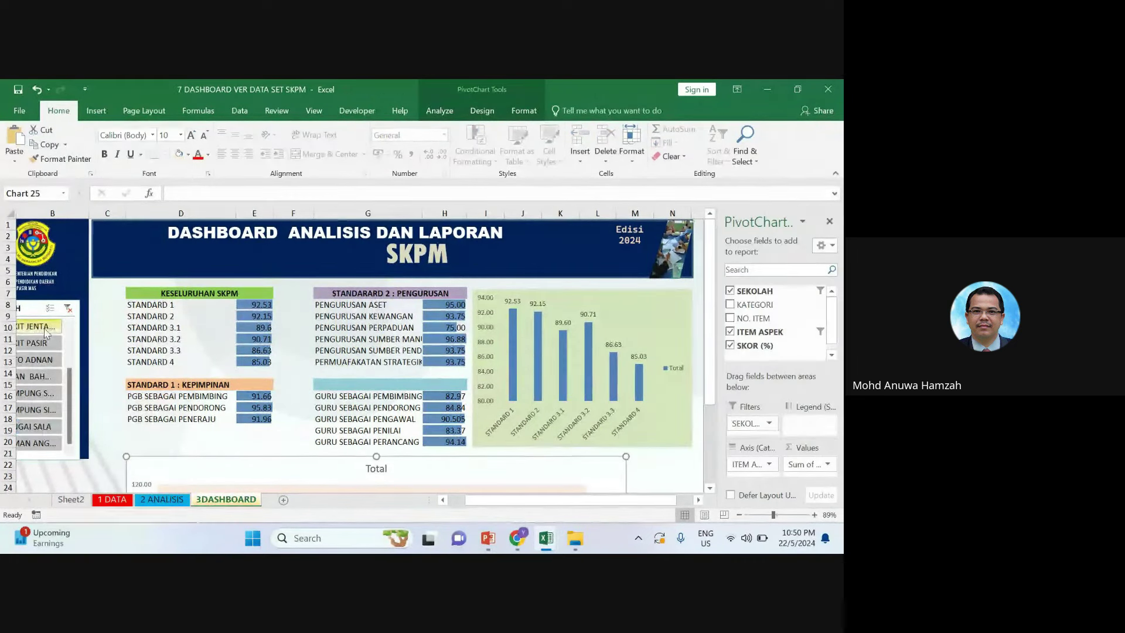
left_click(36, 360)
left_click(50, 377)
left_click(42, 392)
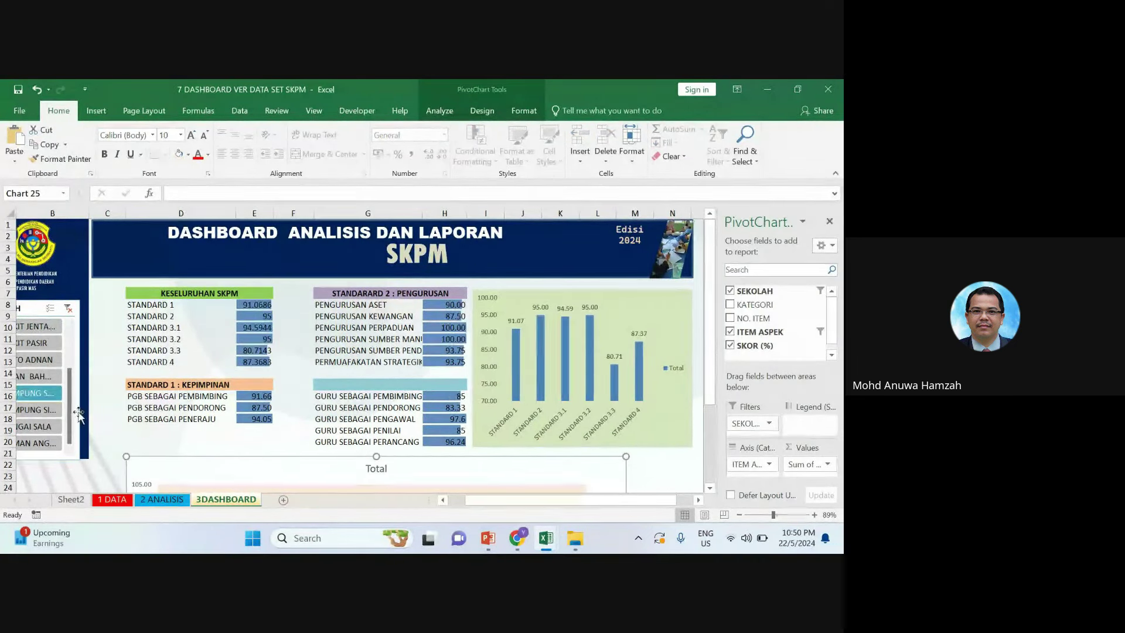
left_click(44, 409)
left_click(53, 427)
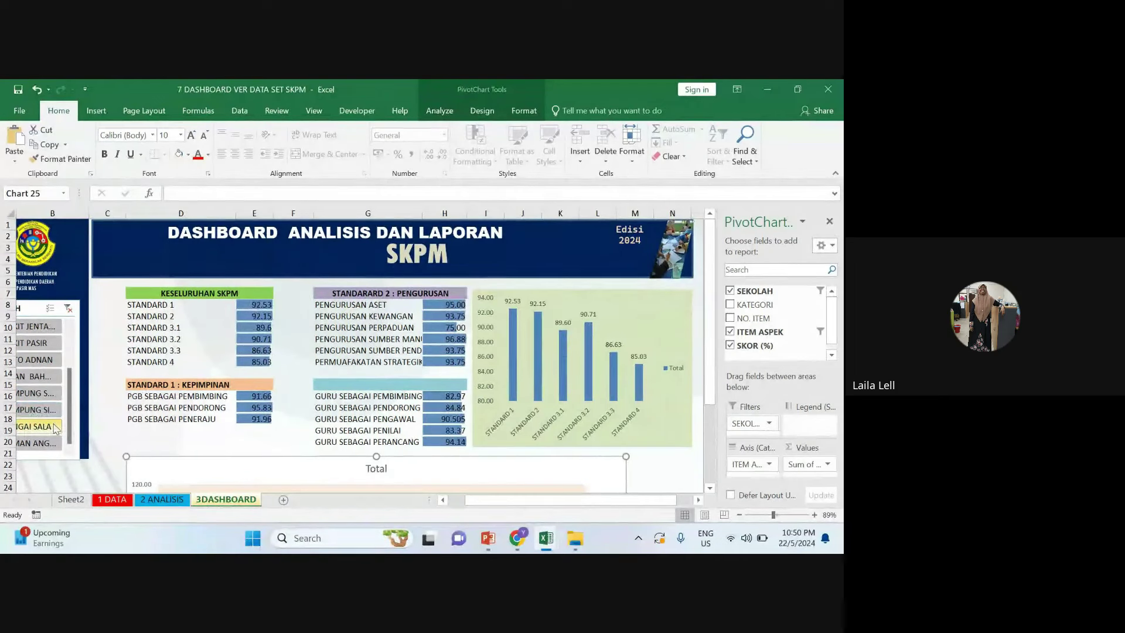
left_click(54, 443)
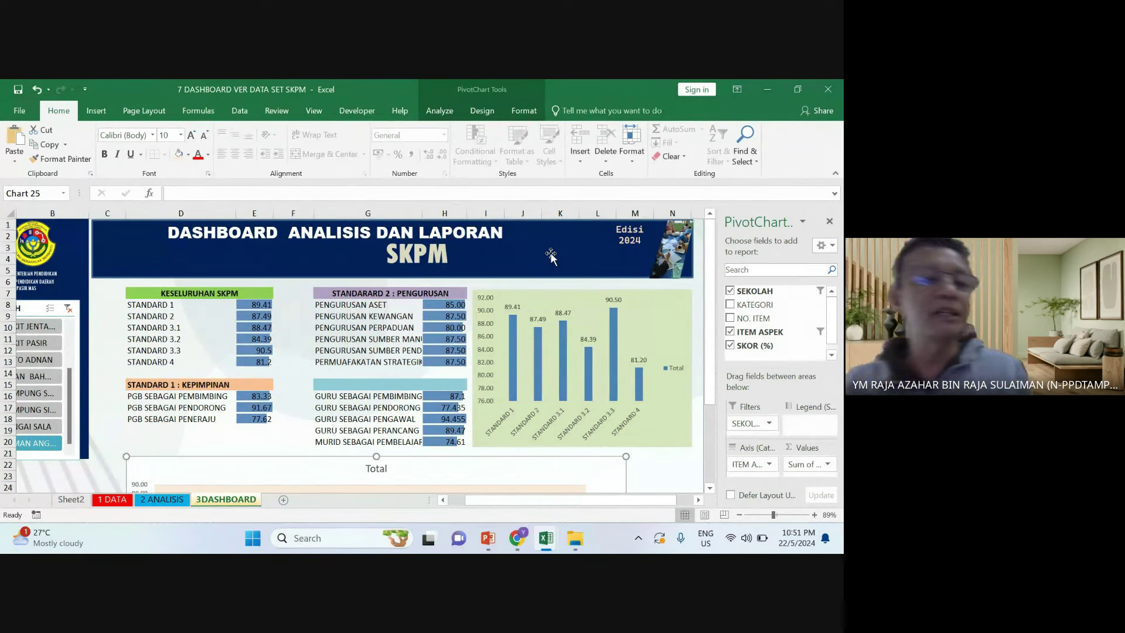
left_click_drag(479, 503, 461, 504)
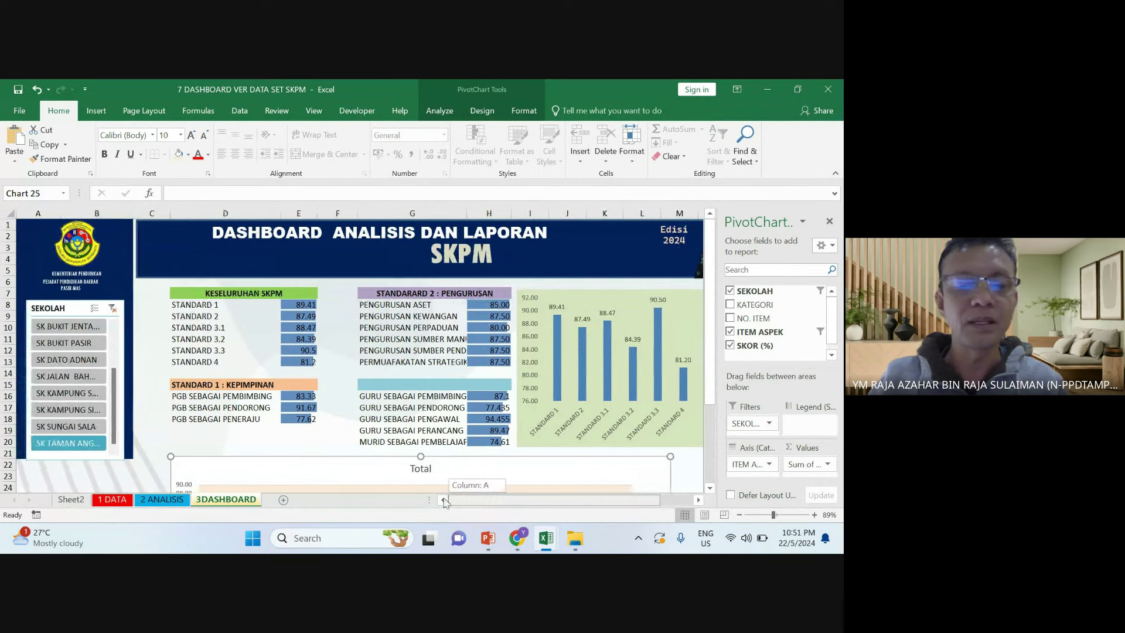
Review the 2 ANALISIS sheet, the pivot tables on Sheet2 and the source table on 1 DATA
left_click(159, 502)
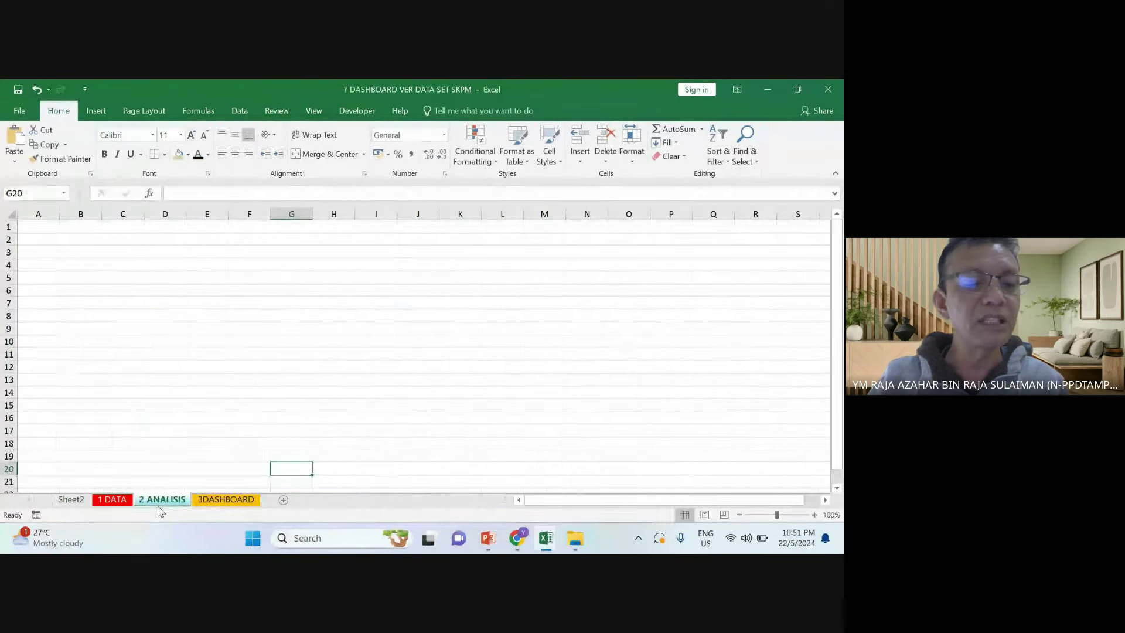
left_click(71, 500)
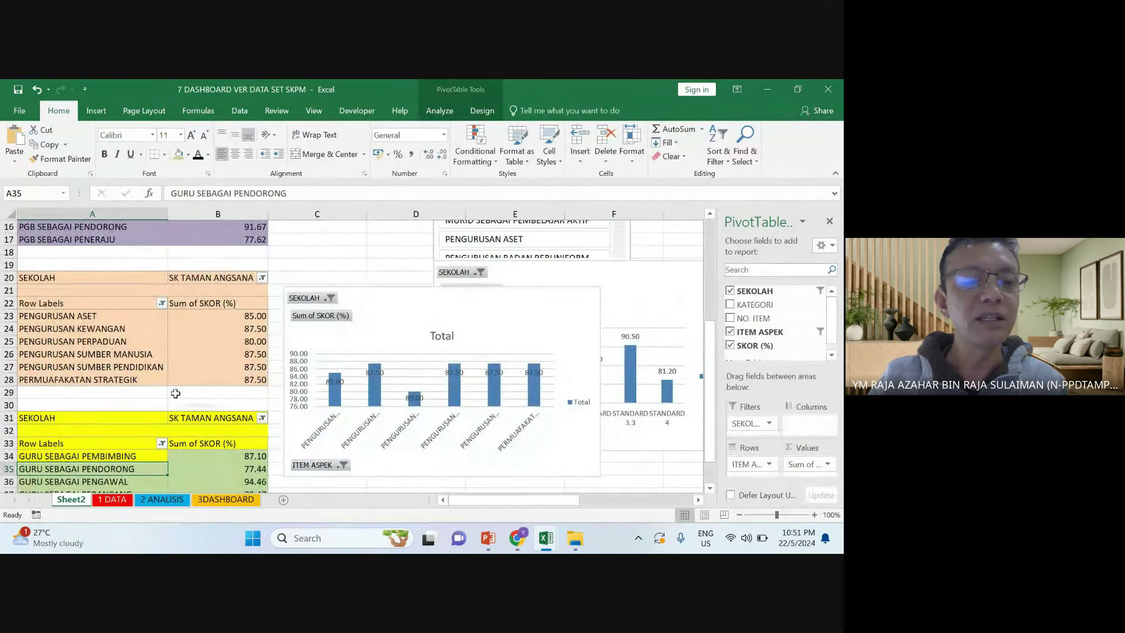
scroll(130, 442, "down", 1)
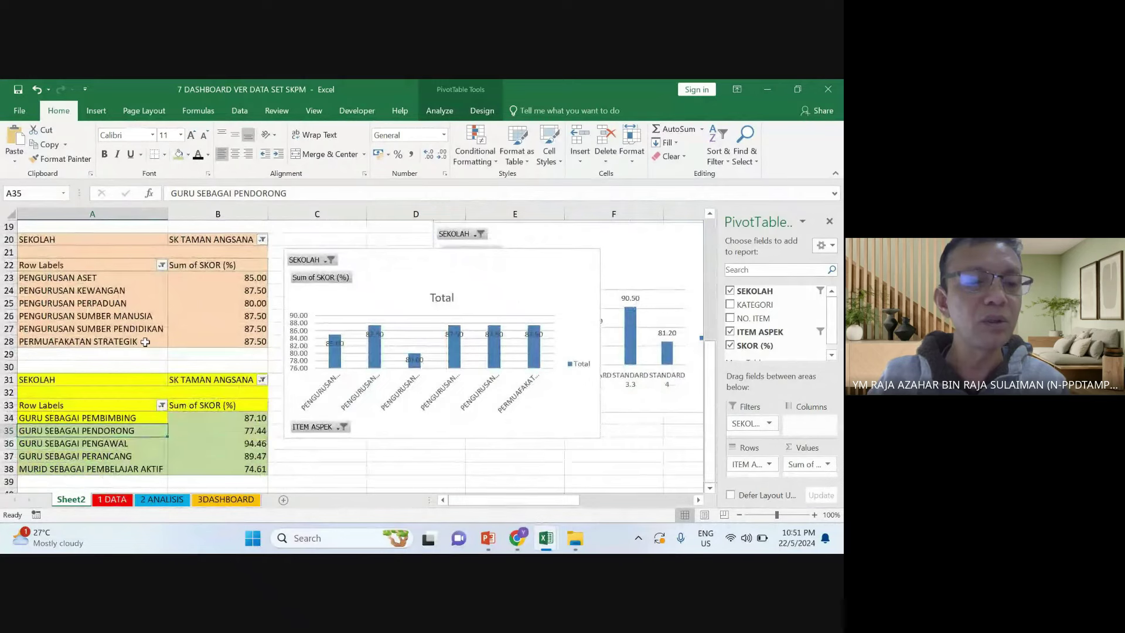
scroll(144, 342, "up", 3)
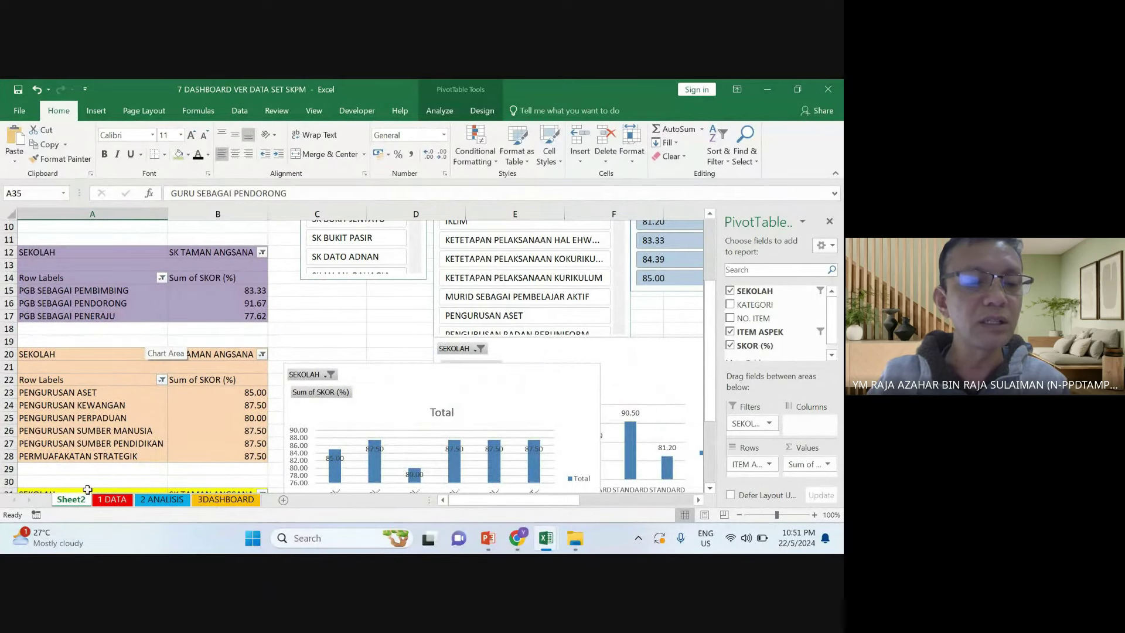
left_click(112, 499)
scroll(102, 384, "up", 1)
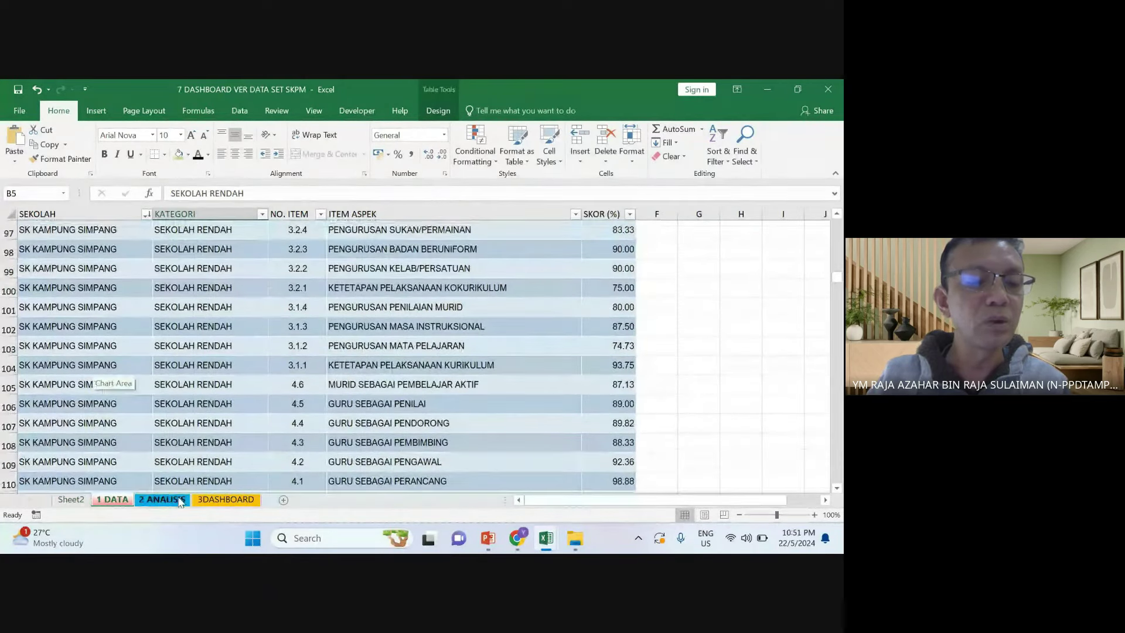
Compare the 3DASHBOARD tables and charts school by school, from SK BUKIT JENTAYU back to SK TAMAN ANGSANA
left_click(228, 498)
left_click(73, 326)
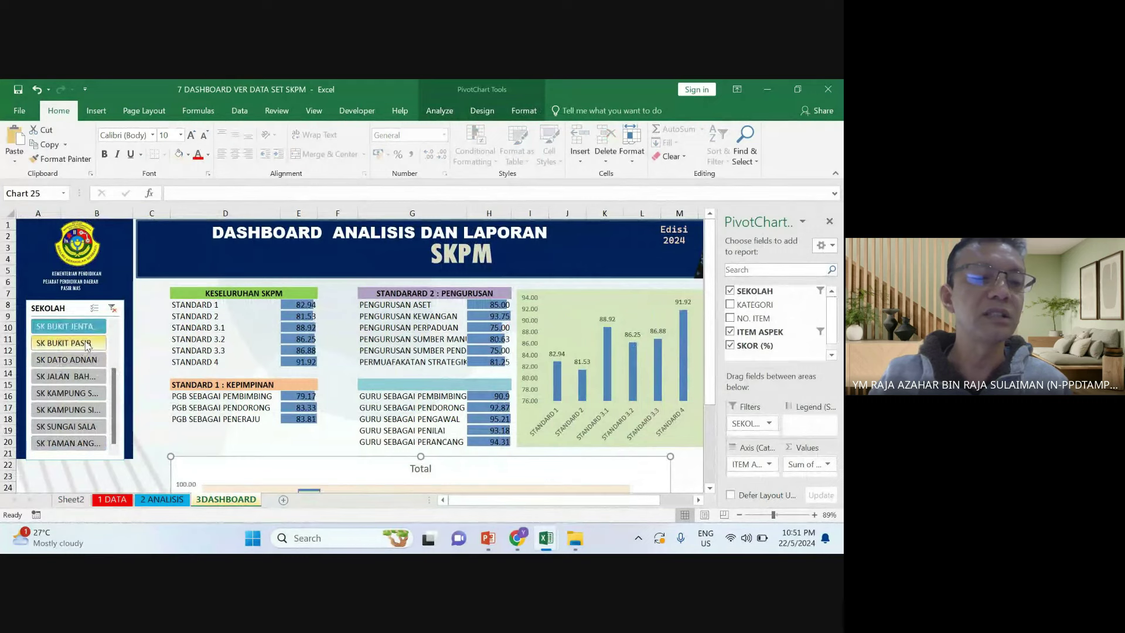
left_click(85, 343)
left_click(82, 359)
left_click(82, 376)
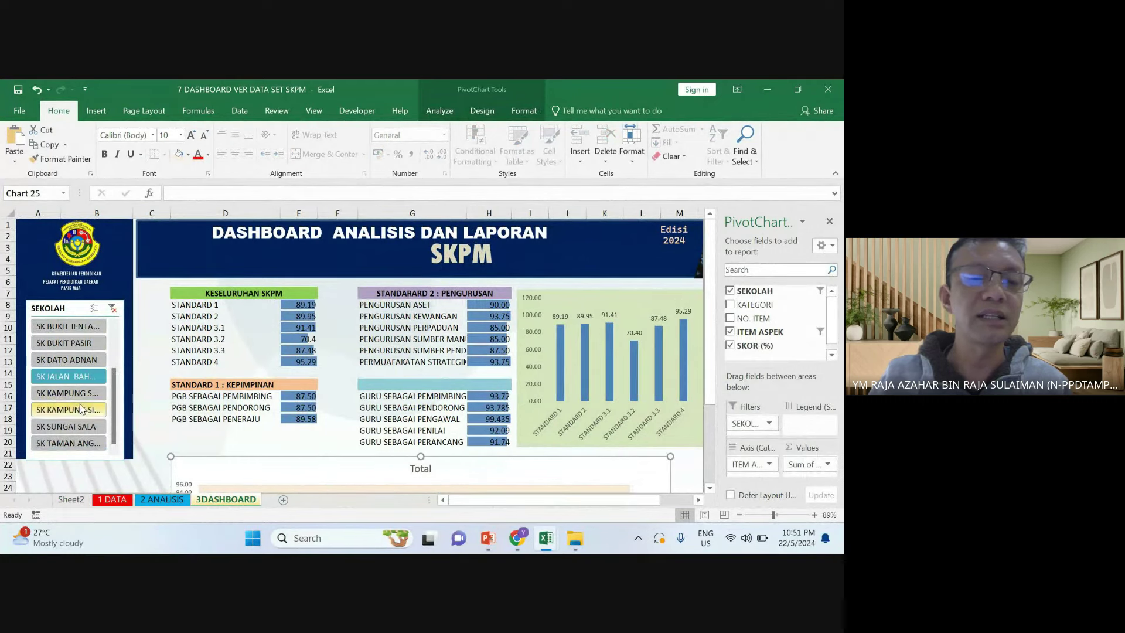
left_click(83, 409)
left_click(87, 426)
left_click(89, 442)
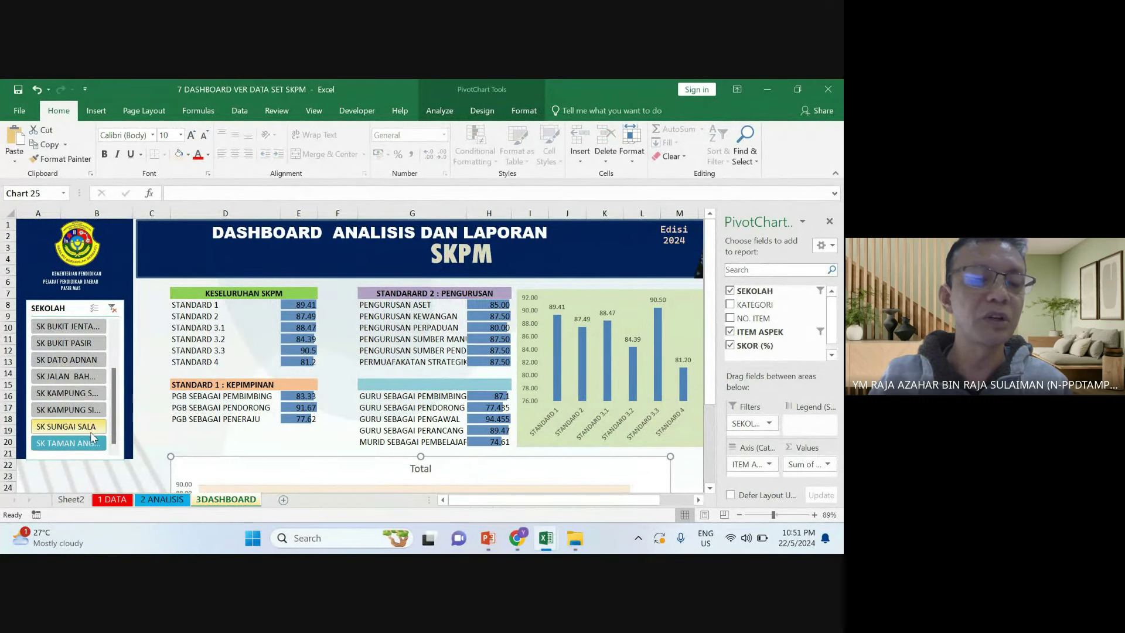
scroll(91, 433, "down", 2)
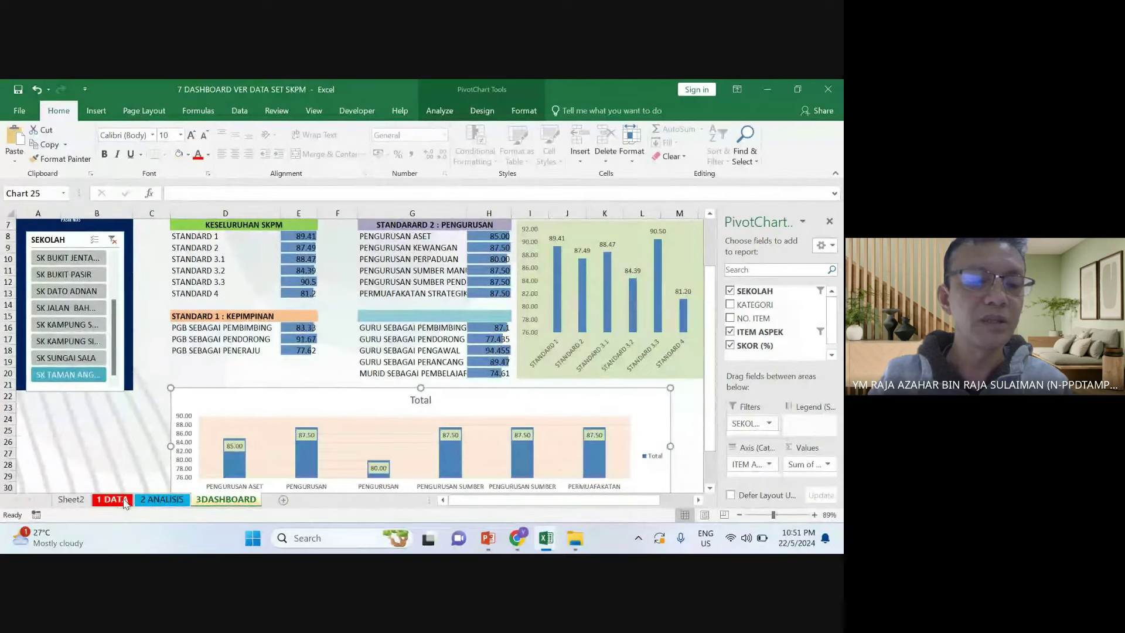
Check the school filter list of the PGB pivot table on Sheet2 and close it without changing the selection
left_click(113, 499)
left_click(71, 499)
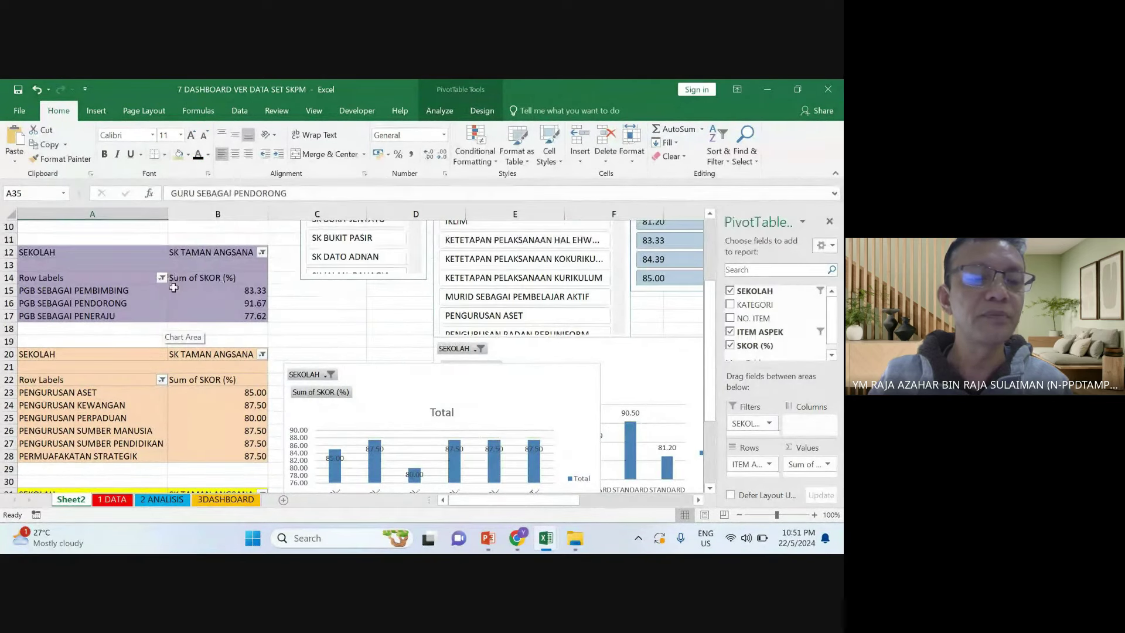
left_click(262, 253)
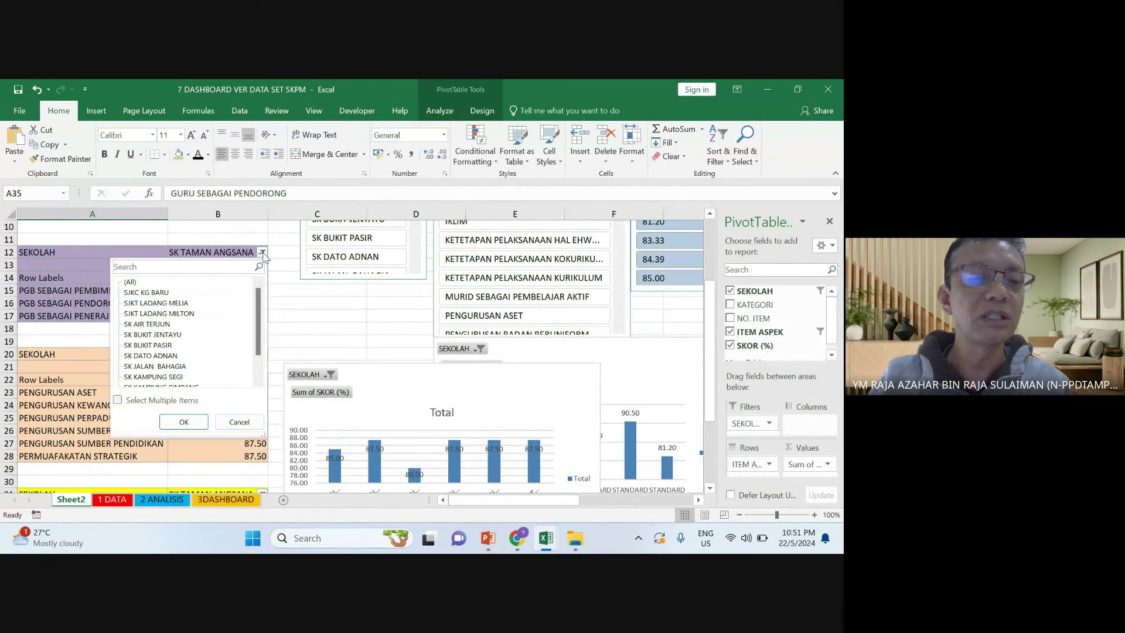
left_click(312, 349)
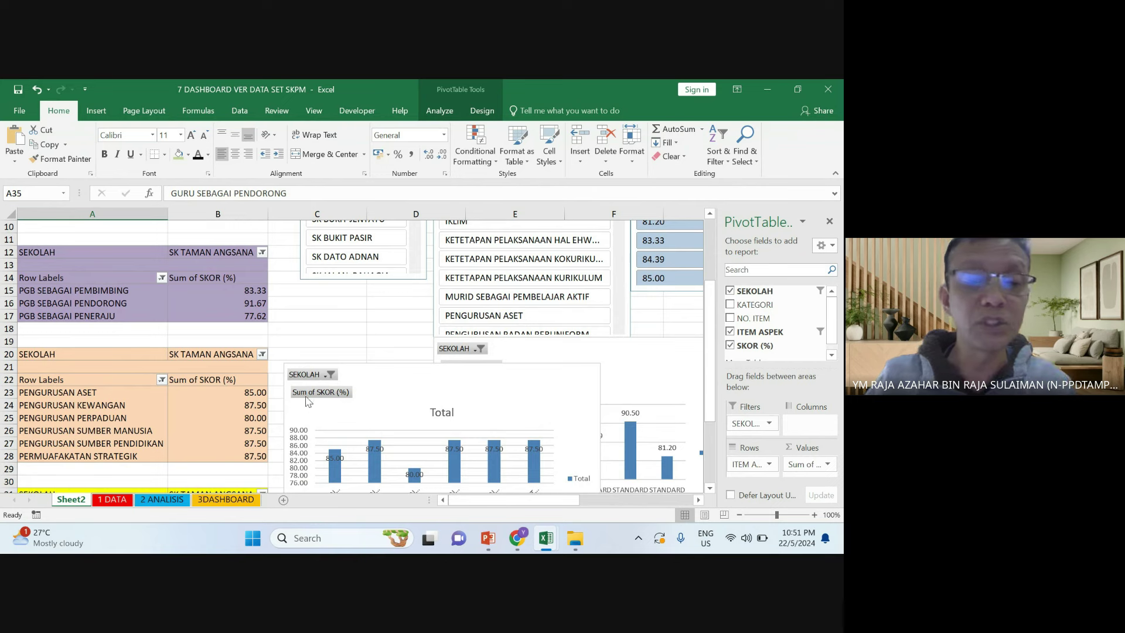
Nudge the SEKOLAH slicer on Sheet2 closer to the pivot tables and apply the dark orange slicer style to it
scroll(211, 433, "up", 3)
left_click(391, 226)
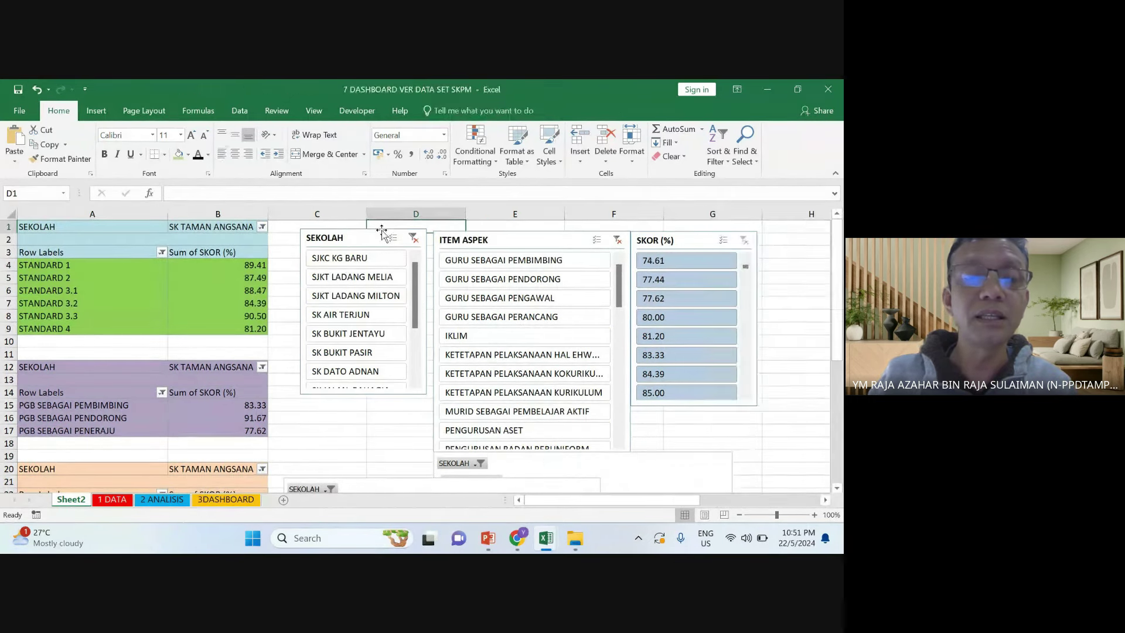
left_click_drag(382, 230, 372, 238)
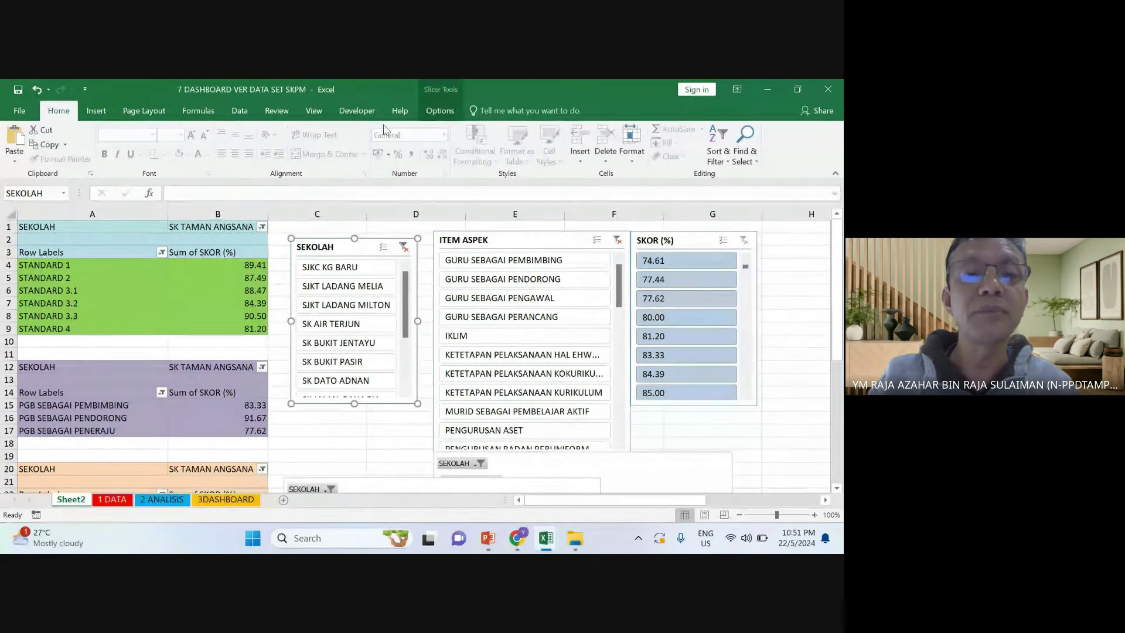
left_click(439, 111)
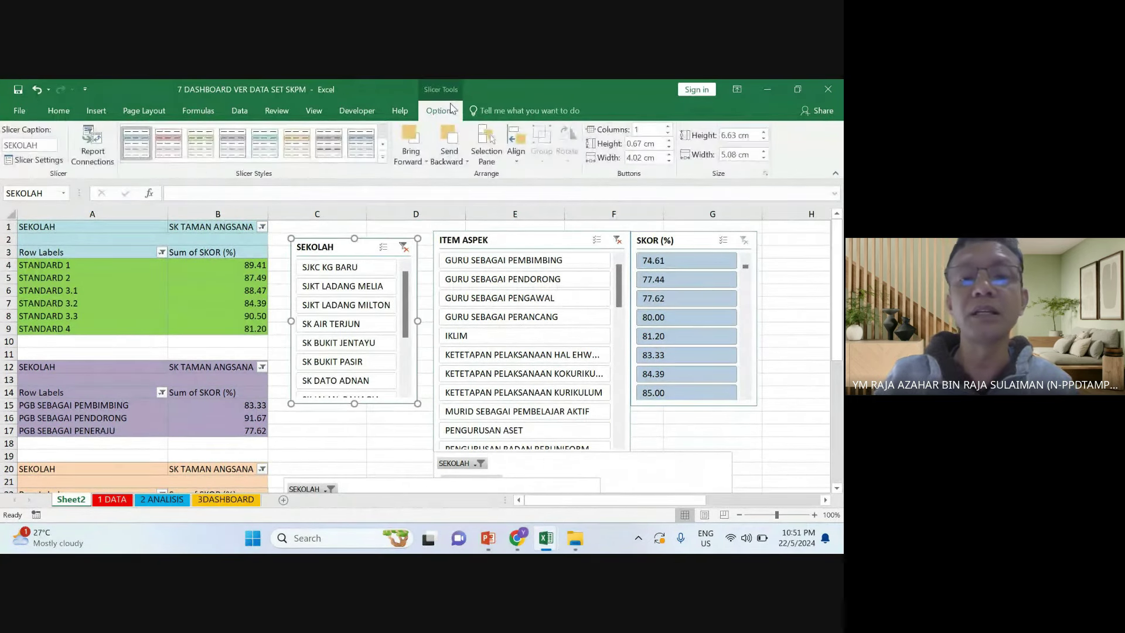
left_click(382, 146)
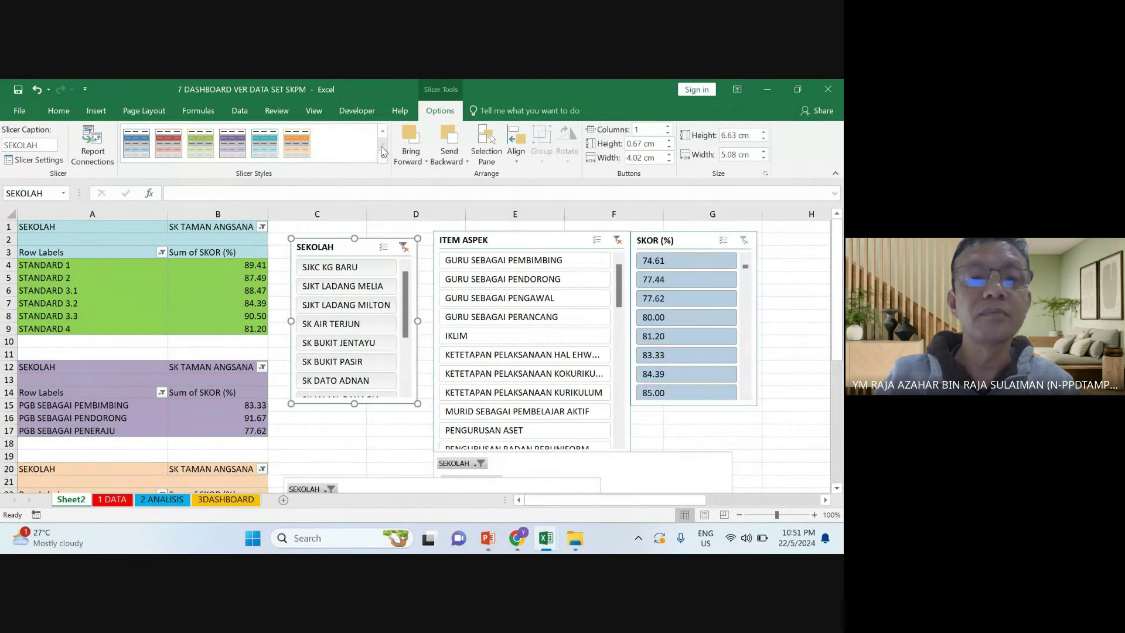
left_click(296, 142)
Shift the SEKOLAH slicer slightly and enlarge it to about 7.85 cm high and 5.27 cm wide
left_click_drag(346, 239, 341, 236)
left_click(340, 236)
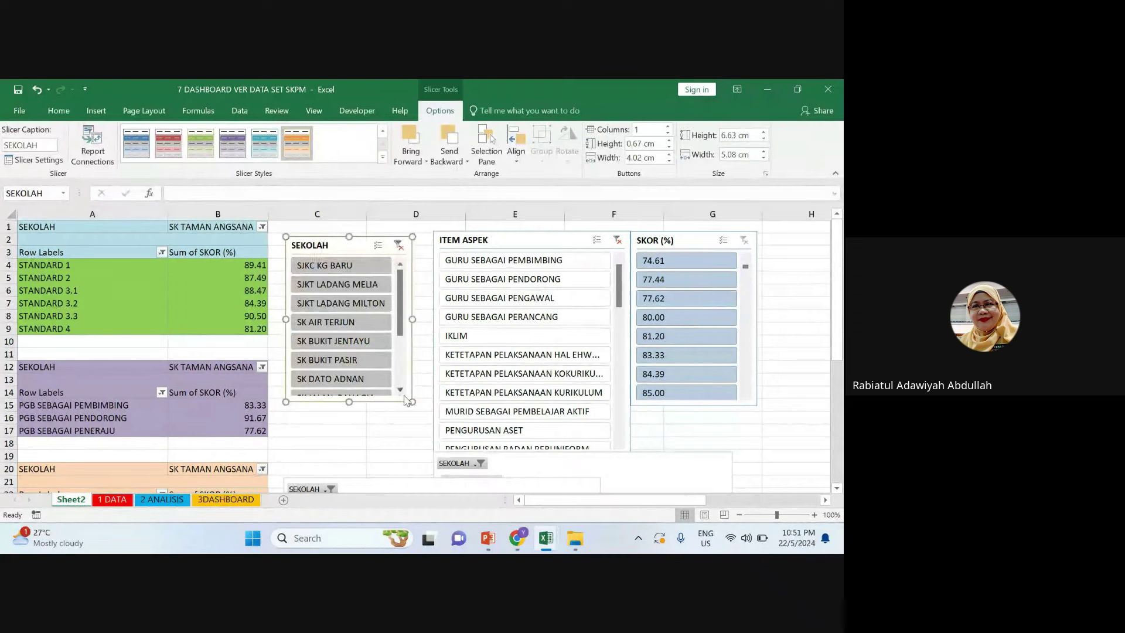
left_click_drag(413, 402, 416, 431)
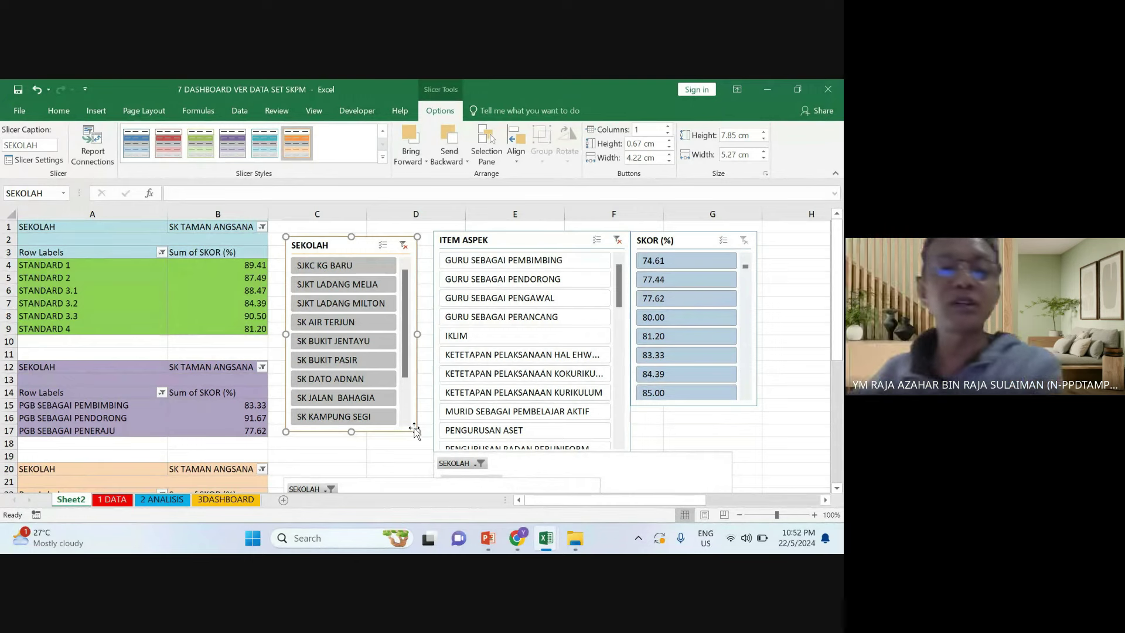
Check which pivot tables the SEKOLAH slicer is connected to and close the report connections without changes
right_click(321, 244)
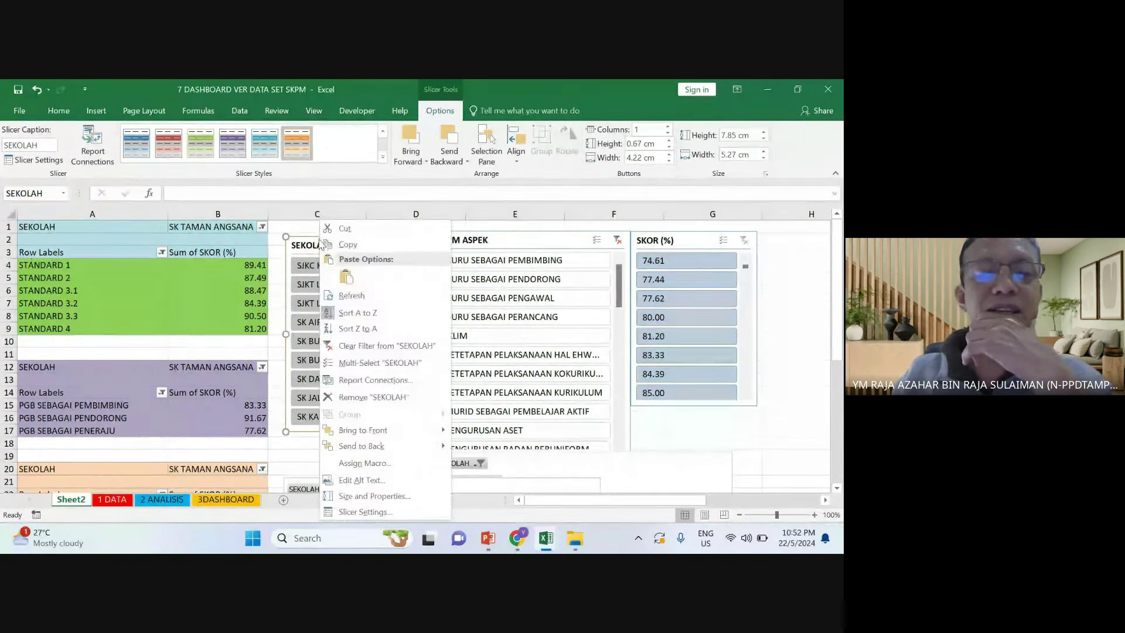
left_click(372, 380)
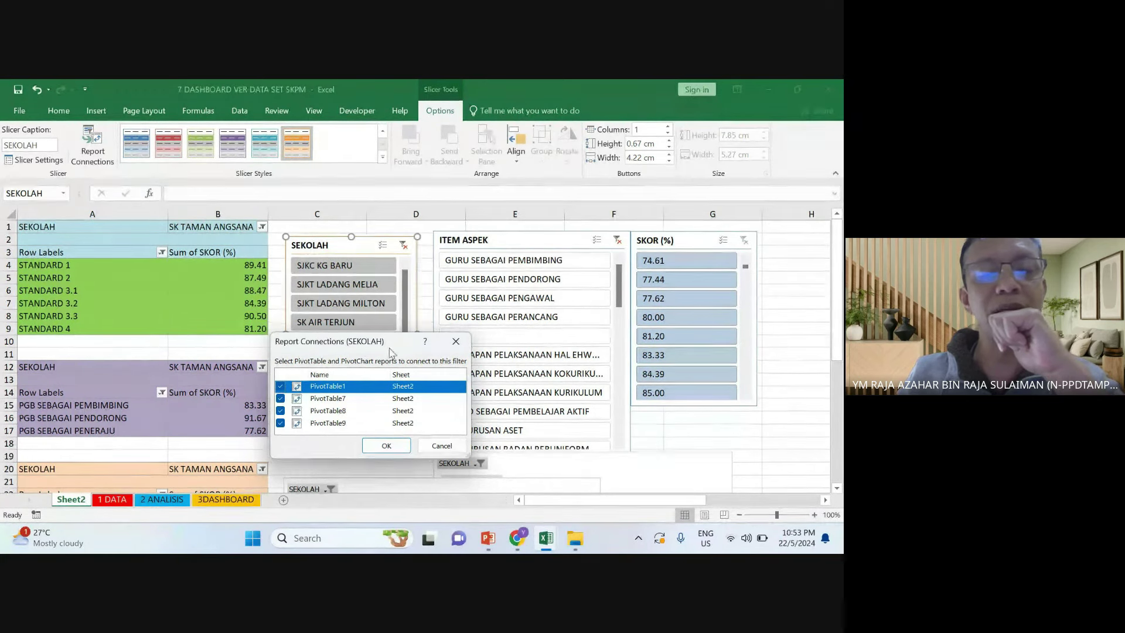
left_click(442, 446)
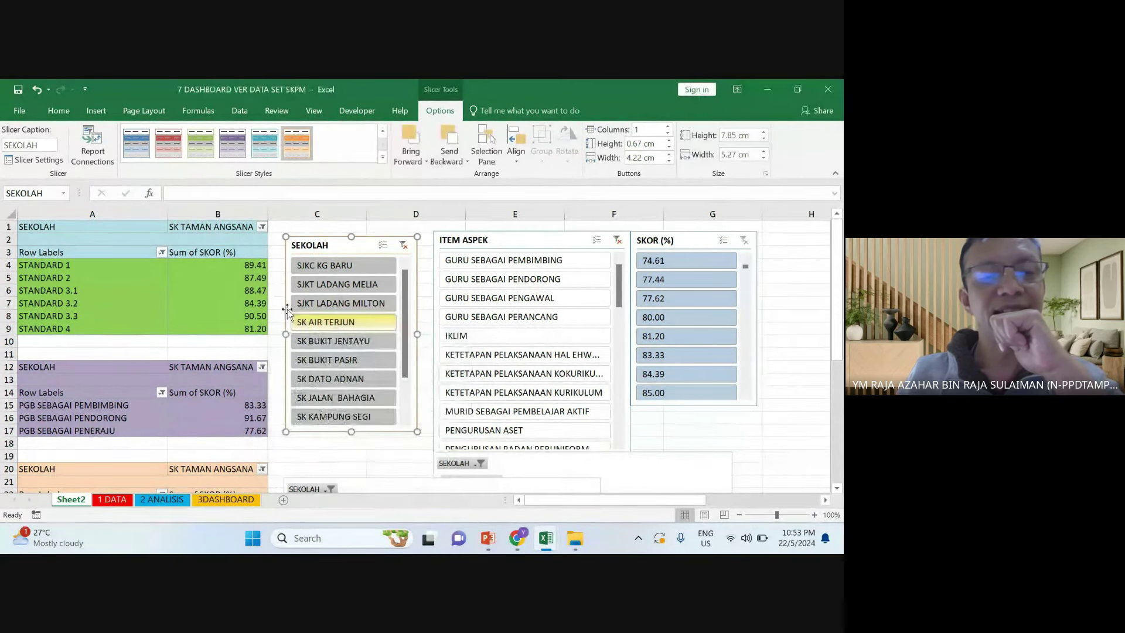
Filter the dashboard's SEKOLAH slicer to SK BUKIT PASIR and compare the scores on 3DASHBOARD with the Sheet2 pivot tables
left_click(233, 275)
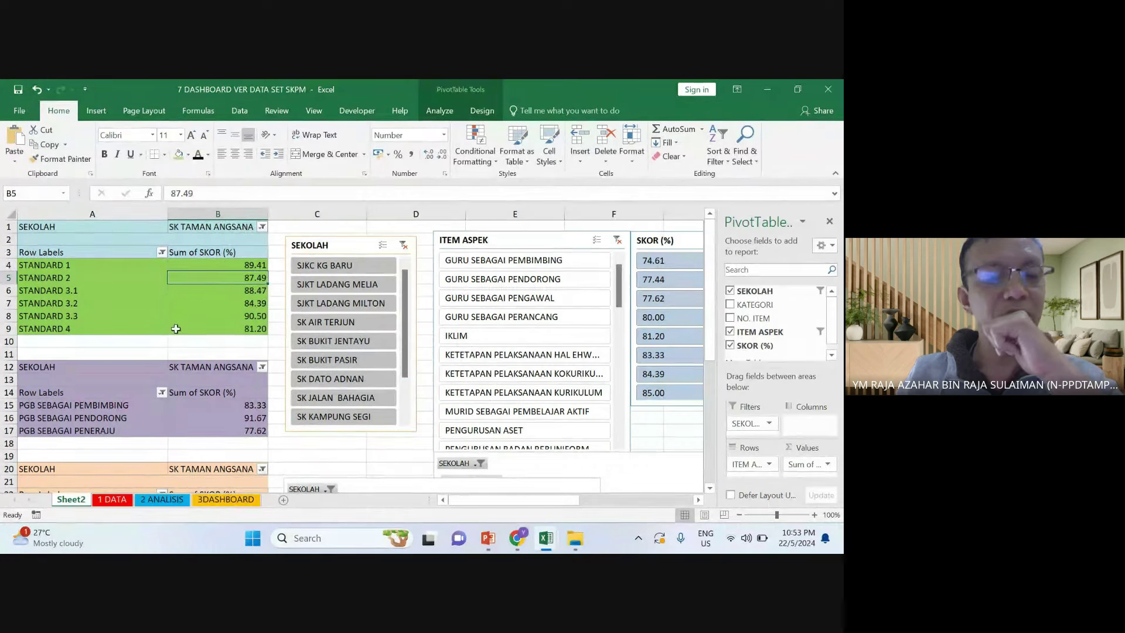
left_click(226, 499)
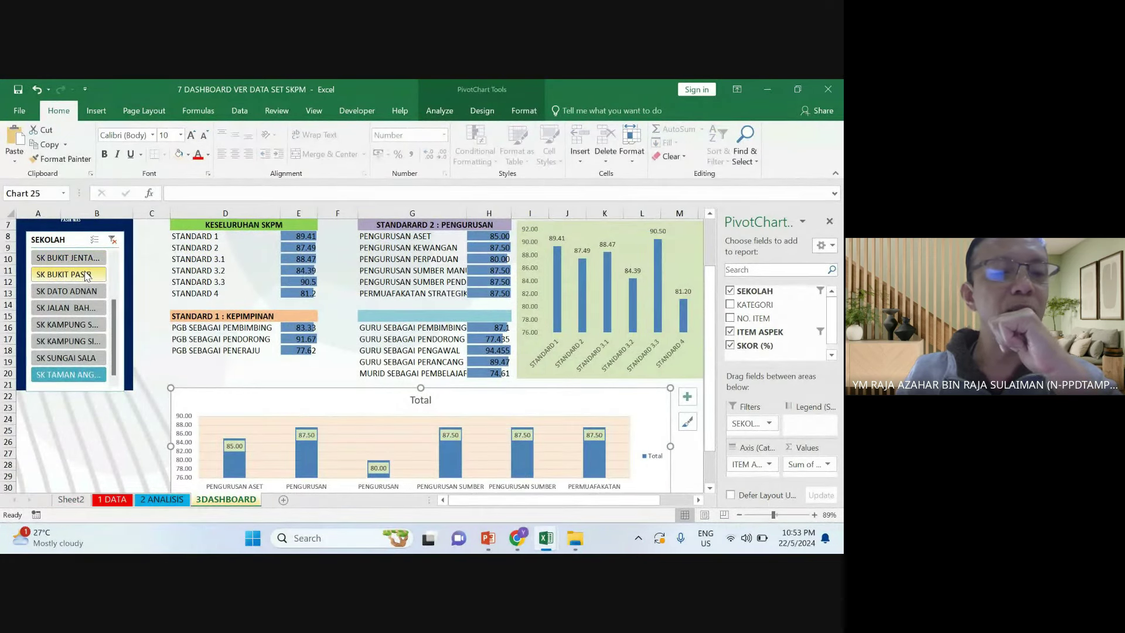
left_click(87, 276)
left_click(113, 499)
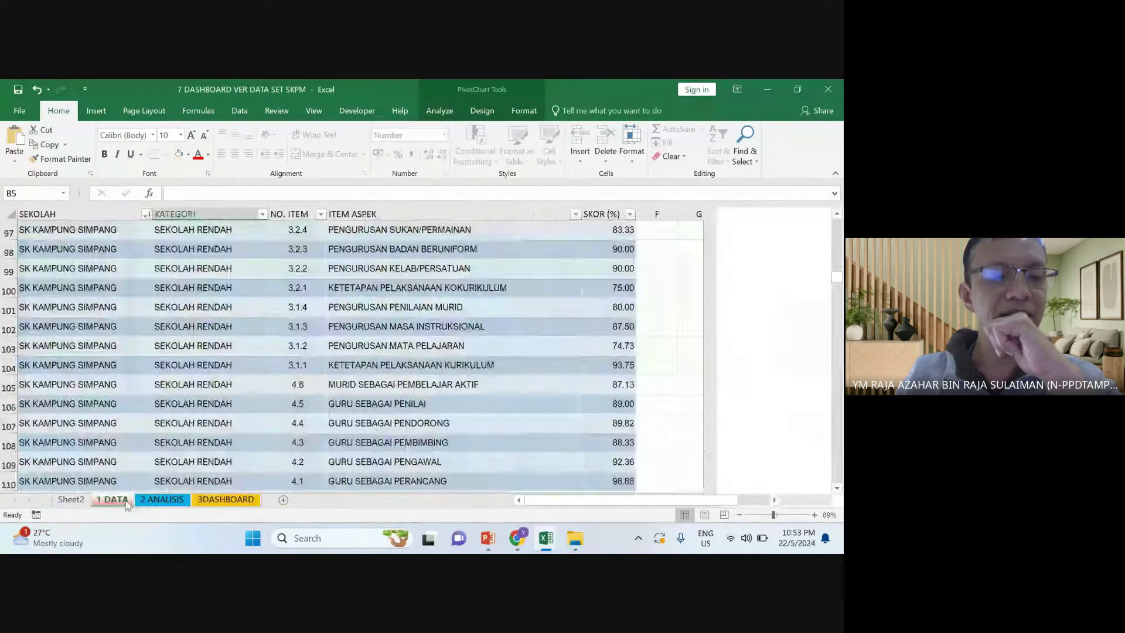
left_click(71, 499)
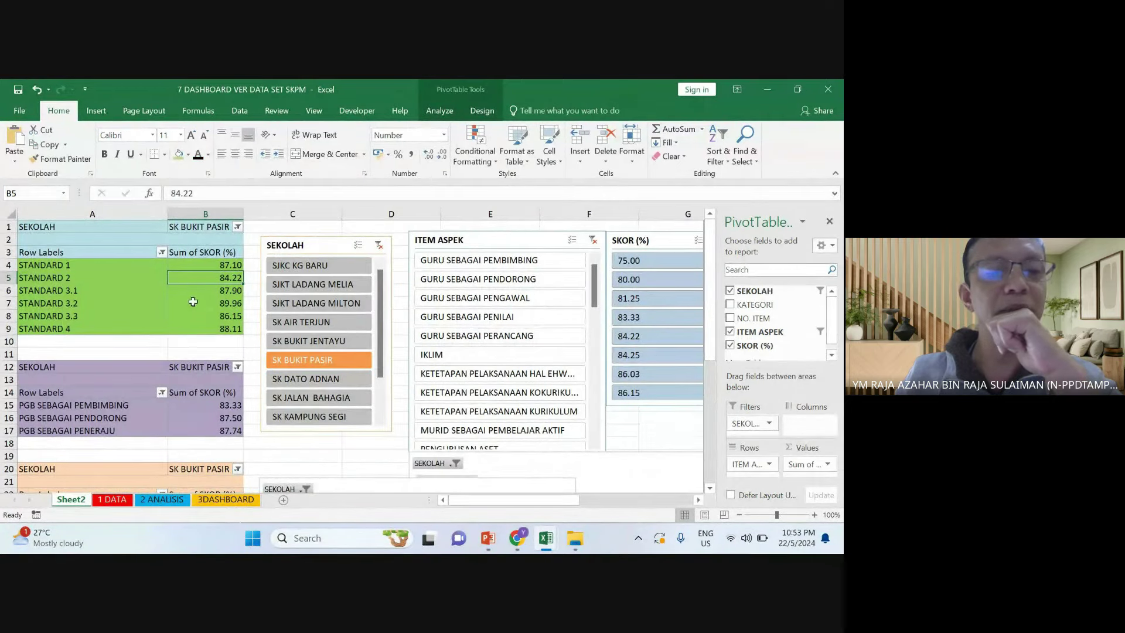
left_click(214, 230)
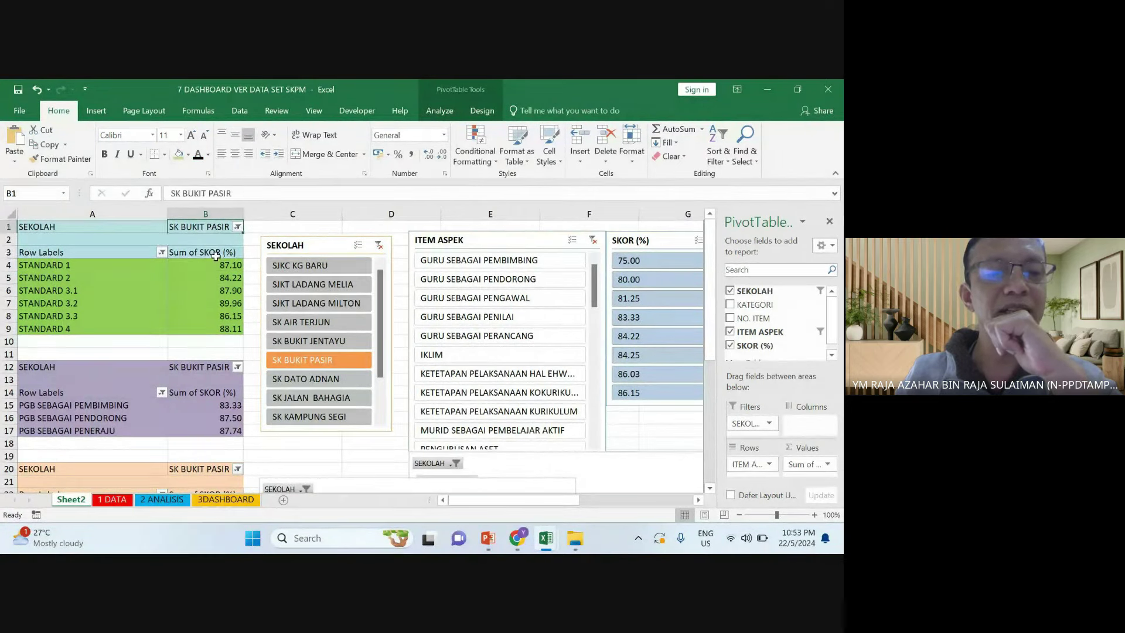
left_click(226, 500)
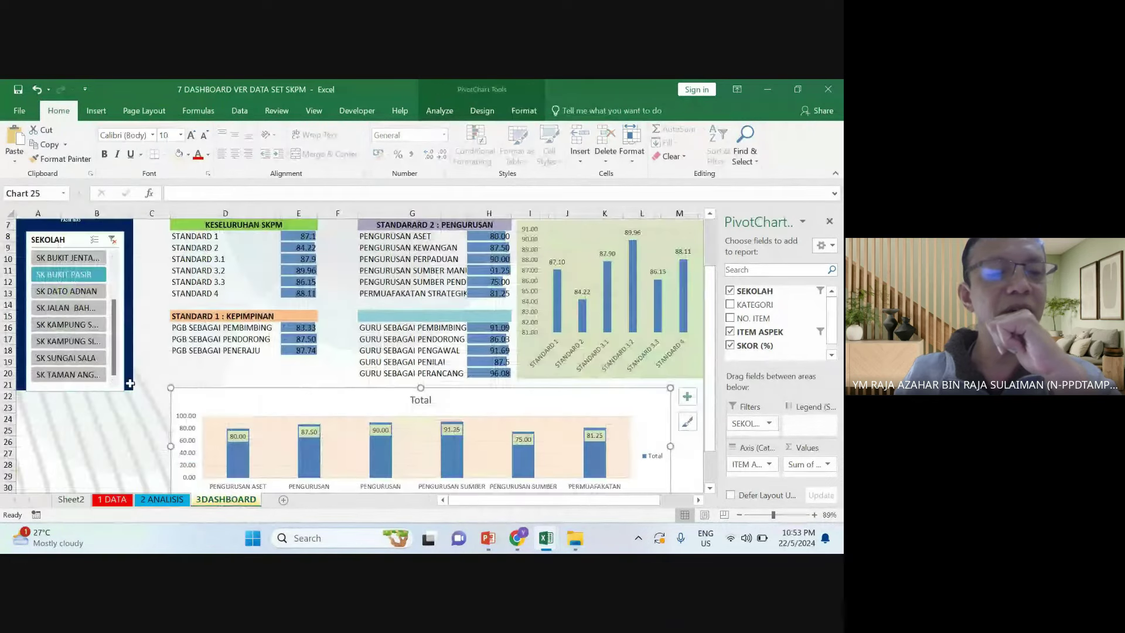
left_click(85, 499)
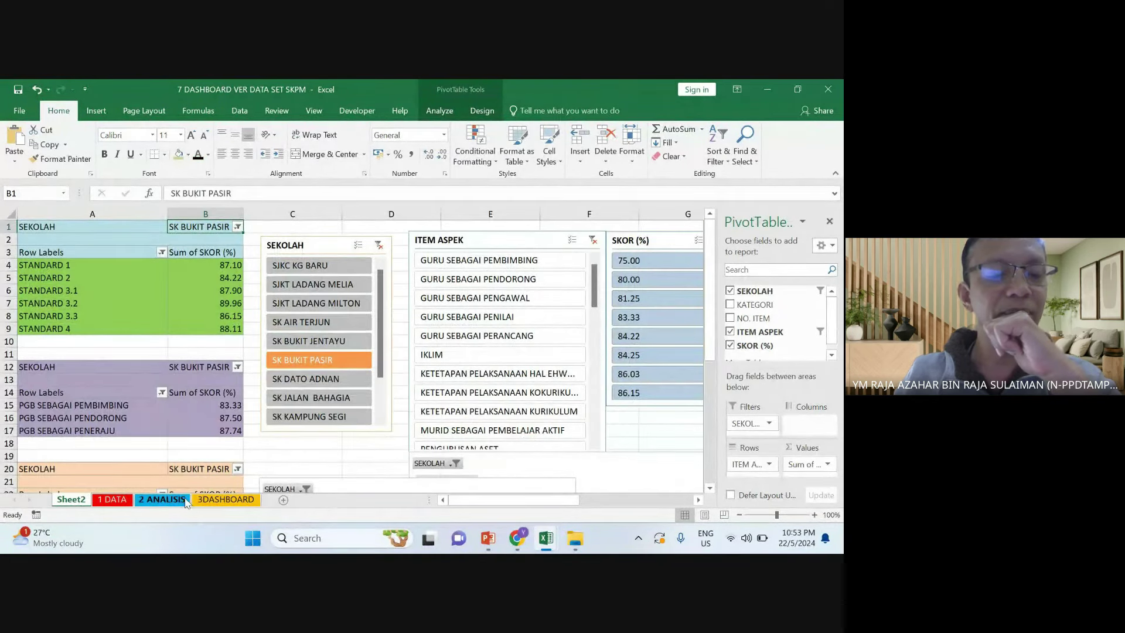
Filter the dashboard's SEKOLAH slicer to SK DATO ADNAN and check the Sheet2 pivot tables against the 3DASHBOARD scores
left_click(226, 500)
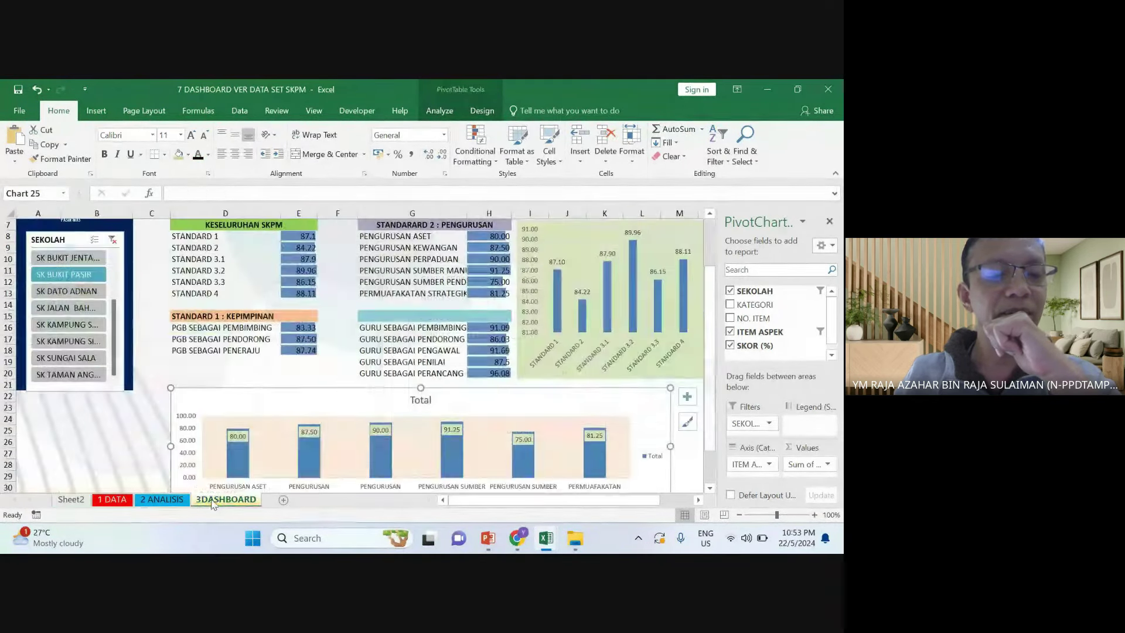
left_click(86, 291)
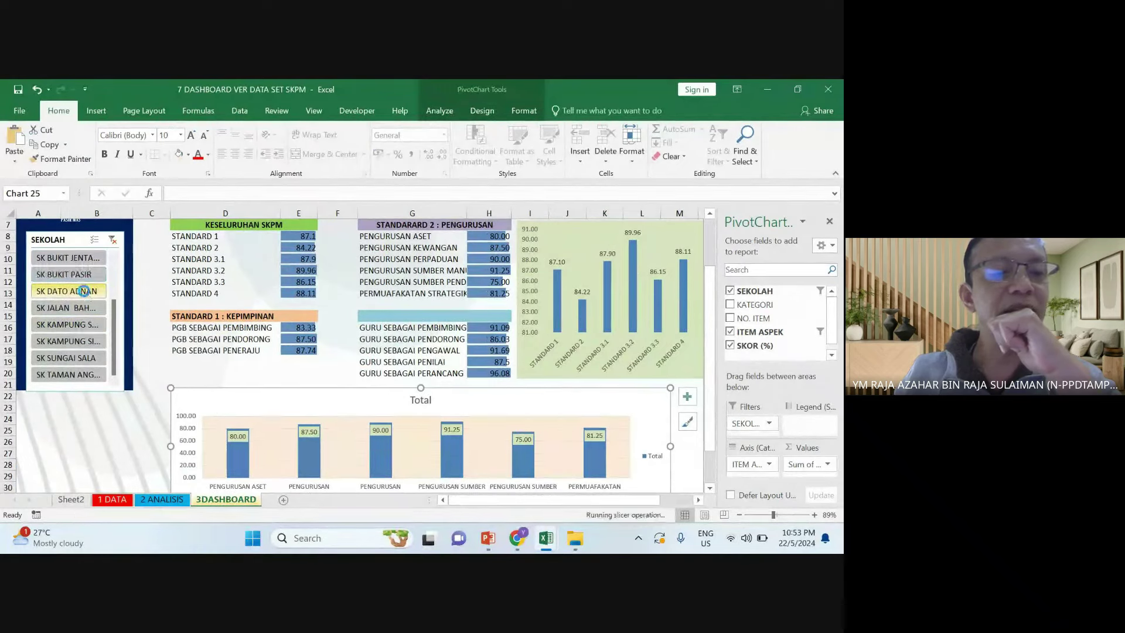
left_click(71, 499)
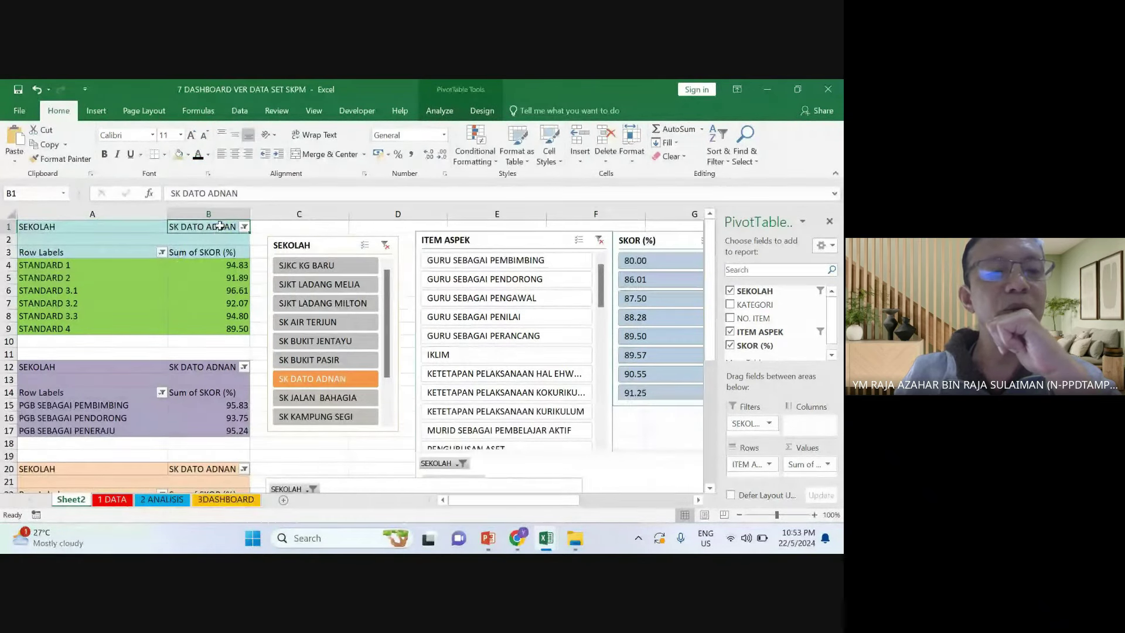
left_click(214, 367)
left_click(211, 392)
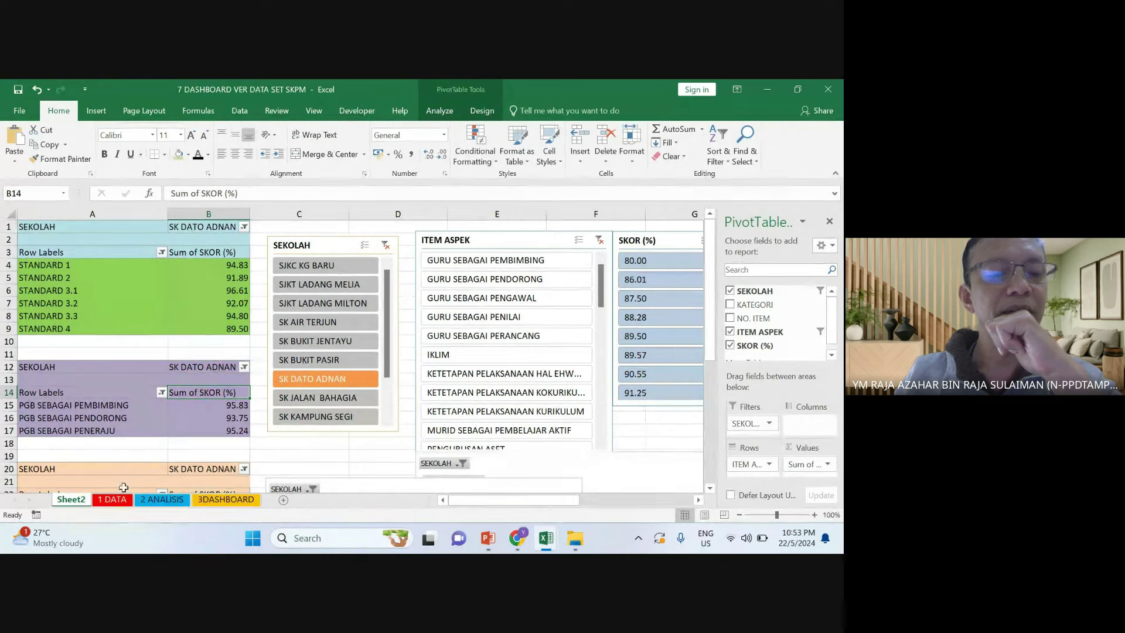
left_click(242, 499)
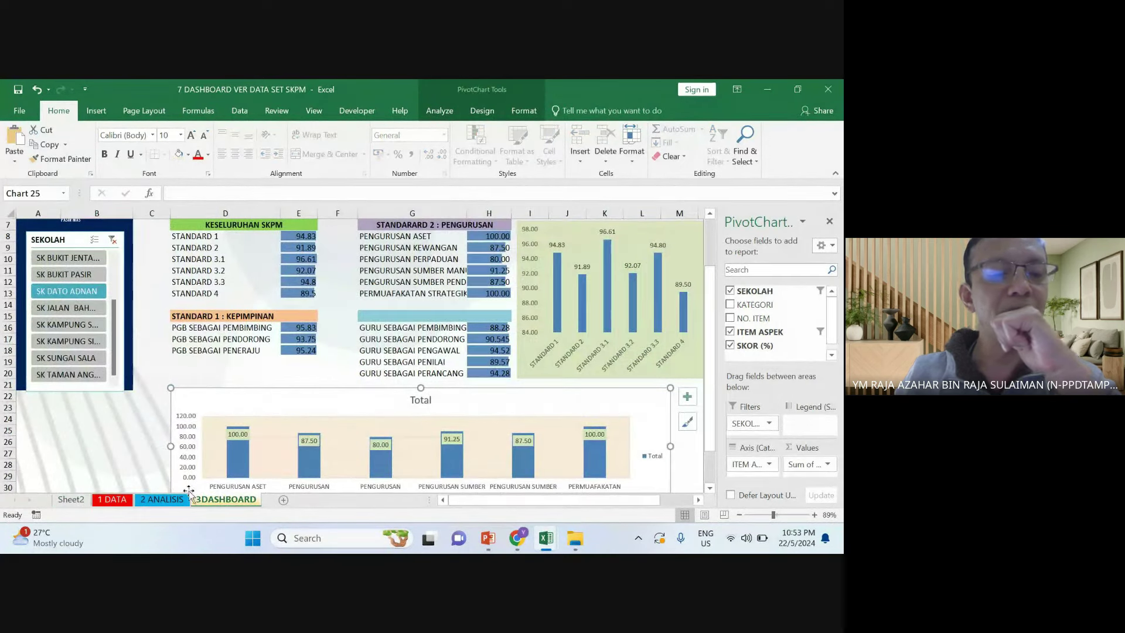
Reposition the ITEM ASPEK slicer on Sheet2 closer to the SEKOLAH slicer, with their upper edges level
left_click(71, 499)
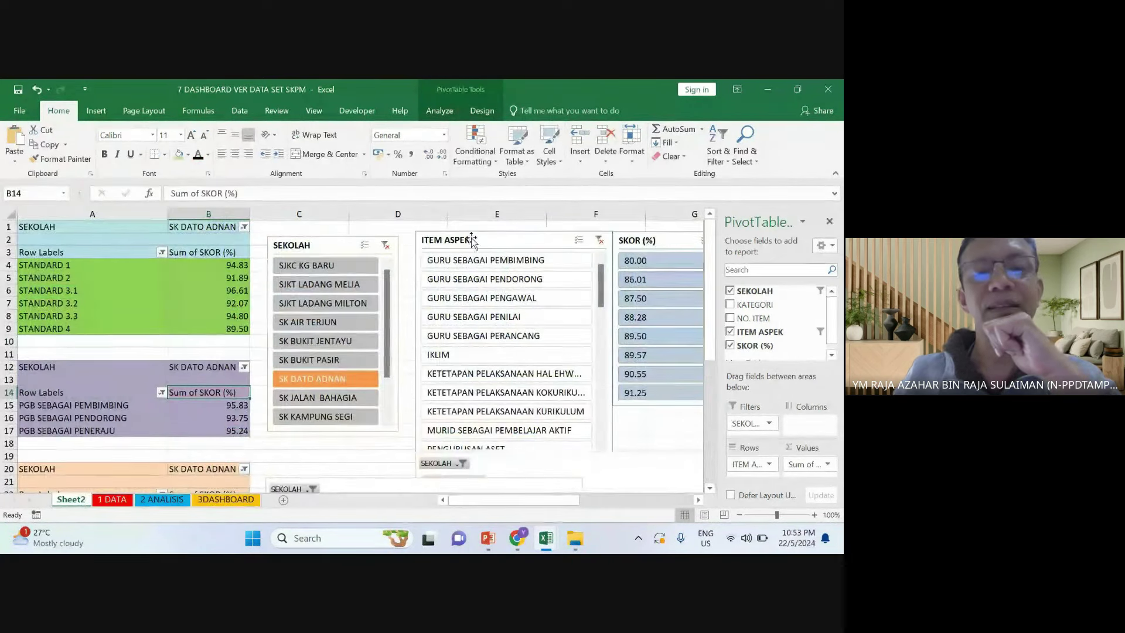
left_click_drag(475, 233, 461, 234)
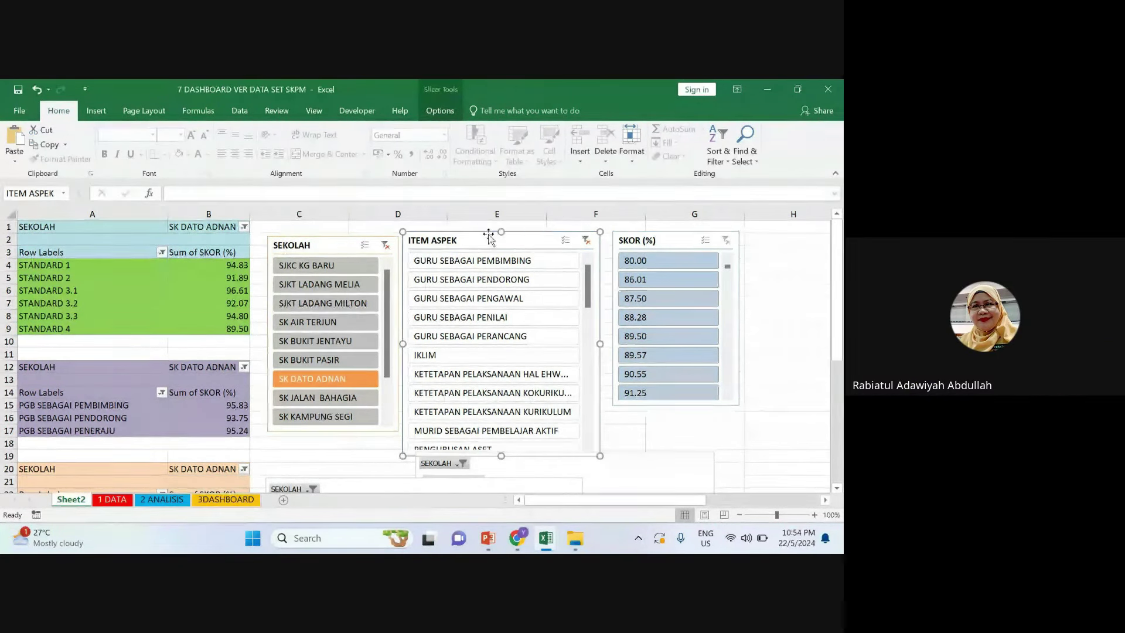
left_click_drag(488, 234, 492, 237)
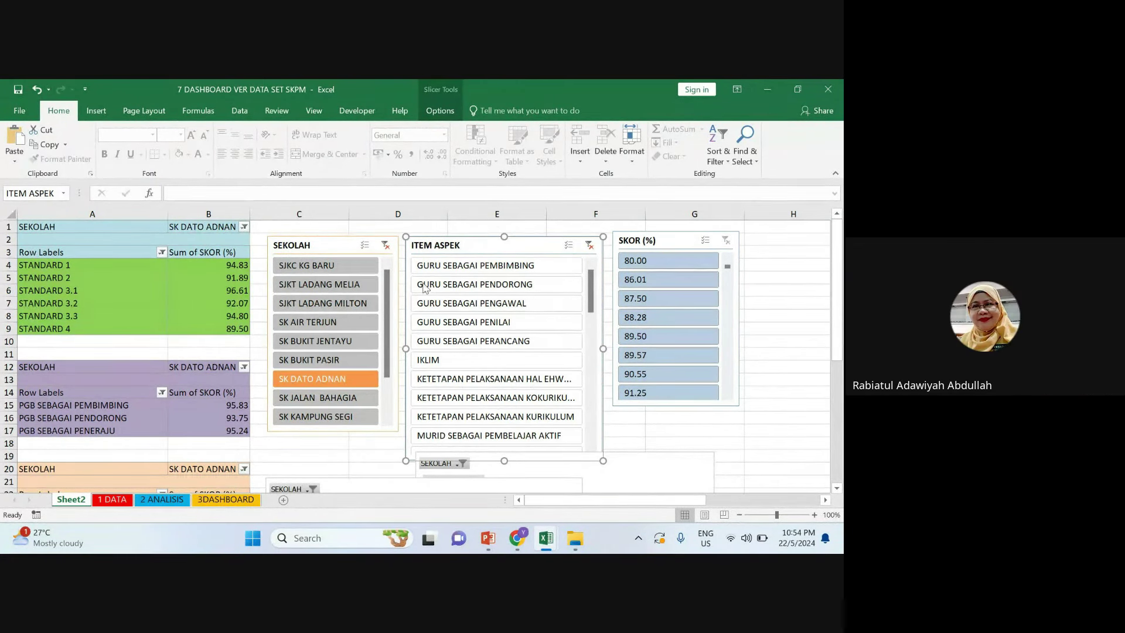
Examine the row labels of the STANDARD, PGB and PENGURUSAN pivot tables on Sheet2
left_click(153, 291)
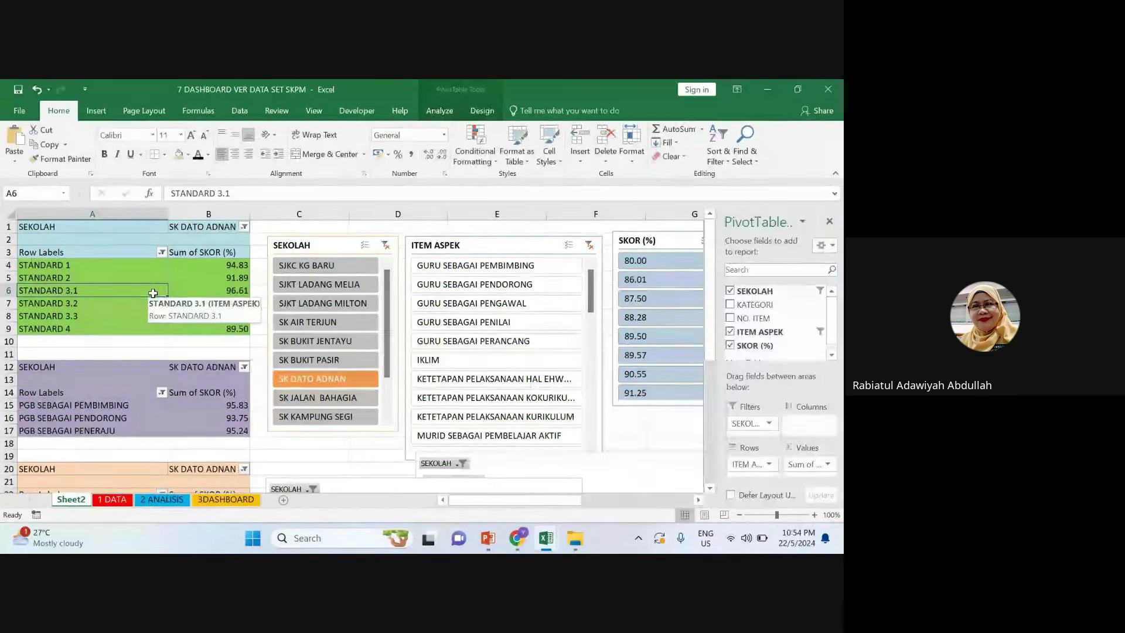
scroll(140, 275, "down", 1)
scroll(139, 270, "up", 1)
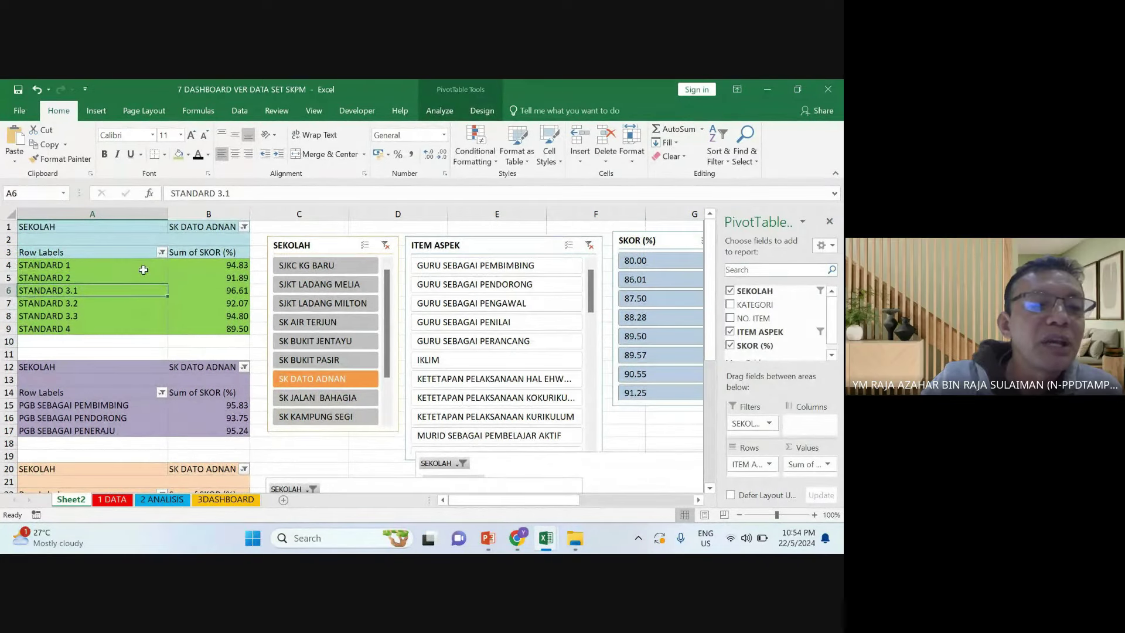
left_click(141, 270)
scroll(140, 269, "down", 1)
scroll(137, 267, "down", 2)
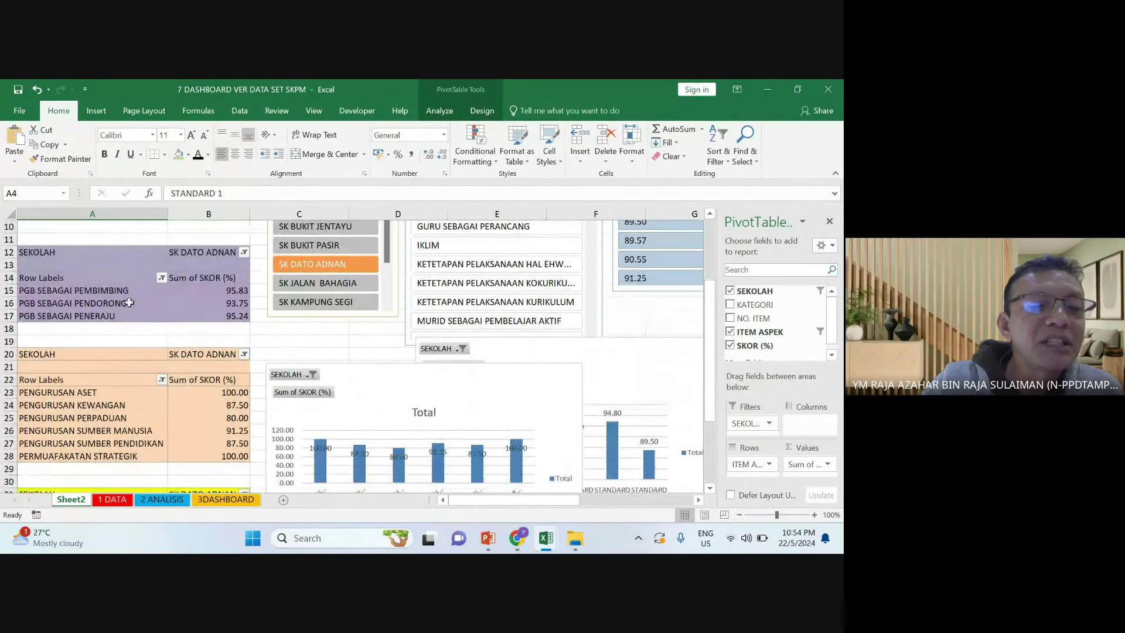
left_click(88, 392)
scroll(108, 311, "up", 3)
left_click_drag(114, 290, 115, 328)
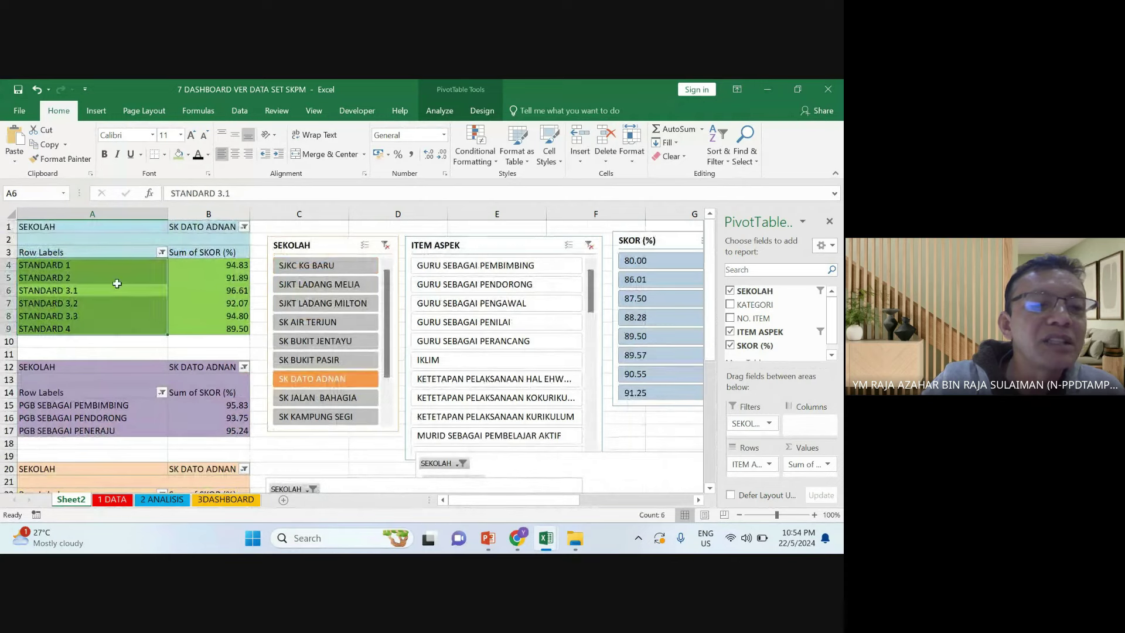
scroll(91, 360, "down", 2)
scroll(90, 360, "down", 2)
left_click(91, 354)
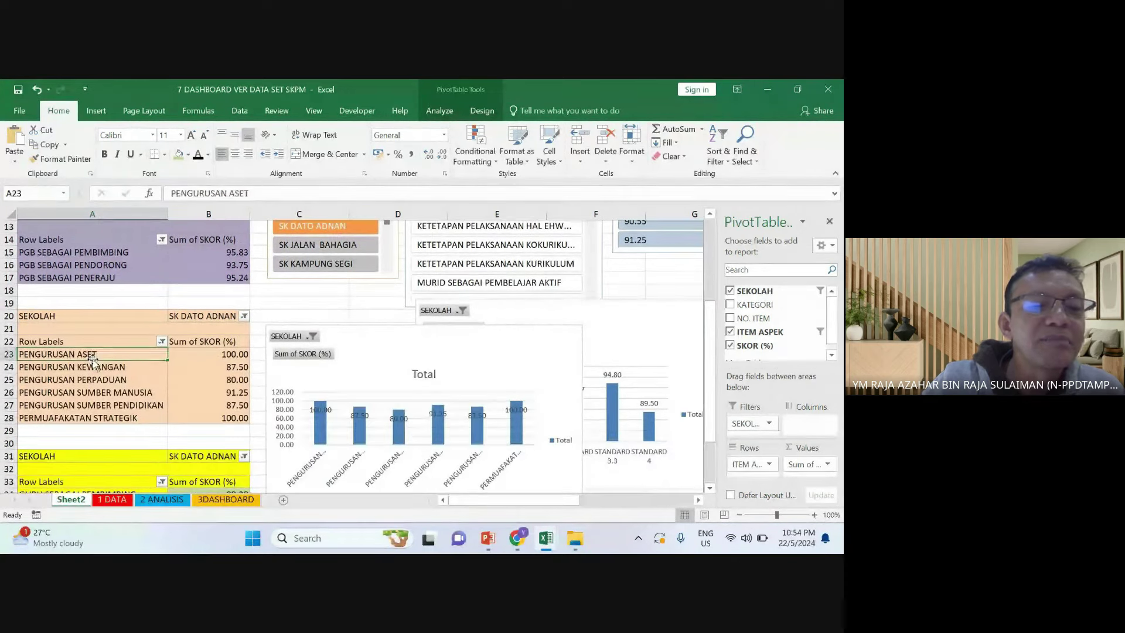
scroll(129, 345, "down", 1)
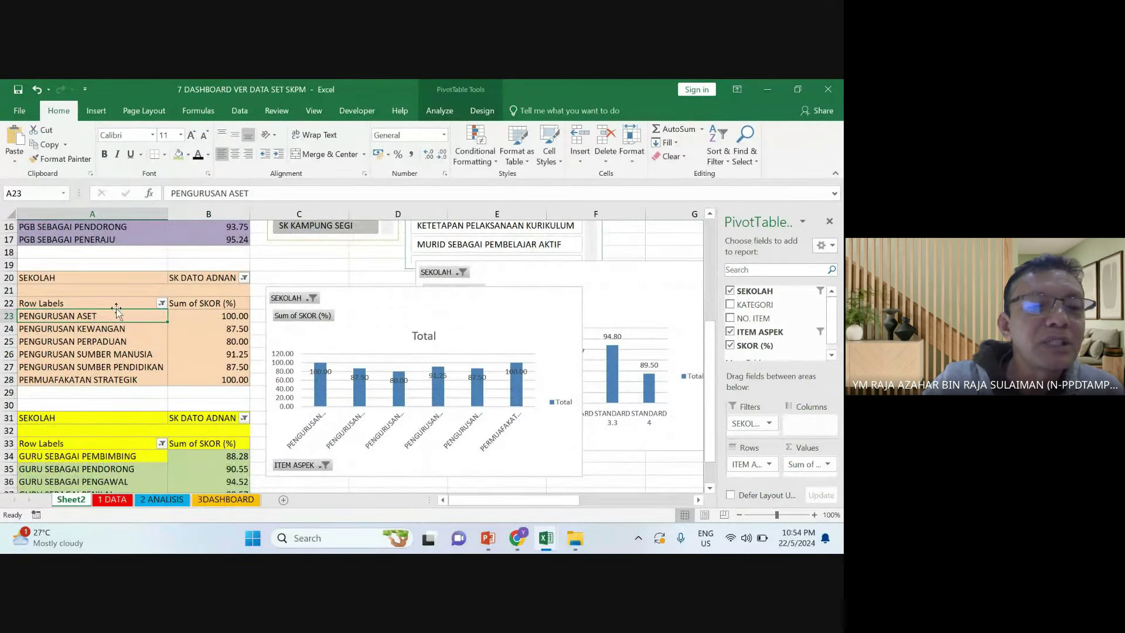
Review the PGB items and the individual PENGURUSAN items row by row in their Sheet2 pivot tables
scroll(117, 313, "up", 2)
left_click_drag(117, 290, 117, 316)
left_click(124, 392)
left_click(119, 293)
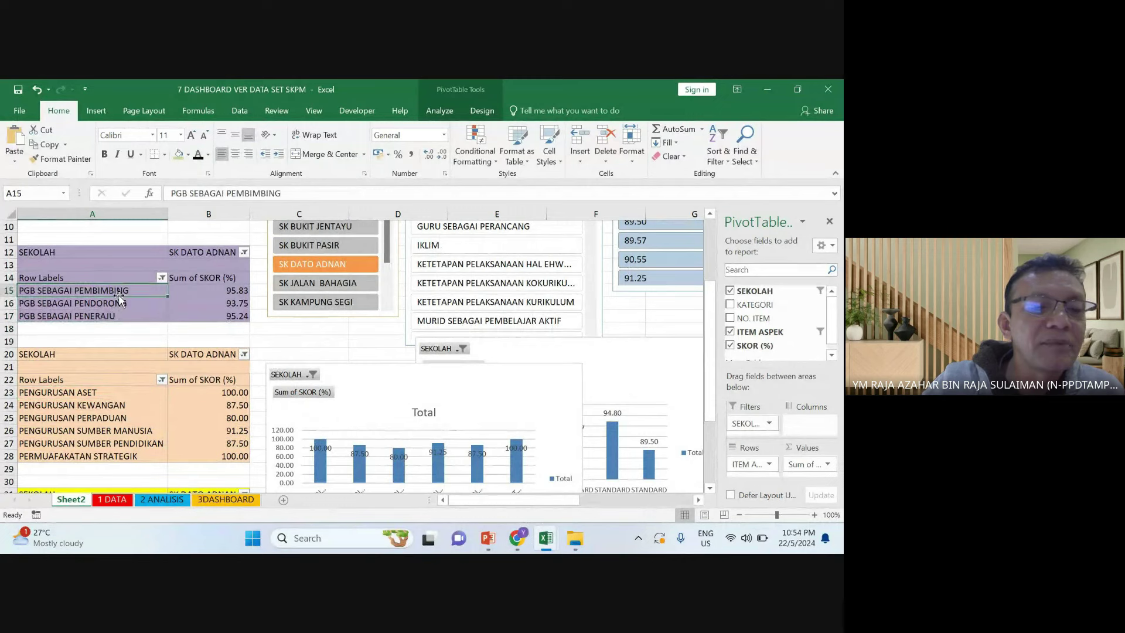
left_click(122, 396)
left_click(126, 405)
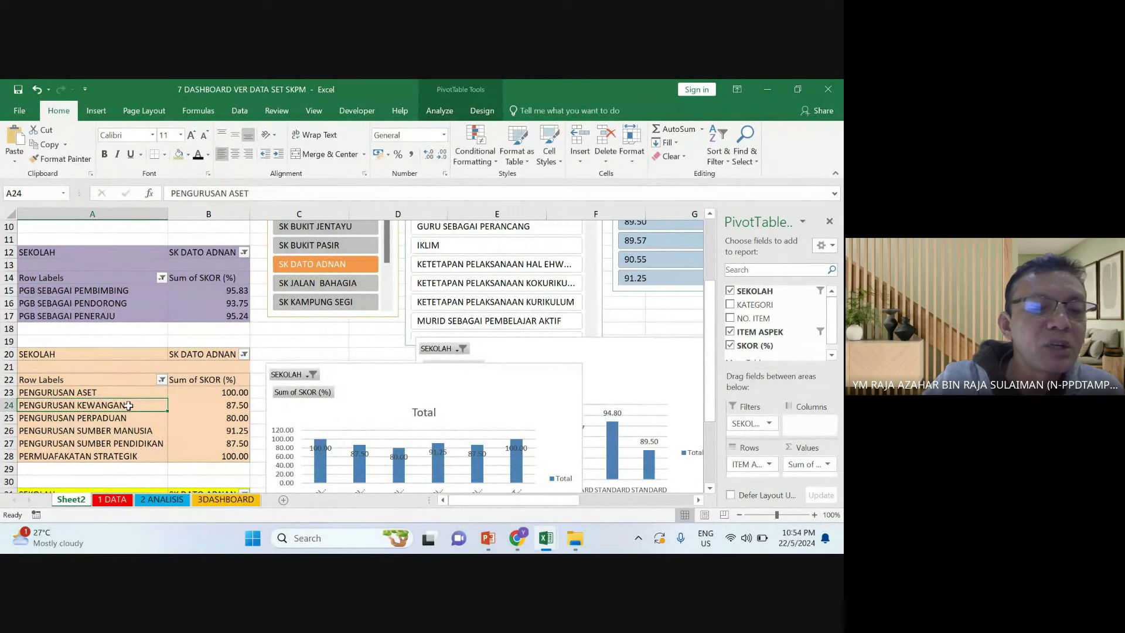
left_click(139, 418)
left_click(154, 431)
left_click(157, 444)
scroll(155, 437, "down", 2)
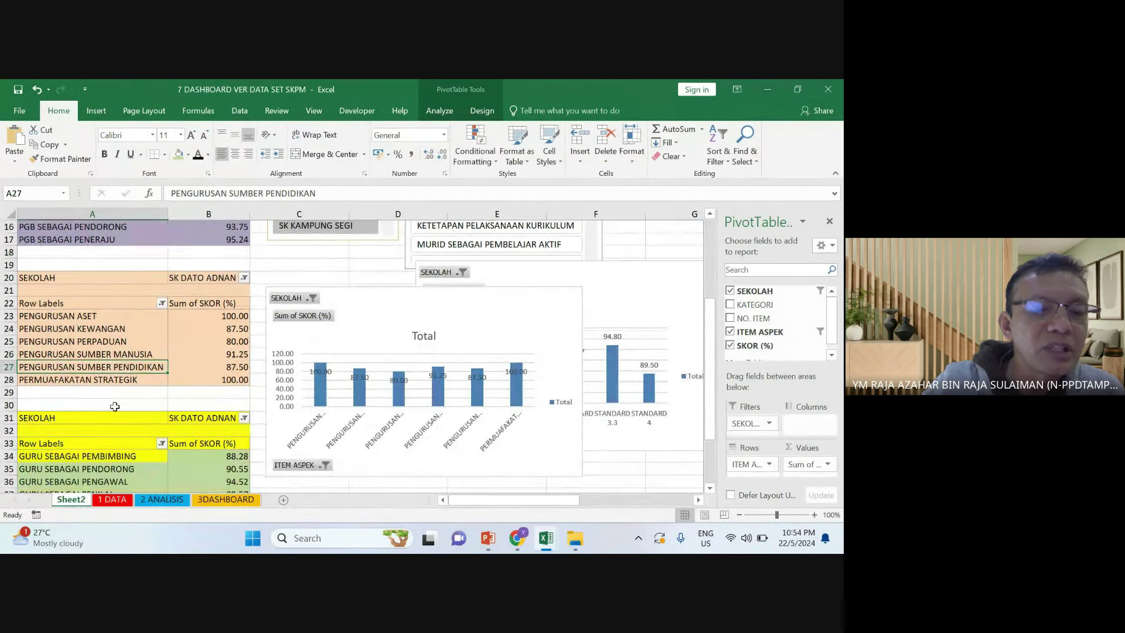
scroll(114, 363, "down", 1)
Compare the item groups of the PGB, PENGURUSAN and GURU pivot tables on Sheet2
scroll(100, 333, "up", 2)
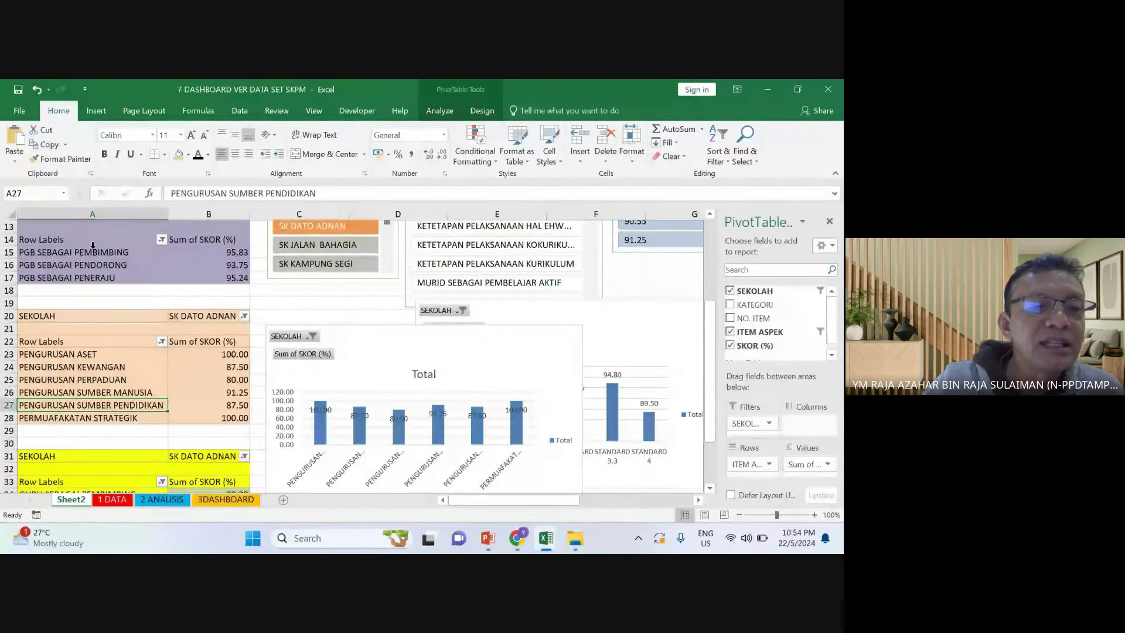
left_click_drag(97, 277, 94, 253)
left_click(123, 375)
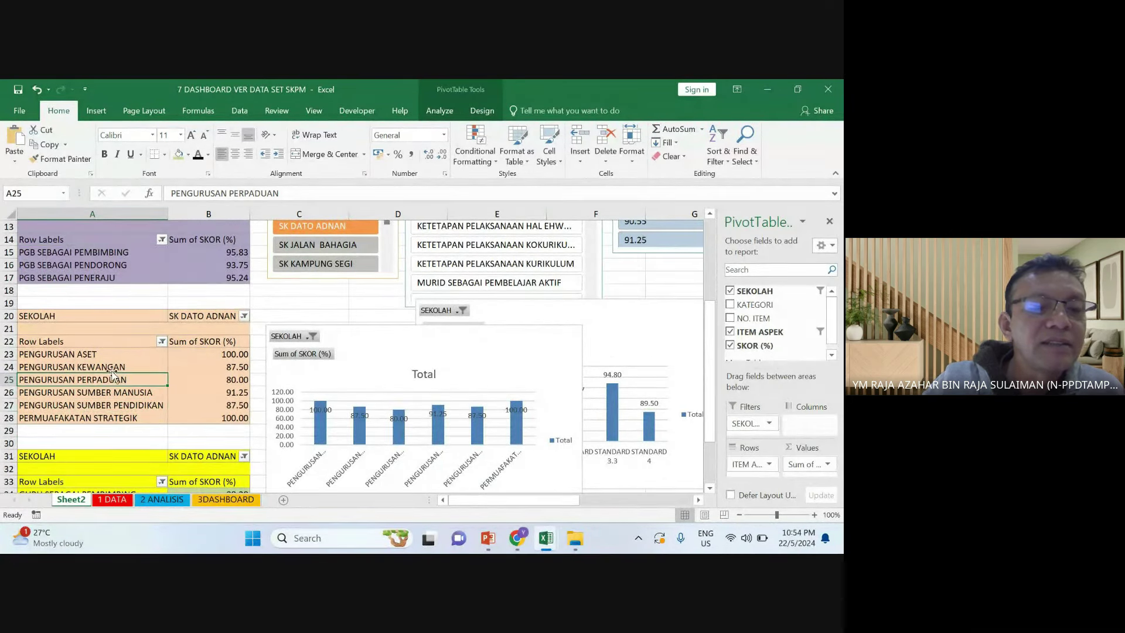
scroll(118, 374, "down", 3)
left_click(112, 373)
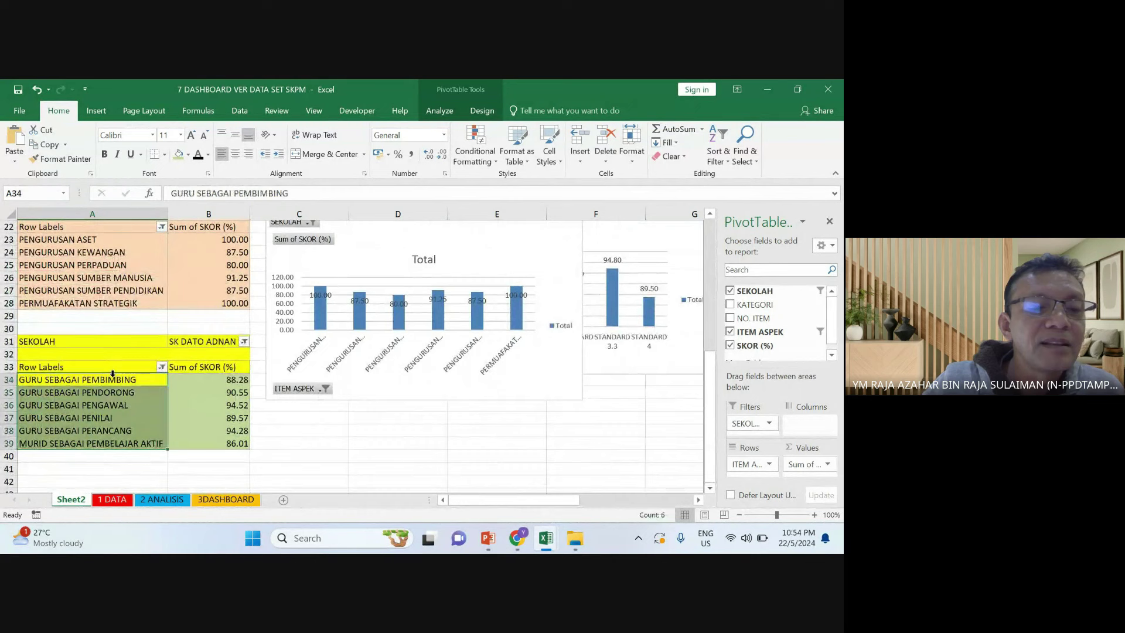
left_click(111, 277)
left_click(126, 393)
left_click(105, 270)
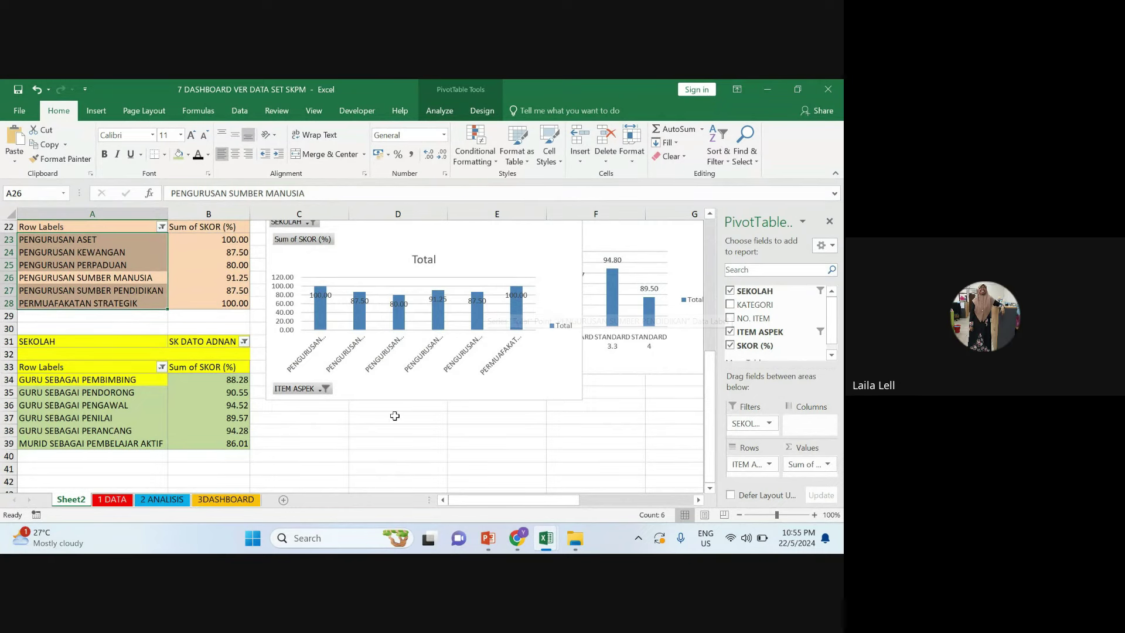
Shift the PENGURUSAN PivotChart on 3DASHBOARD slightly left and down, and check the 2 ANALISIS sheet
left_click(222, 499)
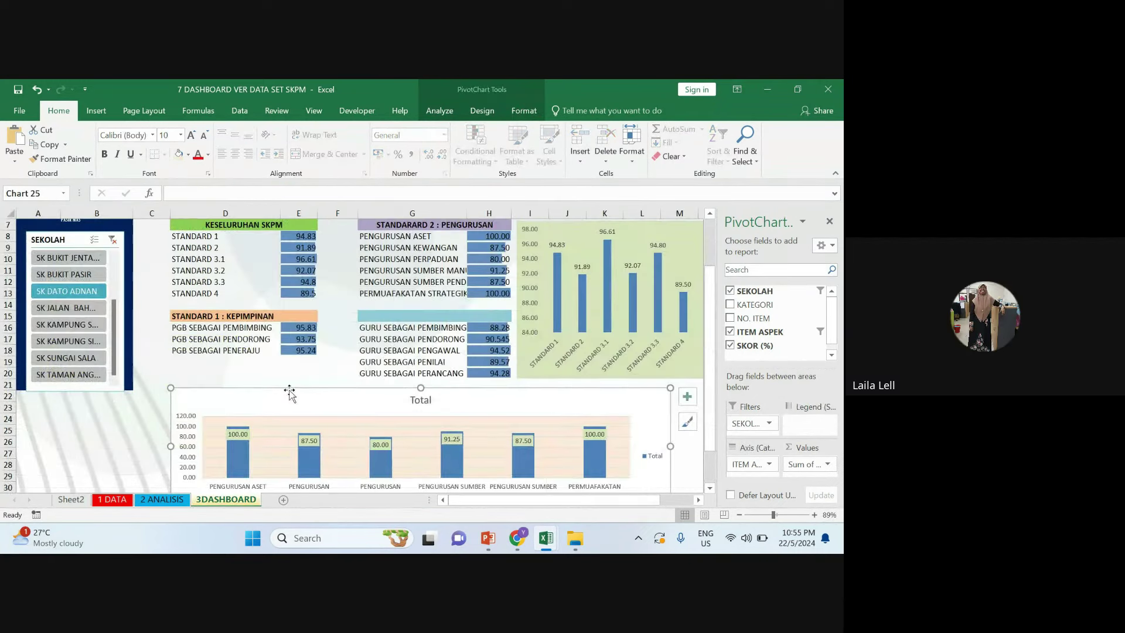
left_click_drag(289, 392, 279, 391)
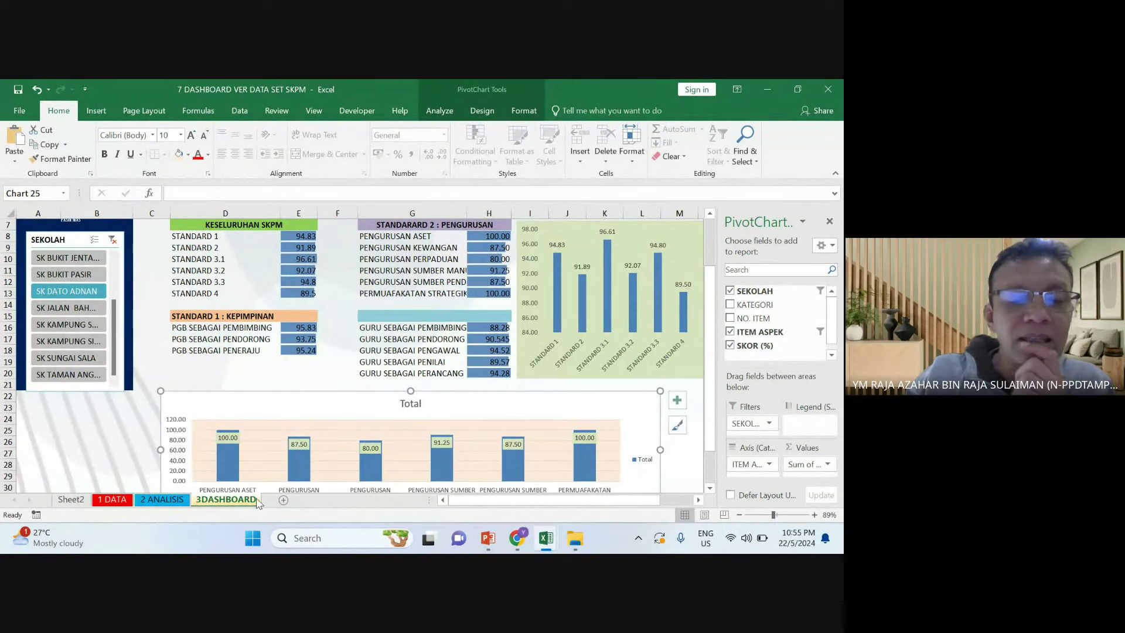
left_click(160, 500)
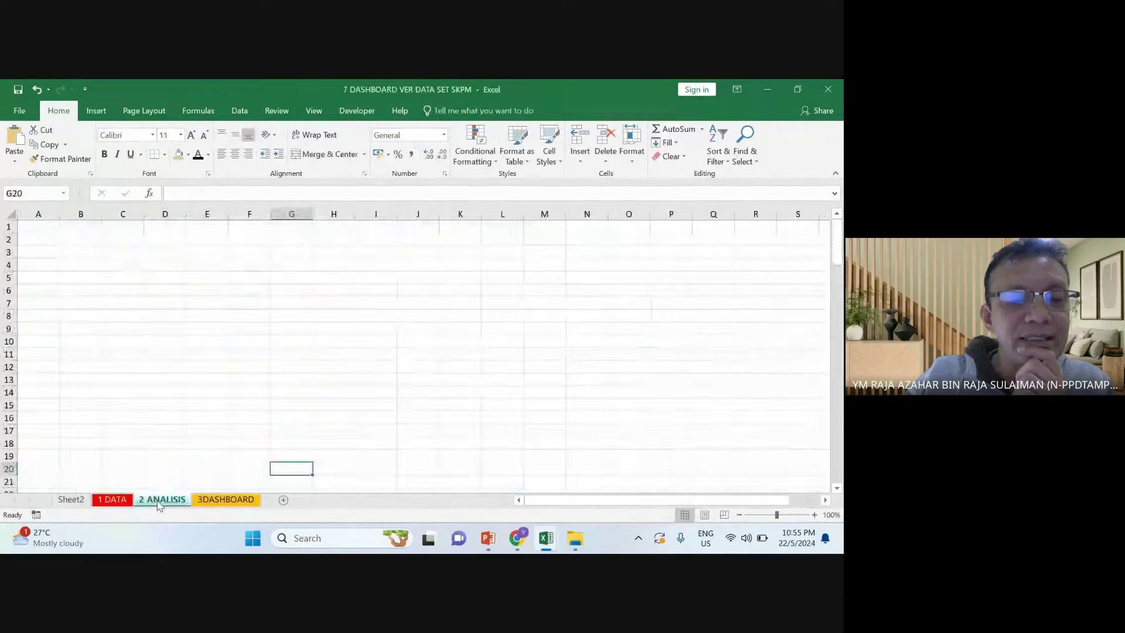
key("ctrl+Page_Down")
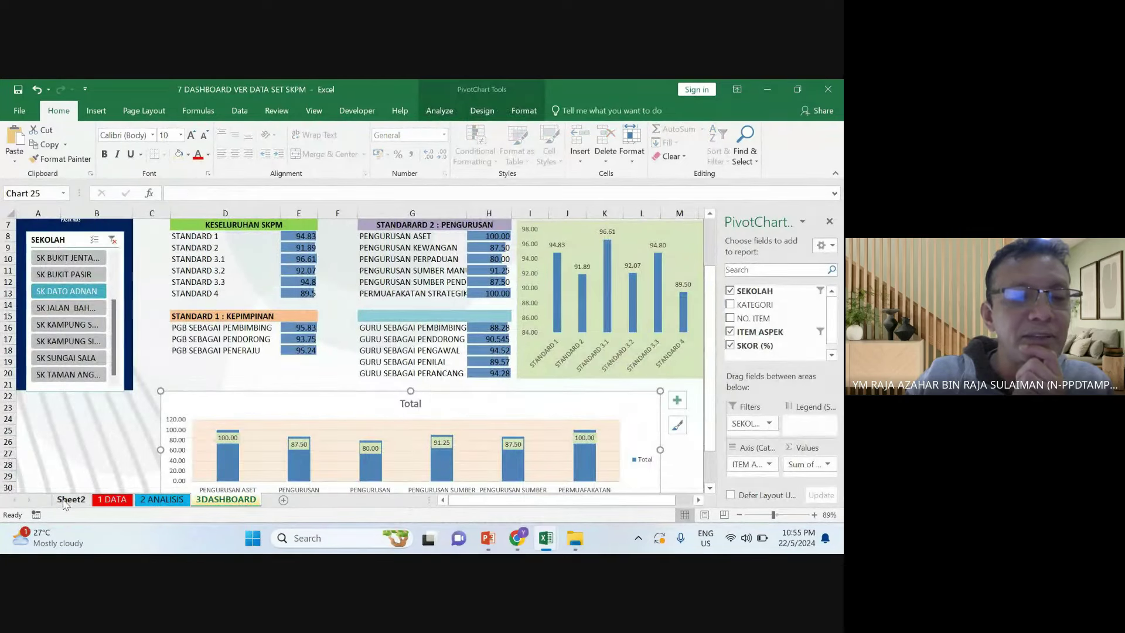
Nudge the SEKOLAH slicer on Sheet2 slightly left and up, toward the pivot tables
left_click(65, 501)
scroll(254, 316, "up", 4)
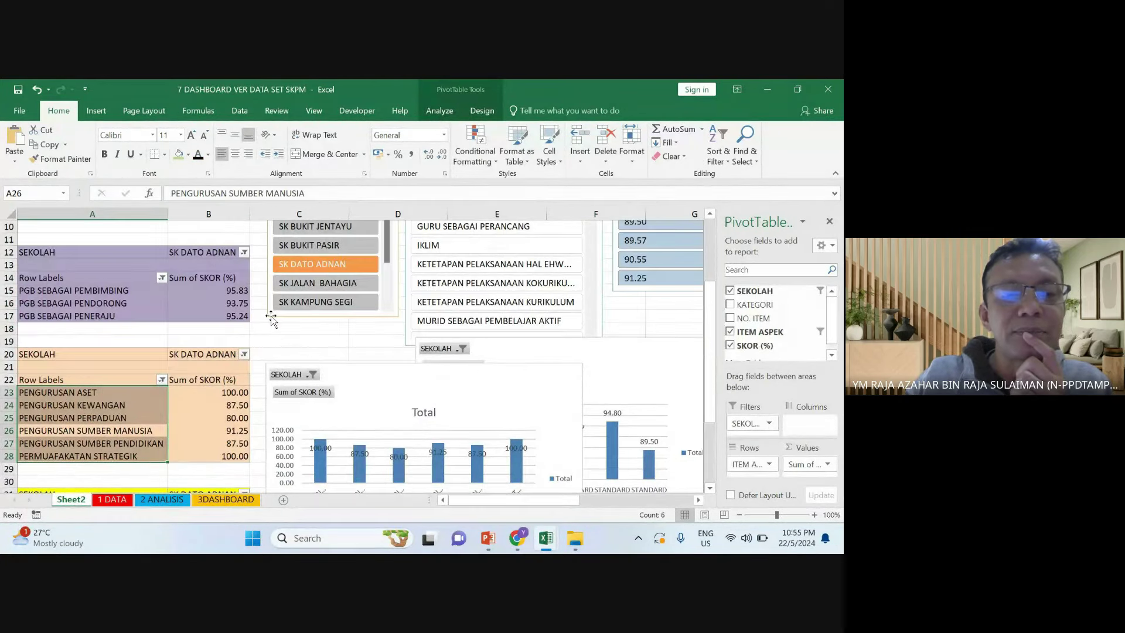
scroll(271, 317, "up", 3)
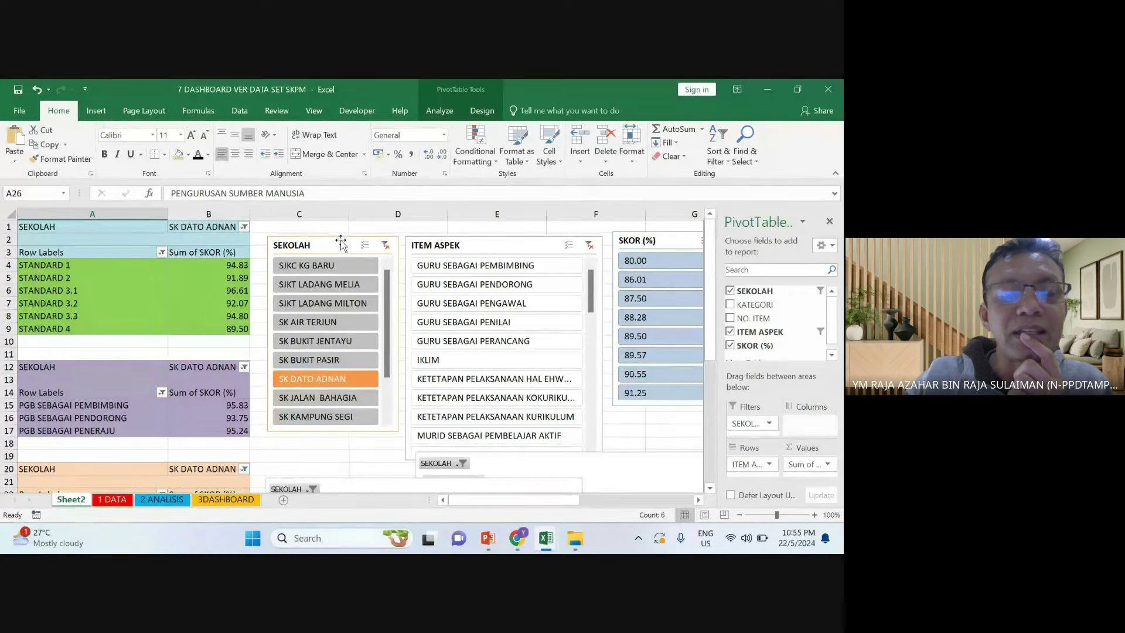
left_click_drag(340, 243, 336, 241)
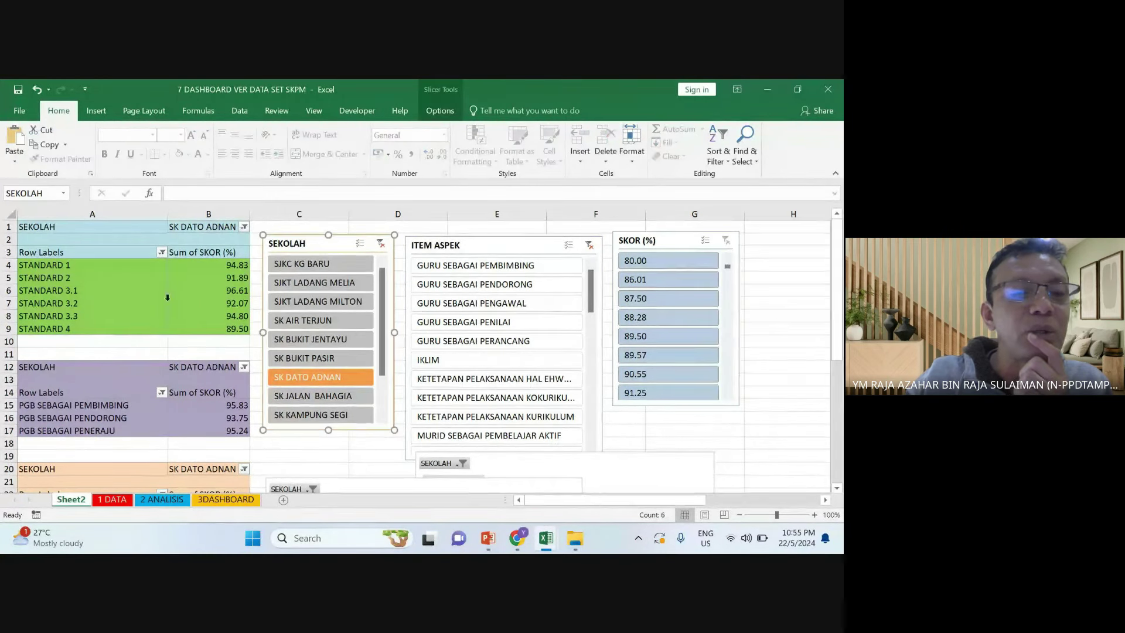
Add IKLIM to the ITEM ASPEK row filter of the PGB pivot table on Sheet2
scroll(167, 297, "down", 1)
left_click(161, 393)
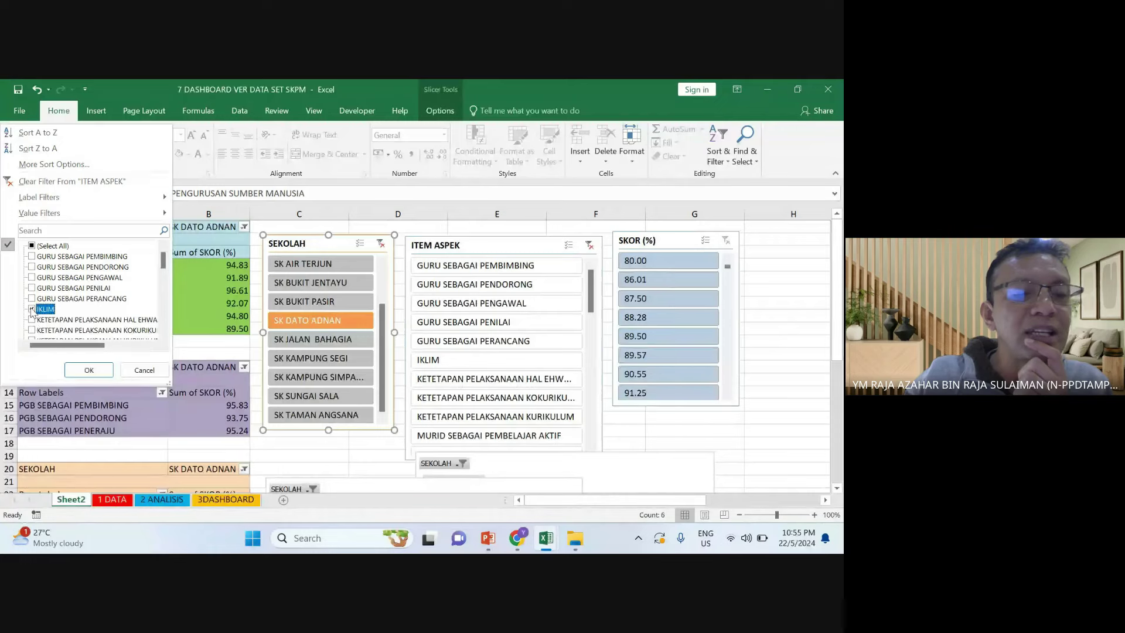
left_click(89, 369)
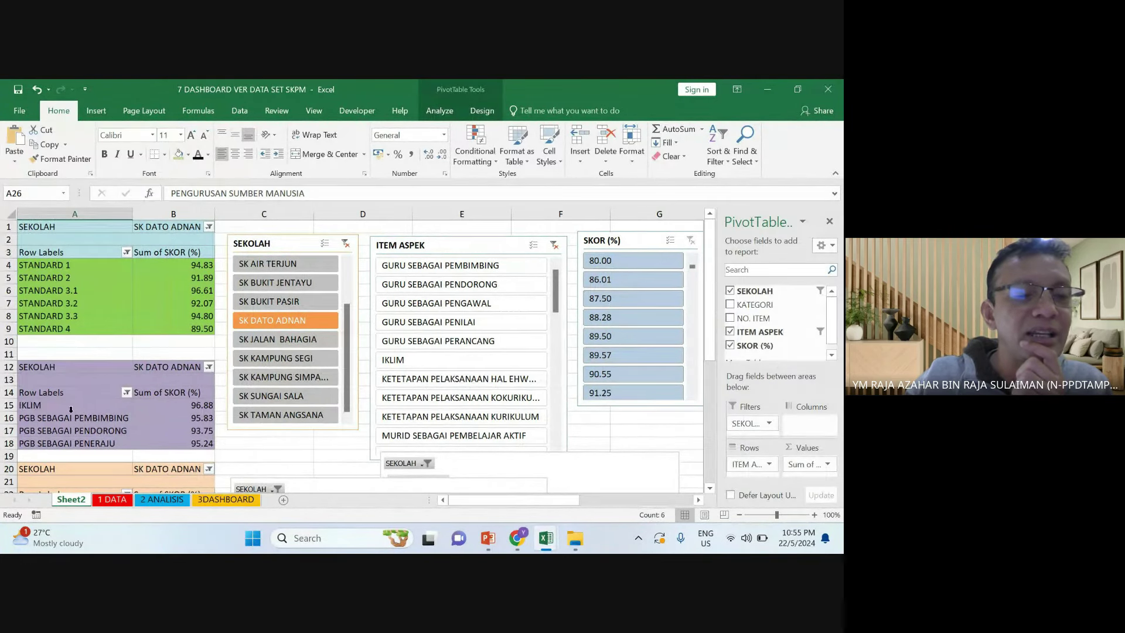
left_click(71, 410)
scroll(67, 386, "down", 1)
left_click(65, 370)
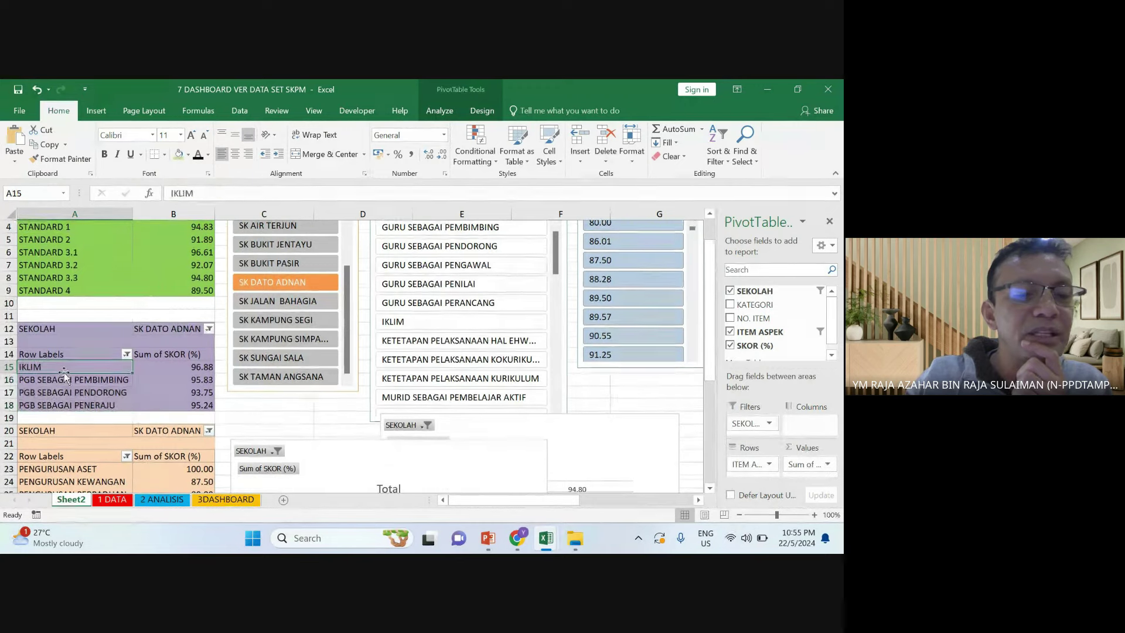
Compare the PGB, PENGURUSAN and GURU pivot tables, and undo the addition of IKLIM to the PGB table
scroll(64, 375, "down", 7)
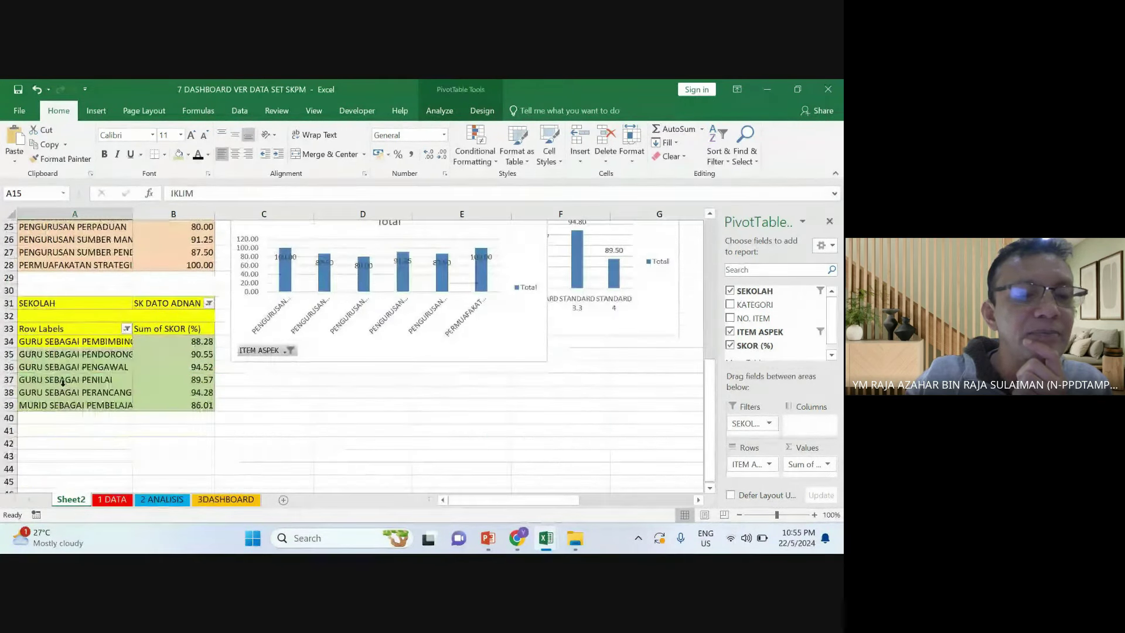
scroll(67, 381, "up", 8)
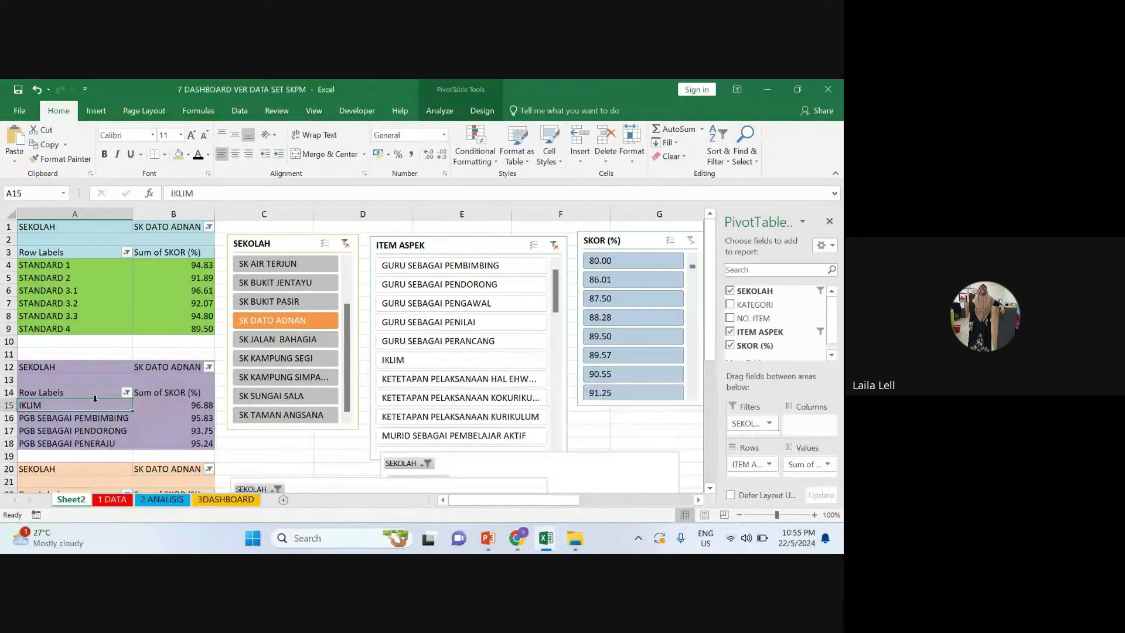
scroll(95, 398, "down", 2)
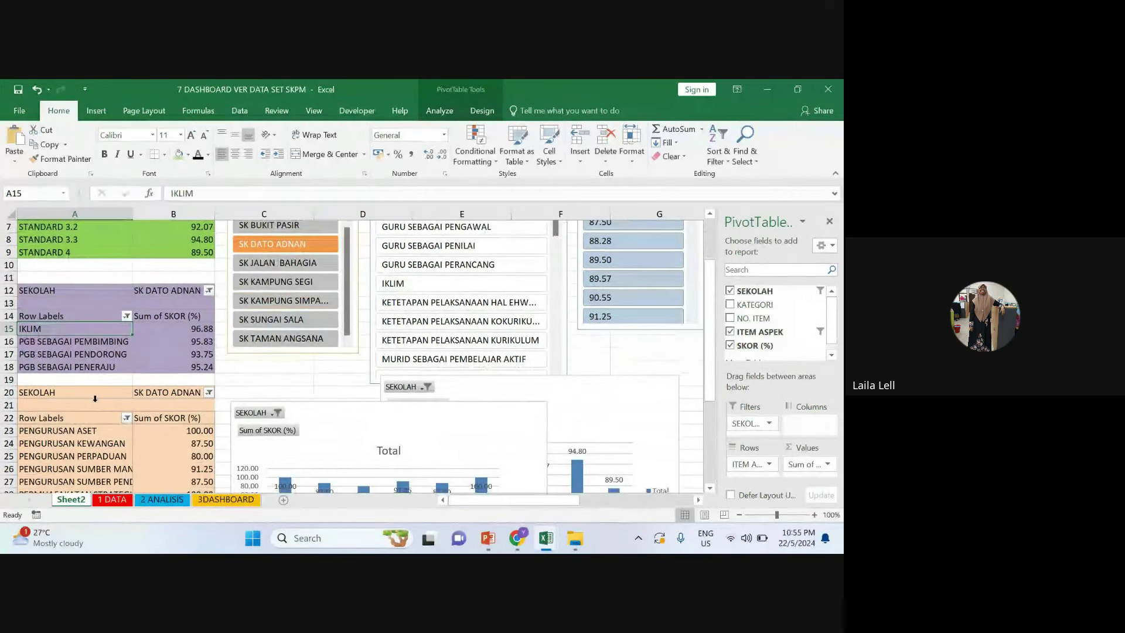
scroll(95, 398, "down", 6)
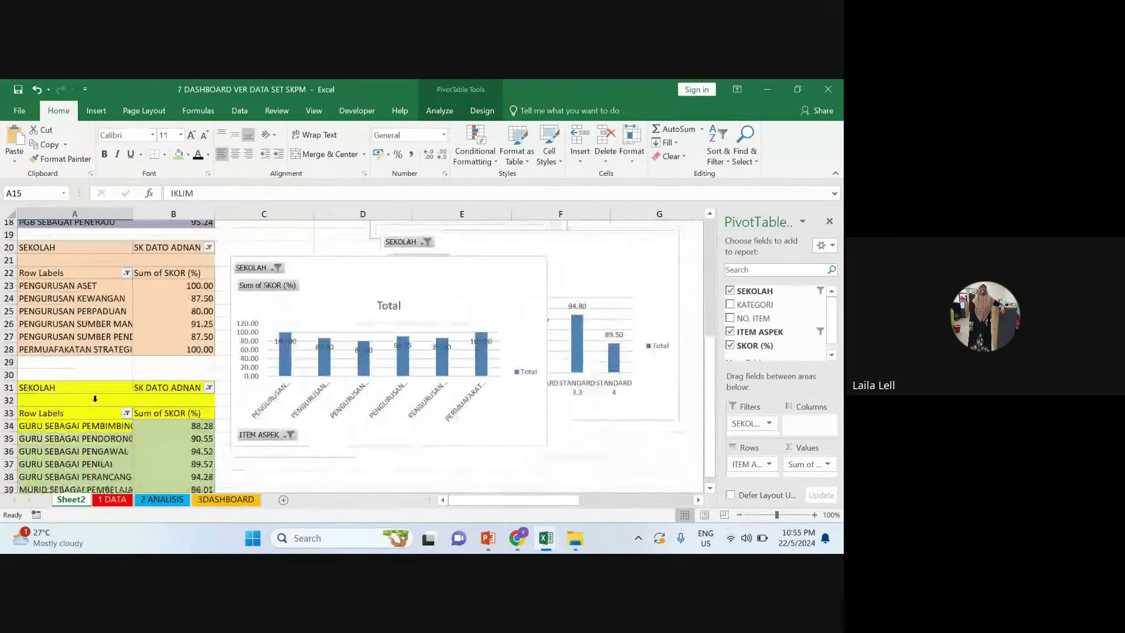
scroll(95, 399, "up", 6)
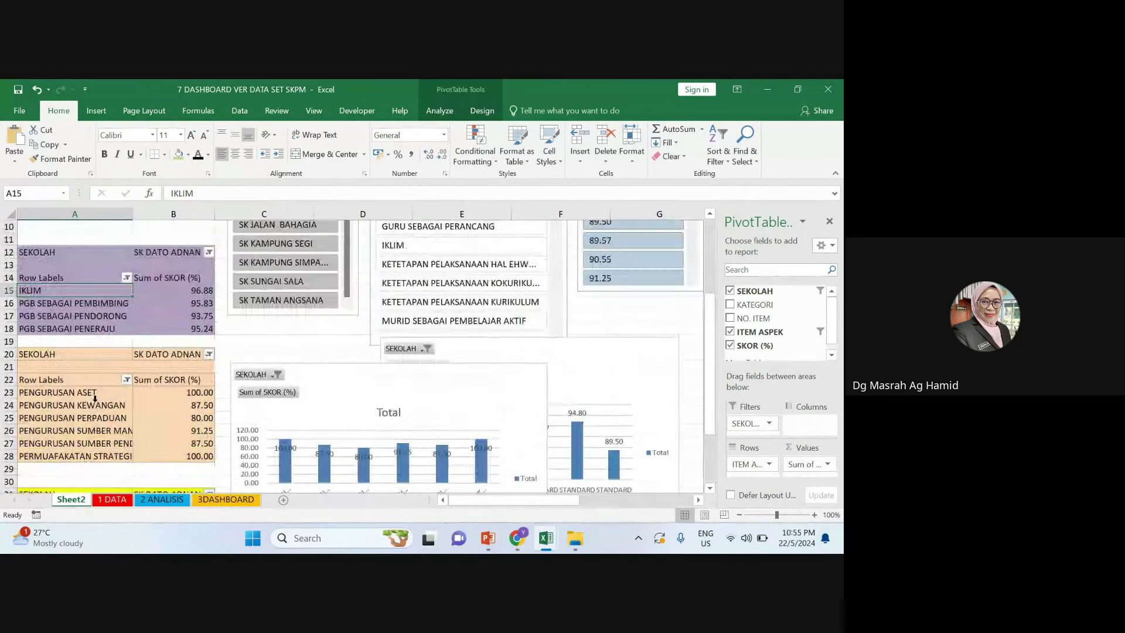
left_click(37, 89)
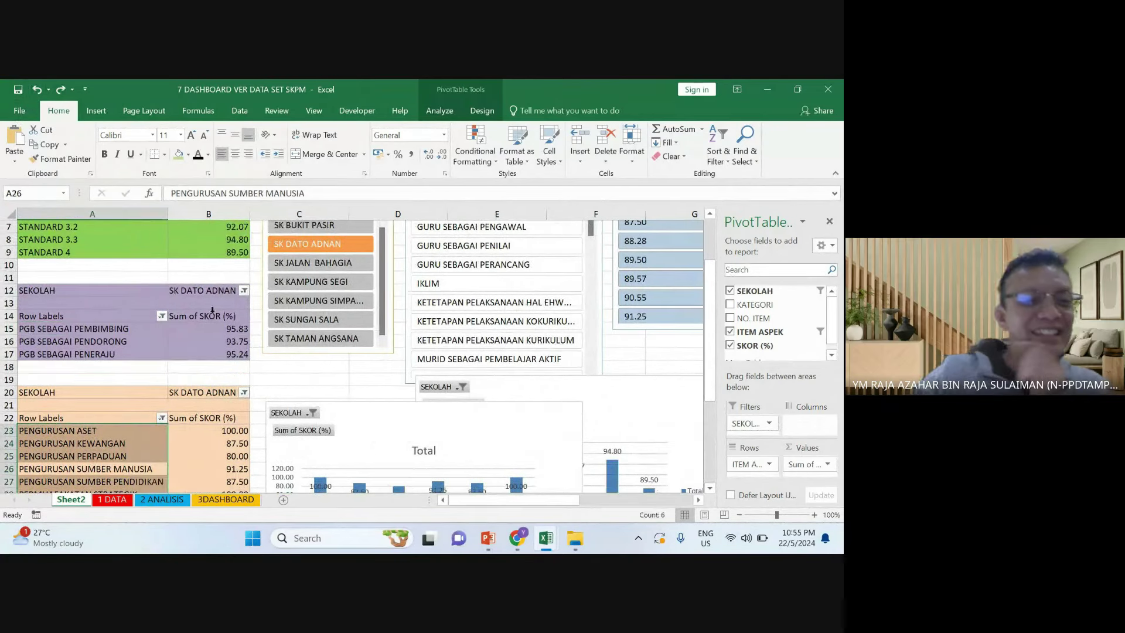
left_click(37, 90)
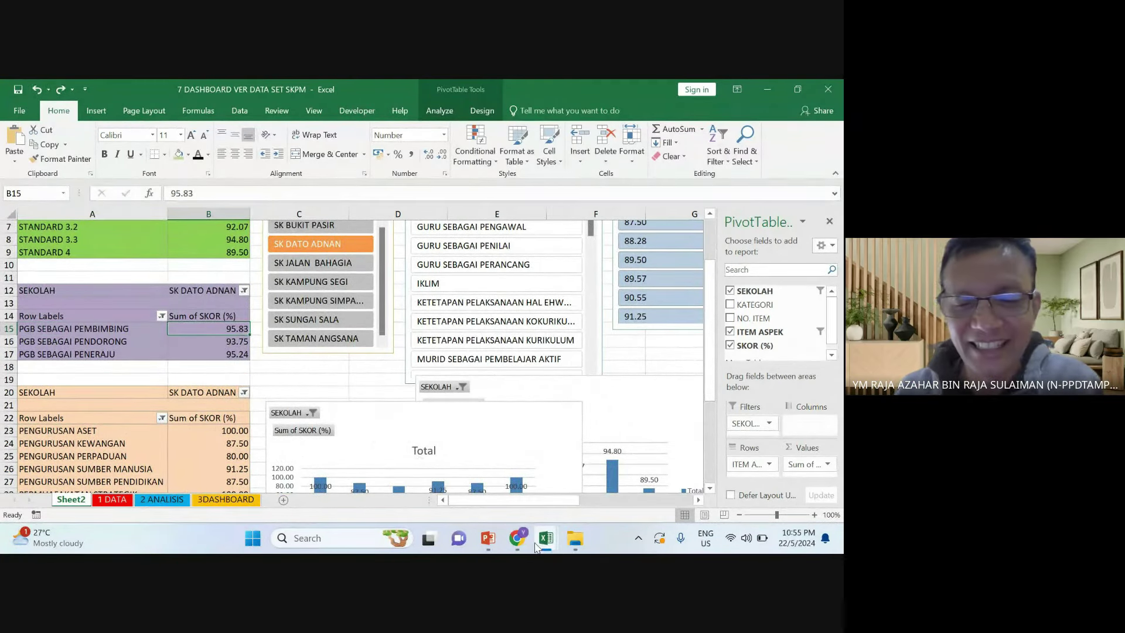
left_click(517, 538)
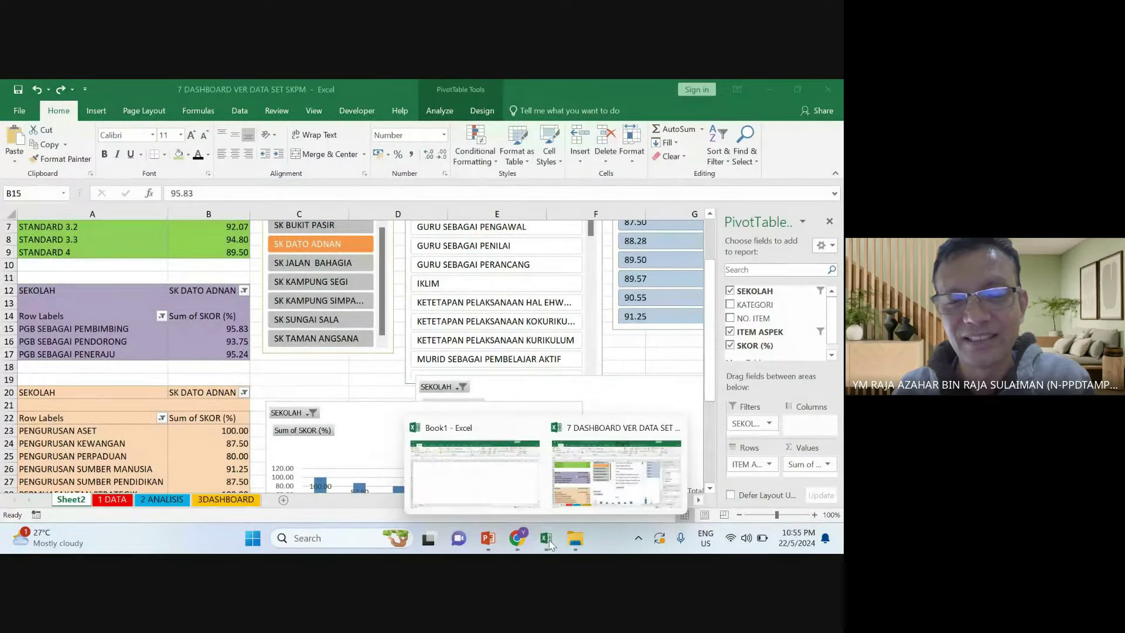
left_click(423, 419)
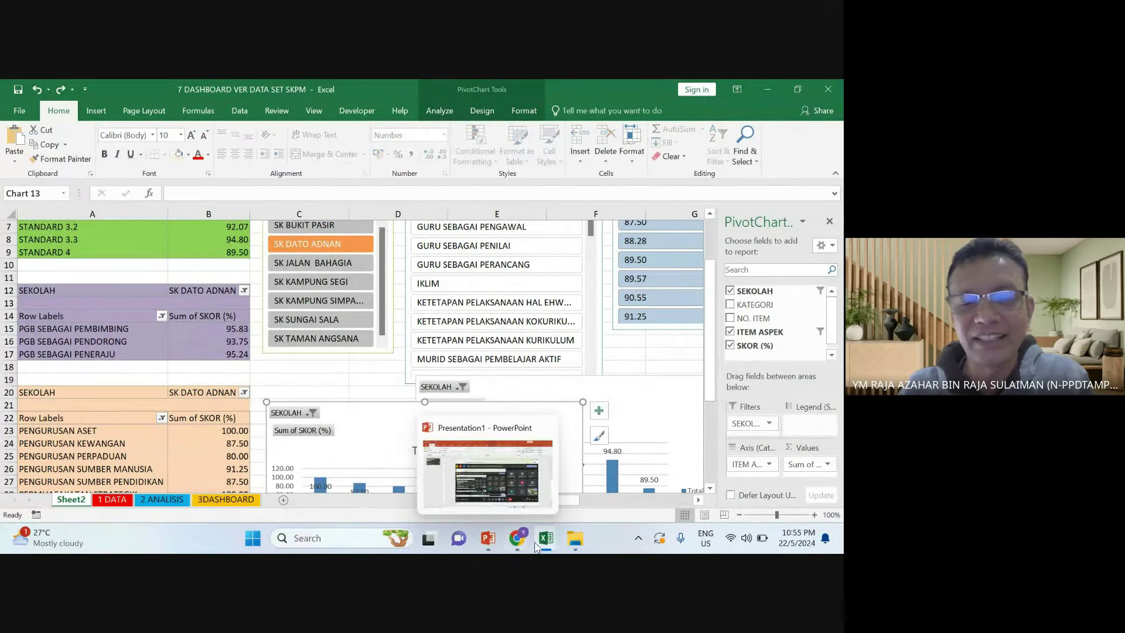
left_click(517, 538)
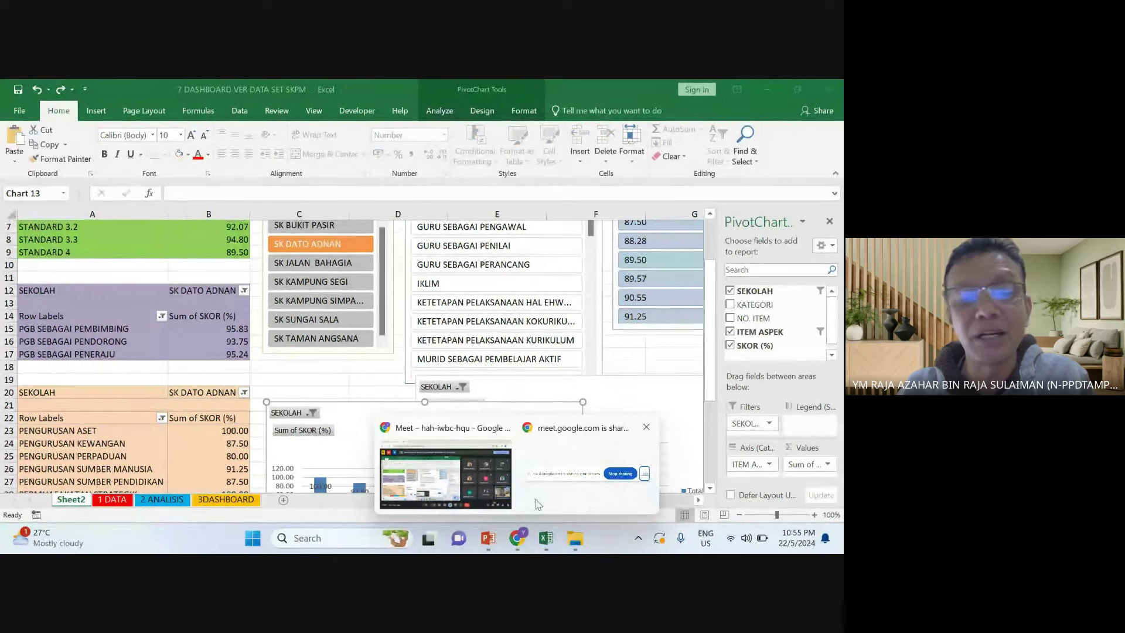
Review the SEKOLAH, NO. ITEM, ITEM ASPEK and SKOR (%) rows on the 1 DATA sheet
left_click(105, 501)
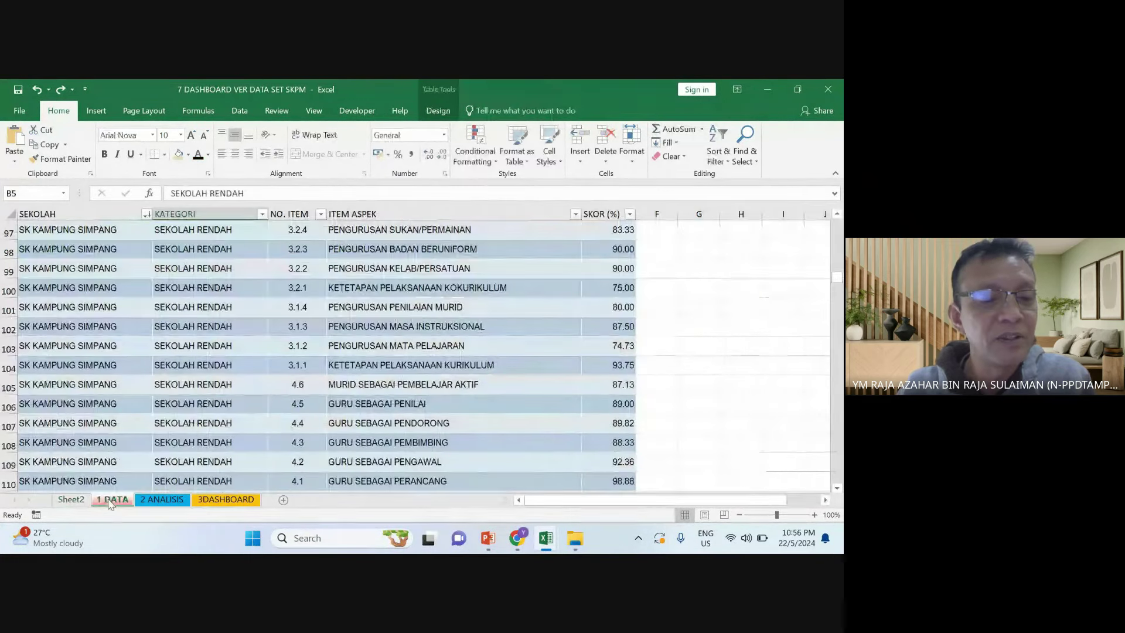
scroll(157, 441, "up", 5)
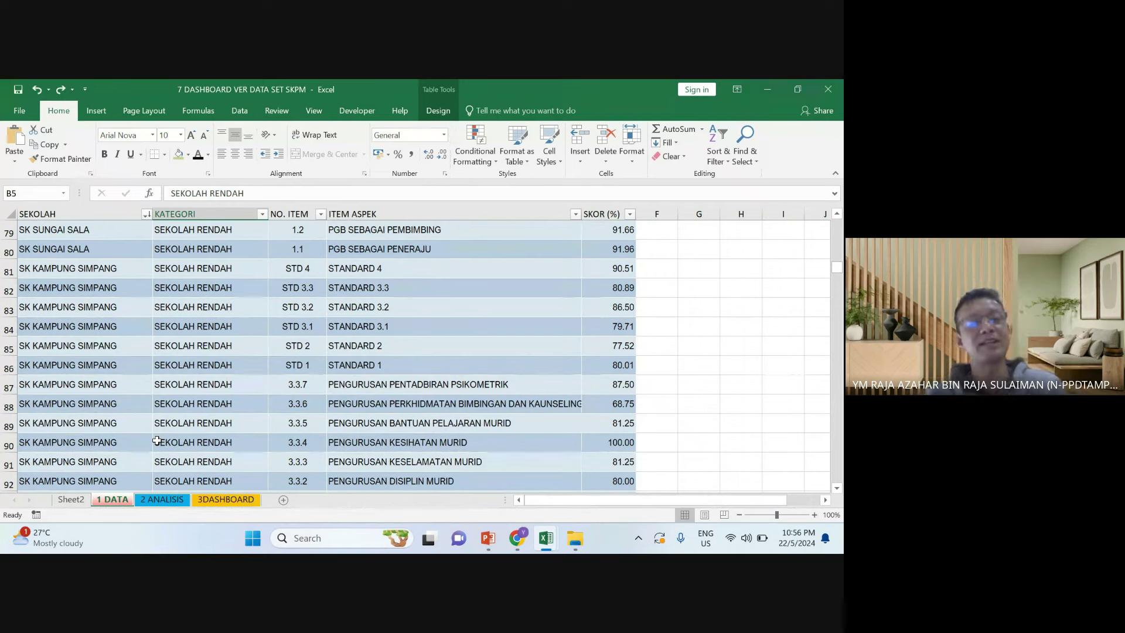
scroll(356, 345, "up", 10)
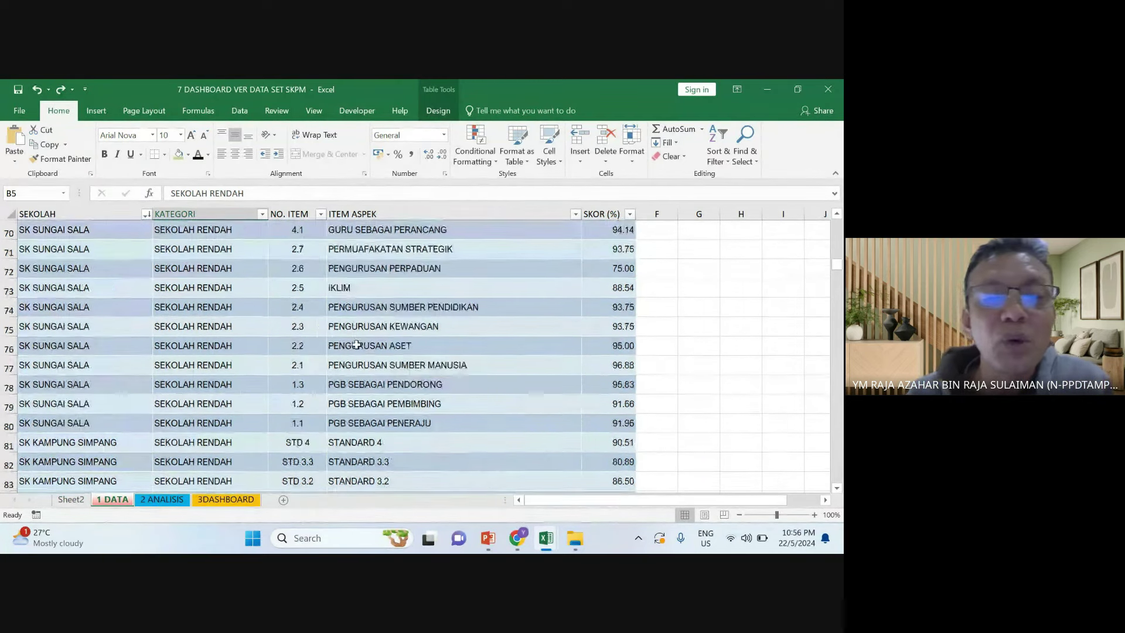
scroll(357, 346, "up", 16)
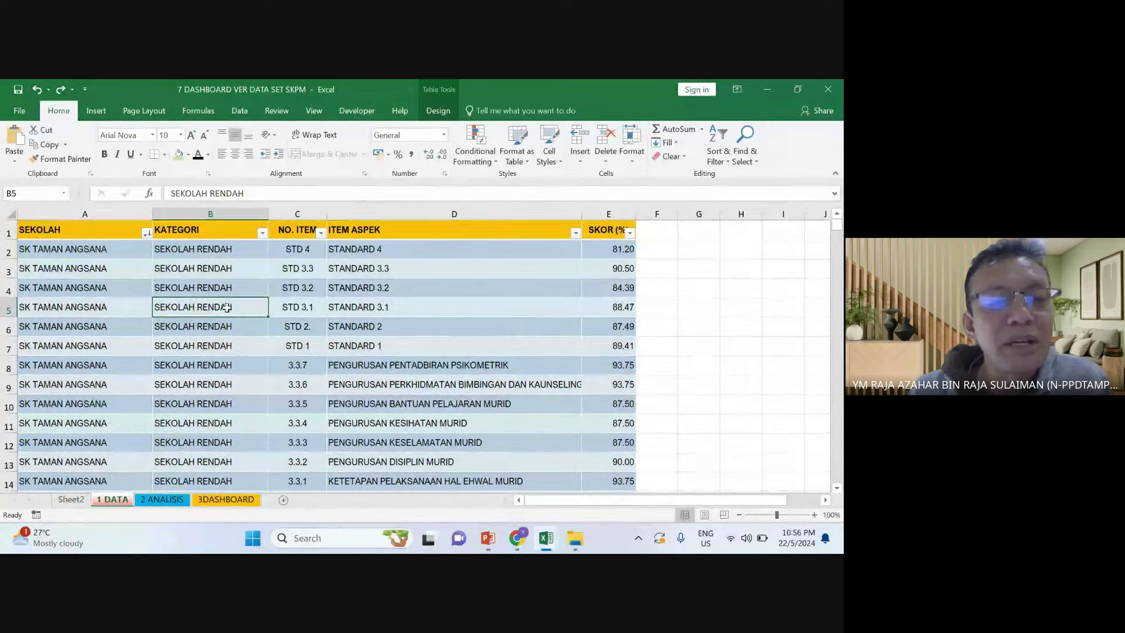
scroll(235, 308, "down", 4)
left_click(166, 499)
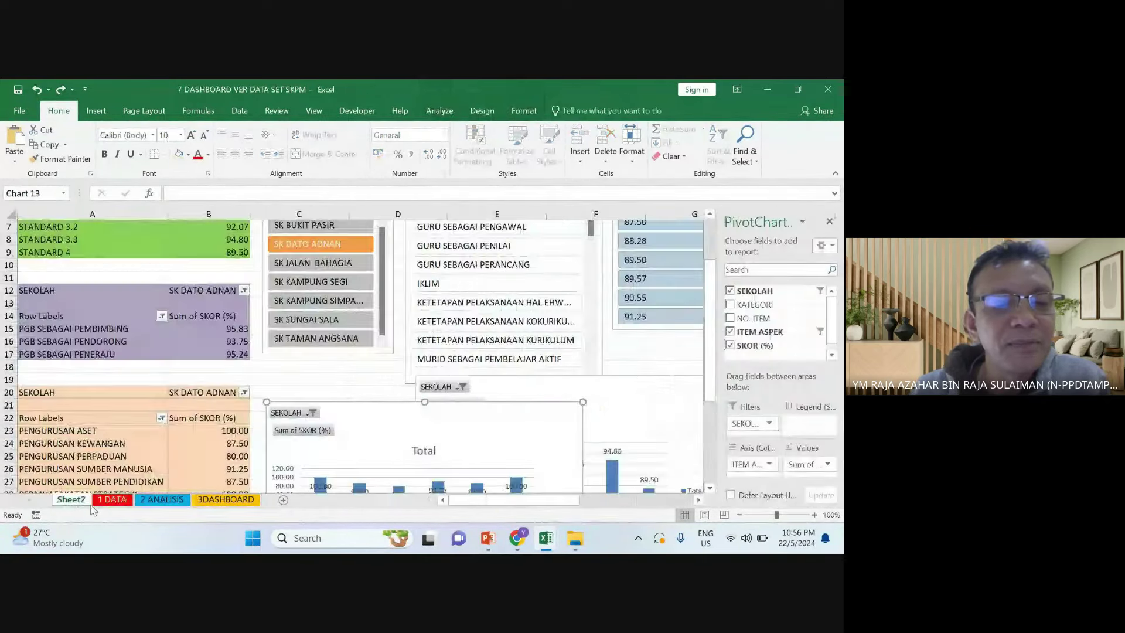
Widen the ITEM ASPEK column on the 1 DATA sheet slightly so its longest entries fit
left_click(118, 500)
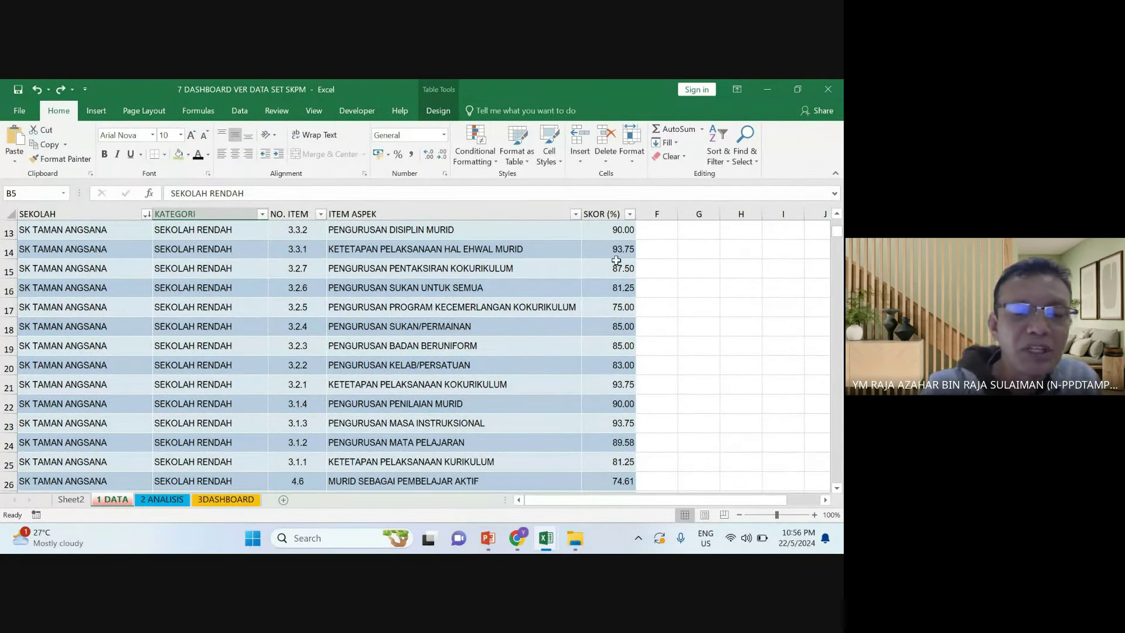
left_click(69, 501)
left_click(112, 500)
scroll(236, 312, "up", 4)
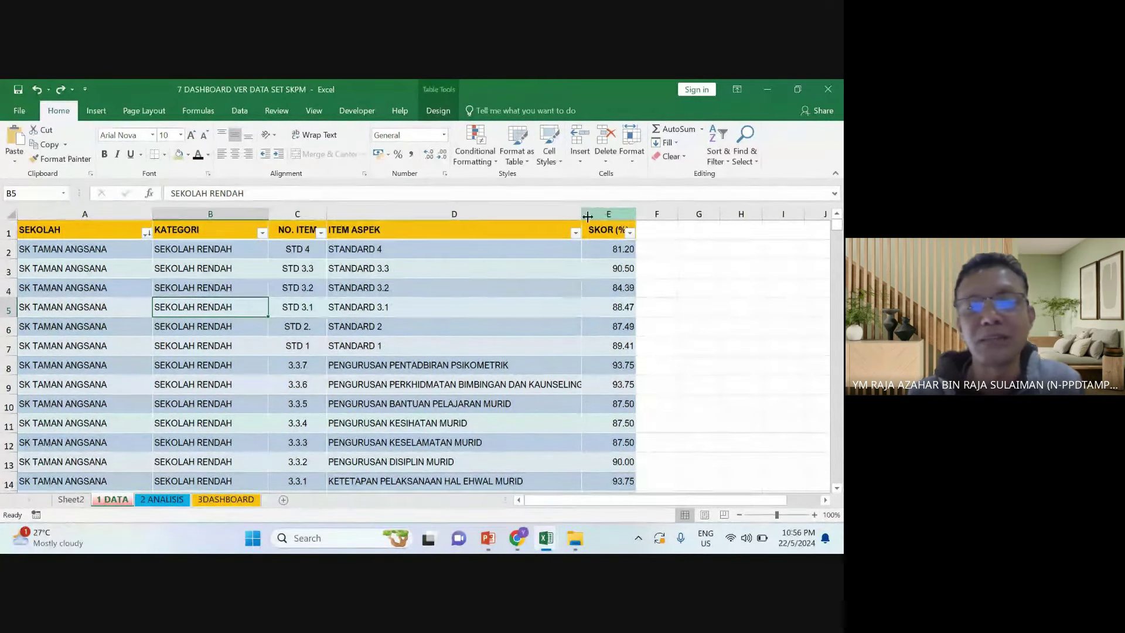
left_click_drag(587, 216, 590, 217)
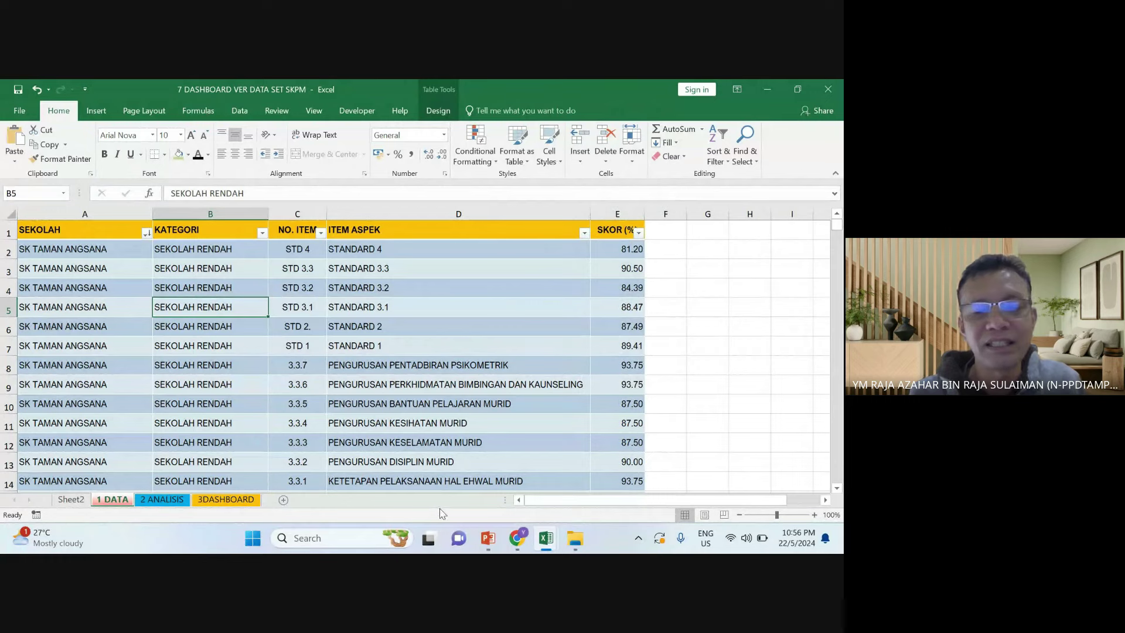
Switch to the blank Book1 workbook and open the recent workbook SK SUNGAI KELAMAH from there
mouse_move(551, 539)
left_click(431, 477)
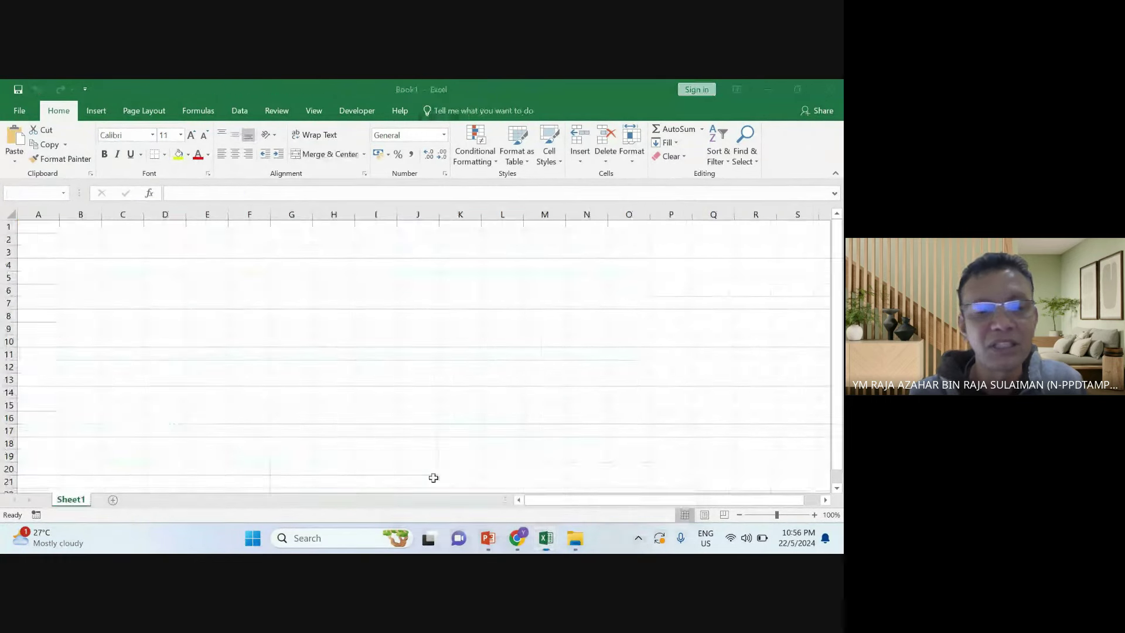
left_click(19, 110)
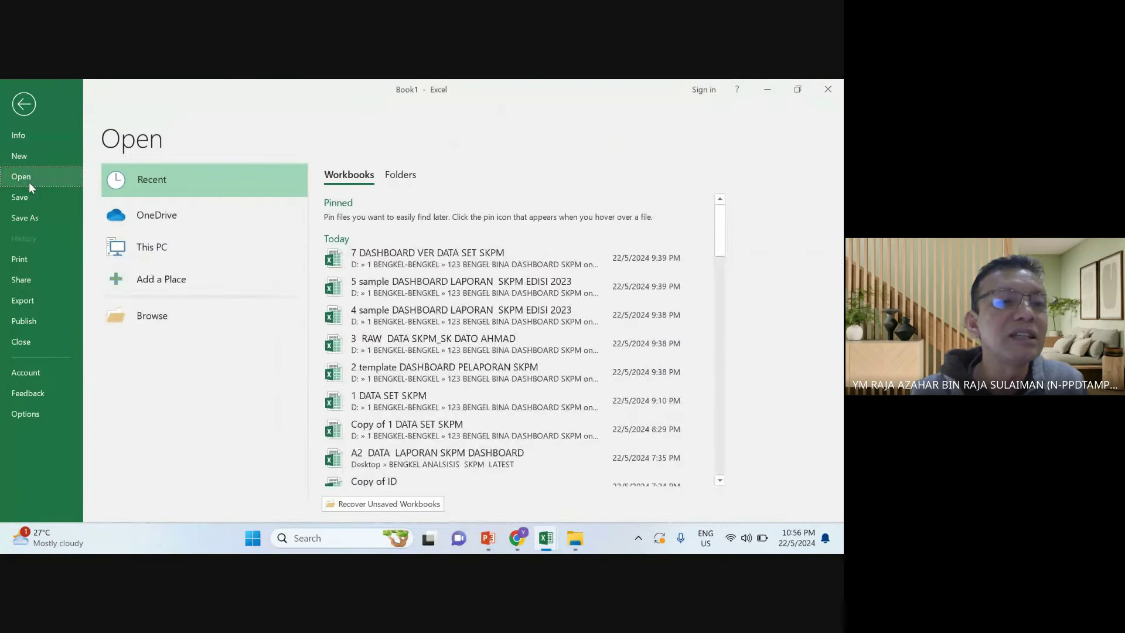
scroll(478, 409, "down", 2)
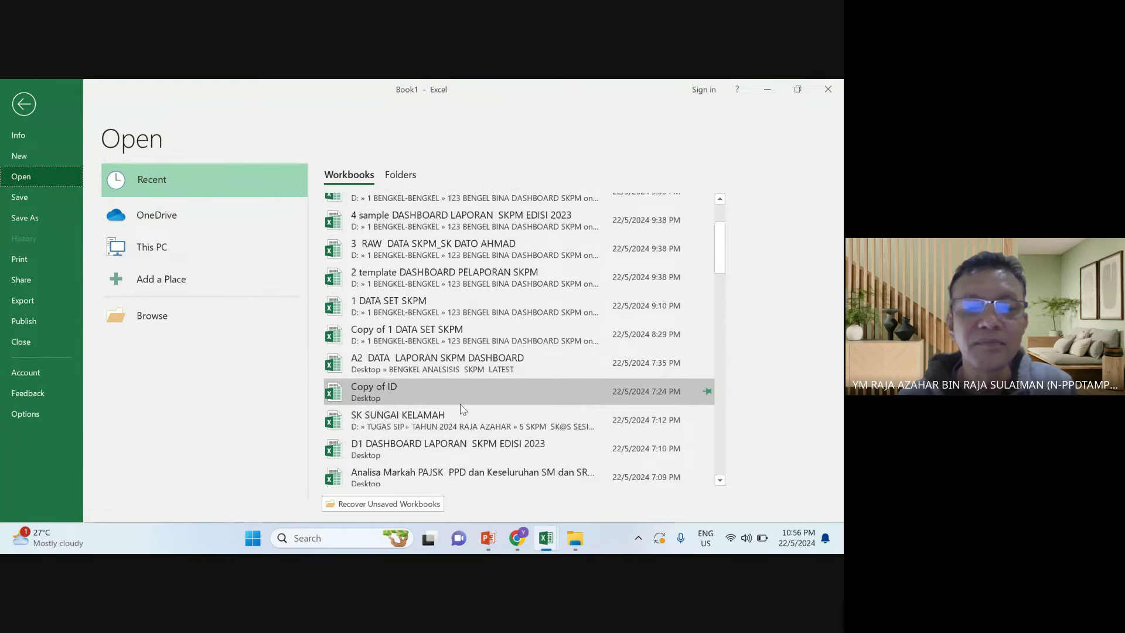
left_click(463, 413)
Look through the item and standard scores on the RUMUSAN sheet of SK SUNGAI KELAMAH
left_click(193, 312)
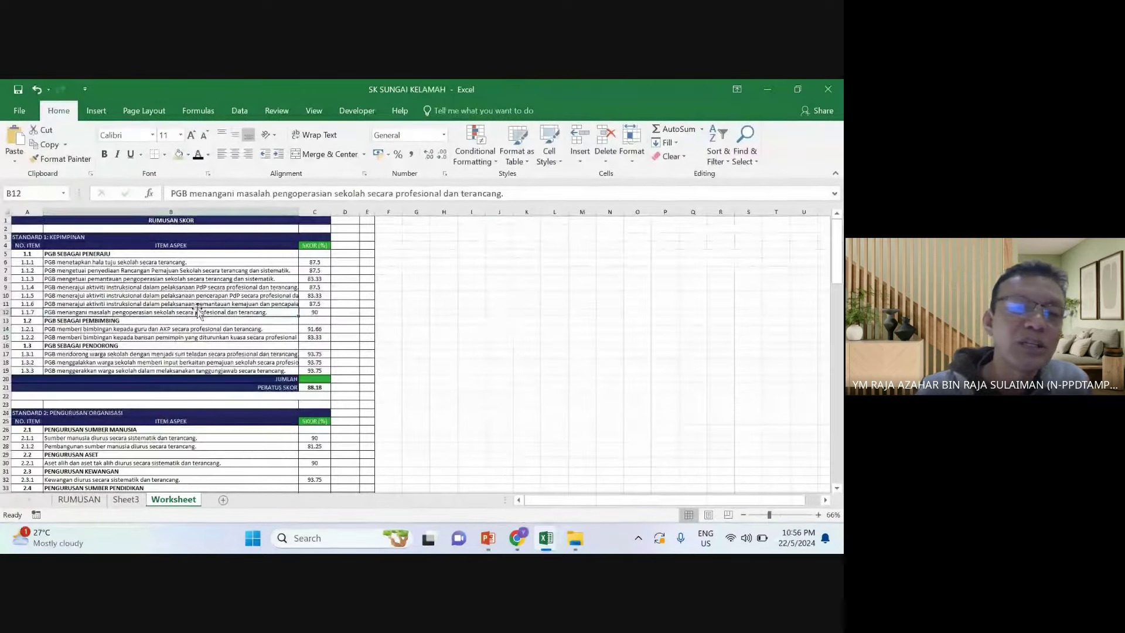
left_click(73, 499)
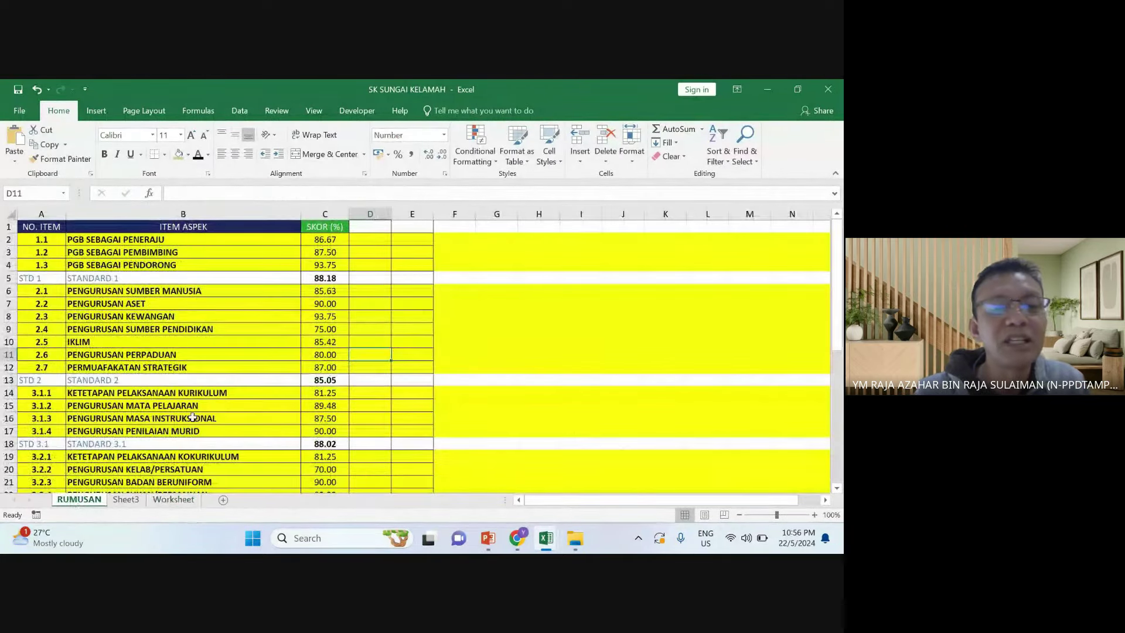
scroll(176, 352, "down", 5)
scroll(157, 340, "down", 1)
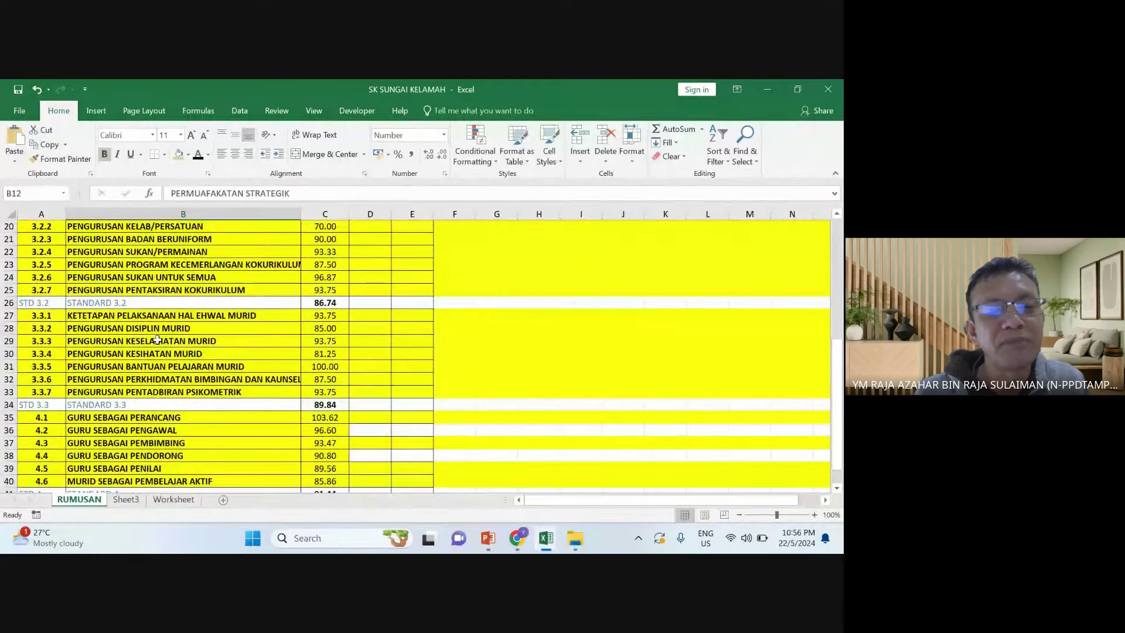
scroll(157, 340, "up", 6)
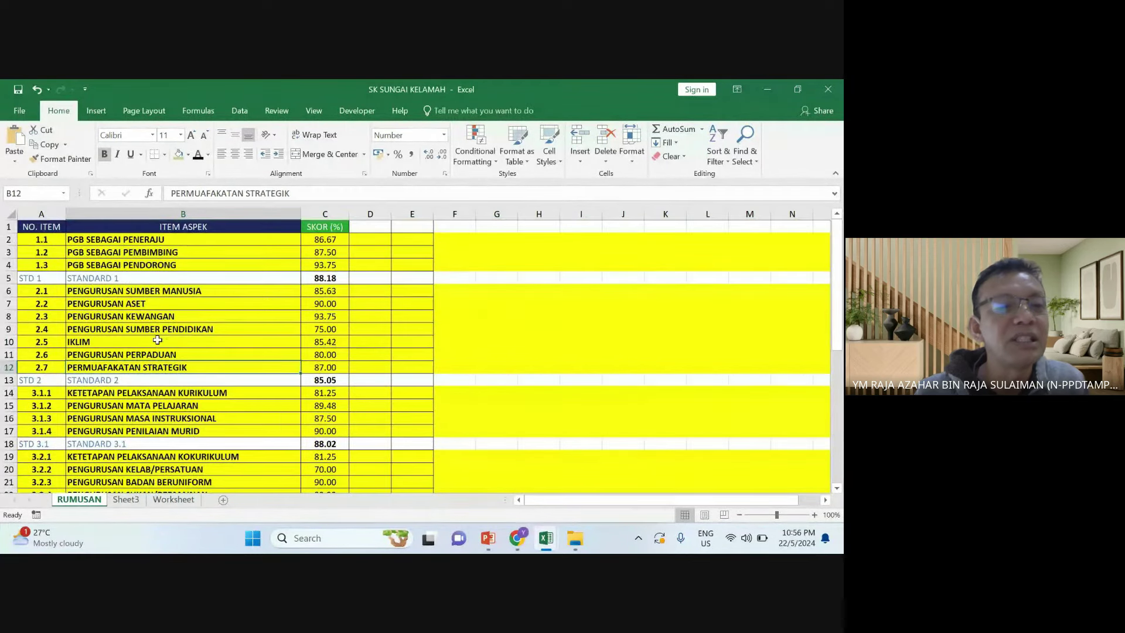
Insert a blank column before the NO. ITEM column on the RUMUSAN sheet
left_click(41, 214)
right_click(58, 214)
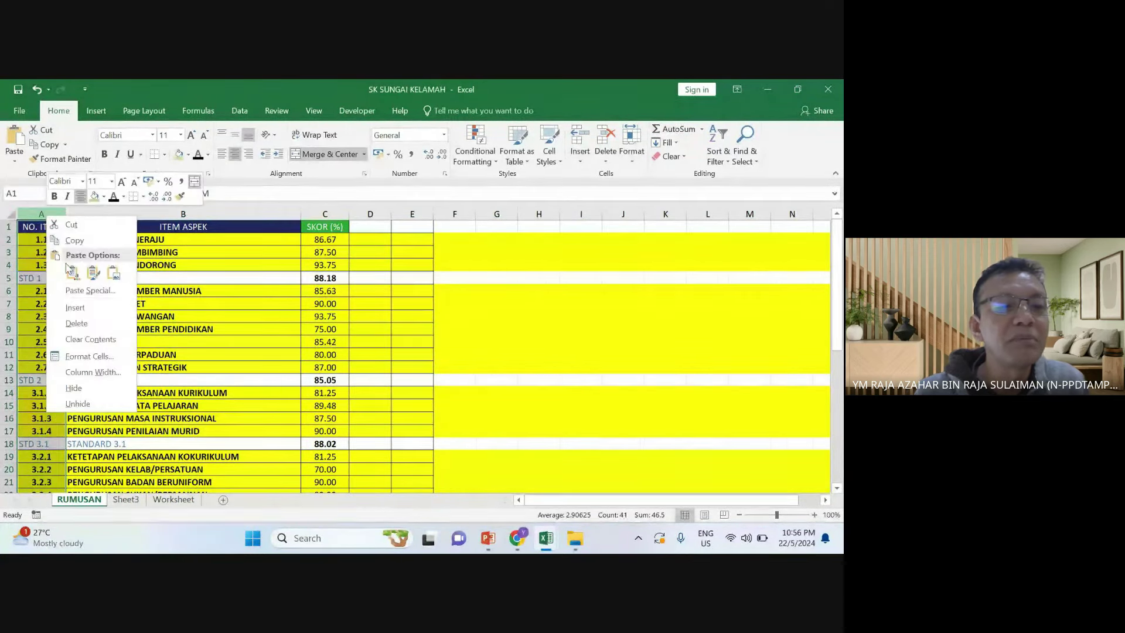
key("Escape")
left_click(76, 305)
Enter the school name SK PASIR PUTEH in cell A2 of the new column
left_click(43, 242)
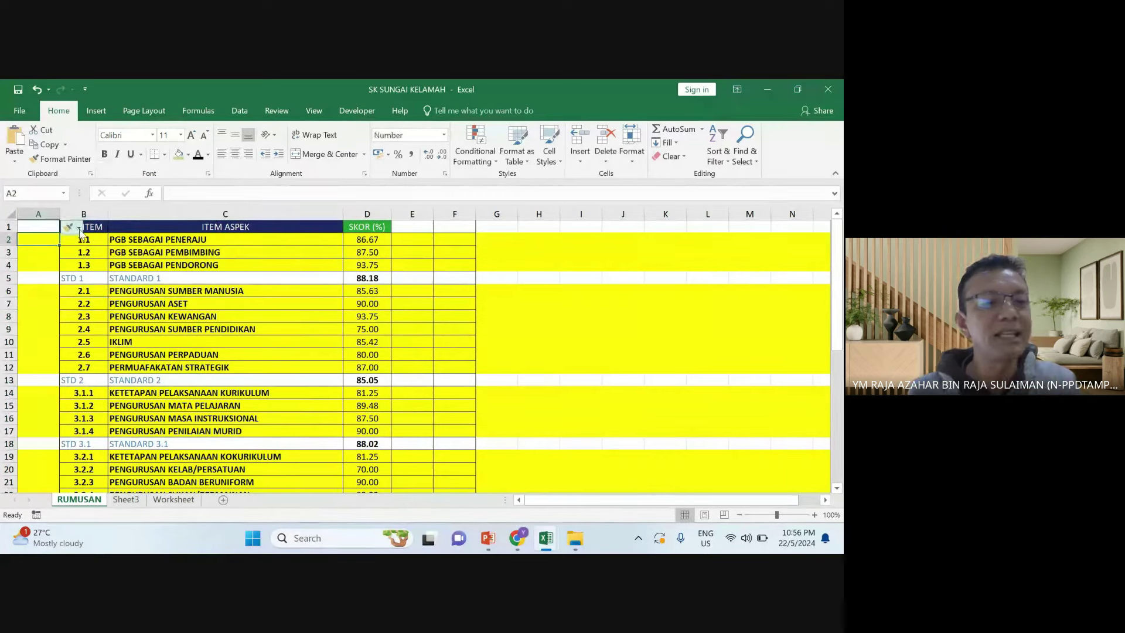
type("SK")
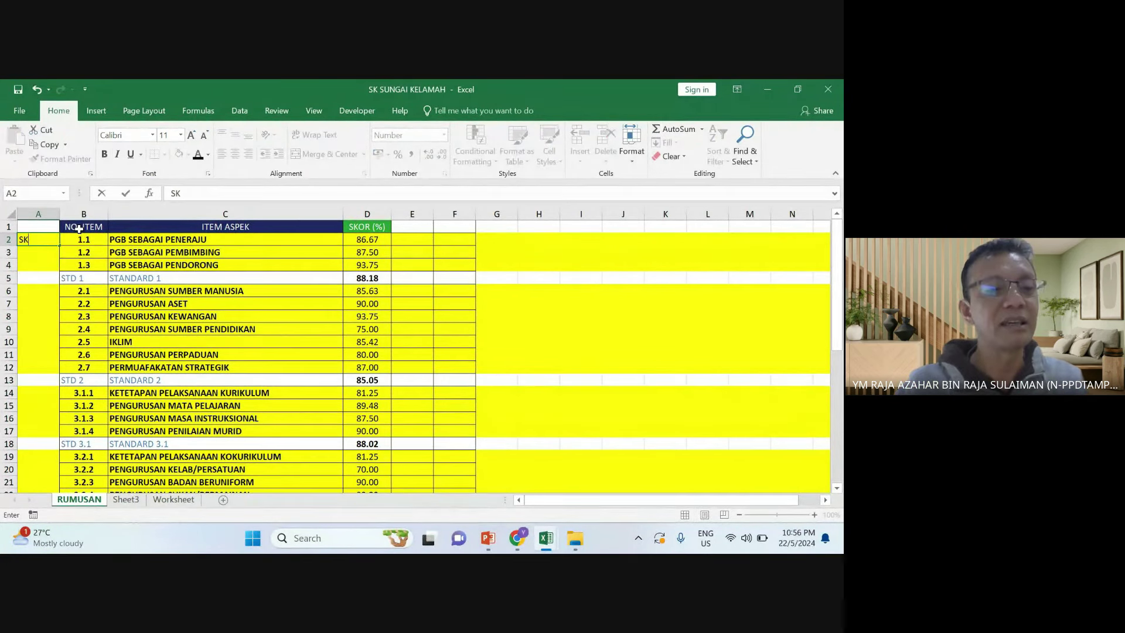
type(" PAS")
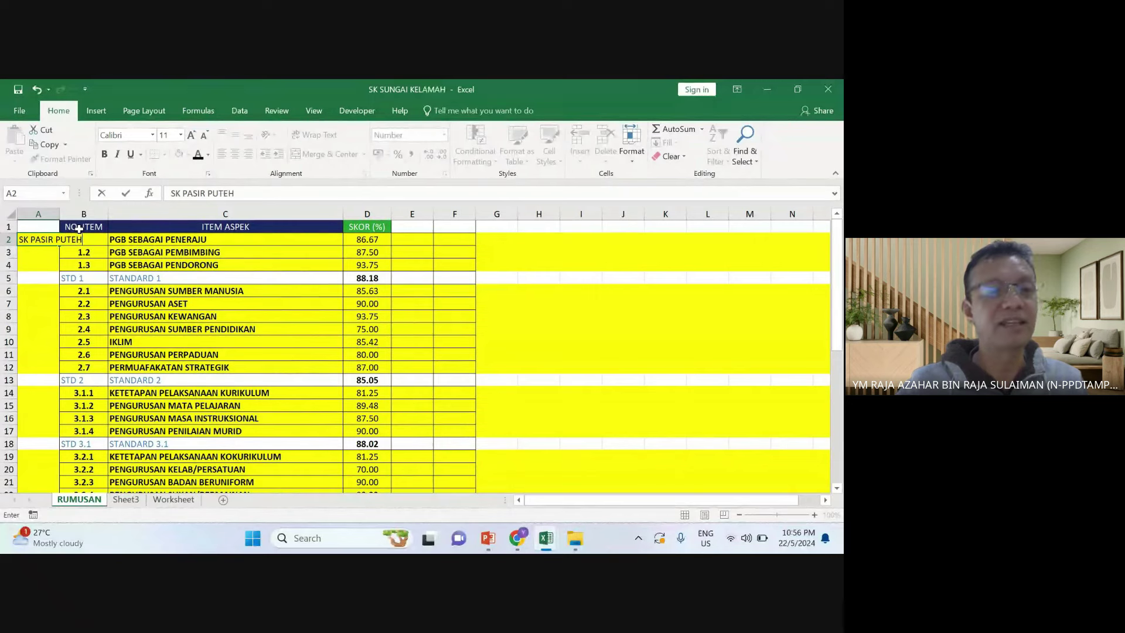
type("IR PUTEH")
key("Return")
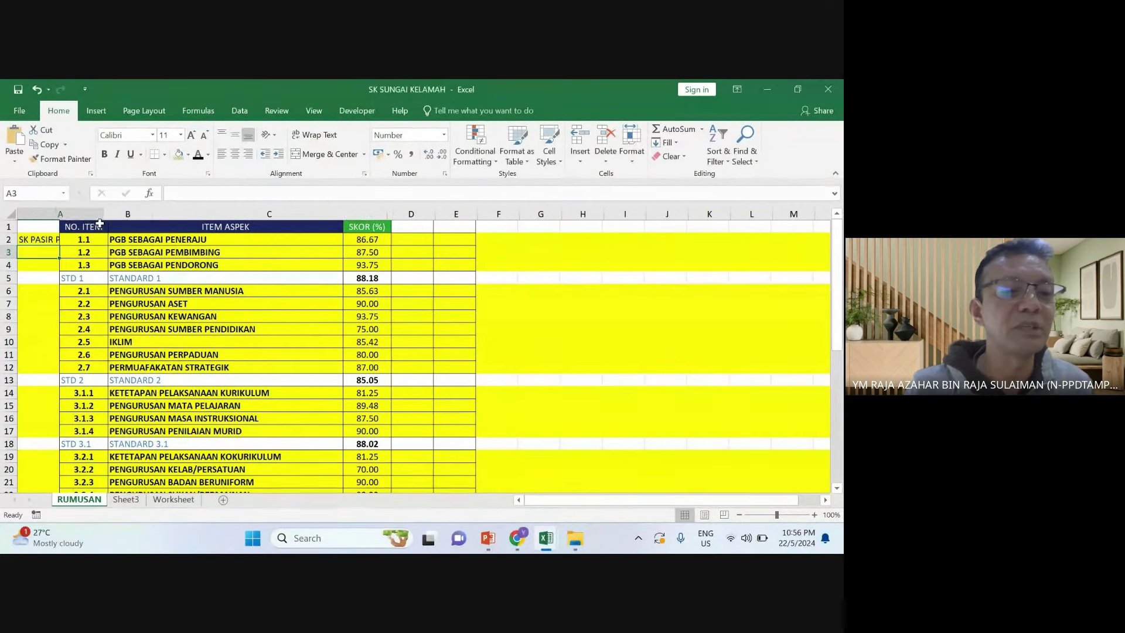
Widen column A to fit the school name and fill SK PASIR PUTEH down to row 41
left_click(69, 239)
left_click_drag(60, 214, 103, 317)
left_click(116, 342)
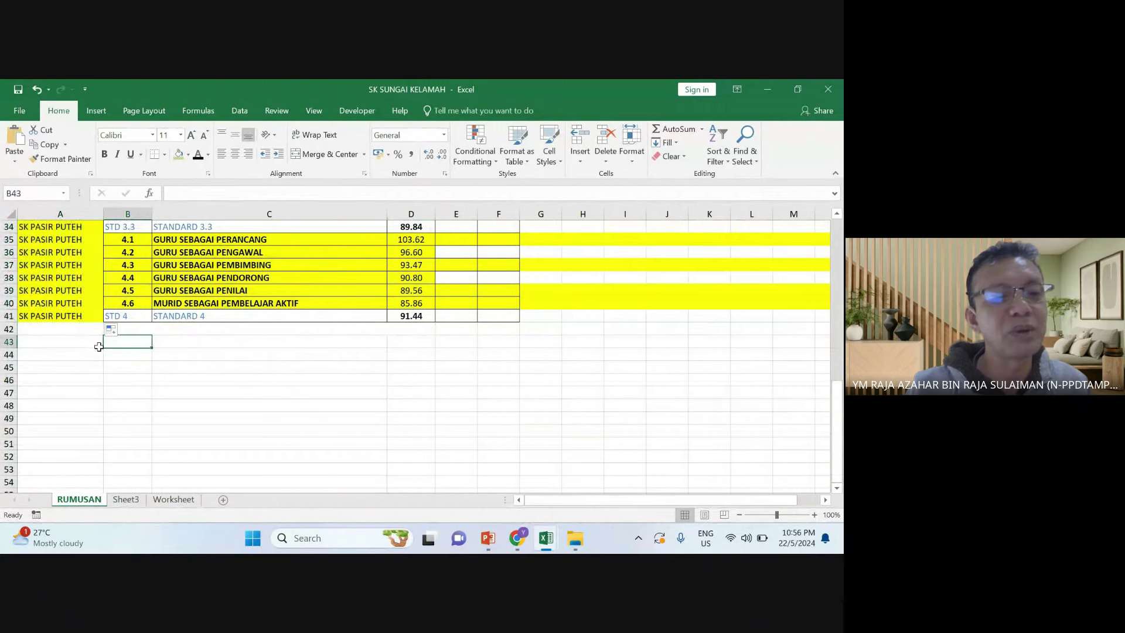
key("Right")
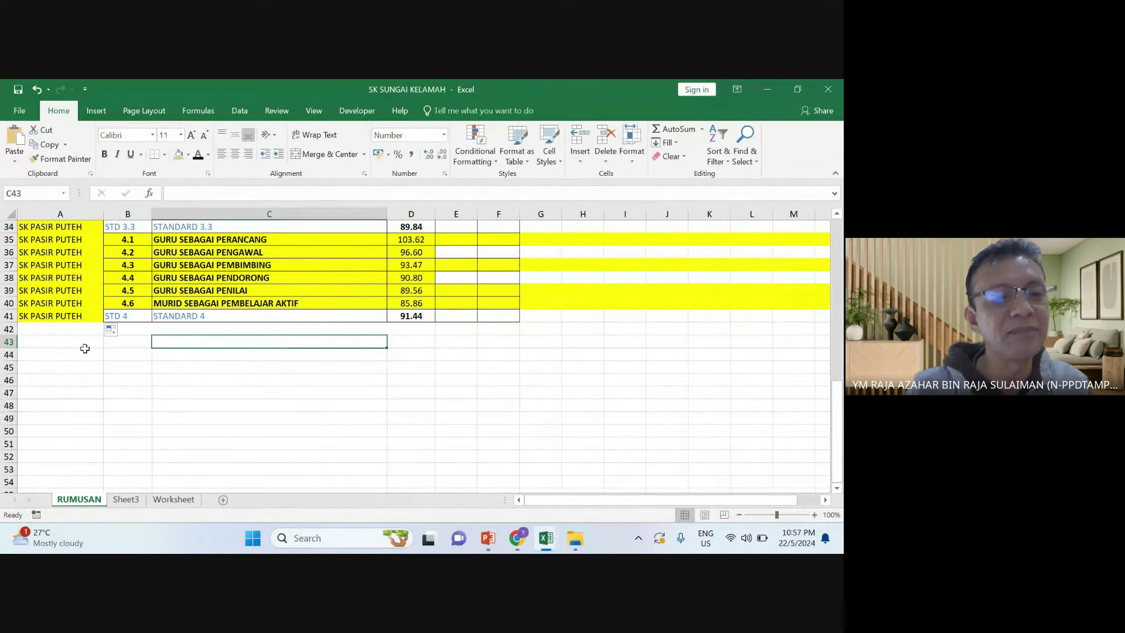
Enter the header NAMA SEKOLAH in cell A1 above the school names on the RUMUSAN sheet
left_click(84, 333)
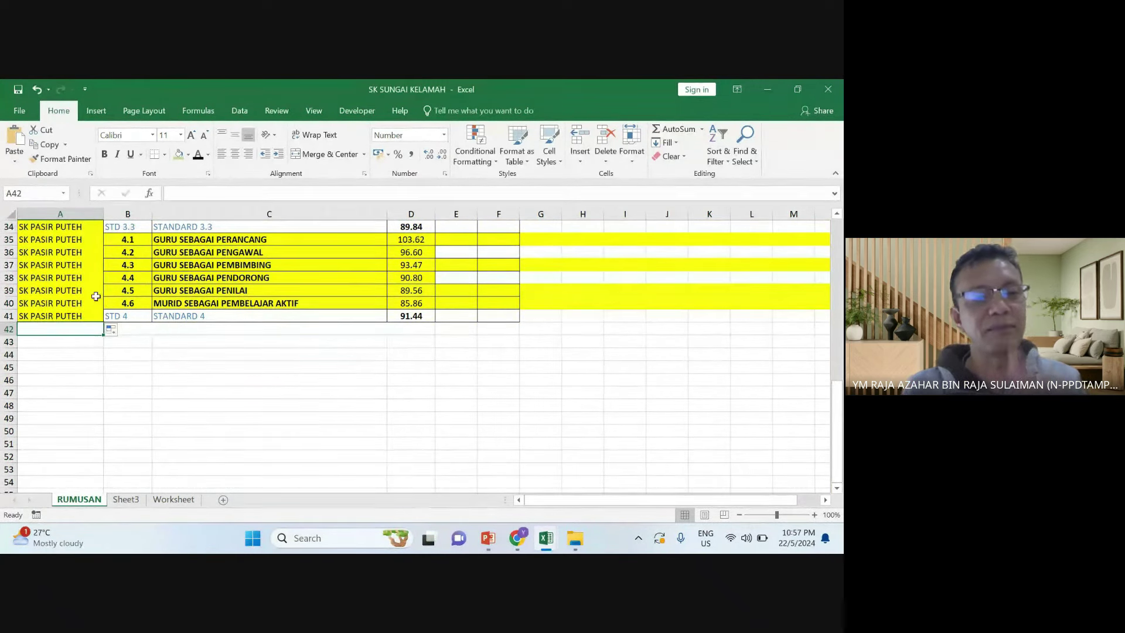
scroll(99, 268, "up", 5)
scroll(98, 268, "up", 6)
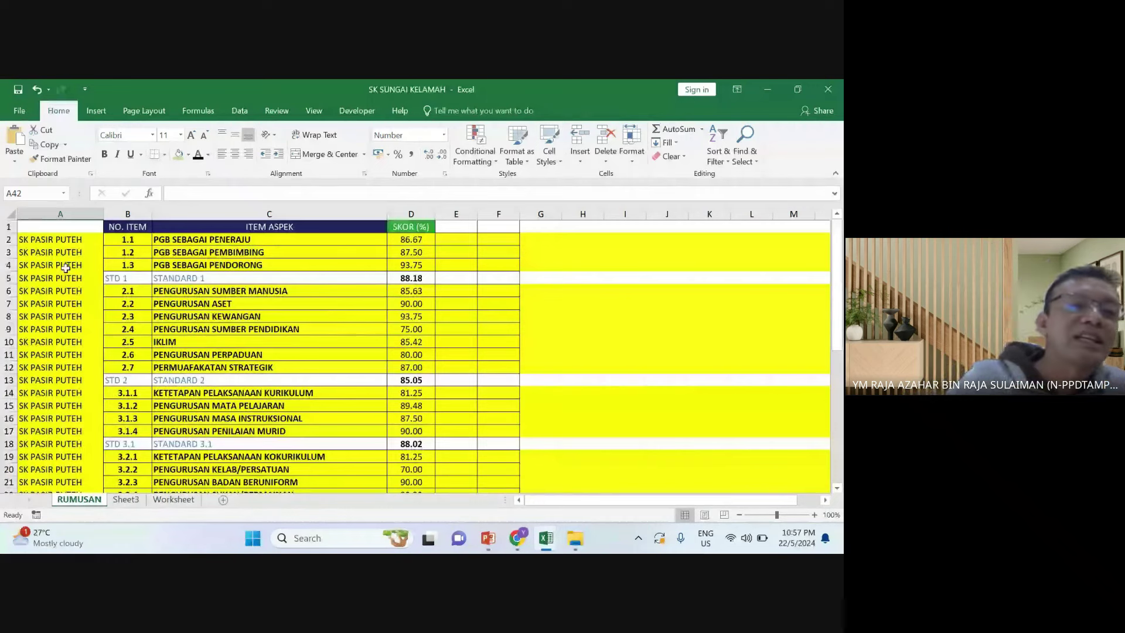
left_click(71, 230)
type("NAMA S")
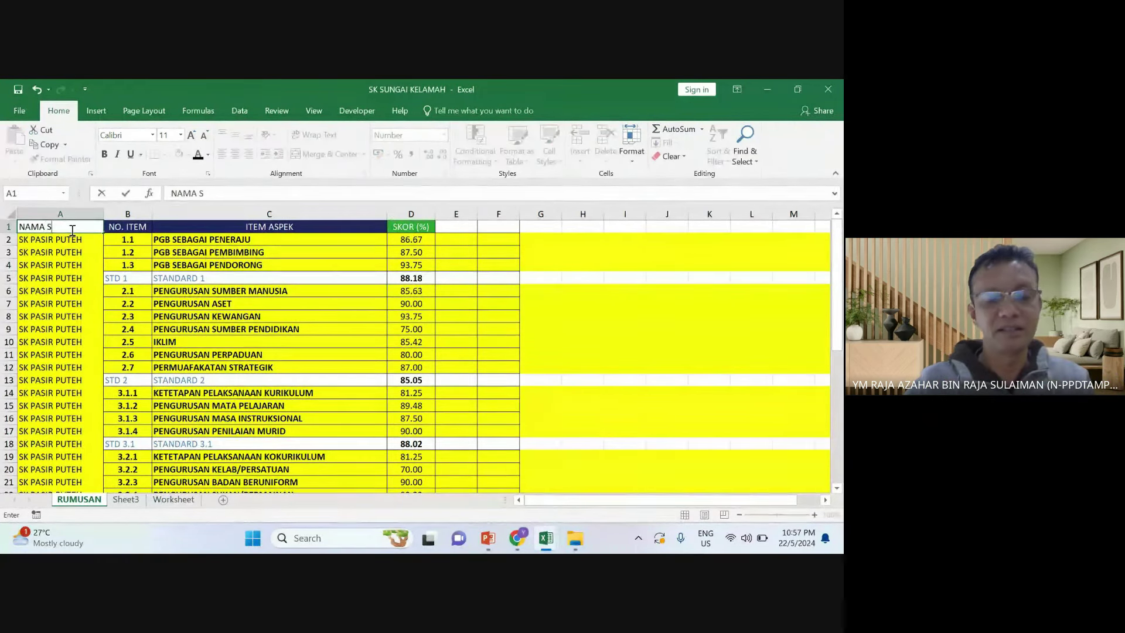
type("EKOLAH")
key("Return")
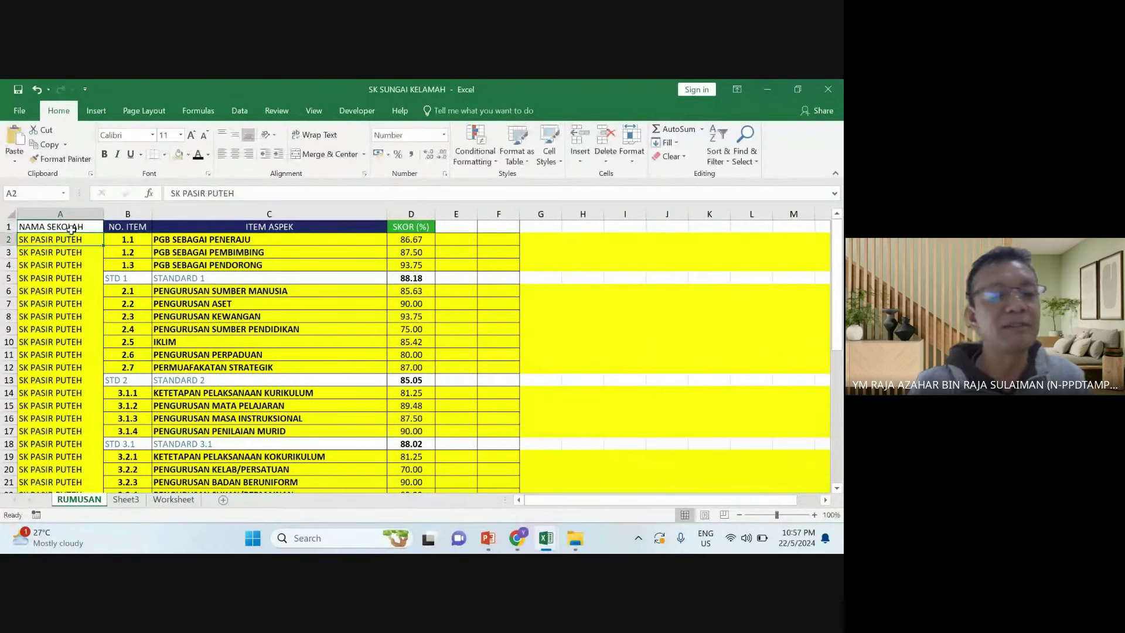
Review the RUMUSAN headers and score rows, and look at the Sheet3 and Worksheet sheets
left_click_drag(58, 227, 410, 227)
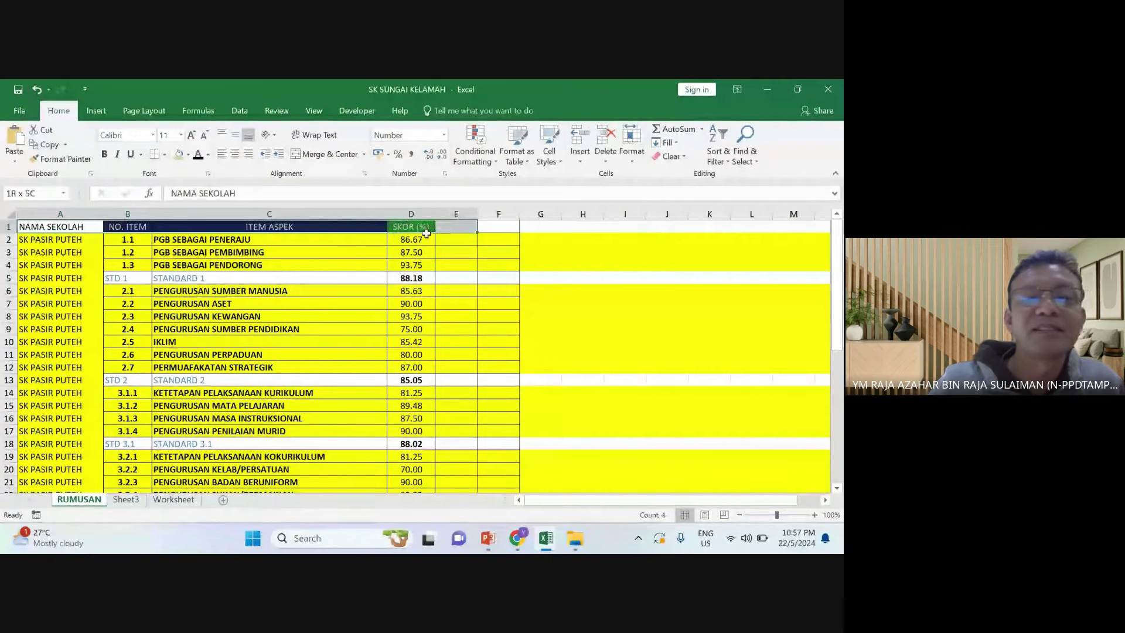
left_click(132, 266)
scroll(132, 266, "down", 8)
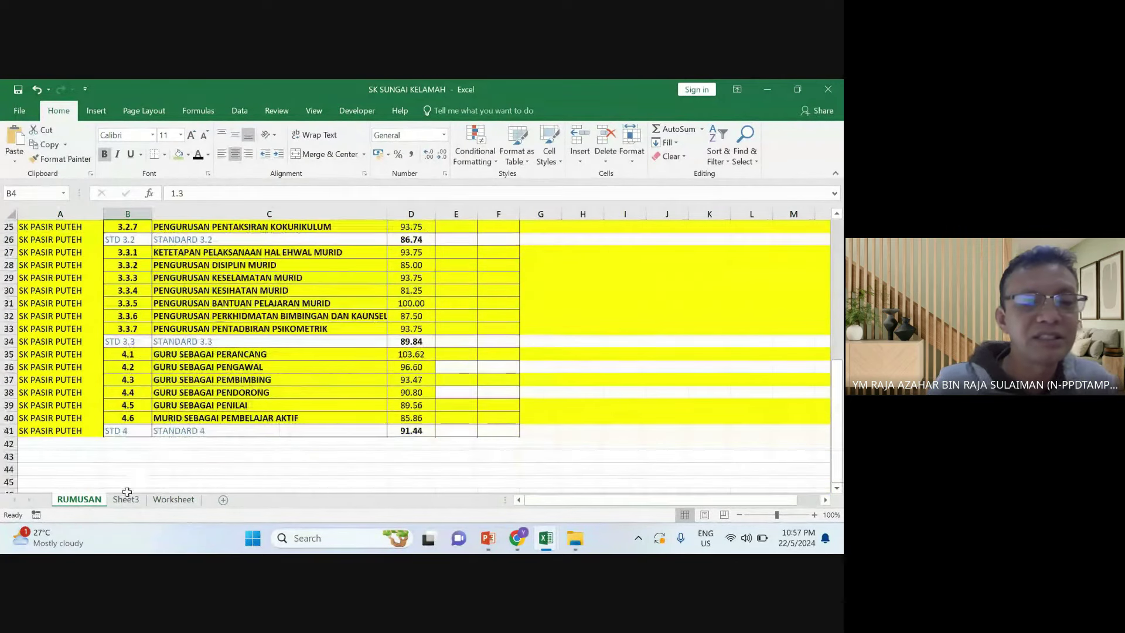
left_click(126, 502)
left_click(170, 502)
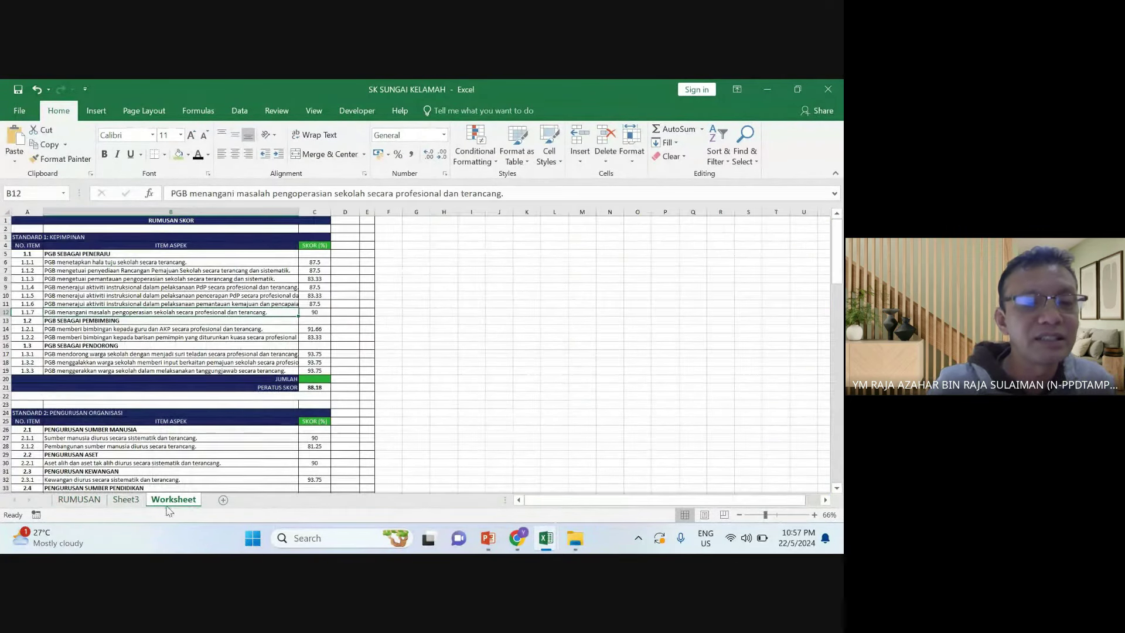
Switch to the 7 DASHBOARD VER DATA SET SKPM workbook and examine the school rows and column layout on the 1 DATA sheet
mouse_move(544, 539)
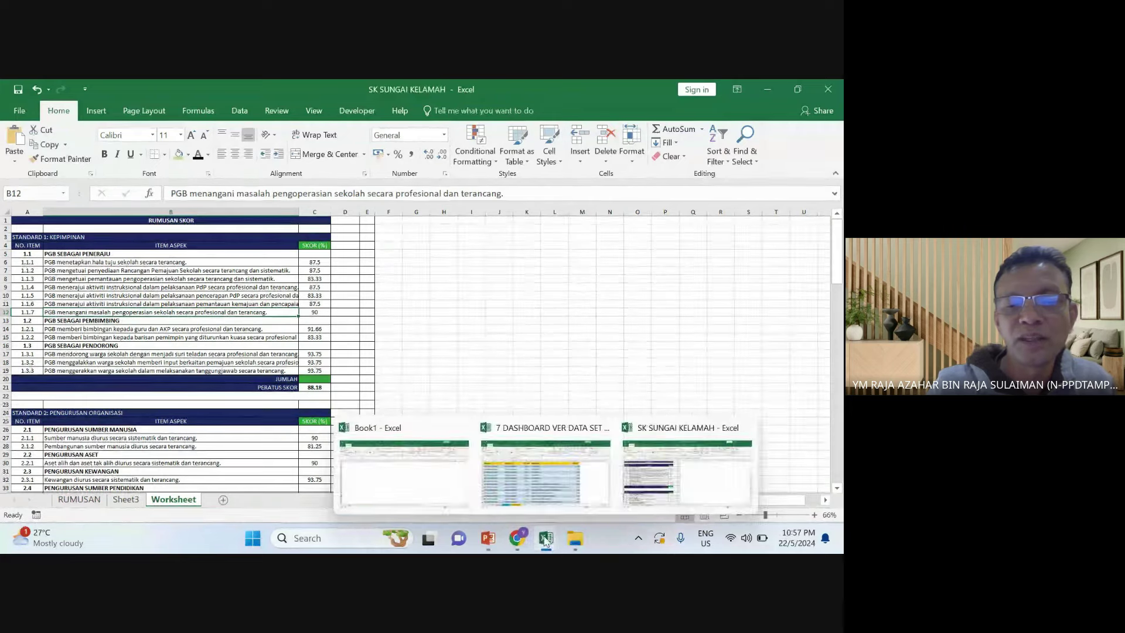
left_click(556, 491)
left_click(104, 252)
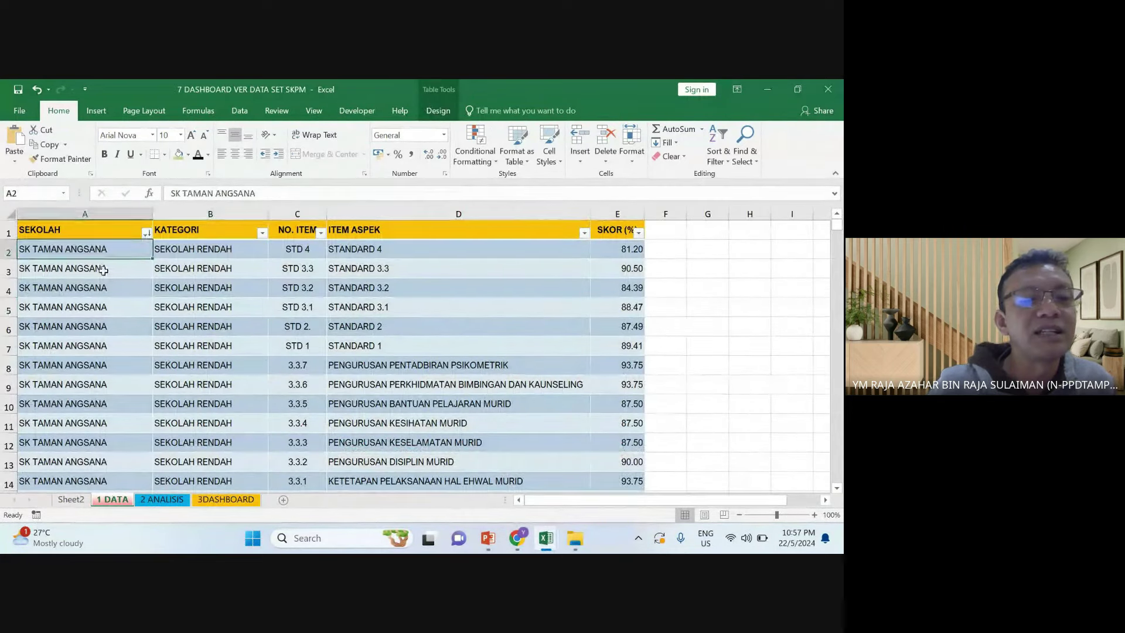
scroll(88, 303, "down", 6)
scroll(88, 303, "down", 6)
scroll(89, 303, "up", 6)
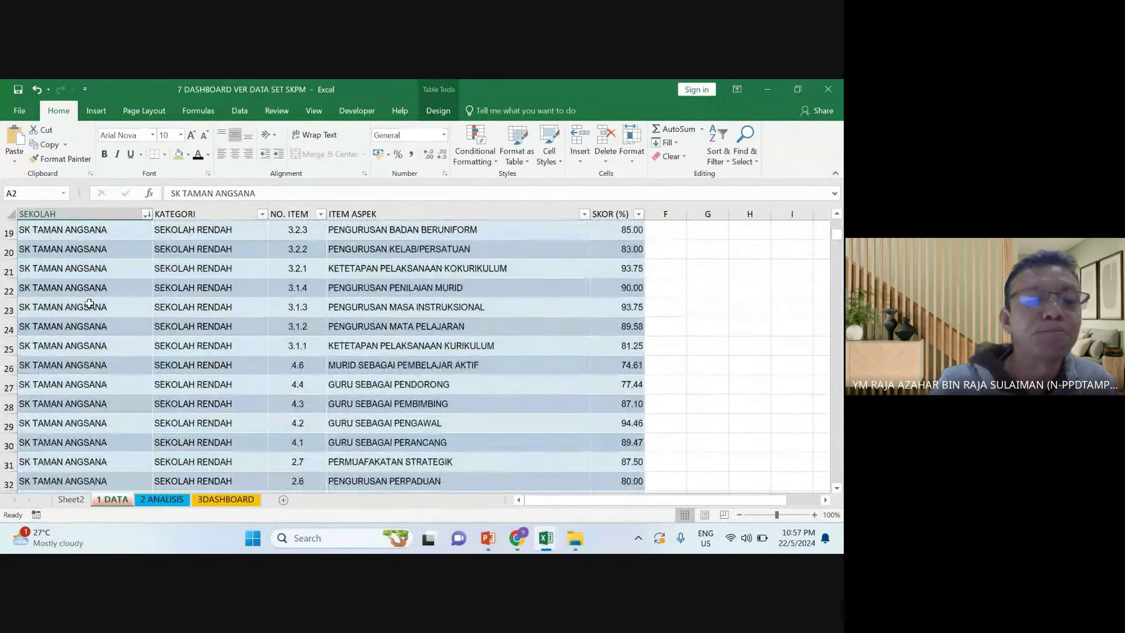
scroll(142, 327, "up", 2)
scroll(142, 327, "down", 1)
scroll(142, 327, "up", 5)
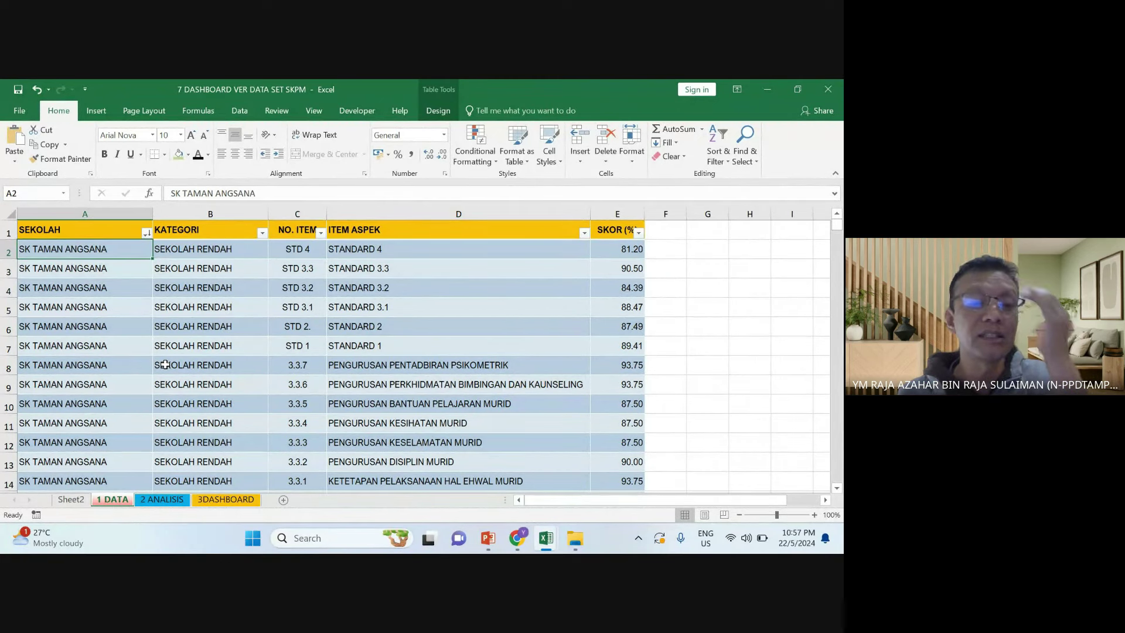
Delete the round logo above the ministry text on the 3DASHBOARD sheet
left_click(228, 501)
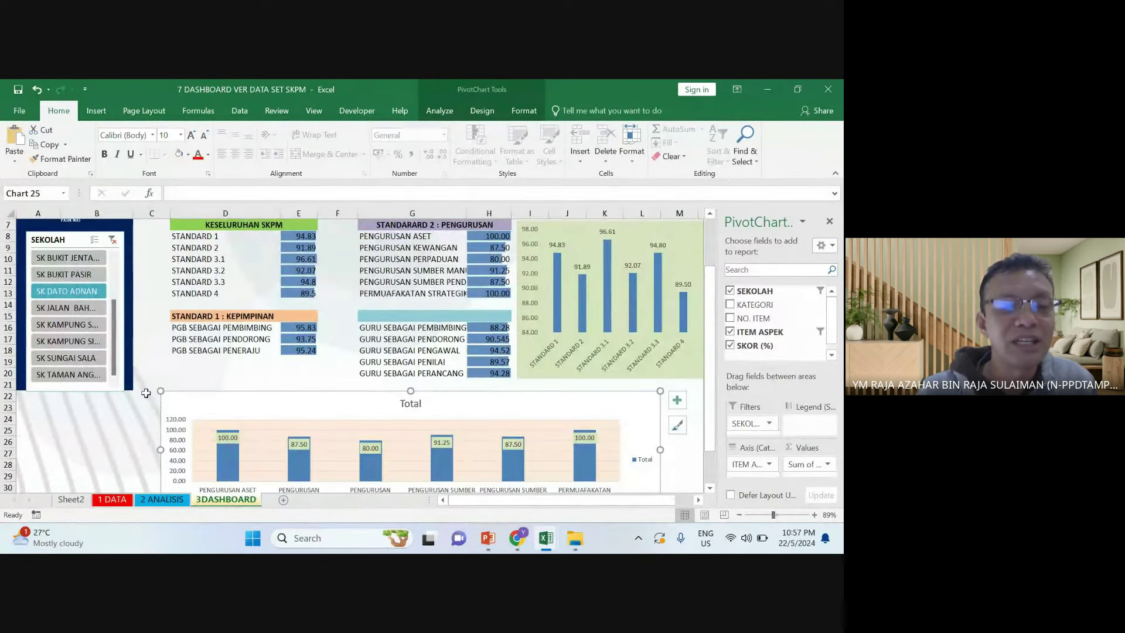
scroll(169, 372, "up", 2)
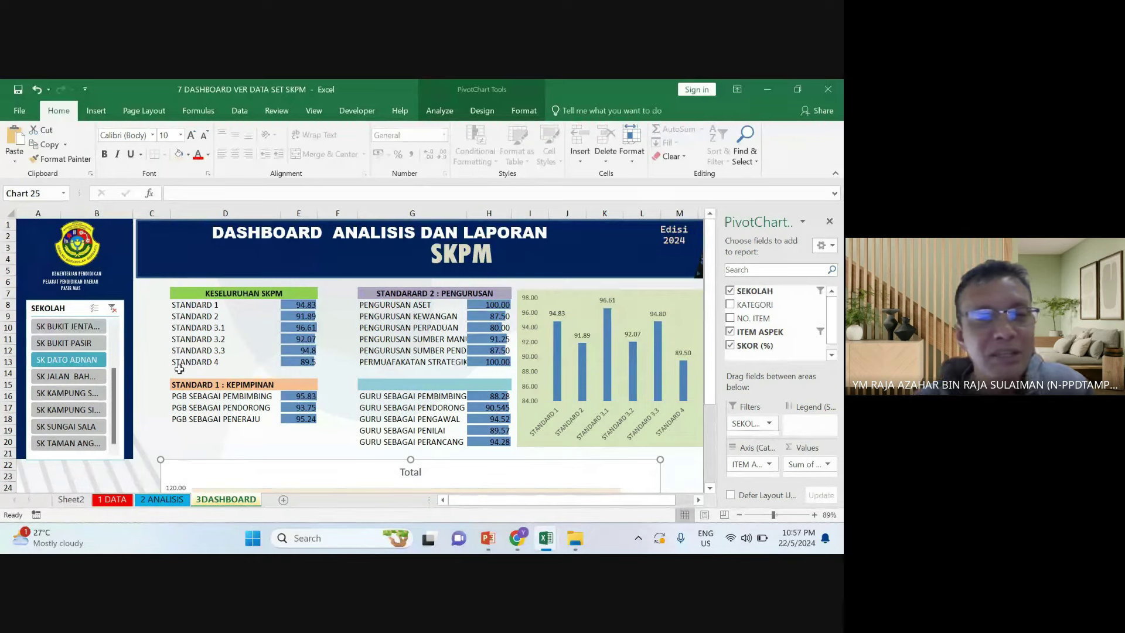
left_click(88, 249)
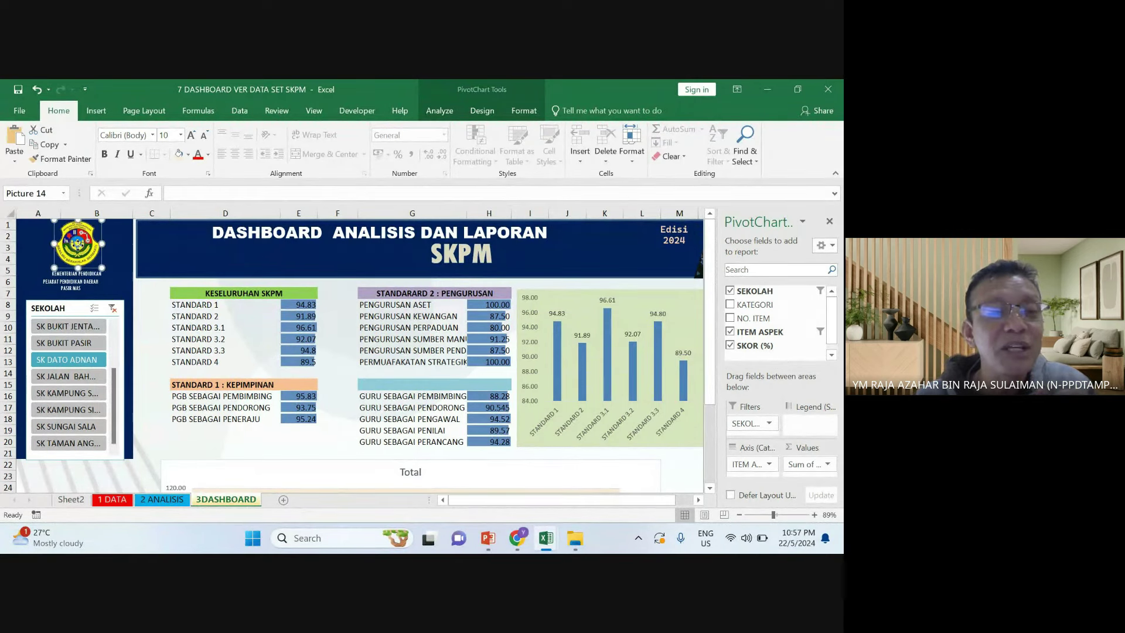
left_click(74, 246)
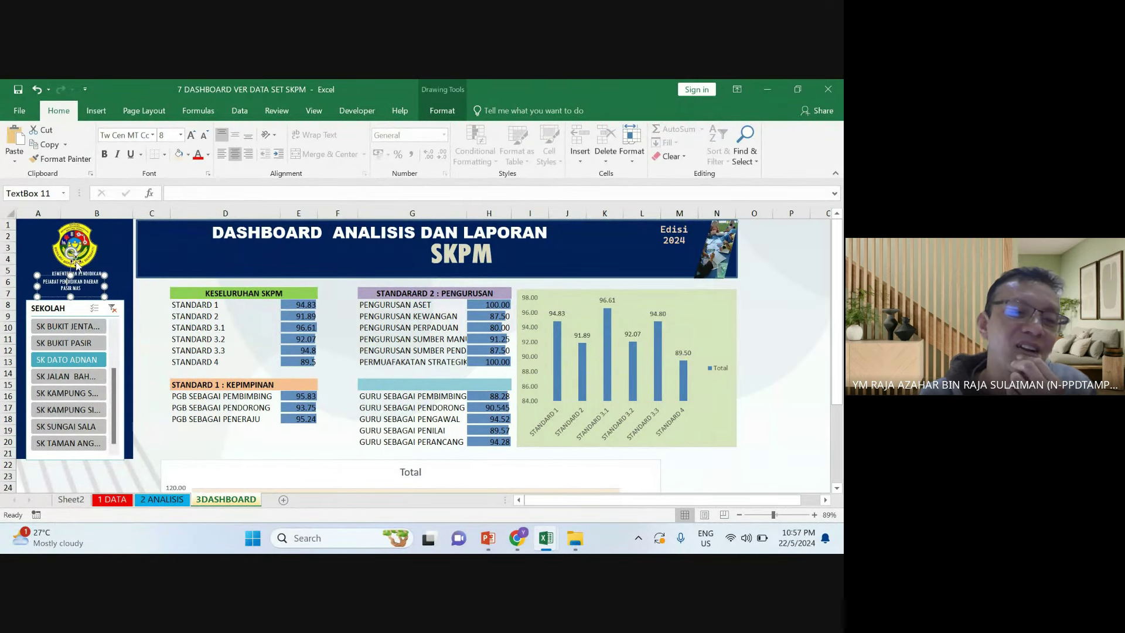
key("Delete")
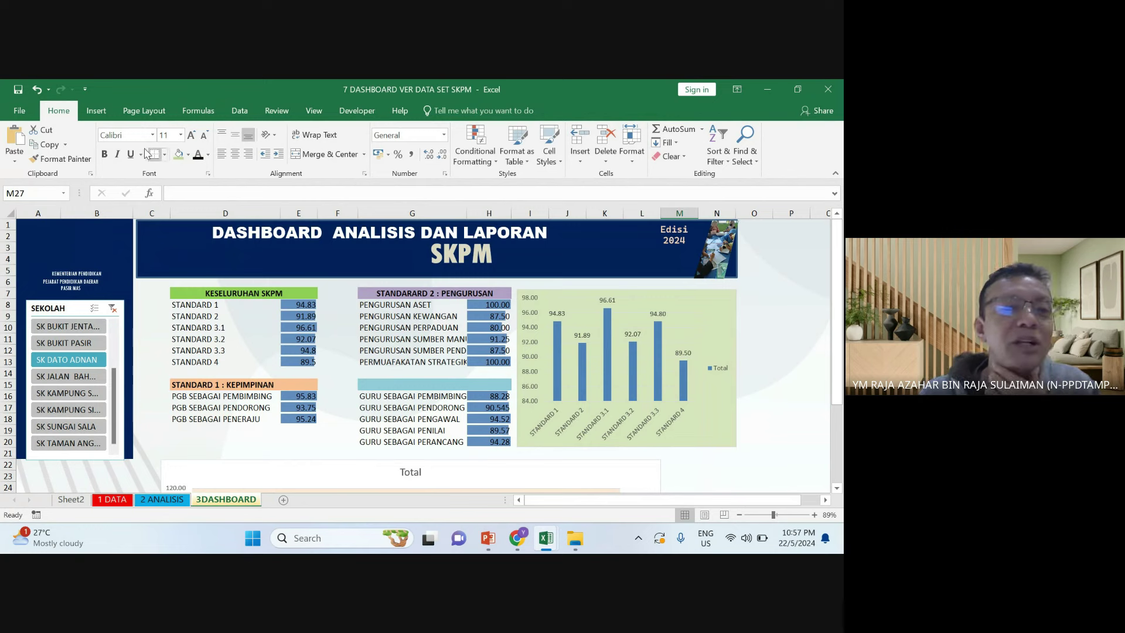
Insert the Malaysian coat of arms picture from the LENCANA SEKOLAH folder into the dashboard
left_click(96, 110)
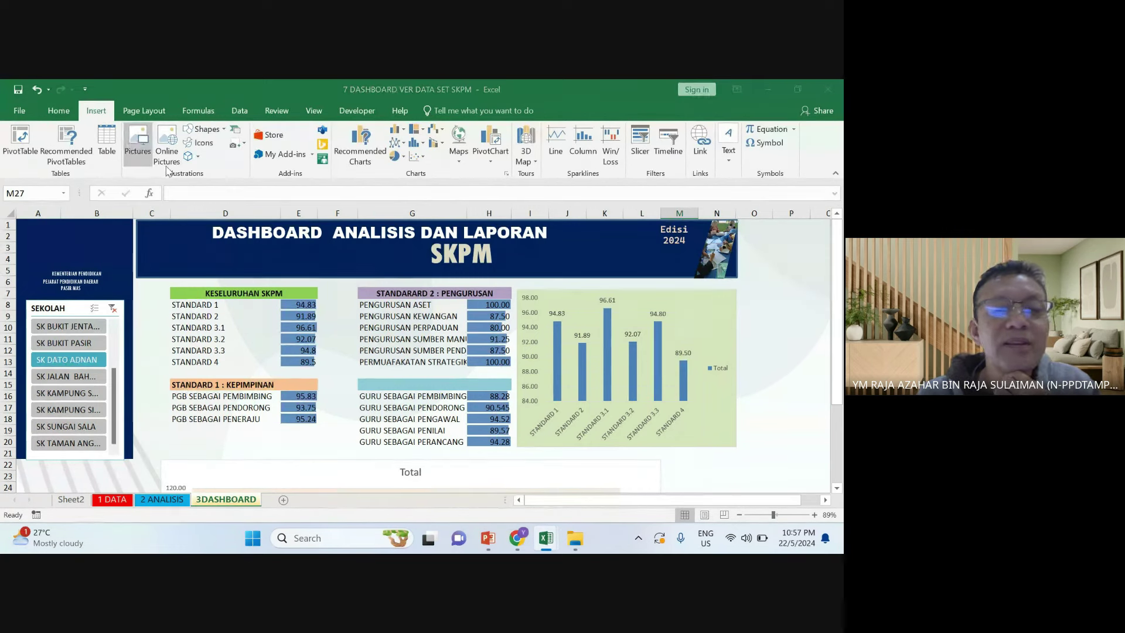
scroll(307, 279, "down", 5)
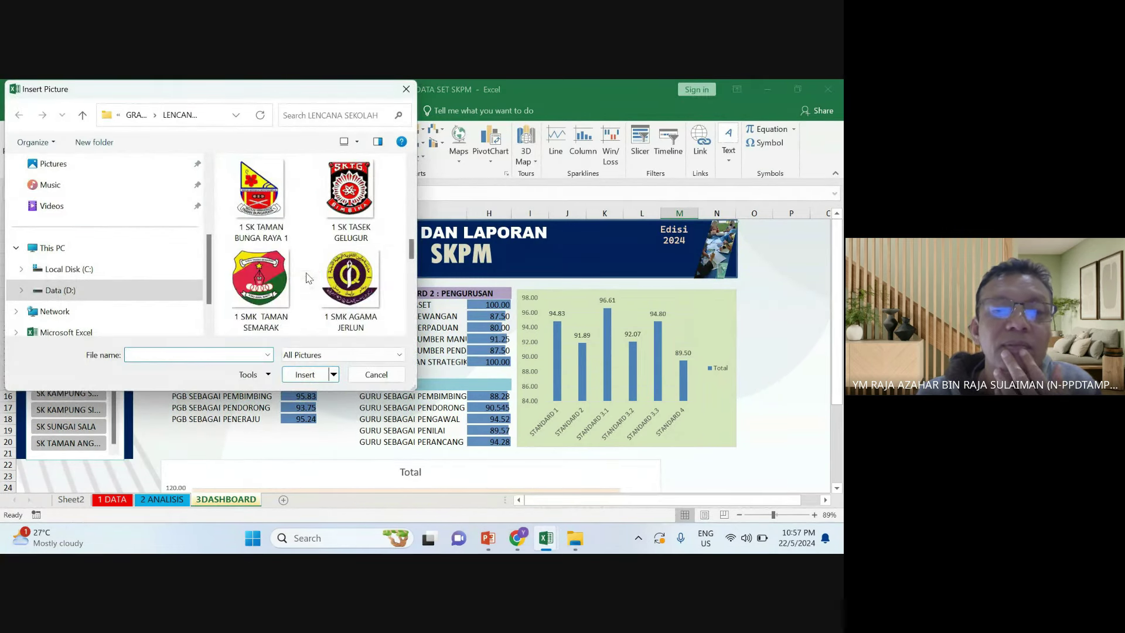
scroll(308, 279, "down", 3)
double_click(320, 195)
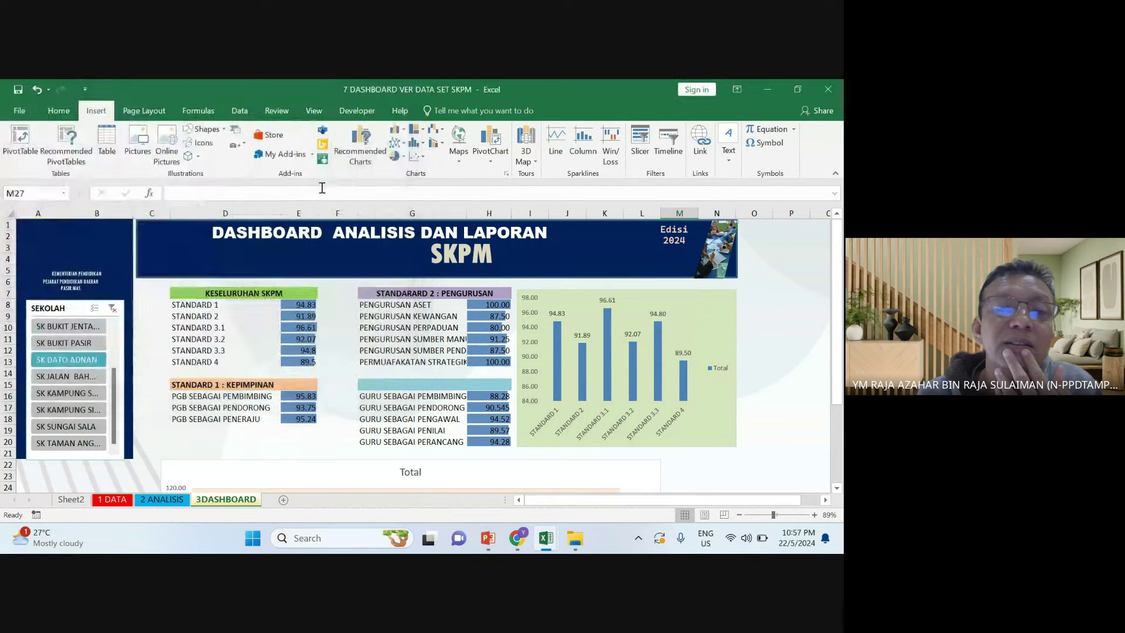
Shrink the coat of arms to about 2.23 by 2.79 cm and place it above the ministry text in the dashboard's blue sidebar
scroll(391, 322, "down", 6)
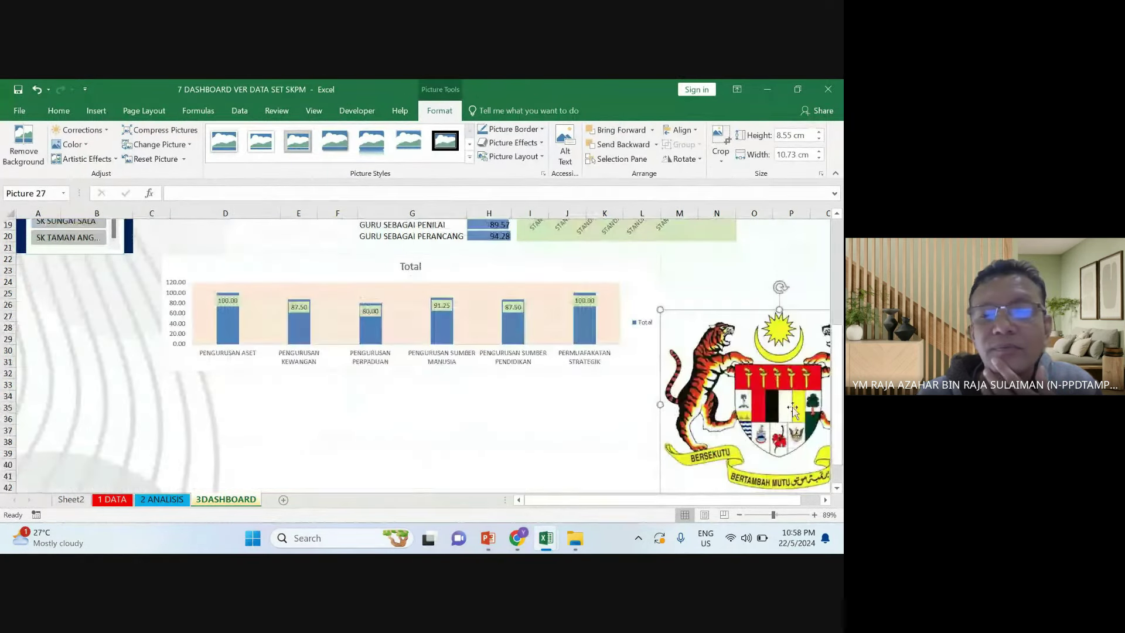
left_click_drag(762, 410, 380, 360)
left_click_drag(517, 436, 341, 295)
scroll(314, 270, "up", 3)
scroll(315, 271, "up", 1)
left_click_drag(310, 404, 135, 281)
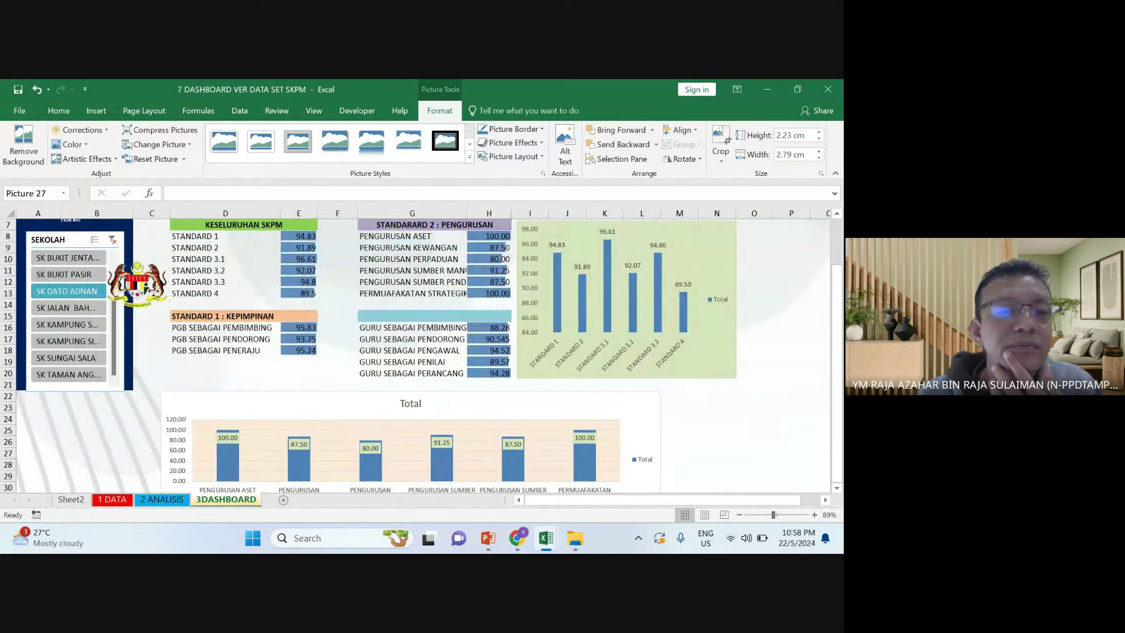
scroll(135, 281, "up", 2)
left_click_drag(126, 331, 79, 247)
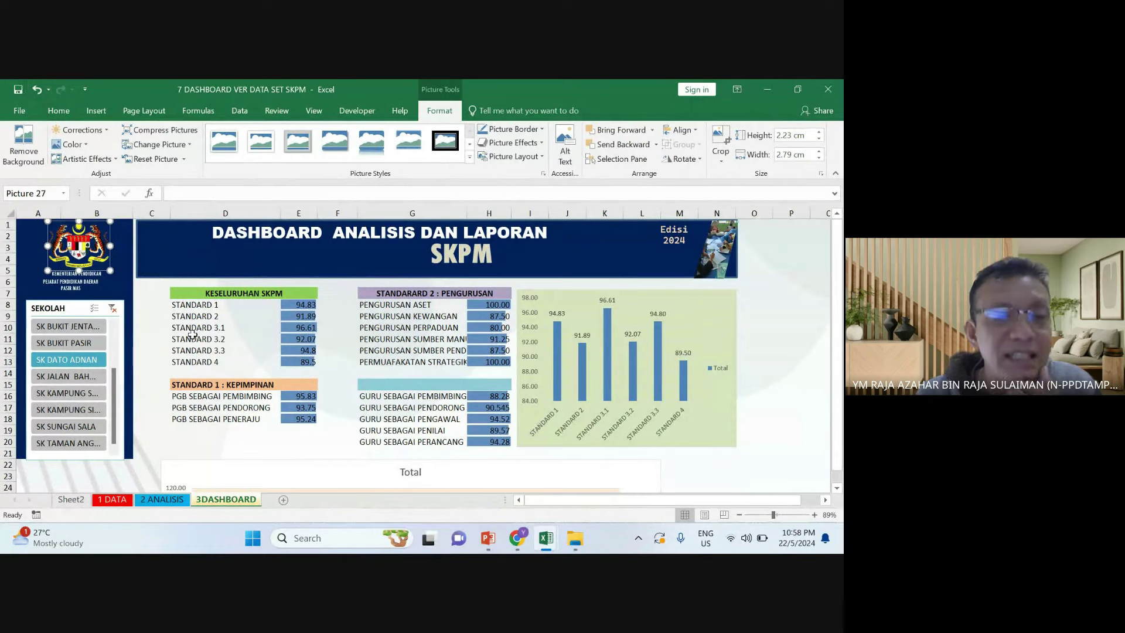
Shift the SEKOLAH slicer on Sheet2 slightly up and away from the ITEM ASPEK slicer
left_click(162, 499)
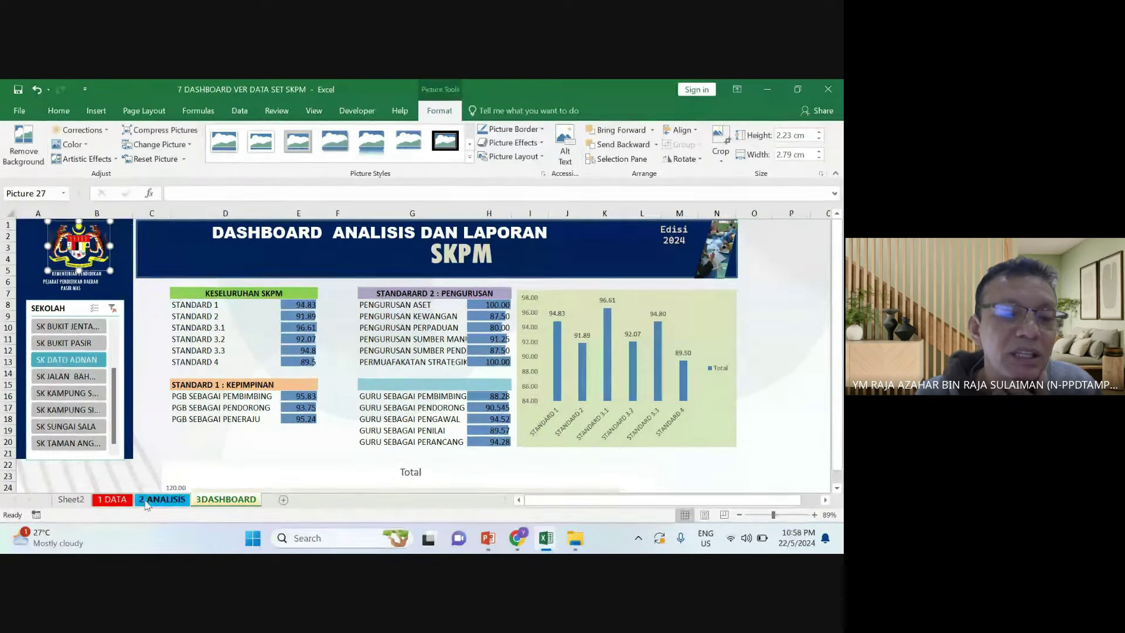
left_click(112, 500)
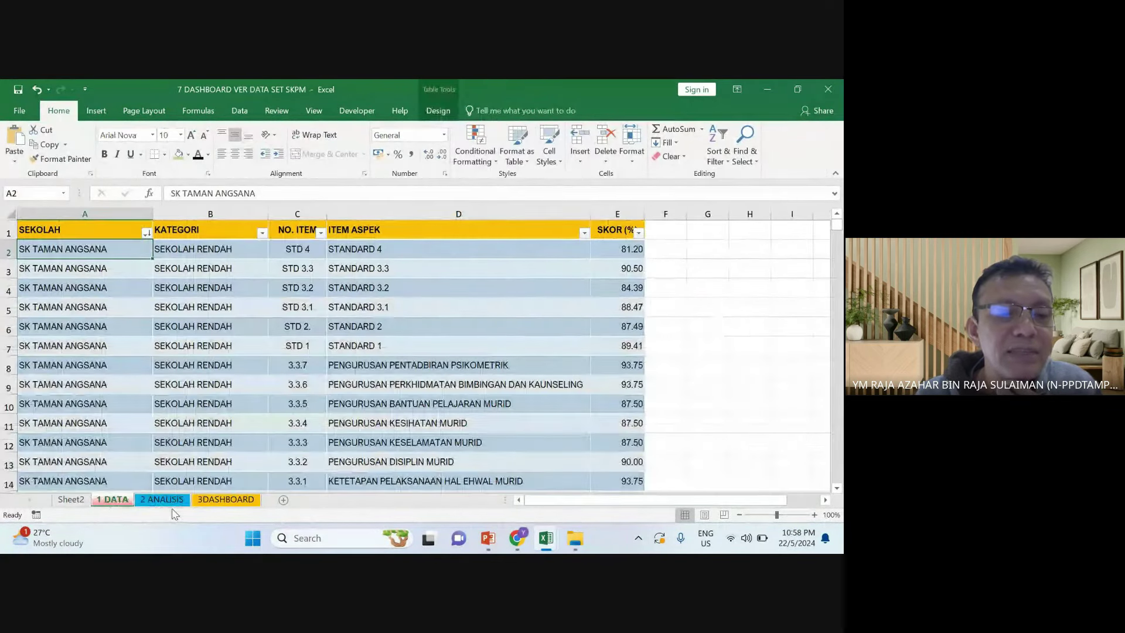
left_click(71, 499)
scroll(277, 331, "up", 2)
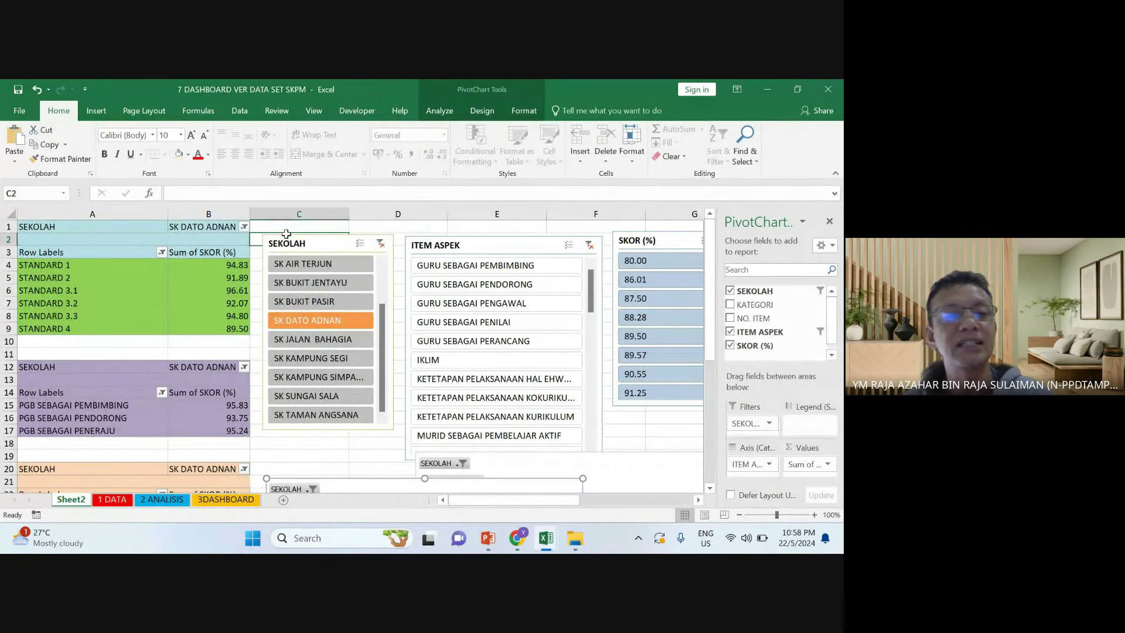
left_click(328, 243)
mouse_move(333, 235)
left_mouse_down()
mouse_move(352, 301)
mouse_move(335, 231)
left_mouse_up()
Examine the Sheet2 pivot tables for the overall standards, the PGB leadership items and the PENGURUSAN items
left_click(153, 315)
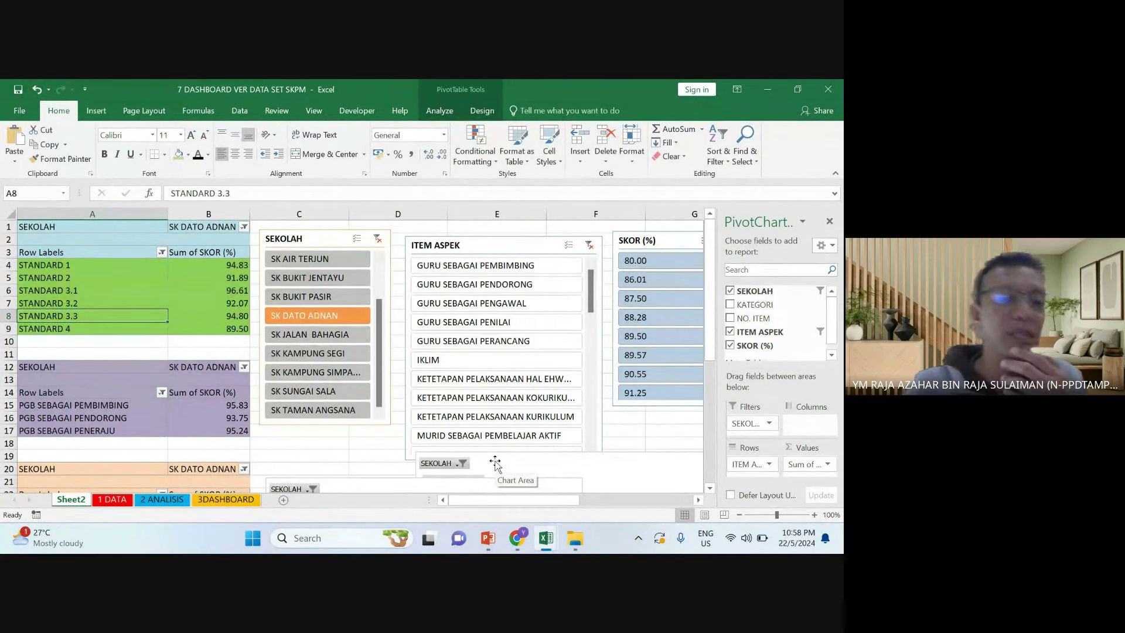
left_click(112, 268)
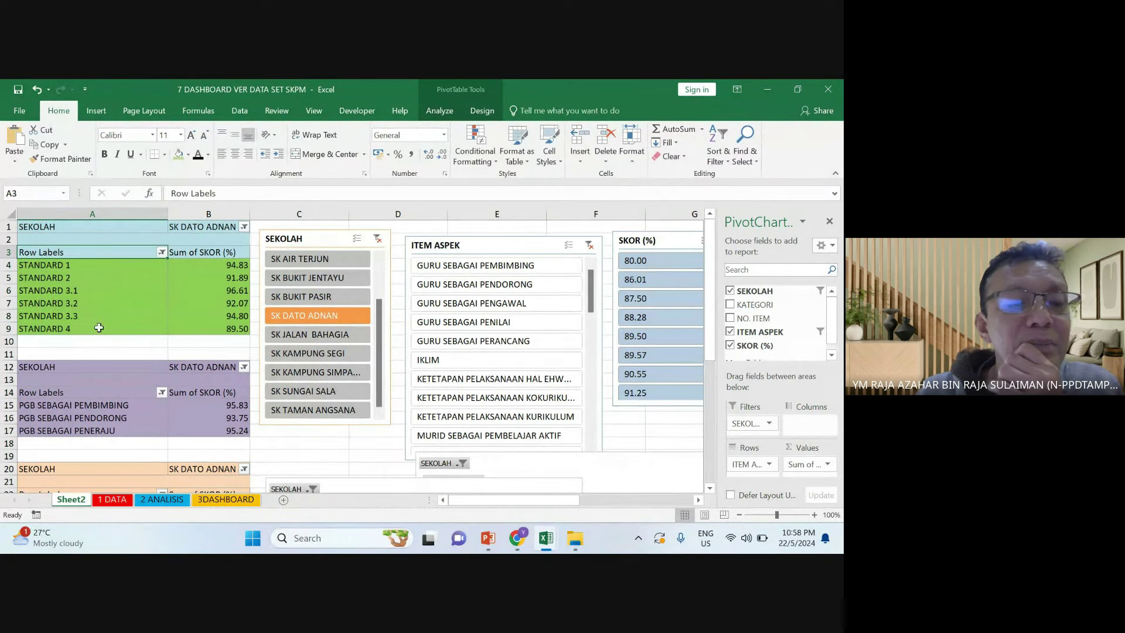
left_click(88, 394)
left_click(88, 411)
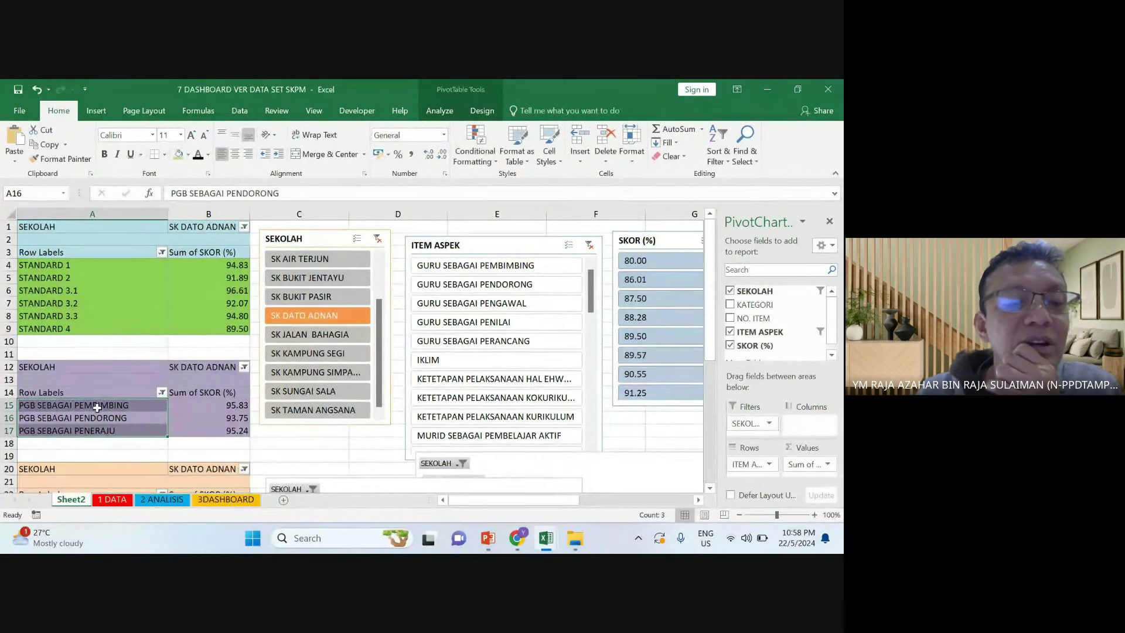
scroll(99, 404, "down", 1)
left_click(113, 378)
scroll(118, 381, "down", 2)
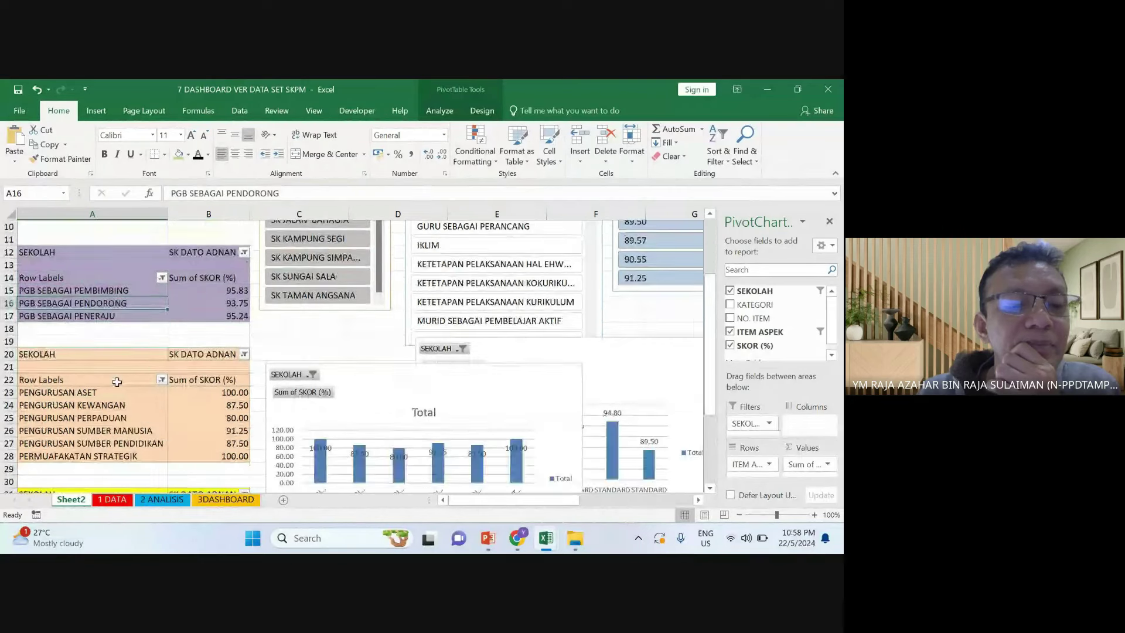
left_click(106, 394)
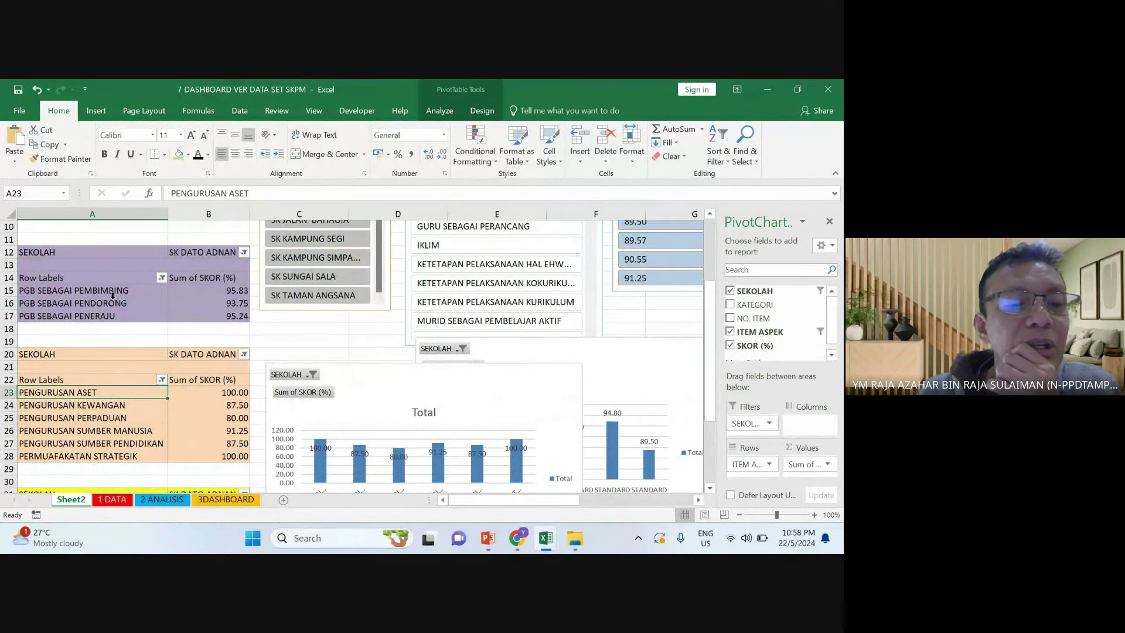
key("ctrl+shift+Down")
key("ctrl+Up")
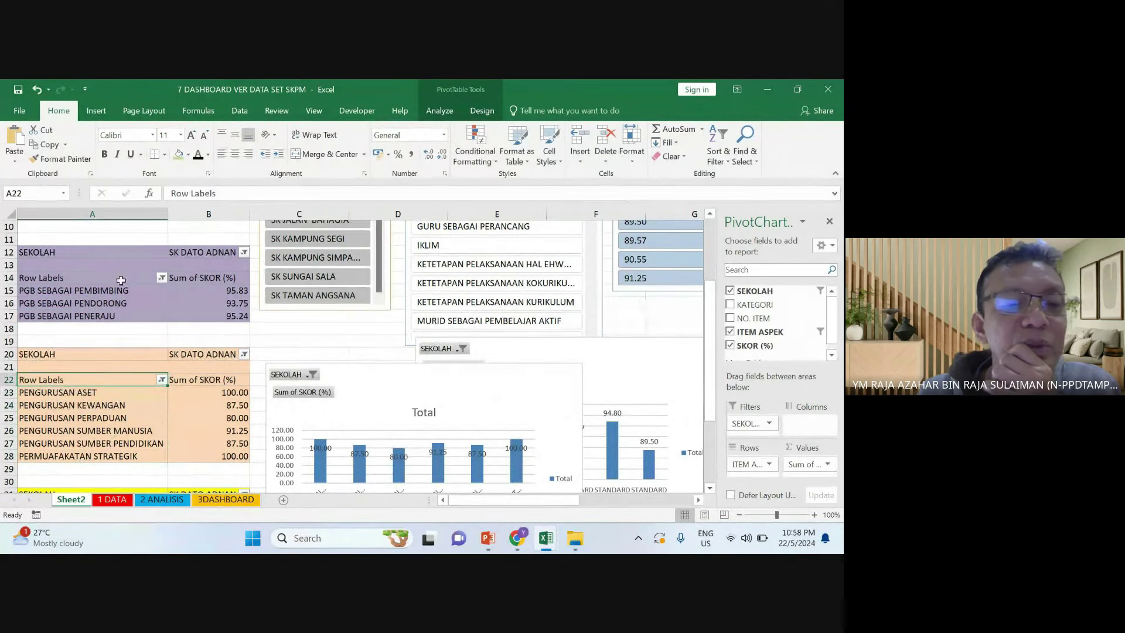
left_click(121, 412)
scroll(120, 405, "up", 3)
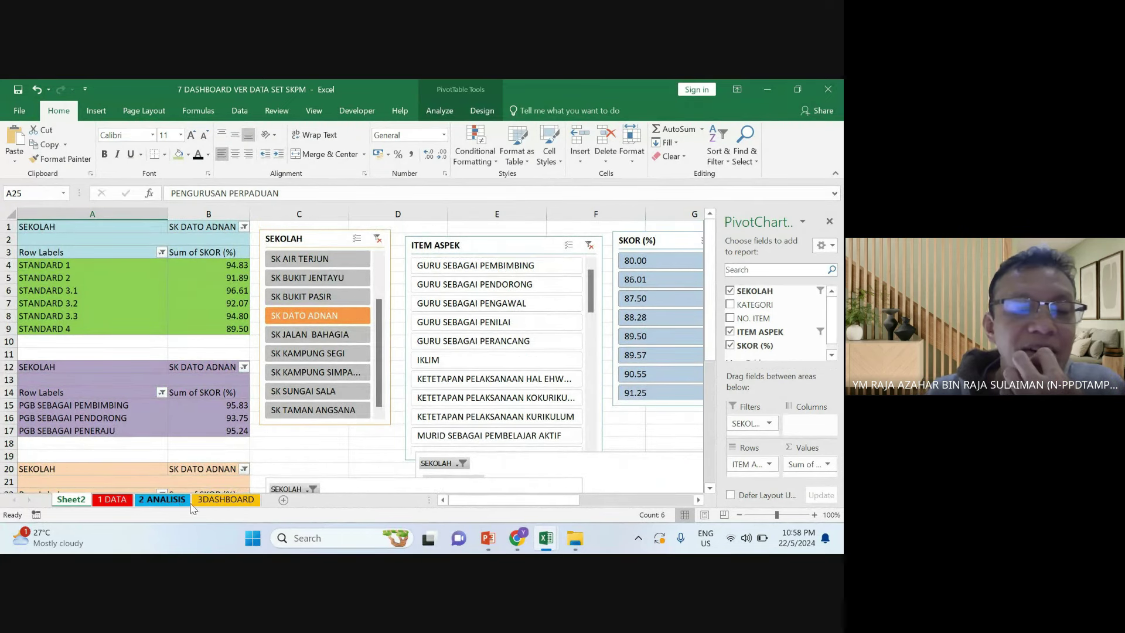
Nudge the overall standards column chart slightly up and away from the score tables on the 3DASHBOARD sheet
left_click(211, 501)
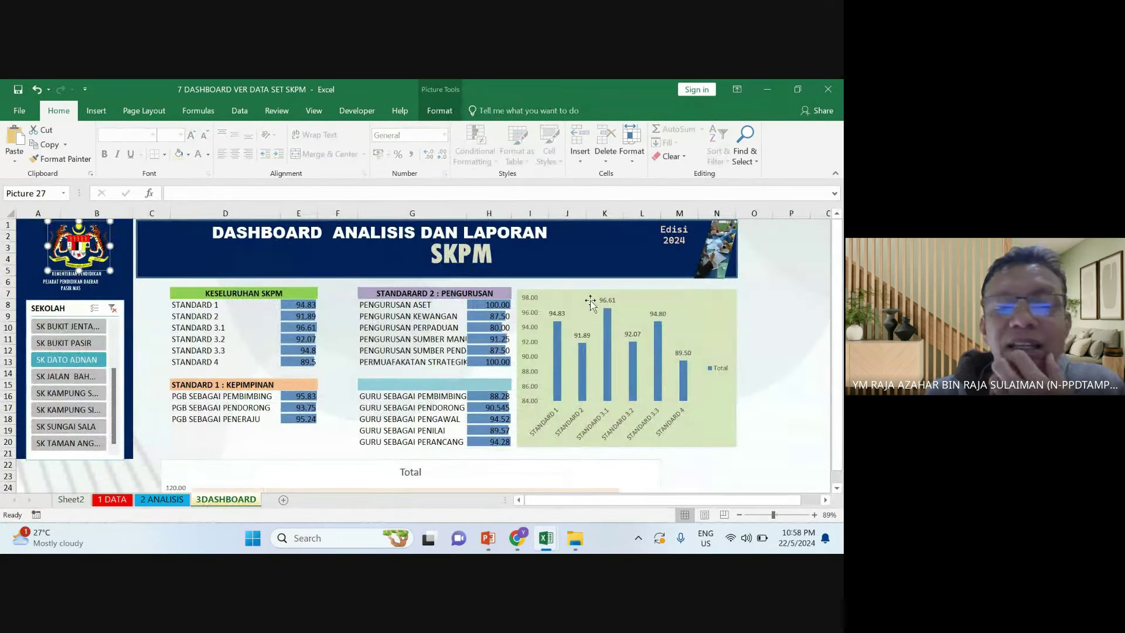
mouse_move(564, 290)
left_mouse_down()
mouse_move(580, 289)
mouse_move(569, 287)
left_mouse_up()
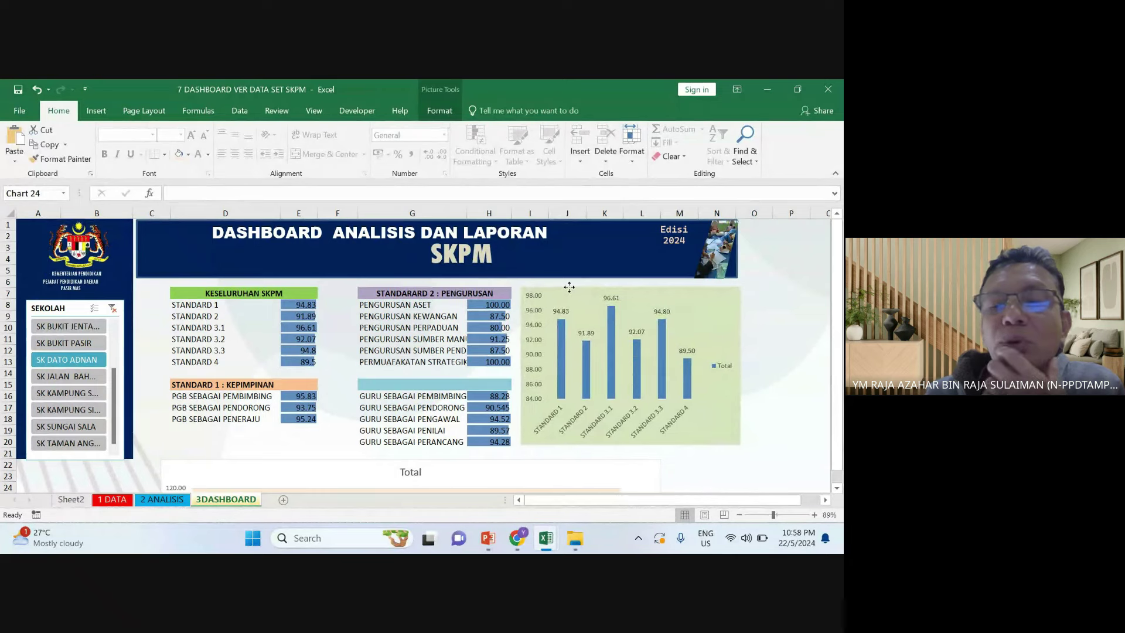
left_click(217, 330)
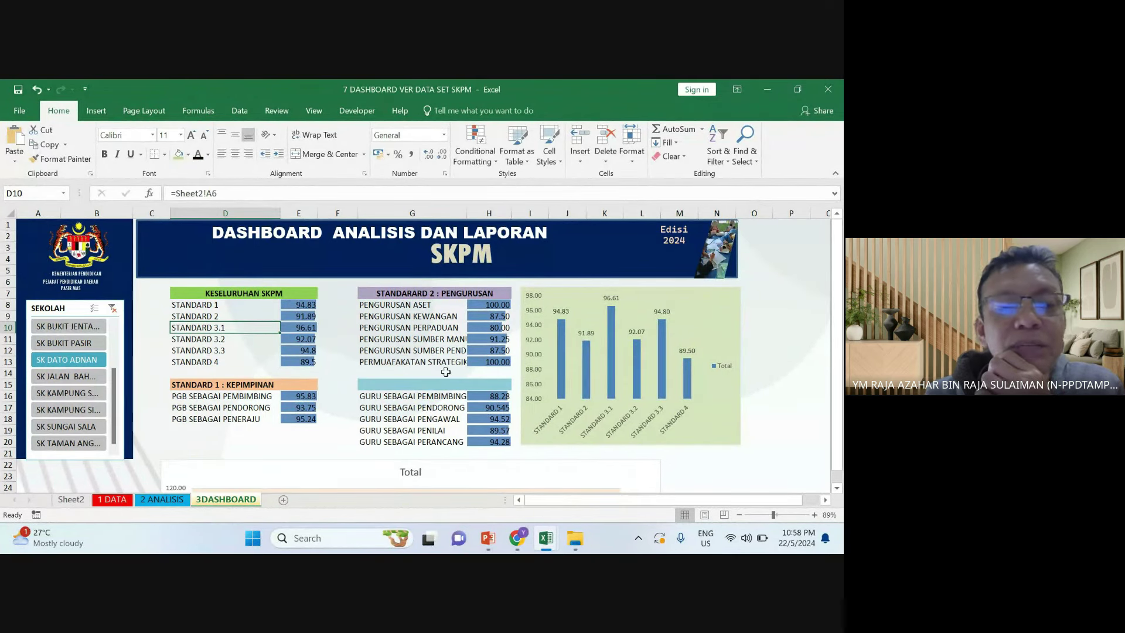
Place the overall standards chart over the KESELURUHAN SKPM table and filter it by several schools, ending with SK BUKIT JENTAYU
left_click(641, 351)
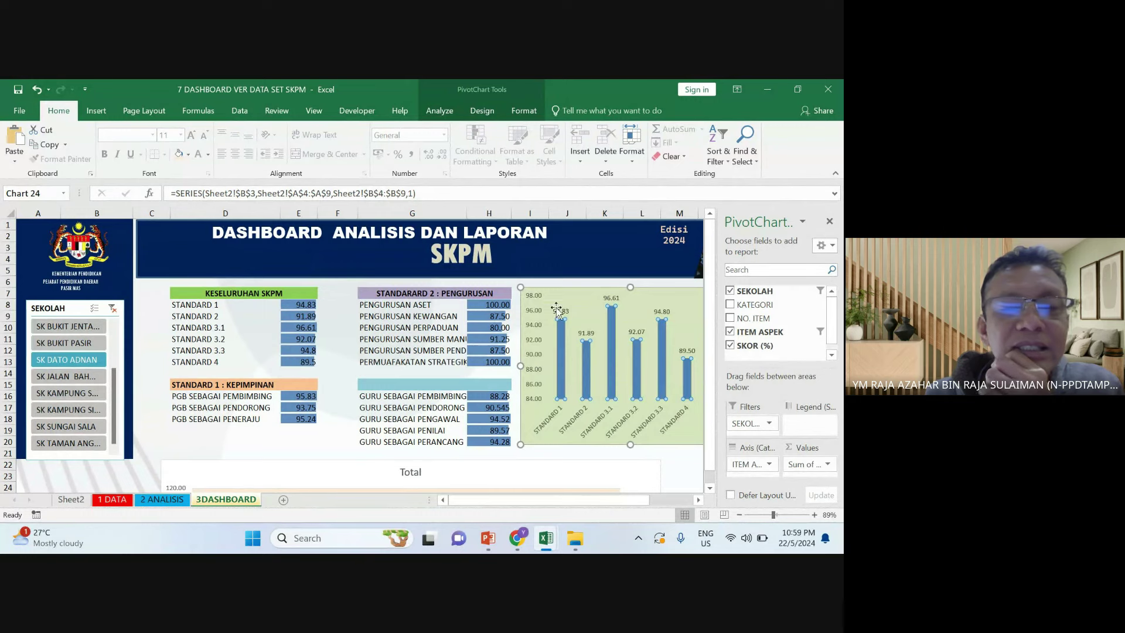
left_click_drag(566, 291, 213, 304)
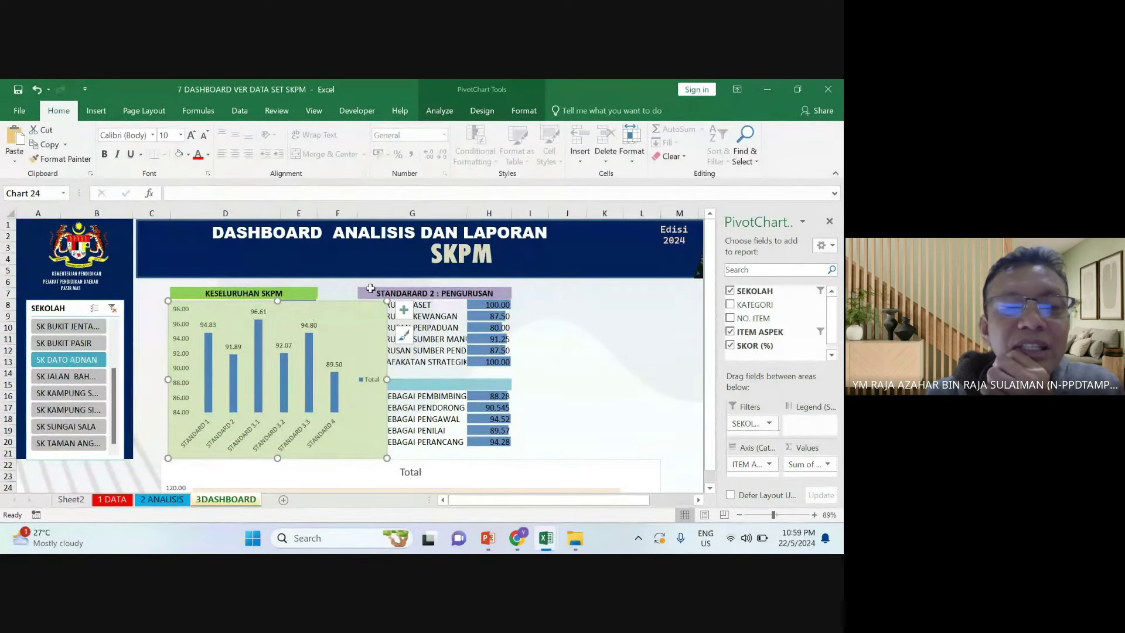
left_click(65, 342)
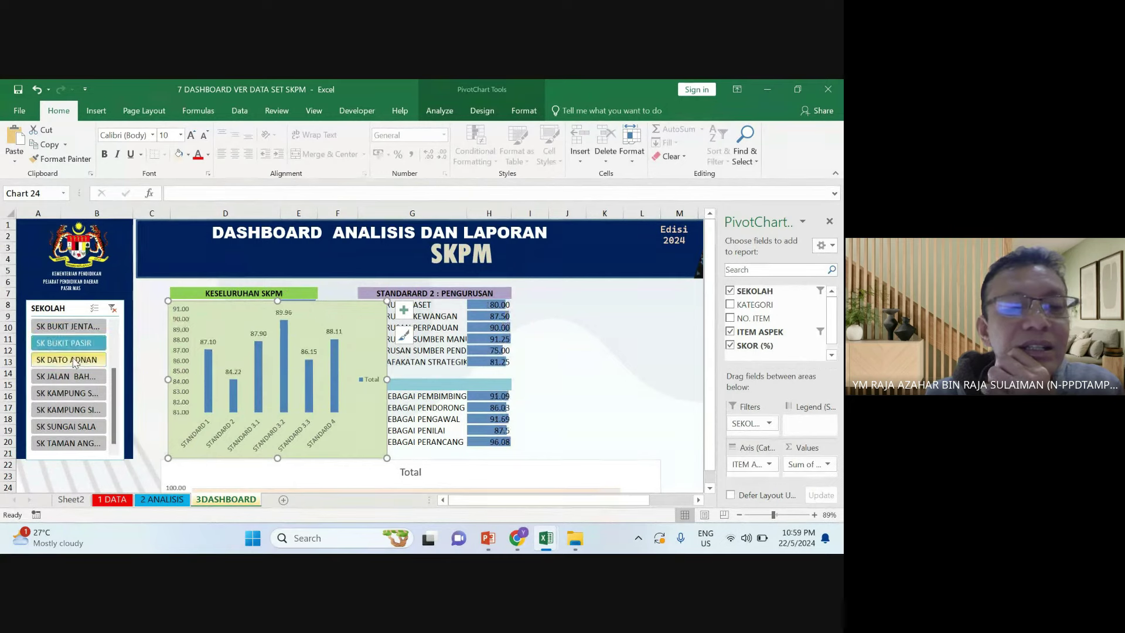
left_click(67, 376)
left_click(70, 409)
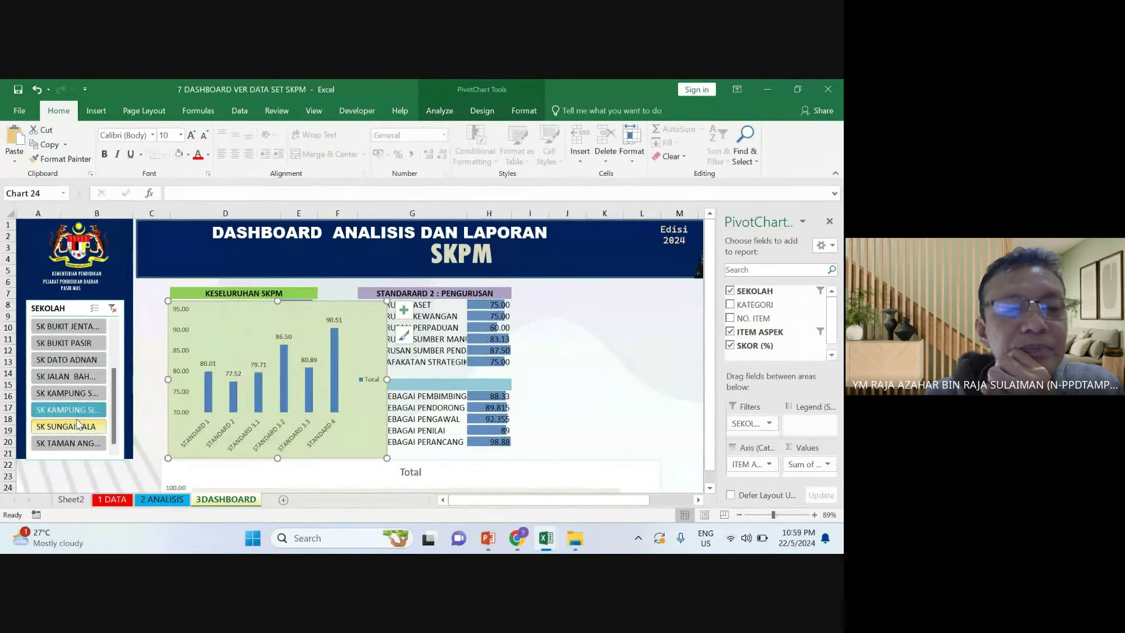
left_click(67, 326)
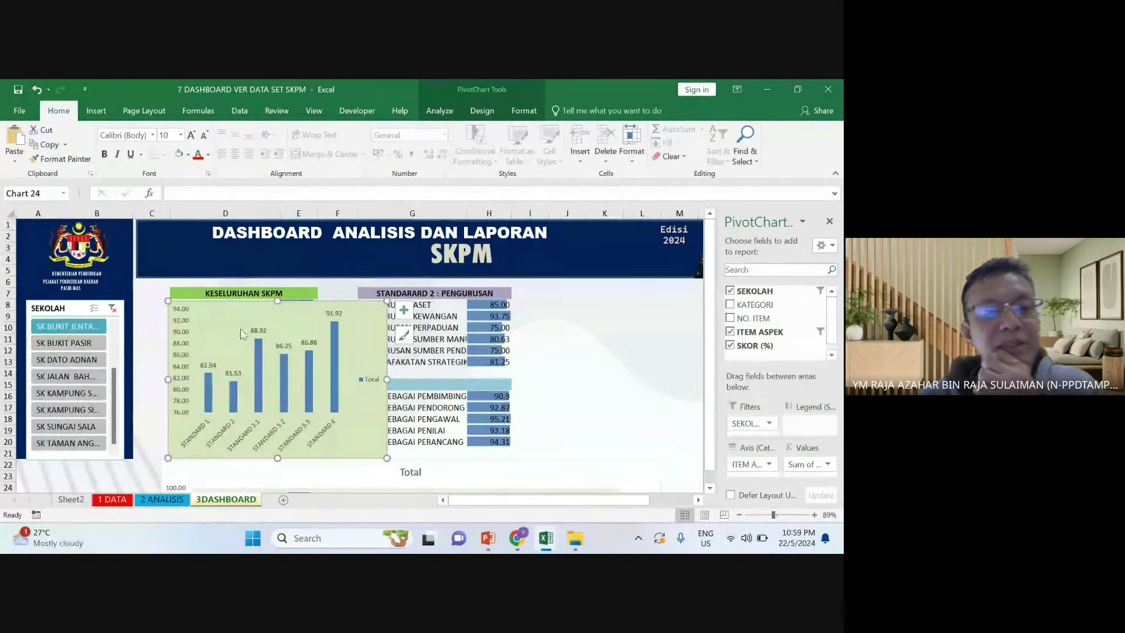
Move the overall standards chart clear of the score tables, beside the STANDARD 2 PENGURUSAN table, and select the GURU SEBAGAI PEMBIMBING score
left_click_drag(272, 304, 650, 299)
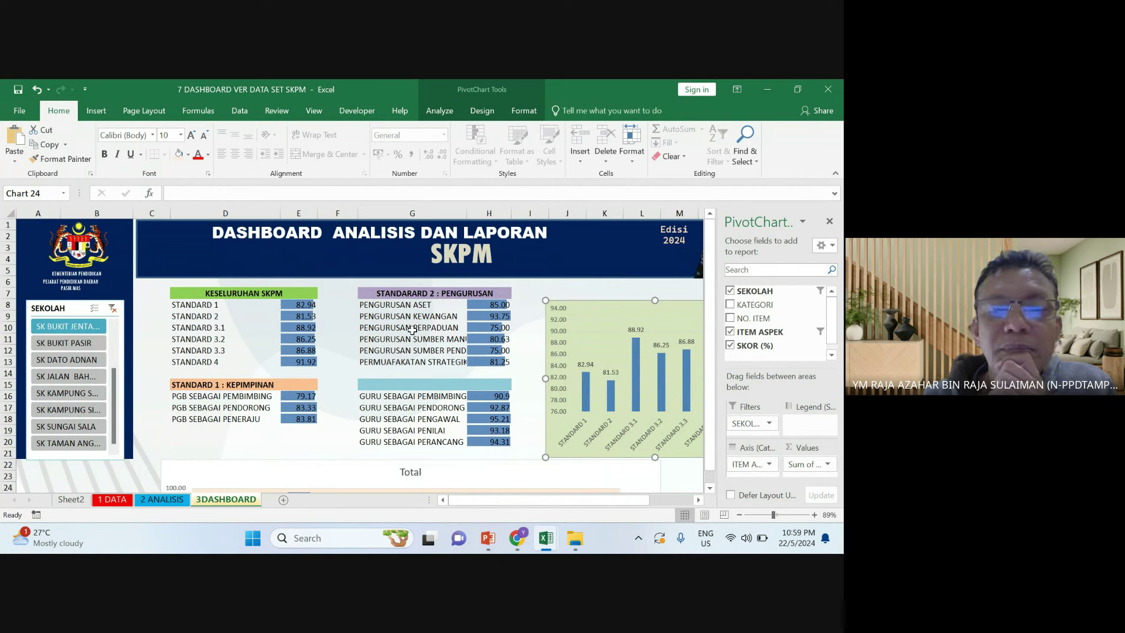
left_click(442, 415)
left_click(493, 398)
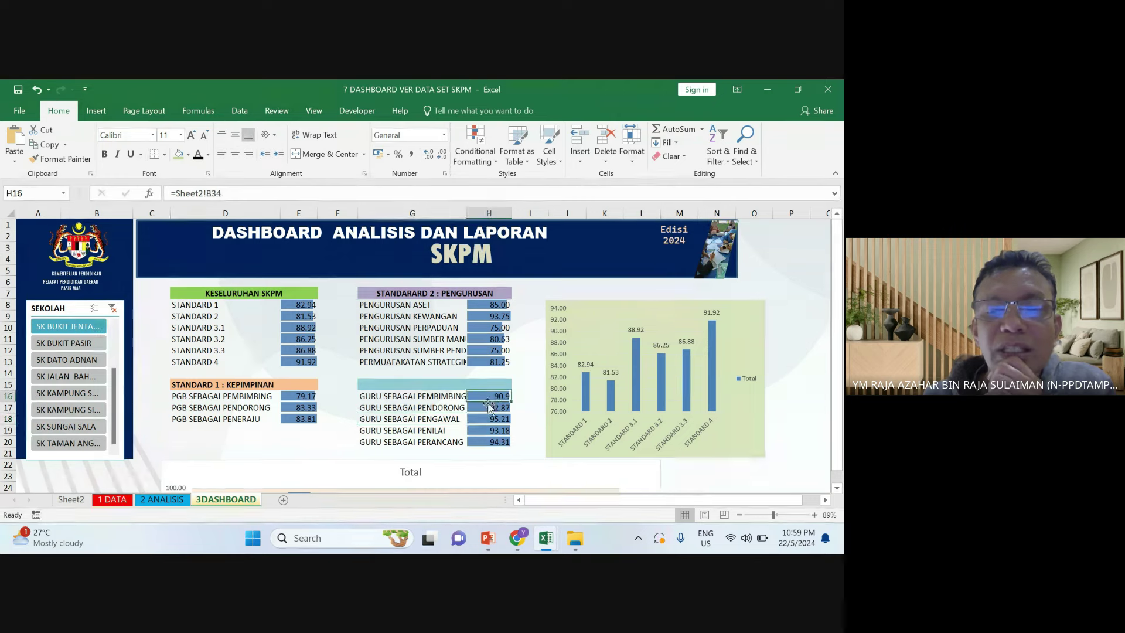
Filter the dashboard to SK KAMPUNG SEGI and inspect the GURU scores from PEMBIMBING to PERANCANG
scroll(457, 429, "down", 1)
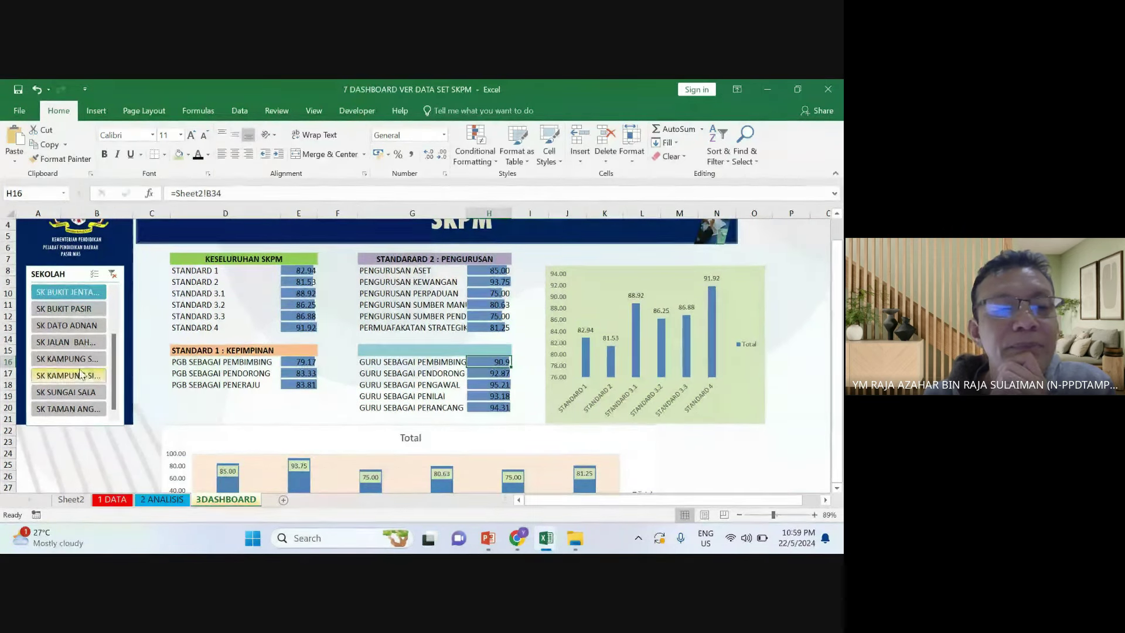
left_click(84, 340)
left_click(84, 357)
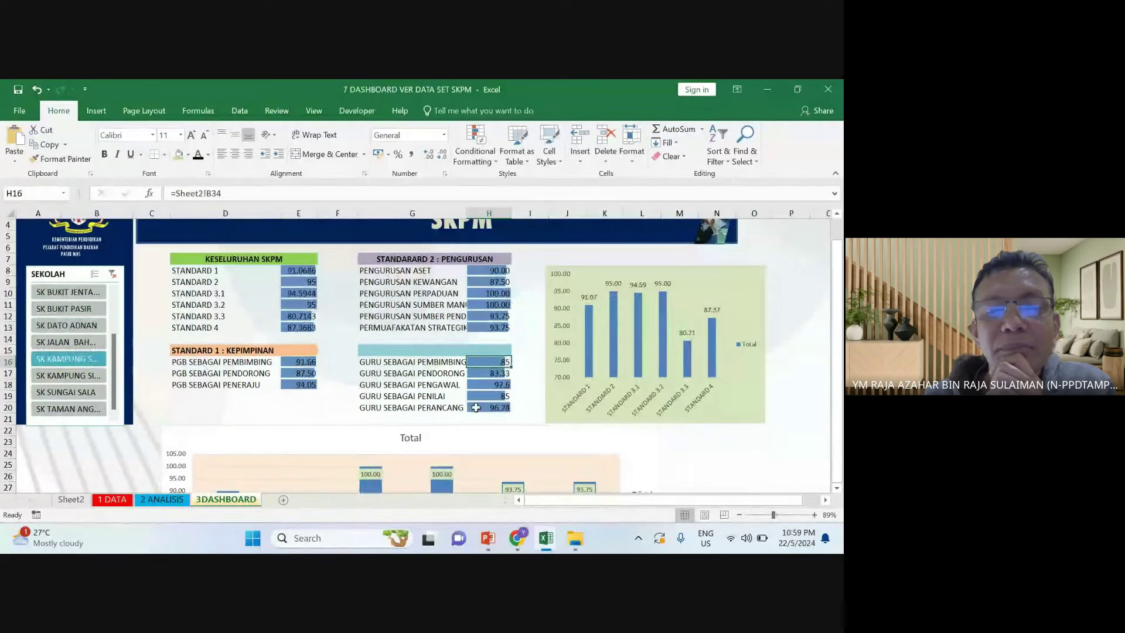
left_click_drag(492, 408, 498, 362)
left_click(497, 397)
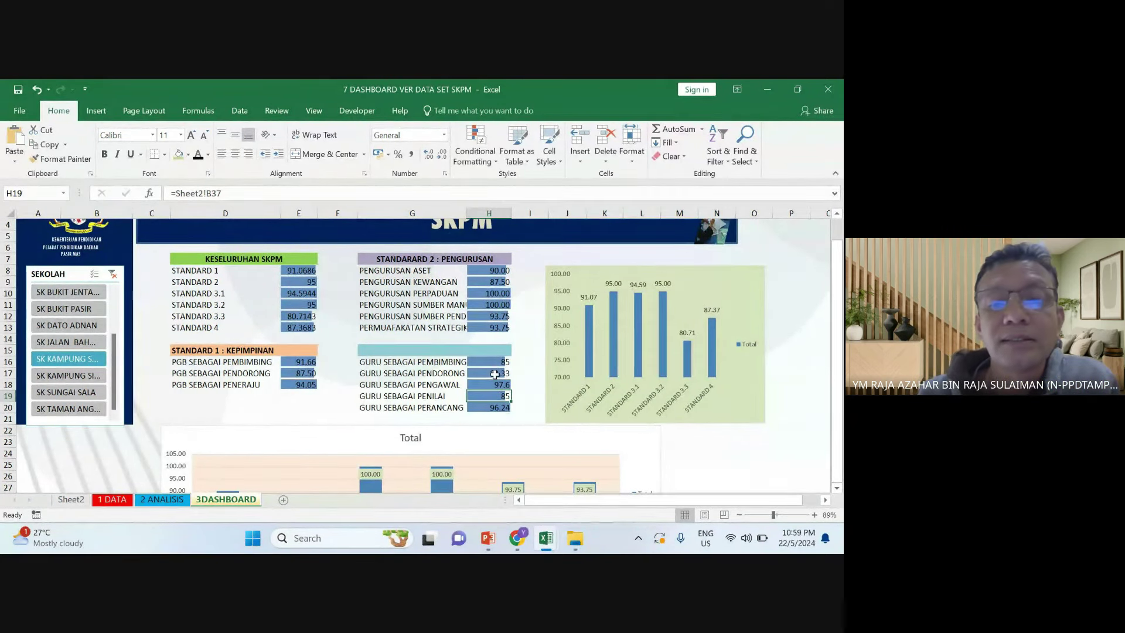
scroll(533, 343, "up", 1)
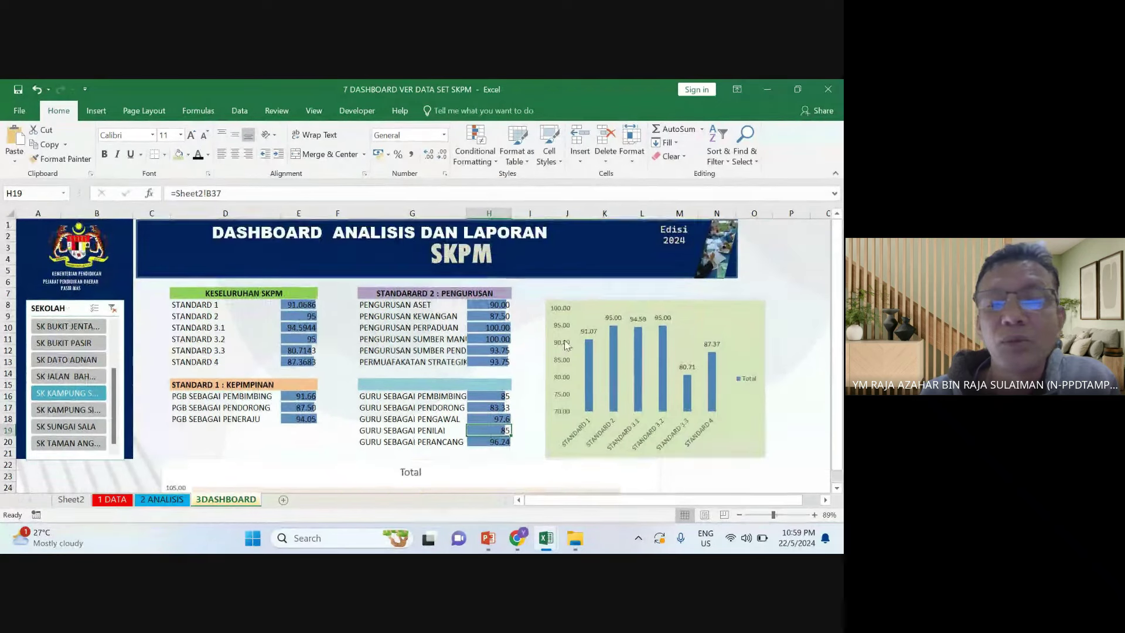
Shift the overall standards chart slightly up and closer to the score tables, and select the coat of arms picture
left_click_drag(588, 300, 583, 290)
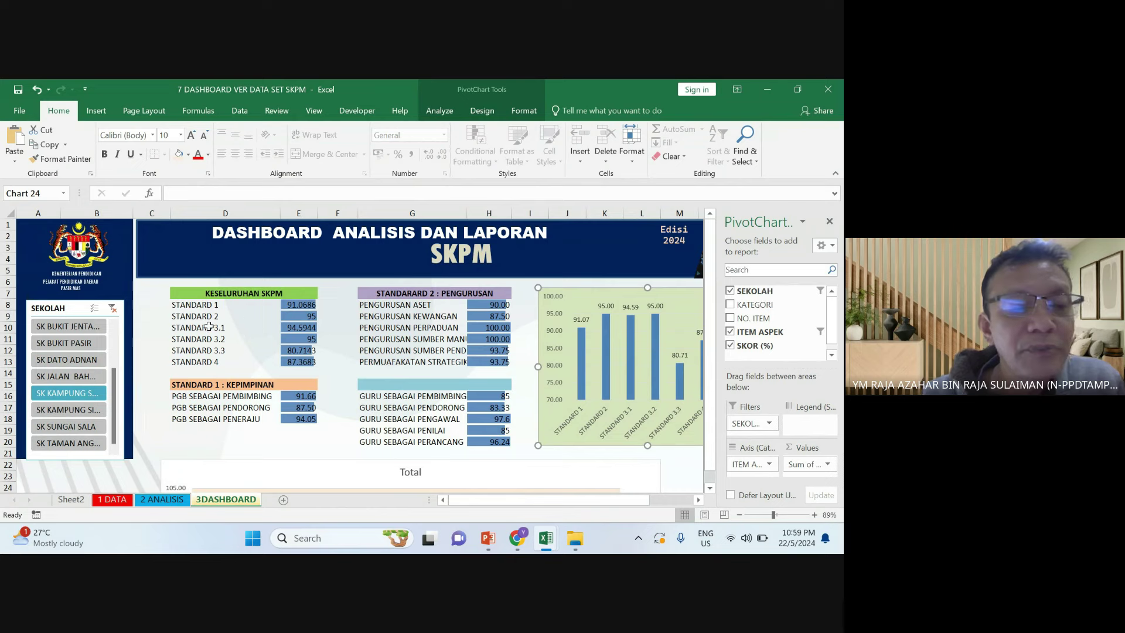
left_click(70, 244)
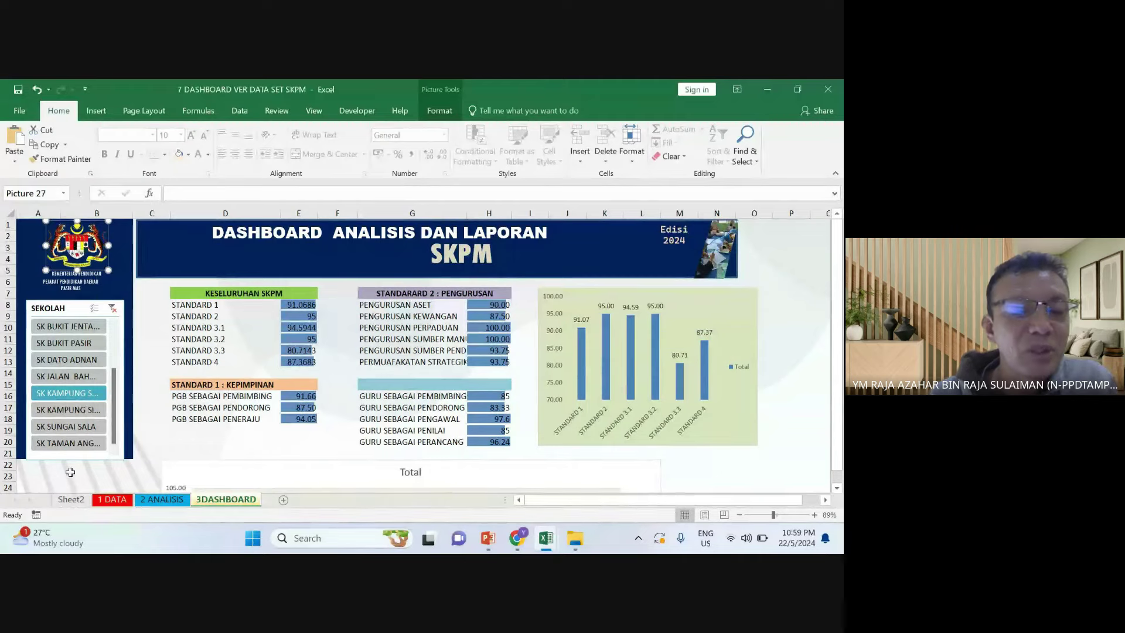
Review the pivot tables and slicers on Sheet2 and return to the 3DASHBOARD sheet
left_click(73, 499)
left_click(162, 499)
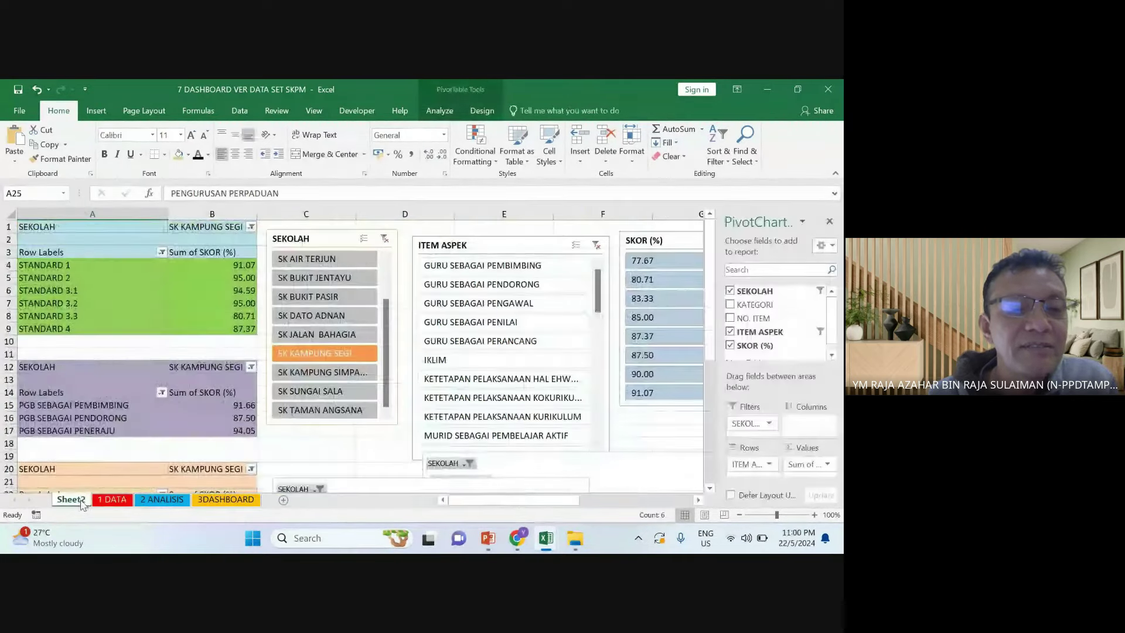
left_click(71, 499)
left_click(226, 500)
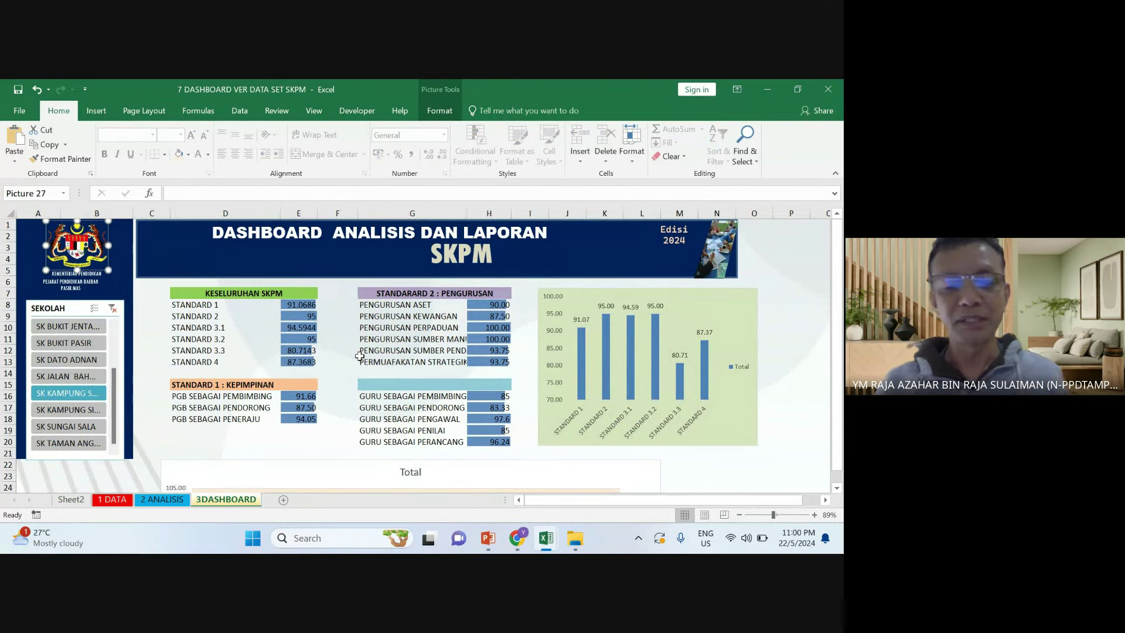
Switch to the Google Meet call in Chrome and stop presenting the screen
left_click(519, 540)
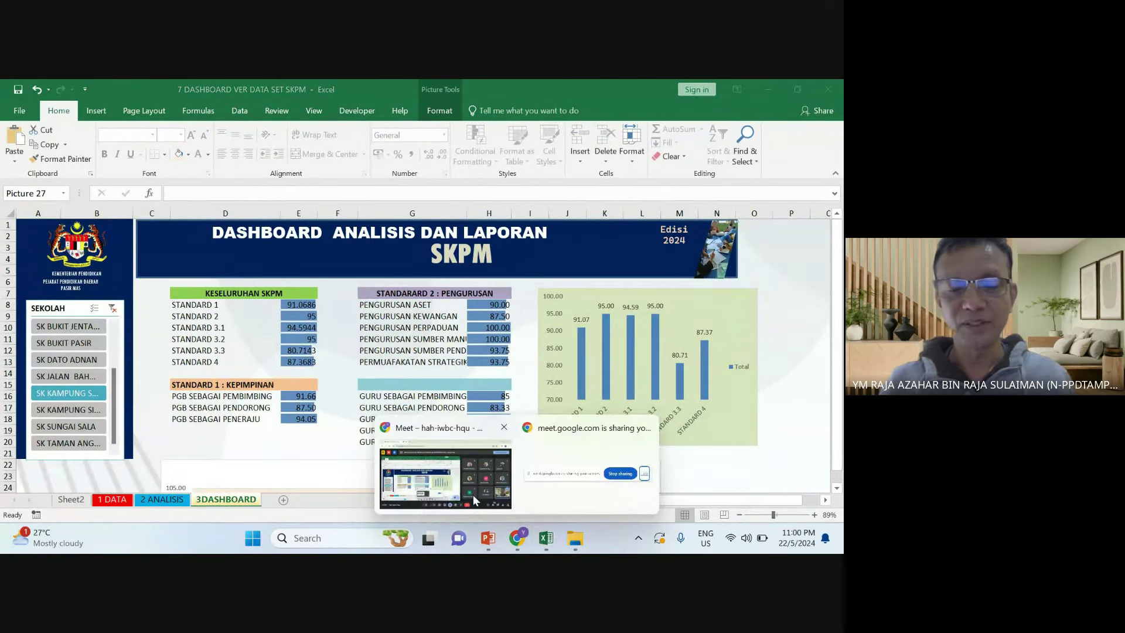
left_click(472, 494)
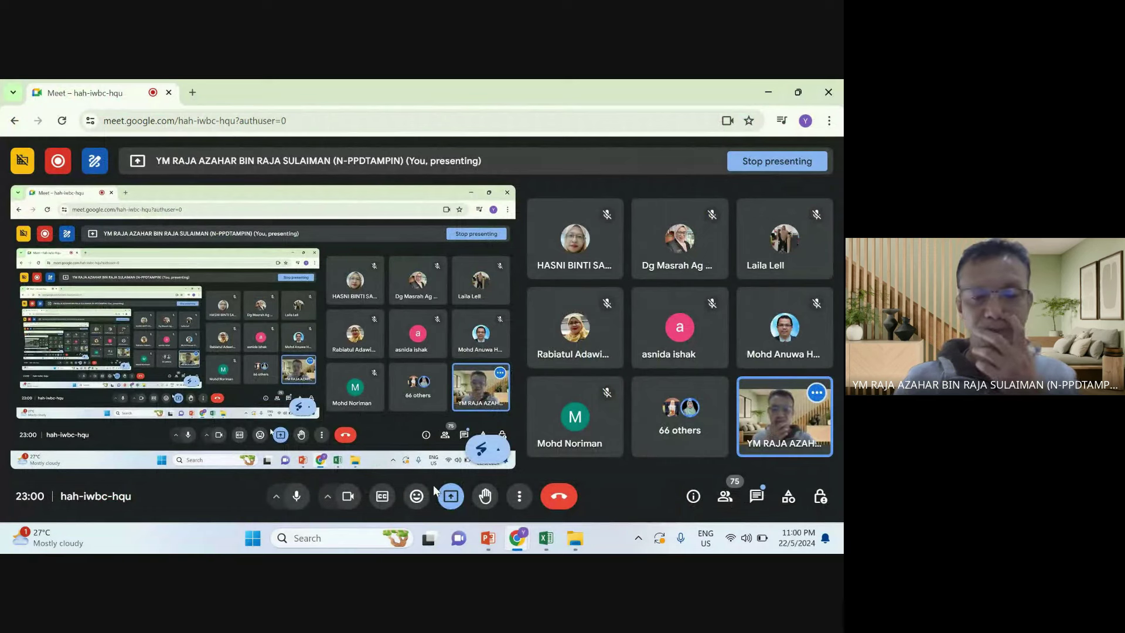
left_click(445, 500)
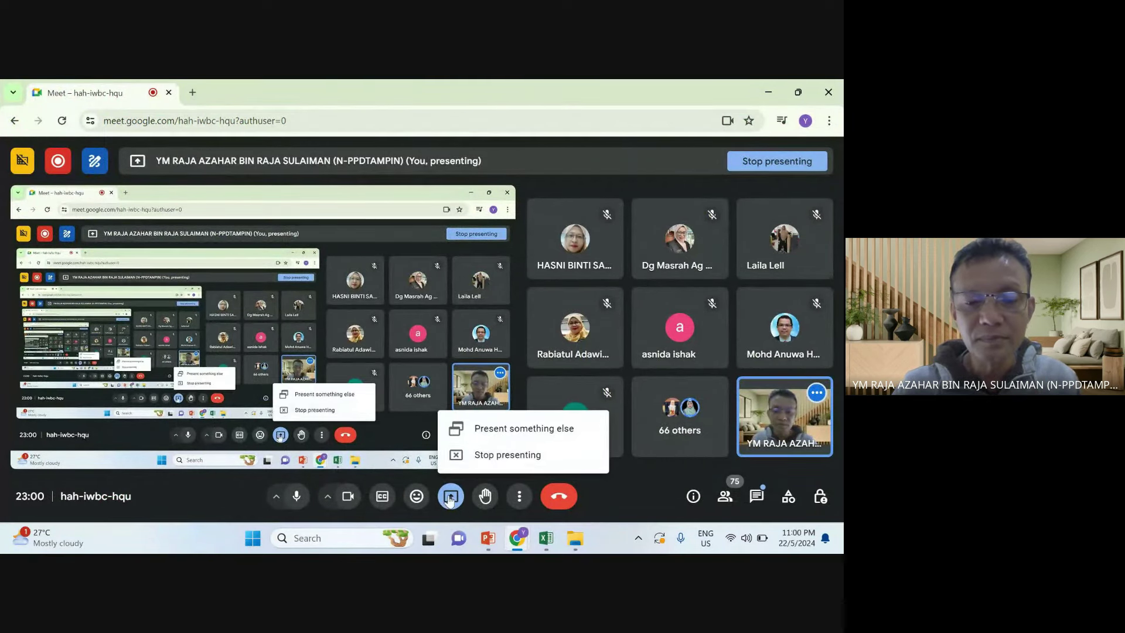
left_click(498, 454)
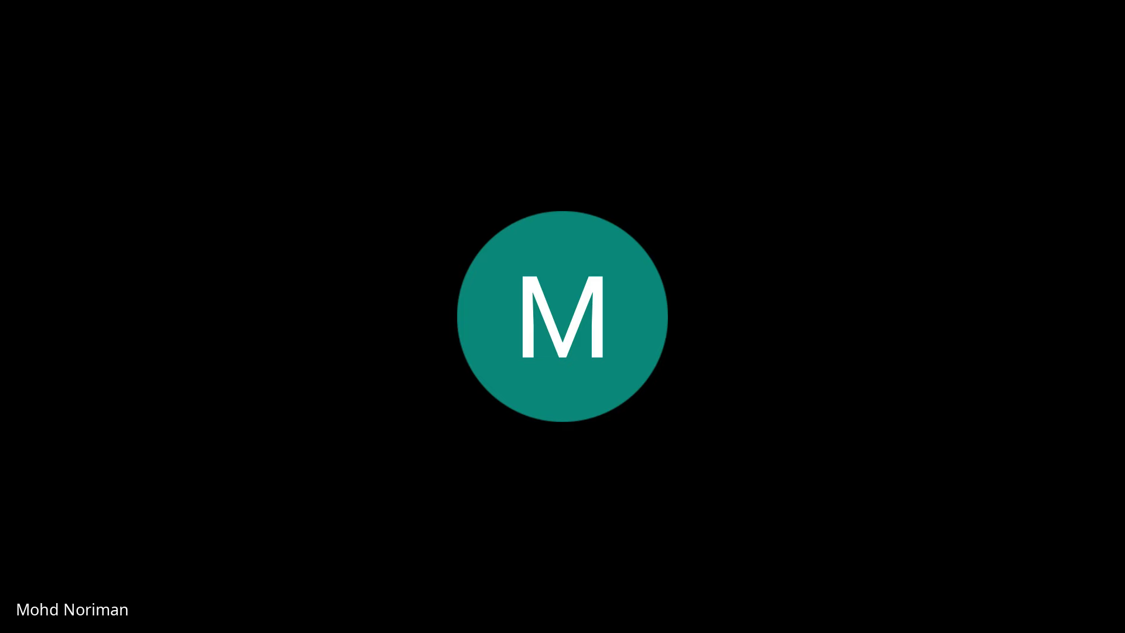